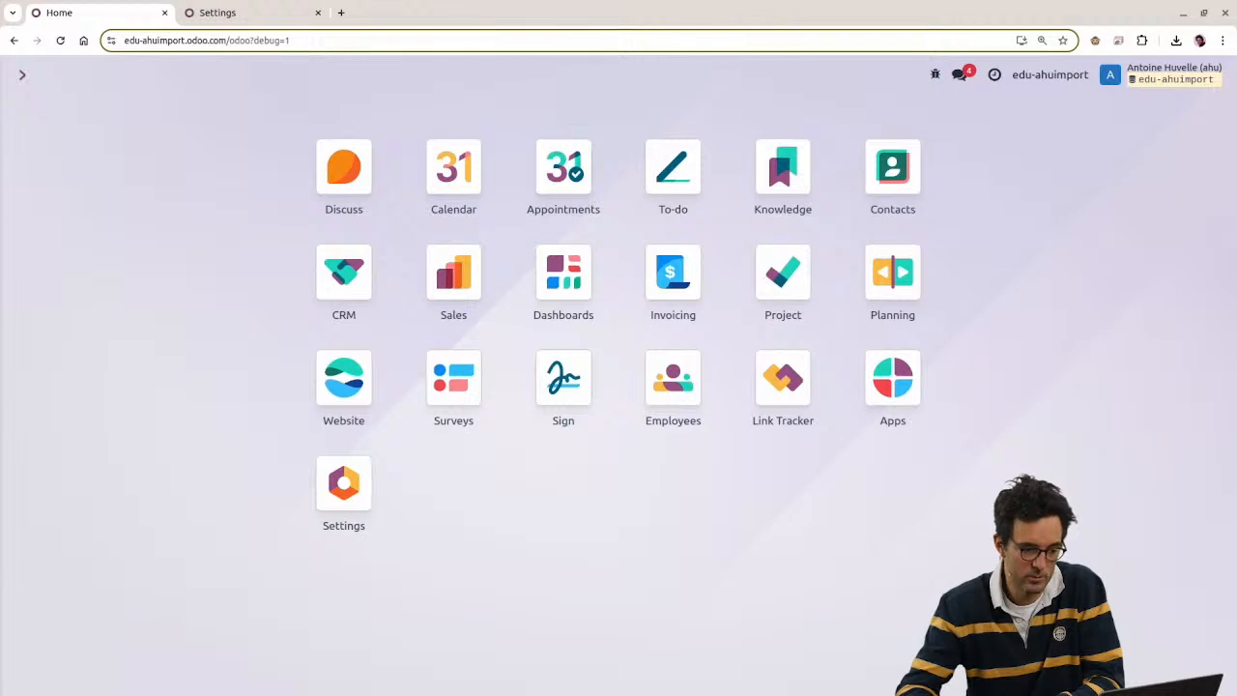
Step: Switch to the browser and launch the Sales app from the Odoo home screen
key("alt+Tab")
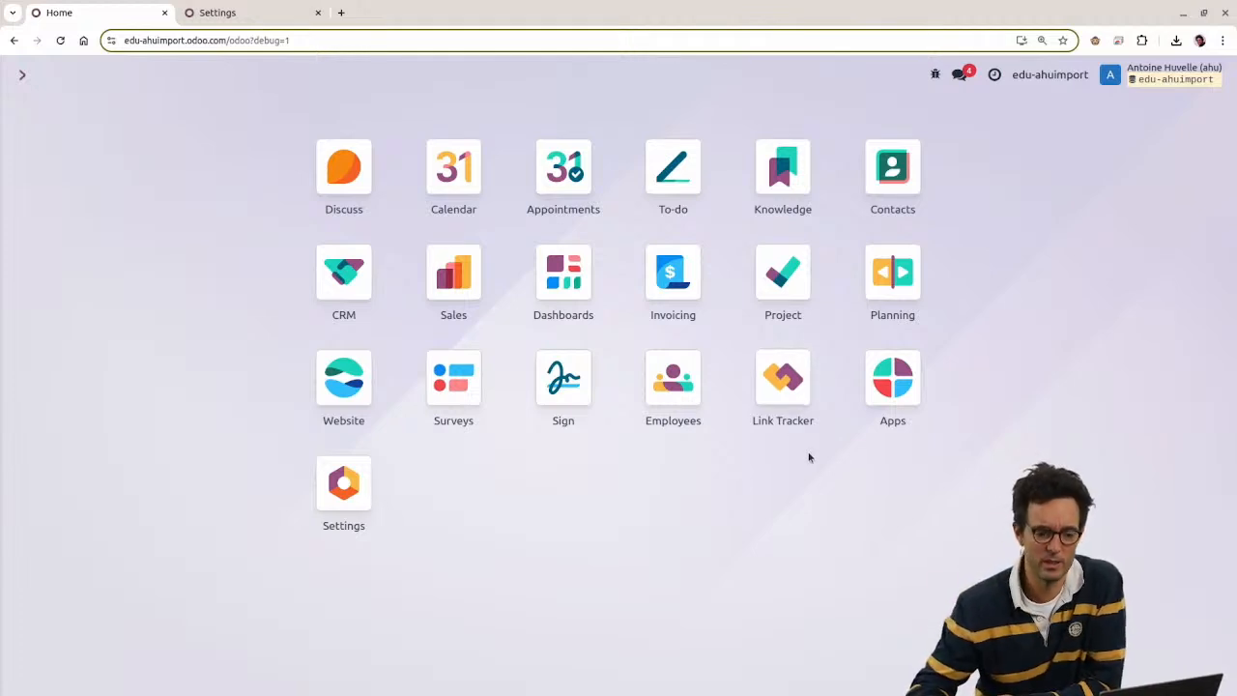
left_click(458, 299)
Step: Show the Sales products in list view
left_click(228, 74)
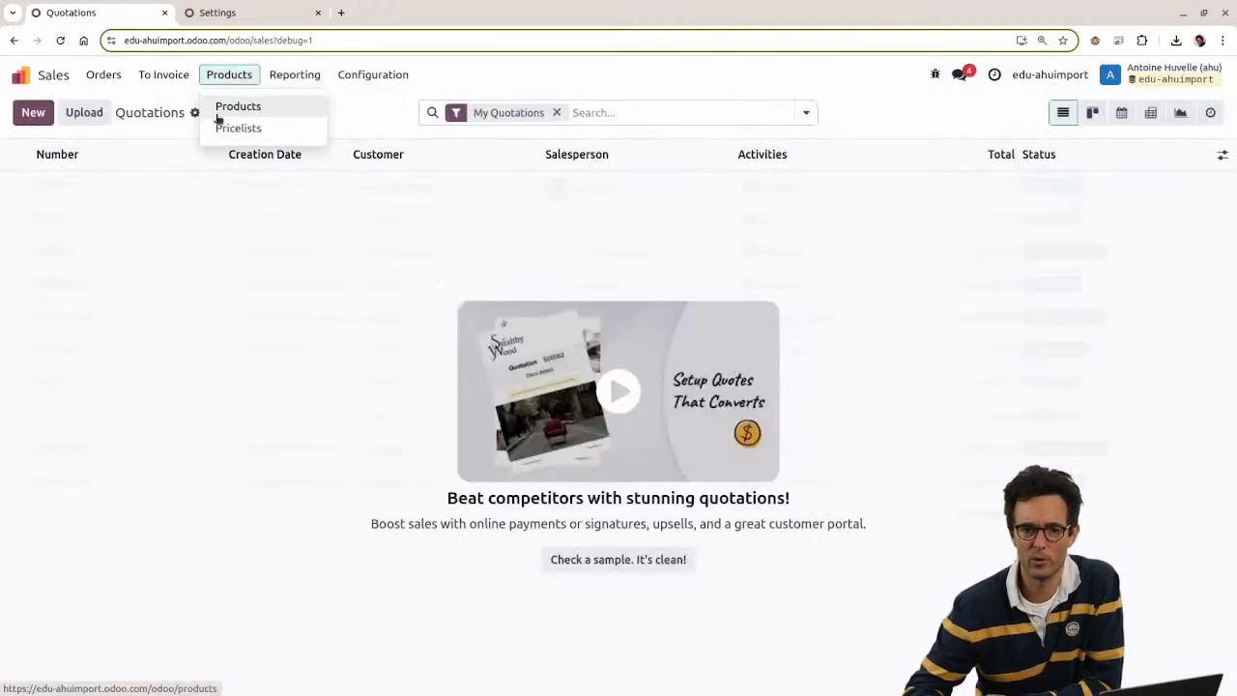
left_click(223, 106)
left_click(509, 112)
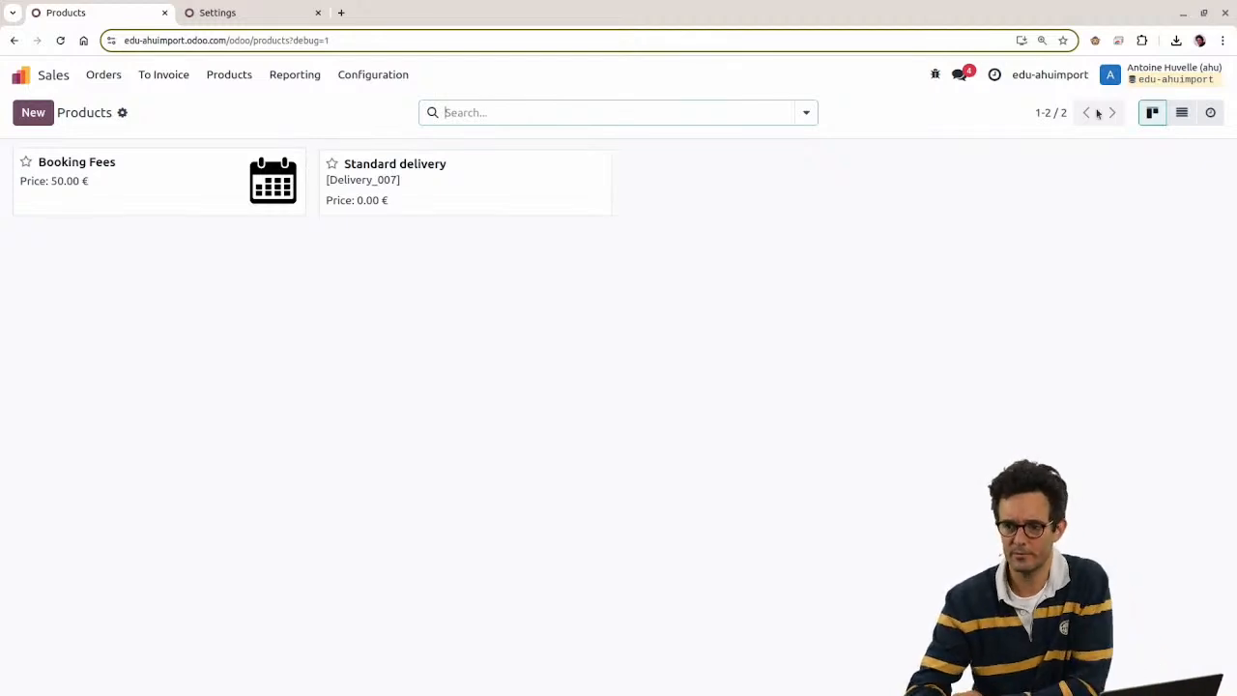
left_click(1182, 112)
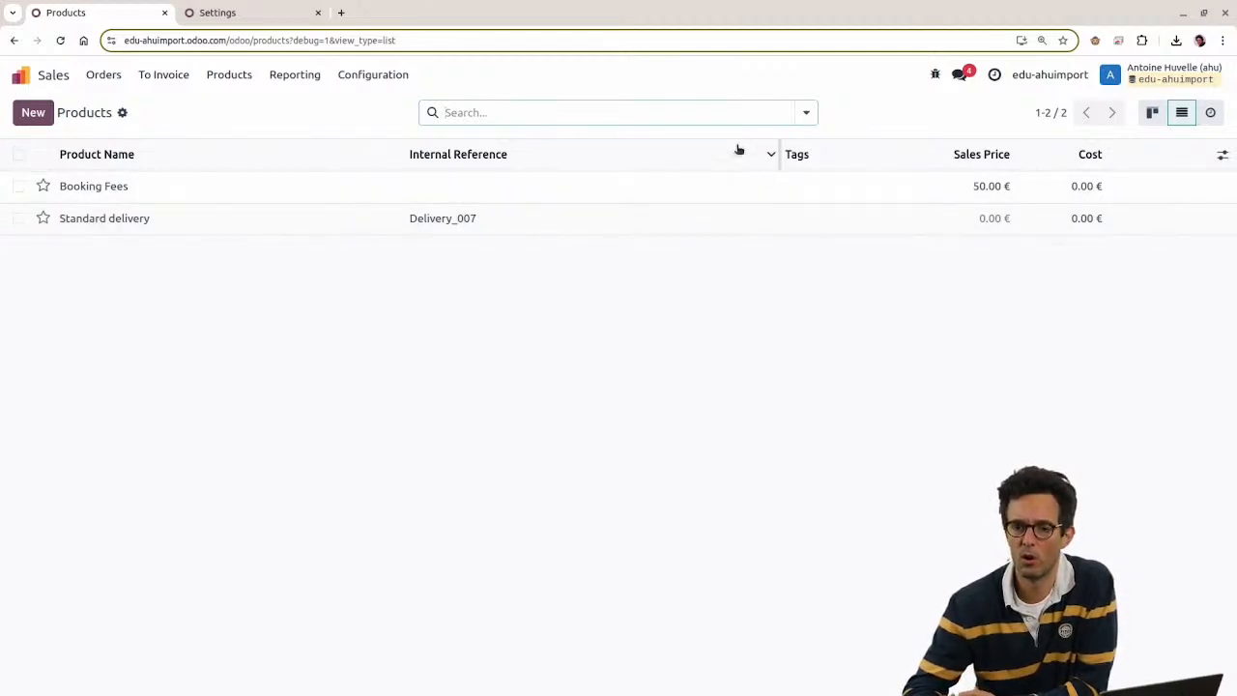
Step: Select both Booking Fees and Standard delivery and start exporting them
left_click(18, 155)
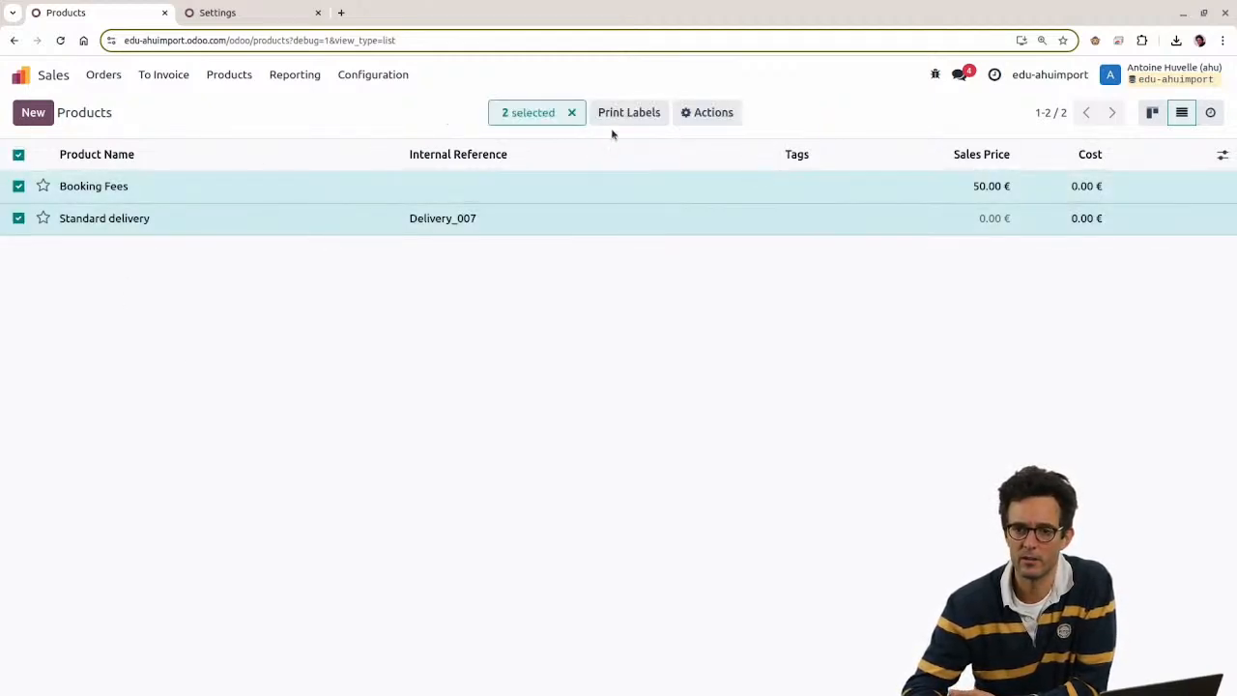
left_click(708, 118)
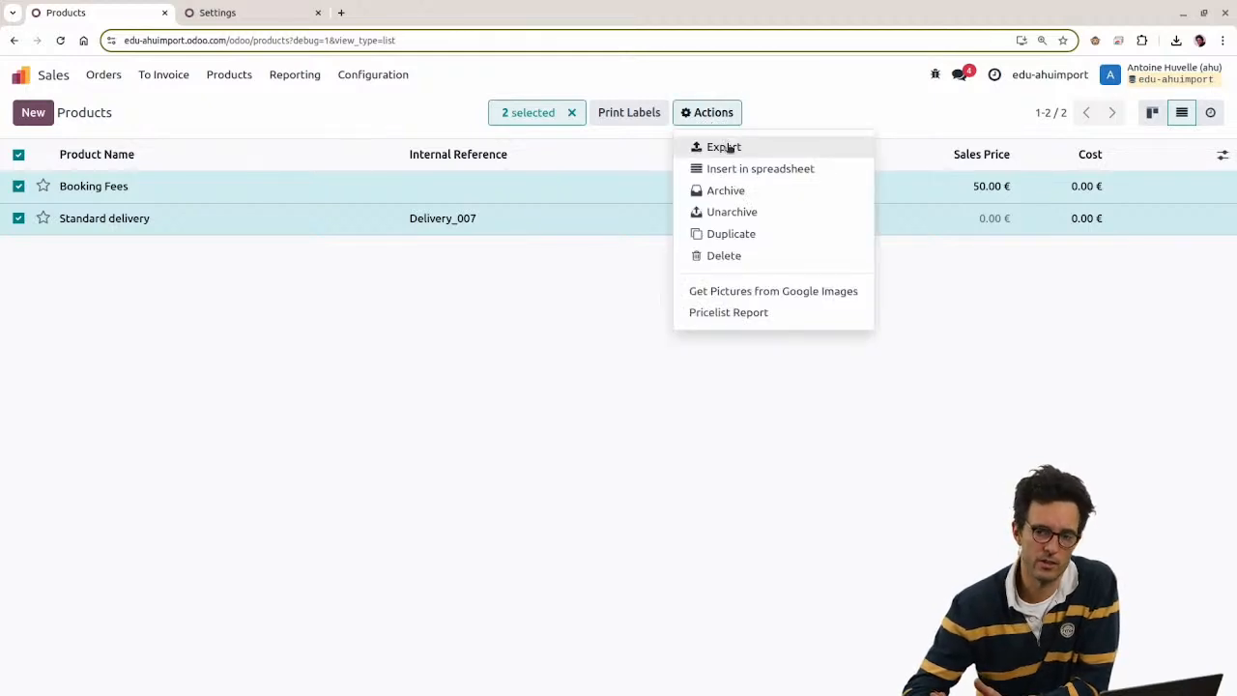
left_click(730, 148)
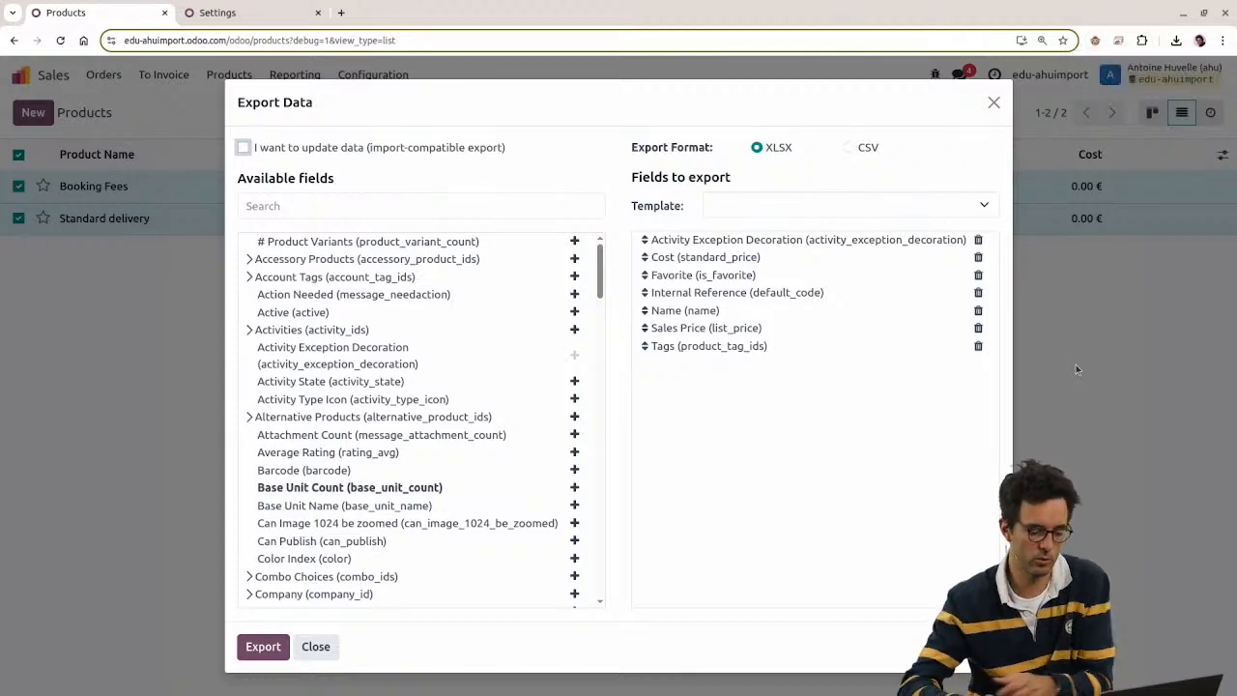
Step: Search the command palette for 'debug', then close it without changes
key("ctrl+k")
type("debug")
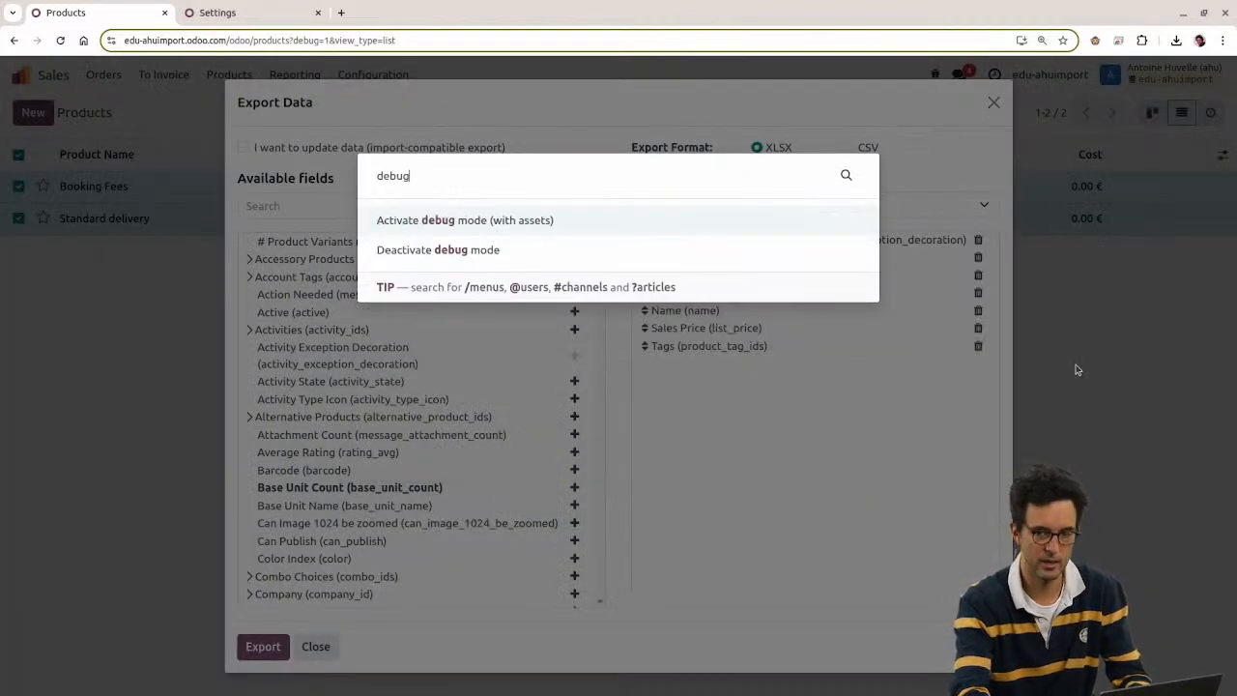
key("Escape")
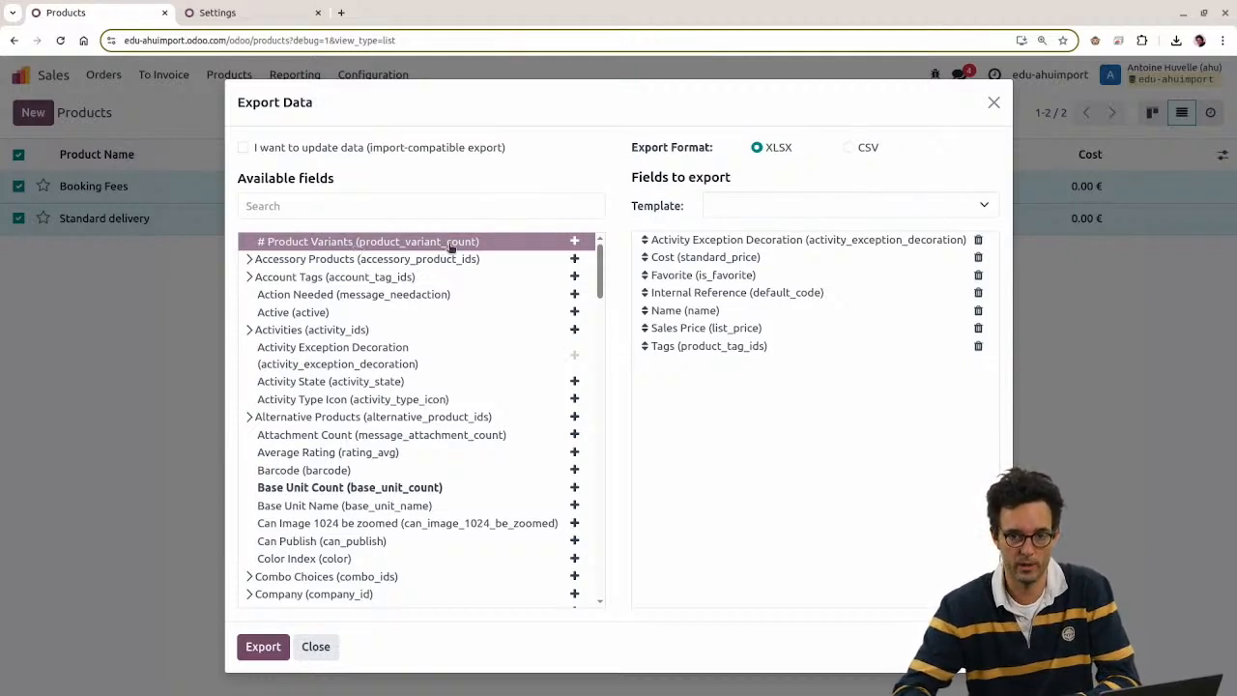
Step: Try the Available fields search, then bring up the saved export templates
left_click(353, 204)
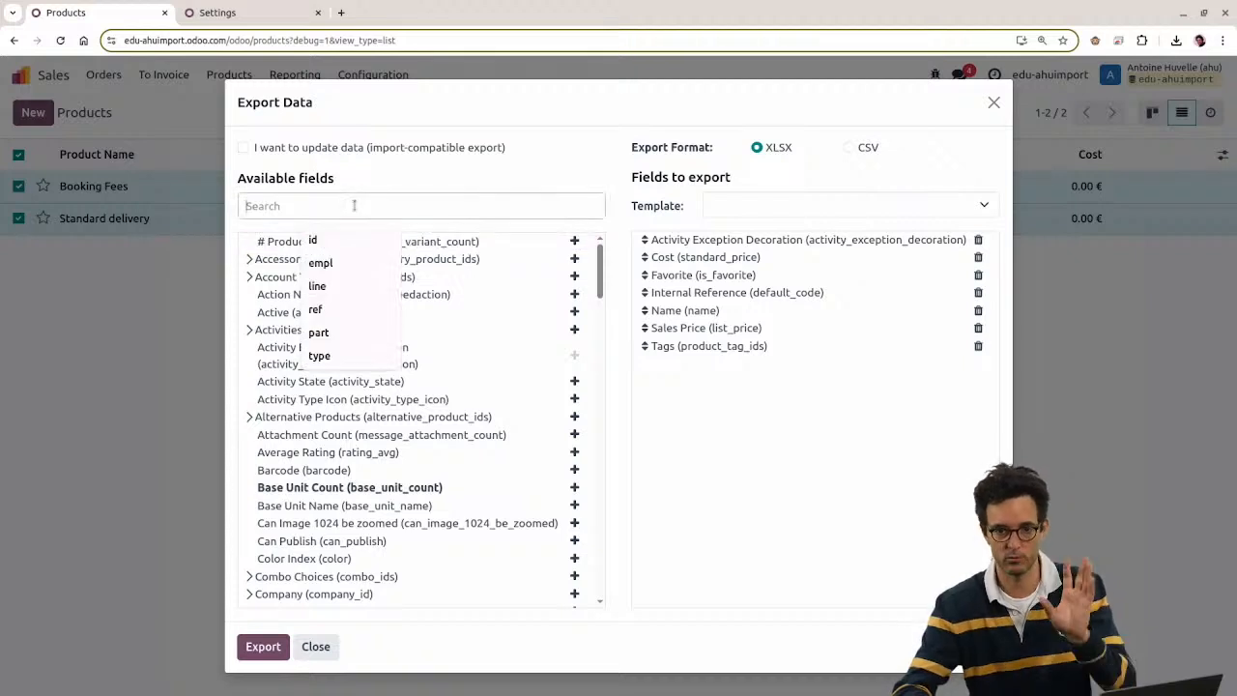
left_click(575, 163)
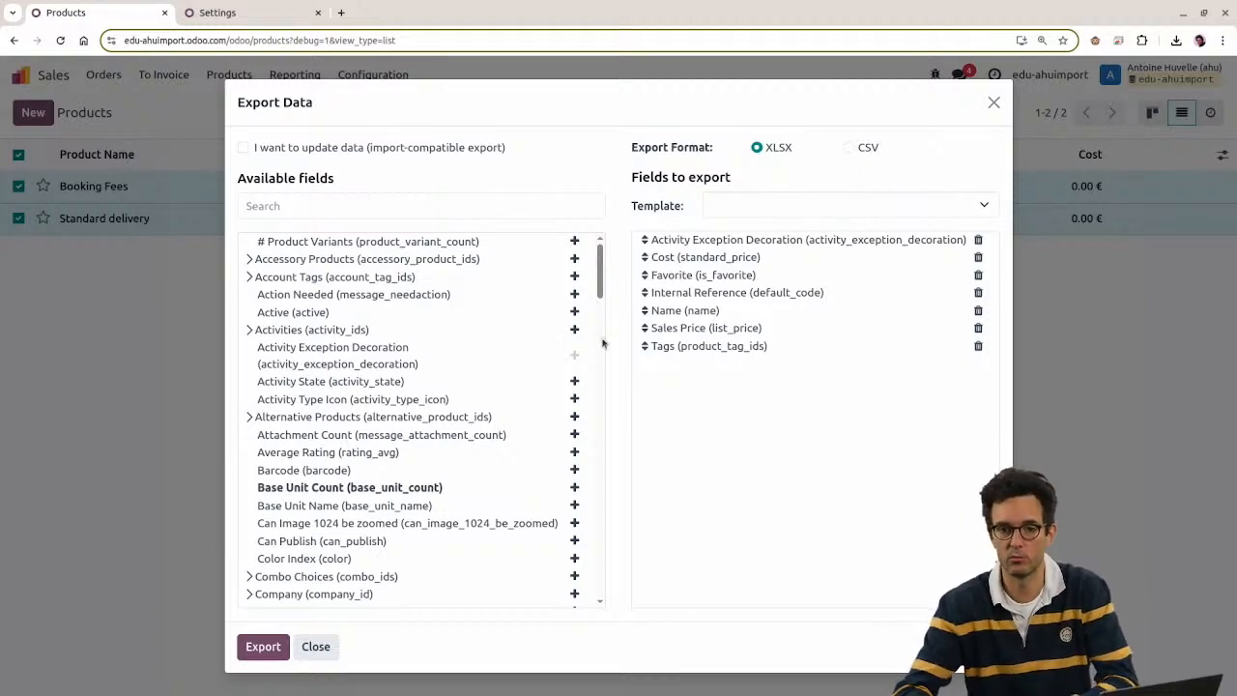
left_click(739, 206)
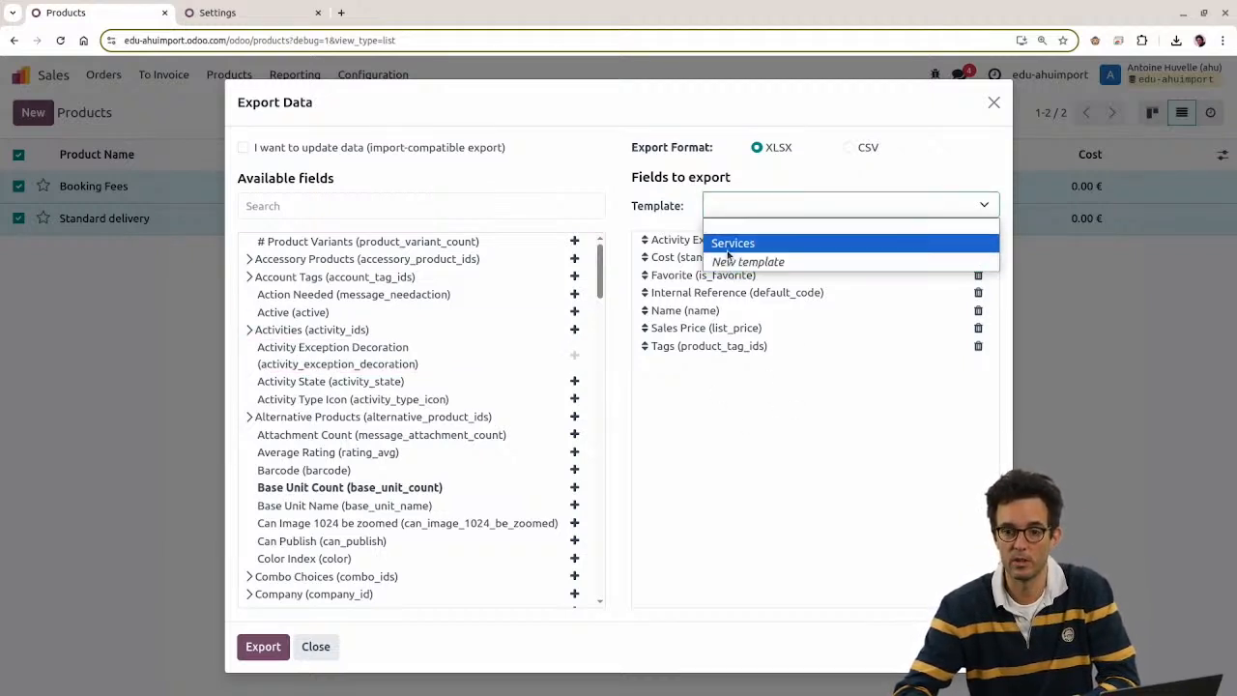
Step: Save a new template 'Odoo Insider 1' with the Services fields plus Base Unit Count
left_click(727, 248)
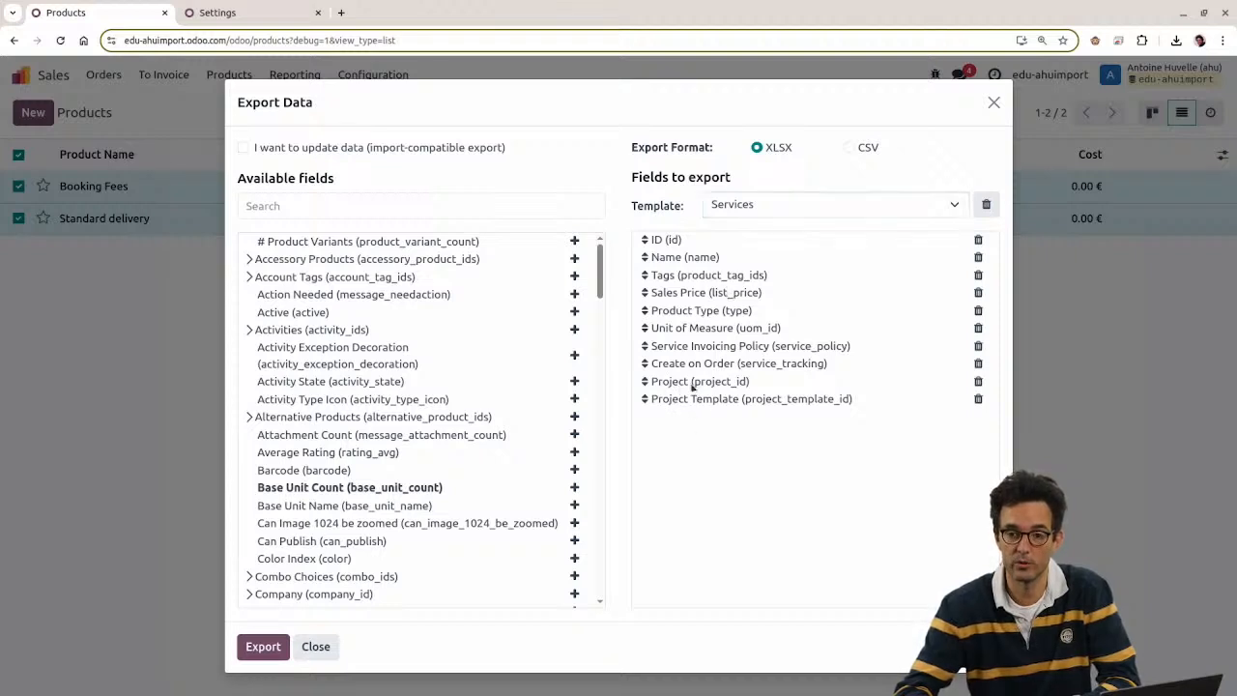
left_click(786, 214)
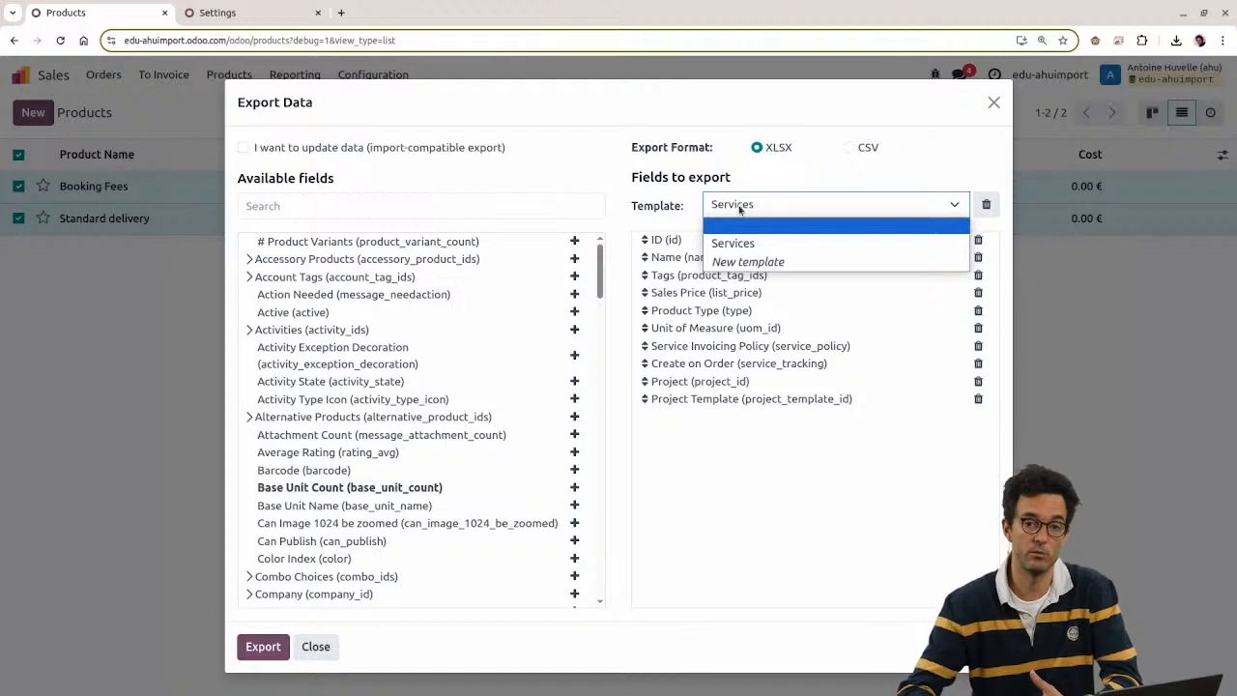
left_click(738, 263)
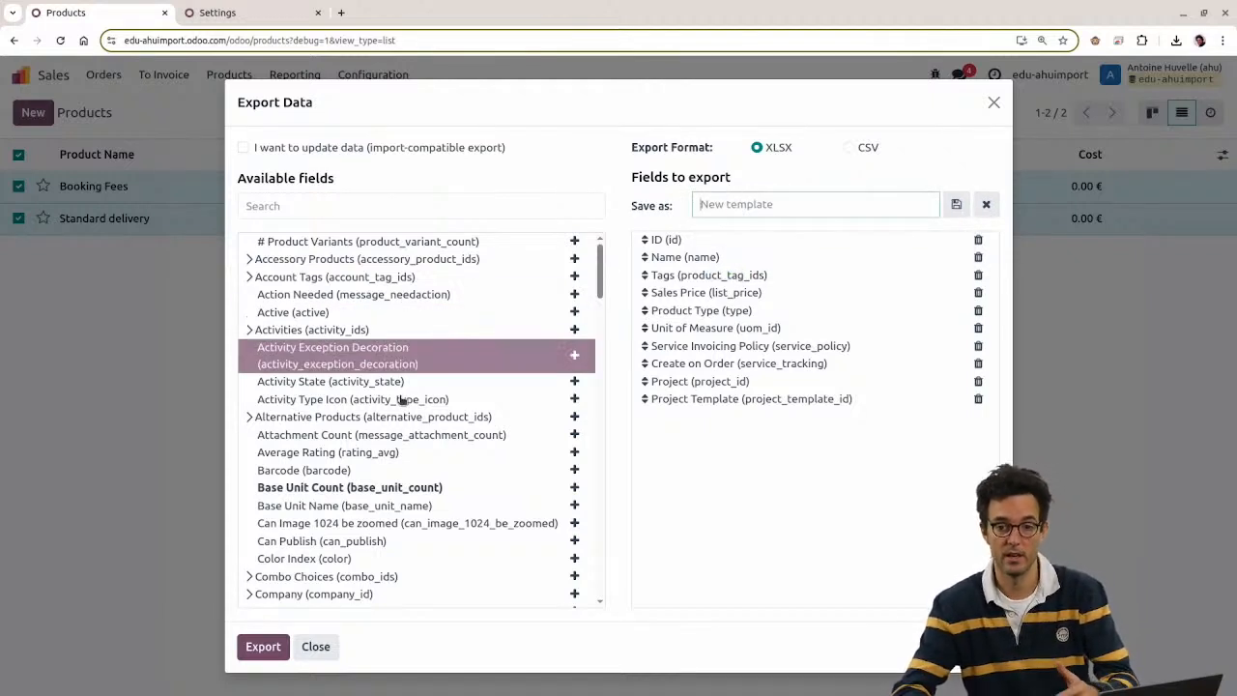
left_click(575, 487)
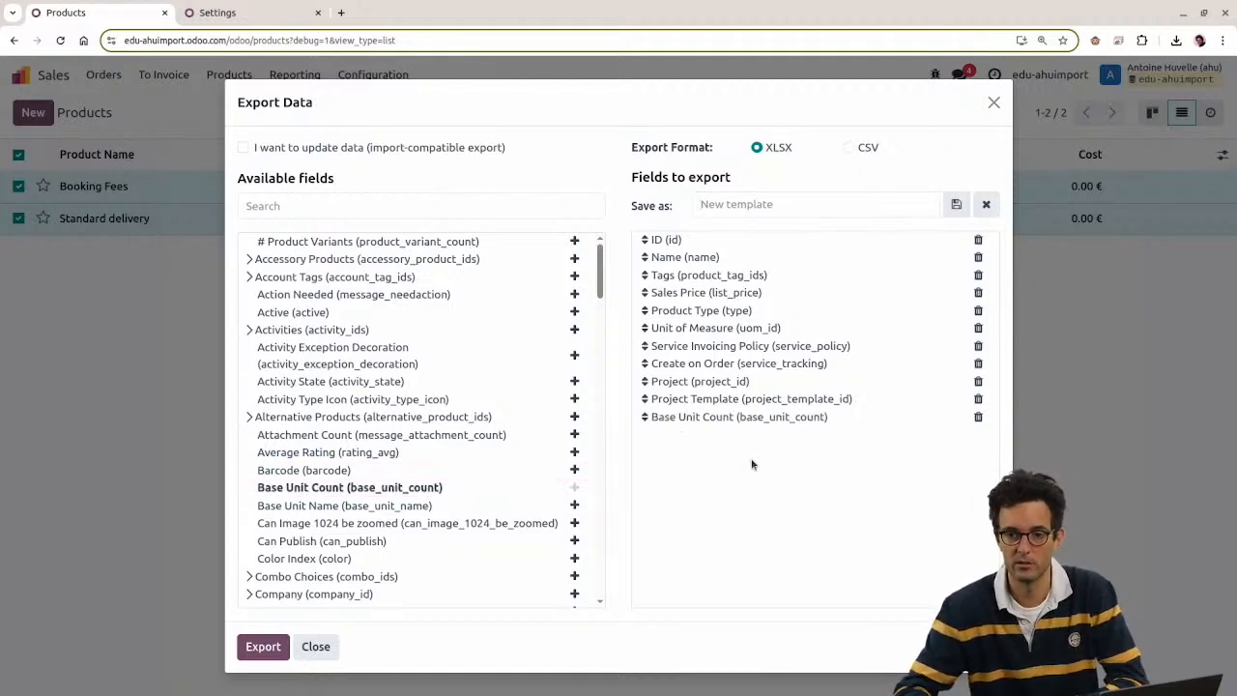
left_click(770, 213)
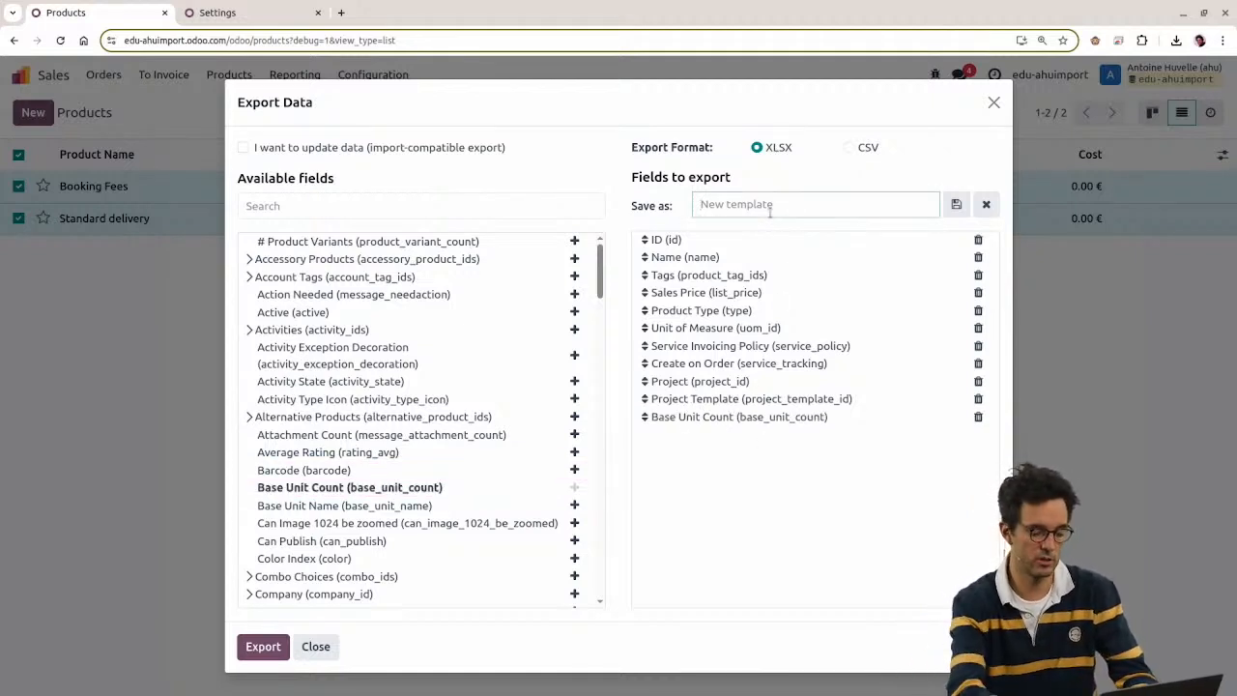
type("Od")
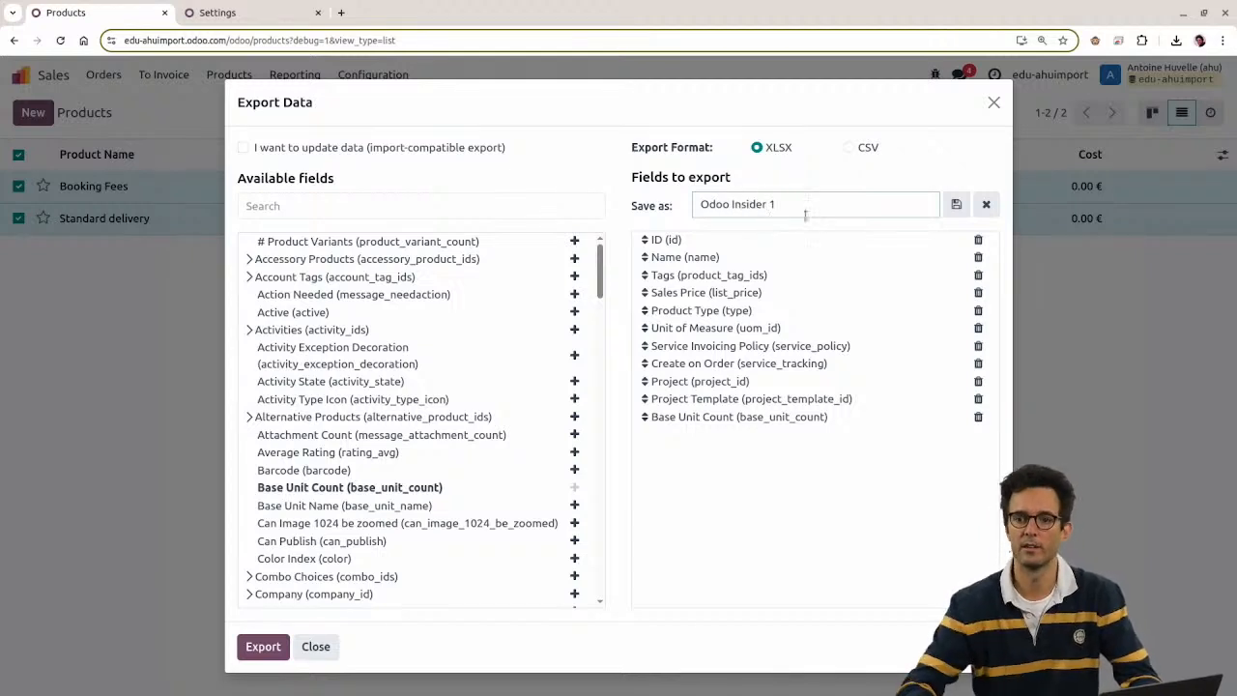
type("oo Insider 1")
left_click(956, 203)
Step: Compare templates by loading Services, then Odoo Insider 1 again
left_click(826, 205)
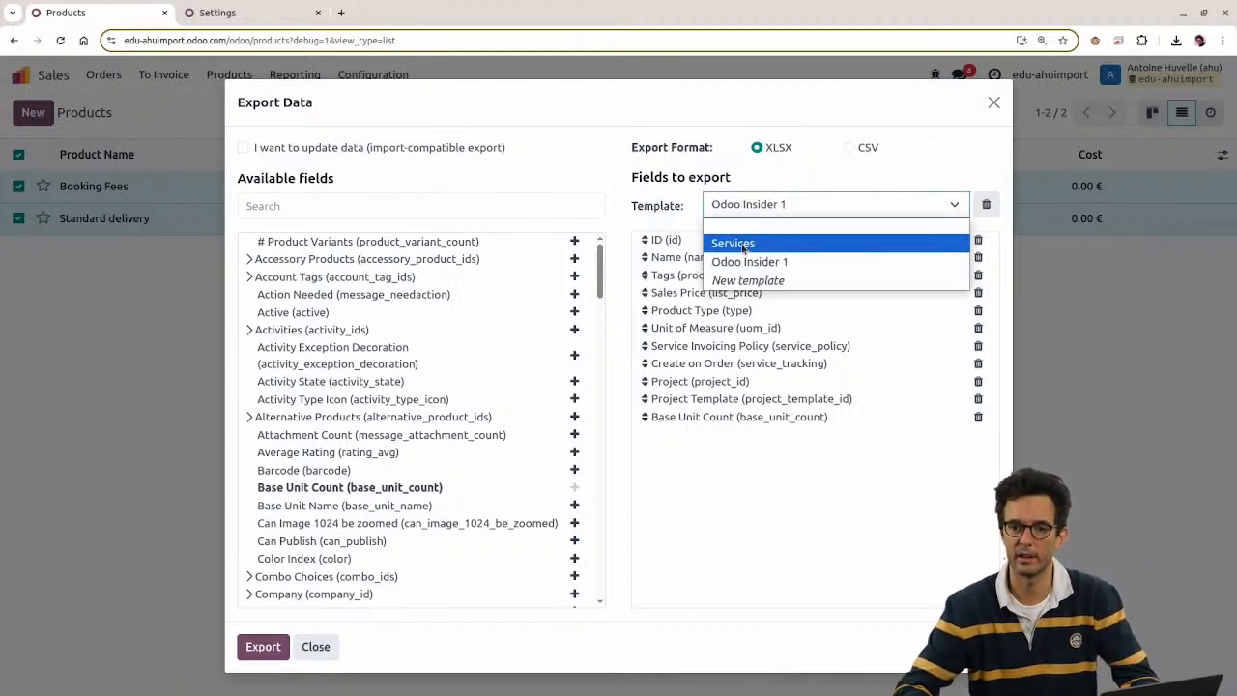
left_click(754, 244)
left_click(750, 262)
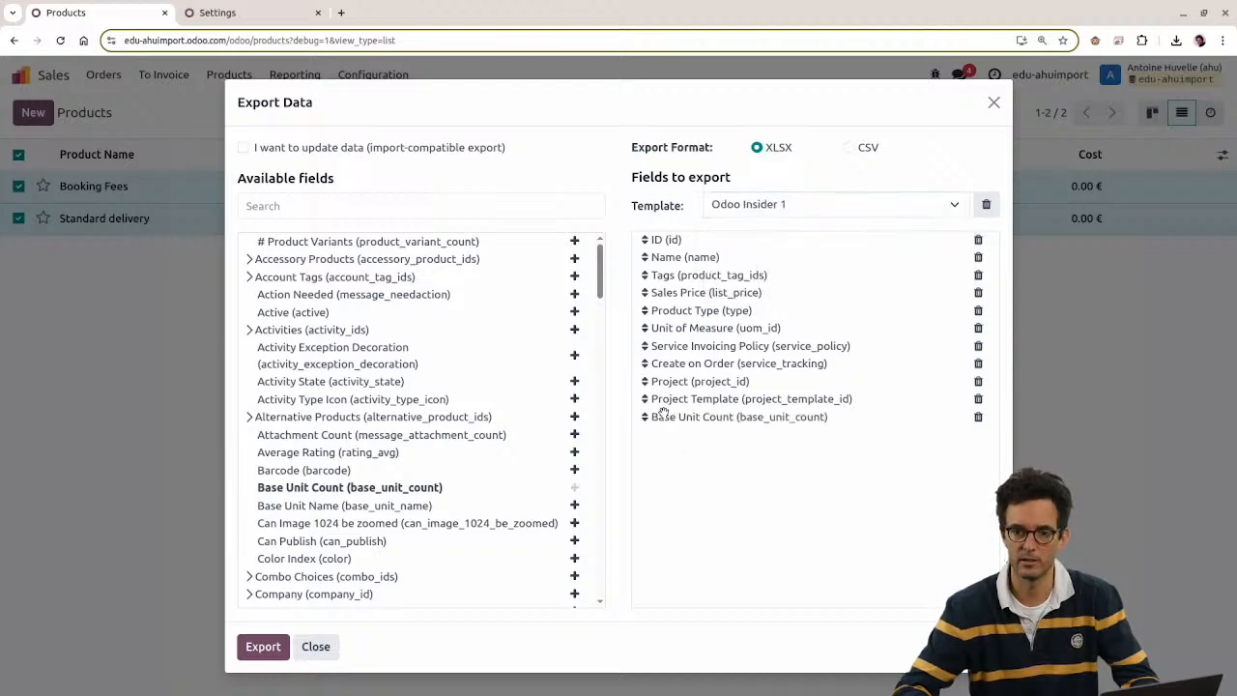
left_click(726, 207)
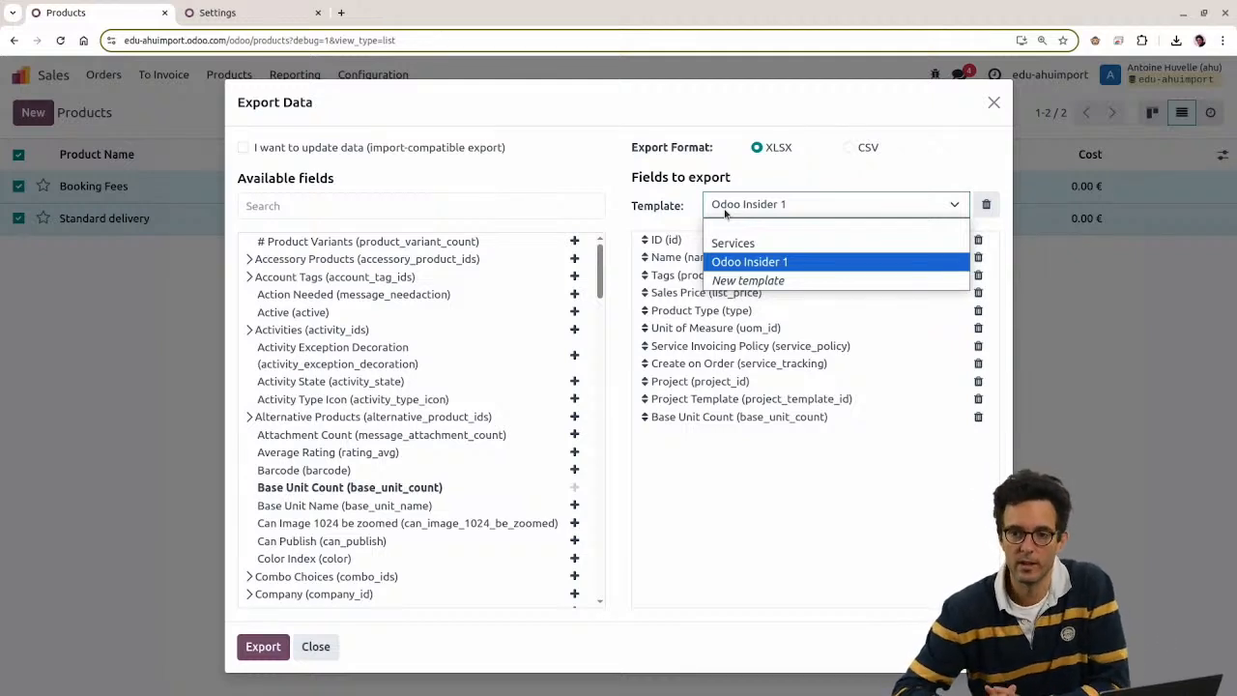
Step: Discard an unnamed new template and switch from Odoo Insider 1 to Services
left_click(735, 282)
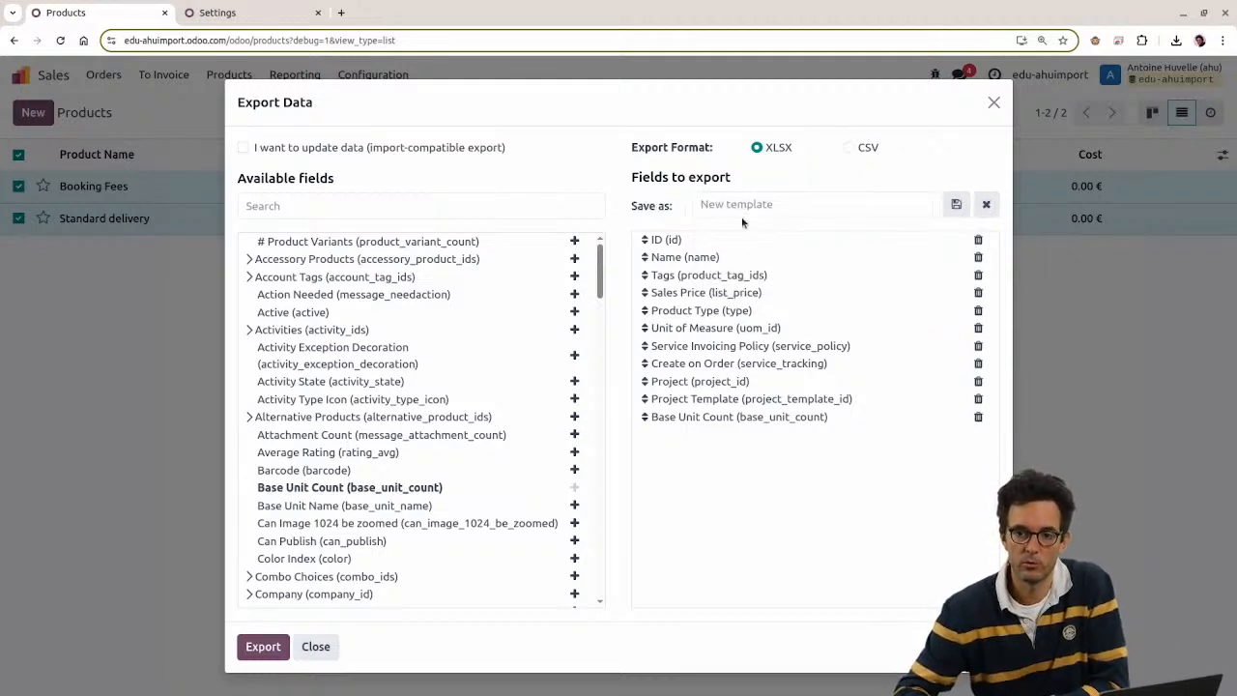
left_click(742, 215)
left_click(986, 204)
left_click(928, 205)
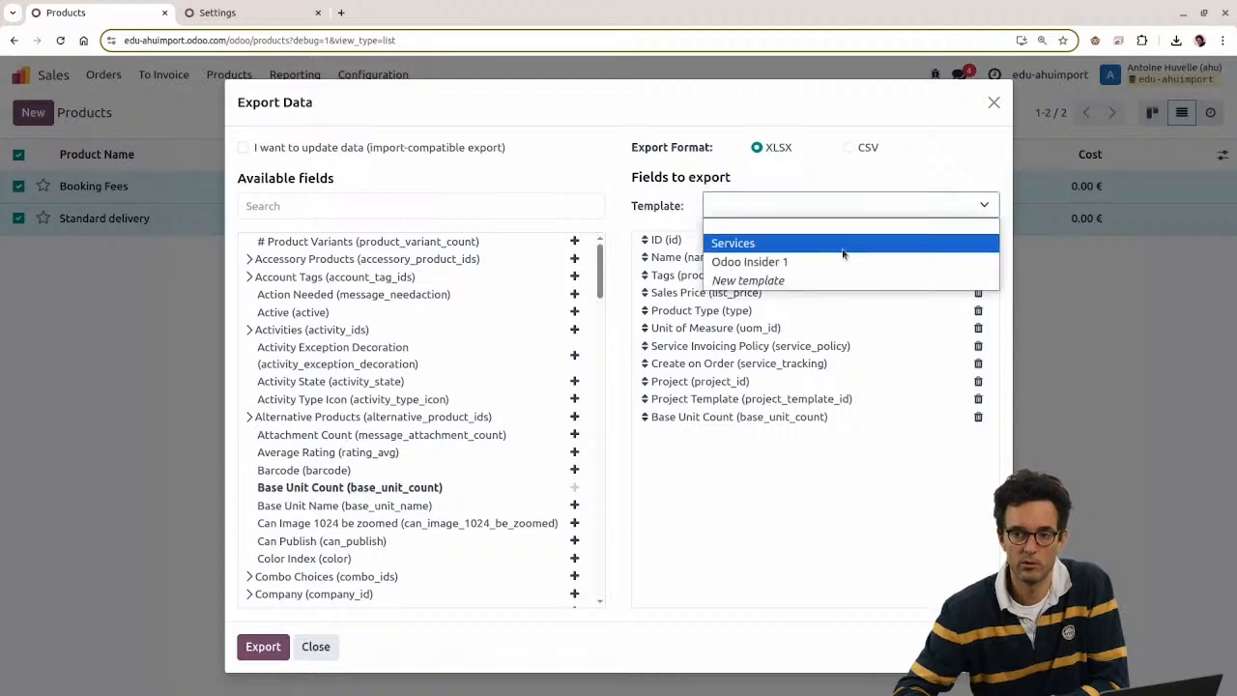
left_click(803, 258)
left_click(781, 215)
left_click(764, 243)
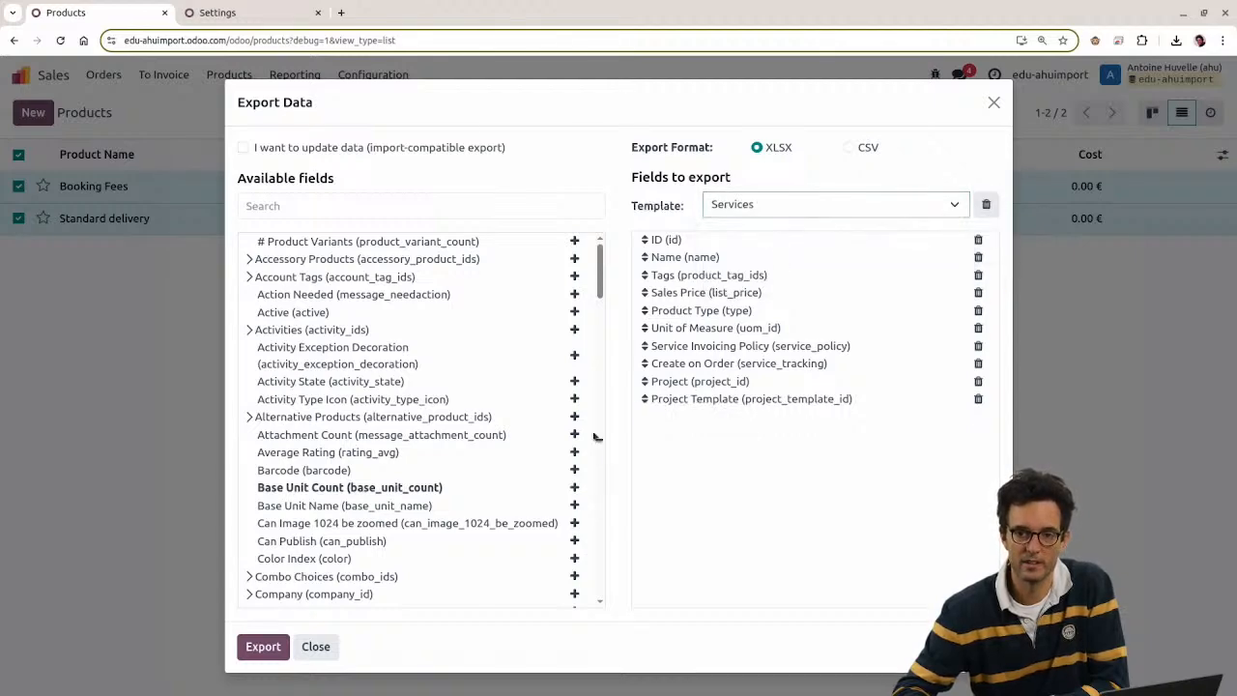
Step: Add Image 512, Image, Is Follower, Message for Sales Order Line, Messages and Messages/Account fields
scroll(549, 516, "down", 3)
scroll(549, 515, "down", 5)
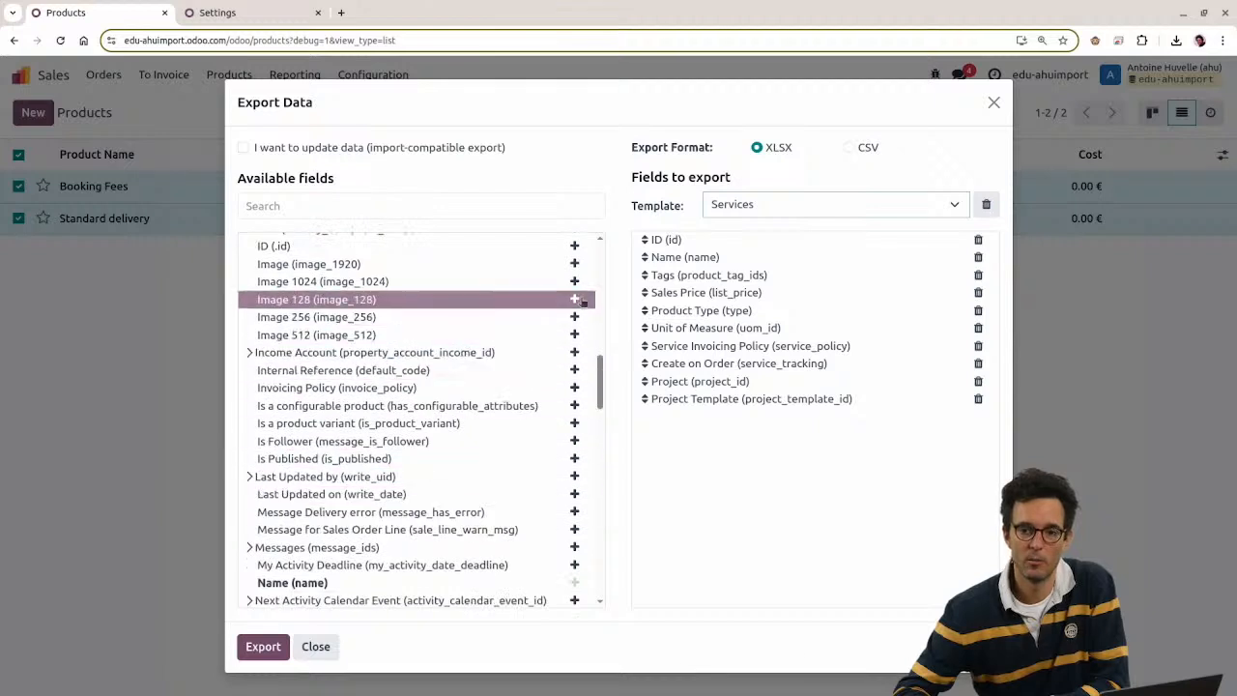
left_click(574, 334)
left_click(575, 264)
left_click(574, 441)
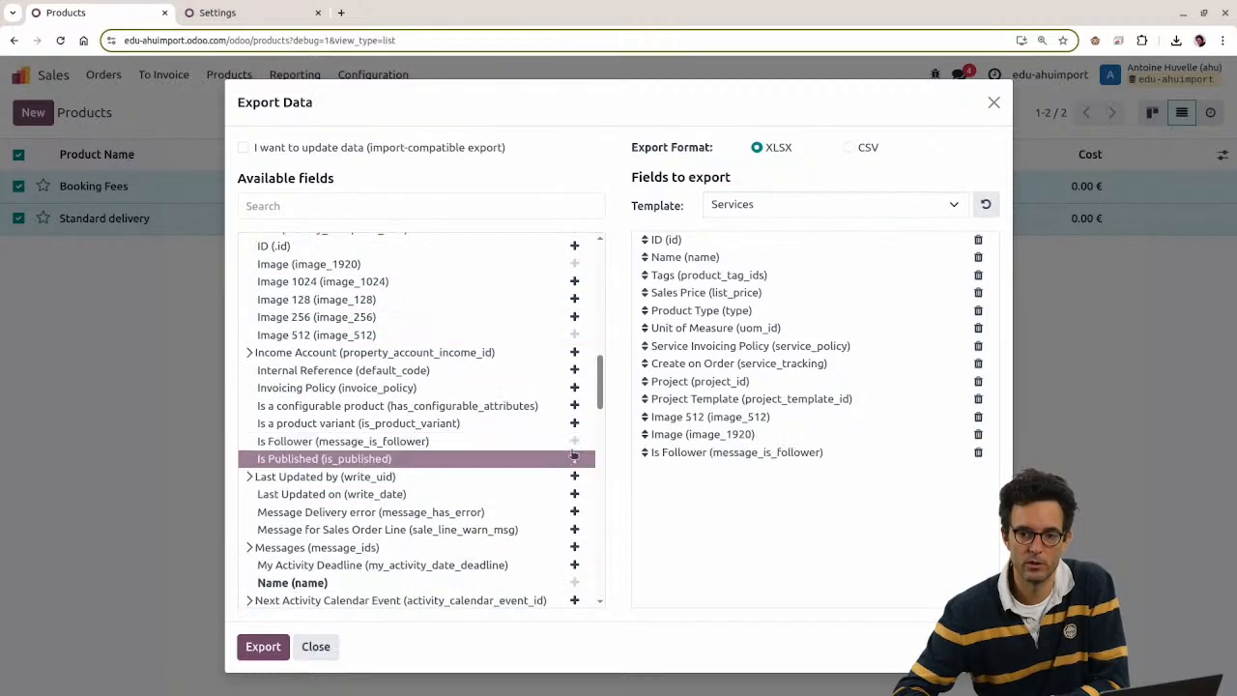
left_click(574, 530)
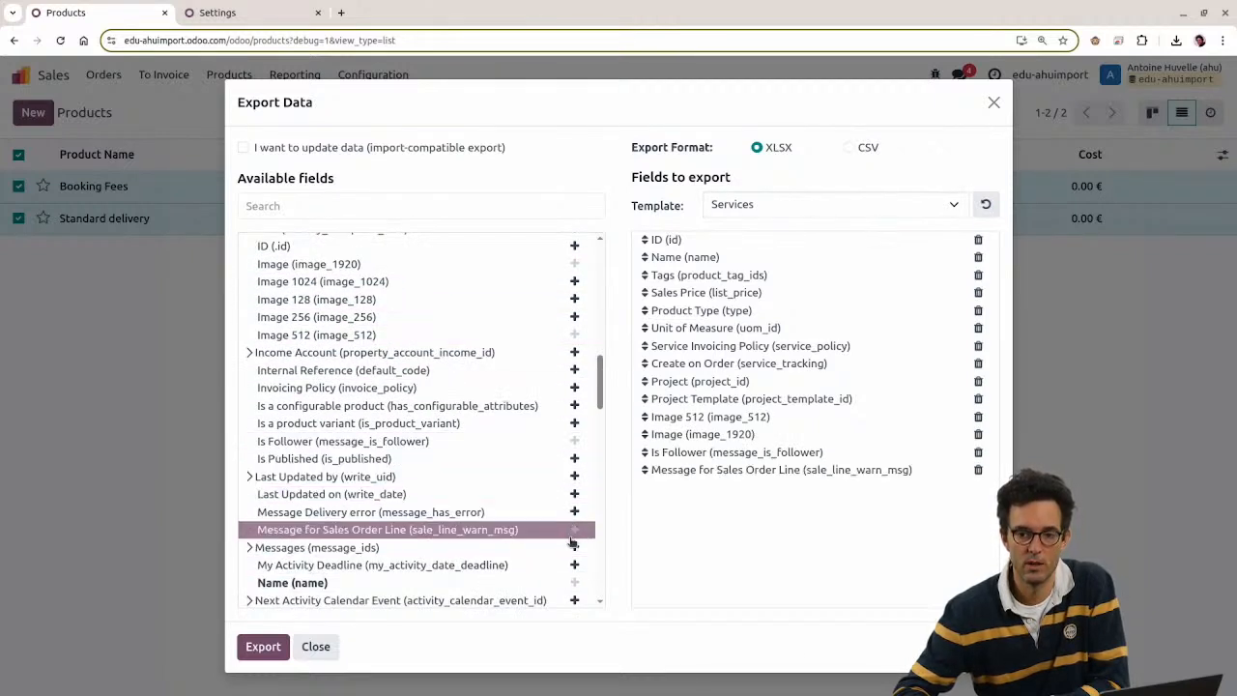
left_click(574, 547)
left_click(574, 548)
left_click(575, 572)
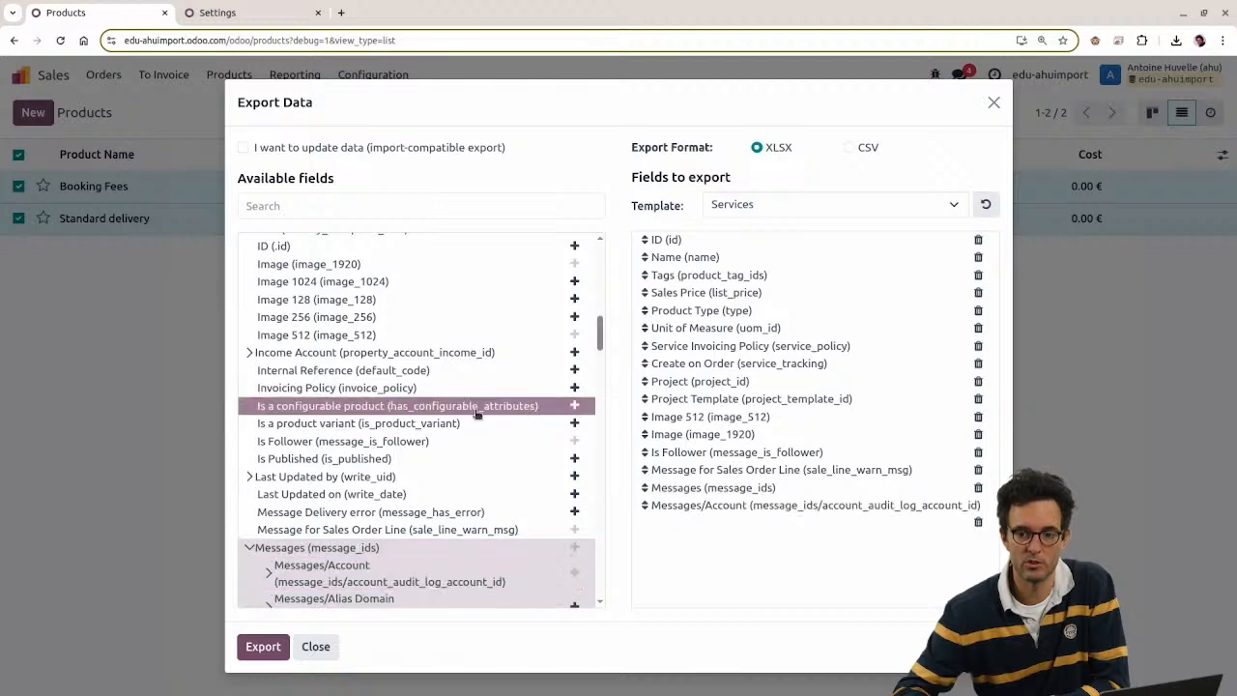
Step: Reload Odoo Insider 1, then restore the Services template's ten fields
left_click(788, 213)
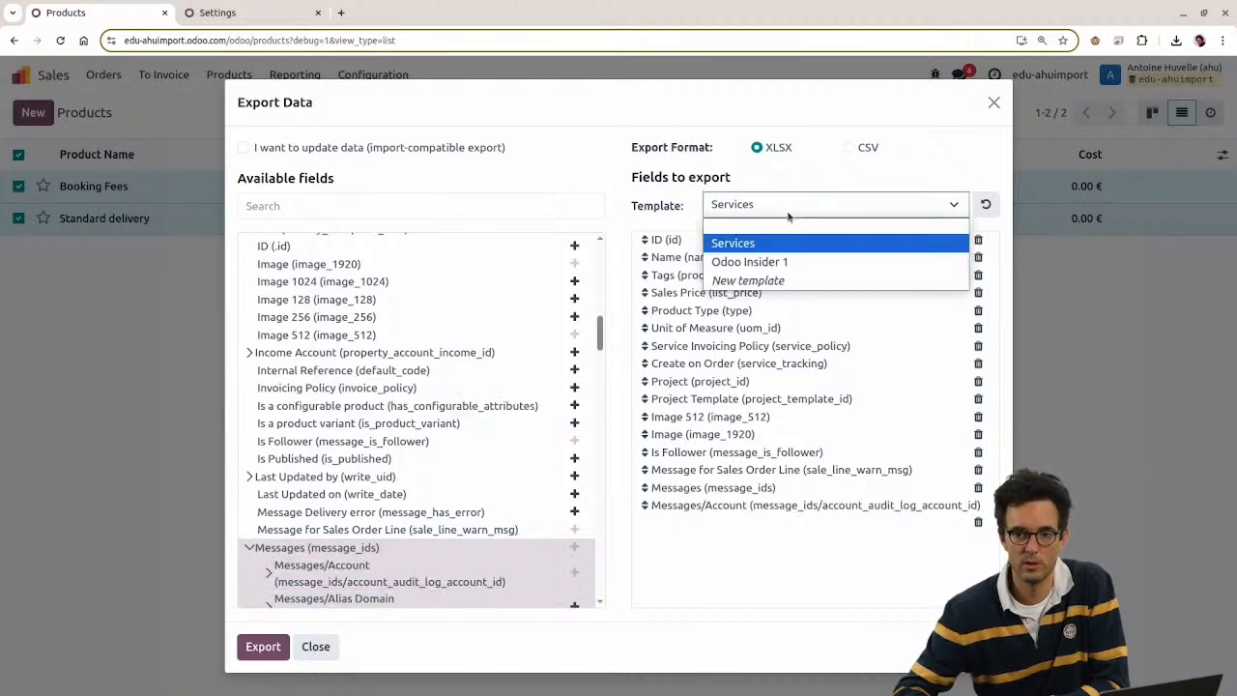
left_click(767, 263)
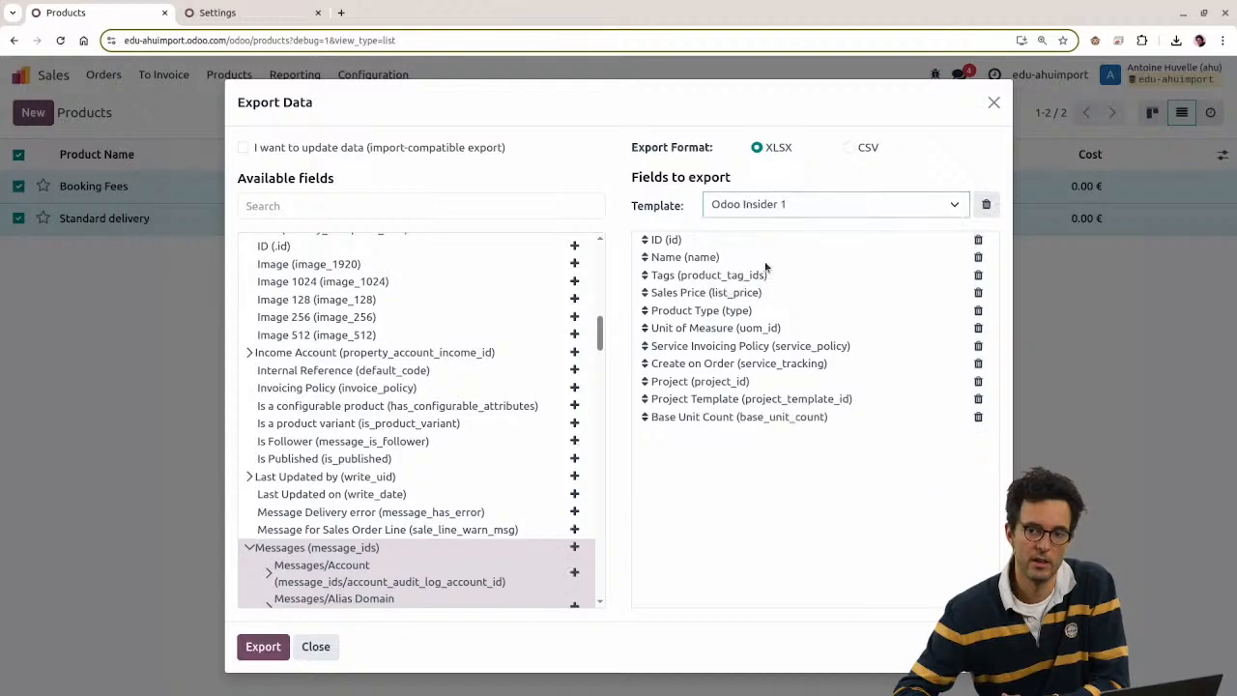
left_click(754, 204)
left_click(750, 242)
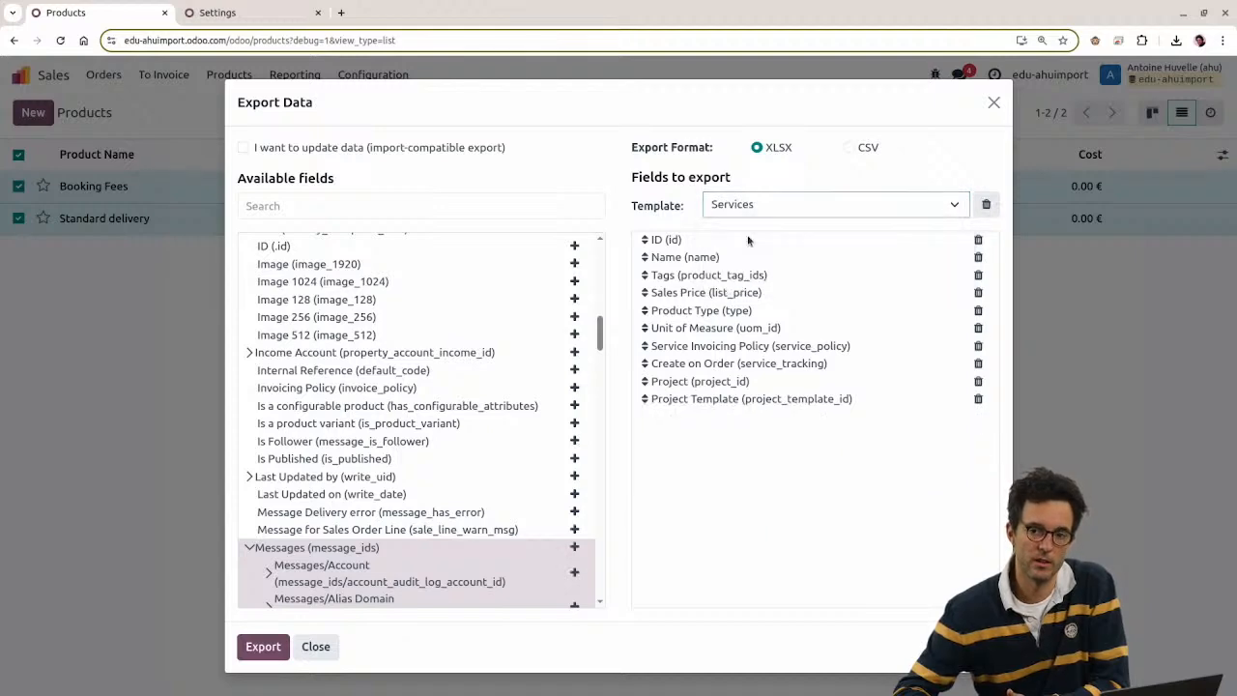
scroll(387, 496, "up", 10)
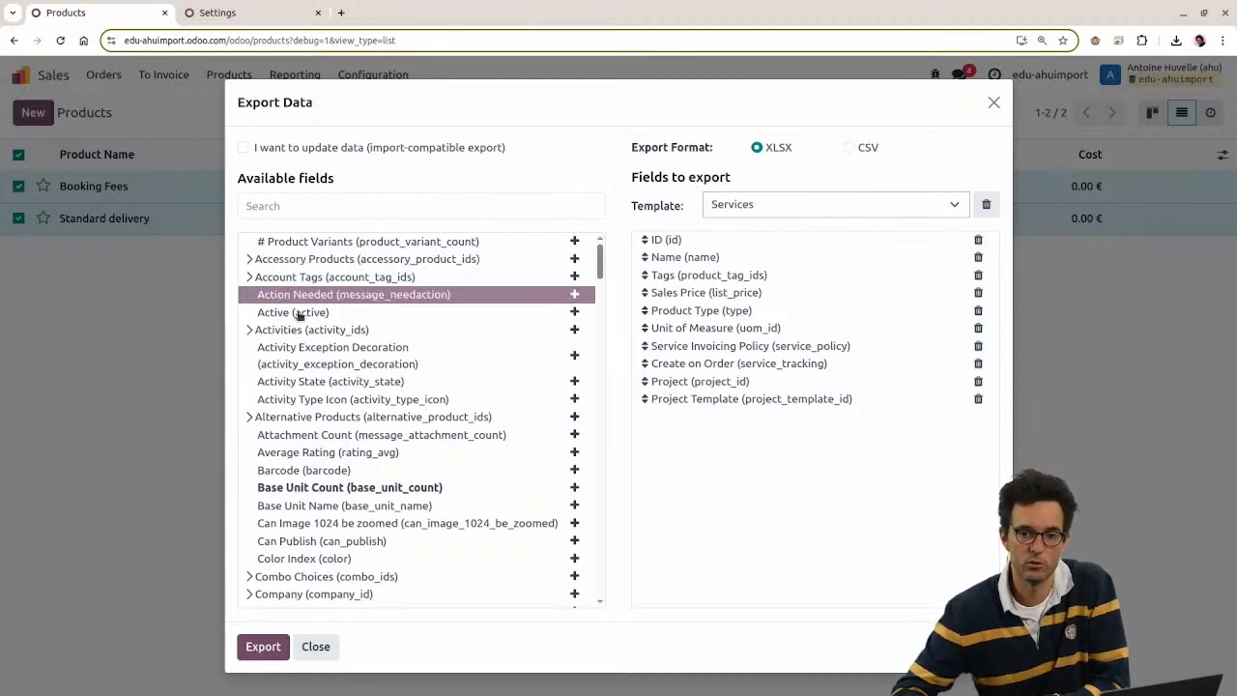
scroll(328, 406, "down", 3)
scroll(324, 350, "up", 3)
Step: Search available fields for 'categ' and add Product Category/Name to the export
left_click(278, 207)
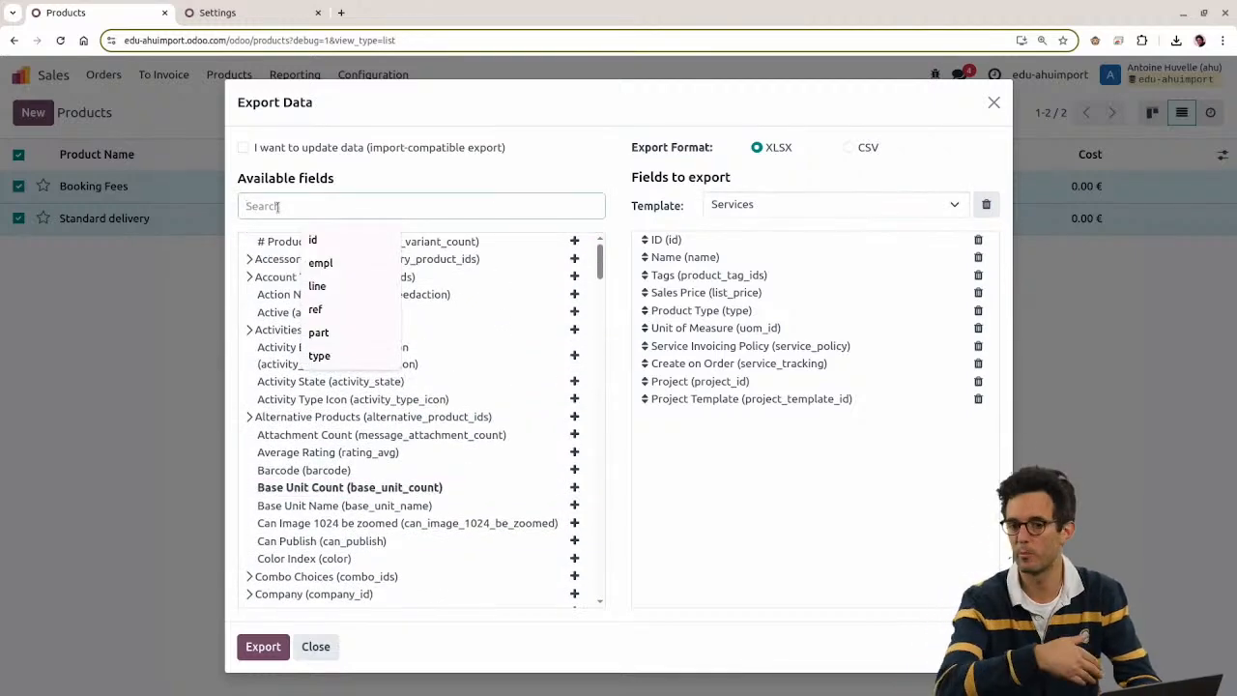
type("categ")
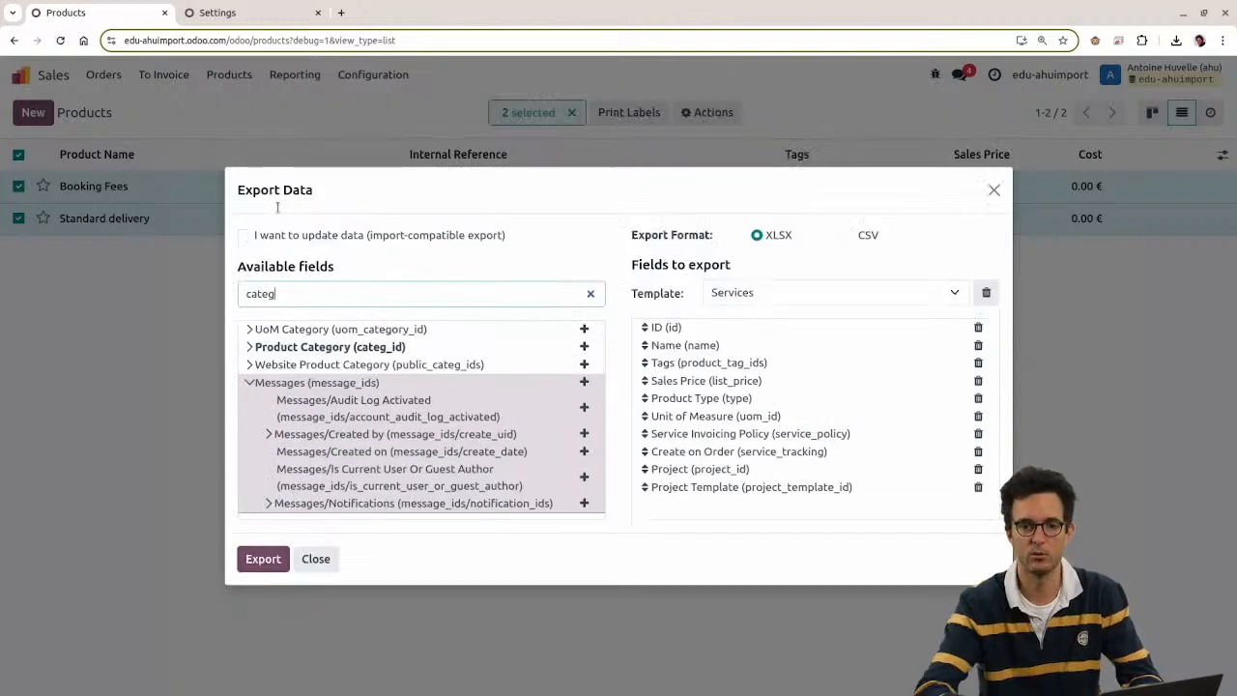
left_click(250, 348)
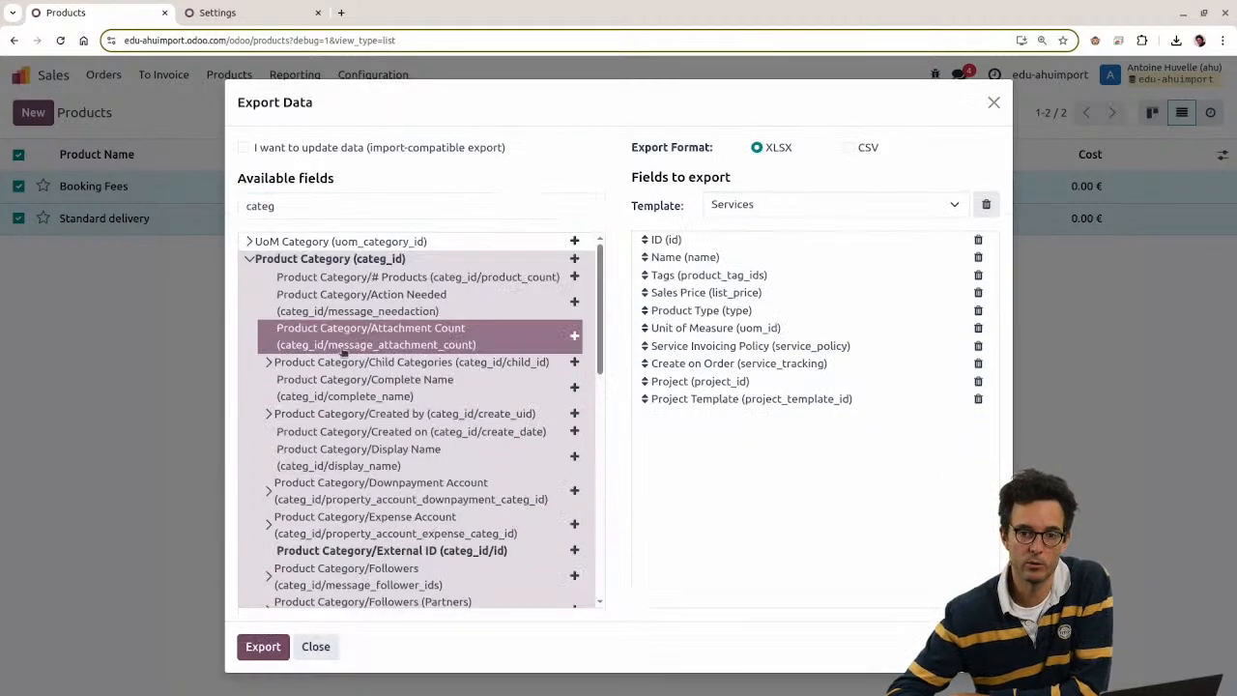
scroll(290, 391, "down", 3)
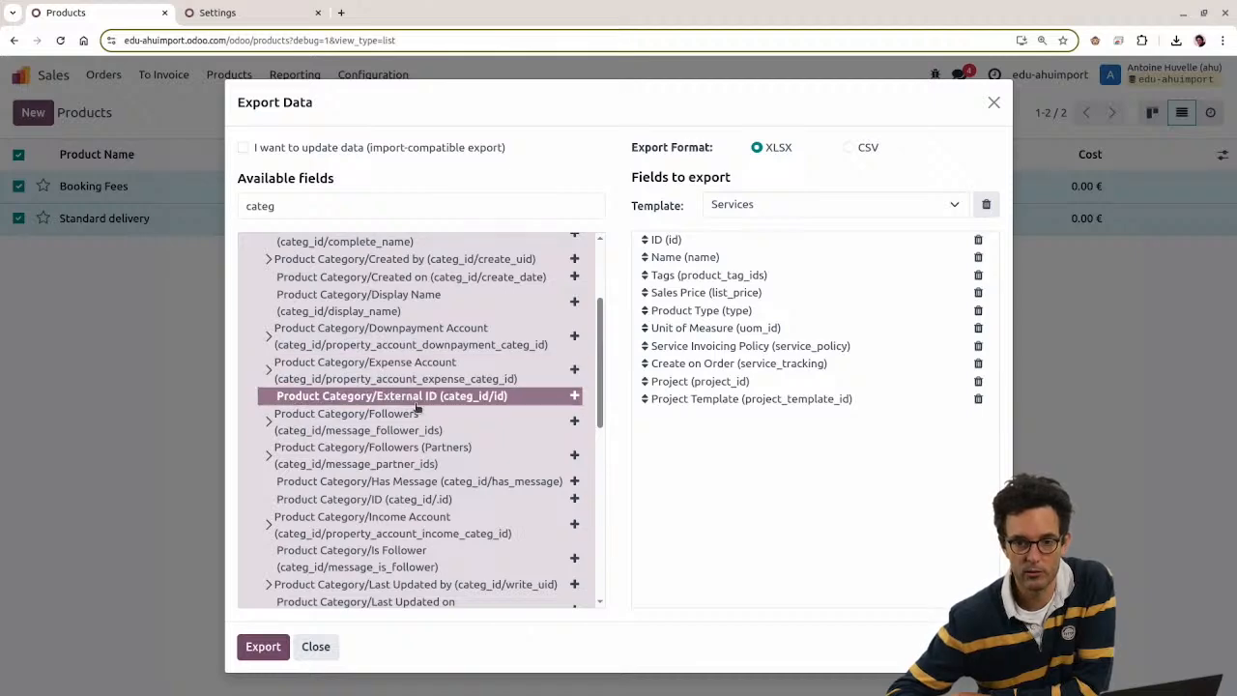
scroll(329, 396, "down", 3)
scroll(331, 398, "down", 4)
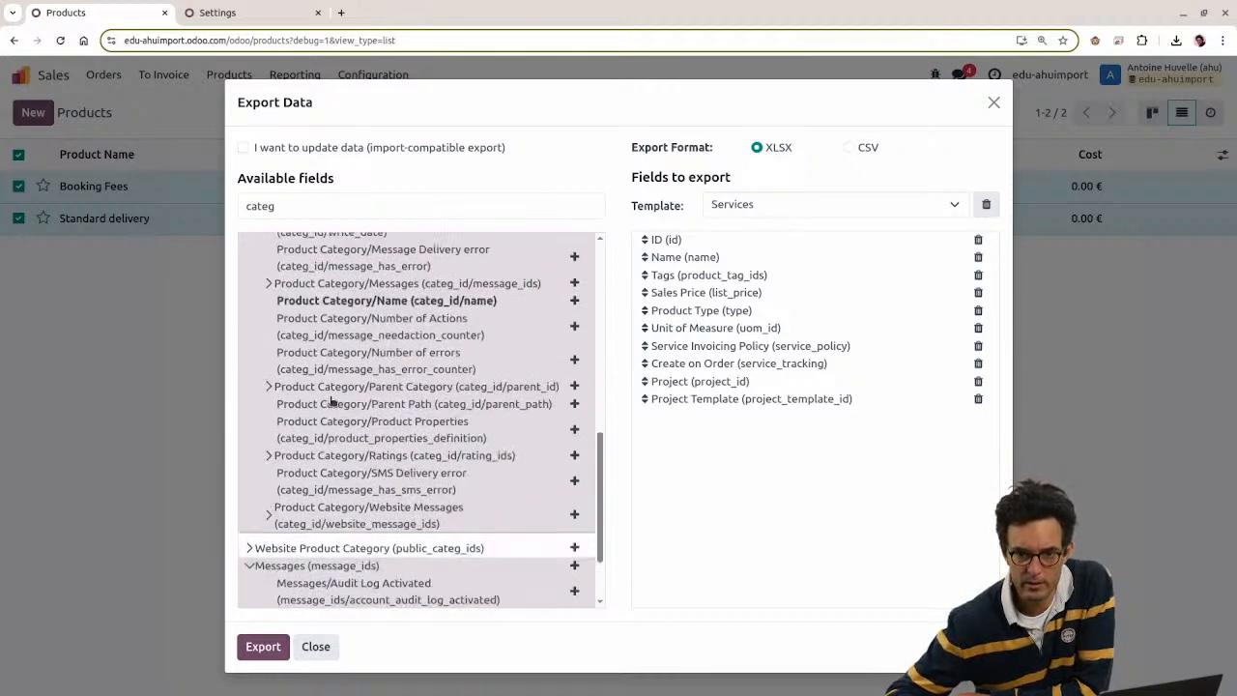
left_click(575, 302)
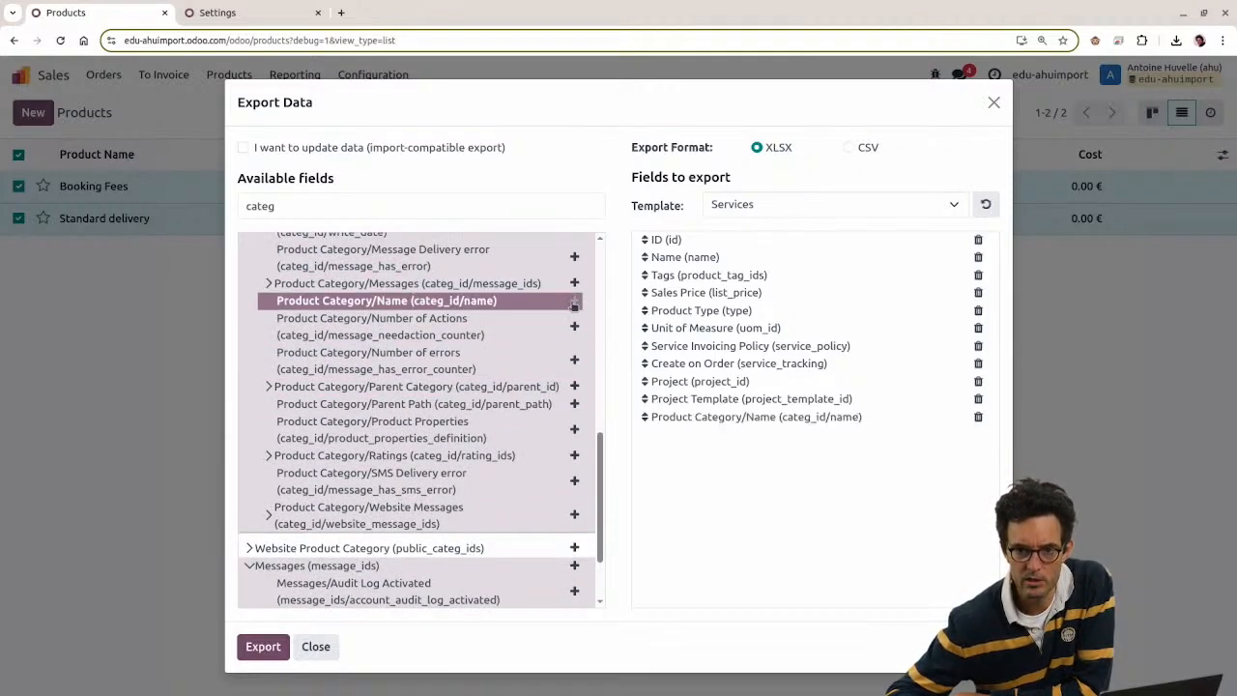
Step: Add Product Category/Parent Category/Name to the export list
left_click(269, 387)
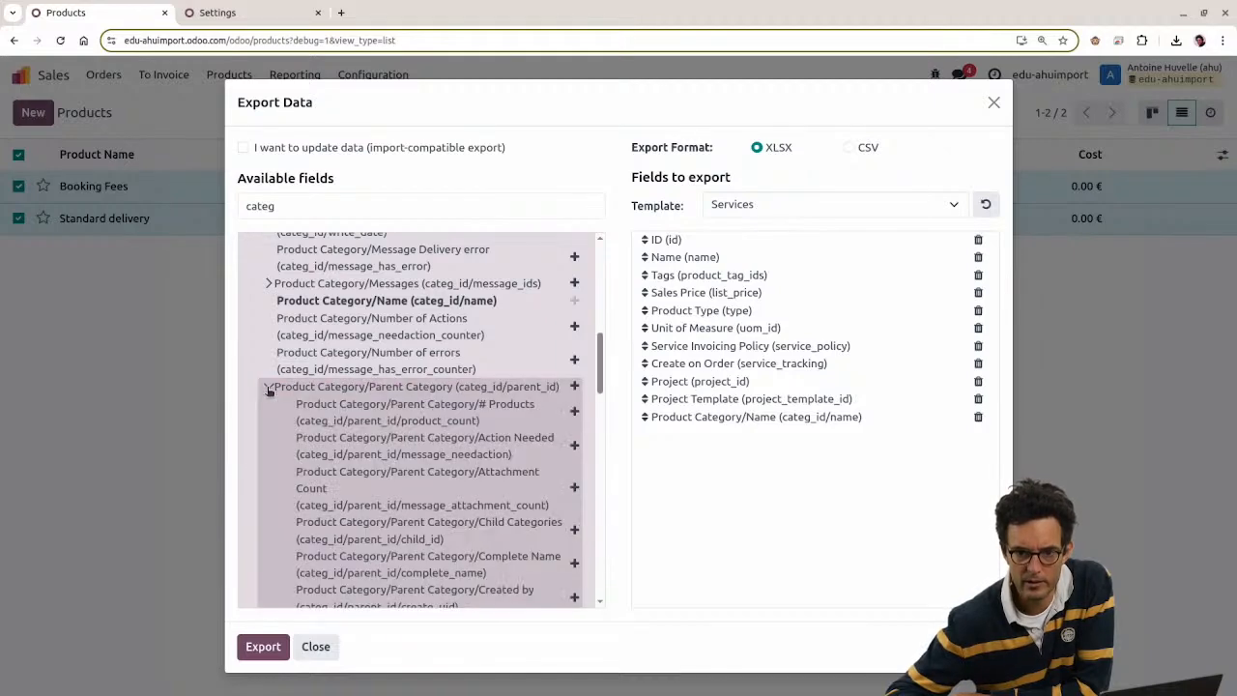
scroll(452, 430, "down", 8)
scroll(452, 430, "down", 7)
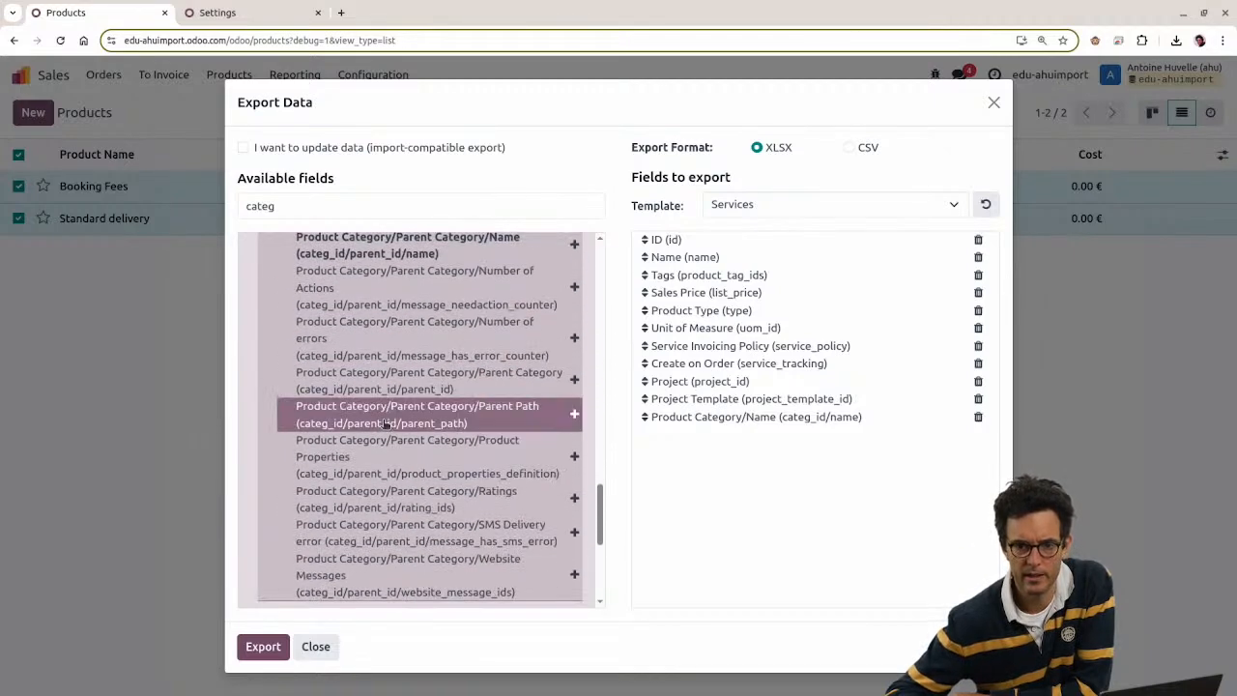
scroll(382, 423, "up", 3)
scroll(381, 424, "up", 2)
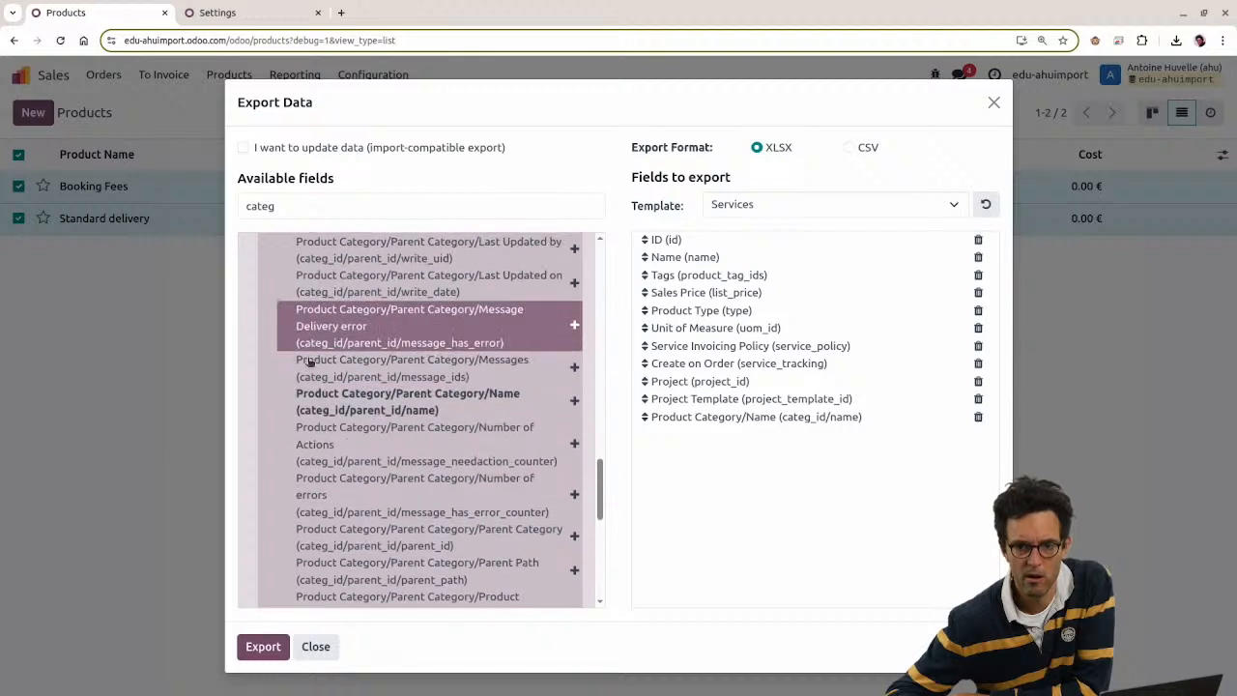
left_click(575, 403)
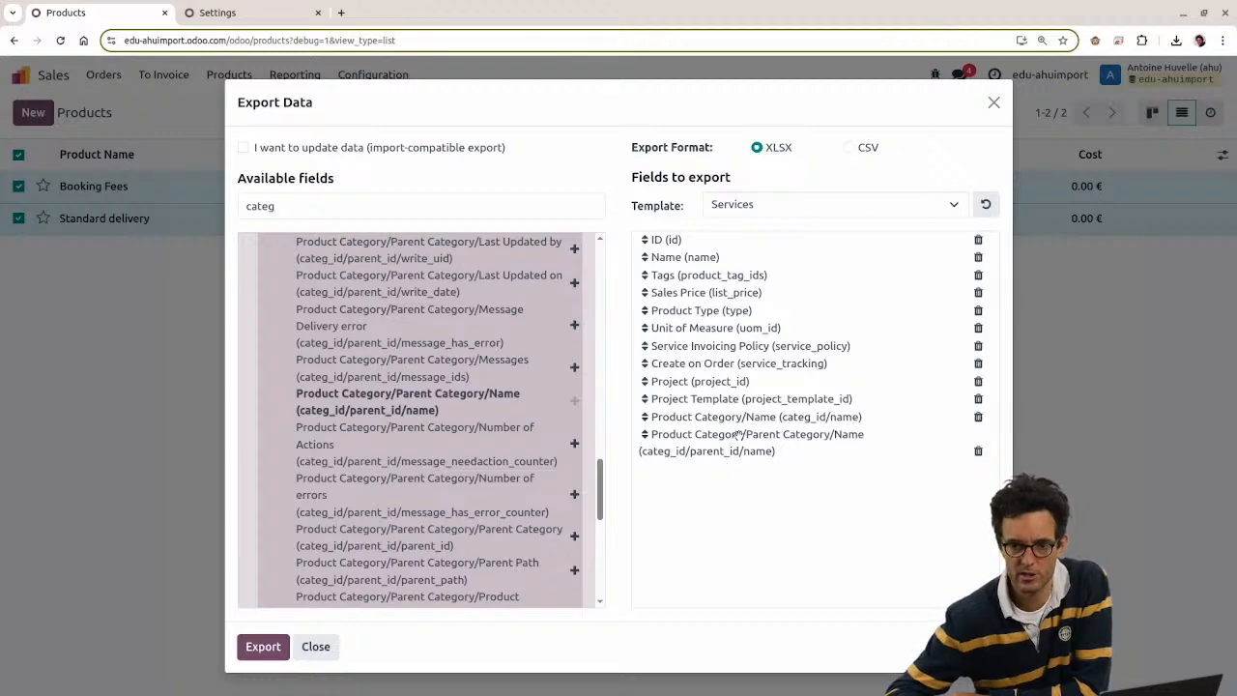
scroll(503, 426, "up", 2)
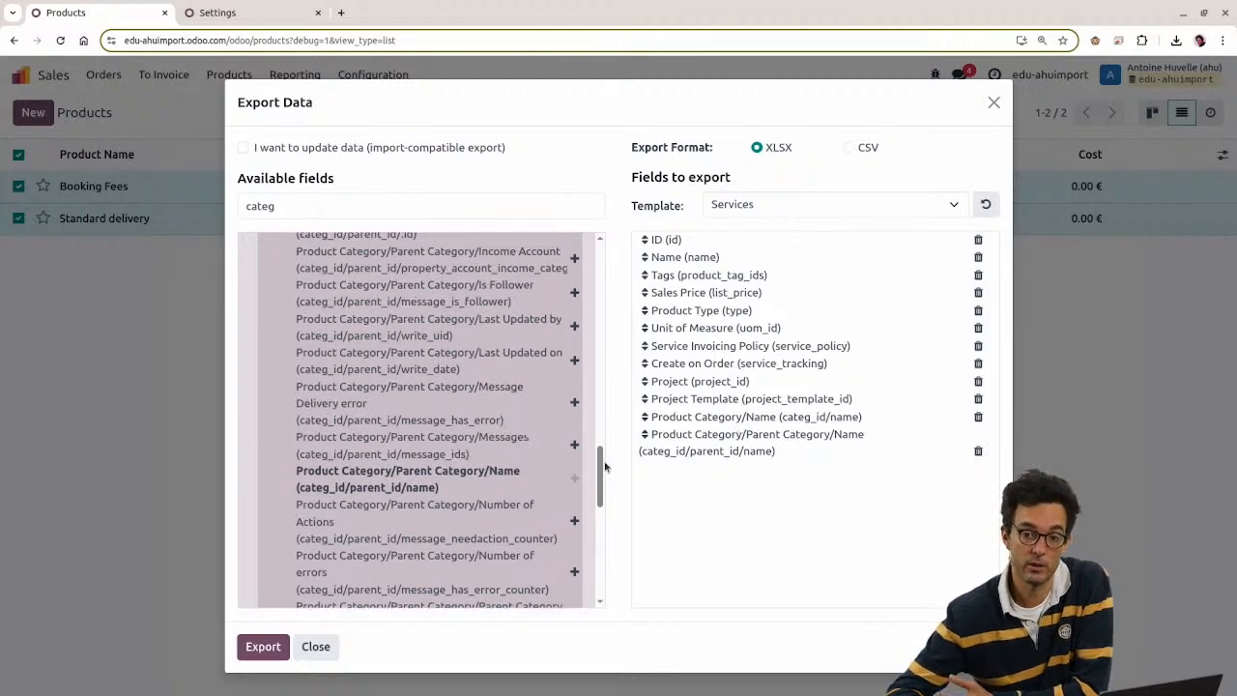
left_click_drag(600, 467, 600, 266)
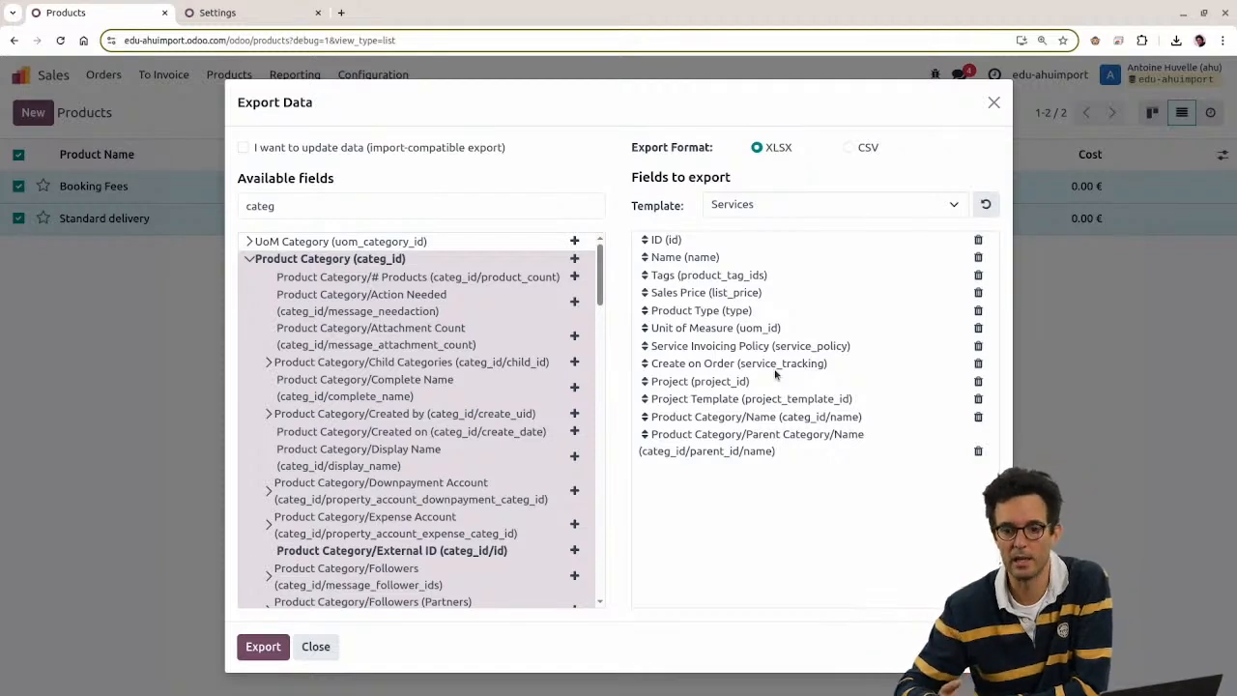
Step: Collapse the expanded Product Category and Messages sub-field lists
left_click(249, 259)
left_click(280, 361)
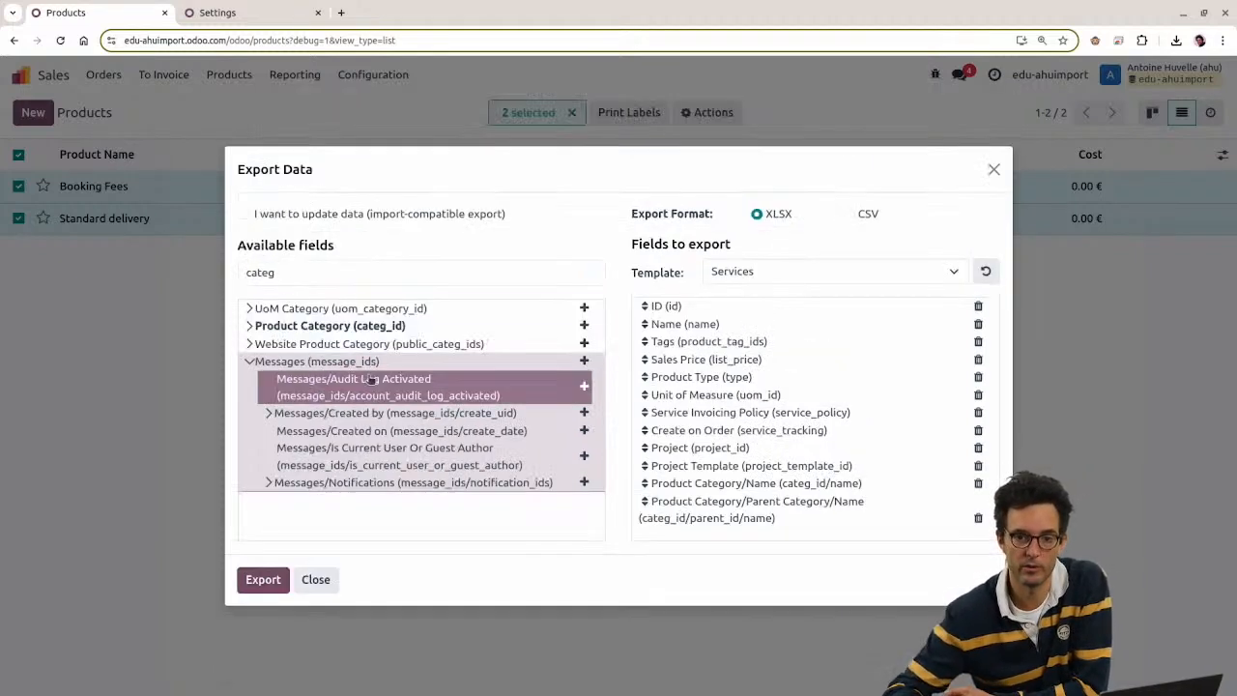
left_click(269, 367)
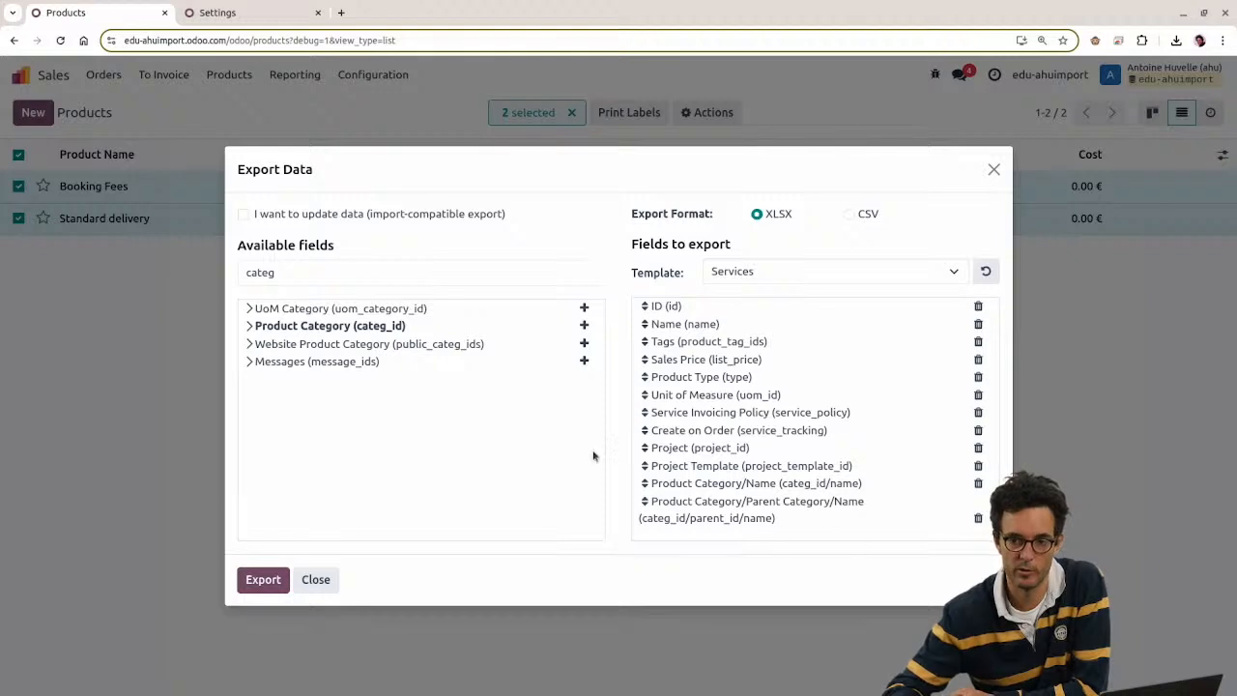
Step: Save the twelve-field list as a new template 'Odoo Insider 2'
left_click(899, 274)
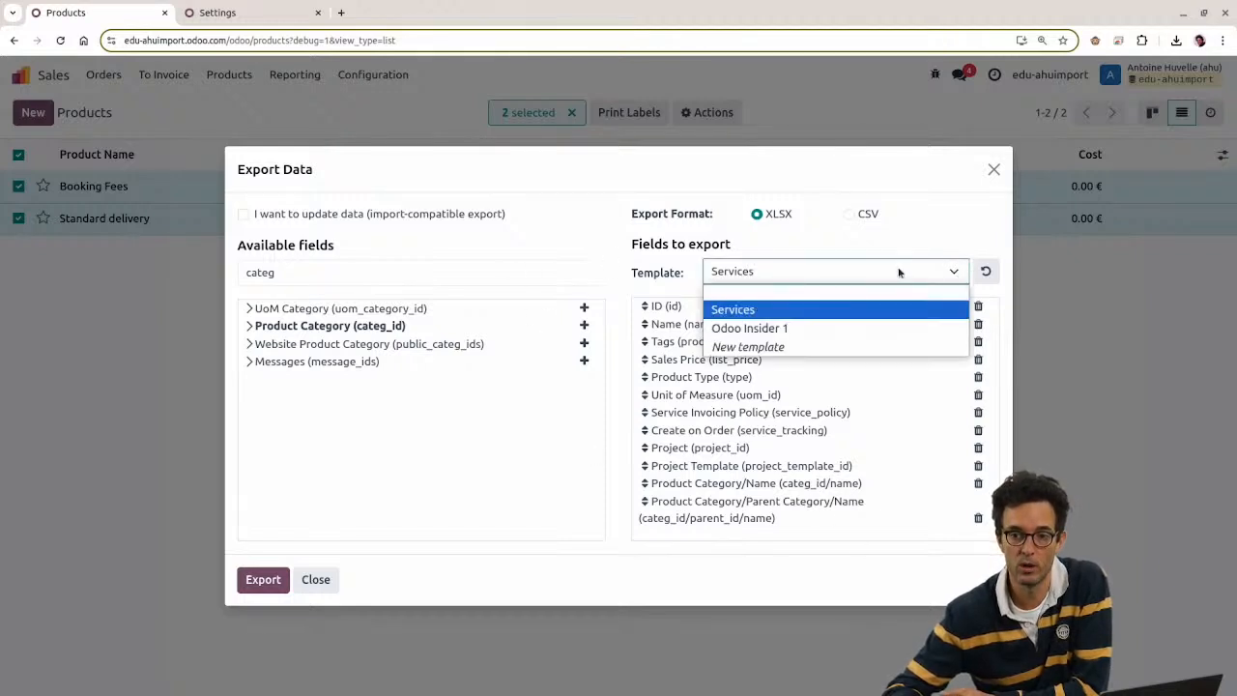
left_click(787, 347)
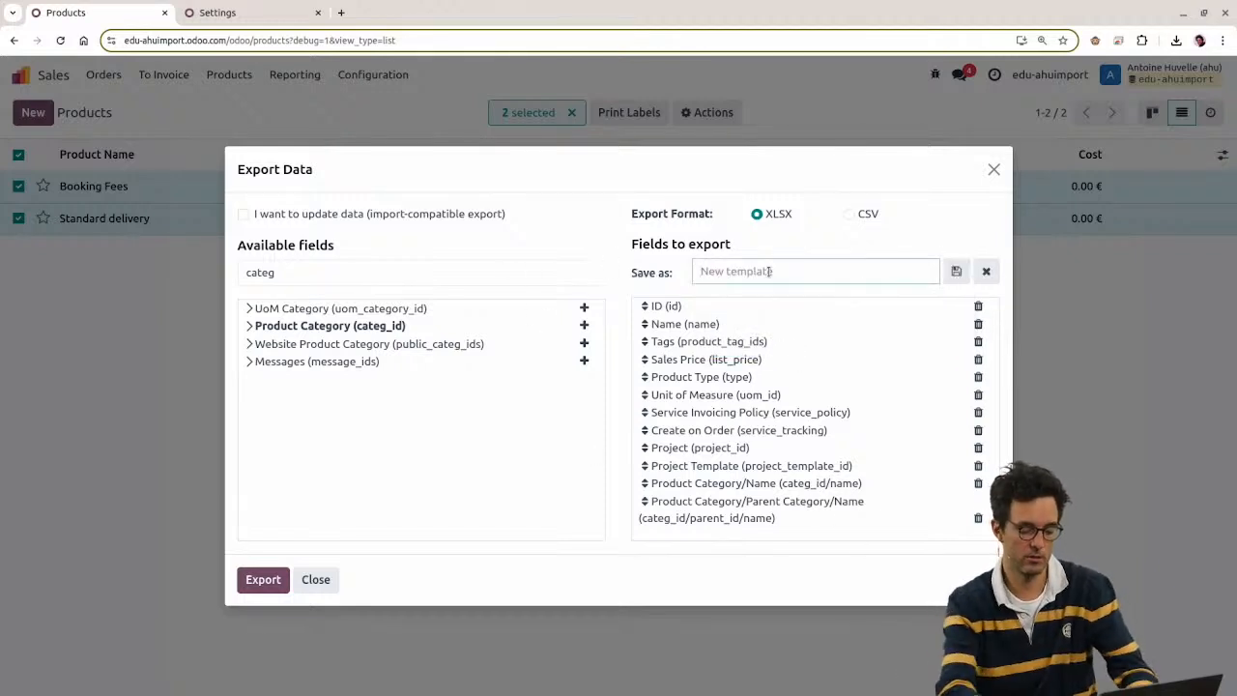
type("ODo")
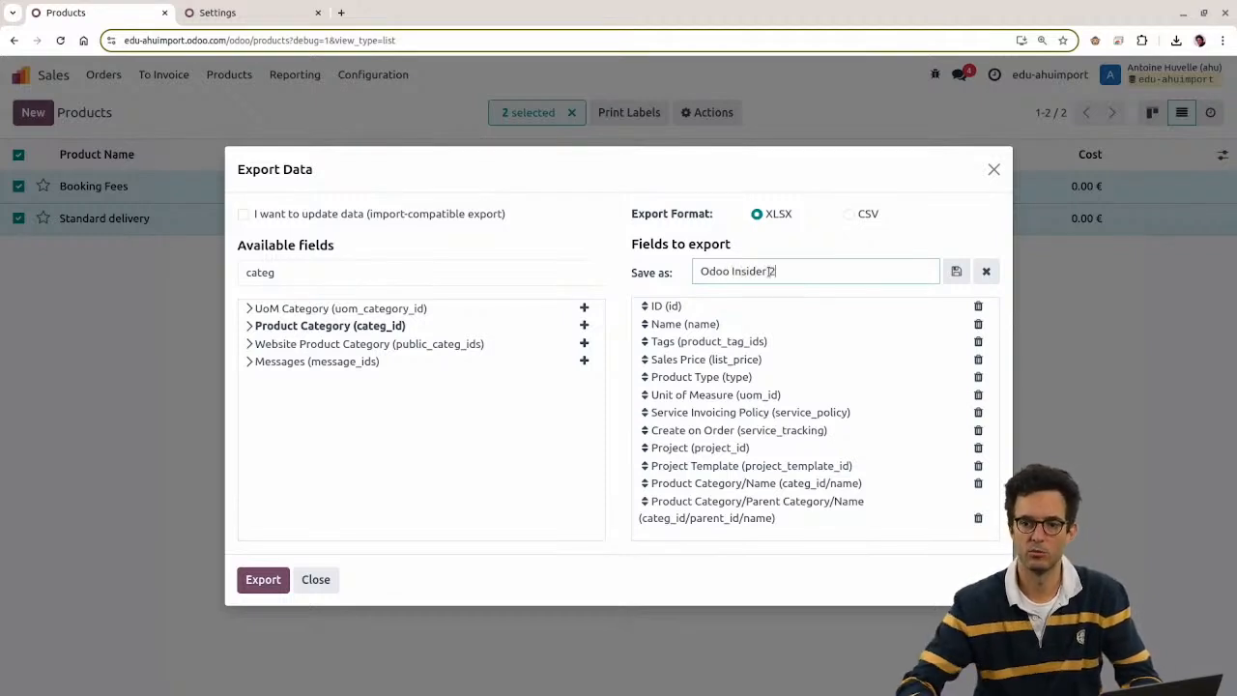
left_click(955, 271)
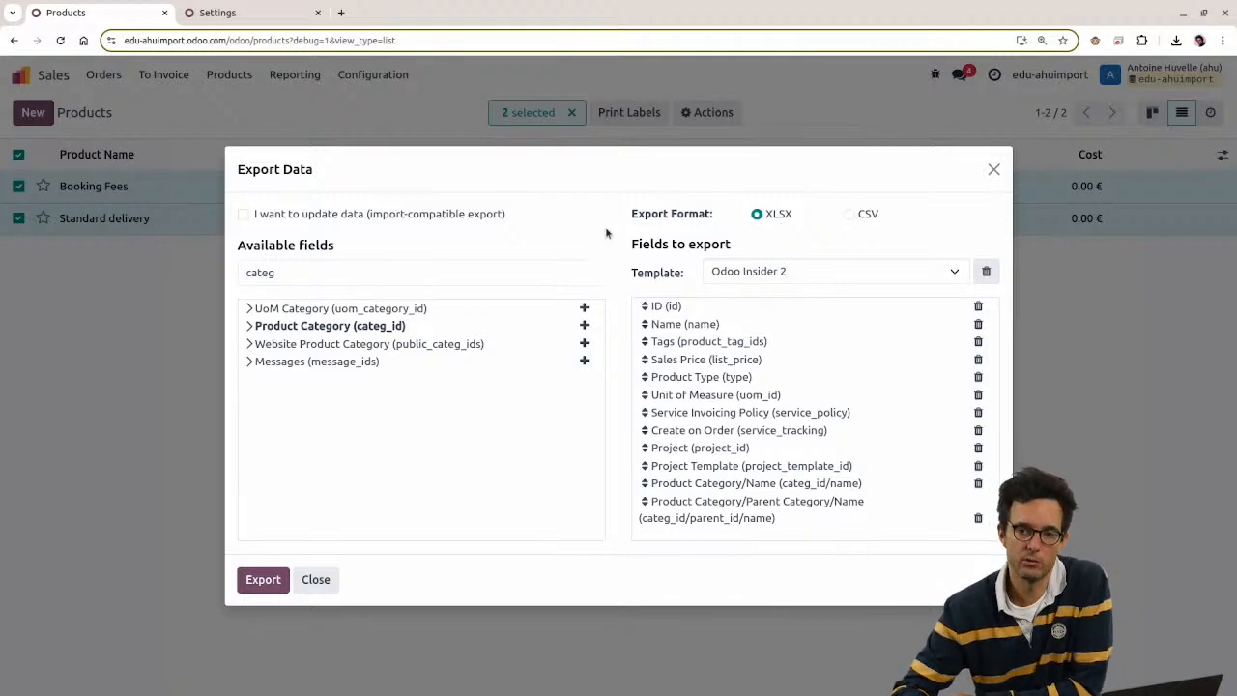
left_click_drag(751, 212, 922, 224)
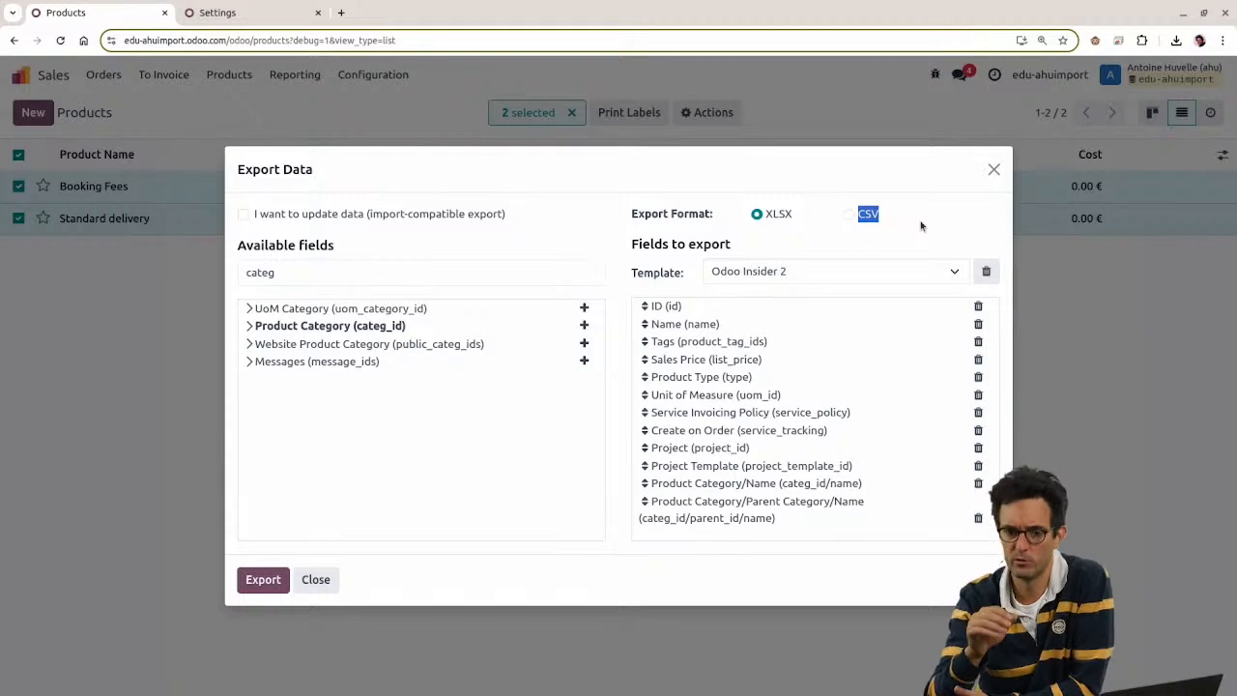
Step: Clear the 'categ' field search and leave import-compatible export switched off
left_click_drag(329, 274, 92, 256)
key("BackSpace")
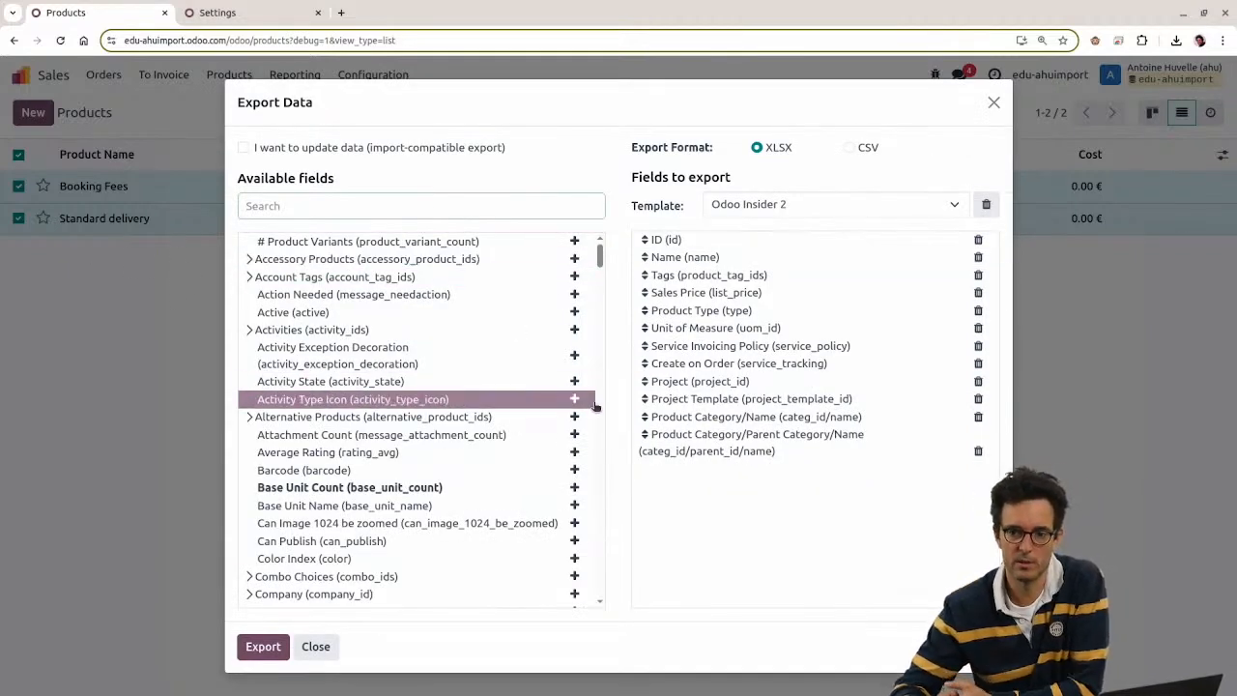
left_click_drag(512, 155, 257, 157)
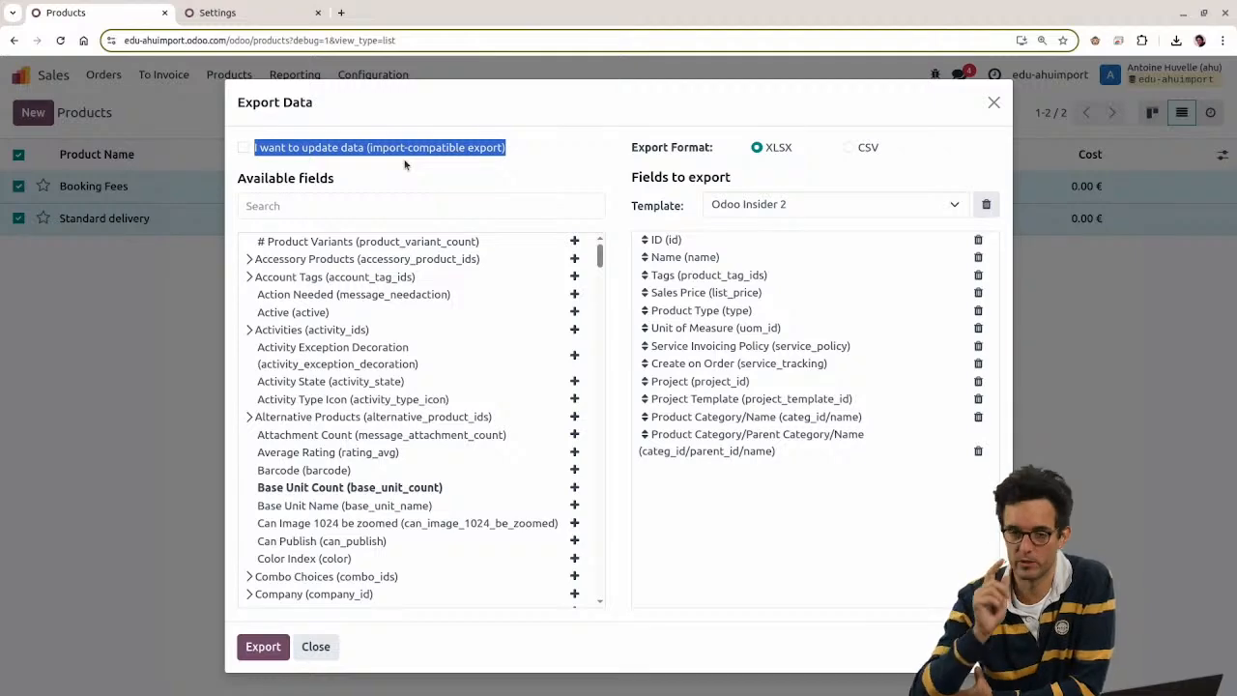
left_click(242, 149)
left_click(243, 149)
left_click(242, 149)
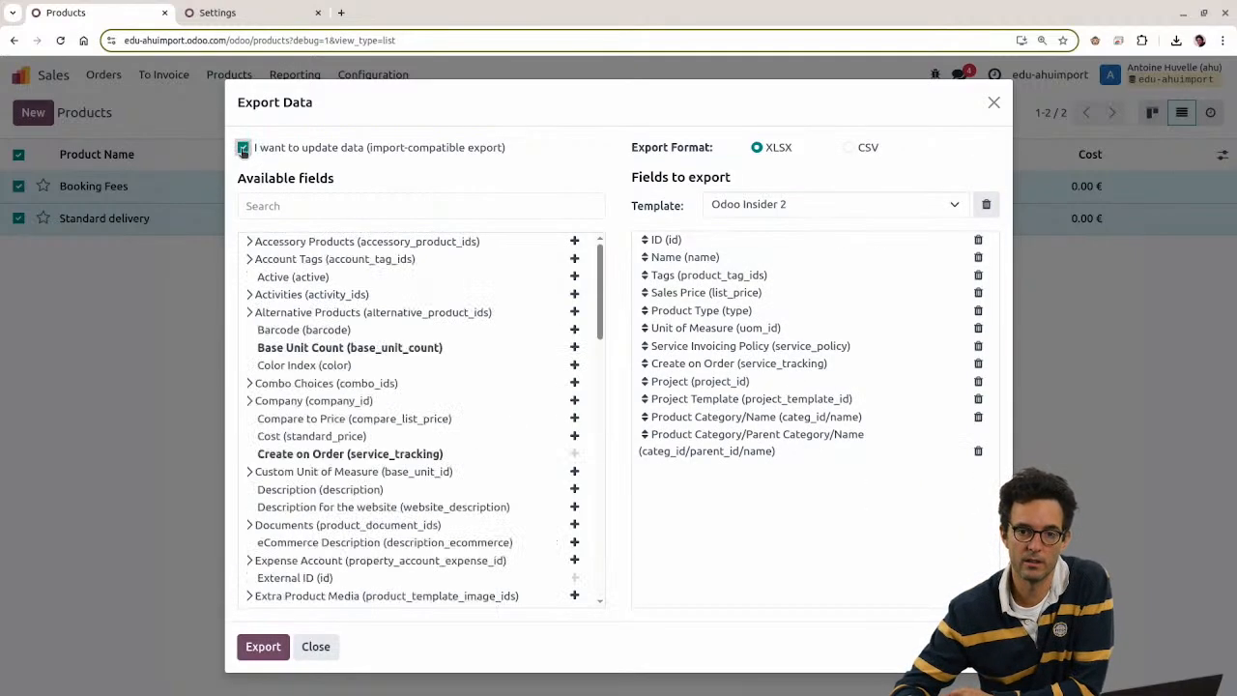
left_click(243, 149)
Step: Export both products to XLSX with Odoo Insider 2 and open the downloaded file
left_click(795, 214)
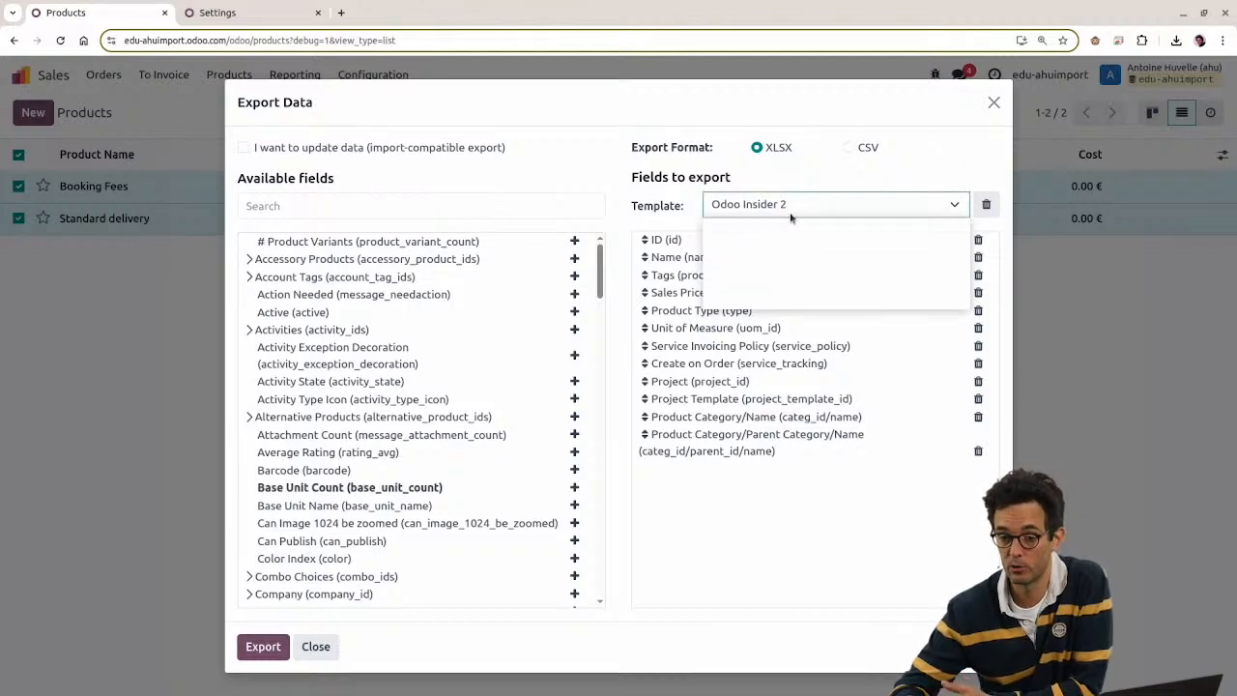
left_click(783, 209)
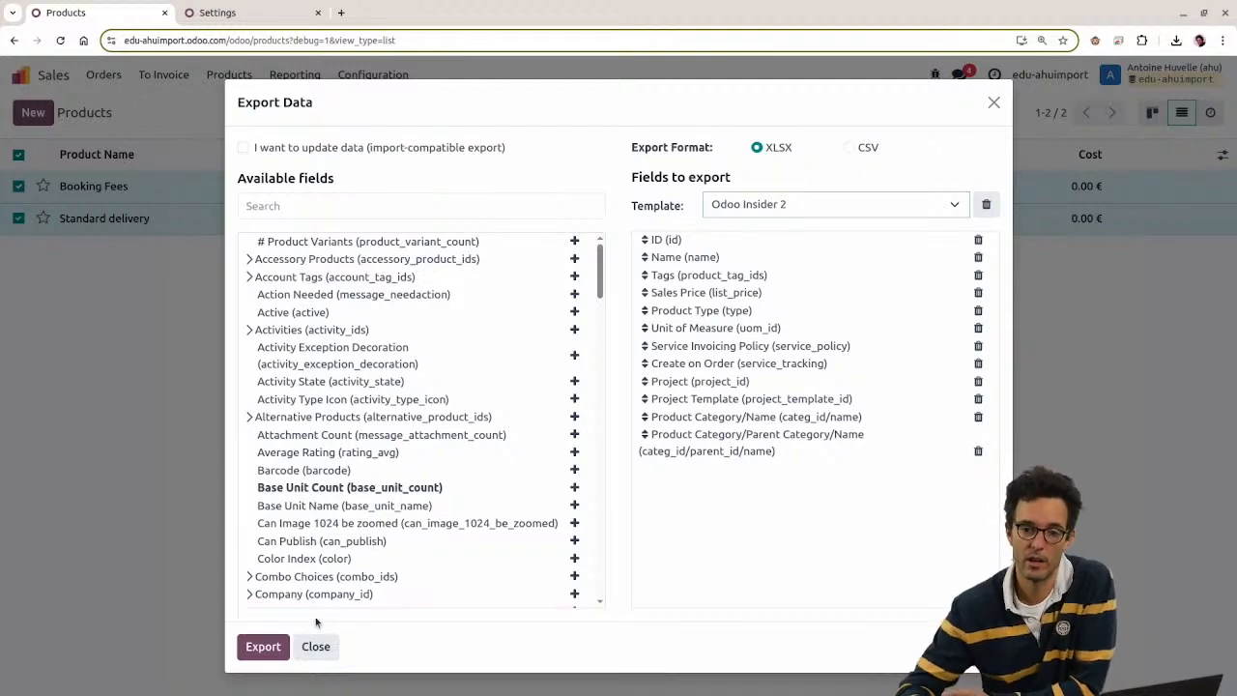
left_click(266, 647)
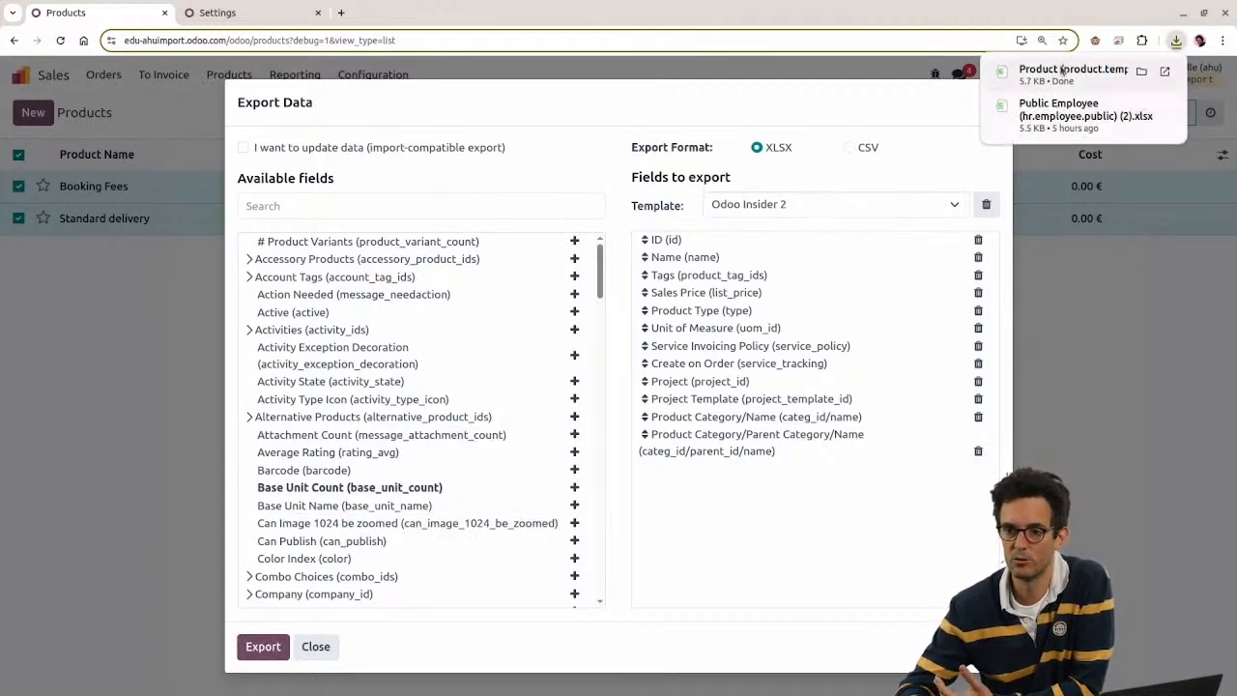
left_click(1059, 81)
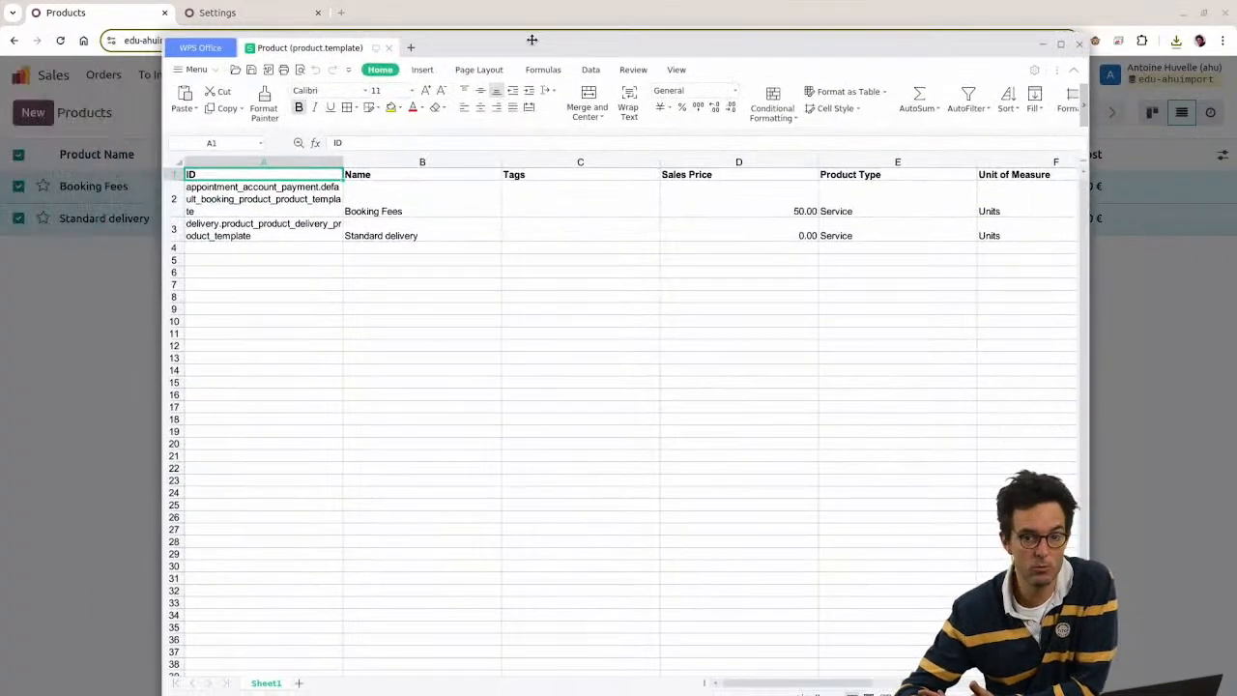
double_click(531, 8)
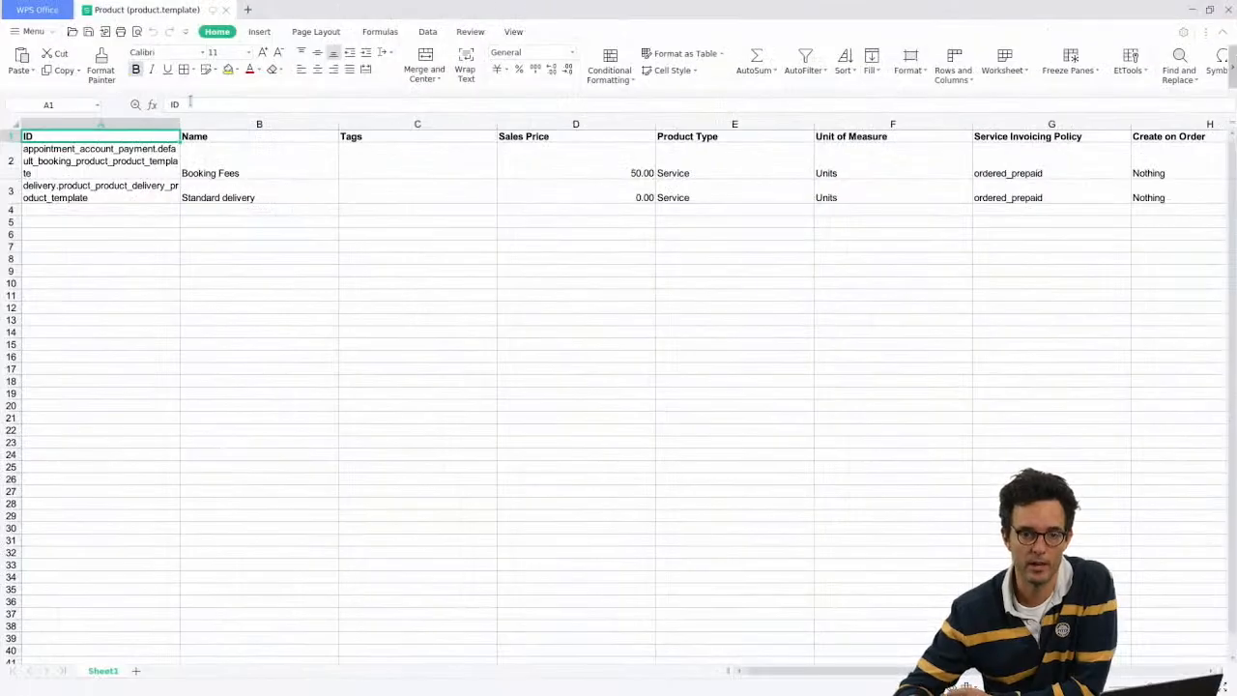
left_click(255, 137)
left_click_drag(275, 122, 978, 116)
left_click(991, 134)
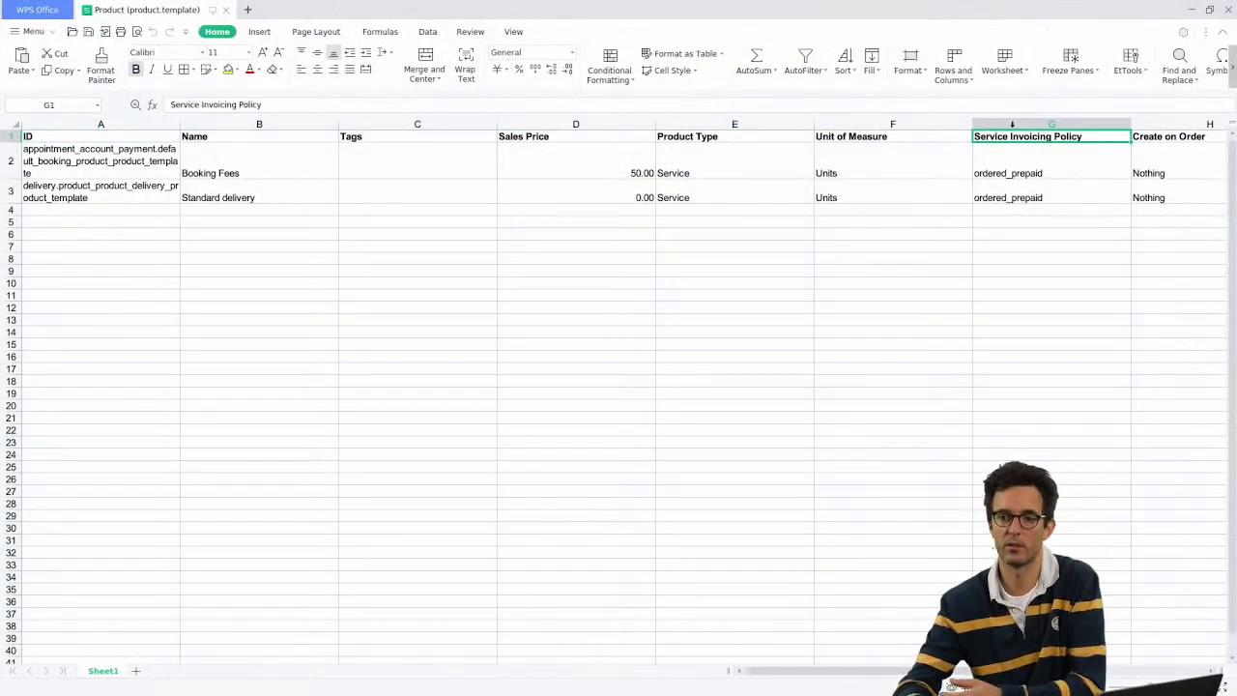
key("Right")
key("Right")
key("Right")
key("Right")
key("Right")
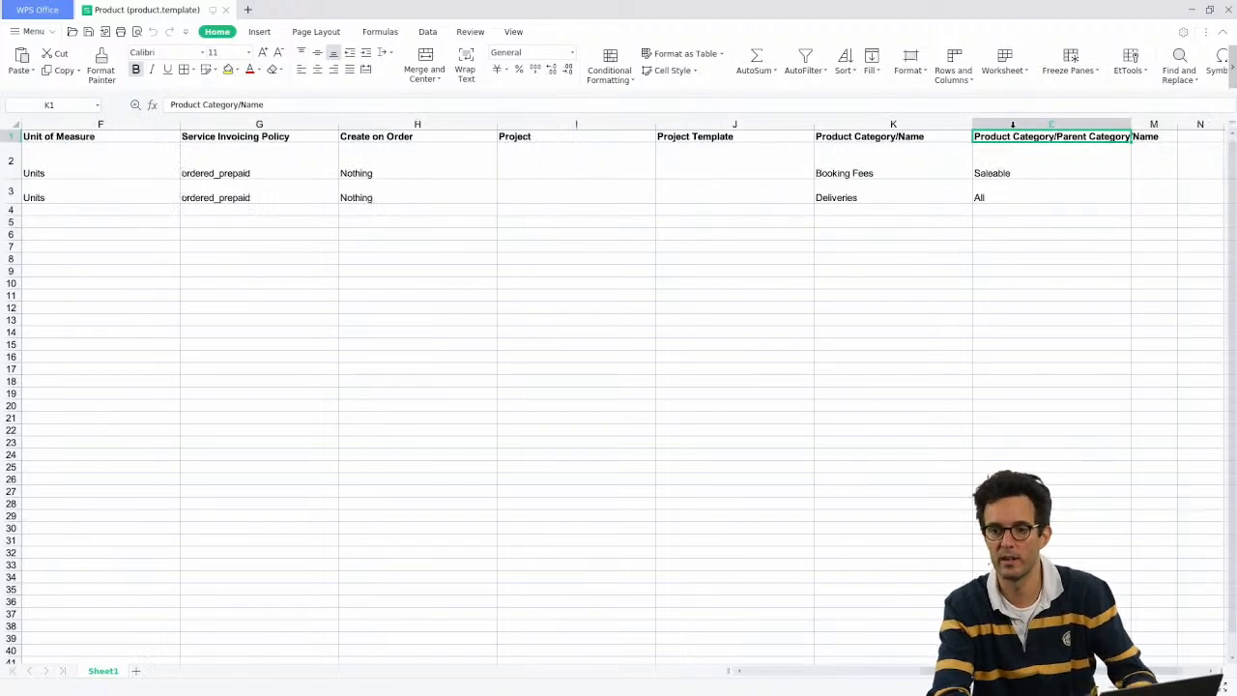
key("alt+Tab")
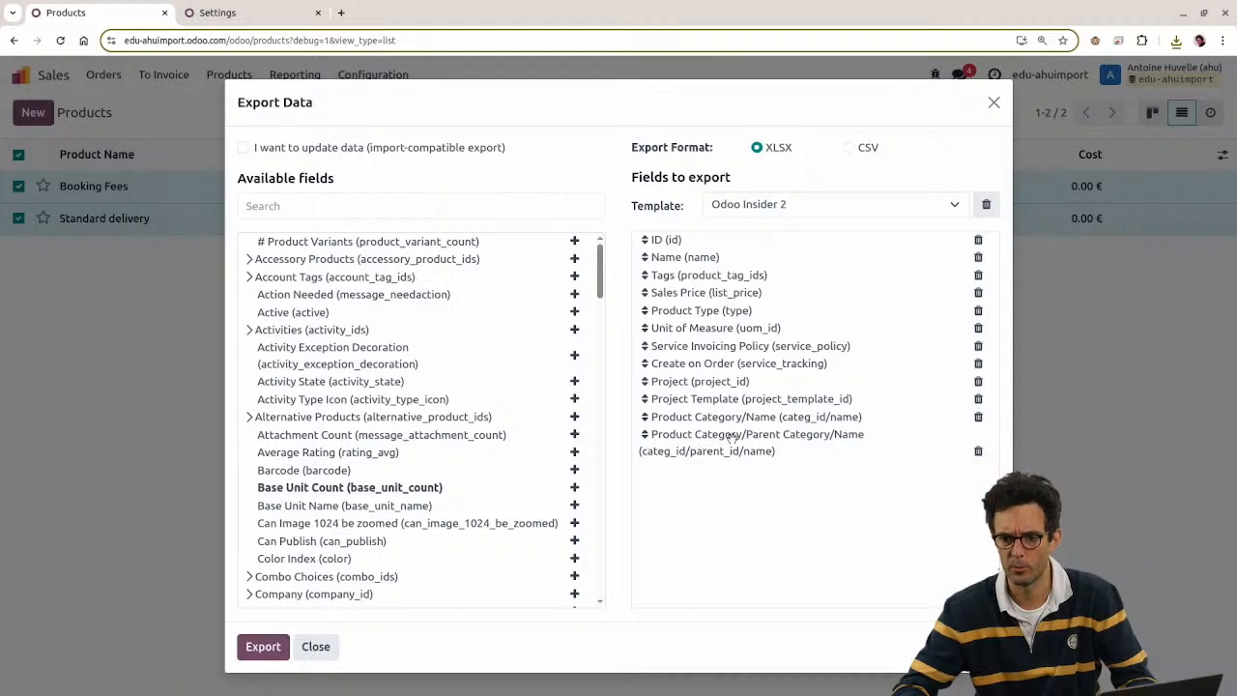
key("alt+Tab")
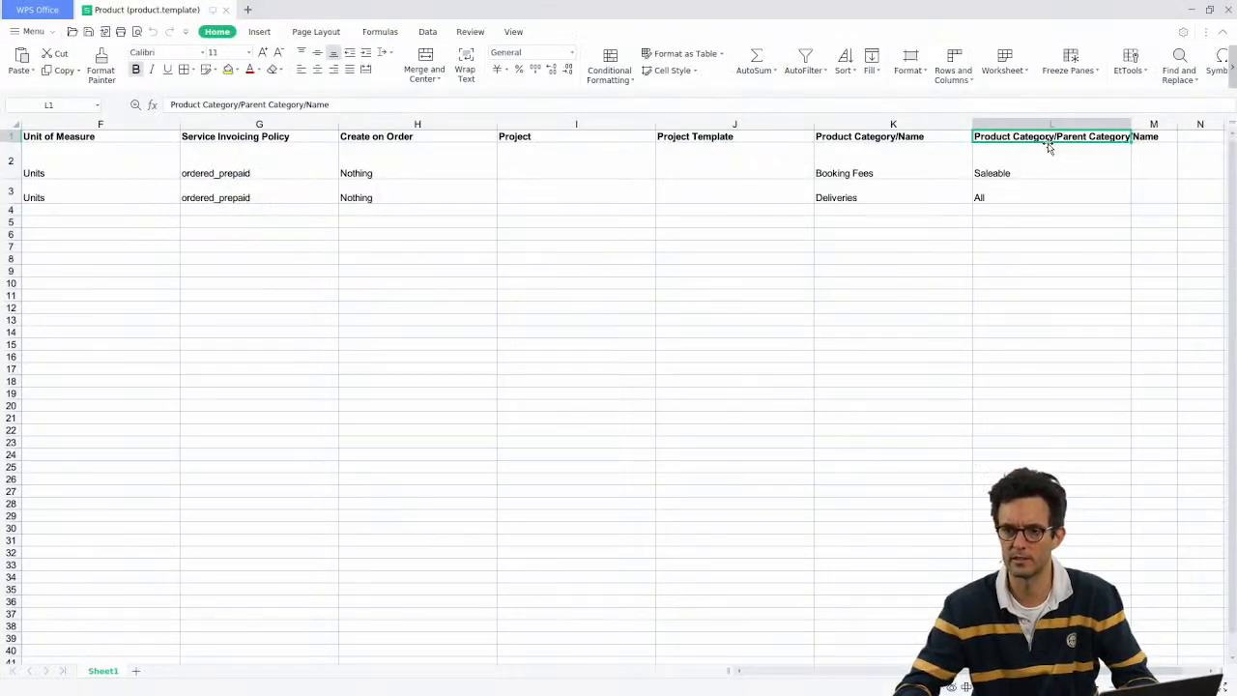
left_click(920, 137)
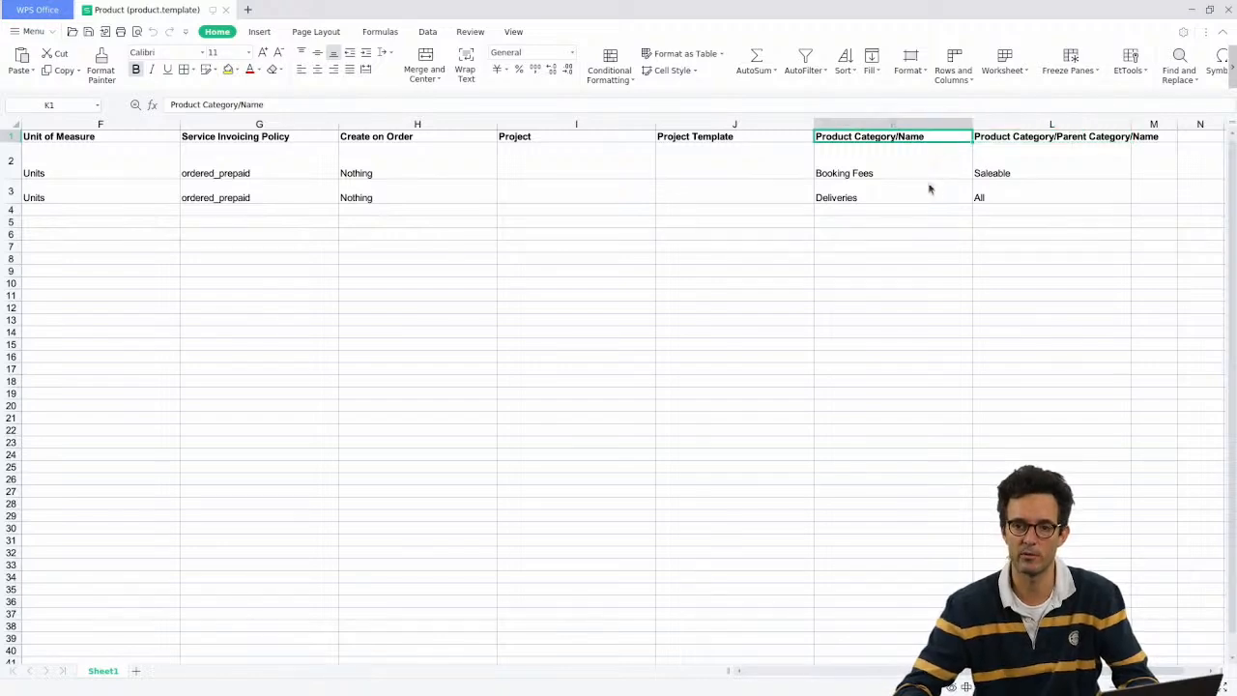
key("alt+Tab")
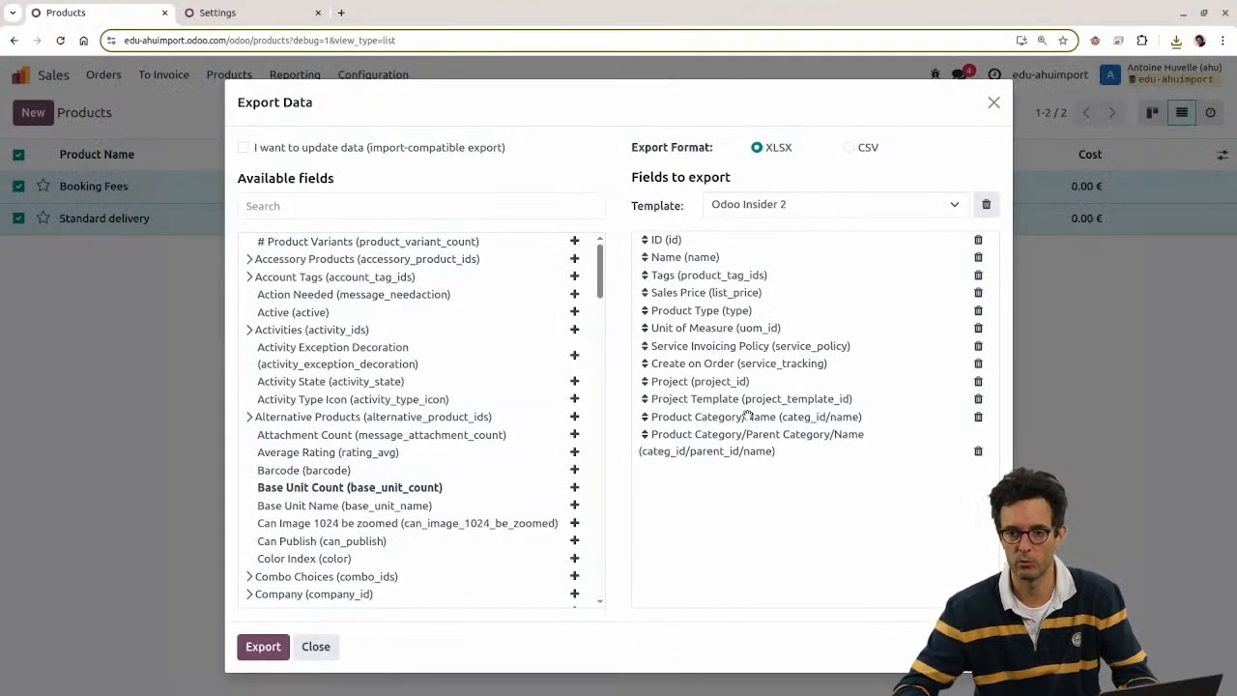
key("alt+Tab")
left_click_drag(872, 135, 840, 134)
left_click(840, 126)
key("Home")
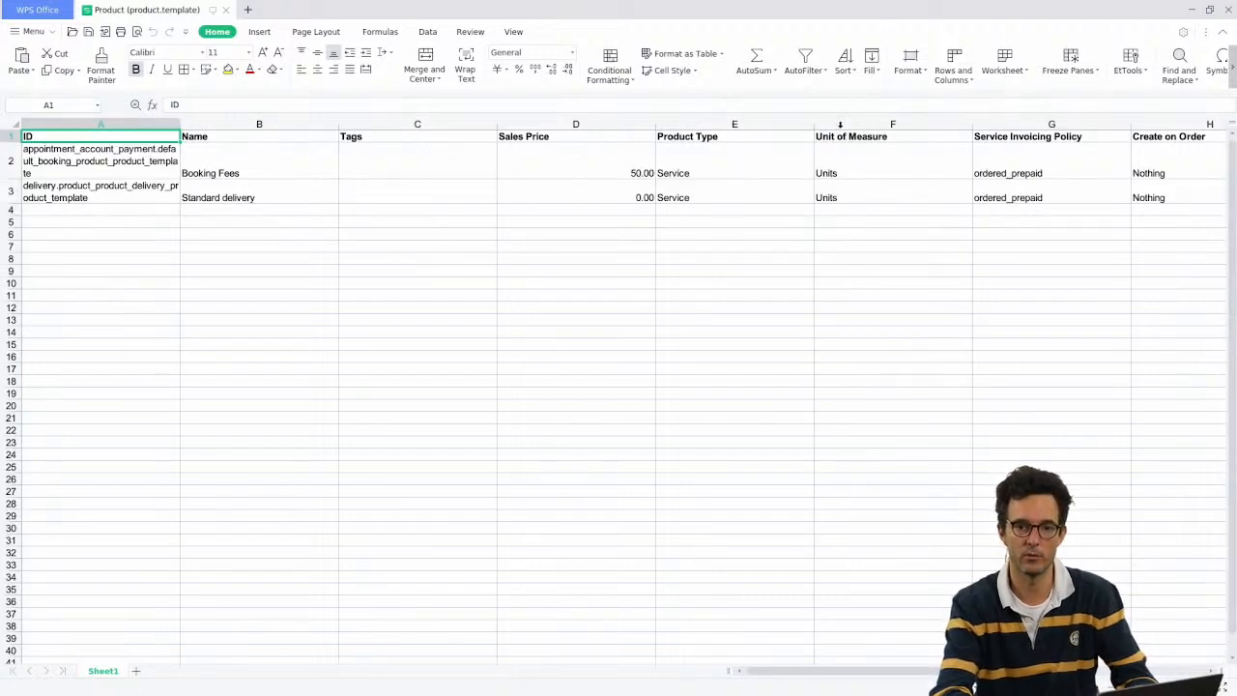
key("Down")
key("Up")
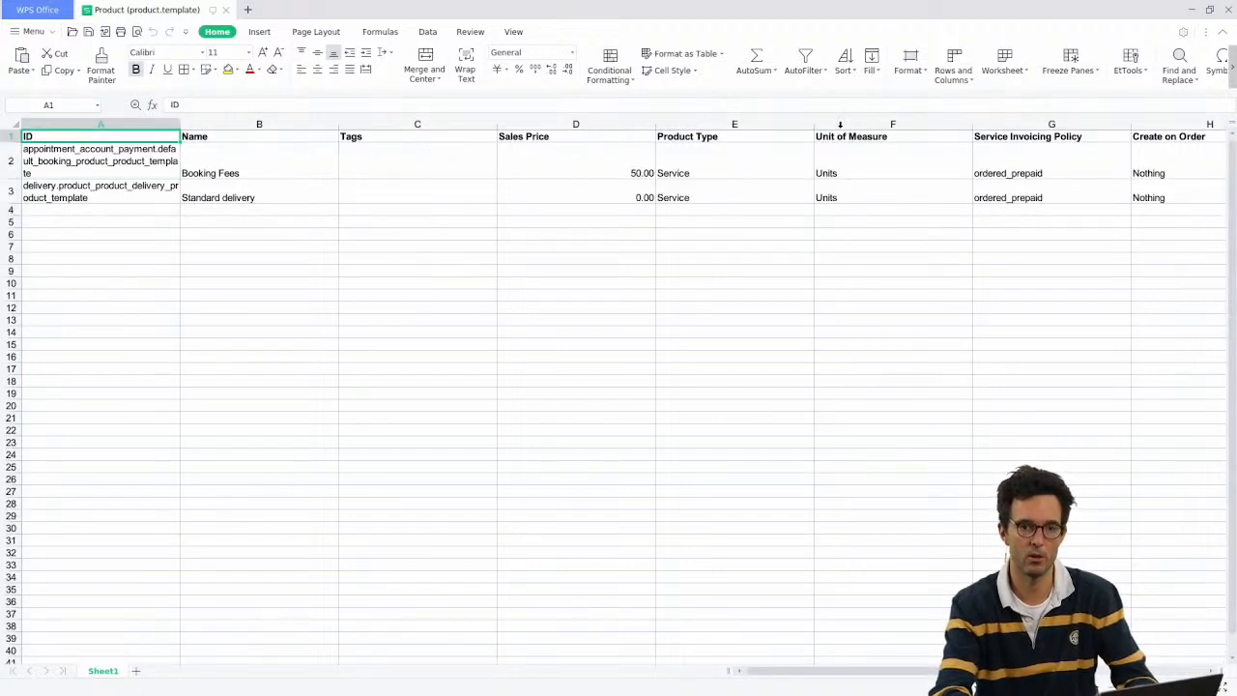
left_click_drag(249, 126, 1195, 119)
left_click(706, 191)
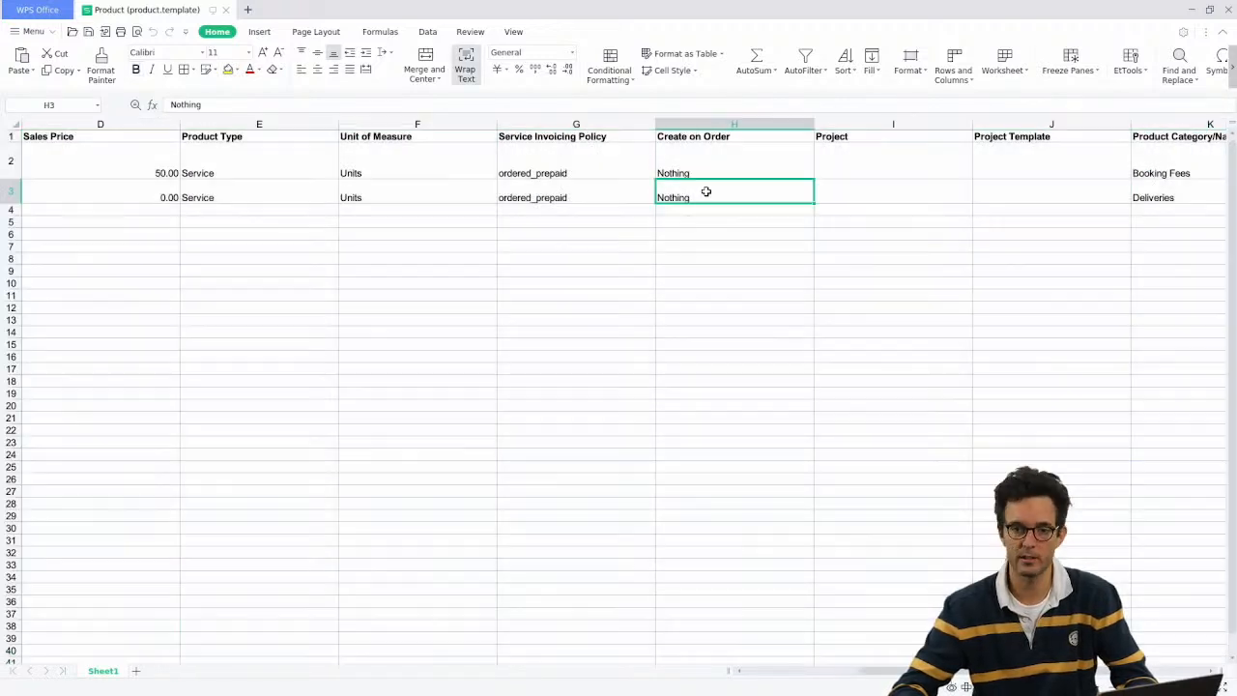
left_click(579, 173)
key("Left")
key("Left")
key("Left")
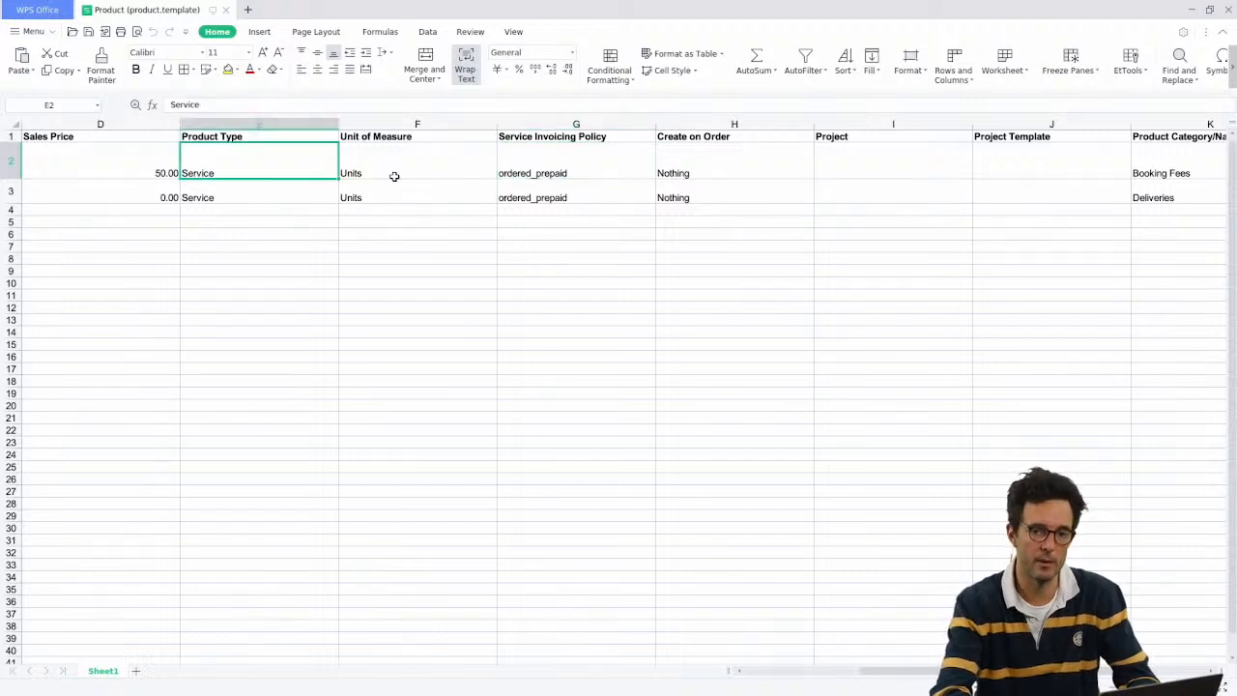
key("Right")
key("Right")
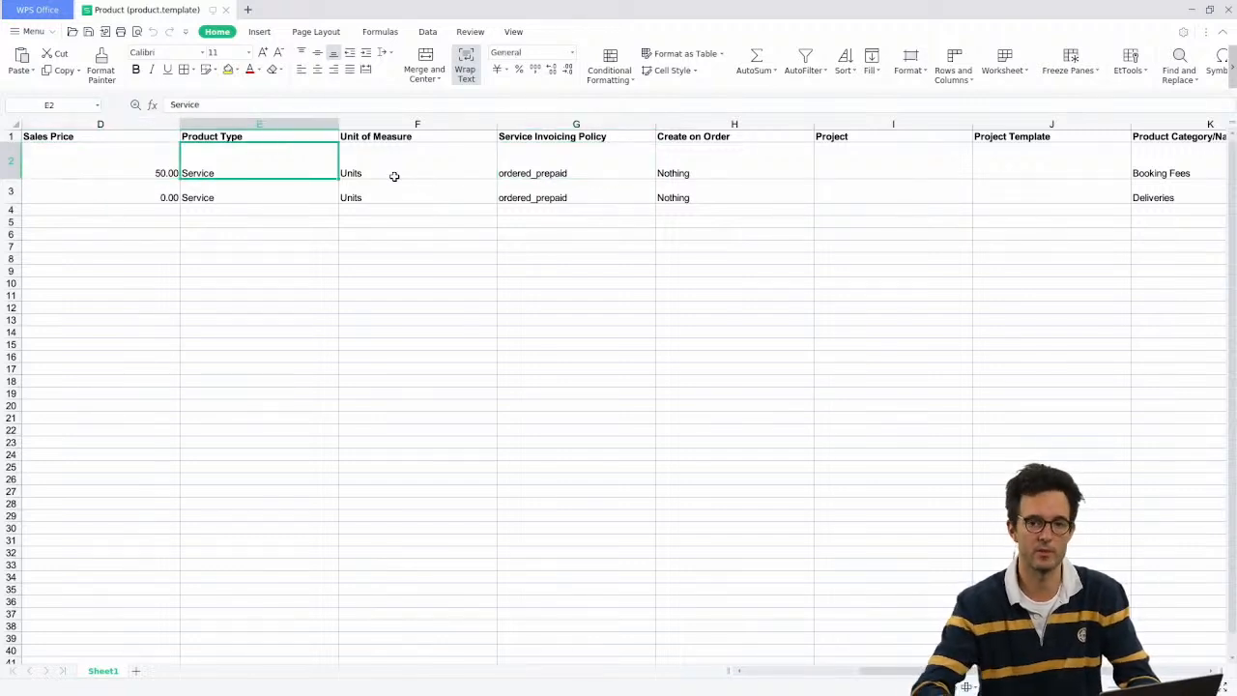
key("Right")
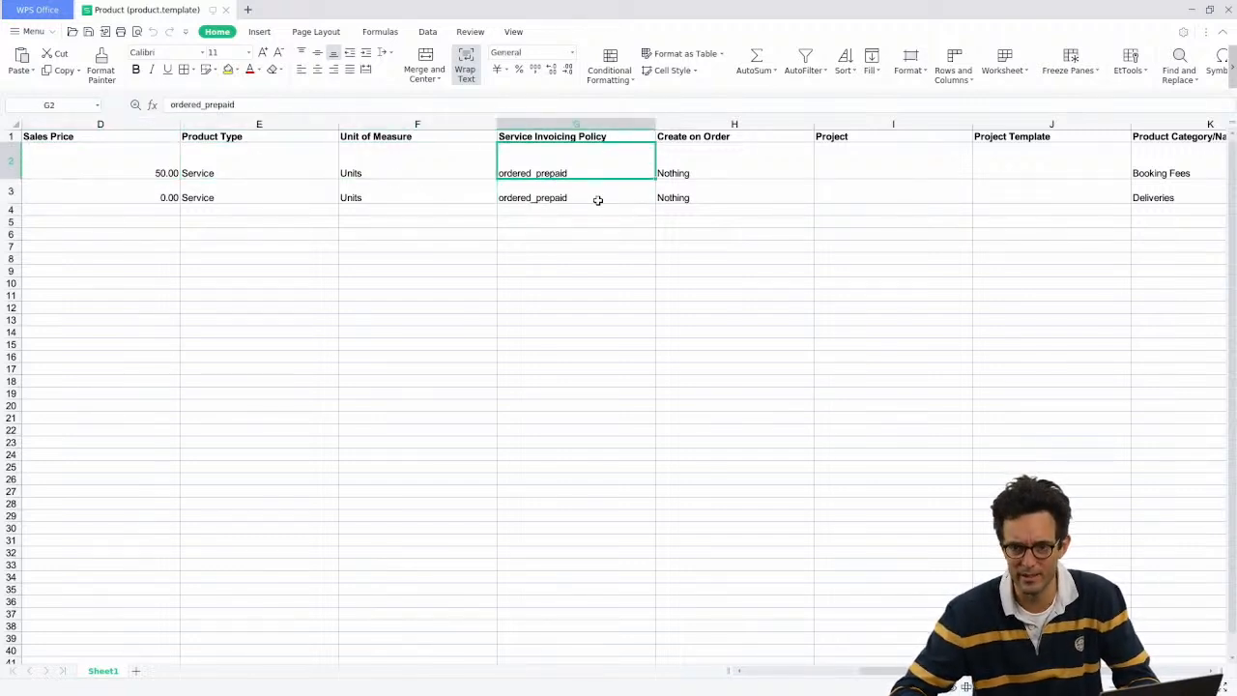
key("Down")
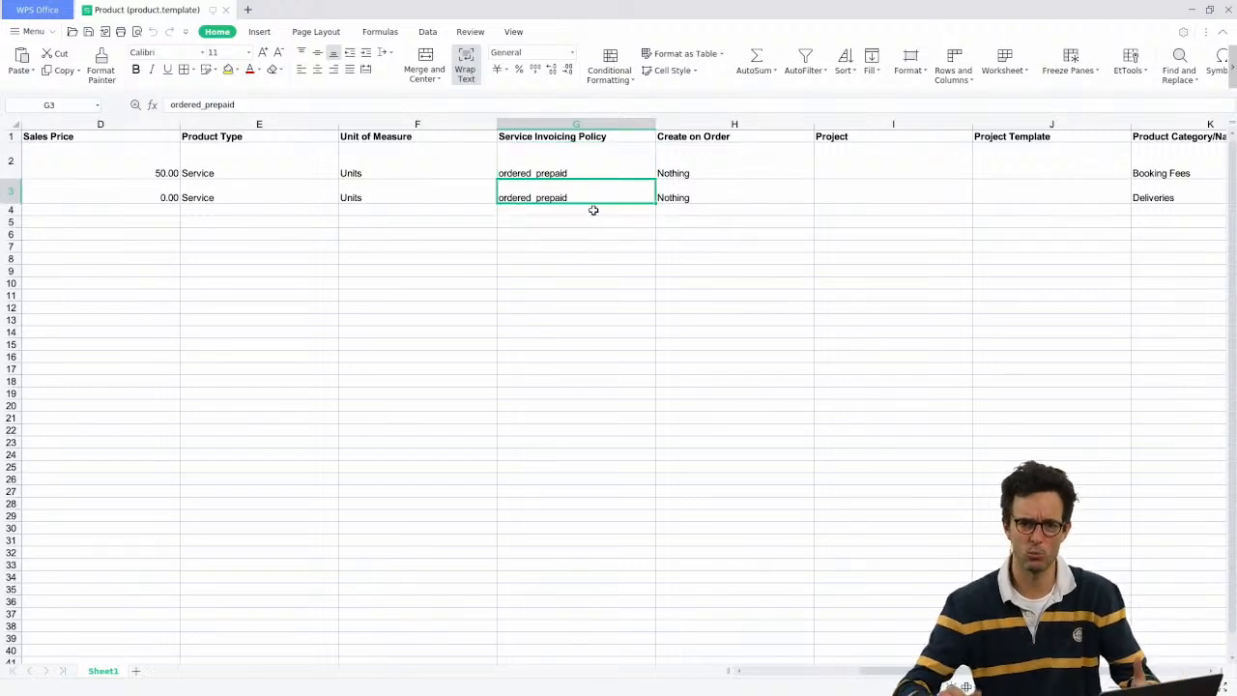
key("Right")
key("Right")
key("Right")
key("Right")
key("Right")
key("Right")
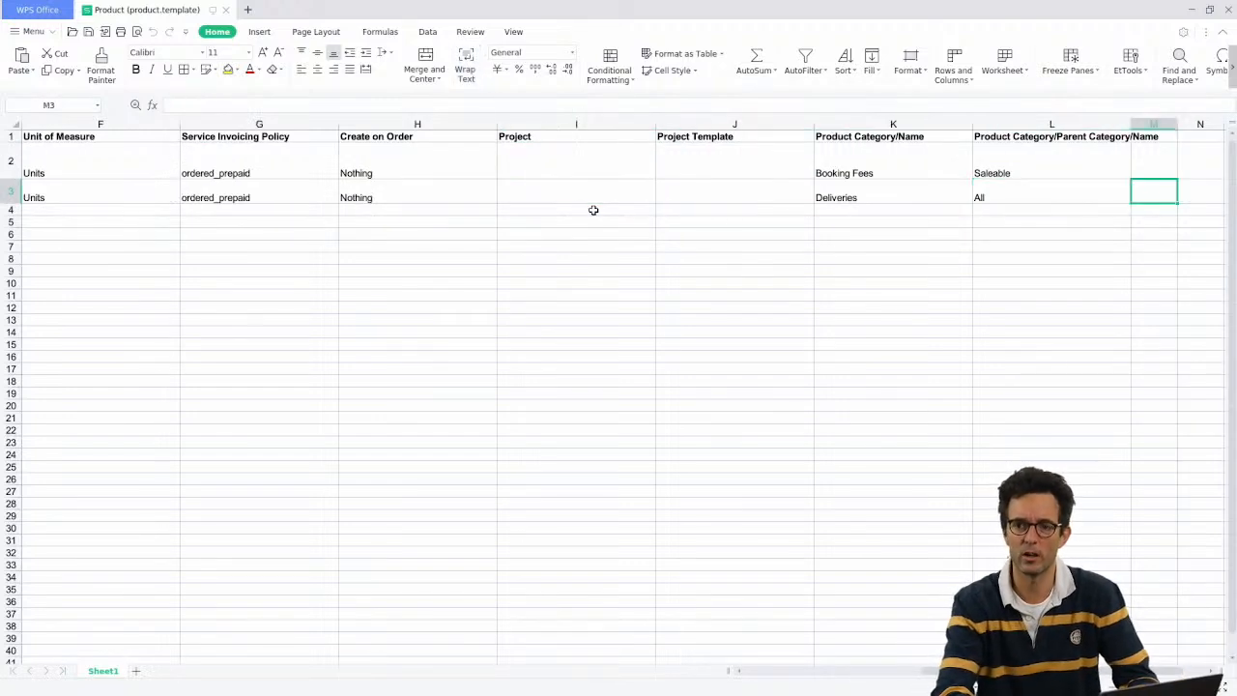
key("Left")
key("Up")
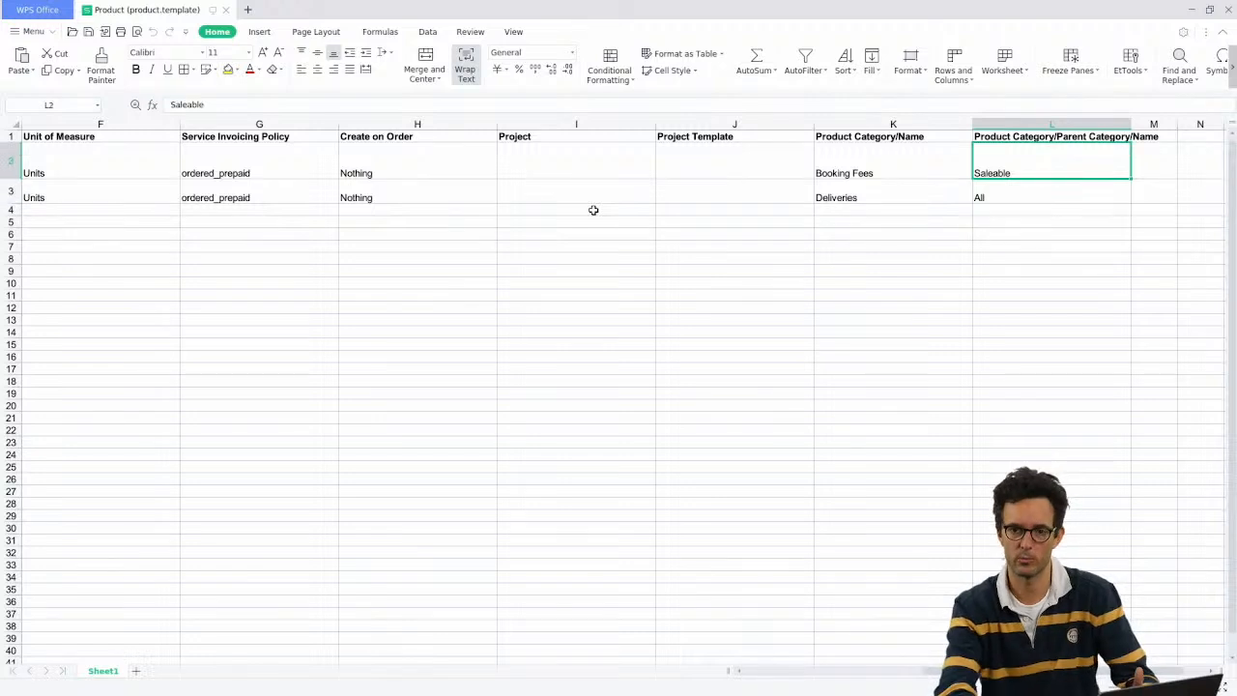
key("Left")
key("Home")
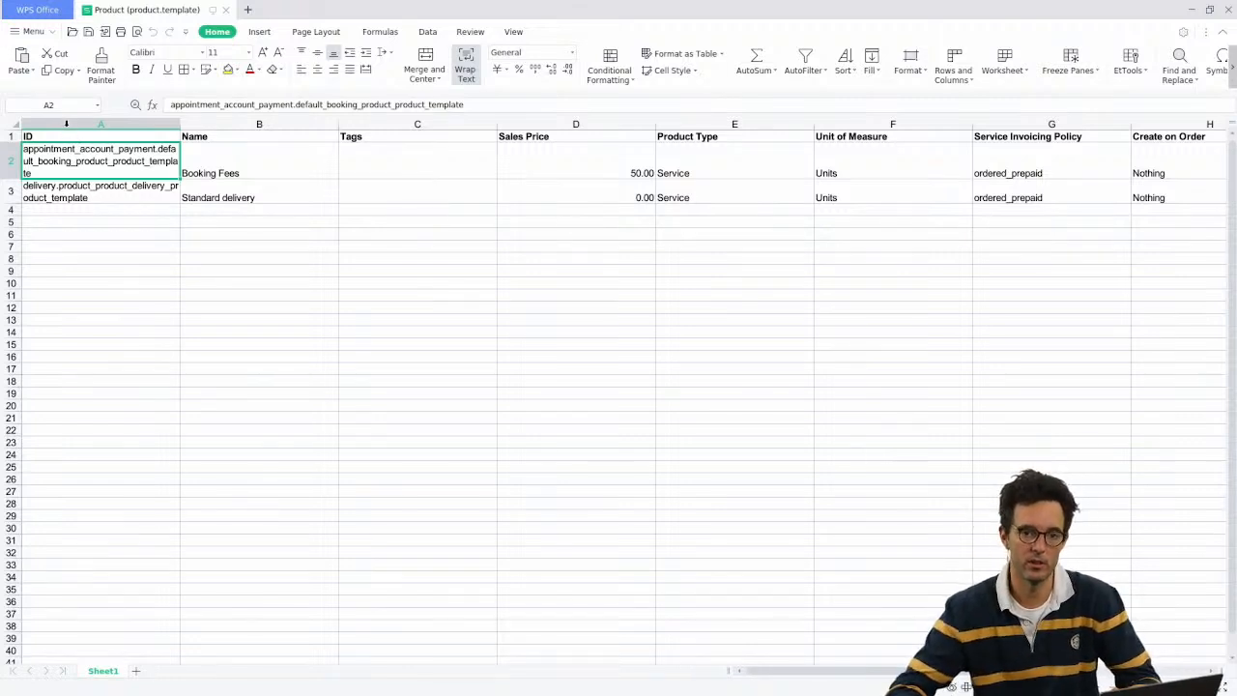
Step: Widen column A so product IDs fit, then minimize WPS Office to return to Odoo
left_click(100, 123)
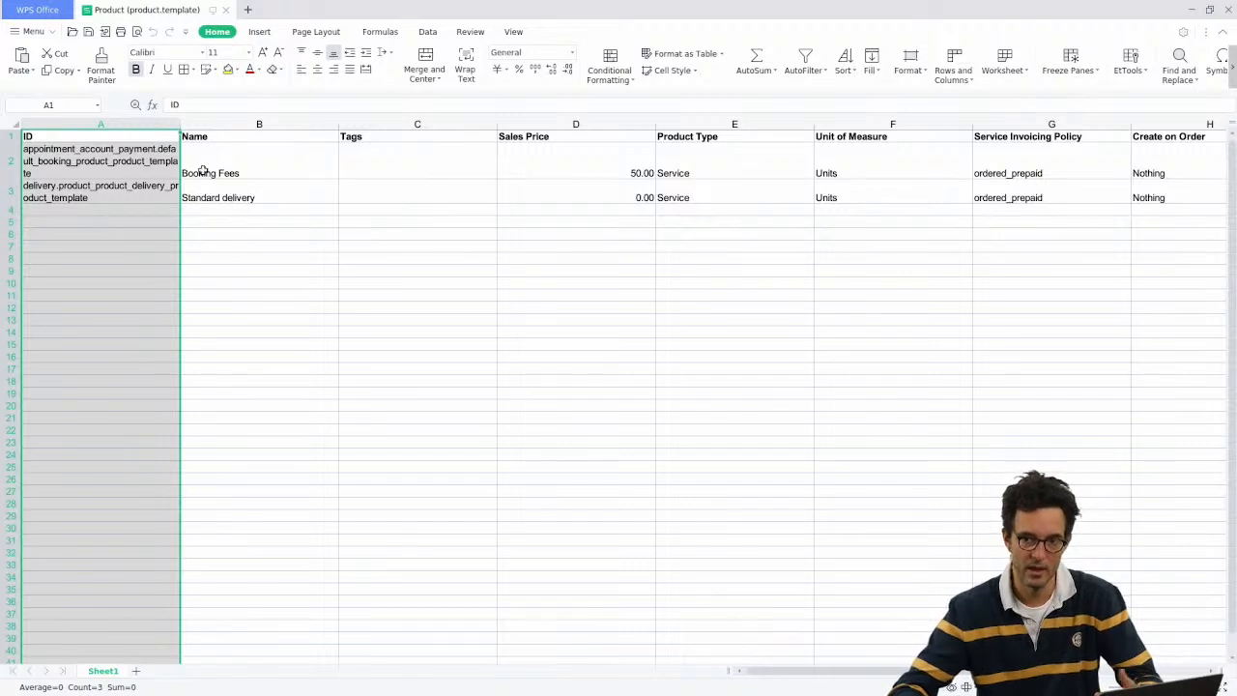
left_click_drag(180, 124, 246, 123)
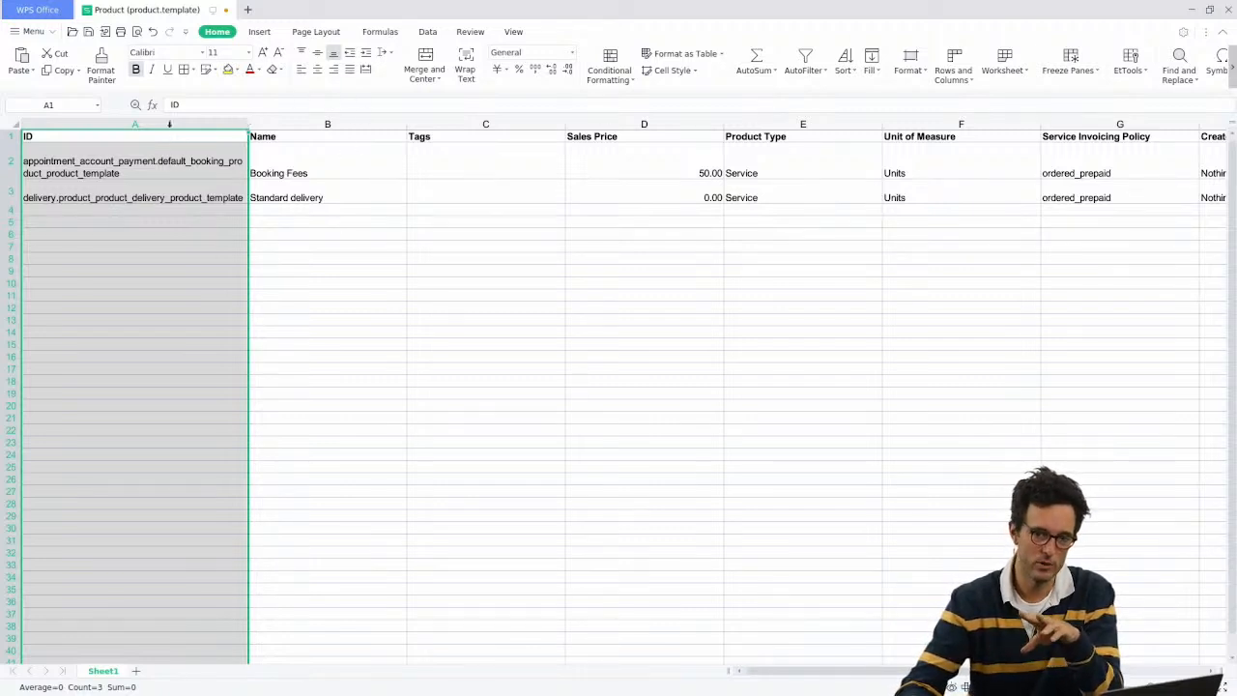
left_click_drag(174, 123, 475, 188)
left_click(475, 190)
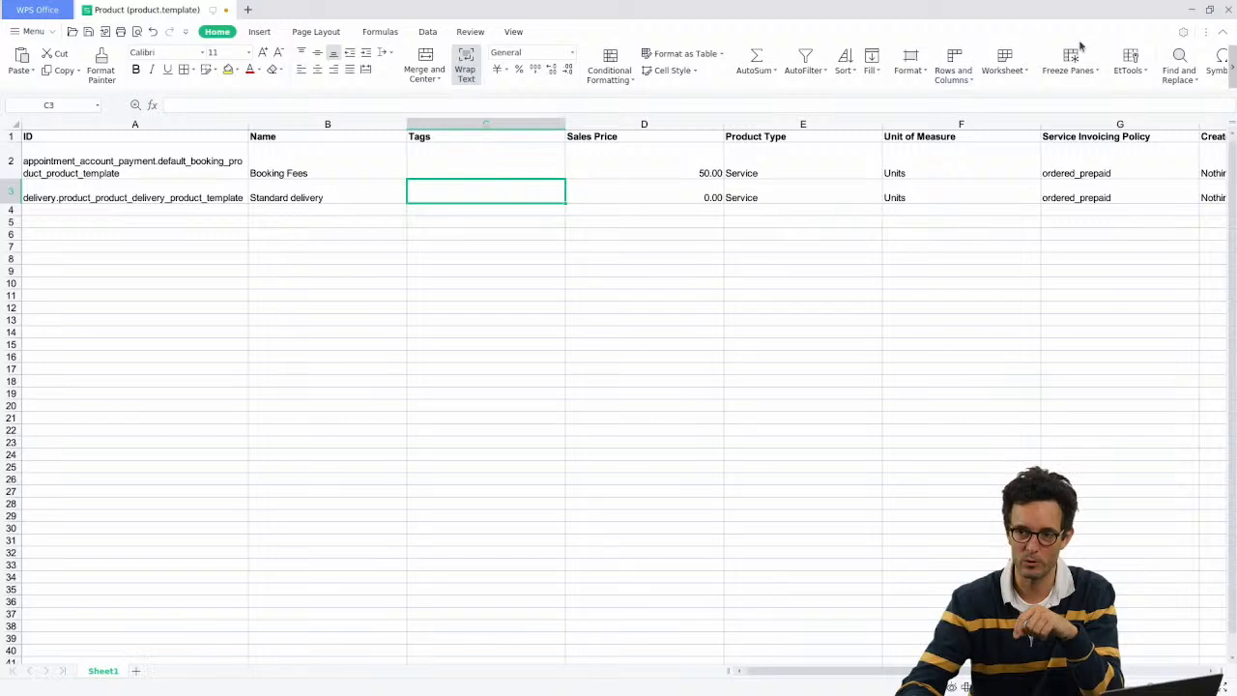
left_click(1192, 10)
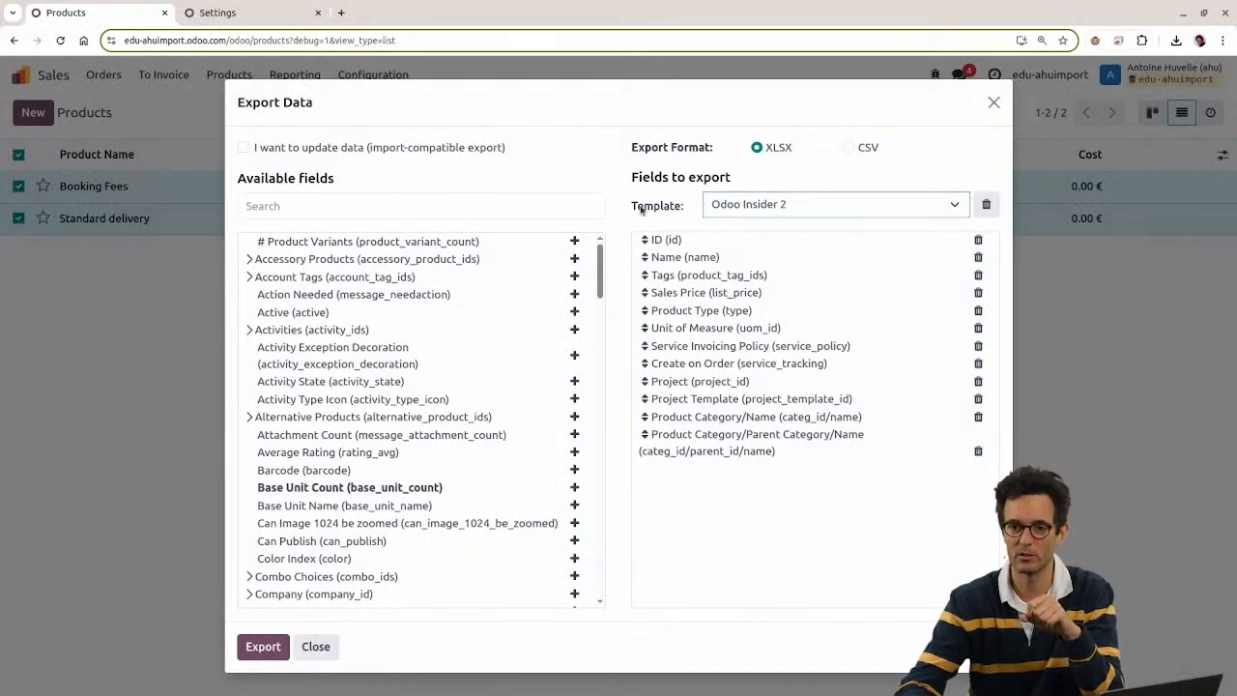
Step: Clear the chosen export template in the Export Data dialog
left_click_drag(623, 215, 702, 216)
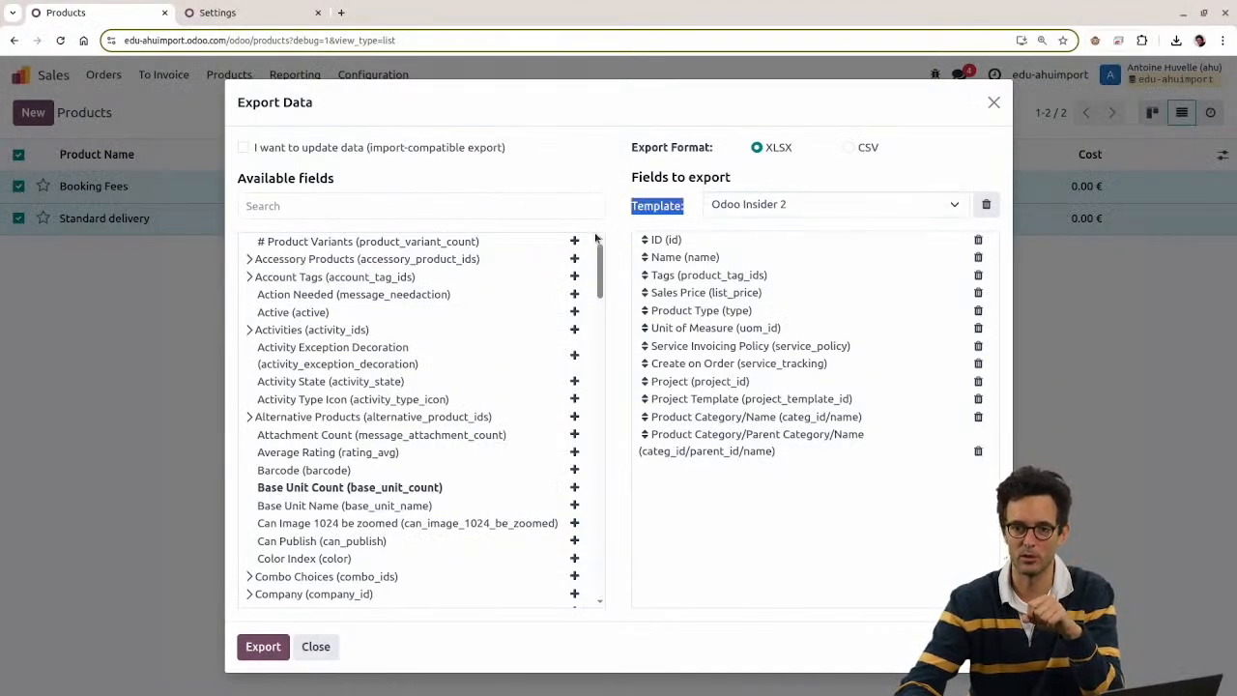
left_click(803, 178)
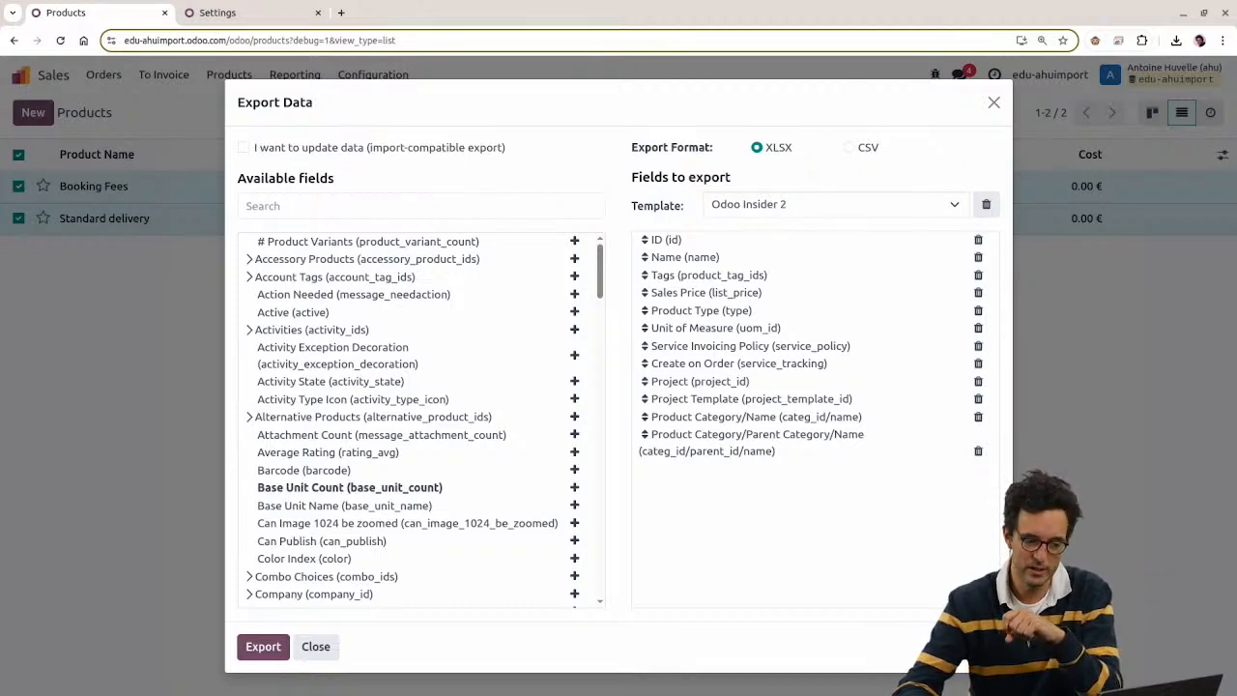
left_click_drag(634, 205, 694, 208)
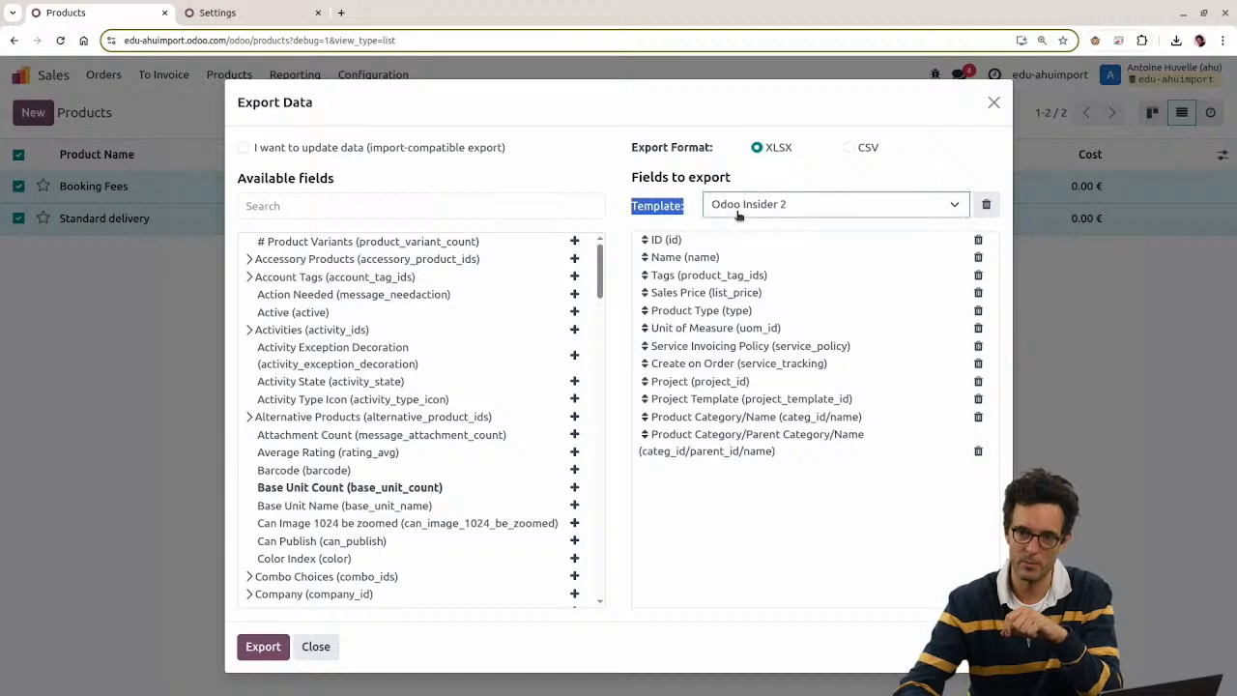
left_click(735, 211)
left_click(737, 226)
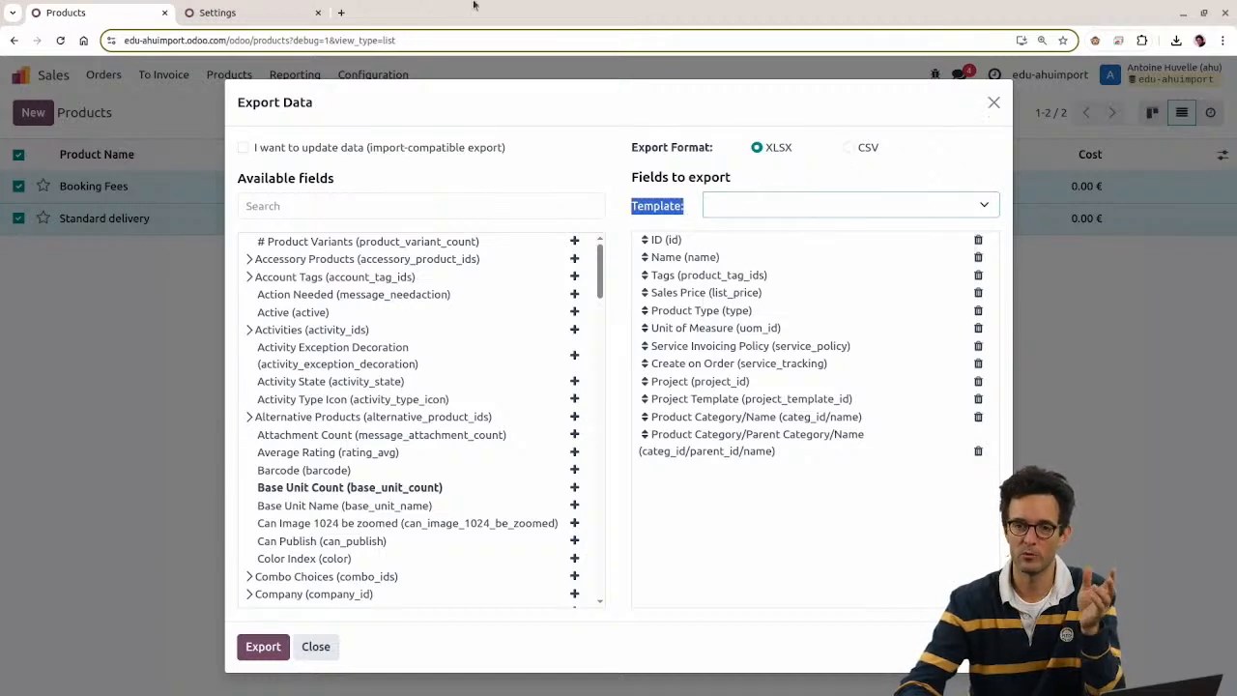
Step: Reload the Products list and export only the Booking Fees product
left_click(60, 41)
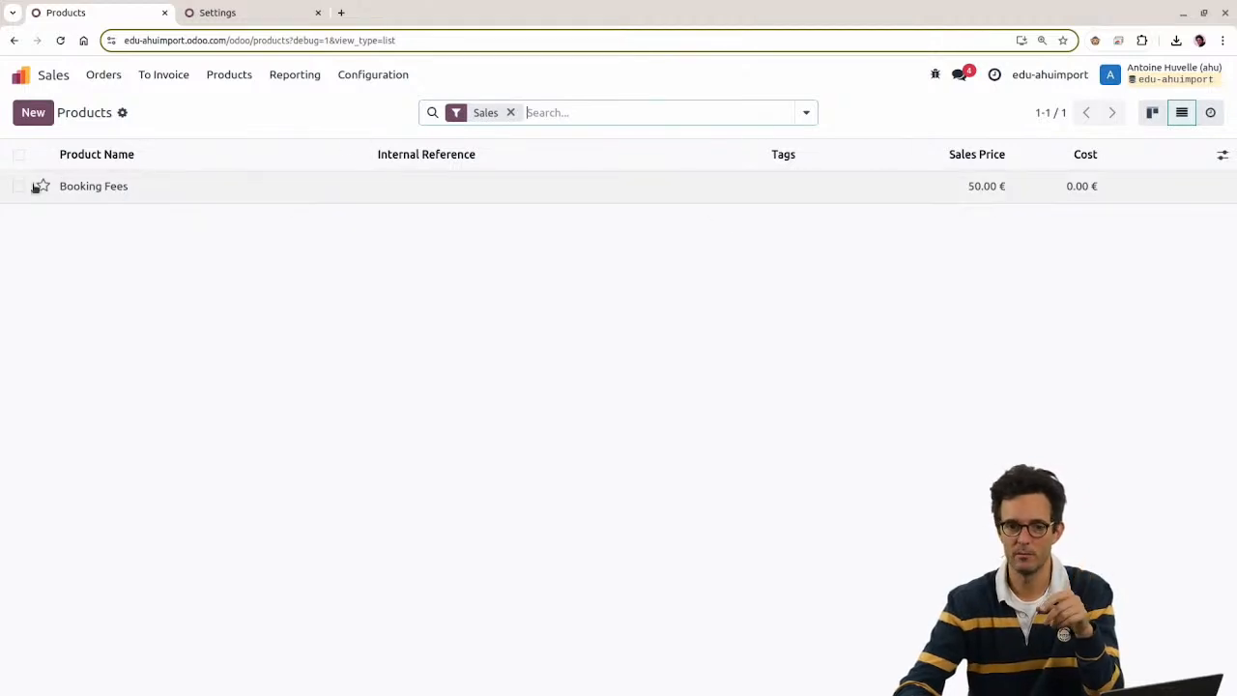
left_click(18, 188)
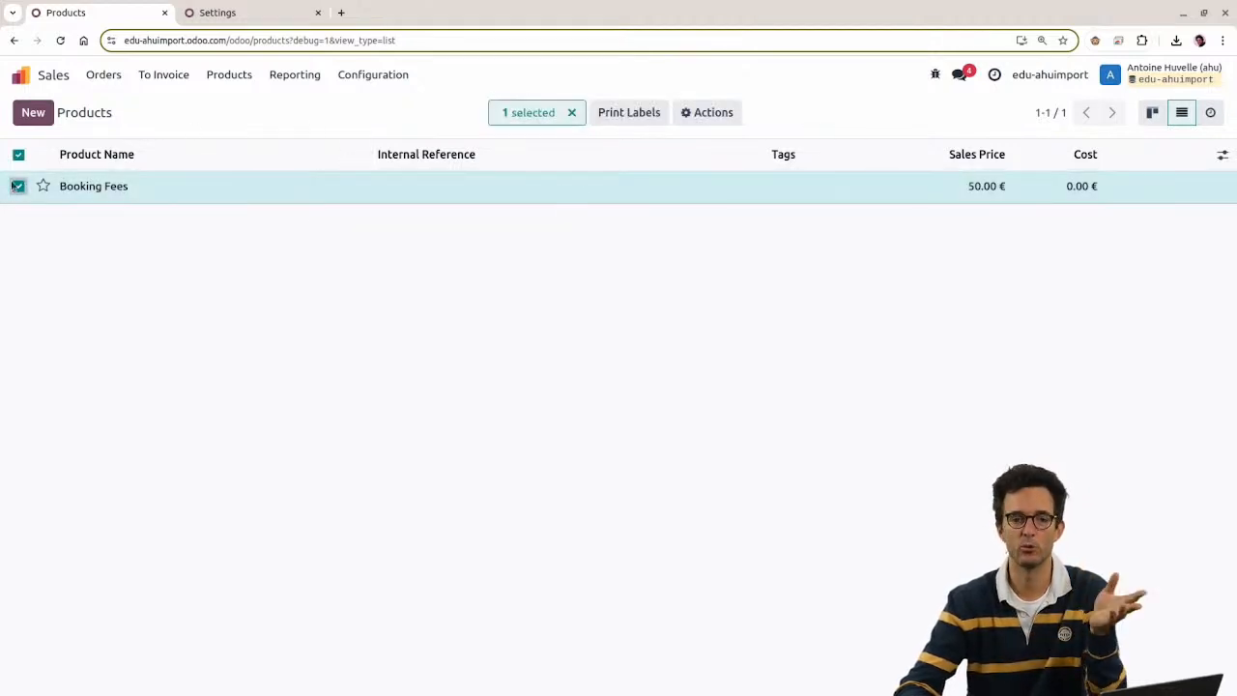
left_click(712, 115)
left_click(265, 326)
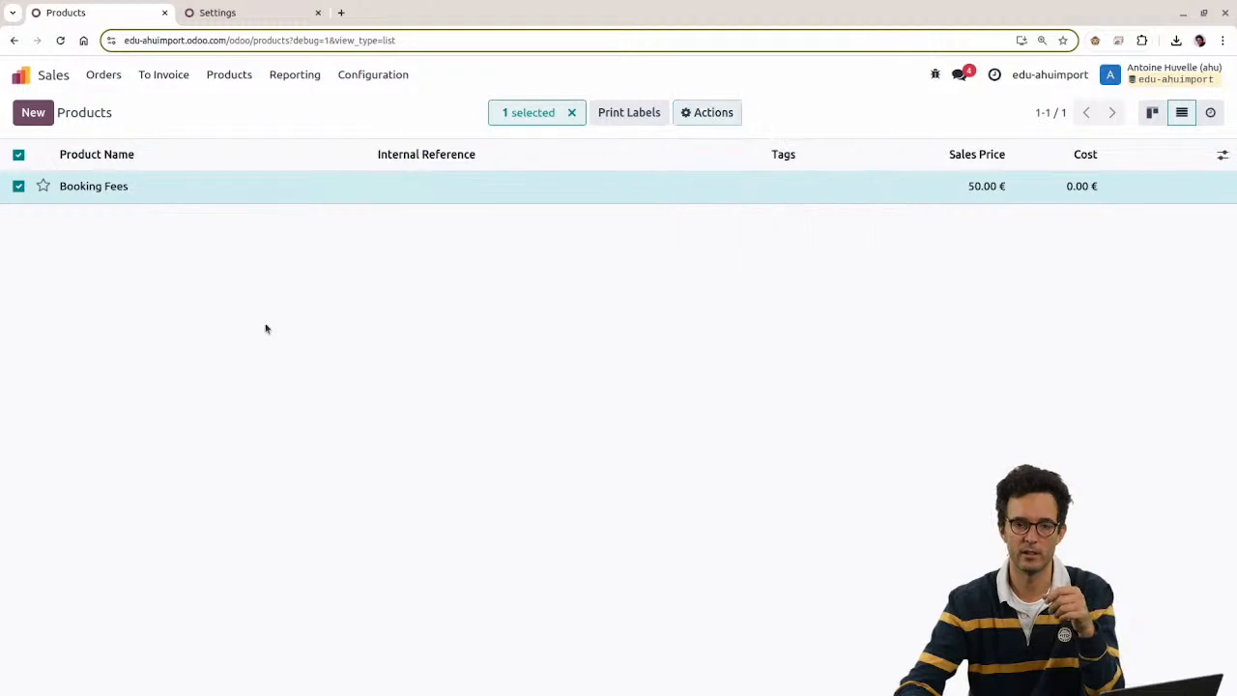
left_click(688, 114)
left_click(720, 155)
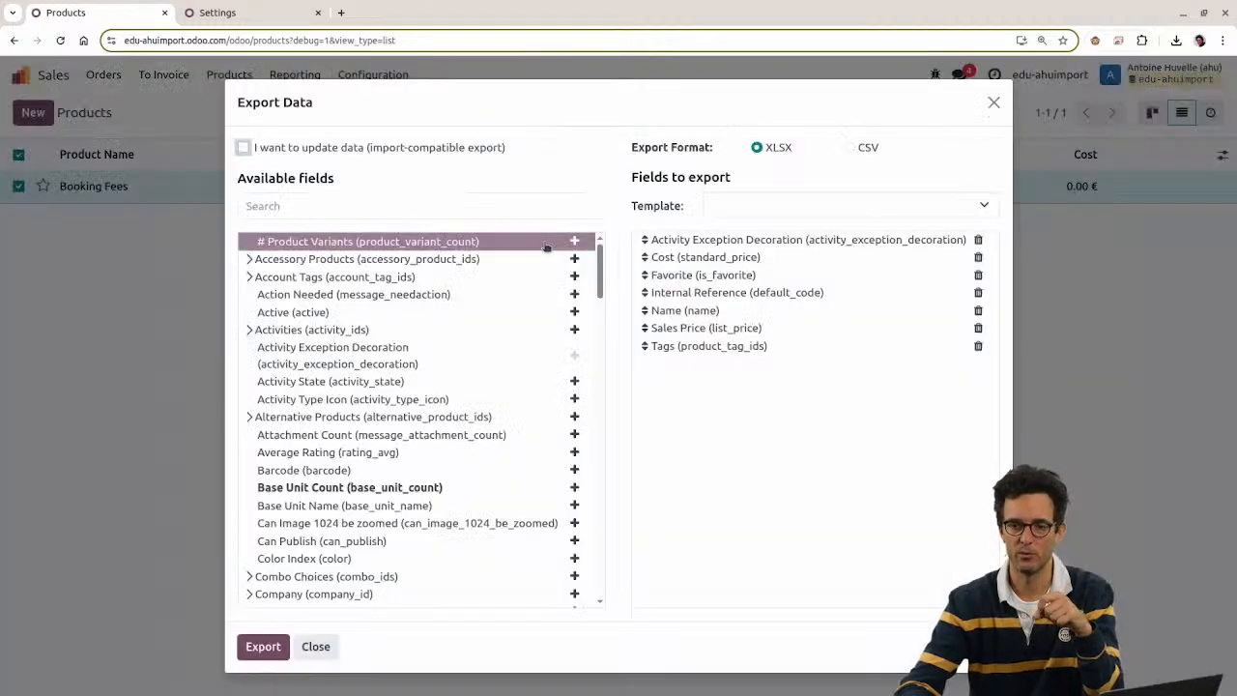
Step: Close the export dialog without picking a template and go to Settings
left_click(813, 211)
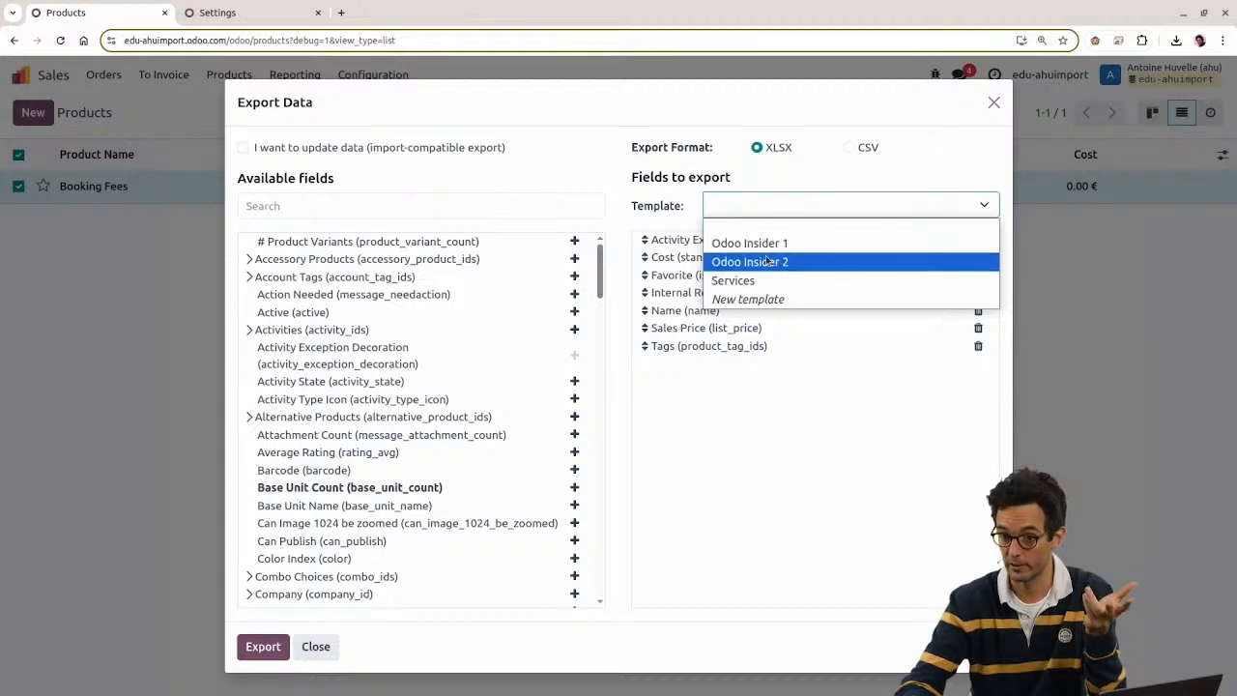
left_click(988, 126)
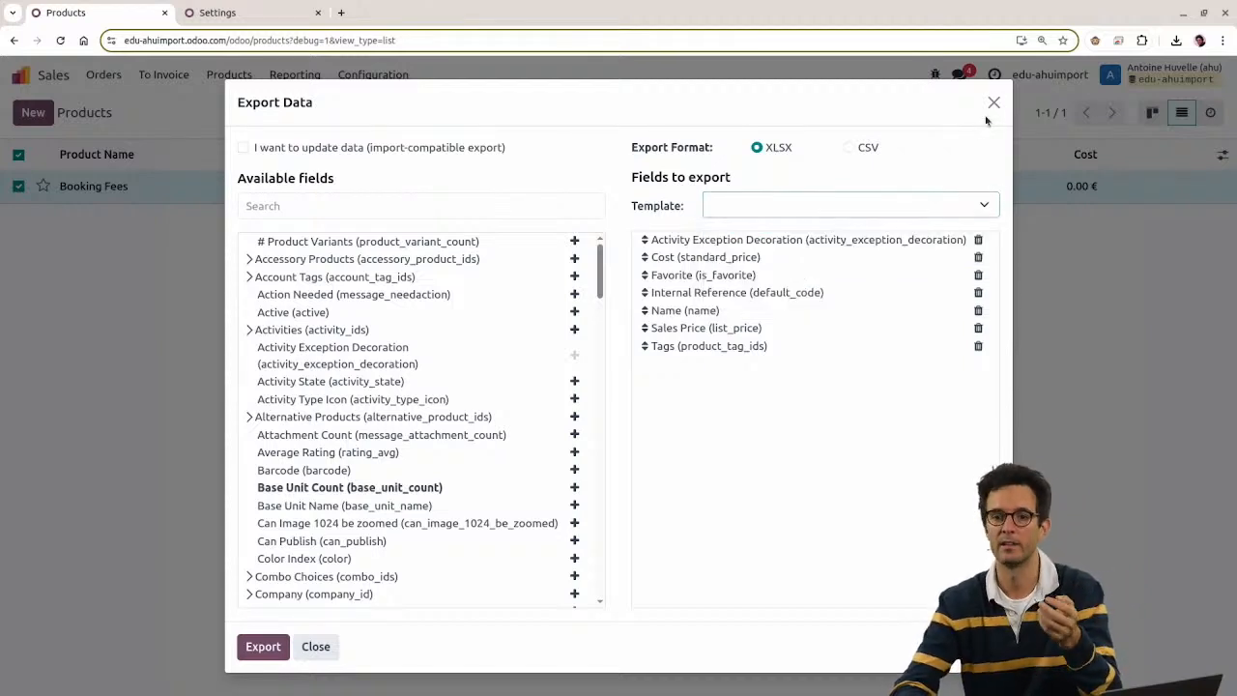
left_click(993, 101)
left_click(303, 19)
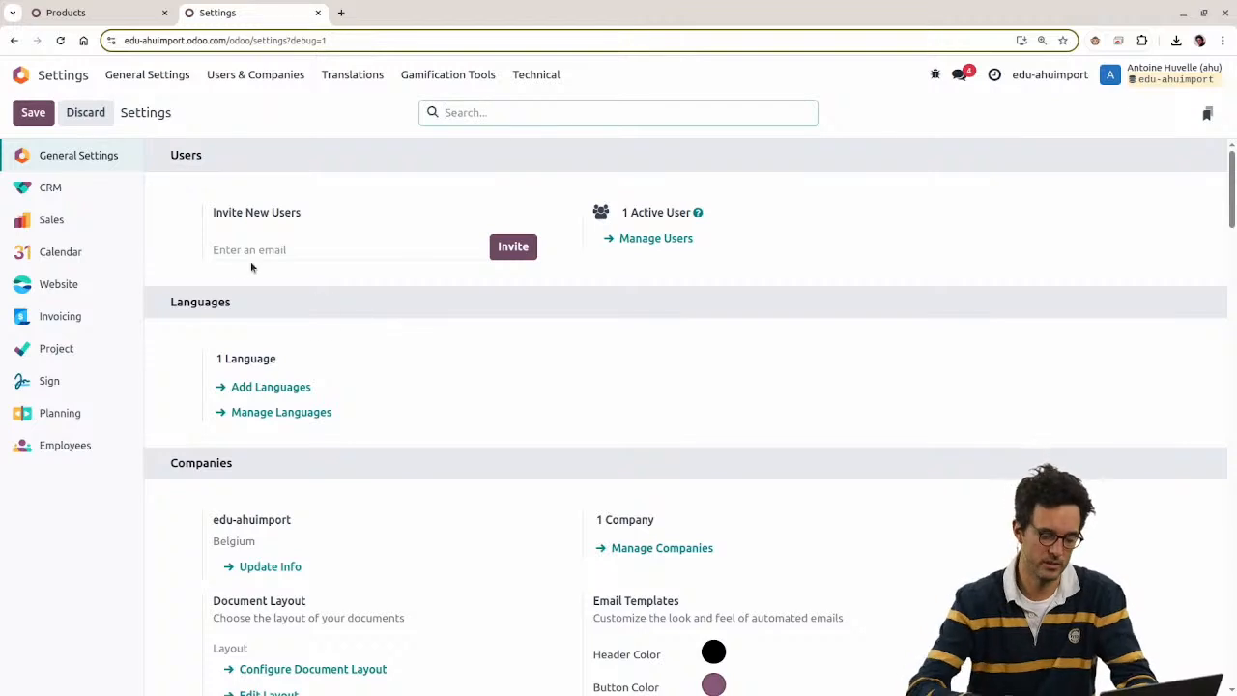
key("alt+h")
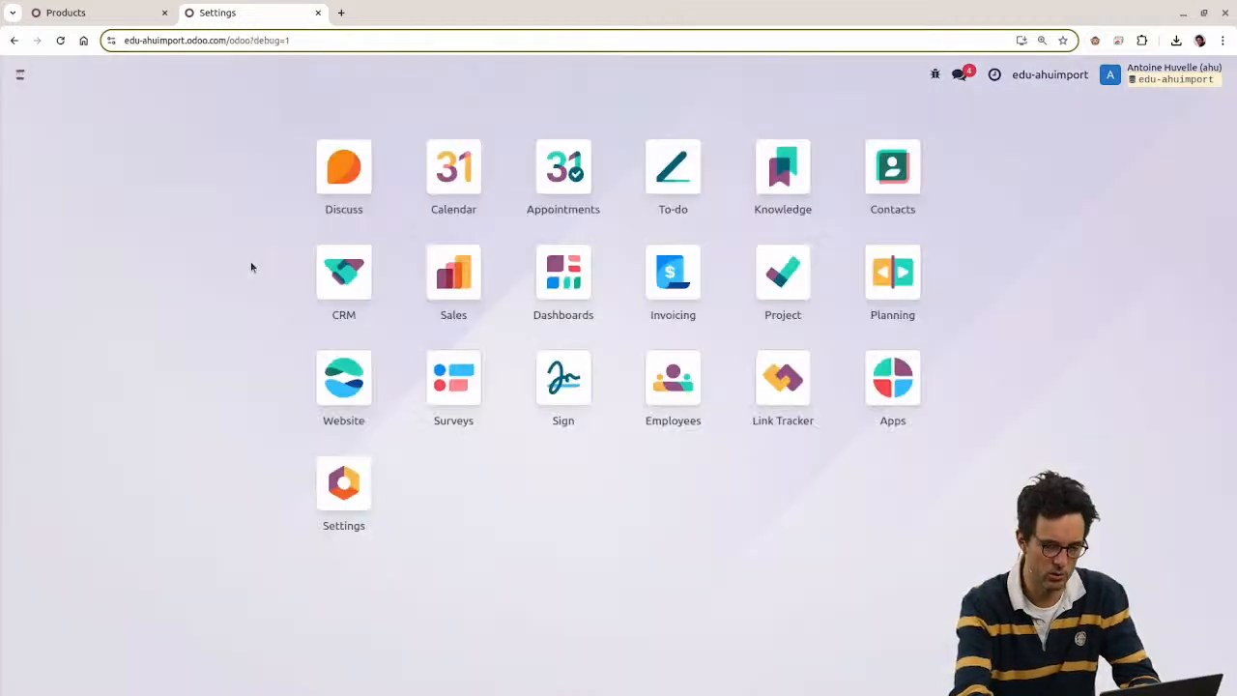
key("ctrl+k")
type("/export")
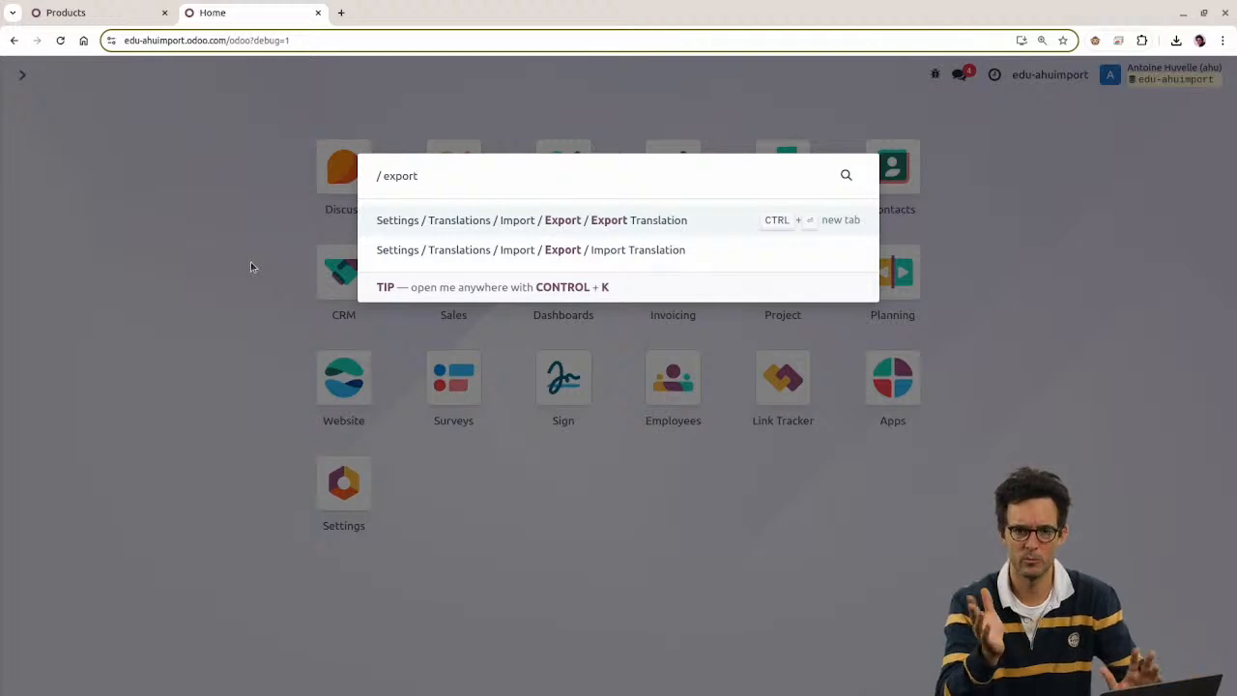
key("ctrl+a")
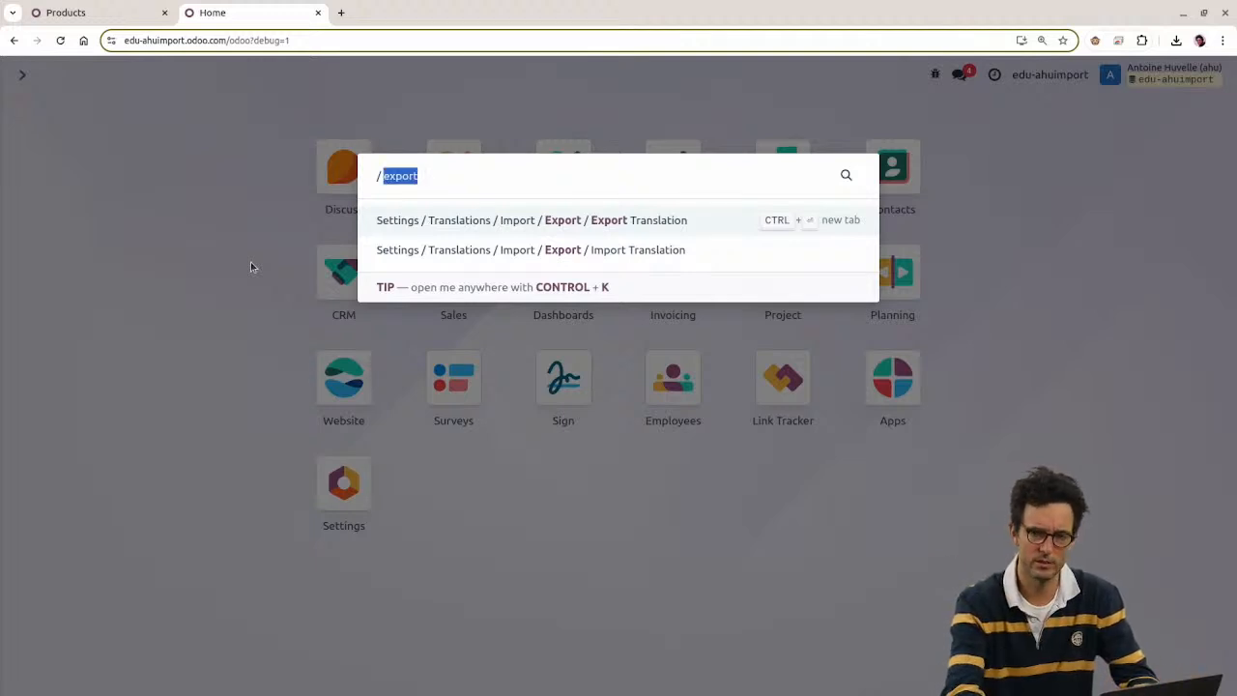
key("BackSpace")
key("Escape")
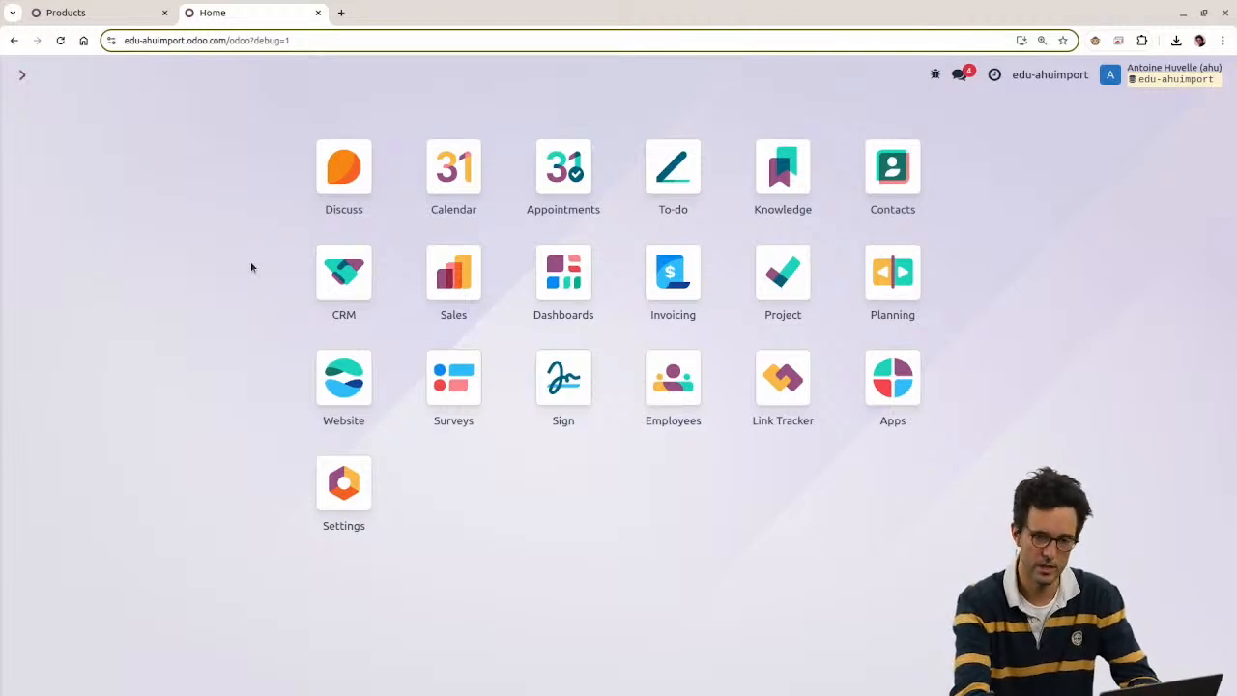
left_click(343, 483)
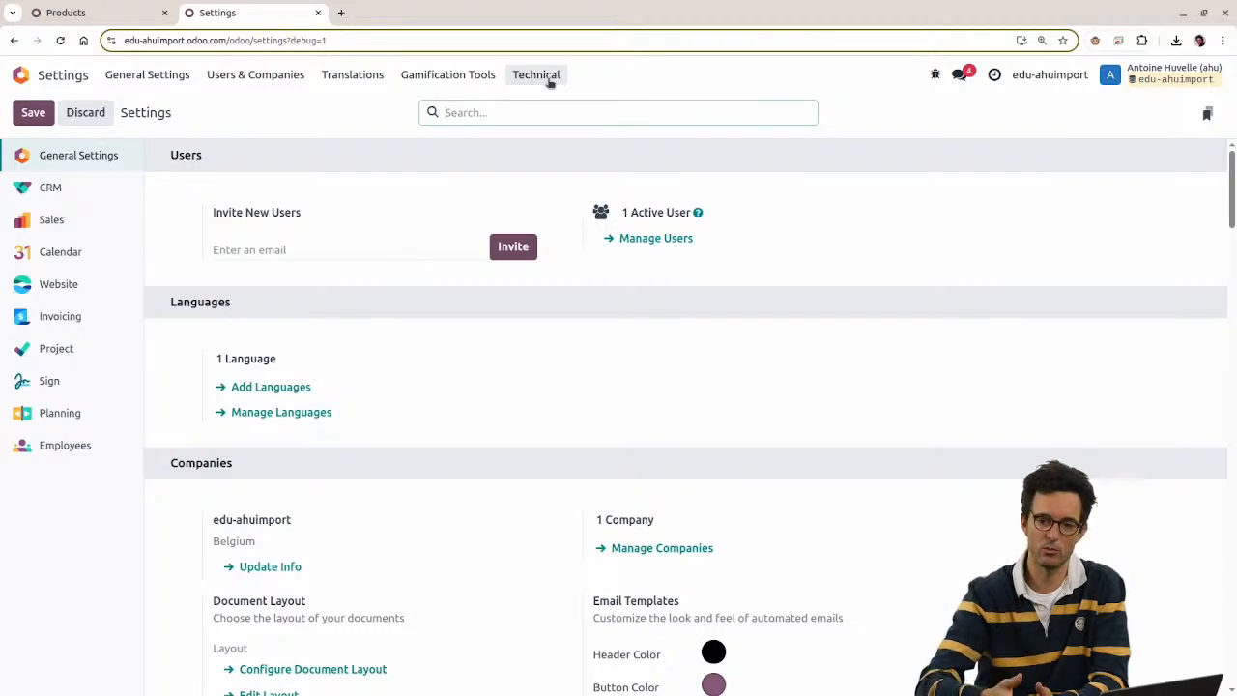
Step: Open the Models list, filter it on 'export', and tick the ir.exports and ir.exports.line rows
key("alt+h")
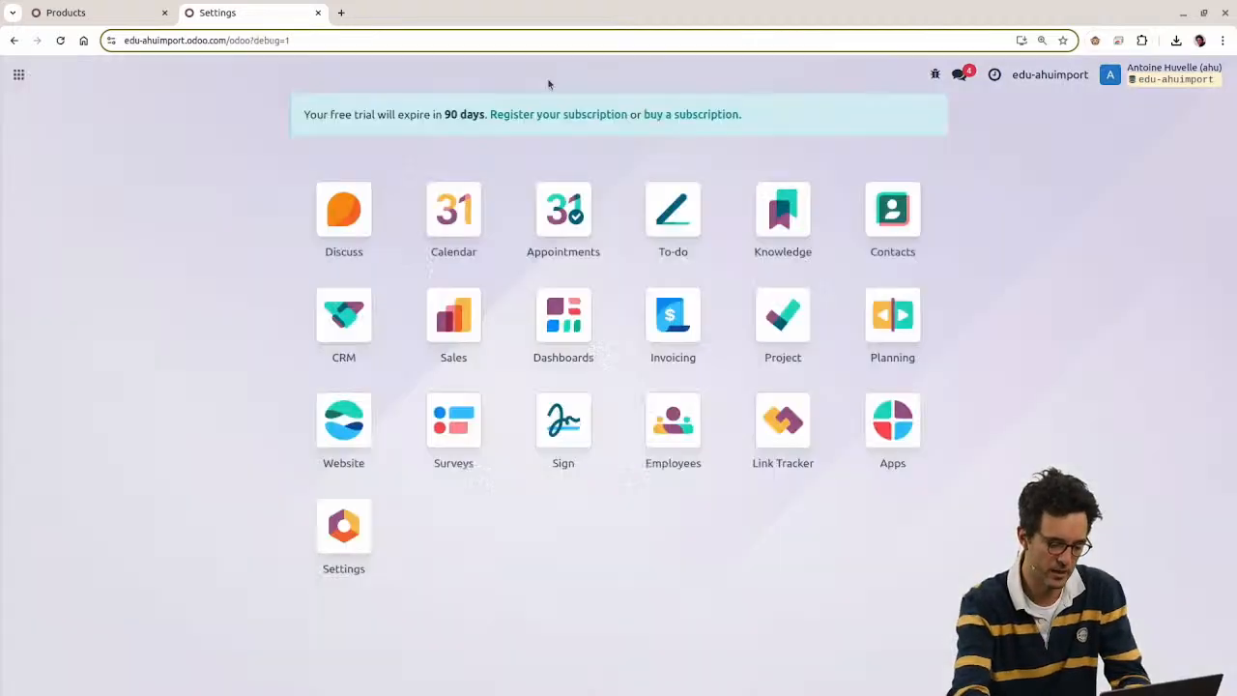
type("models")
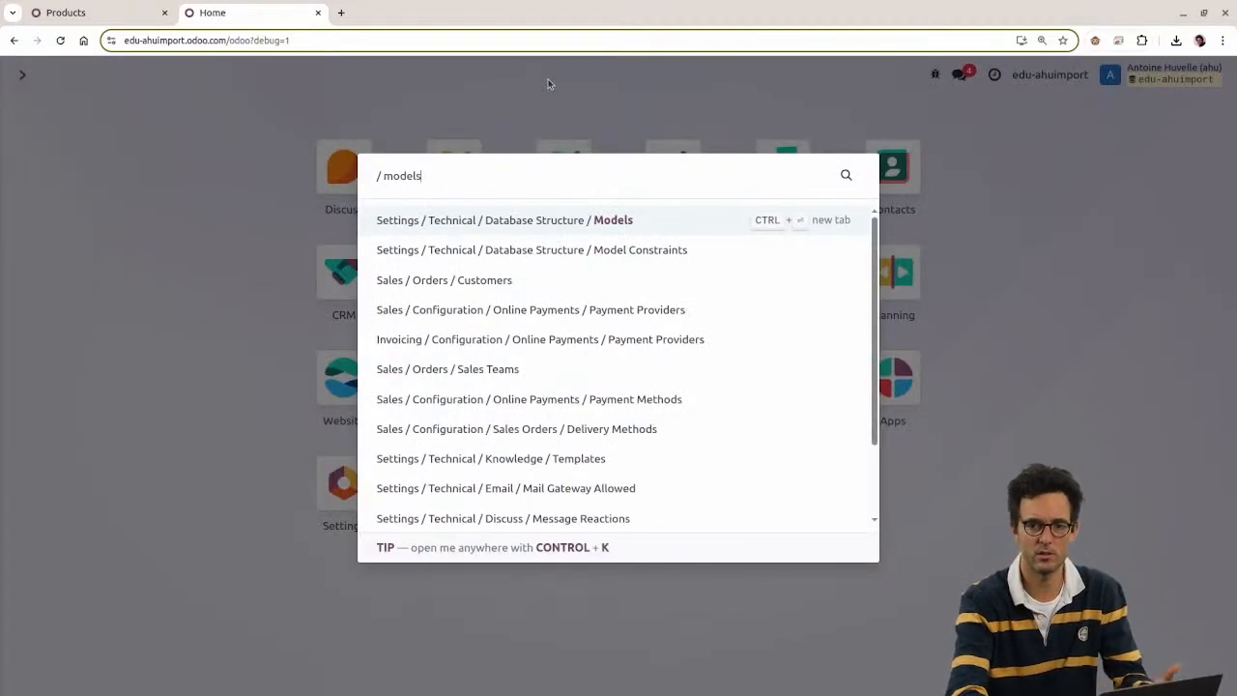
key("Return")
type("export")
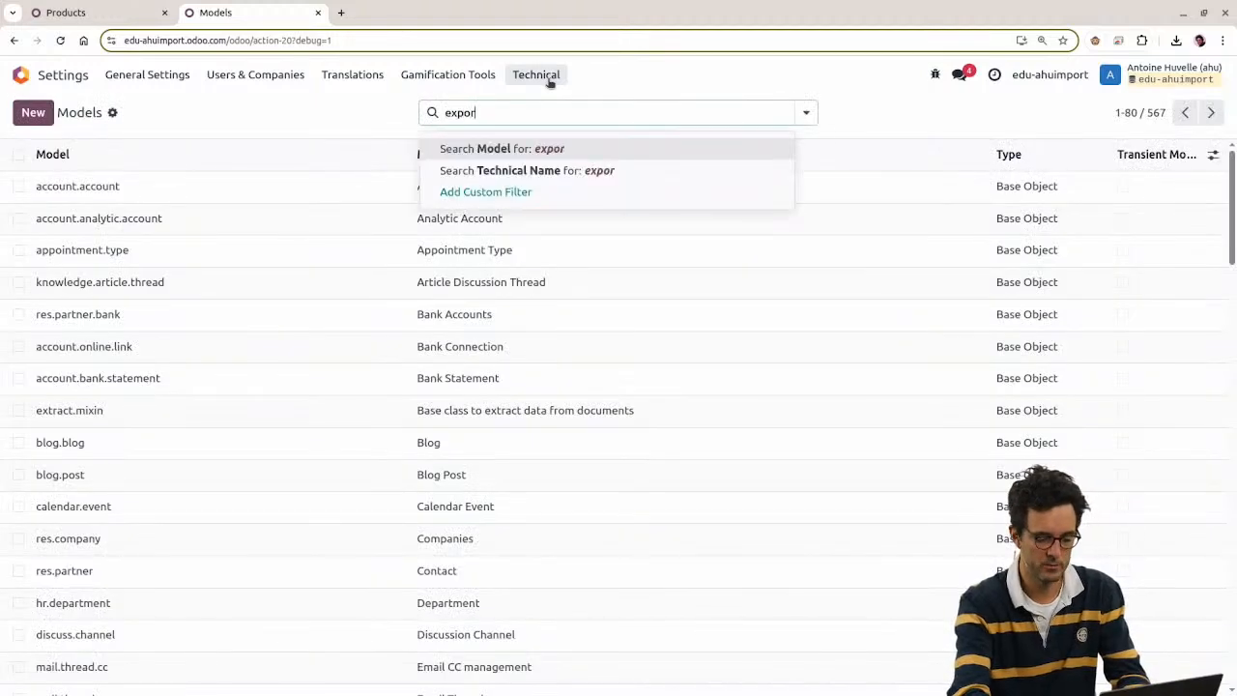
key("Return")
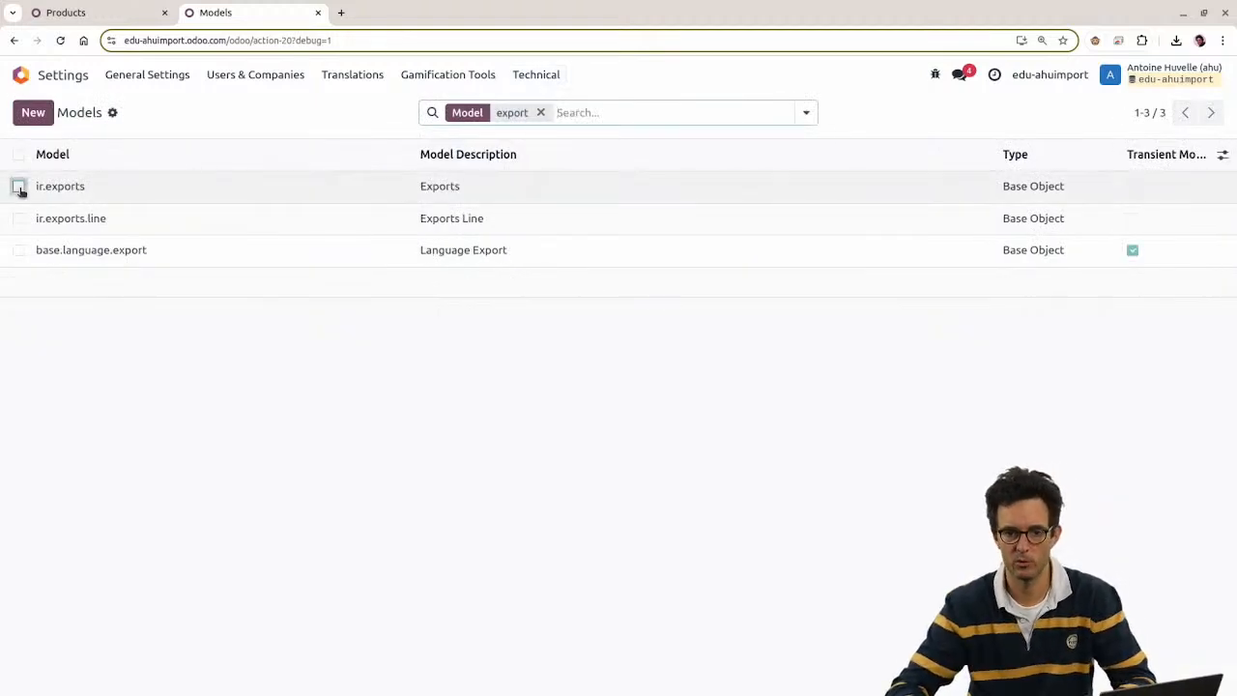
mouse_move(19, 187)
left_mouse_down()
mouse_move(19, 219)
mouse_move(19, 187)
left_mouse_up()
Step: In the Products tab, load the Odoo Insider 1 template into the selected product's export
left_click(101, 14)
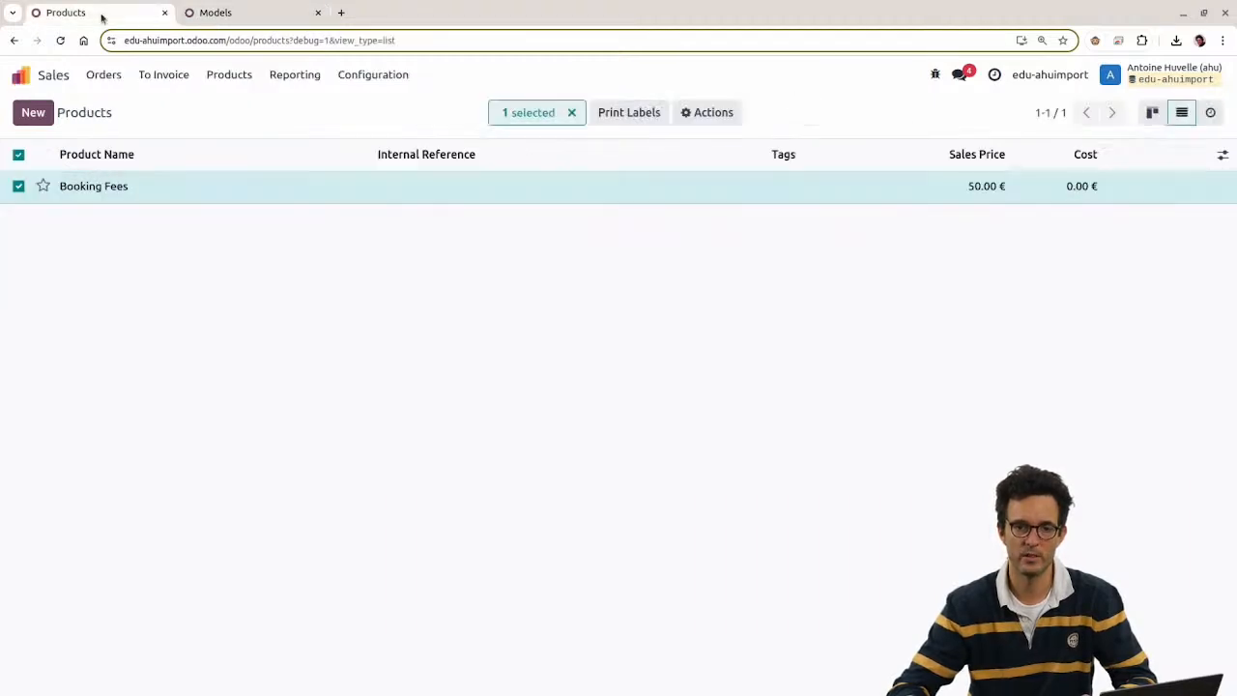
left_click(689, 113)
left_click(712, 146)
left_click(740, 205)
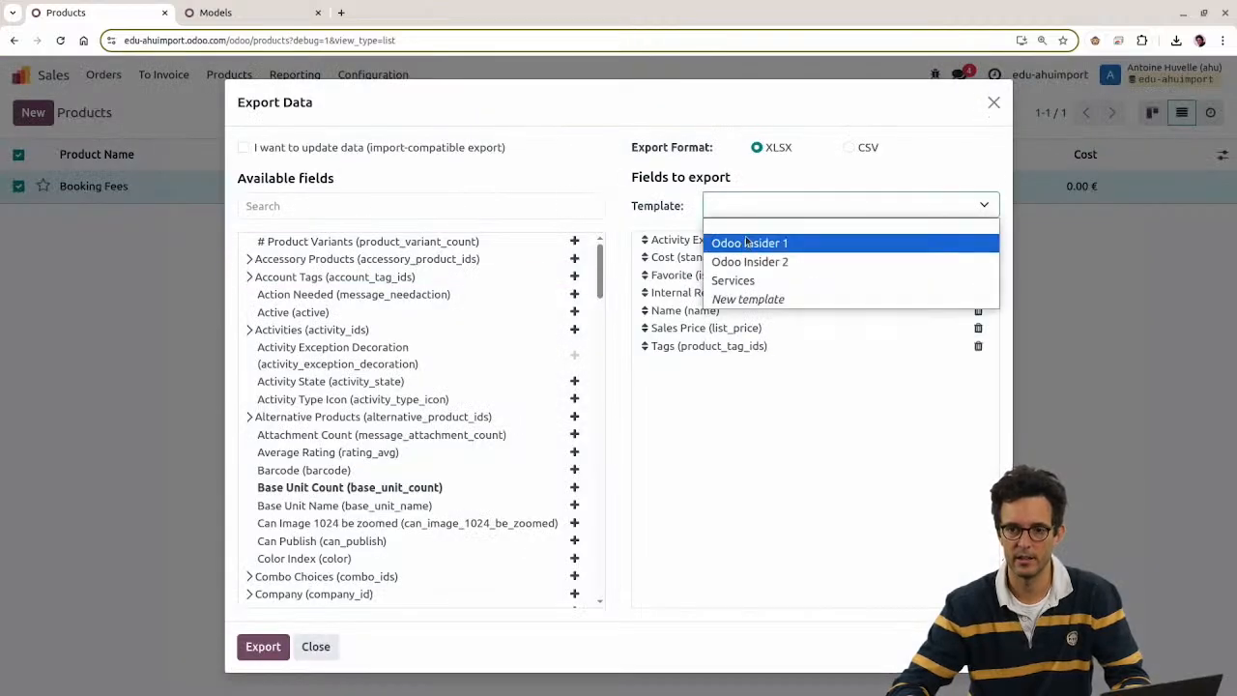
left_click(747, 241)
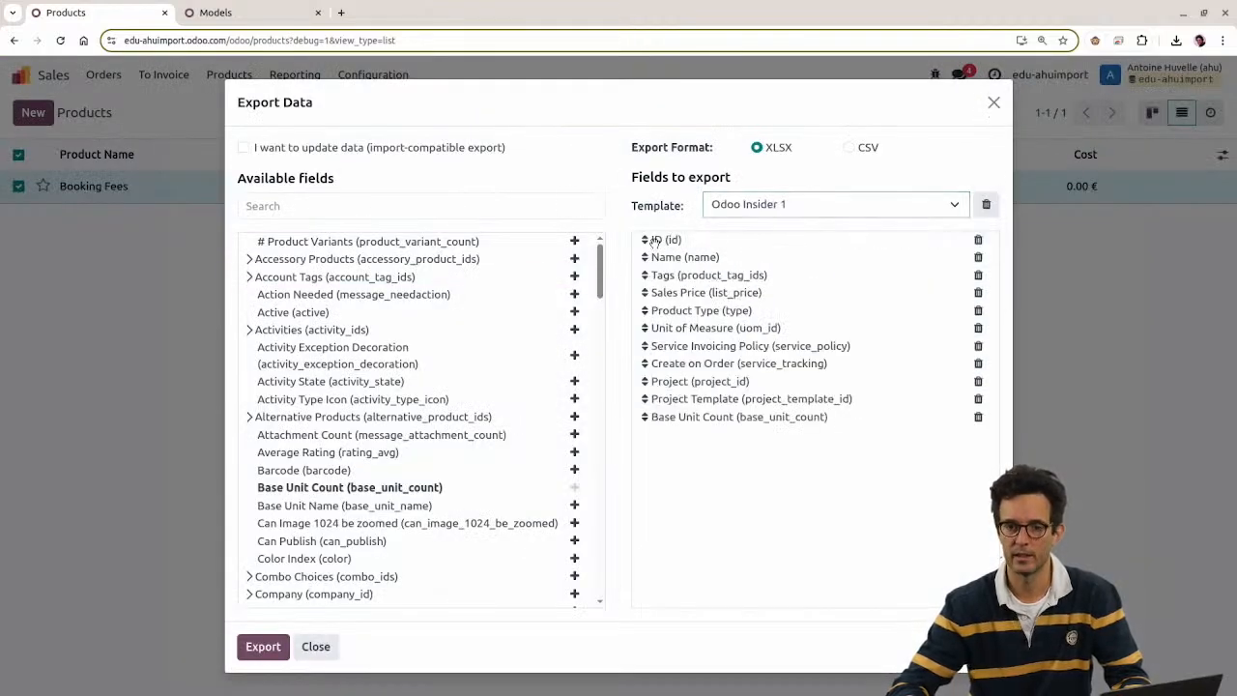
left_click(203, 12)
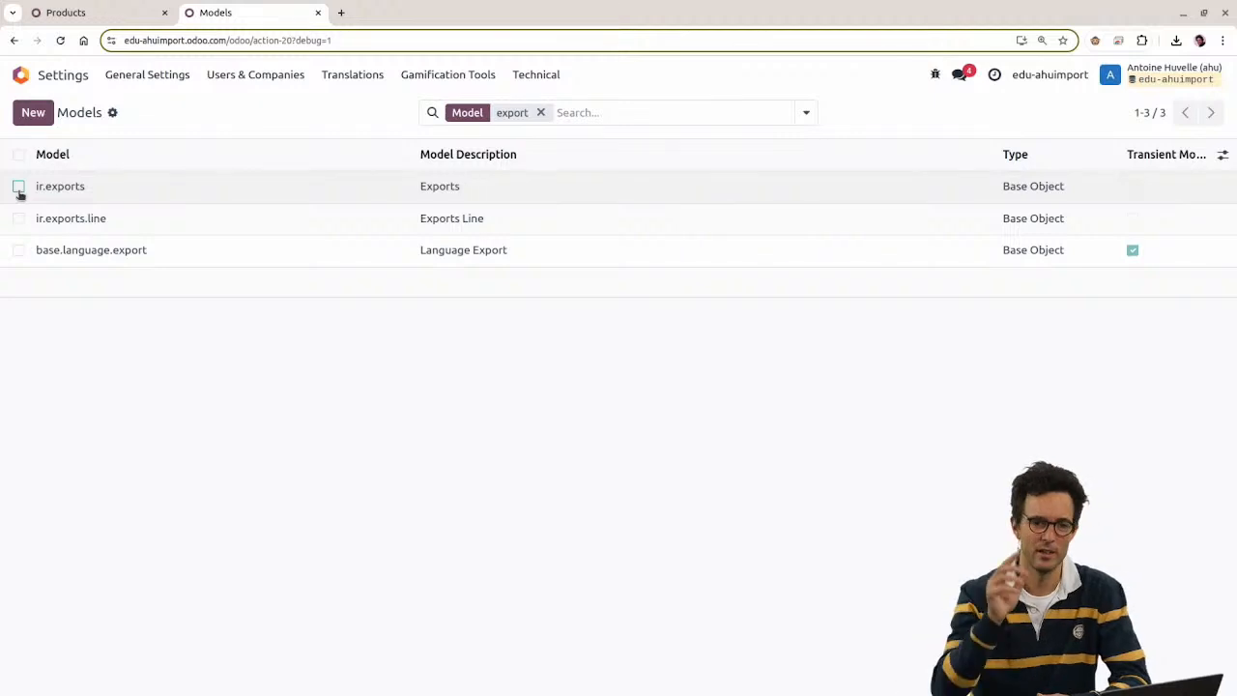
Step: Open the ir.exports model record and look over its details
left_click(146, 193)
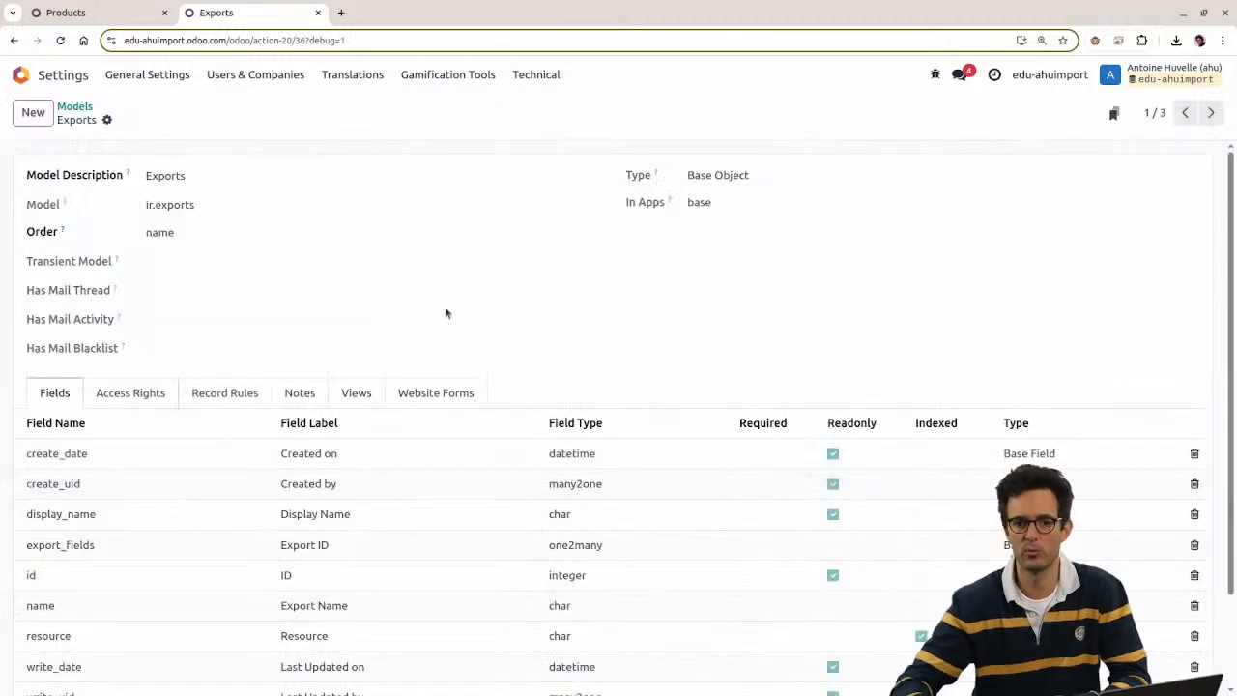
scroll(386, 290, "down", 3)
scroll(191, 362, "up", 2)
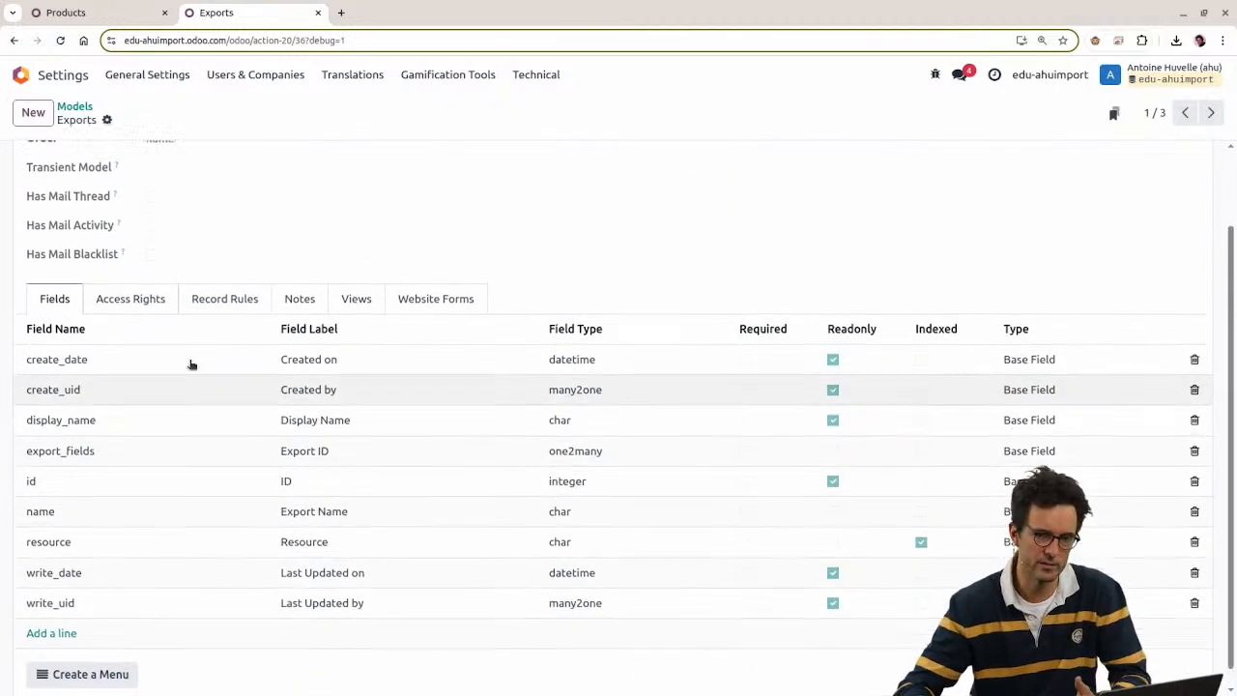
scroll(174, 316, "down", 2)
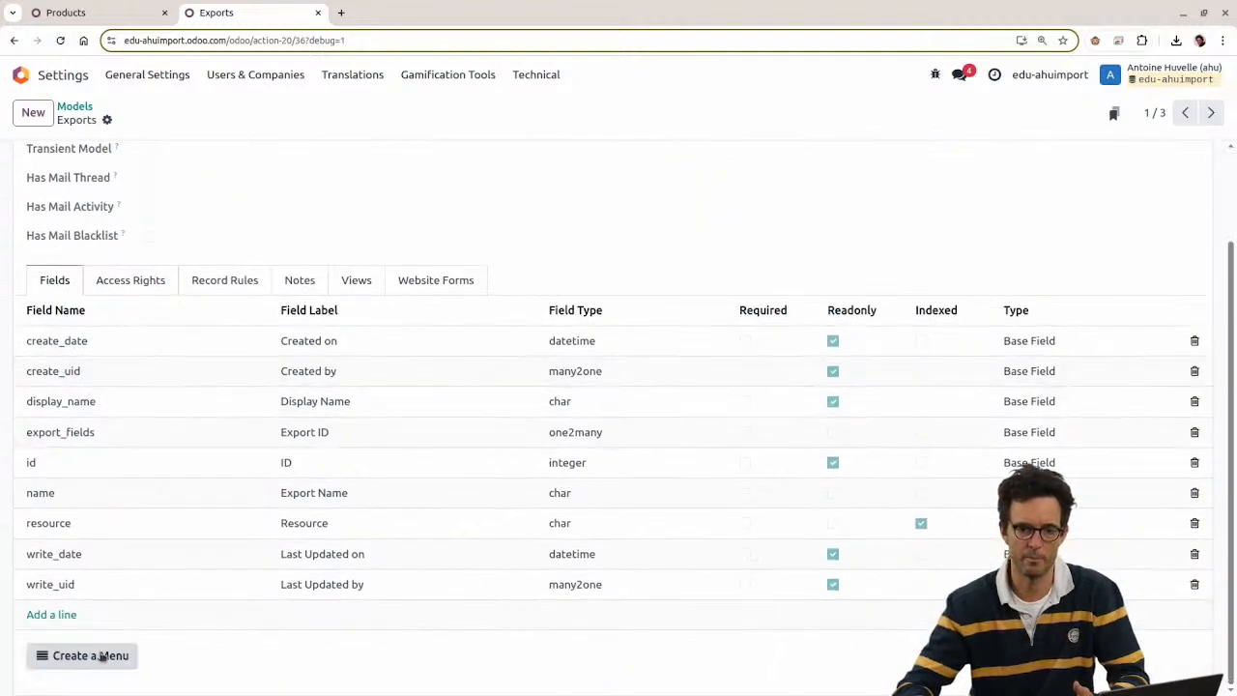
Step: Create a menu named 'Export templates' with parent menu Settings/Technical
left_click(128, 665)
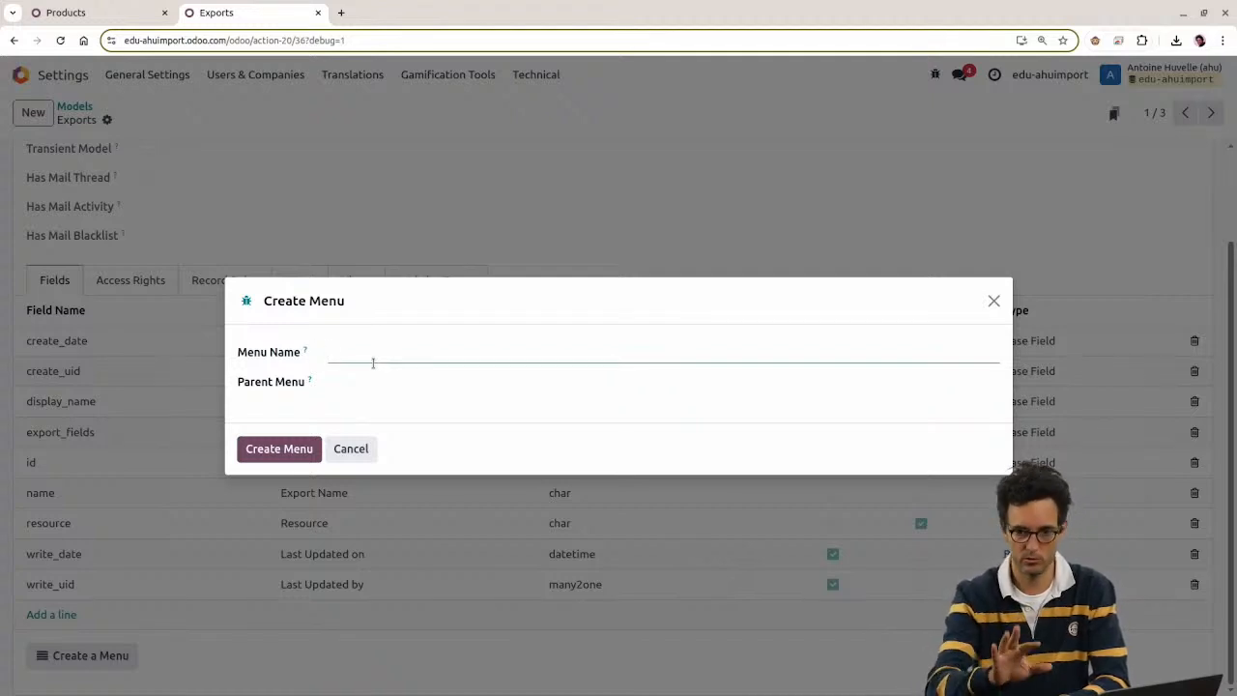
type("Export")
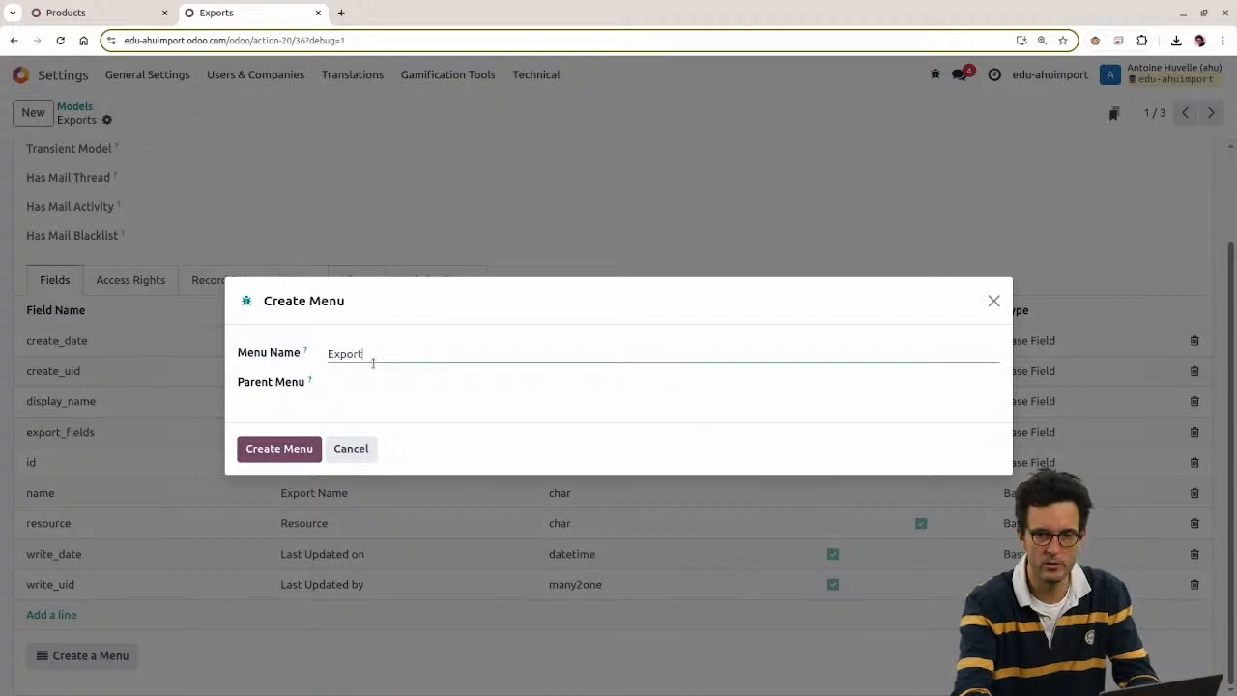
type(" templates")
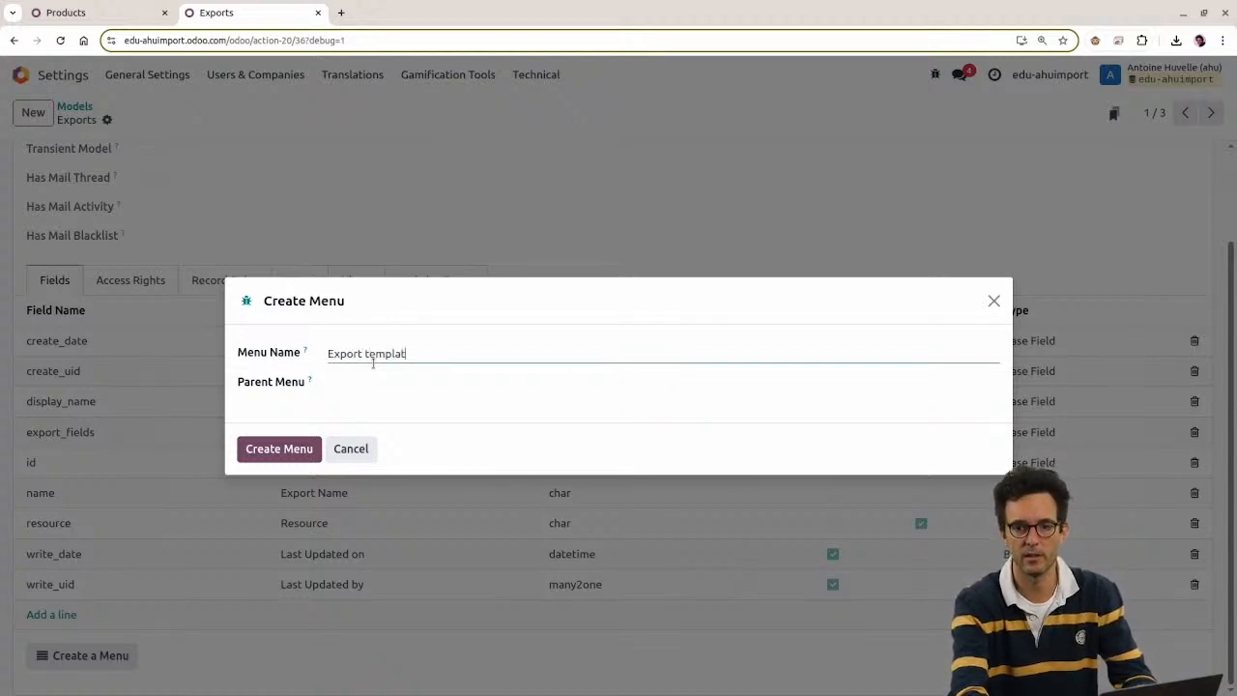
key("Tab")
type("techn")
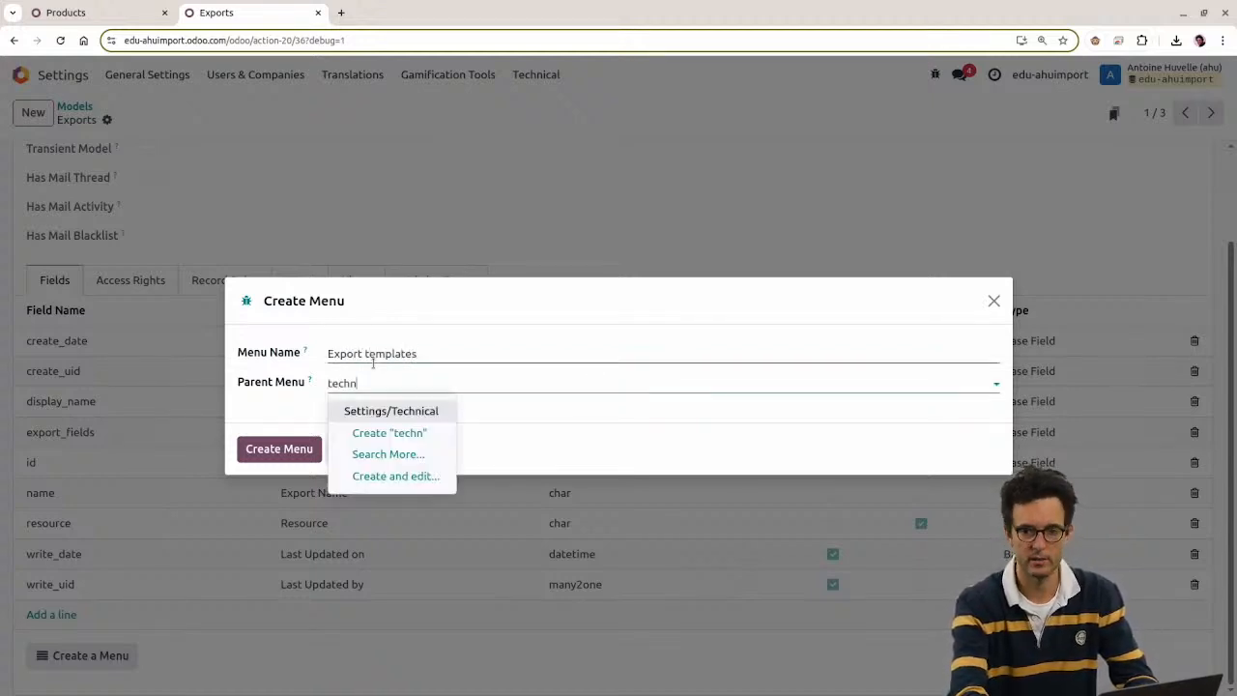
key("Return")
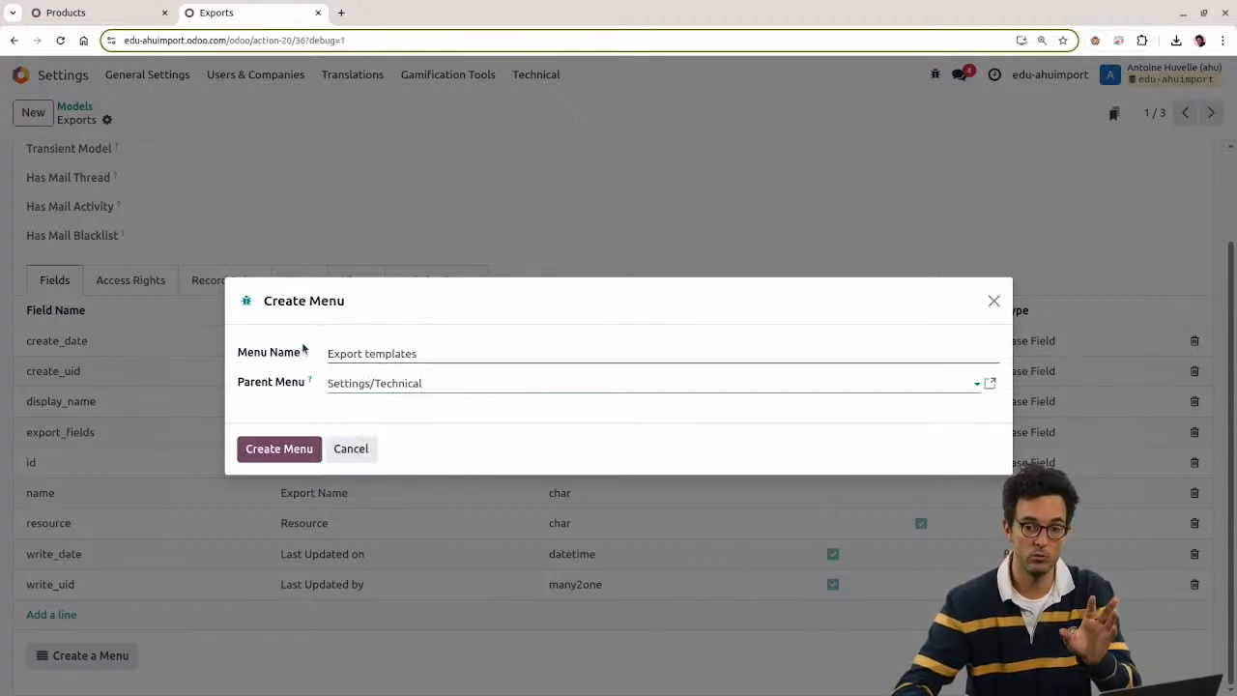
mouse_move(303, 348)
left_click(276, 448)
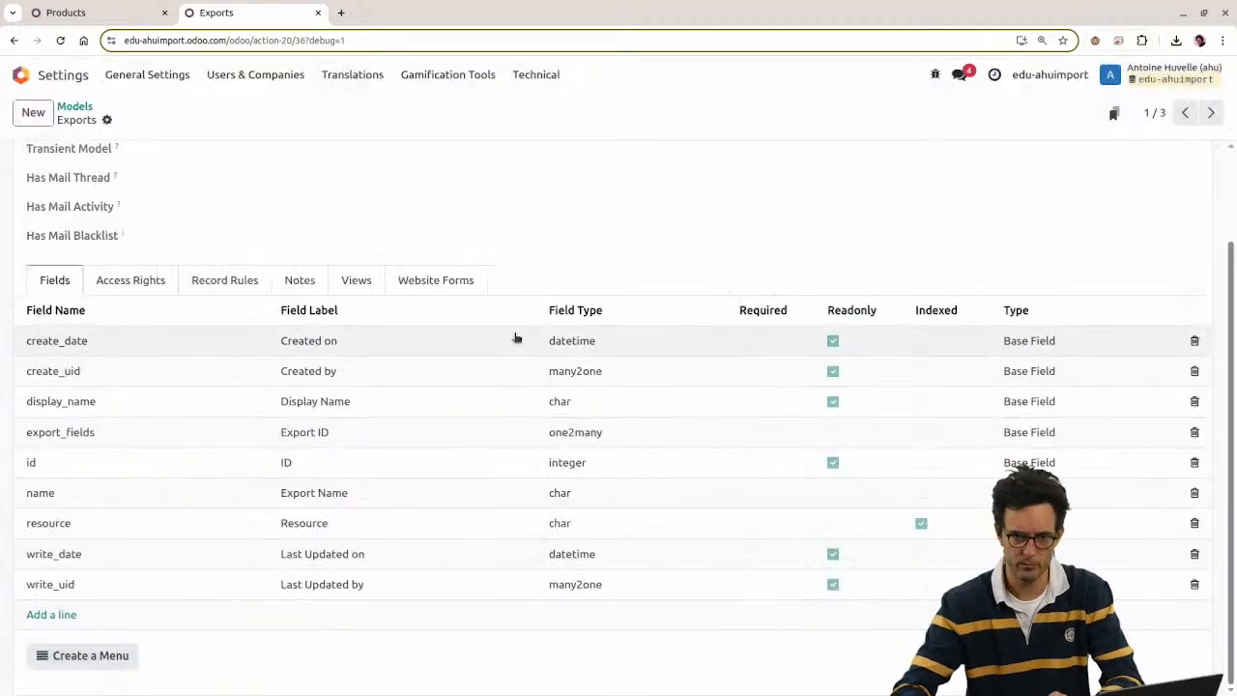
Step: Find the new Export templates entry in the Technical settings menu and open its list
left_click(537, 74)
scroll(585, 323, "down", 3)
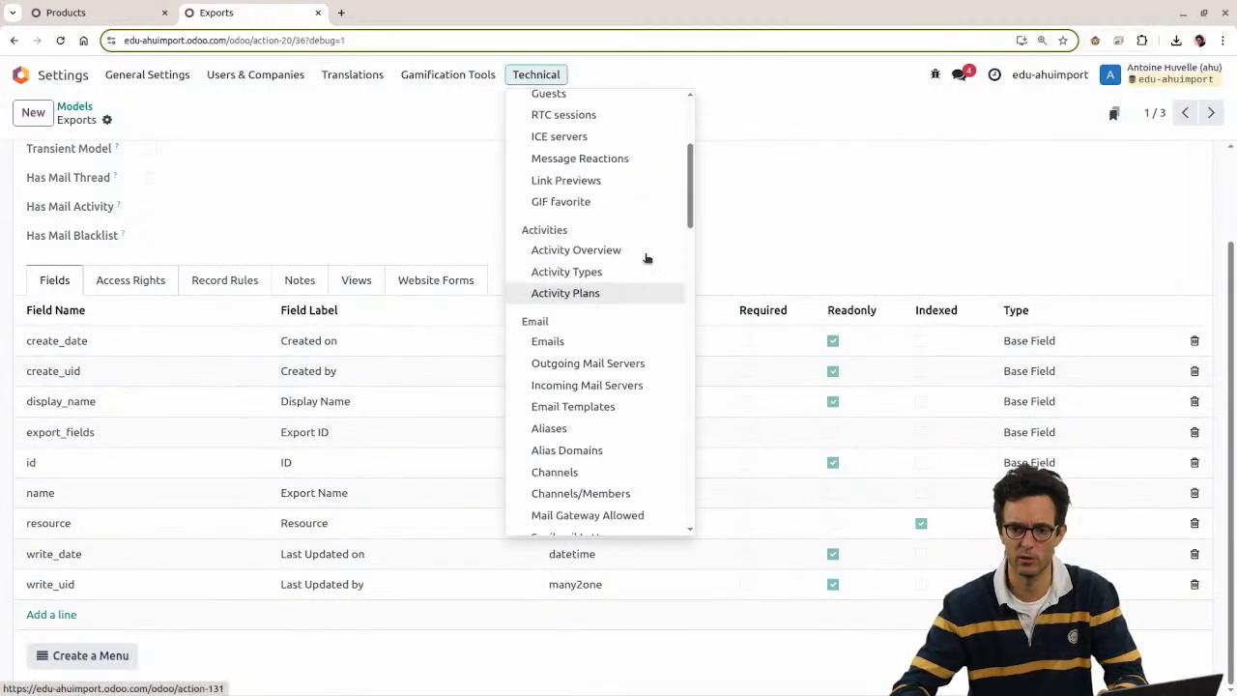
scroll(580, 290, "down", 10)
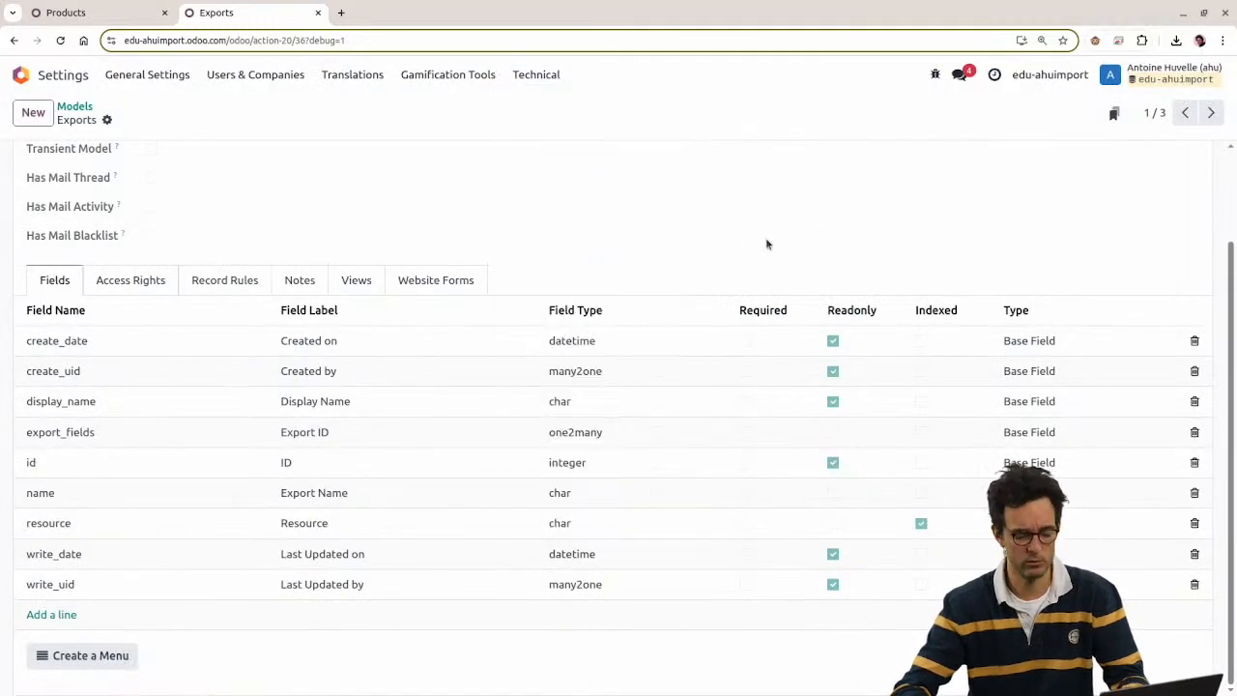
left_click(584, 285)
left_click(536, 75)
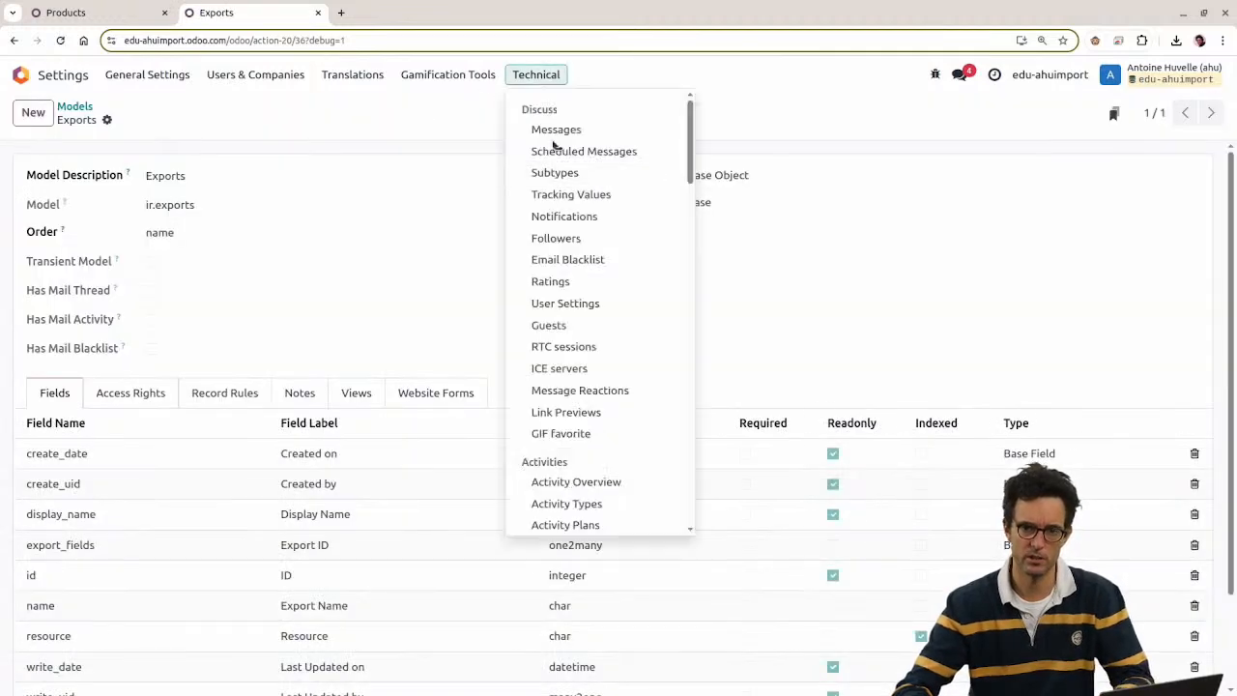
scroll(581, 283, "down", 3)
scroll(589, 286, "down", 10)
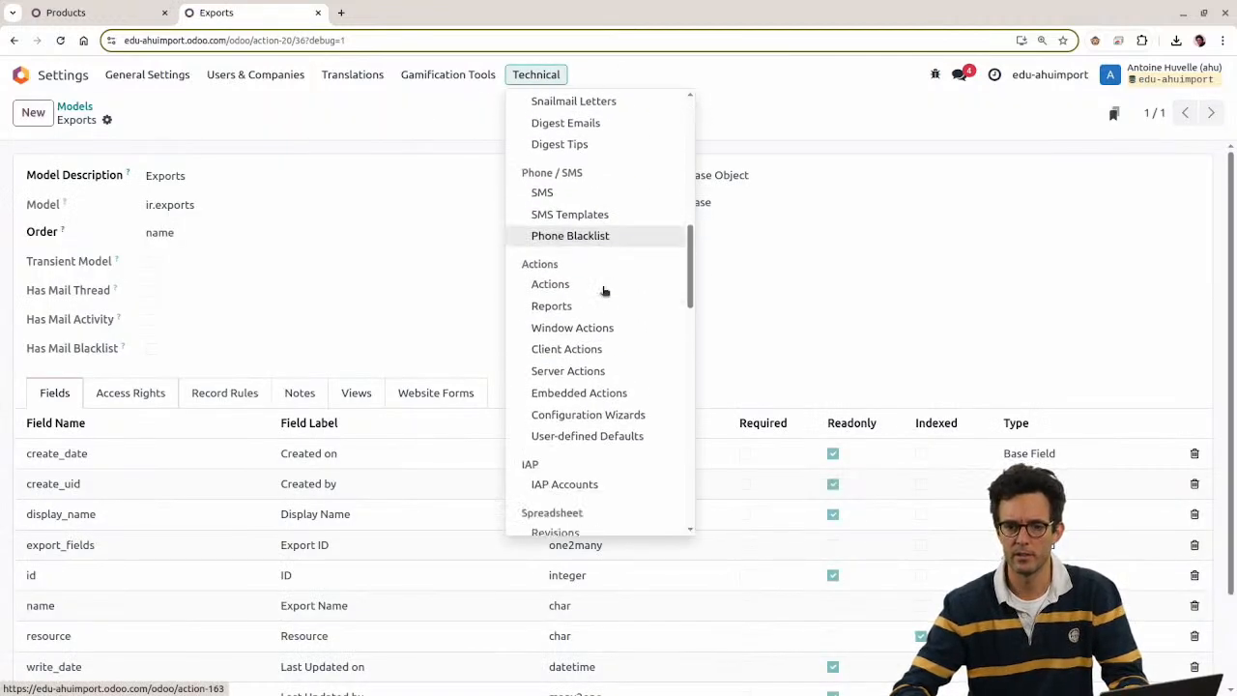
scroll(597, 302, "down", 3)
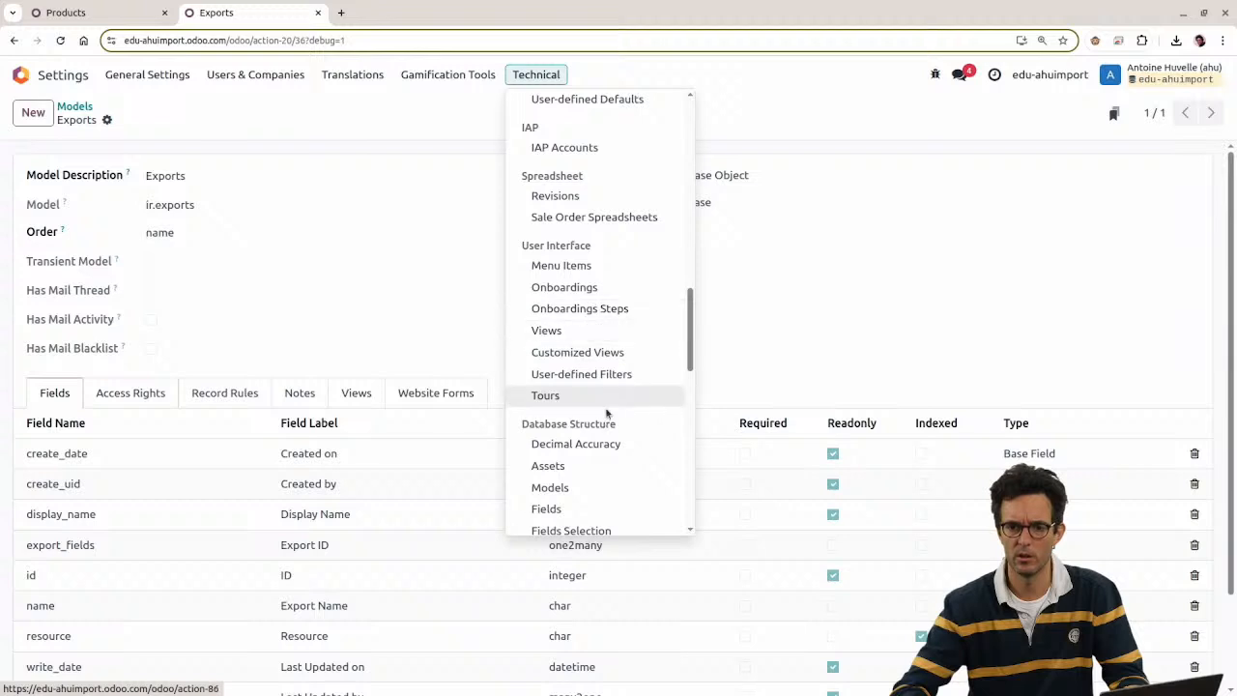
scroll(599, 377, "down", 3)
scroll(591, 334, "down", 4)
scroll(571, 328, "down", 2)
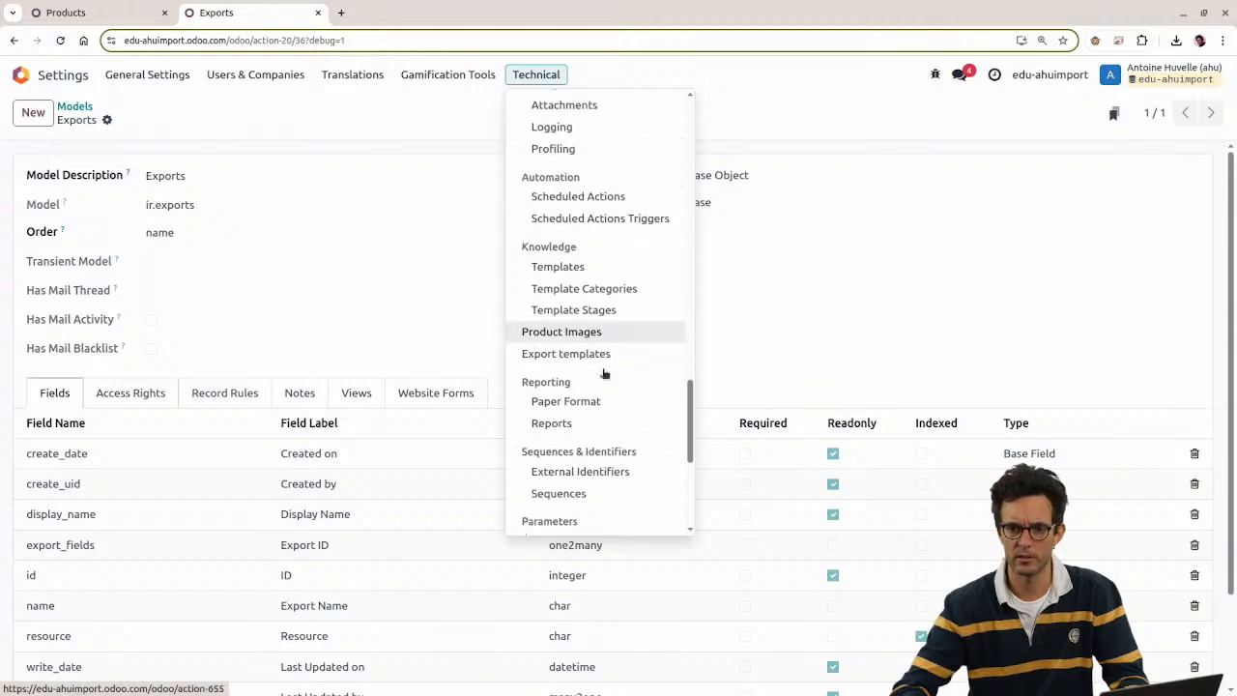
left_click(567, 306)
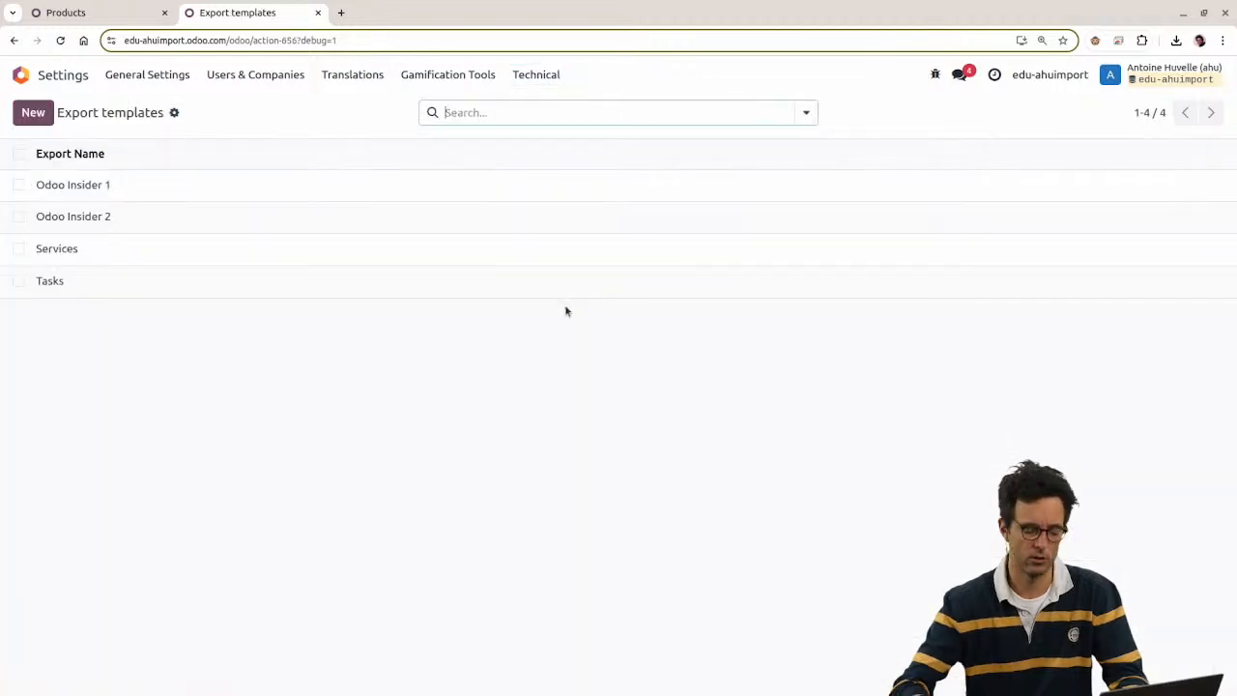
Step: Reach Export templates through a menu search for 'export' and open Odoo Insider 1
key("alt")
key("alt+h")
type("export")
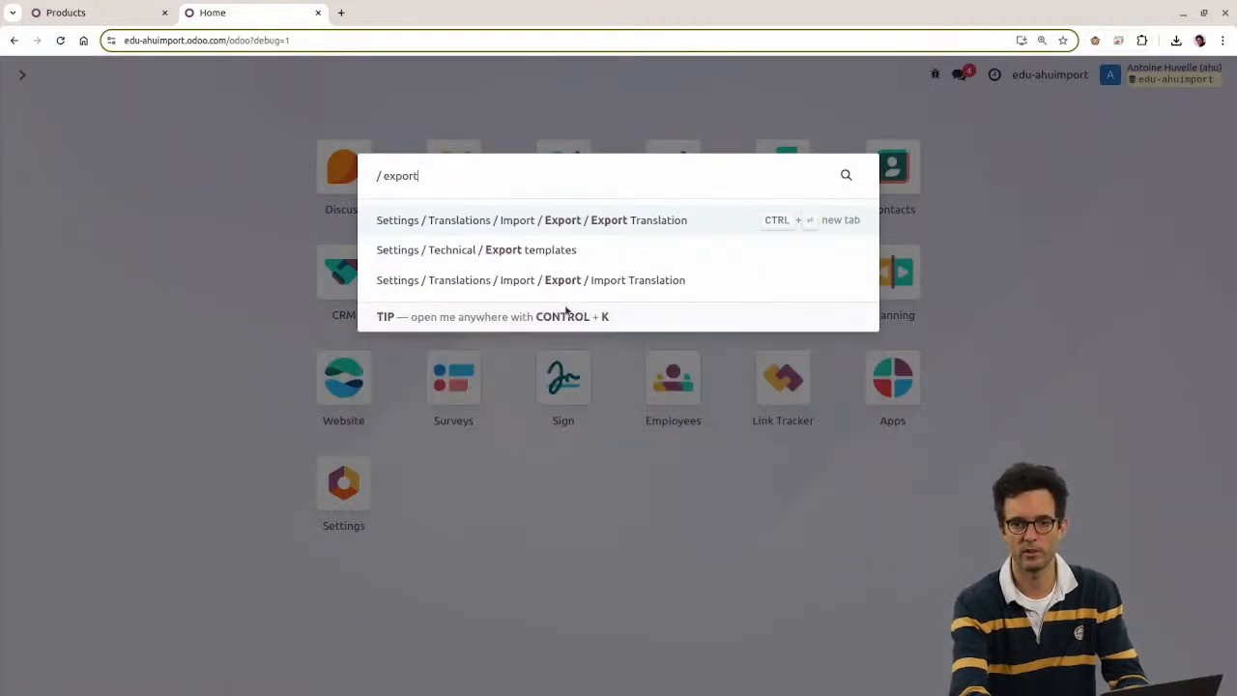
key("Down")
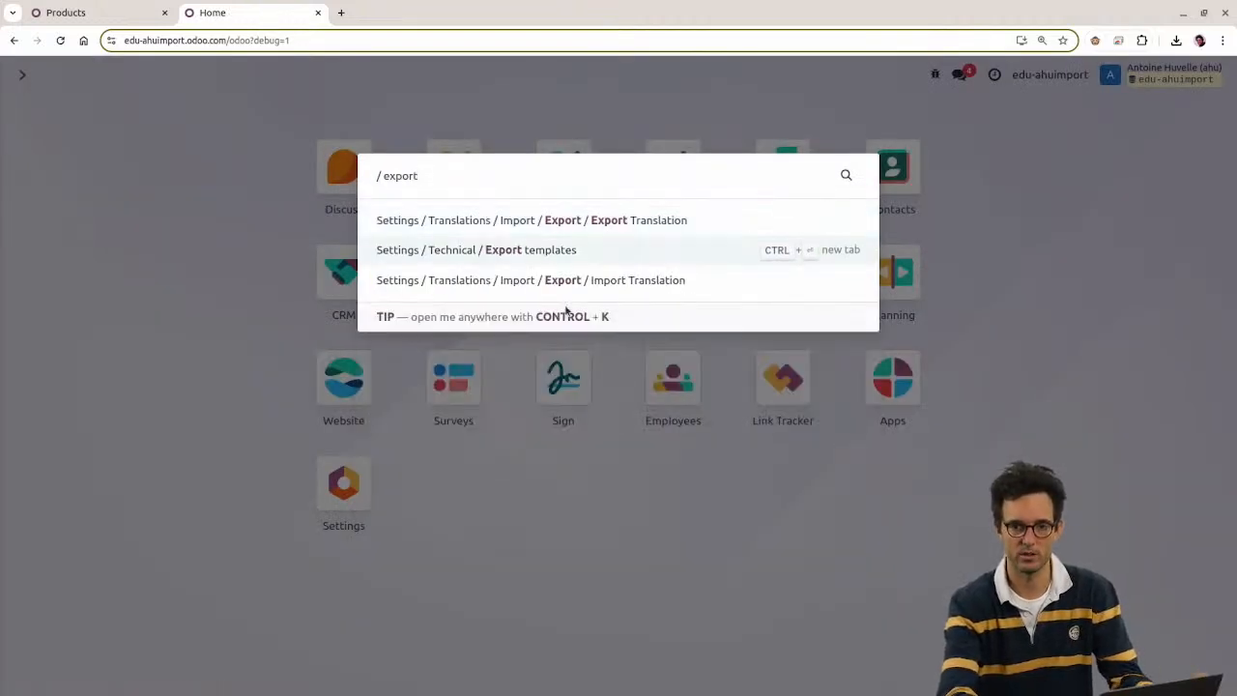
key("Return")
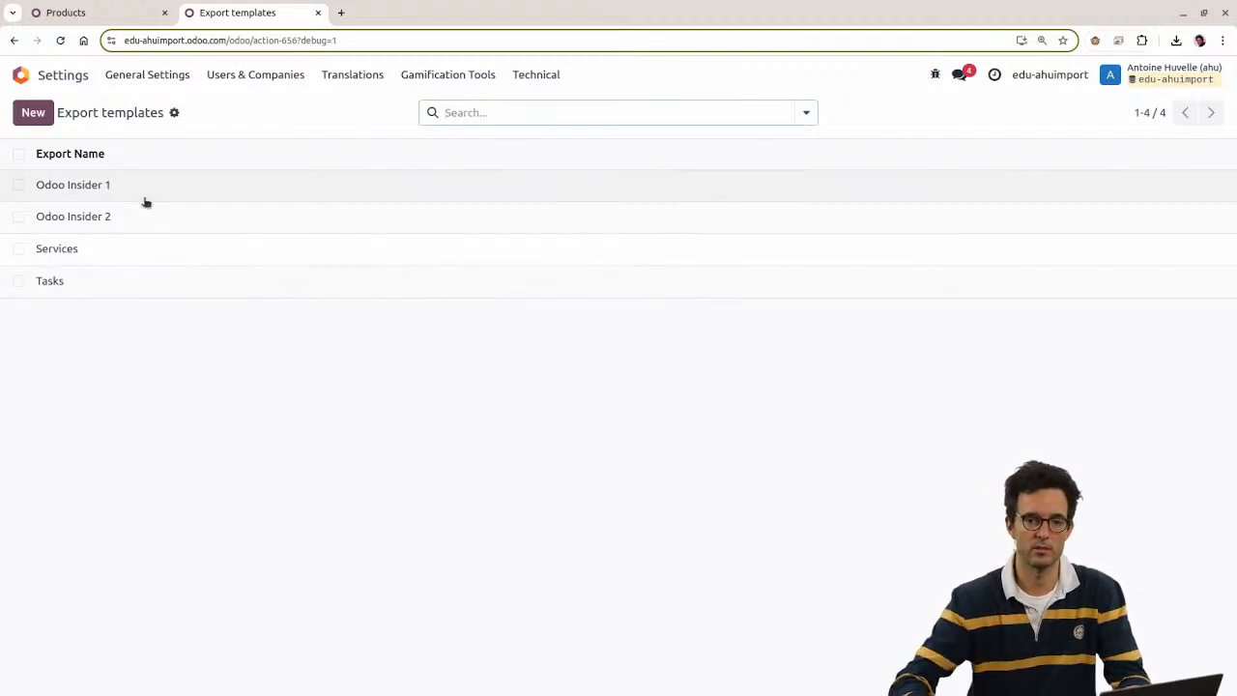
left_click(128, 189)
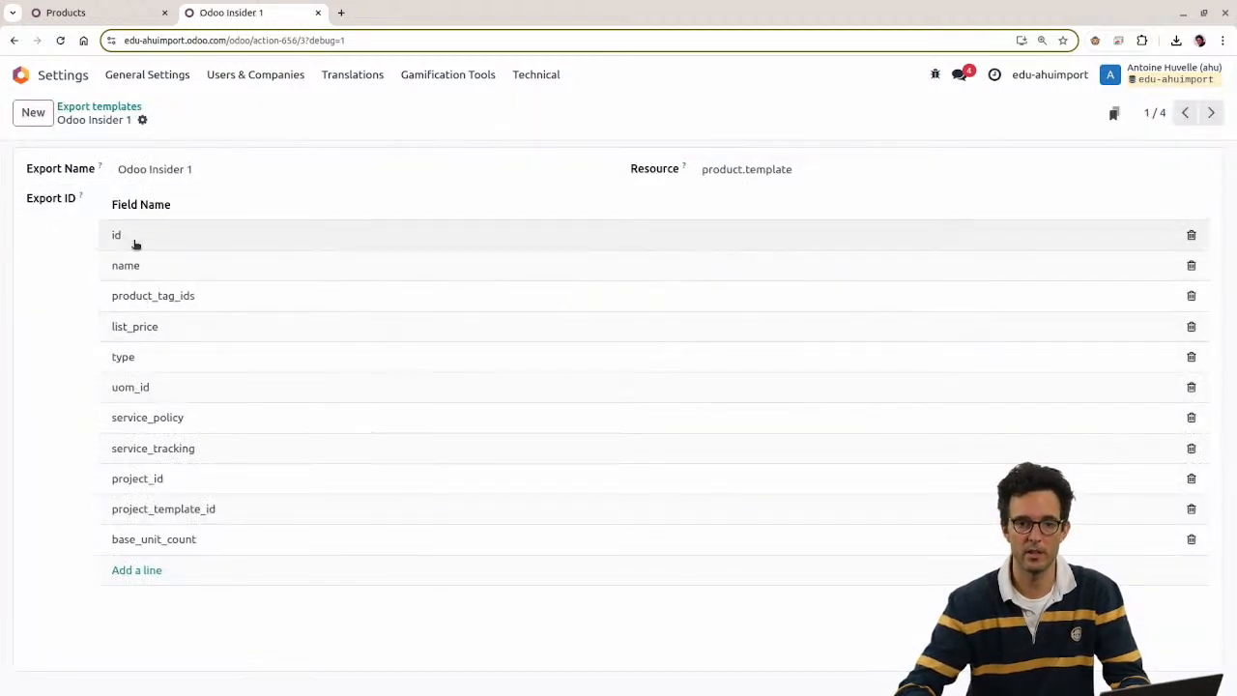
Step: Check the Export ID label, then open and close the selected product's export dialog
left_click_drag(27, 203, 87, 205)
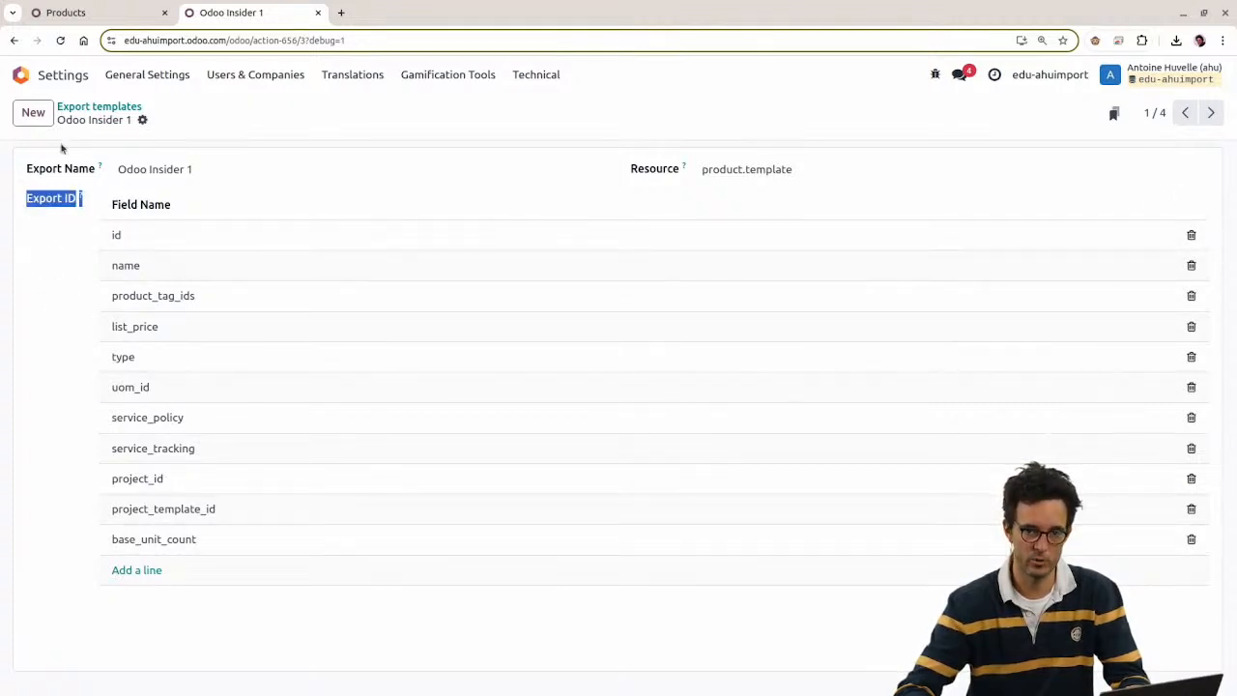
left_click(59, 341)
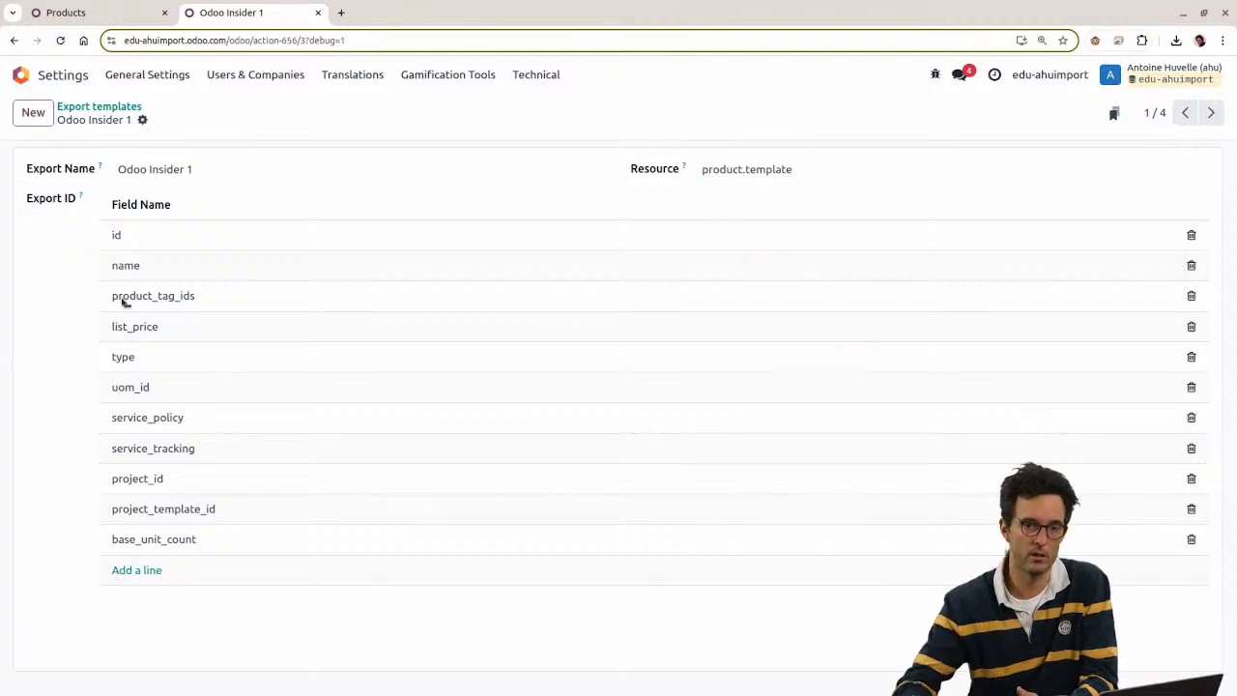
left_click(103, 7)
left_click(994, 102)
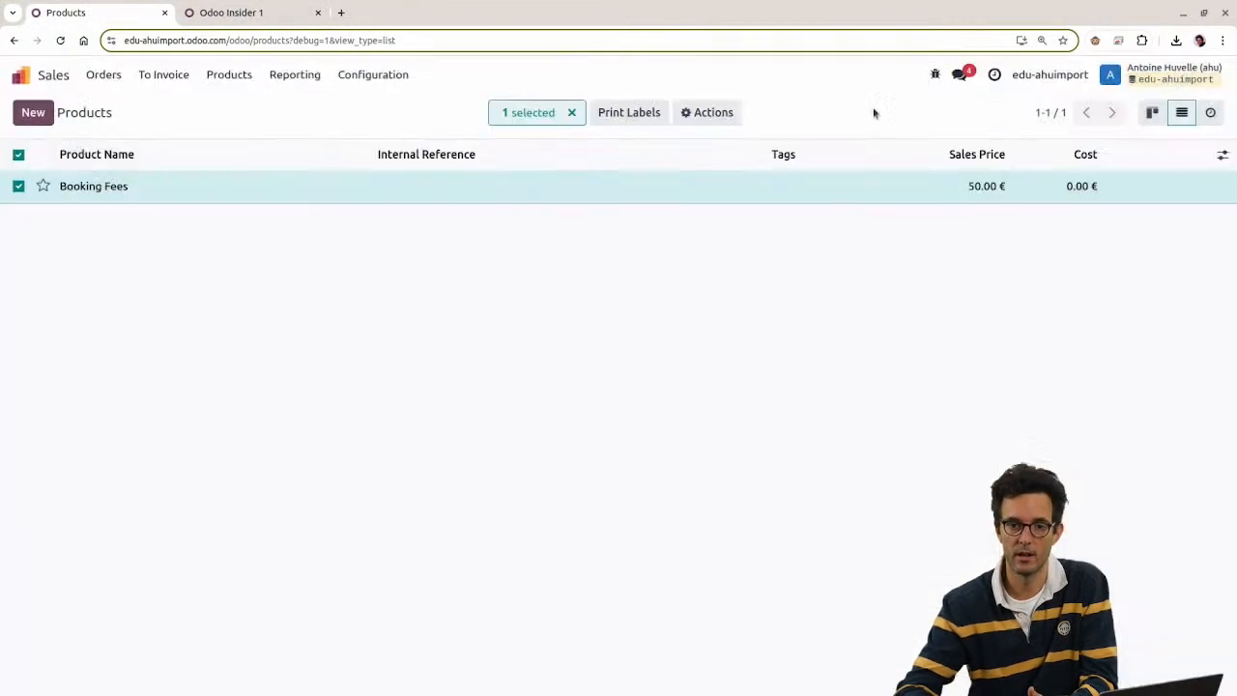
left_click(710, 112)
left_click(732, 151)
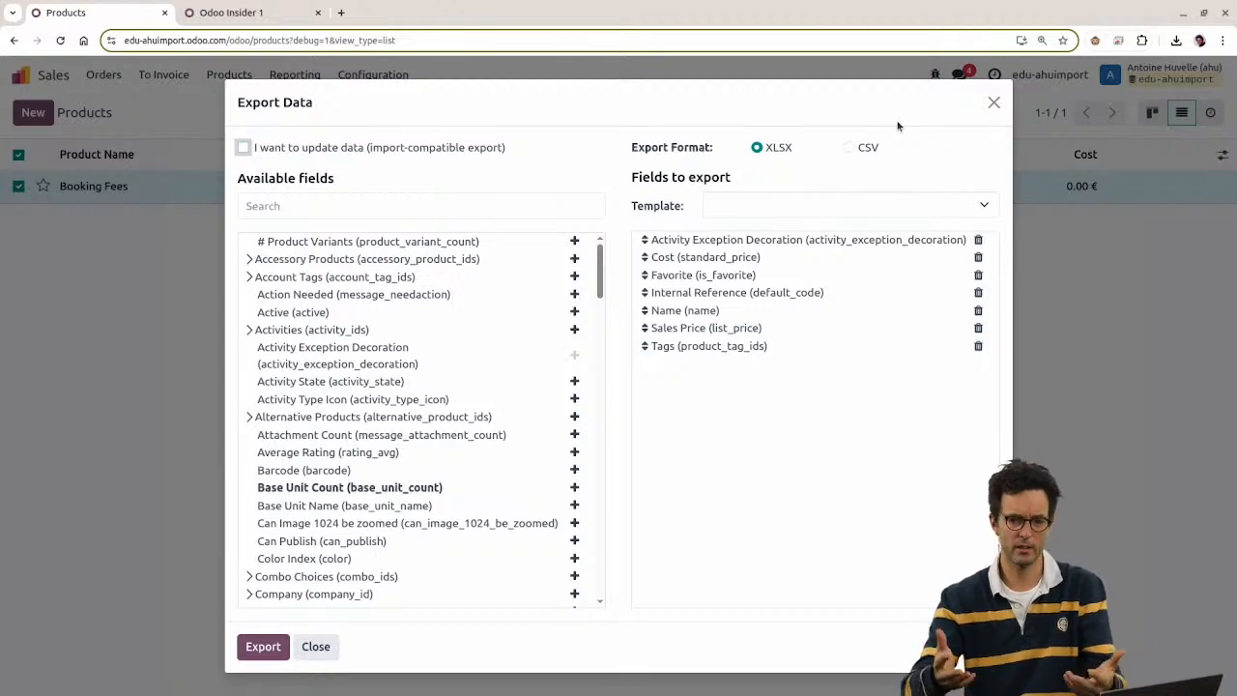
left_click(994, 102)
Step: Shorten the template's list_price line to list_pric, save, and recheck the line
left_click(274, 9)
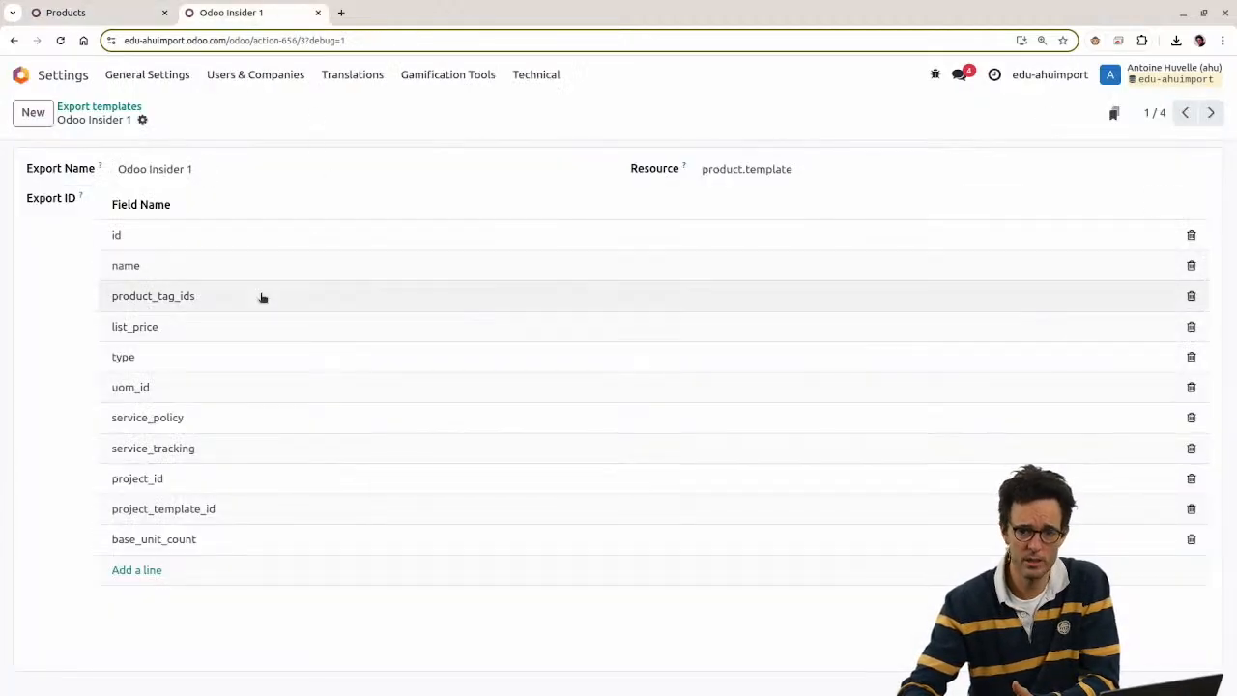
left_click(220, 329)
key("BackSpace")
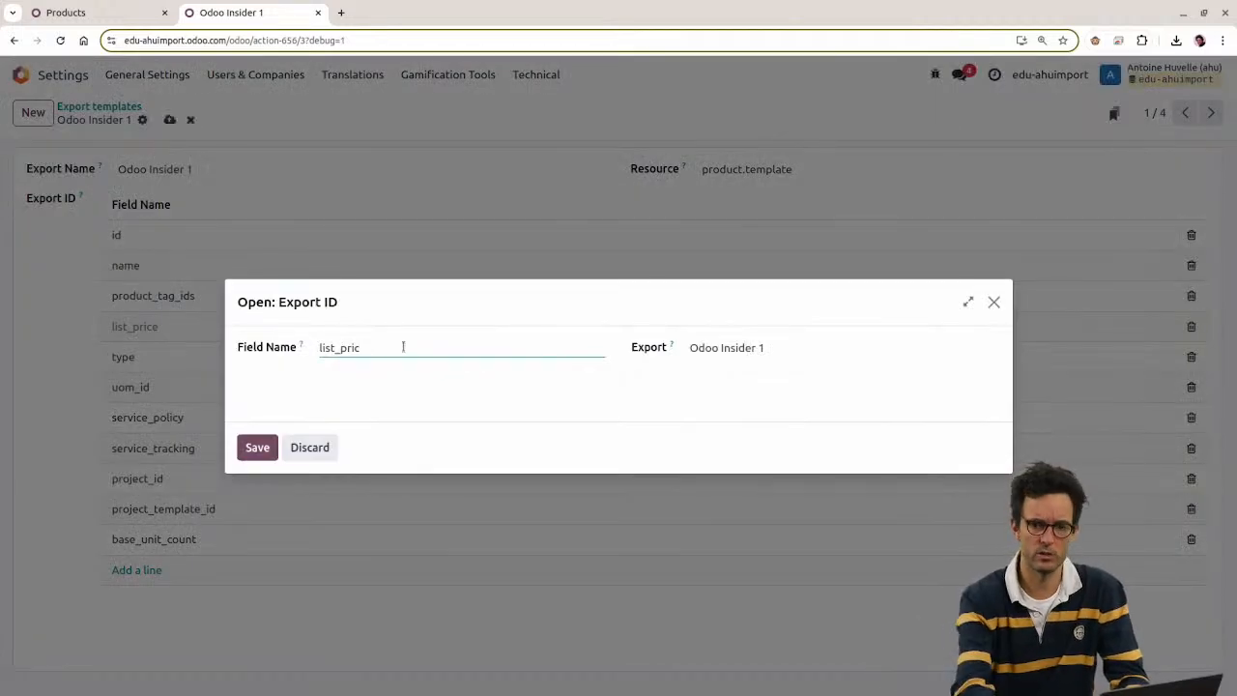
left_click(258, 449)
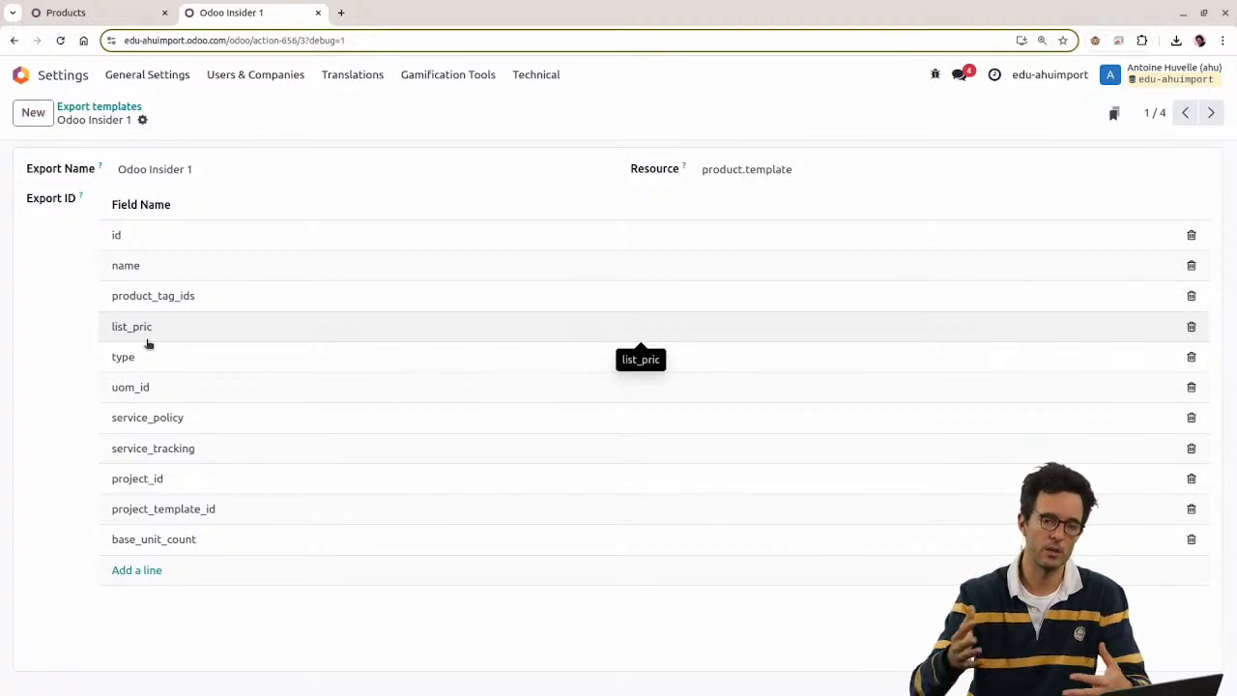
left_click(129, 329)
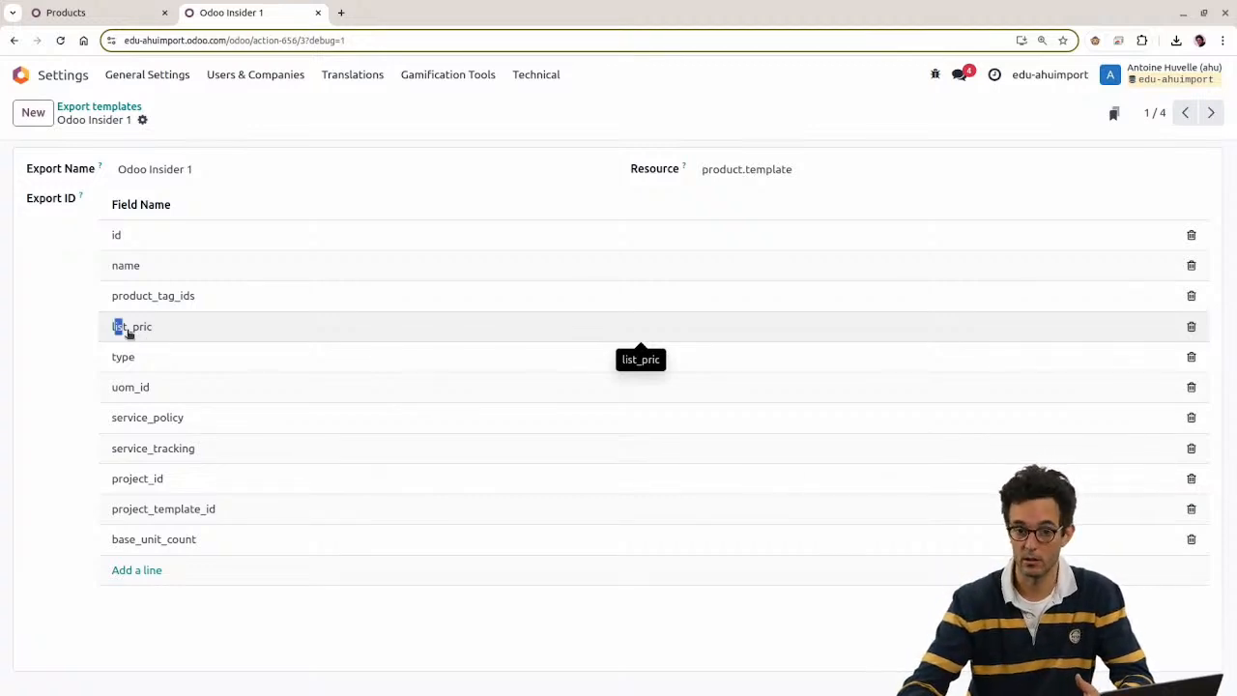
left_click(73, 9)
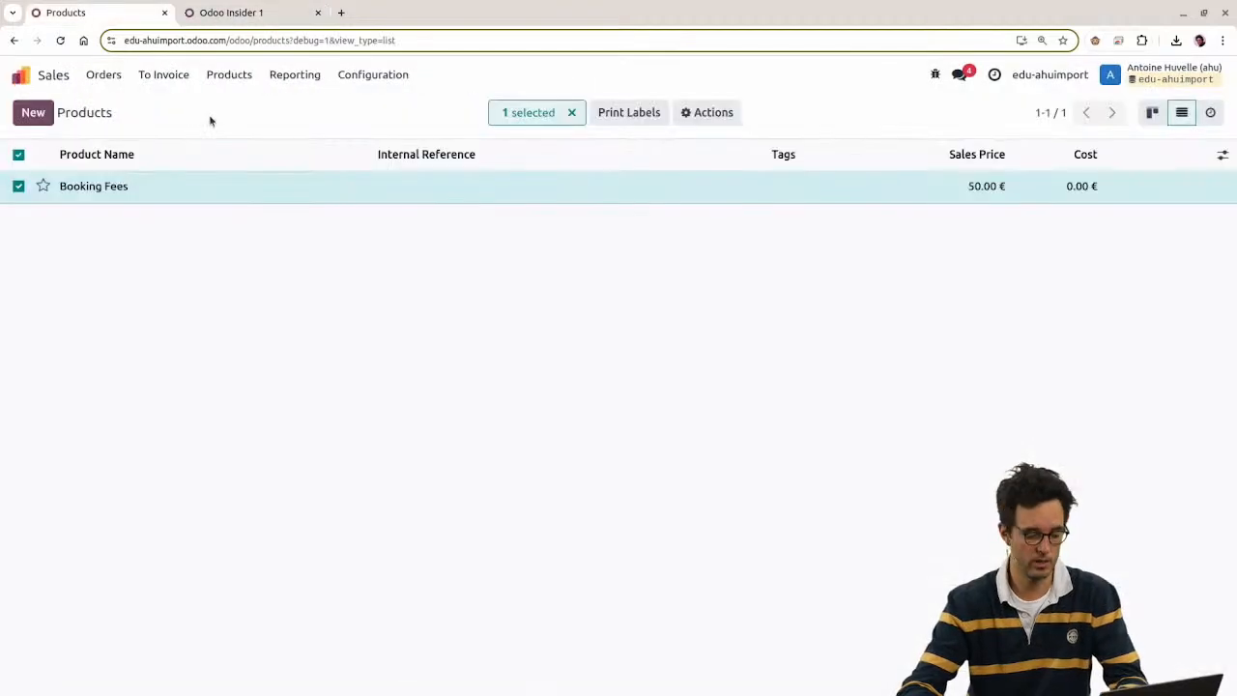
Step: Export Booking Fees and try the Odoo Insider 1, Odoo Insider 2, Services and new-template options
key("F5")
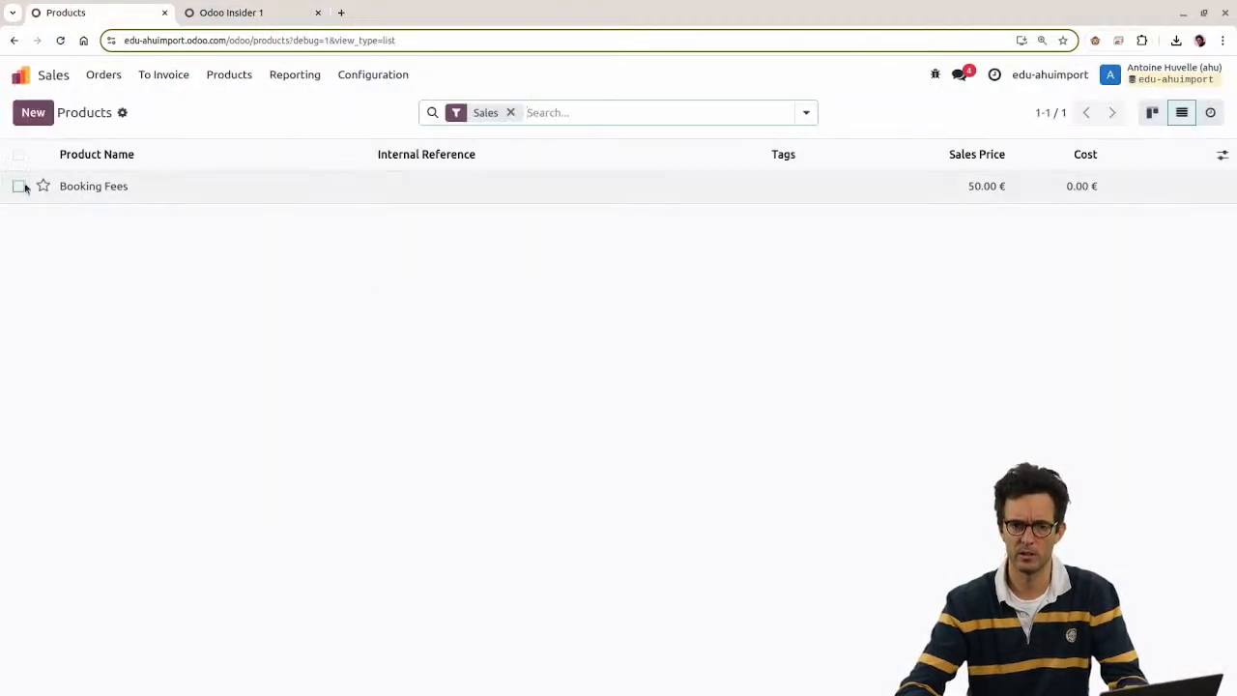
left_click(19, 186)
left_click(709, 112)
left_click(709, 147)
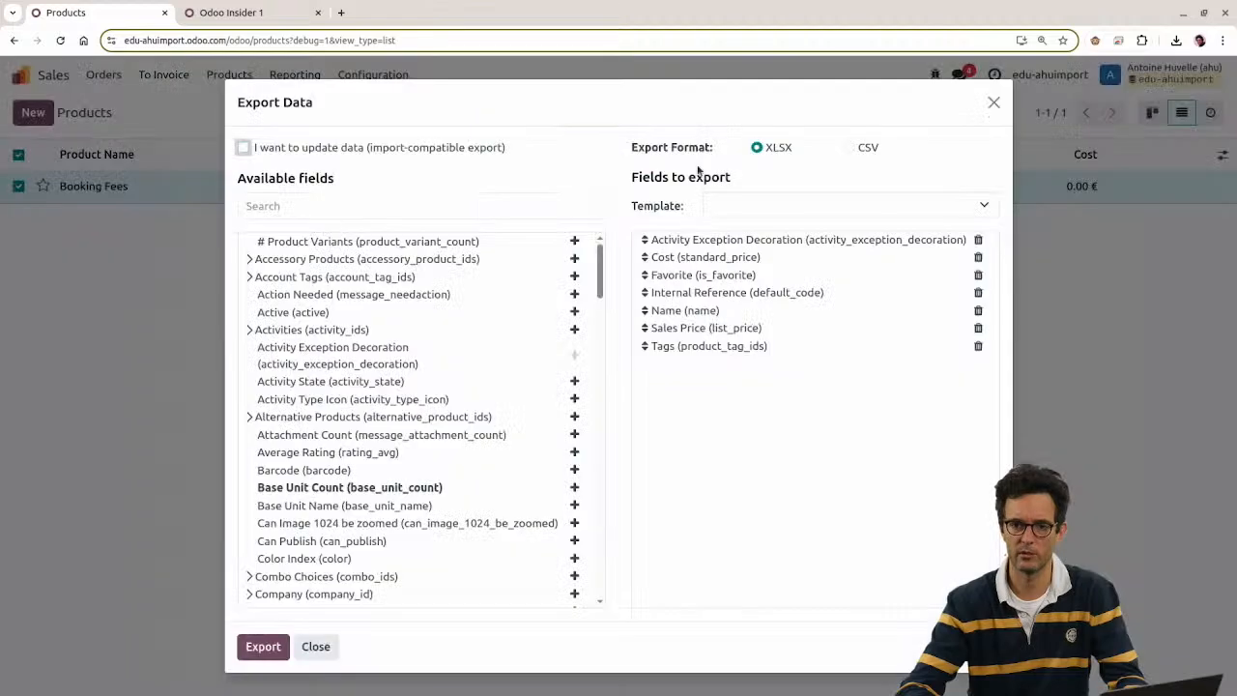
left_click(721, 207)
left_click(748, 241)
left_click(746, 206)
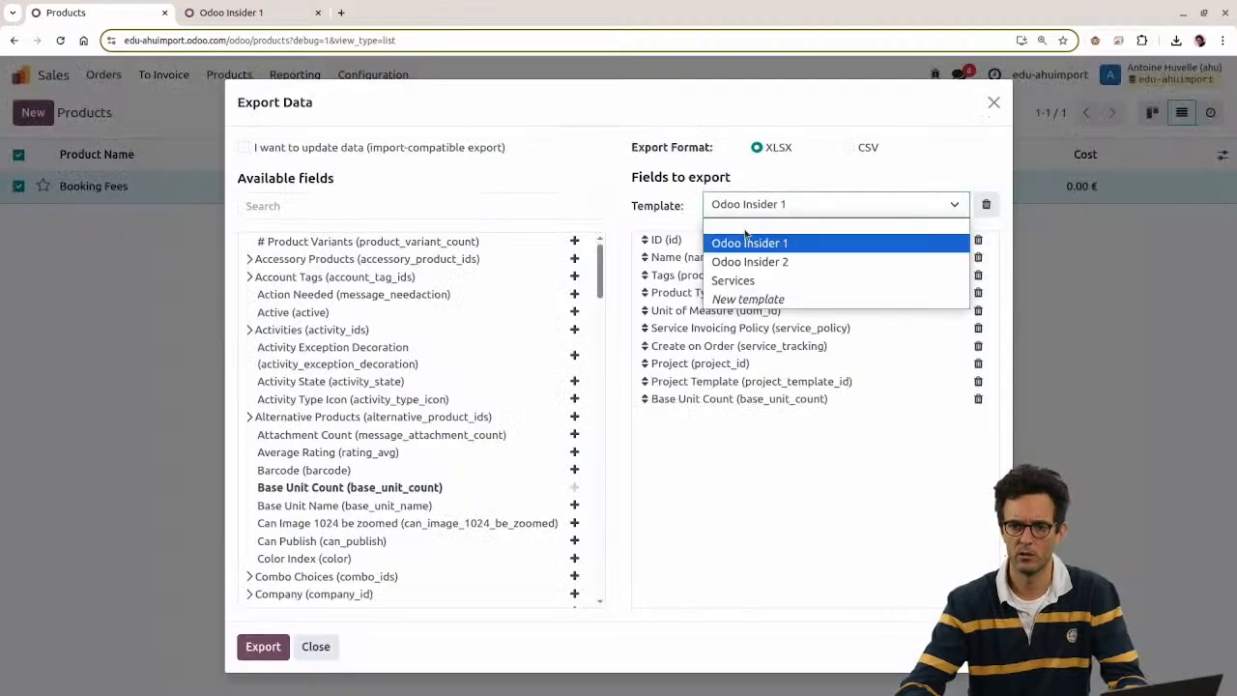
left_click(749, 262)
left_click(758, 205)
left_click(760, 279)
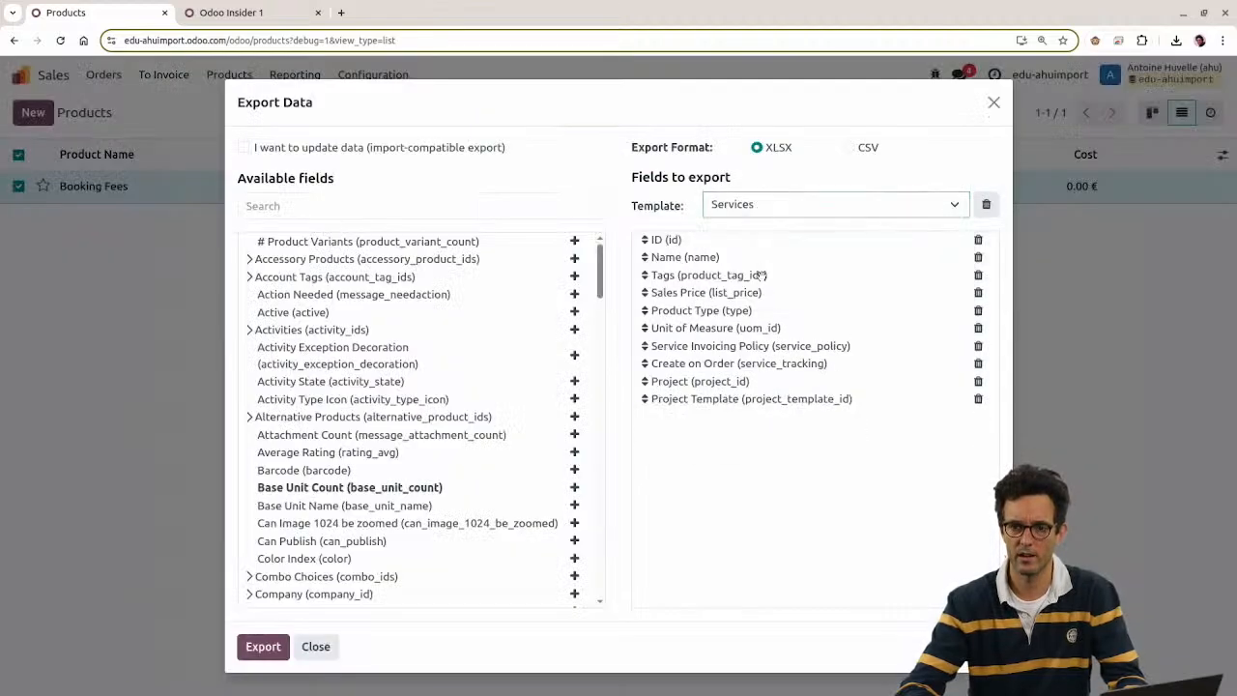
left_click(760, 214)
left_click(756, 297)
Step: Cancel the new template, reload Odoo Insider 1 in the export, and open its list_pric line
left_click(278, 19)
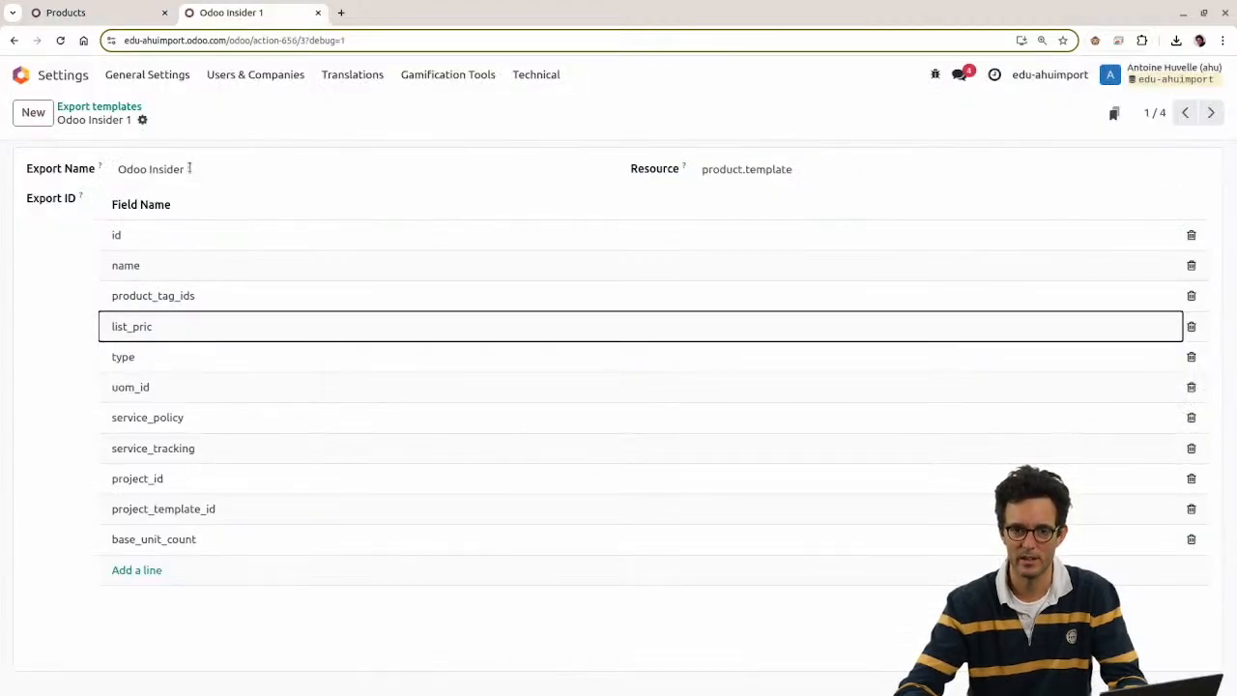
left_click(103, 12)
left_click(743, 204)
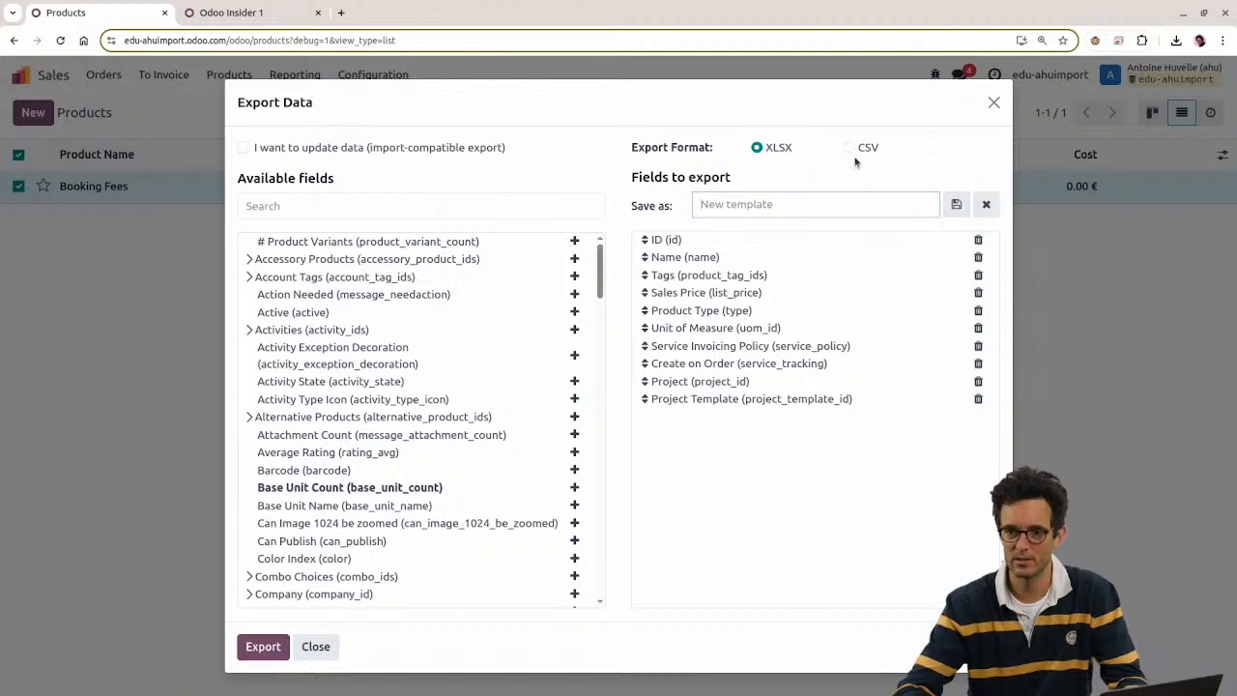
left_click(986, 204)
left_click(831, 205)
left_click(809, 242)
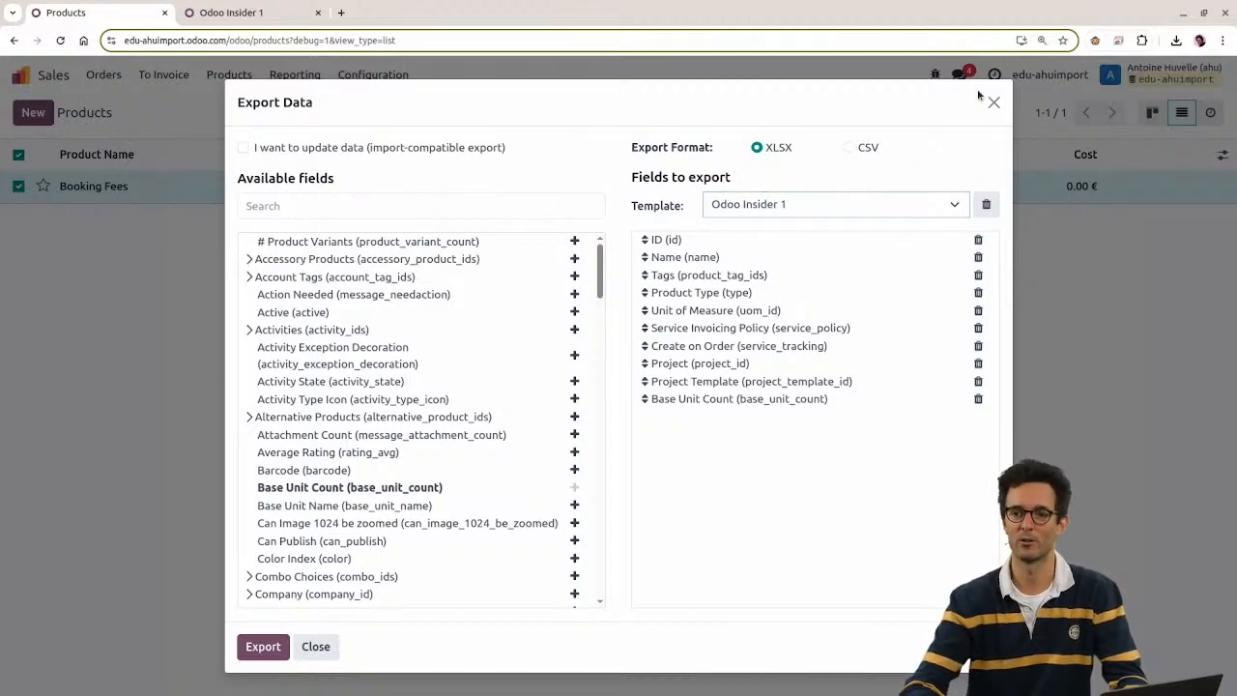
left_click(247, 14)
left_click(166, 333)
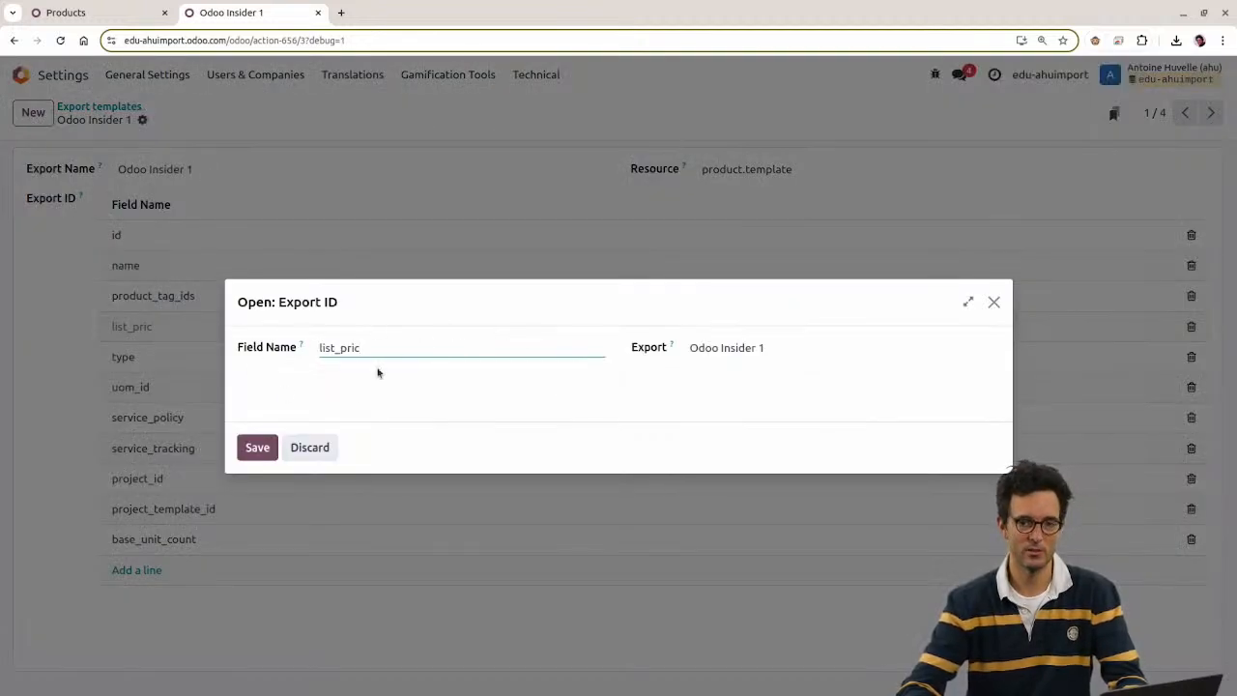
Step: Restore the line to list_price, save the template record, and close the export dialog
type("e")
left_click(257, 447)
key("alt+s")
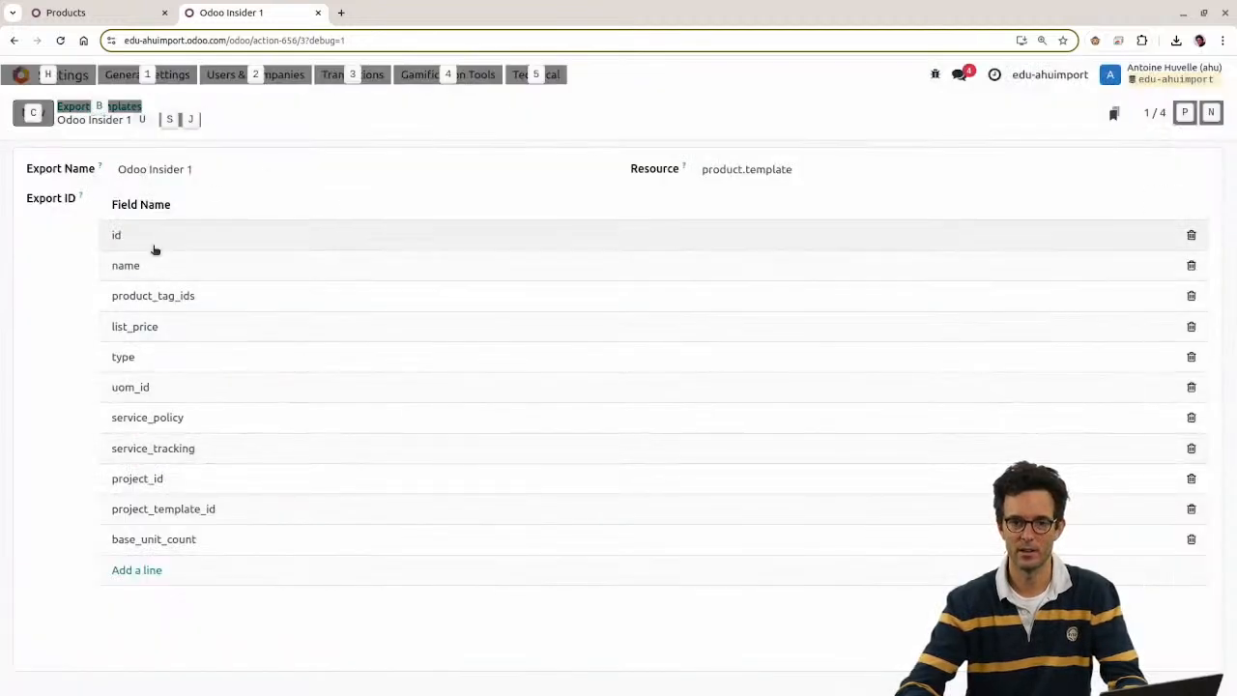
left_click(163, 8)
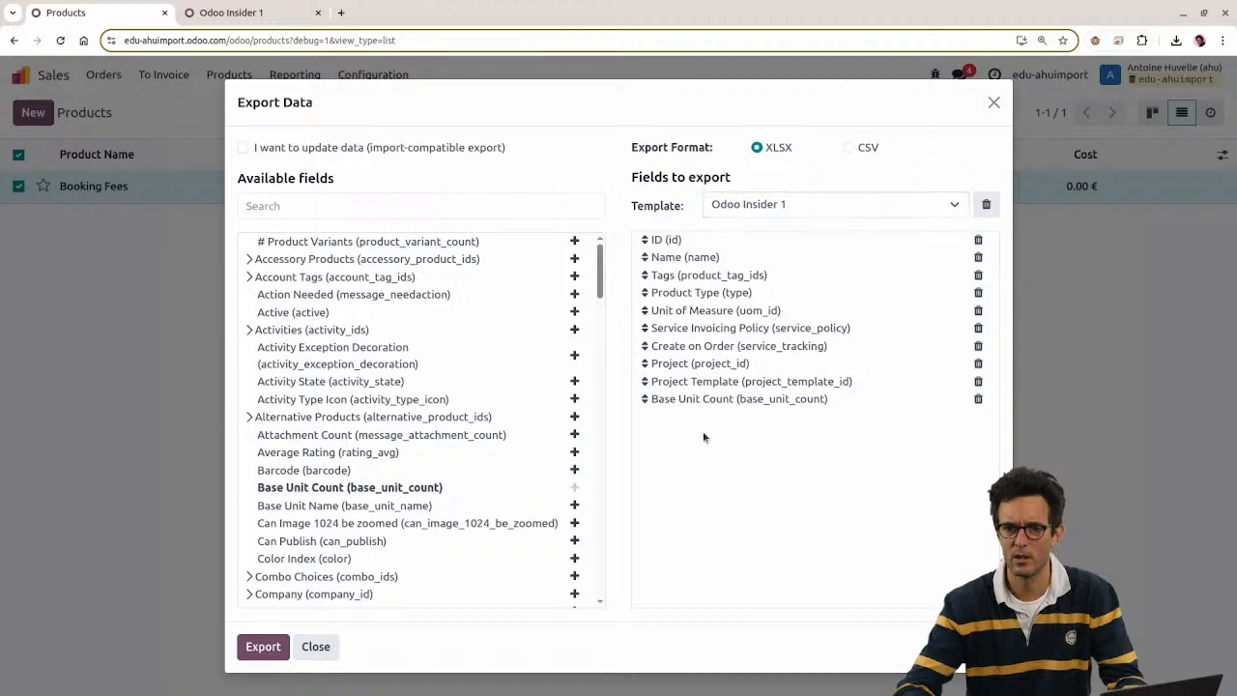
left_click(758, 206)
key("Escape")
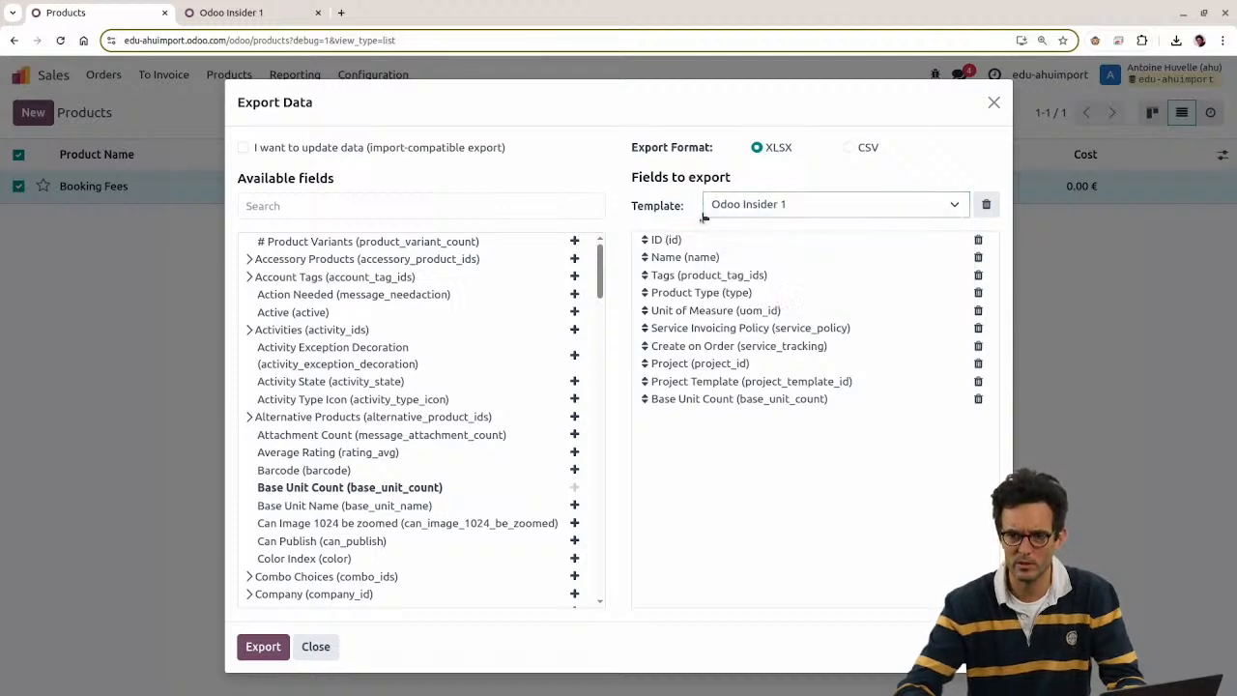
key("Escape")
Step: Reload Products and load Odoo Insider 1 into a fresh Booking Fees export
key("F5")
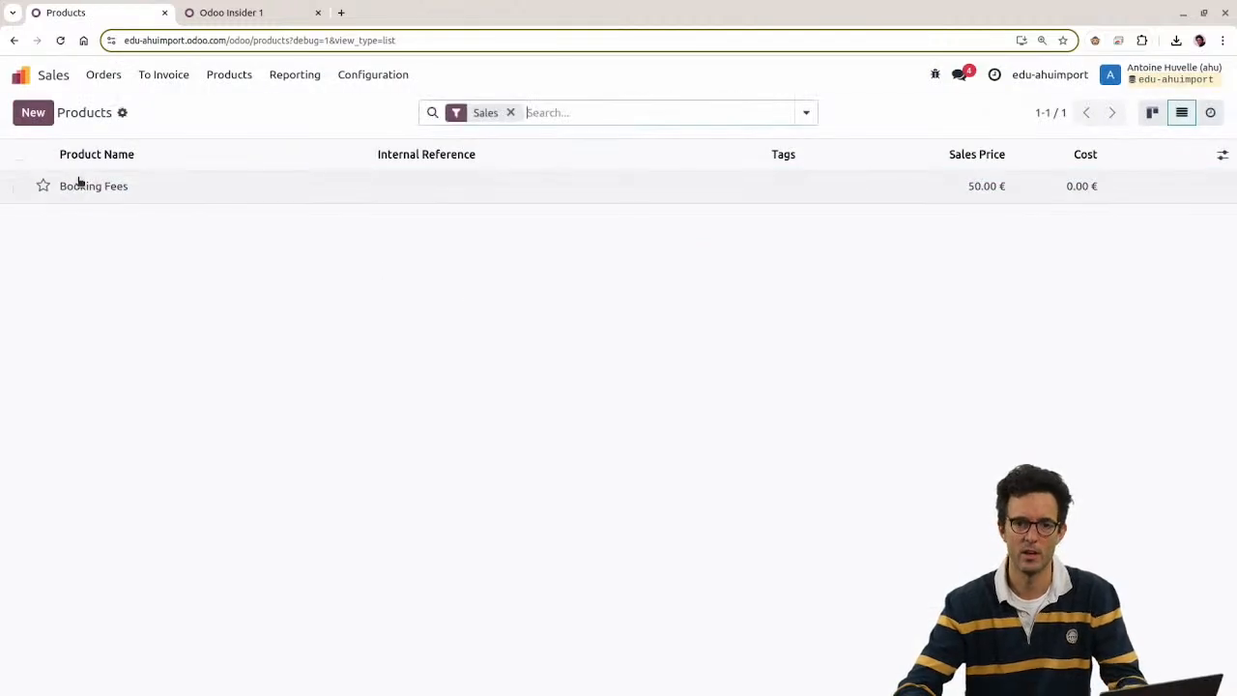
left_click(18, 185)
left_click(706, 113)
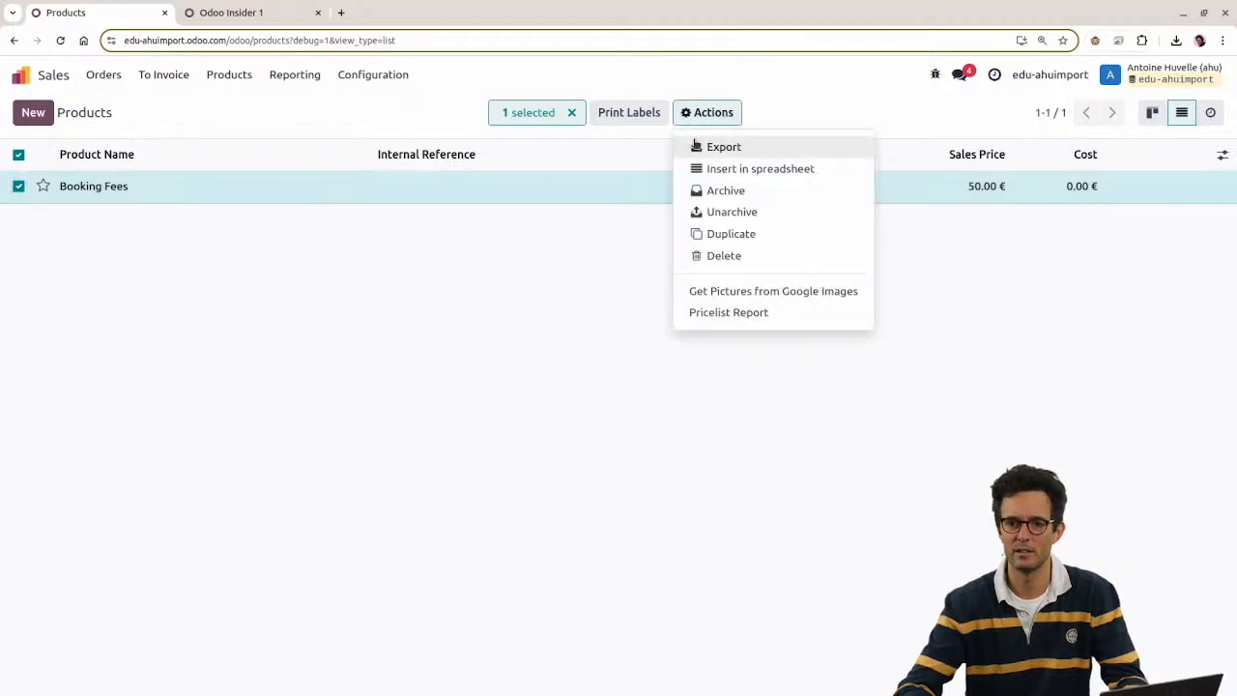
left_click(718, 146)
left_click(715, 206)
left_click(739, 244)
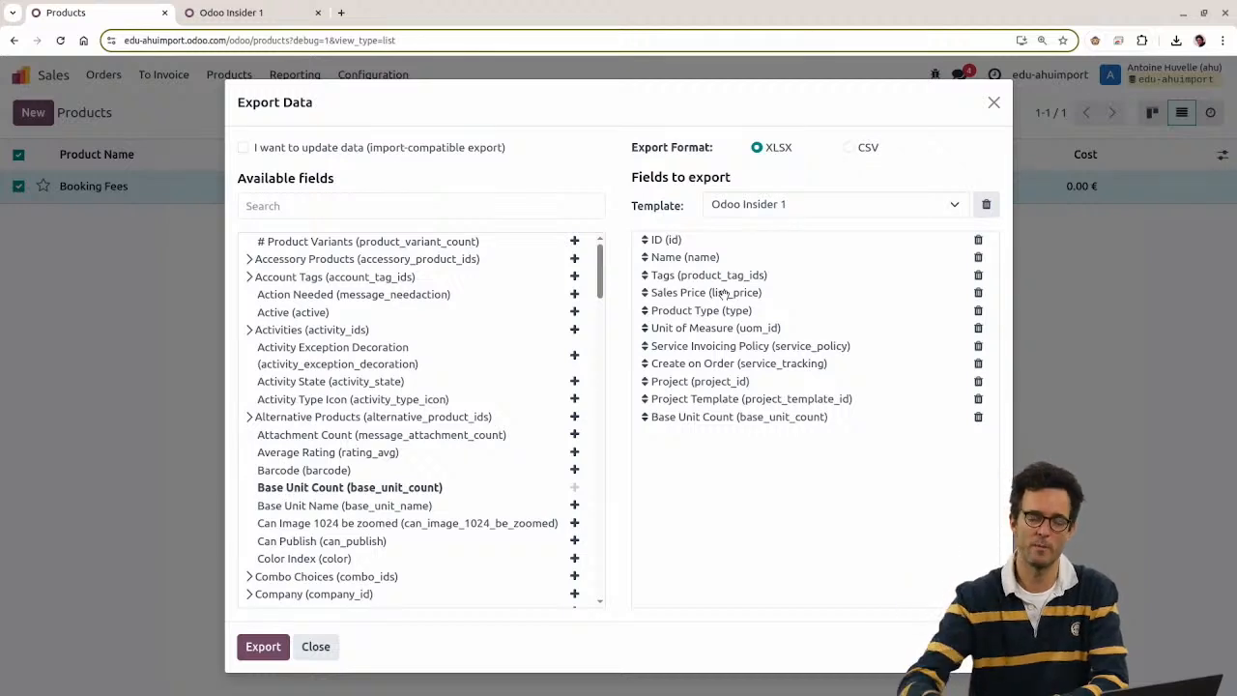
Step: Shorten the line back to list_pric, save it, and close the export dialog
left_click(231, 12)
left_click(133, 326)
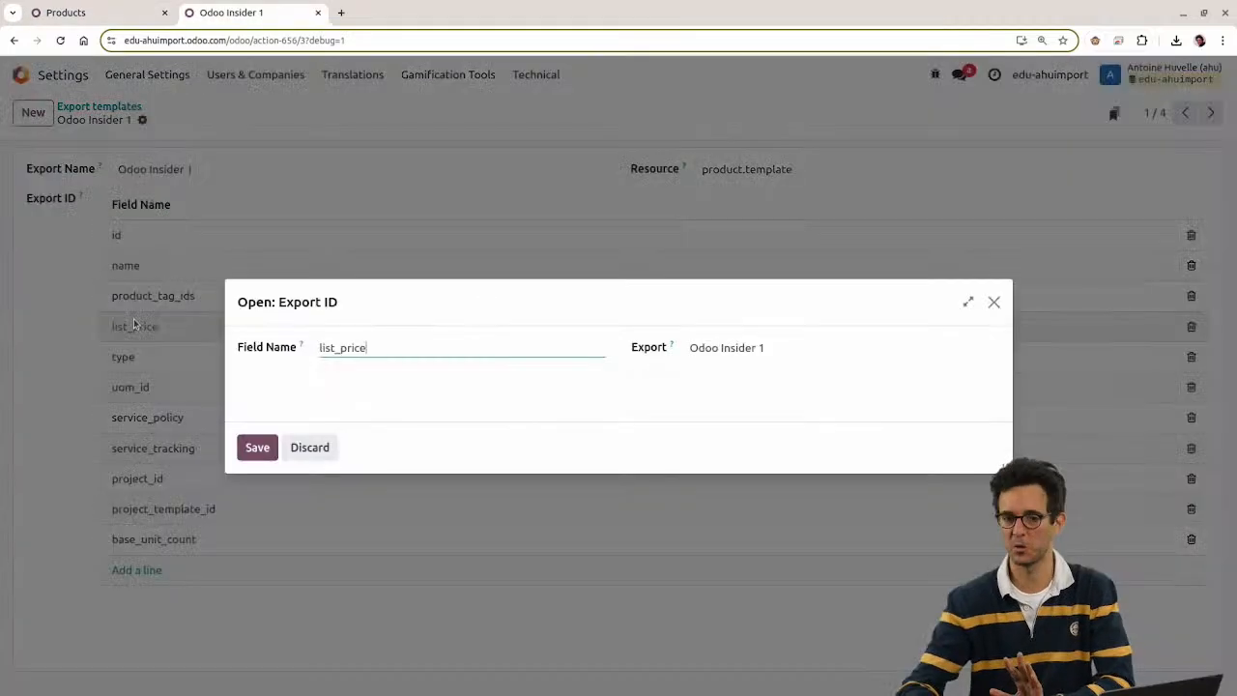
key("BackSpace")
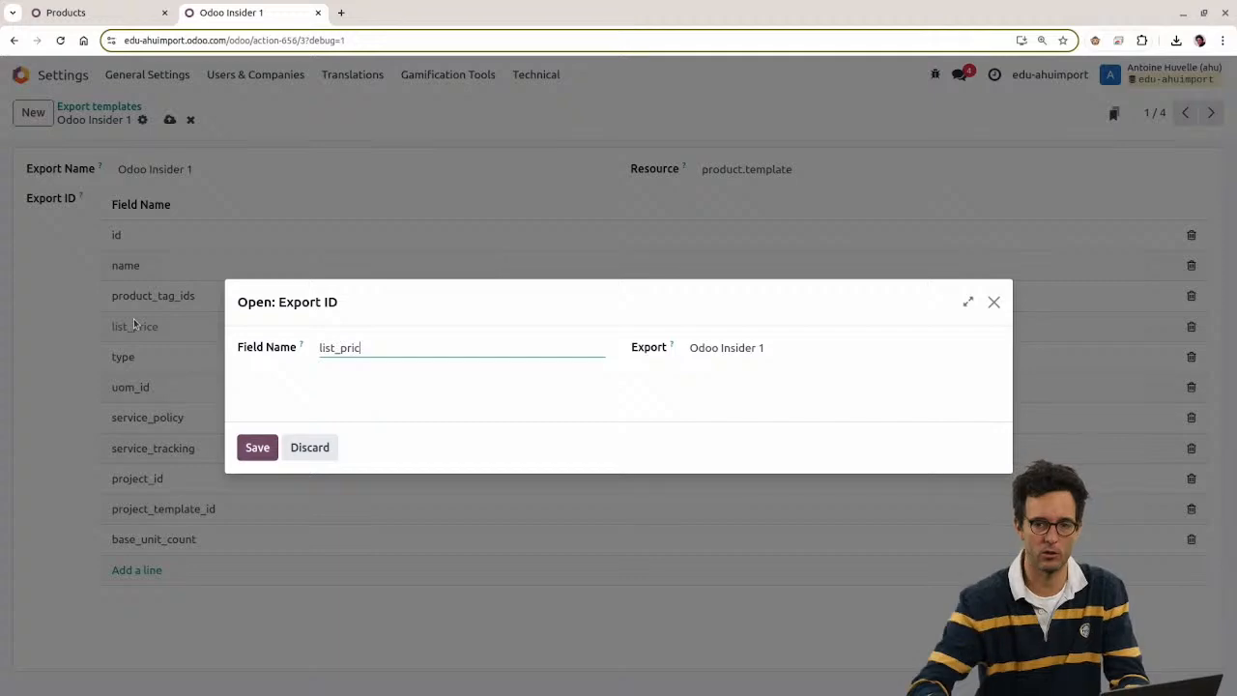
left_click(239, 451)
left_click(92, 18)
key("Escape")
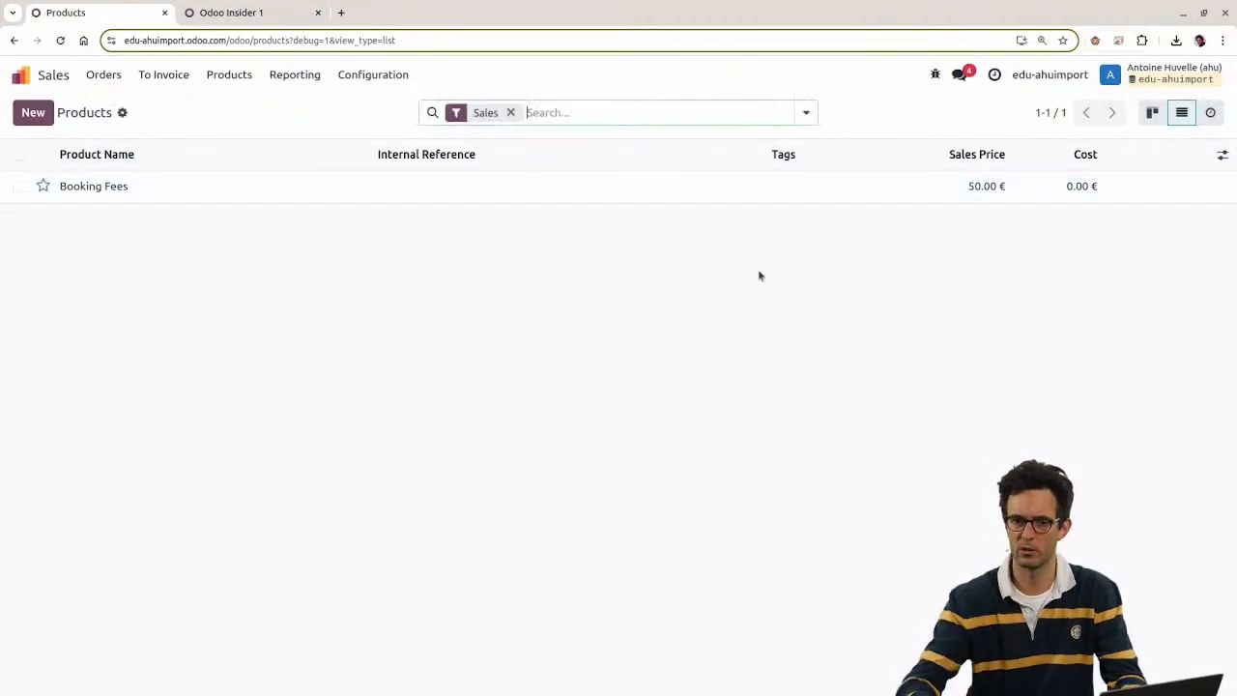
Step: Export Booking Fees using the Odoo Insider 1 template
left_click(35, 186)
left_click(708, 112)
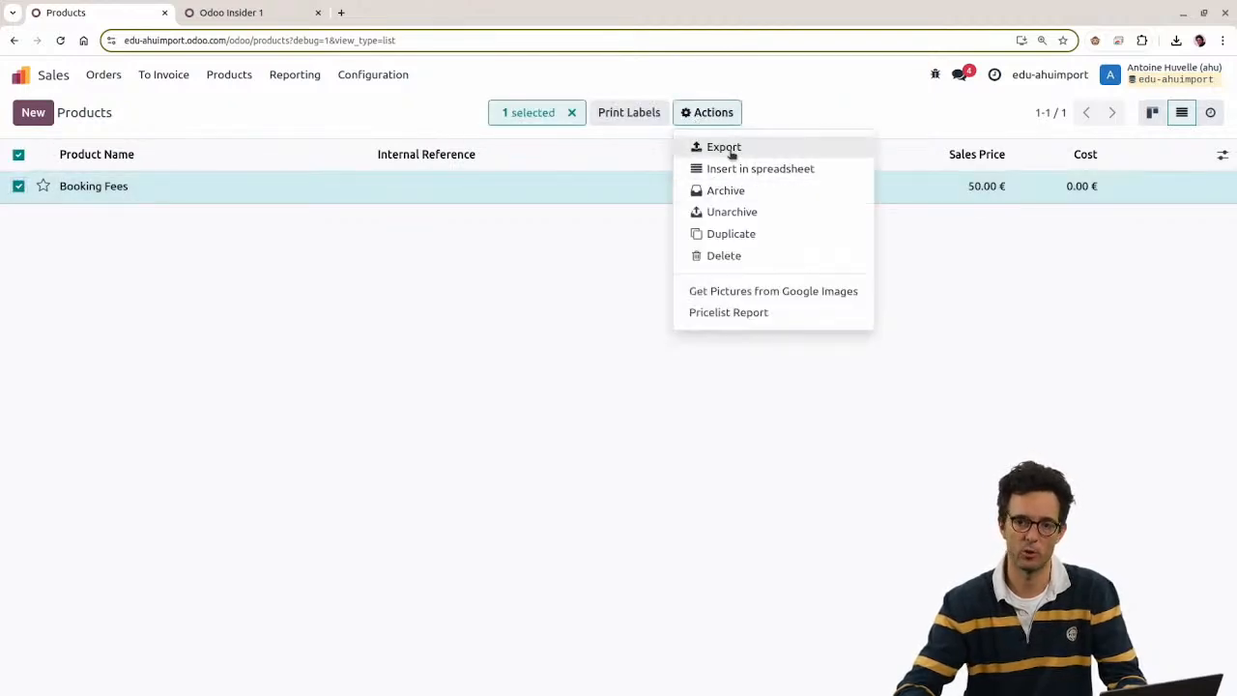
left_click(732, 151)
left_click(770, 206)
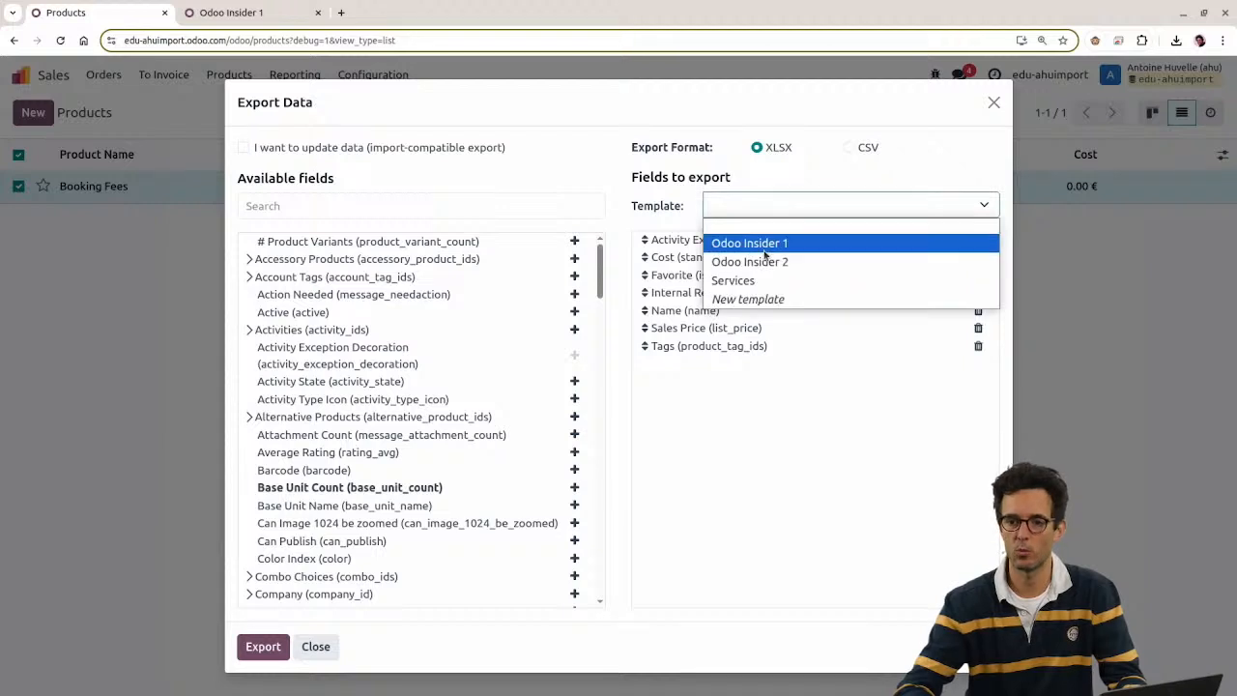
left_click(764, 246)
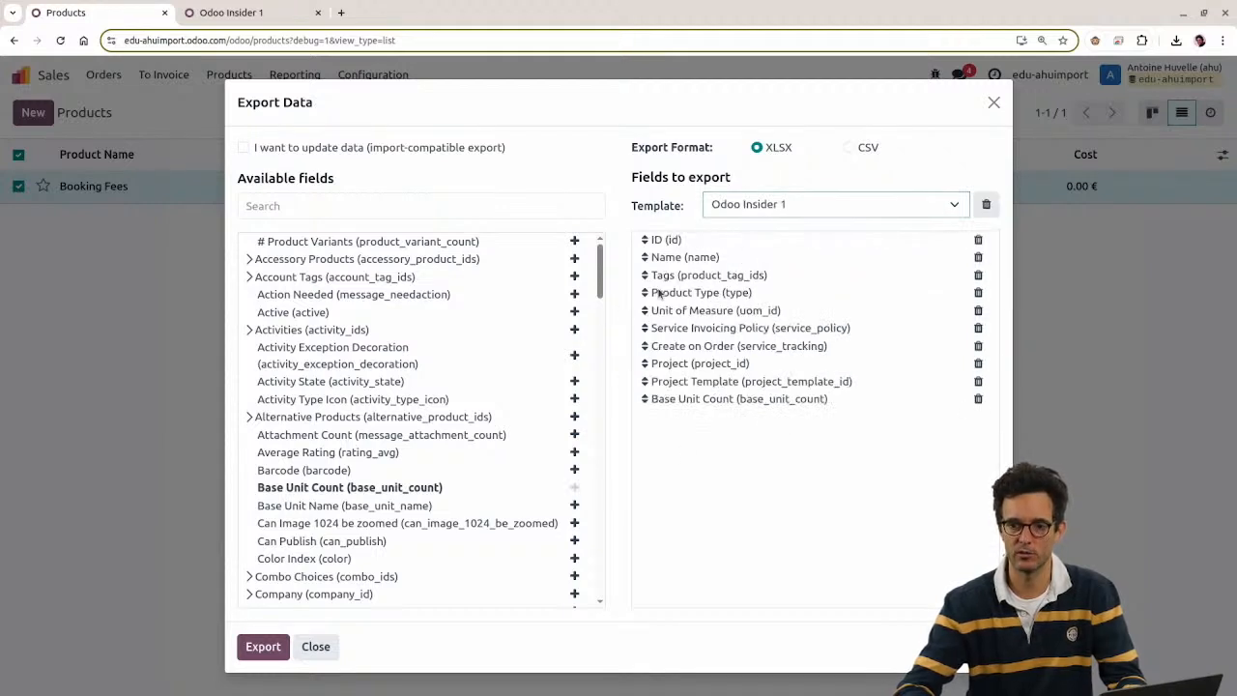
Step: Correct the list_pric line to list_price, save it, and select the product.template resource value
left_click(269, 14)
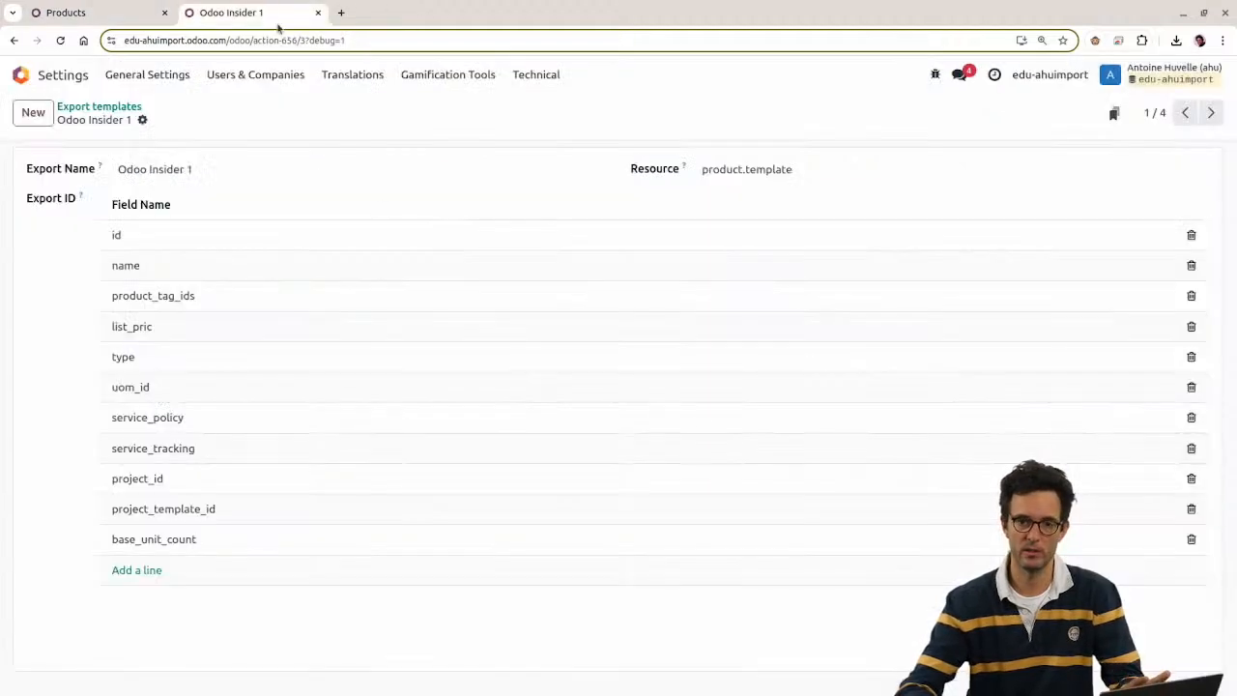
left_click(127, 327)
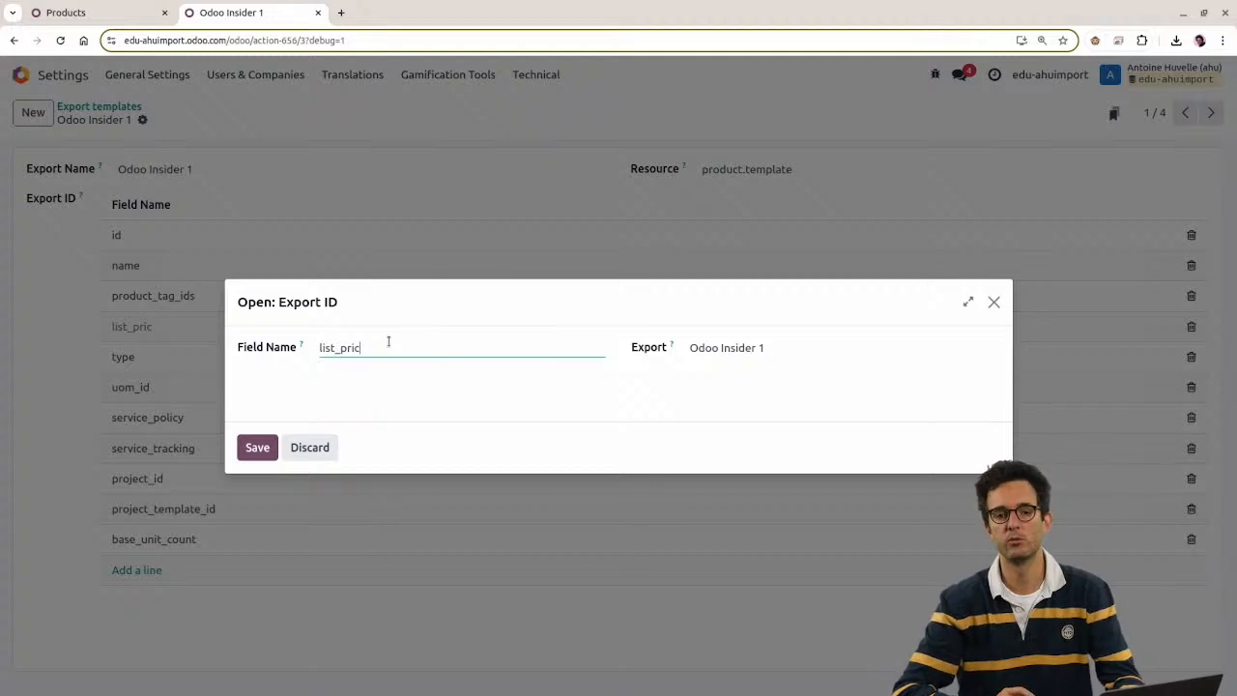
type("e")
left_click(257, 448)
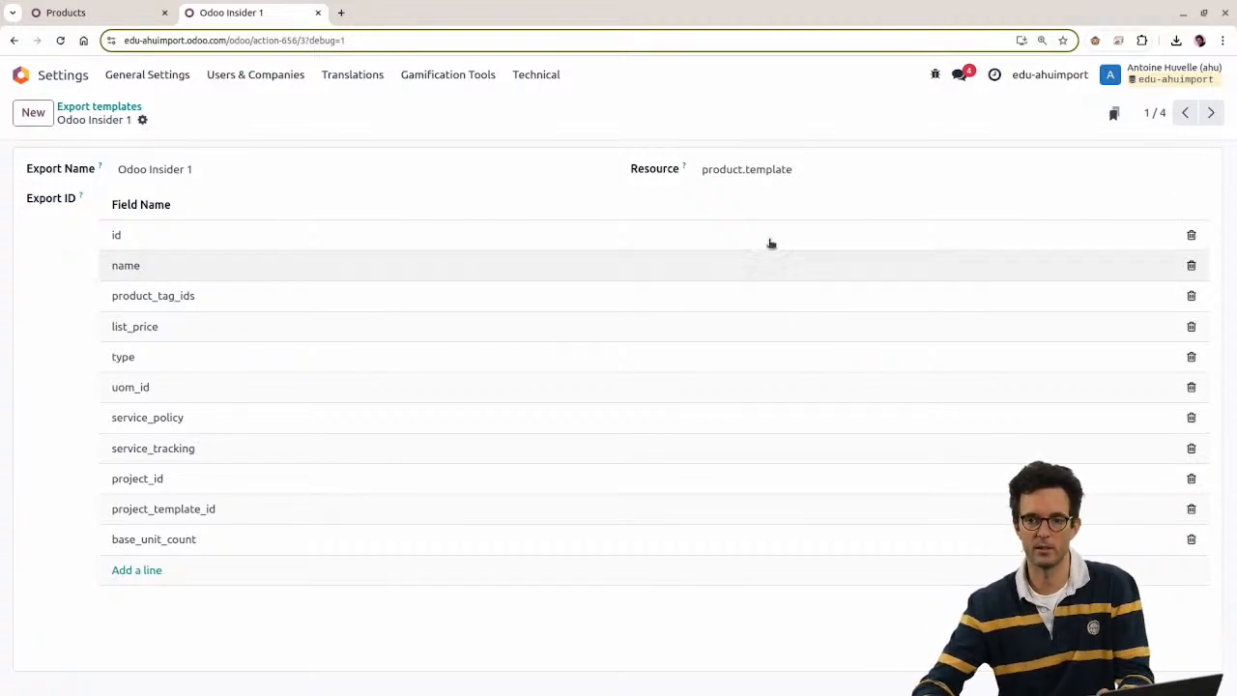
double_click(784, 170)
triple_click(786, 171)
Step: Close the export dialog and clear the Booking Fees selection
left_click(106, 12)
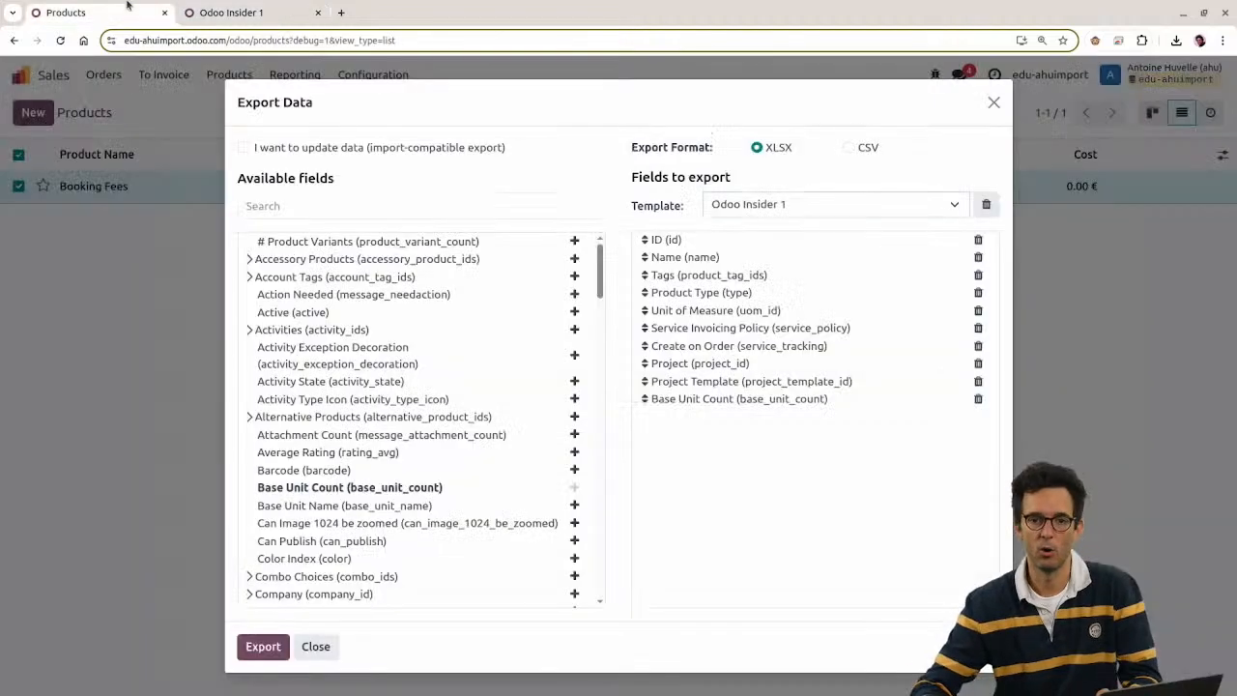
key("Escape")
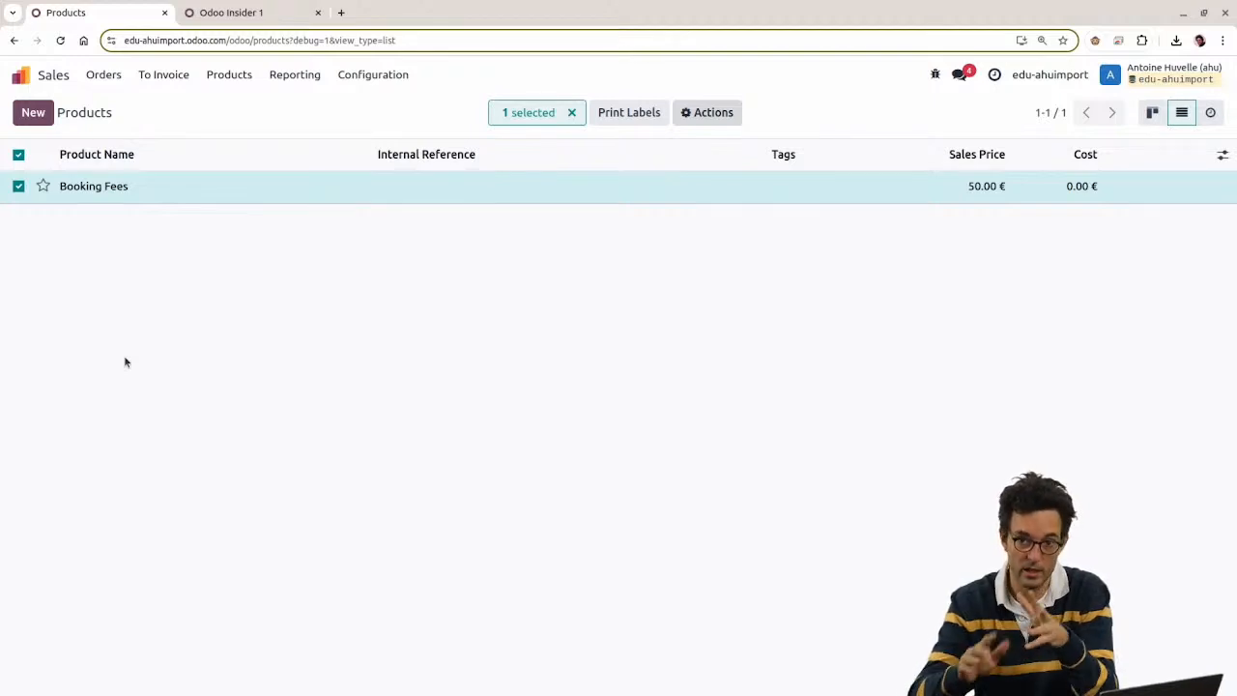
left_click(716, 118)
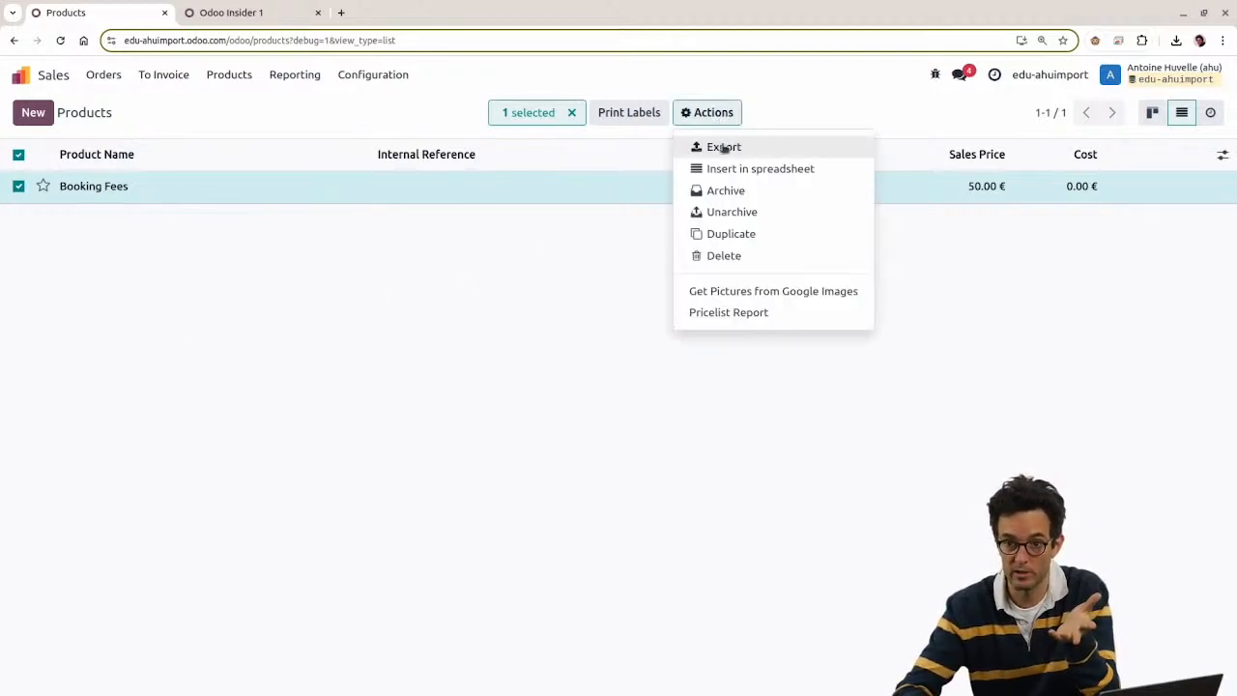
left_click(470, 328)
left_click(18, 155)
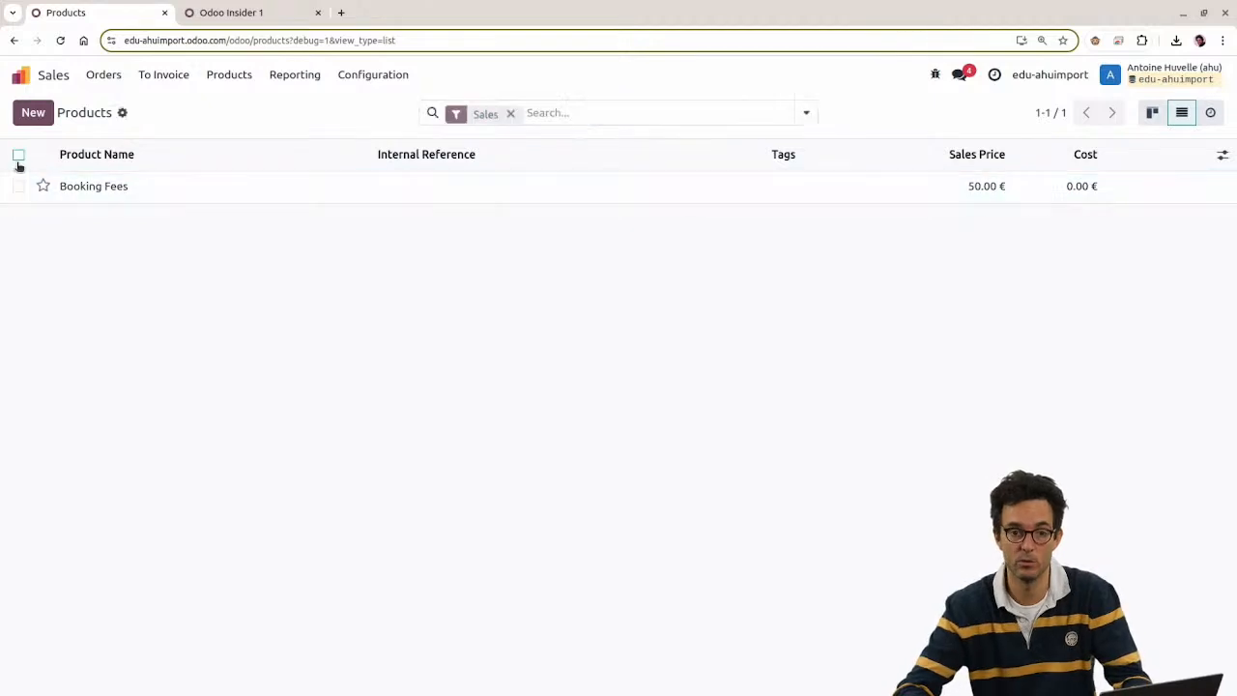
Step: Download the products Import Template from the import page and open product_template (1).xls
left_click(123, 113)
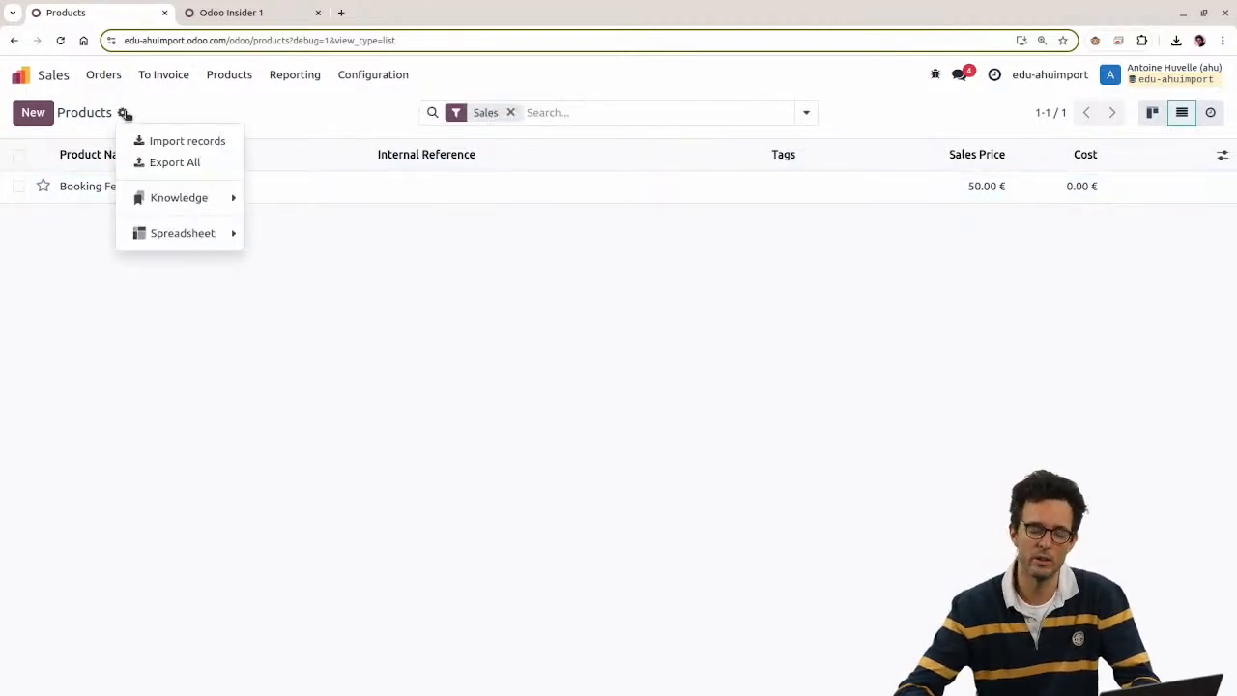
left_click(194, 142)
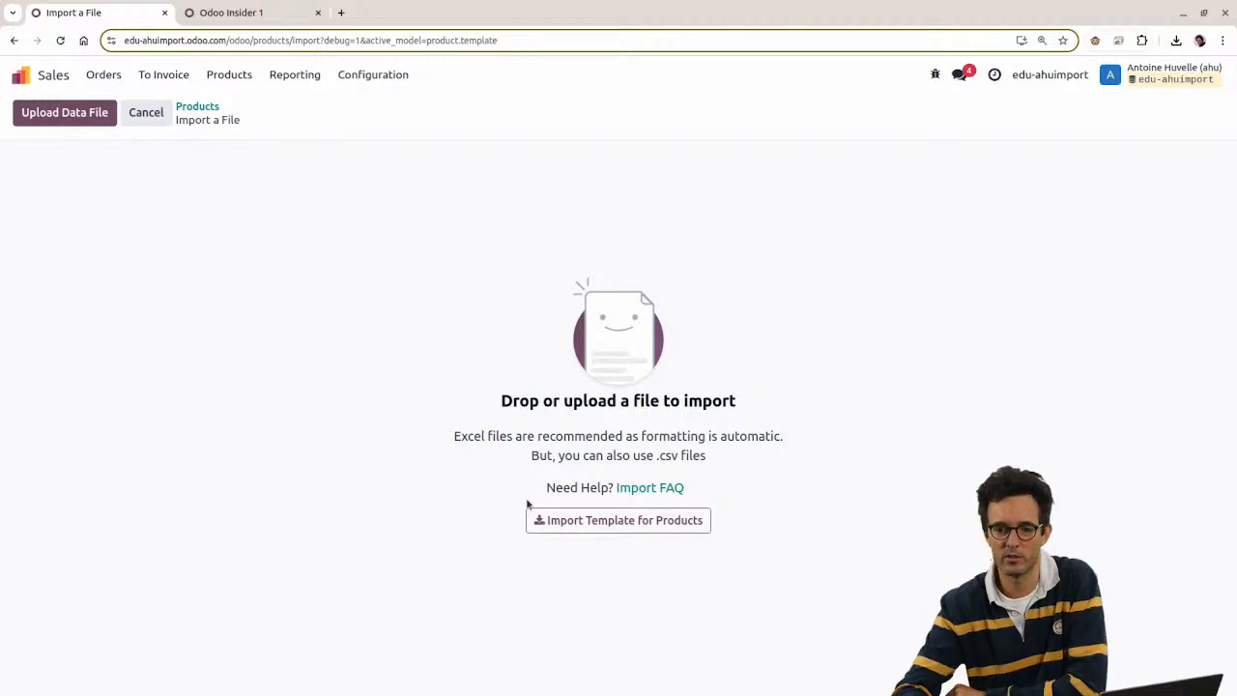
left_click(579, 527)
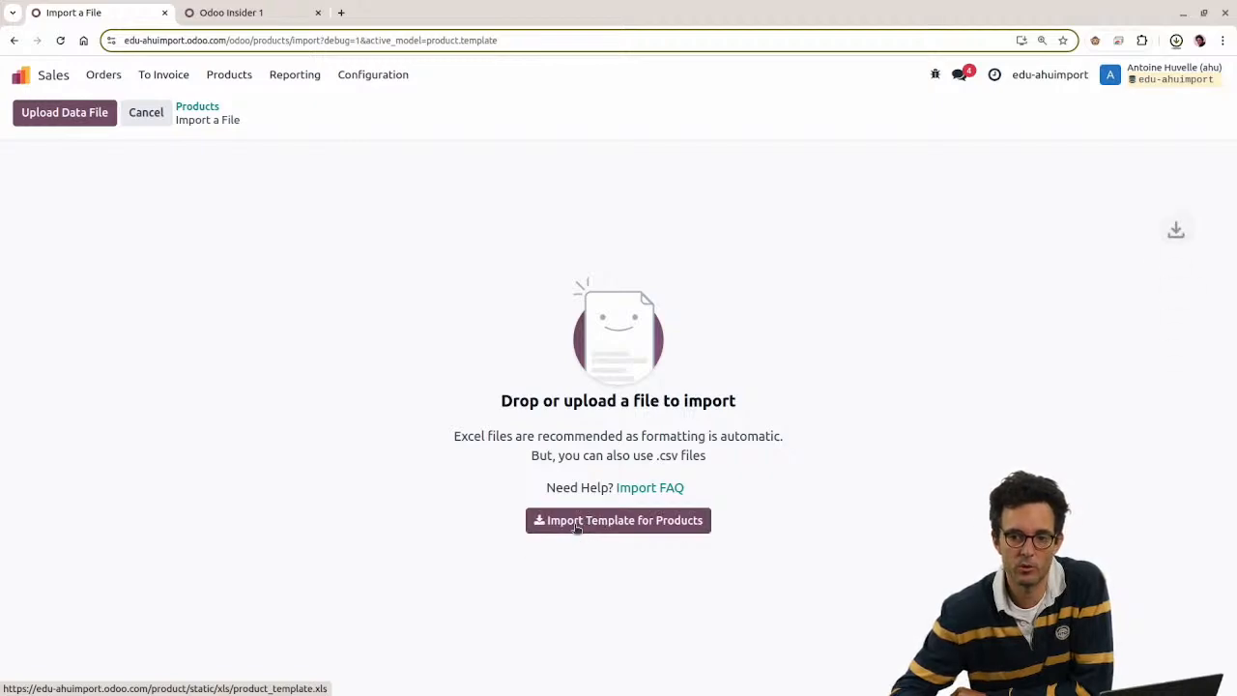
left_click(1045, 81)
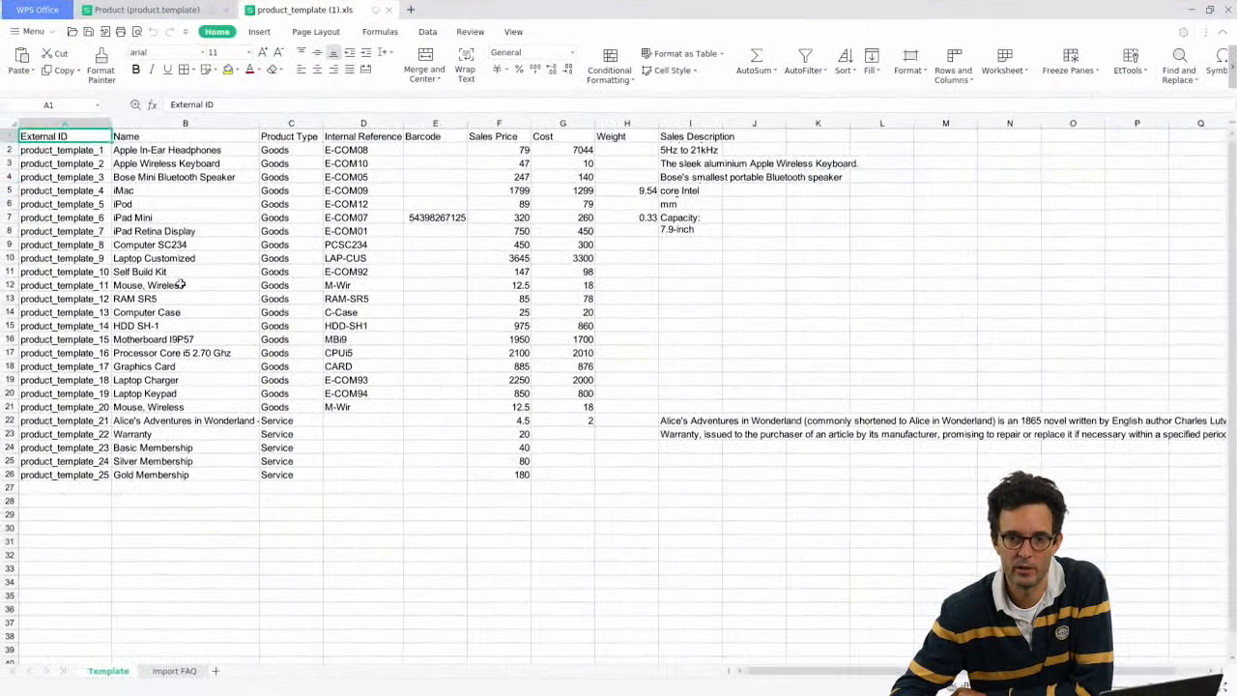
Step: Select the sample data and the External ID and Name columns, then minimize WPS Spreadsheets
left_click_drag(58, 140, 700, 489)
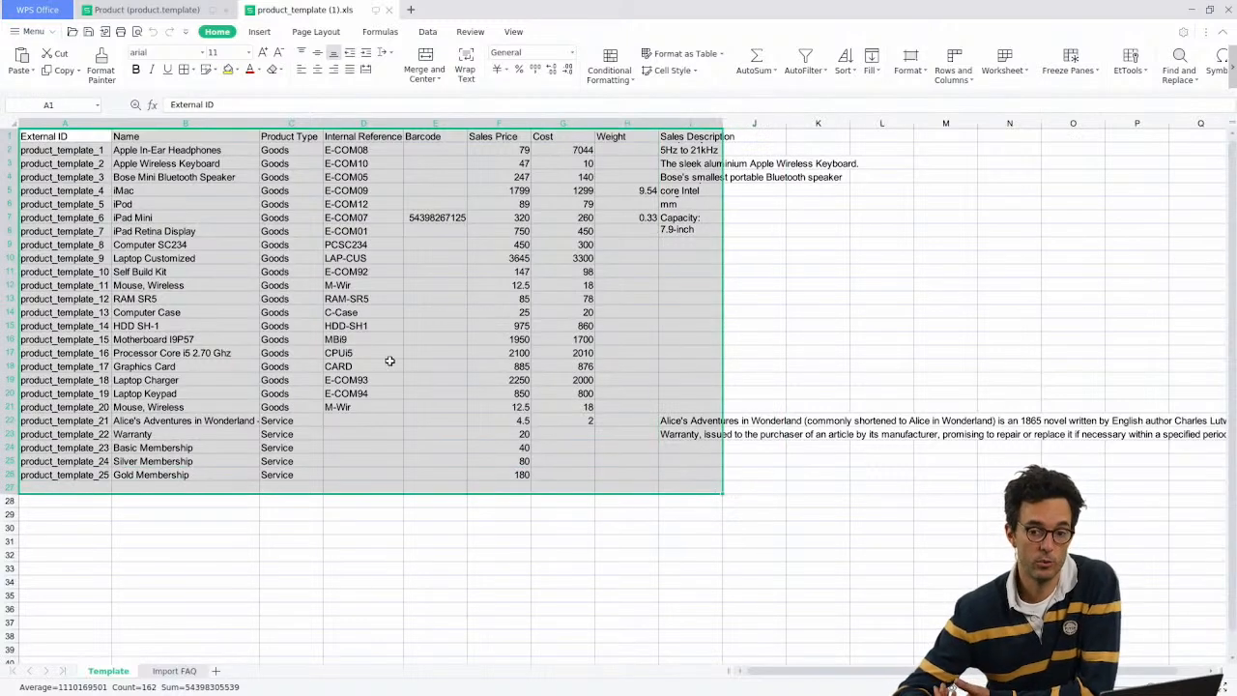
left_click(42, 120)
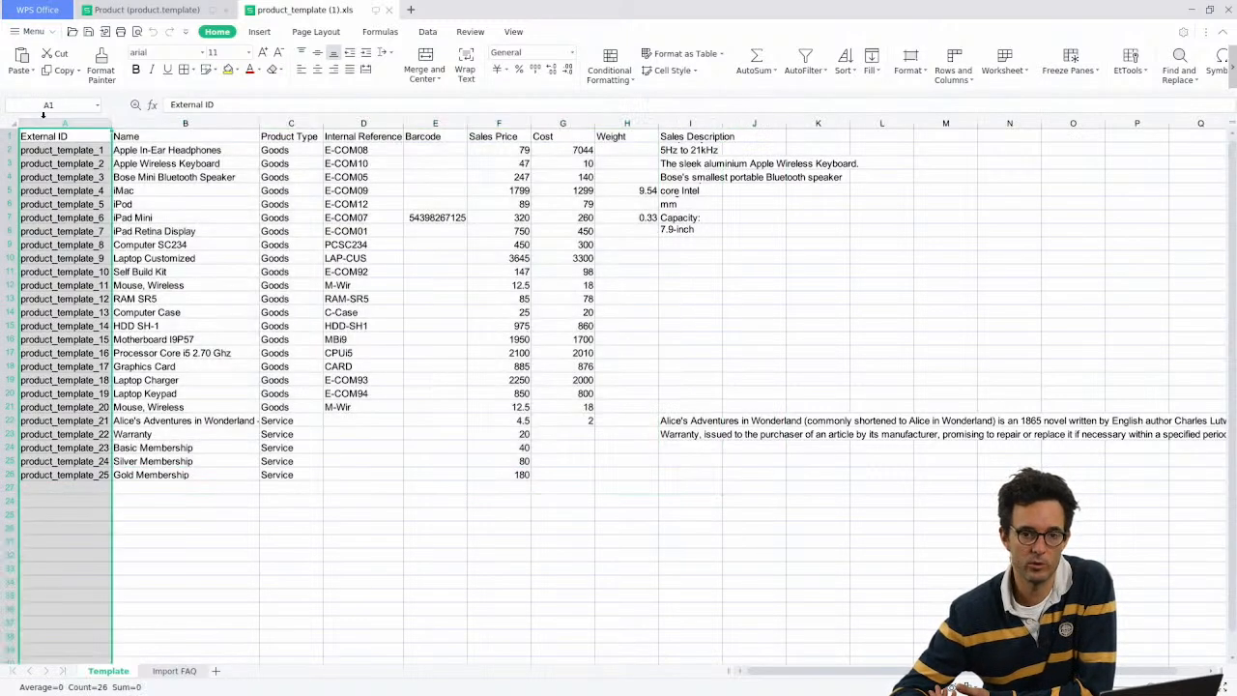
left_click(129, 125)
left_click(169, 166)
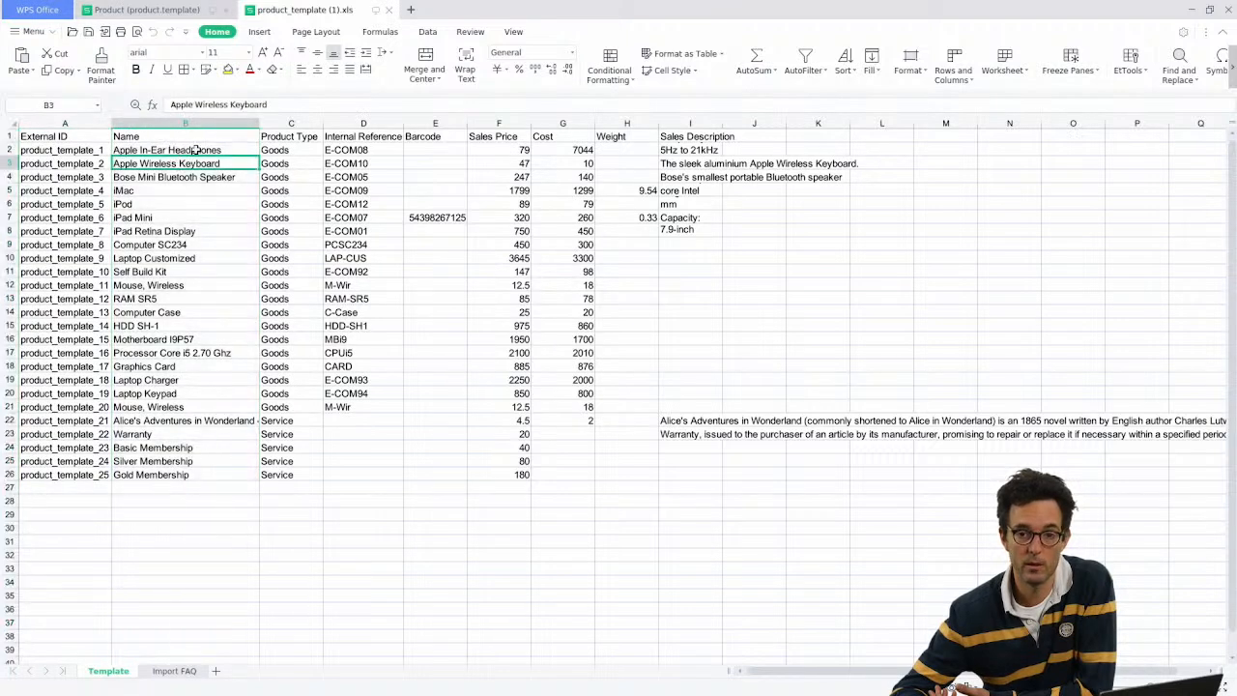
left_click(1193, 10)
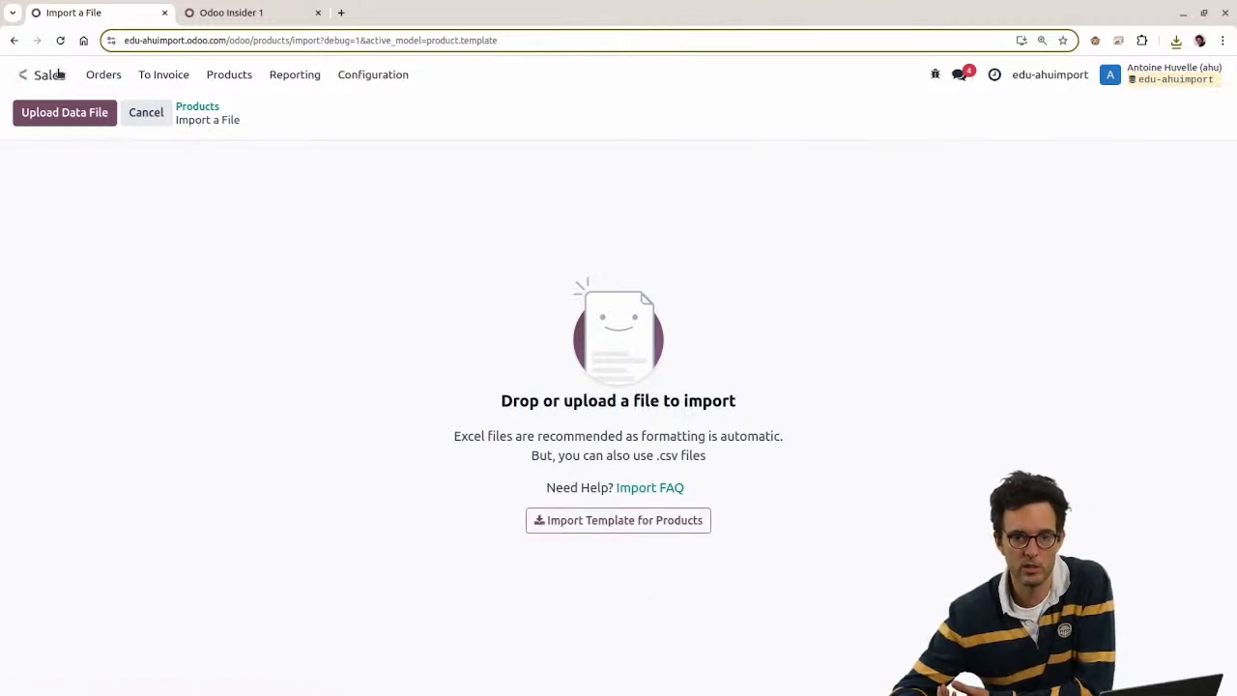
Step: View the Customers import page in Sales, then return to the apps home screen
left_click(23, 74)
left_click(458, 290)
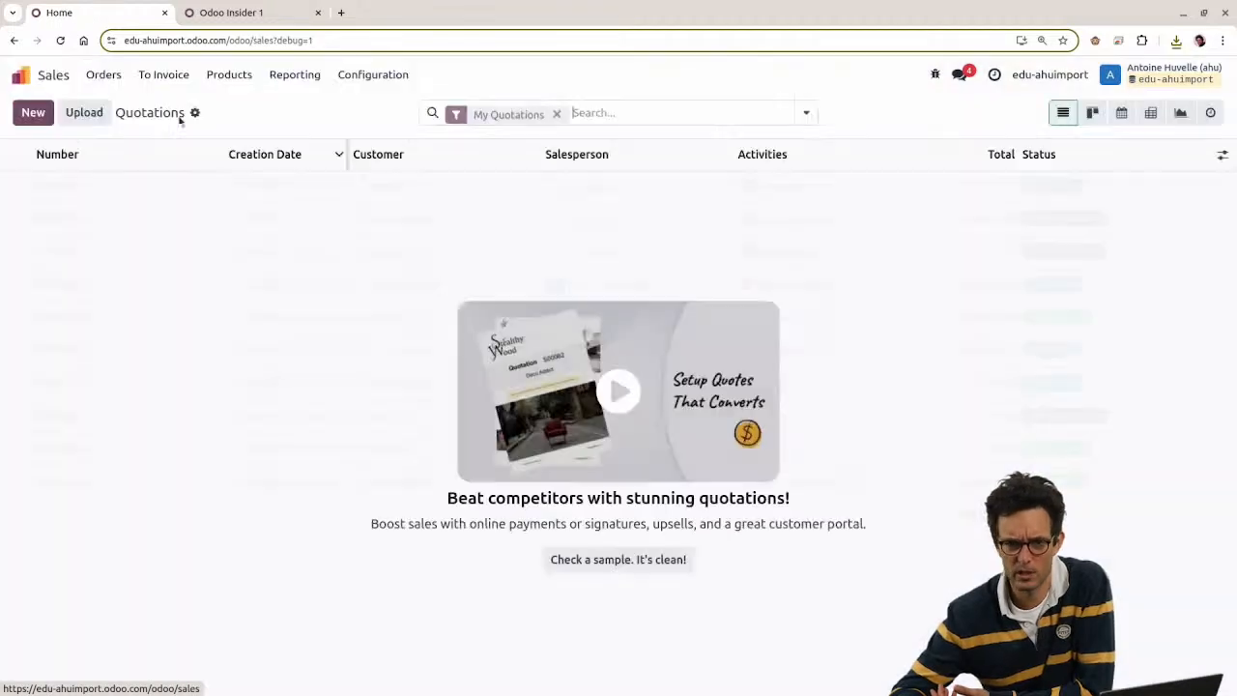
left_click(101, 74)
left_click(150, 171)
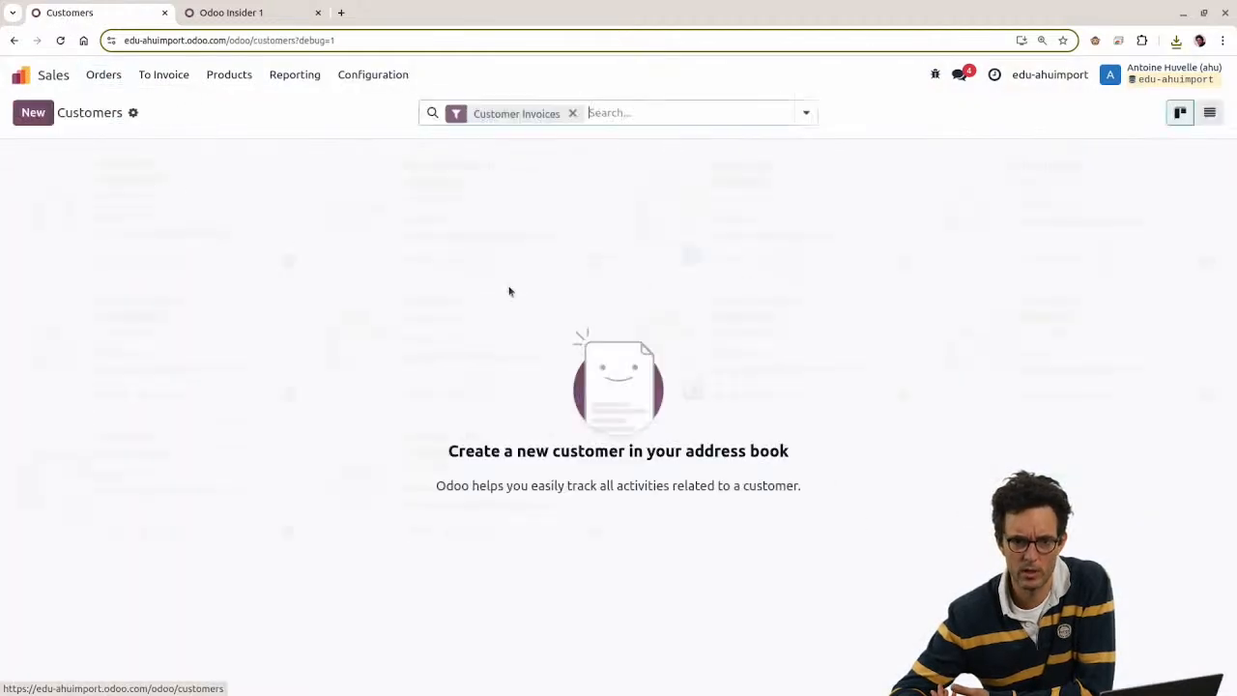
left_click(133, 112)
left_click(152, 141)
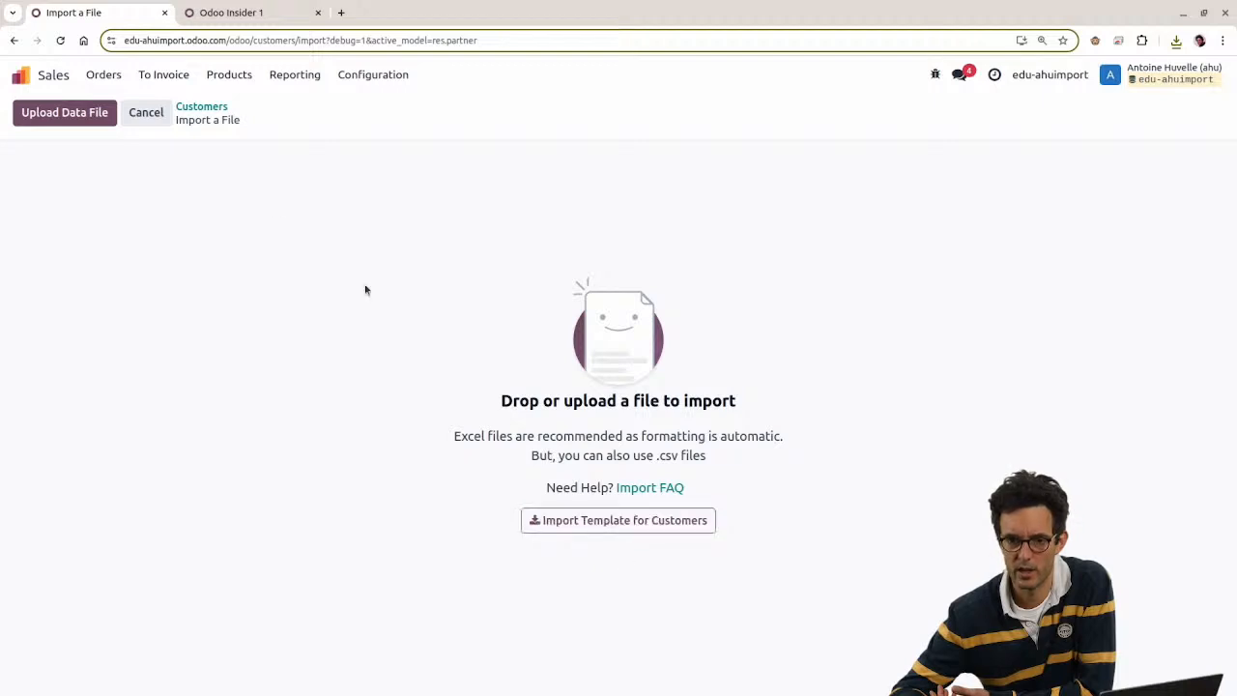
left_click(39, 75)
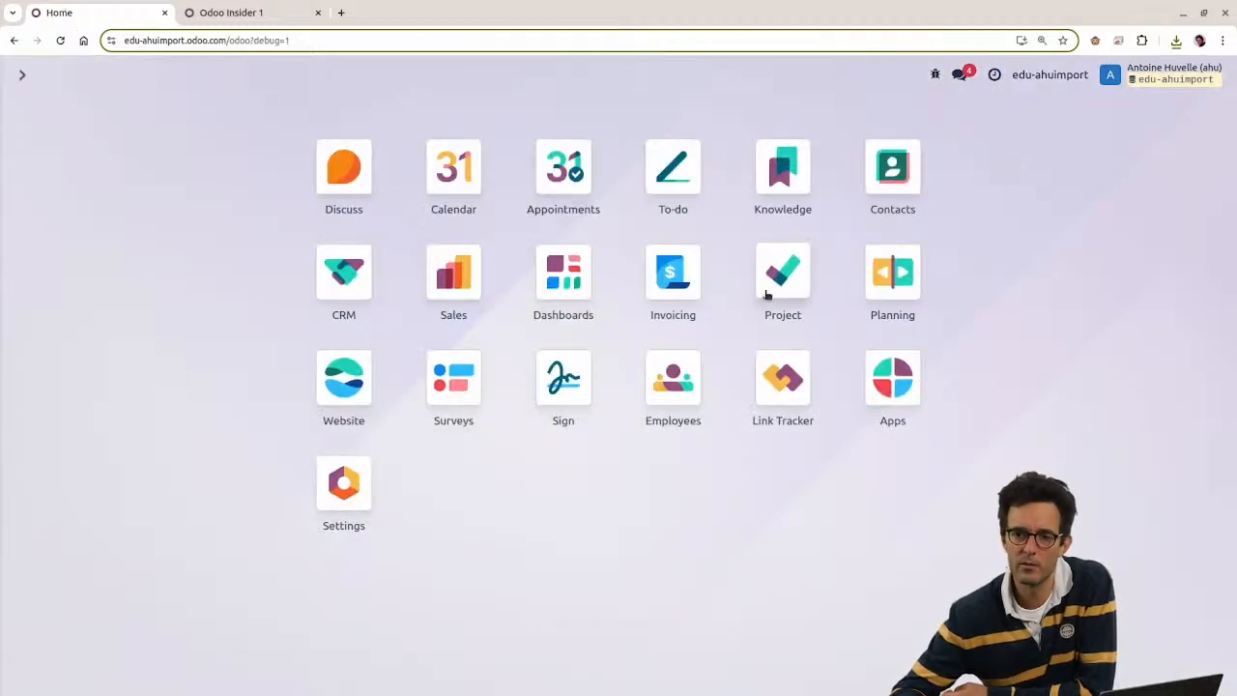
Step: Open the Planning shifts in list view and go to its Import records page
left_click(894, 290)
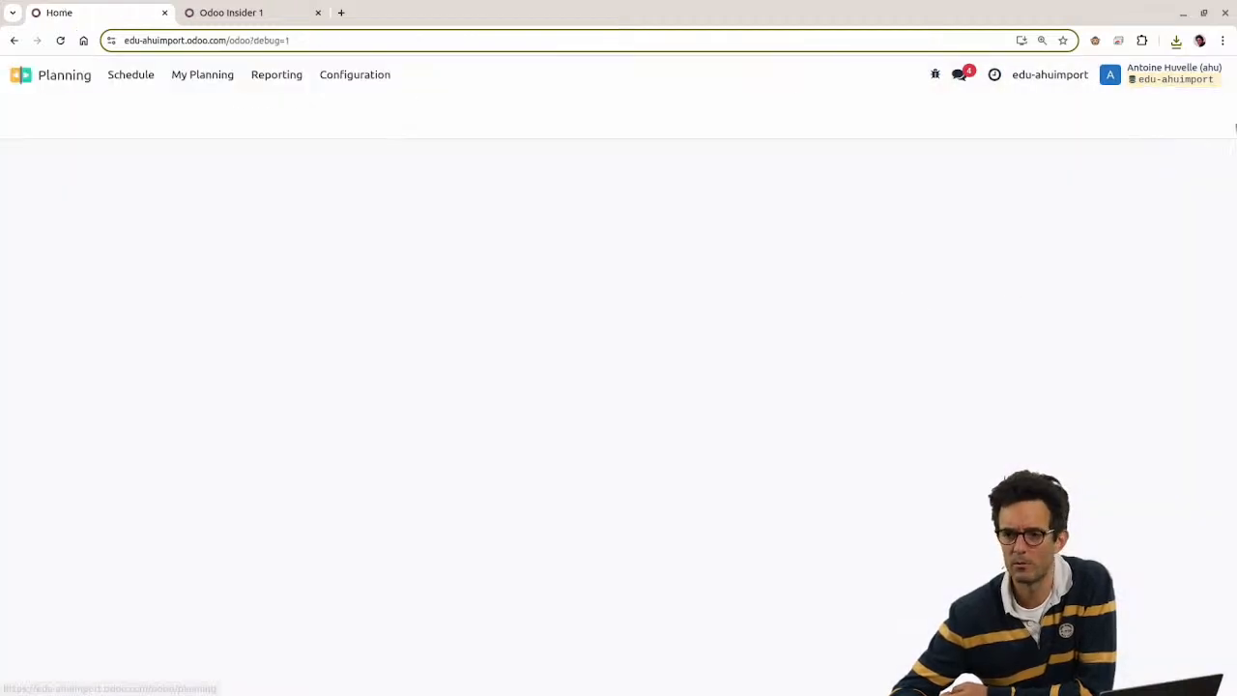
left_click(1120, 112)
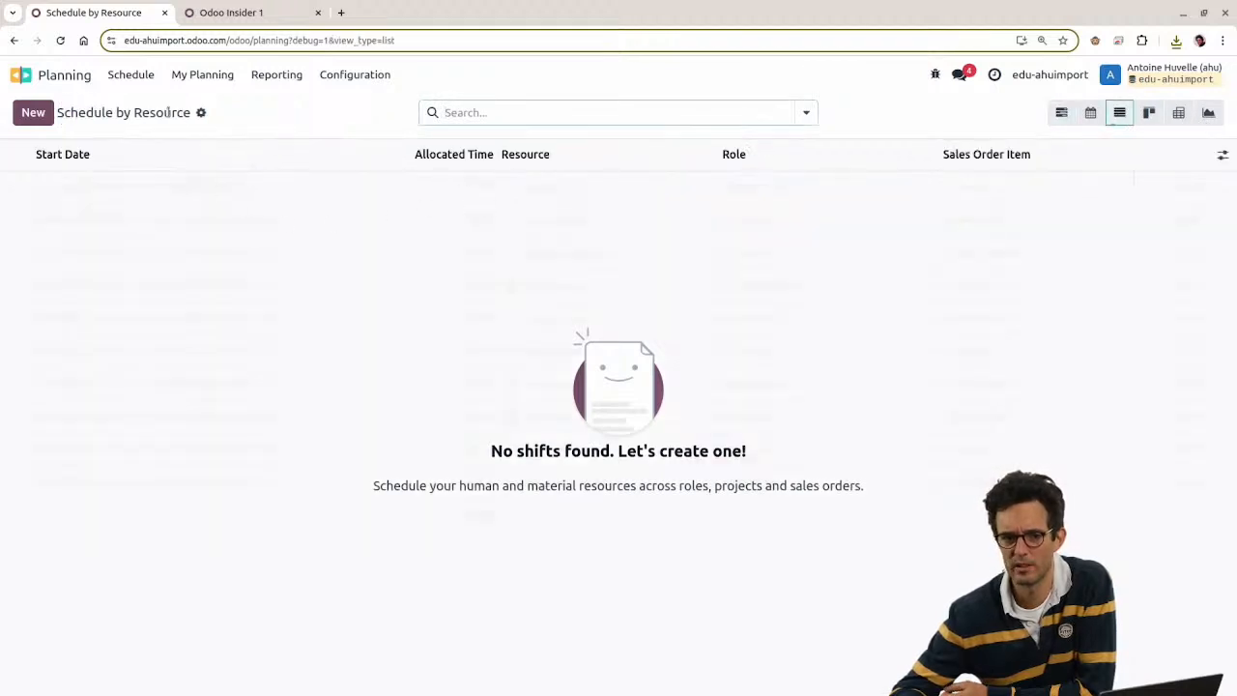
left_click(201, 113)
left_click(210, 137)
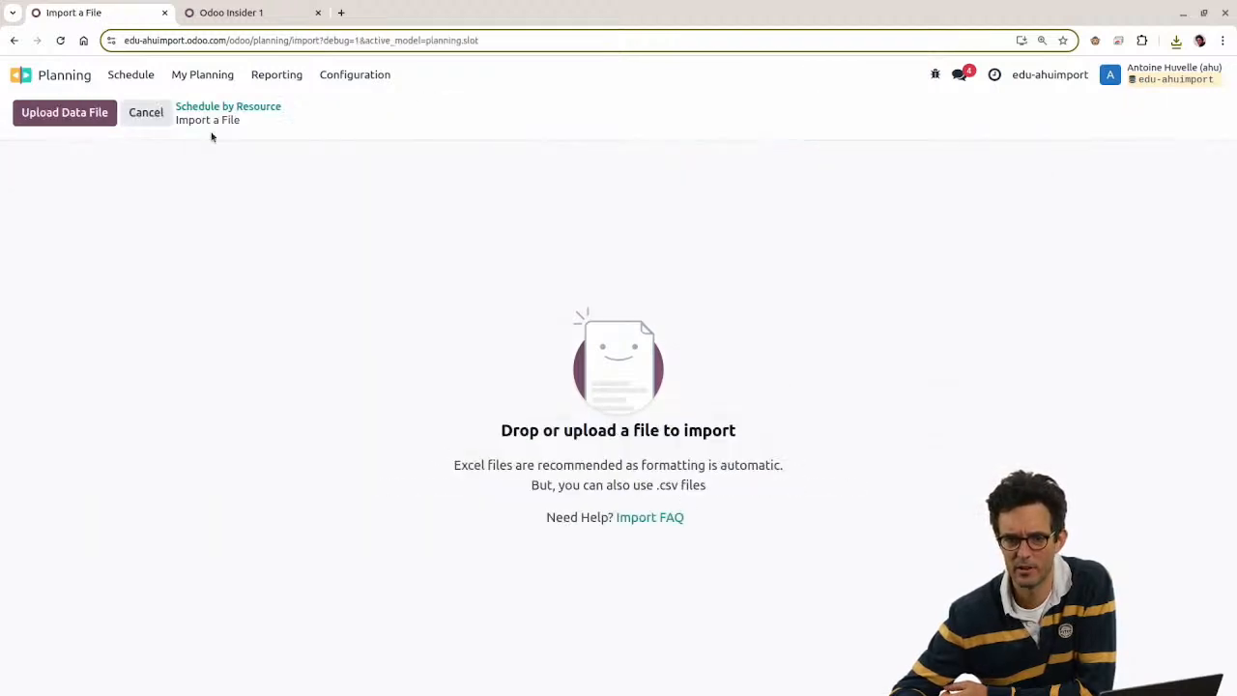
Step: Open the Import FAQ documentation linked from the import instructions
left_click_drag(505, 431, 743, 557)
left_click(742, 558)
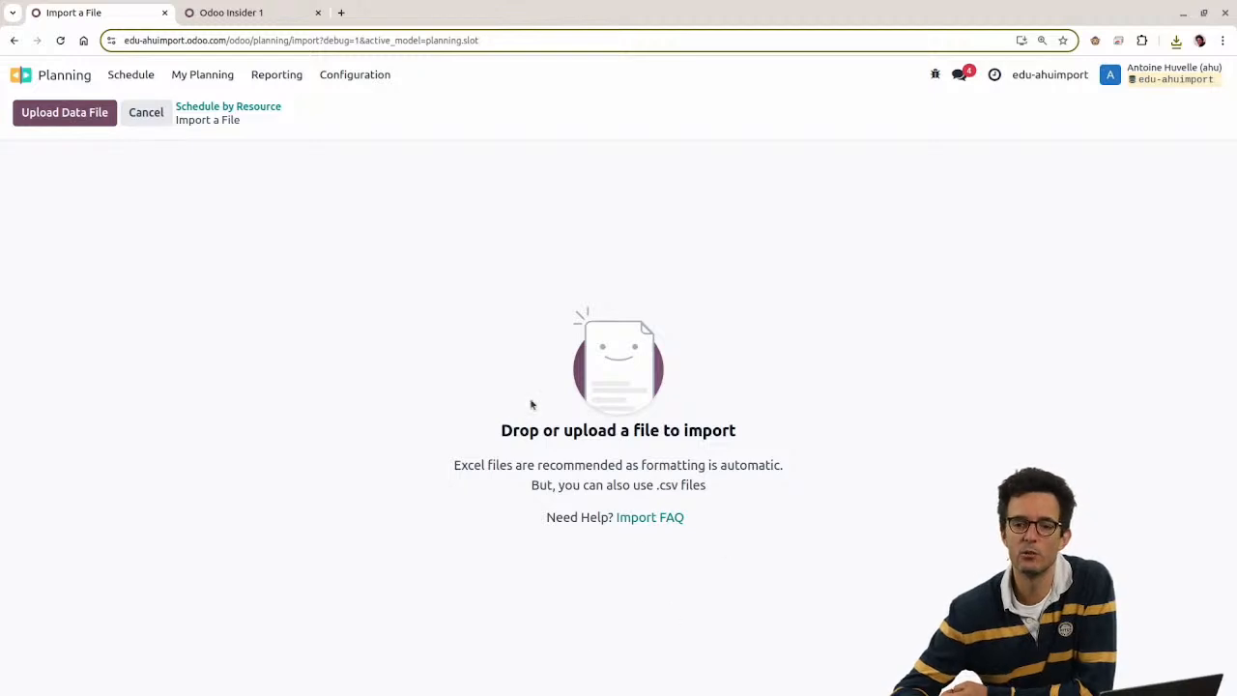
left_click(638, 517)
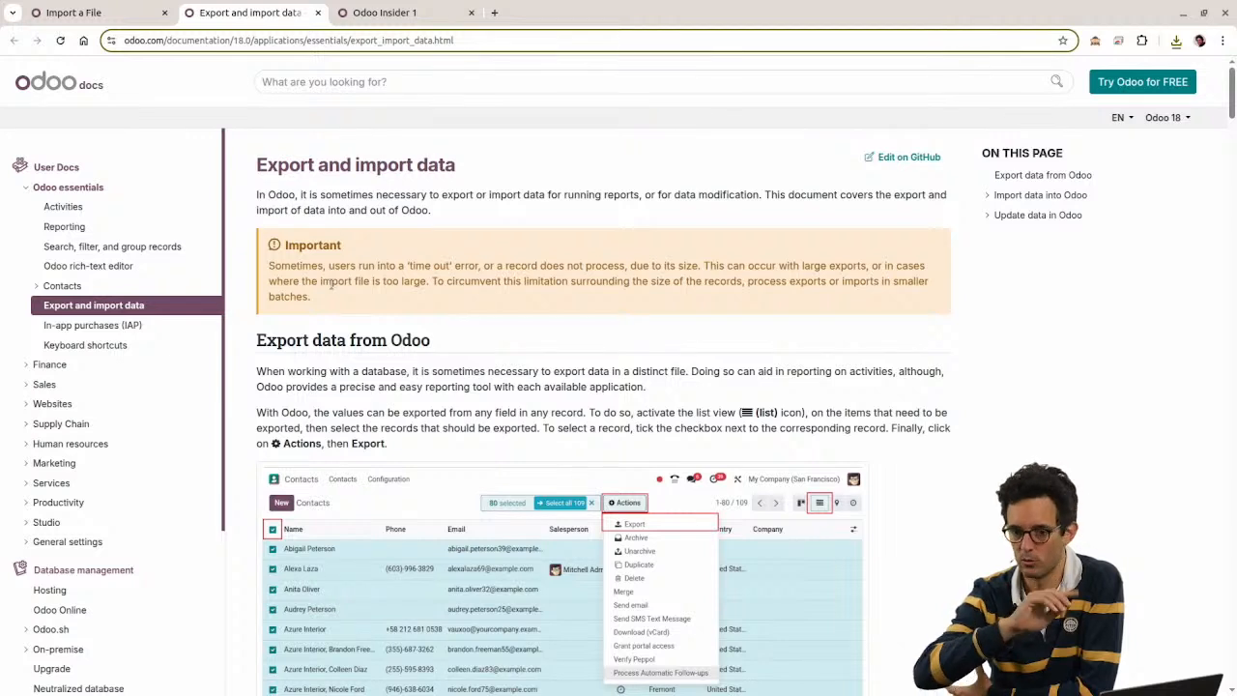
Step: Skim the Export and import data guide, then close its browser tab
left_click(350, 85)
left_click(239, 84)
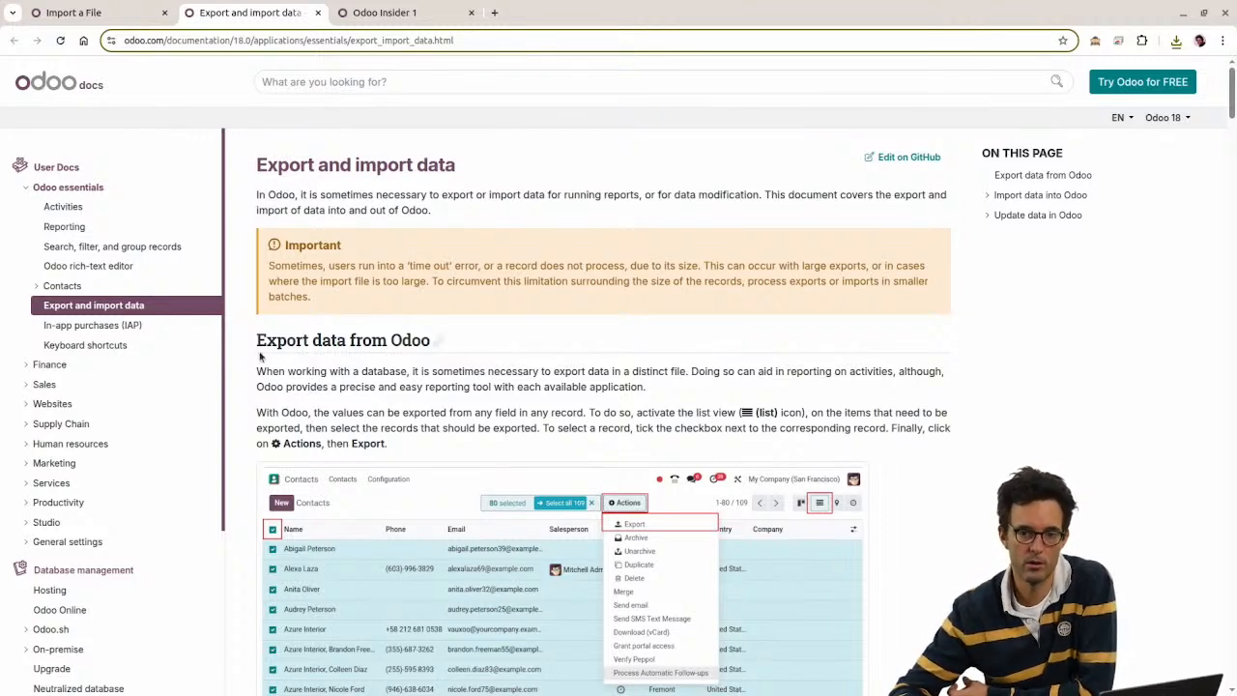
left_click_drag(1231, 101, 1210, 154)
scroll(713, 290, "down", 12)
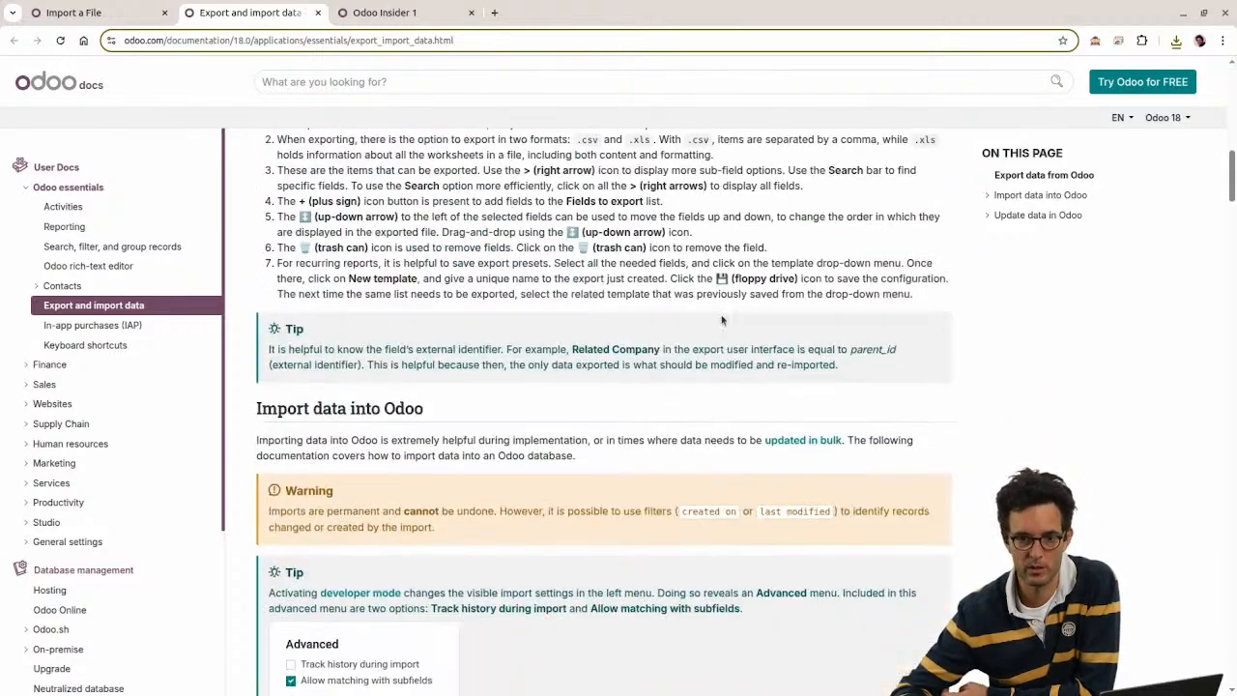
scroll(571, 392, "down", 1)
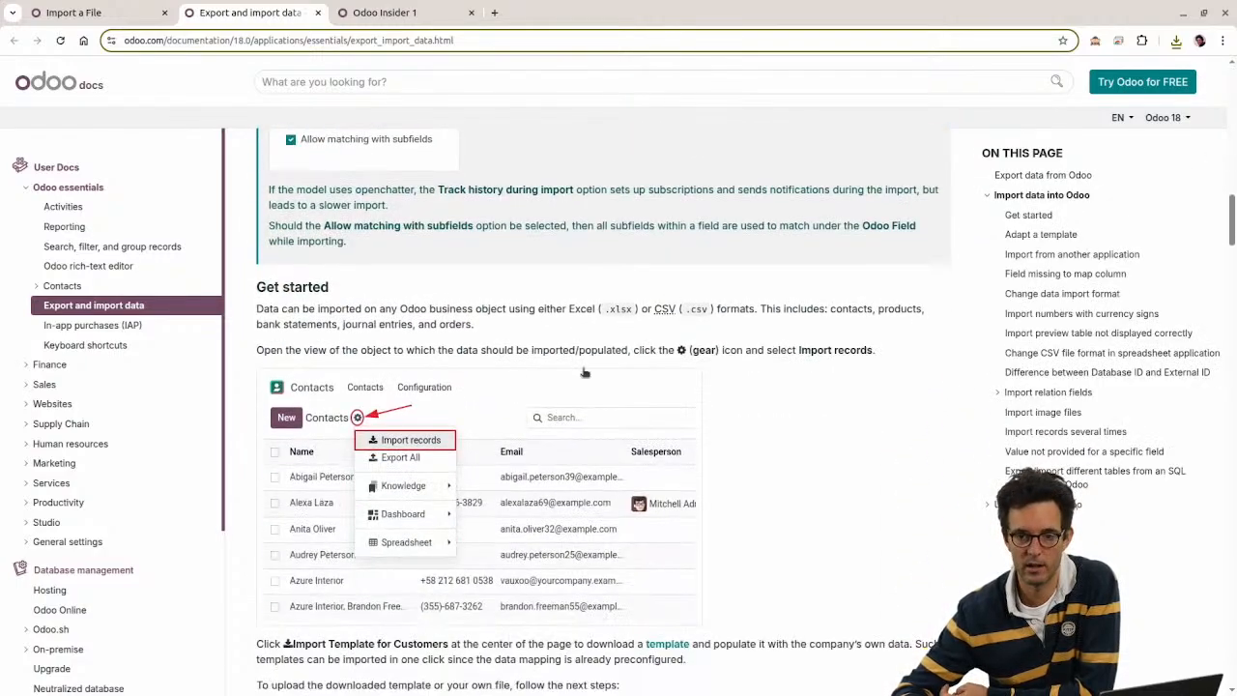
scroll(476, 440, "down", 2)
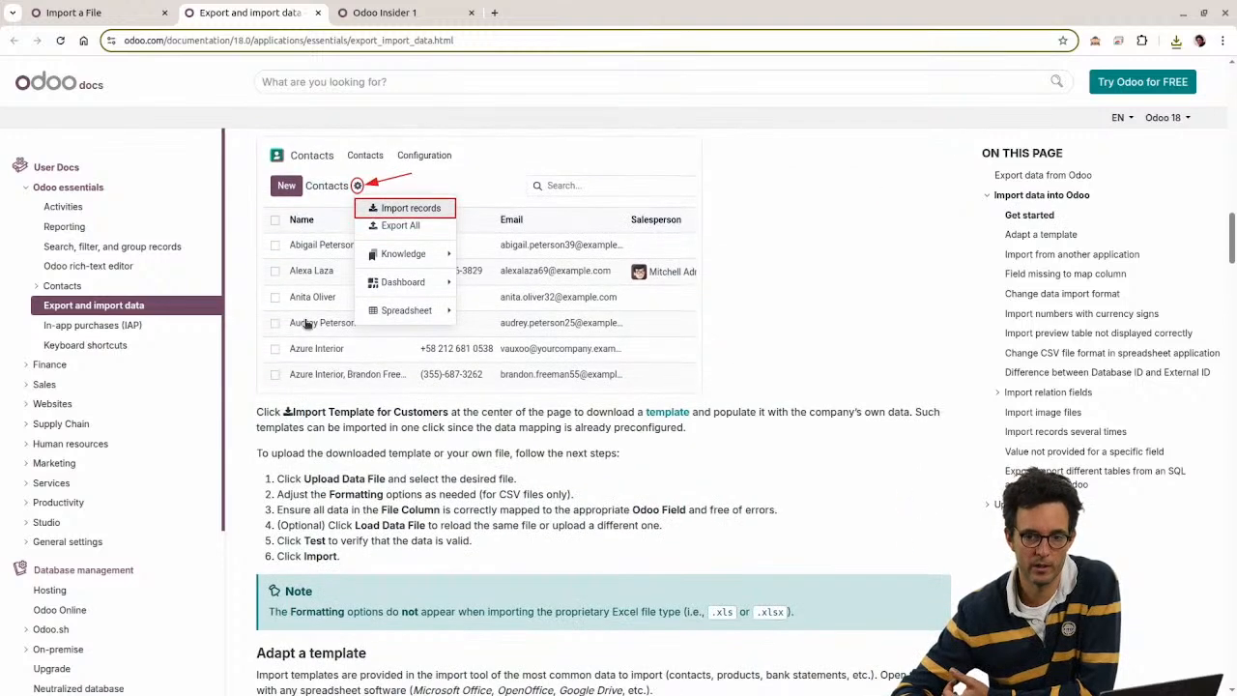
left_click(318, 12)
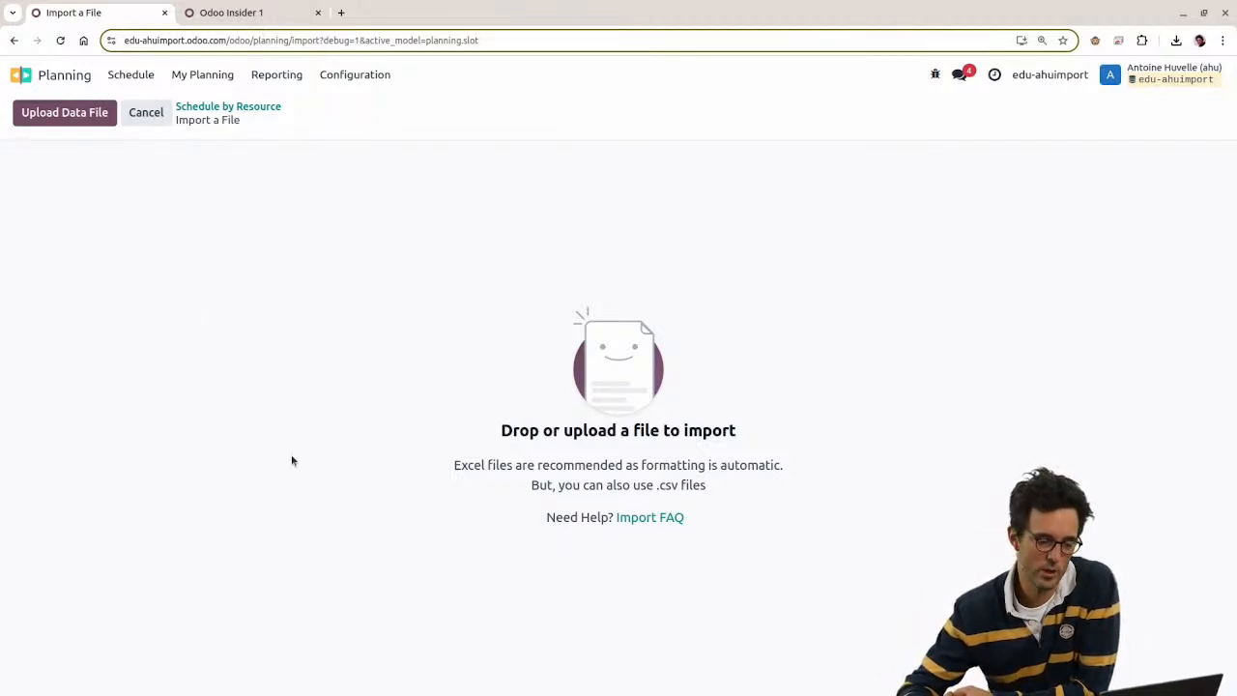
Step: Check the saved export template in the Odoo Insider 1 tab, then go home to the Sales app
left_click(233, 15)
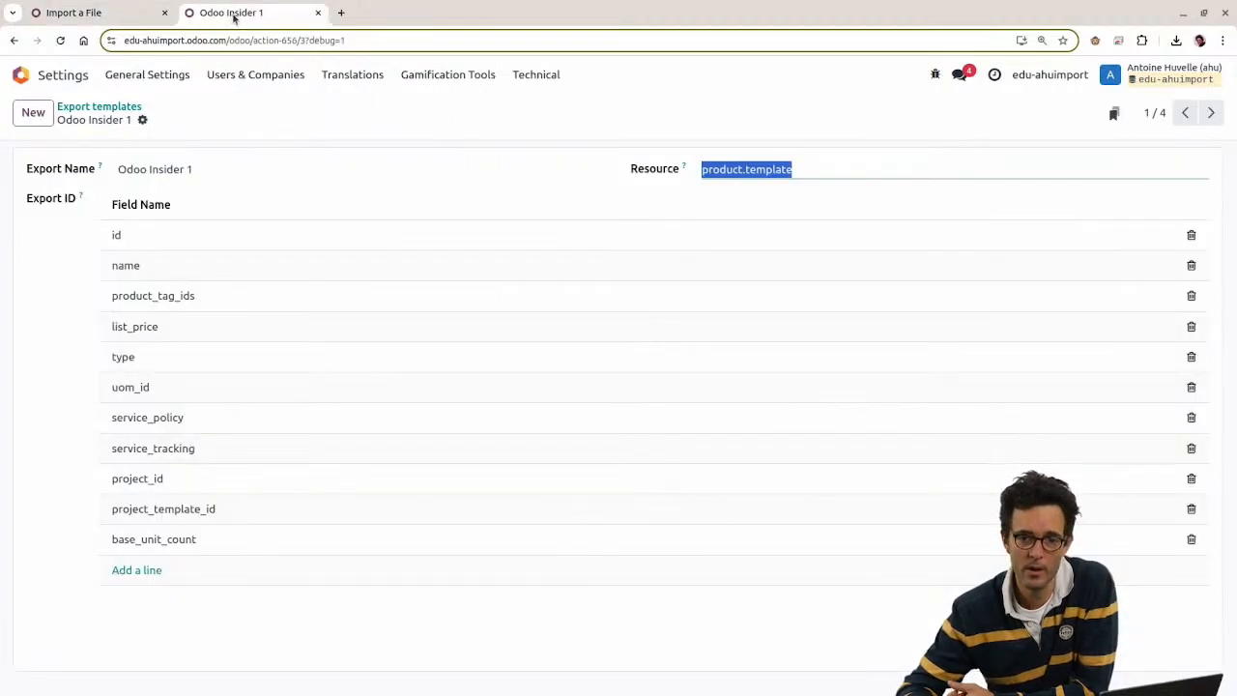
left_click(124, 15)
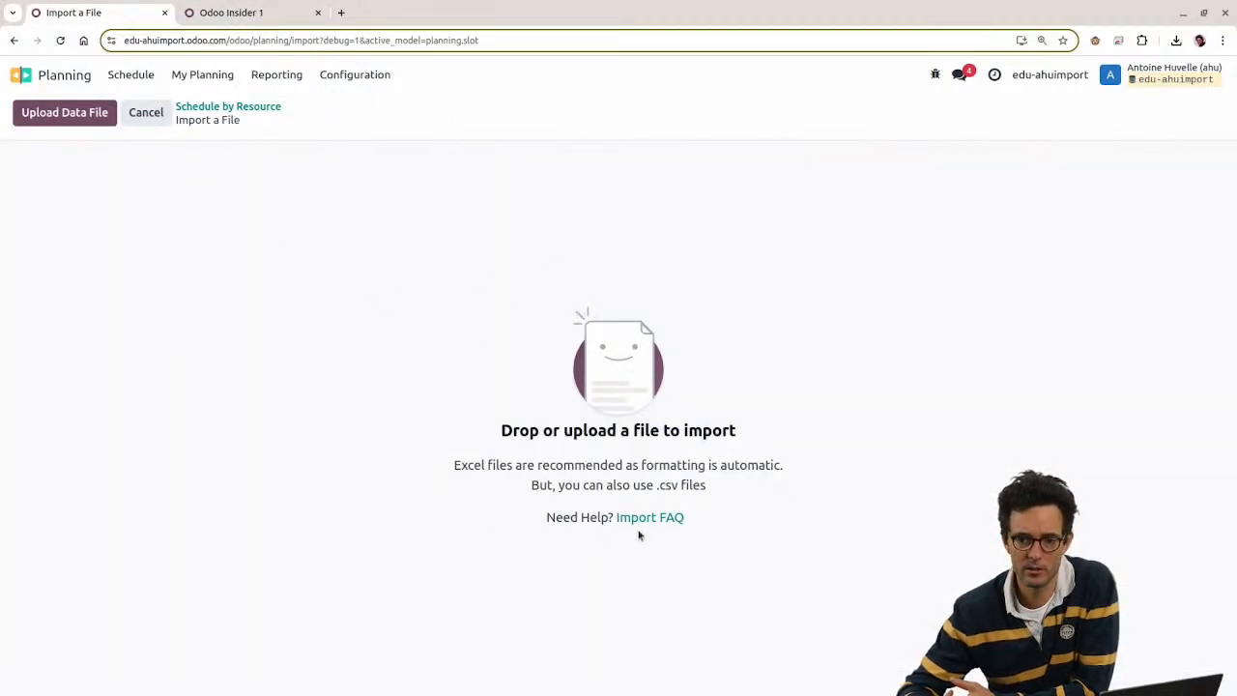
left_click(85, 82)
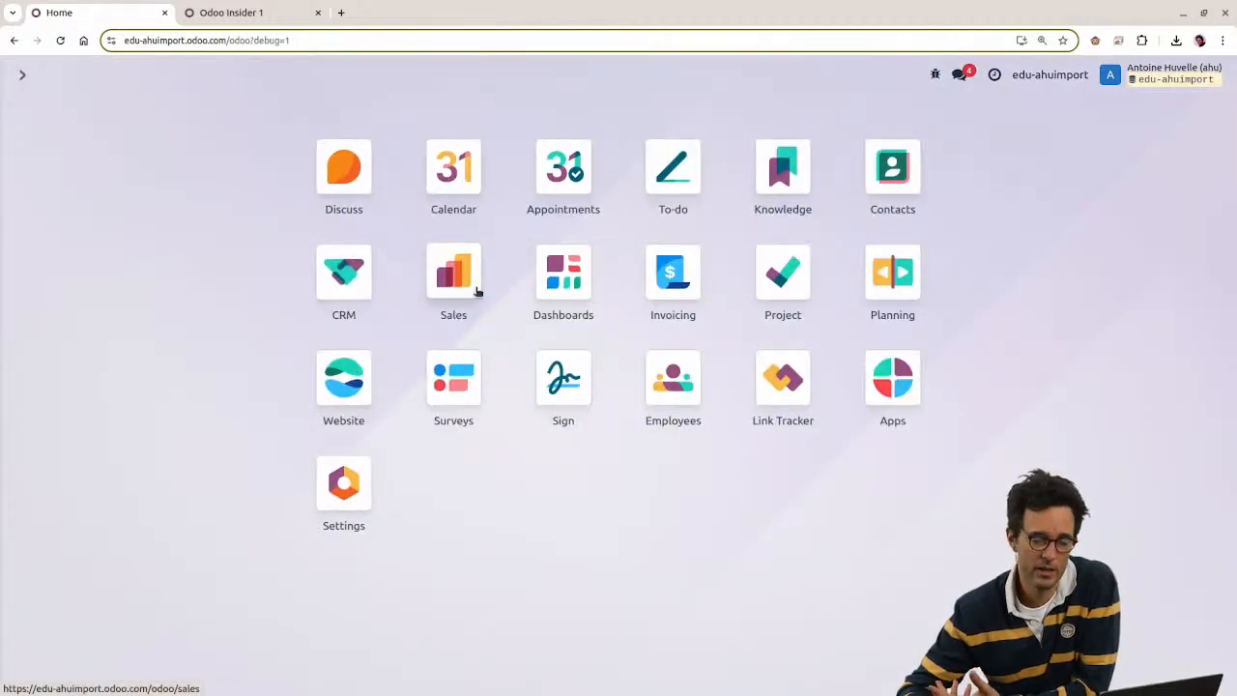
left_click(474, 290)
Step: Open the Import records page for Sales Products and cancel the file picker
left_click(224, 77)
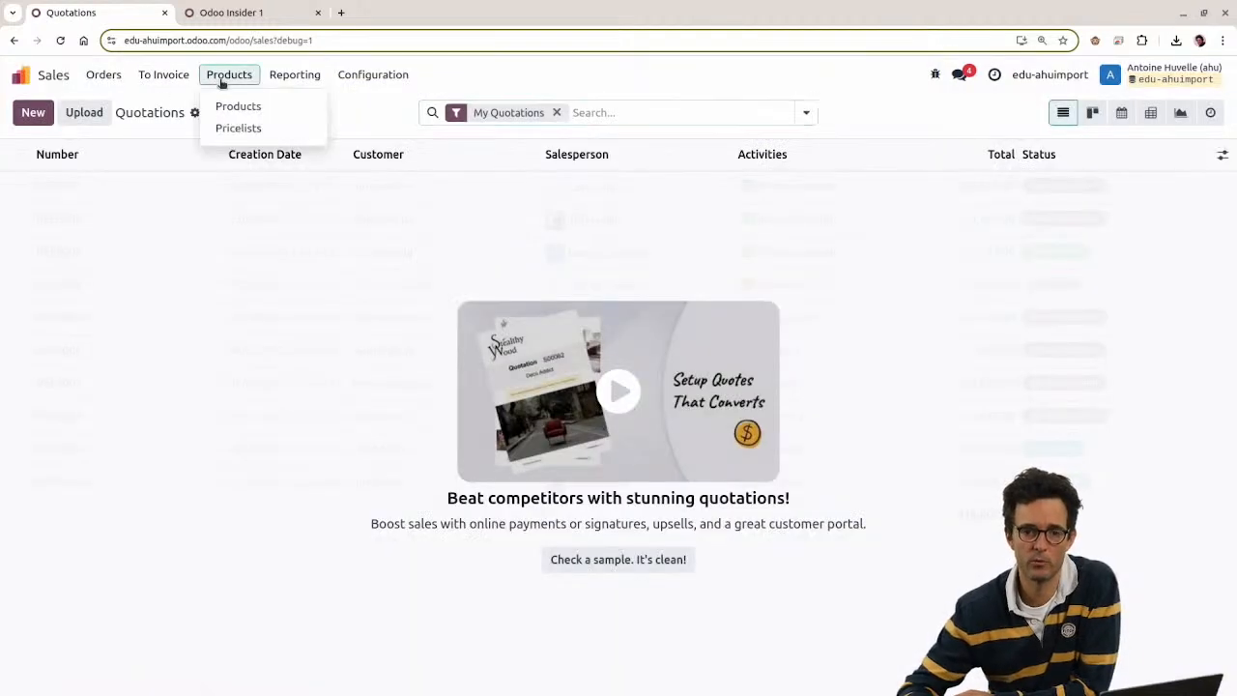
left_click(240, 107)
left_click(124, 114)
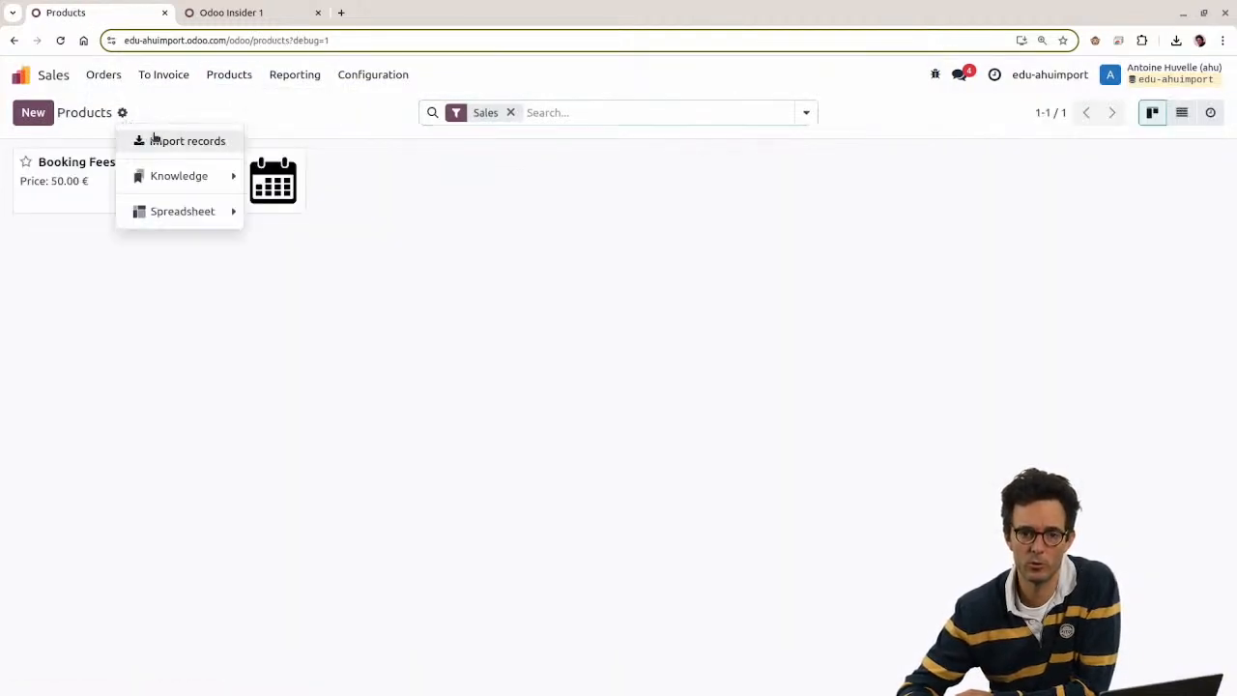
left_click(152, 140)
left_click(65, 112)
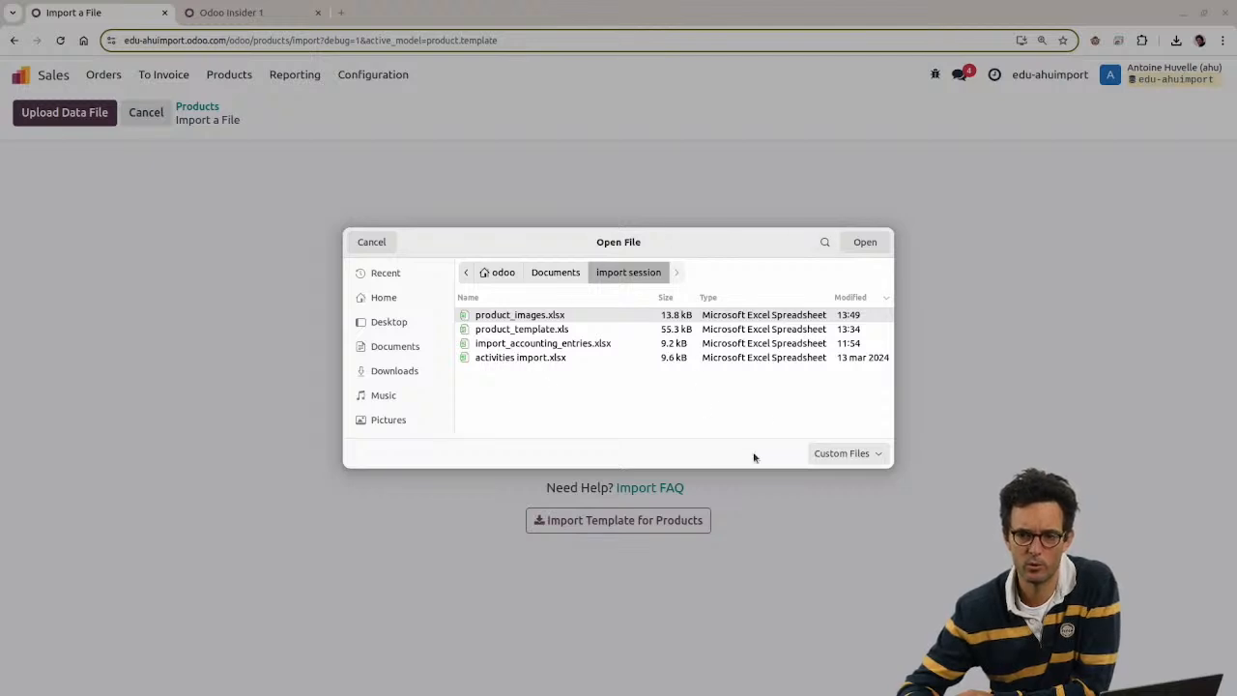
left_click(372, 244)
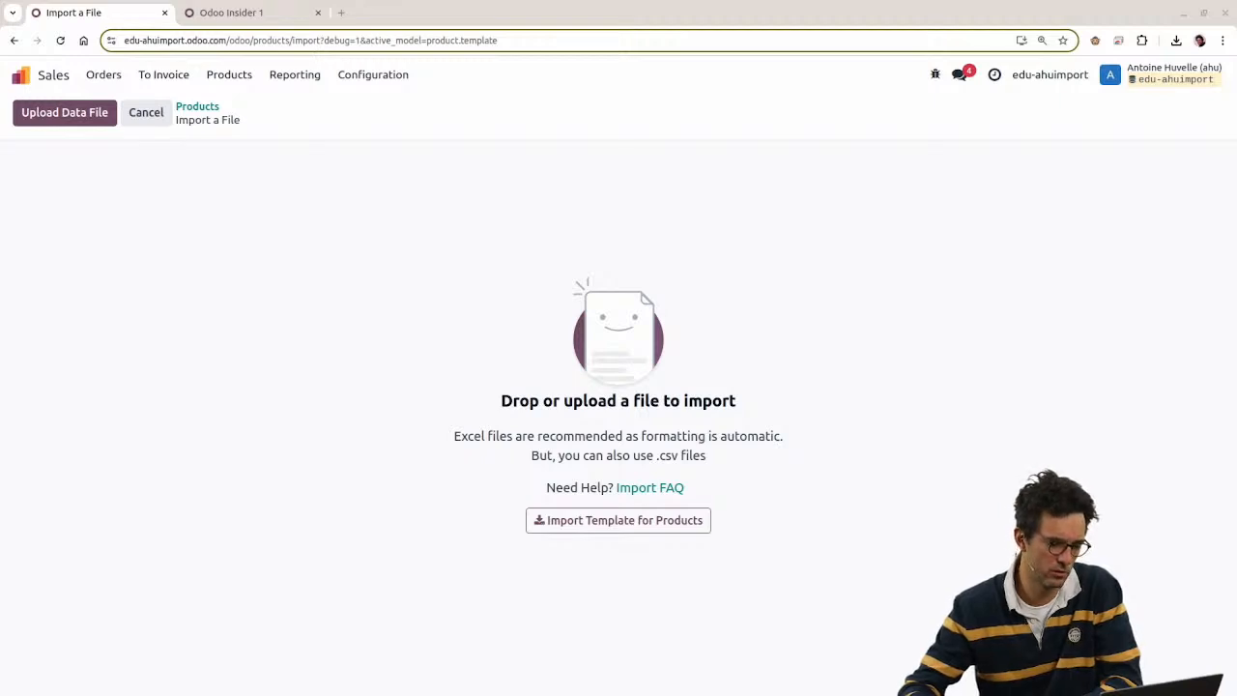
Step: Drop product_template (1).xls on the page, confirm 'Everything seems valid.', and import the 25 products
left_click_drag(0, 268, 335, 373)
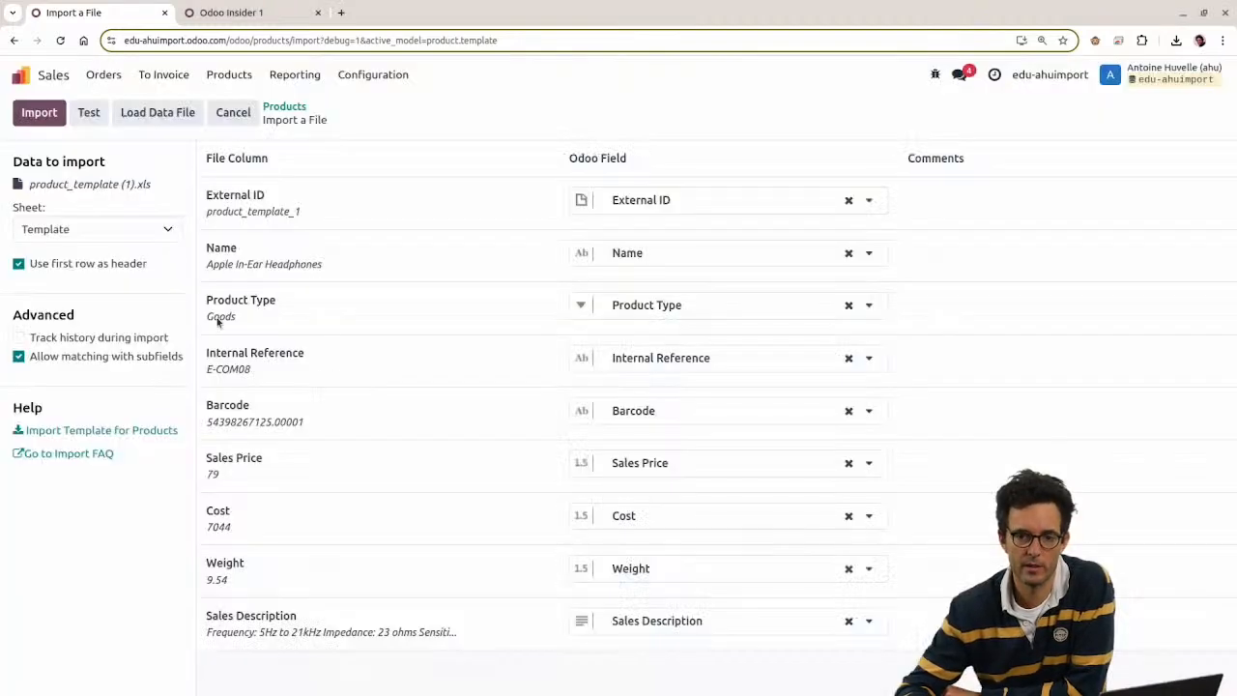
left_click(89, 112)
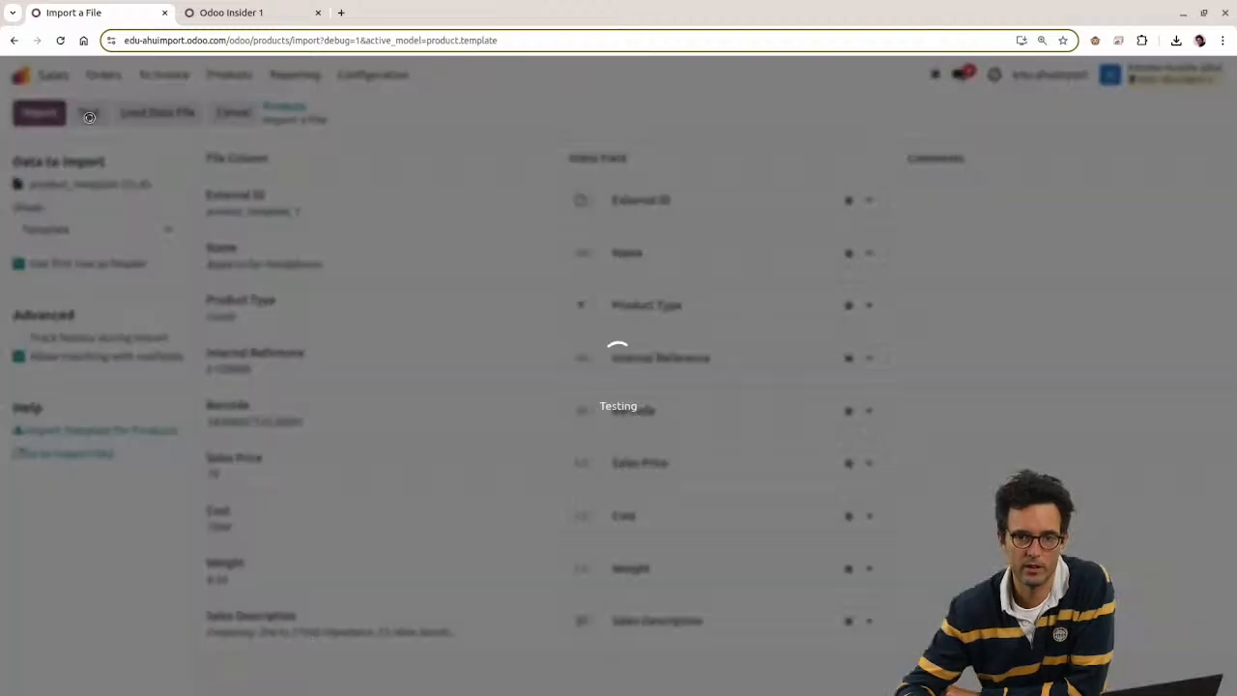
triple_click(330, 160)
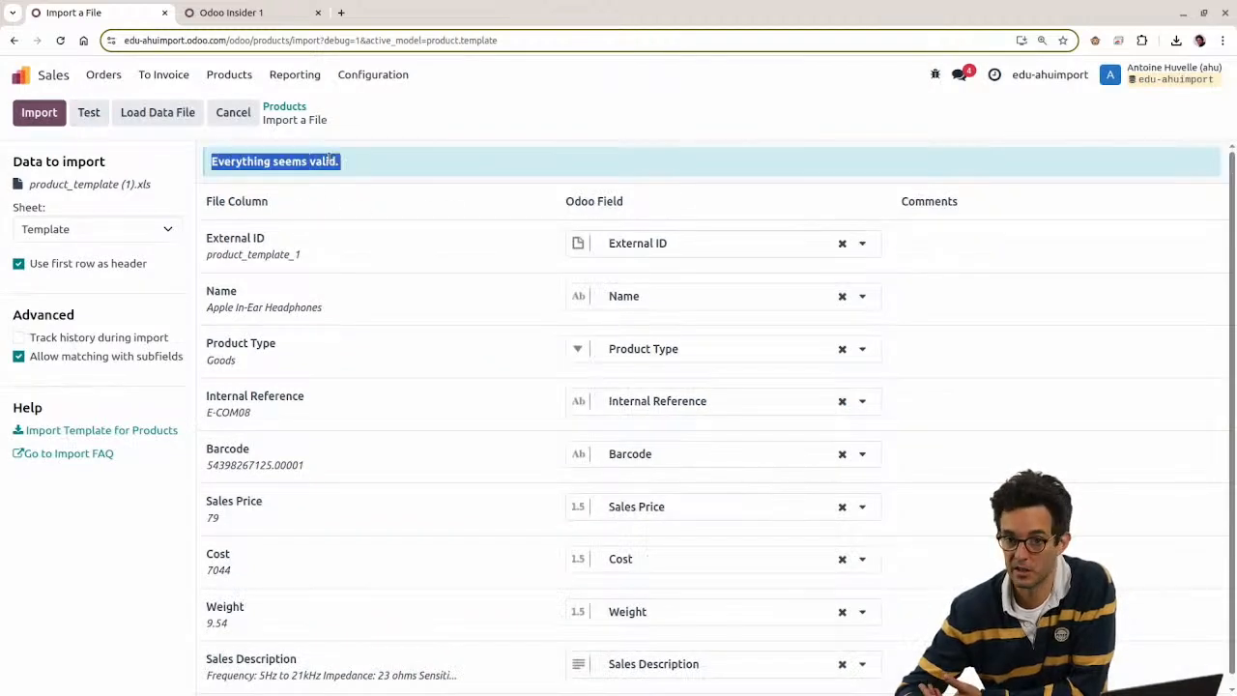
left_click(411, 158)
left_click_drag(211, 162, 380, 166)
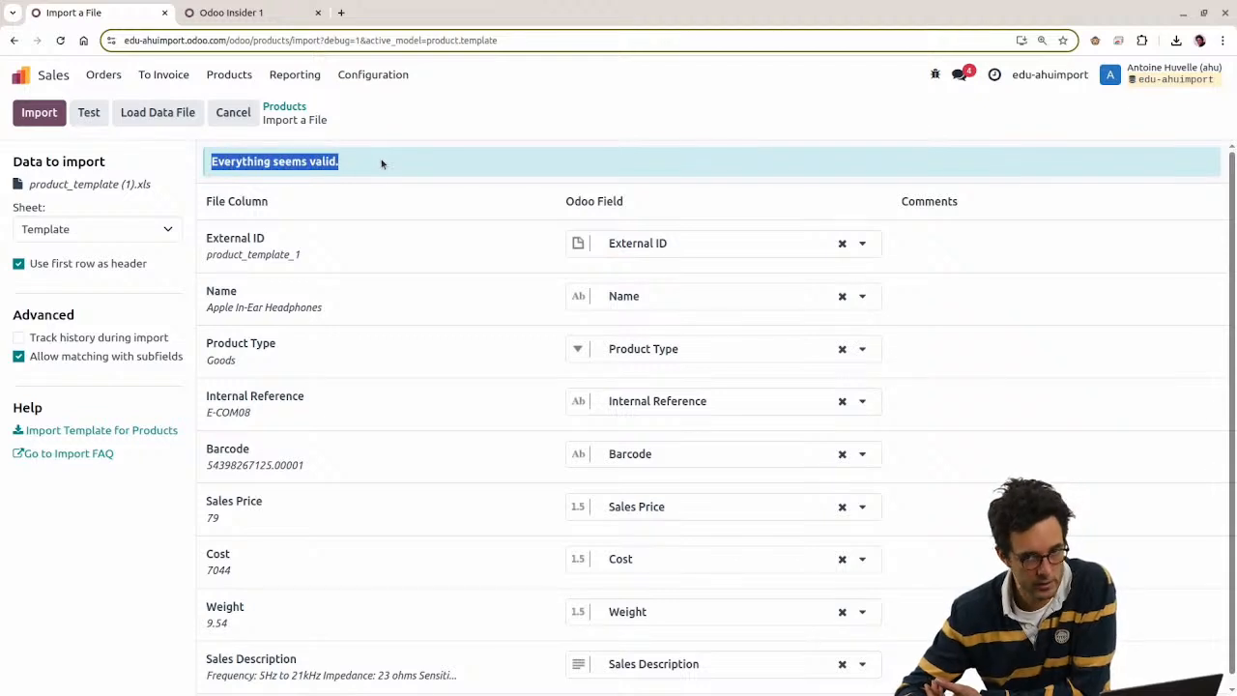
scroll(269, 328, "down", 1)
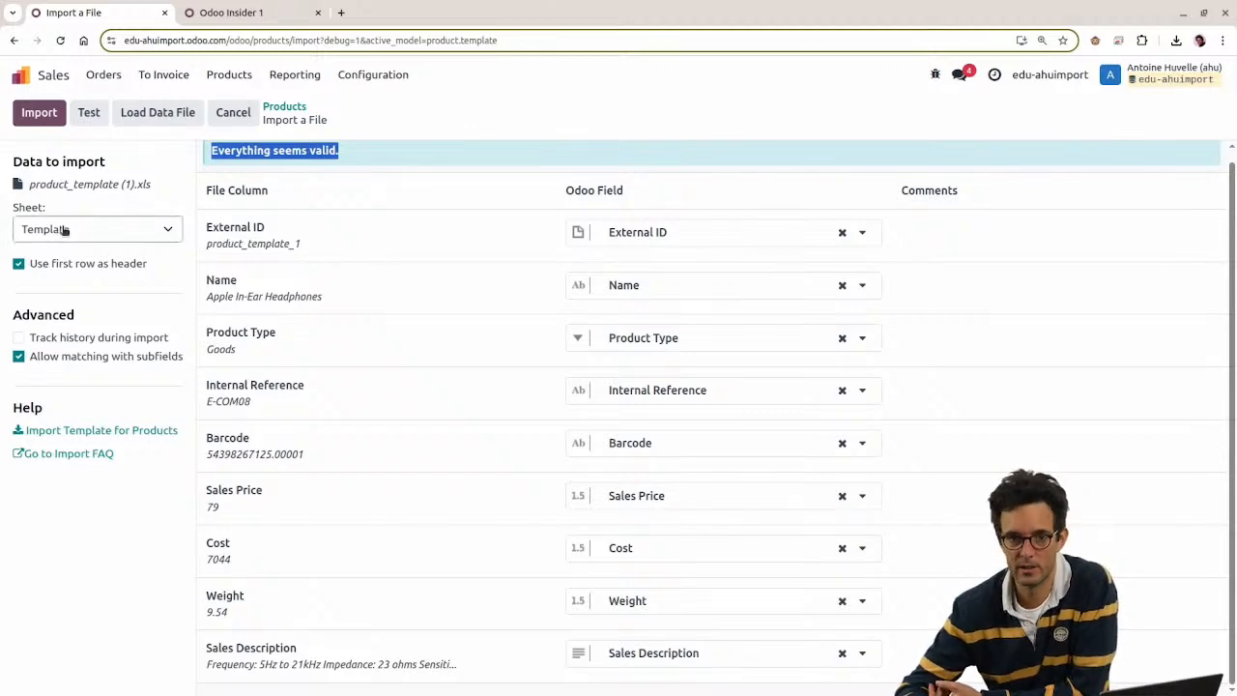
left_click(38, 113)
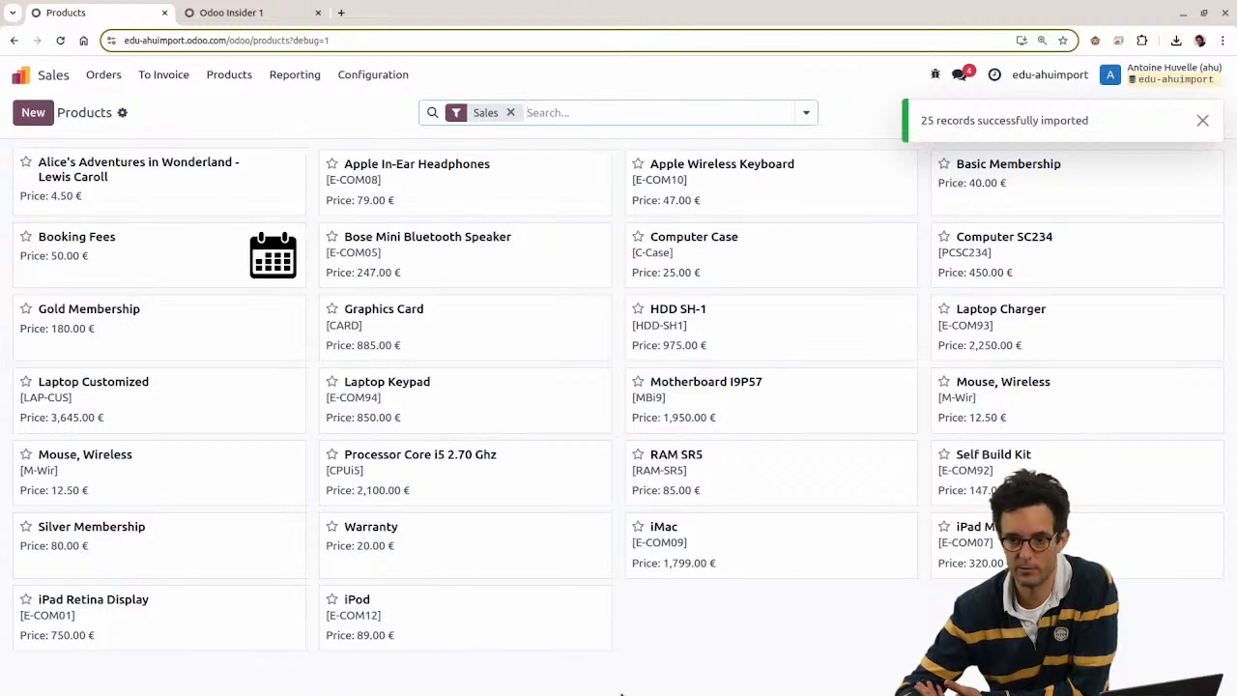
Step: Open the imported Bose Mini Bluetooth Speaker and check its cost of 140 in the spreadsheet
left_click(1203, 121)
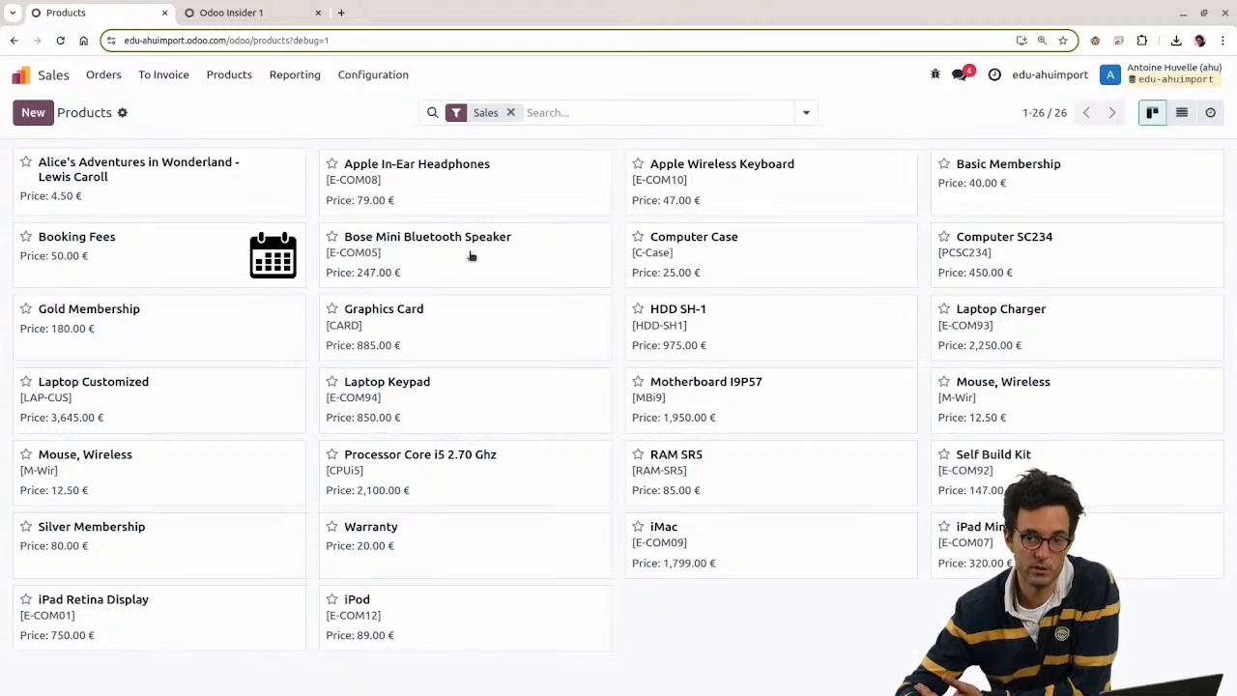
left_click(490, 243)
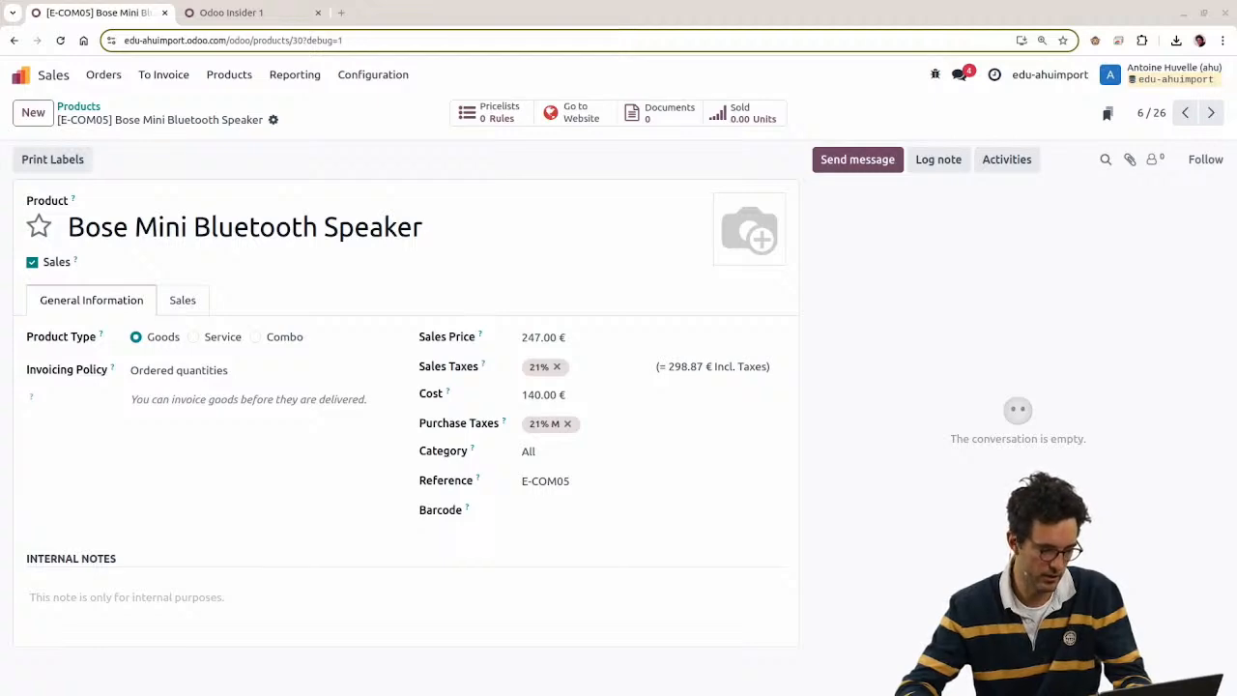
key("alt+Tab")
left_click(547, 180)
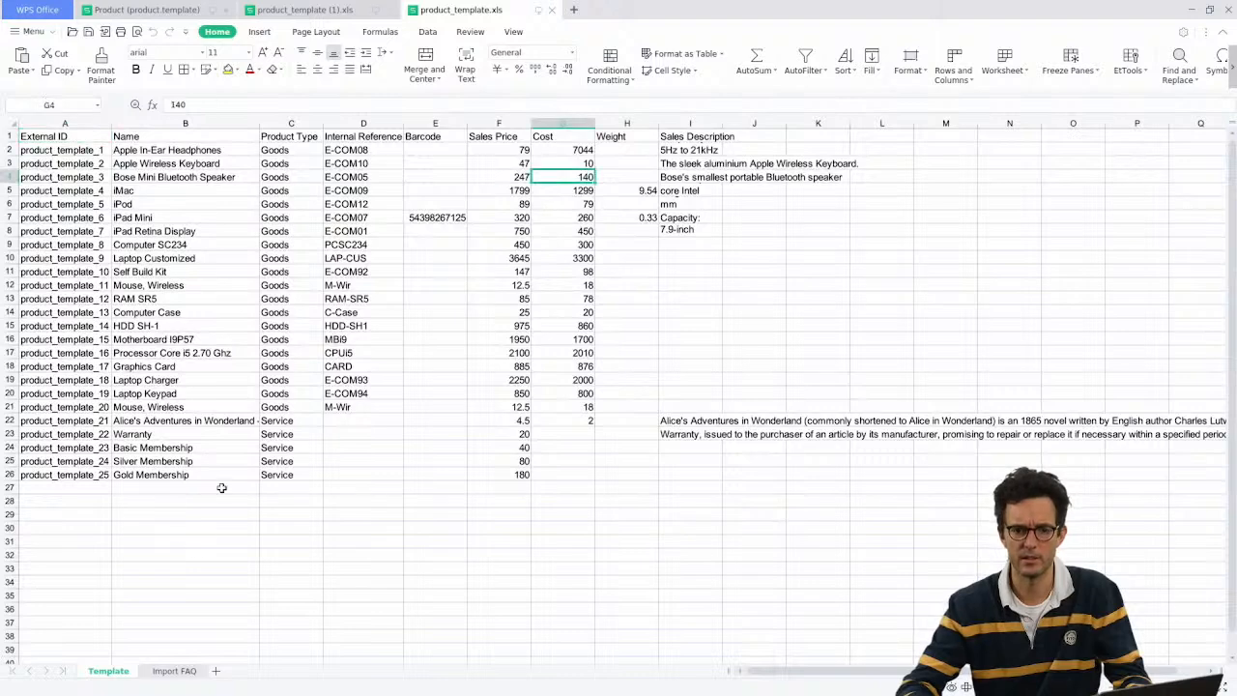
Step: Pick the Apple In-Ear Headphones name in column B and return to Odoo's products list
scroll(218, 237, "up", 1)
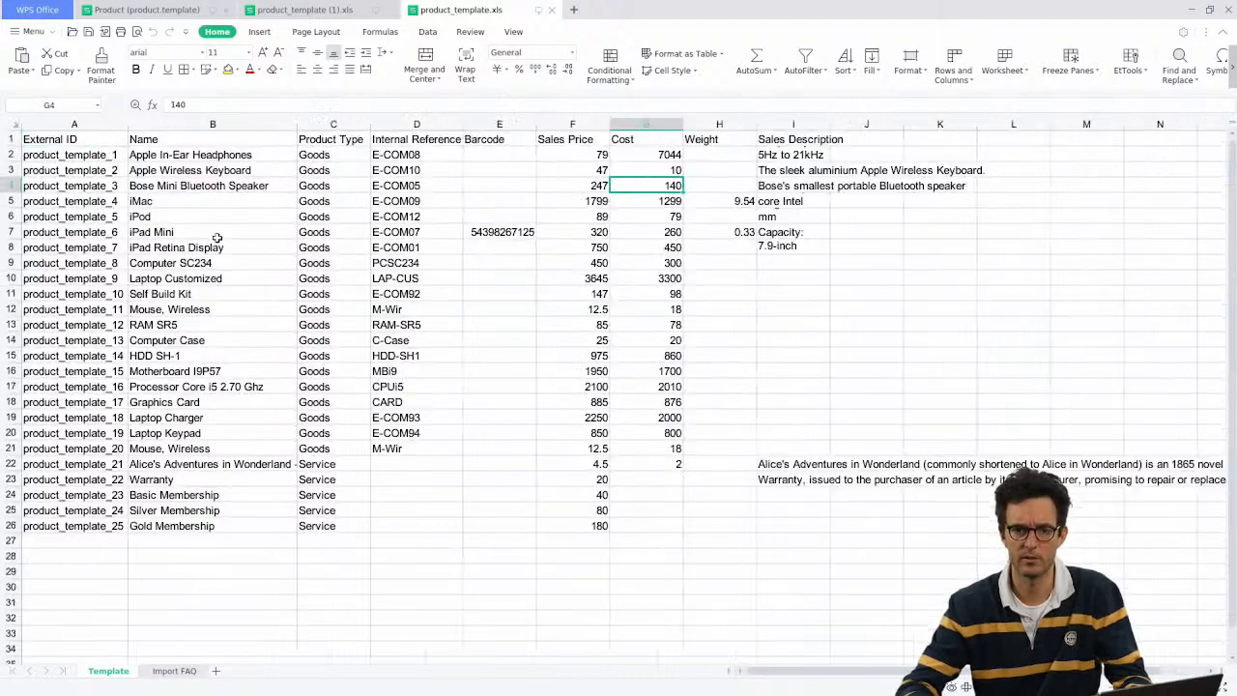
scroll(210, 235, "up", 1)
left_click(203, 127)
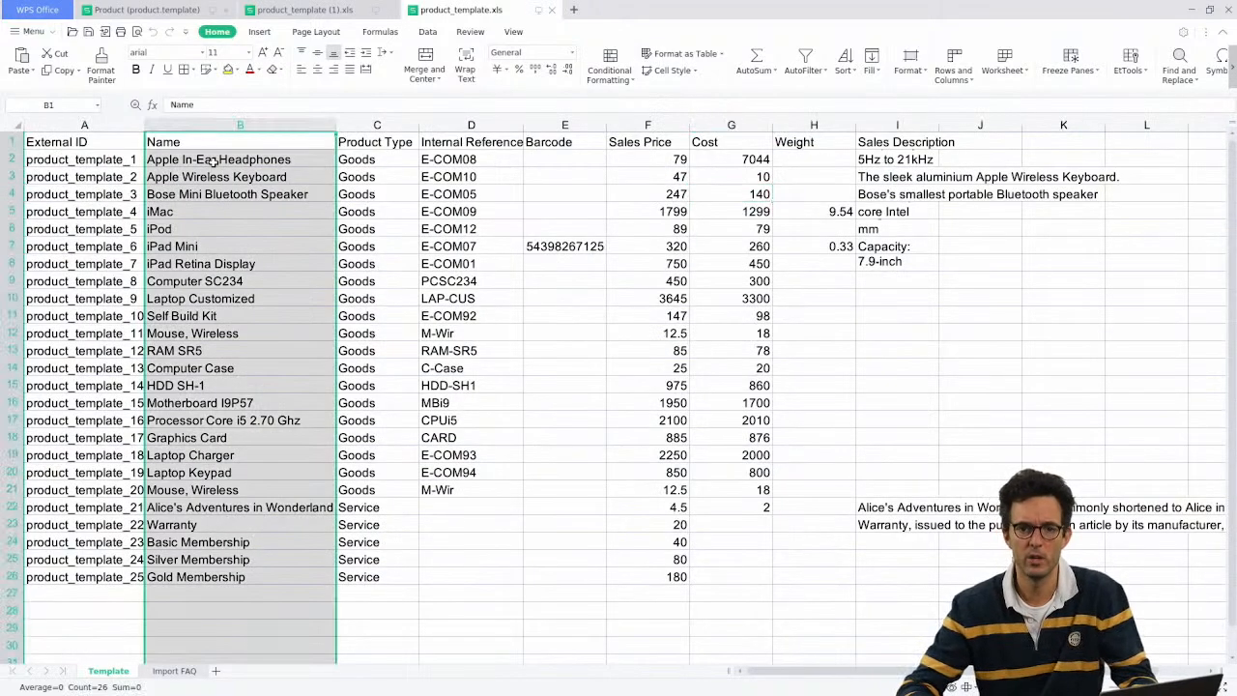
left_click(225, 162)
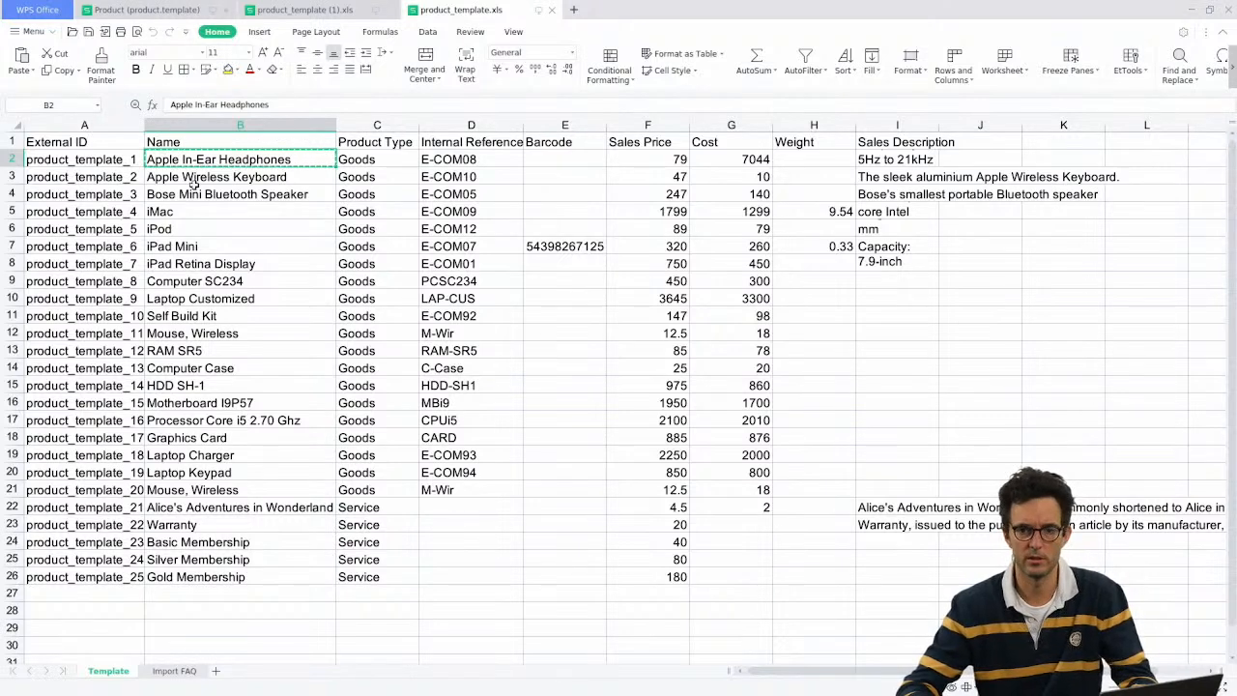
key("alt+Tab")
left_click(78, 106)
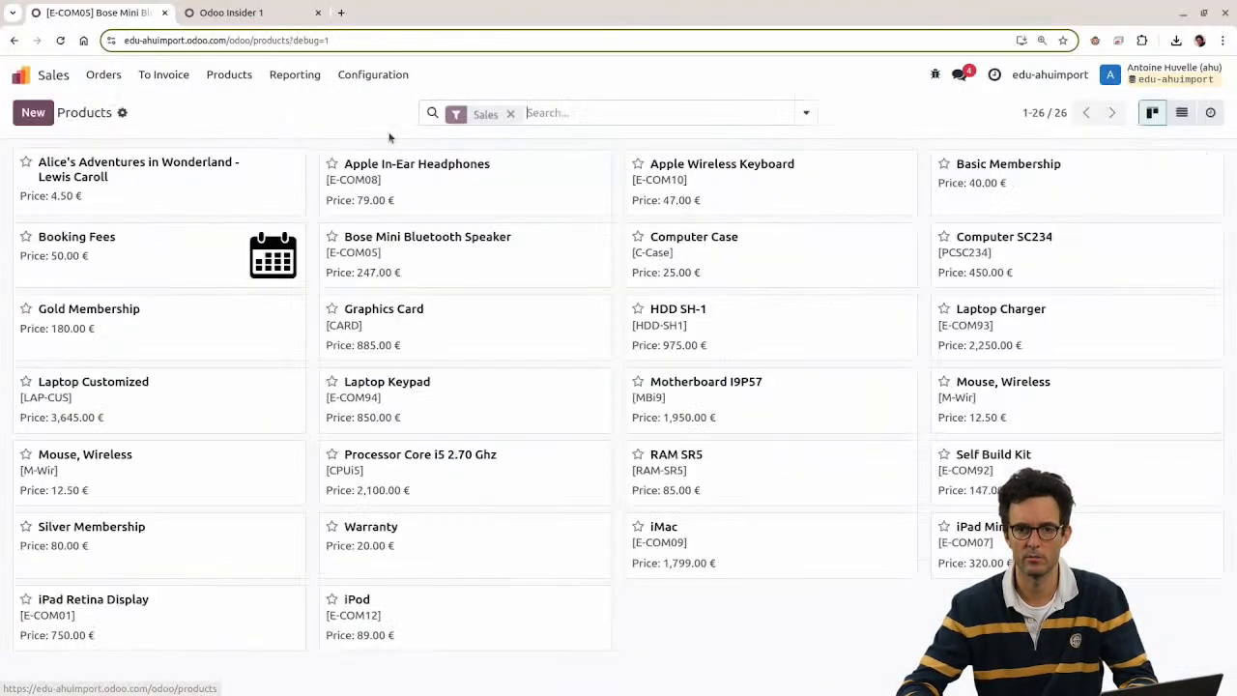
Step: Search the products for Apple In-Ear Headphones and open its form
left_click(509, 113)
type("Apple In-Ear Headphones")
left_click(495, 149)
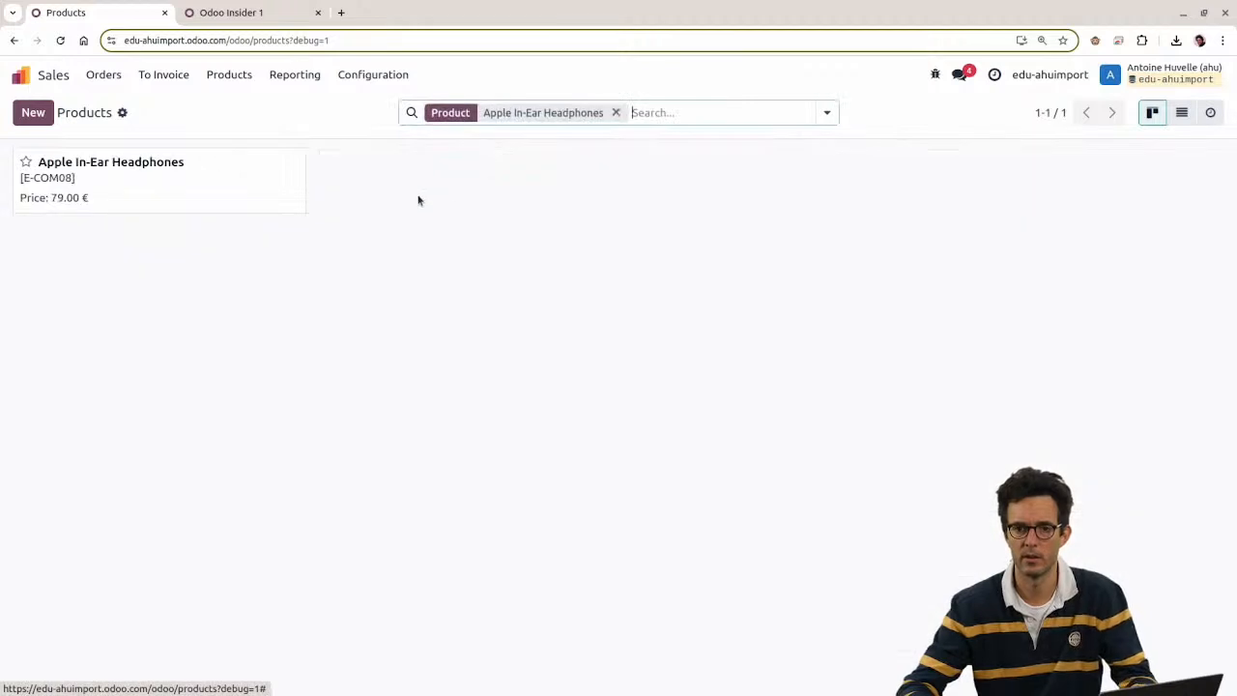
left_click(222, 185)
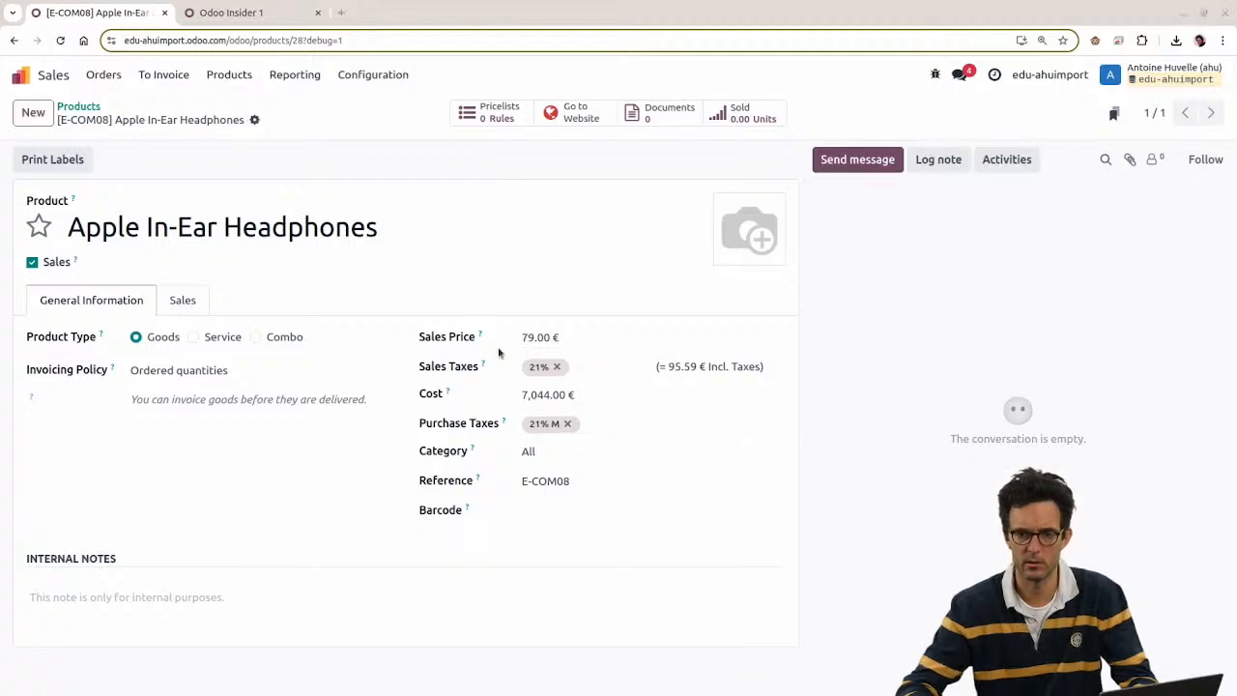
Step: Compare the headphones' price 79, cost 7044 and sales description between the sheet and Odoo
key("alt+Tab")
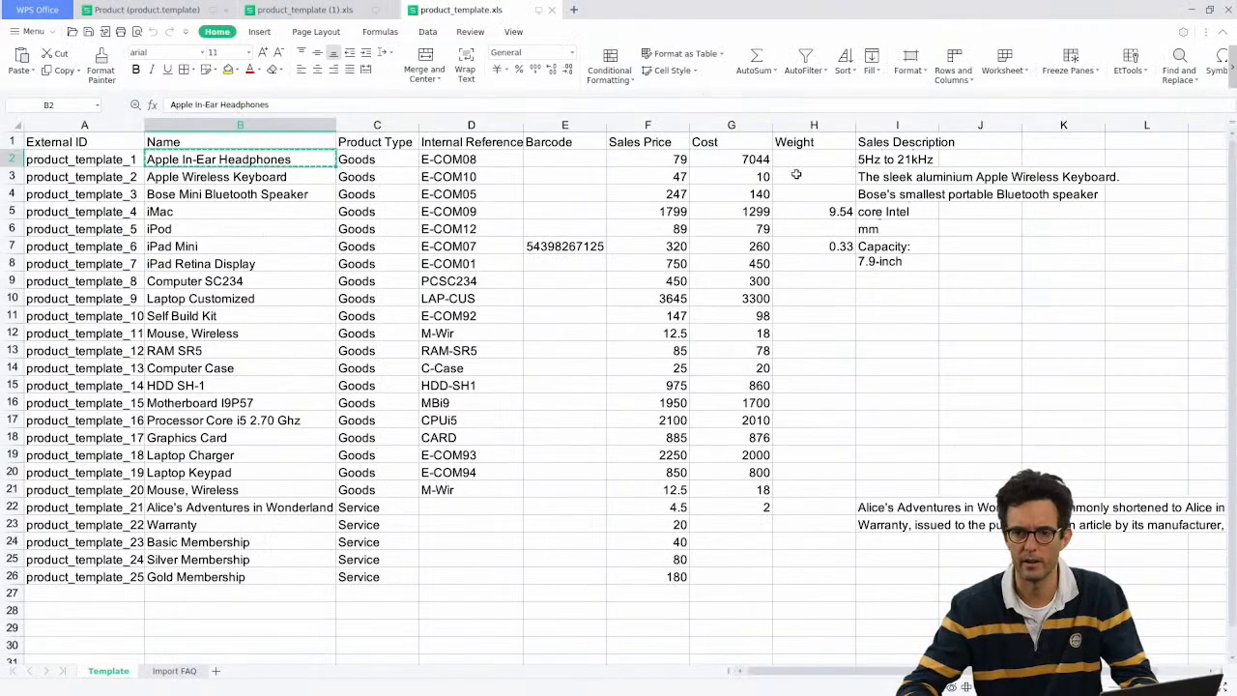
left_click_drag(672, 160, 740, 160)
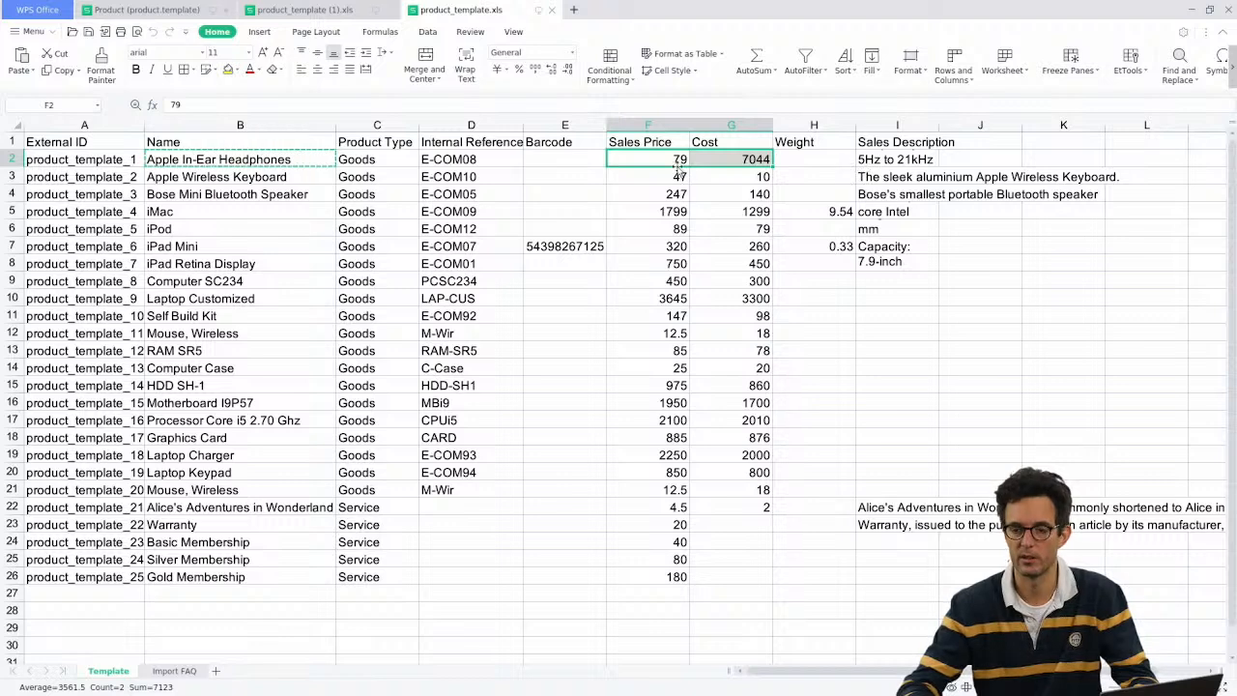
left_click_drag(654, 168, 734, 161)
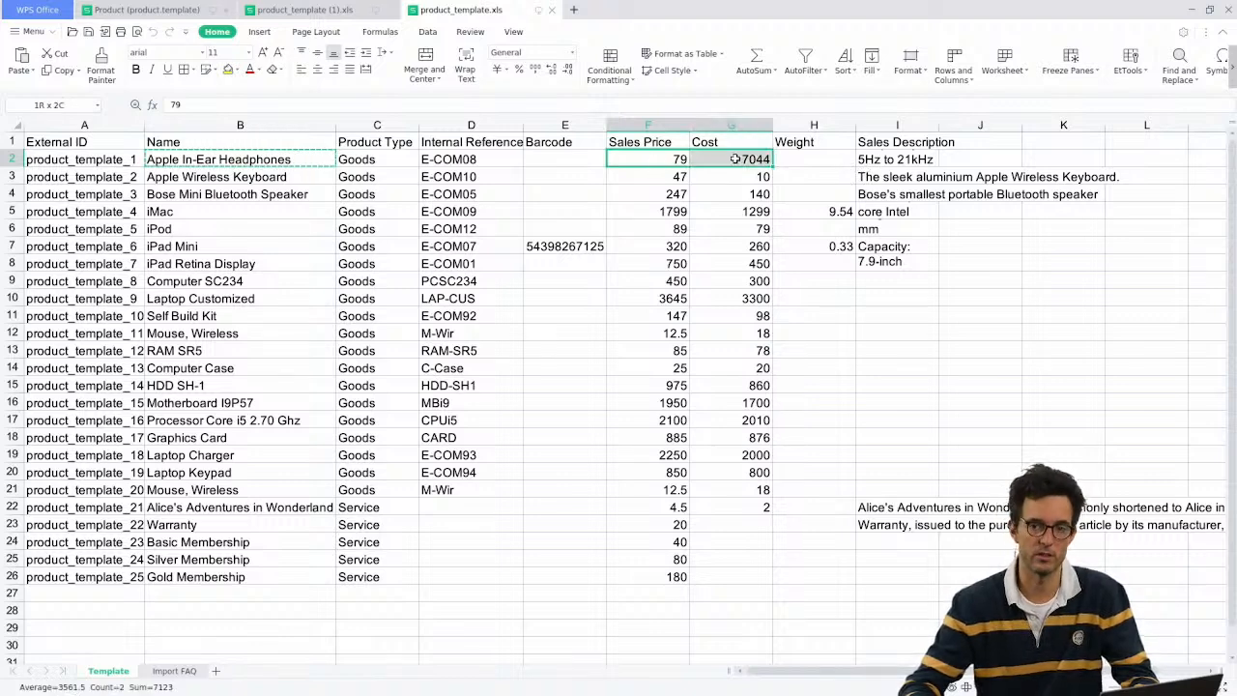
left_click(875, 160)
key("alt+Tab")
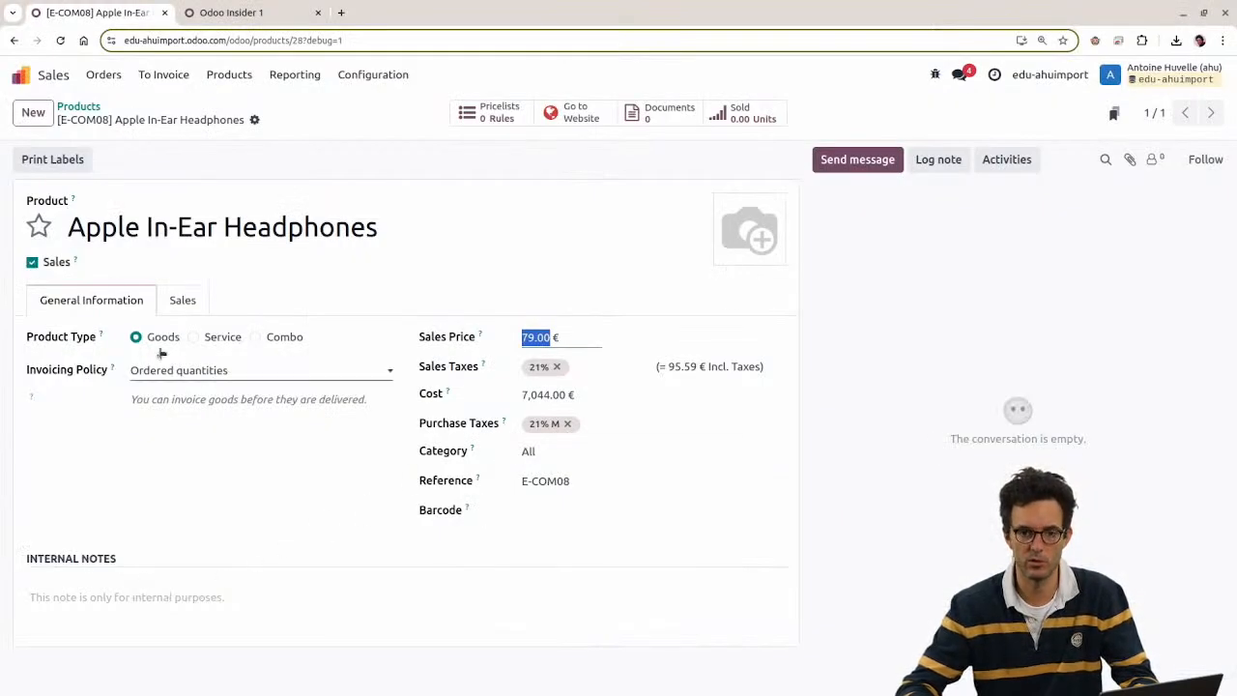
left_click(186, 307)
scroll(219, 571, "down", 3)
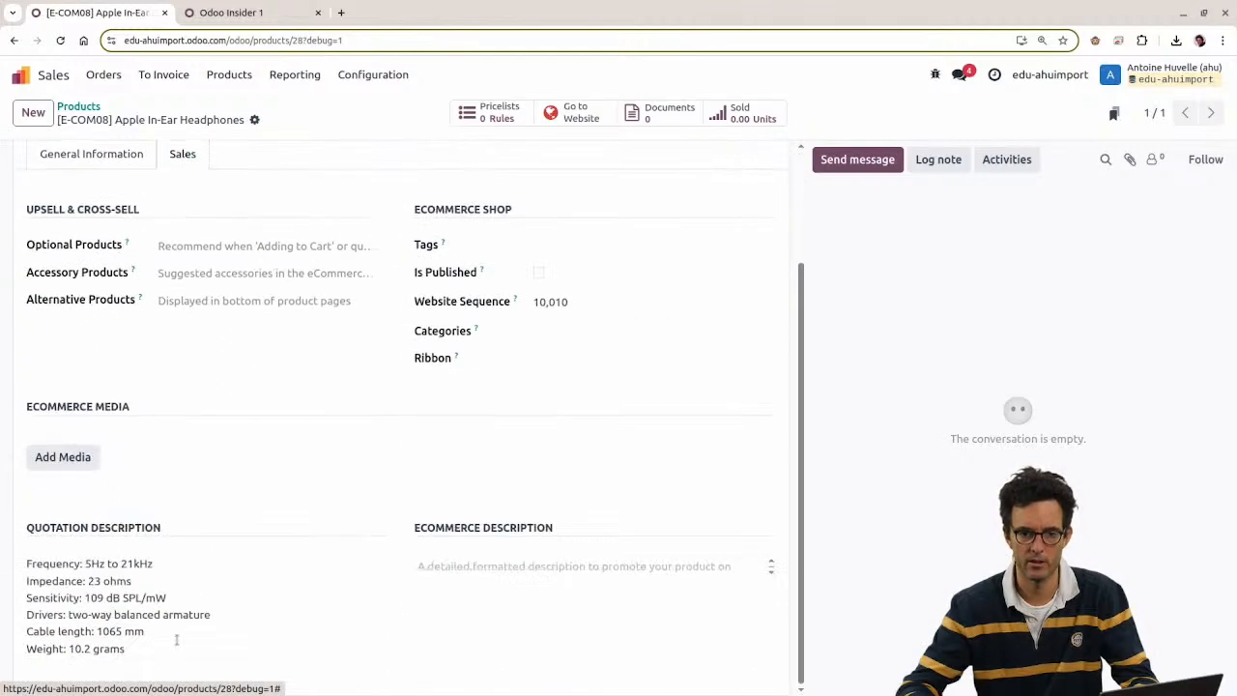
left_click_drag(177, 640, 26, 564)
left_click(355, 373)
Step: Check the iPad Mini's description and cost, and the headphones' description and Goods type
key("alt+Tab")
left_click(880, 249)
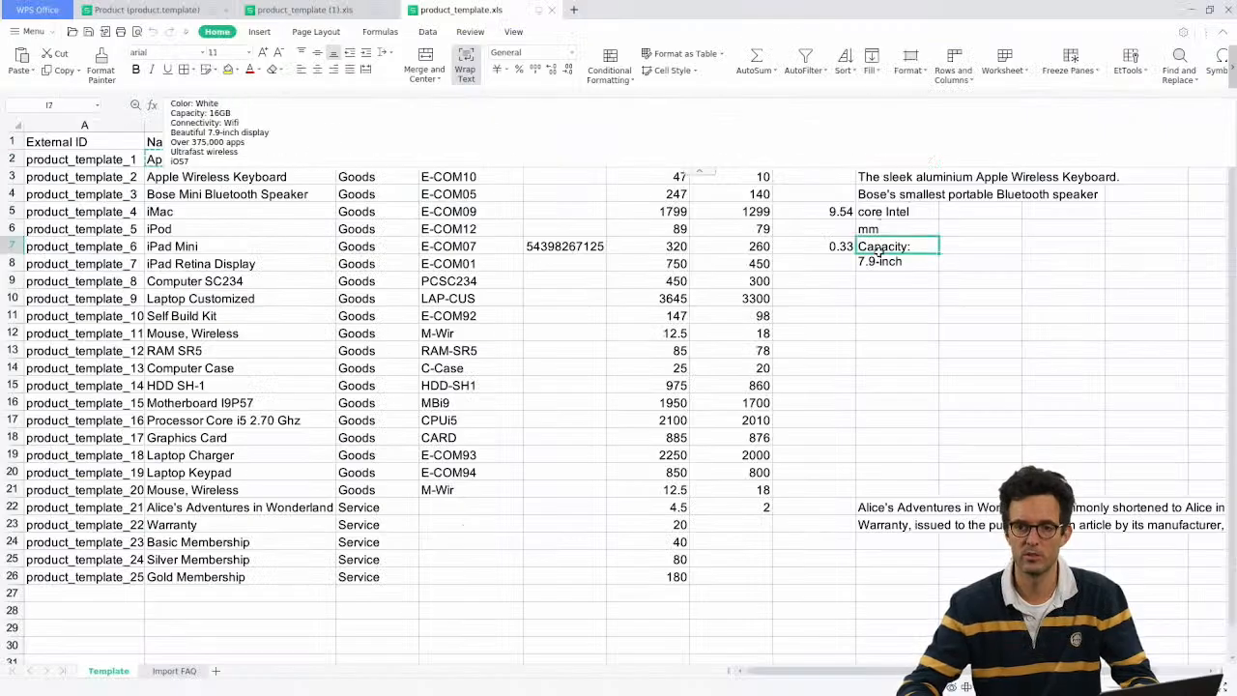
left_click(735, 249)
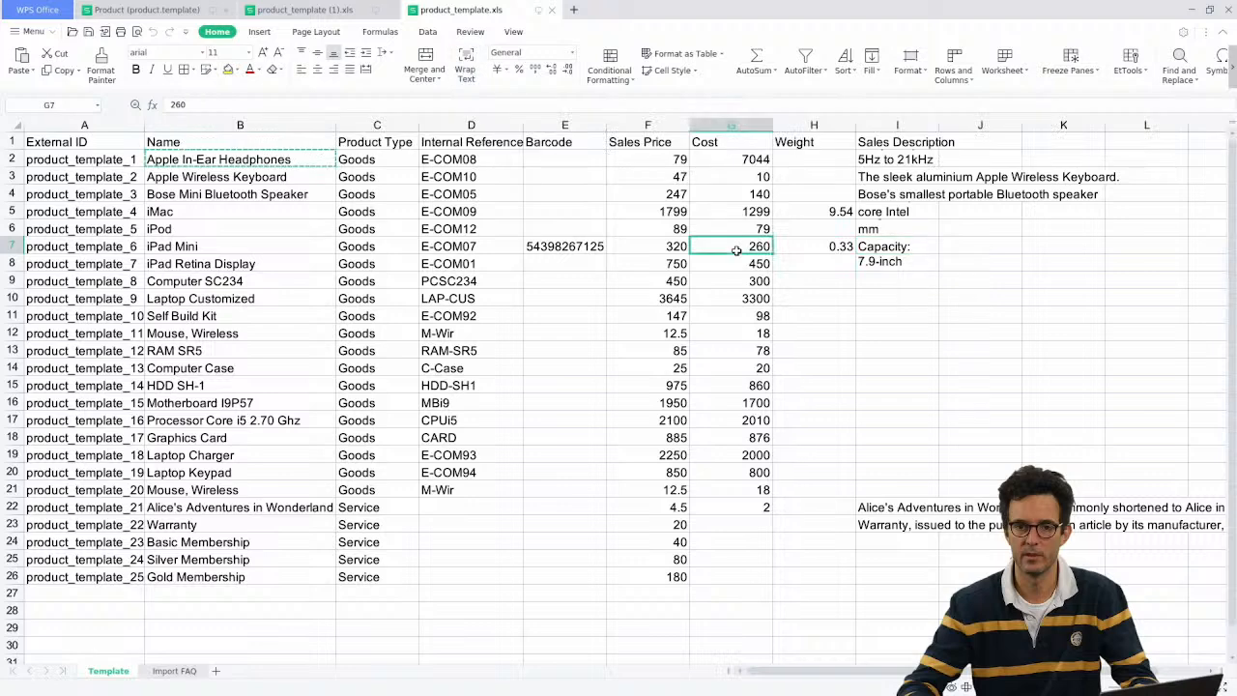
left_click(885, 165)
left_click(885, 174)
left_click(882, 162)
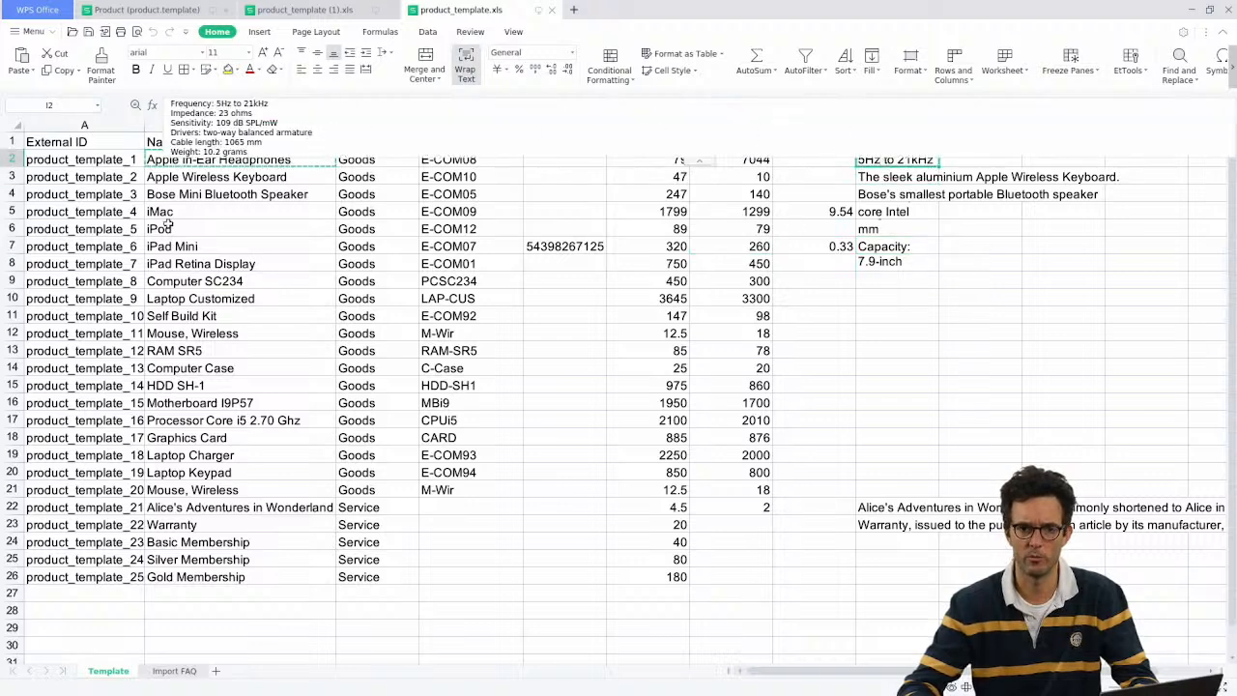
left_click(372, 161)
Step: Confirm the headphones' Barcode field is empty on the General Information tab
key("alt+Tab")
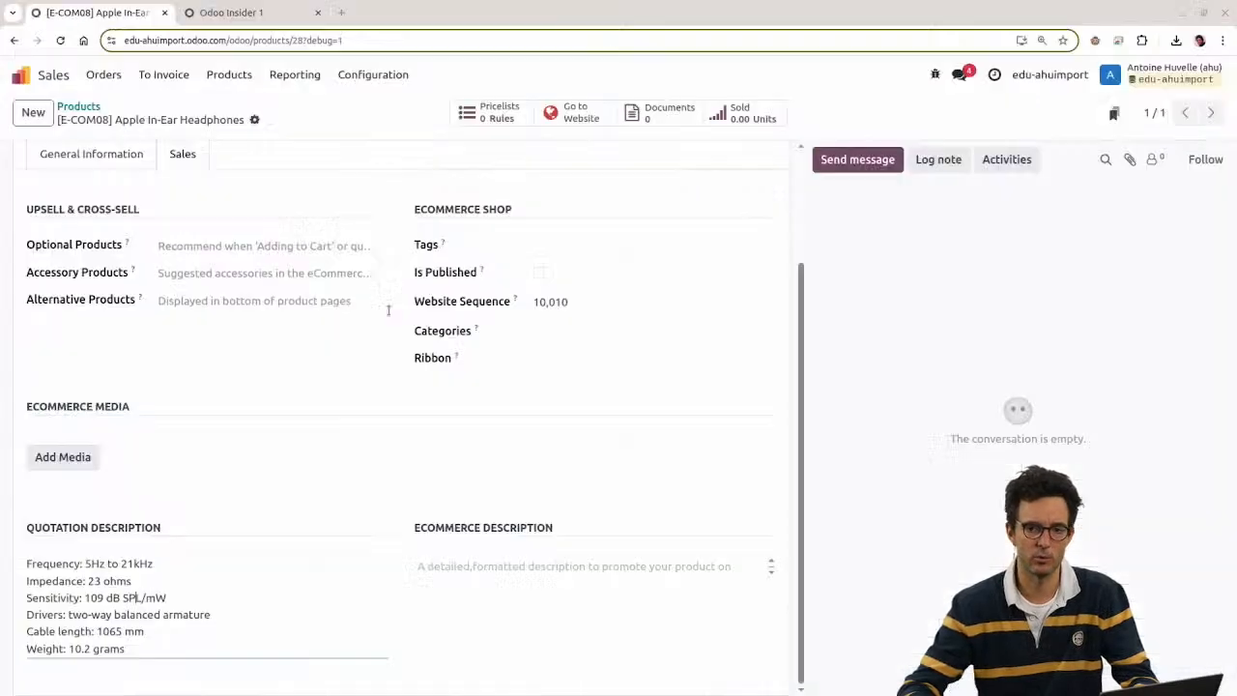
scroll(196, 331, "up", 3)
left_click(81, 303)
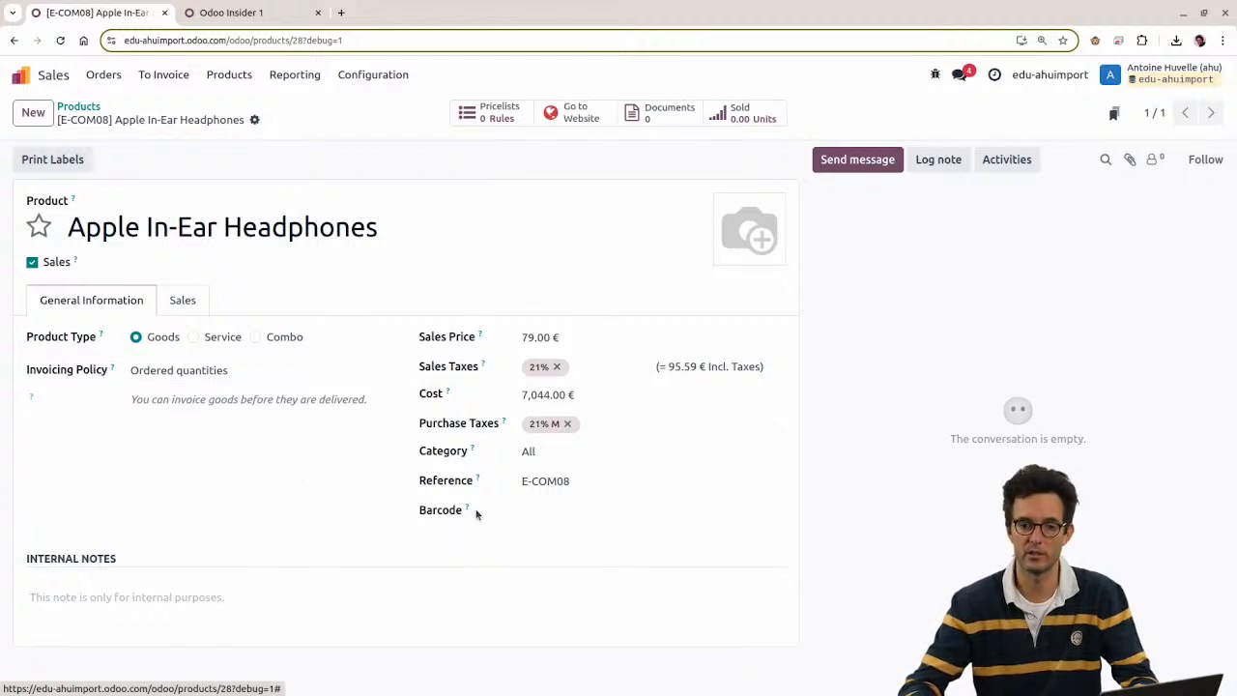
left_click(558, 510)
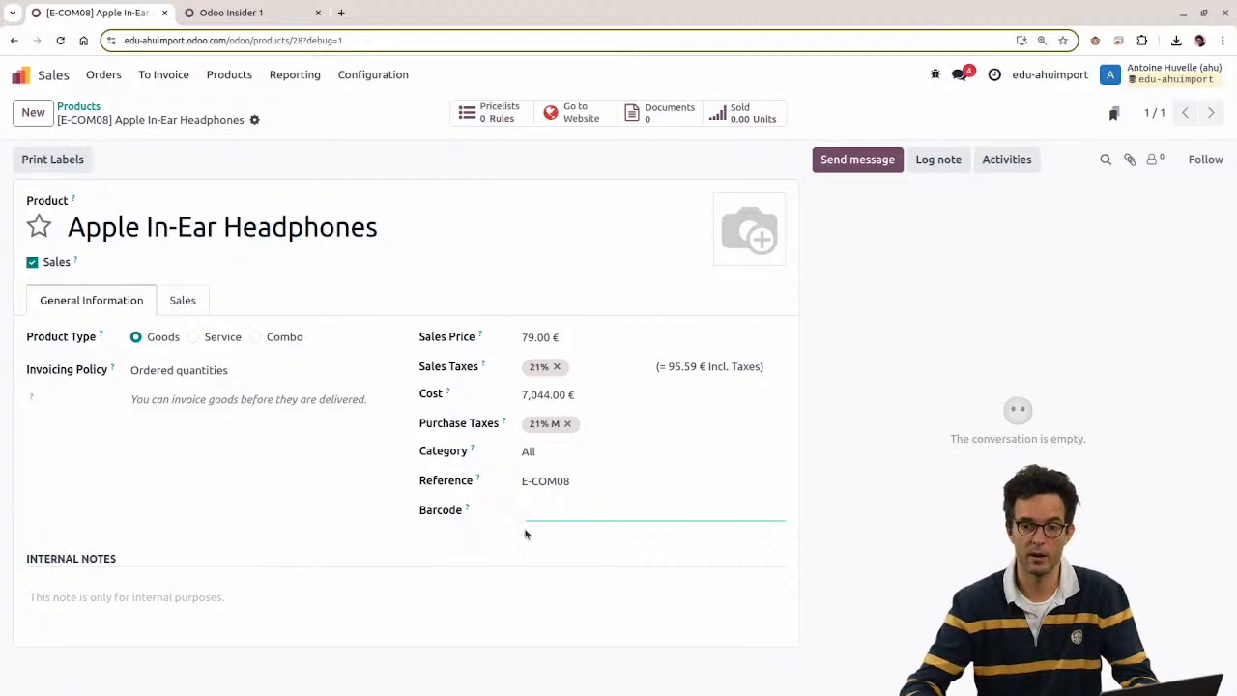
Step: Pick the iPad Mini row, then search for iPad Mini in Odoo and open its form
key("alt+Tab")
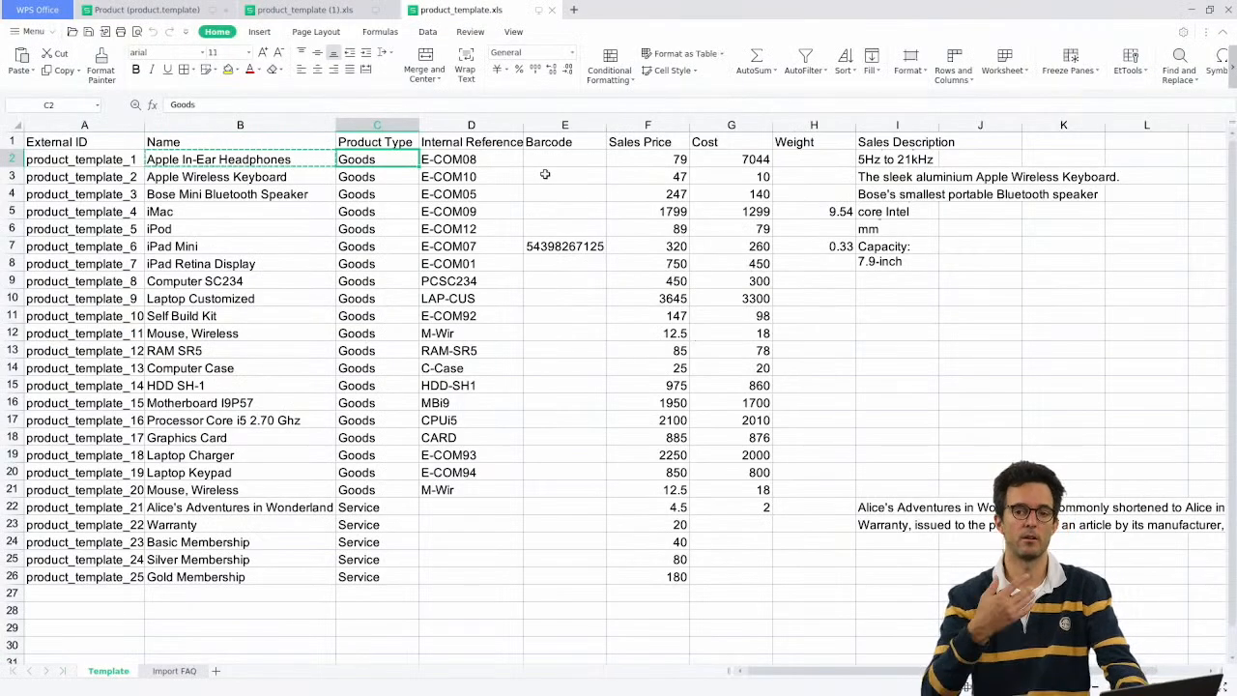
left_click(161, 249)
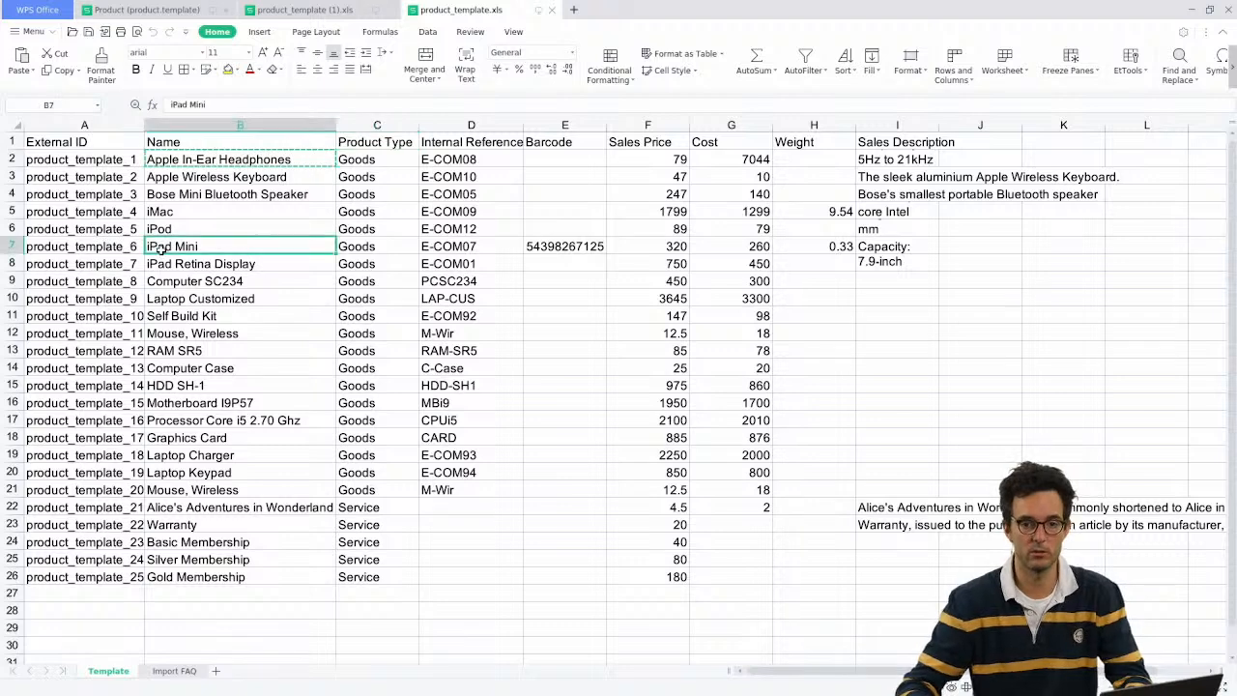
key("alt+Tab")
left_click(85, 107)
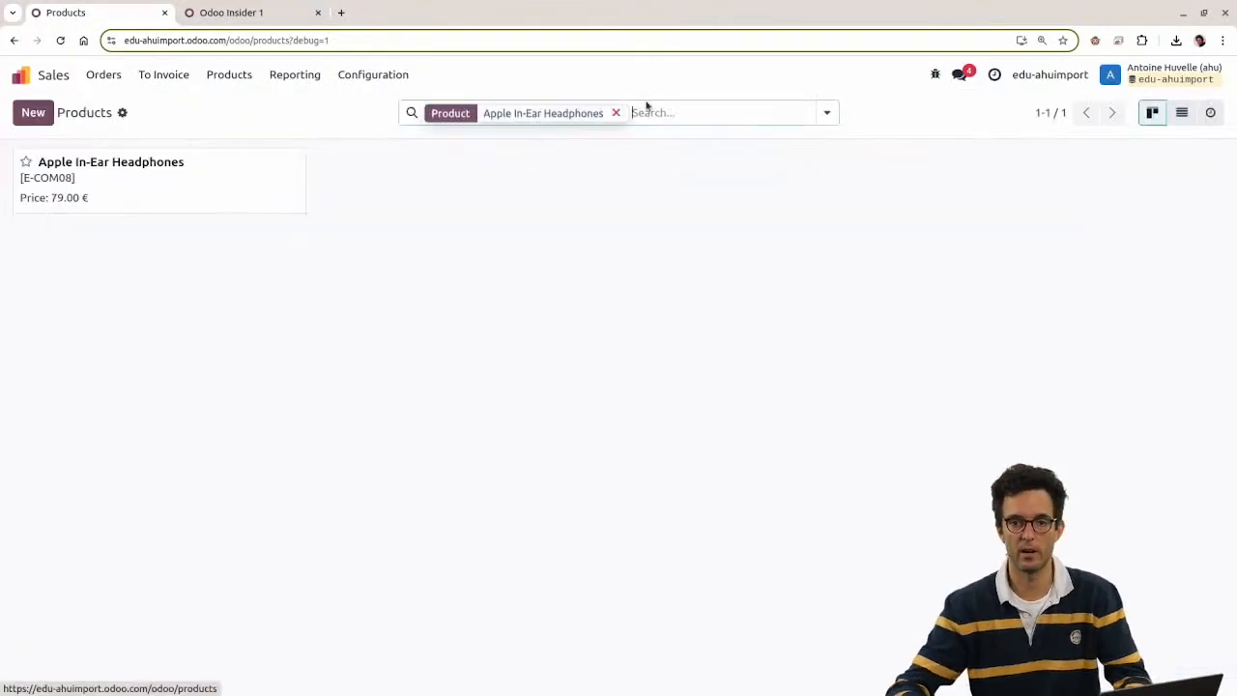
key("BackSpace")
type("iPad Mini")
left_click(503, 147)
left_click(222, 171)
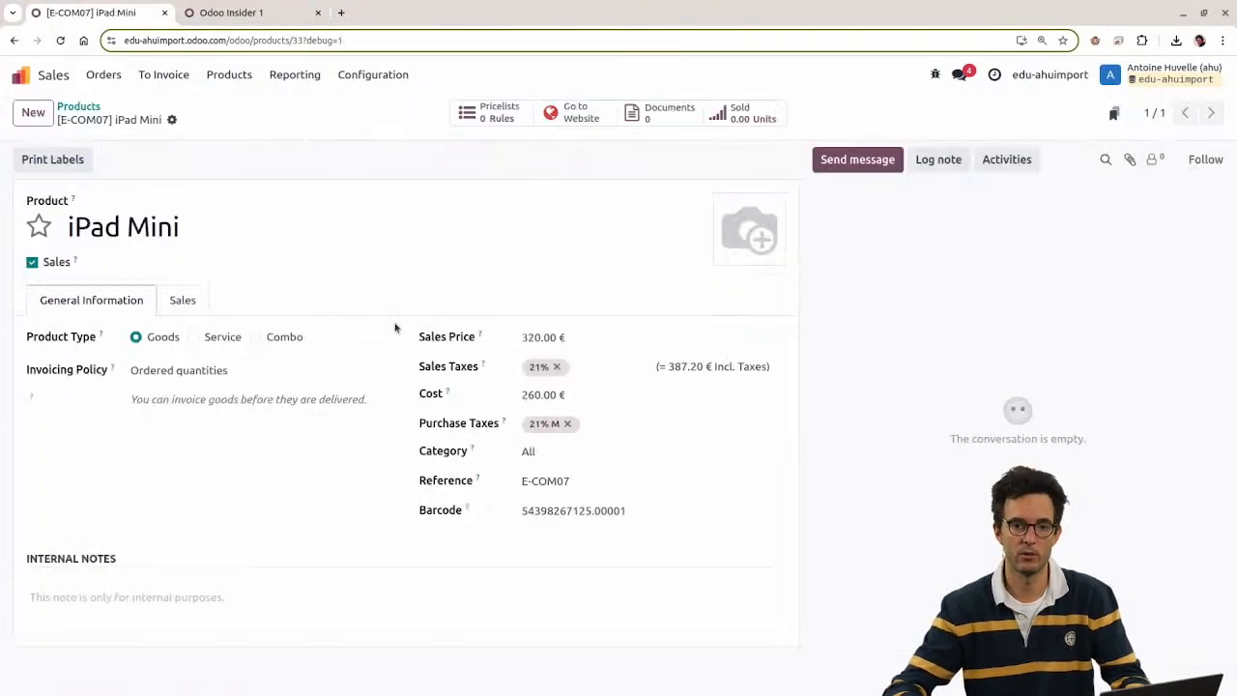
double_click(545, 509)
key("alt+Tab")
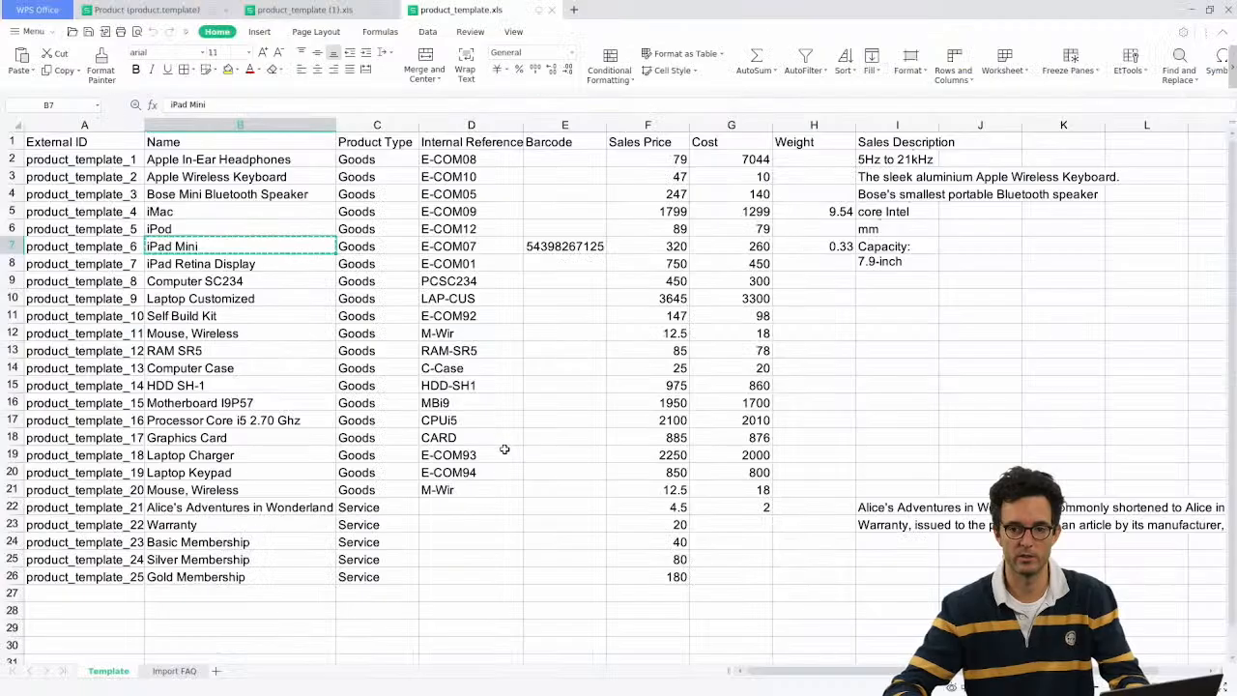
left_click(576, 249)
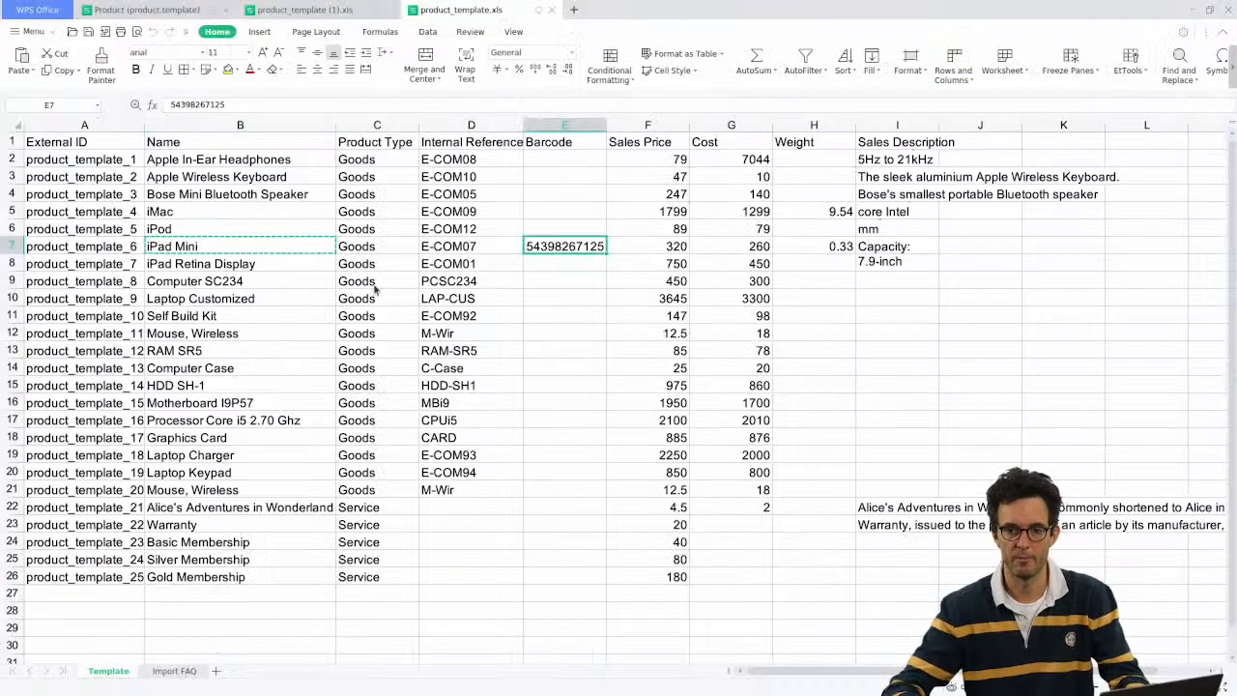
key("alt+Tab")
left_click_drag(593, 511, 675, 505)
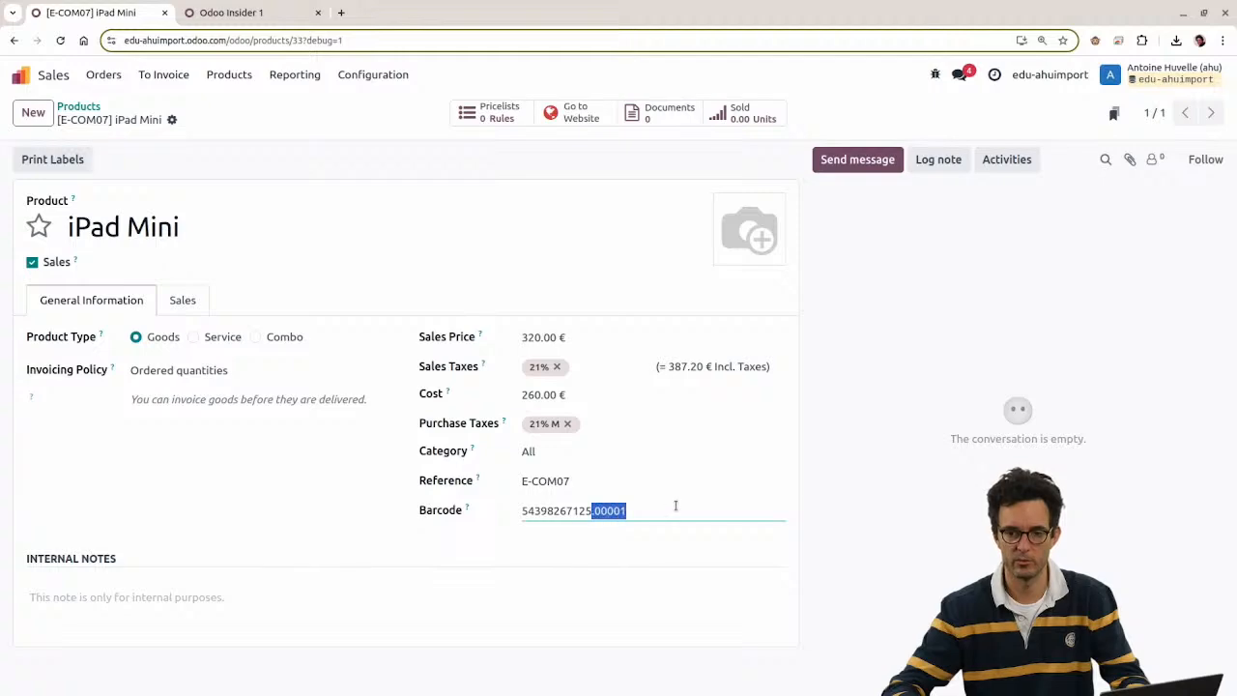
key("alt+Tab")
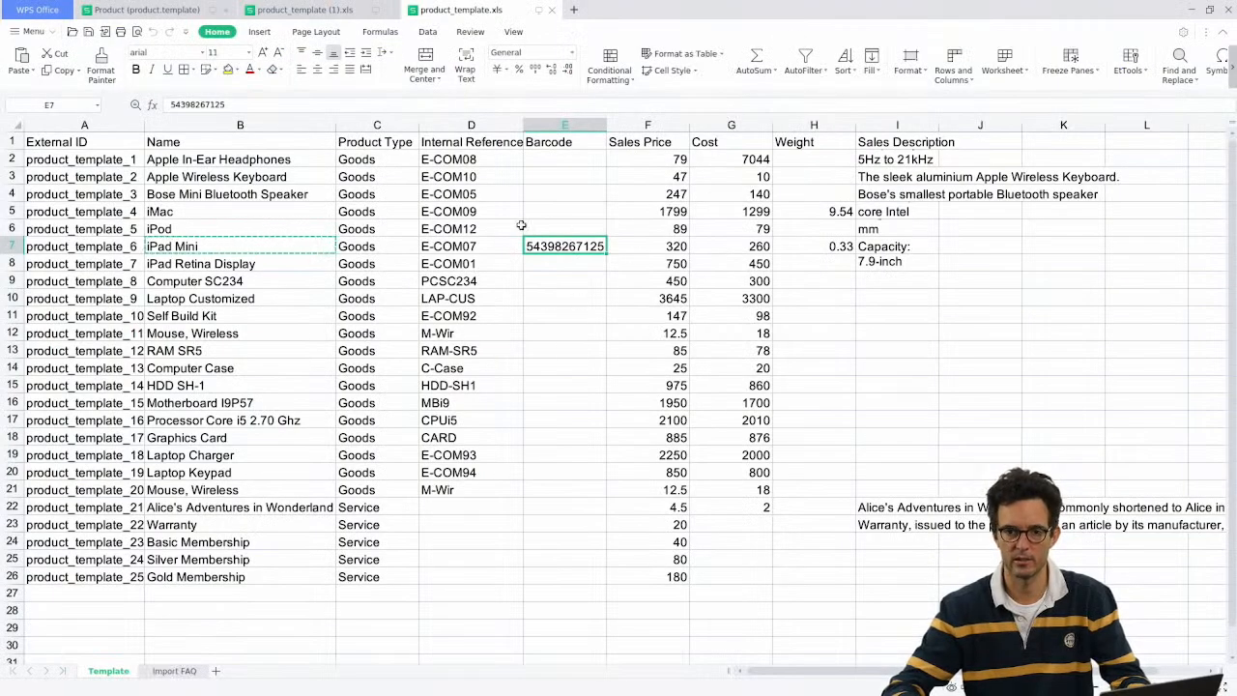
key("Escape")
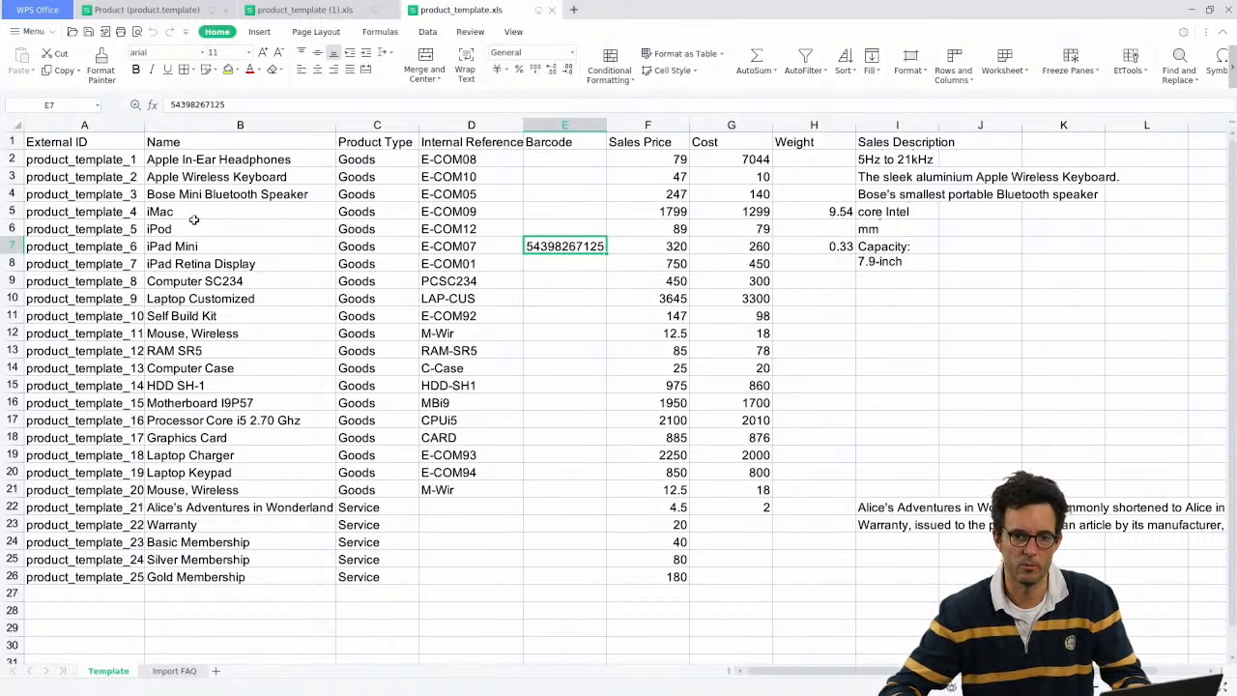
left_click(163, 671)
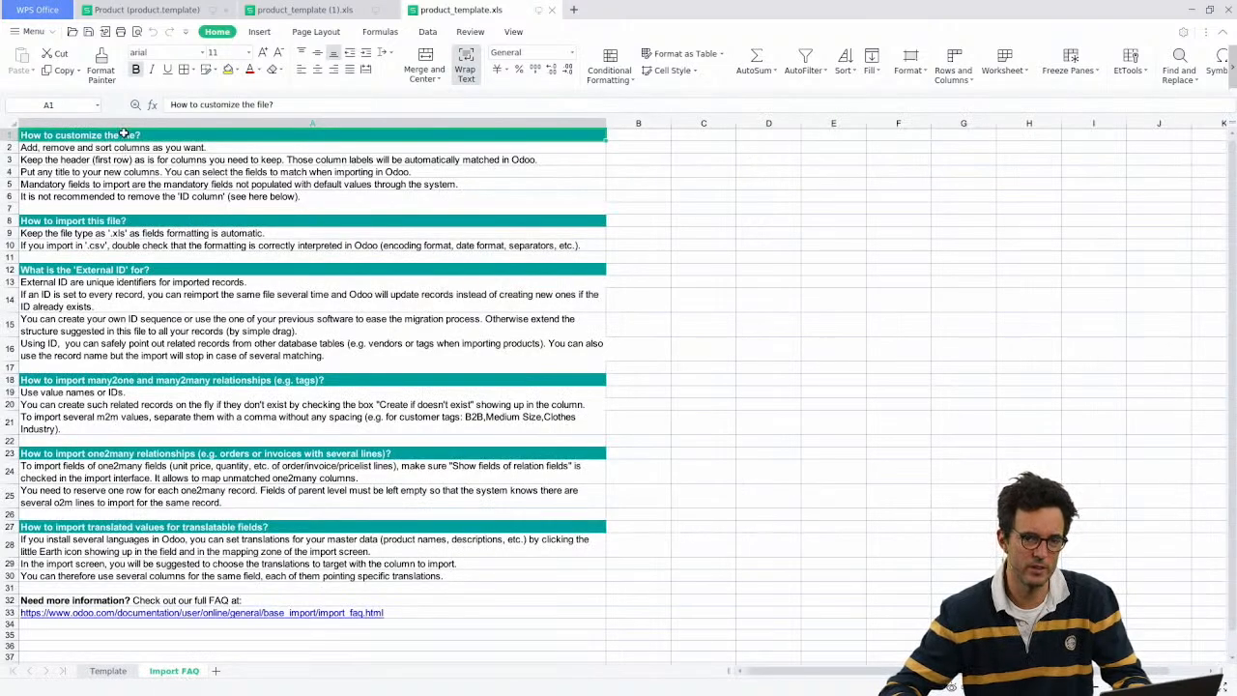
left_click_drag(124, 133, 147, 574)
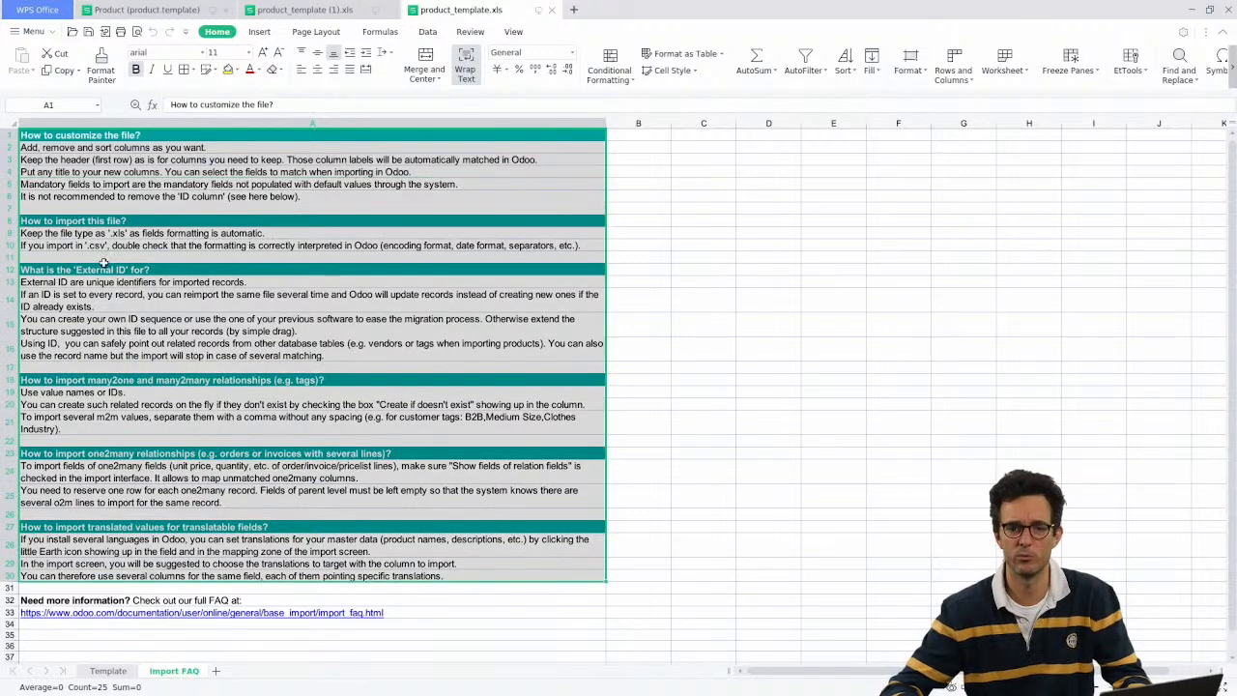
left_click(84, 146)
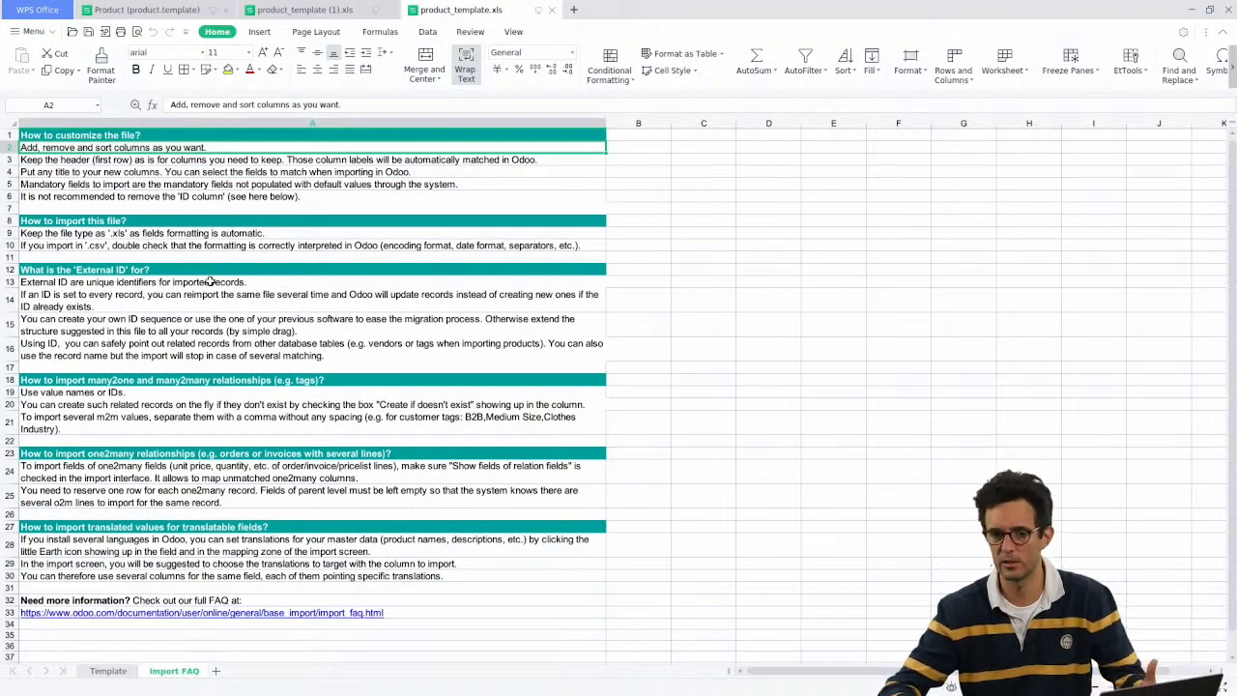
left_click(411, 615)
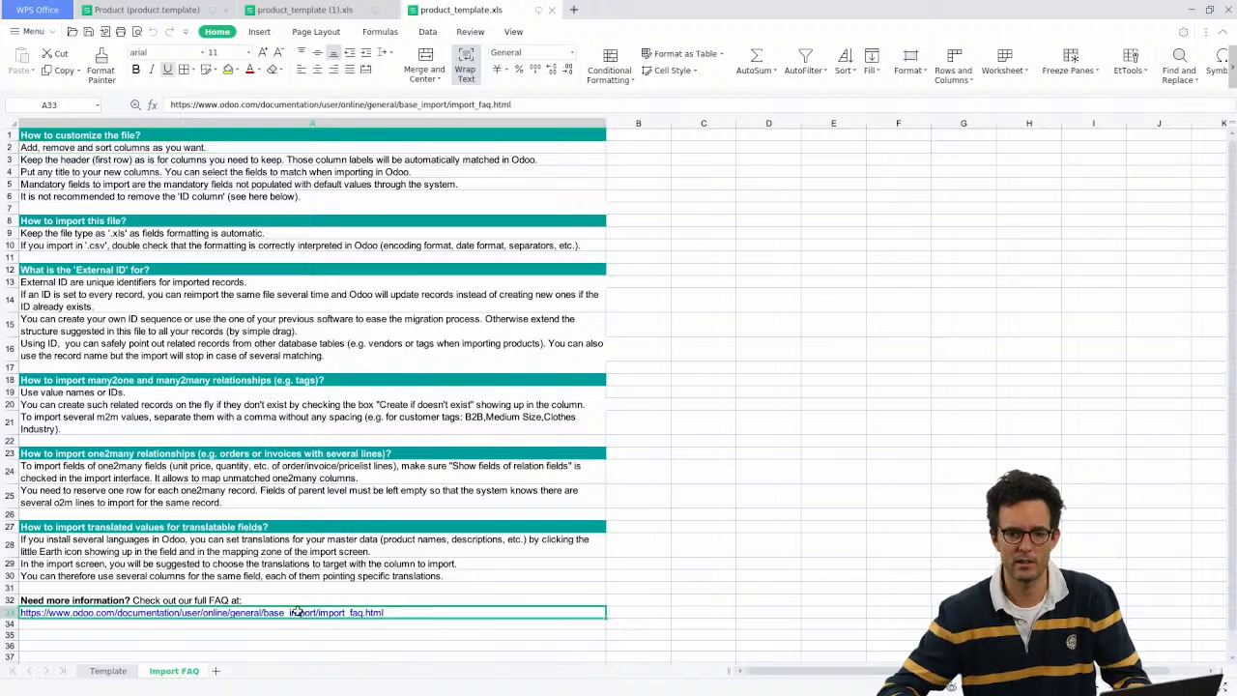
left_click(109, 538)
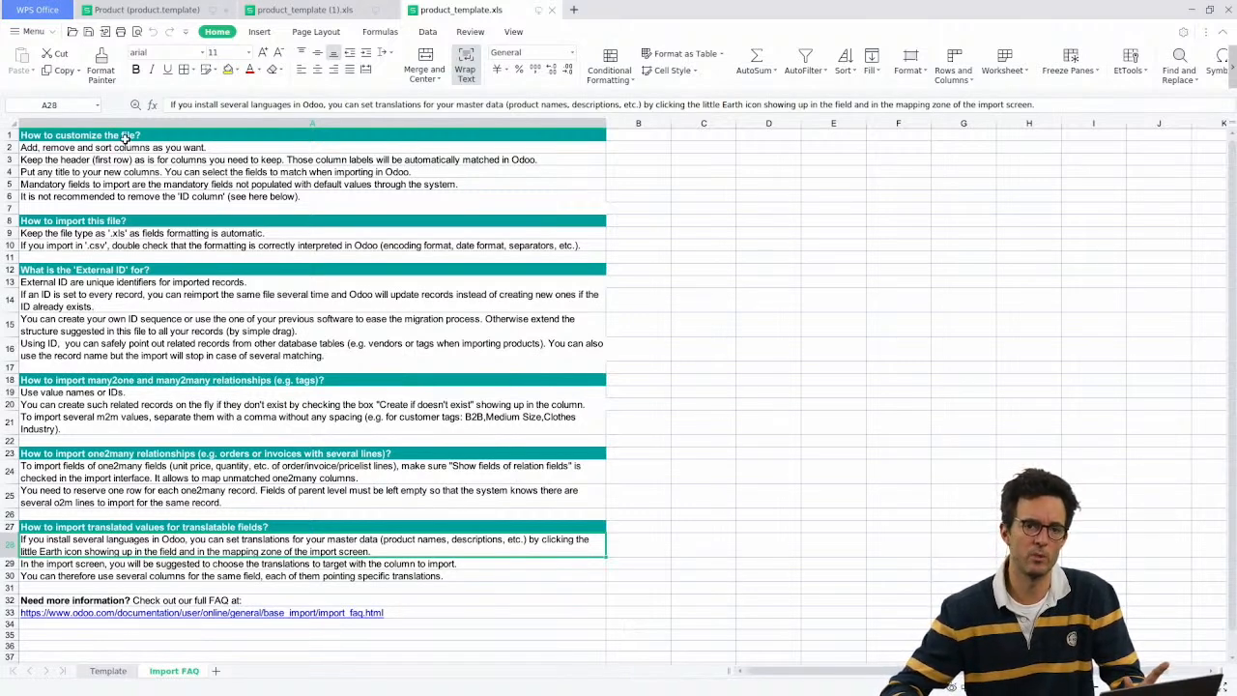
left_click_drag(123, 135, 136, 572)
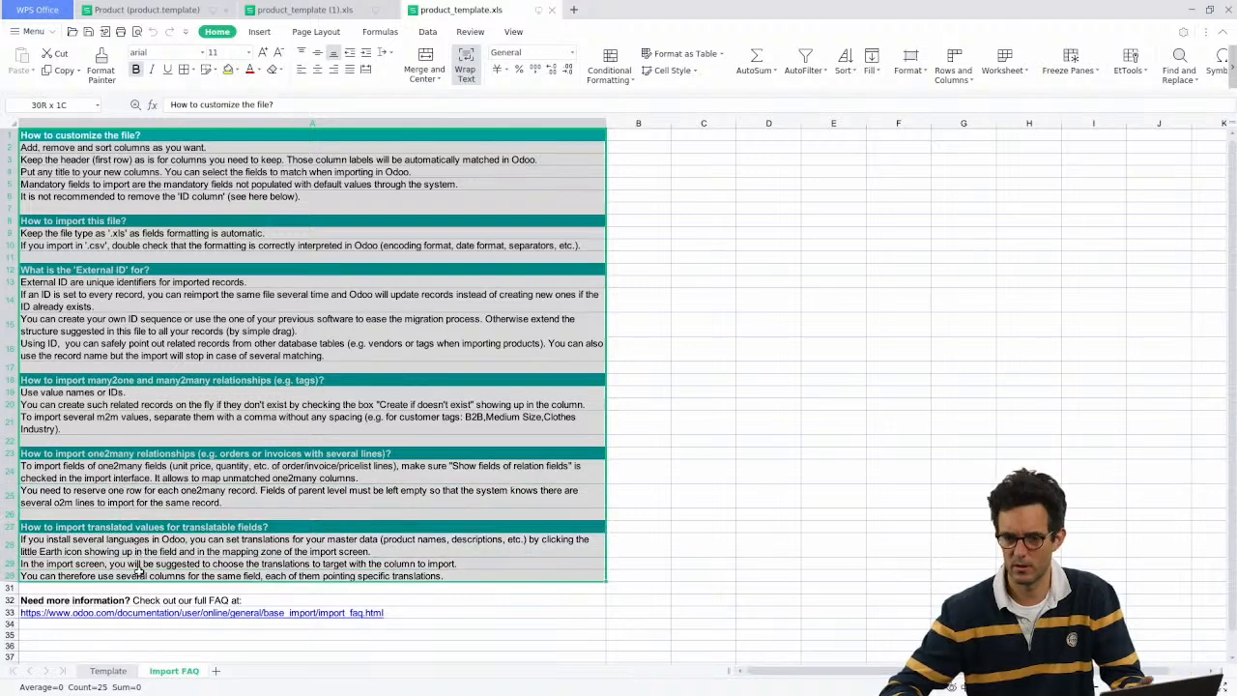
left_click(133, 400)
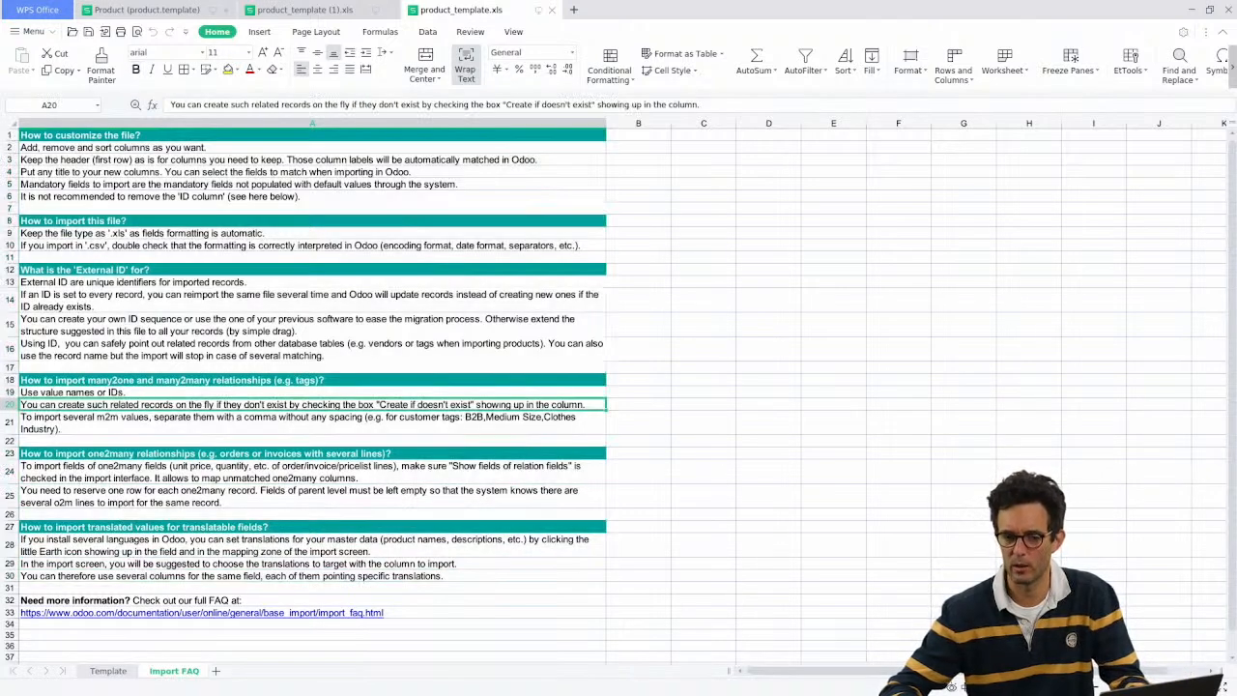
left_click(100, 671)
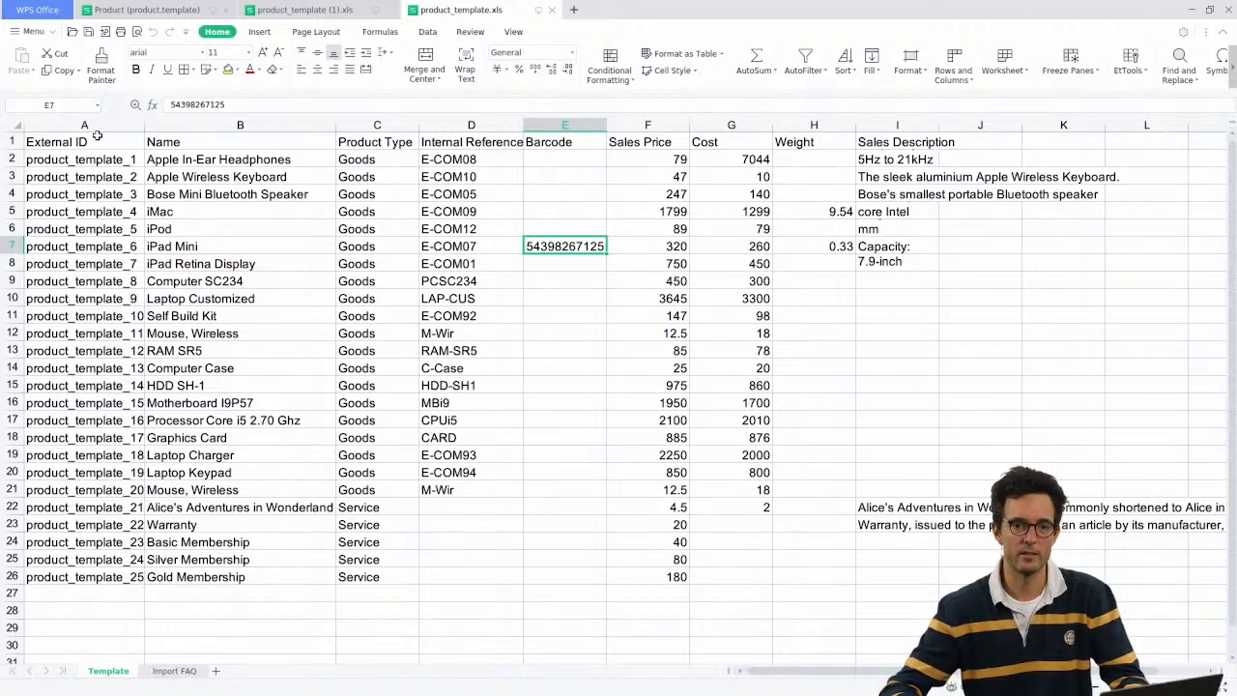
left_click_drag(97, 137, 260, 136)
Step: Review the header row from Name to Cost and select the Barcode header
left_click(261, 137)
left_click(99, 142)
left_click(177, 143)
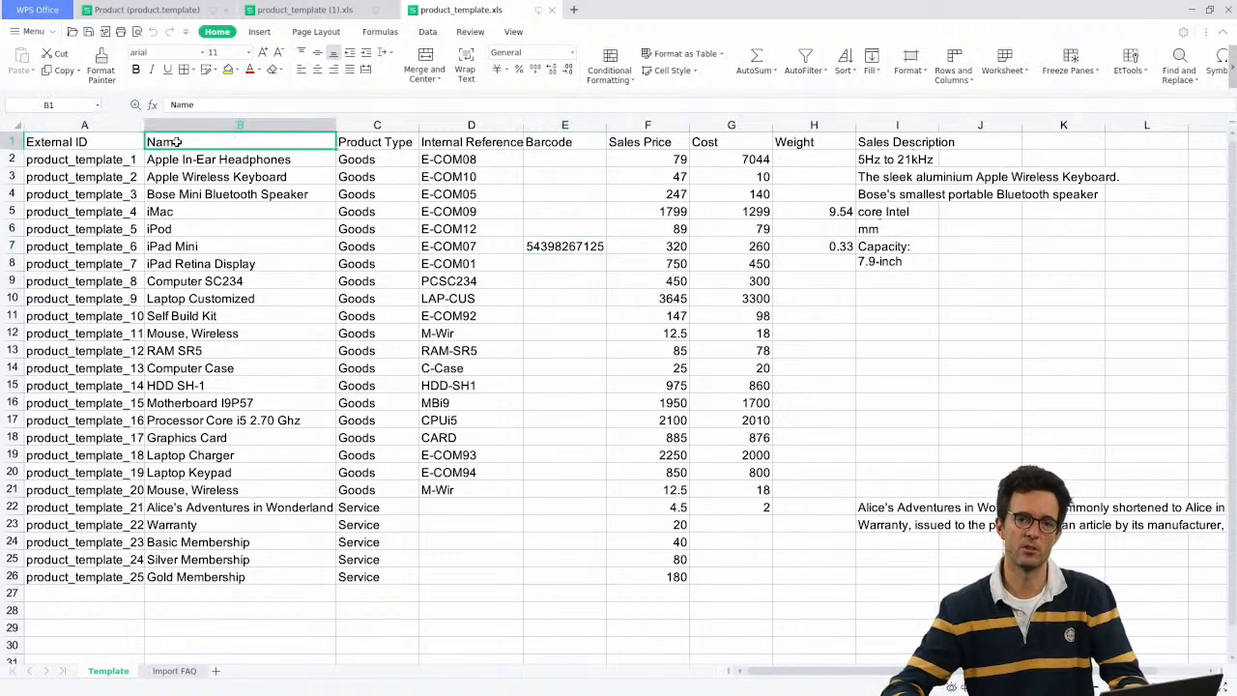
left_click_drag(177, 142, 882, 140)
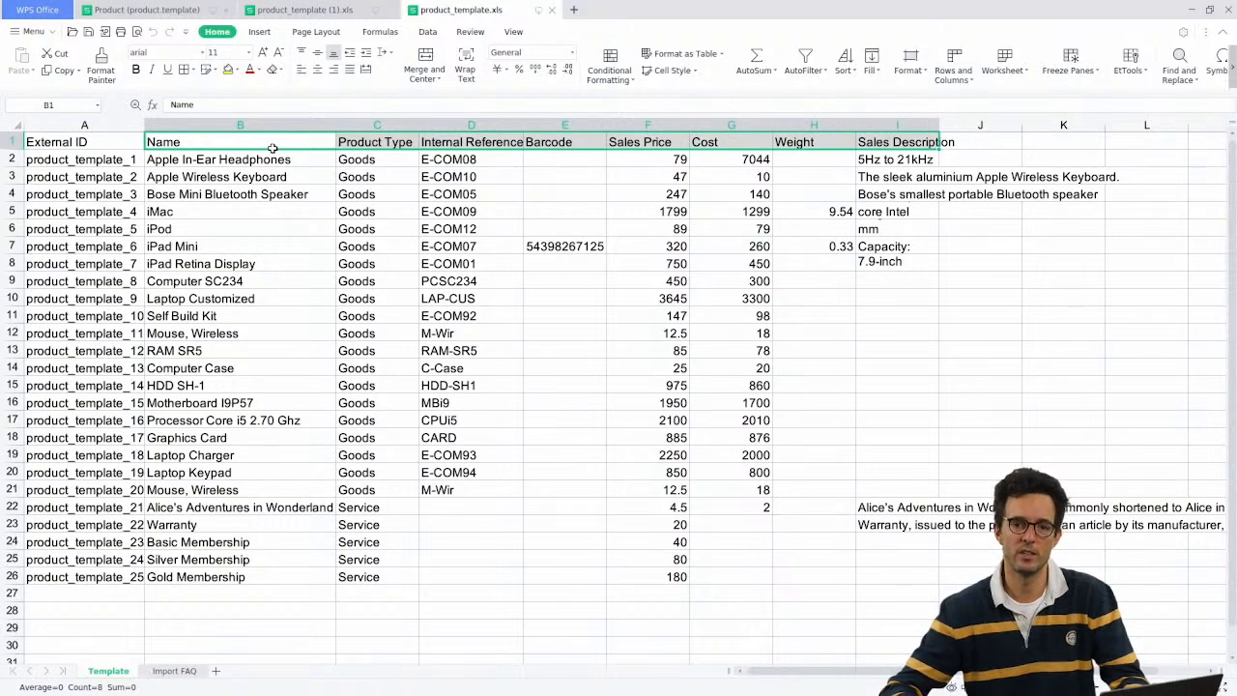
left_click_drag(176, 142, 896, 139)
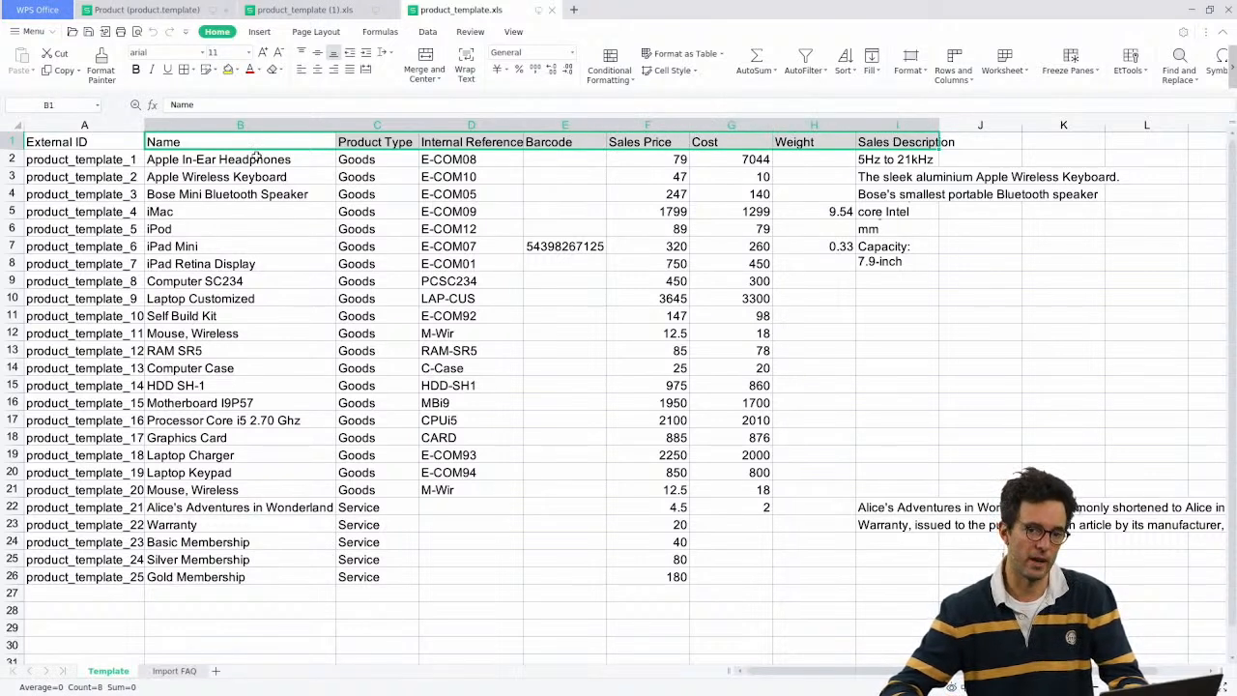
left_click(182, 143)
left_click(398, 142)
left_click(474, 146)
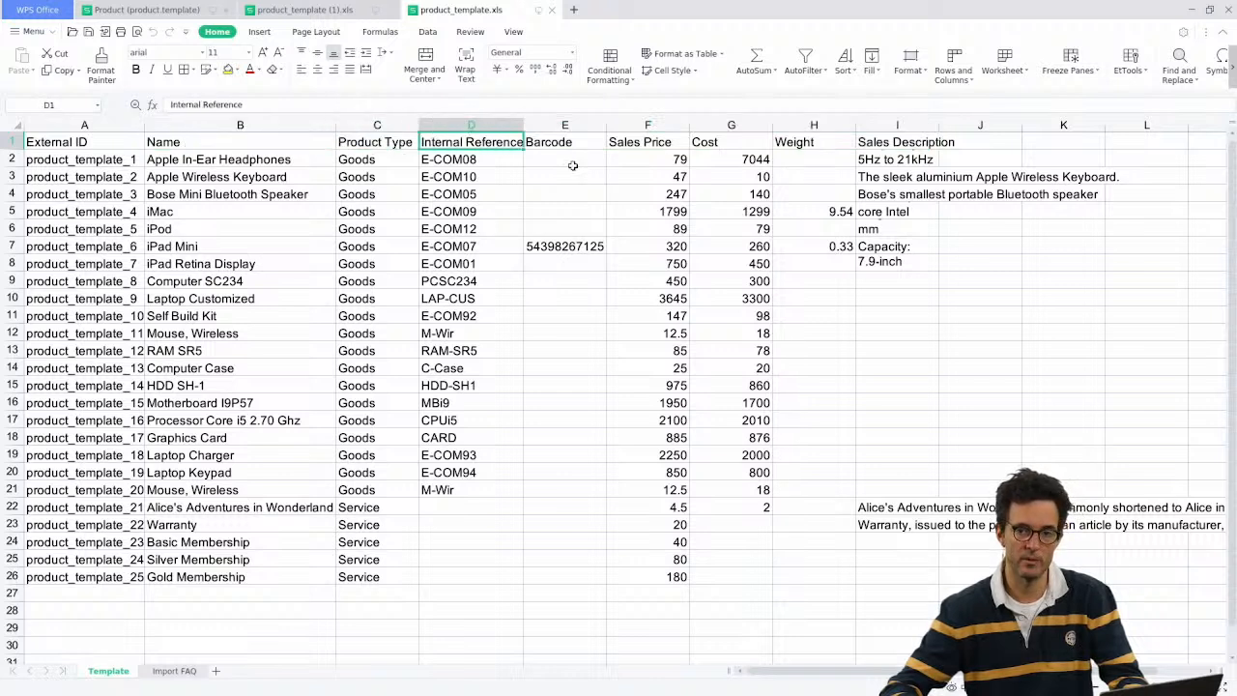
left_click(566, 145)
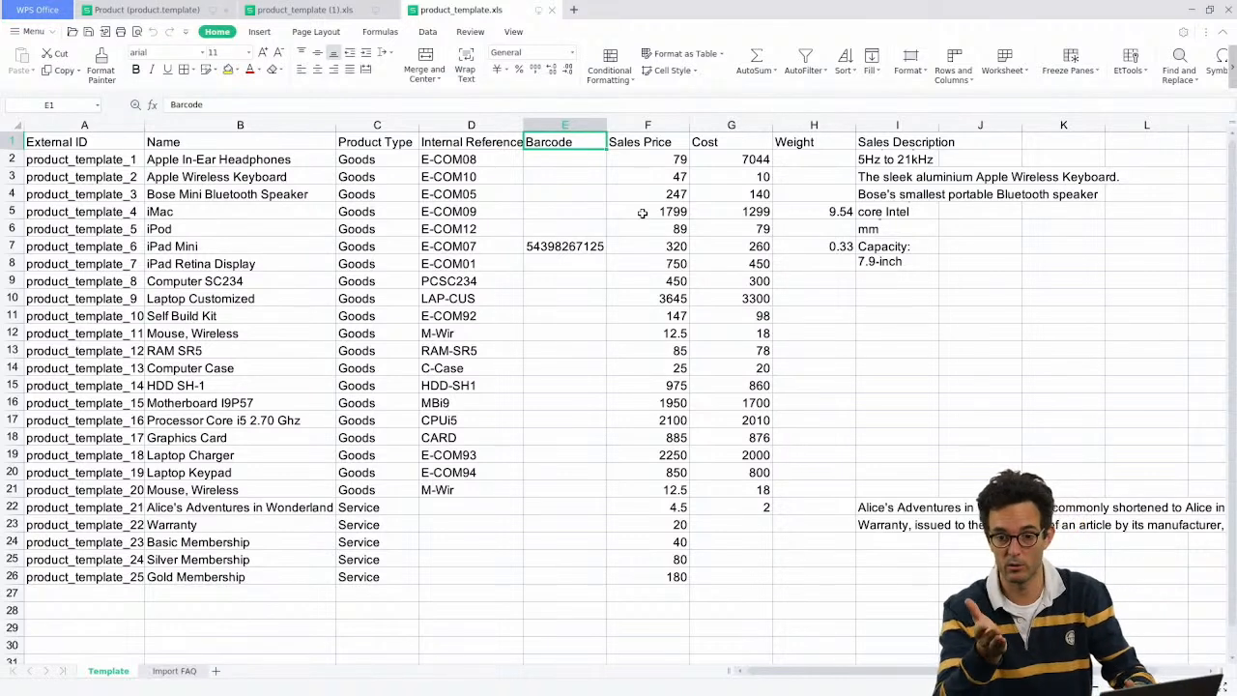
Step: Rename E1 and F1 to 'code barres' and 'PRix du vente', then undo back to Barcode and Sales Price
type("code barres")
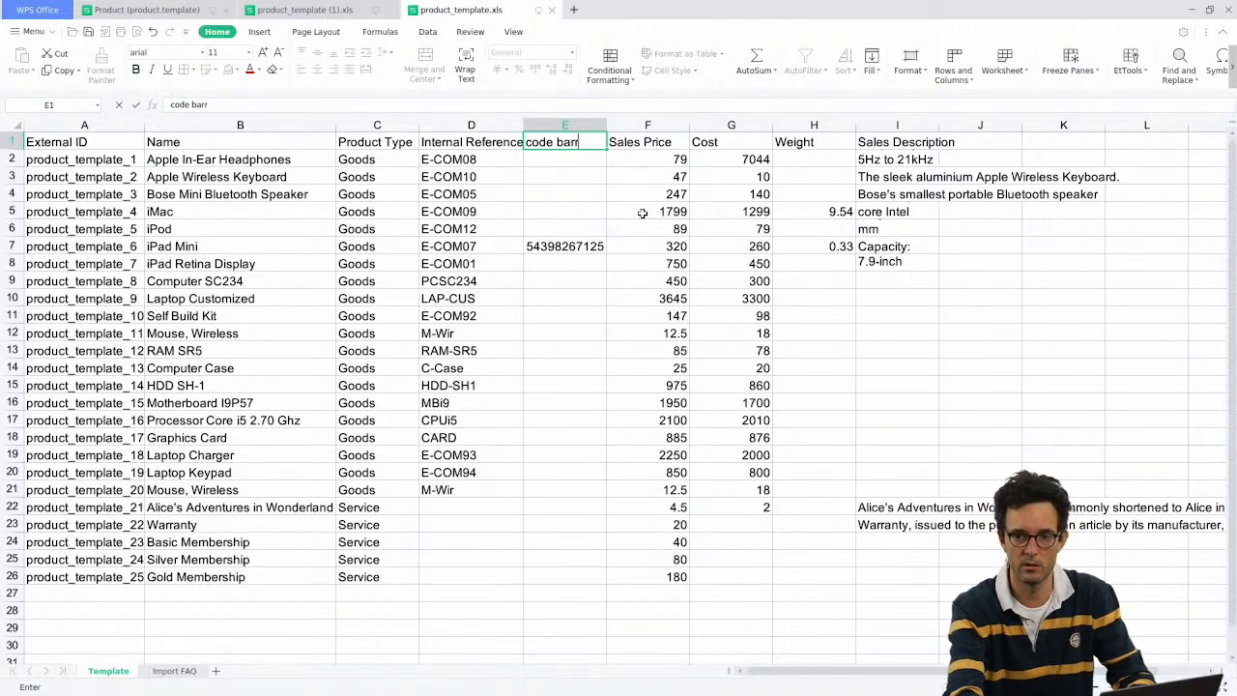
key("Return")
key("Up")
key("Right")
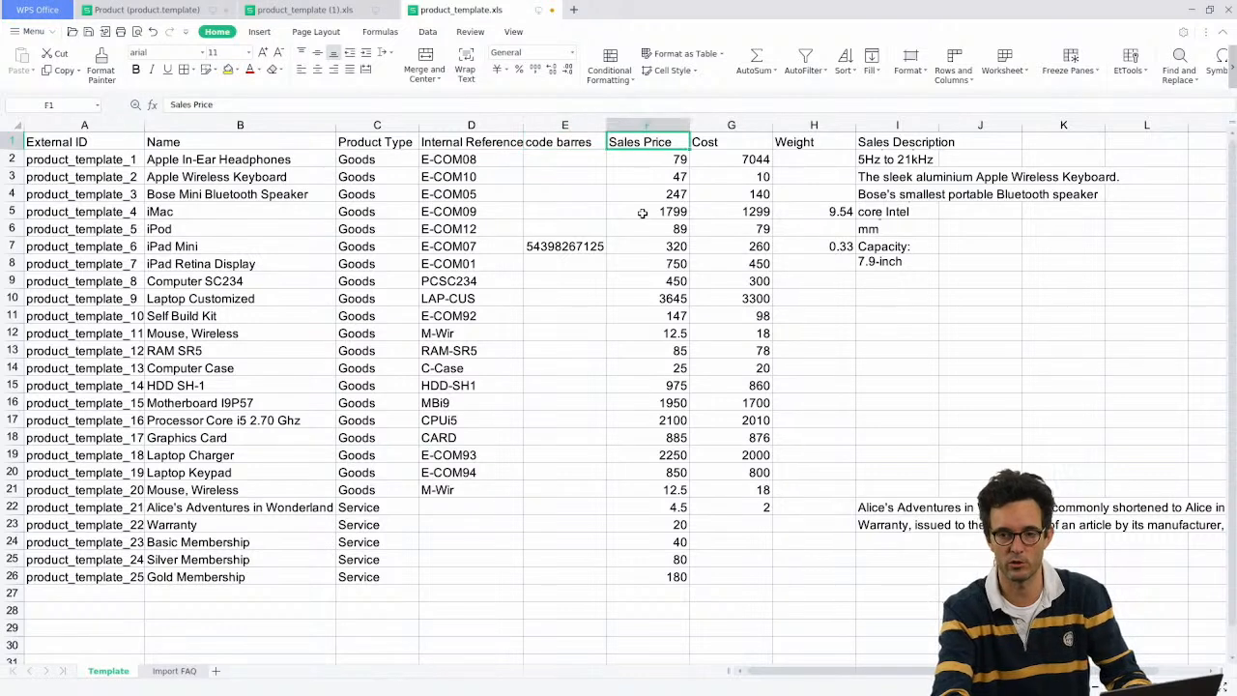
type("PRix du")
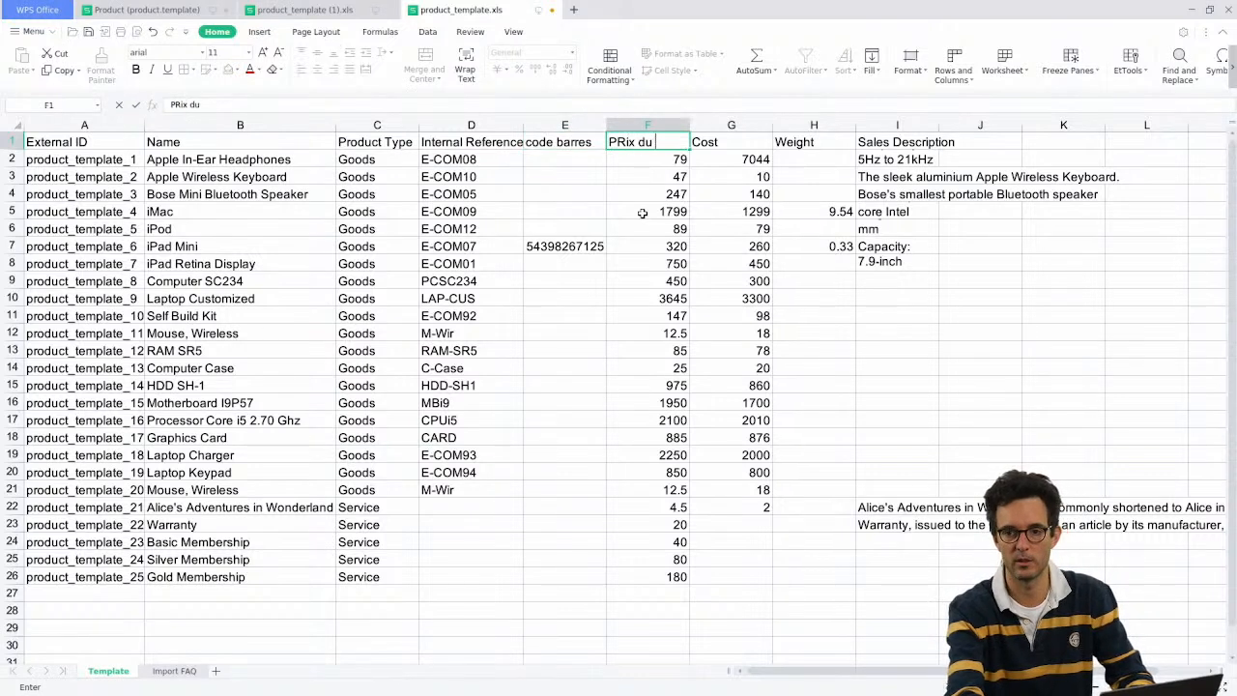
type(" vente")
key("Return")
key("Up")
key("Right")
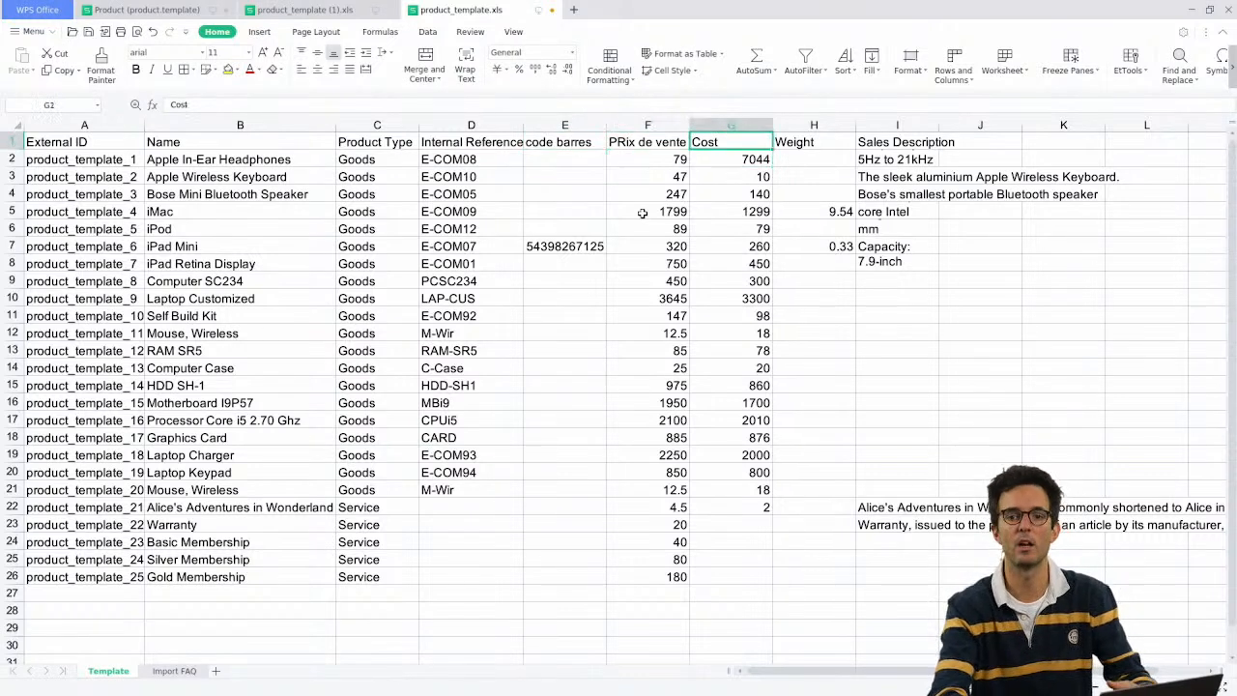
key("Left")
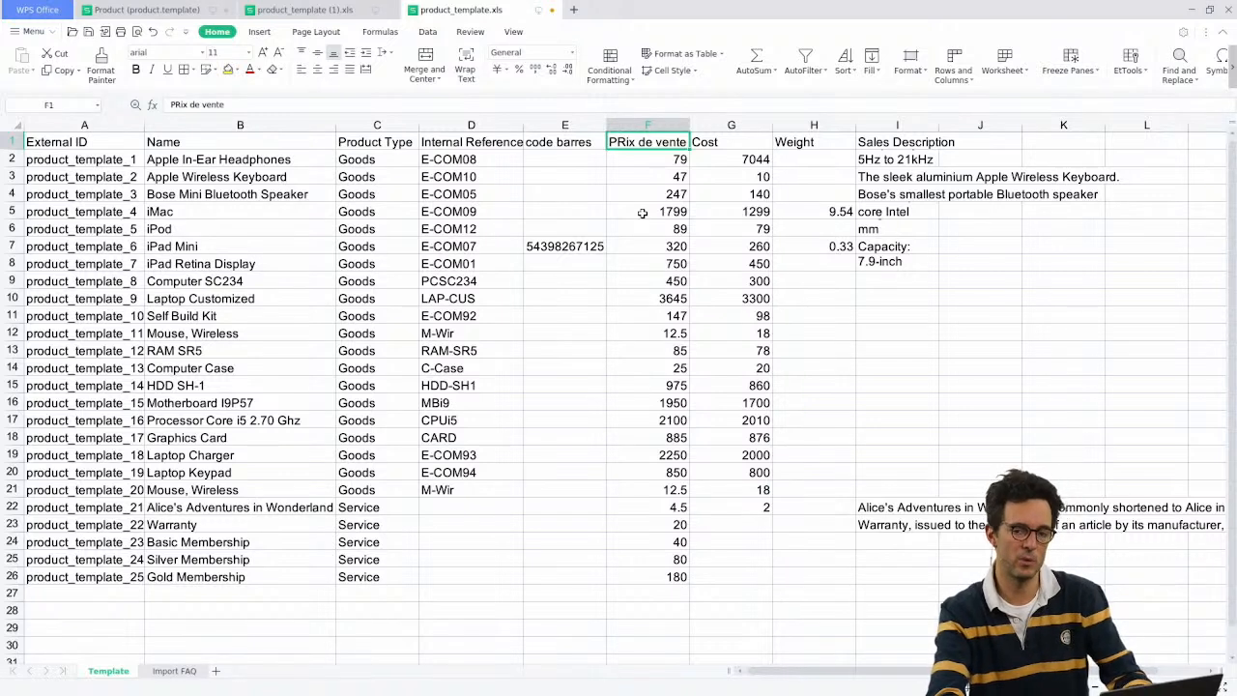
key("Left")
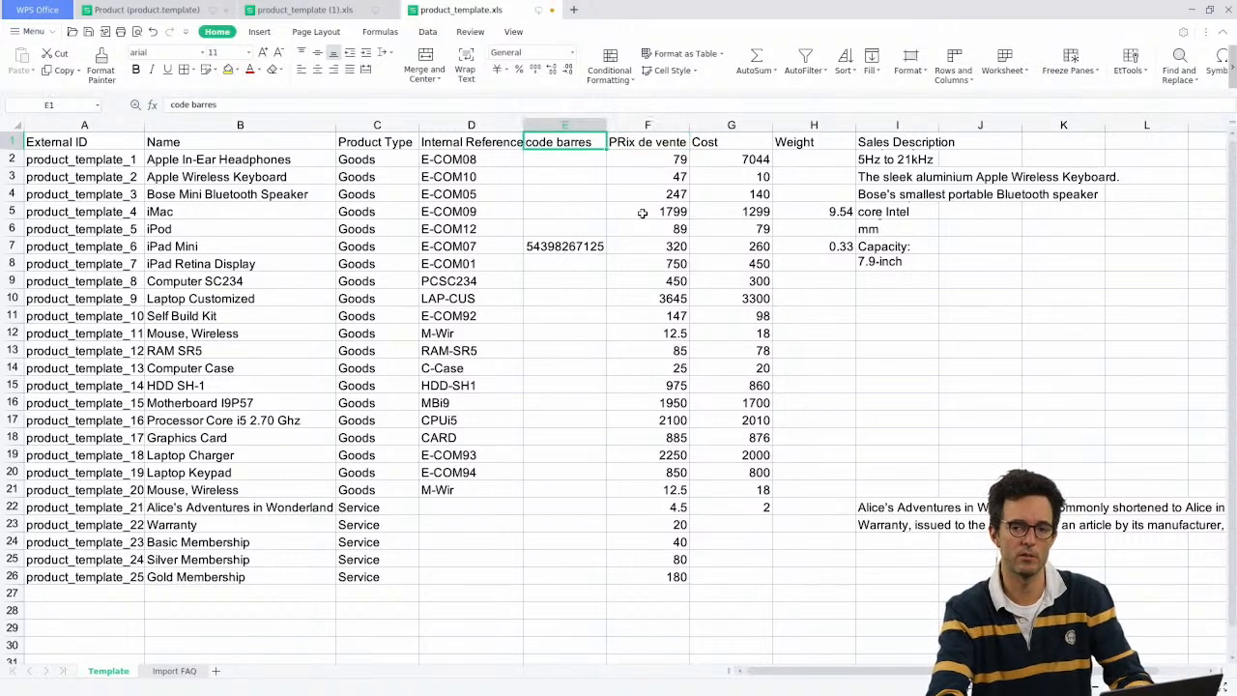
key("ctrl+z")
key("ctrl+z")
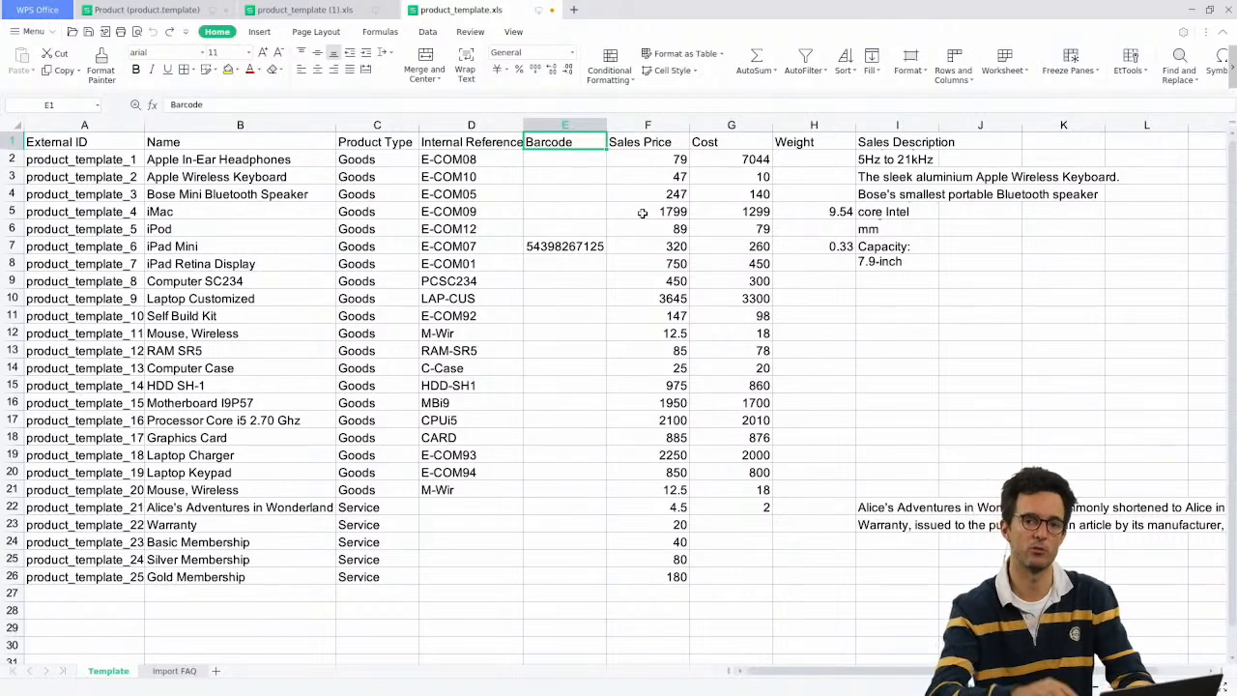
key("Left")
key("Left")
key("Left")
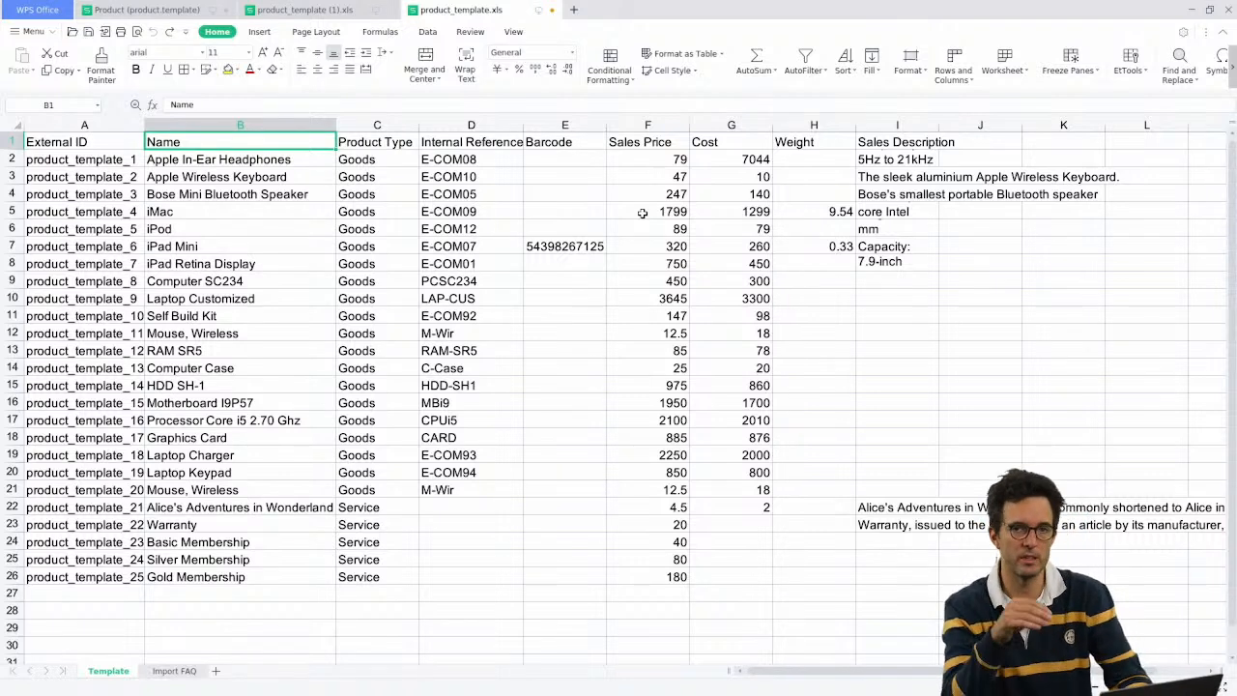
Step: Rename the B1 header to name and the D1 header to default_code
type("name")
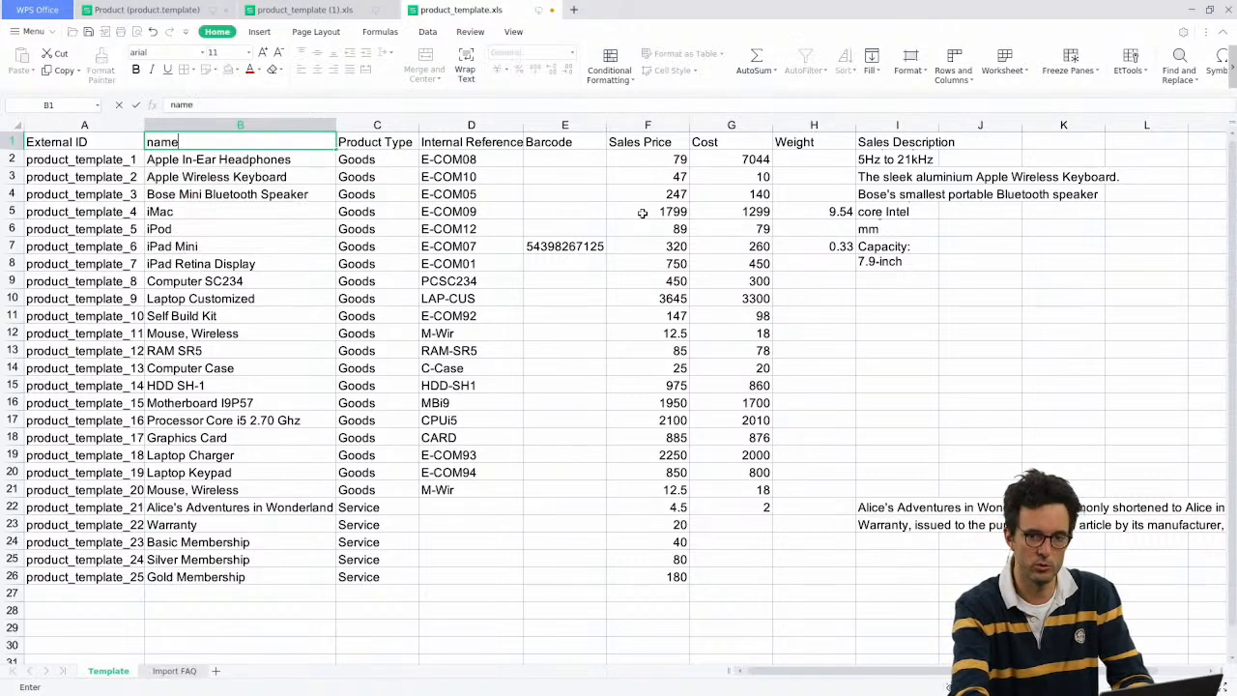
key("Tab")
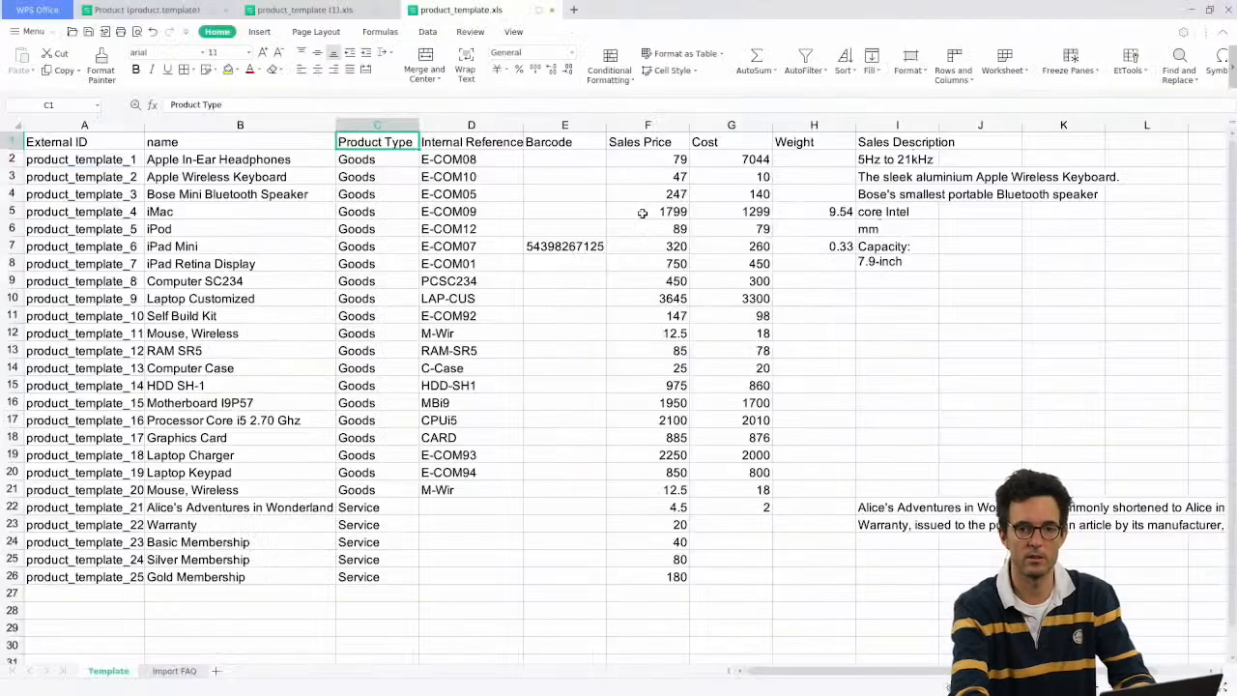
key("Down")
key("Right")
key("Up")
type("de")
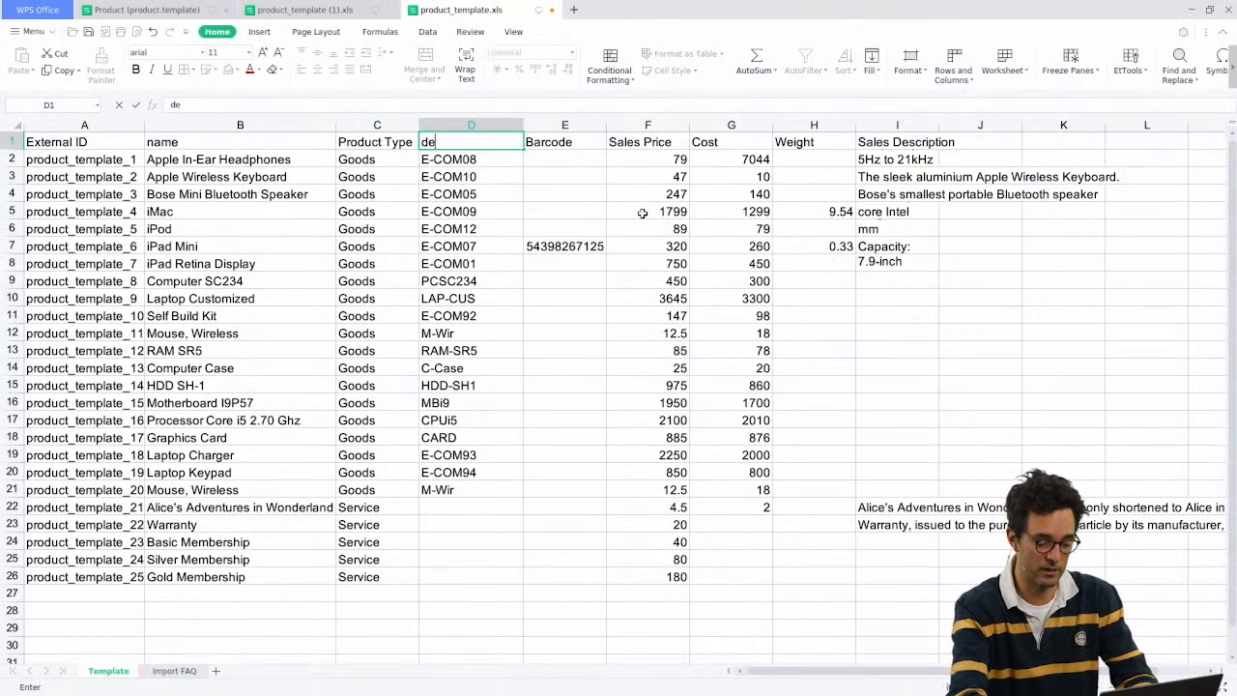
type("fault_code")
key("Tab")
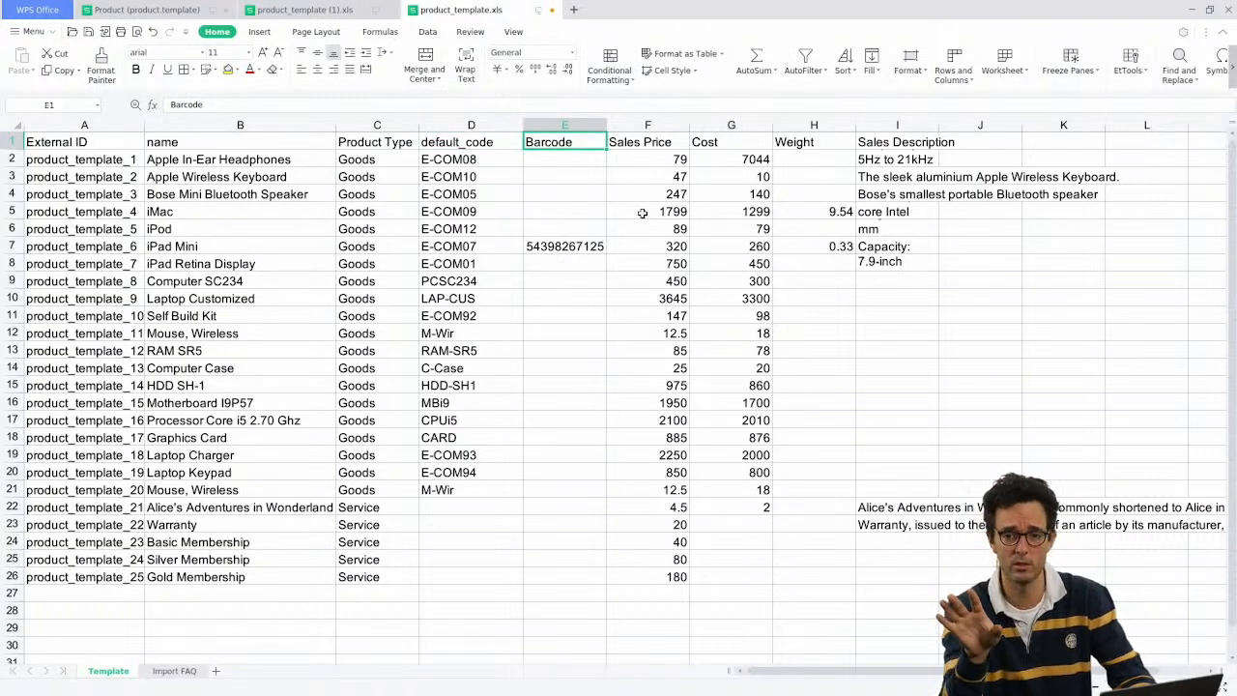
Step: Rename the following headers to barcode, list_price, standard_cost, weight and salesdescription
type("barcode")
key("Tab")
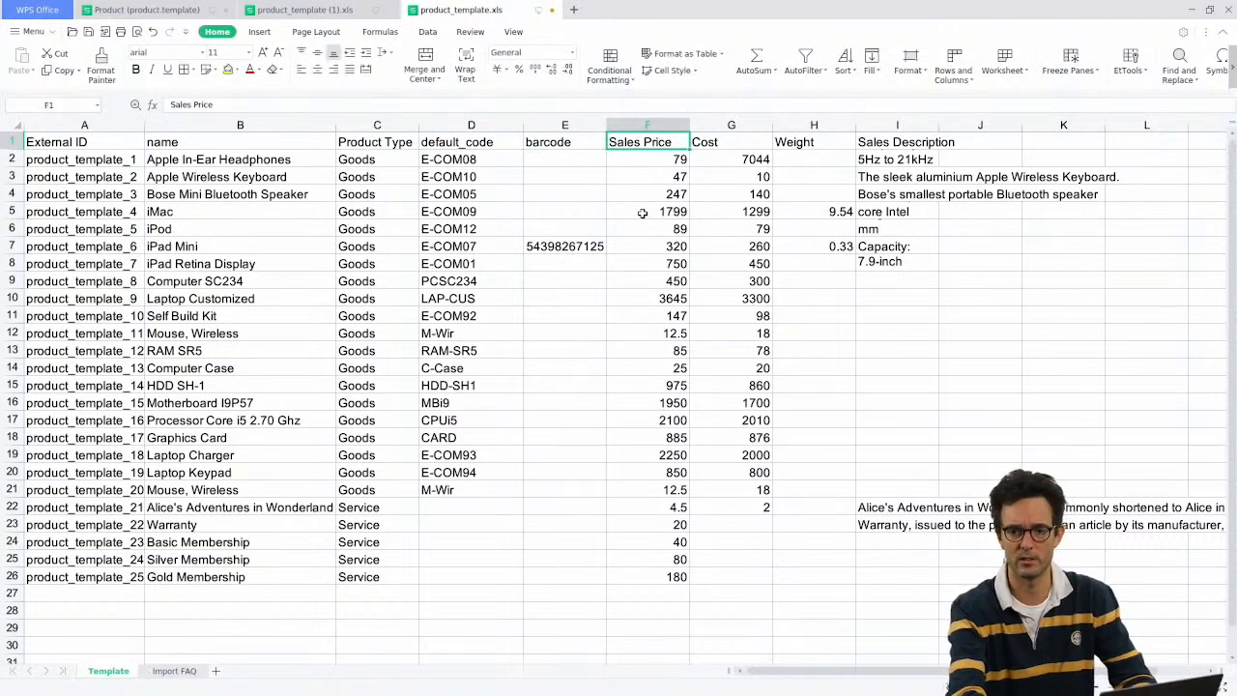
type("list_price")
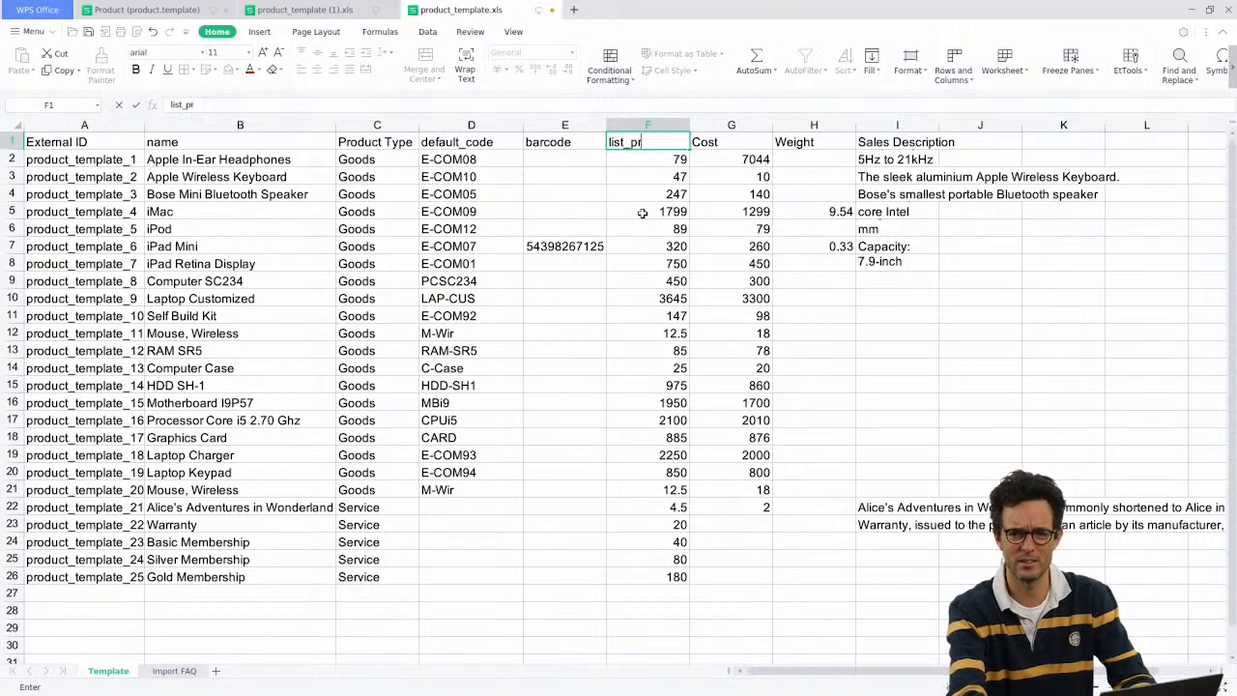
key("Tab")
type("standard_co")
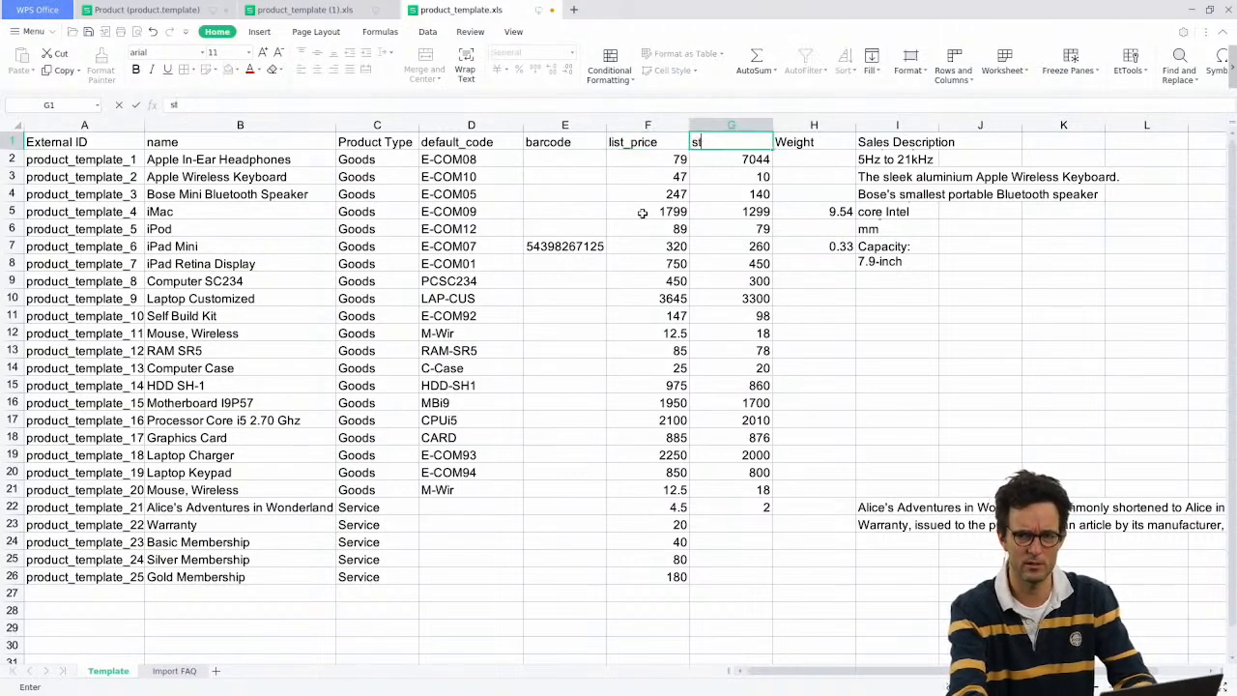
type("st")
key("Tab")
type("weight")
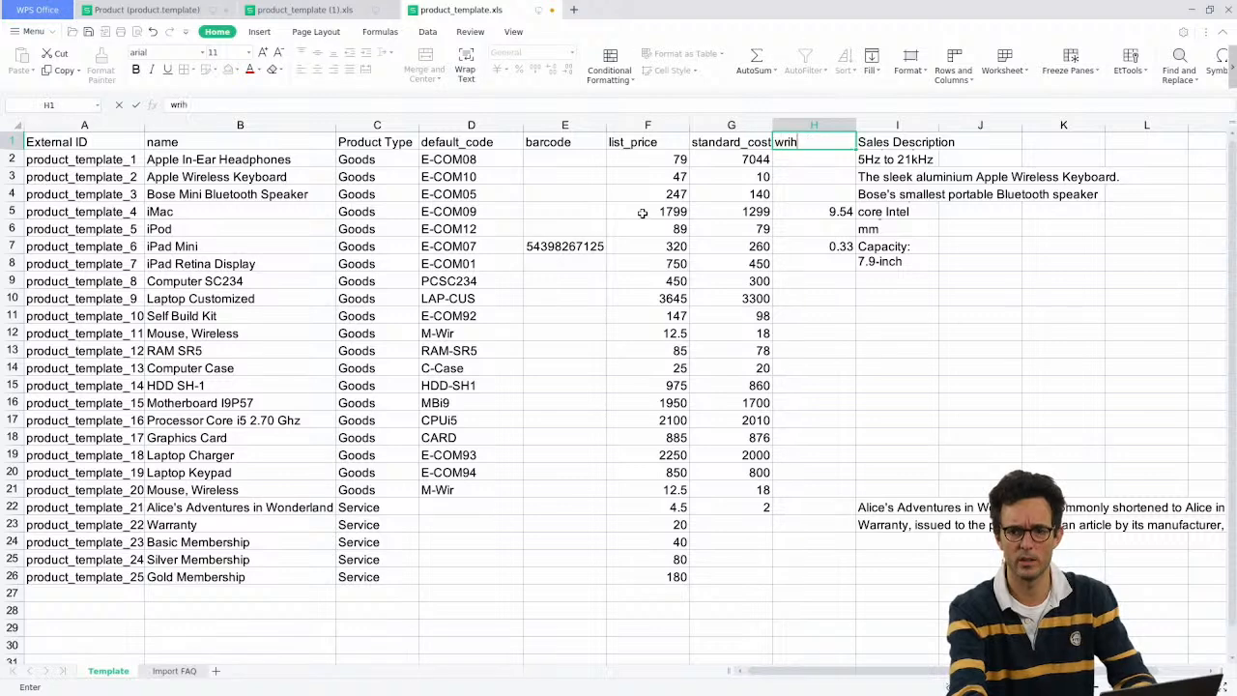
key("Tab")
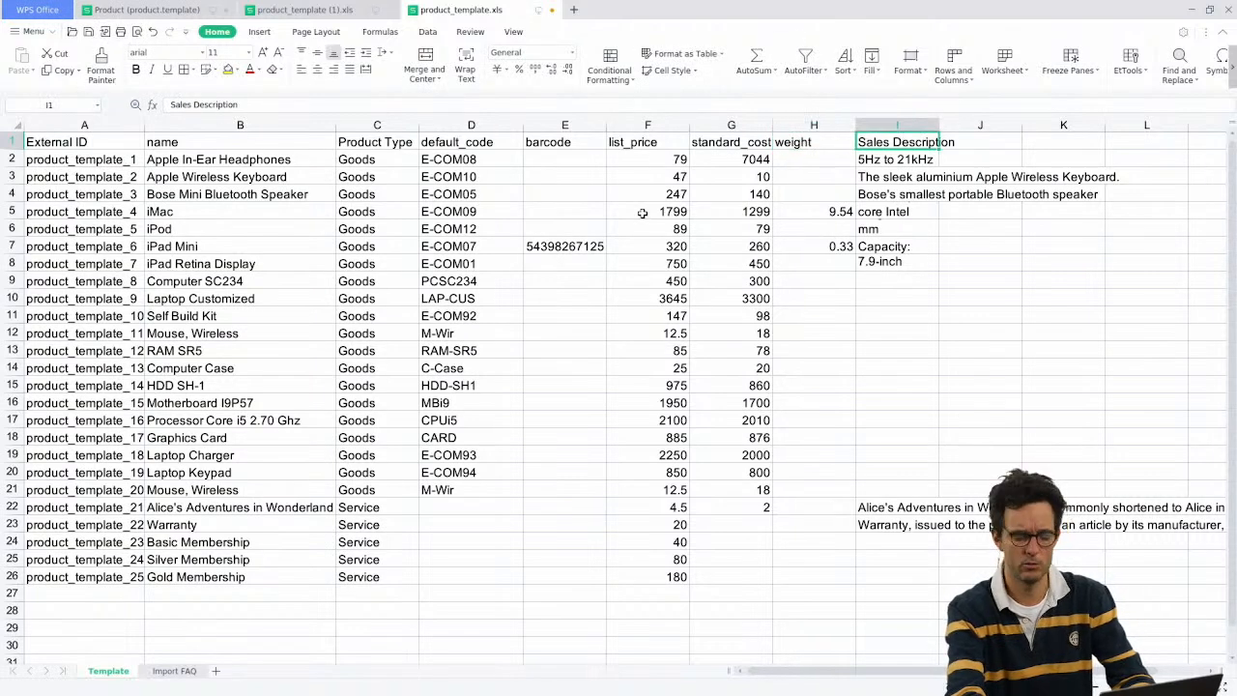
type("sales")
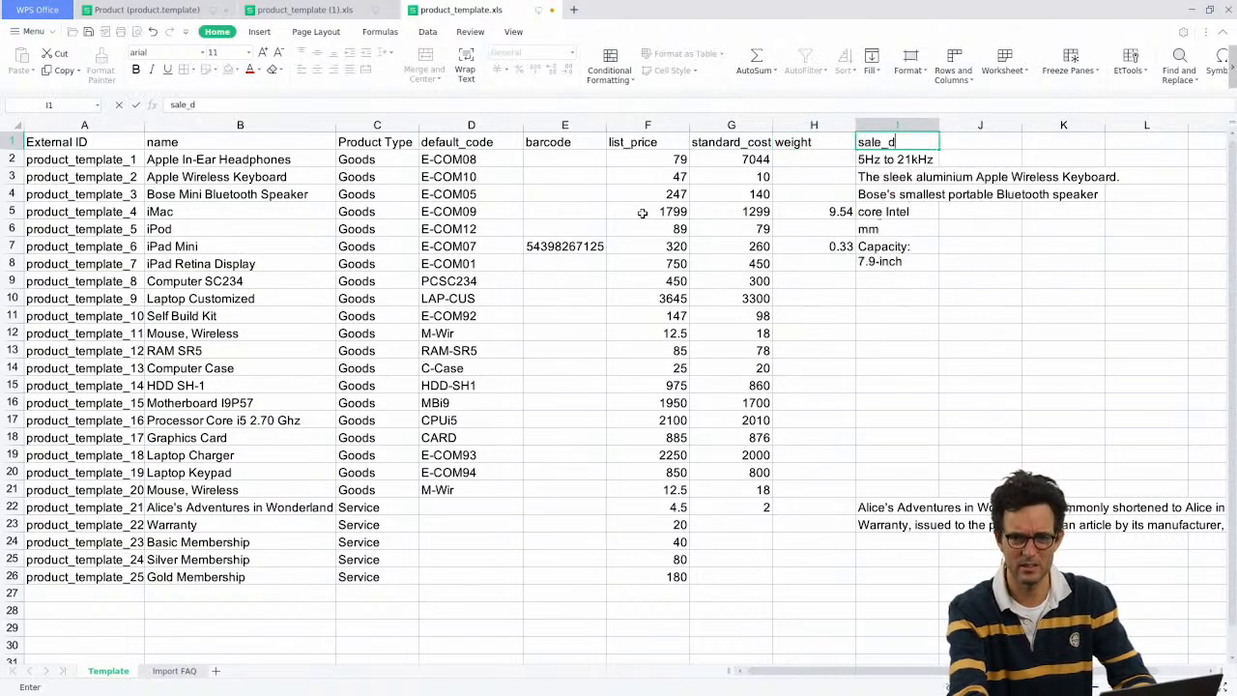
type("description")
key("Return")
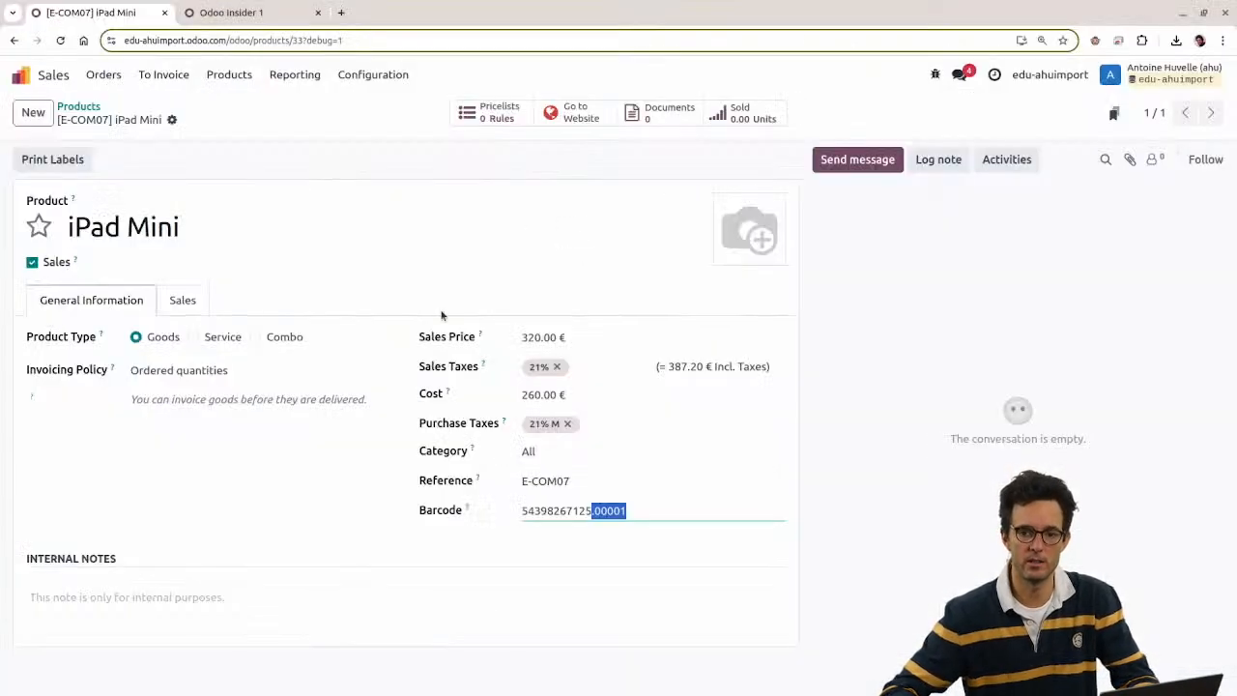
Step: Read the technical field names from Odoo's debug tooltips, then rename the C1 header to type
mouse_move(467, 511)
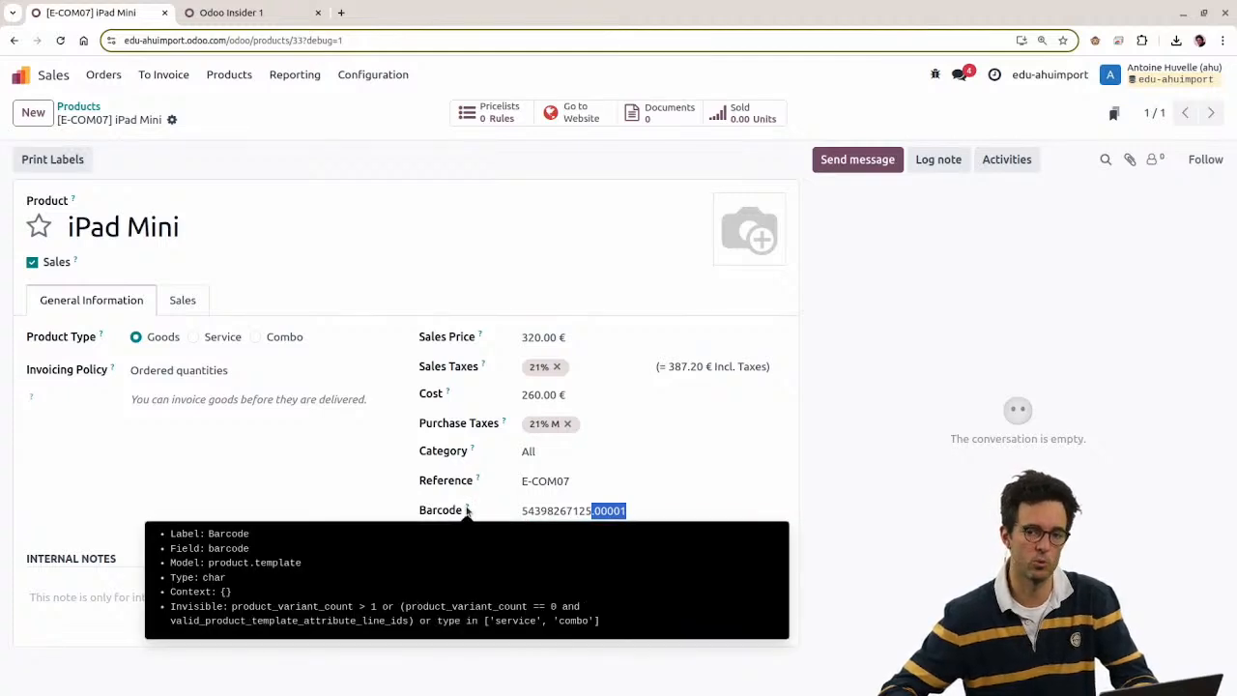
mouse_move(477, 483)
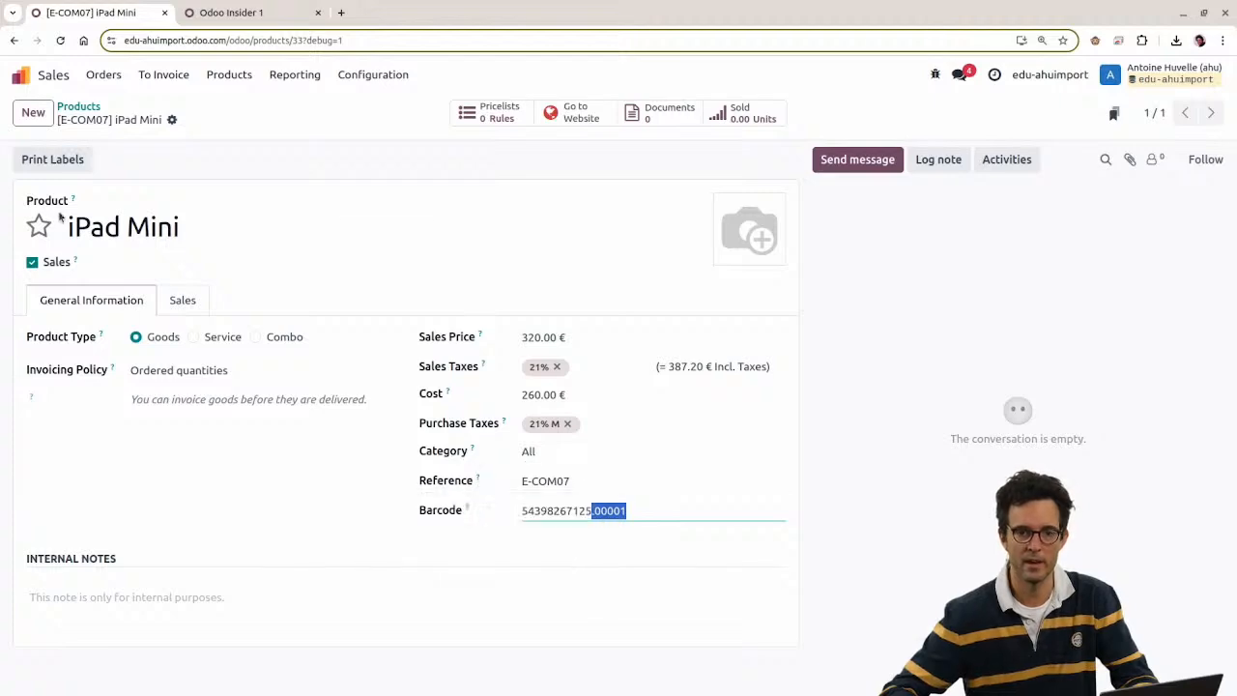
mouse_move(74, 201)
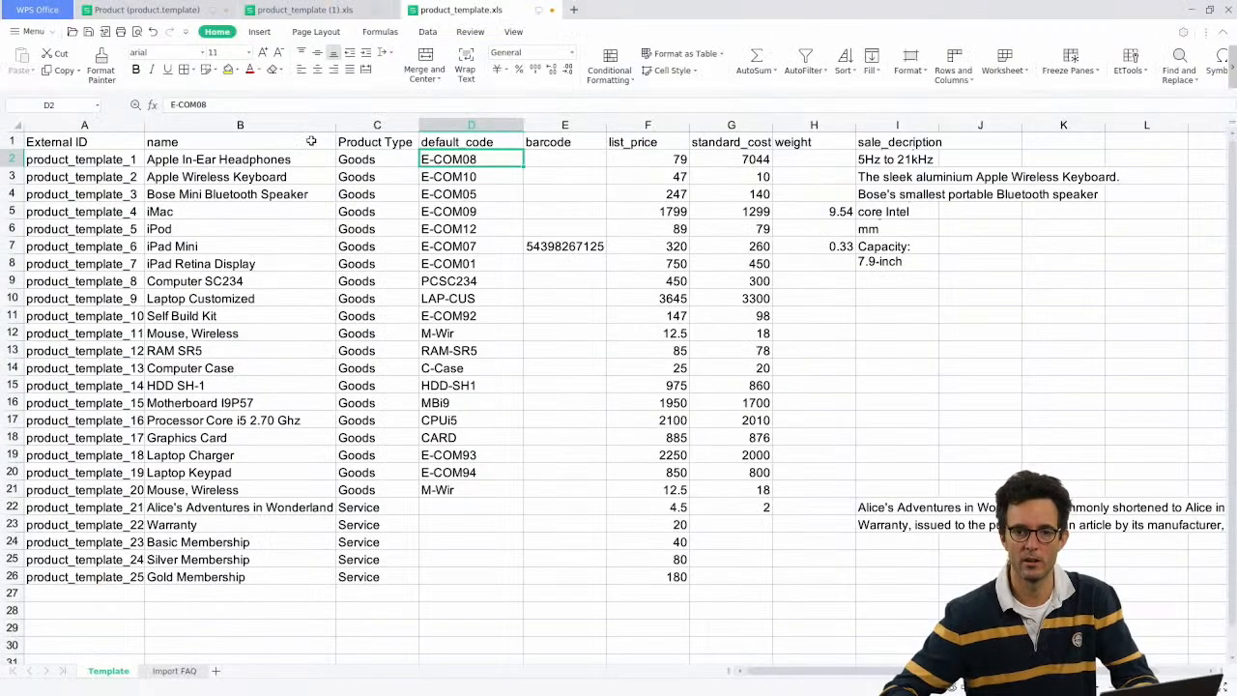
left_click(396, 140)
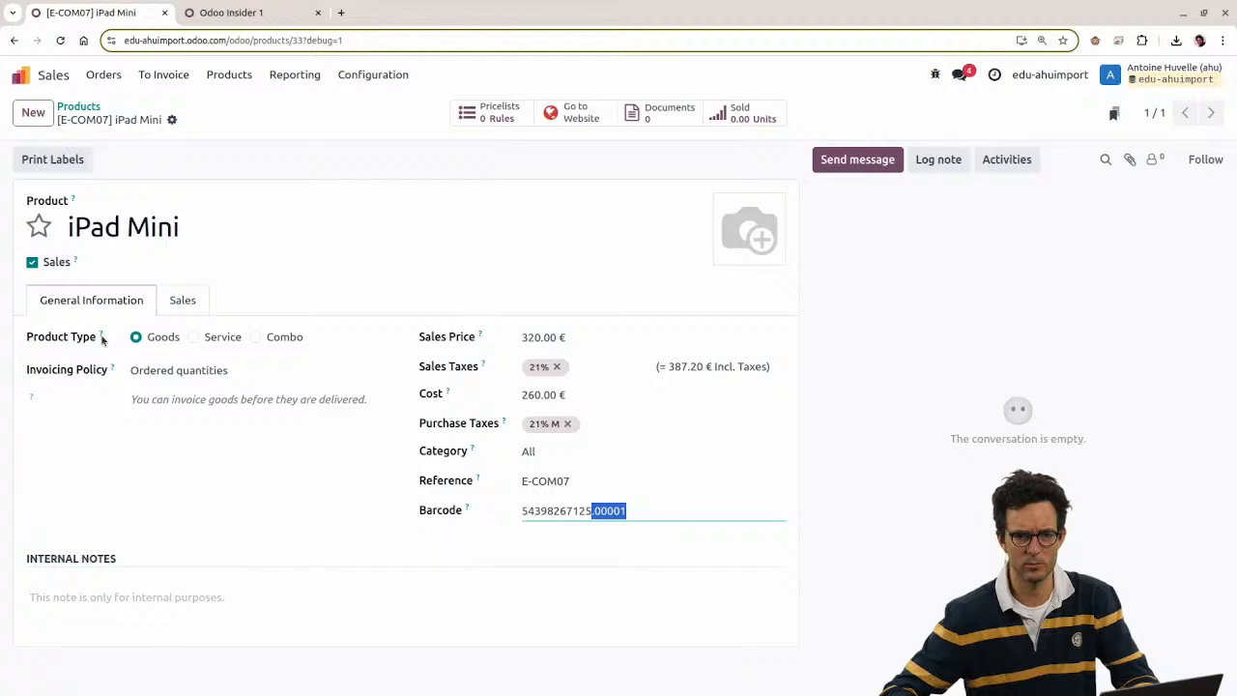
mouse_move(102, 340)
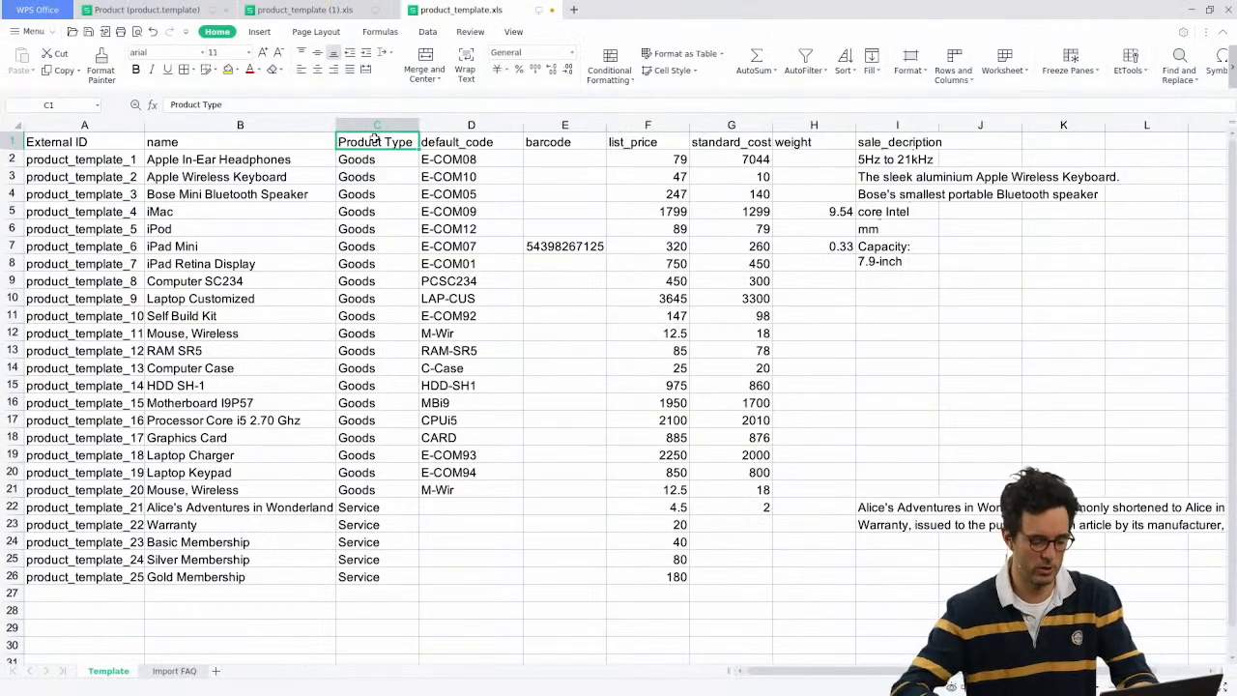
type("type")
key("Tab")
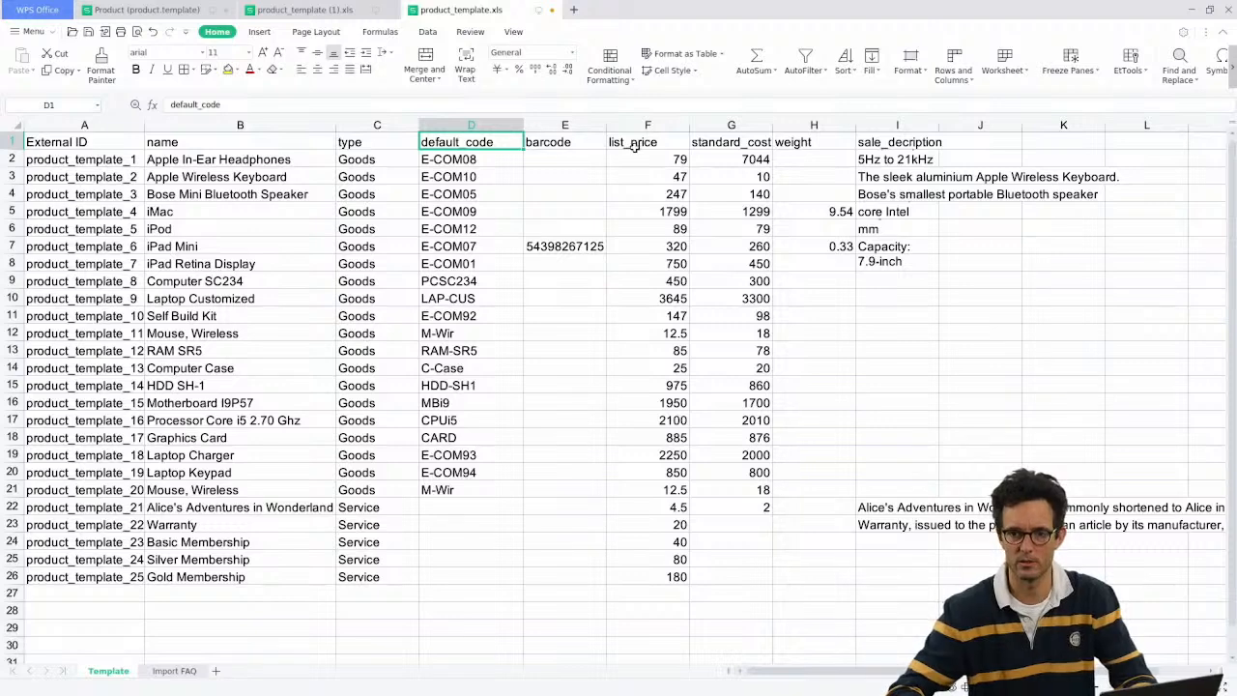
Step: Show the iPad Mini's Sales tab and focus its Quotation Description field
left_click(635, 145)
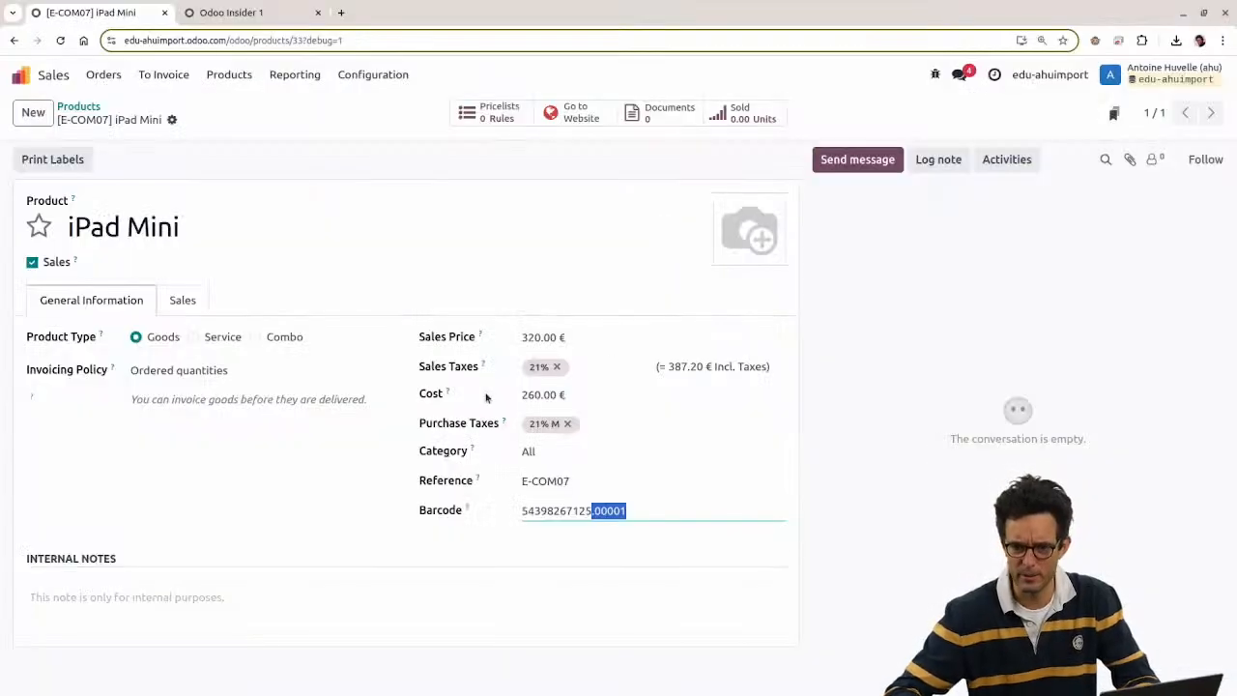
mouse_move(479, 336)
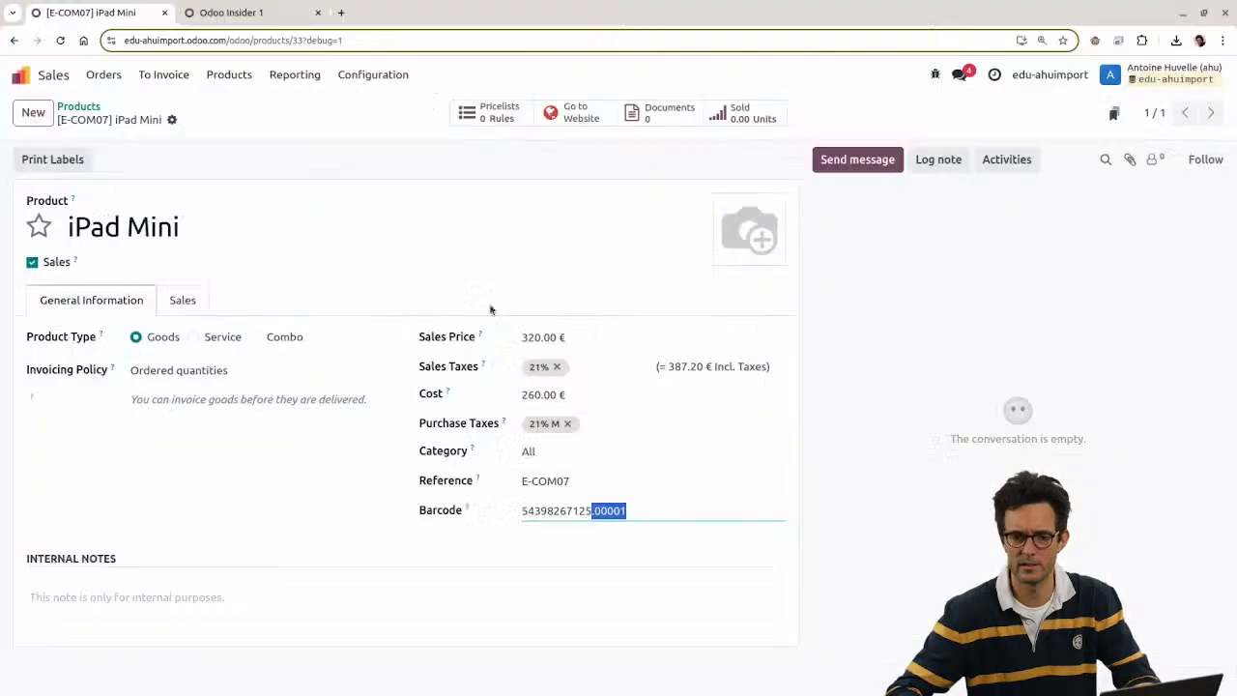
left_click(186, 312)
scroll(124, 583, "down", 2)
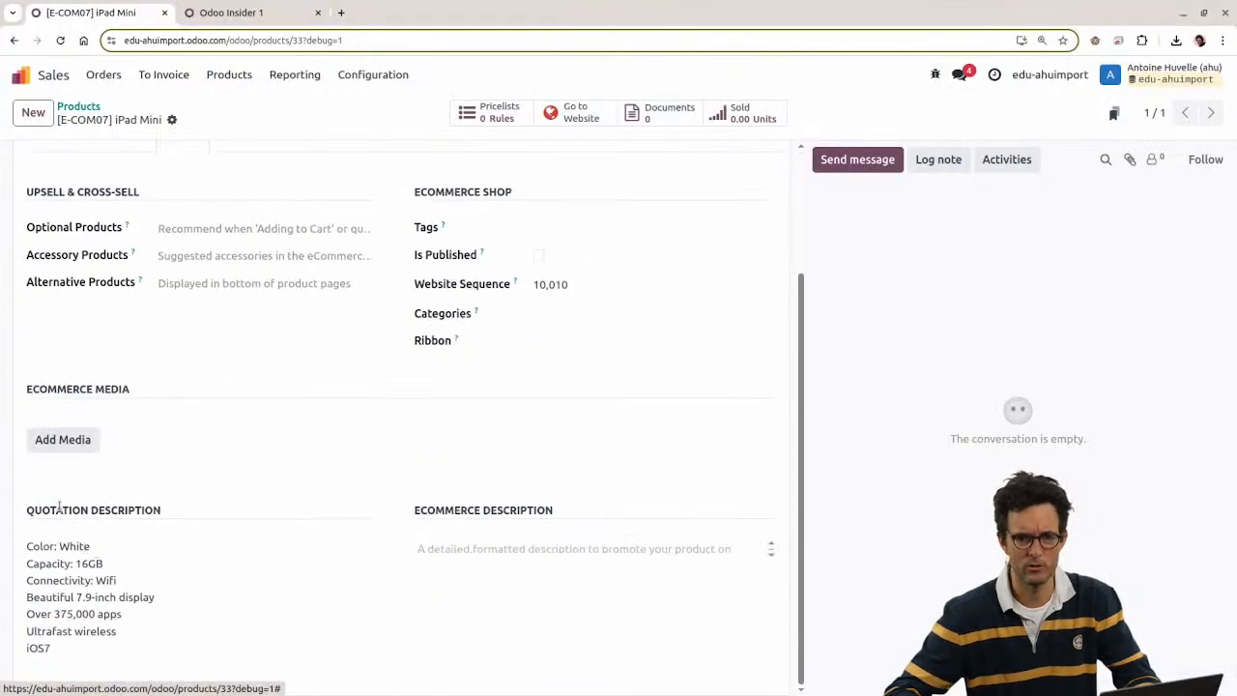
left_click_drag(31, 511, 202, 525)
left_click(80, 546)
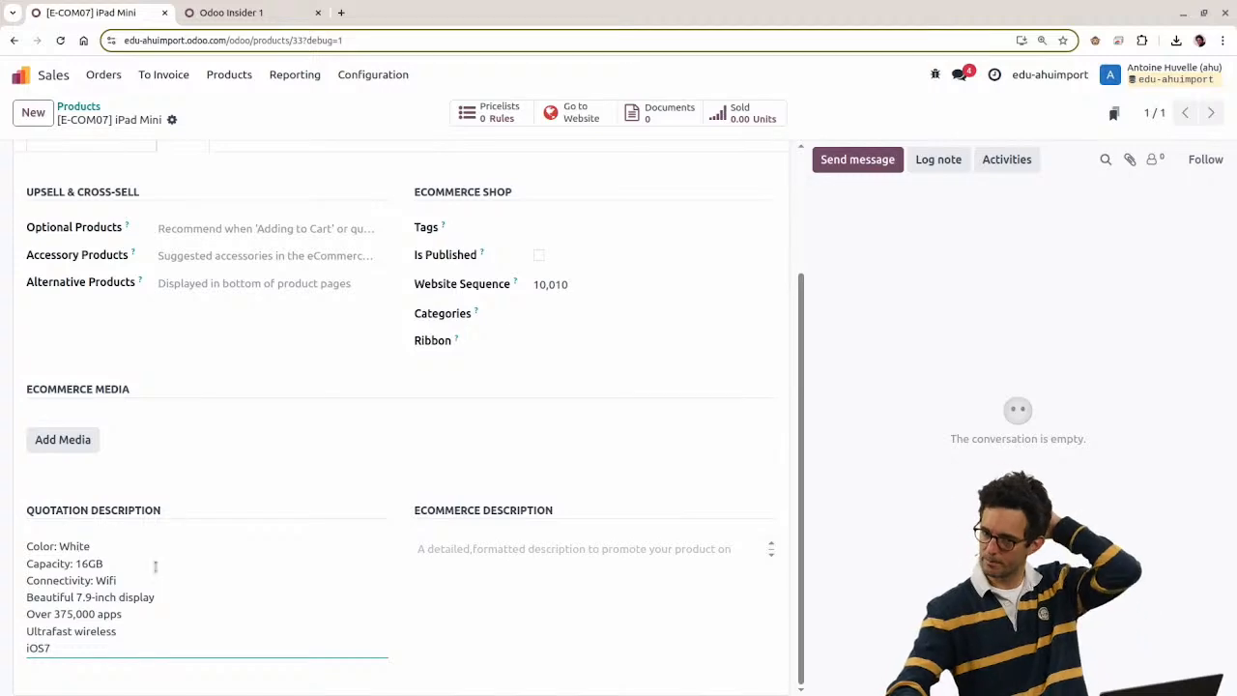
Step: Inspect the Quotation Description element and copy its field name description_sale
right_click(104, 573)
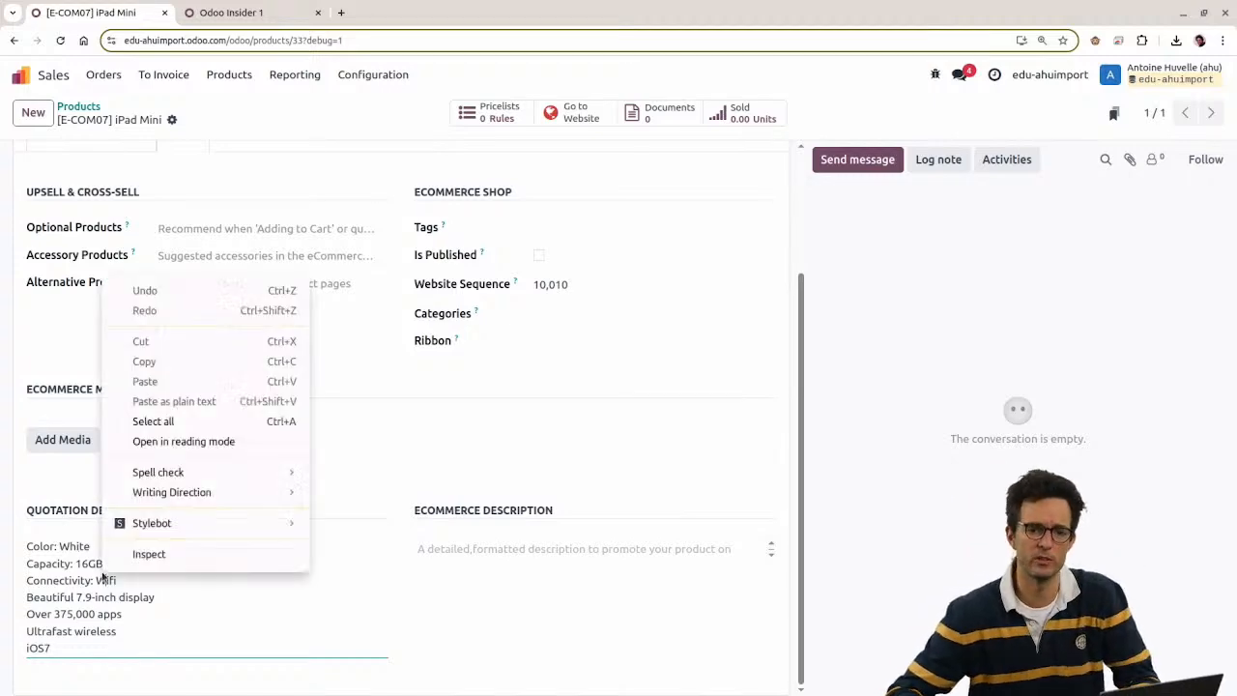
left_click(219, 558)
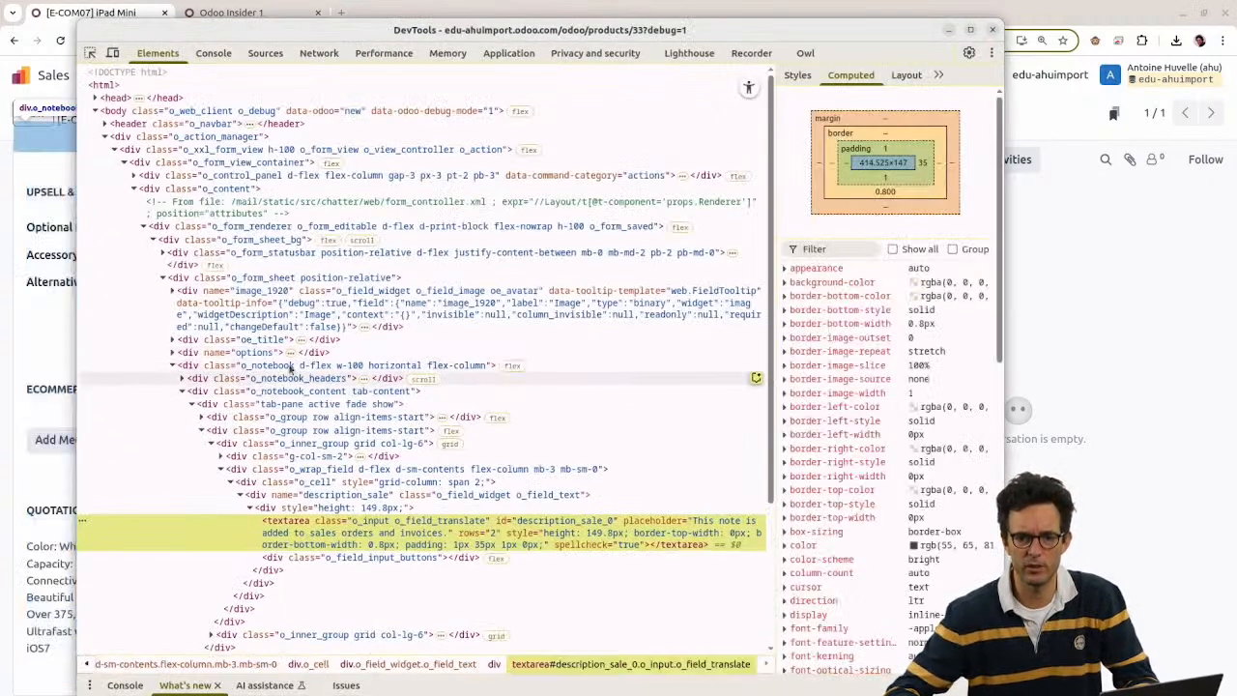
double_click(346, 495)
key("ctrl+c")
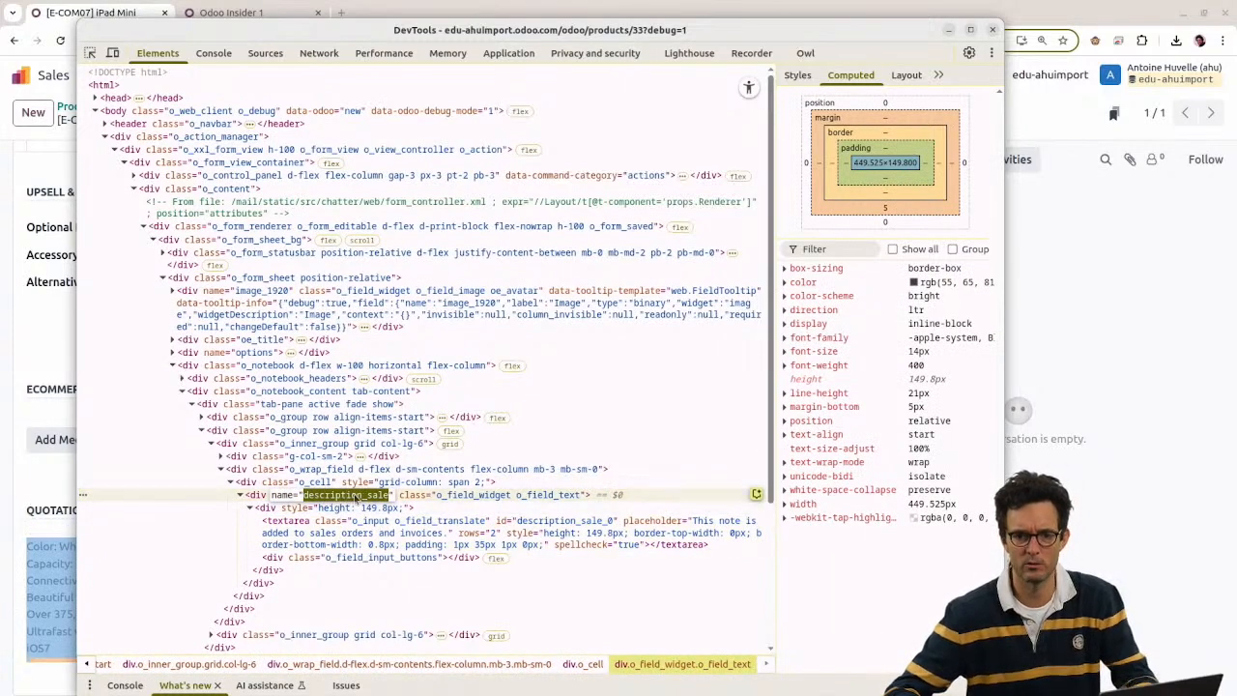
left_click(992, 29)
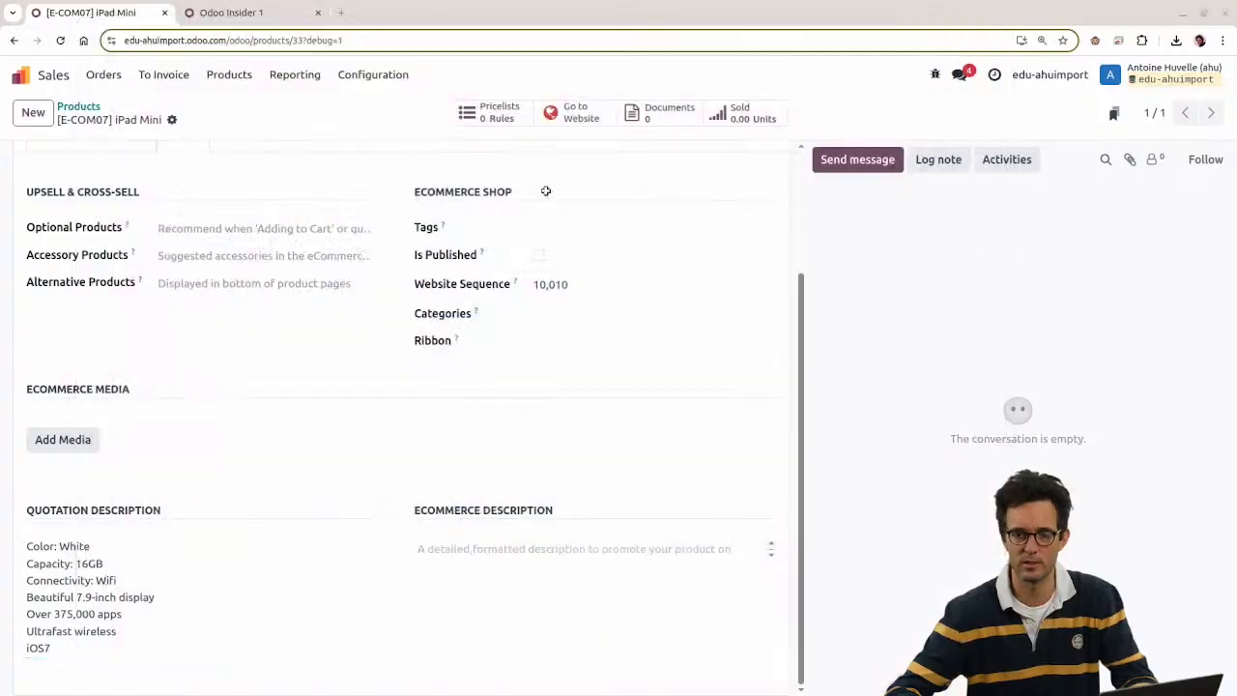
key("alt+Tab")
Step: Replace the misspelled header in cell I1 with description_sale
key("ctrl+v")
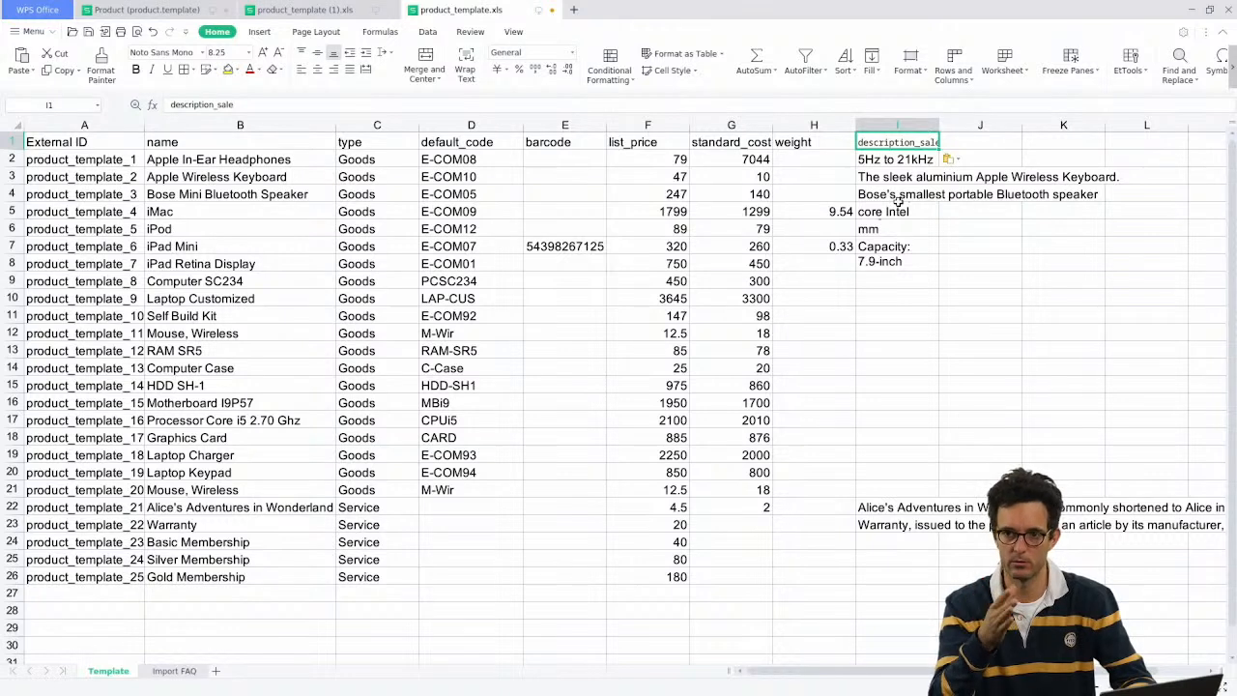
key("ctrl+z")
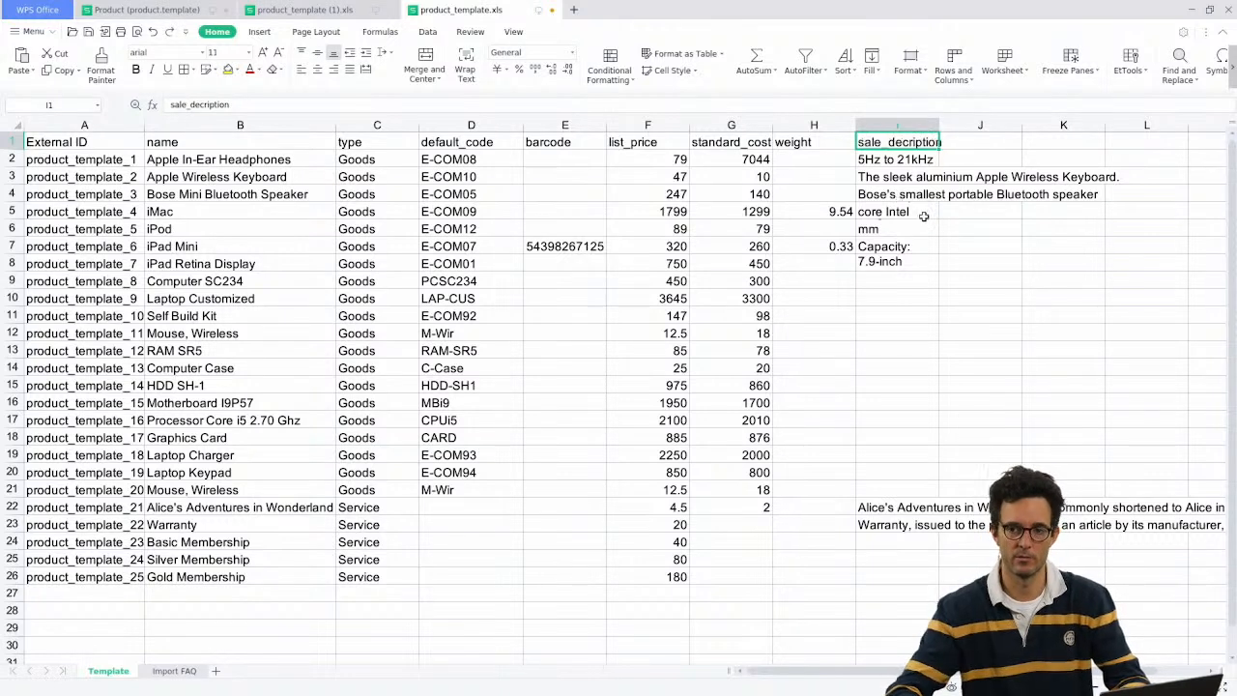
left_click(900, 178)
left_click(881, 146)
left_click(366, 103)
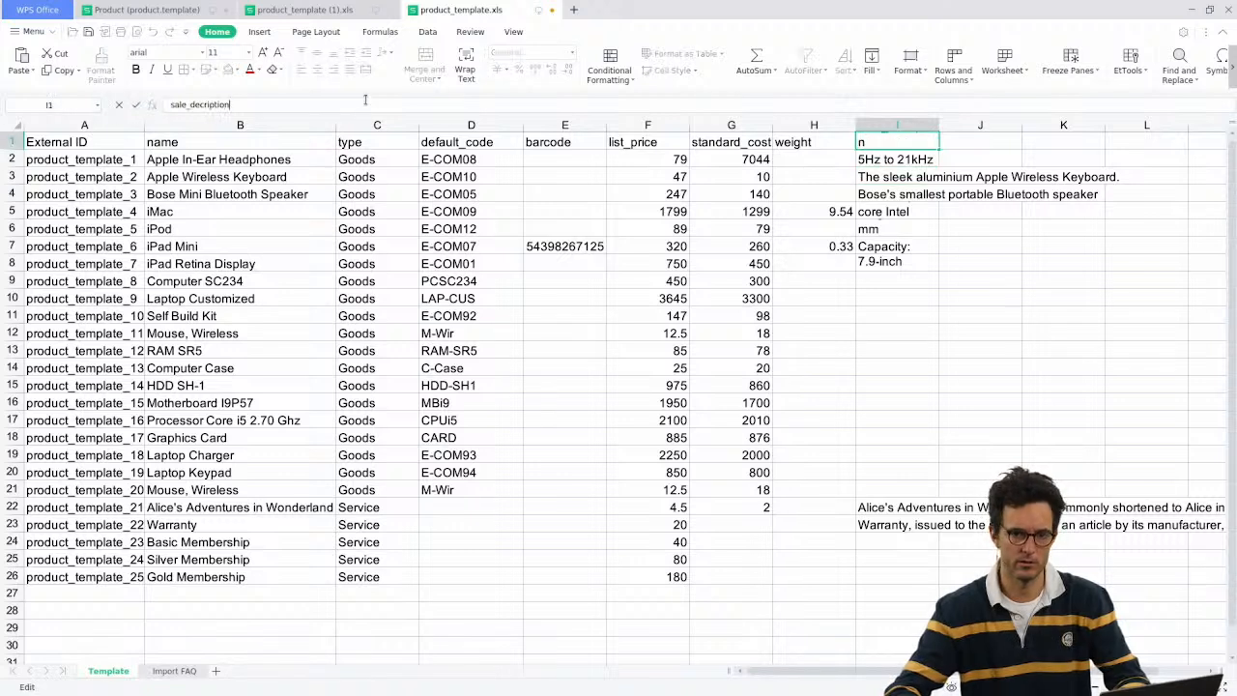
key("ctrl+a")
key("ctrl+v")
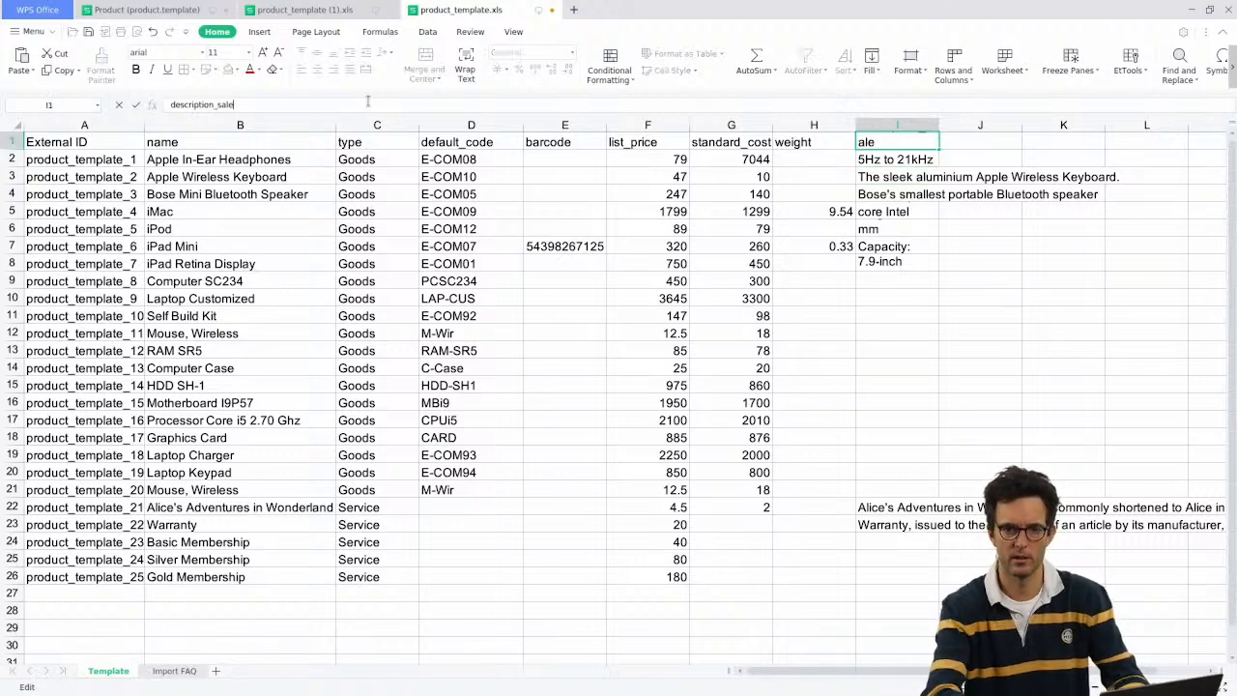
key("Return")
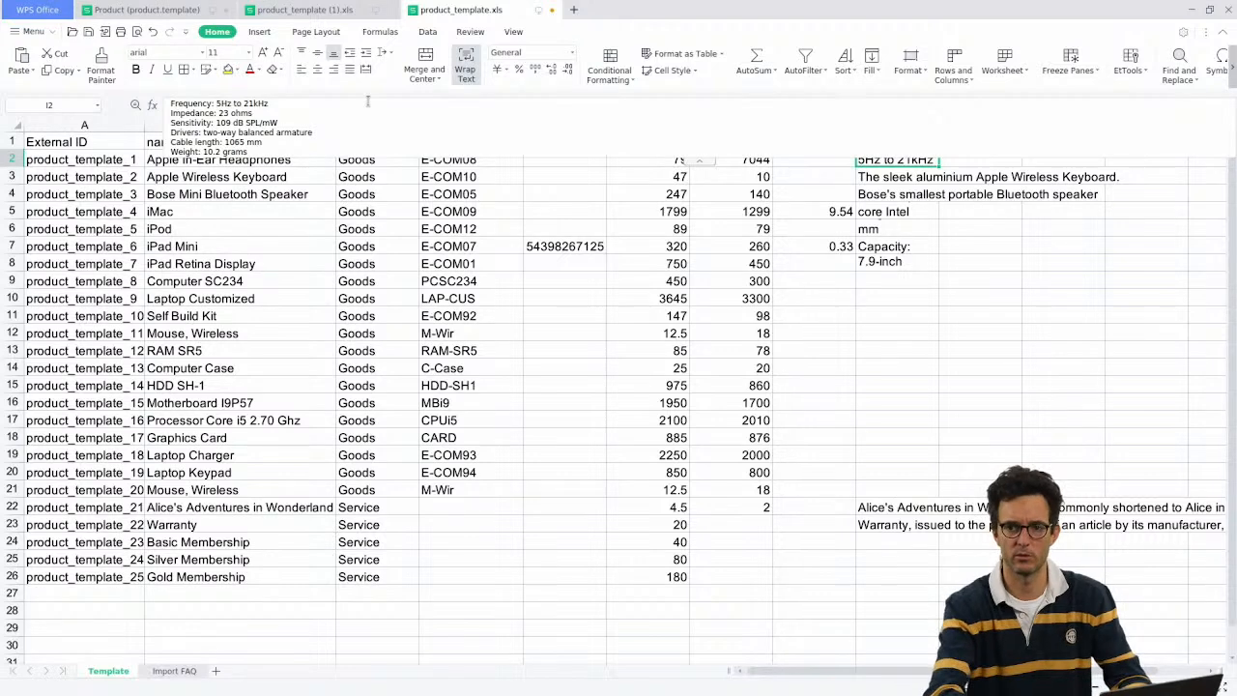
key("Up")
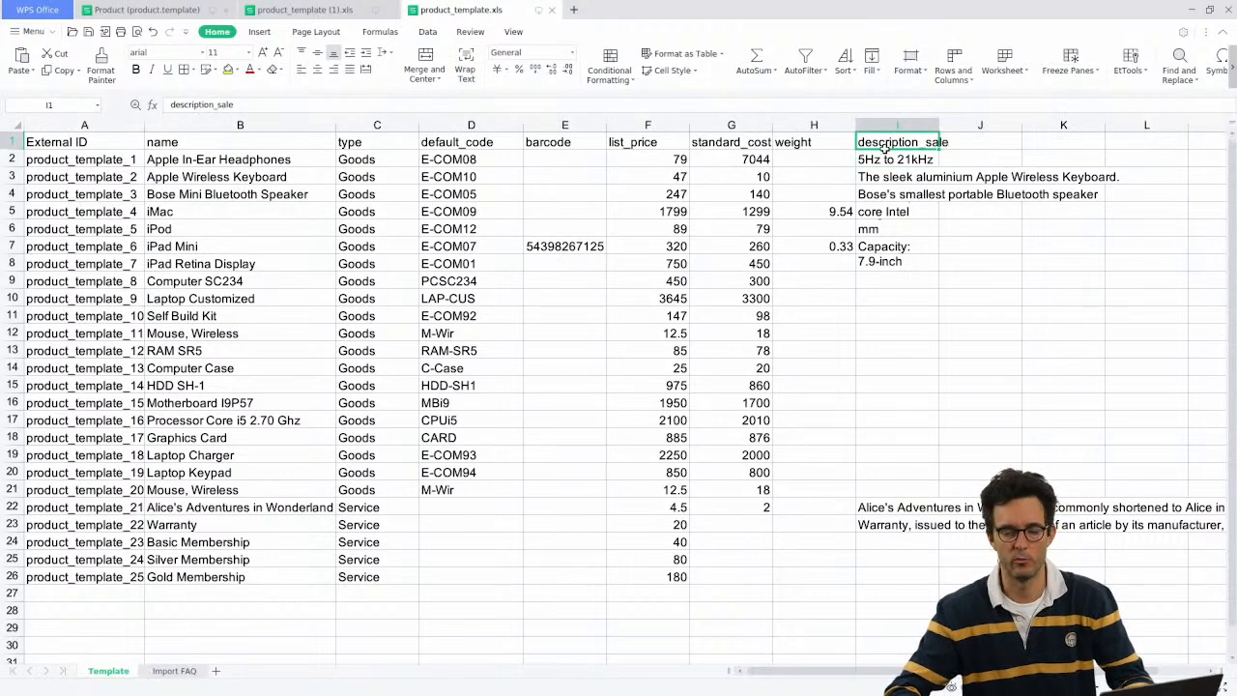
Step: Return to the Odoo iPad Mini product form and scroll through it
key("alt+Tab")
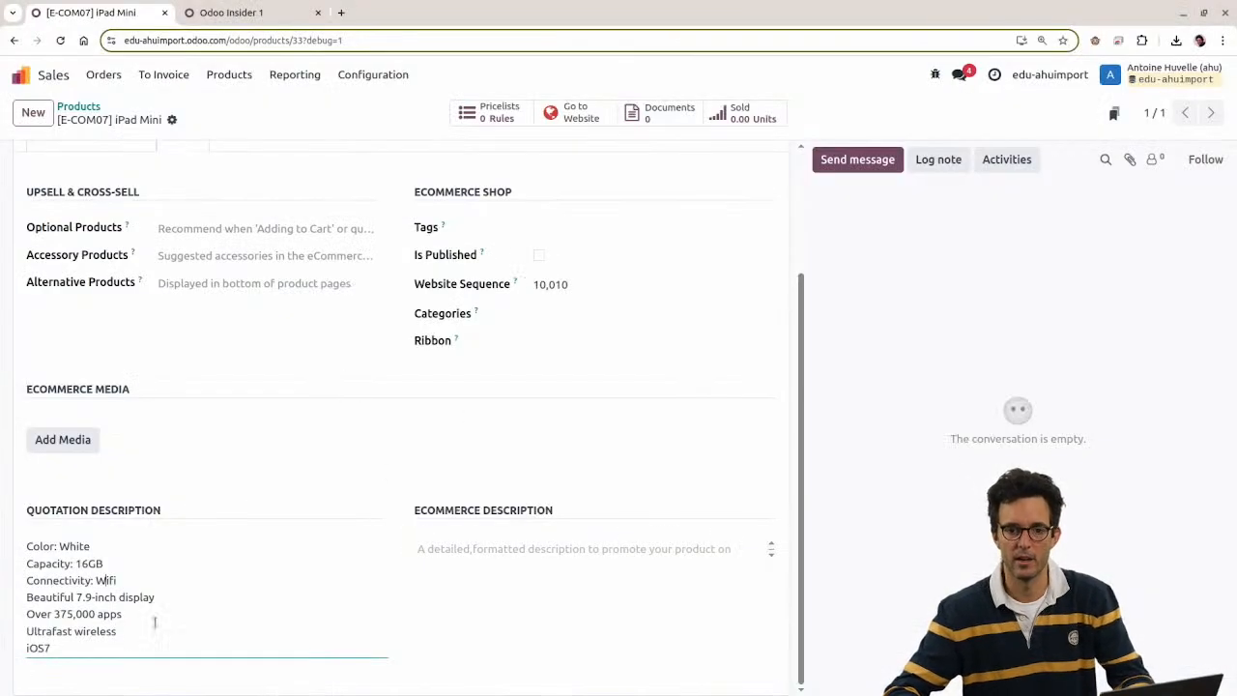
scroll(272, 461, "up", 3)
key("alt+Tab")
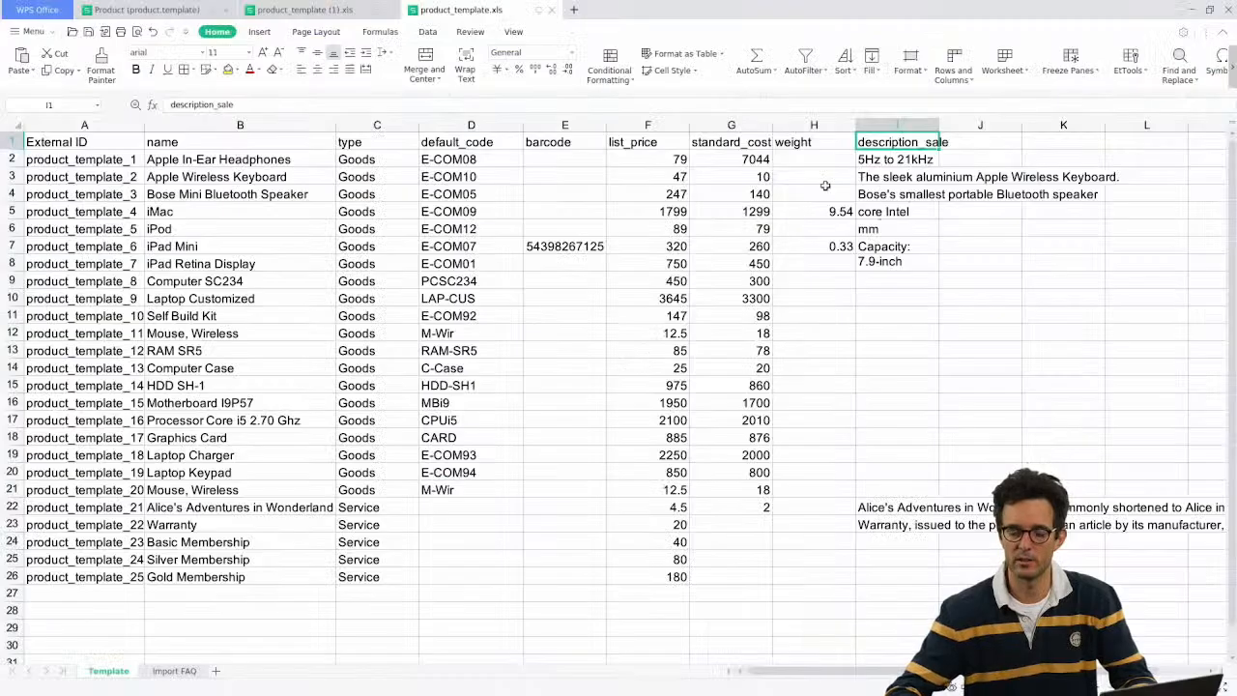
key("alt+Tab")
scroll(159, 590, "down", 2)
scroll(163, 561, "up", 1)
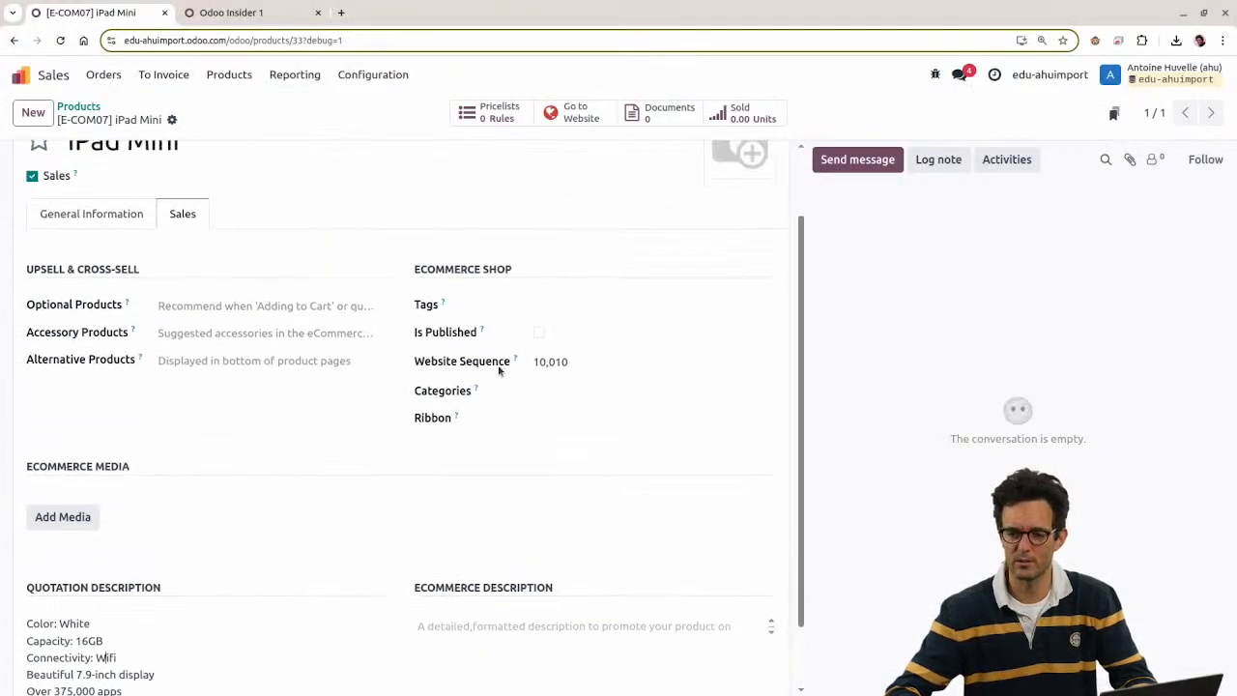
scroll(580, 310, "up", 1)
Step: Review the product form view and its inherited common product form XML, then return to iPad Mini
left_click(935, 74)
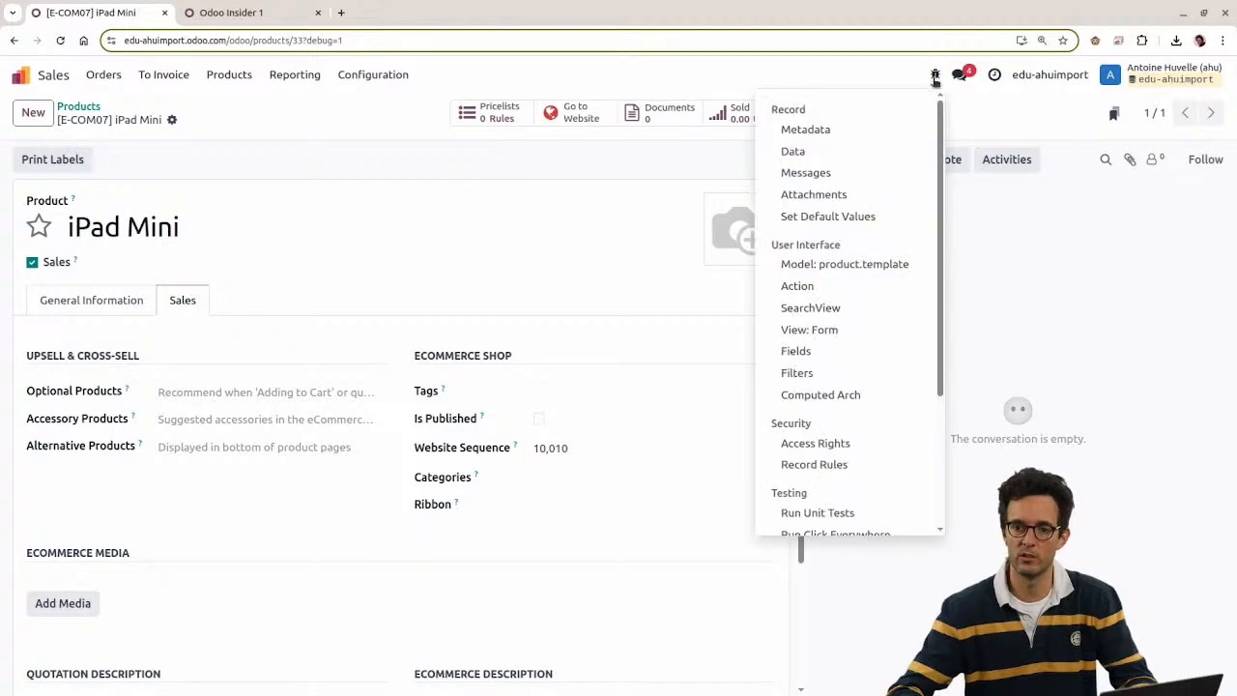
left_click(836, 333)
scroll(561, 377, "down", 2)
scroll(239, 341, "up", 2)
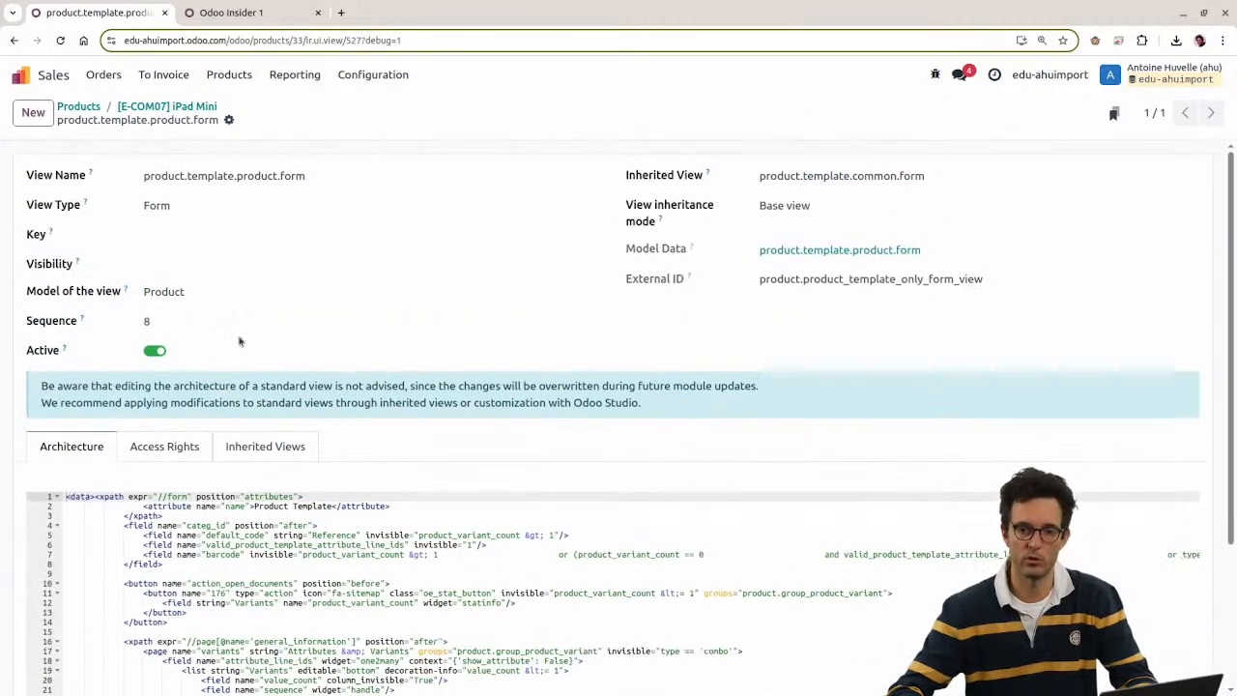
left_click(1189, 176)
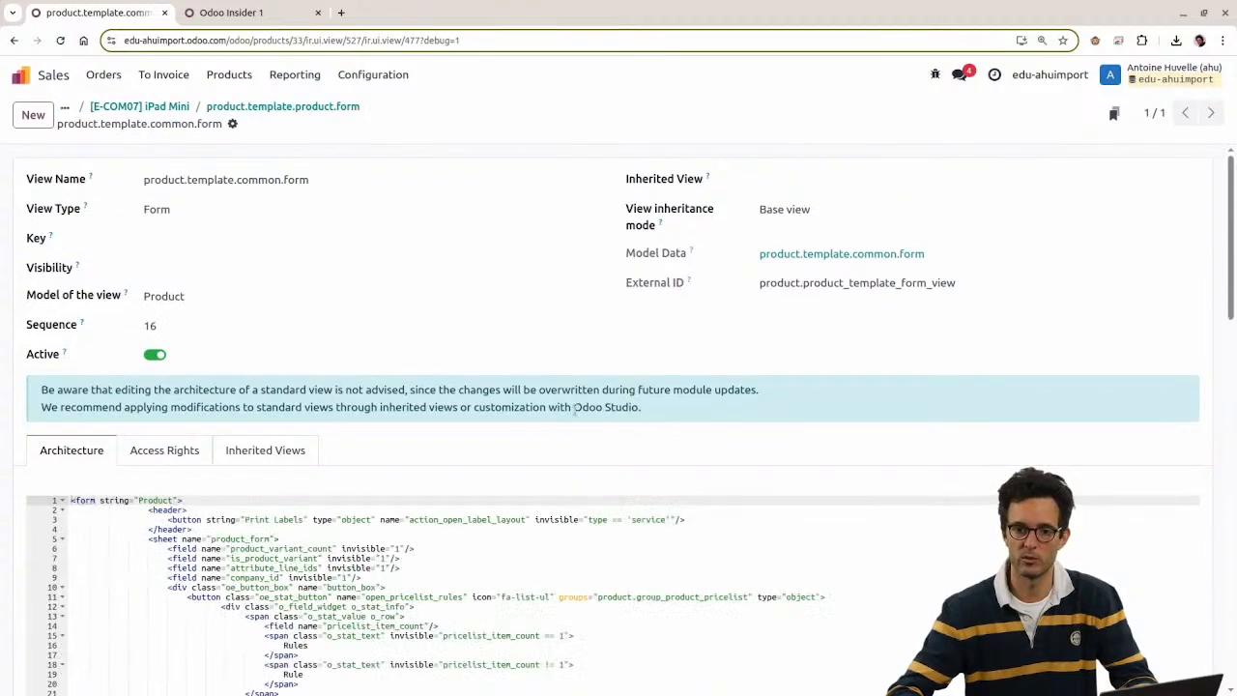
scroll(576, 411, "down", 12)
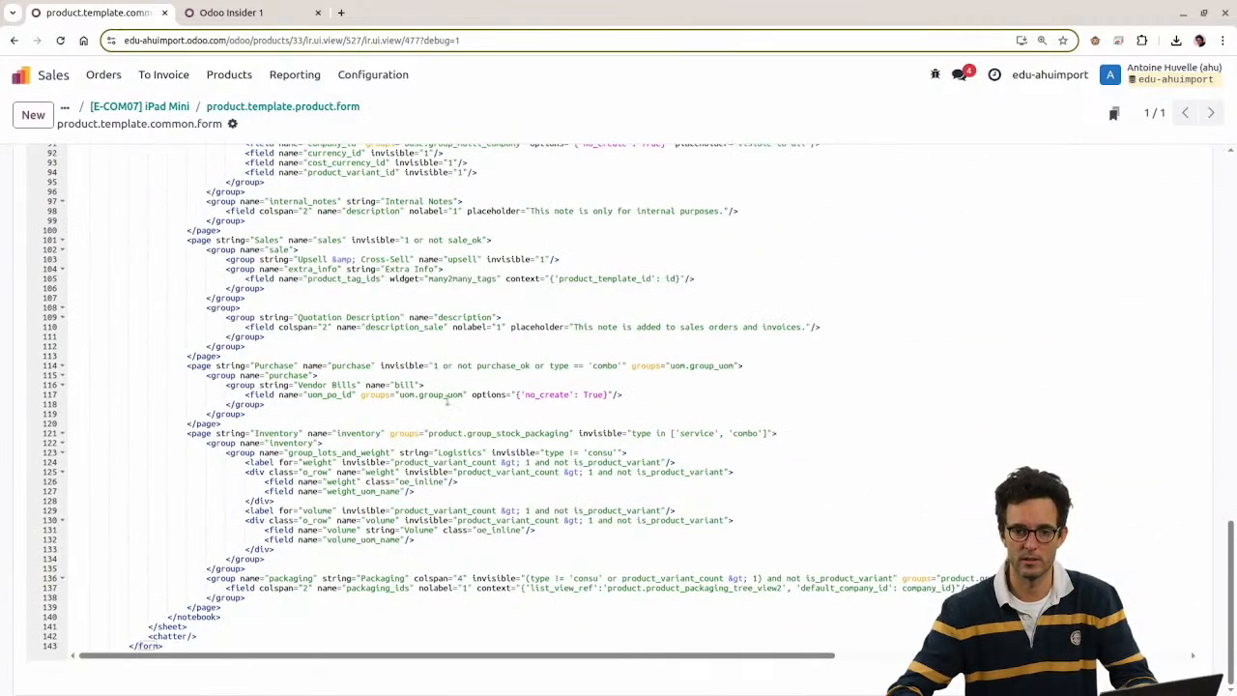
scroll(447, 402, "up", 12)
left_click(242, 106)
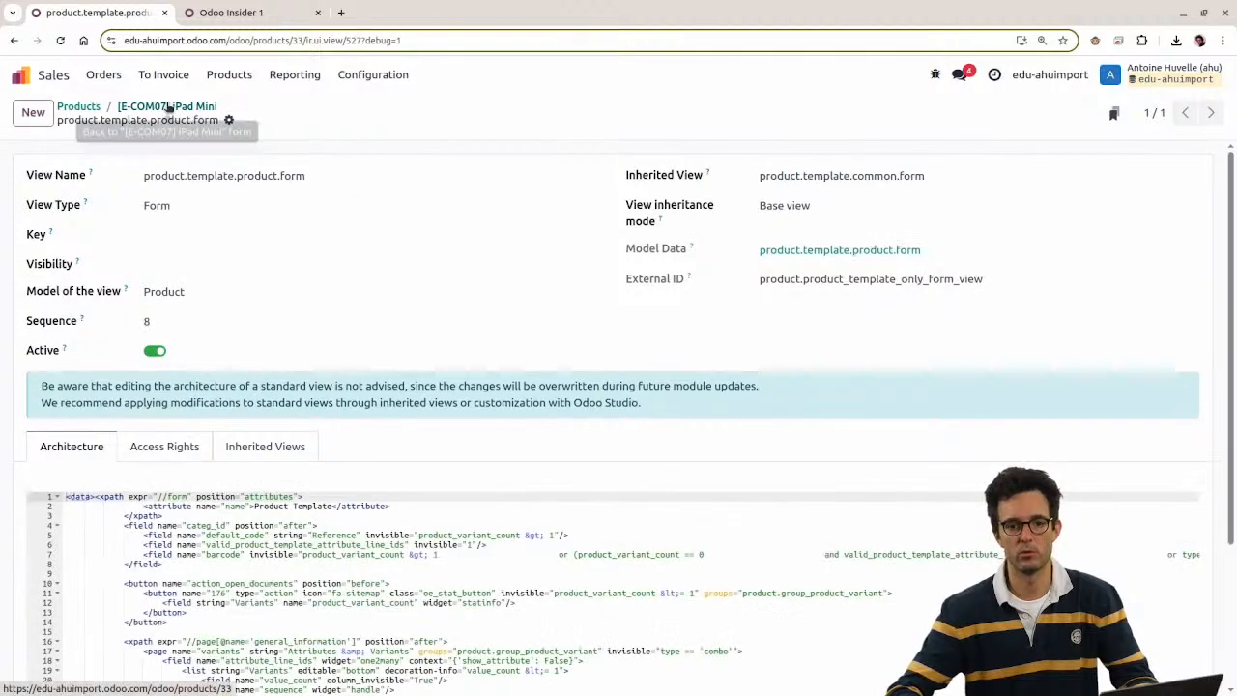
left_click(167, 106)
left_click(936, 75)
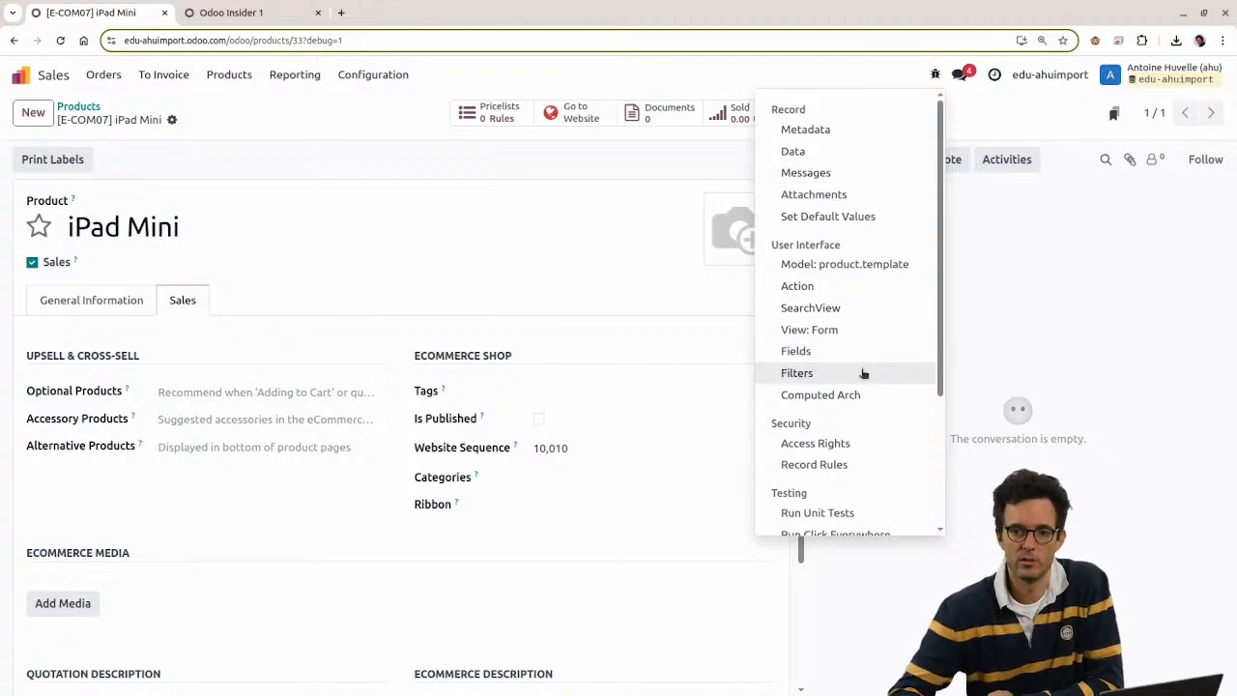
left_click(815, 354)
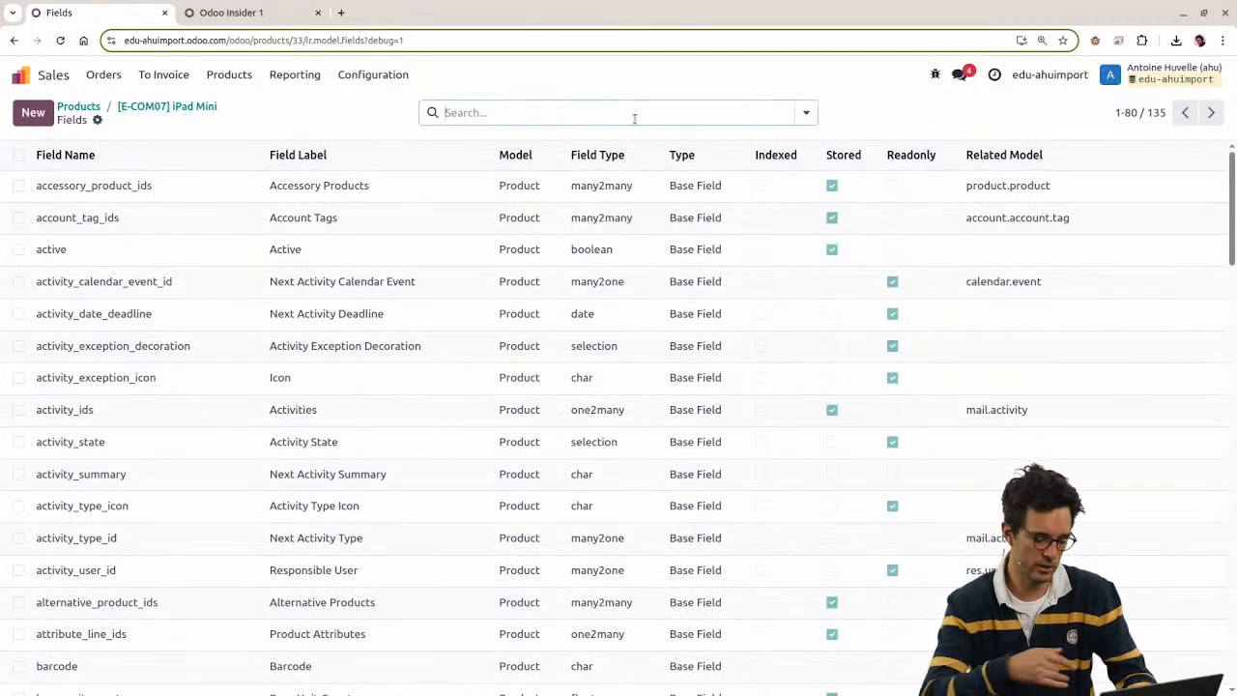
type("descpr")
key("BackSpace")
type("ri")
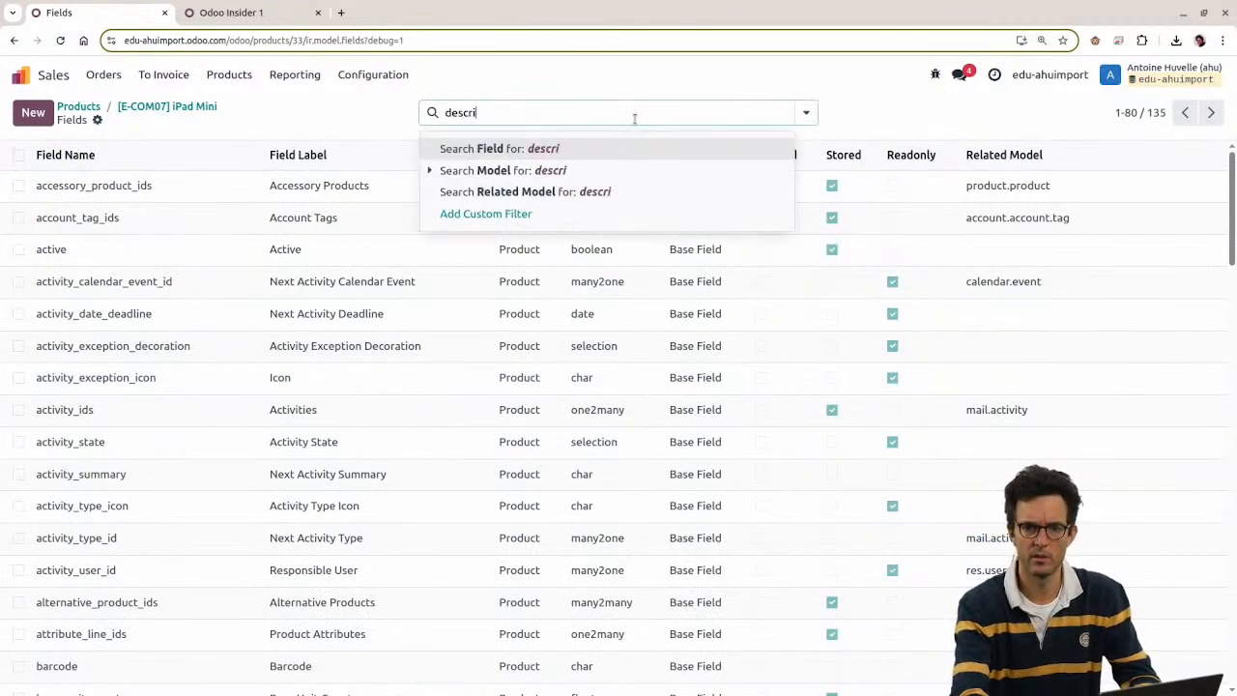
key("Return")
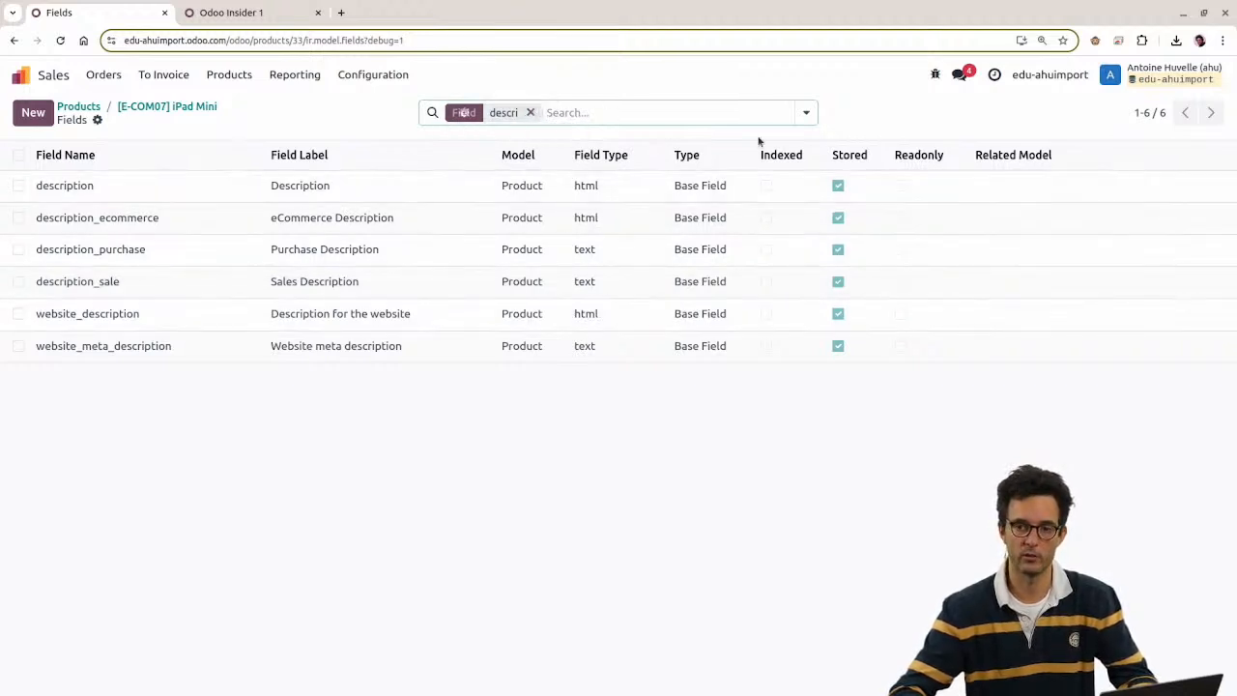
left_click(529, 112)
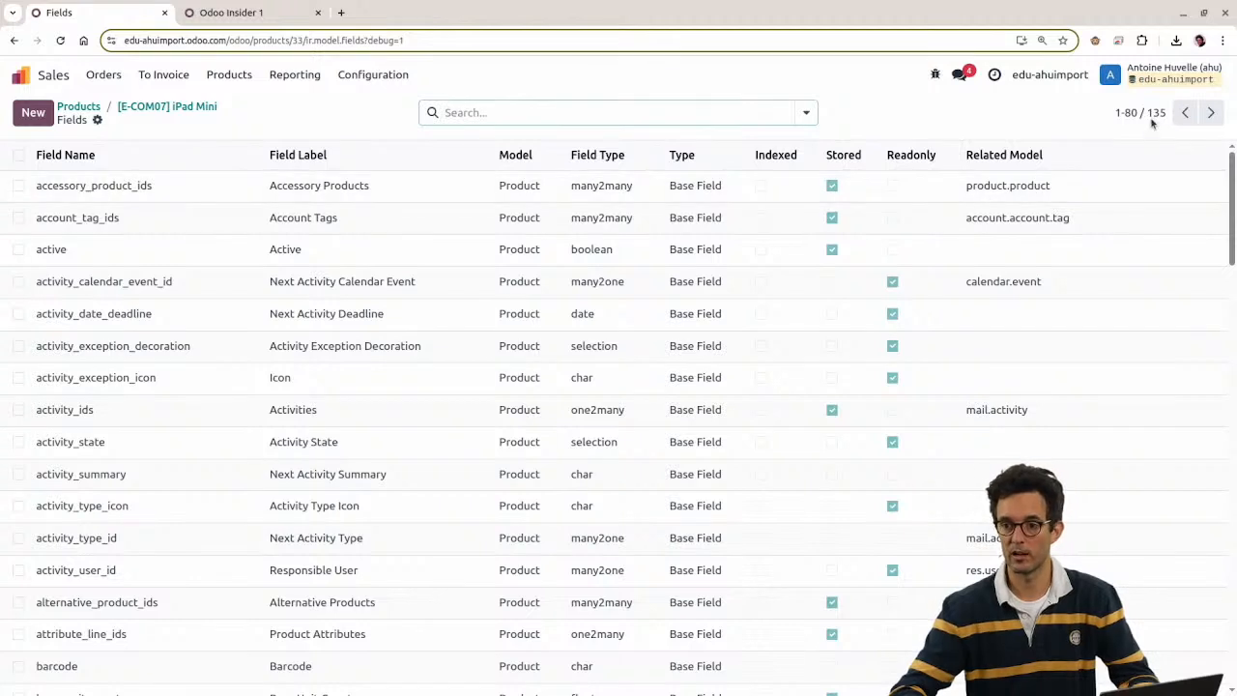
double_click(1156, 114)
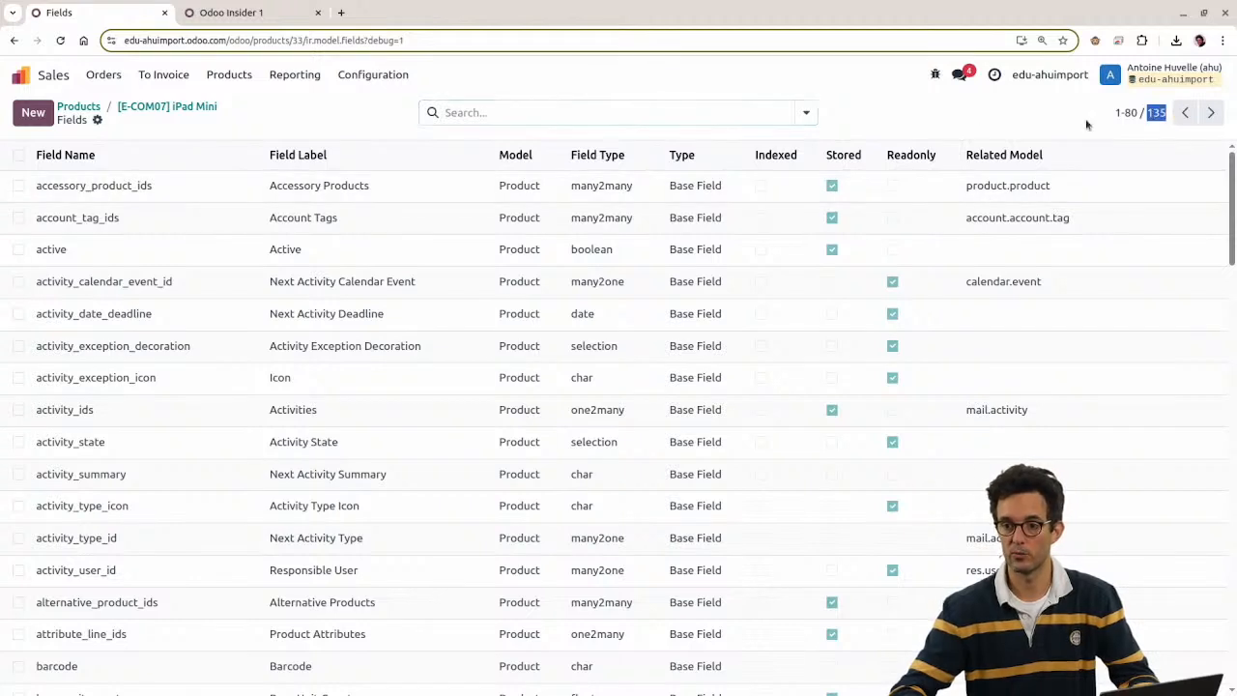
left_click(806, 112)
left_click(570, 204)
left_click(552, 91)
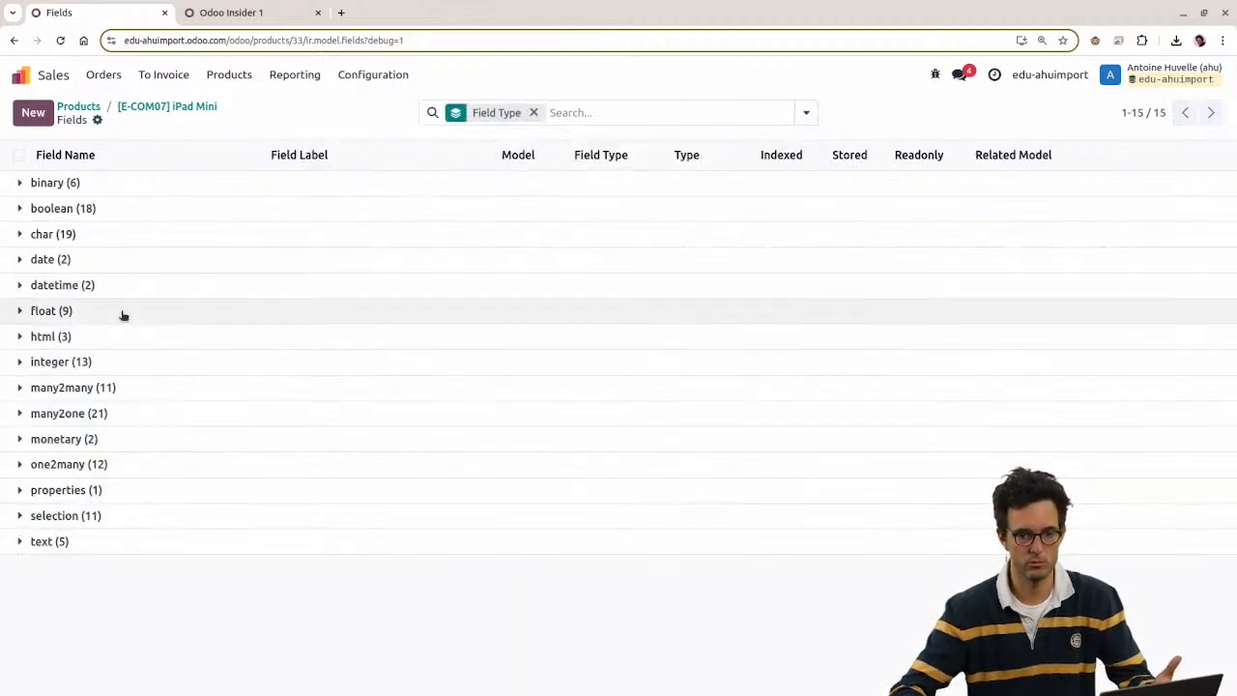
left_click(136, 541)
scroll(498, 464, "down", 1)
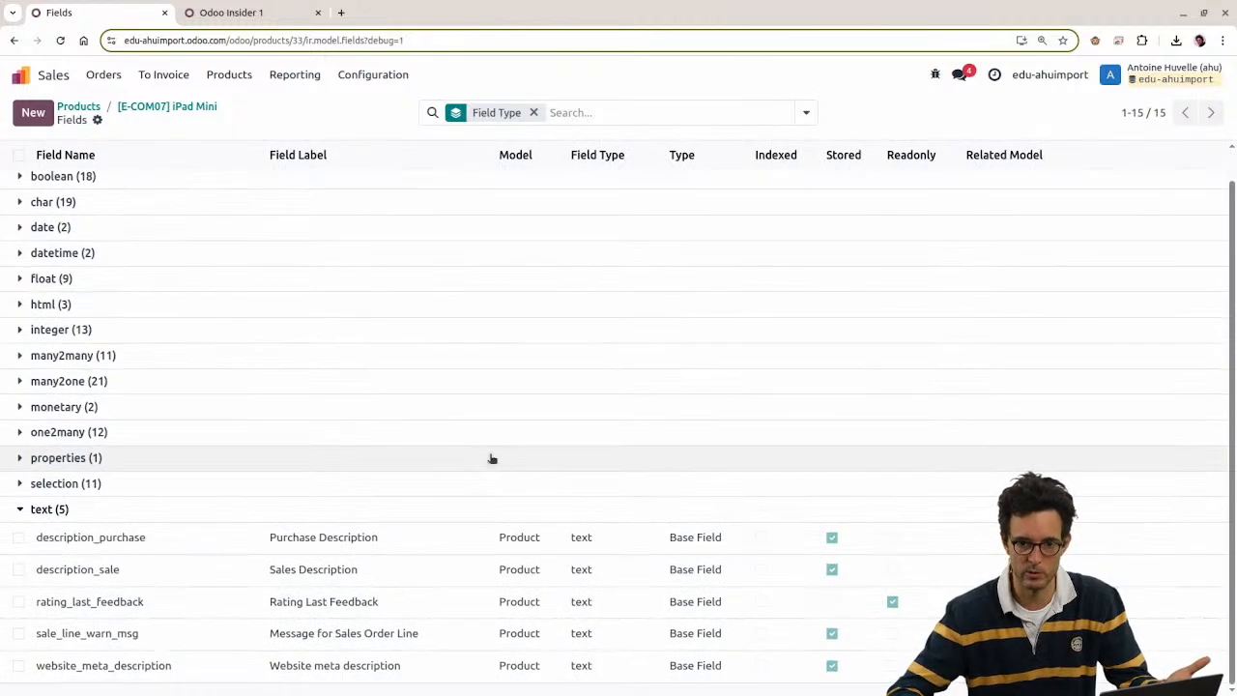
left_click(166, 111)
scroll(143, 437, "down", 1)
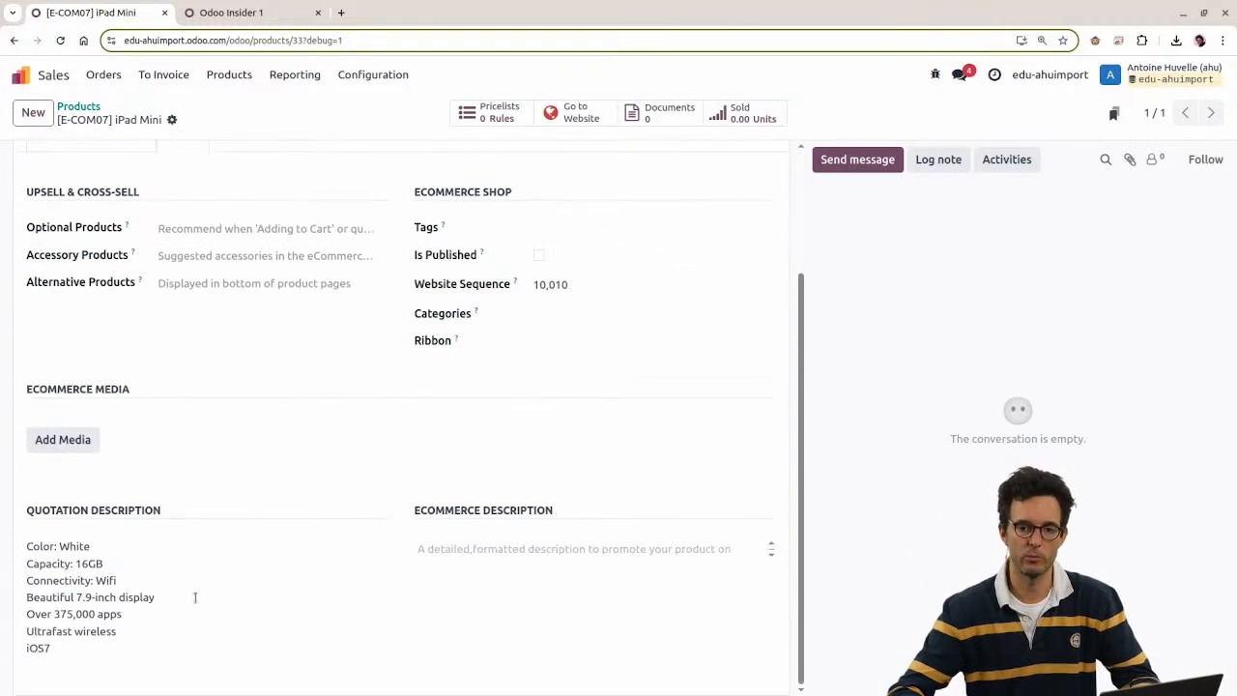
Step: Append 'azdadaz' after iOS7 in Quotation Description and bring up the Ecommerce Description '/' command list
left_click(451, 547)
left_click(277, 577)
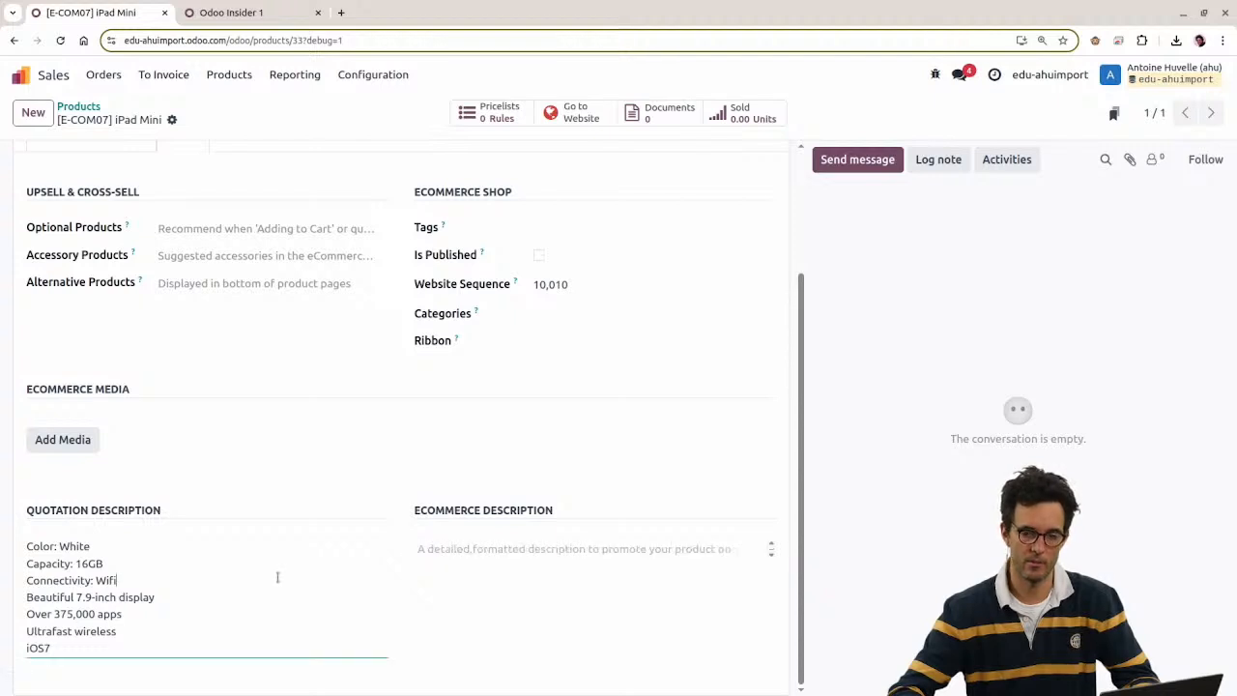
left_click(229, 639)
type("azdadaz")
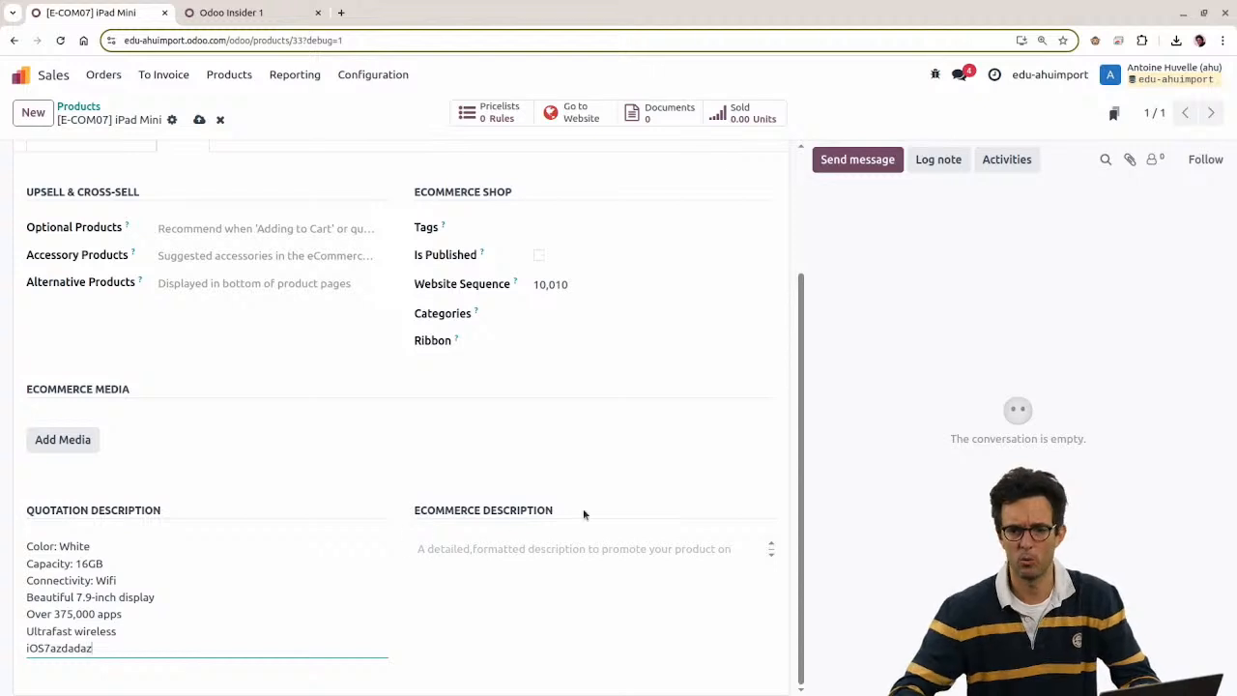
left_click(559, 547)
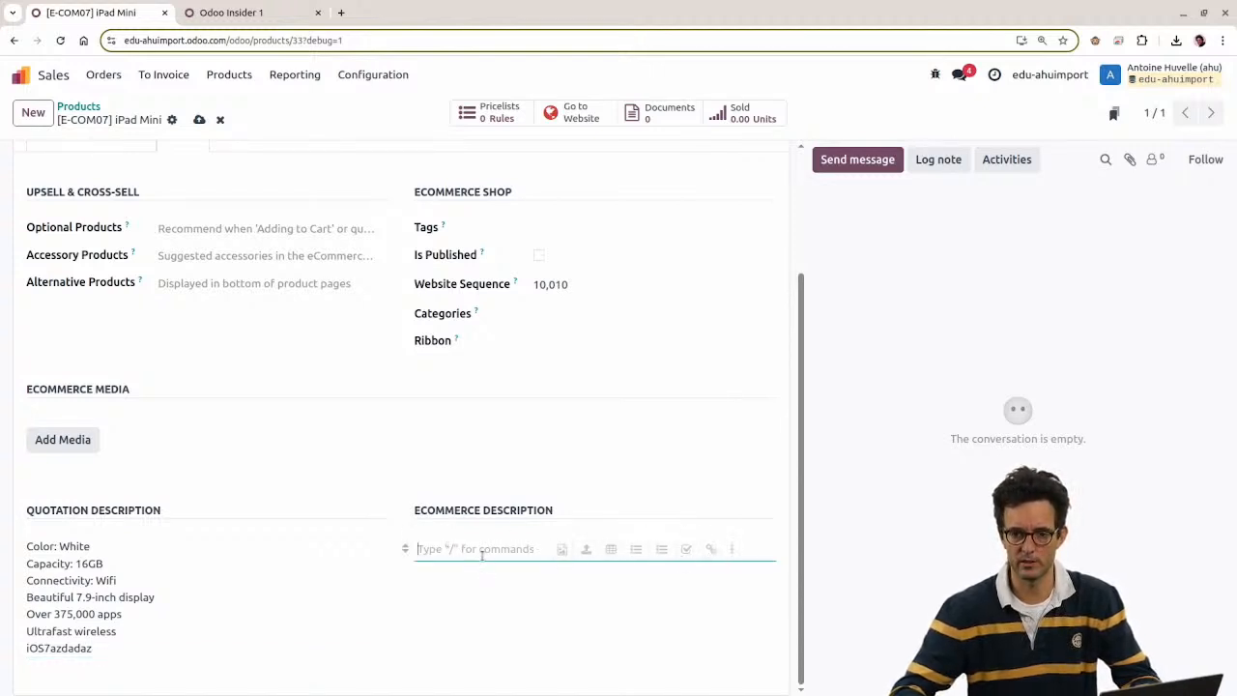
type("/")
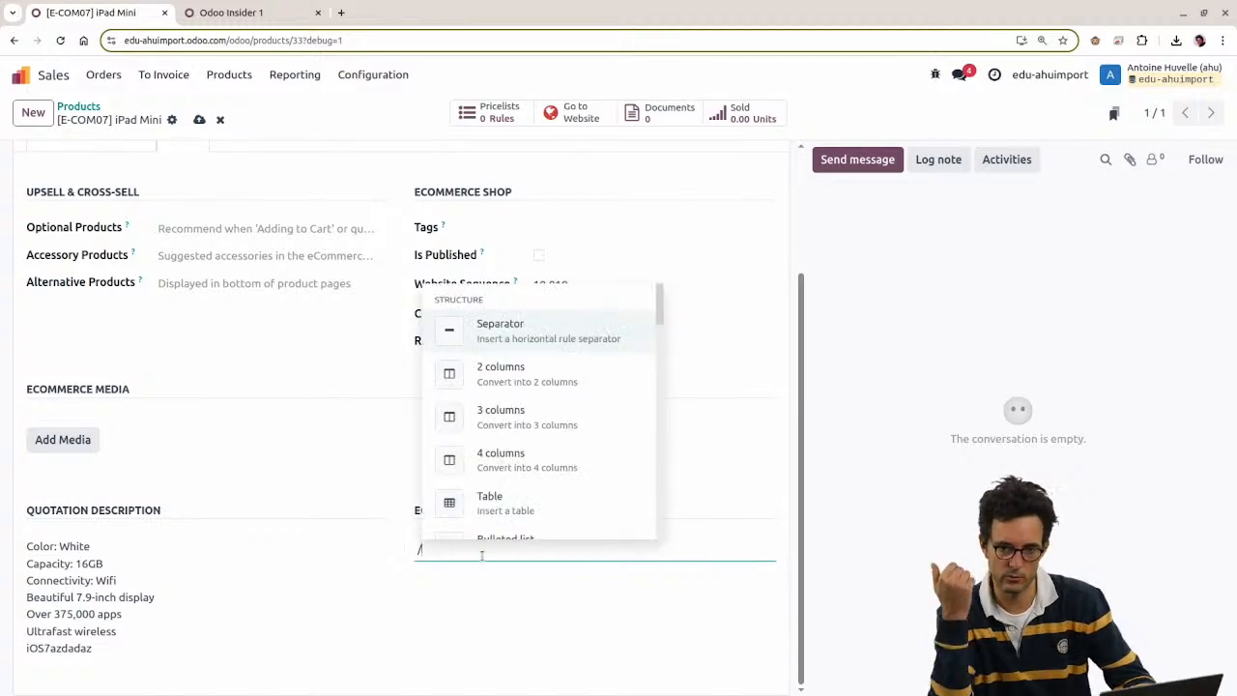
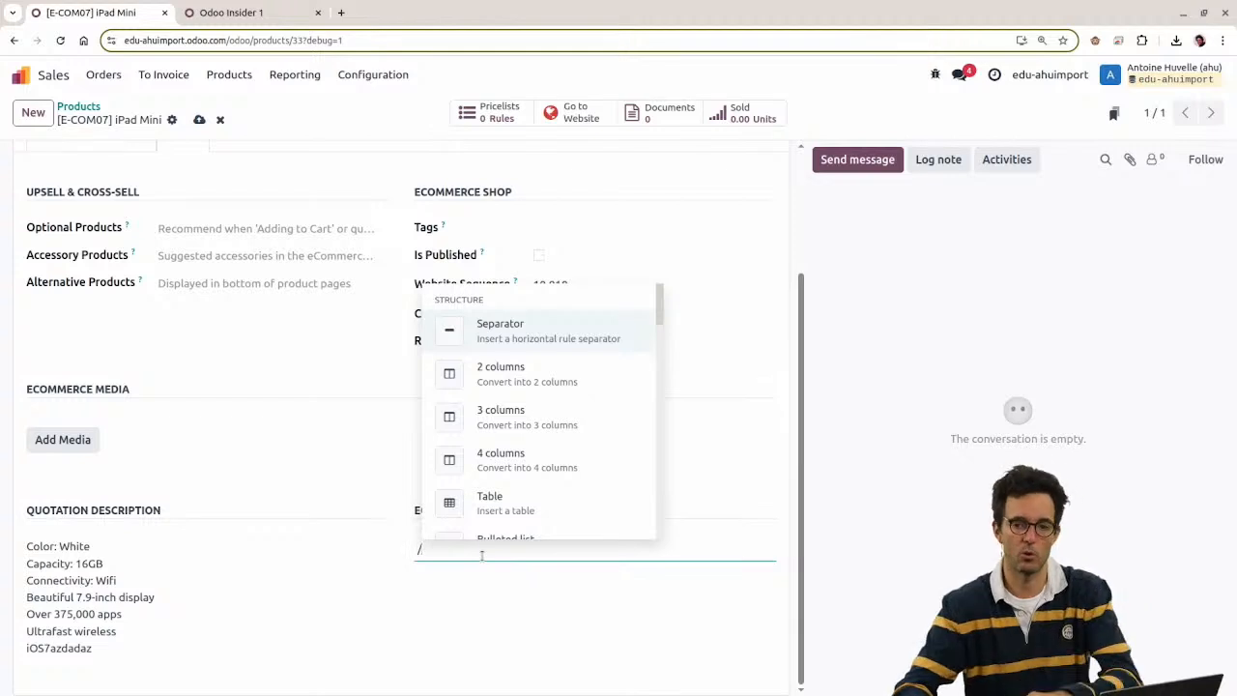
Step: Delete the stray '/' from the iPad Mini's Ecommerce Description
left_click(470, 558)
left_click_drag(470, 558, 335, 571)
left_click(517, 666)
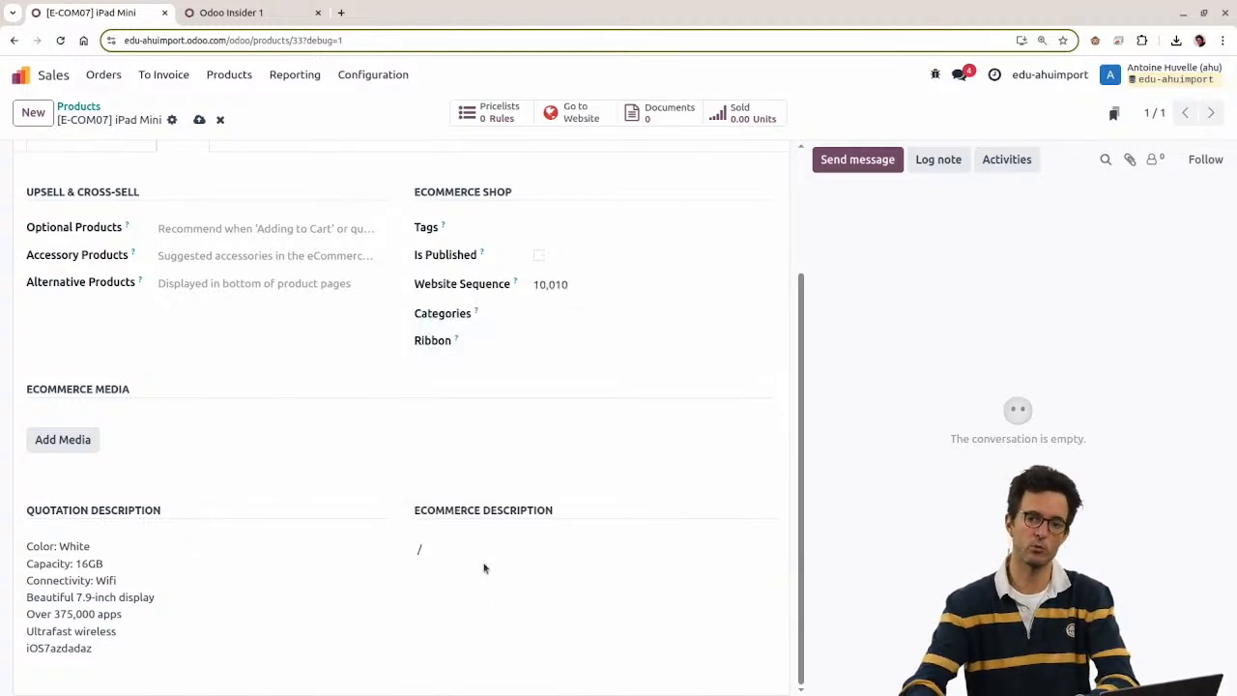
left_click_drag(484, 568, 312, 527)
key("BackSpace")
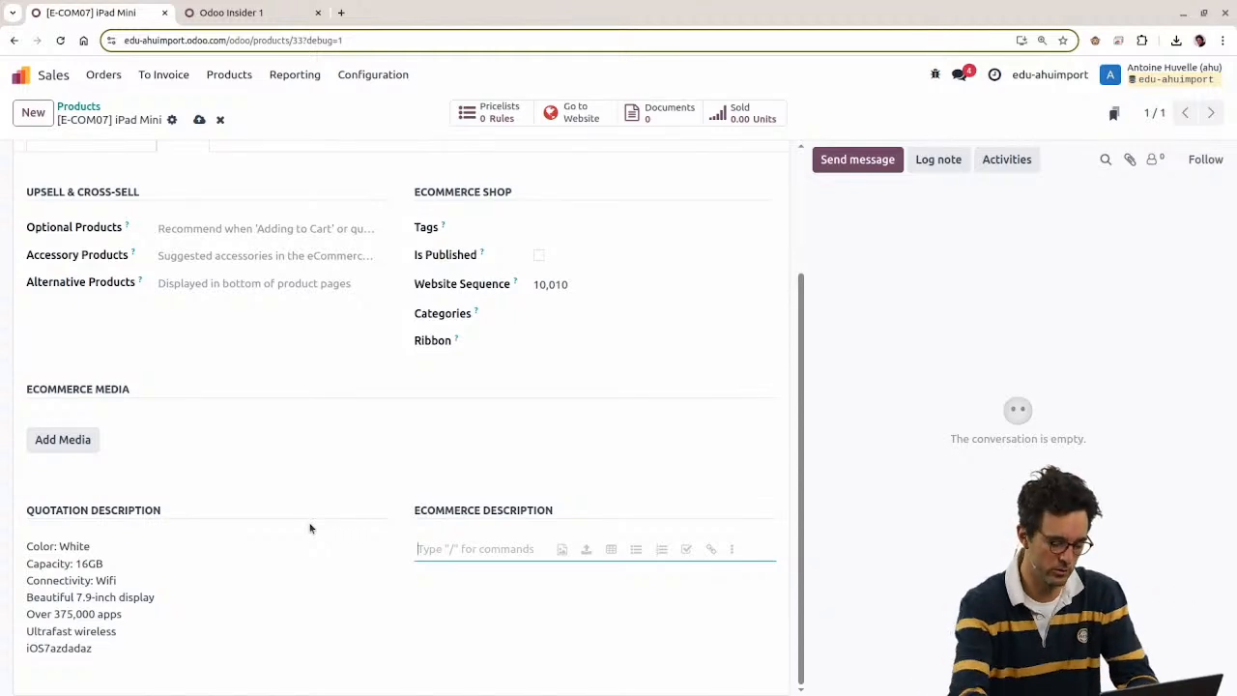
Step: Add a bulleted list with items Point 1 and Point 2 to the description
left_click(634, 552)
type("Point 1")
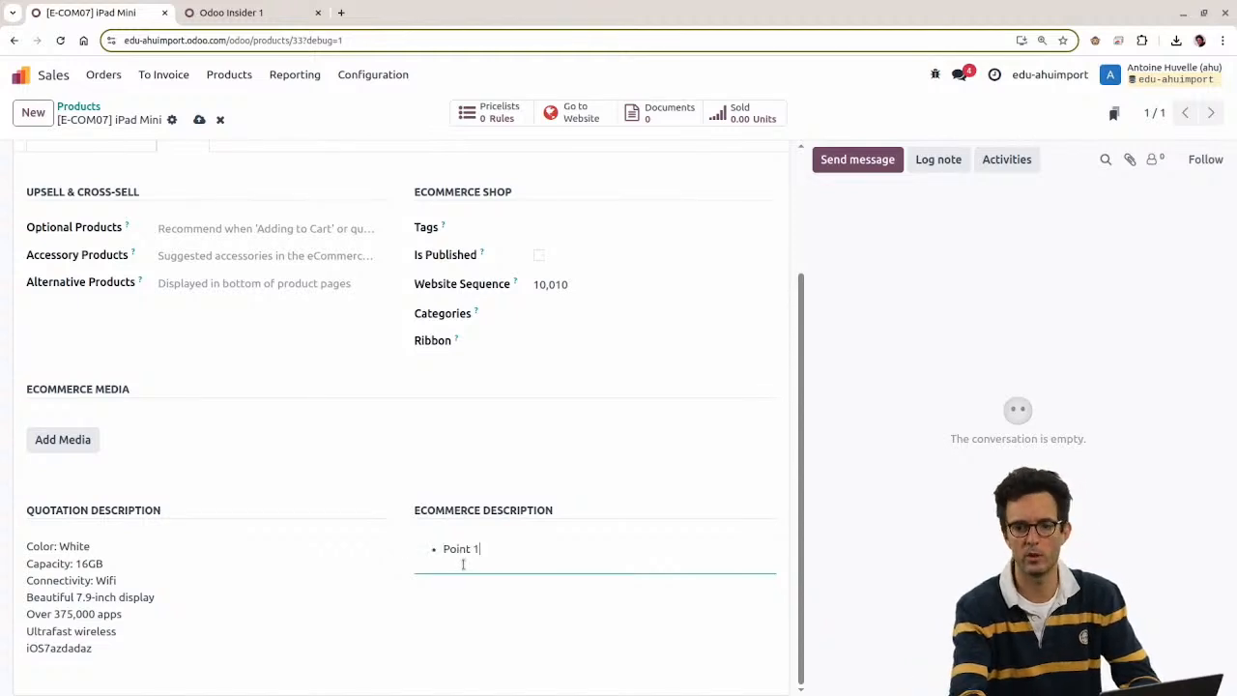
key("Return")
type("Point")
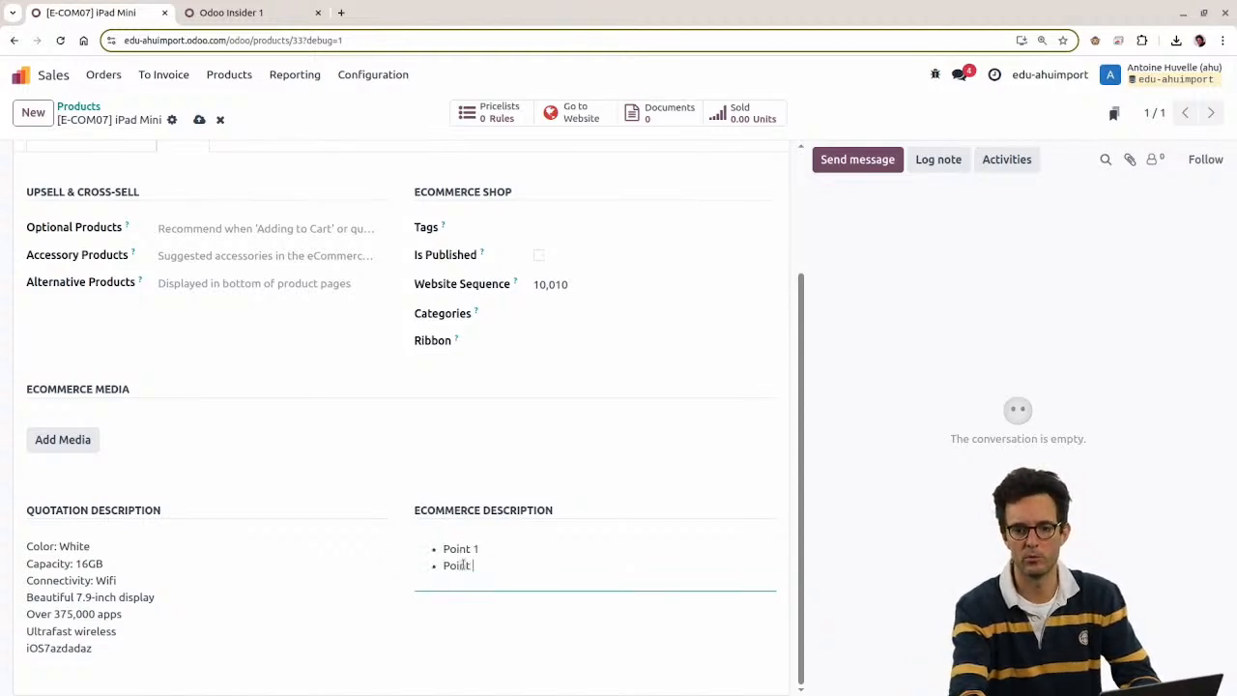
type(" 2")
Step: Add a Heading 1 reading SUPER IMPORTANT via /head, save, and return to Products
key("Return")
key("Return")
type("/head")
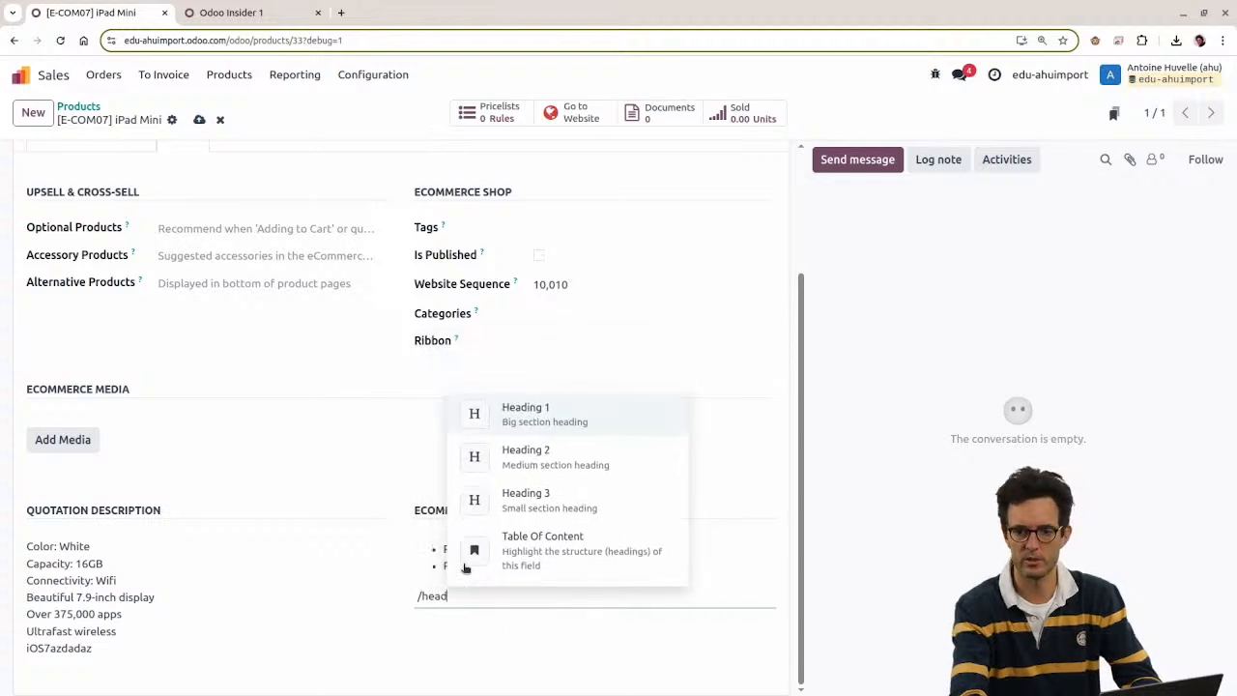
key("Return")
type("SUPER I")
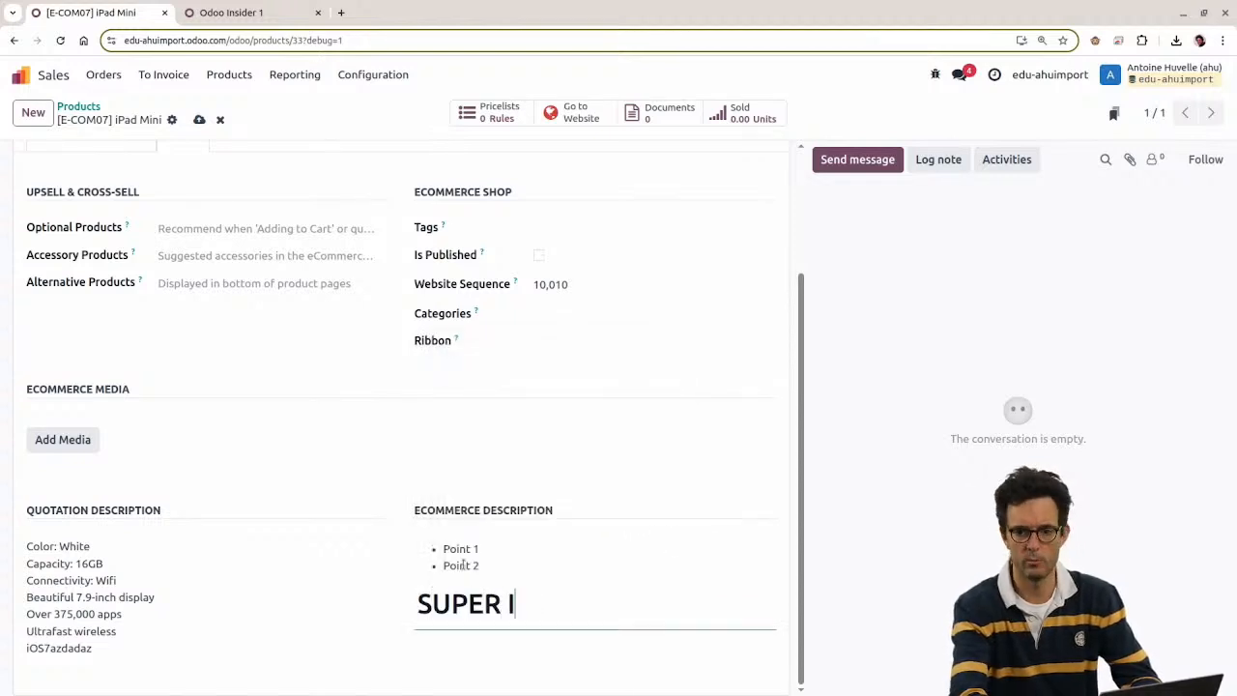
type("MPORTANT")
key("ctrl+s")
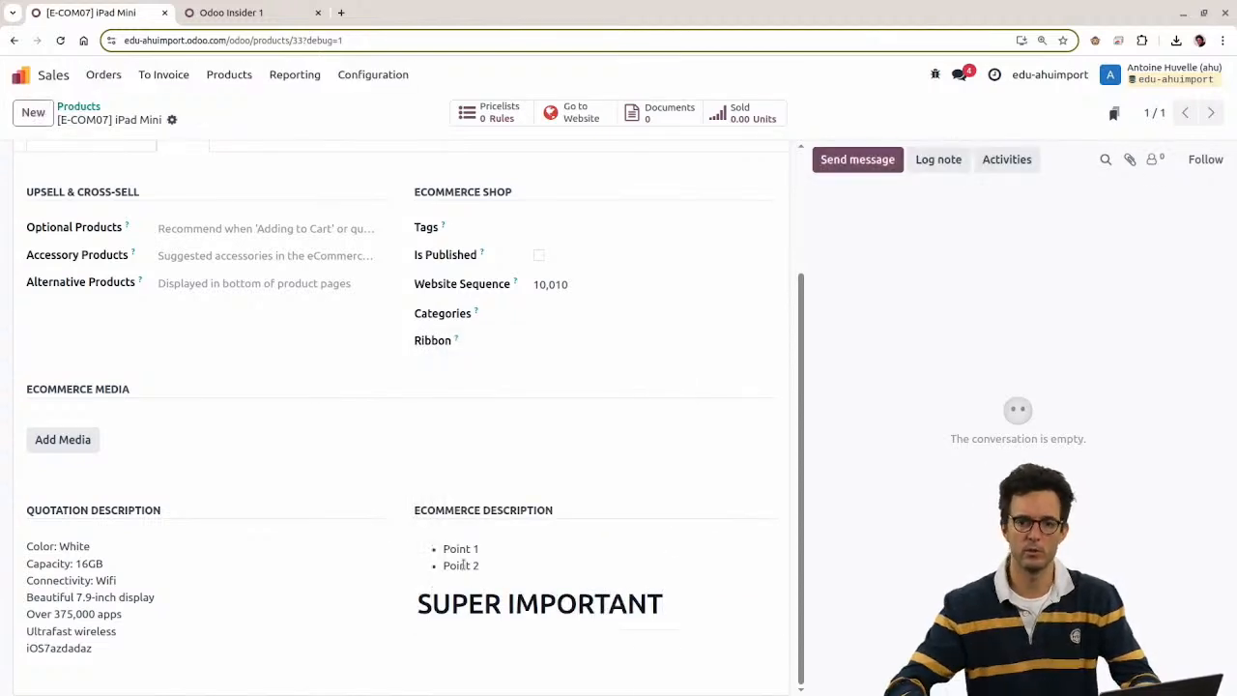
scroll(321, 408, "up", 3)
left_click(67, 107)
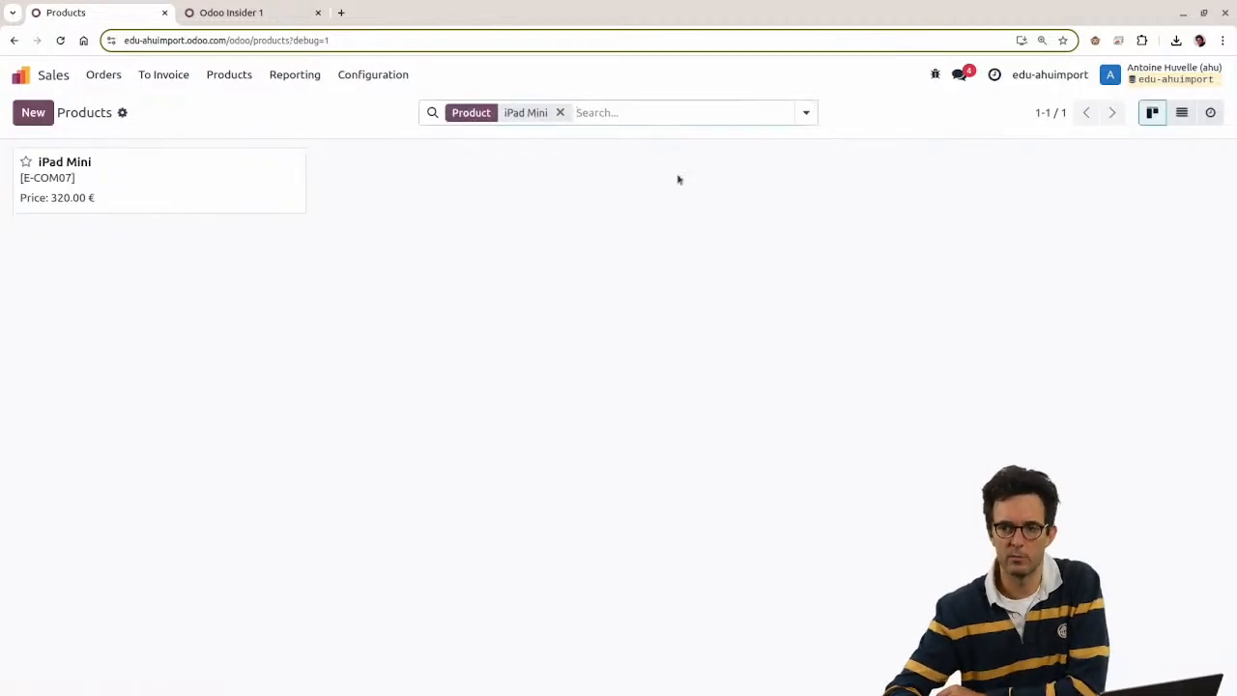
Step: In list view, select the iPad Mini and open the Export dialog
left_click(1182, 112)
left_click(19, 185)
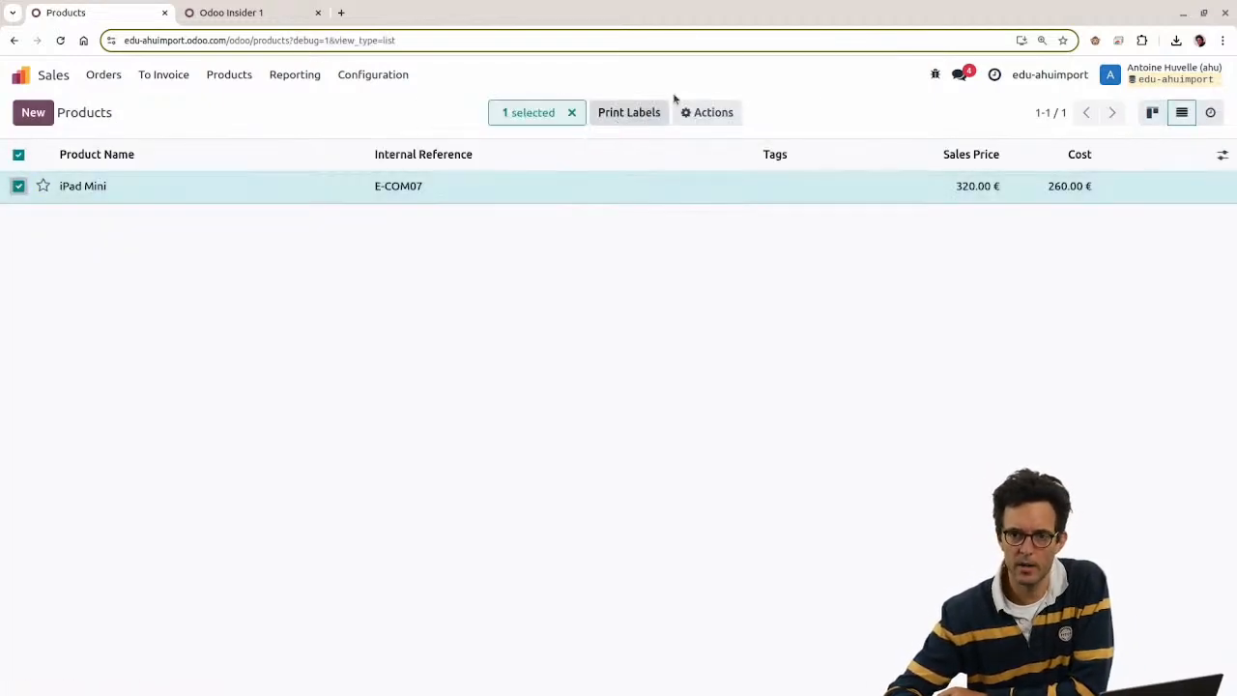
left_click(708, 112)
left_click(715, 146)
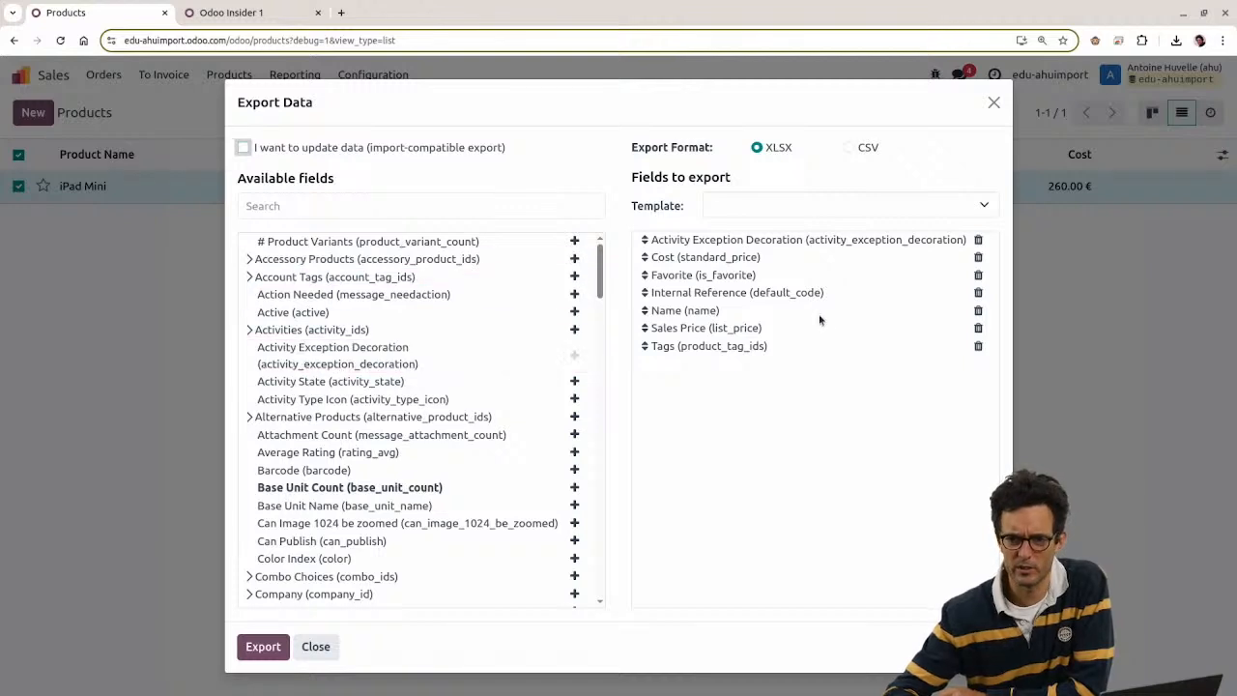
Step: Export only the Description for the website field and inspect the empty value in the file
left_click(371, 207)
type("web")
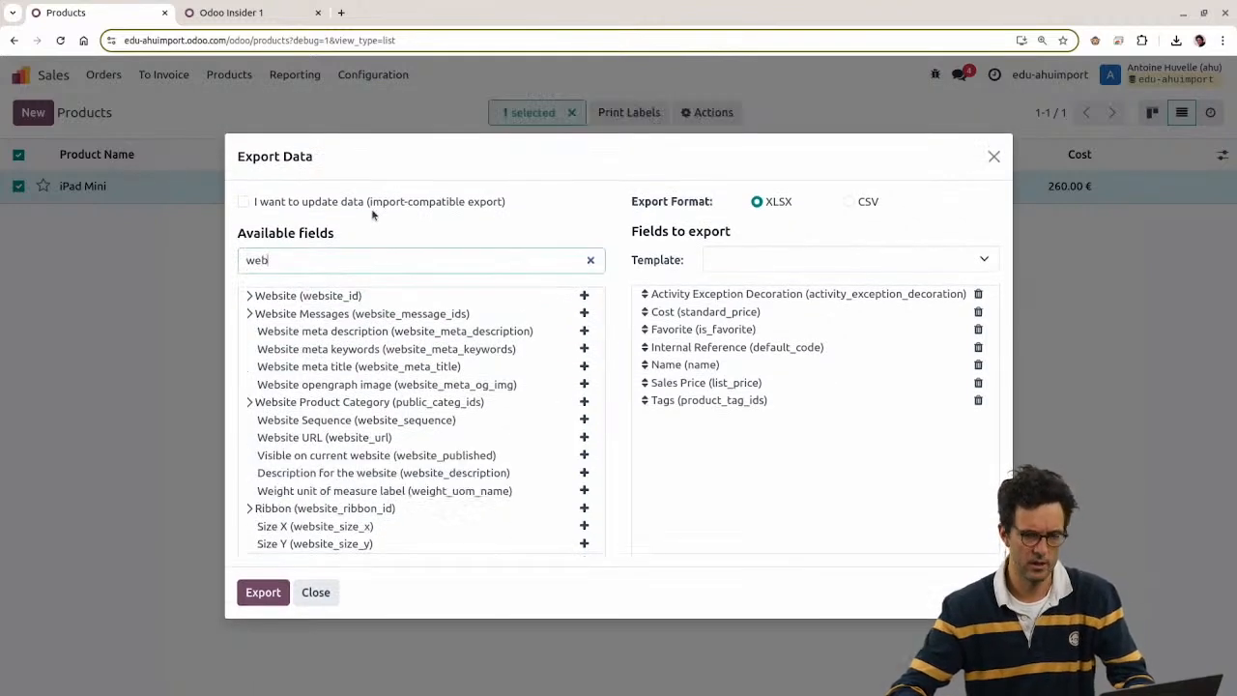
type("s")
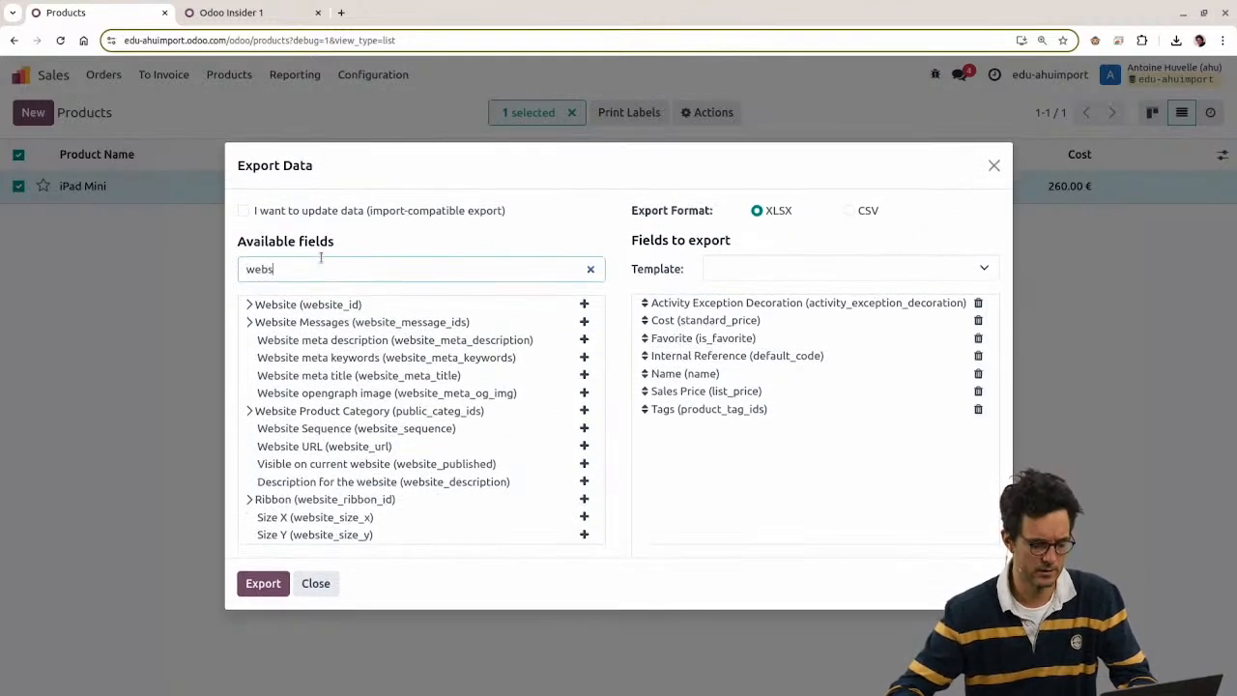
type("ite de")
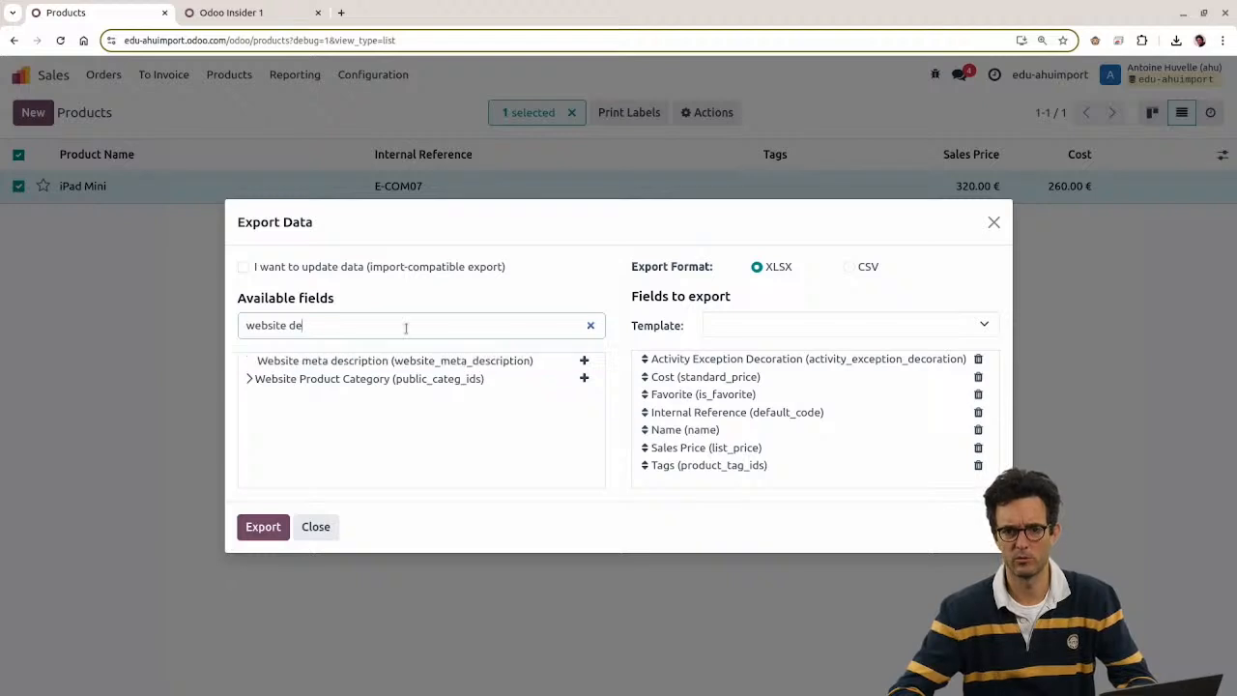
key("BackSpace")
key("BackSpace")
key("BackSpace")
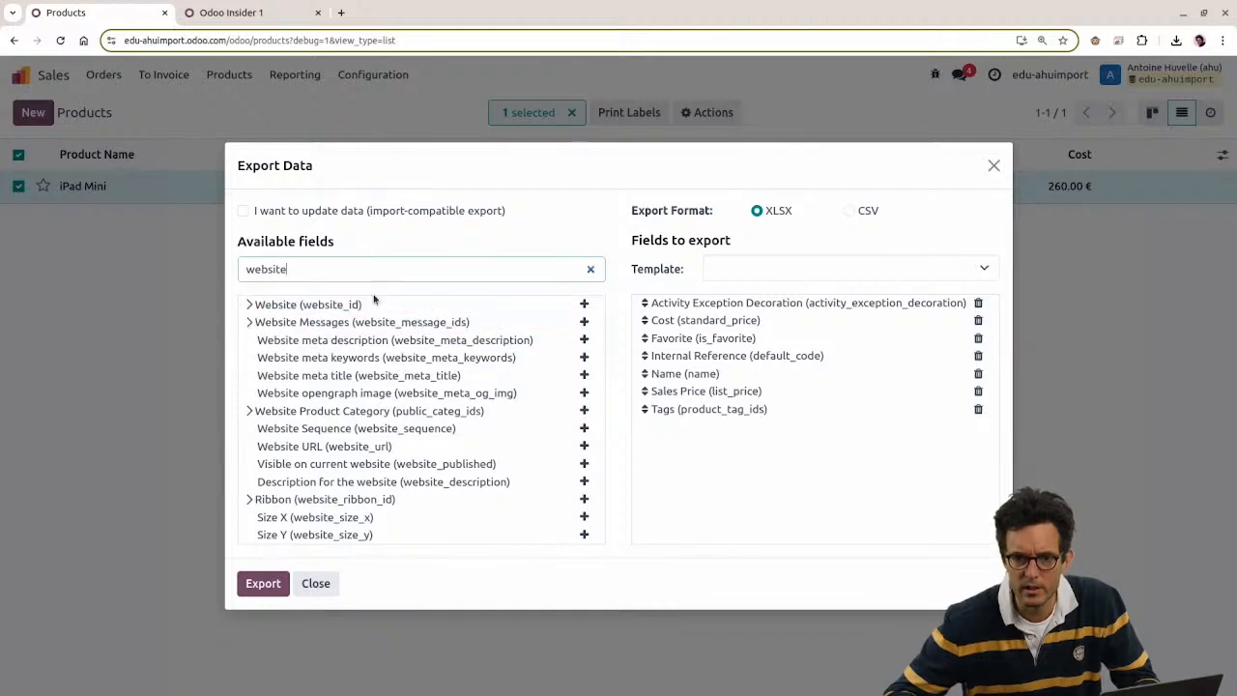
left_click(584, 481)
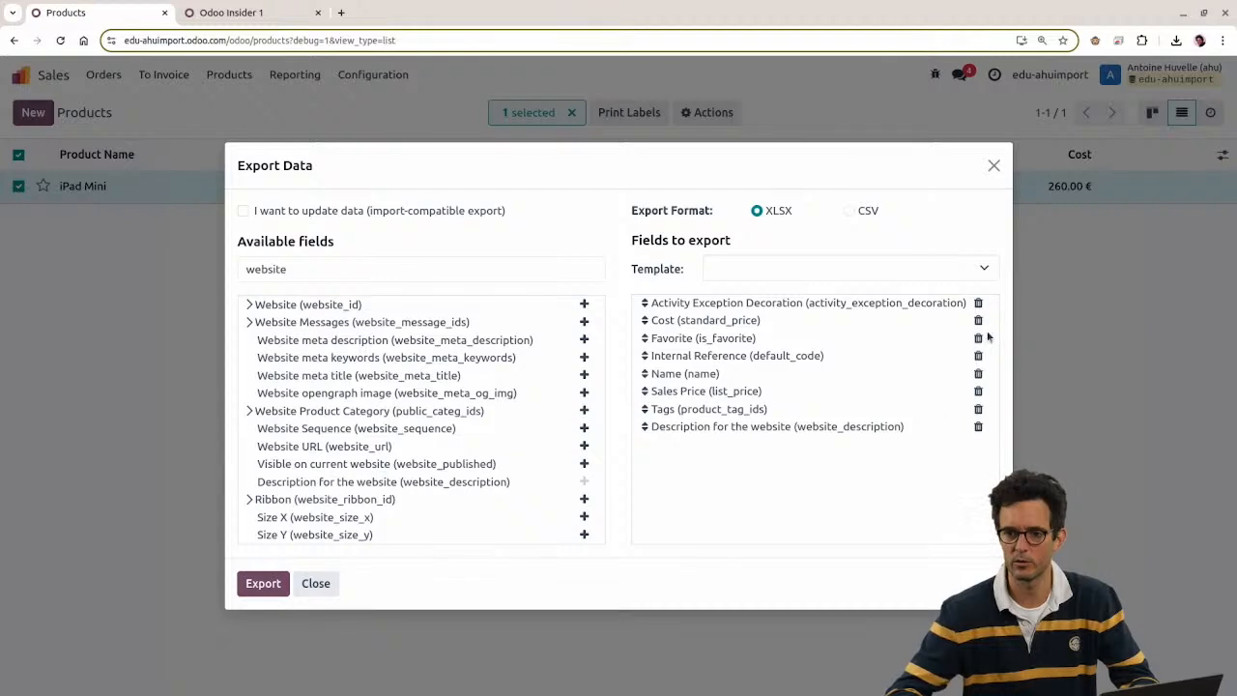
left_click(979, 303)
left_click(979, 303)
left_click(979, 303)
left_click(979, 303)
left_click(978, 302)
left_click(979, 302)
left_click(978, 303)
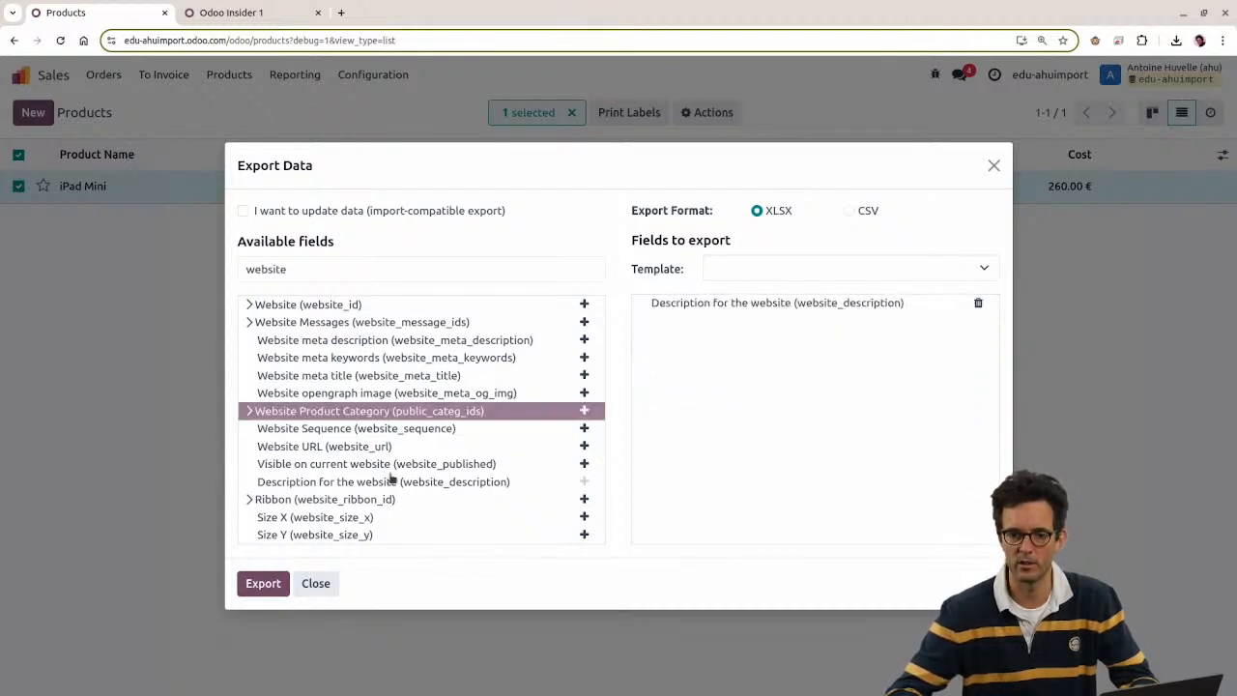
left_click(262, 582)
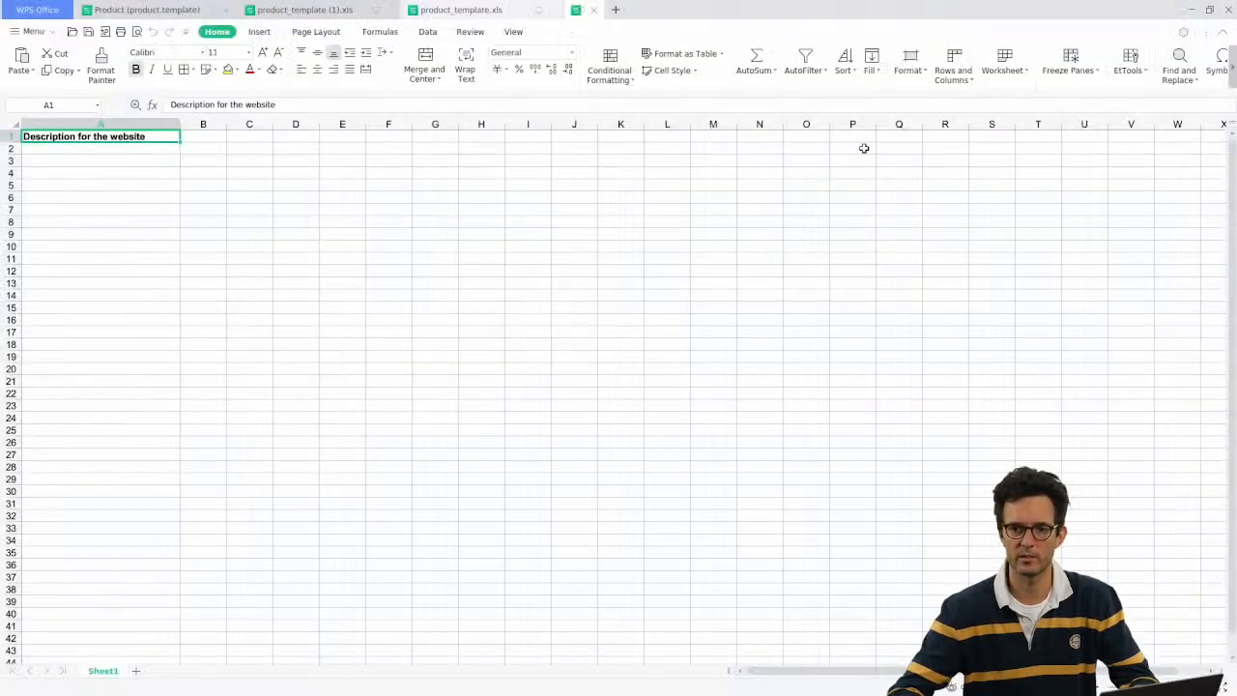
left_click(141, 145)
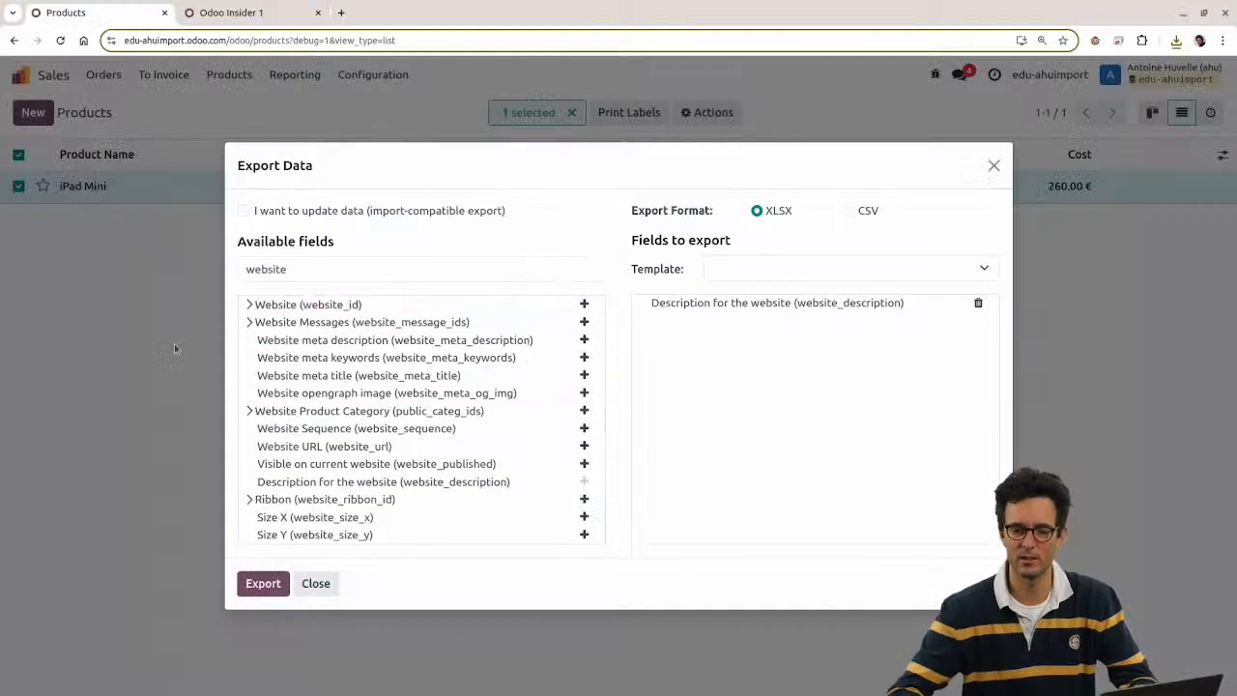
Step: Close the export, review the iPad Mini product form, and return to the products list
key("Escape")
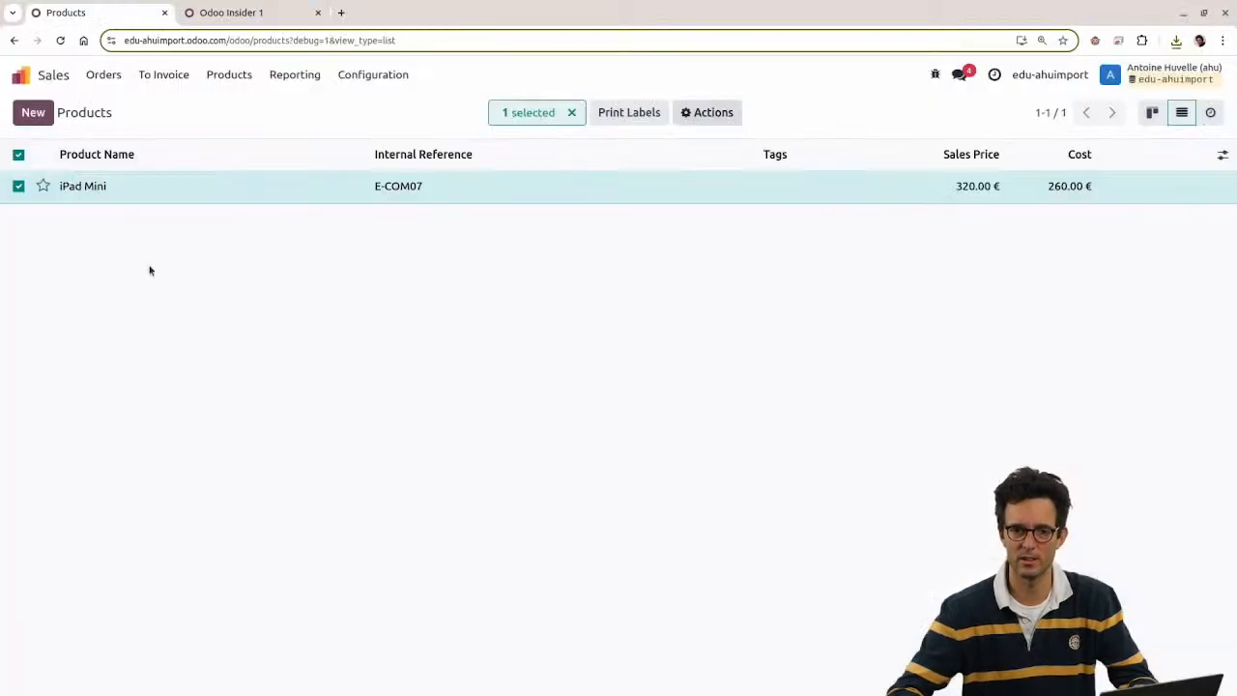
left_click(94, 196)
left_click(15, 191)
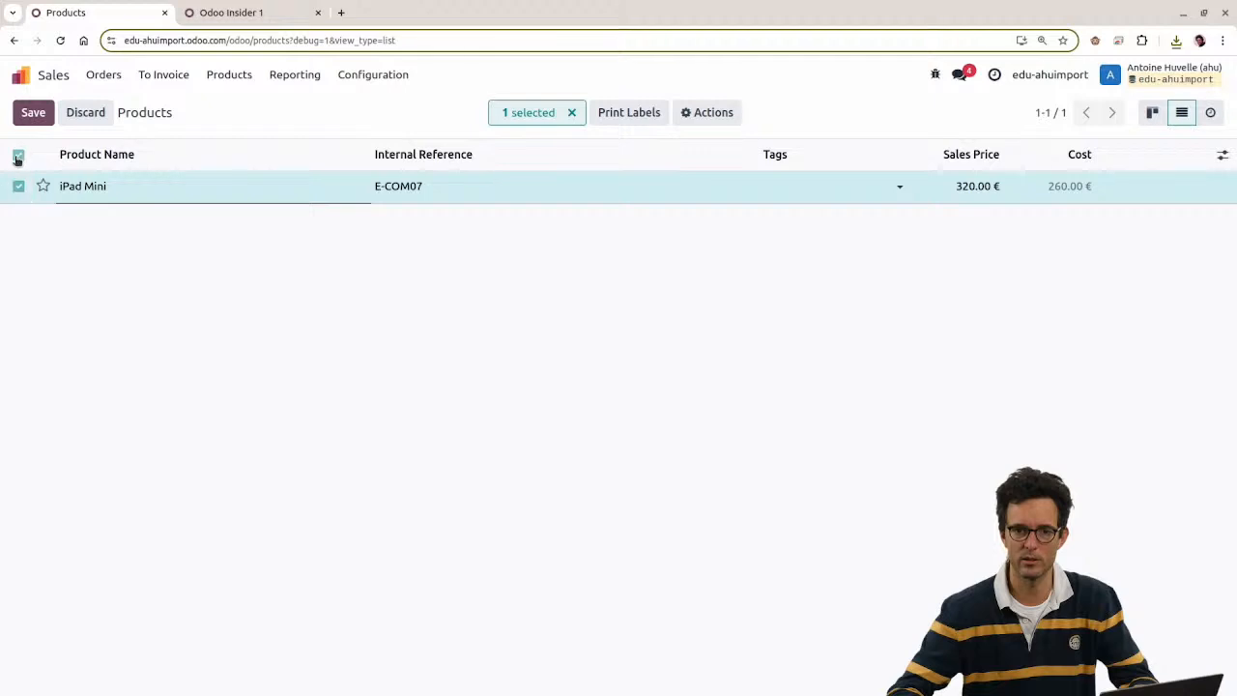
left_click(18, 157)
left_click(18, 157)
left_click(99, 190)
scroll(403, 484, "down", 3)
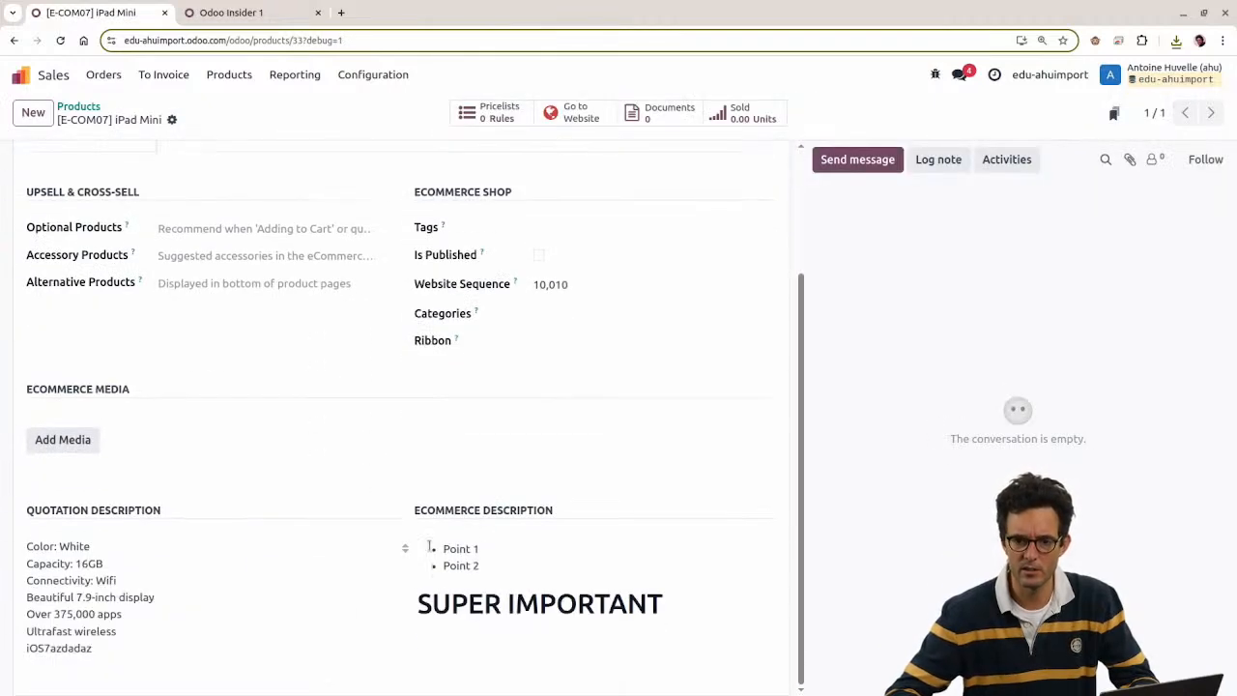
left_click(76, 107)
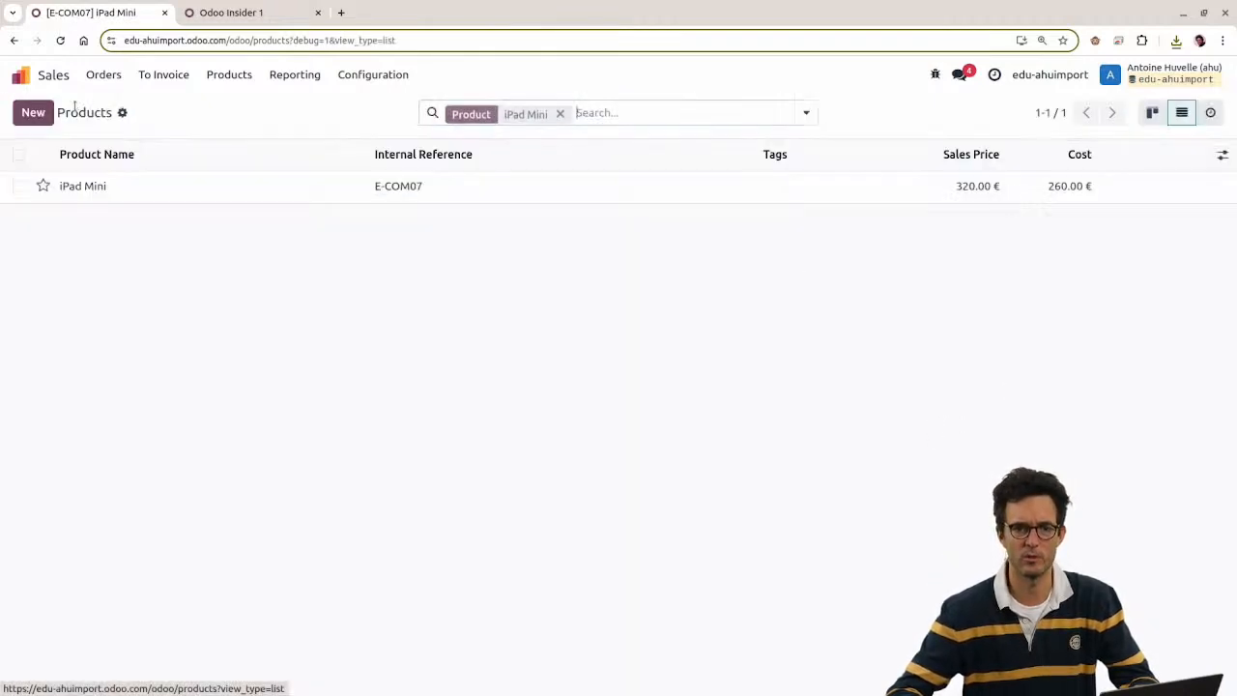
Step: Select the iPad Mini, open Export, and add eCommerce Description via a 'descrip' search
left_click(17, 187)
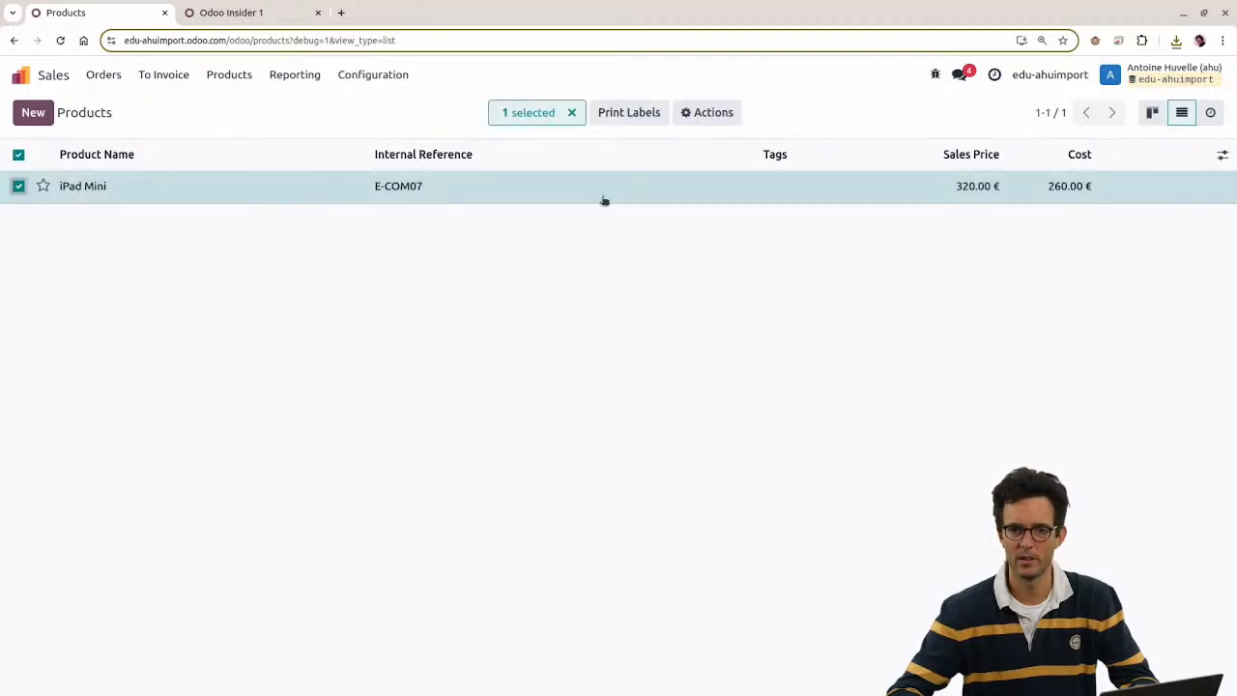
left_click(732, 113)
left_click(715, 147)
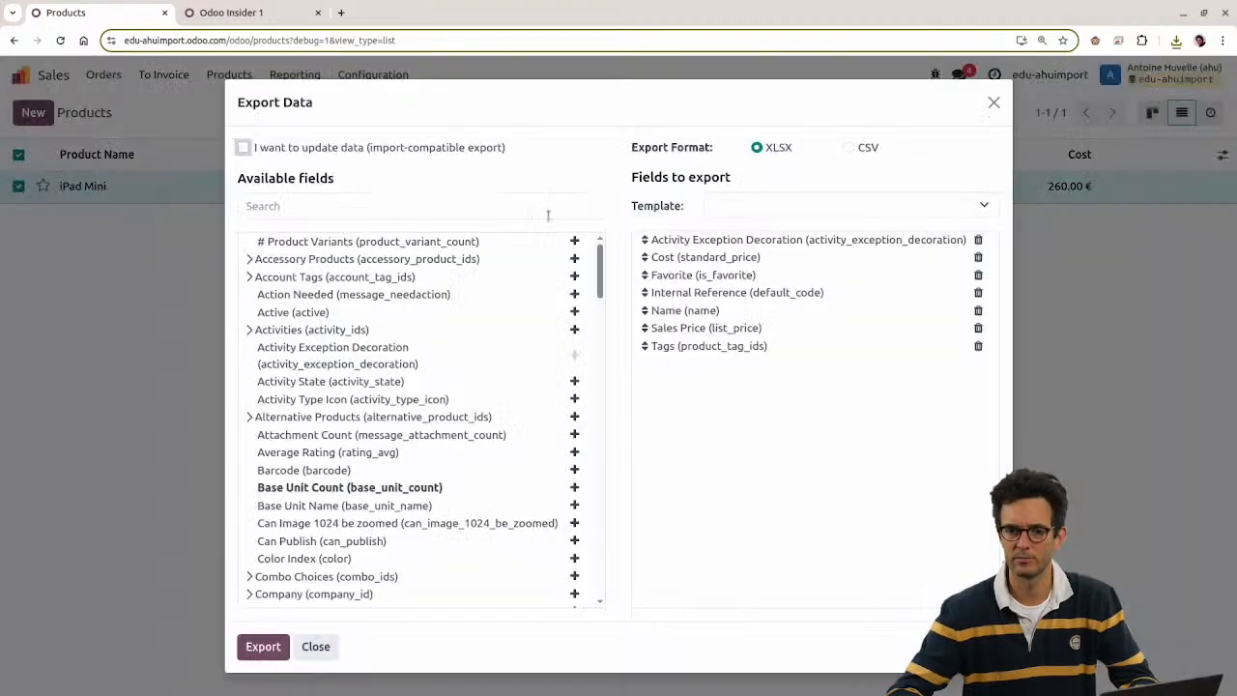
left_click(318, 209)
type("descrip")
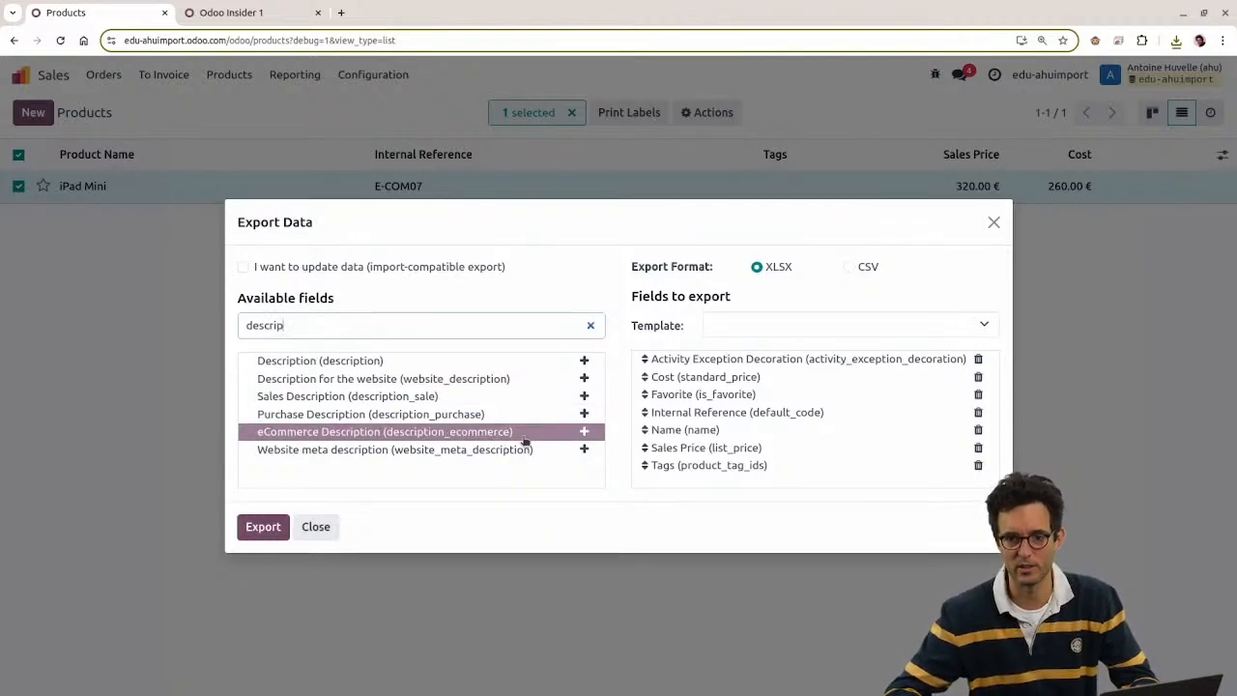
left_click(585, 432)
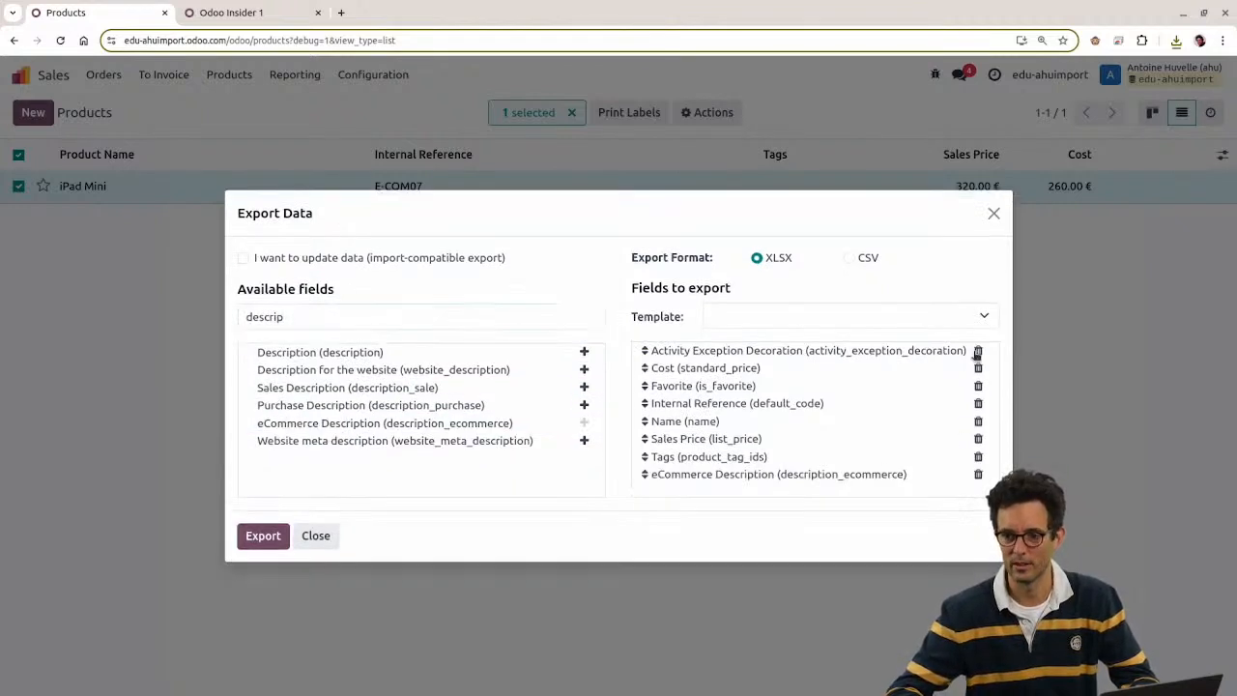
Step: Remove all other fields including Sales Price, export, and inspect the HTML in cell A2
left_click(977, 351)
left_click(978, 359)
left_click(978, 404)
left_click(979, 394)
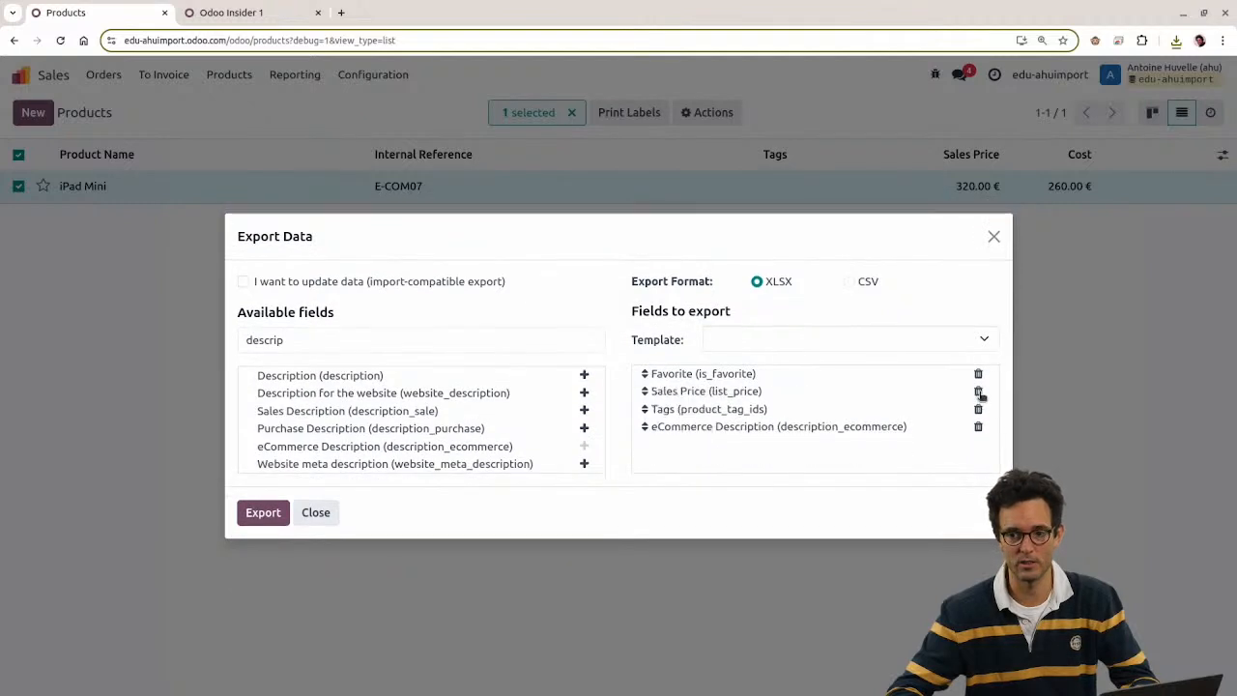
left_click(978, 392)
left_click(978, 391)
left_click(978, 374)
left_click(263, 512)
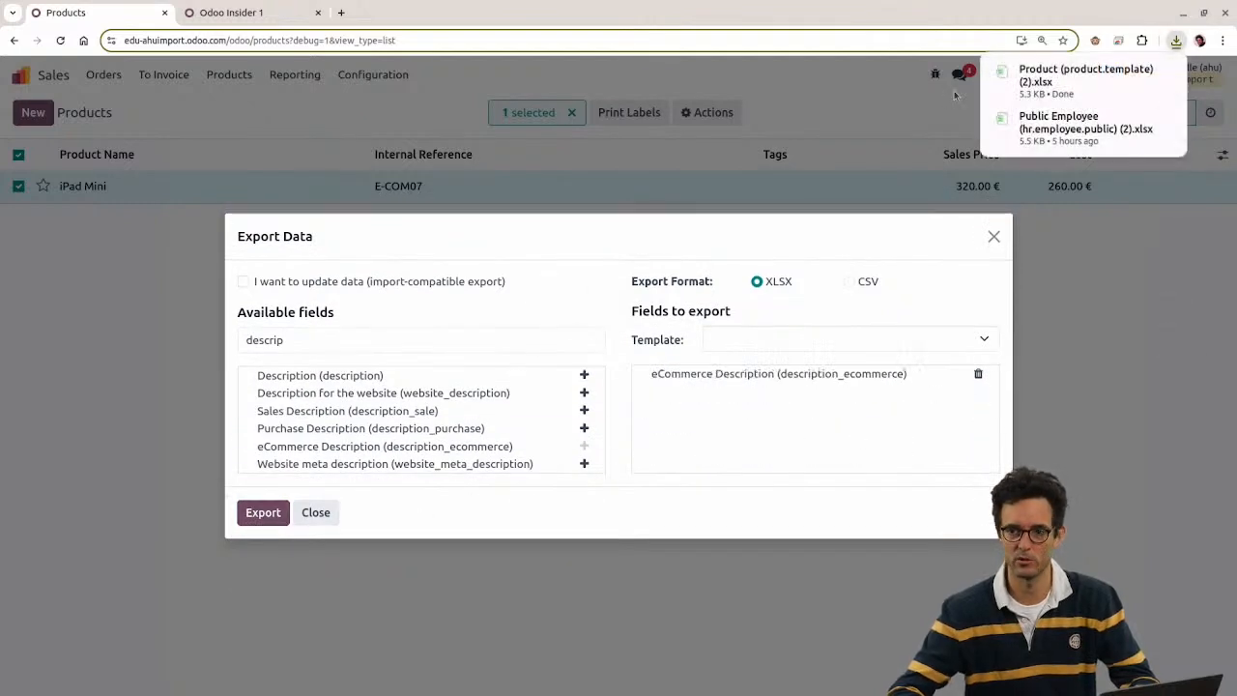
left_click(1083, 75)
left_click(76, 169)
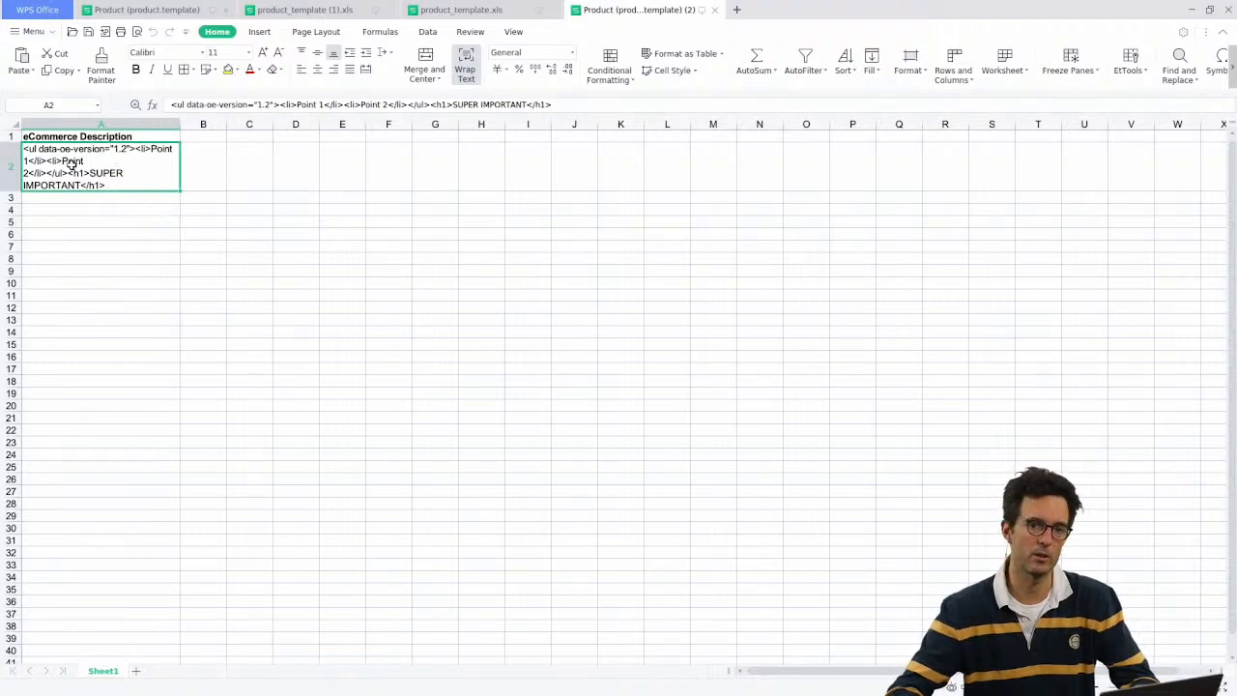
Step: Widen column A to read the exported HTML description in A2, then close the workbook
left_click_drag(180, 124, 271, 125)
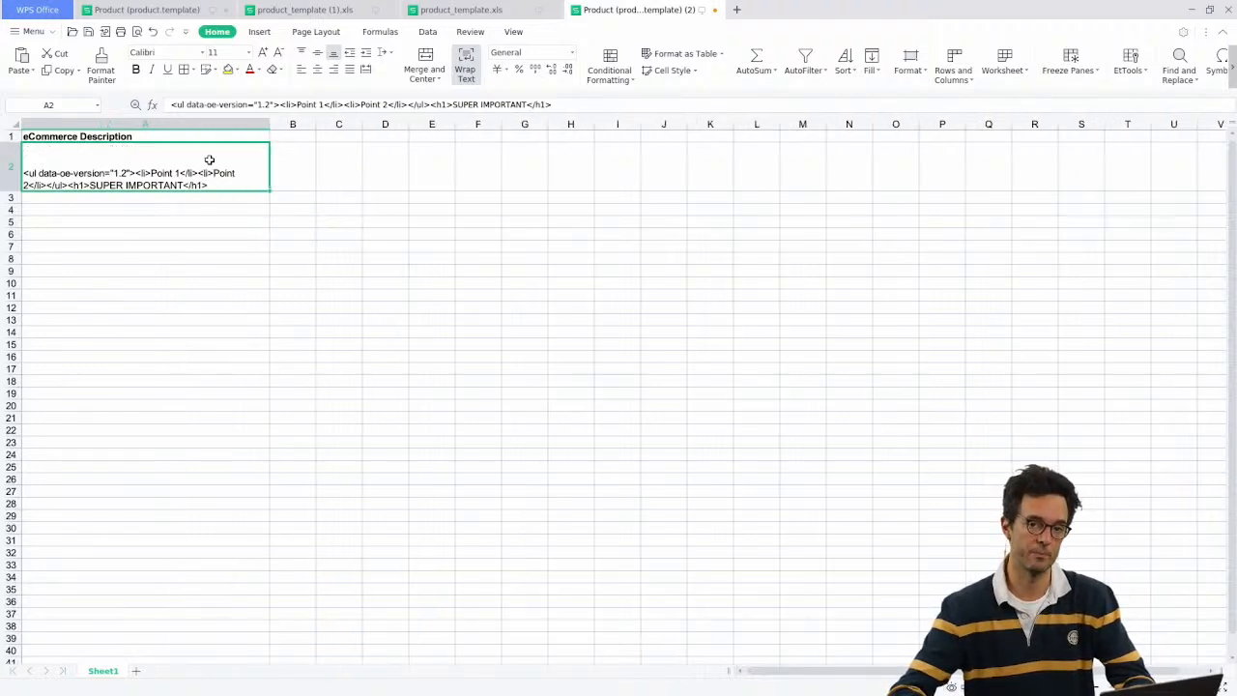
scroll(262, 315, "up", 5)
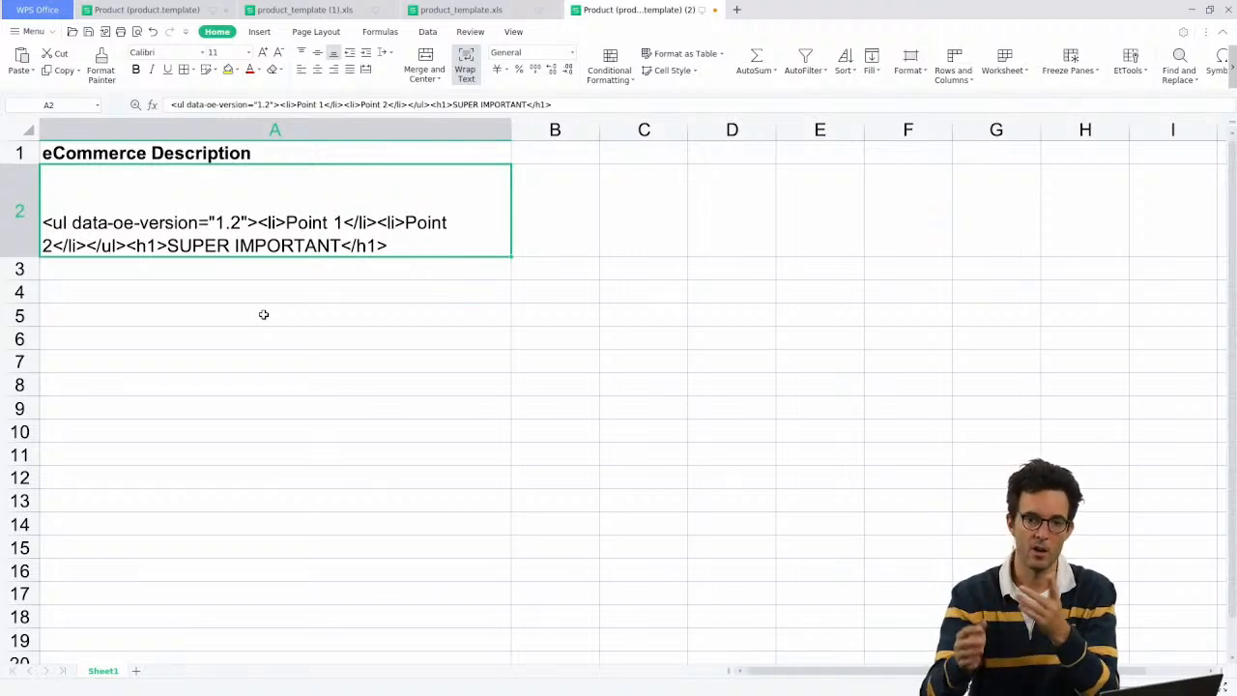
left_click_drag(507, 131, 397, 132)
scroll(347, 259, "down", 3)
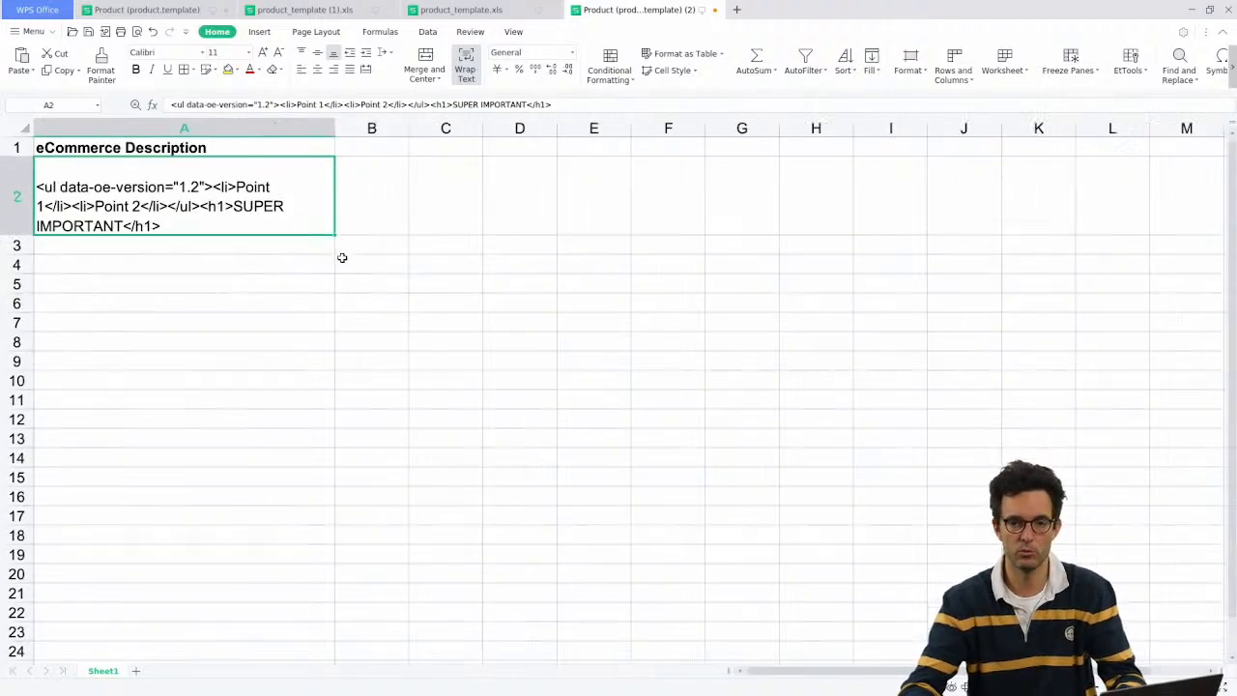
key("ctrl+w")
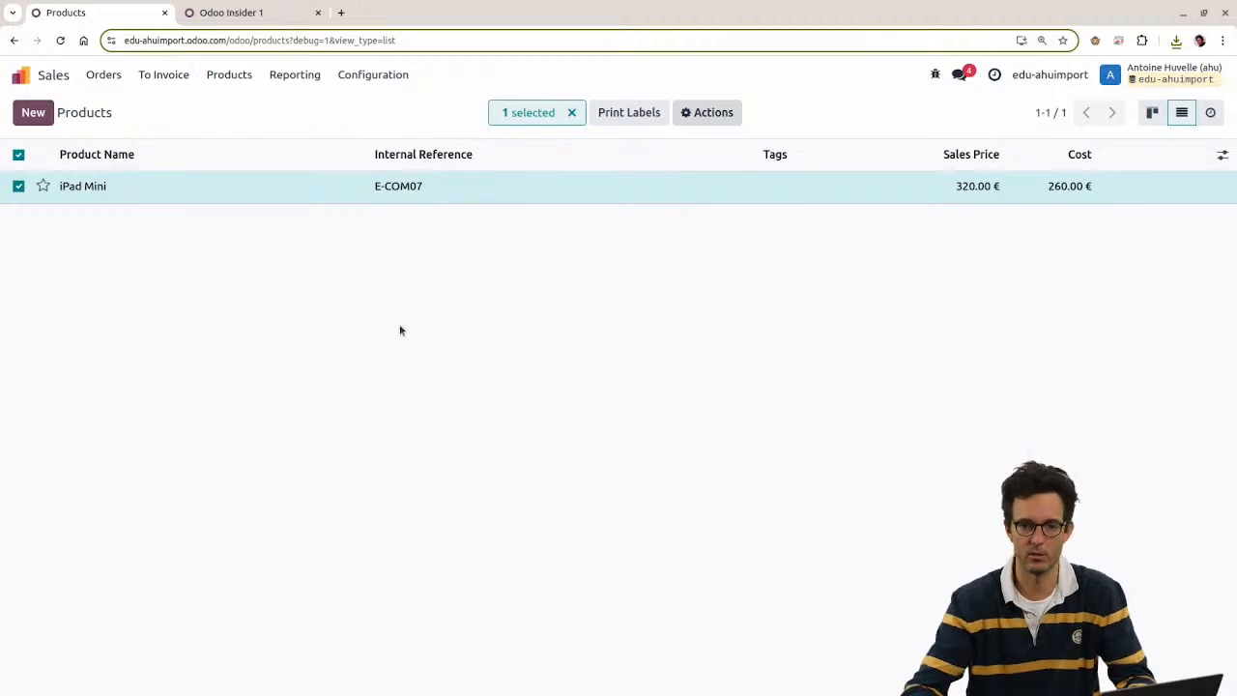
Step: Deselect the iPad Mini and remove the 'Product: iPad Mini' filter to list all 27 products
left_click(18, 155)
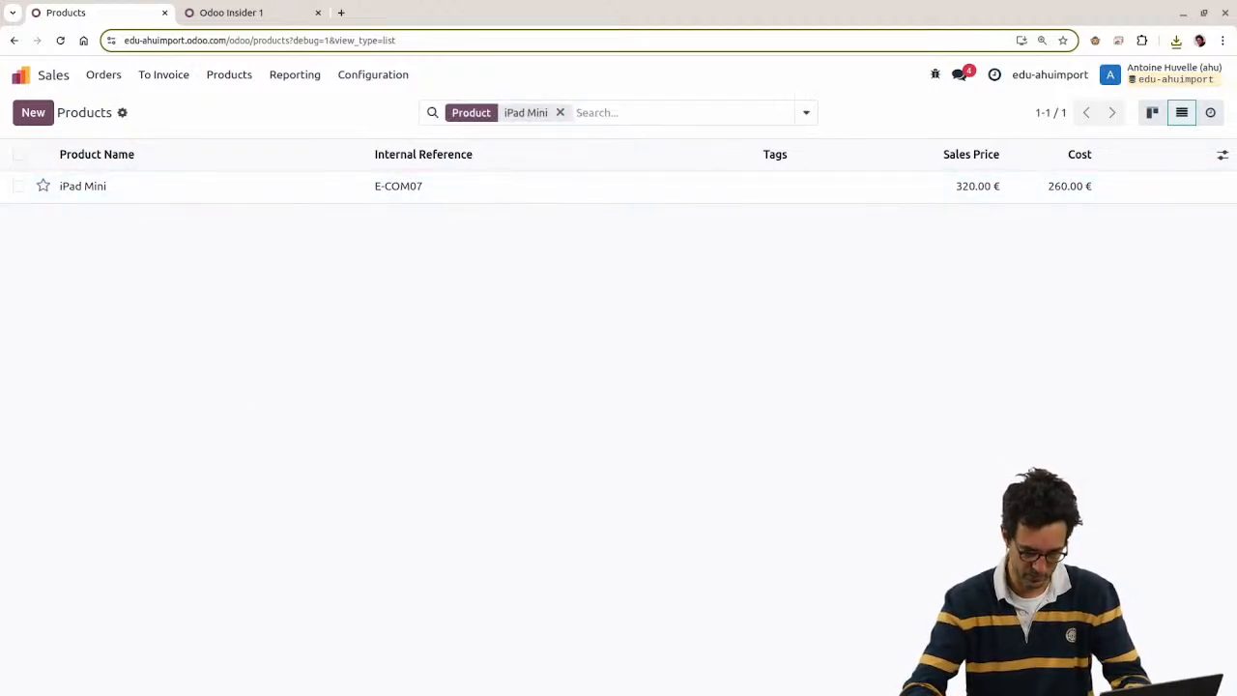
key("alt+Tab")
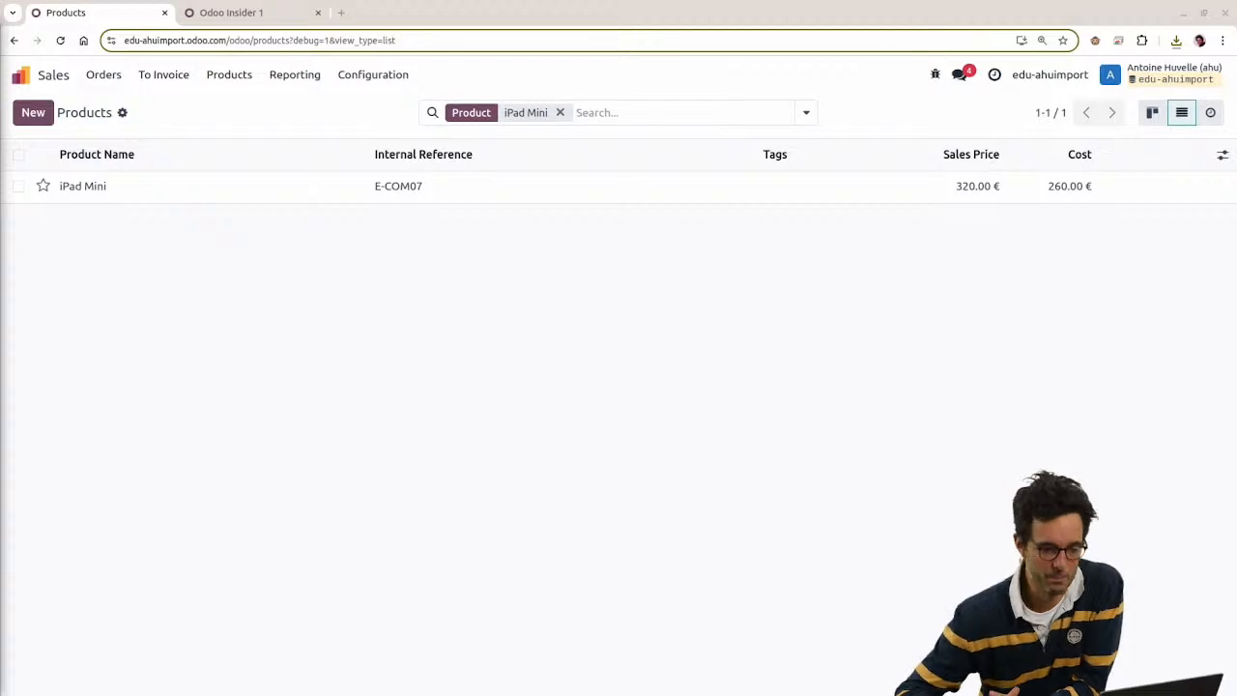
left_click(560, 112)
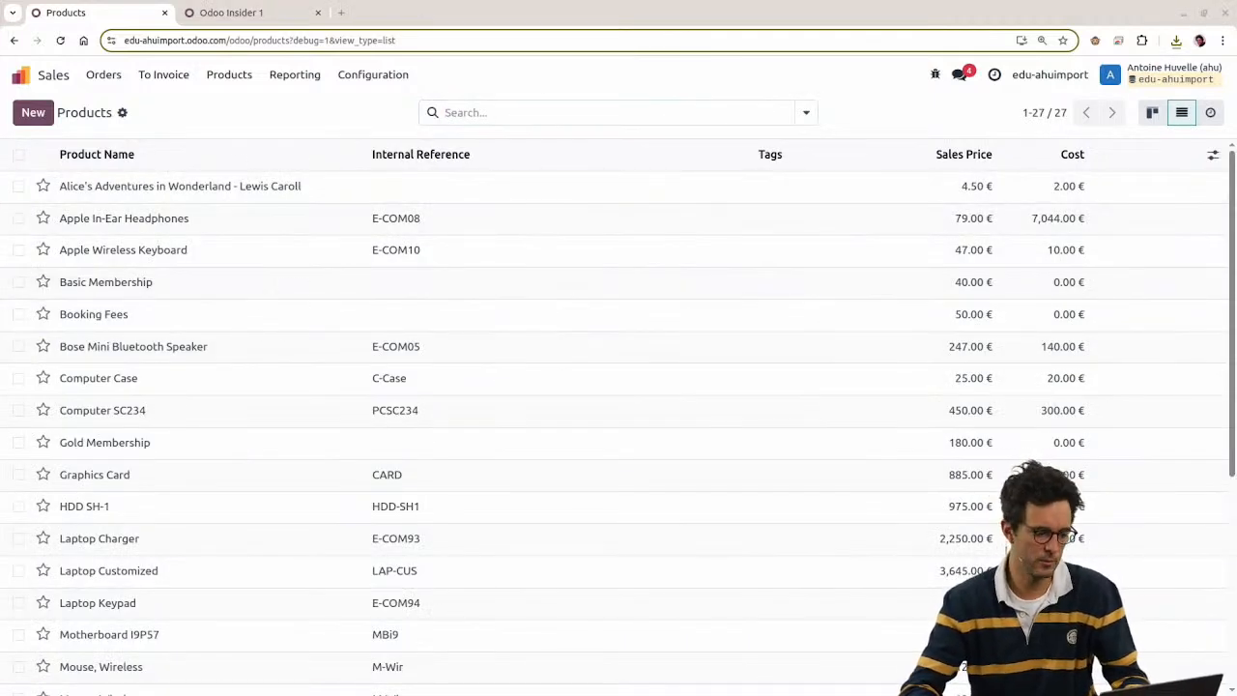
key("alt+Tab")
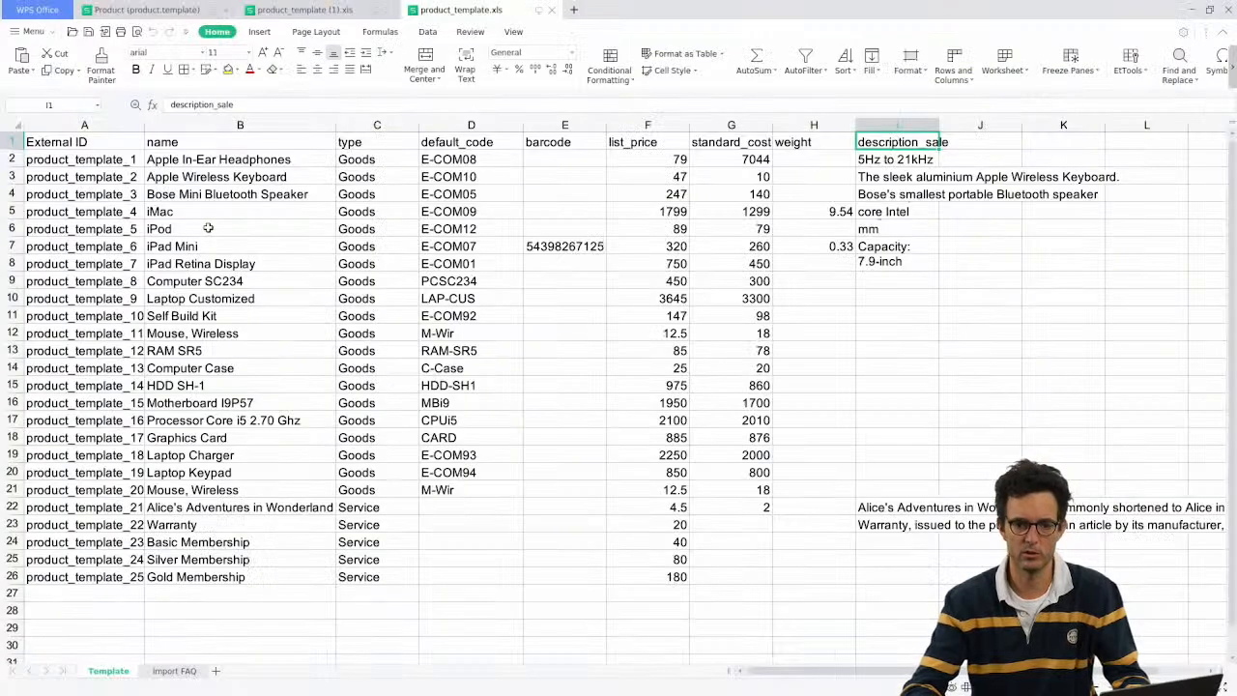
Step: Add a new sheet after Template, paste the copied product rows into A1, and autofit columns A and H
left_click(207, 671)
left_click_drag(205, 674, 173, 674)
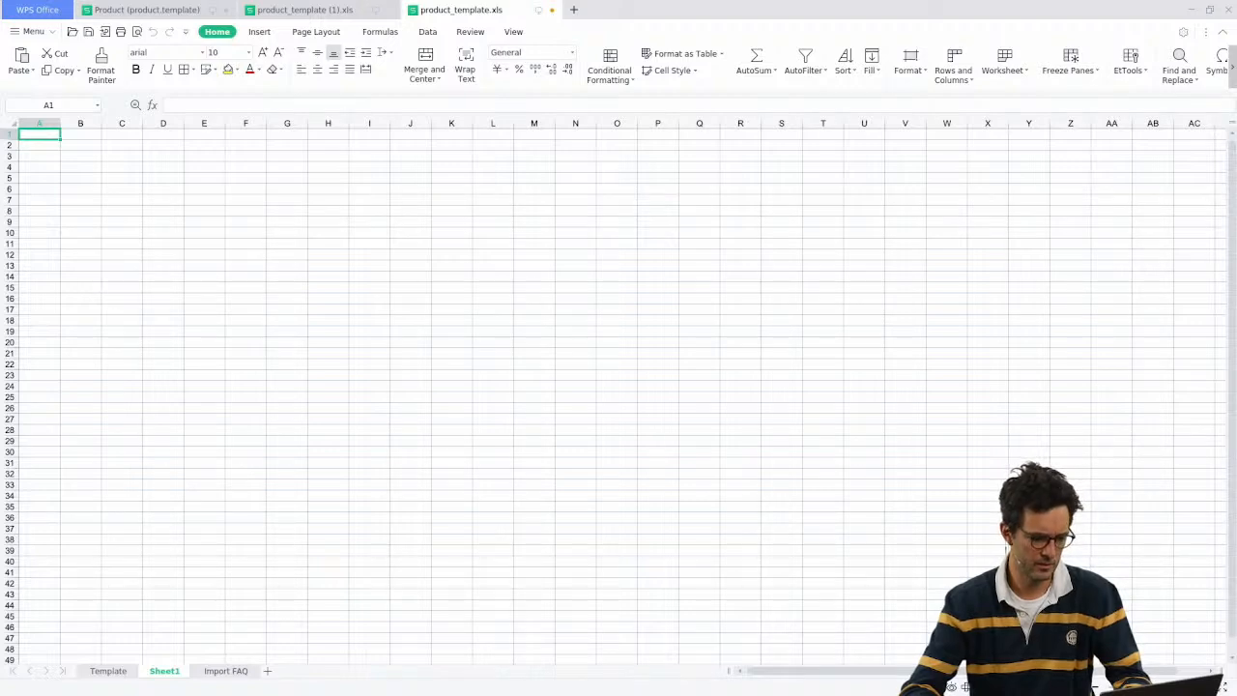
left_click(37, 234)
left_click(27, 139)
key("ctrl+v")
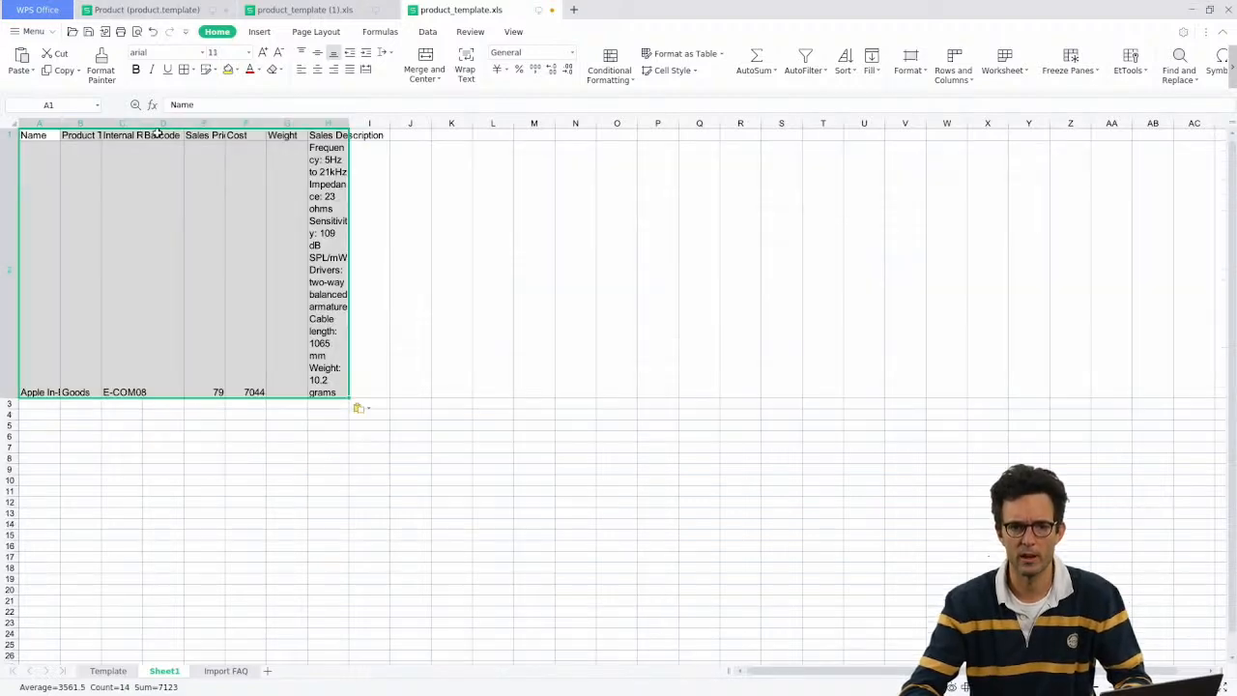
double_click(348, 120)
left_click(193, 290)
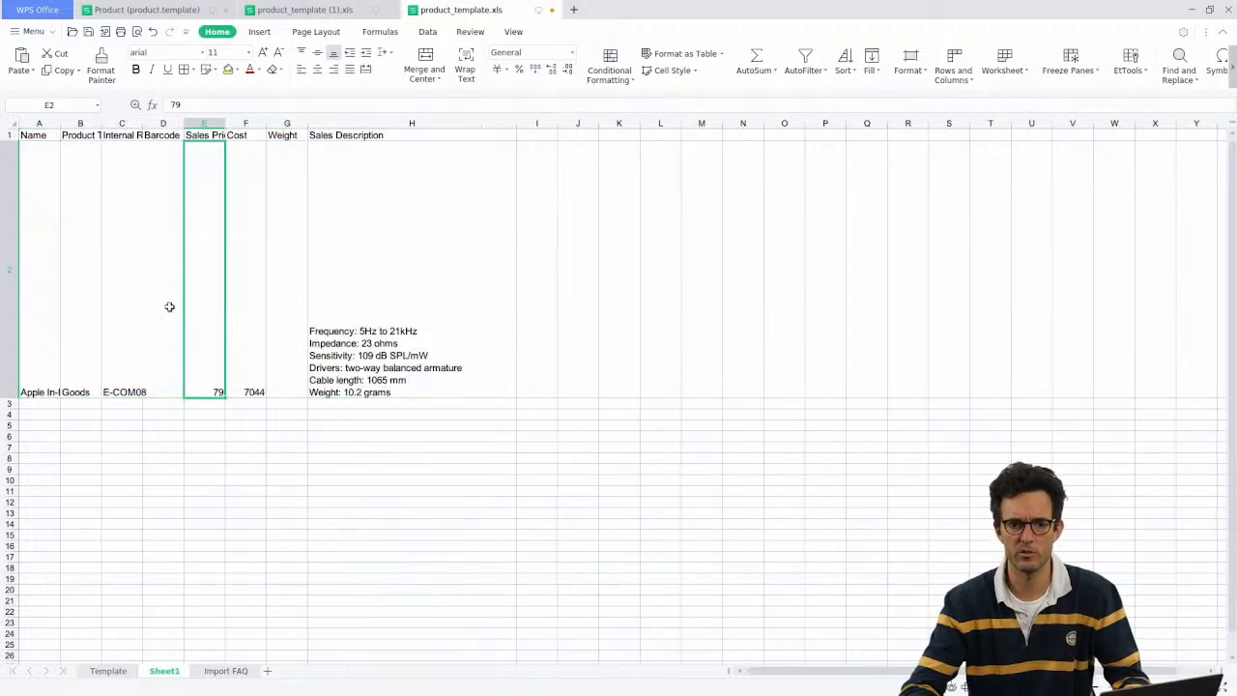
left_click(54, 242)
double_click(61, 128)
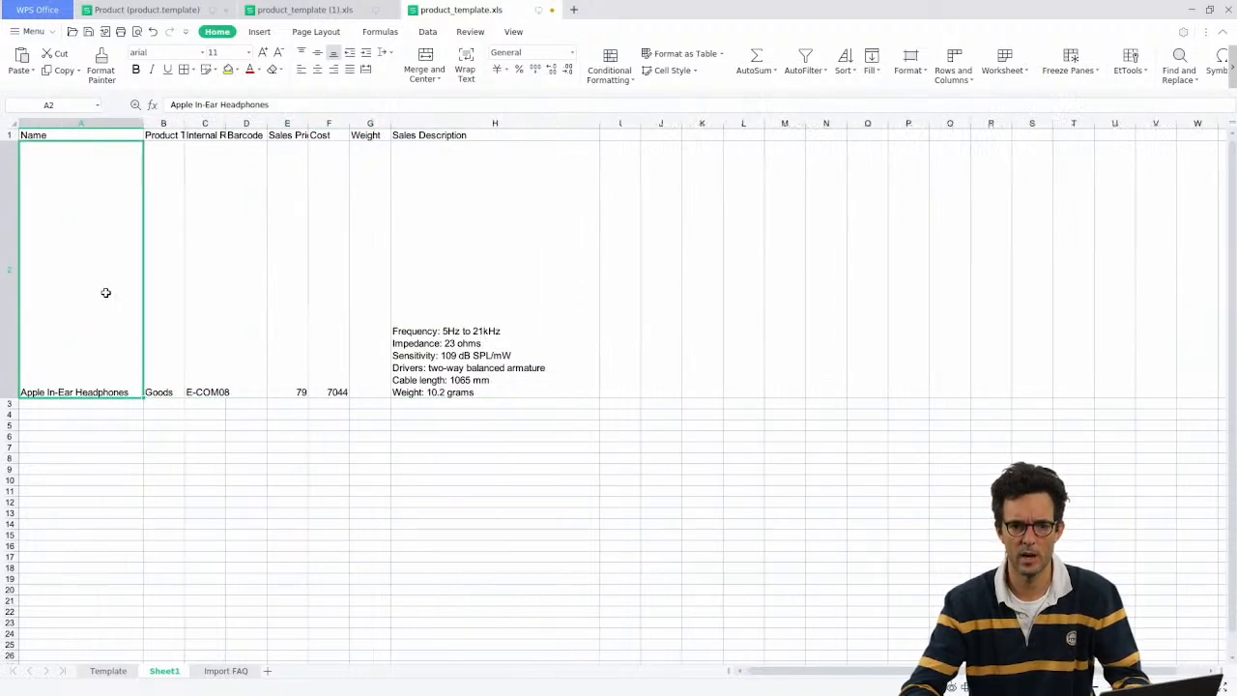
left_click(176, 361)
left_click(97, 352)
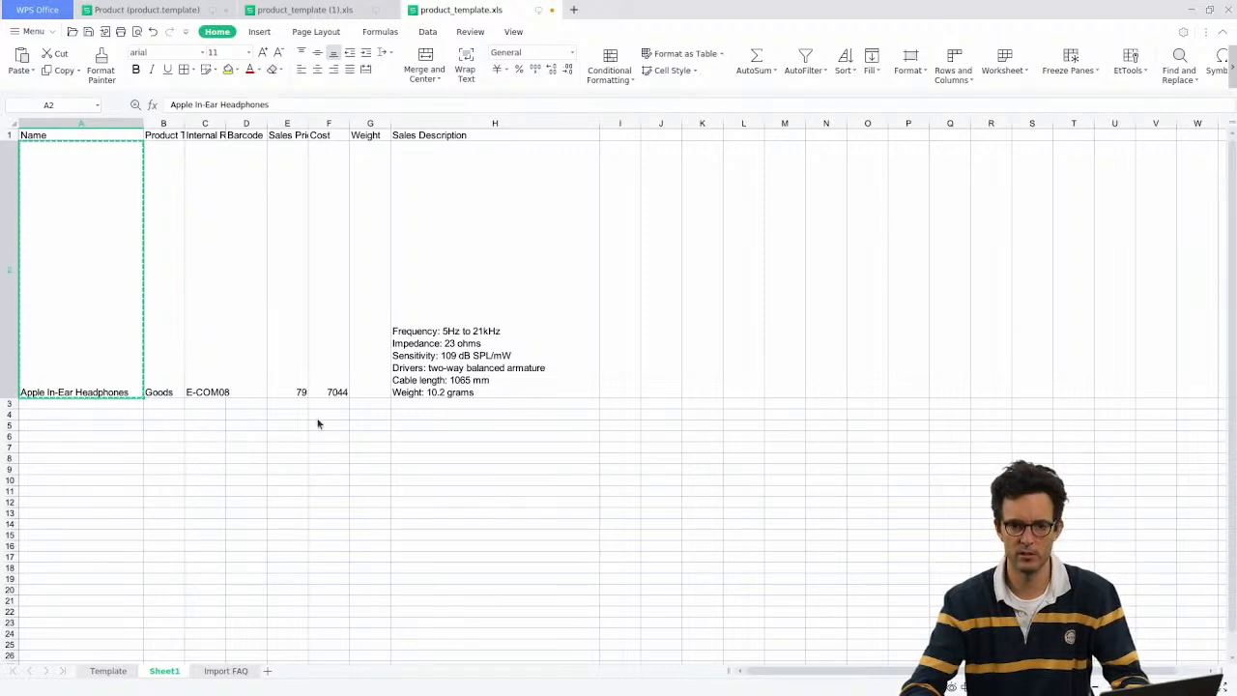
Step: Filter the Odoo products list to Apple In-Ear Headphones using the pasted name
key("alt+Tab")
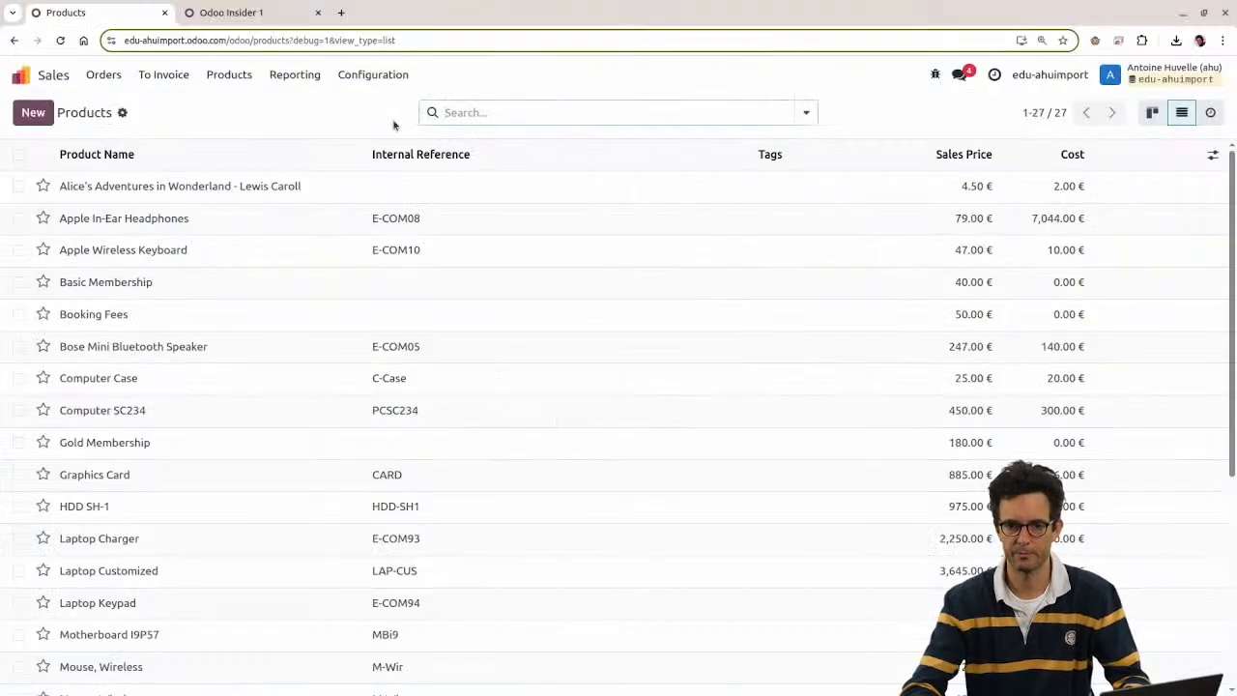
left_click(450, 116)
type("Apple In-Ear Headphones")
left_click(475, 145)
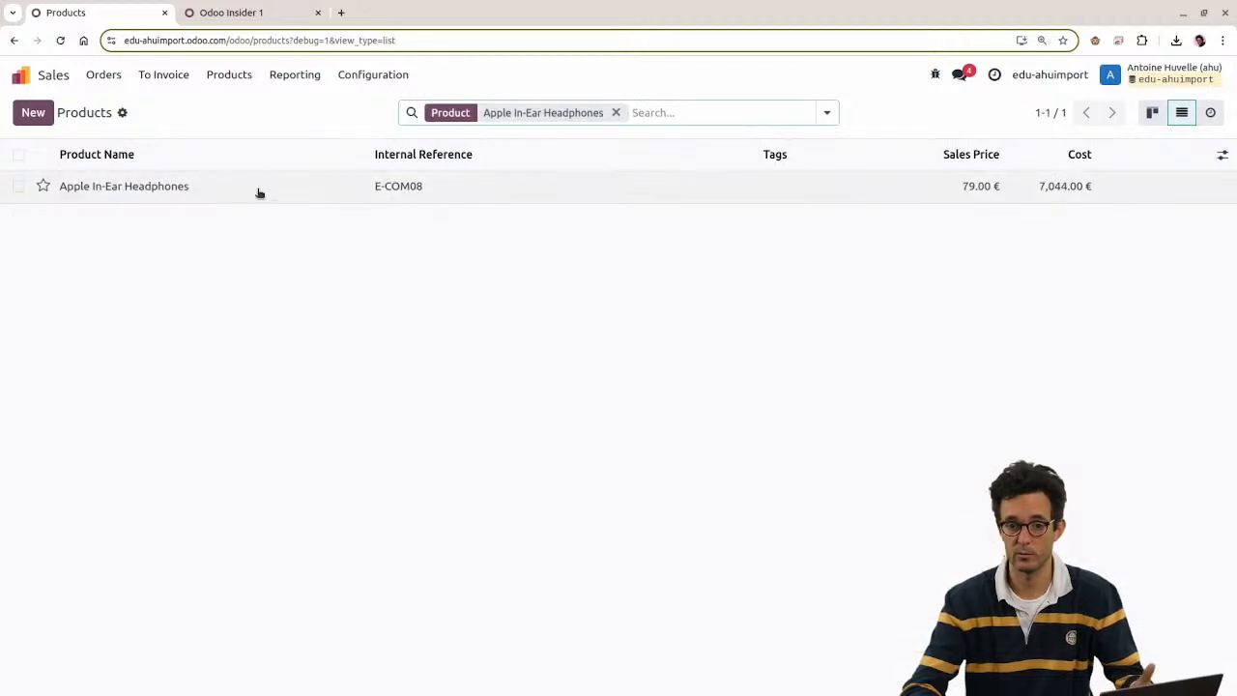
key("alt+Tab")
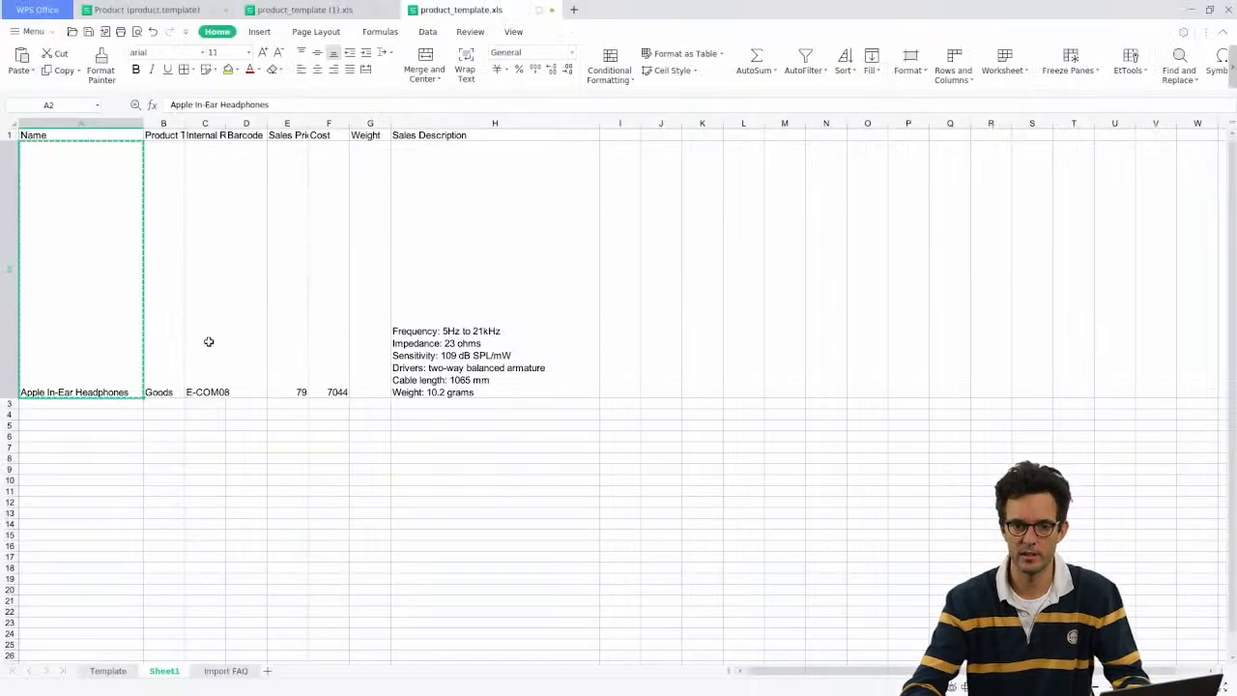
Step: Widen column C to show Internal Reference E-COM08 and rename the new sheet to reimport
left_click(208, 345)
left_click_drag(226, 123, 320, 123)
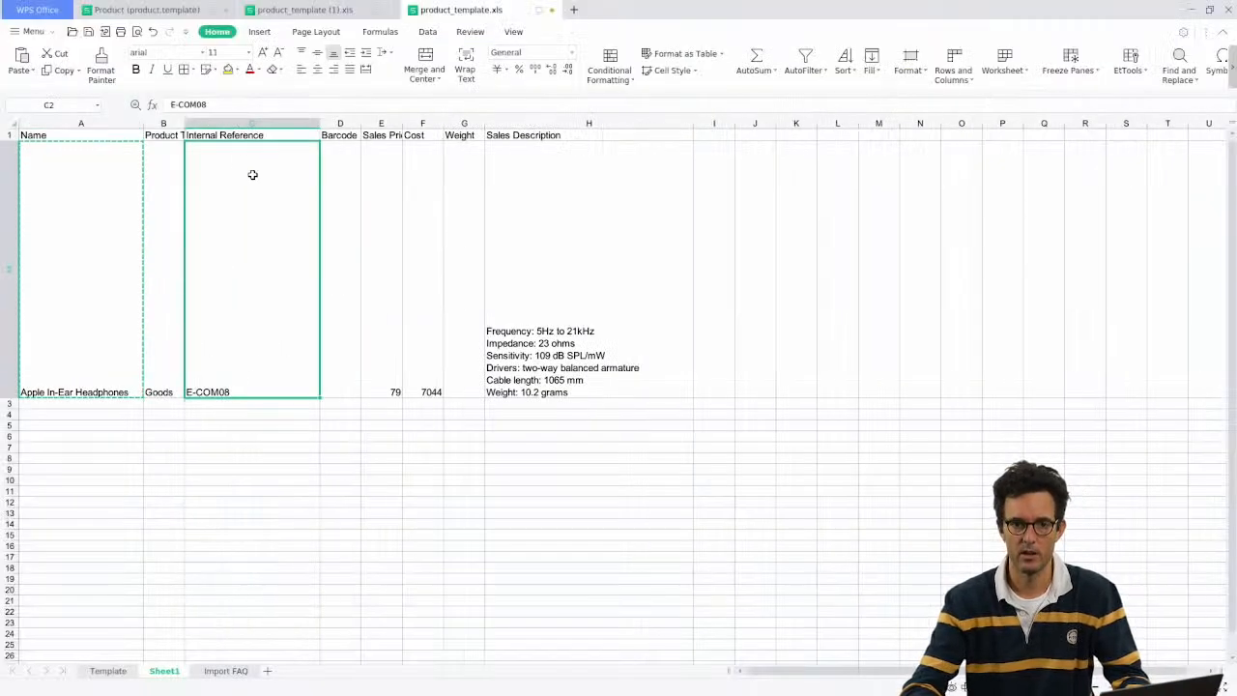
key("Escape")
left_click(119, 306)
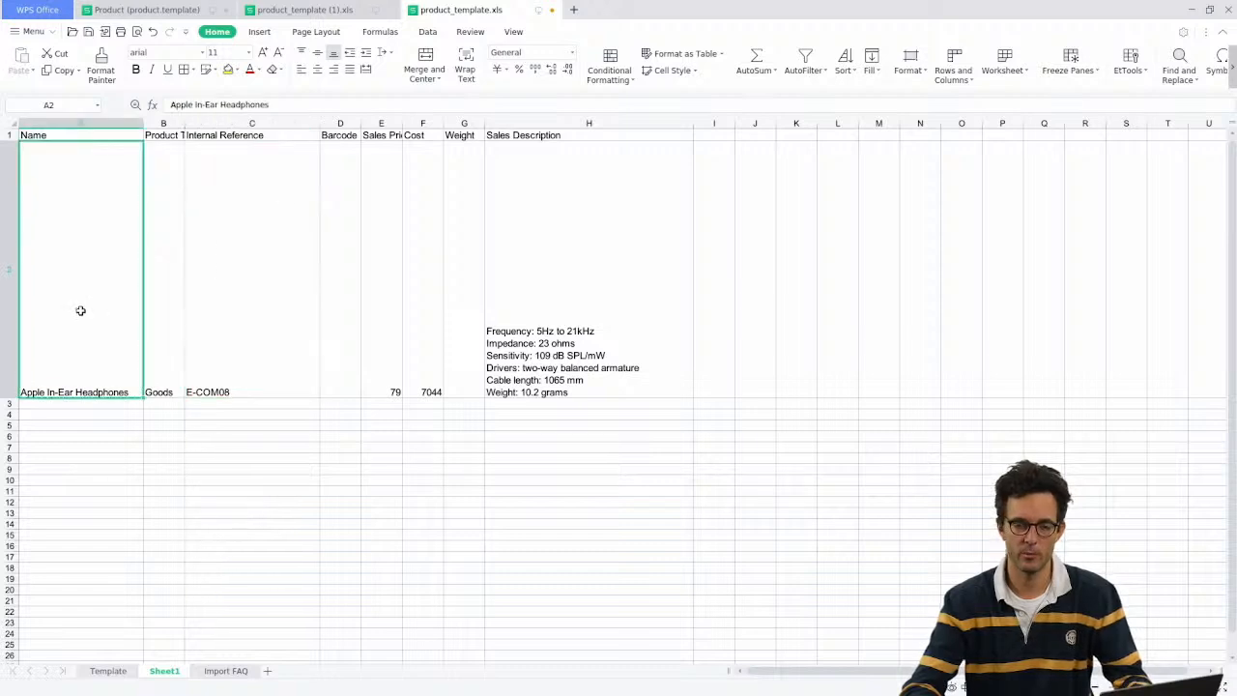
right_click(167, 670)
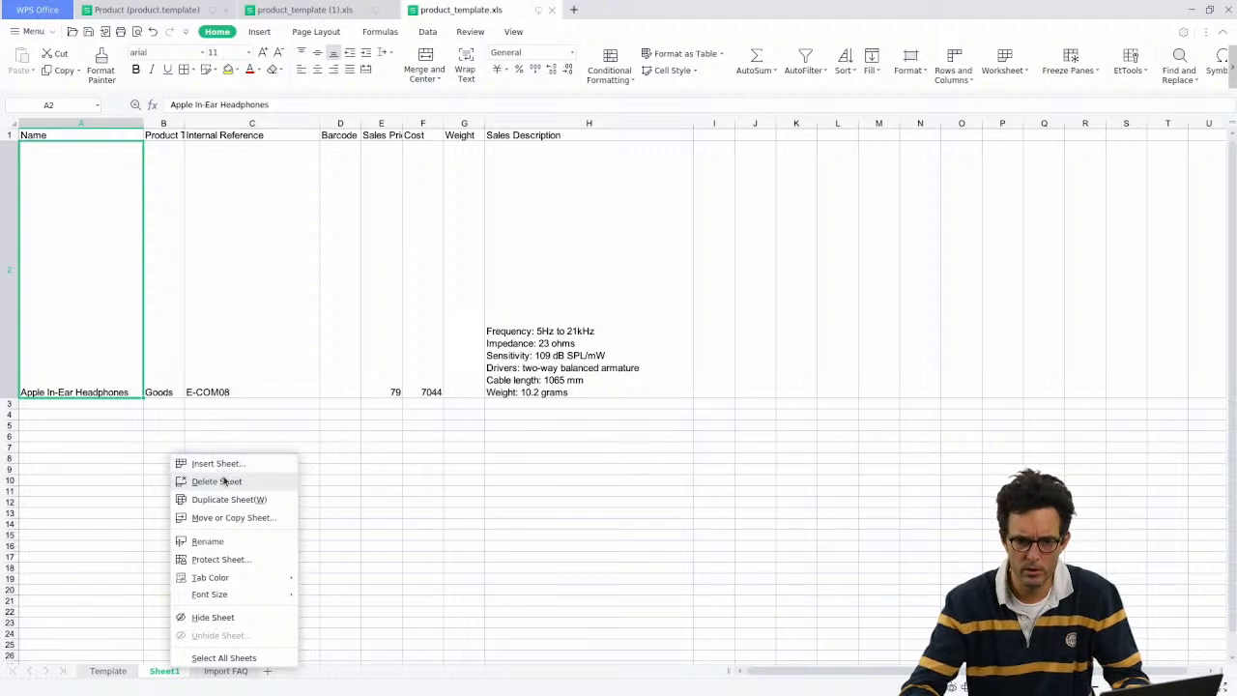
left_click(241, 547)
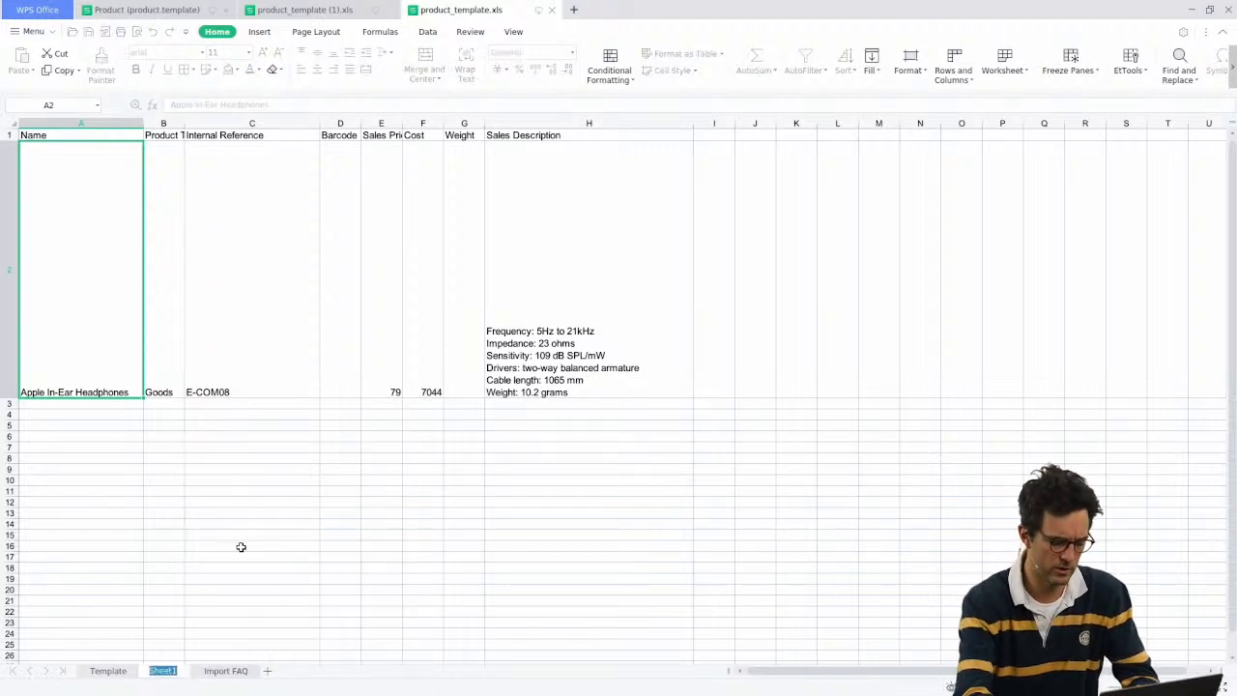
type("reimport")
key("Return")
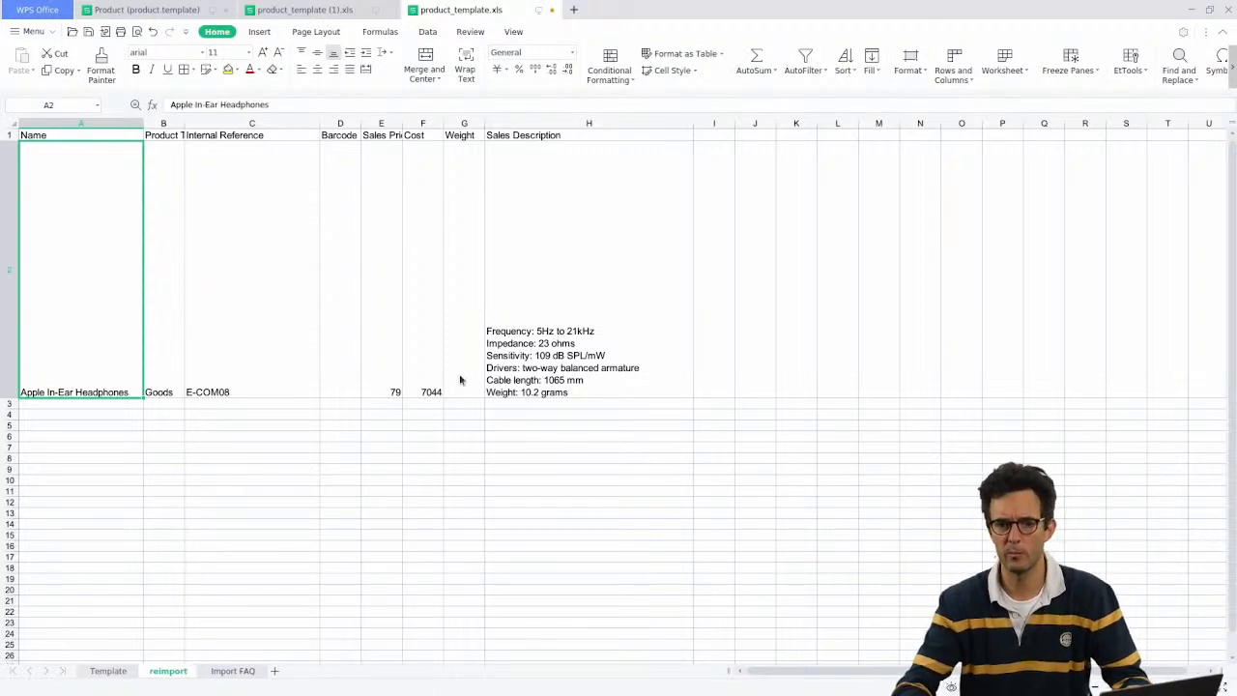
key("alt+Tab")
Step: Start importing product_template.xls into Products and pick Sheet1 in the Sheet dropdown
left_click(123, 113)
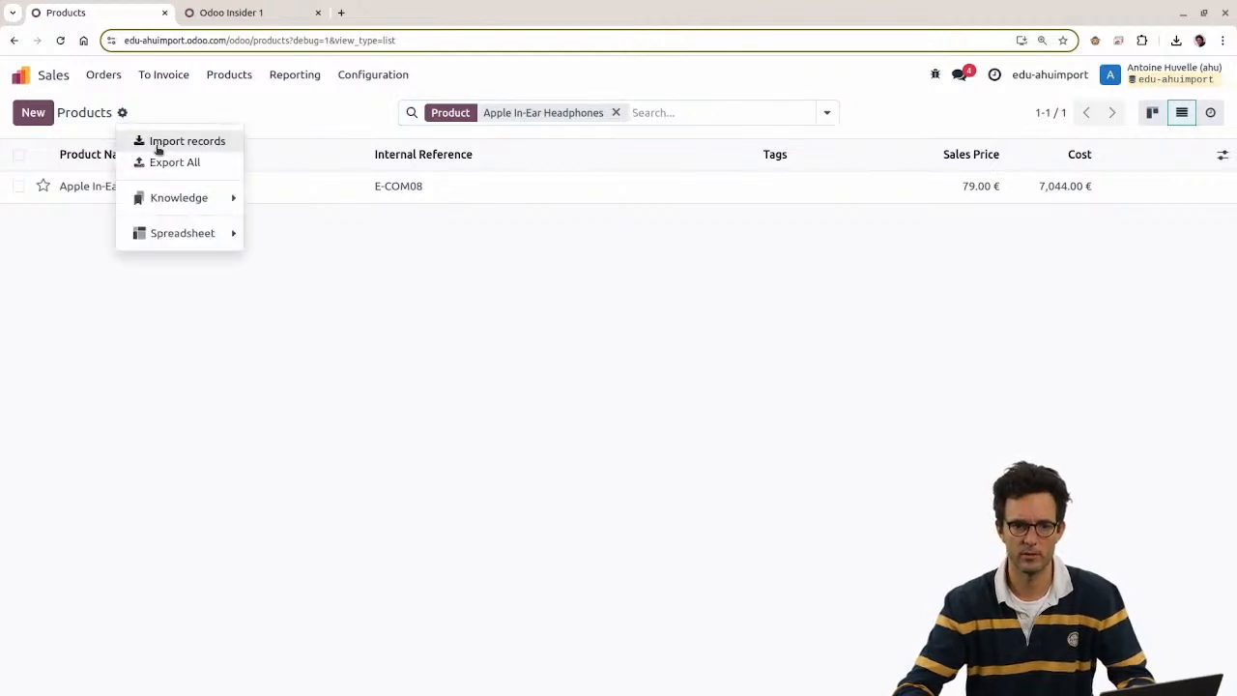
left_click(161, 143)
left_click(85, 116)
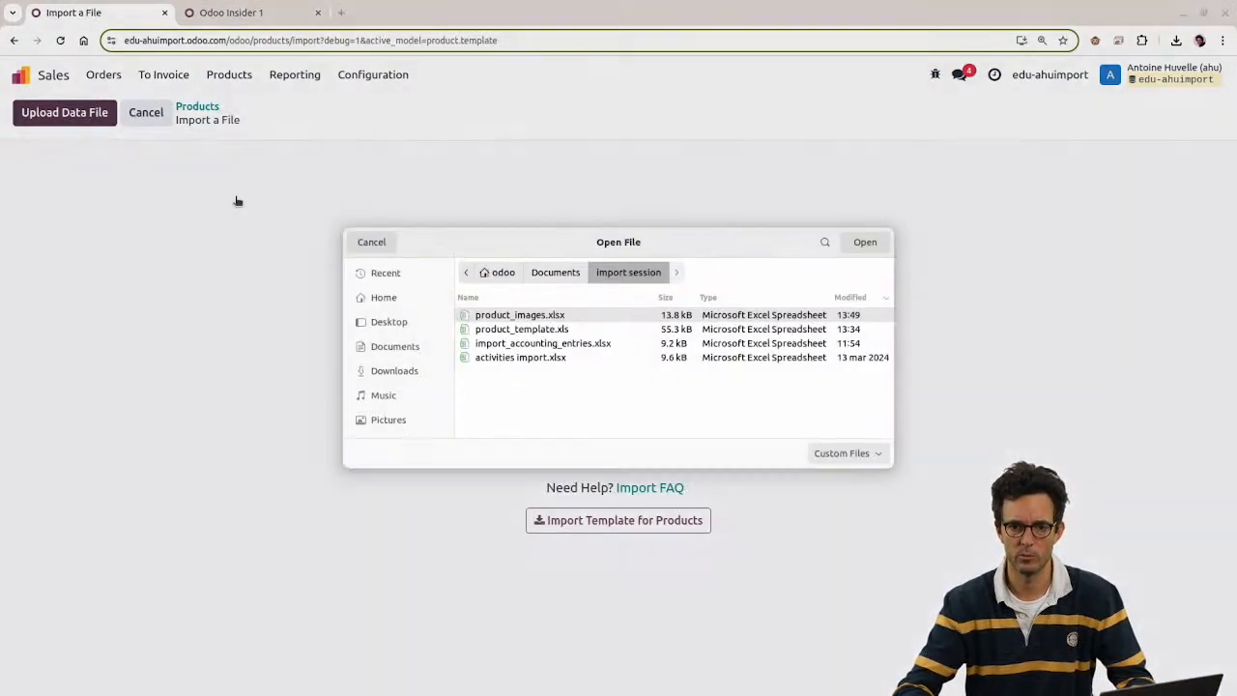
double_click(548, 333)
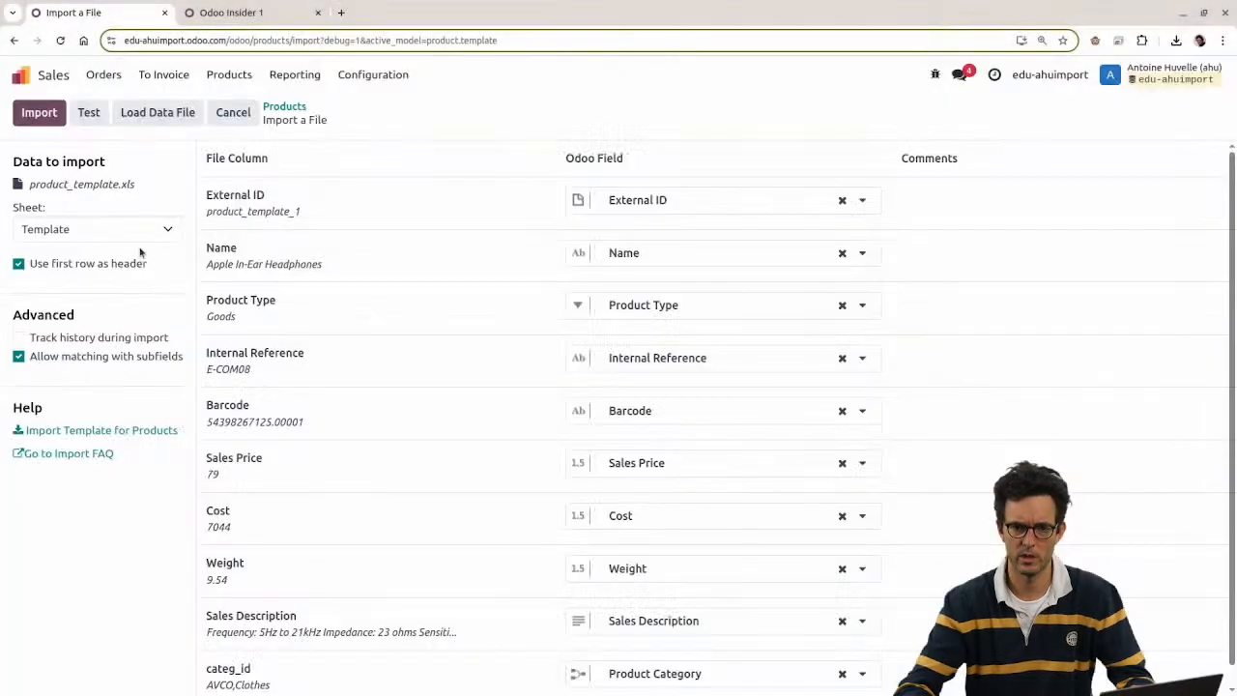
left_click(94, 230)
left_click(87, 289)
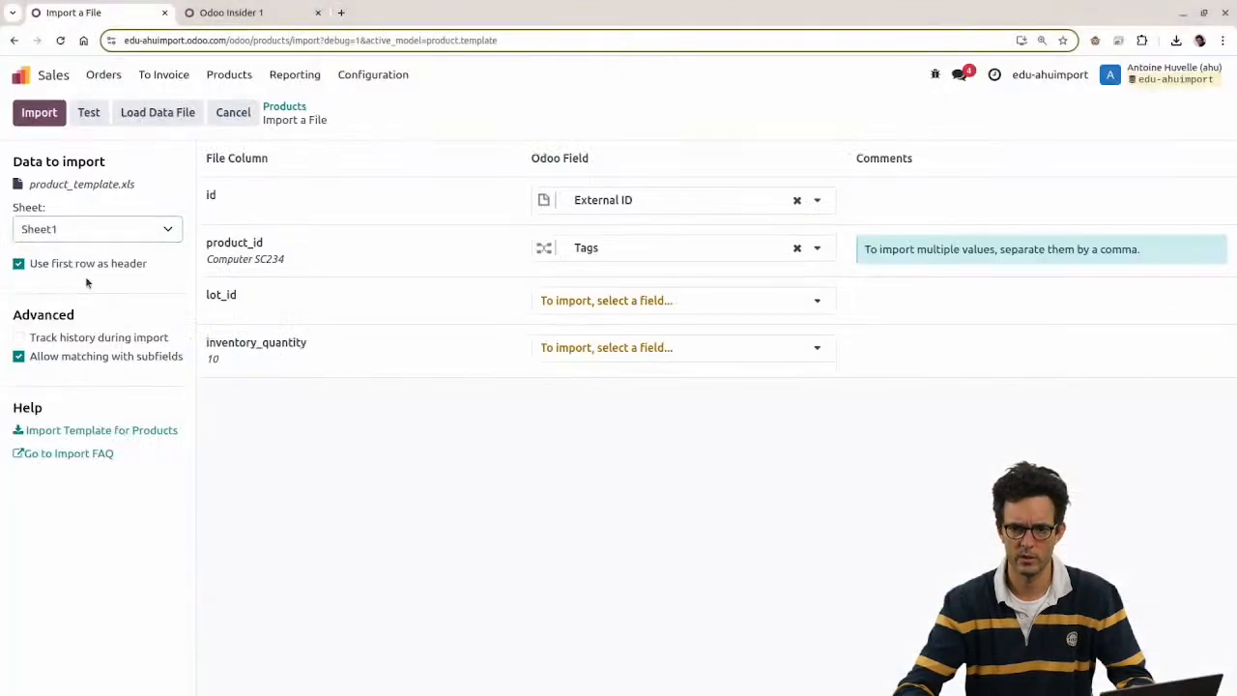
left_click(84, 231)
left_click(85, 199)
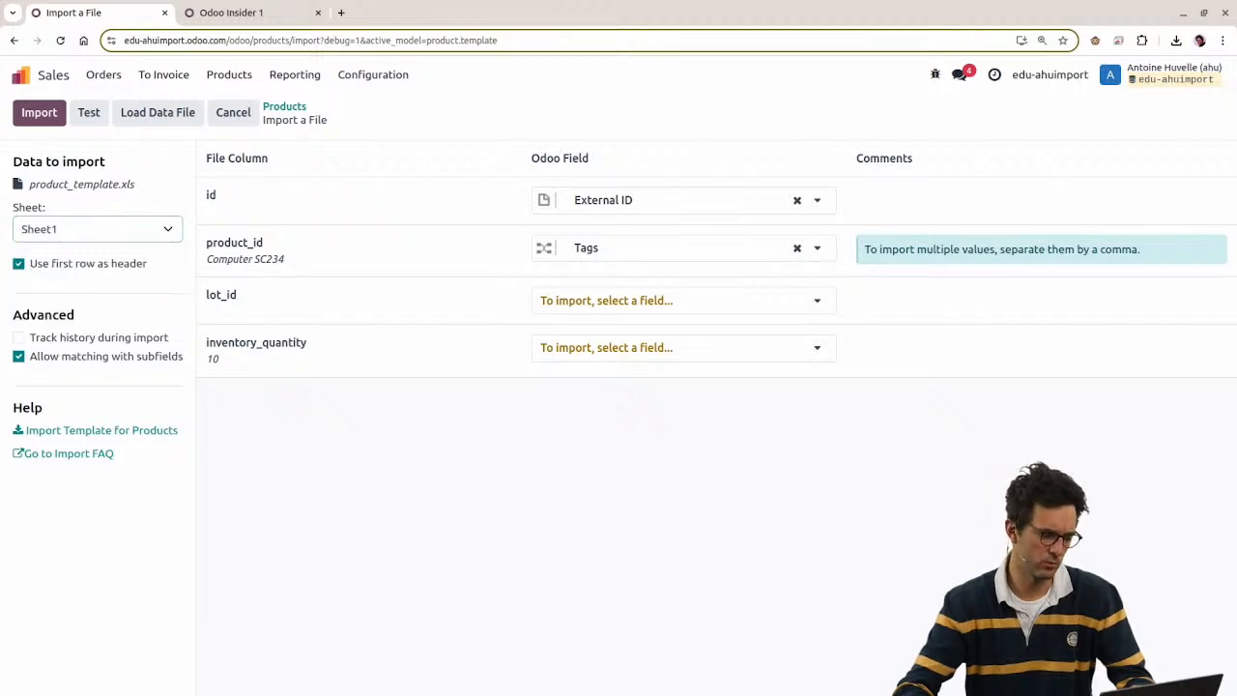
key("alt+Tab")
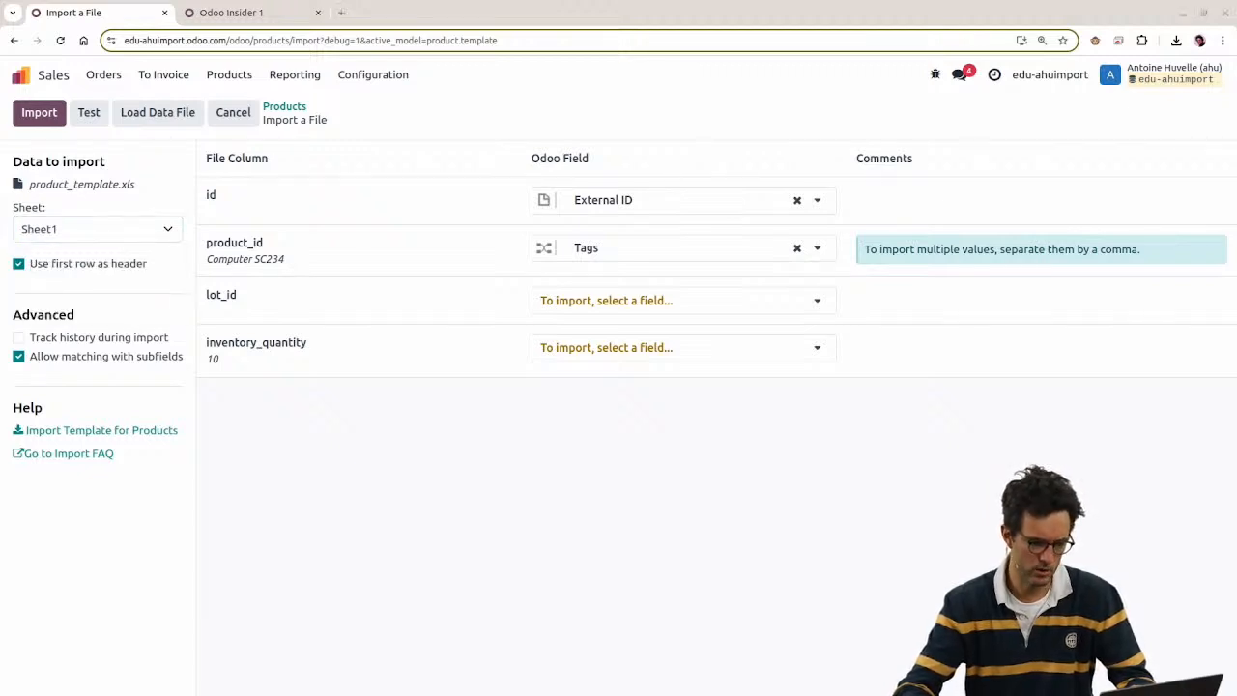
key("alt+Tab")
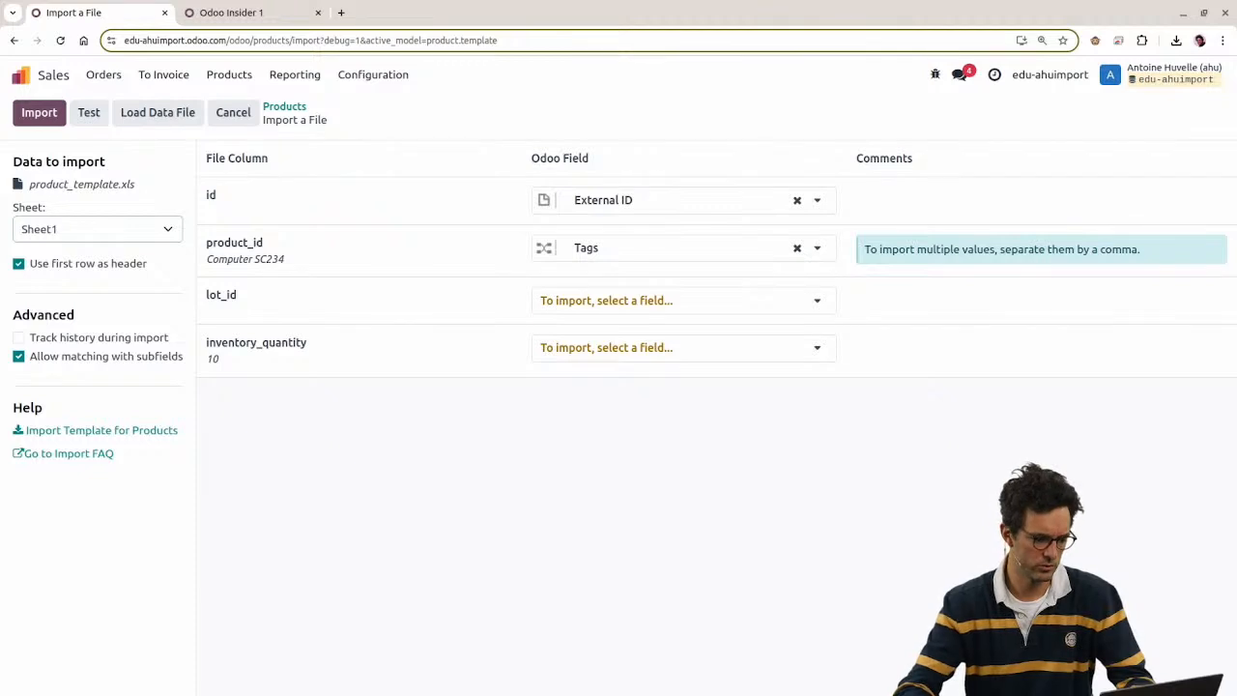
key("alt+Tab")
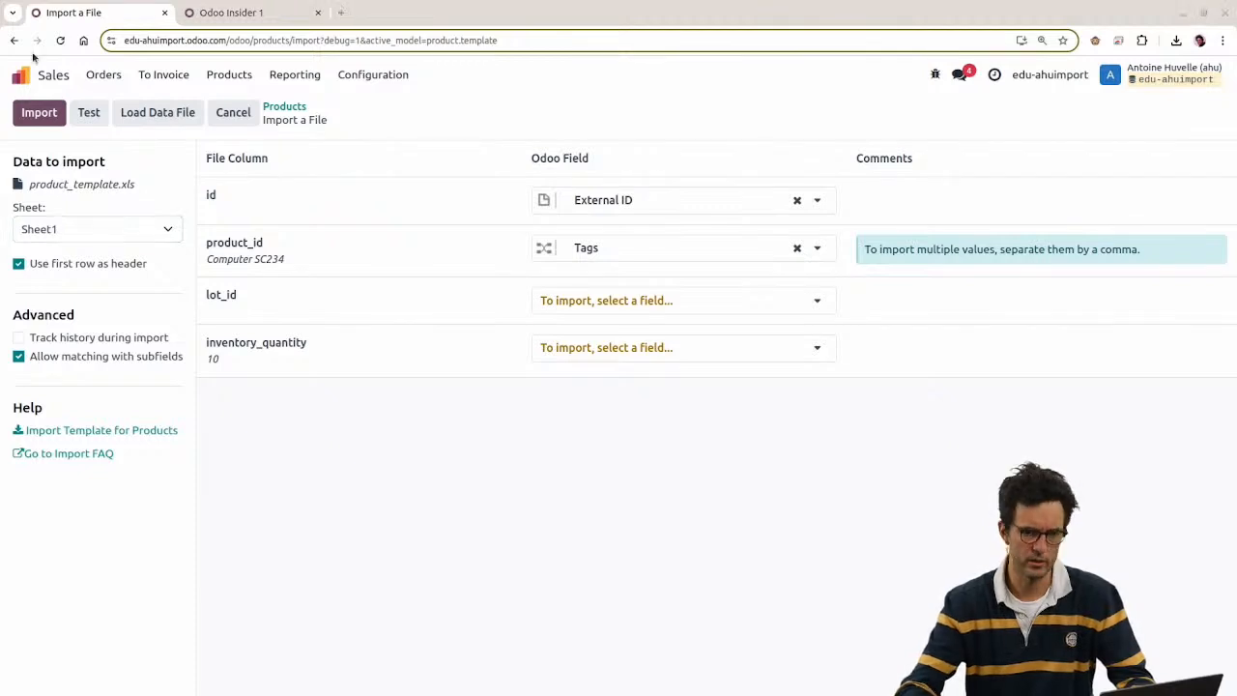
Step: Restart the product import, reload product_template.xls, choose Sheet1, and import it
left_click(275, 106)
left_click(123, 114)
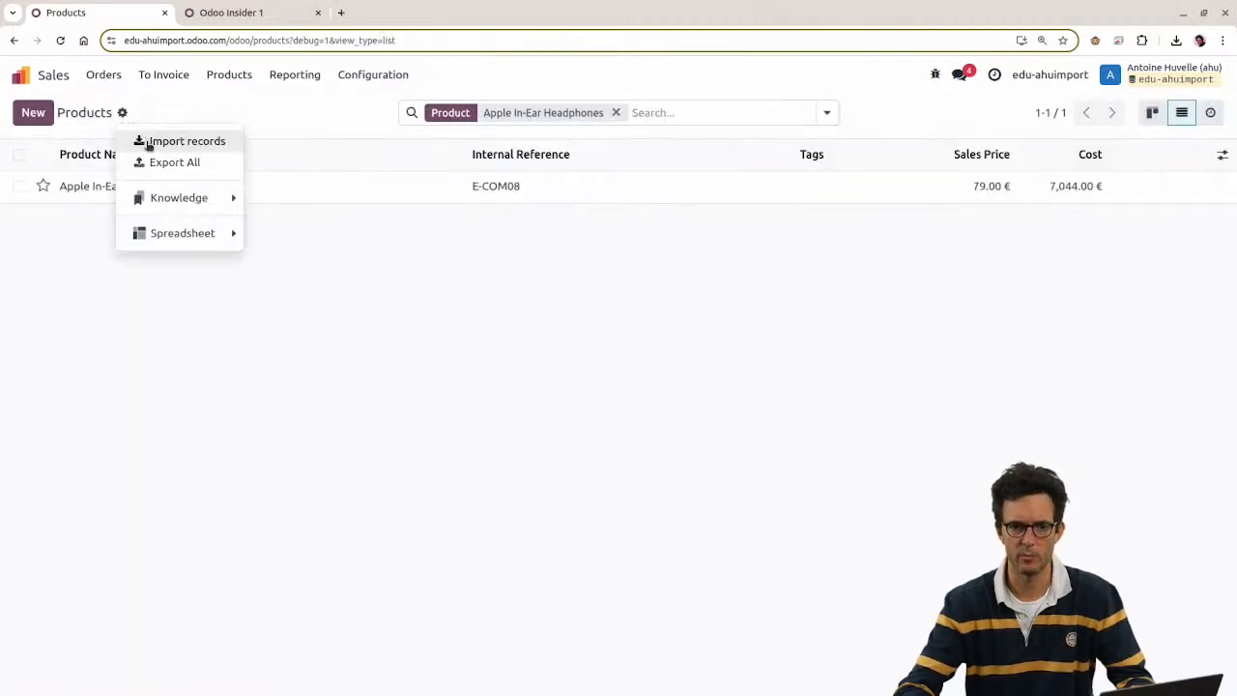
left_click(159, 139)
key("alt+Tab")
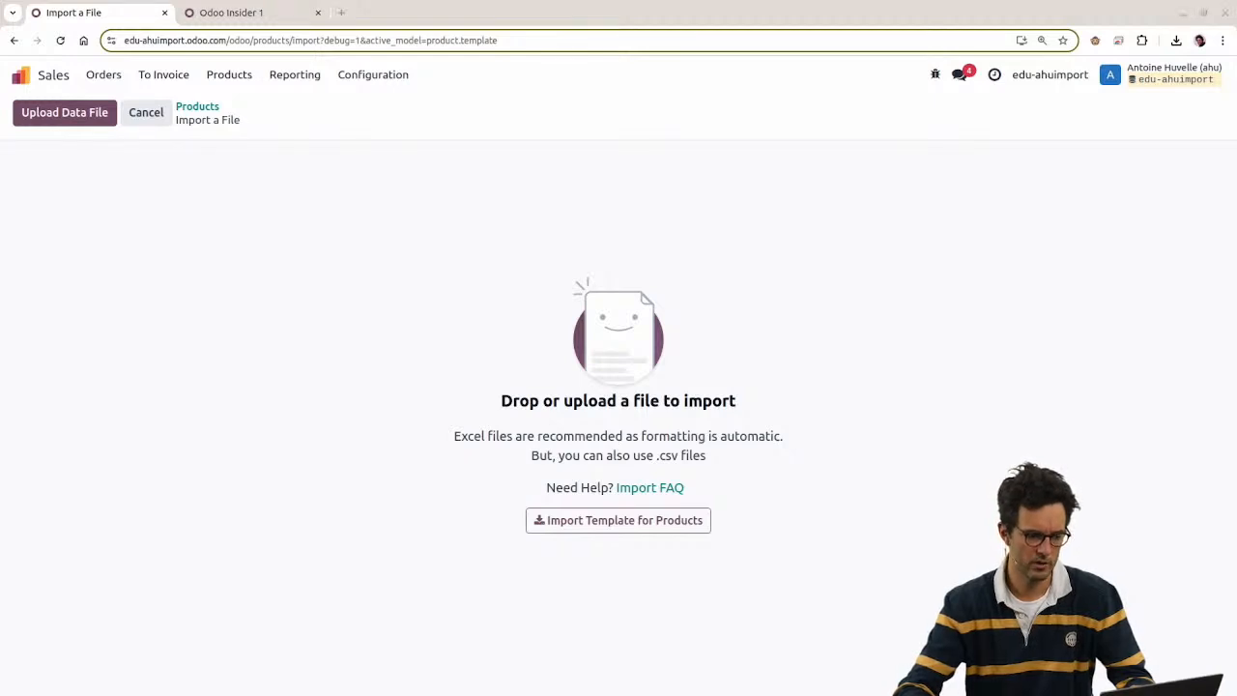
double_click(416, 224)
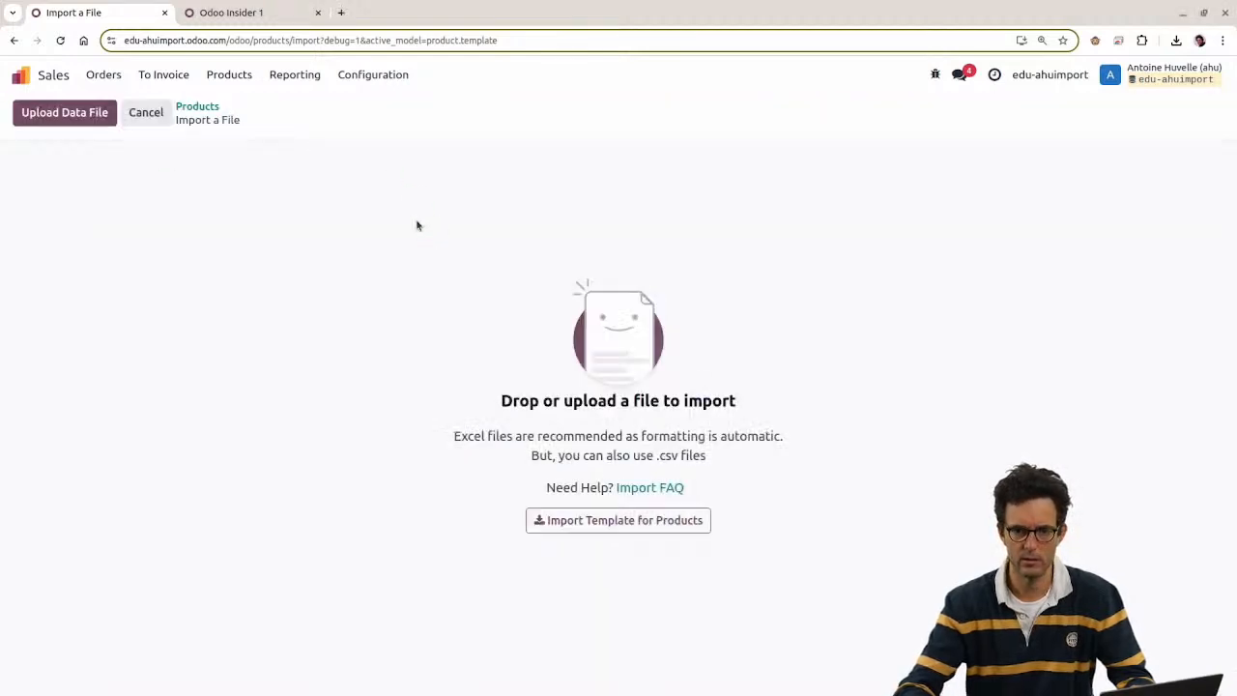
left_click(74, 229)
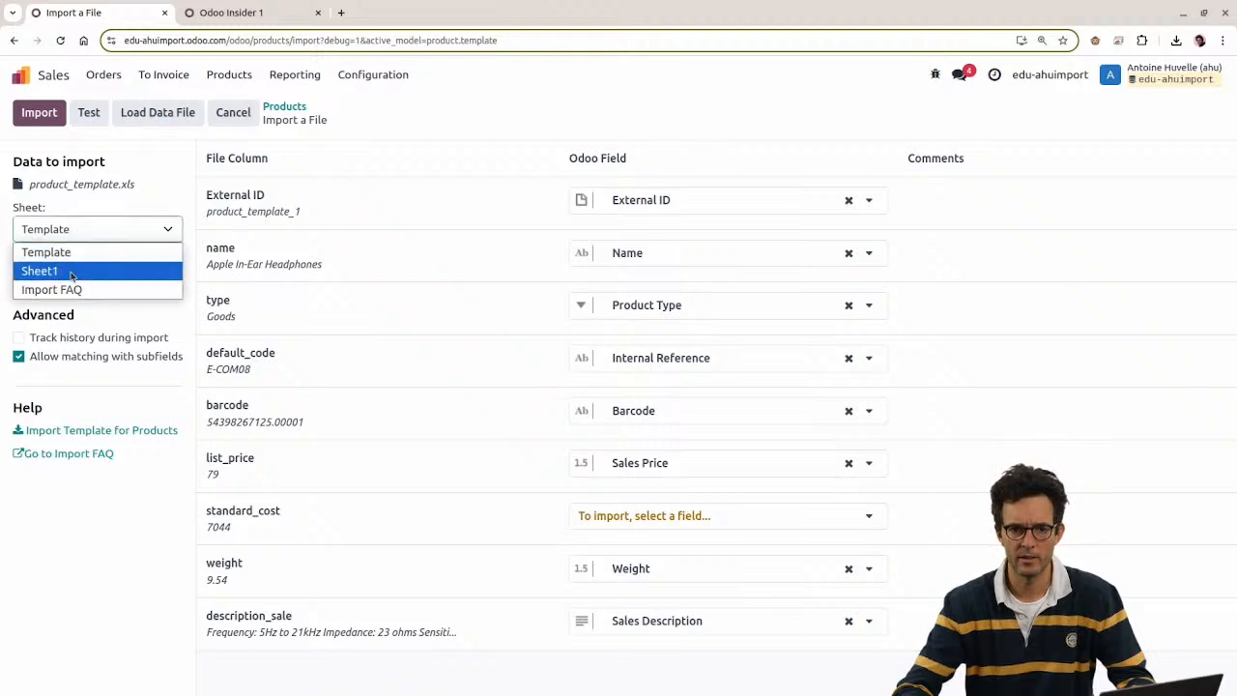
left_click(48, 268)
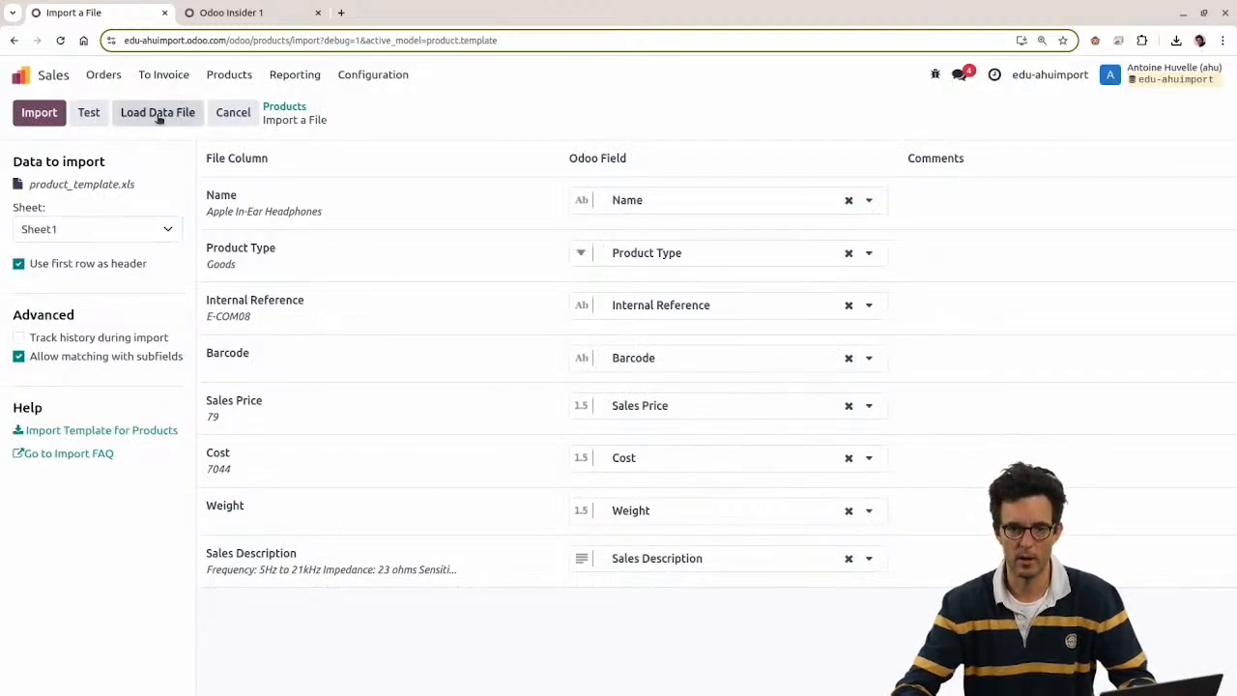
left_click(40, 116)
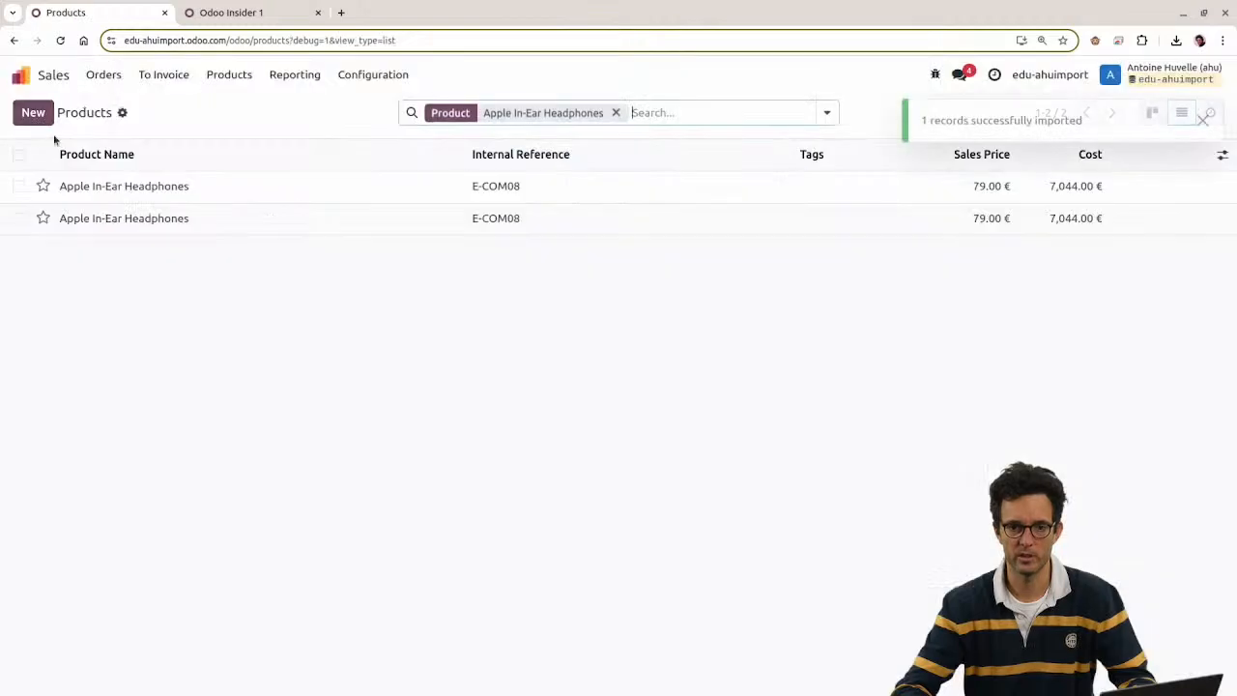
Step: Import the Template sheet of product_template.xls into Products
left_click(122, 113)
left_click(142, 142)
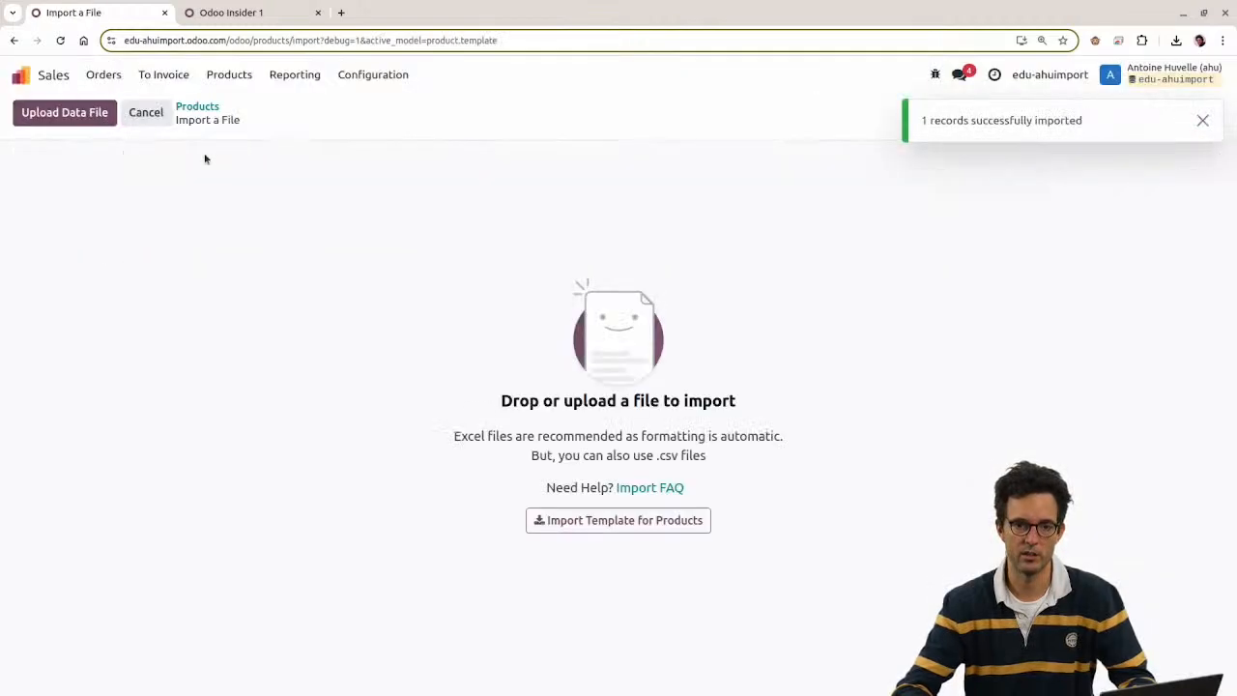
left_click(97, 114)
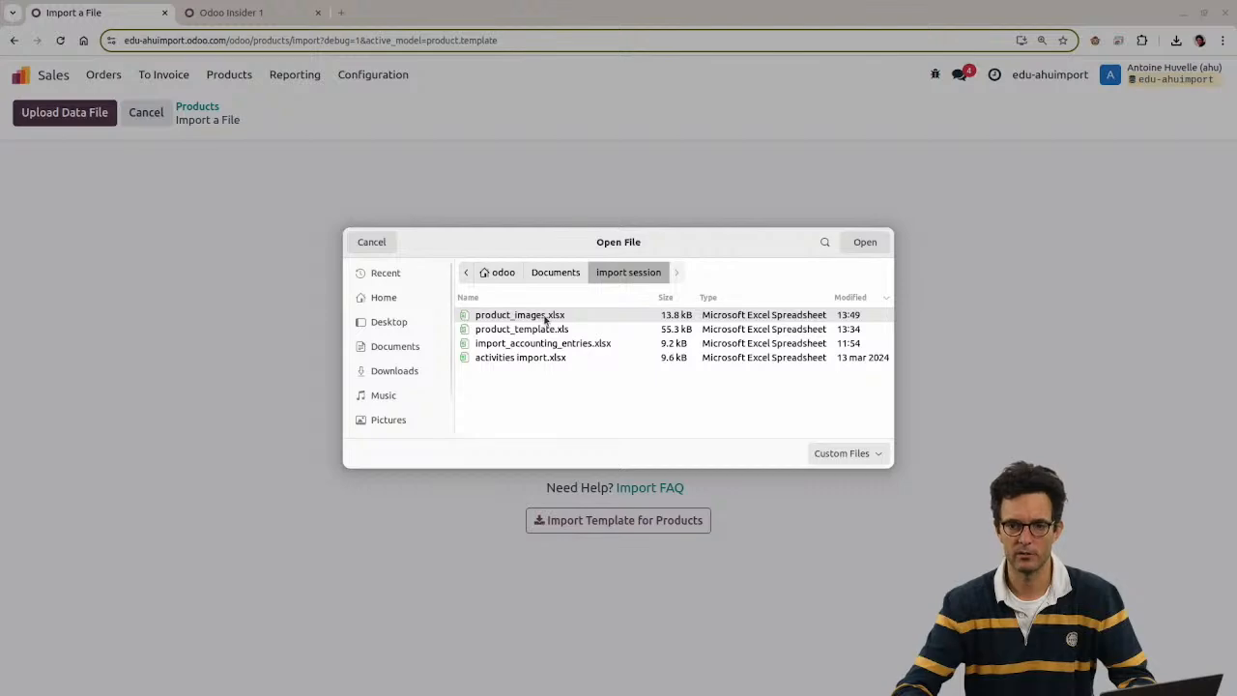
double_click(556, 330)
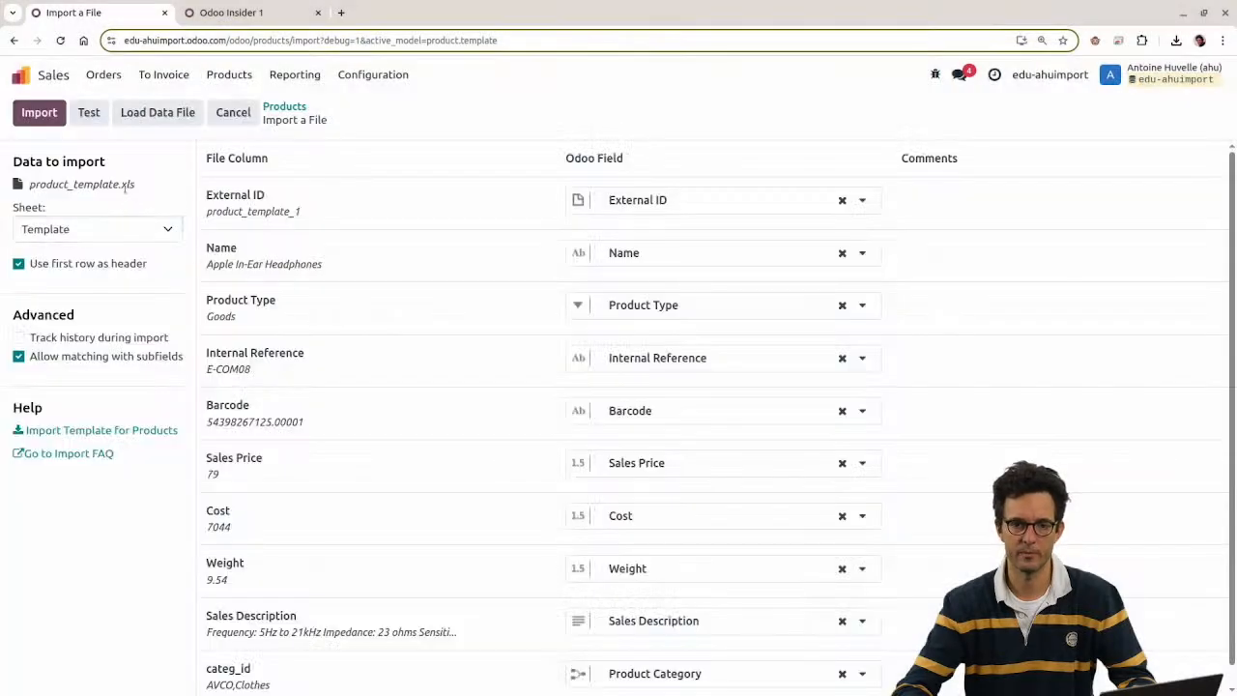
left_click(109, 230)
left_click(109, 229)
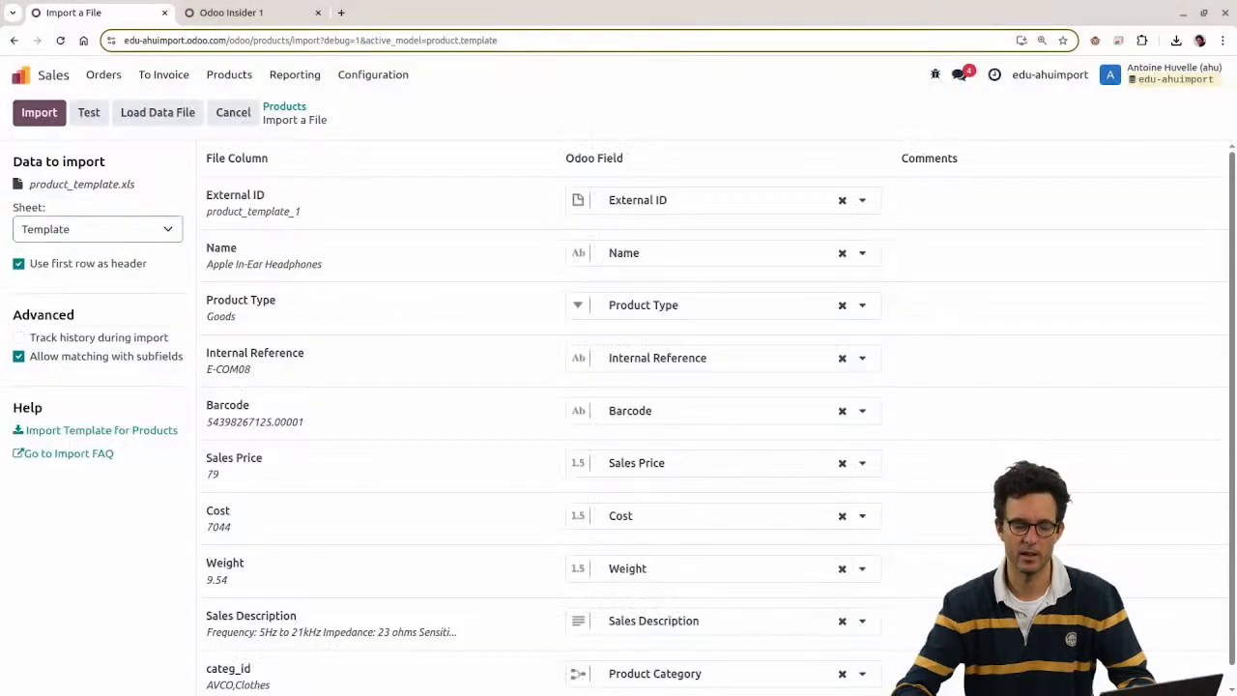
left_click(283, 107)
left_click(122, 112)
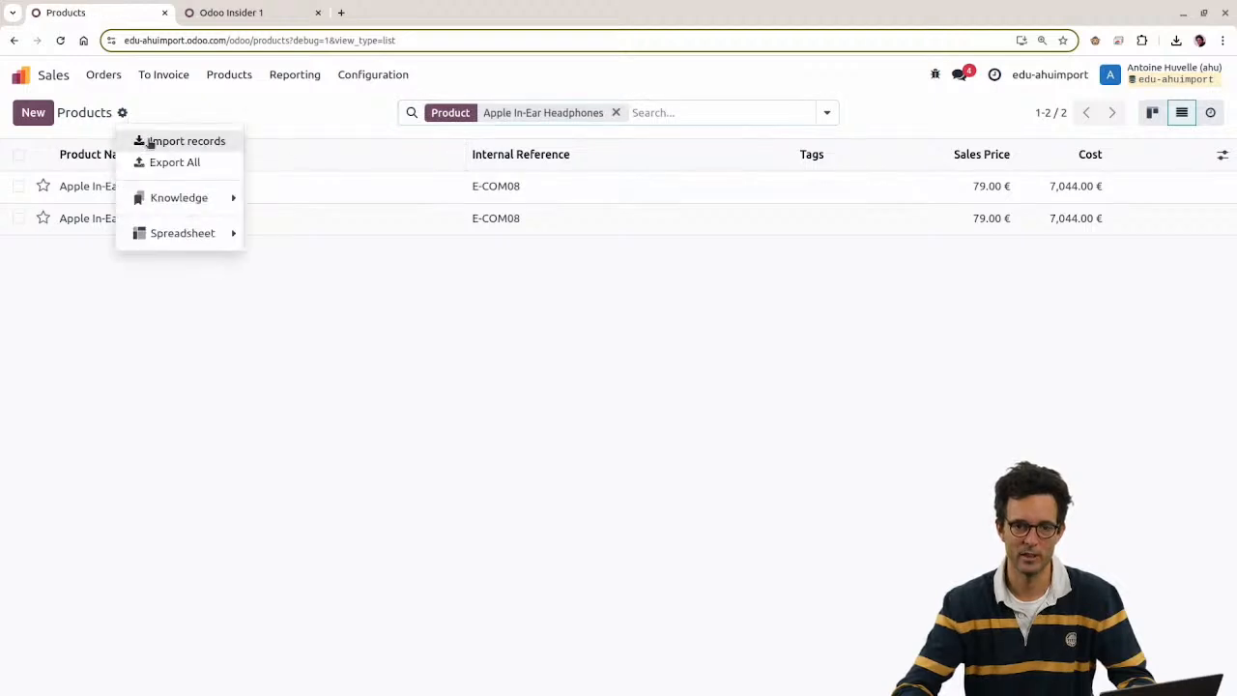
left_click(147, 141)
left_click_drag(538, 165, 586, 242)
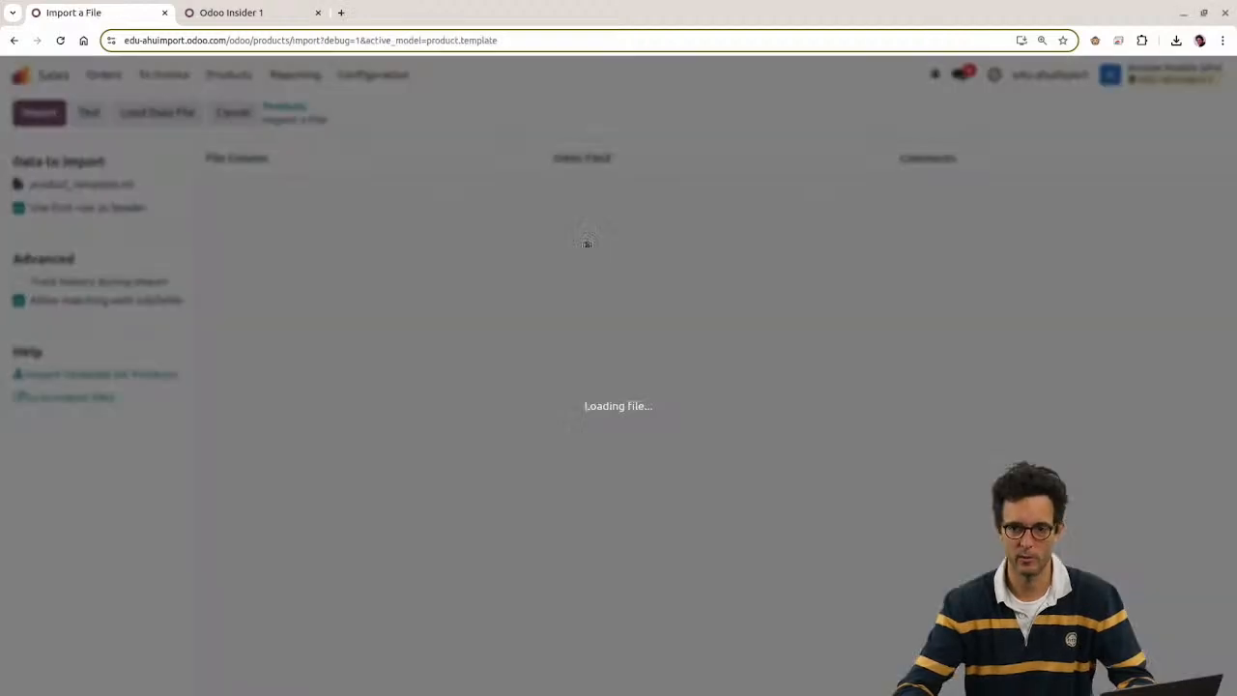
left_click(39, 112)
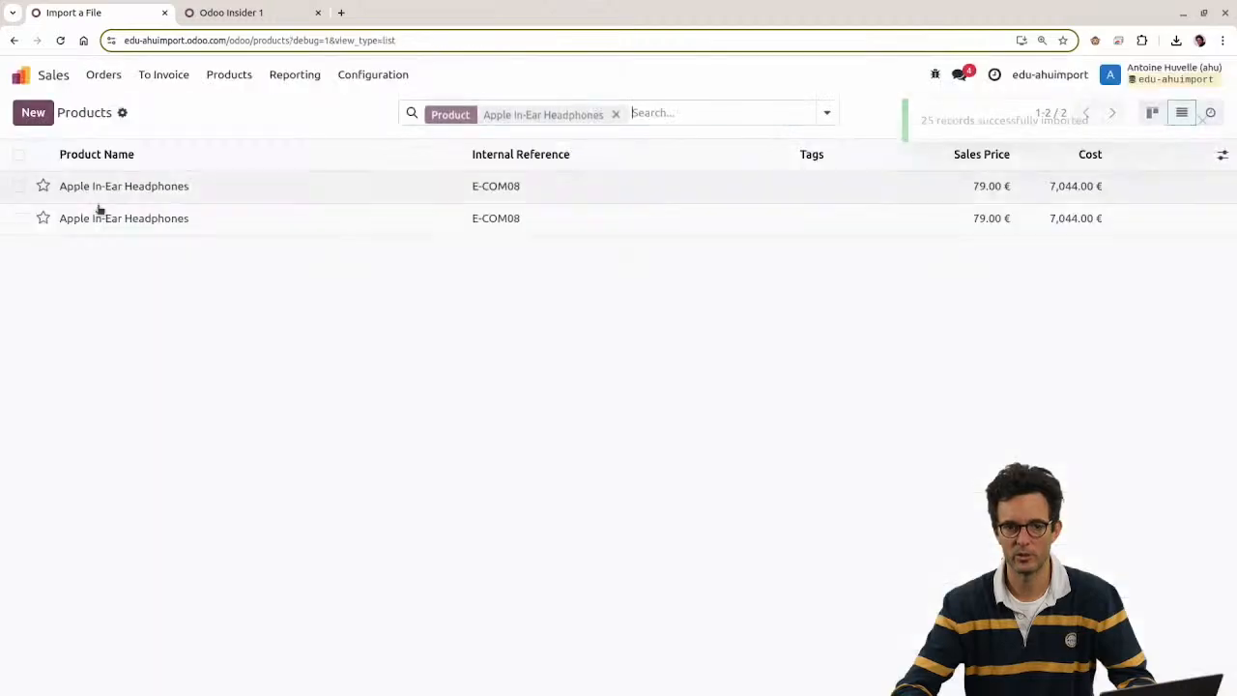
Step: Clear the Apple In-Ear Headphones filter, then test and import Sheet1 of product_template.xls again
left_click(616, 113)
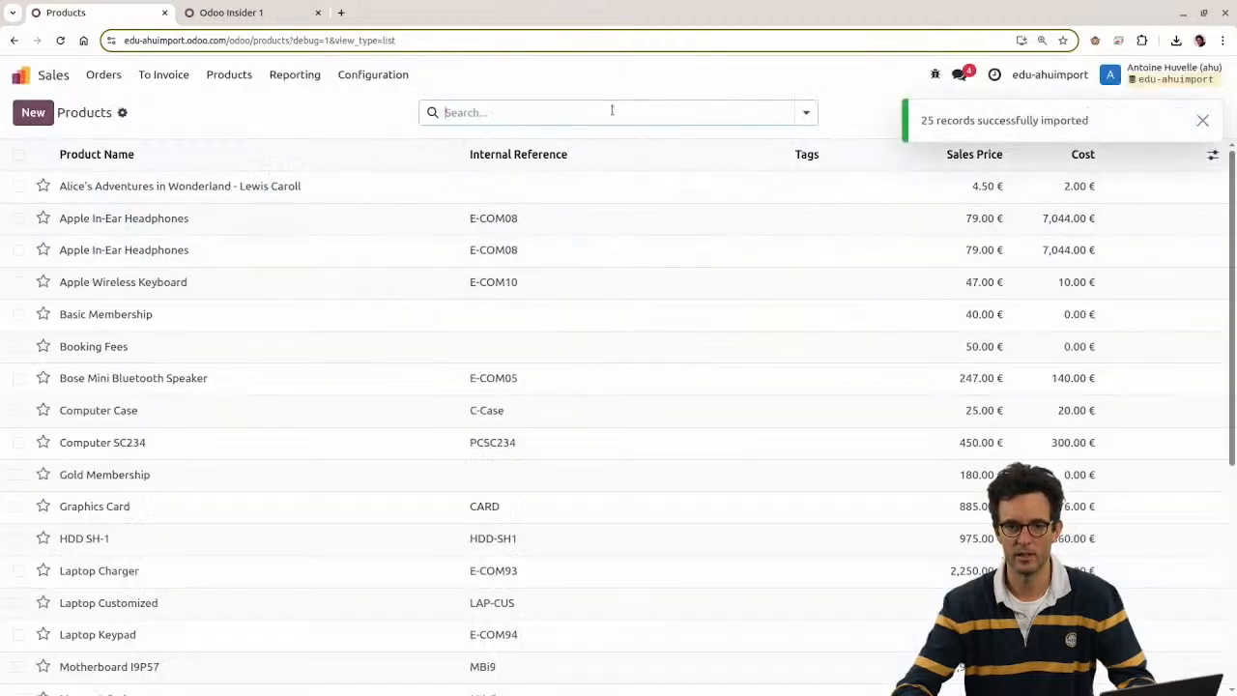
left_click(500, 110)
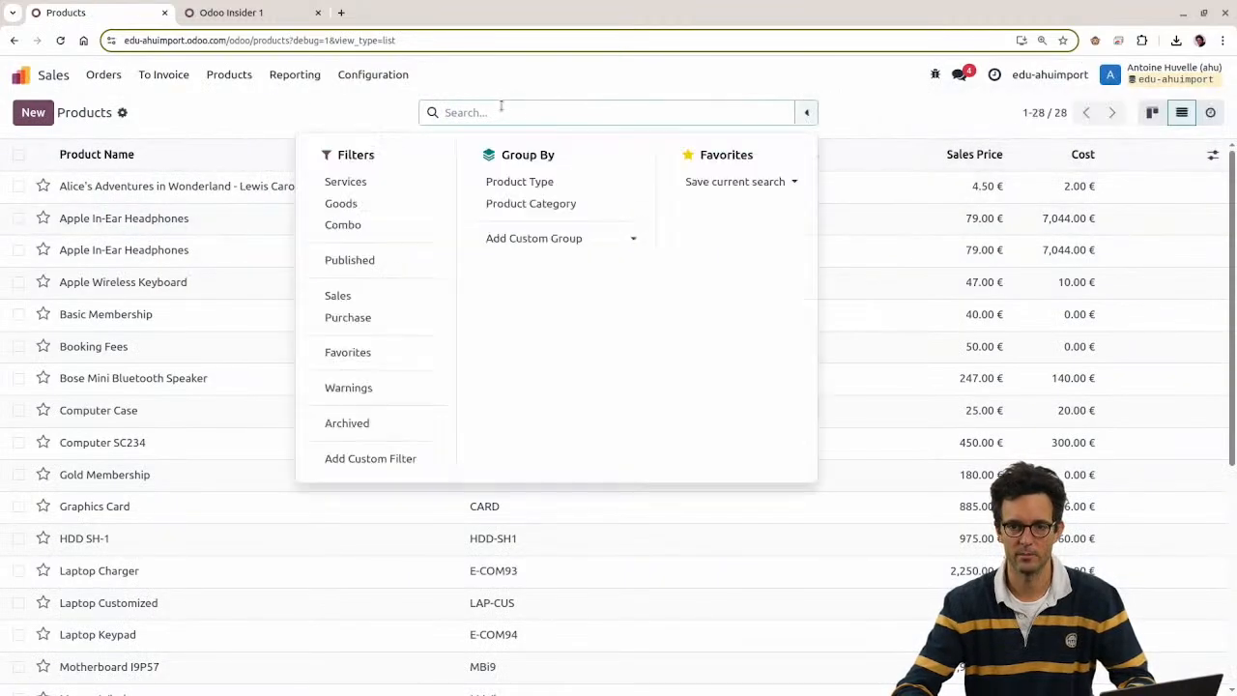
left_click(308, 121)
left_click(122, 112)
left_click(136, 139)
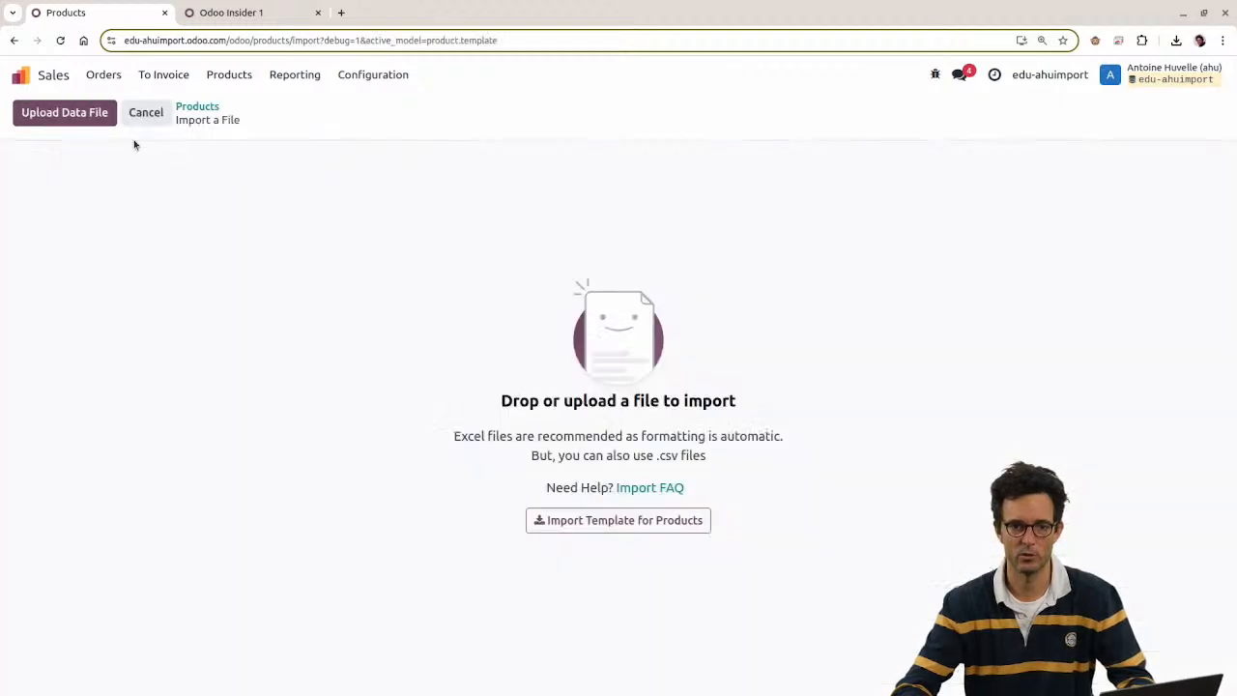
left_click(75, 114)
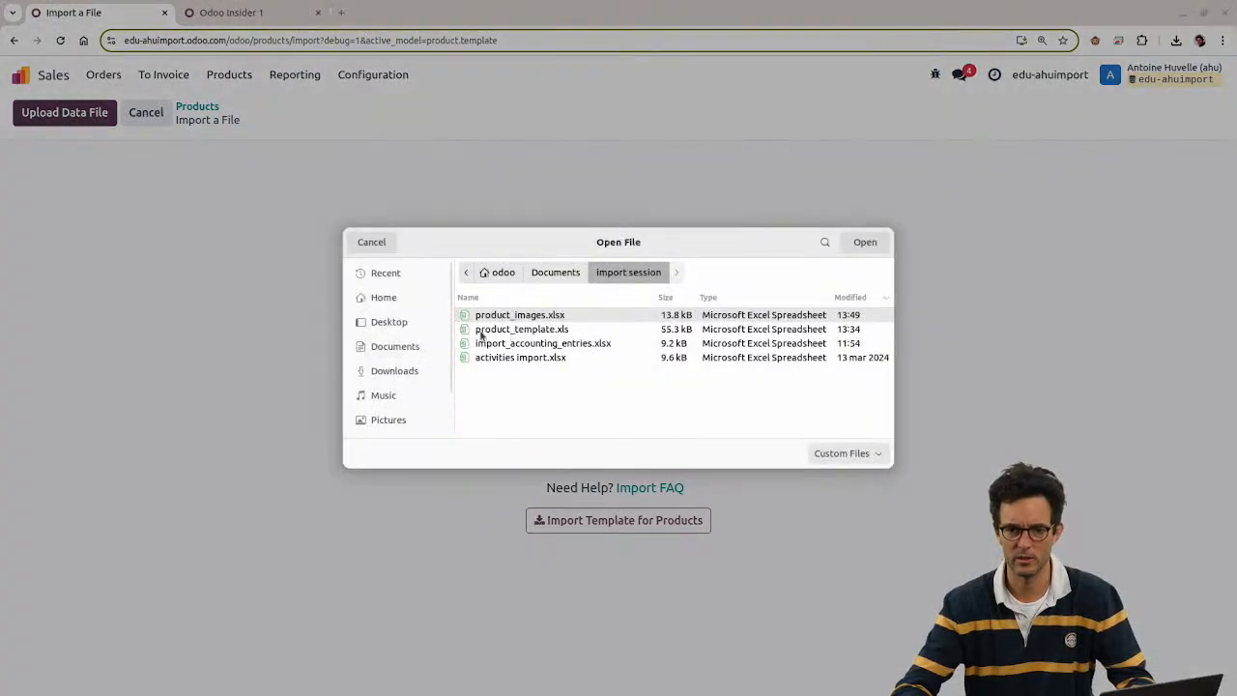
left_click_drag(481, 334, 541, 185)
left_click(122, 232)
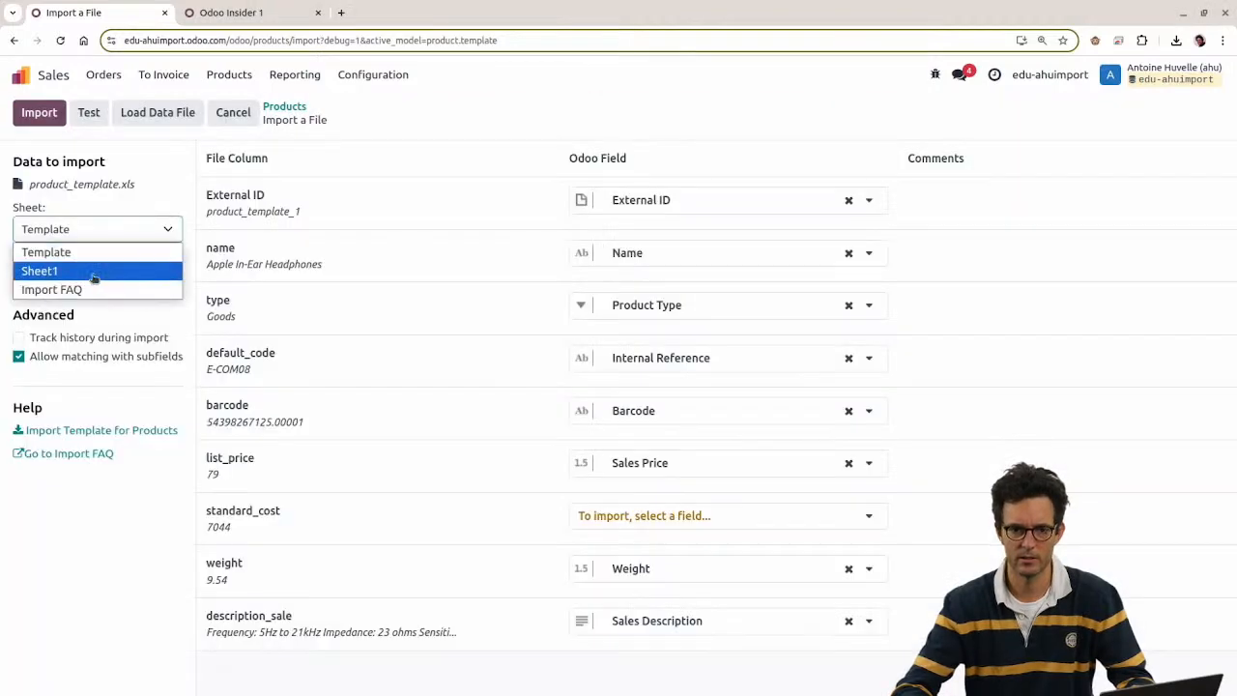
left_click(94, 276)
left_click(88, 112)
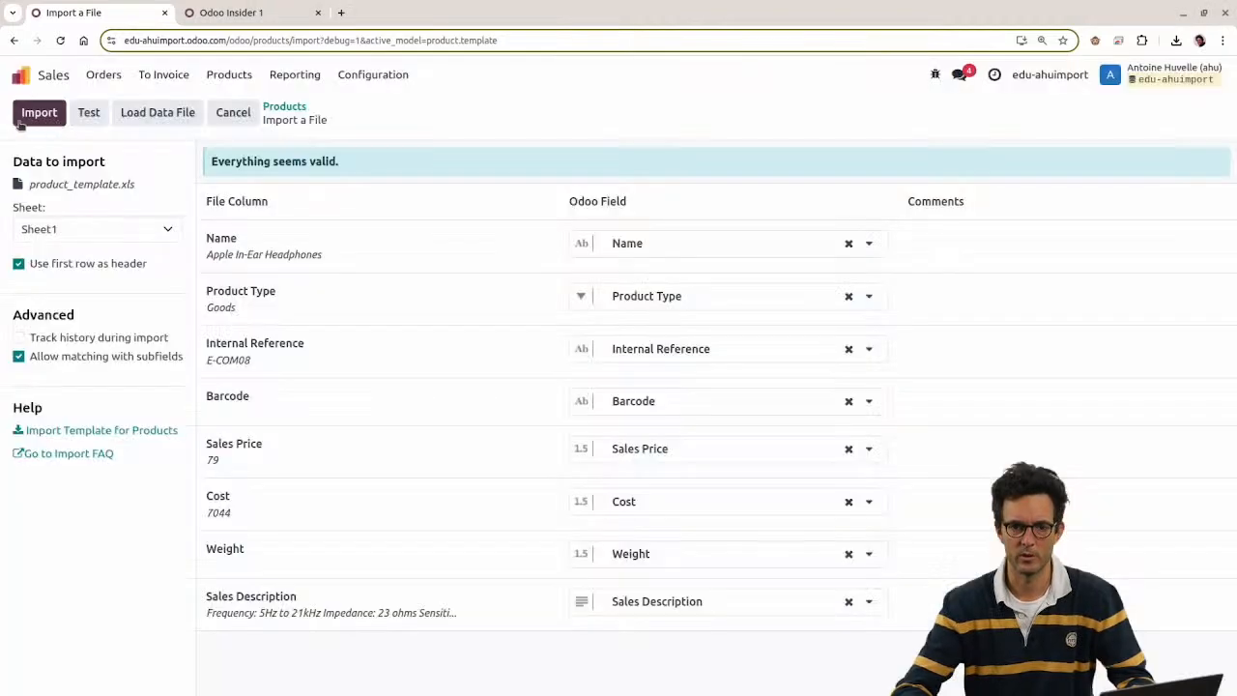
left_click(38, 112)
Step: Tick the three Apple In-Ear Headphones rows in the products list
left_click(18, 220)
left_click(18, 250)
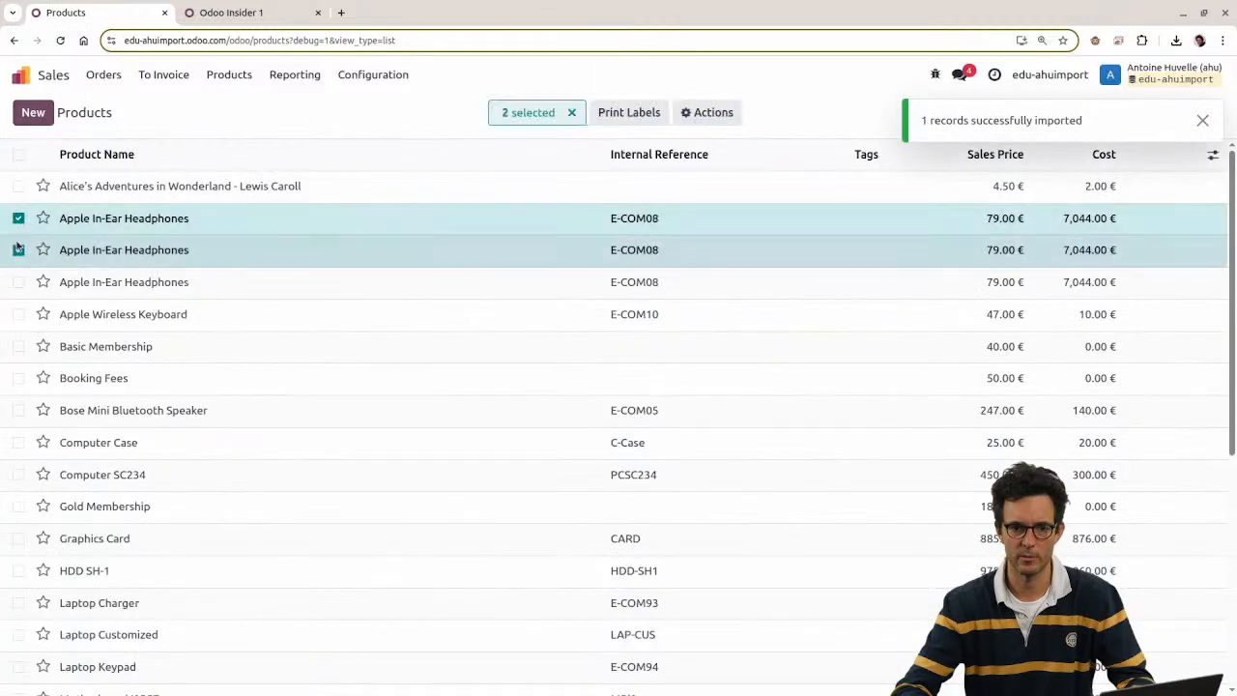
left_click(18, 281)
Step: Open the first Apple In-Ear Headphones product and check its creation date in the record metadata
left_click(18, 280)
left_click(18, 249)
left_click(18, 218)
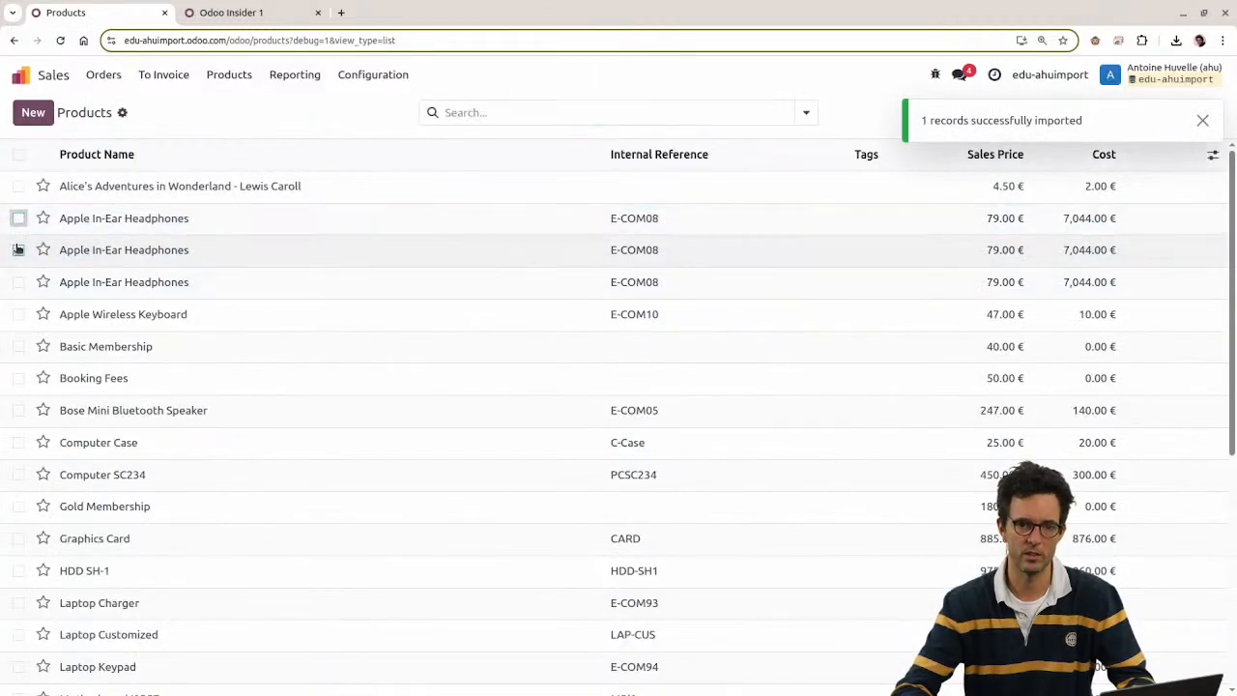
left_click(116, 219)
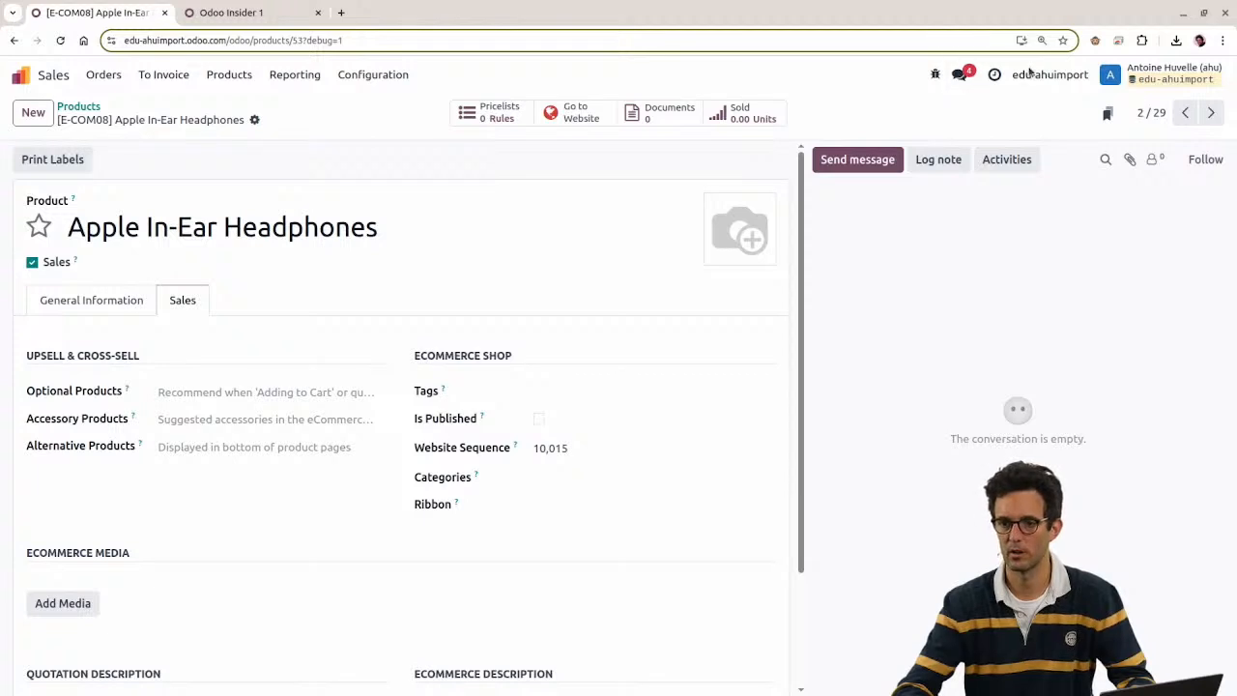
left_click(935, 73)
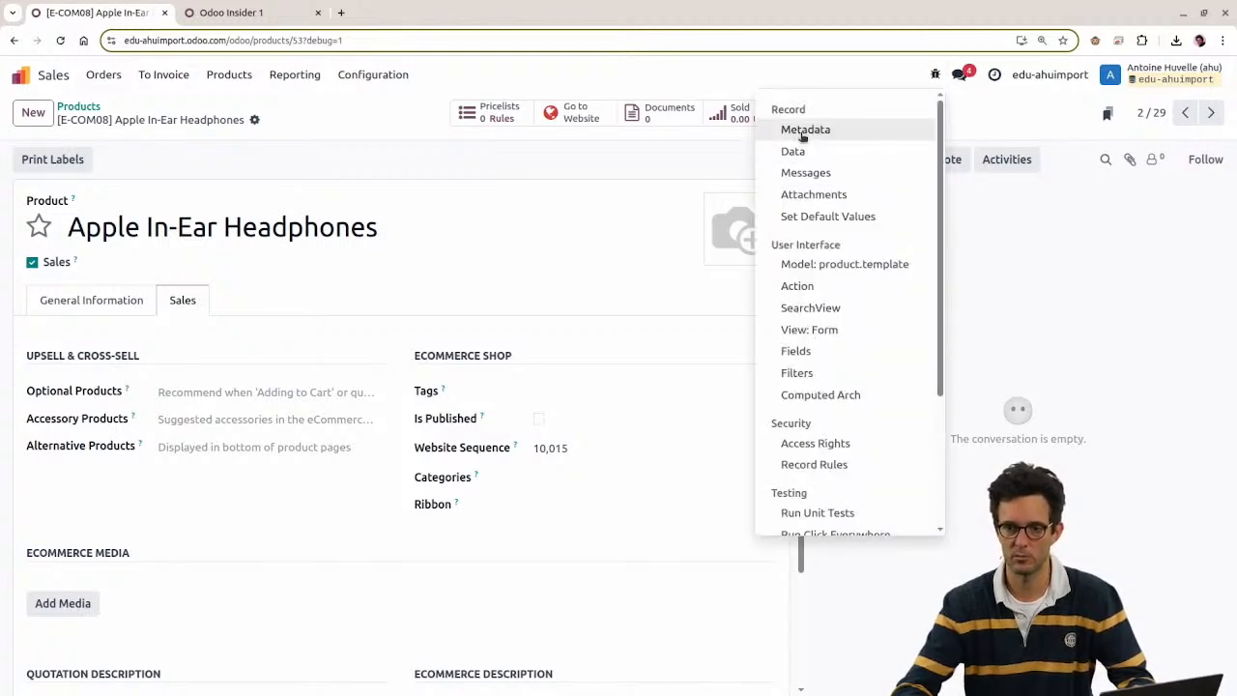
left_click(803, 130)
mouse_move(653, 380)
left_mouse_down()
mouse_move(806, 420)
mouse_move(771, 436)
mouse_move(720, 428)
mouse_move(661, 380)
left_mouse_up()
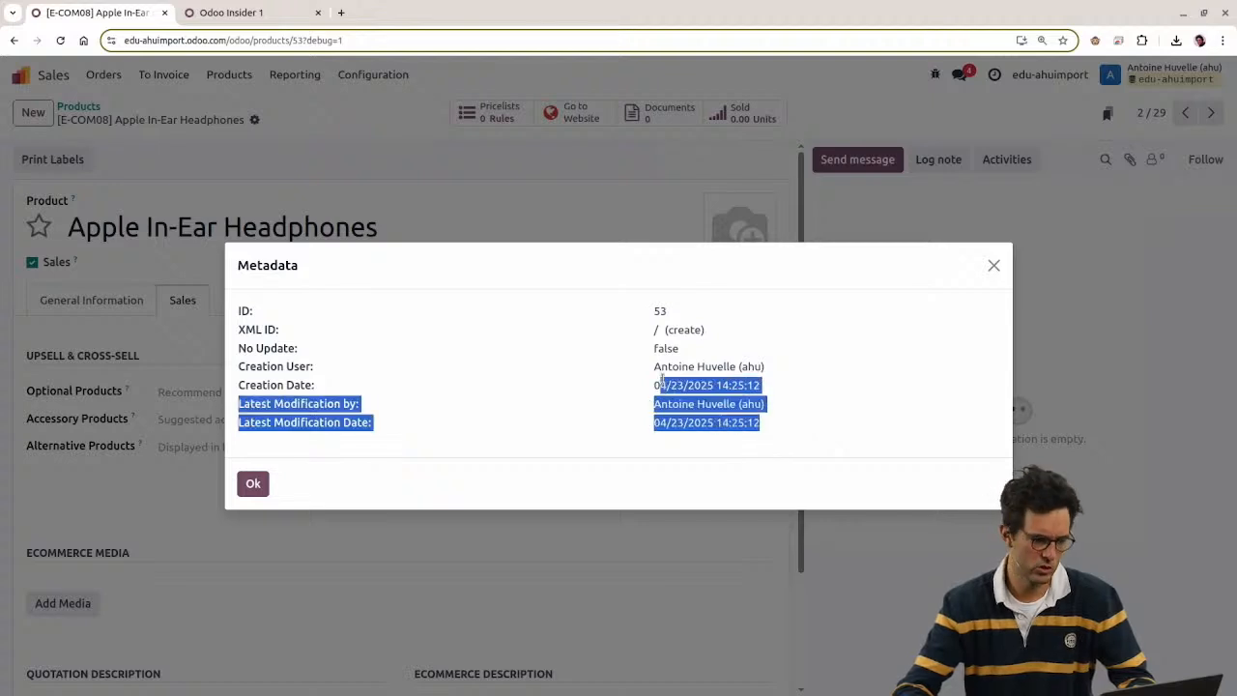
key("Escape")
Step: On the second headphones record, view its messages and its metadata creation date
left_click(1212, 112)
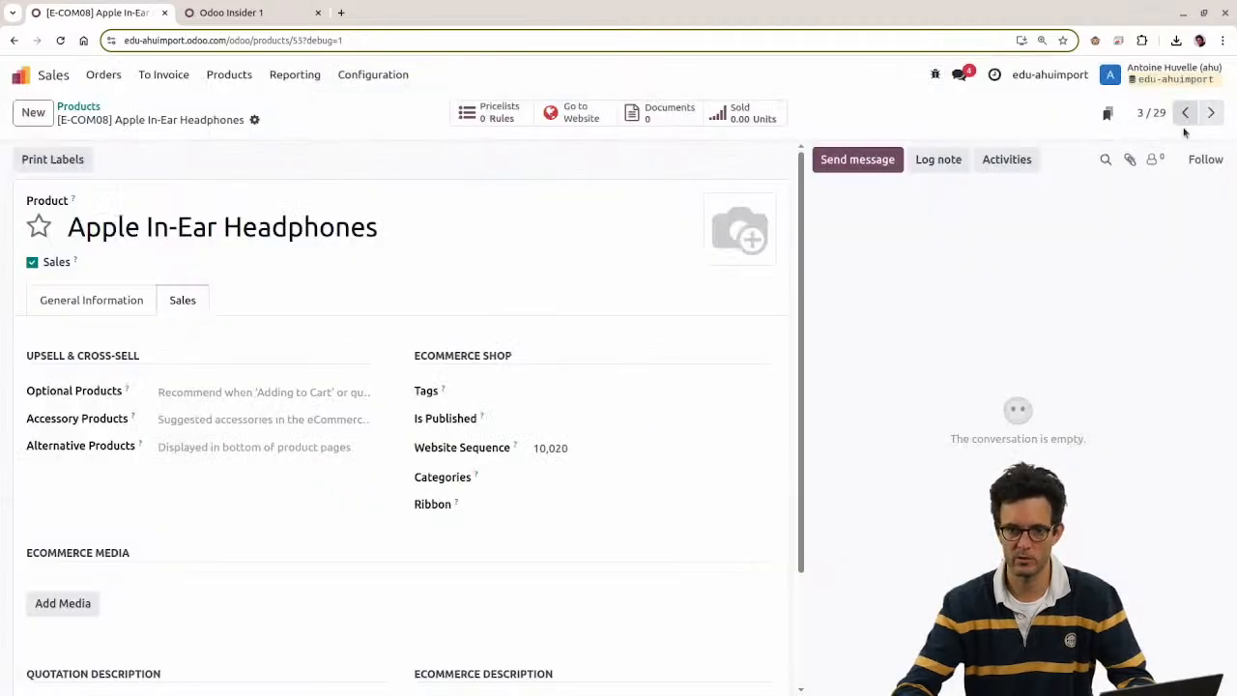
left_click(935, 75)
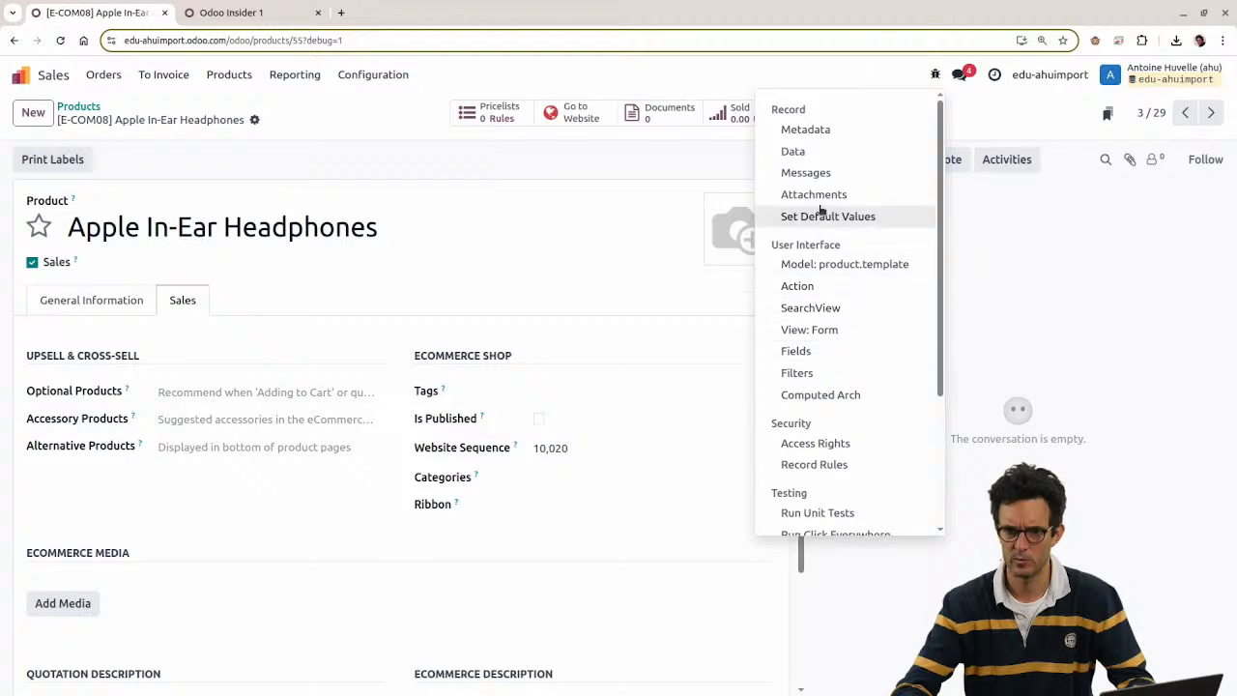
left_click(817, 172)
left_click(189, 108)
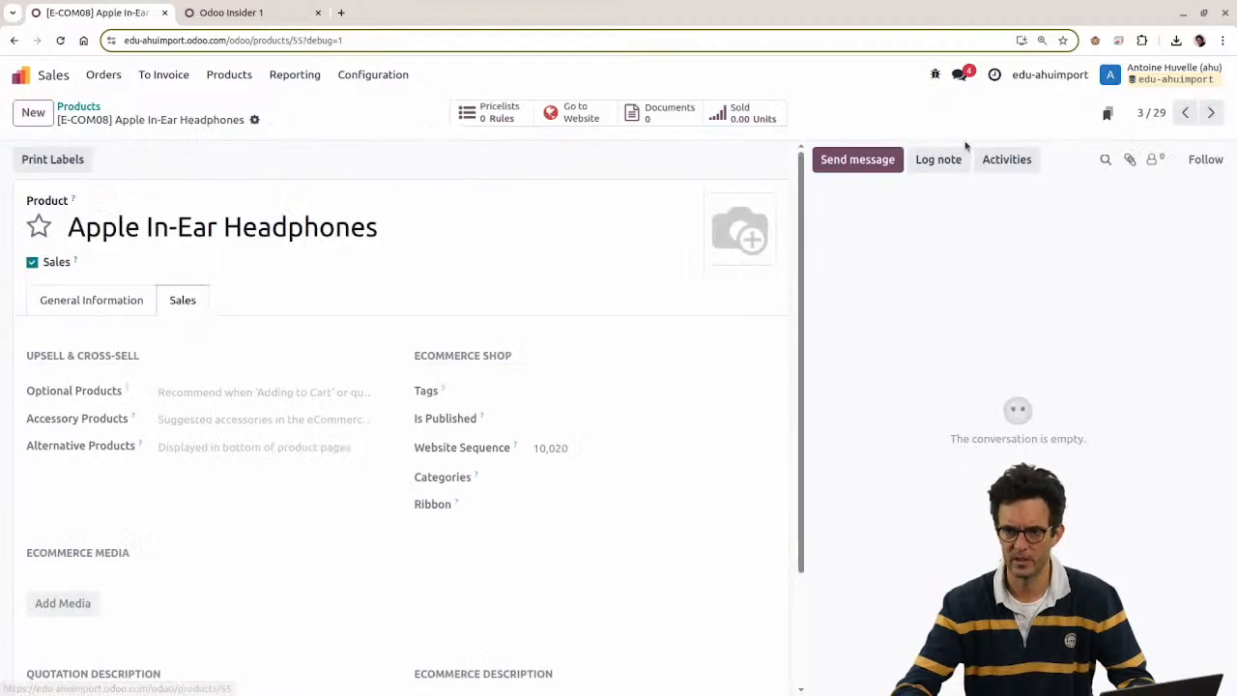
left_click(935, 74)
left_click(836, 130)
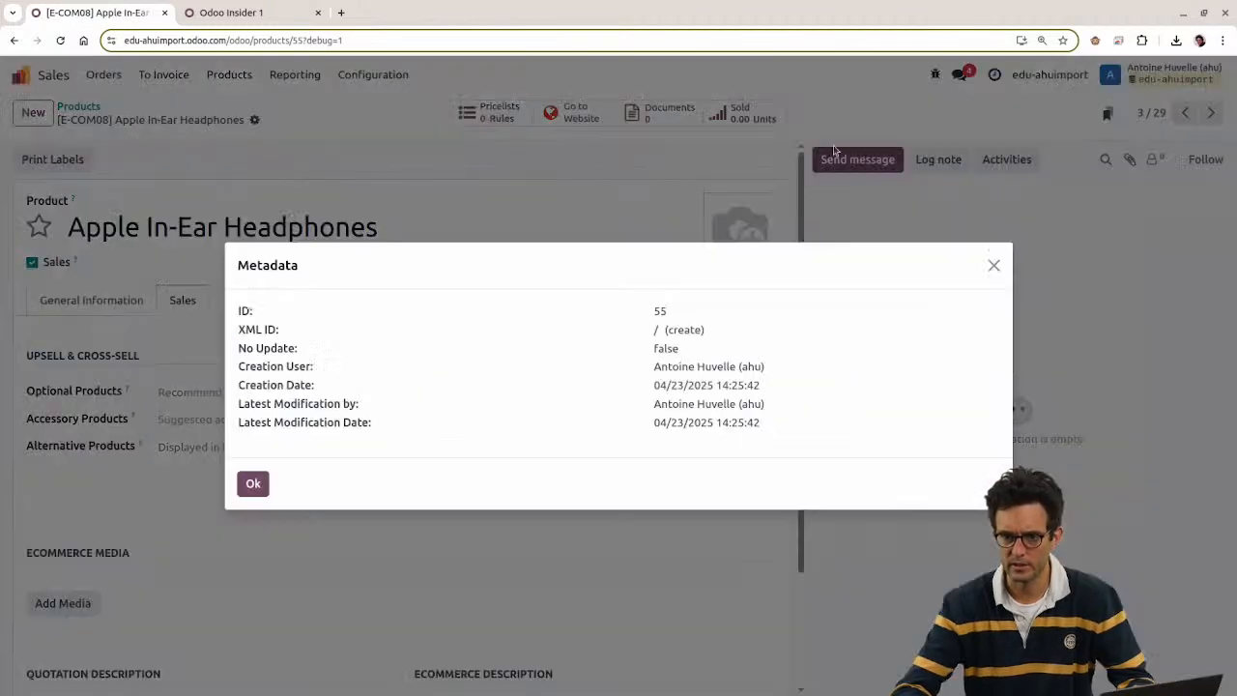
left_click_drag(655, 385, 775, 381)
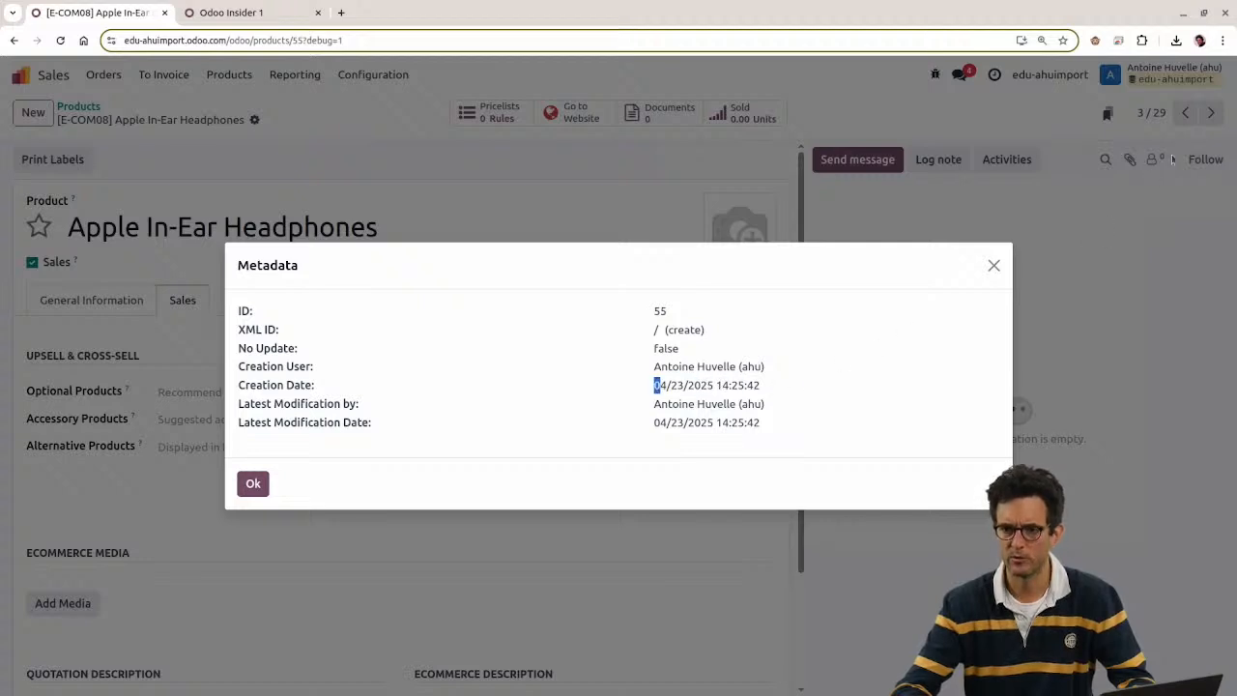
key("Escape")
Step: Check the third record's metadata (created 04/23/2025 14:15:45), then return to the Products list
left_click(1211, 112)
left_click(934, 75)
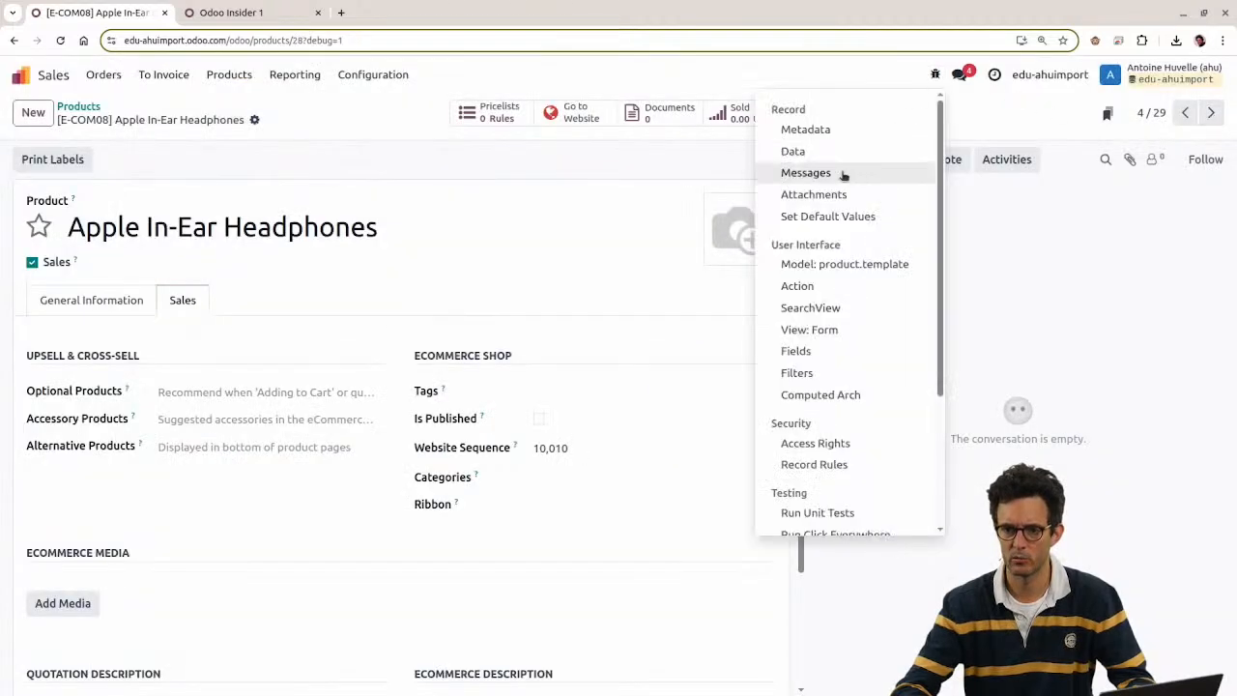
left_click(812, 129)
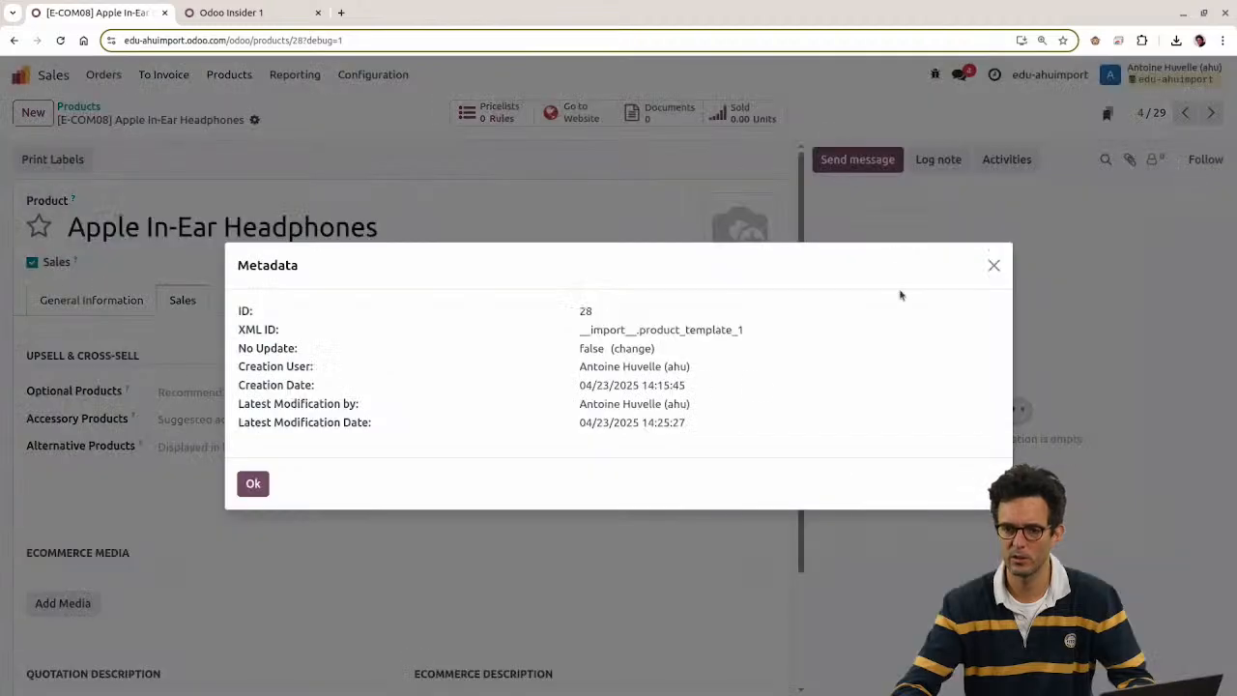
left_click_drag(580, 385, 691, 393)
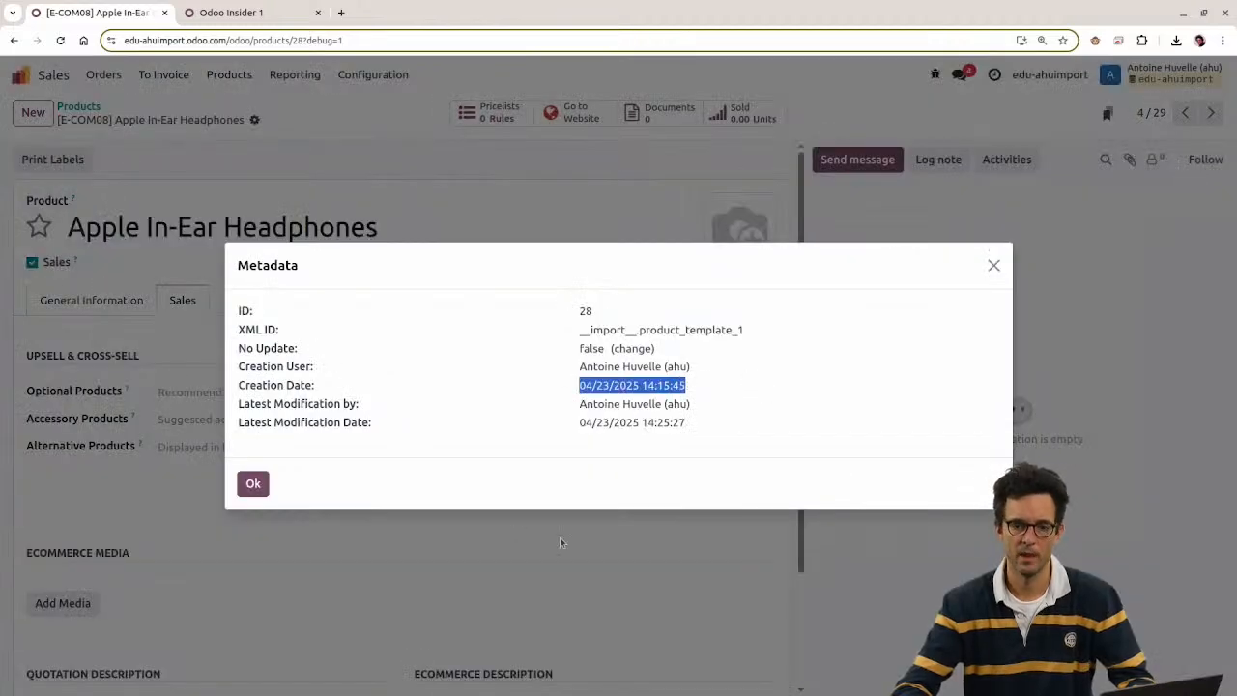
key("Escape")
left_click(78, 106)
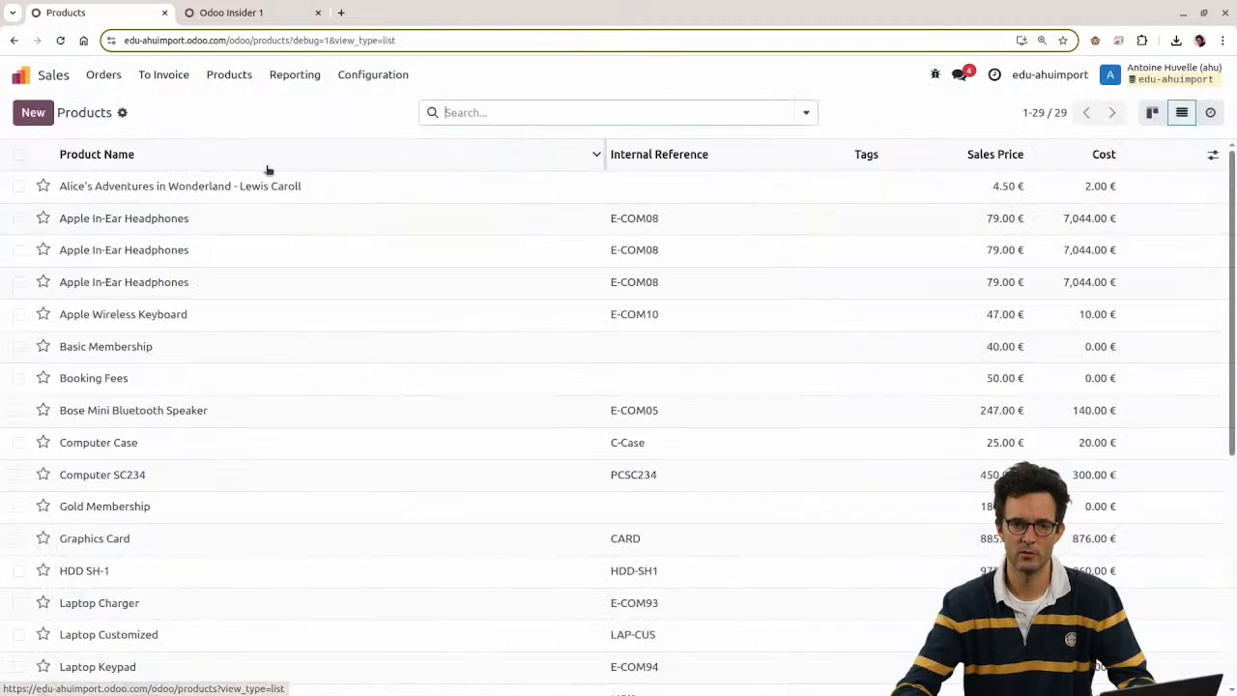
mouse_move(18, 225)
left_mouse_down()
mouse_move(12, 293)
mouse_move(20, 232)
left_mouse_up()
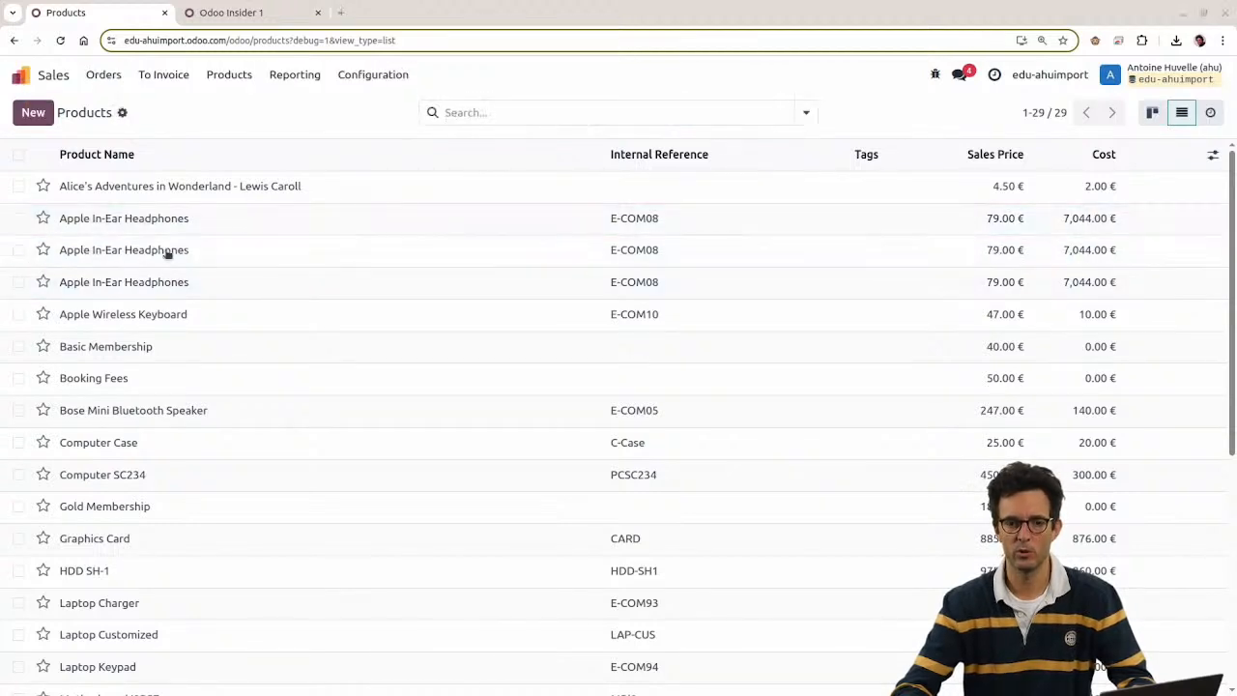
Step: Inspect the Apple In-Ear Headphones row on the reimport sheet, then move to the Template sheet's External IDs
key("alt+Tab")
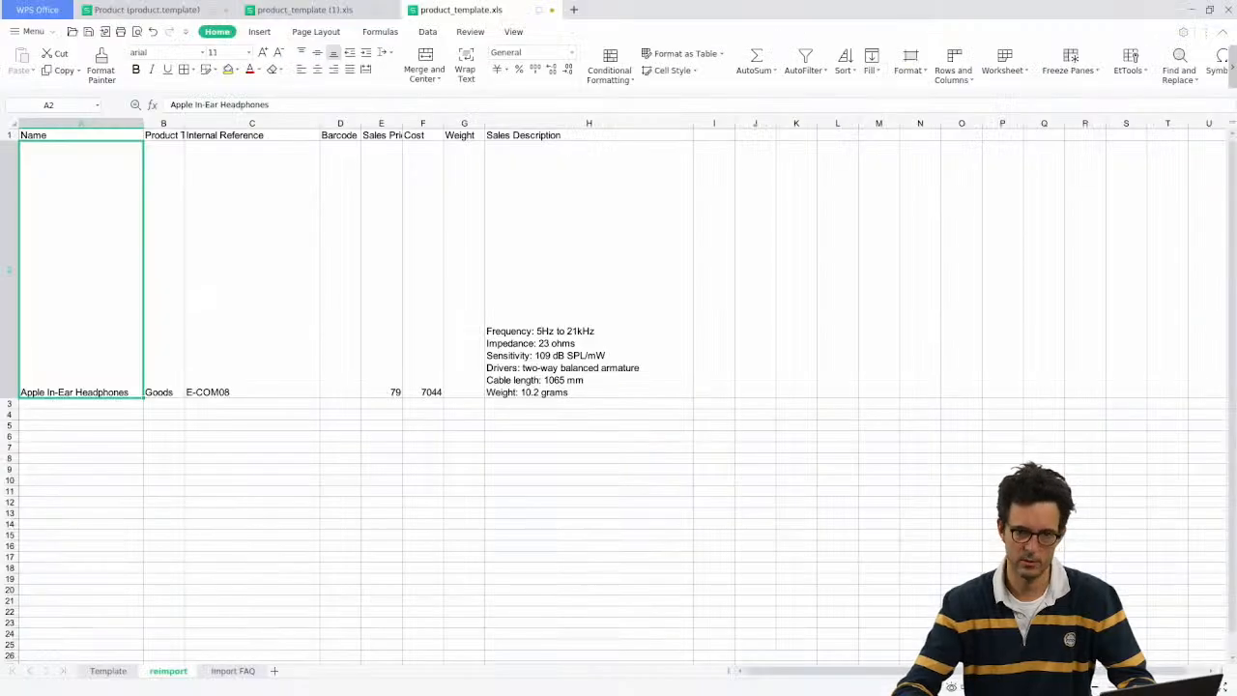
left_click_drag(117, 265, 26, 191)
left_click_drag(65, 139, 67, 221)
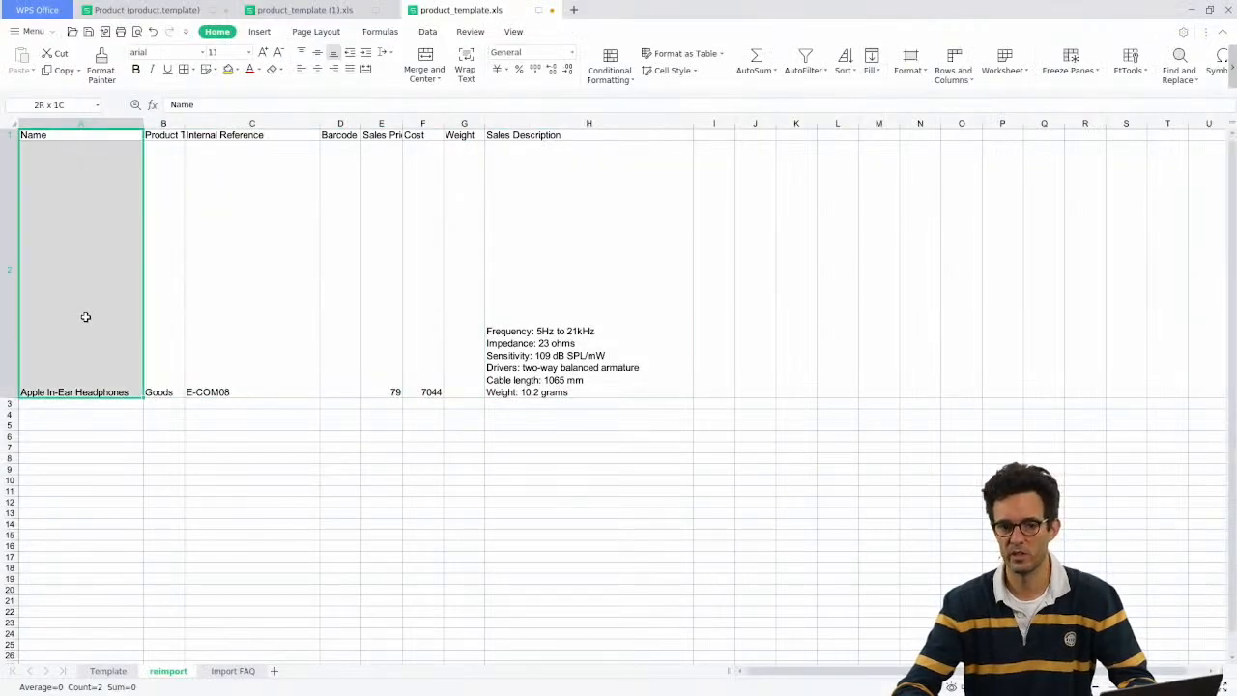
left_click_drag(85, 317, 593, 334)
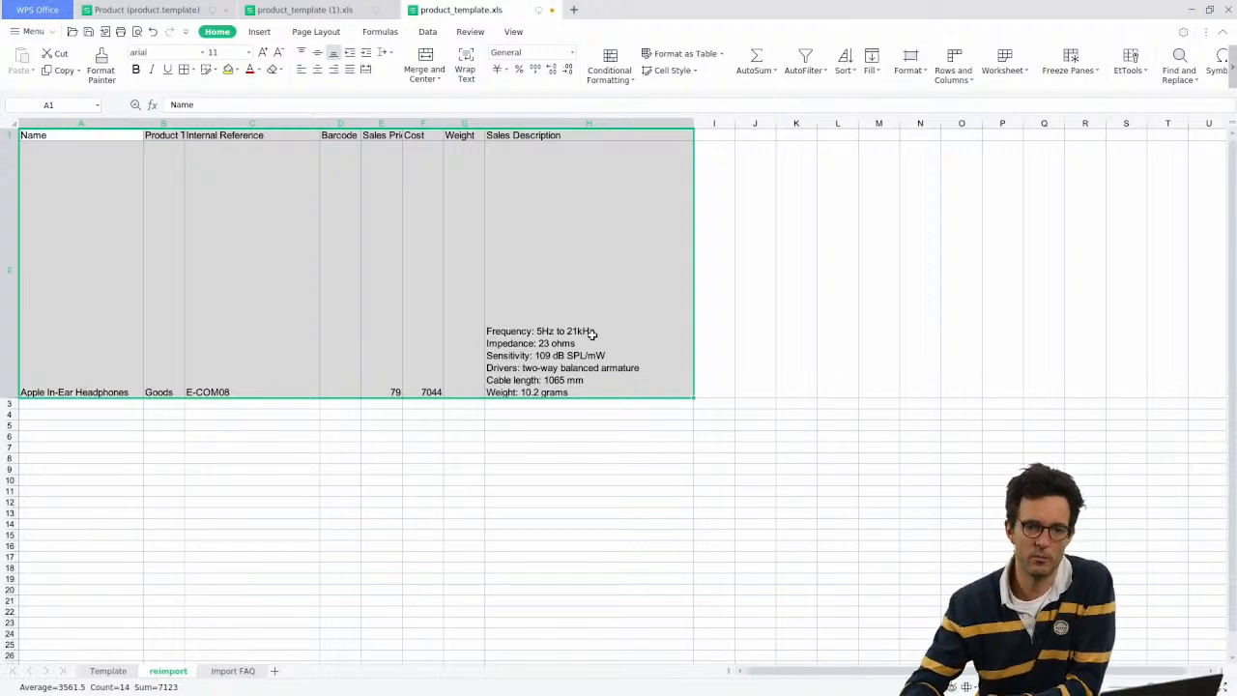
left_click(112, 281)
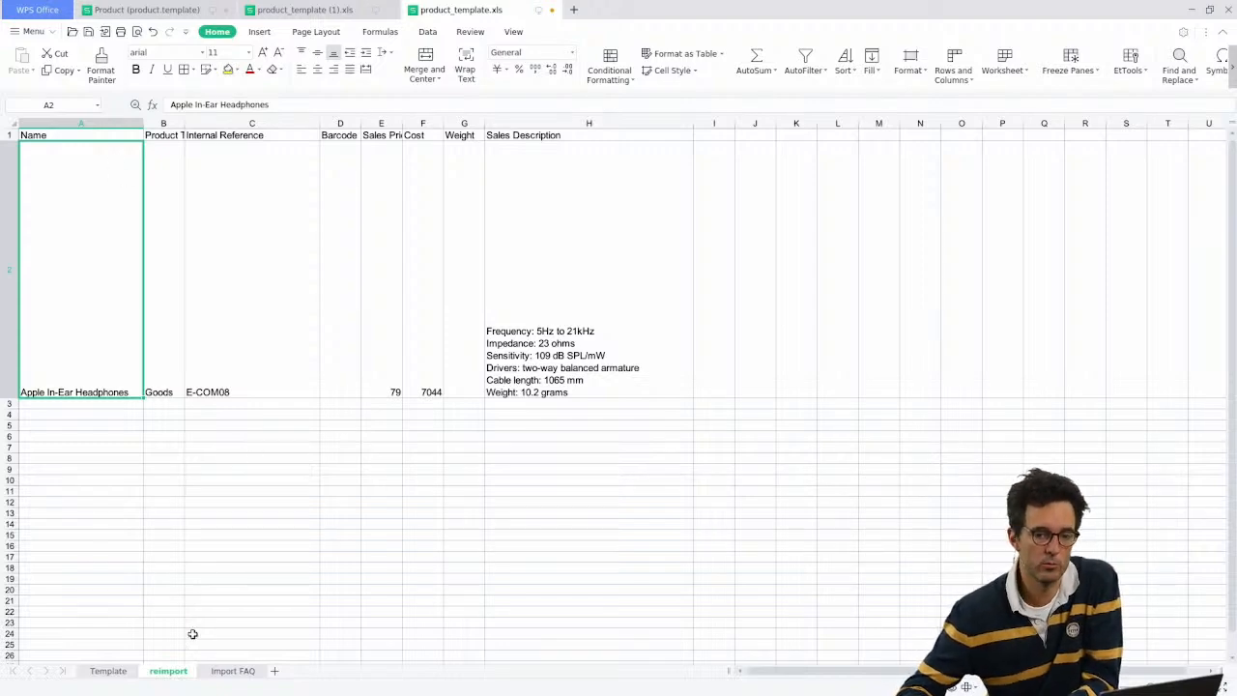
left_click(124, 668)
left_click(87, 143)
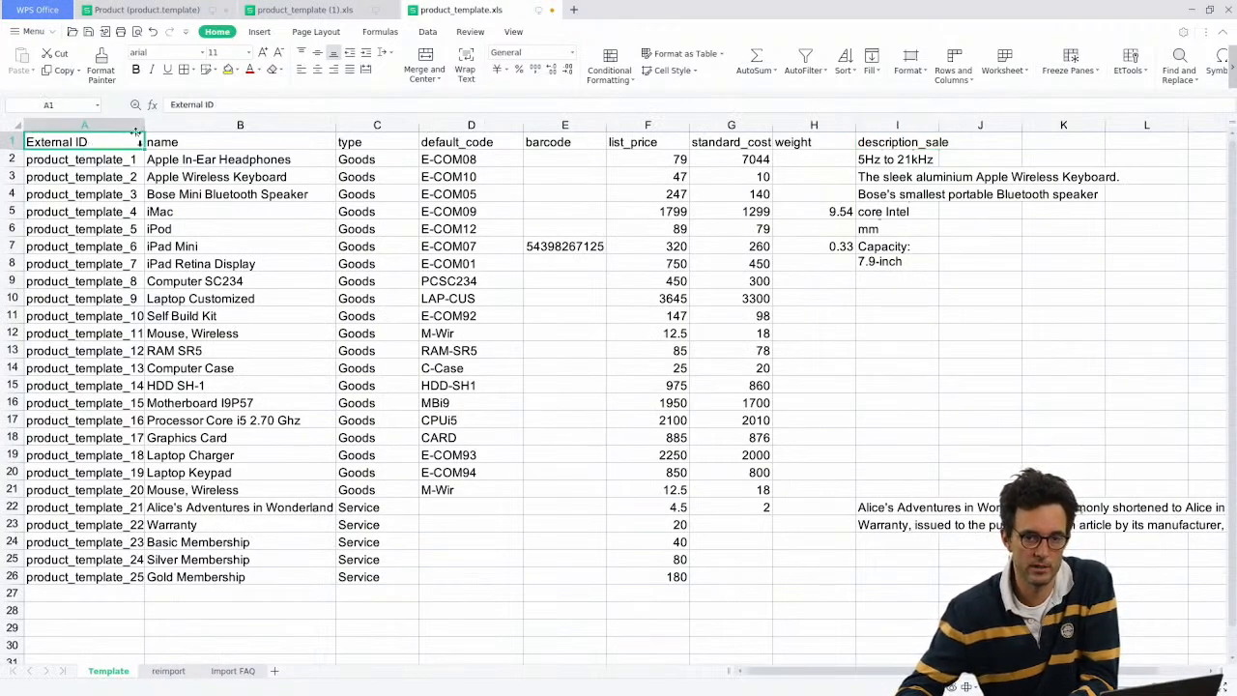
Step: Widen column A and select the External IDs from product_template_1 downward
left_click_drag(142, 133, 178, 129)
left_click(132, 124)
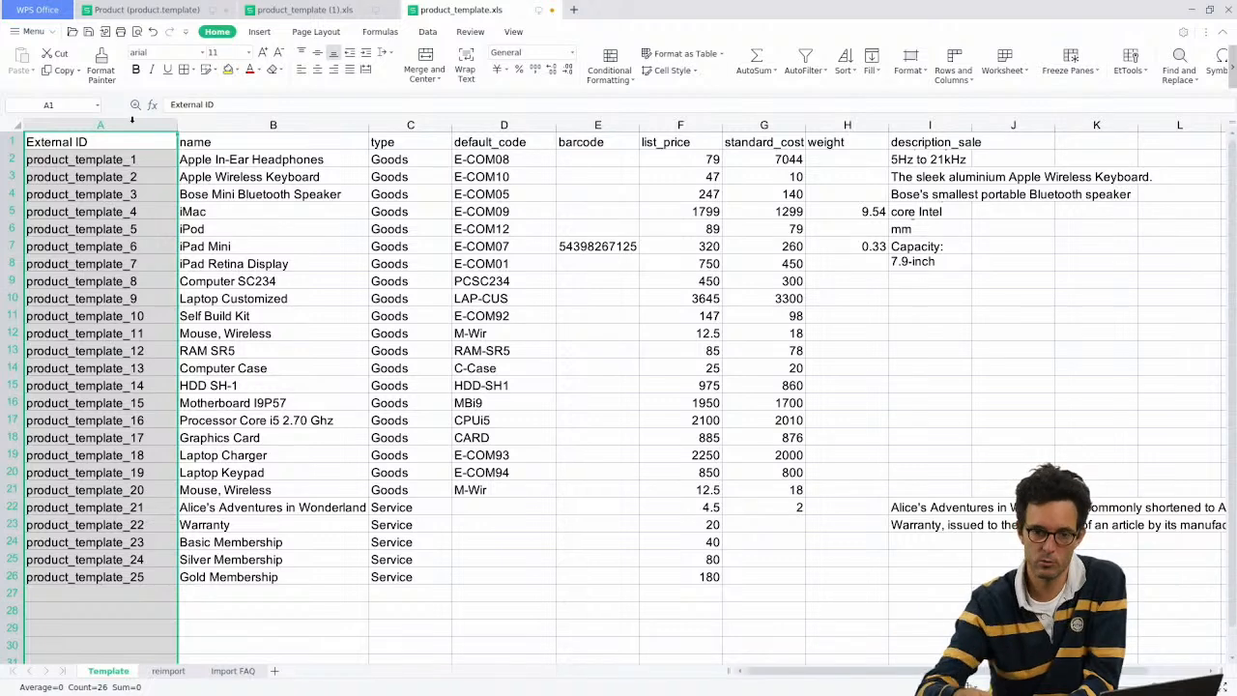
left_click_drag(87, 144, 92, 586)
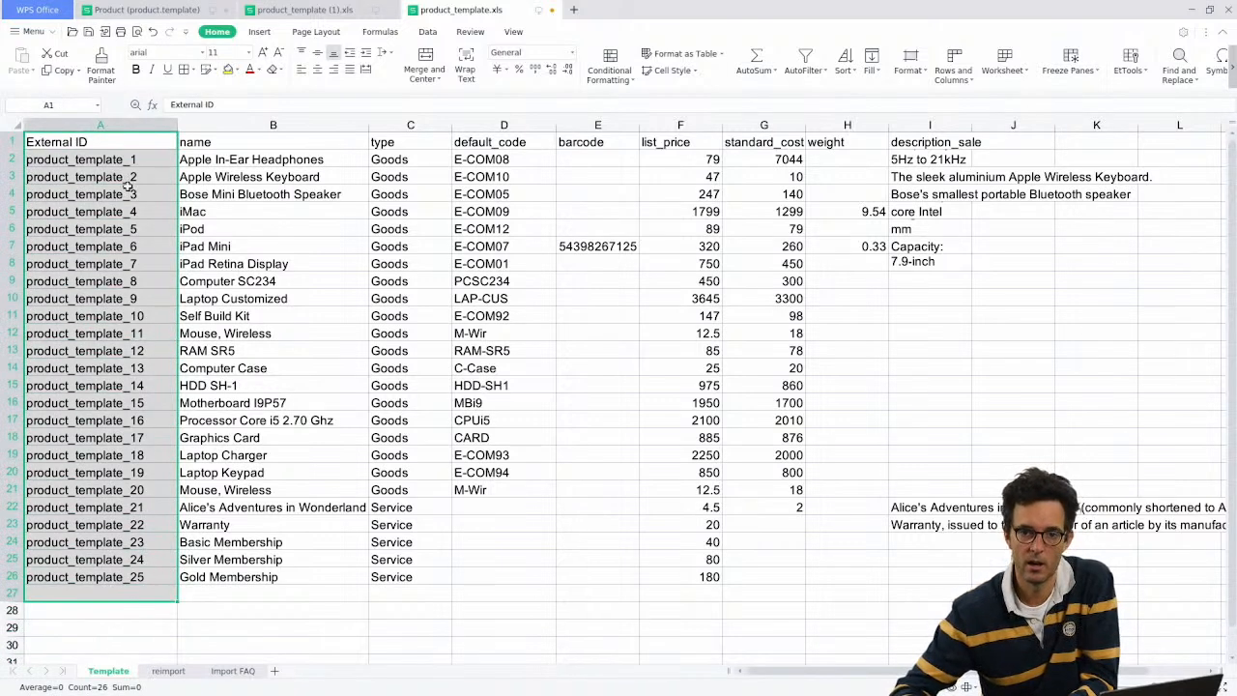
left_click_drag(117, 162, 99, 577)
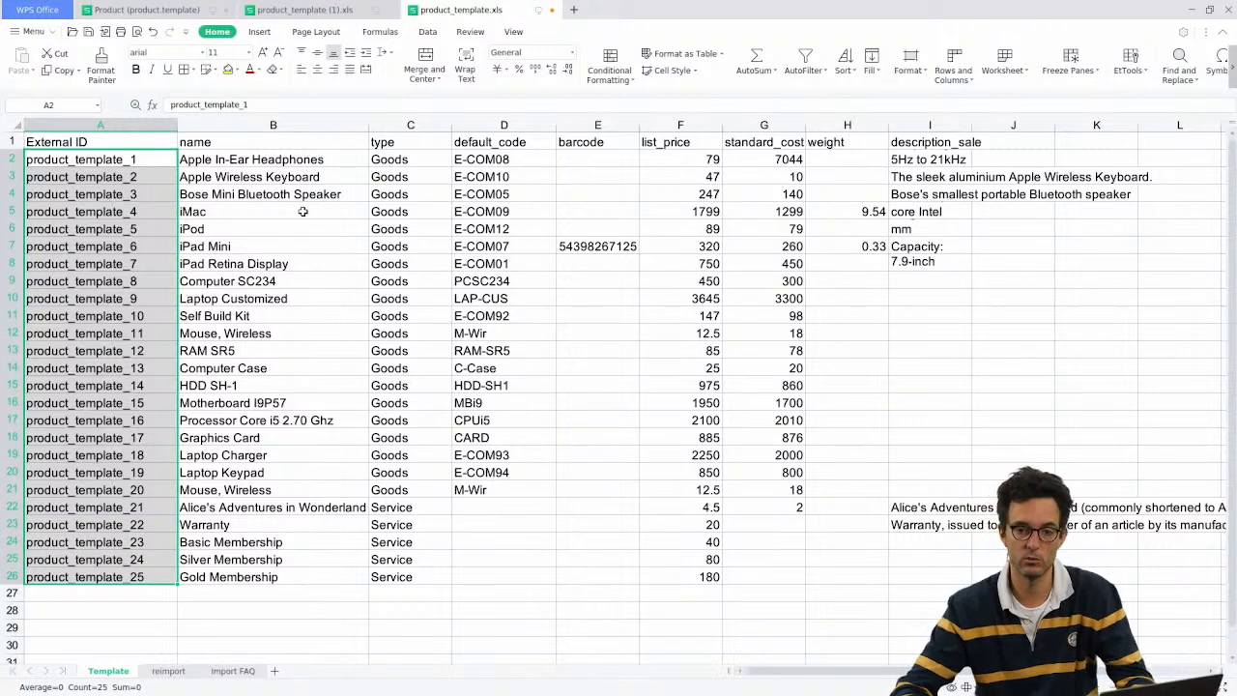
Step: Inspect the first product's cells (E-COM08, empty barcode, price 79), copying the iPad Mini barcode without changes
left_click(230, 160)
left_click(480, 160)
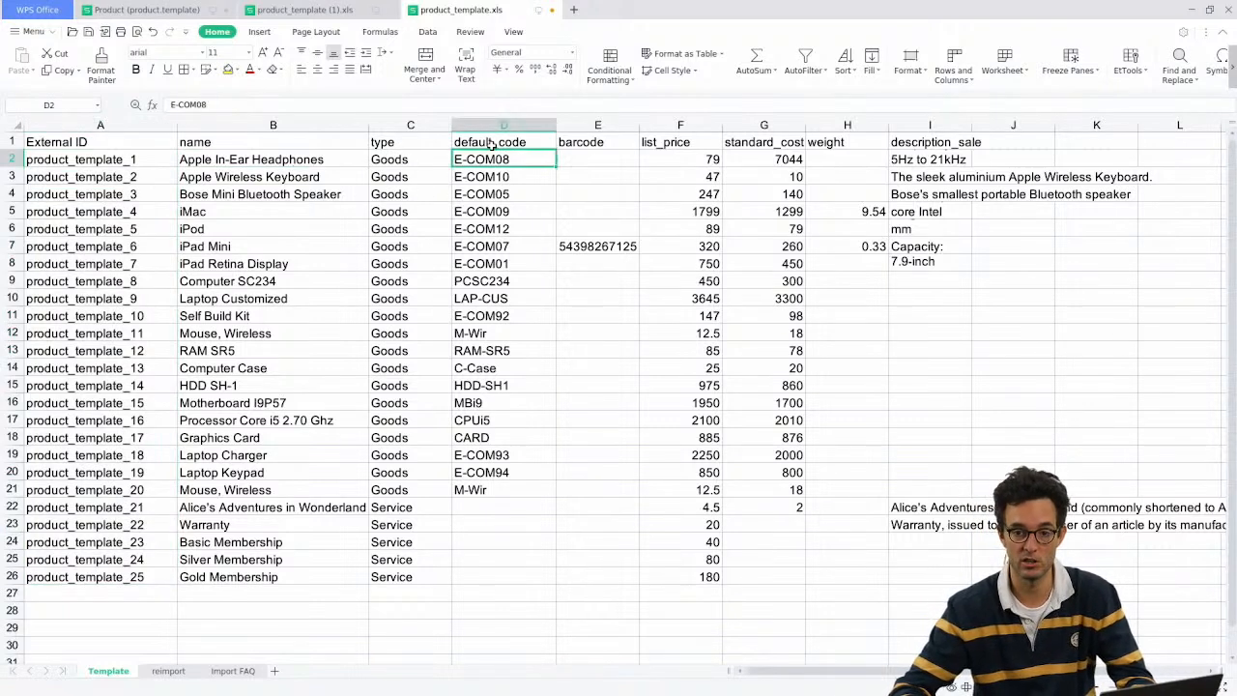
left_click(601, 158)
left_click(586, 232)
left_click(585, 246)
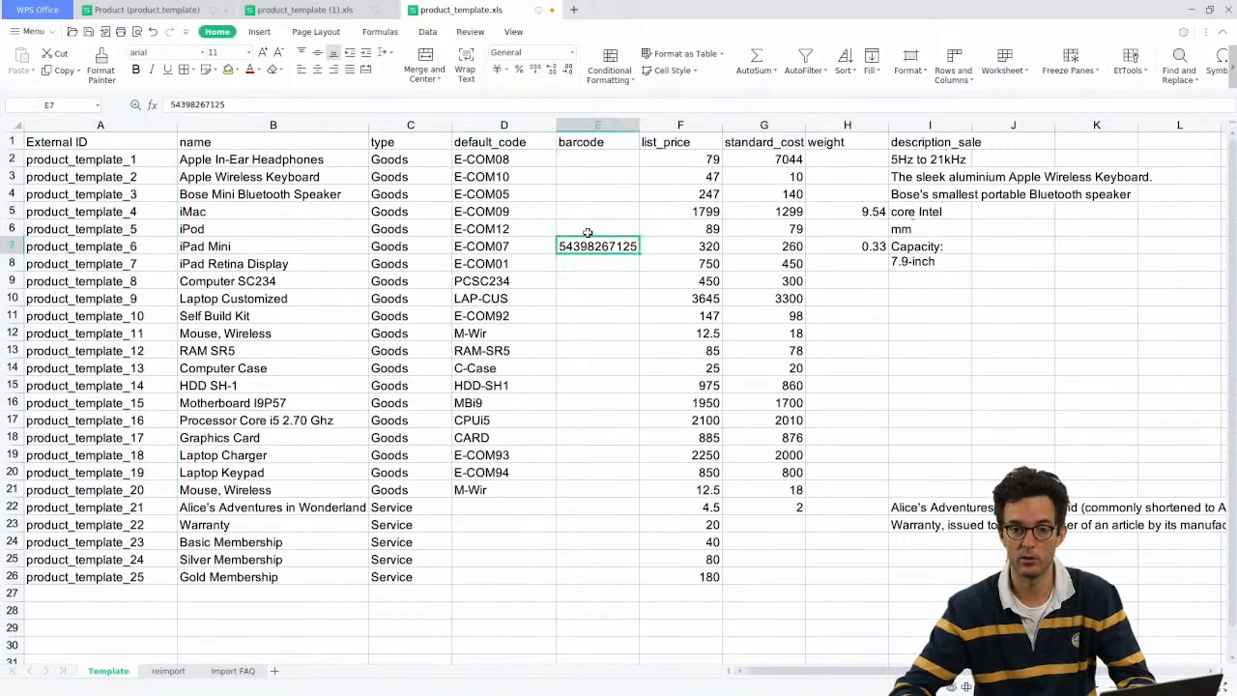
key("ctrl+c")
left_click(578, 160)
double_click(578, 159)
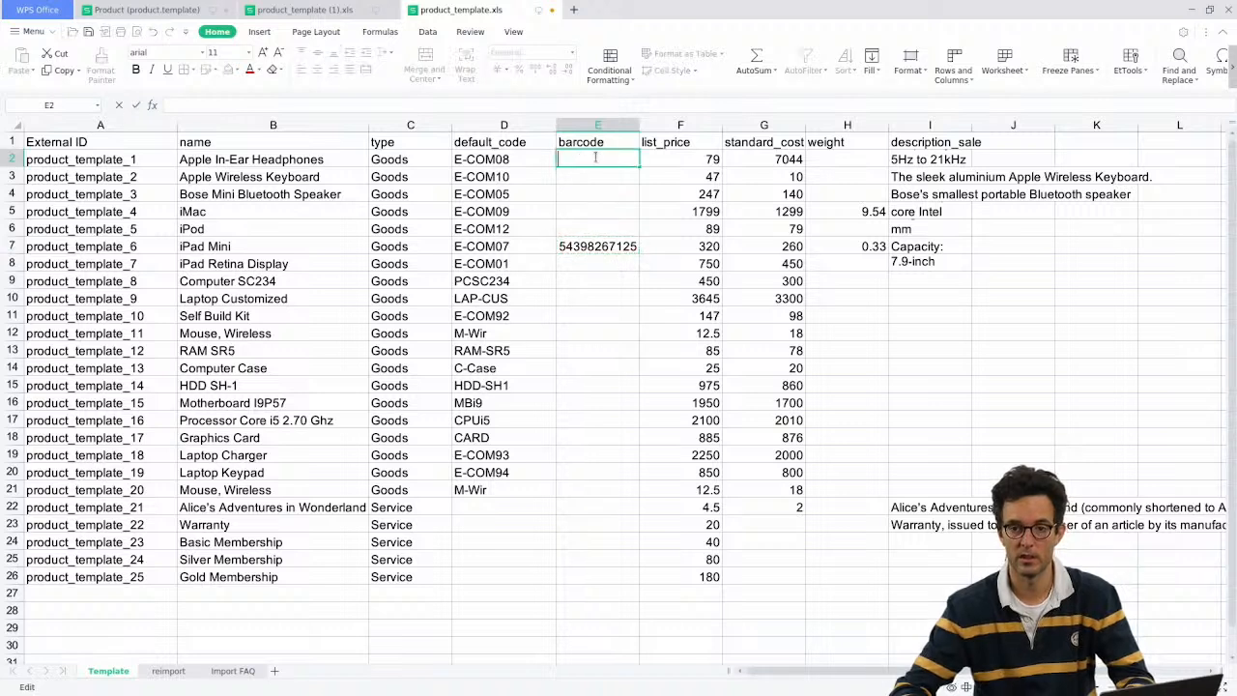
key("Escape")
left_click(667, 160)
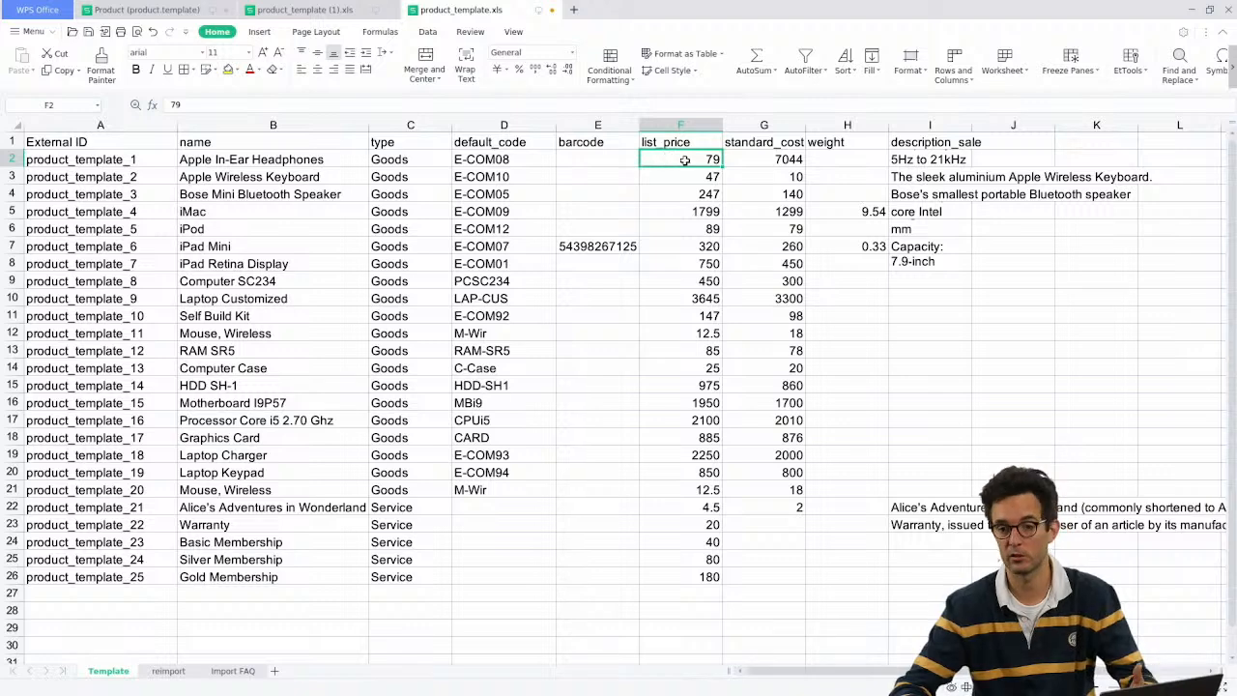
right_click(732, 129)
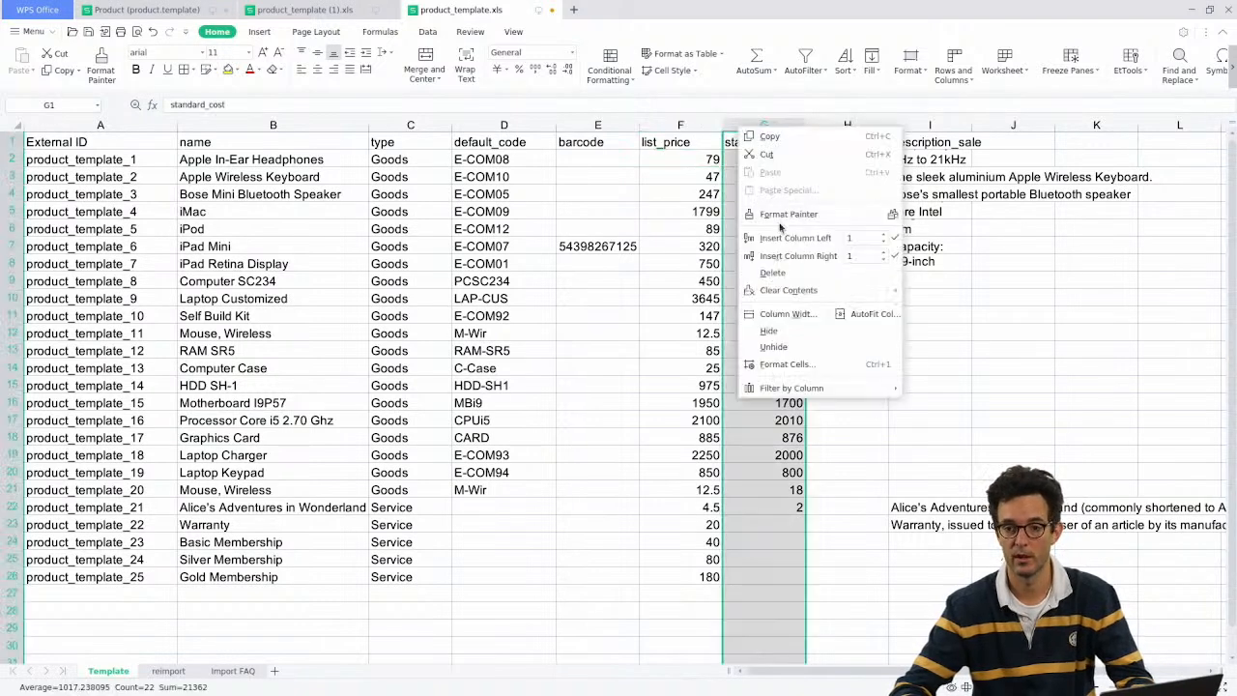
left_click(781, 240)
left_click(767, 144)
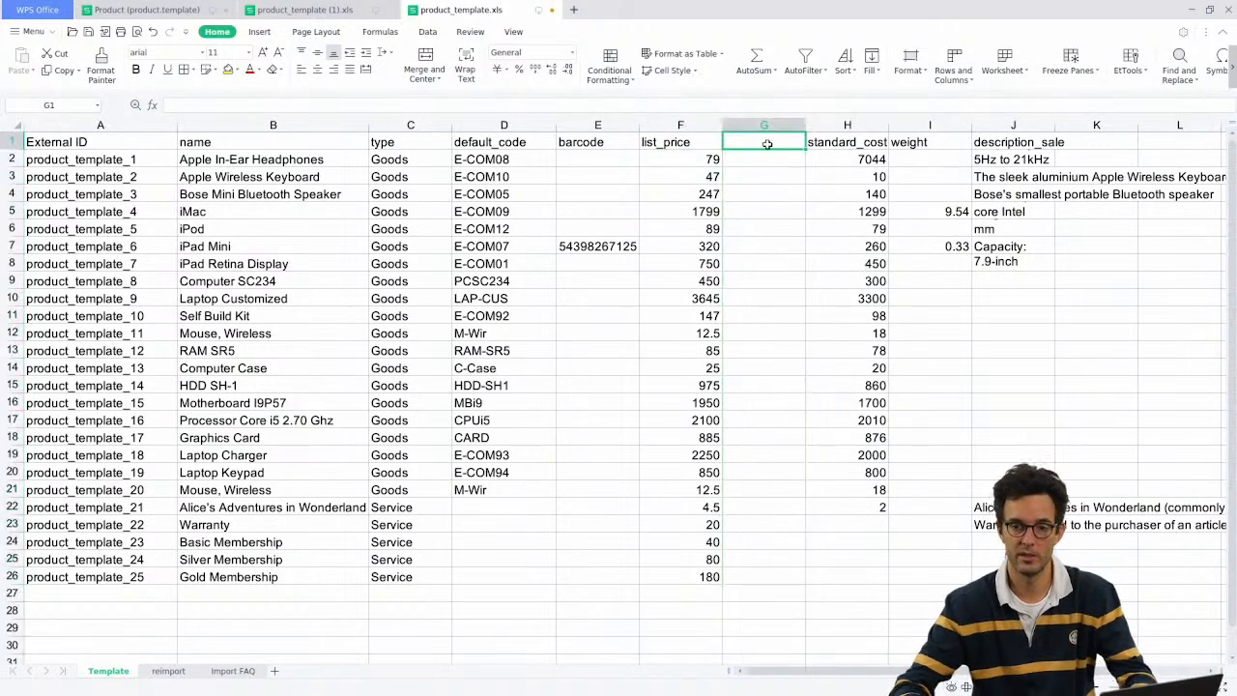
type("list_pir")
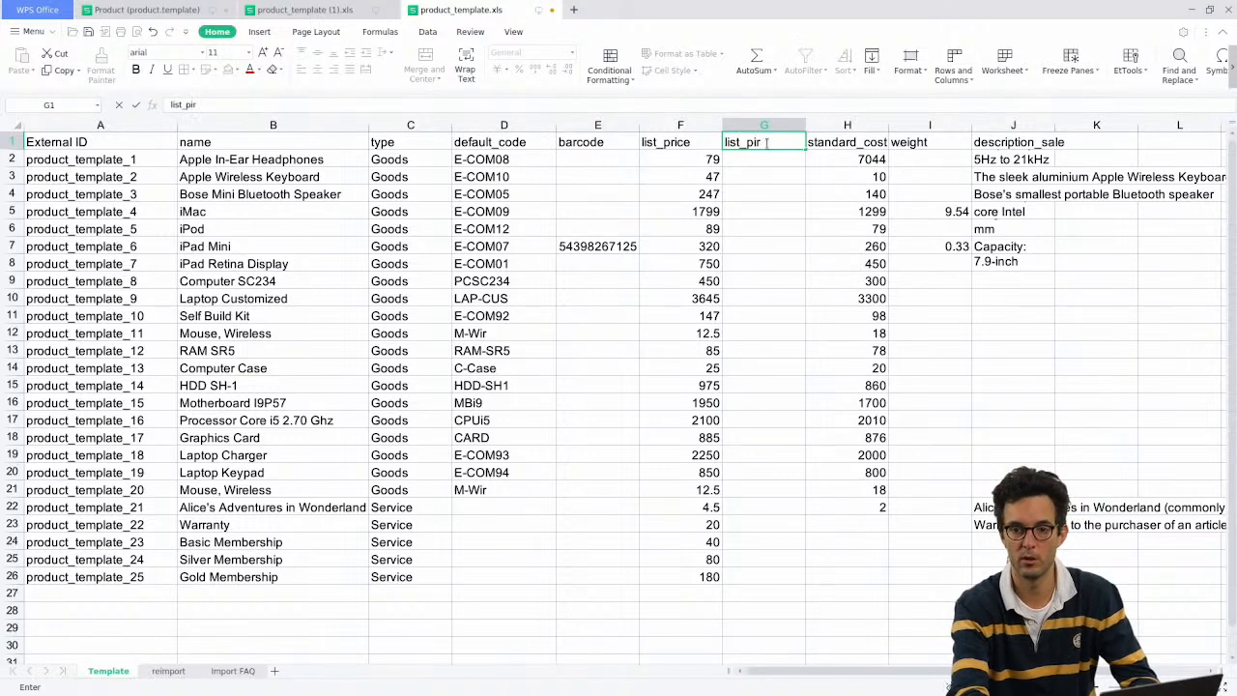
type("c")
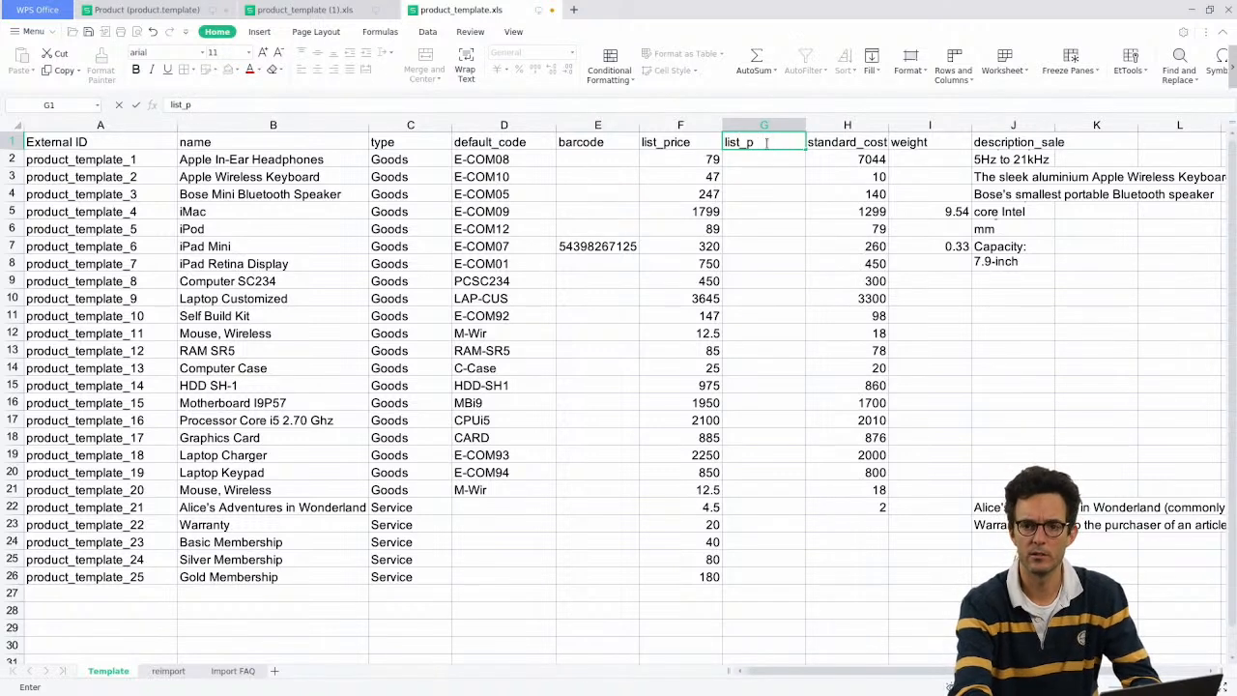
type("ice")
key("Left")
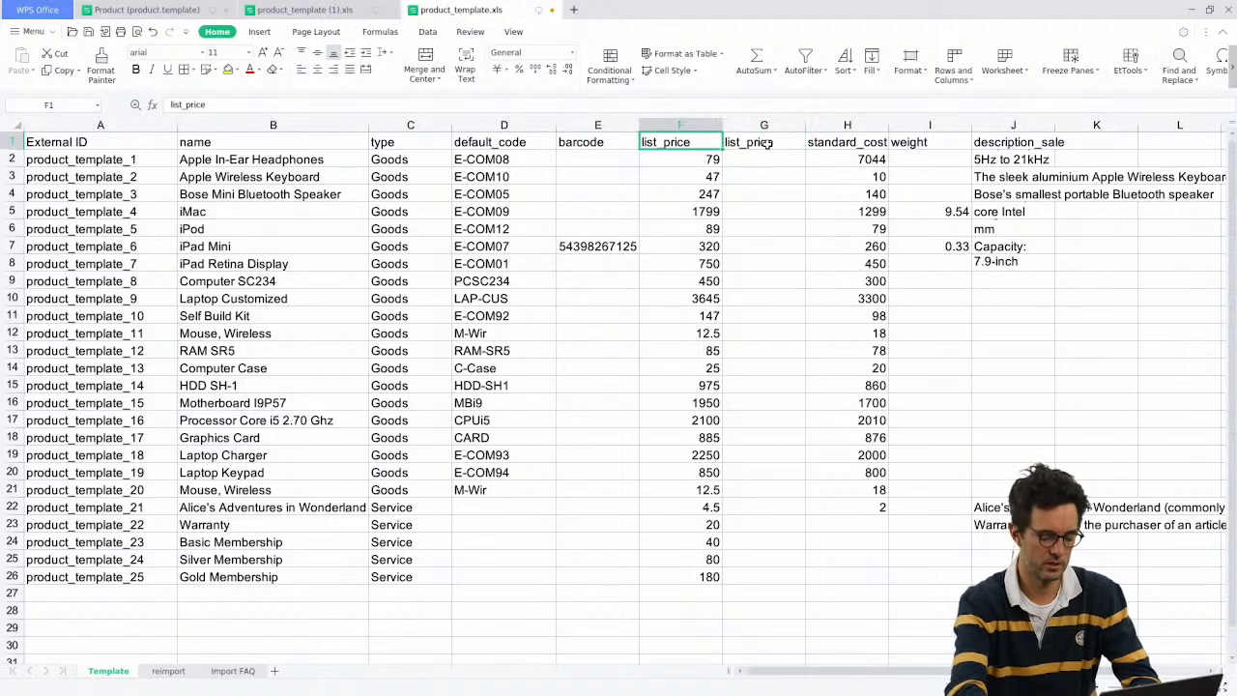
type("oldprice")
key("Return")
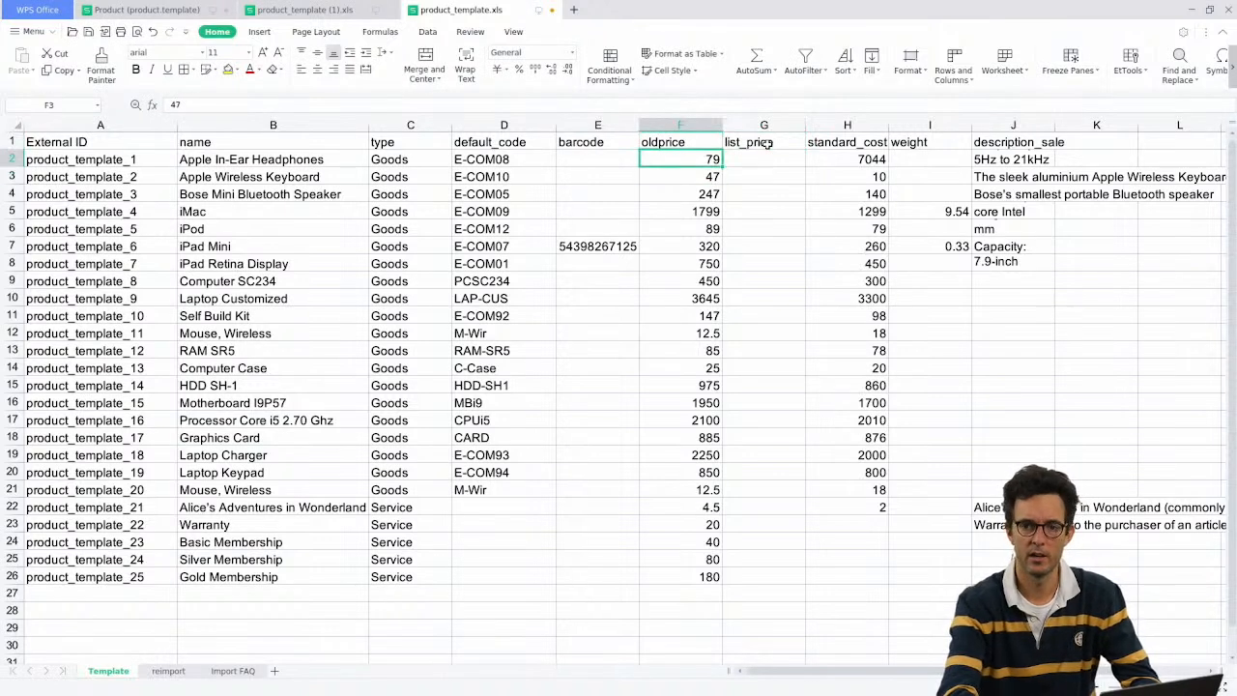
key("Right")
type("=")
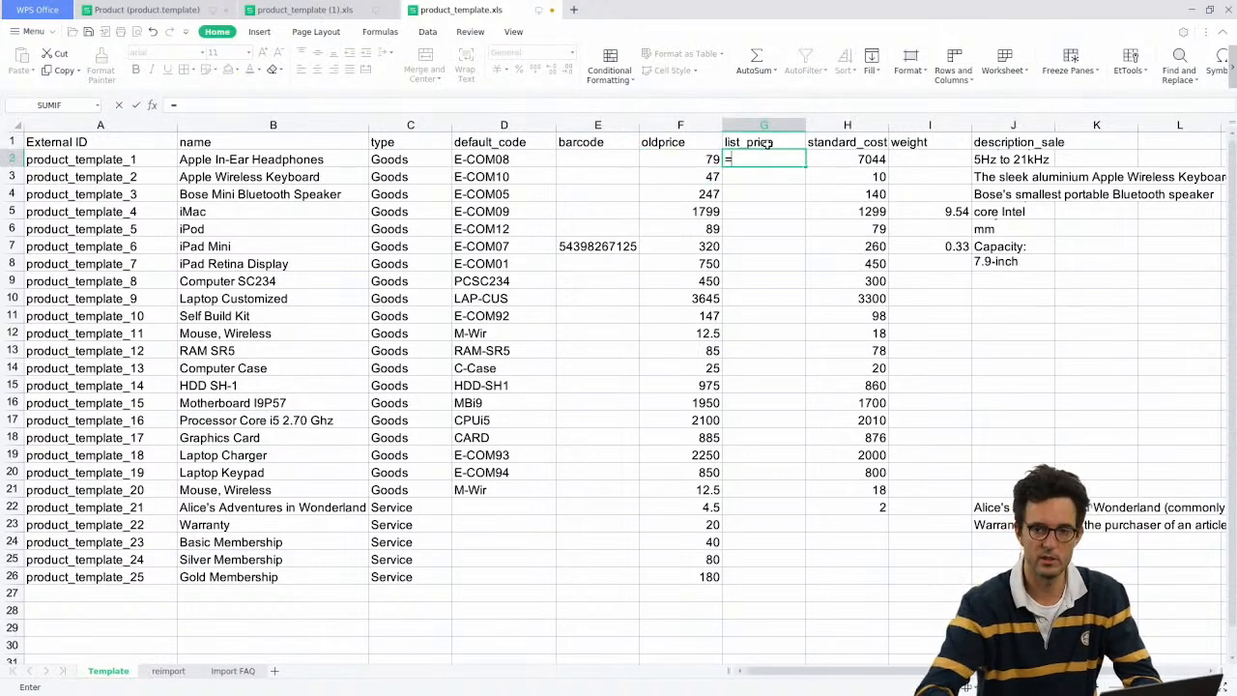
left_click(686, 174)
key("Return")
left_click(696, 156)
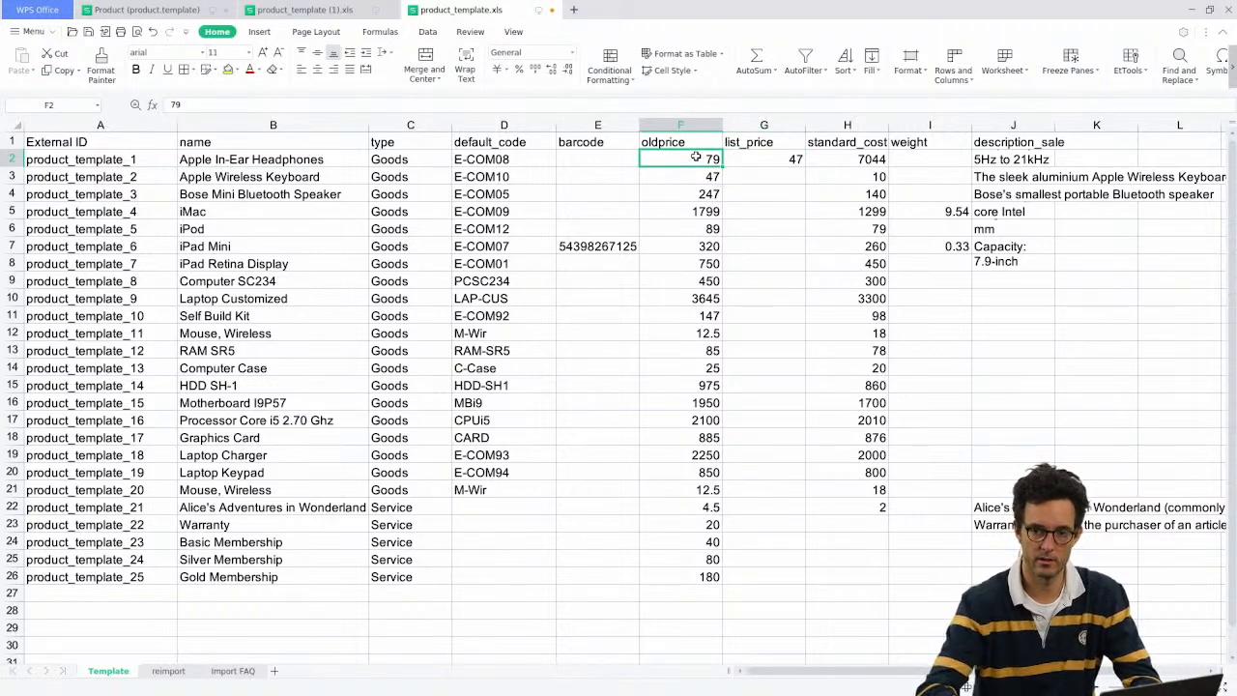
left_click(757, 162)
double_click(757, 160)
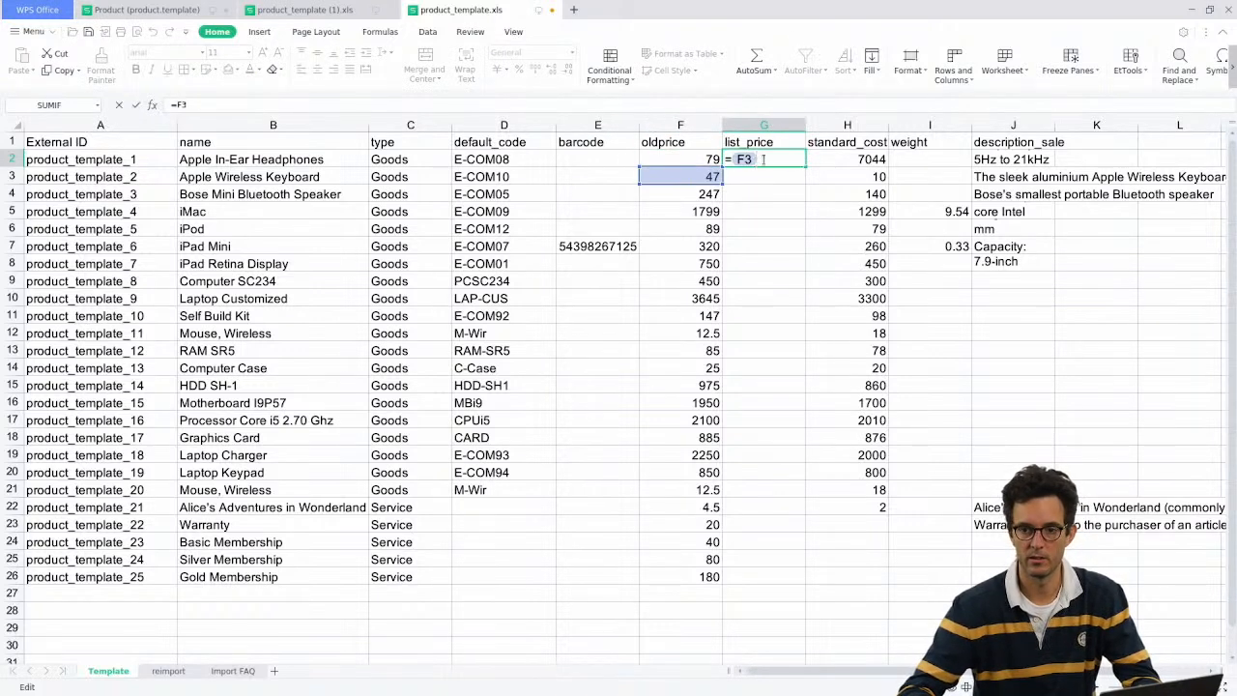
key("BackSpace")
type("2*1.2")
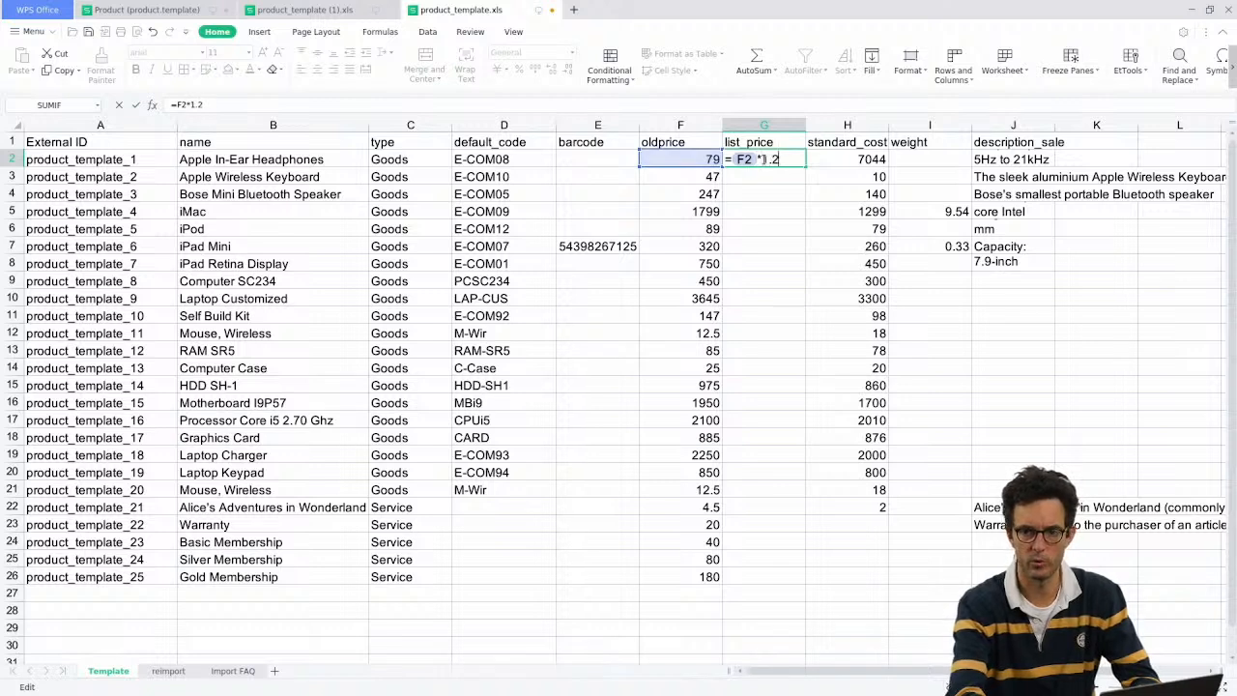
key("Return")
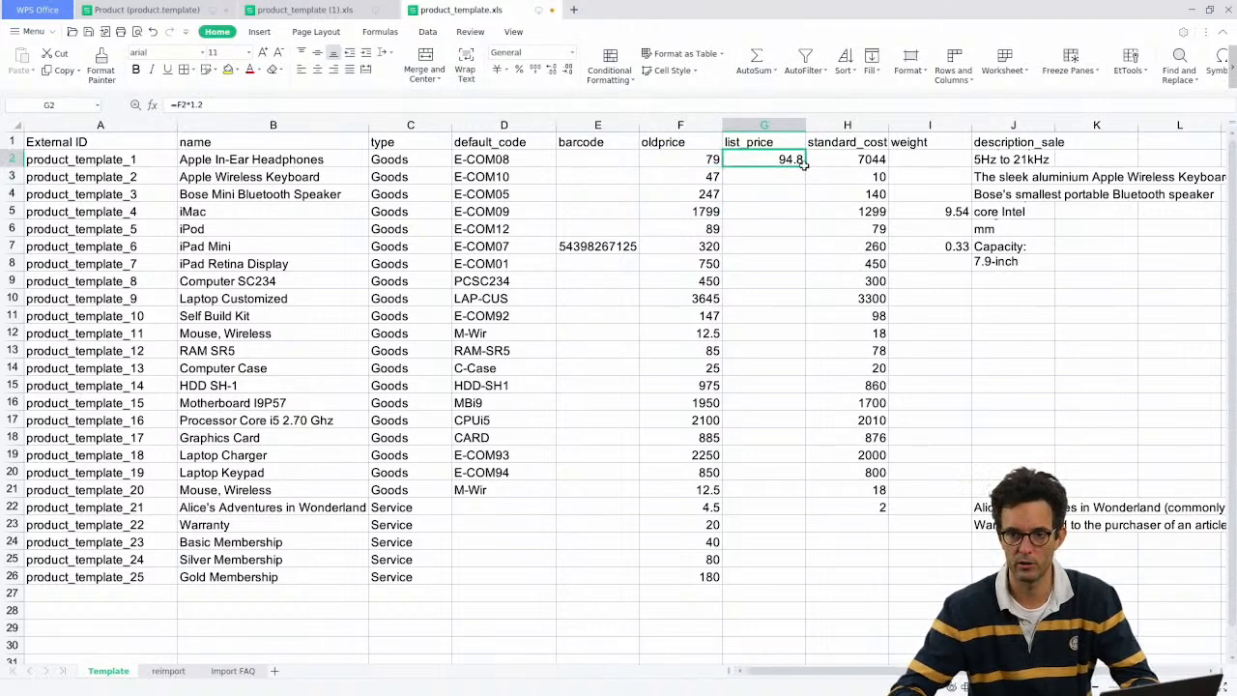
left_click_drag(804, 164, 786, 584)
left_click(788, 351)
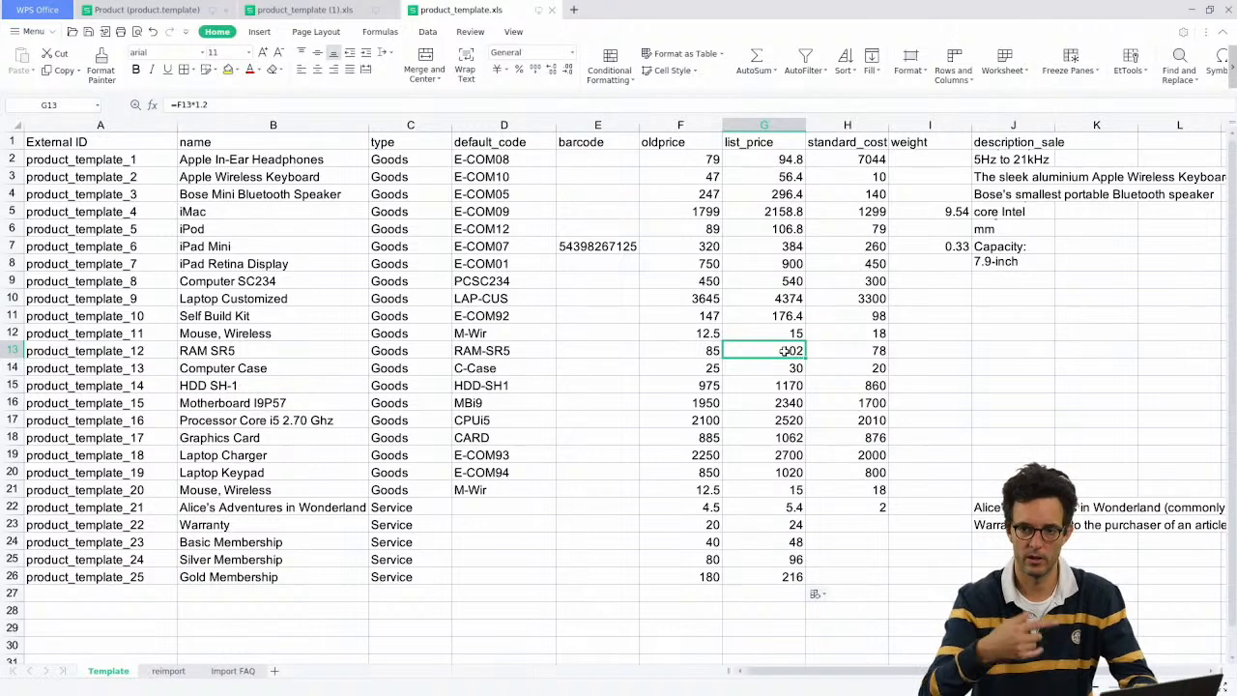
left_click(125, 163)
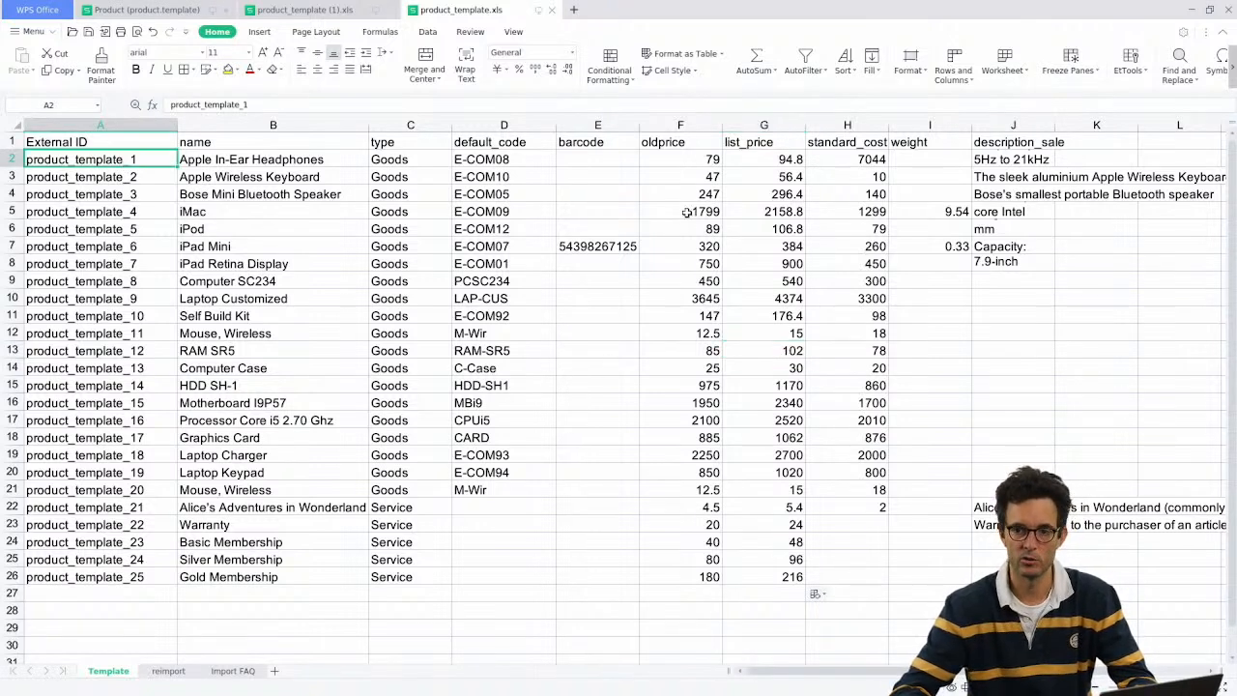
left_click(750, 125)
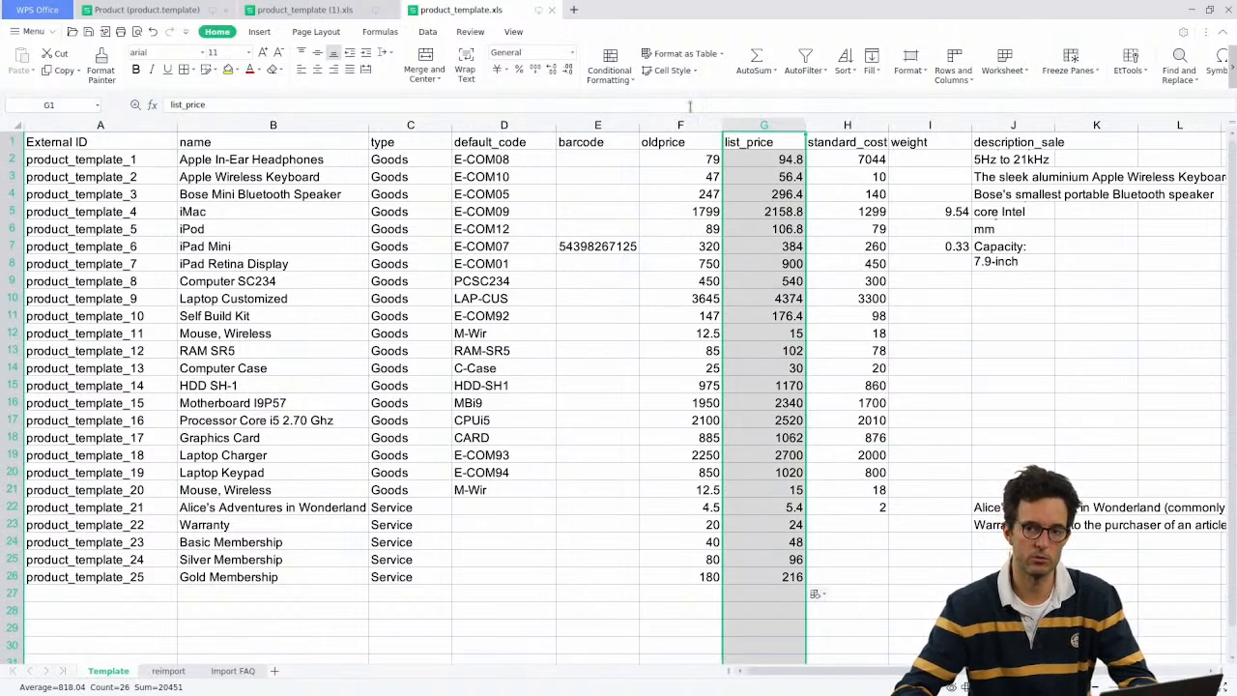
left_click(779, 143)
left_click_drag(102, 125, 279, 126)
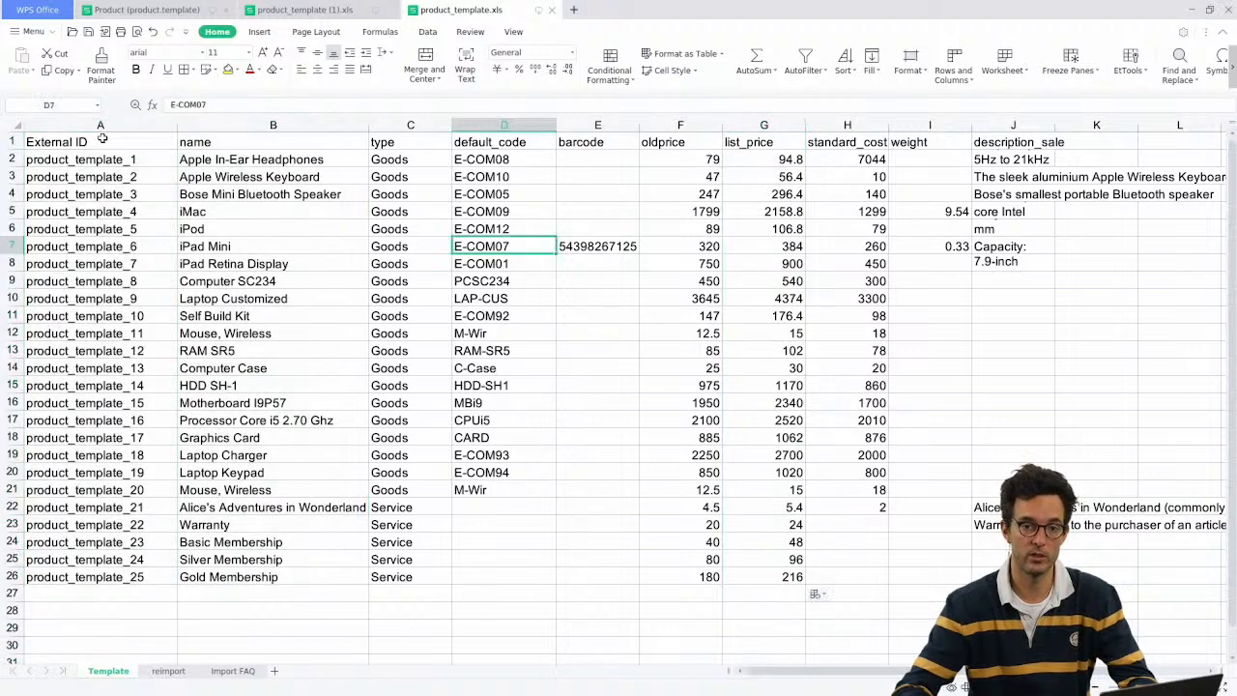
left_click(100, 124)
Step: Start a product import and upload product_template2.xls after cancelling a first file choice
left_click(1192, 9)
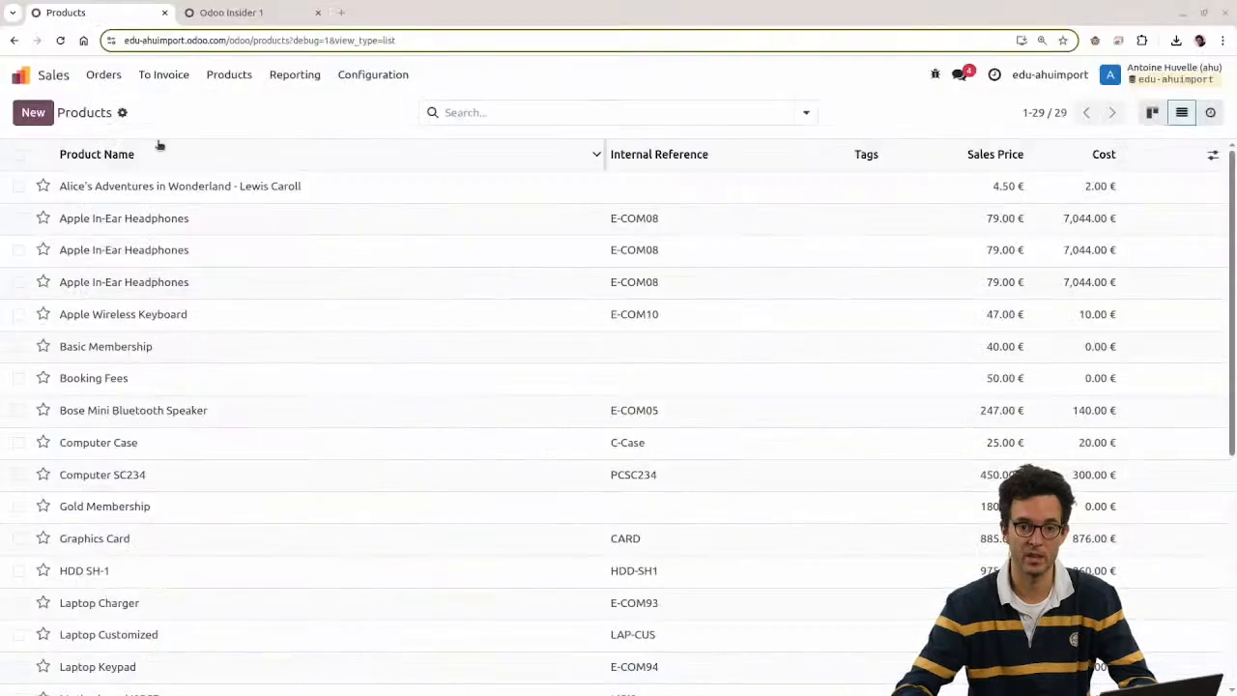
left_click(122, 112)
left_click(154, 140)
left_click(66, 112)
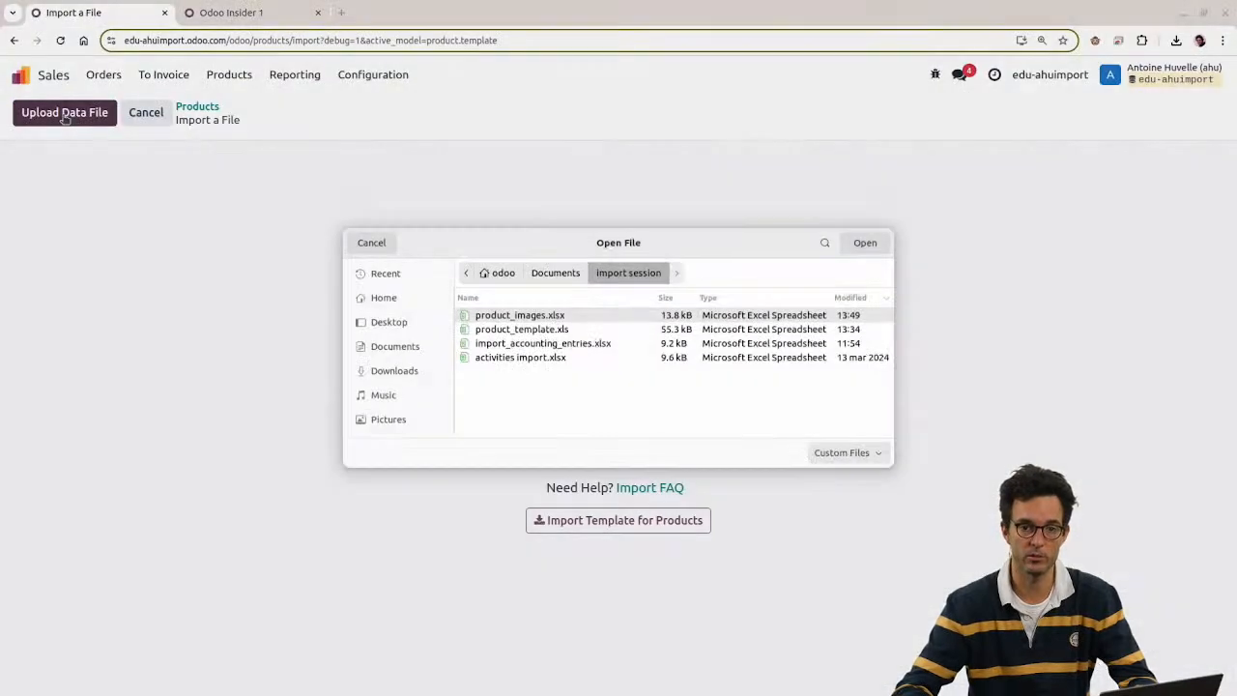
left_click(507, 330)
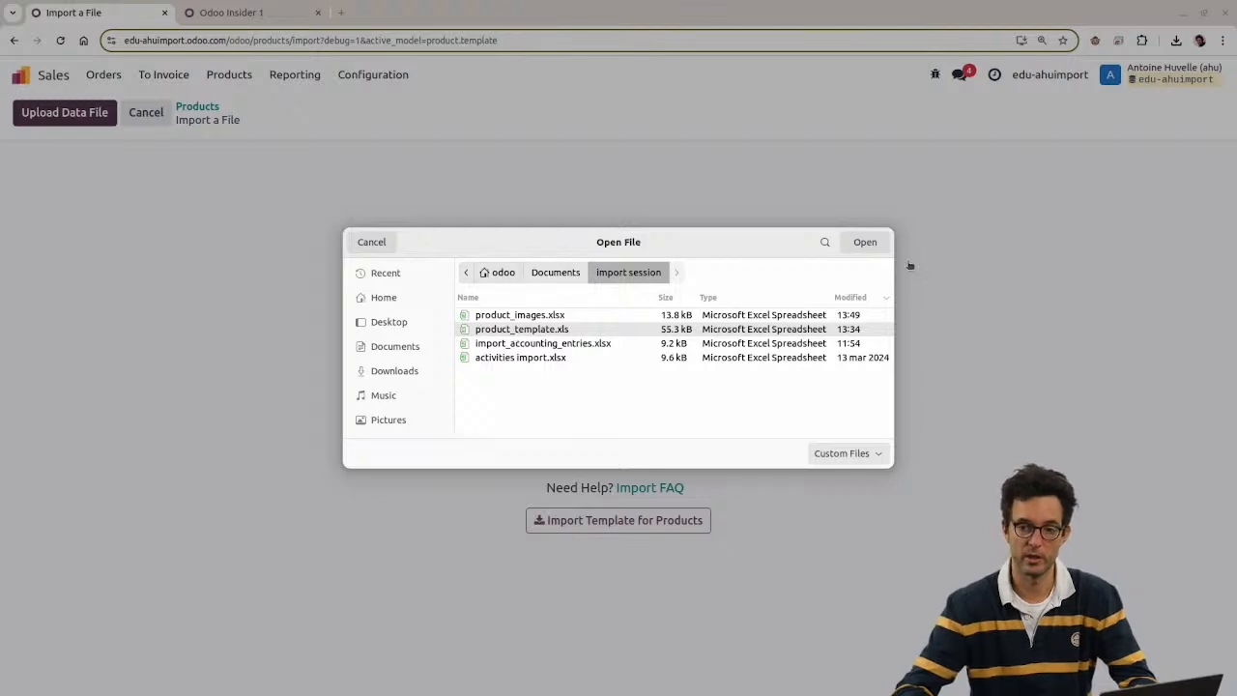
left_click(365, 245)
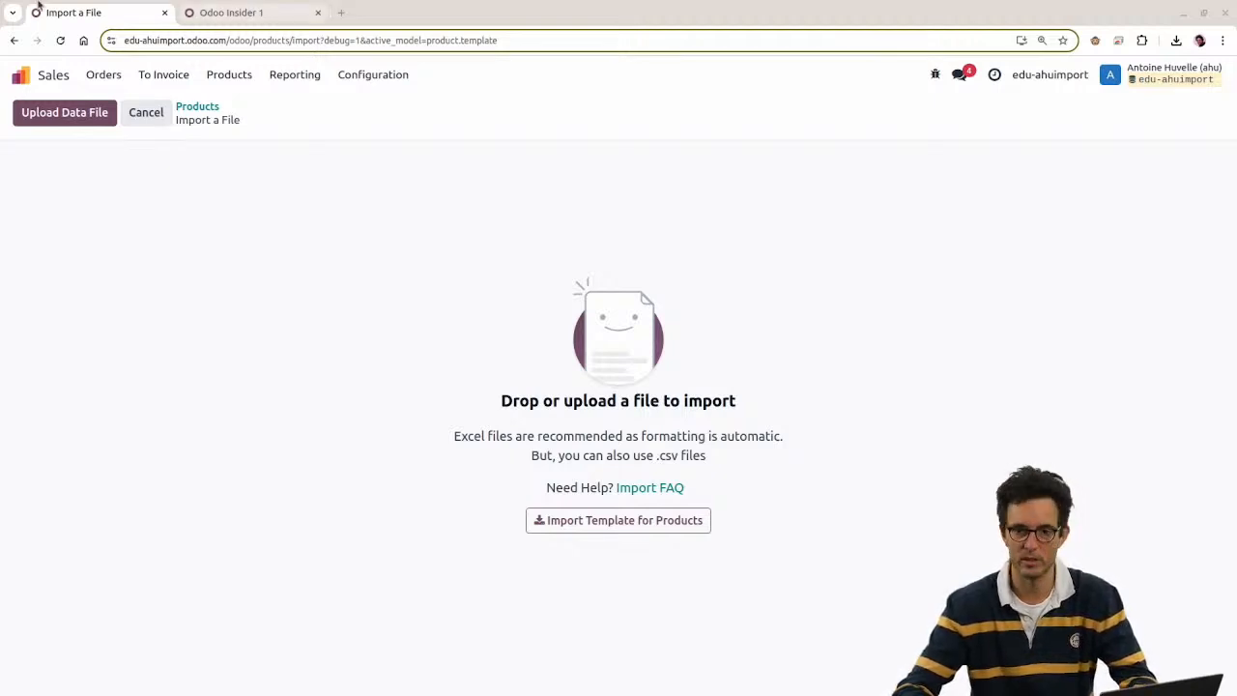
left_click(58, 114)
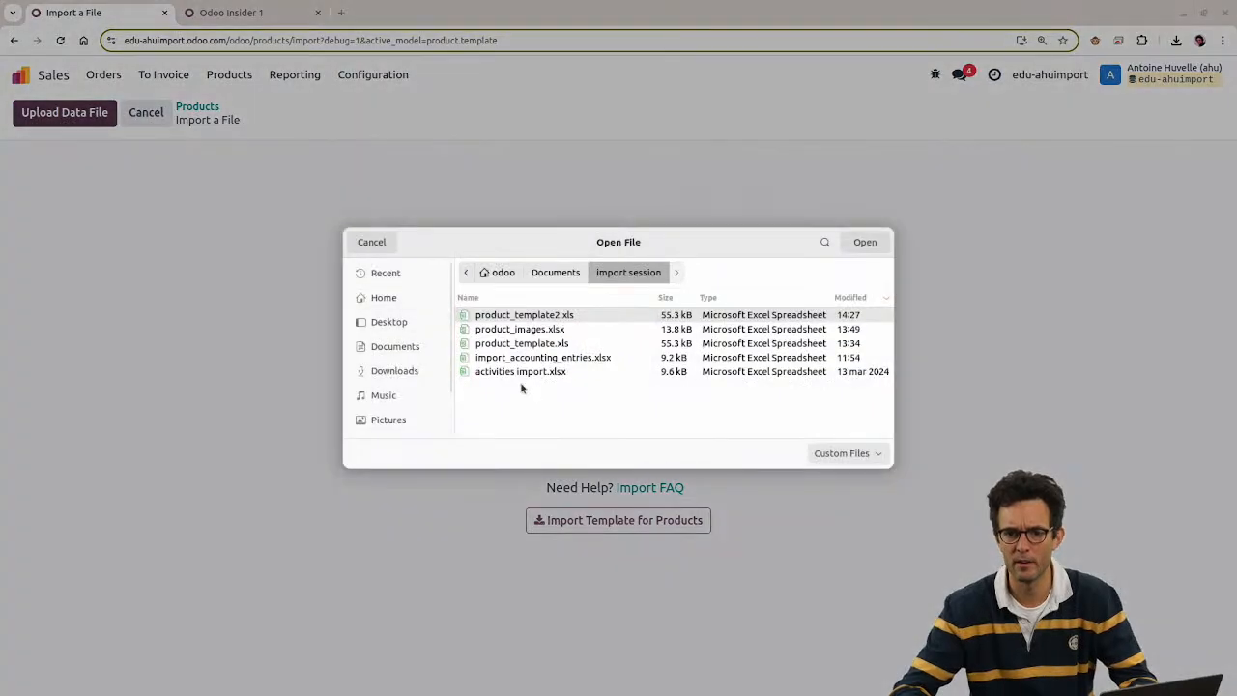
double_click(512, 315)
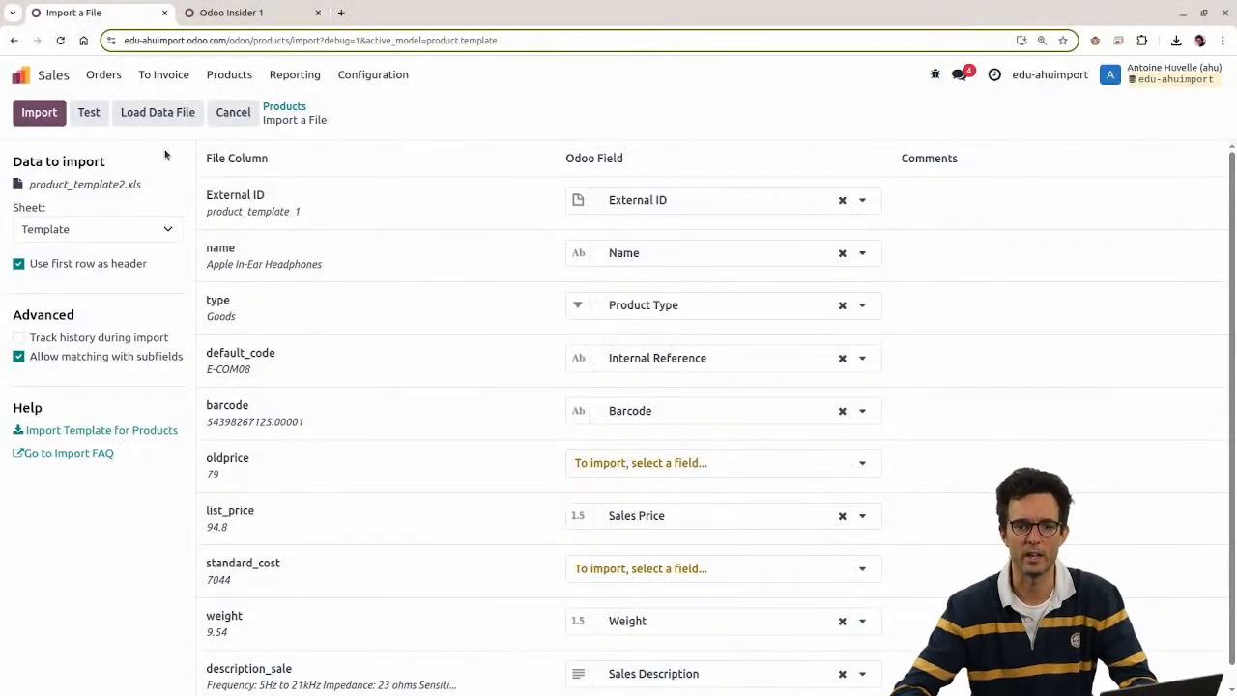
Step: Switch the import sheet to reimport and back to Template, then test the import as valid
left_click(94, 229)
left_click(61, 269)
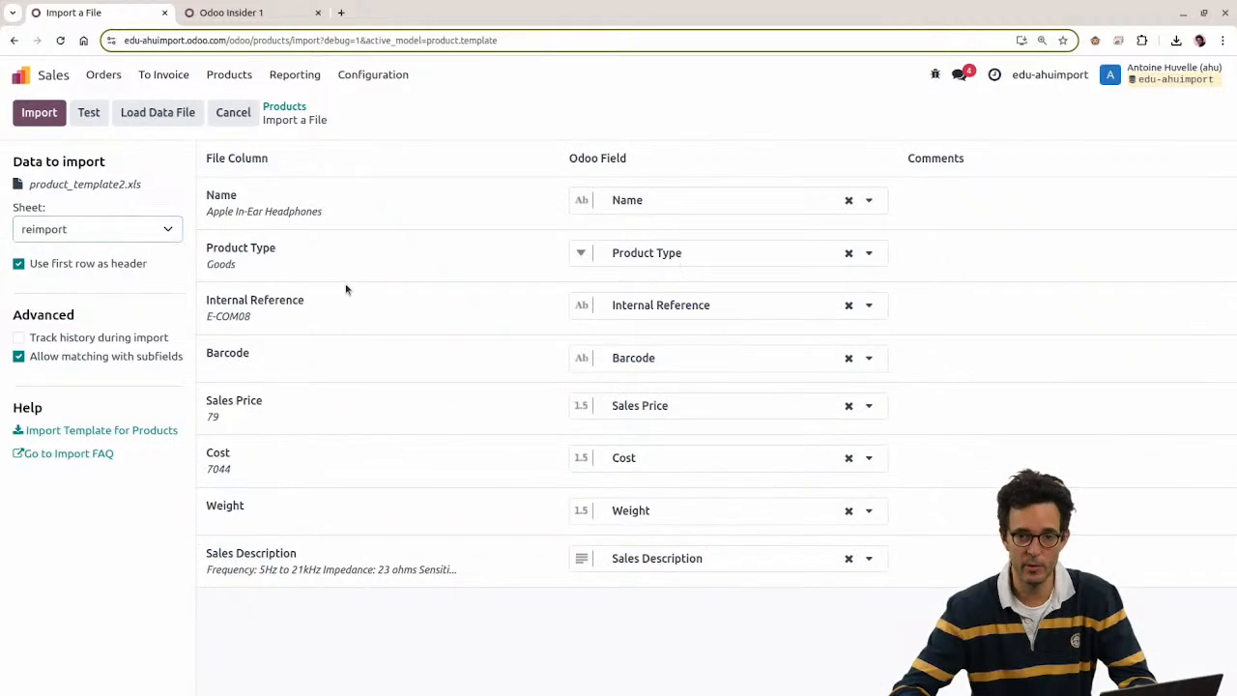
left_click(104, 232)
left_click(102, 249)
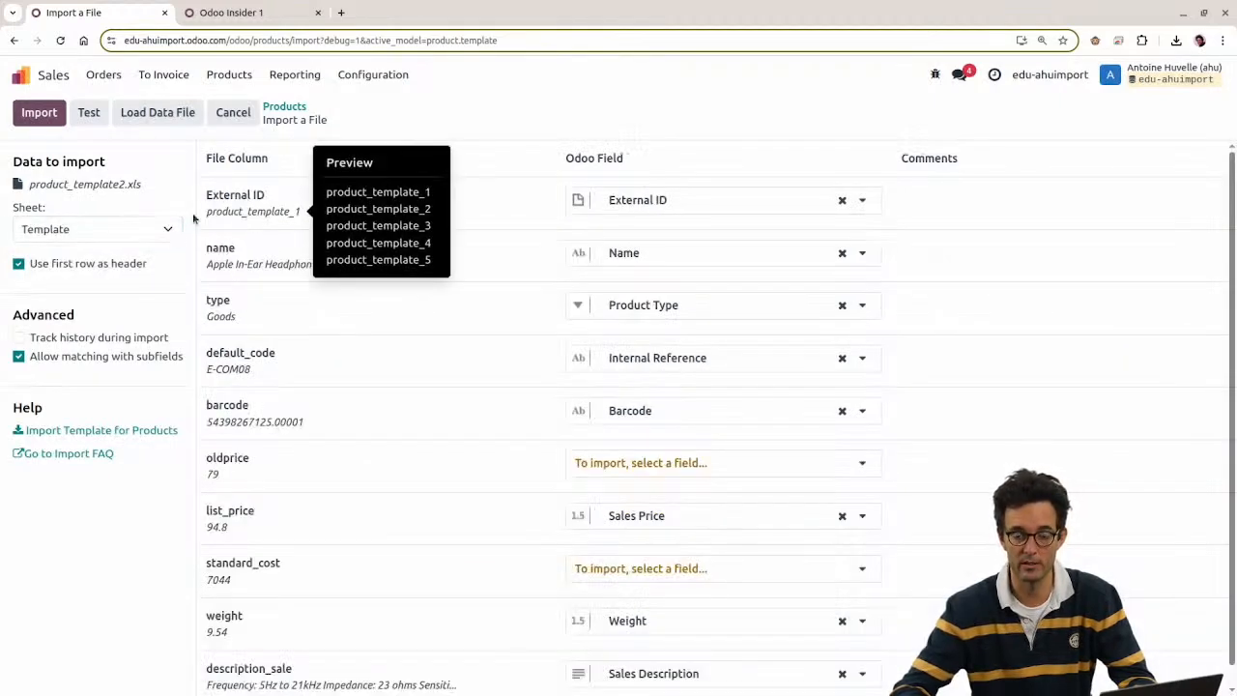
left_click(93, 120)
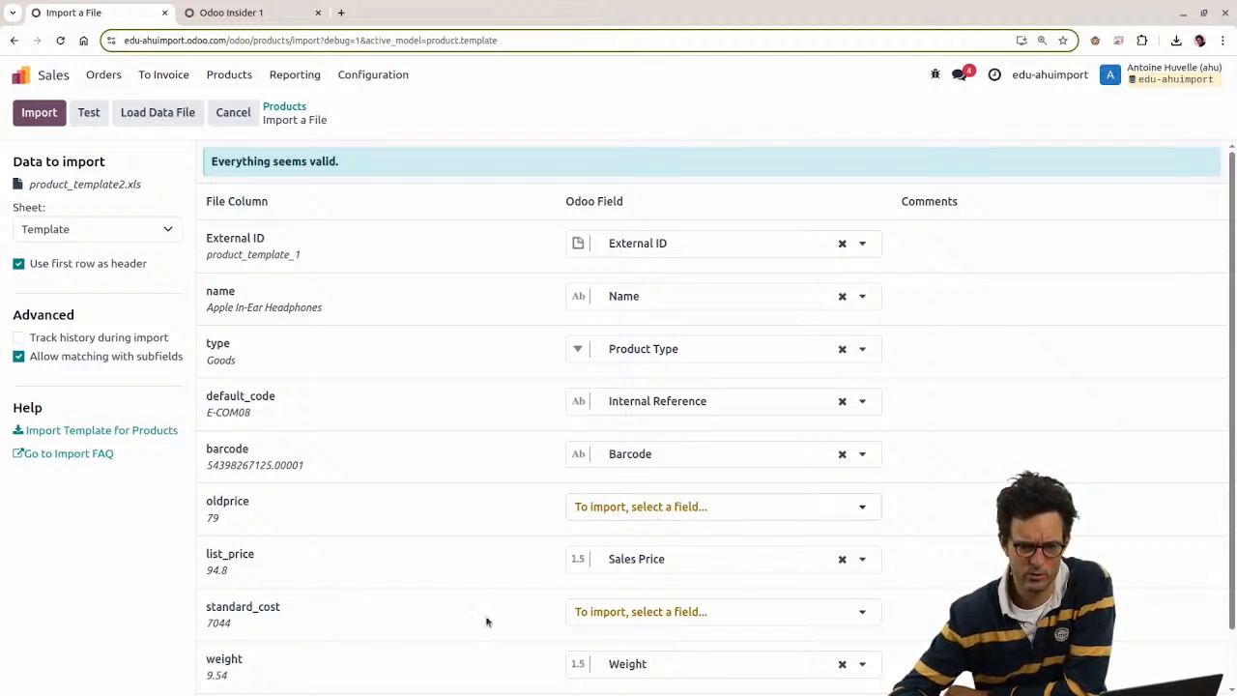
left_click(221, 20)
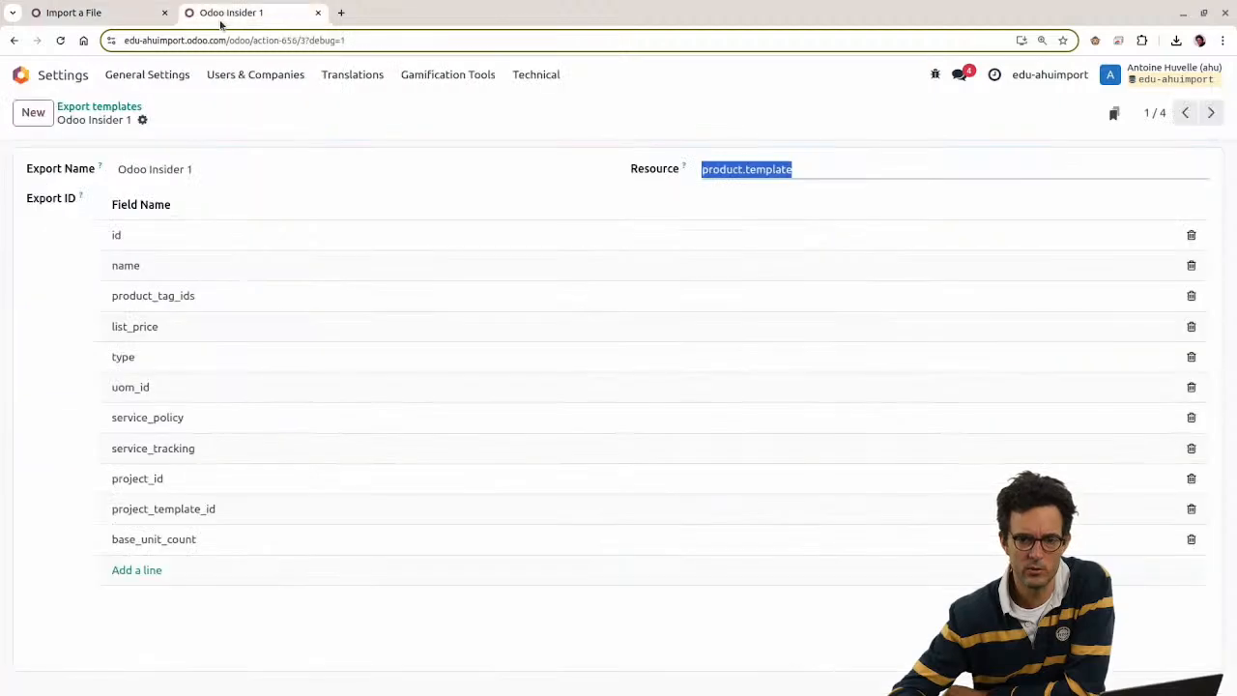
left_click(24, 75)
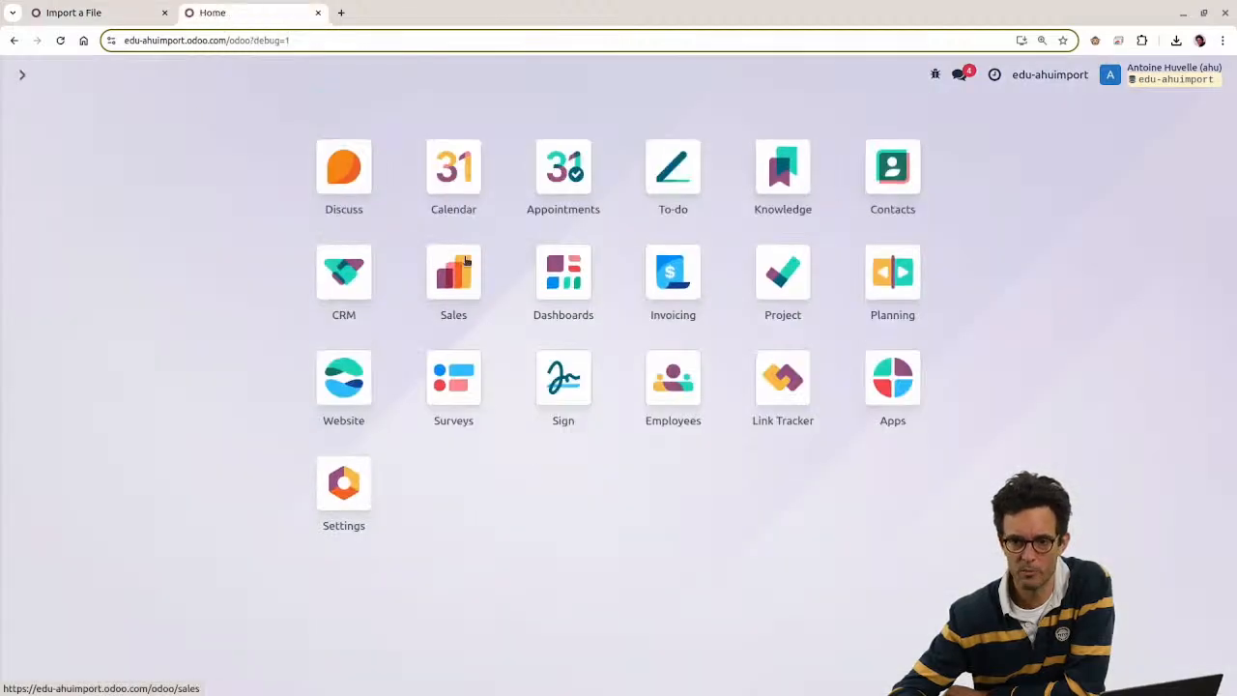
left_click(453, 272)
left_click(229, 74)
left_click(236, 109)
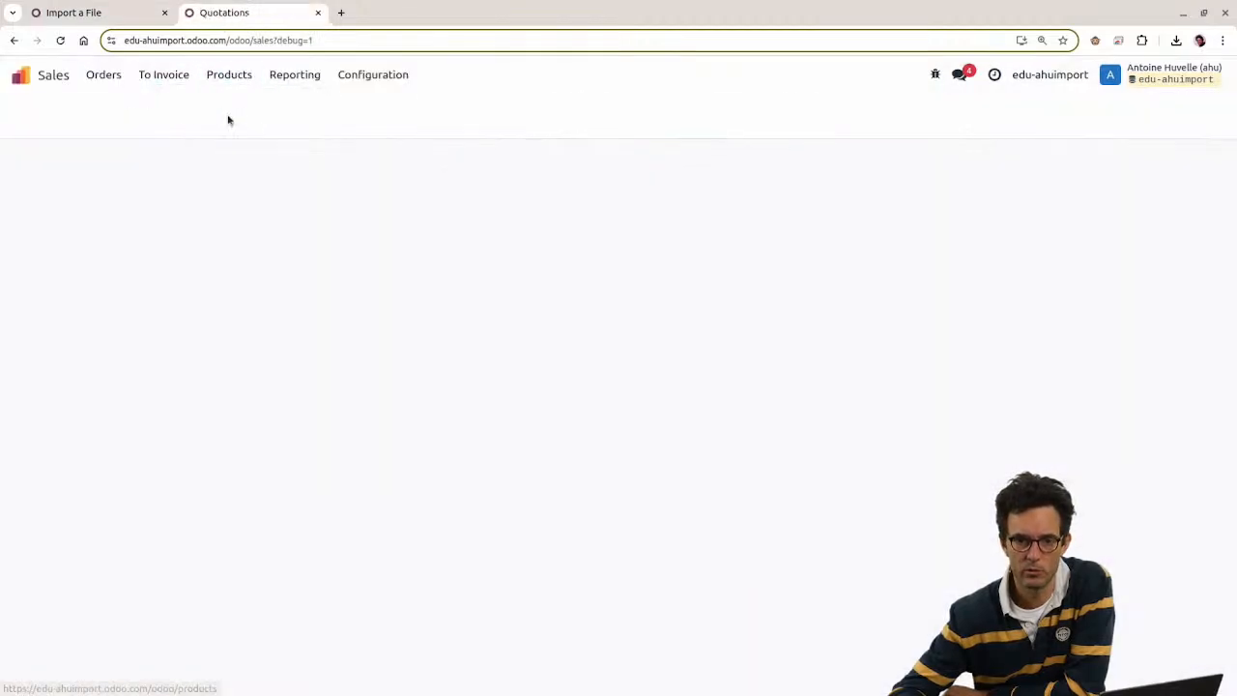
left_click(397, 253)
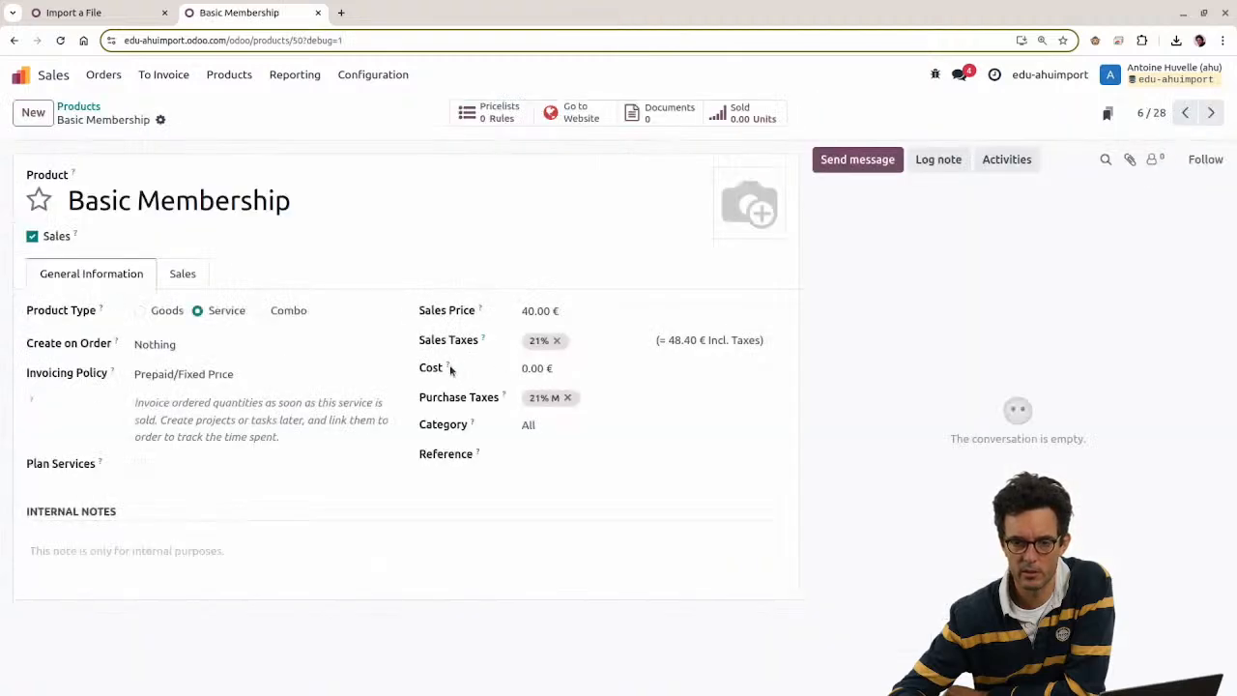
left_click(114, 12)
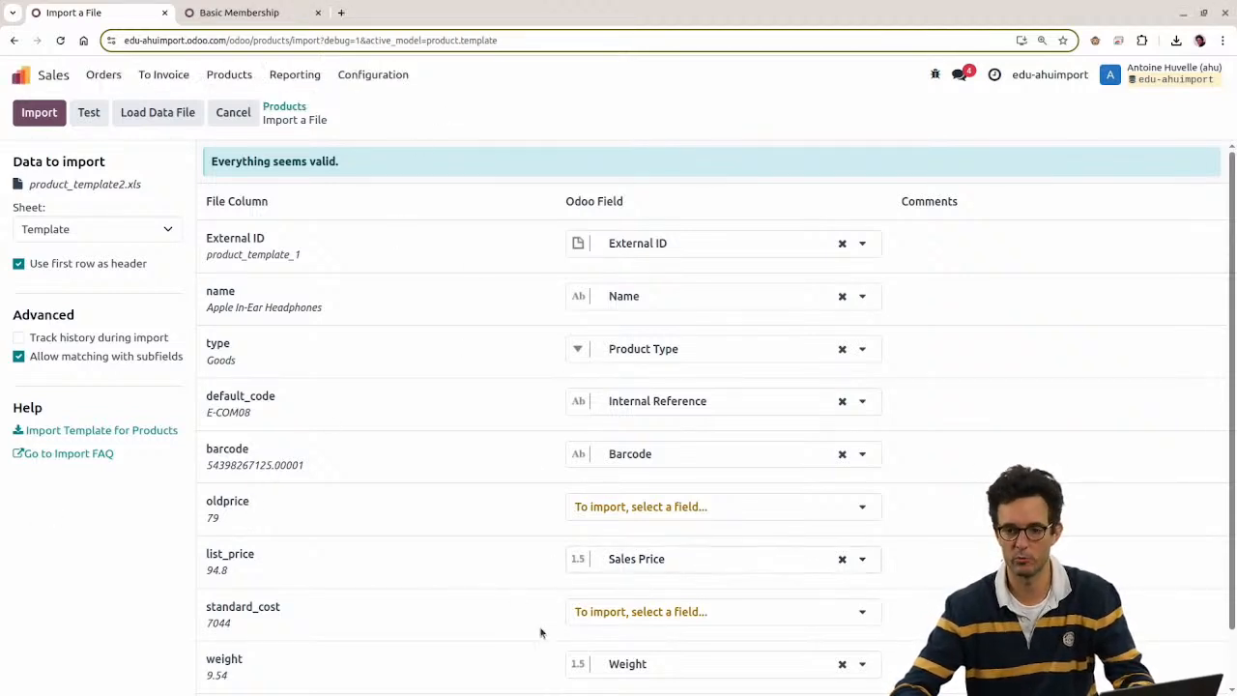
scroll(373, 424, "down", 1)
scroll(644, 573, "up", 1)
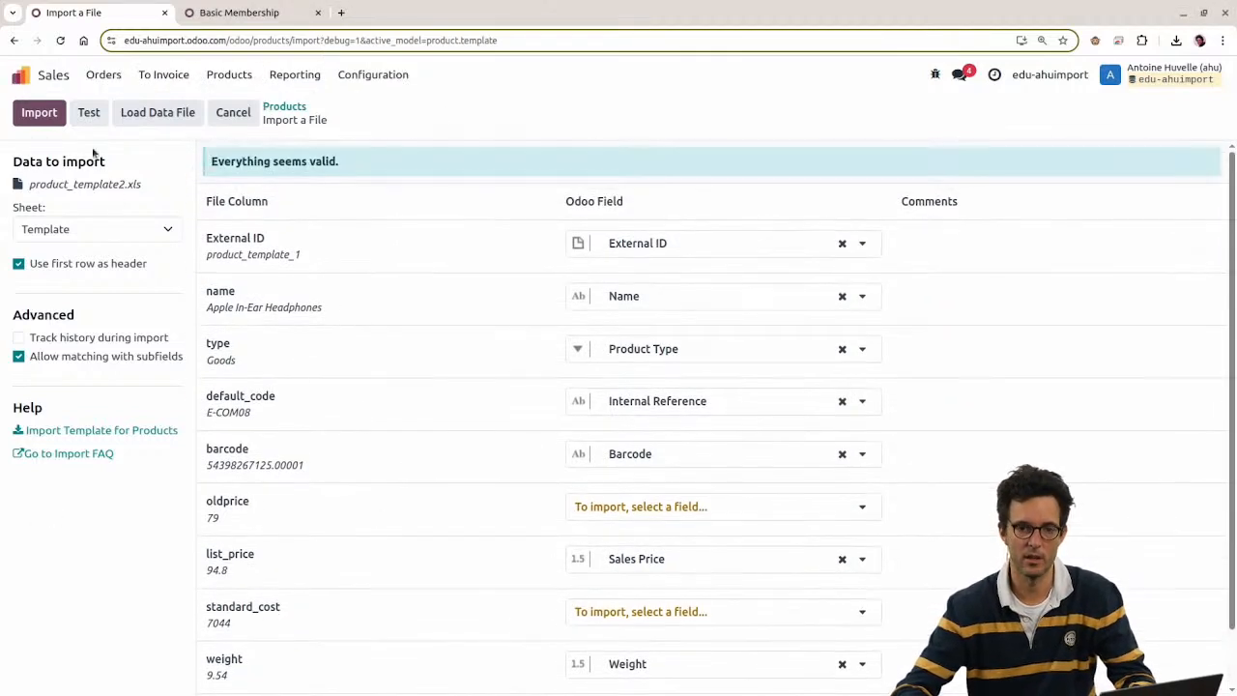
Step: Run the product_template2.xls import to update the products' sales prices
left_click(43, 113)
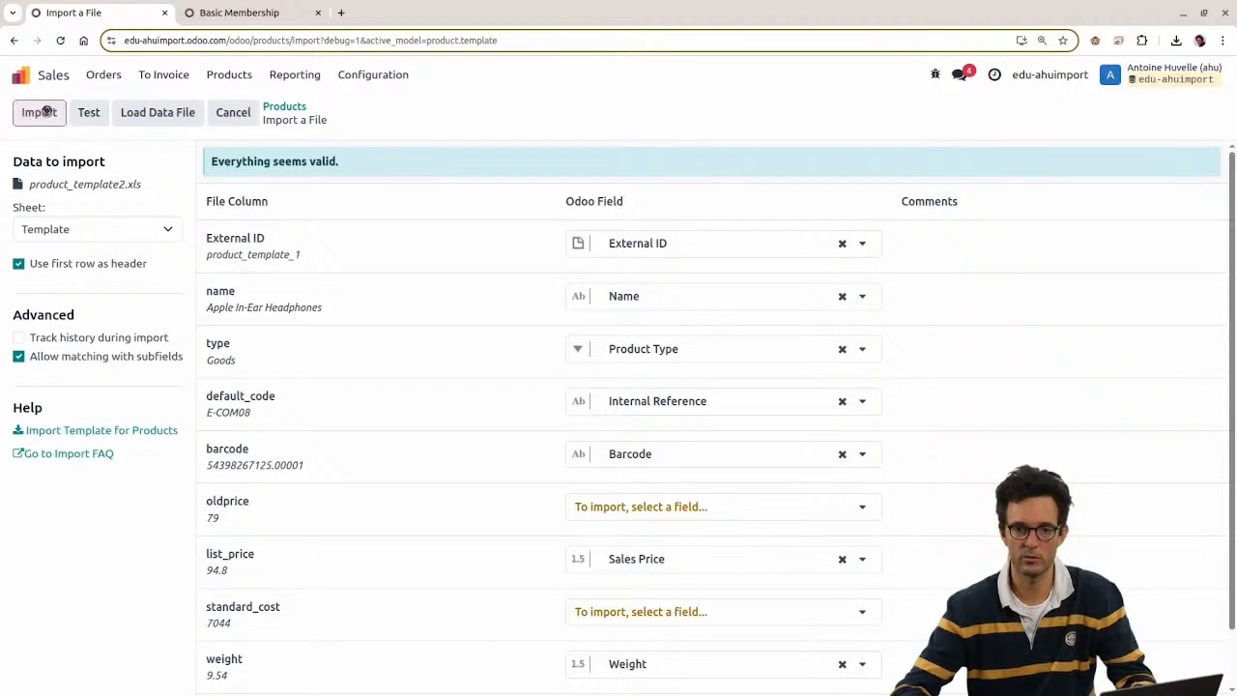
scroll(472, 227, "down", 3)
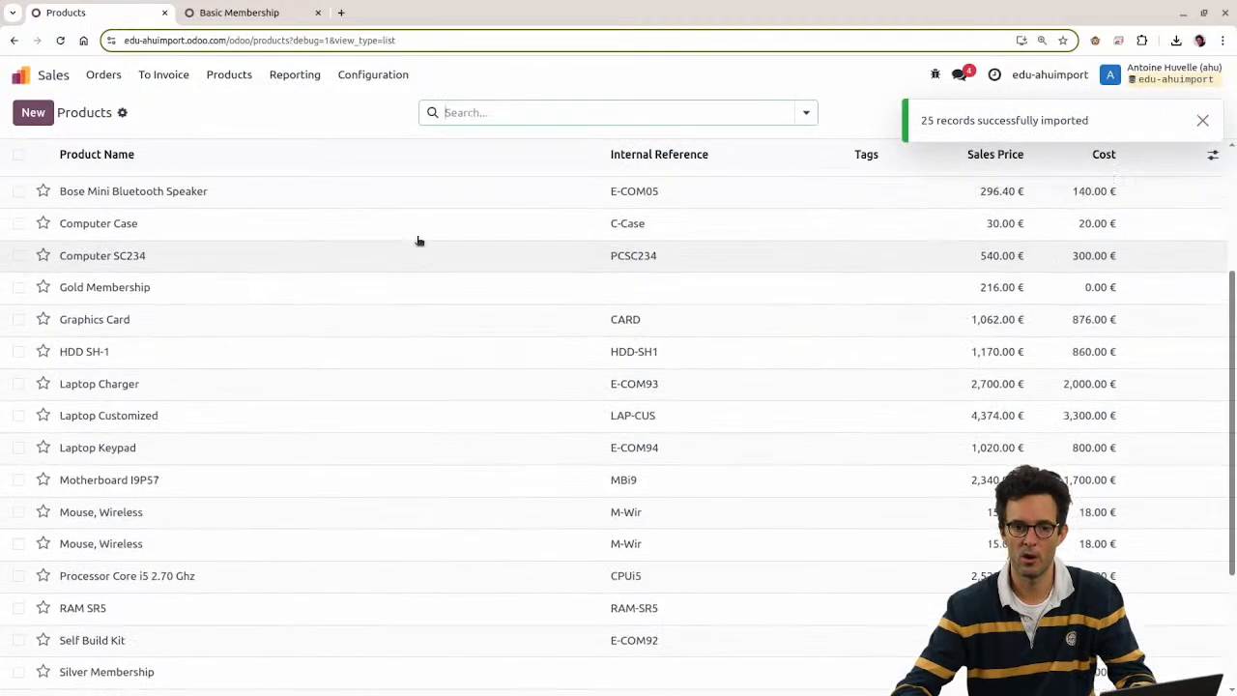
scroll(417, 241, "up", 3)
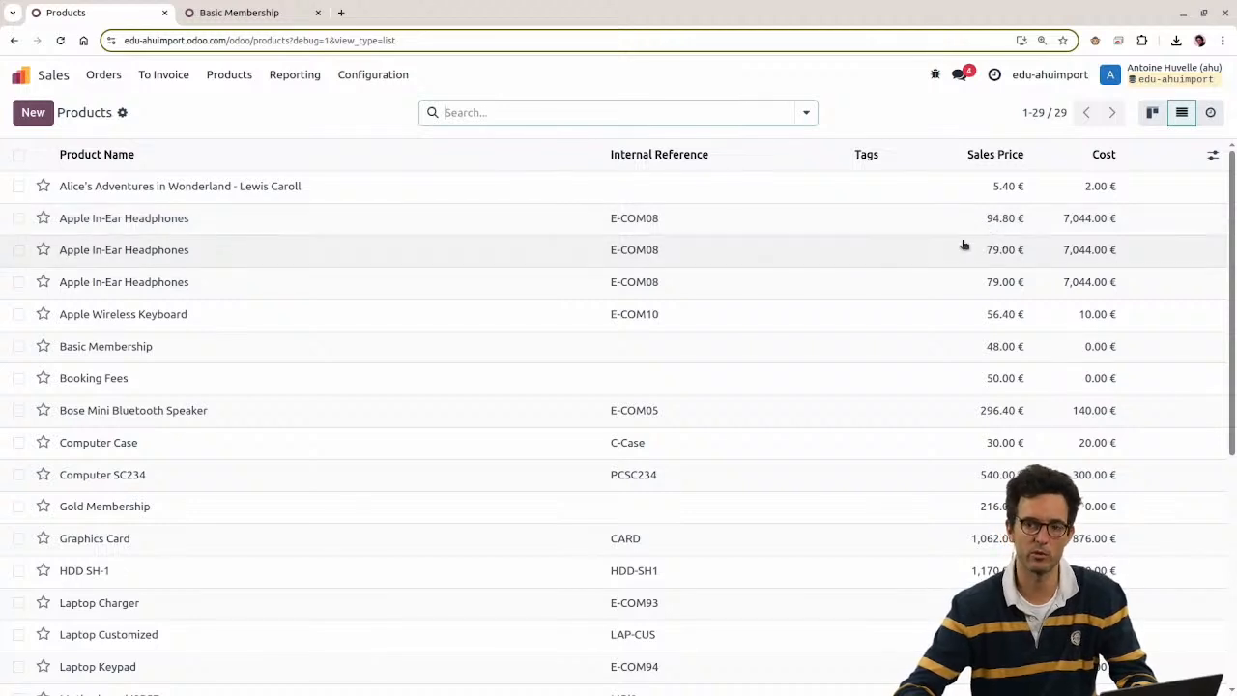
Step: Delete the second and third Apple In-Ear Headphones duplicates, leaving 27 products
left_click(18, 249)
left_click(18, 281)
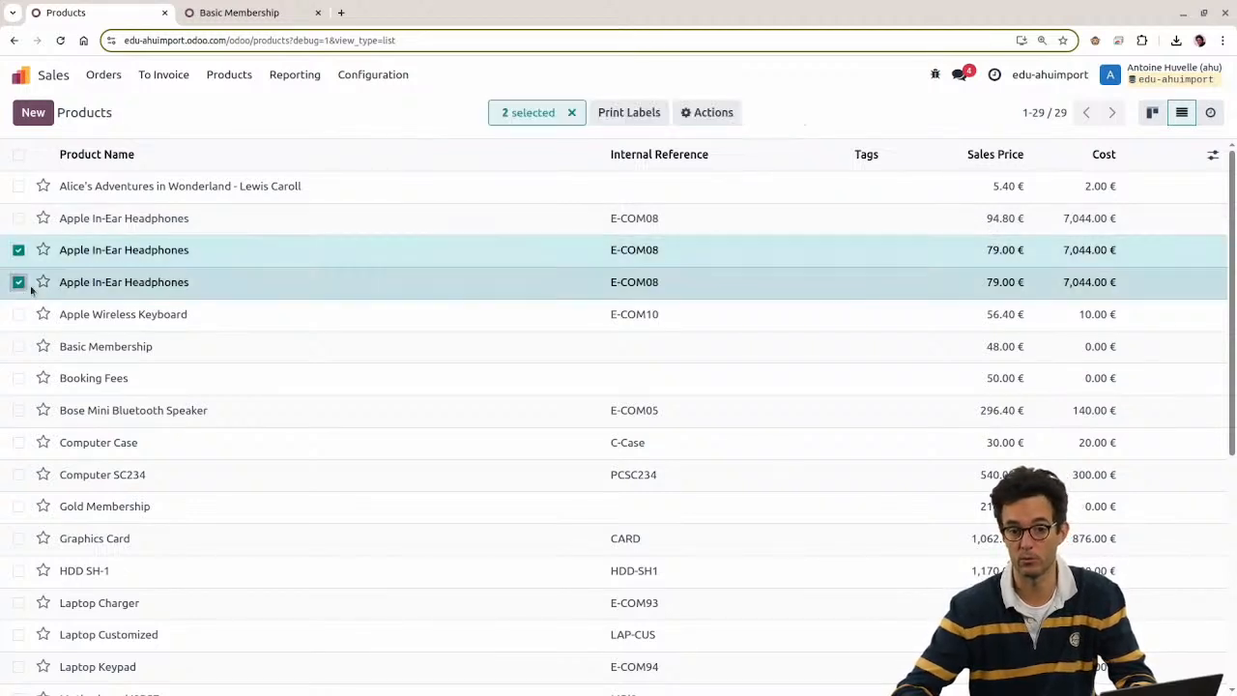
left_click(700, 112)
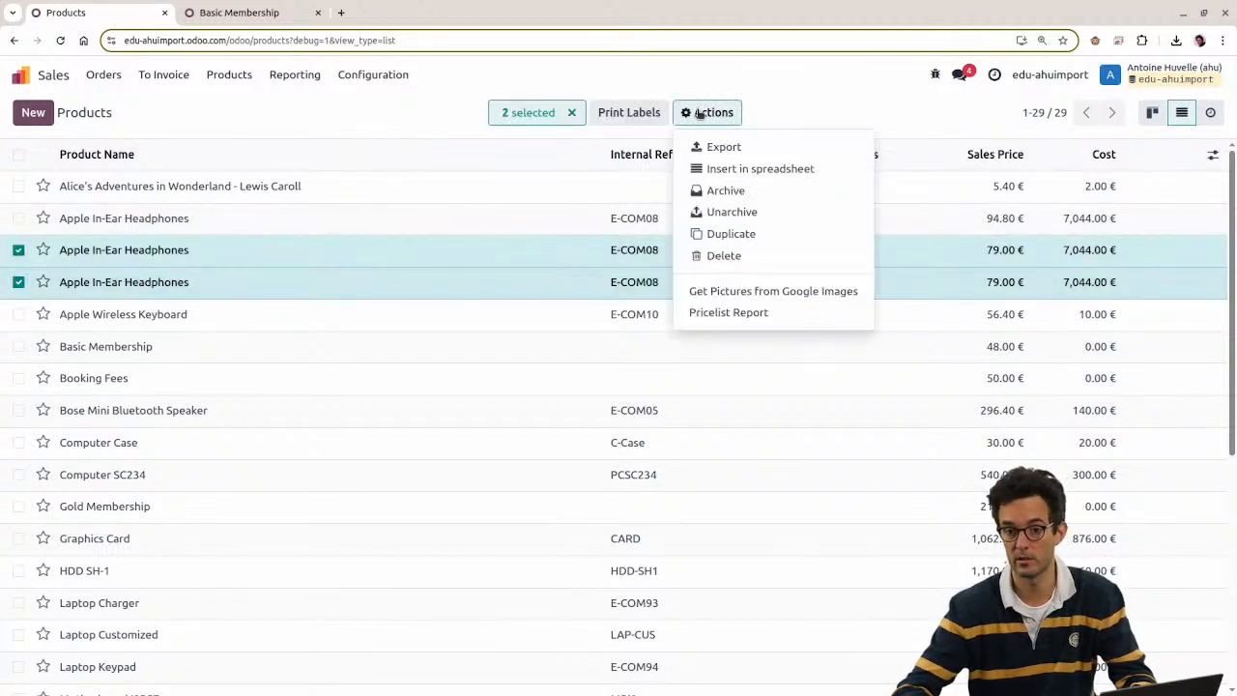
left_click(721, 256)
left_click(397, 426)
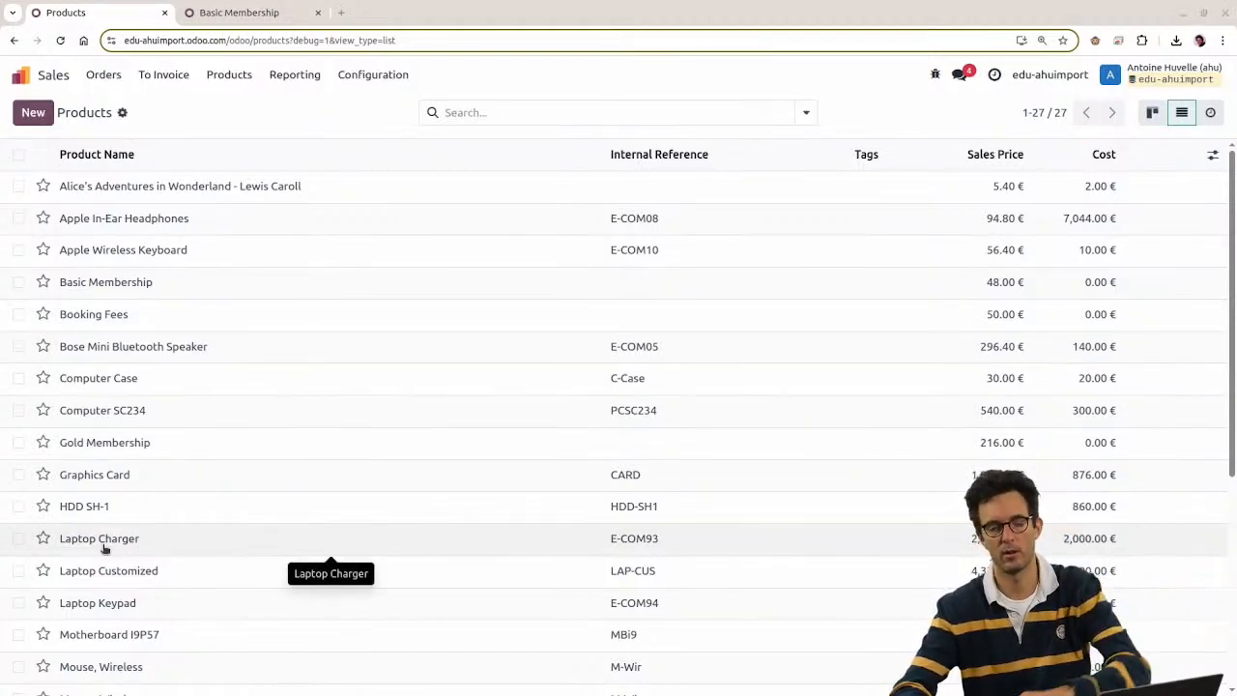
Step: Back in the WPS spreadsheet, select the Template sheet's External ID cells down to row 23
left_click(229, 74)
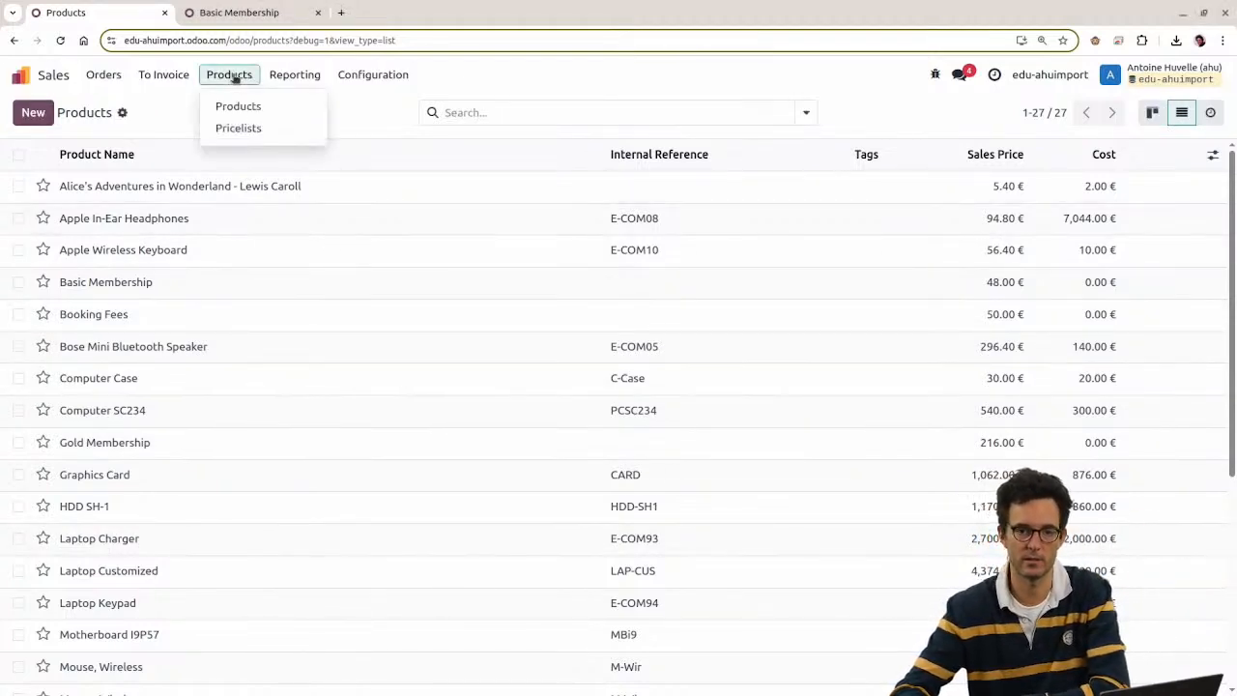
left_click(395, 120)
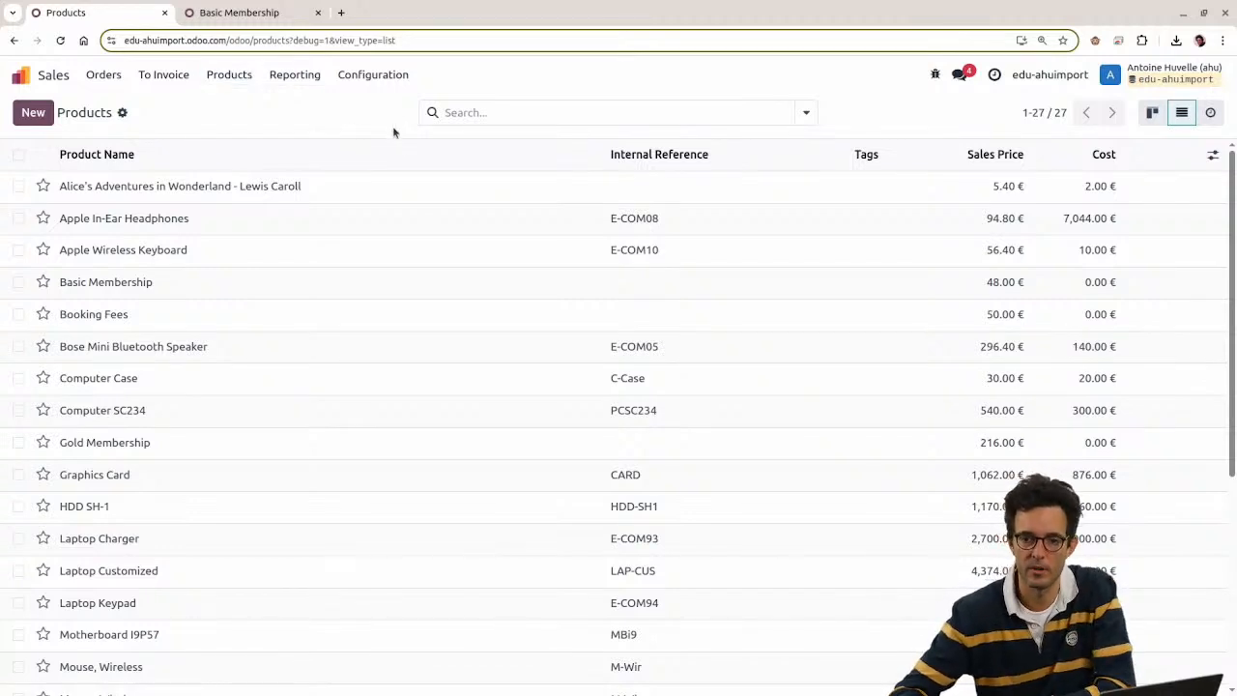
key("alt")
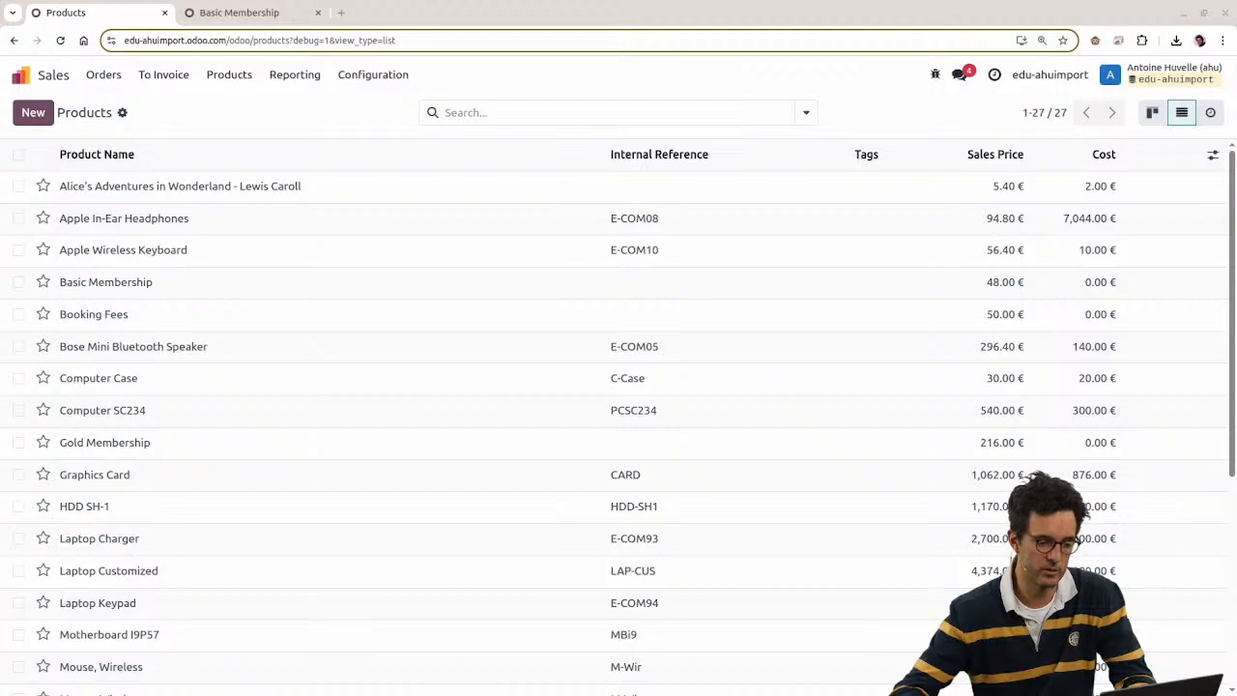
key("alt+Tab")
left_click_drag(153, 145, 123, 580)
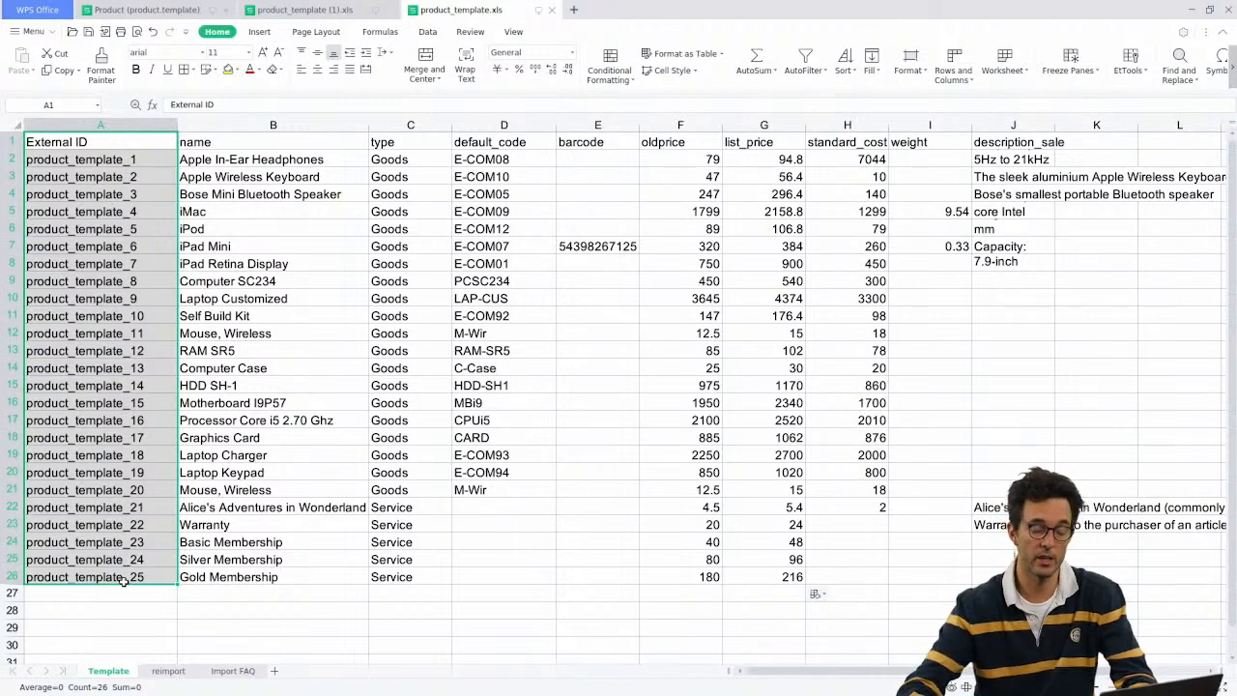
left_click(114, 562)
left_click_drag(114, 162, 109, 439)
left_click_drag(104, 474, 94, 575)
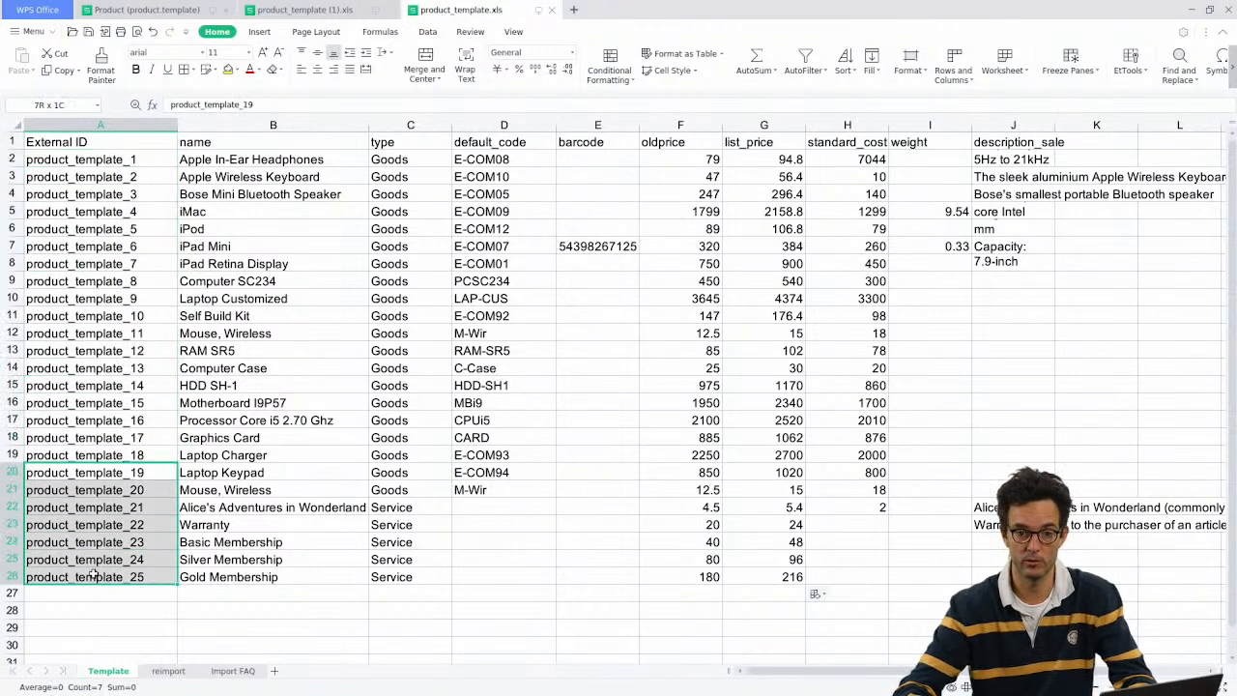
left_click(104, 368)
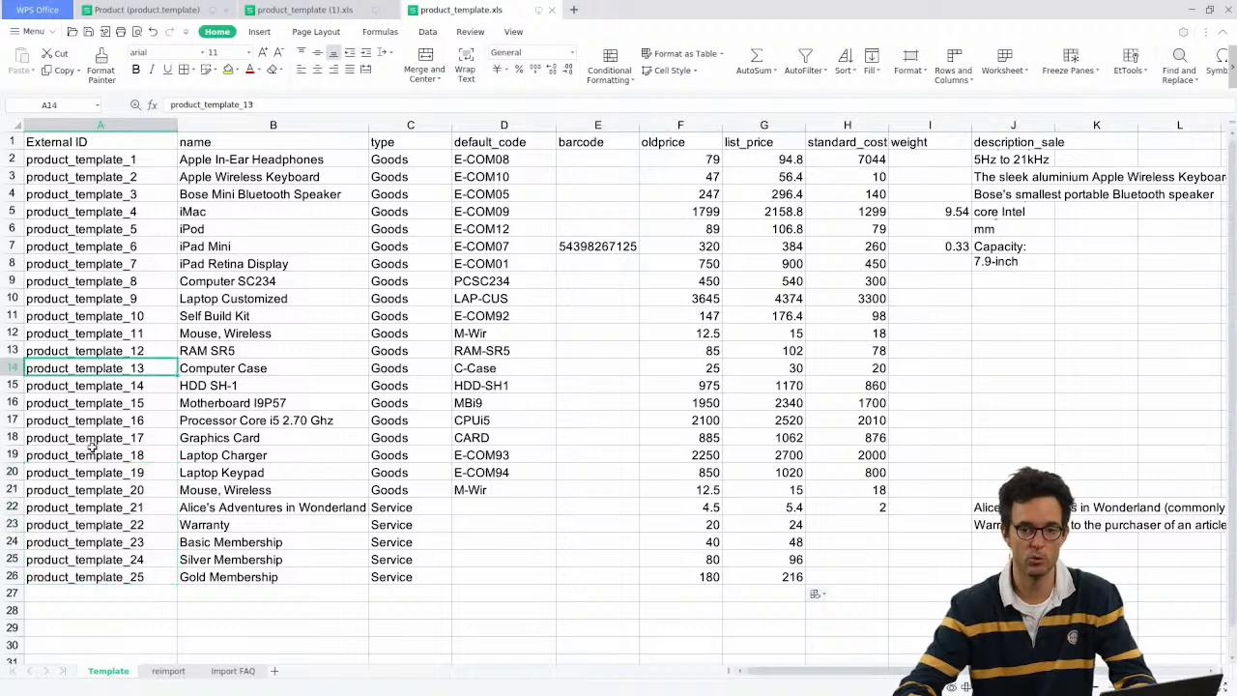
left_click(75, 593)
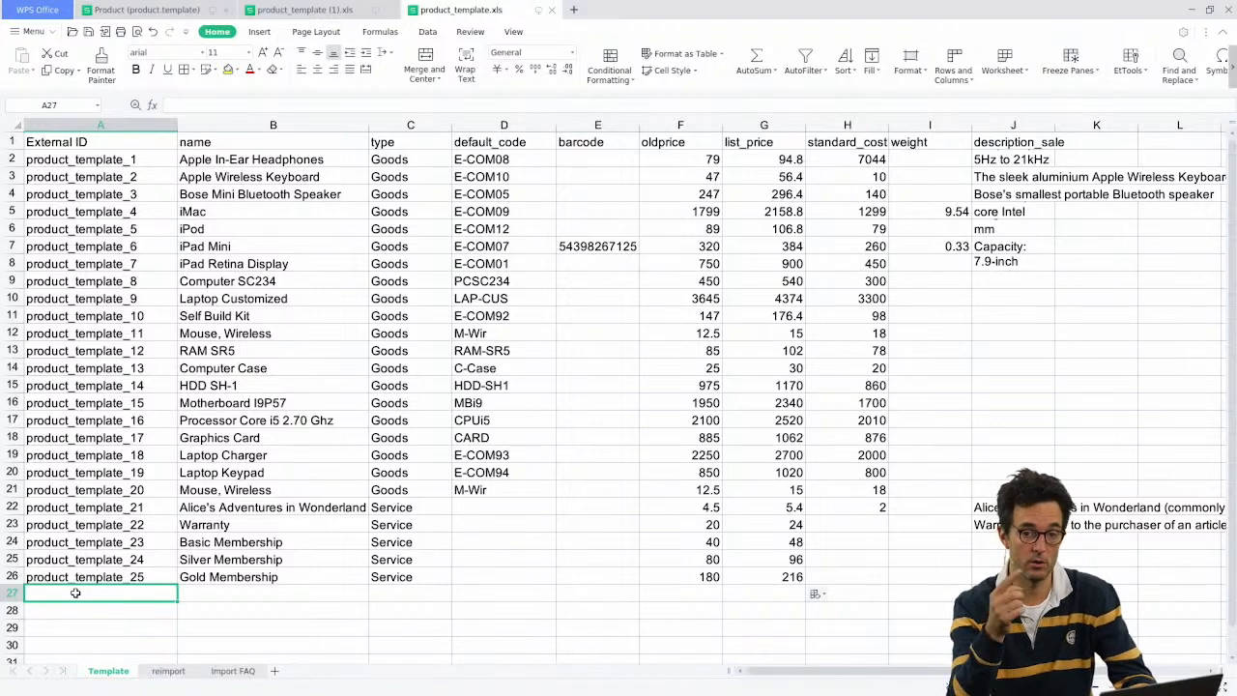
left_click(27, 400)
key("ctrl+c")
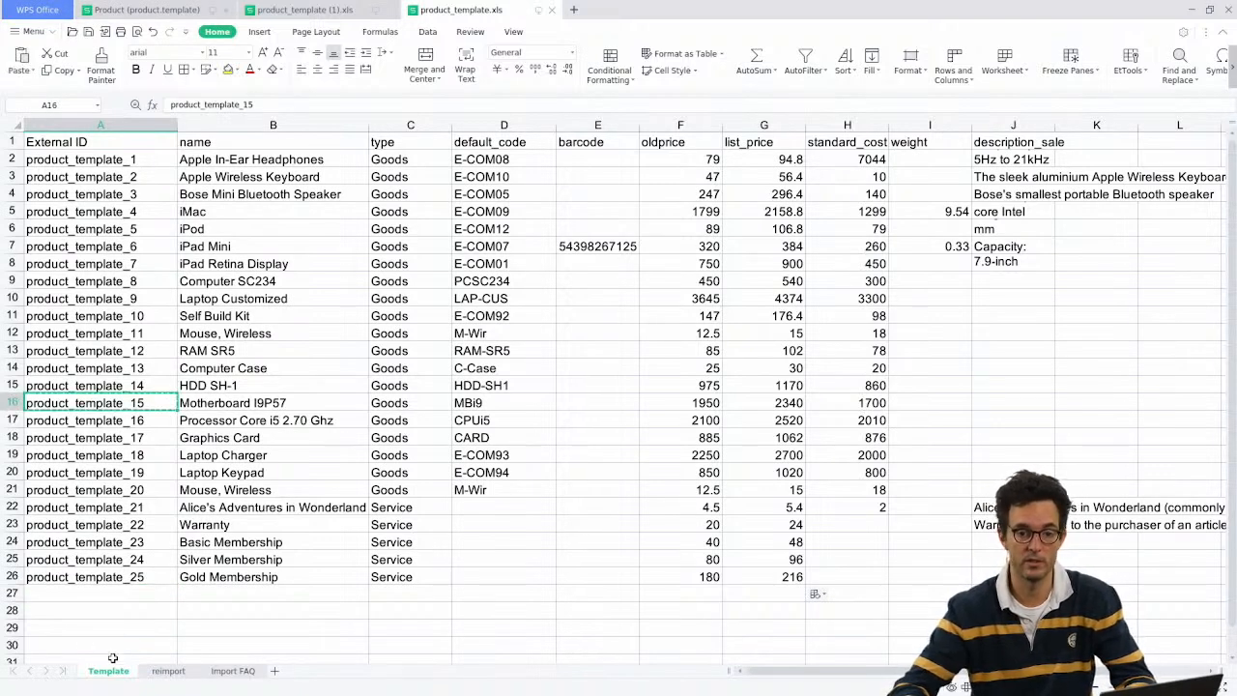
left_click(168, 672)
left_click(122, 590)
left_click(109, 672)
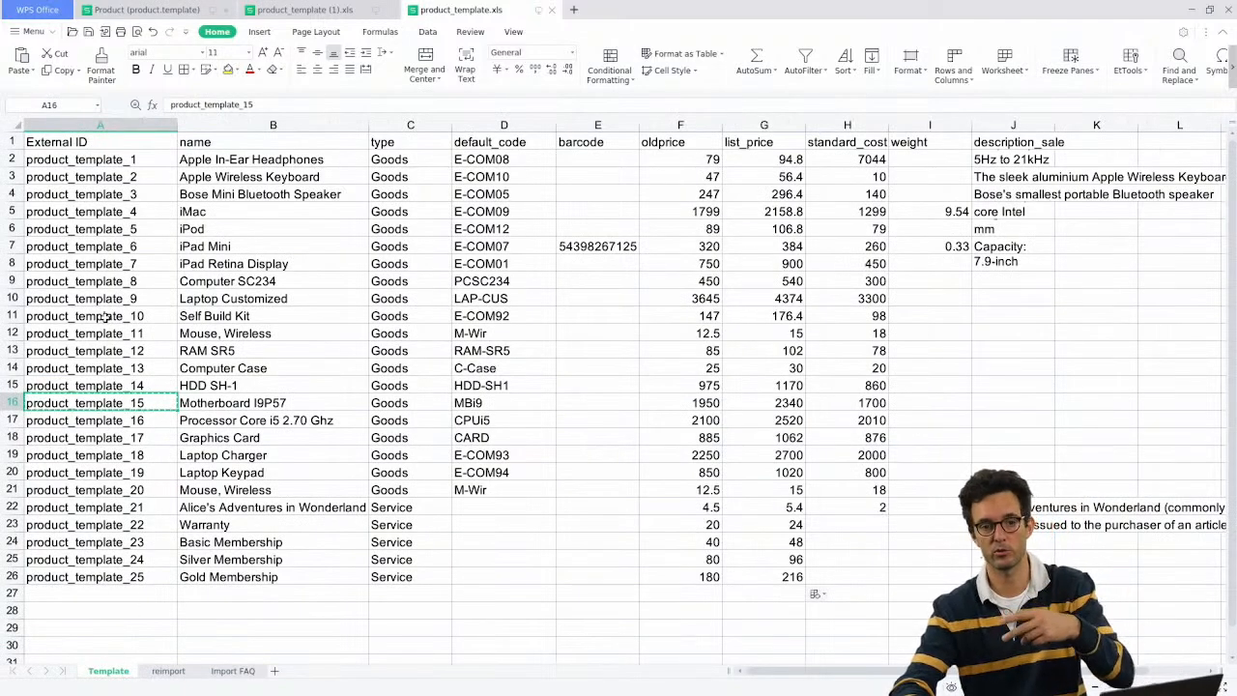
left_click_drag(108, 158, 84, 580)
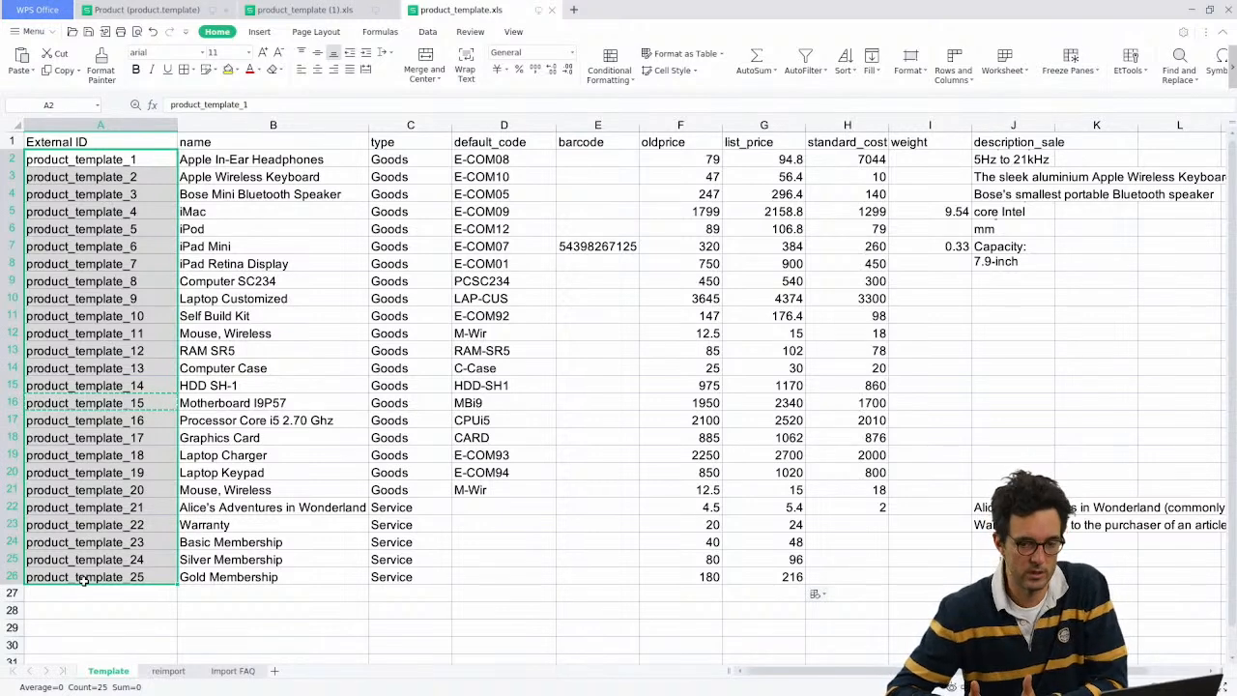
left_click(112, 143)
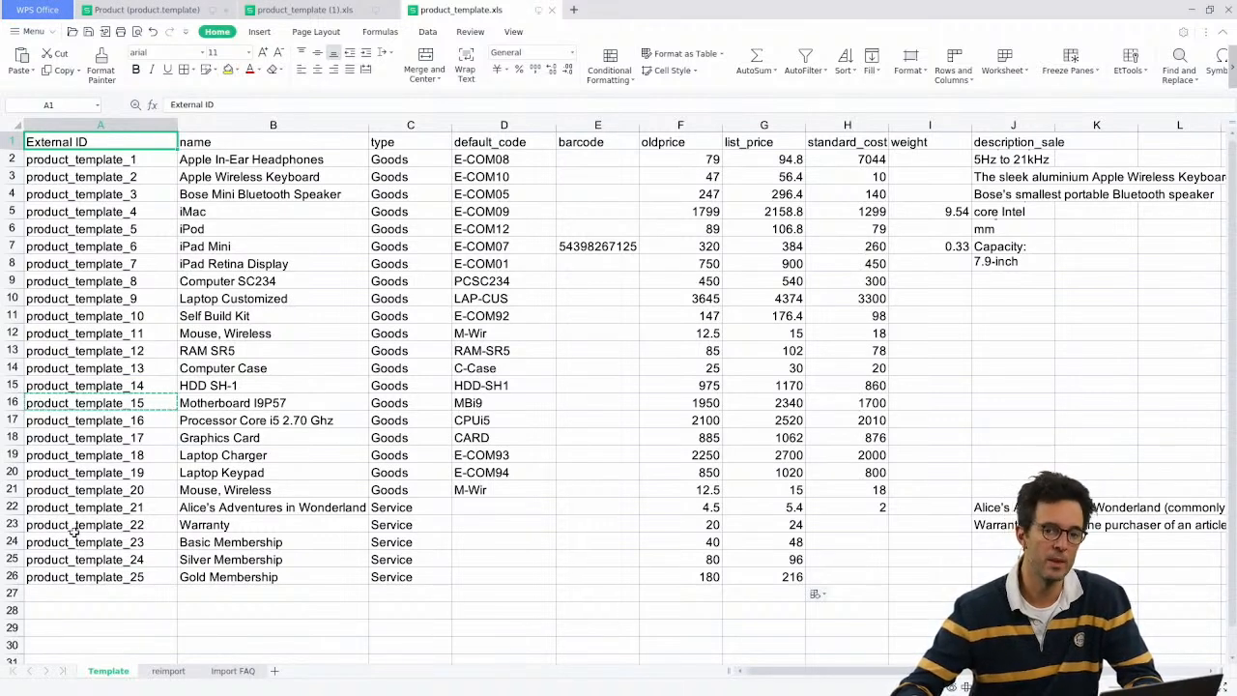
left_click(88, 592)
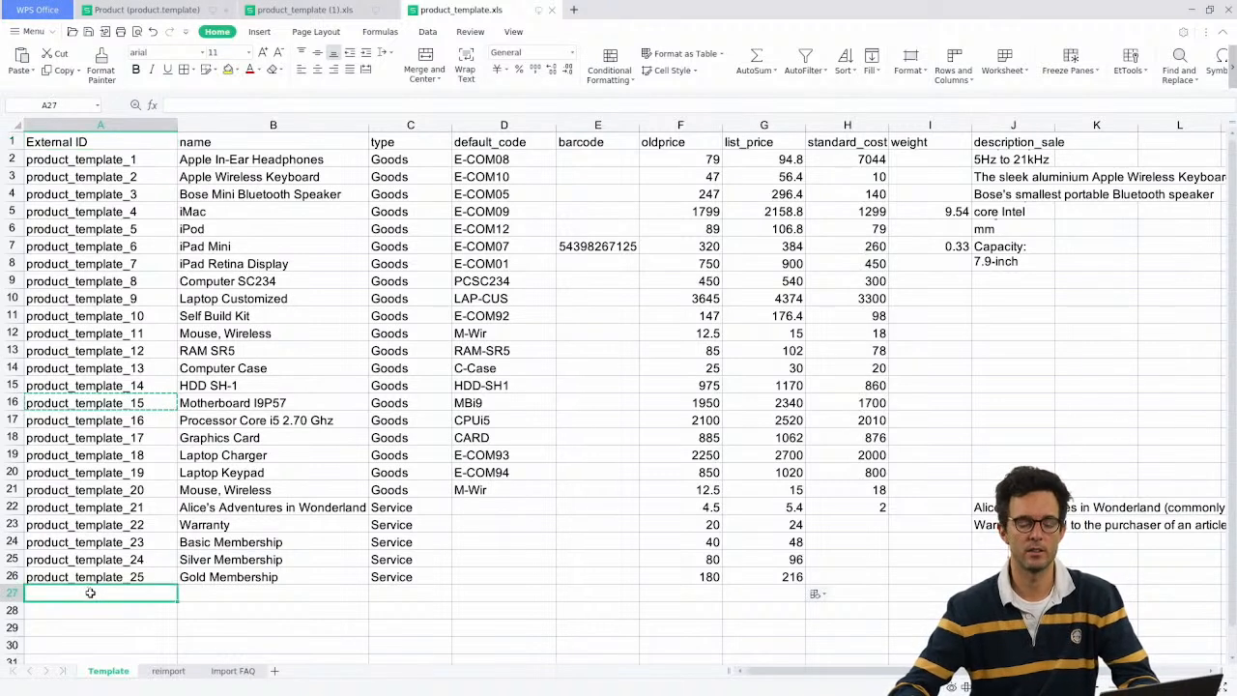
key("Escape")
left_click(93, 566)
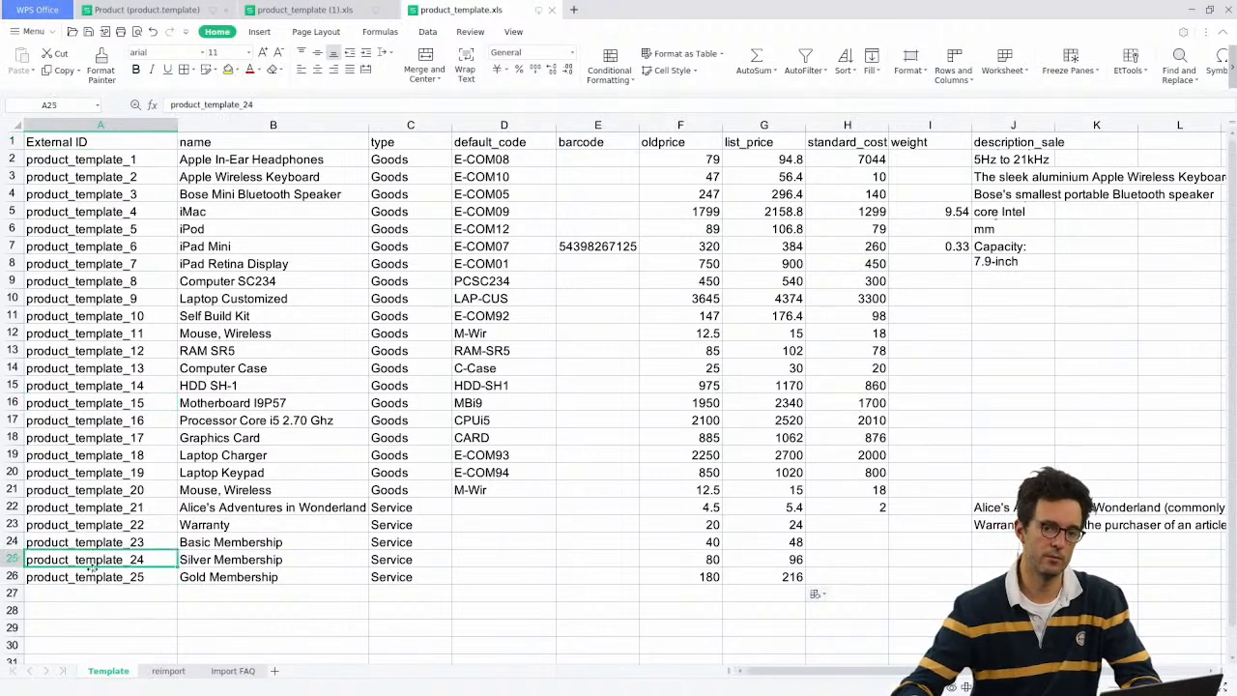
left_click(93, 585)
left_click(82, 578)
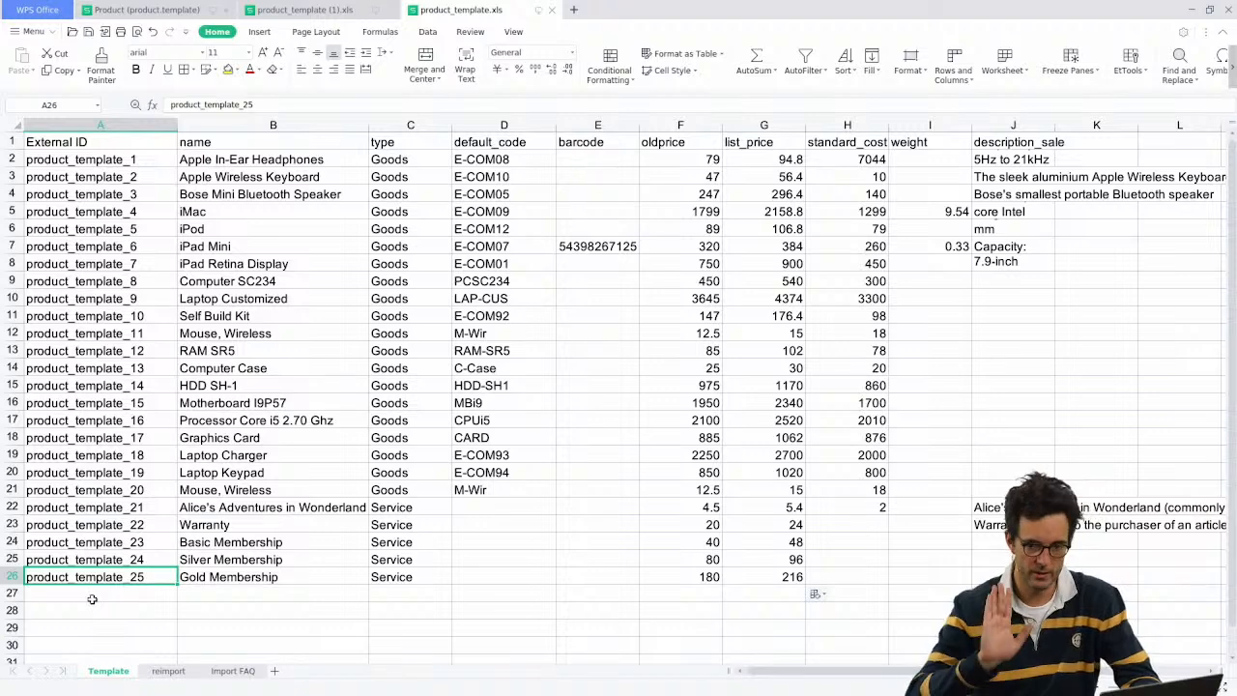
Step: Enter the sample External ID modulename.xmlid in cell A27
left_click(92, 599)
type("m")
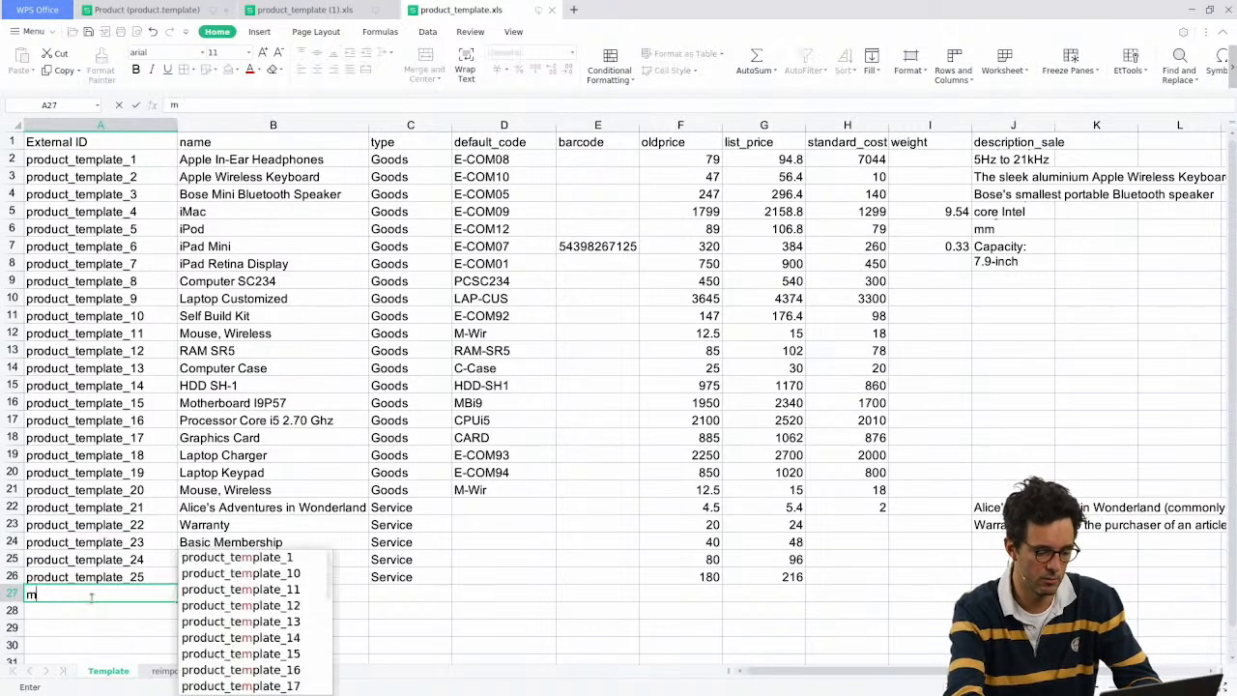
type("odulename")
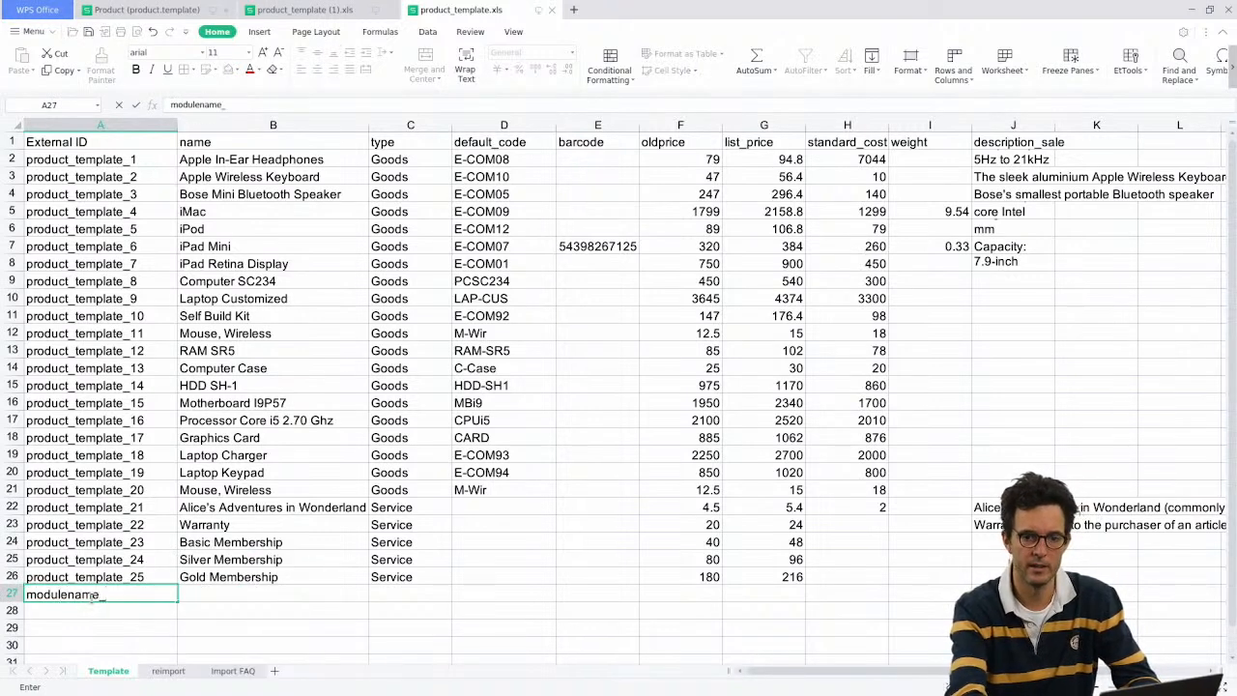
type(".xmlid")
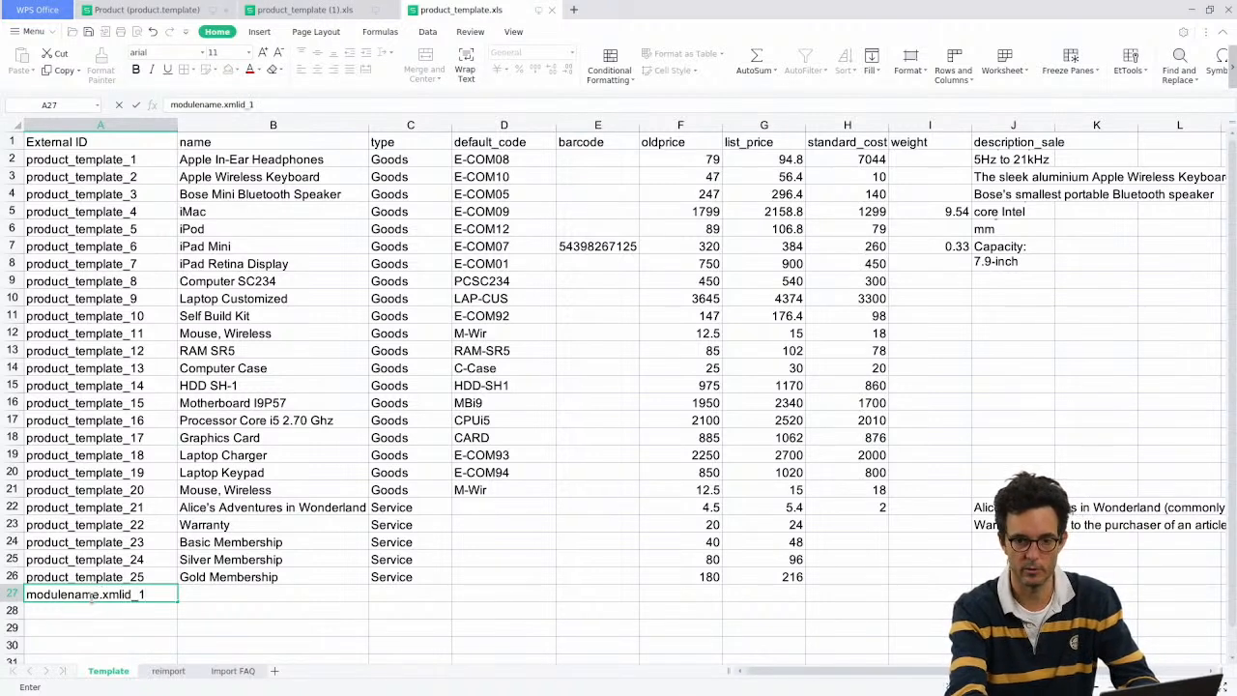
key("Return")
key("Up")
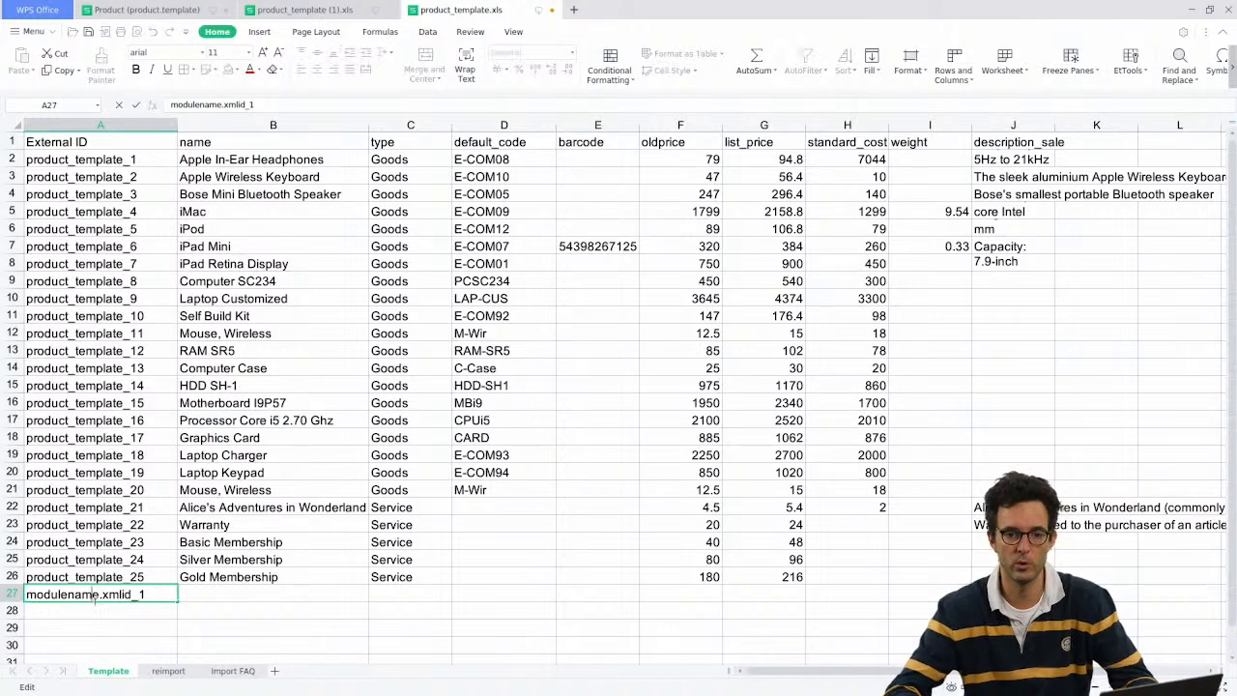
double_click(92, 598)
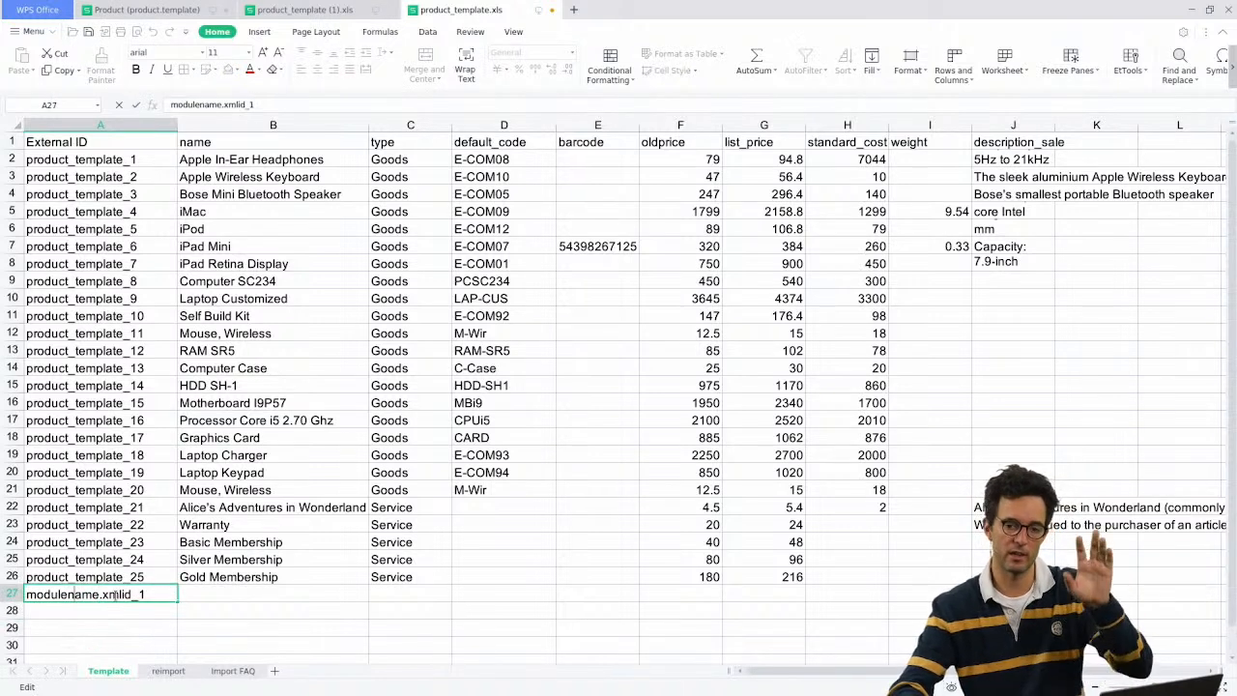
Step: Look at the ID's module-name part, then delete the sample entry and return to Odoo
double_click(43, 595)
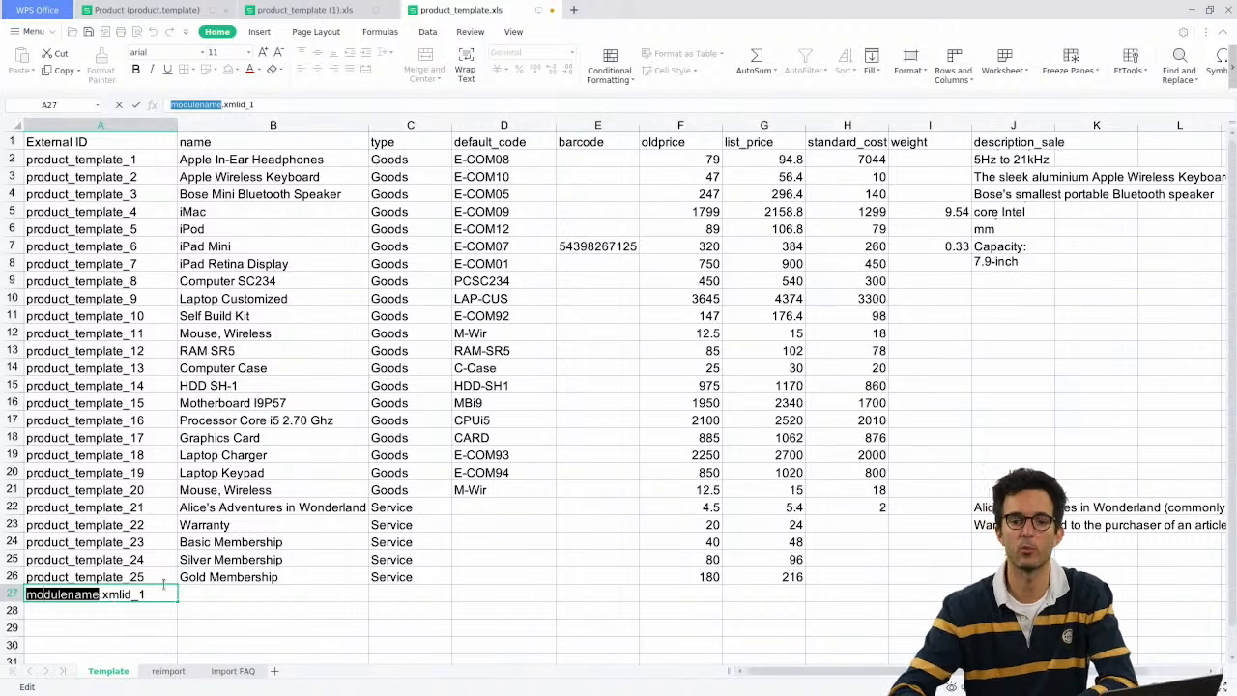
key("Escape")
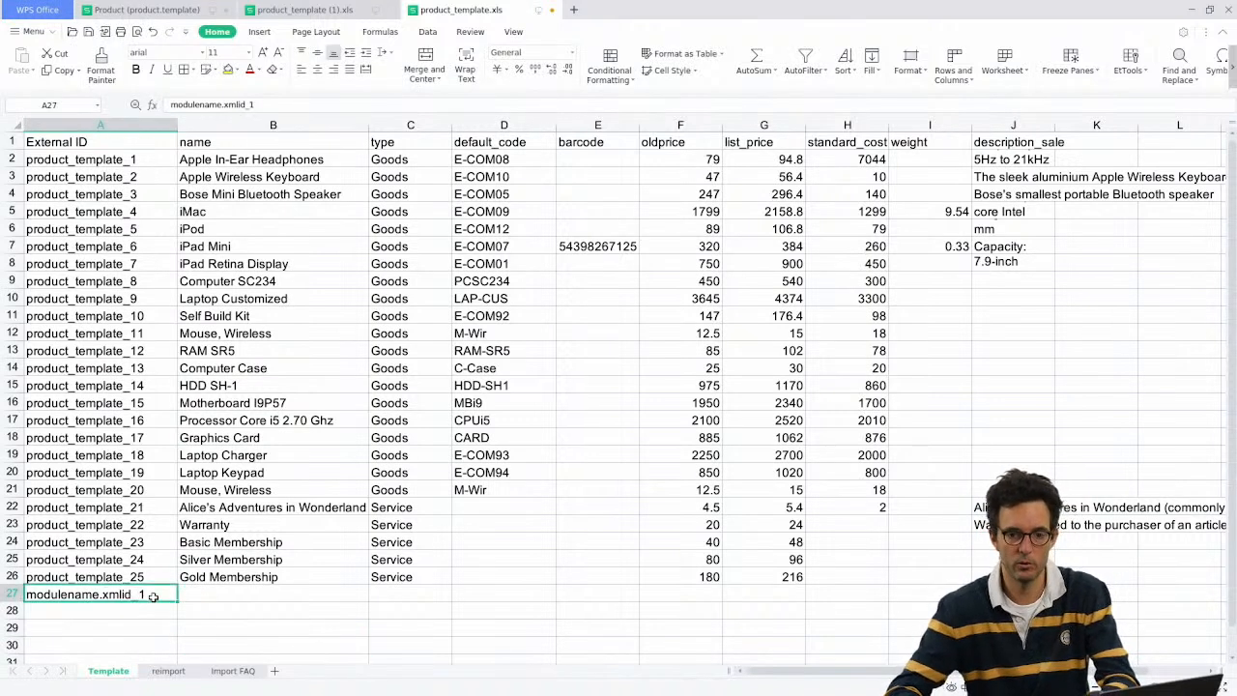
key("Delete")
left_click(97, 559)
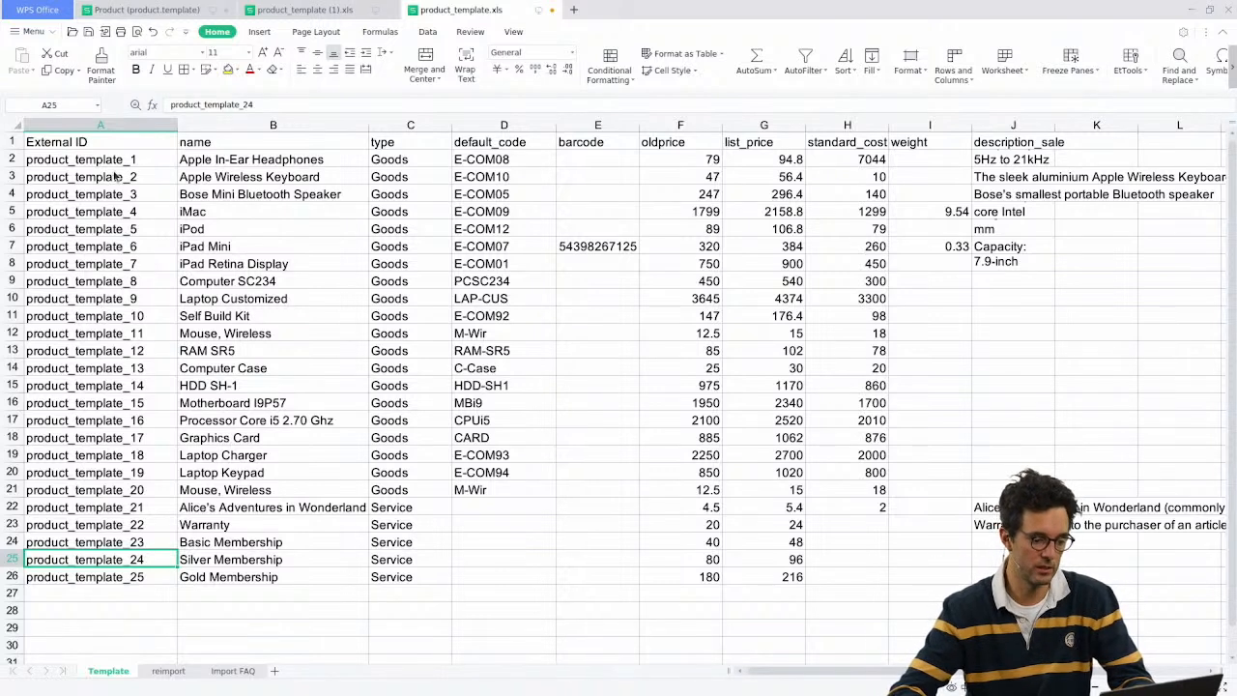
key("alt+Tab")
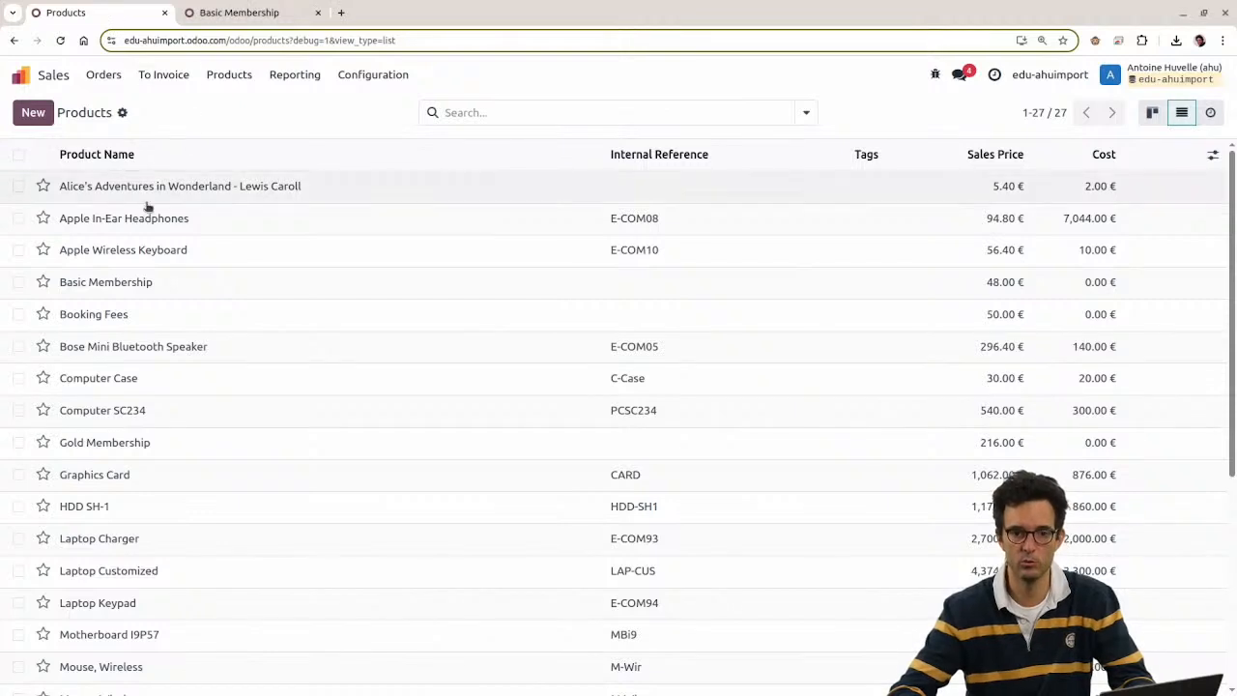
Step: Open the Apple Wireless Keyboard product and inspect its metadata XML ID __import__.product_template_2
left_click(489, 263)
left_click(935, 75)
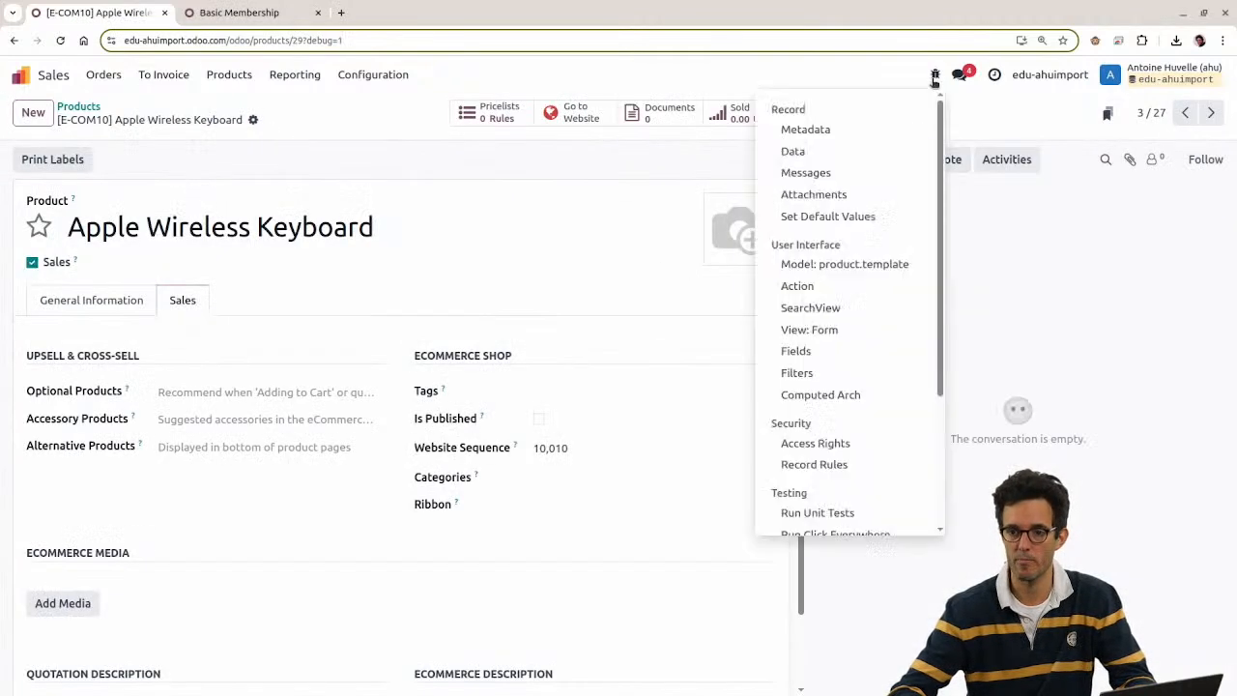
left_click(818, 131)
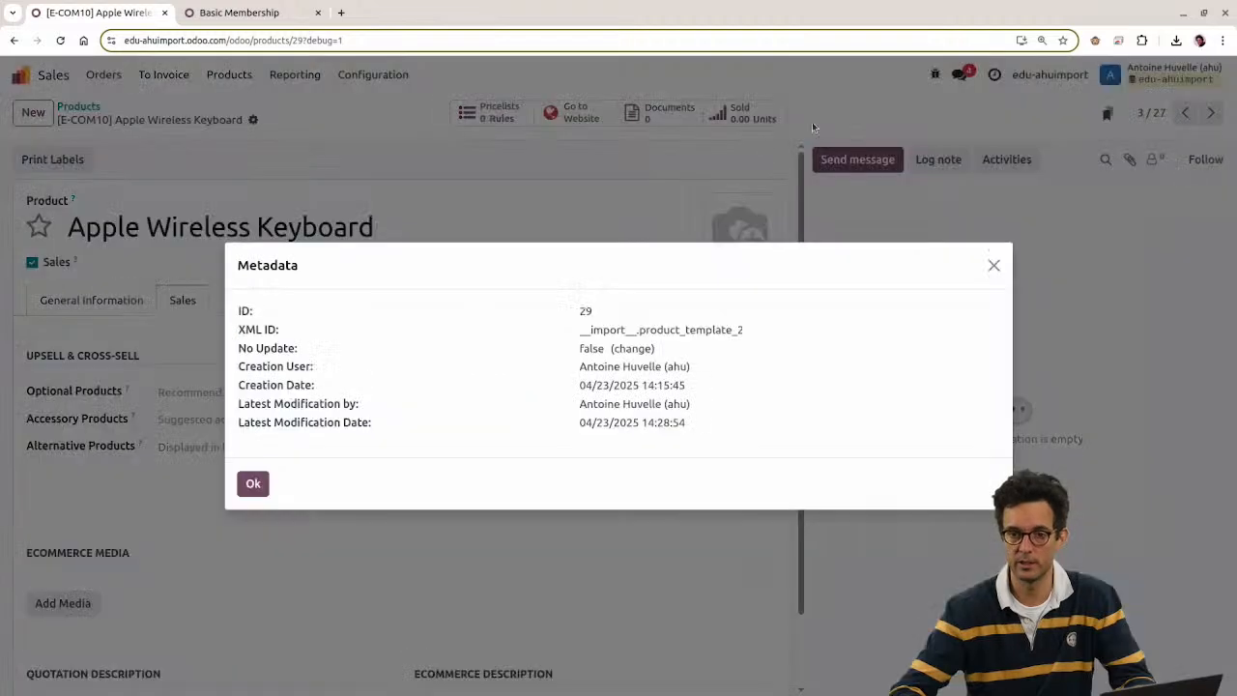
double_click(622, 329)
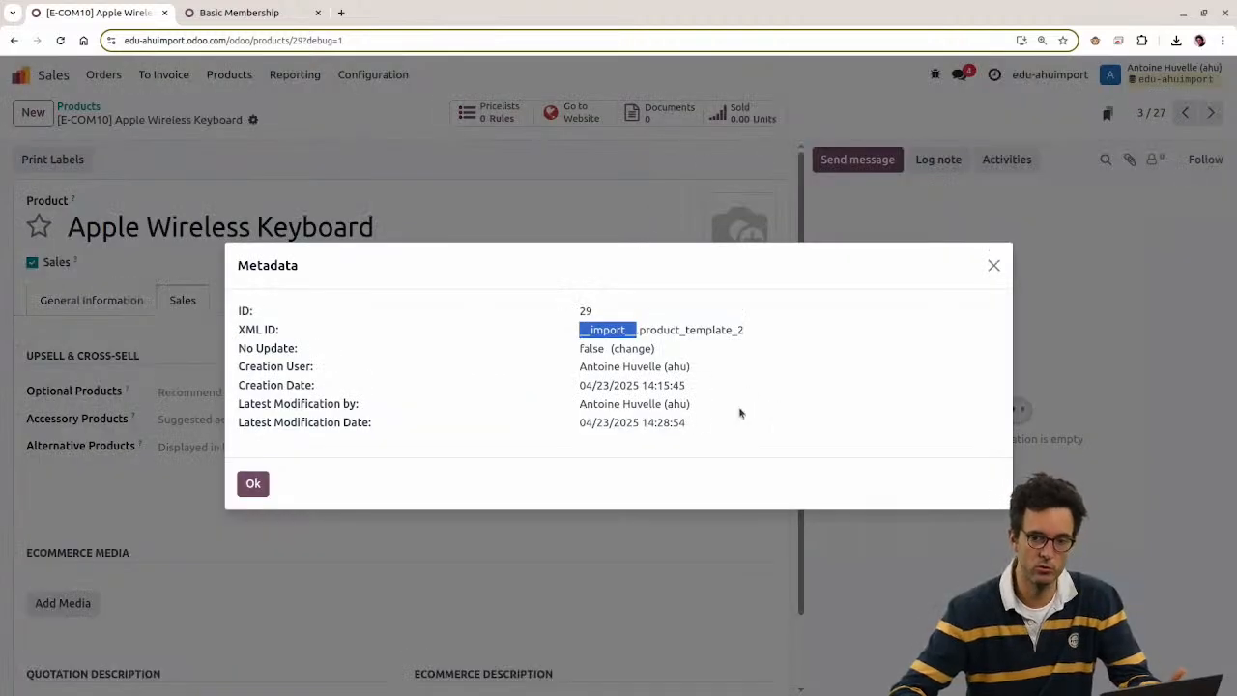
double_click(578, 331)
double_click(588, 329)
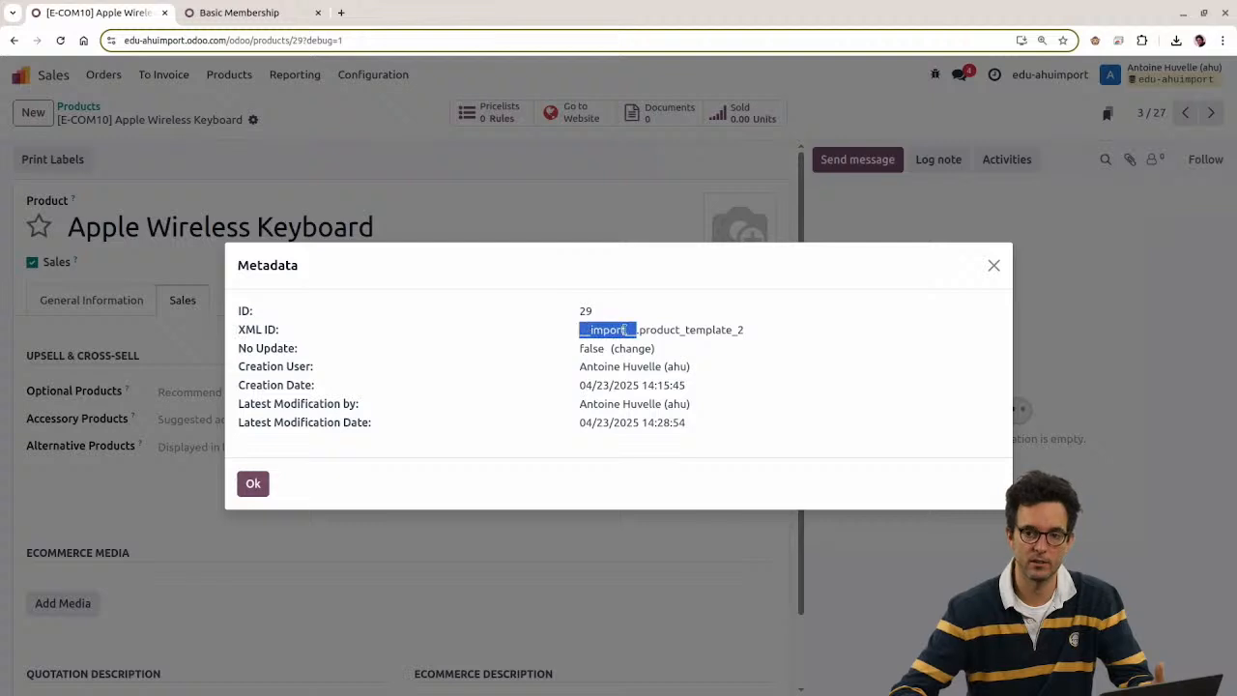
left_click(678, 326)
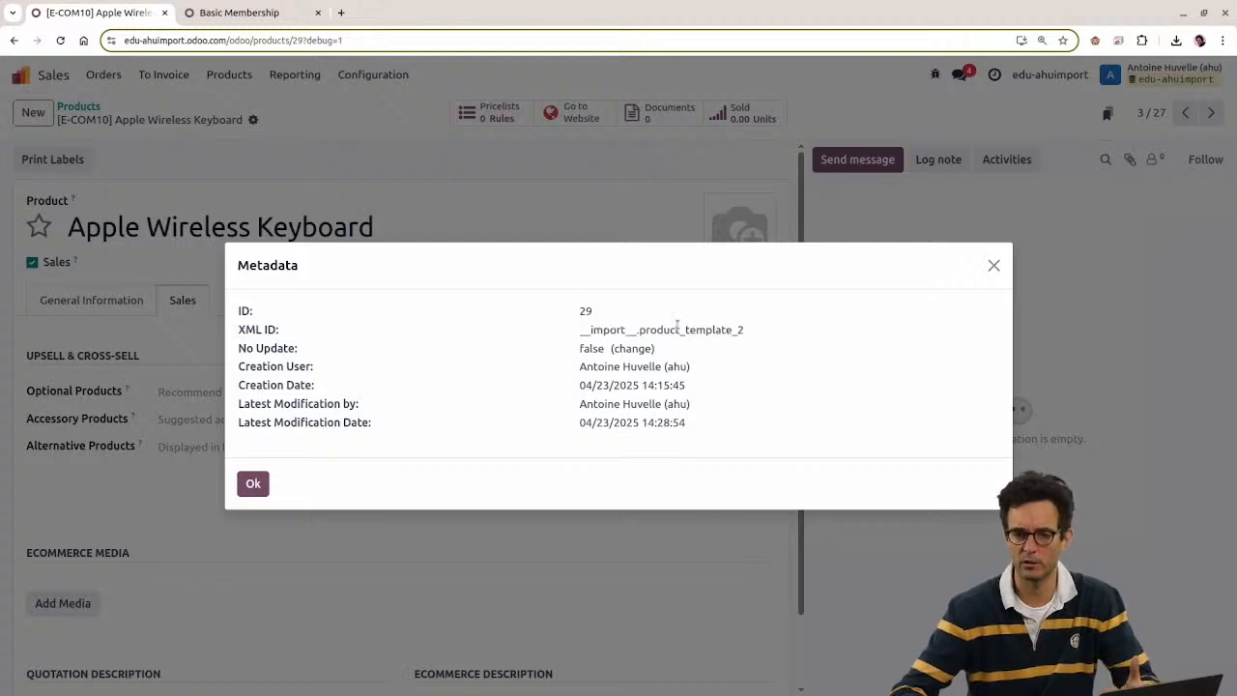
double_click(709, 330)
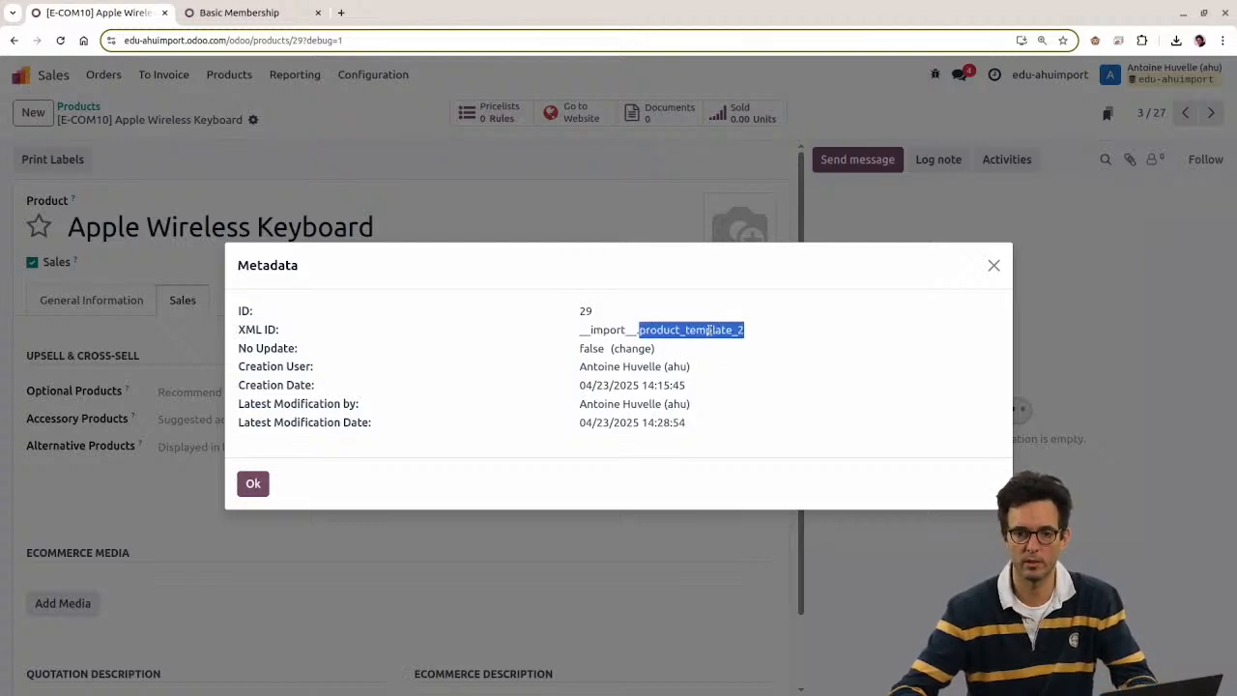
Step: Match the XML ID against the spreadsheet row where product_template_2 is Apple Wireless Keyboard
key("alt+Tab")
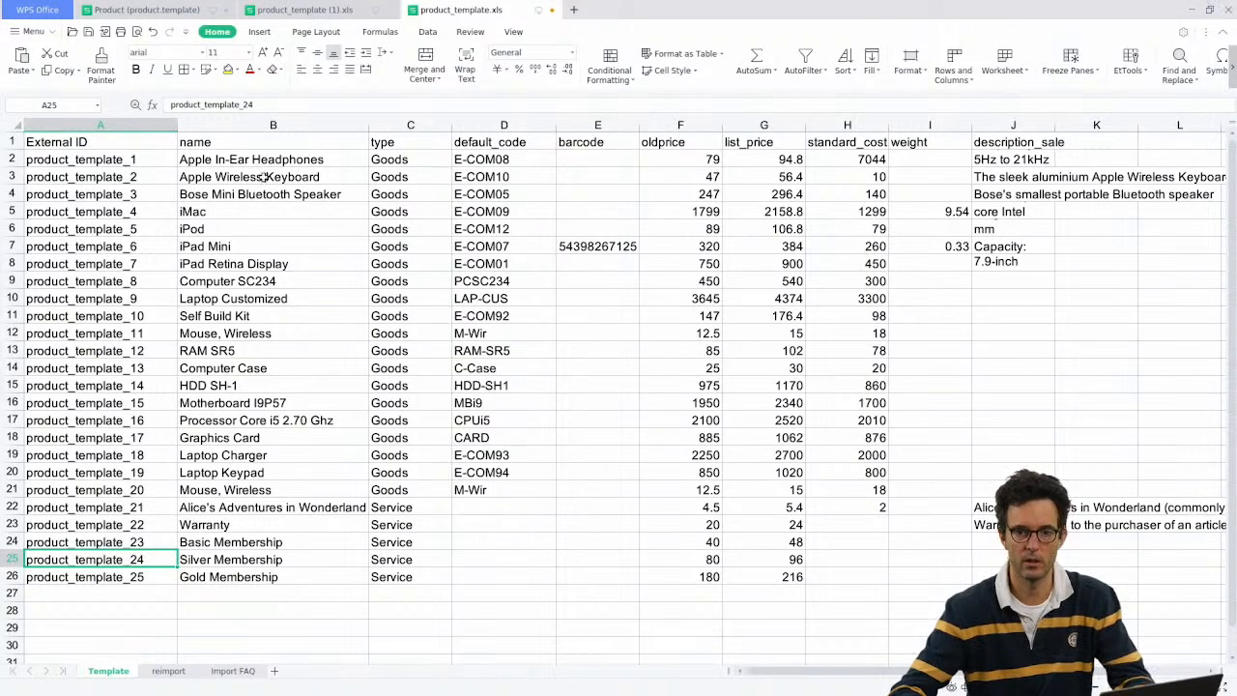
left_click(139, 187)
left_click(138, 179)
key("alt+Tab")
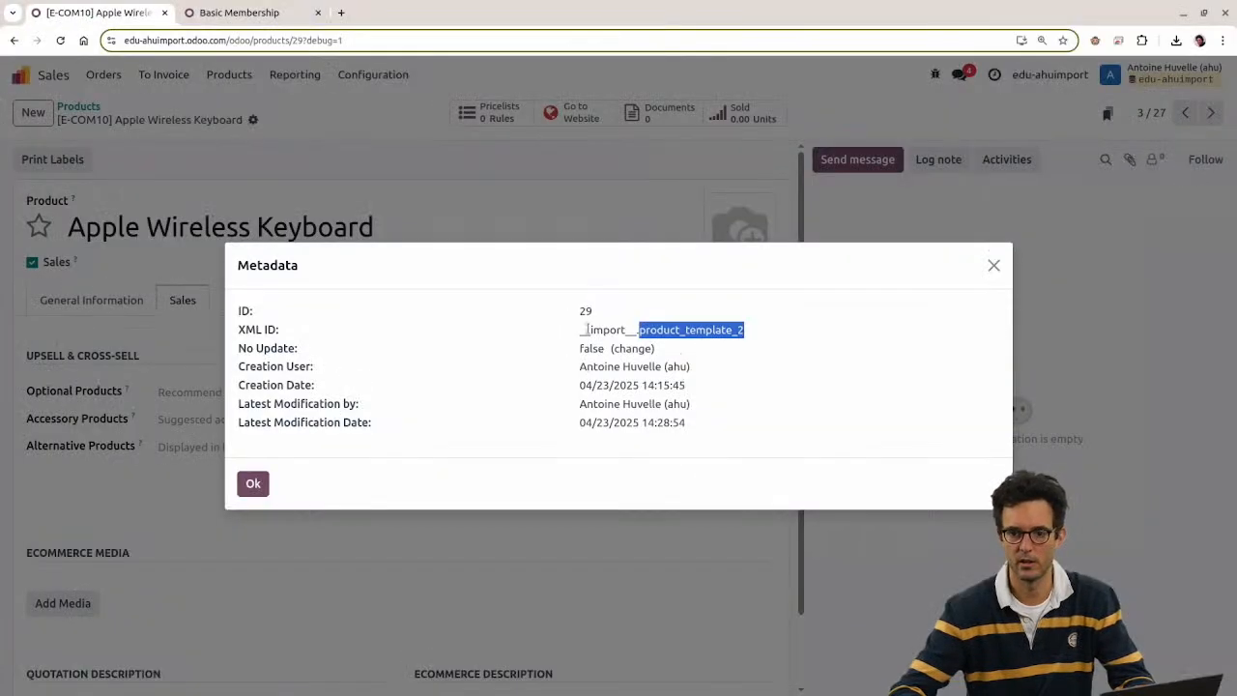
key("alt+Tab")
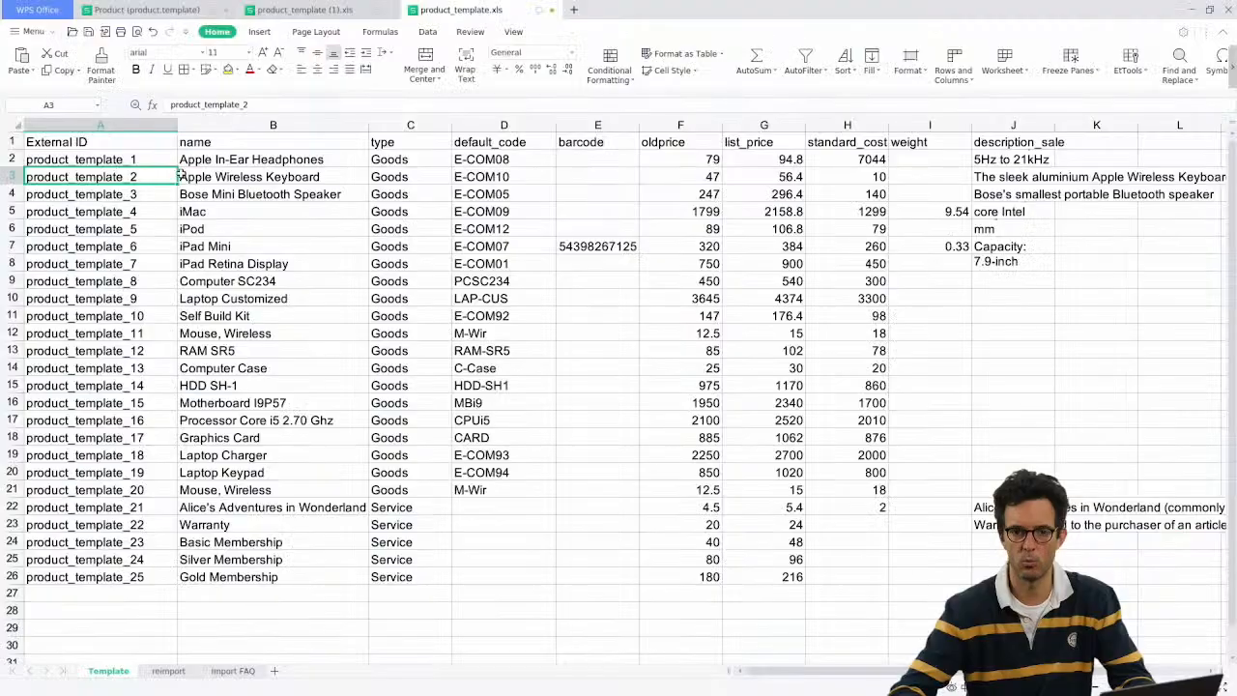
left_click(246, 171)
key("alt+Tab")
left_click_drag(570, 324, 787, 342)
left_click(781, 342)
left_click_drag(577, 330, 766, 340)
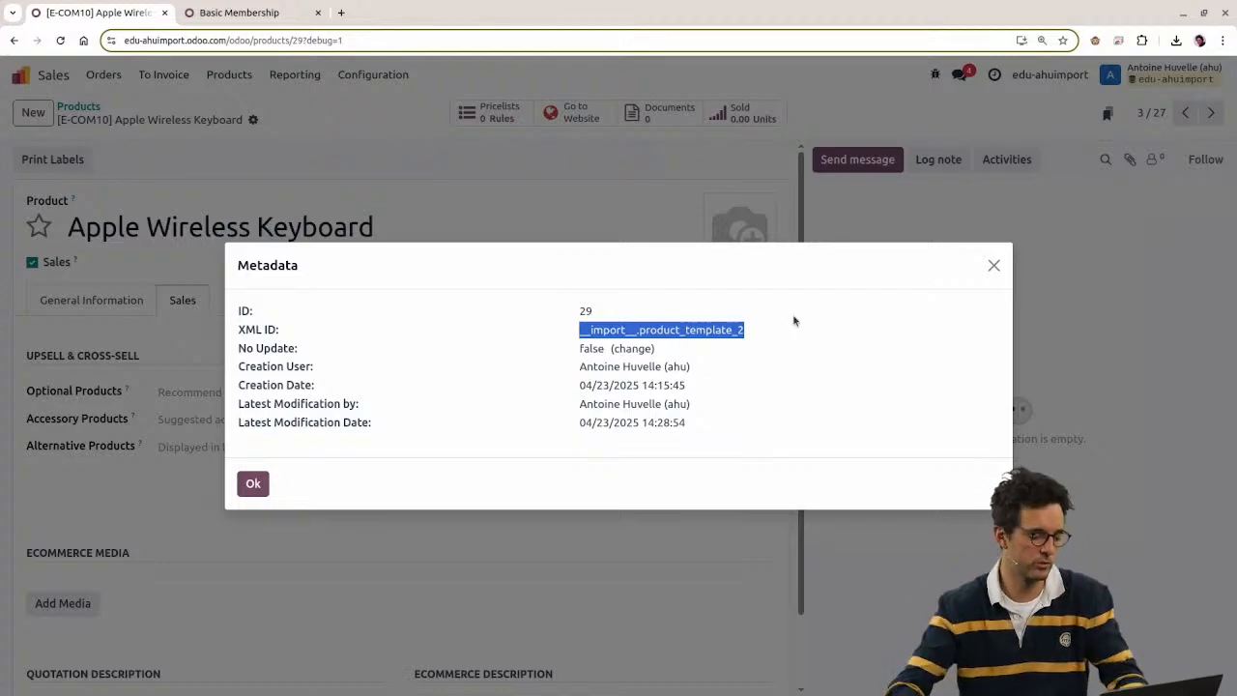
Step: Recheck A3's product_template_2, highlight record ID 29 and the full XML ID, then close the metadata
key("alt+Tab")
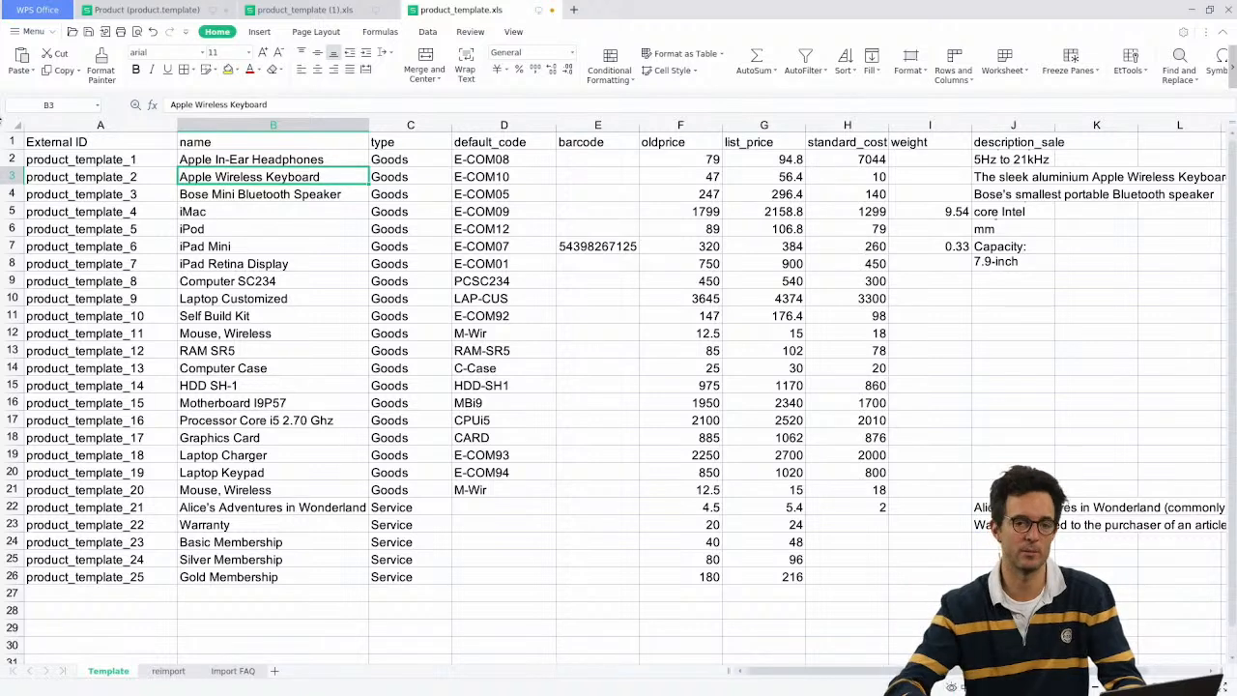
left_click_drag(78, 160, 111, 159)
left_click(114, 176)
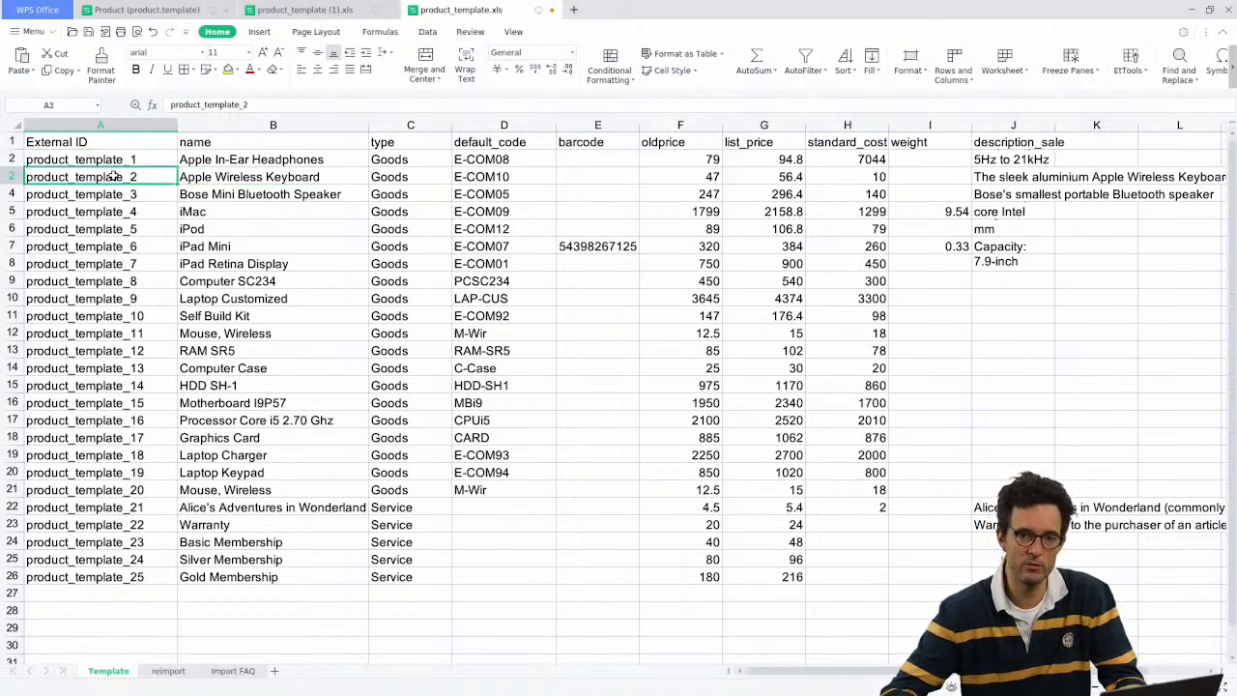
key("alt+Tab")
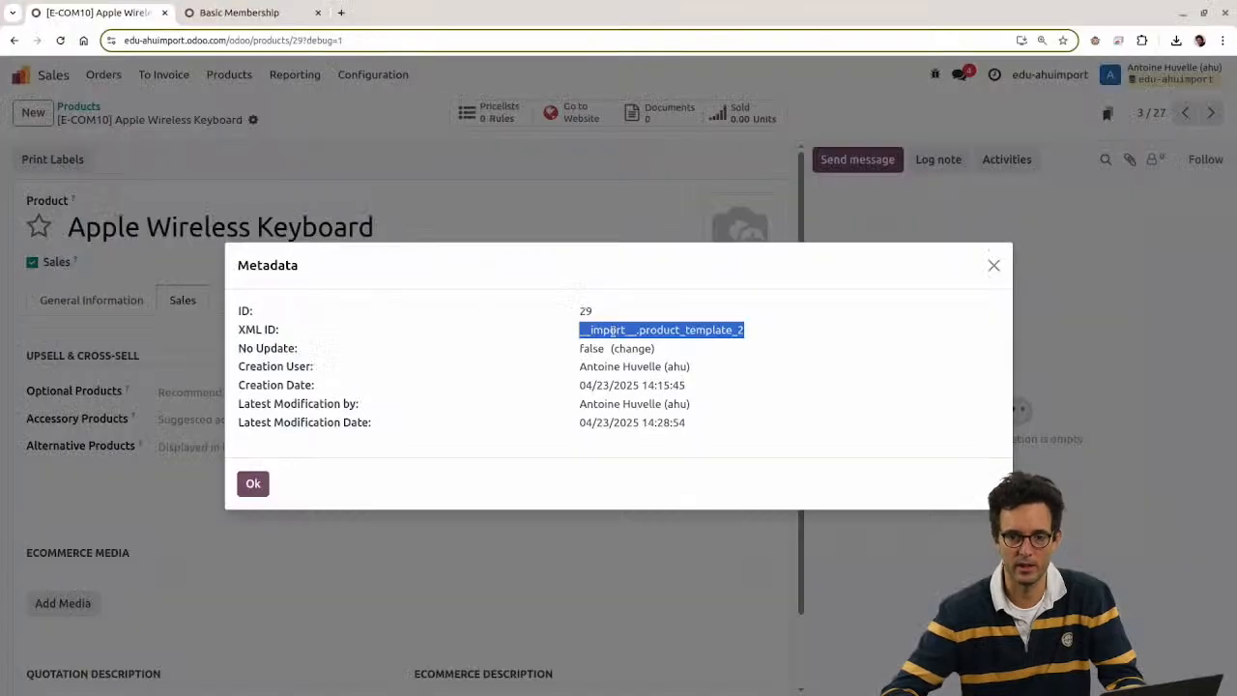
double_click(612, 331)
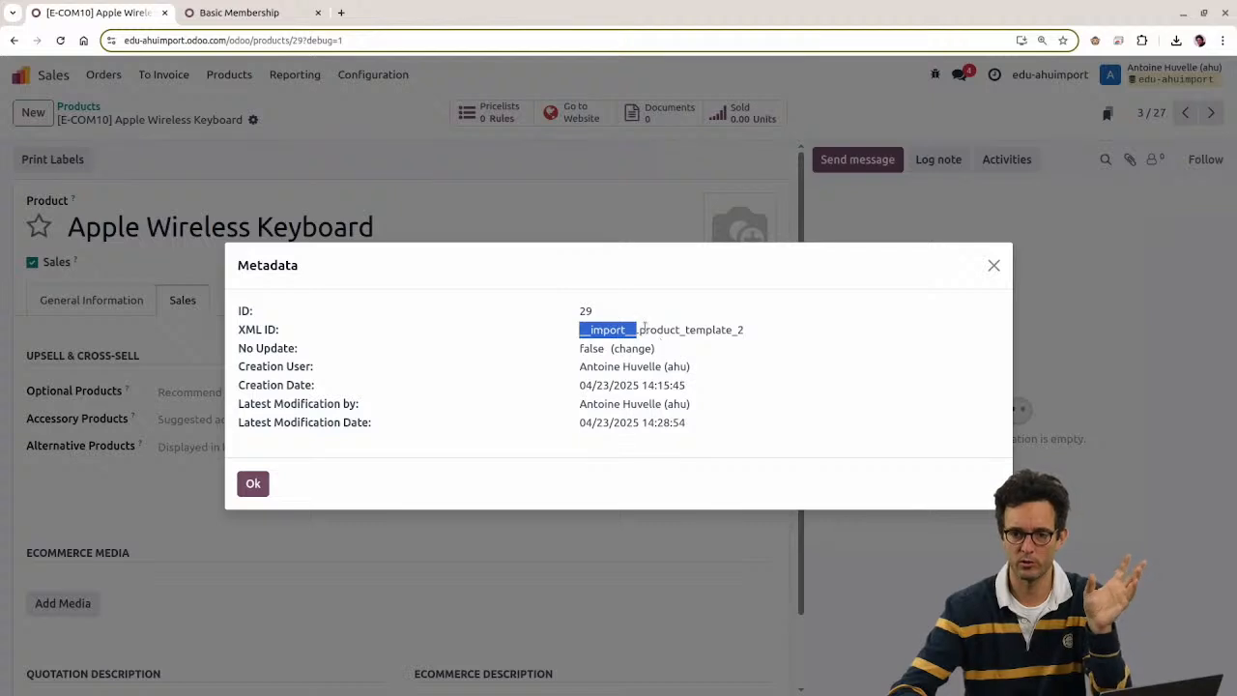
double_click(642, 330)
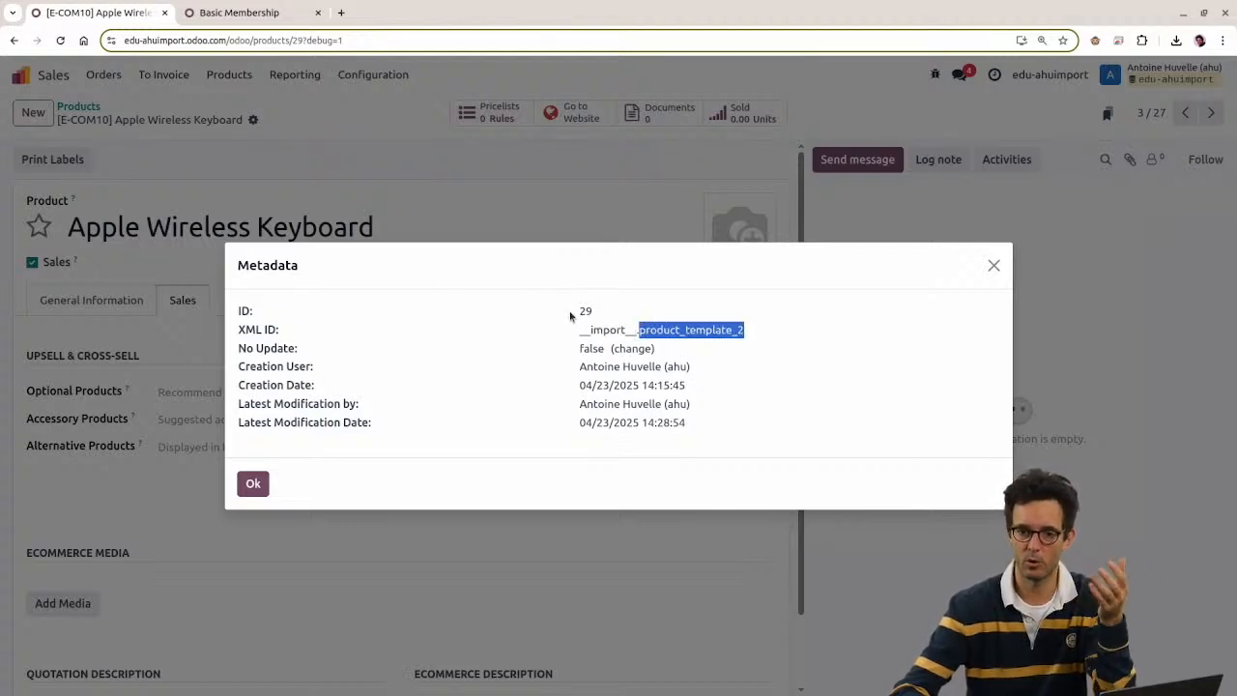
left_click_drag(572, 315, 611, 319)
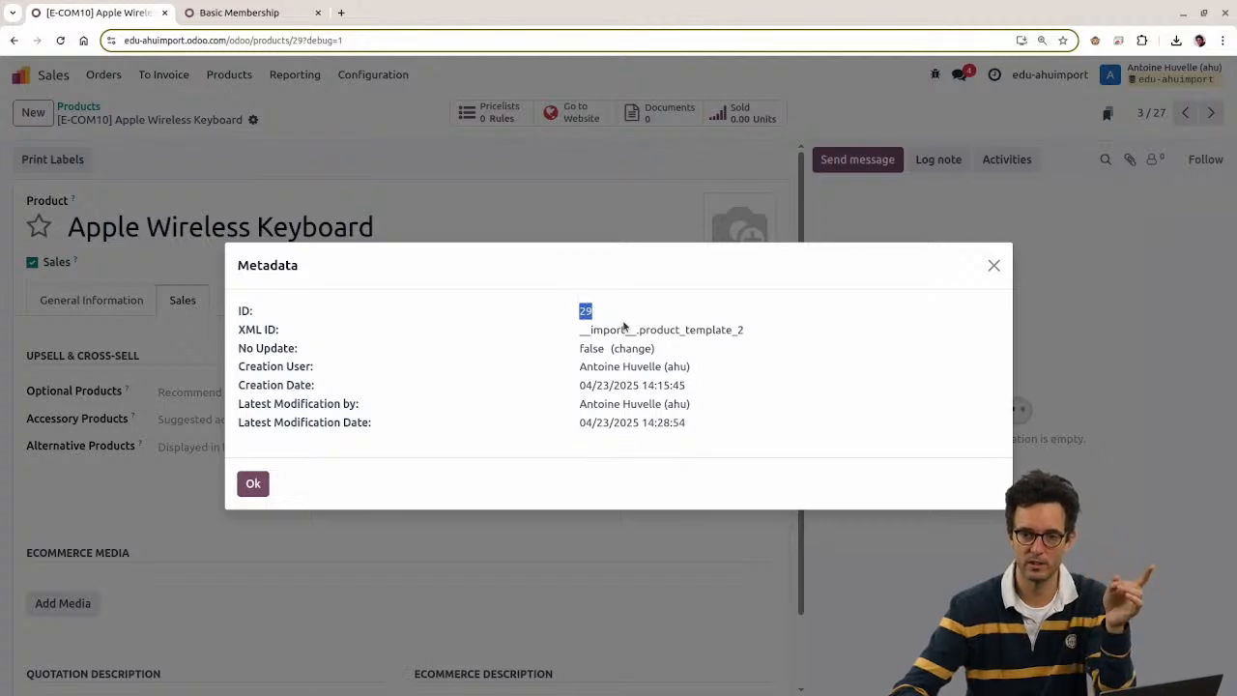
left_click_drag(580, 336, 773, 337)
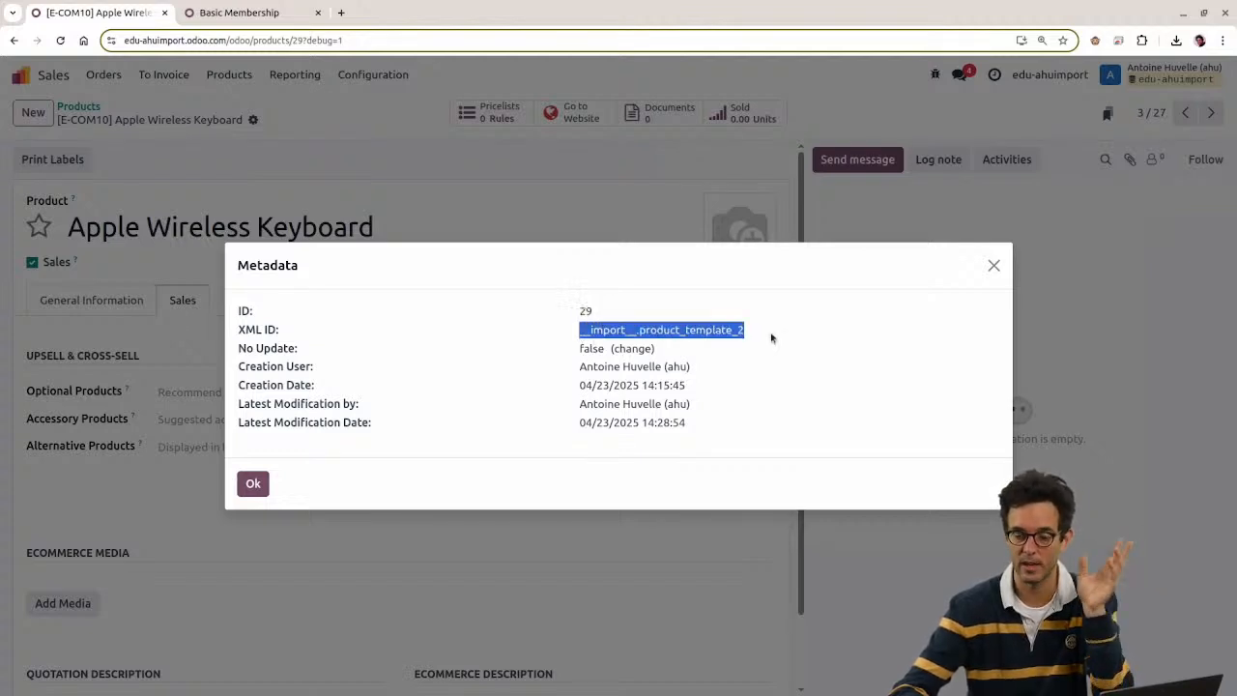
double_click(684, 329)
key("ctrl+c")
key("Escape")
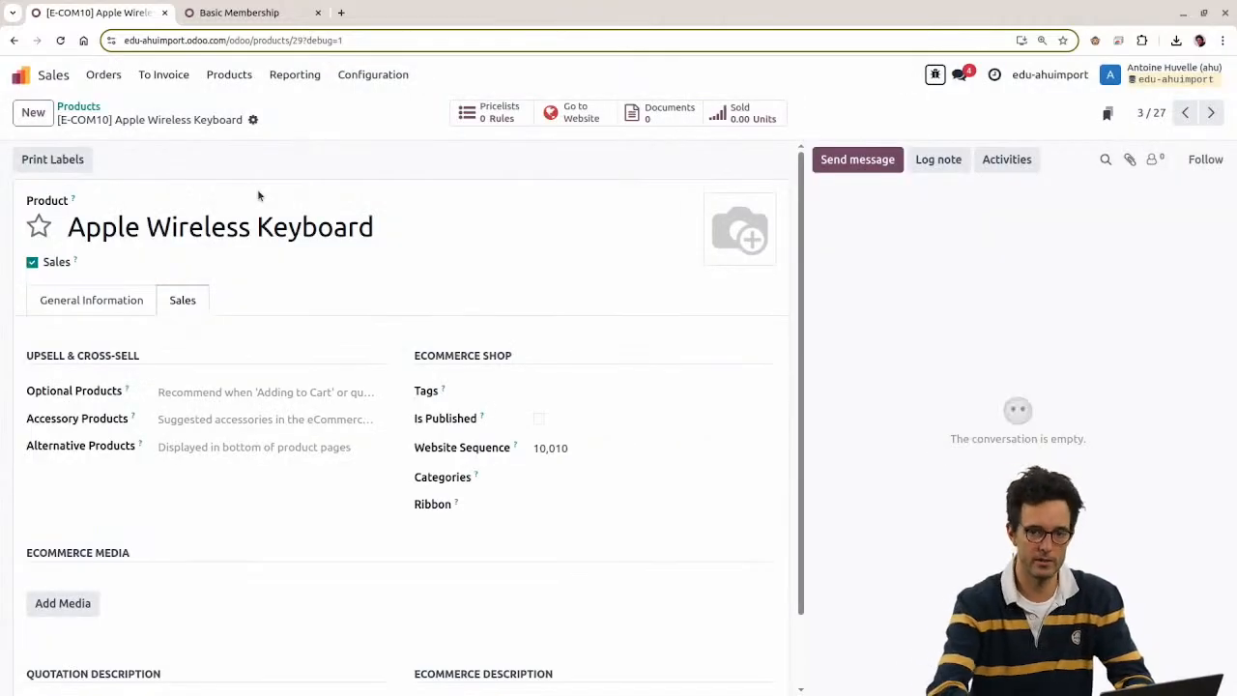
key("ctrl+Tab")
Step: Open External Identifiers via the command palette, filter for product_template_2 and open that record
key("alt+h")
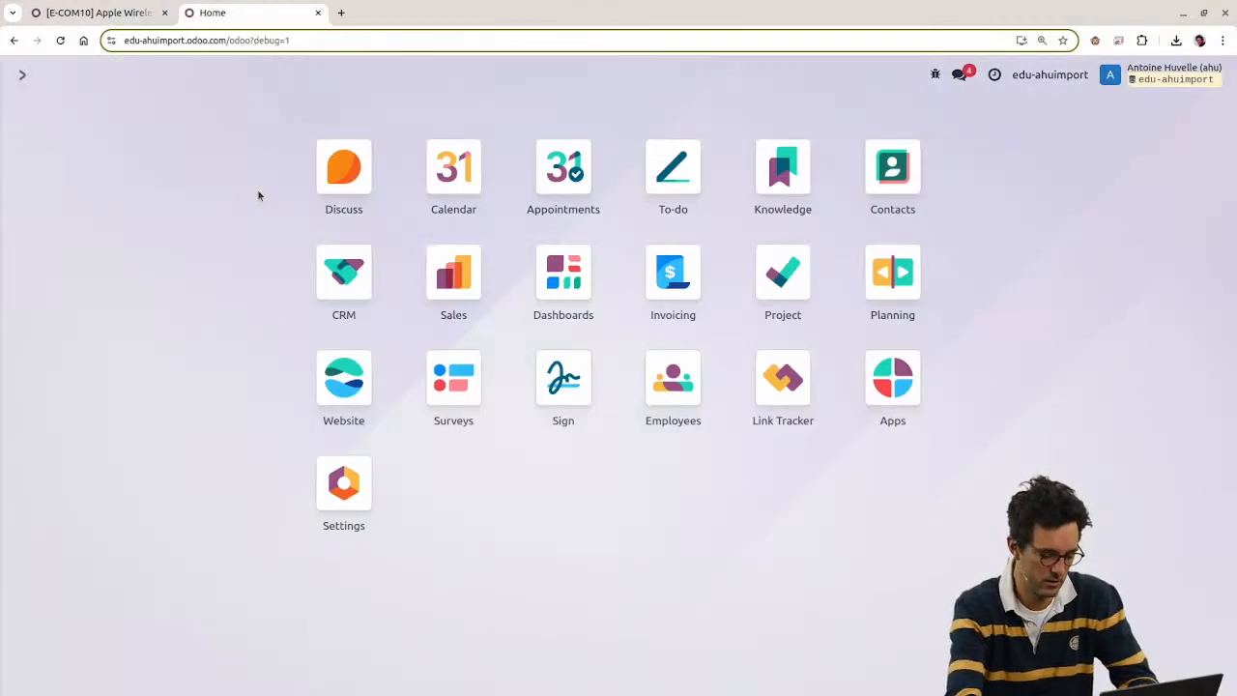
type("extern")
key("Return")
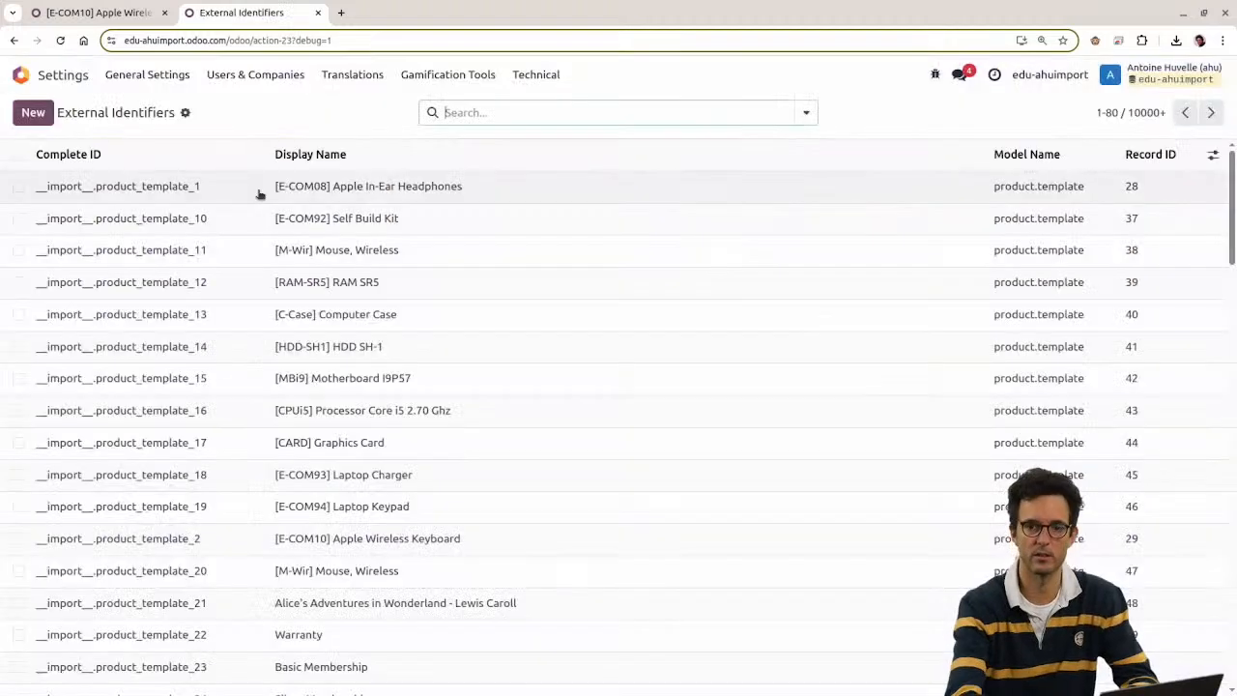
key("ctrl+v")
key("Return")
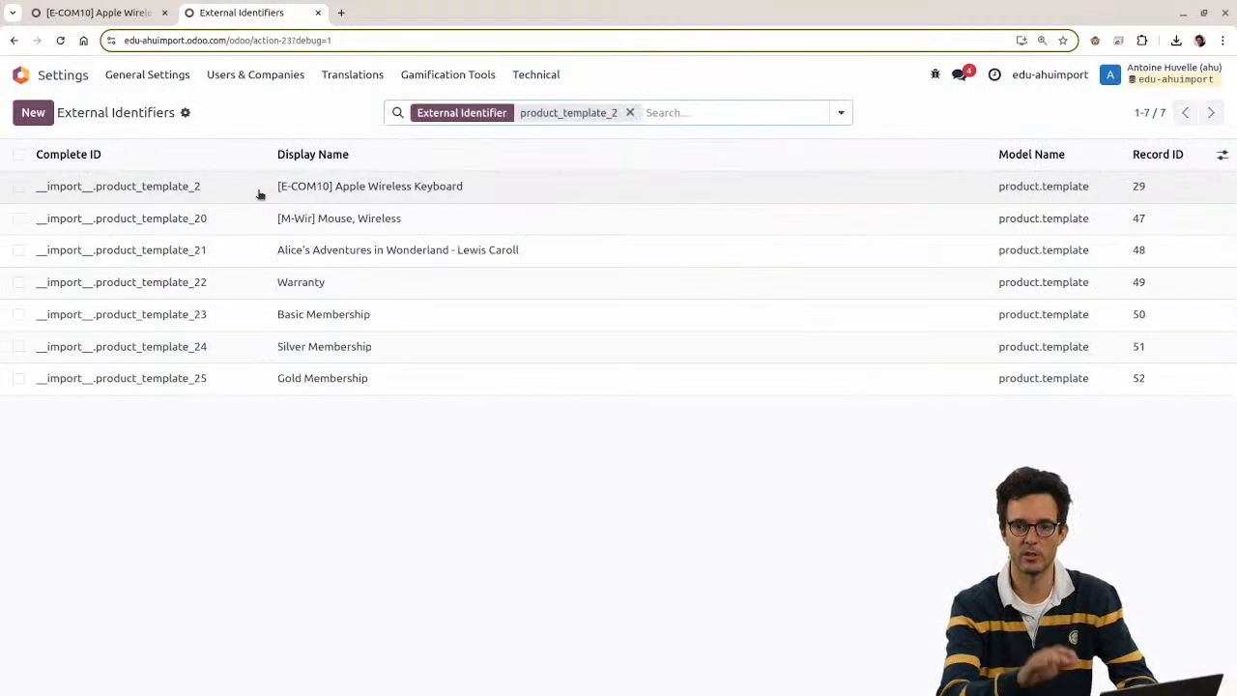
left_click(193, 191)
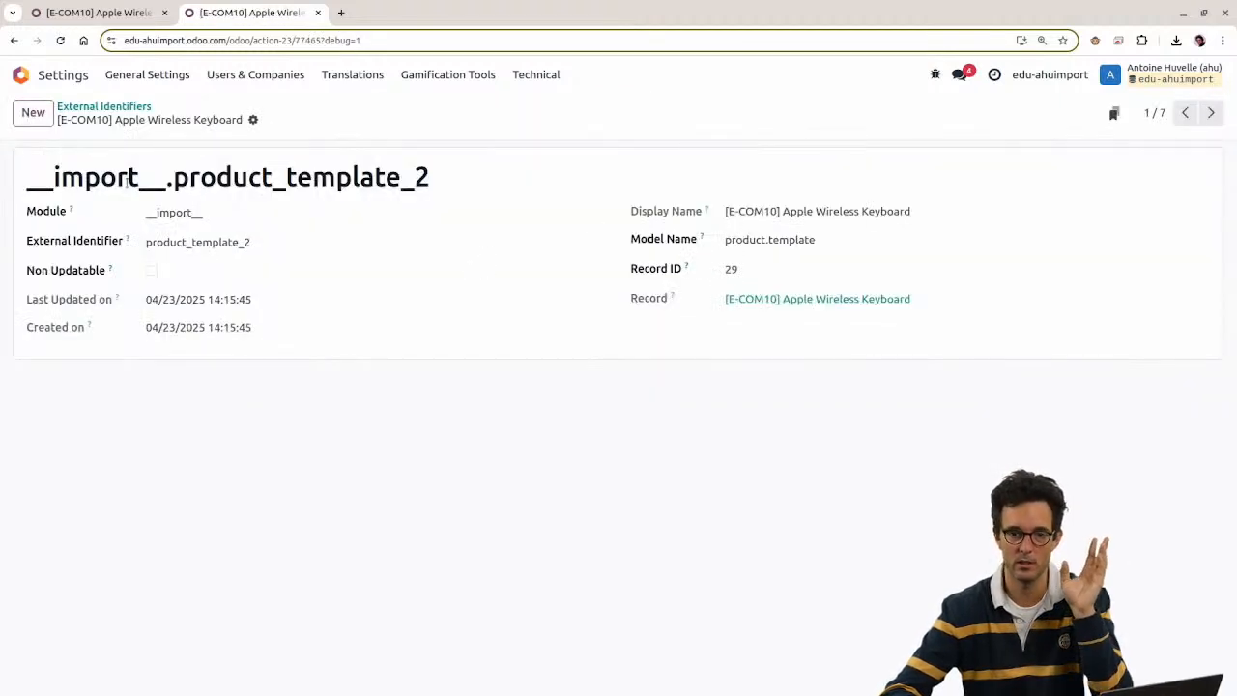
Step: Examine the identifier name __import__.product_template_2 and its module and name parts
left_click_drag(16, 182, 441, 185)
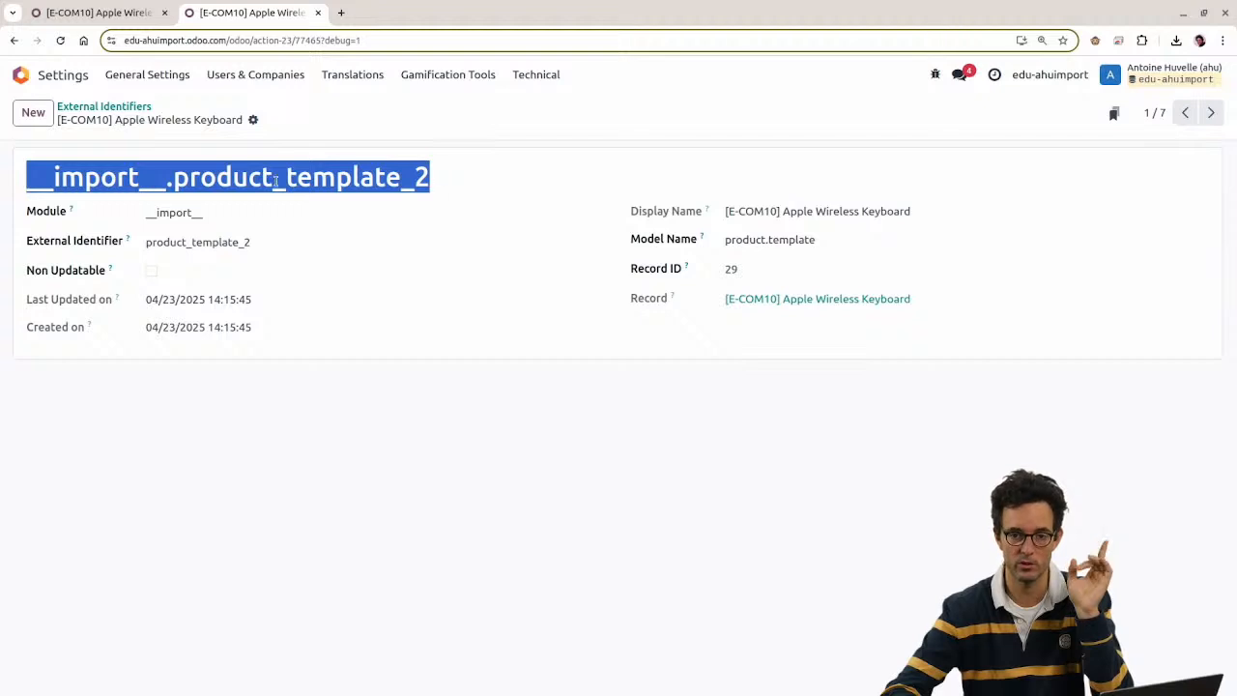
double_click(276, 181)
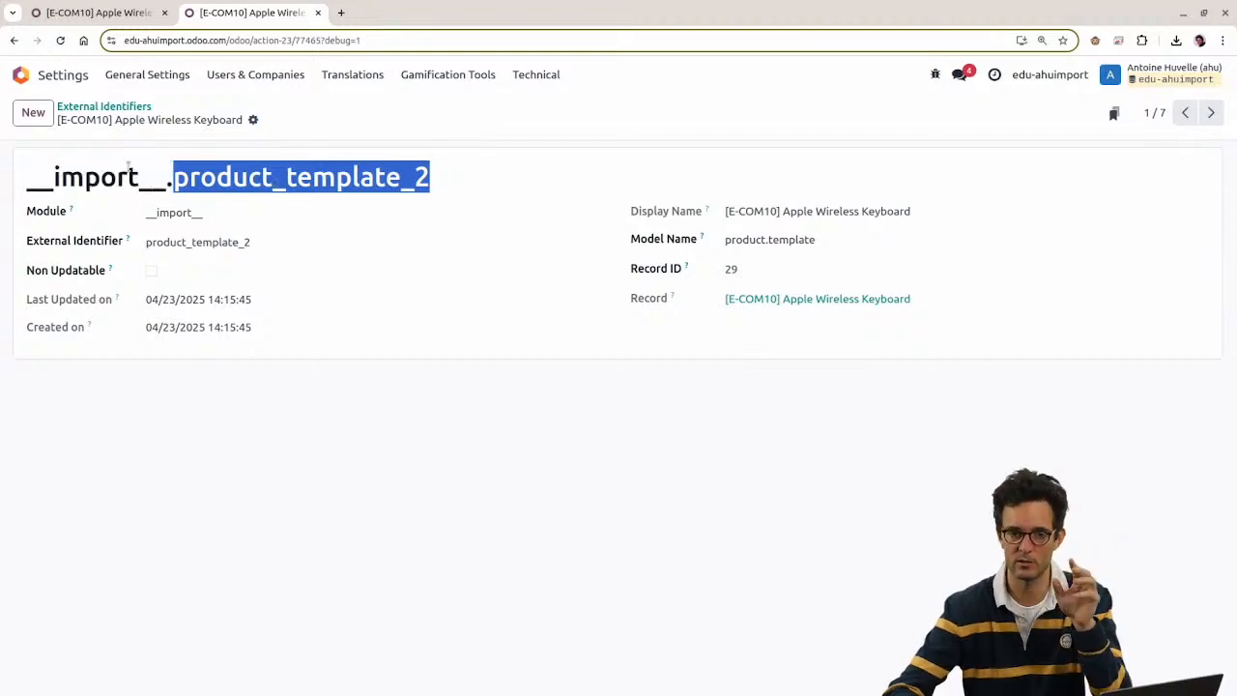
left_click_drag(31, 175, 174, 177)
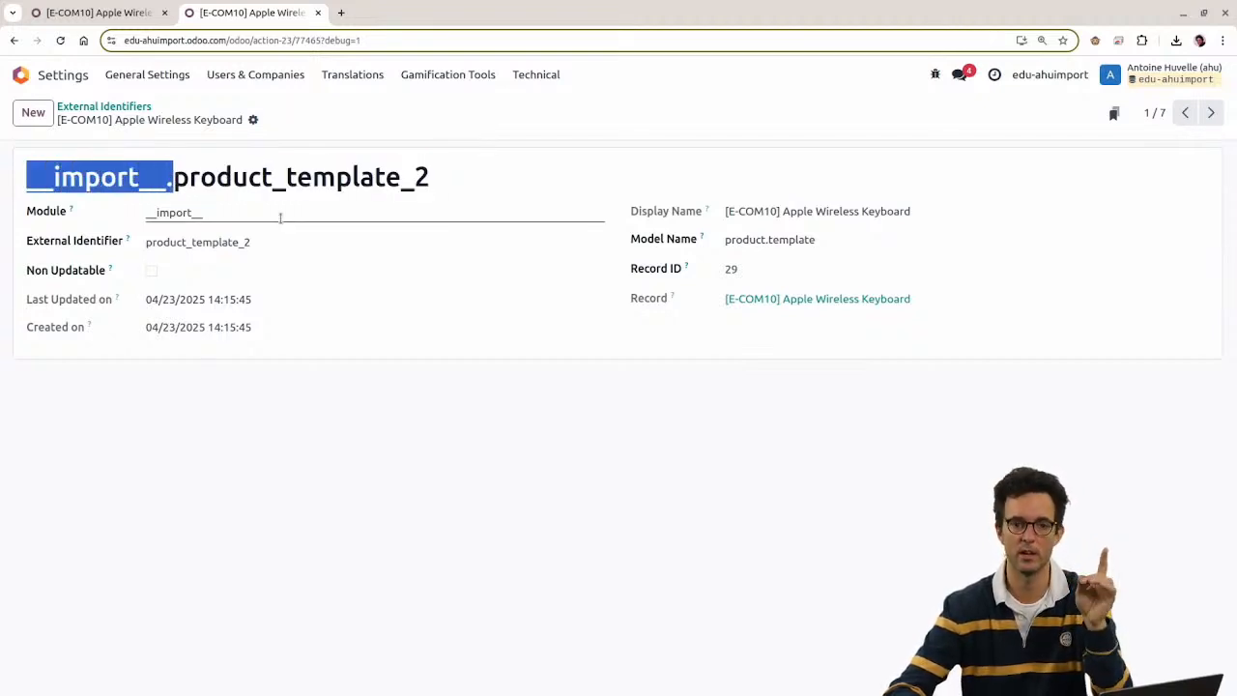
double_click(326, 176)
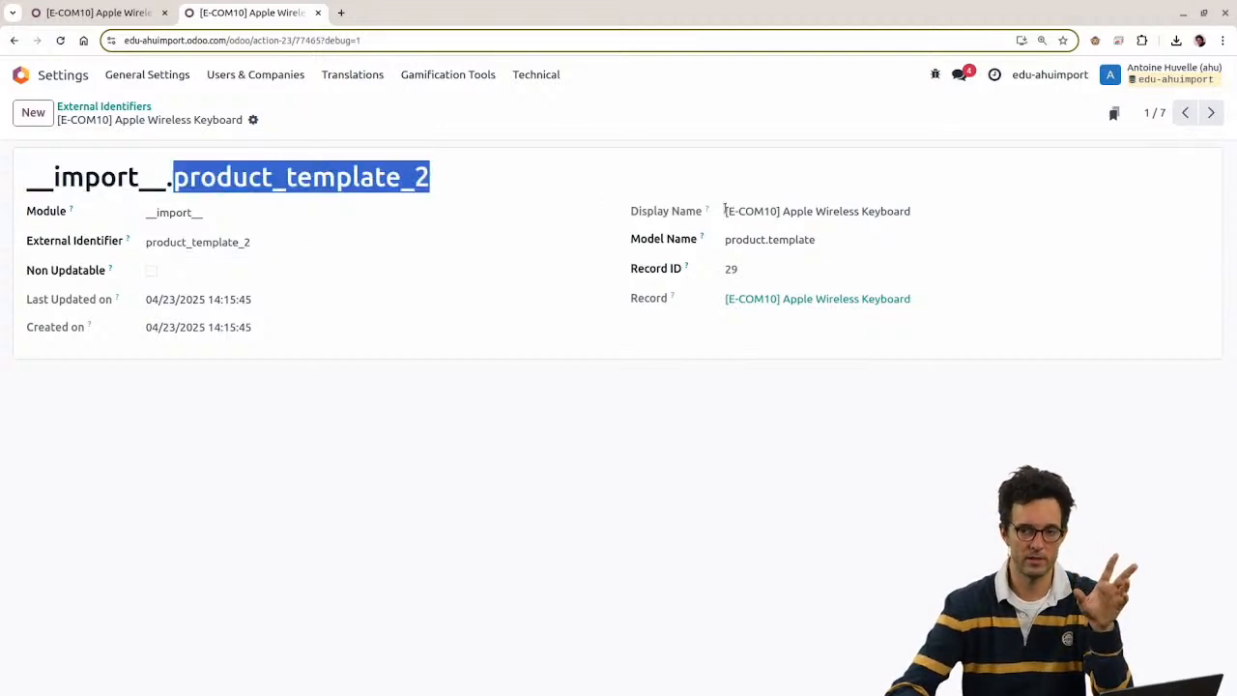
double_click(36, 182)
left_click_drag(28, 180, 43, 179)
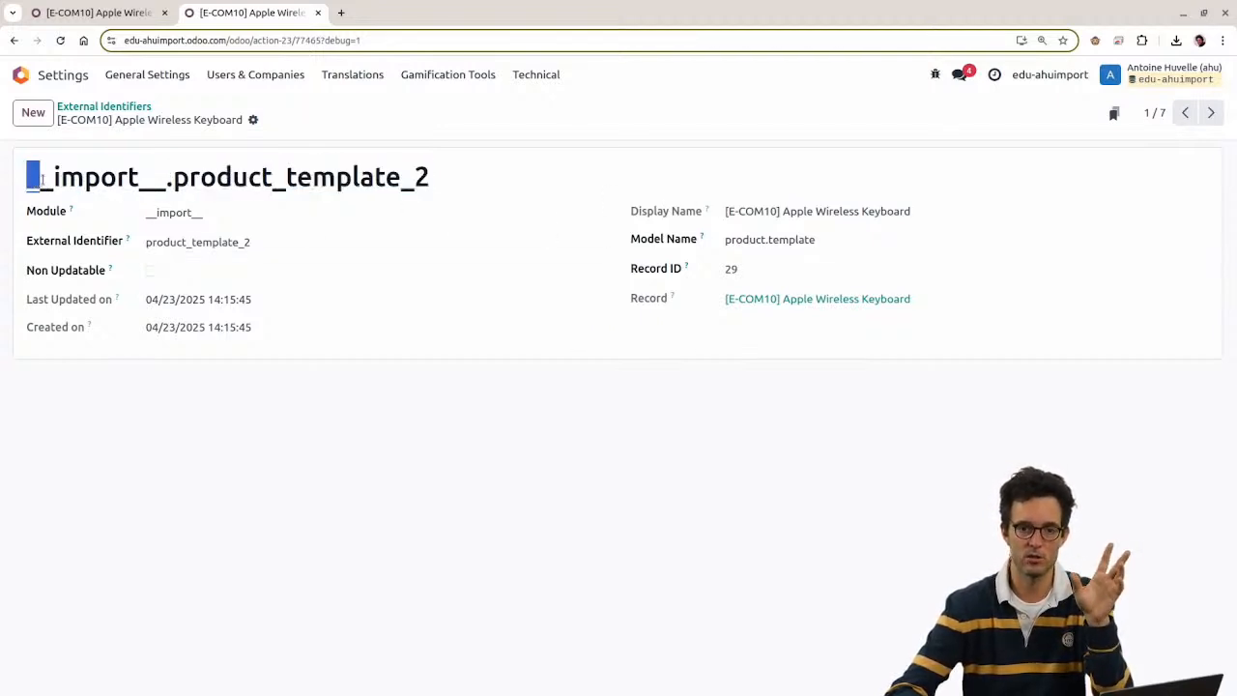
left_click_drag(440, 176, 17, 170)
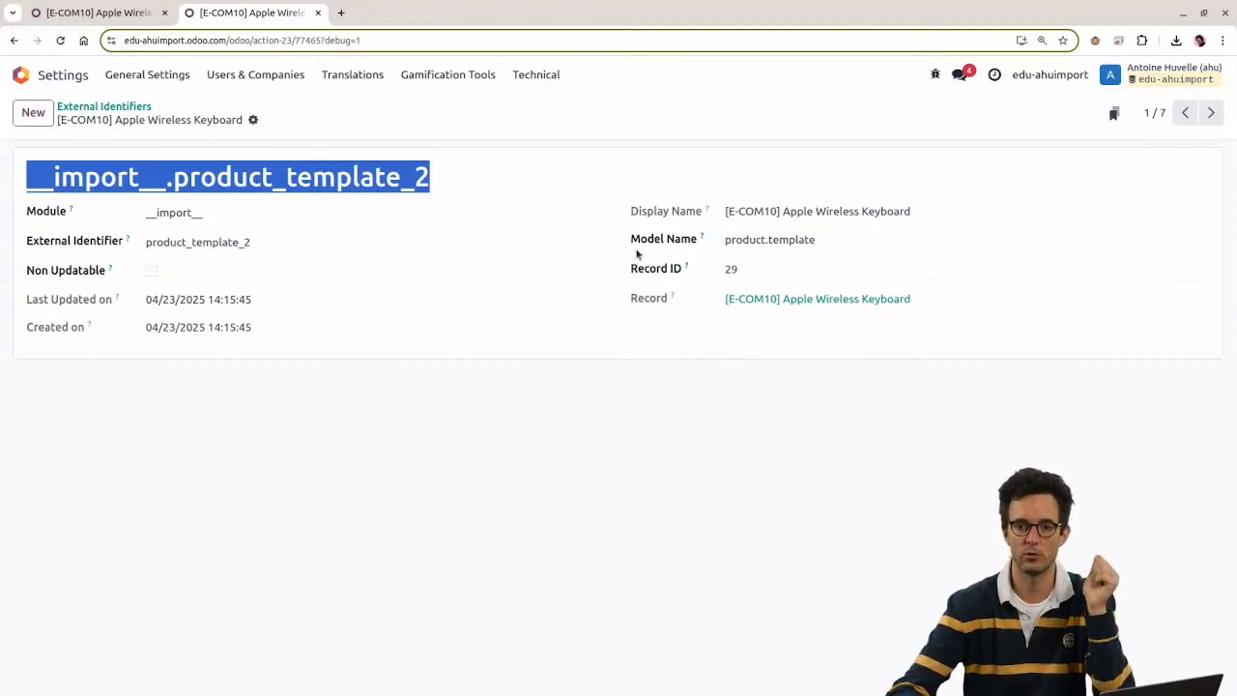
Step: Confirm it links to product.template record 29, then return to the Odoo home screen
left_click_drag(631, 239, 728, 249)
triple_click(746, 239)
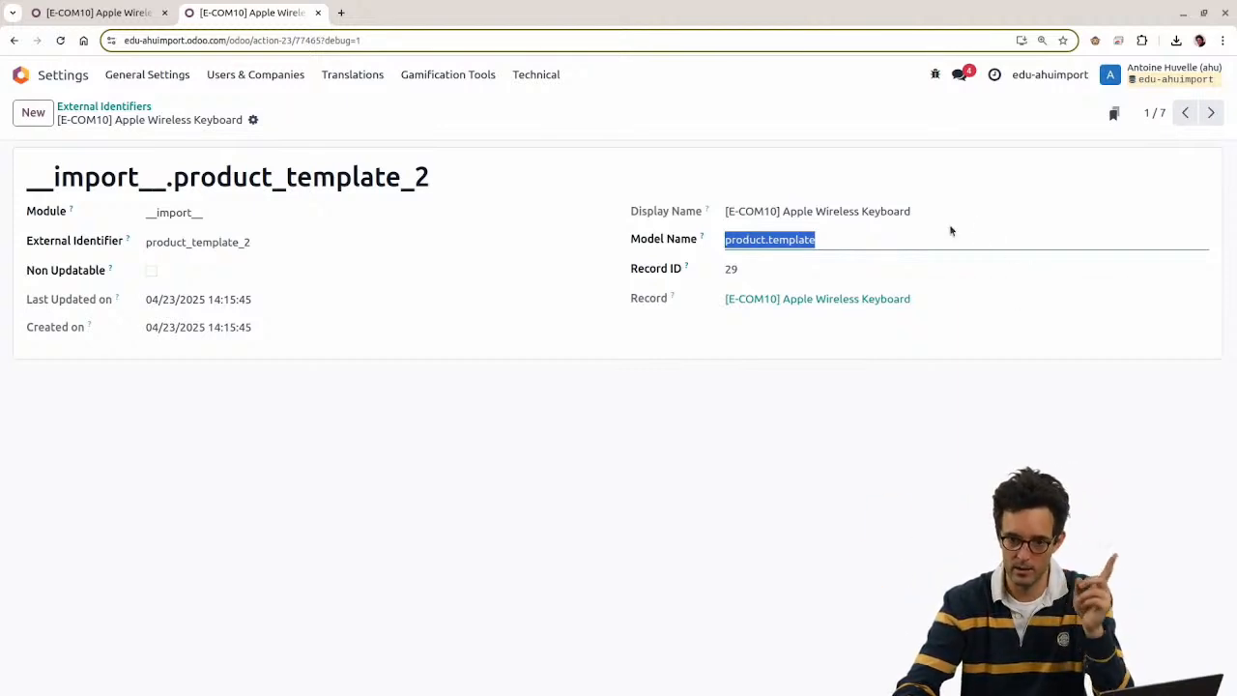
key("Tab")
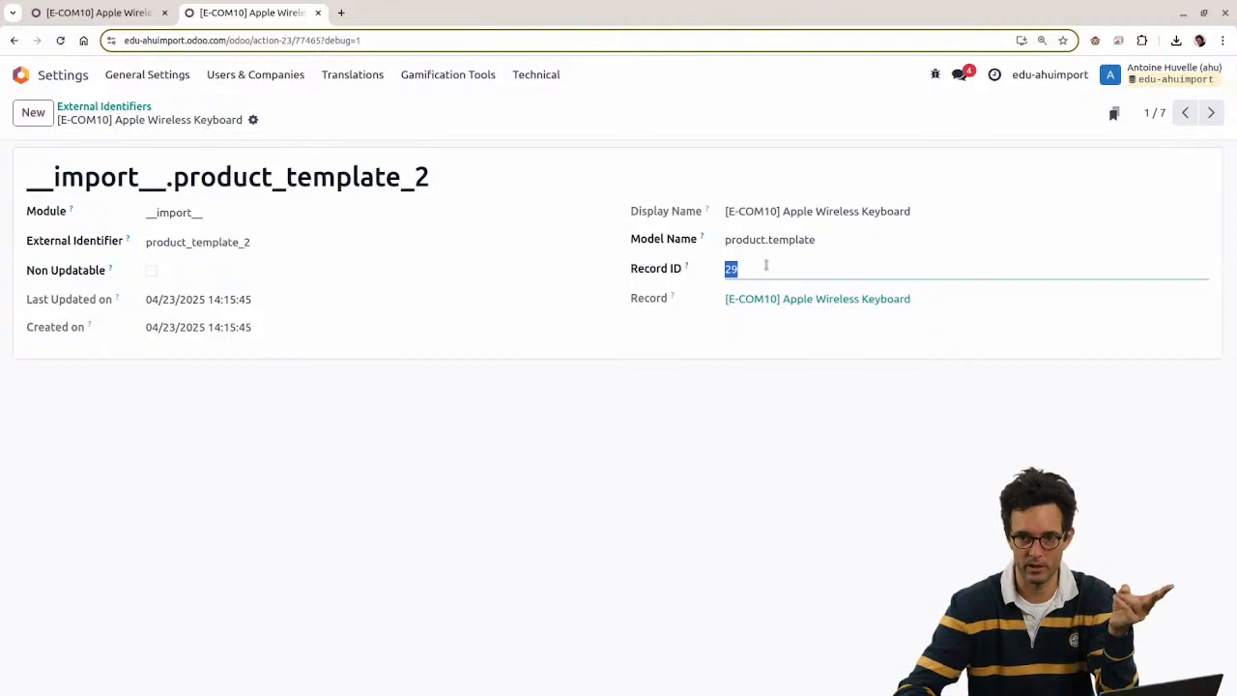
left_click(294, 171)
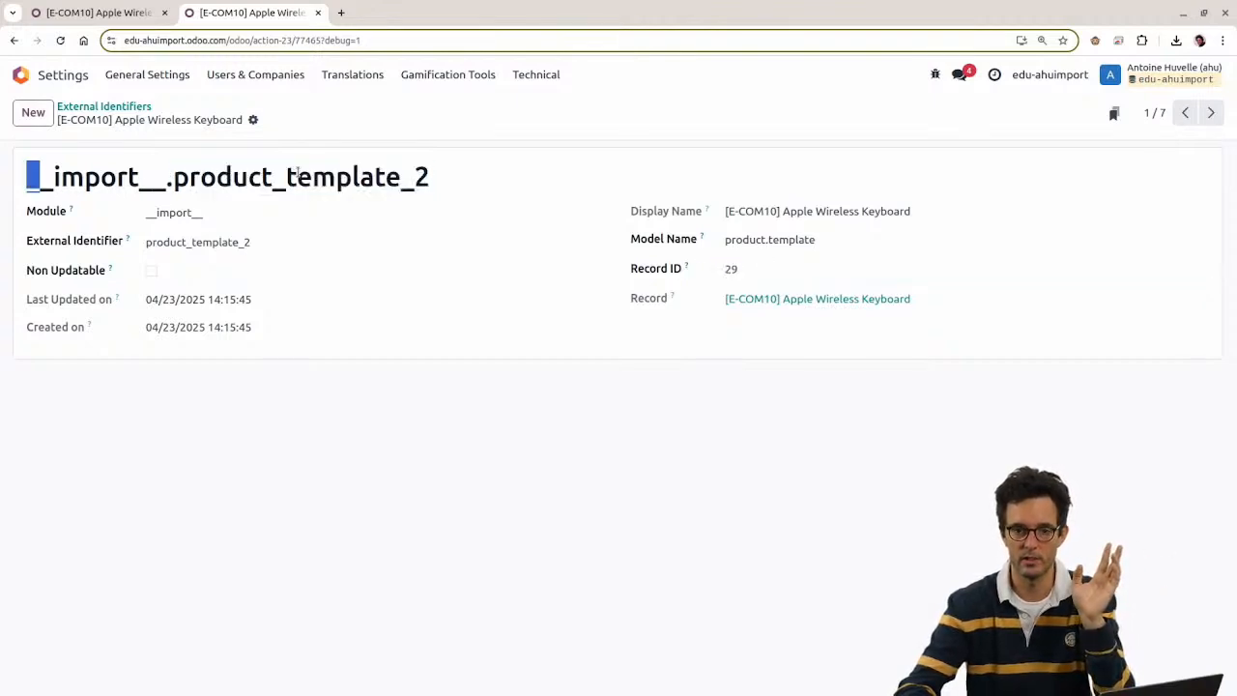
double_click(295, 171)
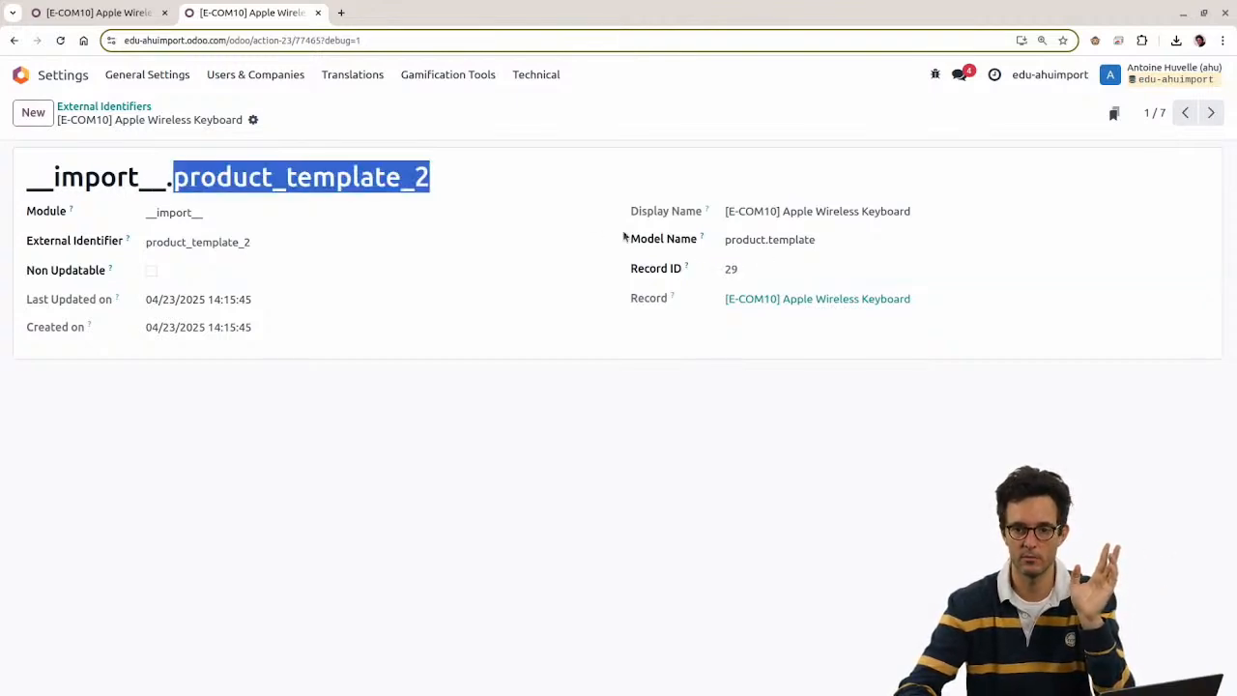
double_click(732, 270)
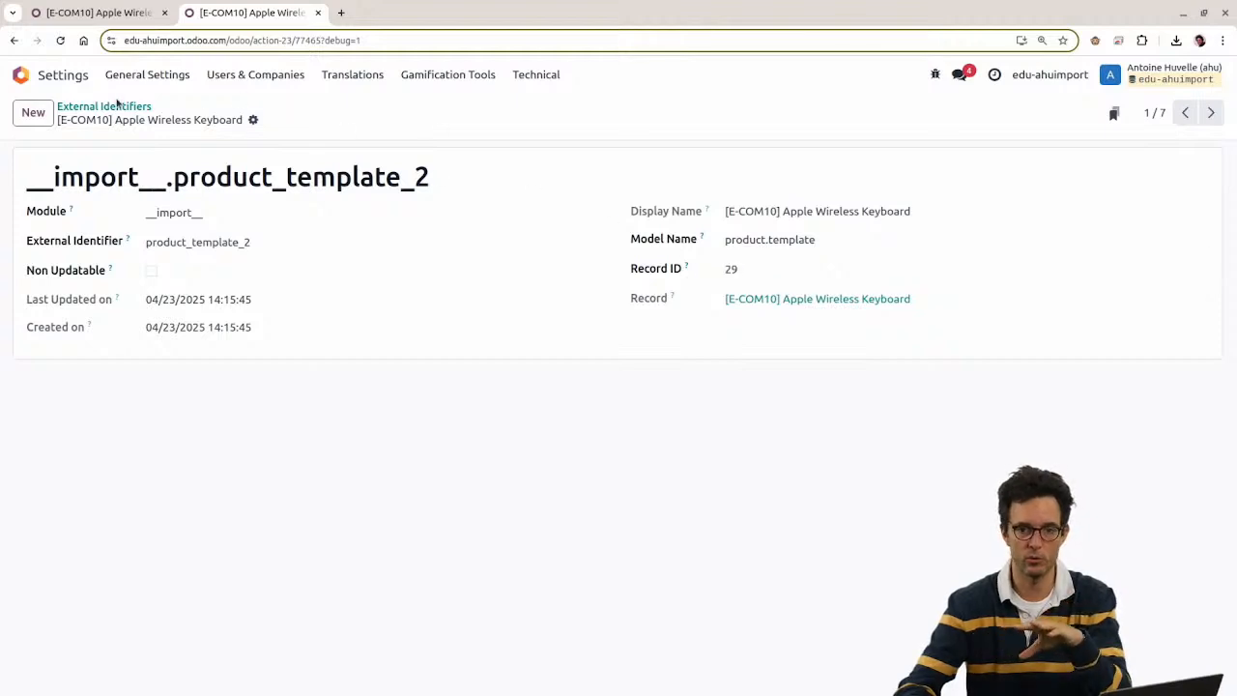
left_click(116, 107)
left_click(21, 74)
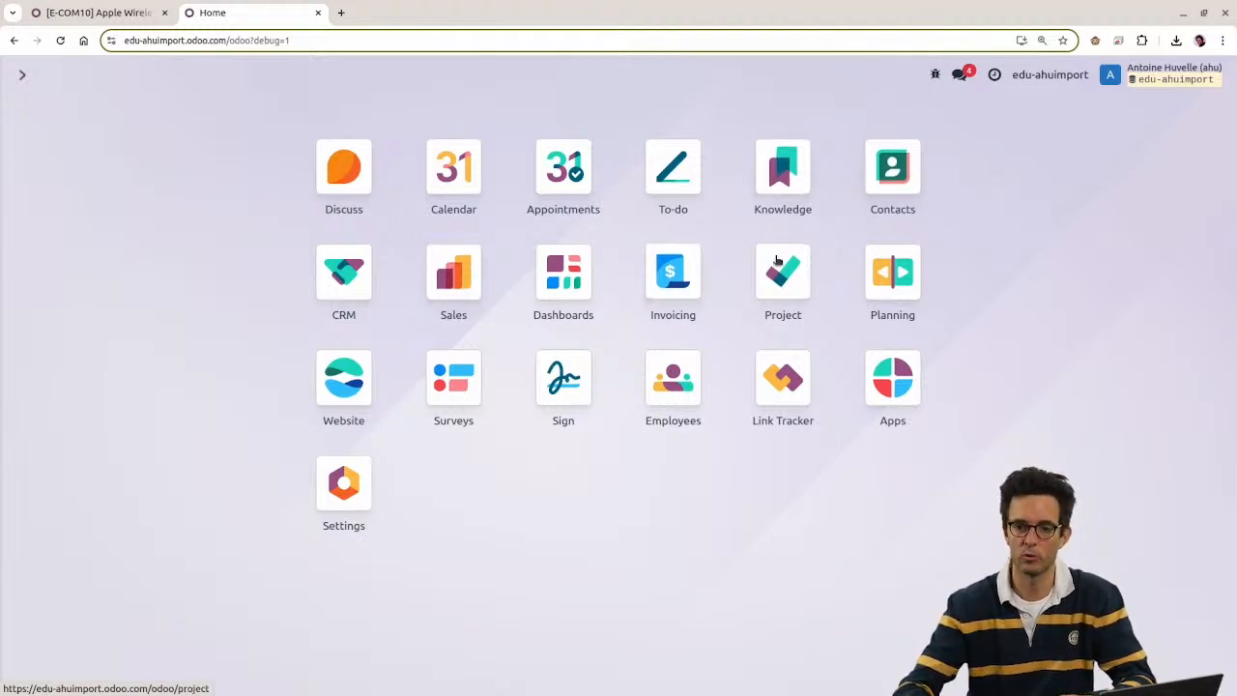
Step: Go from the Sales app to the Products list
left_click(454, 271)
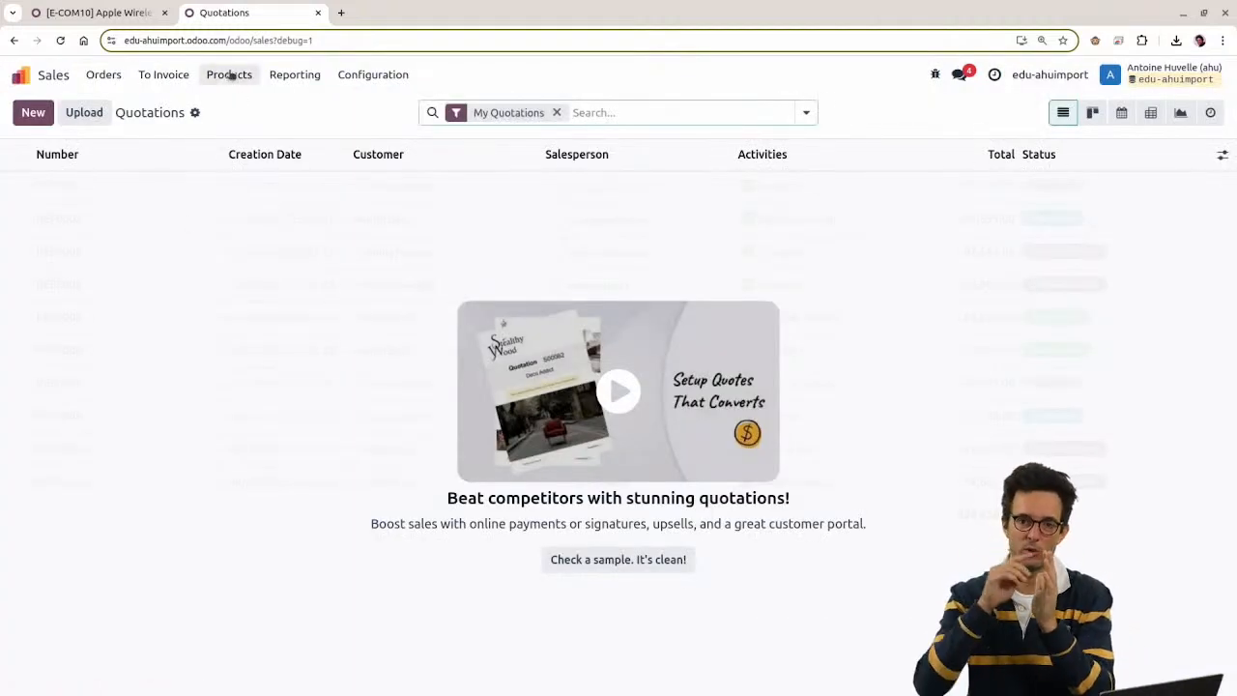
left_click(557, 112)
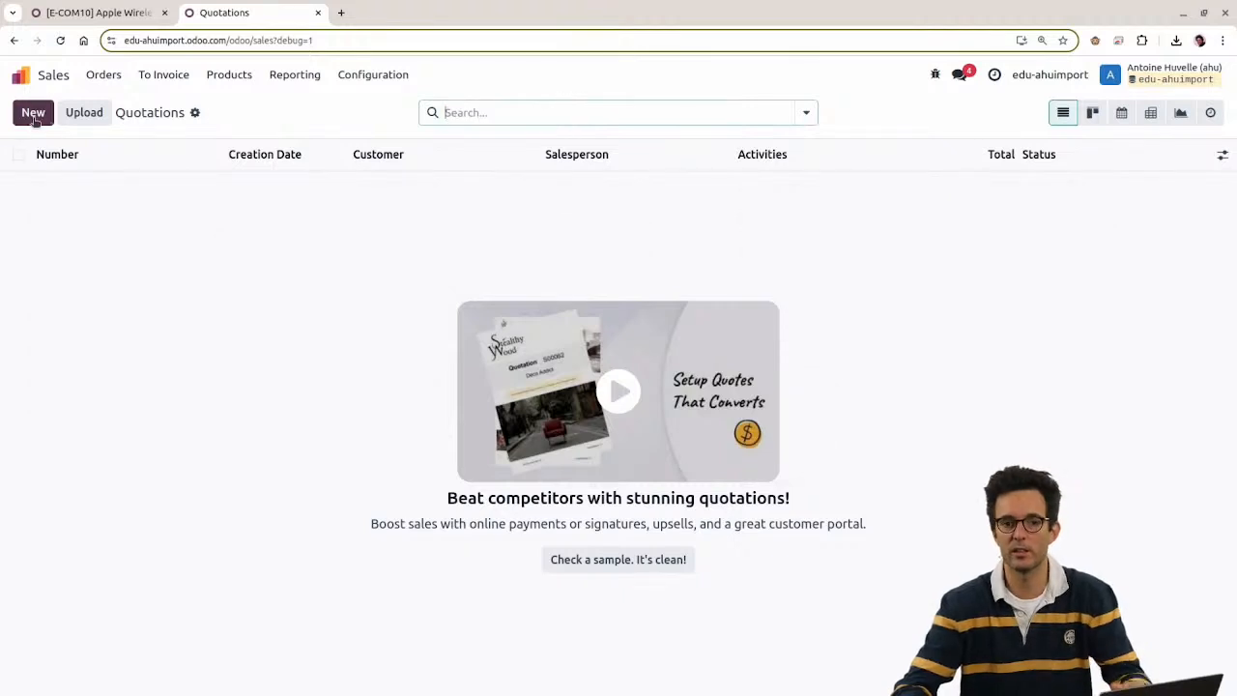
left_click(33, 112)
left_click(103, 74)
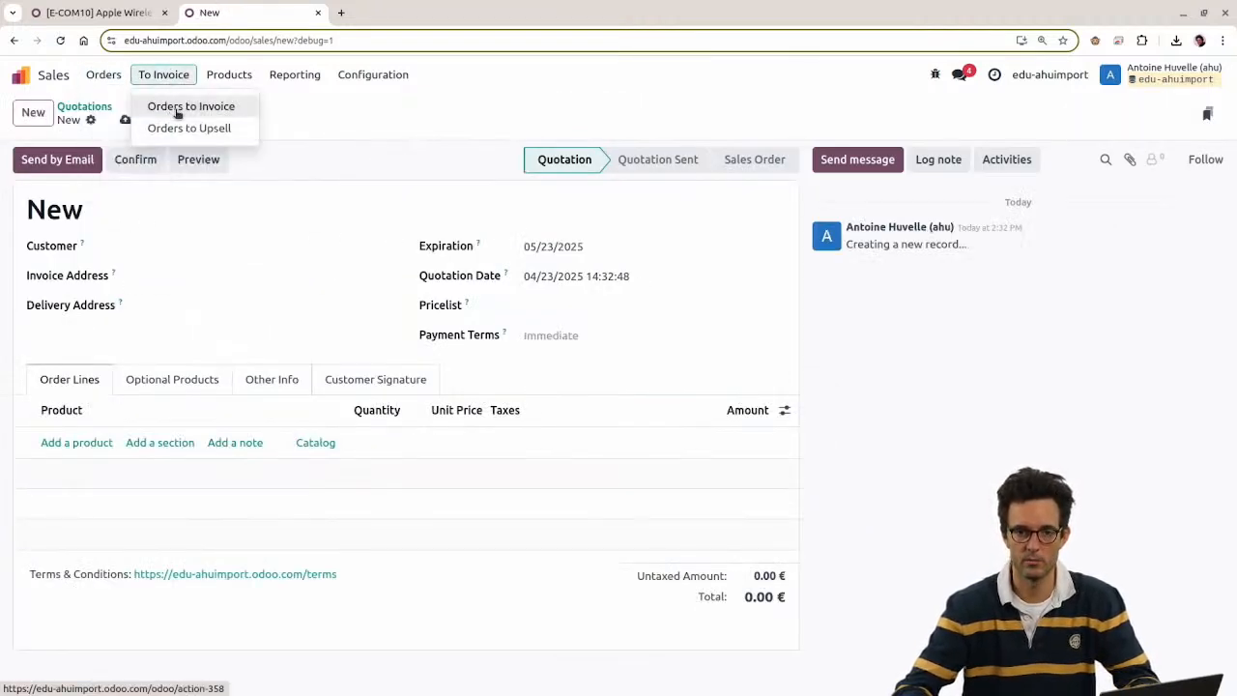
mouse_move(218, 74)
left_click(238, 107)
Step: Create and save a new product named 'NEW PRODUCT STEALING XMLID'
left_click(33, 112)
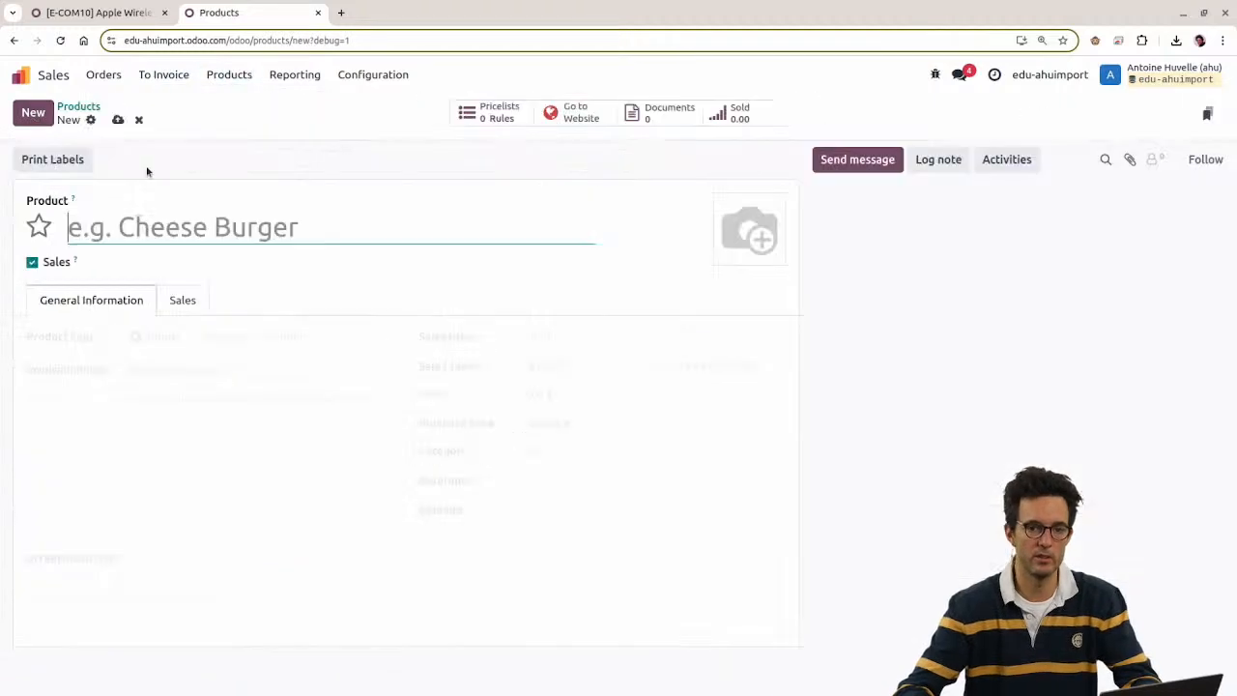
type("NE")
key("BackSpace")
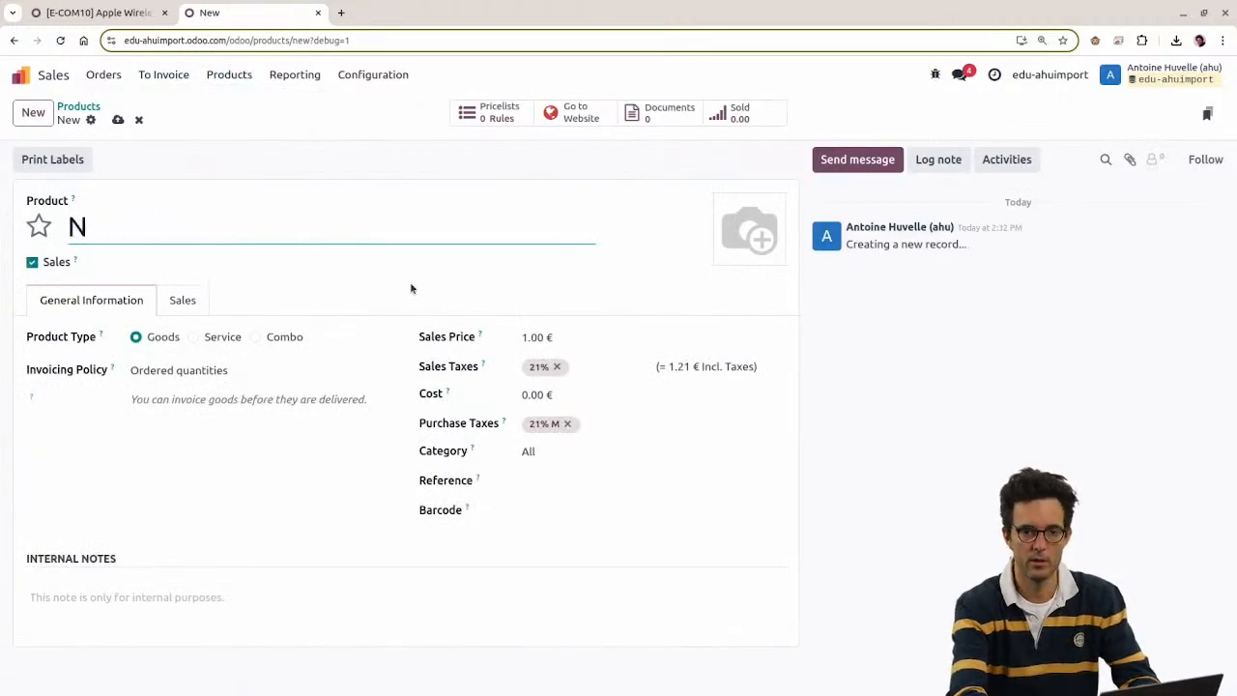
type("EW PRODUCT STEALI")
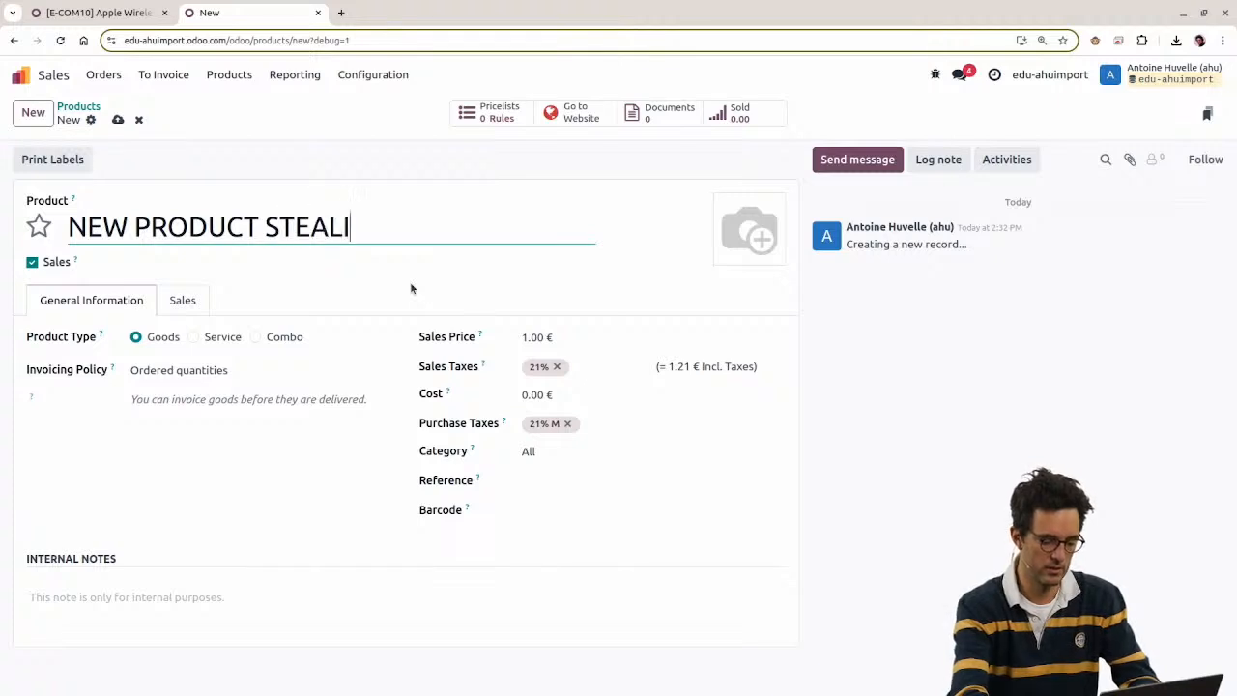
type("NG XML")
key("BackSpace")
type("MLID")
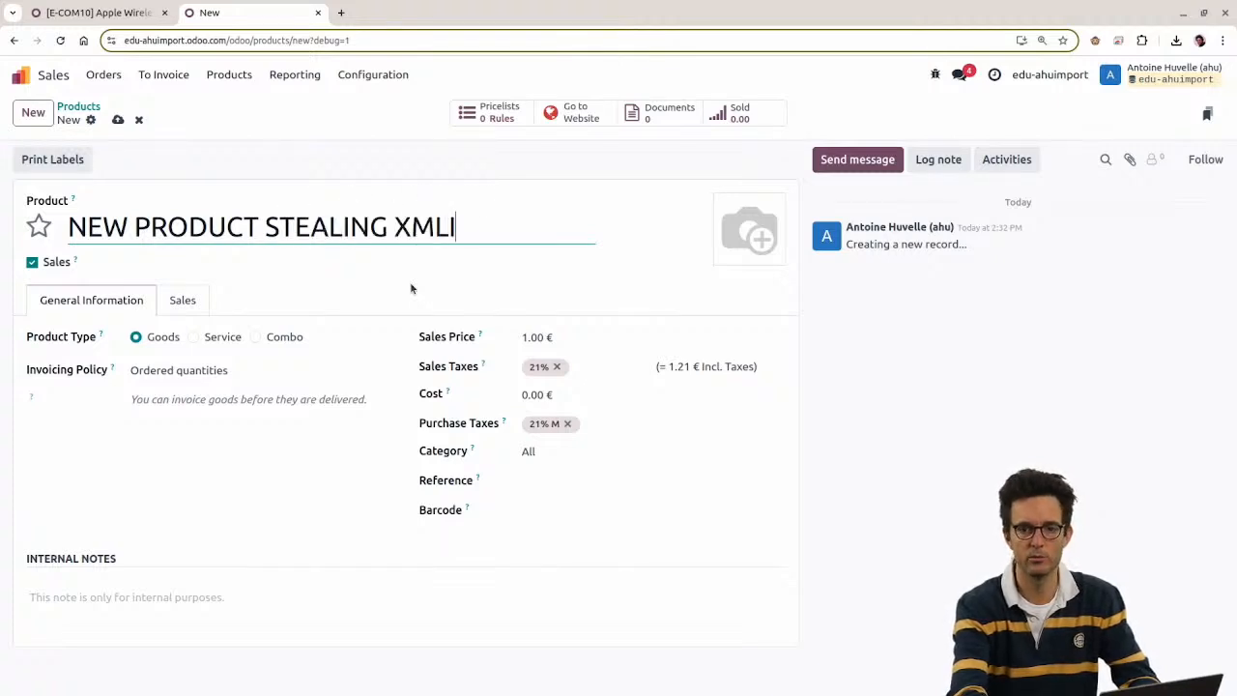
key("alt+s")
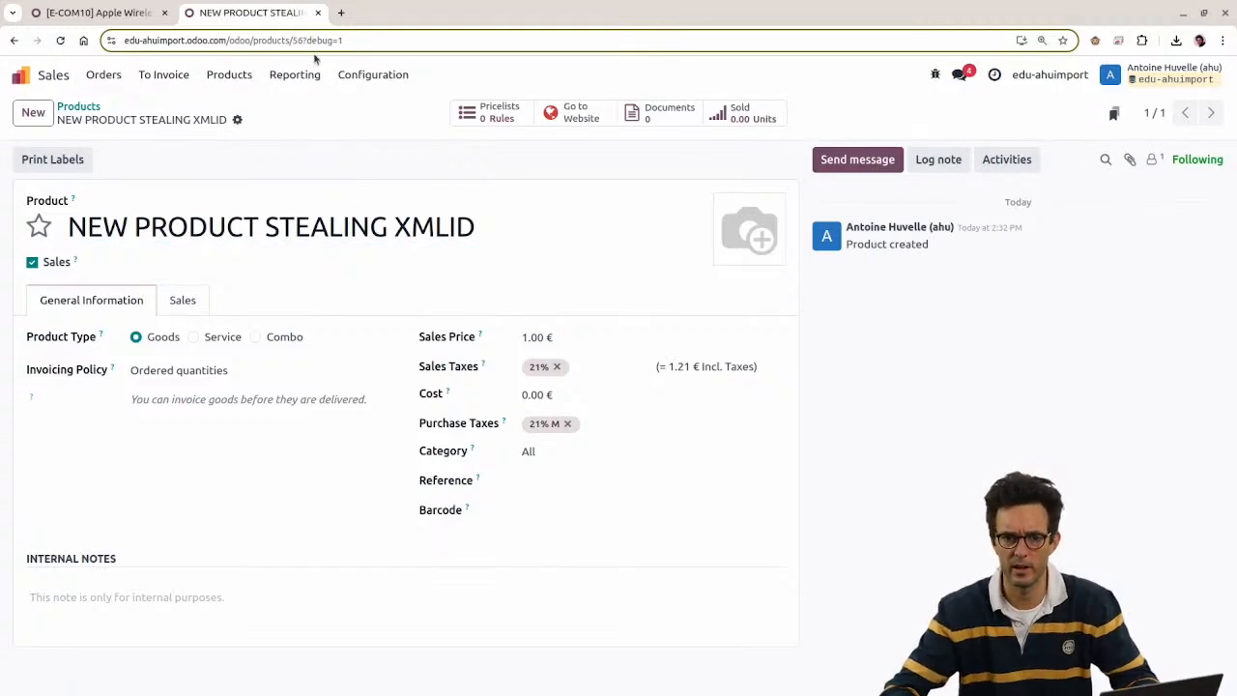
Step: Confirm the new product's record ID is 56 in the URL, then return to the home screen
left_click(297, 43)
double_click(328, 41)
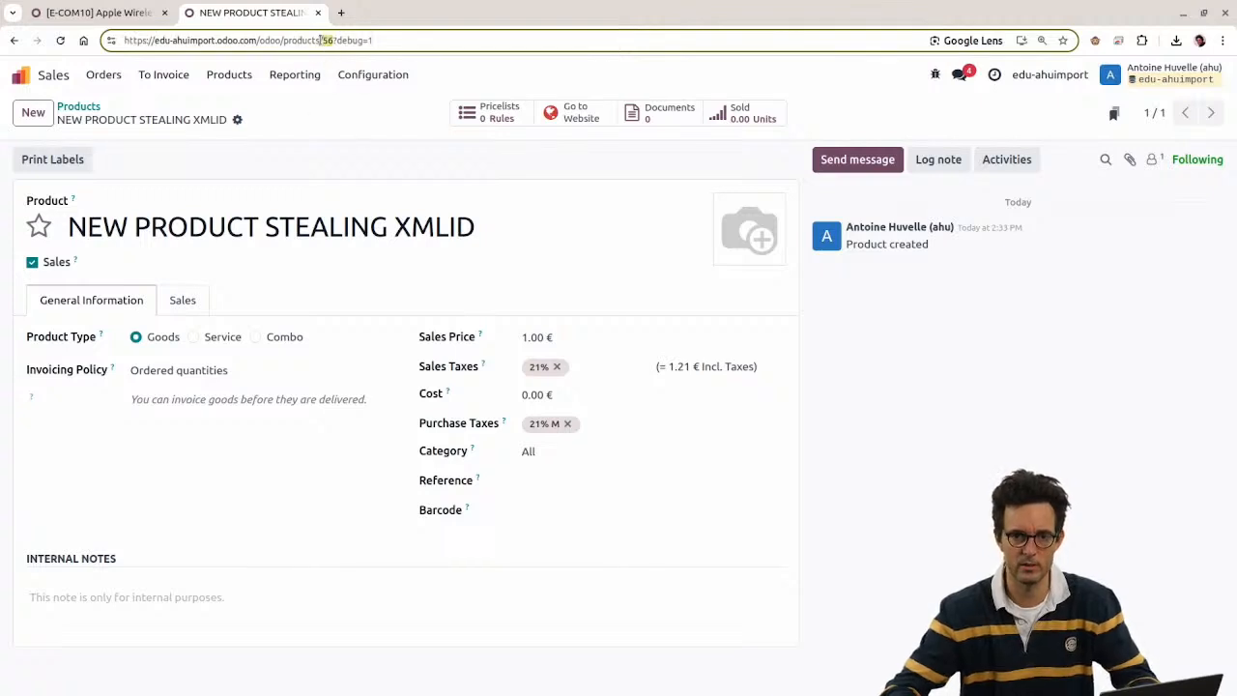
key("ctrl+shift+Tab")
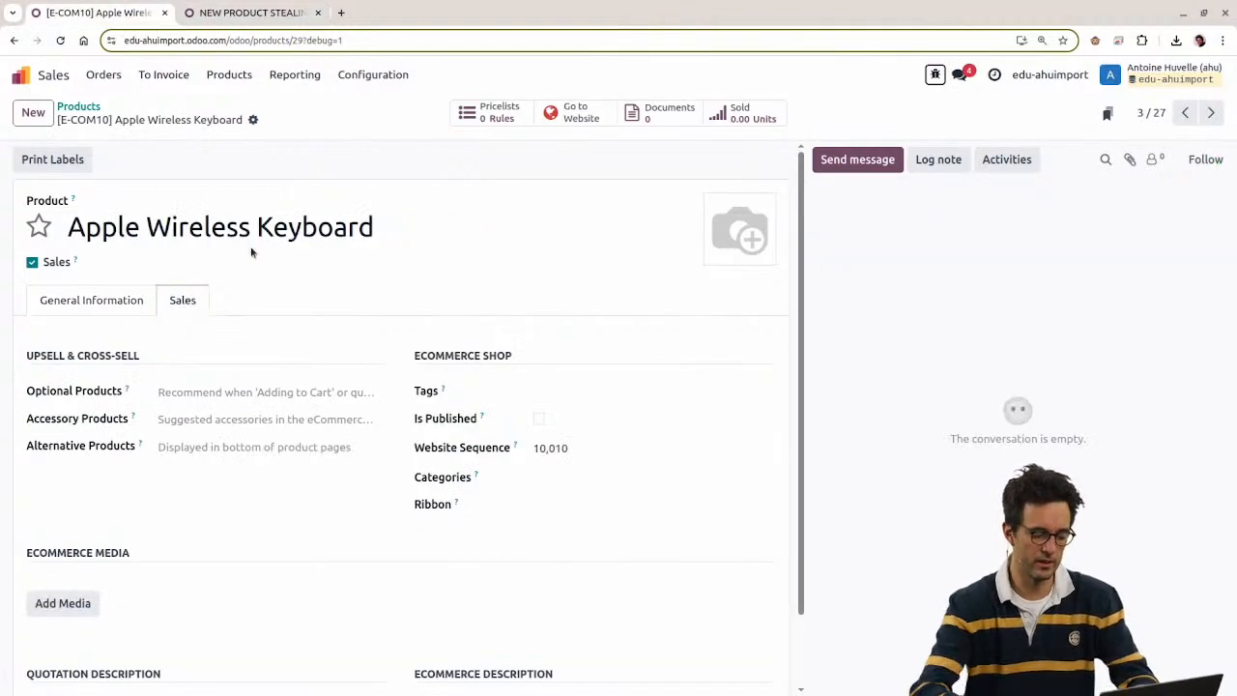
key("alt+h")
Step: Change external identifier product_template_2's Record ID from 29 to 56 and save
type("external")
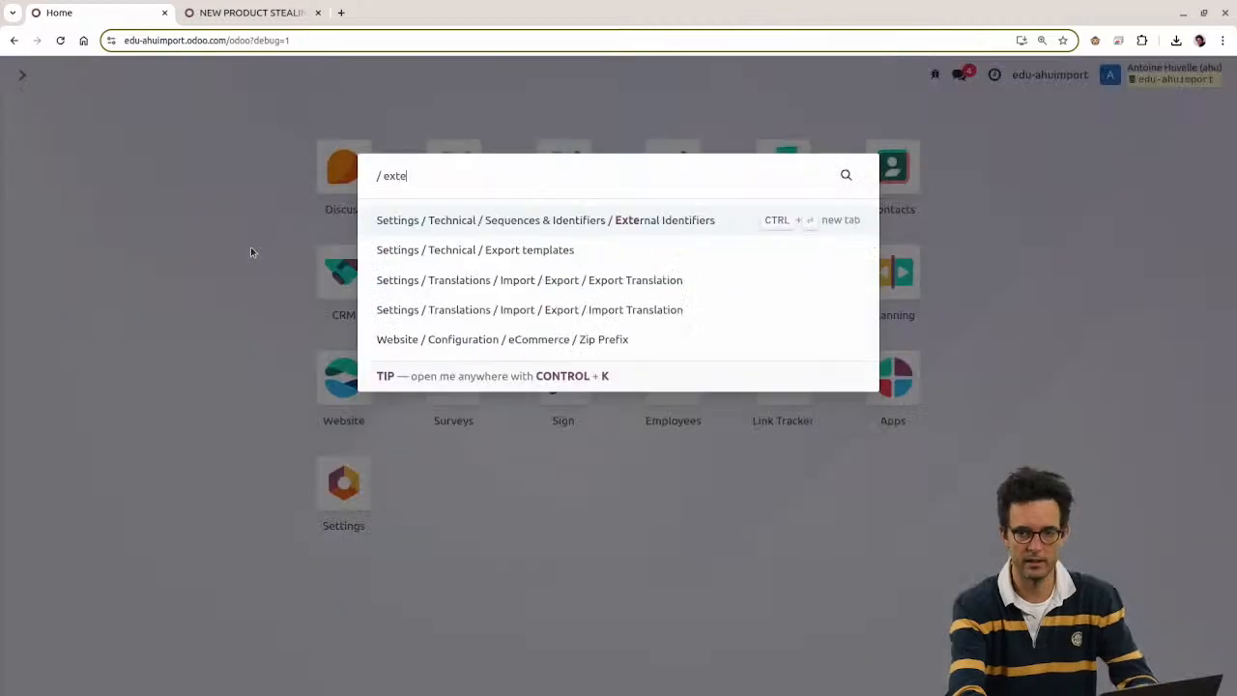
key("Return")
type("product_template_2")
key("Return")
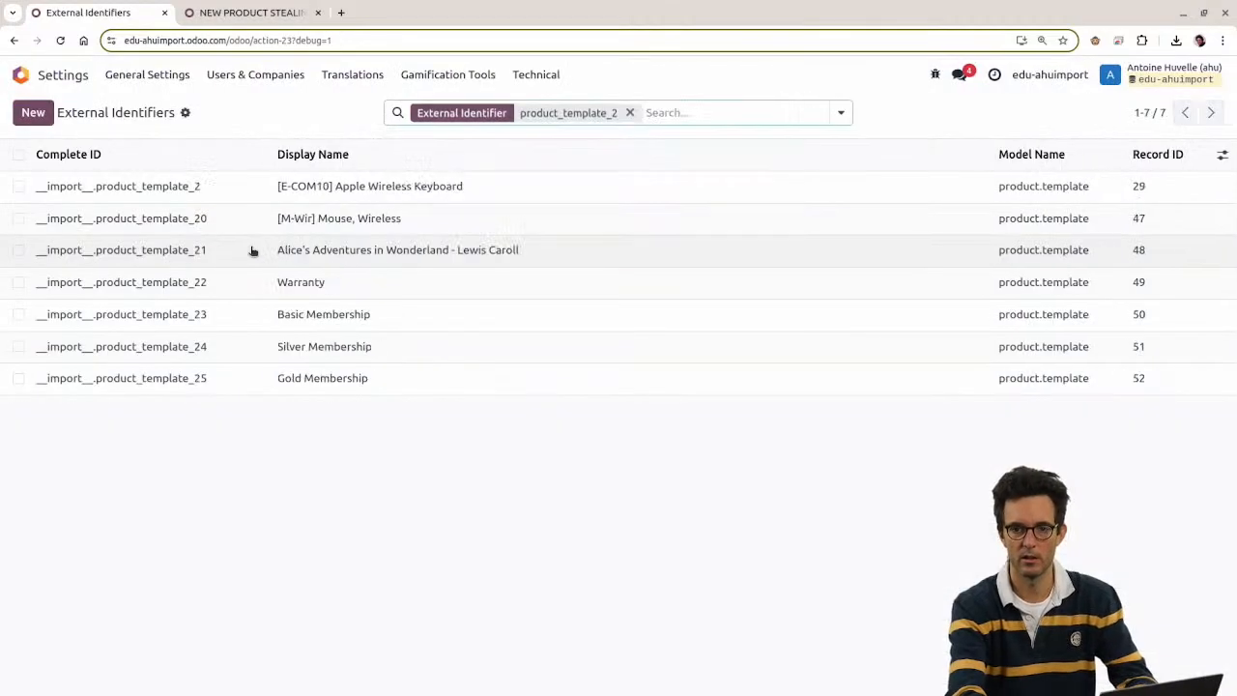
left_click(252, 185)
left_click_drag(756, 270, 634, 259)
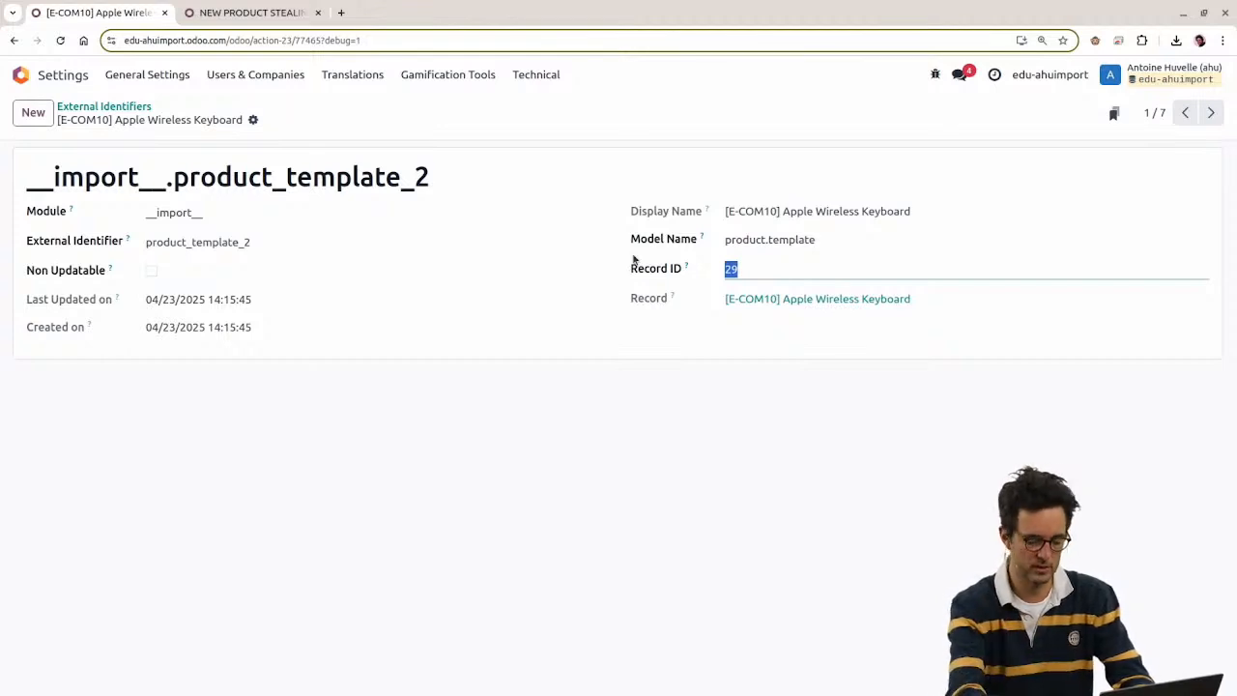
type("56")
key("ctrl+s")
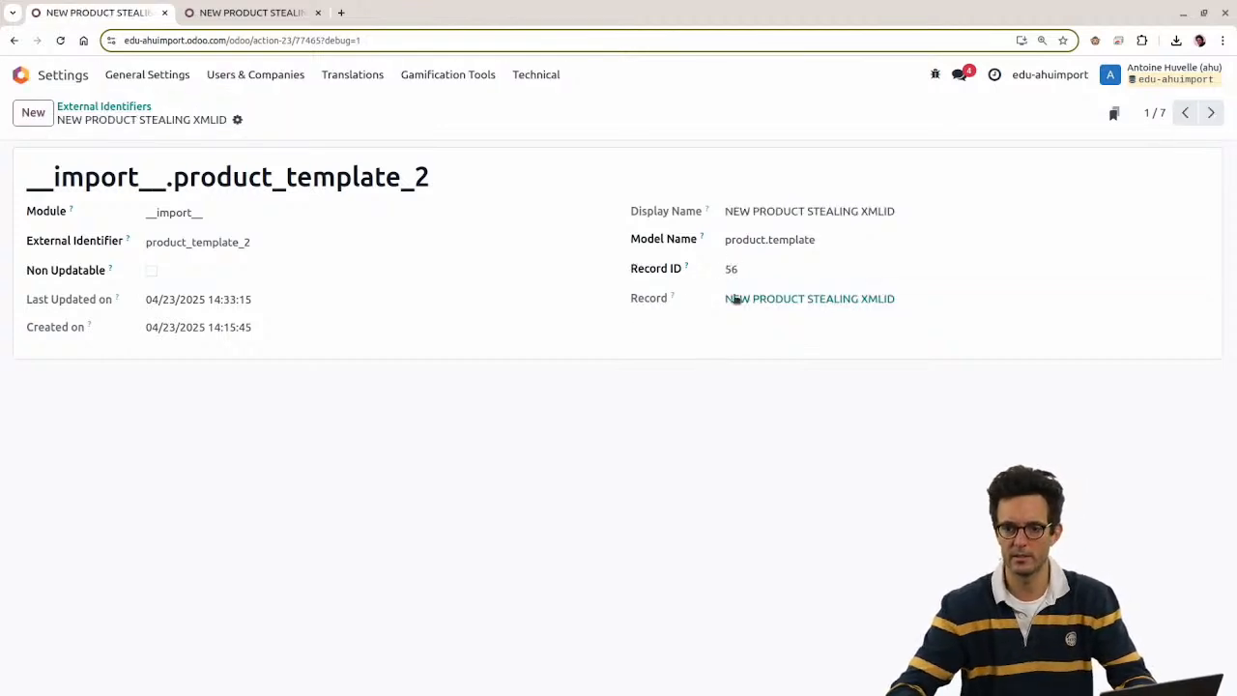
Step: Verify product_template_2 now links to NEW PRODUCT STEALING XMLID, then select that product's name
left_click_drag(725, 300, 898, 301)
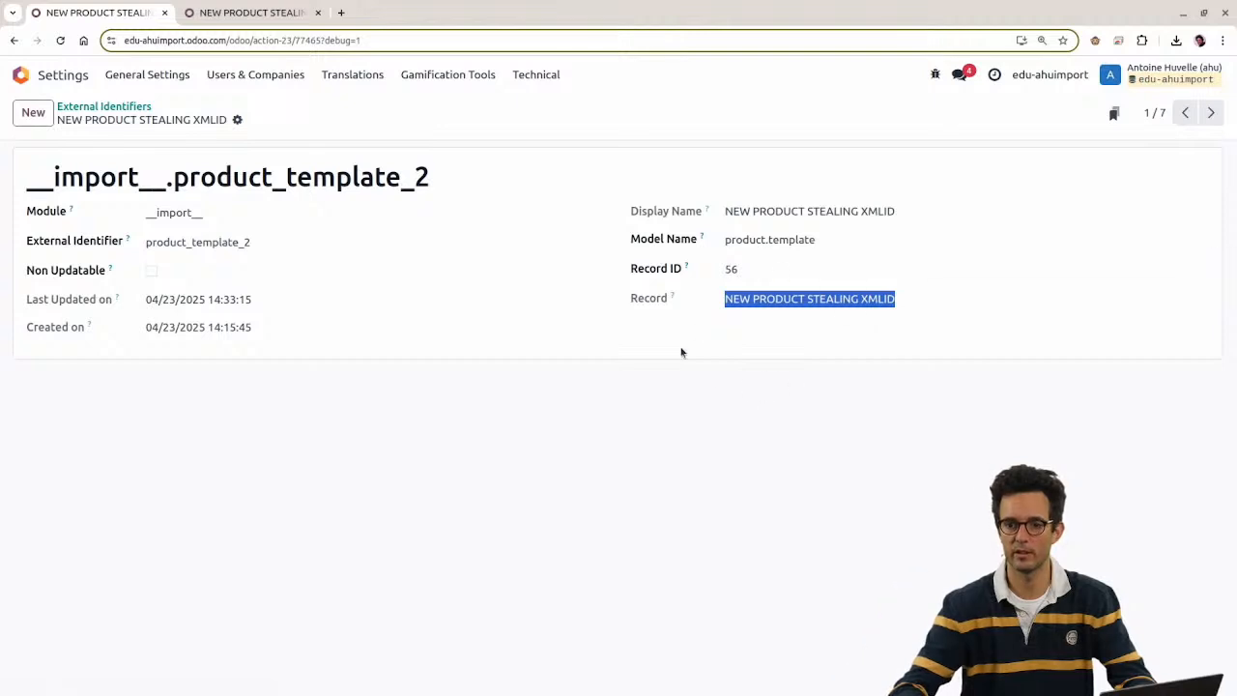
double_click(383, 184)
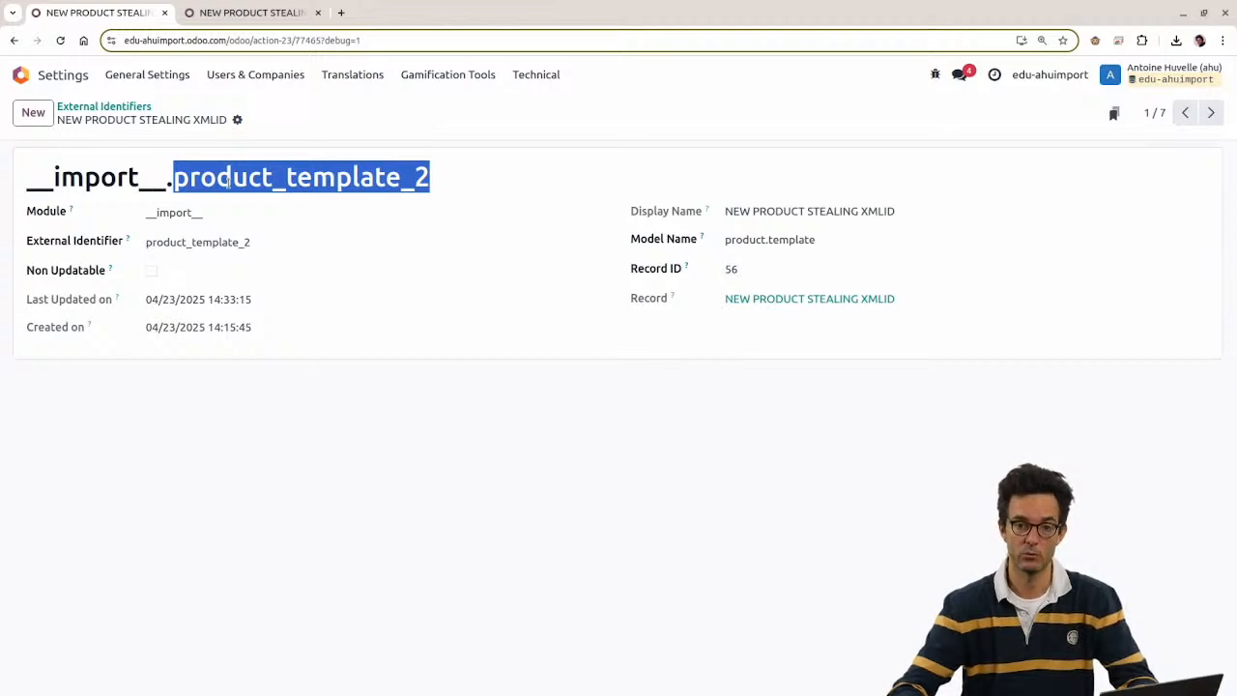
left_click(228, 181)
left_click_drag(727, 211, 937, 213)
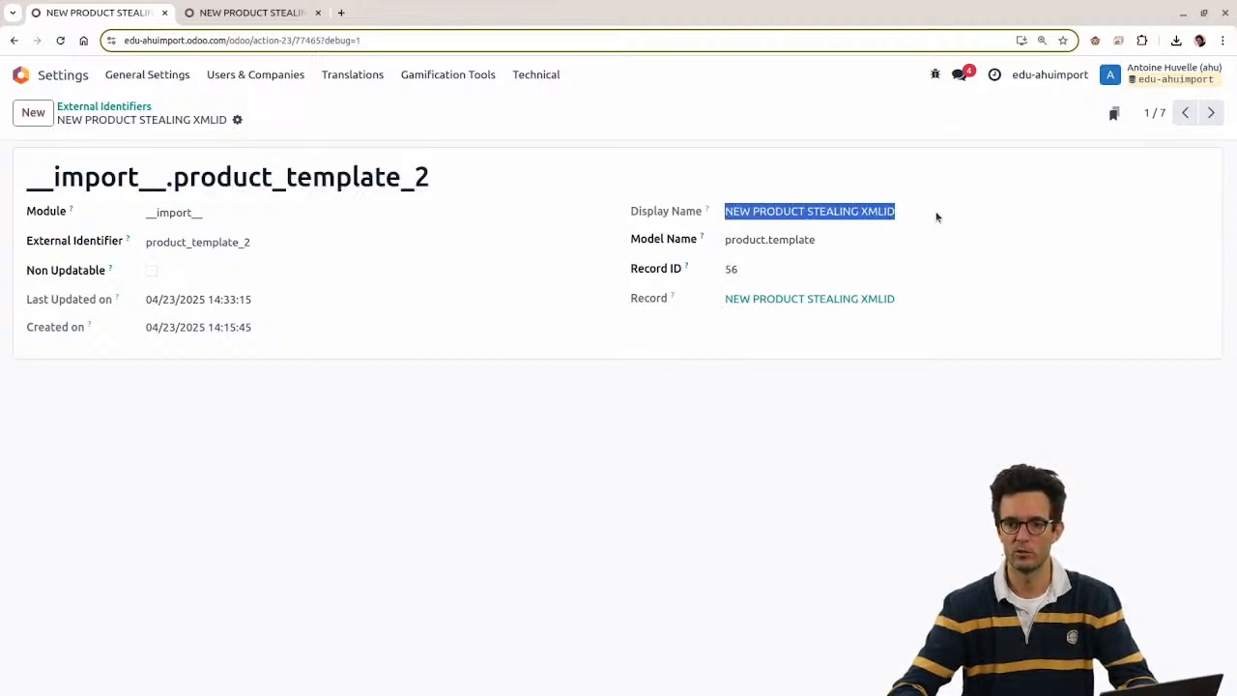
left_click(224, 12)
triple_click(220, 211)
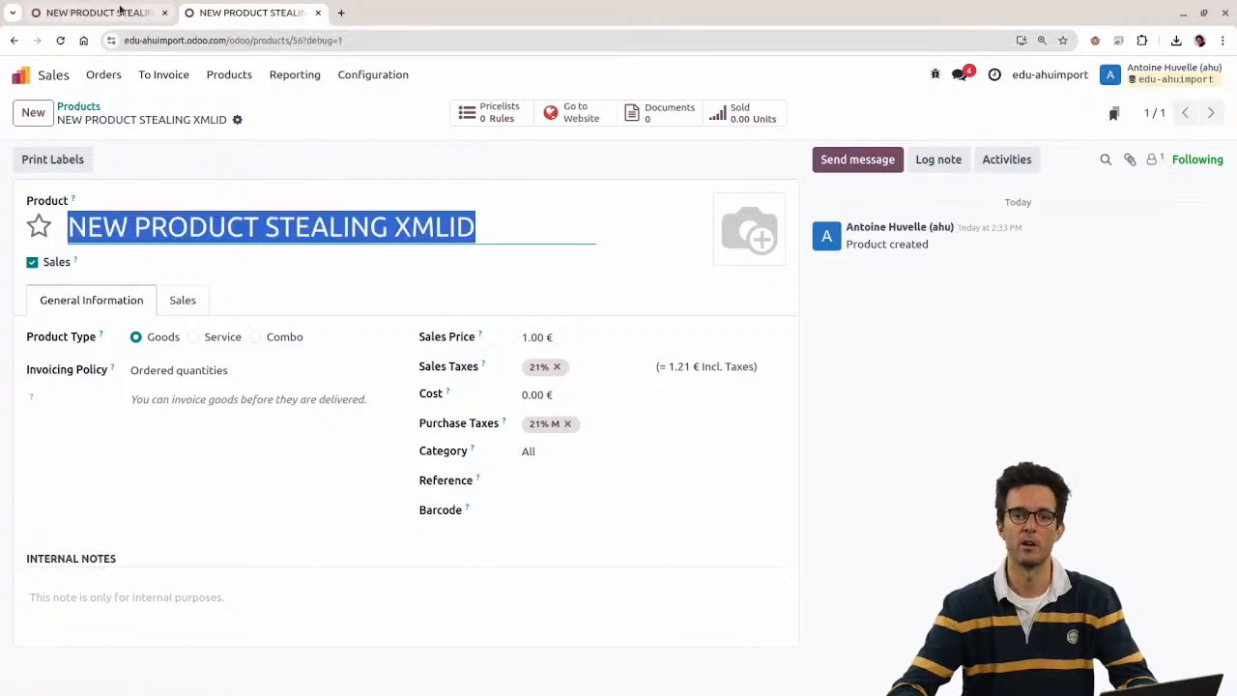
Step: Copy the product name 'NEW PRODUCT STEALING XMLID' into the product's Internal Notes
key("alt+Tab")
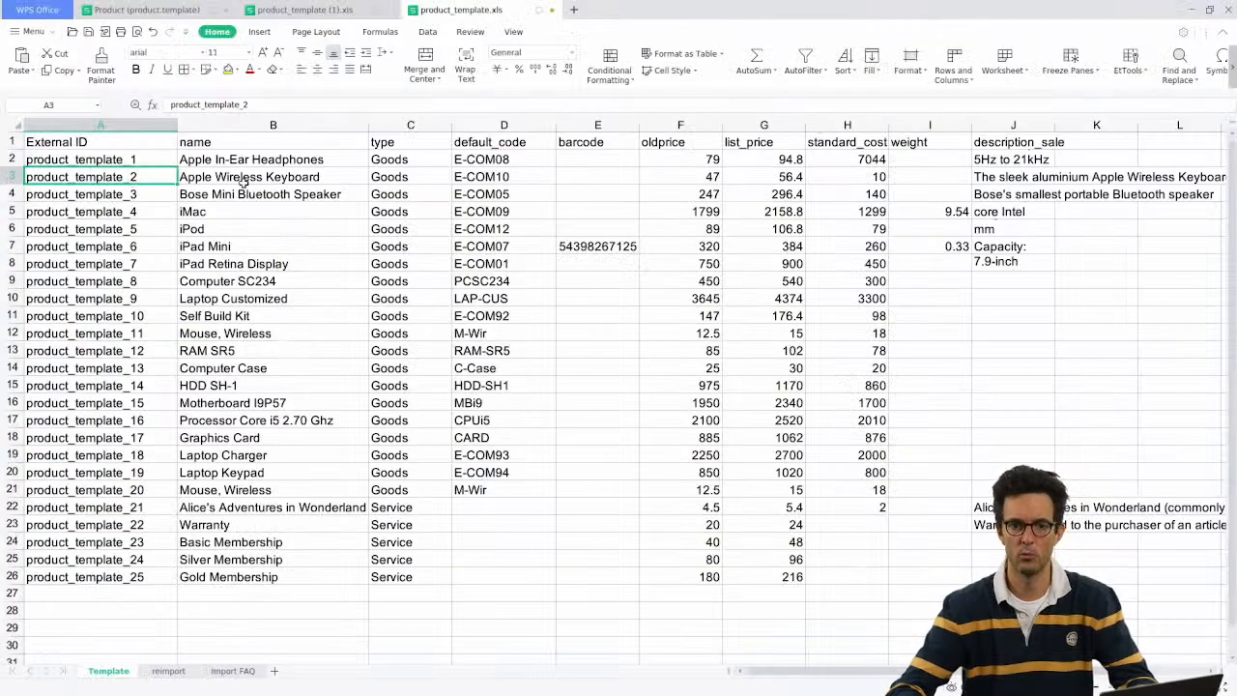
left_click(256, 181)
key("alt+Tab")
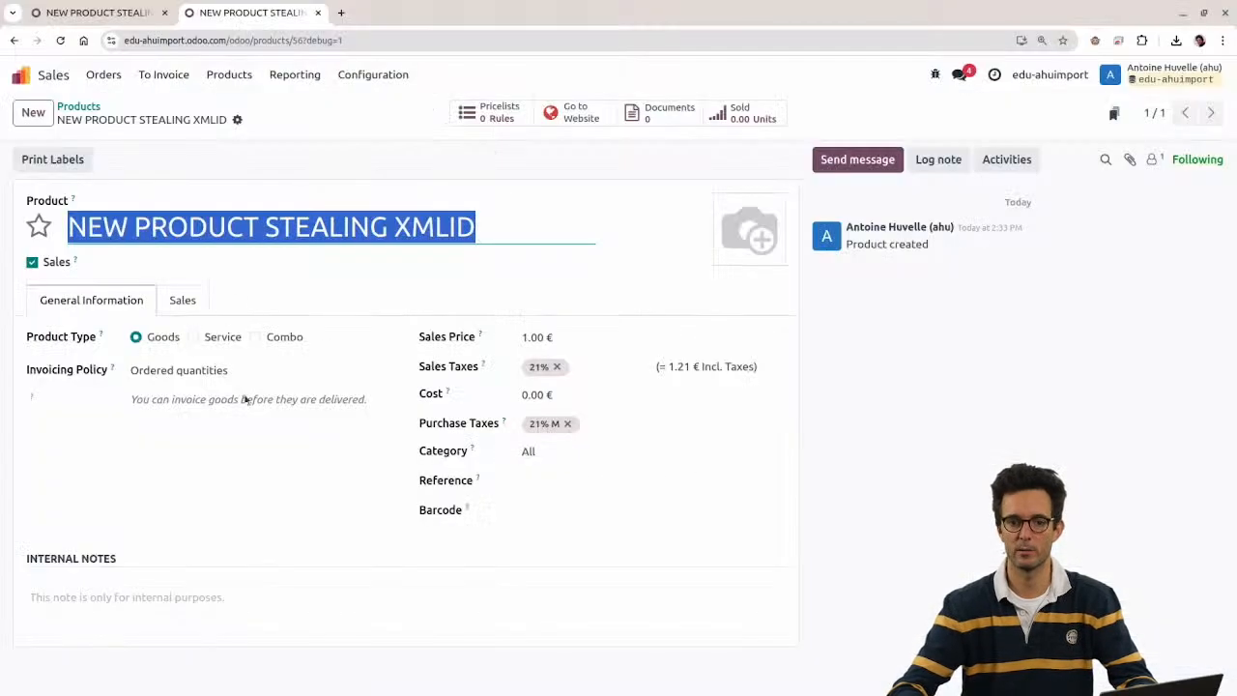
left_click(244, 232)
key("ctrl+a")
key("ctrl+c")
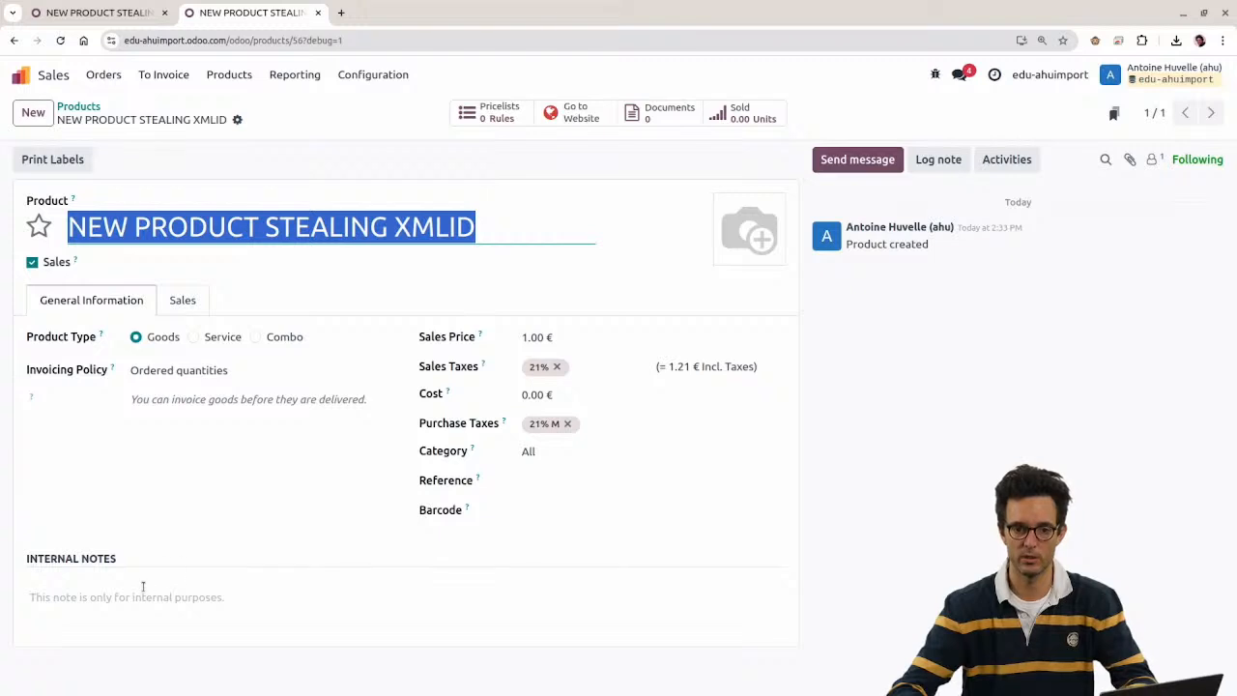
left_click(145, 590)
key("ctrl+v")
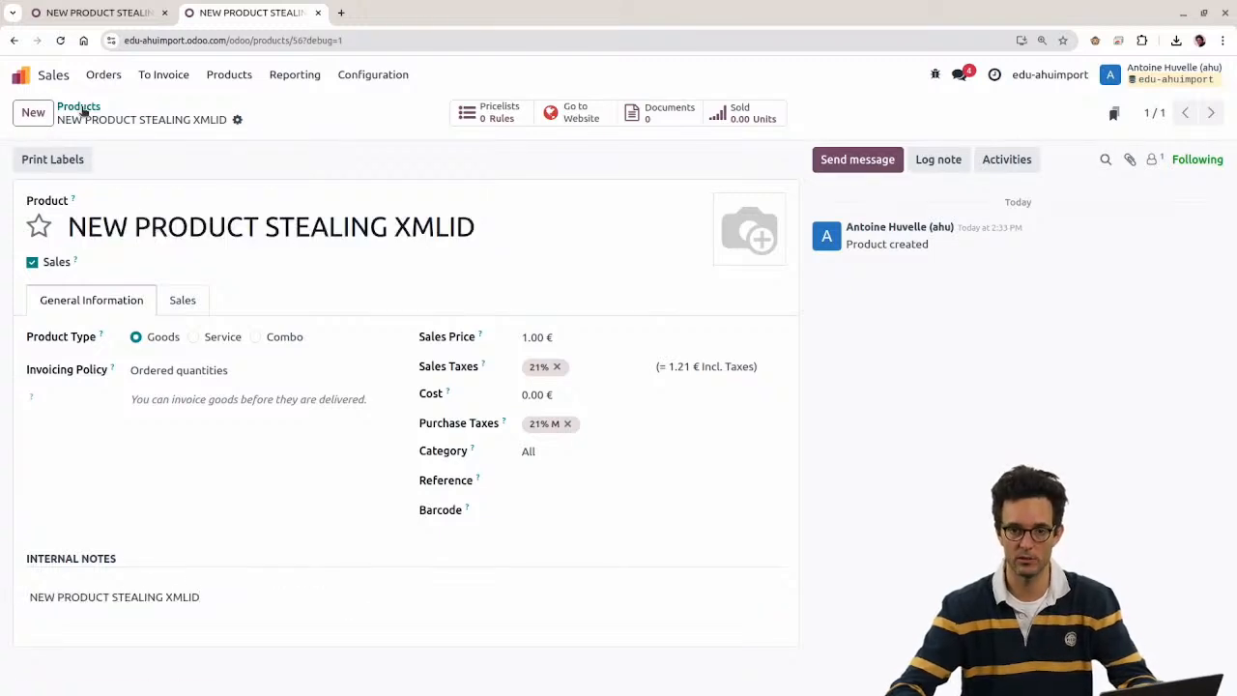
Step: Reimport product_template2.xls into Products via Import records
left_click(78, 107)
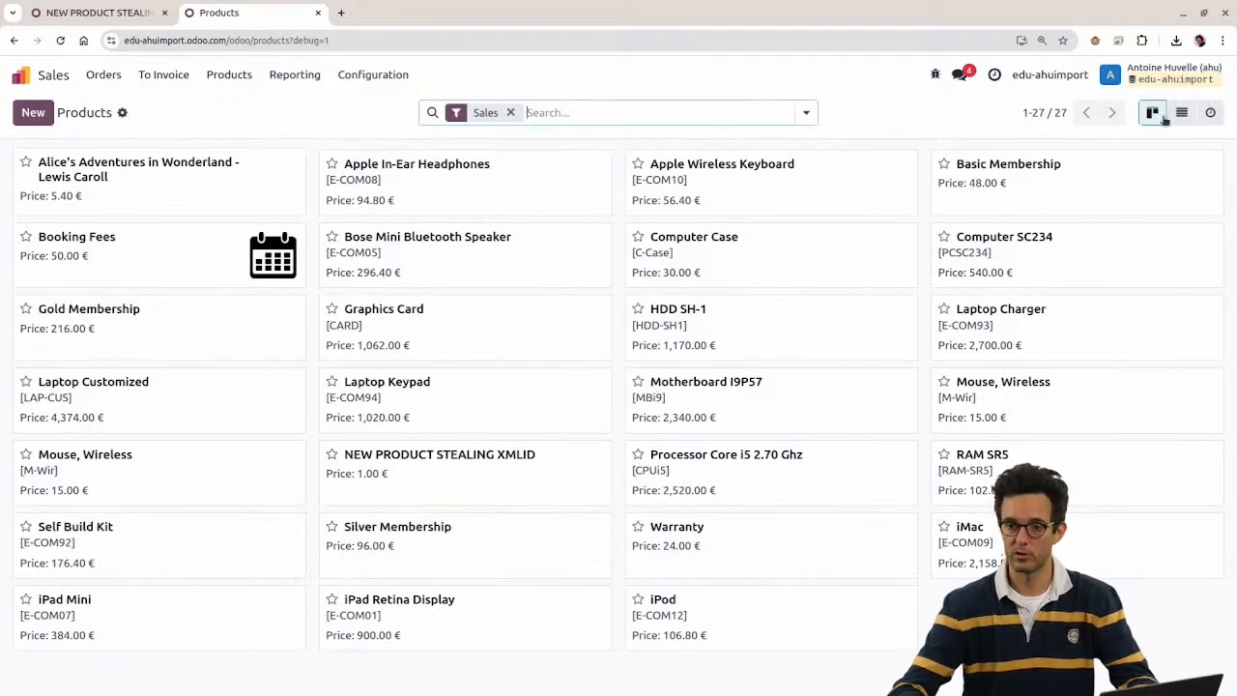
left_click(122, 112)
left_click(145, 140)
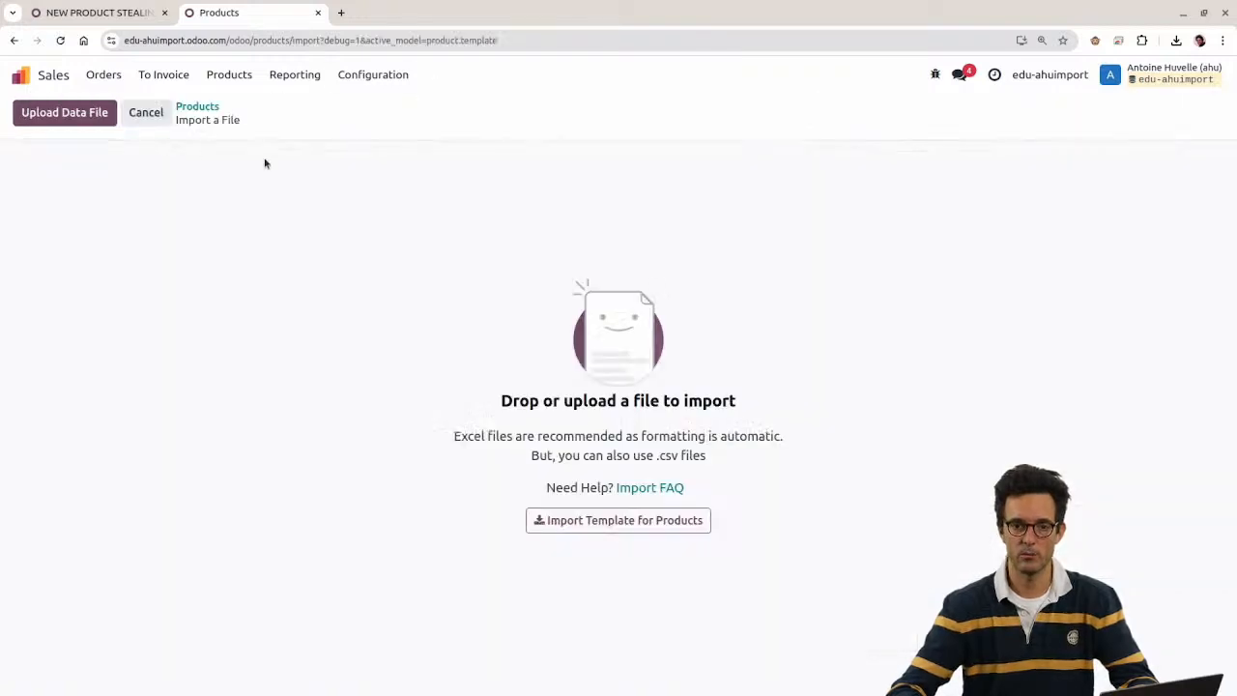
left_click(87, 121)
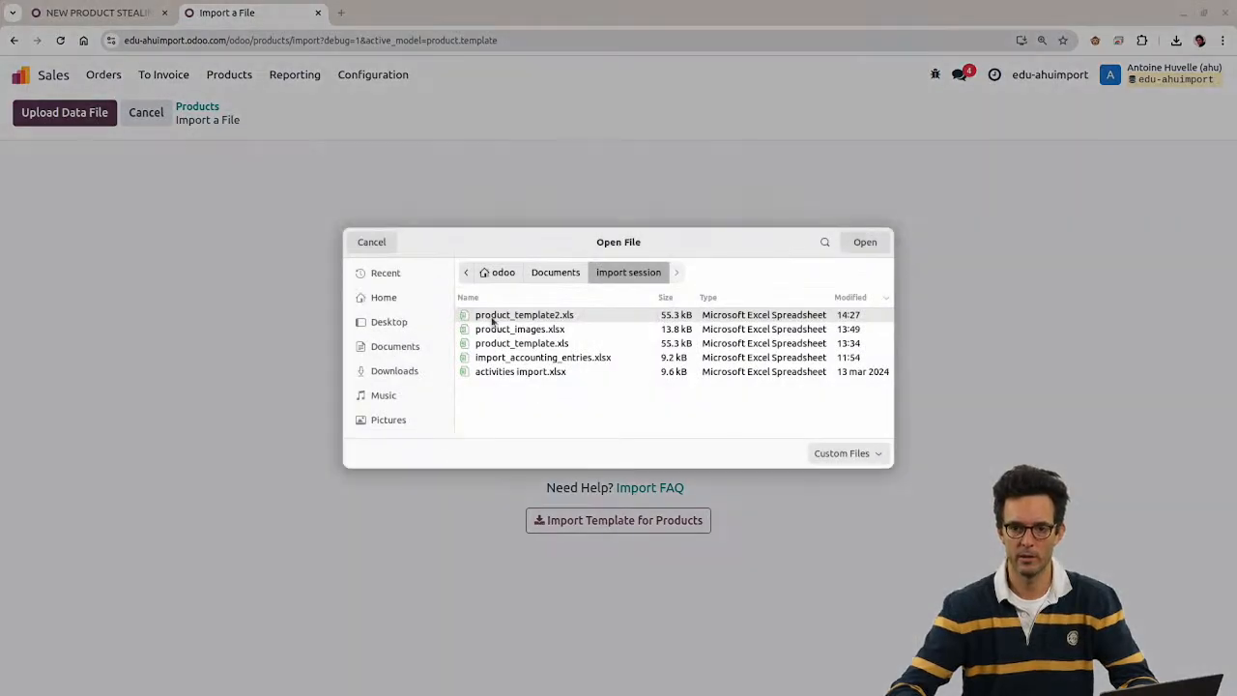
double_click(494, 321)
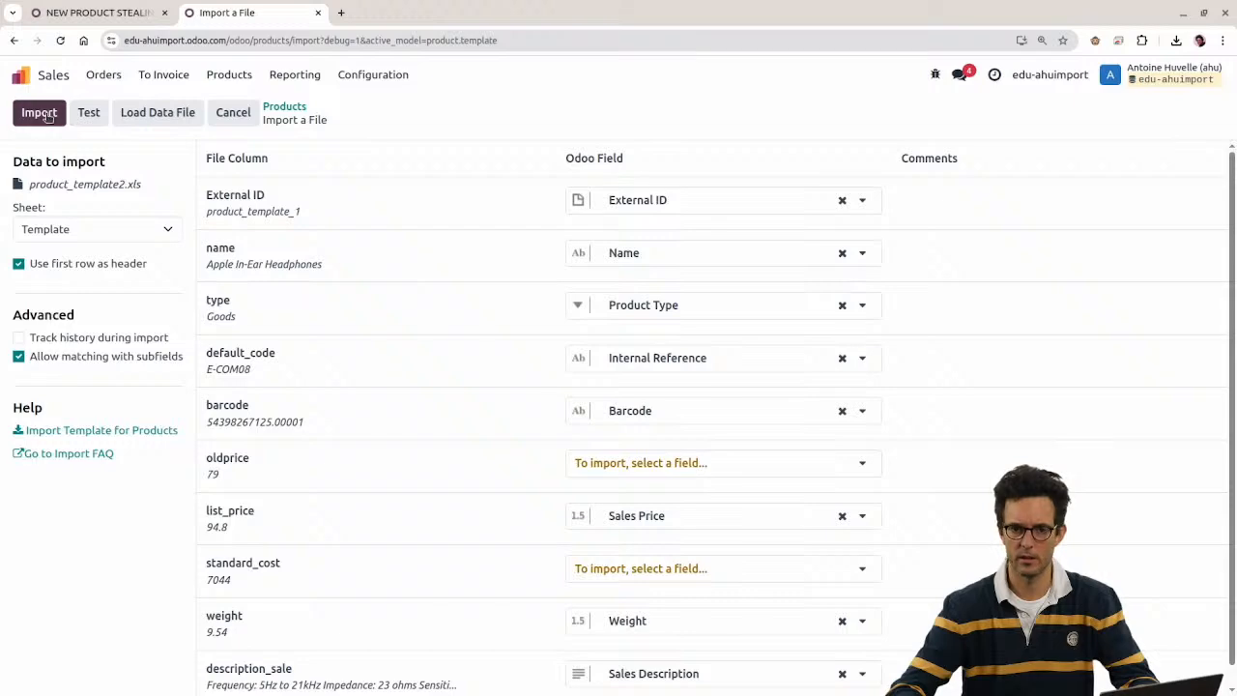
left_click(46, 115)
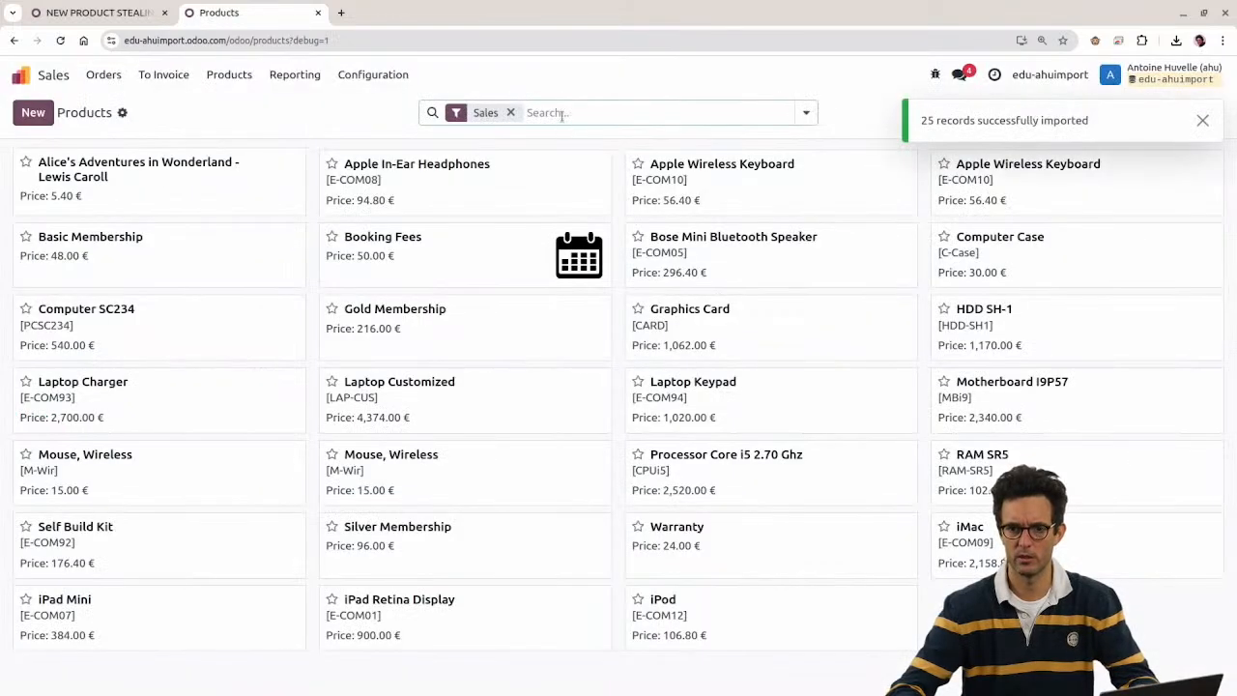
left_click(560, 113)
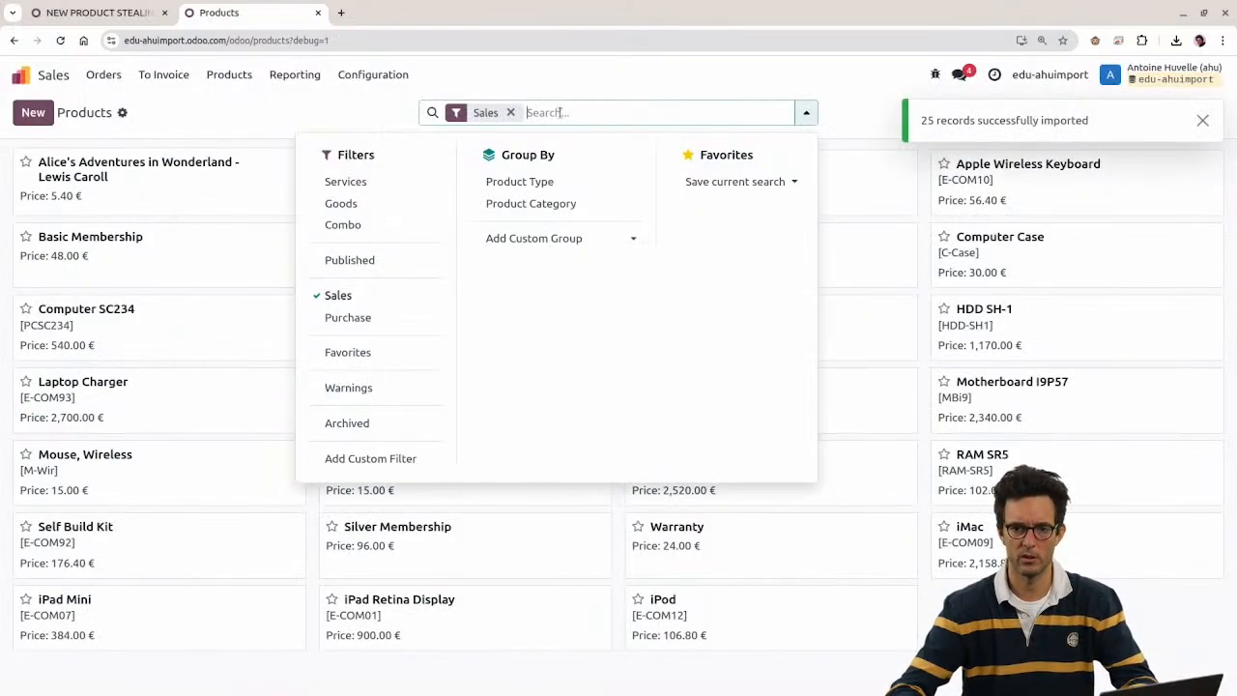
Step: Search Products for NEW PRODUCT STEALING XMLID, then for Apple Wireless Keyboard
key("ctrl+v")
left_click(553, 146)
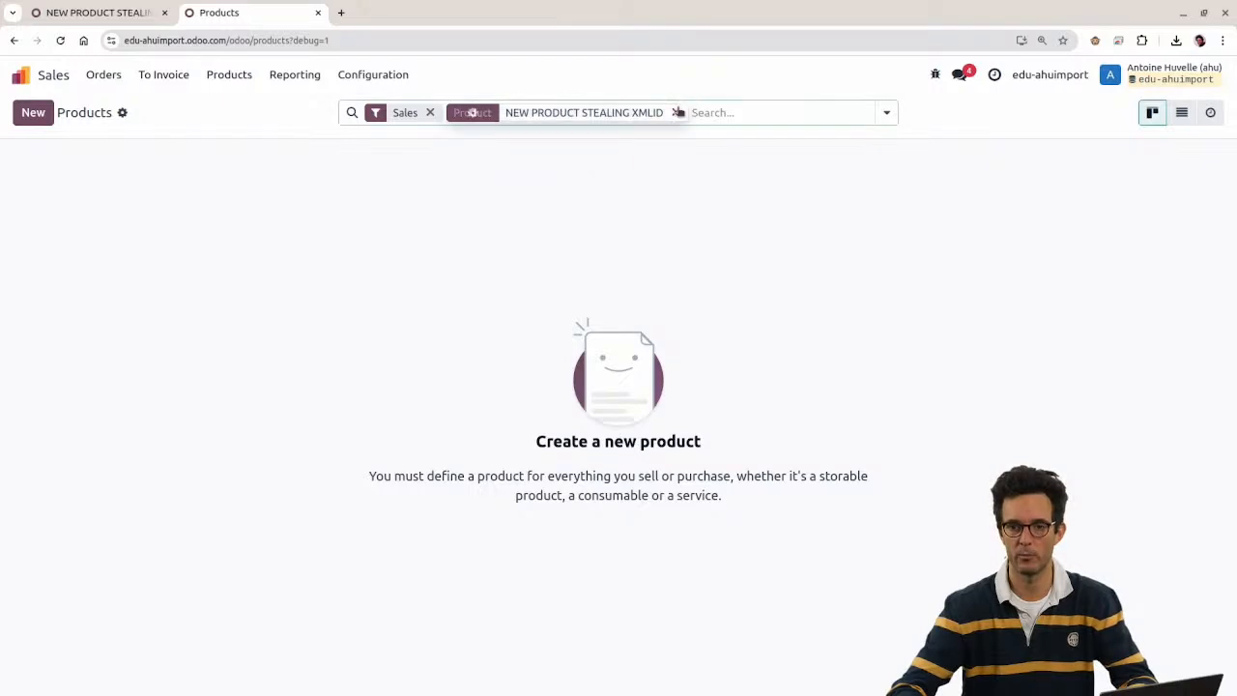
key("BackSpace")
key("ctrl+v")
left_click(551, 146)
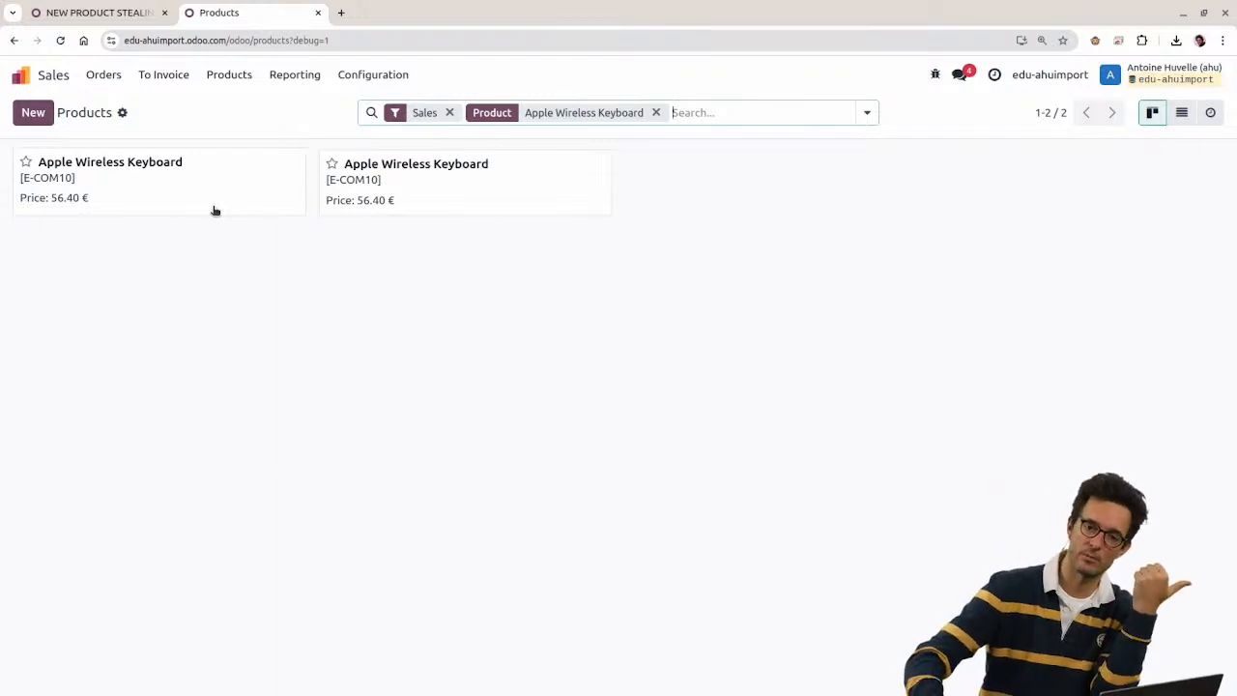
Step: Open the second Apple Wireless Keyboard and check its note reads NEW PRODUCT STEALING XMLID
left_click(469, 188)
left_click_drag(220, 602, 31, 597)
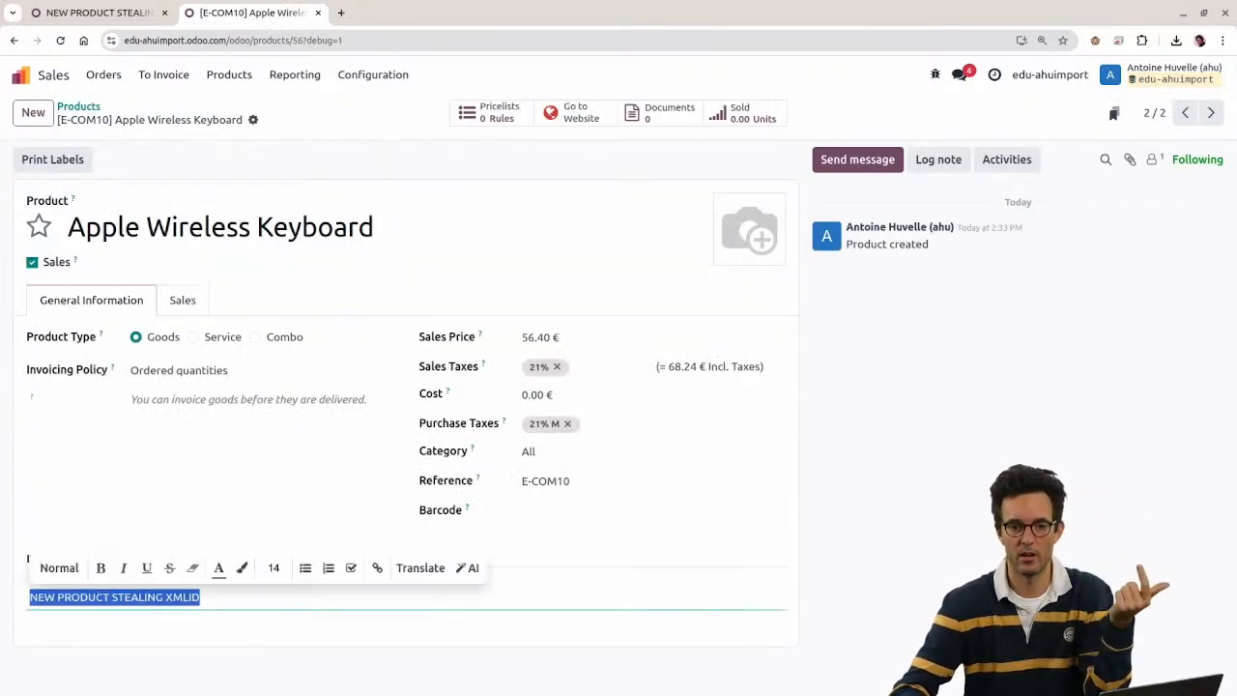
left_click(211, 619)
left_click_drag(215, 599, 31, 596)
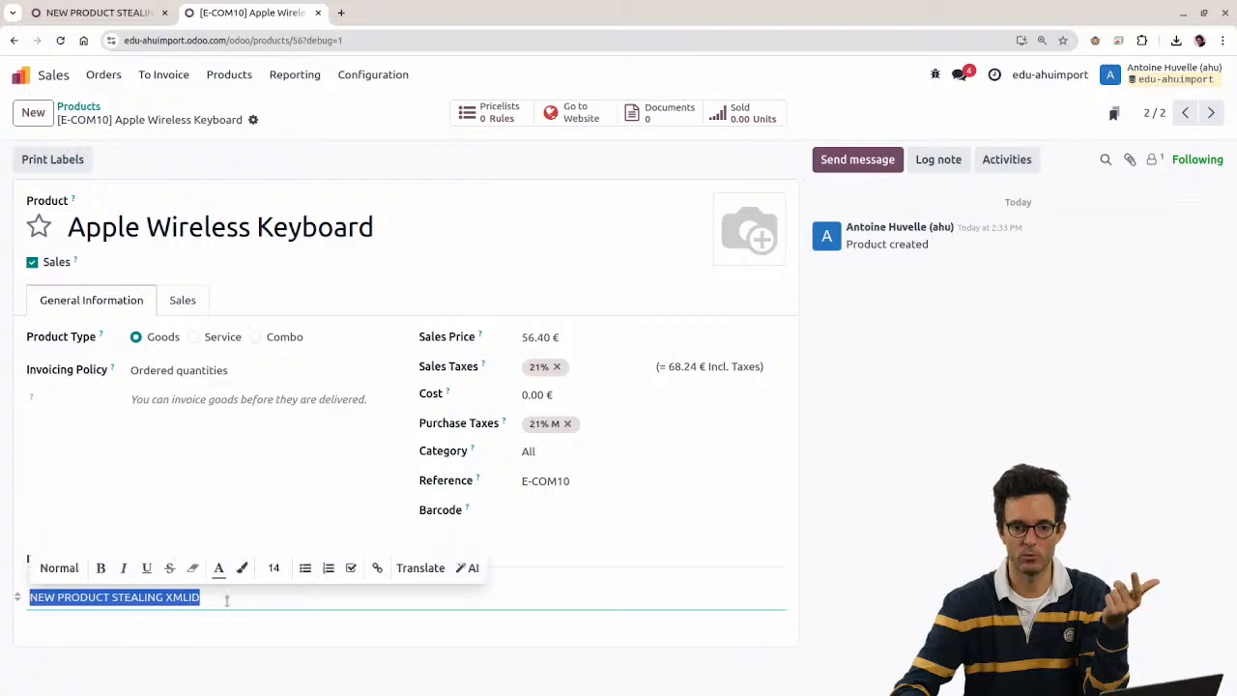
left_click(226, 600)
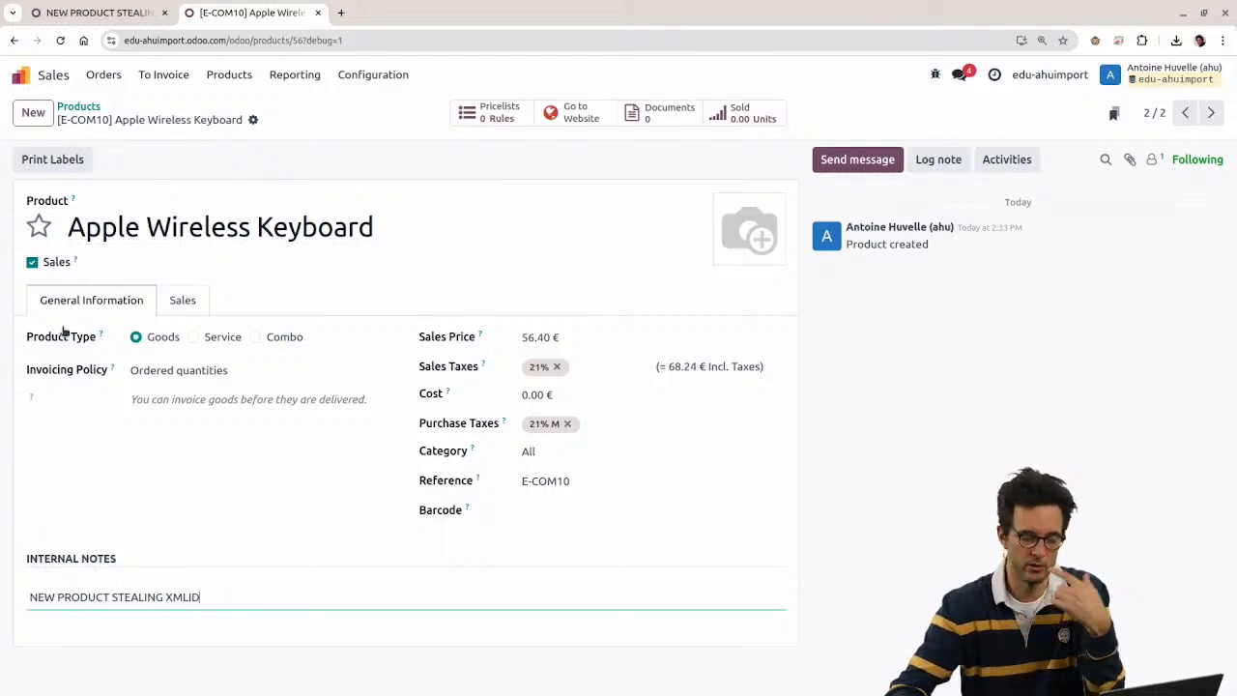
key("alt+Tab")
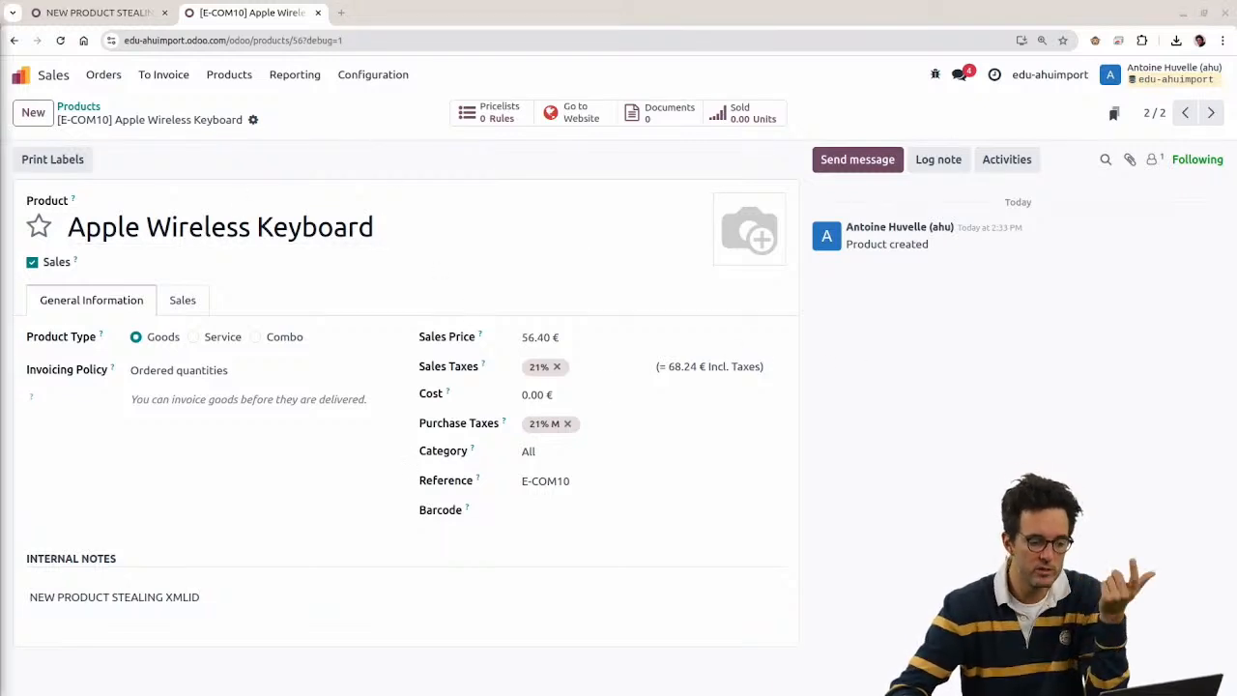
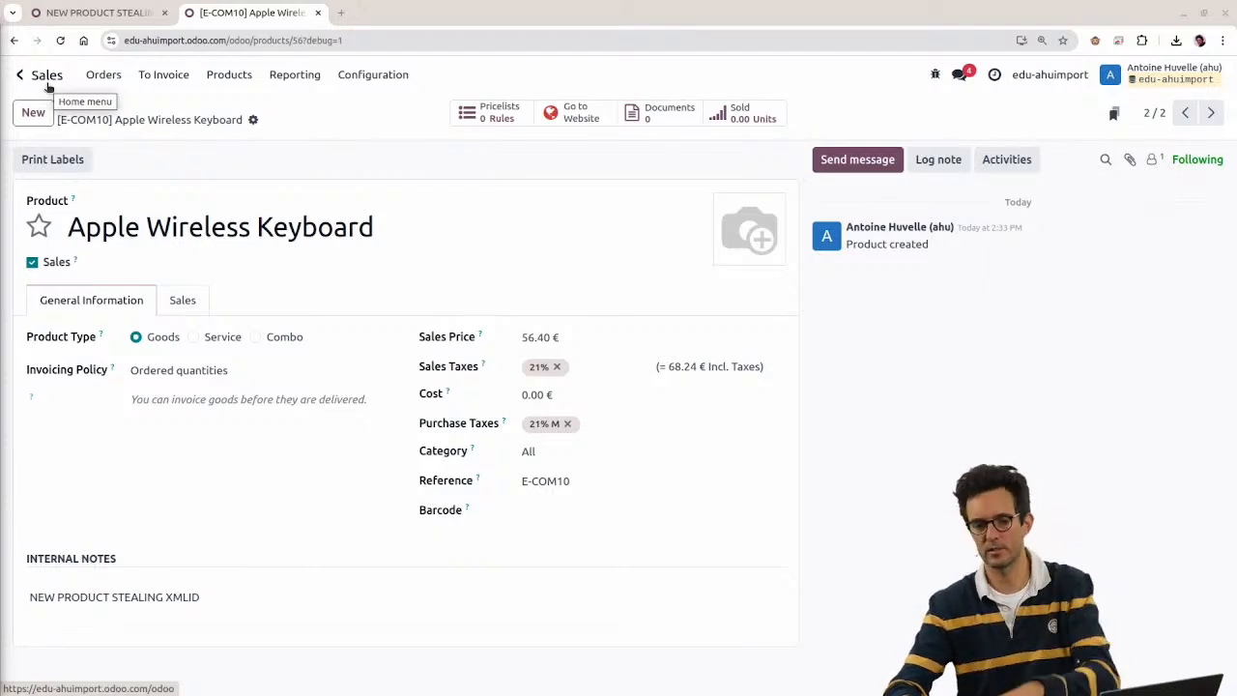
Step: Leave the Apple Wireless Keyboard (E-COM10) product form for the Odoo app grid
left_click(47, 85)
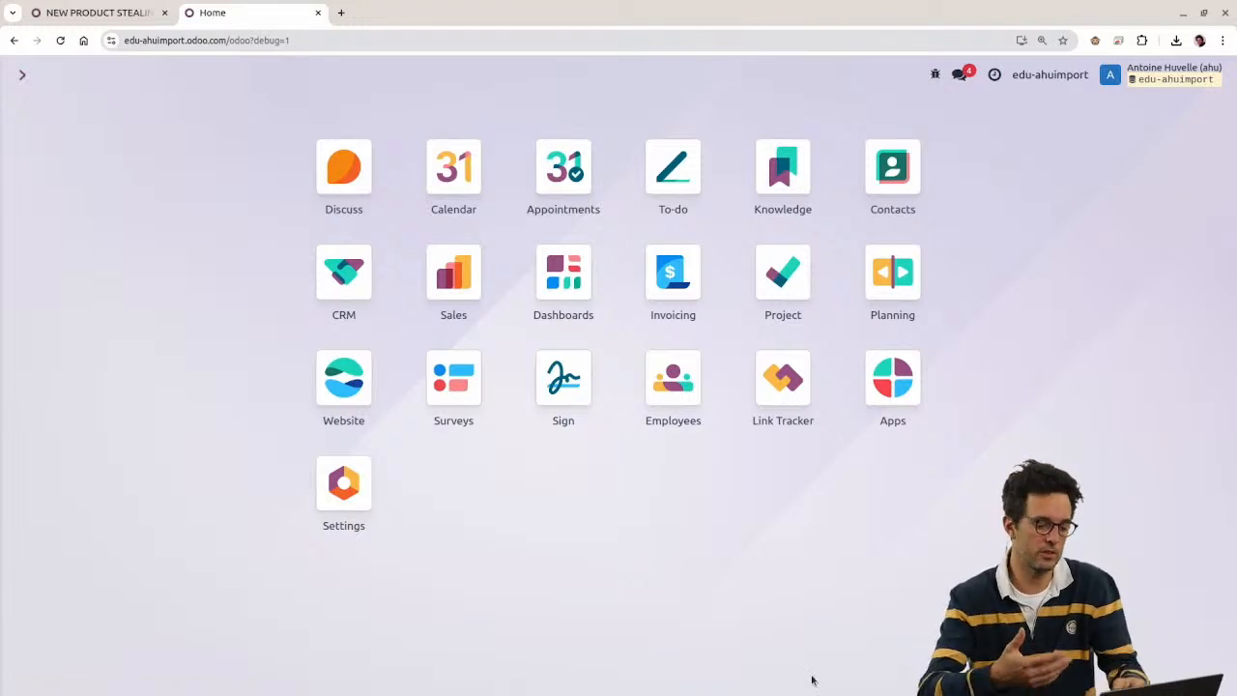
Step: Open the Countries list from the menu search
key("ctrl+k")
type("/country")
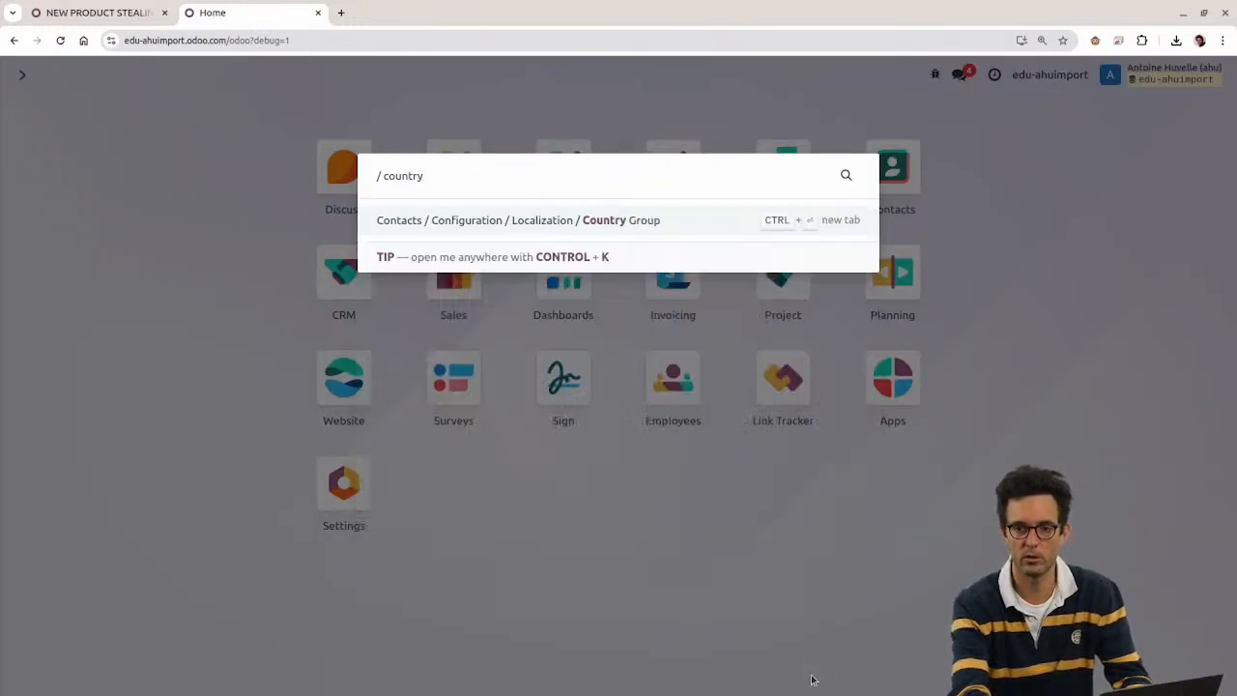
key("BackSpace")
type("i")
key("Return")
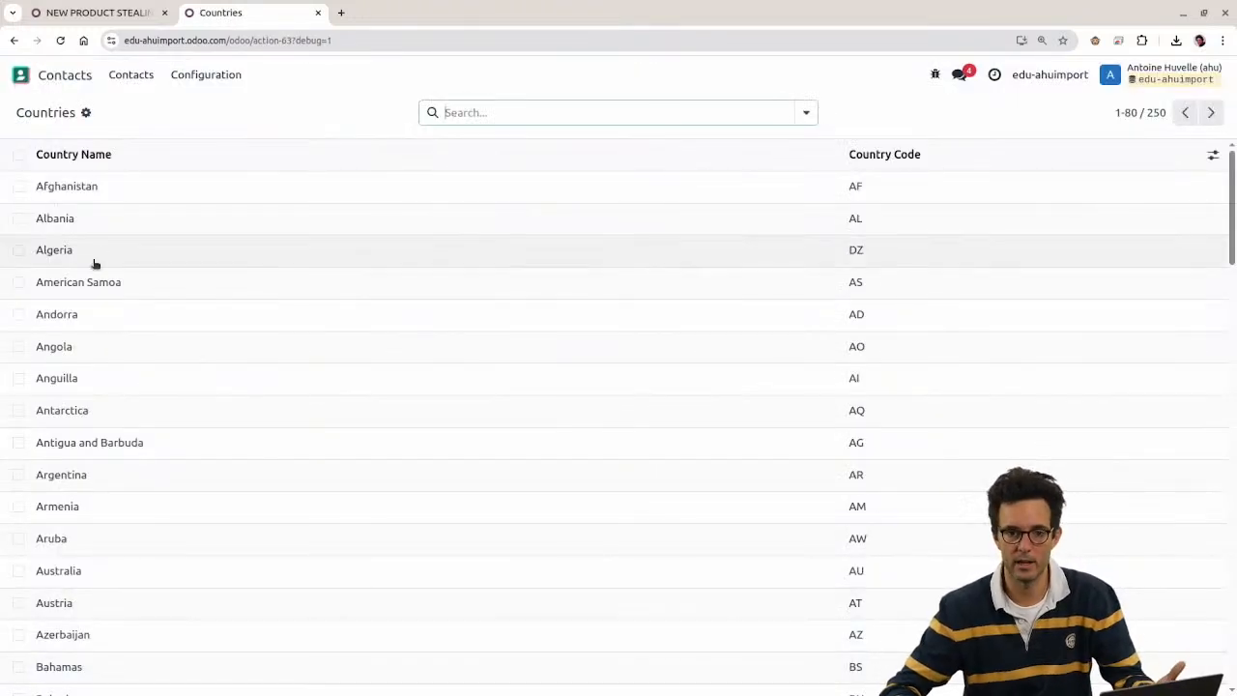
Step: Open Afghanistan's country record and read its metadata XML ID, base.af
left_click(69, 197)
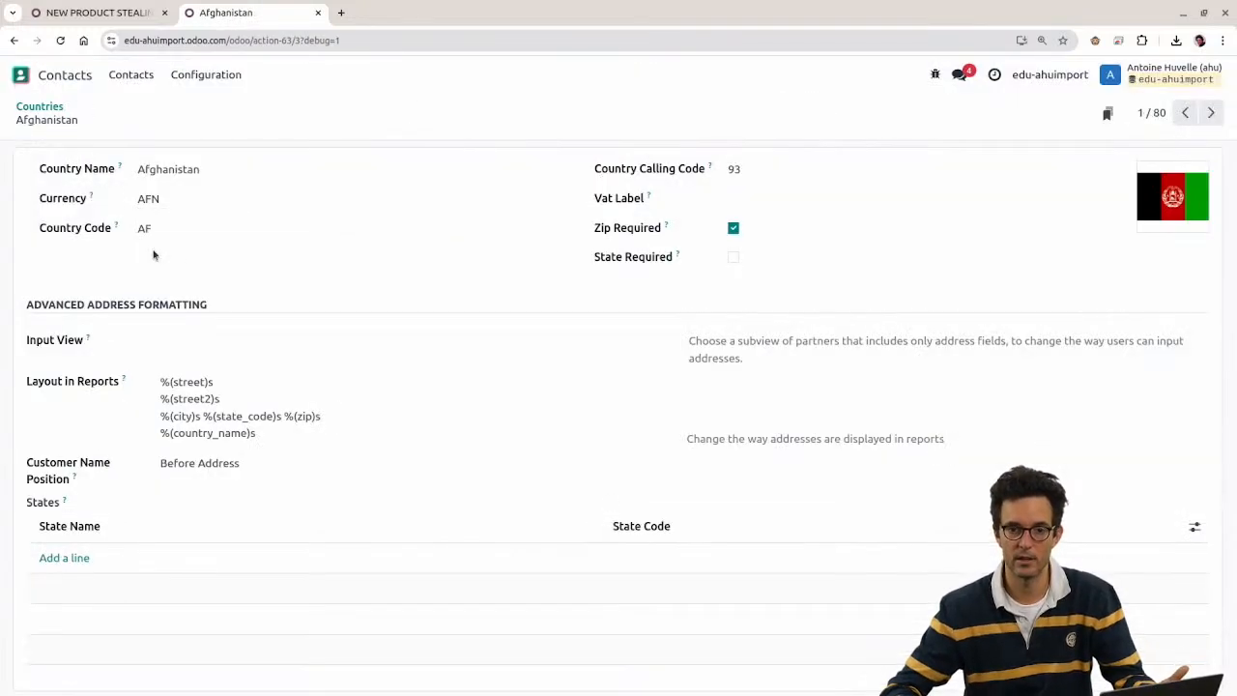
left_click(40, 107)
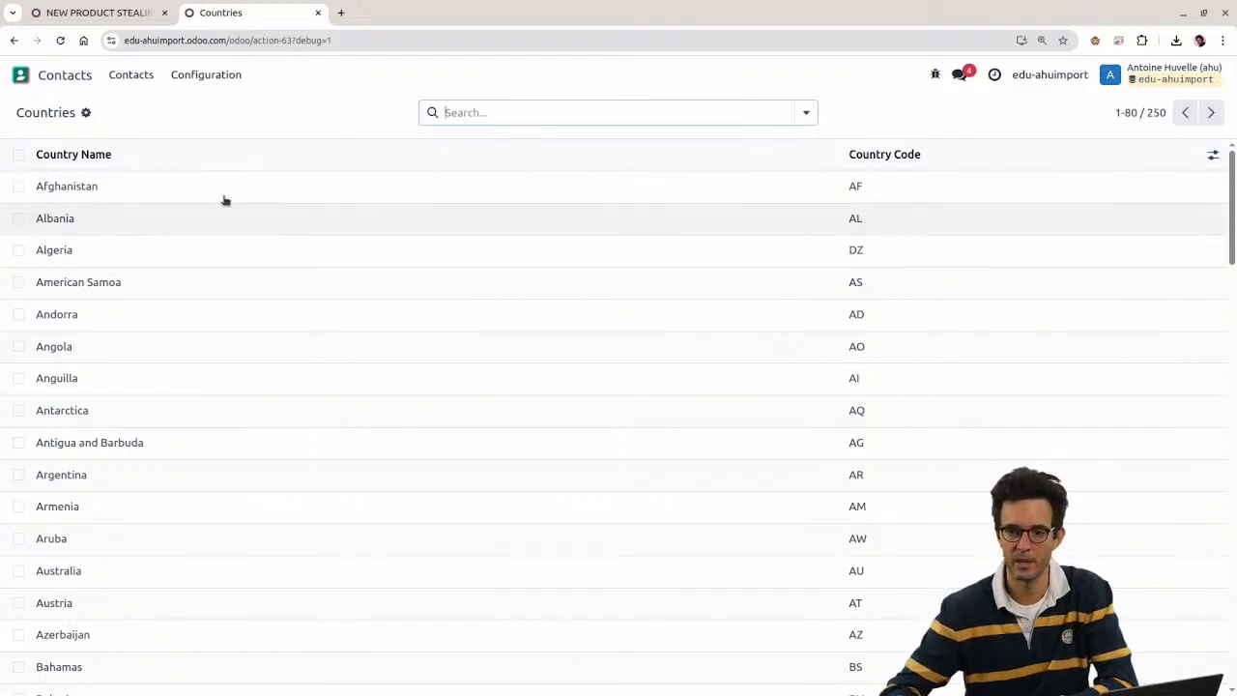
left_click(105, 199)
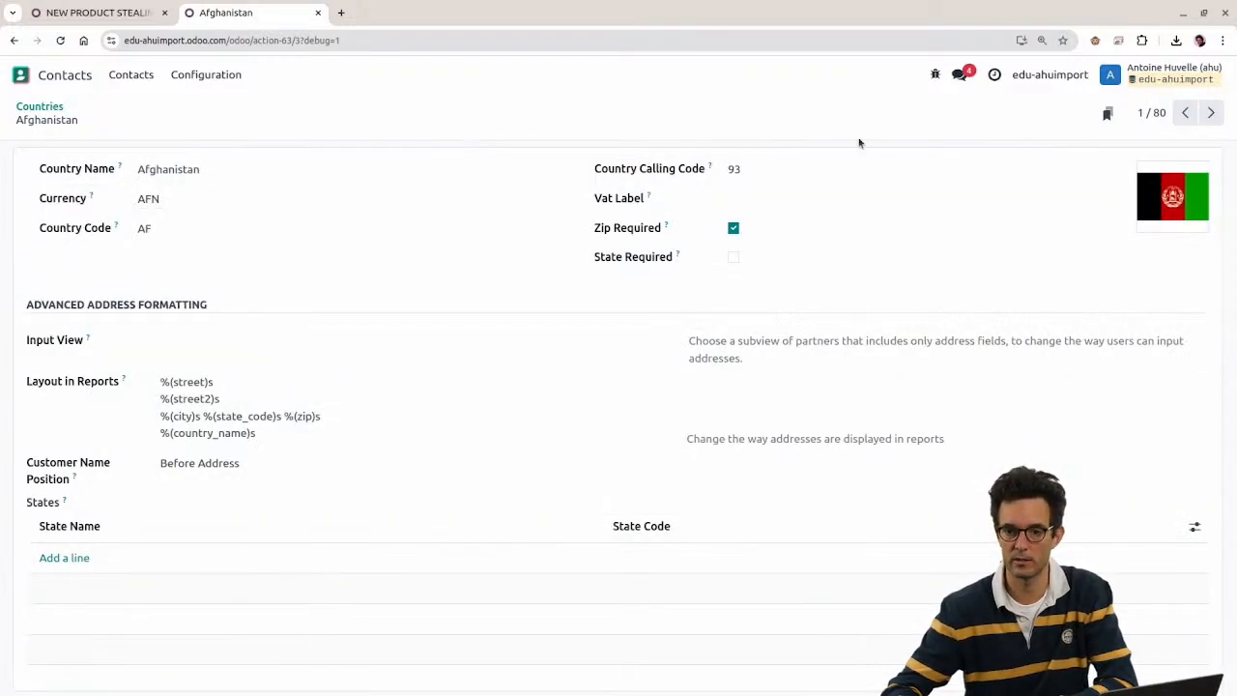
left_click(936, 74)
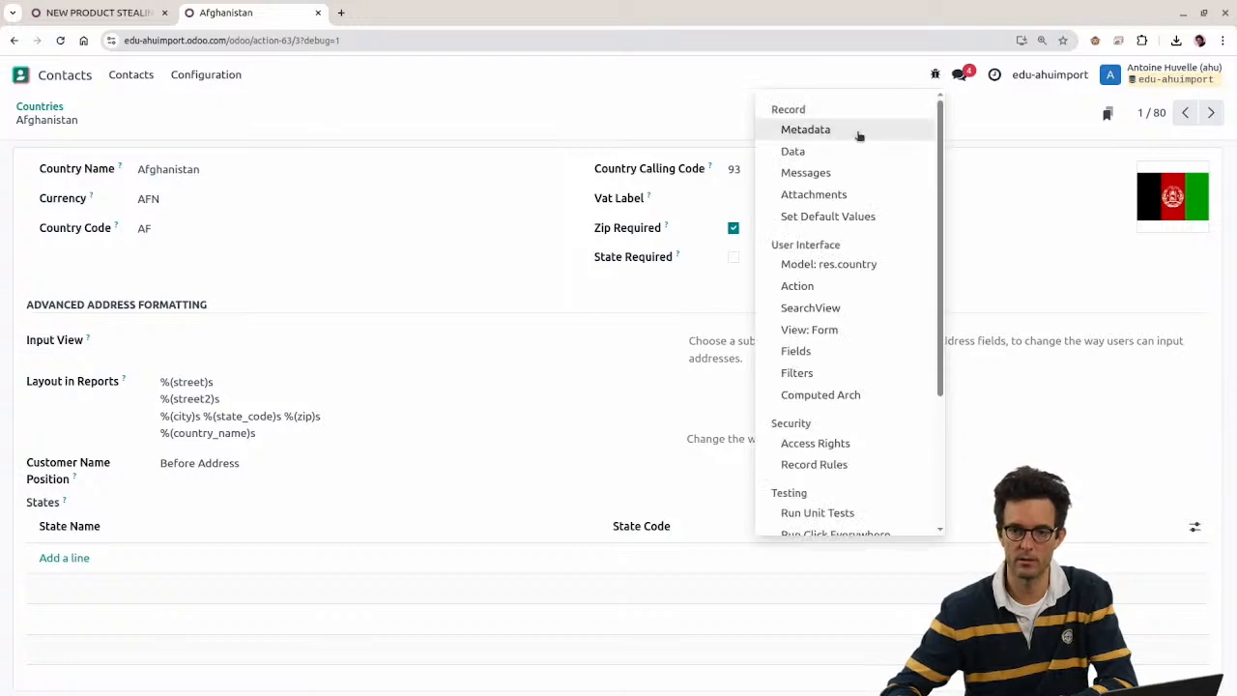
left_click(827, 129)
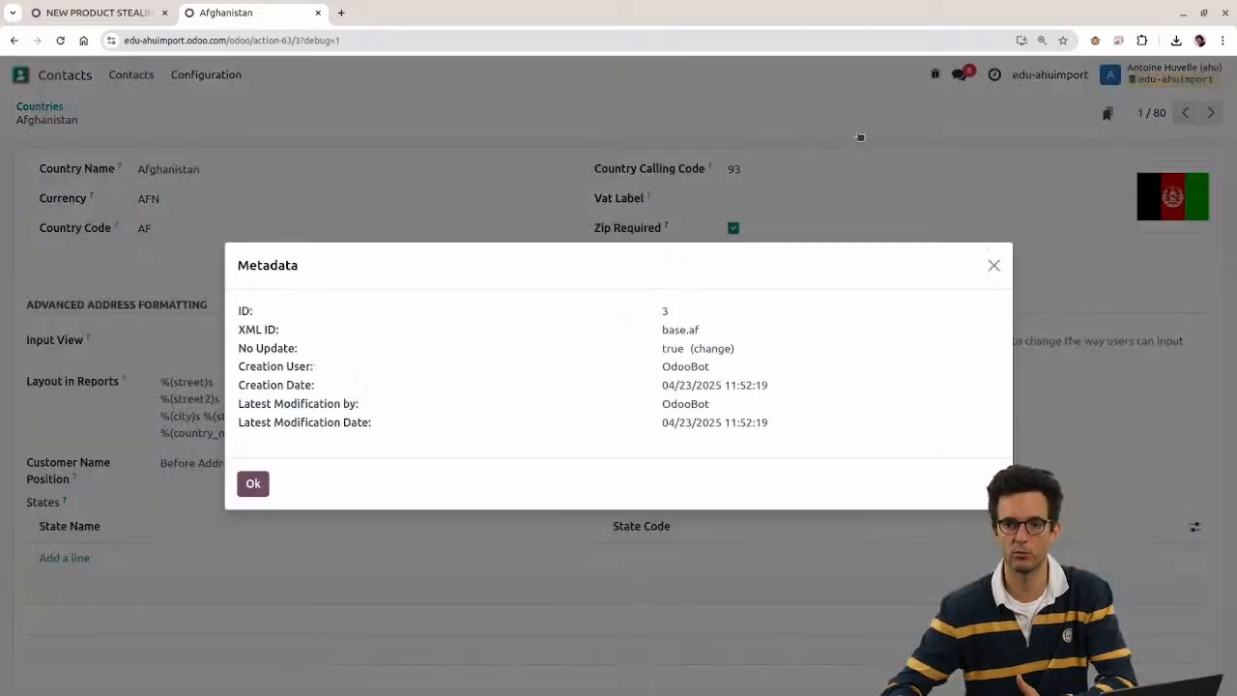
left_click_drag(662, 333, 729, 333)
left_click(696, 329)
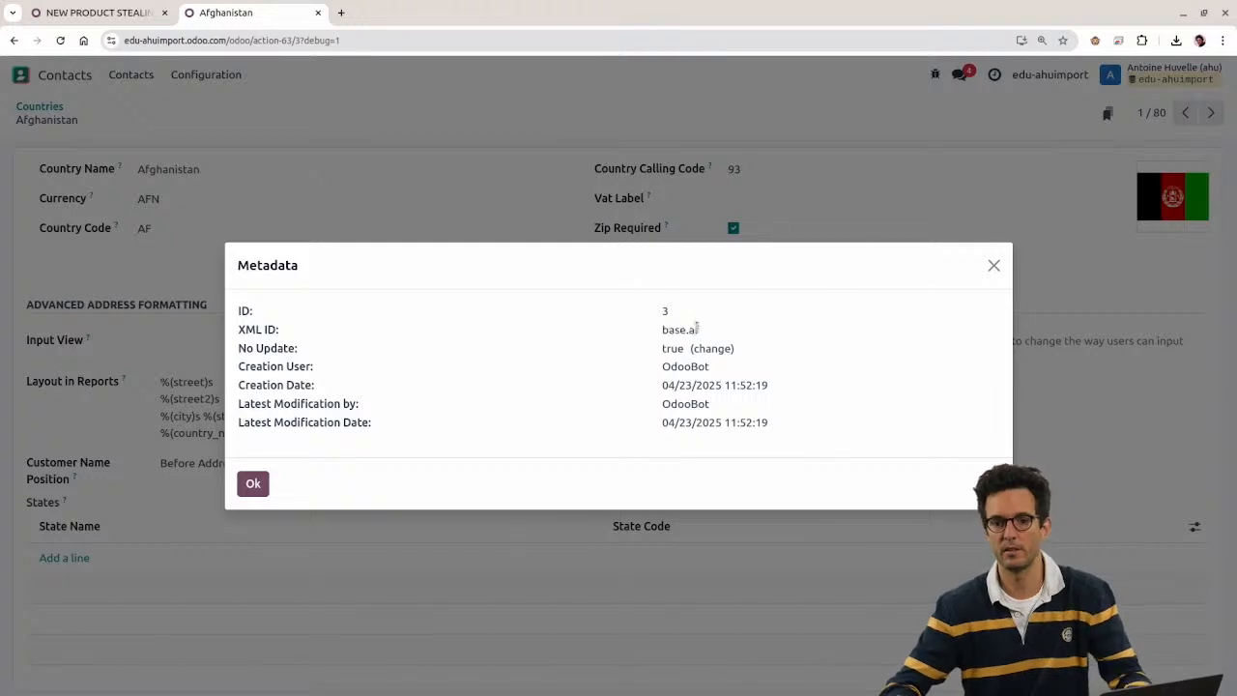
key("Escape")
Step: Move to Albania, read its metadata XML ID base.al, and return home
left_click(1212, 112)
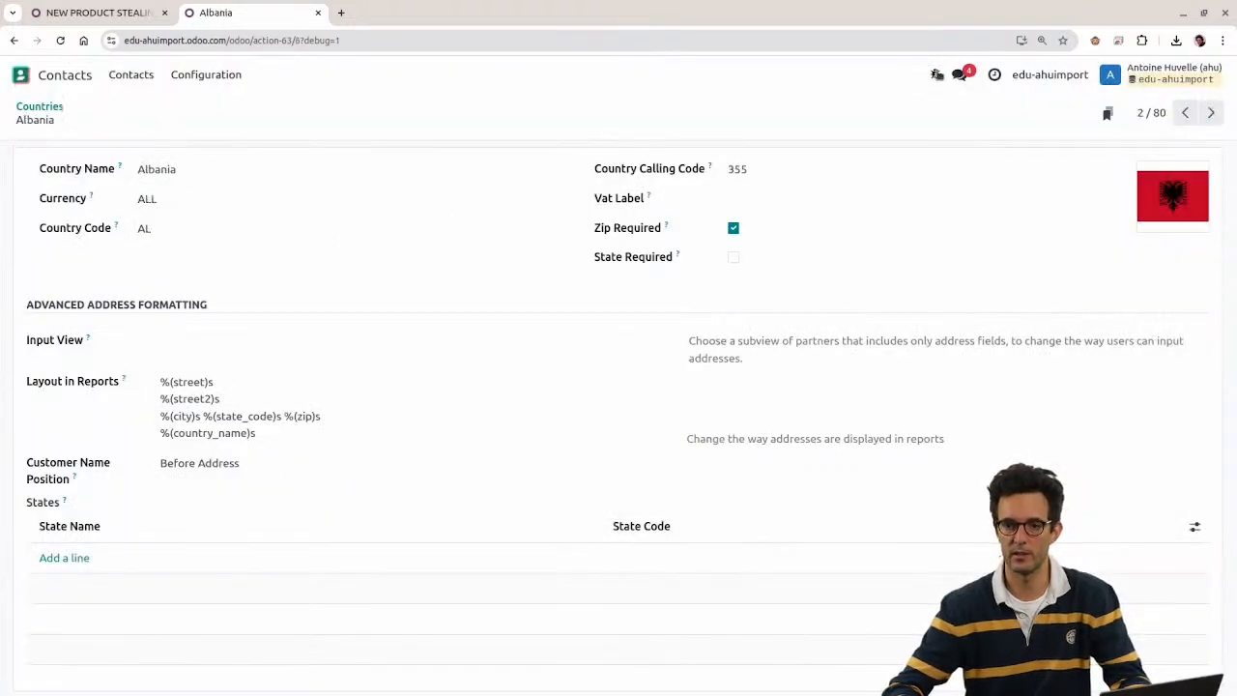
left_click(935, 74)
left_click(790, 136)
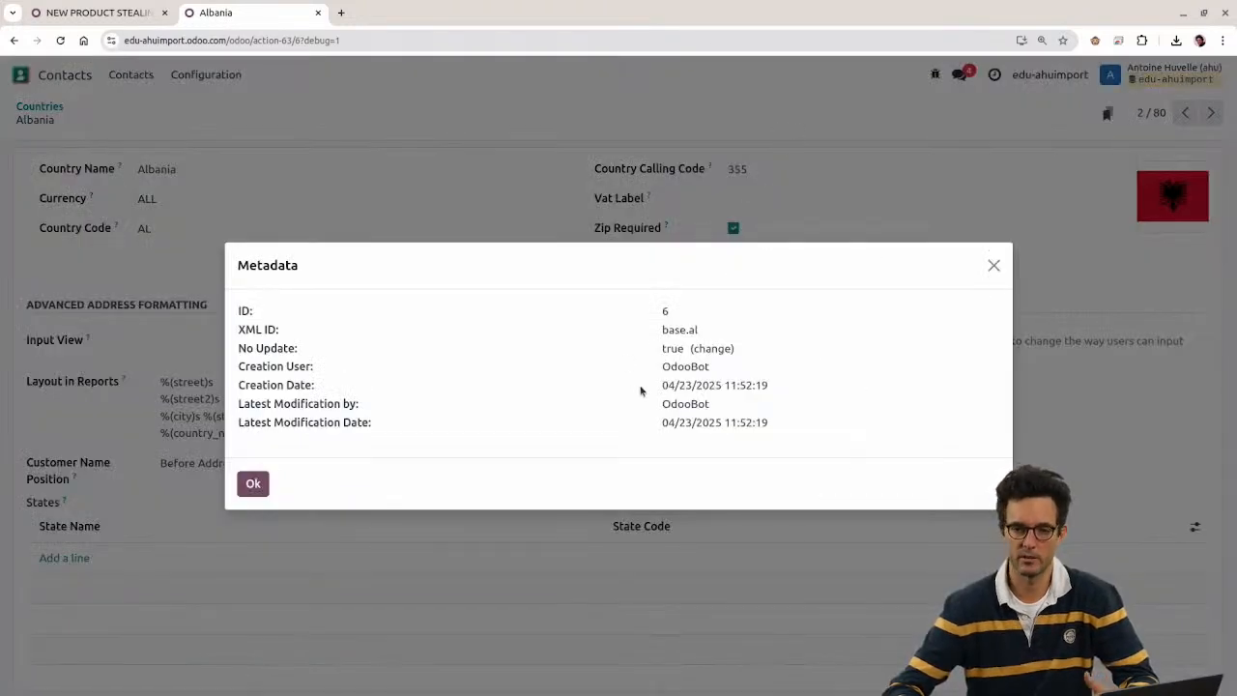
left_click_drag(661, 329, 727, 338)
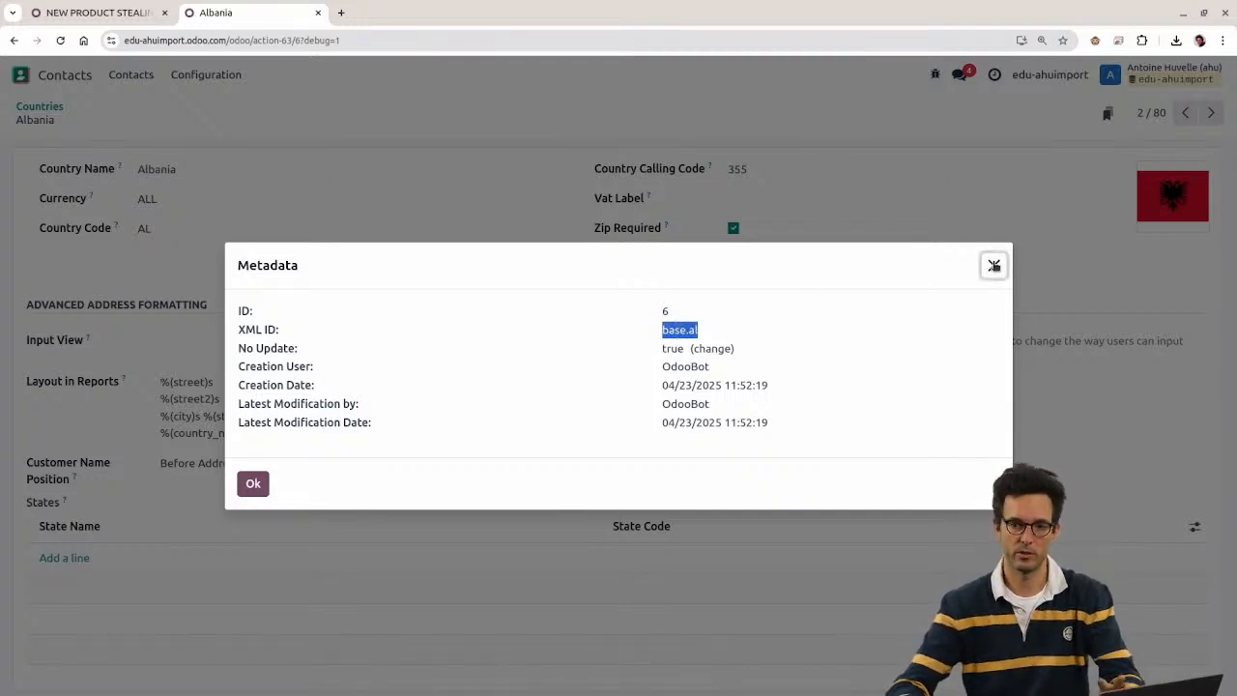
left_click(994, 265)
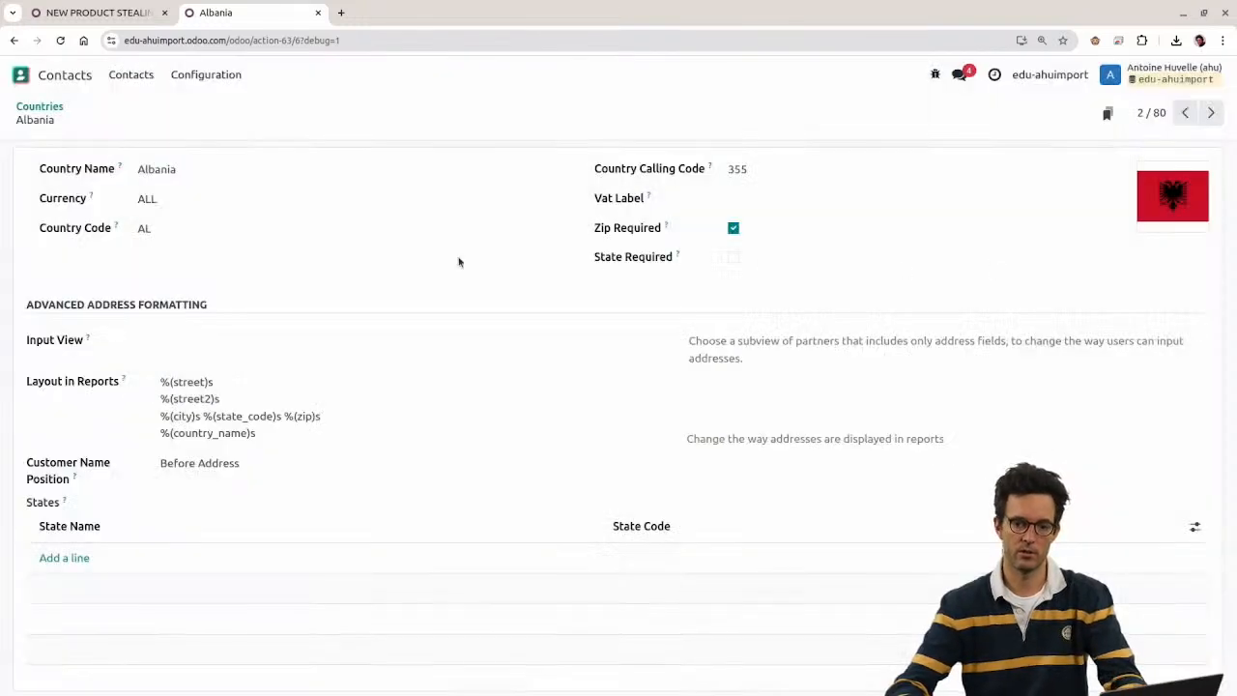
left_click(21, 75)
type("currenc")
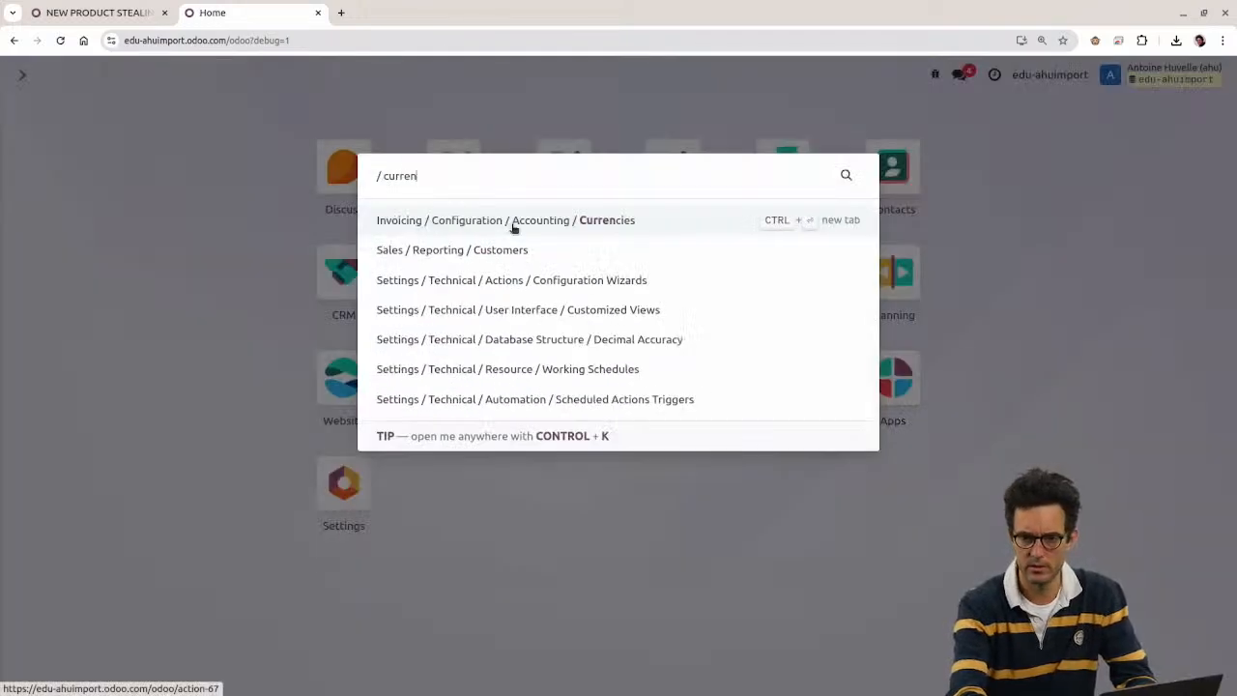
key("Return")
left_click(18, 186)
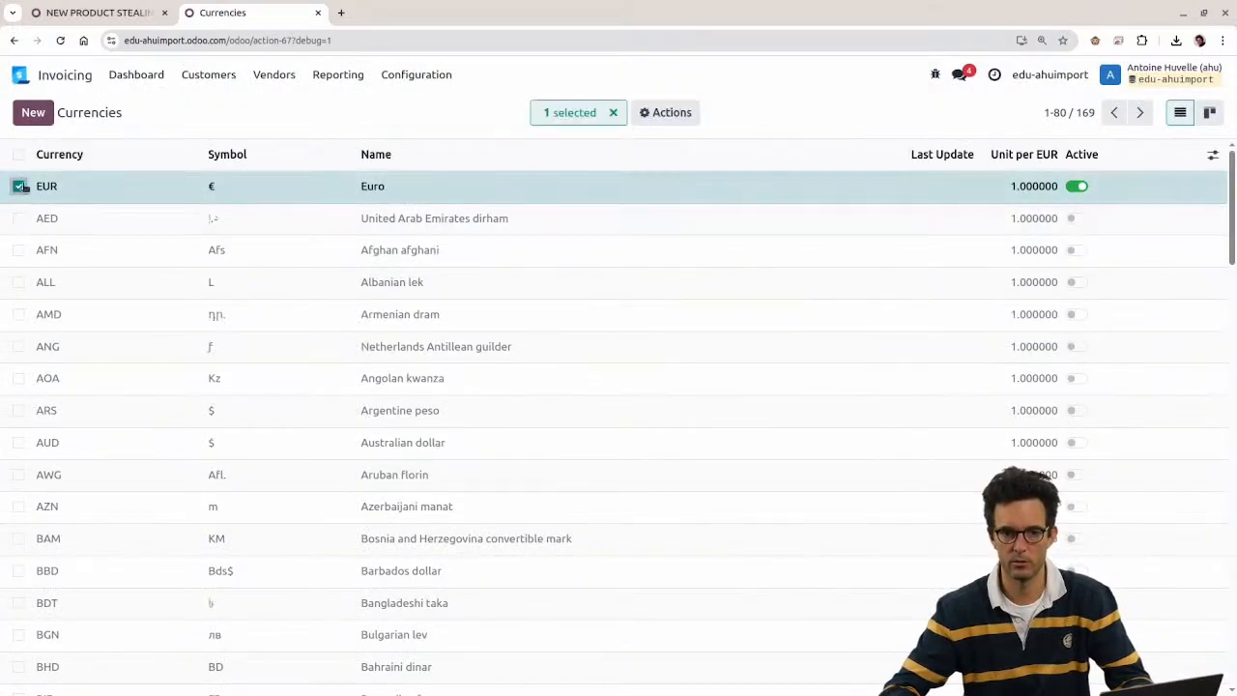
left_click(145, 187)
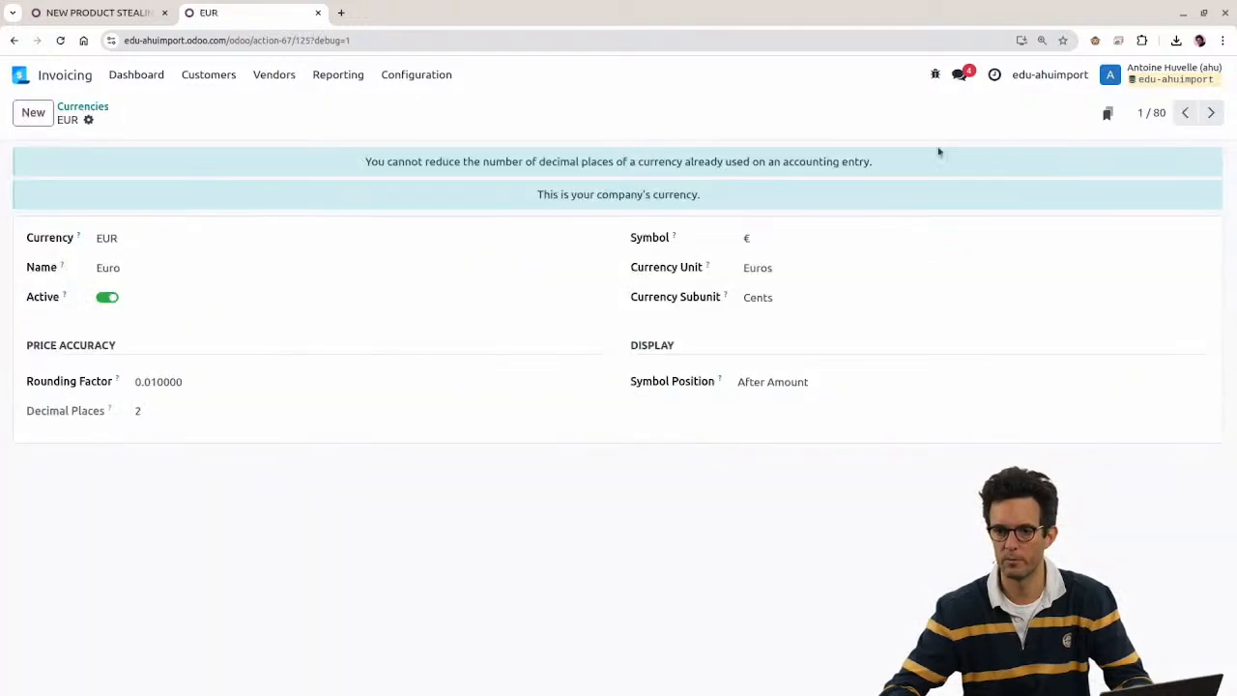
left_click(934, 74)
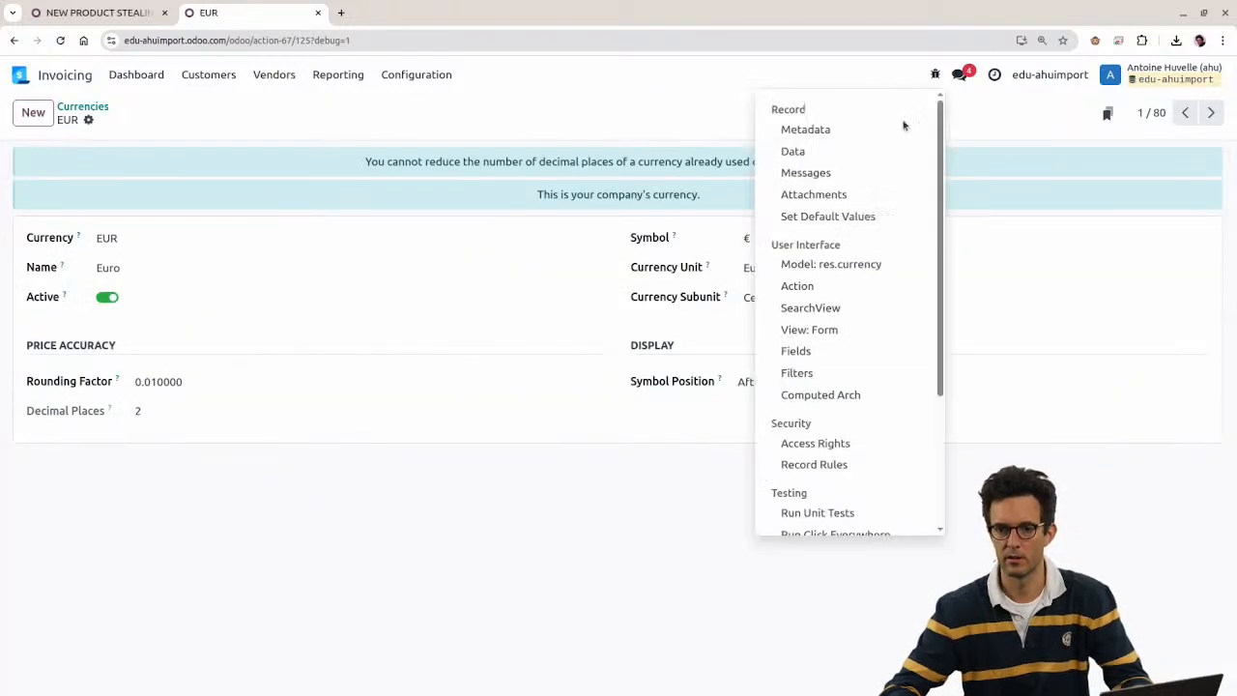
left_click(812, 130)
double_click(687, 329)
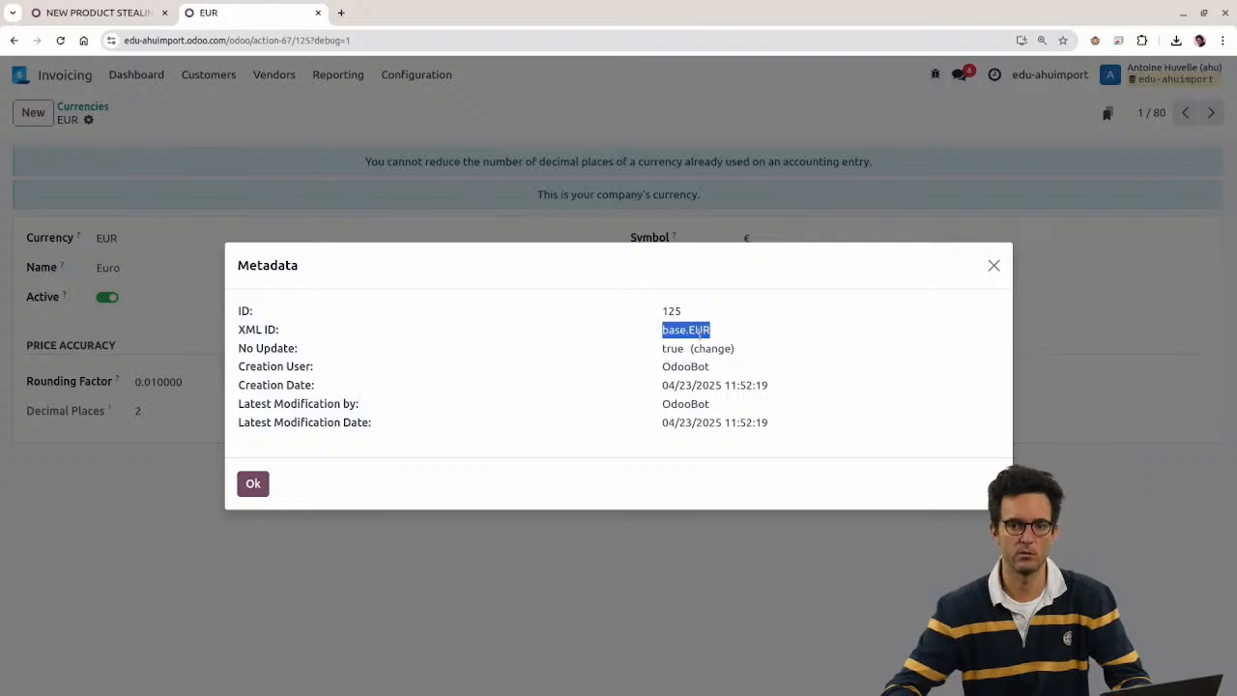
left_click_drag(689, 332, 711, 331)
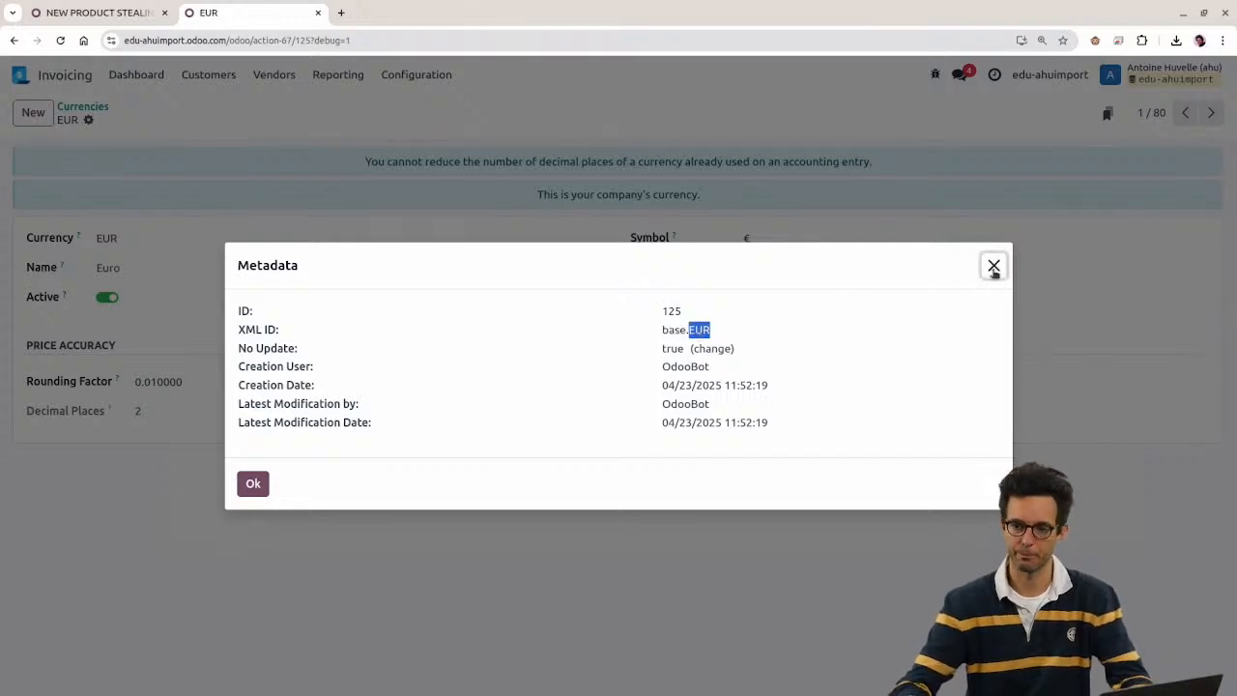
left_click(994, 266)
left_click(24, 75)
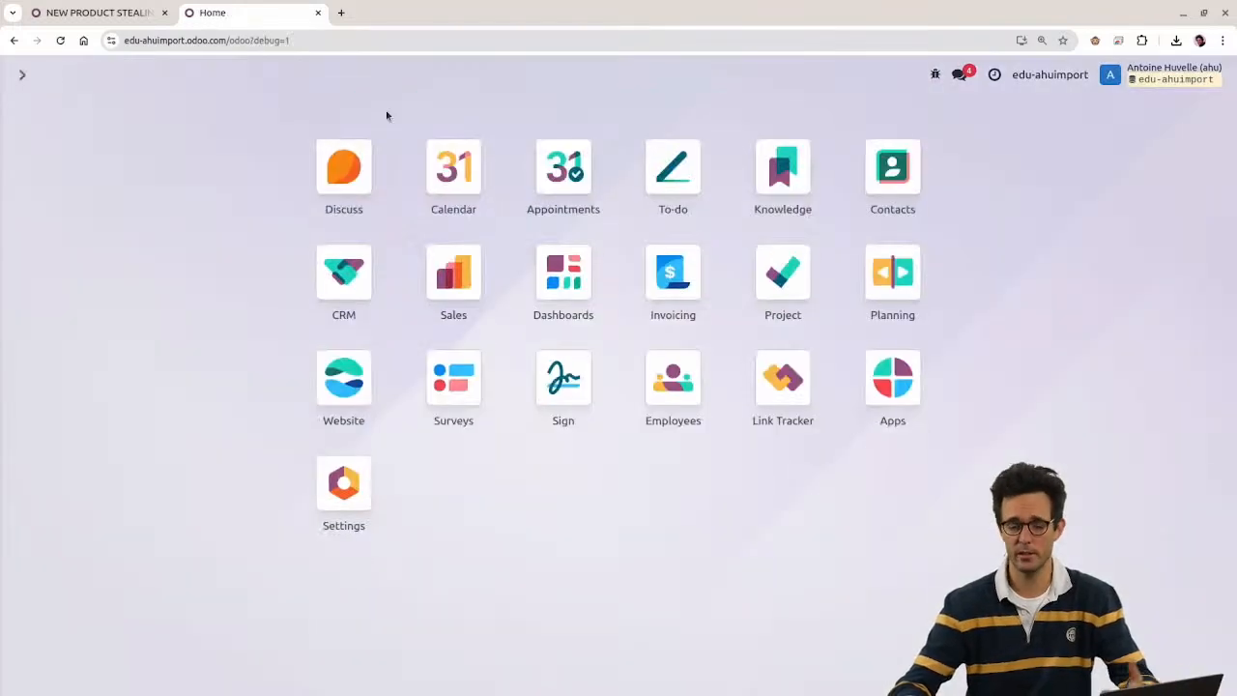
Step: Browse GitHub's odoo/odoo repository to odoo/addons/base/data/res_country_data.xml
left_click(341, 12)
type("git")
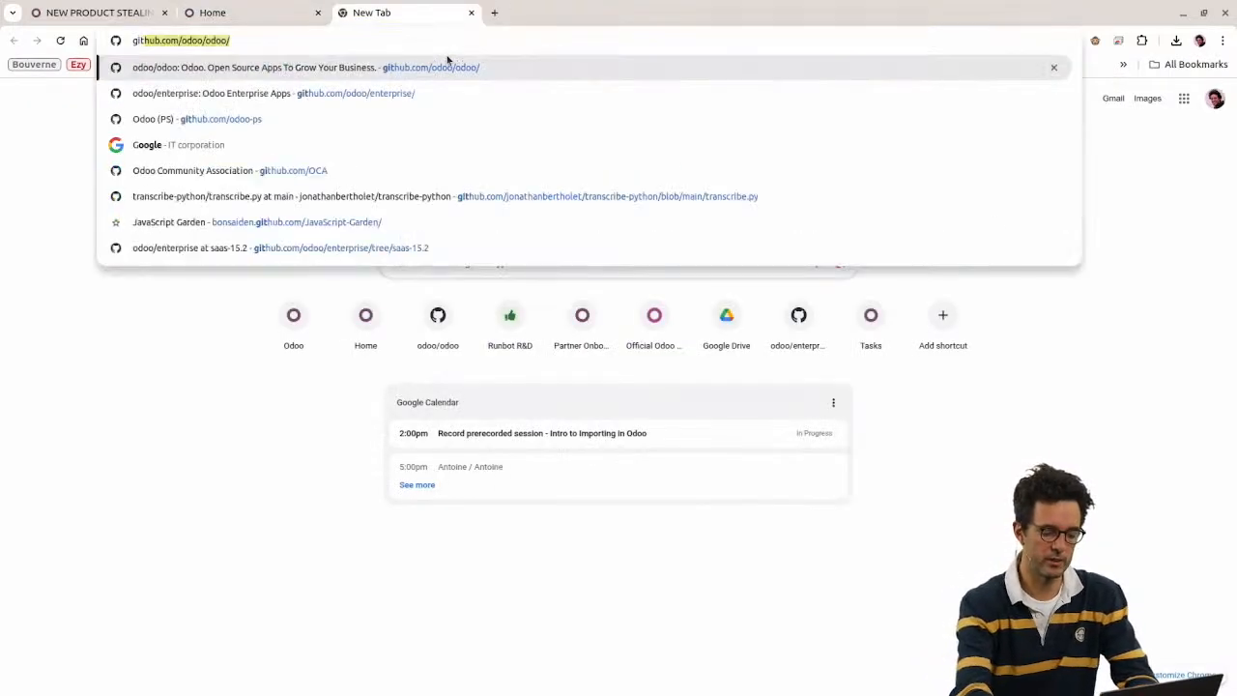
key("Return")
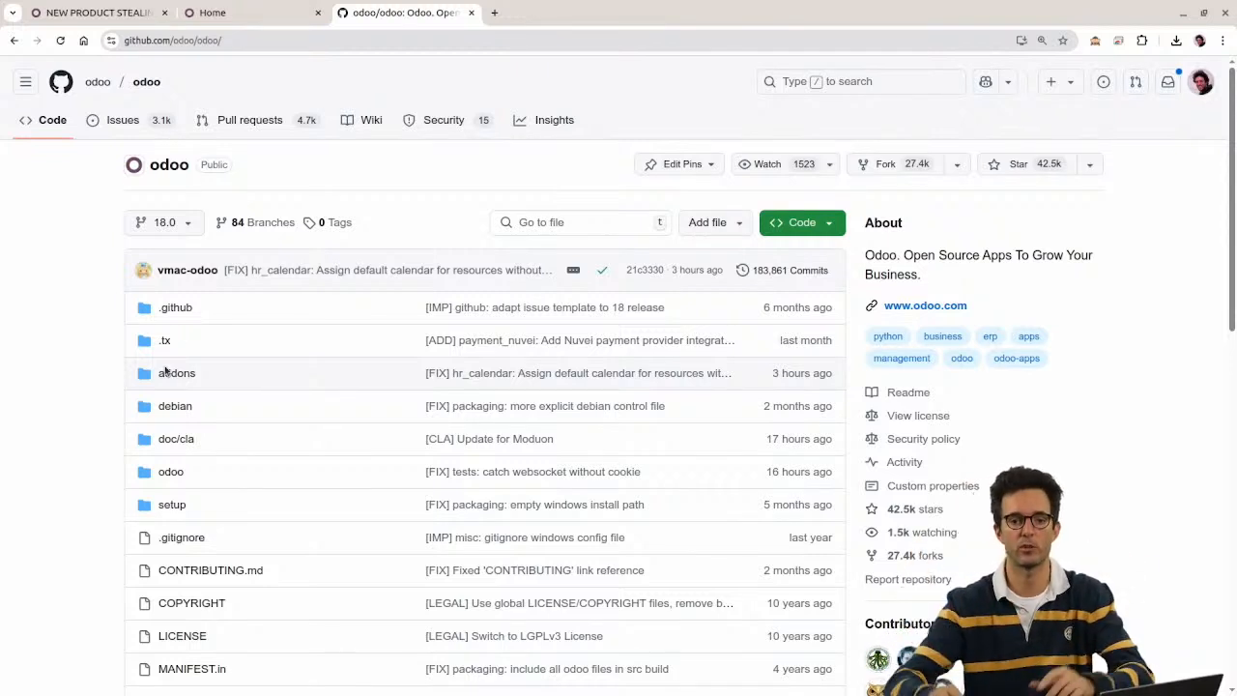
left_click(166, 473)
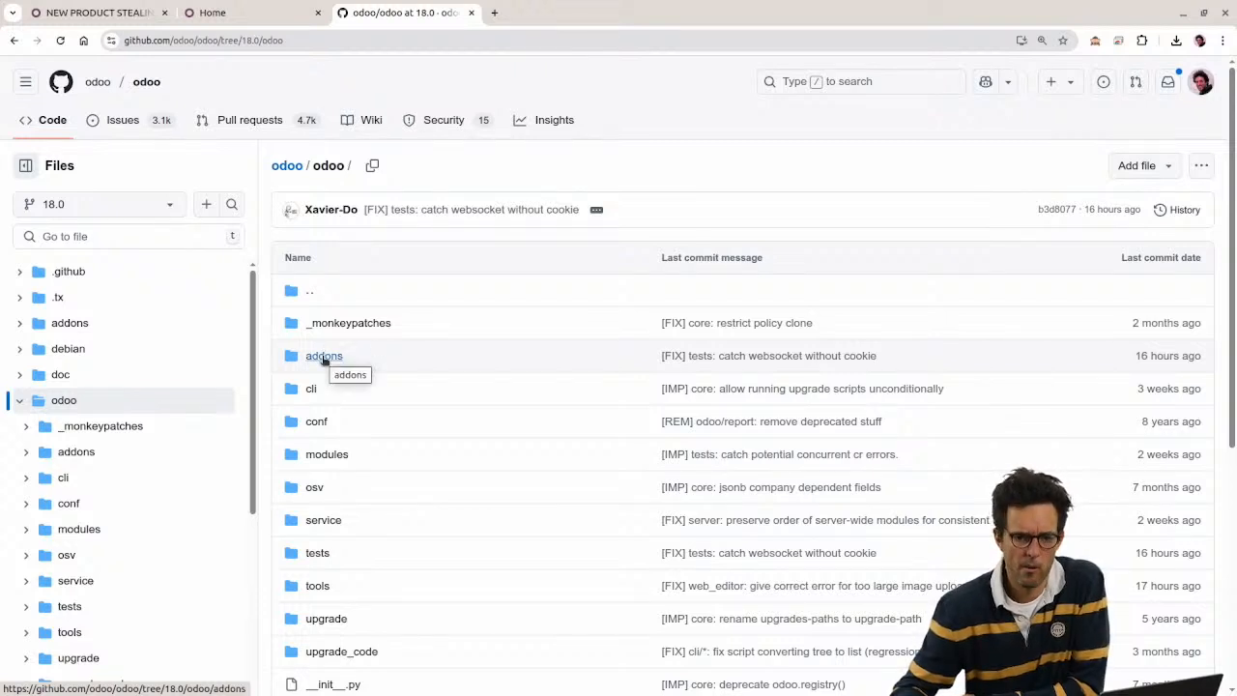
left_click(324, 356)
left_click(320, 324)
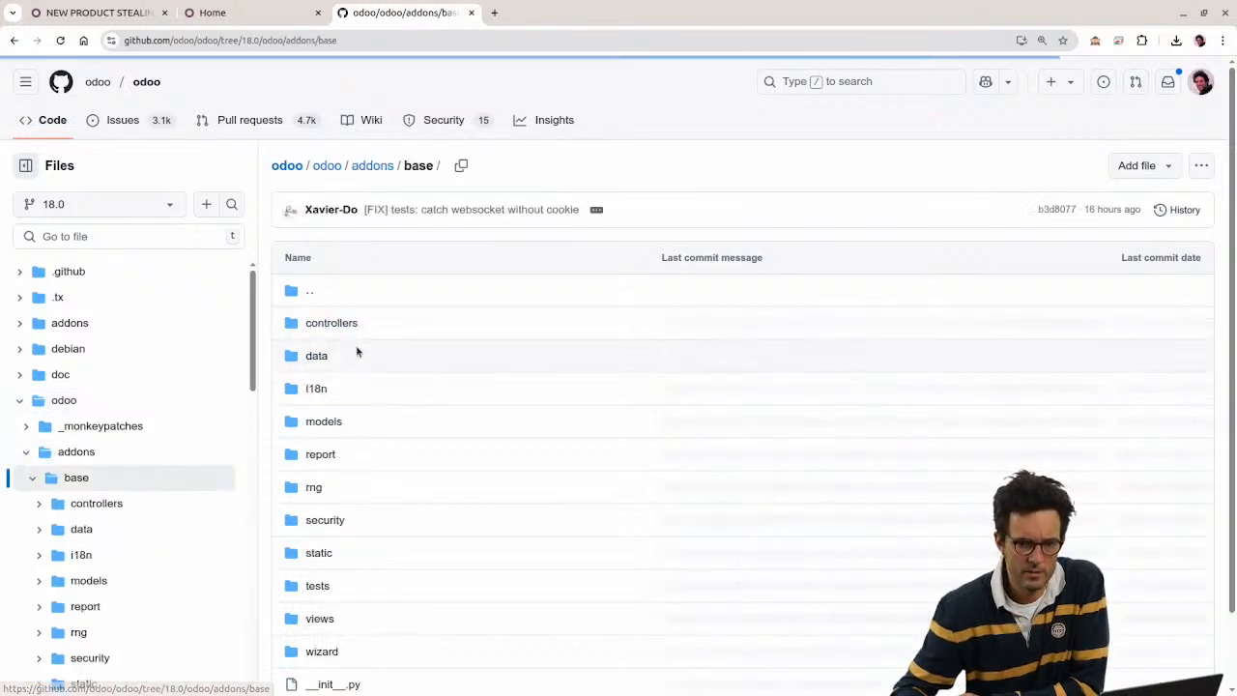
left_click_drag(352, 359, 292, 357)
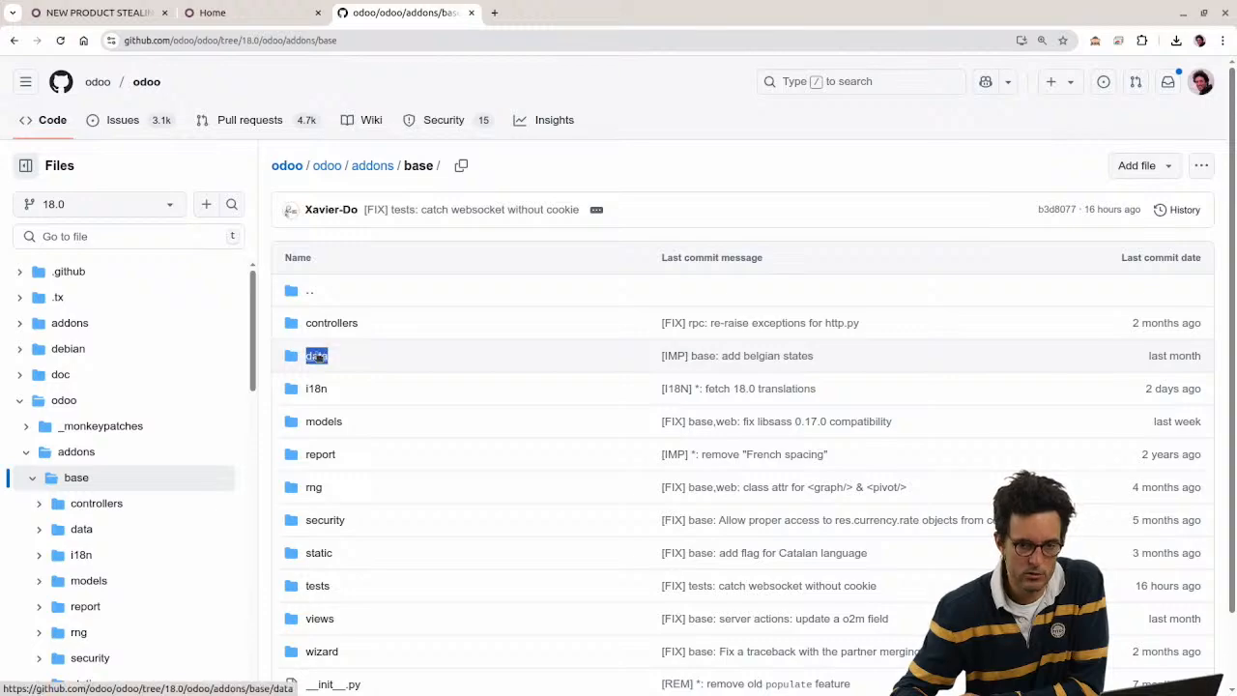
left_click(317, 356)
scroll(415, 393, "down", 5)
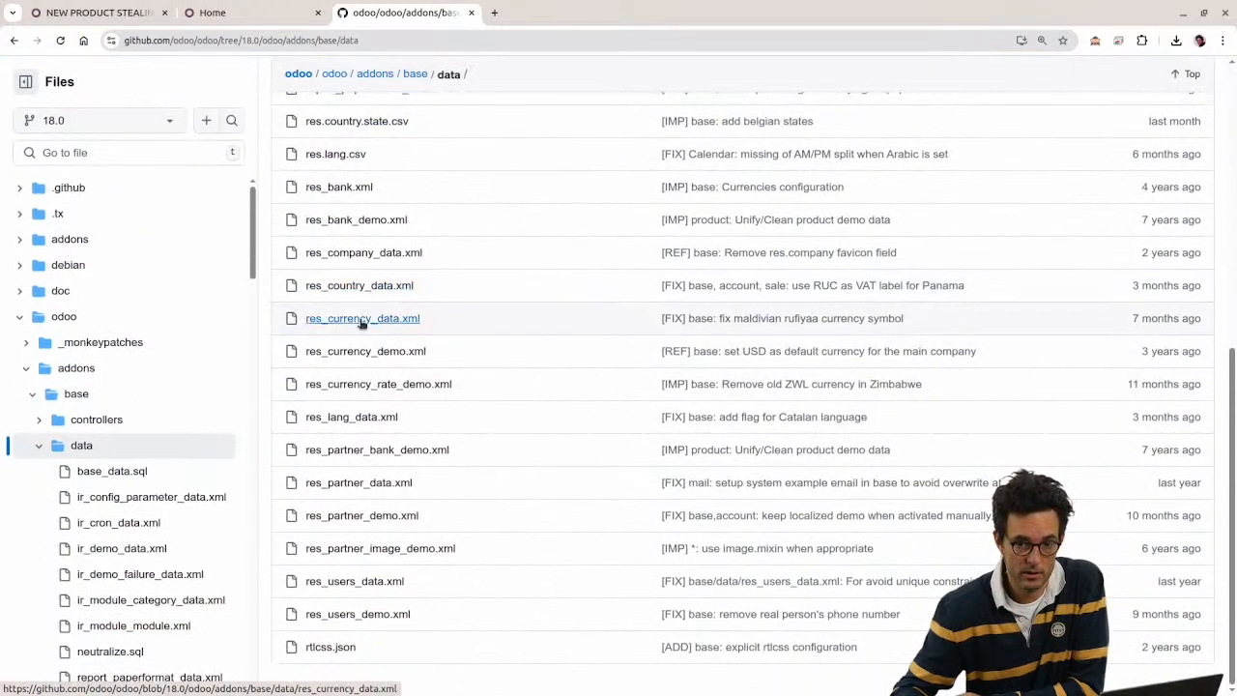
left_click(346, 286)
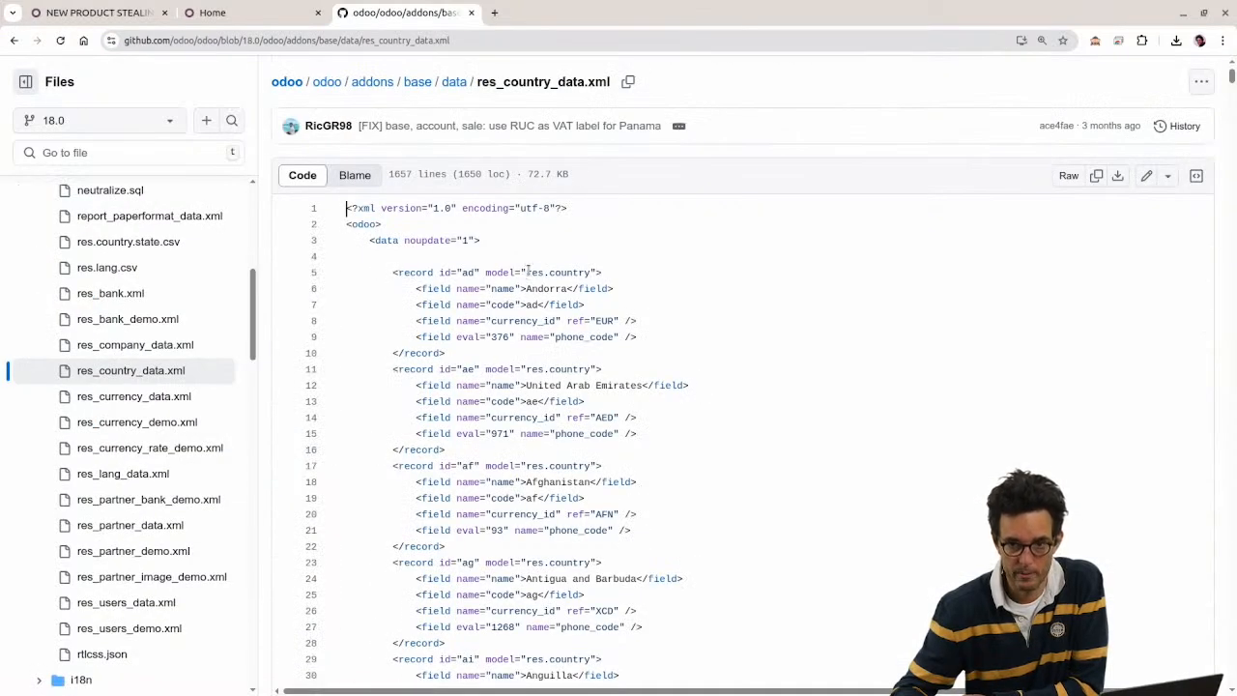
Step: Inspect the res.country model and Andorra's record id 'ad', then return to Odoo
left_click_drag(528, 272, 586, 273)
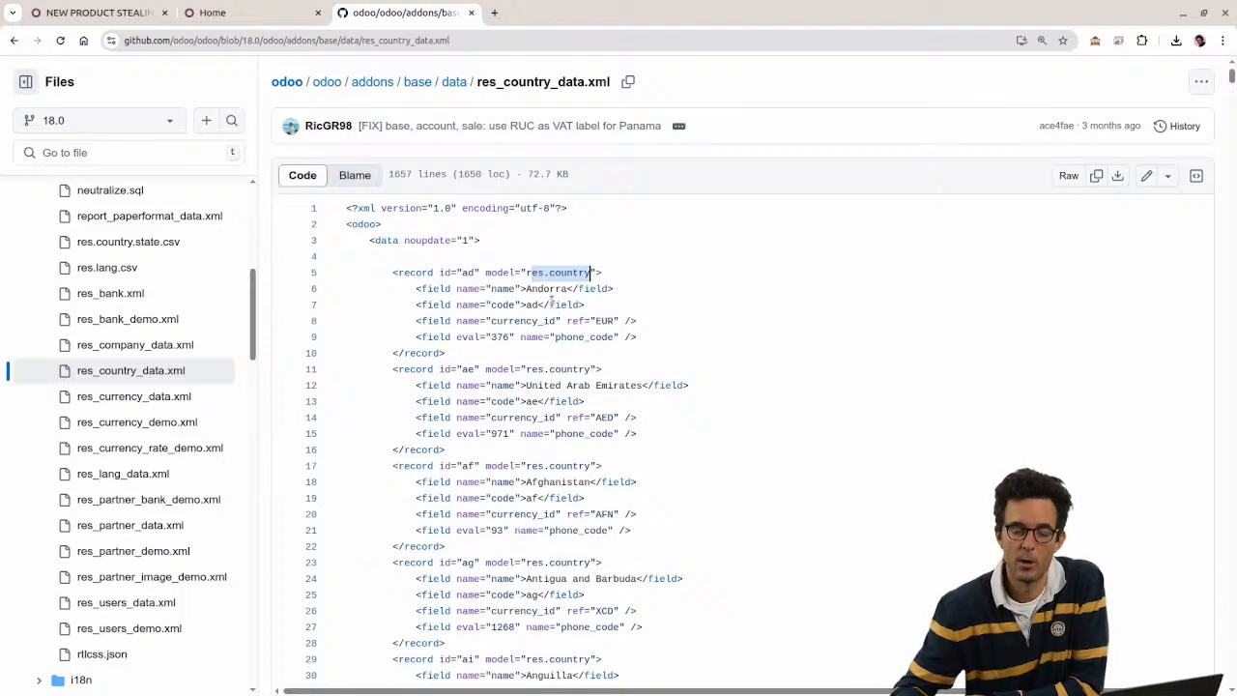
left_click_drag(527, 273, 541, 306)
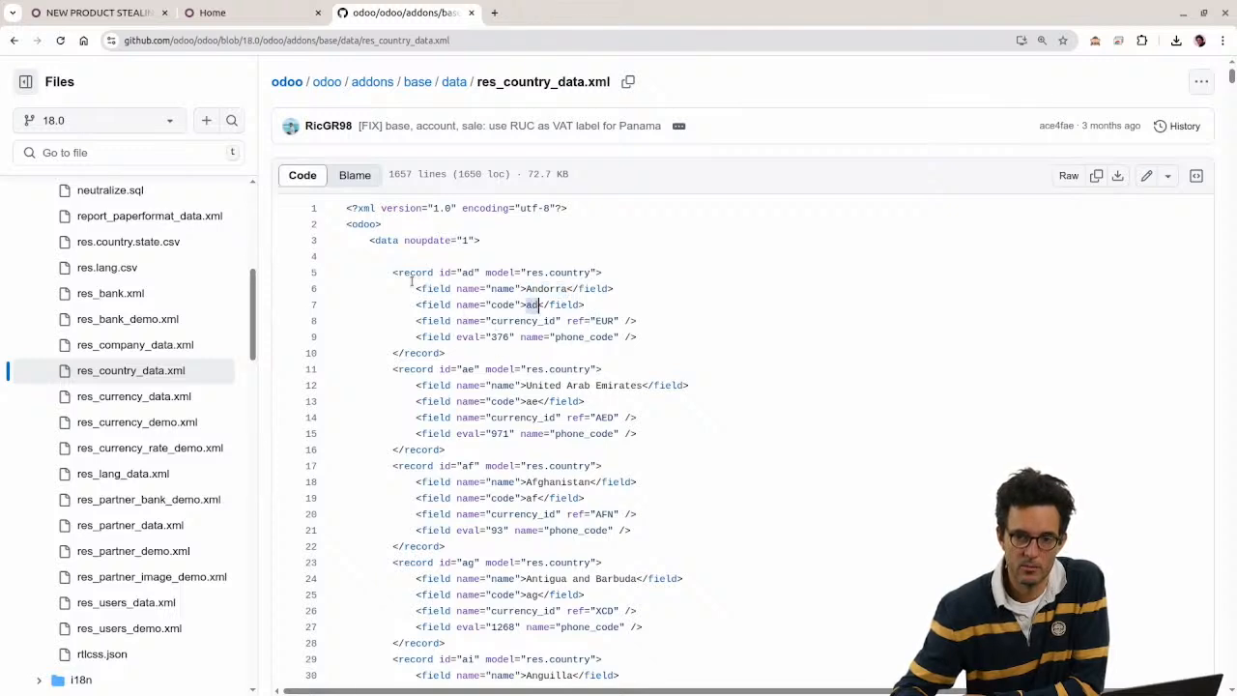
left_click_drag(463, 274, 477, 273)
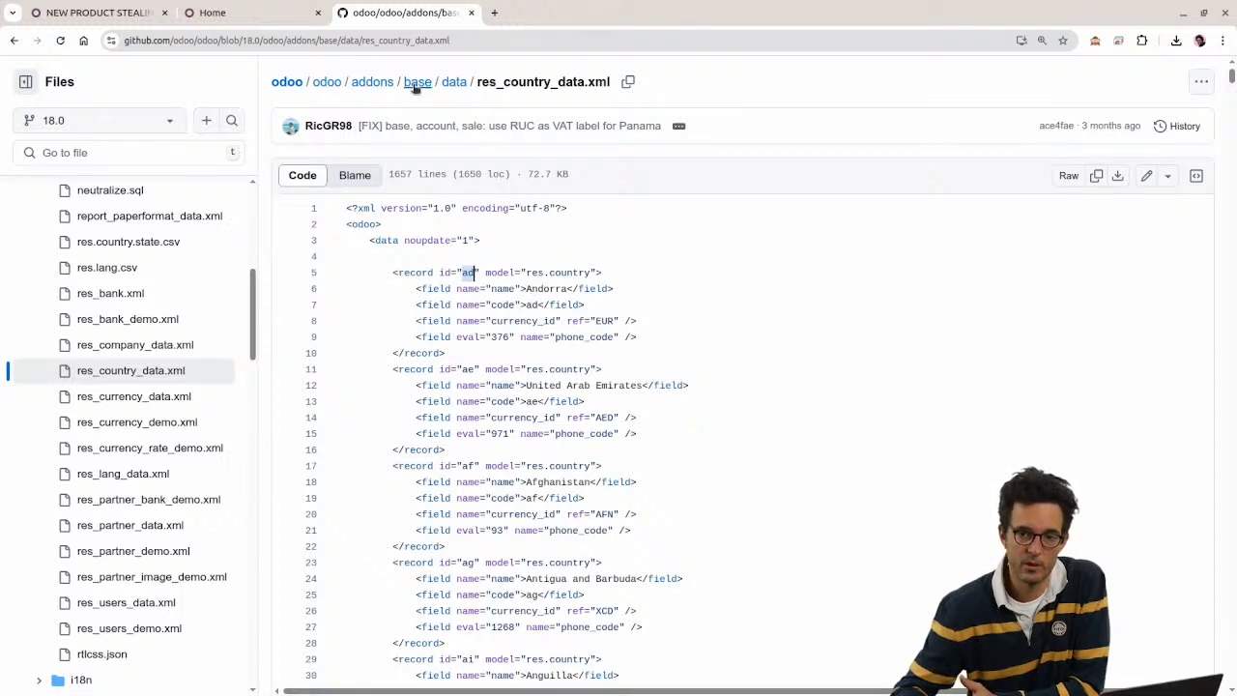
left_click_drag(399, 84, 437, 92)
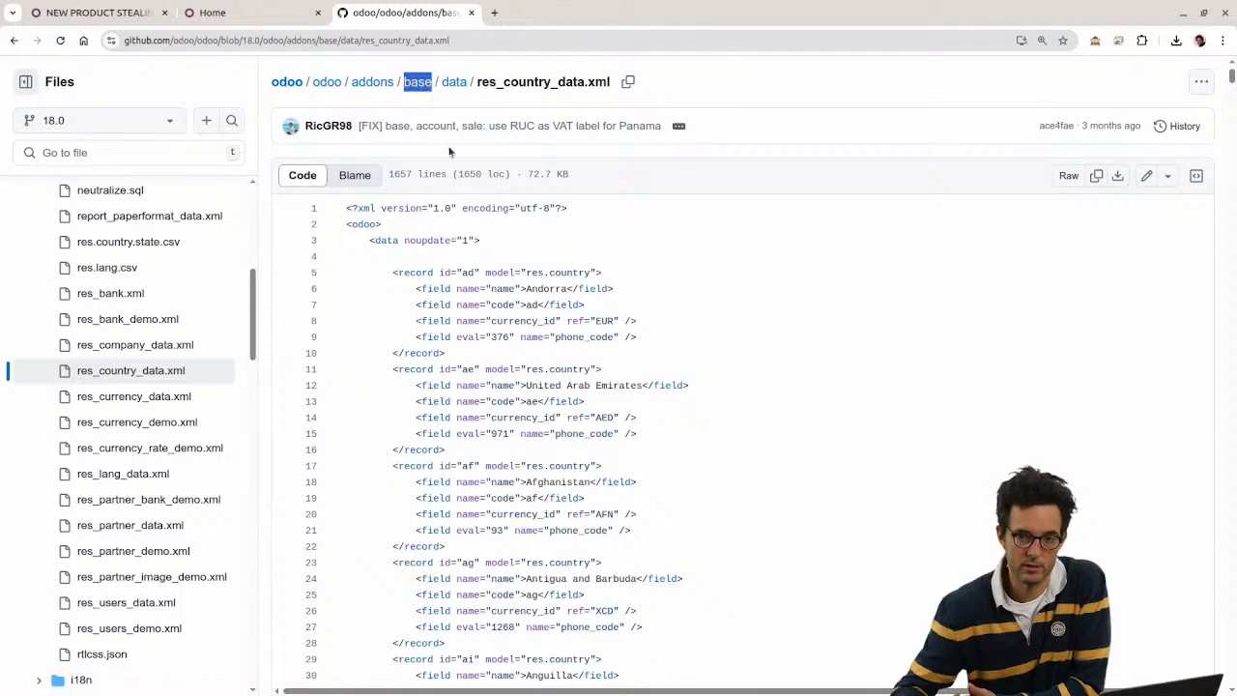
left_click(468, 271)
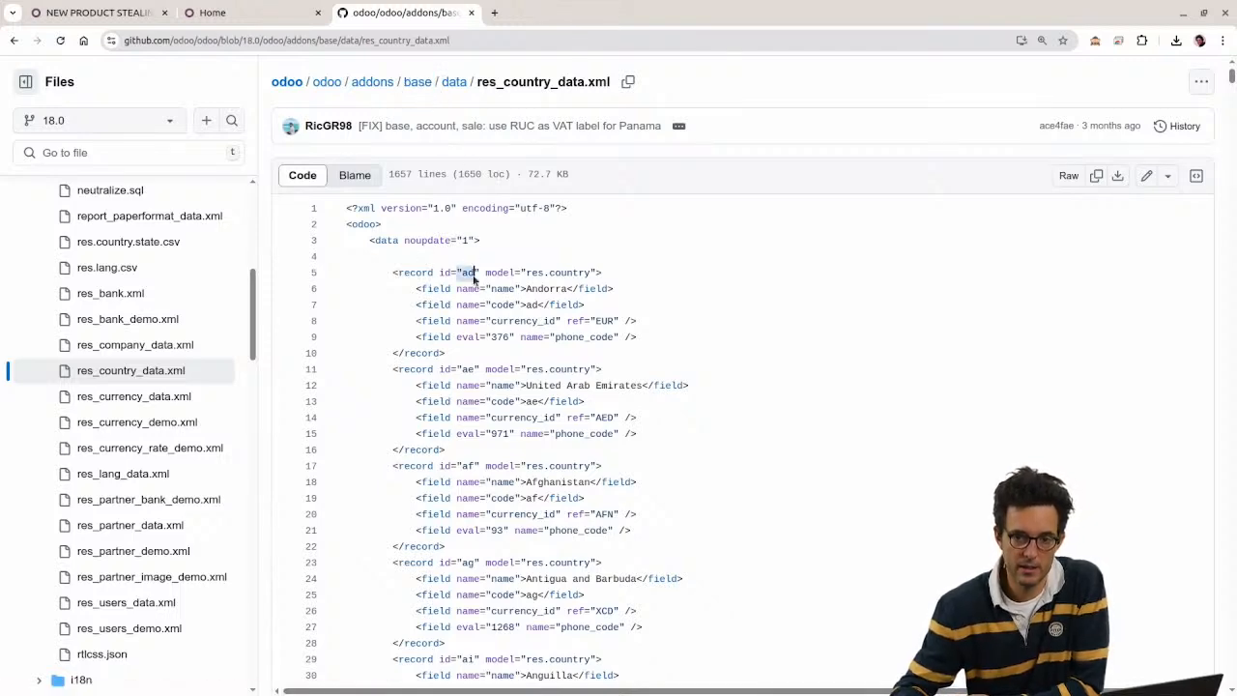
left_click(238, 13)
left_click(113, 7)
Step: Open Andorra's country record and confirm its metadata XML ID is base.ad
left_click(222, 10)
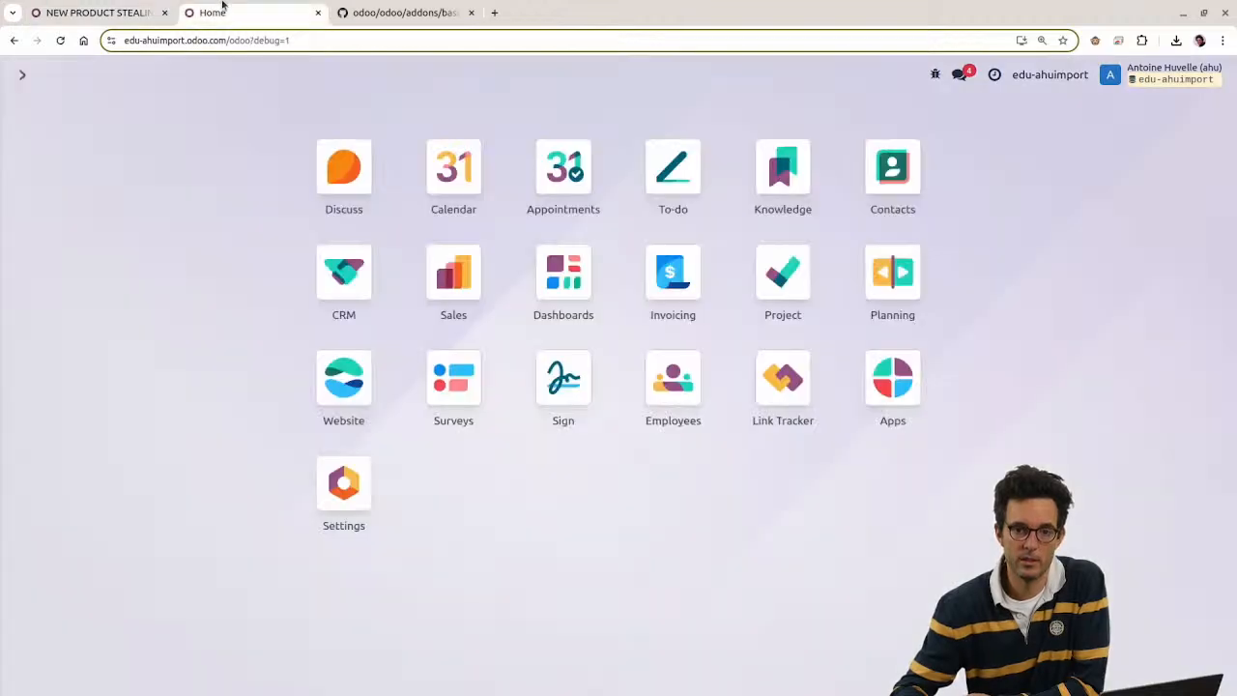
type("countr")
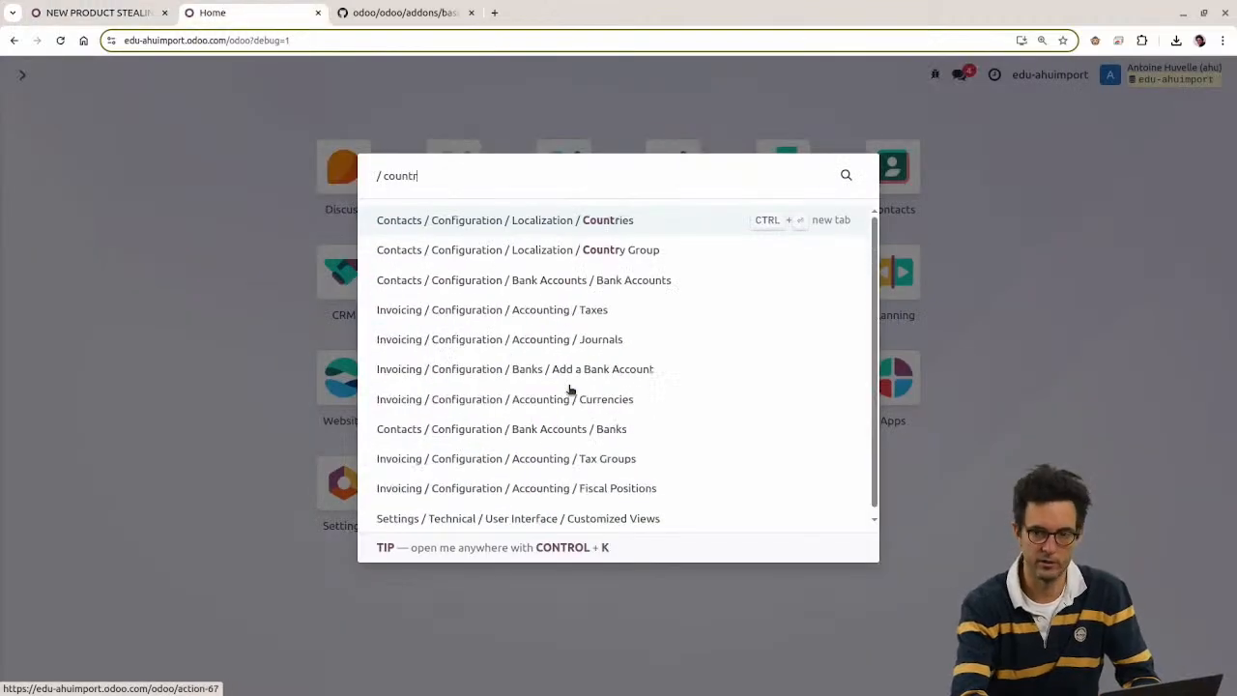
key("Return")
type("ando")
key("Return")
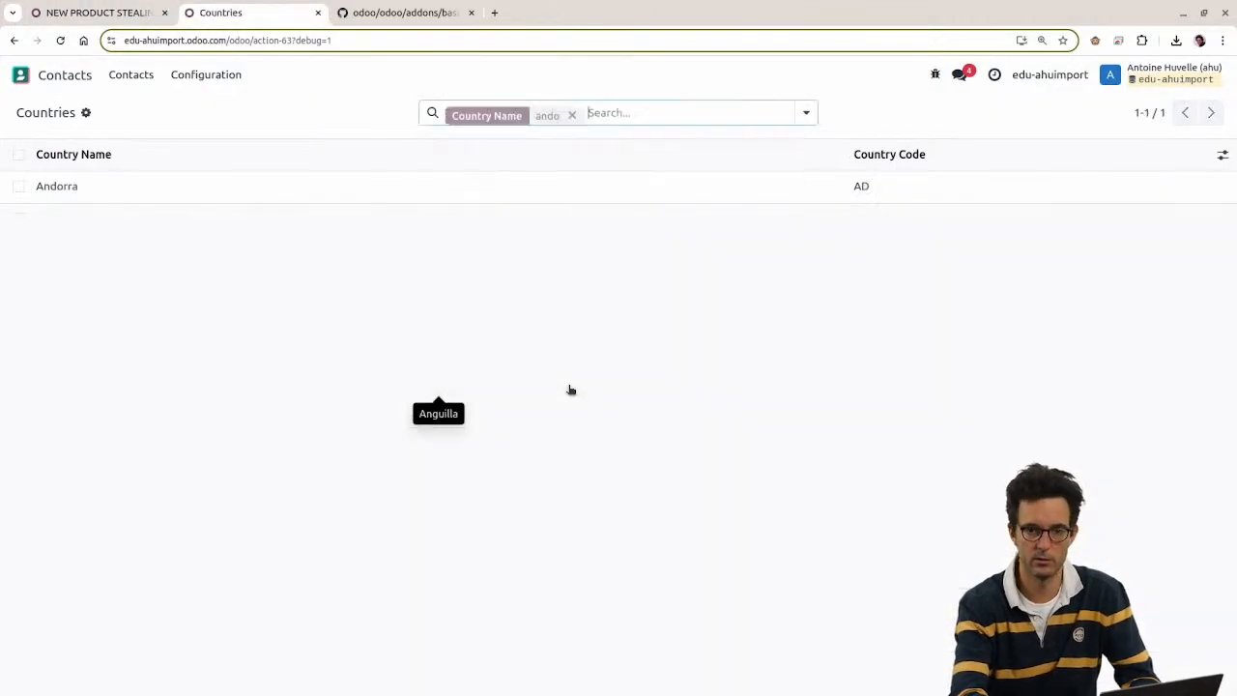
left_click(665, 199)
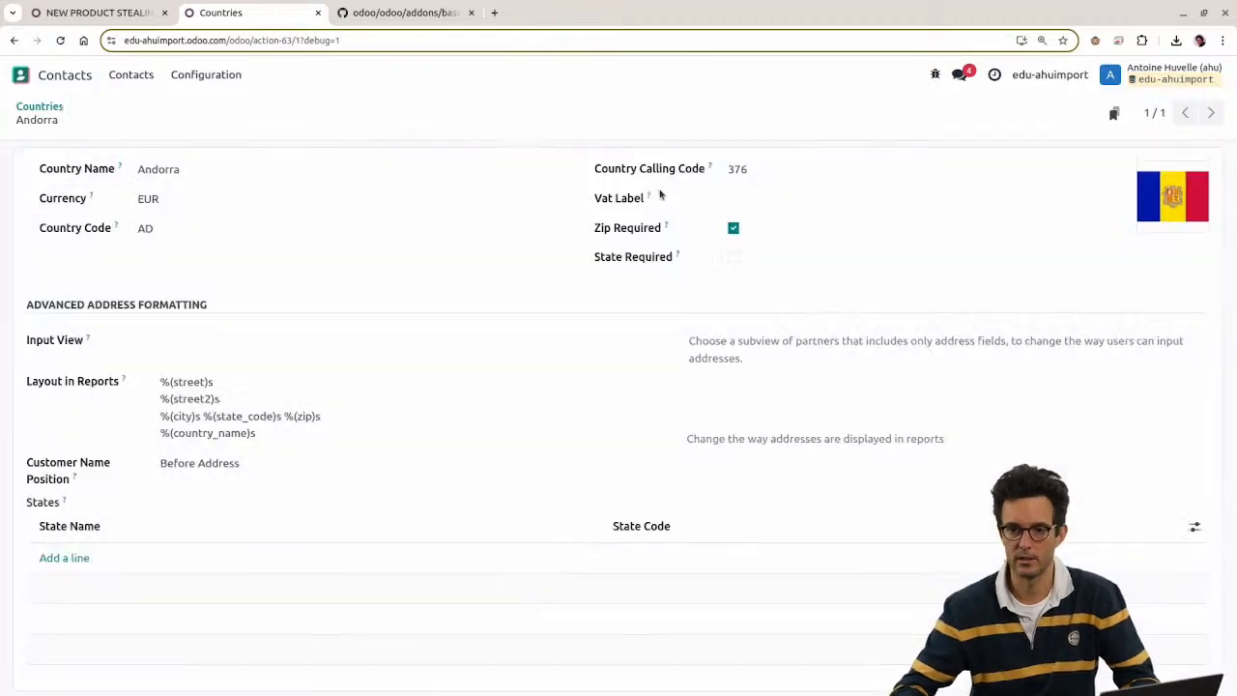
left_click(935, 74)
left_click(841, 127)
left_click_drag(662, 331, 743, 349)
left_click(357, 6)
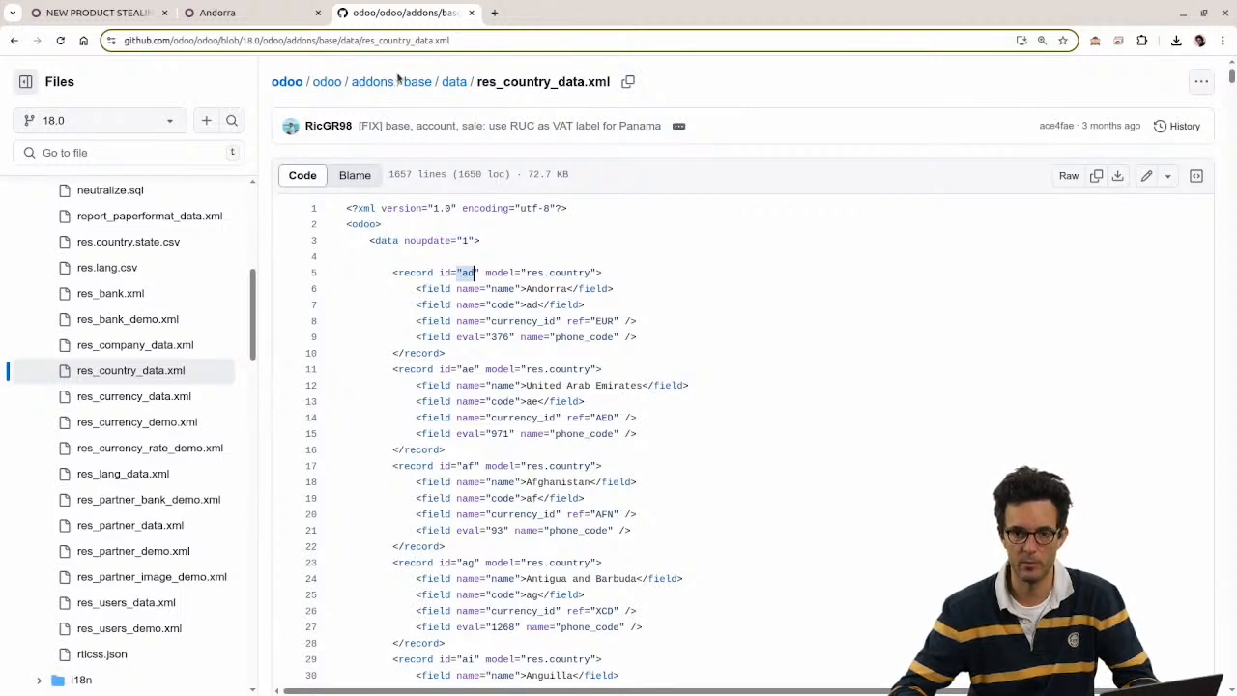
Step: Examine res_currency_data.xml's USD and VEF record ids, models and fields
left_click_drag(397, 82, 437, 94)
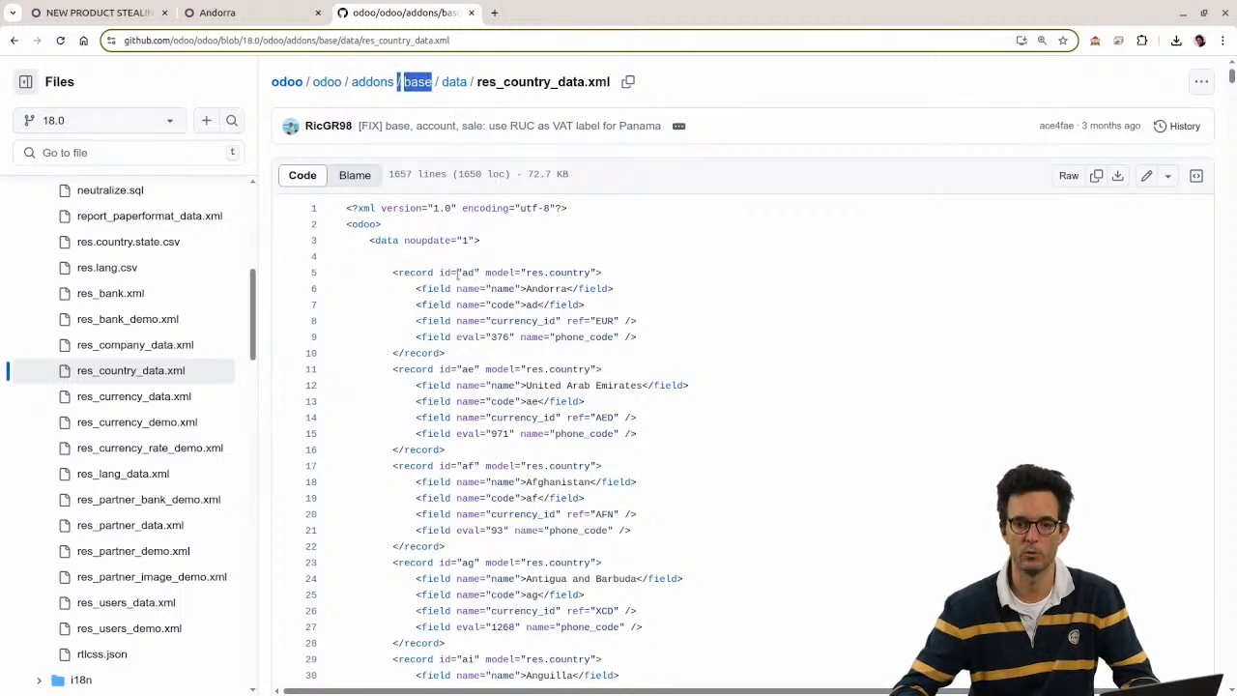
left_click_drag(434, 273, 476, 273)
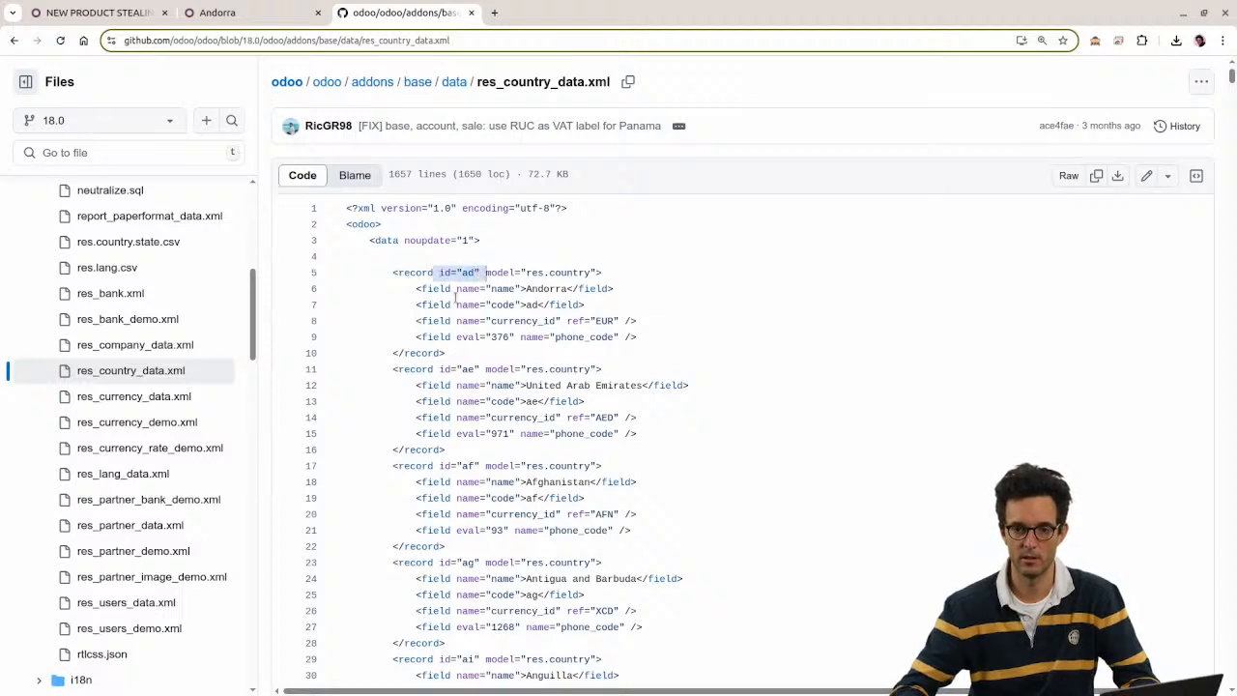
left_click(144, 397)
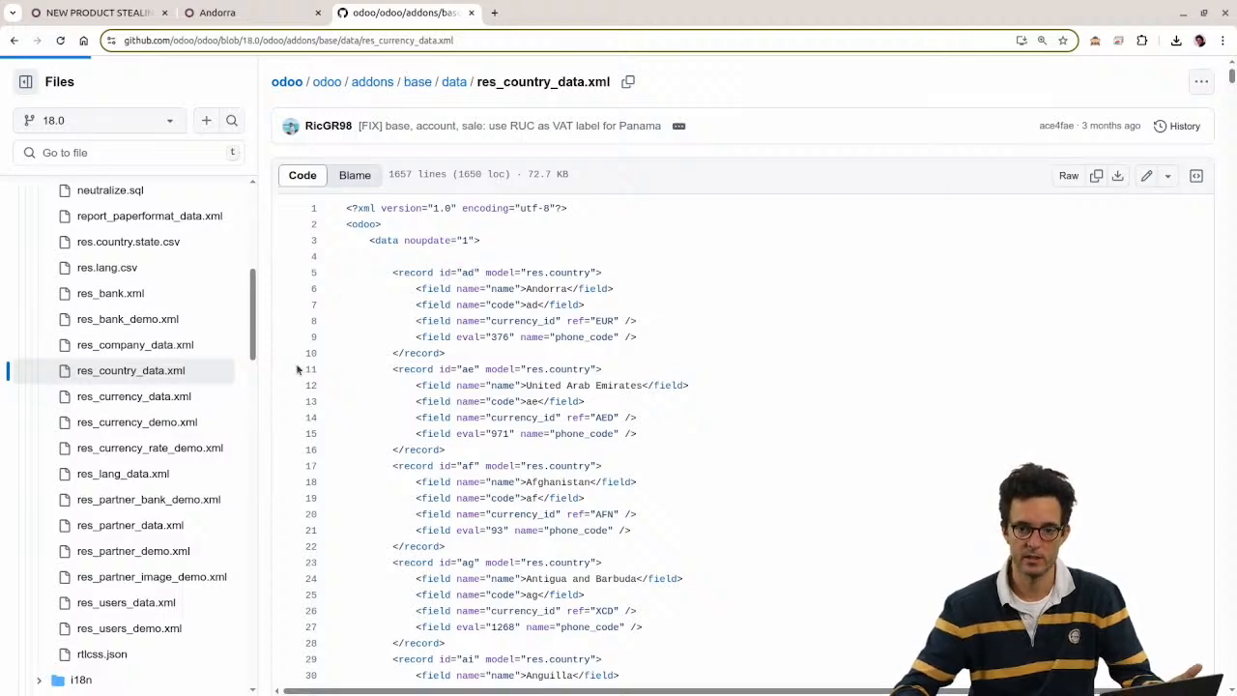
left_click_drag(439, 272, 576, 273)
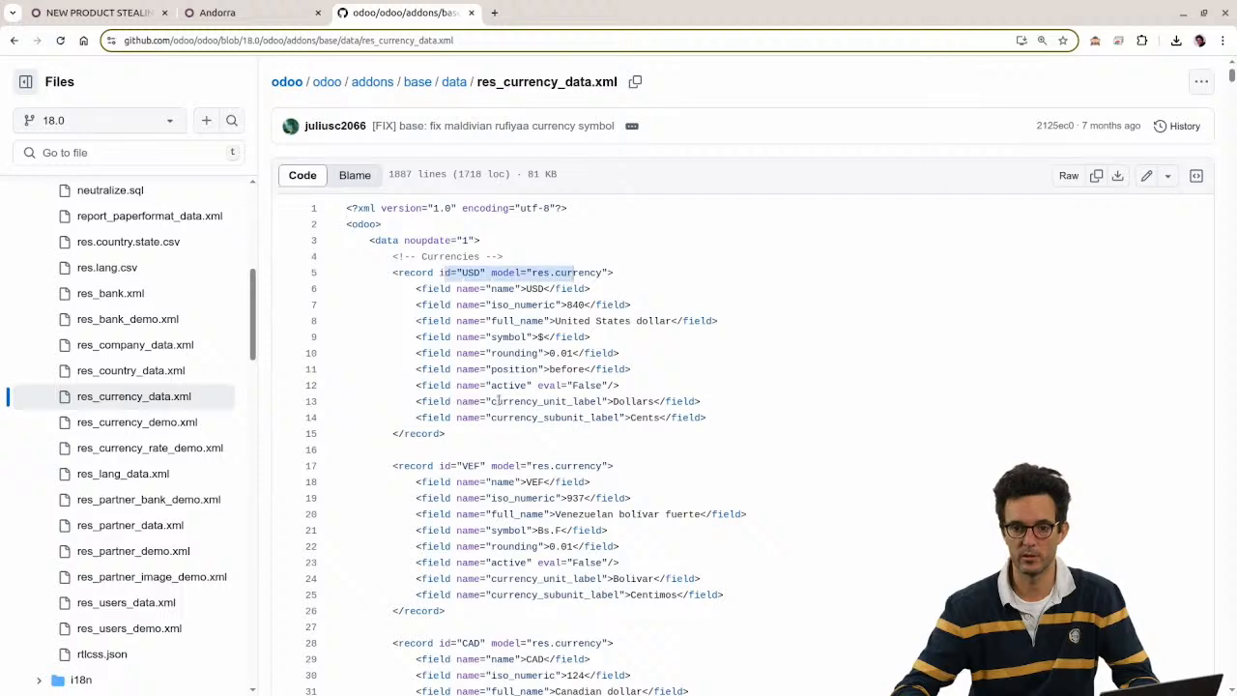
left_click_drag(440, 466, 632, 467)
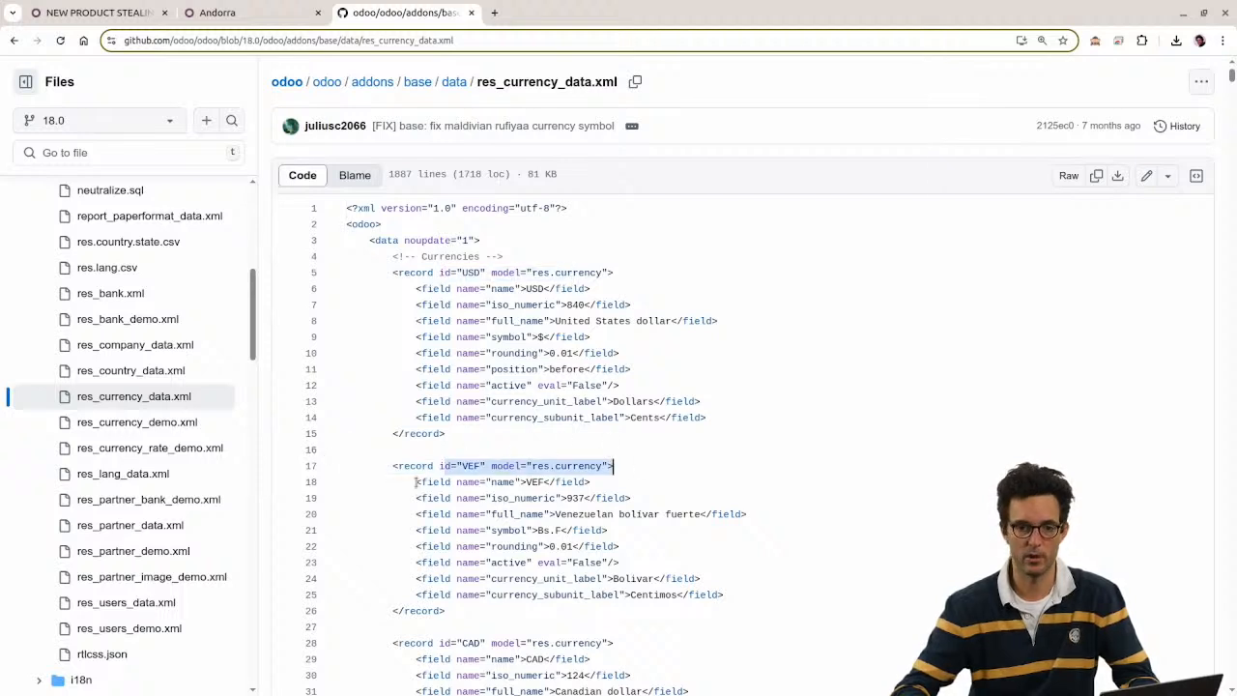
left_click(389, 468)
left_click_drag(414, 482, 743, 592)
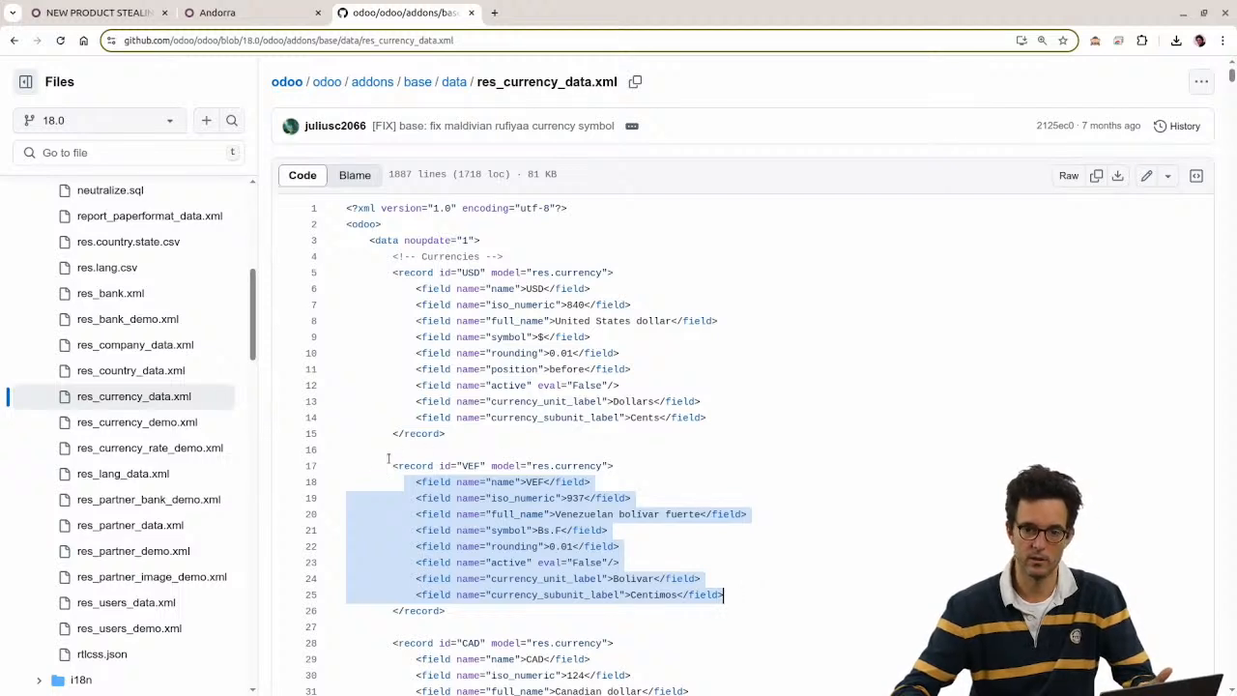
left_click_drag(389, 462, 640, 468)
left_click(450, 467)
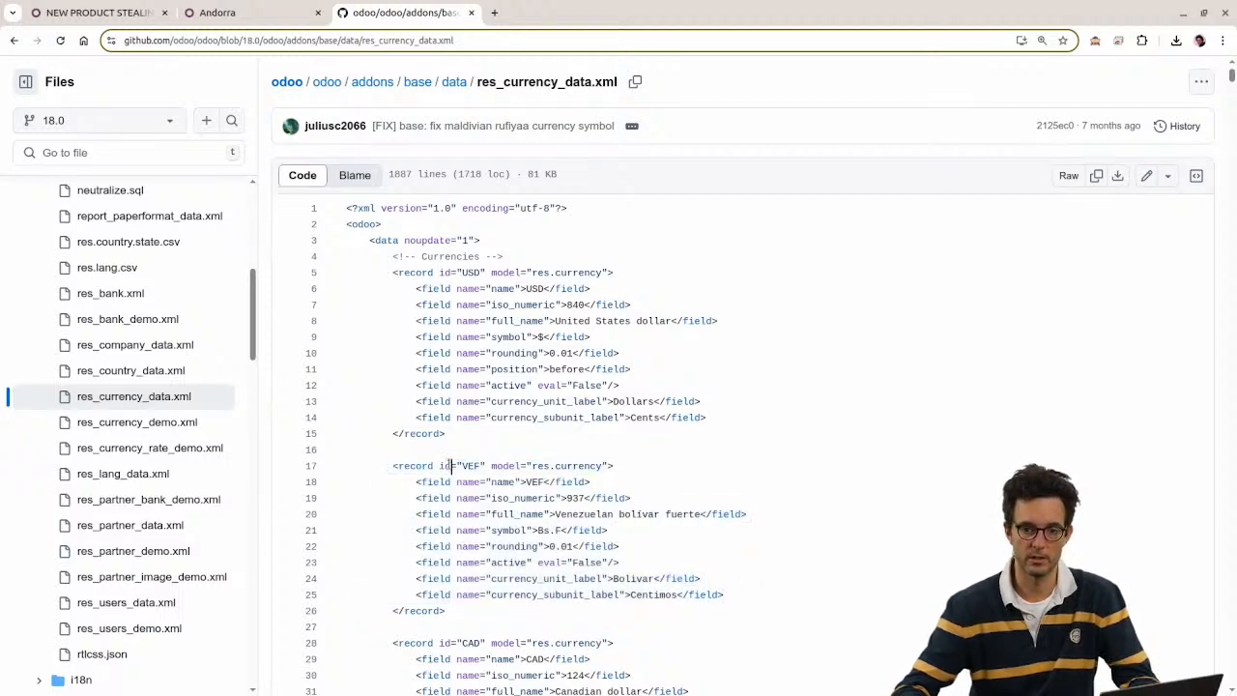
left_click_drag(435, 466, 484, 473)
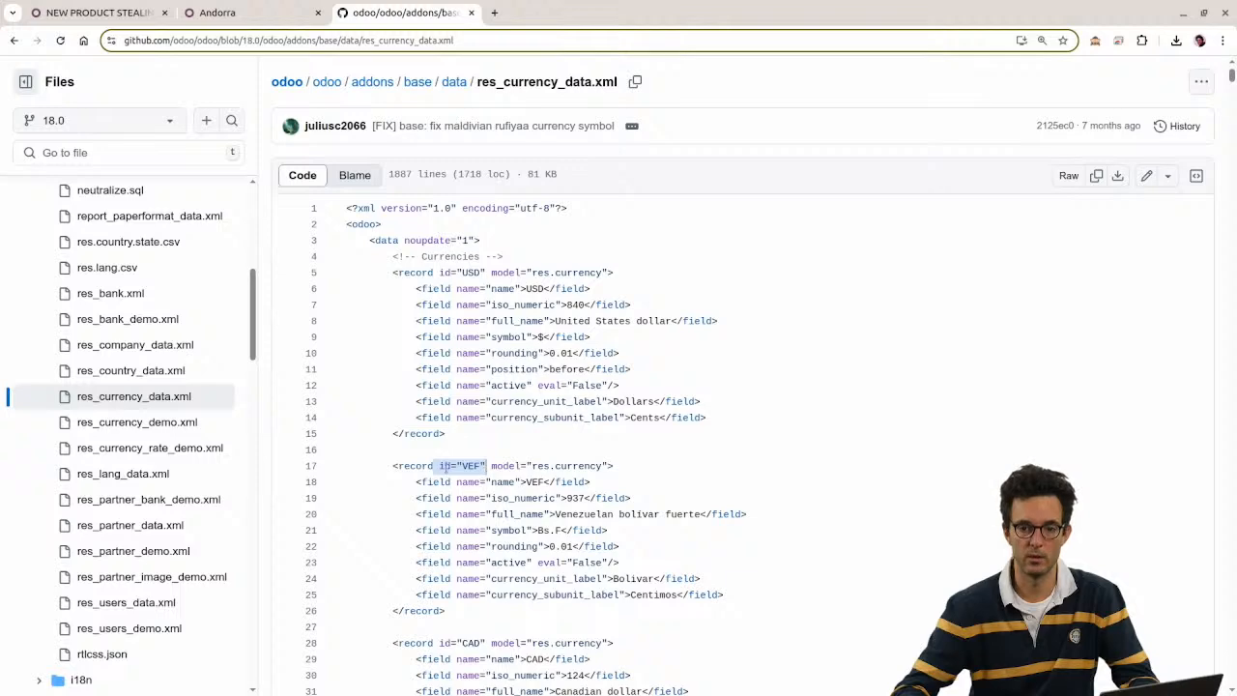
scroll(208, 416, "up", 5)
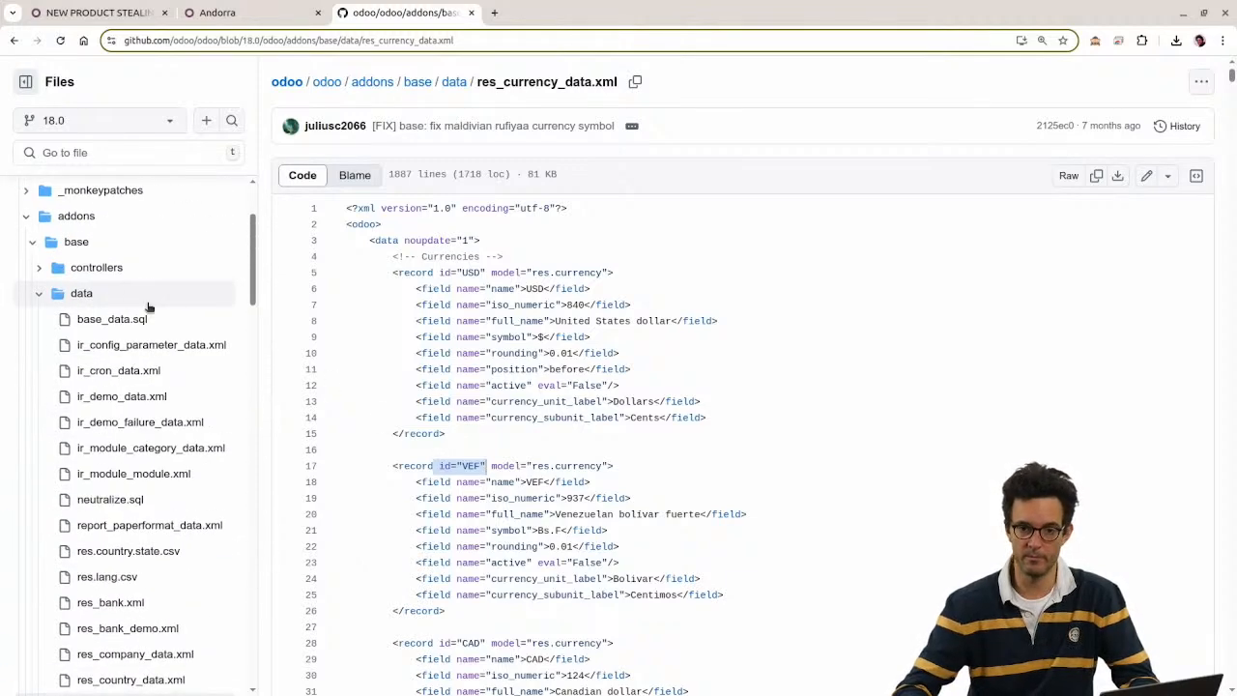
Step: Browse ir_cron_data.xml and res_users_data.xml's user_admin record, then return to Andorra
left_click(138, 302)
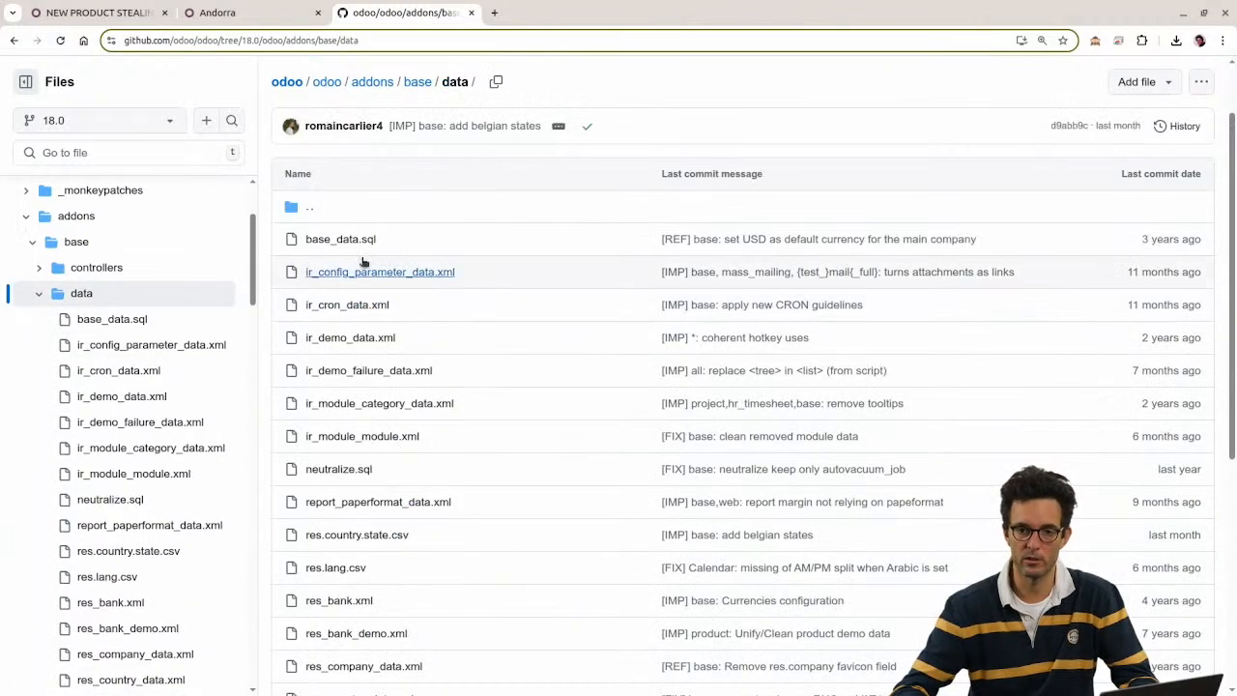
left_click(340, 308)
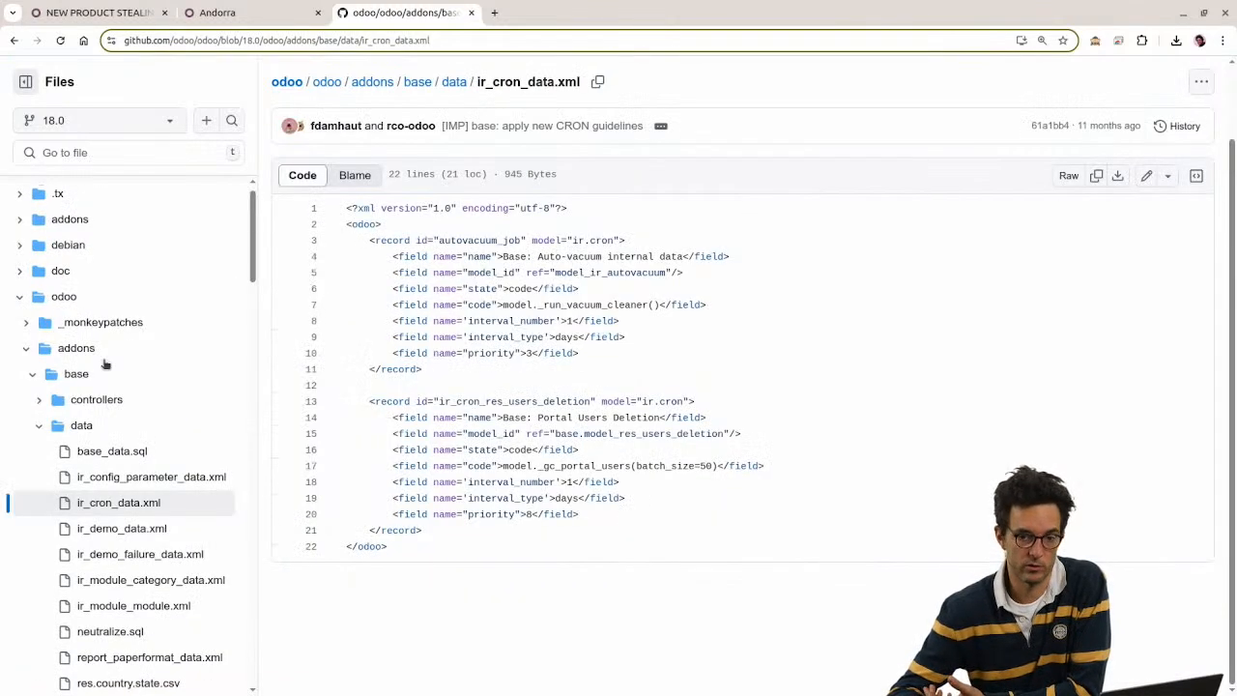
scroll(106, 364, "down", 5)
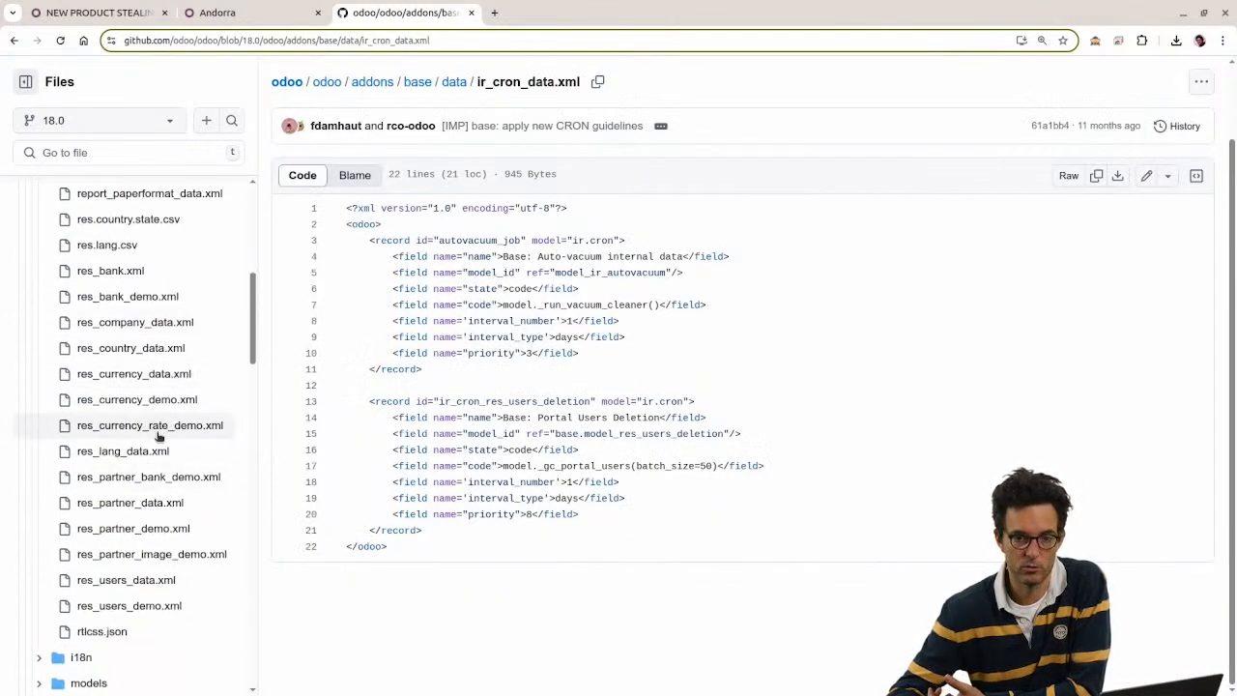
left_click(111, 582)
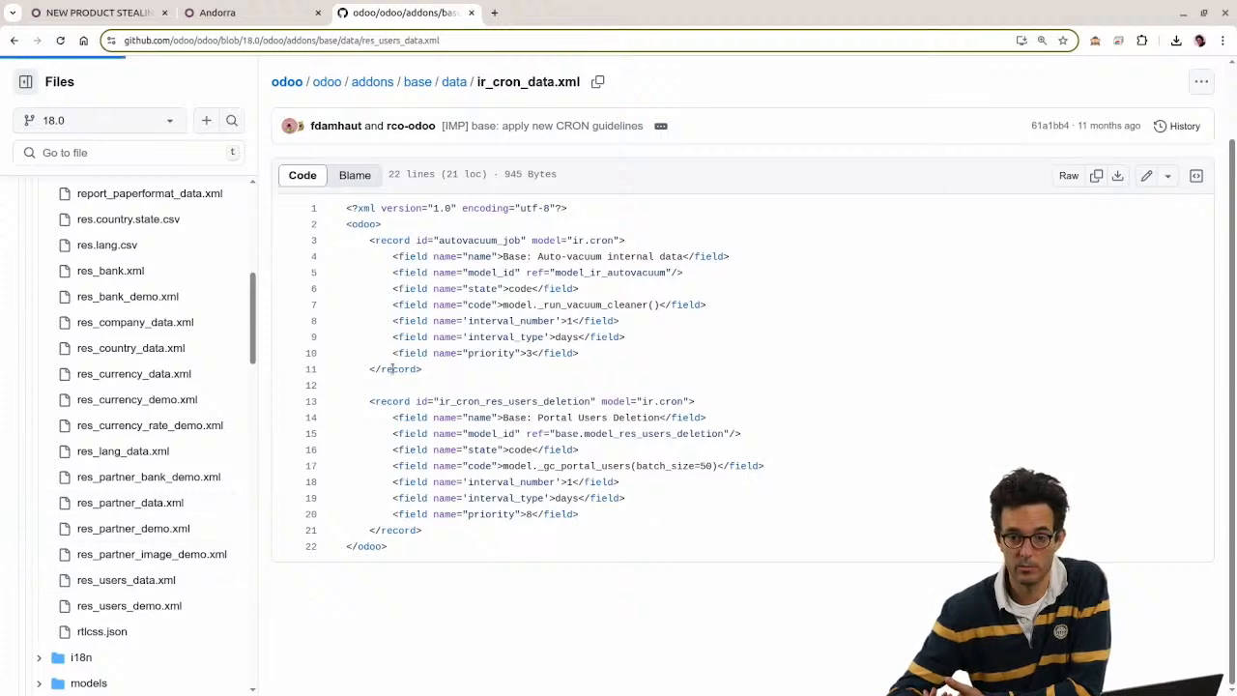
left_click_drag(352, 240, 589, 360)
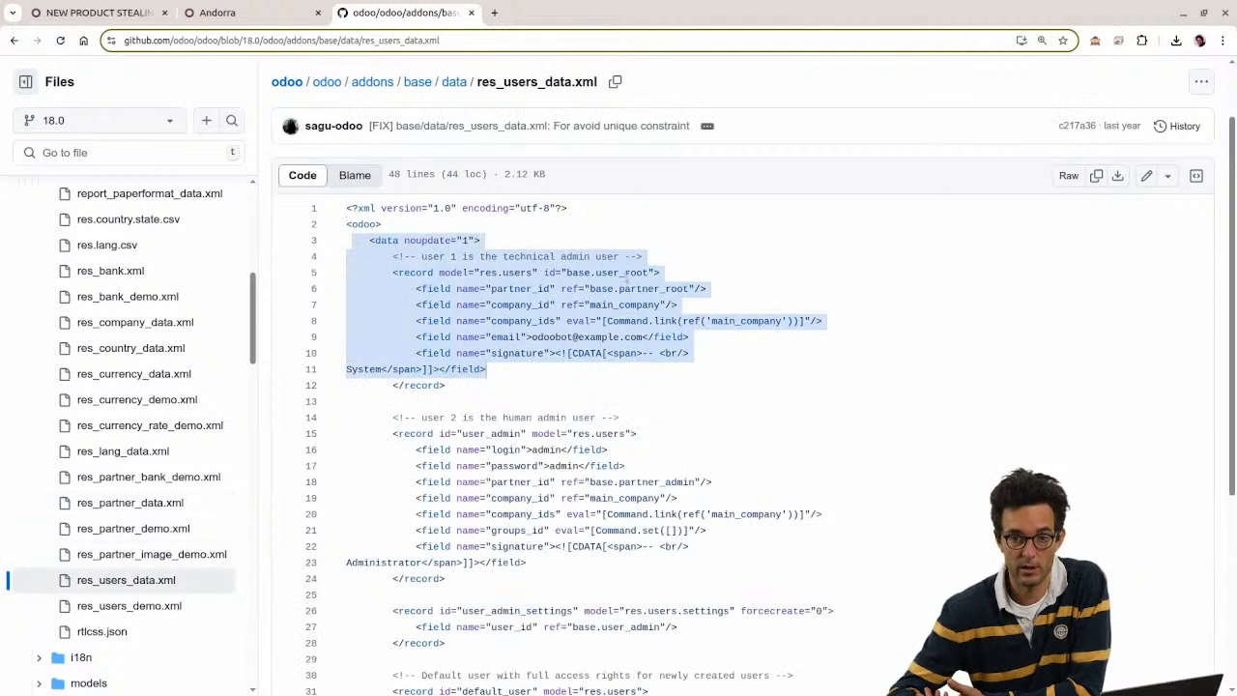
left_click(627, 280)
scroll(557, 355, "down", 3)
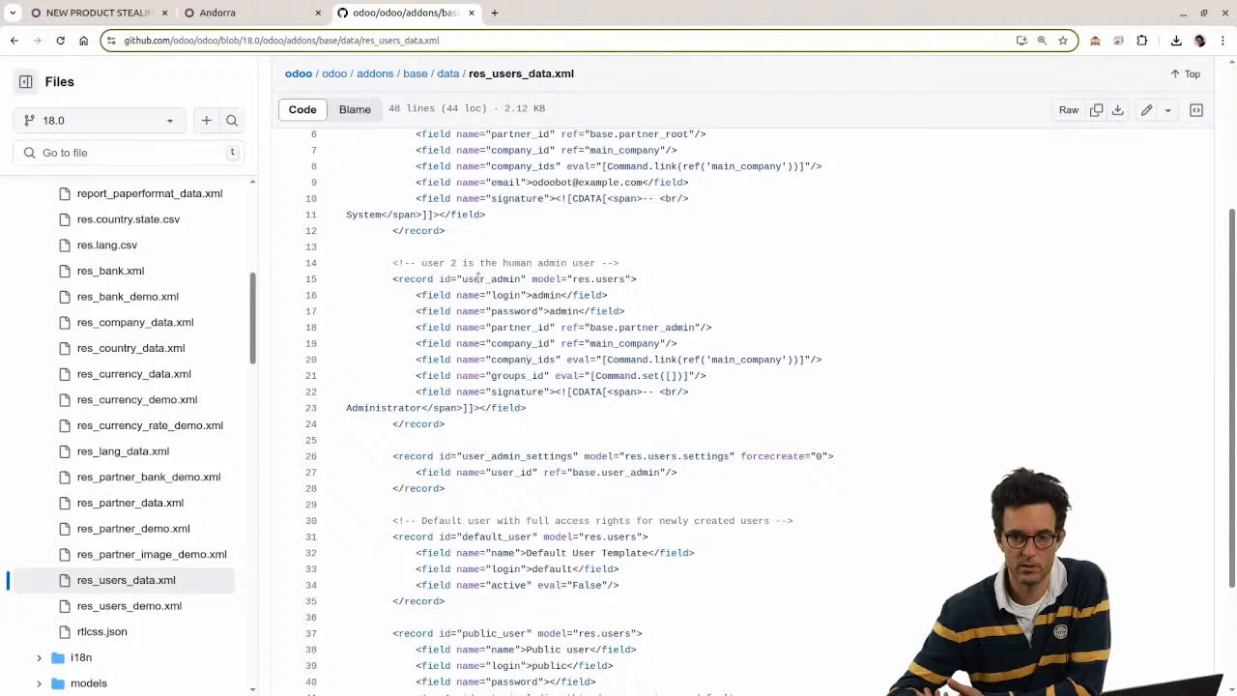
left_click_drag(456, 280, 609, 279)
scroll(368, 416, "up", 5)
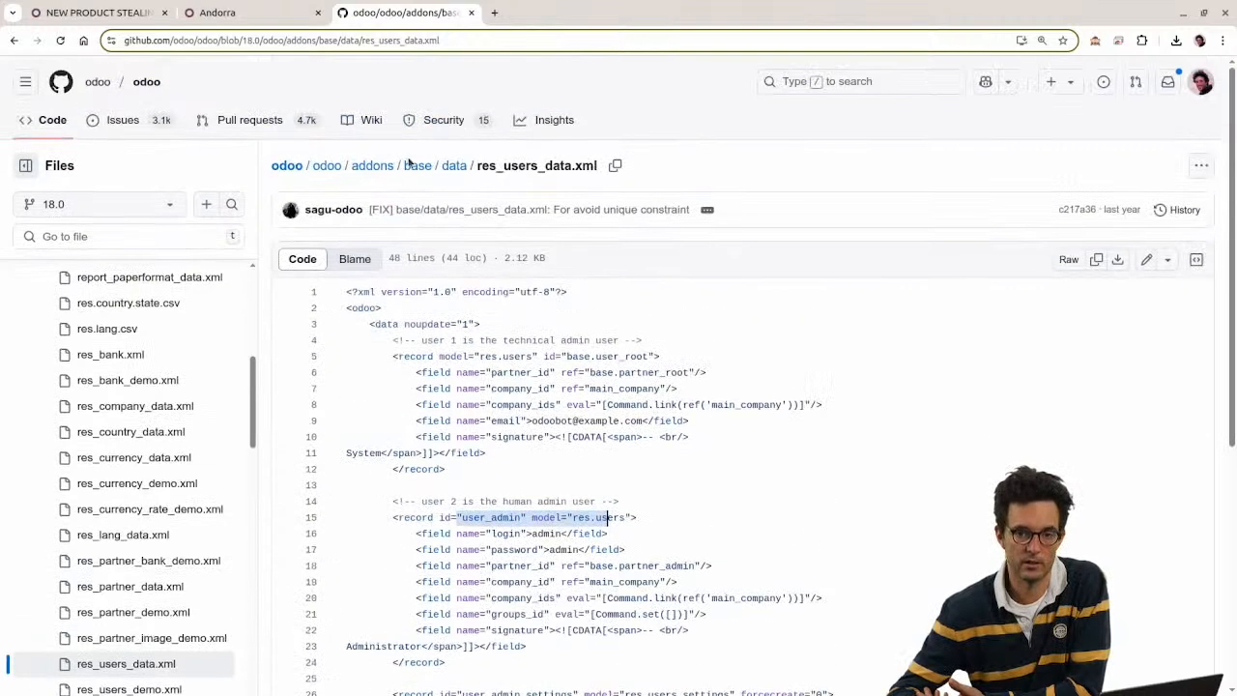
scroll(124, 325, "up", 4)
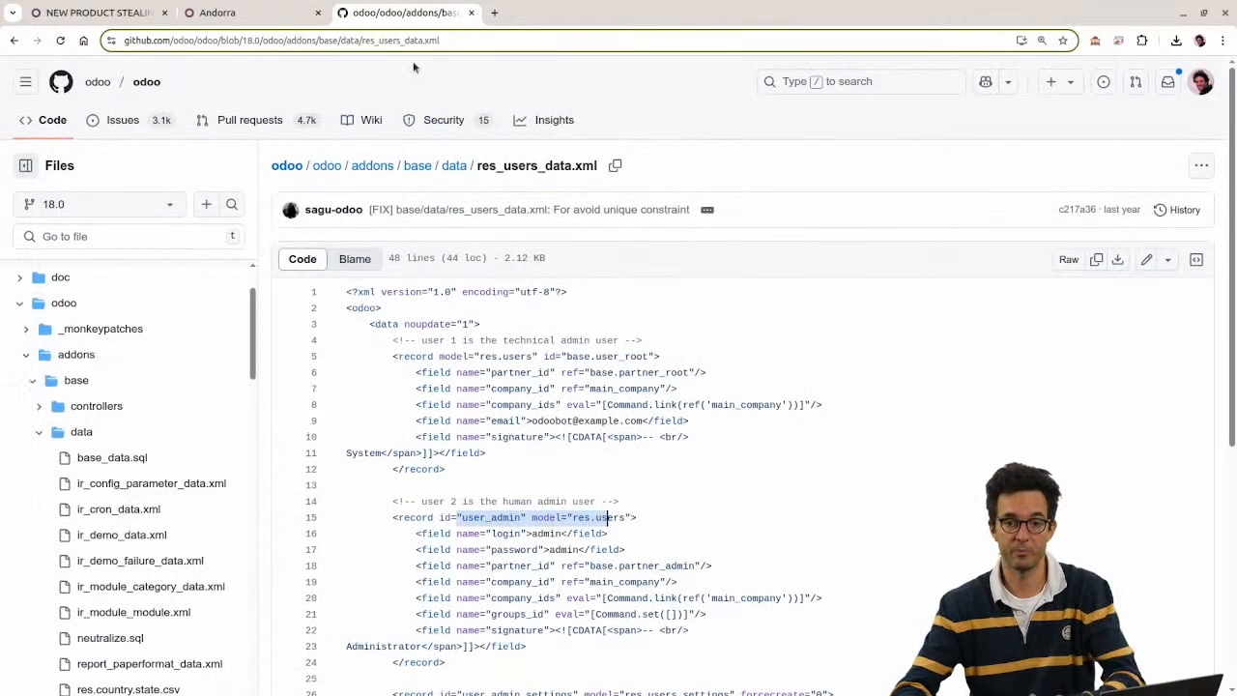
left_click(38, 432)
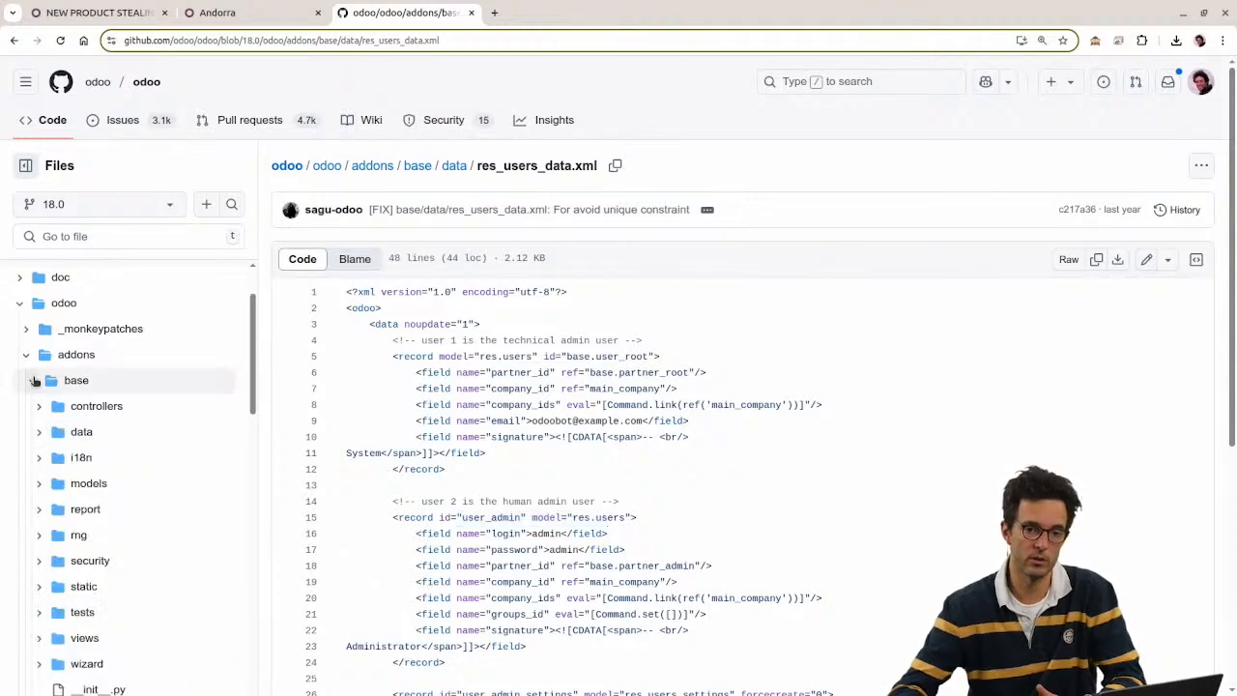
left_click(35, 381)
left_click(253, 12)
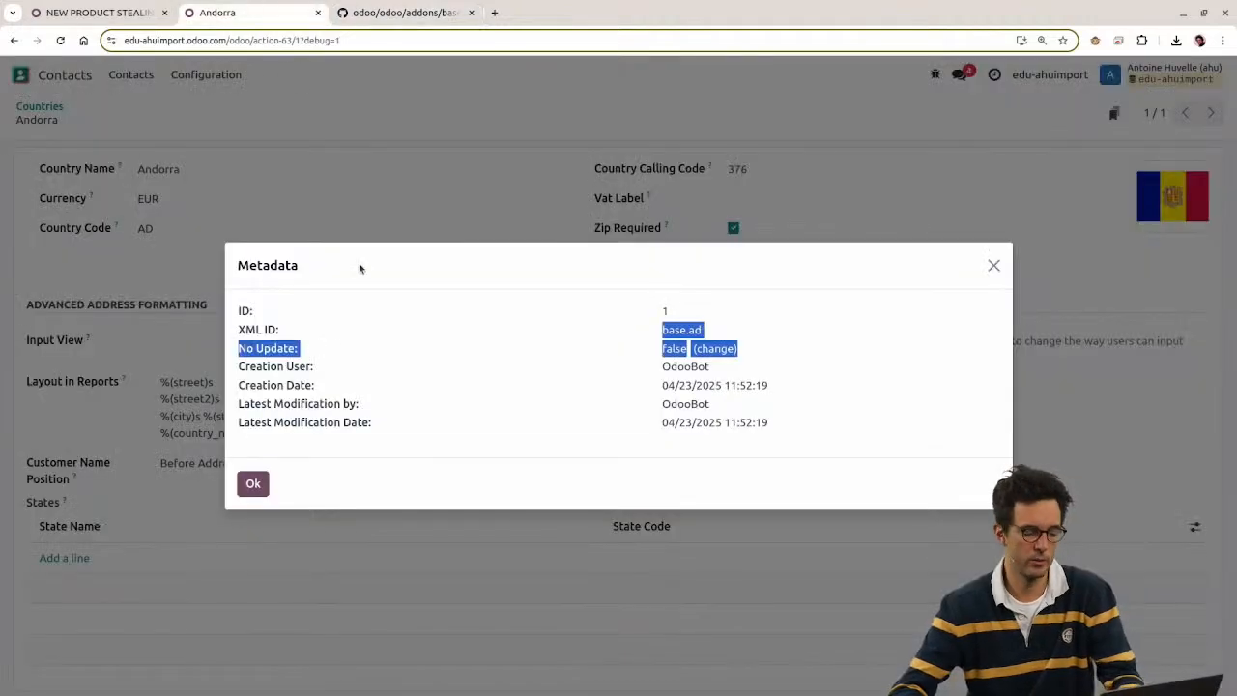
Step: Close Andorra's metadata and open the Views list from the command search
key("Escape")
left_click(21, 75)
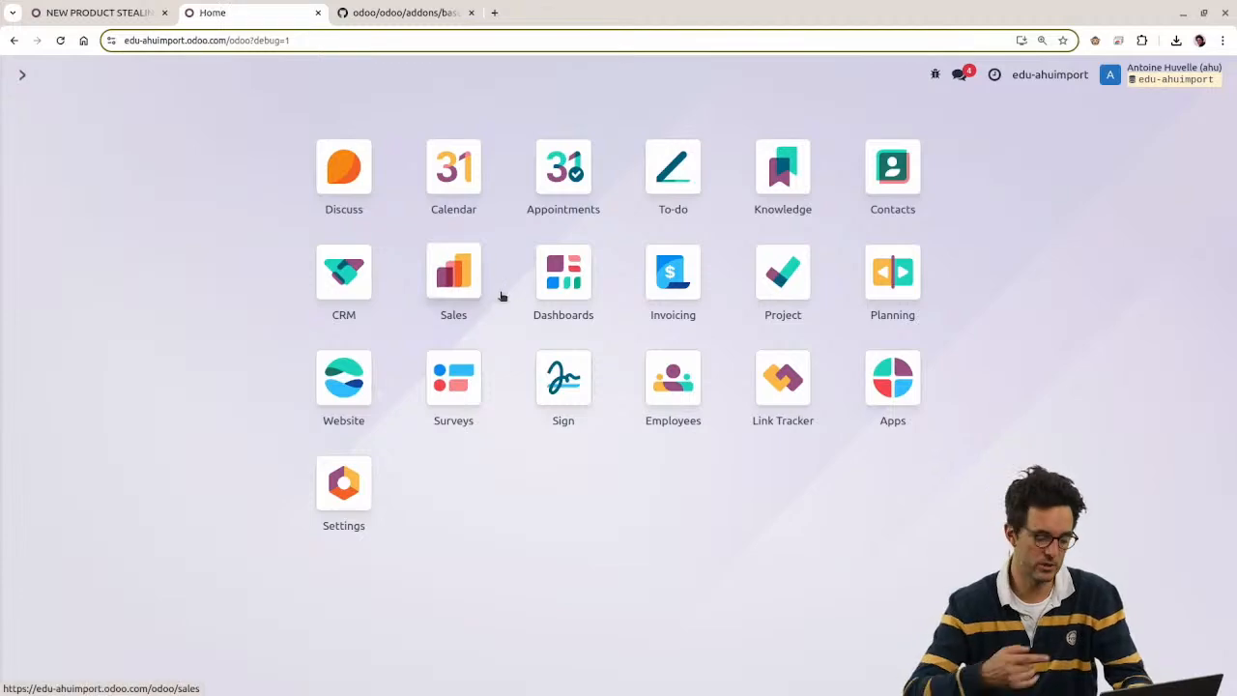
key("ctrl+k")
type("/views")
key("Return")
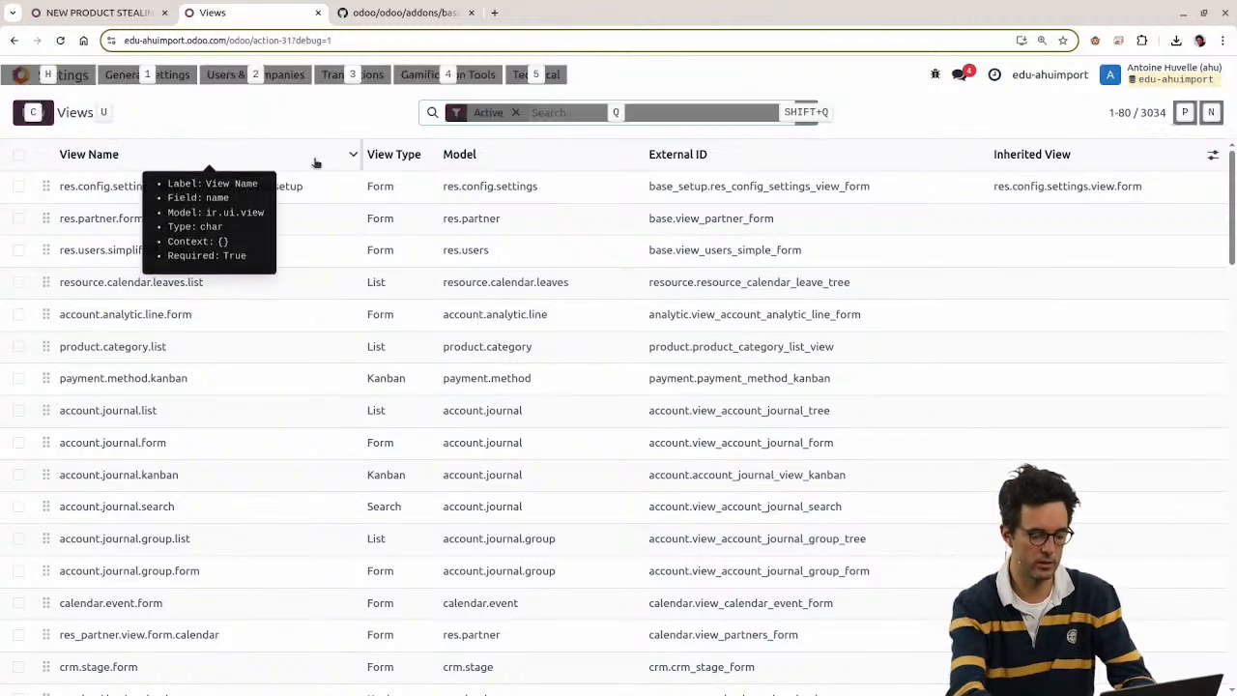
key("alt+h")
type("views")
key("Return")
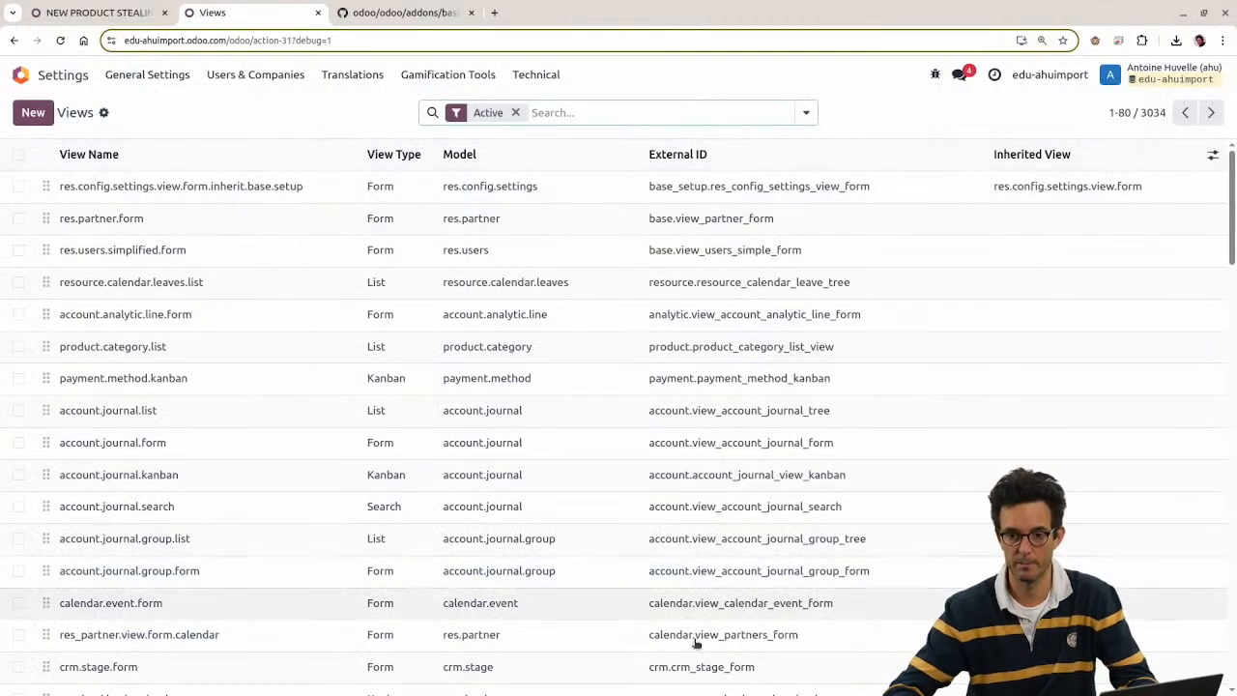
Step: Copy the res_config_settings_view_form part of the base.setup settings view's External ID
mouse_move(684, 167)
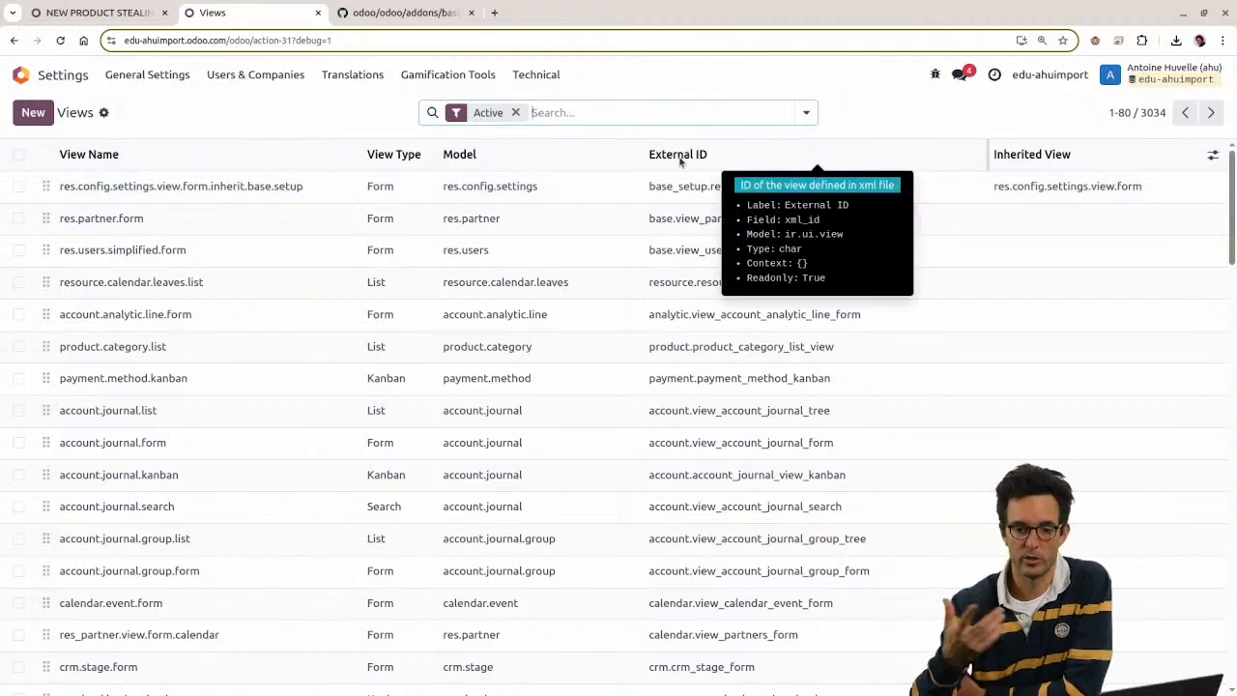
left_click_drag(657, 187, 795, 538)
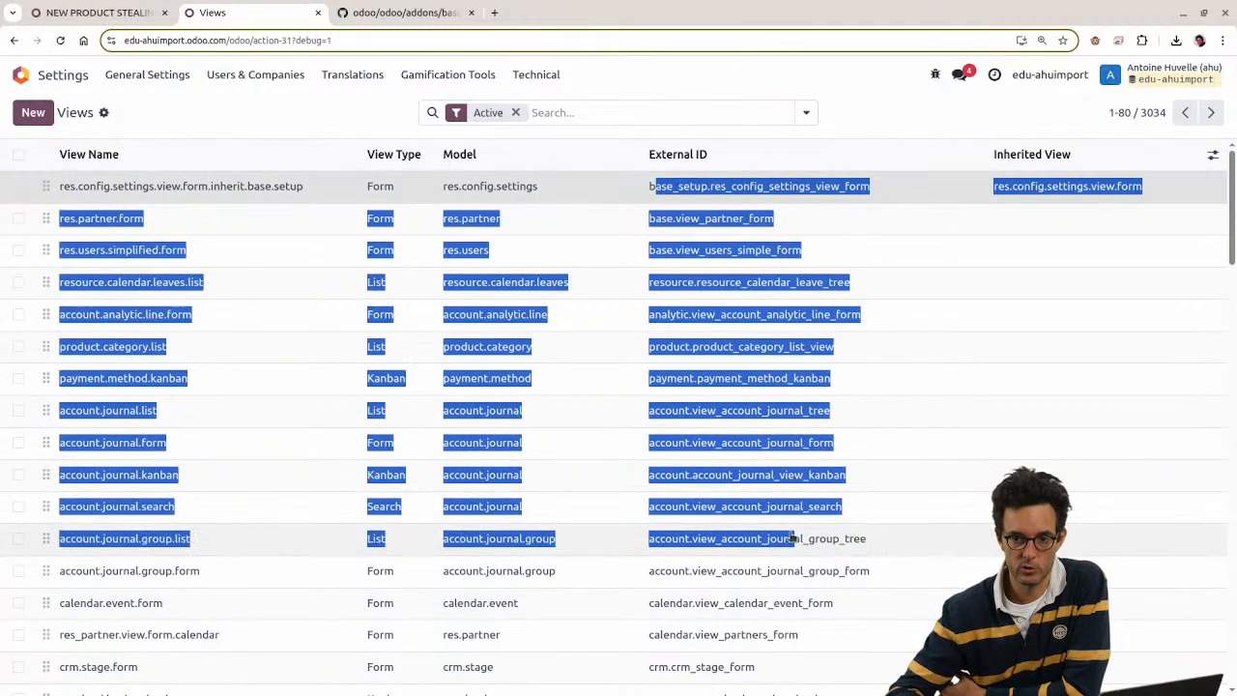
left_click(873, 110)
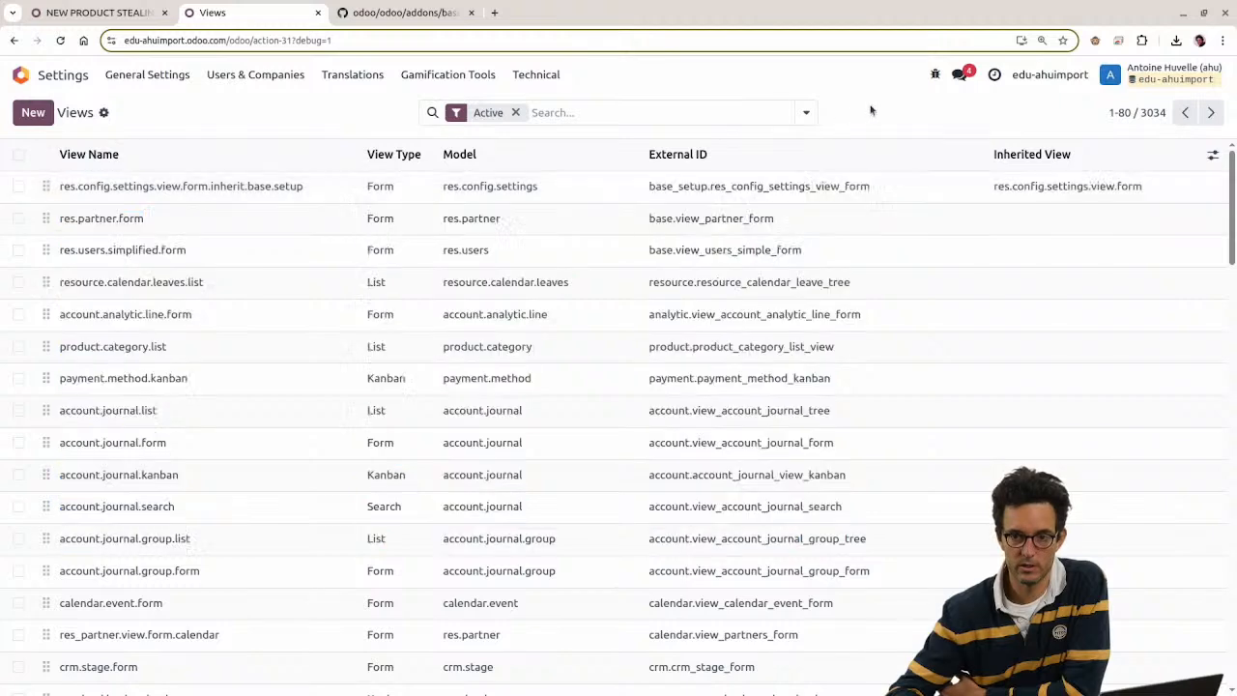
left_click(731, 192)
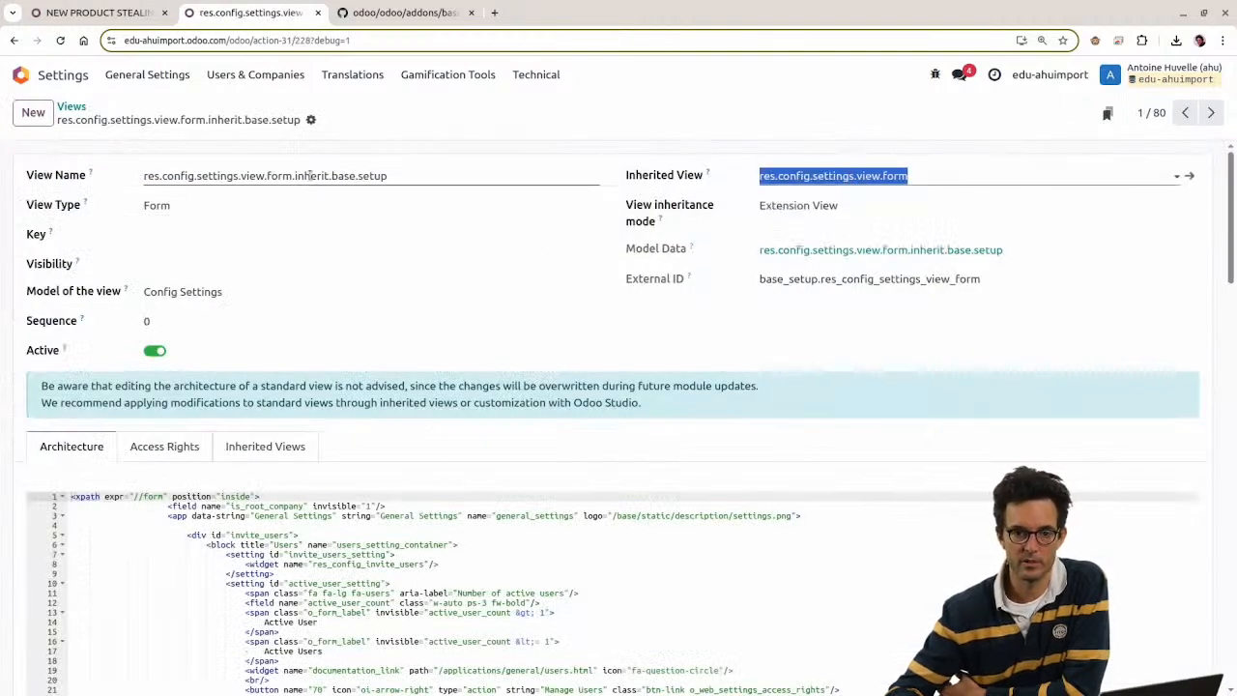
double_click(909, 281)
key("ctrl+c")
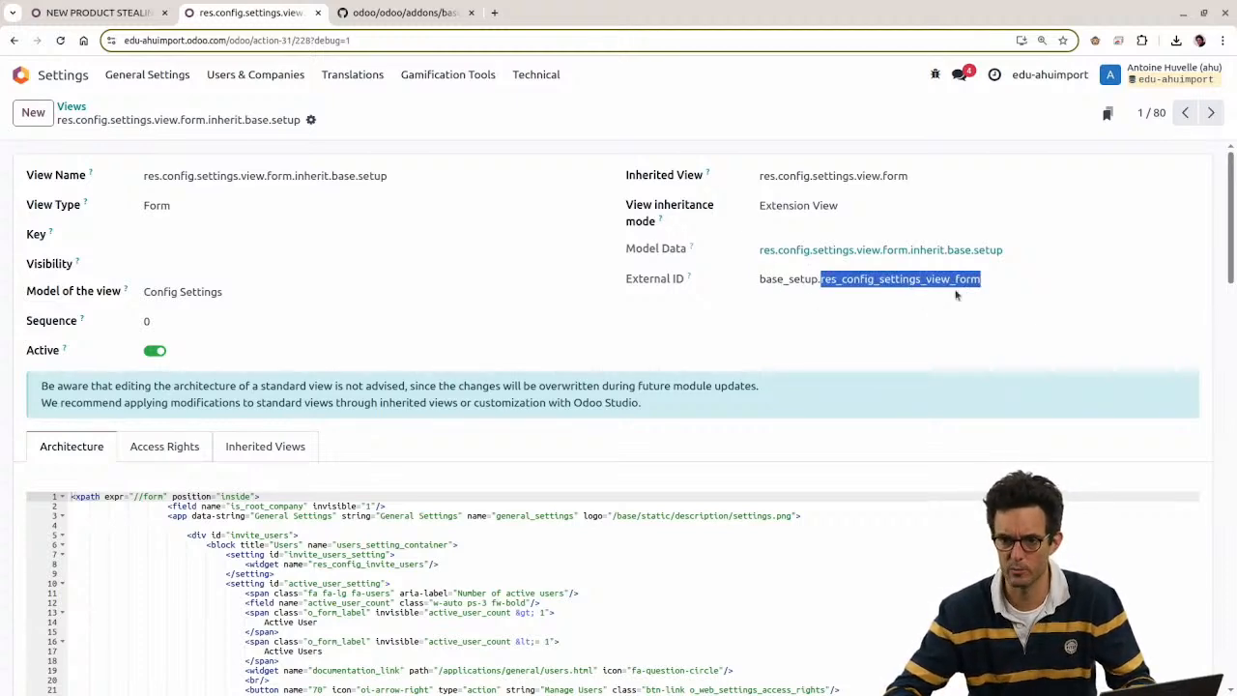
left_click(842, 278)
Step: Filter External Identifiers by res_config_settings_view_form and widen the Complete ID column
key("alt+h")
type("exter")
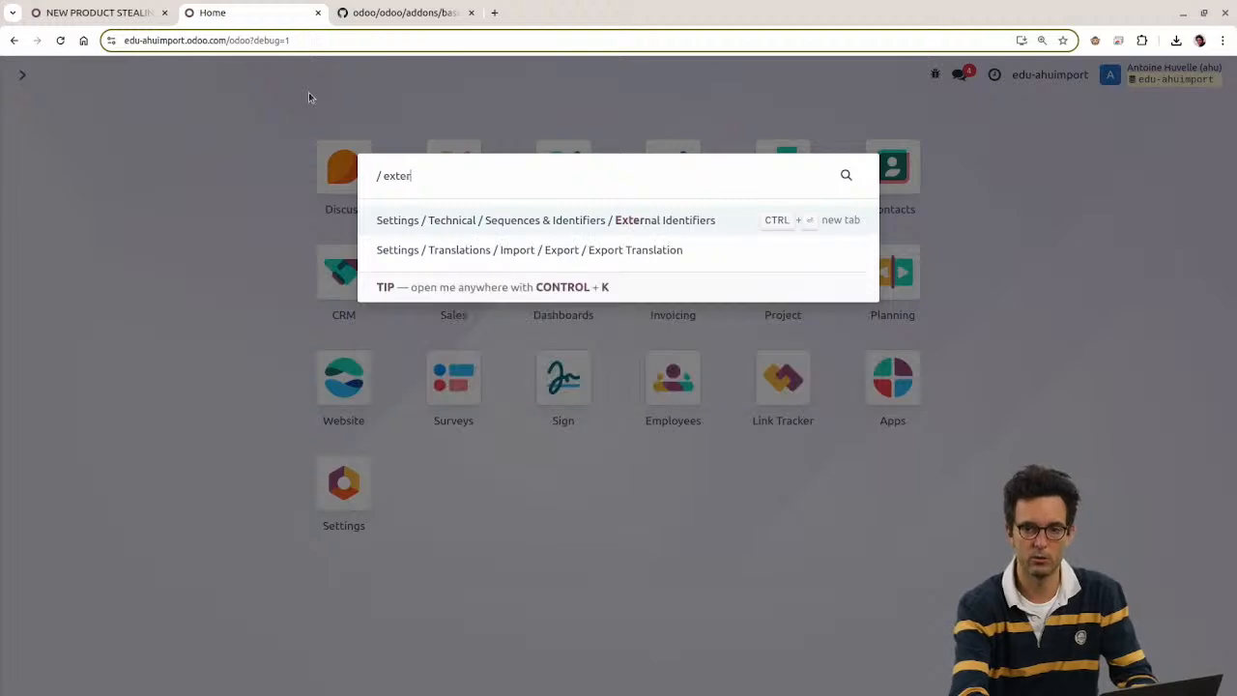
key("Return")
key("ctrl+v")
key("Return")
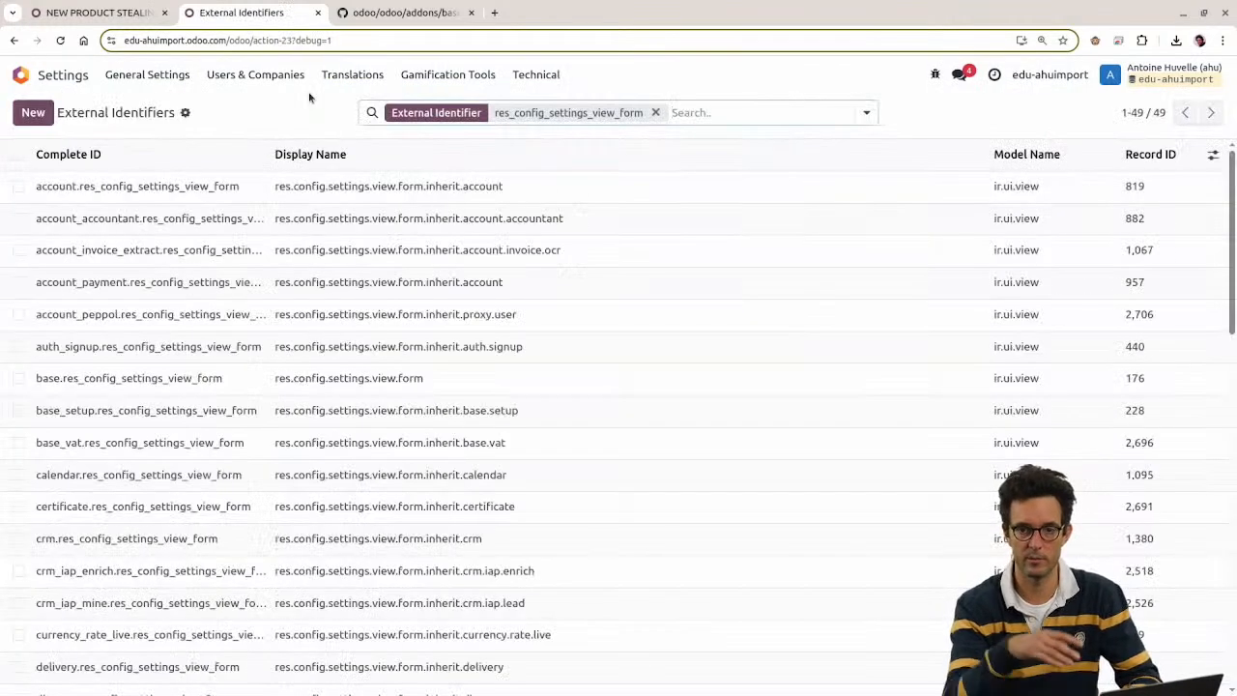
double_click(558, 115)
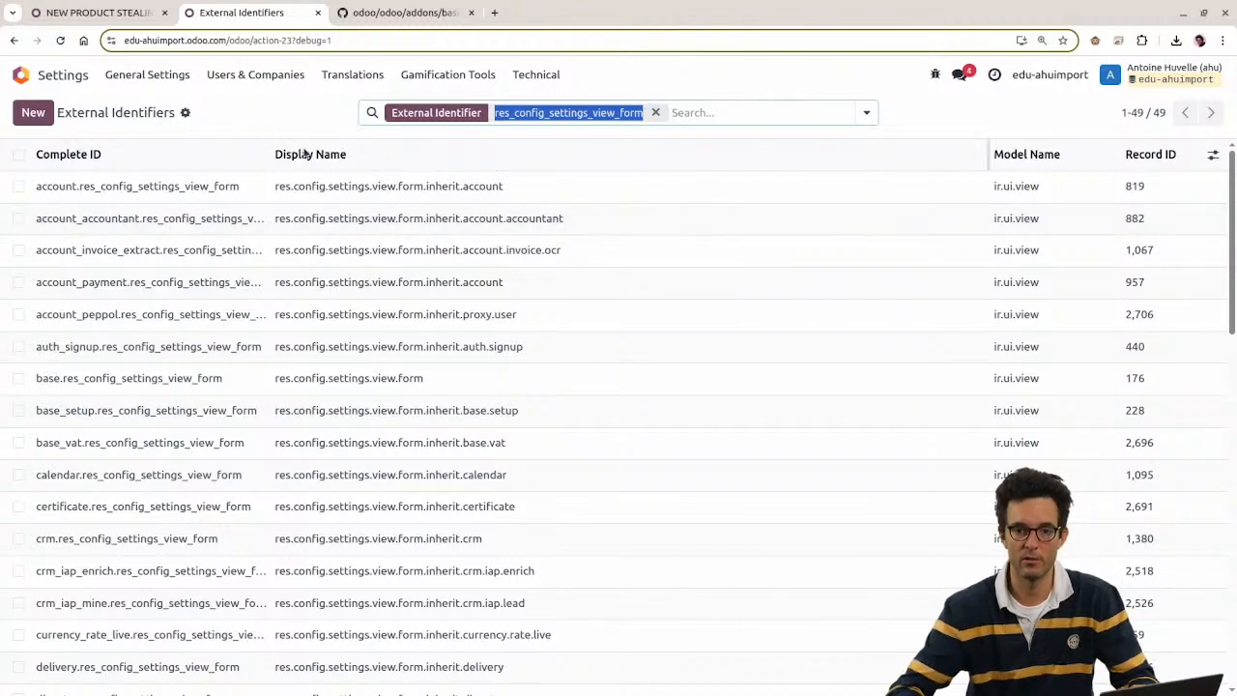
left_click_drag(268, 154, 391, 154)
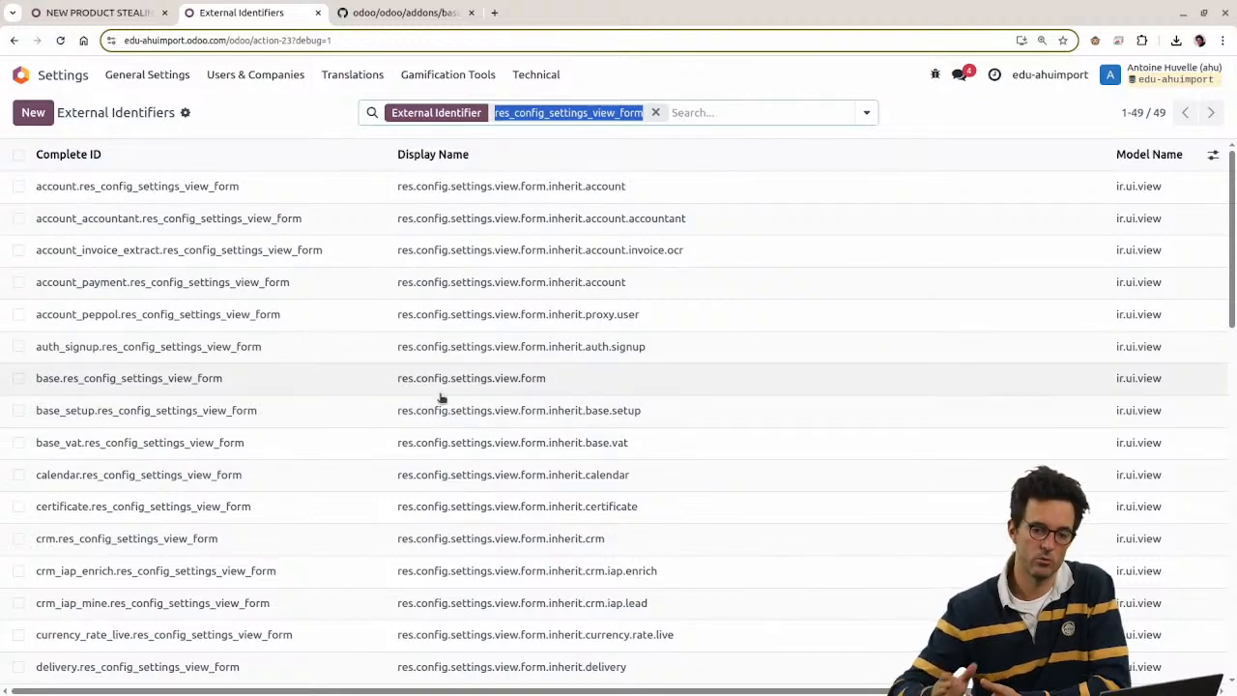
Step: Show the CRM section of Settings in the other tab, then return to External Identifiers
left_click(145, 12)
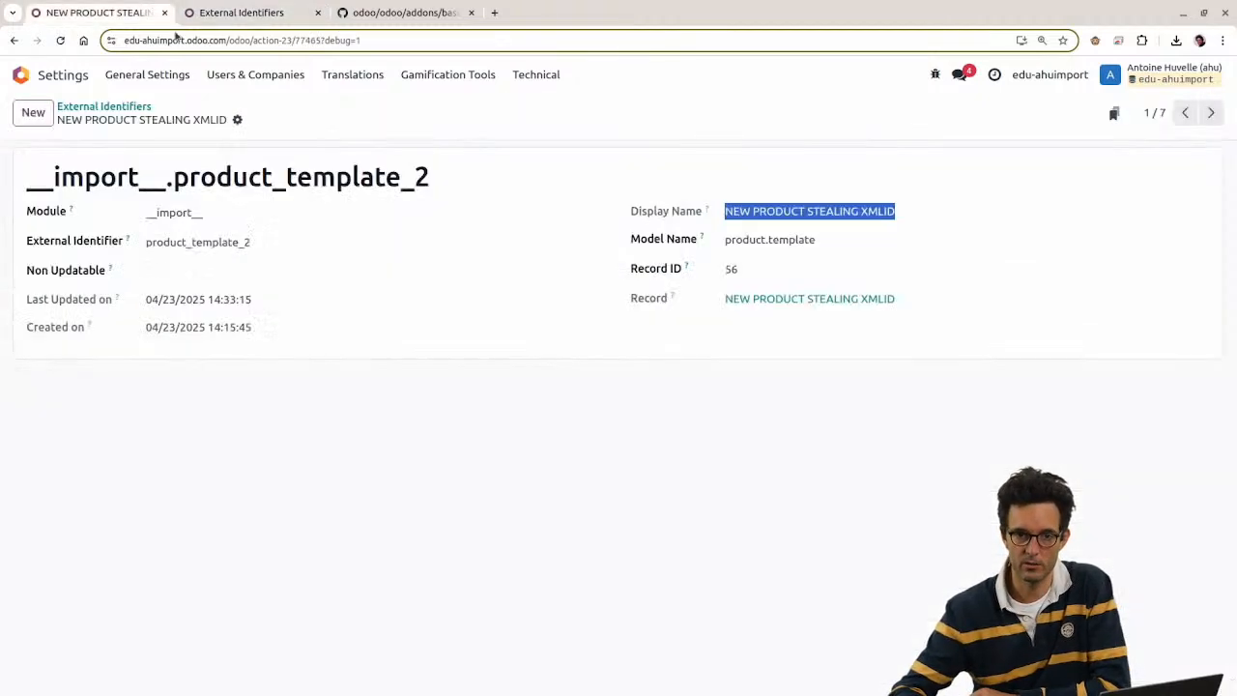
left_click(20, 75)
left_click(346, 501)
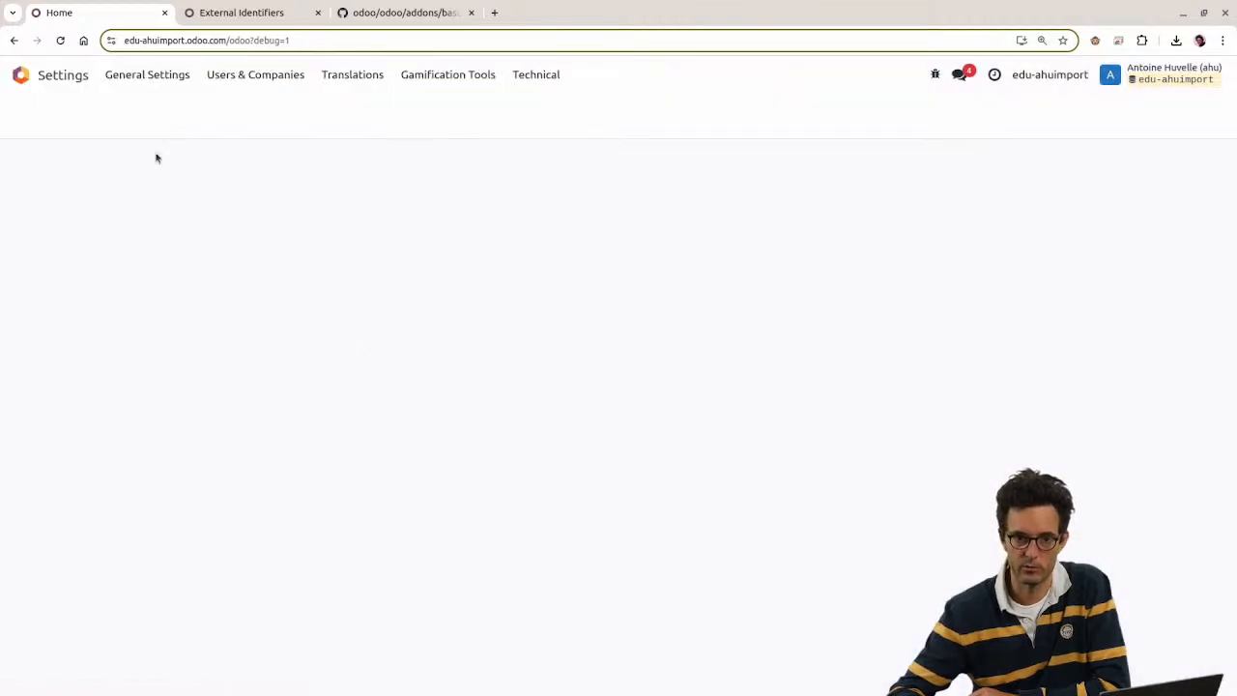
left_click(48, 282)
left_click(40, 214)
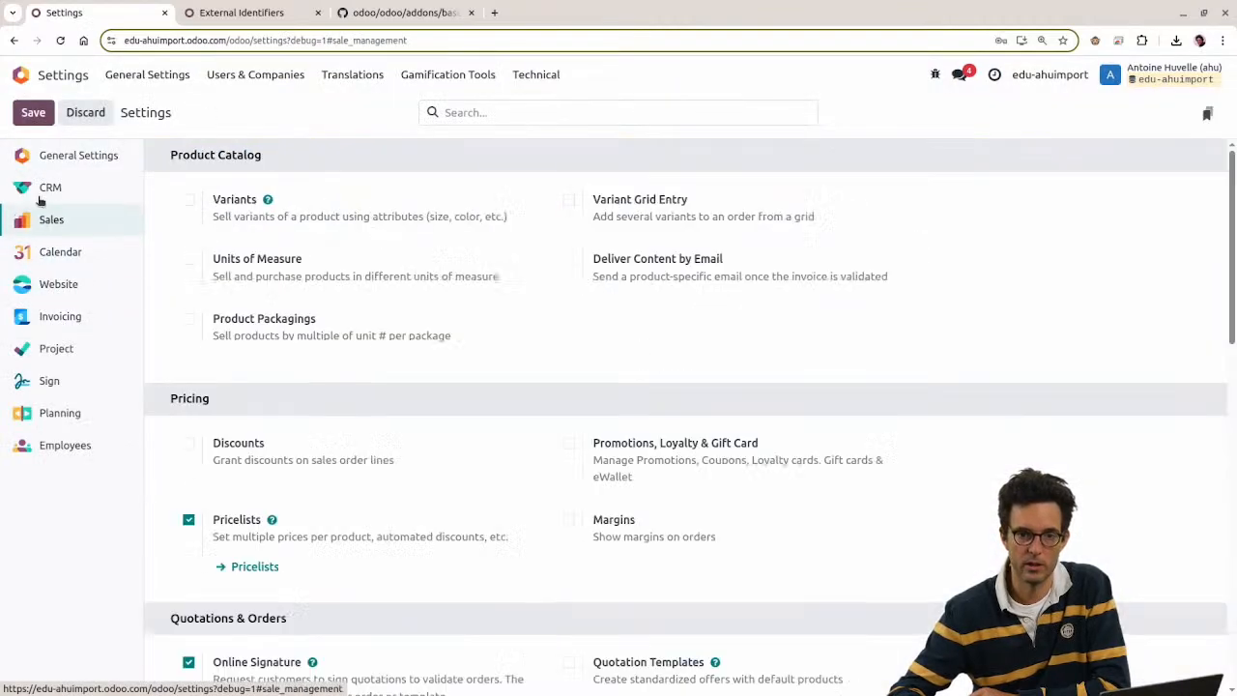
left_click(44, 187)
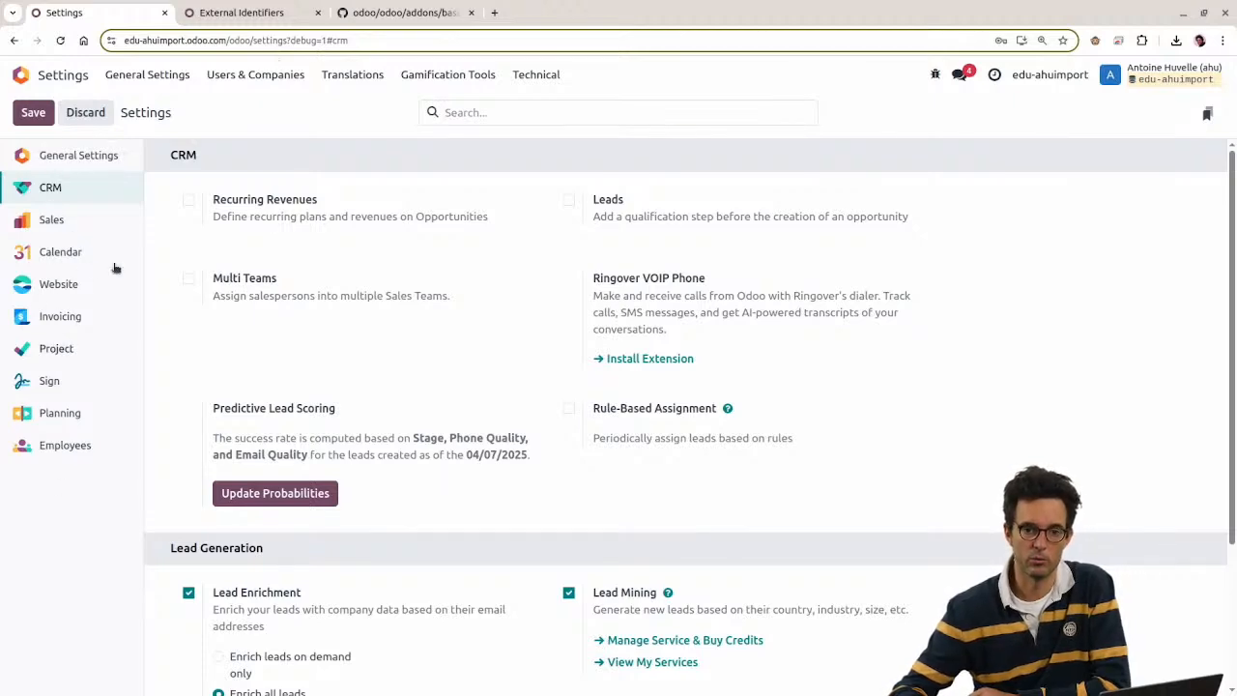
left_click(262, 14)
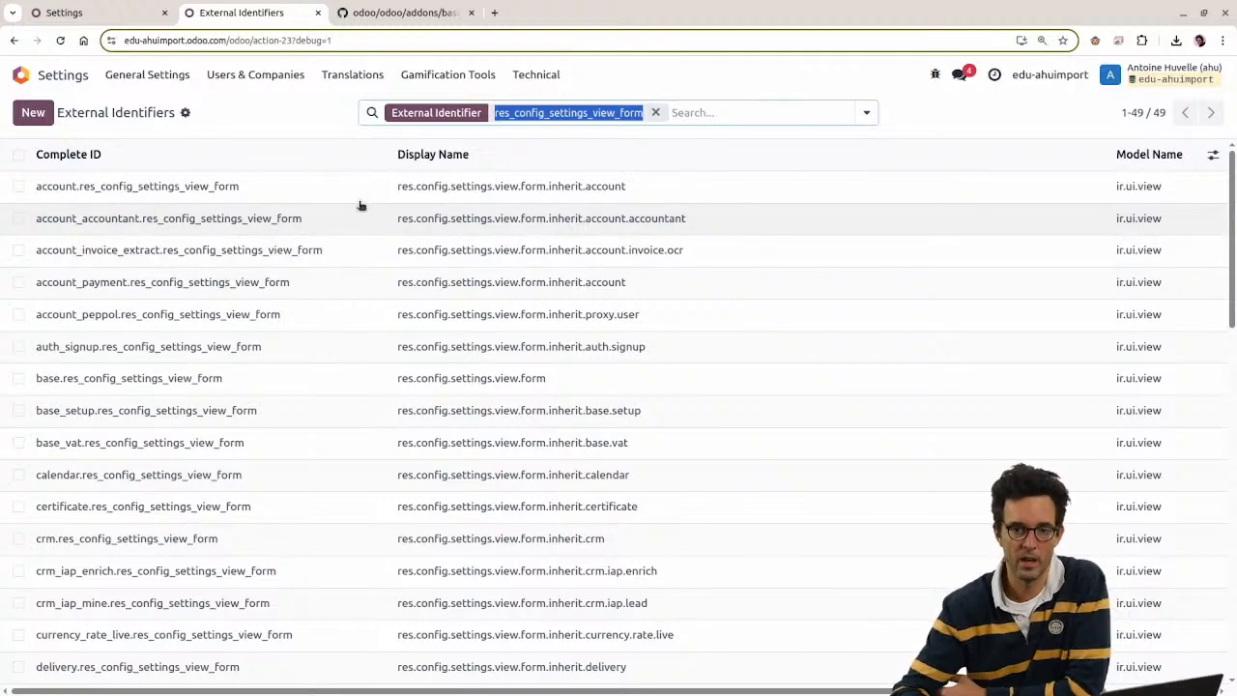
left_click(304, 108)
Step: Remove the filter to count all 28036 identifiers, then bring both tabs to the app grid
left_click(656, 112)
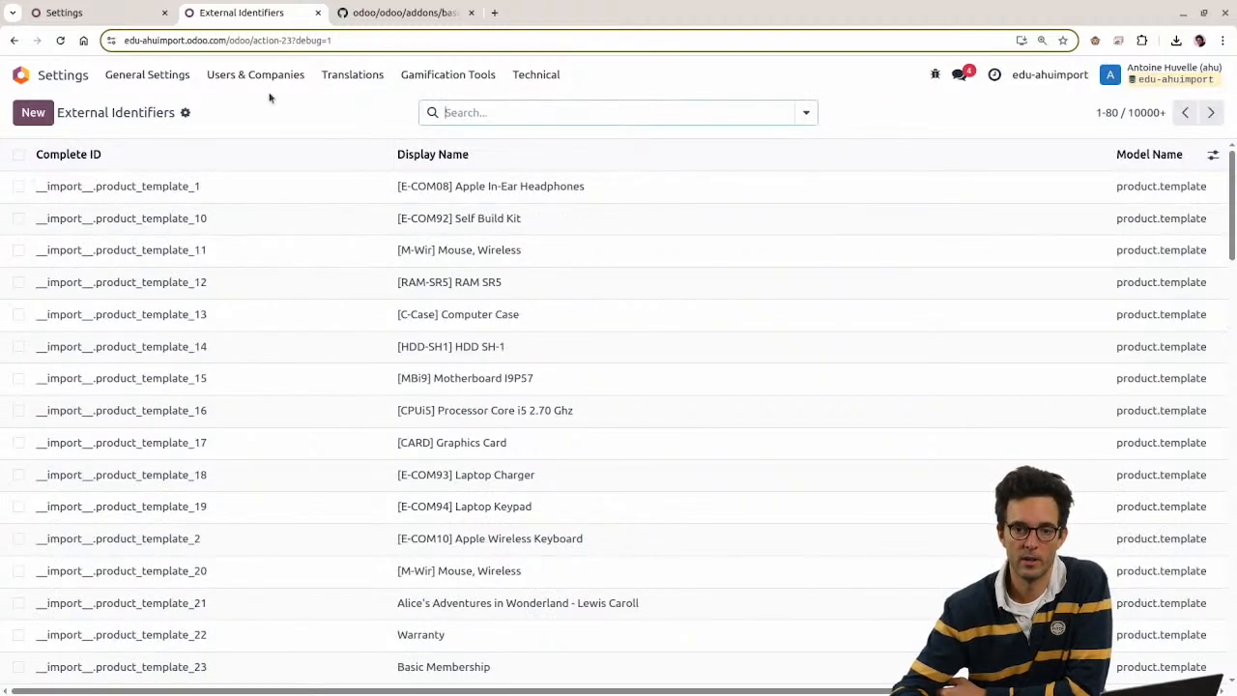
left_click(1133, 113)
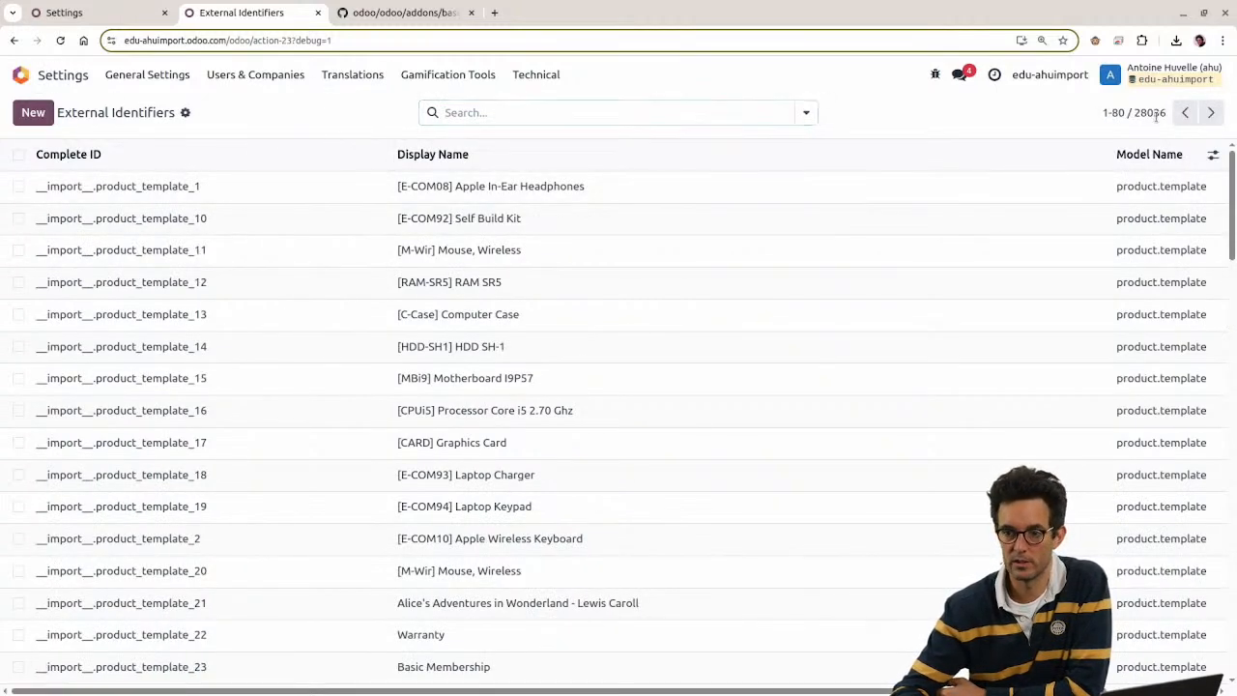
left_click(130, 13)
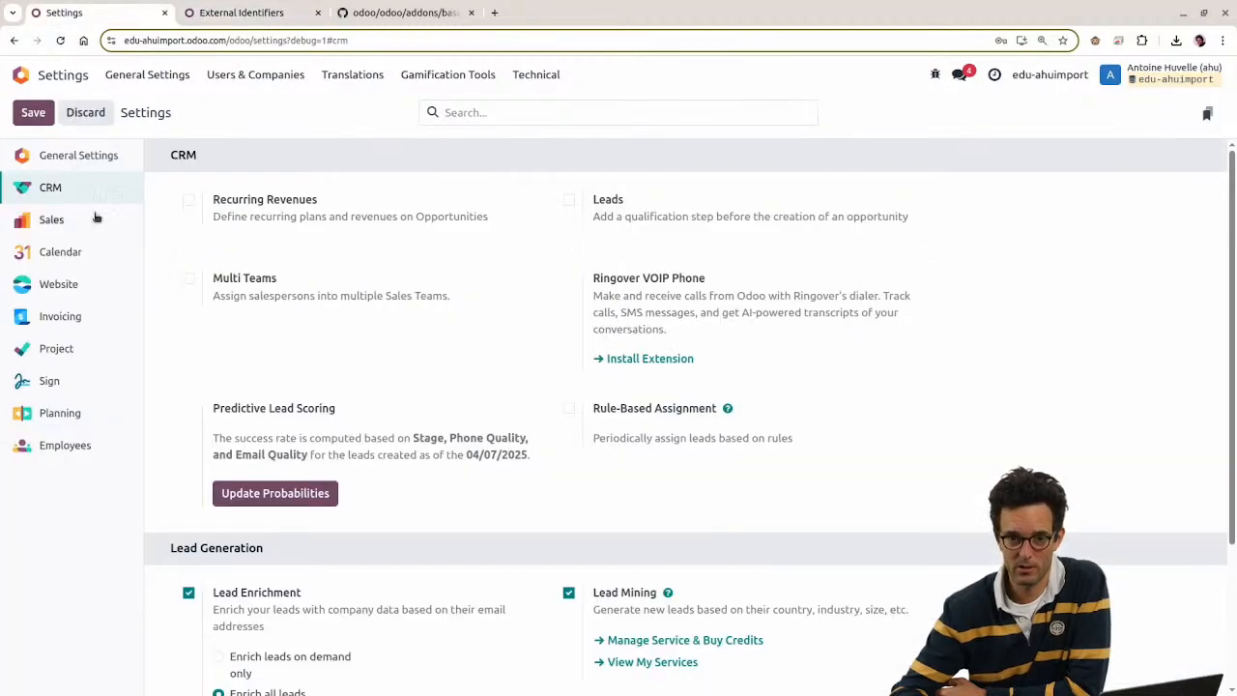
left_click(45, 81)
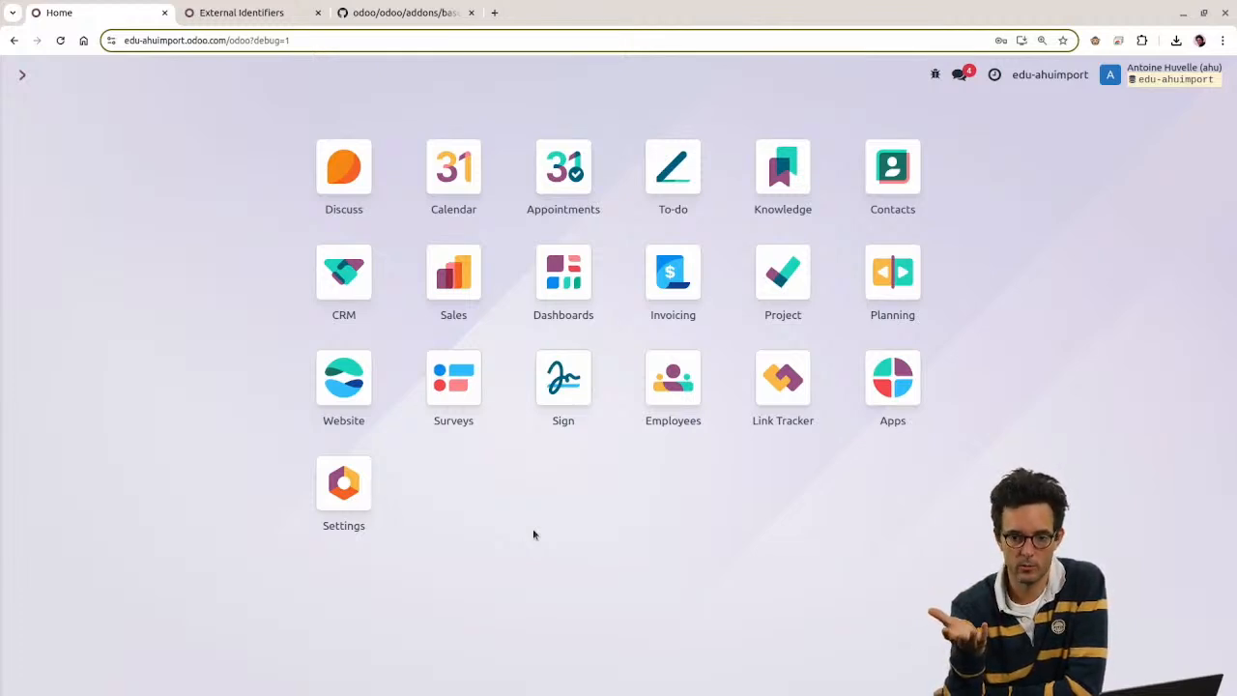
left_click(891, 191)
left_click(22, 75)
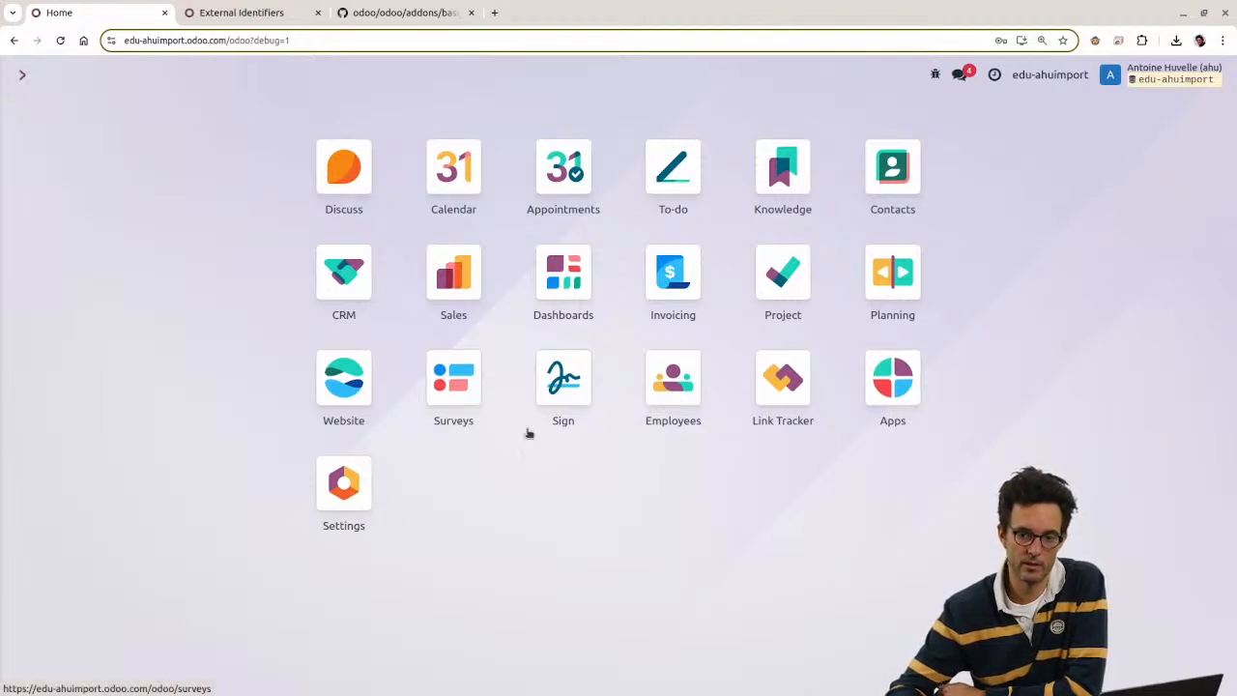
left_click(257, 12)
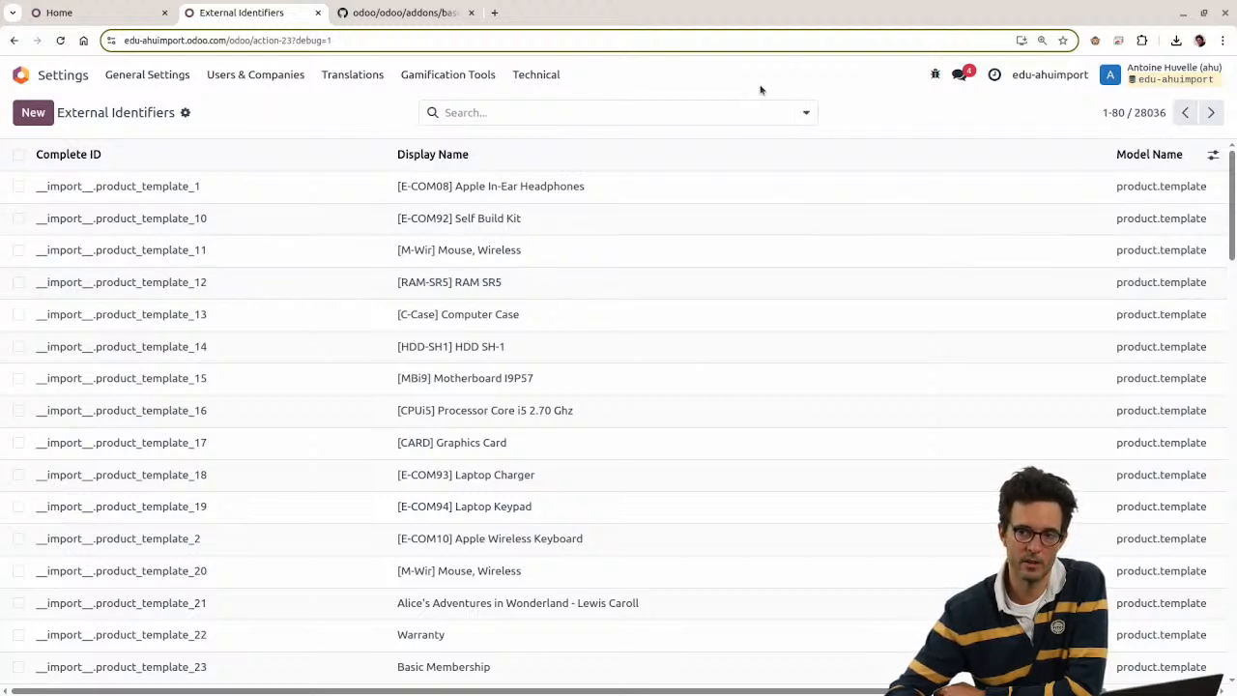
mouse_move(159, 158)
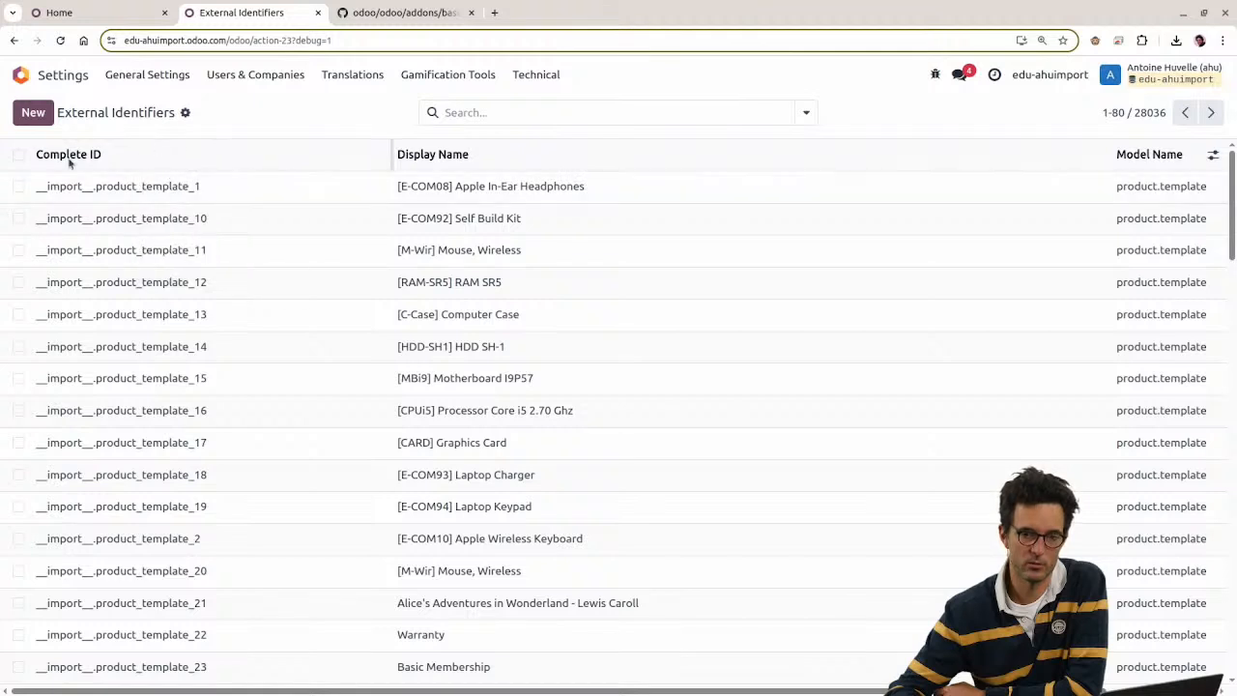
left_click(70, 78)
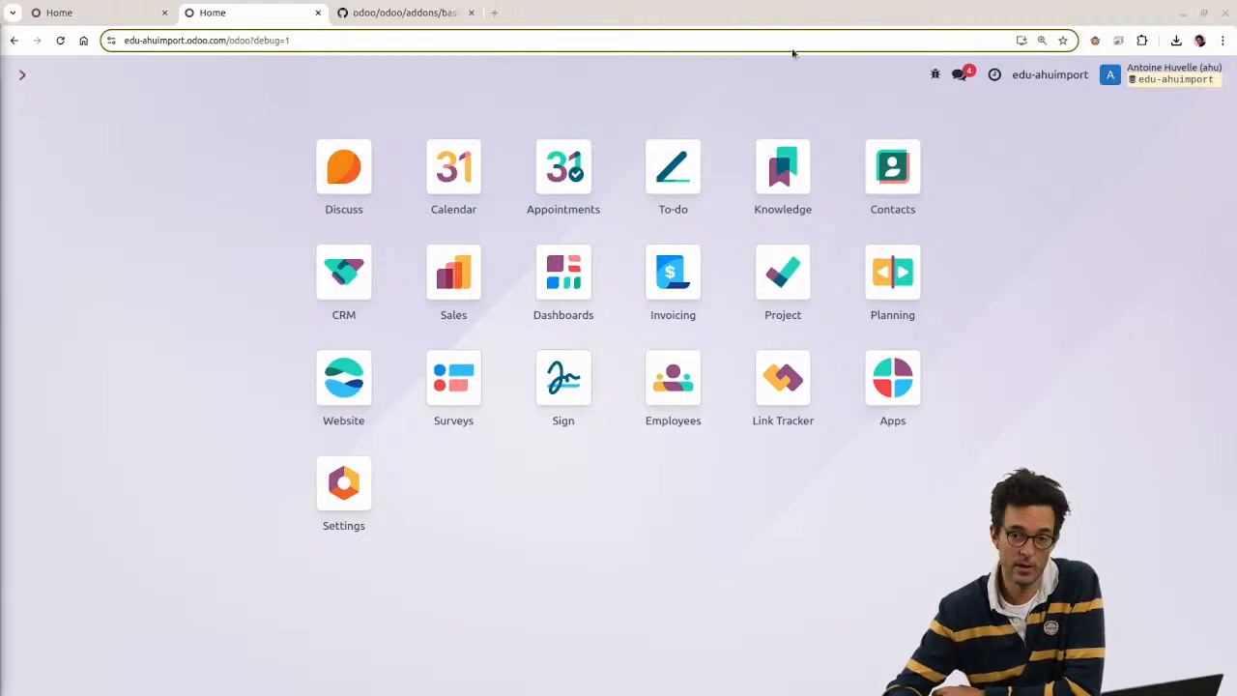
left_click(85, 11)
left_click(236, 15)
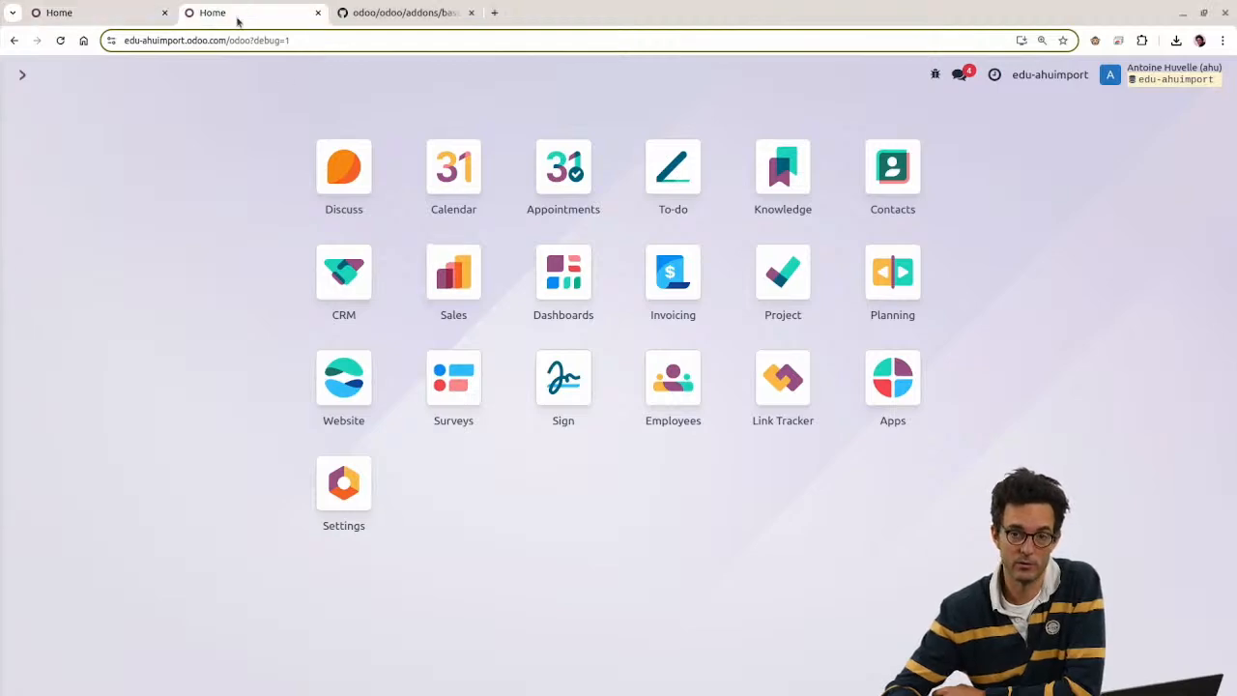
type("extern")
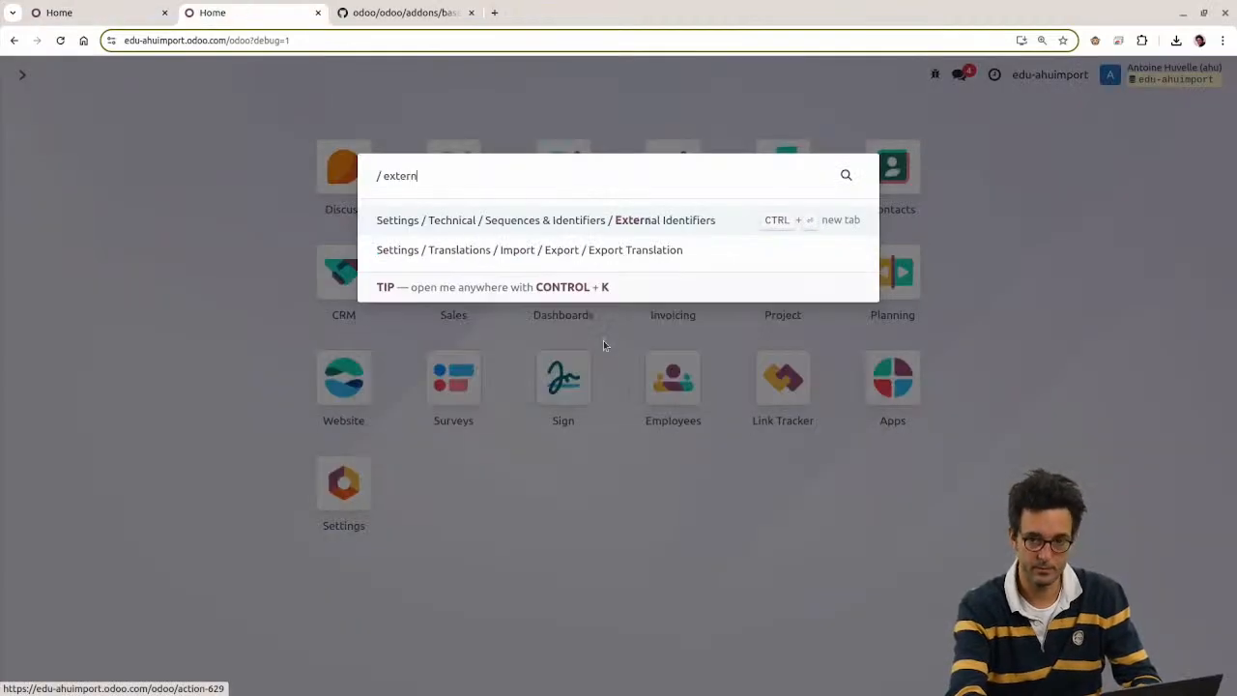
key("Return")
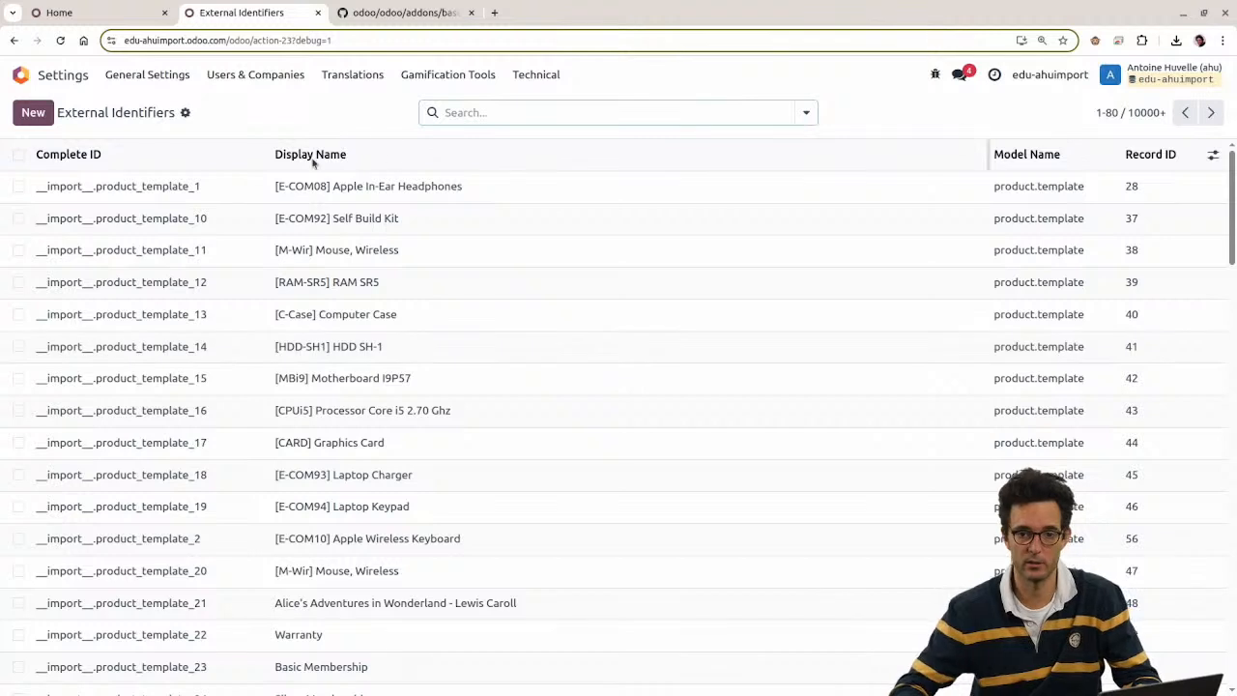
left_click(19, 187)
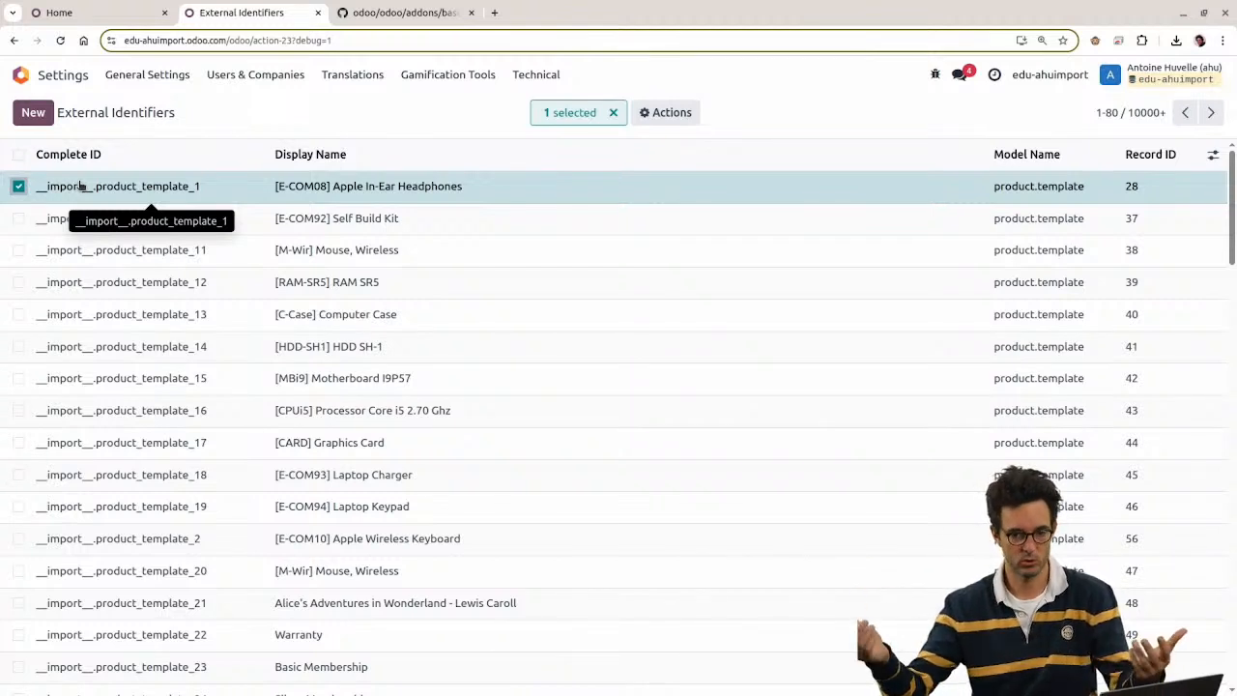
left_click(18, 186)
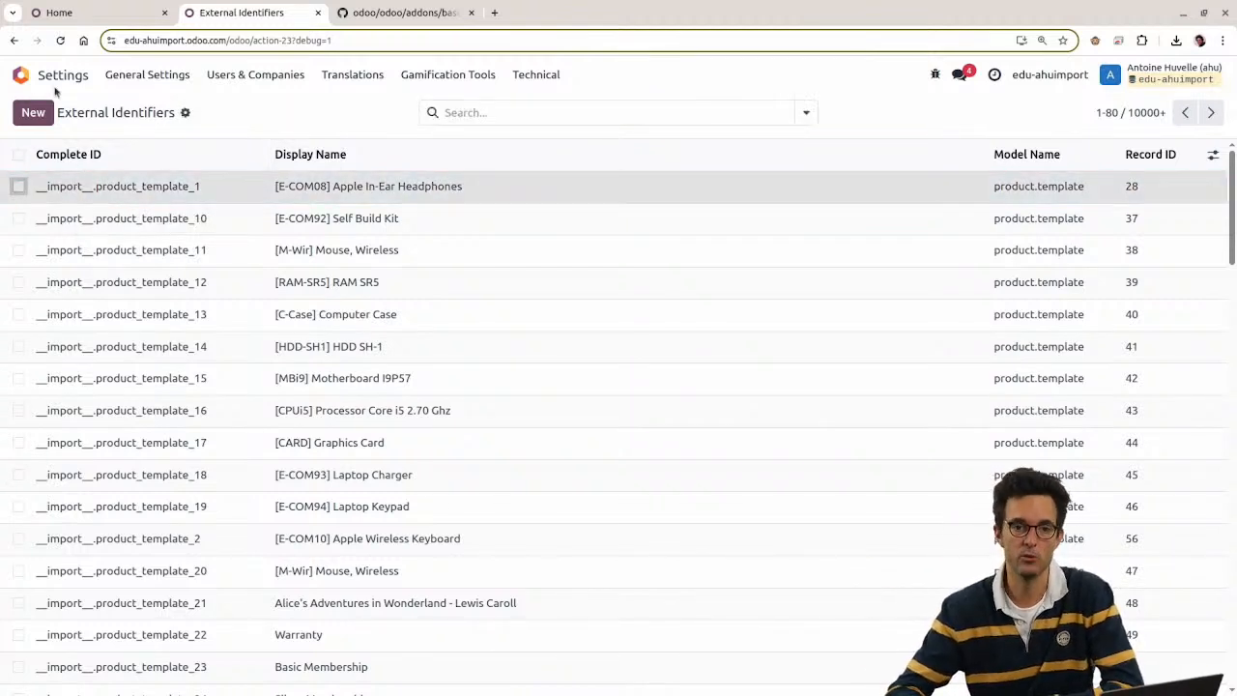
left_click(58, 83)
left_click(80, 6)
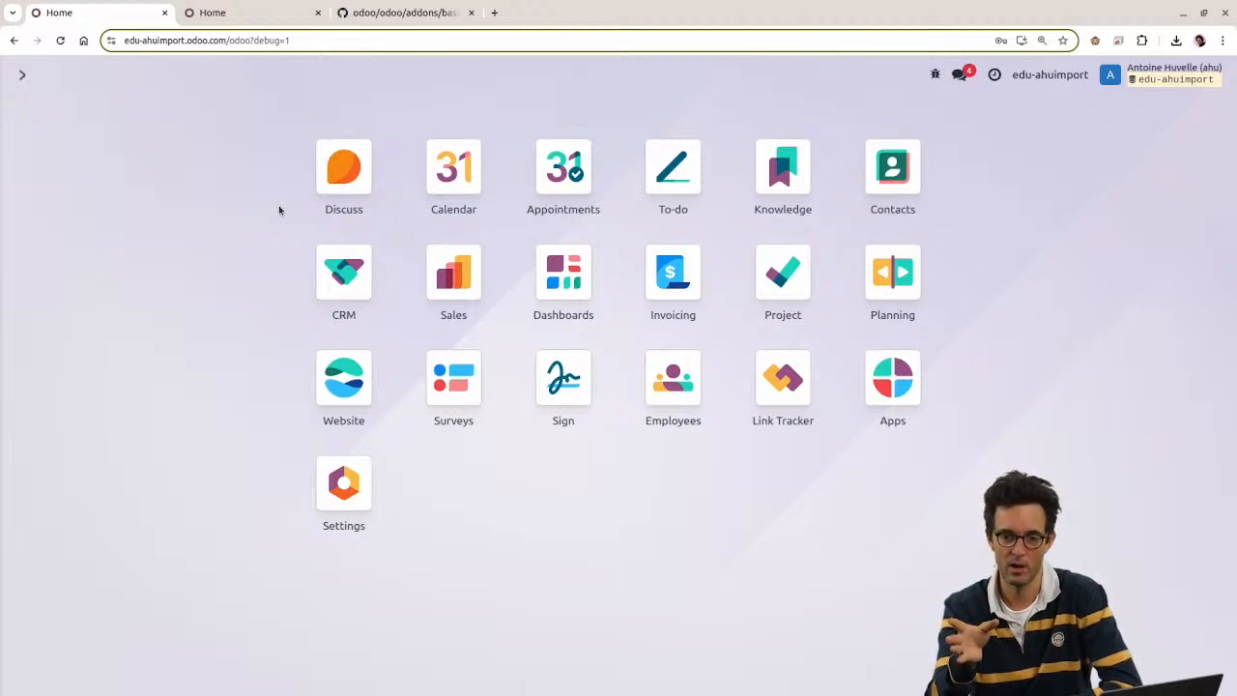
Step: Load the Odoo demo site in a new tab placed before the GitHub tab
left_click(495, 13)
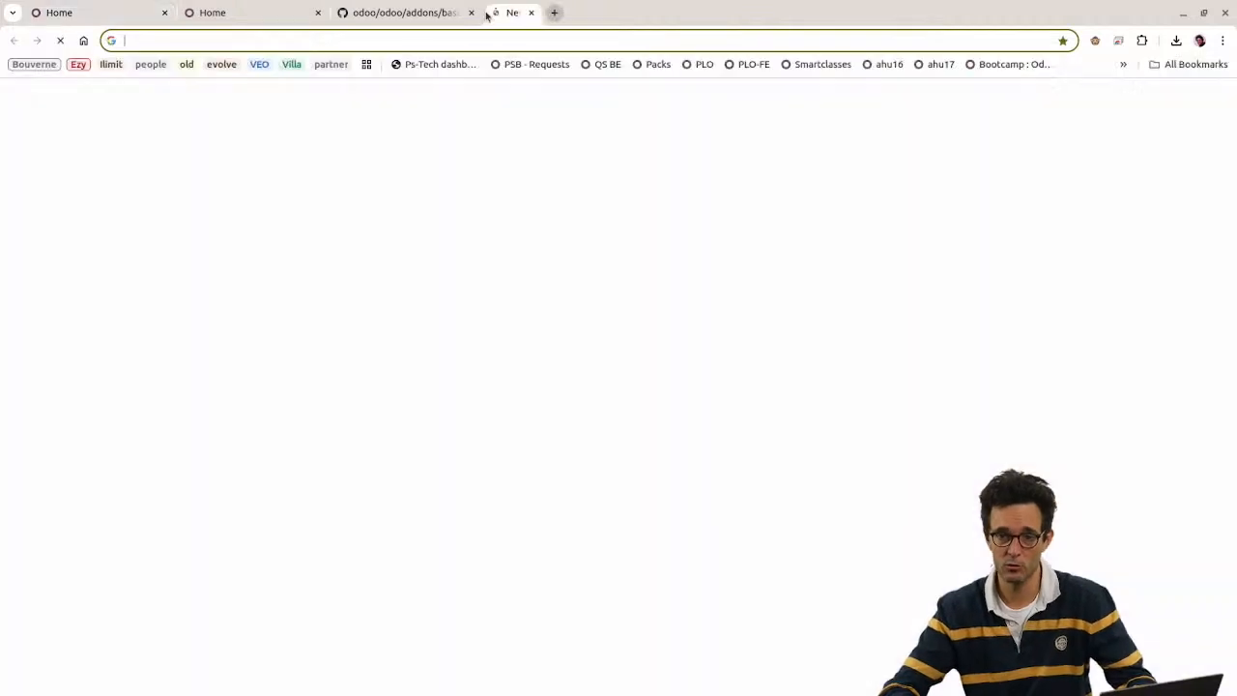
type("demo")
key("Return")
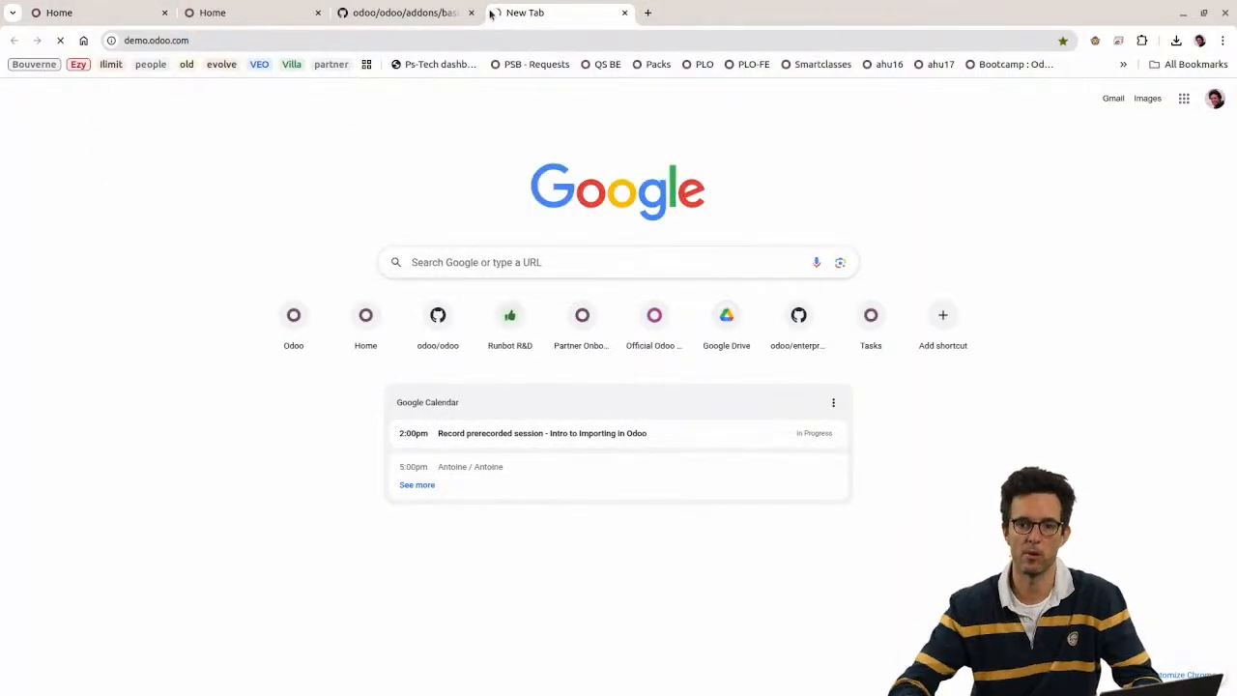
left_click_drag(490, 12, 361, 36)
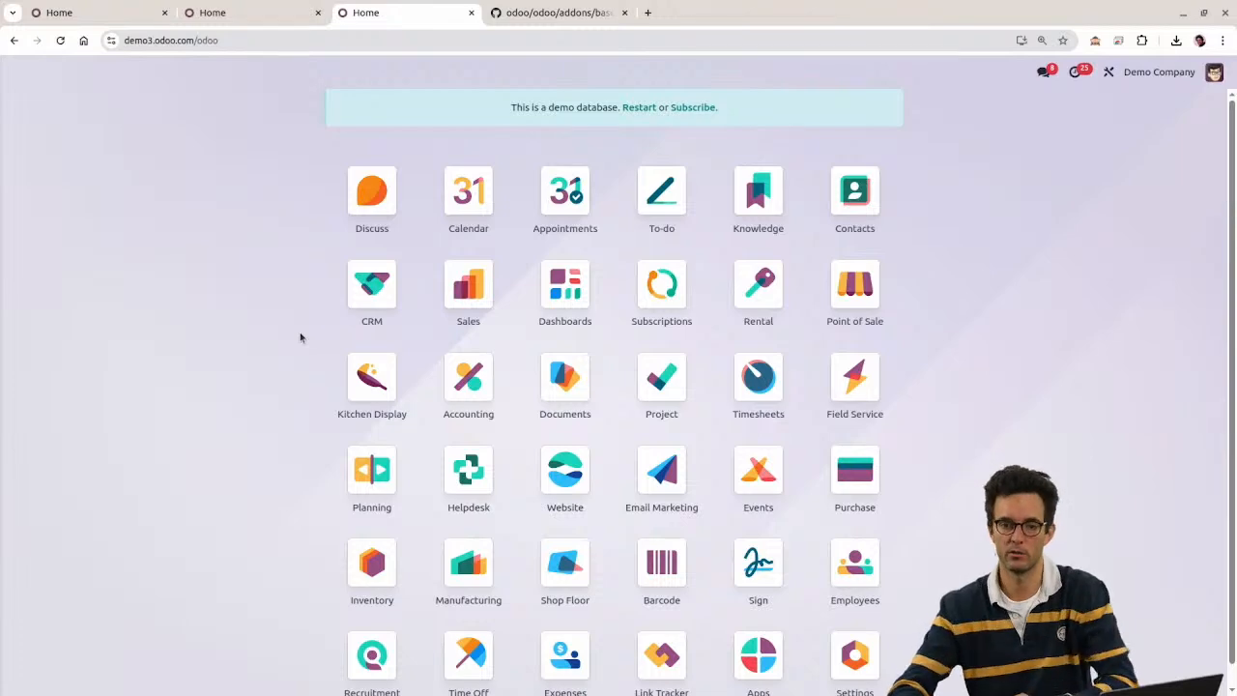
Step: Go to the Products catalogue in the Sales app
left_click(383, 273)
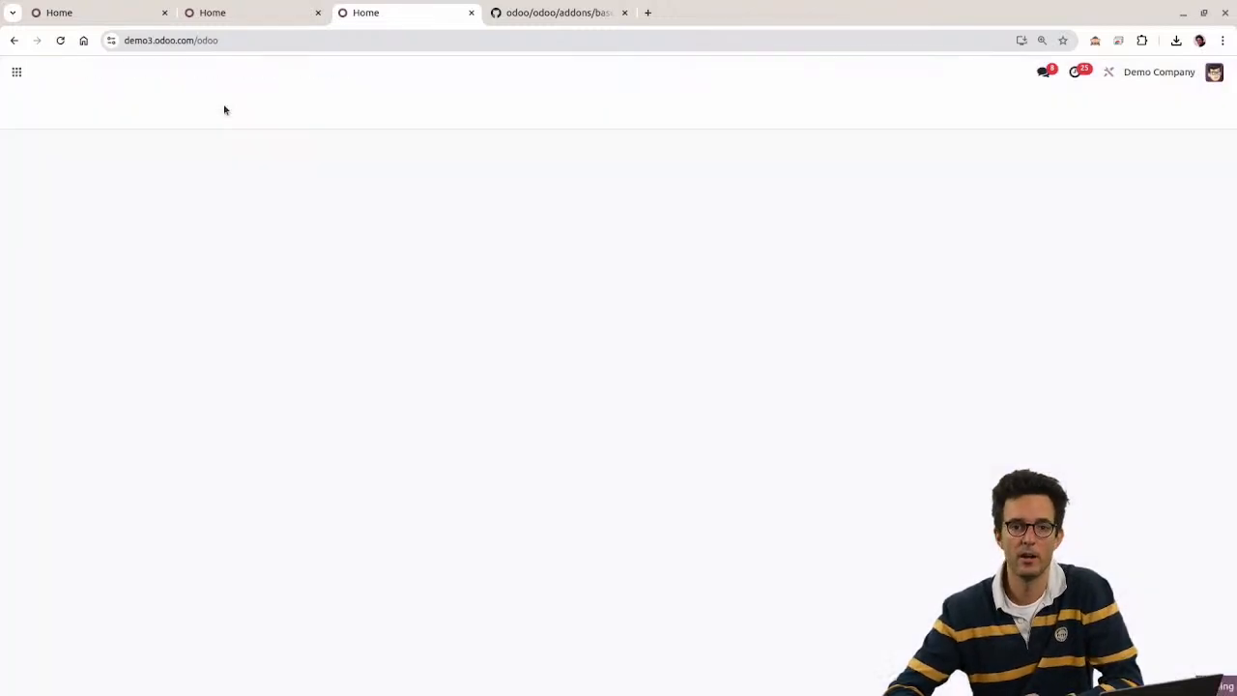
left_click(207, 73)
left_click(206, 100)
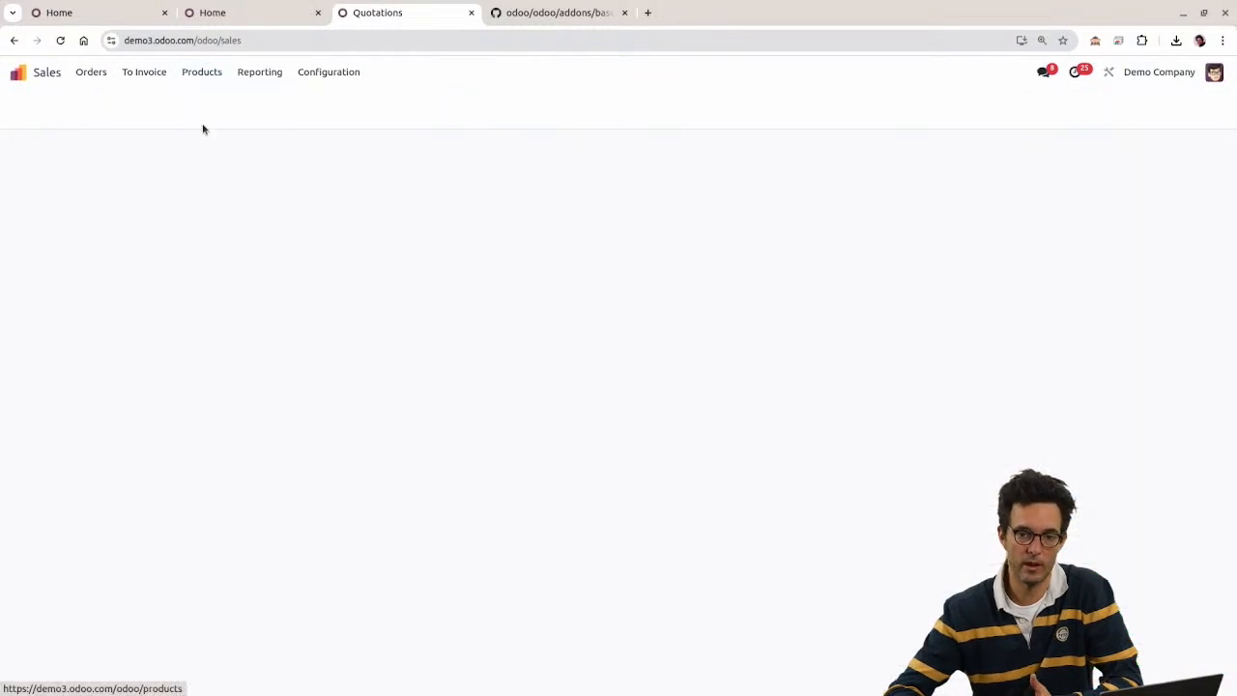
Step: Import the 25 records from product_template2.xls and show the products as a list
left_click(113, 108)
left_click(130, 130)
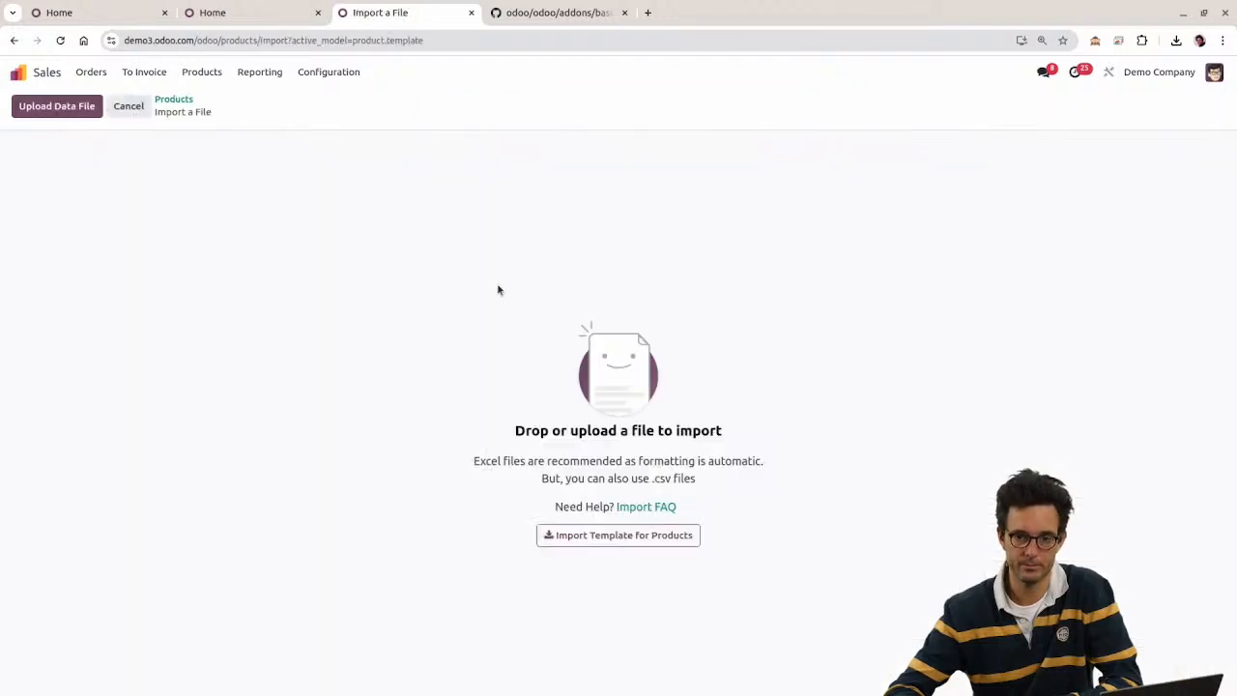
left_click(99, 114)
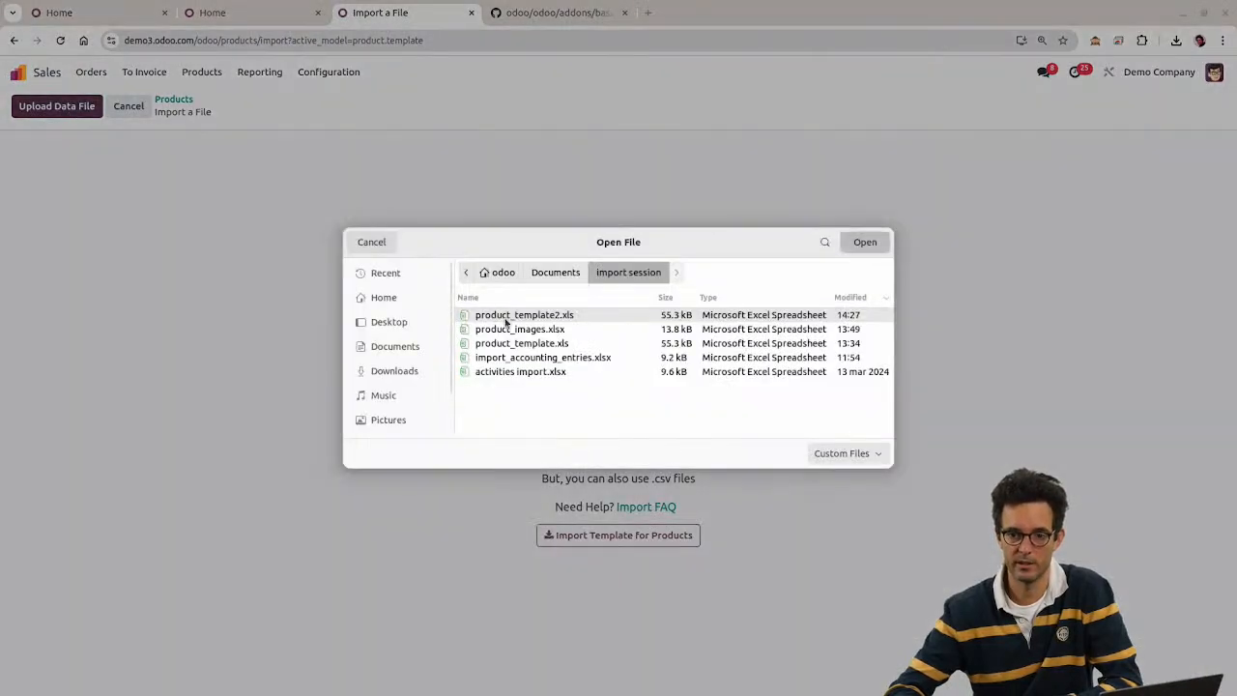
double_click(505, 322)
left_click(64, 107)
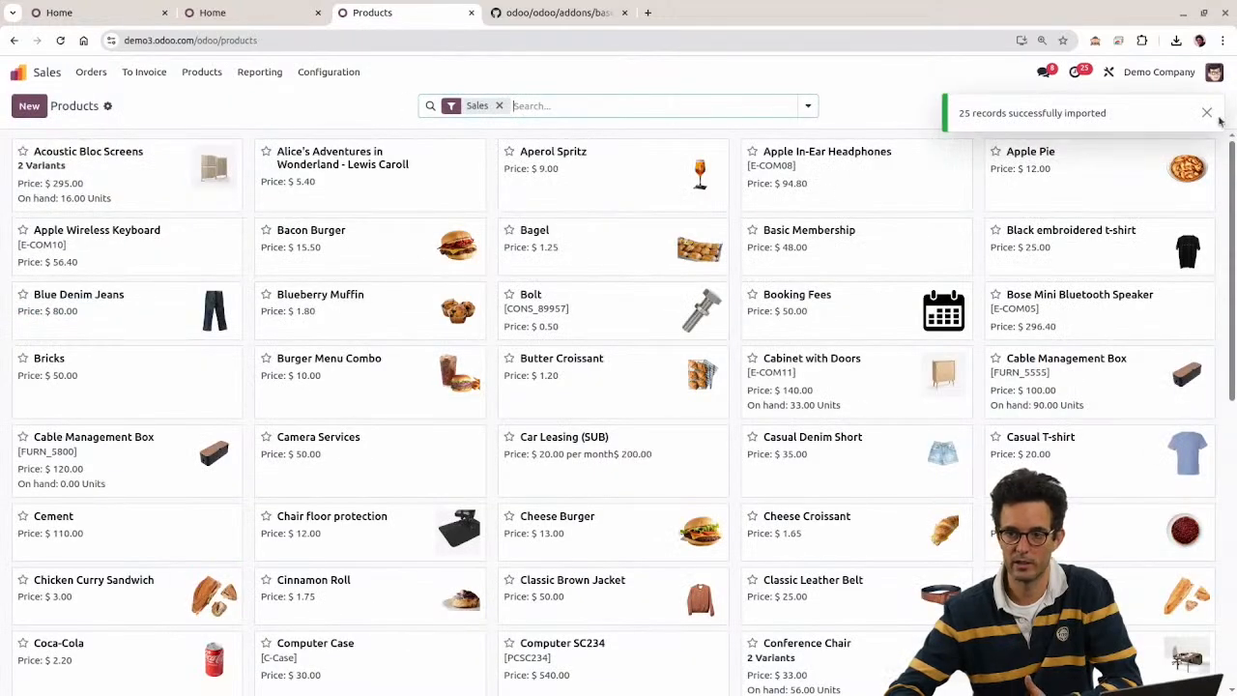
left_click(1206, 113)
left_click(1188, 105)
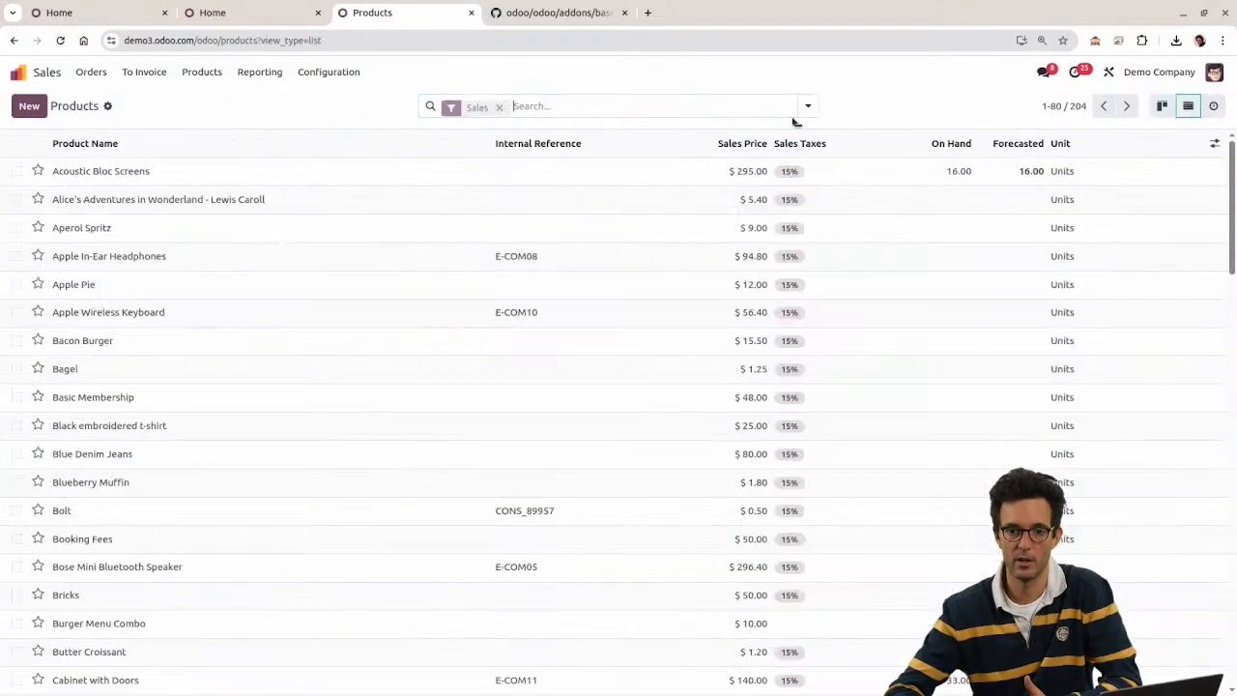
left_click(16, 257)
left_click(16, 257)
left_click(15, 257)
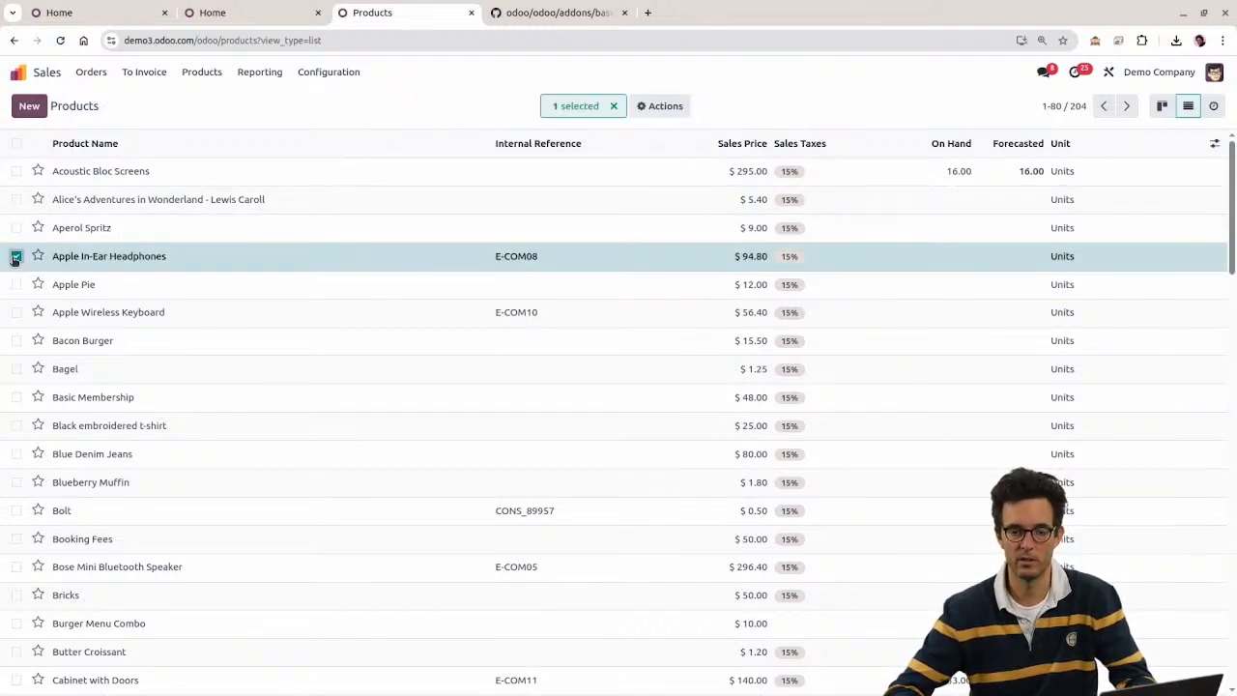
left_click(15, 257)
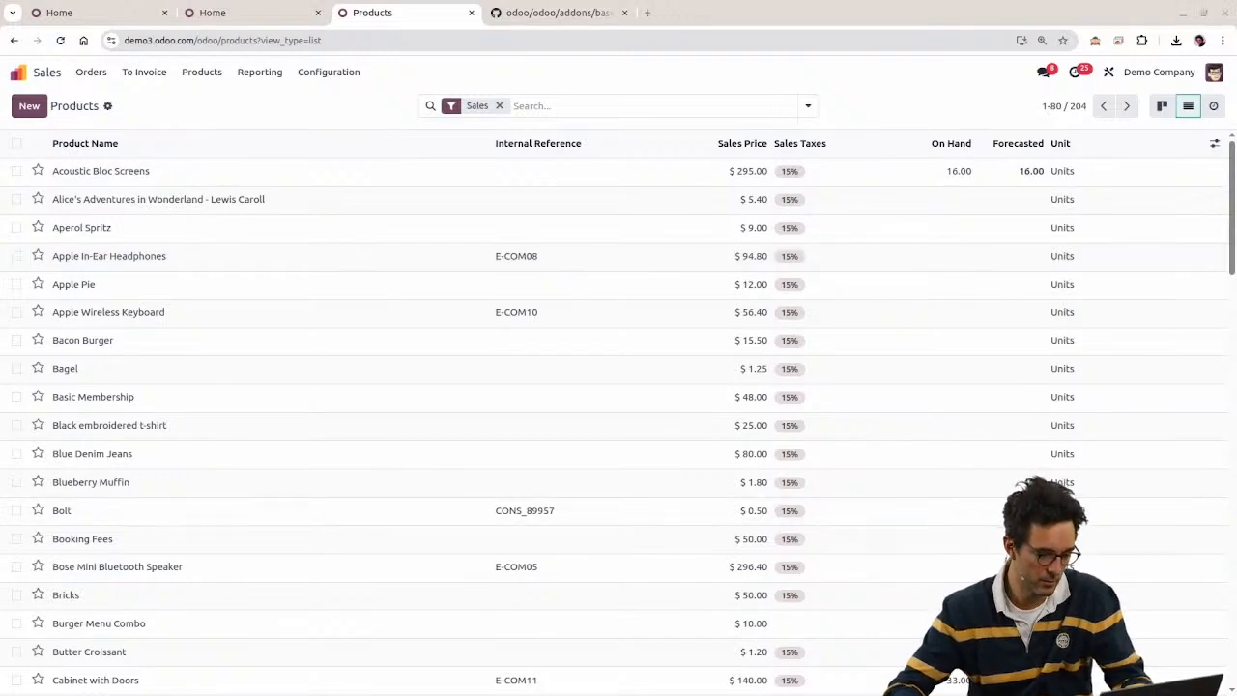
key("alt+Tab")
left_click_drag(12, 577, 11, 211)
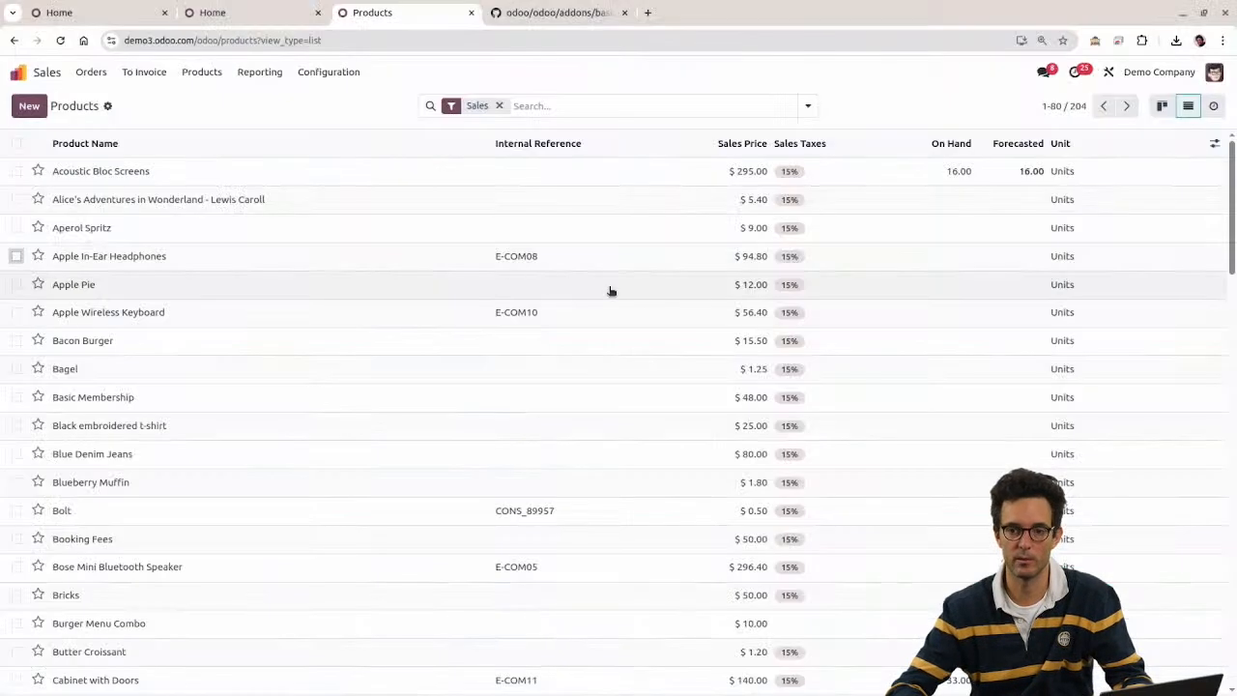
key("alt+Tab")
double_click(1078, 106)
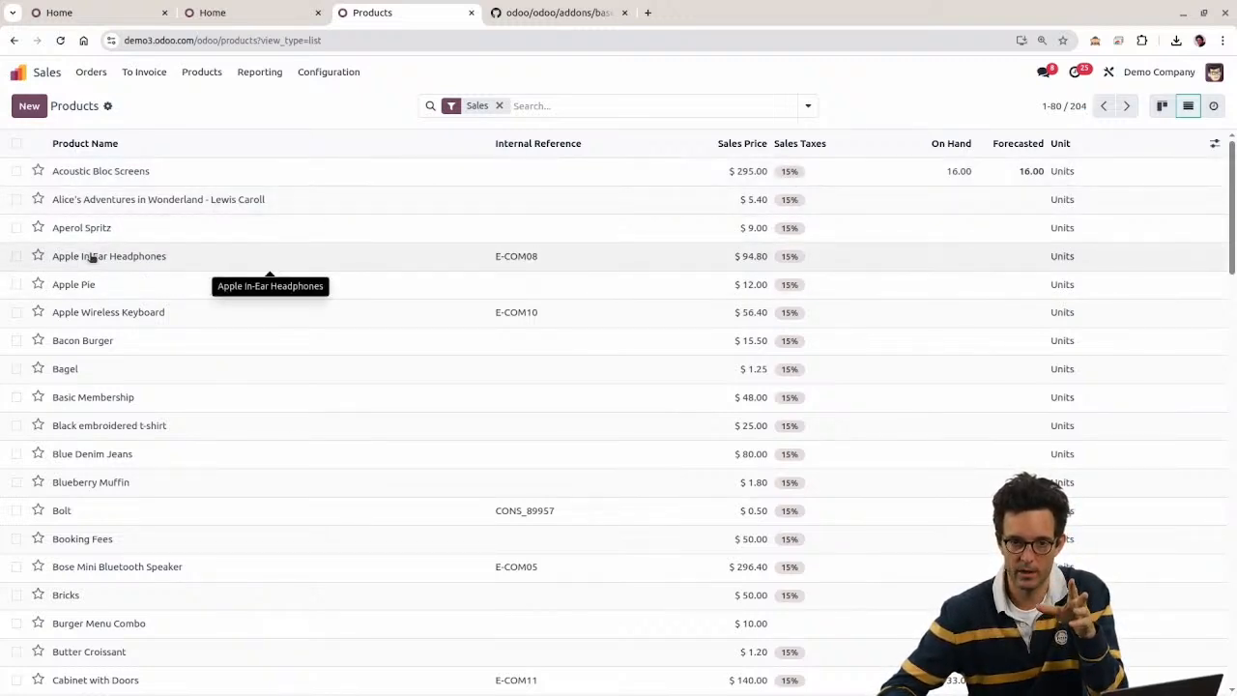
Step: In developer mode, read Apple In-Ear Headphones' metadata (created 04/23/2025 14:40:37) and return to Products
left_click(1095, 41)
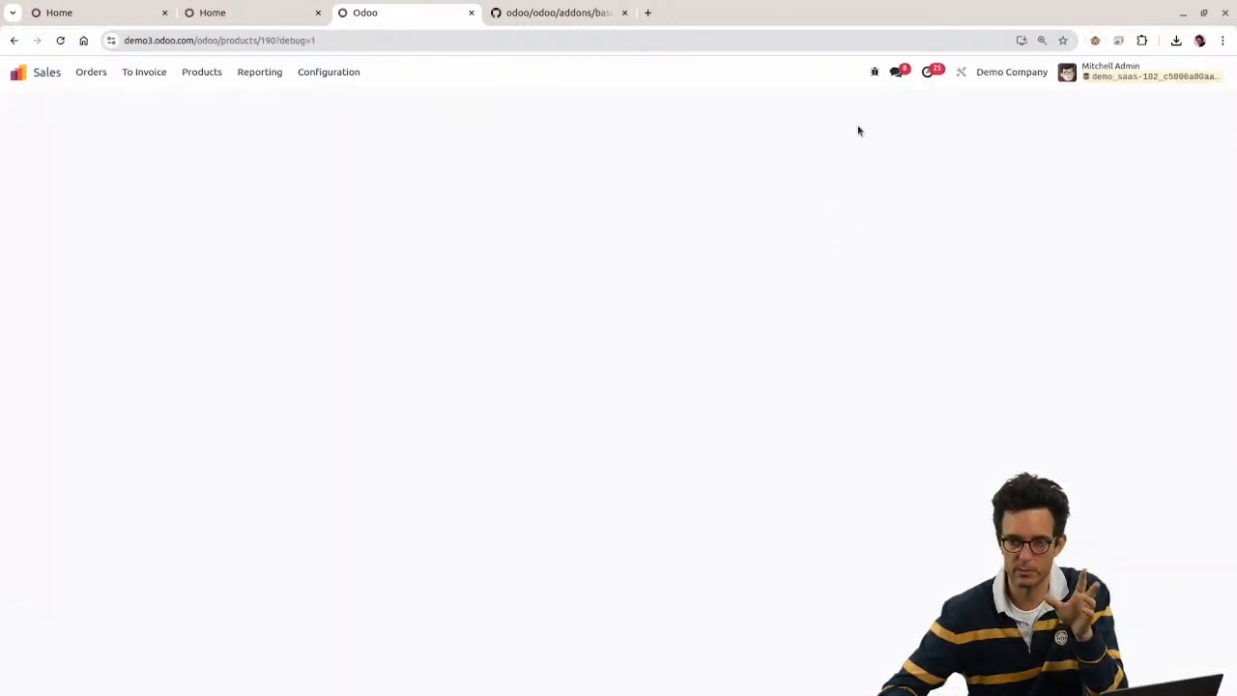
left_click(875, 72)
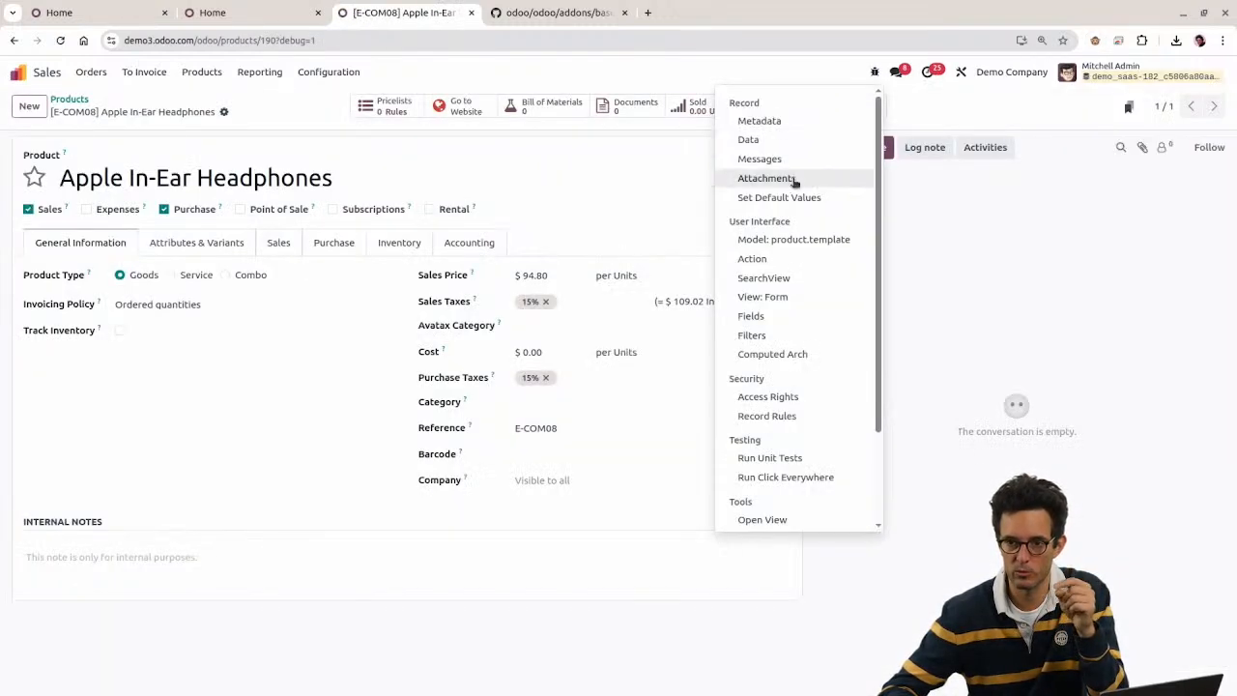
left_click(780, 122)
left_click_drag(583, 383, 677, 385)
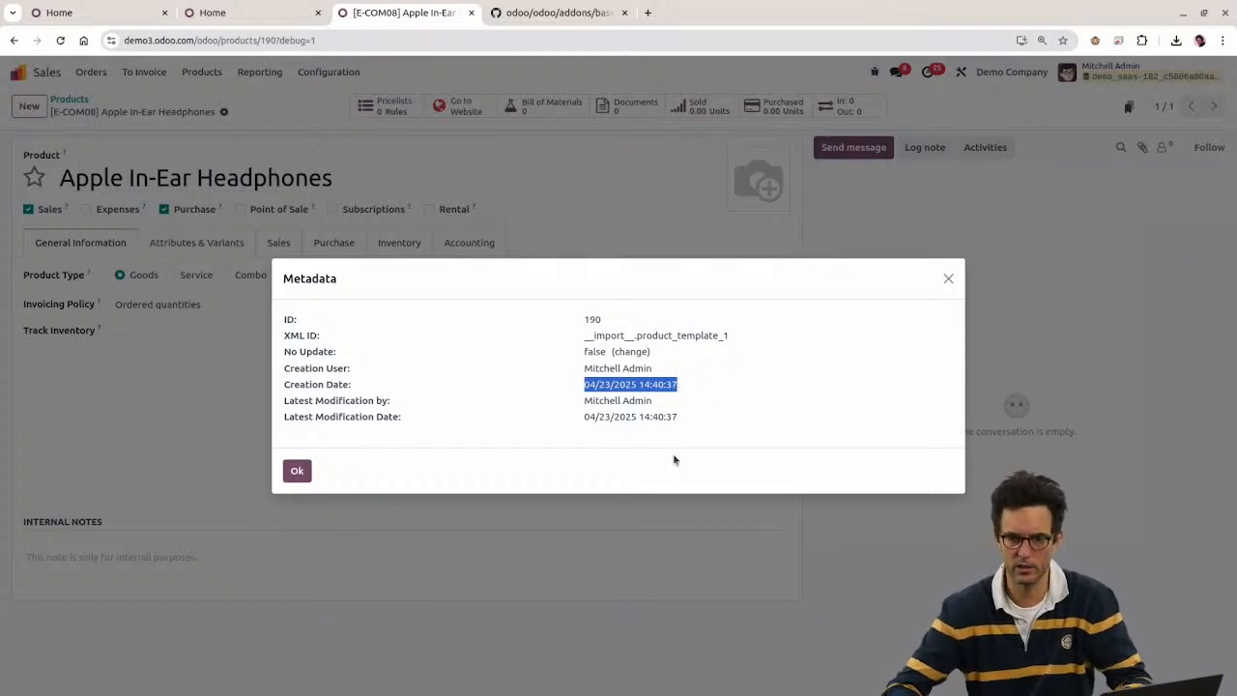
left_click_drag(586, 418, 689, 422)
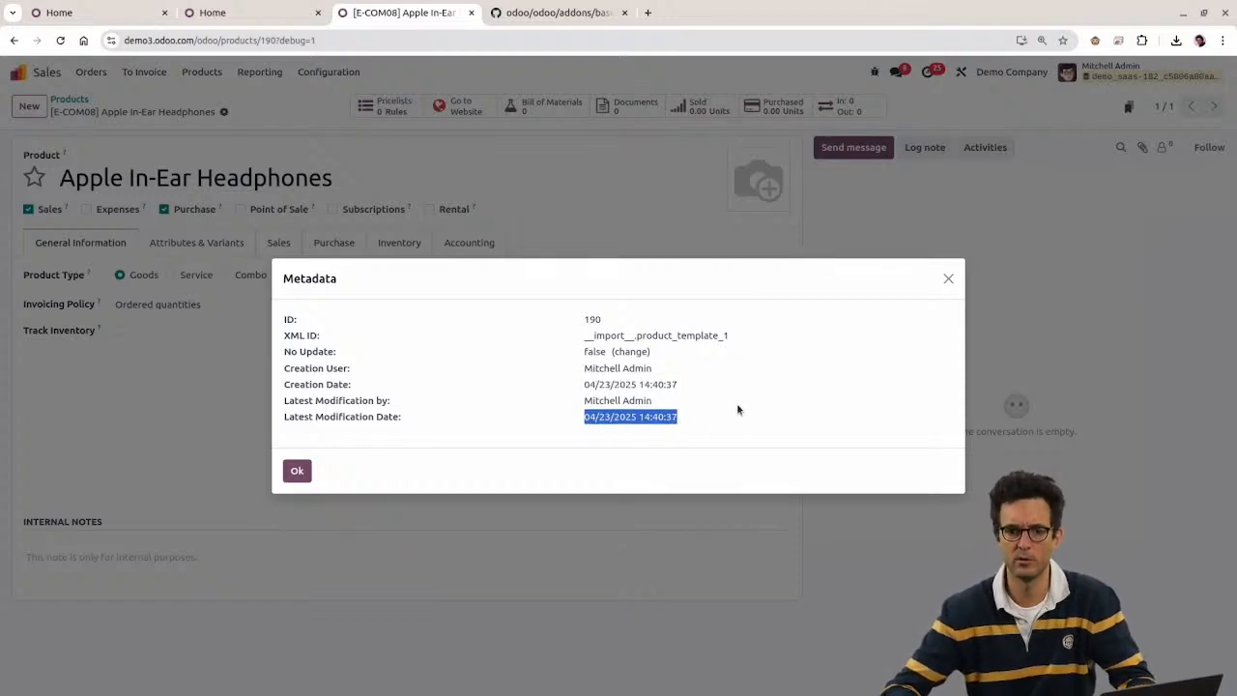
key("Escape")
left_click(79, 101)
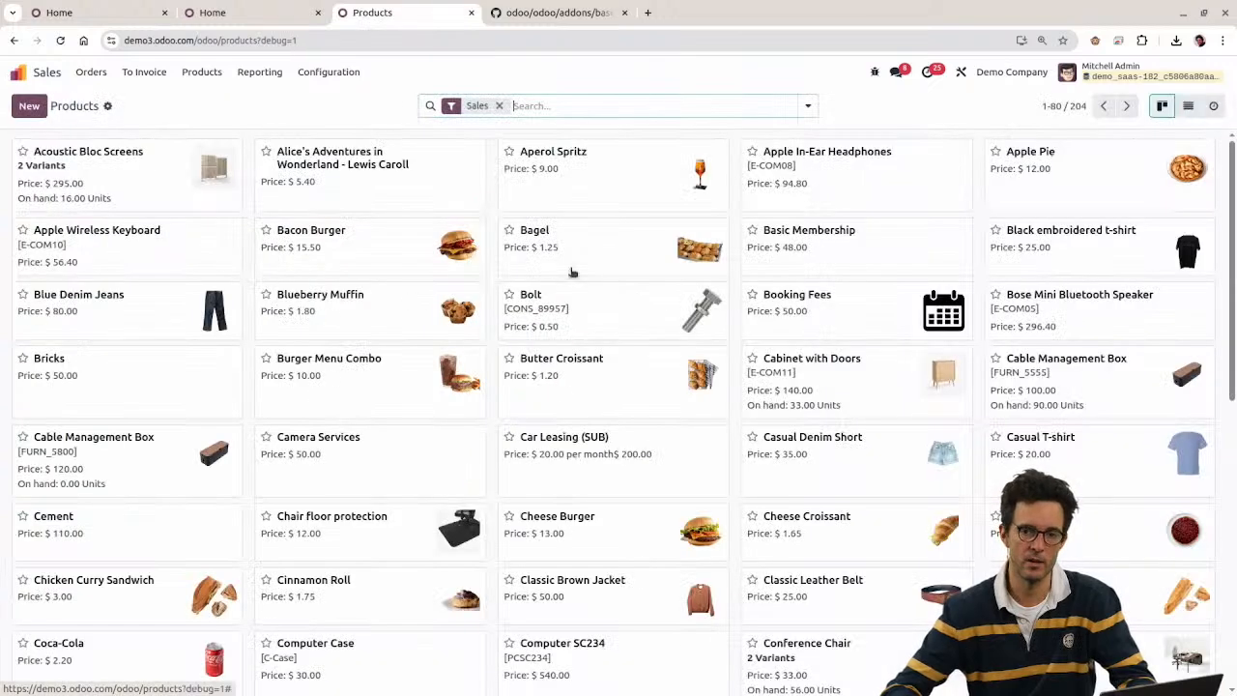
Step: In list view, start a custom filter on the Created on field
left_click(1188, 105)
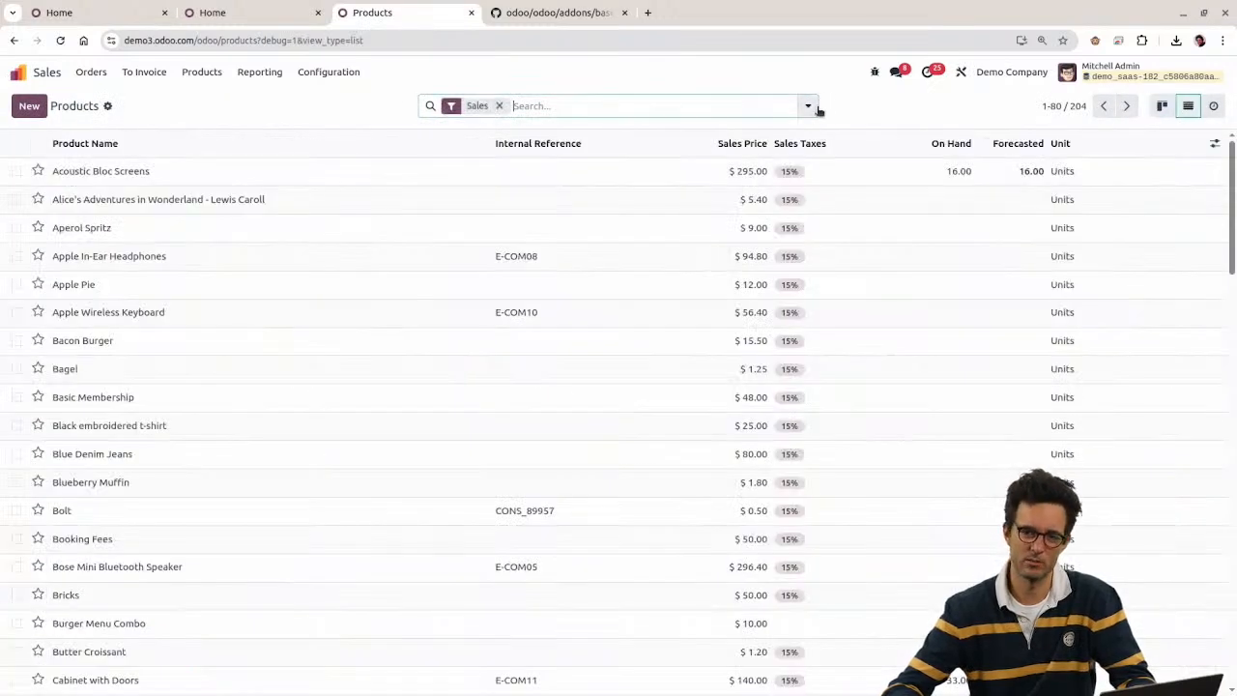
left_click(808, 107)
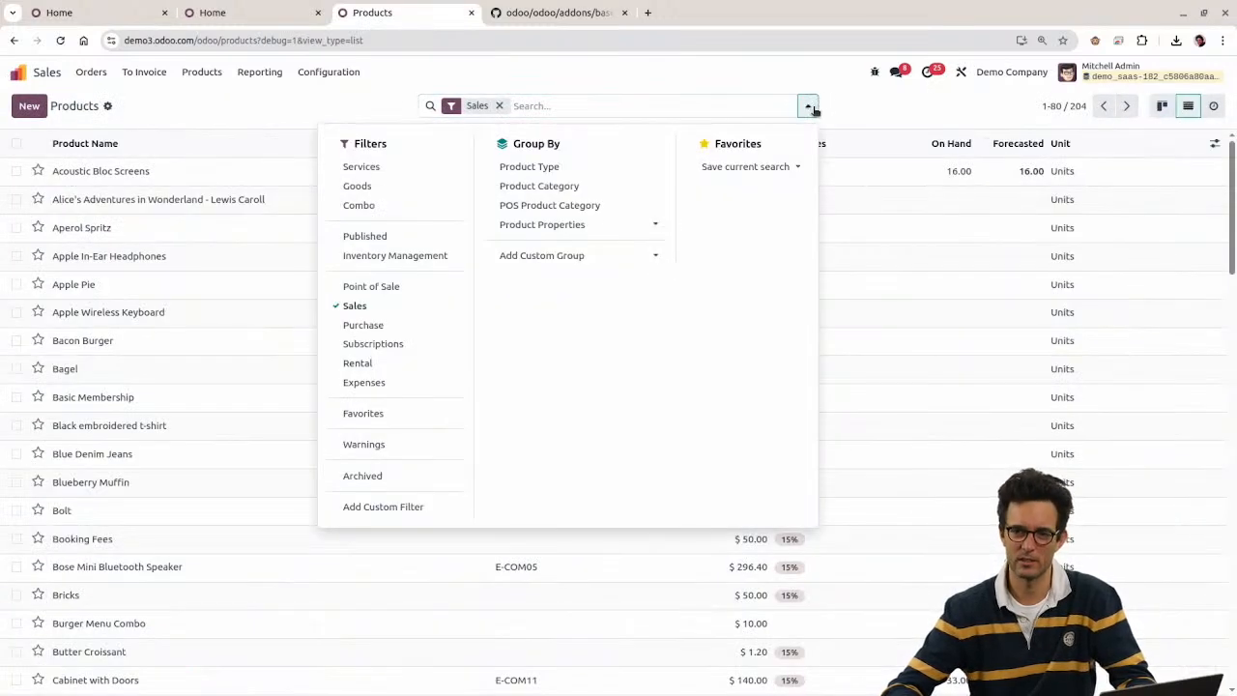
left_click(376, 506)
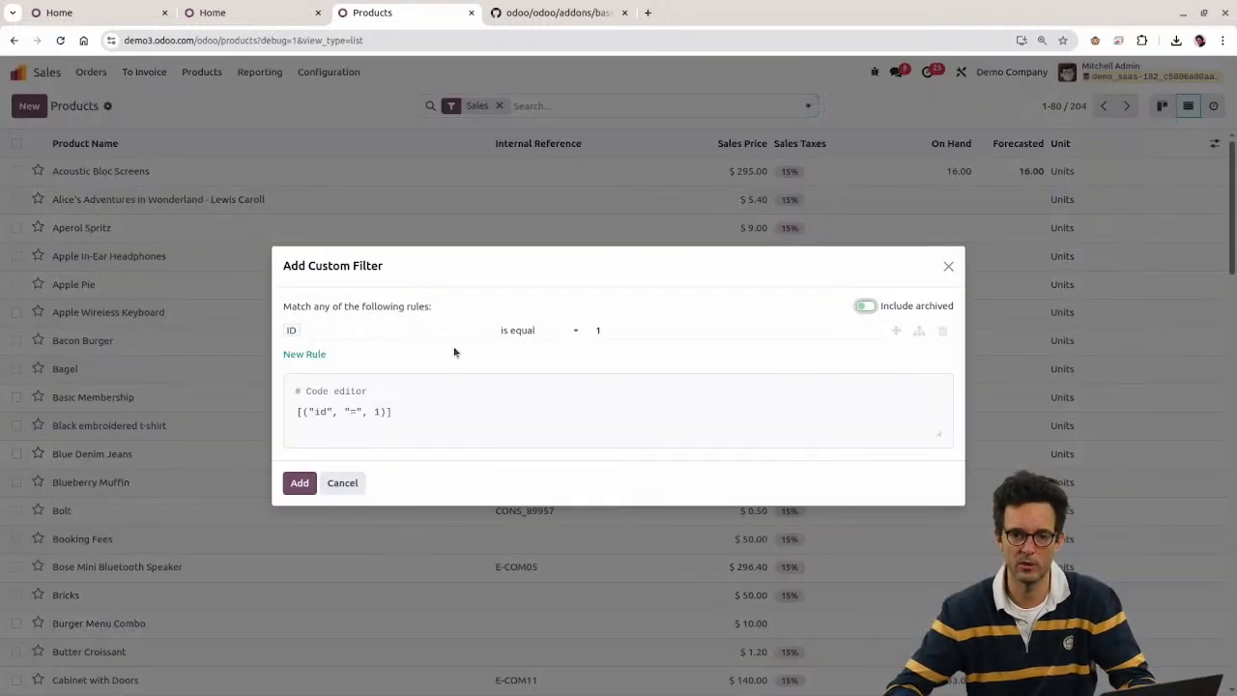
left_click(407, 335)
type("crea")
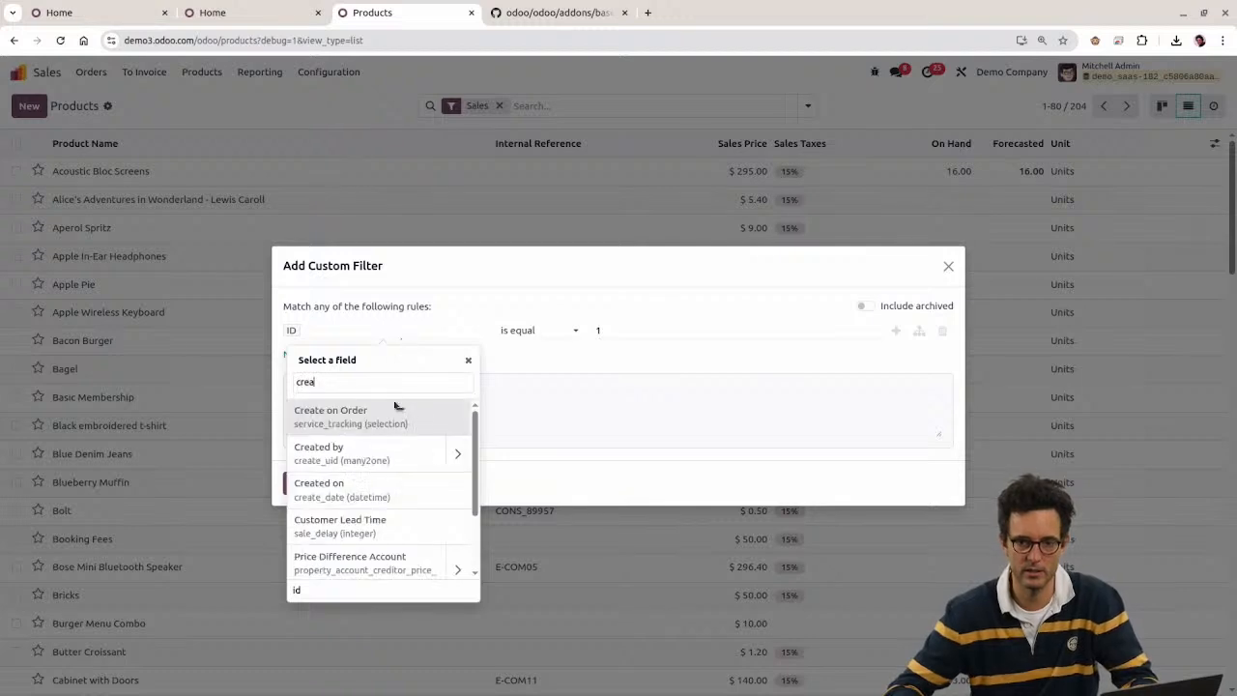
left_click(403, 497)
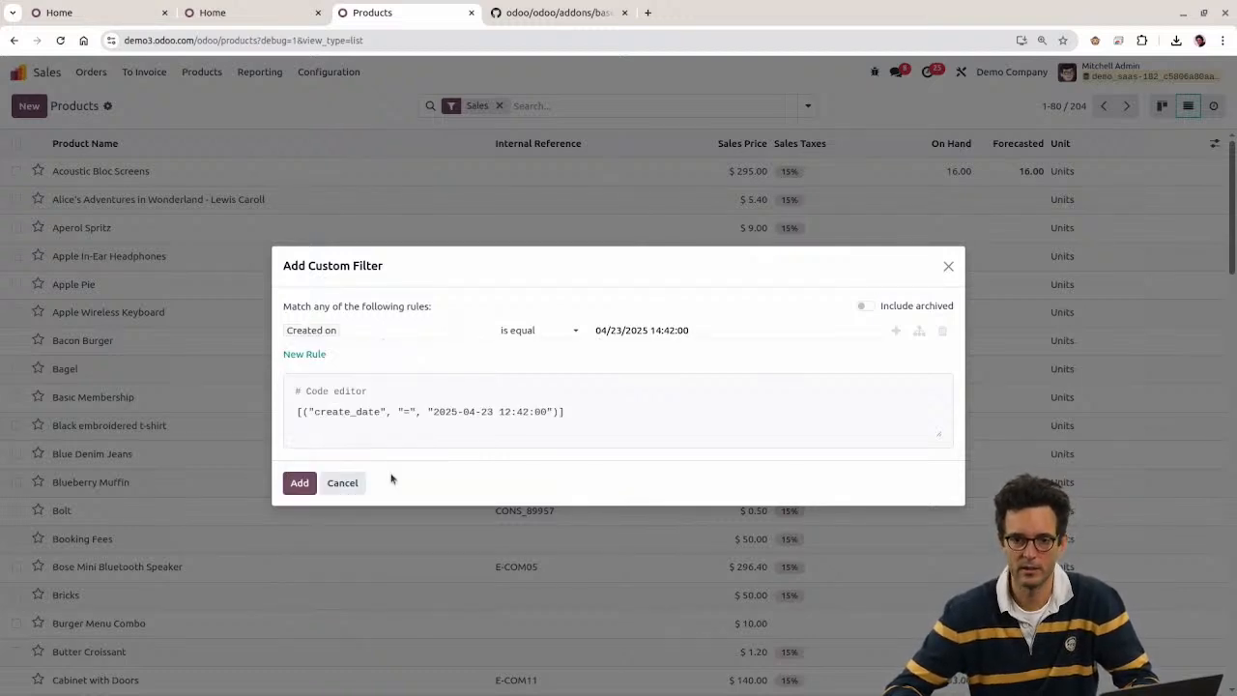
Step: Set the condition to Created on equal to 04/23/2025 14:40:37 and add the filter
left_click(655, 331)
left_click(504, 408)
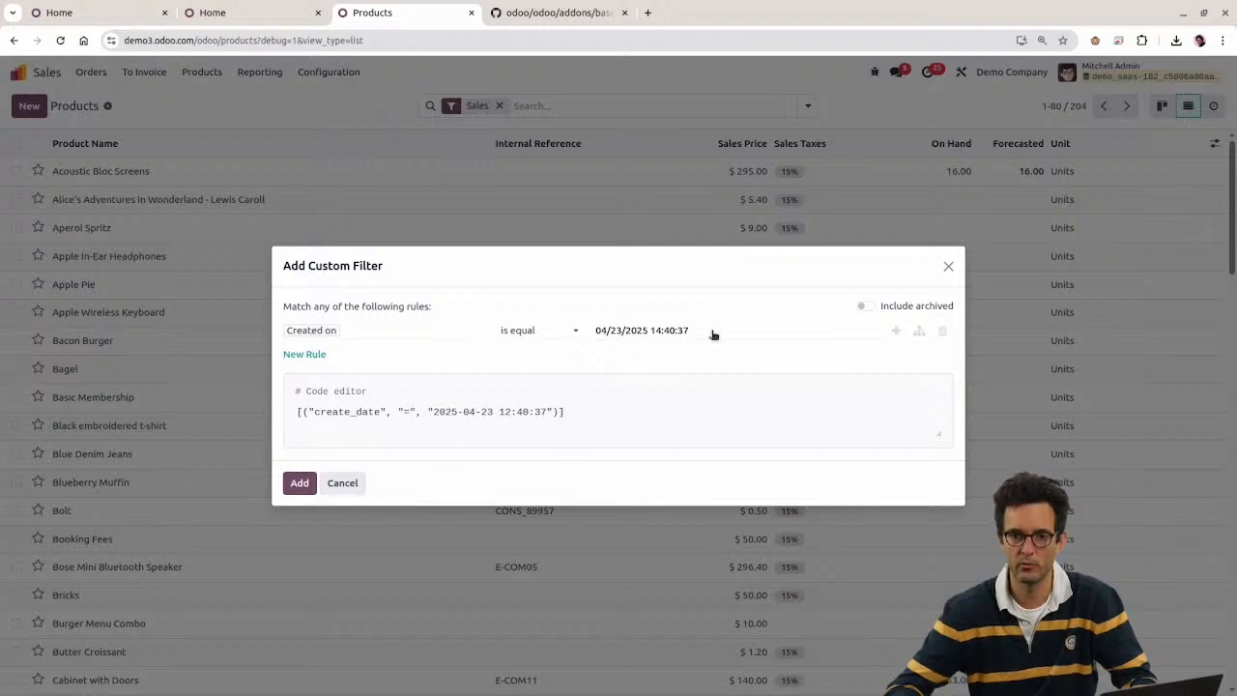
left_click(516, 412)
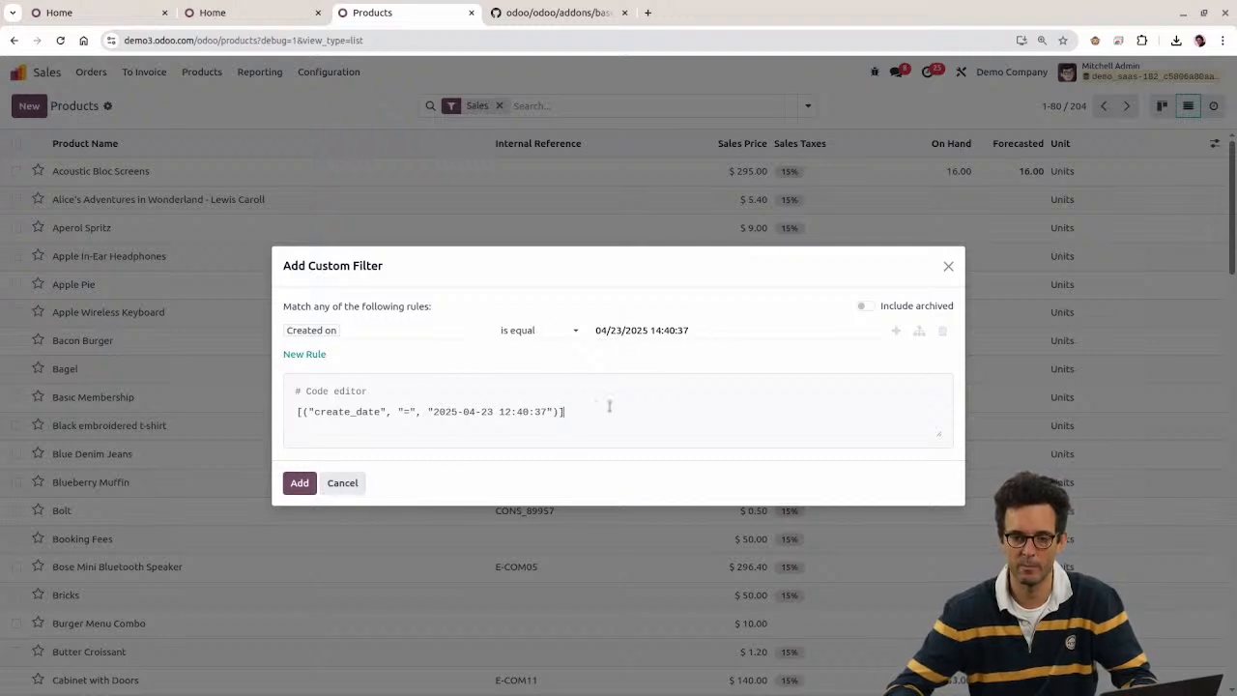
left_click_drag(609, 406, 249, 414)
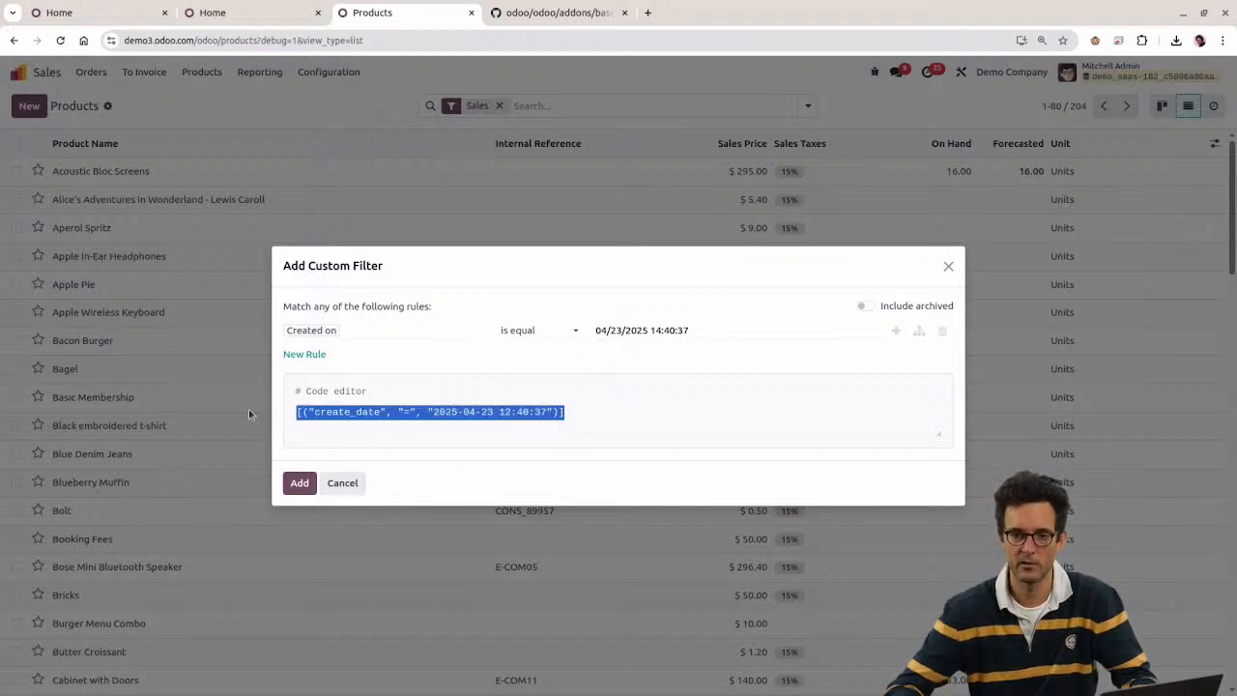
left_click(295, 486)
Step: Remove the Sales facet and reopen the creation date condition
left_click(476, 108)
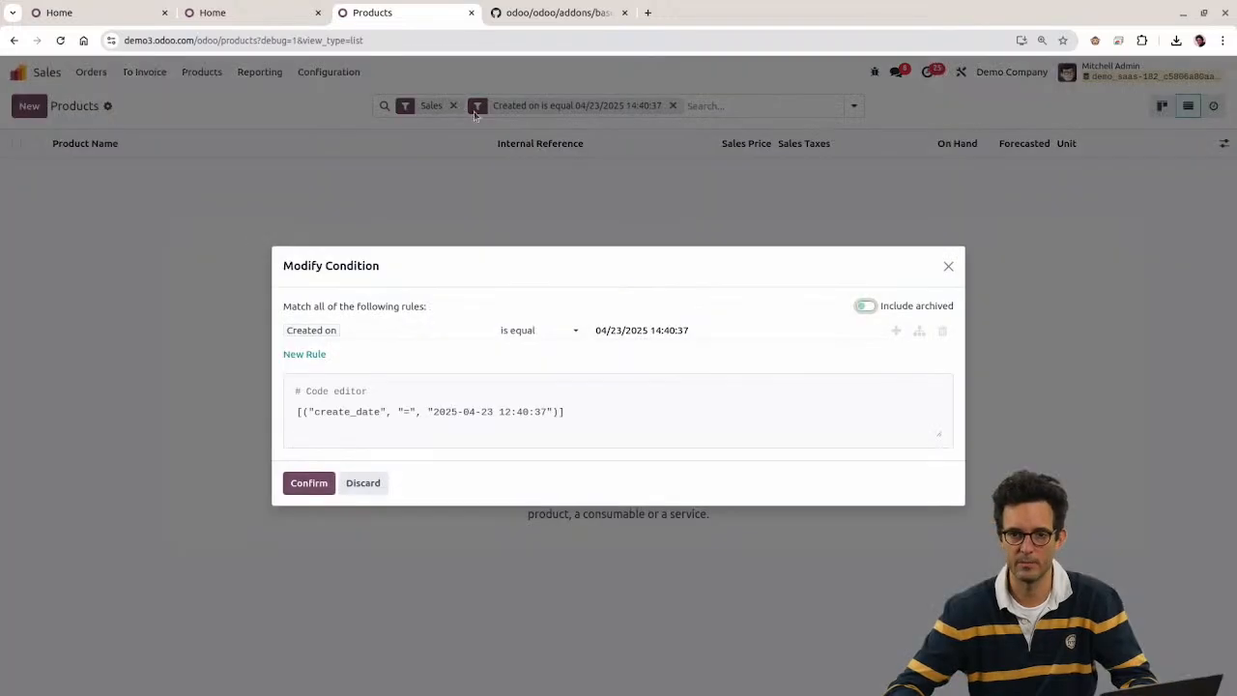
key("Escape")
left_click(455, 106)
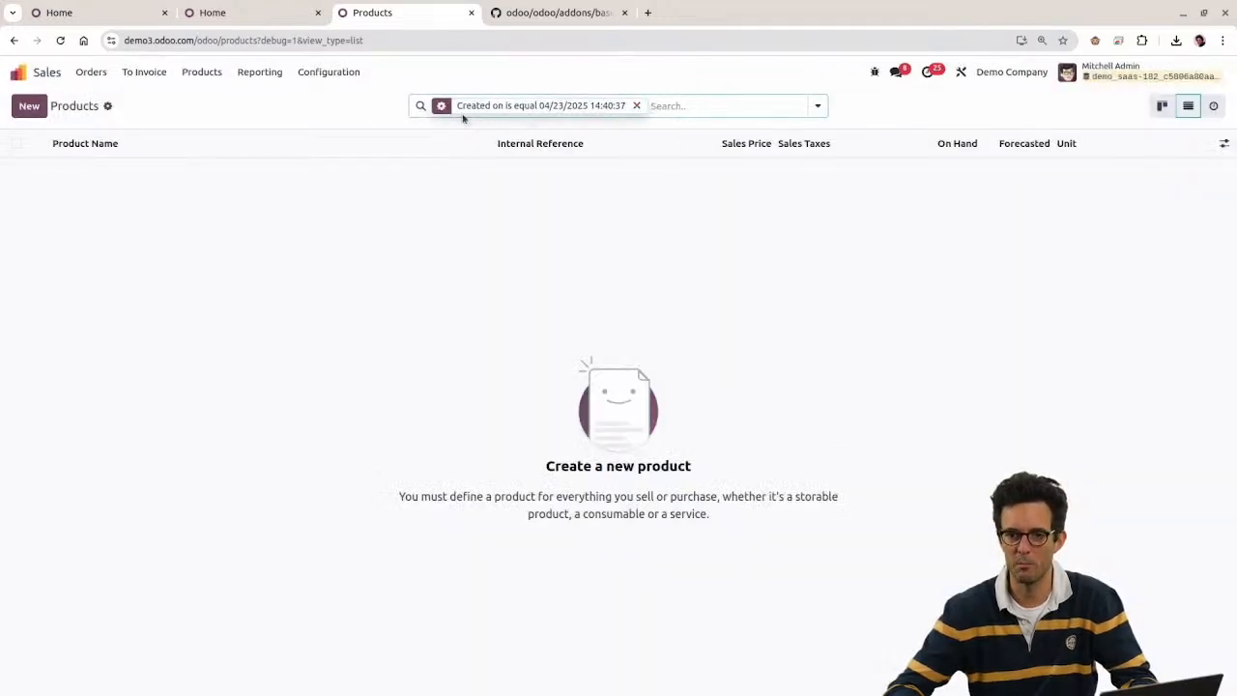
left_click(457, 114)
Step: Inspect the Created on date picker and domain time, then confirm the condition unchanged
left_click(644, 330)
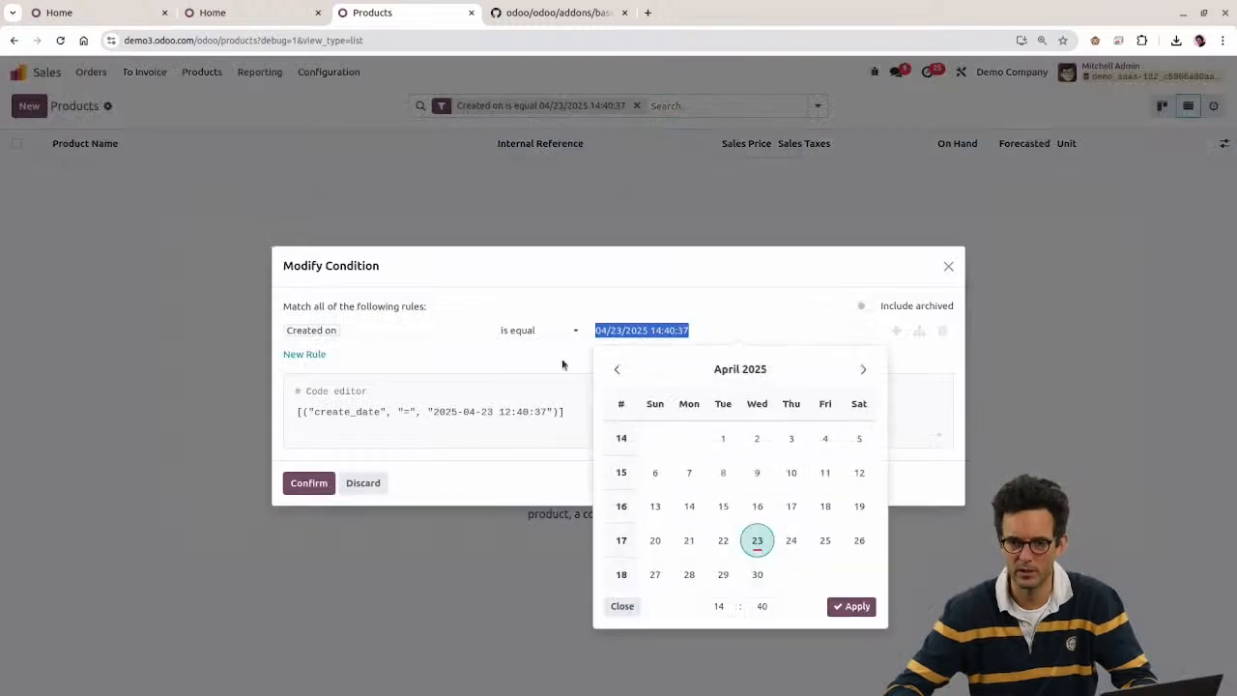
left_click(580, 364)
left_click(640, 331)
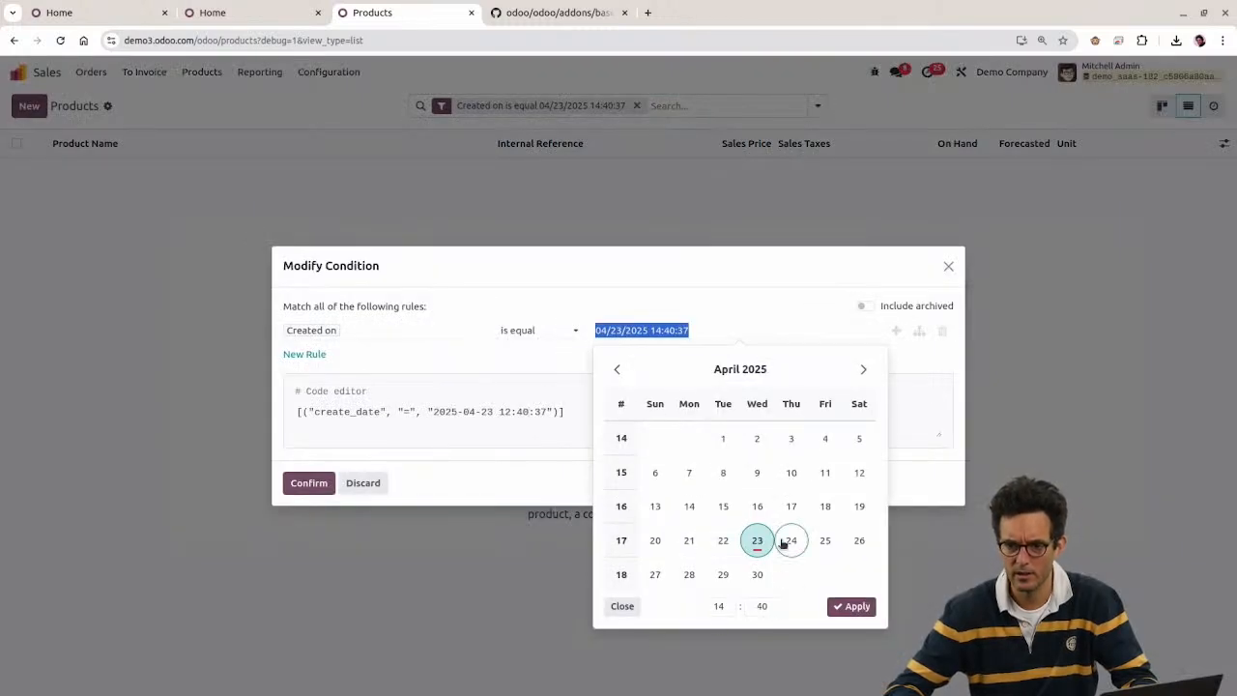
left_click(514, 480)
left_click(541, 411)
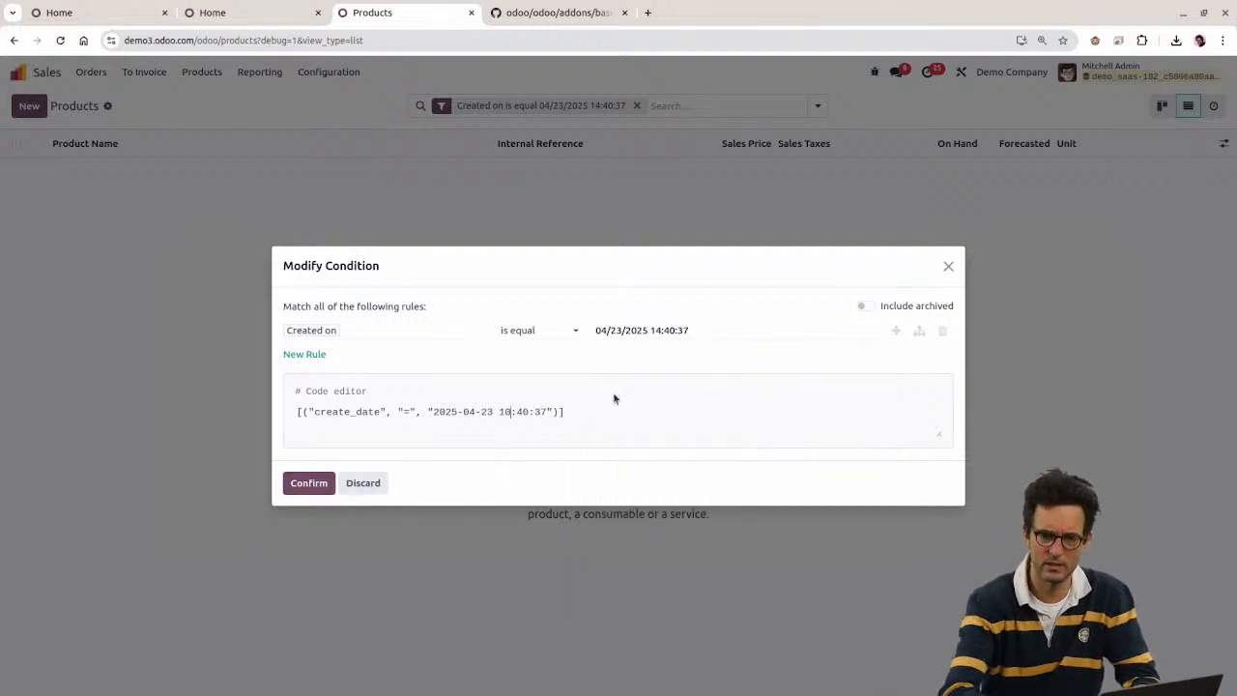
left_click(297, 484)
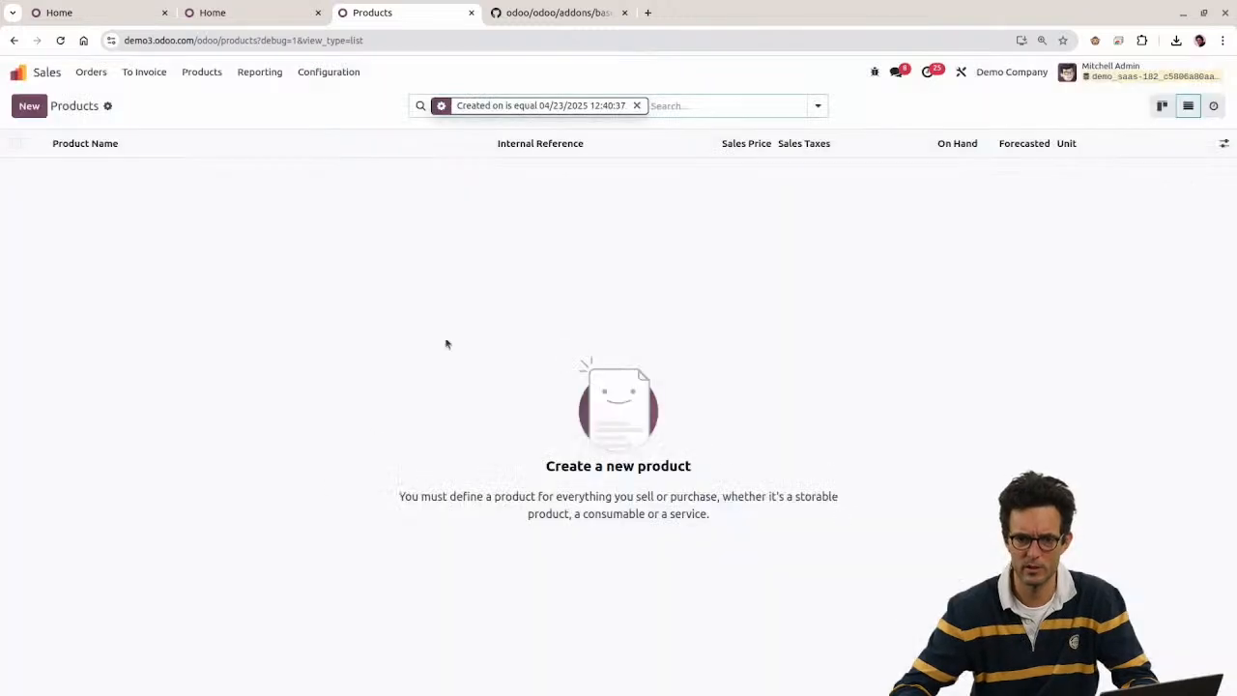
Step: Edit the hour of the Created on time in the domain code and reapply the filter
left_click(440, 106)
left_click_drag(505, 409, 510, 411)
type("1")
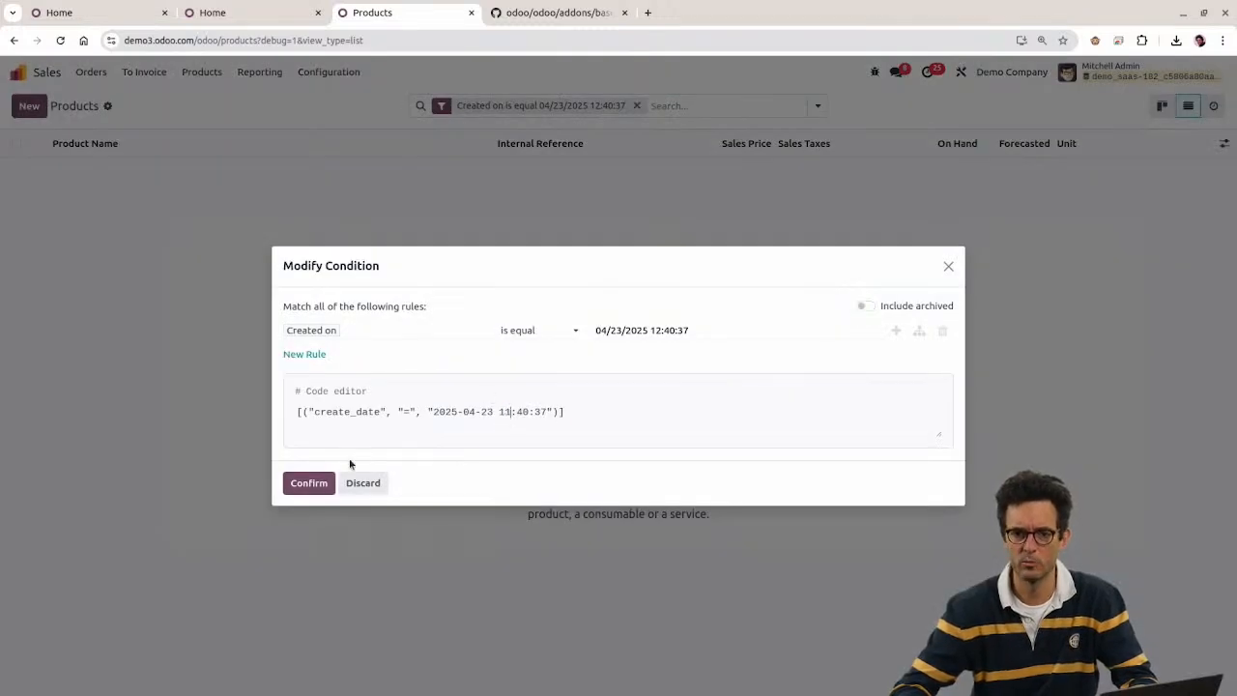
left_click(304, 486)
left_click(442, 108)
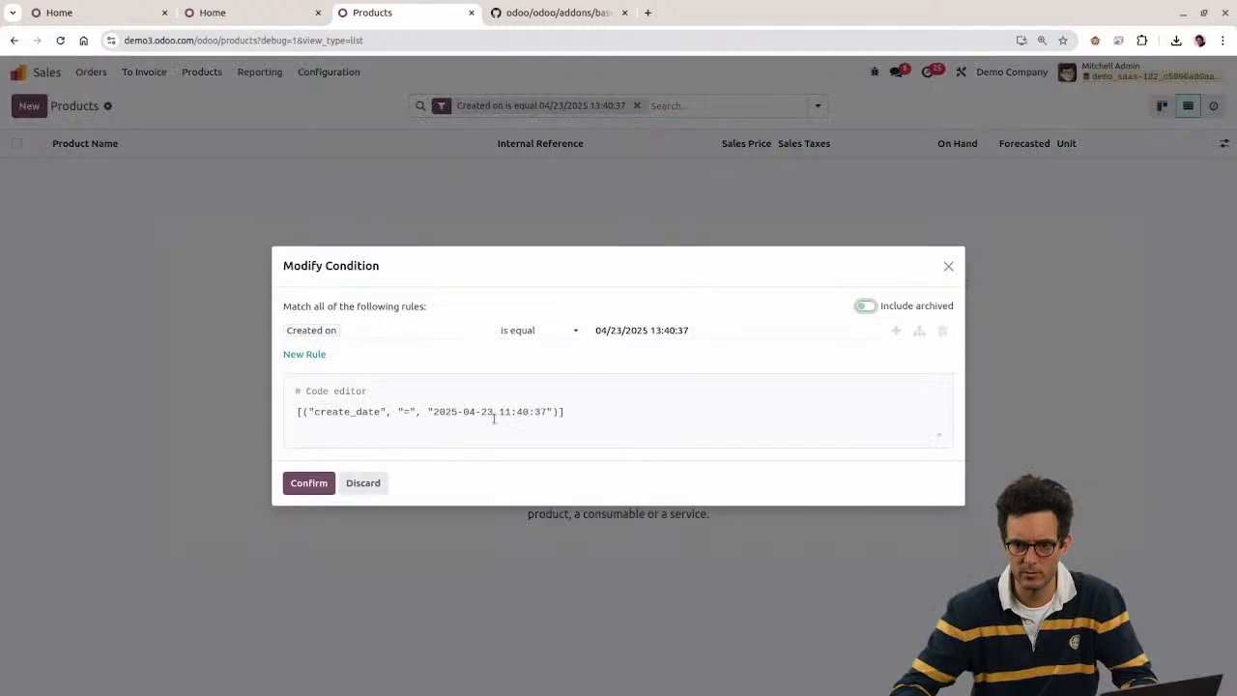
left_click_drag(504, 412, 510, 413)
left_click(311, 481)
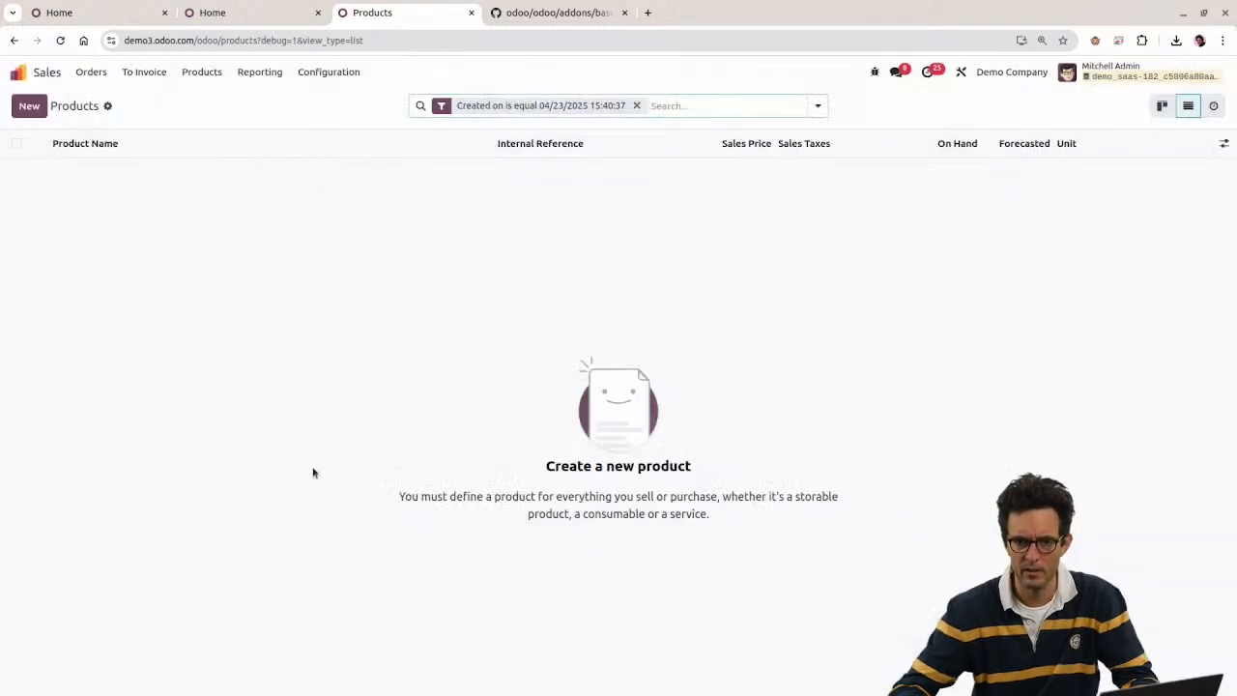
Step: Change the operator to 'is between' with the end hour set to 15, and apply
left_click(443, 105)
left_click_drag(428, 413, 554, 413)
left_click(556, 412)
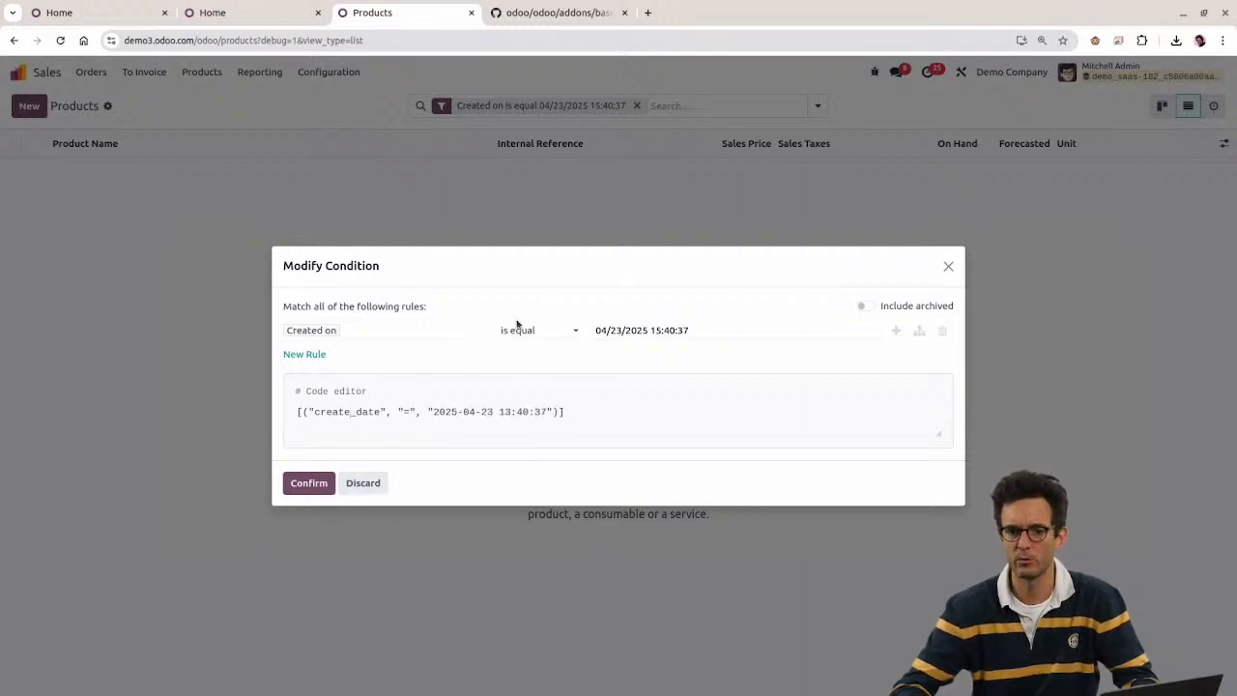
left_click(517, 326)
left_click(539, 442)
left_click(661, 330)
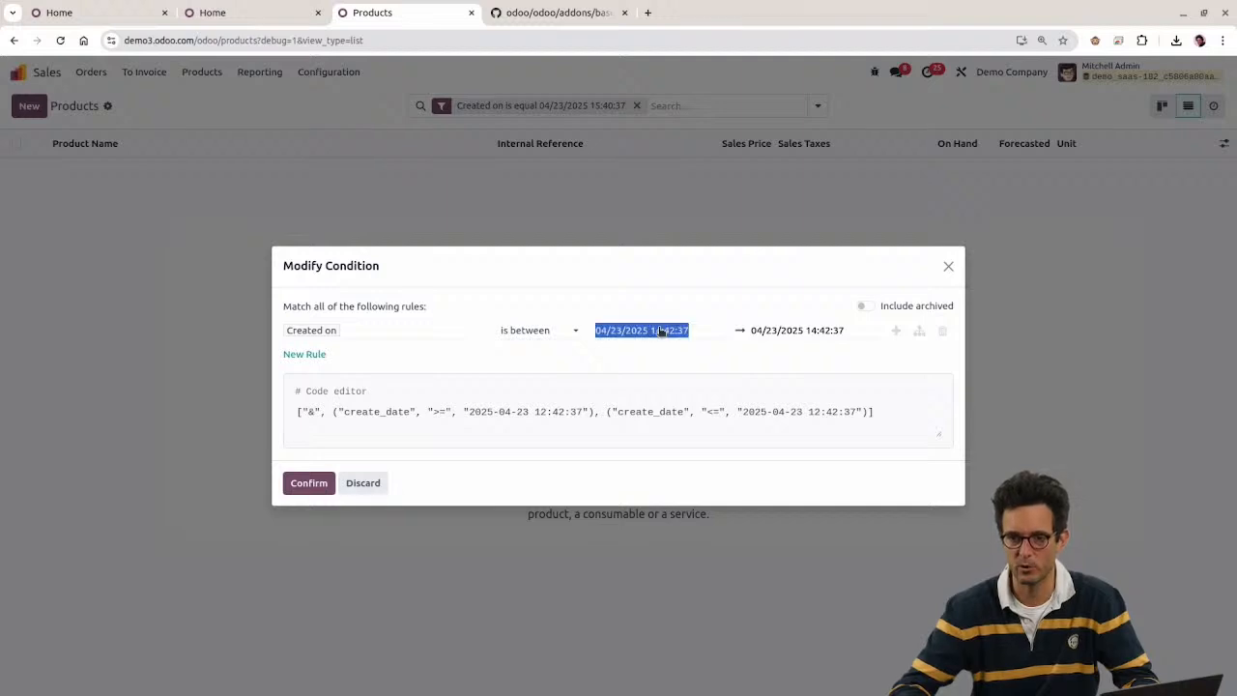
left_click(764, 330)
left_click(798, 607)
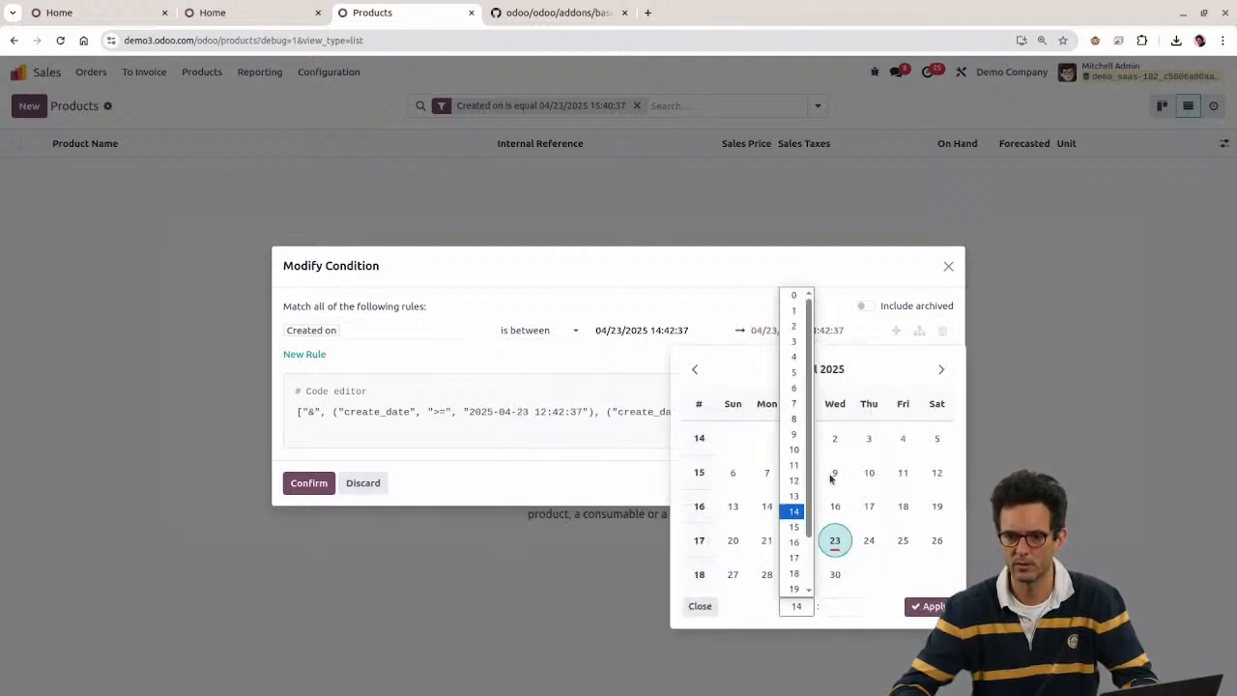
left_click(794, 527)
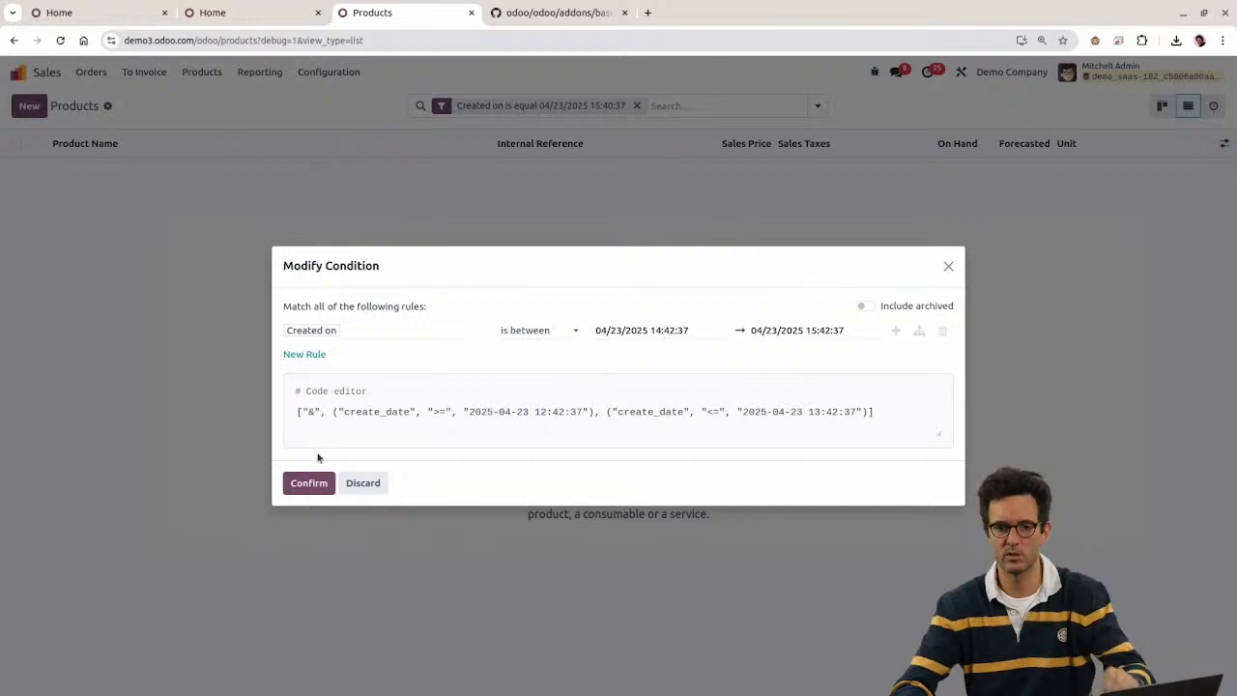
left_click_drag(298, 412, 782, 427)
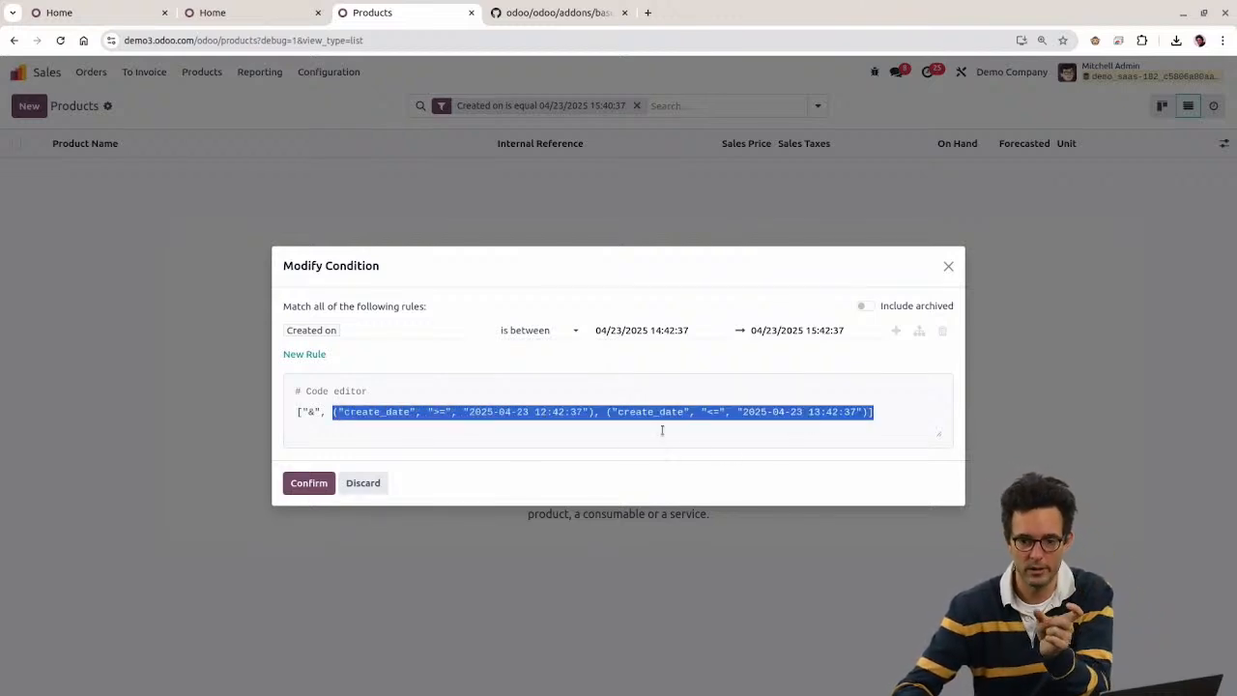
left_click(297, 488)
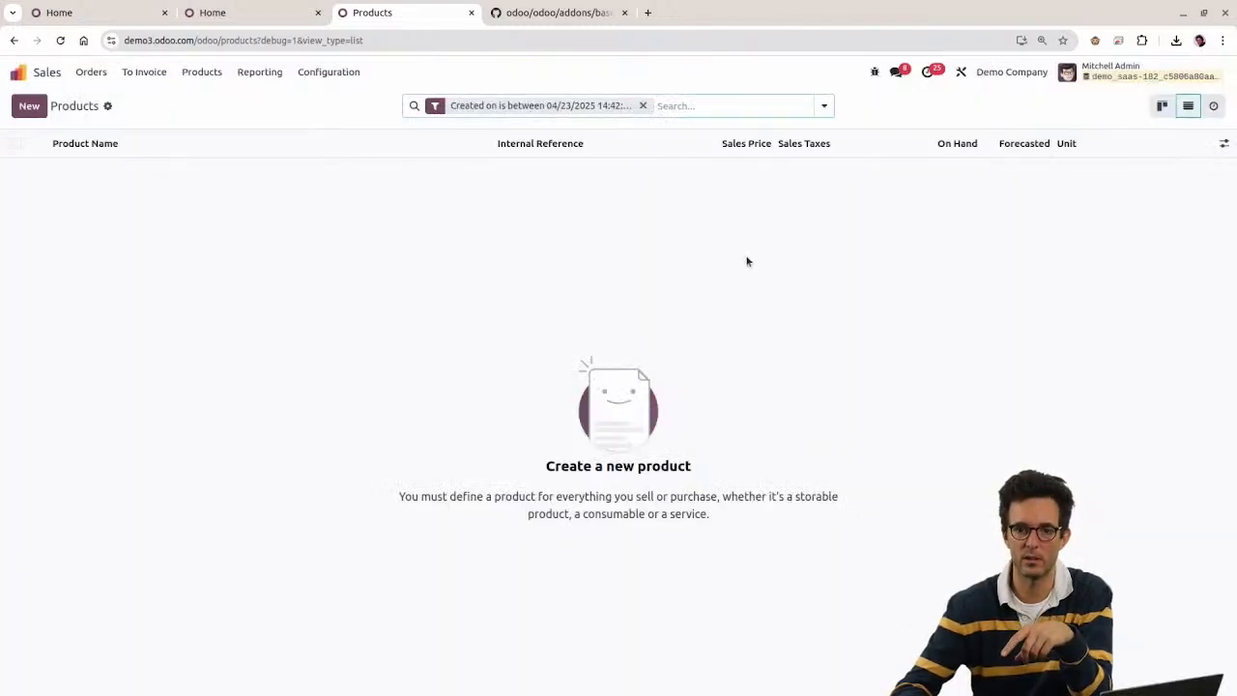
Step: Set the range's end time to 17:00, covering 04/23/2025 14:42:37 to 17:00:37
left_click(522, 105)
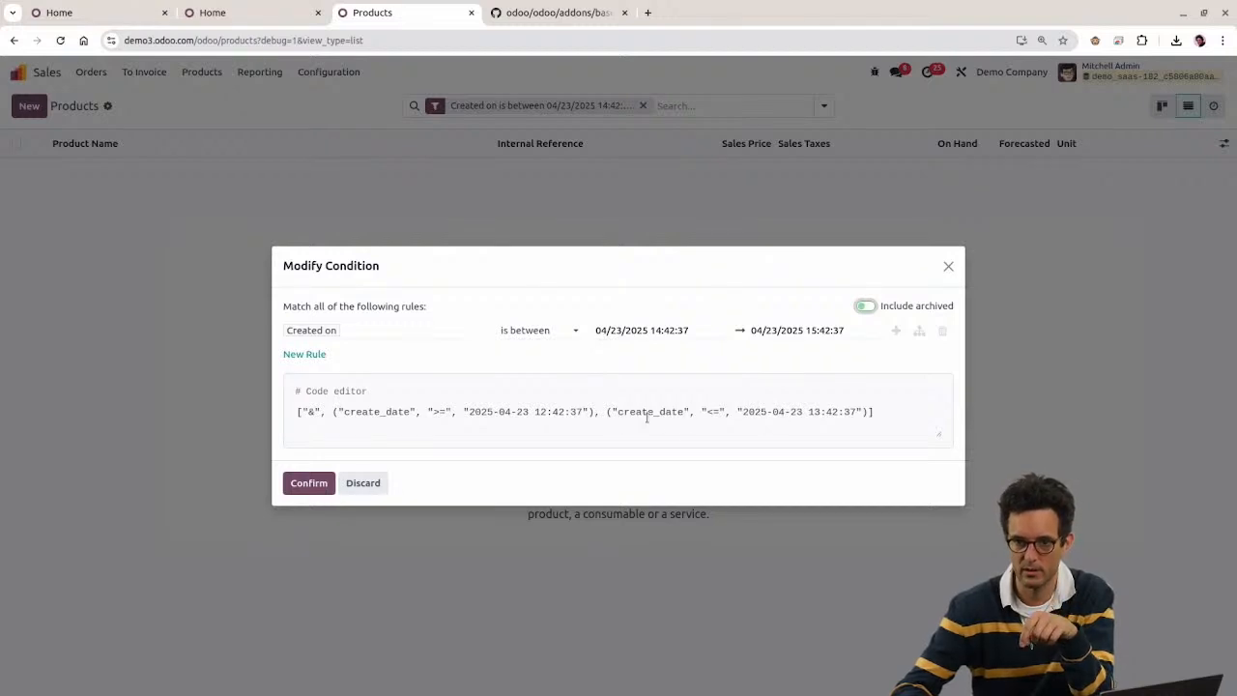
triple_click(885, 412)
left_click(852, 412)
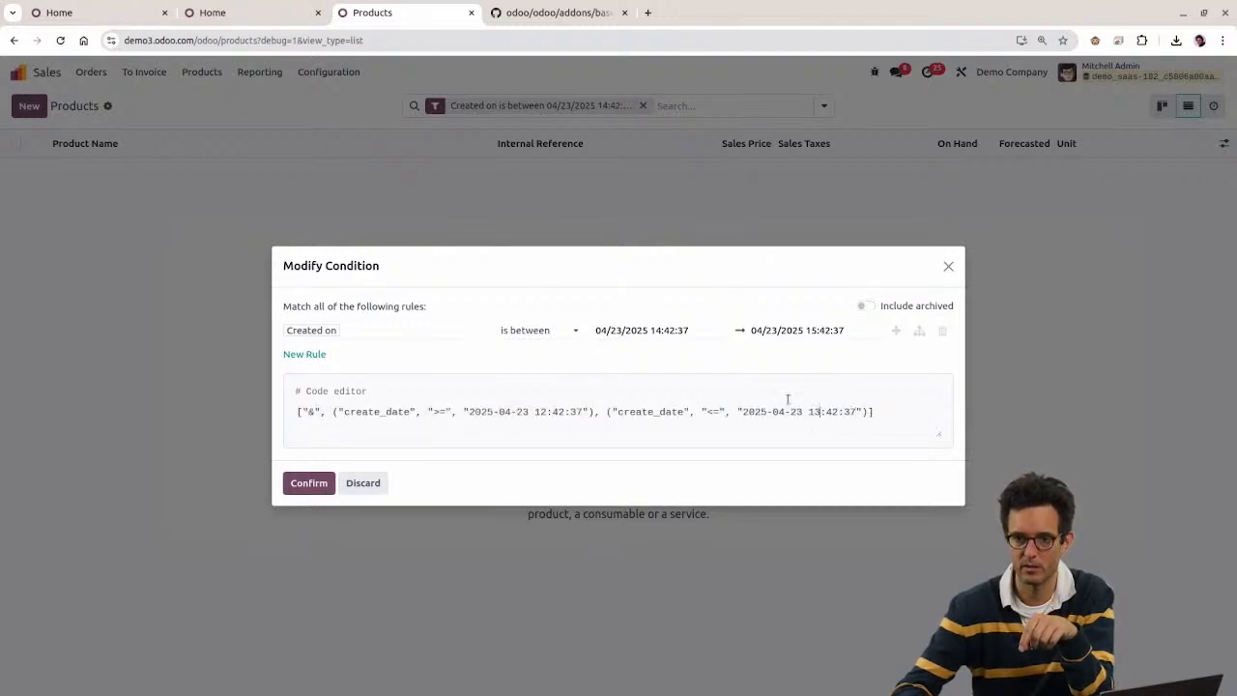
left_click(793, 332)
left_click(809, 606)
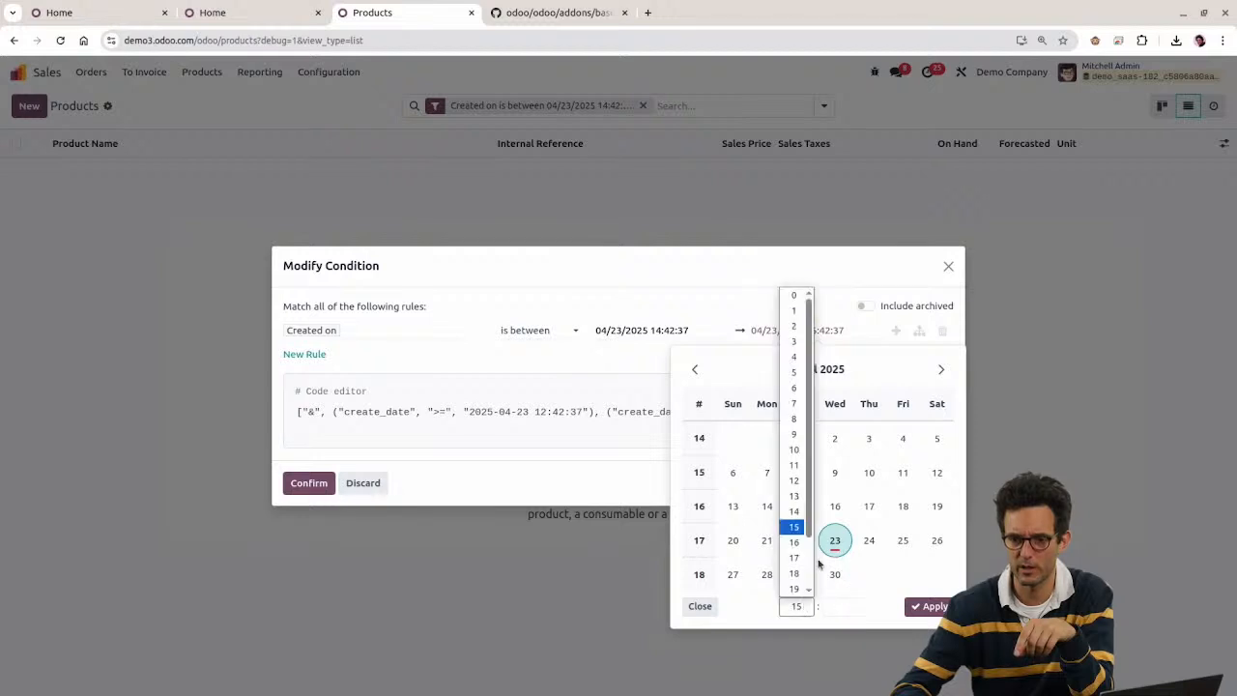
left_click(794, 557)
left_click(839, 607)
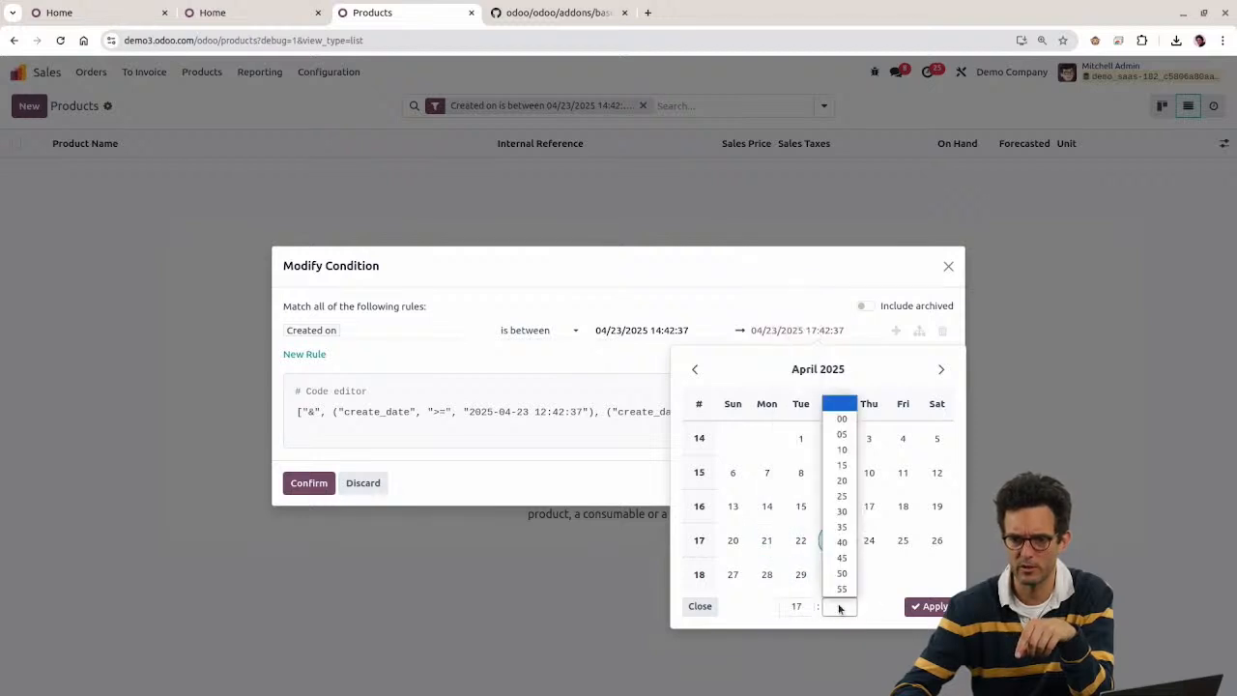
left_click(841, 418)
left_click(930, 607)
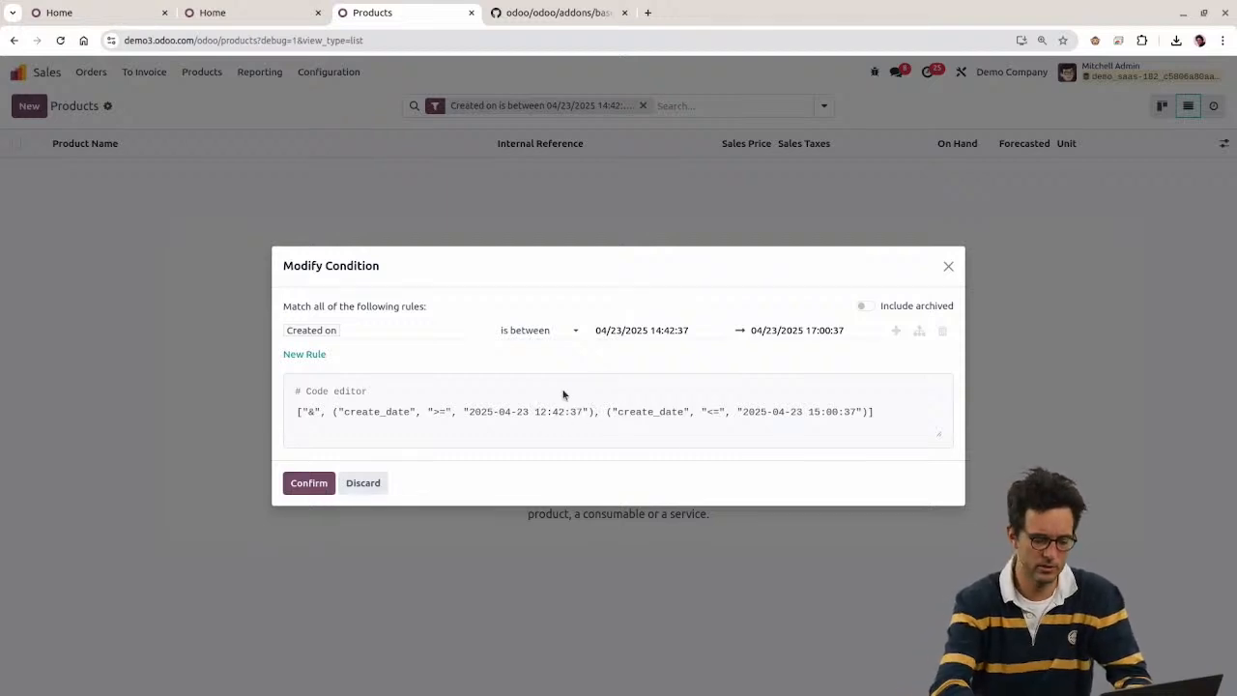
Step: Apply the date range and verify the list shows 25 matching products
left_click(310, 480)
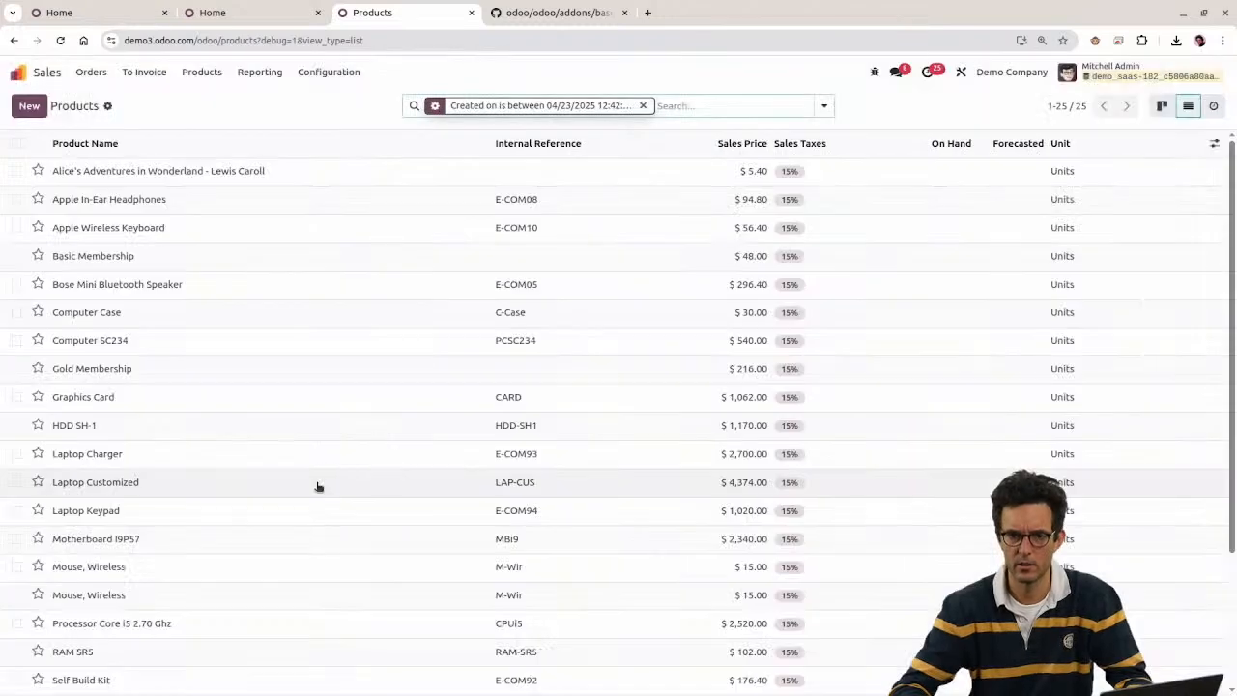
scroll(222, 298, "down", 3)
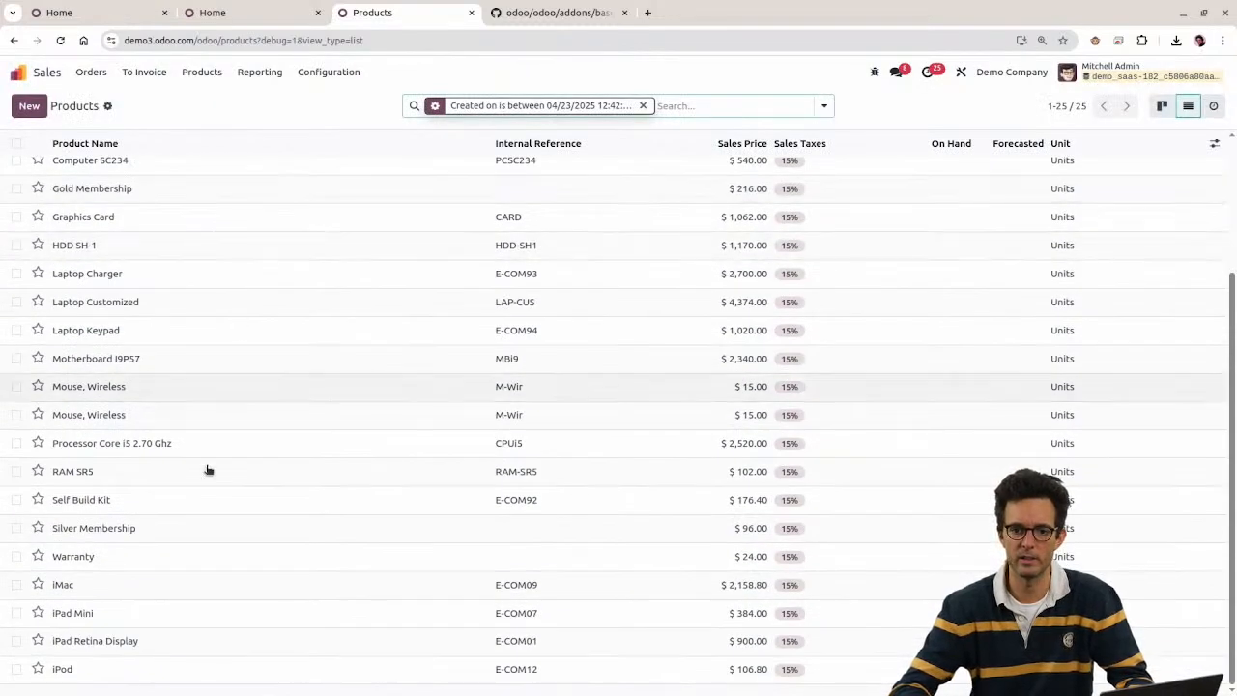
left_click_drag(1232, 387, 1233, 145)
double_click(1080, 105)
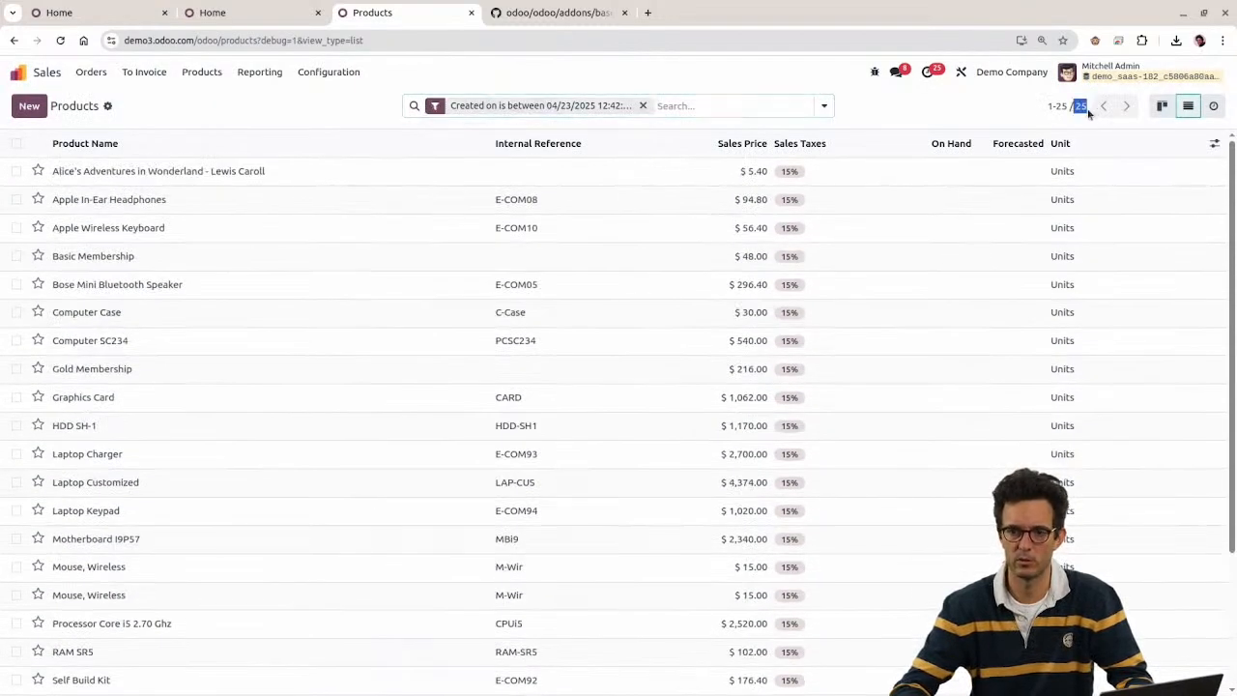
left_click(436, 105)
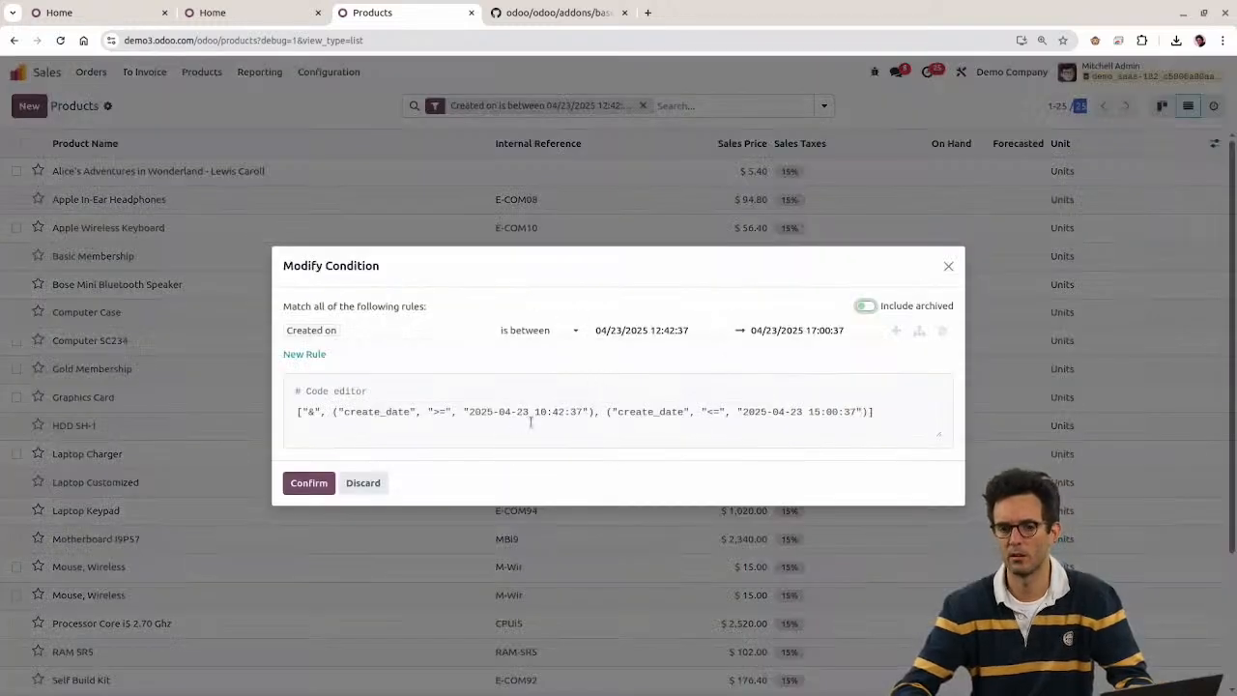
left_click_drag(504, 412, 546, 413)
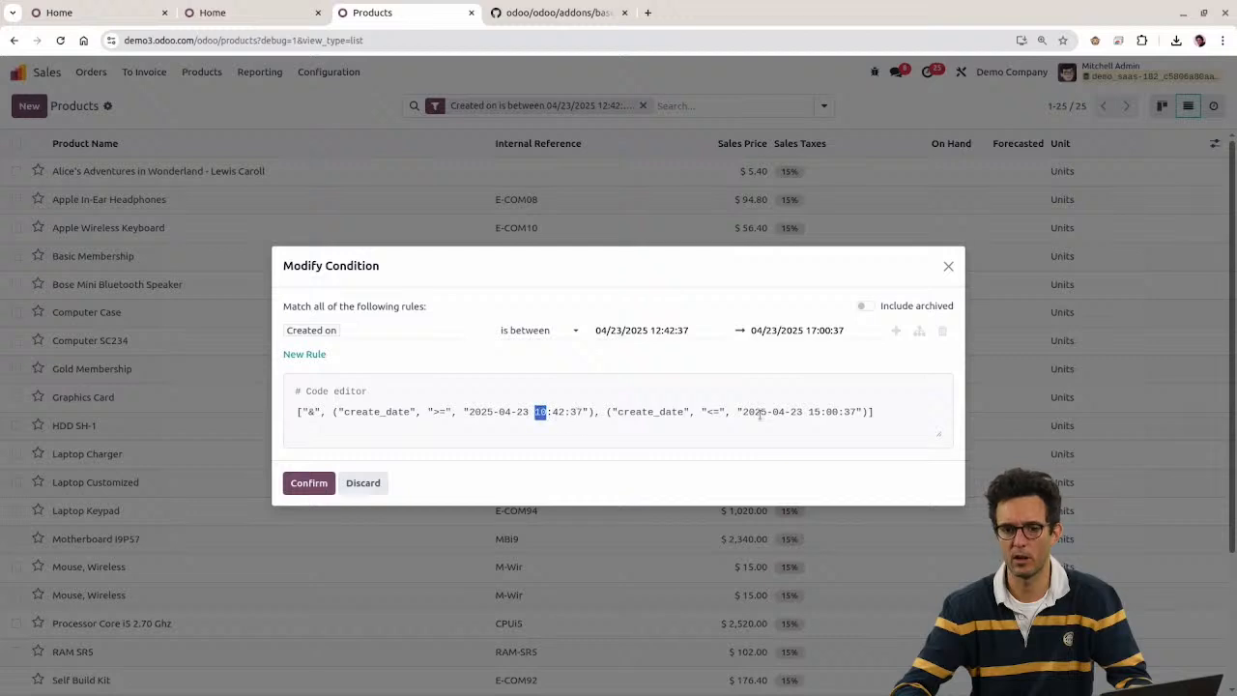
left_click_drag(785, 413, 848, 410)
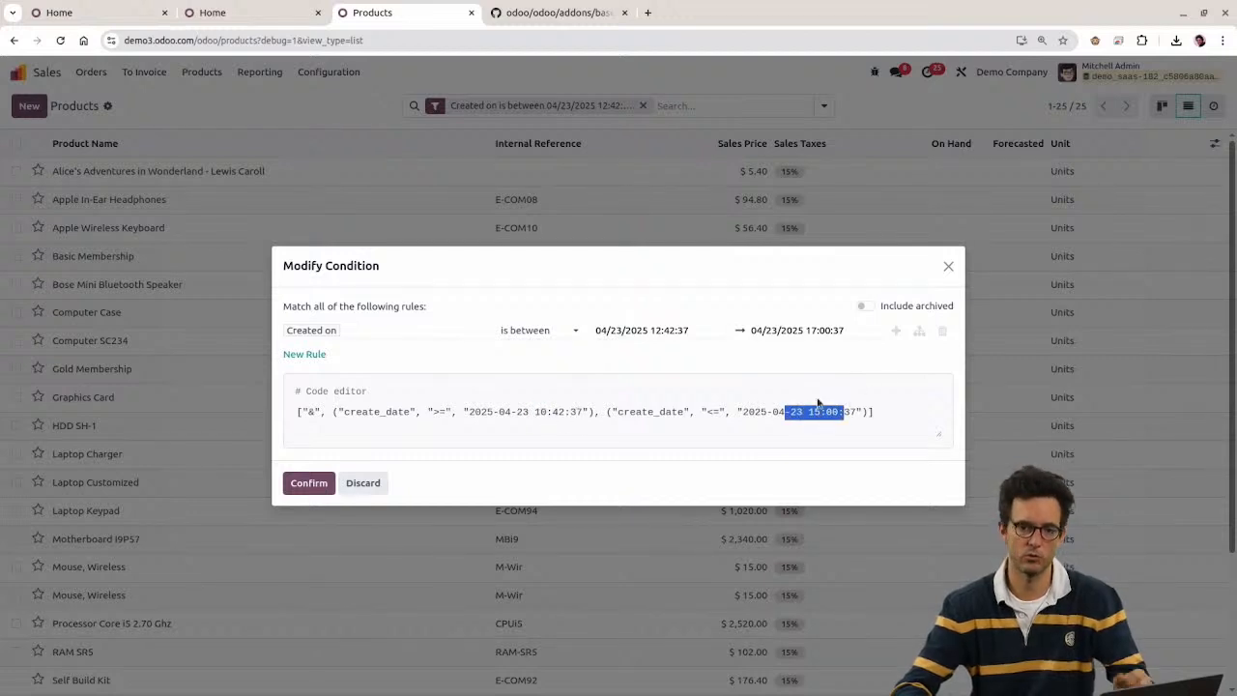
left_click(949, 266)
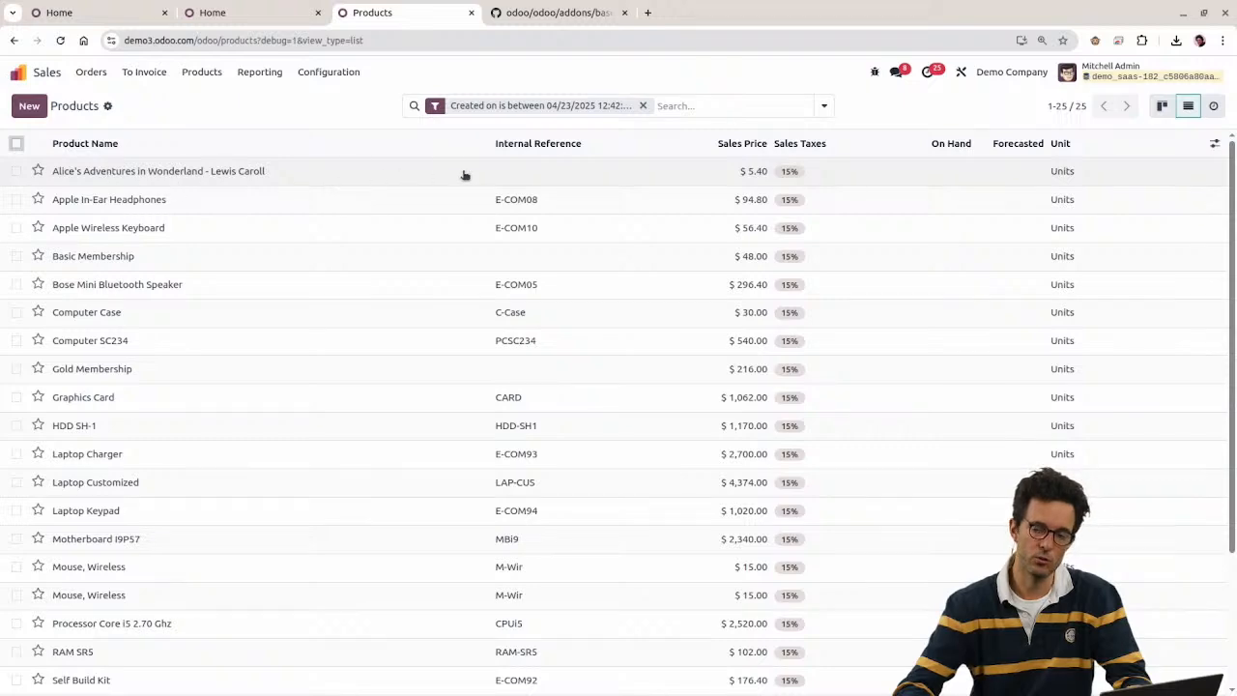
Step: In WPS, enter the user_id header in cell K1 of product_template.xls
key("alt+Tab")
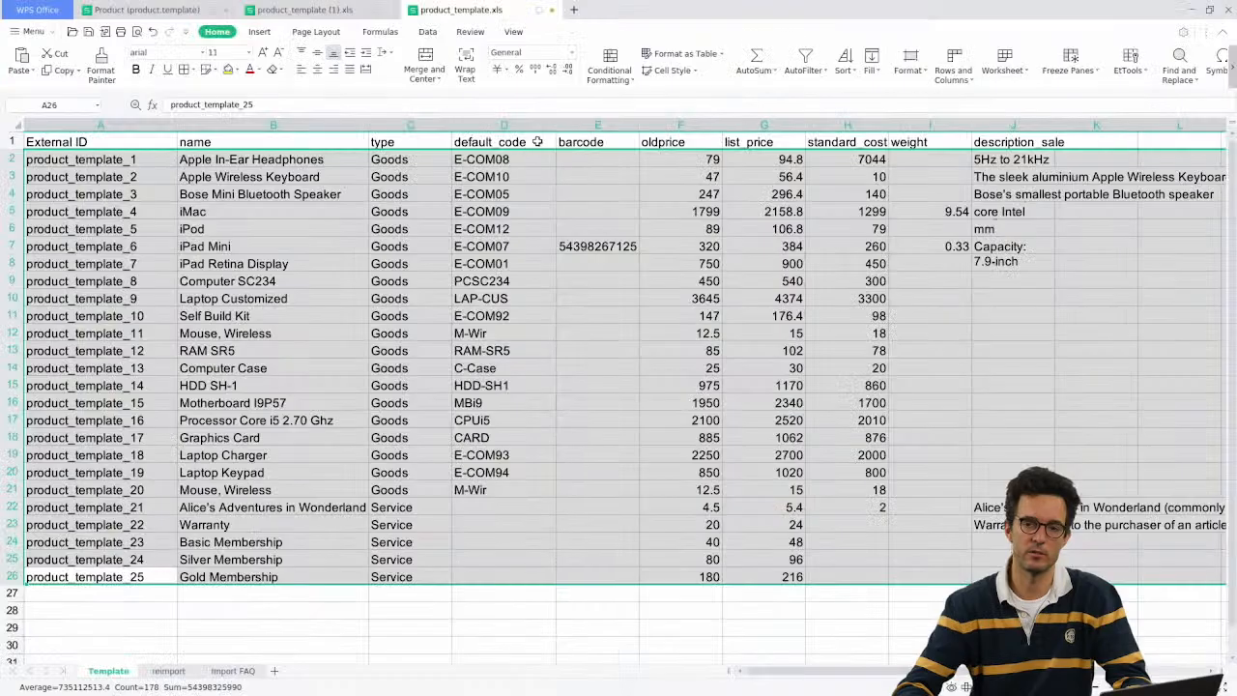
left_click(764, 180)
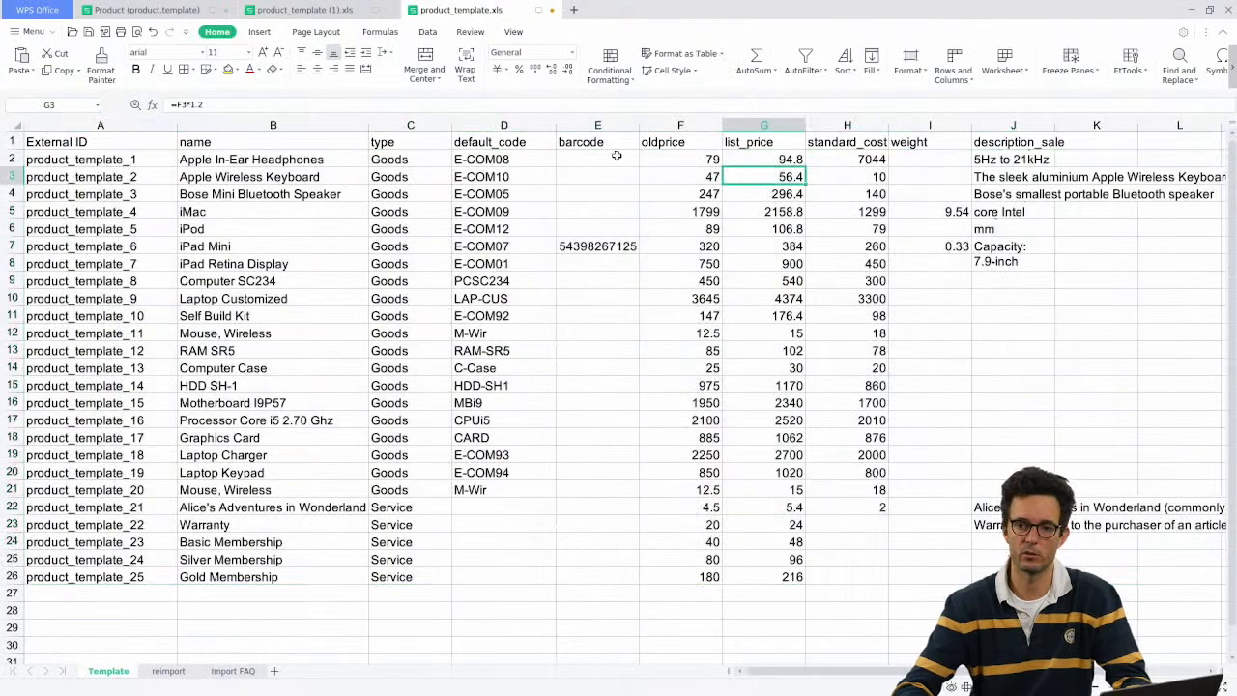
left_click(1087, 139)
key("alt+Tab")
key("alt+Tab")
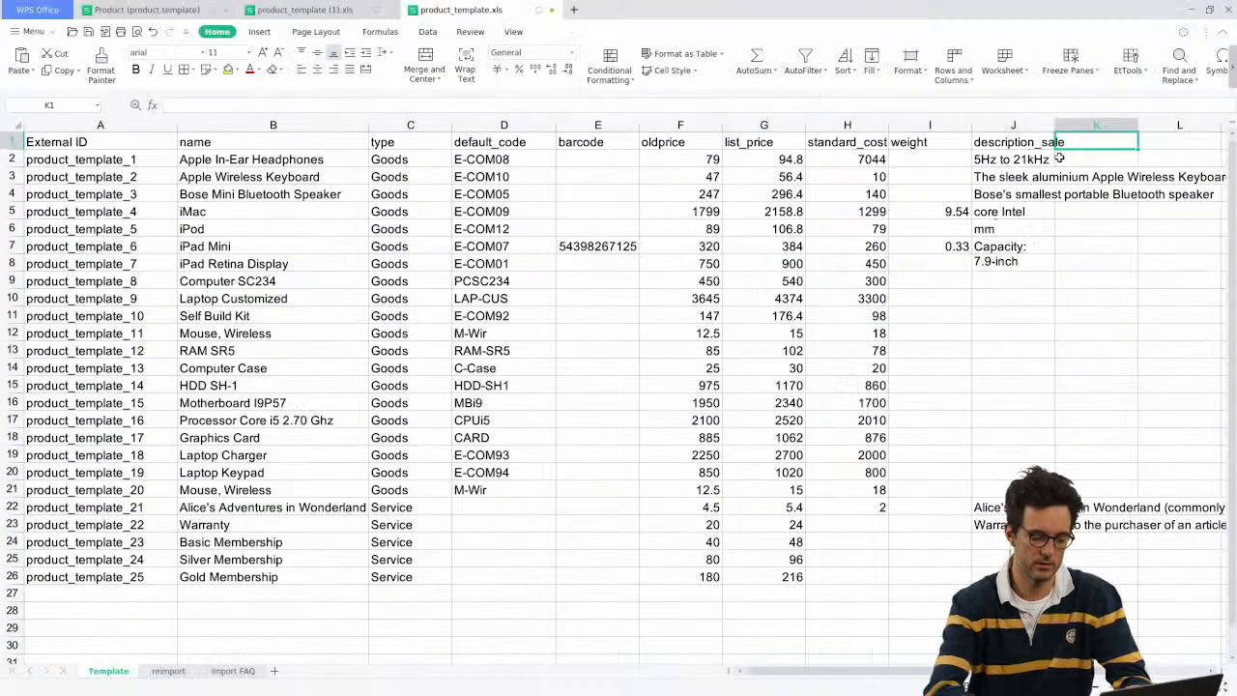
type("user_id")
key("Return")
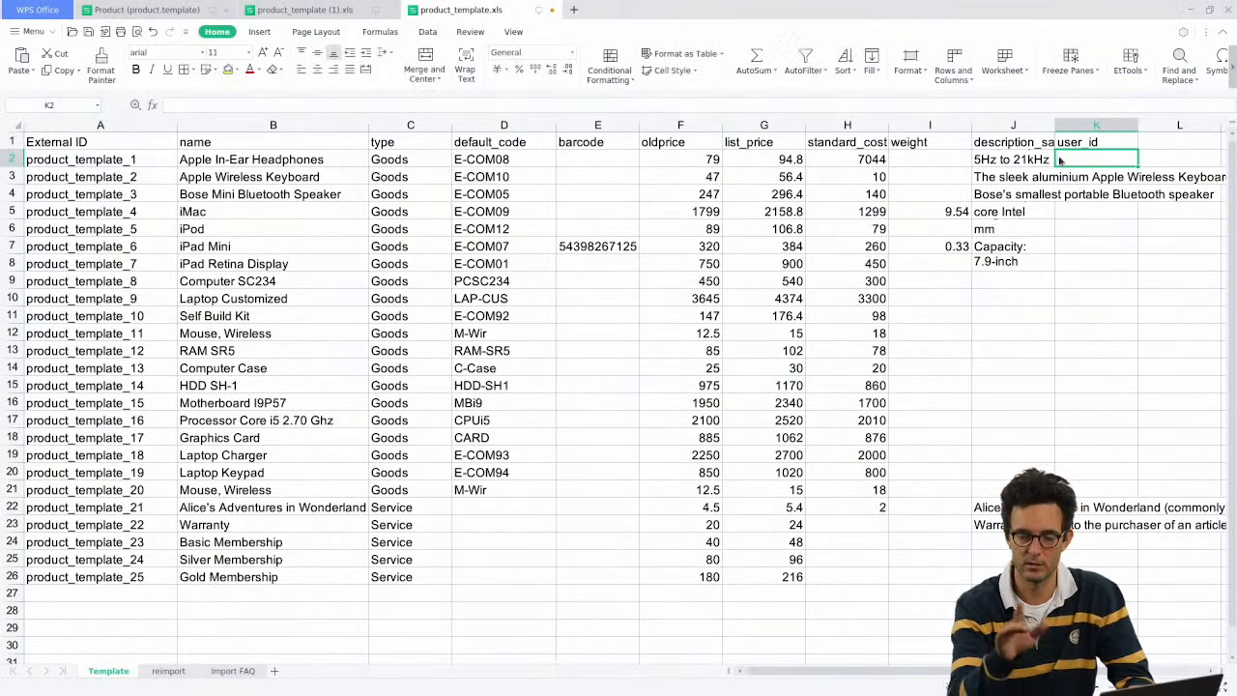
key("alt+Tab")
left_click(497, 282)
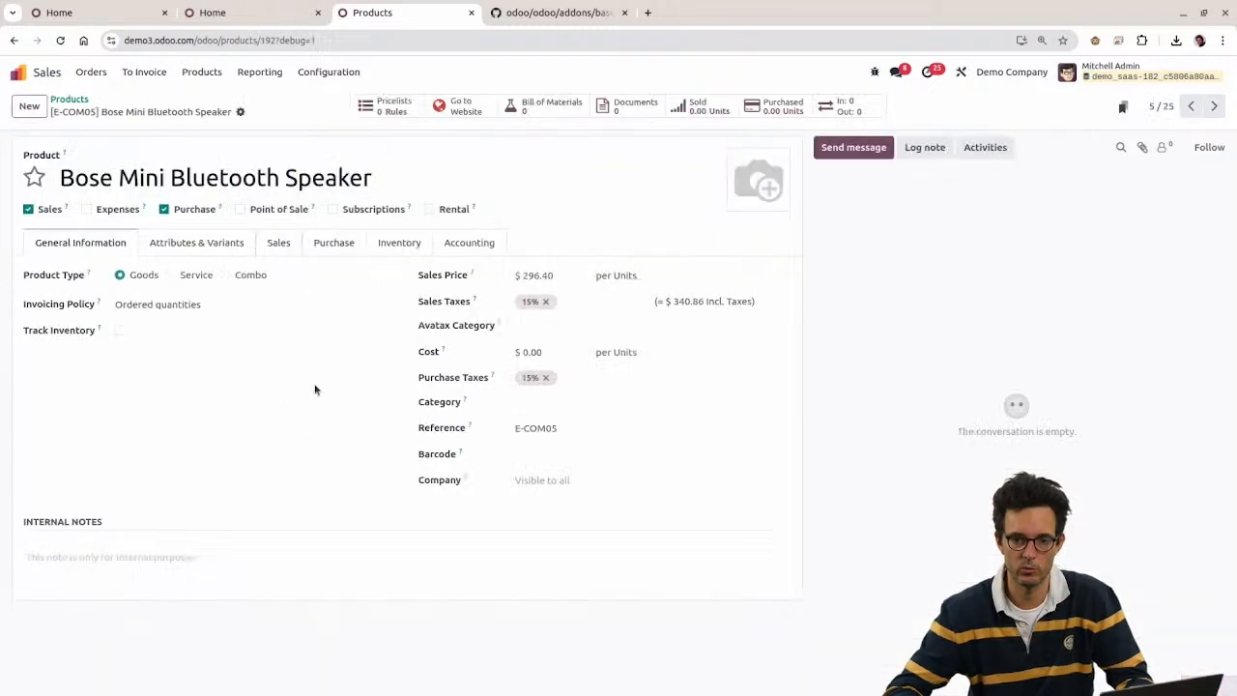
left_click(168, 243)
left_click(280, 245)
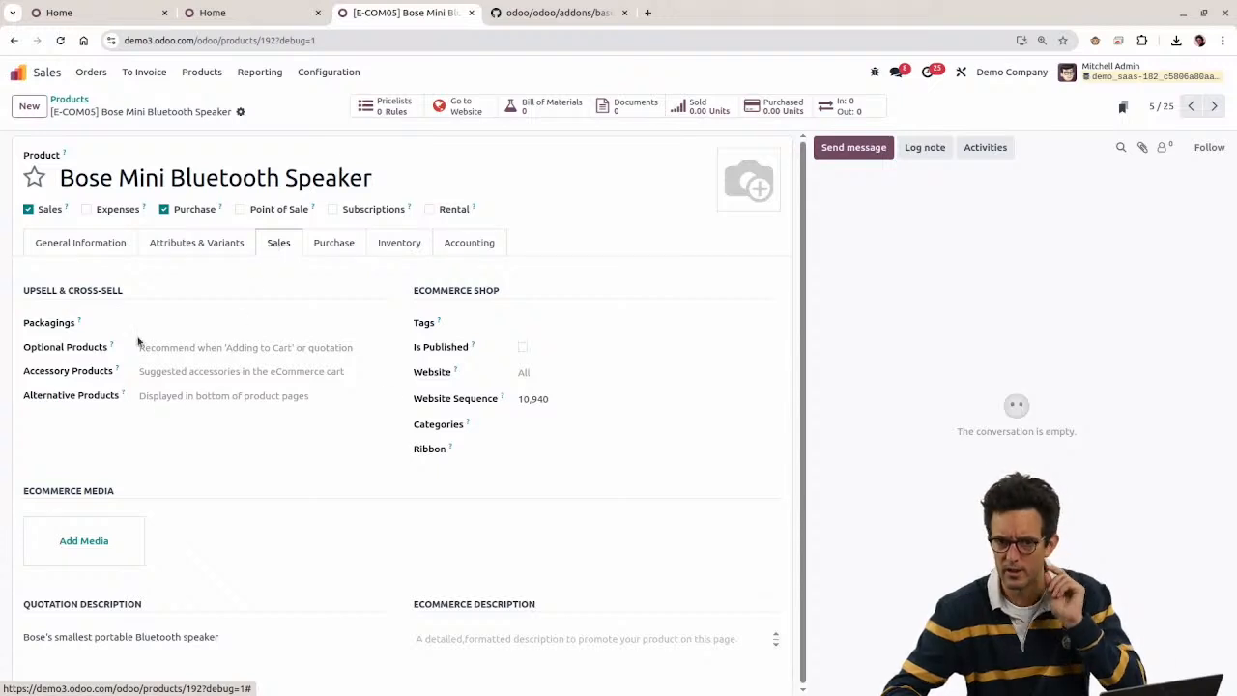
left_click(46, 242)
left_click(69, 99)
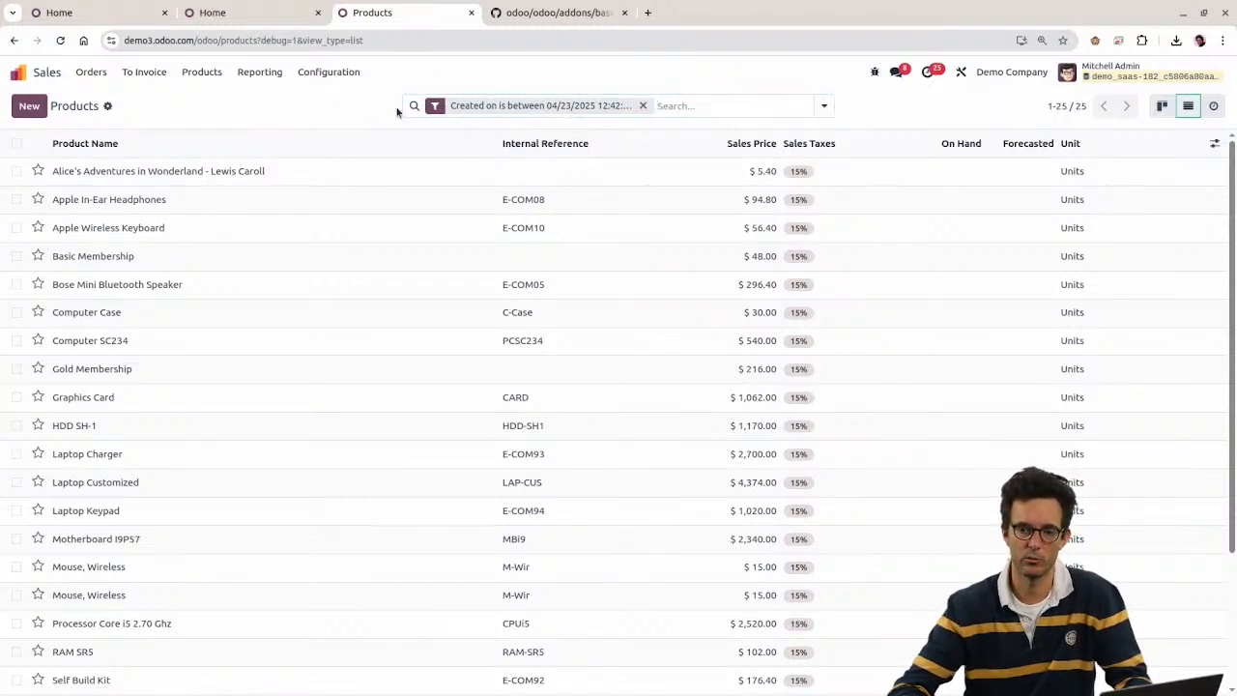
key("alt+Tab")
left_click(646, 298)
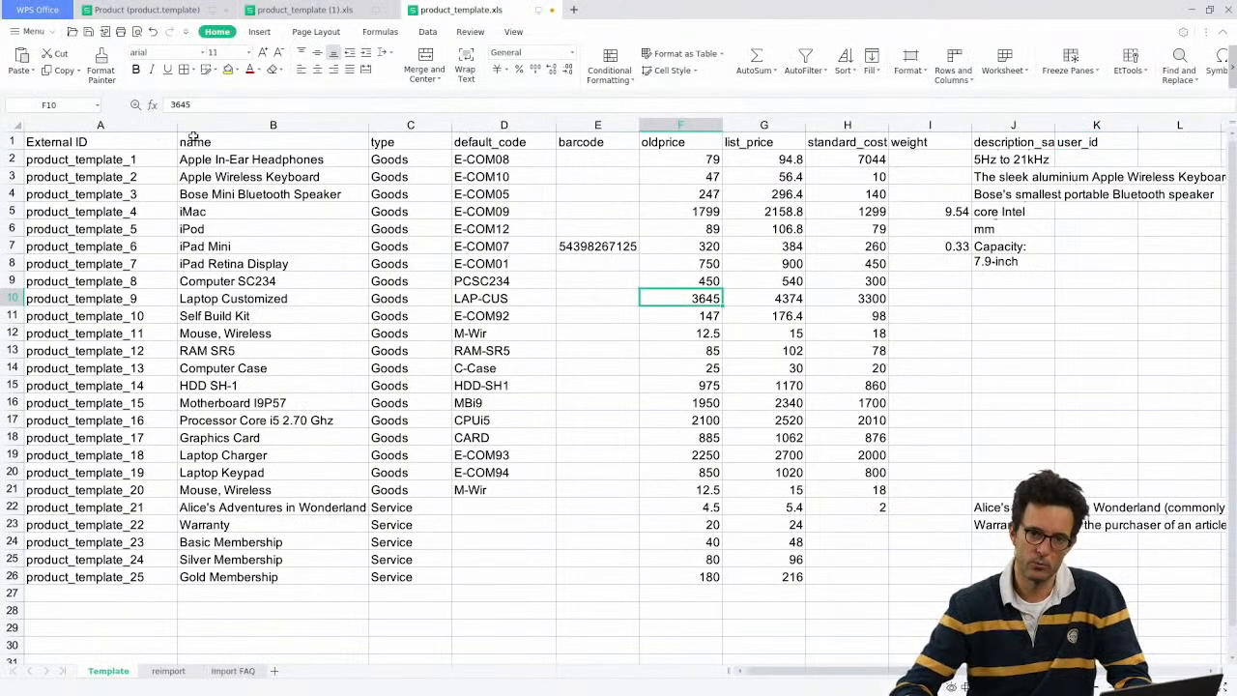
Step: Review the External ID column values, starting with product_template_1
left_click_drag(162, 145, 93, 425)
left_click(78, 169)
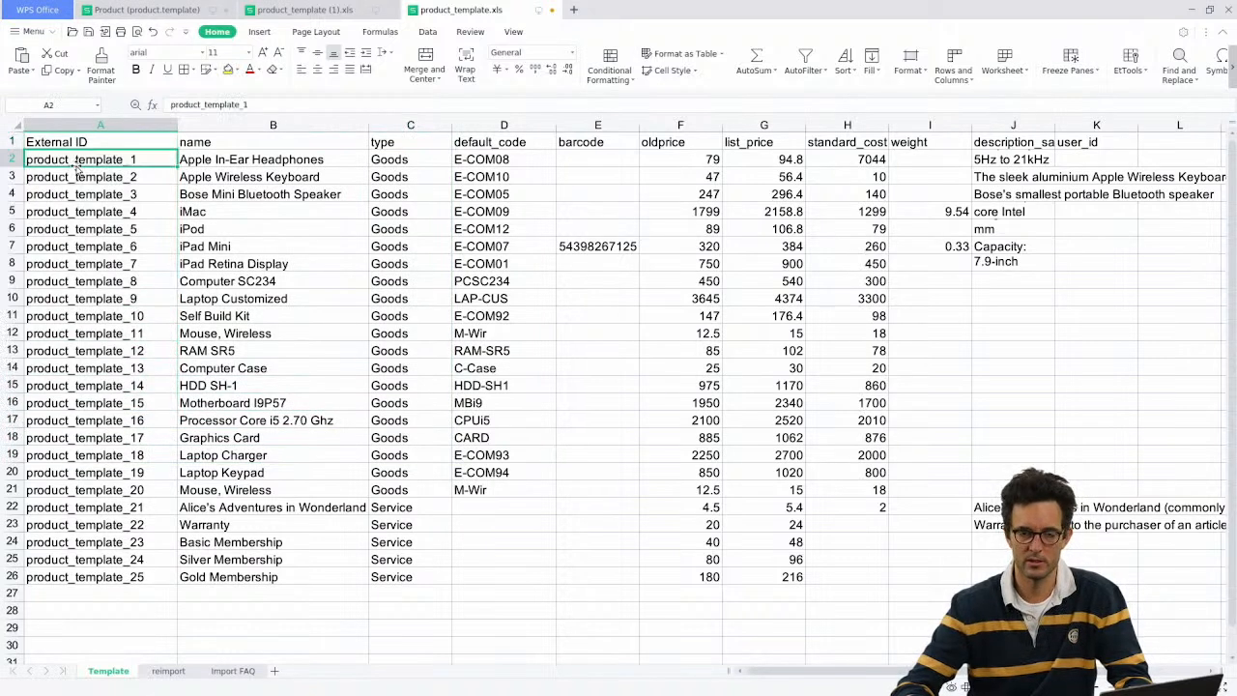
left_click(71, 137)
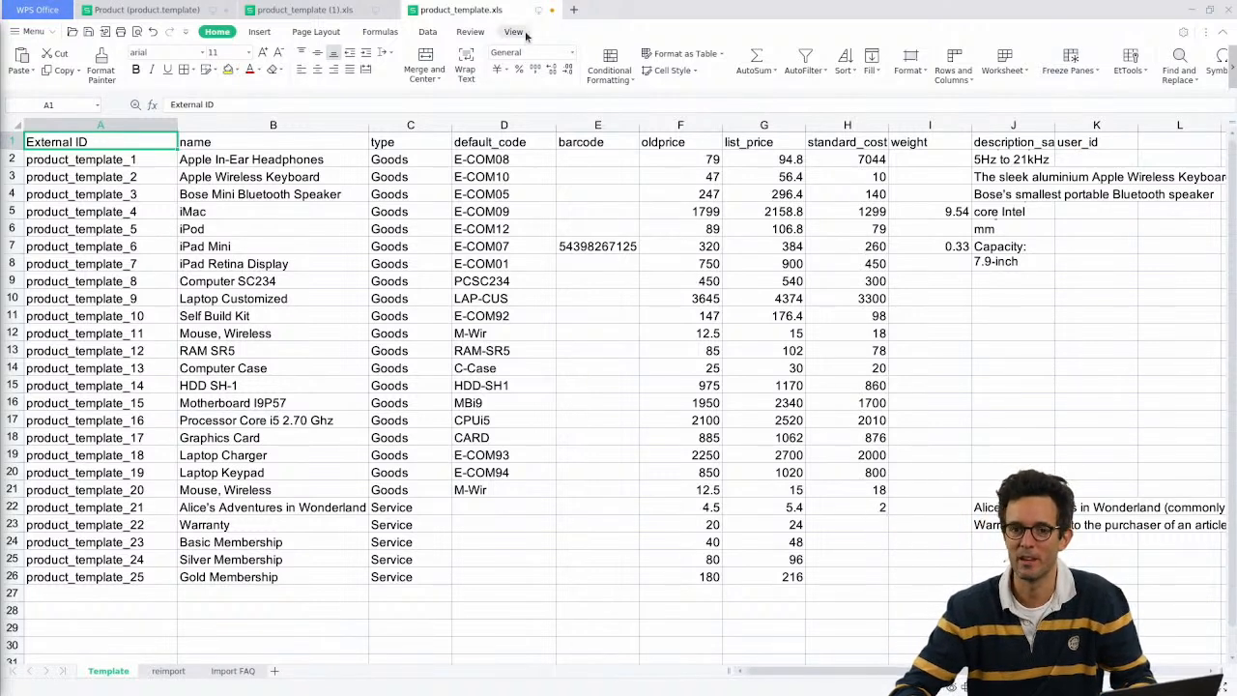
Step: Close product_template.xls without saving, then close product_template (1).xls
left_click(552, 10)
left_click(673, 376)
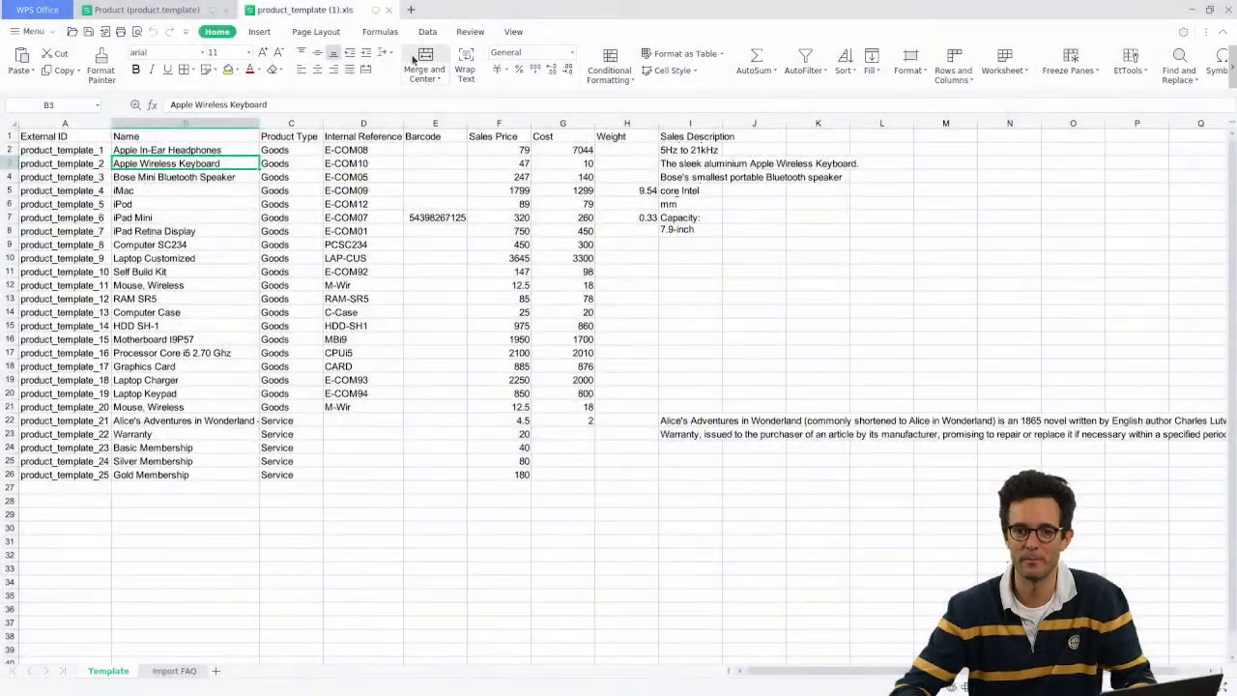
left_click(388, 10)
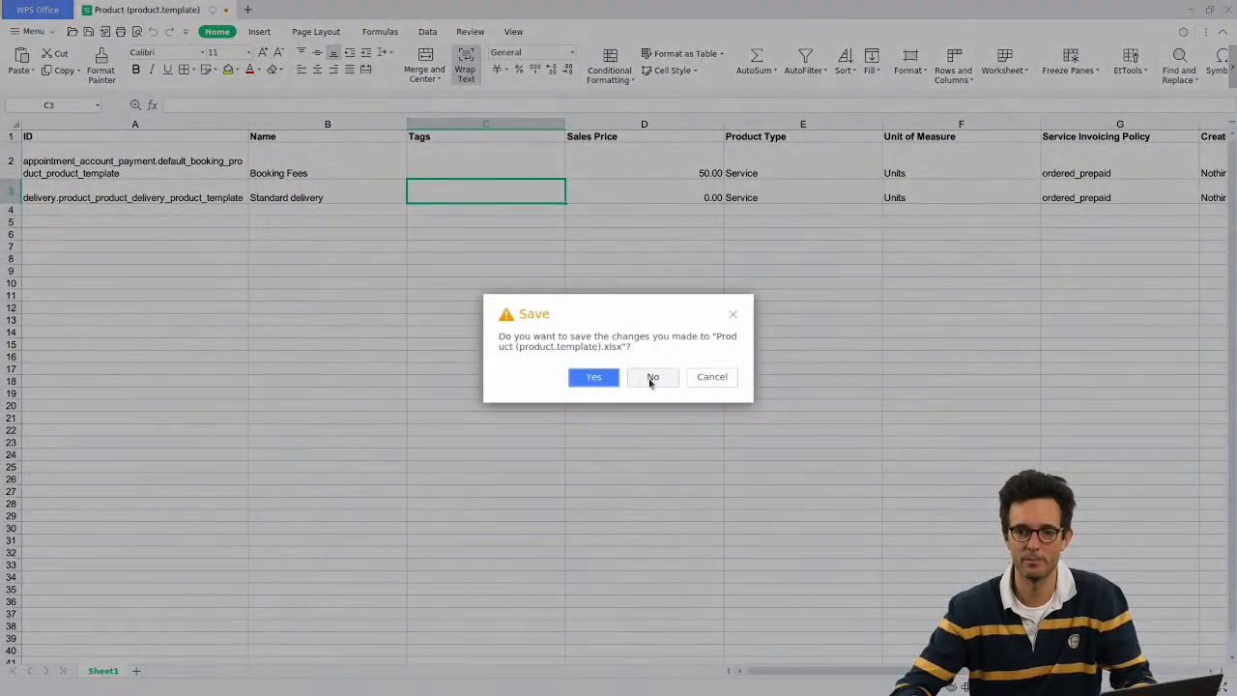
Step: Discard the product file's changes and create a new blank spreadsheet
left_click(652, 377)
left_click(28, 89)
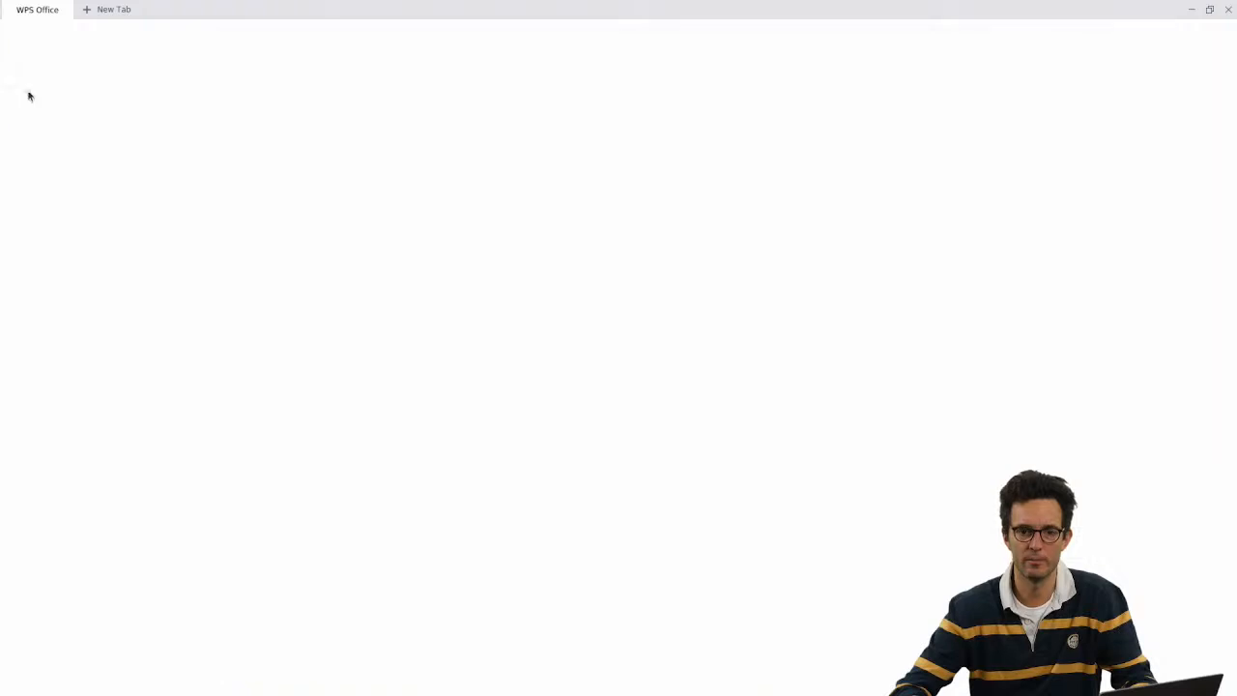
left_click(205, 213)
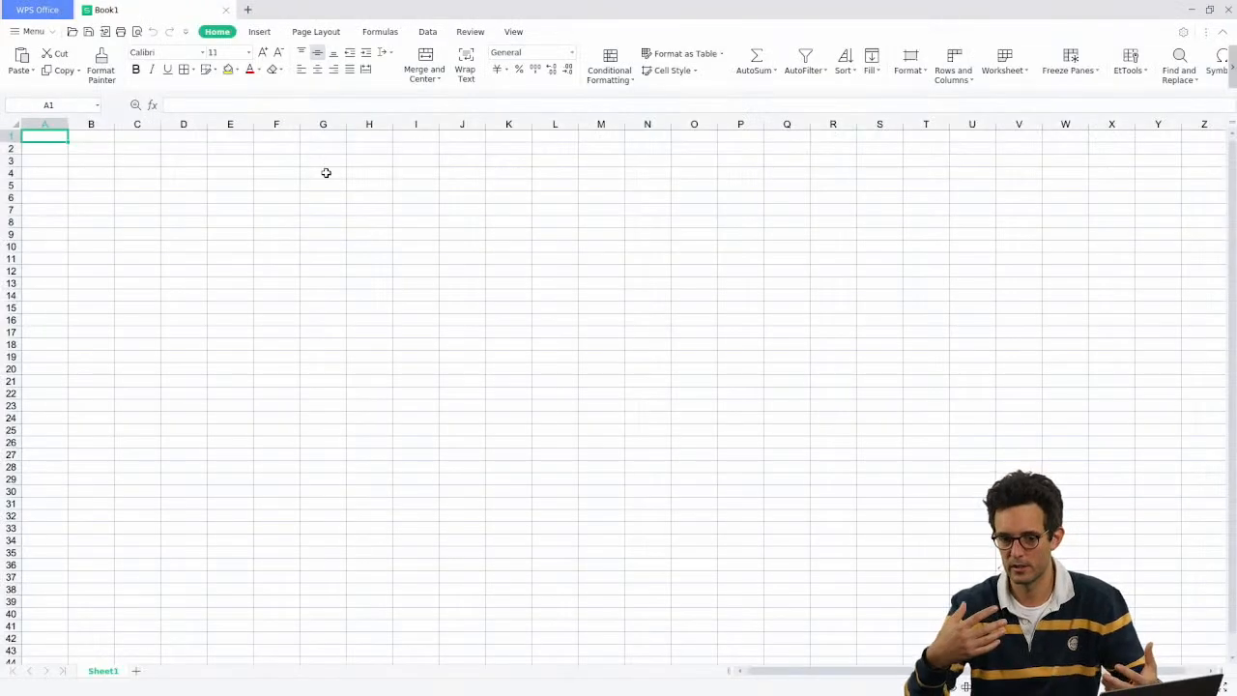
Step: Enter headers id, name, street and country_id in row 1, widening columns B and D
type("id")
key("Tab")
type("name")
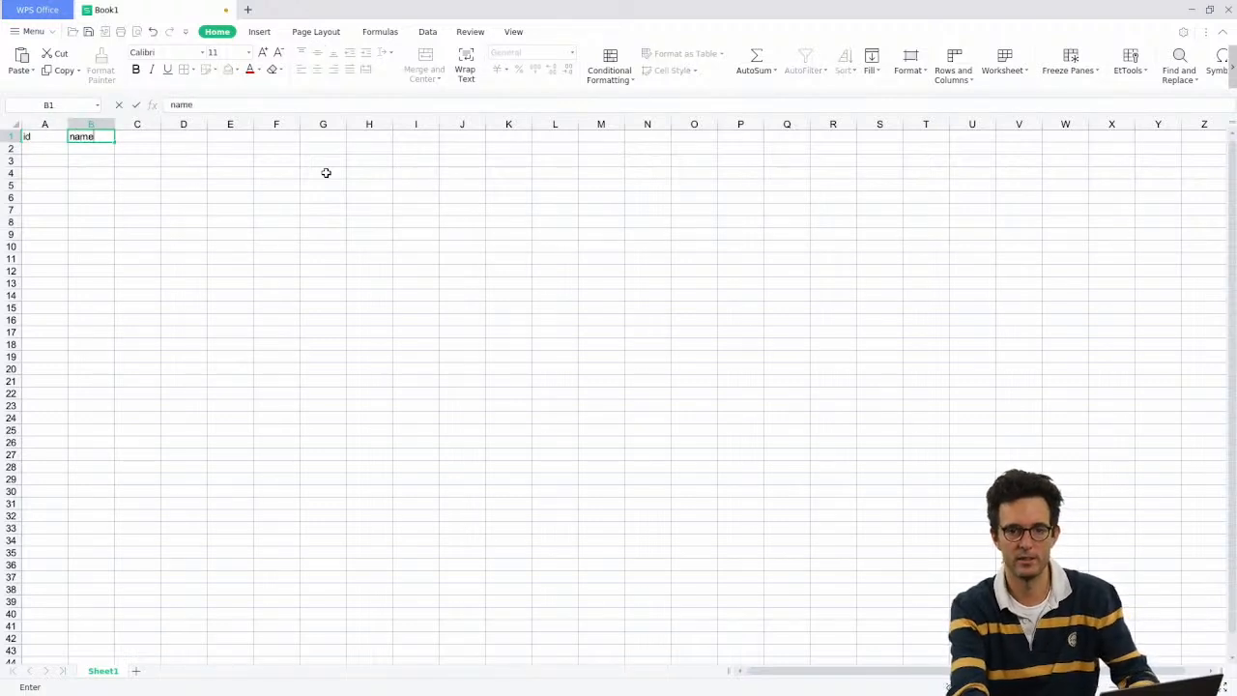
key("Tab")
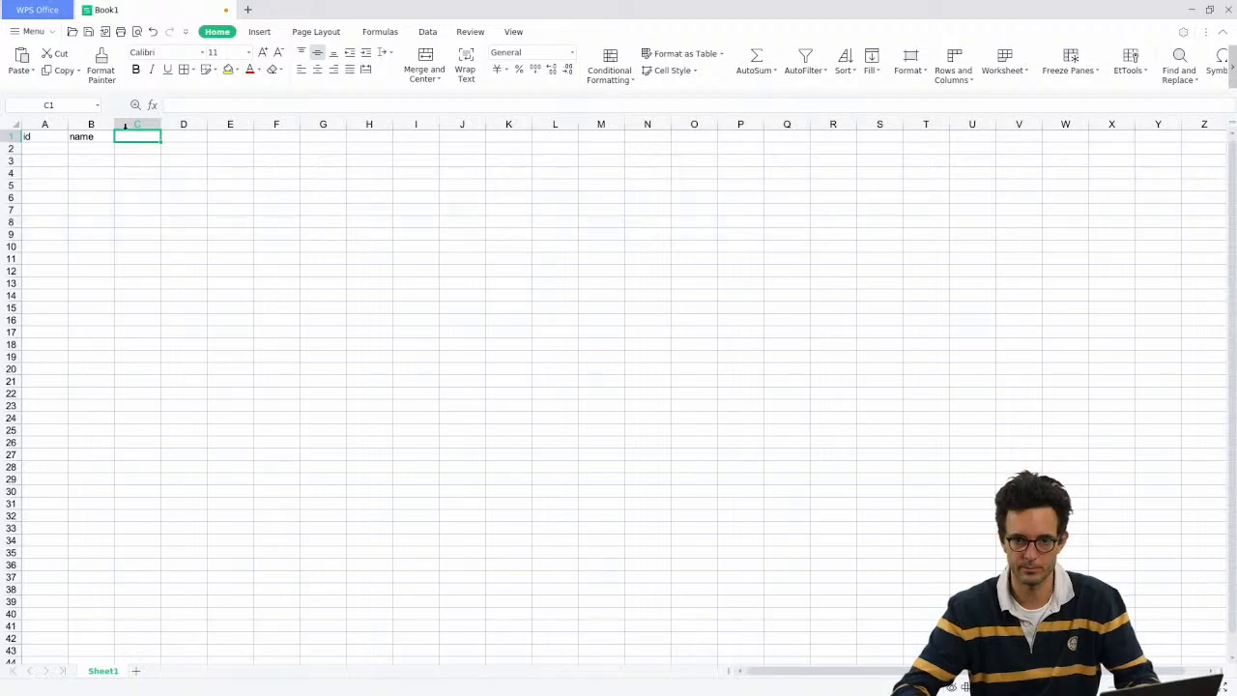
left_click_drag(114, 125, 133, 125)
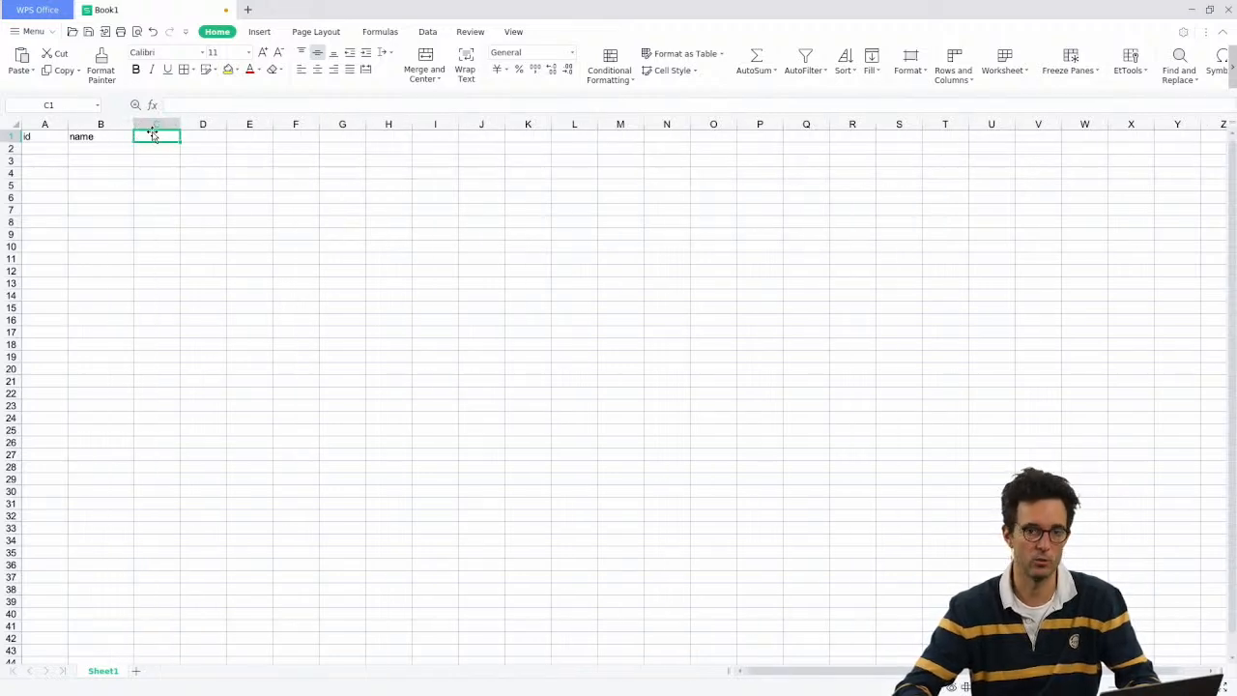
type("street")
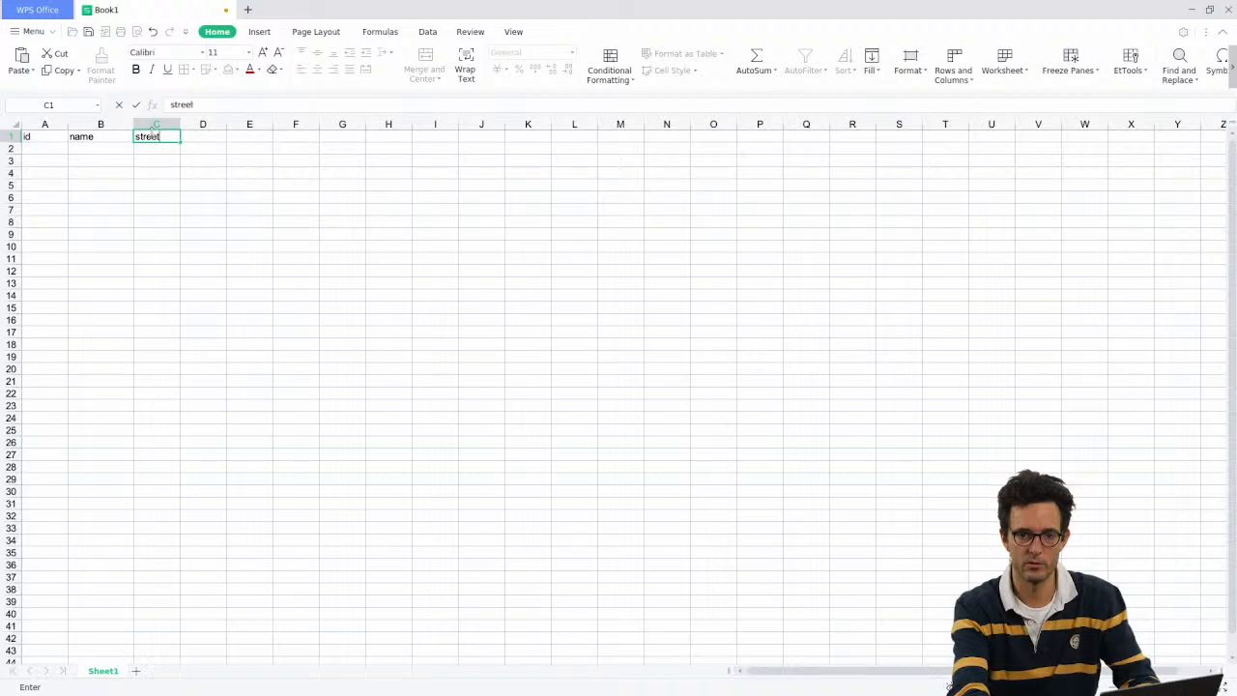
key("Tab")
type("country")
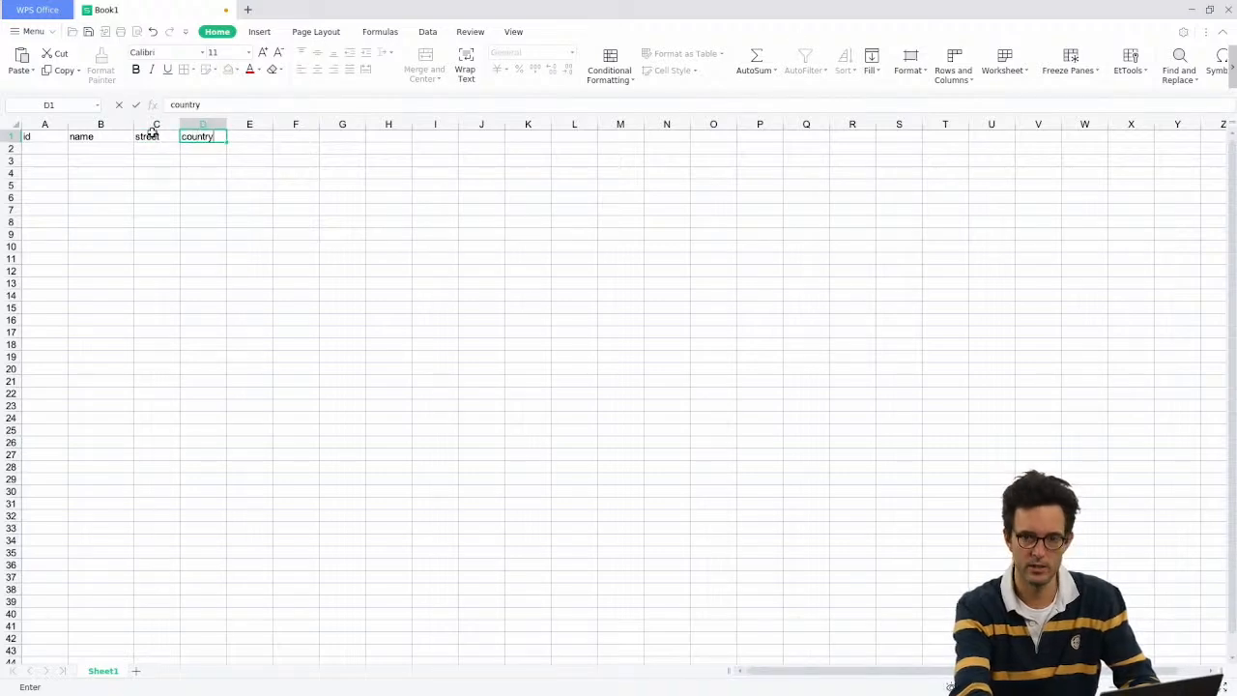
type("_id")
key("Return")
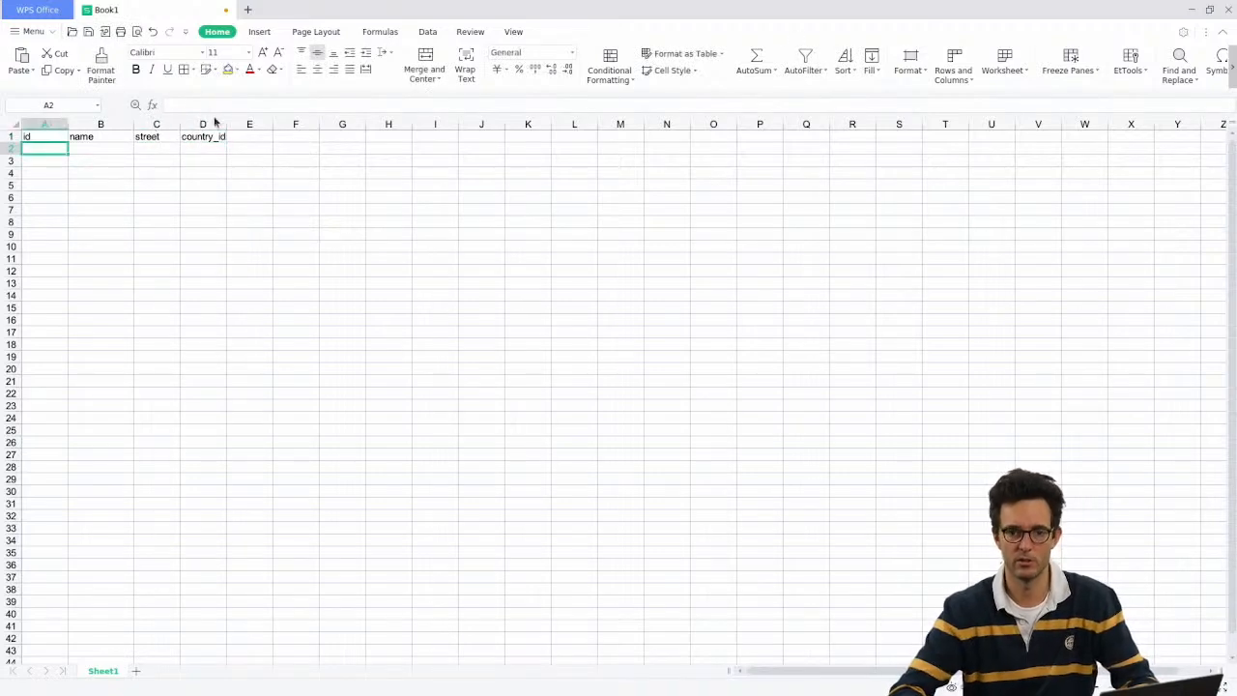
left_click_drag(228, 125, 266, 125)
left_click(242, 138)
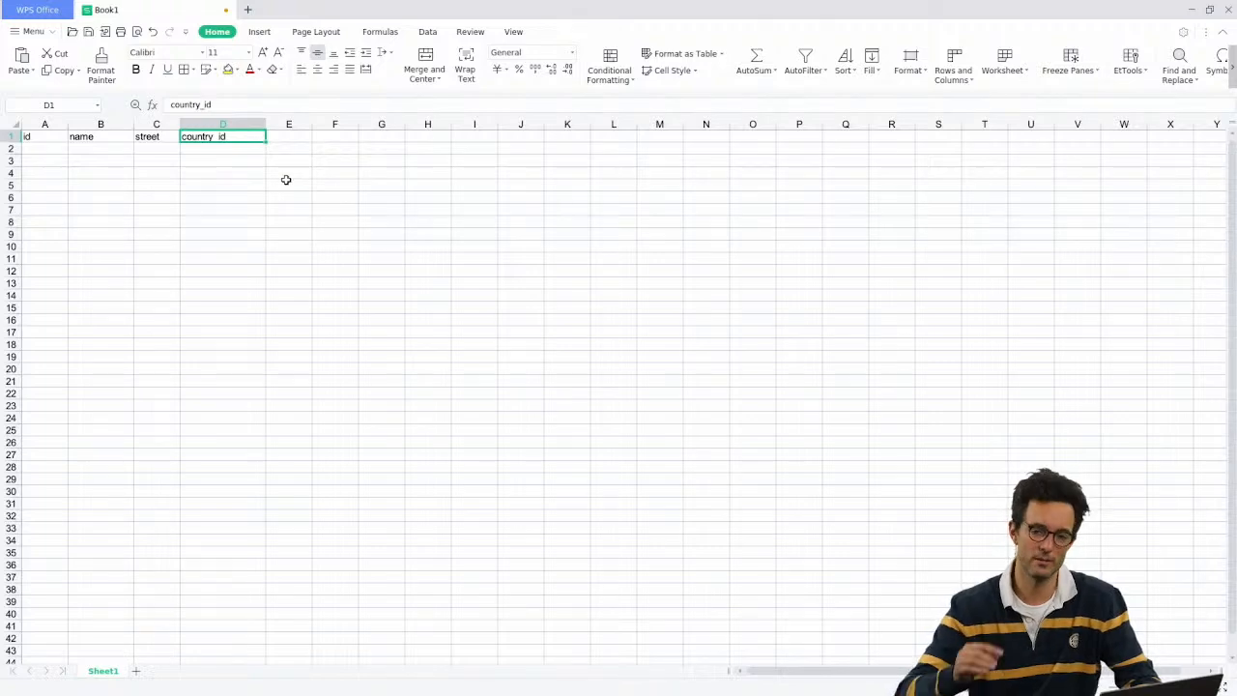
Step: Edit the D1 header, removing and then restoring the _id suffix so it reads country_id
scroll(279, 199, "up", 3)
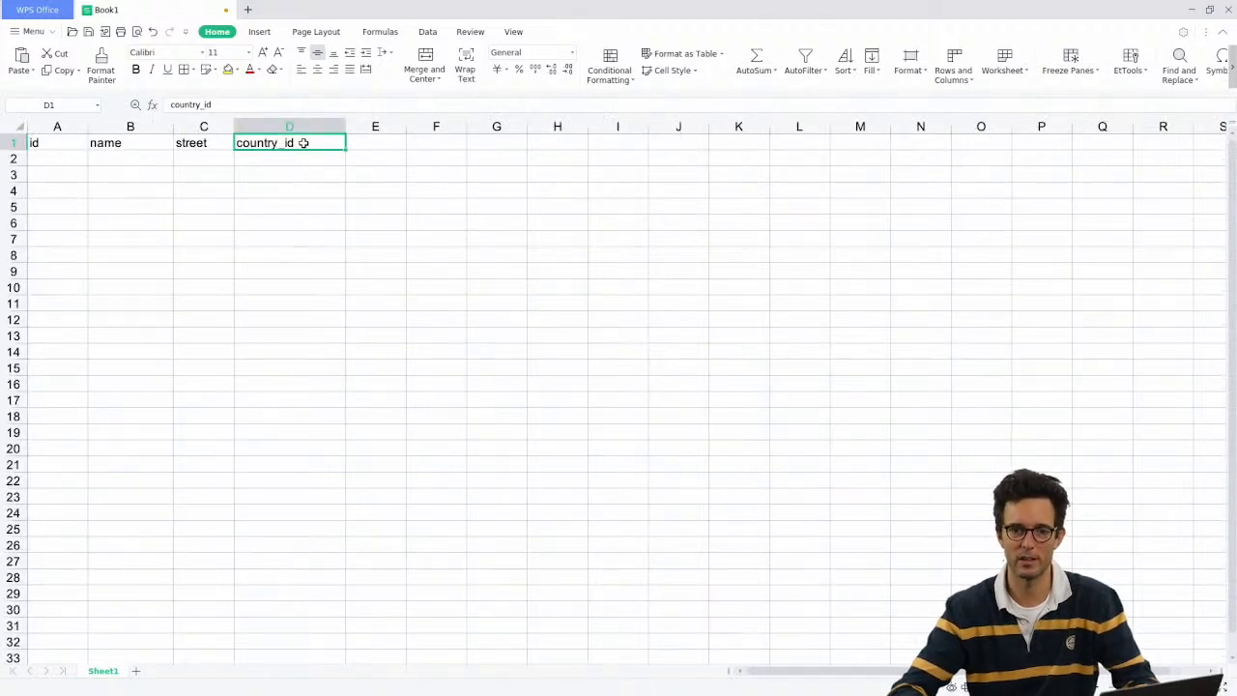
double_click(276, 145)
left_click_drag(276, 144, 367, 145)
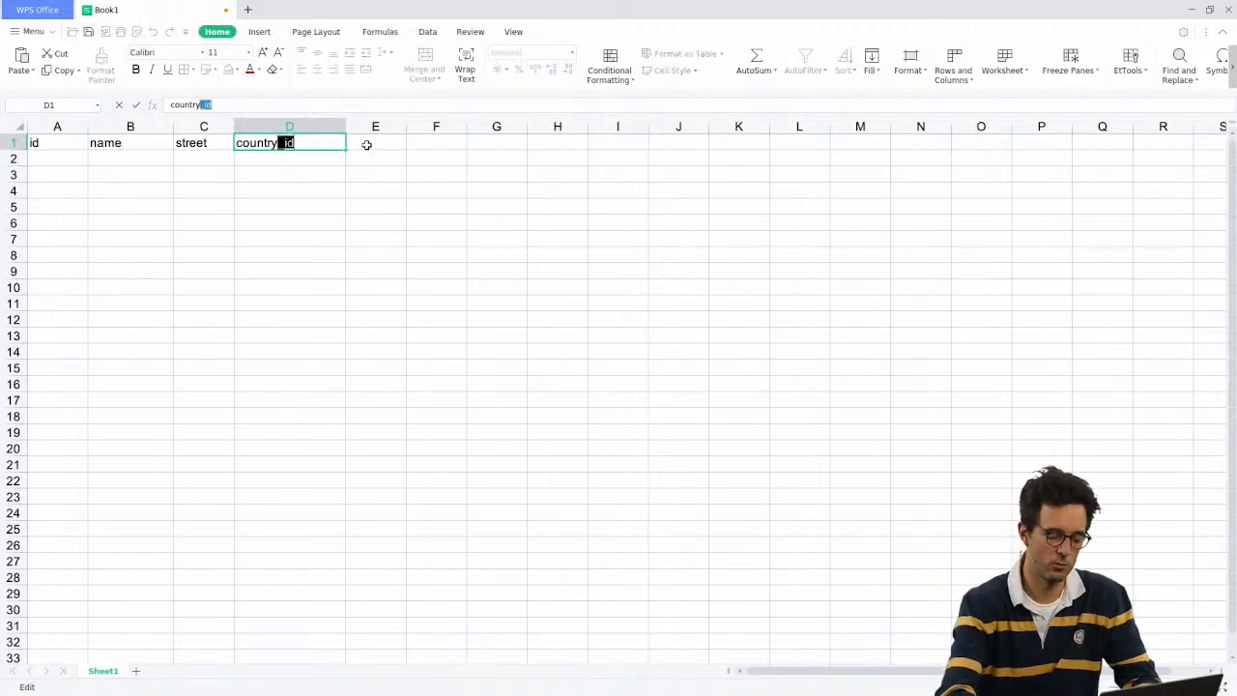
key("BackSpace")
key("Return")
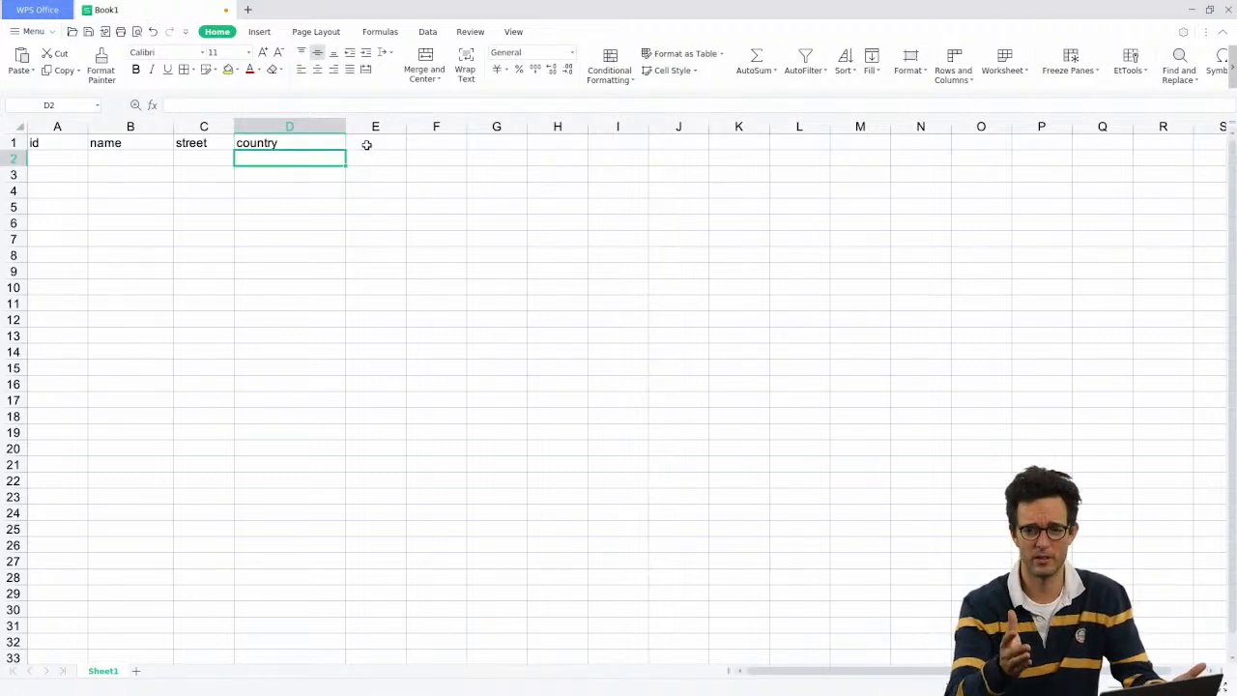
key("Up")
key("F2")
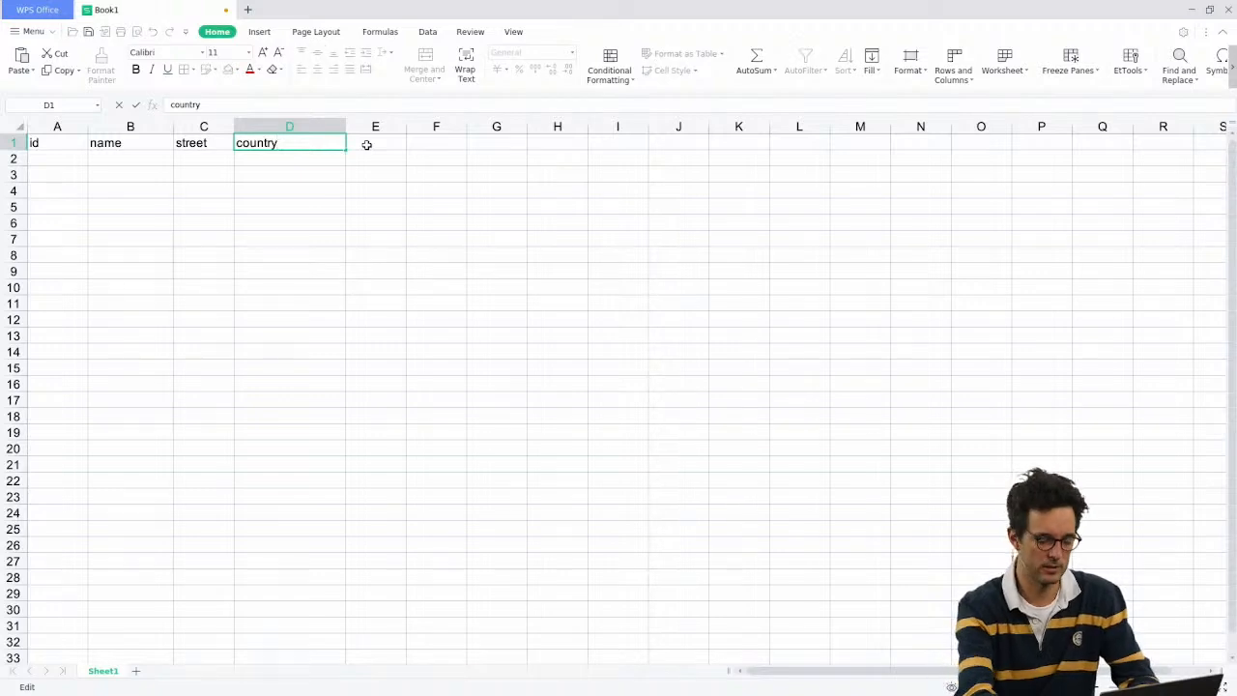
type("_id")
key("Return")
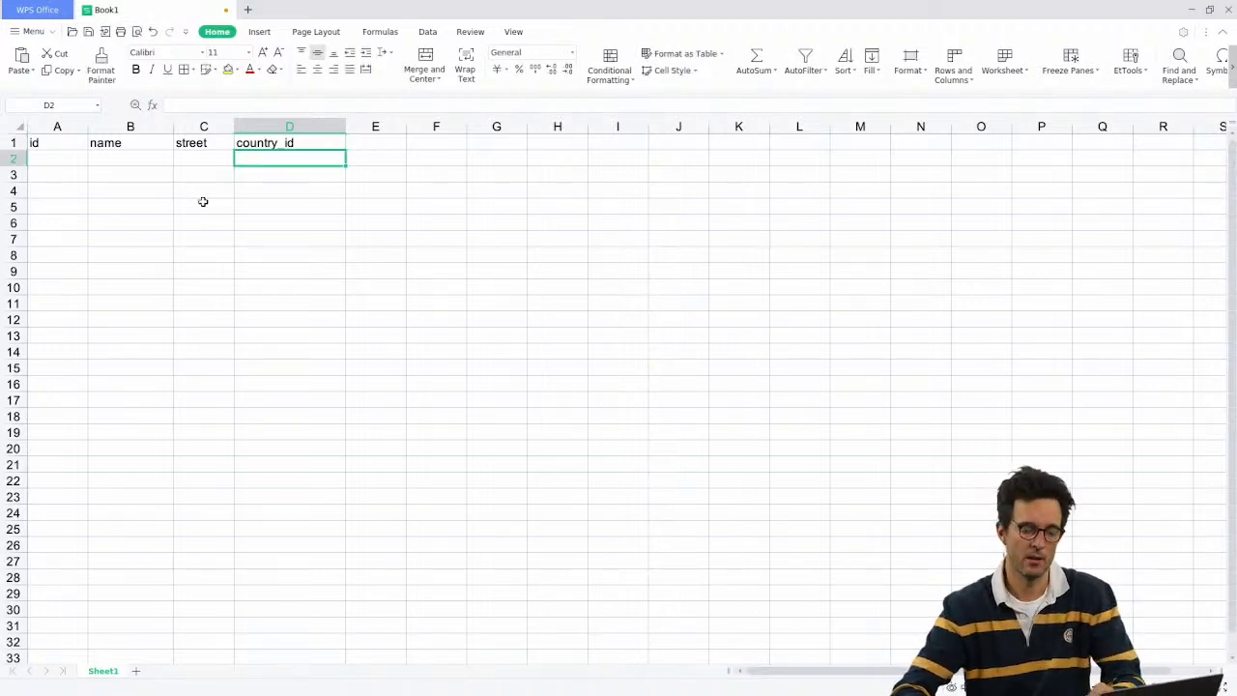
Step: Select the header cells A1:D1, then move to cell A2 for the first id
left_click(53, 158)
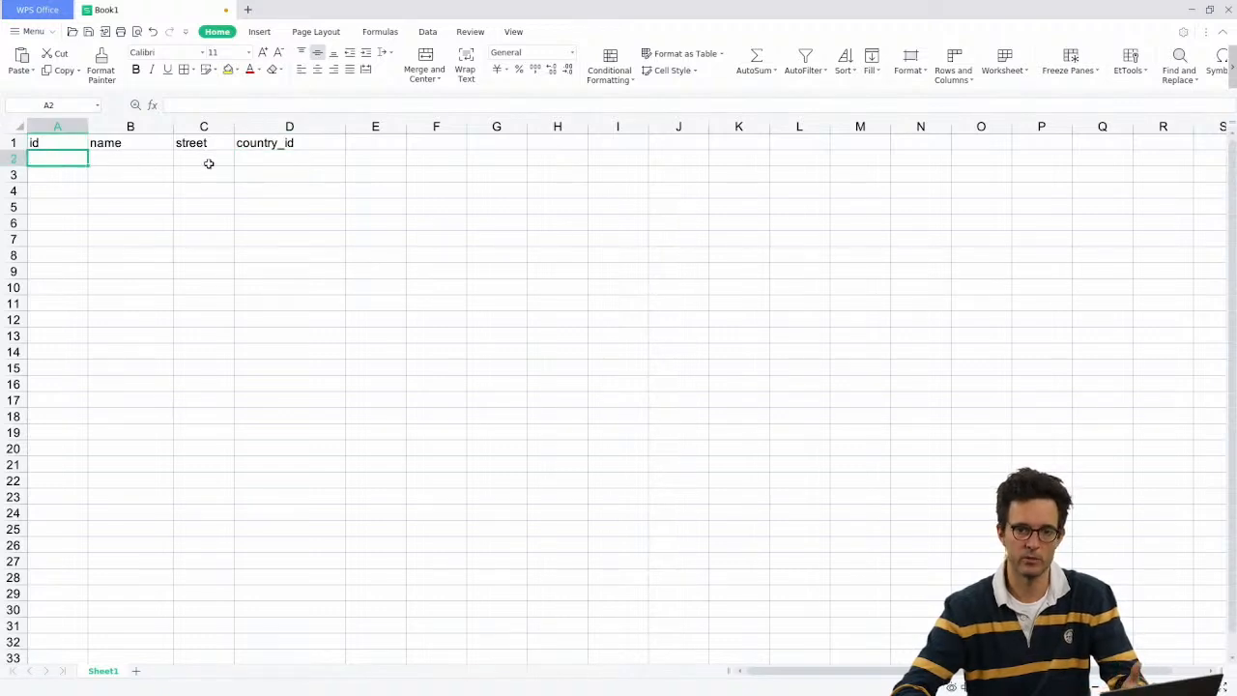
left_click_drag(265, 141, 60, 111)
left_click(282, 140)
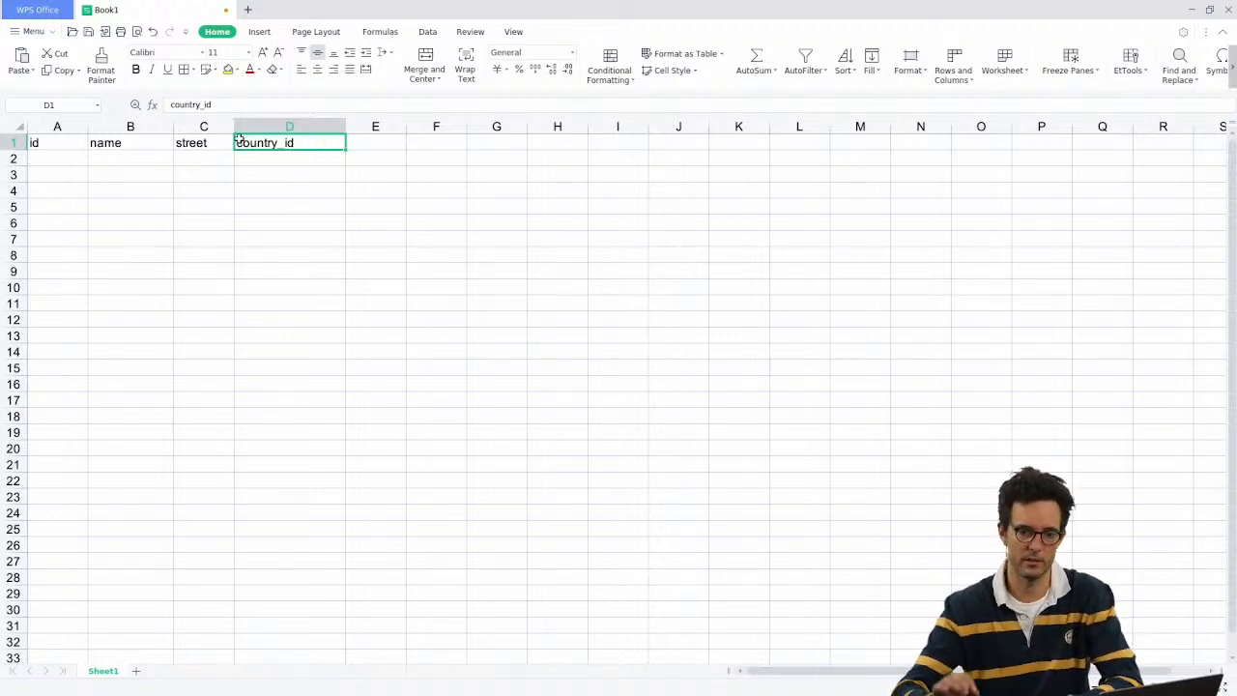
left_click(57, 153)
Step: Widen column A and enter the first customer id ahu_import.customer_1 in A2
left_click_drag(88, 126, 152, 127)
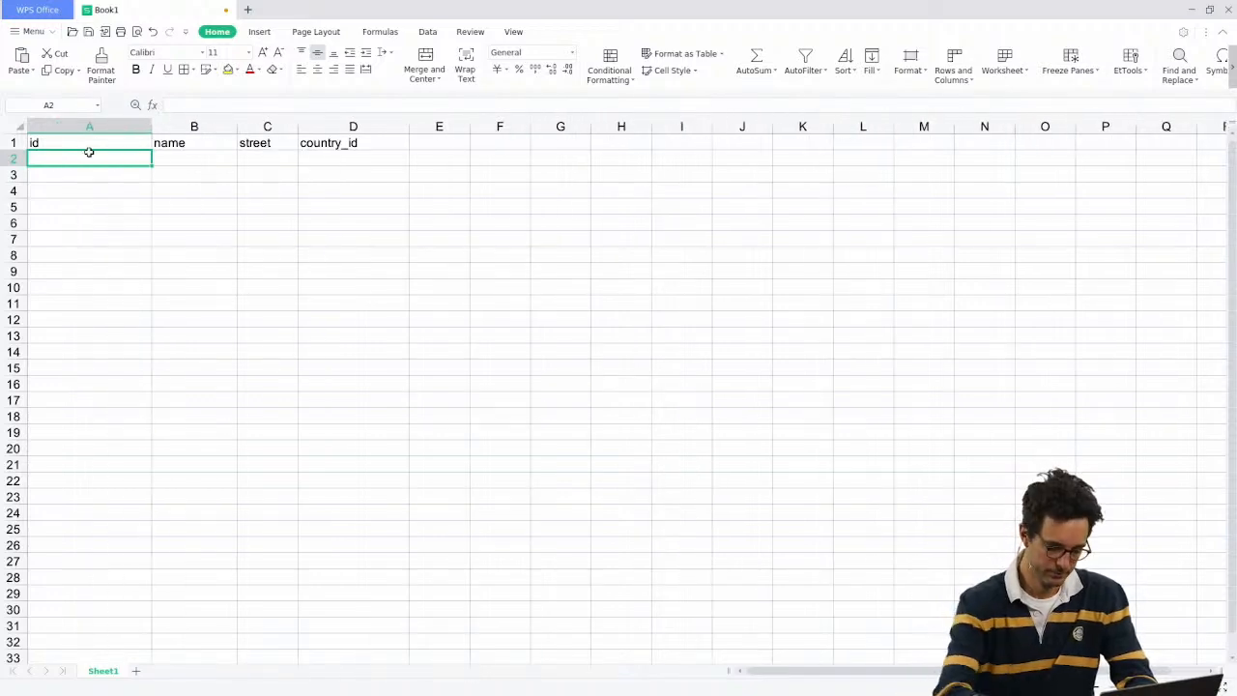
type("a")
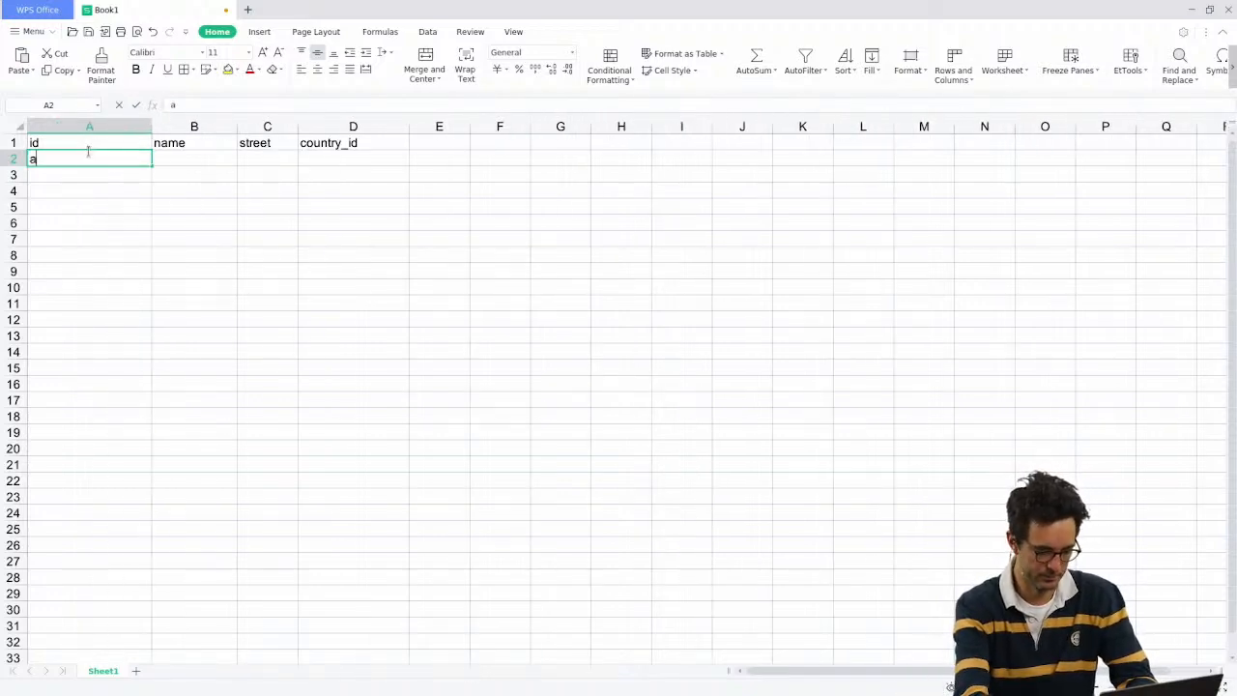
type("hu_import.")
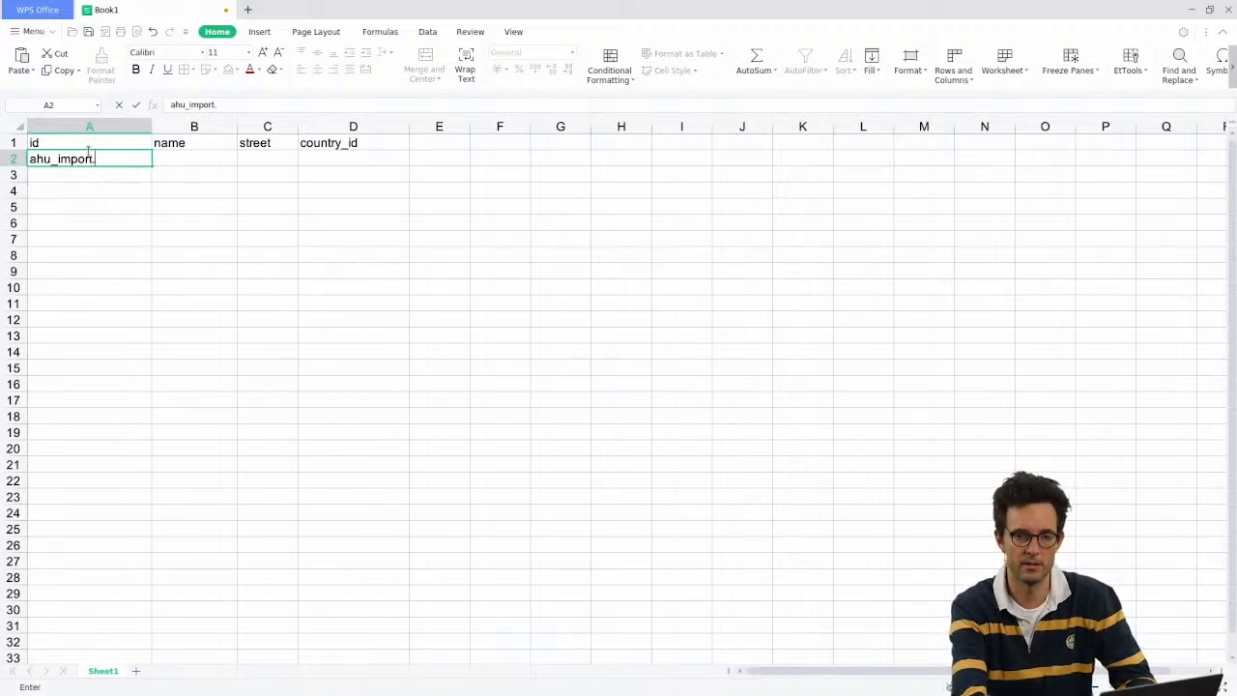
type("customer")
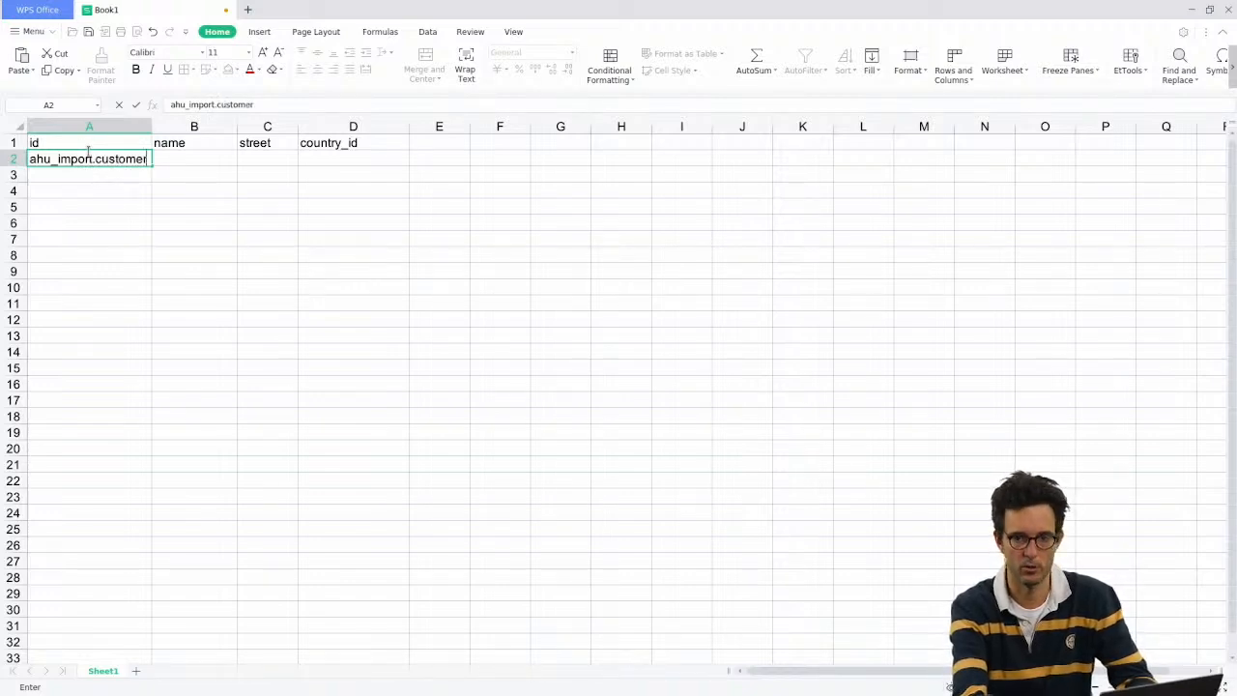
type("_1")
key("Return")
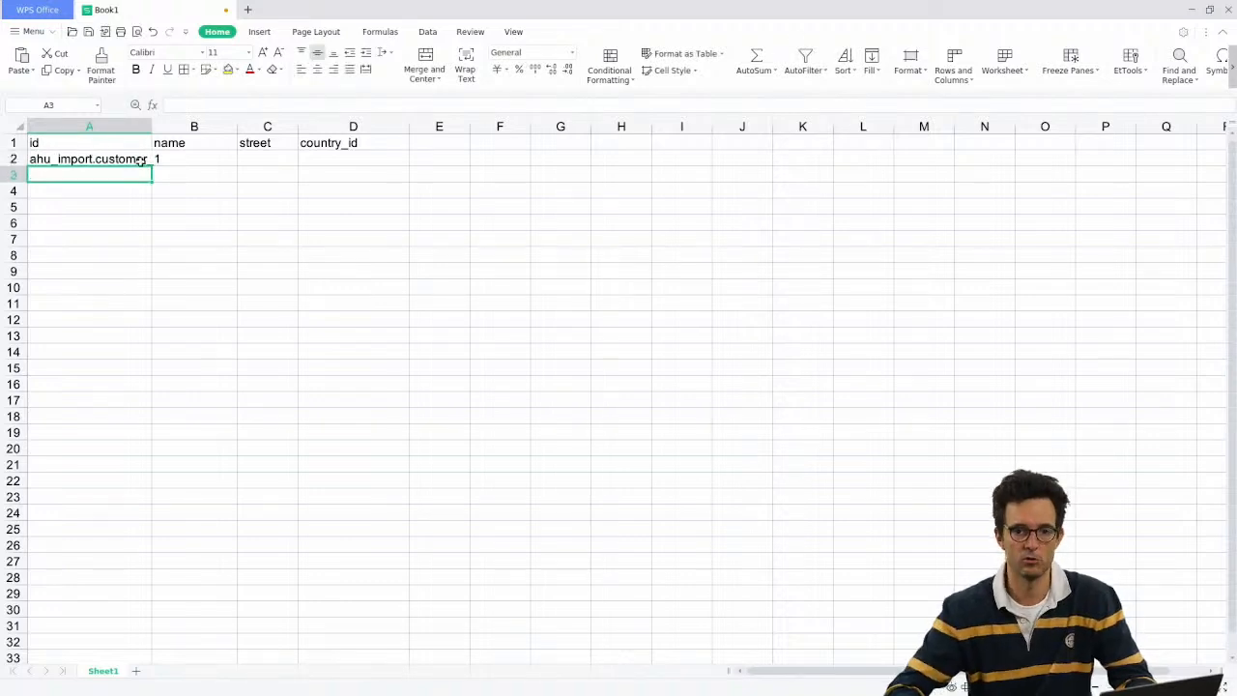
left_click_drag(153, 129, 186, 128)
Step: Enter the names Odoo, Microsoft, Coca Cola and Facebook in B2:B5
left_click(221, 164)
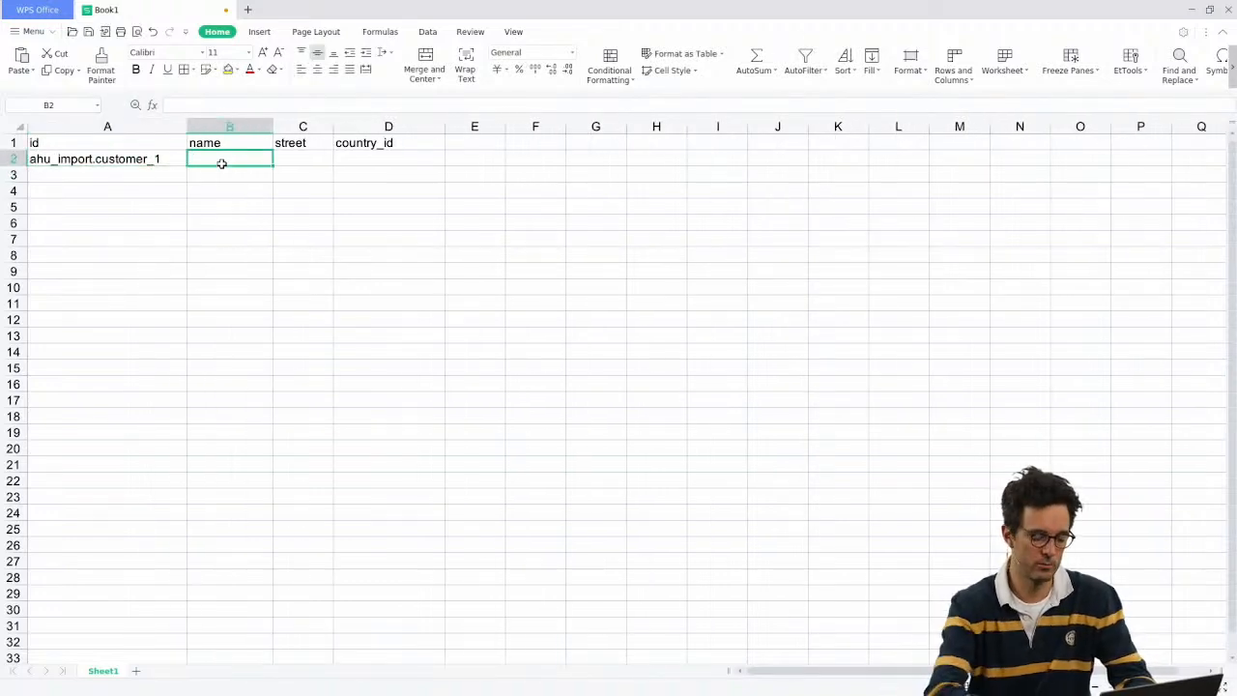
type("Odoo")
key("Return")
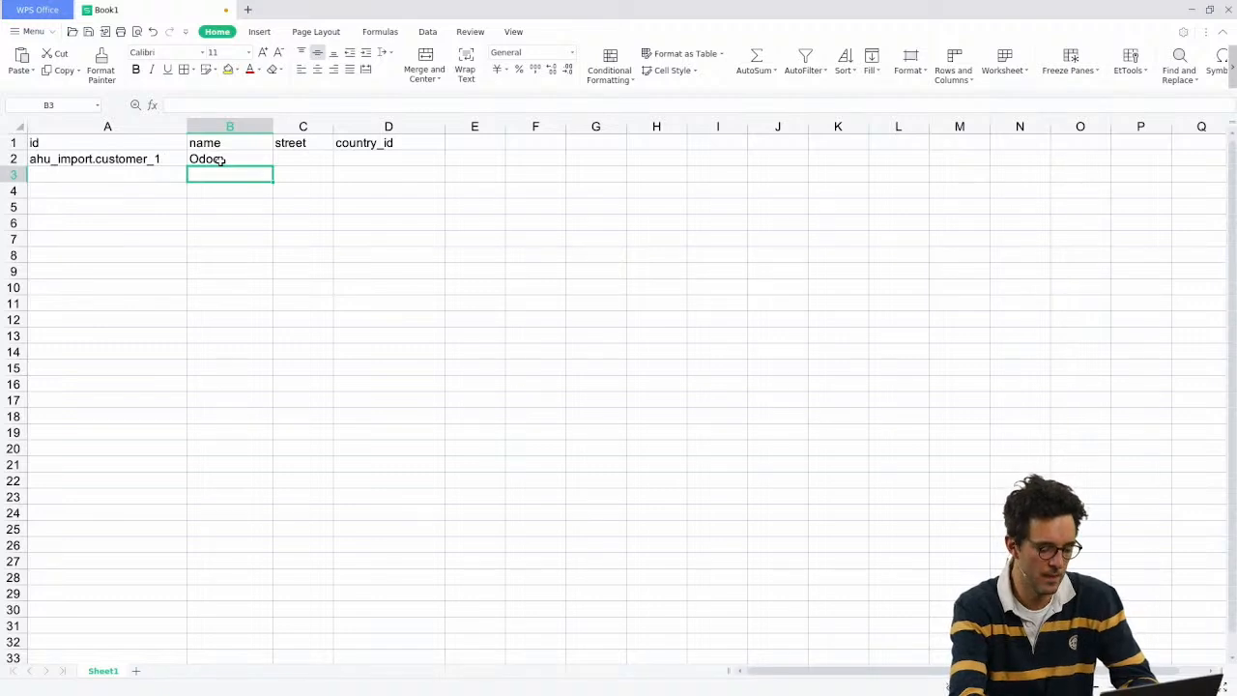
type("Microsoft")
key("Return")
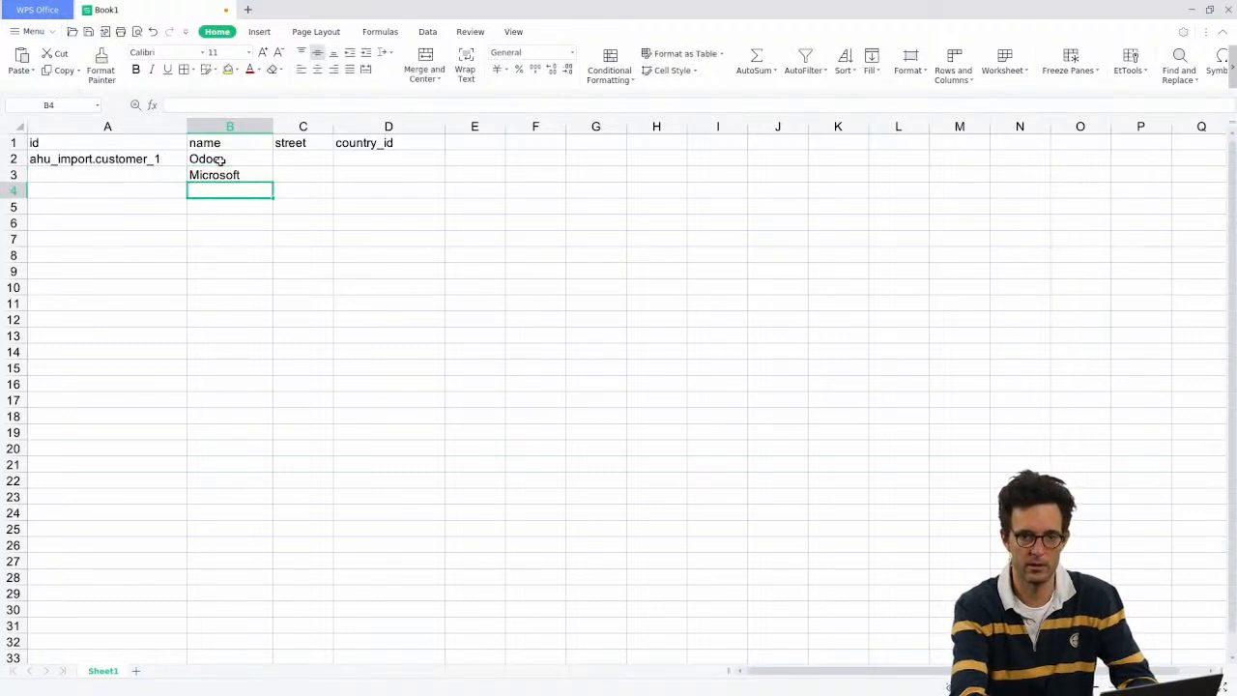
type("Coca")
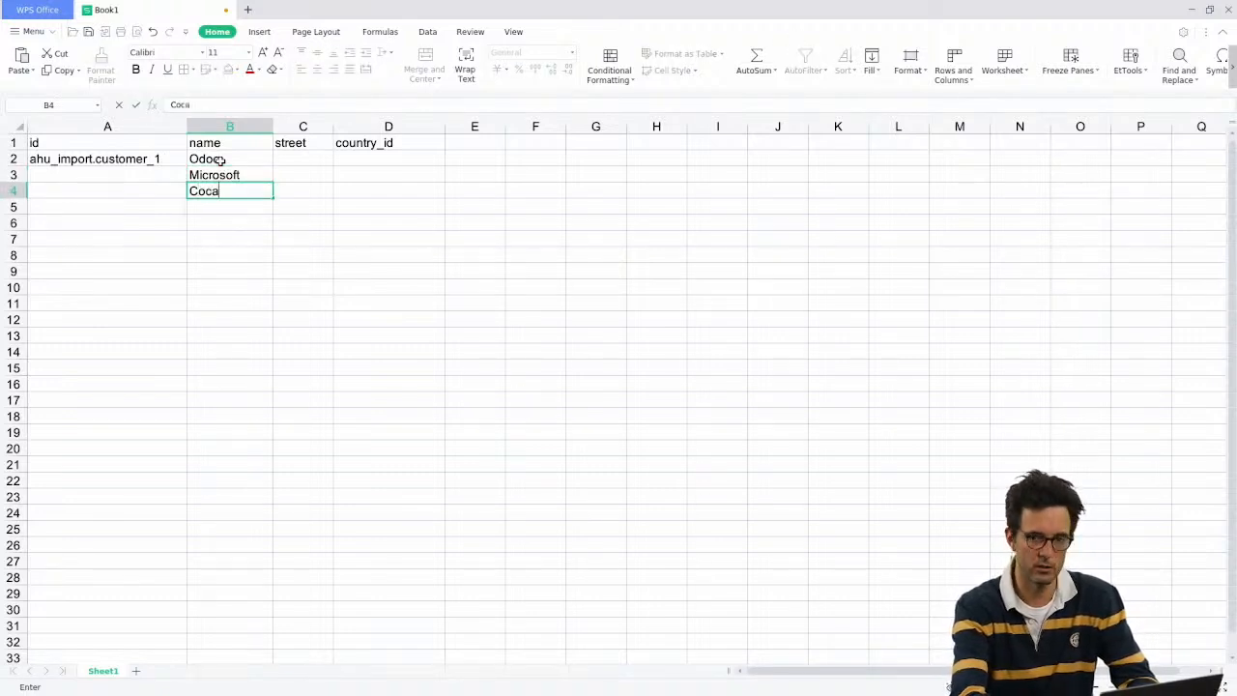
type(" Cola")
key("Return")
type("Fac")
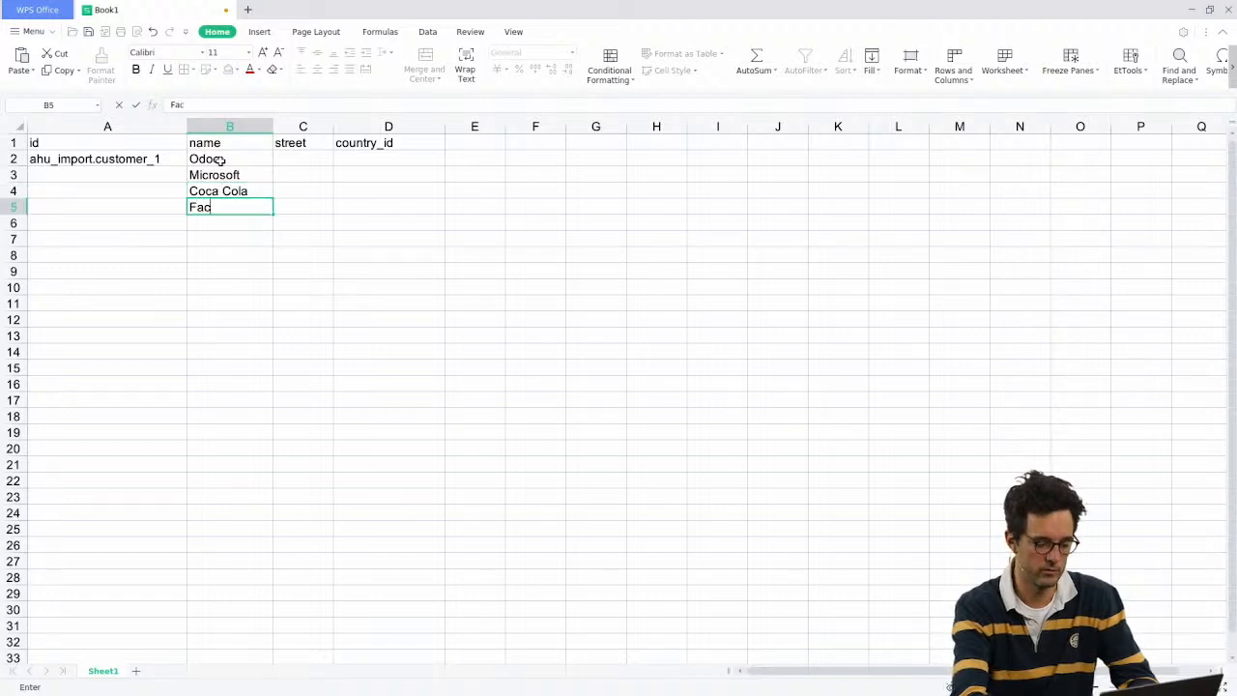
type("ebook")
key("Return")
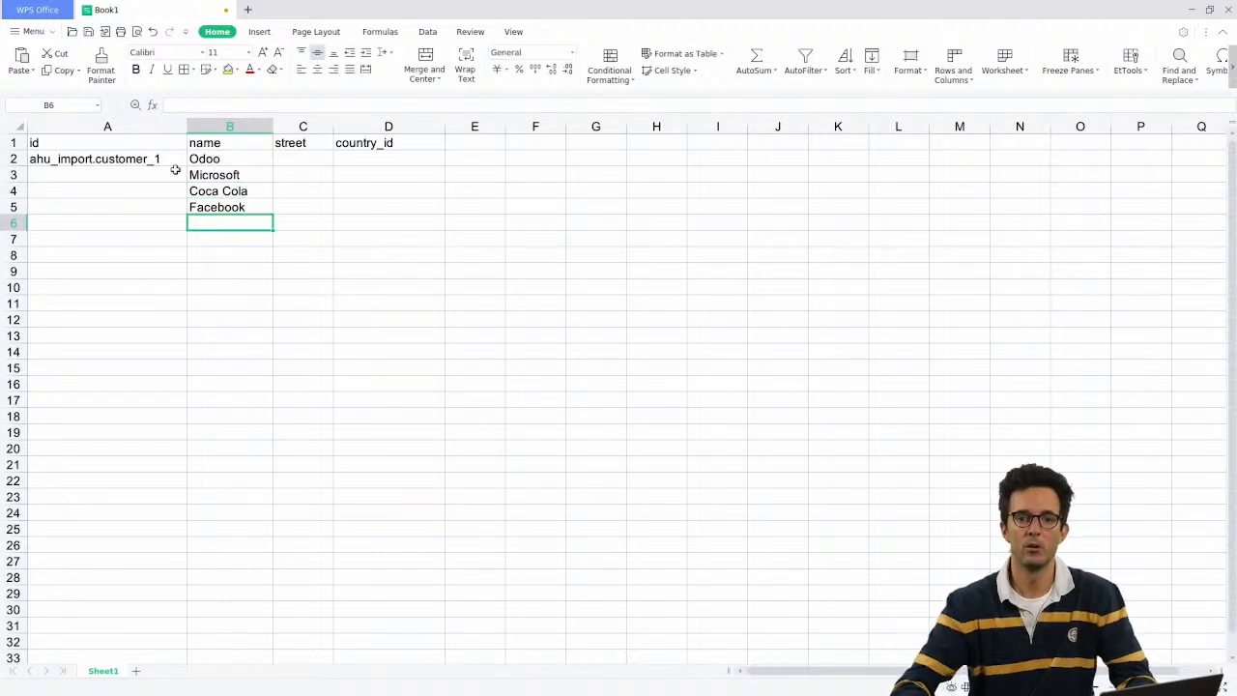
Step: Fill the customer ids down through row 5 (ahu_import.customer_1–4)
left_click(105, 162)
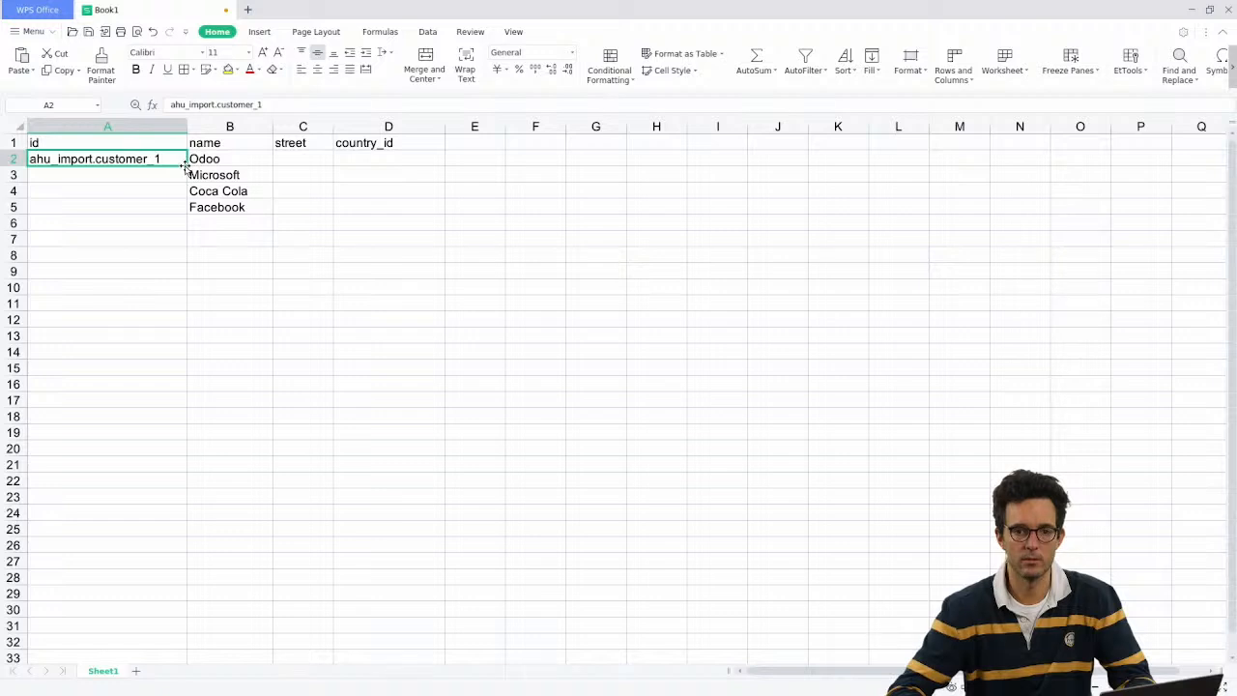
left_click_drag(185, 165, 186, 213)
left_click(232, 172)
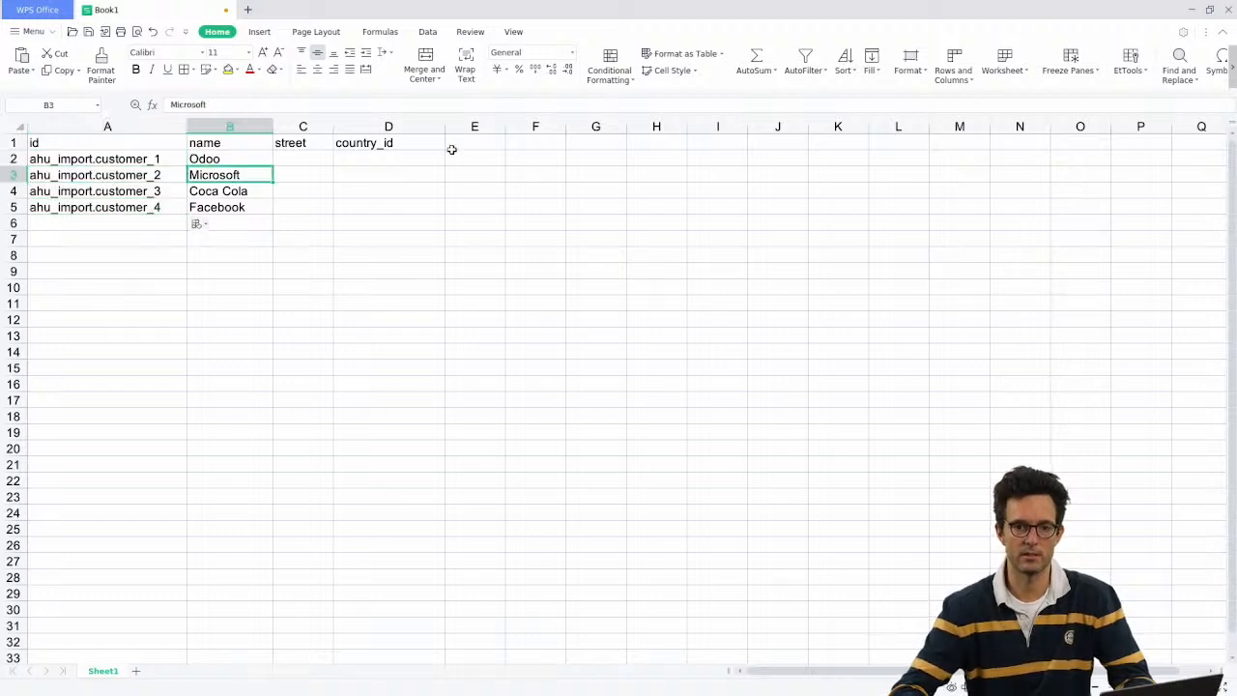
Step: Widen column C and enter streets Union street, California street, Rue de Paris, Main street
left_click(319, 139)
left_click_drag(334, 127, 376, 126)
left_click(326, 161)
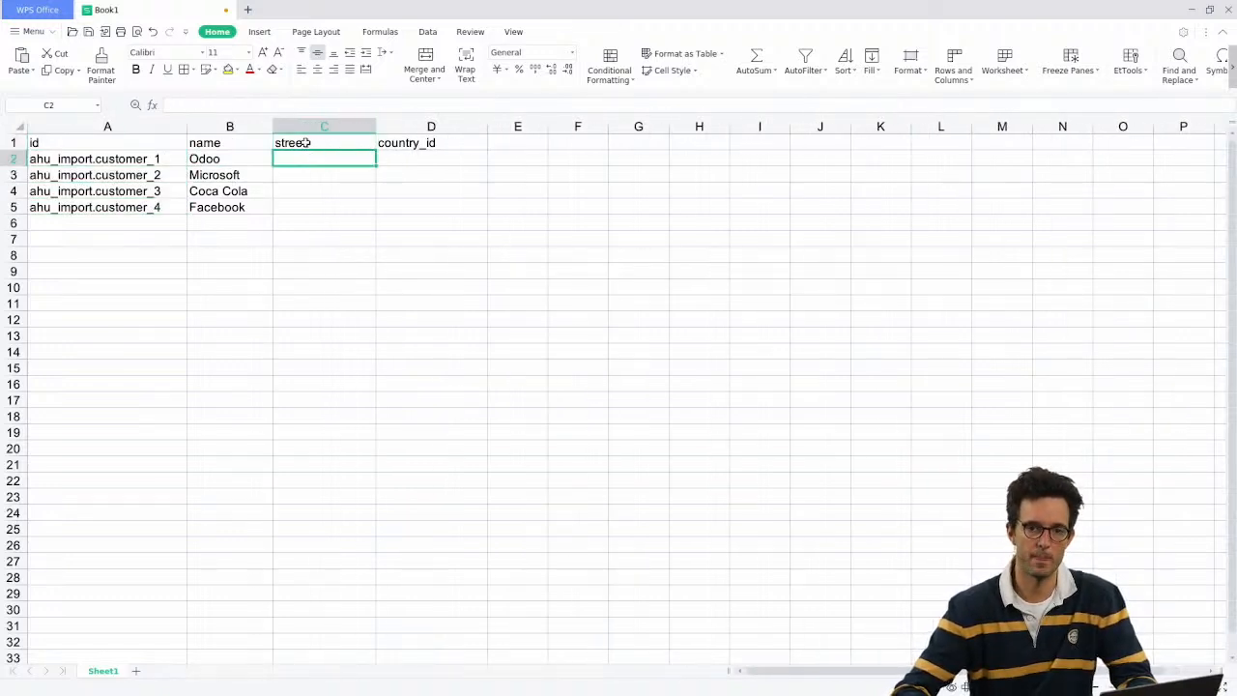
type("Un")
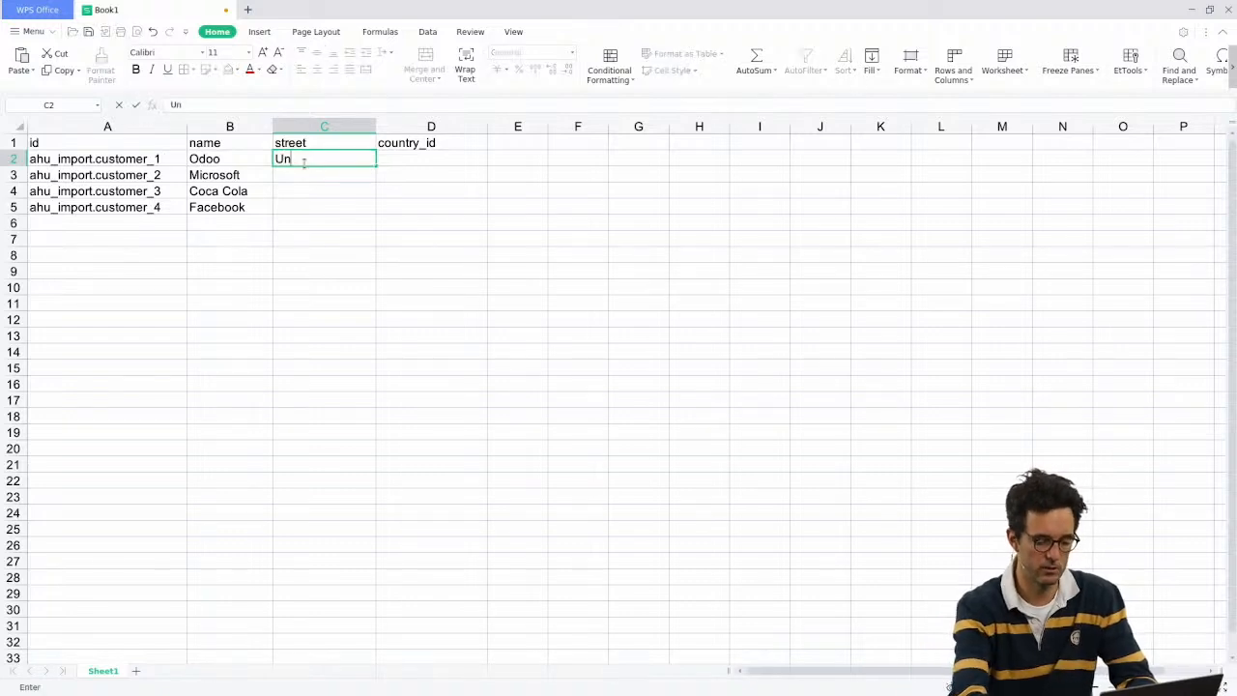
type("ion street")
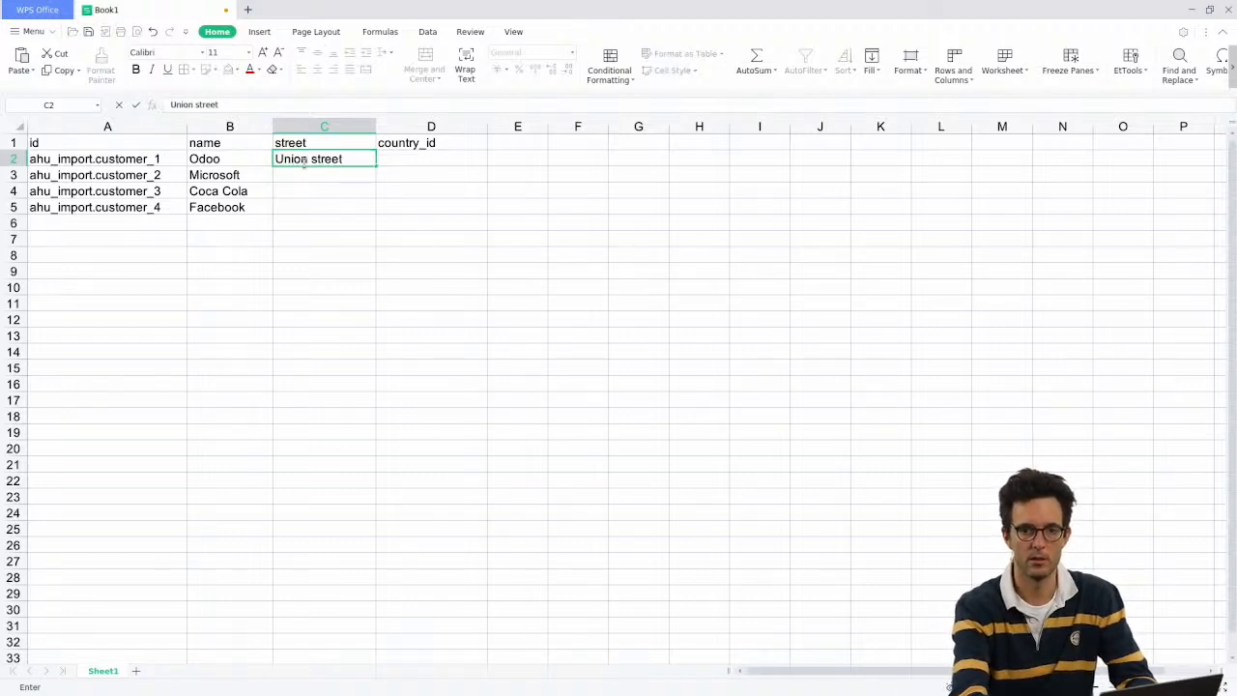
key("Return")
type("Cal")
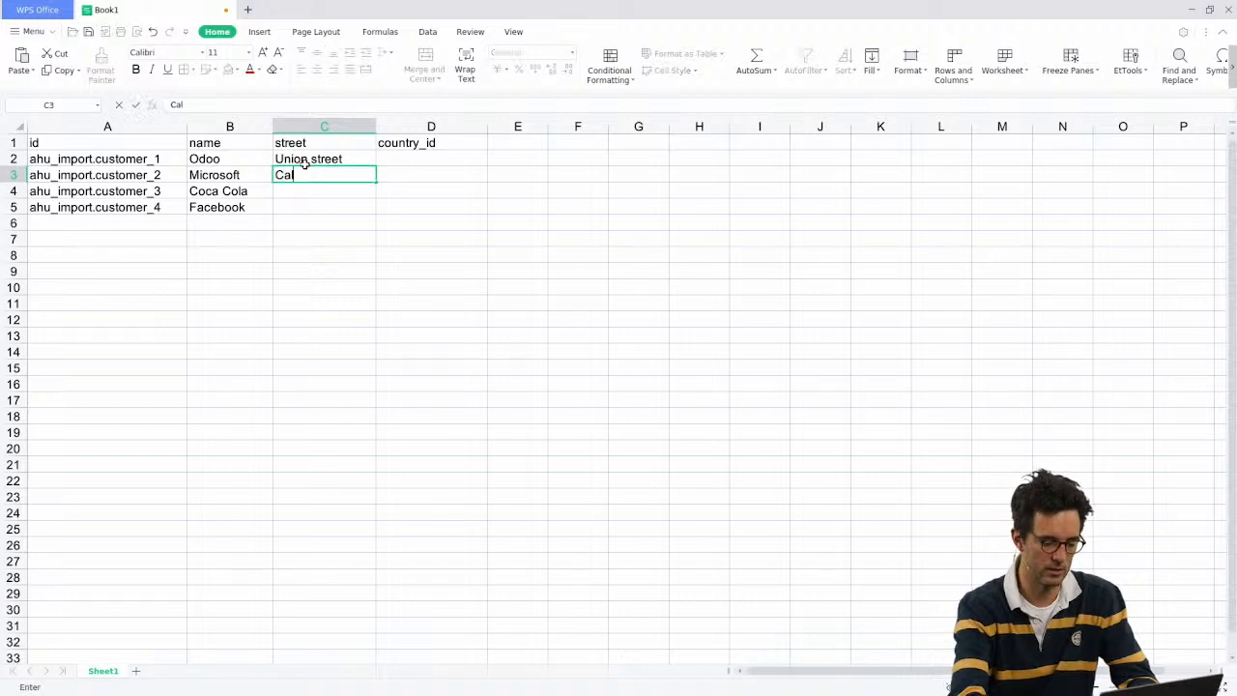
type("ifornia street")
key("Return")
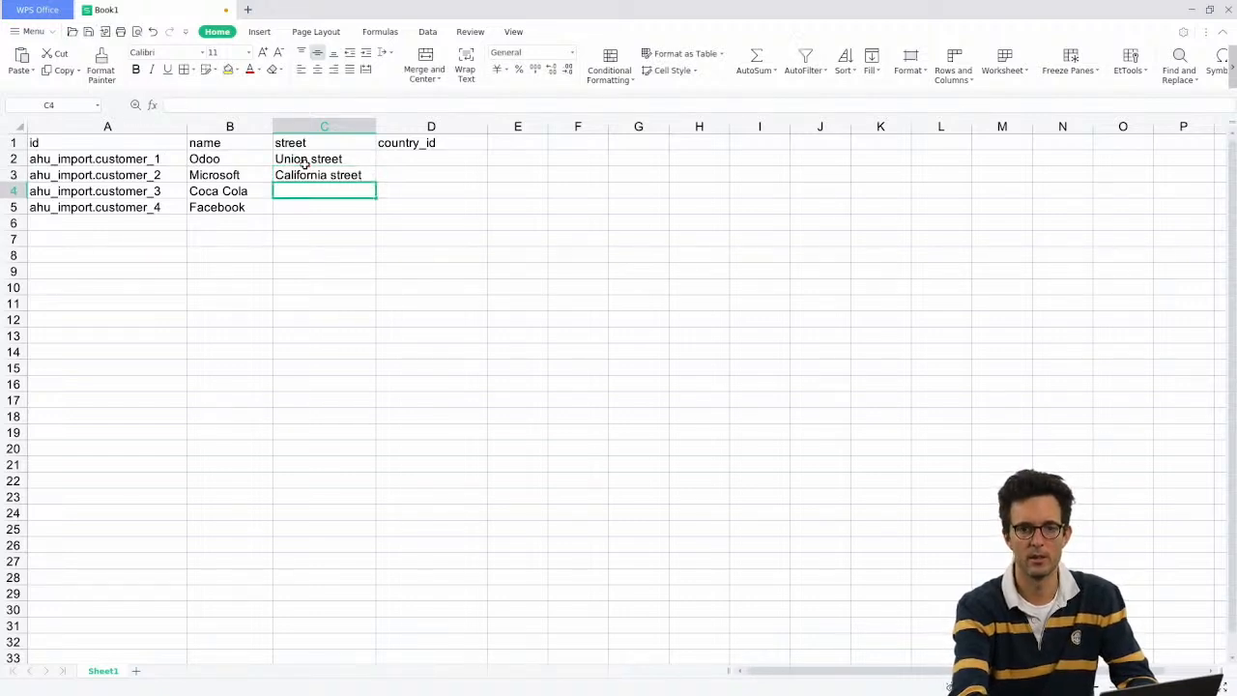
type("Rue de Paris")
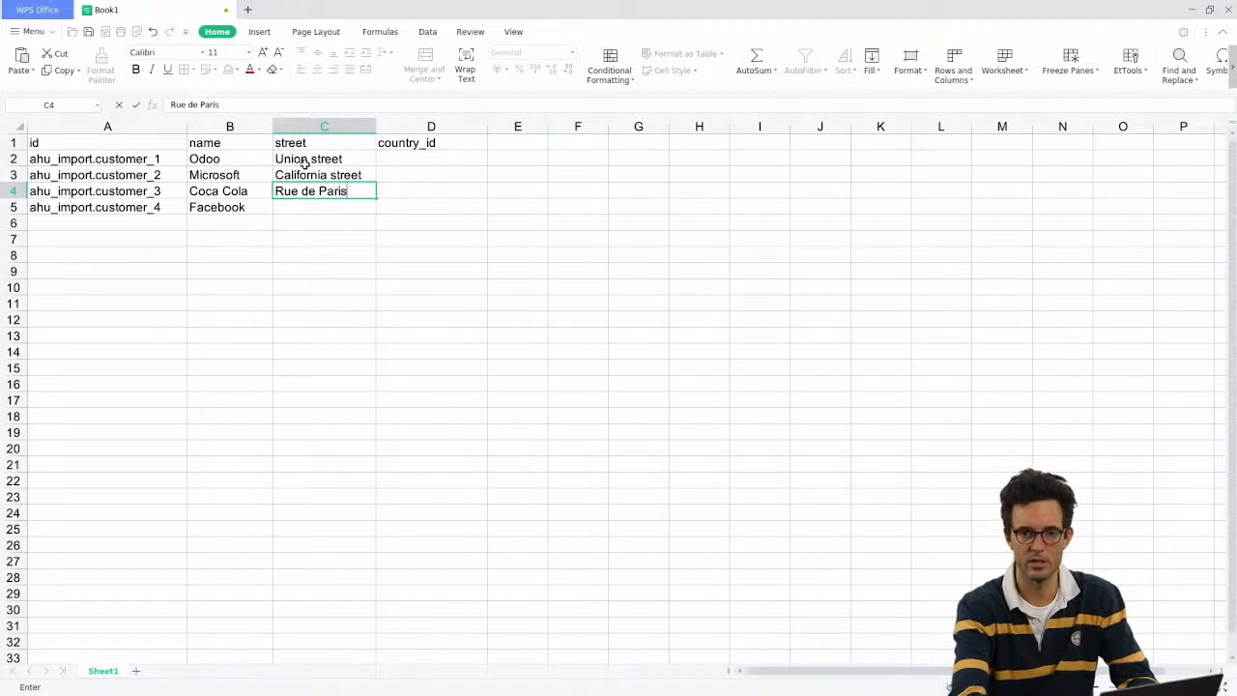
key("Return")
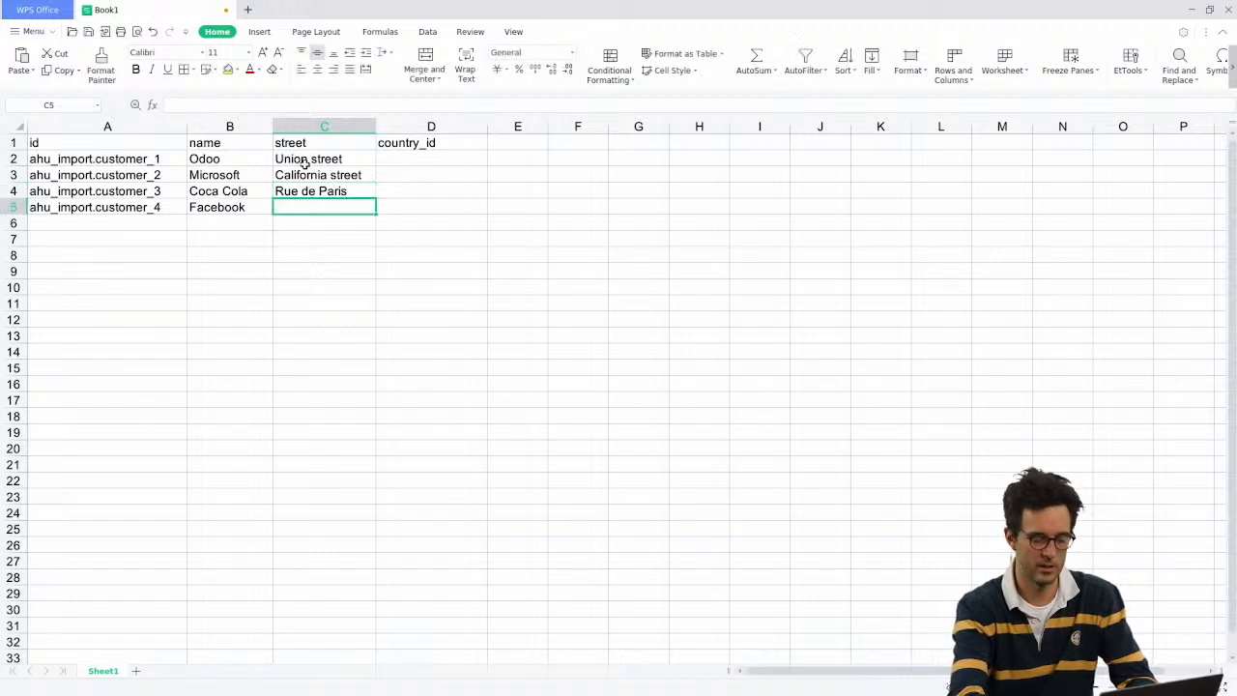
type("Main stre")
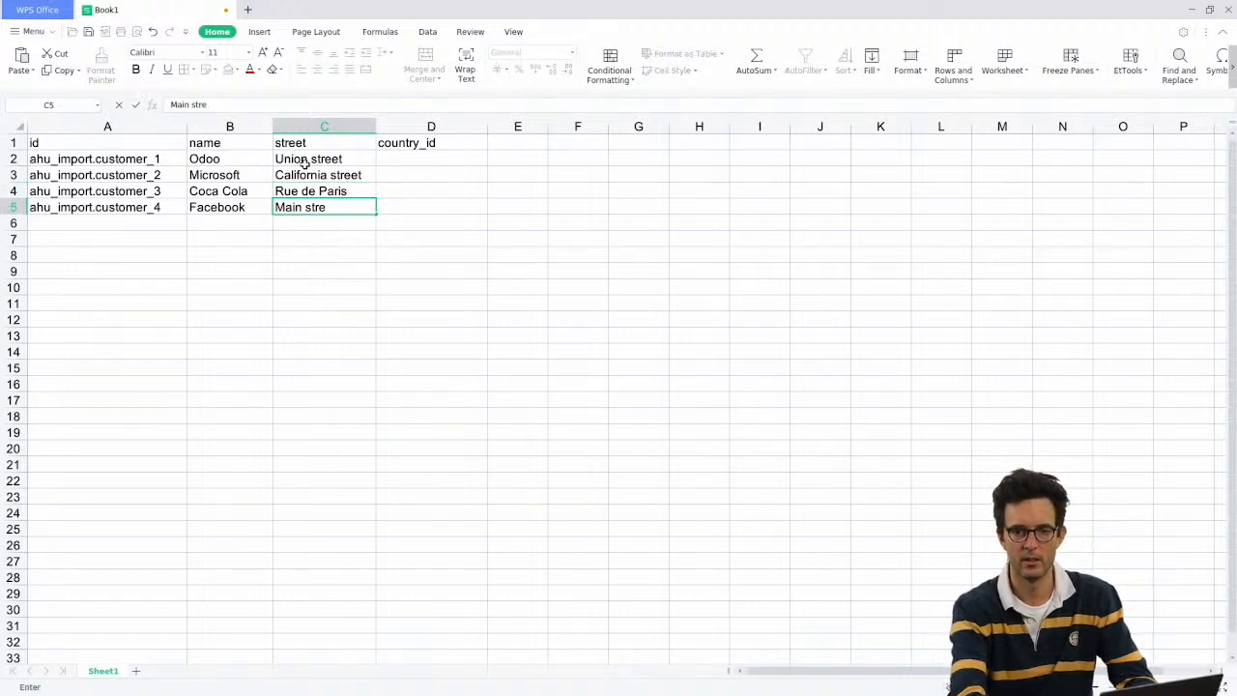
key("Tab")
Step: Enter countries Belgium, FRANCE, FRANCE, BELGuM in D2:D5 and start saving the workbook
key("Up")
key("Up")
key("Up")
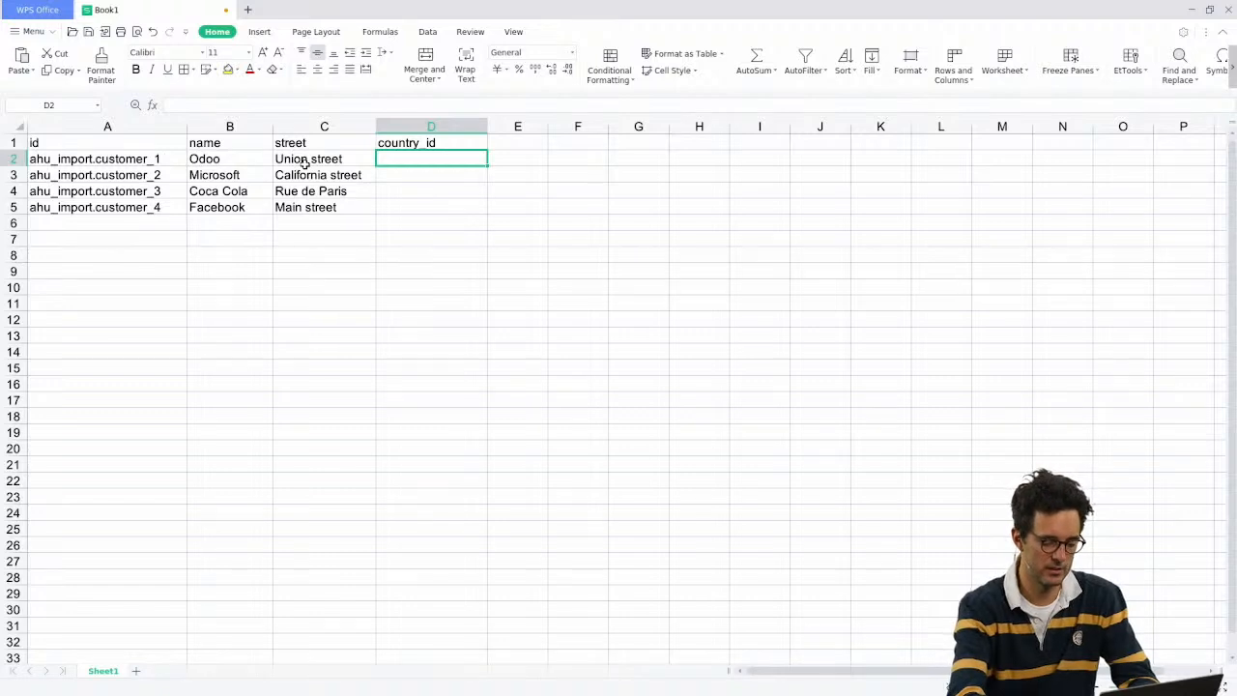
type("Belgium")
key("Return")
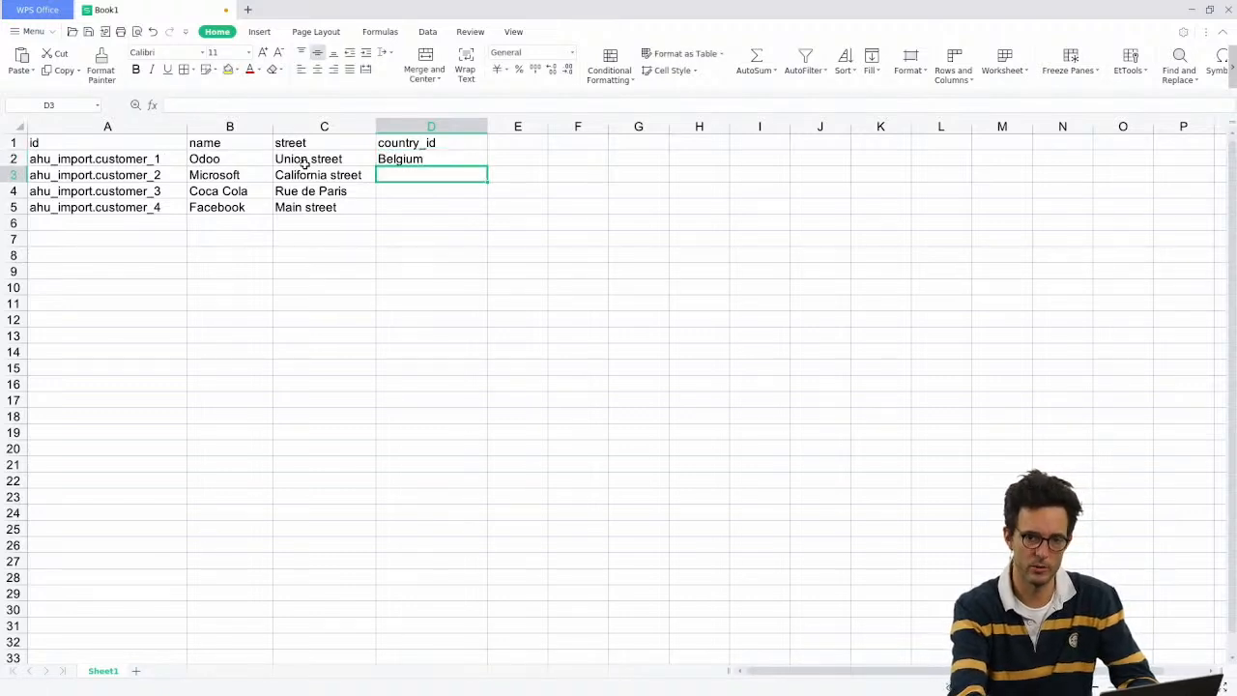
type("FRANCE")
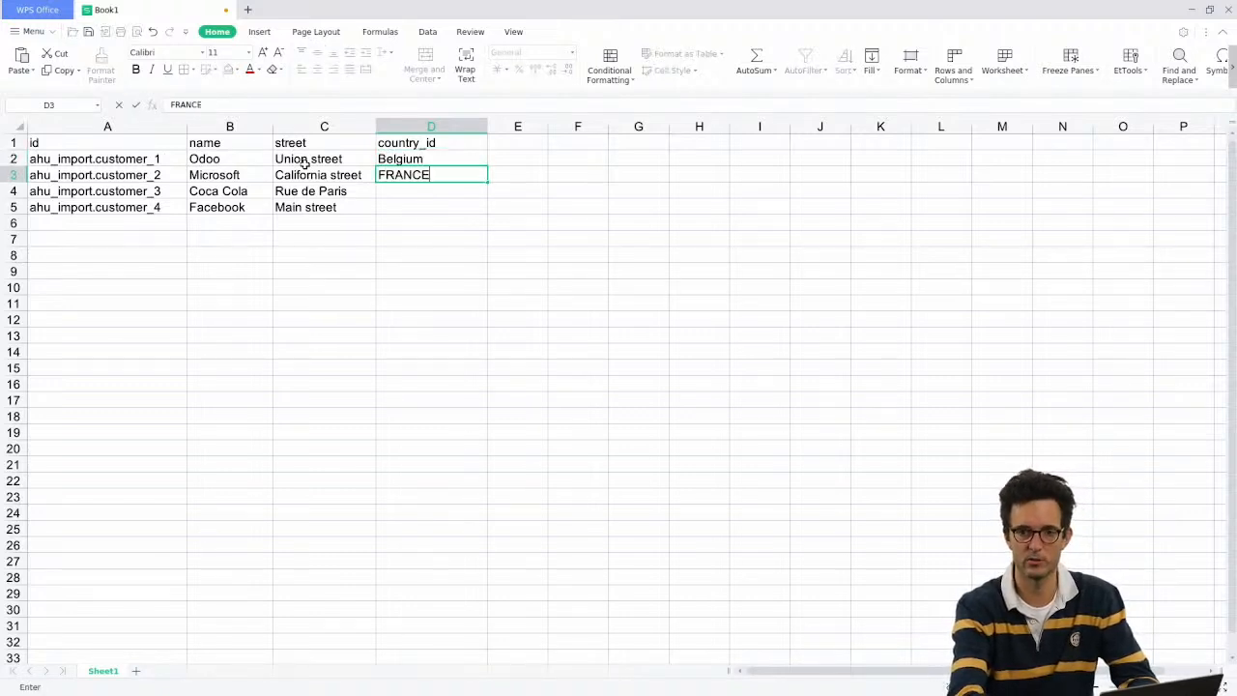
key("Return")
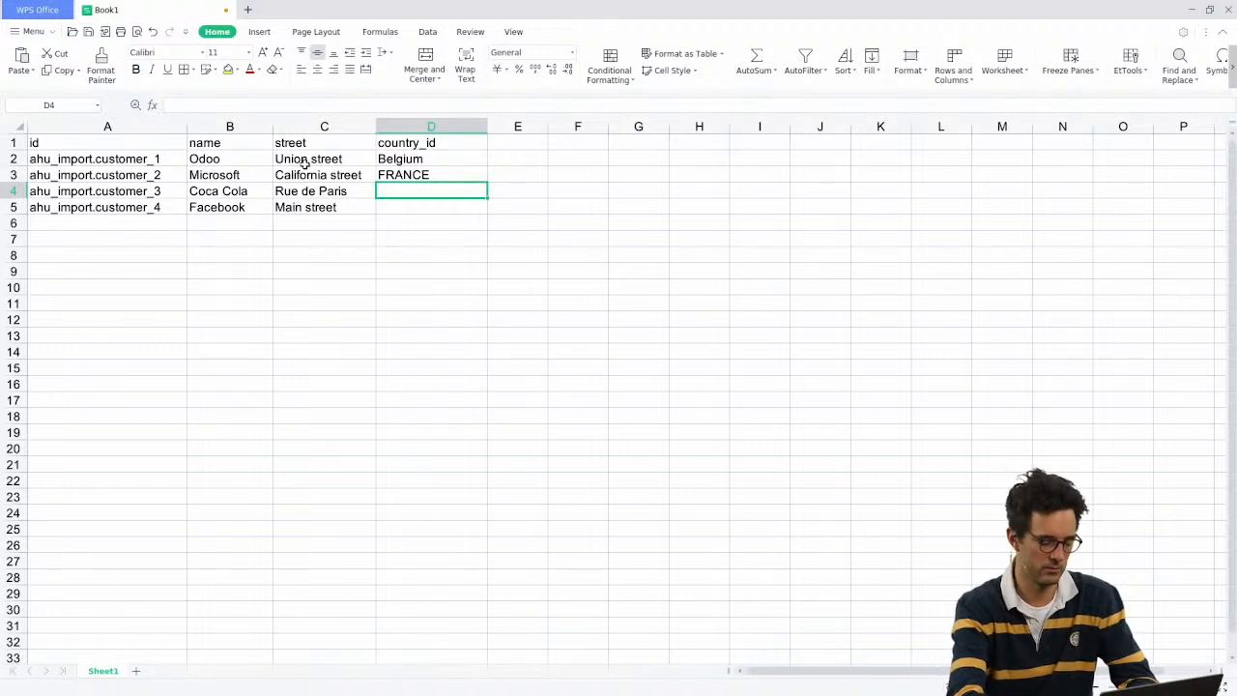
type("FRANCE")
key("Return")
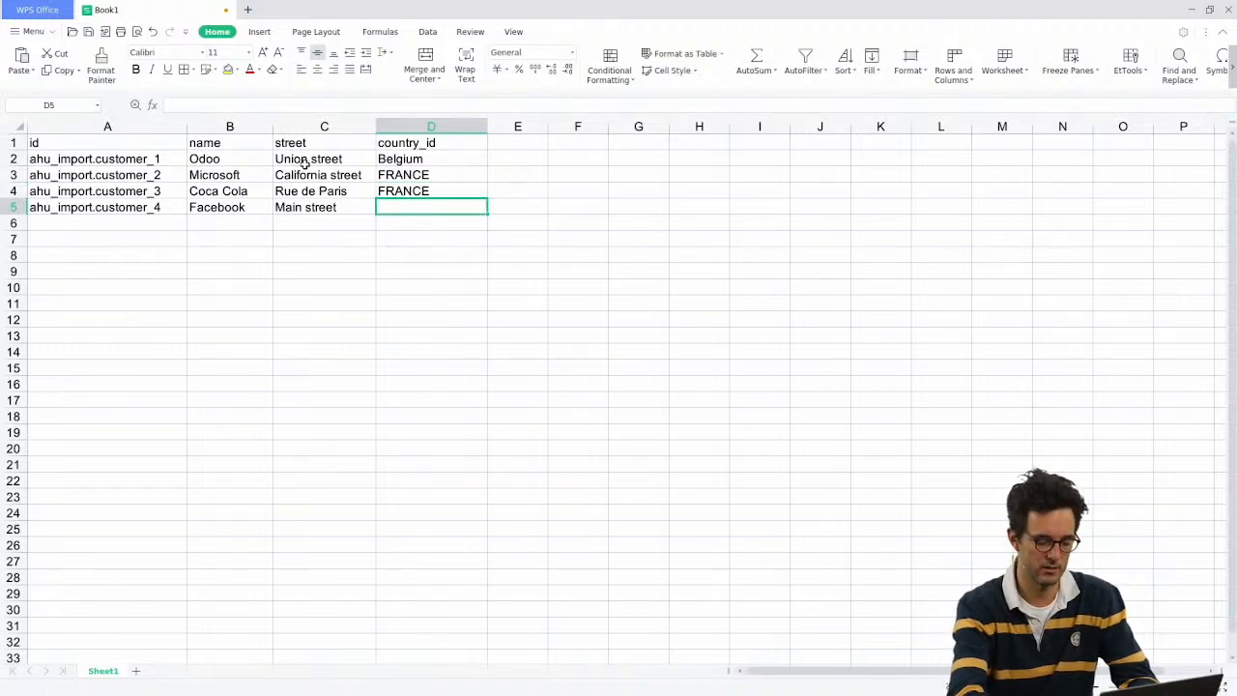
type("BELGu")
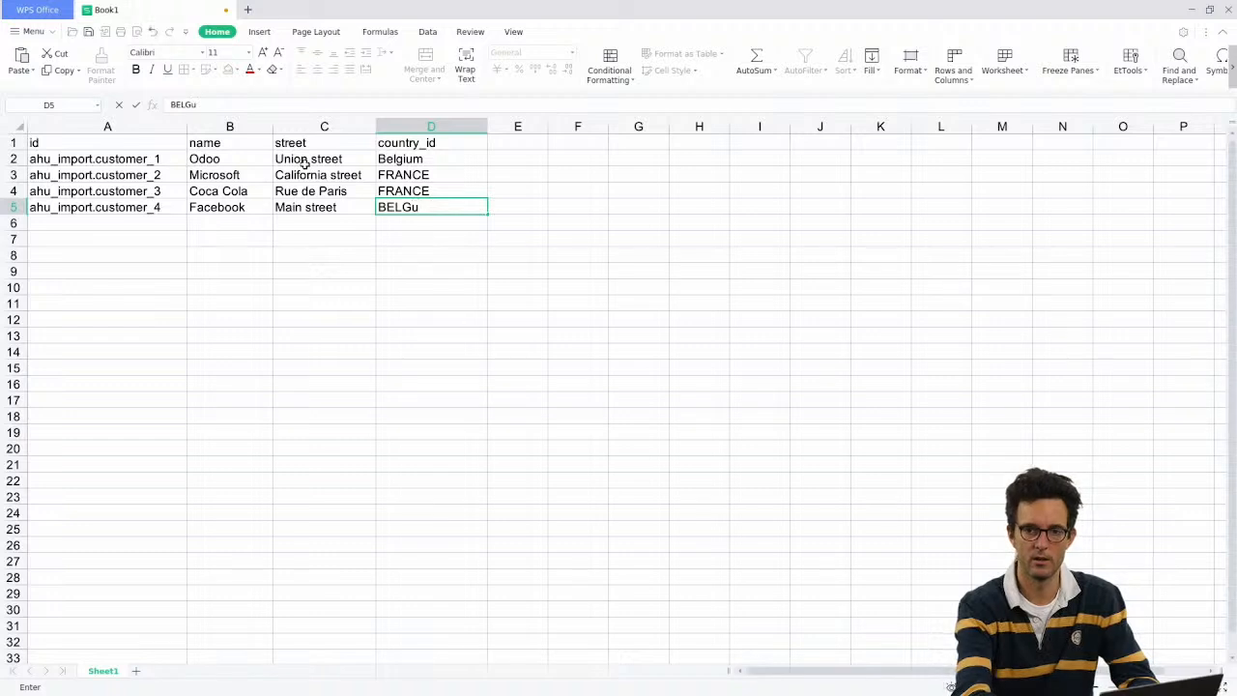
type("M")
key("Return")
key("ctrl+s")
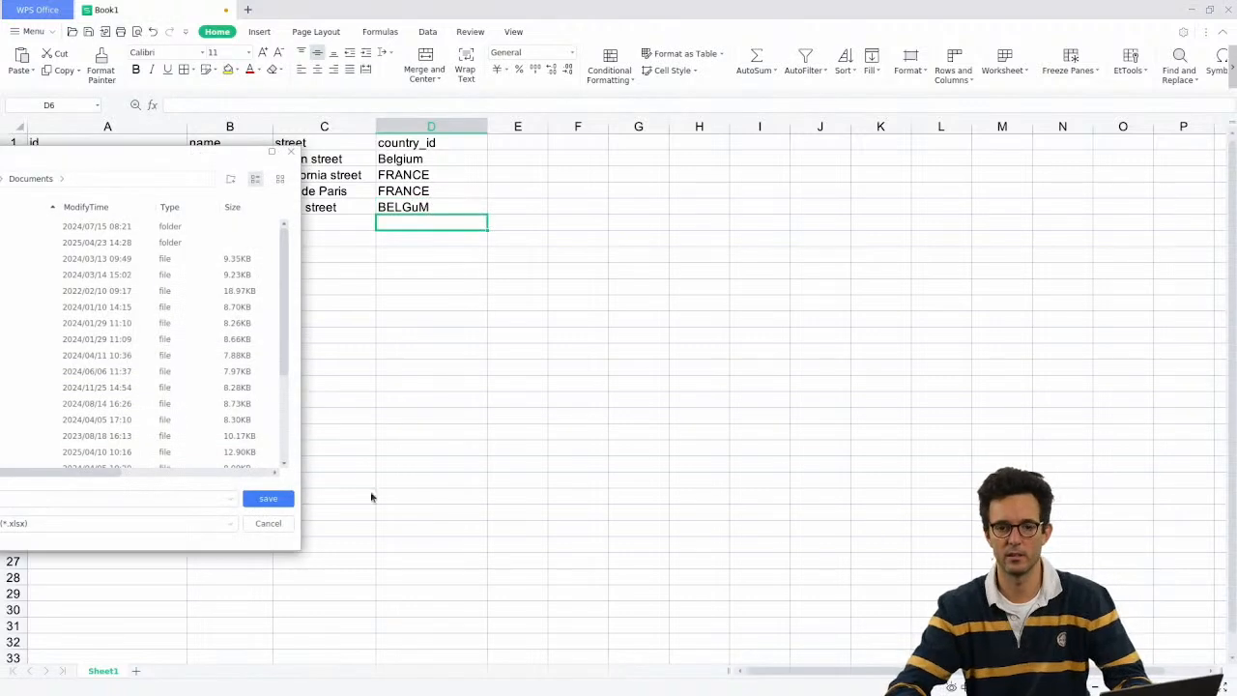
Step: Save the sheet as contact.xlsx in the import session folder
left_click_drag(53, 157, 672, 135)
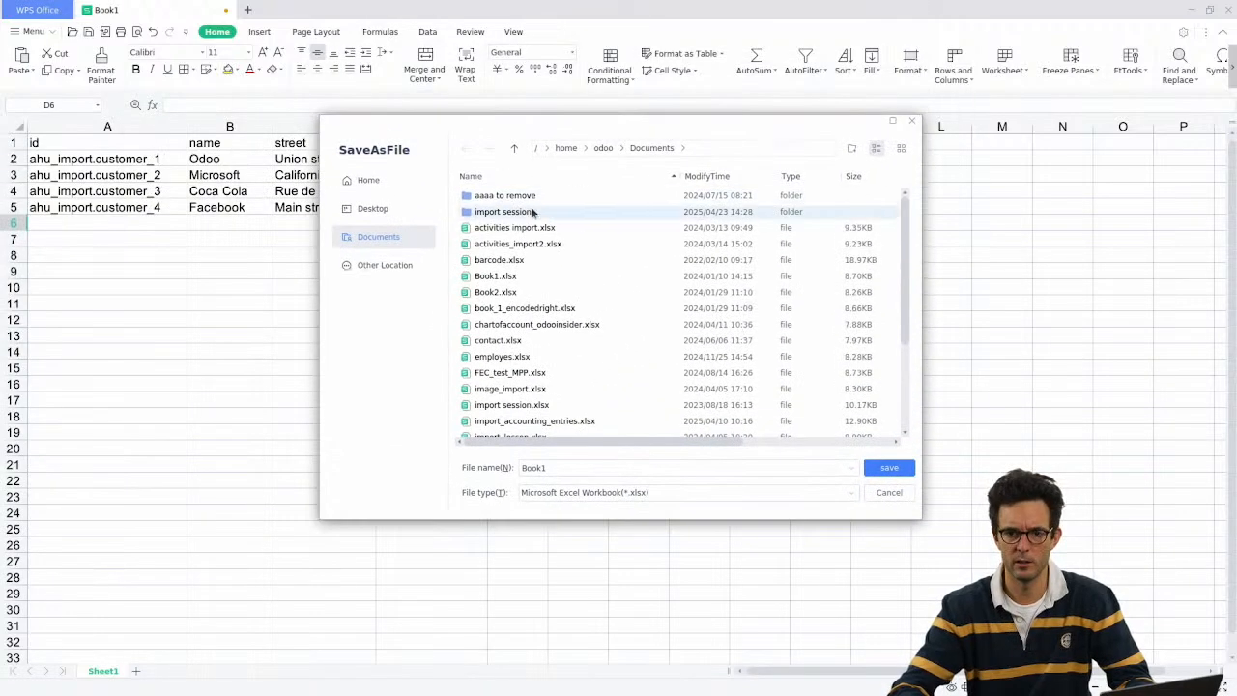
double_click(534, 213)
left_click(593, 470)
key("ctrl+a")
type("cori")
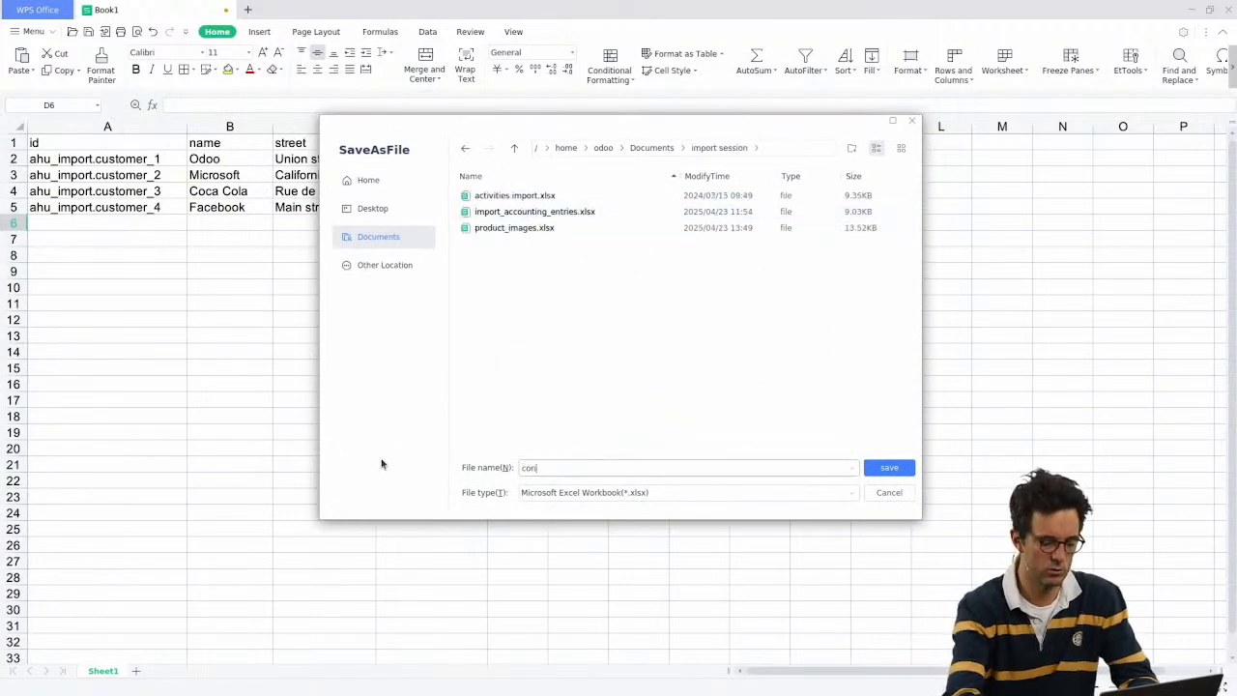
key("Return")
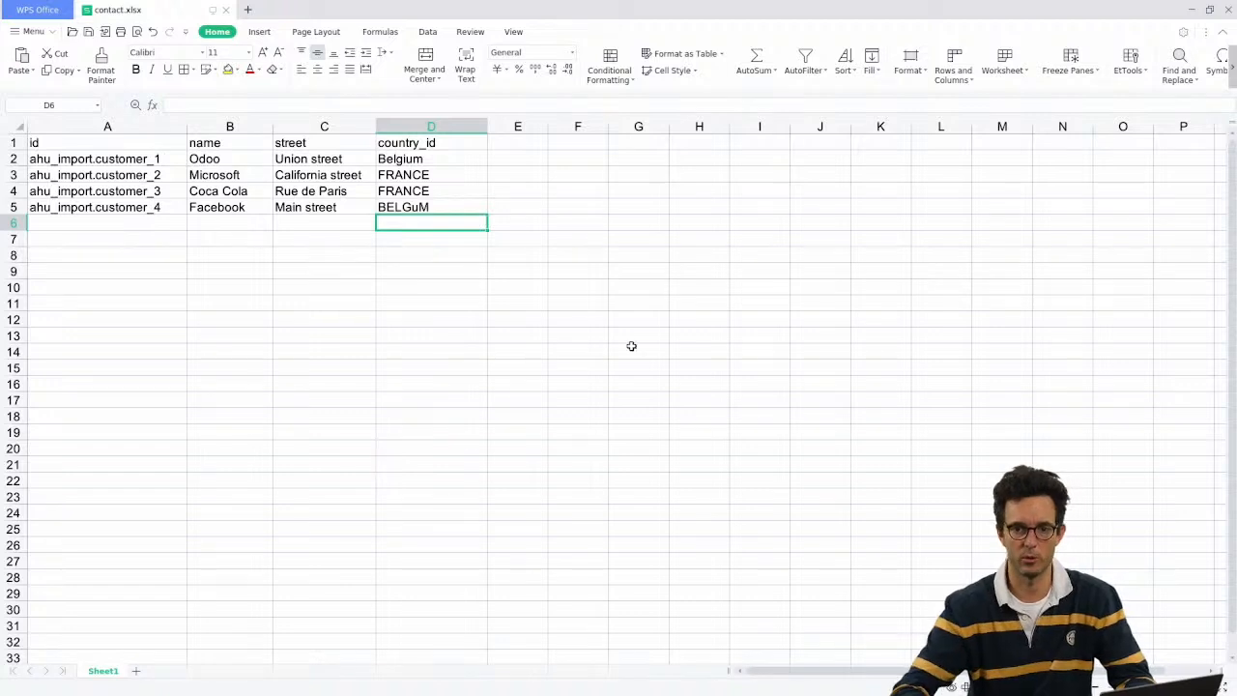
Step: Select the contact table A1:D6 and switch back to Odoo in the browser
left_click_drag(400, 136, 123, 223)
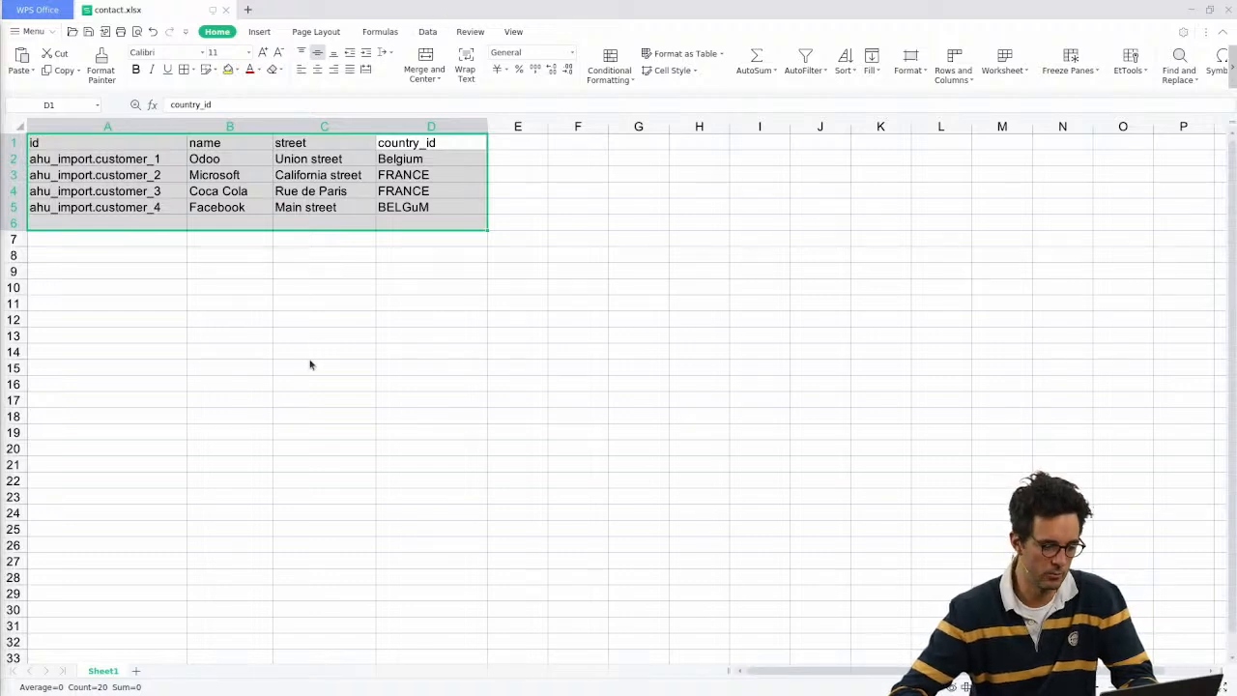
key("alt+Tab")
left_click(139, 80)
Step: Upload contact.xlsx to the Customers import and test it for errors
mouse_move(94, 79)
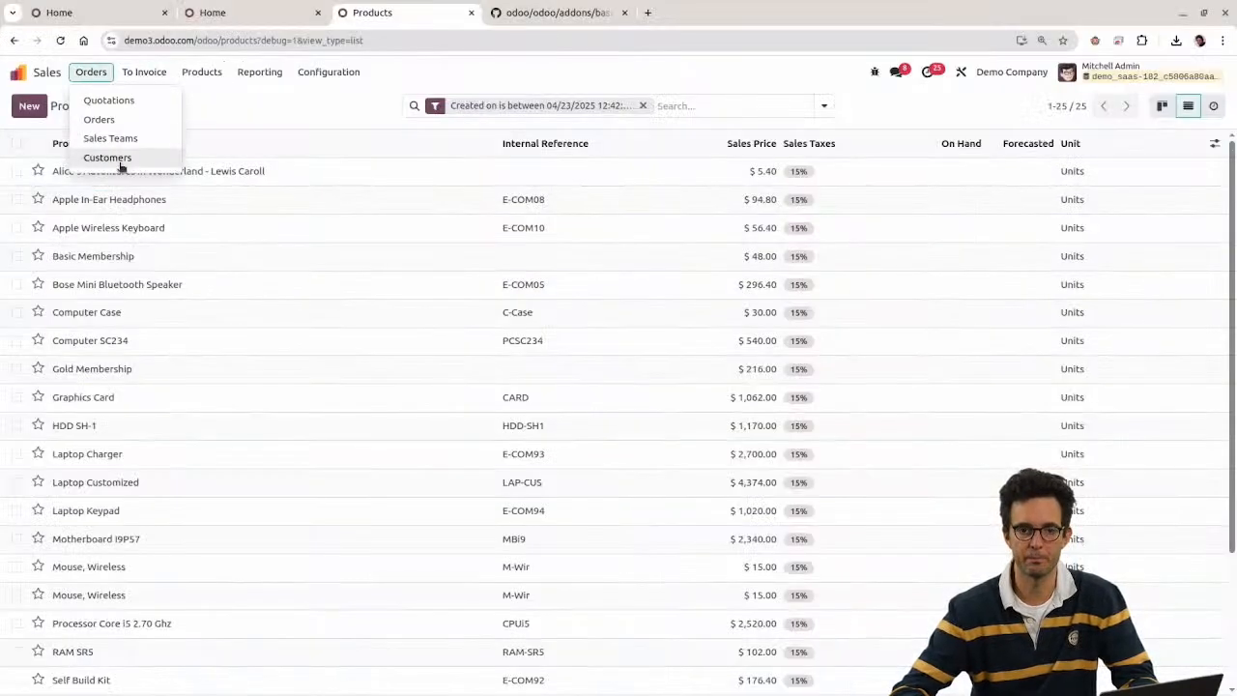
left_click(108, 157)
left_click(117, 107)
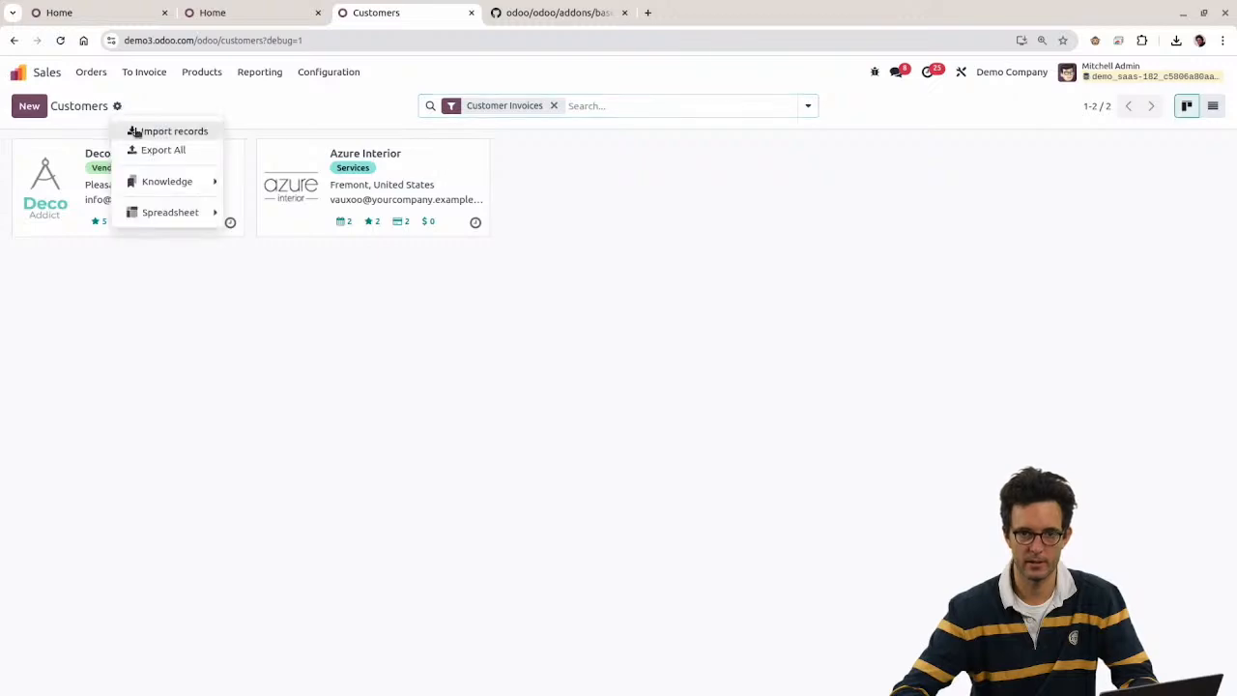
left_click(135, 131)
left_click(58, 105)
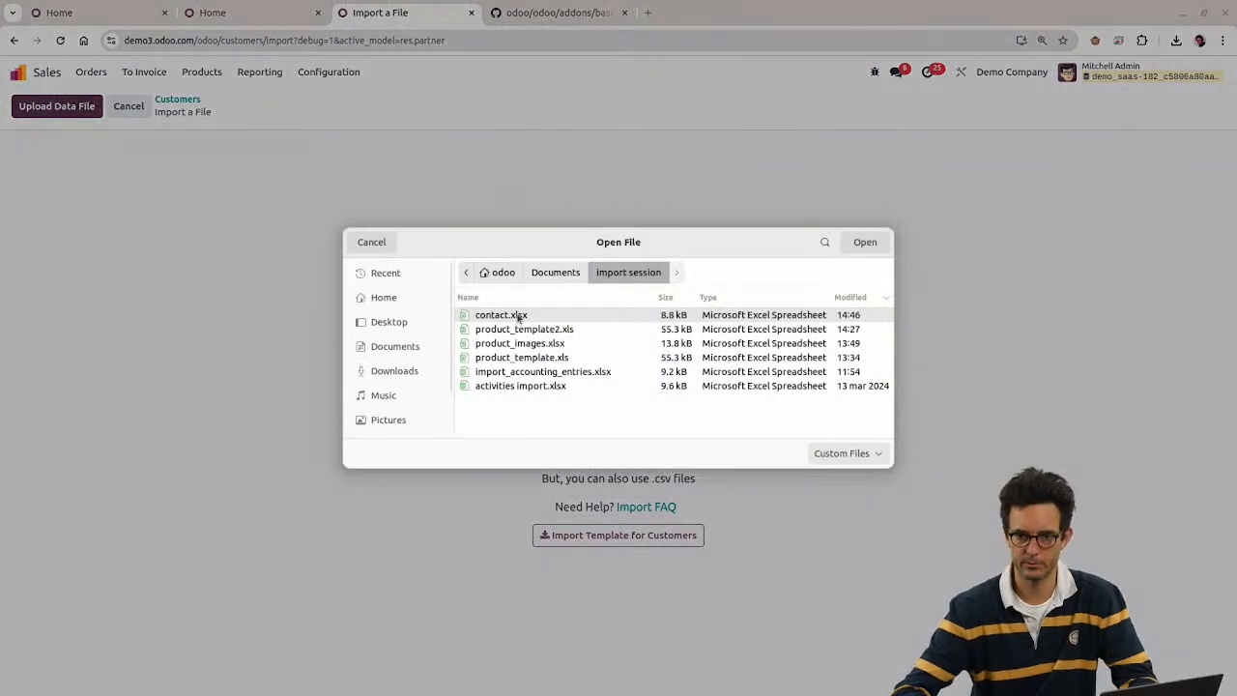
double_click(519, 317)
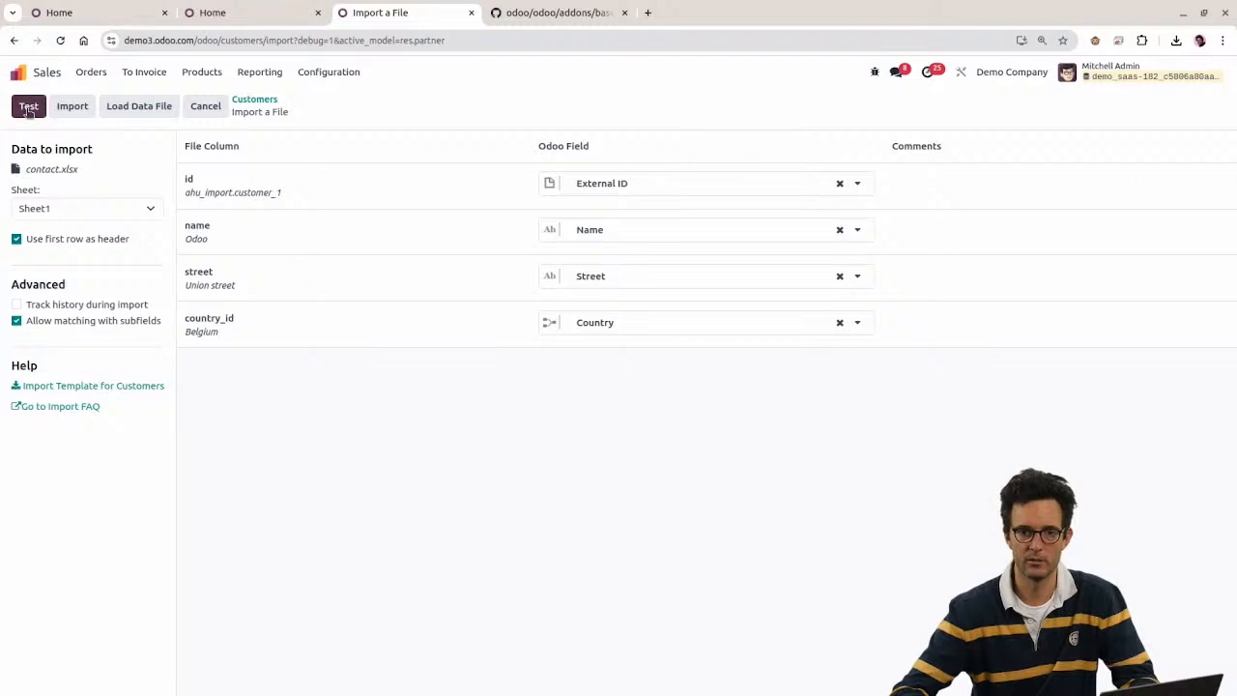
left_click(28, 105)
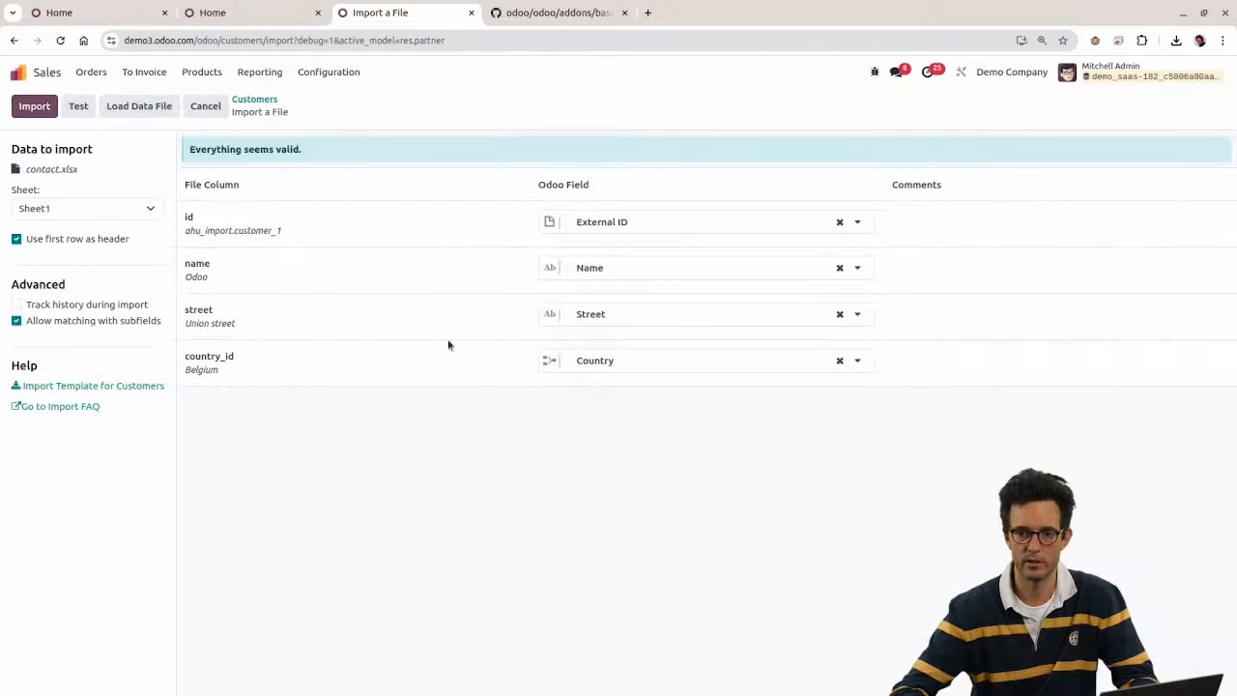
Step: Check the BELGuM value in D5 of the spreadsheet, then return to the import page
left_click_drag(177, 360, 231, 370)
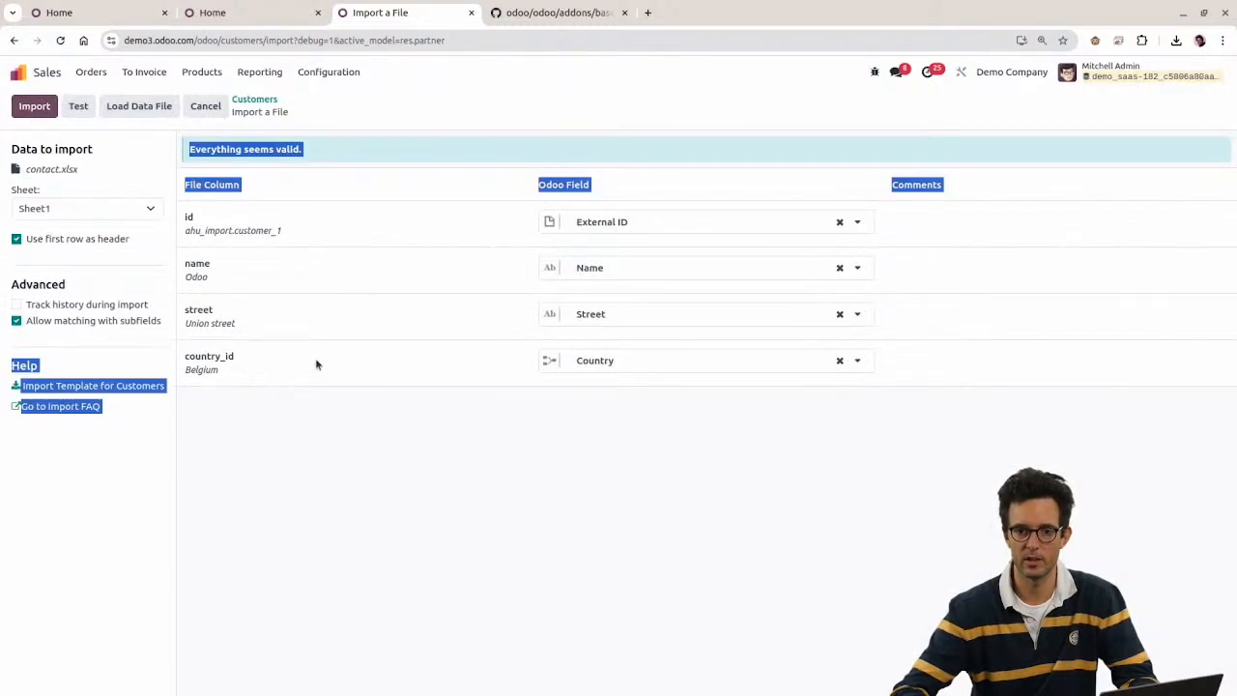
left_click(361, 366)
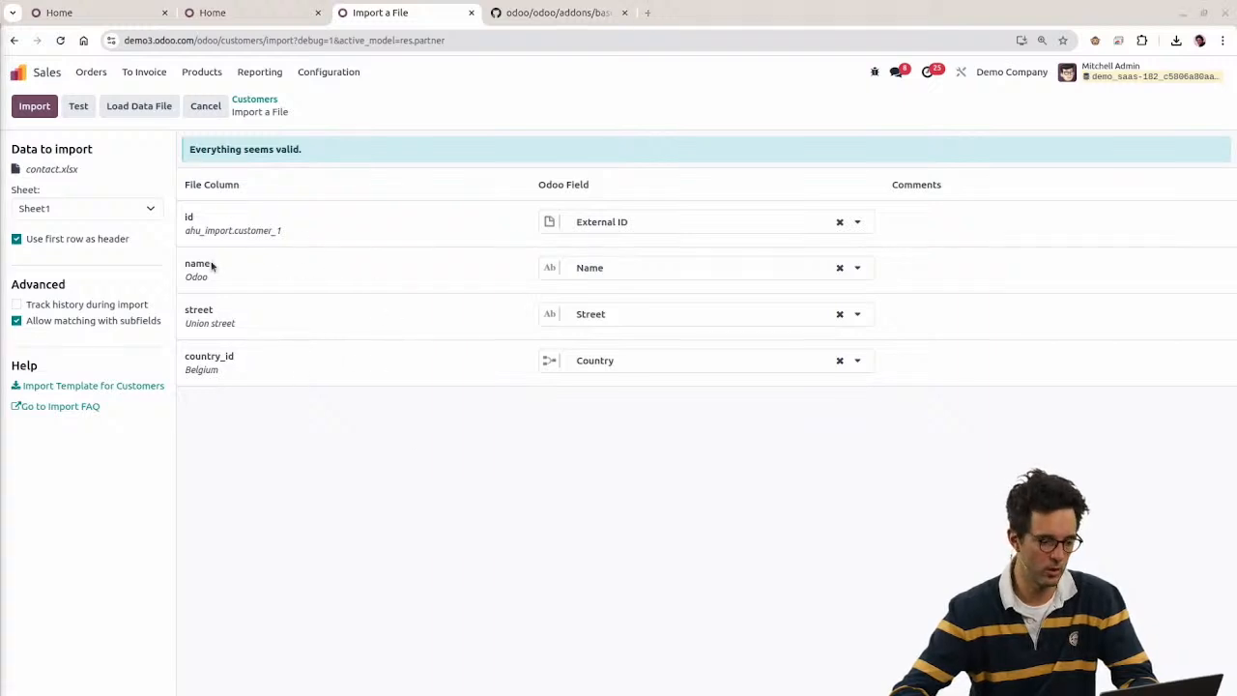
key("alt+Tab")
left_click(430, 207)
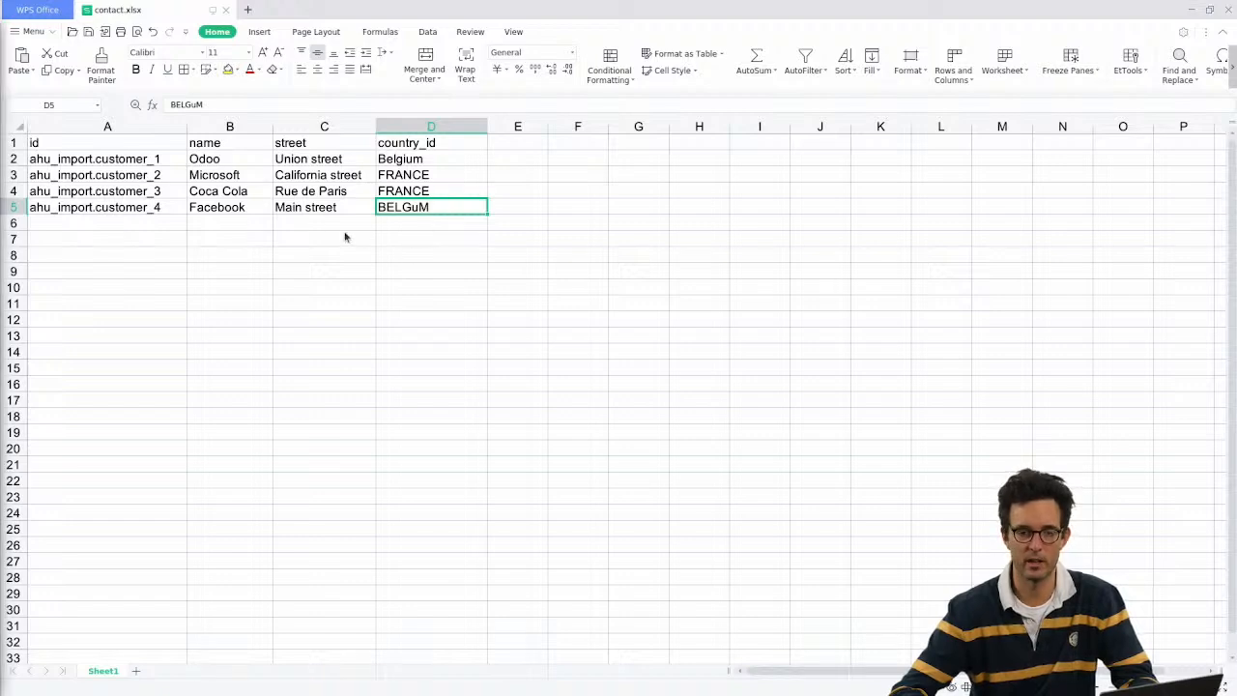
key("alt+Tab")
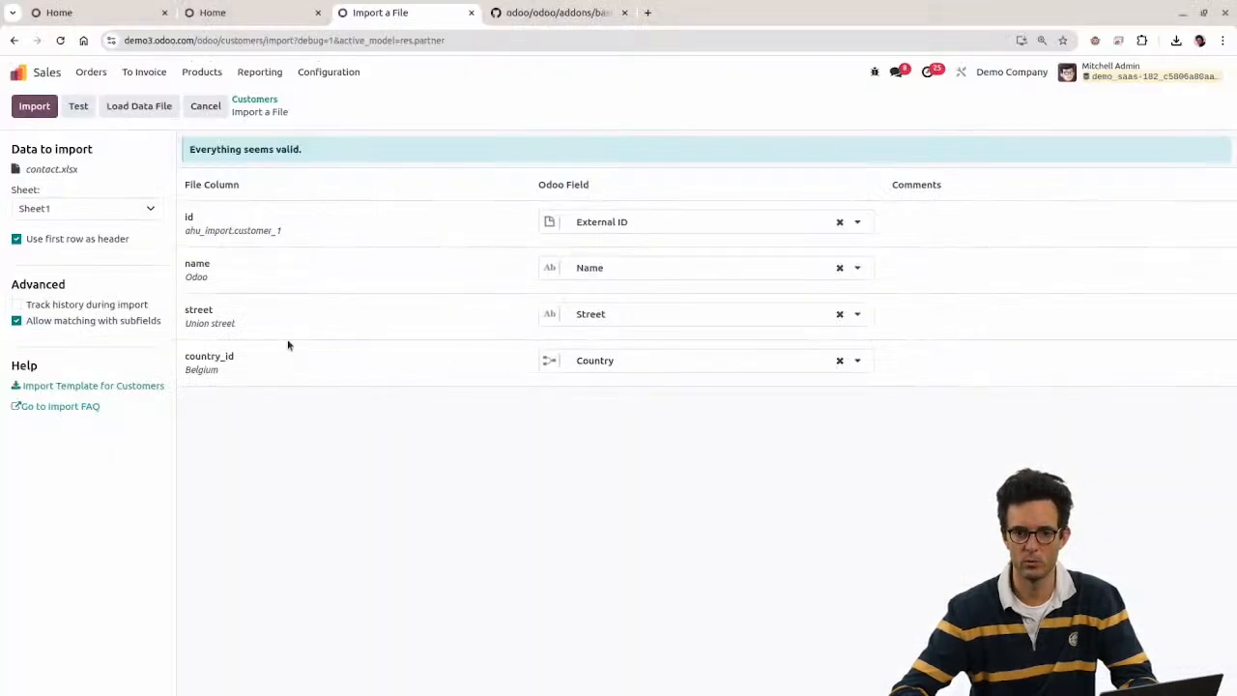
Step: Import the four customers and page through the records from Coca Cola to Odoo
left_click(34, 105)
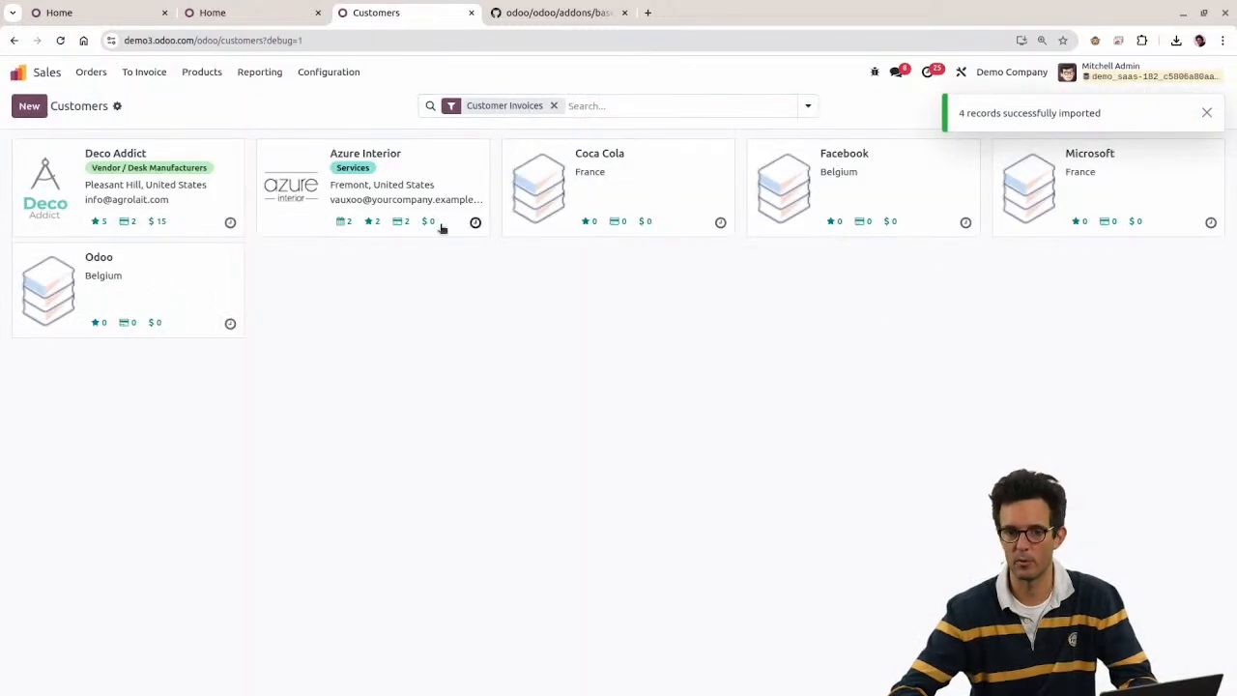
left_click(603, 174)
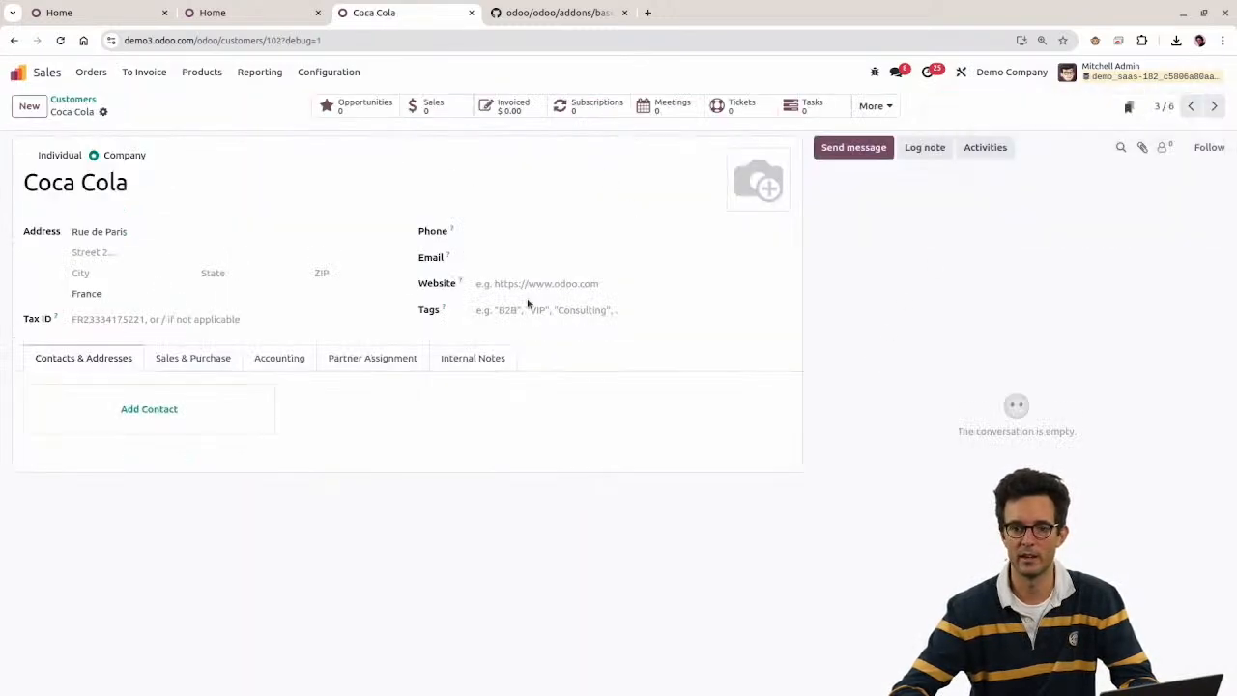
left_click(1215, 106)
left_click(1214, 106)
left_click(1214, 106)
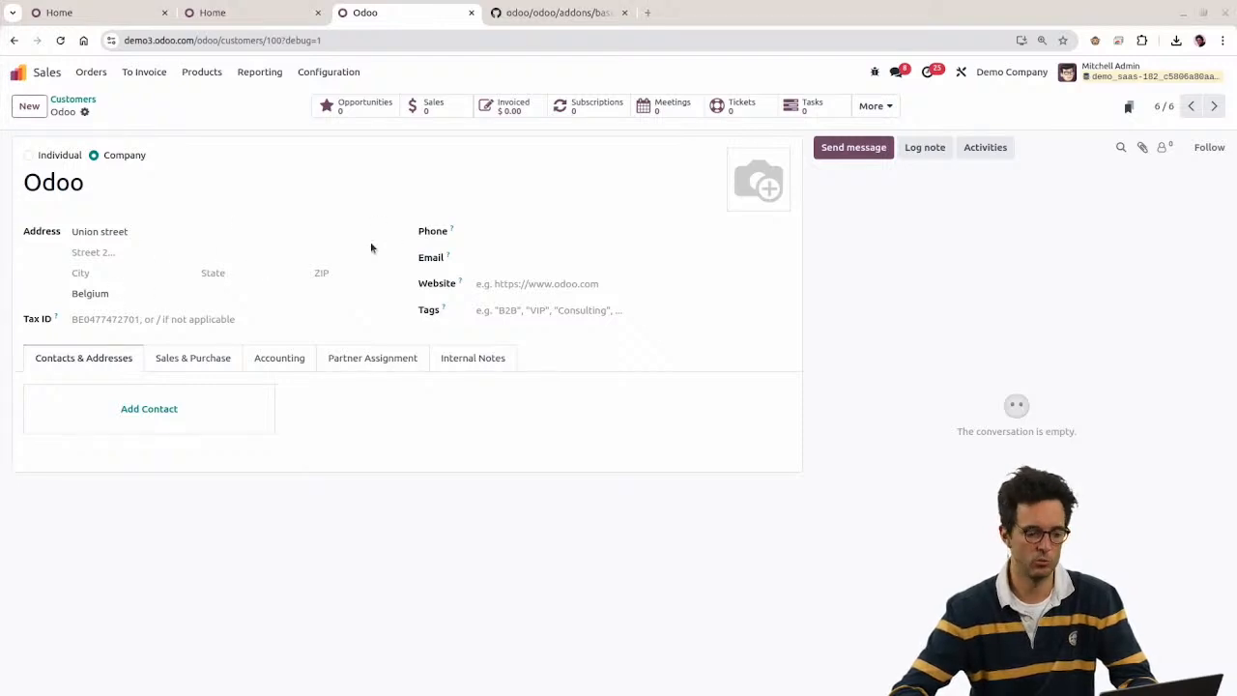
key("alt+Tab")
left_click(426, 162)
Step: Rename the D1 header to country_id/id
left_click(431, 173)
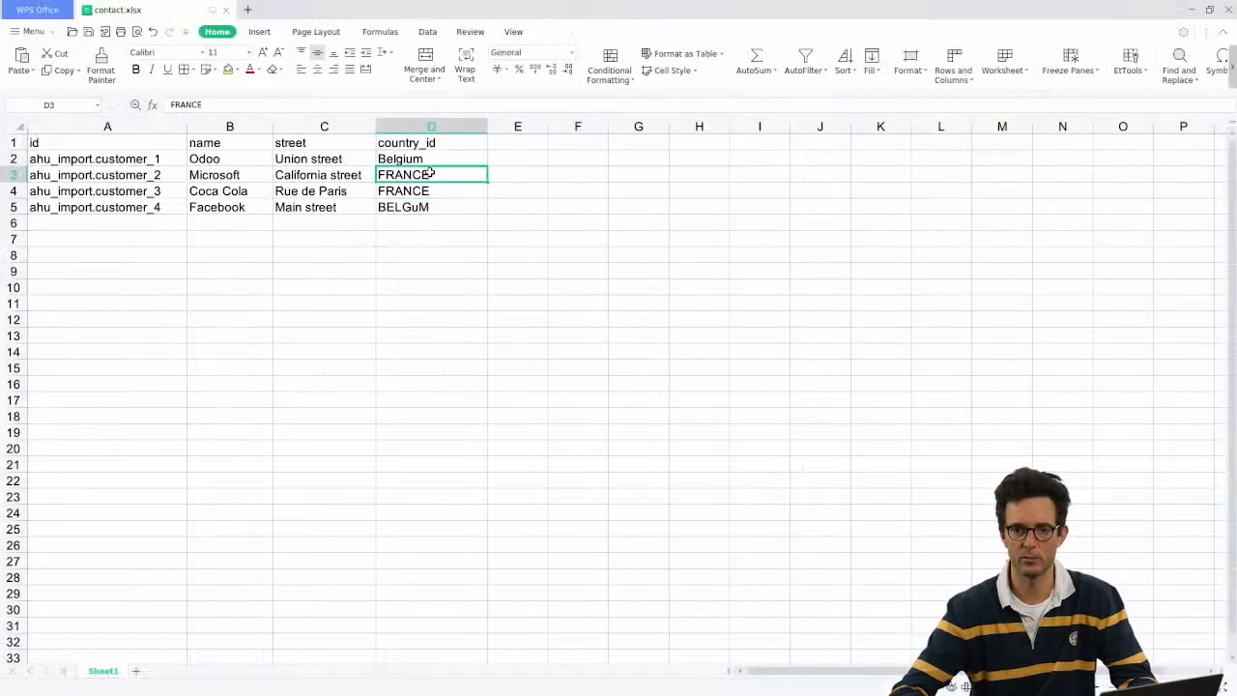
left_click(435, 185, "shift")
left_click(427, 162)
left_click(439, 211)
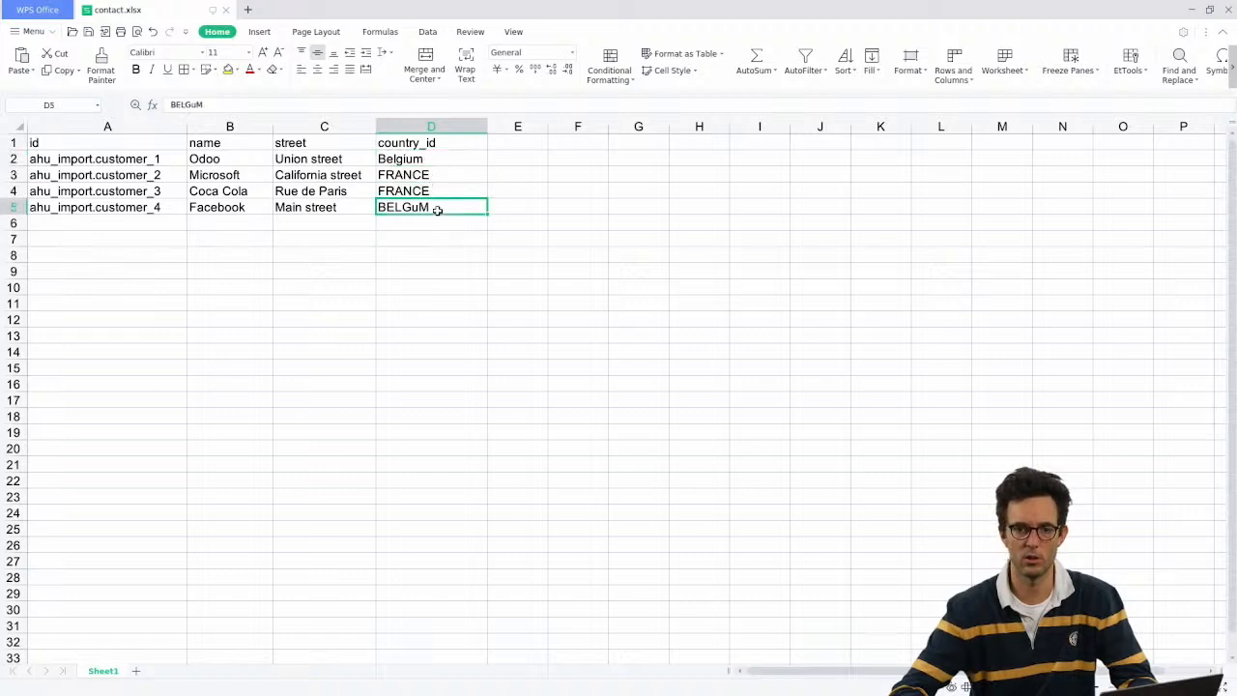
left_click(419, 163)
key("Up")
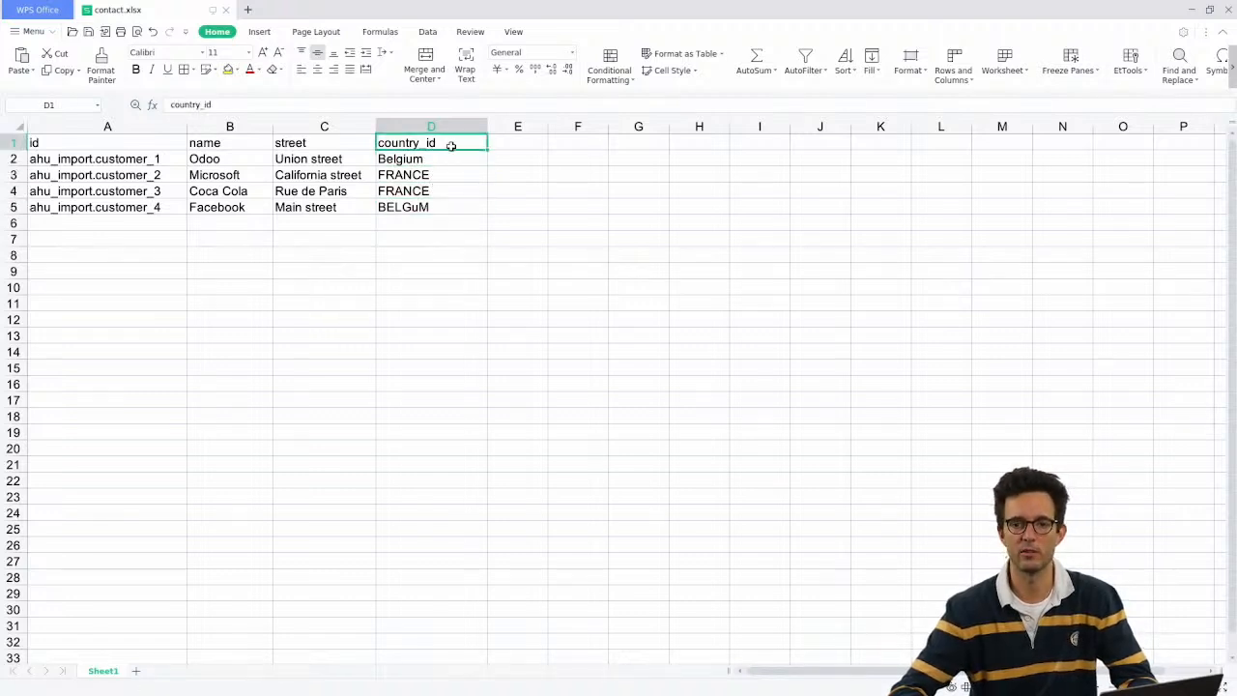
double_click(447, 145)
type("/id")
key("Return")
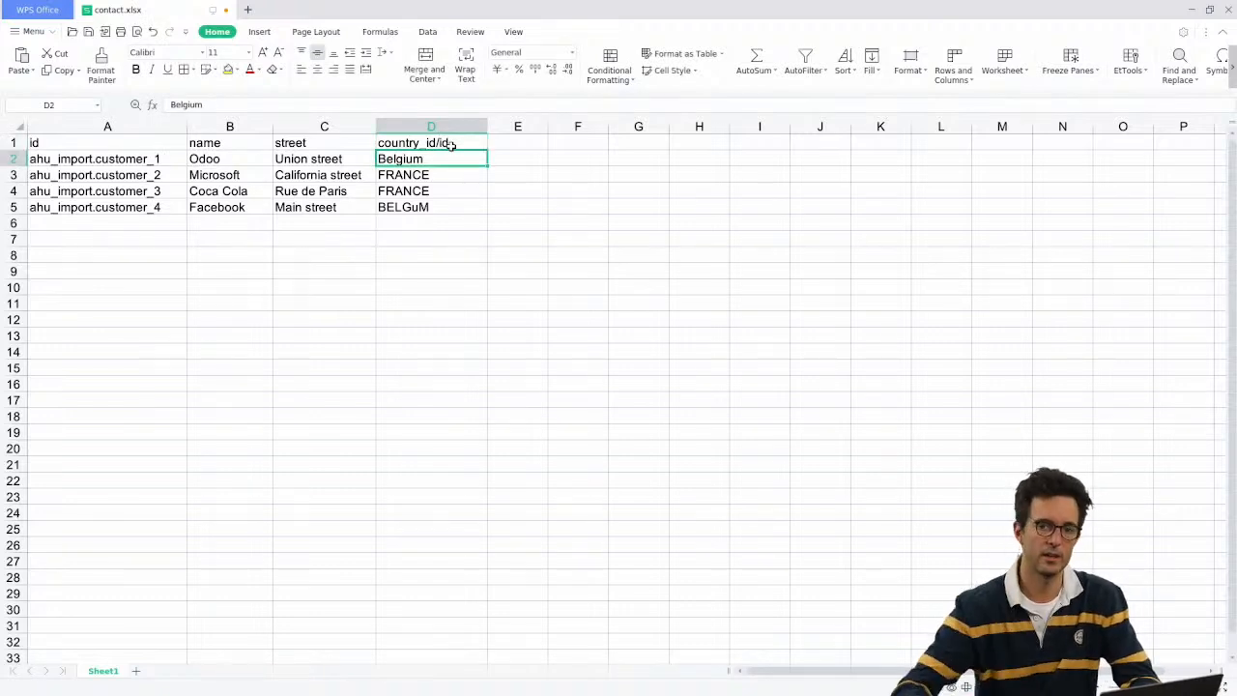
Step: Set D2 to base.be and paste base.be over BELGuM in D5
left_click_drag(436, 165, 434, 210)
left_click(434, 140)
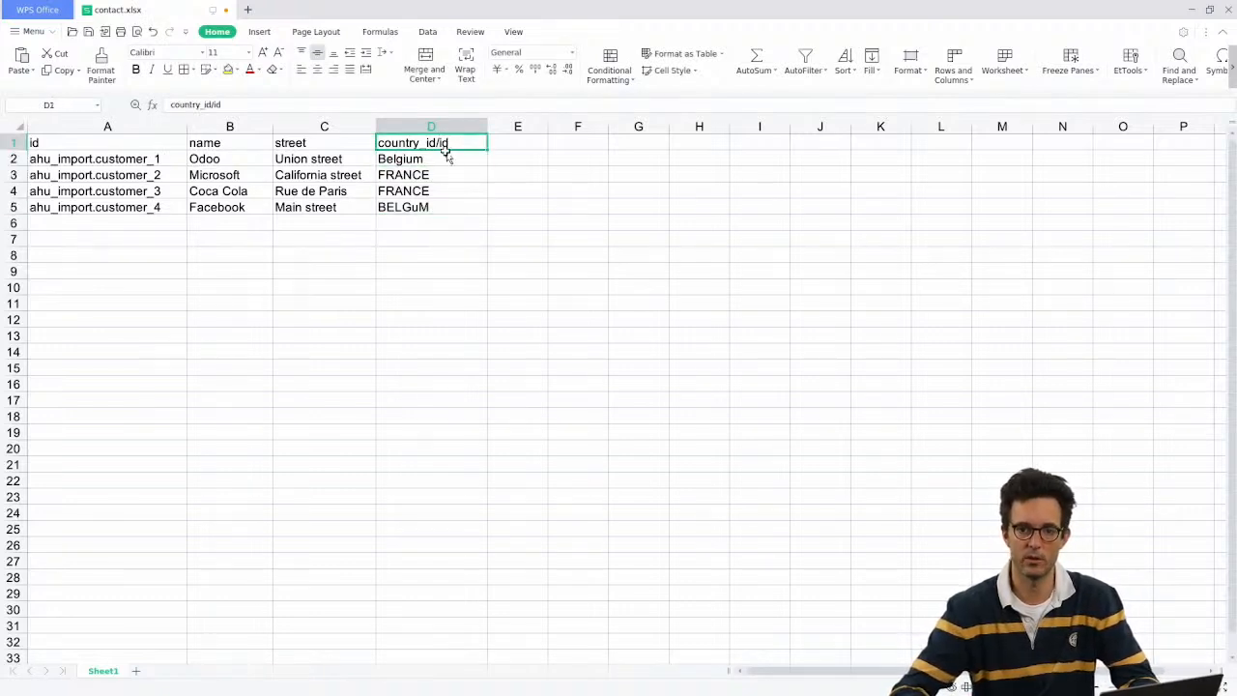
left_click(445, 158)
type("base.be")
key("Return")
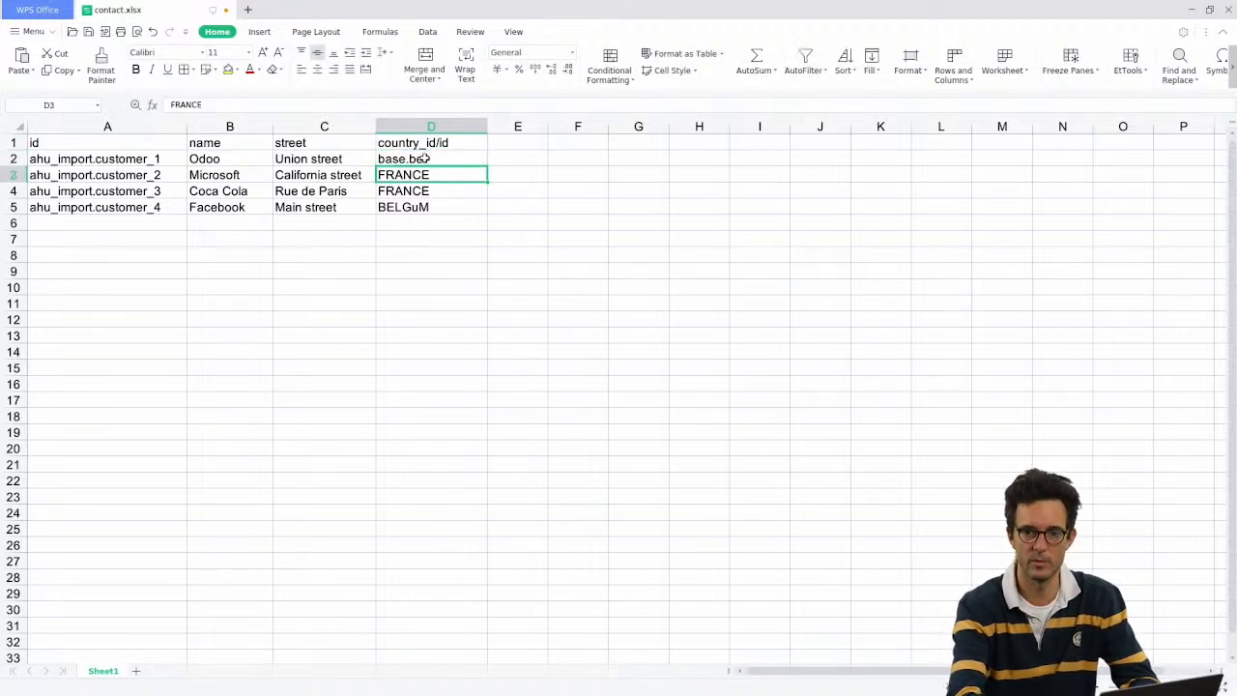
key("Up")
key("ctrl+c")
key("Down")
key("Down")
key("Down")
key("Down")
key("Up")
key("Up")
key("Down")
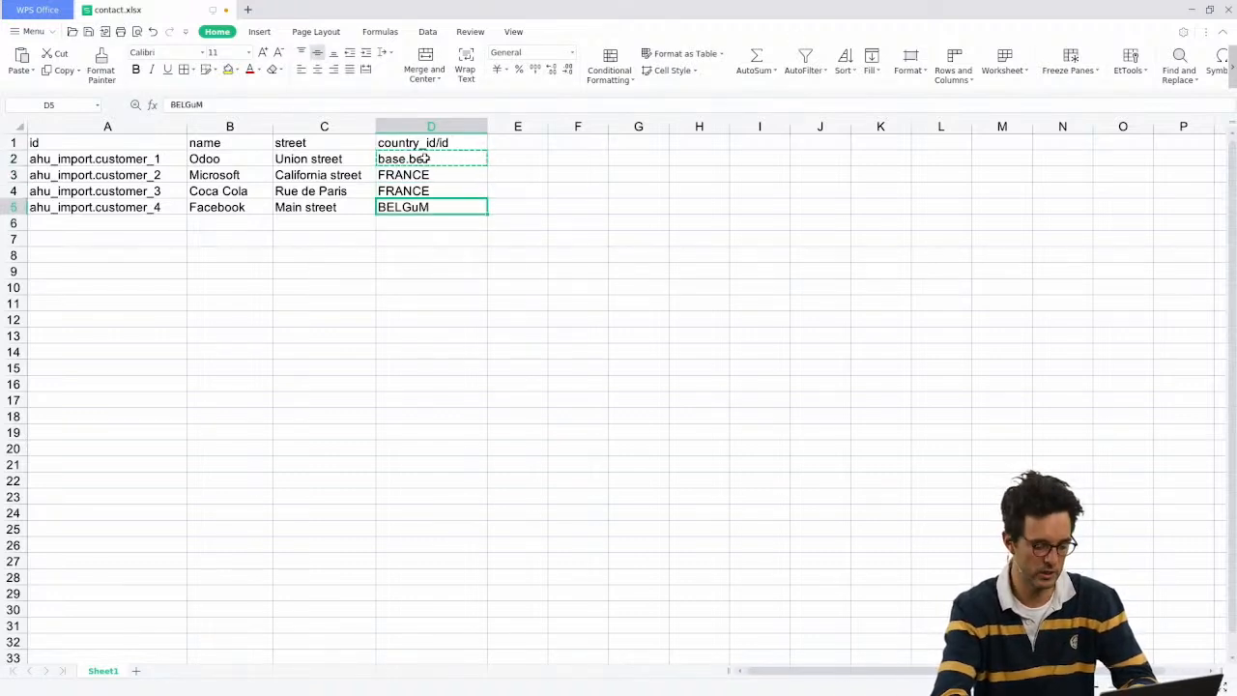
key("ctrl+v")
Step: Enter base.au in D3 and copy it into D4
key("Up")
key("Up")
type("base.")
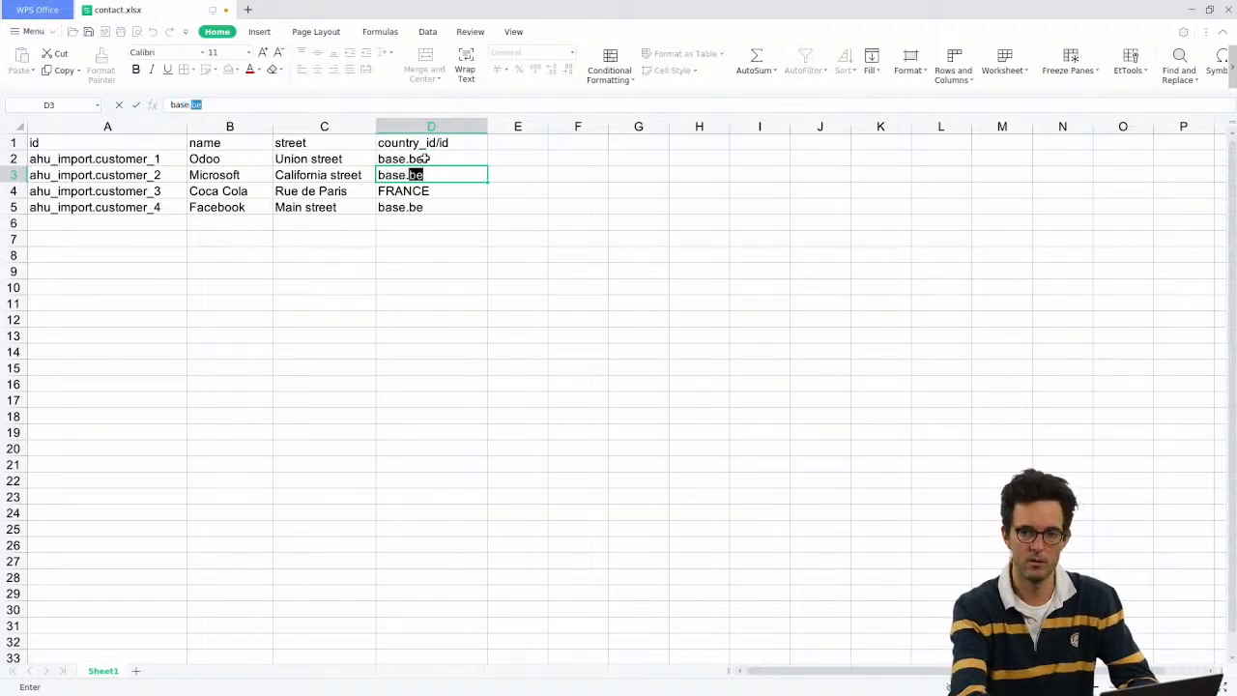
type("au")
key("Return")
key("Up")
key("ctrl+c")
key("Down")
key("ctrl+v")
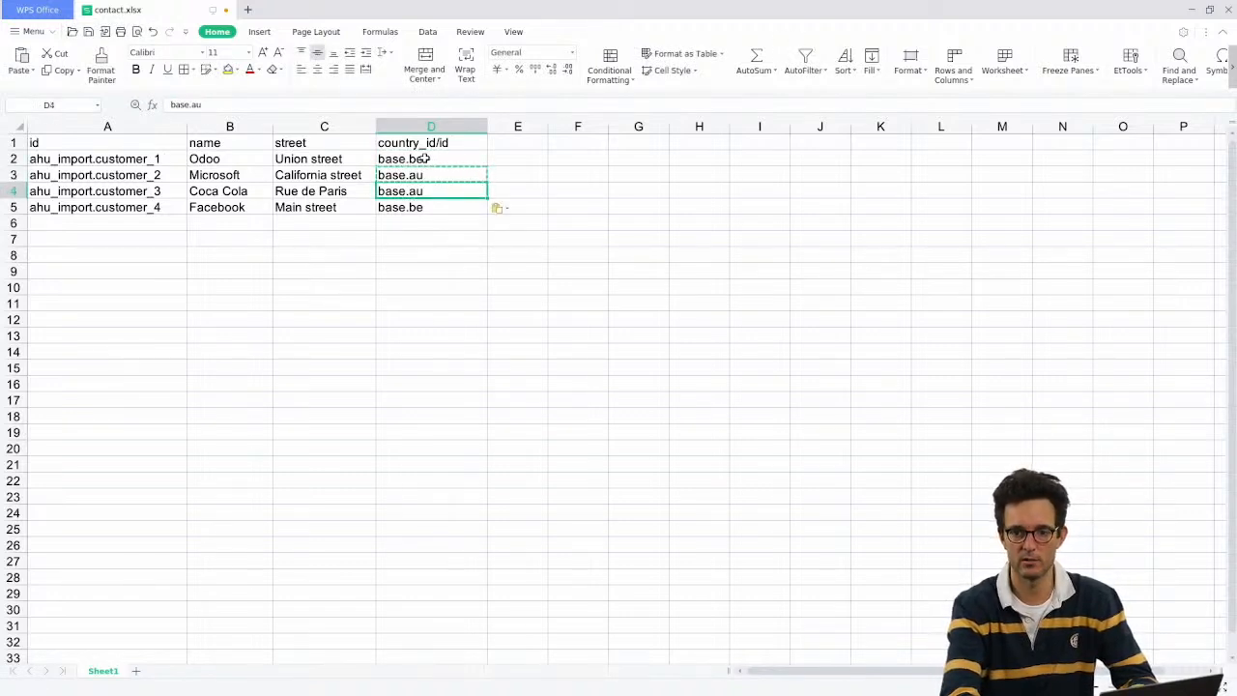
key("Escape")
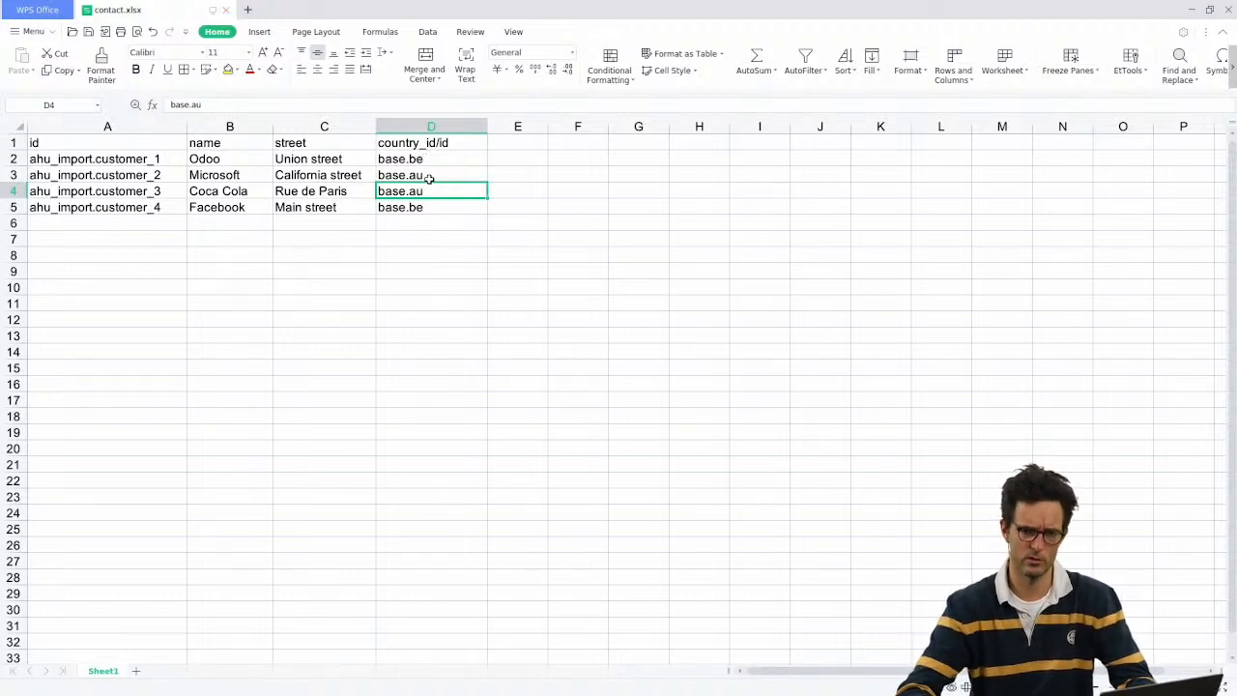
Step: Correct D3 to base.de and copy base.de into D4
left_click_drag(428, 176, 434, 193)
left_click(432, 171)
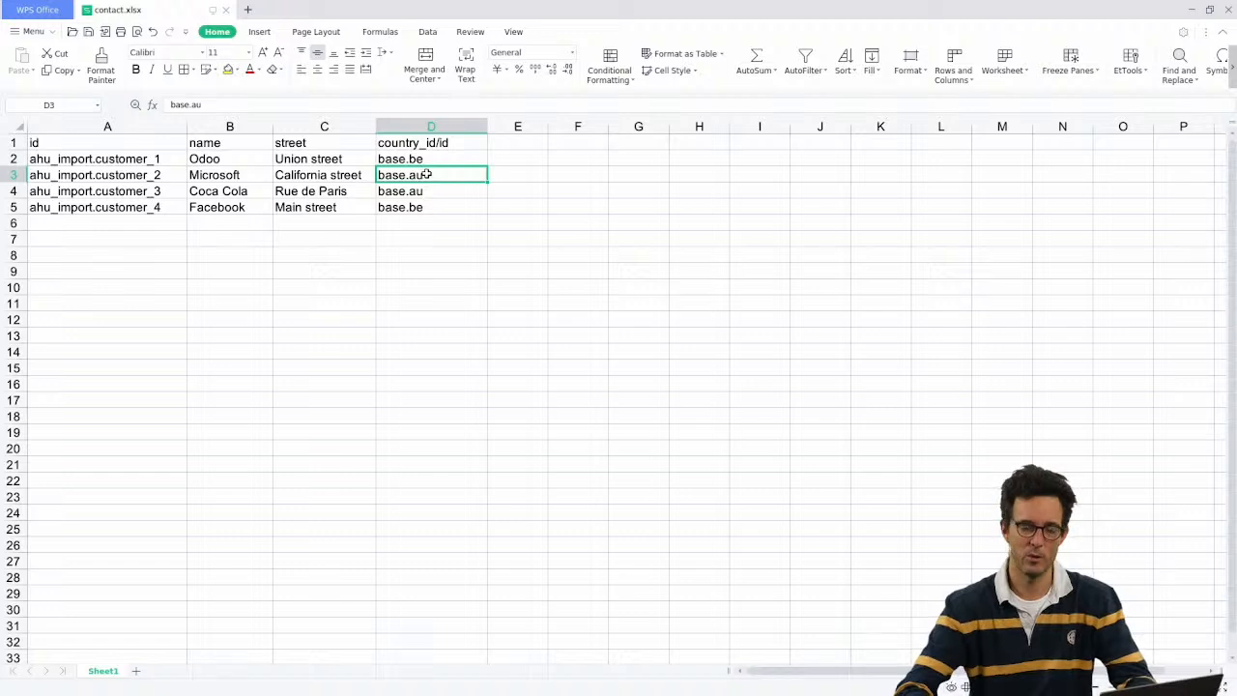
double_click(427, 174)
key("BackSpace")
key("BackSpace")
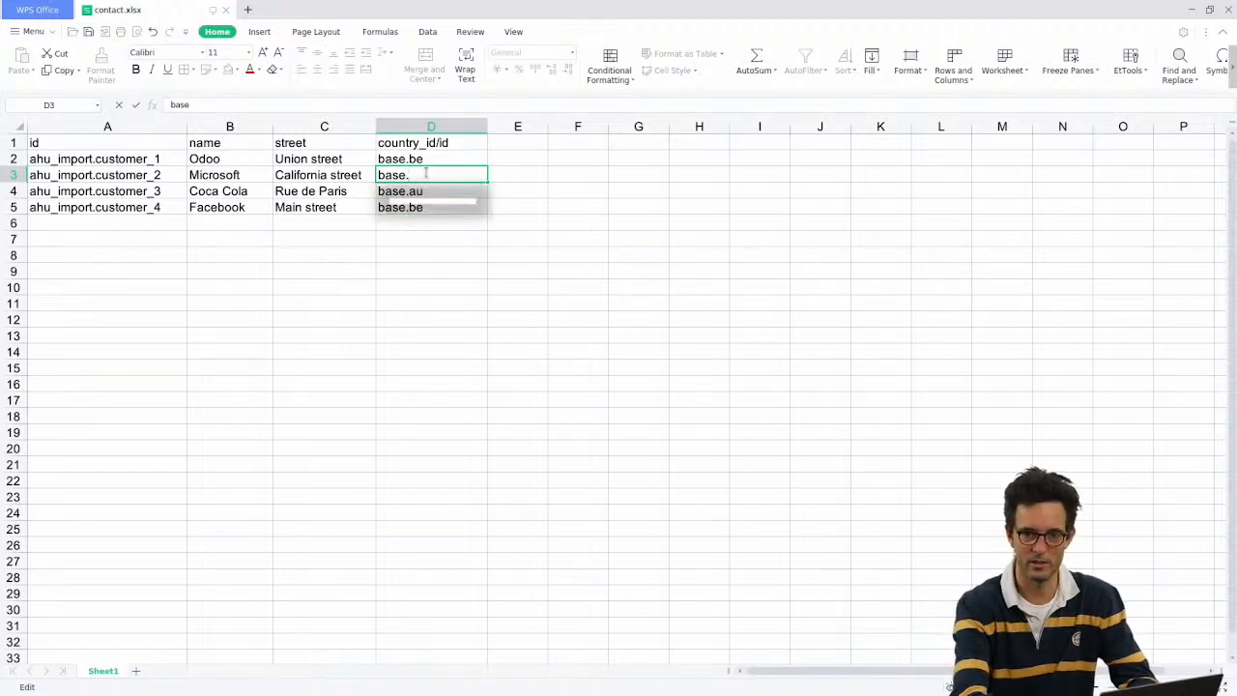
type("de")
key("Return")
key("Up")
key("ctrl+c")
key("Down")
key("ctrl+v")
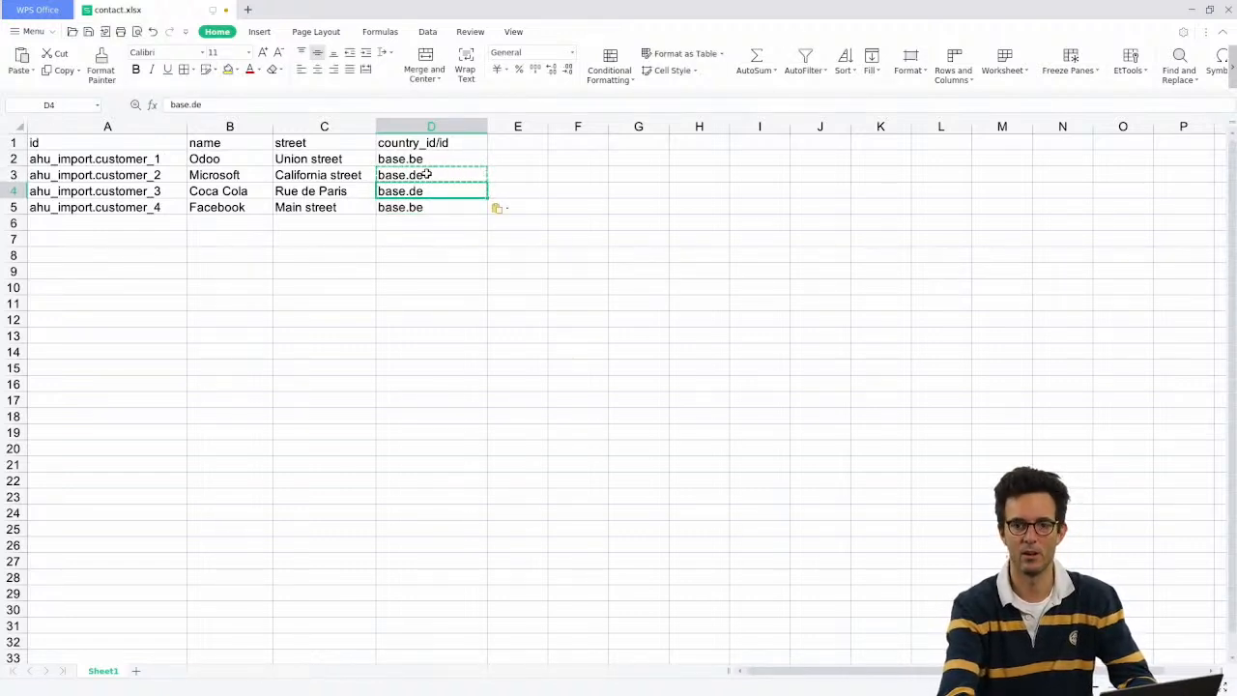
key("Escape")
left_click_drag(466, 141, 463, 208)
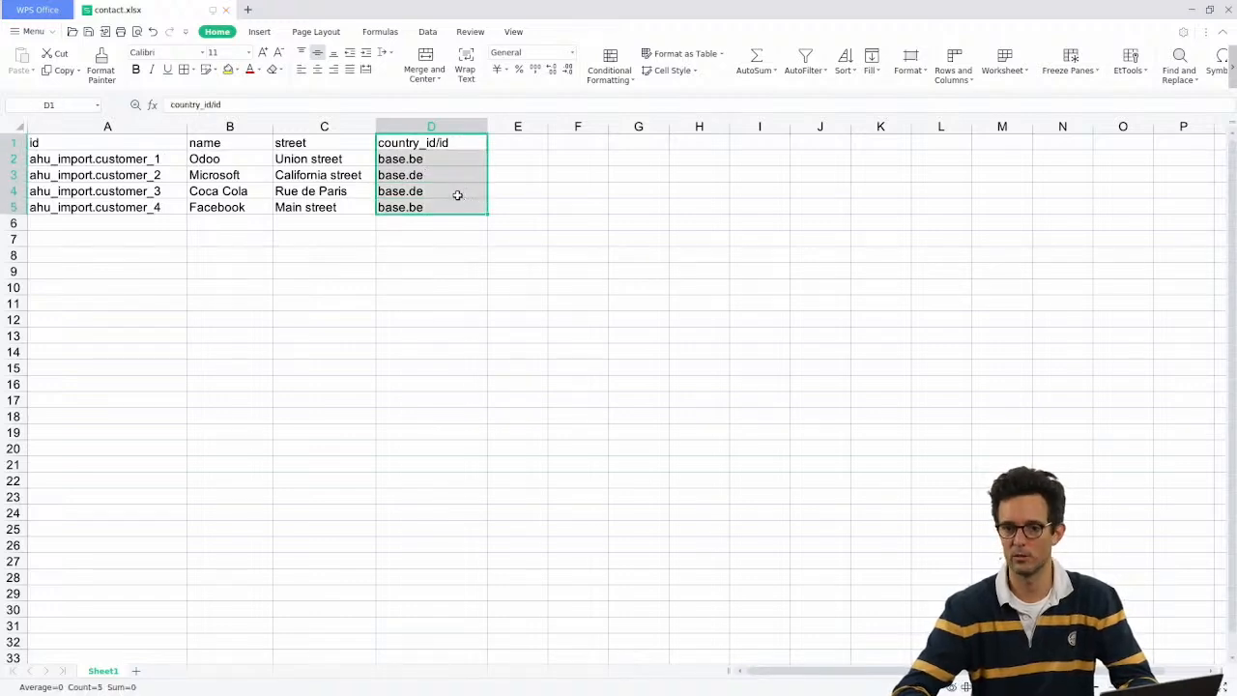
key("alt+Tab")
key("alt+Tab")
key("alt+Tab")
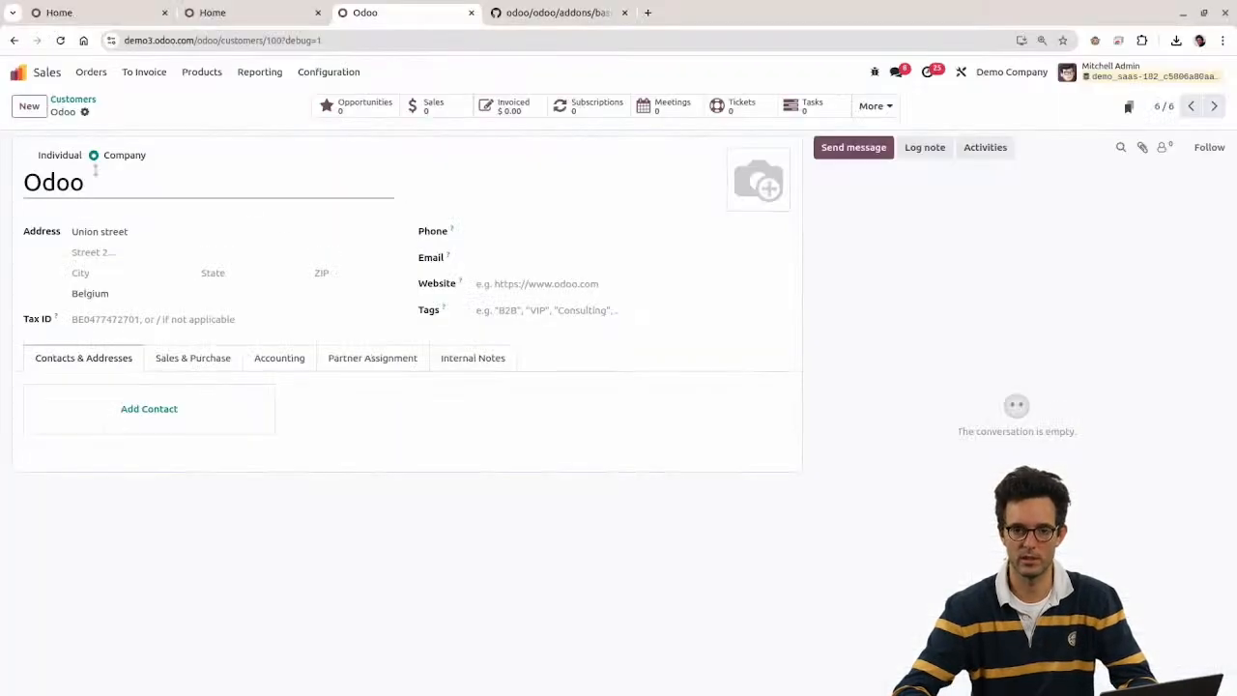
Step: Re-import contact.xlsx into Customers, testing then importing to update the four records
left_click(74, 101)
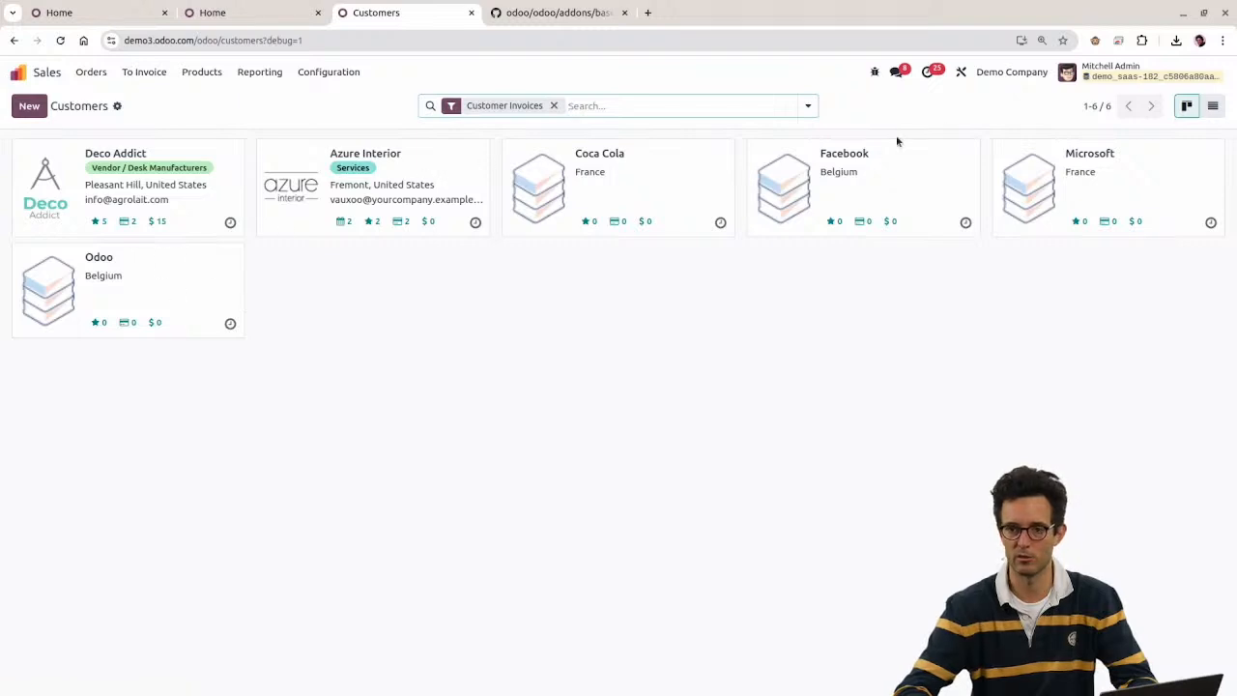
left_click(809, 109)
left_click(899, 111)
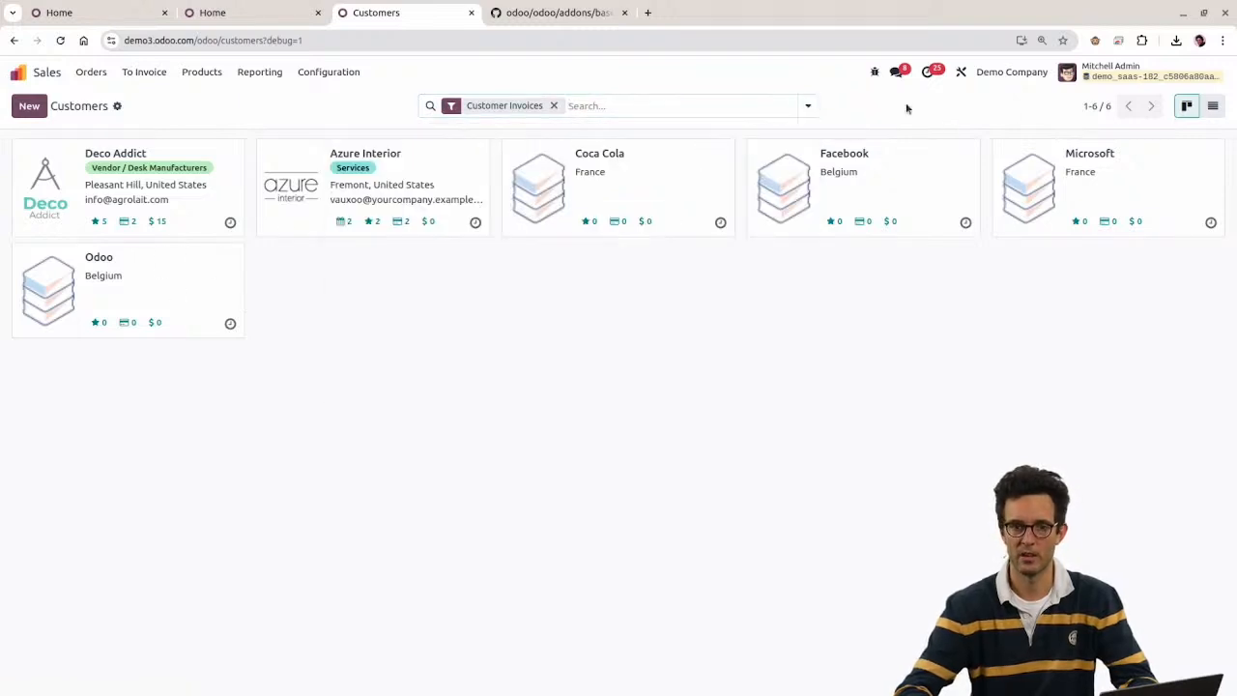
left_click(119, 107)
left_click(154, 130)
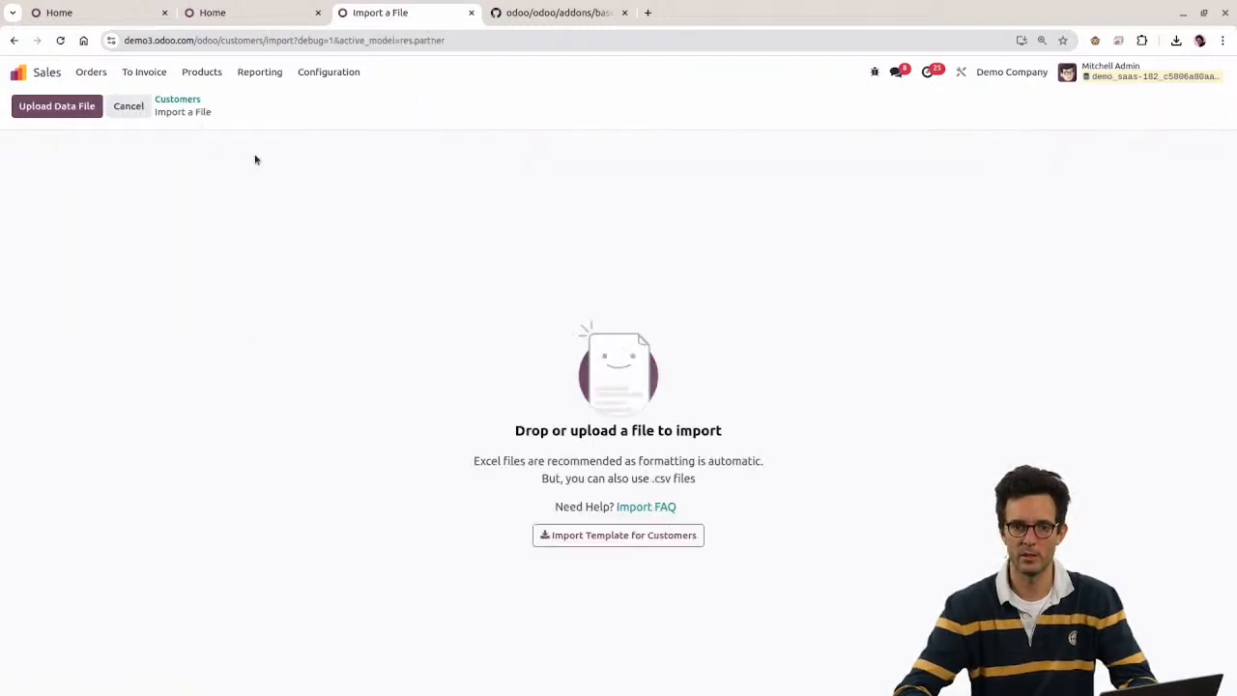
left_click(51, 107)
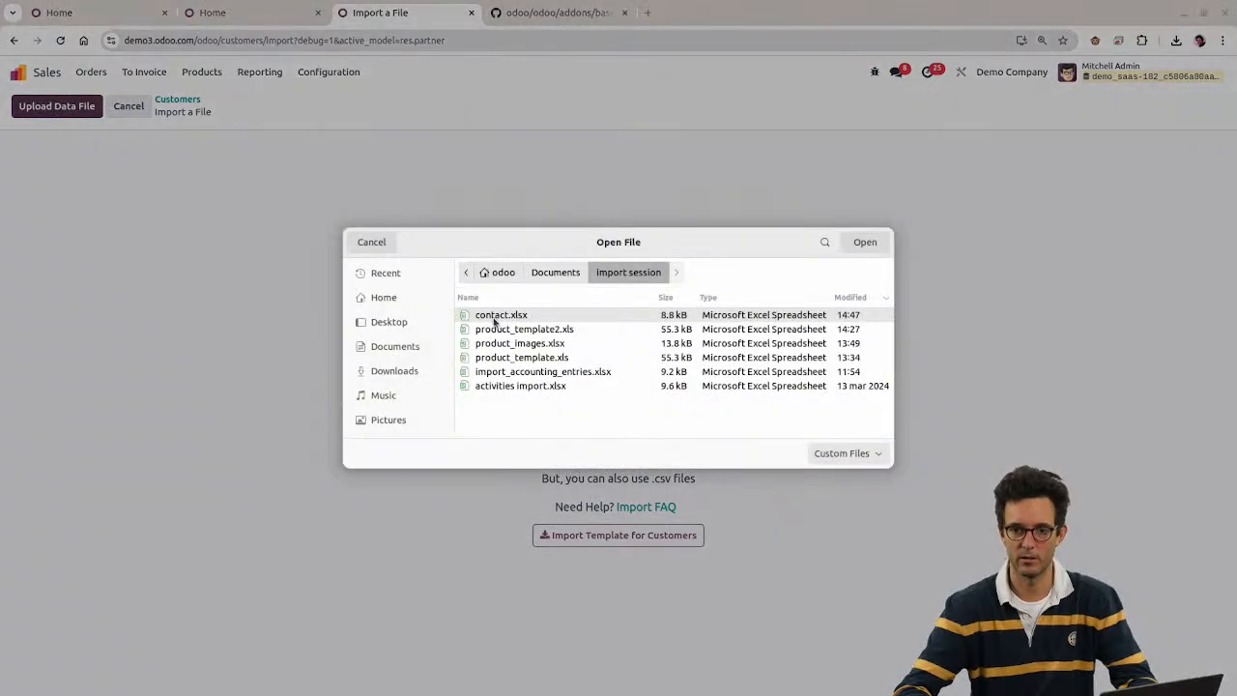
double_click(497, 316)
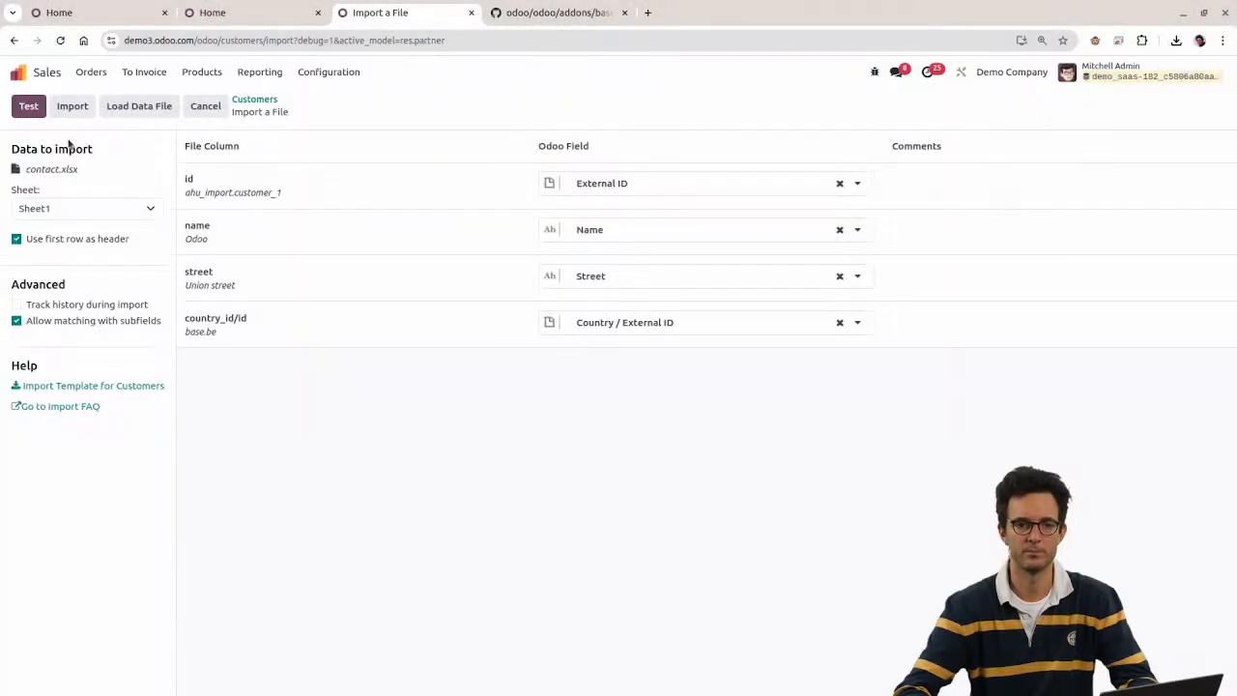
left_click(28, 107)
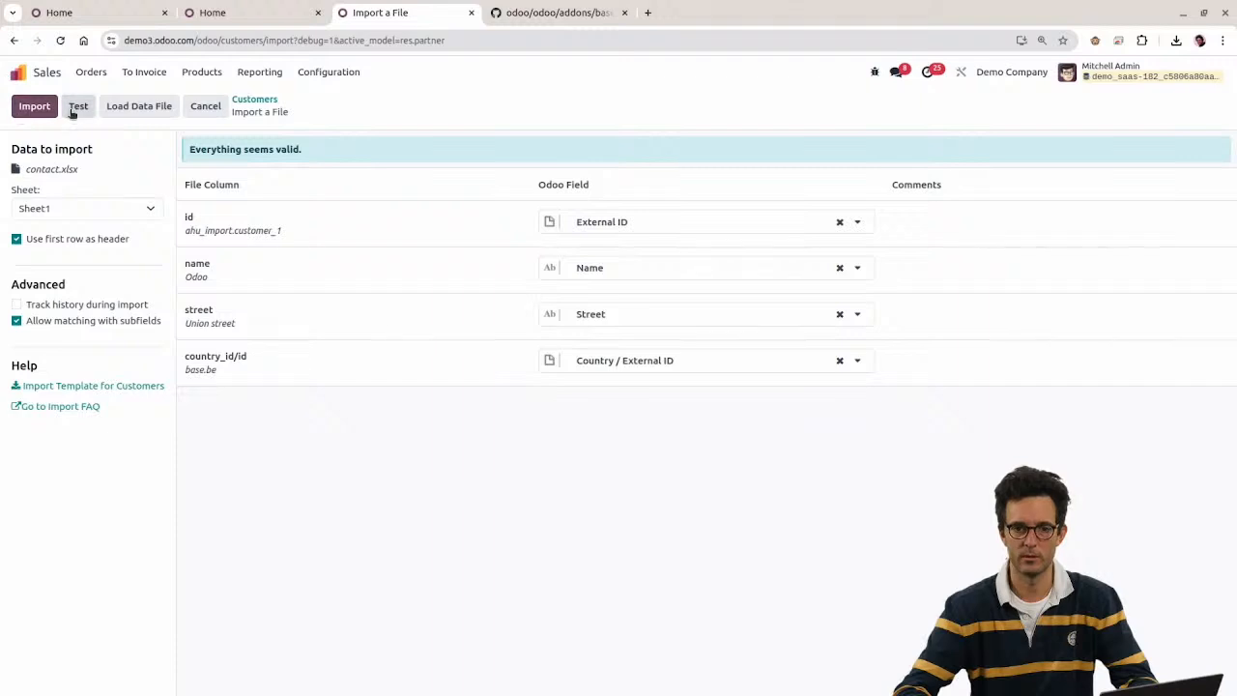
left_click(34, 107)
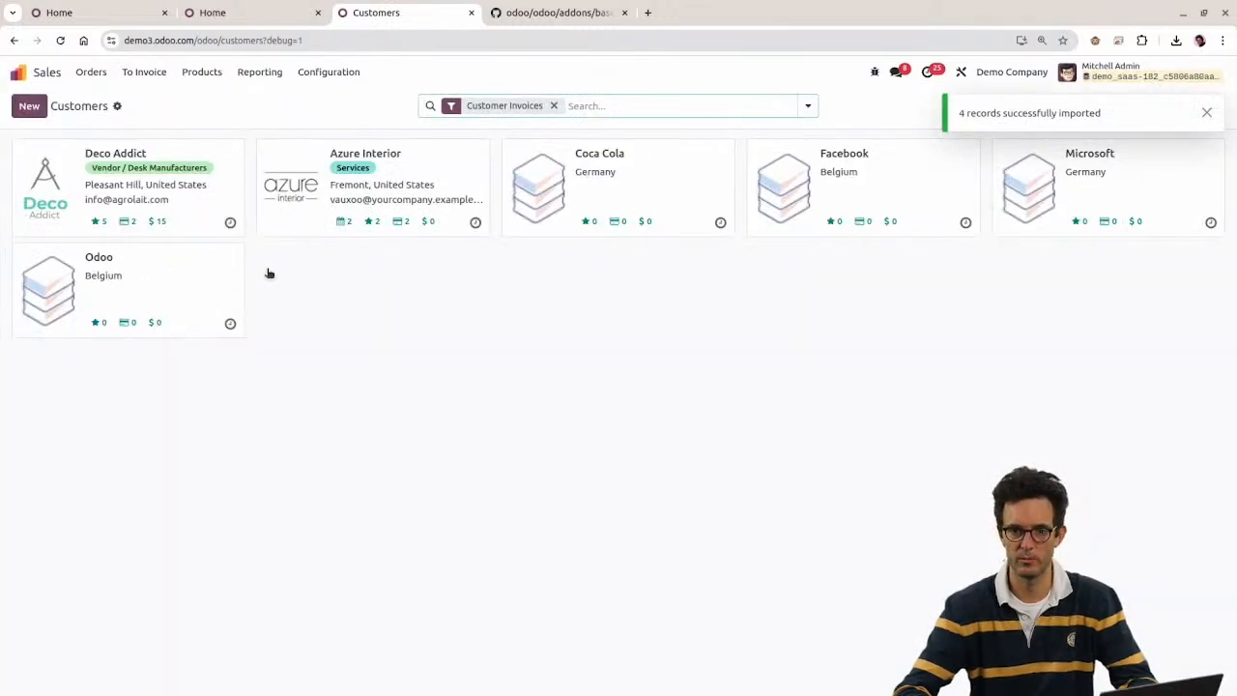
key("alt+Tab")
Step: Copy the country_id/id header from D1 into E1, widen column E, and edit E1
left_click(432, 143)
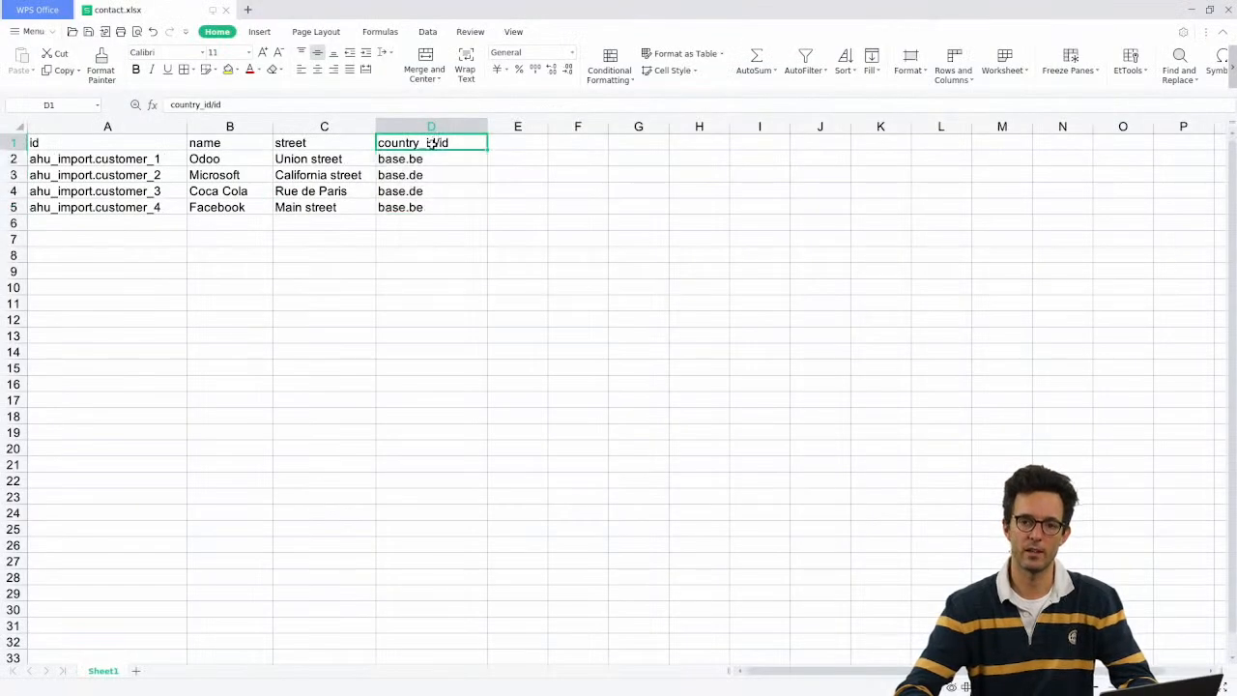
key("ctrl+c")
left_click(488, 143)
key("ctrl+v")
double_click(510, 143)
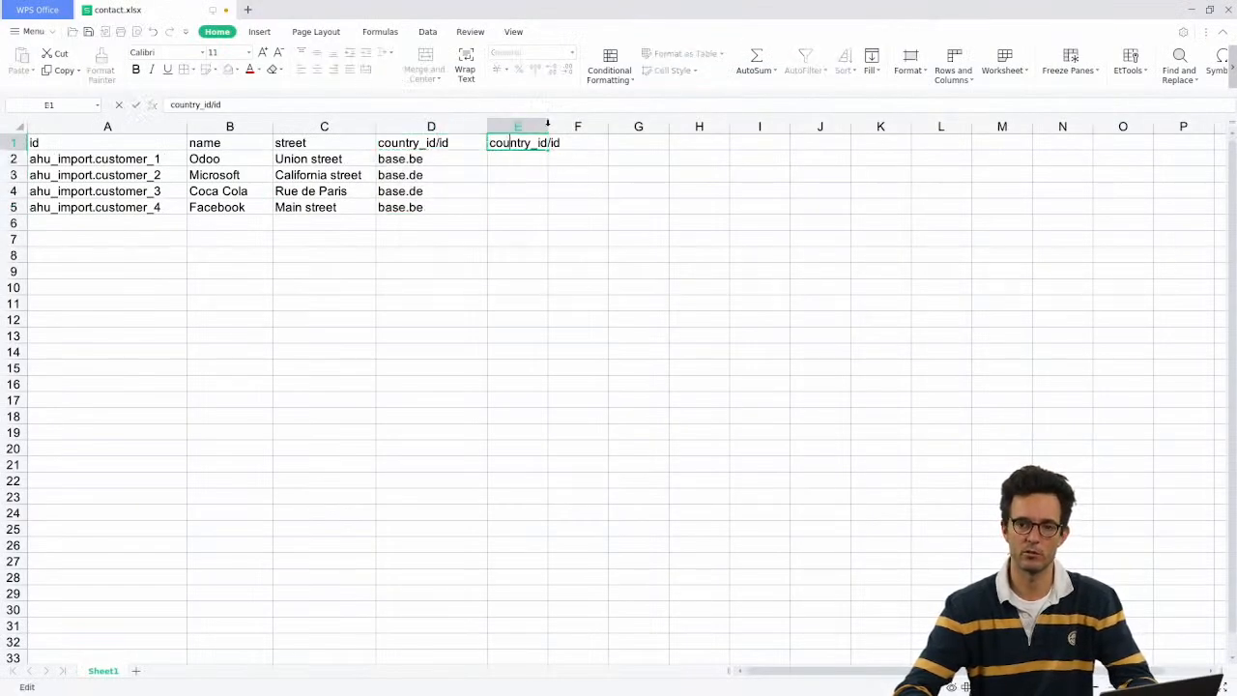
left_click_drag(547, 123, 582, 123)
double_click(560, 142)
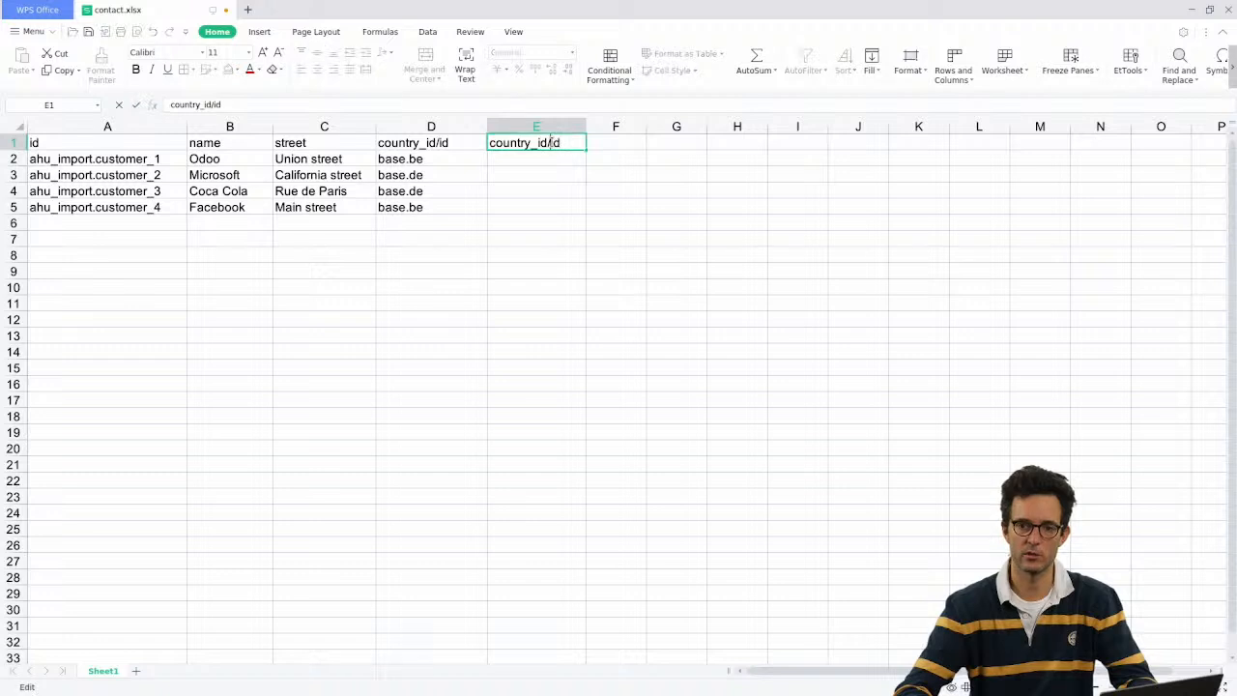
double_click(554, 142)
key("Left")
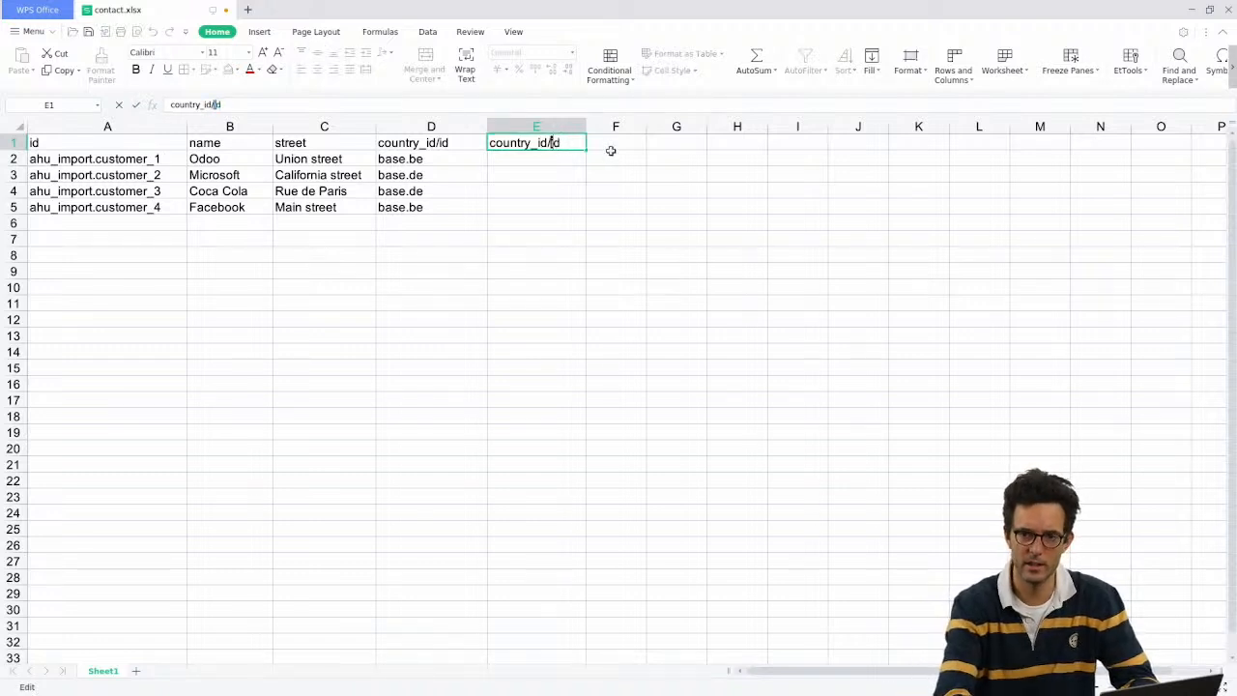
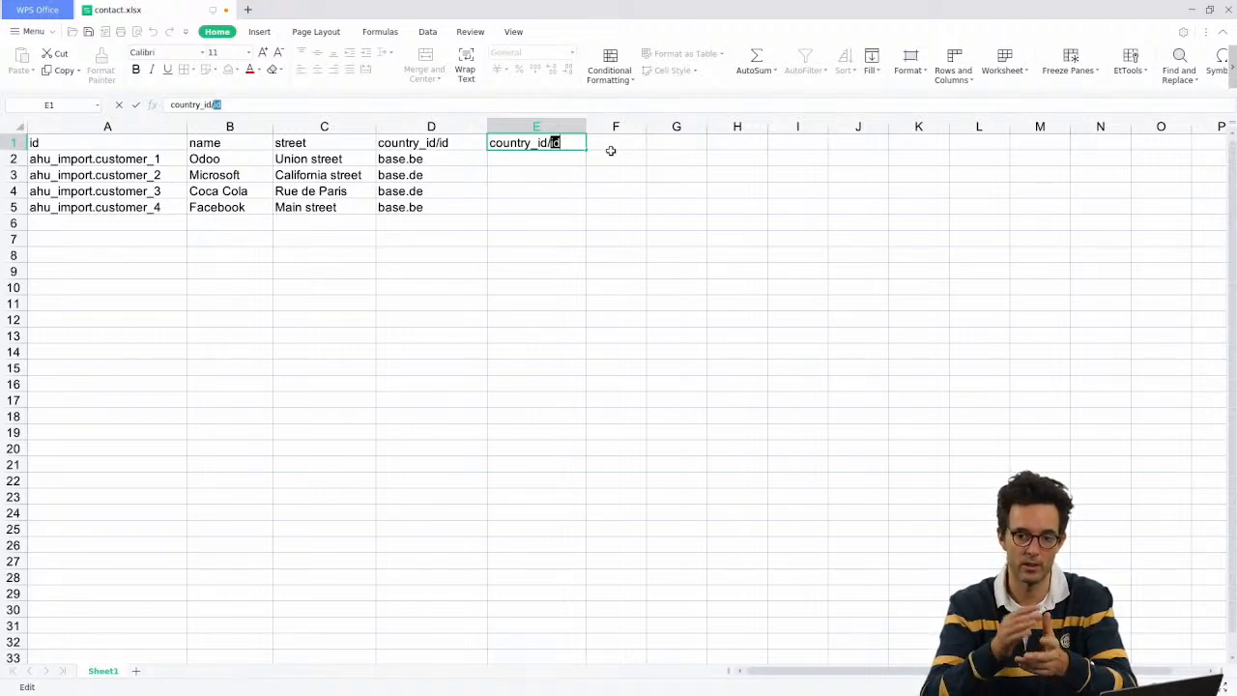
Step: Rename the E1 header from country_id/id to country_id
key("BackSpace")
key("BackSpace")
key("Return")
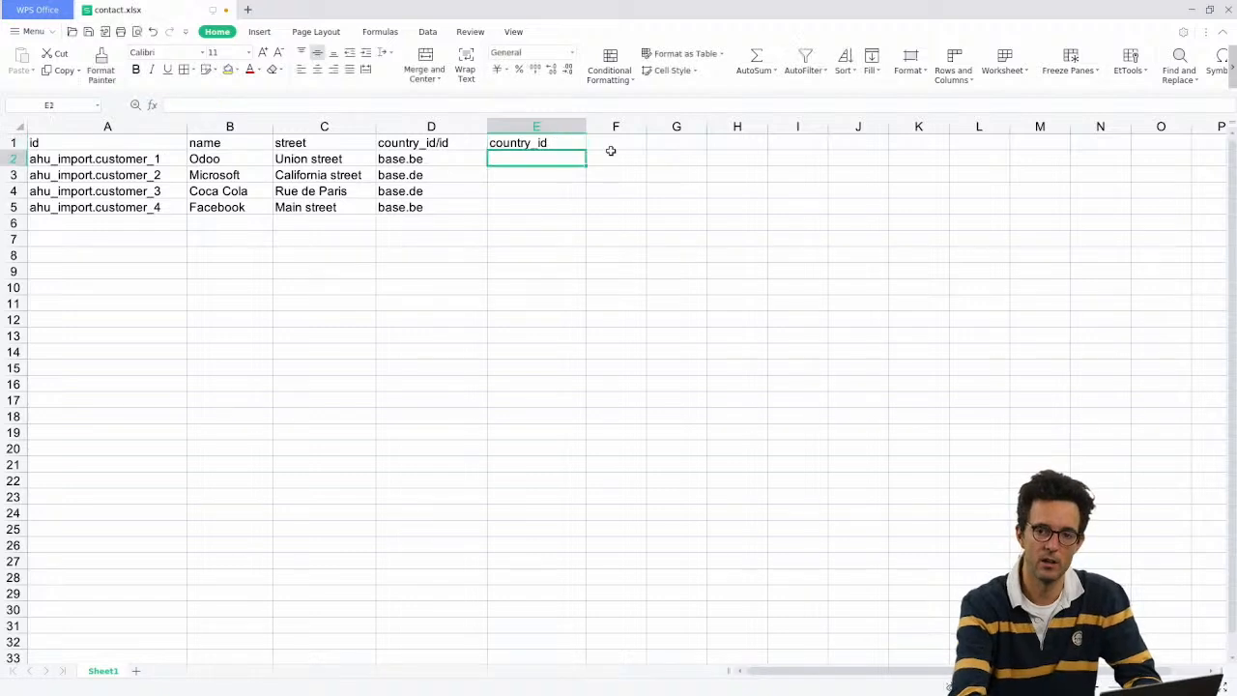
key("Up")
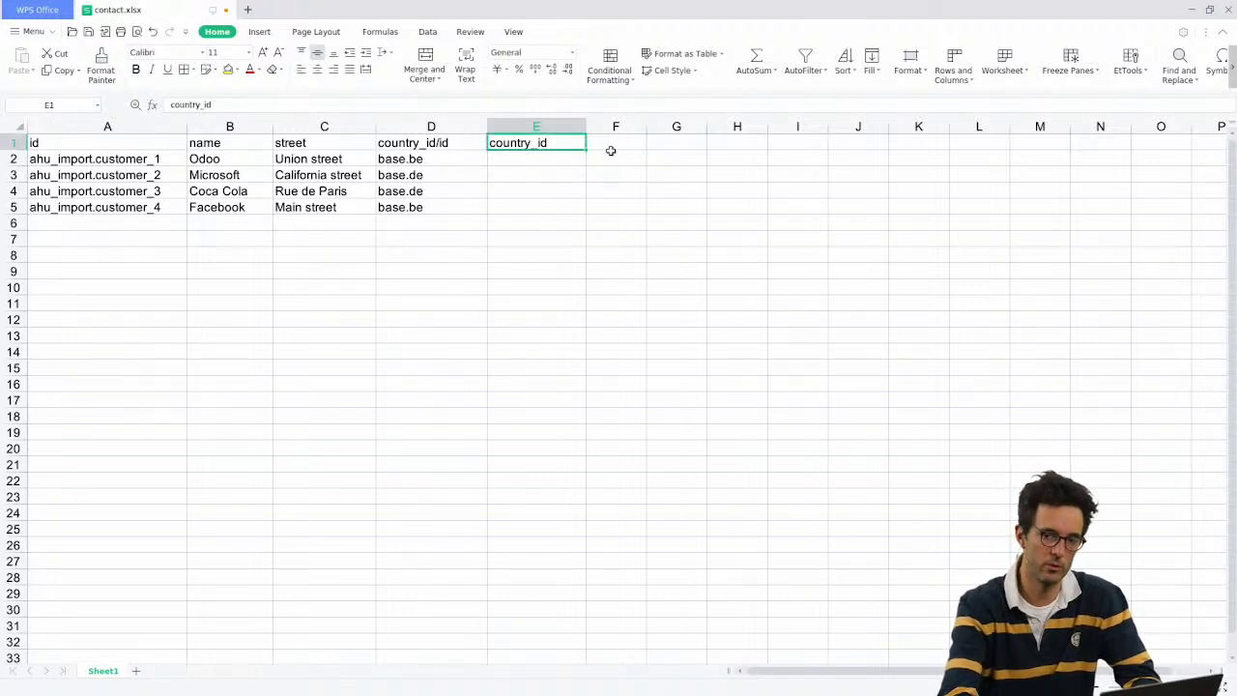
key("shift+Left")
key("Left")
key("Right")
Step: Fill France into the country_id cells E2 through E5
key("Down")
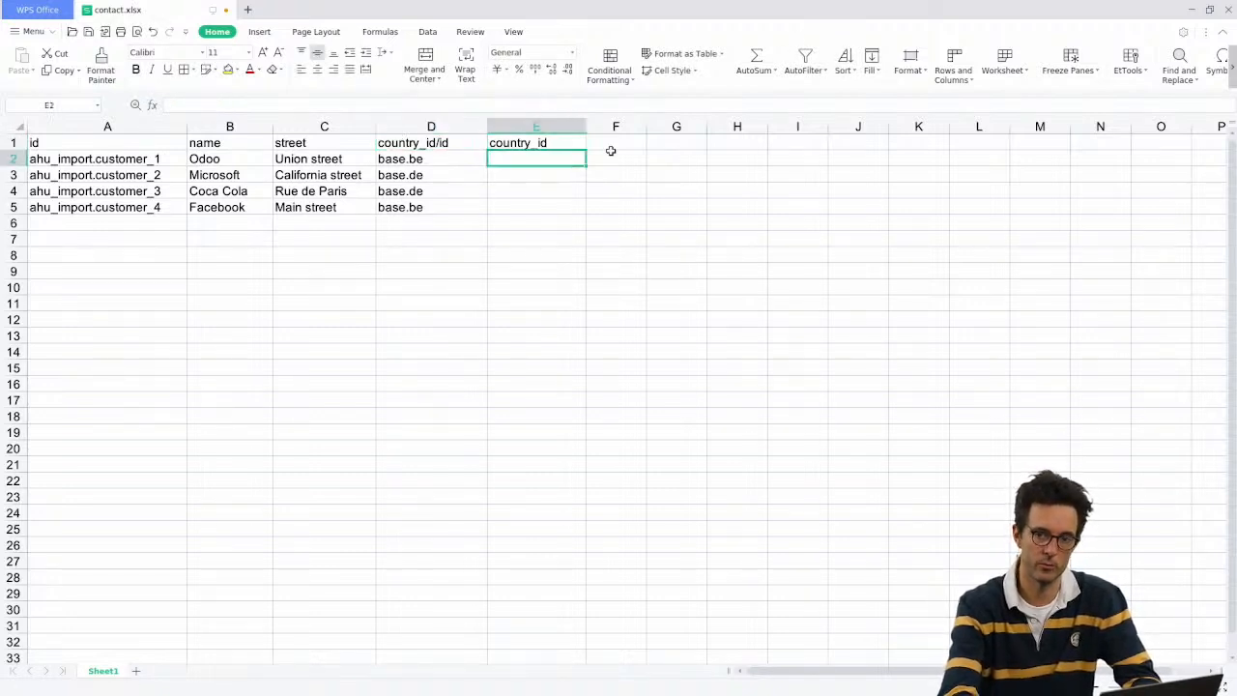
type("France")
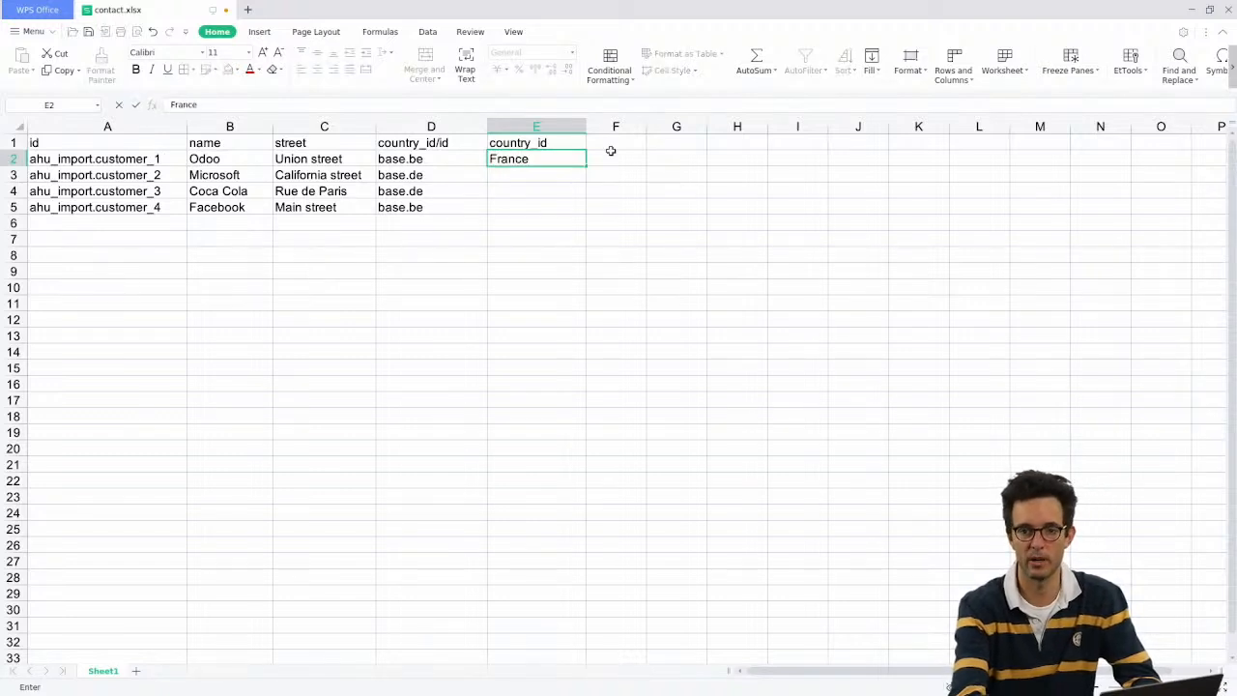
key("Return")
key("Up")
key("ctrl+c")
key("Down")
key("ctrl+v")
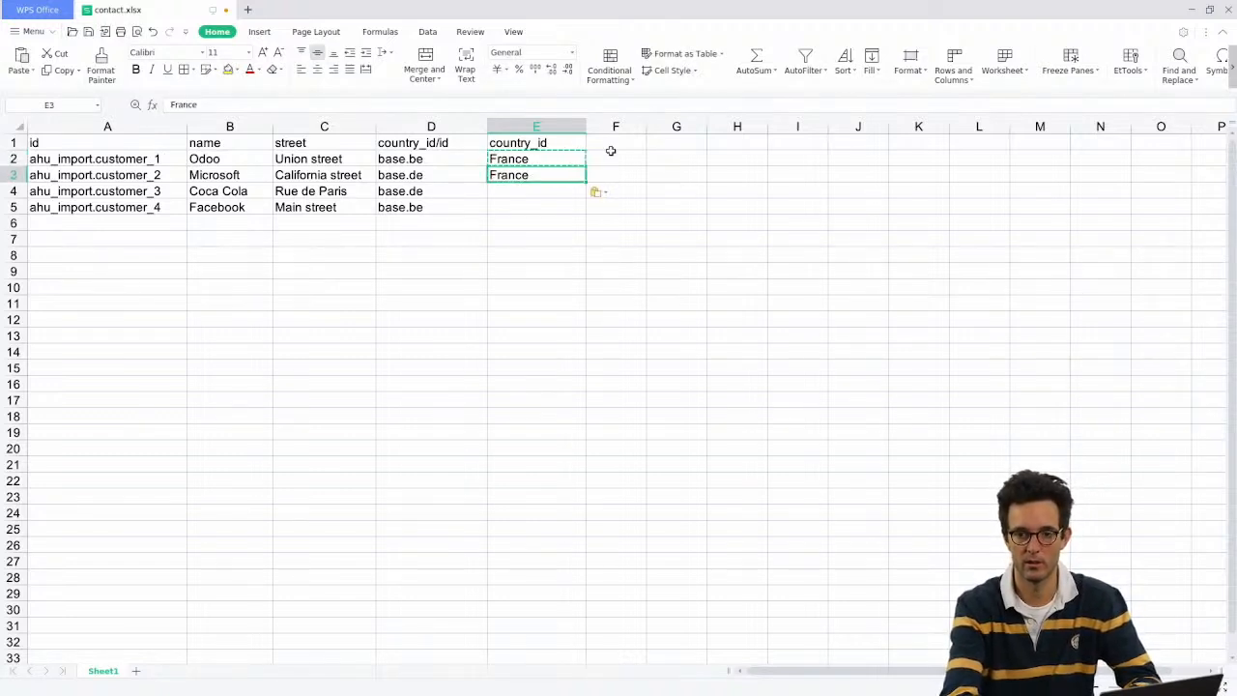
key("Return")
key("Up")
key("ctrl+c")
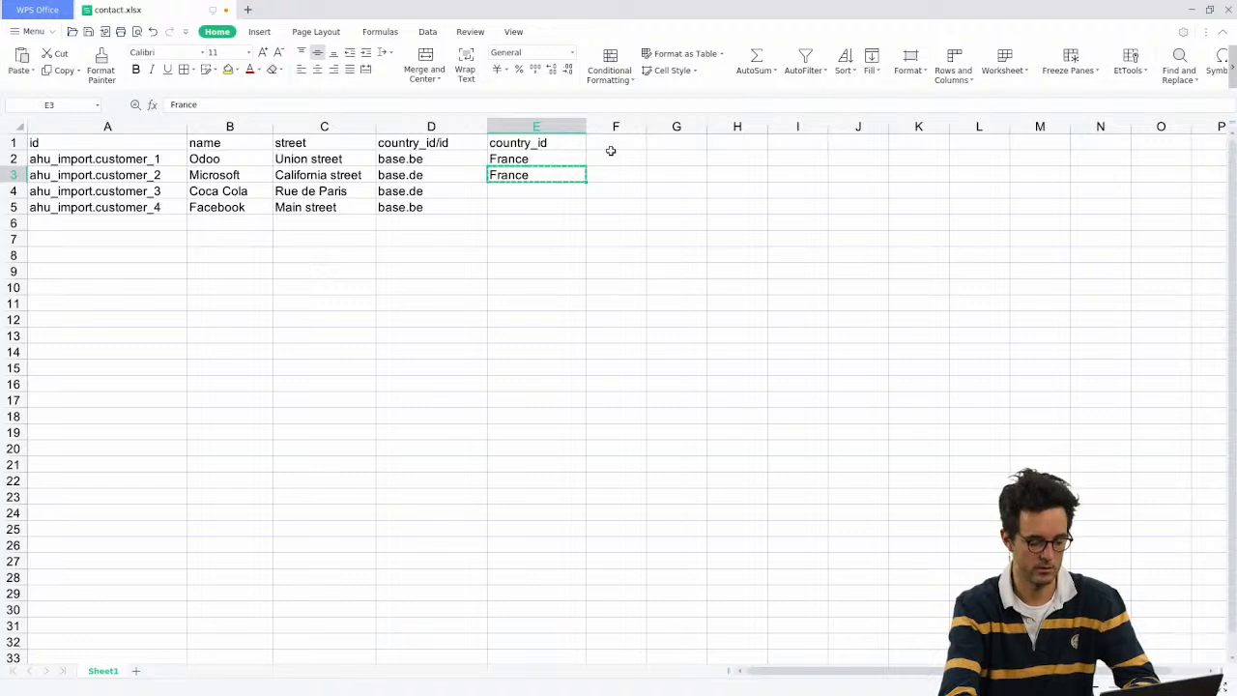
key("Down")
key("shift+Down")
key("ctrl+v")
key("Escape")
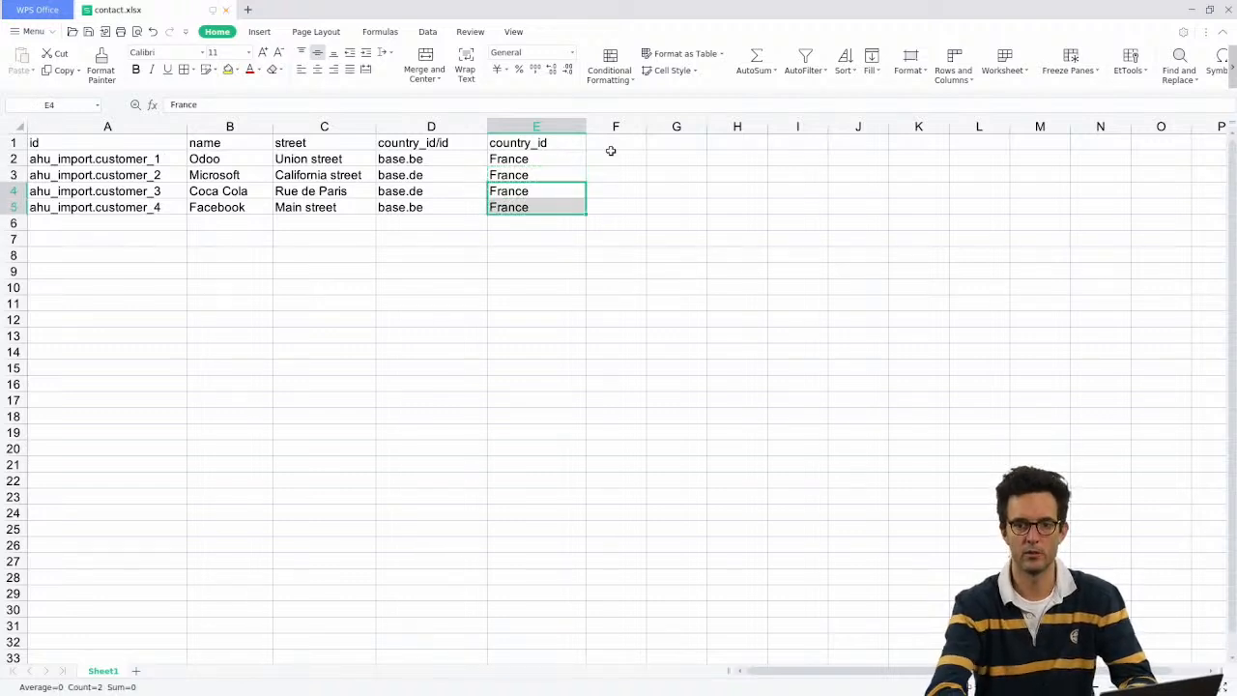
left_click(517, 313)
Step: Upload contact.xlsx to the Customers import and test it
key("alt+Tab")
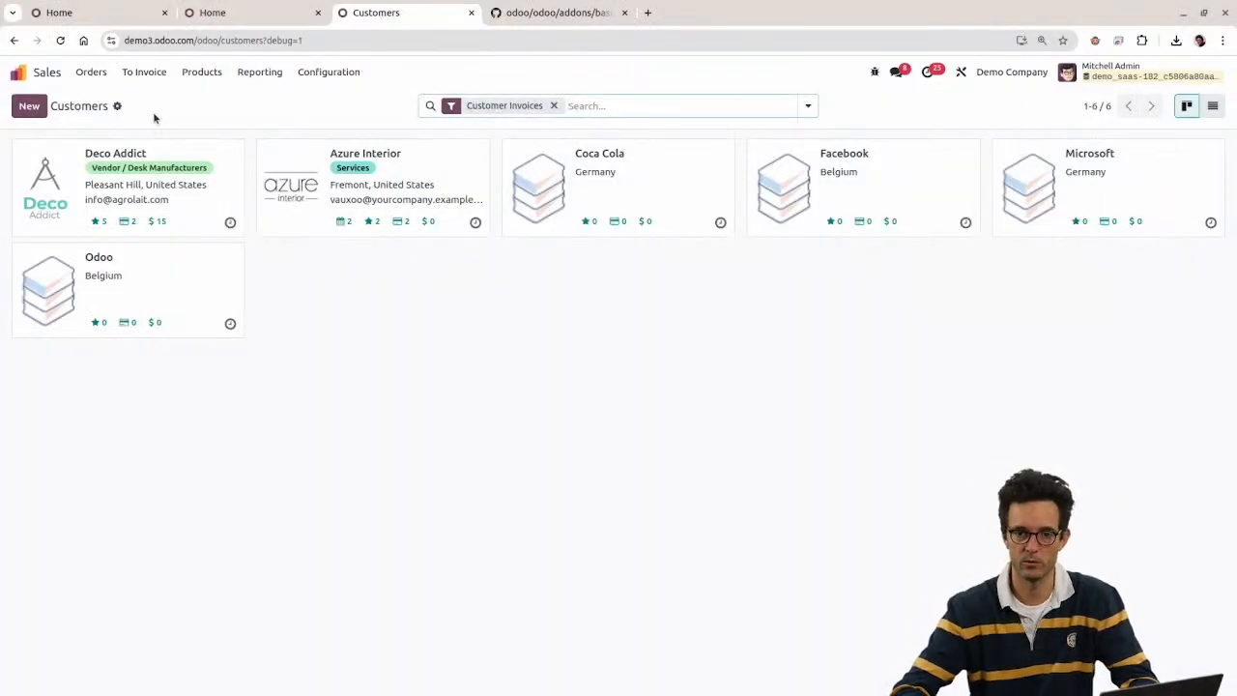
left_click(117, 105)
left_click(145, 134)
left_click(58, 108)
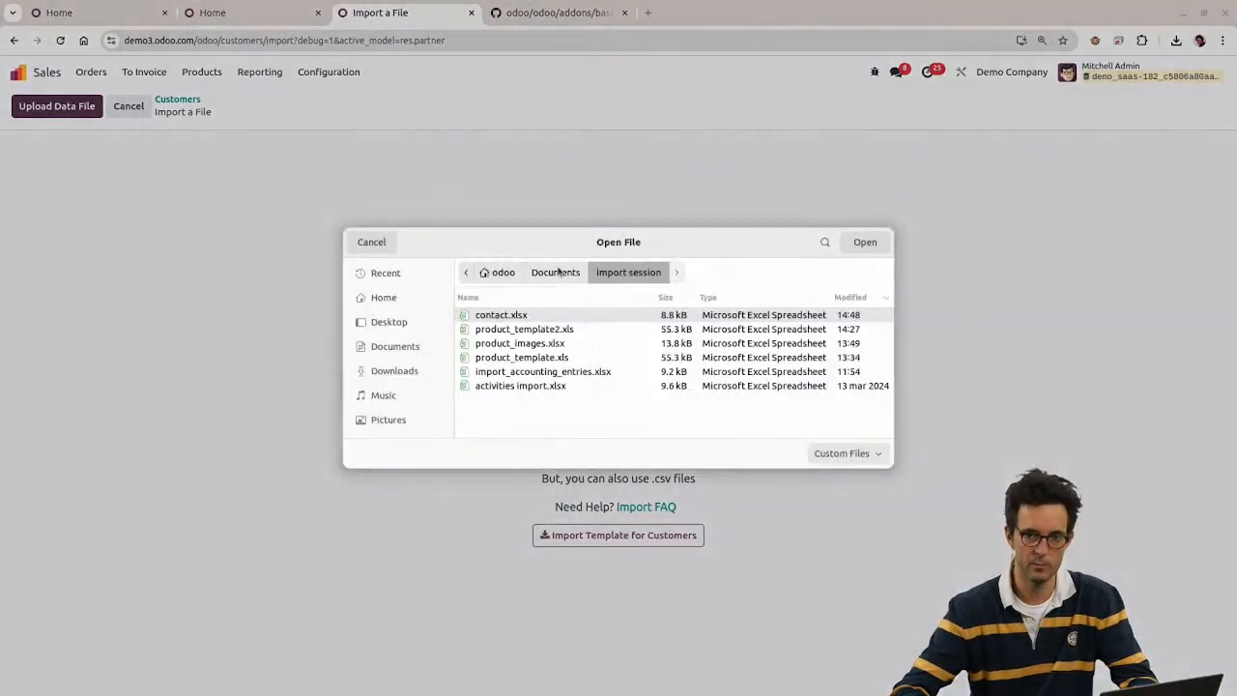
double_click(474, 312)
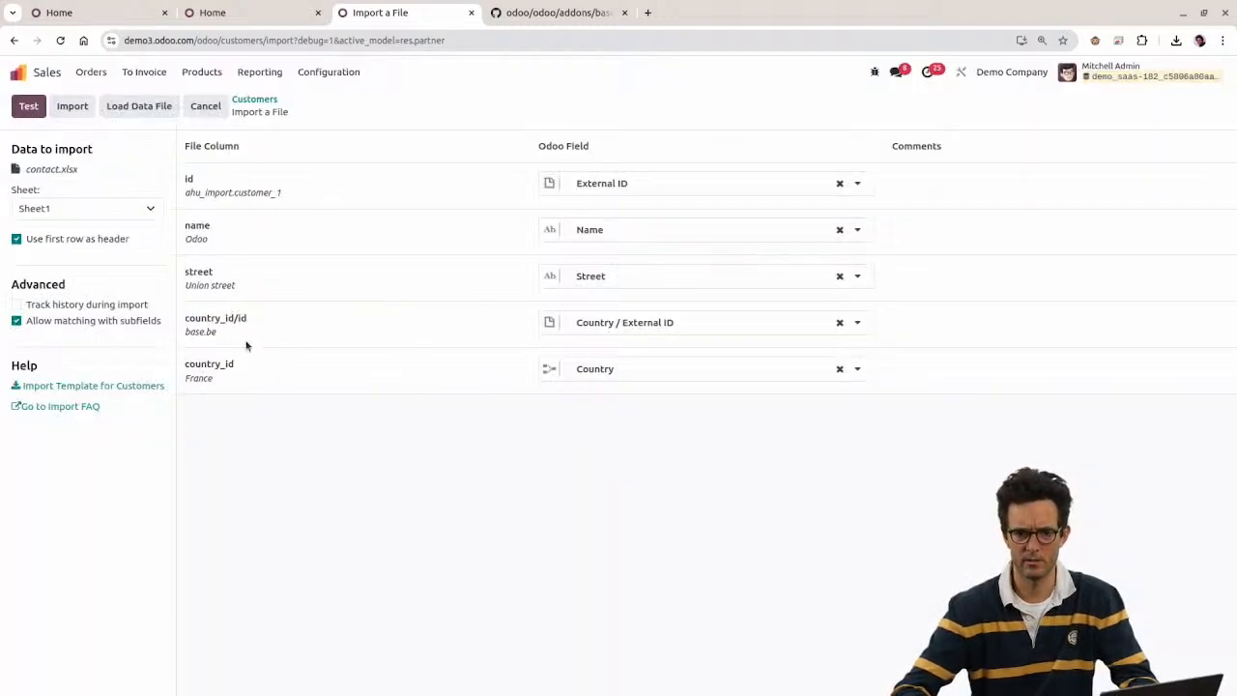
left_click(28, 107)
Step: Unmap country_id from Country, re-test, and import the four contacts
left_click_drag(716, 429, 1193, 428)
left_click(914, 522)
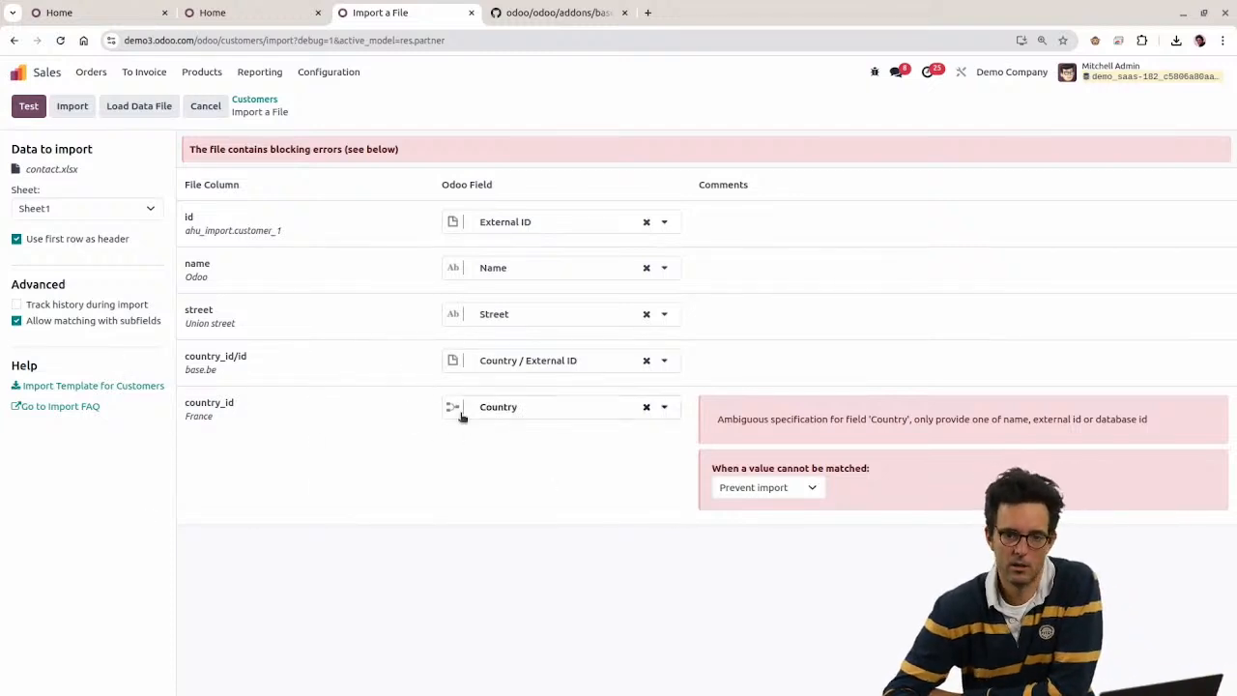
mouse_move(455, 413)
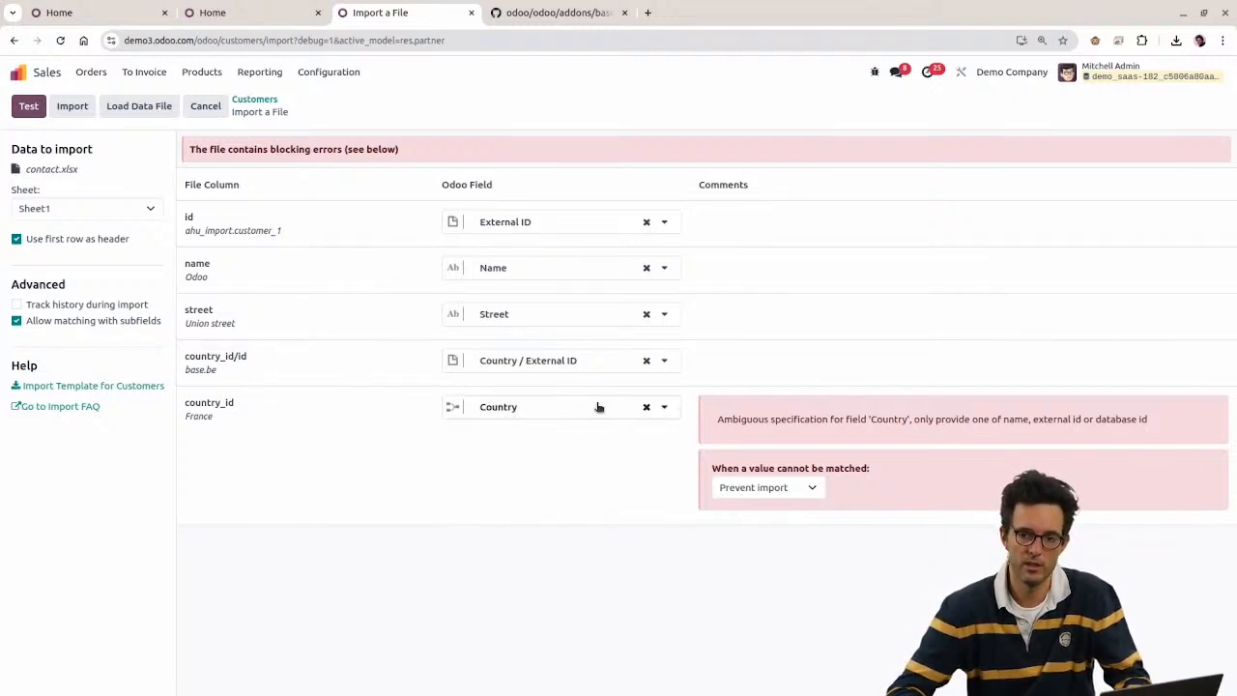
left_click(646, 407)
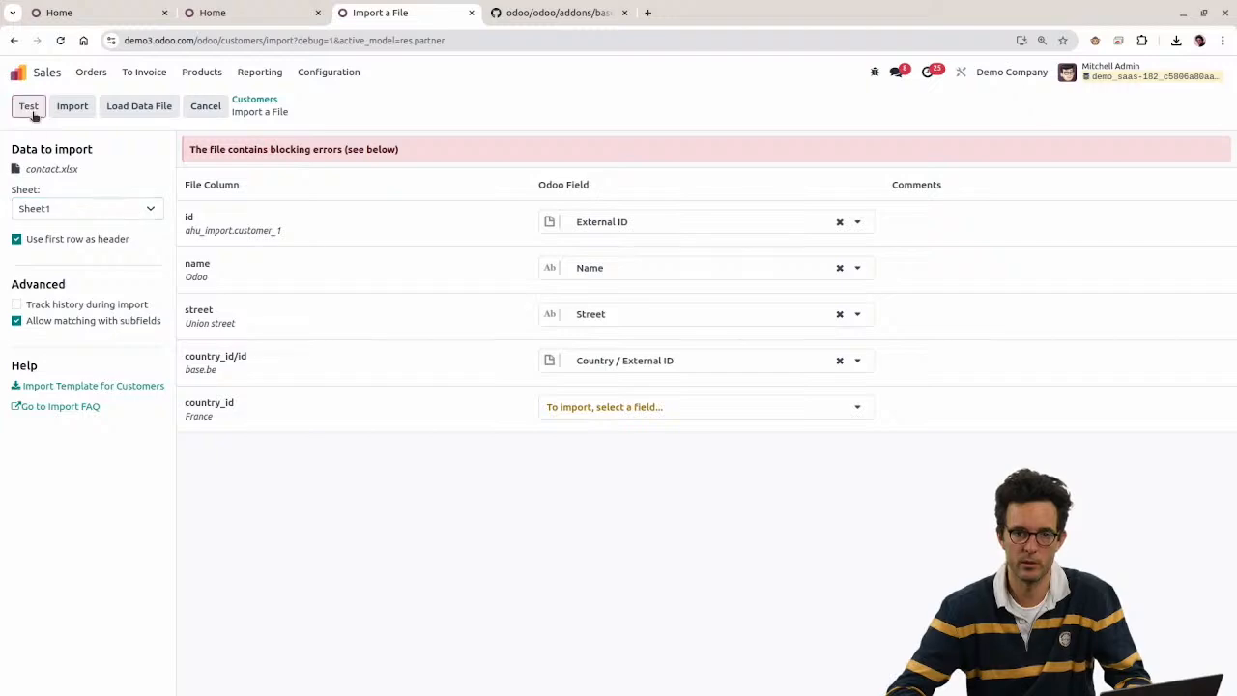
left_click(33, 114)
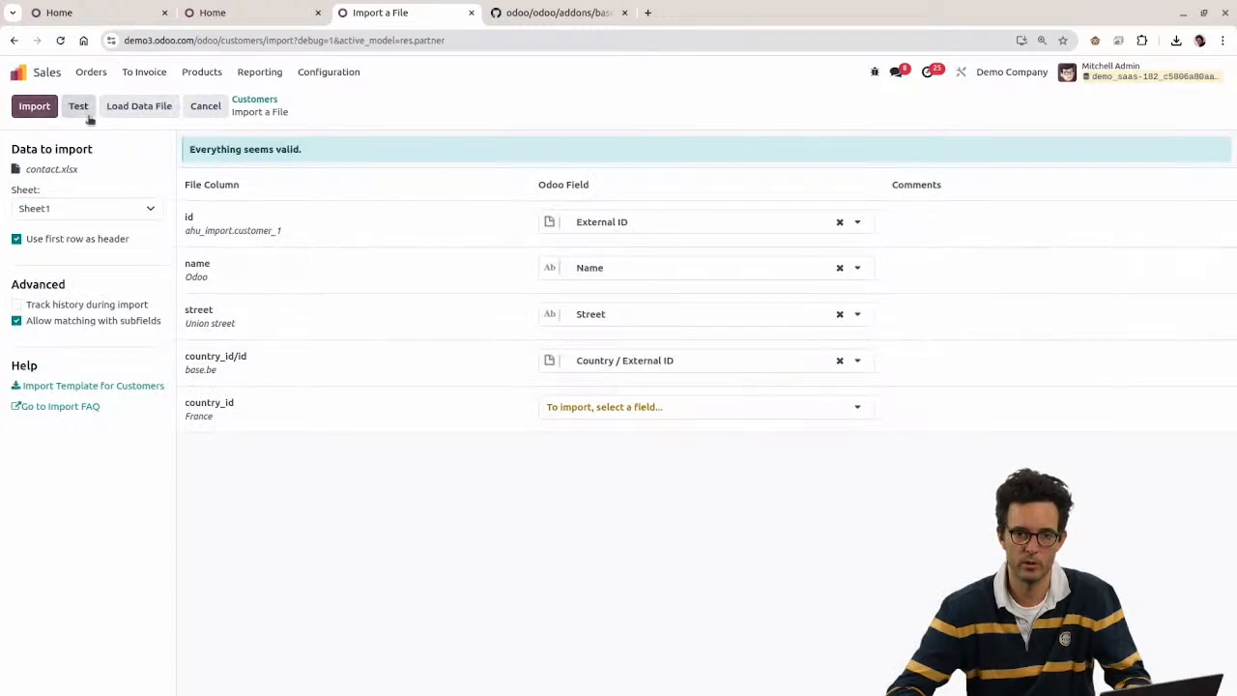
left_click(34, 107)
key("alt")
Step: Move the France column in front of the country_id/id column as column D
key("alt+Tab")
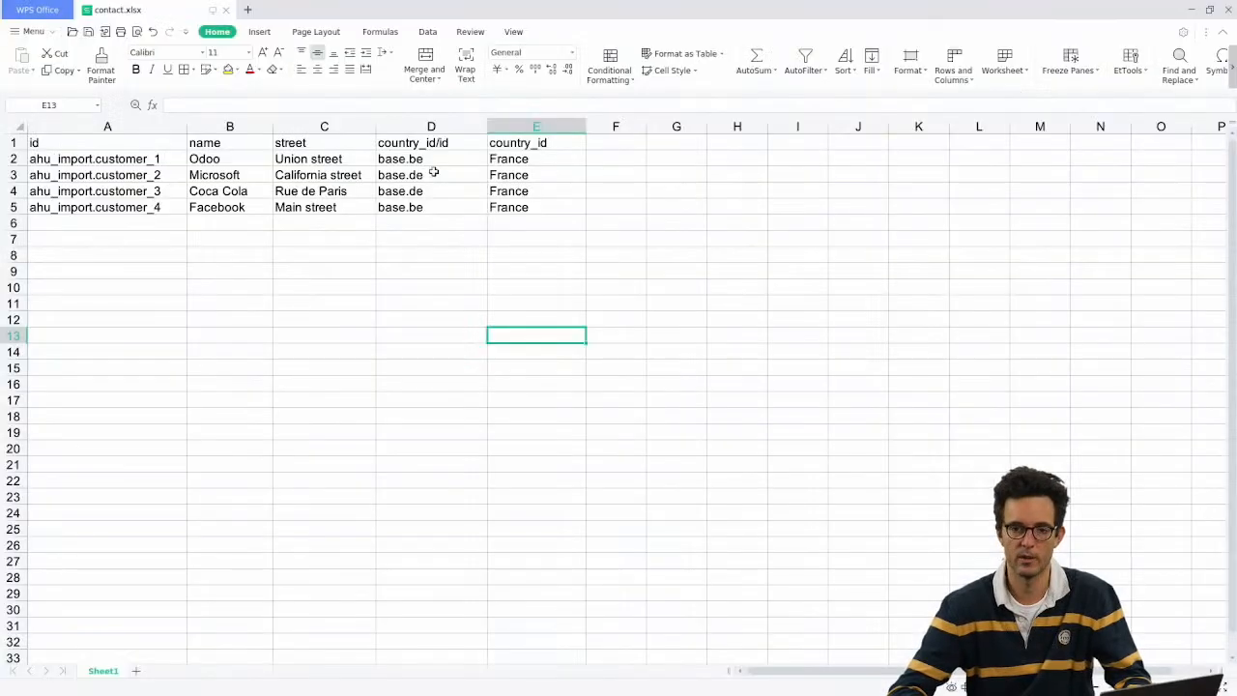
left_click(511, 156)
left_click(512, 145)
key("ctrl+shift+Down")
left_click(522, 145)
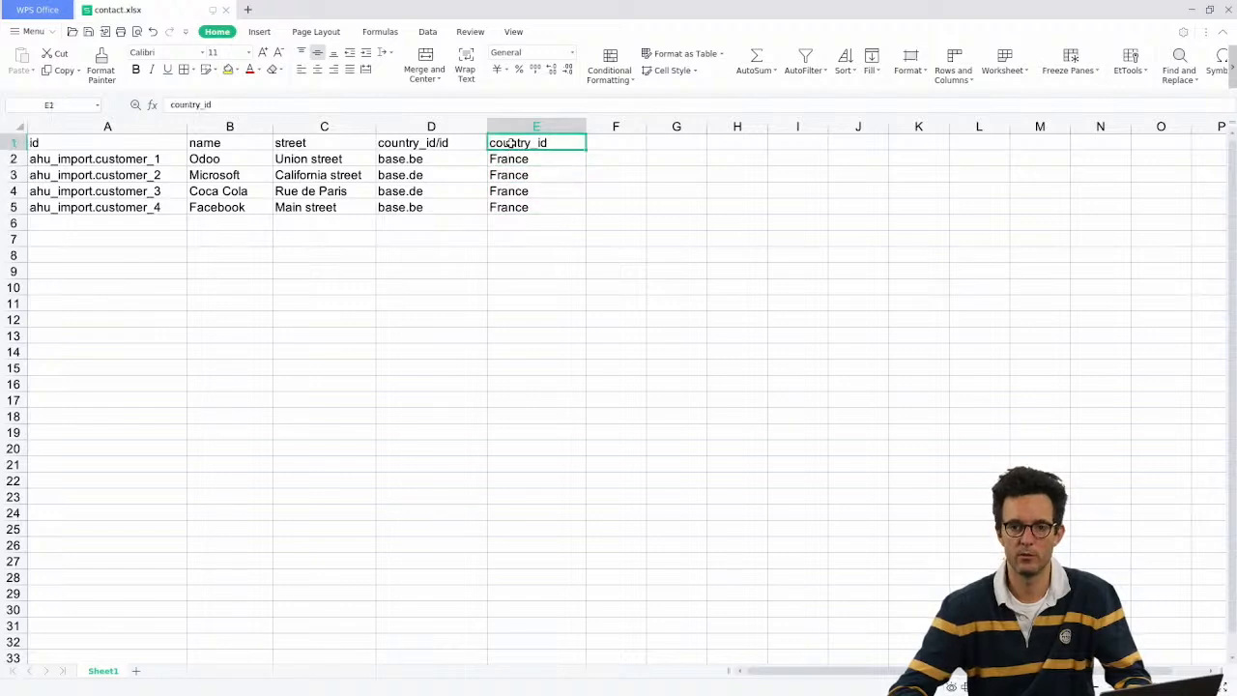
left_click(537, 127)
key("ctrl+x")
left_click(431, 127)
right_click(426, 128)
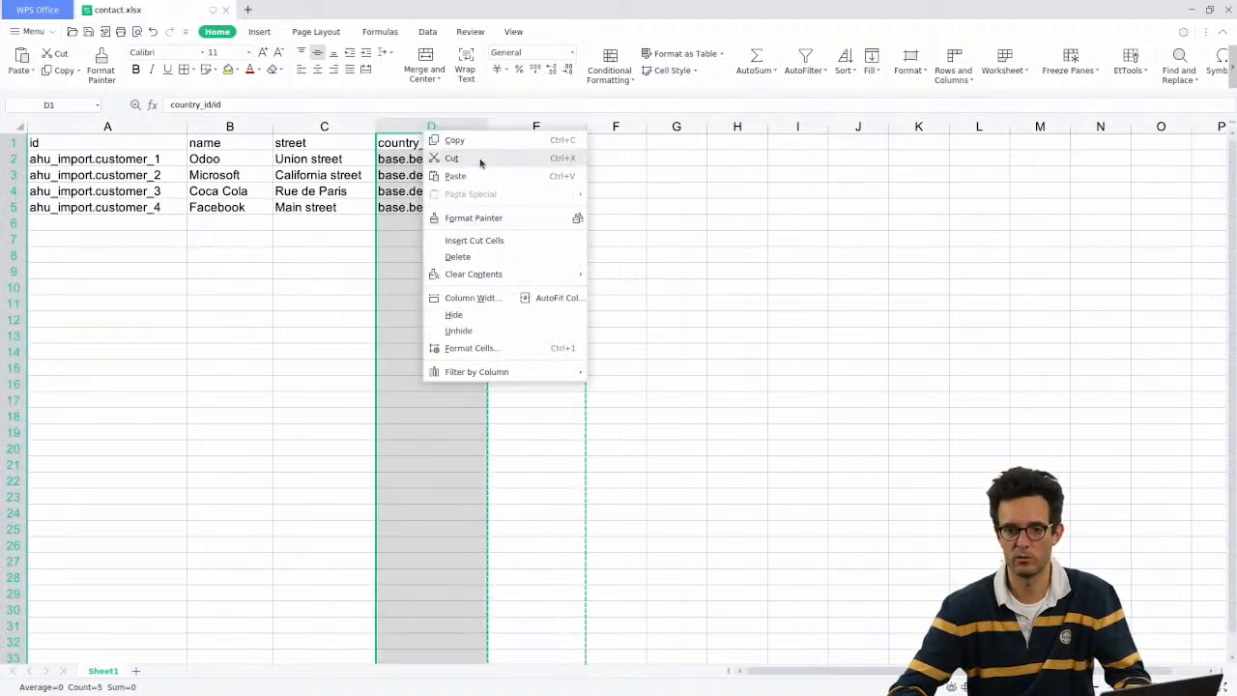
left_click(493, 241)
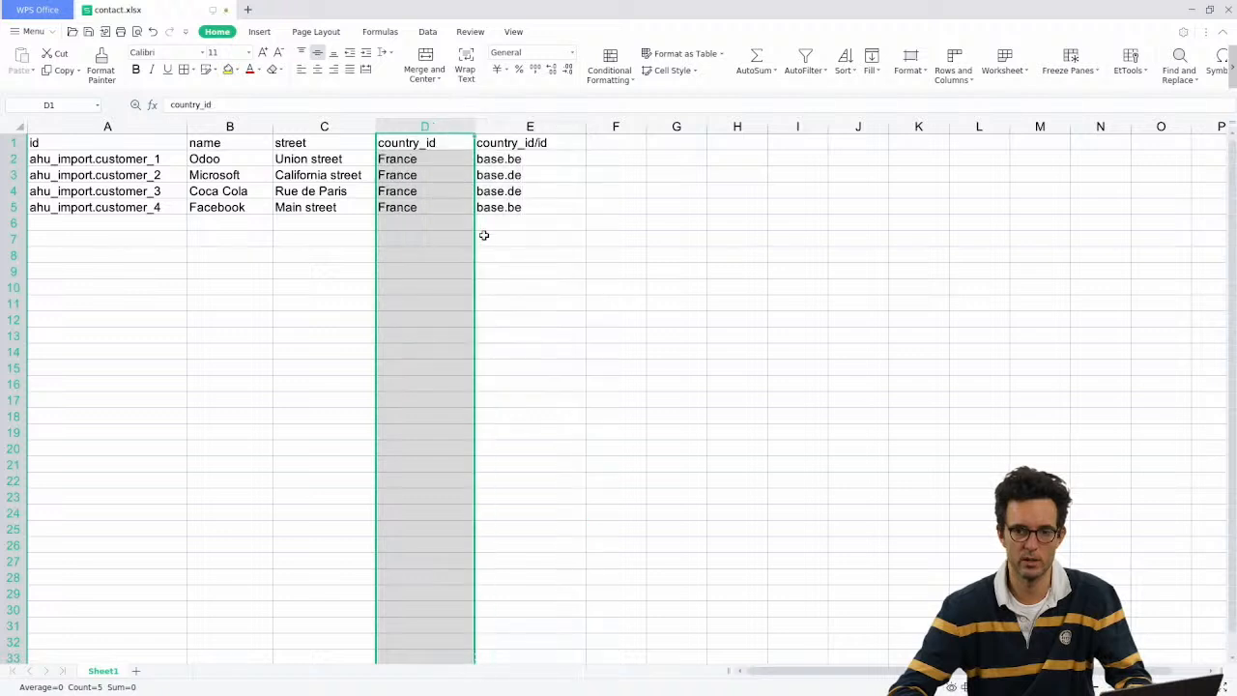
Step: Rename the D1 header to 'client info'
left_click(409, 164)
left_click(406, 145)
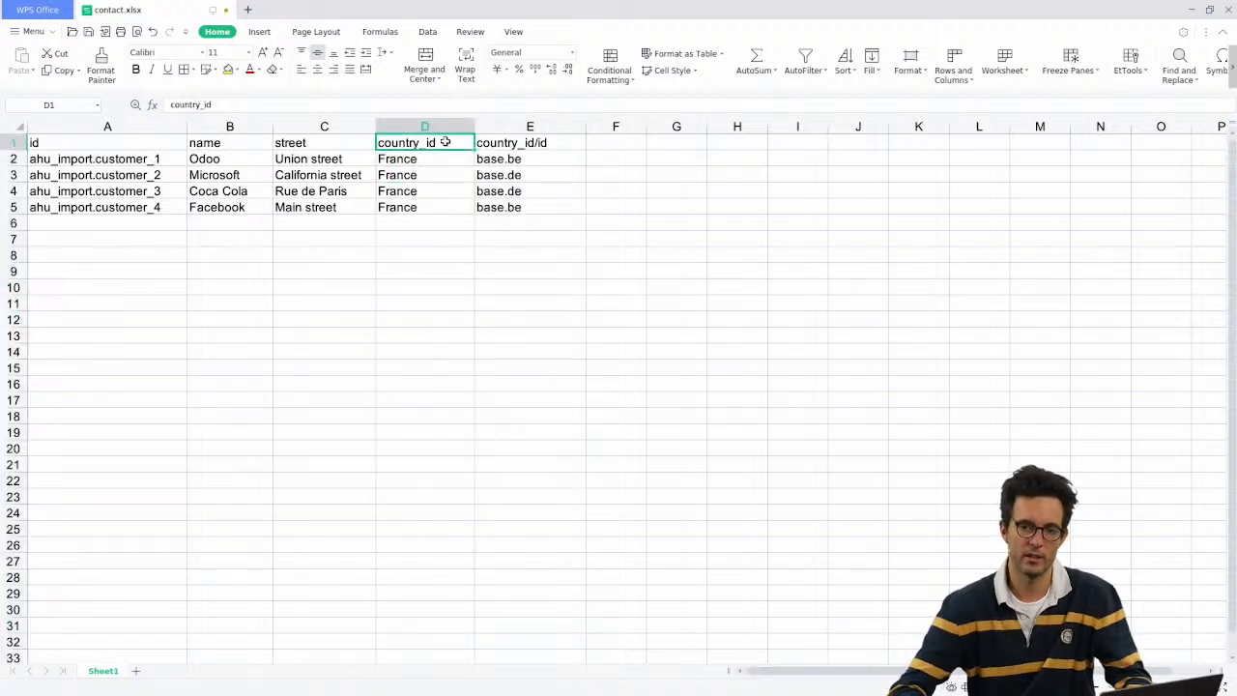
type("client i")
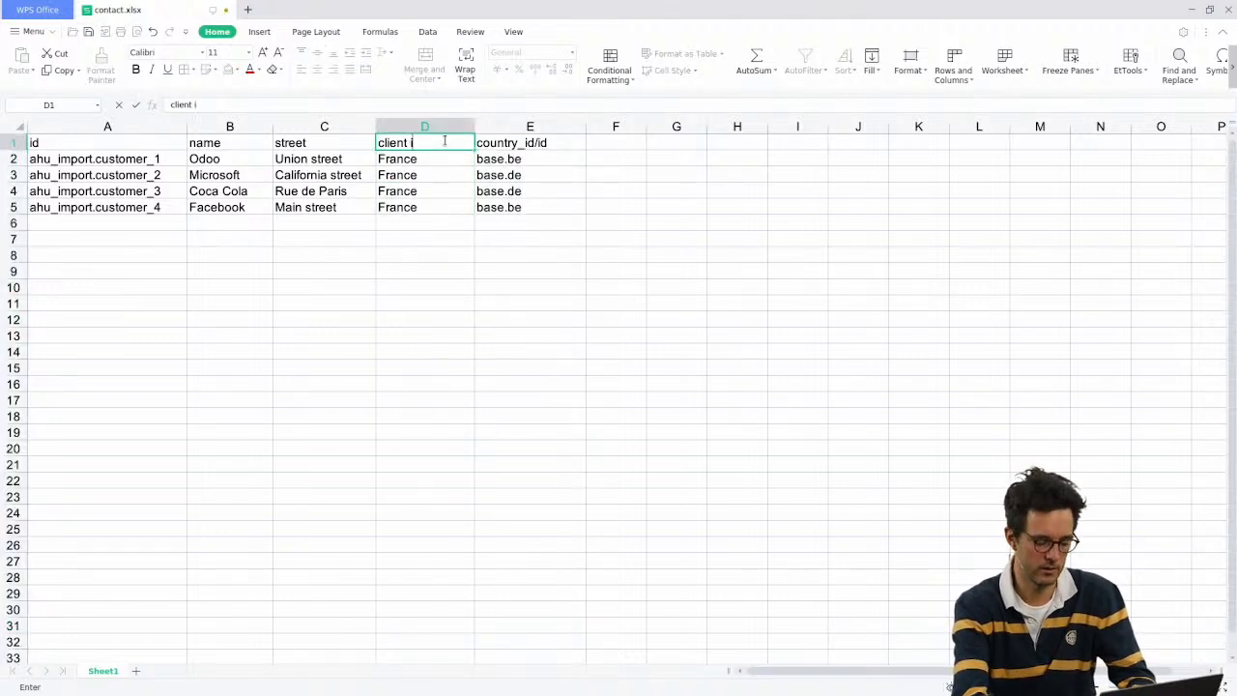
type("nfo")
key("Return")
Step: Insert an empty column before country_id/id
key("Down")
key("Down")
key("Right")
key("Up")
key("Up")
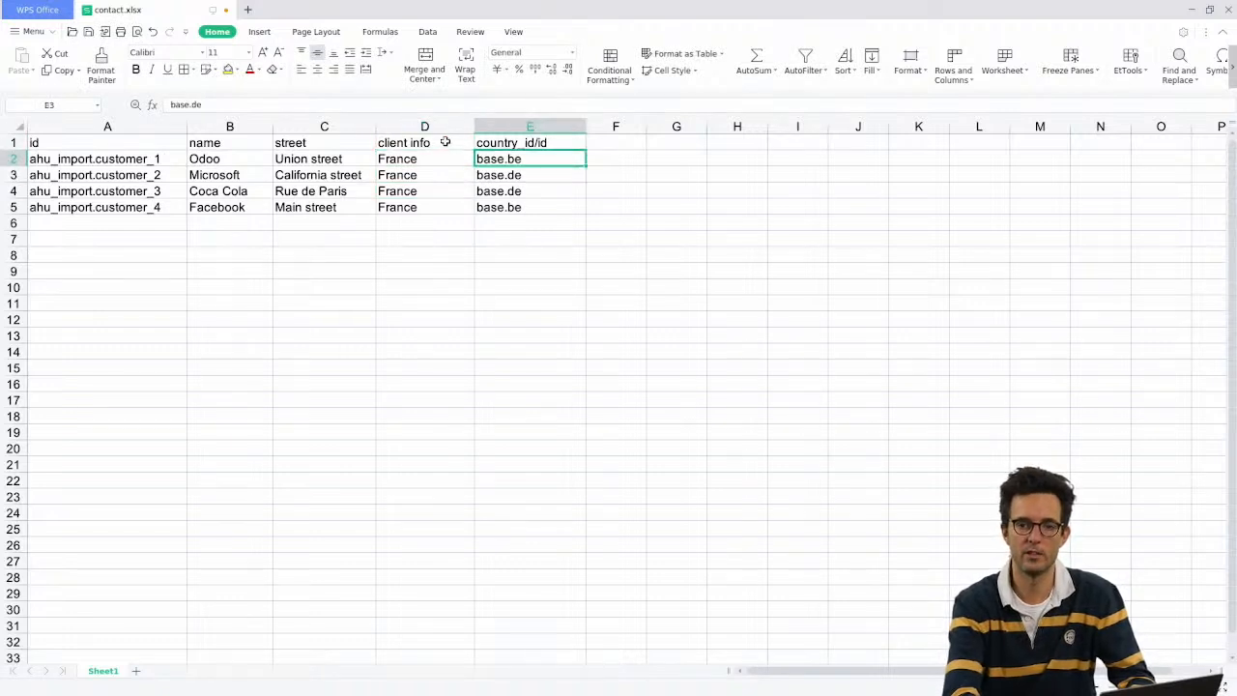
left_click(499, 127)
right_click(497, 126)
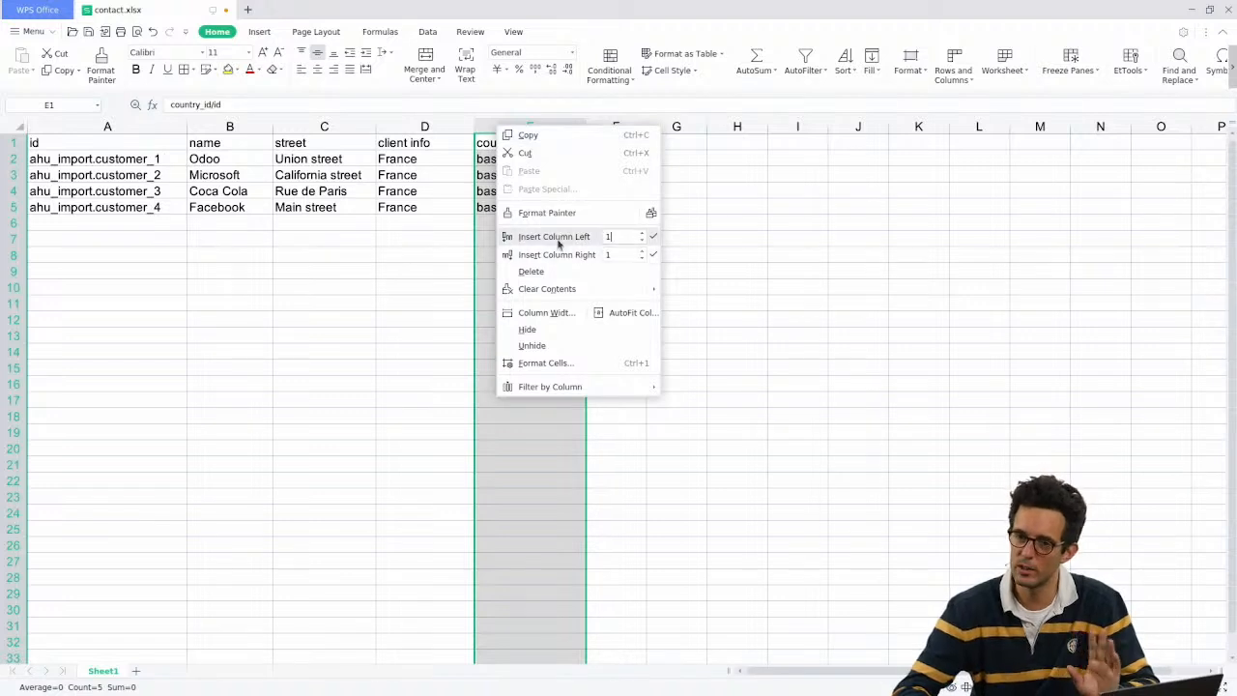
left_click(548, 237)
left_click(409, 148)
left_click(417, 160)
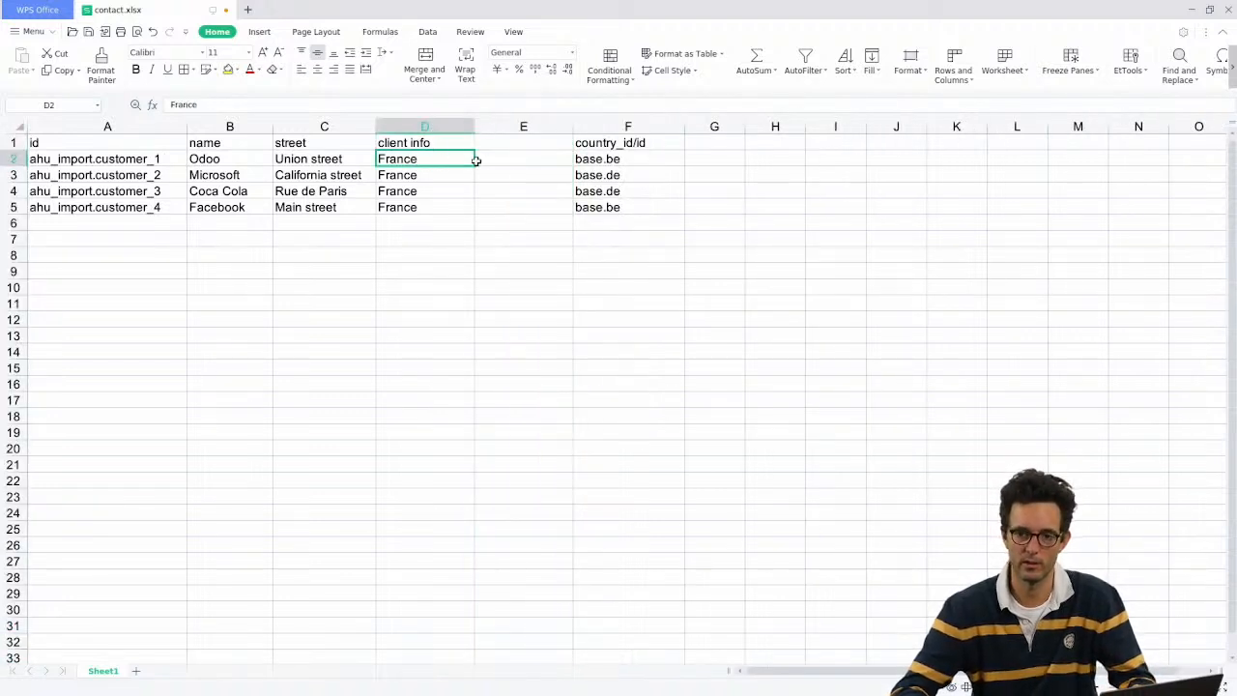
Step: Enter Belgium, Netherlands and US as client info for Microsoft, Coca Cola and Facebook
left_click(428, 173)
type("Belgiu")
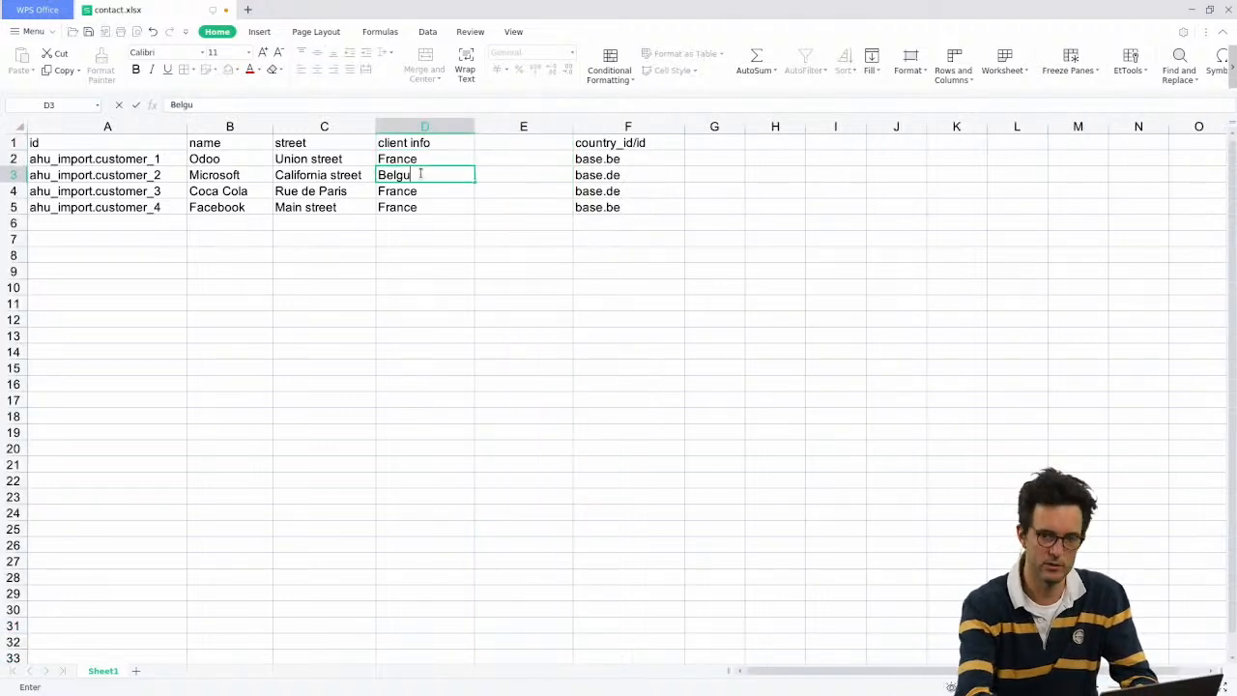
type("m")
key("Return")
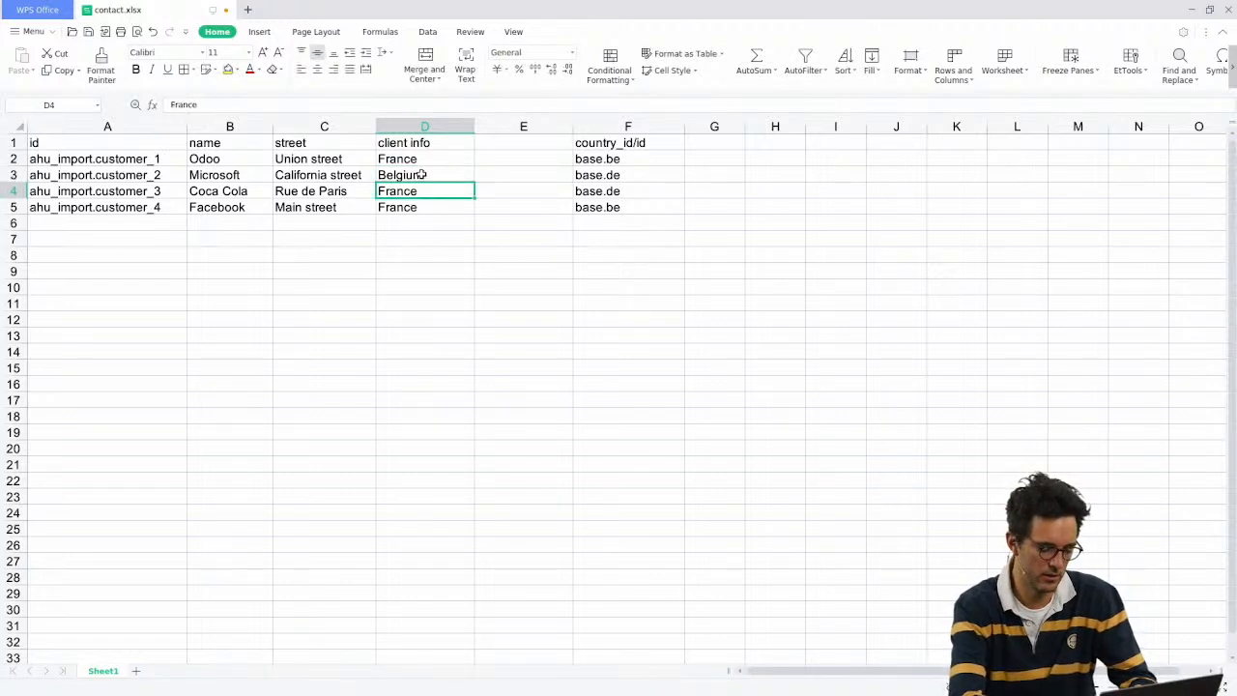
type("Netherl")
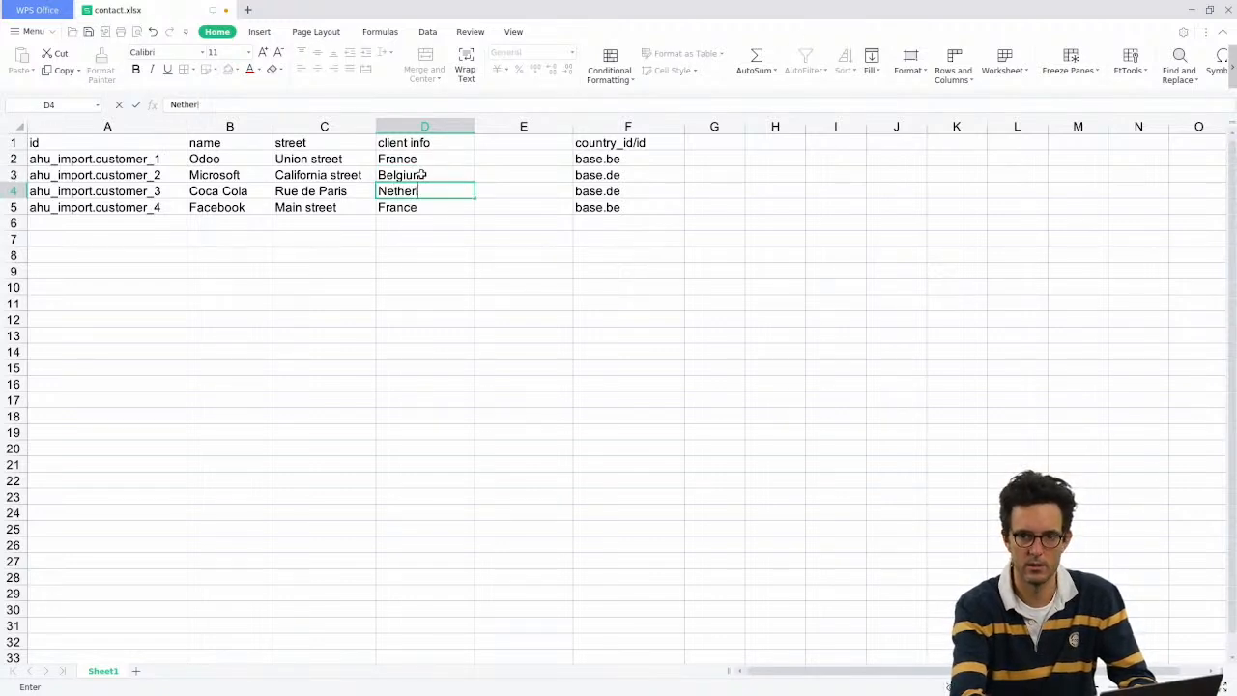
type("ands")
key("Return")
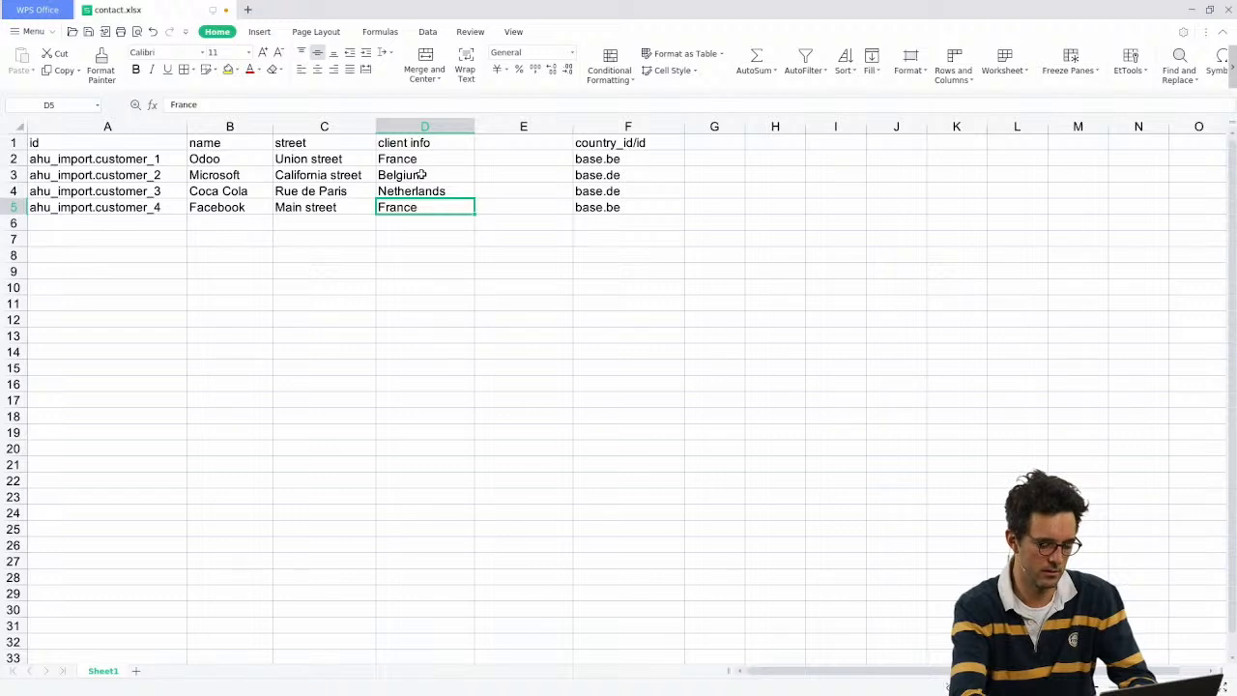
type("US")
key("Return")
Step: Replace the four country_id/id codes with '?' placeholders
key("Up")
key("Right")
key("Right")
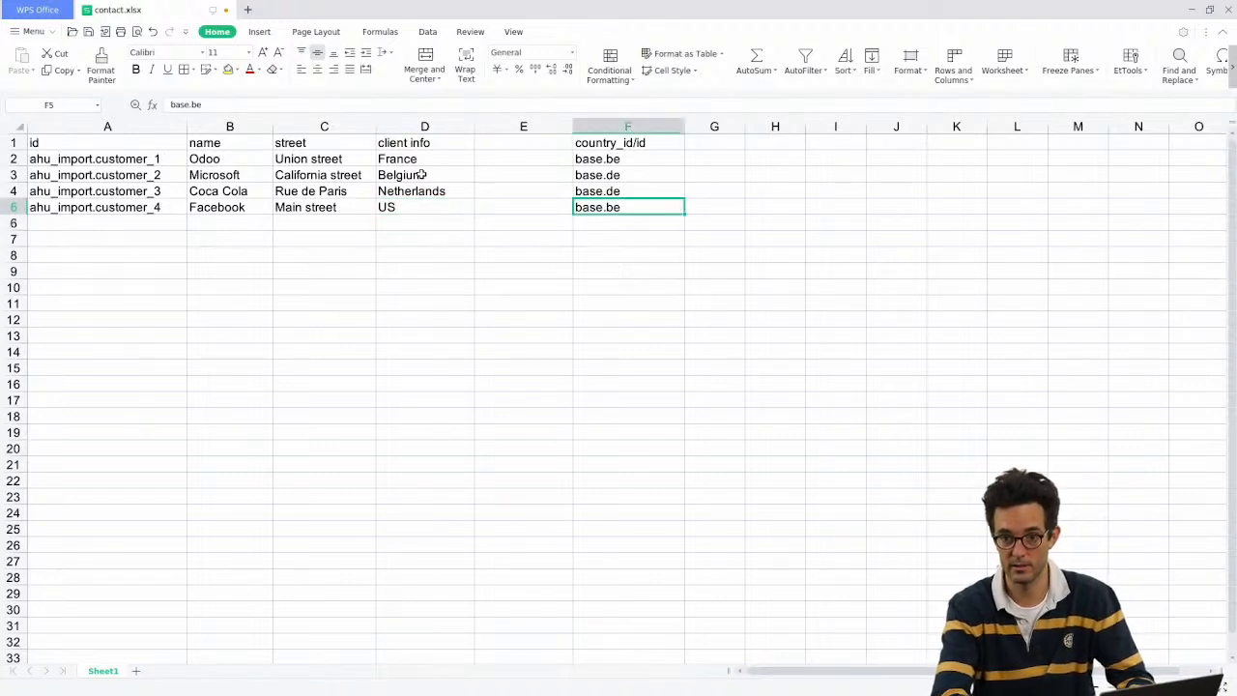
key("Up")
key("Up")
key("Up")
key("shift+Down")
key("shift+Down")
key("shift+Down")
type("?")
key("Return")
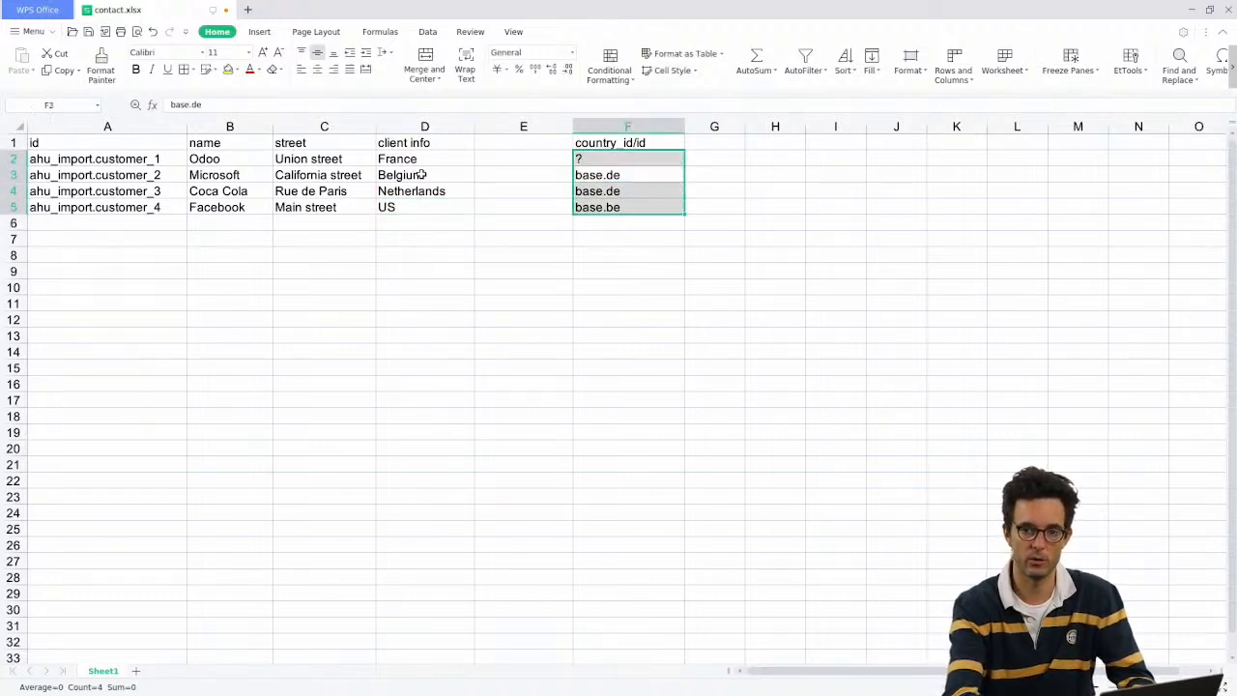
type("?")
key("Return")
type("?")
key("Return")
type("?")
key("Return")
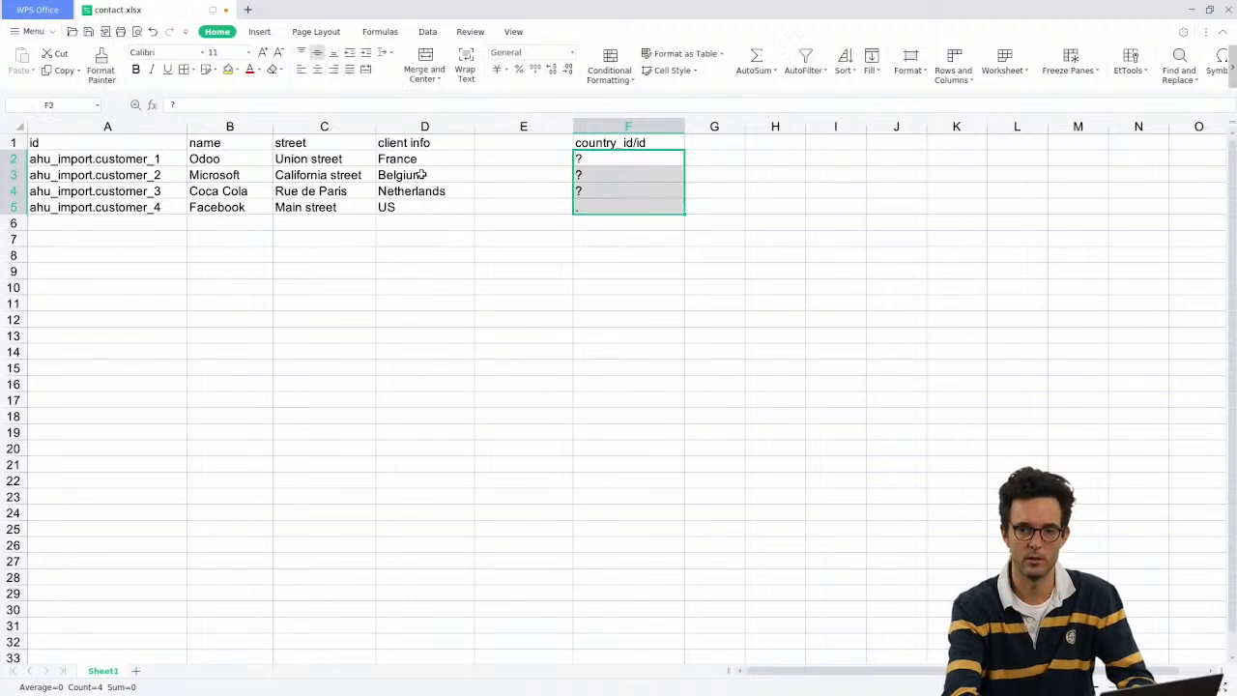
key("Down")
key("Down")
key("Down")
key("Down")
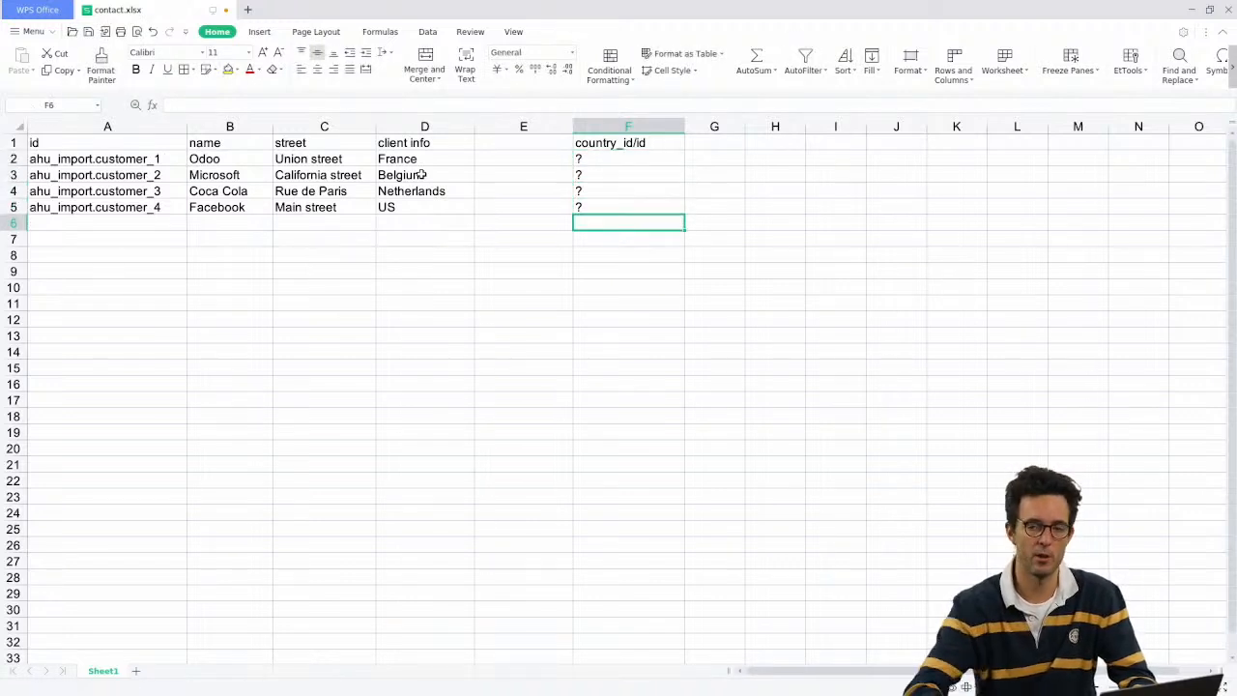
right_click(545, 126)
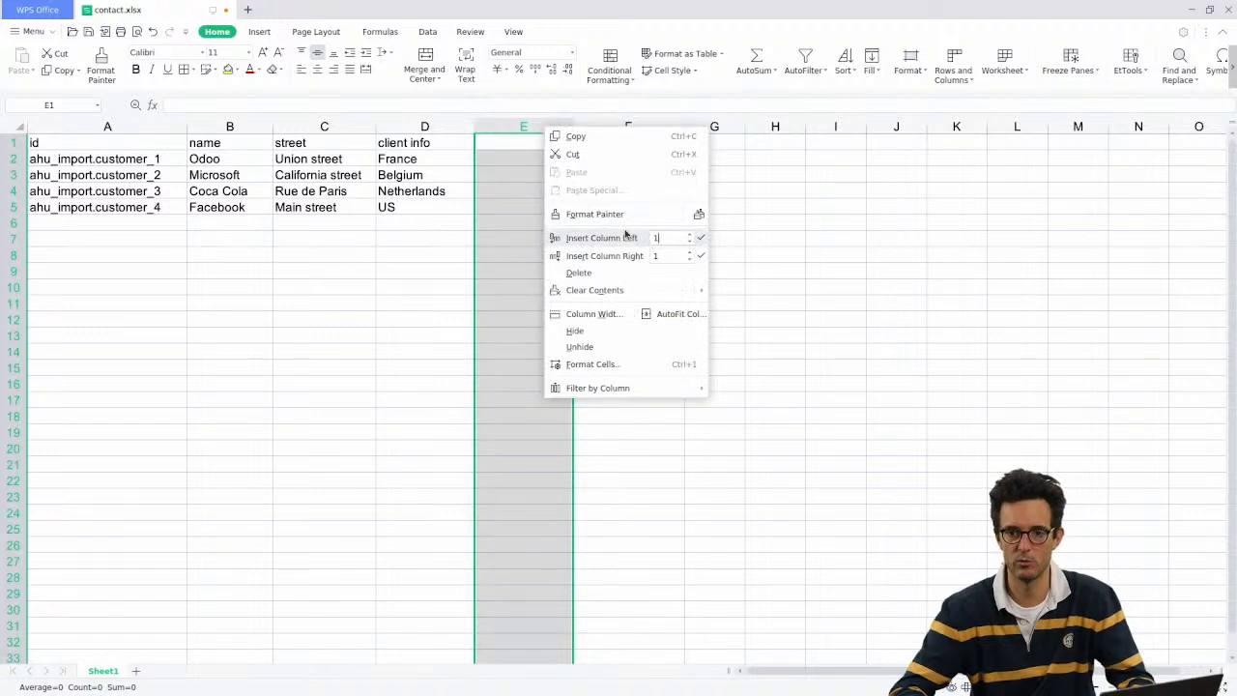
Step: Delete the empty column E, save the workbook, and add a blank Sheet2
left_click(603, 275)
left_click(489, 175)
key("ctrl+s")
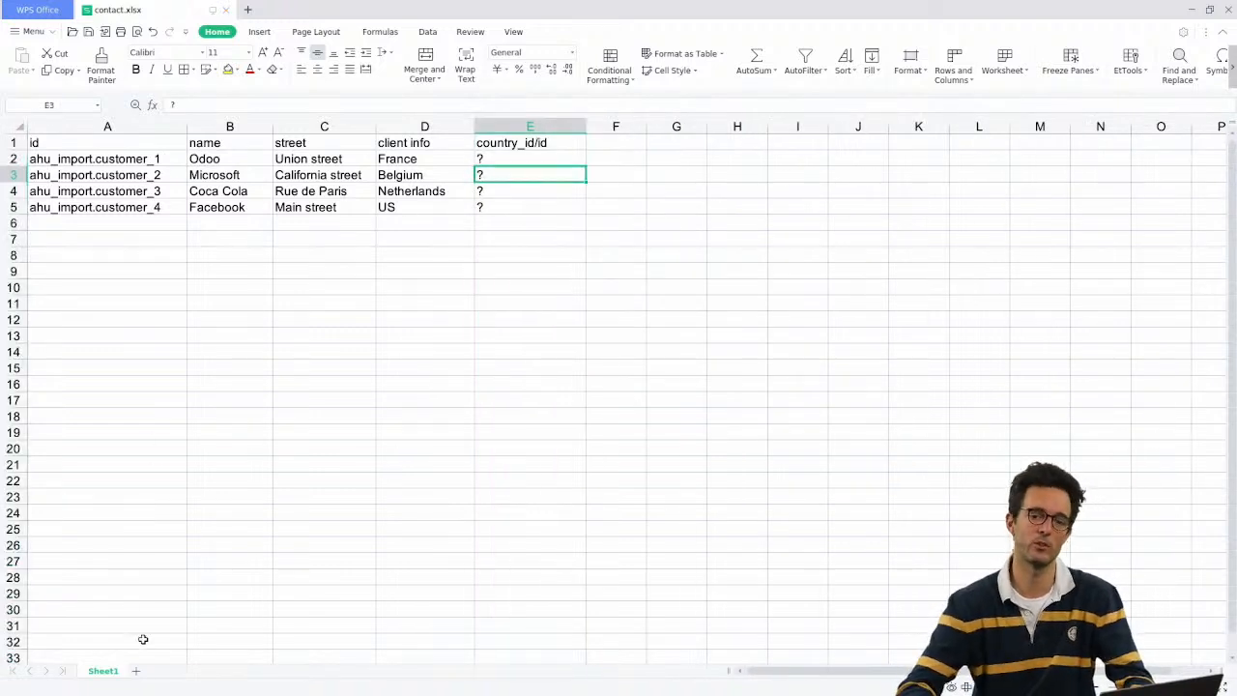
left_click(135, 671)
right_click(152, 670)
key("Escape")
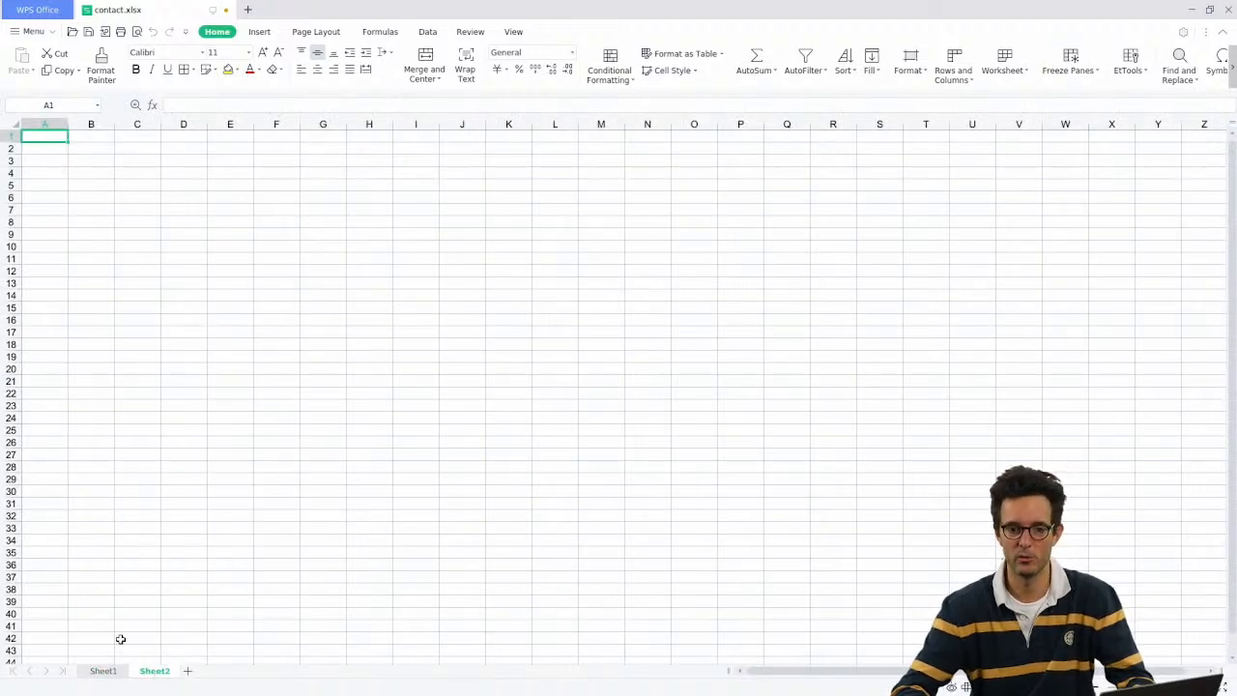
left_click(103, 670)
Step: Review the country names and country_id/id cells, abandoning a 'base.' entry
left_click(519, 158)
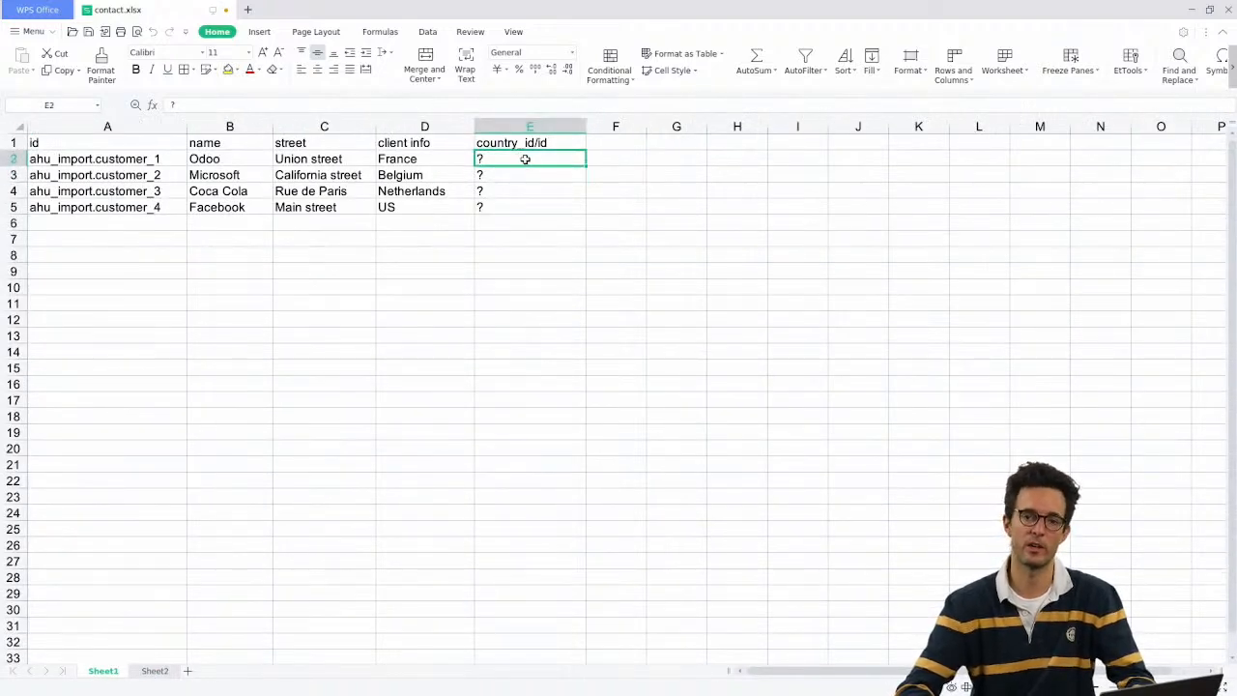
left_click_drag(423, 152, 423, 202)
left_click(428, 161)
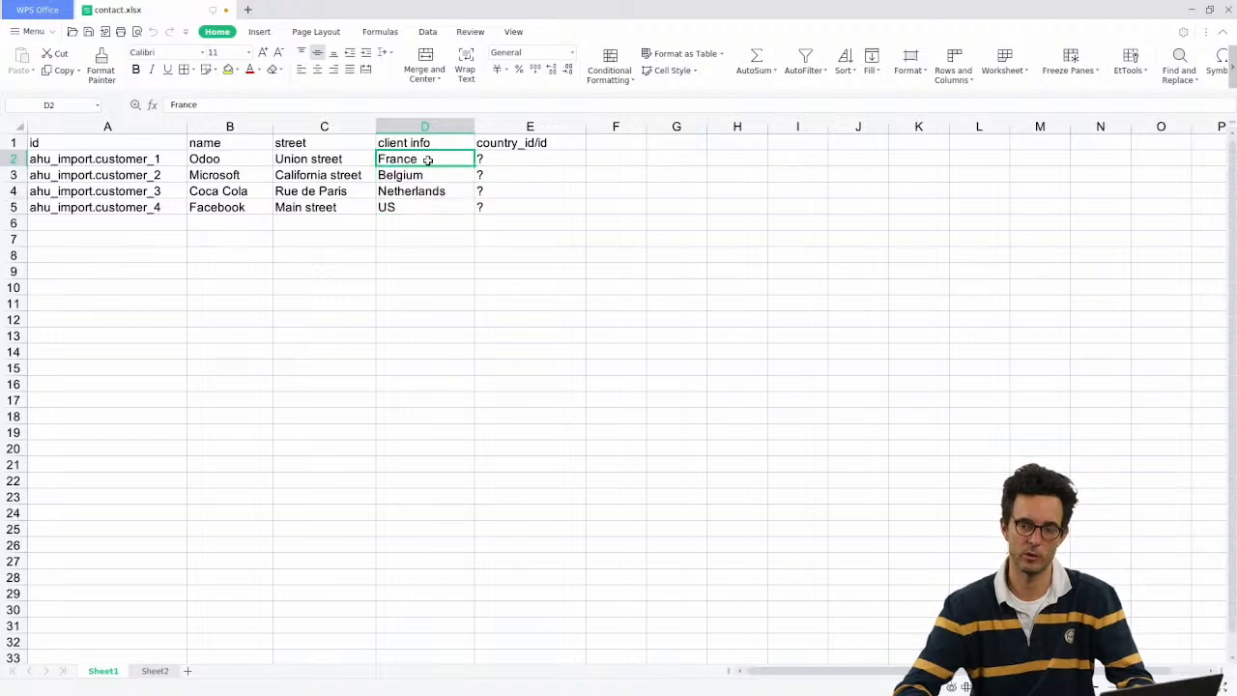
left_click_drag(423, 159, 420, 190)
left_click(422, 160)
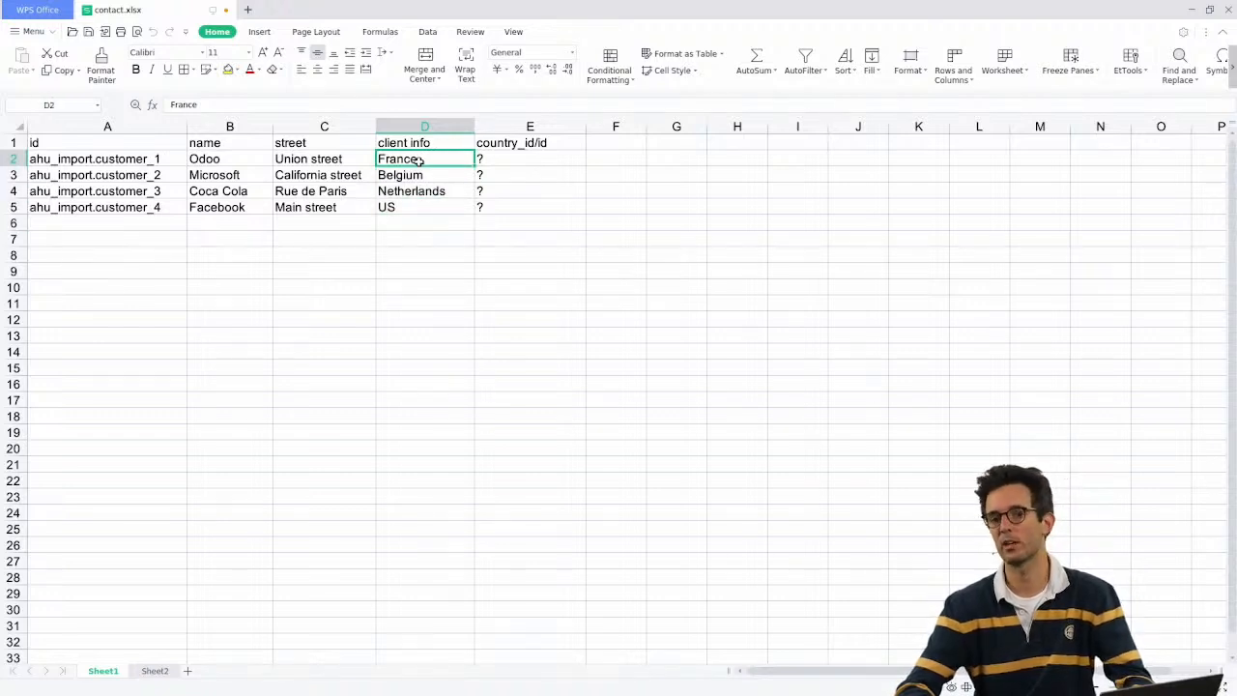
left_click(519, 163)
type("base.fr")
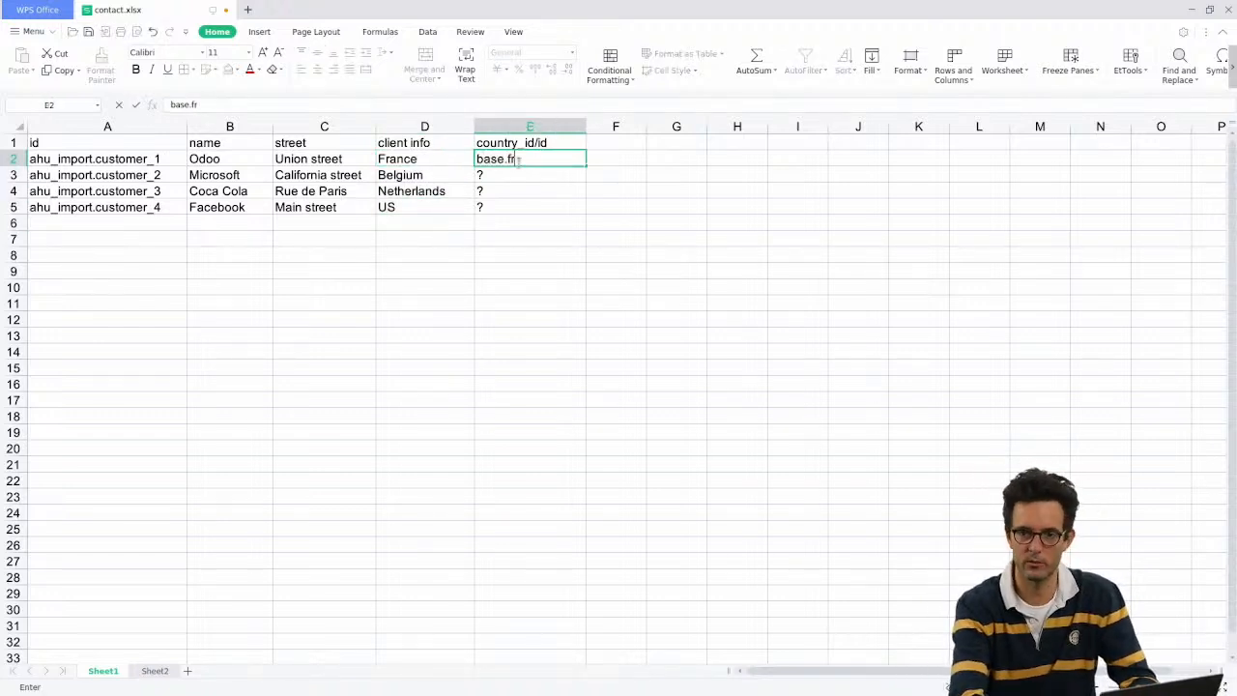
key("Escape")
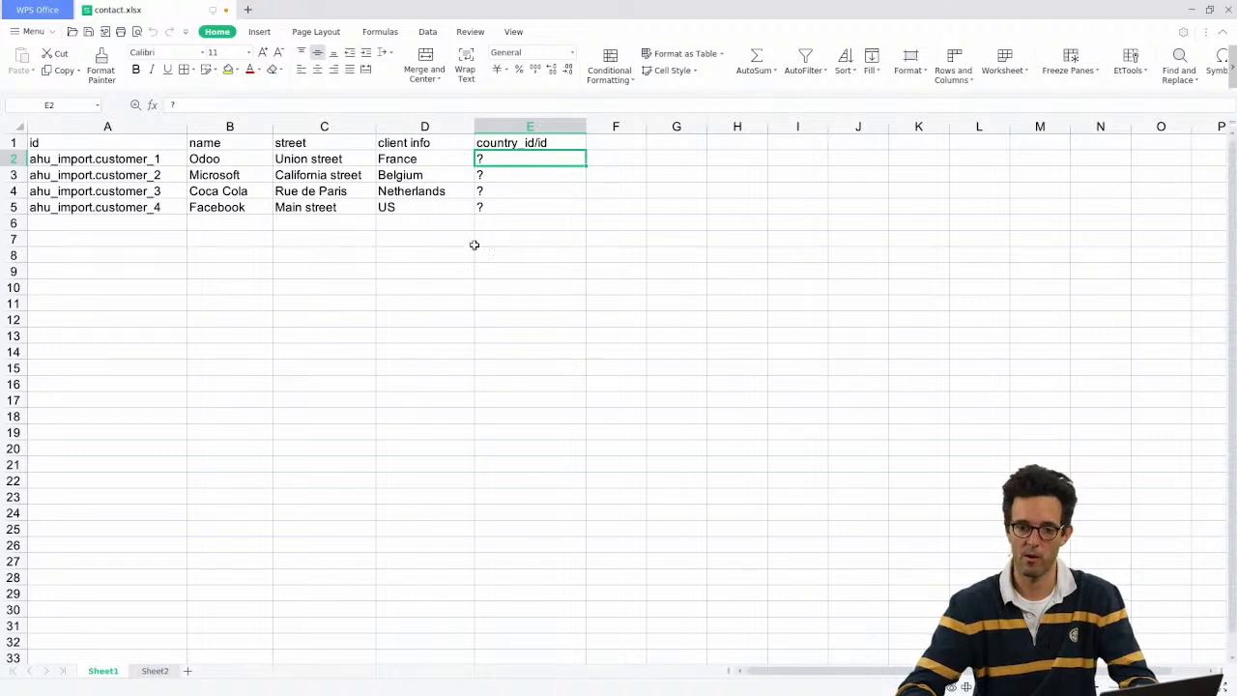
left_click_drag(406, 161, 409, 207)
left_click(409, 191)
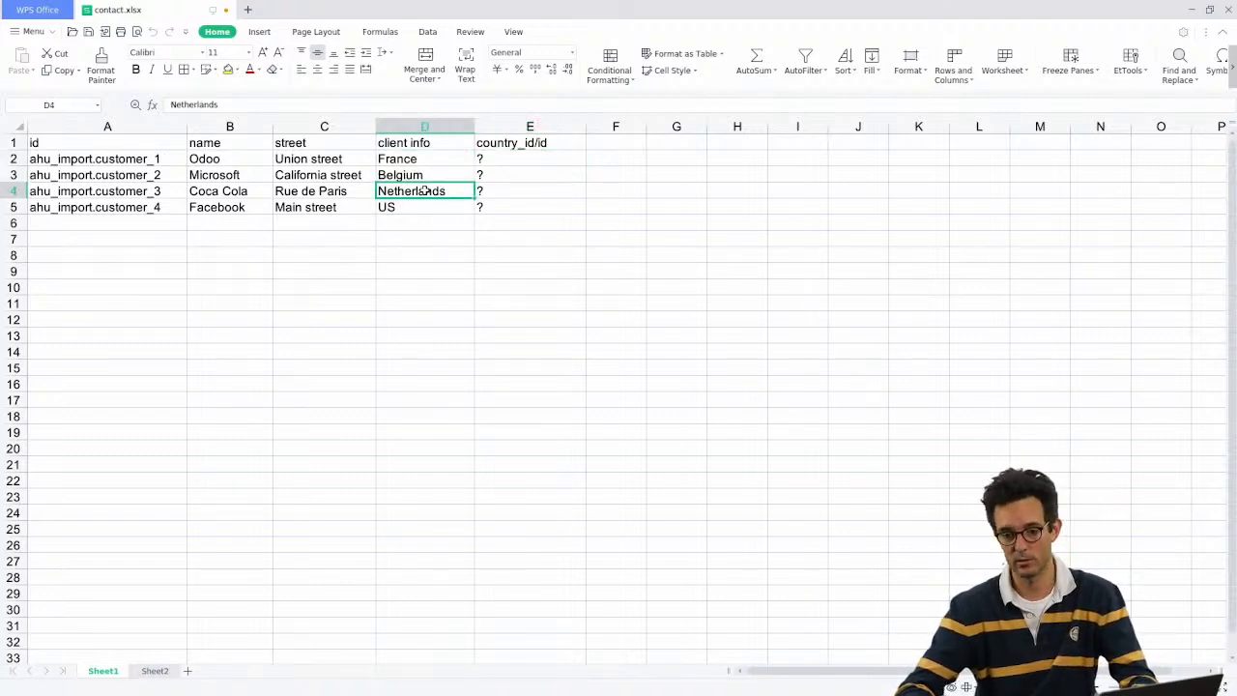
left_click(428, 209)
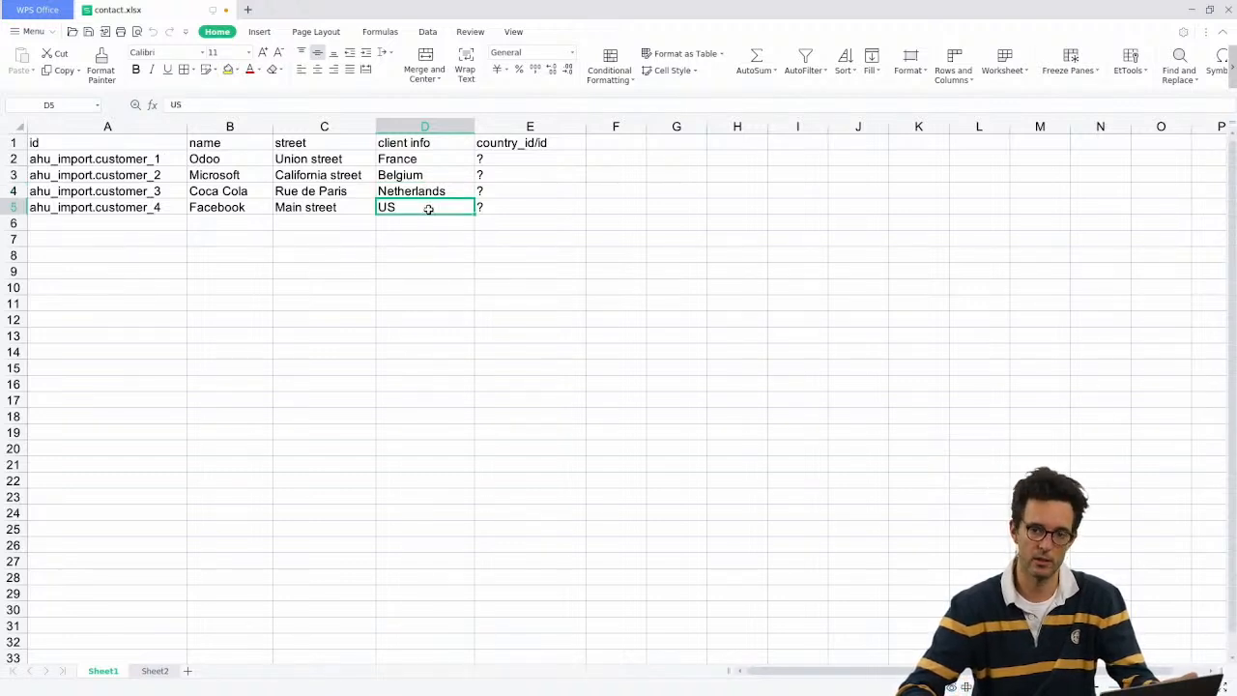
left_click(404, 128)
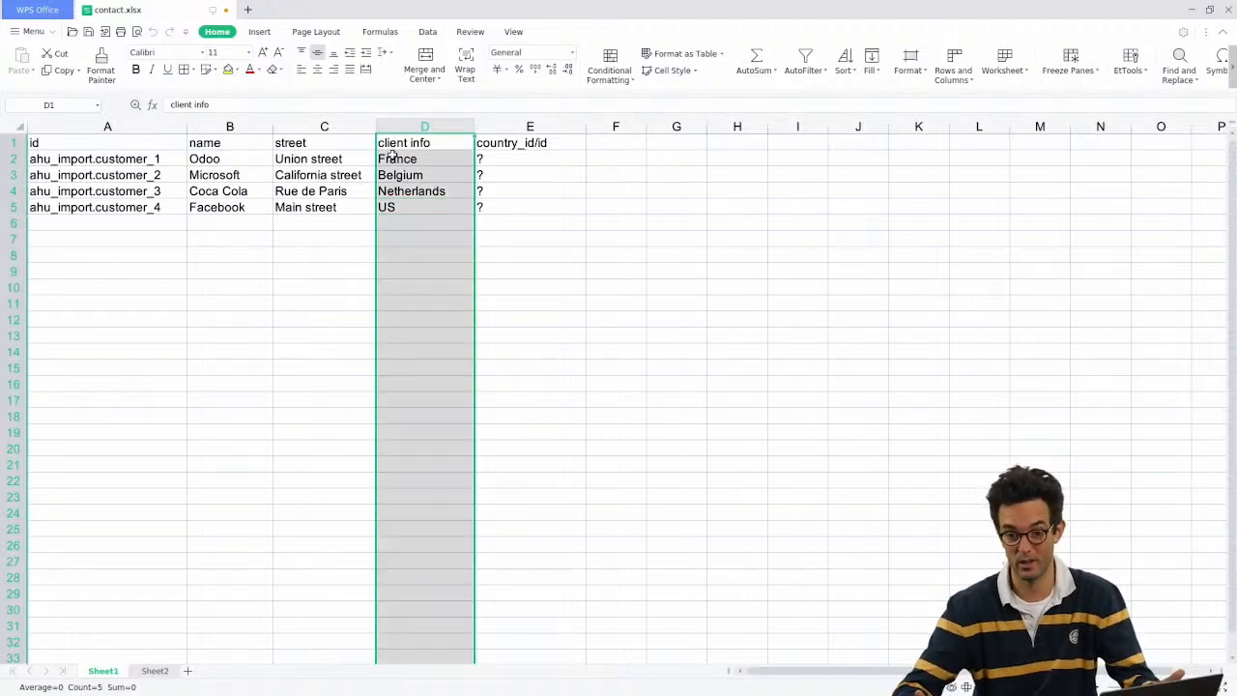
Step: Bring up Odoo's menu search in the browser
key("alt+Tab")
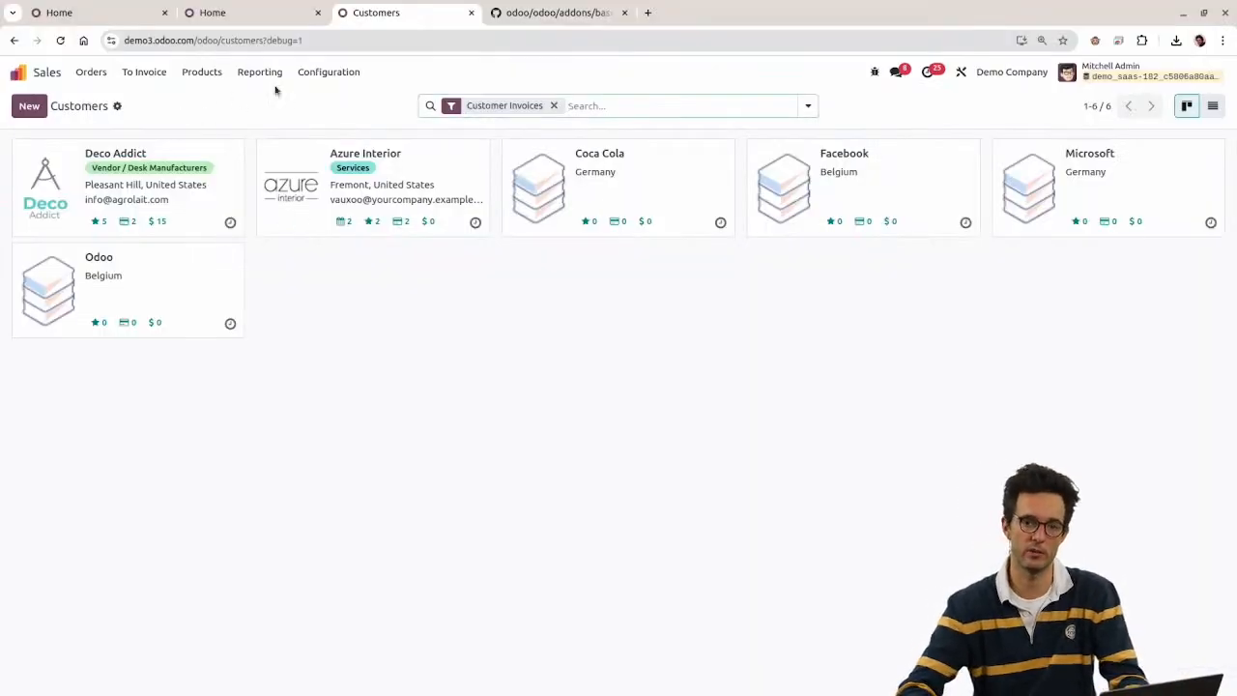
left_click(322, 78)
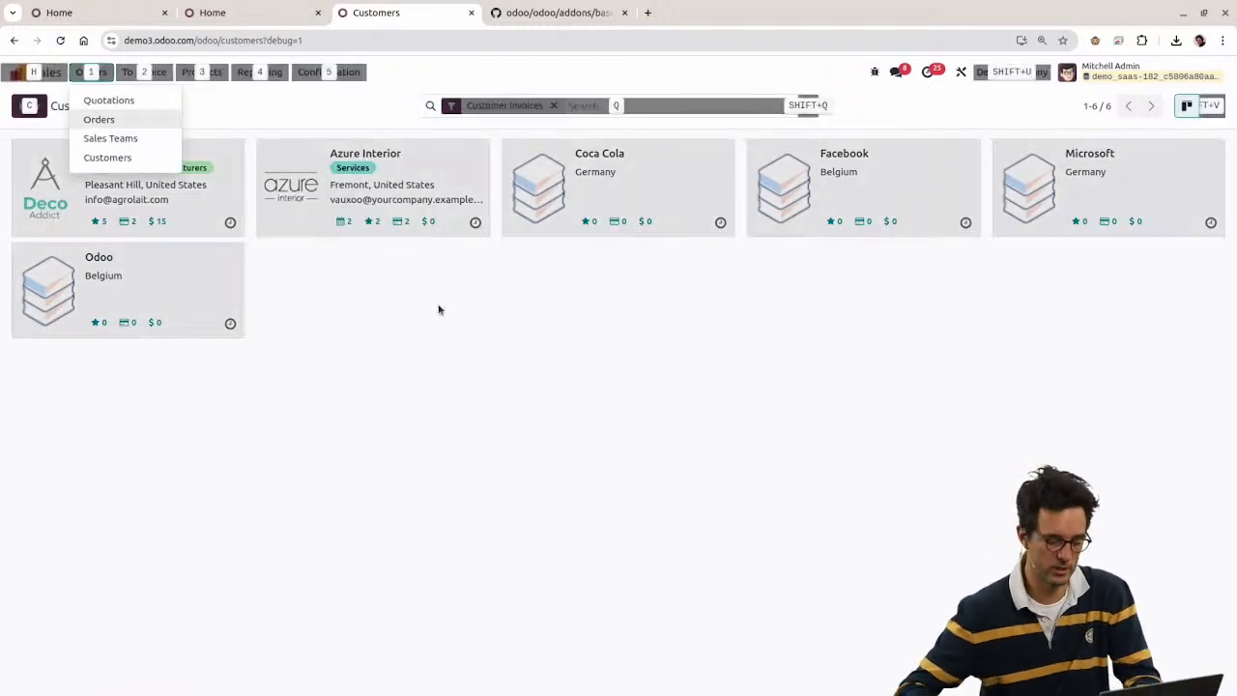
key("alt+h")
Step: Search 'count' to reach Countries and select all 250 countries
type("count")
key("Up")
key("Up")
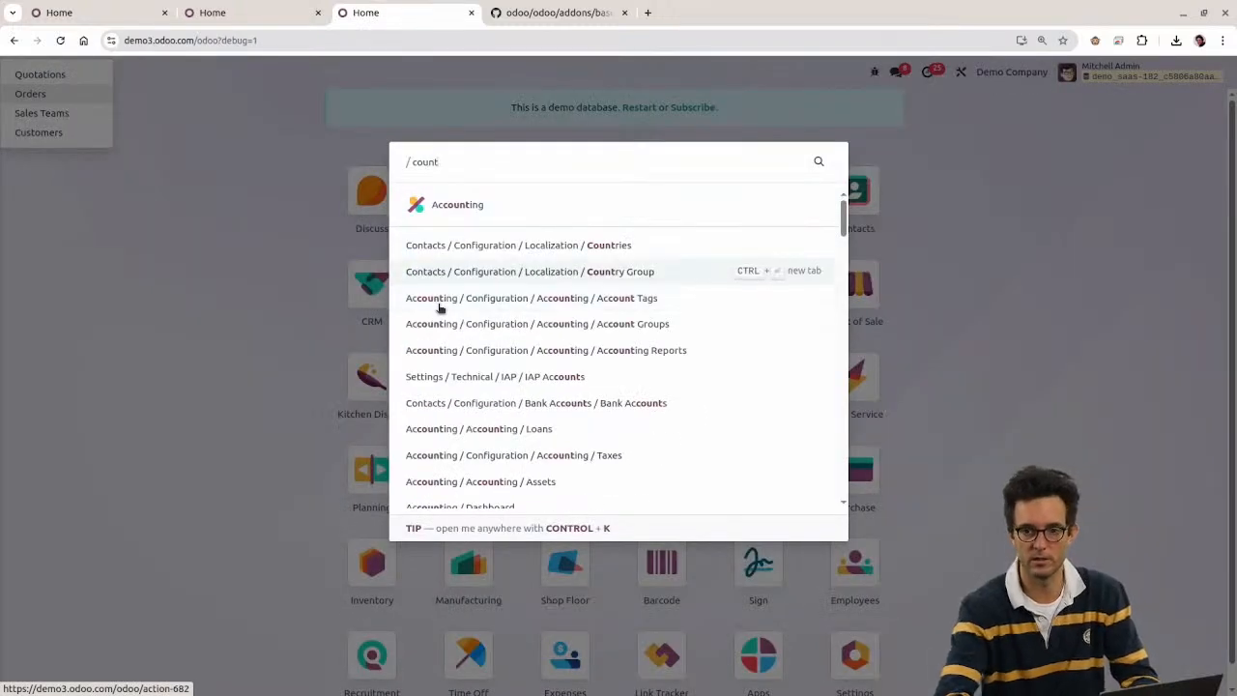
key("Return")
left_click(25, 145)
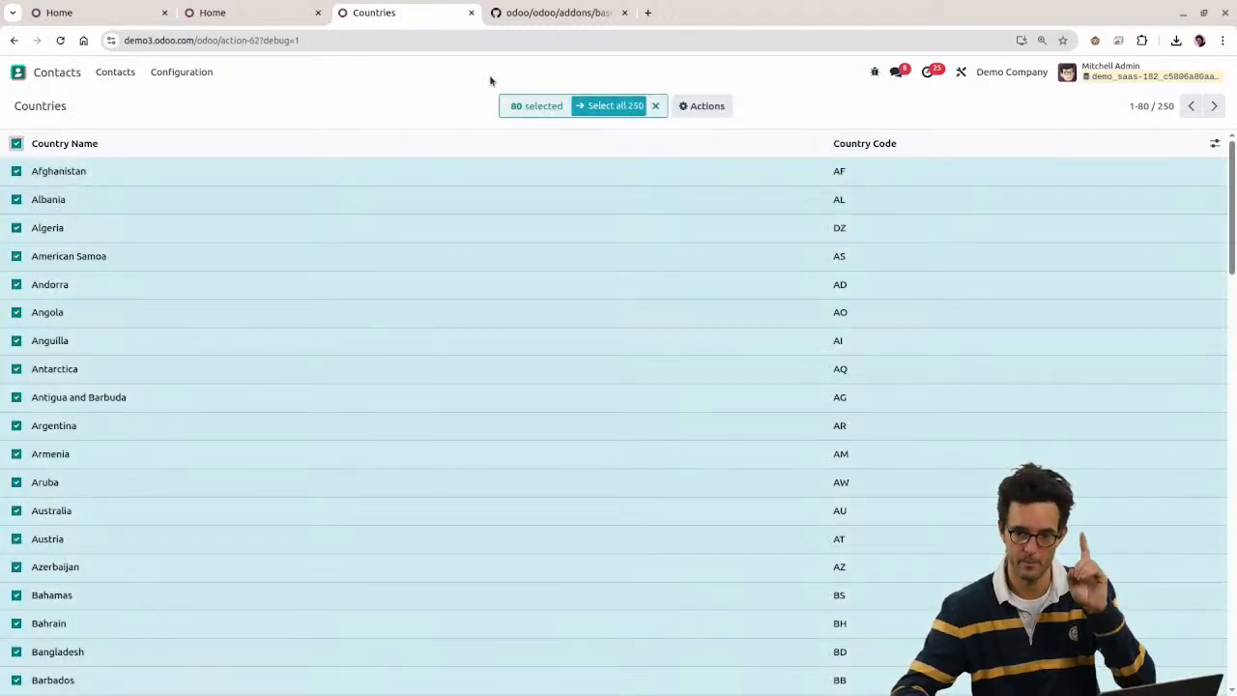
left_click(593, 110)
Step: Export the selected countries as an import-compatible spreadsheet
left_click(686, 111)
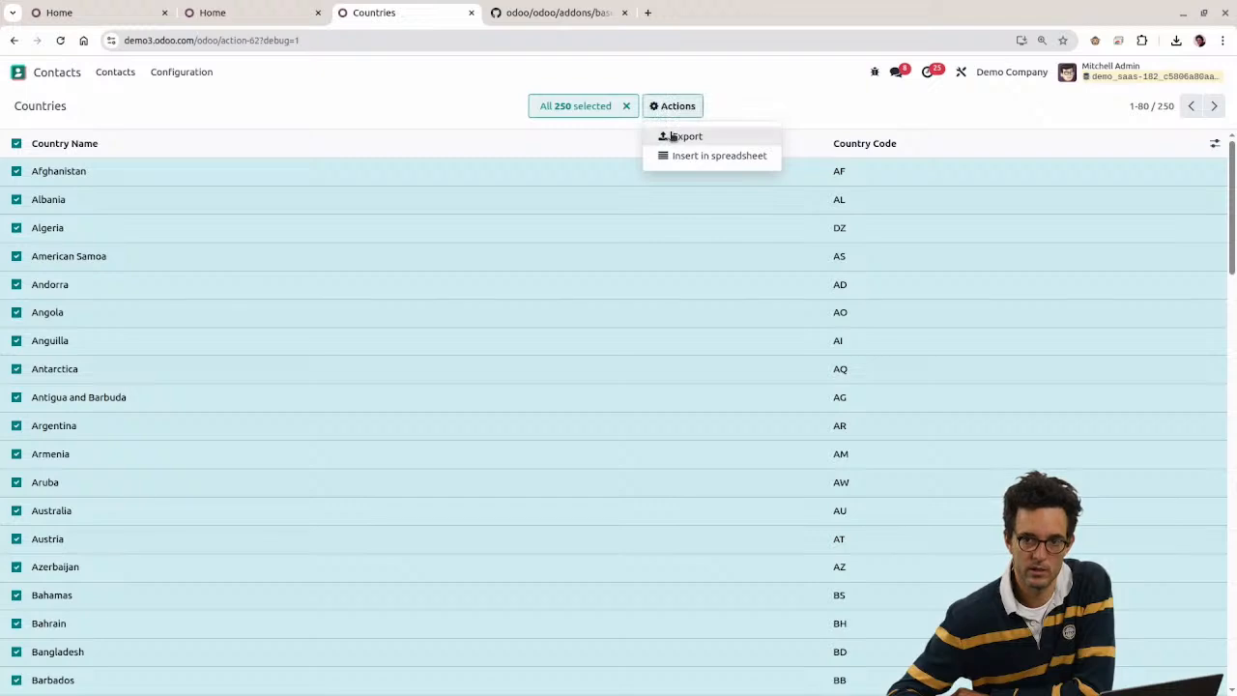
left_click(674, 137)
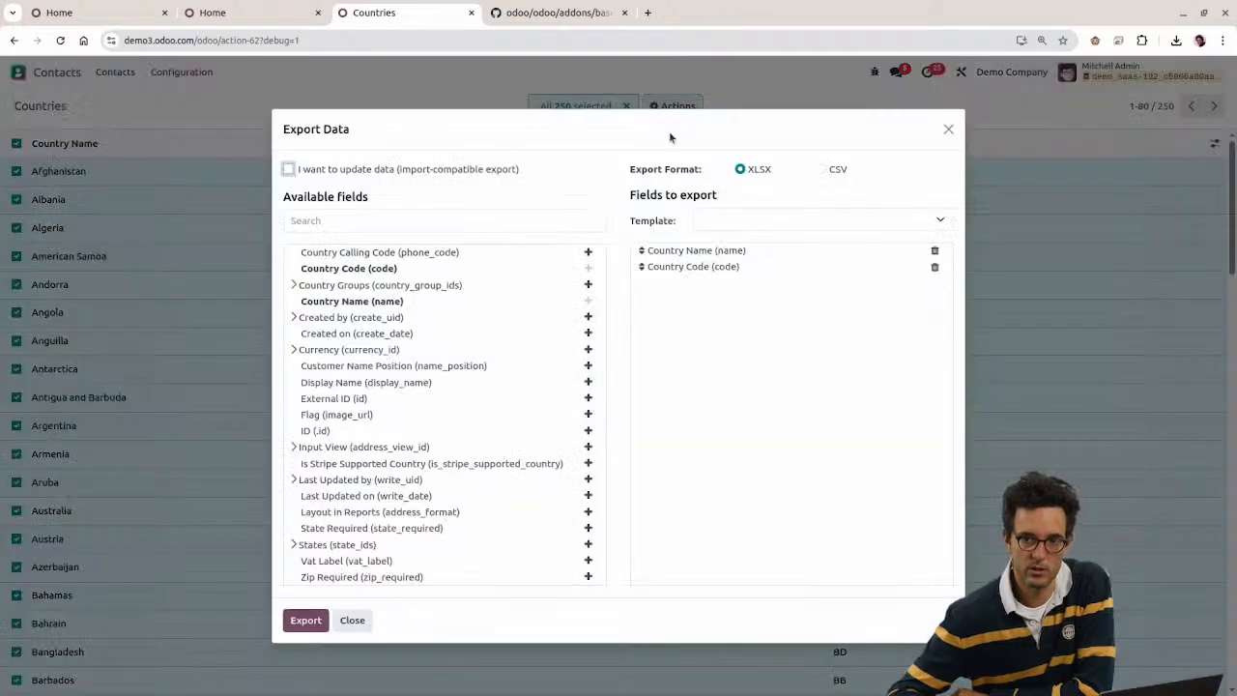
left_click(356, 170)
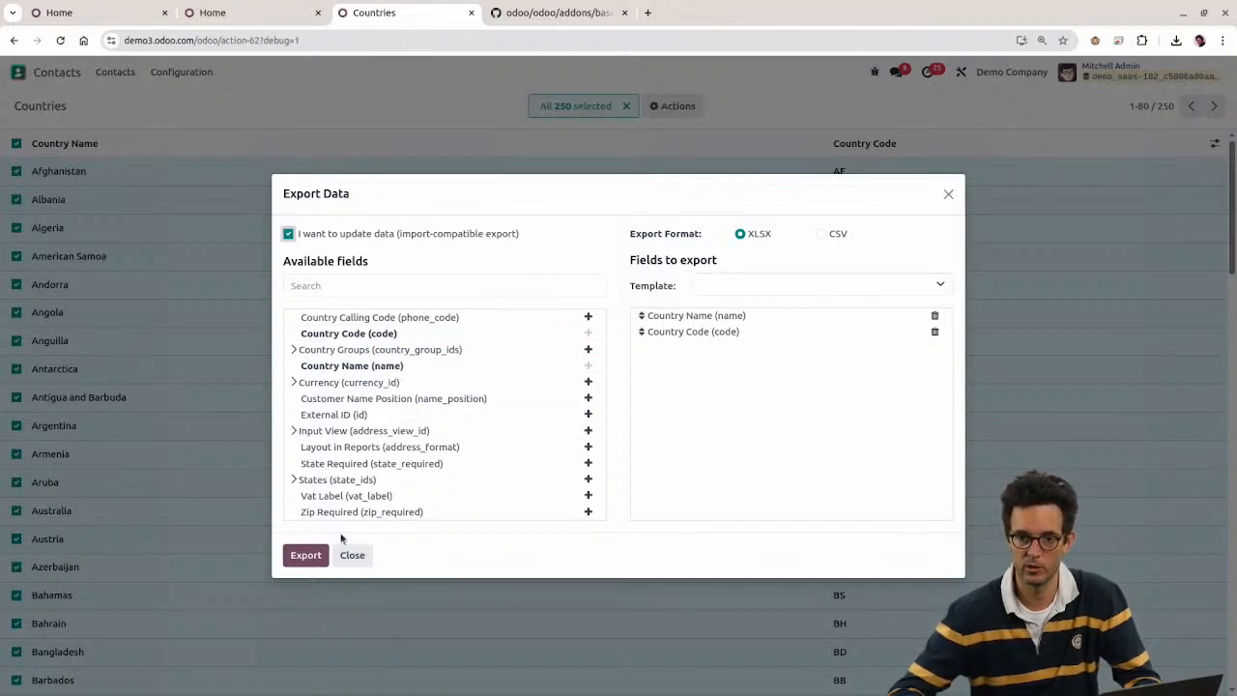
left_click(290, 563)
Step: Copy the id and name columns from the country file into Sheet2 of contact.xlsx
left_click(1033, 74)
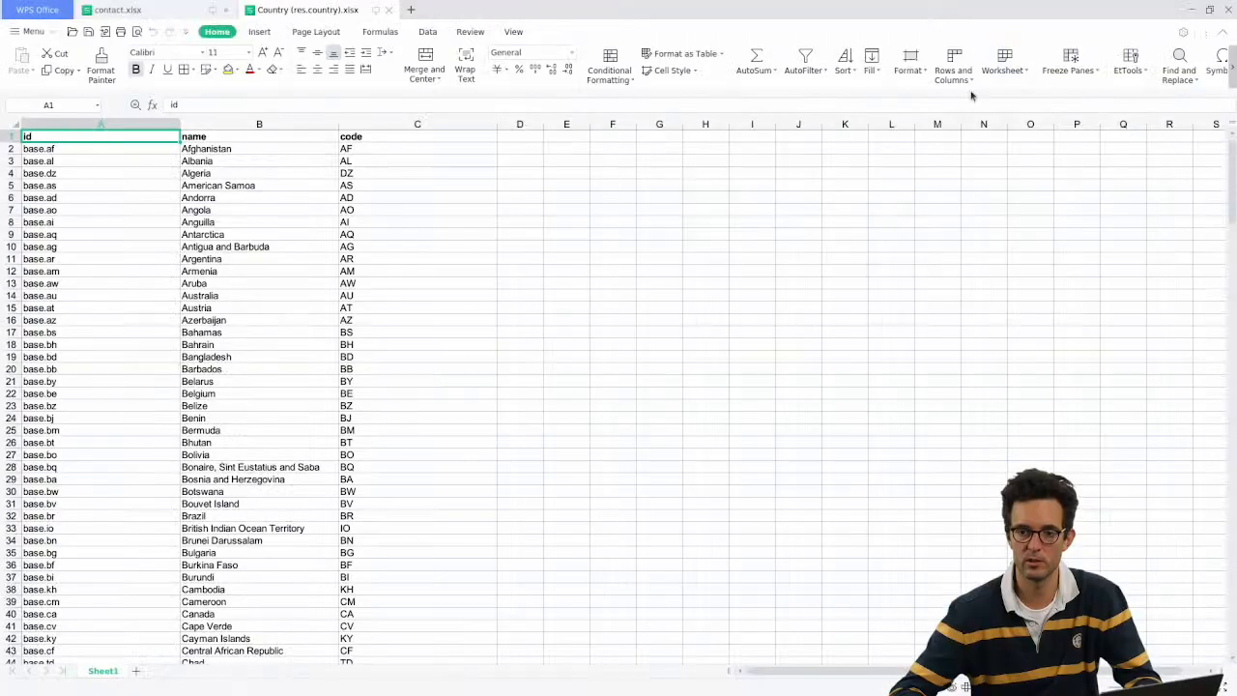
left_click_drag(89, 123, 237, 124)
key("ctrl+c")
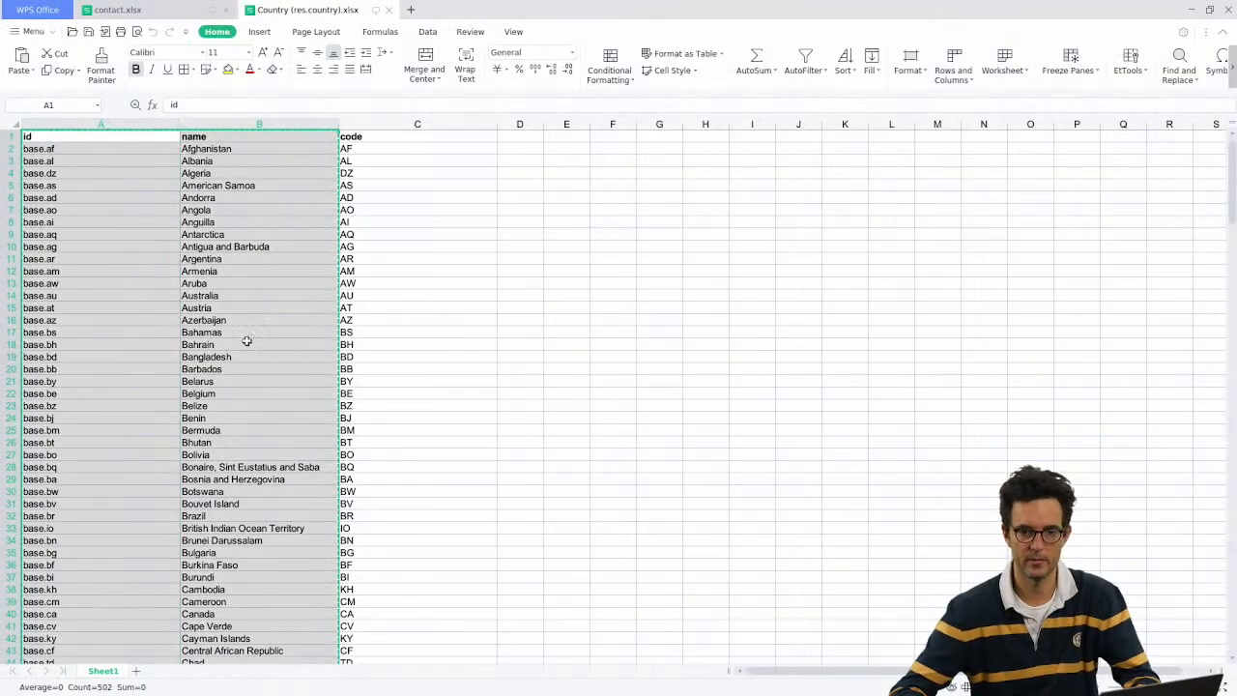
left_click(116, 10)
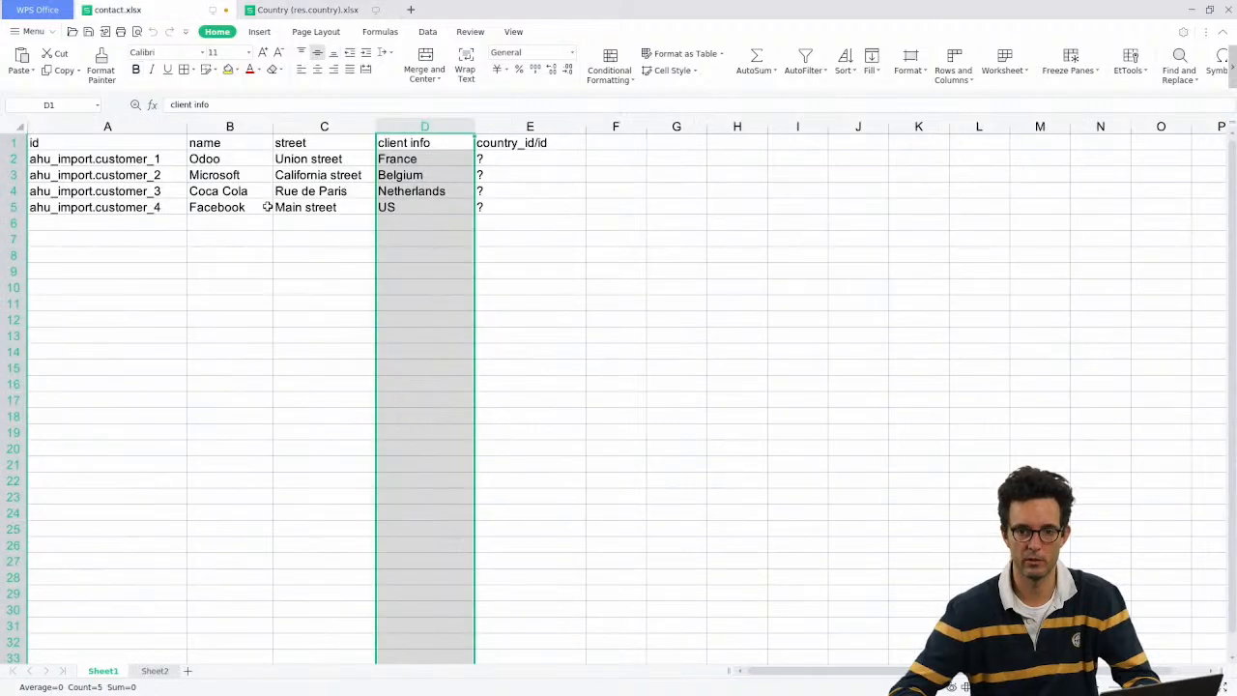
left_click(154, 670)
key("ctrl+v")
Step: Move the name column in front of id on Sheet2
left_click(211, 125)
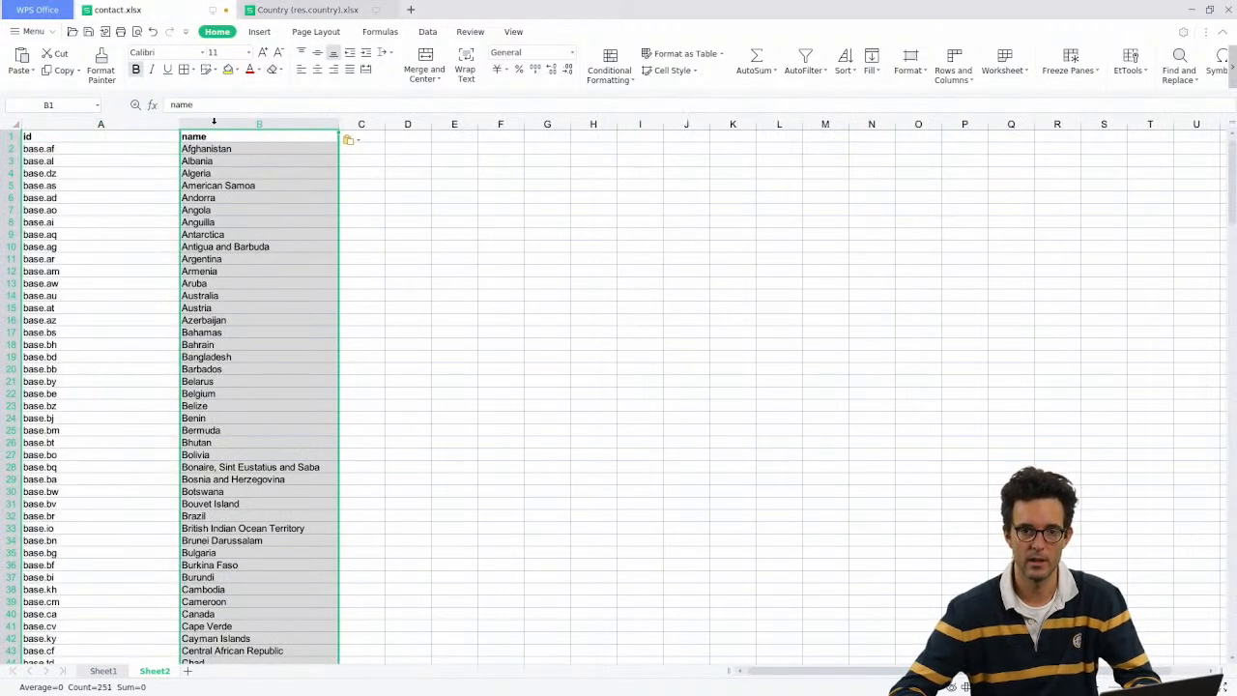
key("ctrl+c")
right_click(125, 125)
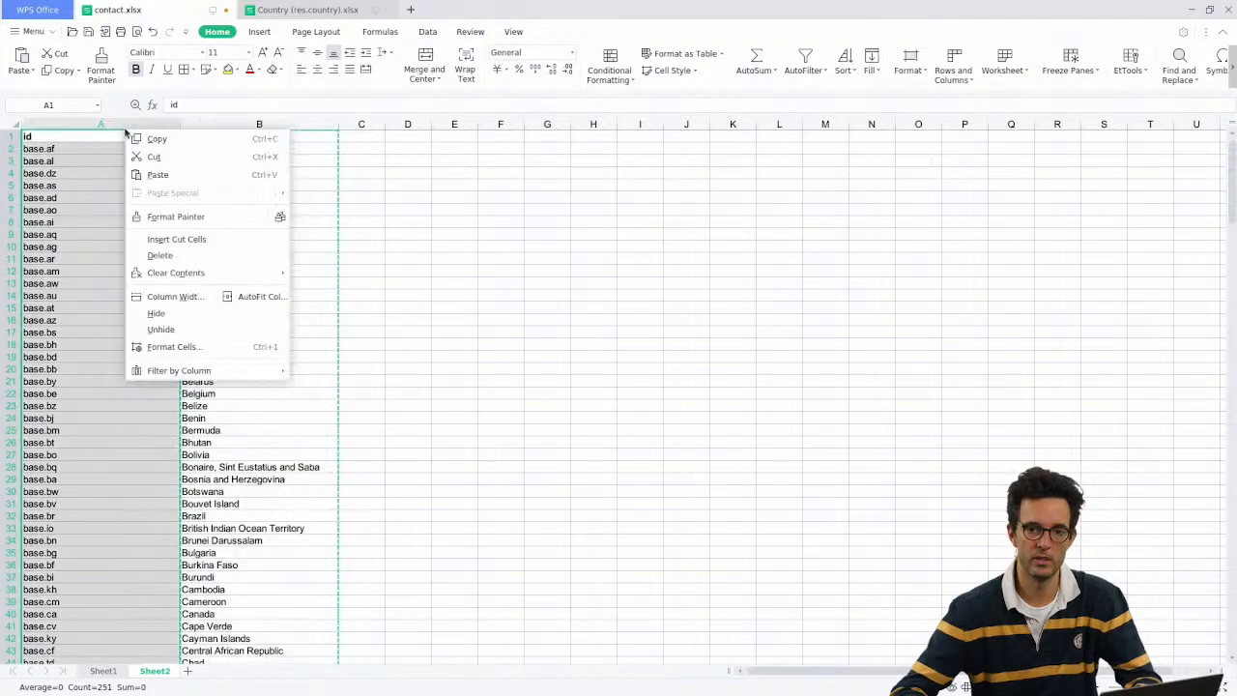
left_click(196, 237)
left_click(164, 149)
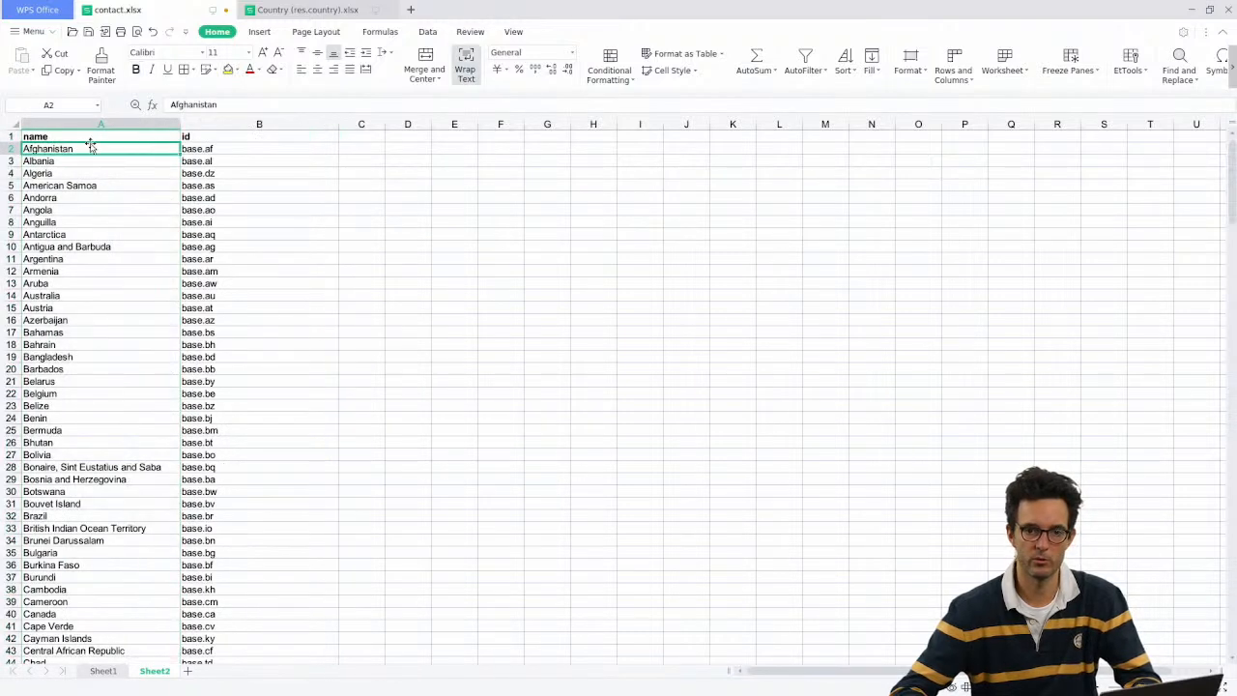
left_click_drag(90, 145, 102, 588)
left_click(108, 368)
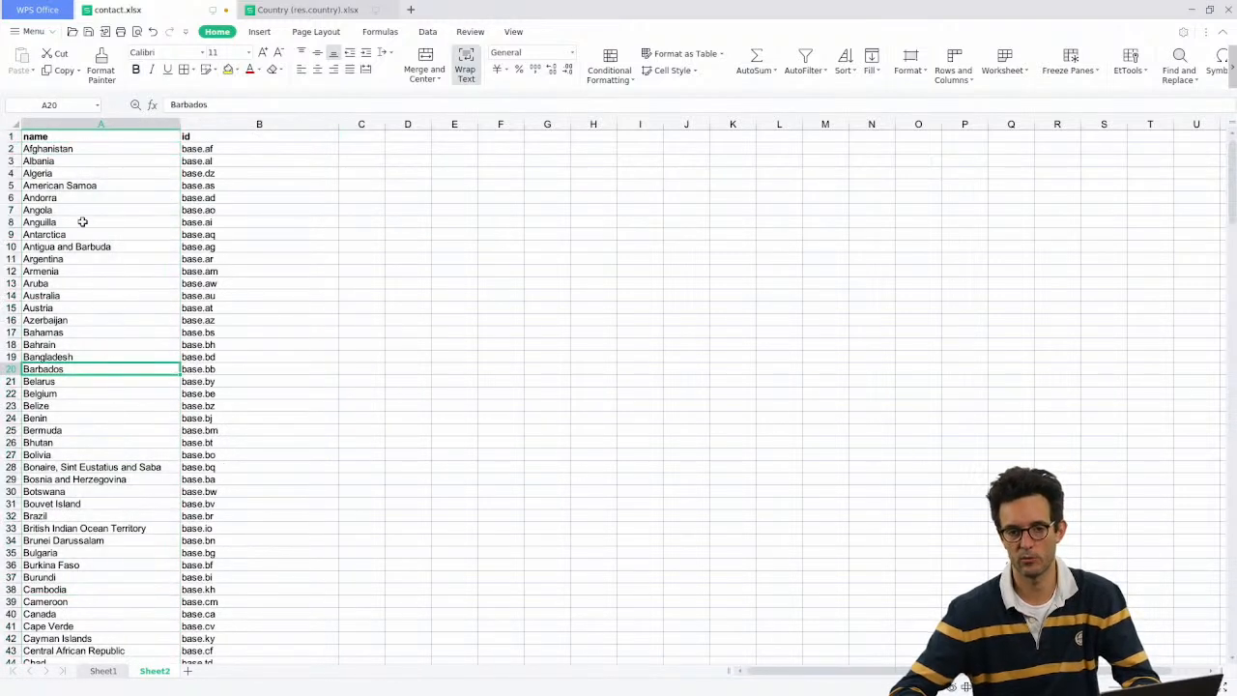
left_click(102, 671)
left_click(497, 143)
Step: Enter =VLOOKUP(D2,Sheet2!A:B,2,0) in E2 to return base.fr
left_click(499, 157)
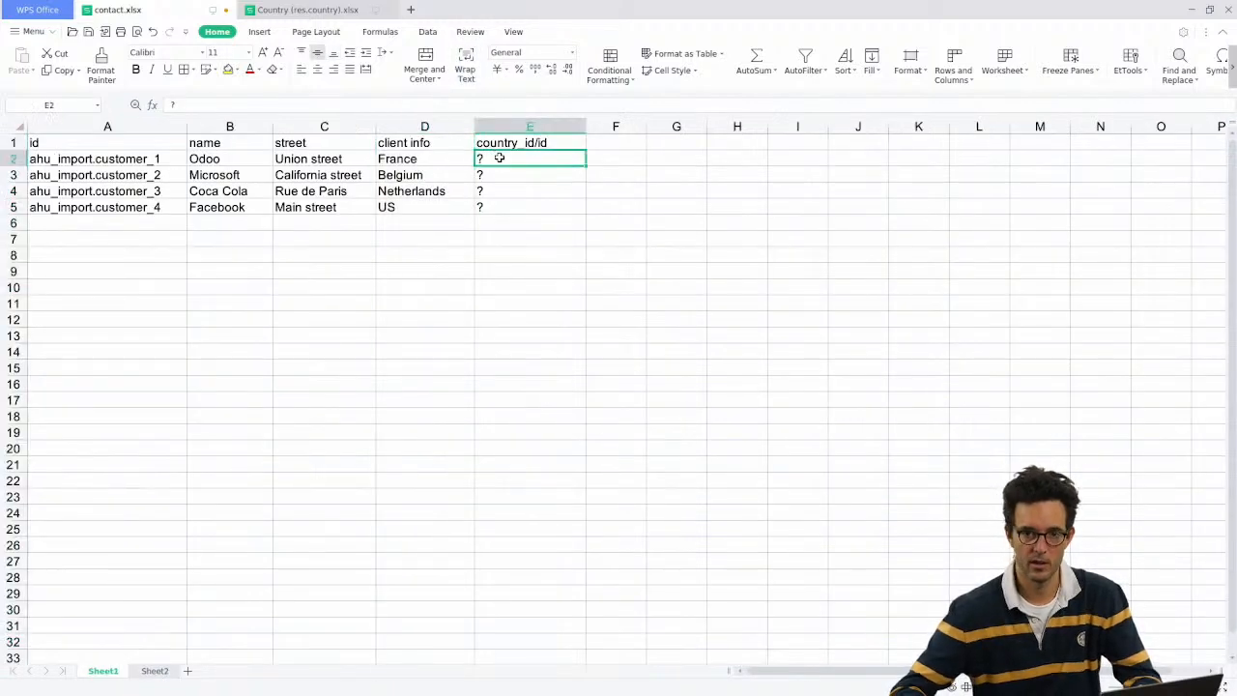
type("=vlo")
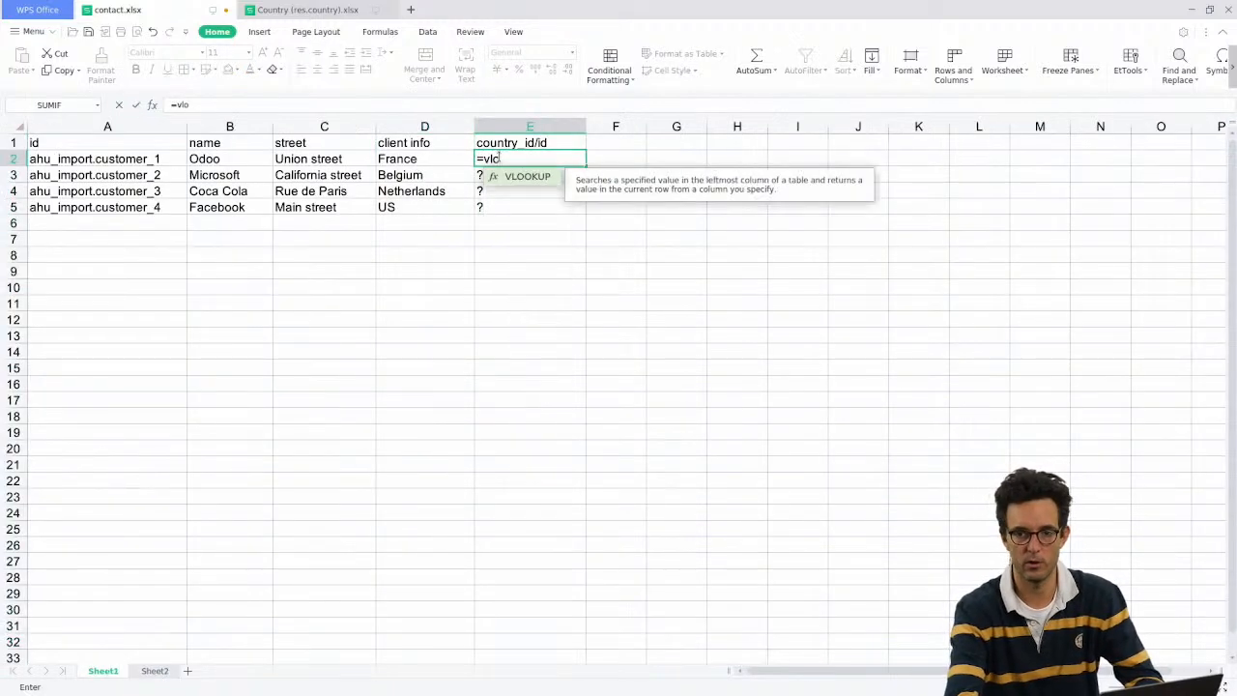
key("Tab")
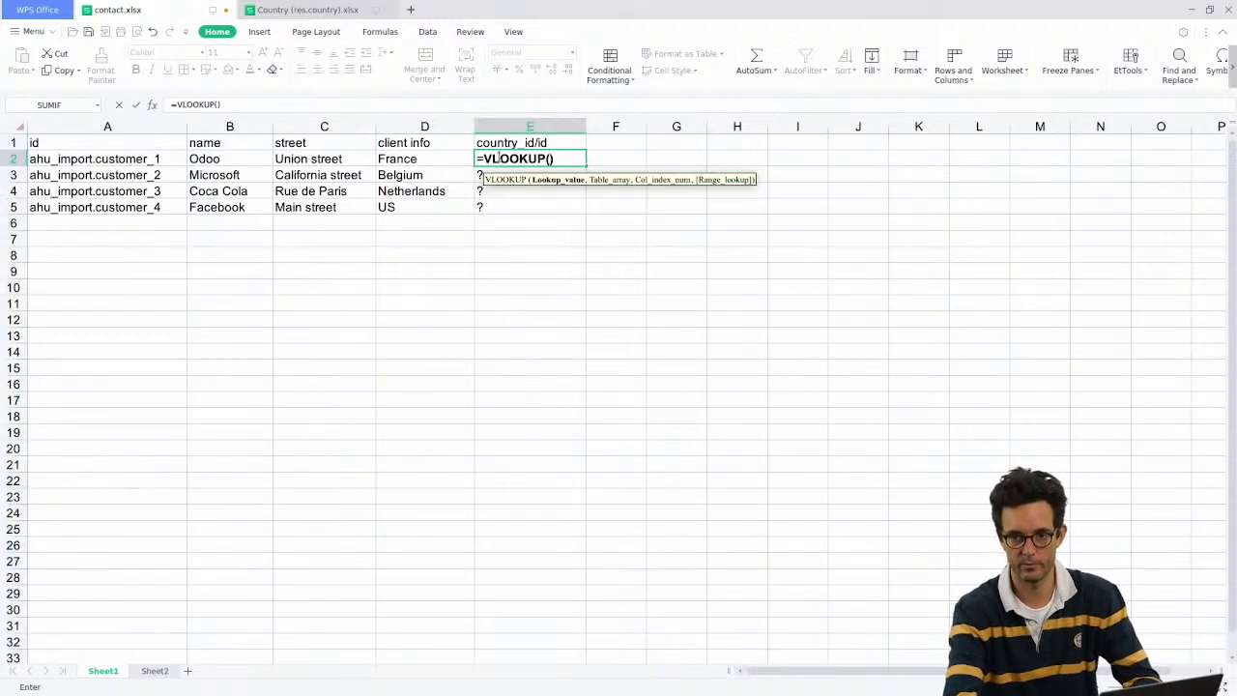
left_click(446, 160)
type(",")
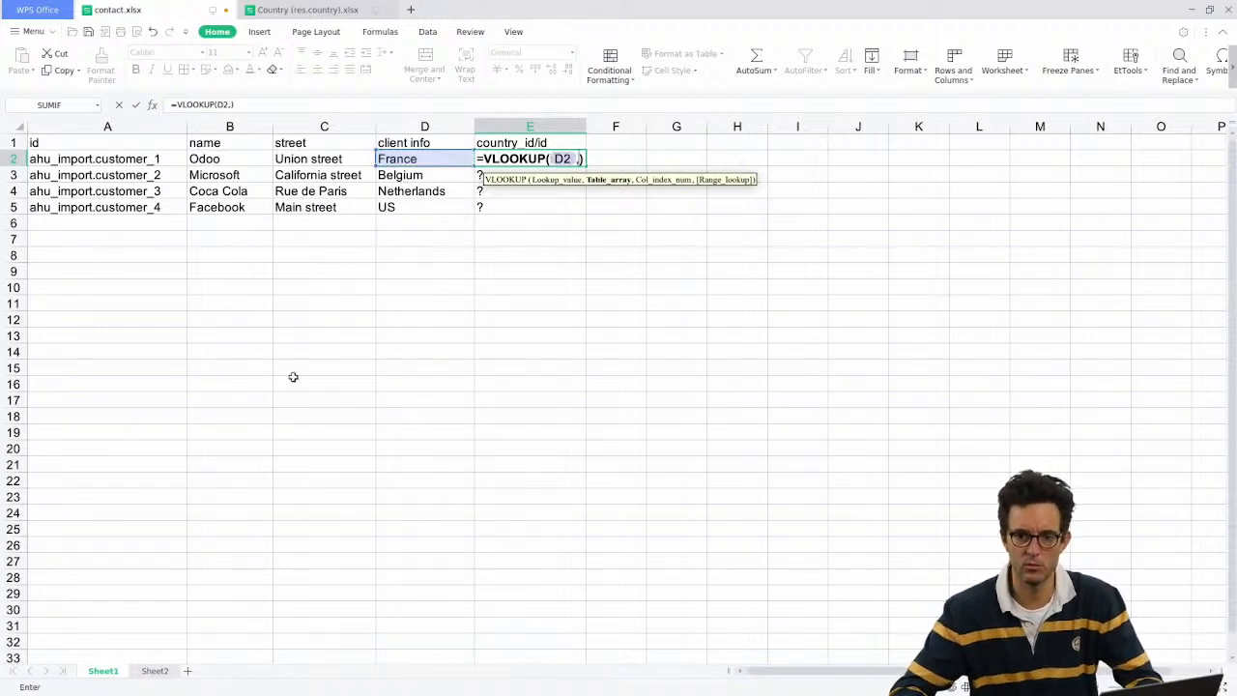
left_click(160, 671)
left_click_drag(105, 124, 240, 128)
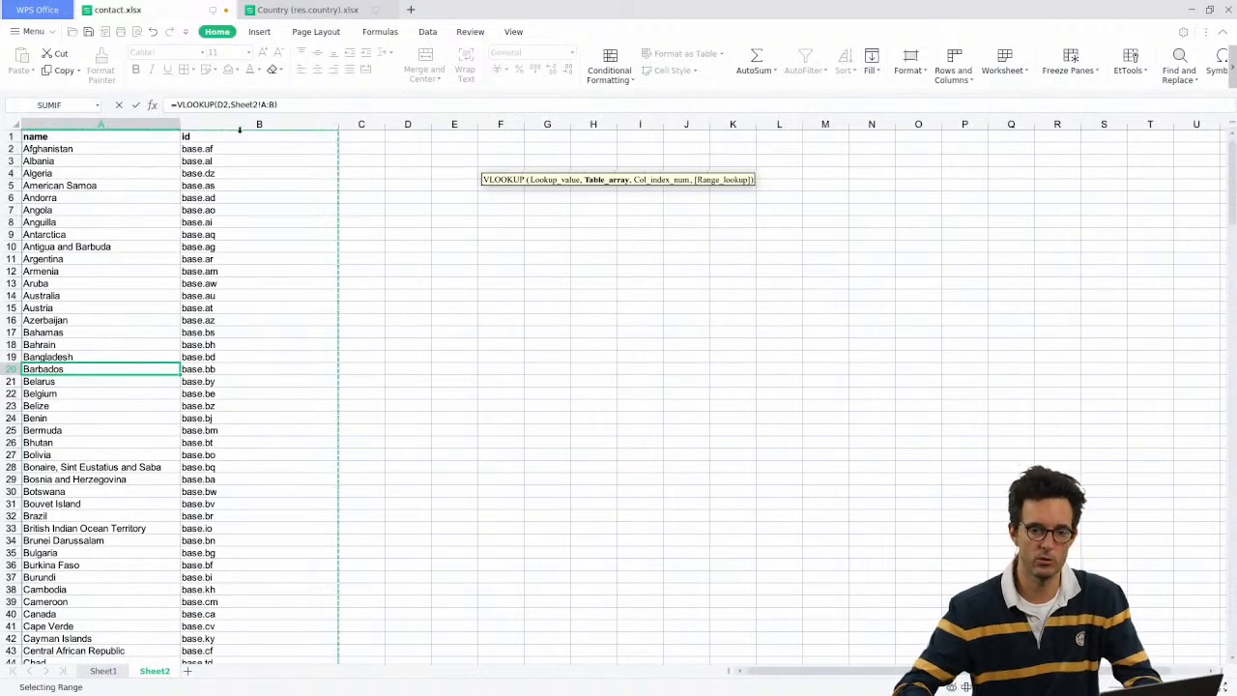
type(",2")
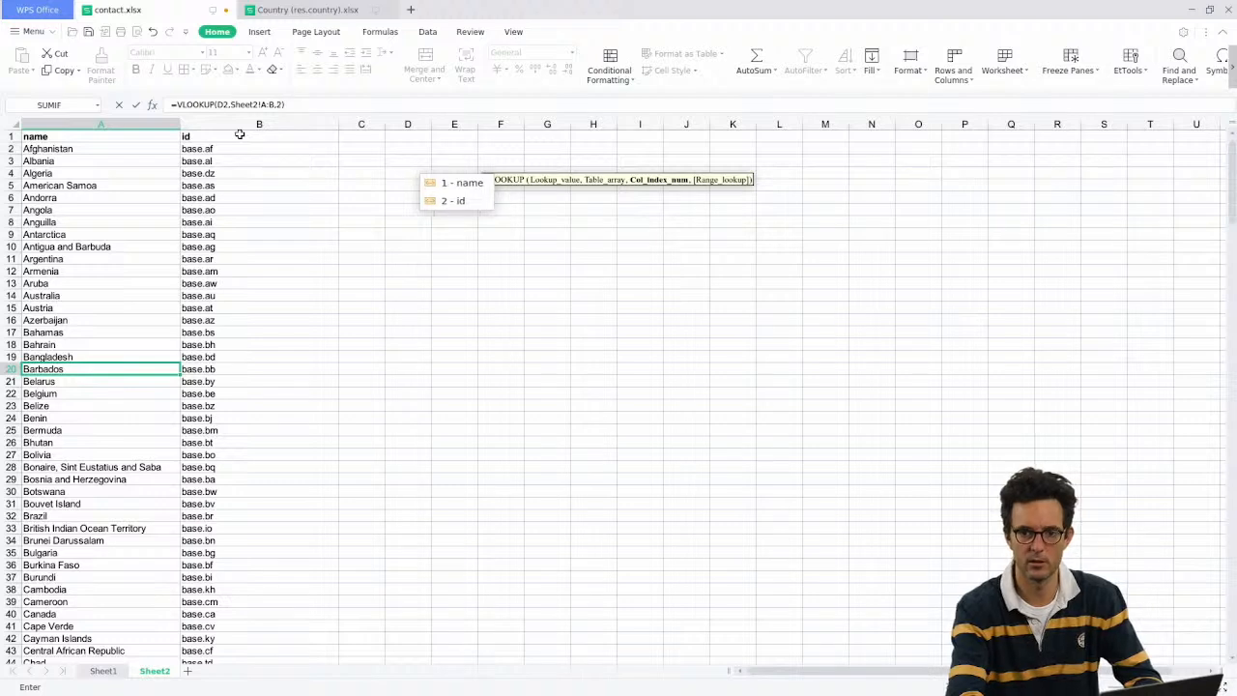
type(",0")
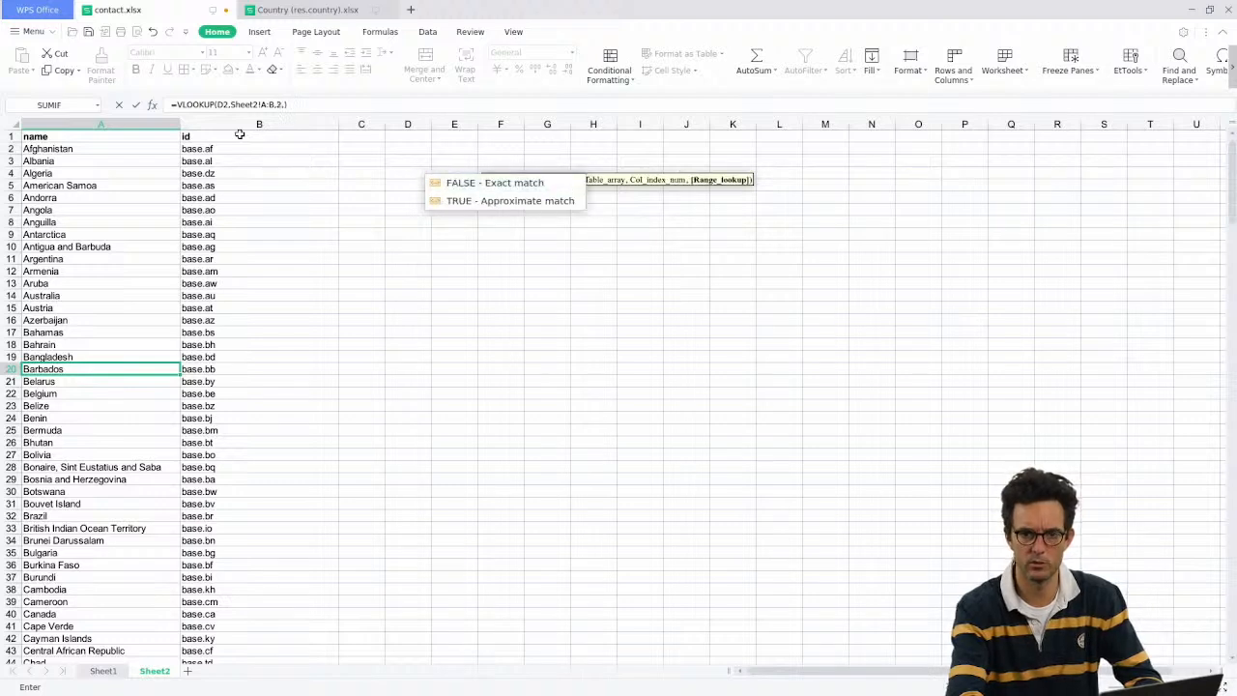
key("Return")
key("Up")
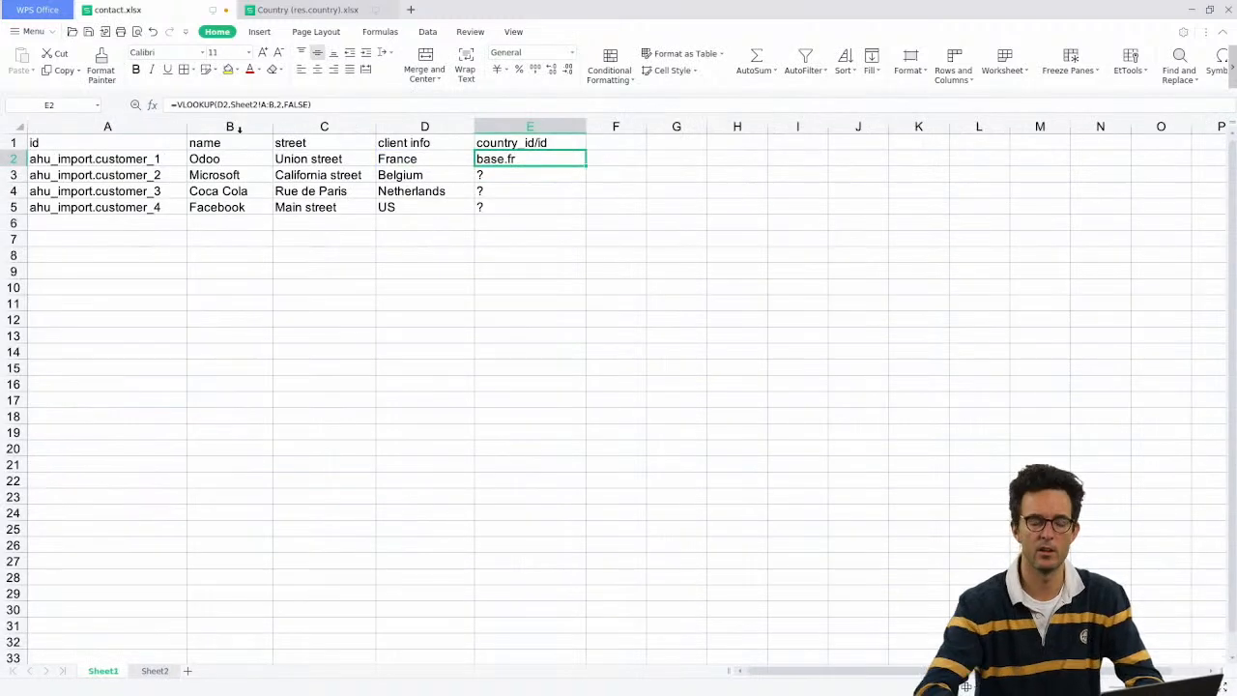
left_click(296, 104)
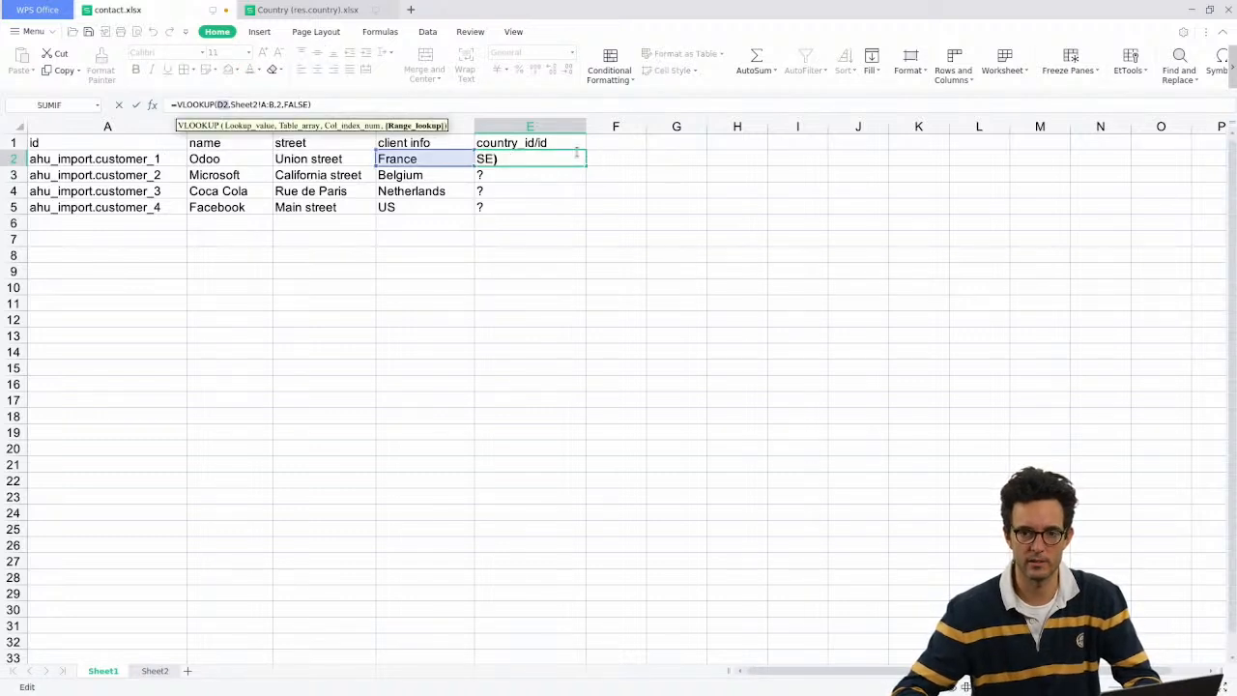
key("Escape")
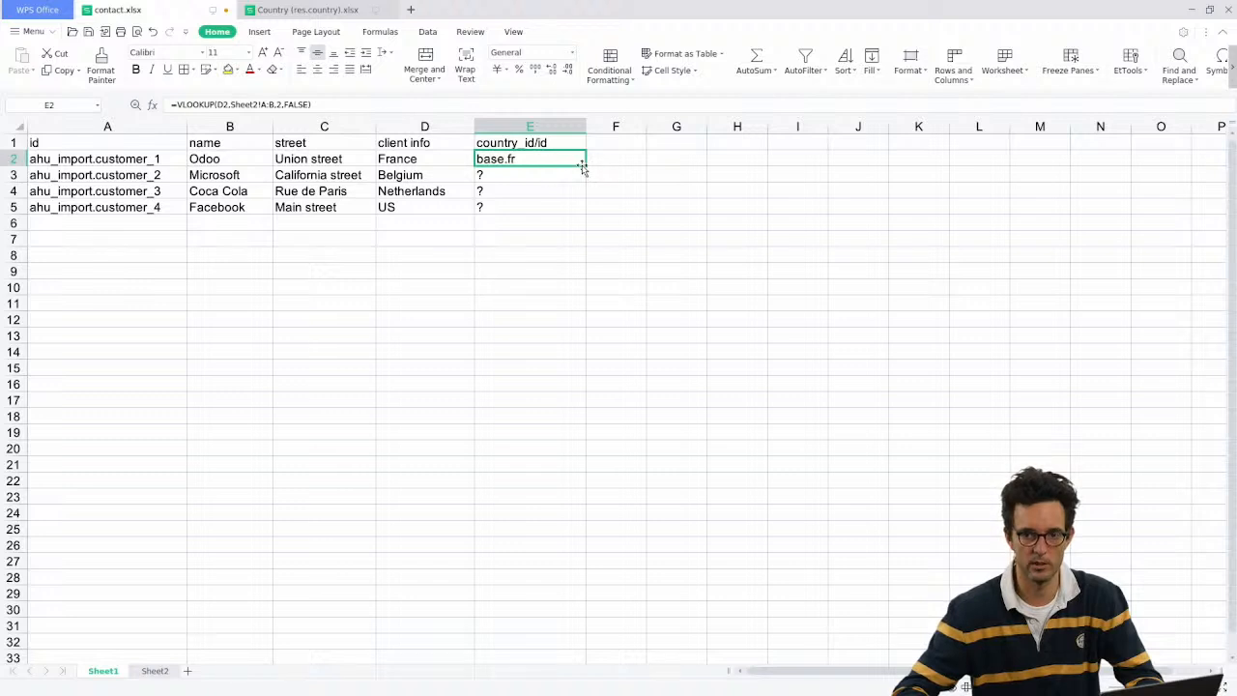
Step: Fill the lookup down to E5, giving base.be, base.nl and #N/A for US
left_click_drag(585, 166, 583, 220)
left_click(517, 190)
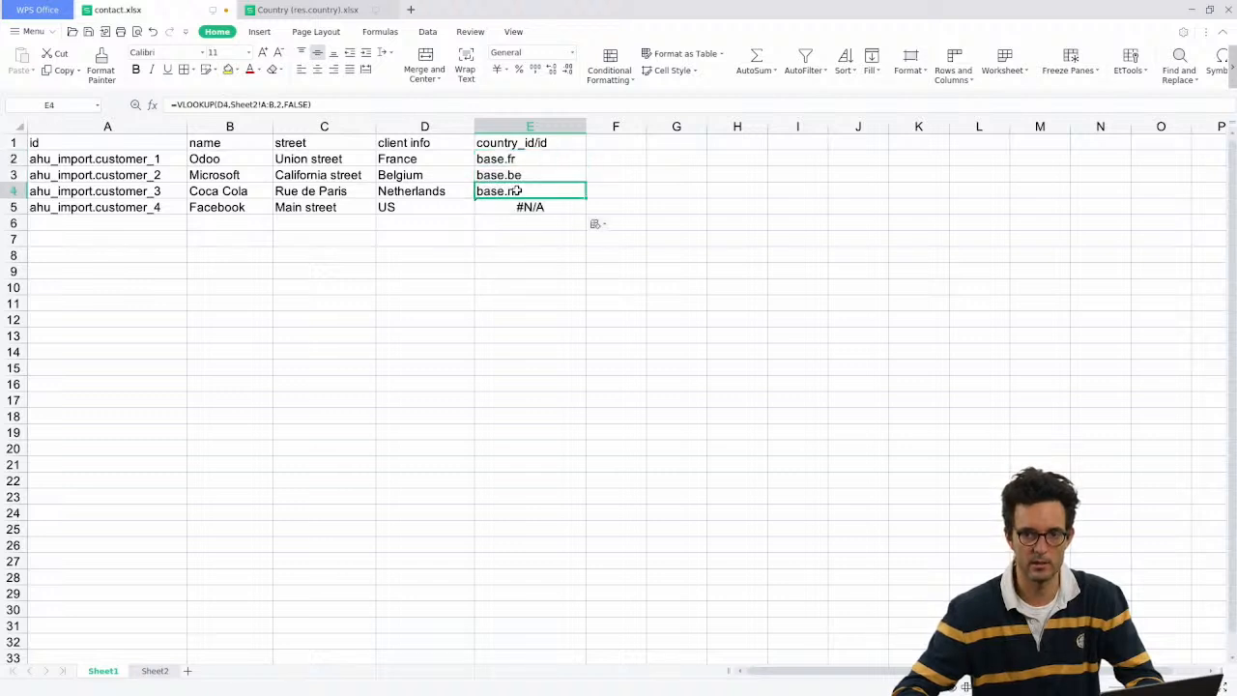
left_click_drag(517, 176, 523, 194)
left_click(532, 207)
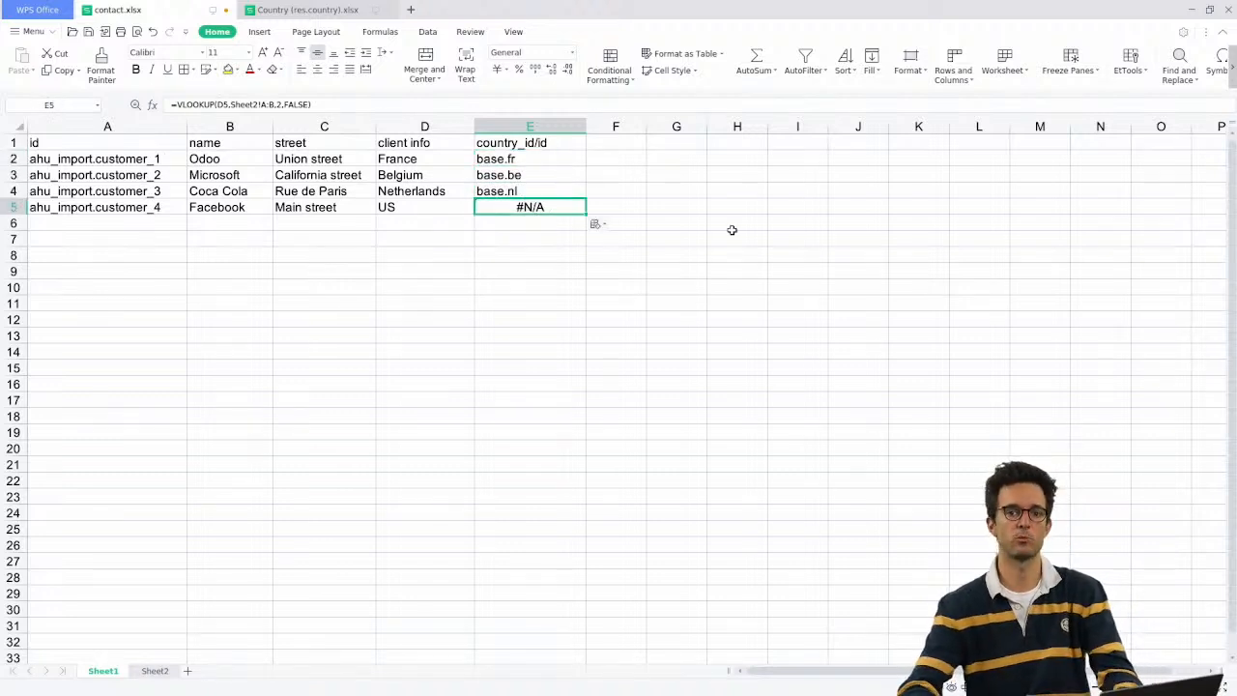
key("alt+Tab")
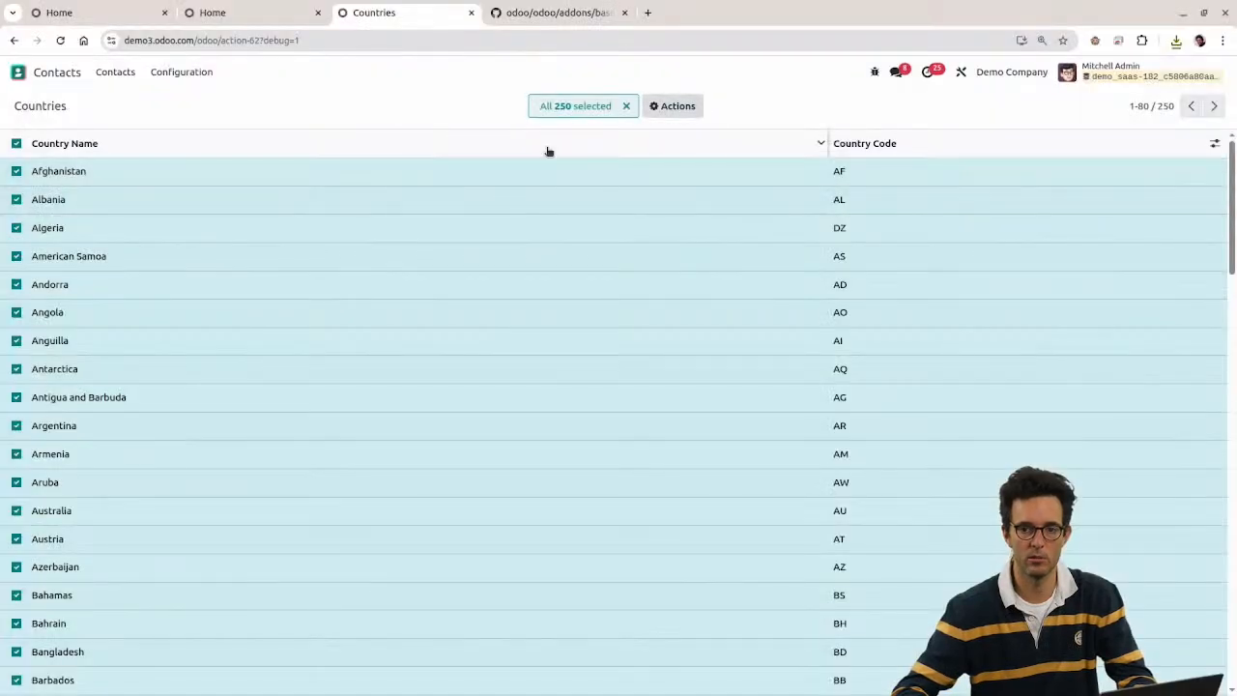
Step: Deselect all countries and sort Countries by Country Code descending to find United States (US)
left_click(18, 144)
left_click(891, 142)
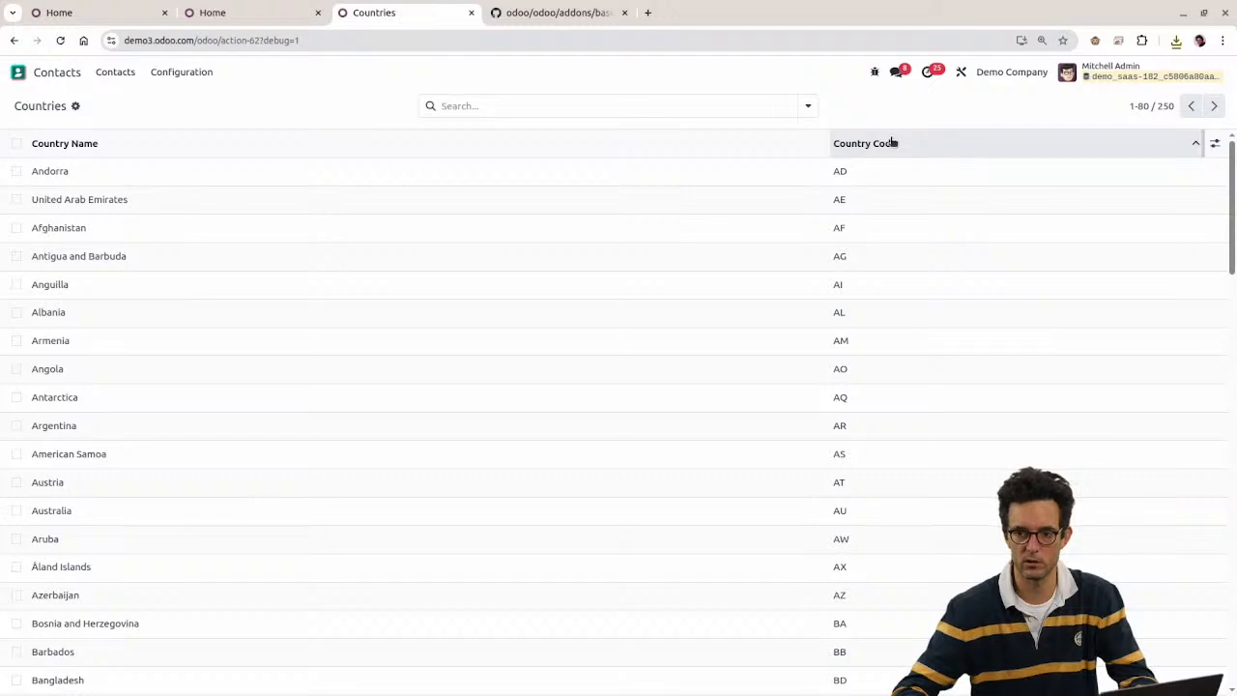
left_click(894, 142)
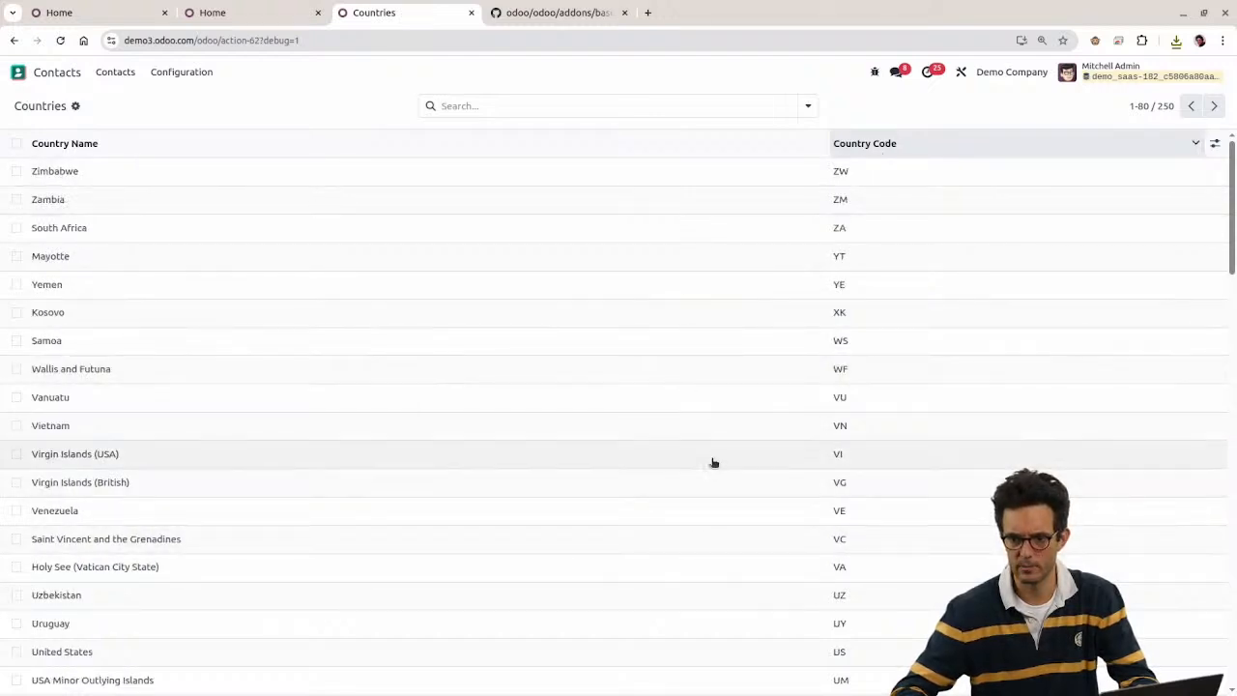
scroll(696, 544, "down", 1)
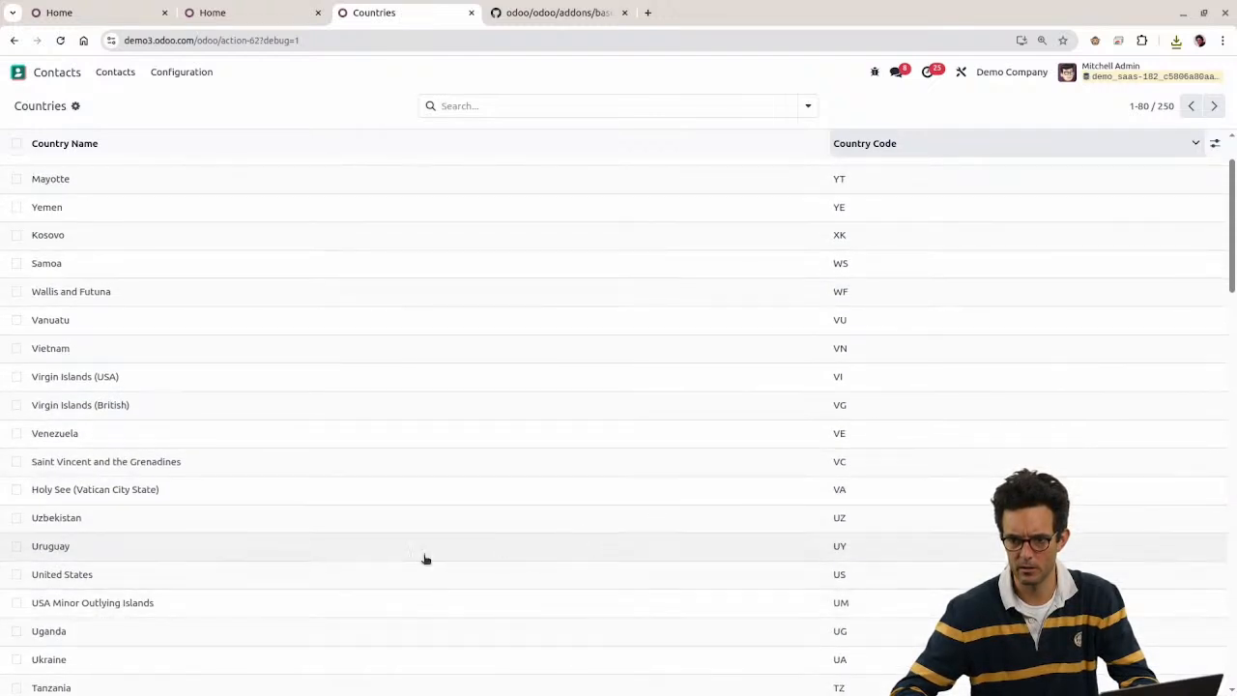
key("alt+Tab")
left_click(410, 208)
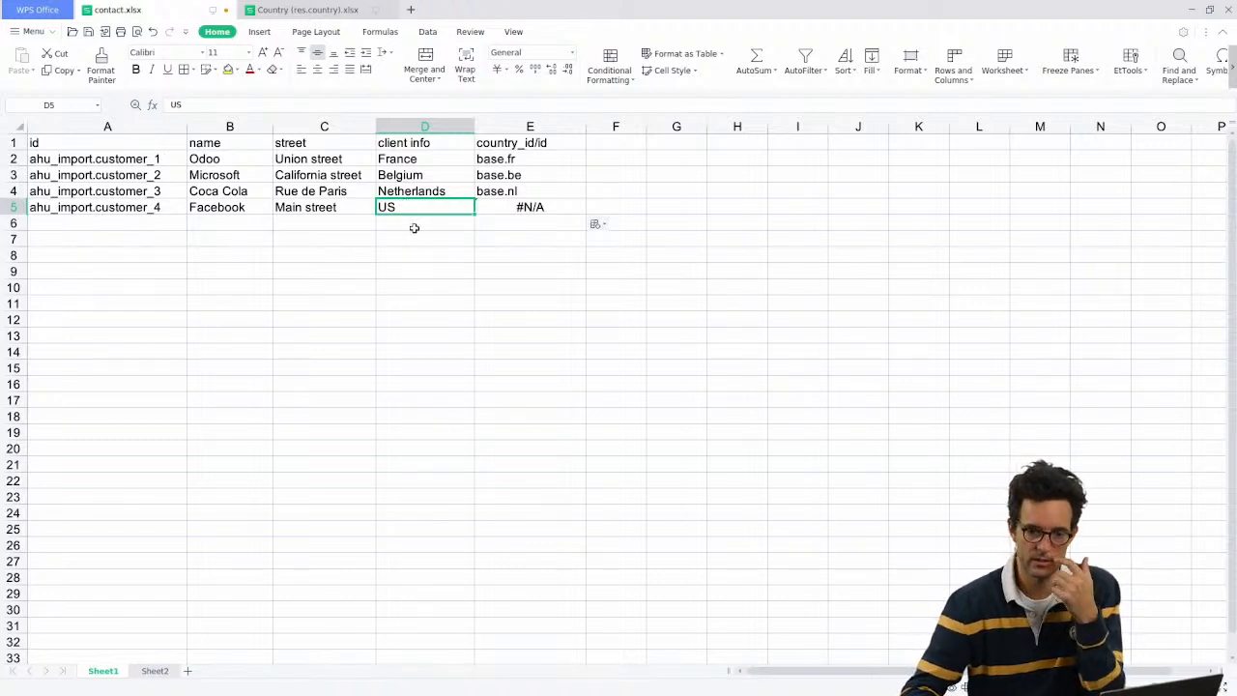
Step: Try a trial USA entry in D6, then delete it
left_click(413, 222)
type("US")
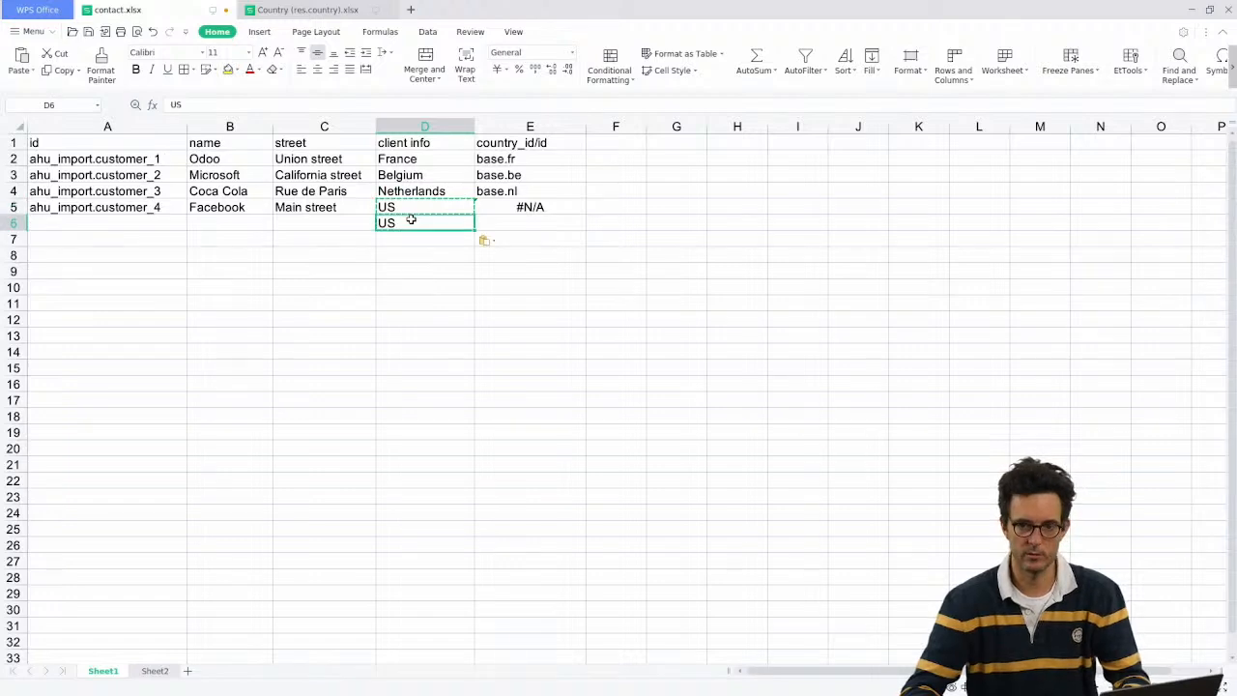
type("A")
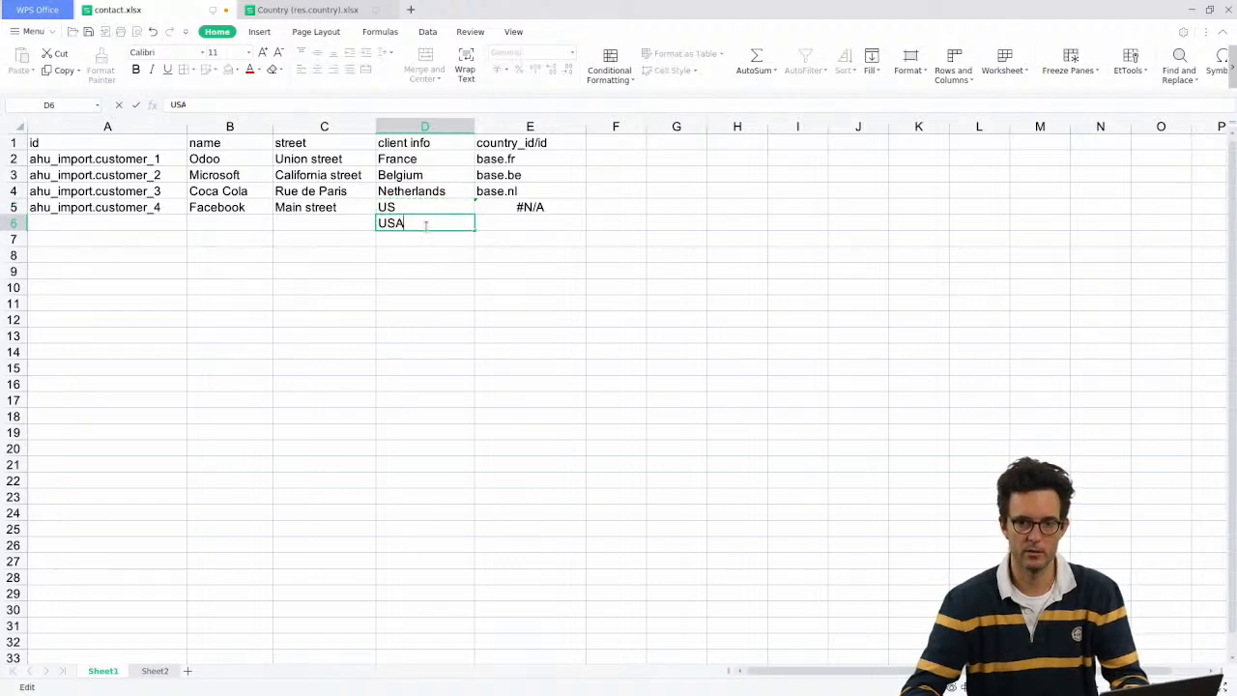
key("Return")
left_click(418, 213)
mouse_move(417, 214)
left_mouse_down()
mouse_move(417, 226)
mouse_move(409, 207)
mouse_move(412, 220)
left_mouse_up()
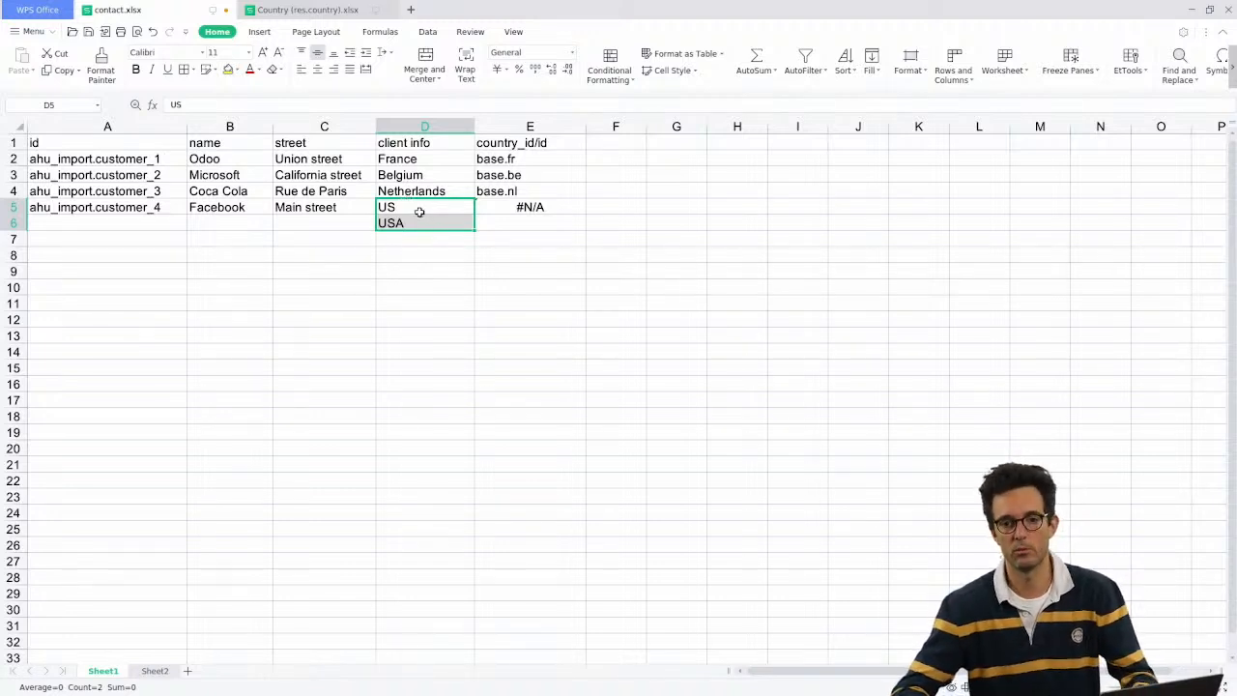
left_click_drag(420, 208, 426, 223)
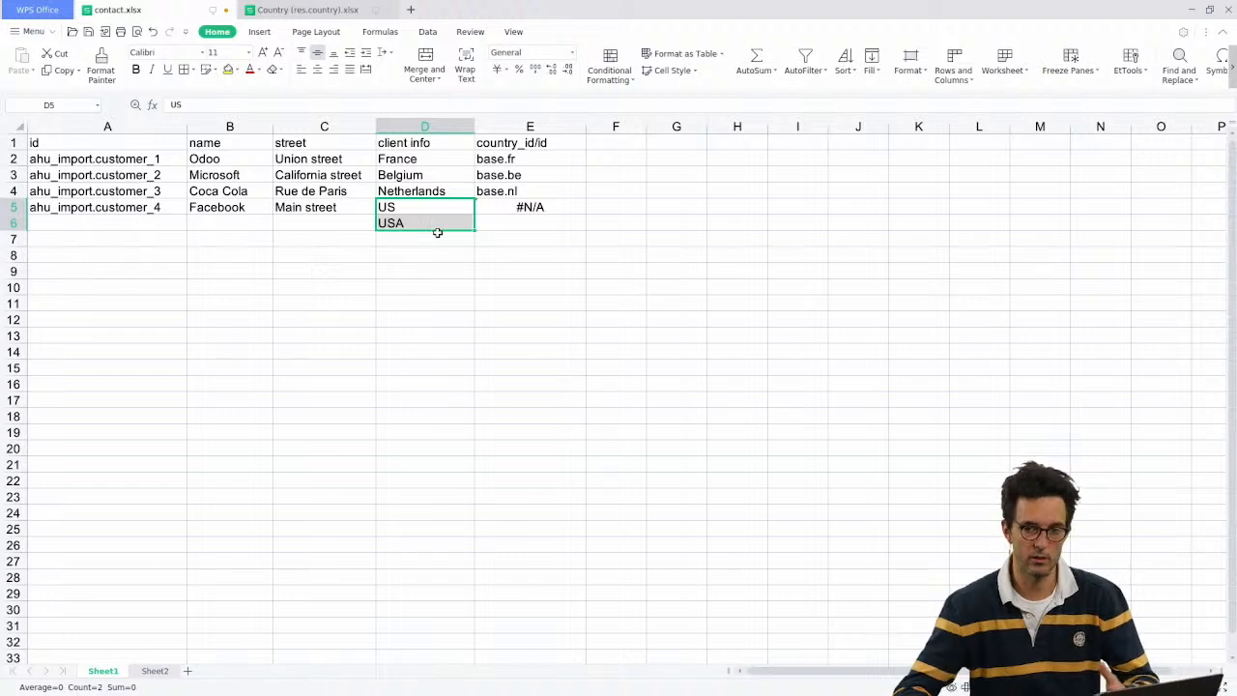
left_click(428, 222)
key("Delete")
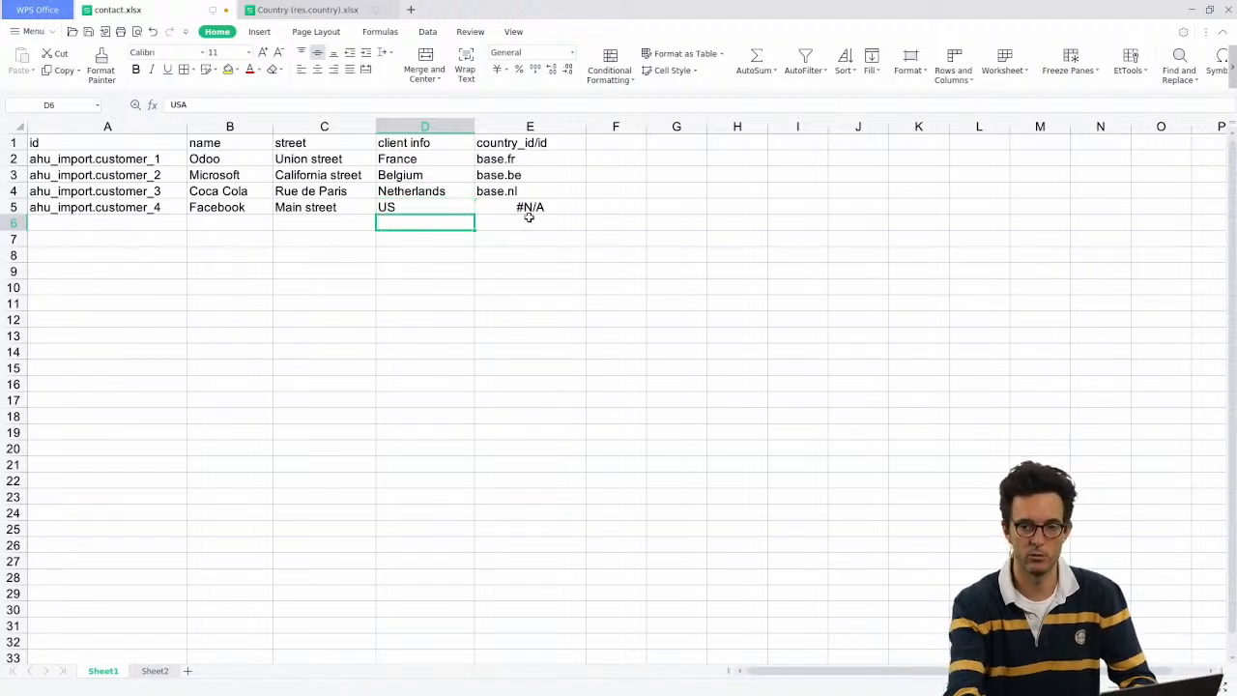
Step: Replace US in D5 with United States so E5 returns base.us
key("Up")
type("United S")
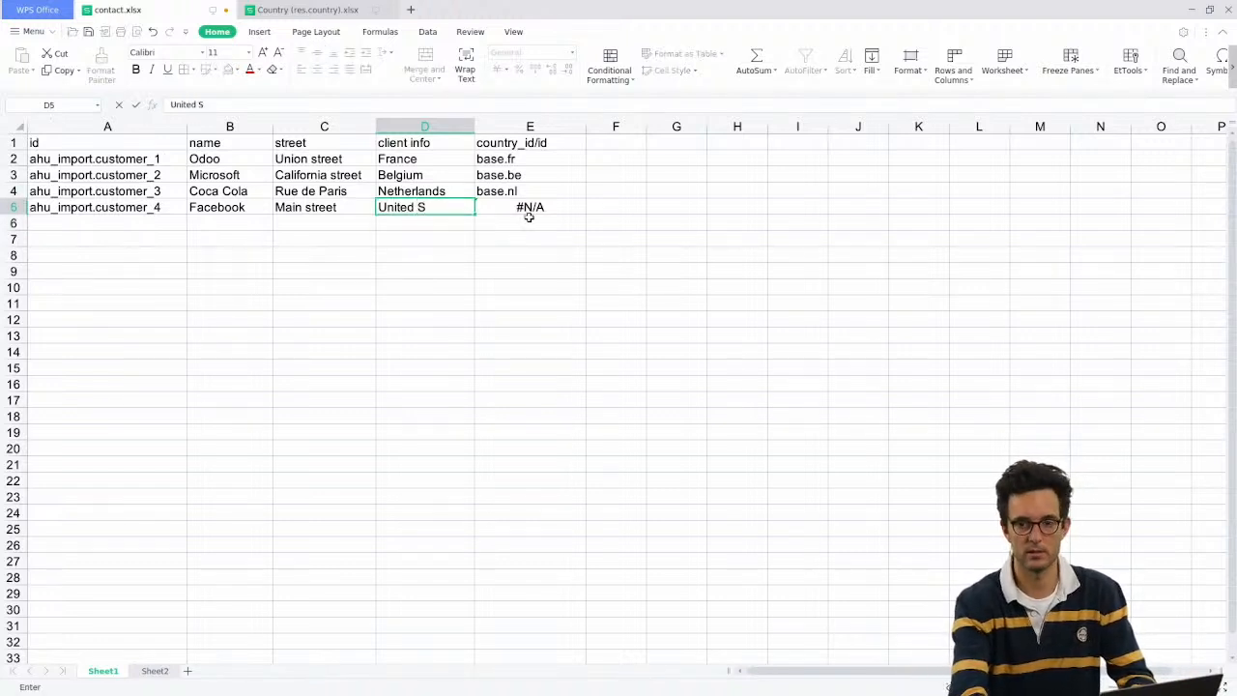
type("tates")
key("Return")
left_click(527, 208)
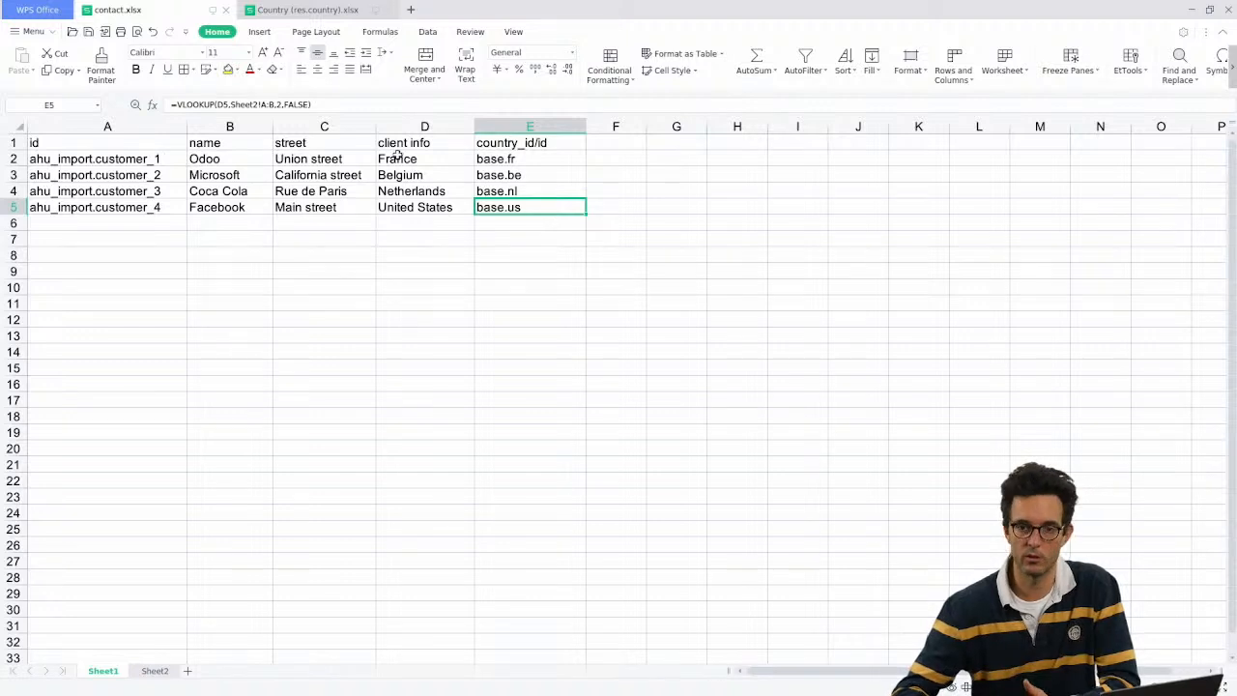
Step: Review the country id and customer id columns, then select the contact table A1:E5
left_click(424, 126)
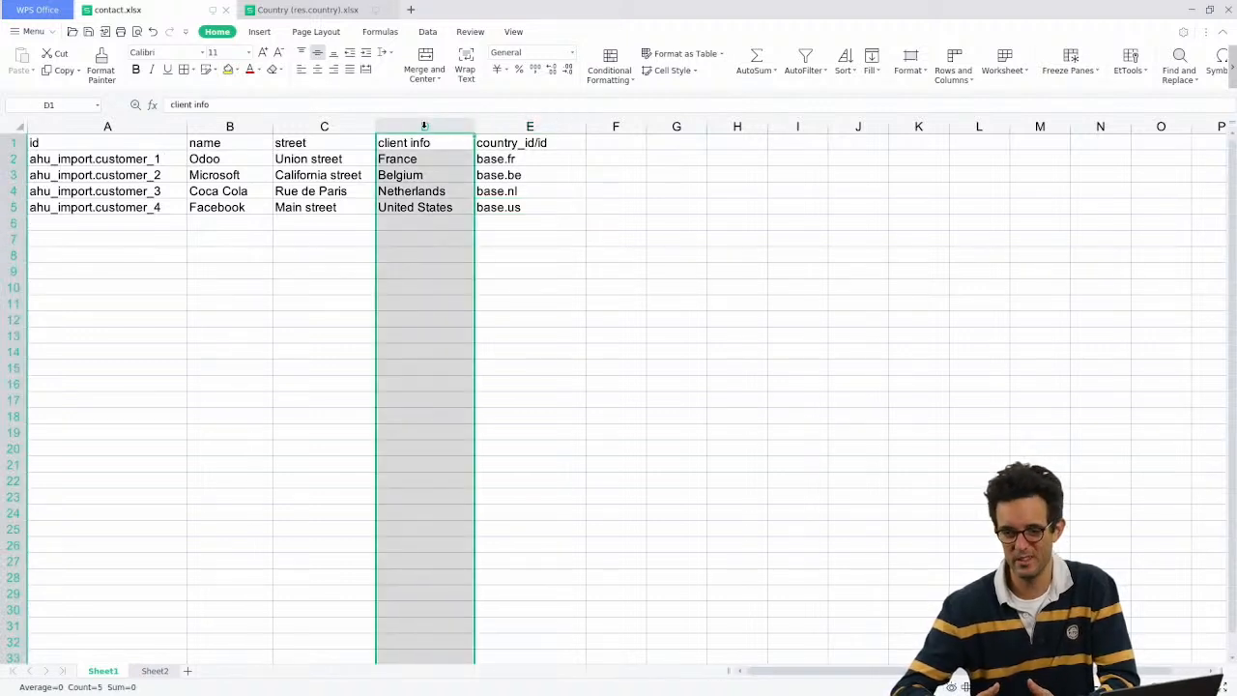
left_click(508, 126)
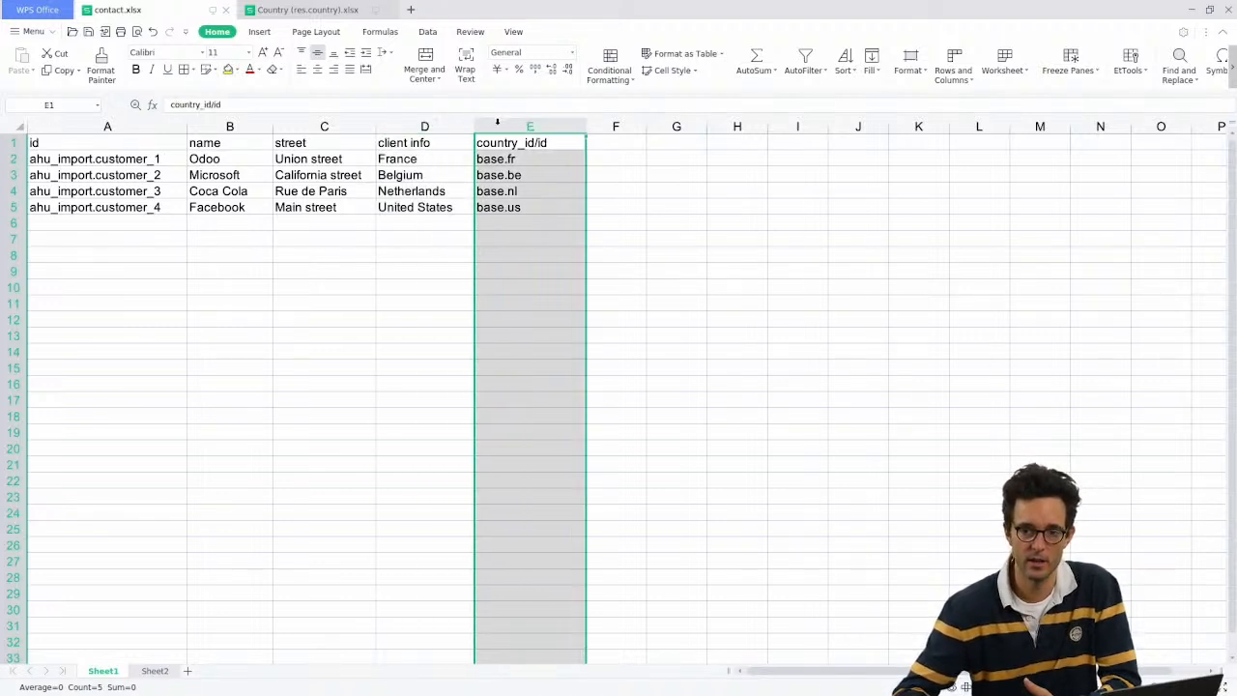
left_click_drag(545, 158, 525, 205)
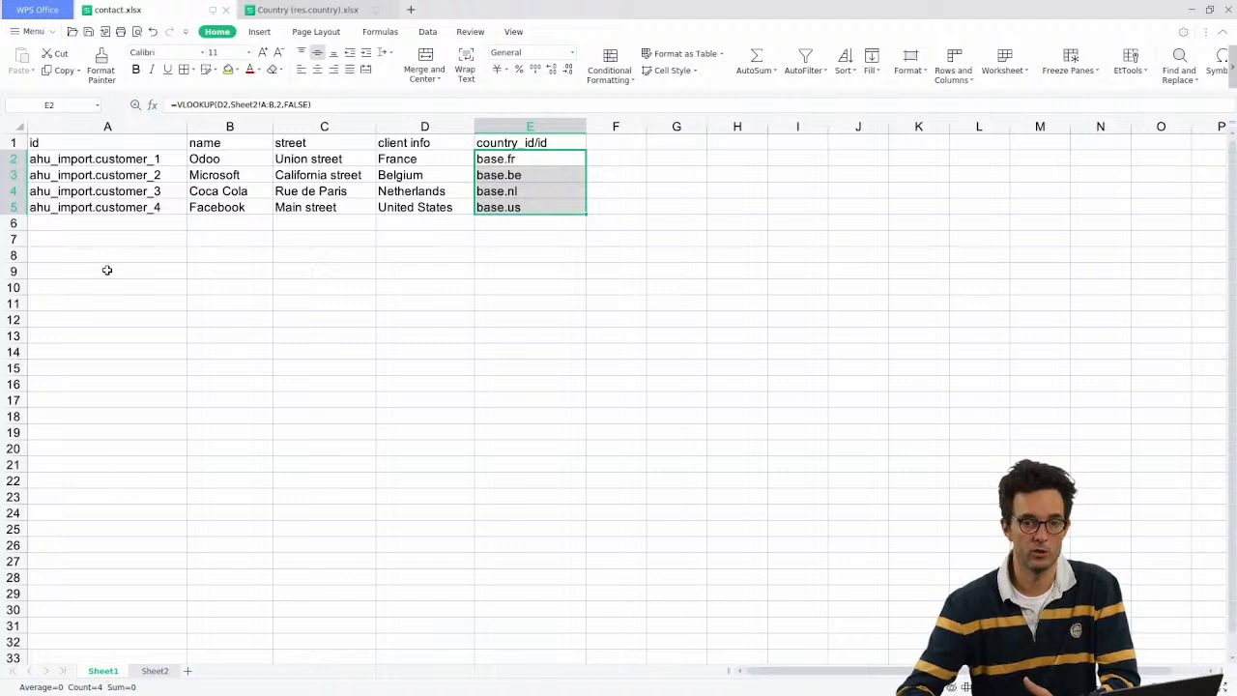
left_click(157, 206)
left_click(169, 161)
left_click_drag(169, 161, 163, 208)
left_click(162, 161)
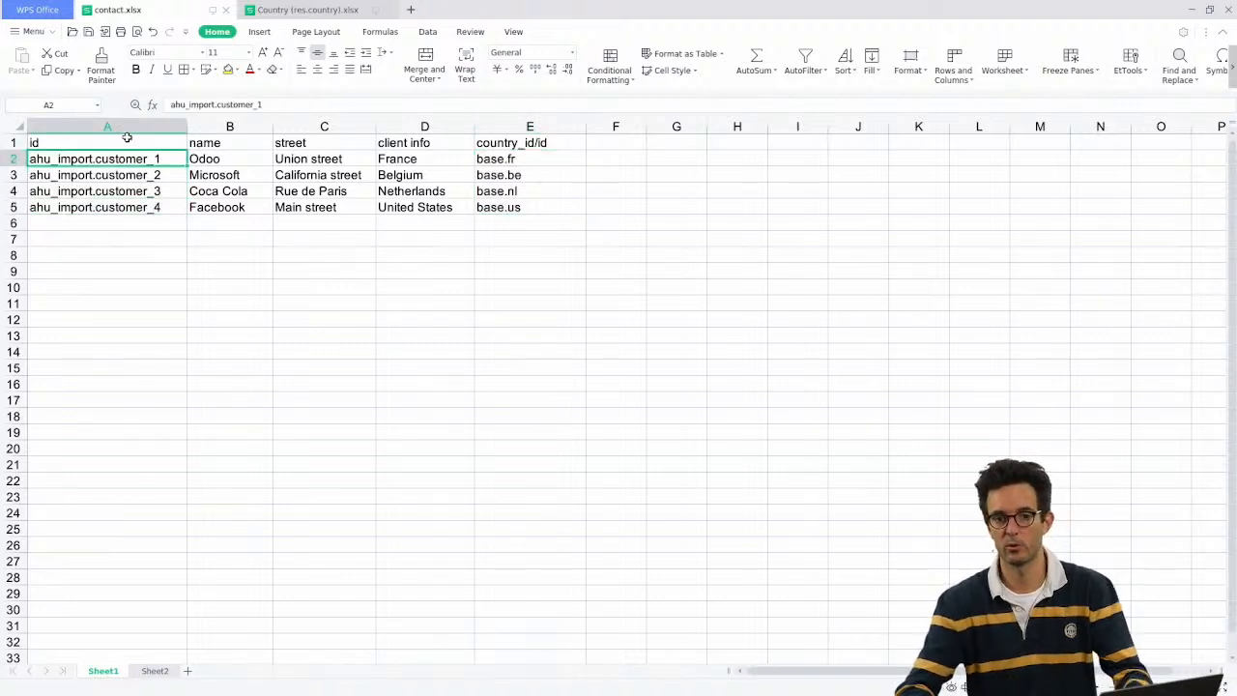
left_click_drag(128, 140, 507, 209)
key("alt+Tab")
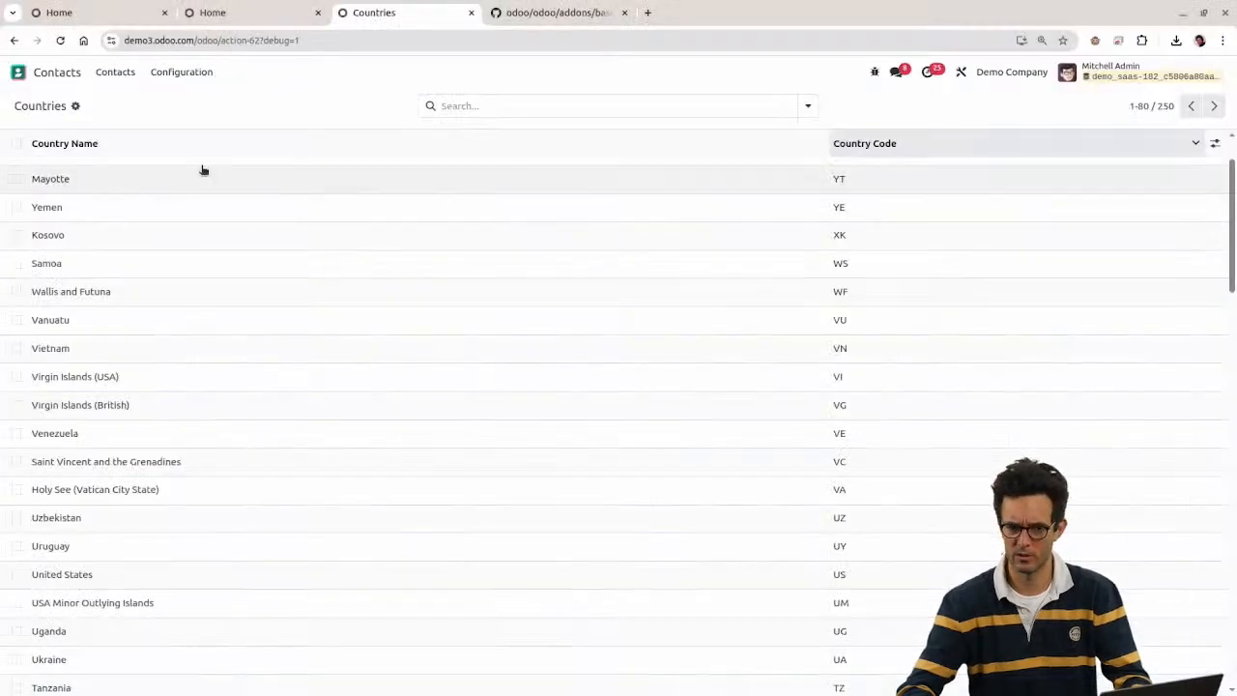
Step: Close the demo database tab, reload, and open Contacts in the edu-ahuimport database
left_click(18, 72)
left_click(836, 213)
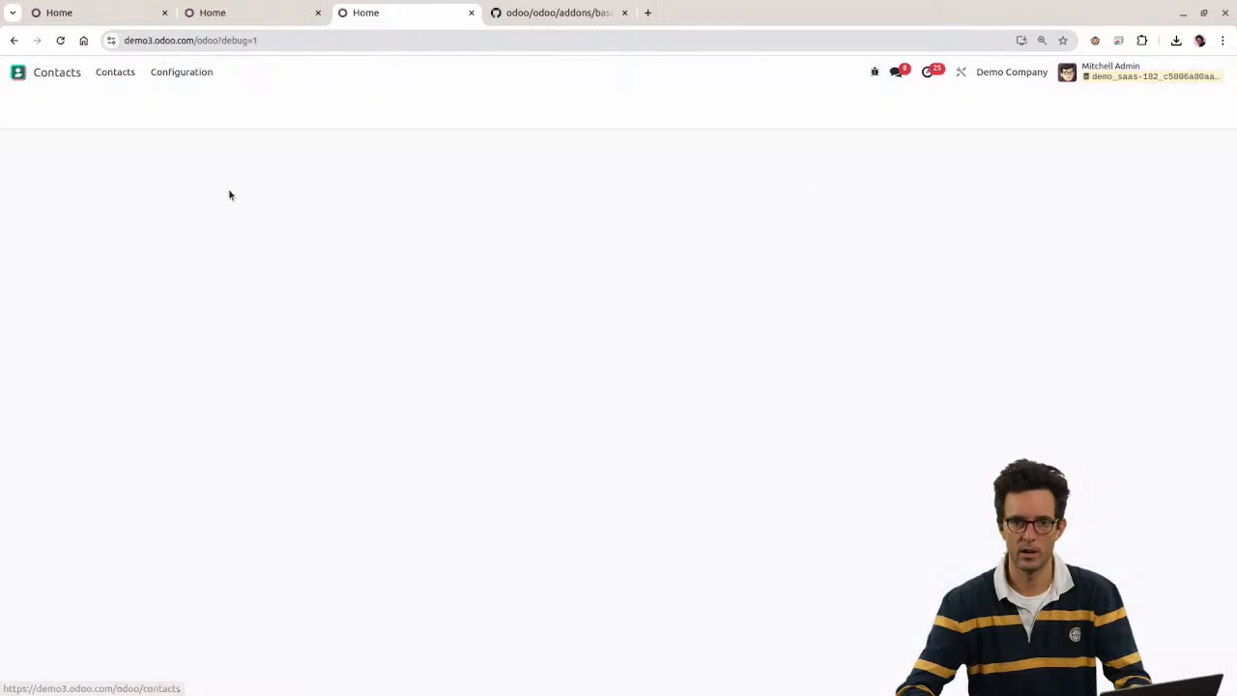
middle_click(425, 19)
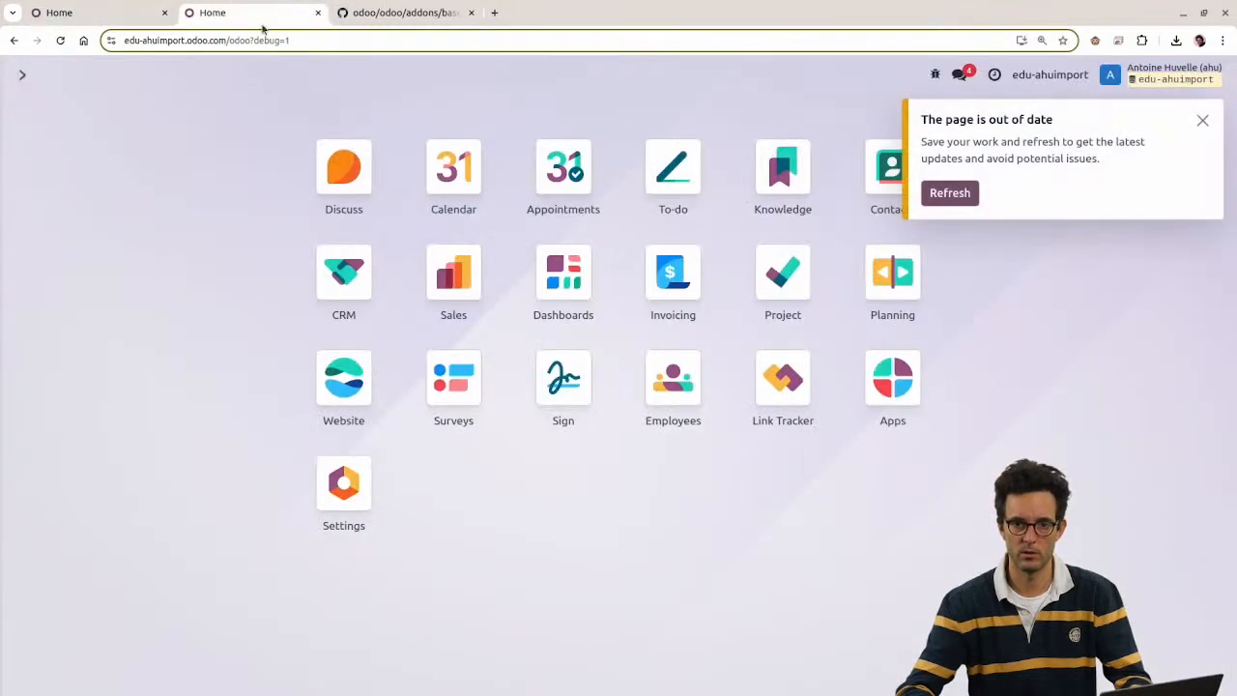
left_click(974, 193)
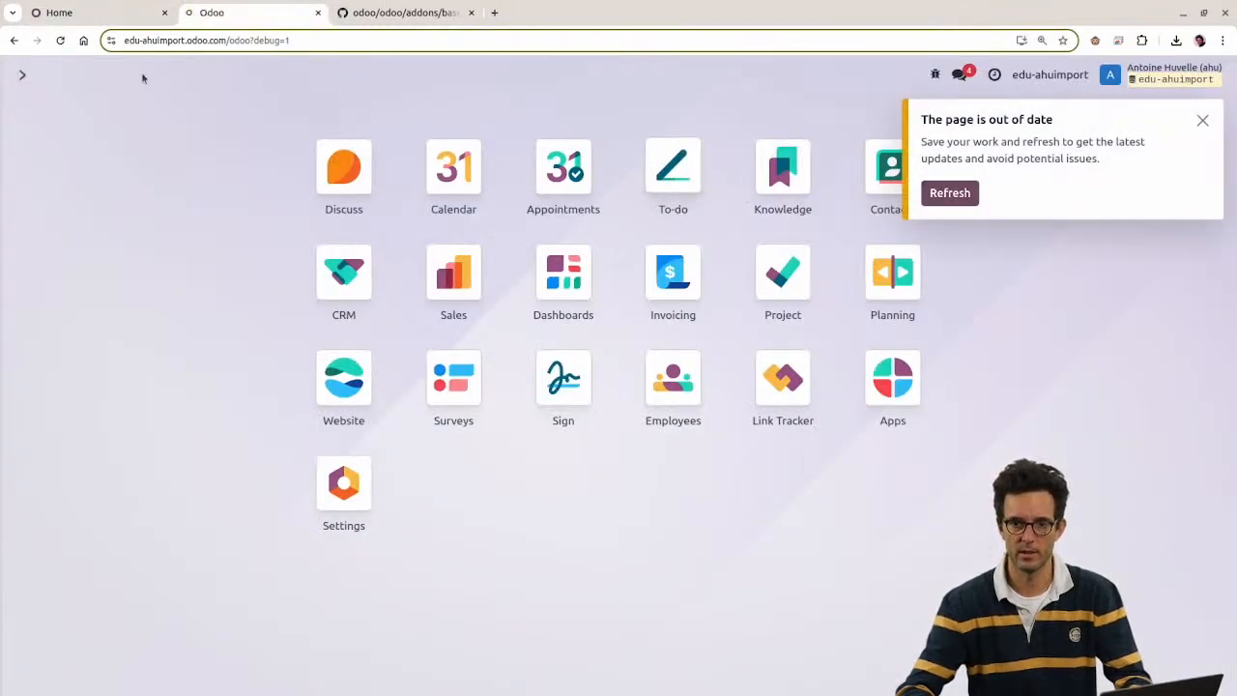
left_click(892, 172)
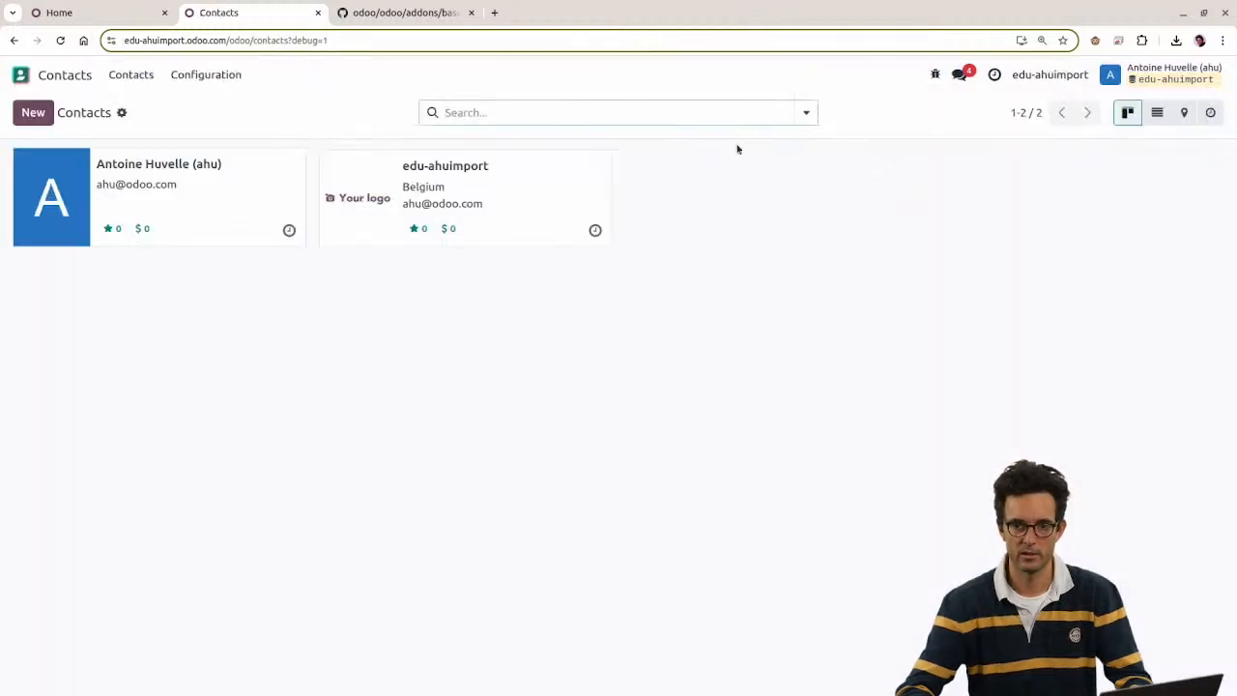
Step: Reload the out-of-date Odoo home page and open the Contacts app
left_click(19, 75)
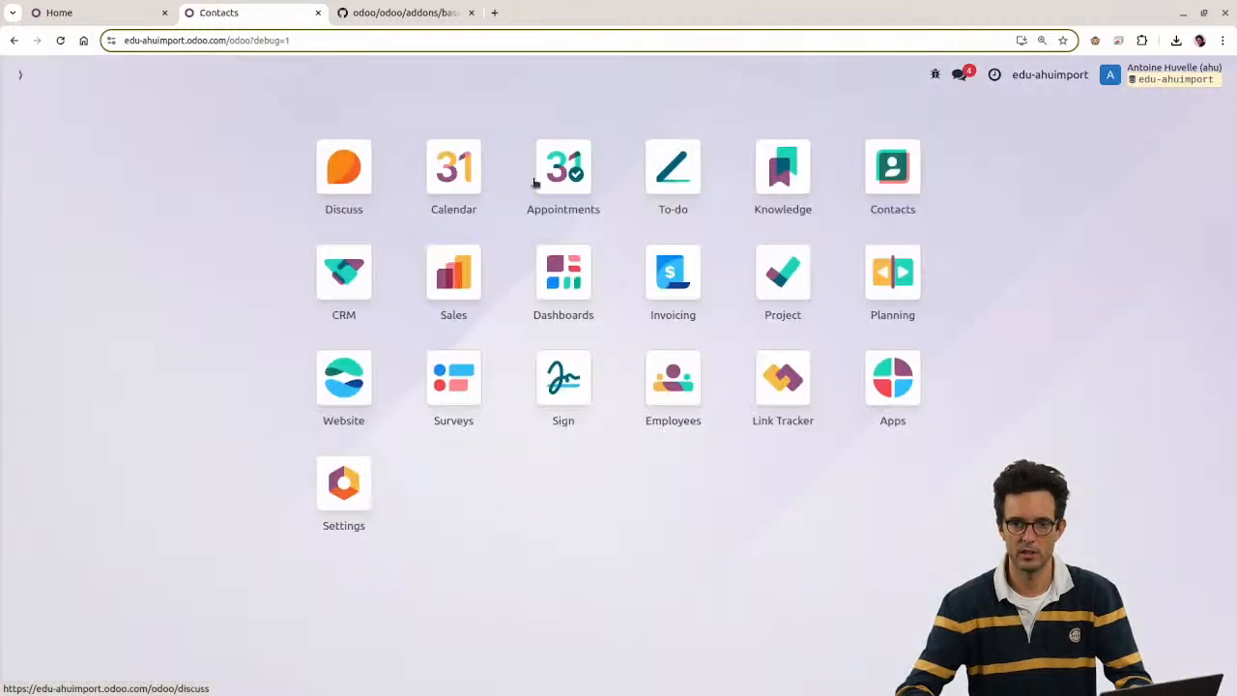
left_click(122, 14)
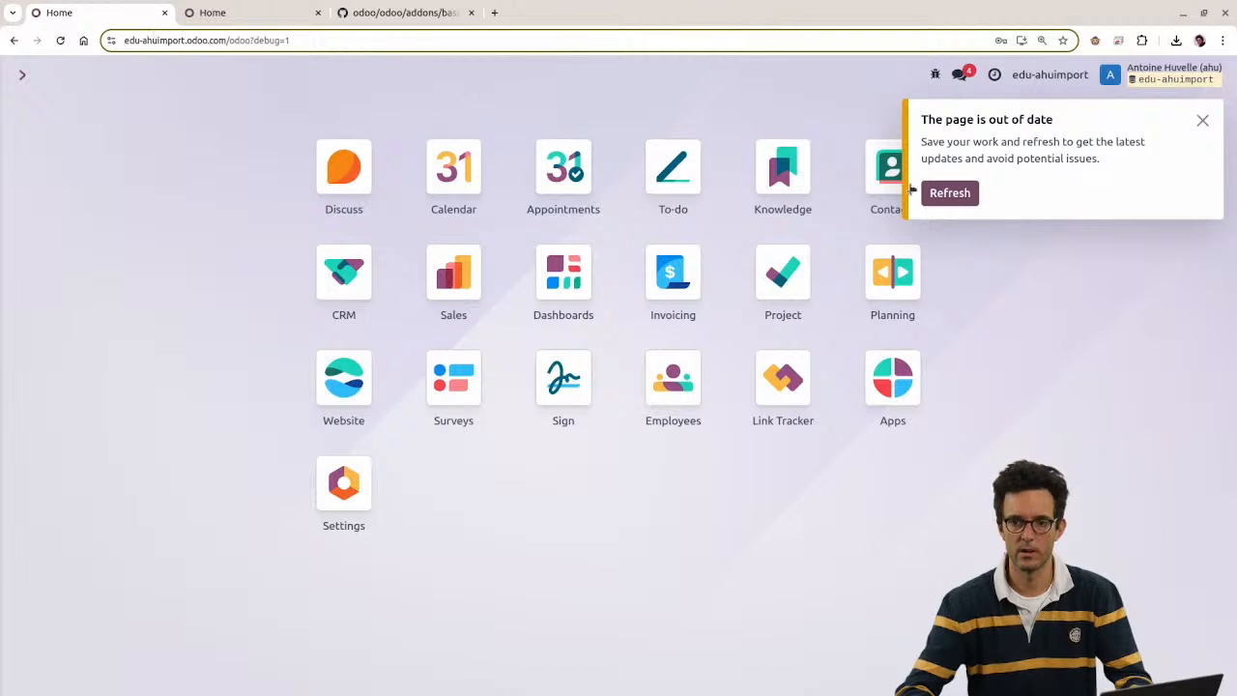
left_click(950, 192)
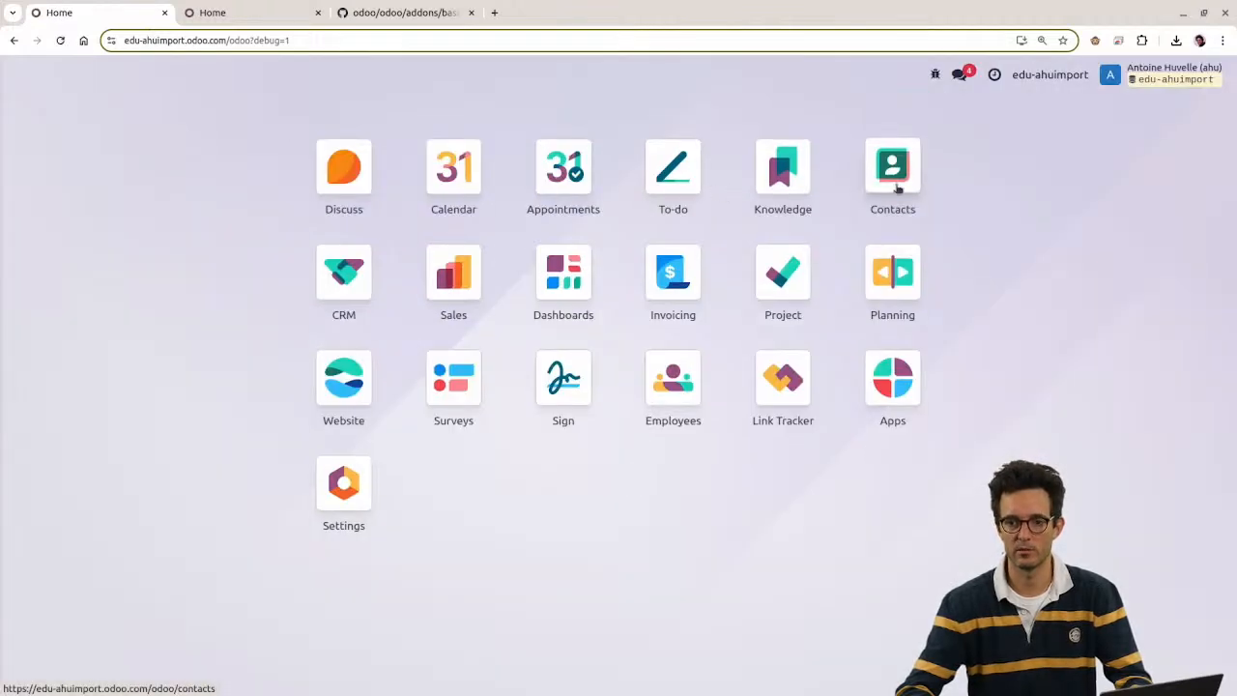
left_click(897, 188)
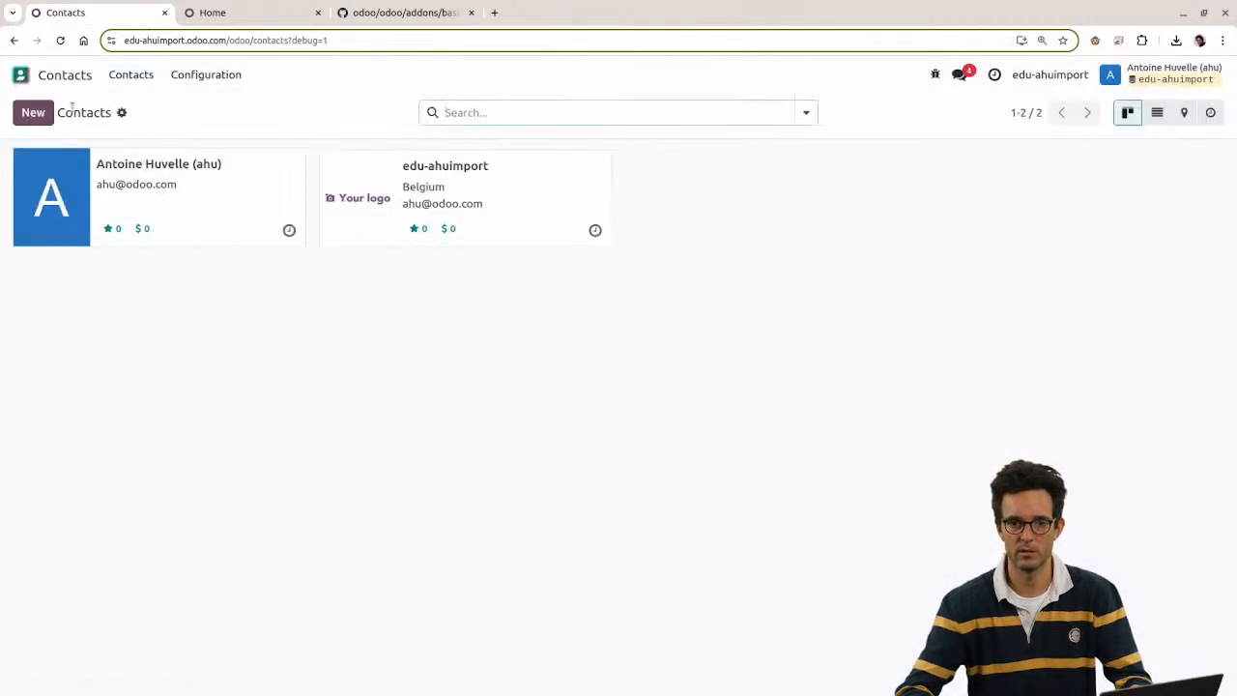
Step: Import contact.xlsx into Contacts through Import records
left_click(122, 112)
left_click(155, 139)
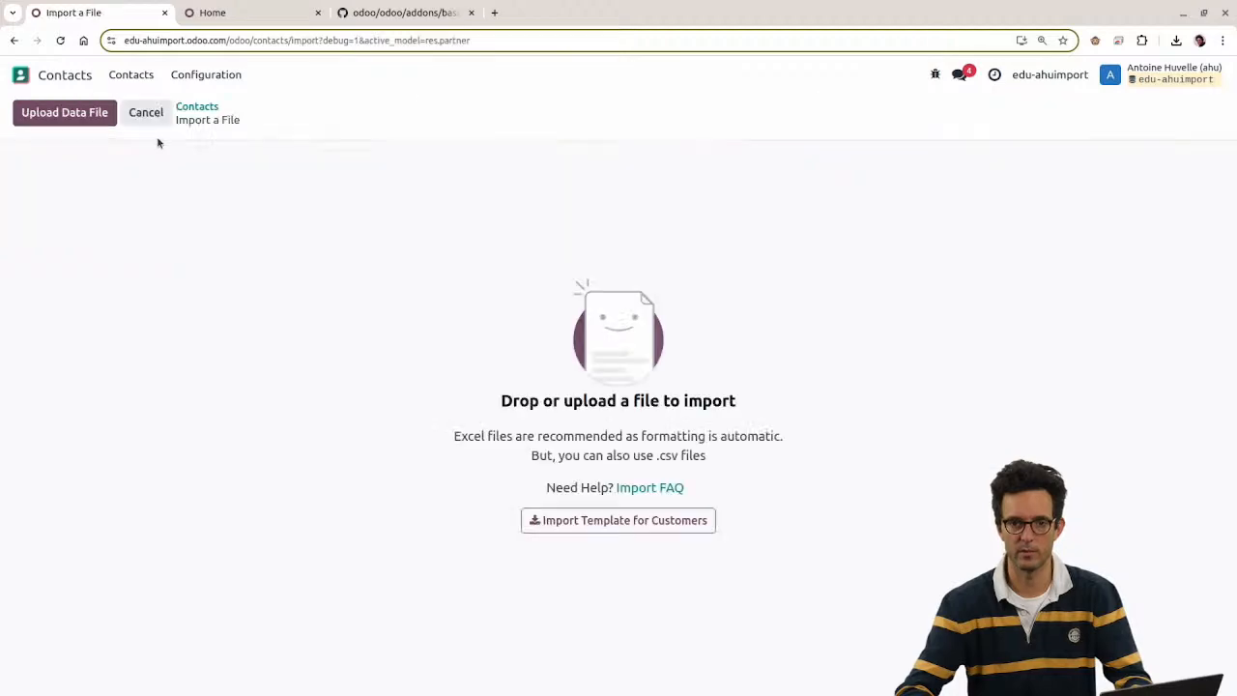
left_click(56, 108)
double_click(505, 319)
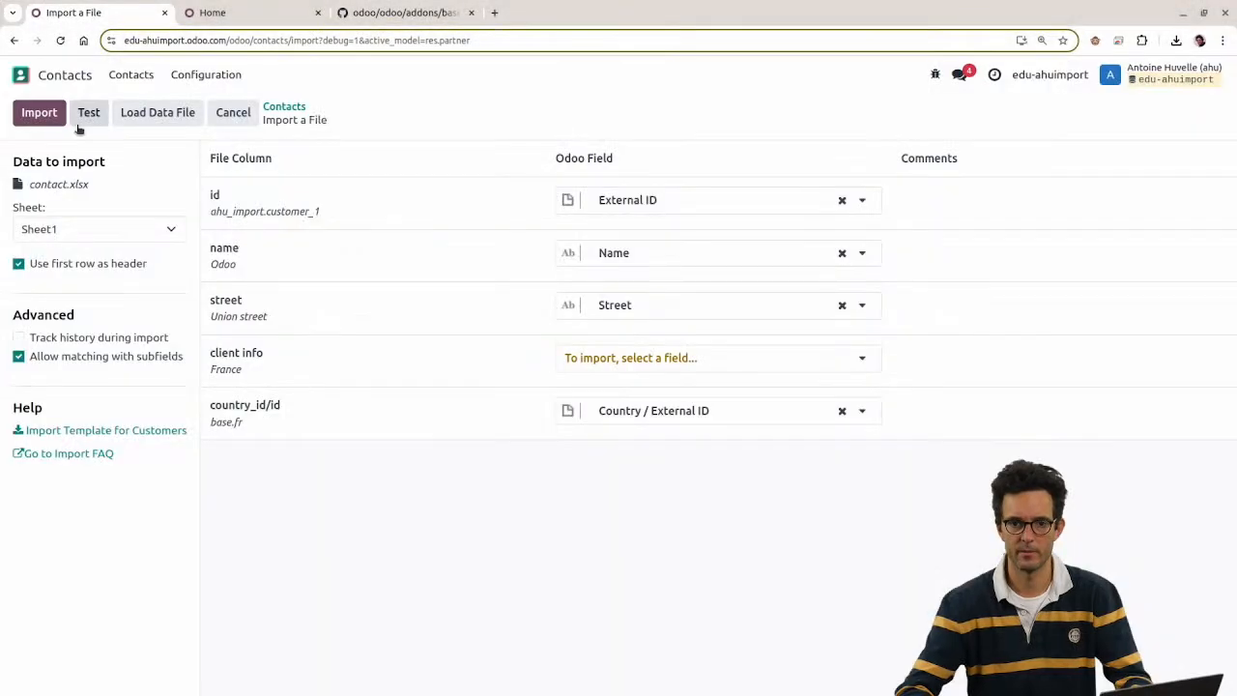
left_click(39, 112)
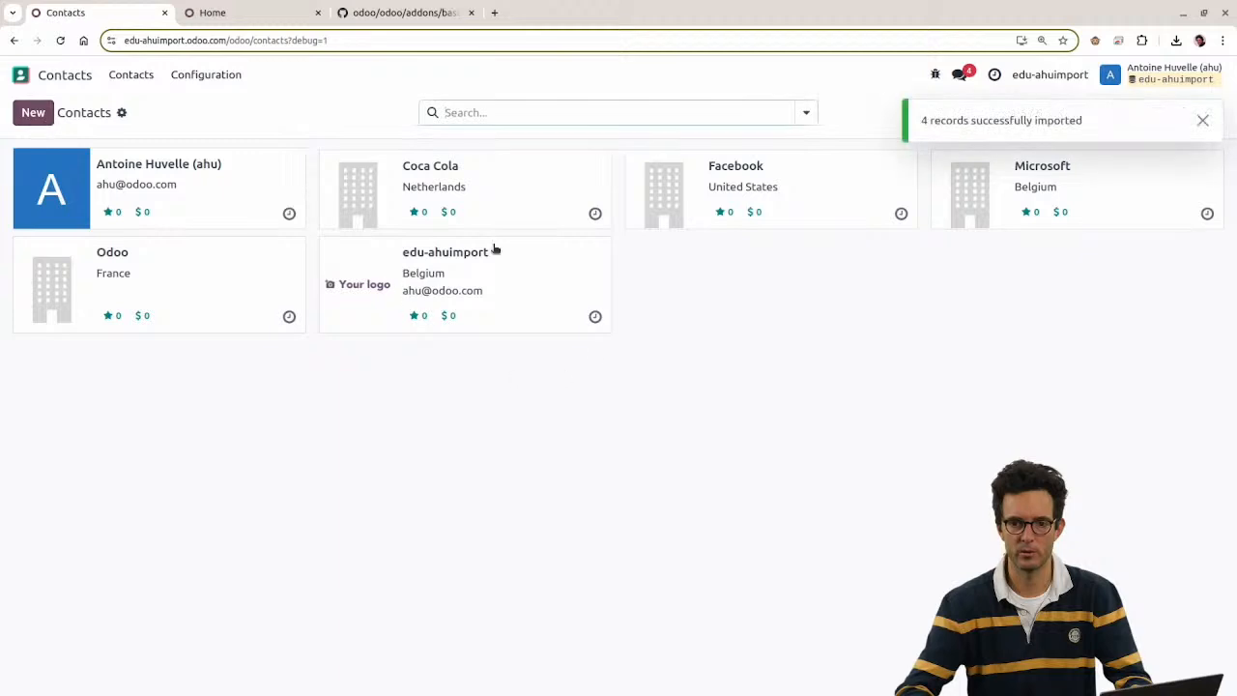
Step: Open the Coca Cola record and confirm it is a Company
left_click(355, 188)
left_click_drag(107, 170, 218, 180)
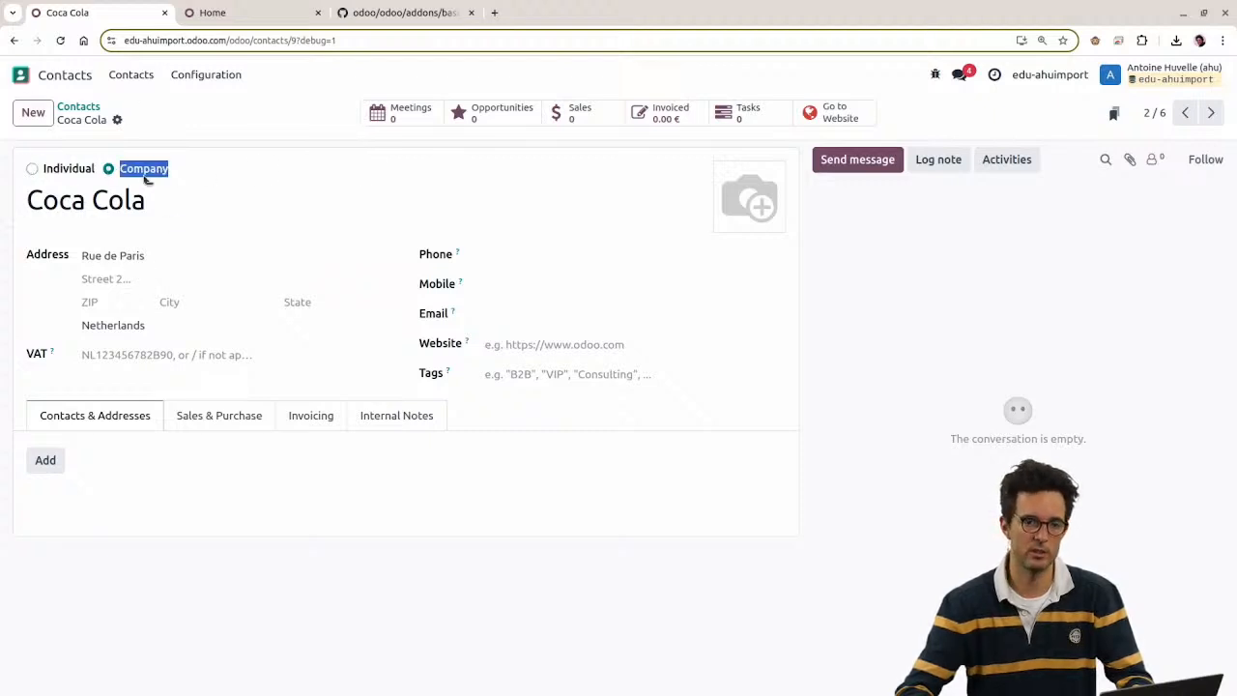
key("alt+Tab")
Step: Add row 6 with id ahu_import.customer_5 and a person's full name, widening column B
left_click(89, 223)
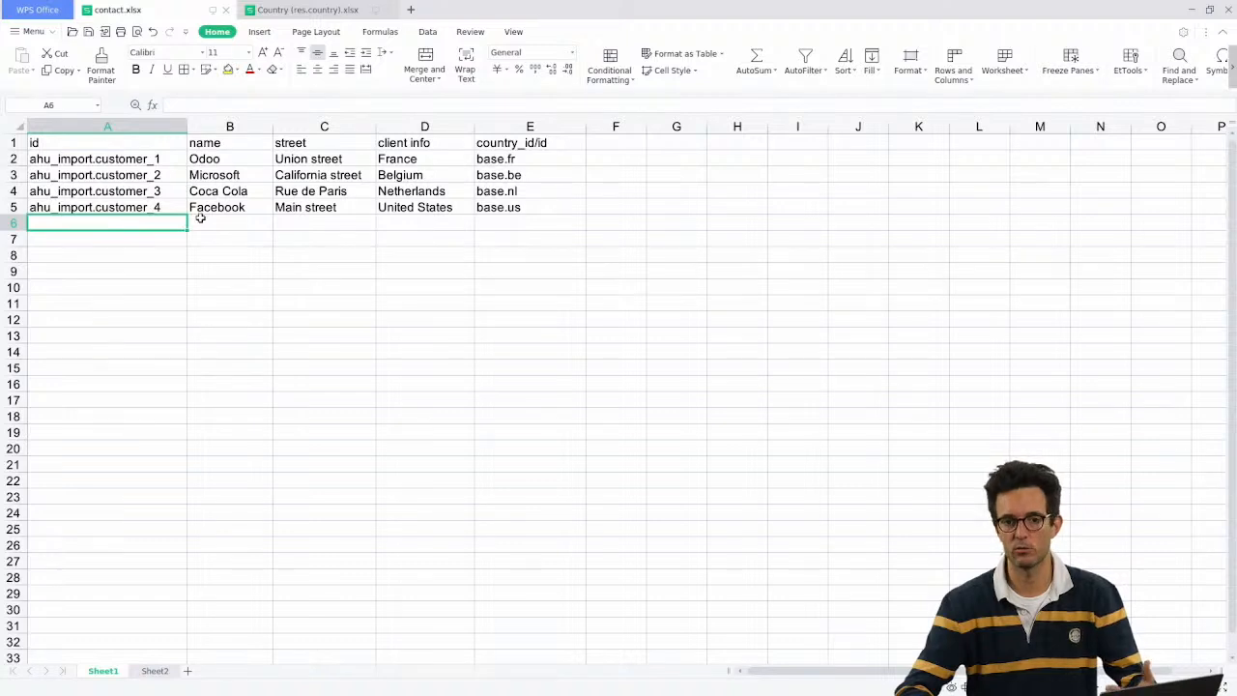
left_click(131, 208)
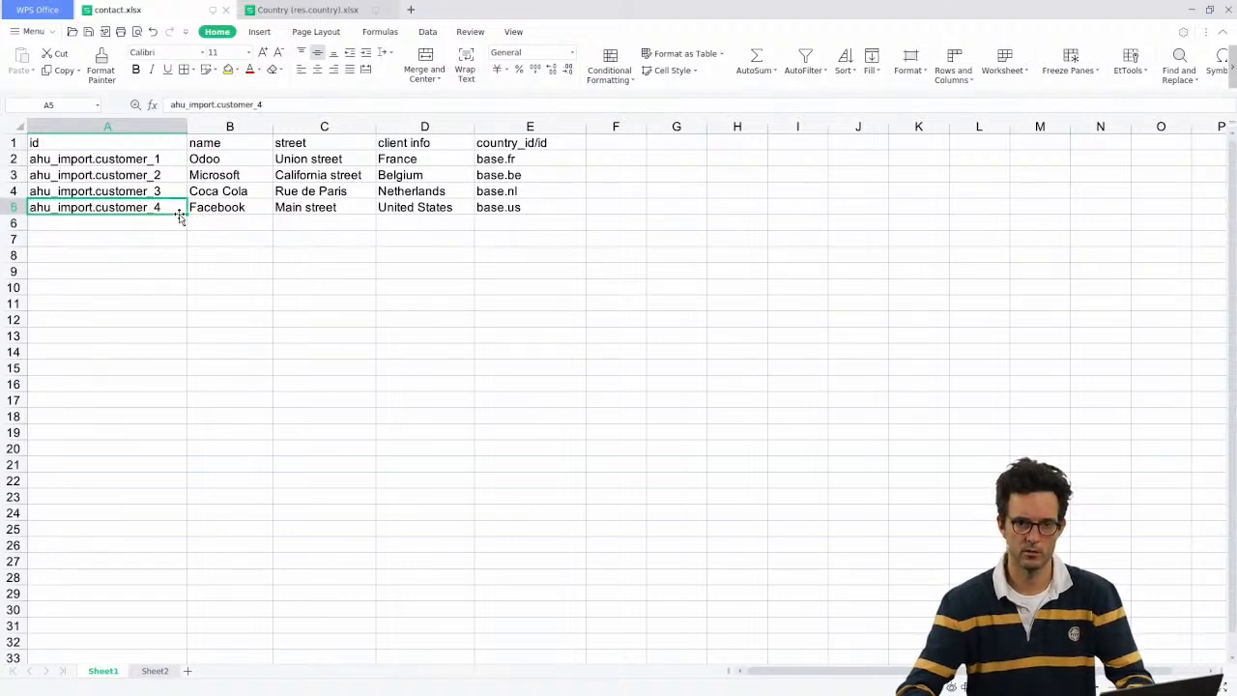
left_click_drag(178, 217, 184, 228)
left_click(219, 221)
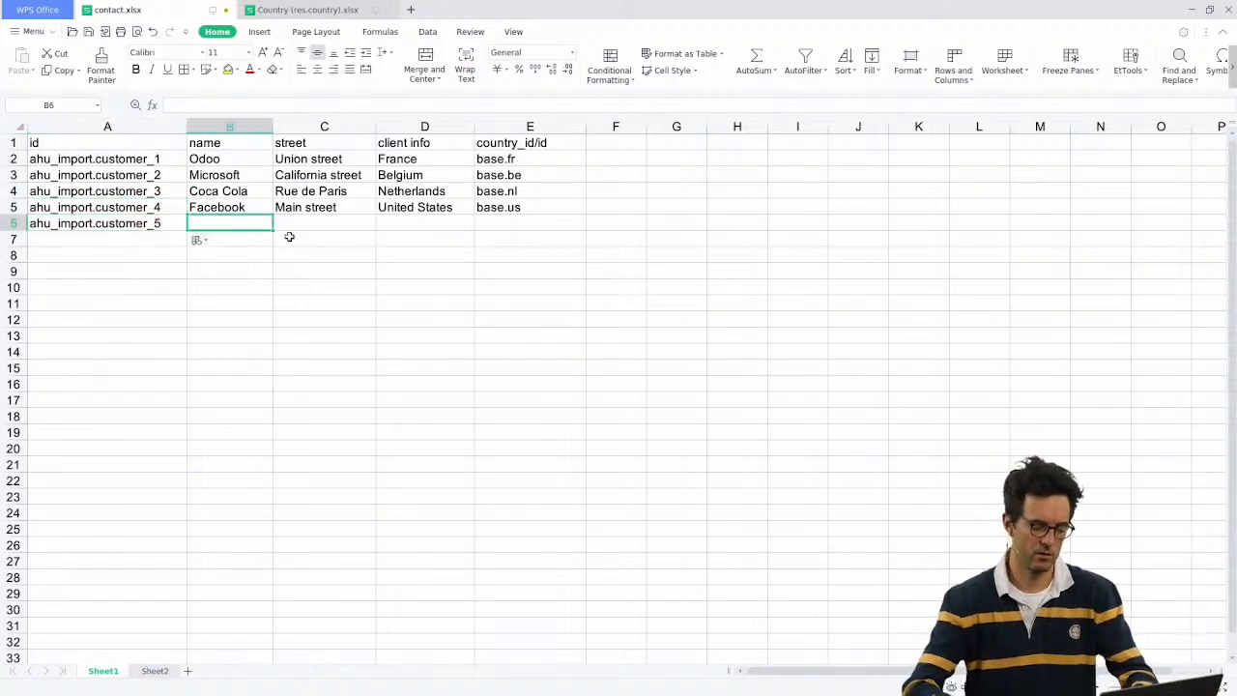
key("Tab")
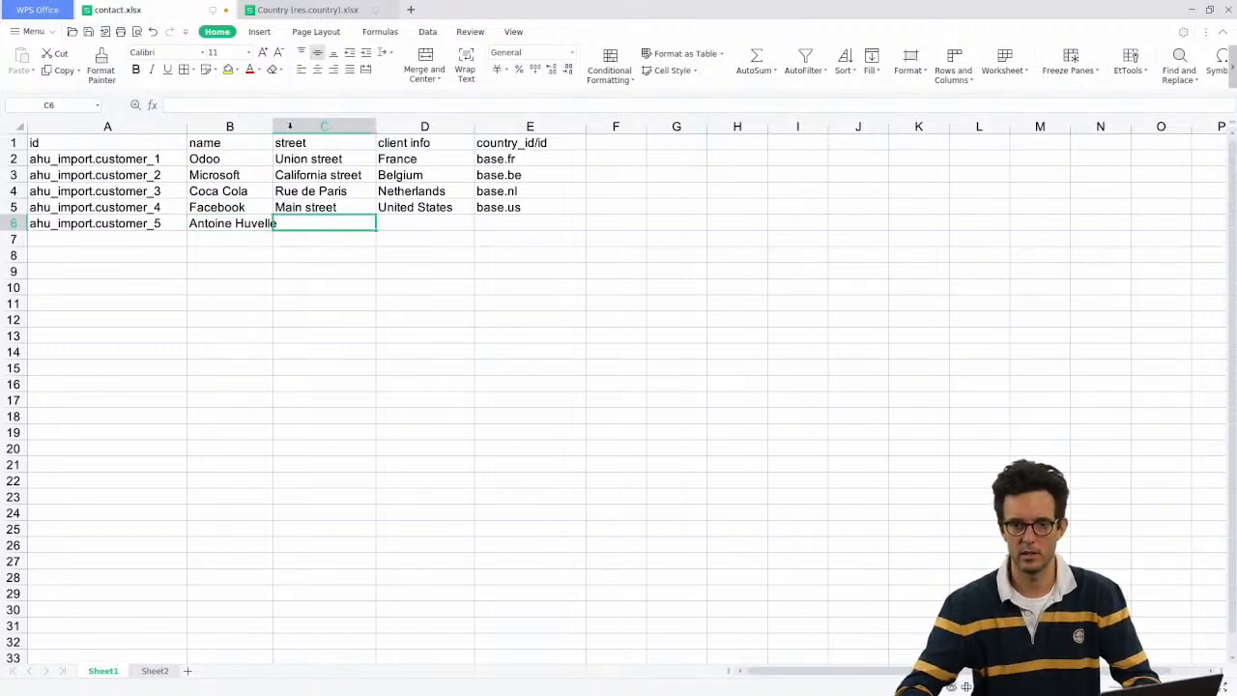
left_click_drag(272, 125, 307, 126)
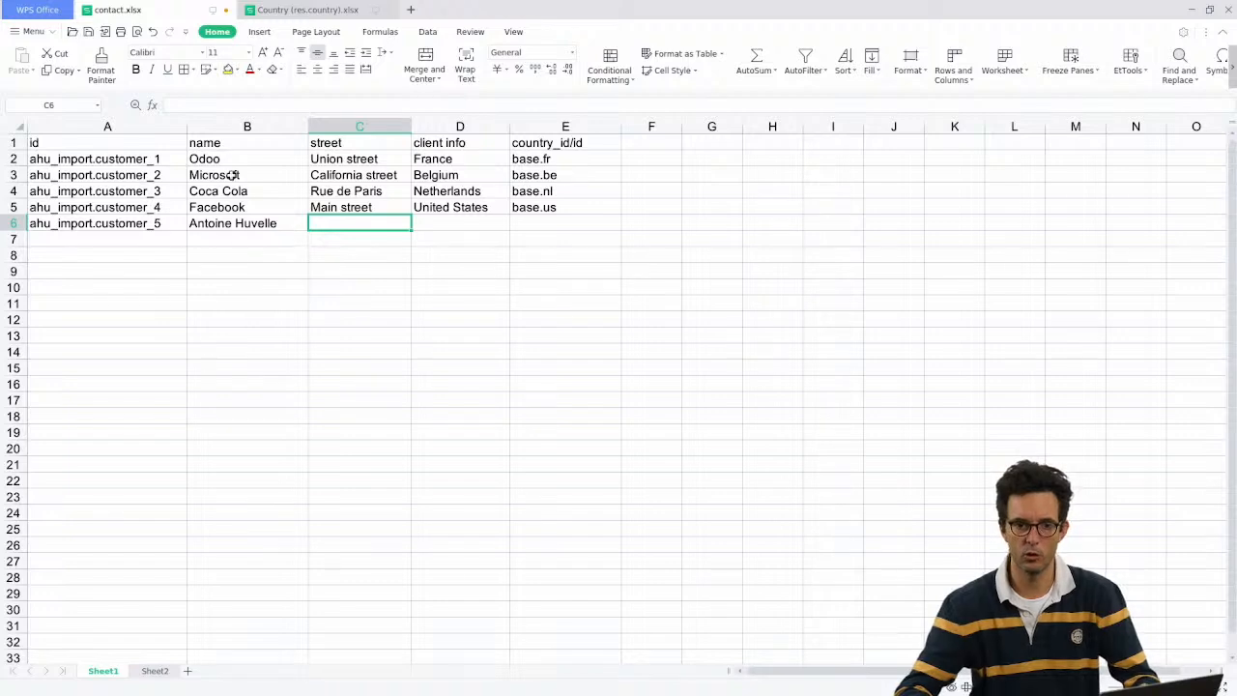
left_click_drag(222, 158, 222, 207)
left_click(271, 224)
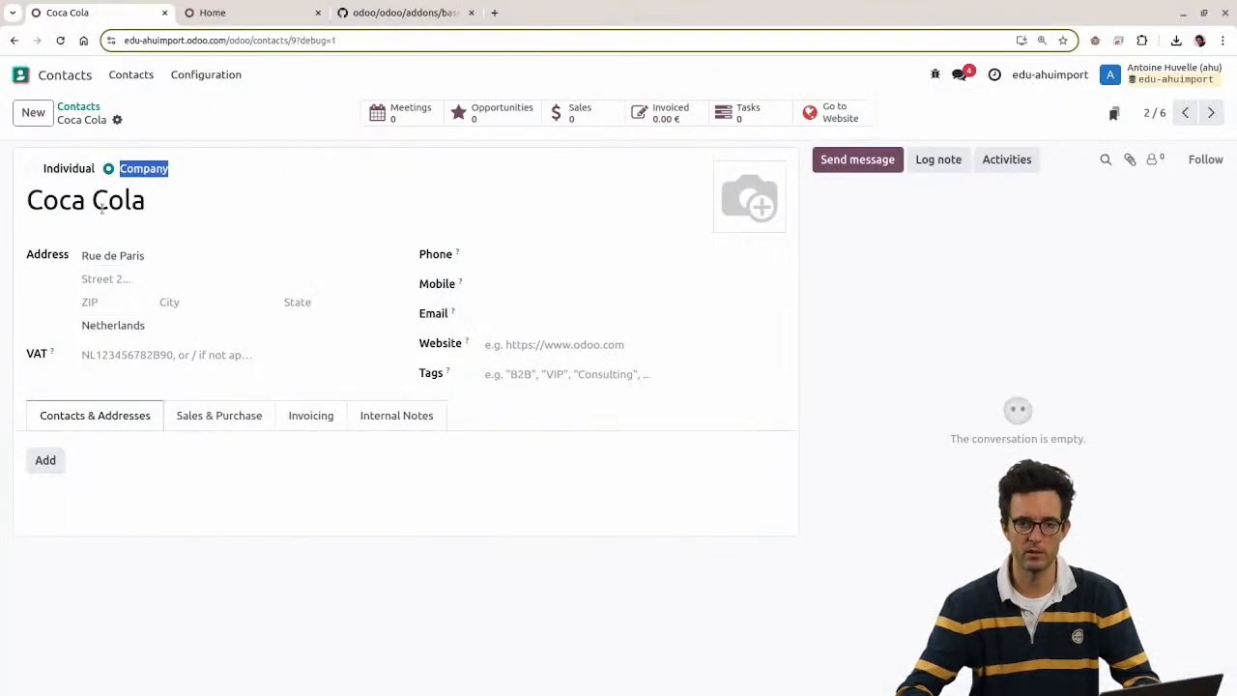
Step: Create a new Individual contact with the person's name, linked to company Odoo
left_click(47, 460)
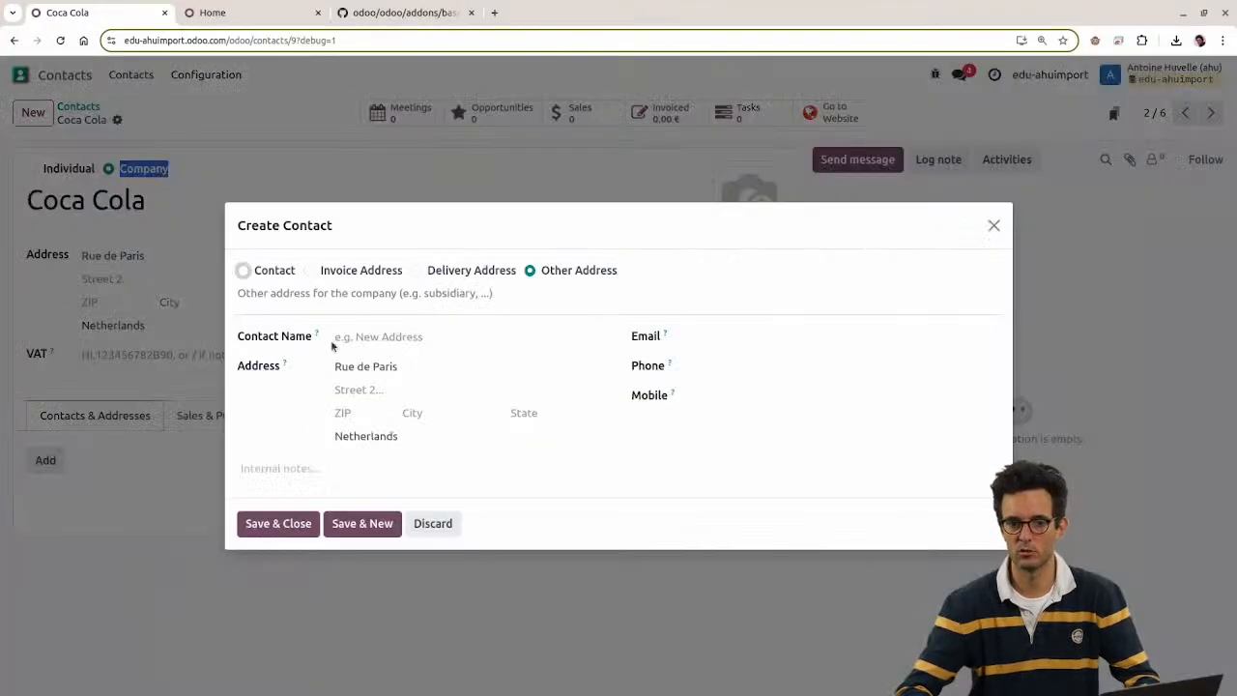
key("Escape")
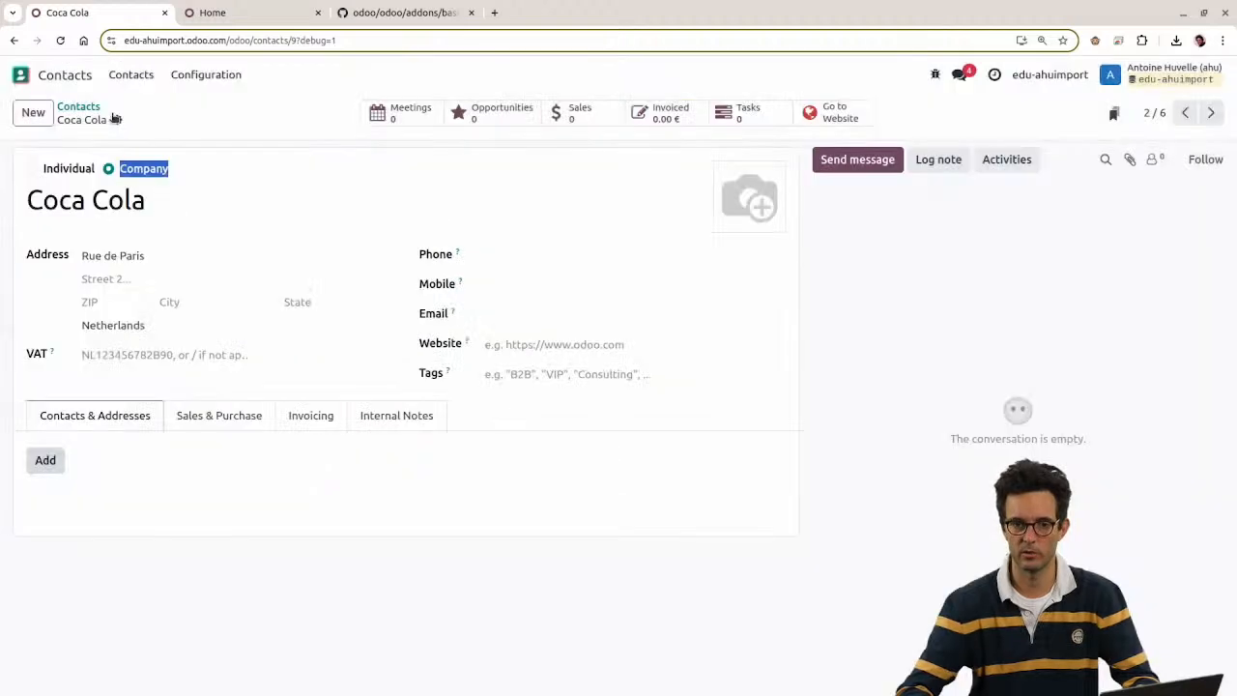
left_click(33, 112)
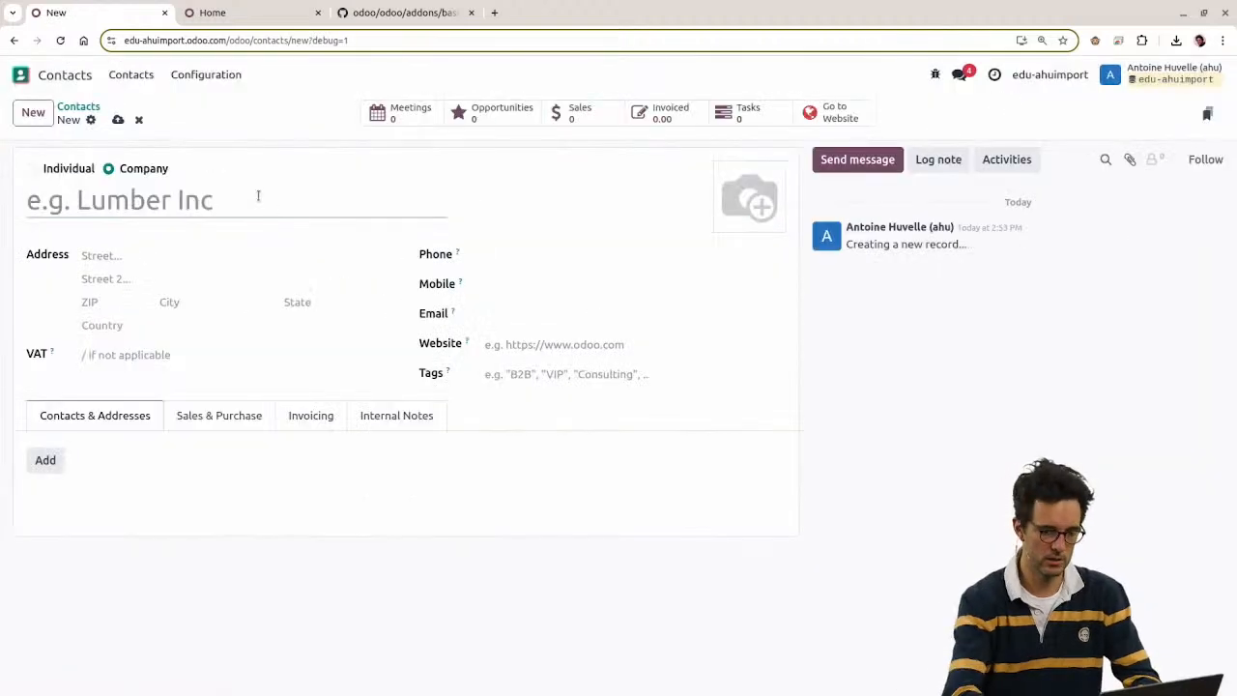
left_click(32, 169)
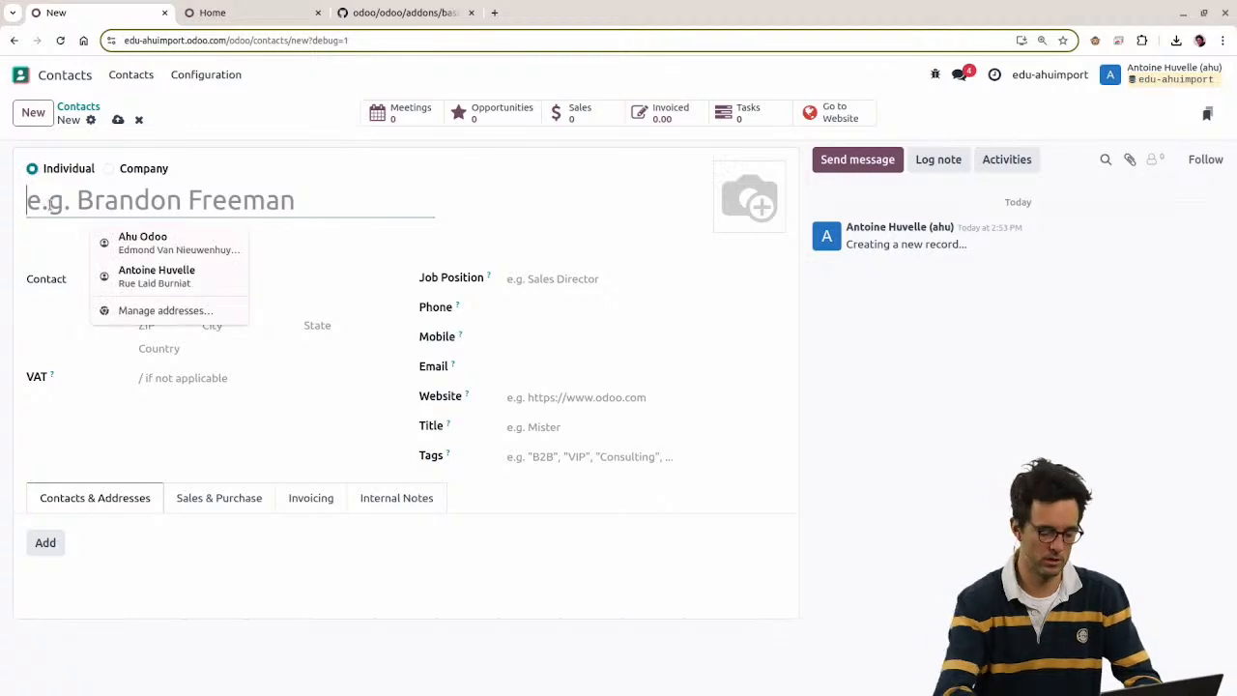
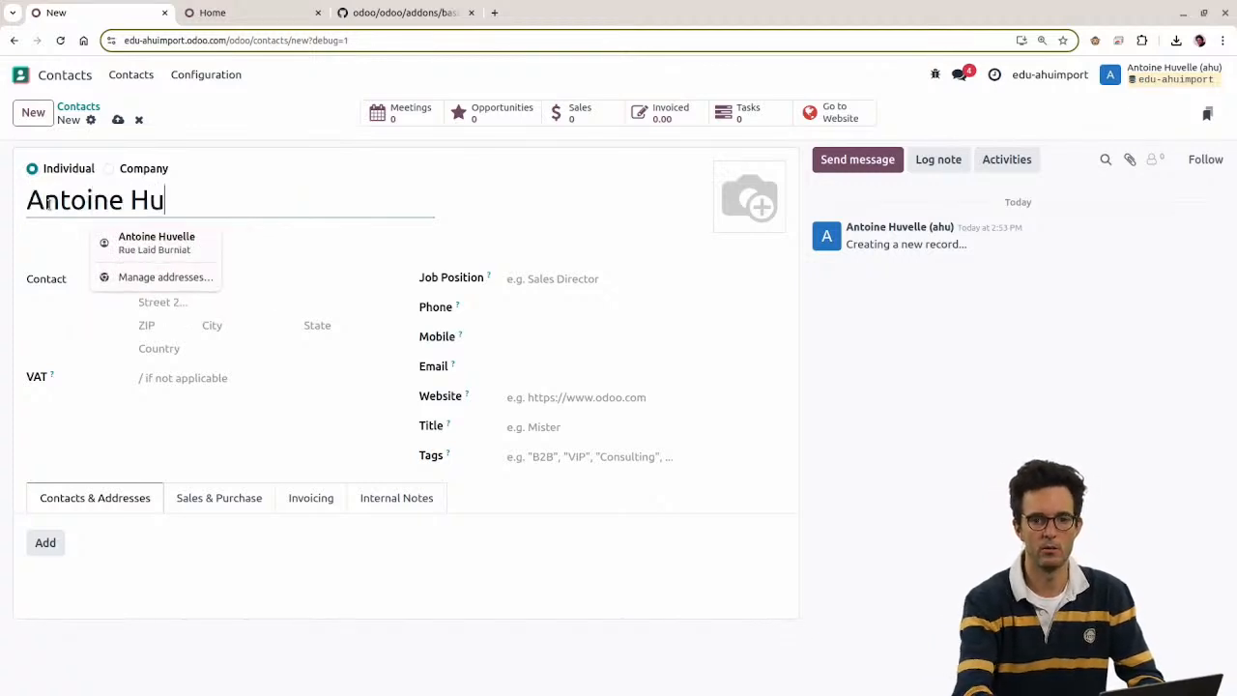
key("Tab")
left_click(103, 240)
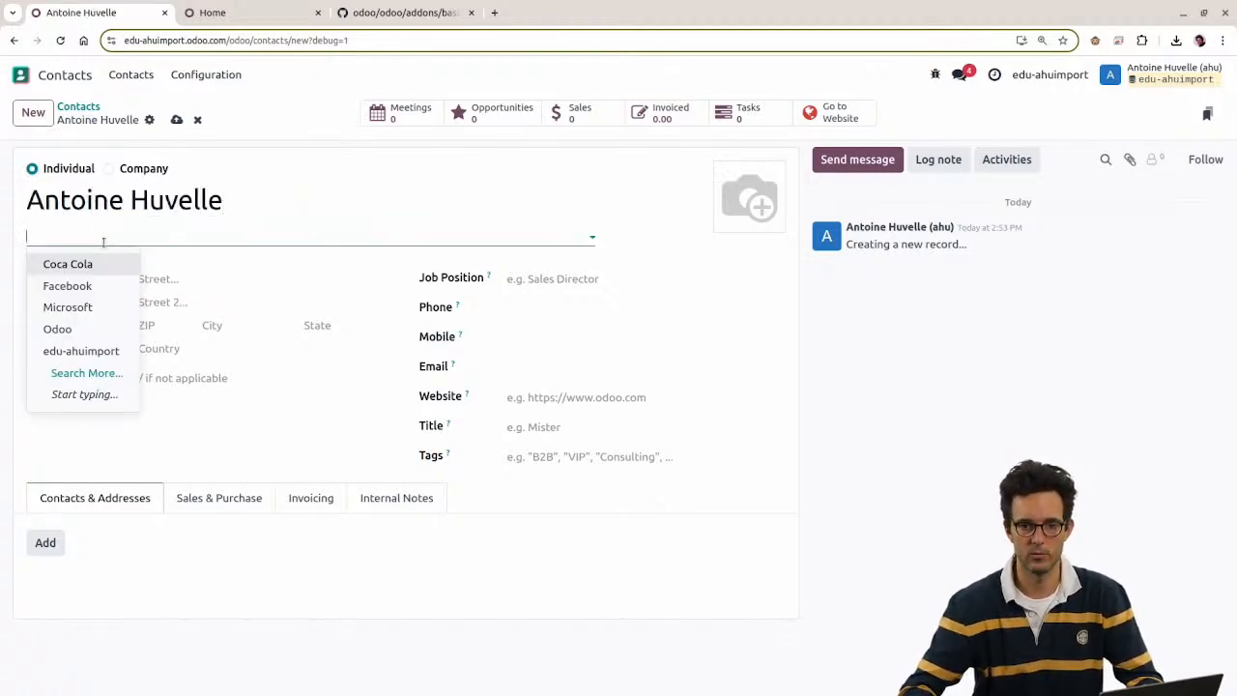
left_click(98, 329)
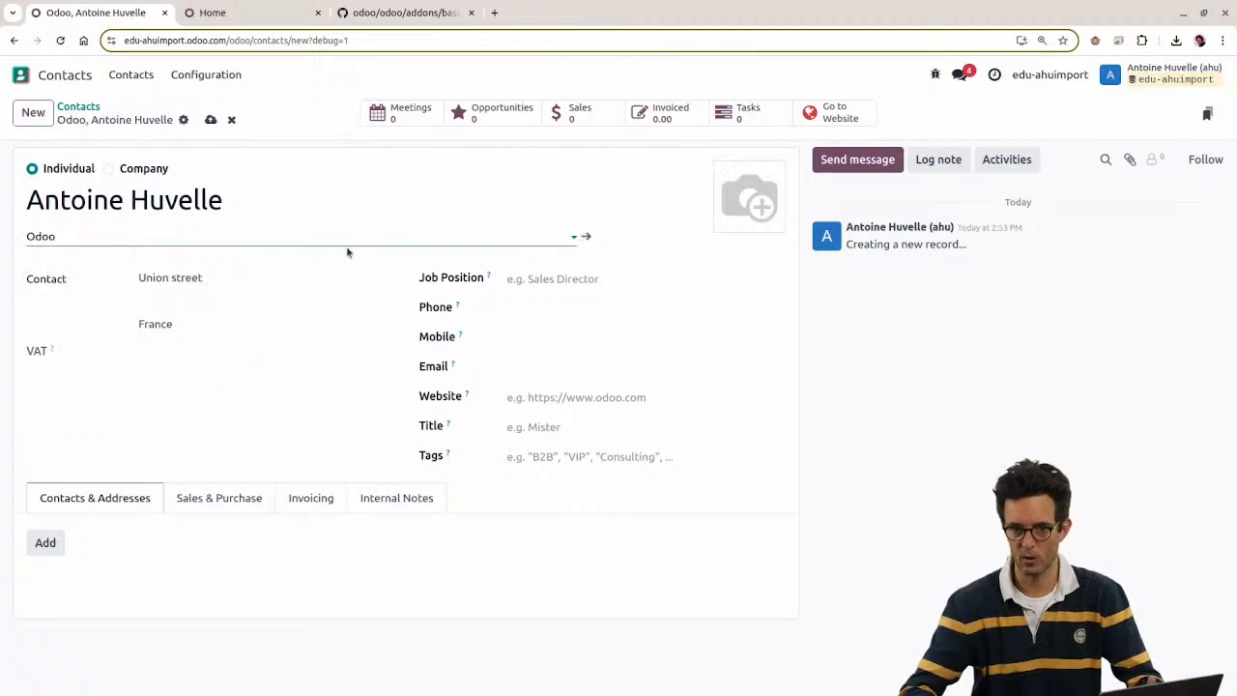
left_click_drag(147, 284, 152, 308)
left_click(145, 311)
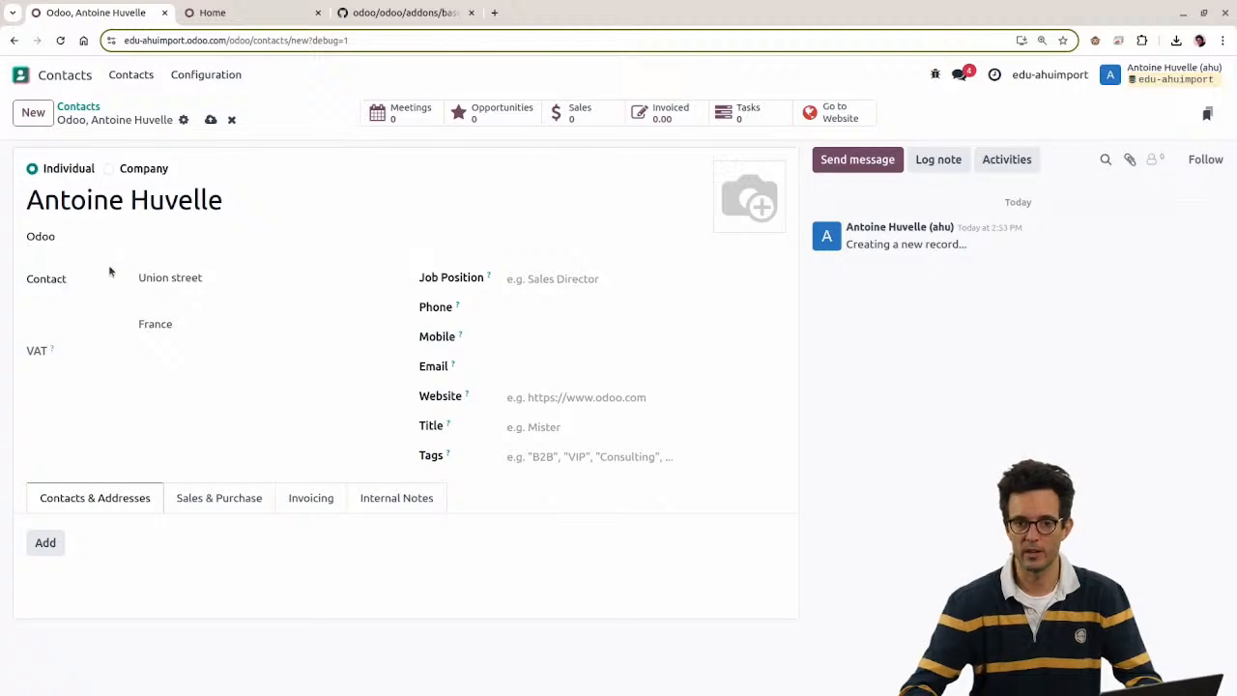
Step: Inspect the company field to reveal its technical name parent_id
right_click(58, 235)
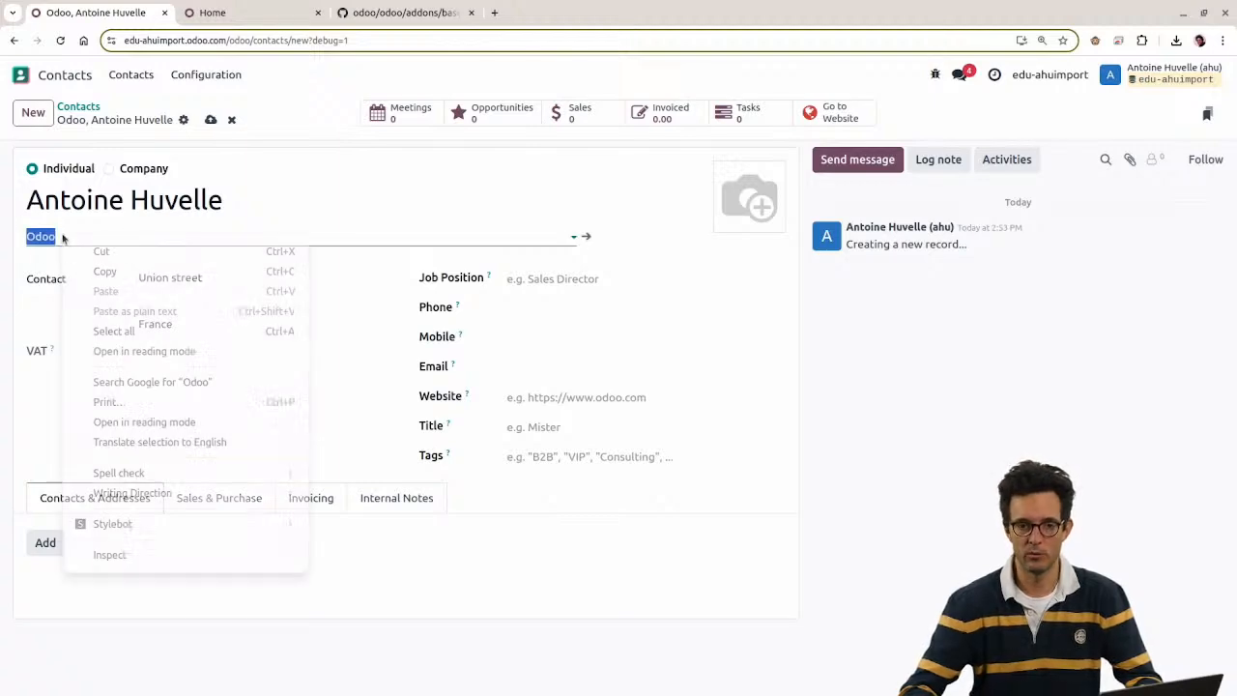
left_click(110, 555)
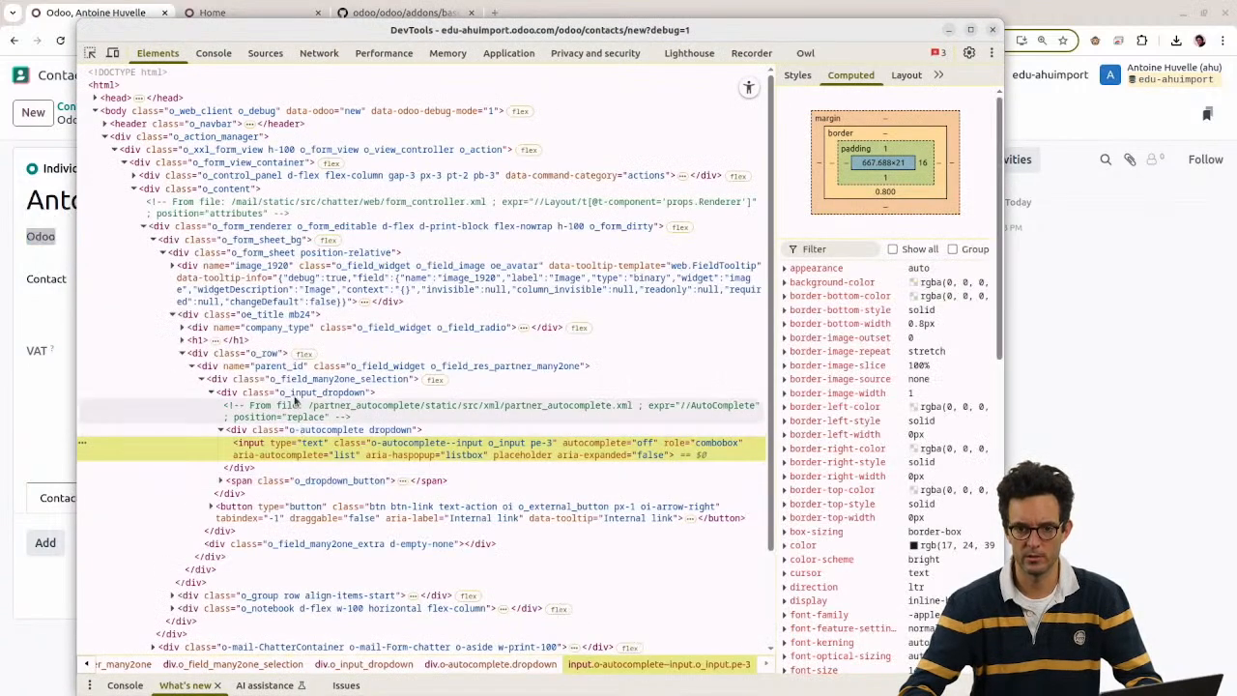
left_click(280, 366)
double_click(280, 366)
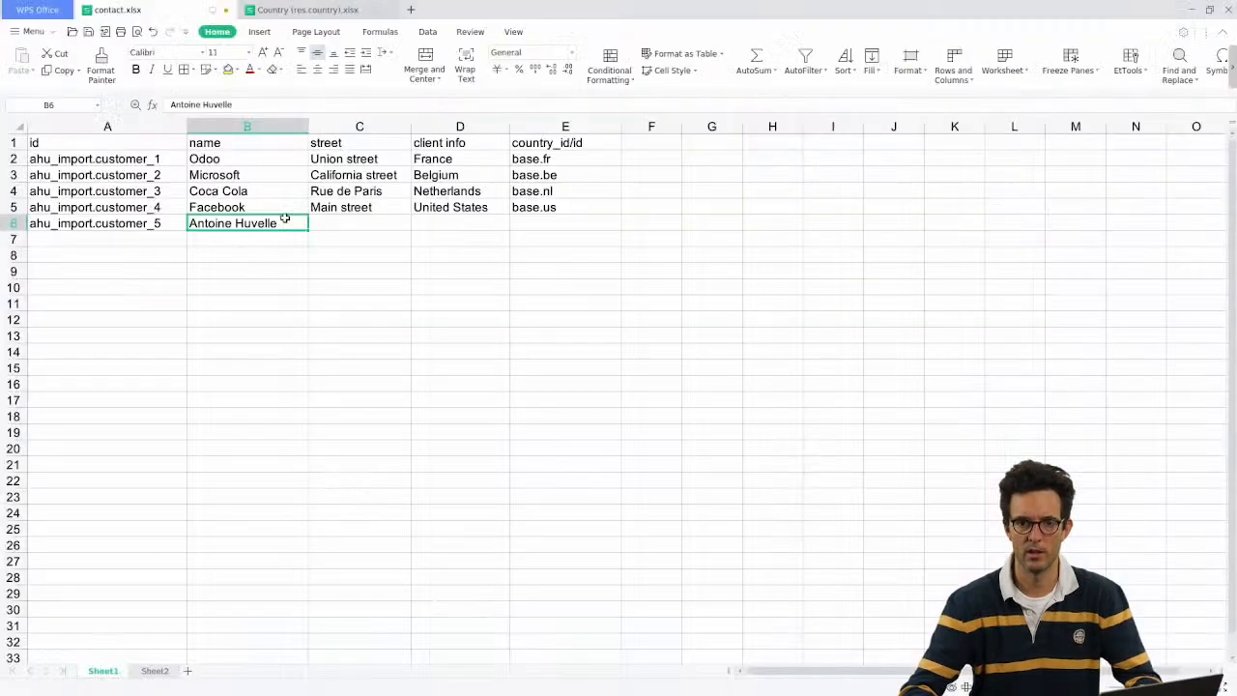
Step: Add column F headed parent_id/id, widen it, and enter Odoo in F6
left_click(634, 143)
type("parent_id")
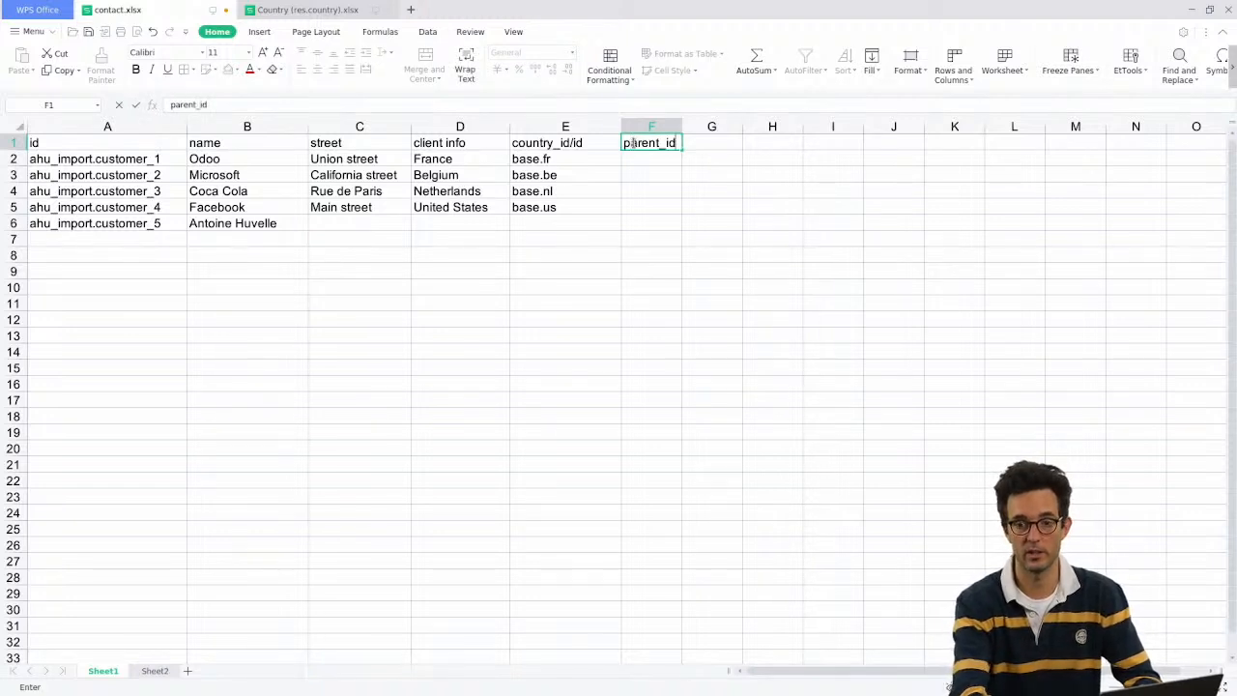
key("Return")
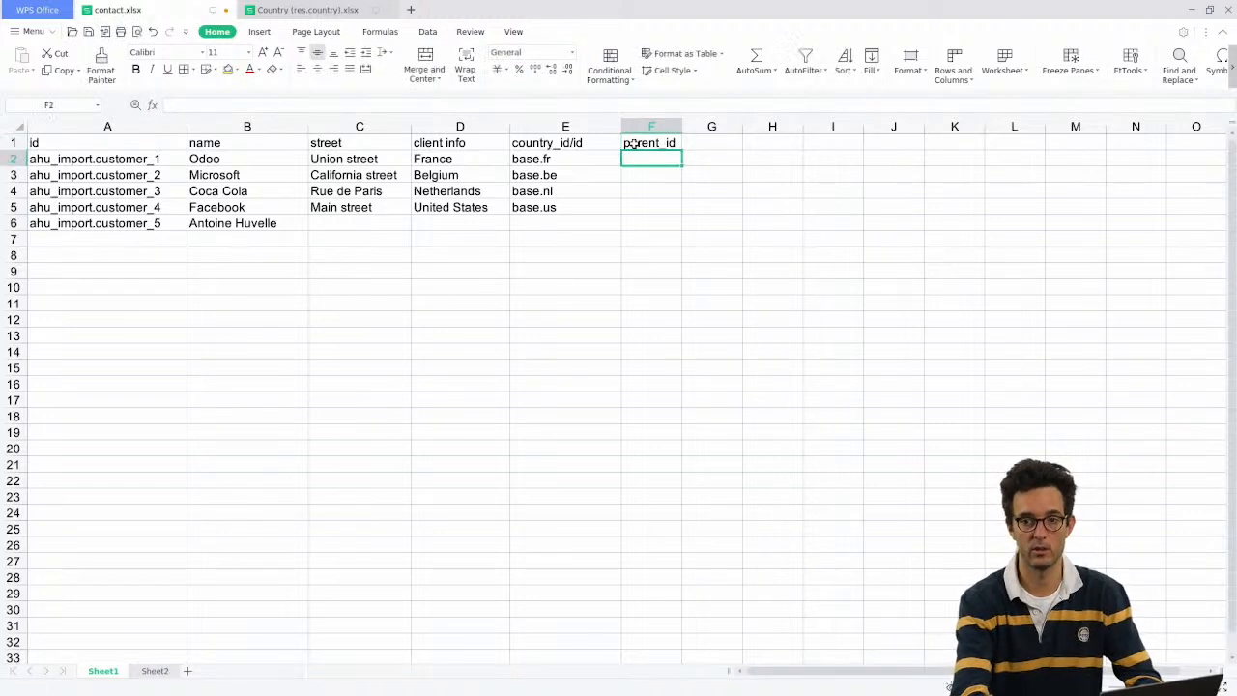
left_click_drag(682, 127, 737, 127)
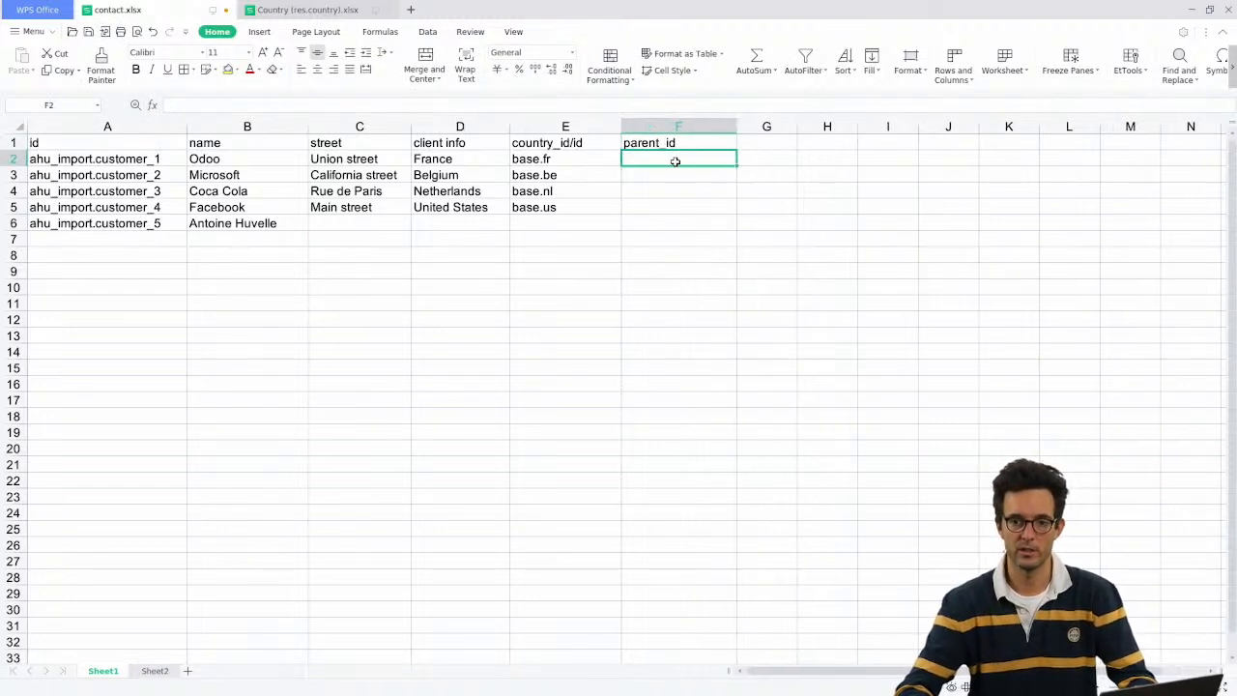
left_click(658, 230)
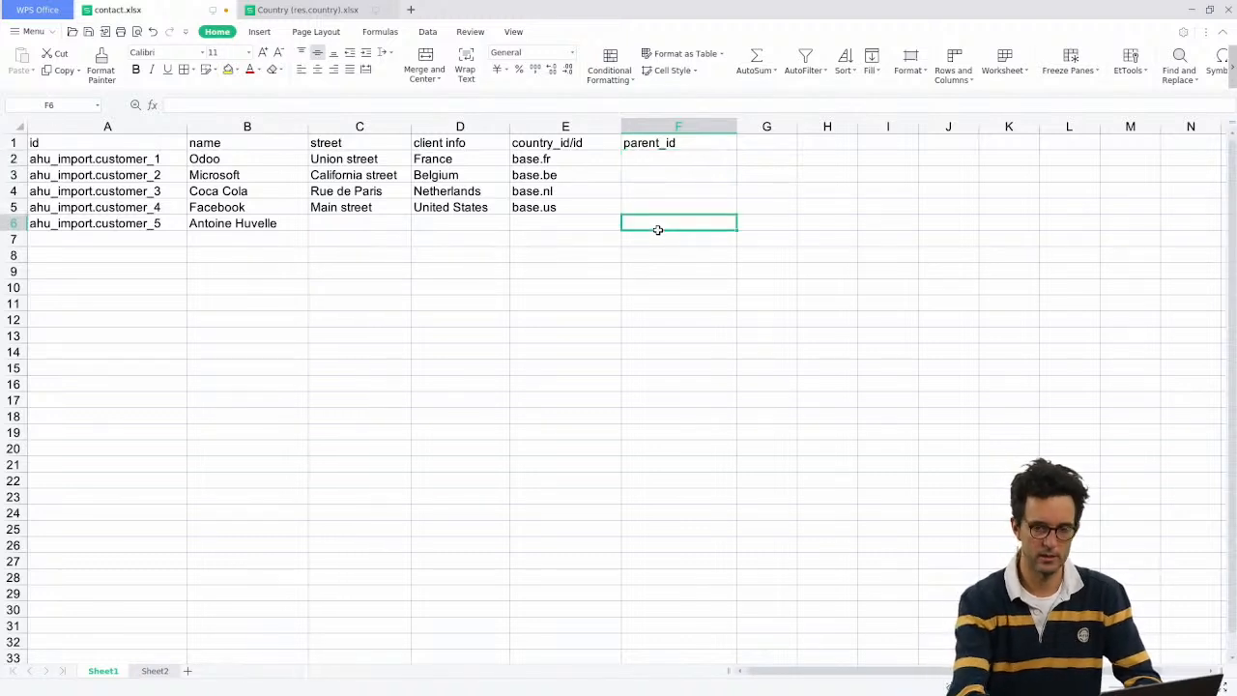
type("Odoo")
key("Return")
left_click(660, 229)
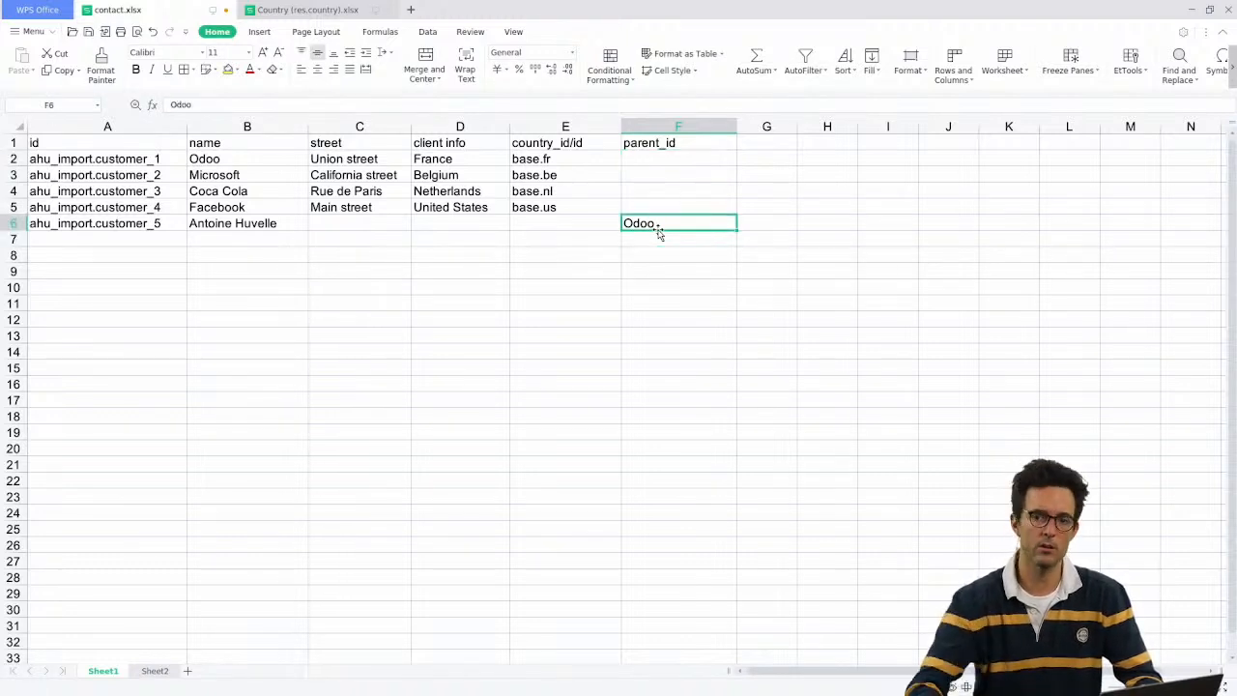
left_click(718, 137)
double_click(716, 138)
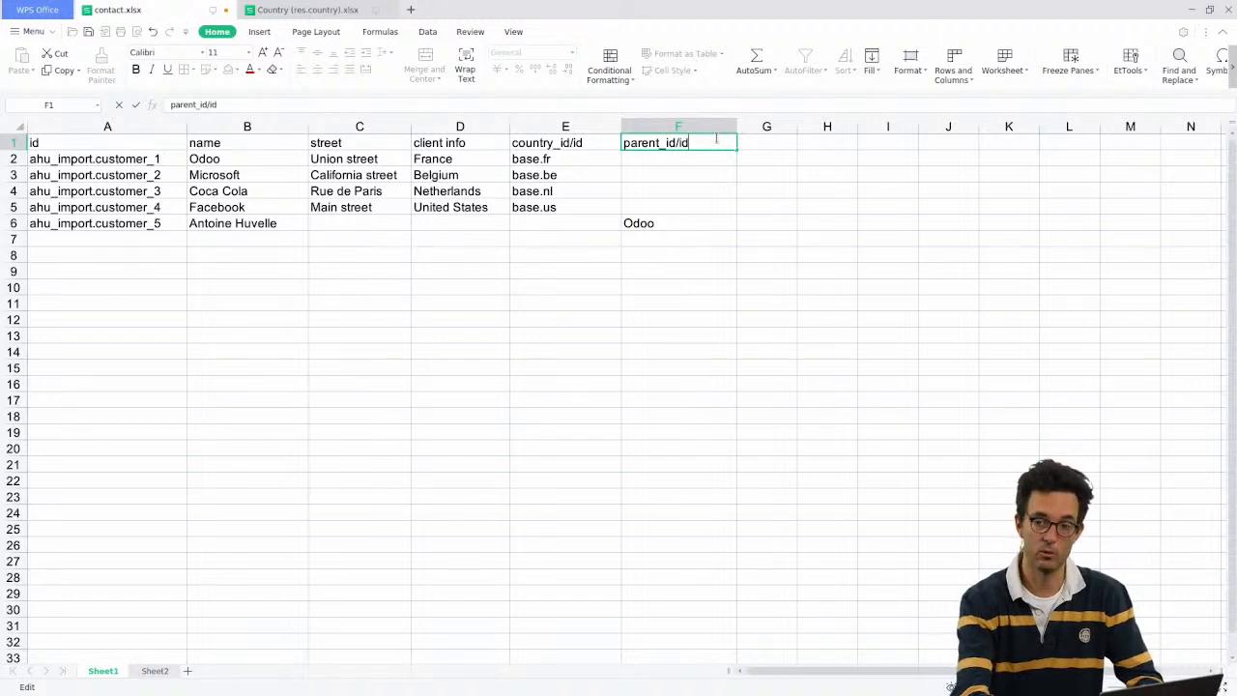
key("Return")
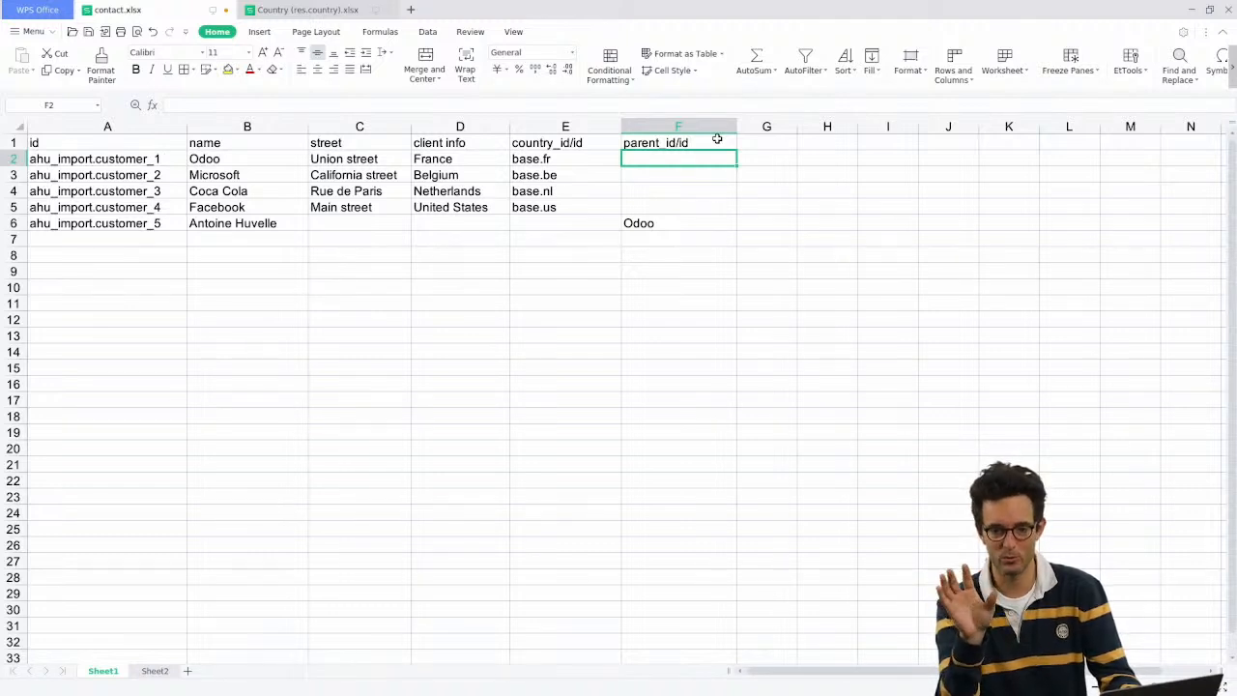
left_click(644, 224)
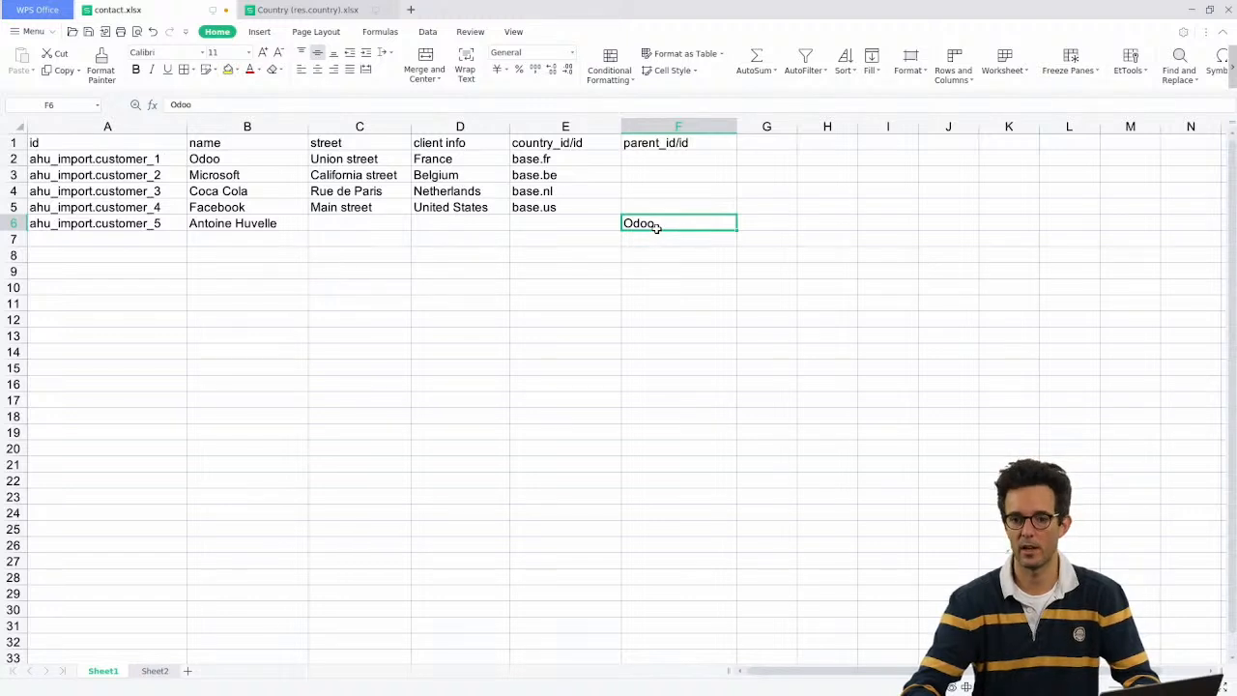
Step: Replace Odoo in F6 with the external id ahu_import.customer_1 copied from A2
left_click(107, 160)
key("ctrl+c")
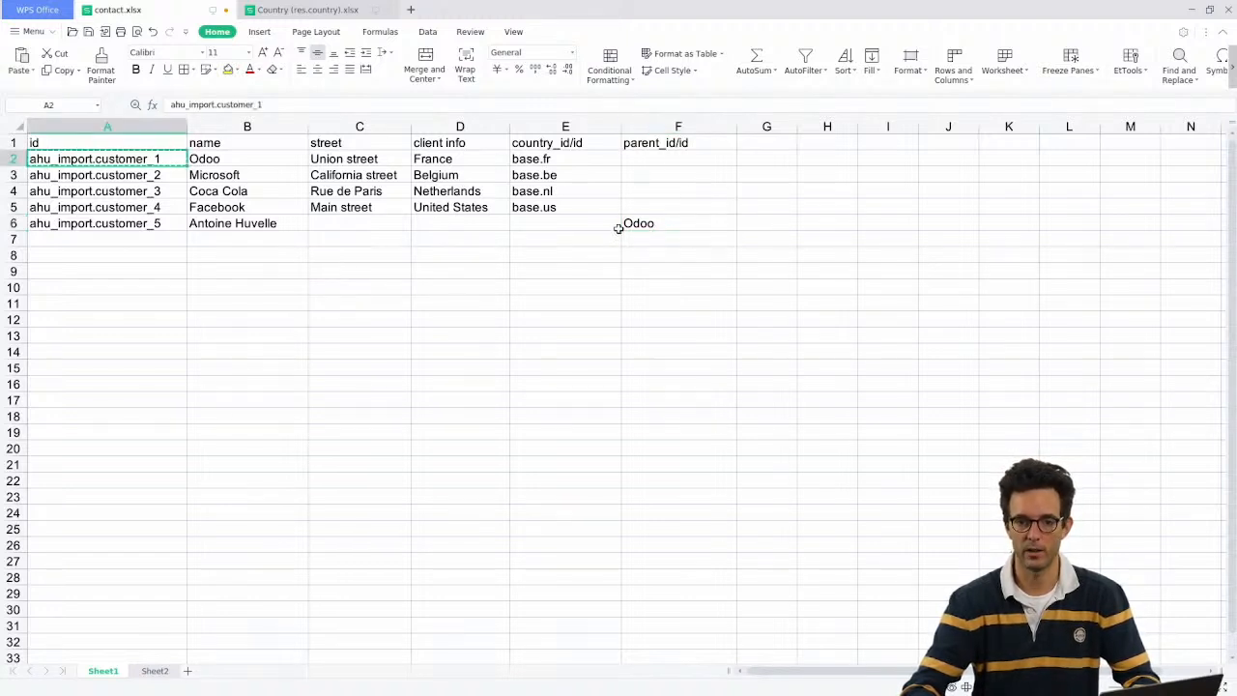
left_click(664, 224)
key("ctrl+v")
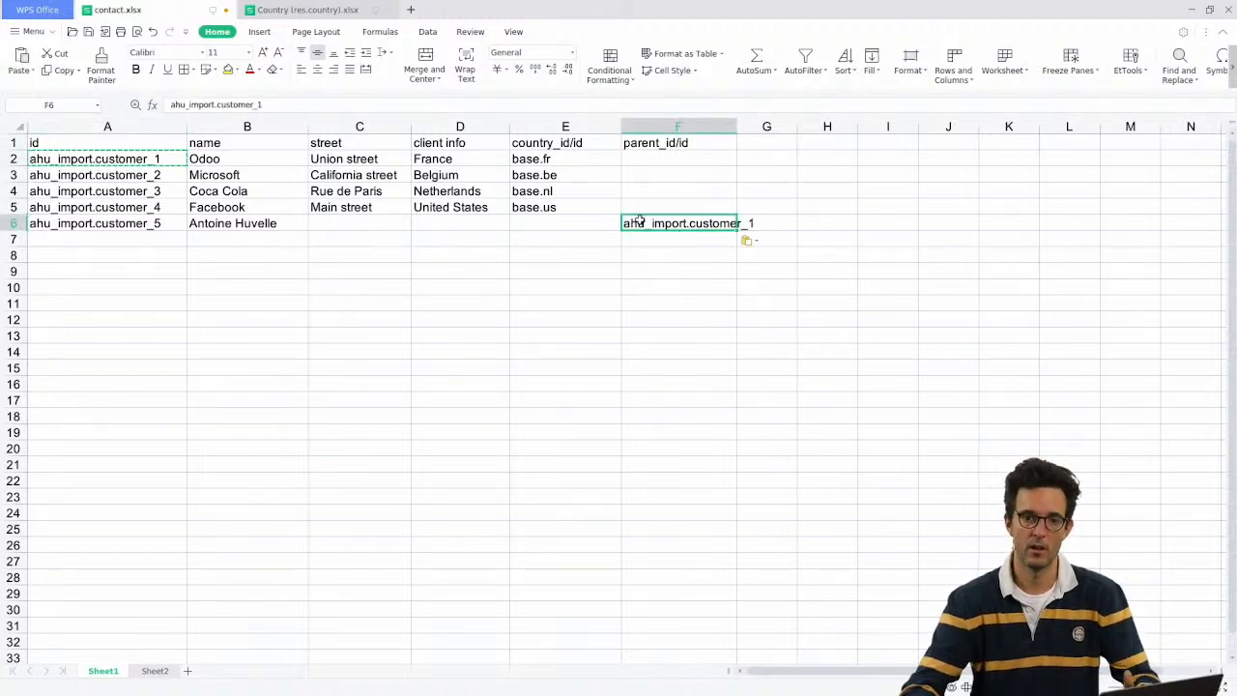
key("Escape")
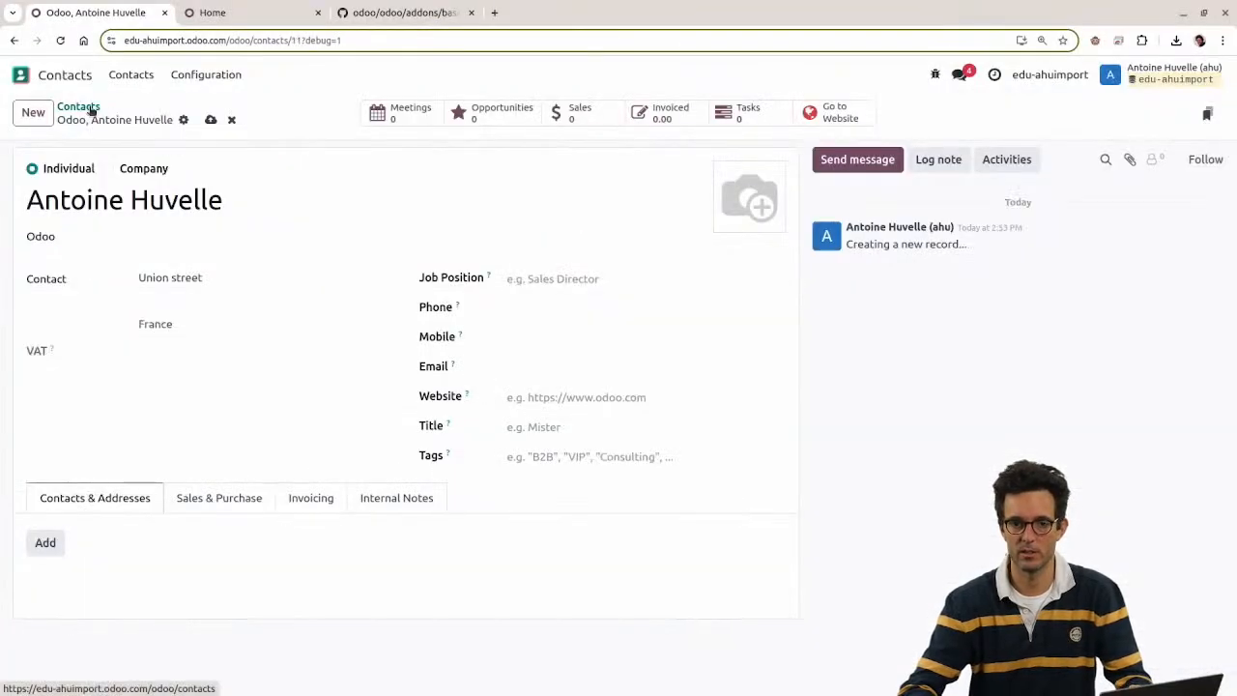
Step: Import contact.xlsx into Contacts again, testing the mapping before importing
left_click(87, 107)
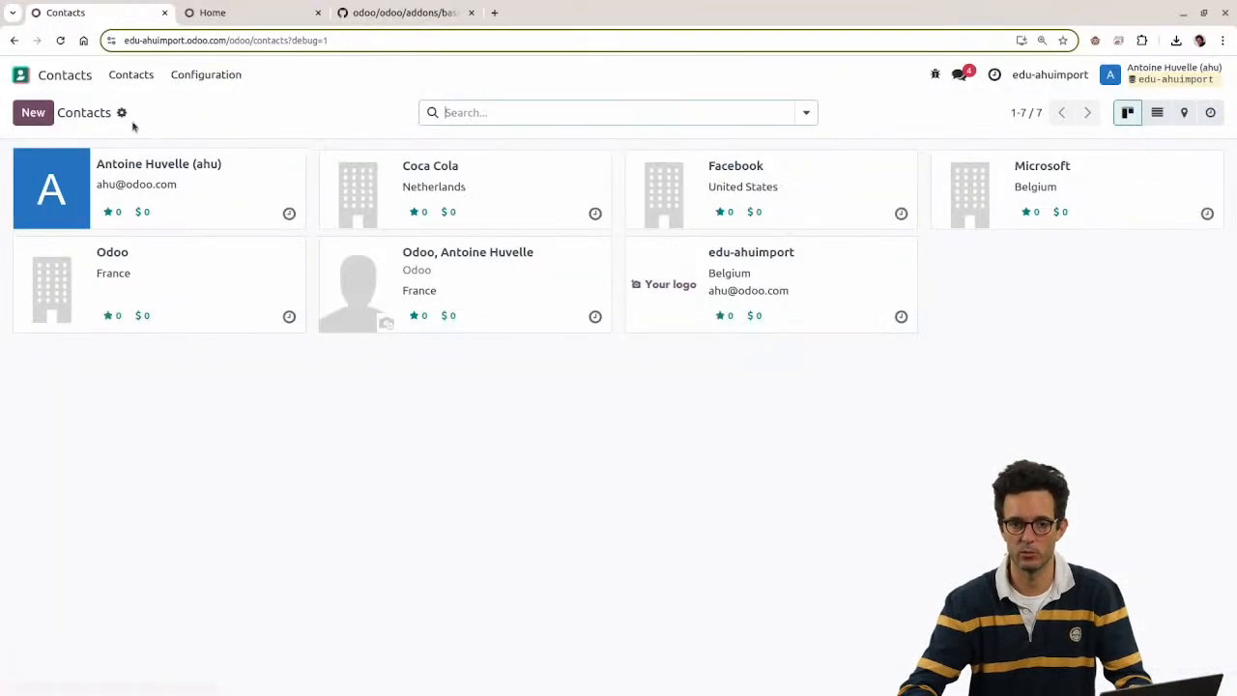
left_click(122, 113)
left_click(152, 139)
left_click(83, 113)
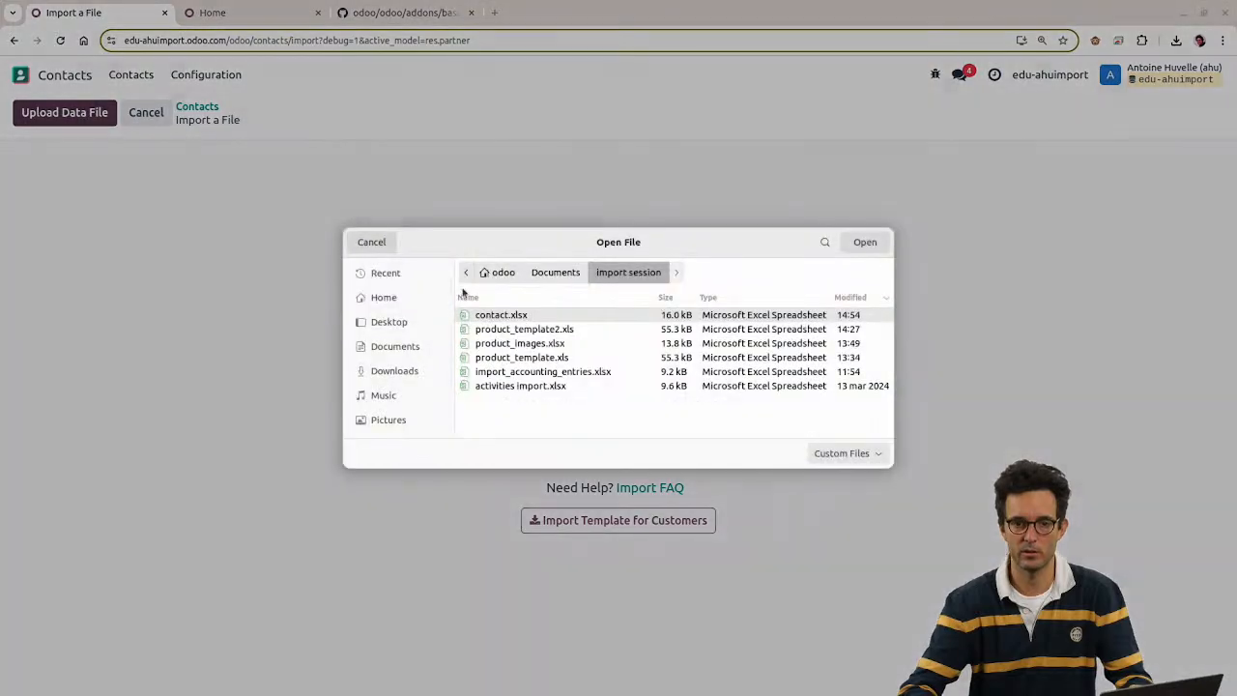
double_click(501, 315)
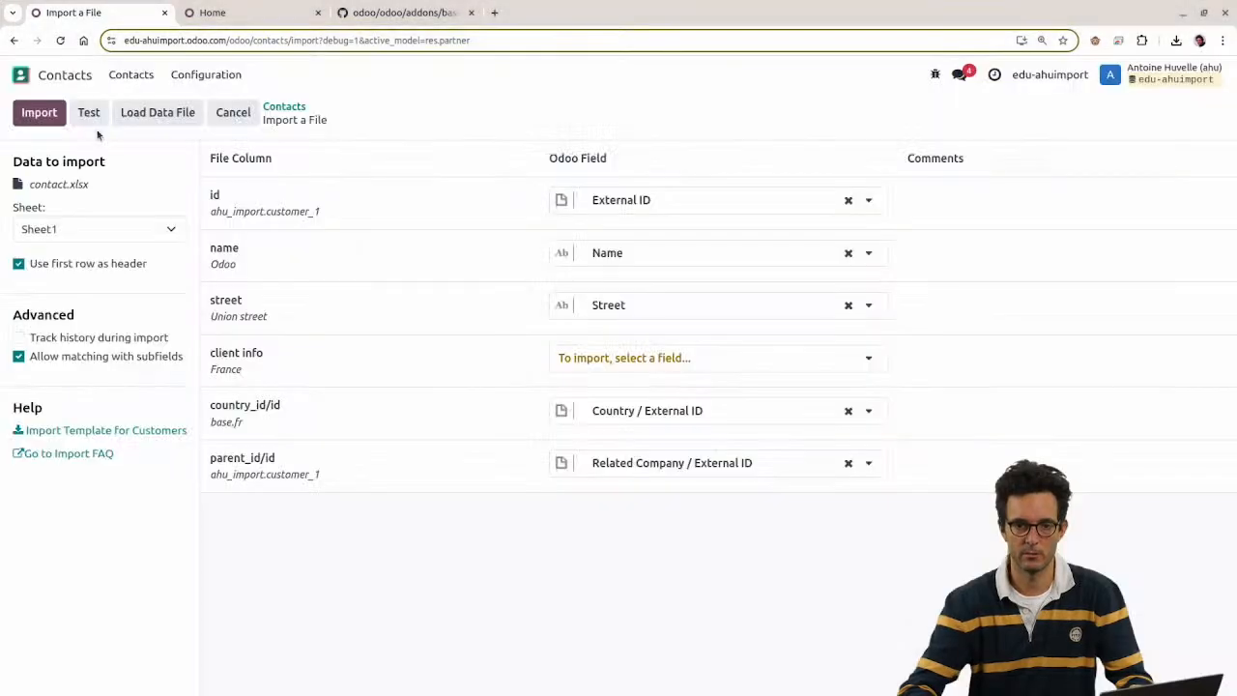
left_click(89, 114)
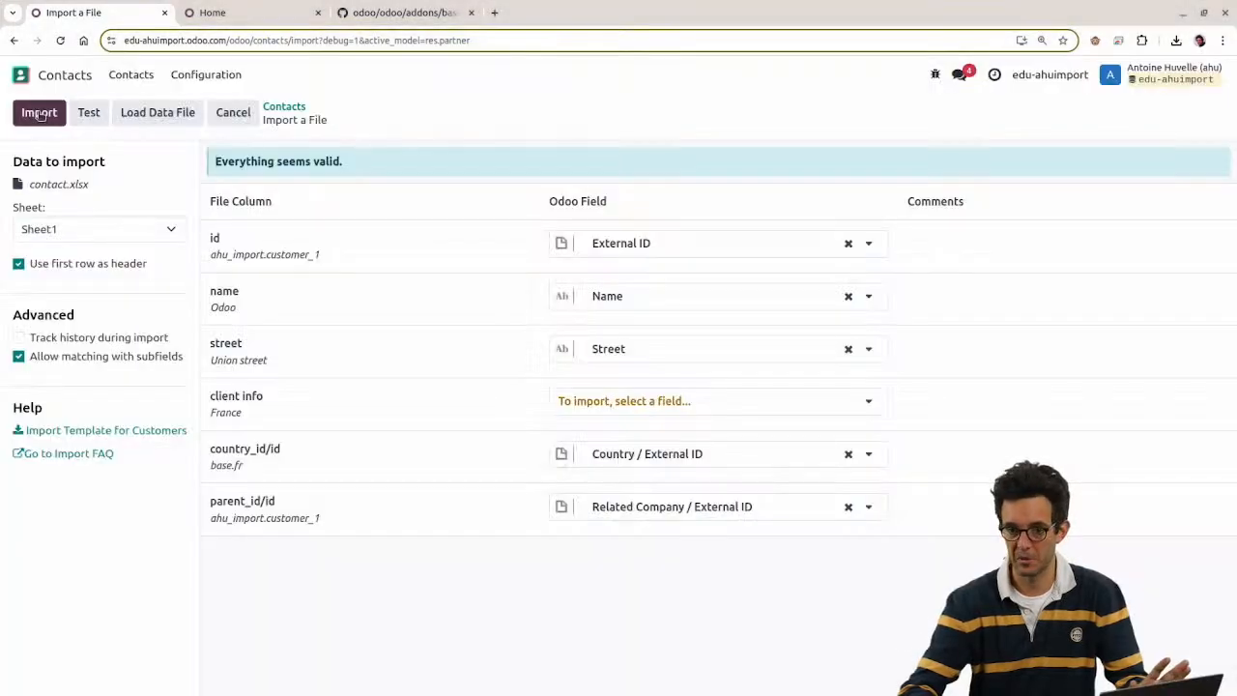
left_click(40, 115)
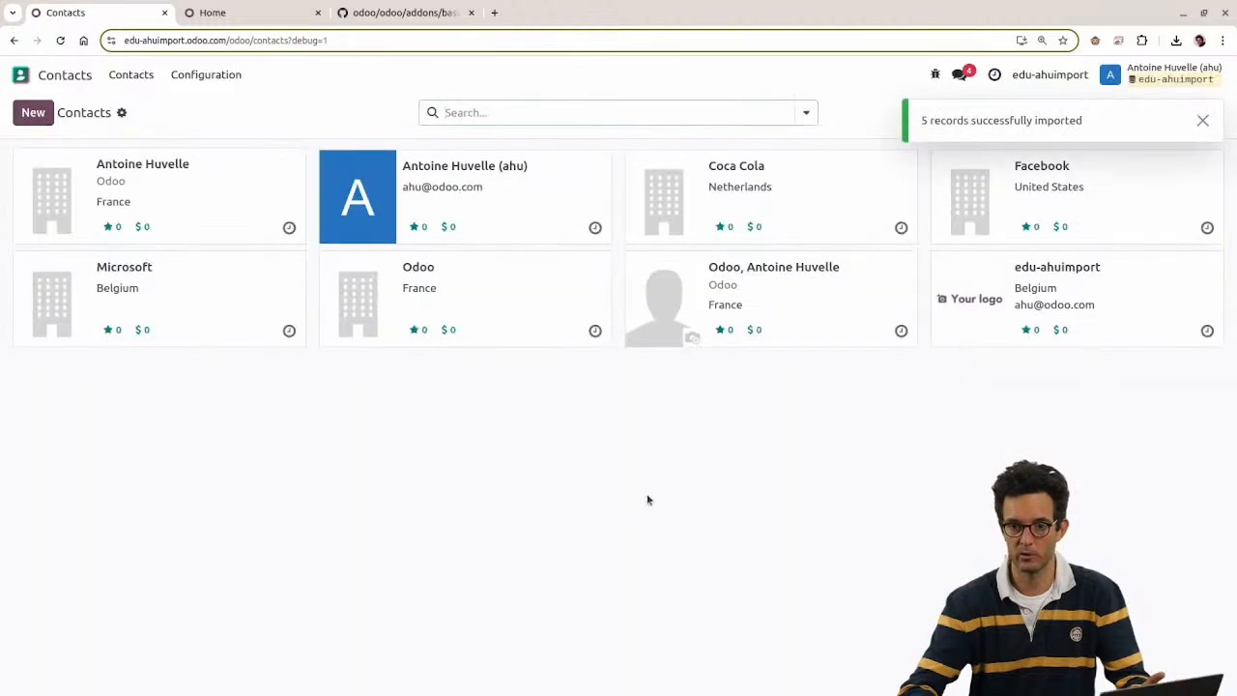
Step: Check the imported person and the Odoo company records, then show Contacts as a list
left_click(155, 186)
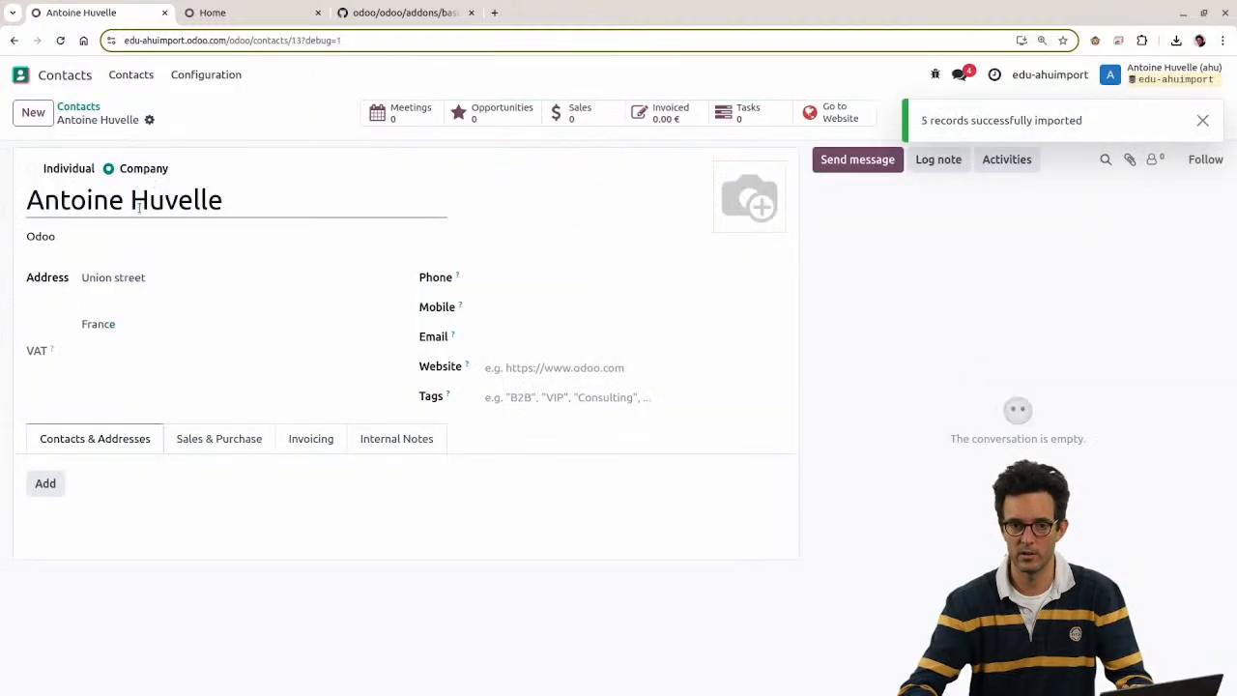
left_click(87, 106)
left_click(470, 299)
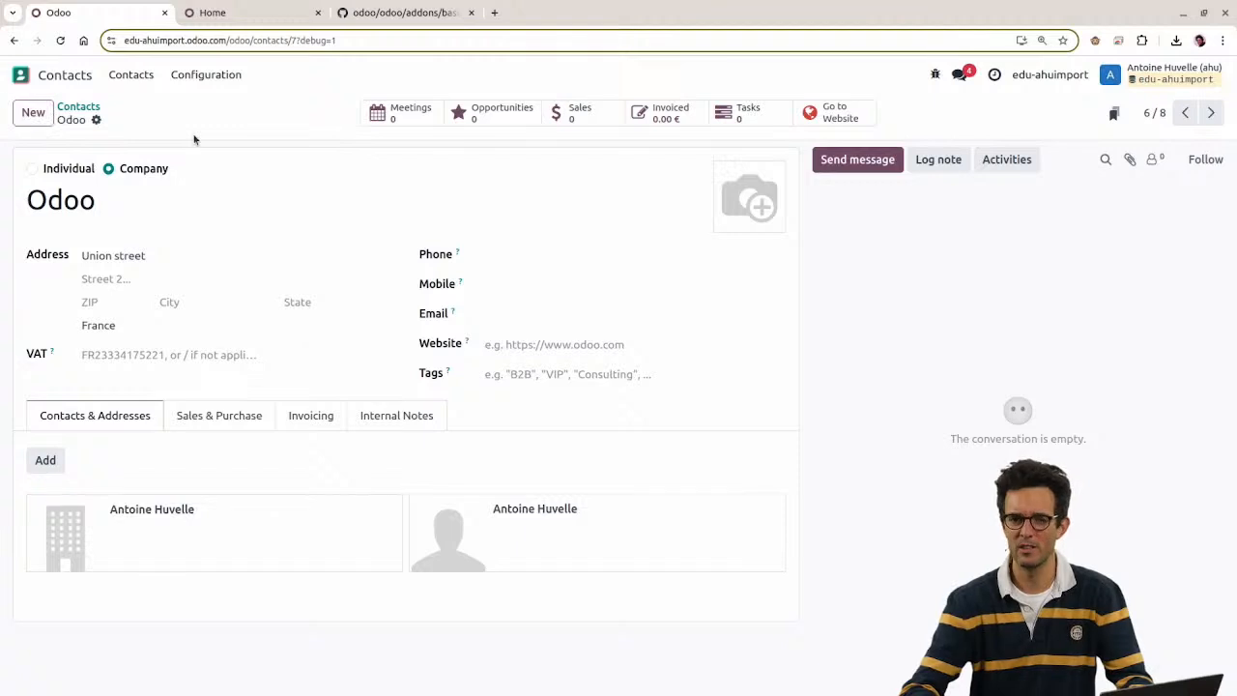
left_click(78, 108)
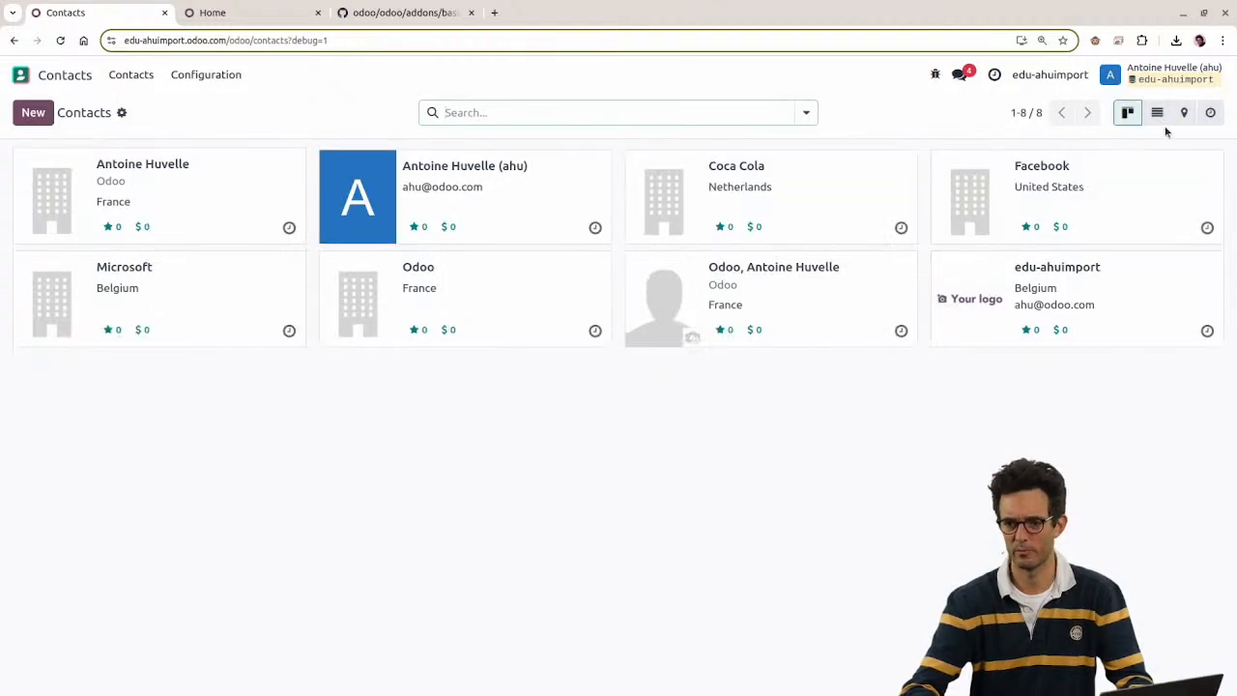
left_click(1157, 113)
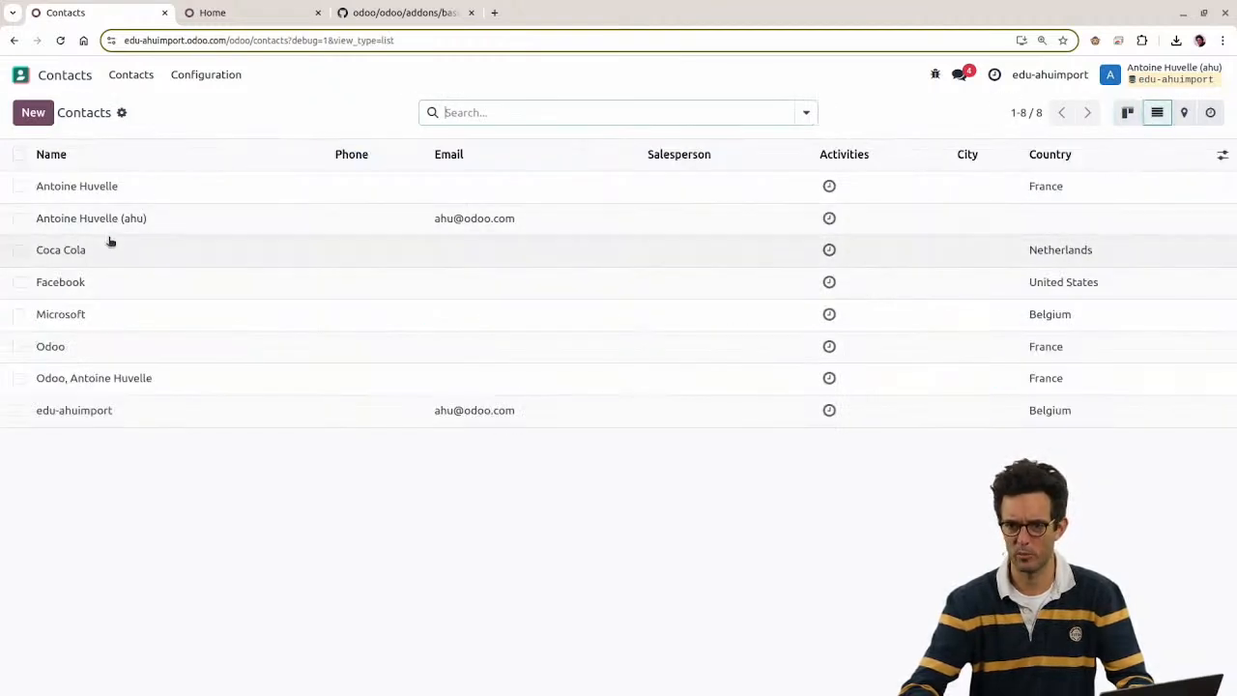
left_click(1205, 77)
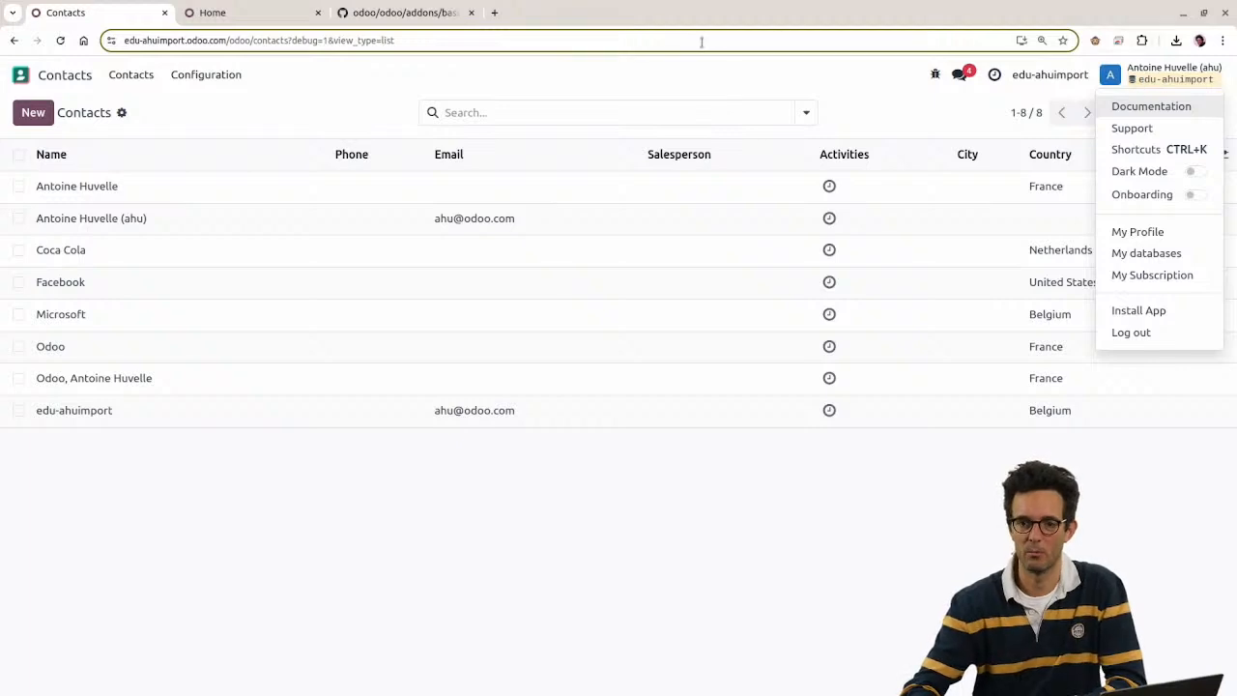
Step: Delete the two wrongly imported person contacts from the list
left_click(672, 96)
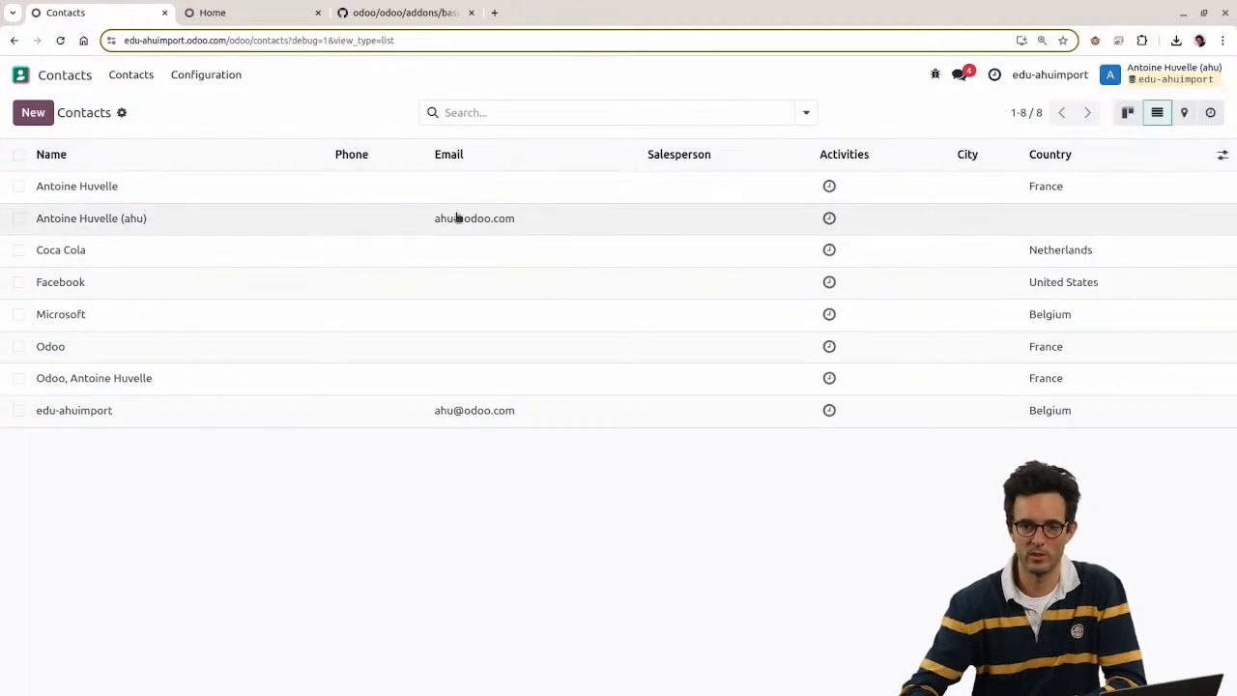
left_click(18, 187)
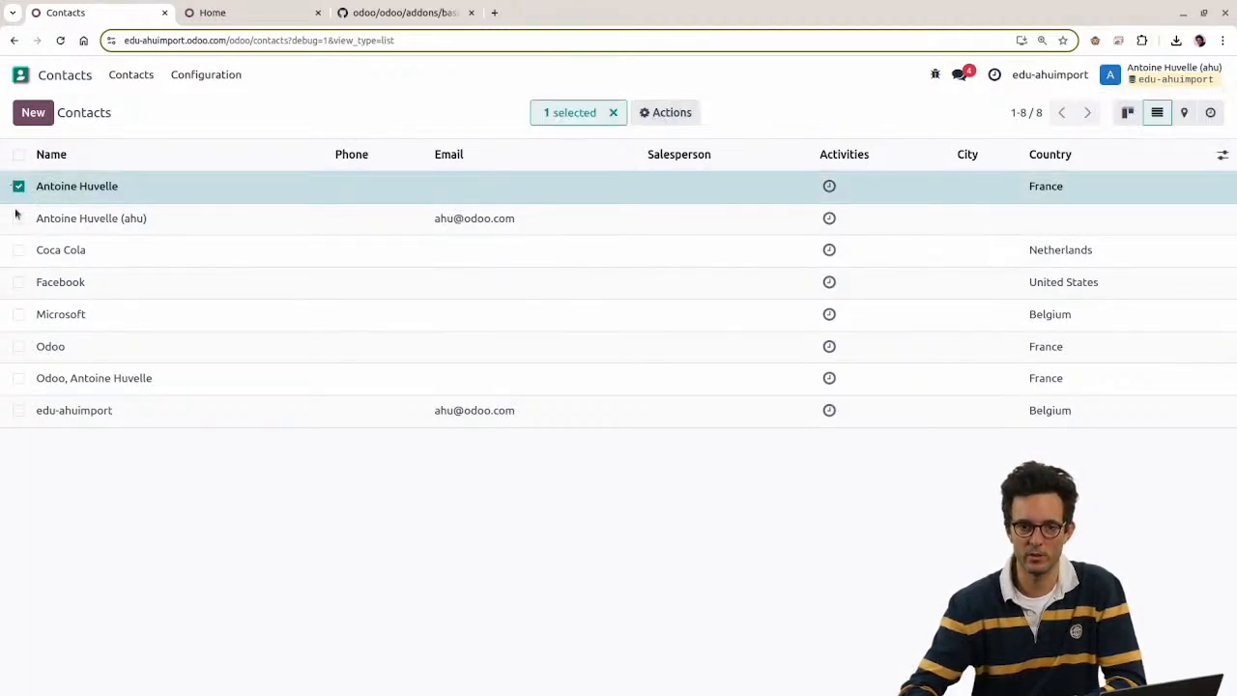
left_click(18, 378)
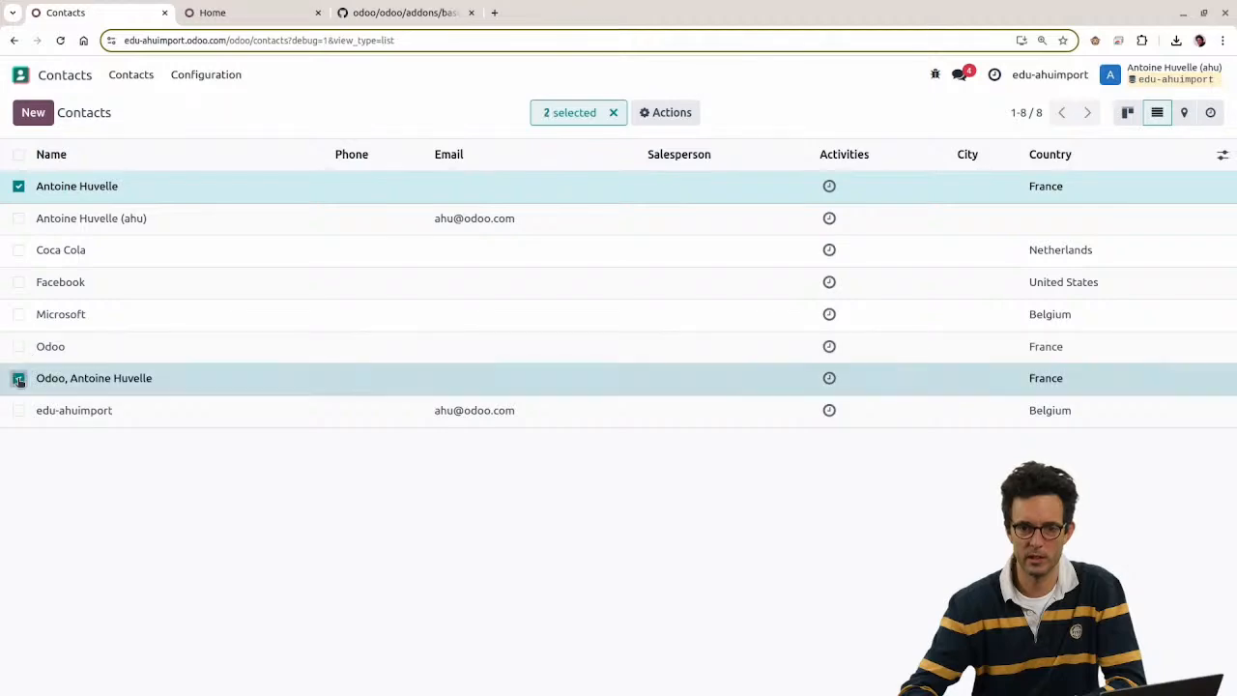
left_click(657, 113)
left_click(686, 255)
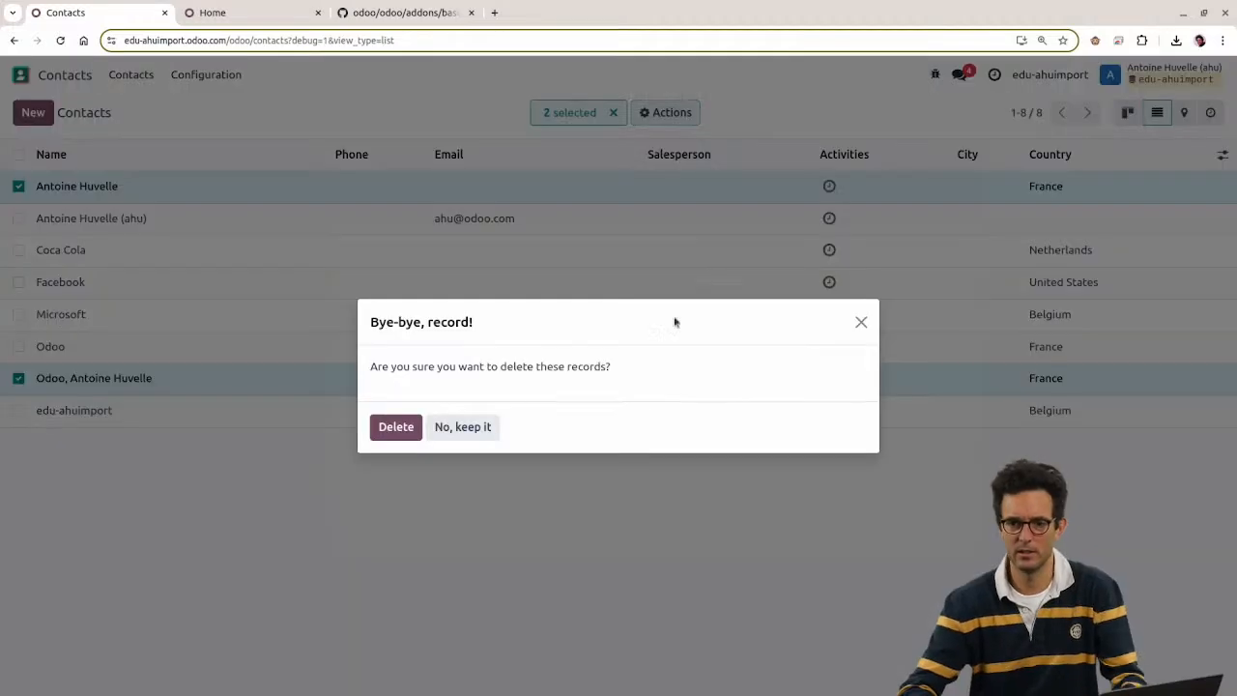
left_click(395, 426)
Step: Re-import contact.xlsx into Contacts, testing before importing
key("alt+Tab")
key("alt+Tab")
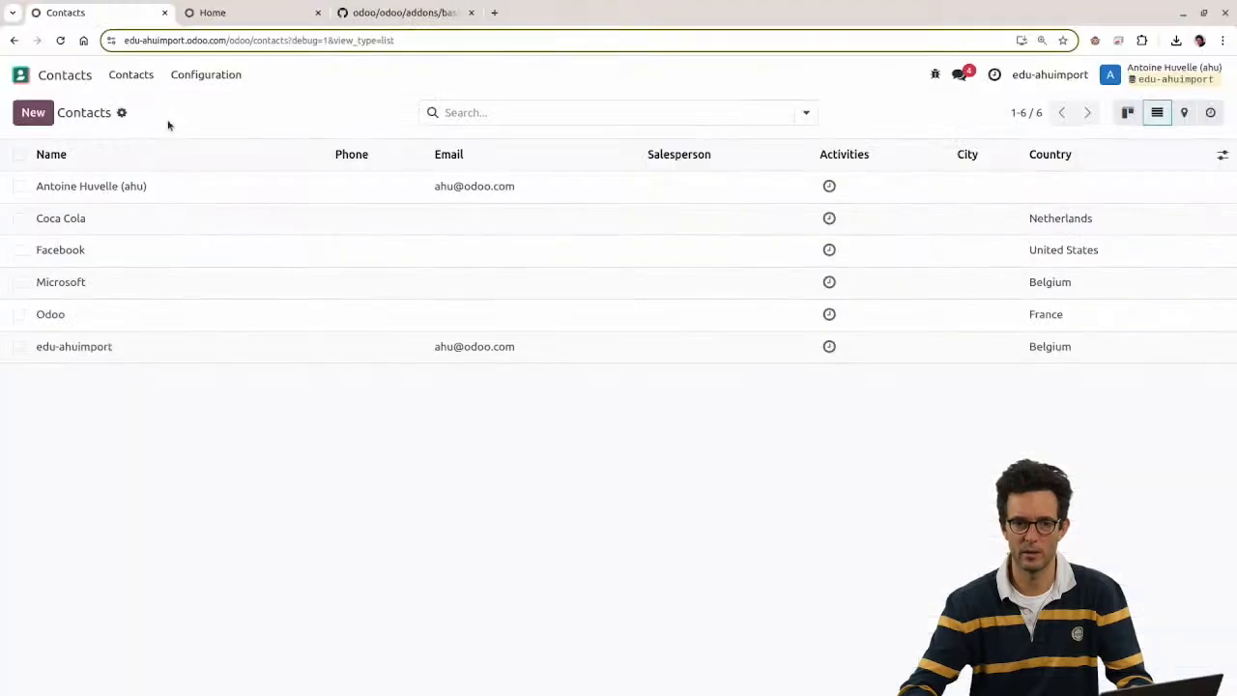
left_click(123, 113)
left_click(155, 138)
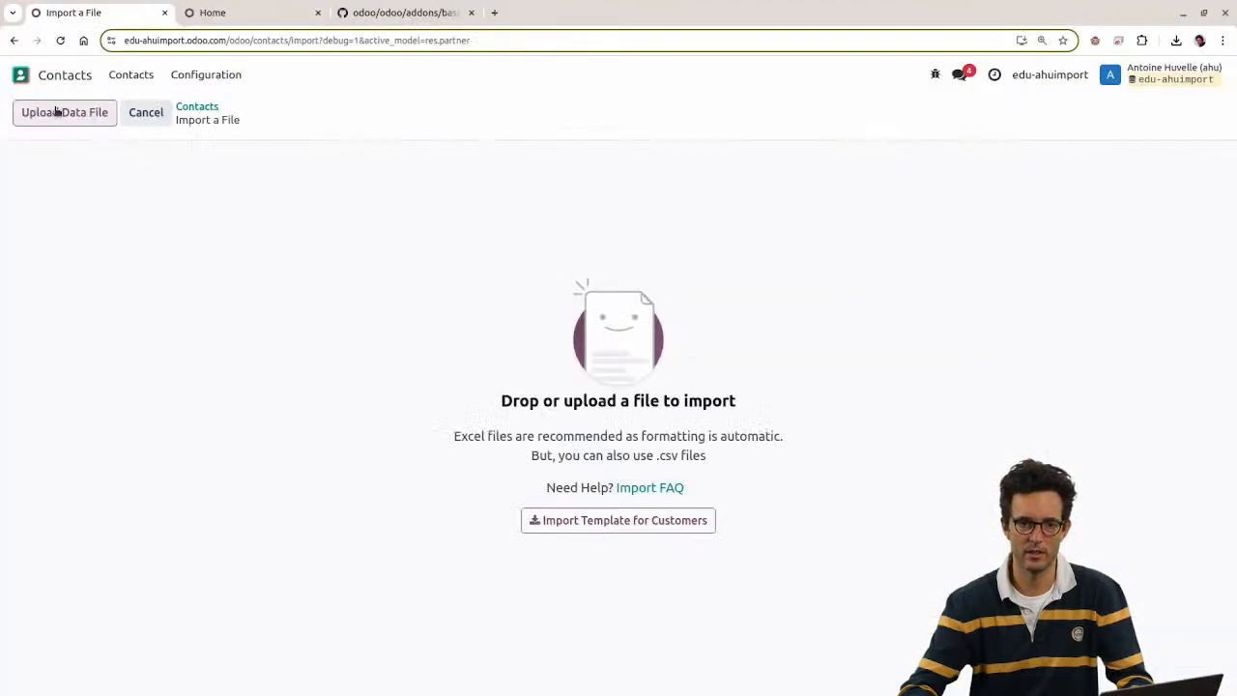
left_click(55, 112)
double_click(493, 317)
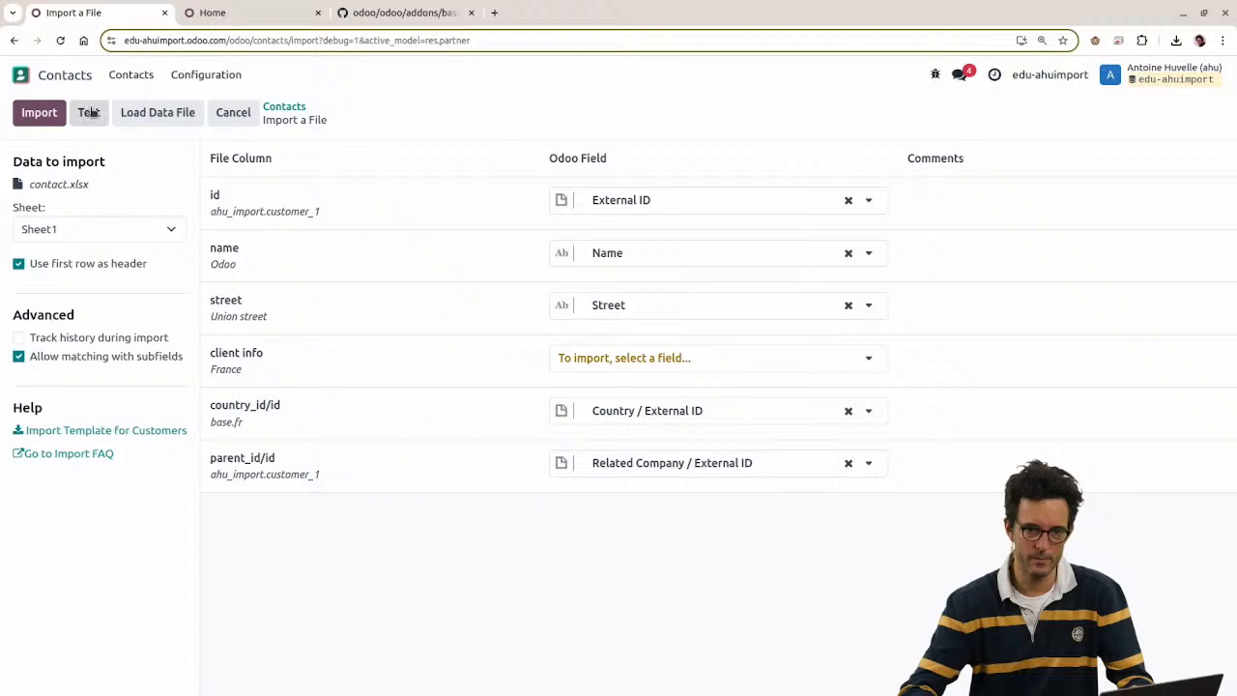
left_click(89, 112)
left_click(45, 116)
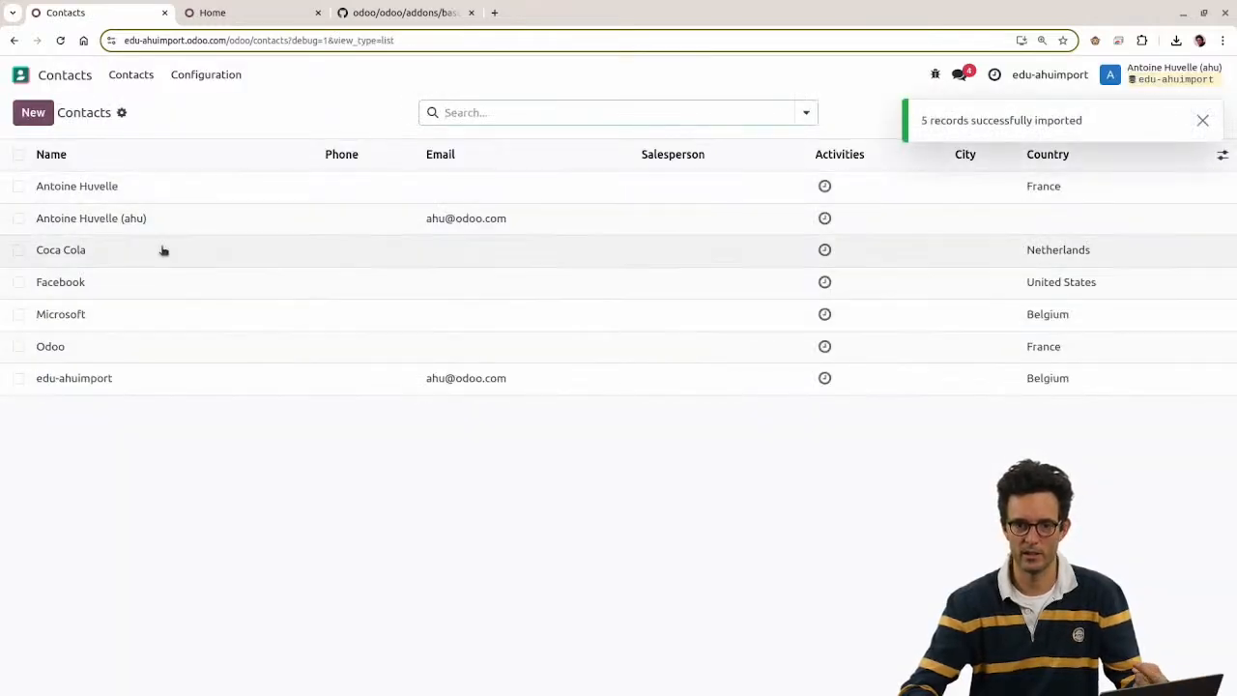
Step: Check the re-imported person record's type and open the Odoo company record
left_click(82, 192)
left_click_drag(118, 169, 209, 178)
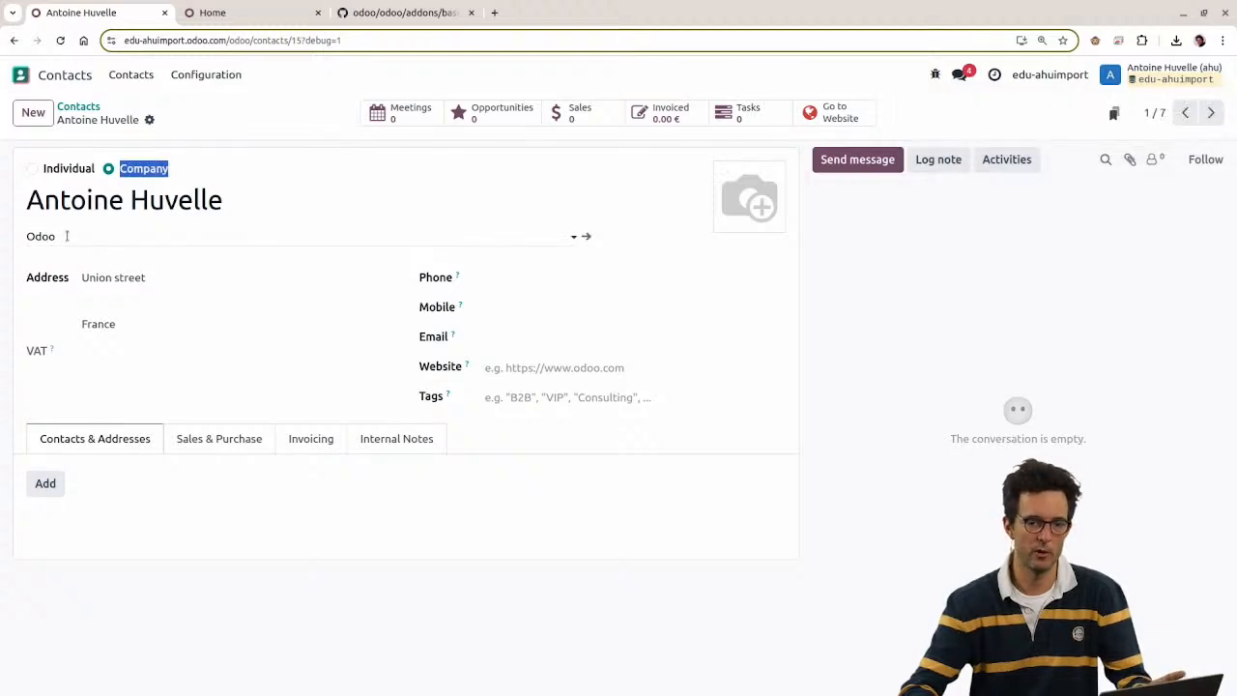
left_click(79, 106)
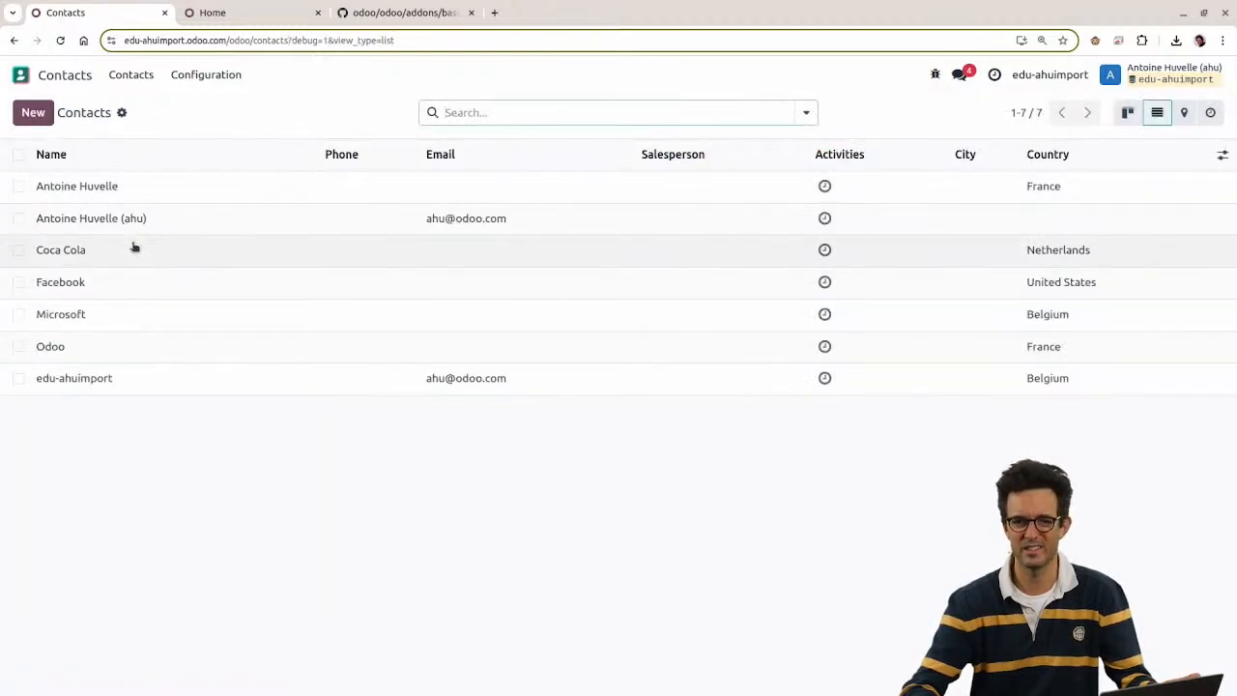
left_click(122, 348)
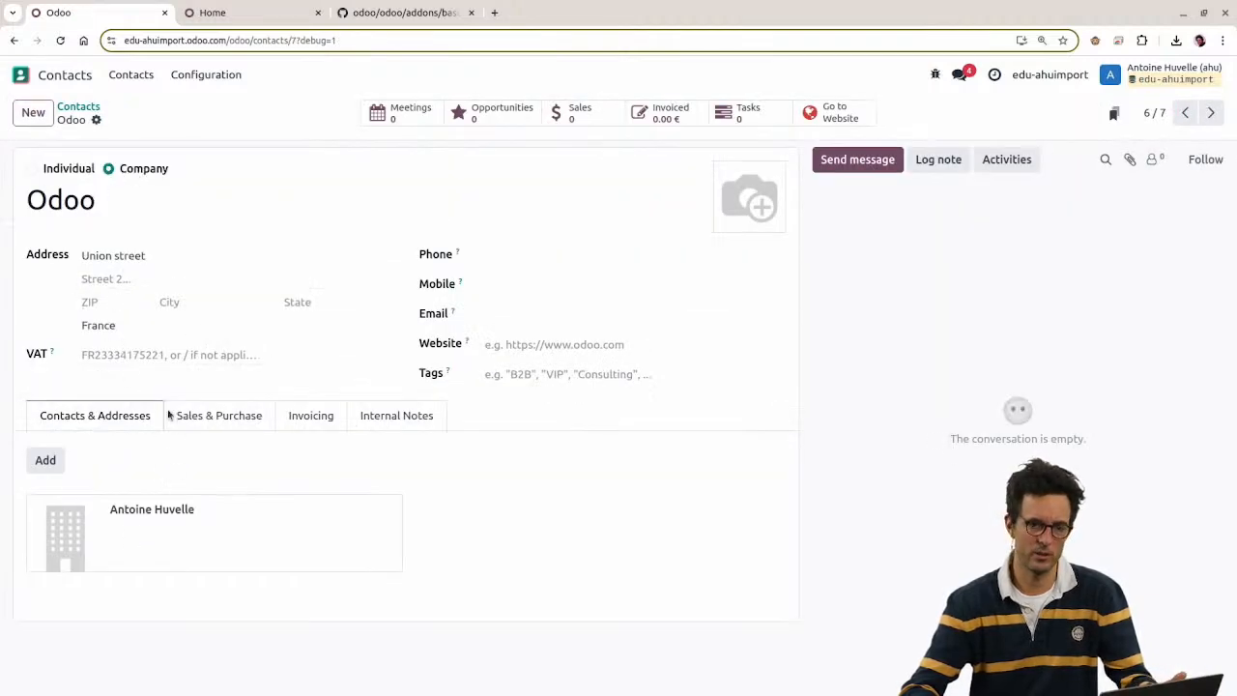
Step: Inspect the contact type field to find its technical name company_type
right_click(54, 172)
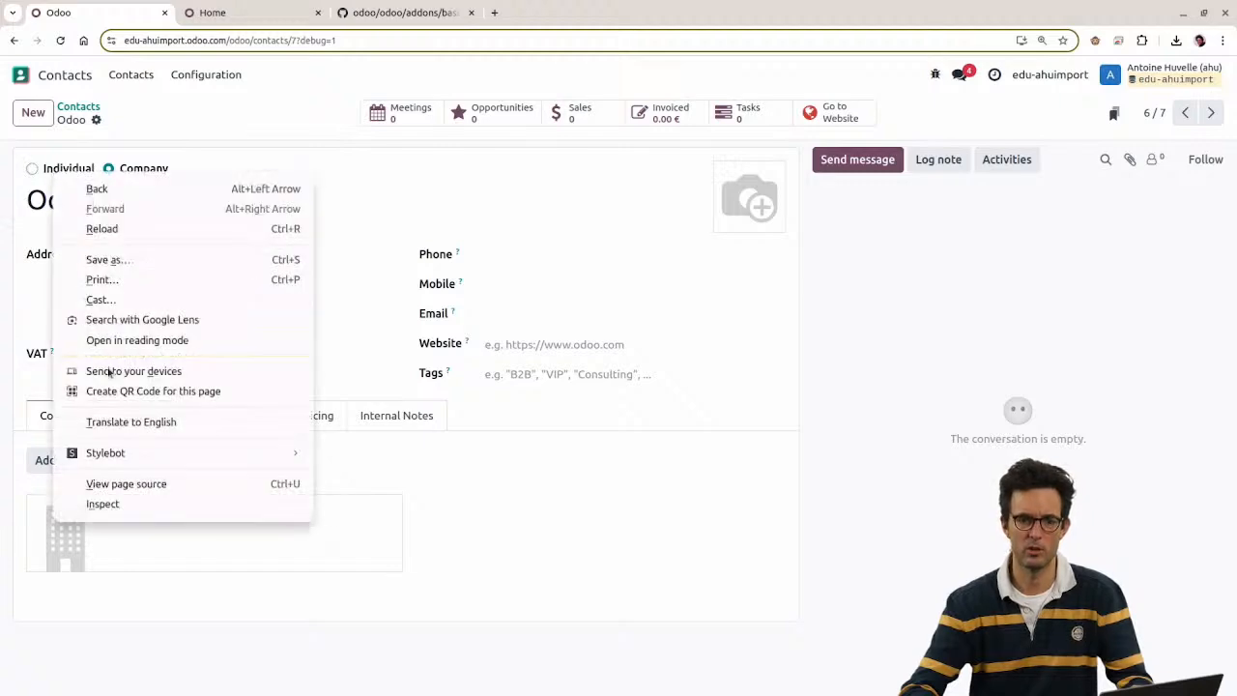
left_click(101, 505)
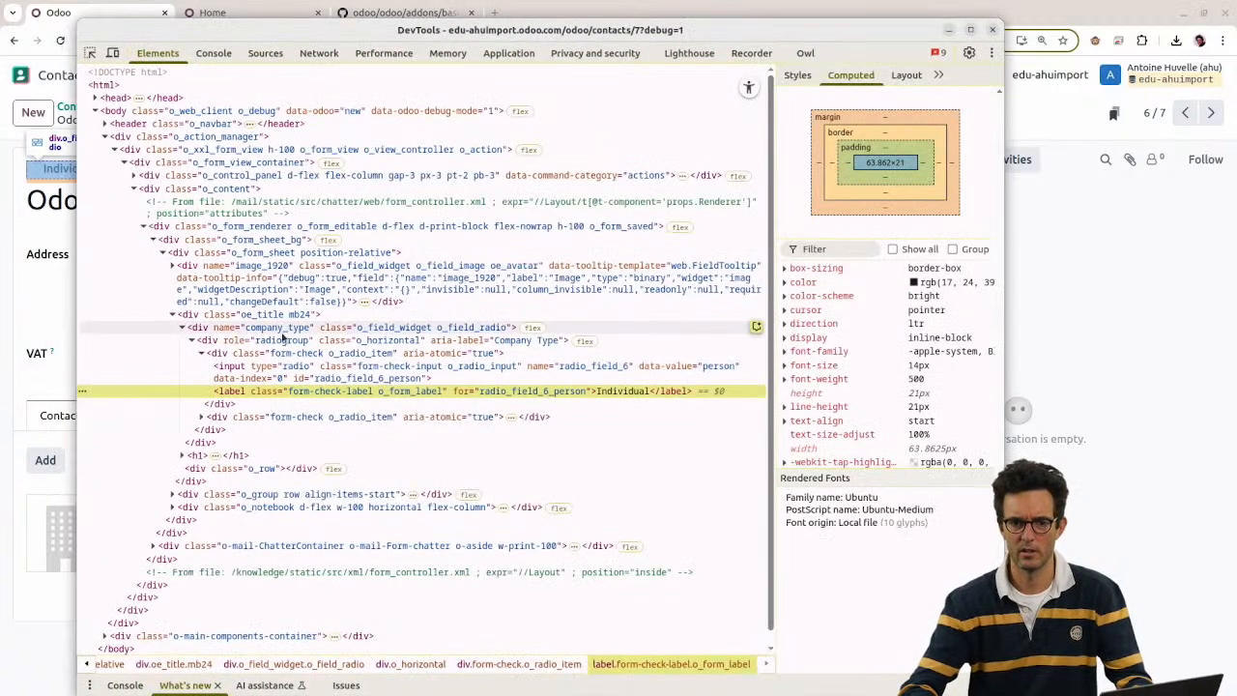
left_click(290, 330)
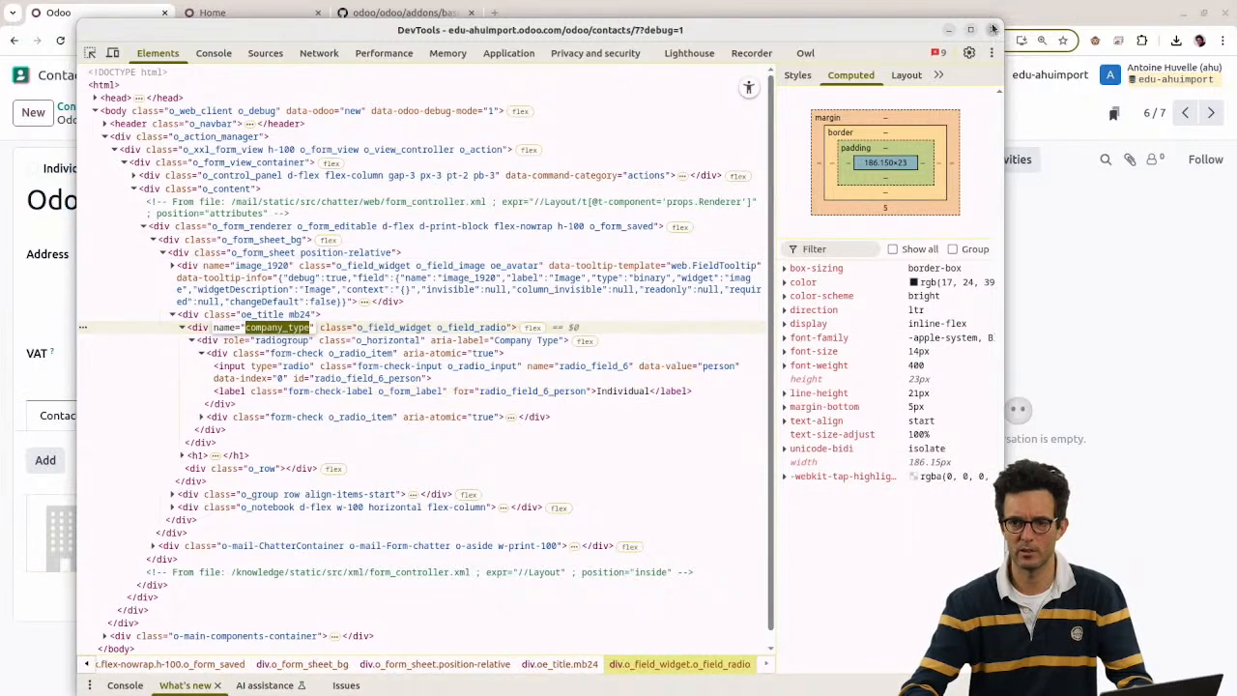
left_click(992, 29)
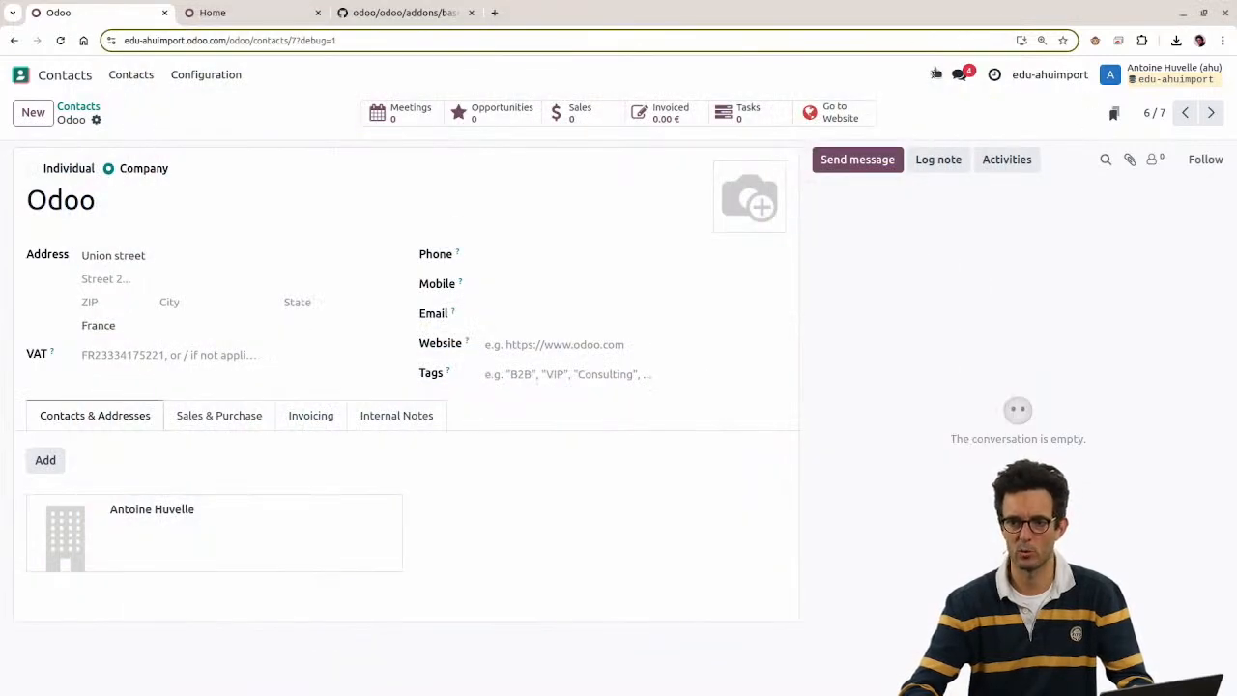
Step: Look up company_type under debug Fields to see its person and company selection values
left_click(934, 74)
left_click(791, 356)
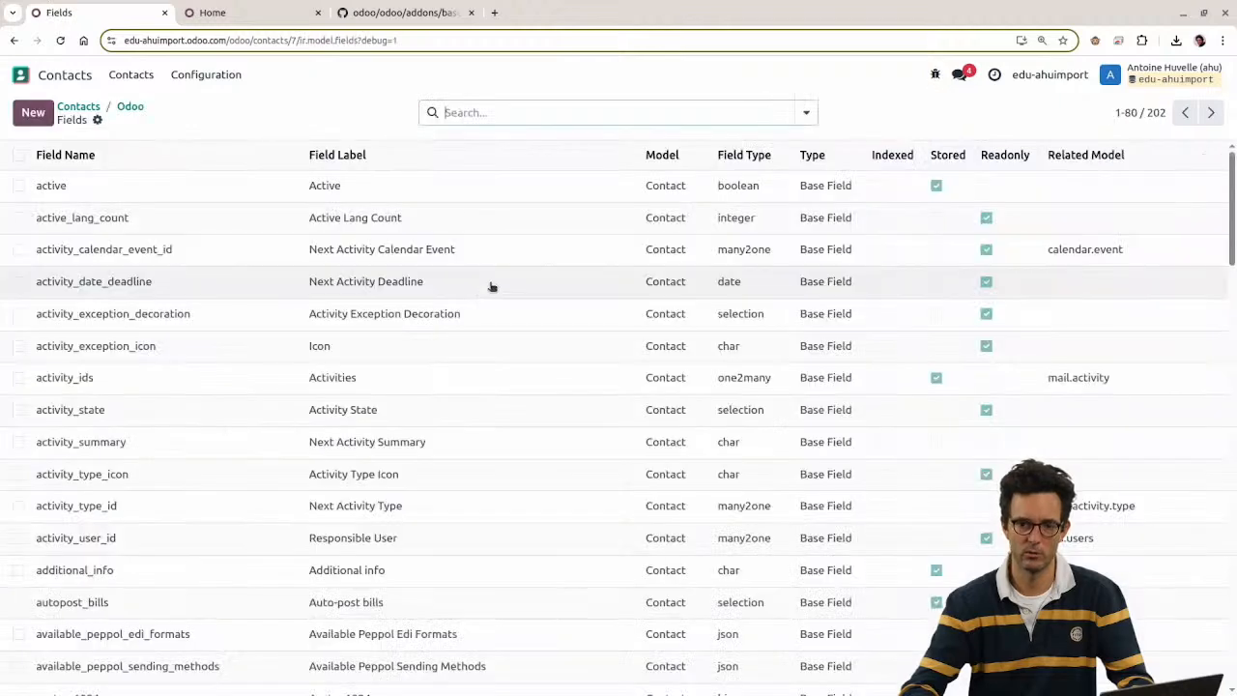
type("type")
key("Return")
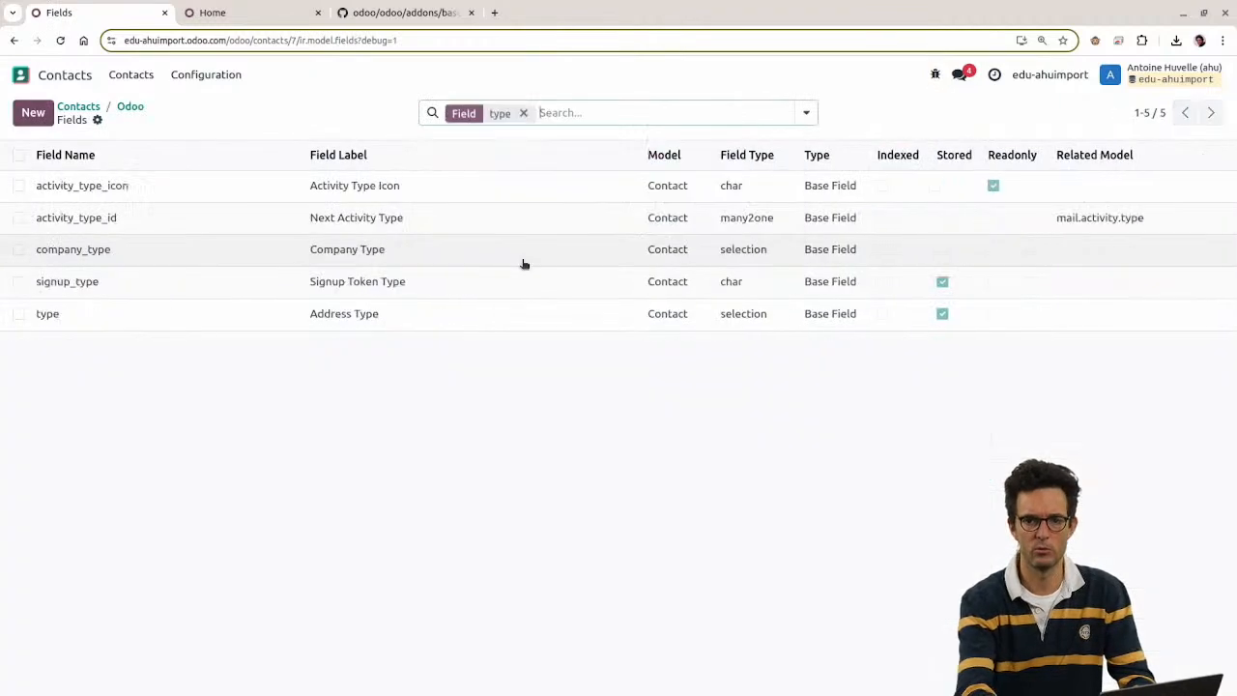
left_click(299, 248)
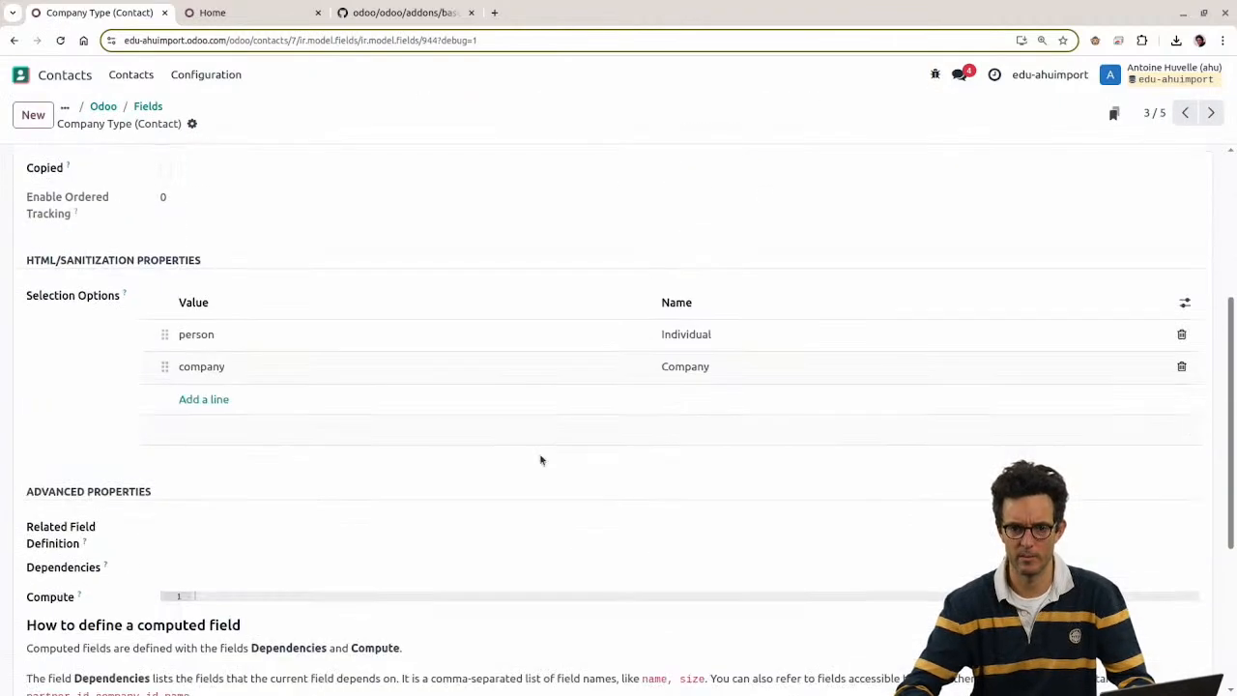
scroll(557, 467, "down", 3)
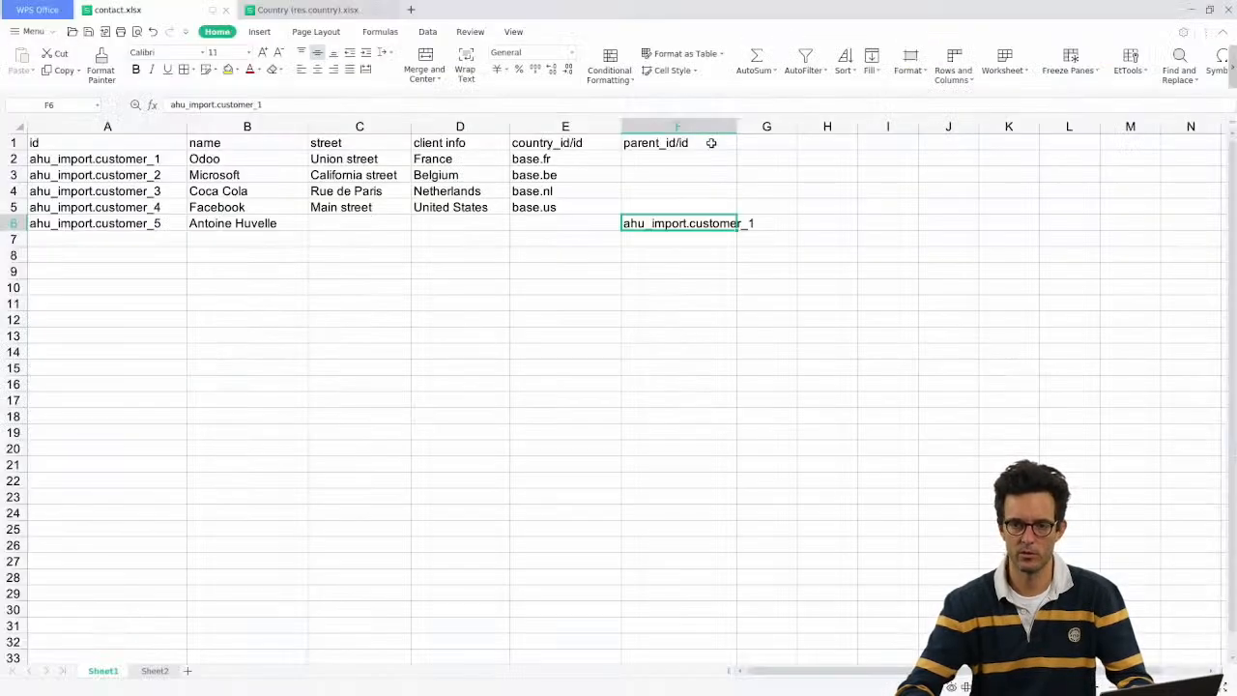
left_click(749, 141)
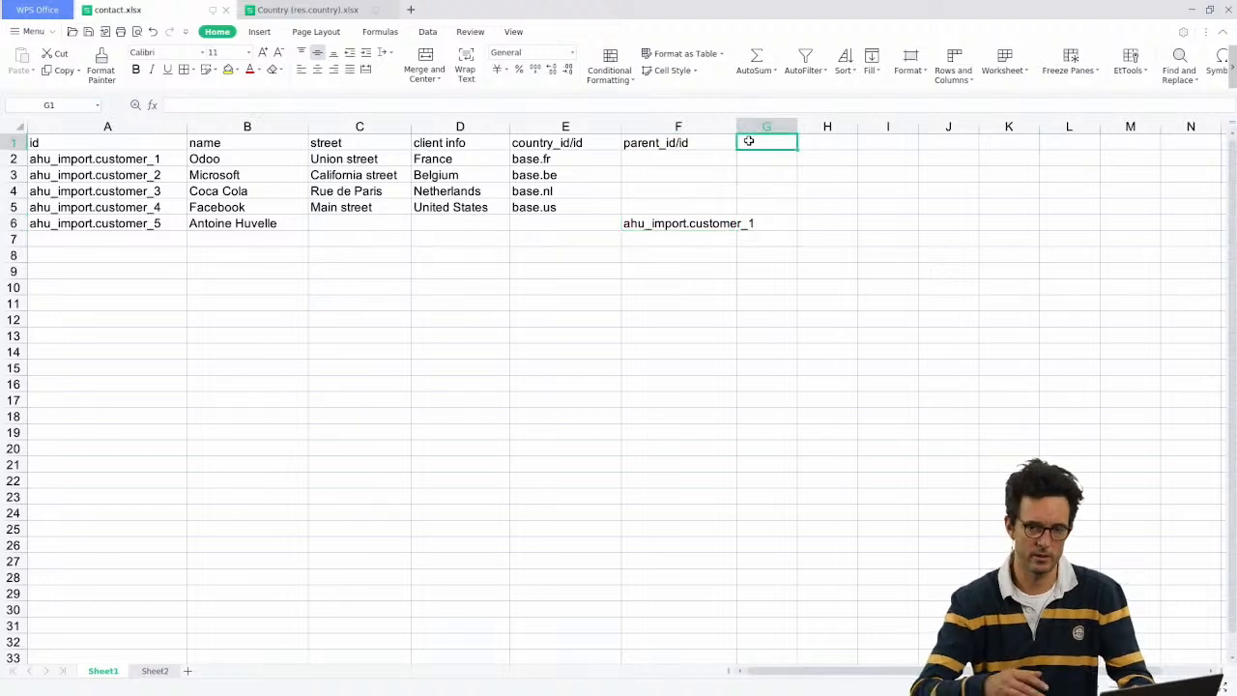
Step: Add a company_type header in G1 and enter person for the individual contact in row 6
type("company_type")
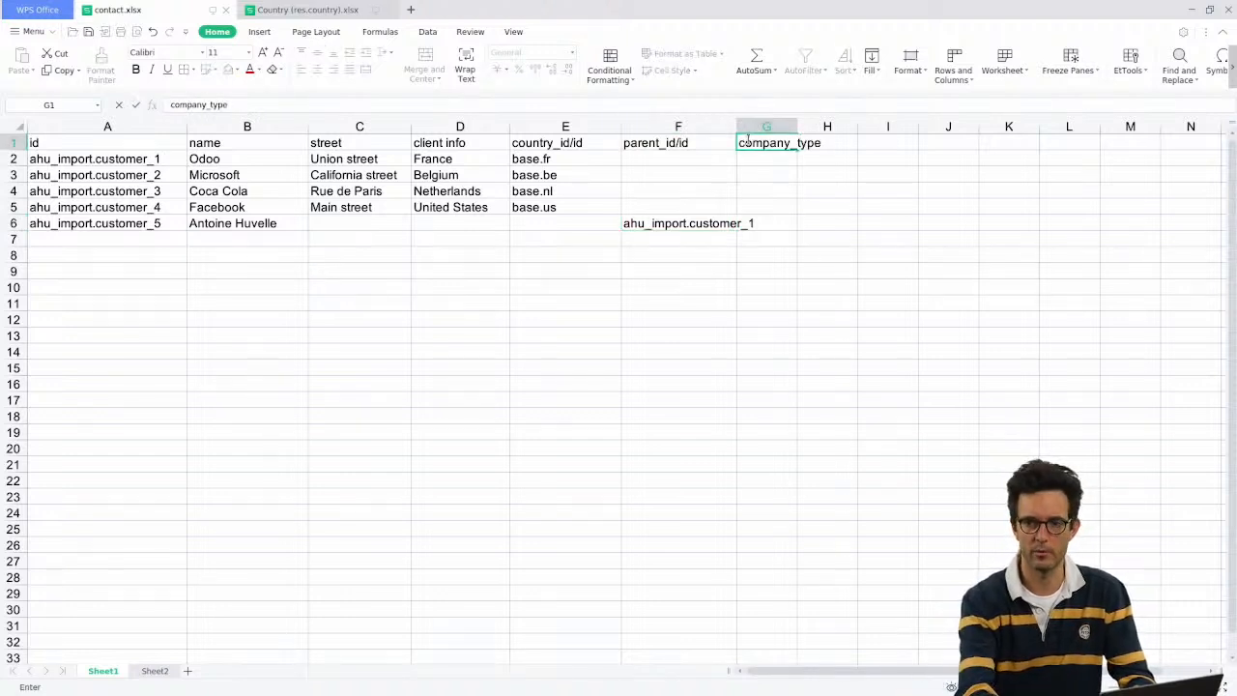
key("Return")
key("Down")
key("Down")
key("Down")
key("Down")
type("person")
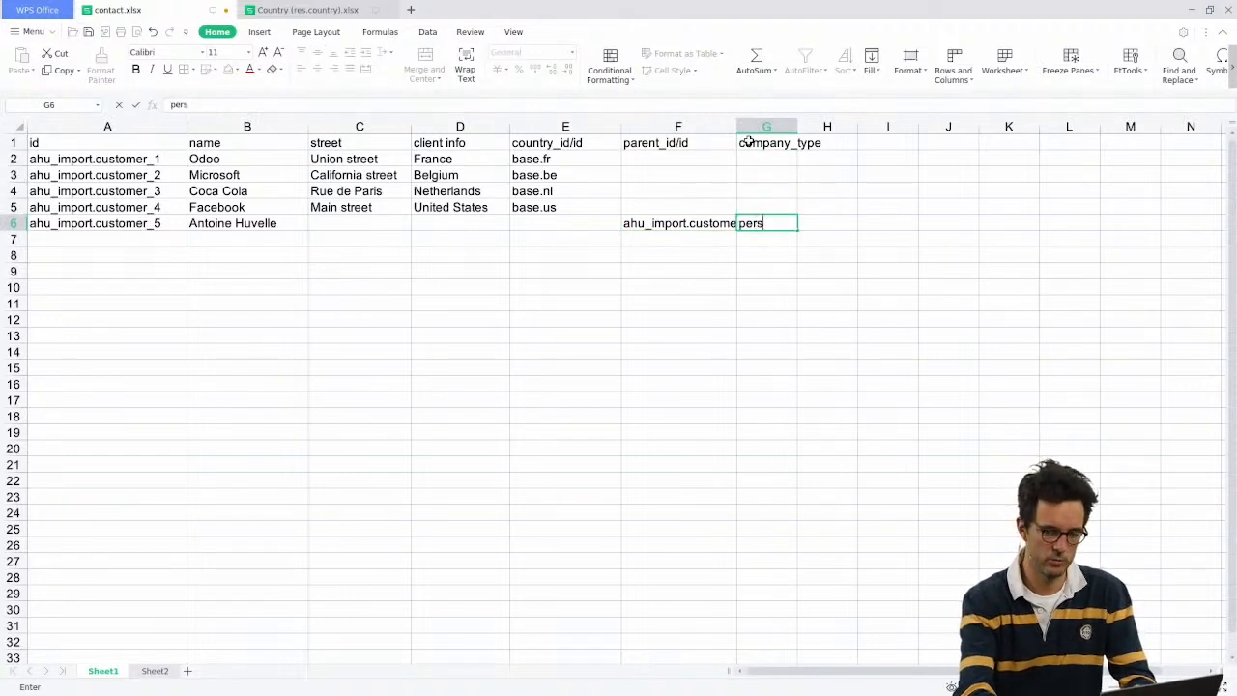
key("Return")
key("Up")
key("Up")
key("shift+Up")
key("shift+Up")
key("shift+Up")
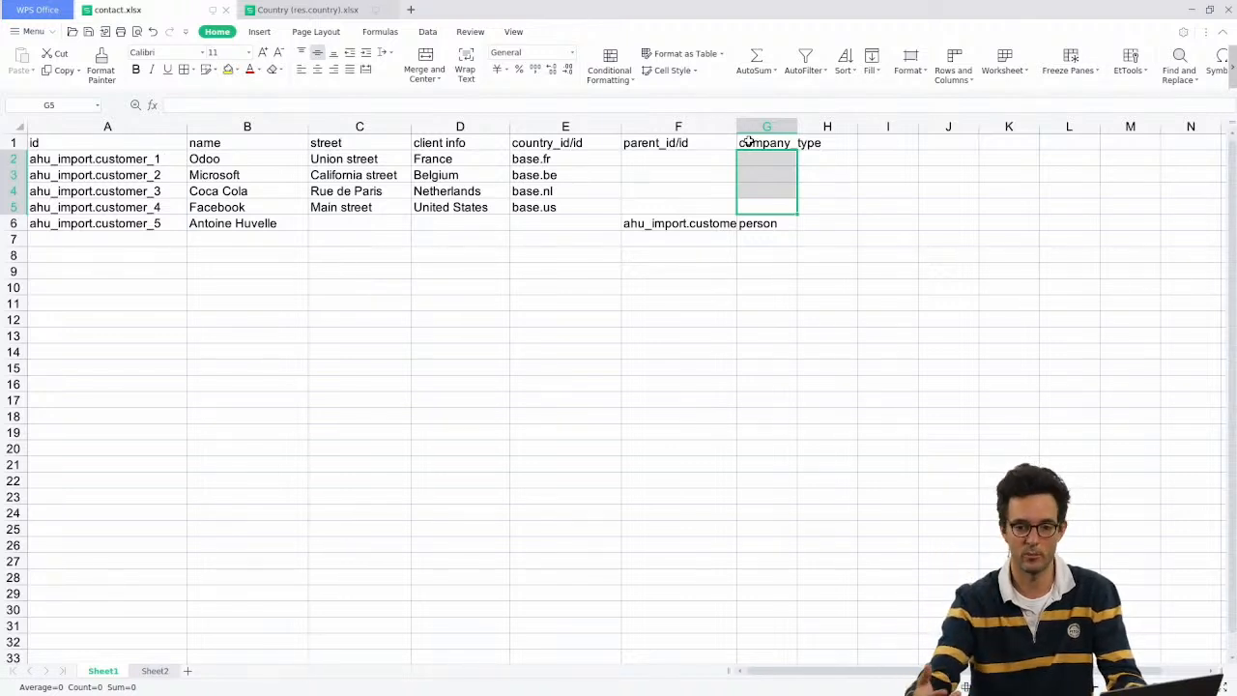
key("alt+Tab")
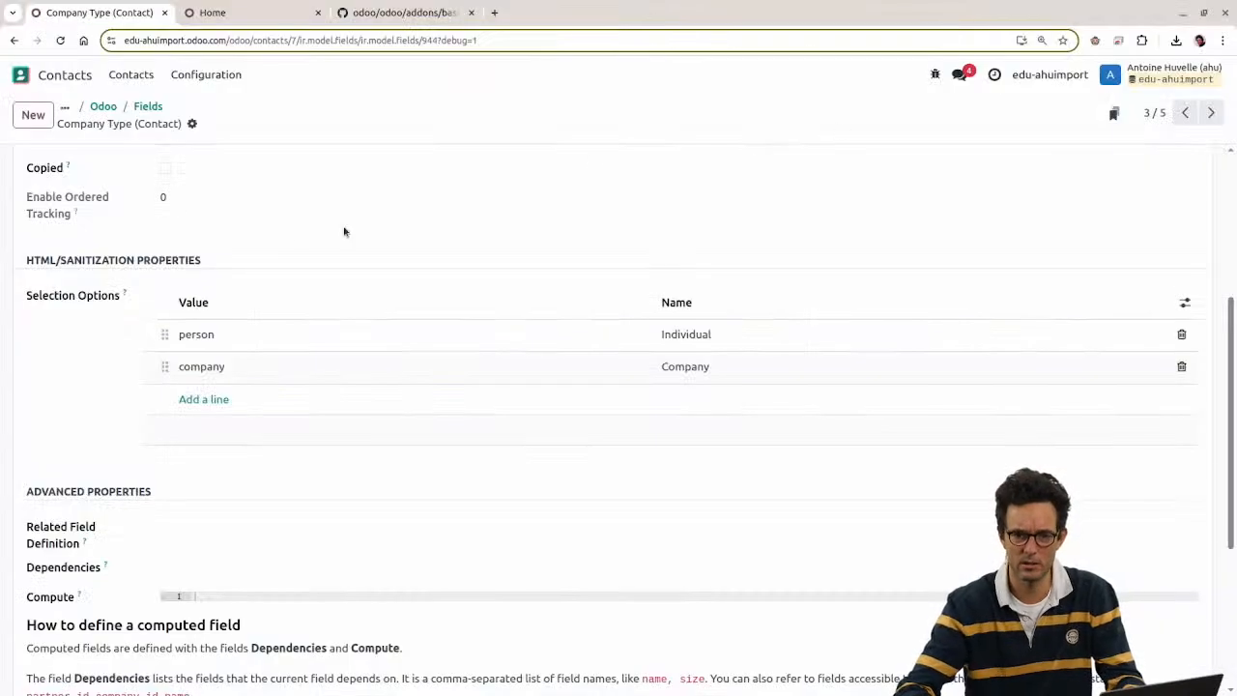
Step: Clear the field search filter in Odoo and confirm the company_type header in G1
scroll(344, 232, "up", 3)
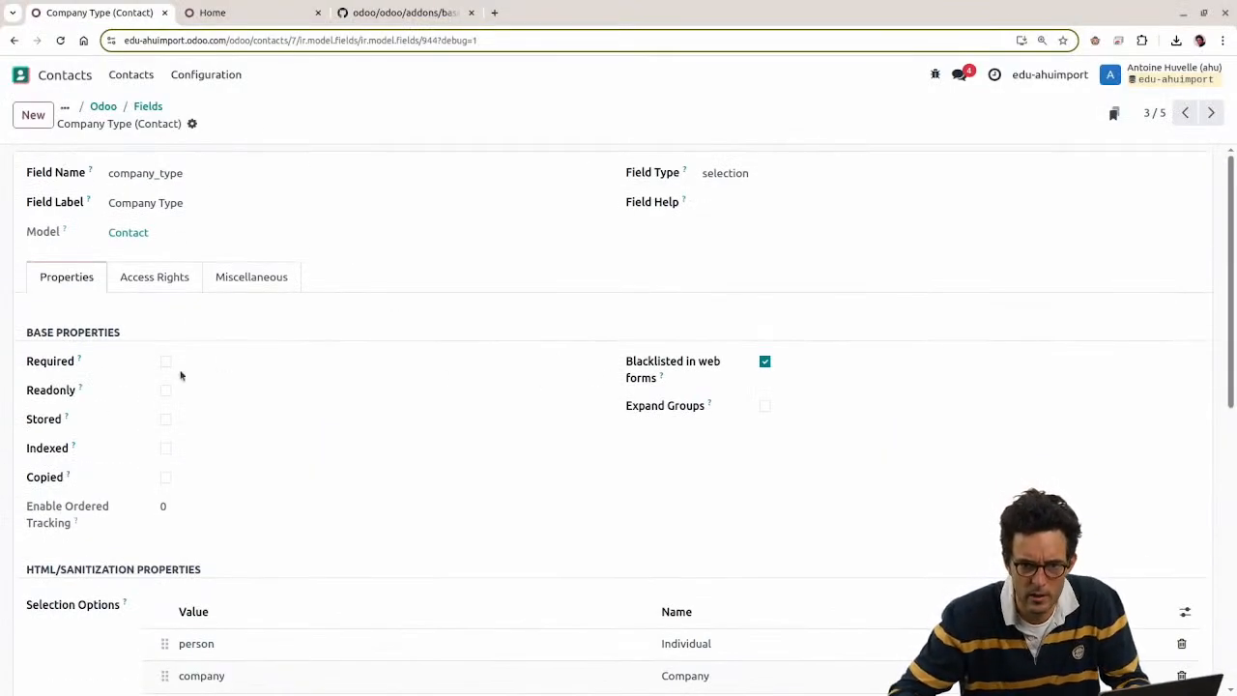
left_click(152, 107)
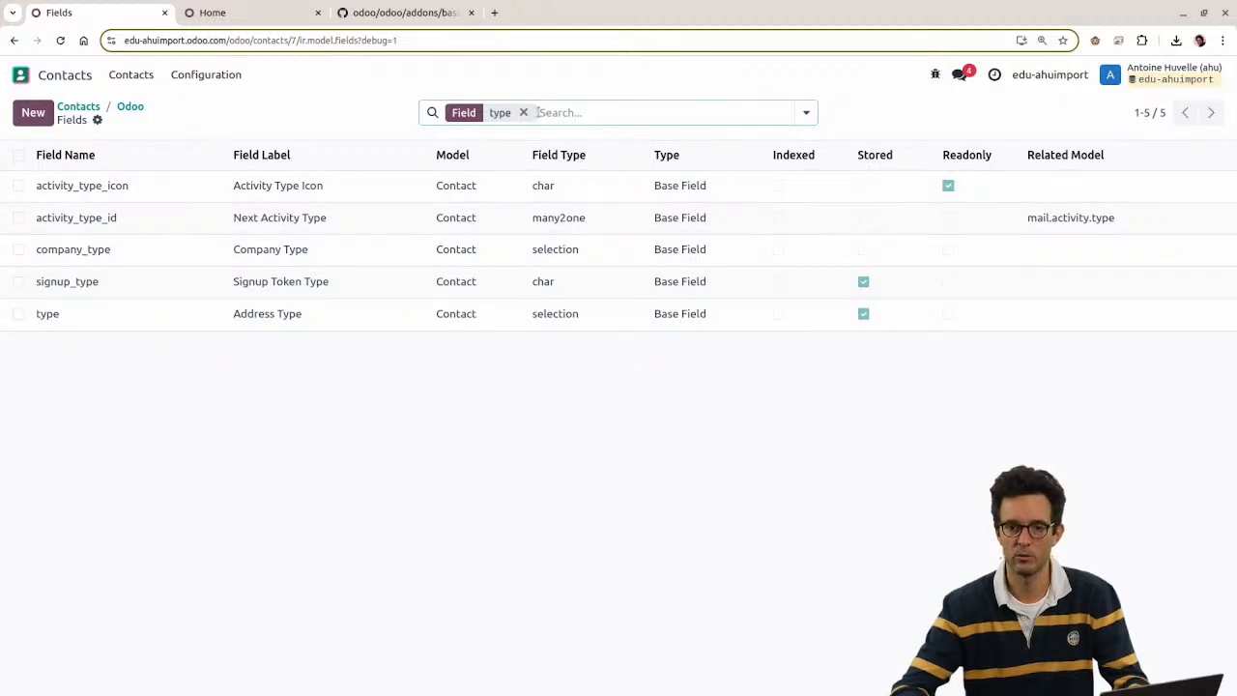
left_click(522, 112)
key("alt+Tab")
left_click(767, 142)
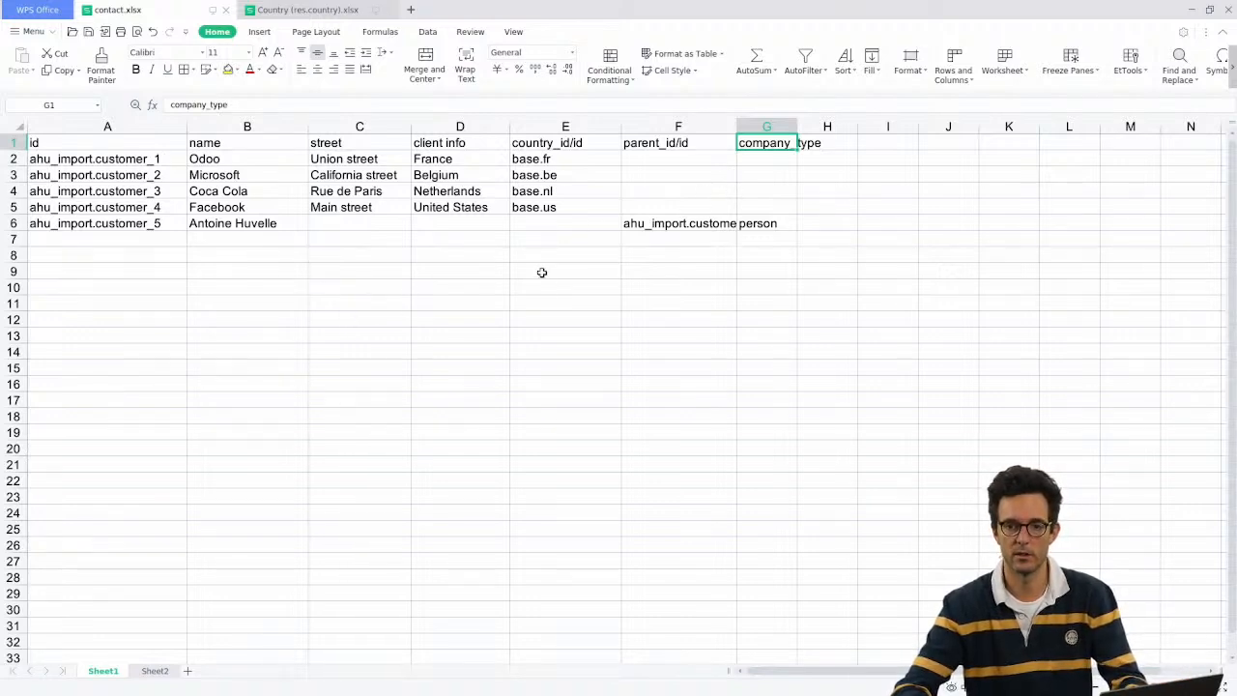
key("alt+Tab")
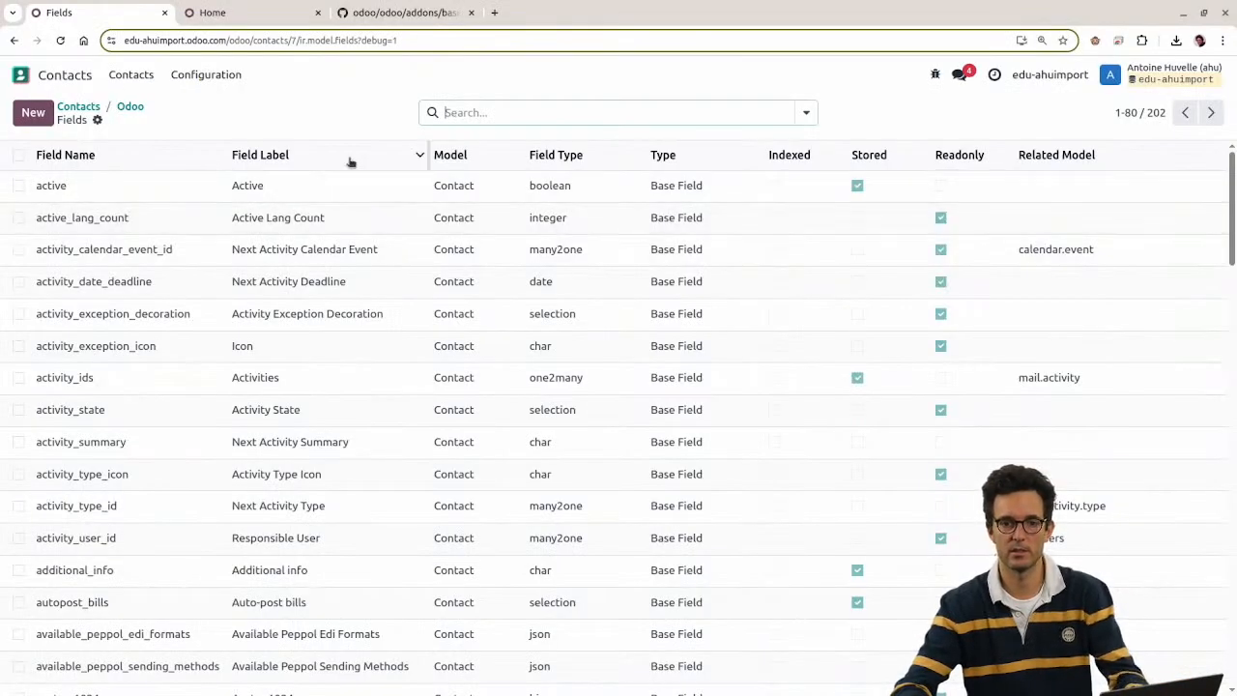
Step: Import contact.xlsx into Contacts through Import records
left_click(131, 108)
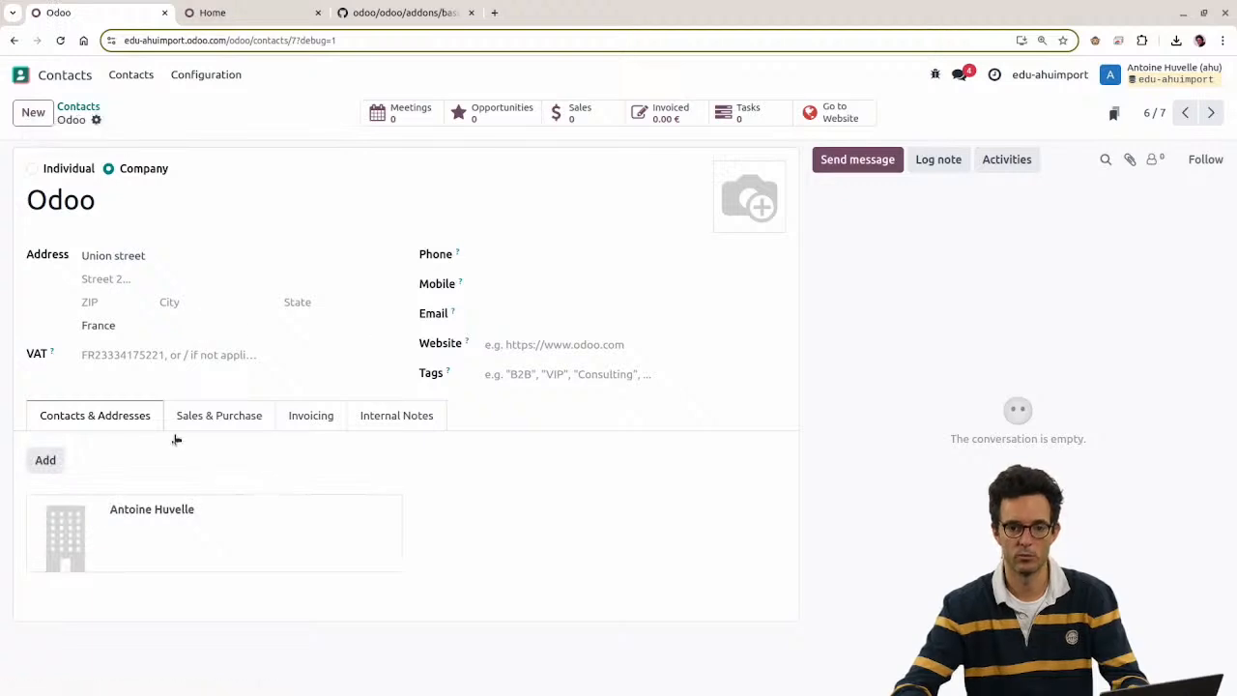
left_click(81, 107)
left_click(121, 113)
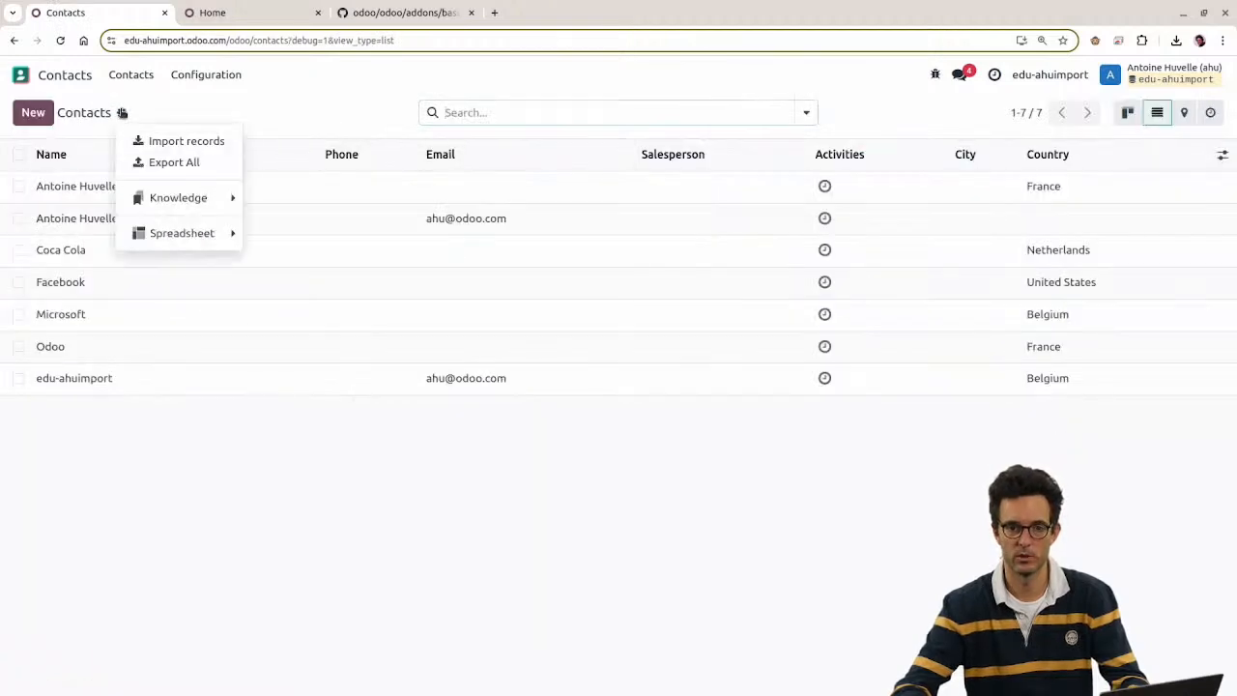
left_click(147, 141)
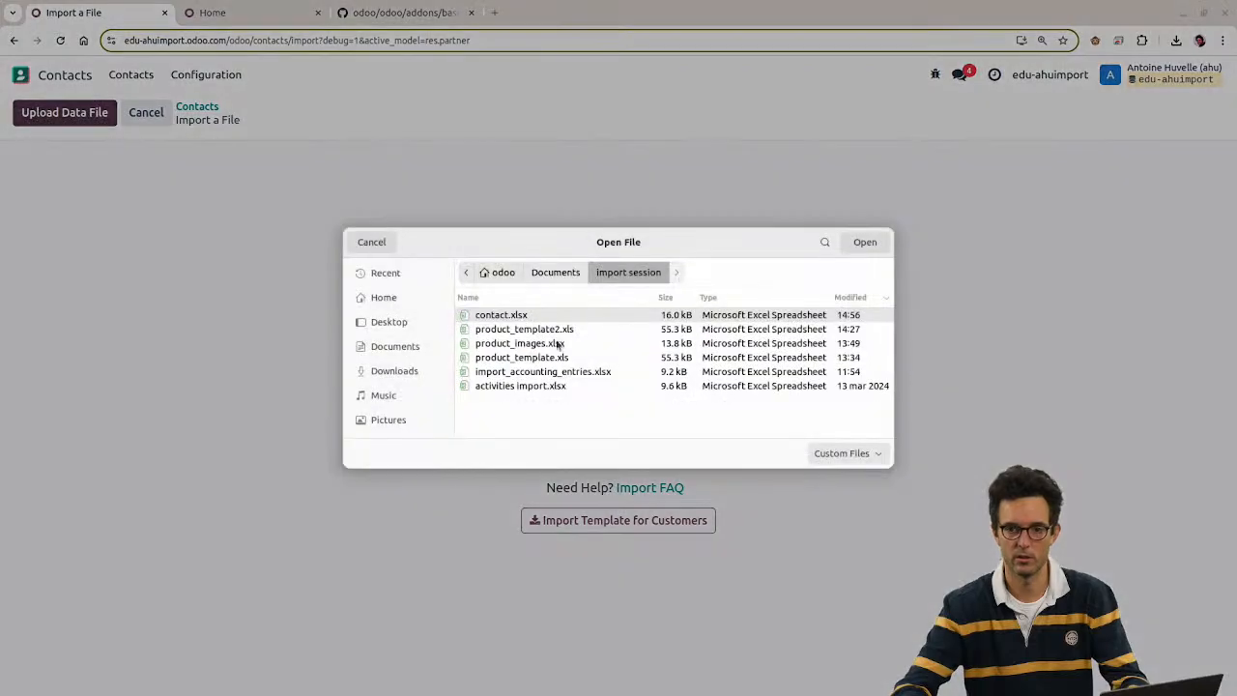
double_click(522, 317)
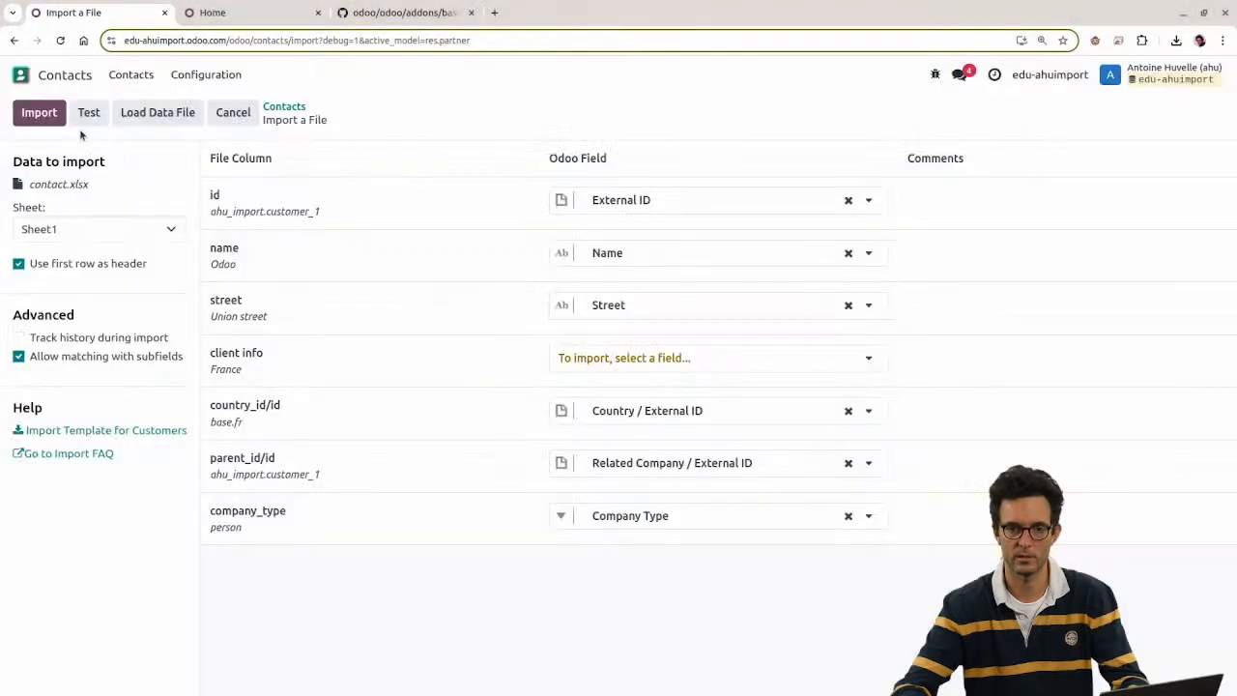
left_click(39, 116)
Step: Open the imported contact listed under Odoo to verify it is an Individual
left_click(108, 187)
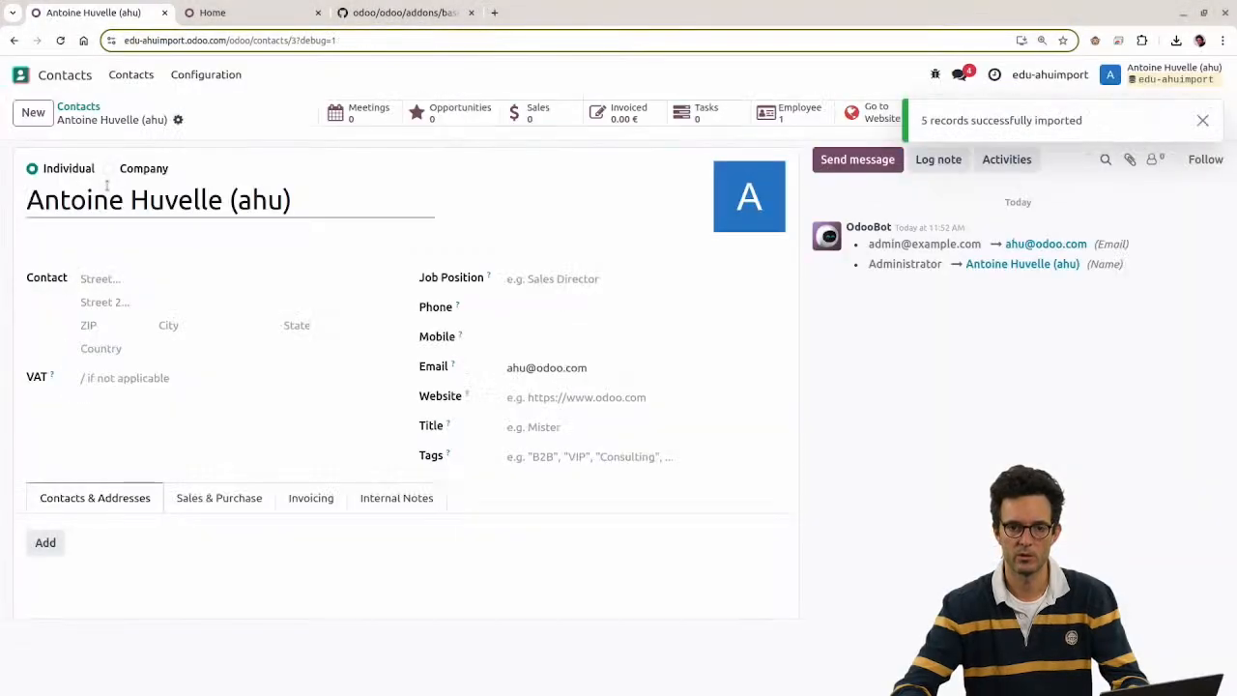
left_click(70, 109)
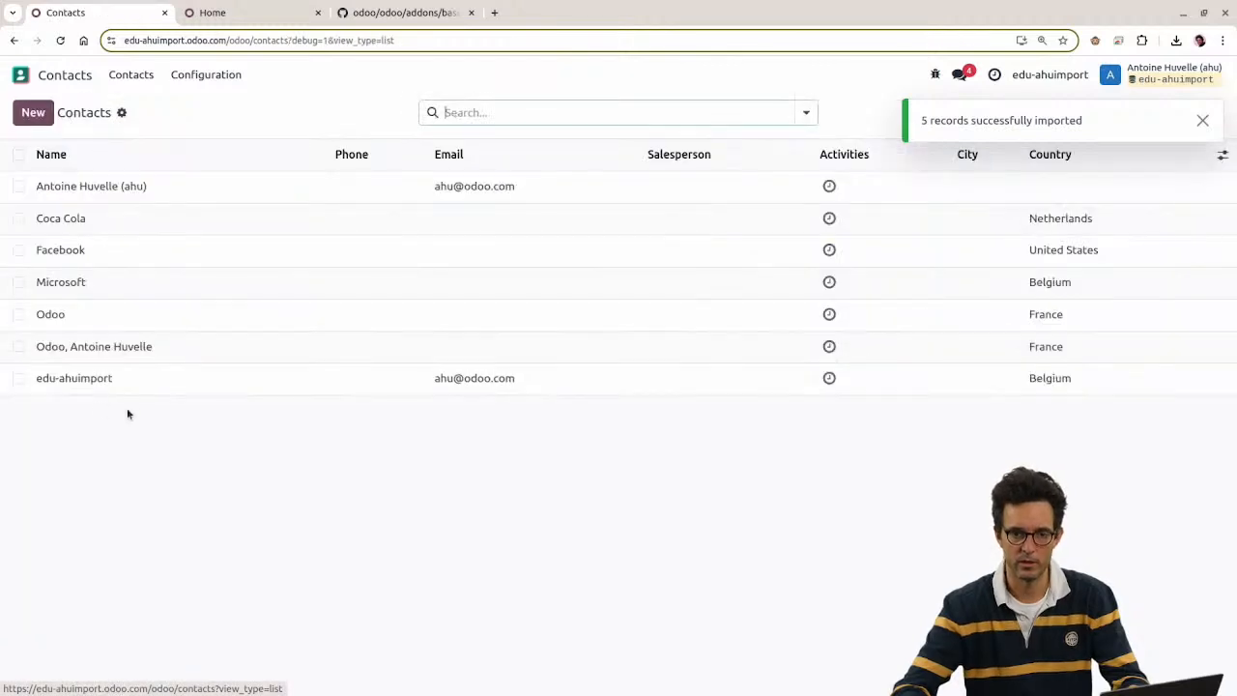
left_click(70, 354)
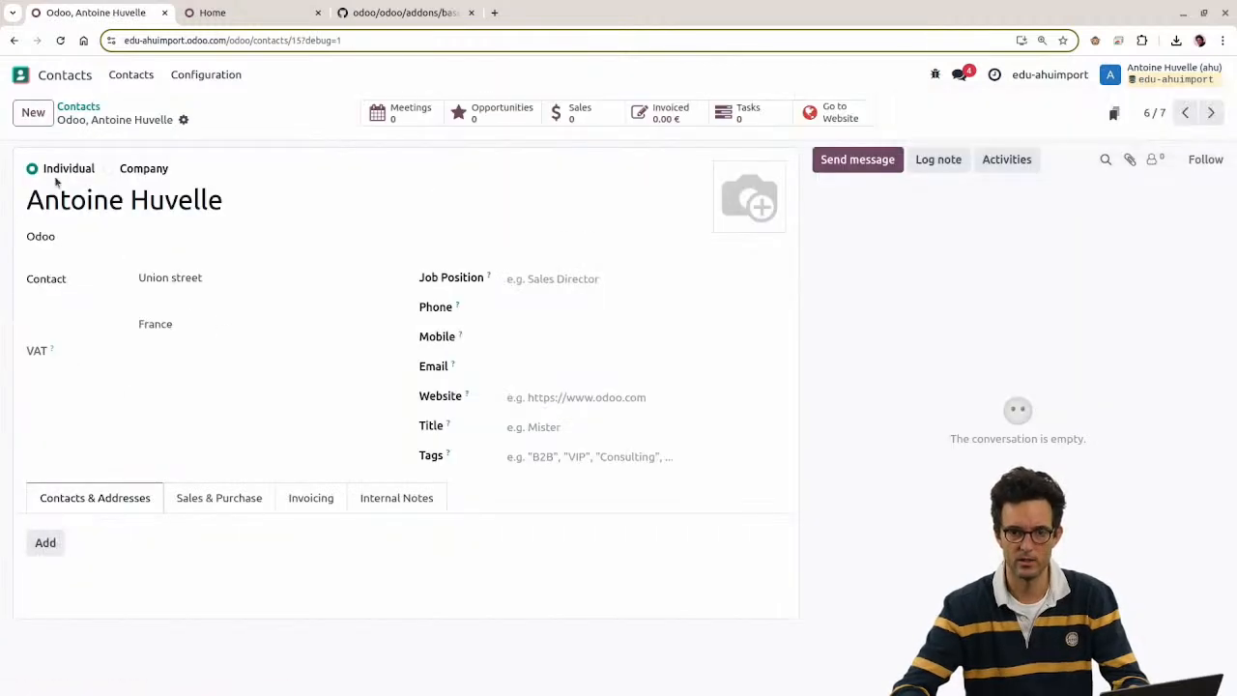
left_click(73, 107)
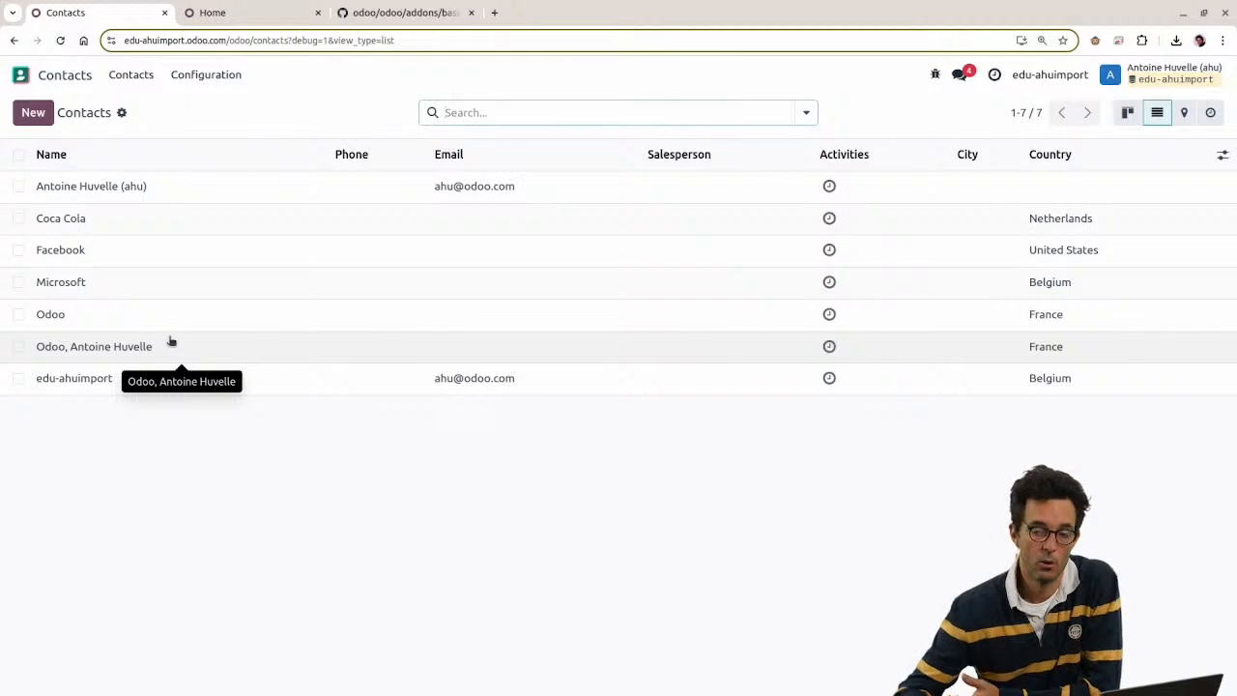
left_click(69, 347)
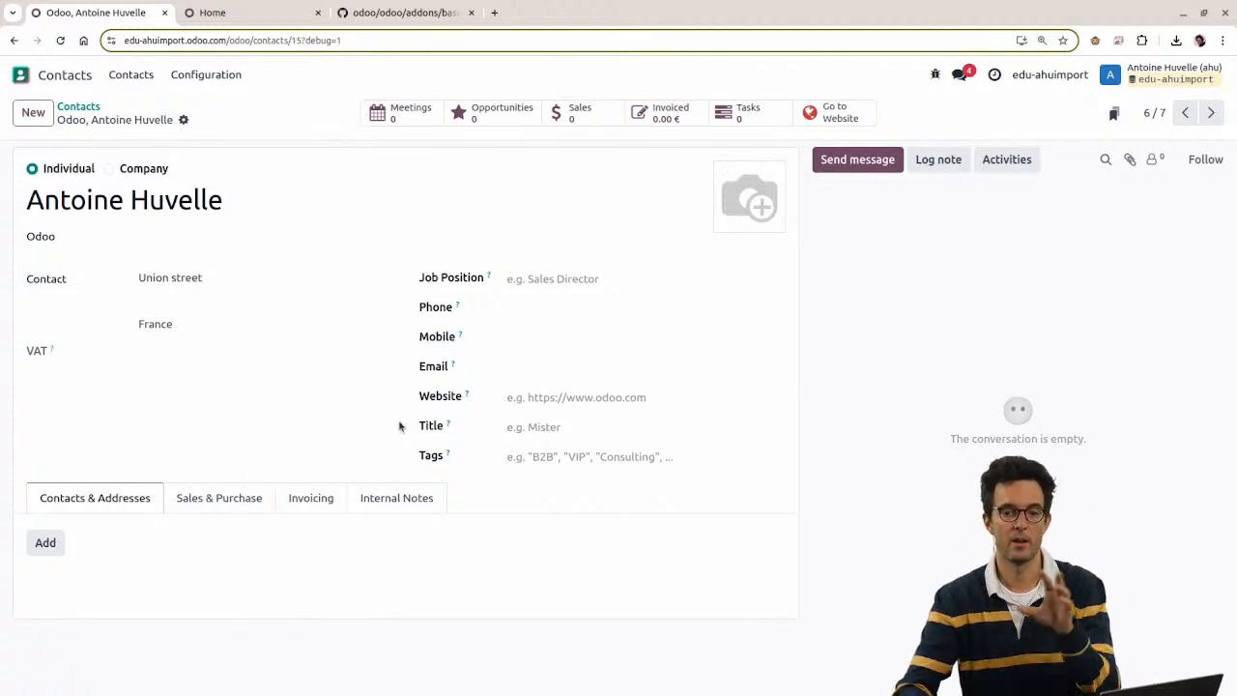
Step: Extend the id series to ahu_import.customer_6 in A7 and enter the new contact's name in B7
key("alt+Tab")
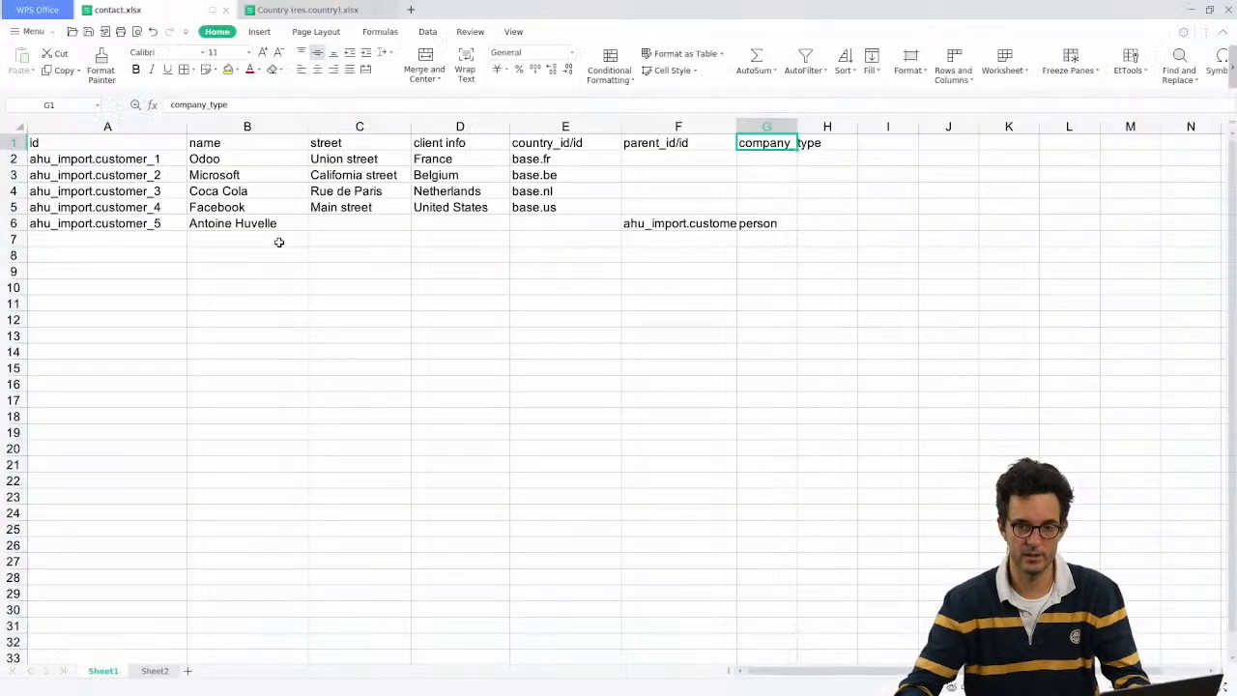
left_click(128, 234)
left_click(121, 227)
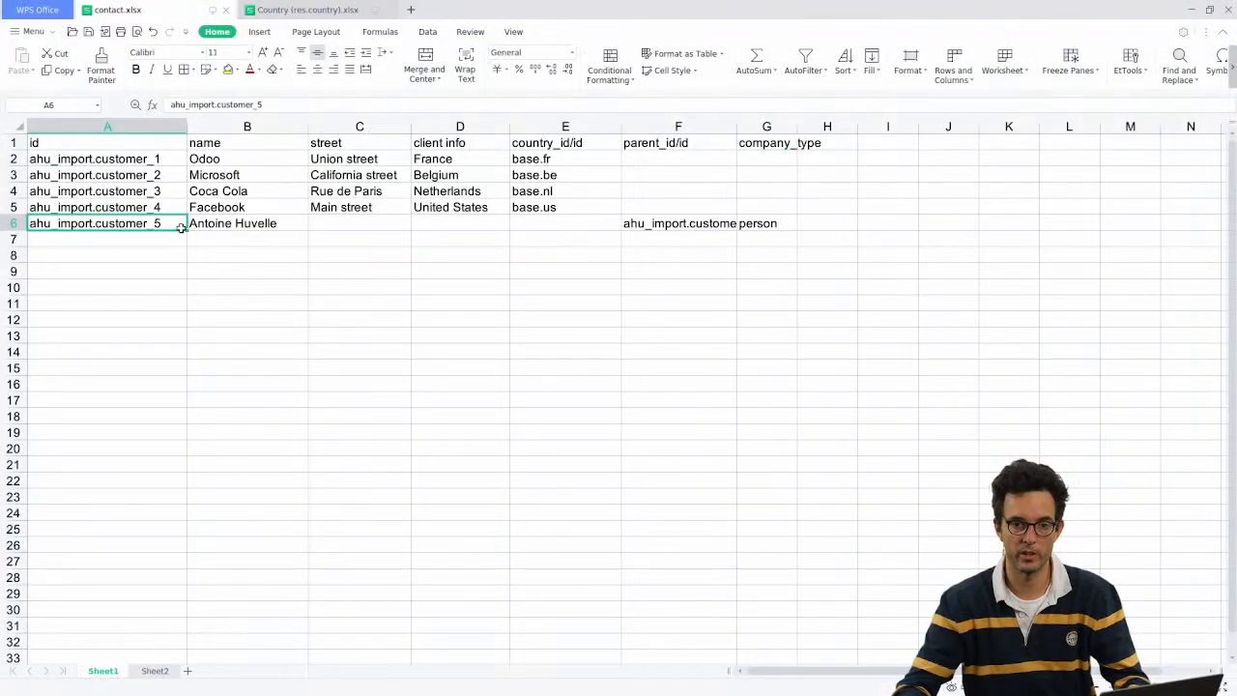
left_click_drag(187, 230, 188, 241)
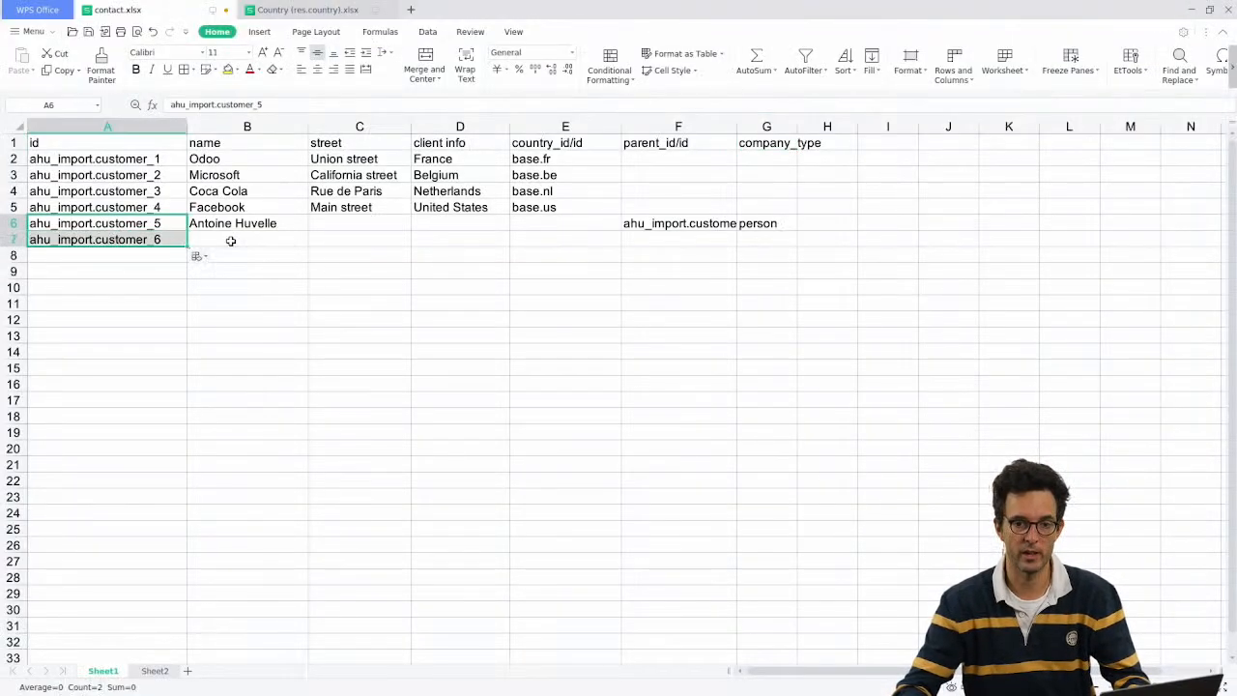
left_click(233, 237)
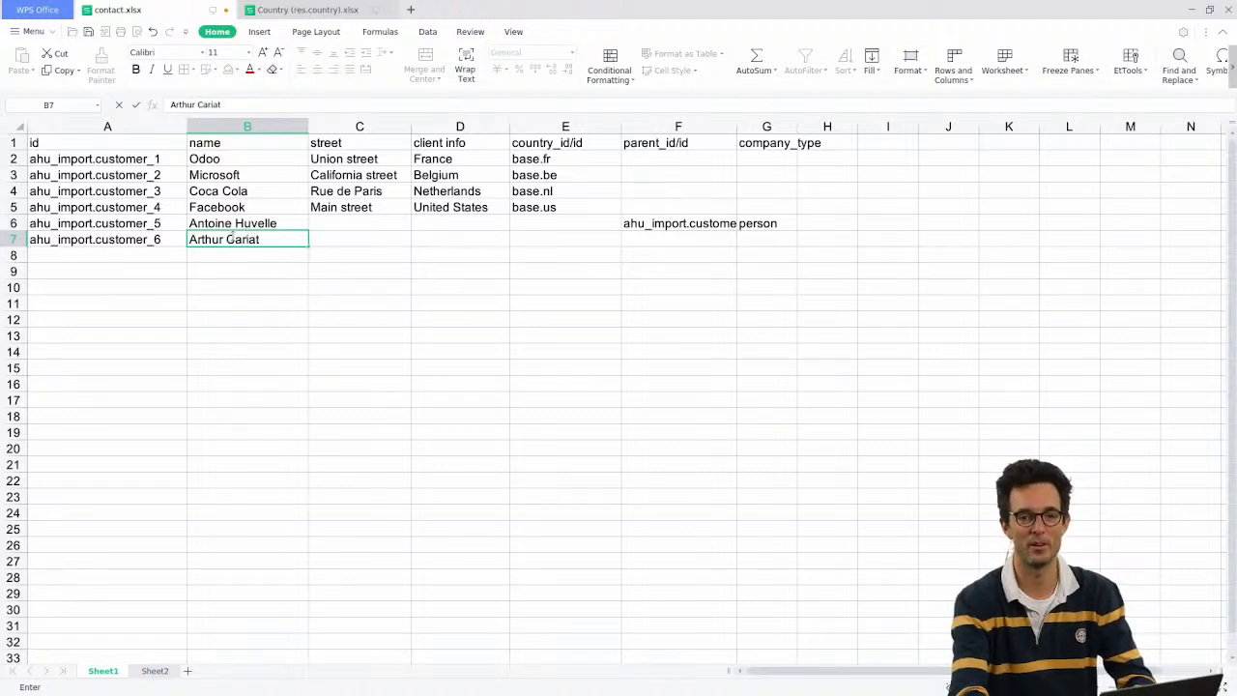
key("Tab")
key("Tab")
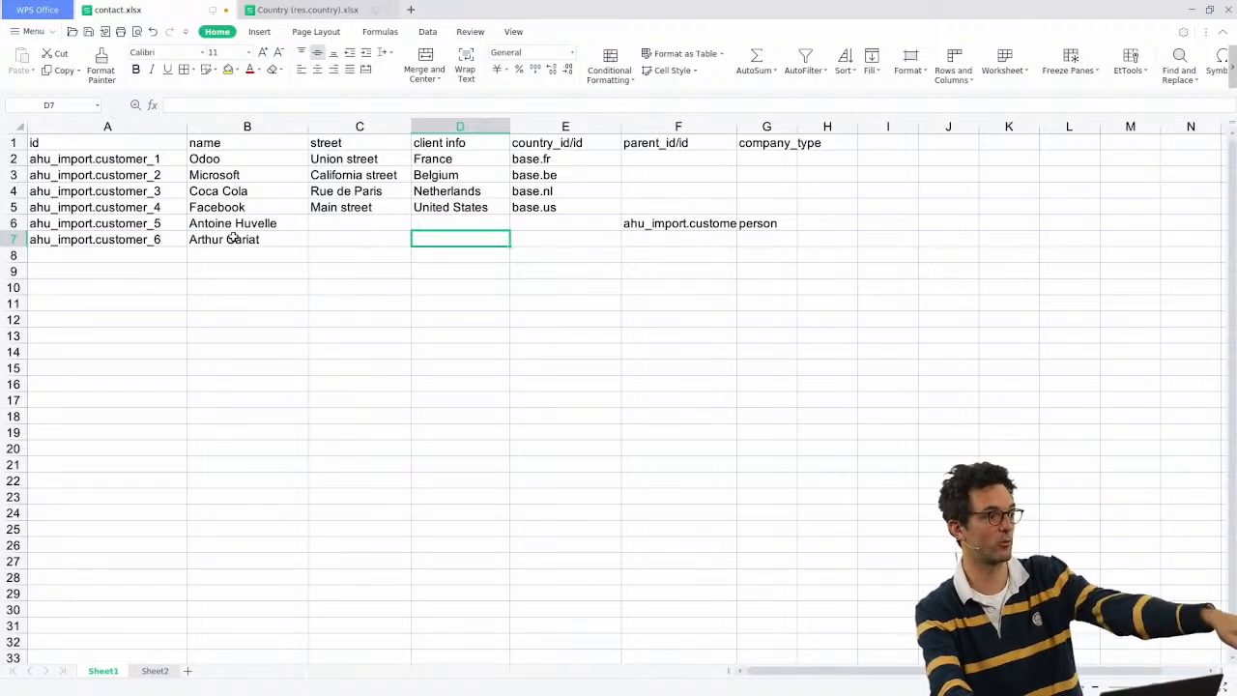
key("Left")
key("Left")
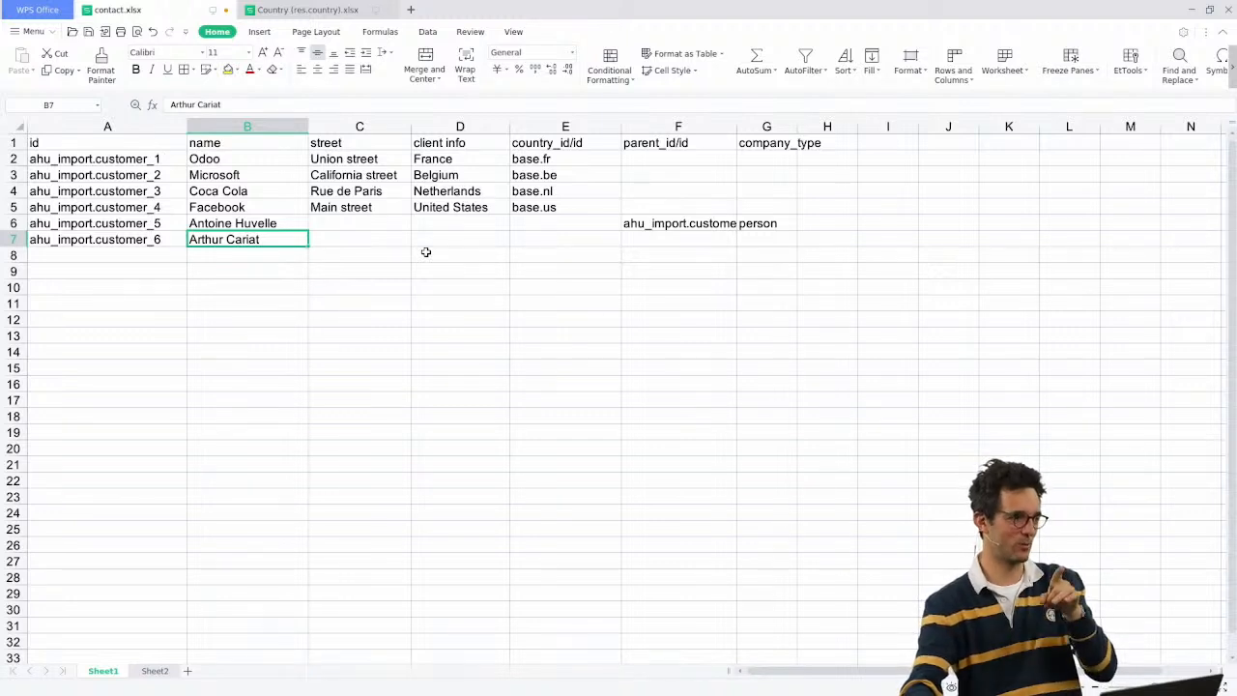
Step: Fill F6:G6 down to row 7, copying parent ahu_import.customer_2 and company_type person
left_click(538, 244)
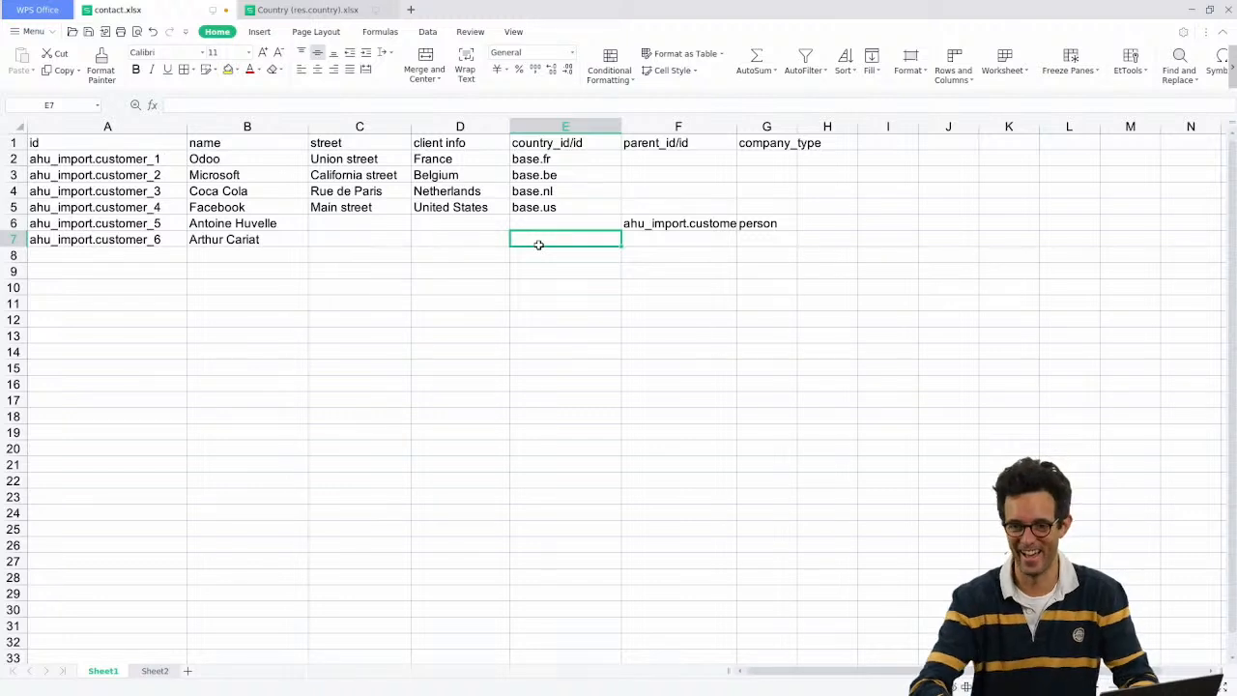
left_click(663, 244)
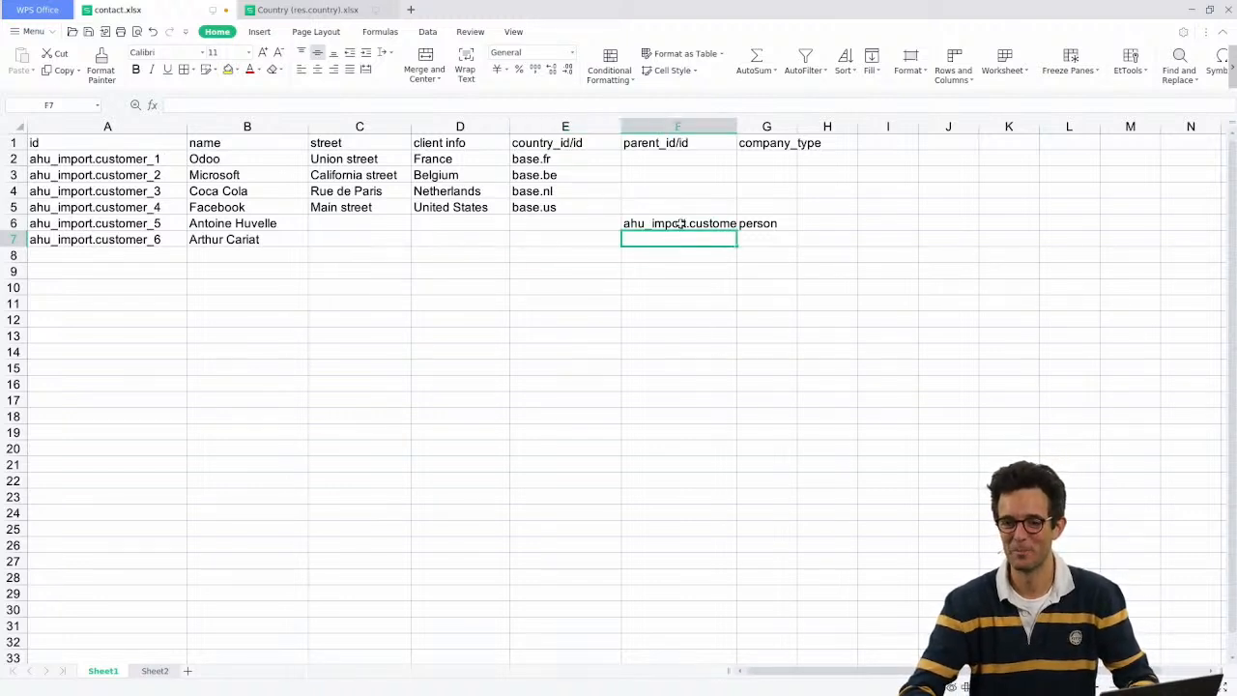
left_click(689, 224)
left_click(767, 224)
left_click(713, 224, "shift")
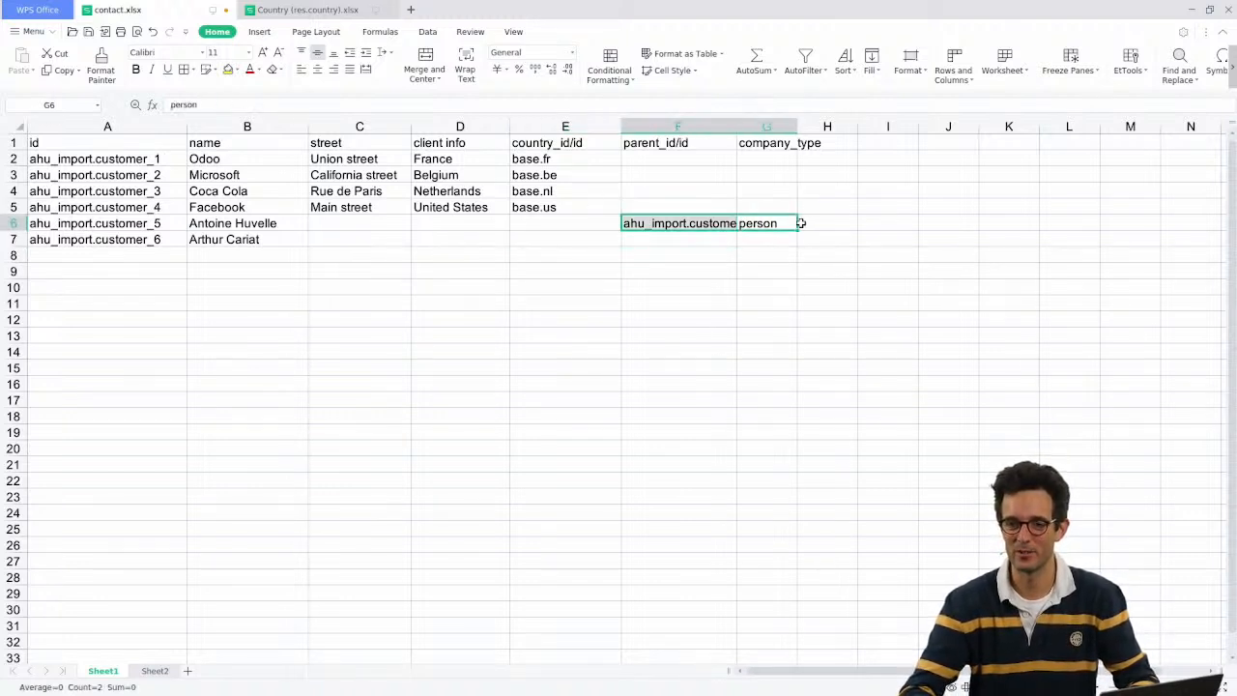
left_click_drag(797, 228, 799, 249)
left_click(676, 214)
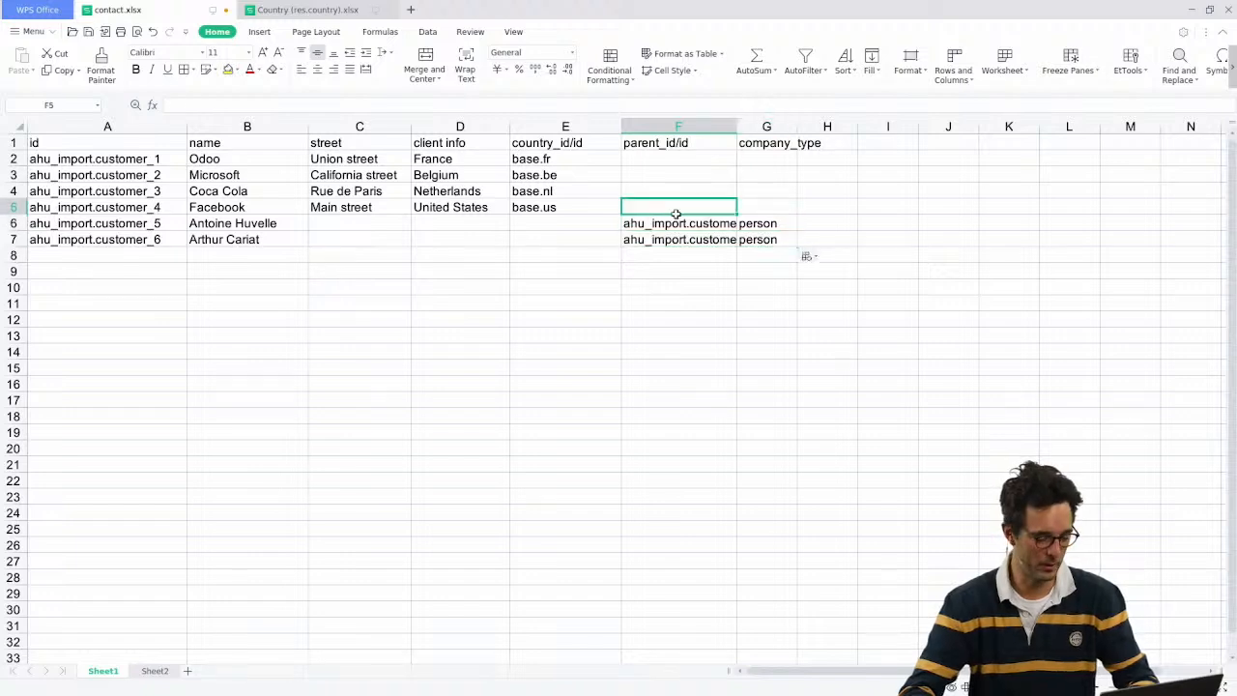
left_click_drag(167, 225, 276, 240)
left_click(637, 240)
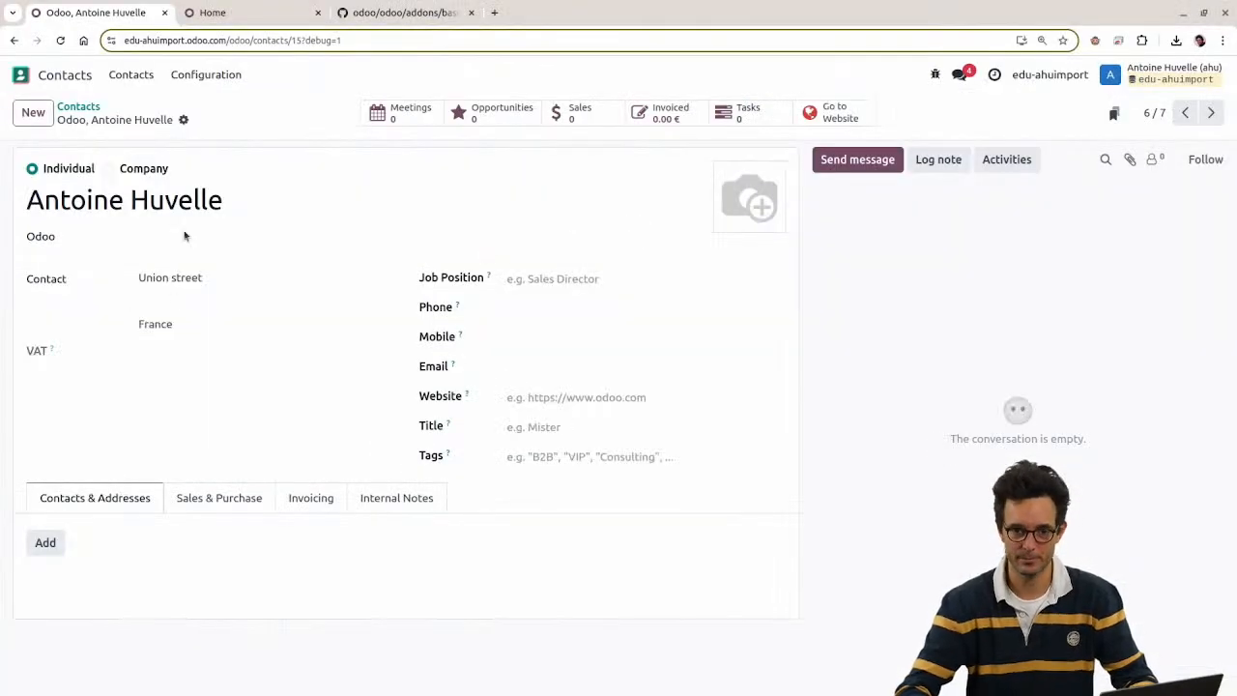
left_click(78, 106)
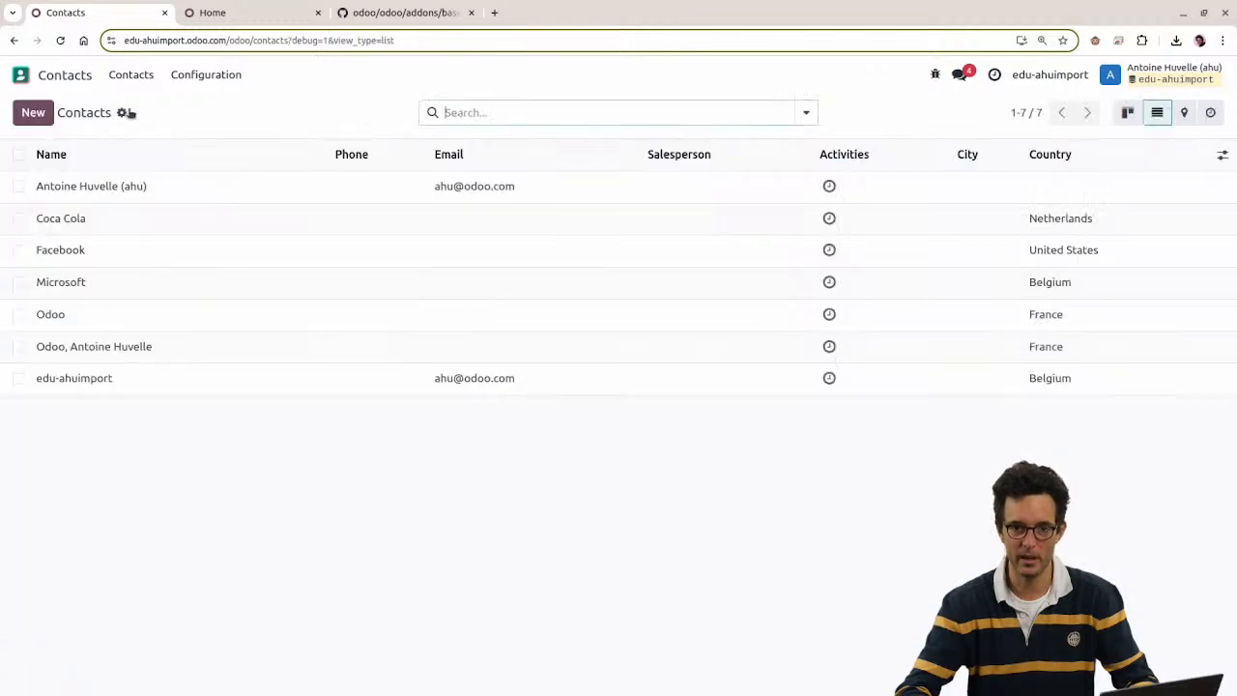
Step: Import contact.xlsx as 6 records, adding the second person under Microsoft
left_click(129, 114)
left_click(162, 139)
left_click(64, 112)
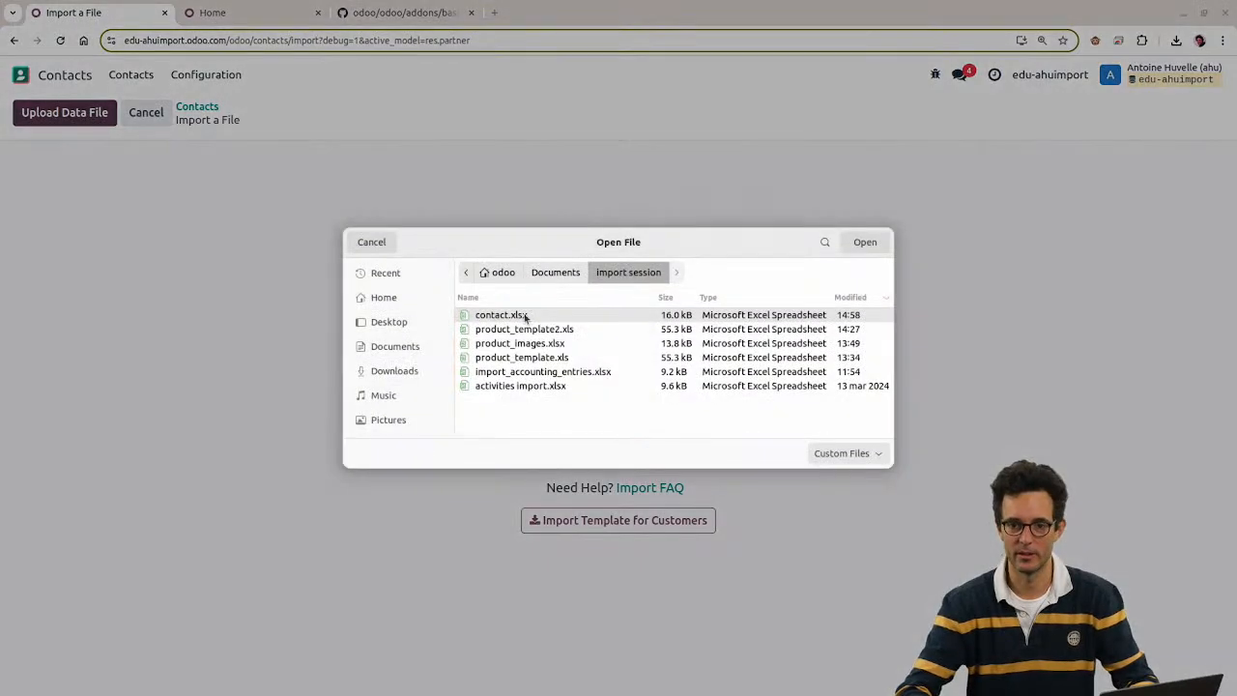
double_click(519, 316)
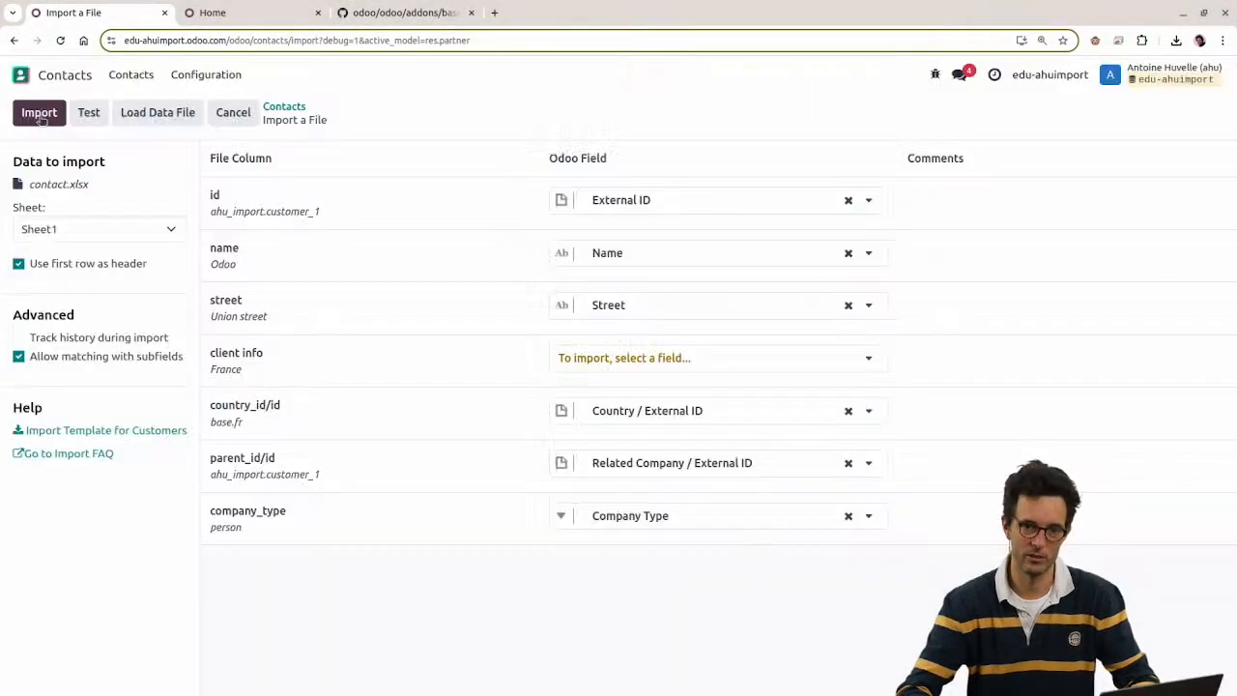
left_click(39, 114)
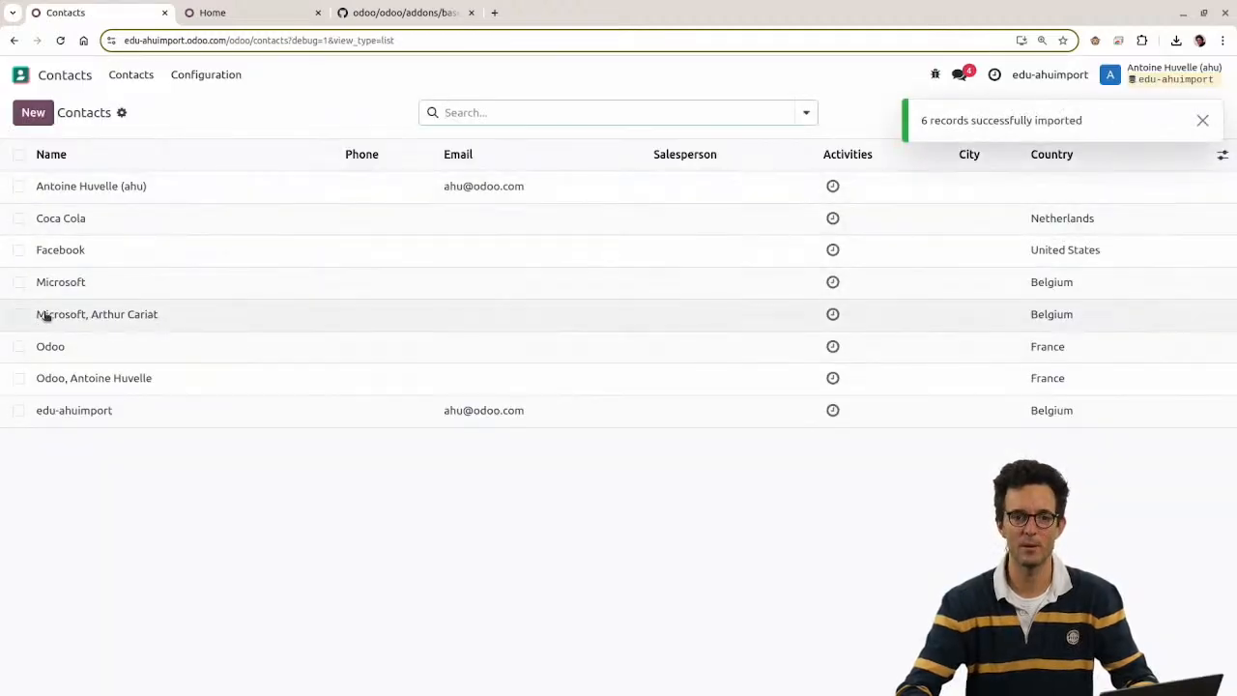
key("alt+Tab")
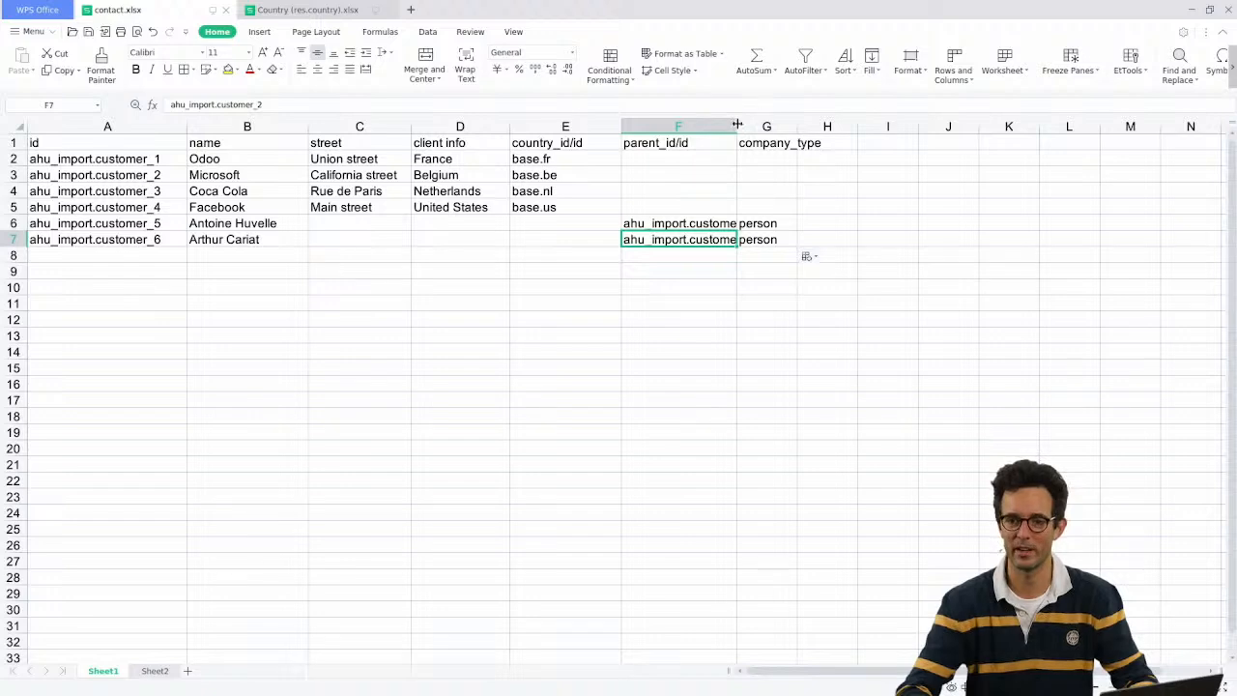
Step: Widen column F and set row 7's parent_id/id to ahu_import.customer_1, copied from F6
left_click_drag(737, 125, 823, 126)
left_click_drag(771, 233, 769, 224)
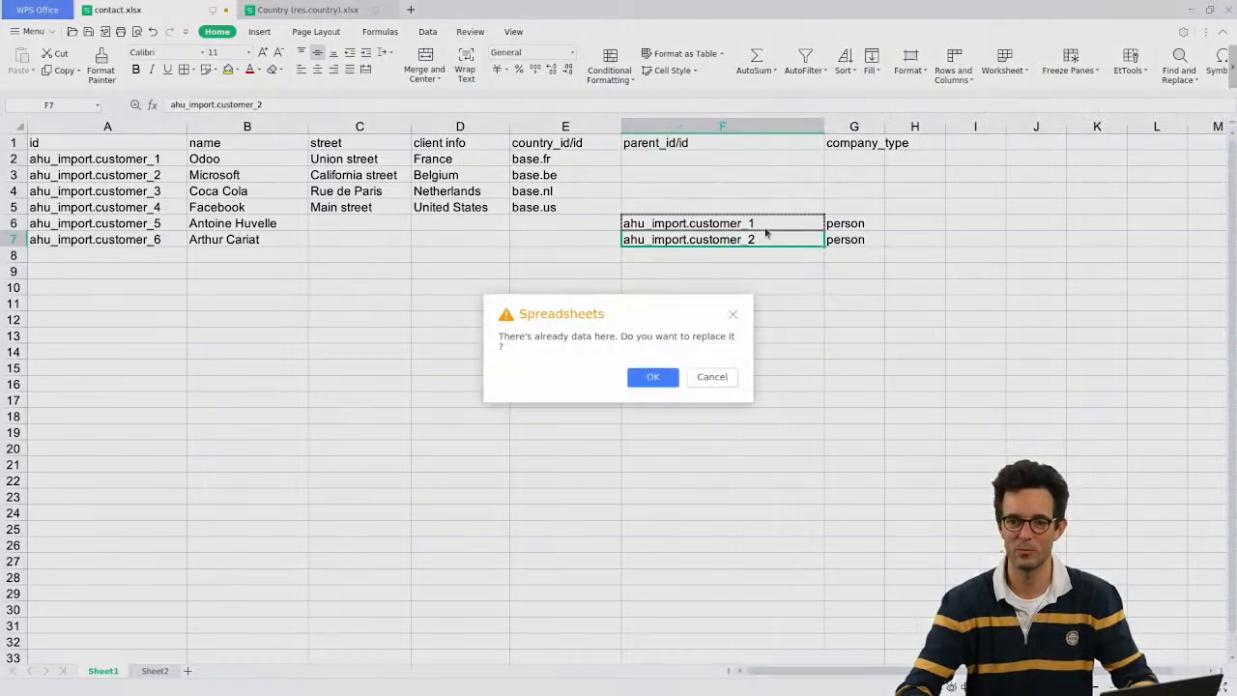
left_click(713, 377)
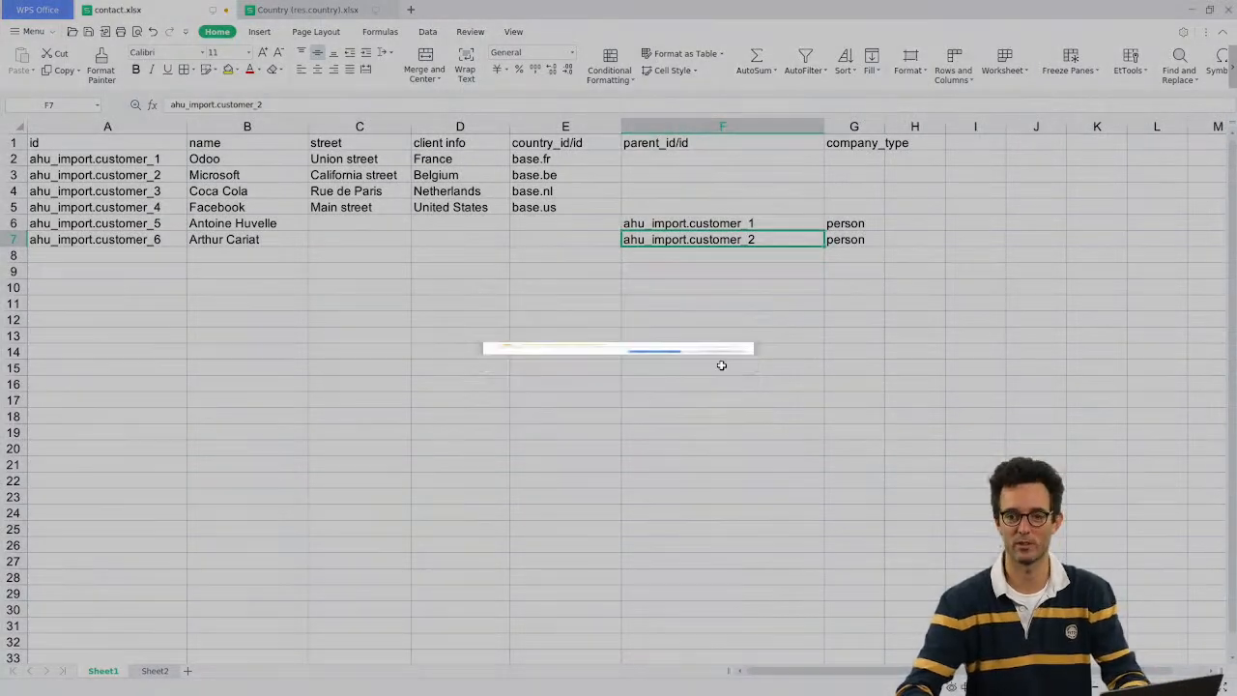
left_click(757, 239)
type("ahu_import.customer_1")
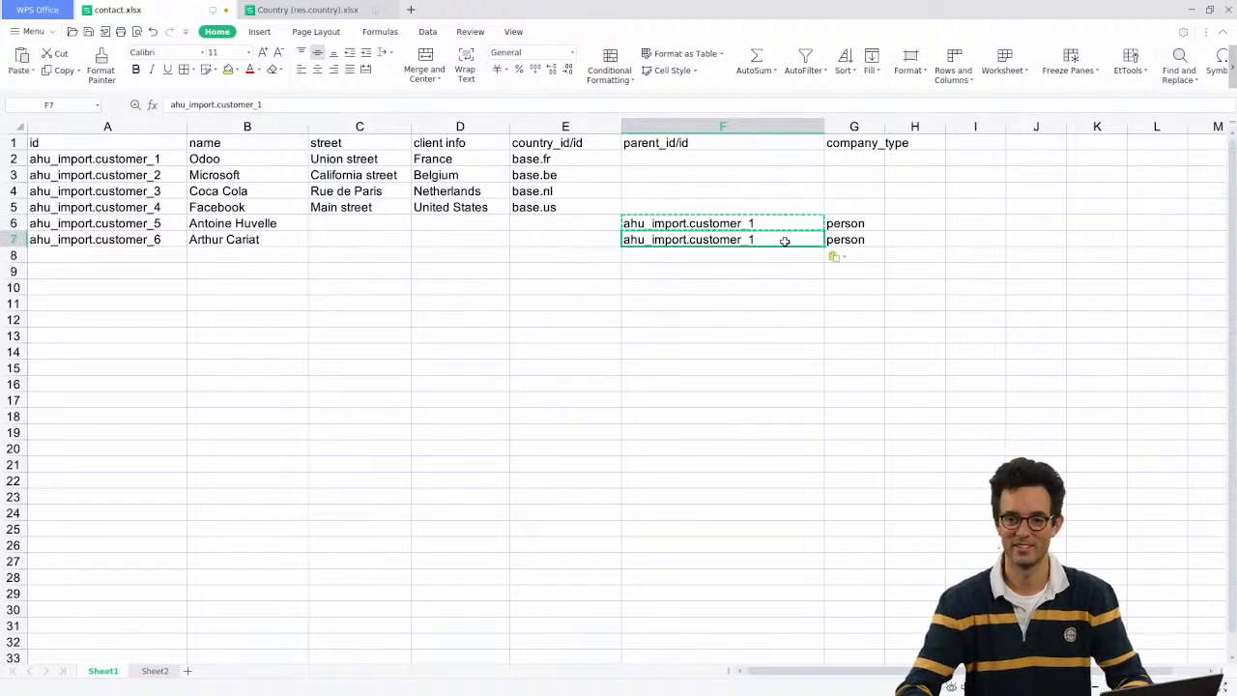
key("Escape")
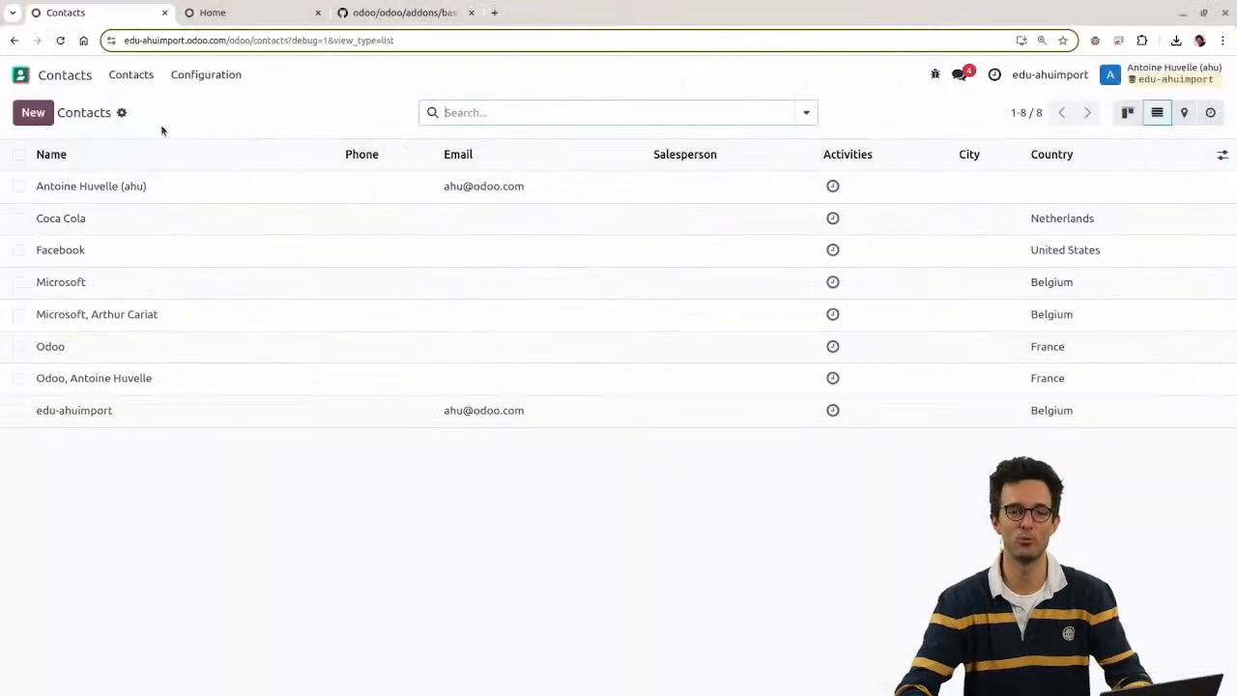
Step: Re-import the updated contact.xlsx into Contacts
left_click(122, 113)
left_click(165, 138)
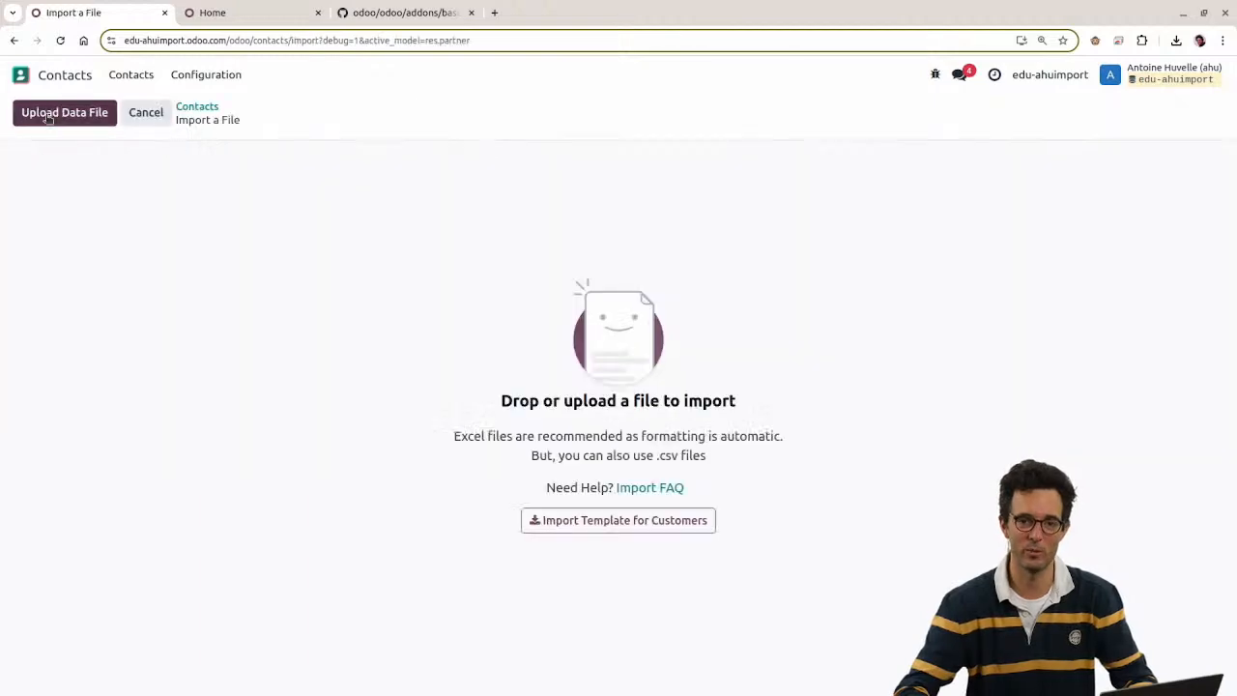
left_click(64, 112)
double_click(486, 319)
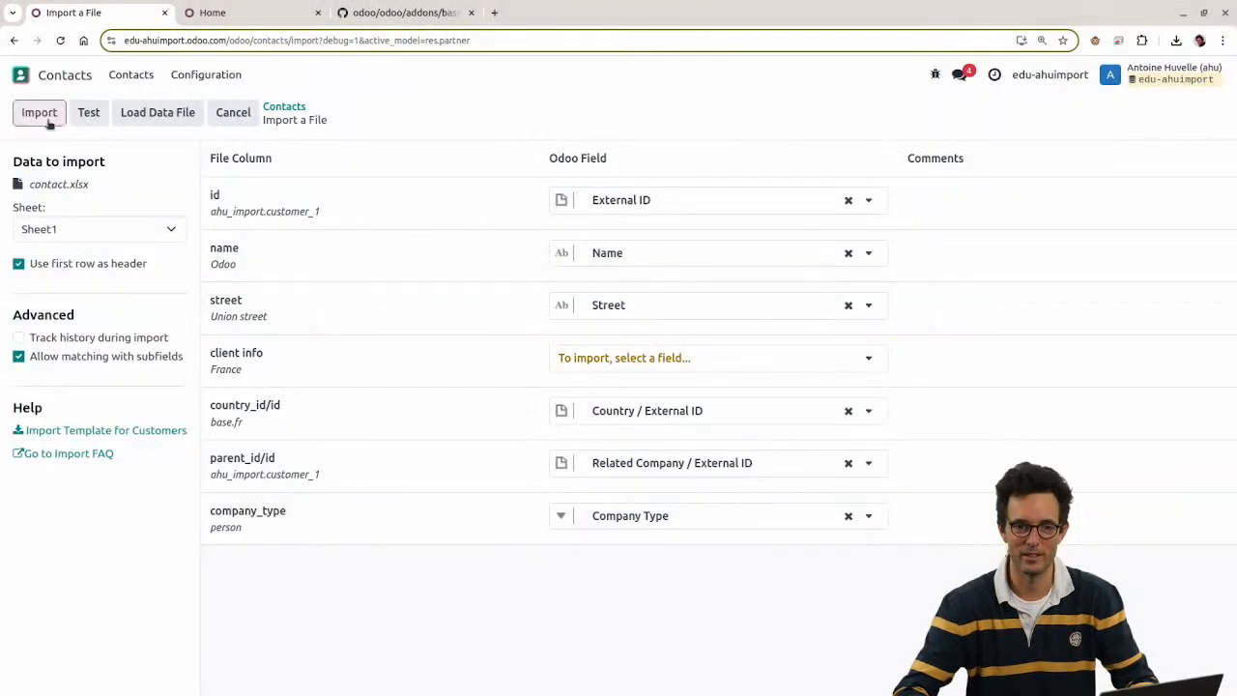
left_click(38, 113)
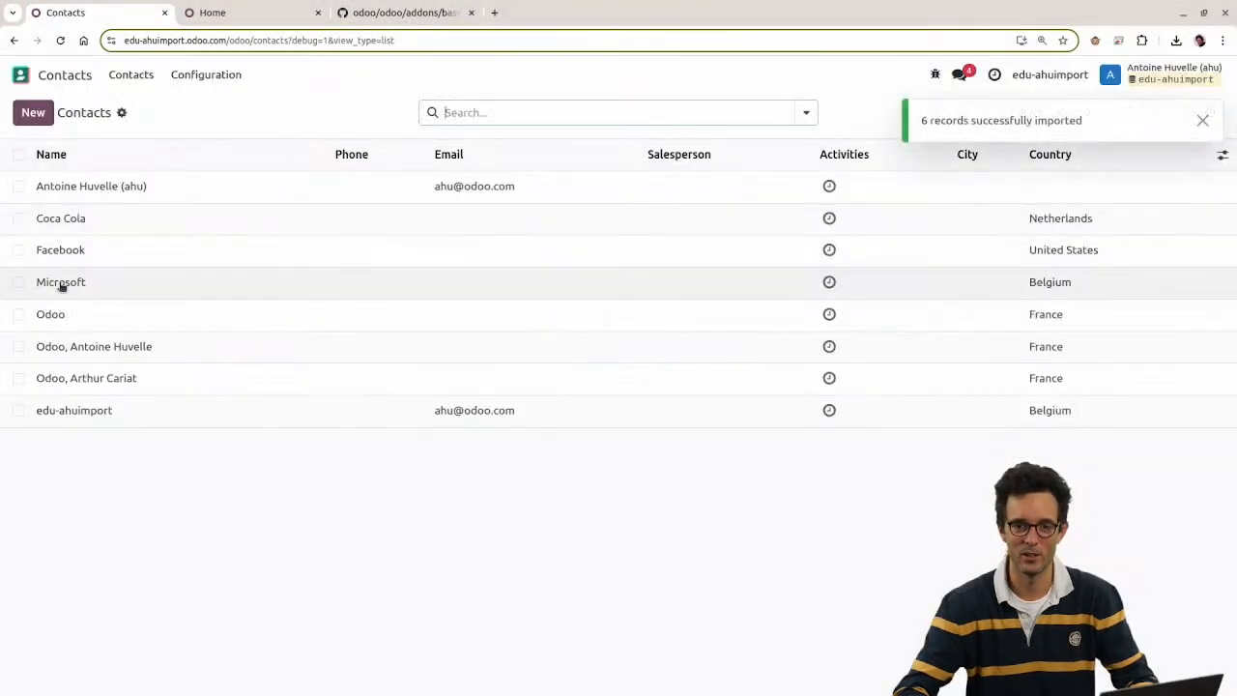
Step: Check that both person contacts now sit under the Odoo company, not Microsoft
left_click(17, 346)
left_click(18, 378)
left_click(19, 346)
left_click(18, 378)
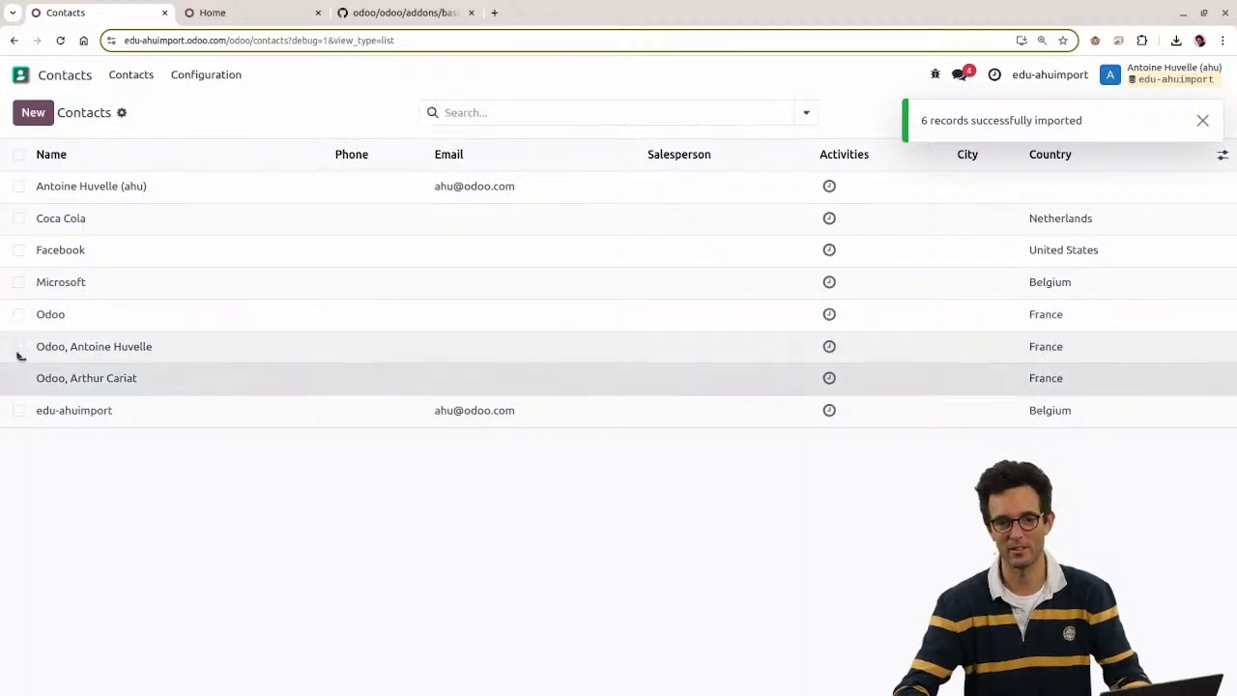
left_click(67, 295)
left_click(77, 106)
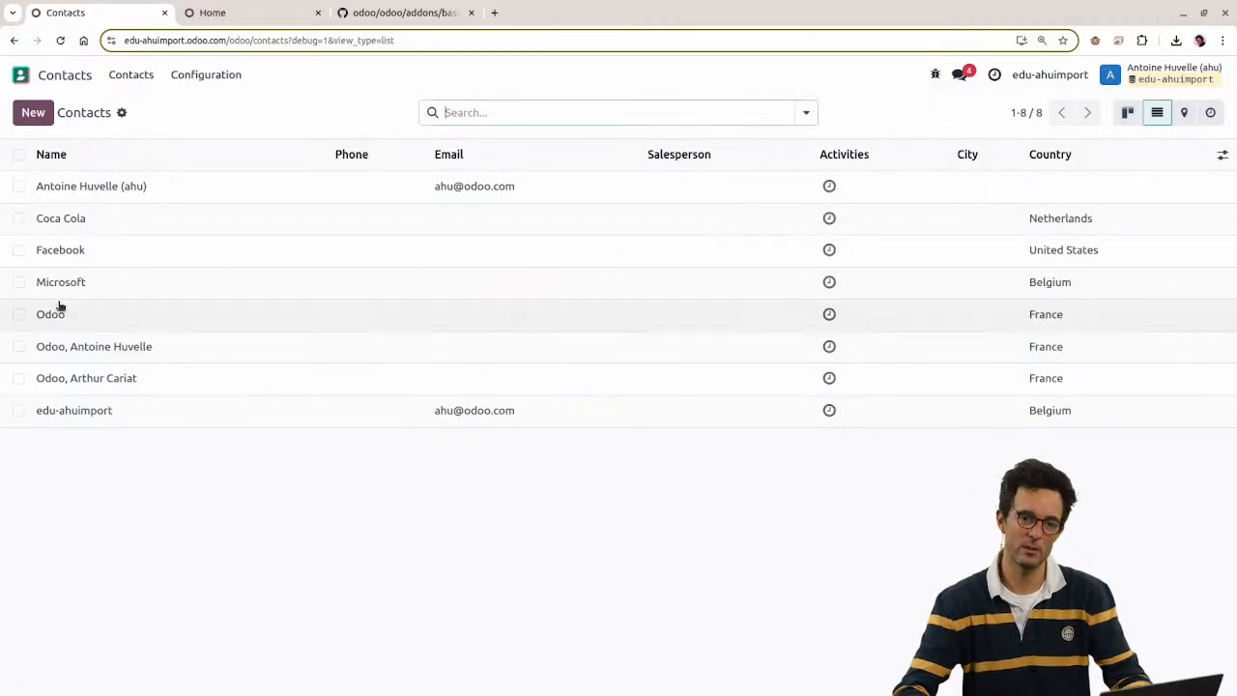
left_click(58, 312)
Step: Copy Facebook's row into row 8 as a template for a new company
key("alt+Tab")
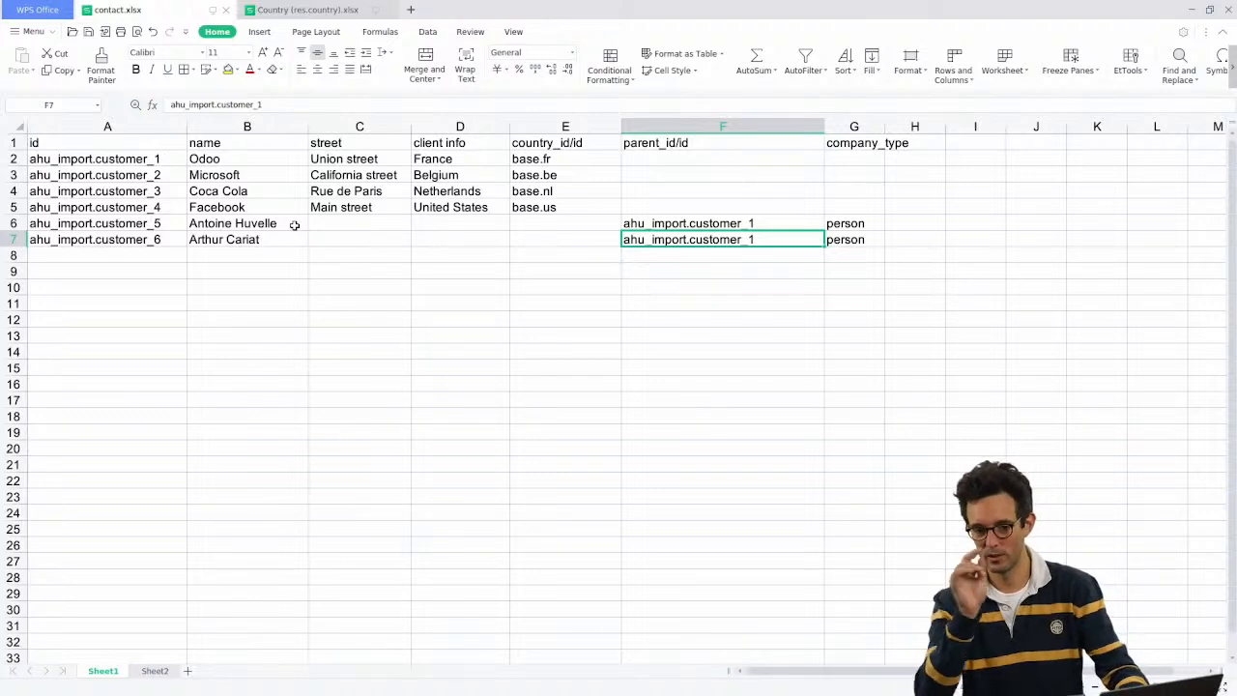
left_click_drag(142, 221, 247, 241)
left_click(247, 240)
left_click_drag(666, 229, 673, 239)
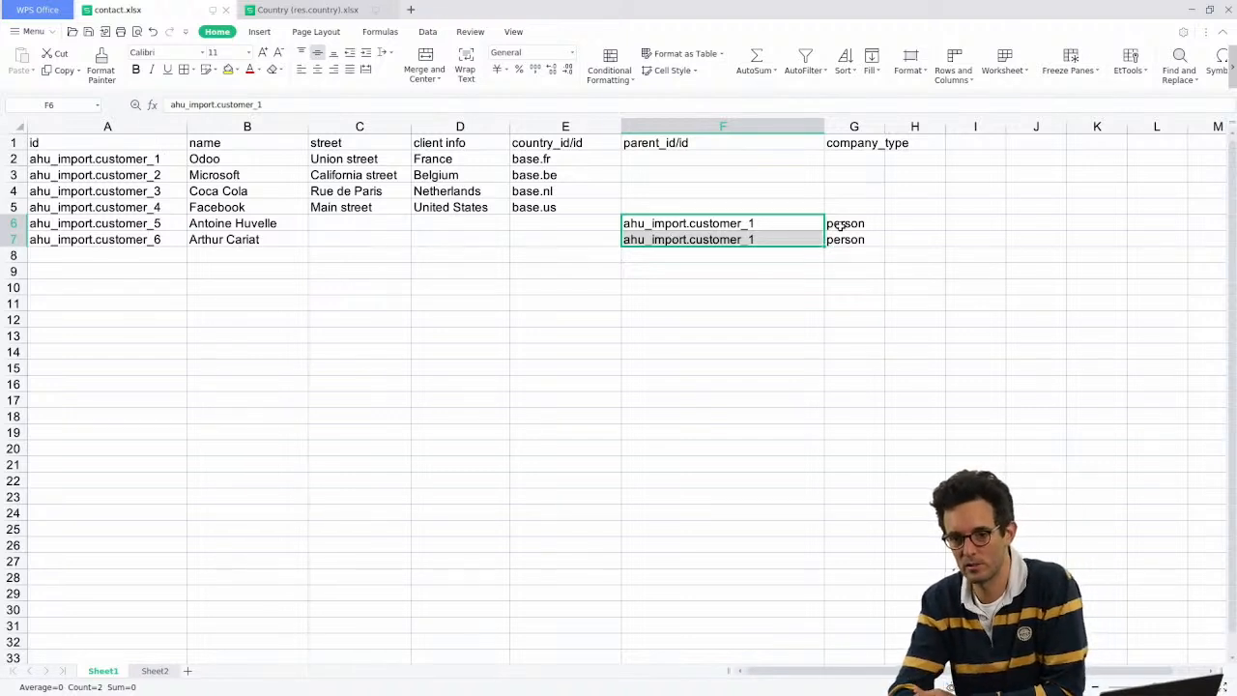
left_click_drag(116, 159, 133, 203)
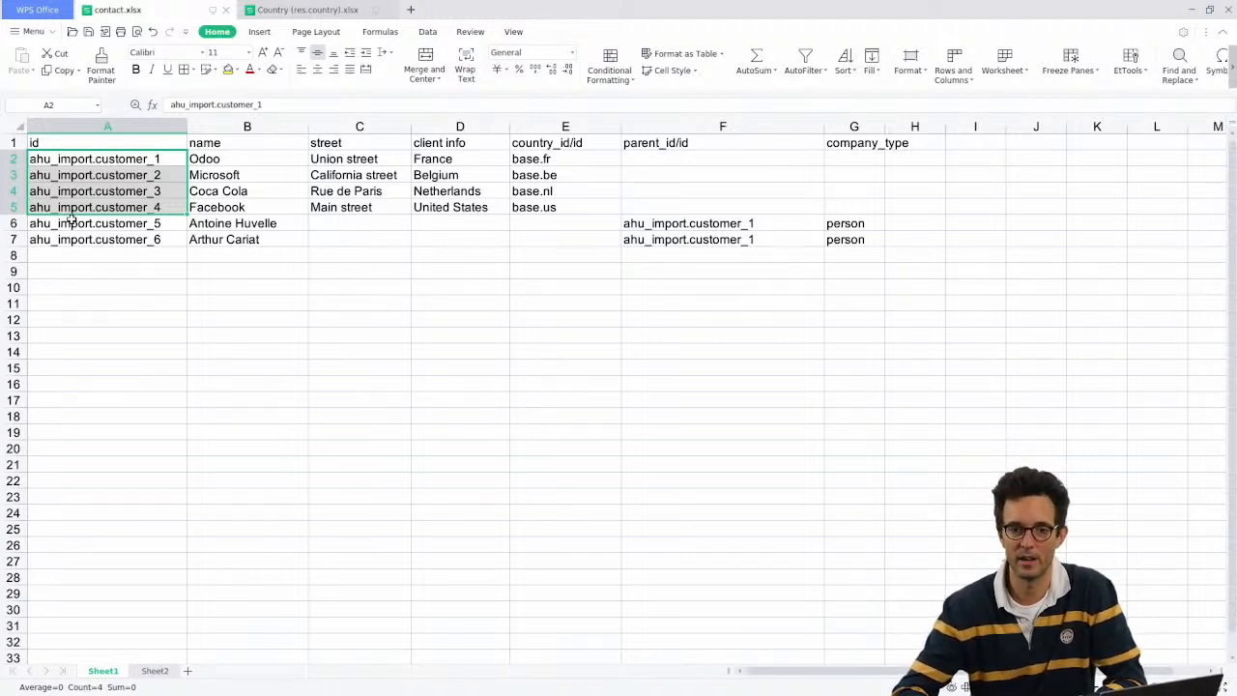
left_click(106, 222)
left_click(109, 208)
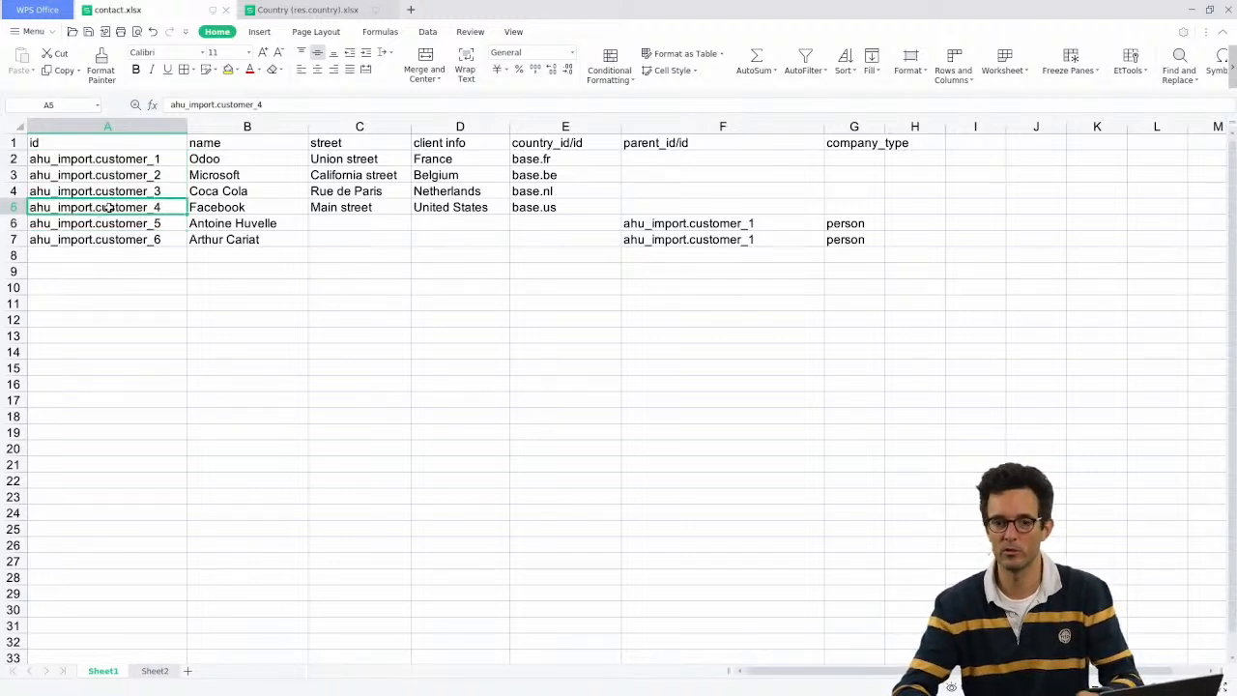
left_click(594, 205, "shift")
key("ctrl+c")
left_click(126, 257)
key("ctrl+v")
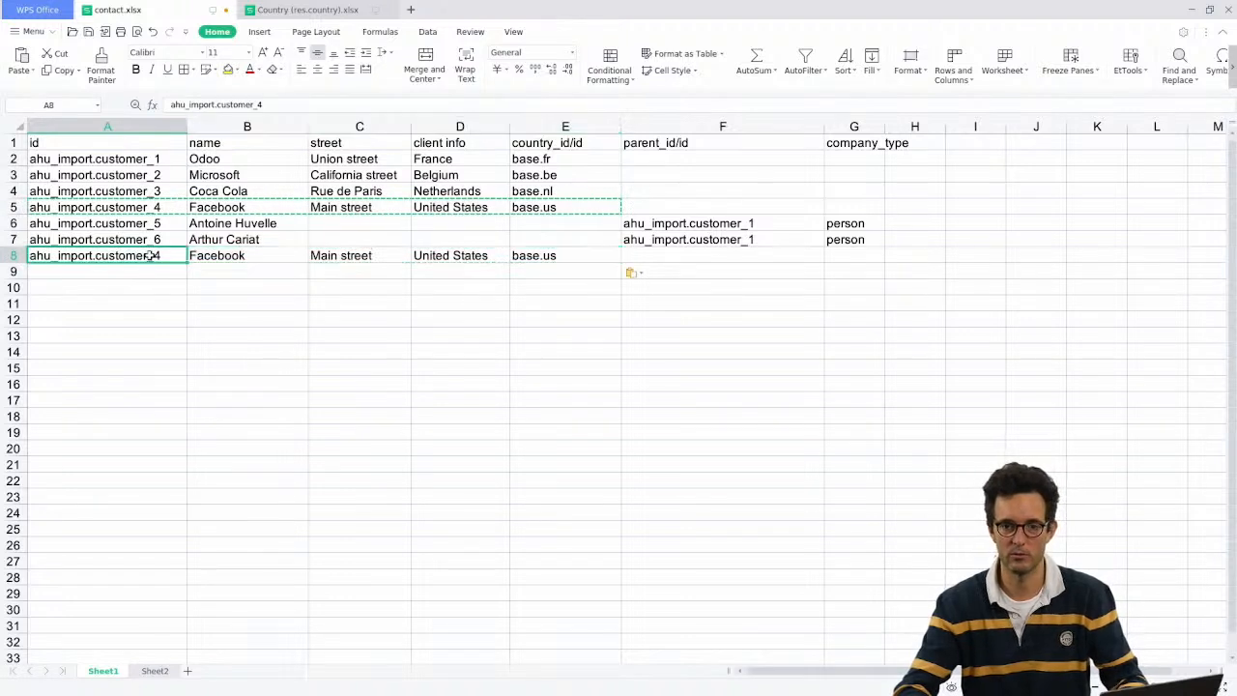
Step: Change row 8's id to ahu_import.customer_7 and its name to ING
double_click(155, 255)
key("BackSpace")
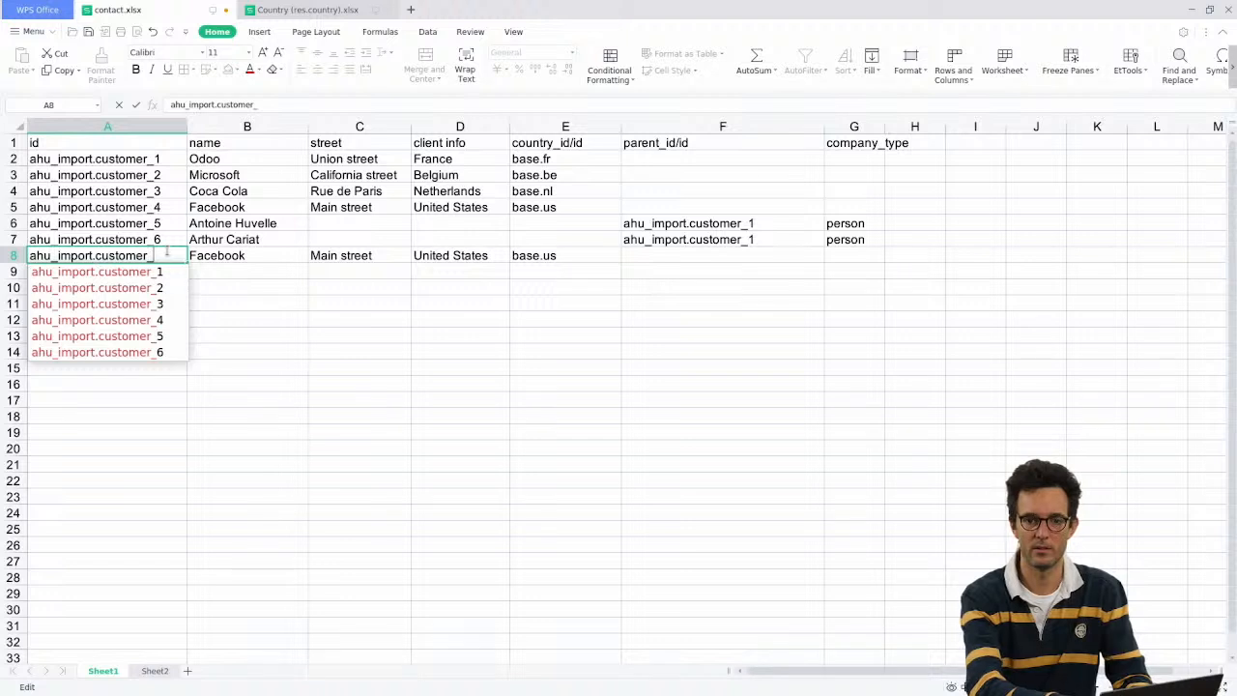
type("7")
key("Return")
left_click(222, 256)
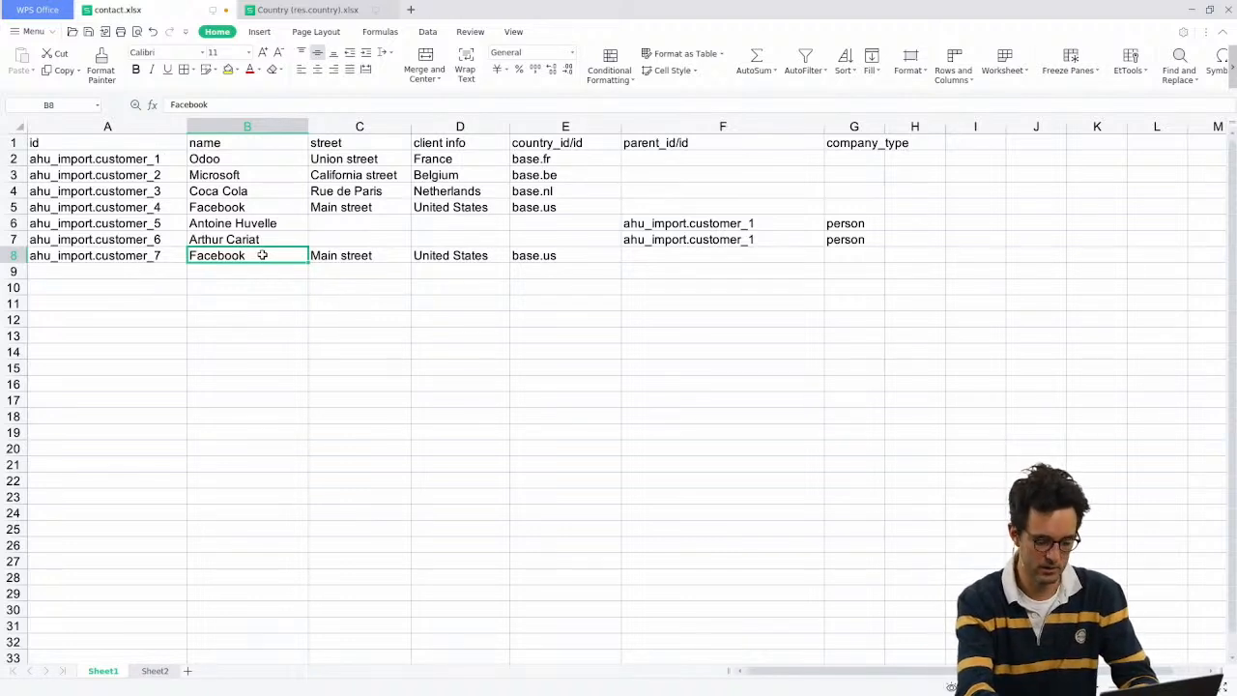
type("ING")
key("Return")
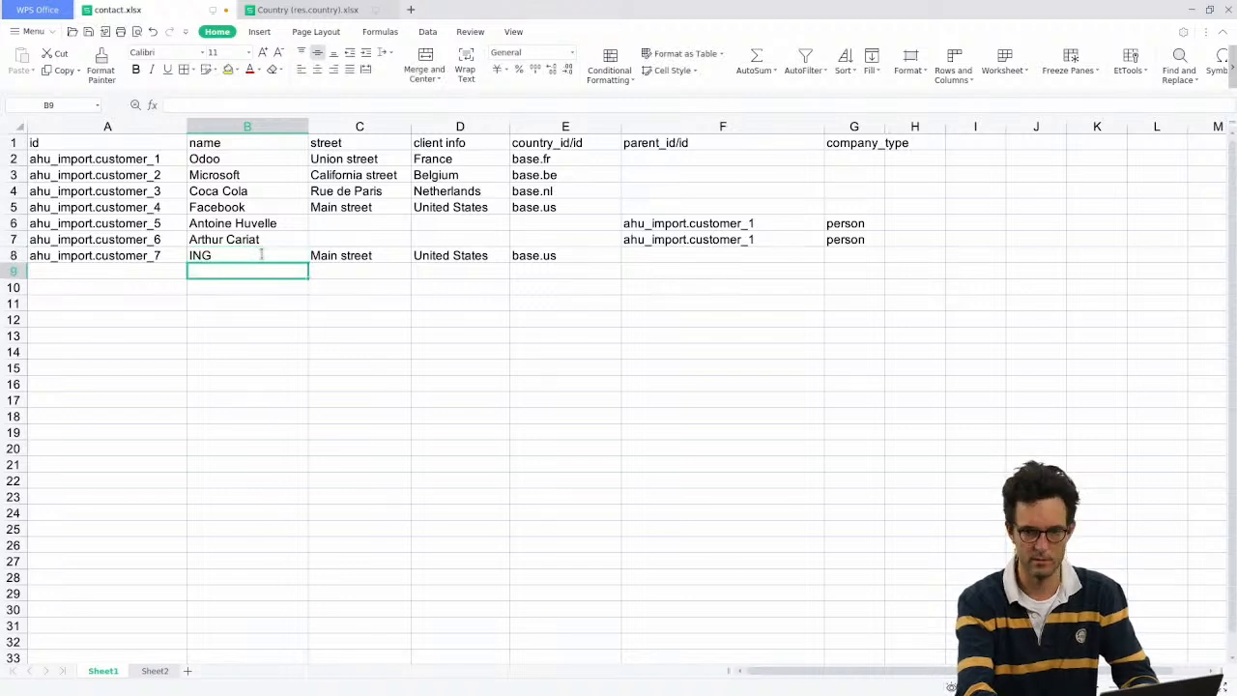
Step: Copy Belgium into ING's client info cell
key("Right")
key("Up")
key("Right")
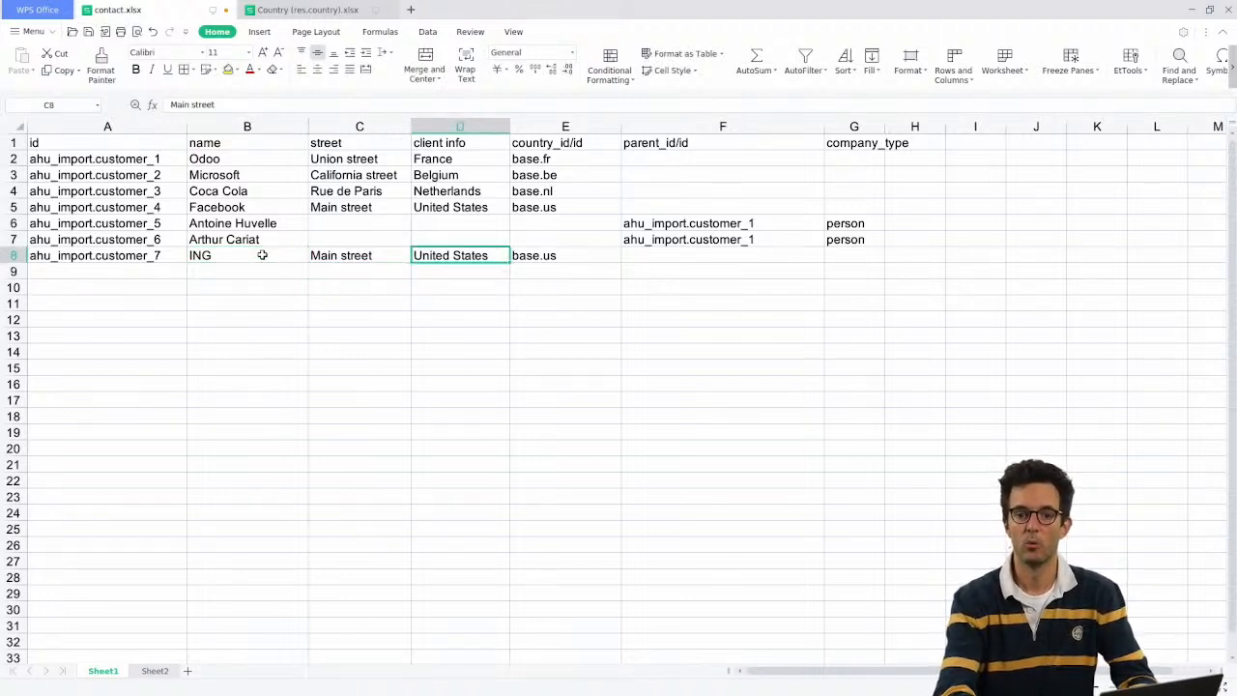
key("Up")
key("Up")
key("Up")
key("Up")
key("Up")
key("ctrl+c")
key("Down")
key("Down")
key("Down")
key("Down")
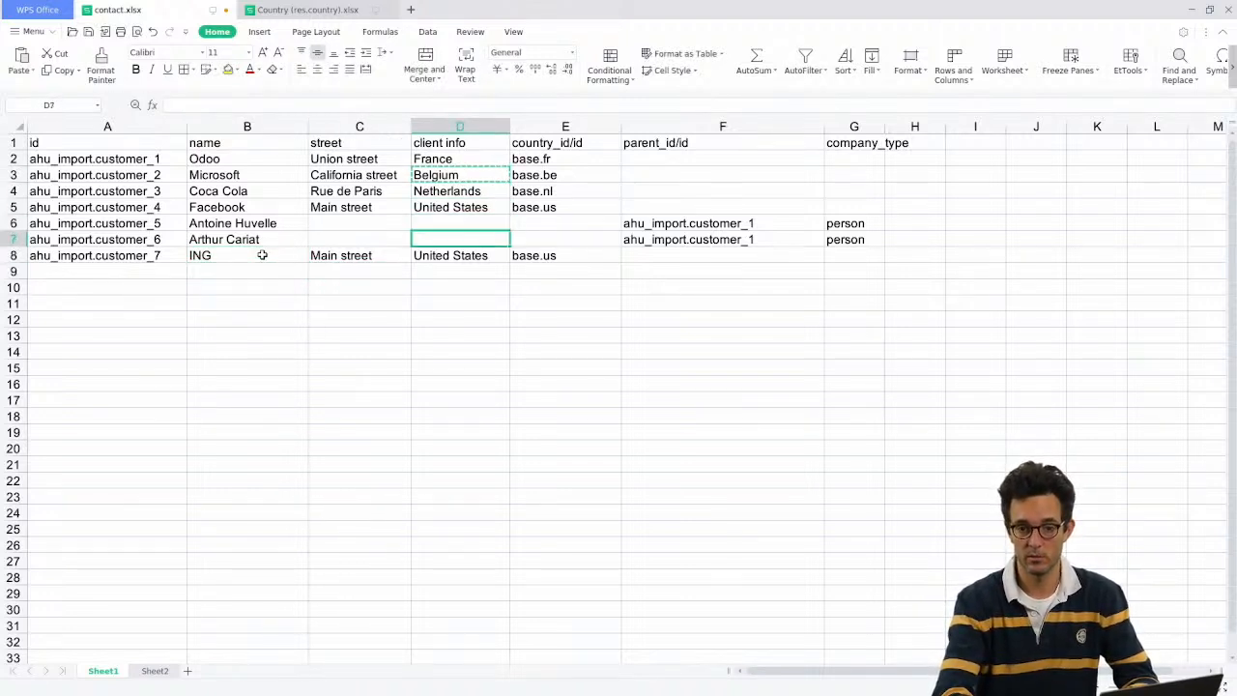
key("Down")
key("ctrl+v")
key("Up")
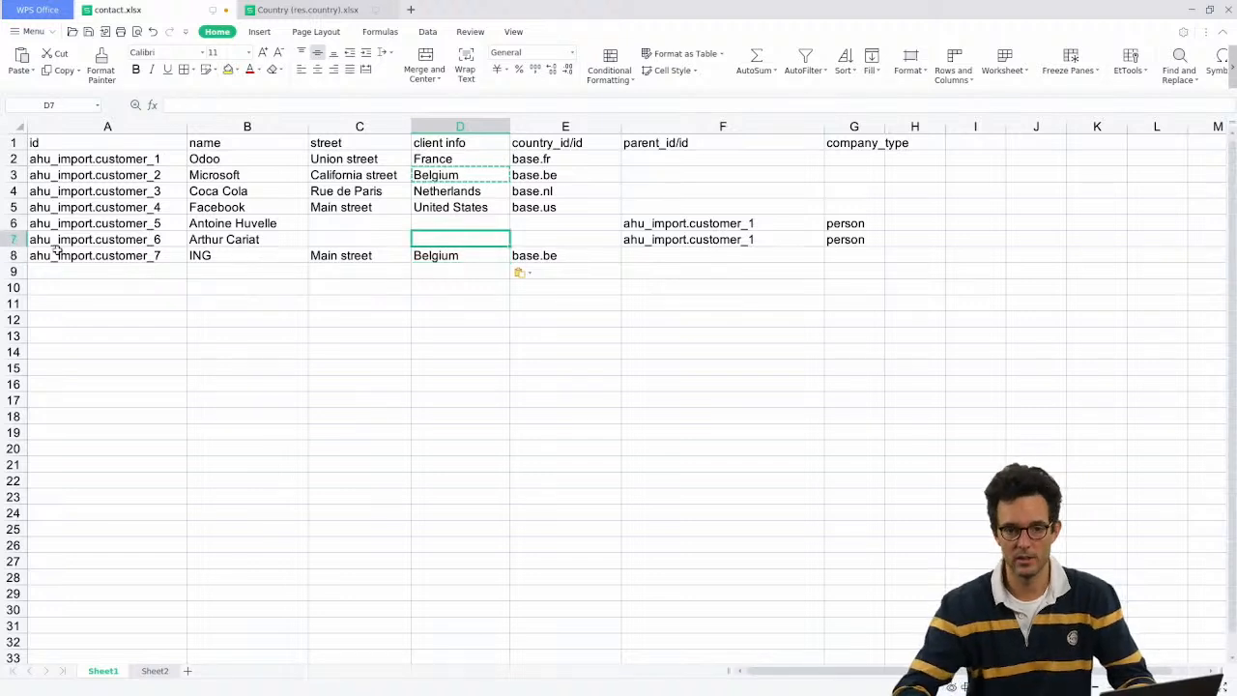
Step: Insert an empty row above ING and extend the id series down to row 9
right_click(6, 240)
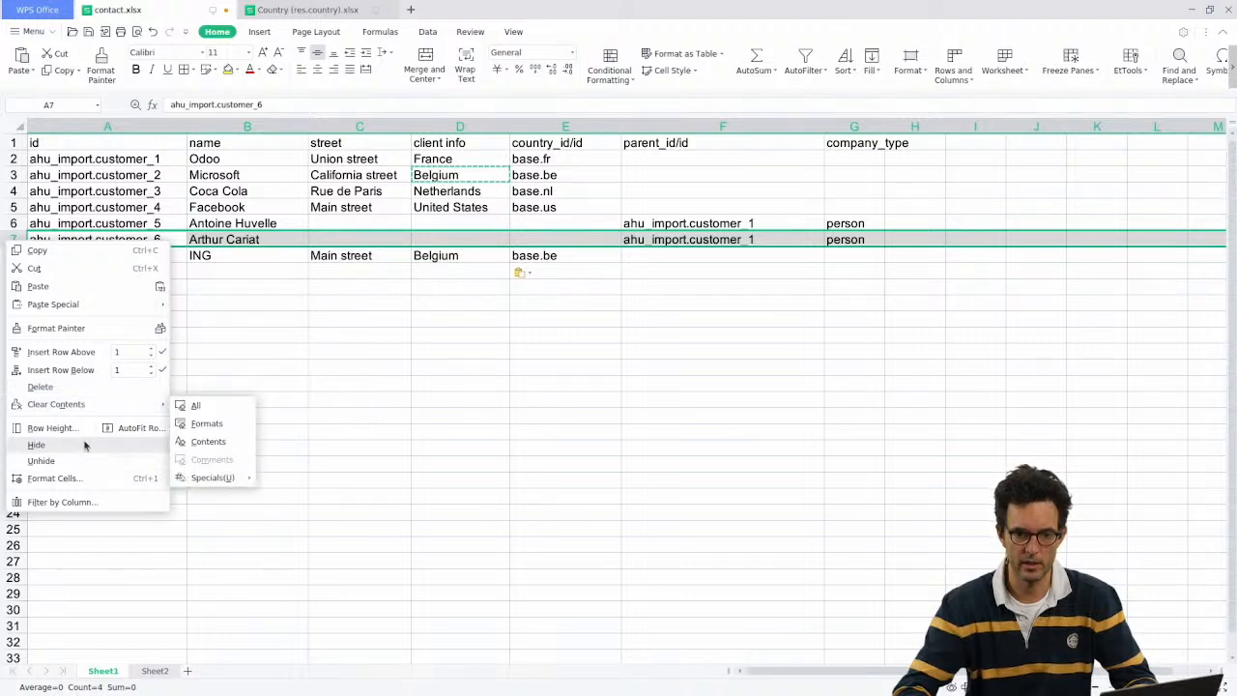
left_click(64, 371)
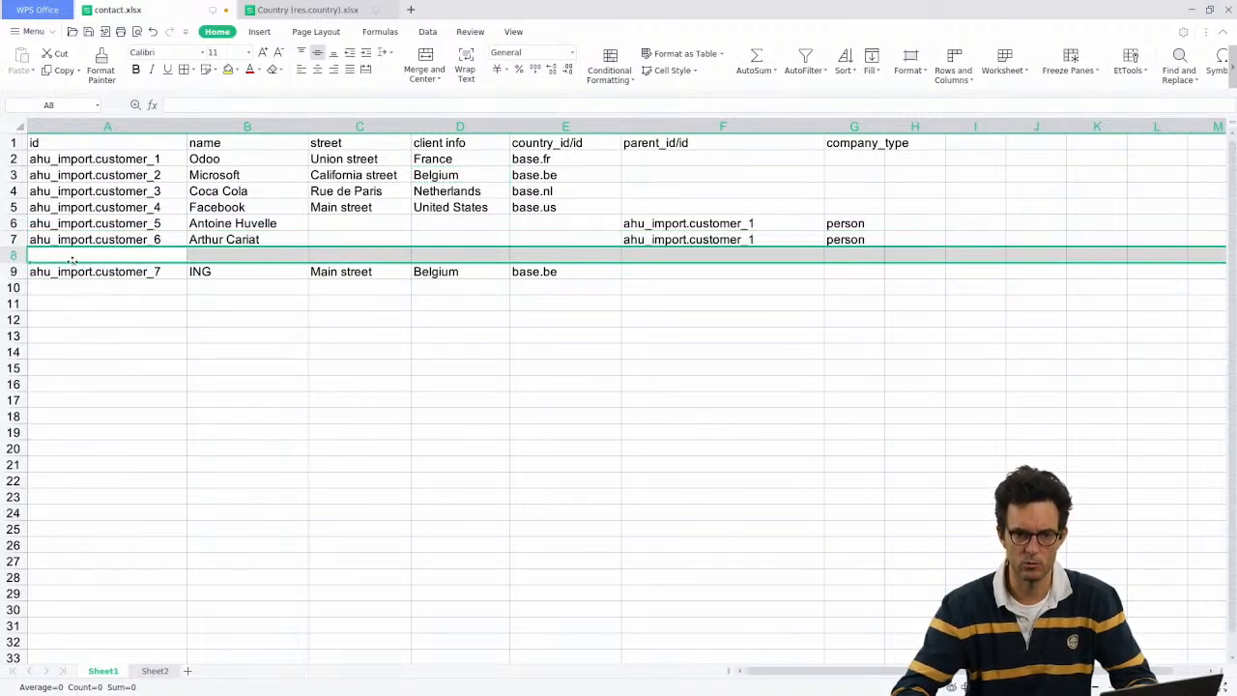
left_click(203, 271)
left_click(164, 271)
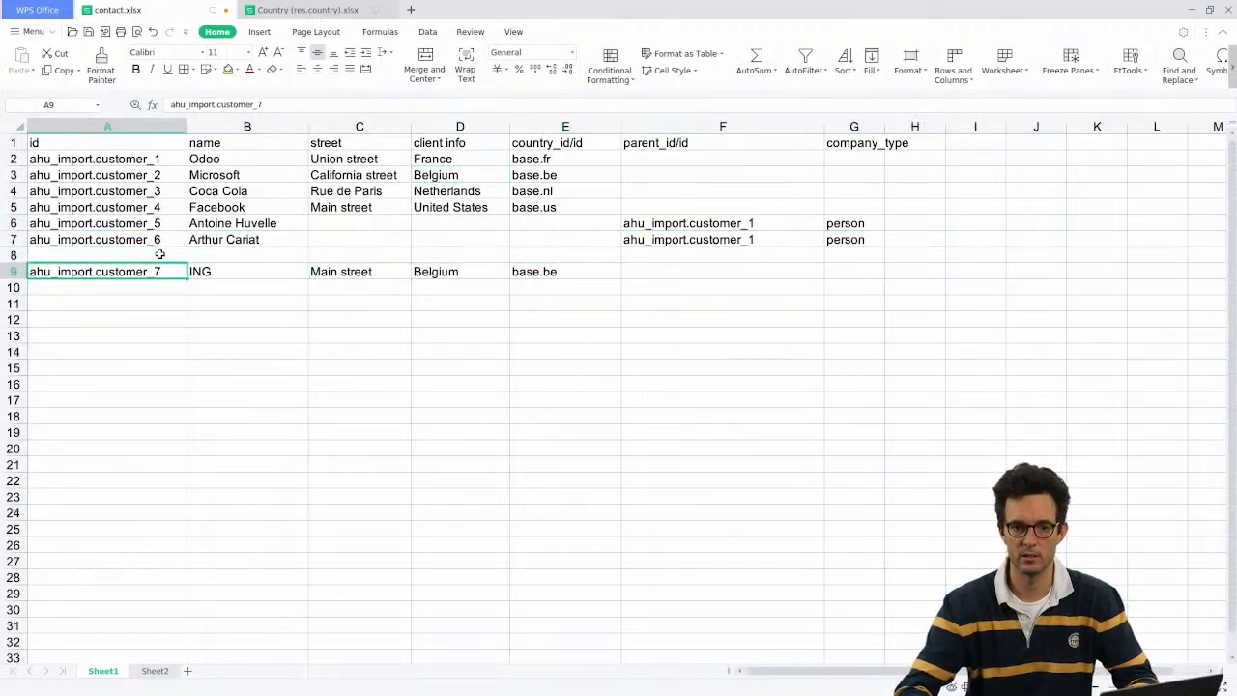
left_click(166, 239)
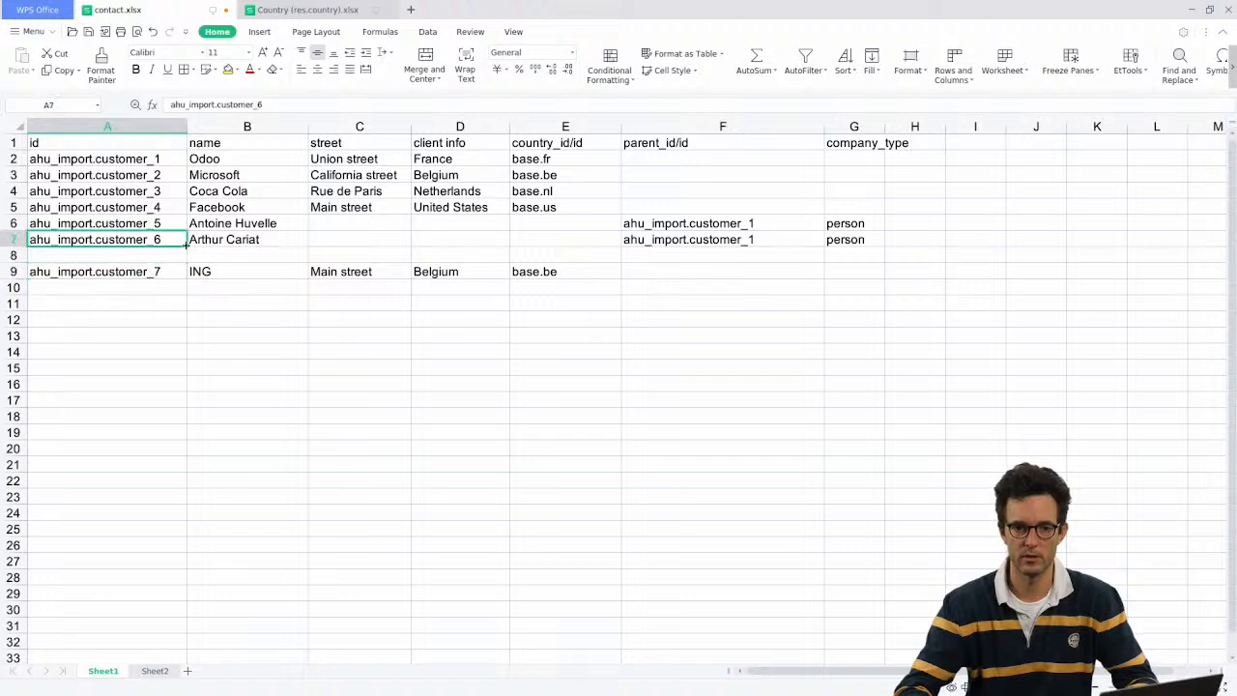
left_click_drag(185, 244, 184, 273)
Step: Give row 8 parent ING's id, company_type person and the new person's name
left_click(895, 240)
left_click(780, 253)
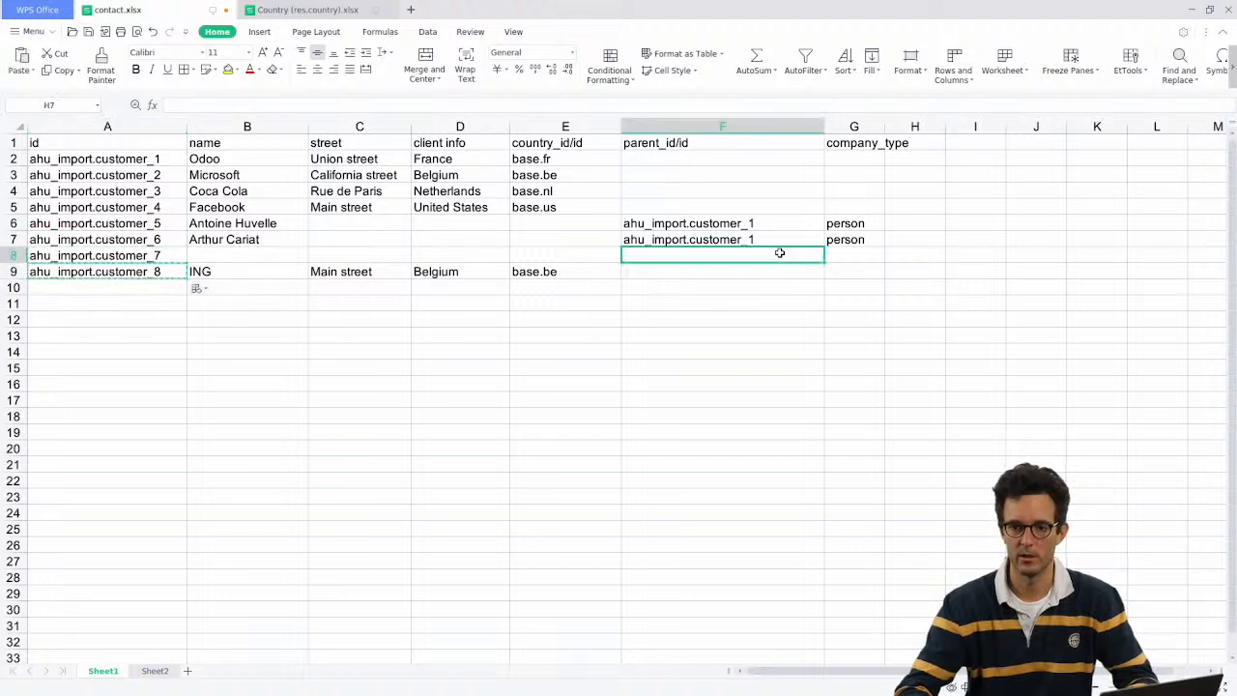
key("ctrl+v")
left_click(860, 254)
type("person")
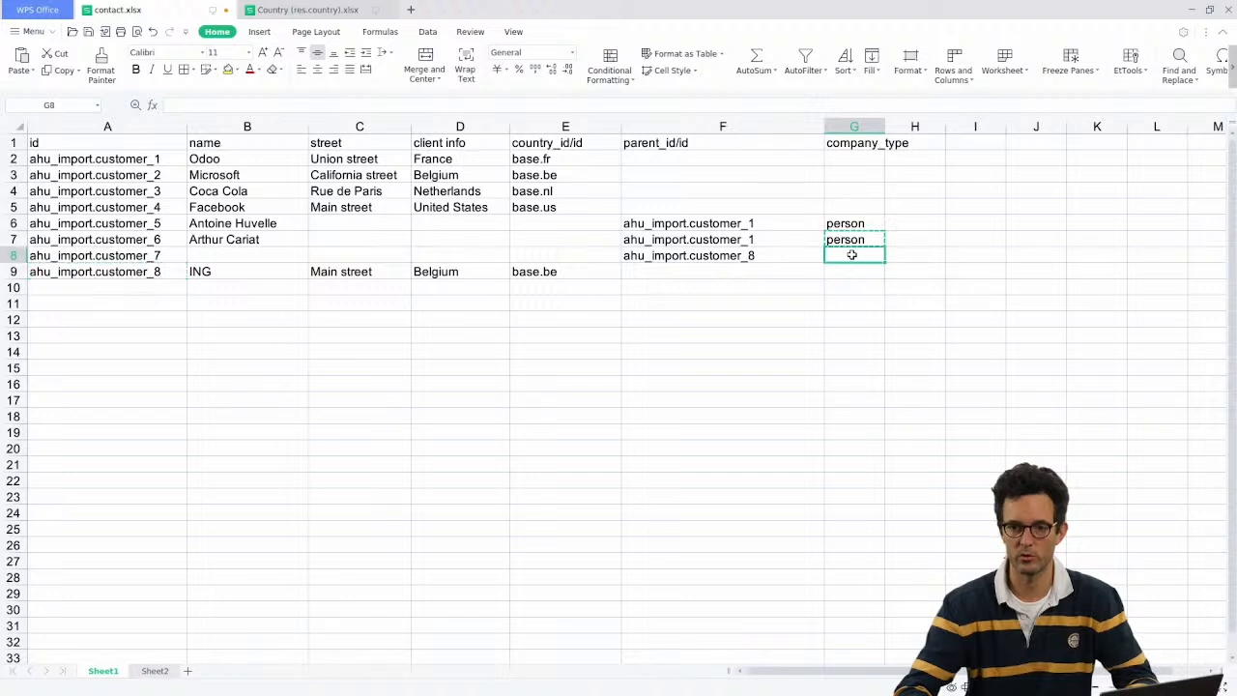
left_click(246, 257)
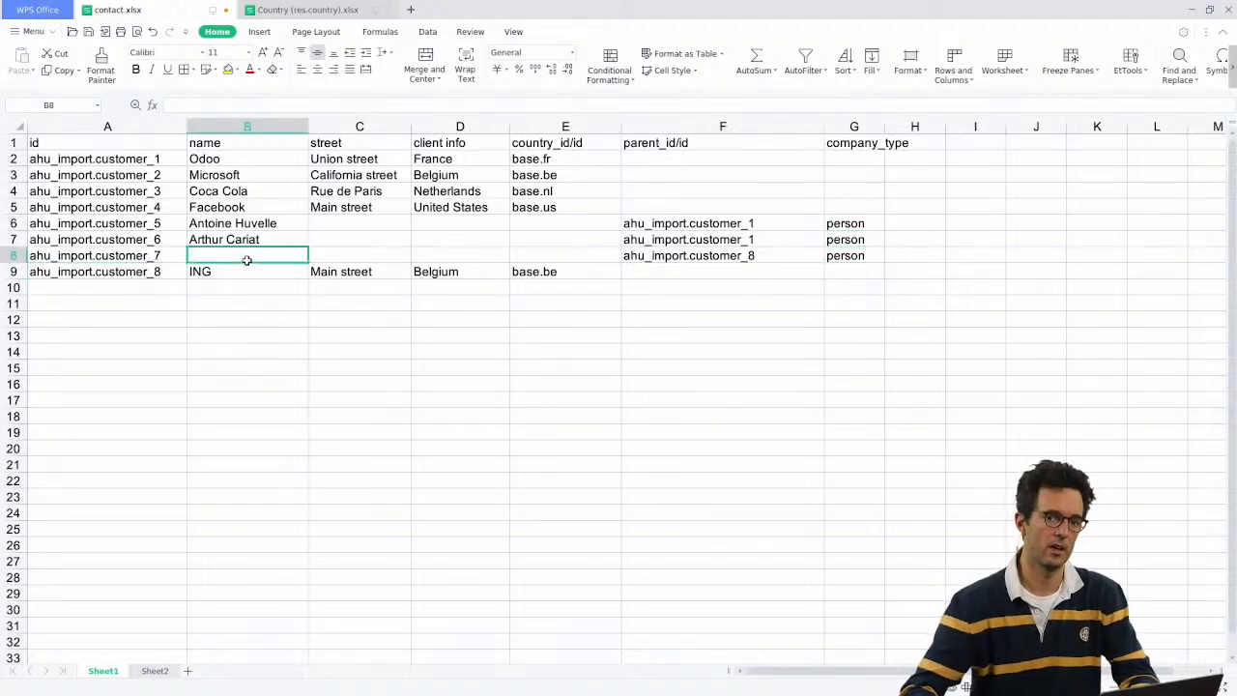
type("John Doe")
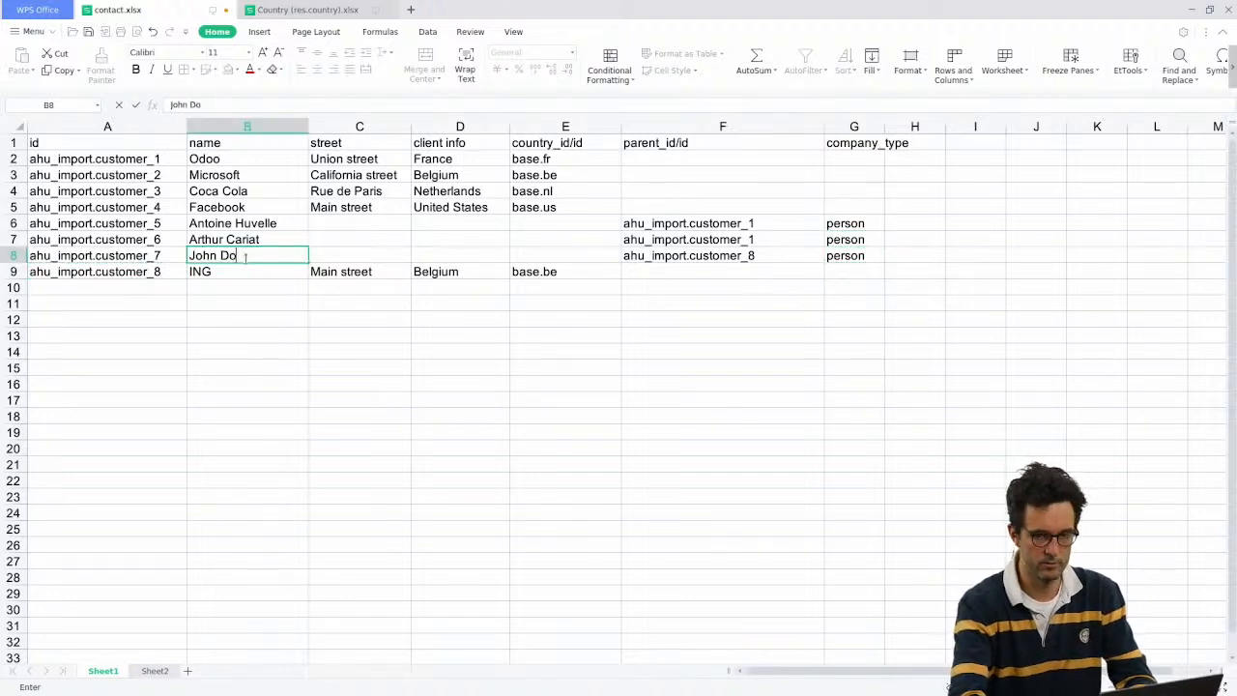
key("Return")
left_click(235, 257)
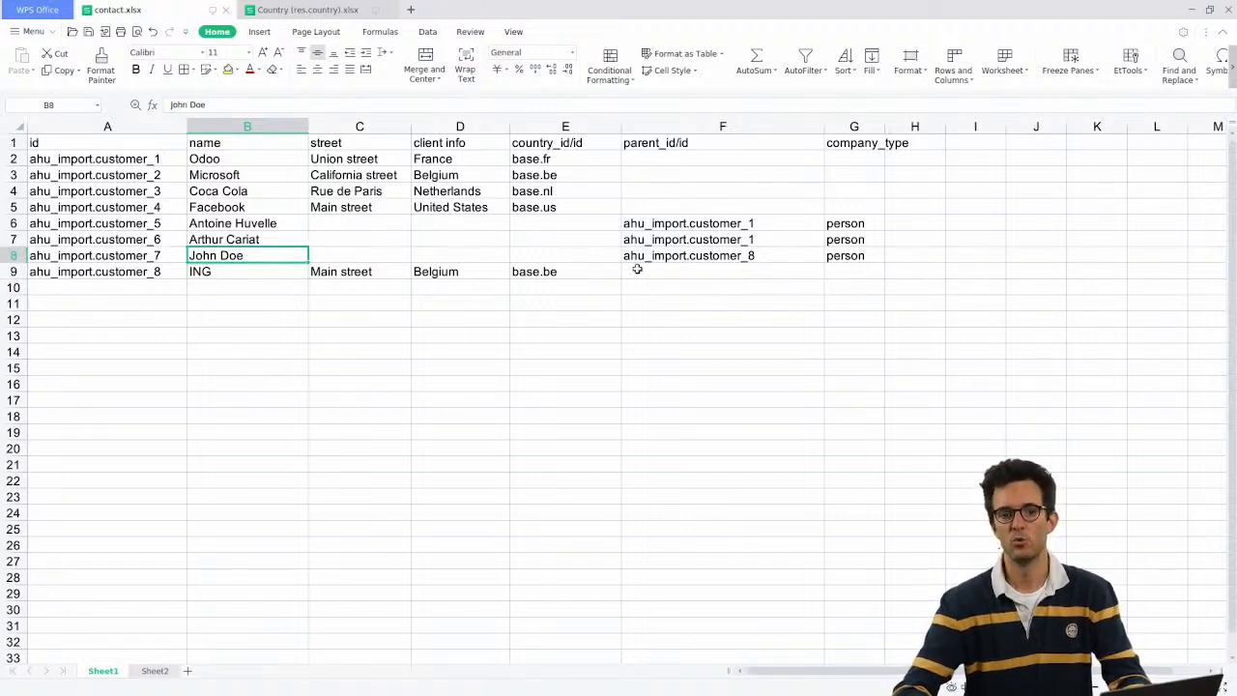
key("alt+Tab")
Step: Load contact.xlsx for import and read the Related Company error for ahu_import.customer_8
left_click(78, 107)
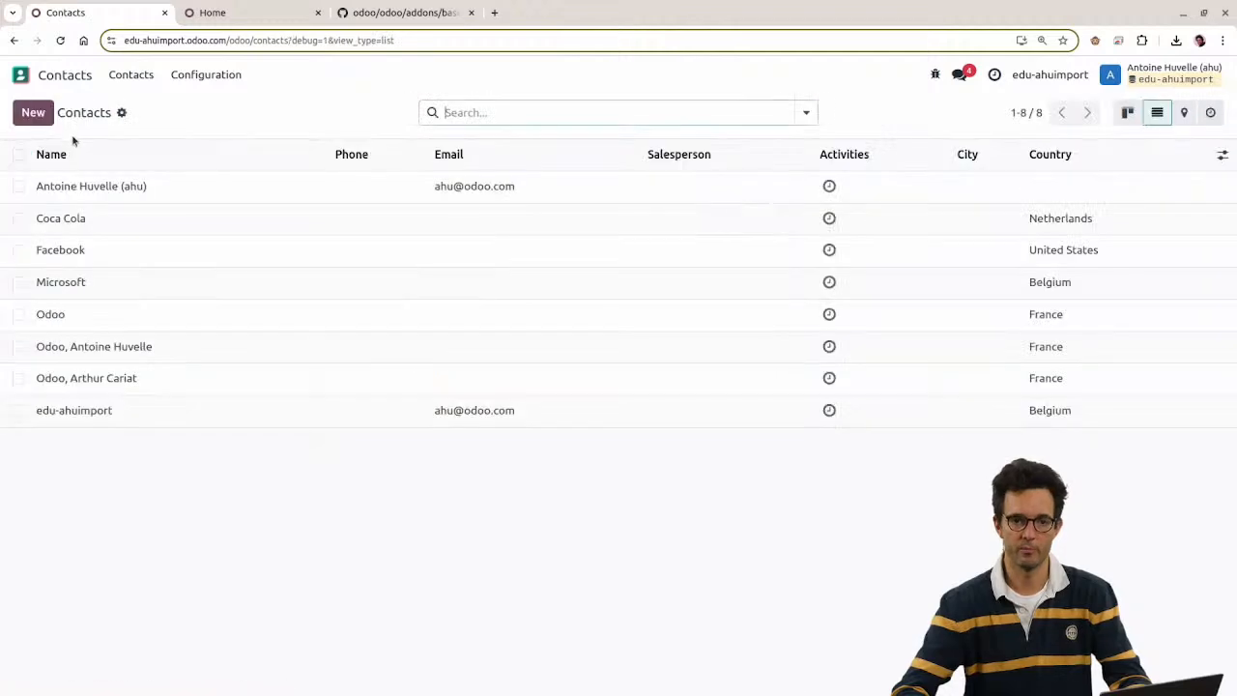
left_click(122, 113)
left_click(151, 140)
left_click(104, 120)
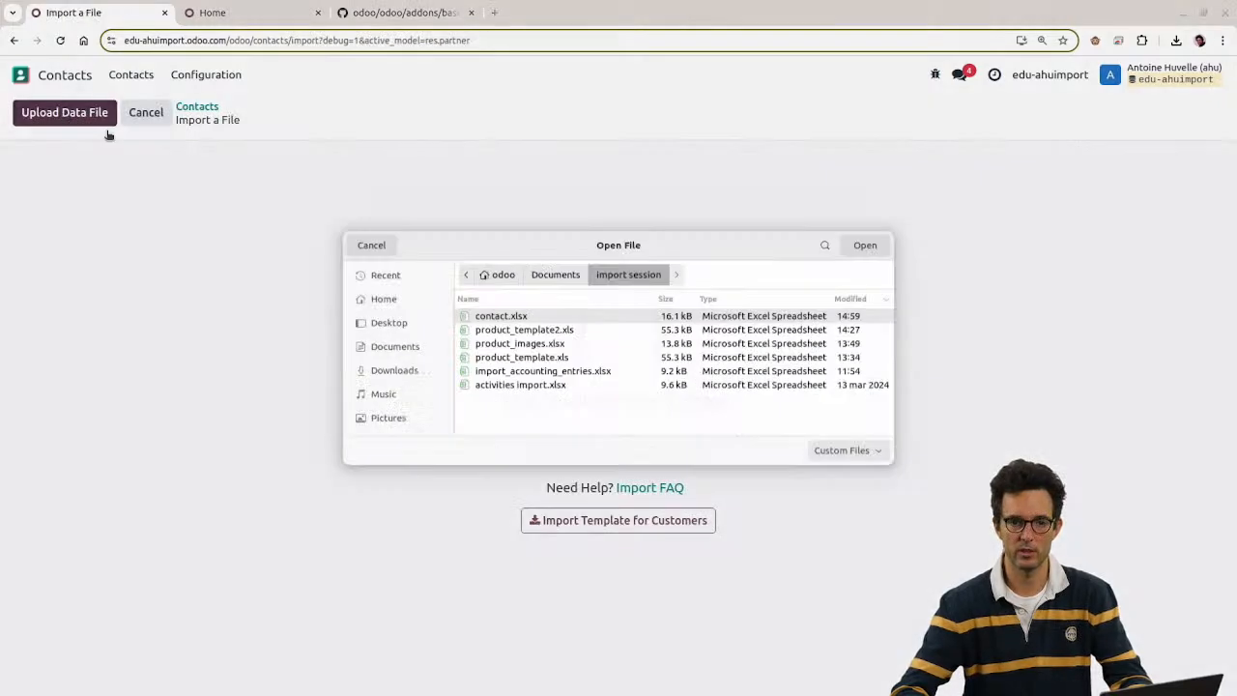
double_click(502, 315)
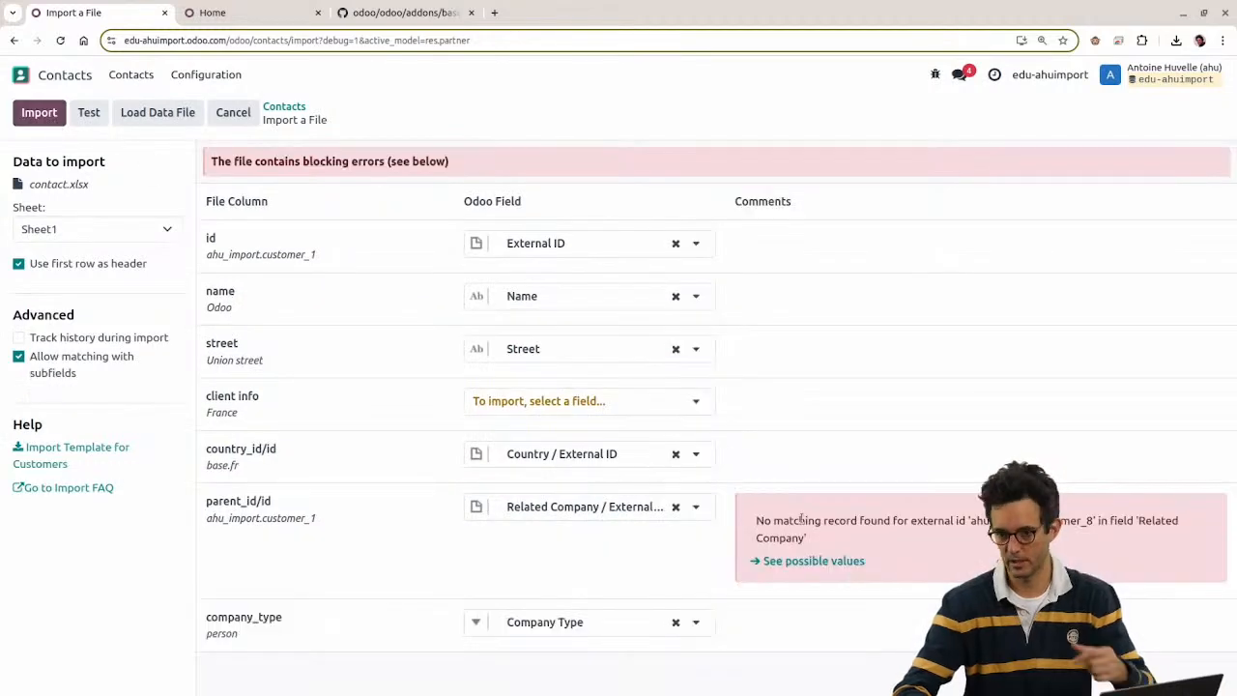
left_click_drag(754, 520, 838, 544)
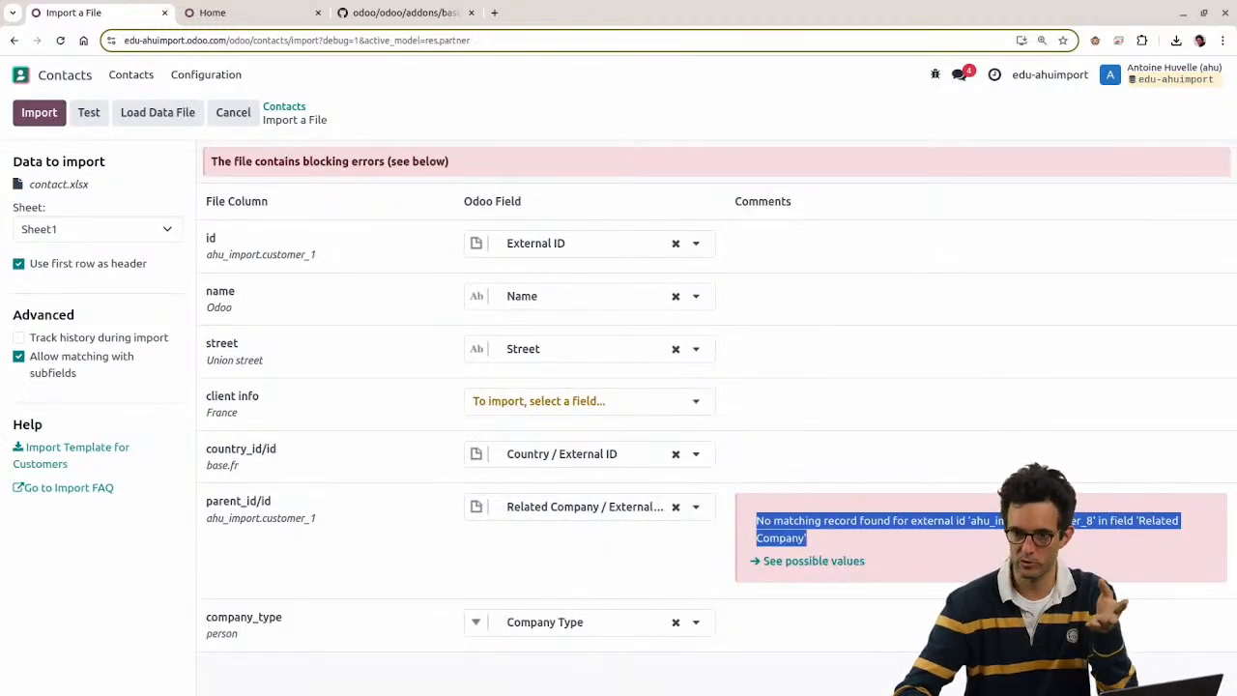
mouse_move(300, 517)
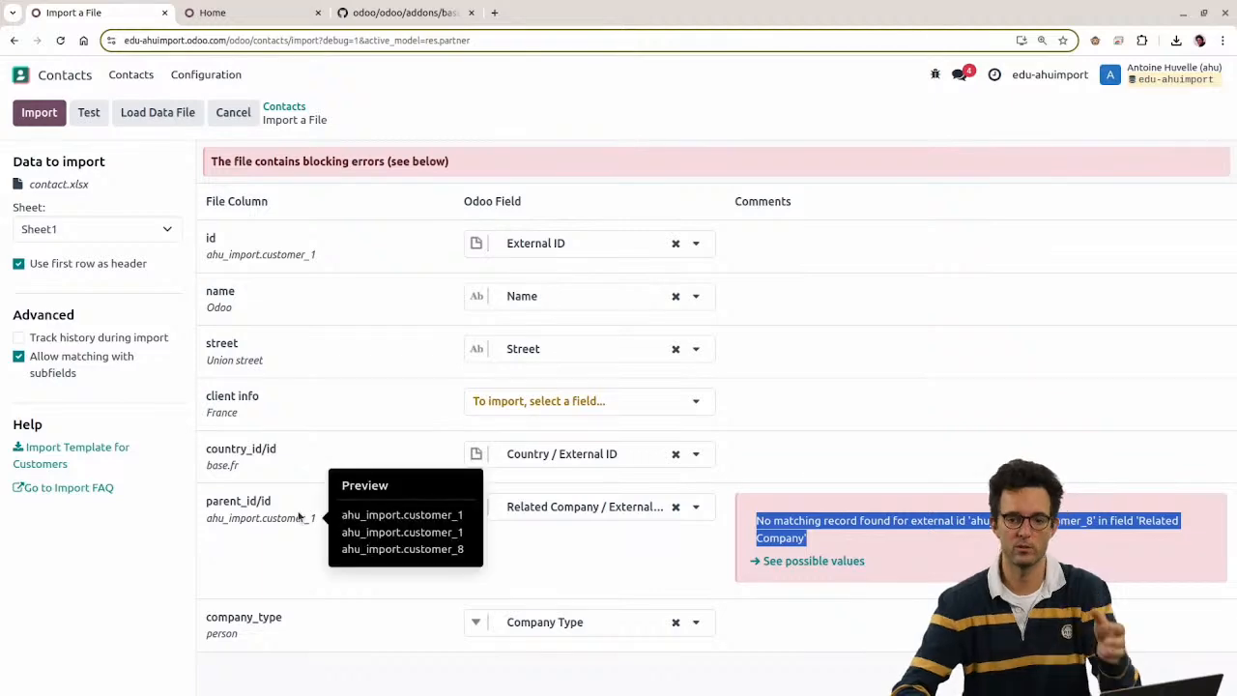
key("alt+Tab")
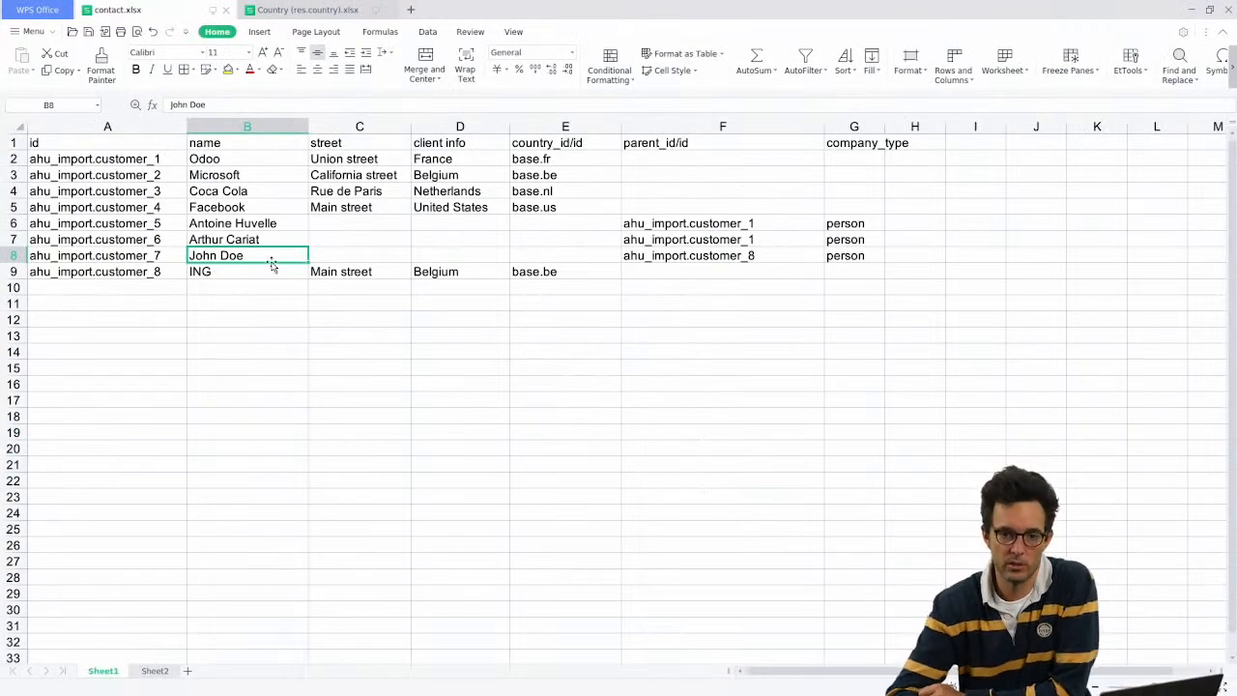
Step: Compare the person's parent id with ING's id in row 9 and select ING's row
left_click(739, 256)
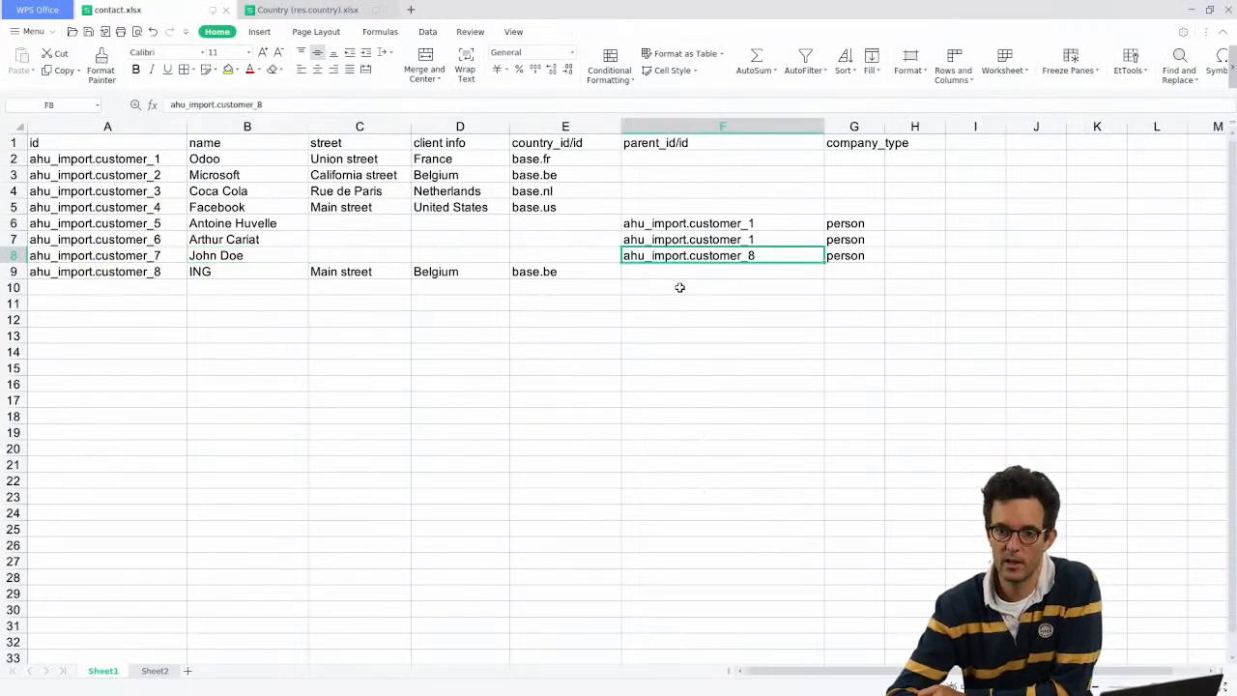
left_click(123, 274)
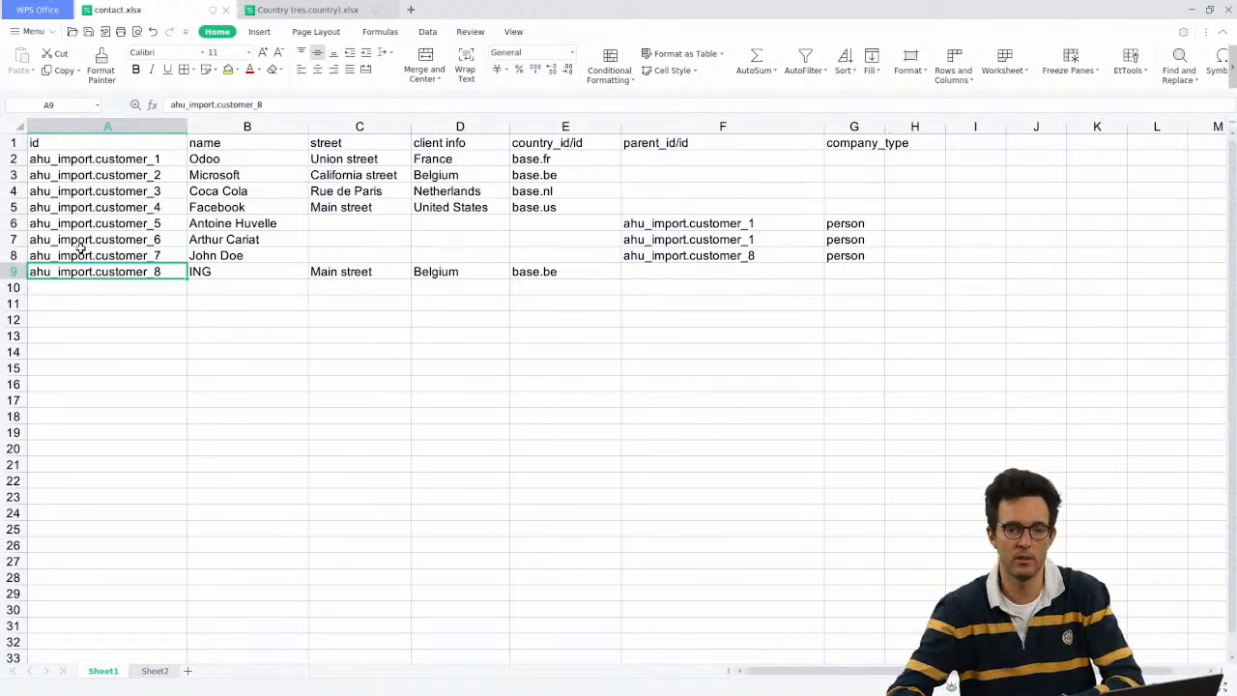
left_click(44, 129)
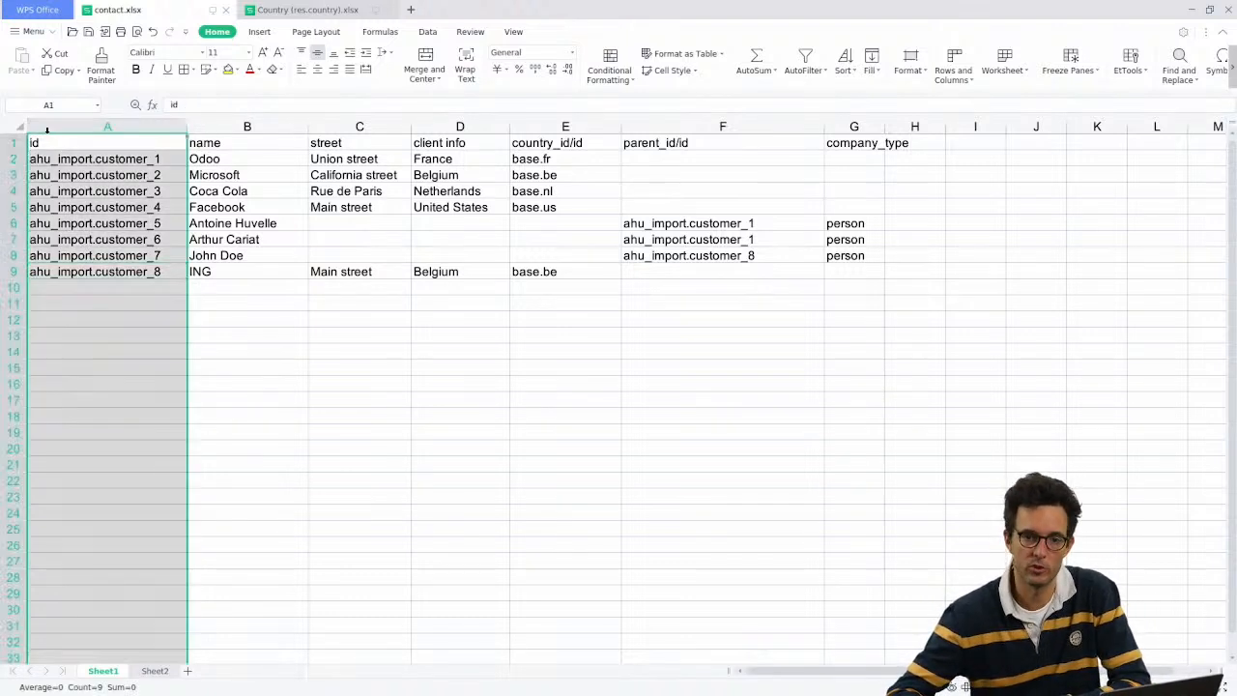
left_click(51, 144)
left_click(911, 503)
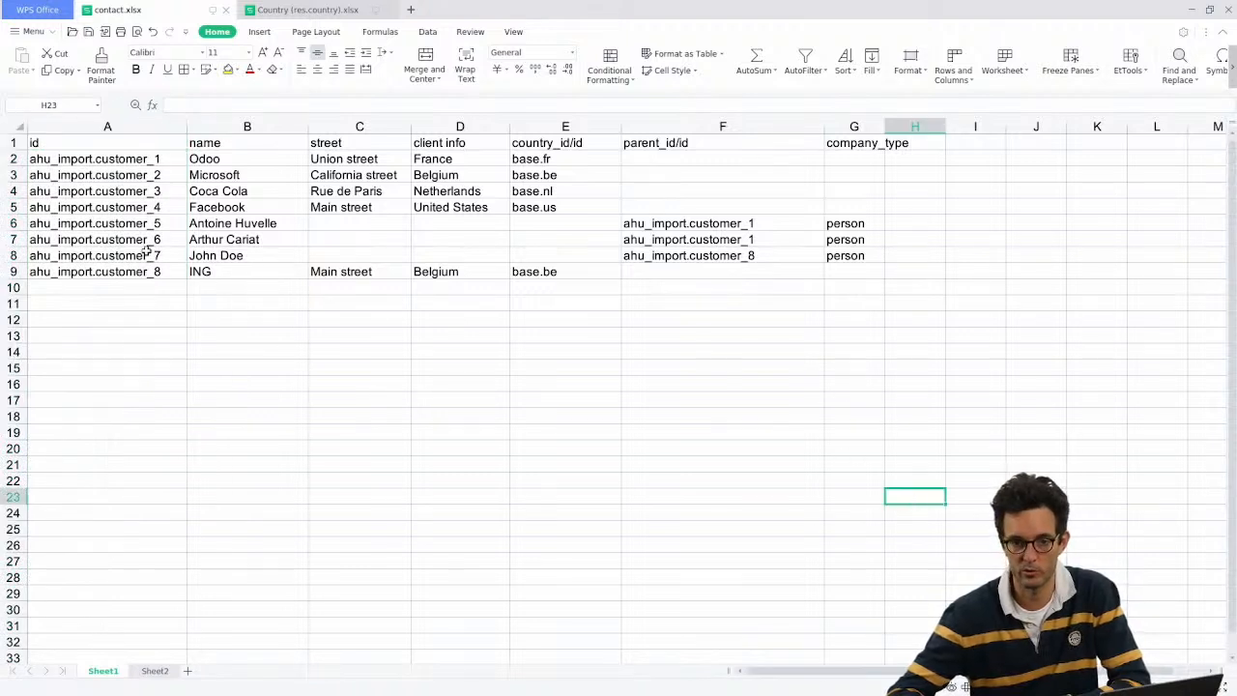
left_click(17, 255)
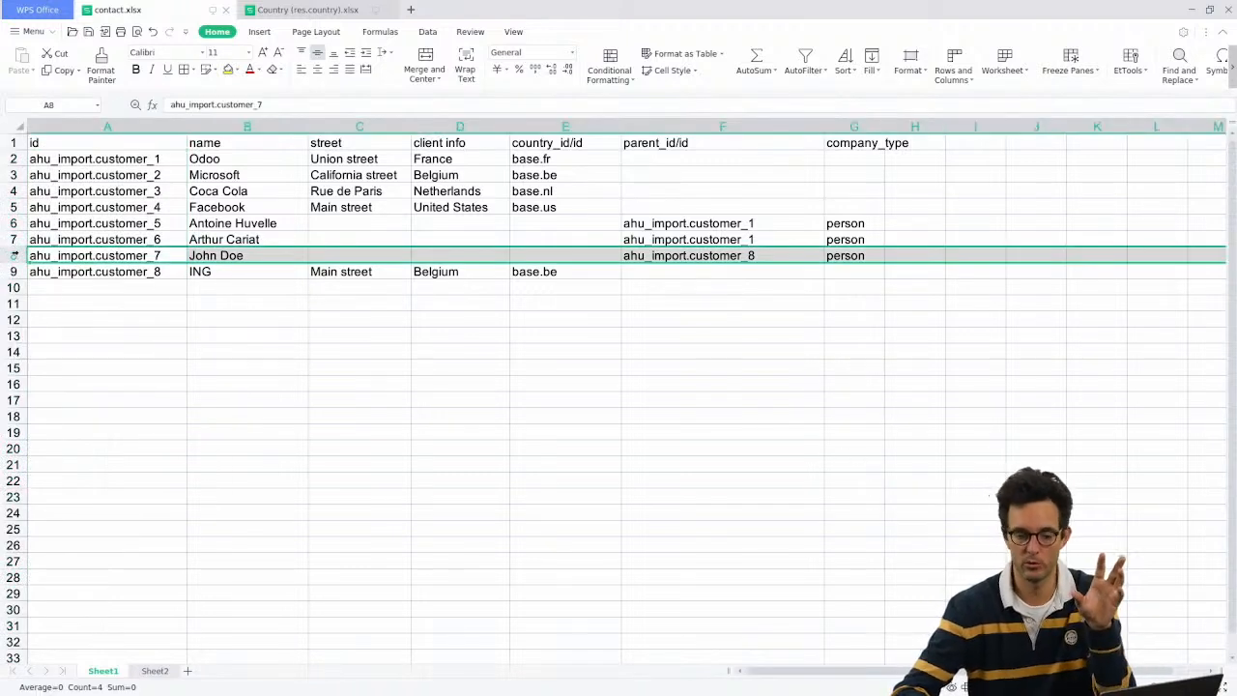
left_click(12, 272)
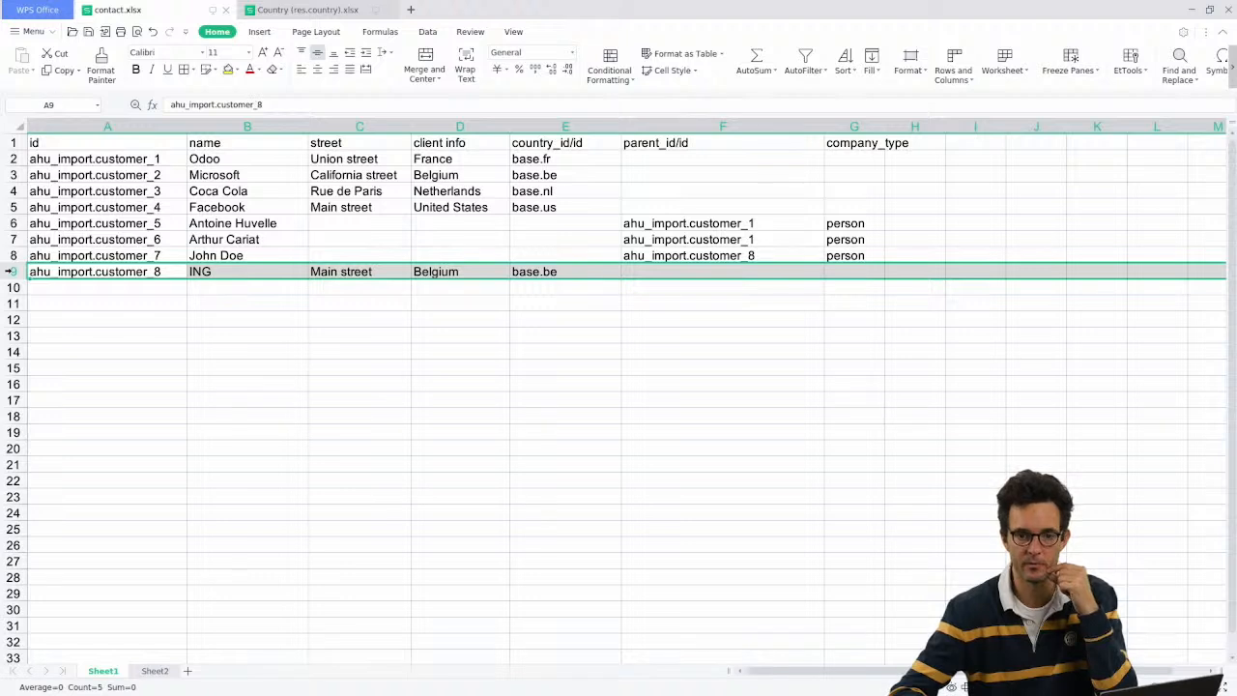
left_click(11, 256)
left_click(12, 271)
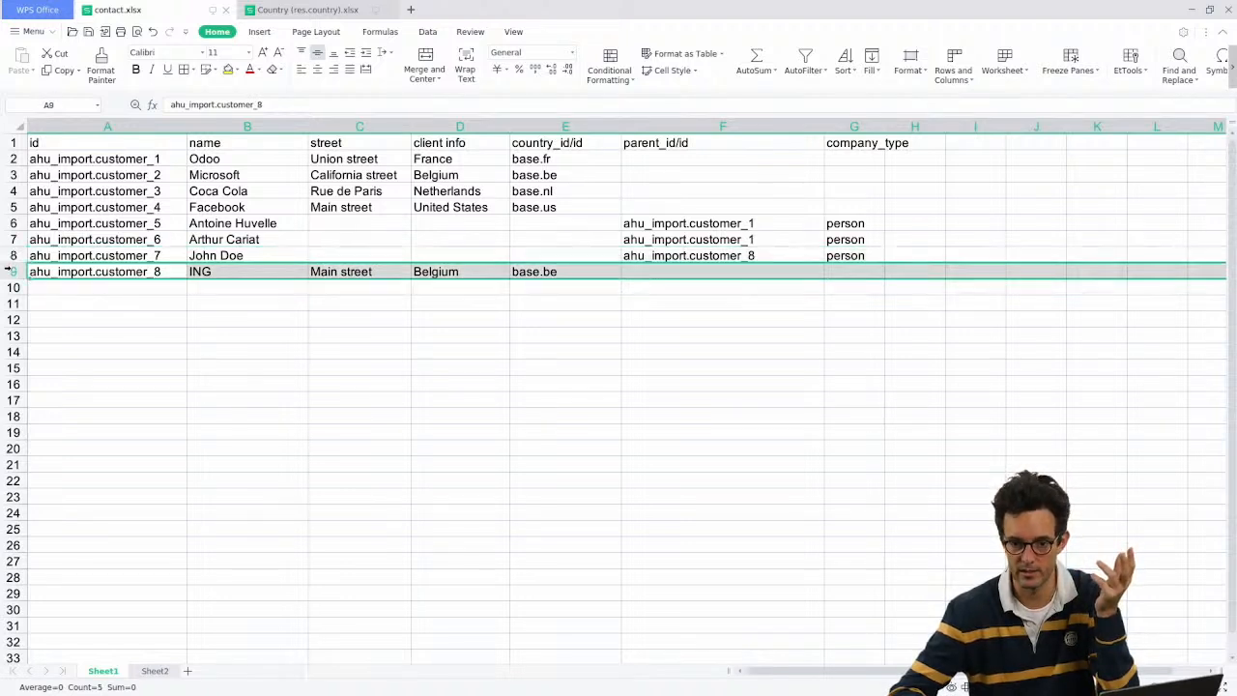
left_click(10, 255)
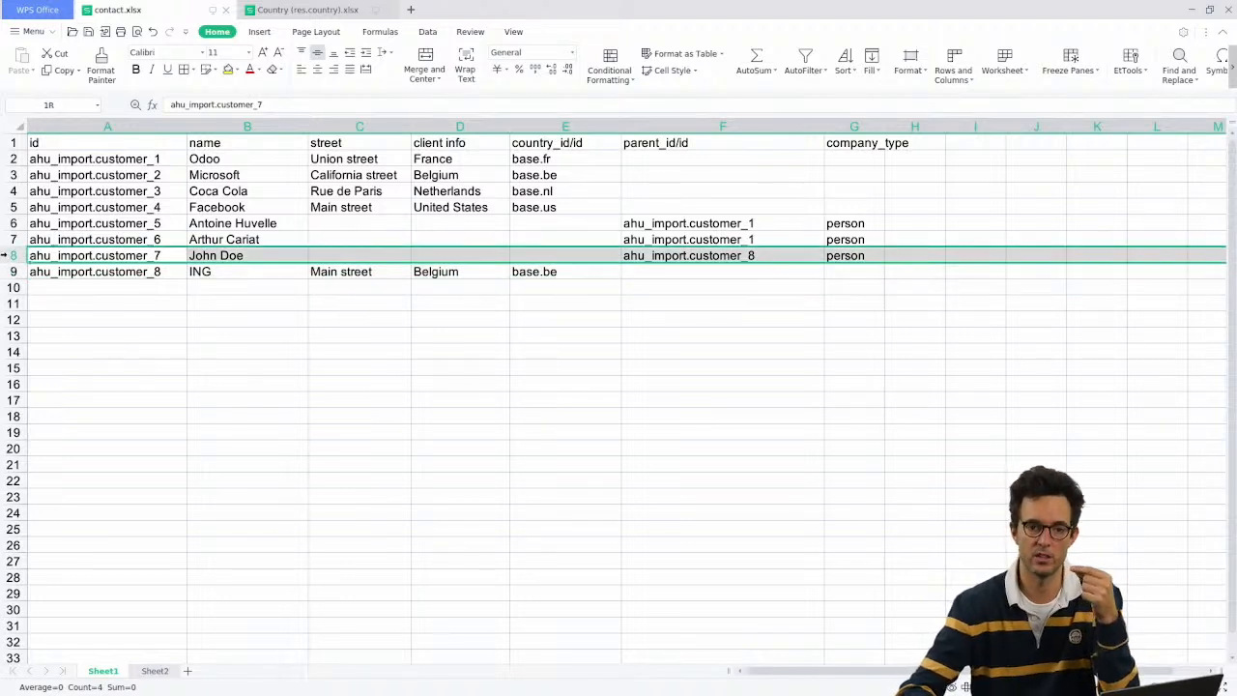
left_click(10, 272)
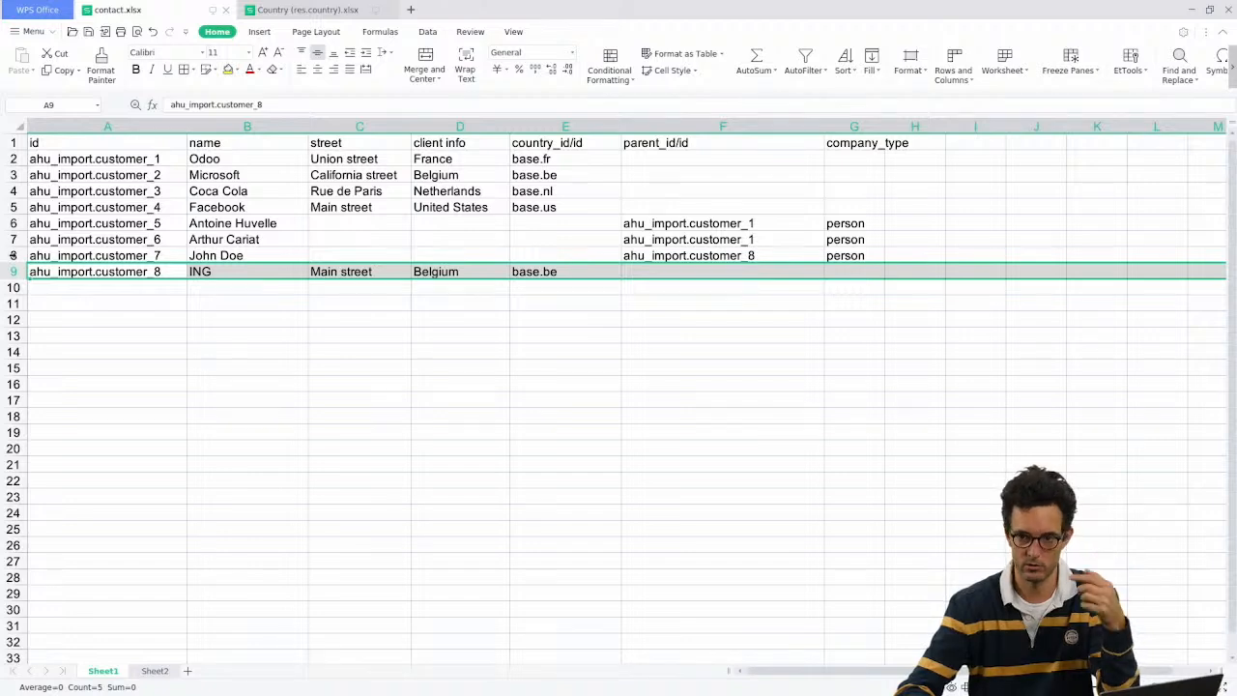
Step: Recheck the missing external id in Odoo's error, then move ING's row above row 8
key("alt+Tab")
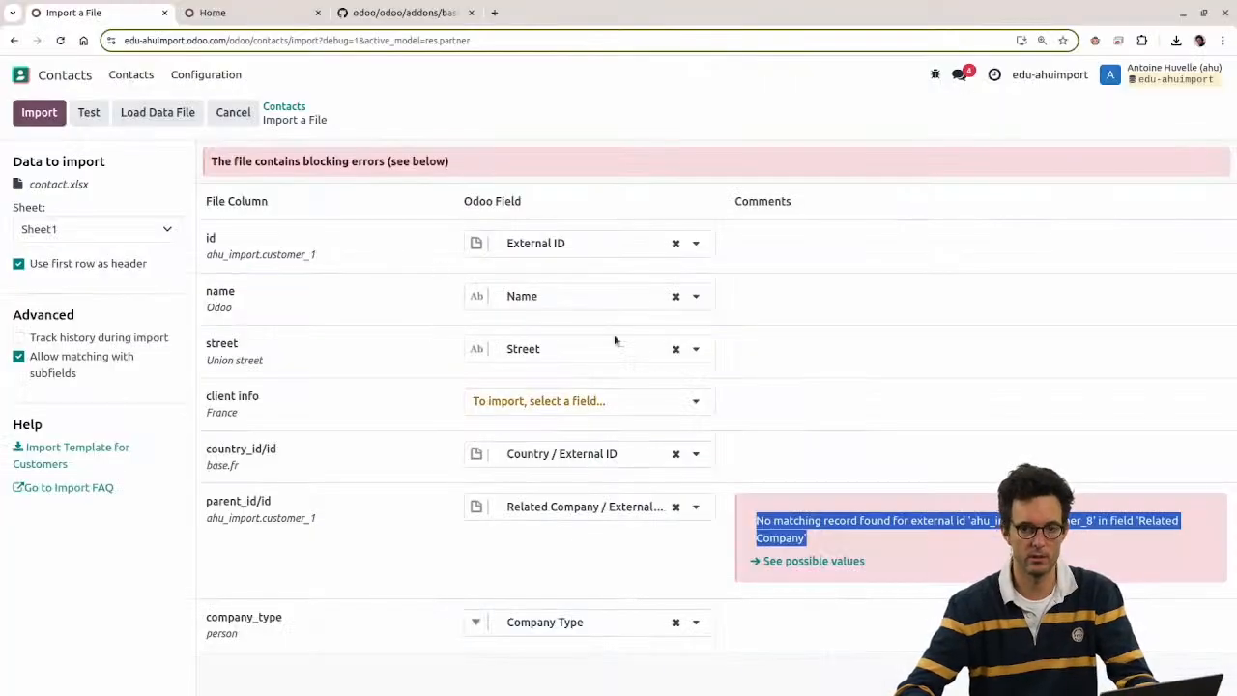
left_click(815, 542)
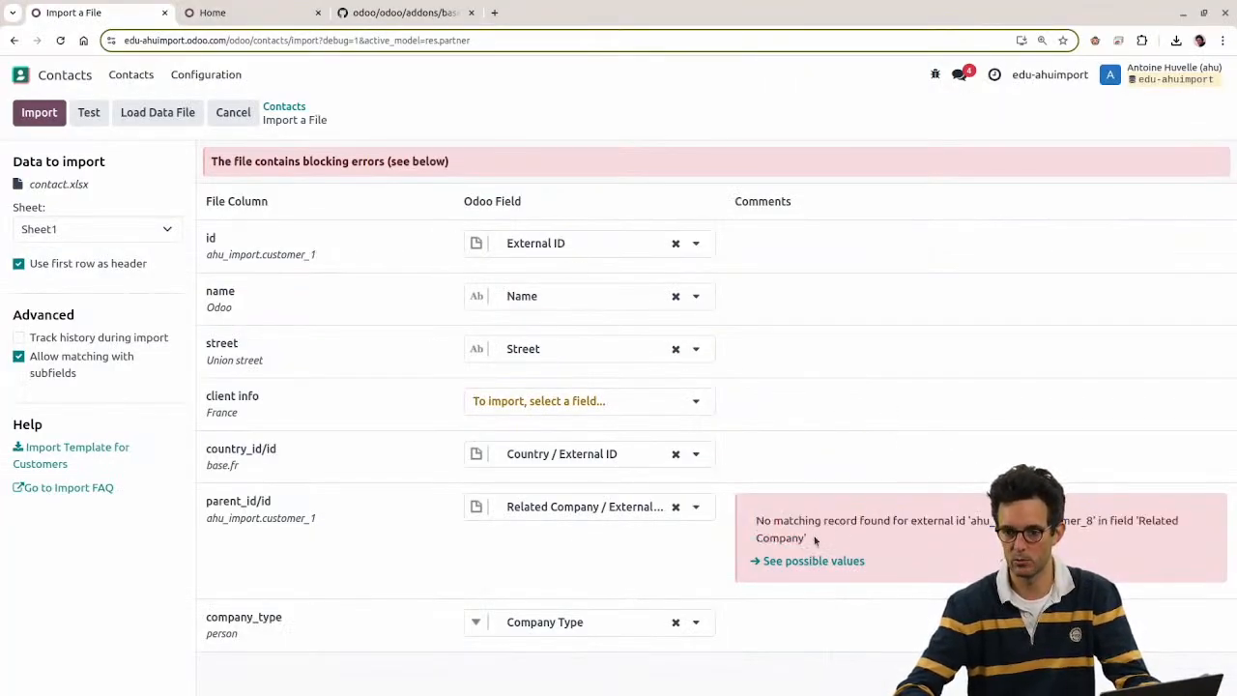
left_click_drag(762, 521, 828, 541)
left_click_drag(969, 520, 1096, 552)
key("alt+Tab")
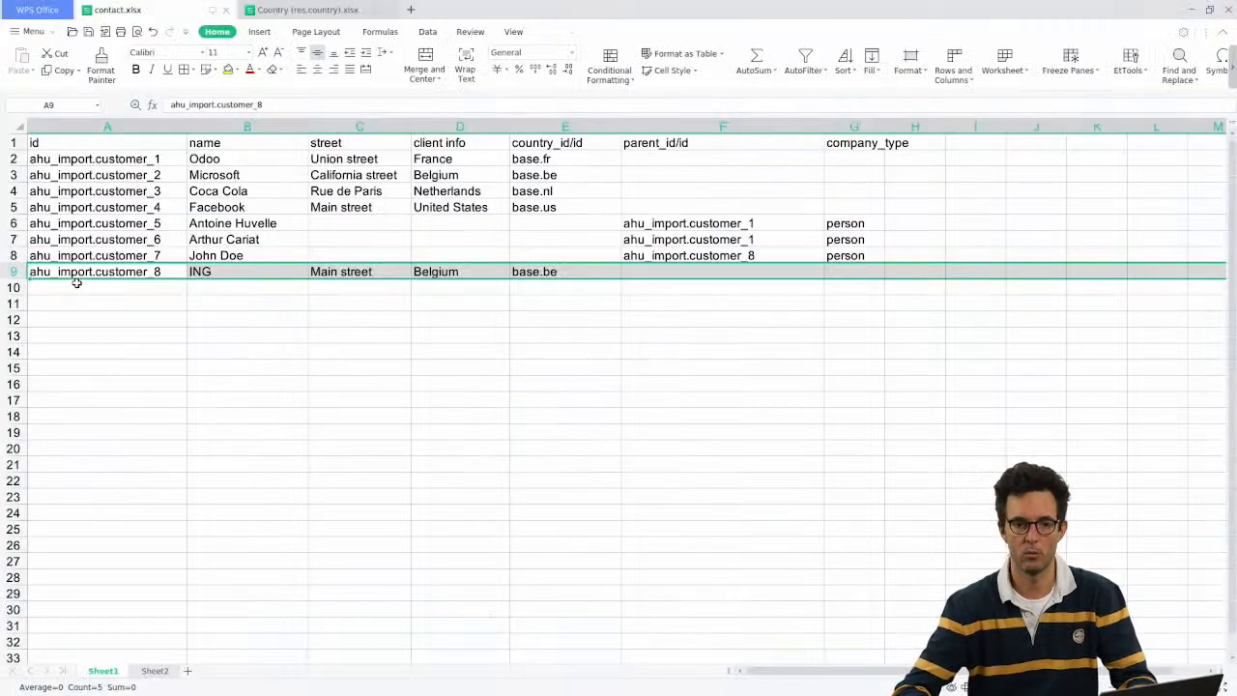
right_click(13, 256)
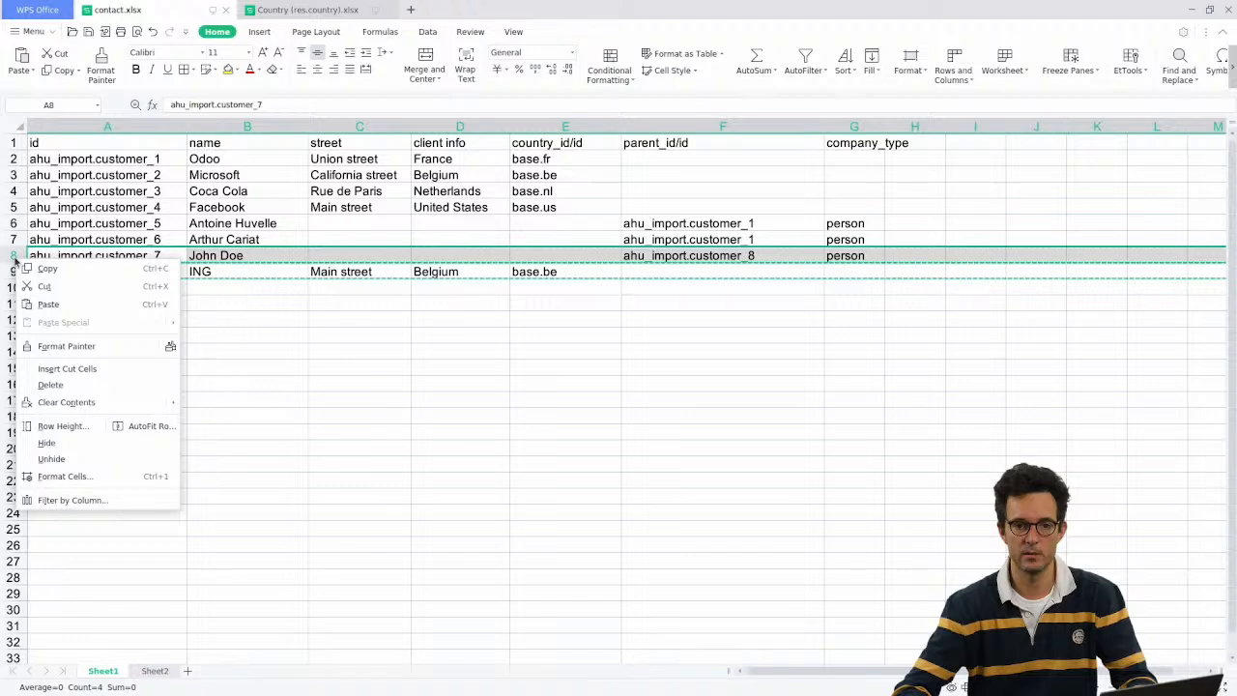
left_click(92, 368)
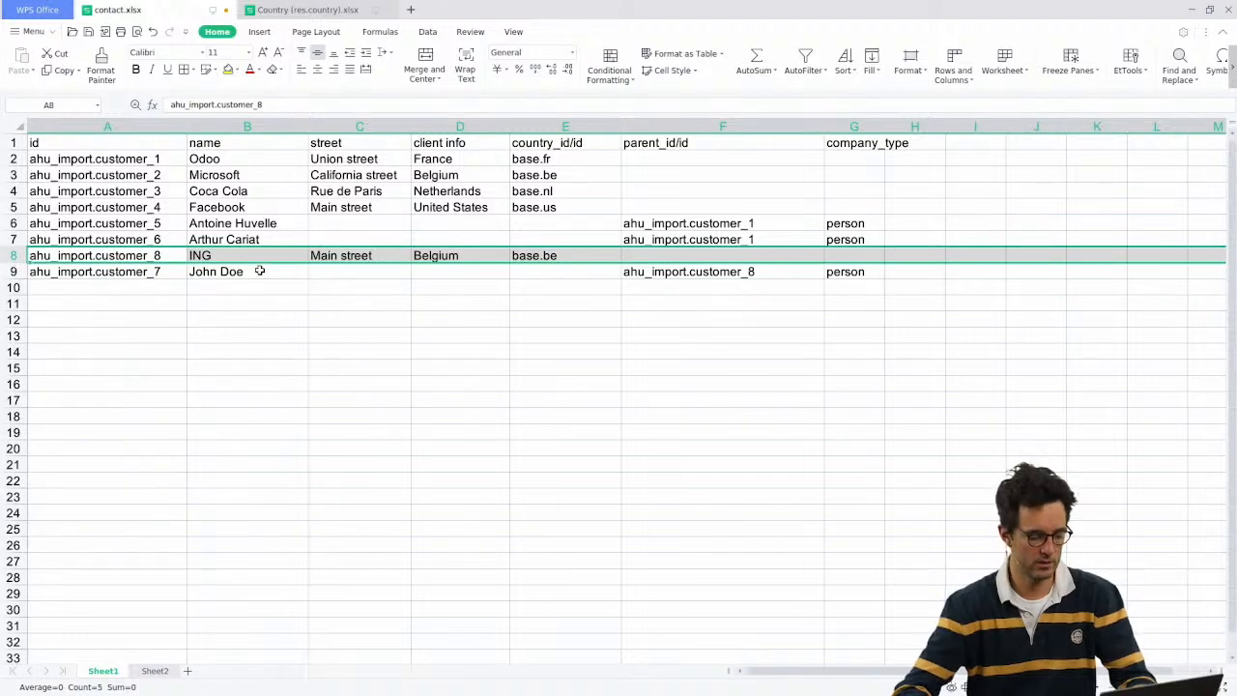
key("alt+Tab")
Step: Reload the updated contact.xlsx into the contacts import and attempt the import
left_click(48, 113)
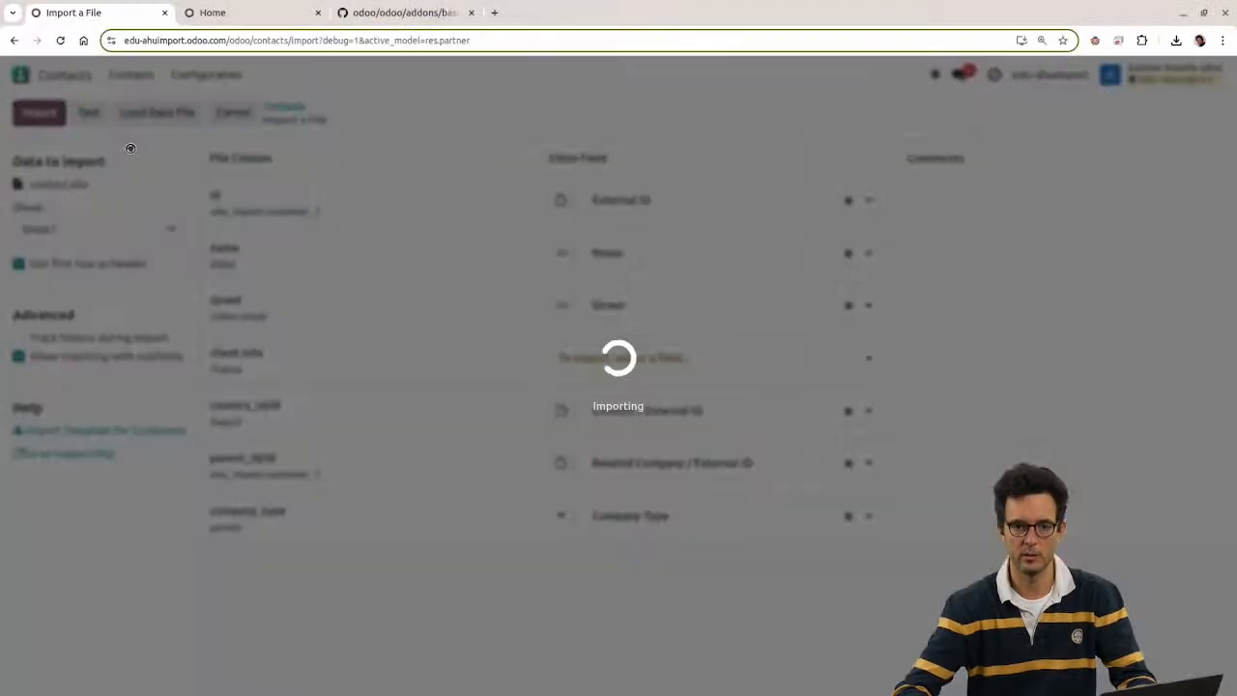
left_click(183, 113)
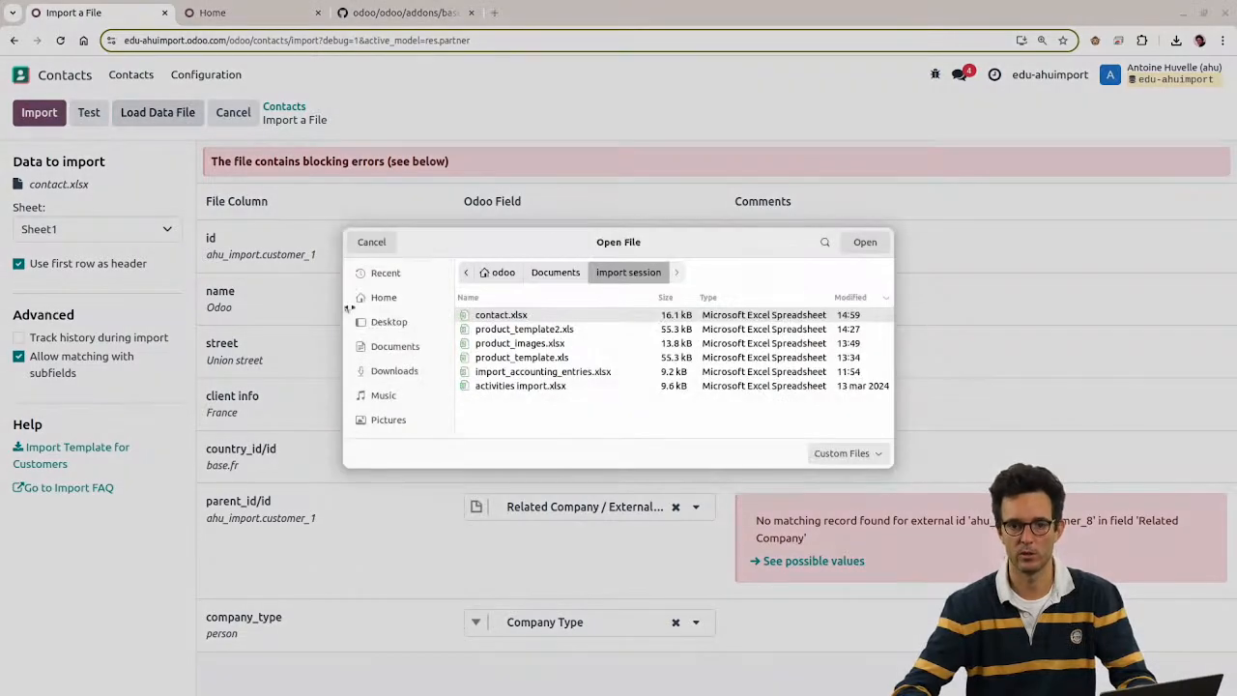
double_click(486, 315)
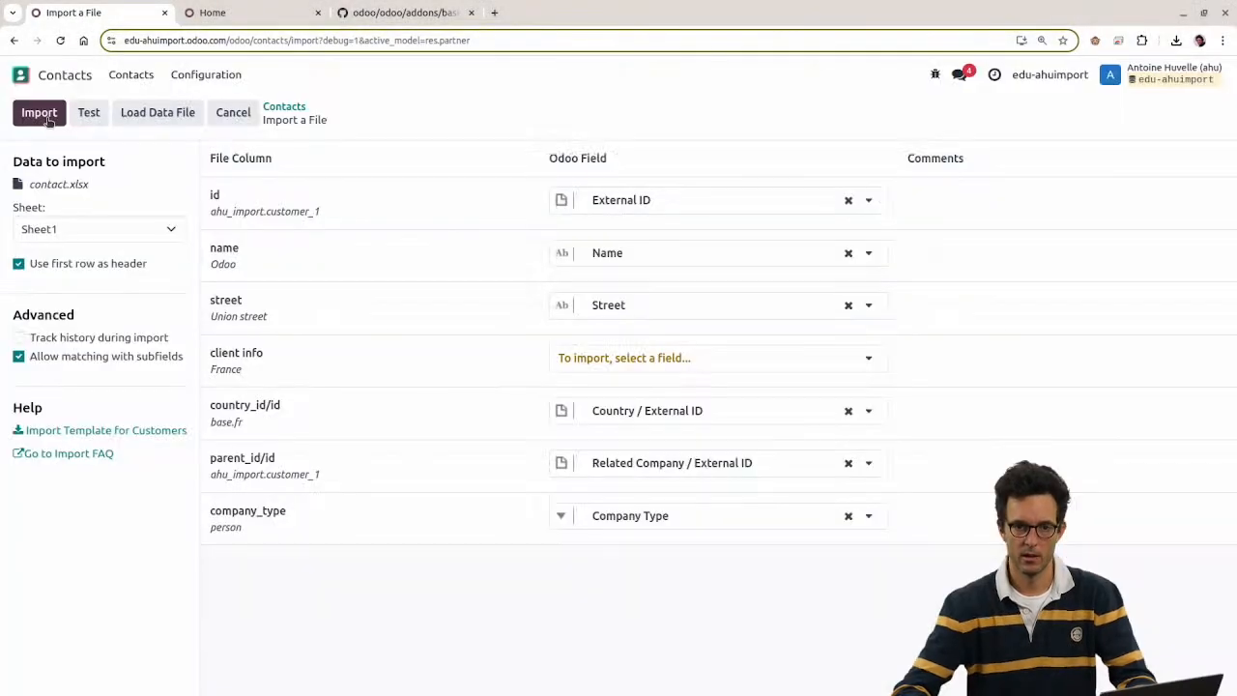
left_click(46, 120)
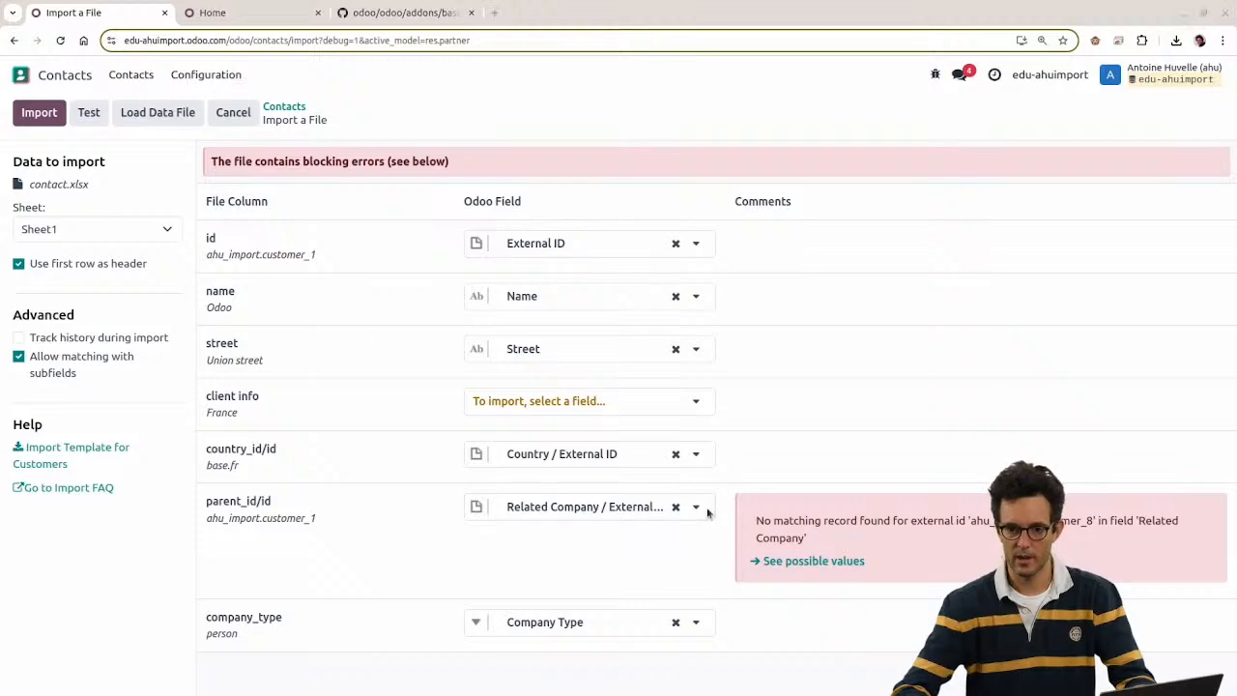
Step: Check cell C9 in the person contact's row of the spreadsheet
key("alt+Tab")
left_click(213, 285)
left_click(332, 275)
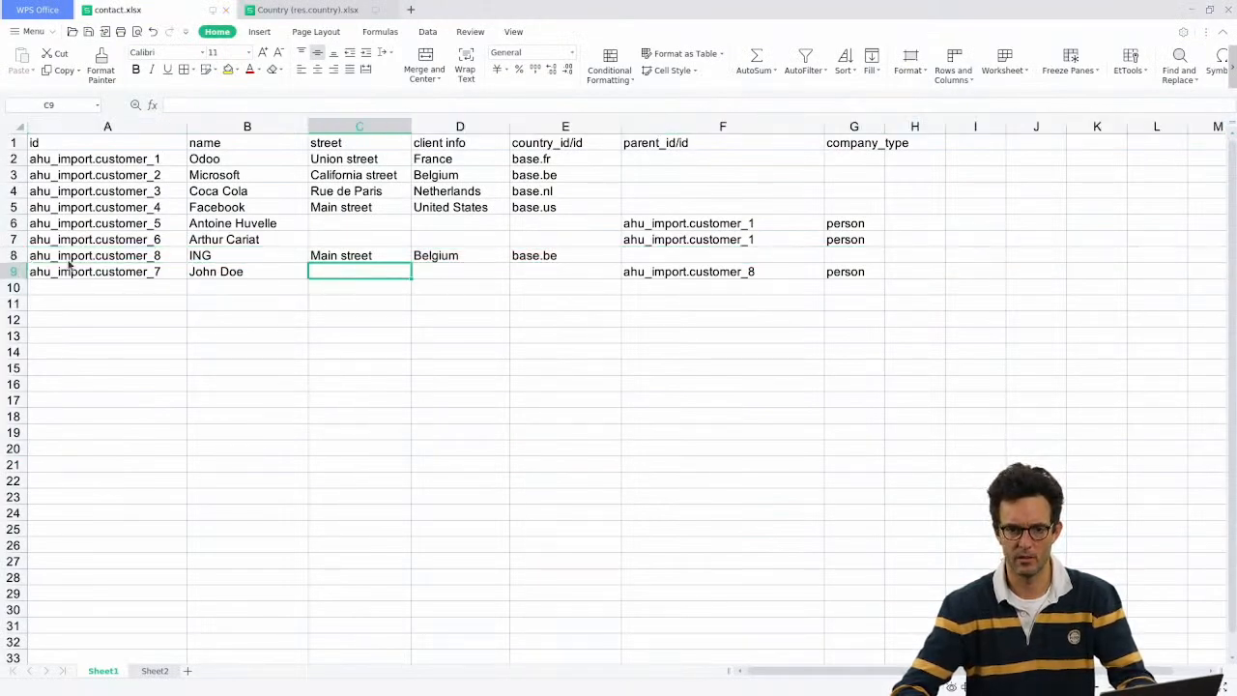
key("alt+Tab")
Step: Reload contact.xlsx, test it as valid, import all 8 contacts and open the ING person contact
left_click(145, 122)
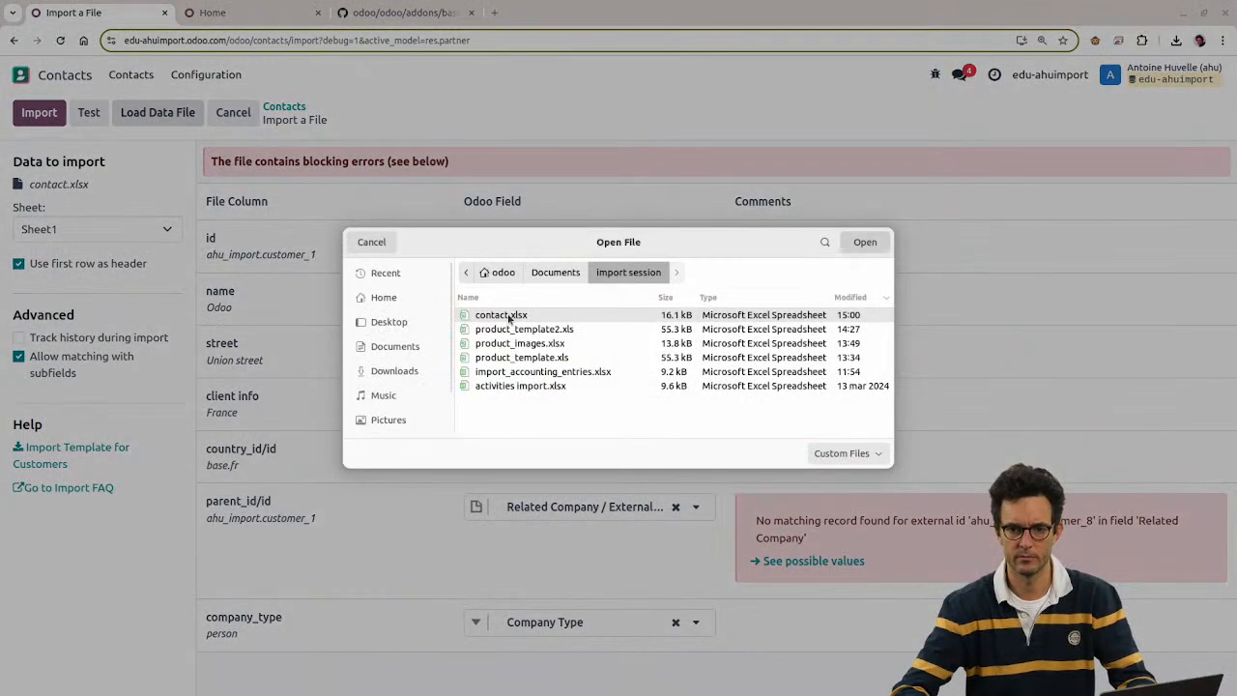
double_click(511, 317)
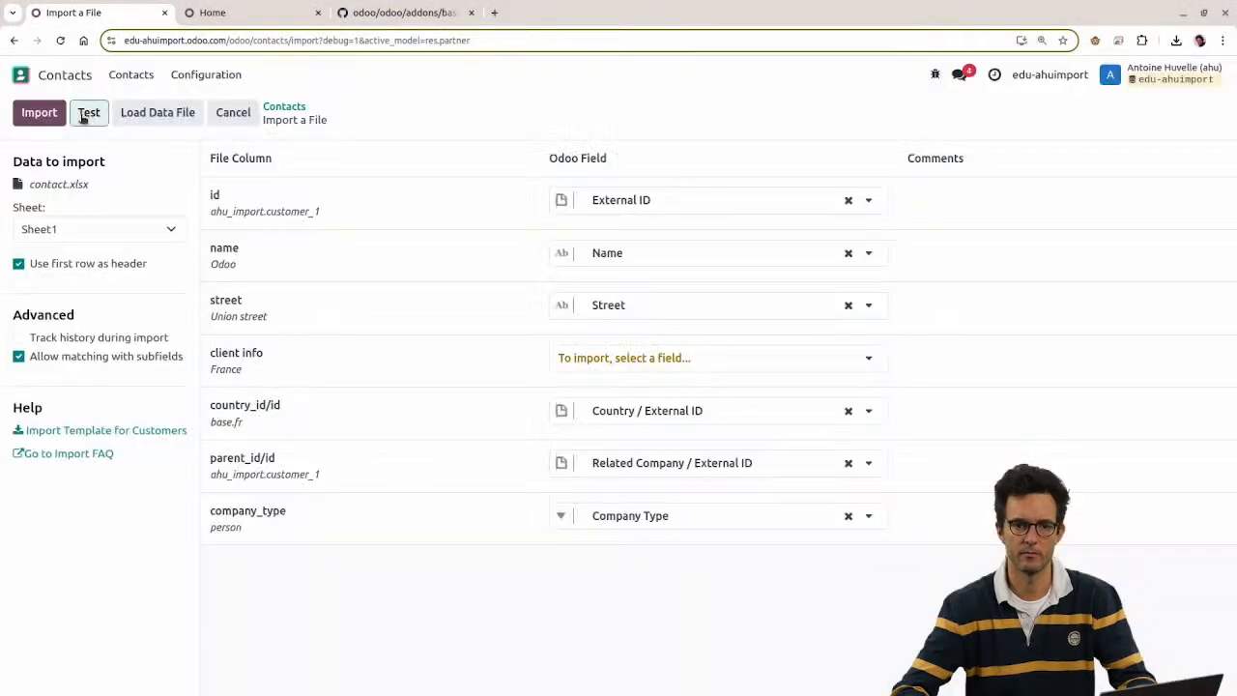
left_click(88, 114)
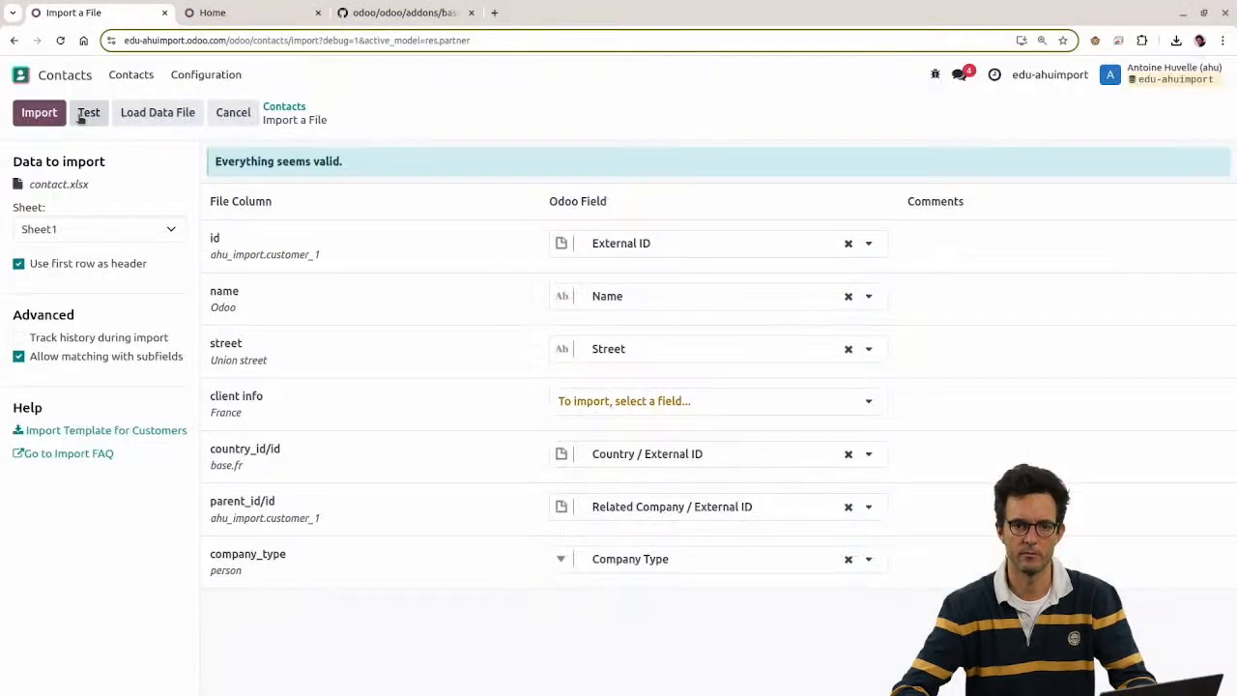
left_click(39, 113)
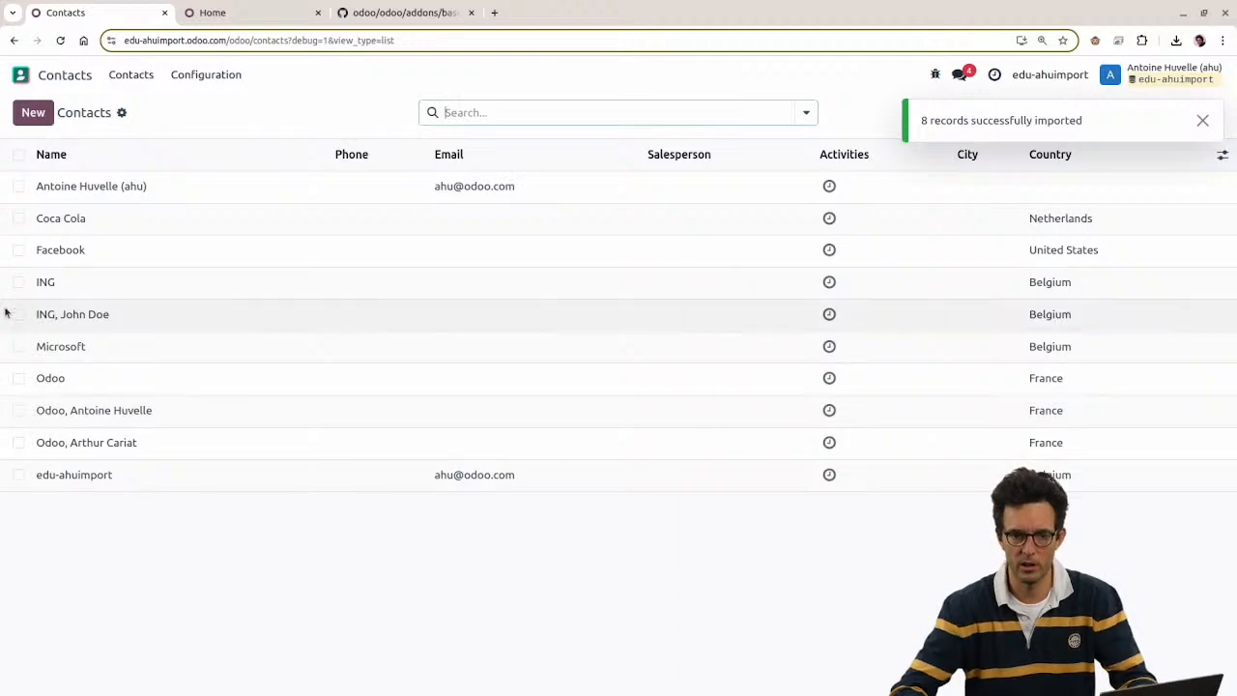
left_click(19, 282)
left_click(19, 315)
left_click(61, 327)
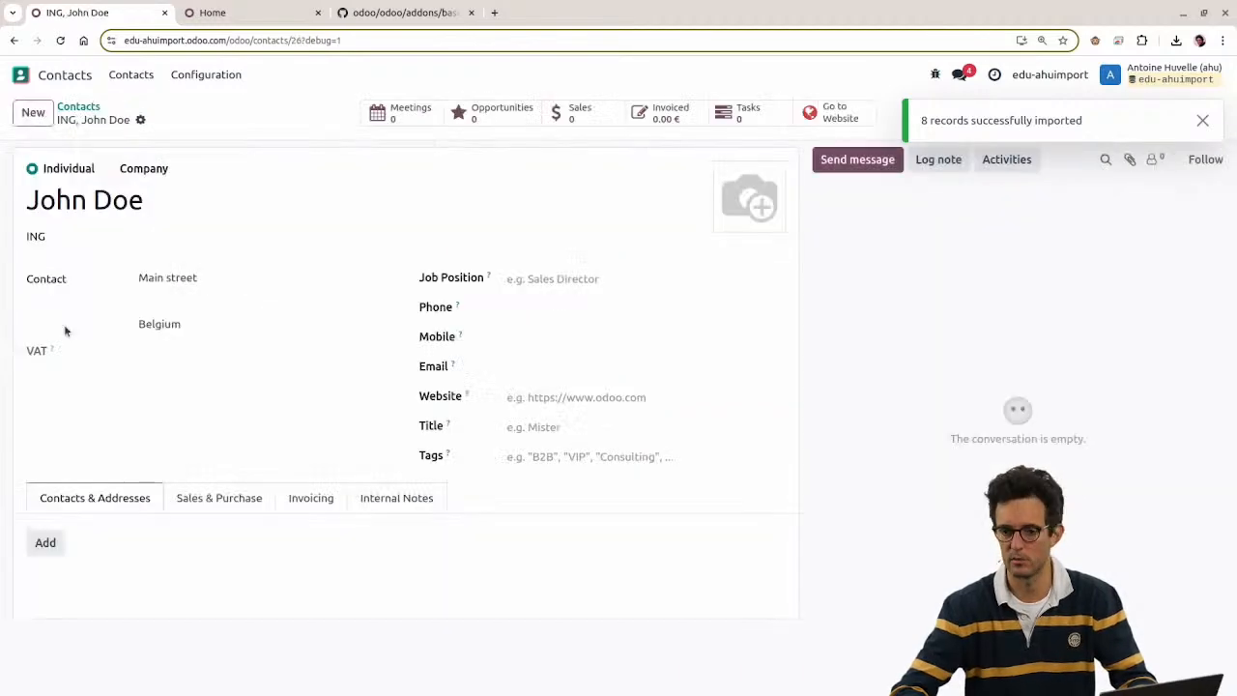
key("alt+Tab")
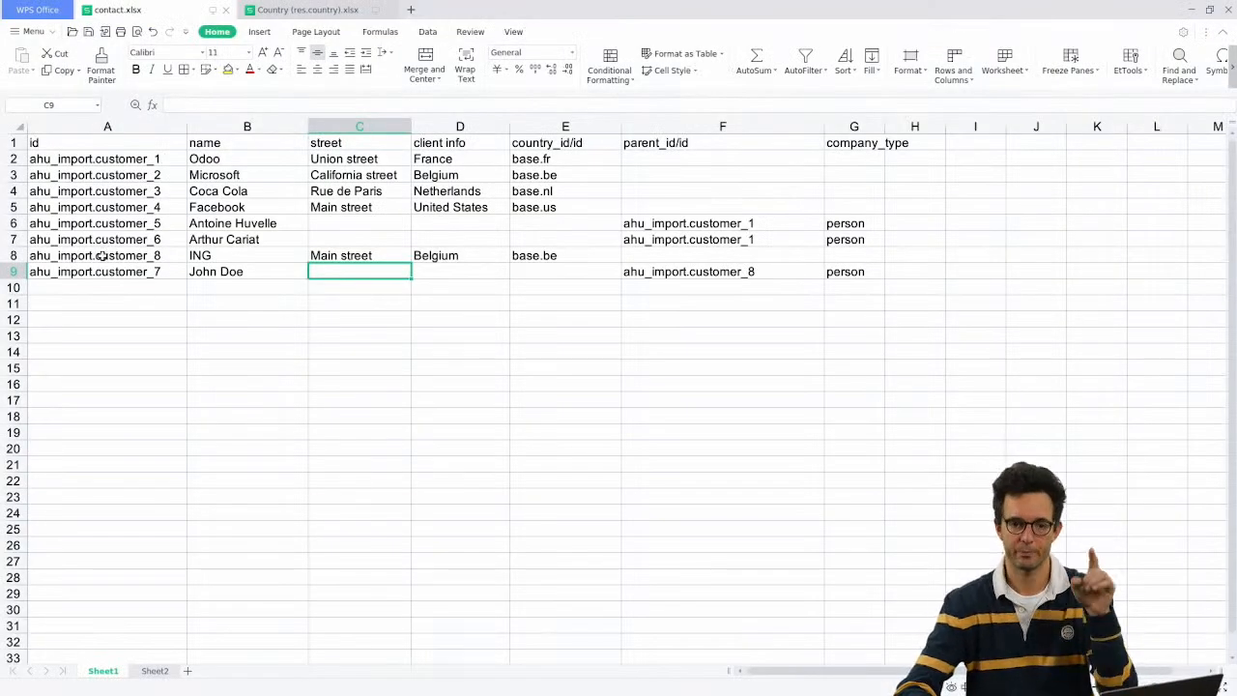
Step: Add an empty Sheet3 and drag its tab between Sheet1 and Sheet2
left_click_drag(100, 255, 697, 275)
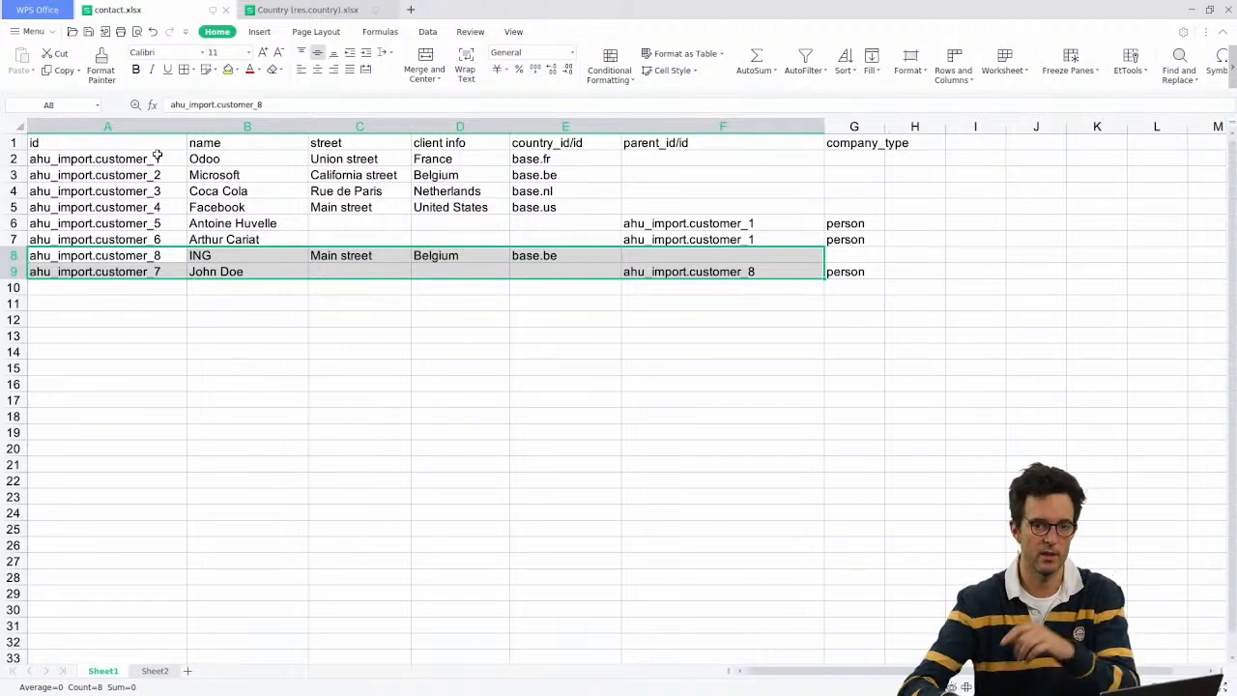
left_click(130, 284)
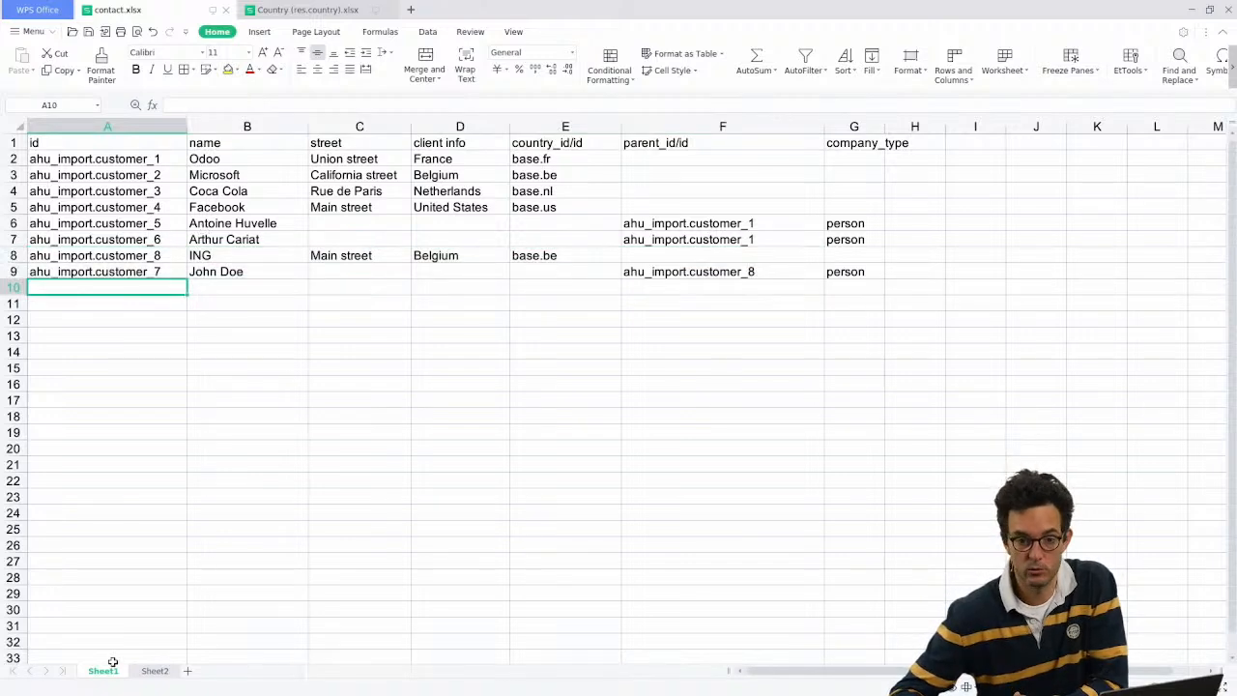
left_click(189, 671)
left_click_drag(206, 674, 150, 667)
left_click(105, 670)
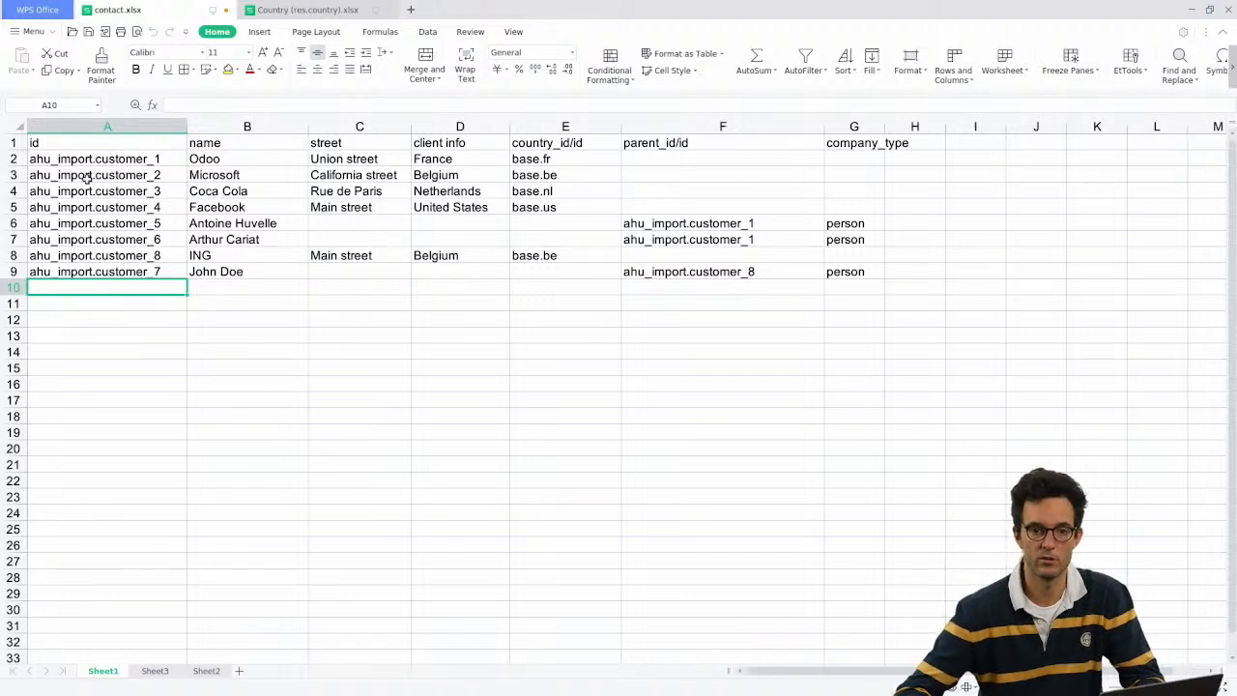
left_click_drag(14, 144, 587, 207)
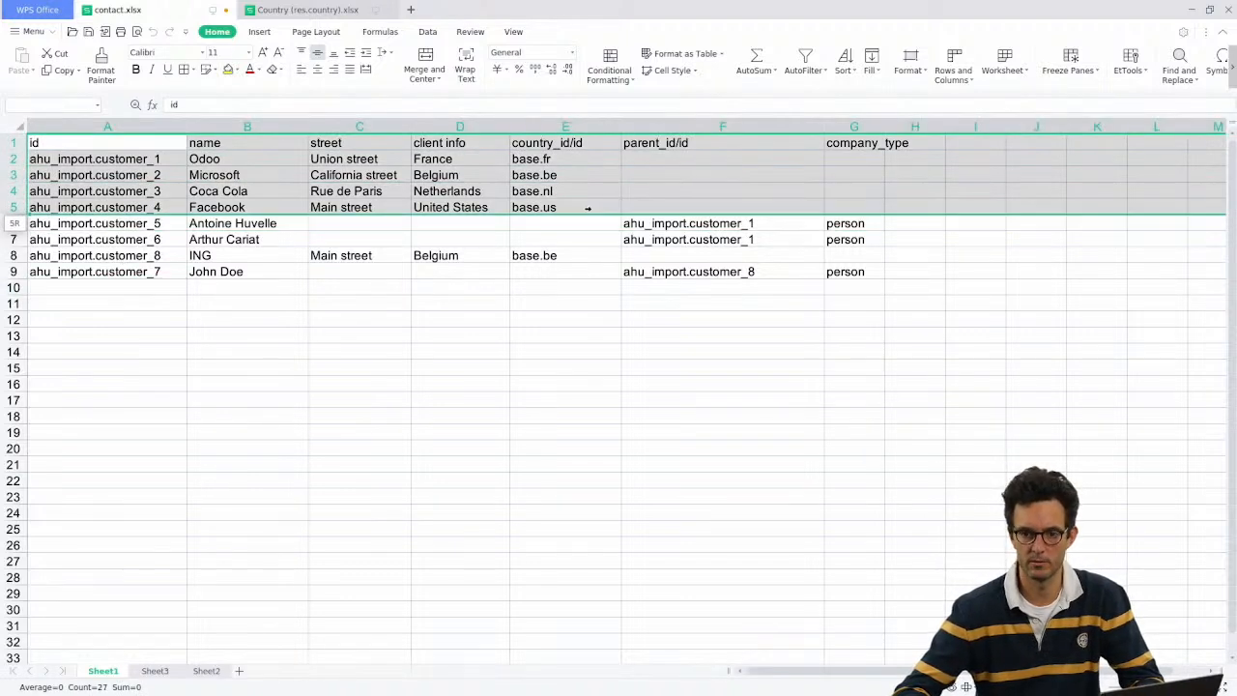
left_click(244, 256)
Step: Move the three person rows (6, 7 and 9) from Sheet1 into Sheet3
left_click_drag(14, 223, 14, 242)
key("ctrl+c")
left_click(154, 670)
key("ctrl+v")
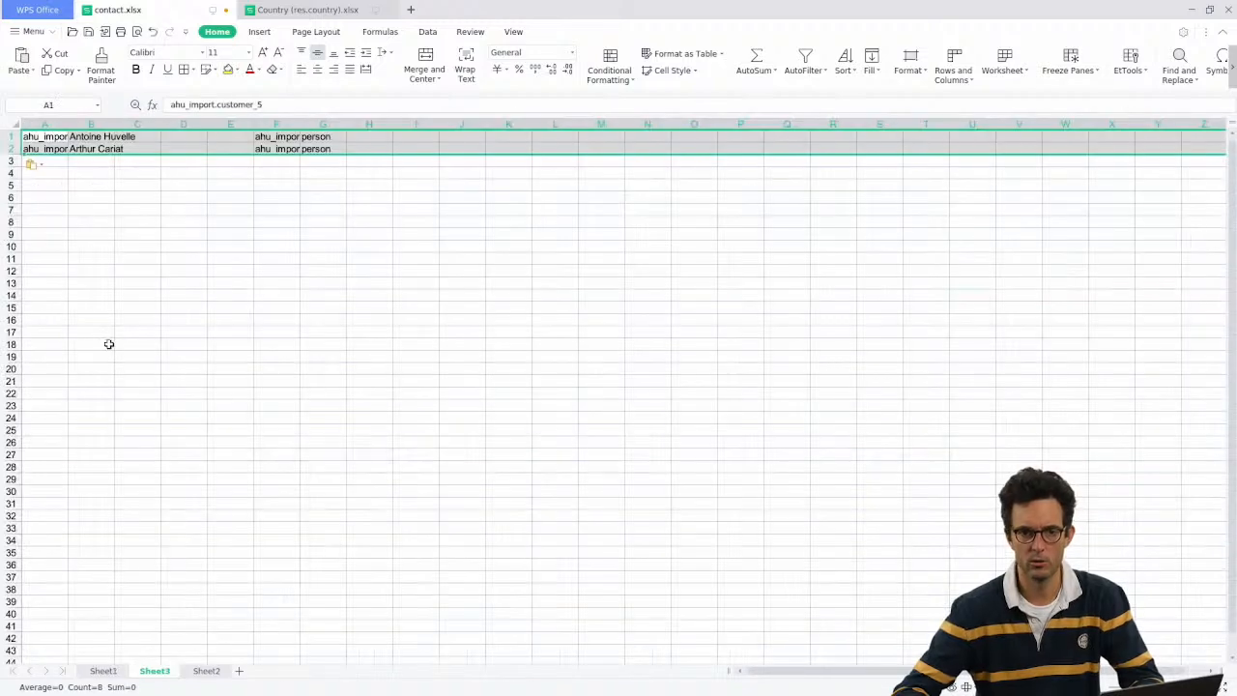
left_click(102, 671)
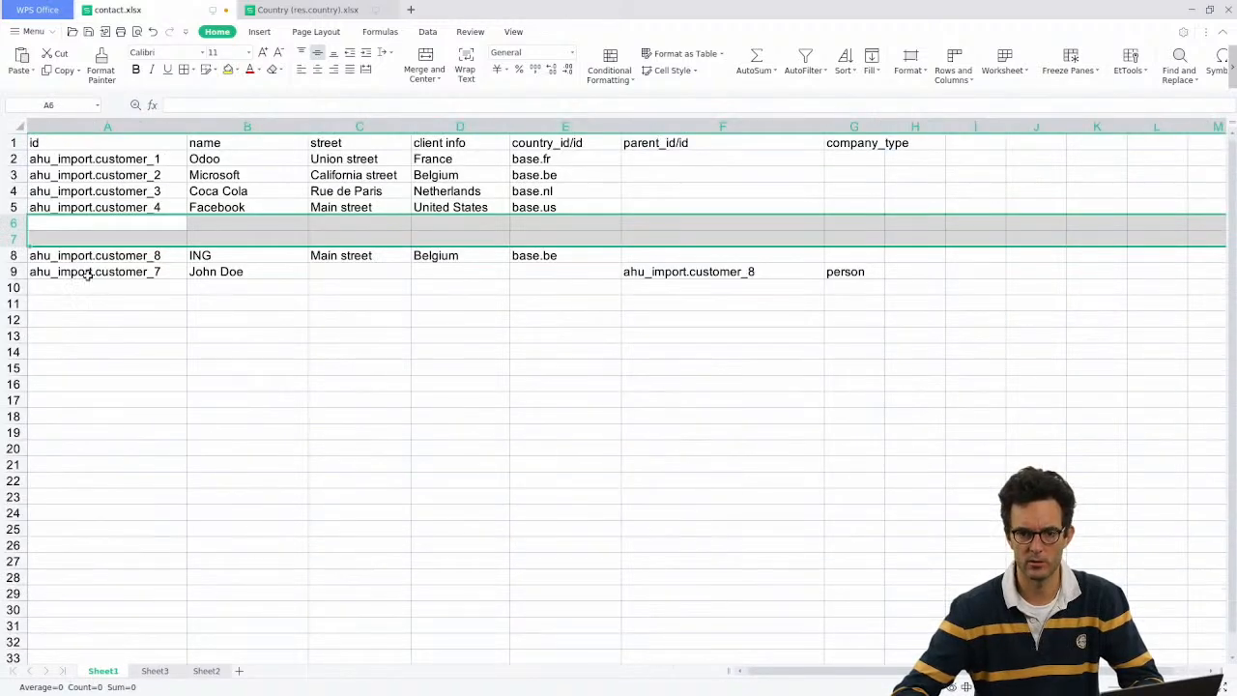
left_click(15, 272)
key("ctrl+c")
left_click(157, 671)
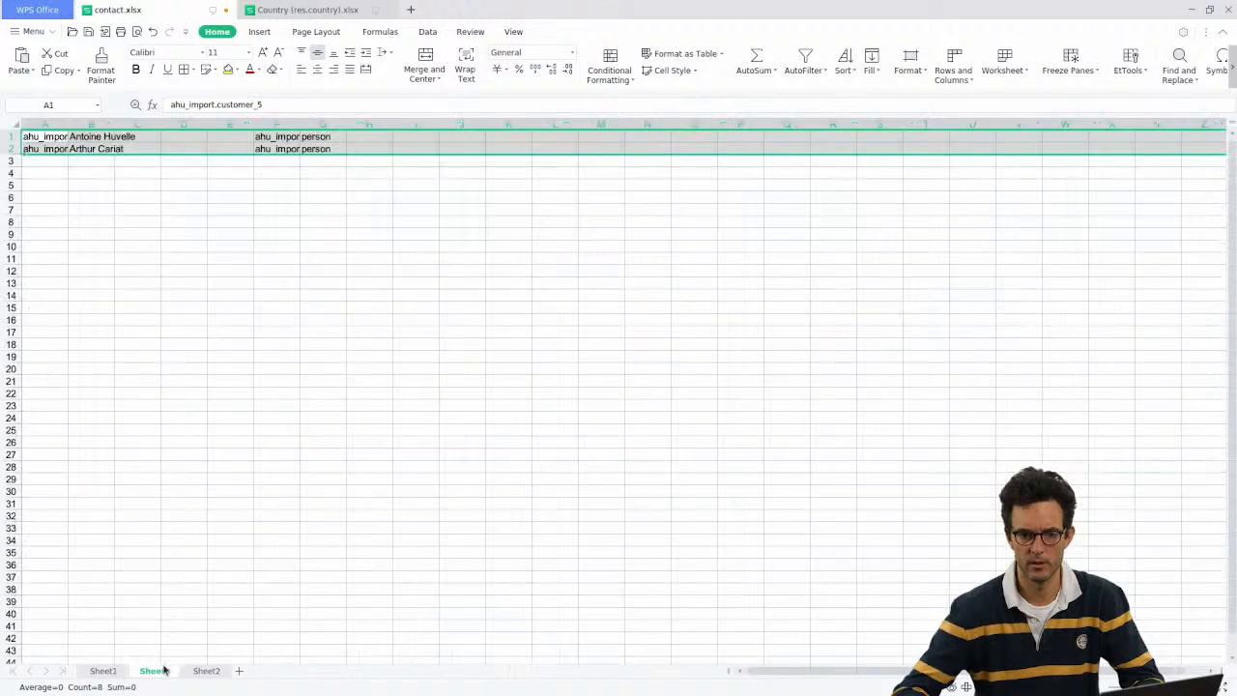
left_click(39, 161)
key("ctrl+v")
scroll(55, 177, "up", 3)
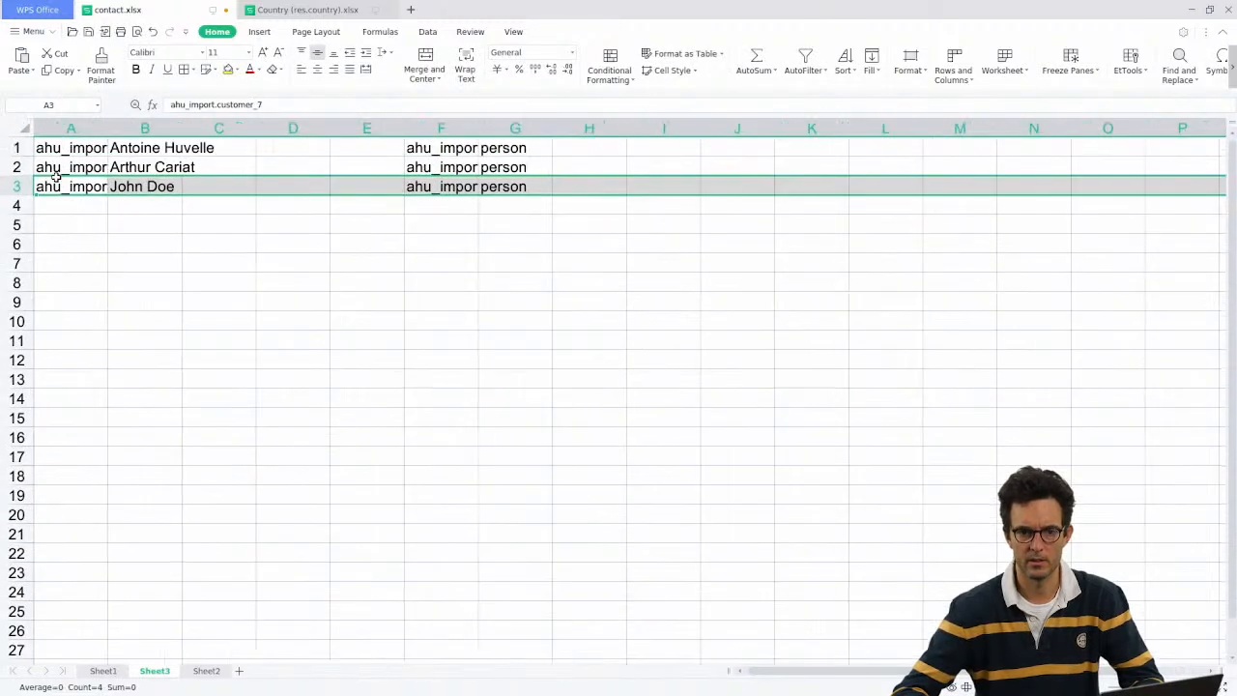
left_click(102, 671)
Step: Insert the copied header row above the persons on Sheet3 and widen columns A and F
left_click(29, 141)
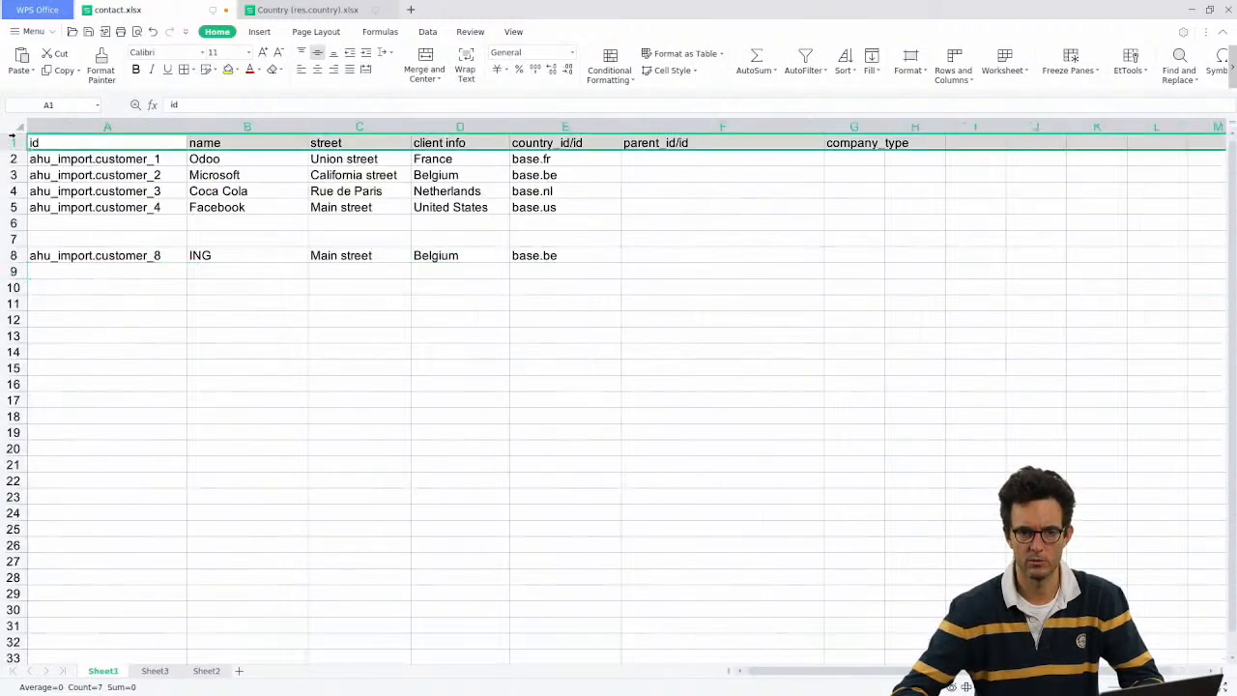
left_click(155, 671)
left_click(13, 148)
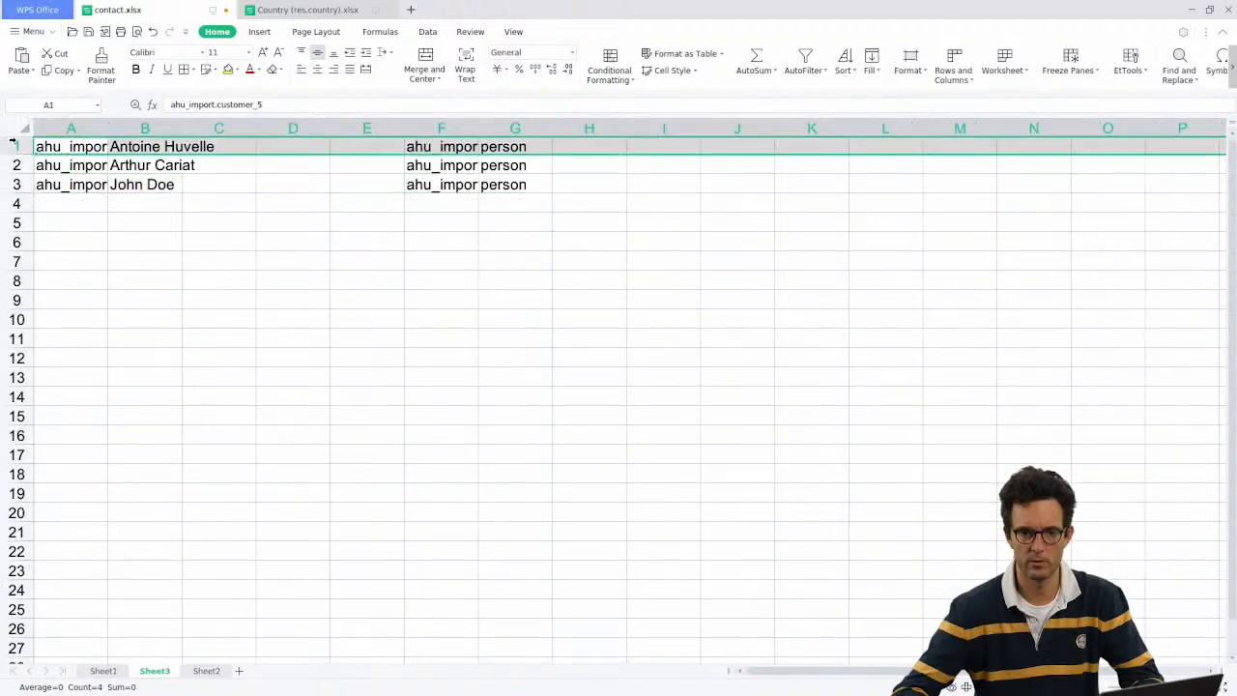
right_click(17, 145)
left_click(86, 254)
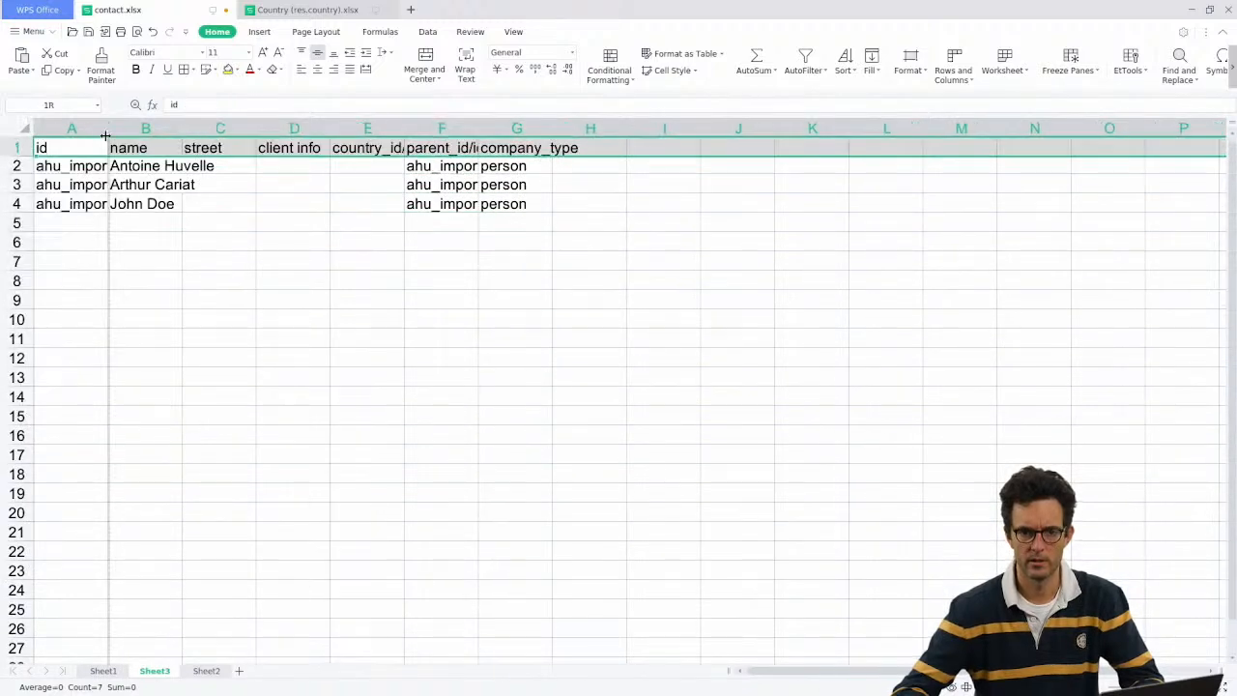
left_click(430, 184)
left_click_drag(479, 125, 593, 134)
left_click_drag(108, 128, 246, 126)
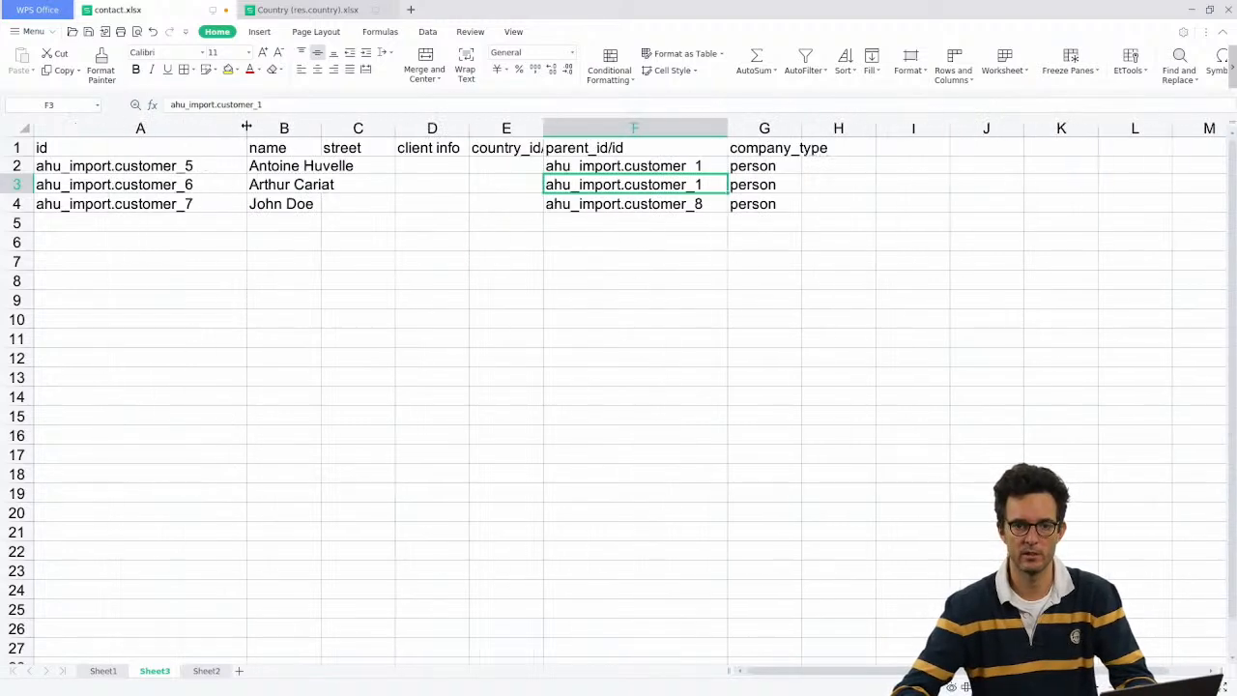
left_click(186, 478)
Step: Move the ING row from row 8 up to row 6 on Sheet1, closing the gap
left_click(104, 671)
left_click(153, 671)
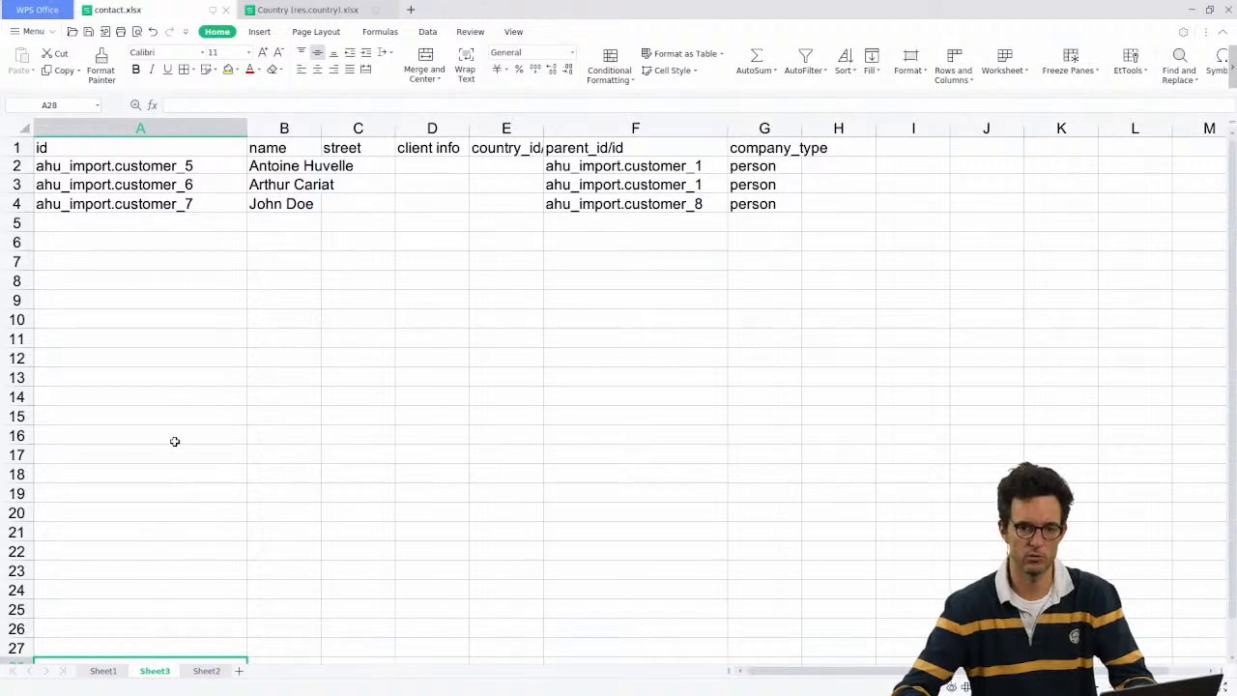
left_click(103, 671)
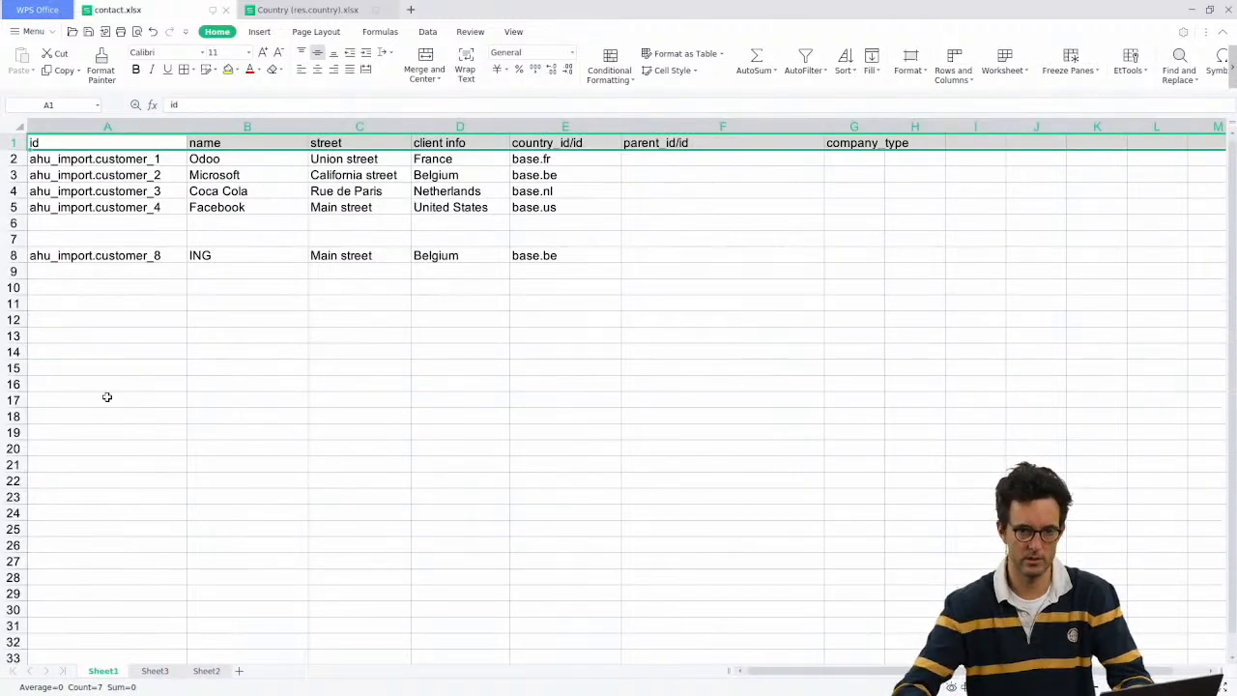
left_click(13, 255)
key("ctrl+c")
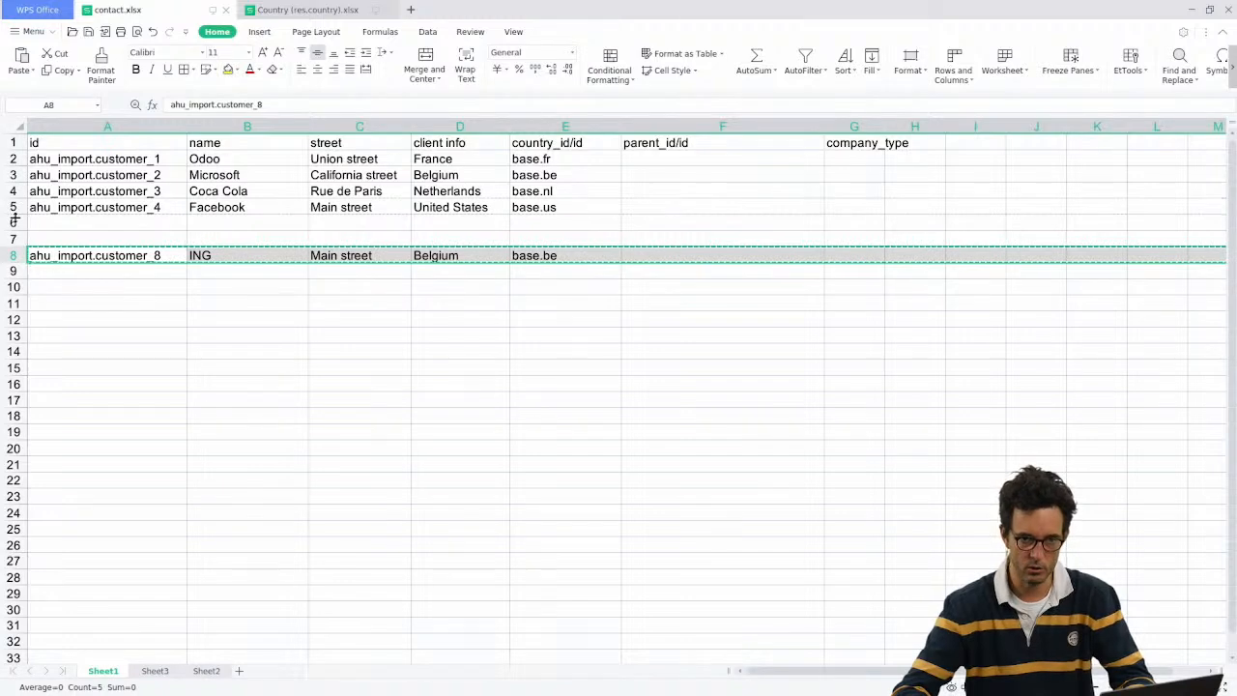
left_click(12, 222)
key("ctrl+v")
left_click(14, 239)
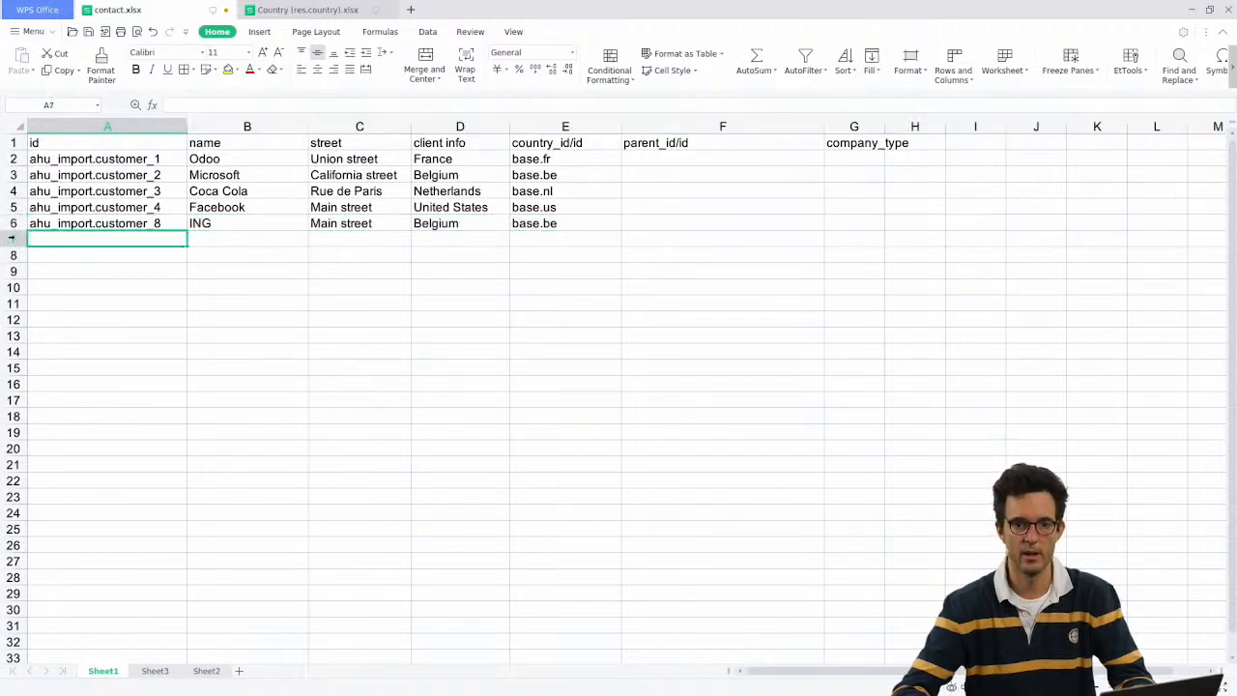
left_click_drag(79, 161, 464, 216)
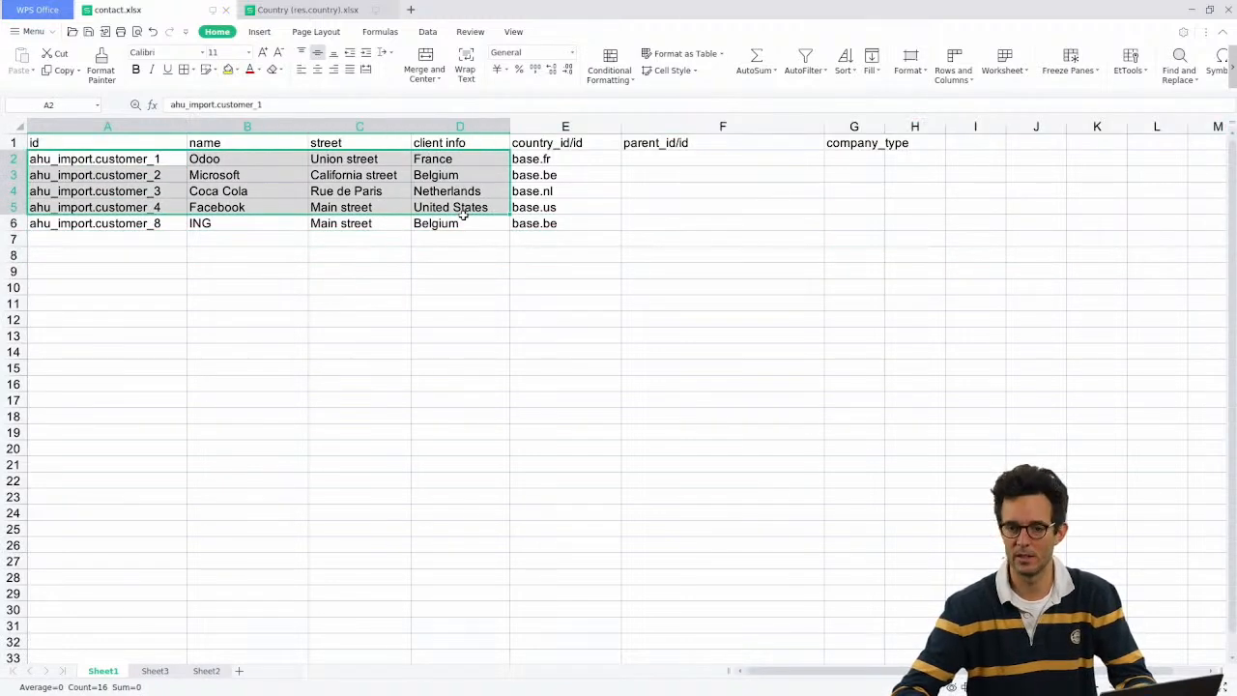
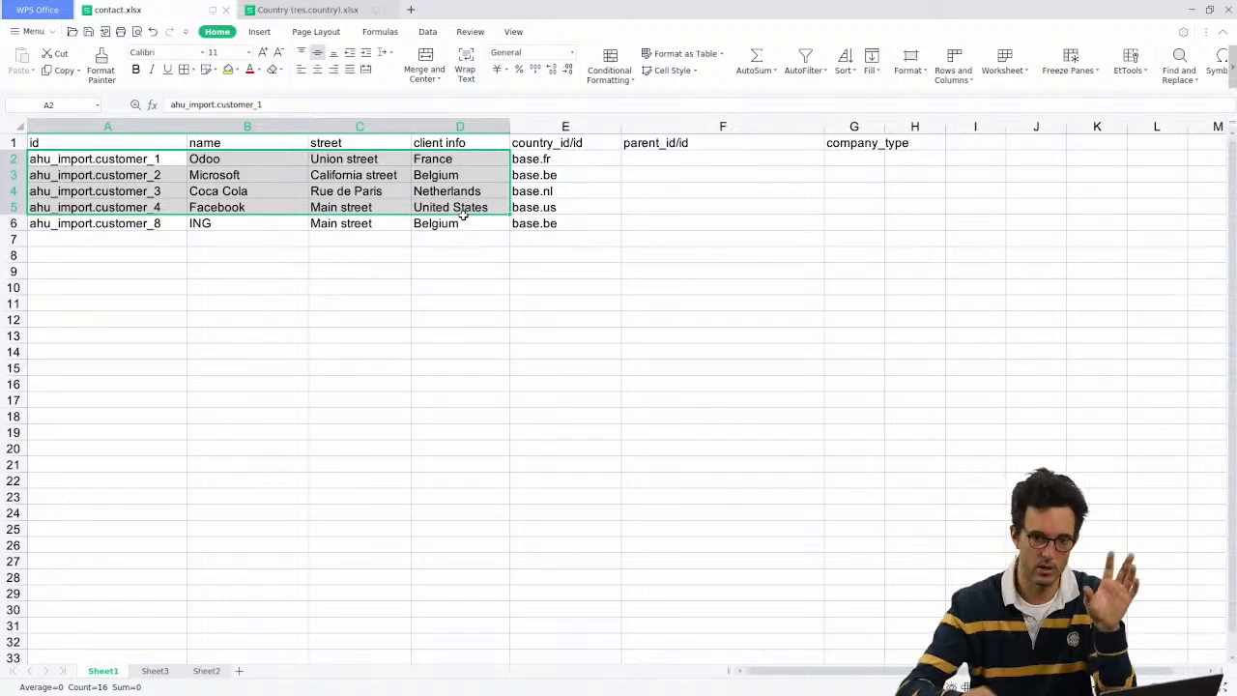
Step: Compare Sheet3's individual contacts with Sheet1's company rows and columns
left_click(154, 671)
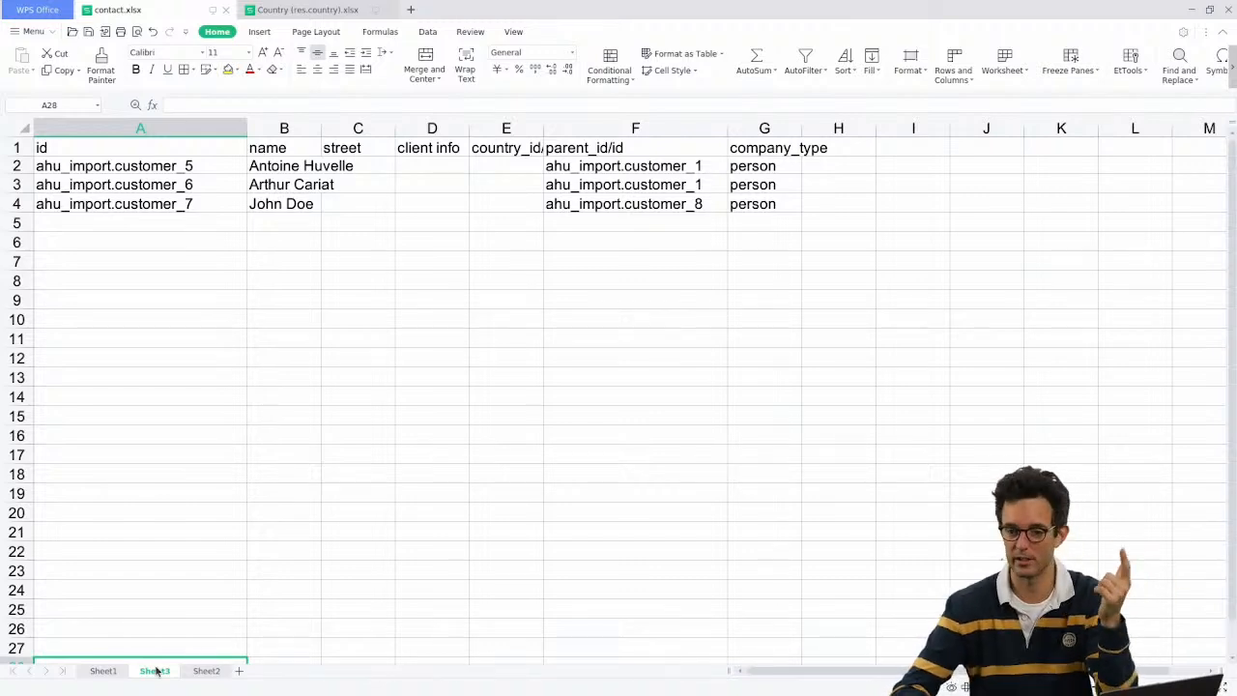
left_click(101, 671)
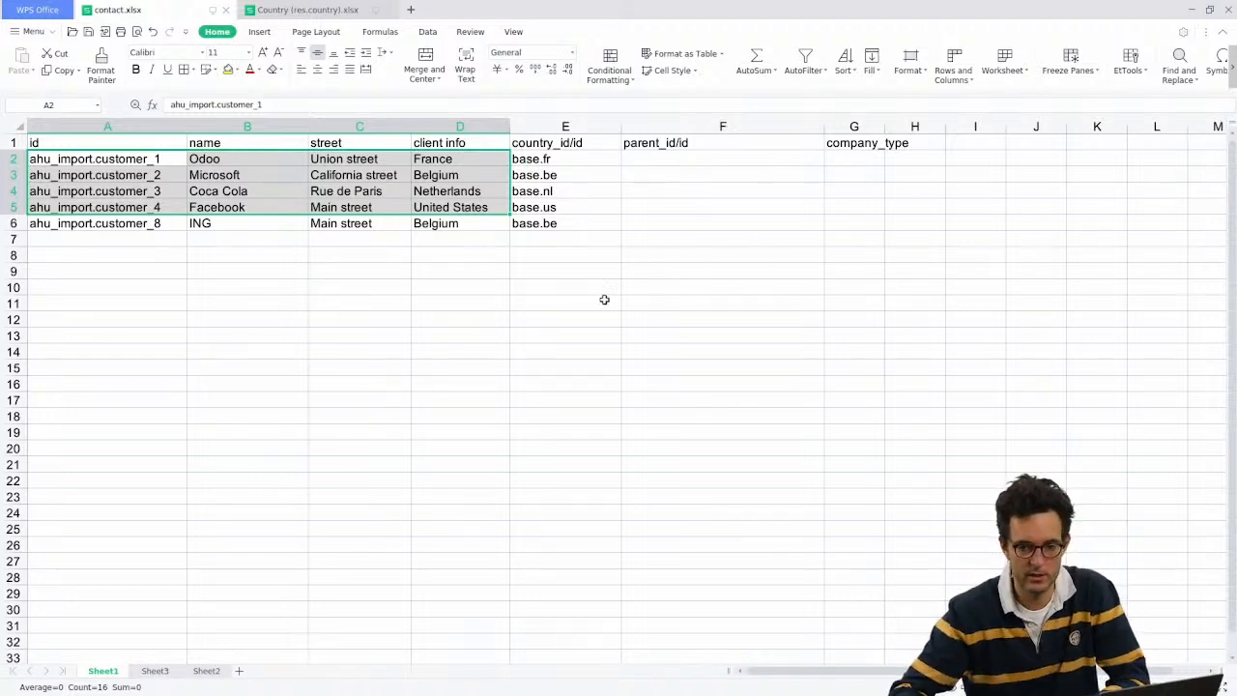
left_click(451, 178)
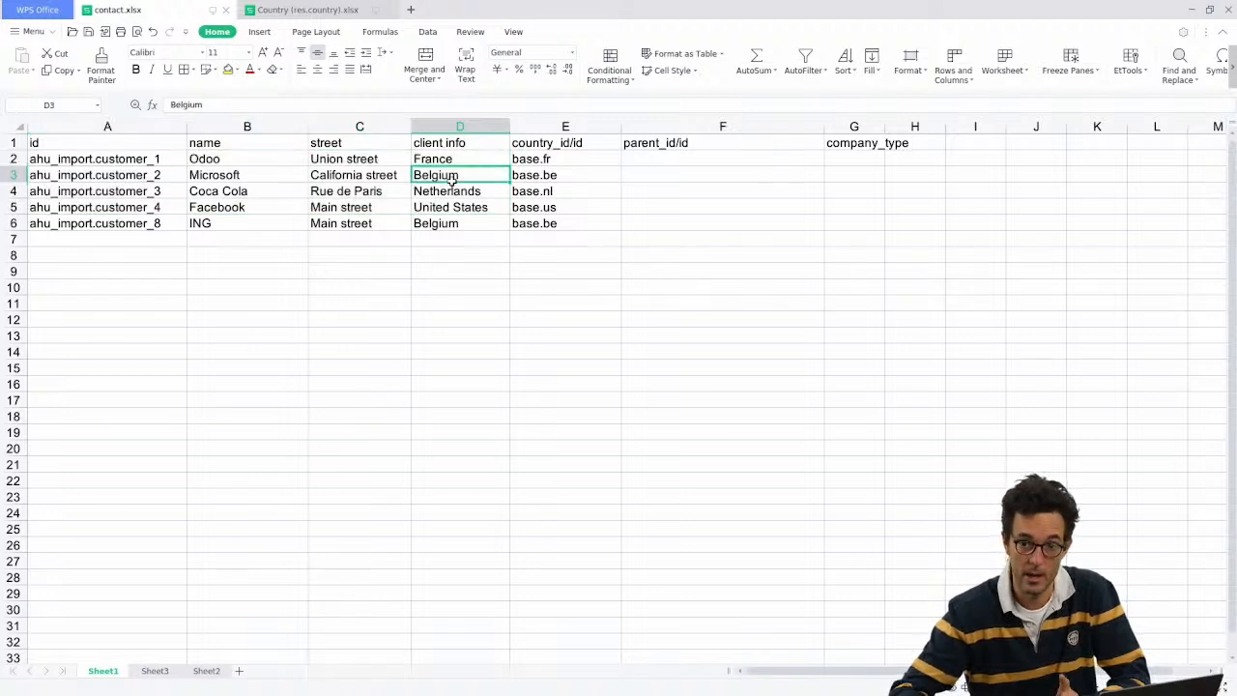
left_click_drag(875, 126, 150, 155)
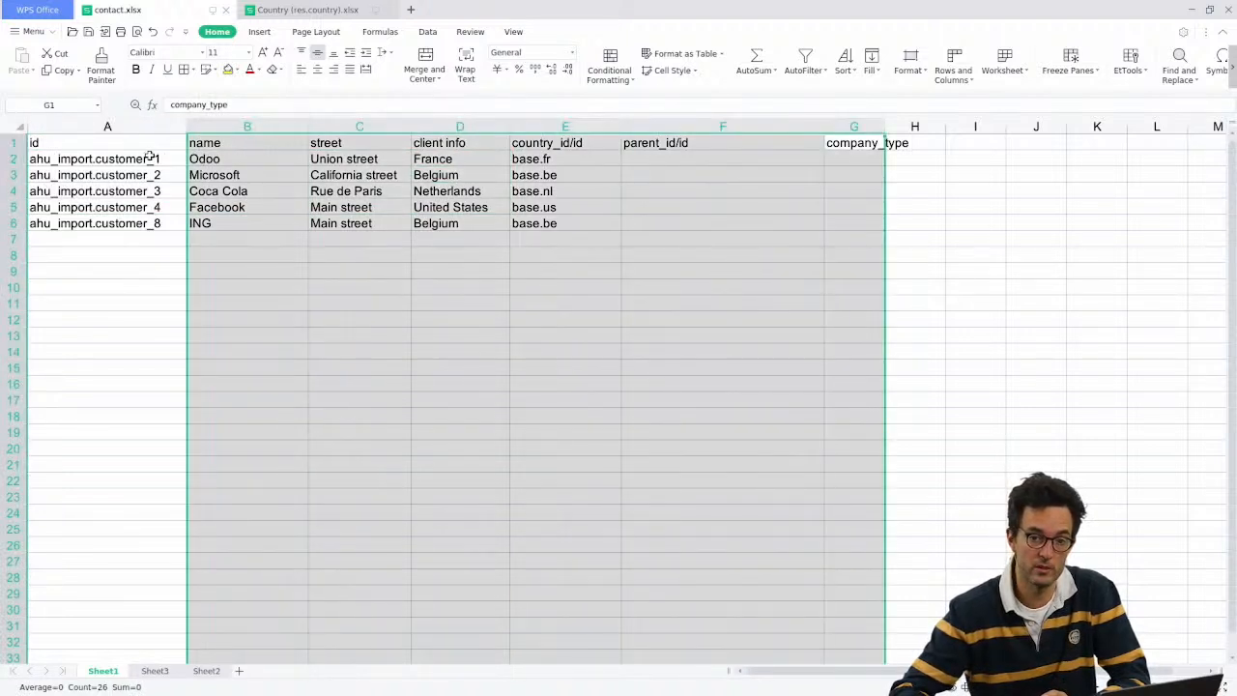
left_click(118, 127)
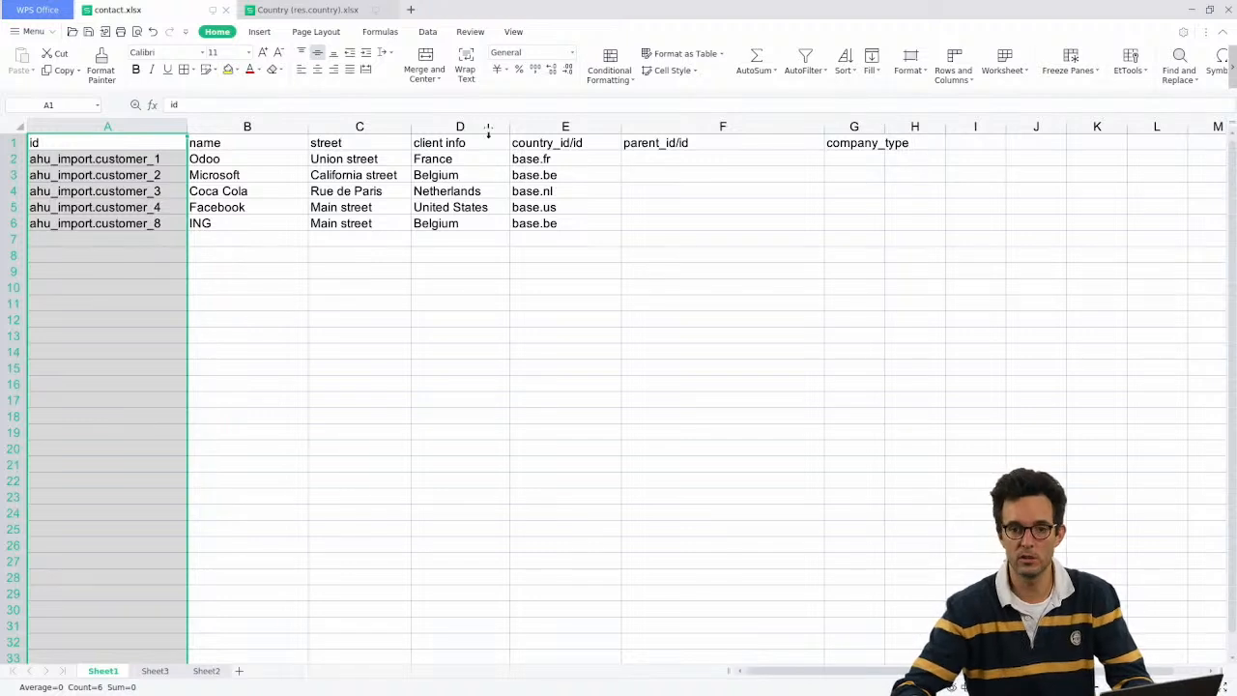
left_click_drag(246, 127, 537, 117)
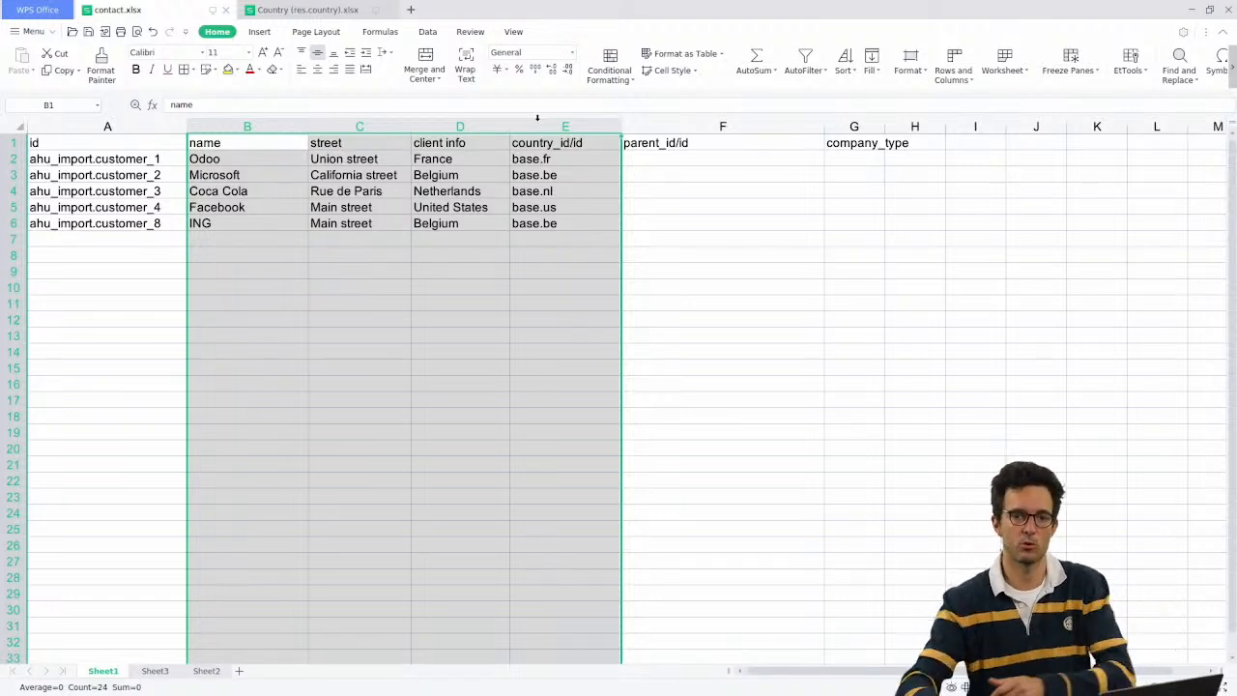
left_click(424, 192)
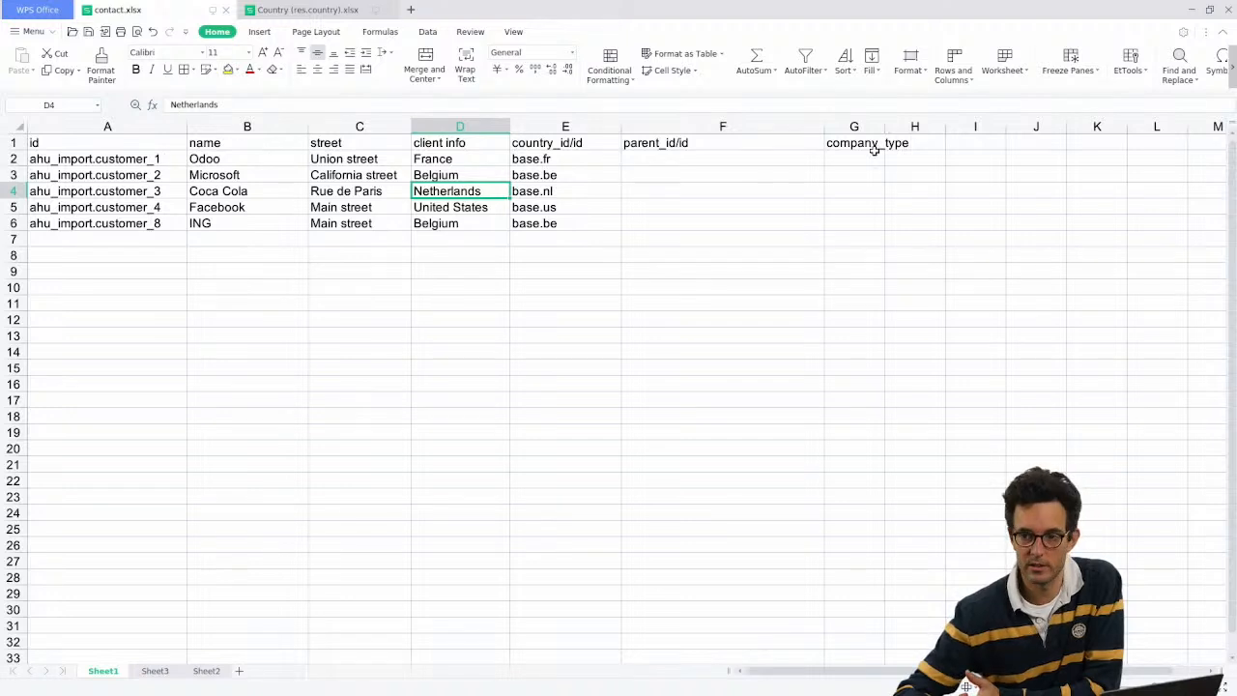
left_click(958, 126)
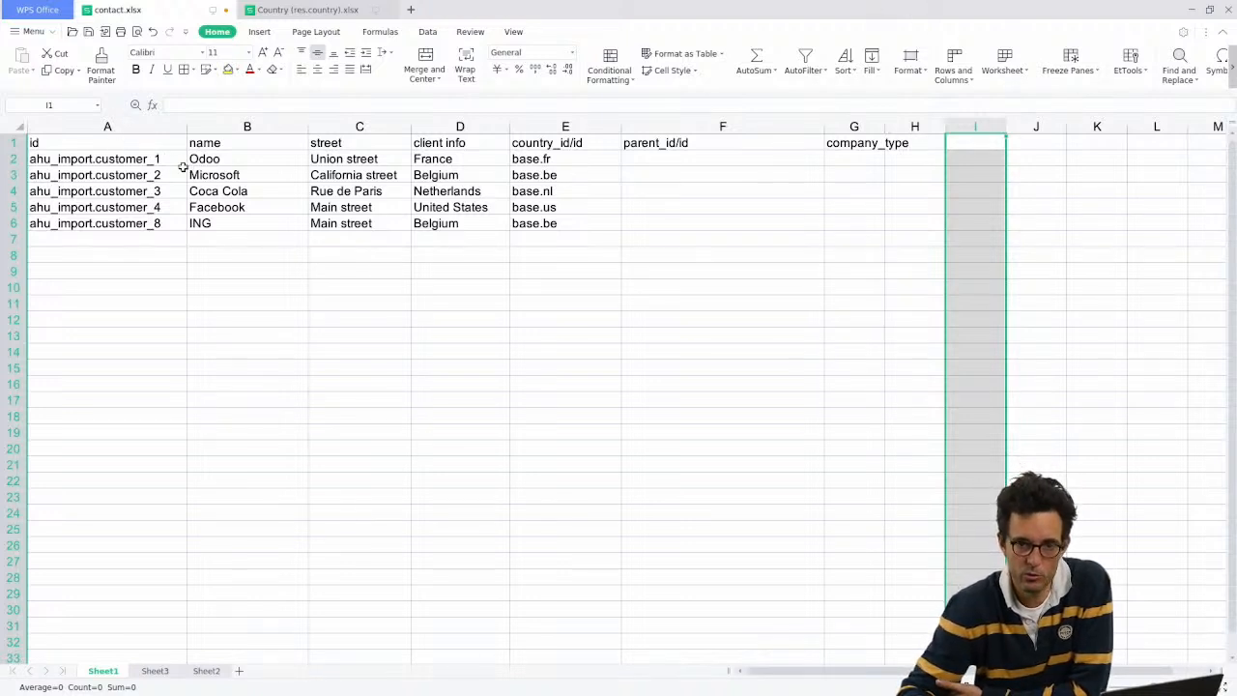
Step: Inspect the id values in A2:A6 and the parent_id/id column
left_click_drag(158, 160, 152, 223)
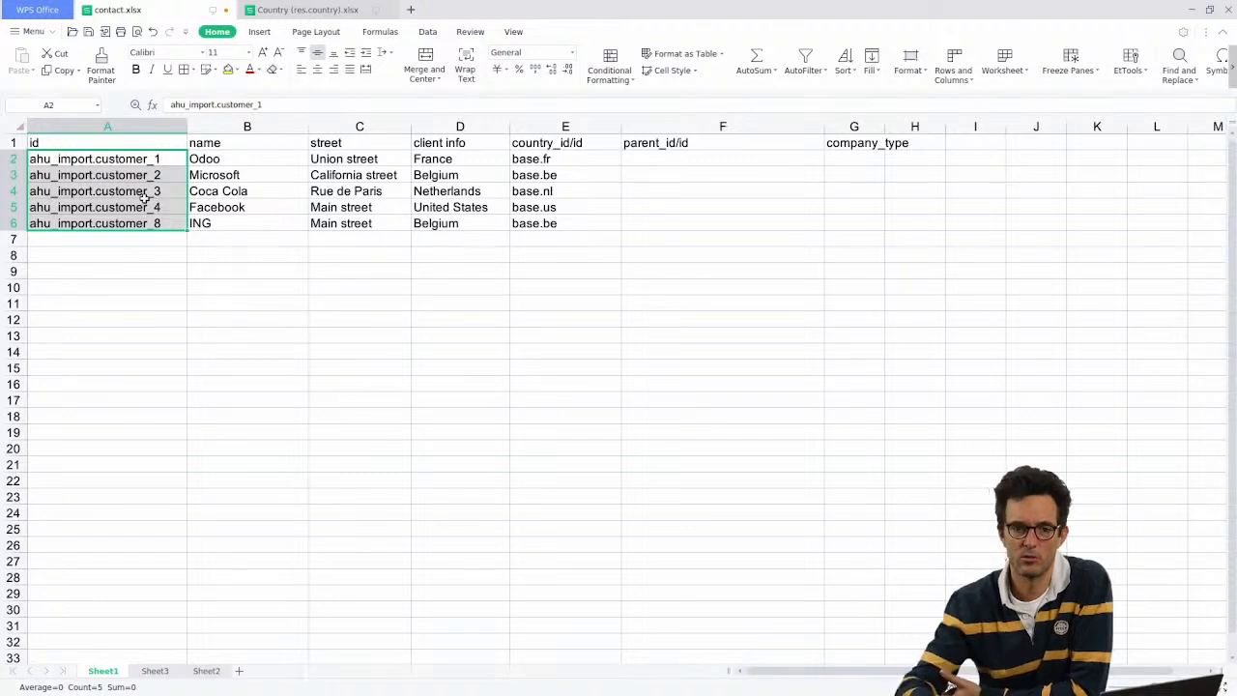
left_click(157, 160)
left_click(523, 247)
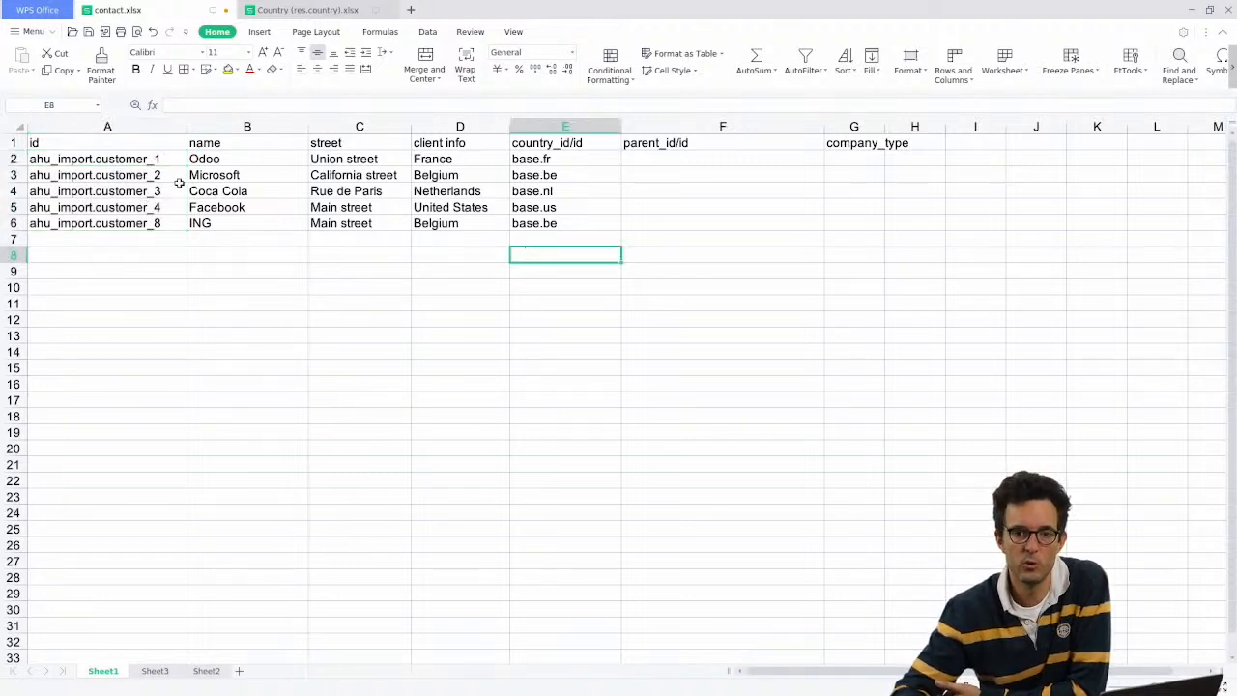
left_click(154, 159)
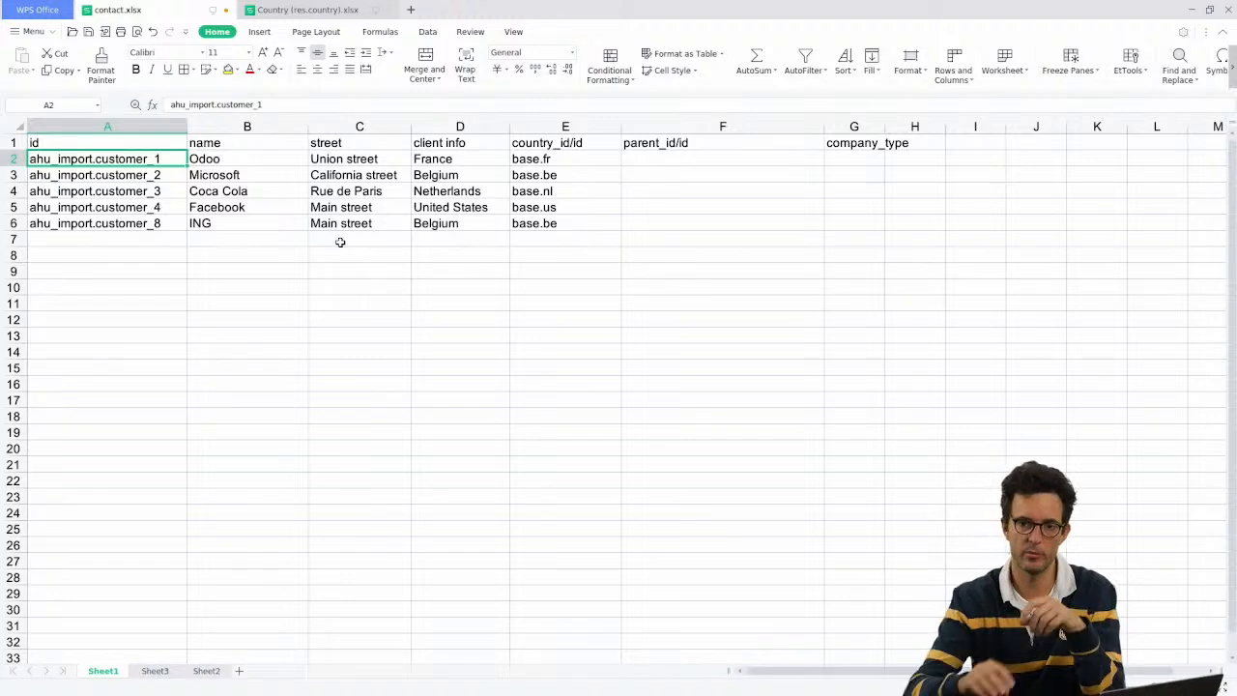
left_click(757, 142)
left_click(757, 127)
Step: Insert a new column F headed FormetERPUniqueNumber before parent_id/id and widen it
right_click(755, 127)
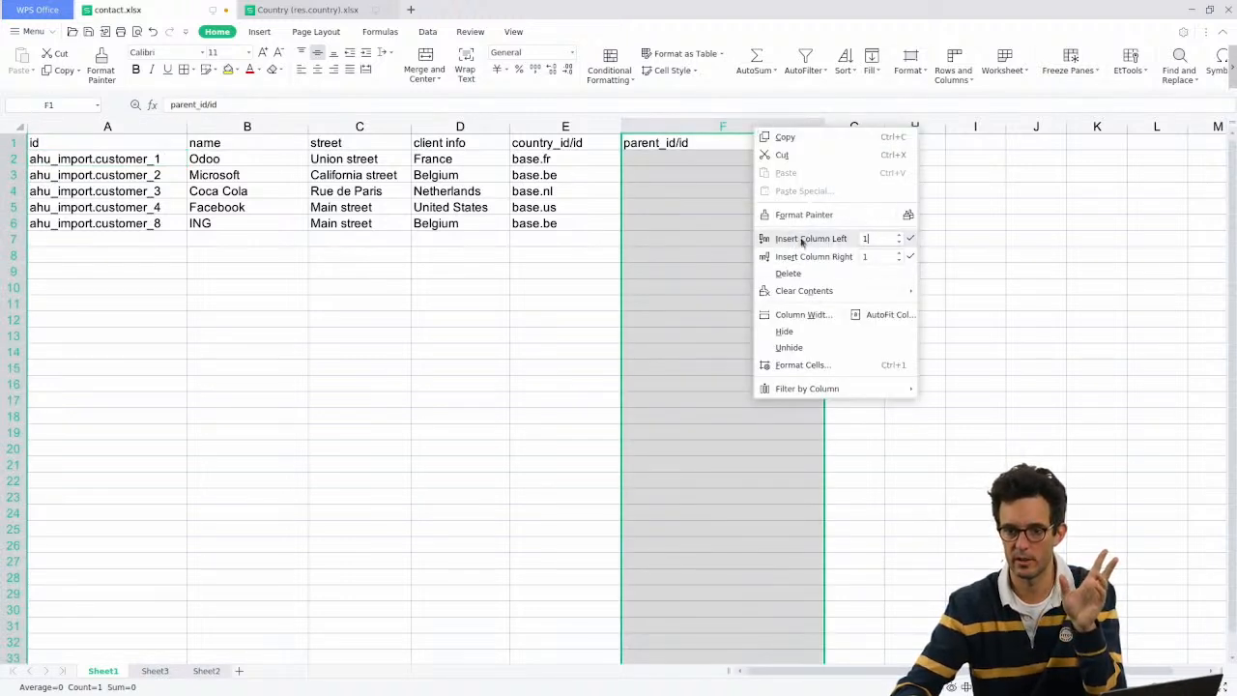
left_click(801, 239)
type("Fo")
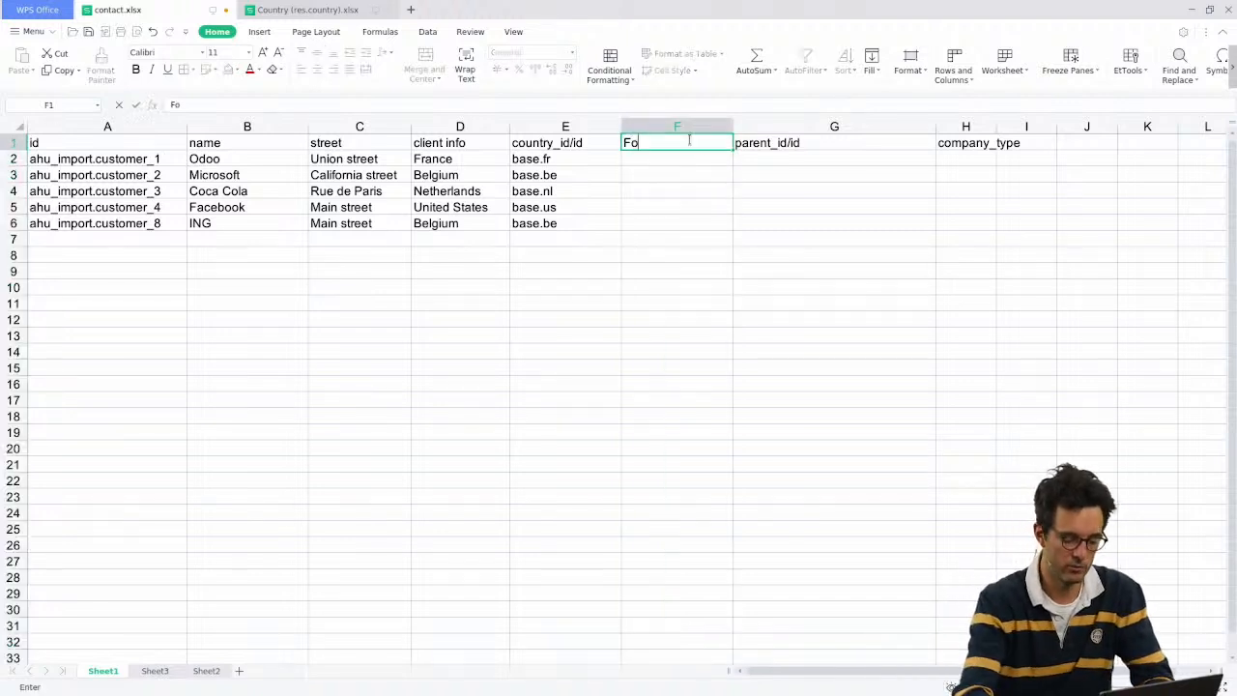
type("rmetERPUniqueNumb")
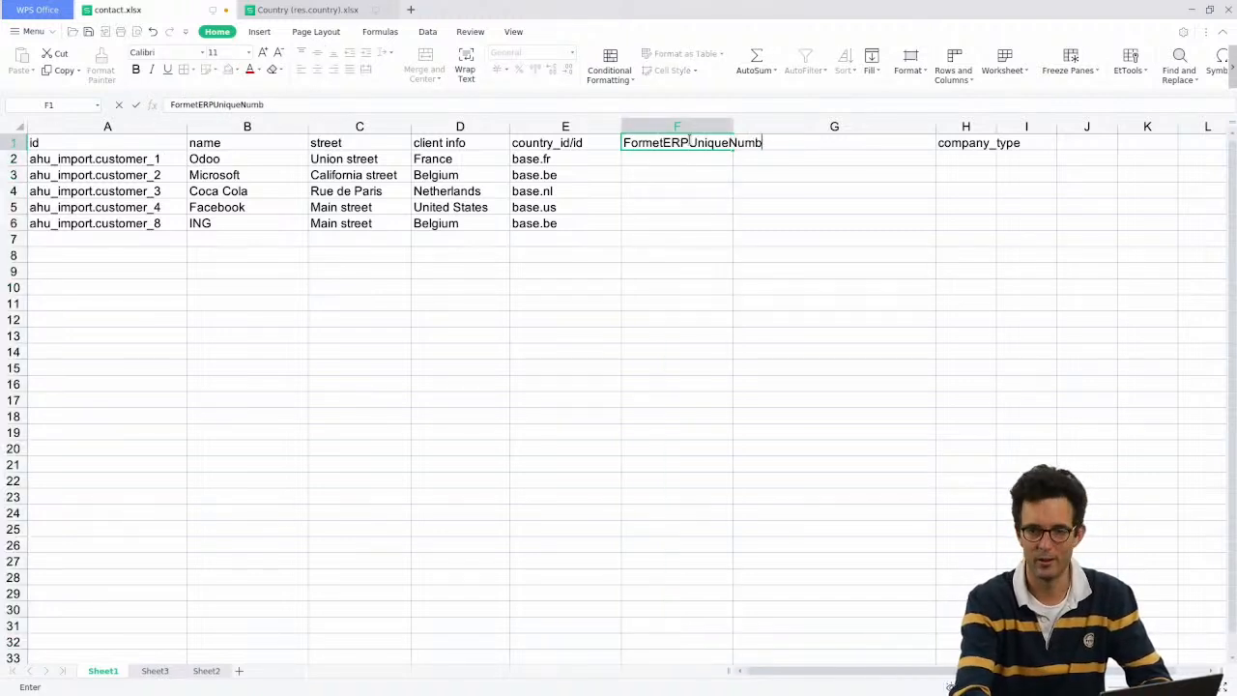
key("Return")
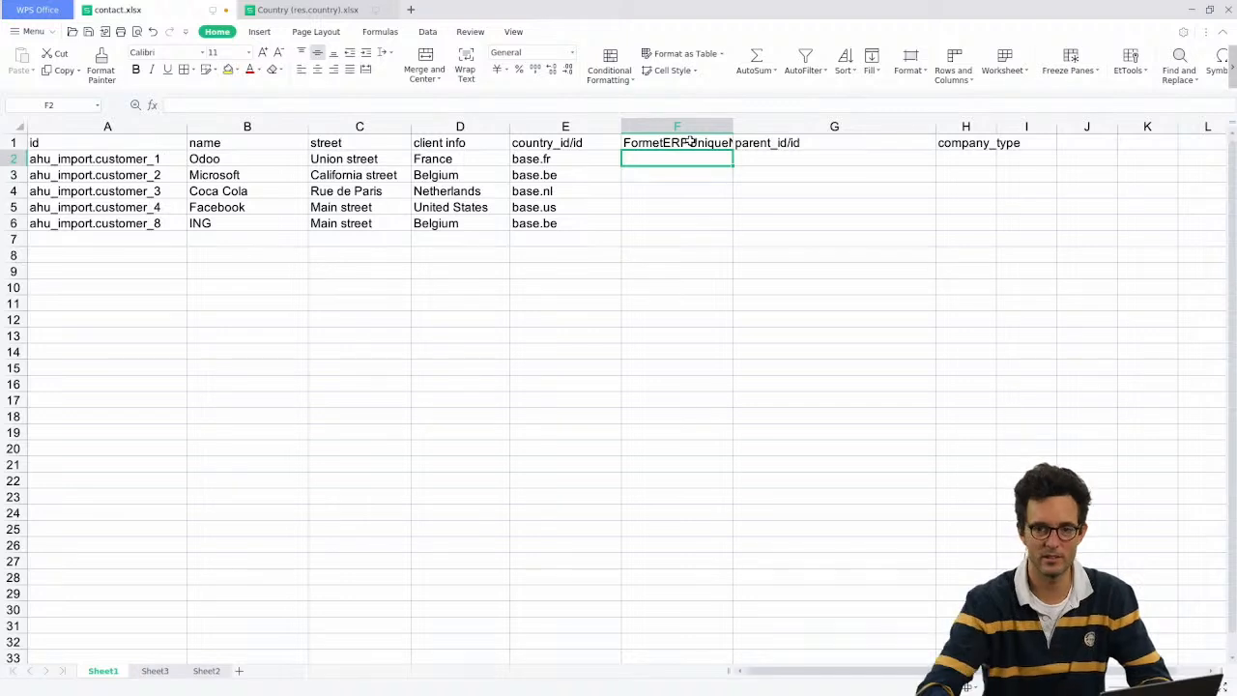
left_click_drag(733, 126, 826, 128)
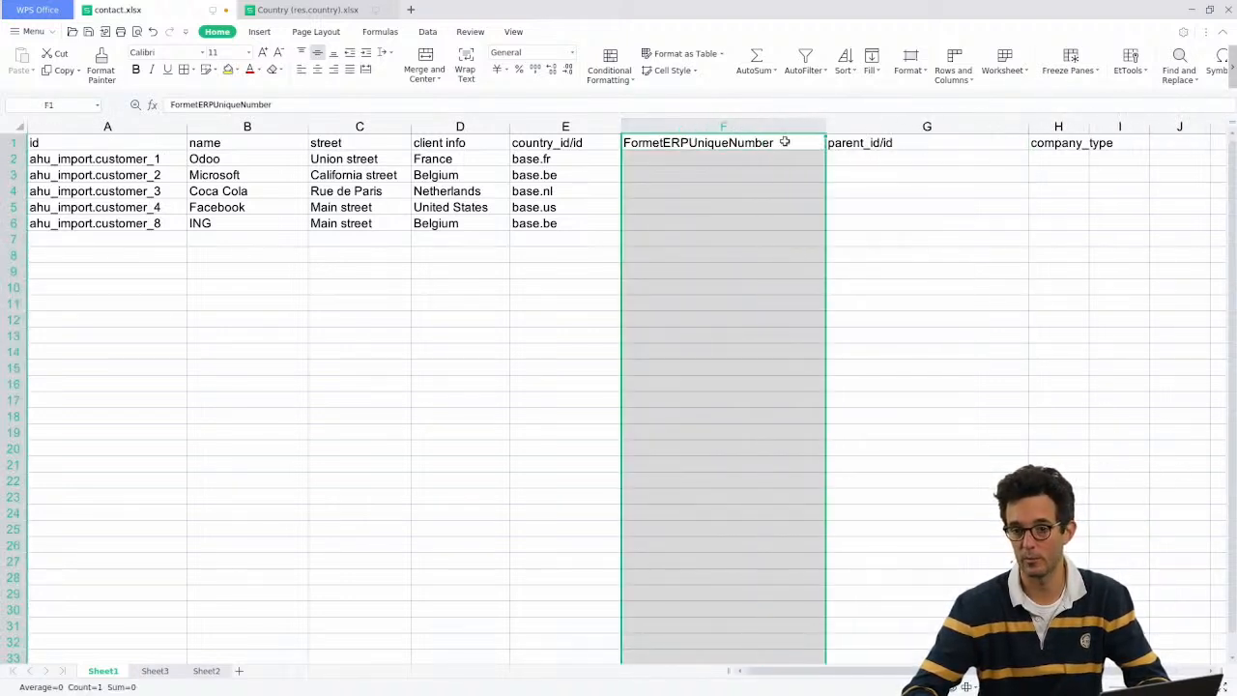
left_click(737, 155)
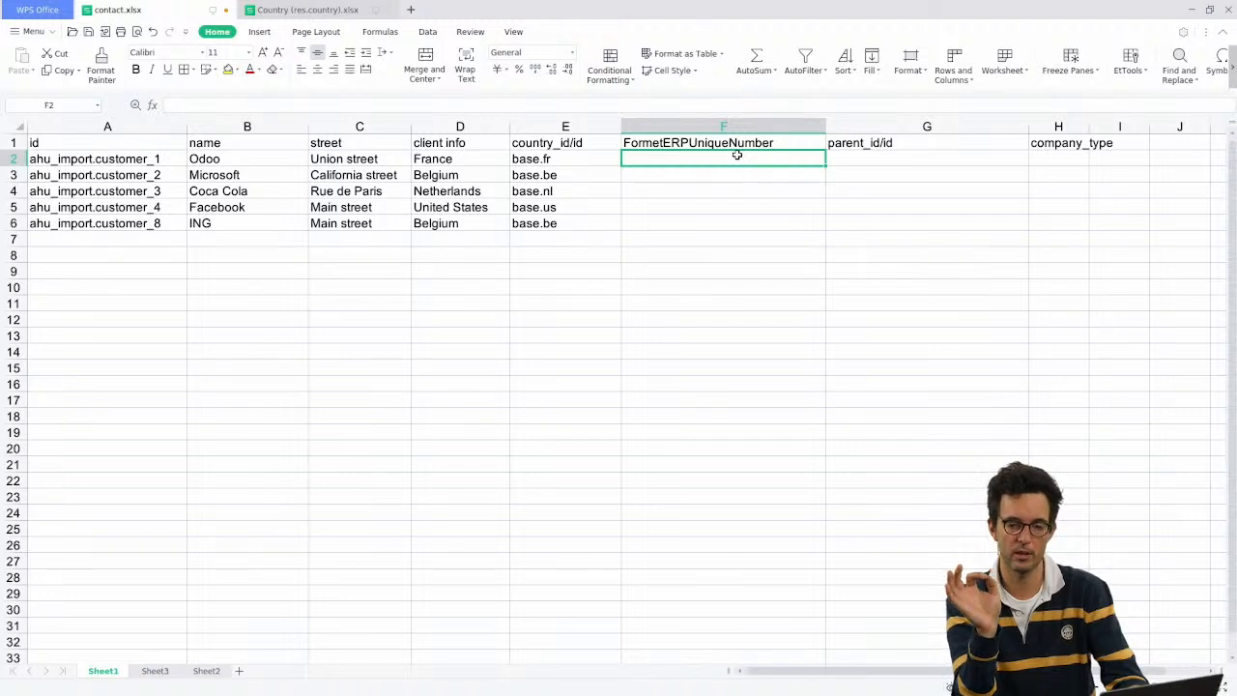
Step: Enter the unique numbers 3, 4, 123, 32201492 and 1239 in F2:F6
type("3")
key("Return")
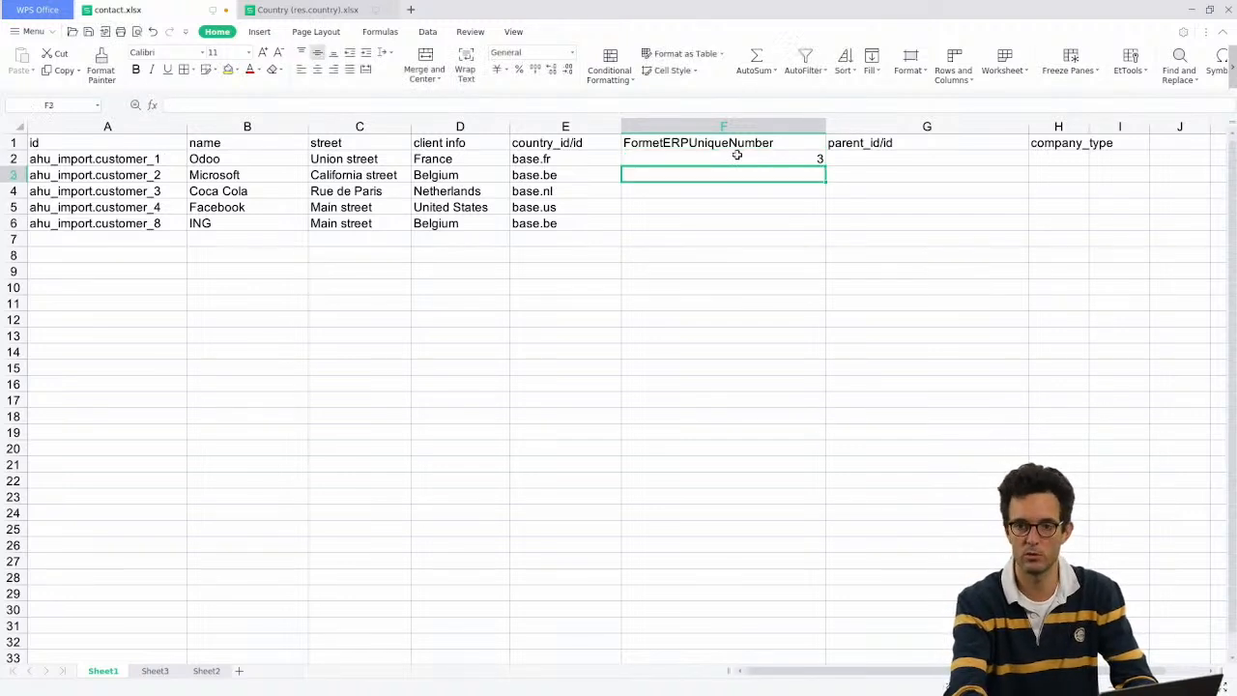
type("4")
key("Return")
type("123")
key("Return")
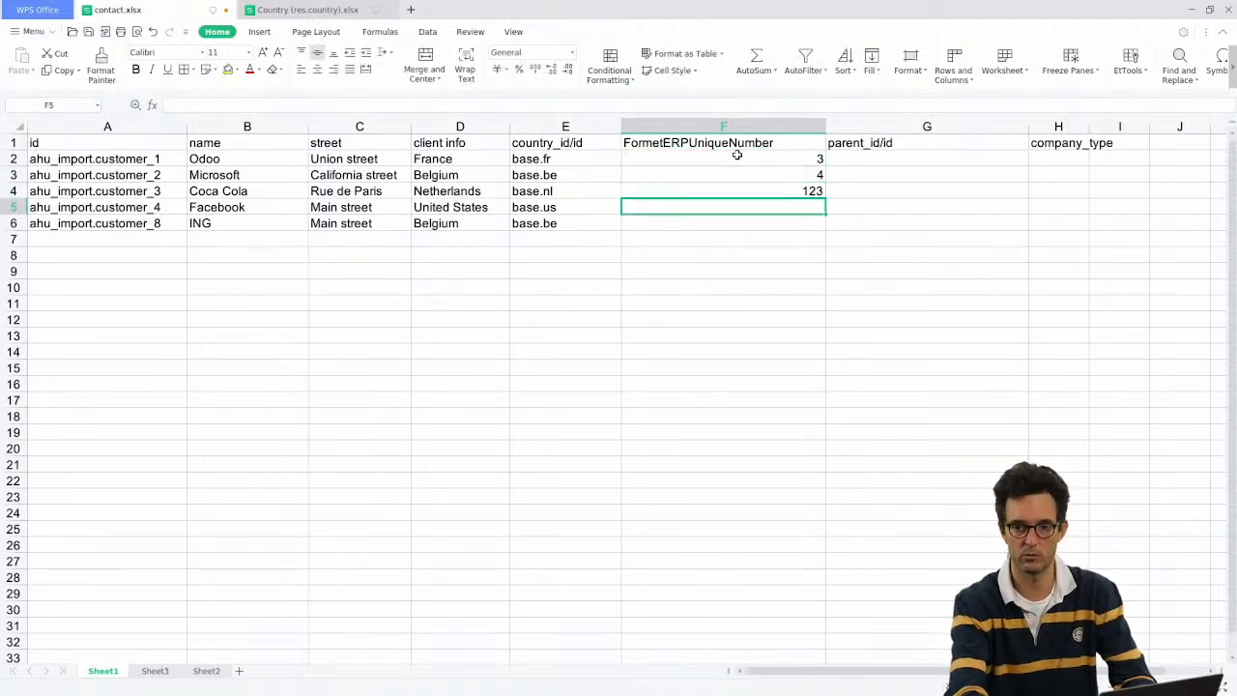
type("32201*412")
key("BackSpace")
key("BackSpace")
key("BackSpace")
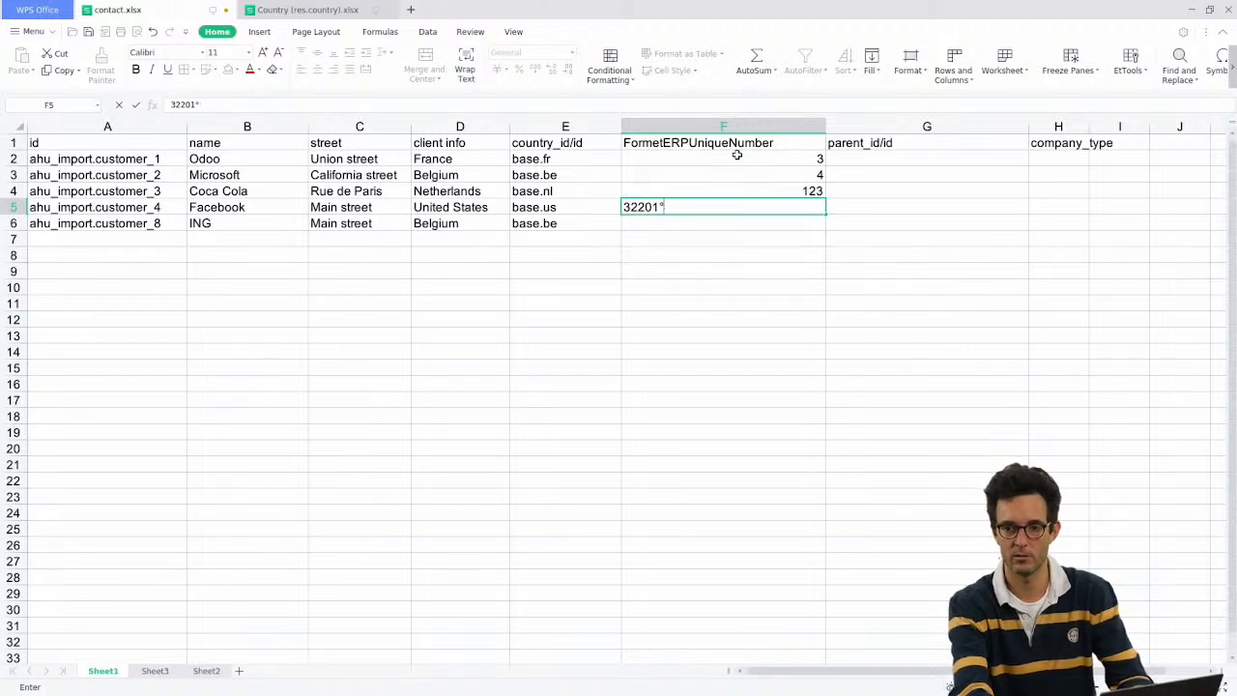
type("492")
key("Tab")
key("Return")
type("1")
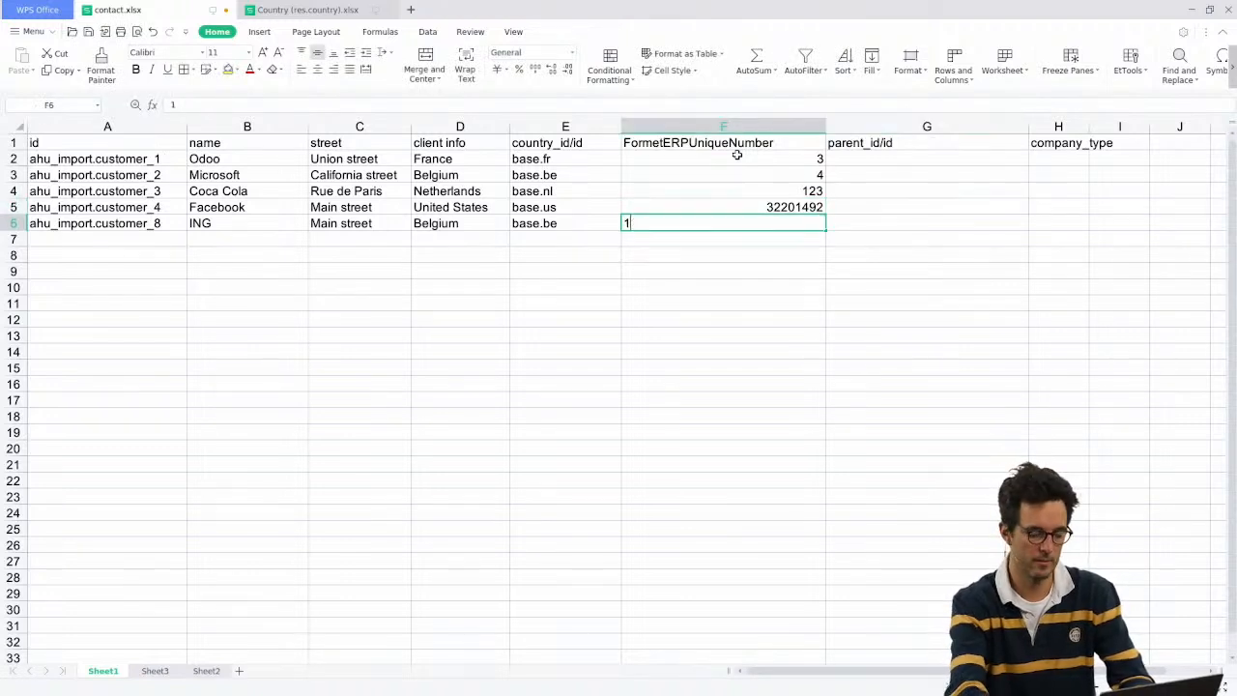
type("239")
key("Return")
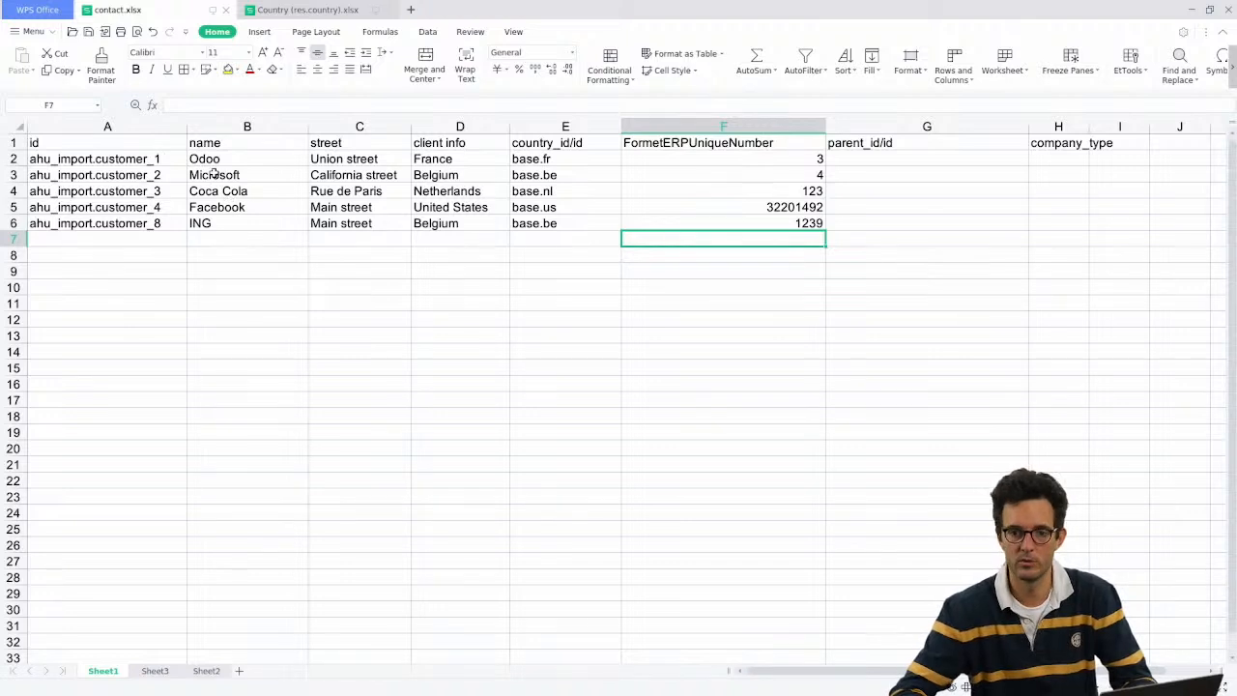
left_click(144, 155)
Step: Replace A2's id with a CONCAT formula joining "ahu_import." and F2
double_click(176, 160)
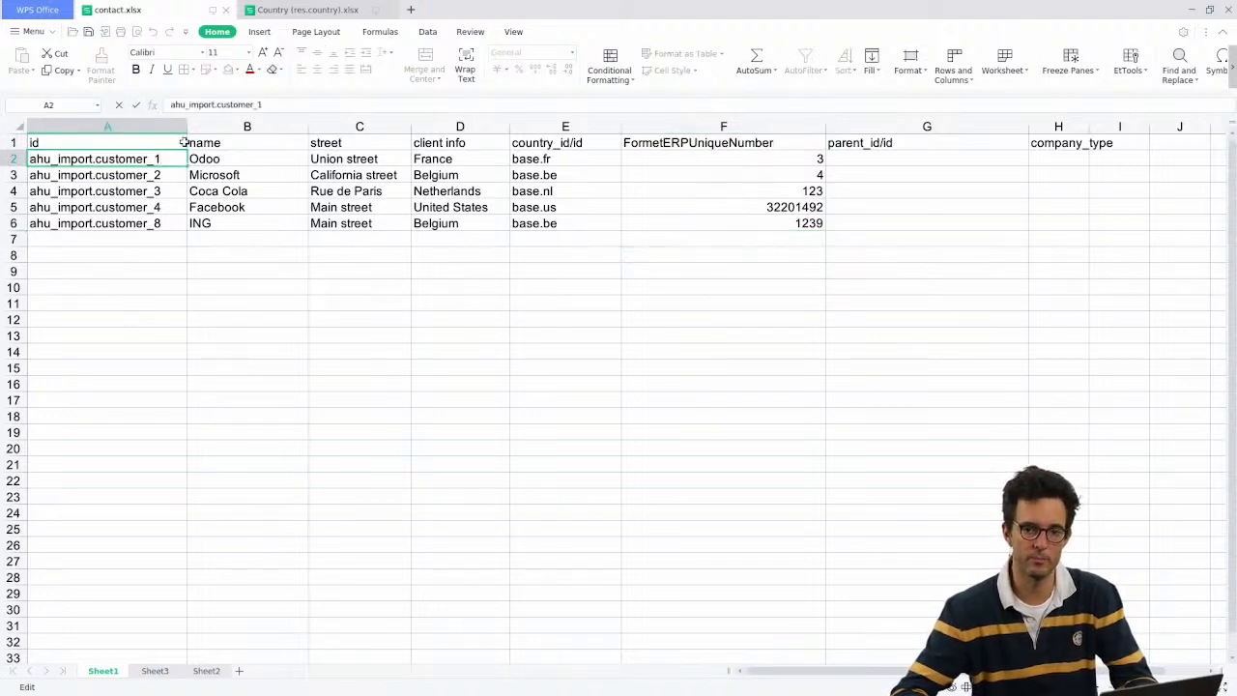
key("Escape")
double_click(133, 159)
left_click_drag(163, 159, 29, 159)
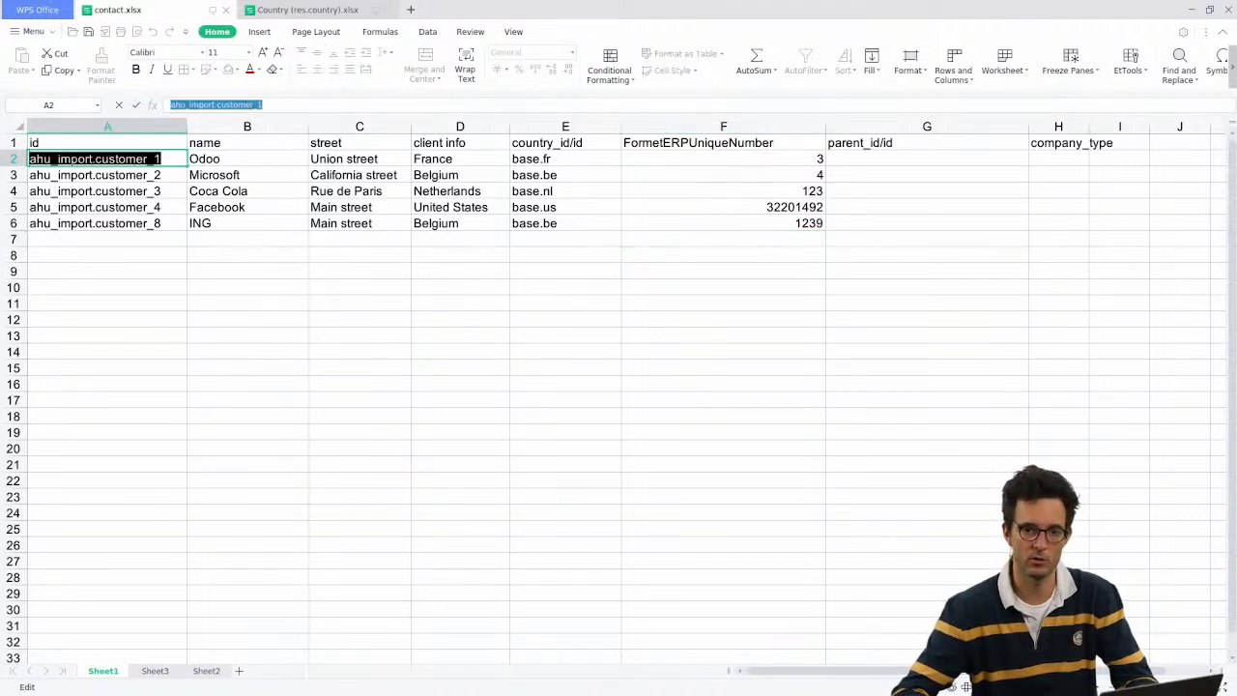
type("=conc")
key("Tab")
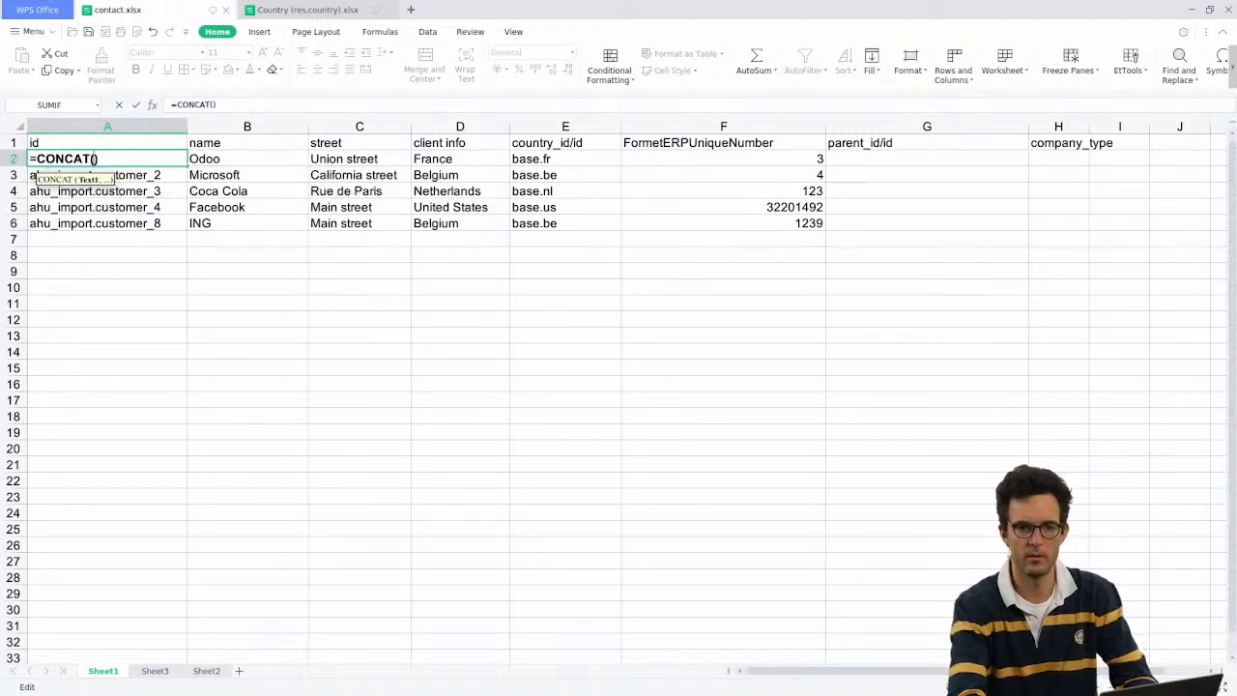
type("\"ahu_import")
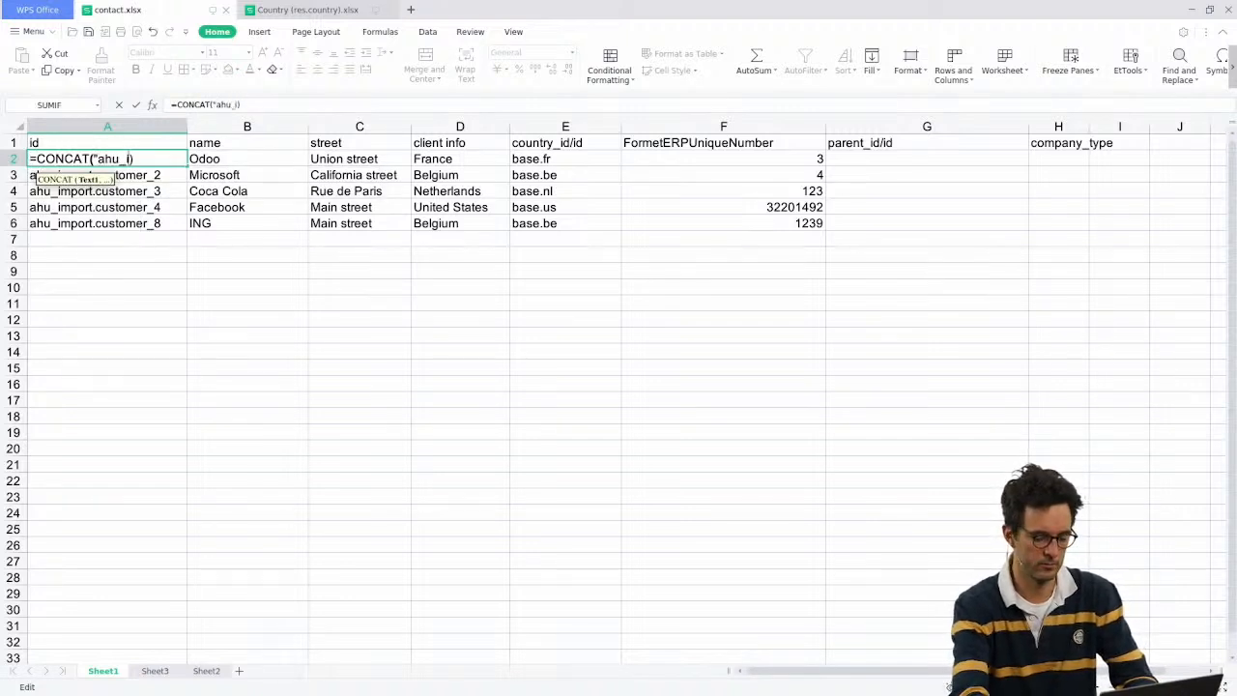
type("\"")
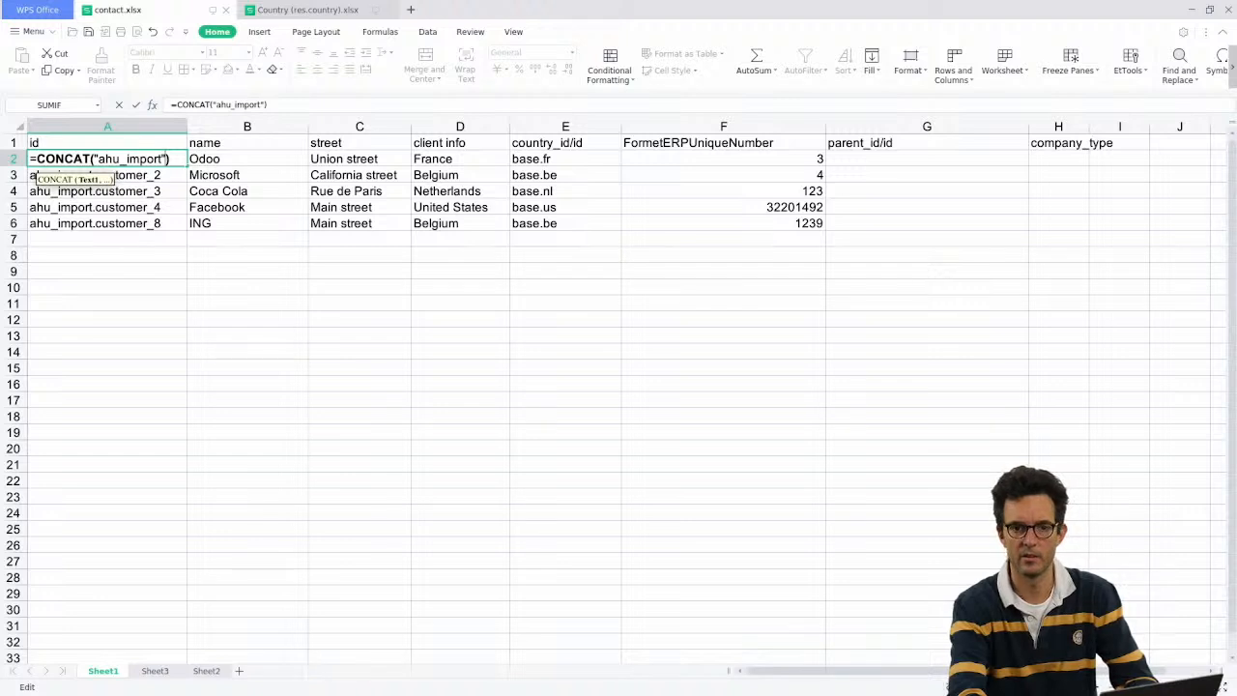
type(".")
type(",")
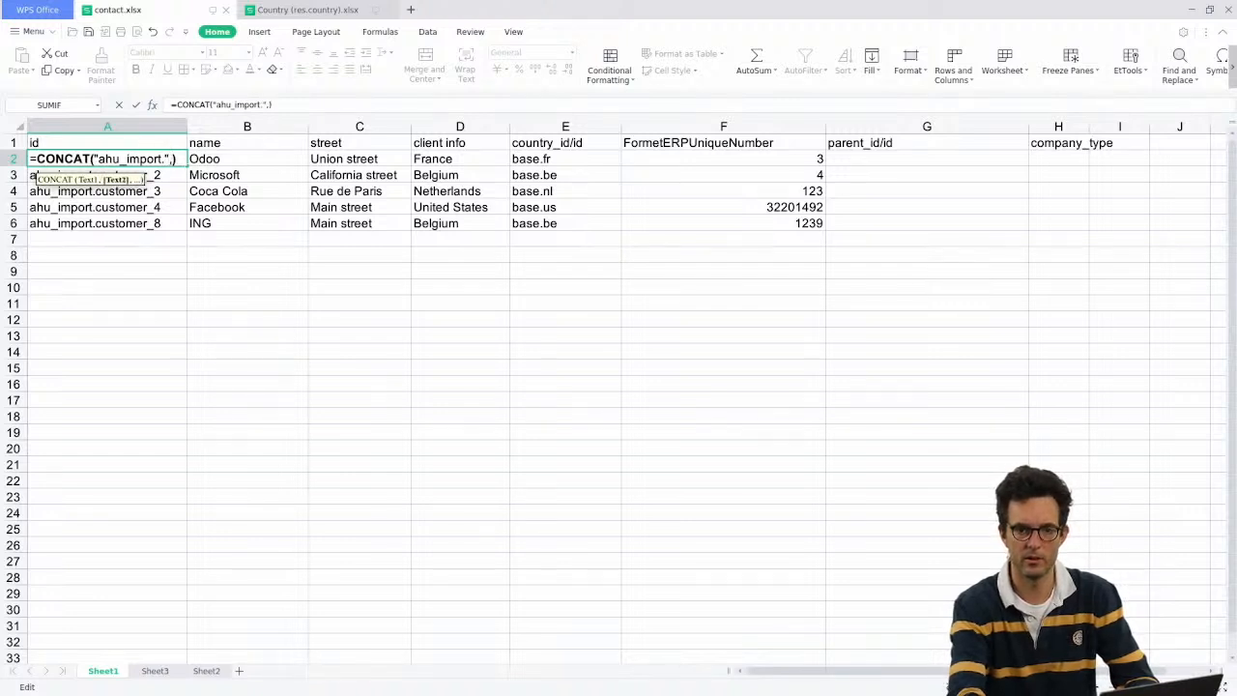
left_click(664, 162)
key("Return")
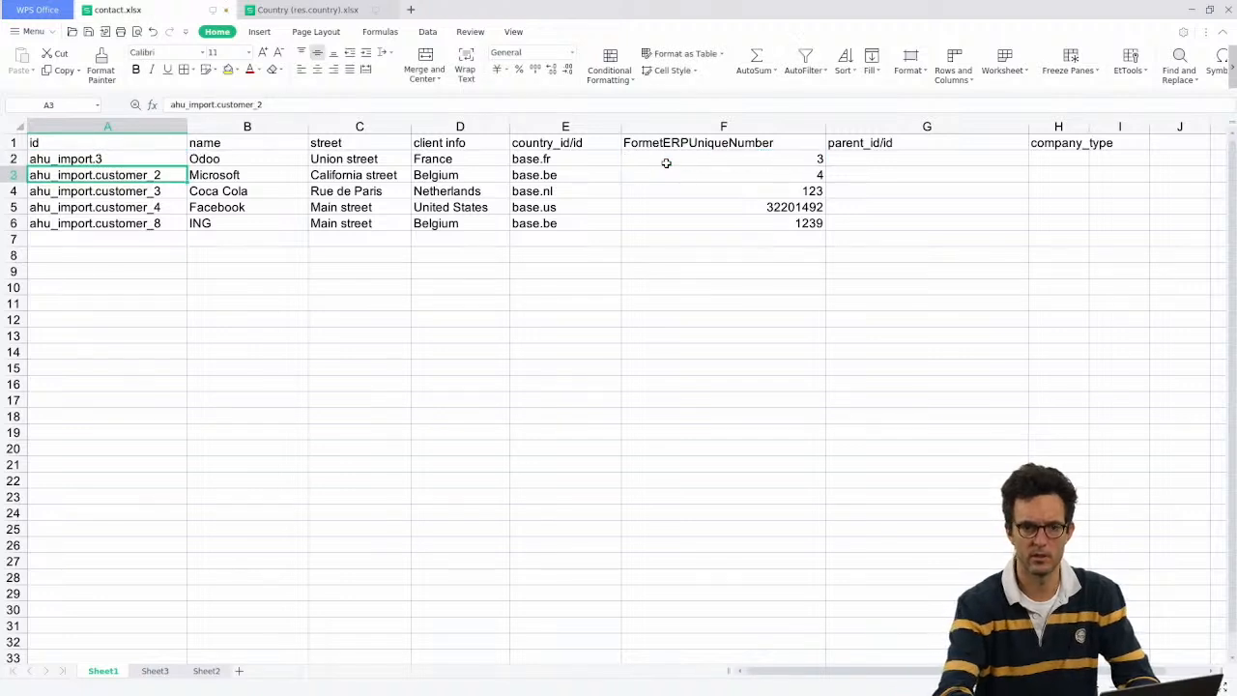
Step: Extend the formula's prefix to "ahu_import.customer_"
left_click(104, 158)
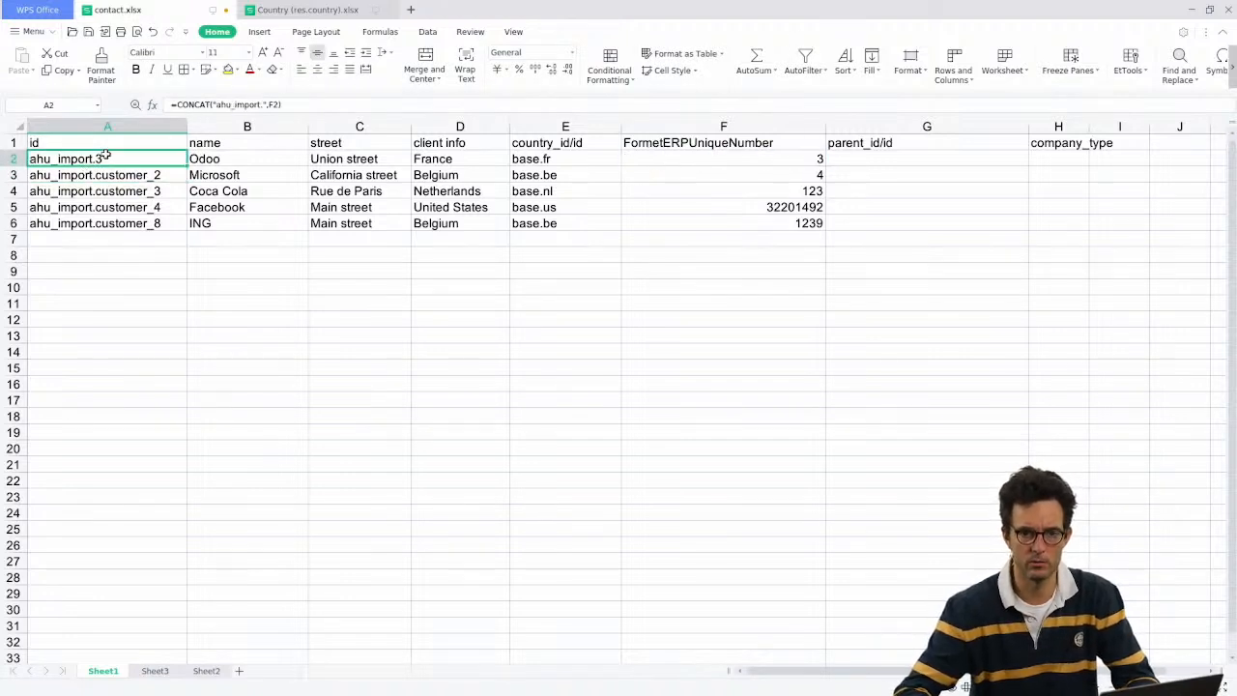
left_click(265, 105)
type("custo")
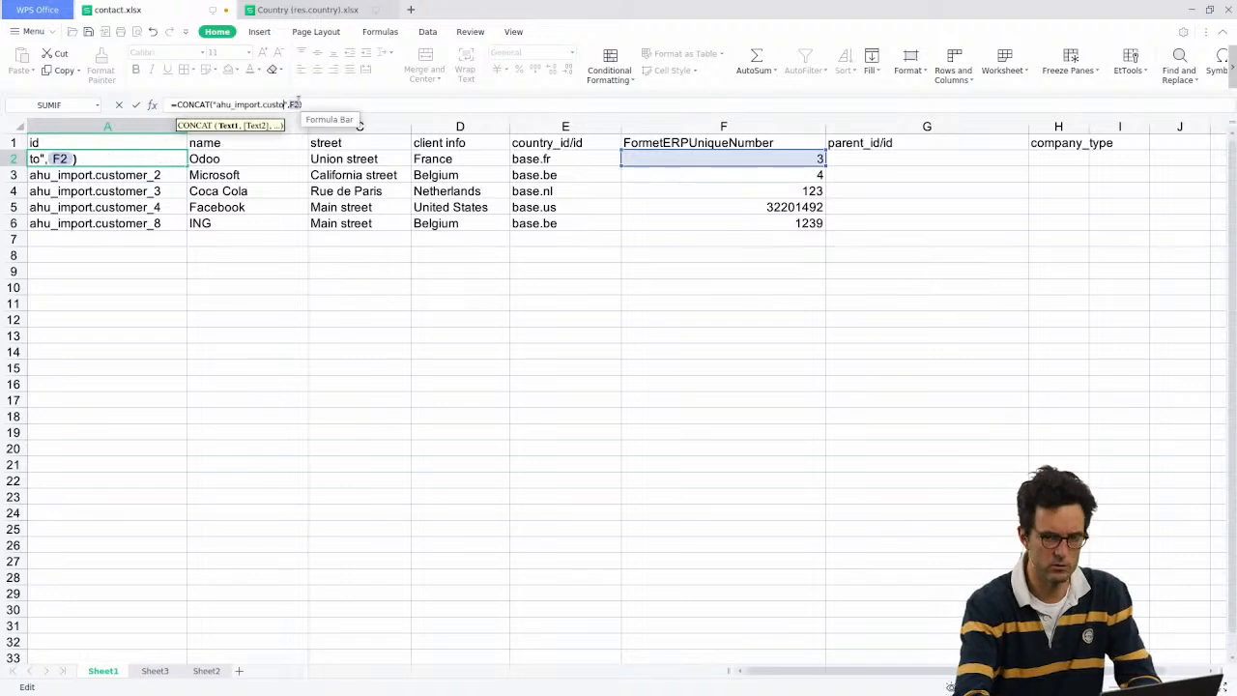
type("mer")
key("Return")
left_click(174, 157)
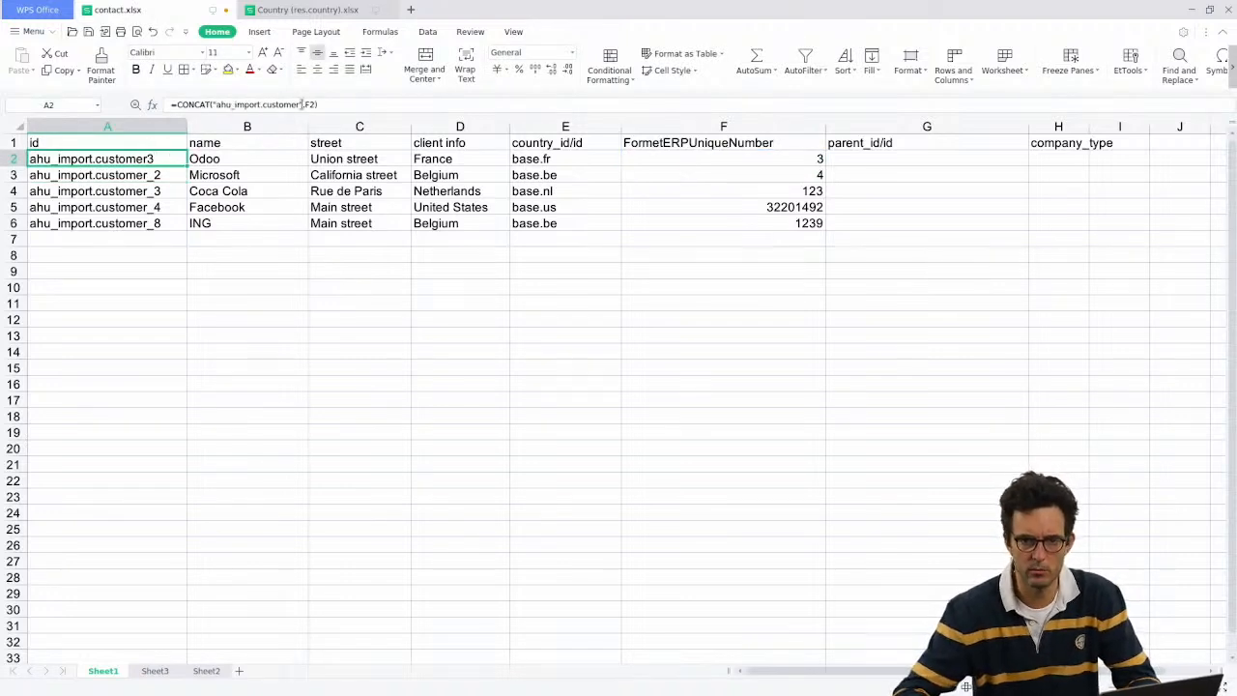
left_click(303, 105)
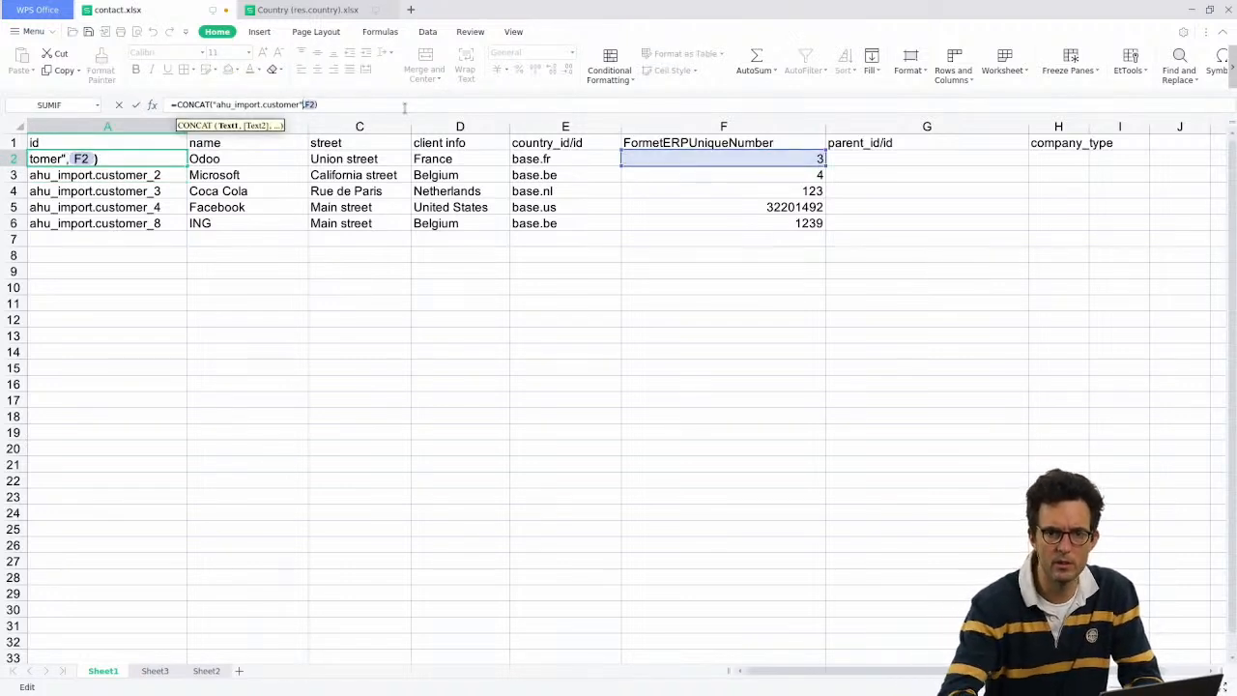
type("_")
key("Return")
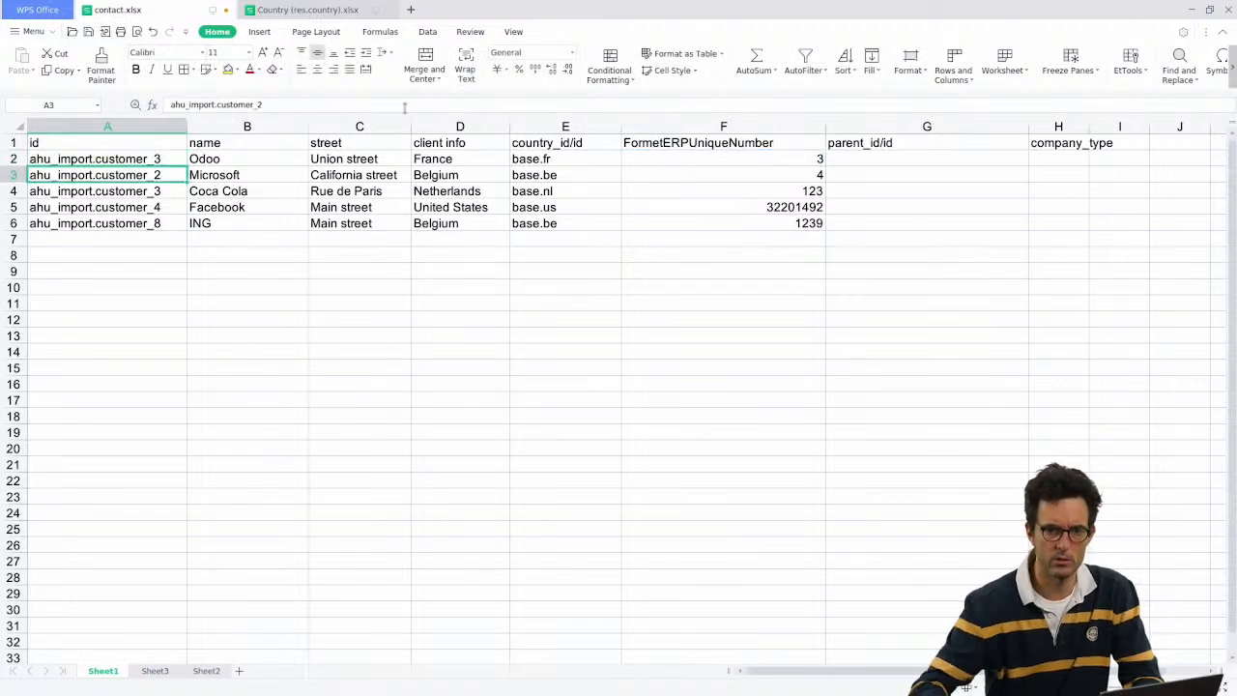
Step: Fill the id formula down to A6 and widen column A
left_click(175, 162)
left_click_drag(187, 165, 186, 228)
left_click(262, 270)
left_click_drag(186, 124, 257, 124)
left_click(64, 160)
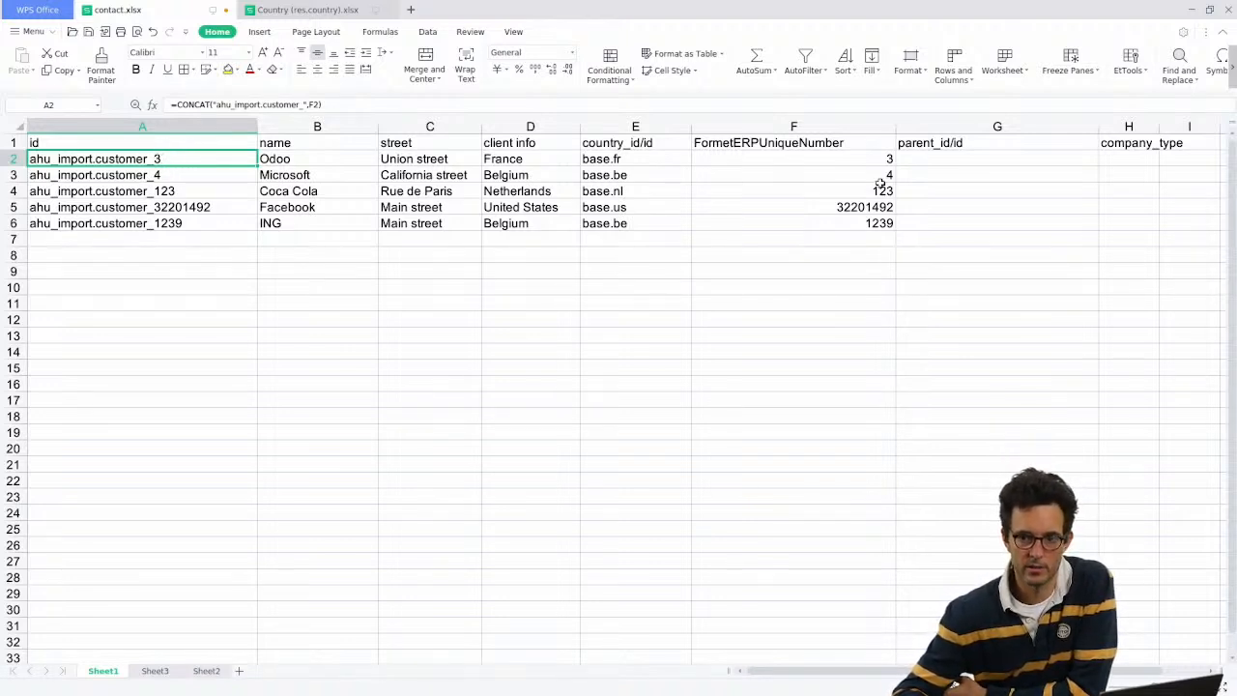
Step: Review the unique numbers in column F against the generated ids in column A
left_click_drag(870, 160, 870, 220)
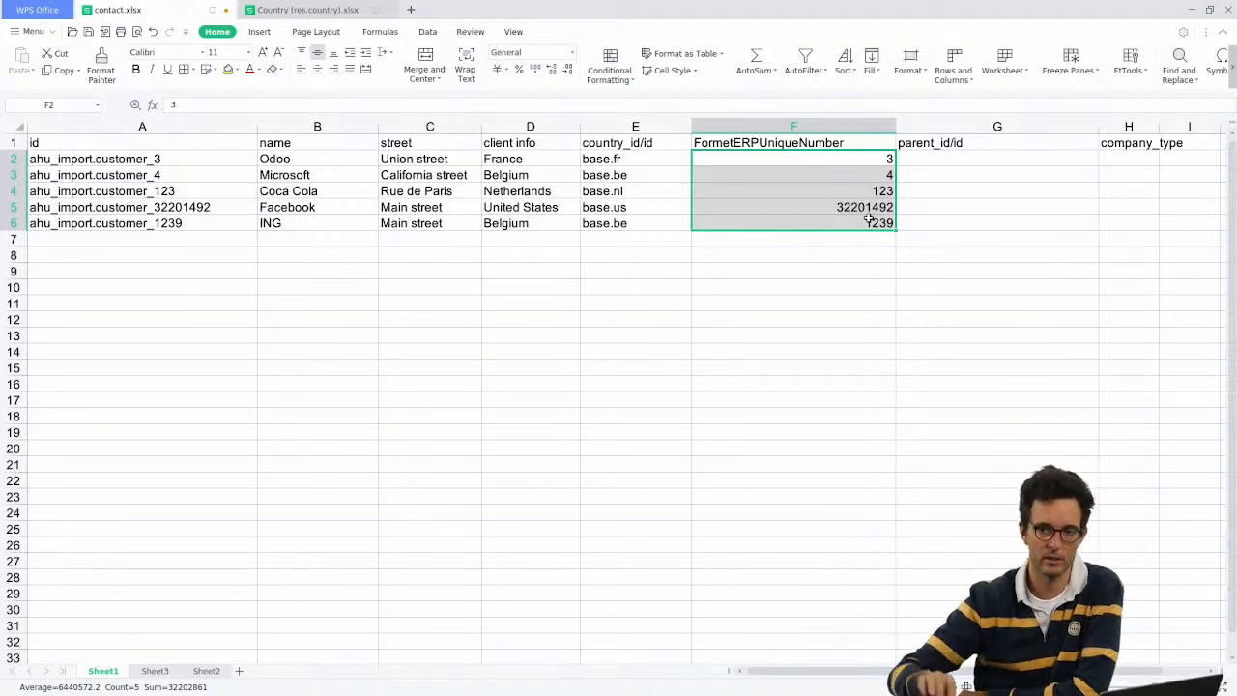
left_click_drag(798, 145, 797, 223)
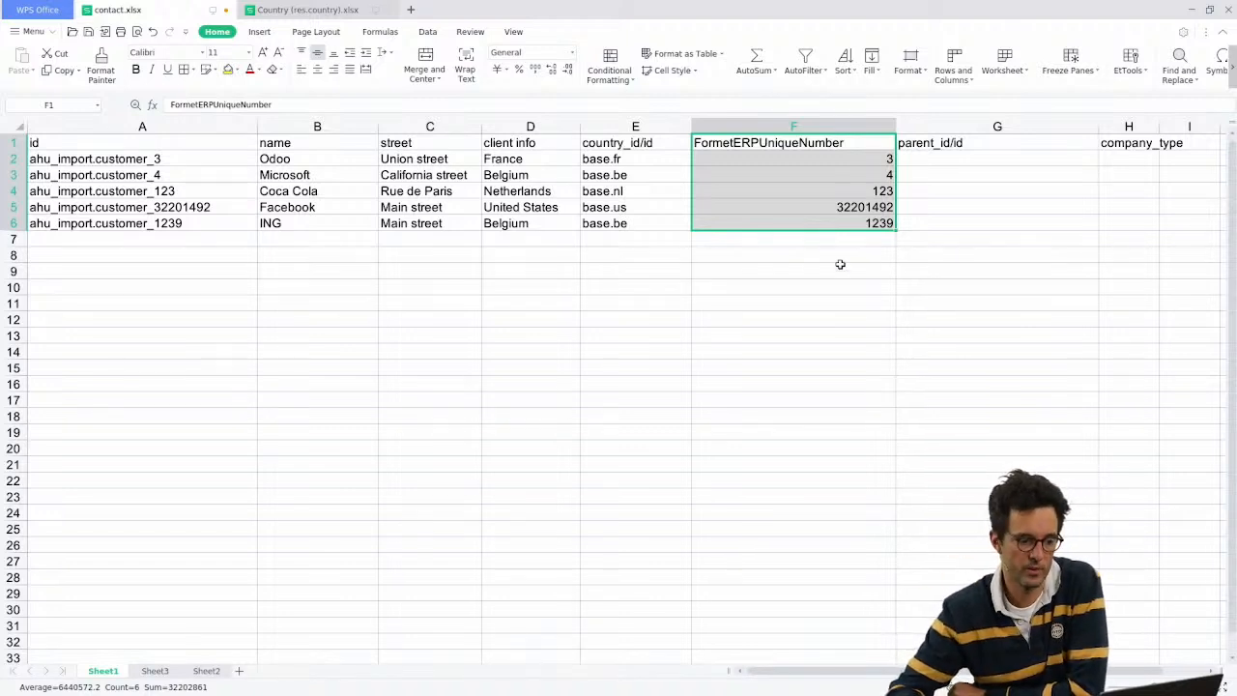
left_click(955, 147)
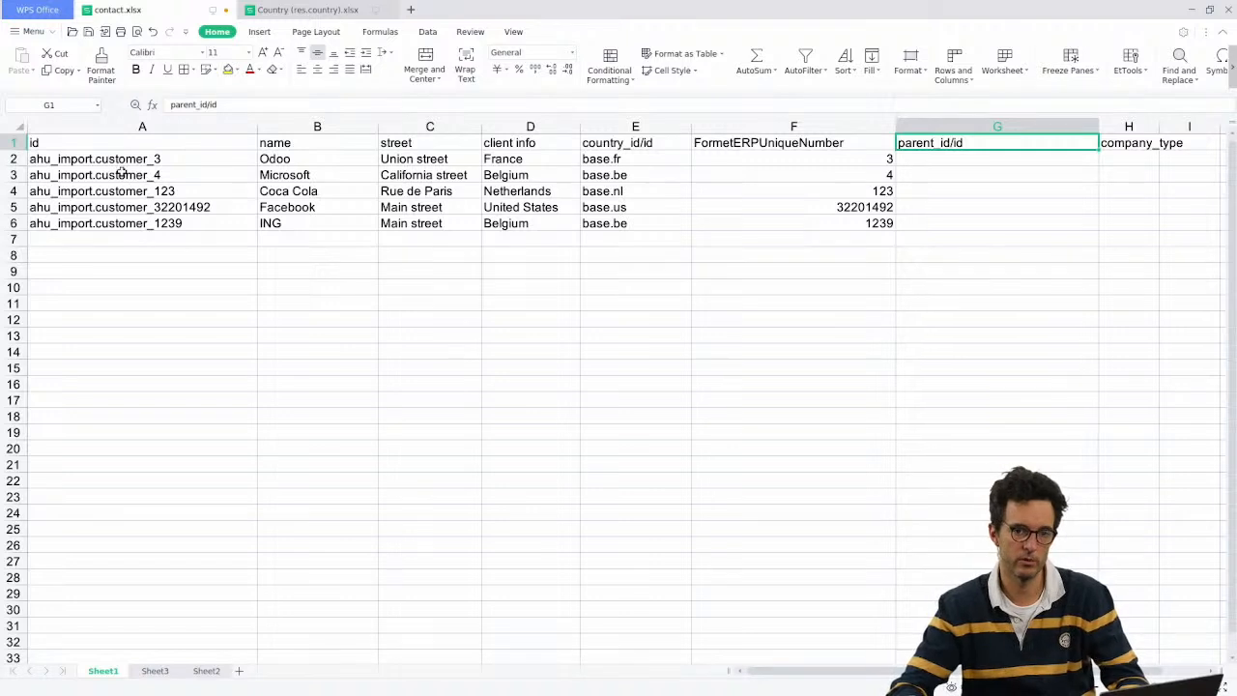
left_click_drag(133, 160, 870, 225)
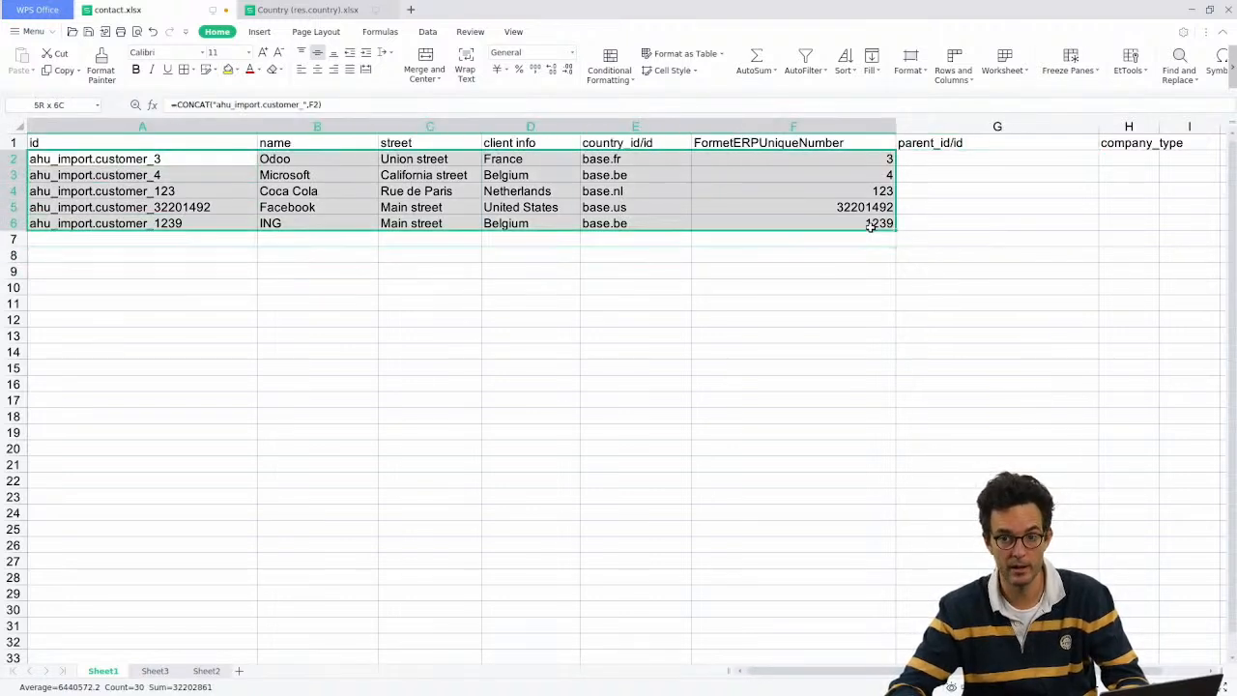
left_click_drag(210, 152, 213, 223)
Step: Undo the id formula changes and column widening on Sheet1
key("ctrl+z")
key("ctrl+z")
key("ctrl+z")
key("ctrl+z")
key("ctrl+z")
key("ctrl+z")
key("ctrl+z")
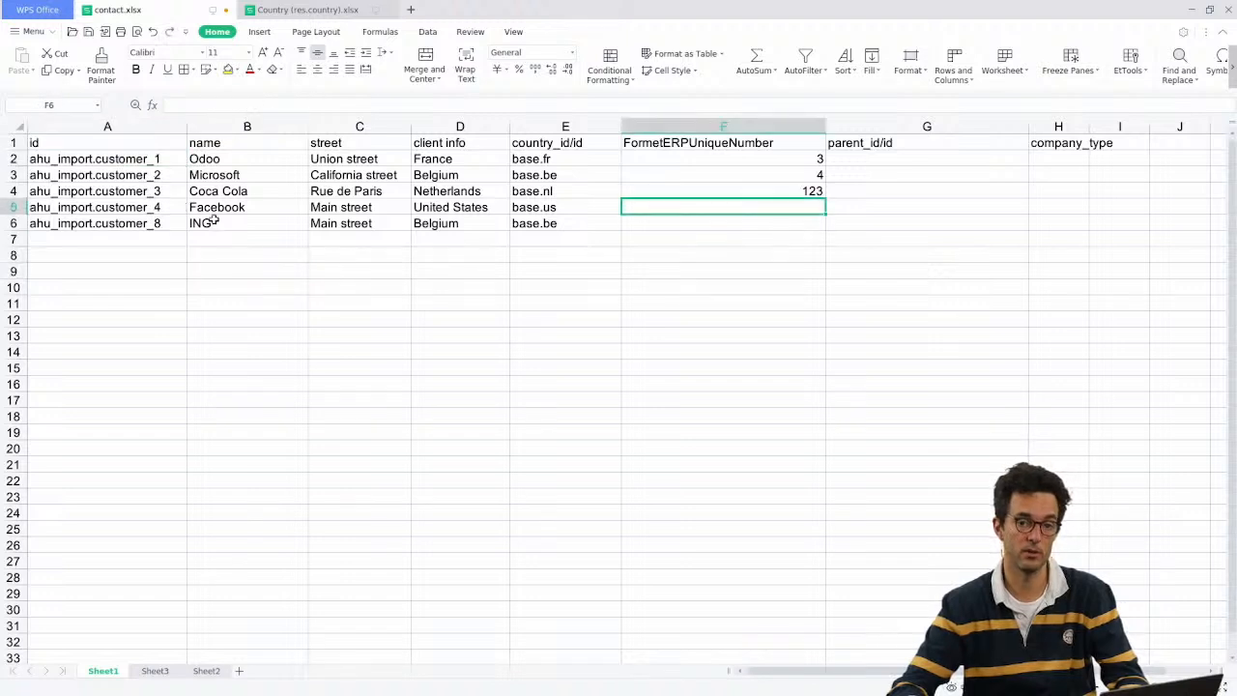
key("ctrl+z")
key("ctrl+z")
key("ctrl+z")
key("ctrl+z")
key("ctrl+z")
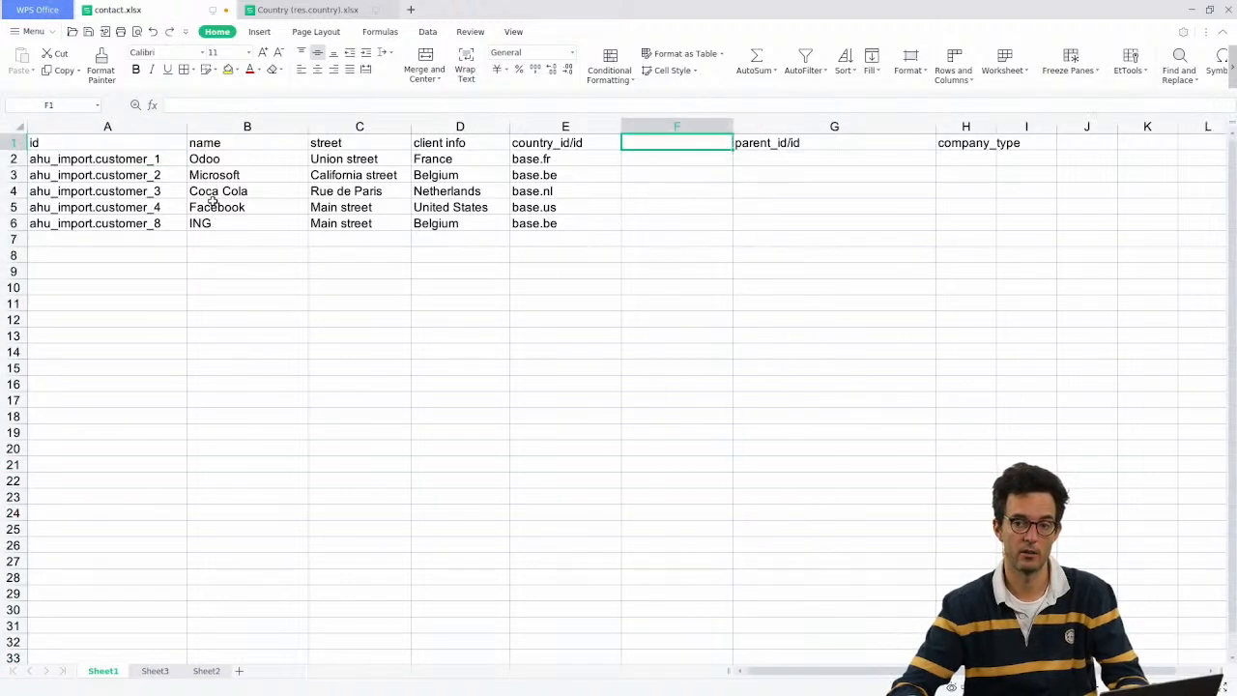
left_click(541, 172)
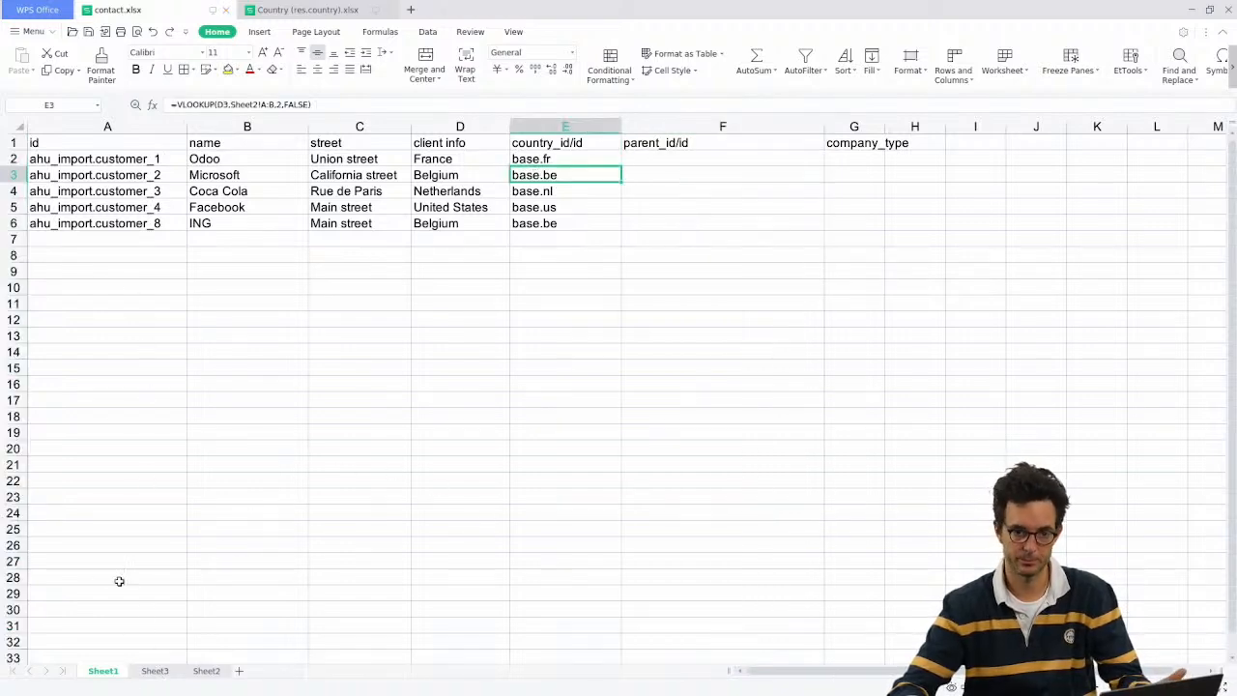
Step: Compare Sheet3's three person contacts with customer_8 on Sheet1, selecting their parent_id/id column
left_click(154, 671)
left_click_drag(154, 167, 739, 201)
left_click_drag(189, 140, 758, 205)
left_click(103, 671)
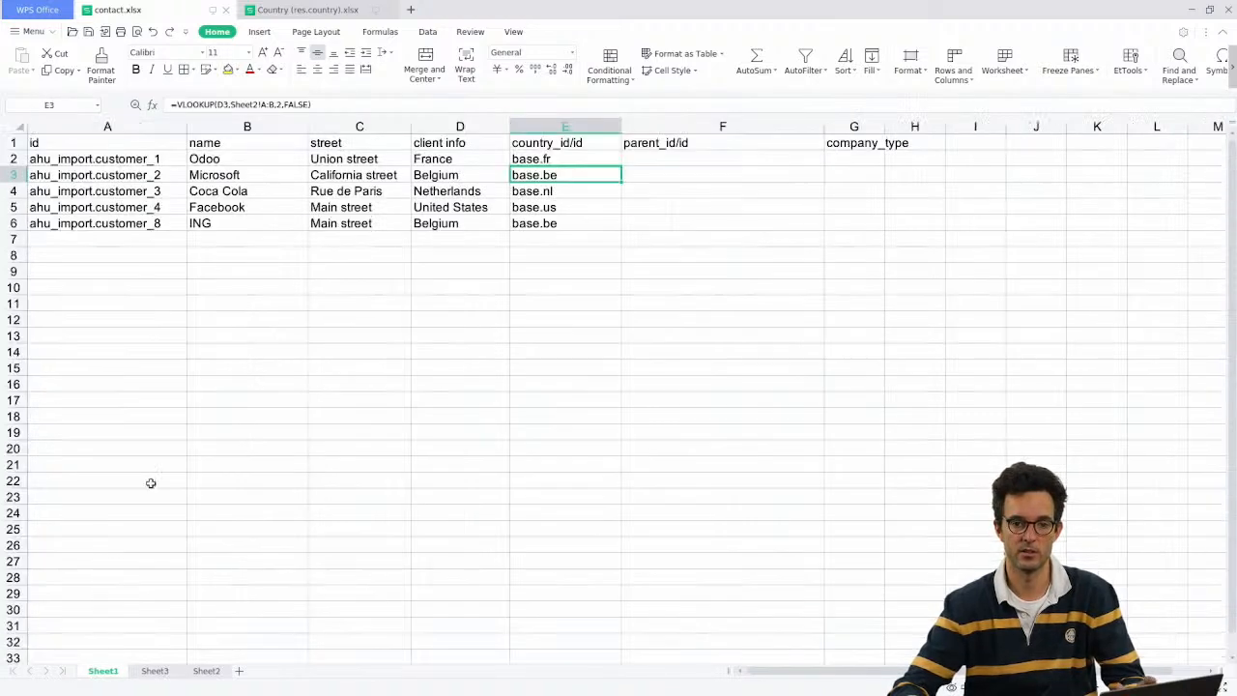
left_click(114, 222)
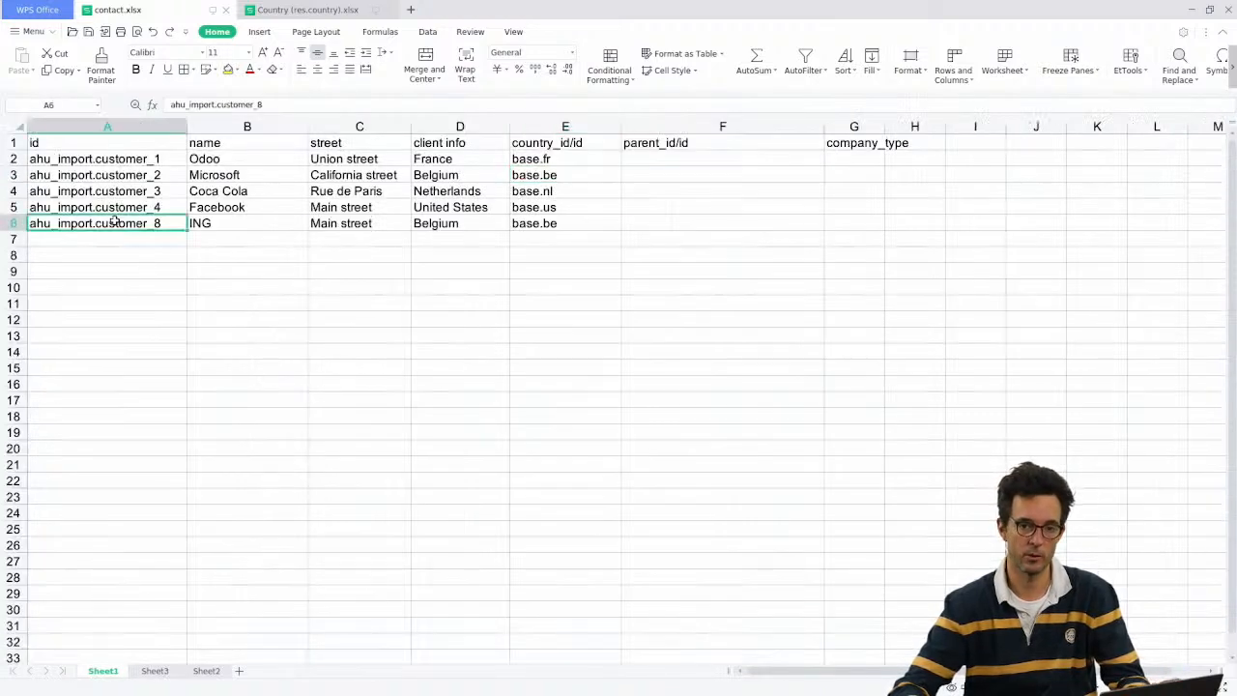
left_click(155, 671)
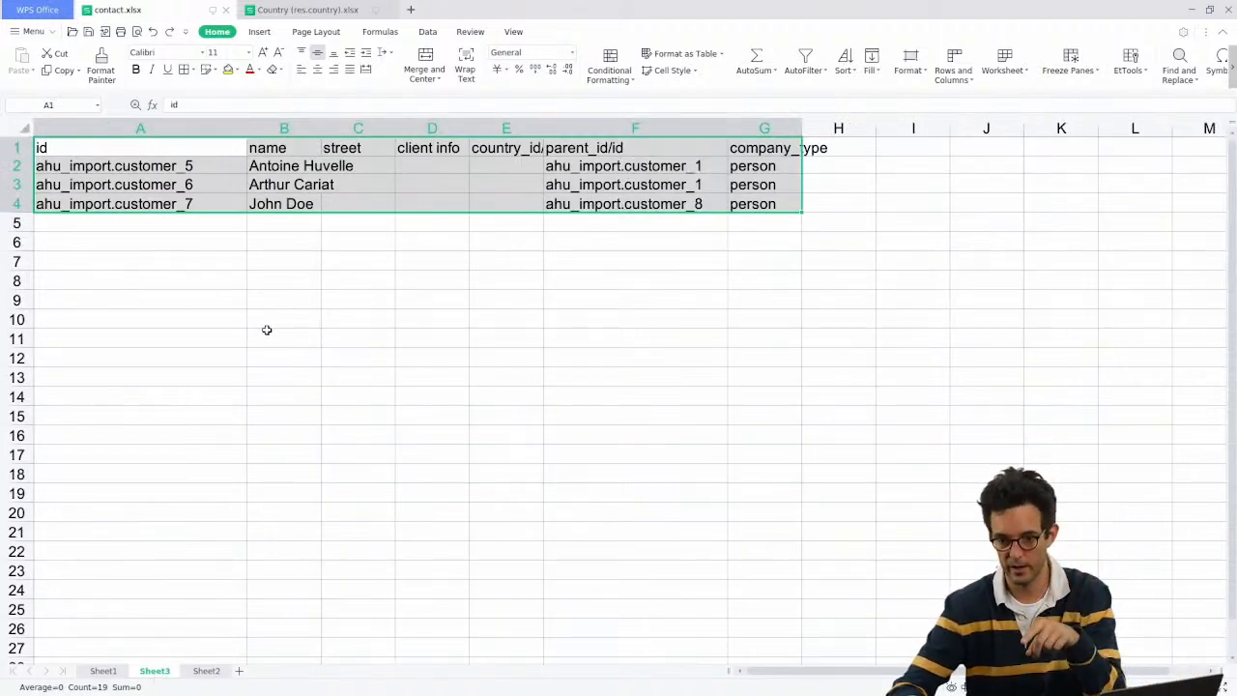
left_click(634, 128)
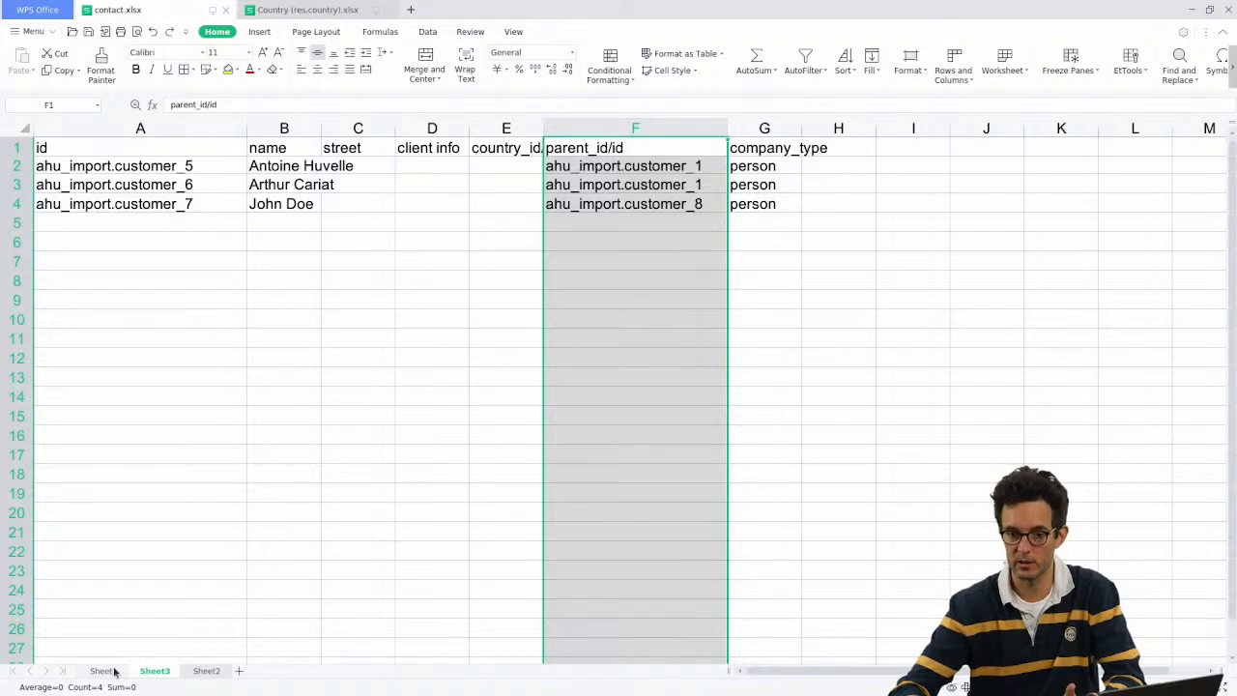
Step: Insert two empty rows below the Odoo row on Sheet1
left_click(102, 671)
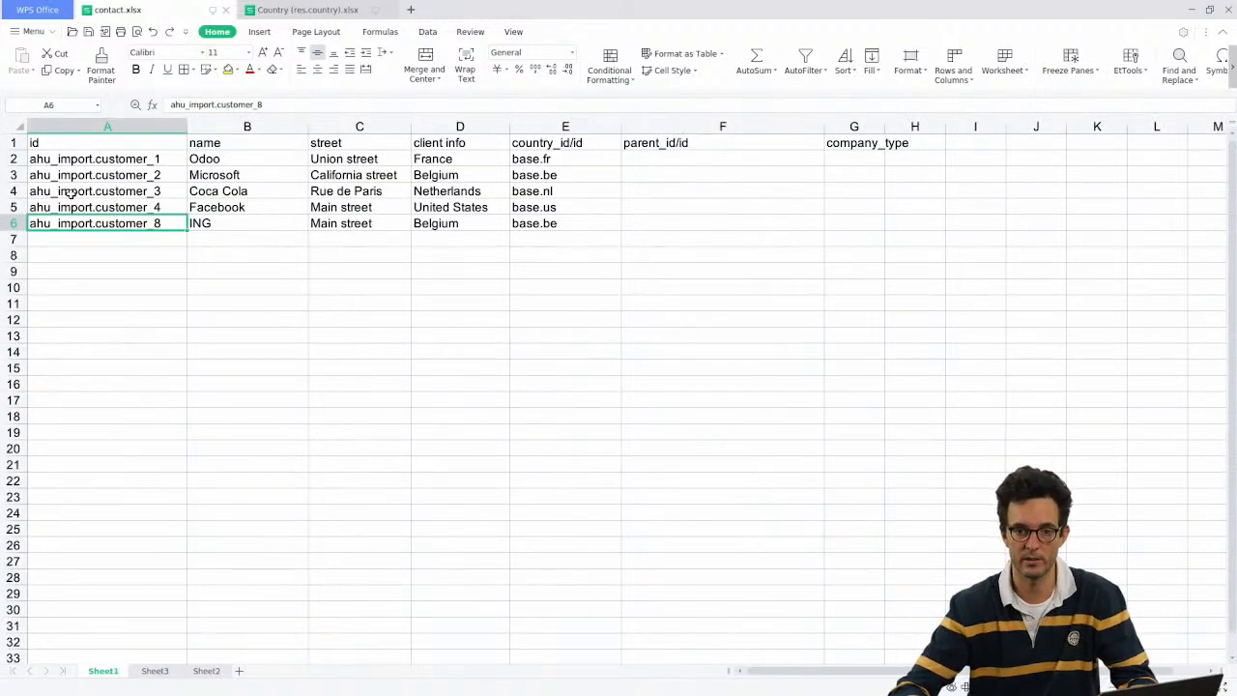
right_click(11, 158)
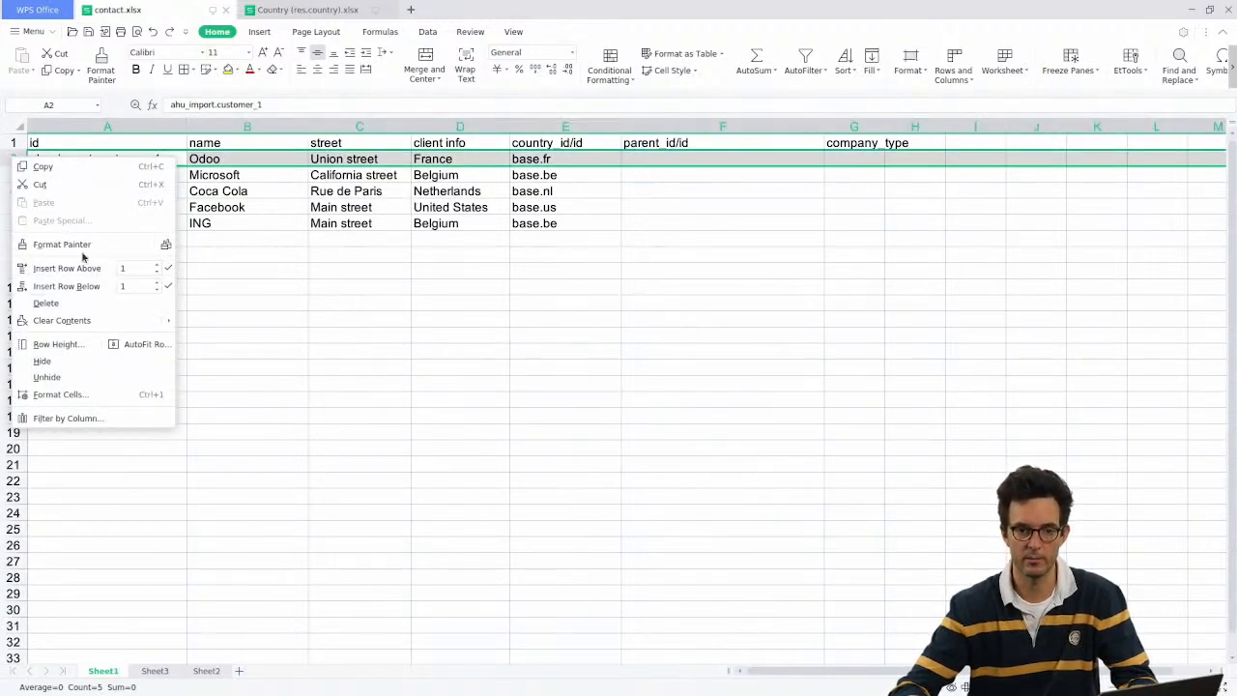
left_click(156, 281)
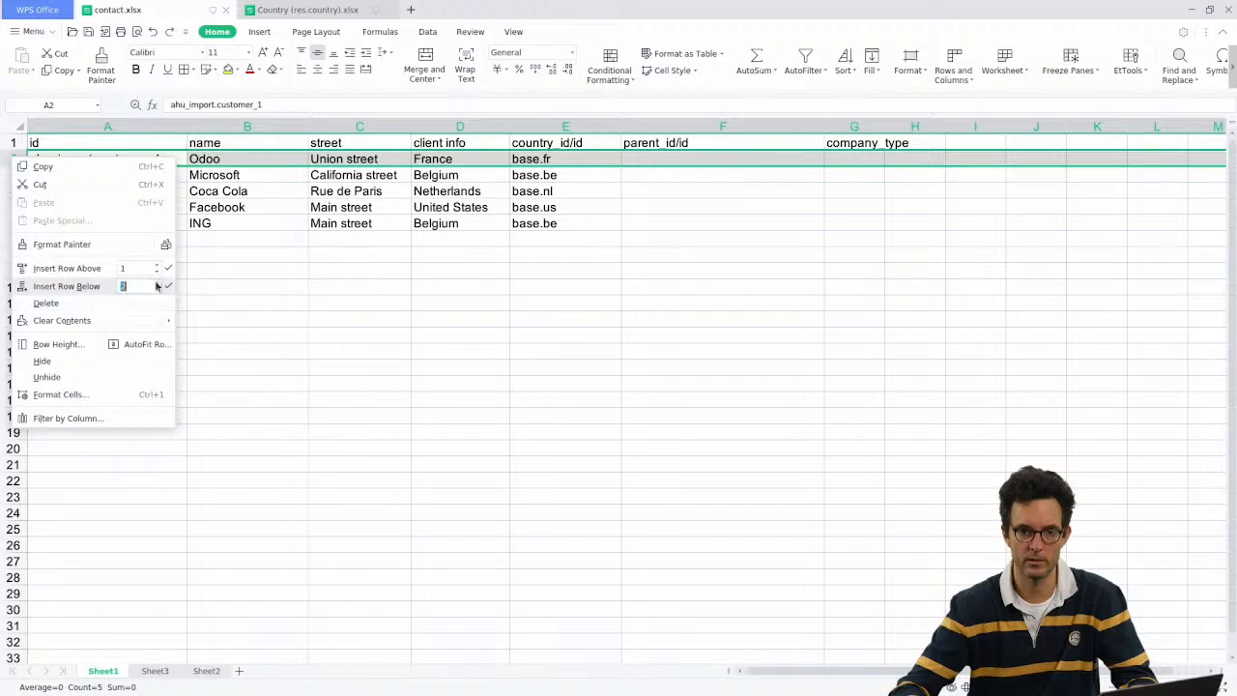
left_click(168, 286)
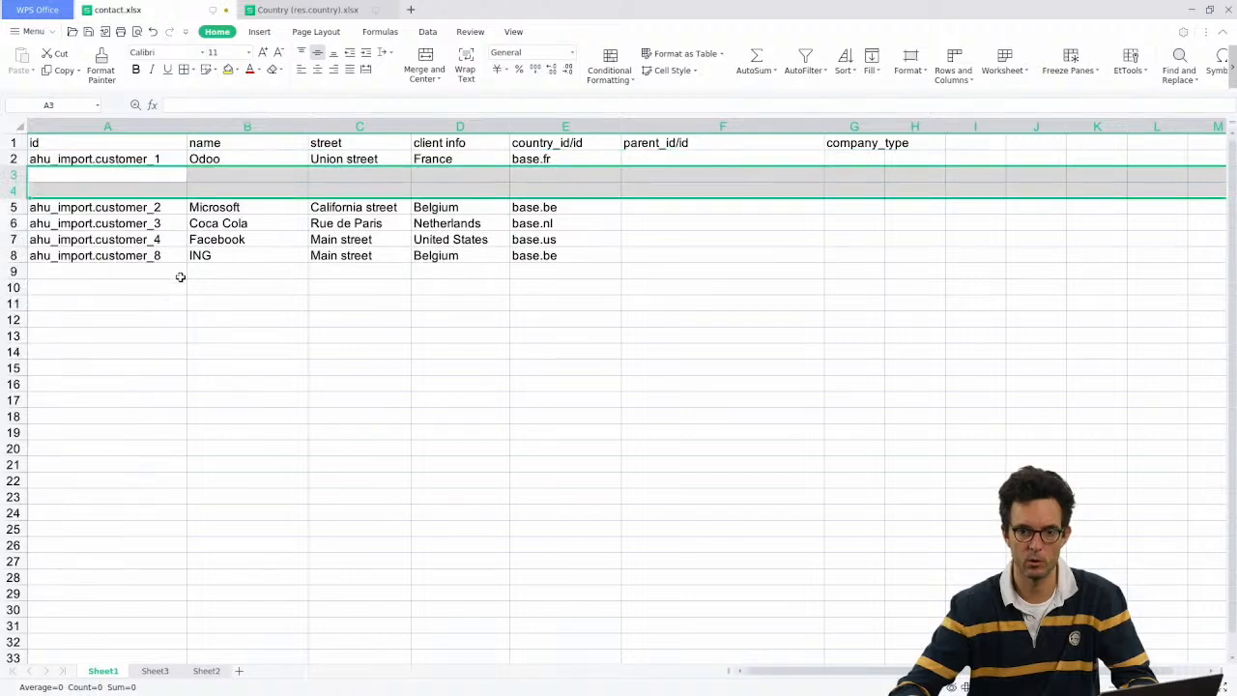
left_click(400, 174)
left_click(251, 176)
left_click(132, 172)
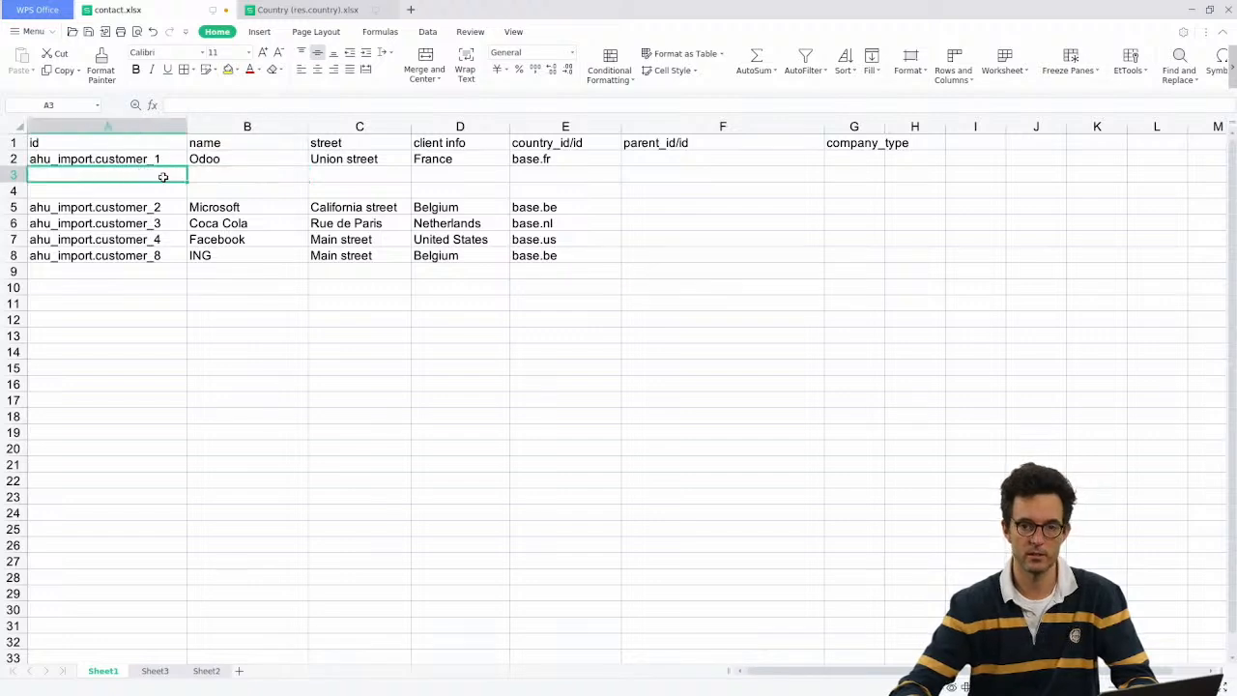
Step: Copy the ids and names of customer_5 and customer_6 from Sheet3 into A3 on Sheet1
key("alt+Tab")
key("alt+Tab")
left_click(154, 670)
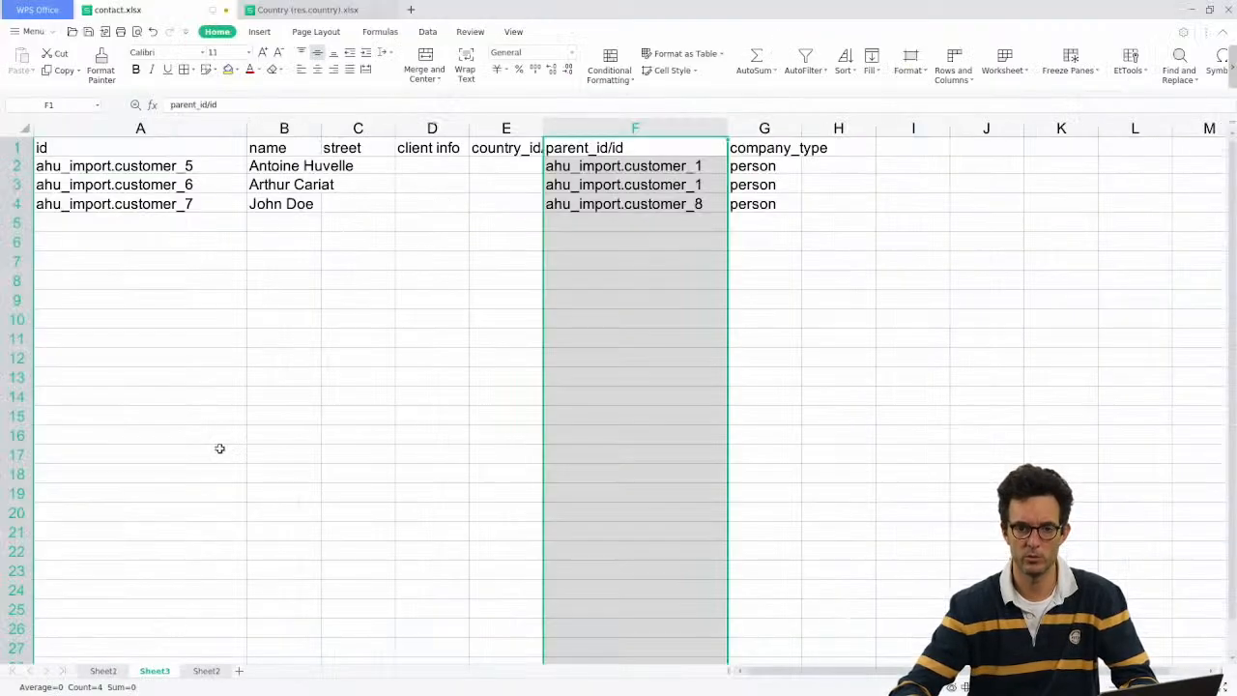
left_click(192, 189)
left_click(188, 164)
left_click_drag(188, 163, 290, 177)
key("ctrl+c")
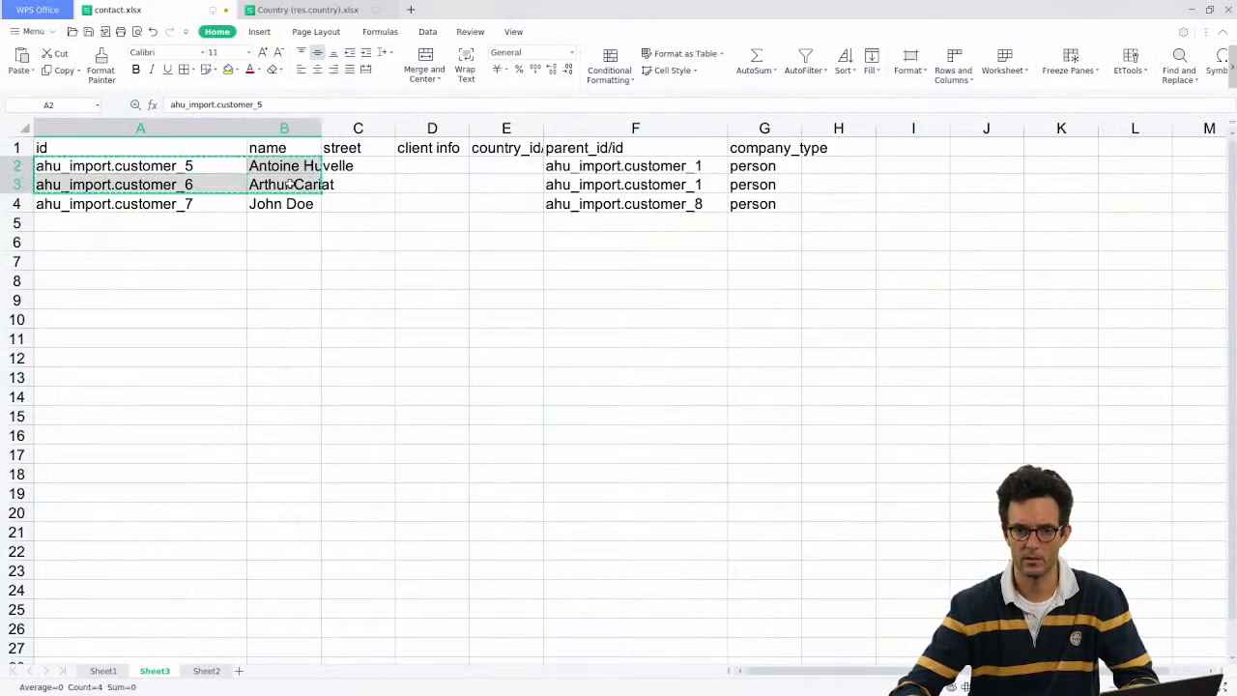
key("alt+Tab")
key("alt+Tab")
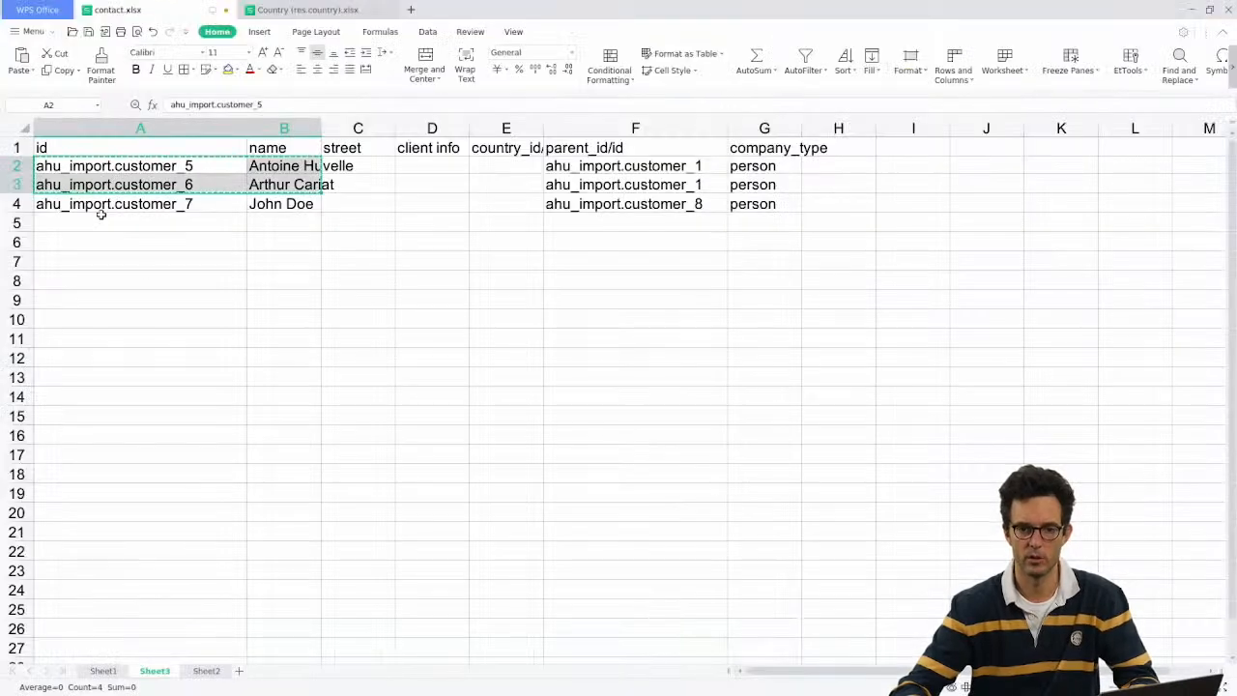
left_click(102, 667)
key("ctrl+v")
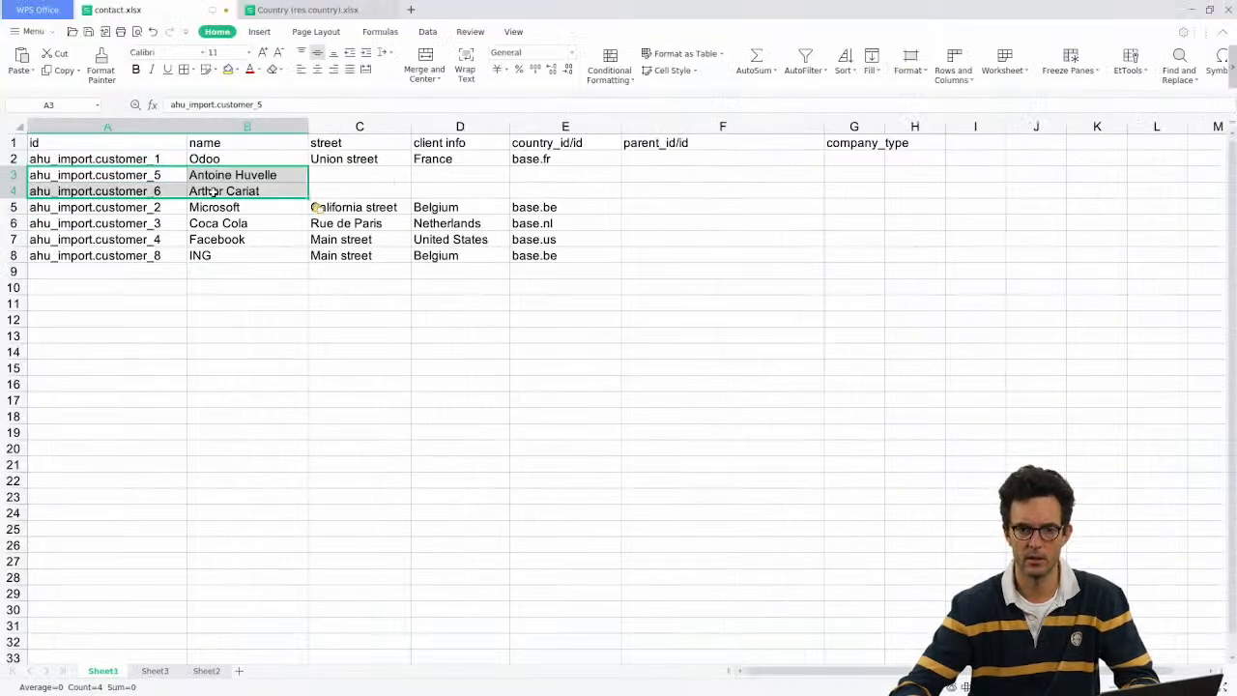
Step: Check the pasted contacts against the Odoo page and the parent_id/id cells
left_click_drag(268, 174, 257, 191)
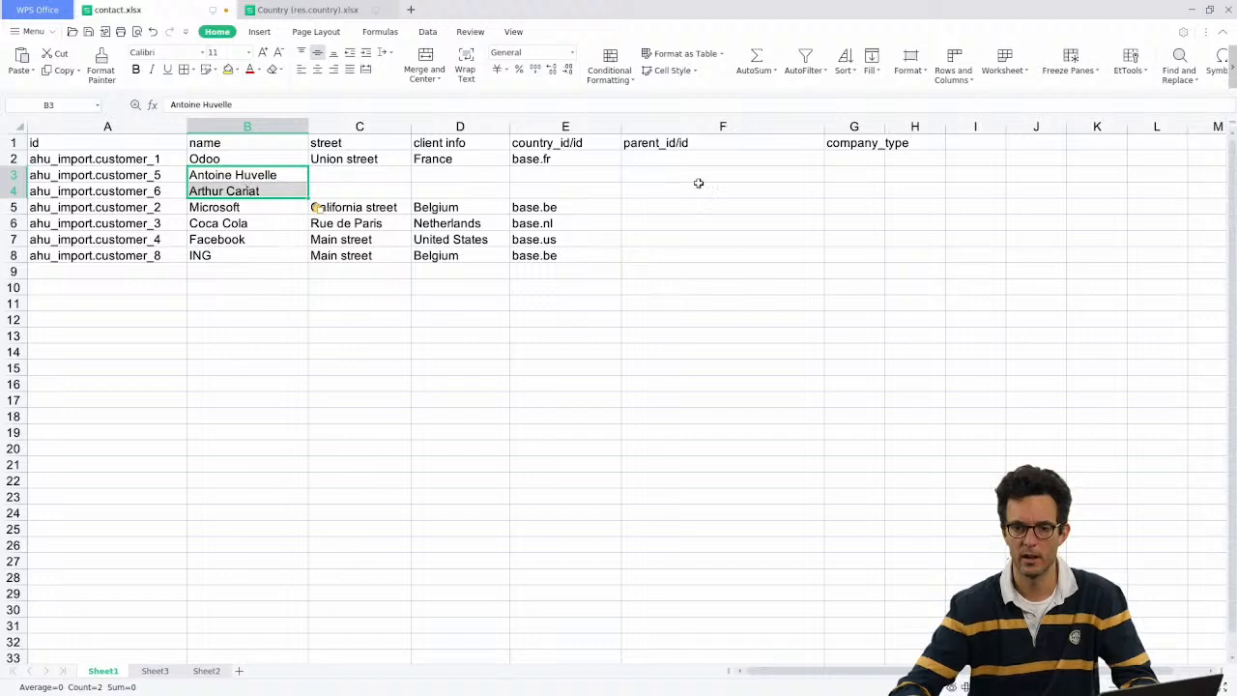
left_click(677, 160)
left_click(737, 176)
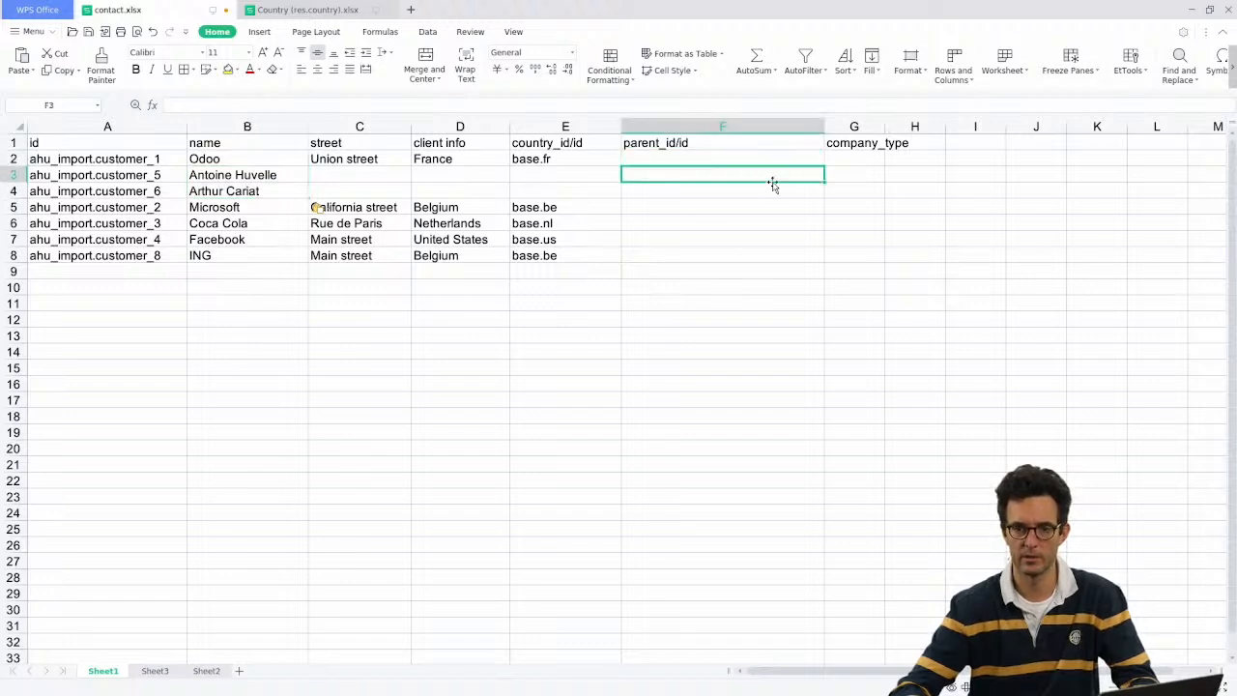
key("alt+Tab")
key("alt+Tab")
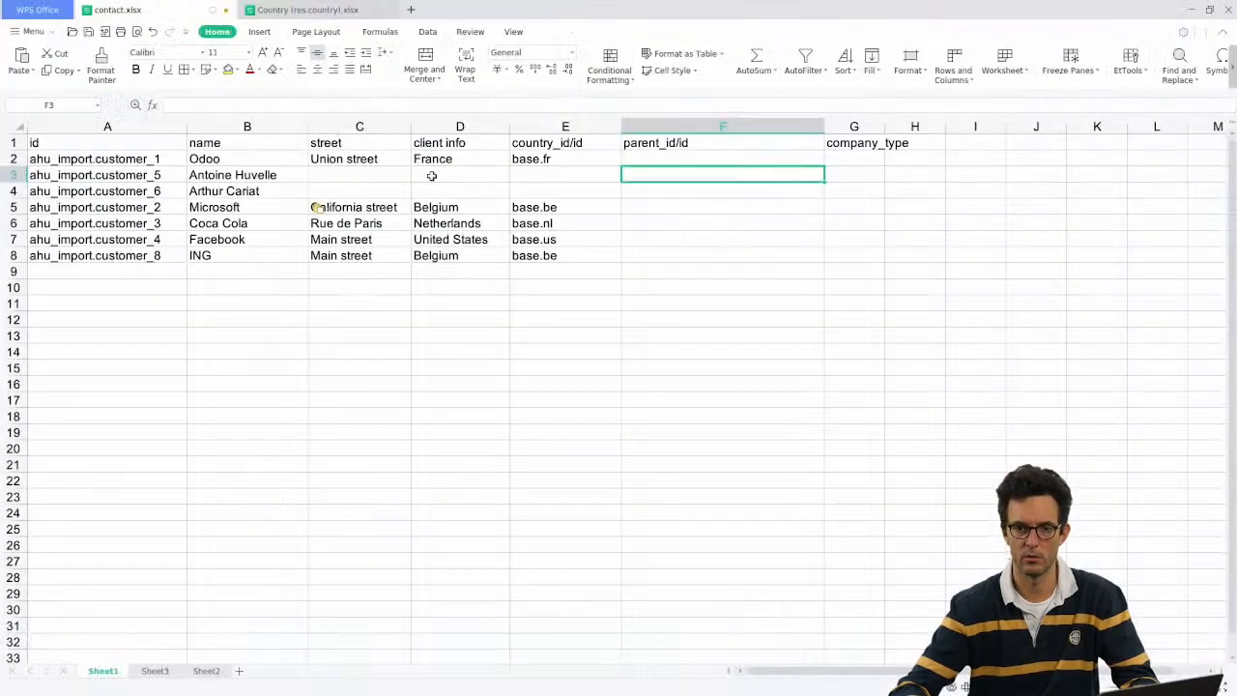
left_click_drag(232, 175, 238, 193)
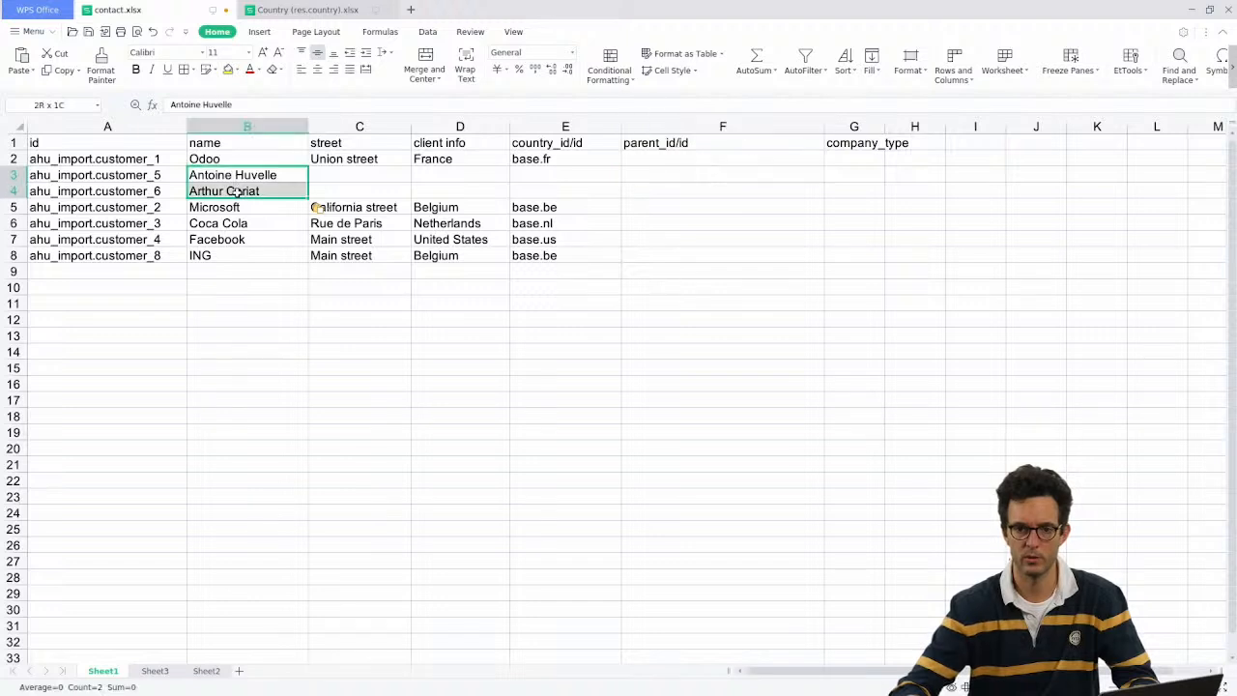
left_click_drag(160, 176, 261, 193)
left_click(326, 188)
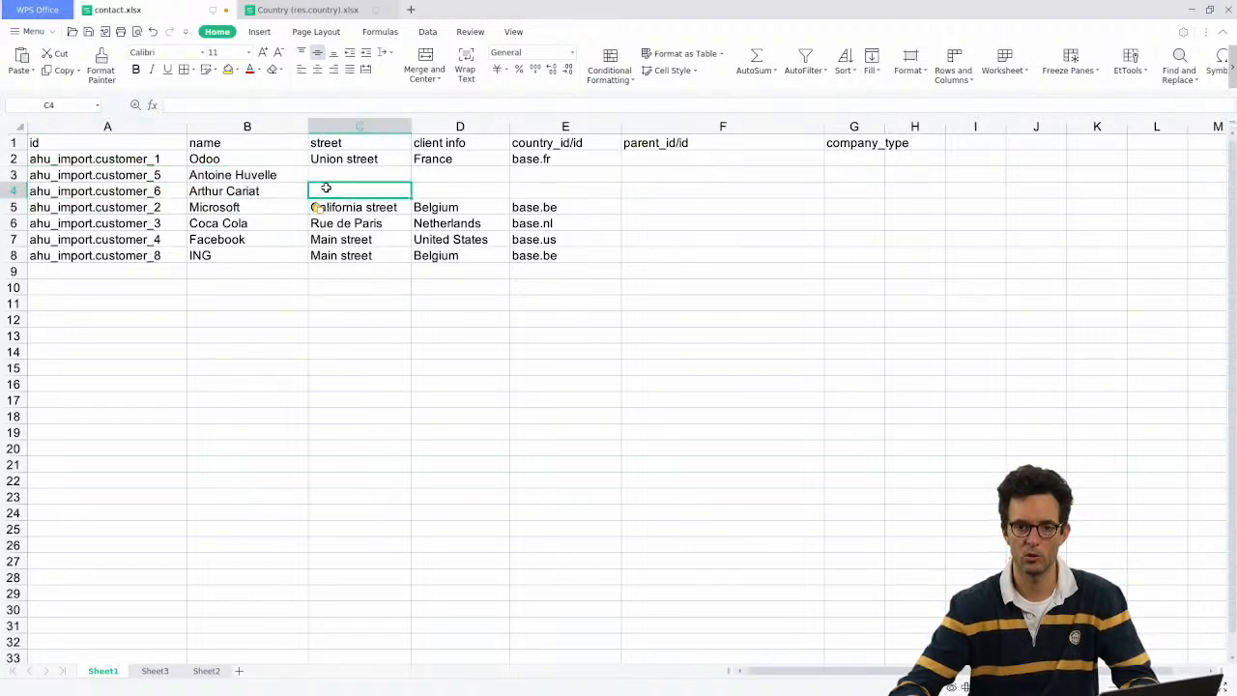
left_click_drag(153, 174, 251, 191)
key("ctrl")
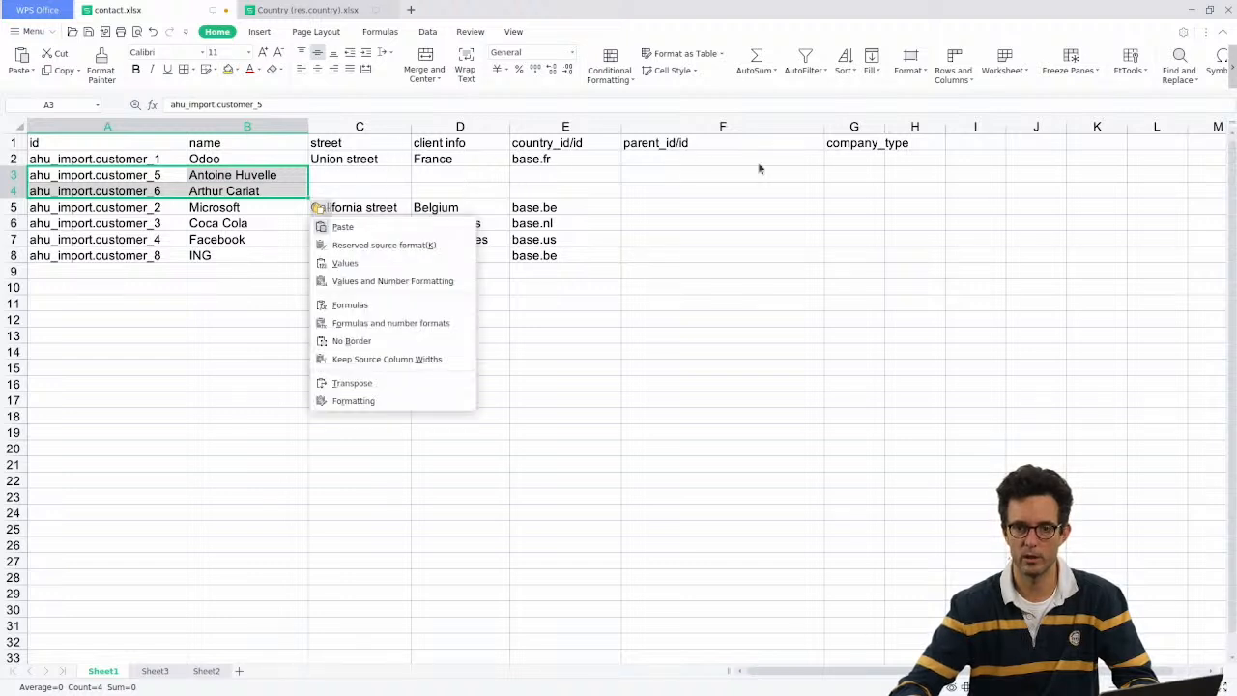
left_click(638, 142)
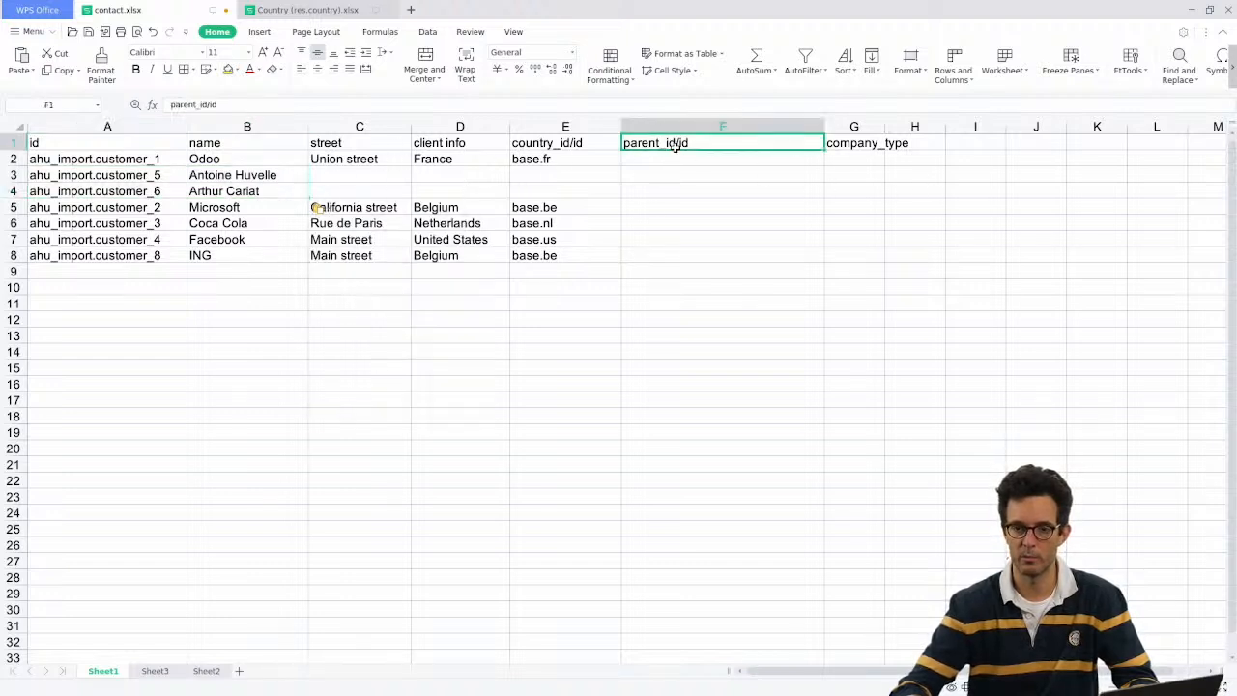
Step: Add a child_ids/id header in H1 and move the two child contacts into H2:I3, widening column H
left_click(925, 143)
type("child")
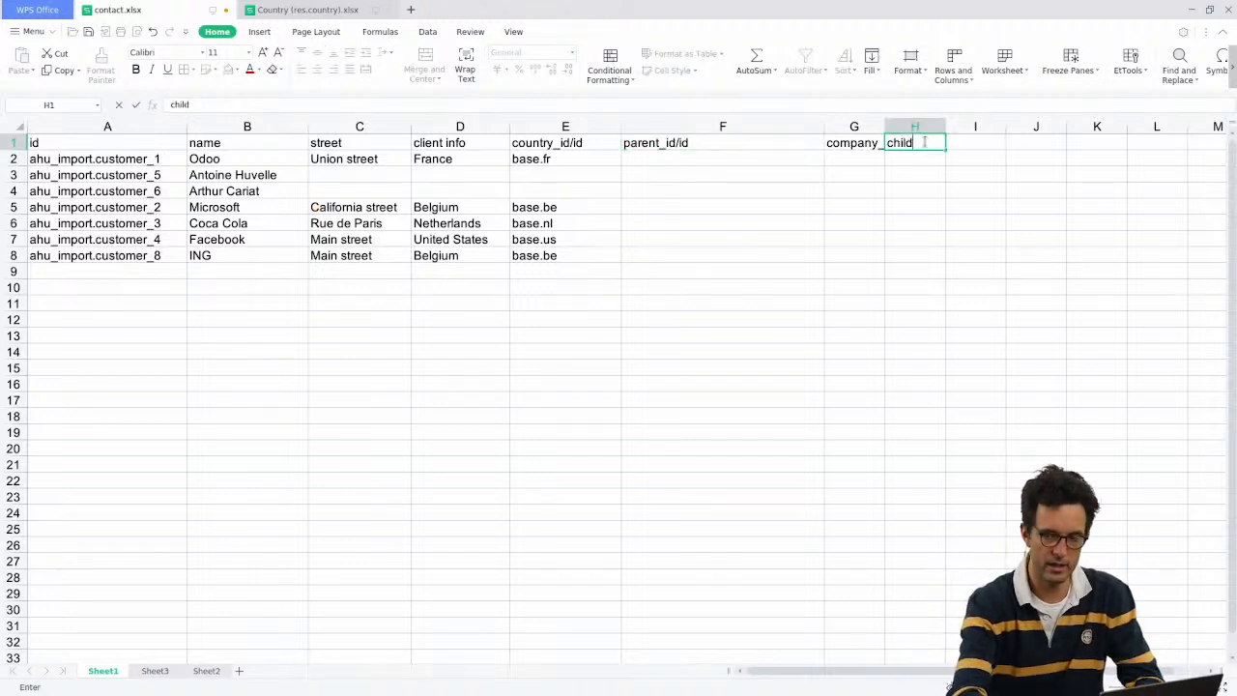
type("_ids/id")
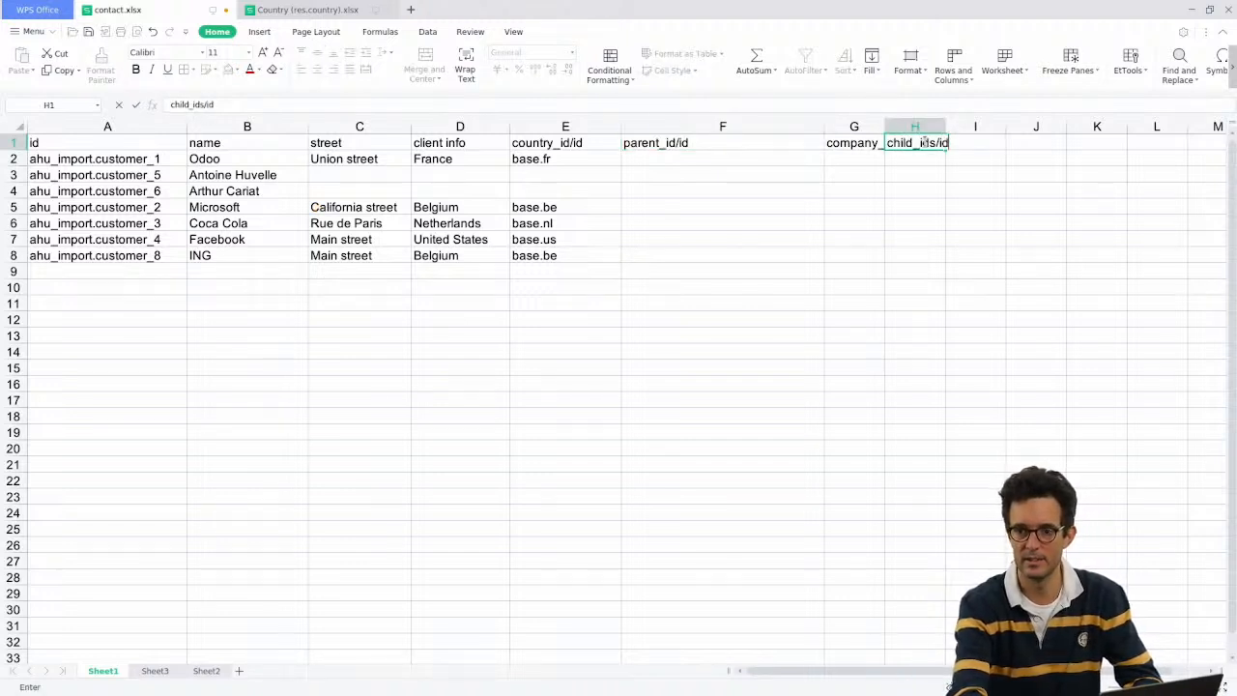
key("Return")
left_click_drag(161, 173, 223, 191)
key("ctrl+x")
left_click(928, 163)
key("ctrl+v")
left_click(1003, 205)
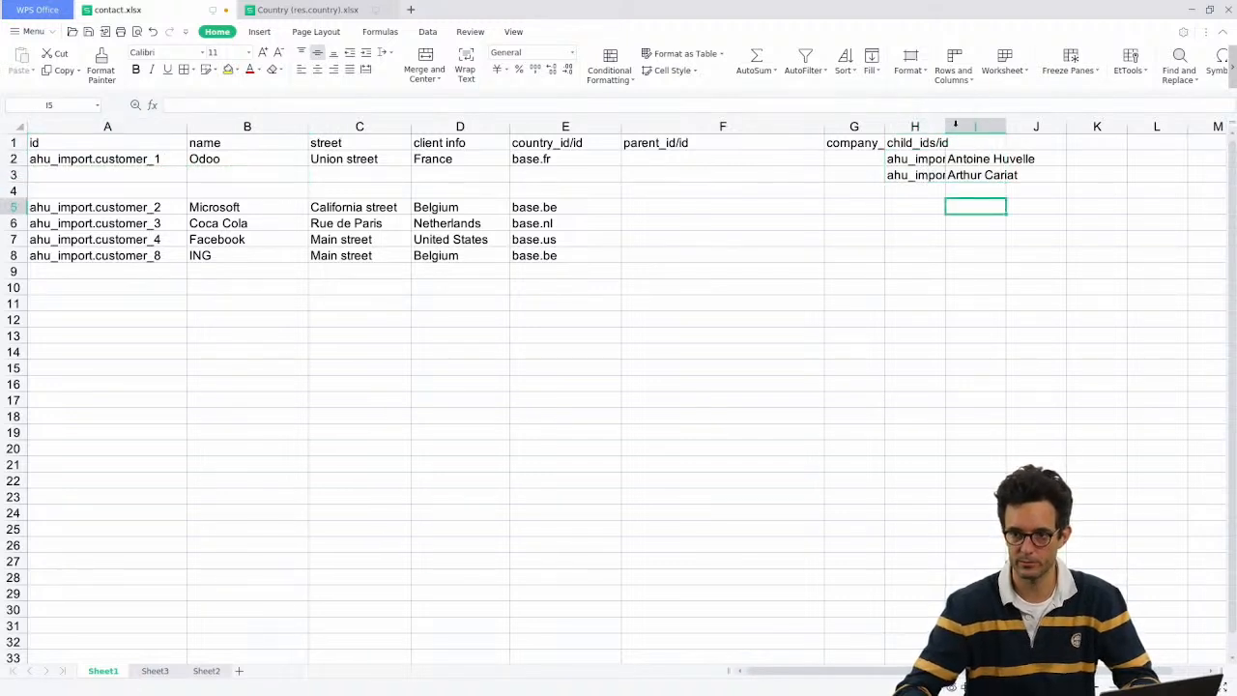
left_click_drag(947, 126, 1045, 122)
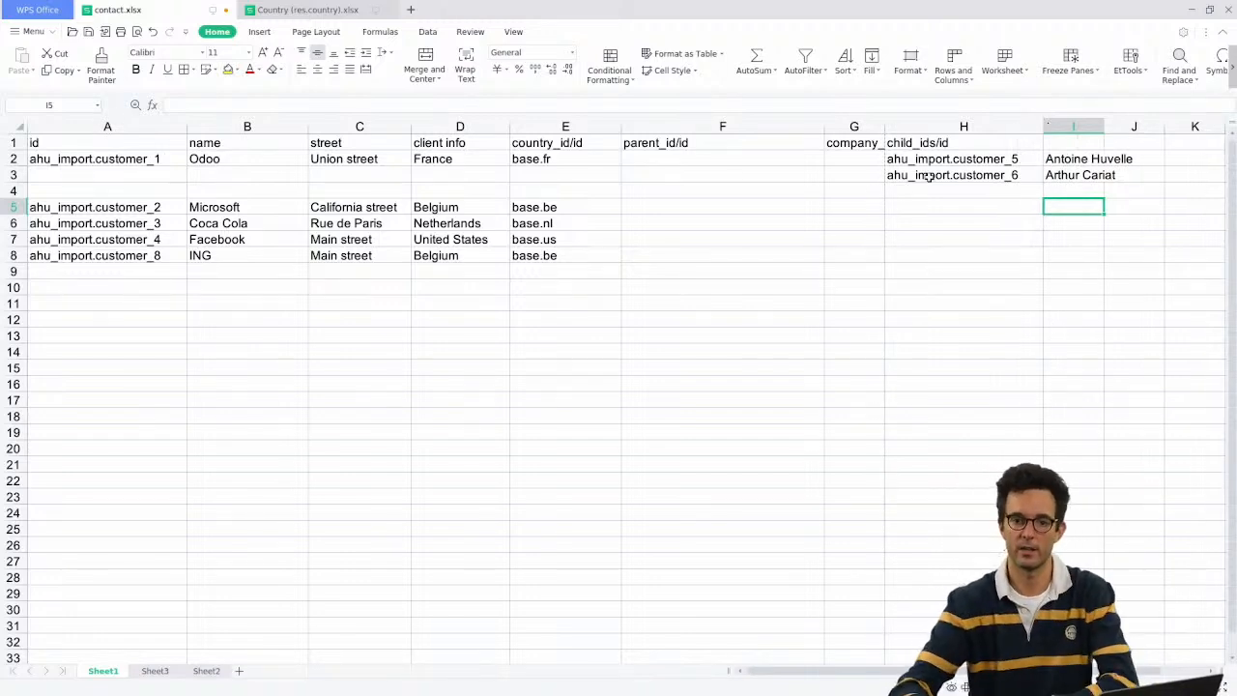
Step: Compare the result with Sheet3's child contacts before switching to Odoo
left_click(164, 671)
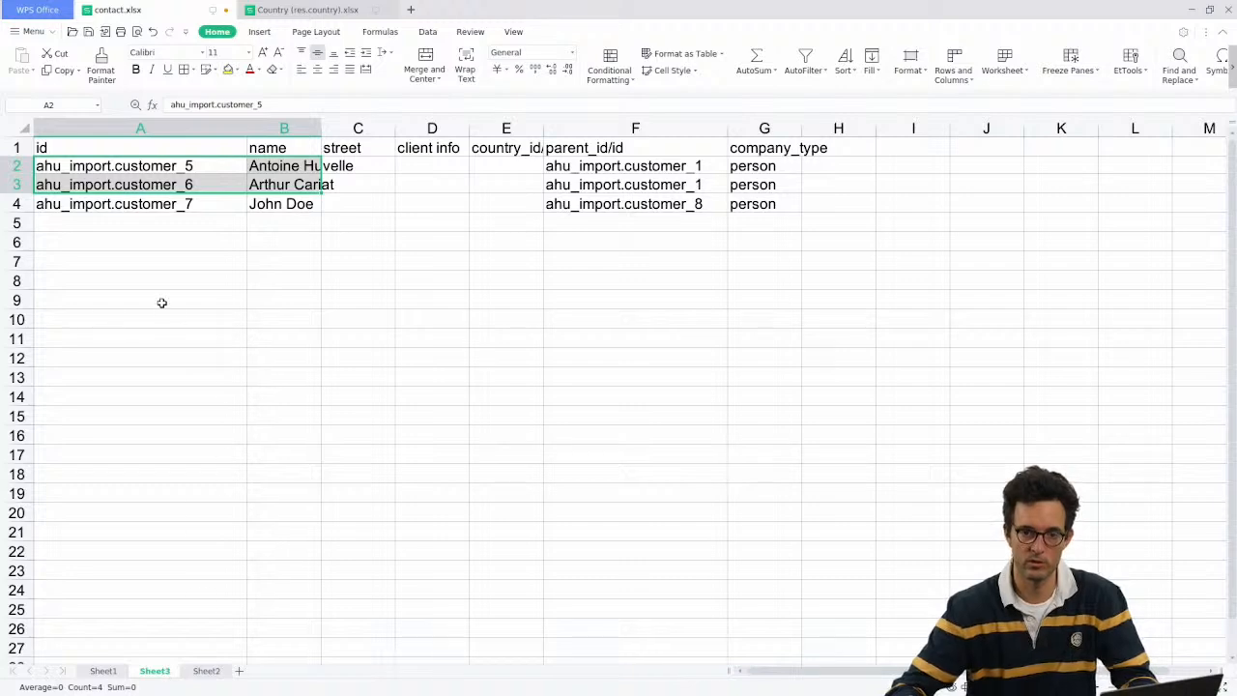
left_click(101, 671)
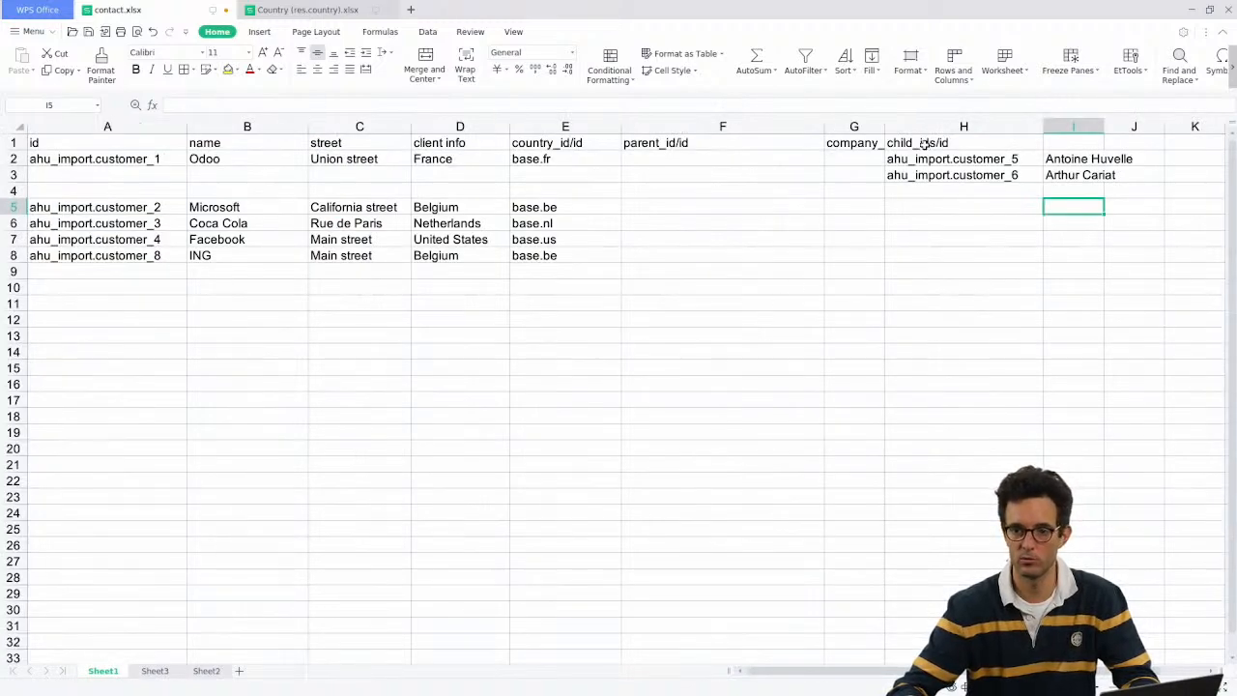
left_click(925, 143)
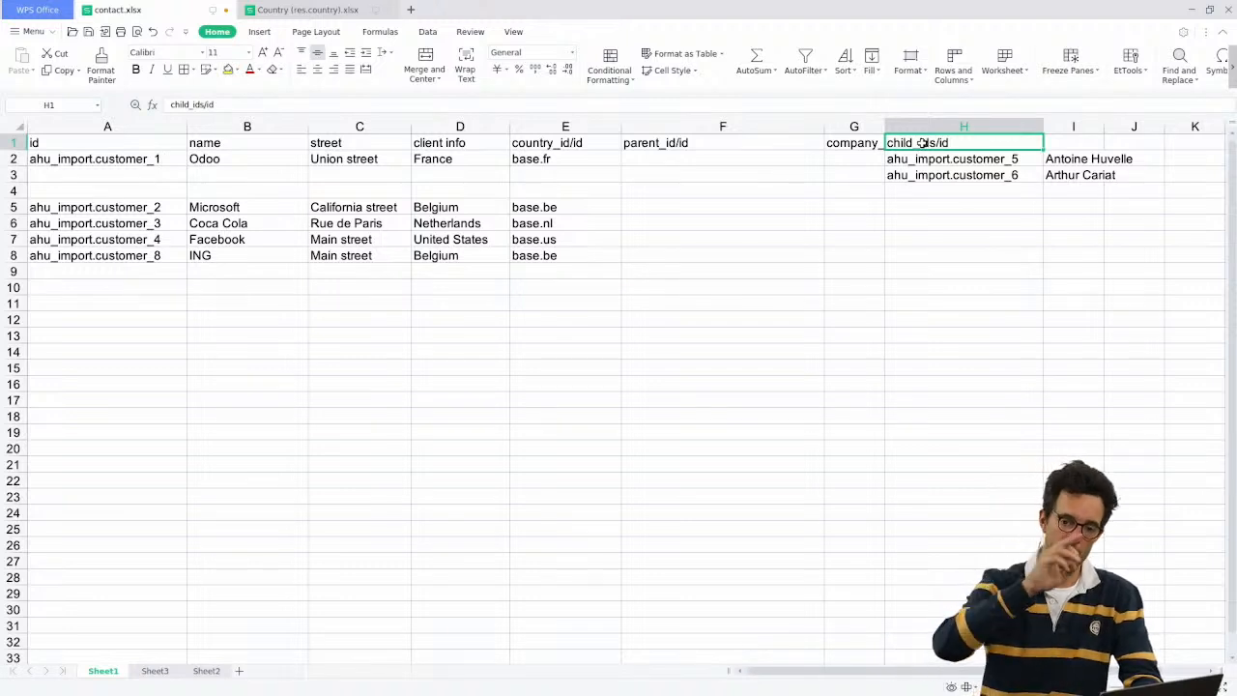
key("alt+Tab")
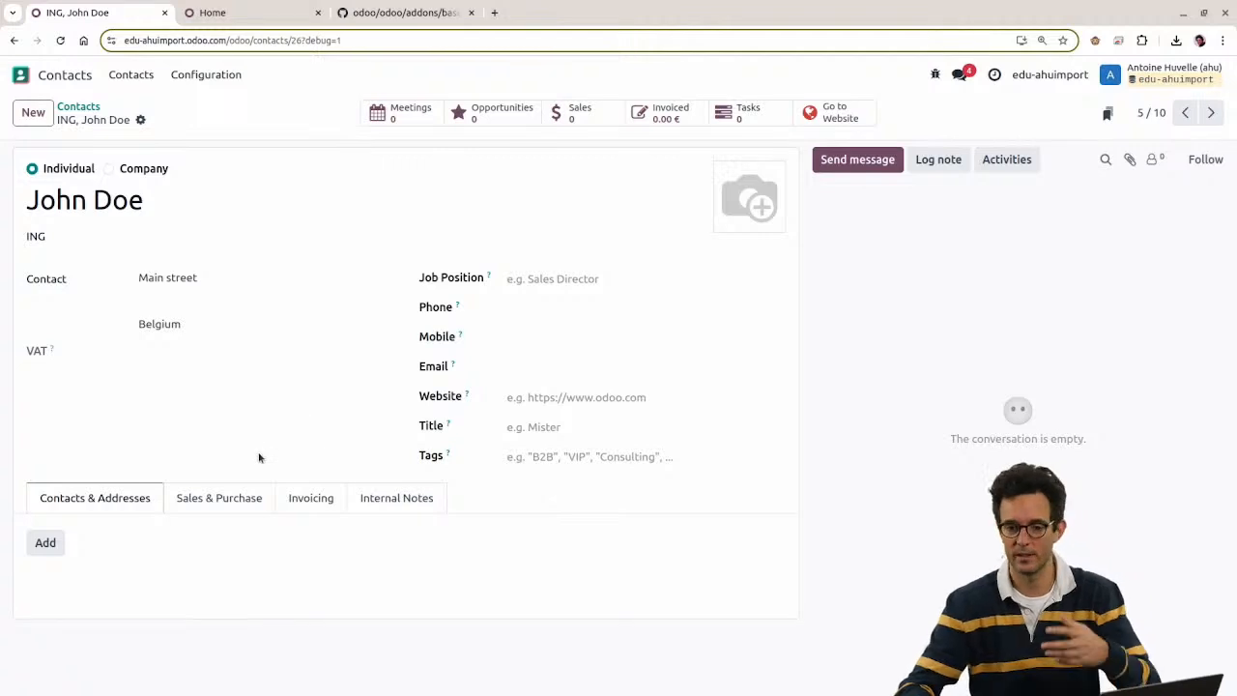
Step: Open the contact's linked company ING, start a new child contact, and discard it
left_click(60, 236)
left_click(55, 199)
triple_click(48, 192)
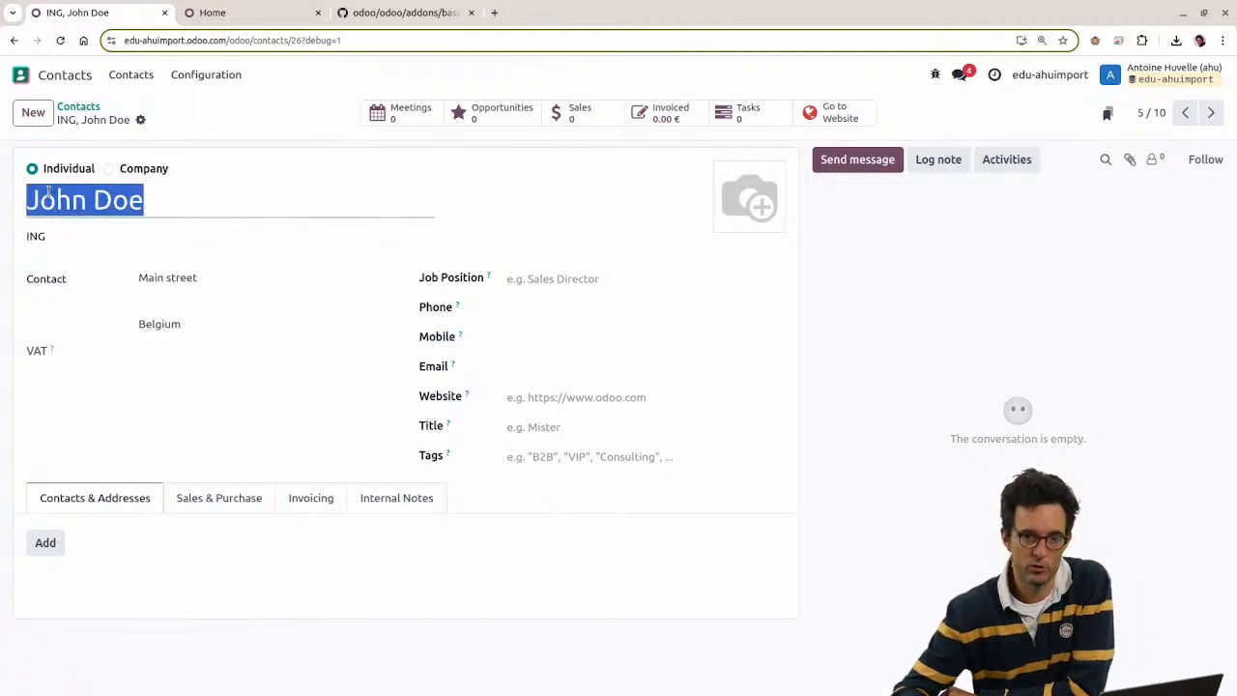
left_click(590, 243)
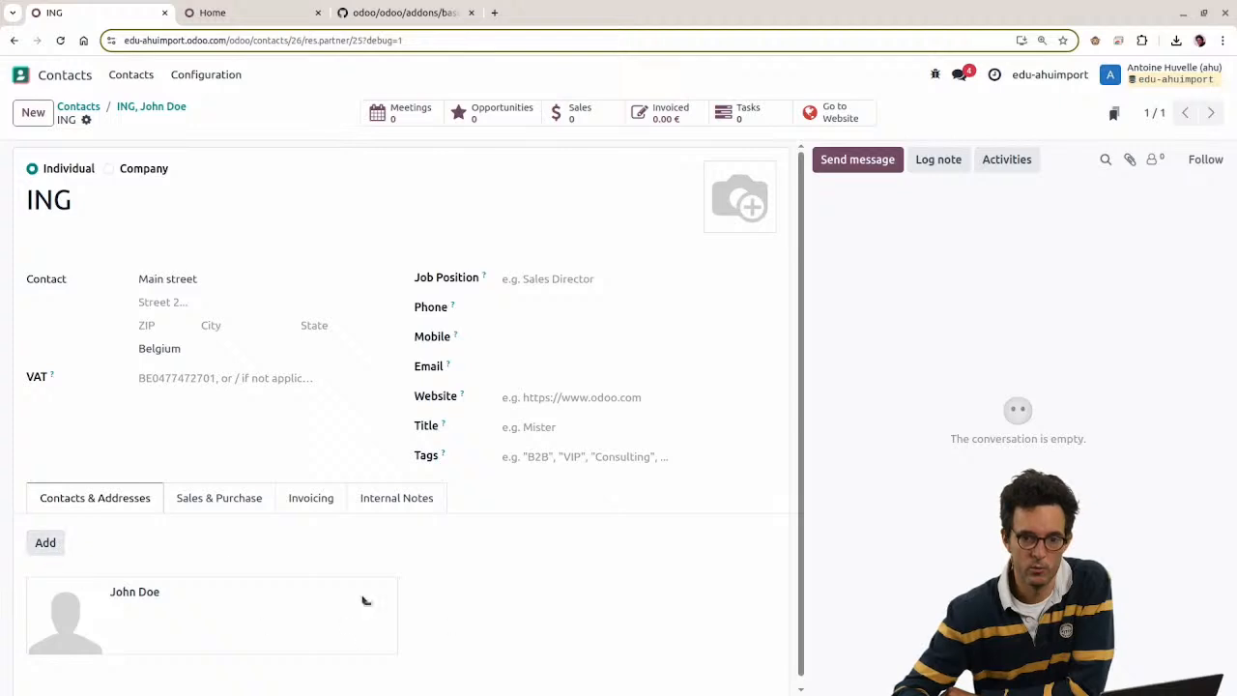
left_click(45, 543)
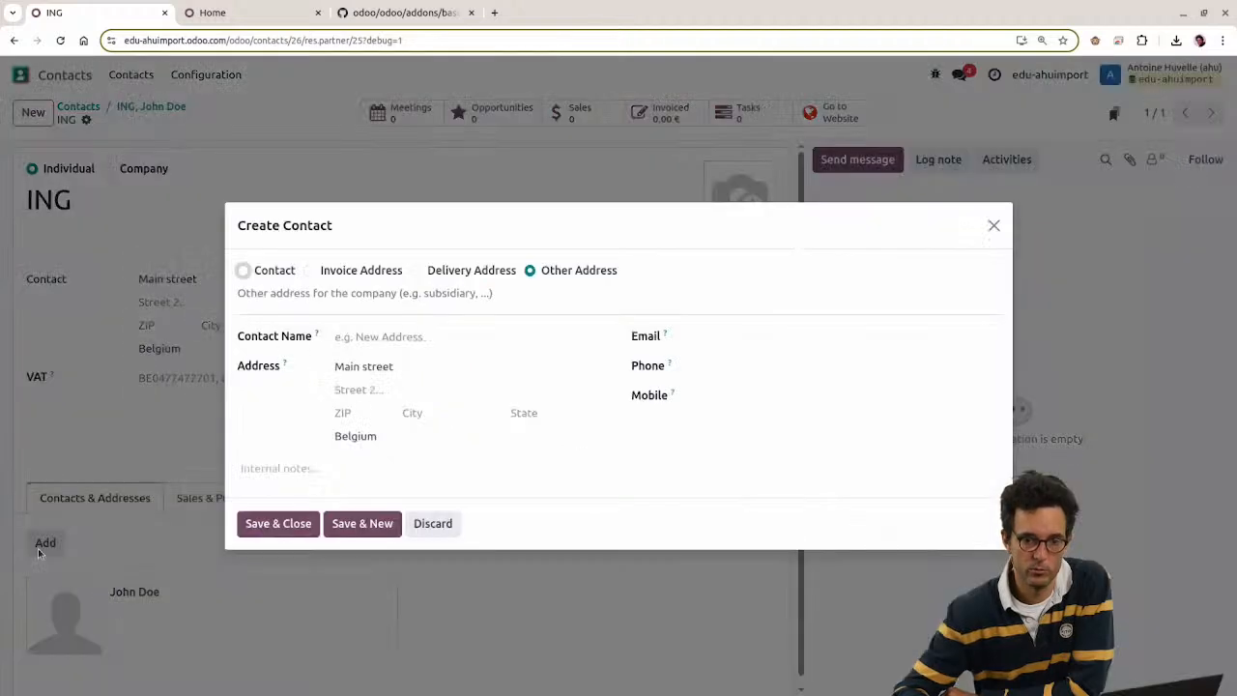
left_click(433, 523)
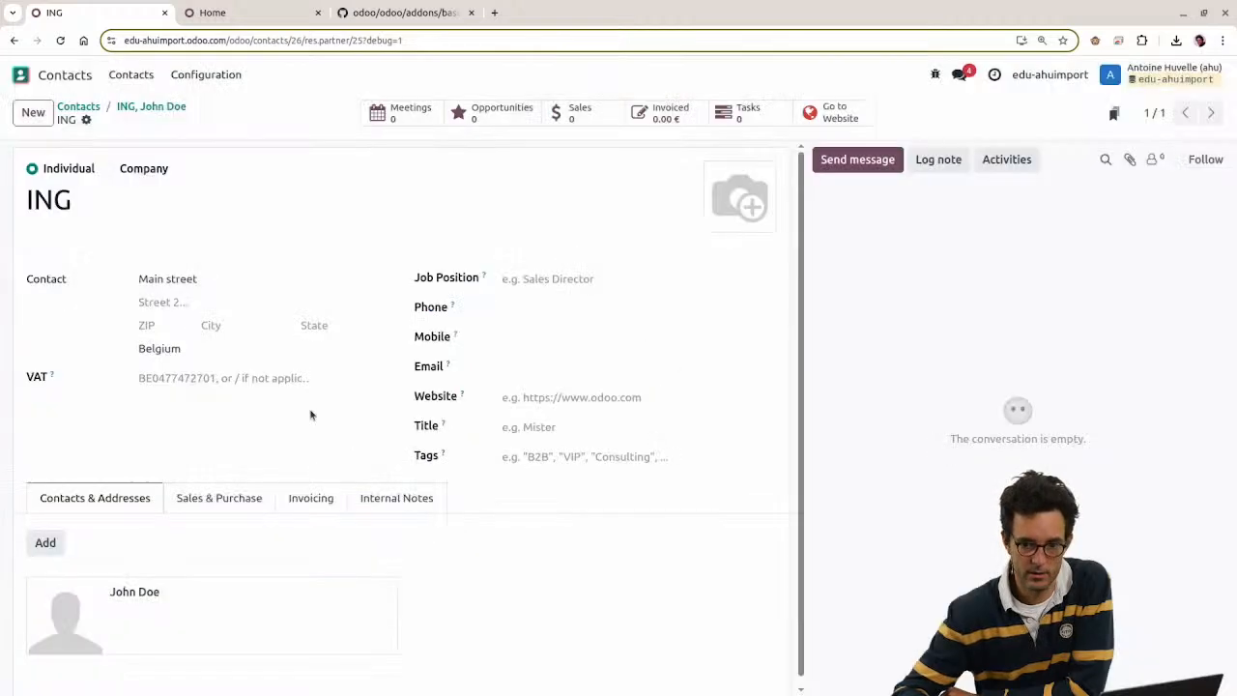
Step: Check the Odoo company's contacts, then review H2:I3 and column I in the spreadsheet
left_click(82, 107)
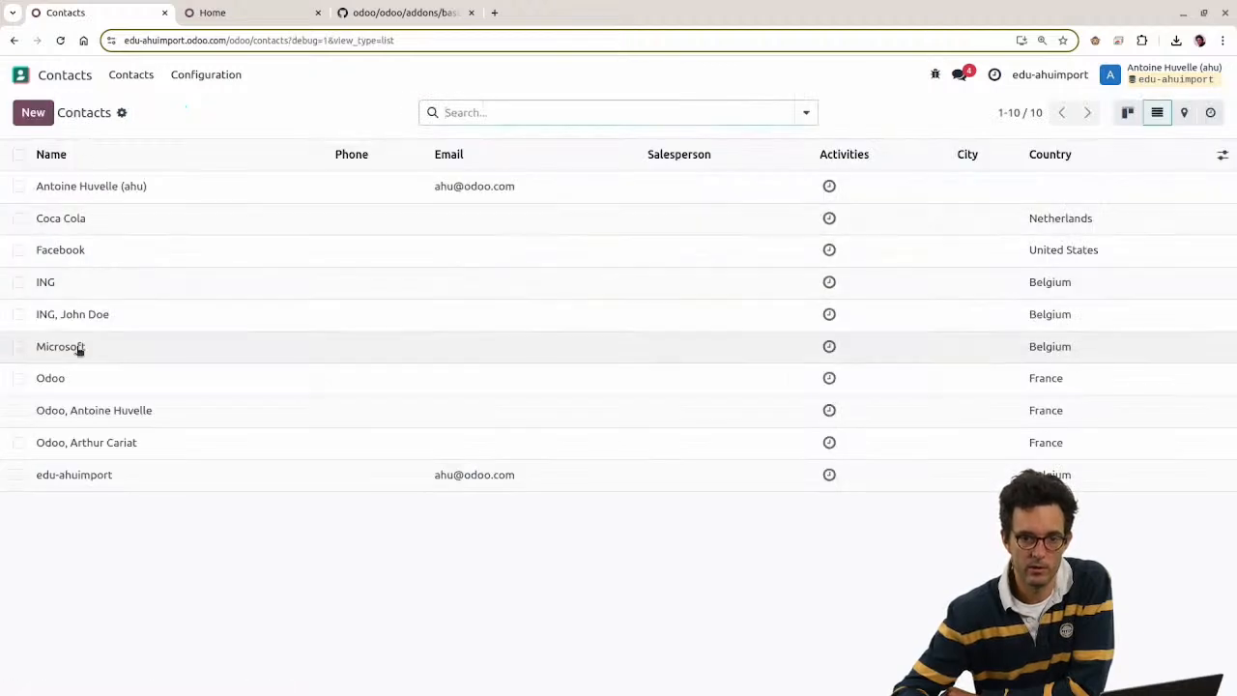
left_click(75, 380)
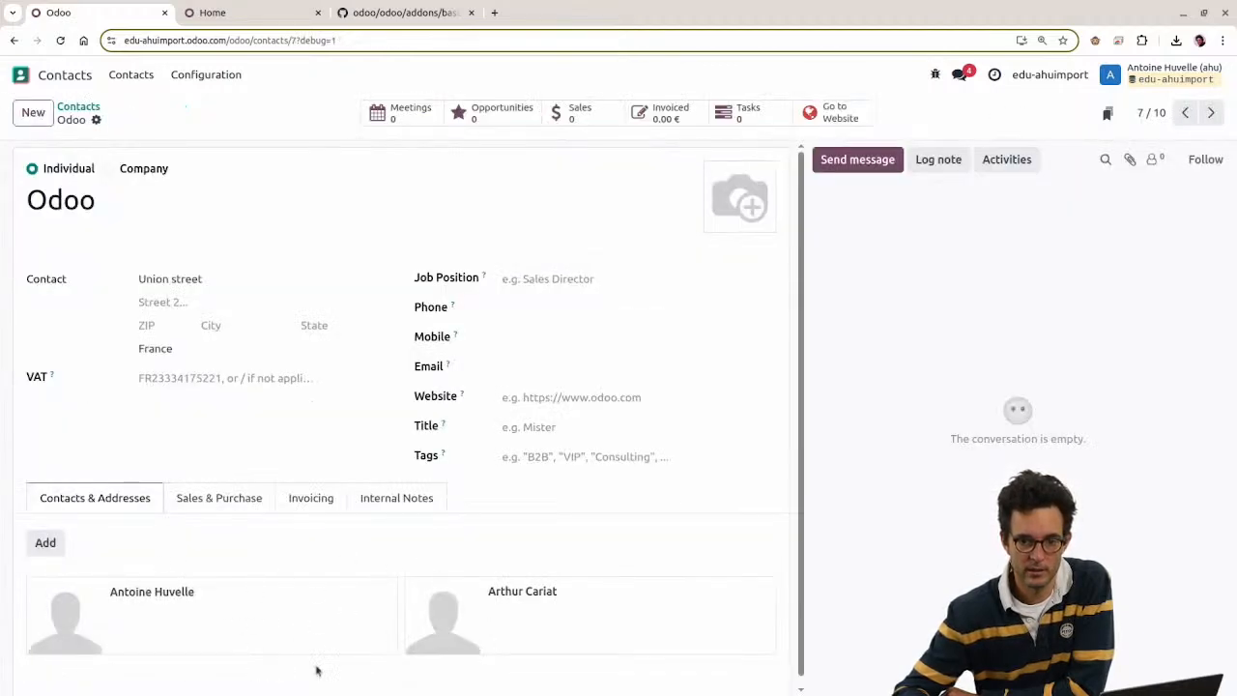
left_click(45, 543)
key("Escape")
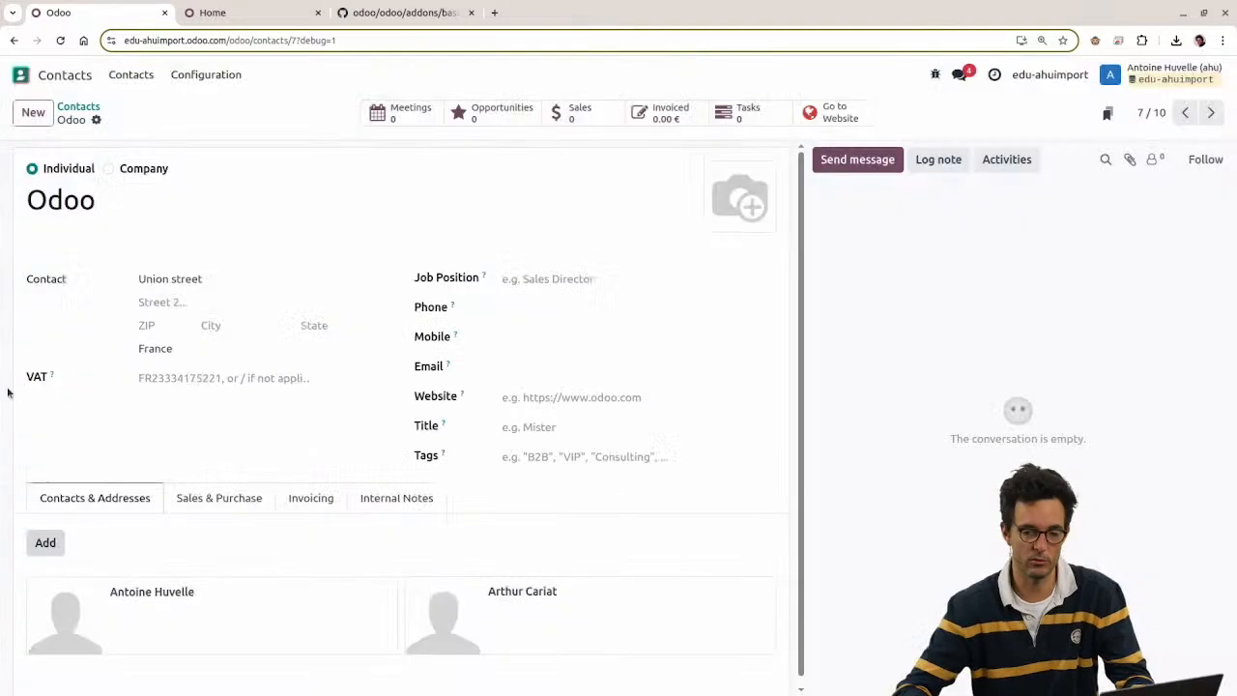
key("alt+Tab")
left_click_drag(923, 165, 1063, 170)
left_click(1099, 126)
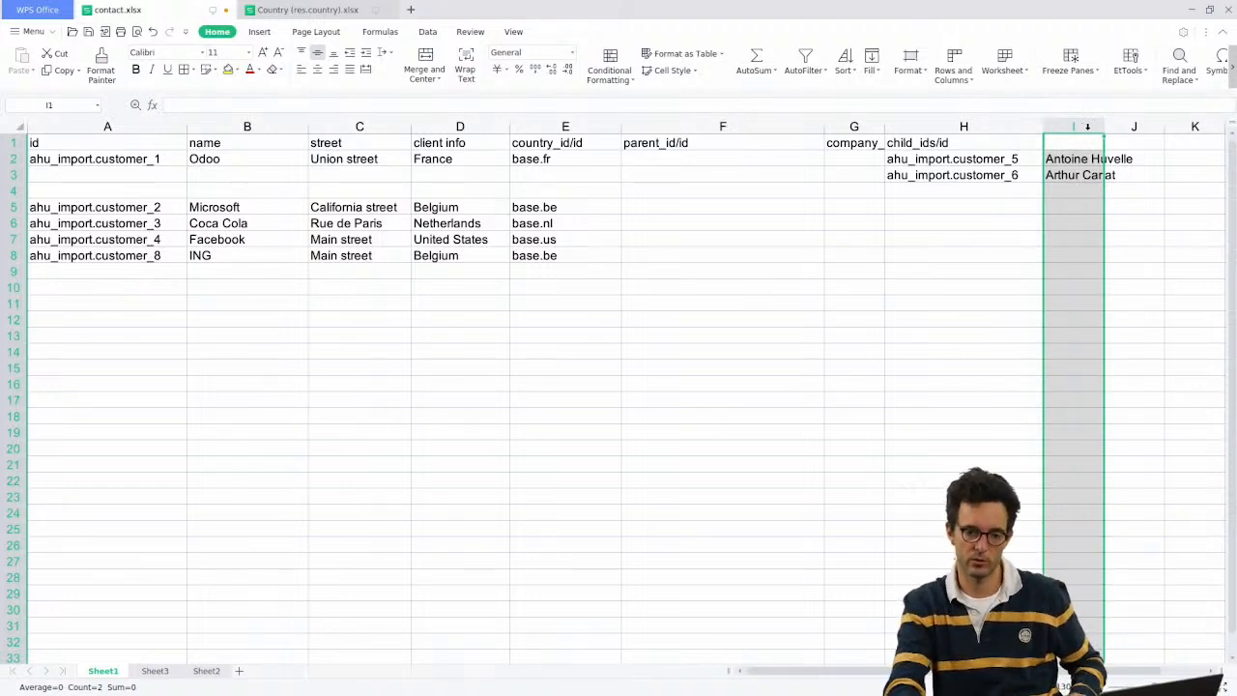
Step: Widen column I and give it a child_ids/name header copied from child_ids/id
left_click_drag(1109, 126, 1175, 127)
left_click(1089, 143)
key("Left")
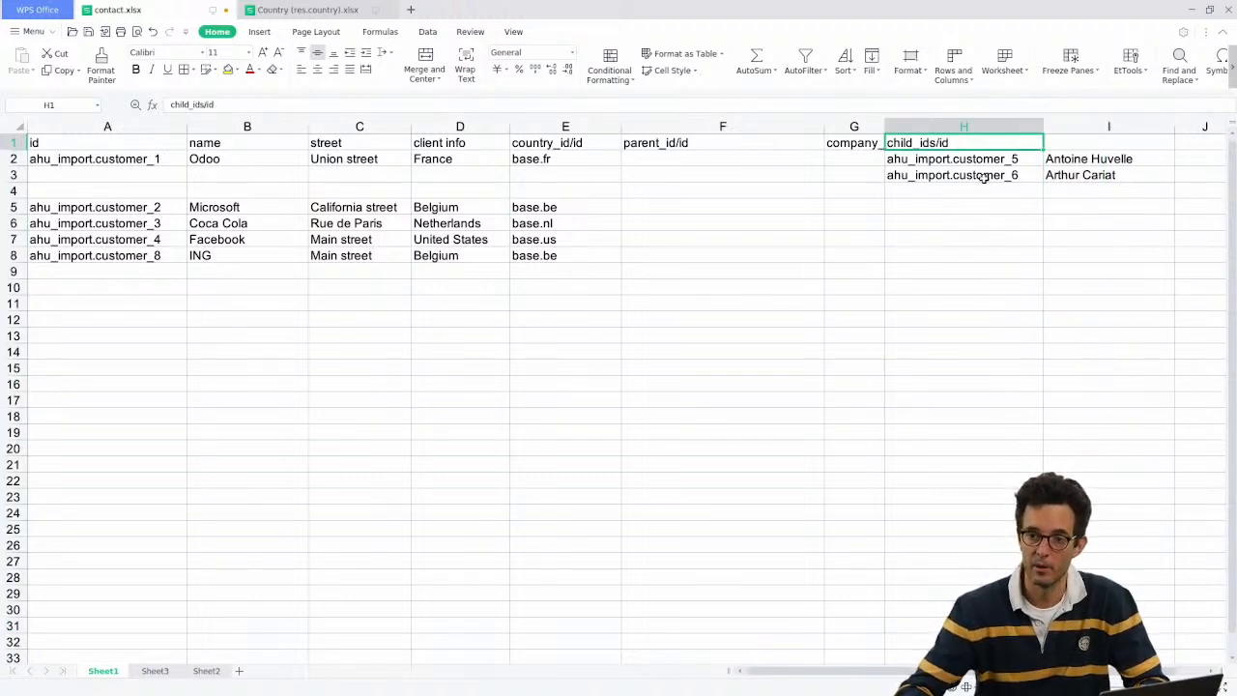
key("ctrl+c")
left_click(1064, 143)
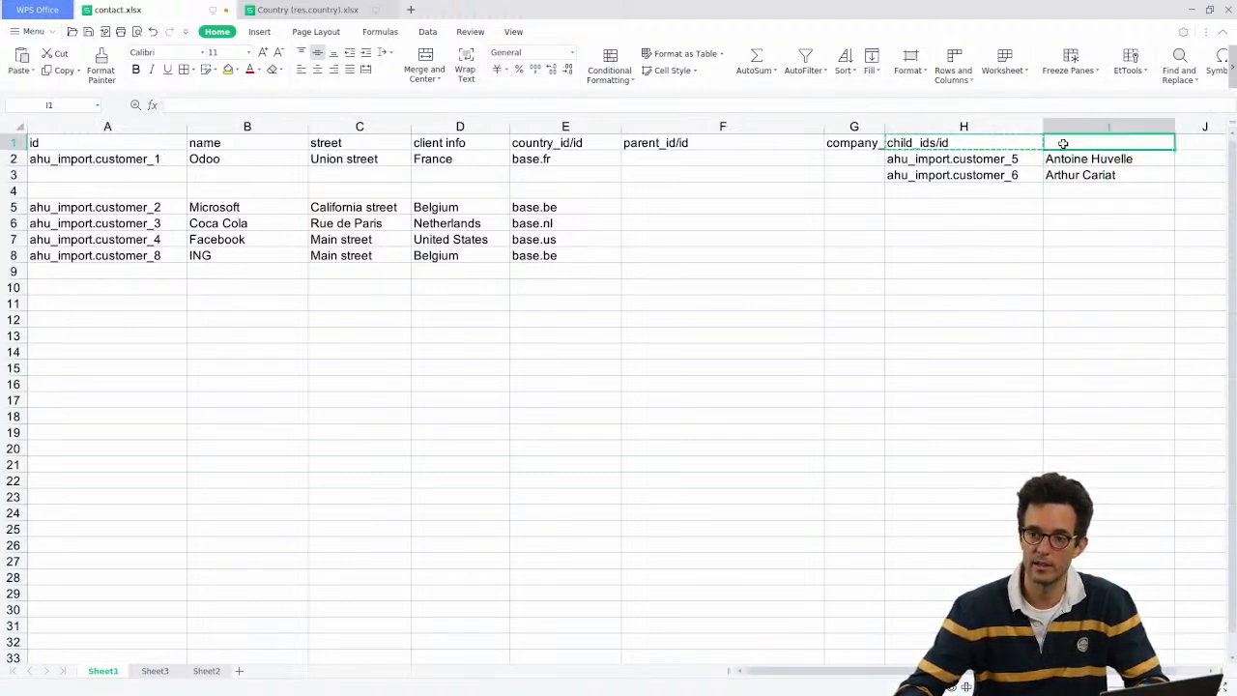
key("ctrl+v")
double_click(1099, 143)
double_click(1102, 144)
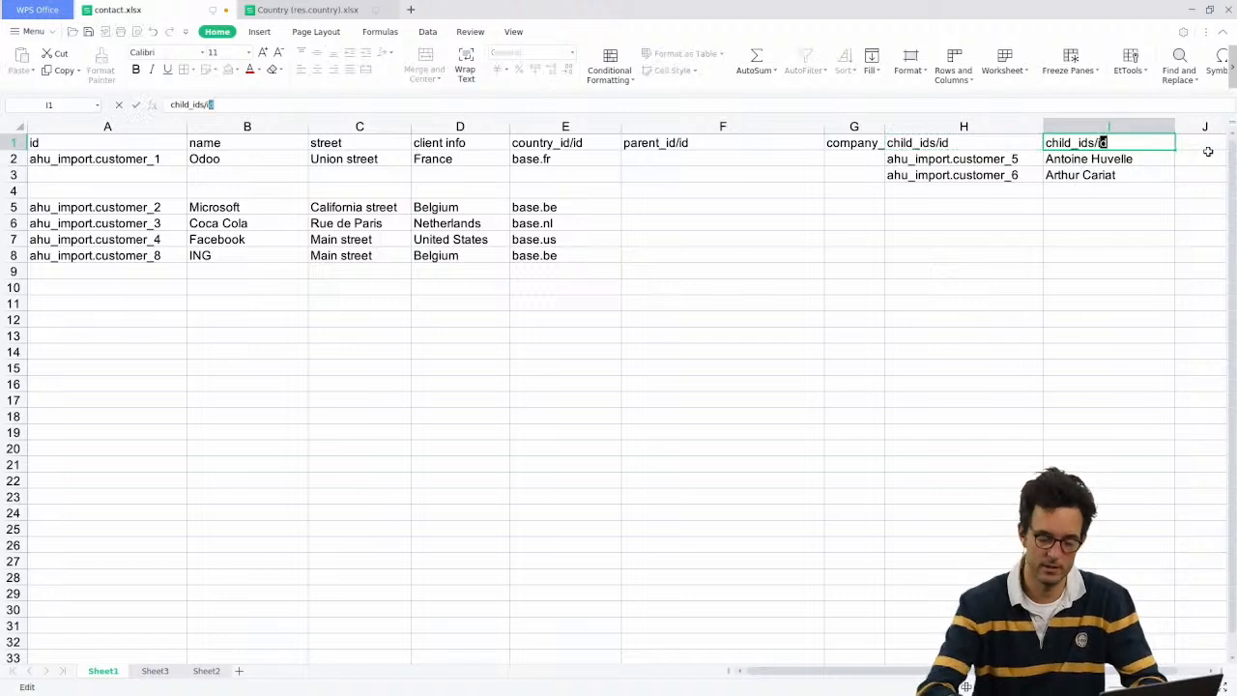
key("BackSpace")
type("name")
key("Return")
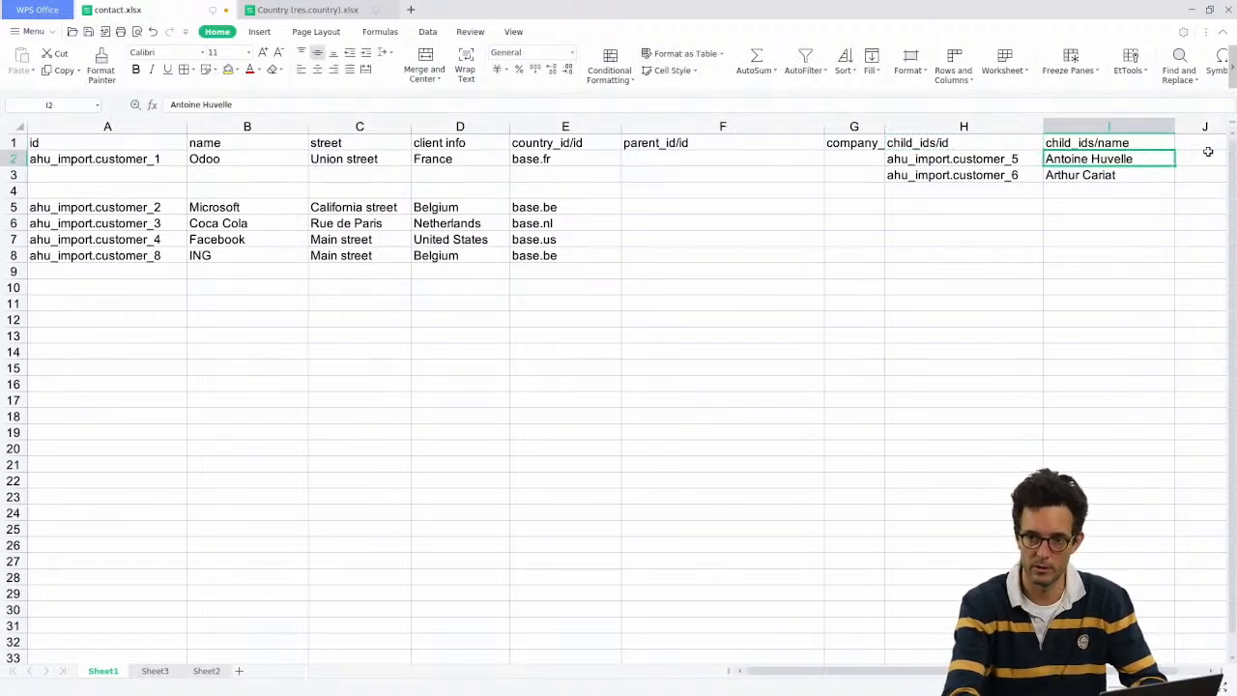
Step: Edit the two child names in I2 and I3, making the second end in 2
key("F2")
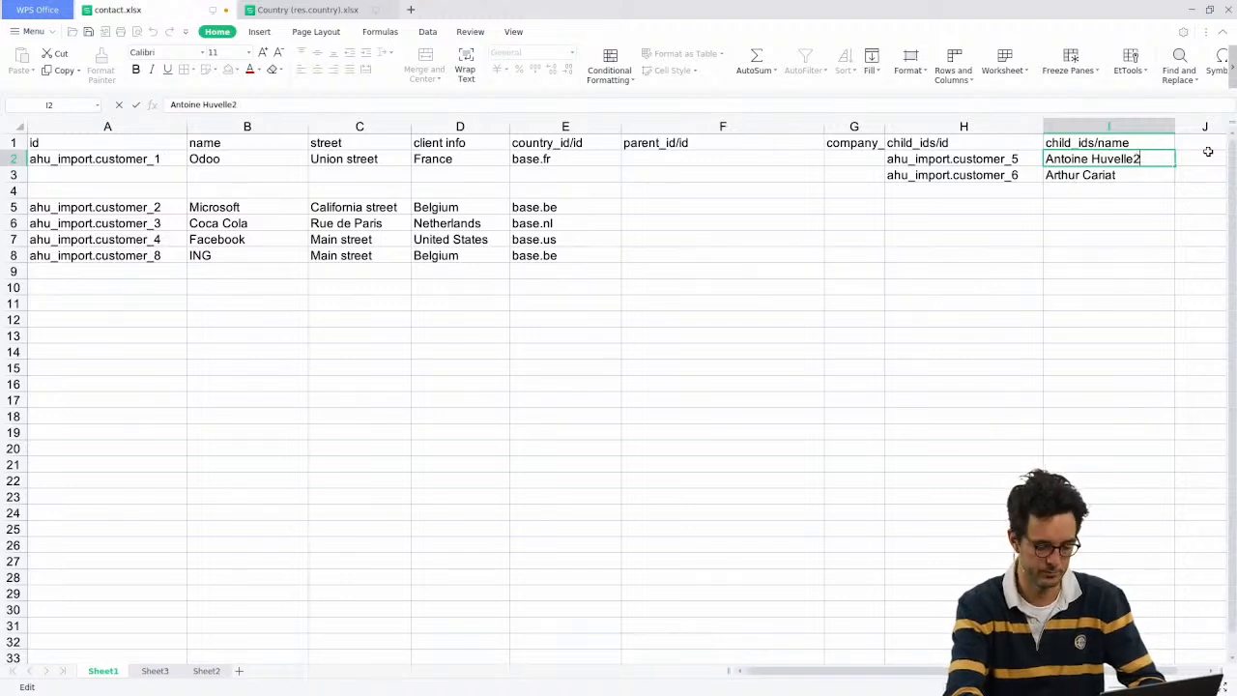
key("Return")
key("F2")
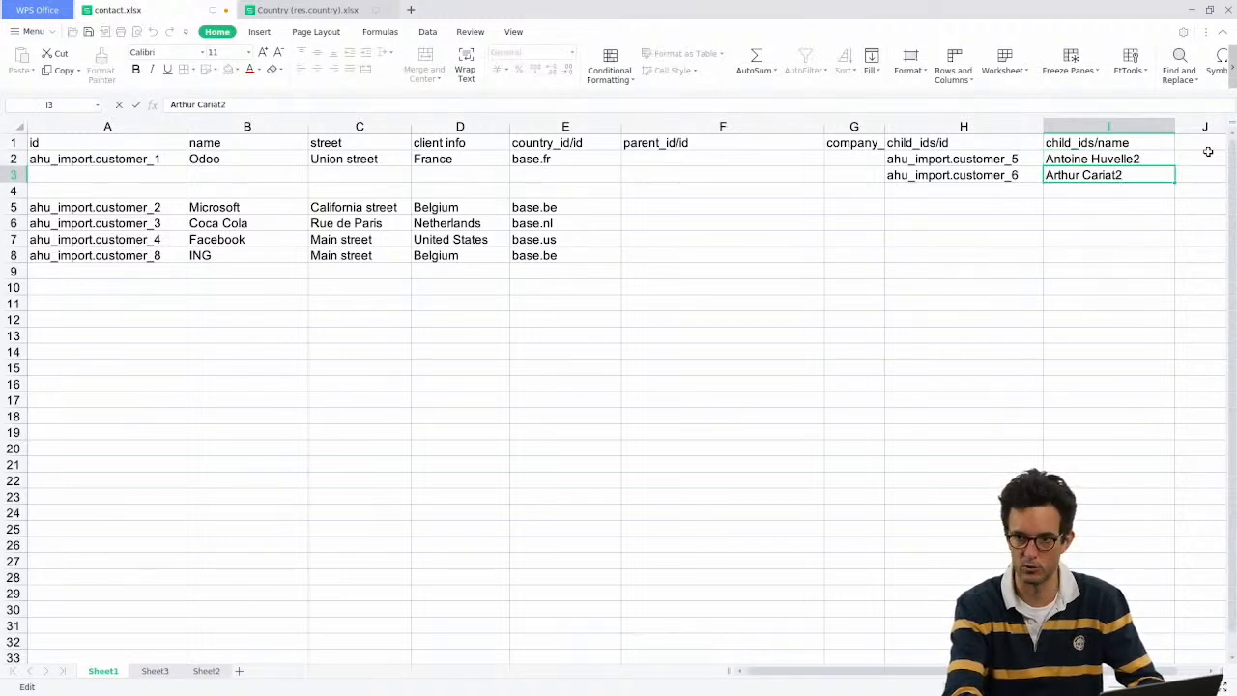
type("2")
key("Return")
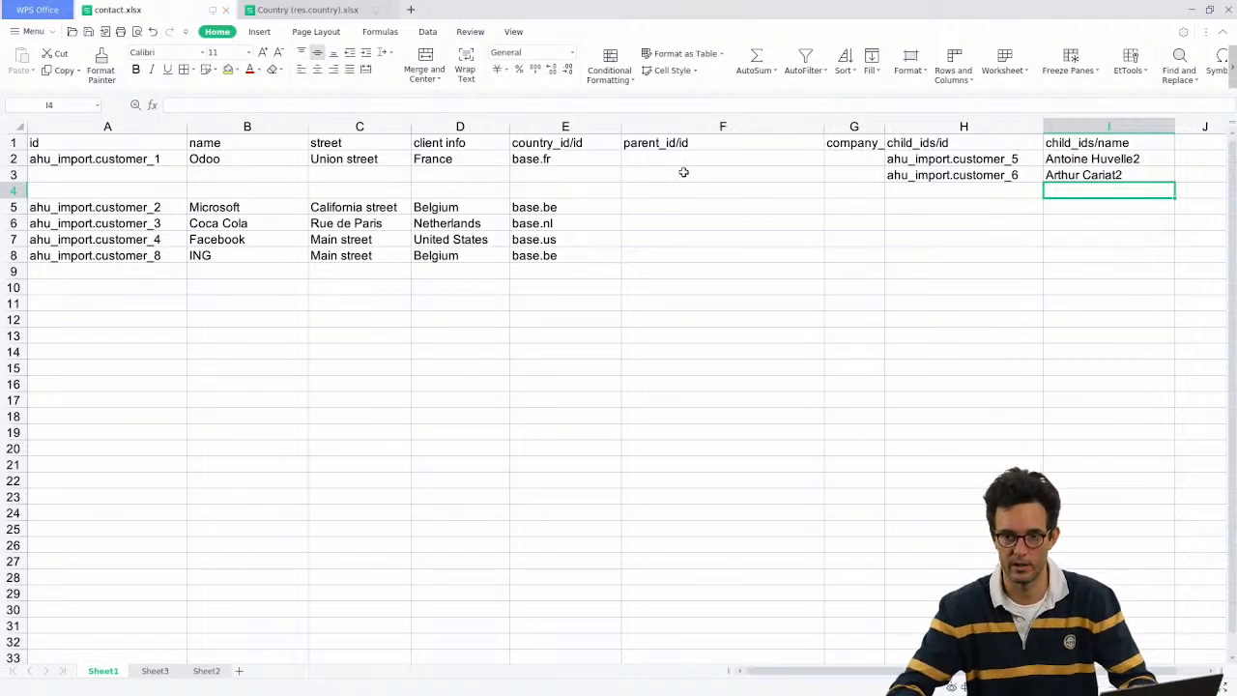
Step: Add a child_ids/company_type header in J1 with 'person' for both children
left_click_drag(763, 126, 854, 120)
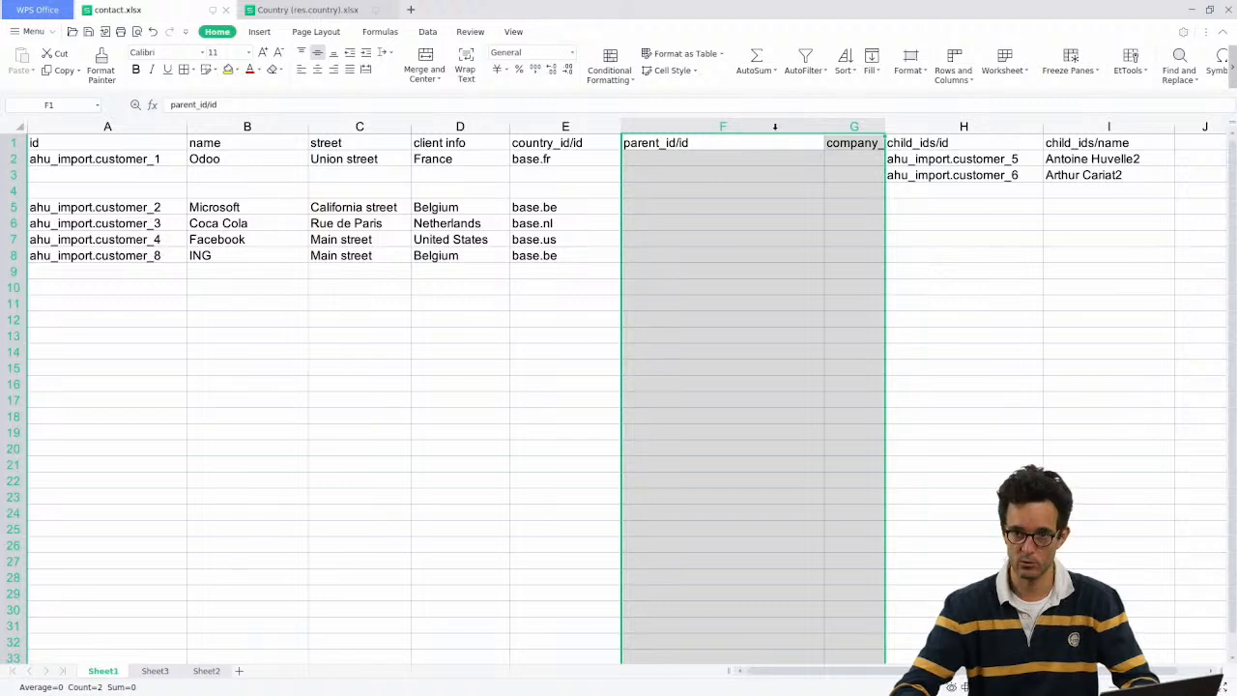
left_click(849, 142)
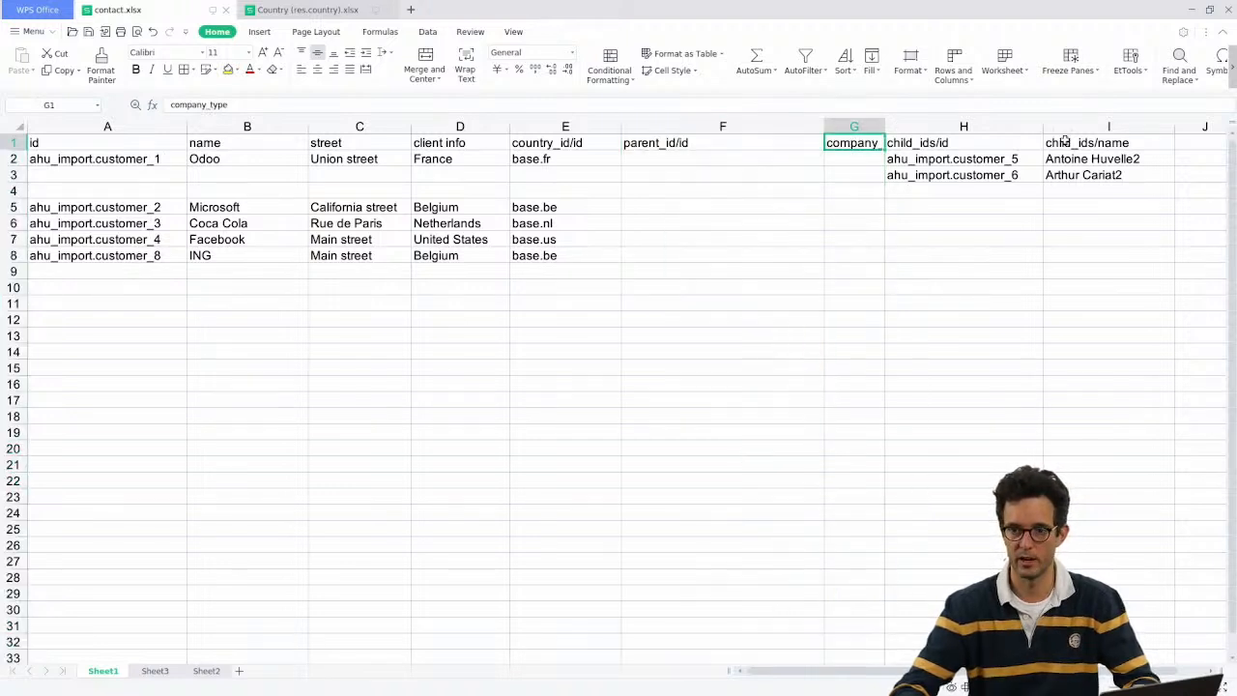
left_click(1083, 143)
key("ctrl+c")
left_click(1195, 143)
key("ctrl+v")
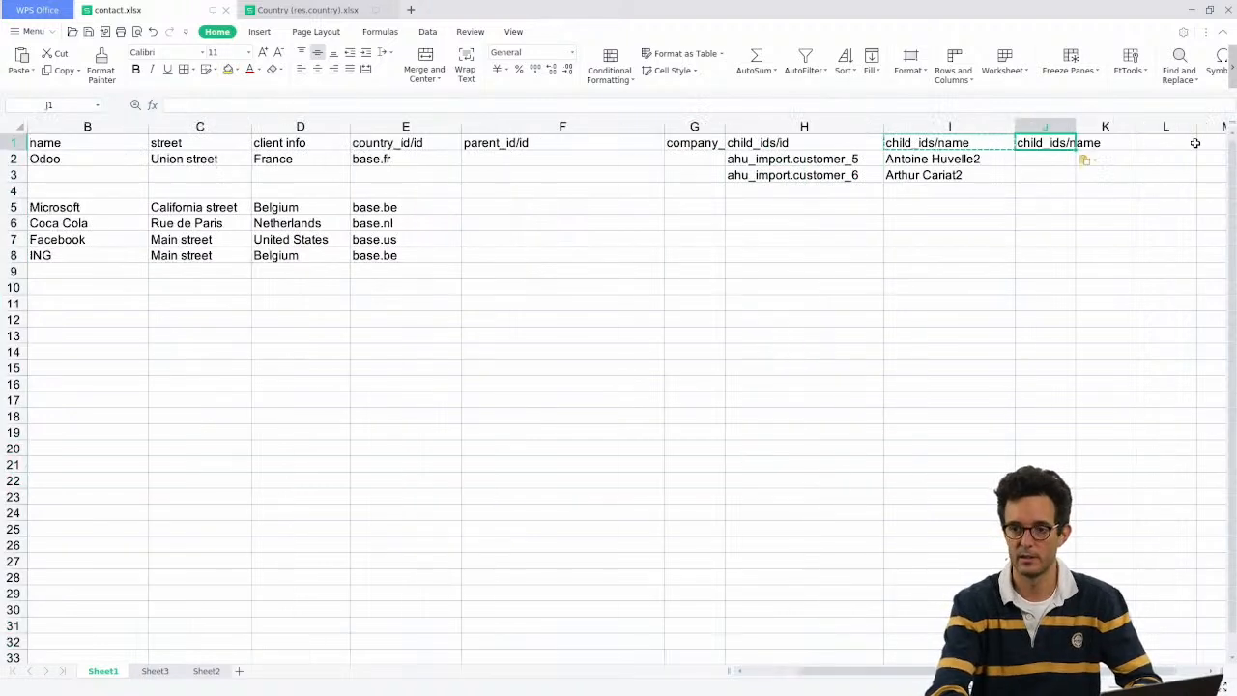
key("F2")
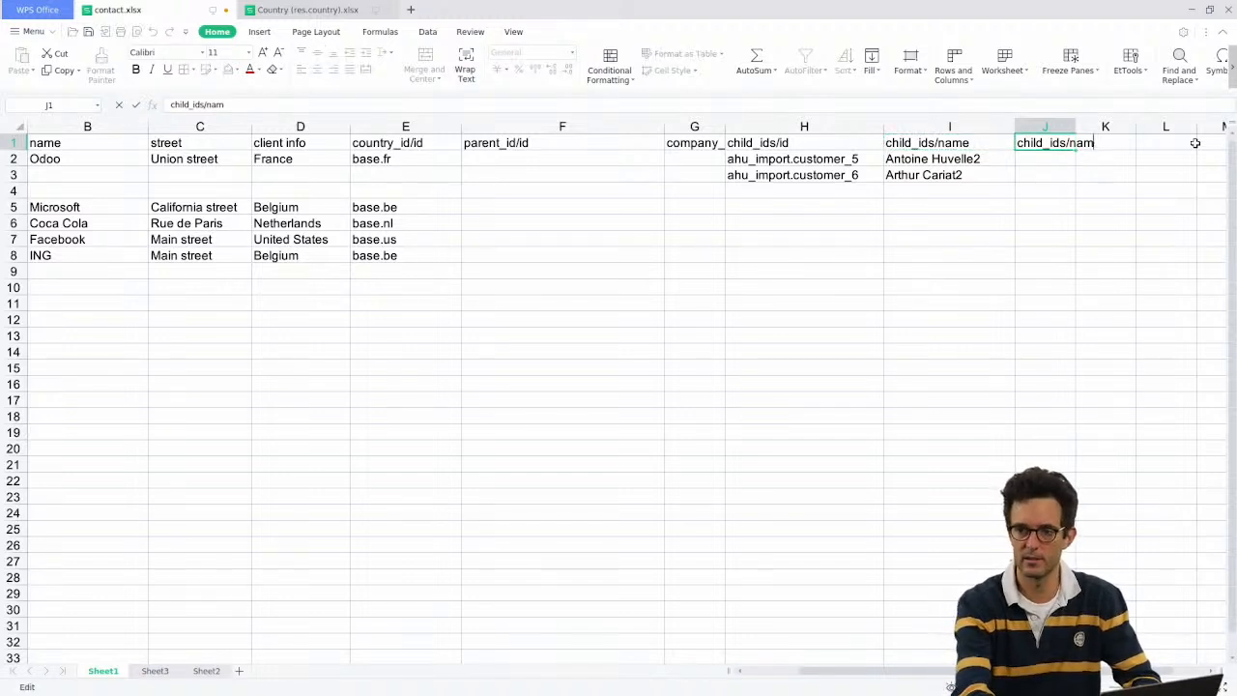
key("BackSpace")
key("BackSpace")
key("BackSpace")
type("company_t")
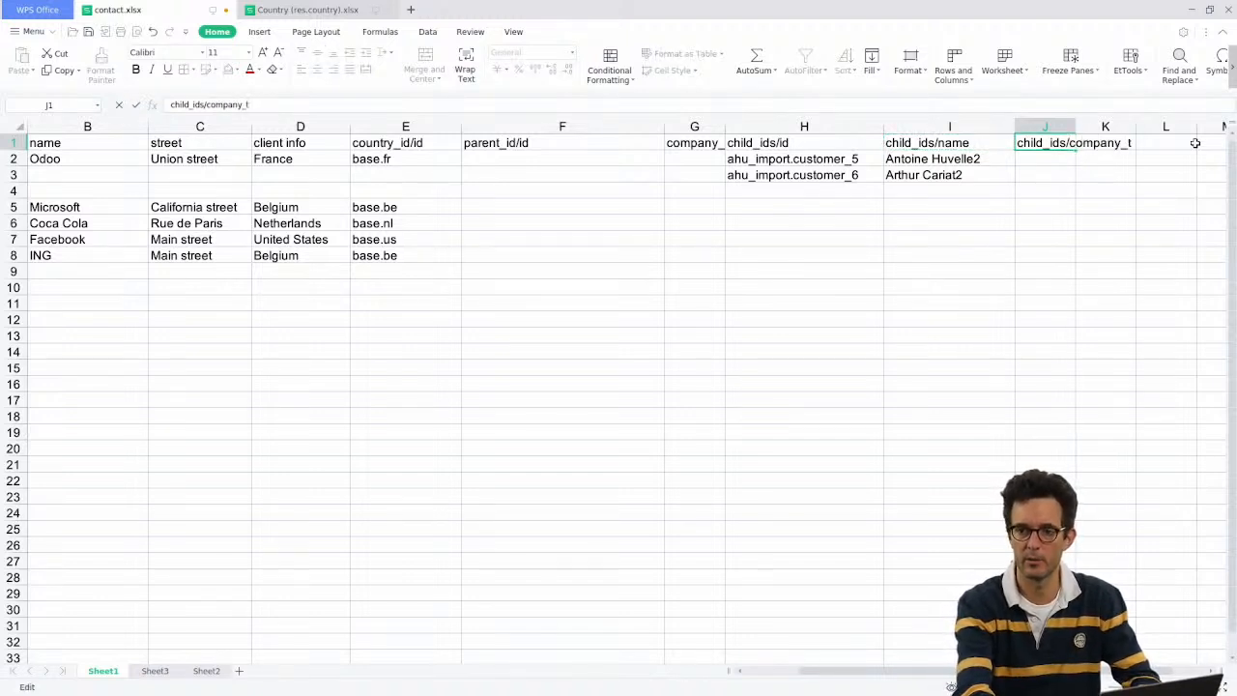
type("ype")
key("Return")
type("person")
key("Return")
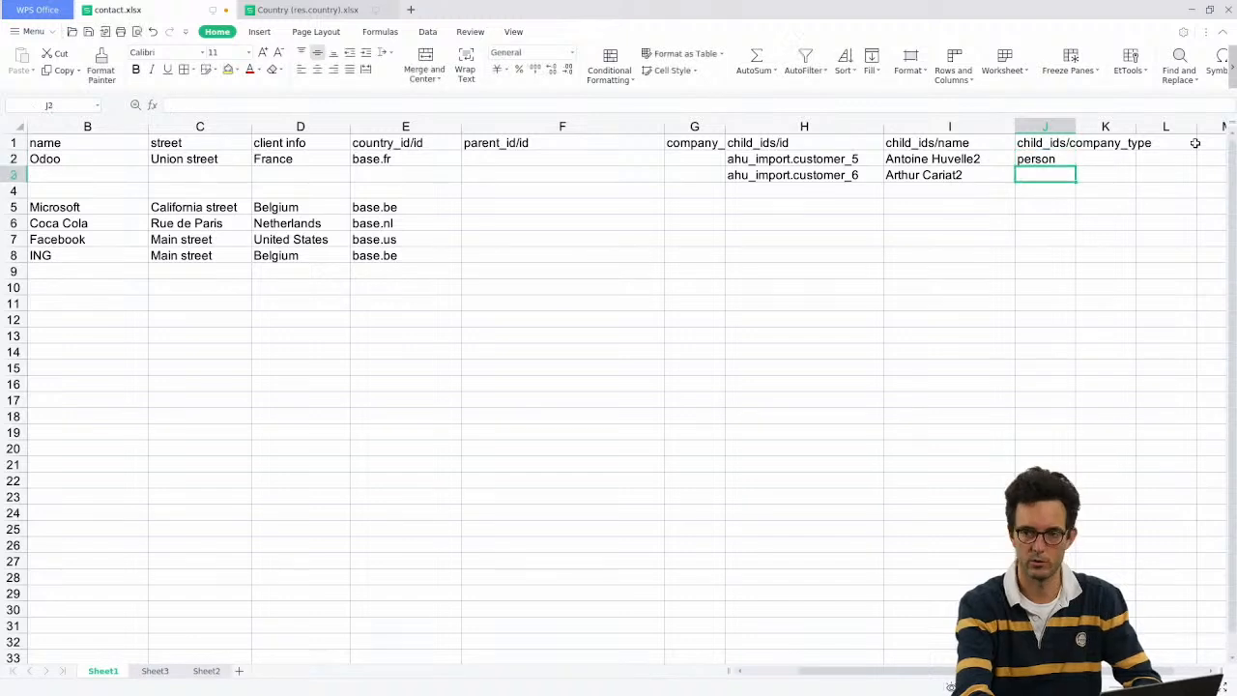
type("person")
key("Return")
key("Left")
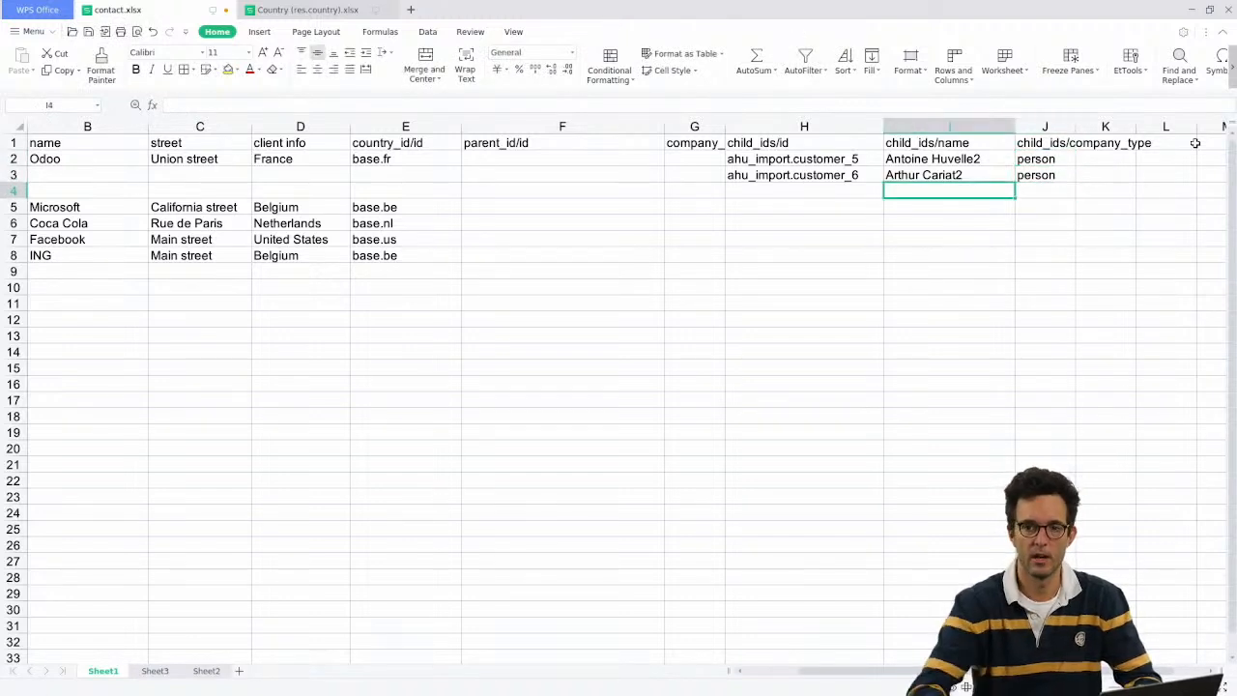
Step: Delete the parent_id/id and company_type columns after country_id/id, then return to Odoo's Contacts list
left_click_drag(694, 127, 580, 127)
right_click(600, 129)
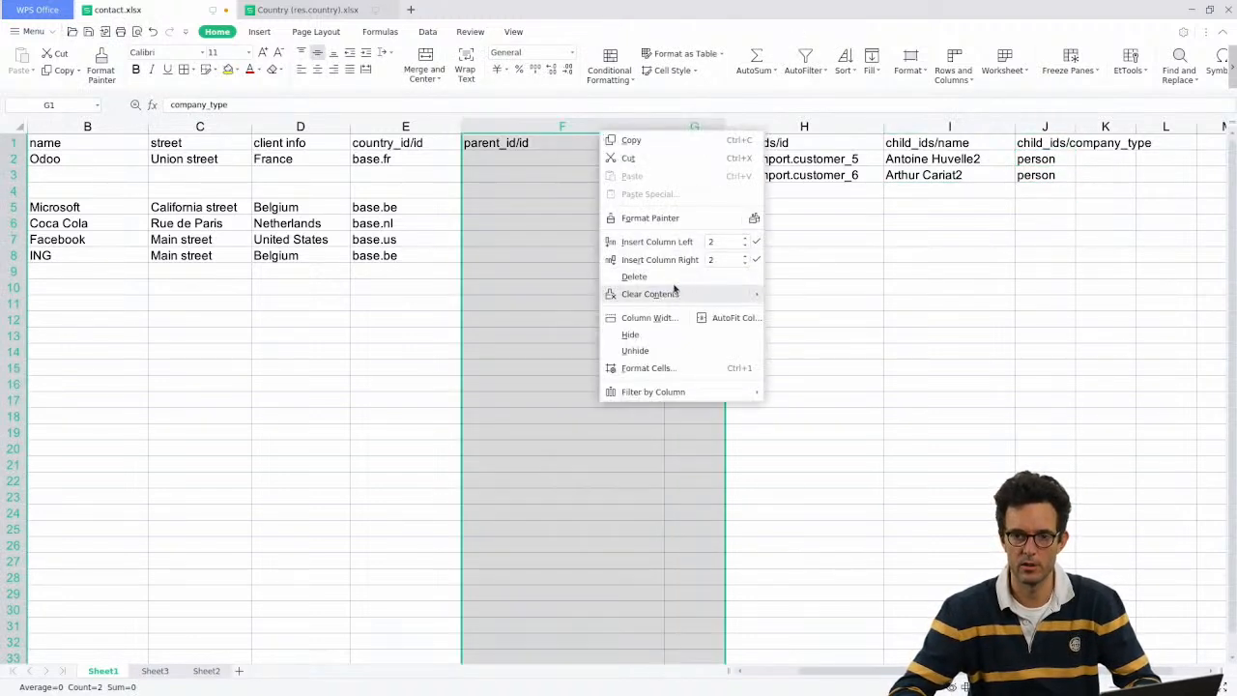
left_click(638, 277)
left_click(488, 216)
key("ctrl+c")
key("Escape")
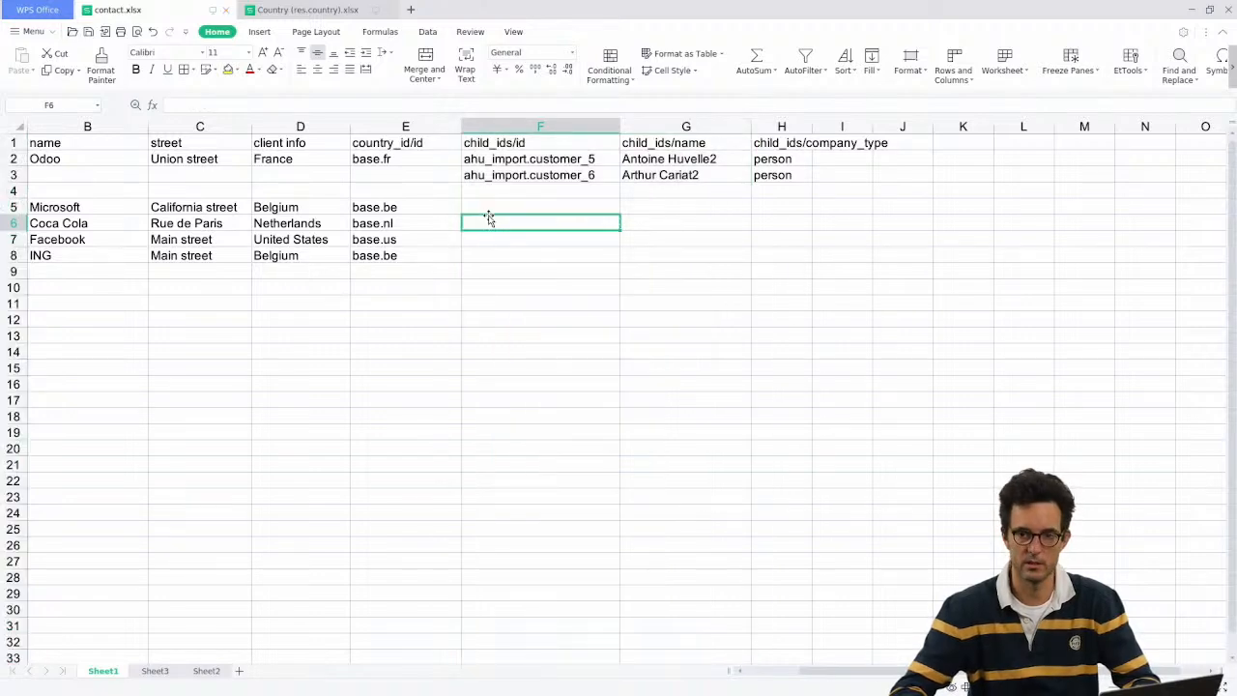
left_click(485, 210)
key("Left")
key("Left")
key("Left")
key("Left")
key("Left")
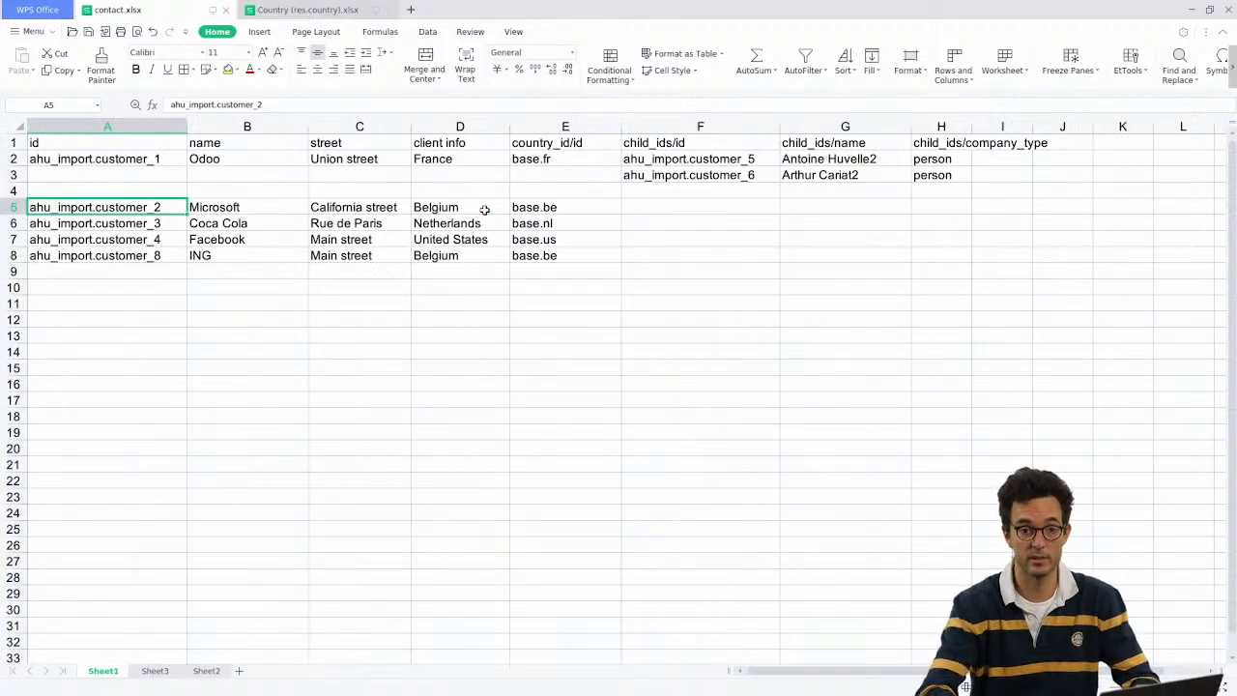
key("alt+Tab")
left_click(82, 105)
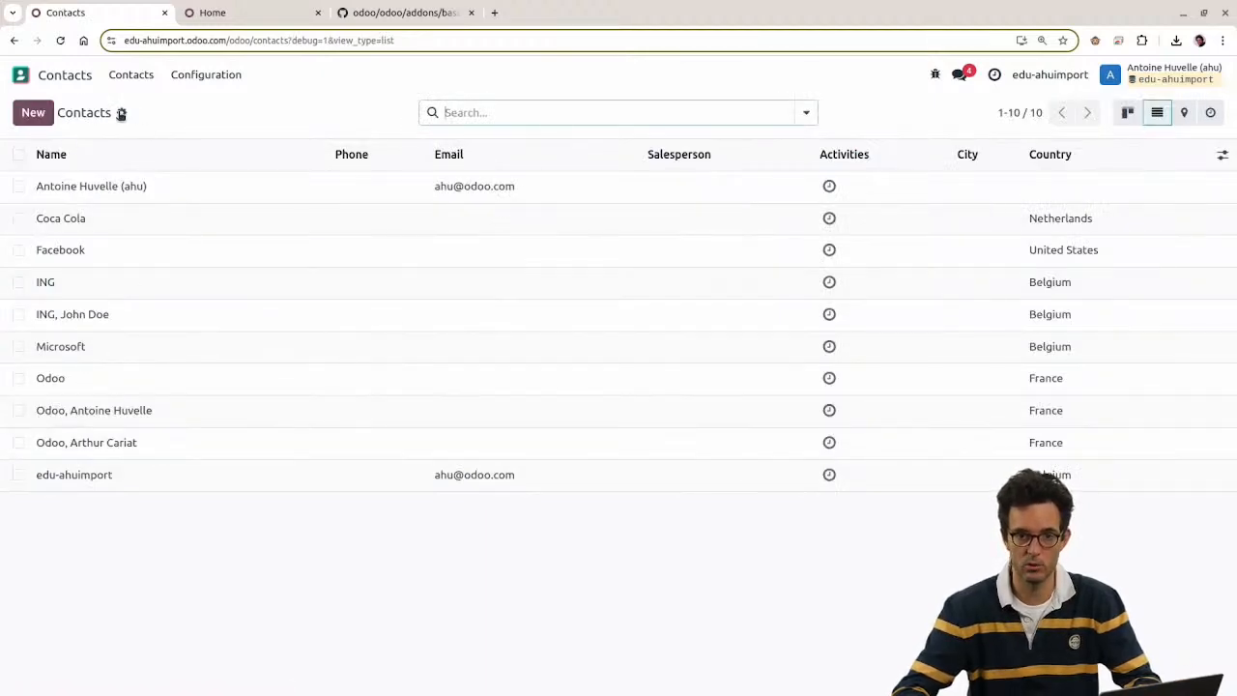
Step: Test and import contact.xlsx into Contacts, then open one of Odoo's new child contacts
left_click(121, 113)
left_click(144, 144)
left_click(68, 113)
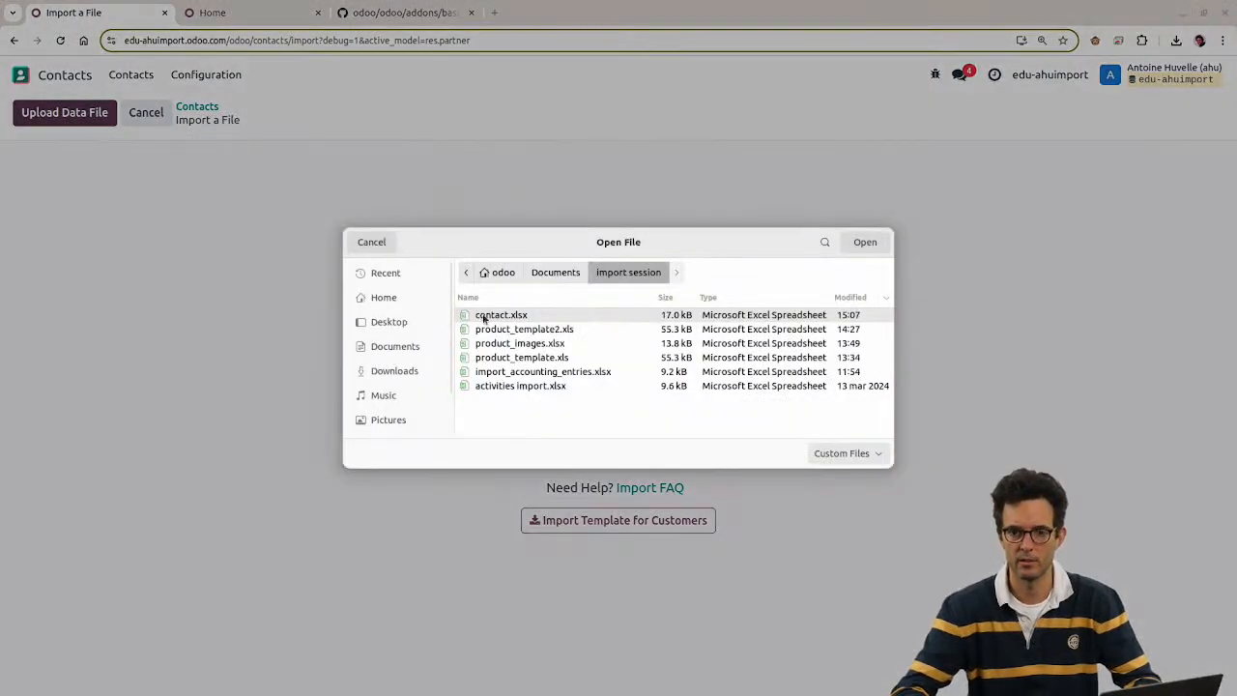
double_click(484, 318)
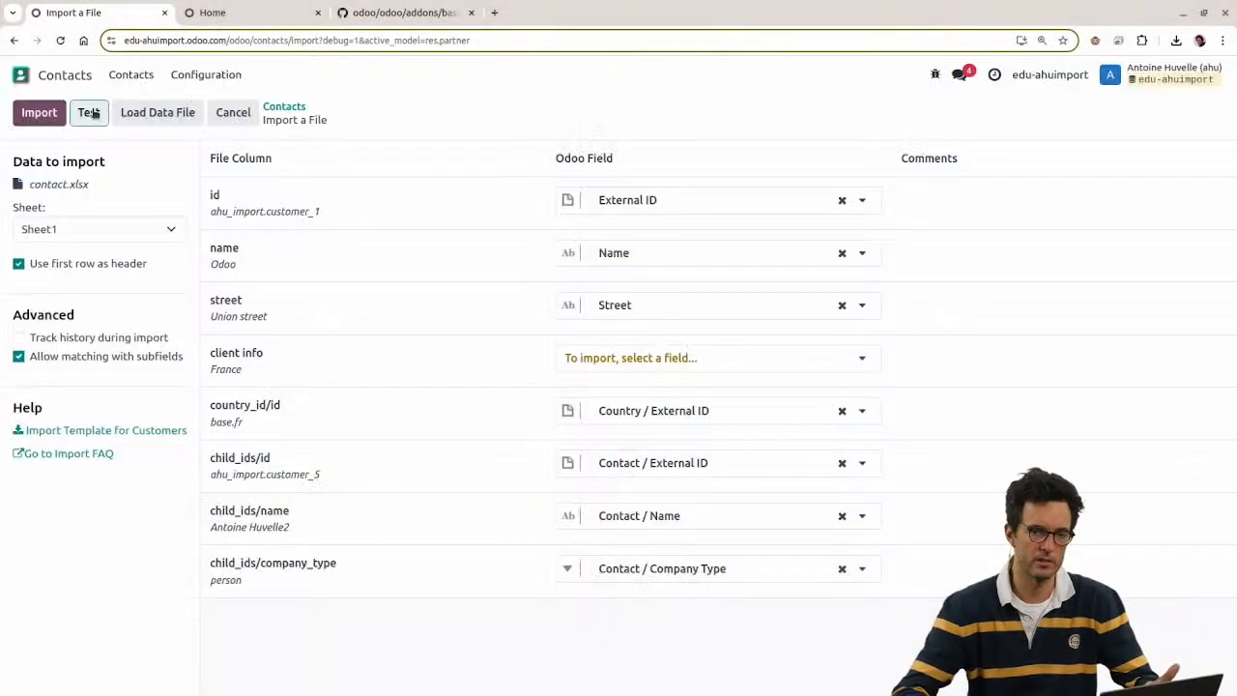
left_click(89, 112)
left_click(56, 116)
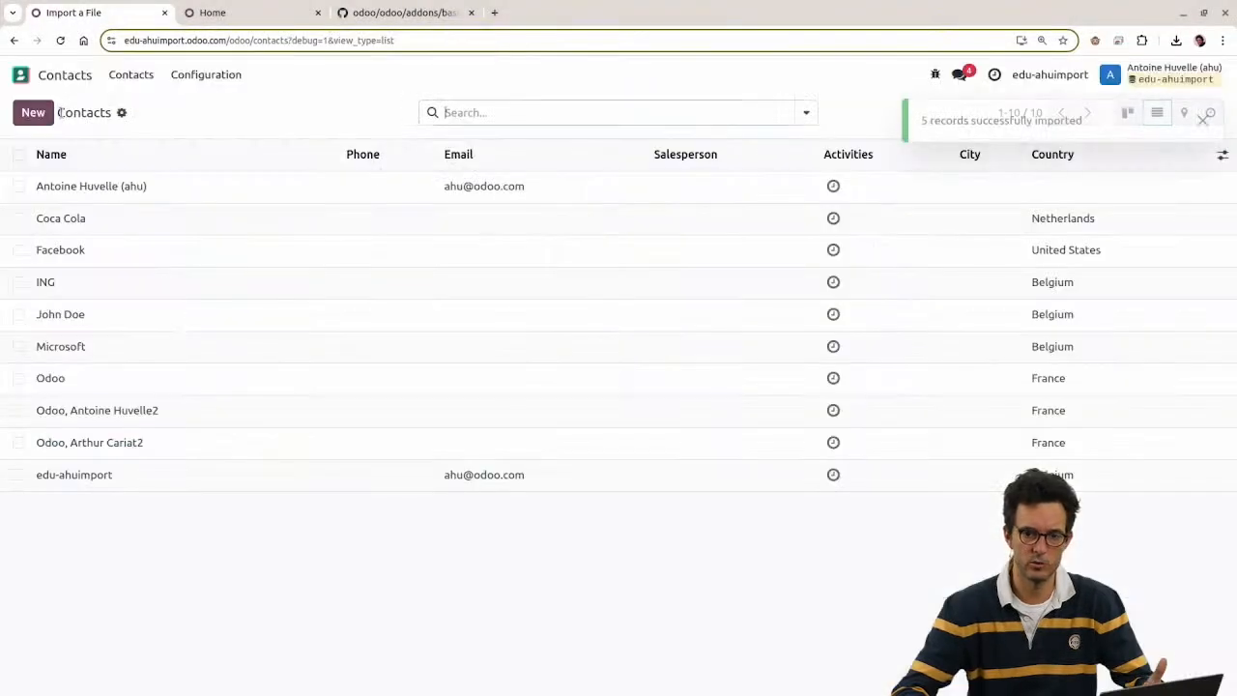
left_click(91, 414)
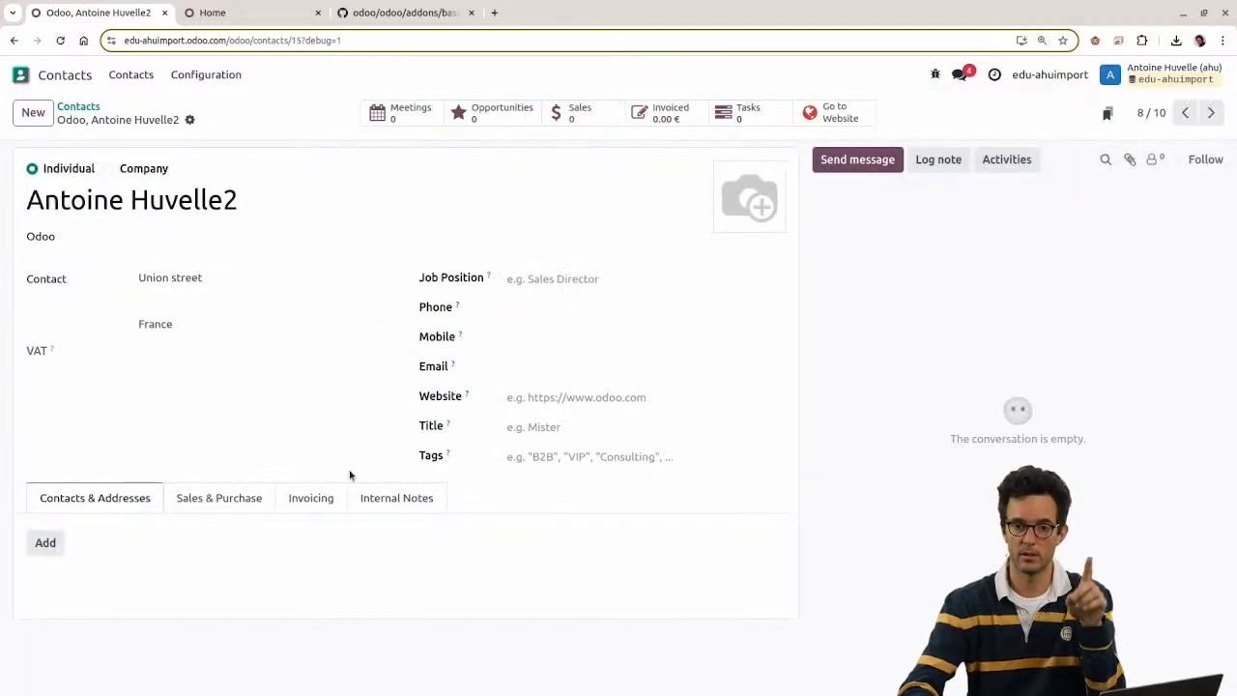
key("alt+Tab")
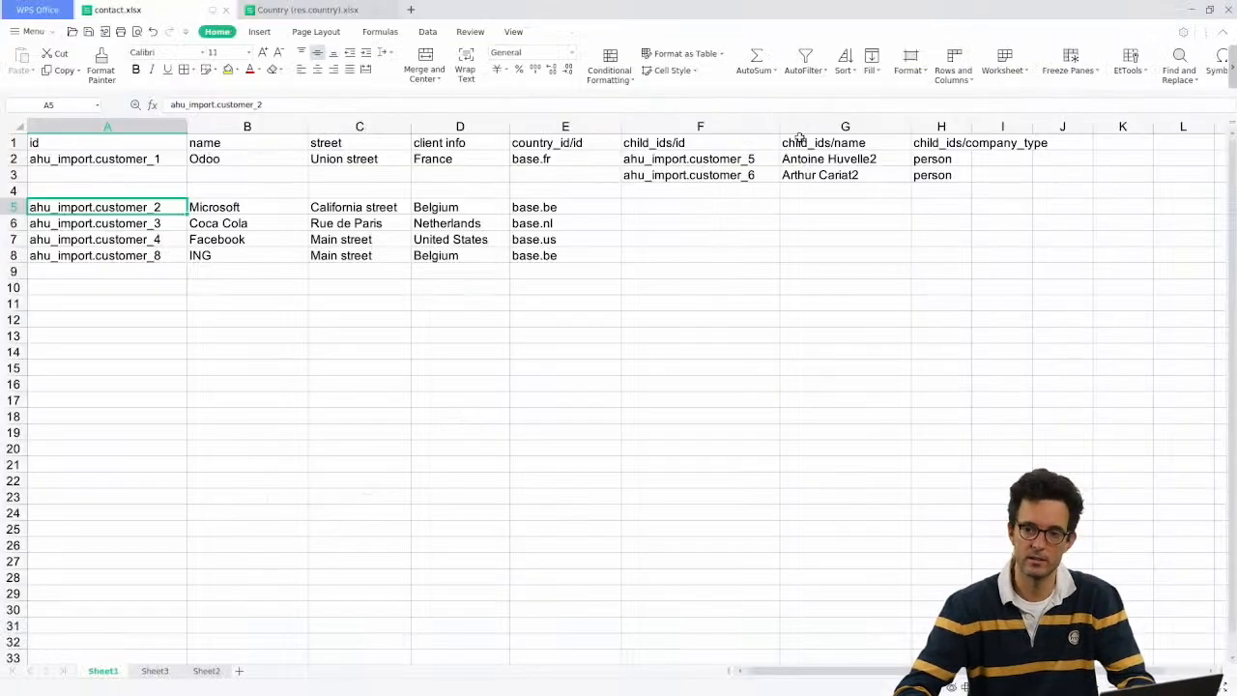
Step: Delete the child_ids/id column (column F) from the sheet
left_click_drag(716, 159, 704, 175)
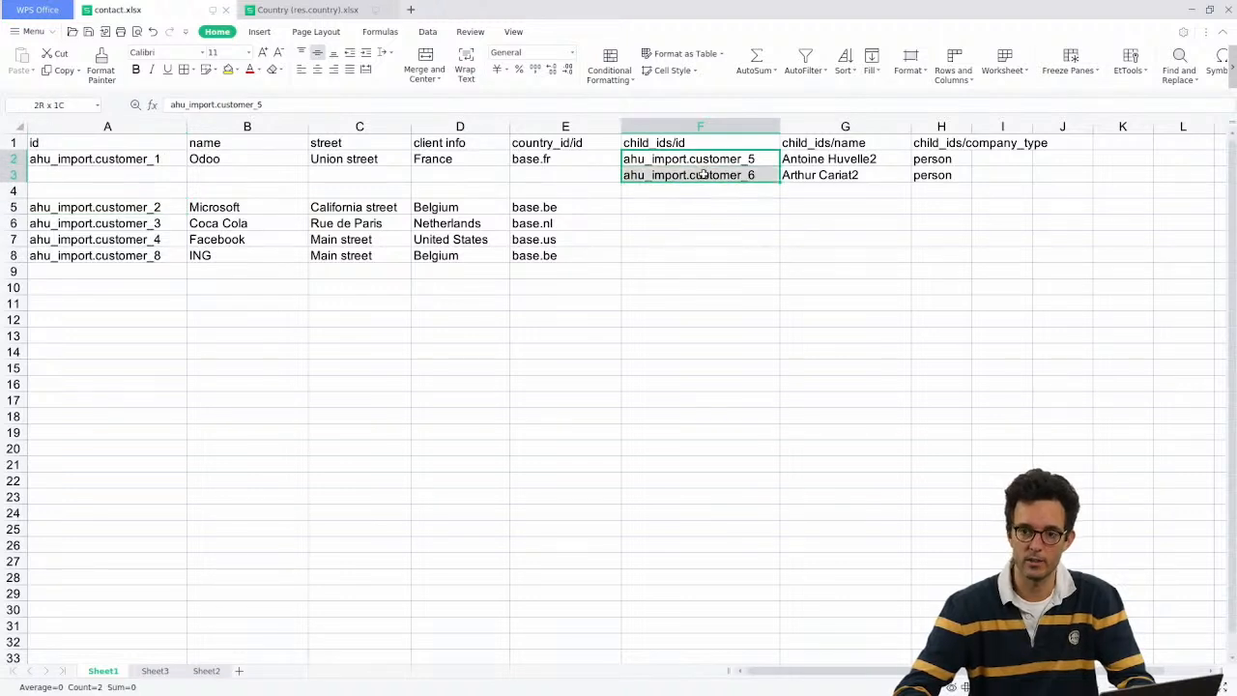
left_click(700, 126)
right_click(698, 127)
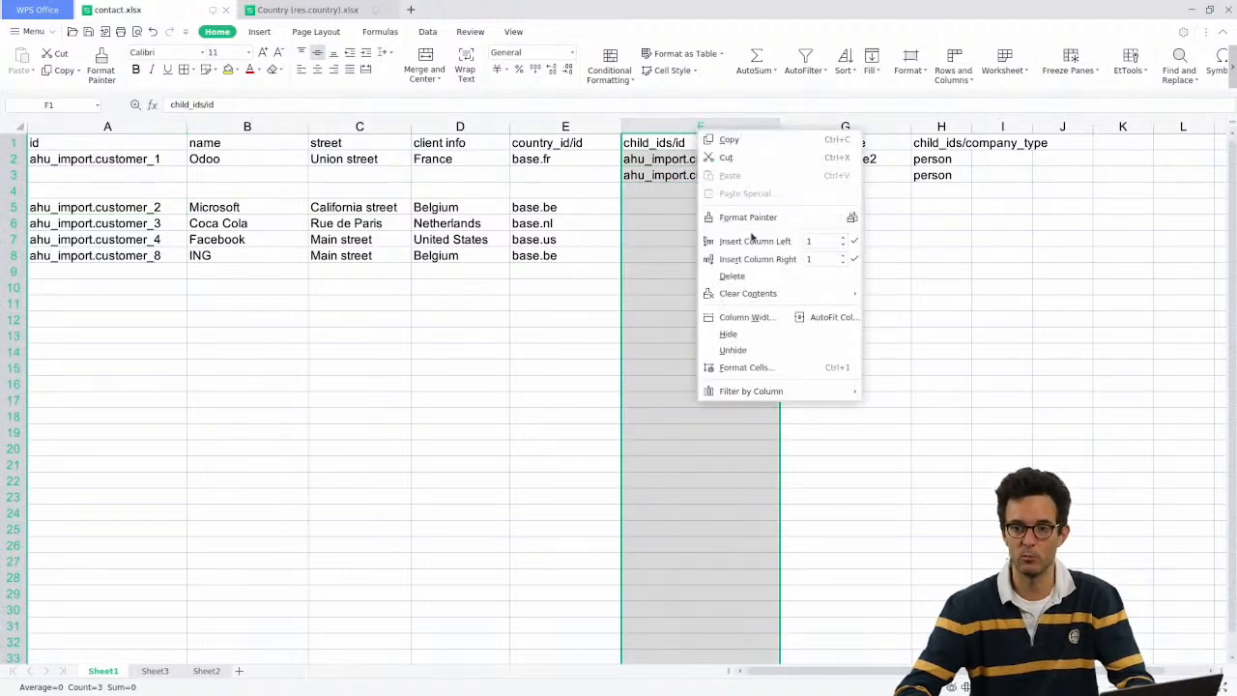
left_click(754, 280)
Step: Change the trailing 2 to 3 in both child names in F2 and F3
left_click(643, 159)
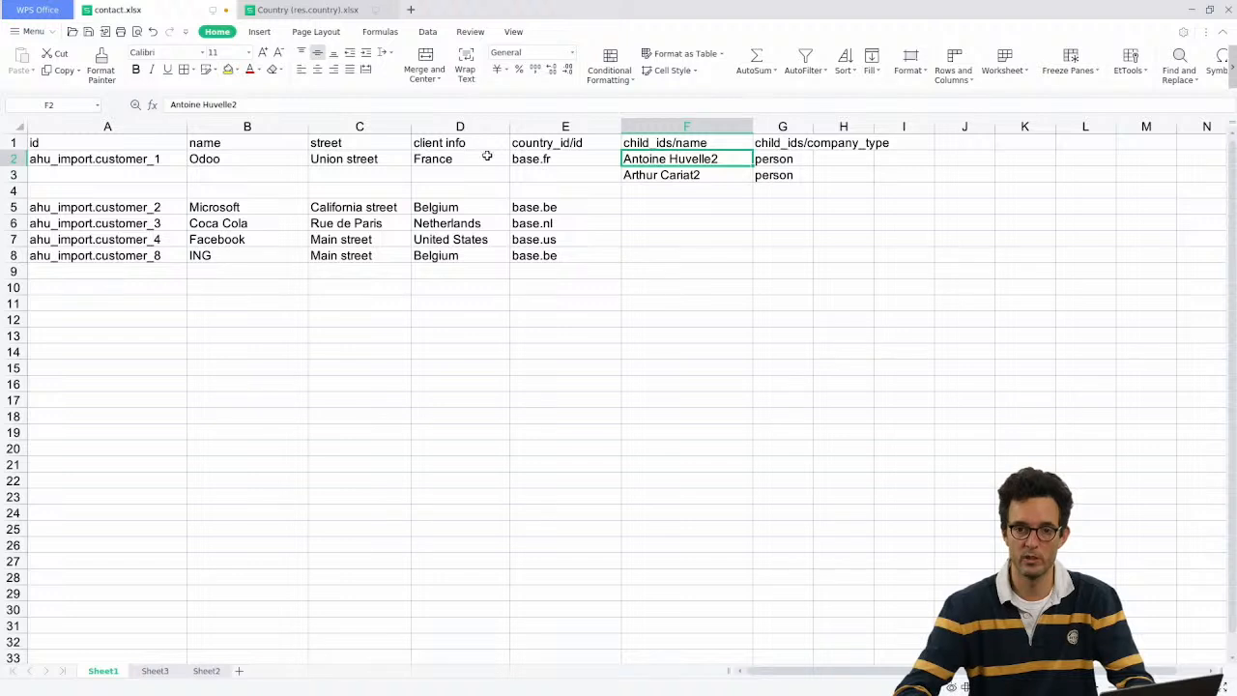
left_click(232, 160)
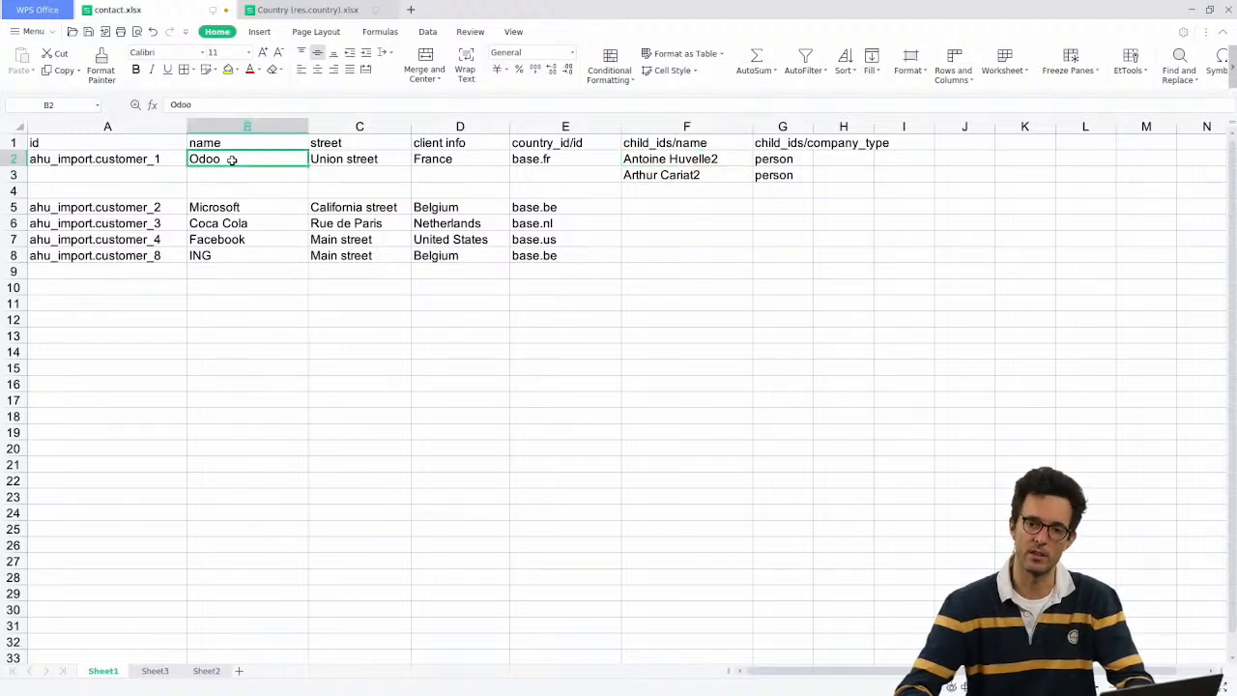
left_click(669, 174)
double_click(704, 160)
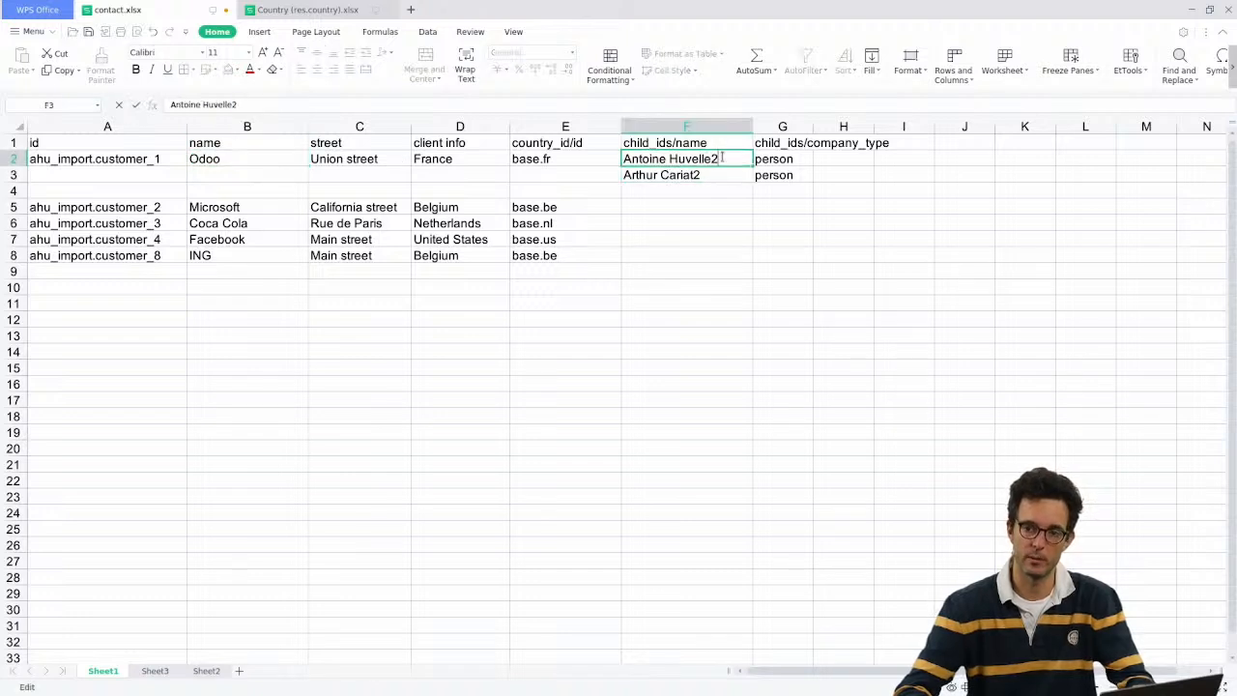
left_click_drag(721, 159, 697, 176)
type("3")
key("Return")
type("3")
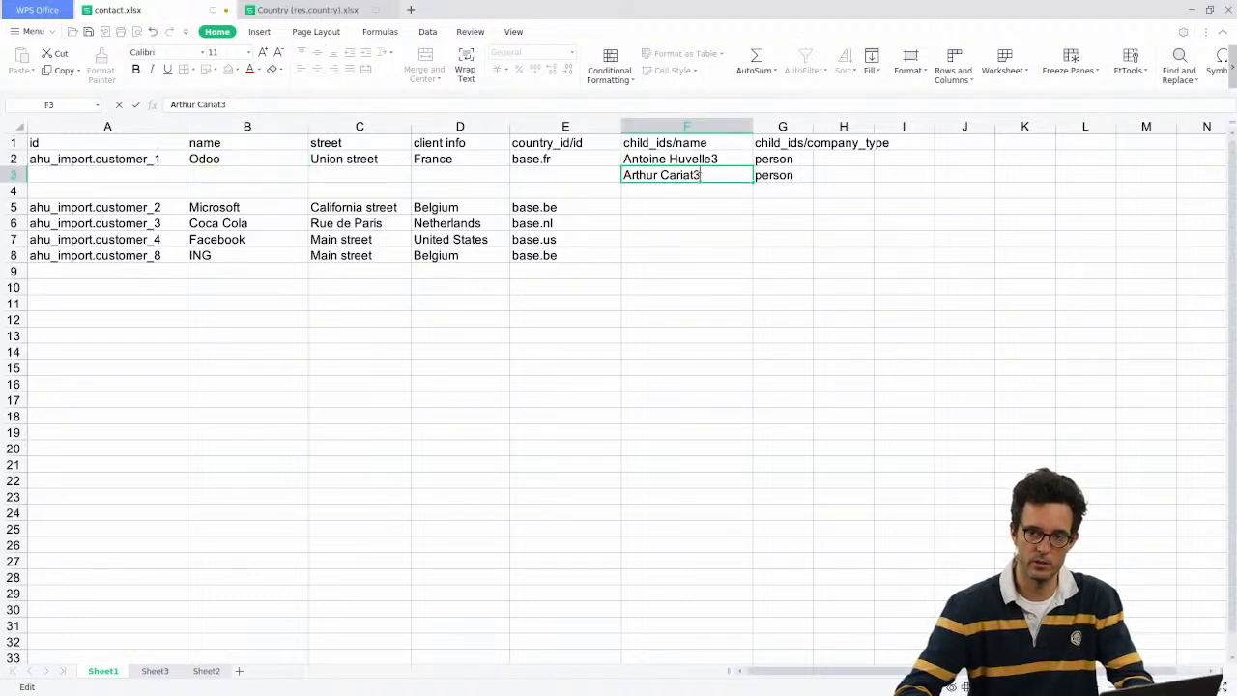
key("Return")
key("alt+Tab")
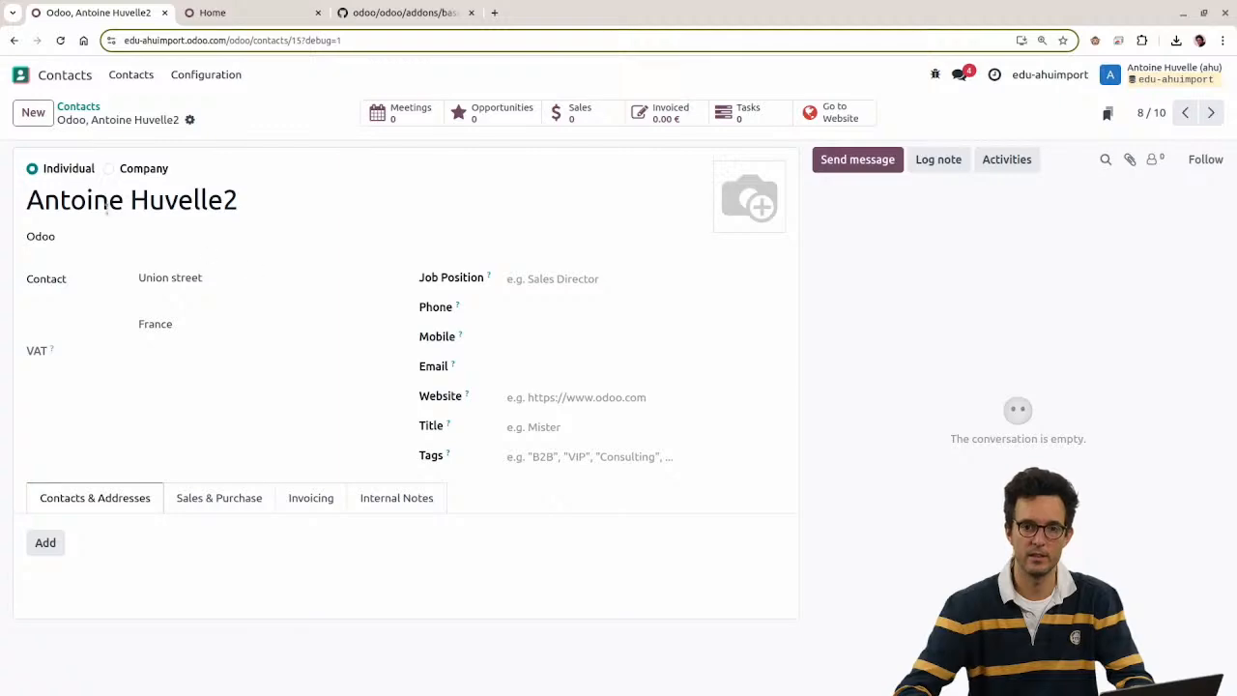
Step: Re-import contact.xlsx into Contacts and tick the two new children whose names end in 3
left_click(91, 107)
left_click(122, 114)
left_click(145, 140)
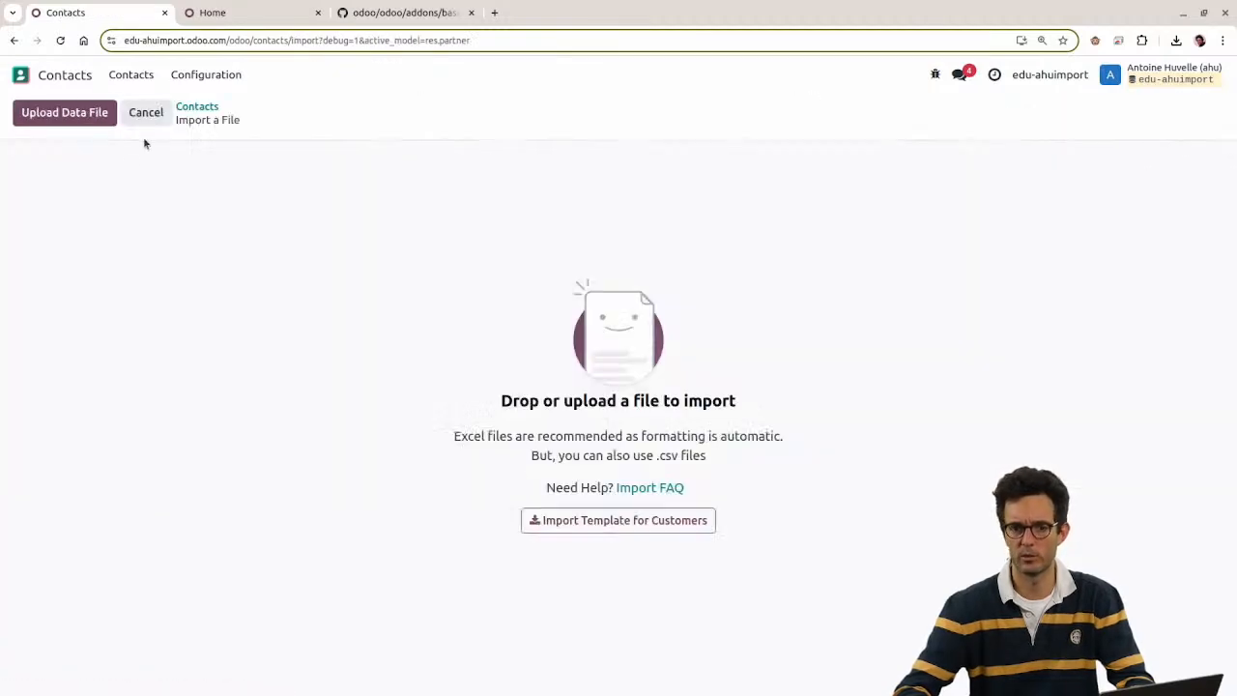
left_click(75, 116)
double_click(487, 312)
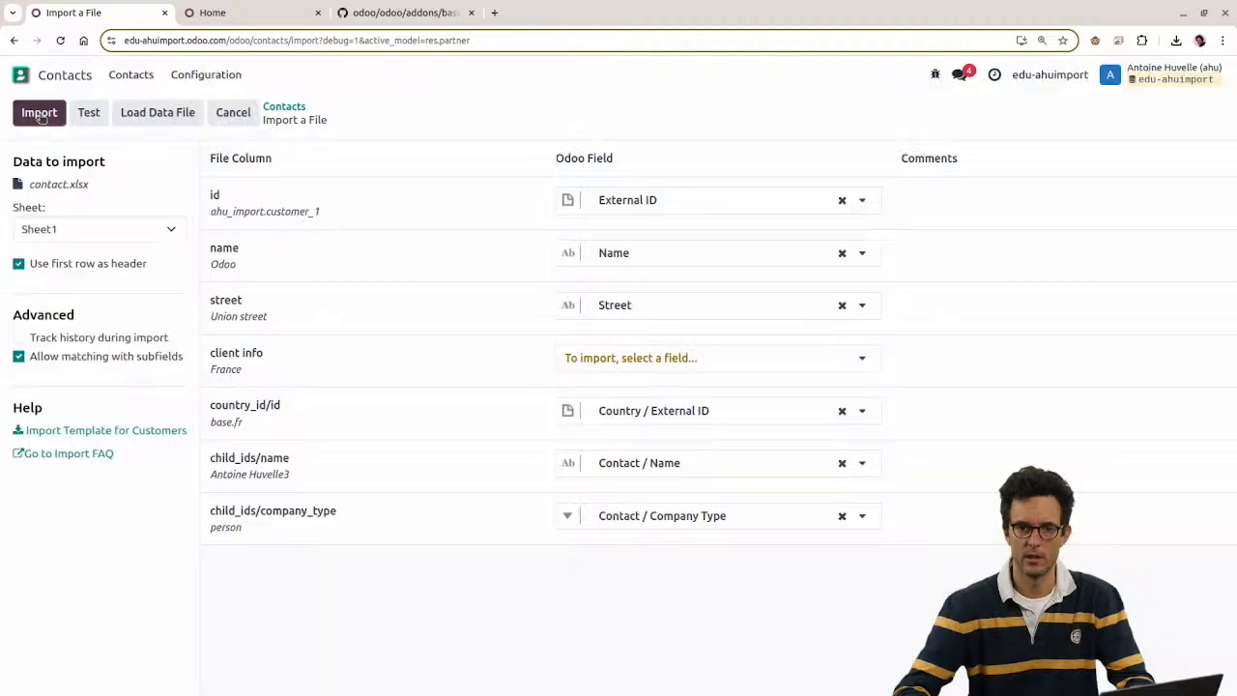
left_click(39, 115)
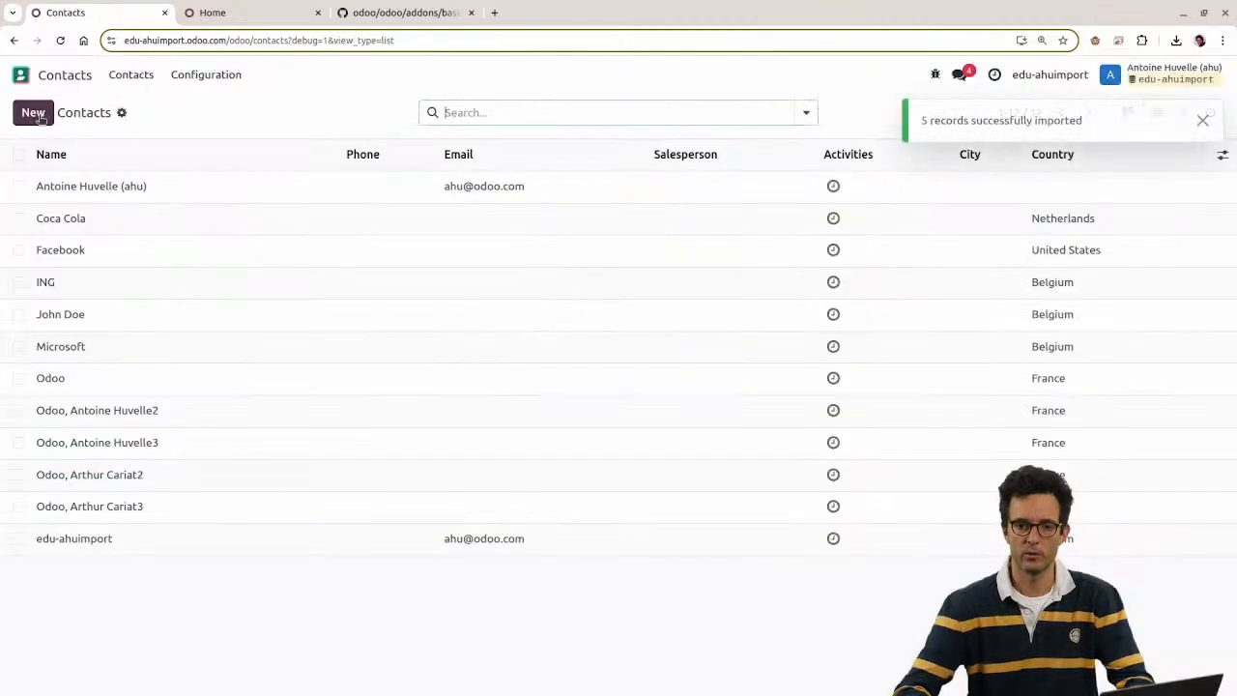
left_click(18, 450)
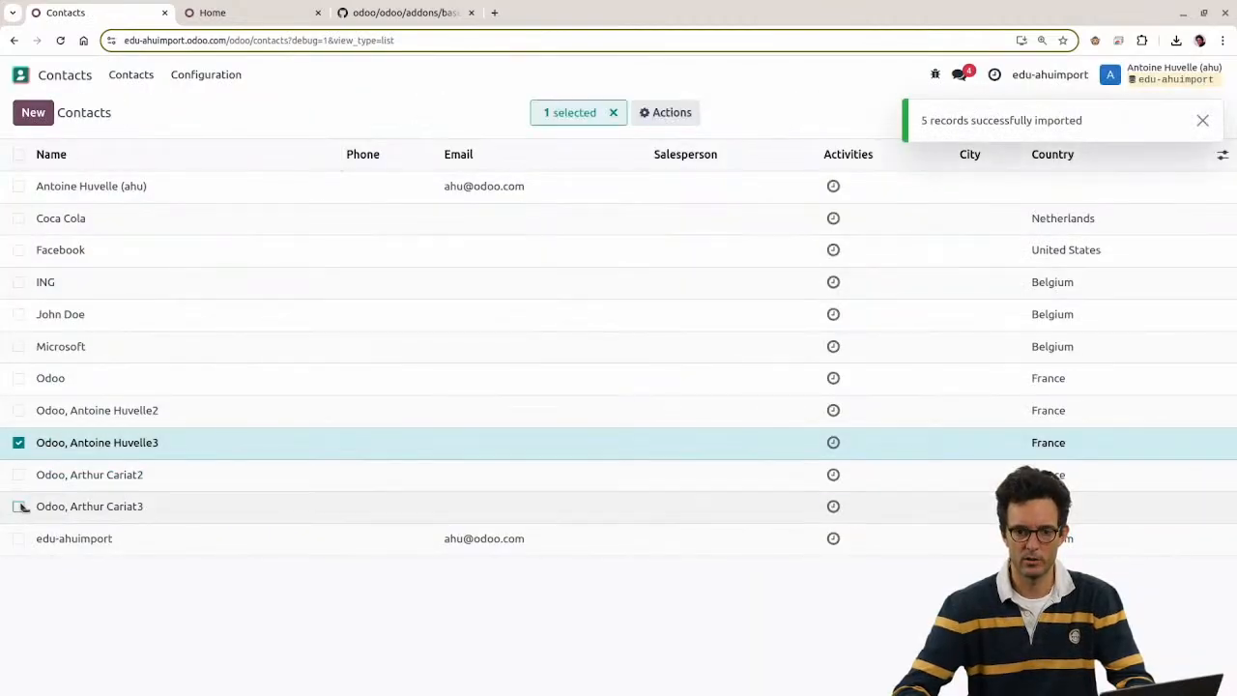
left_click(20, 506)
key("alt+Tab")
Step: Undo the column deletion and renames with Ctrl+Z, then view the child contacts on Sheet3
left_click(653, 144)
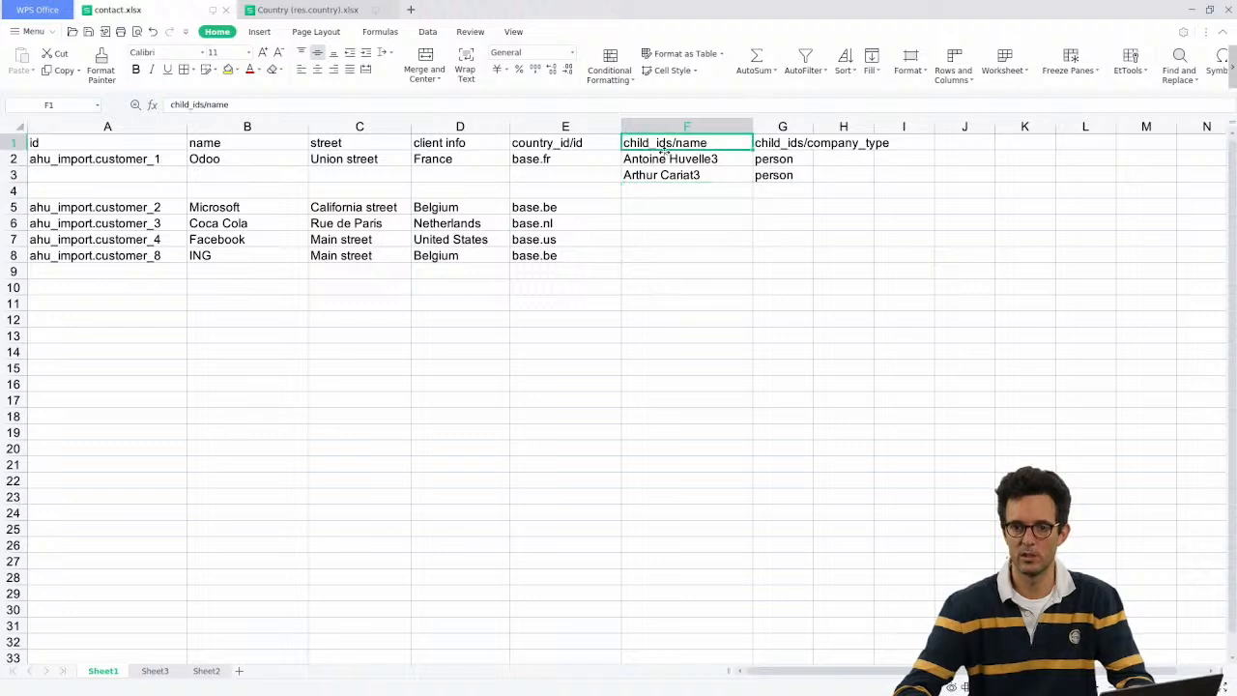
key("ctrl+z")
key("ctrl+z")
key("ctrl+z")
left_click_drag(667, 157, 706, 179)
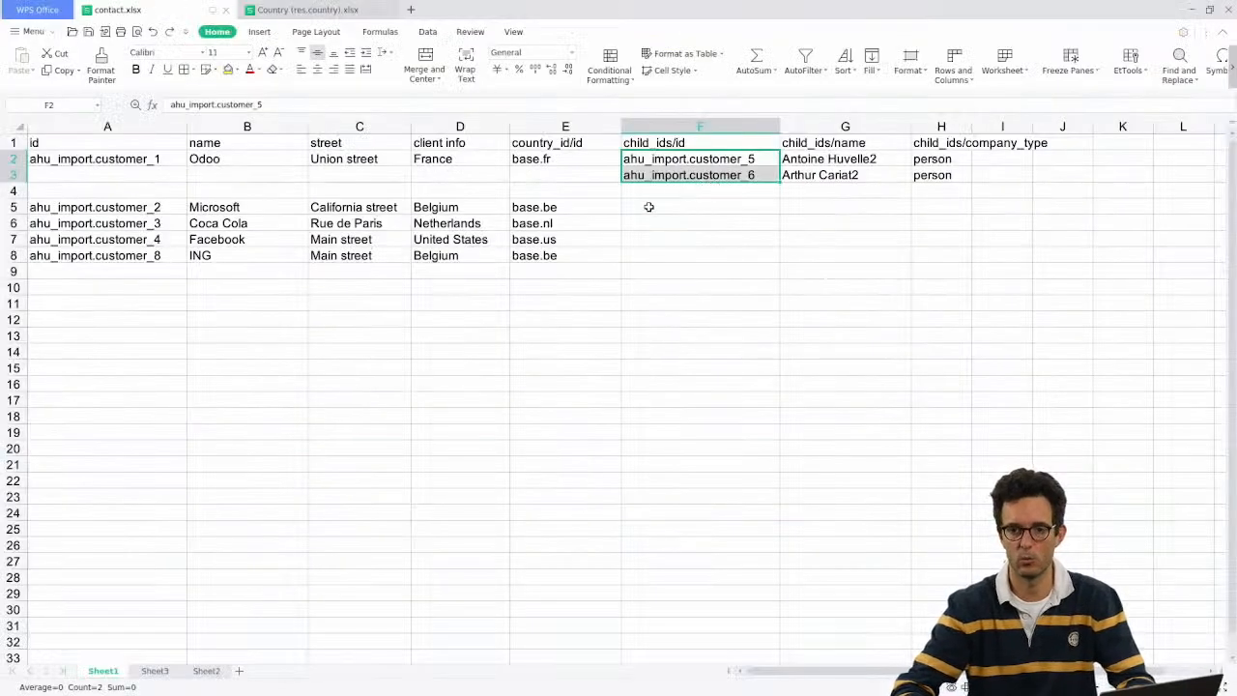
left_click(650, 207)
left_click_drag(674, 166, 858, 175)
left_click(920, 158)
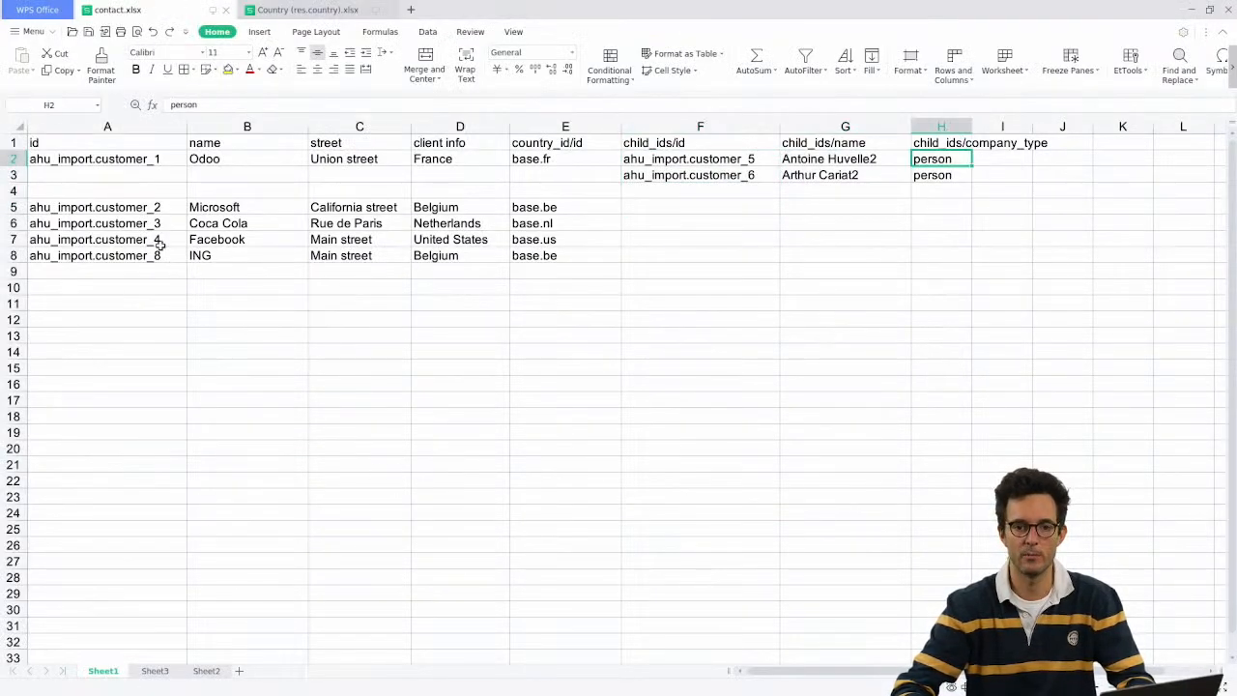
left_click(75, 146)
left_click(35, 160)
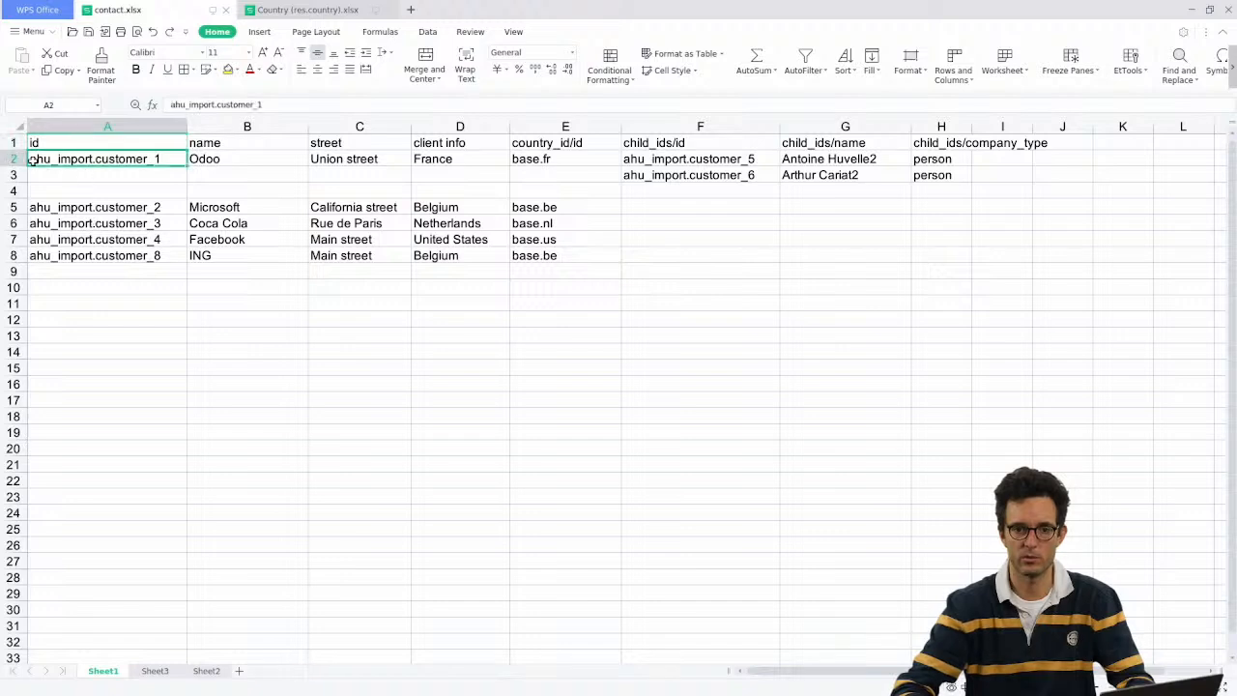
left_click(18, 158)
left_click(153, 671)
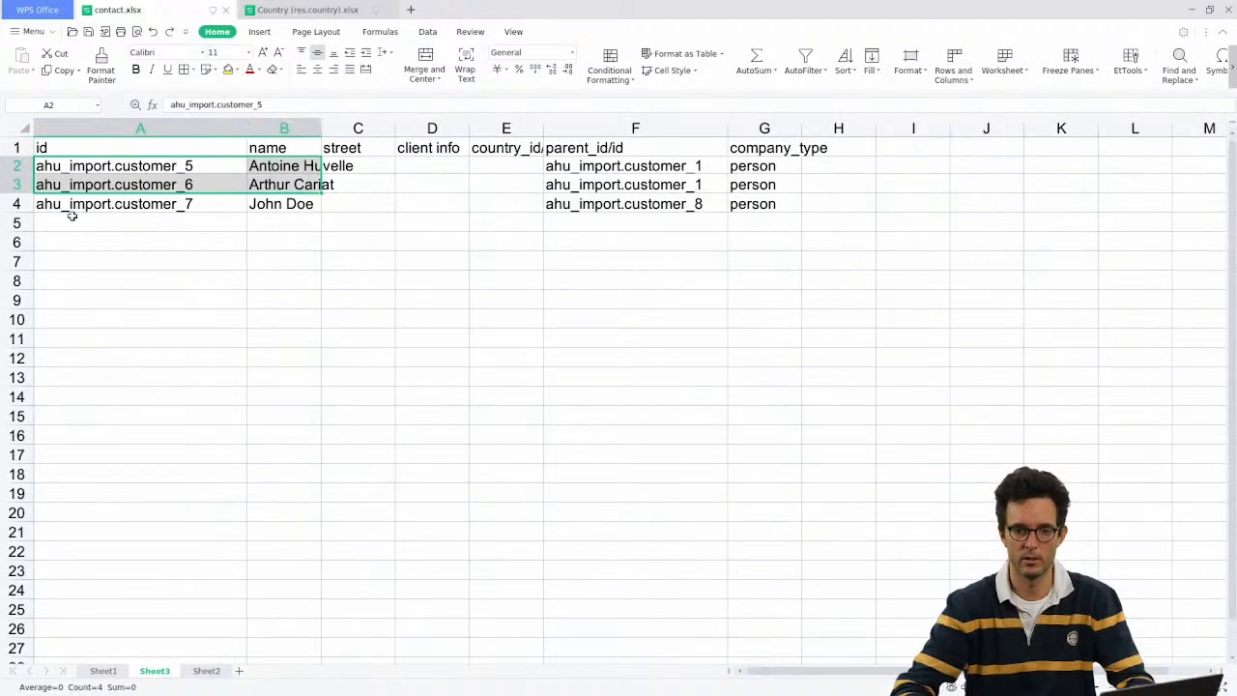
left_click(124, 166)
key("alt+Tab")
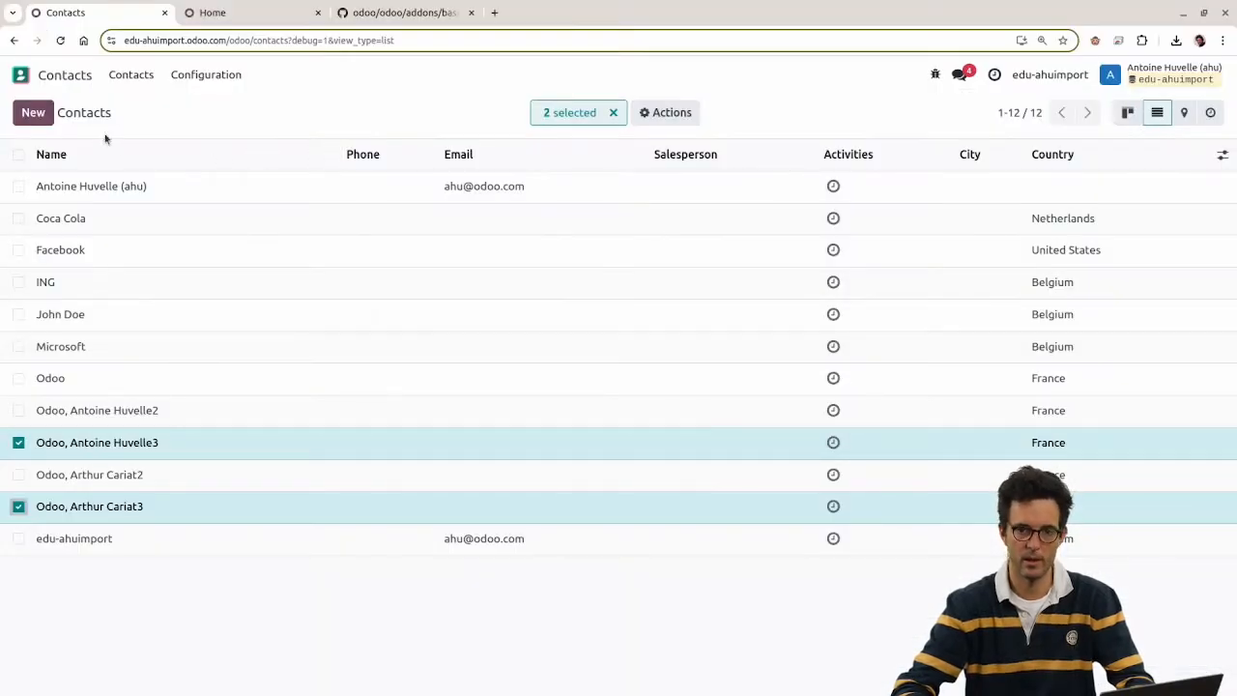
Step: Delete the two ticked contacts ending in 3 through Actions > Delete and confirm
left_click(661, 112)
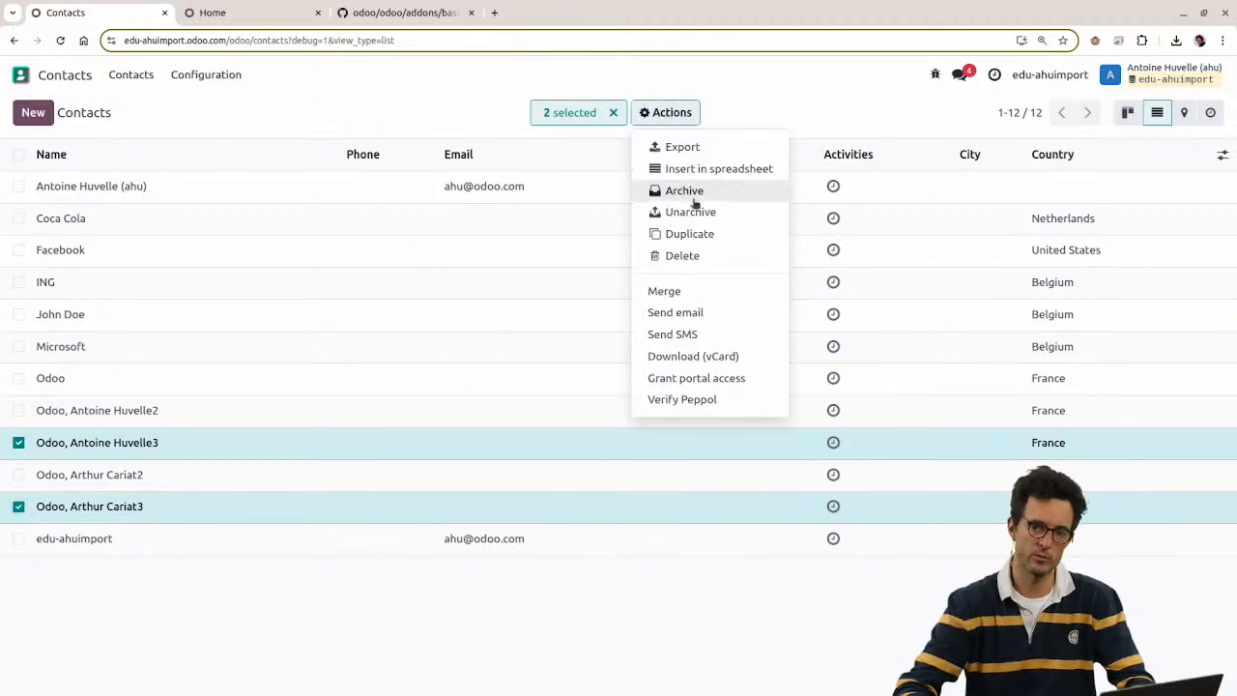
left_click(711, 257)
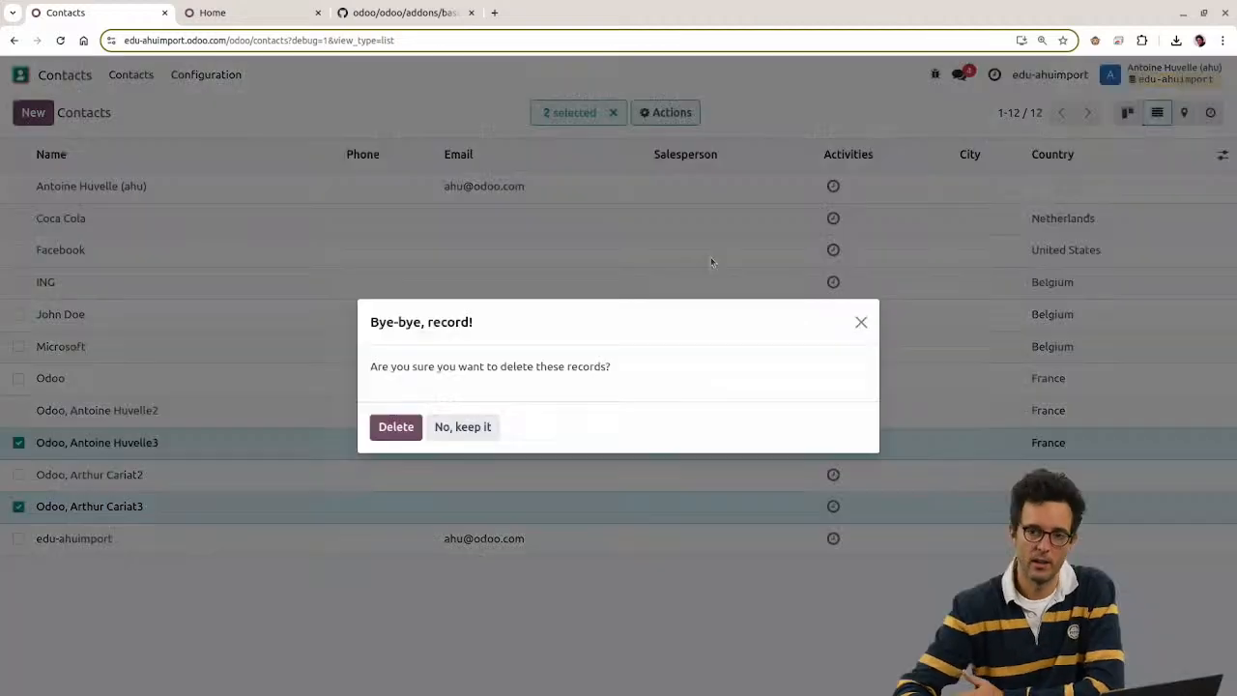
left_click(397, 427)
key("alt+Tab")
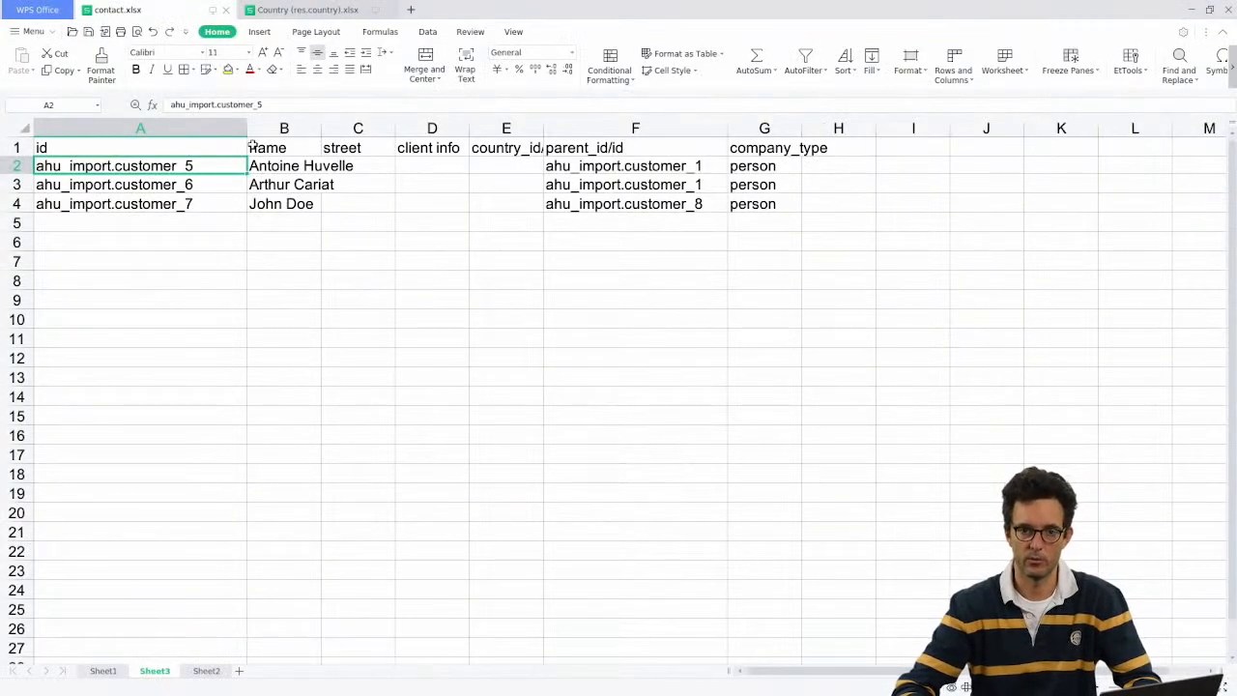
Step: Look over Sheet1 and Sheet3, then minimize the spreadsheet to reveal Odoo
left_click(89, 672)
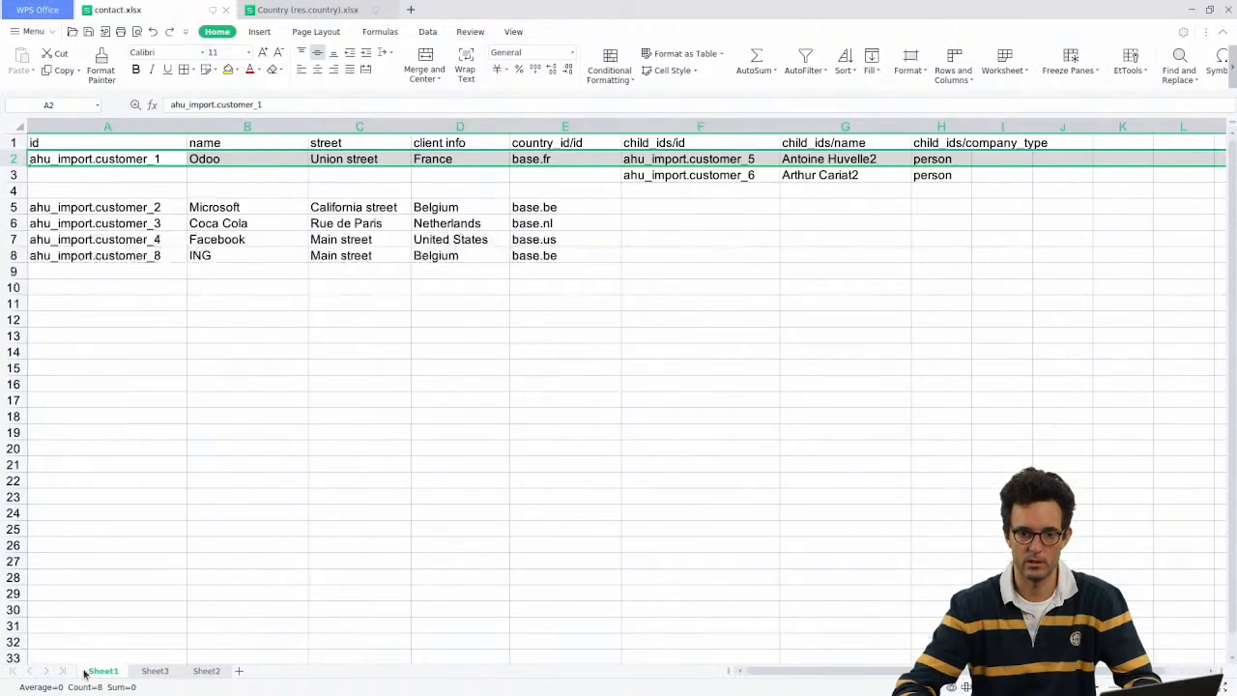
left_click(155, 670)
left_click(435, 373)
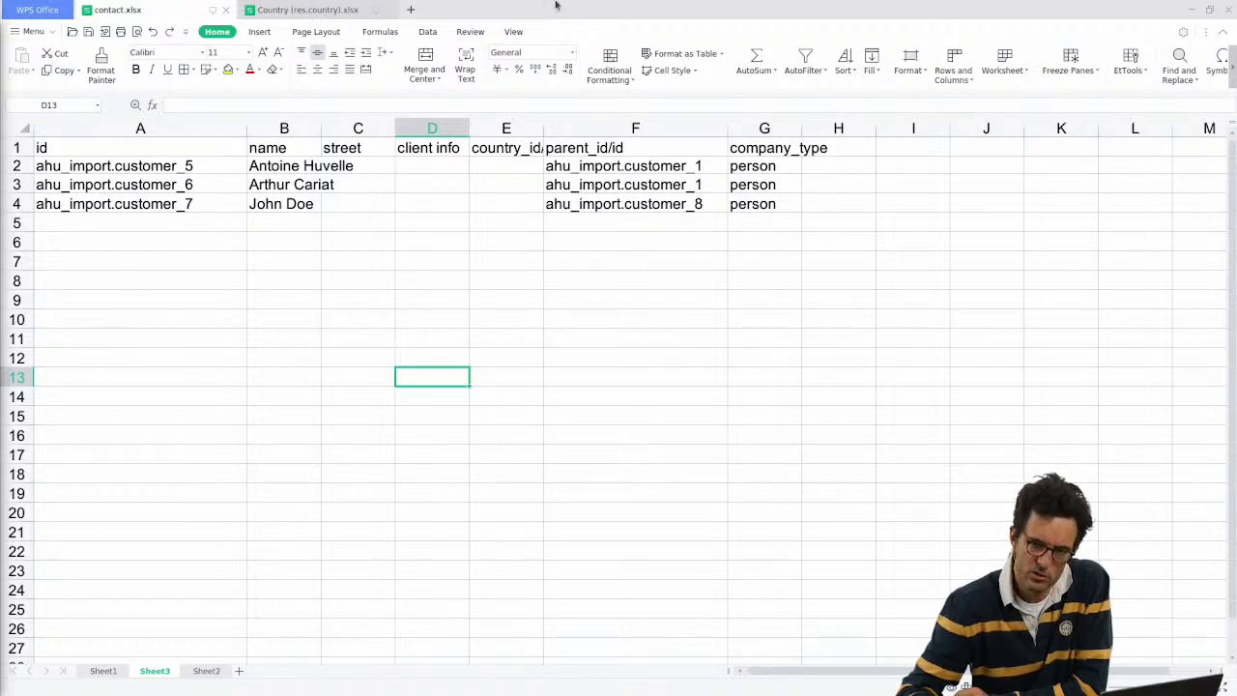
left_click(371, 220)
left_click(1191, 10)
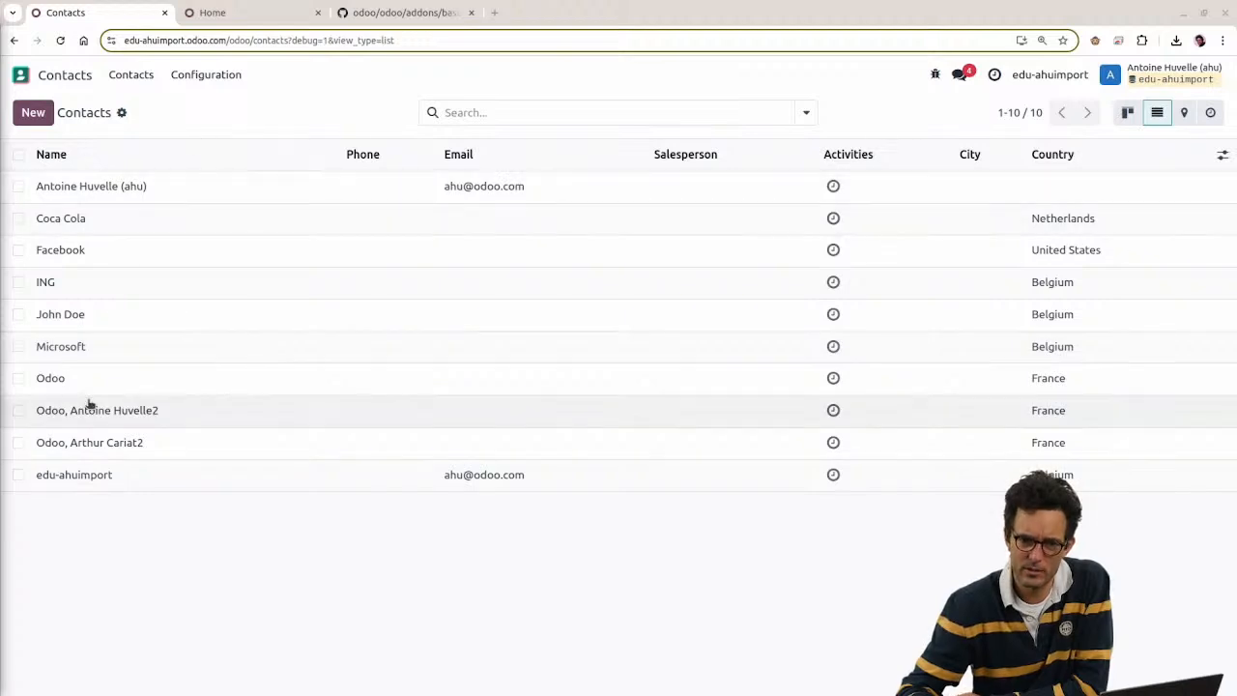
Step: Add the Services and IT tags to the Odoo company contact and save it
left_click(83, 381)
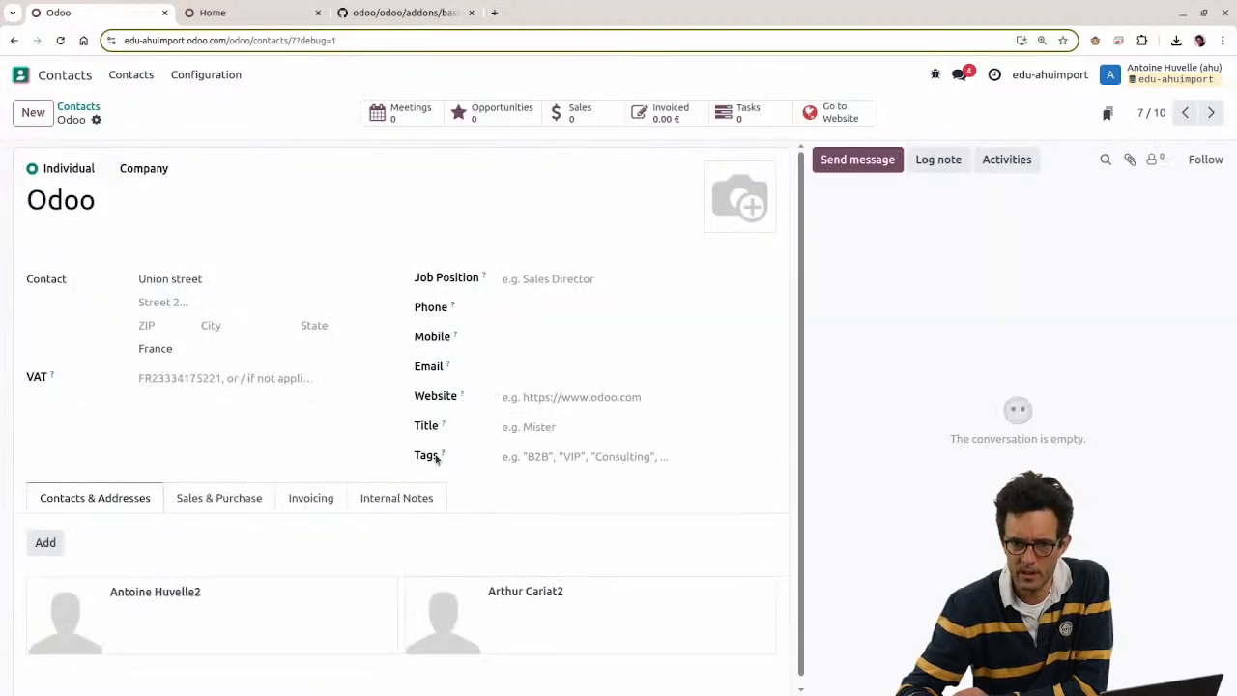
left_click(580, 458)
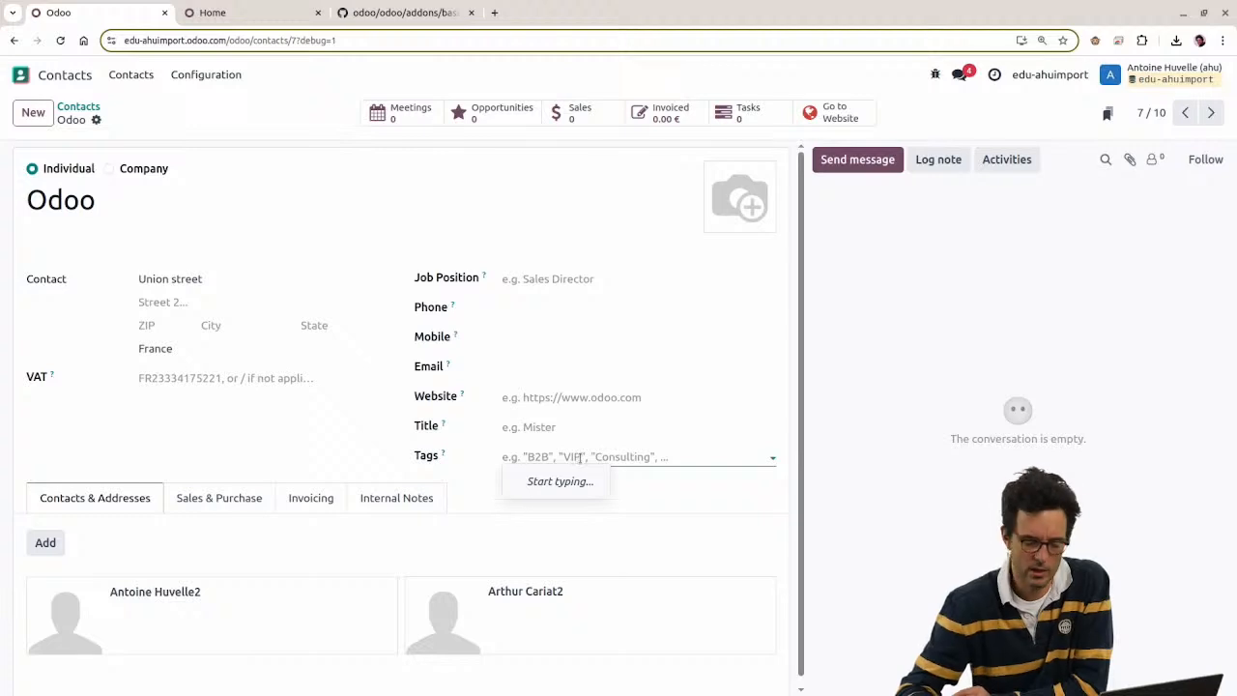
type("Service")
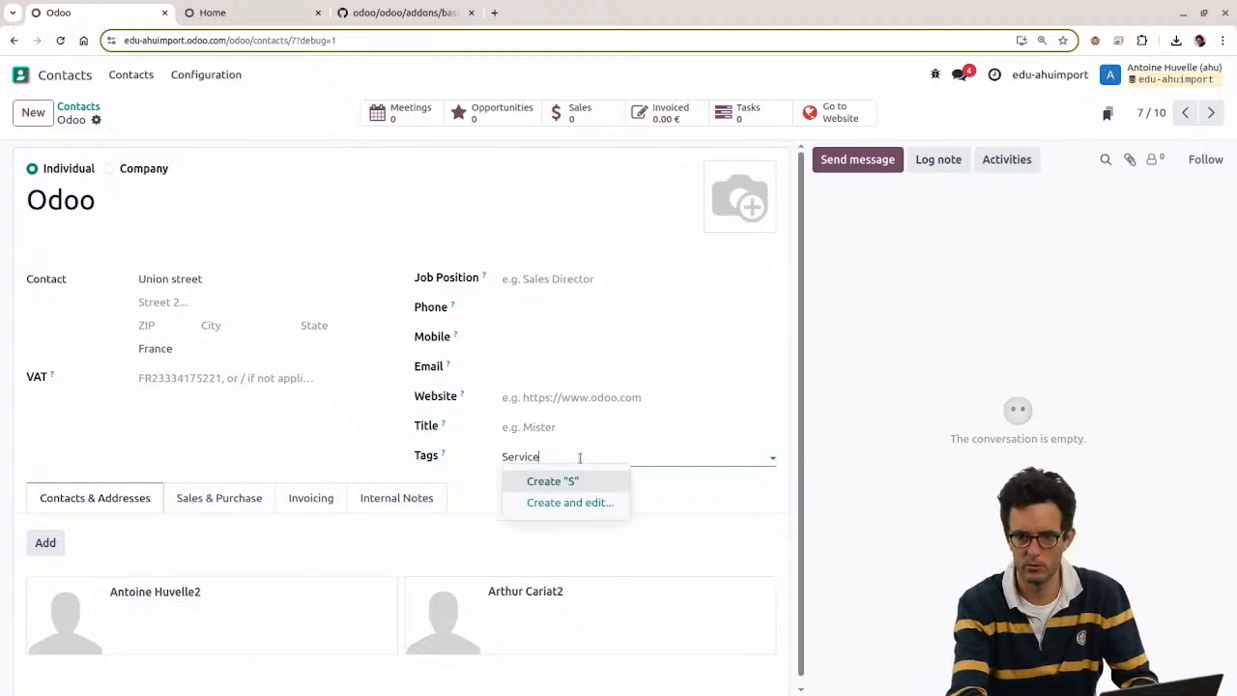
type("s")
key("Return")
type("IT")
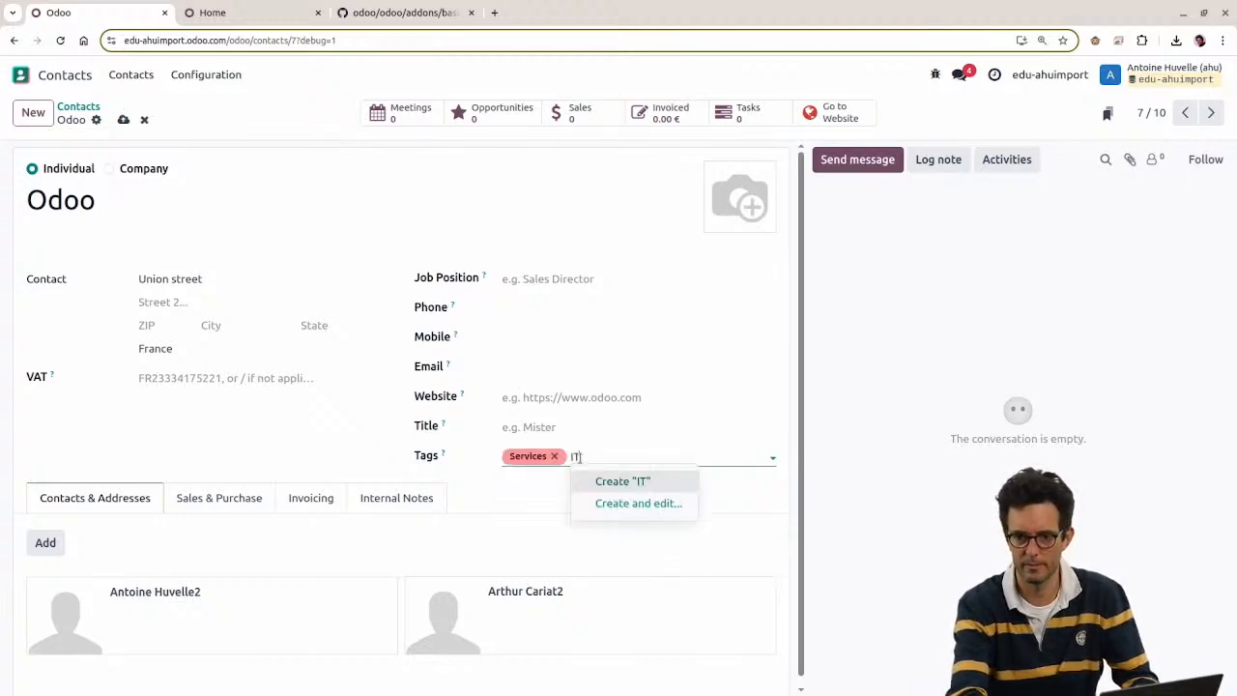
key("Return")
key("alt+s")
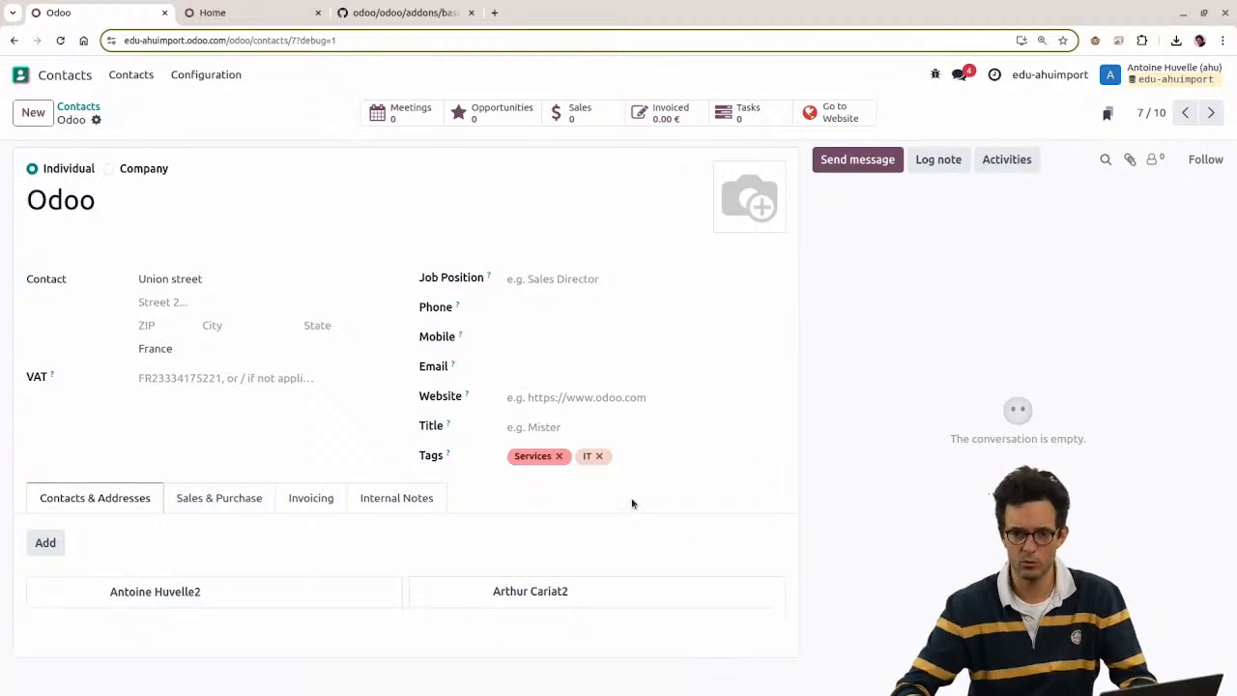
Step: Remove the Services and IT tags again, leaving Tags empty, and return to the spreadsheet
left_click(554, 456)
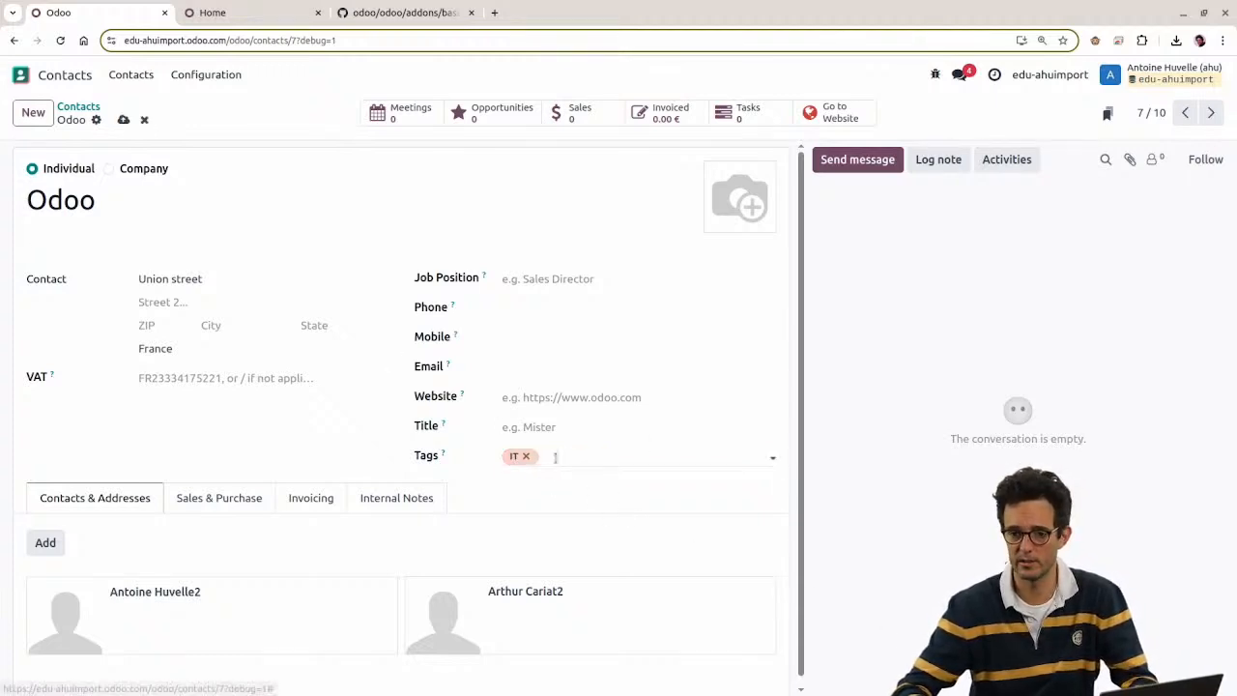
left_click(525, 456)
left_click(534, 455)
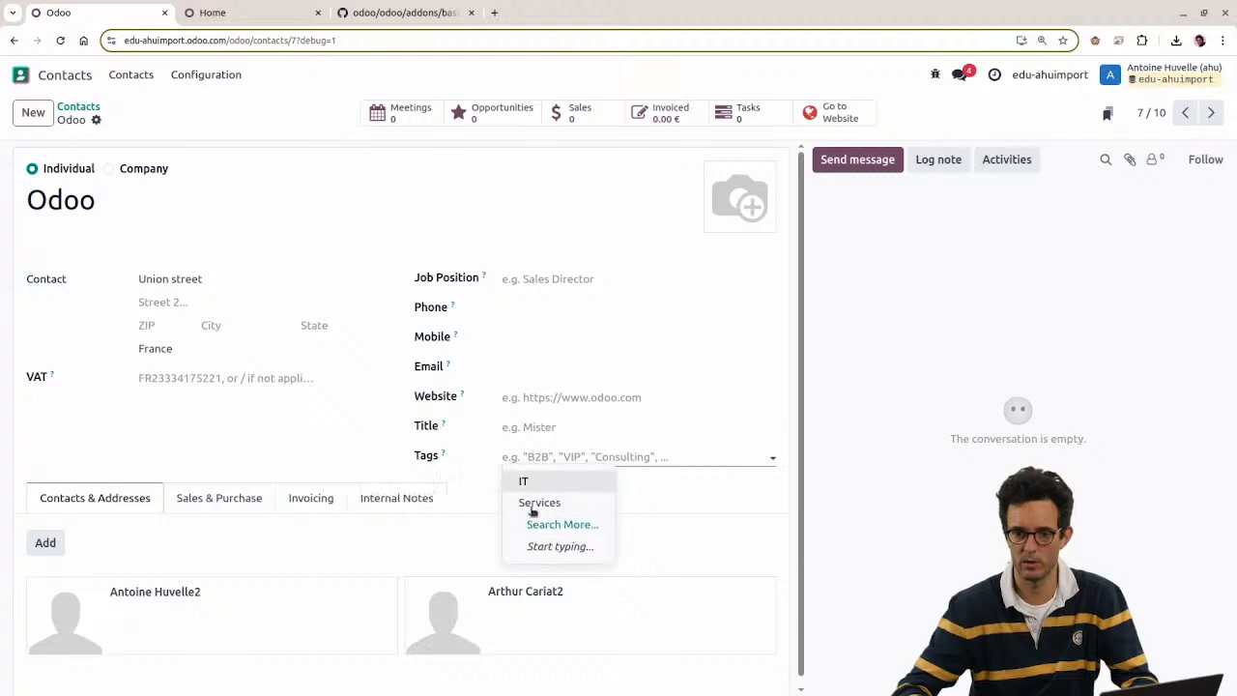
left_click(675, 506)
key("alt+Tab")
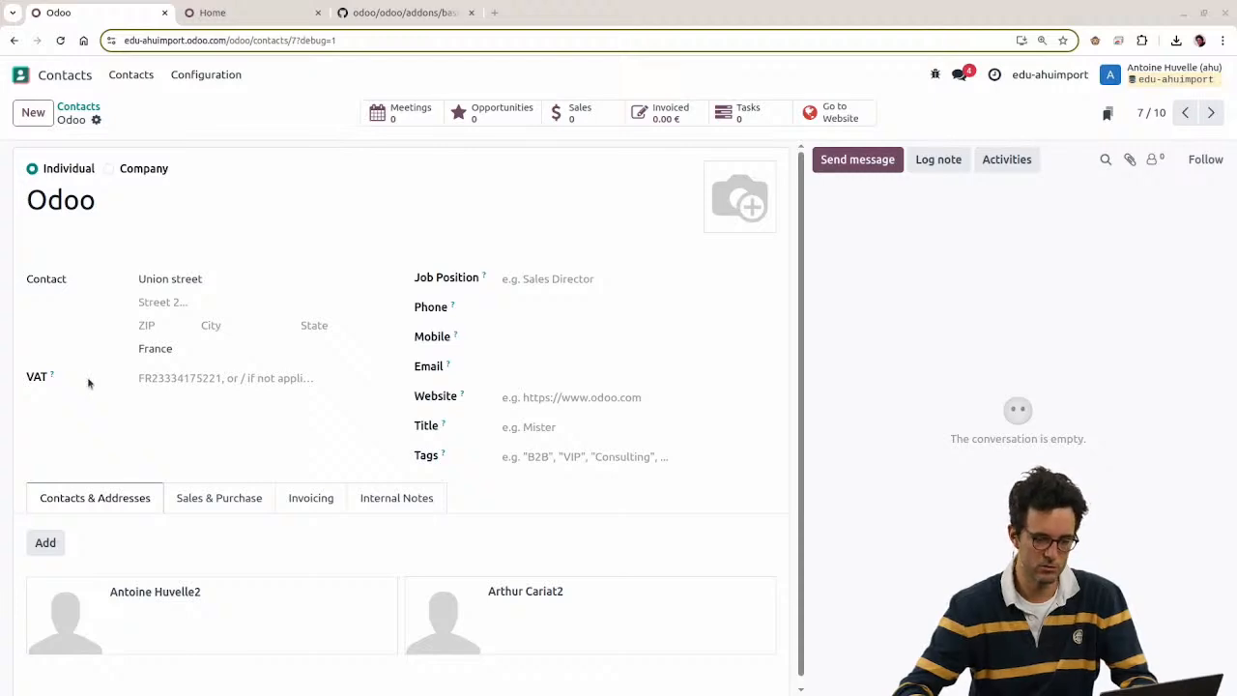
left_click(428, 162)
Step: Delete the child_ids columns F to H on Sheet1
left_click(101, 670)
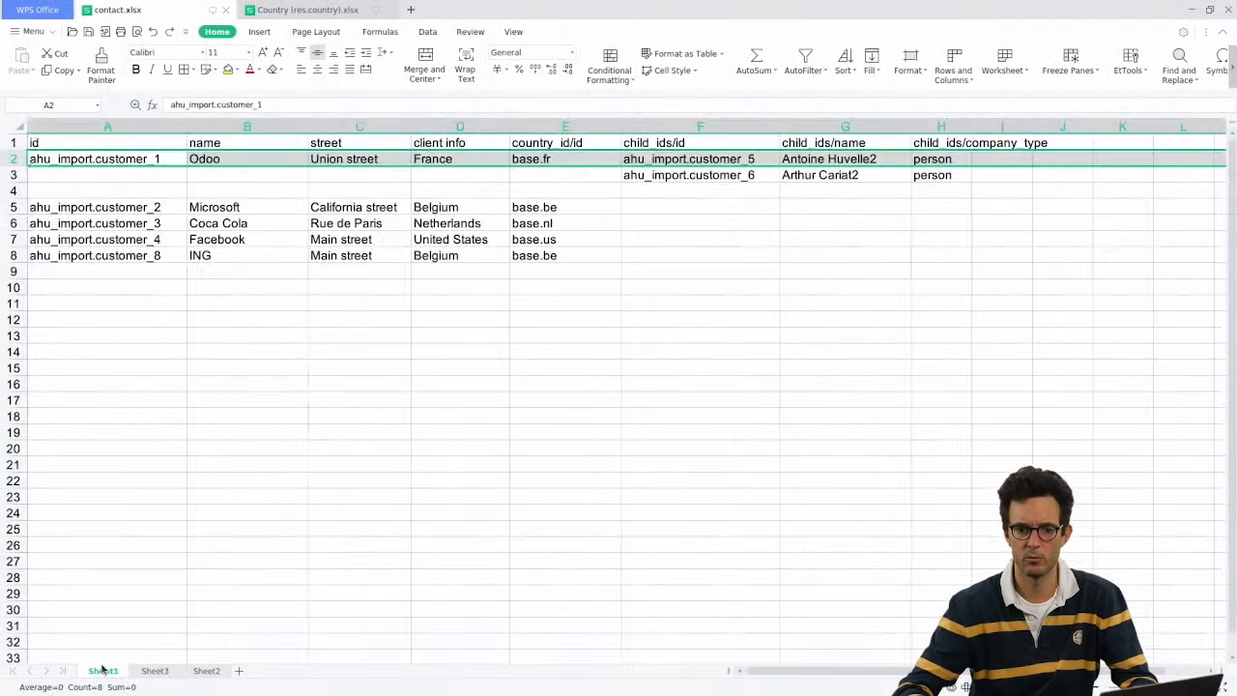
left_click(686, 164)
left_click(690, 126)
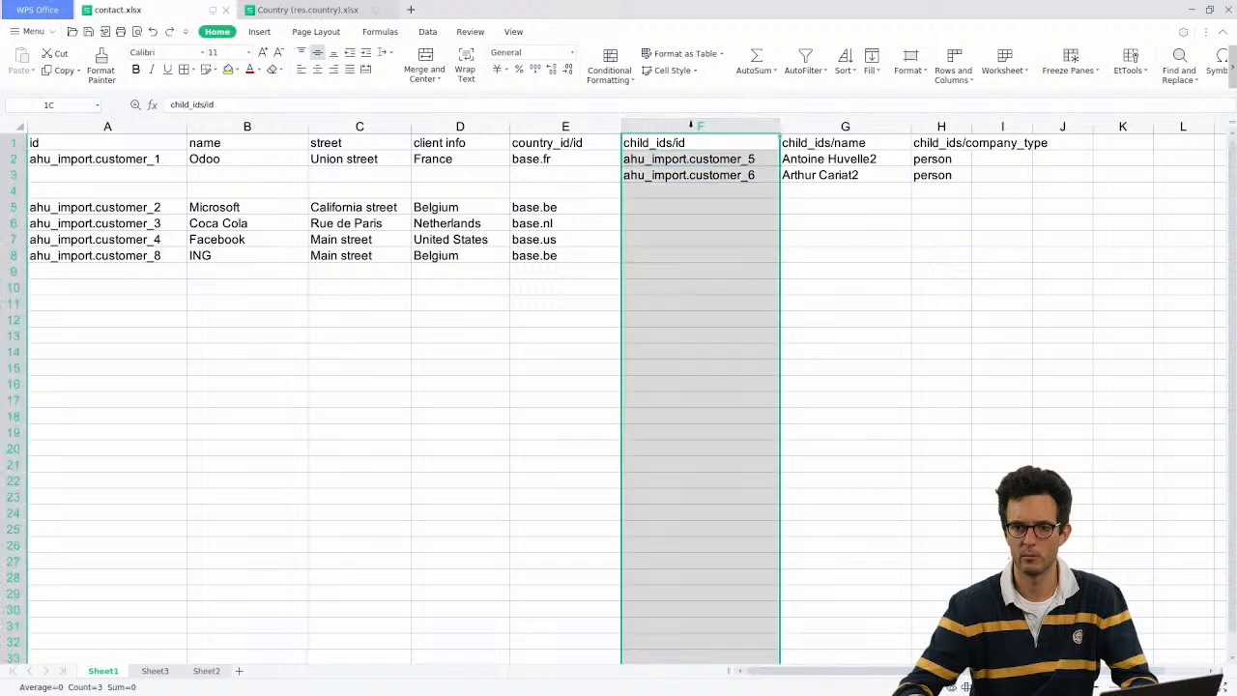
left_click_drag(691, 126, 943, 126)
right_click(938, 127)
left_click(966, 274)
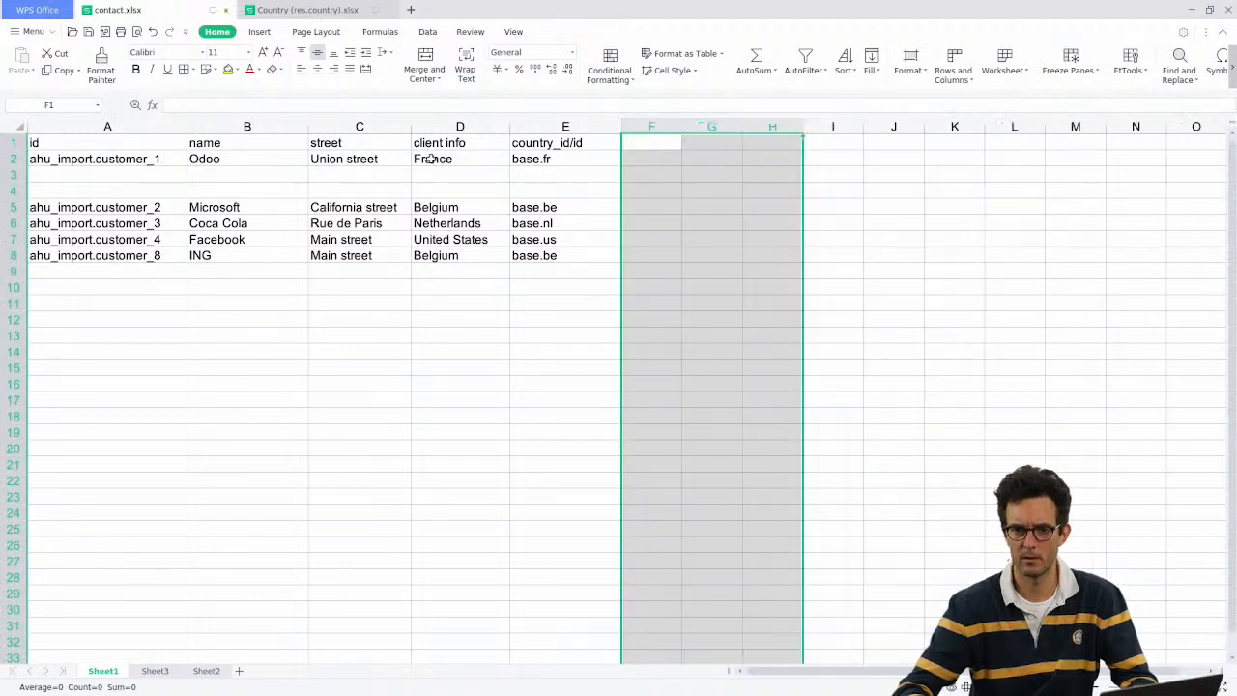
left_click(358, 160)
Step: Delete the empty rows 3 and 4
left_click_drag(10, 167, 12, 194)
right_click(13, 193)
left_click(67, 336)
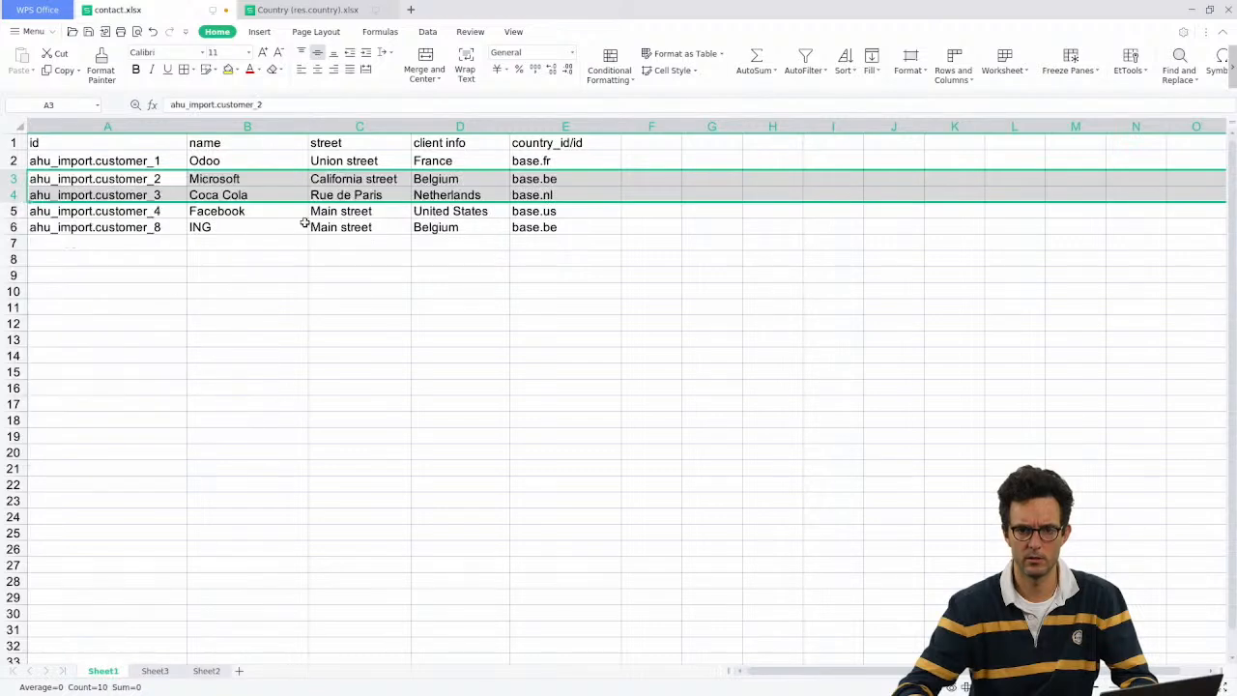
Step: Widen column F and start a 'category_id/' header in F1
left_click(651, 141)
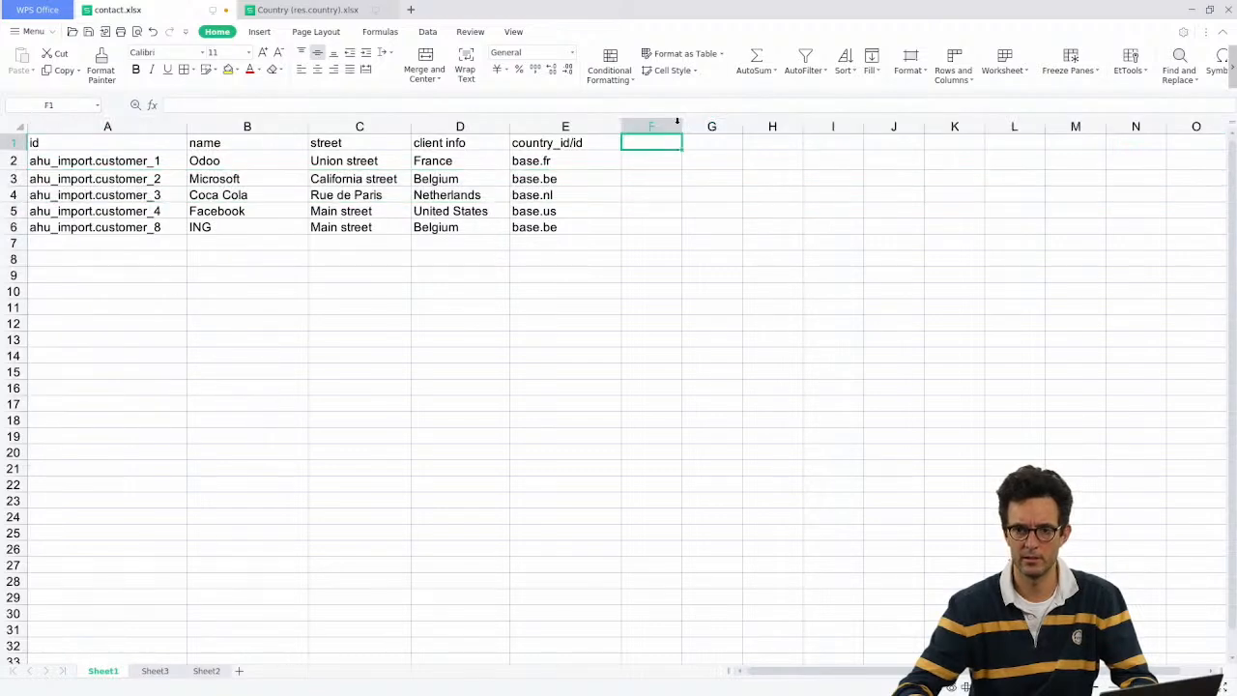
left_click_drag(678, 123, 688, 126)
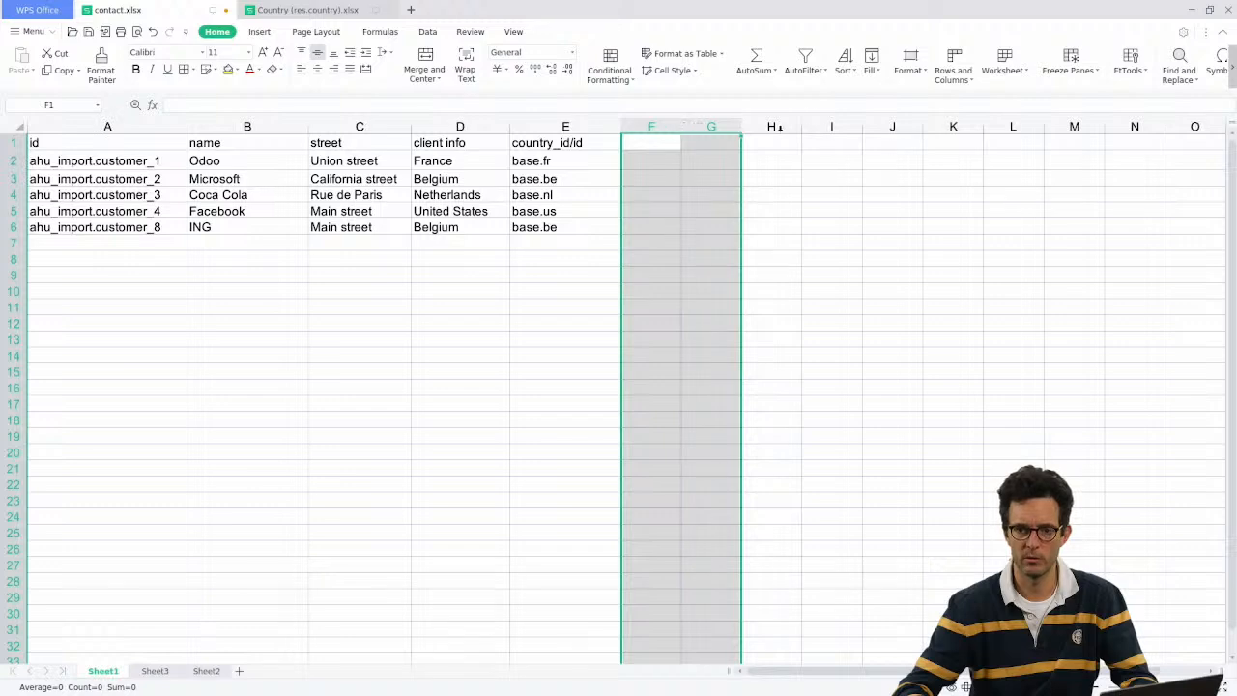
left_click(690, 159)
left_click_drag(681, 127, 733, 127)
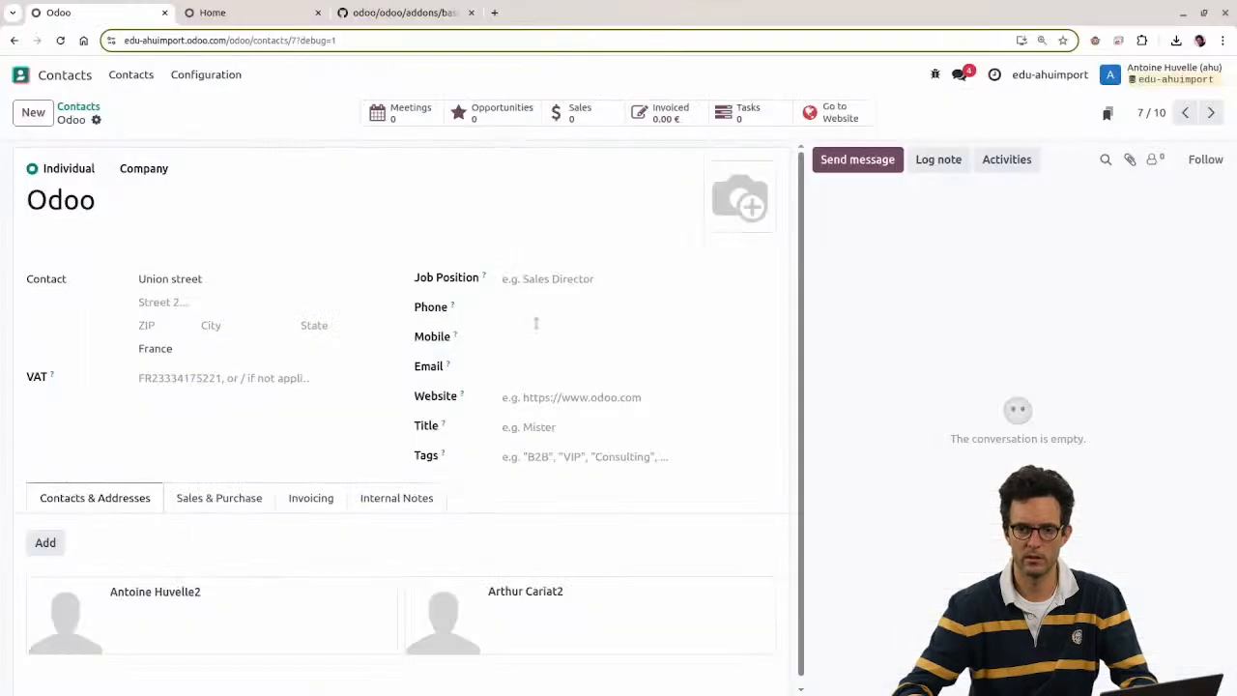
mouse_move(443, 457)
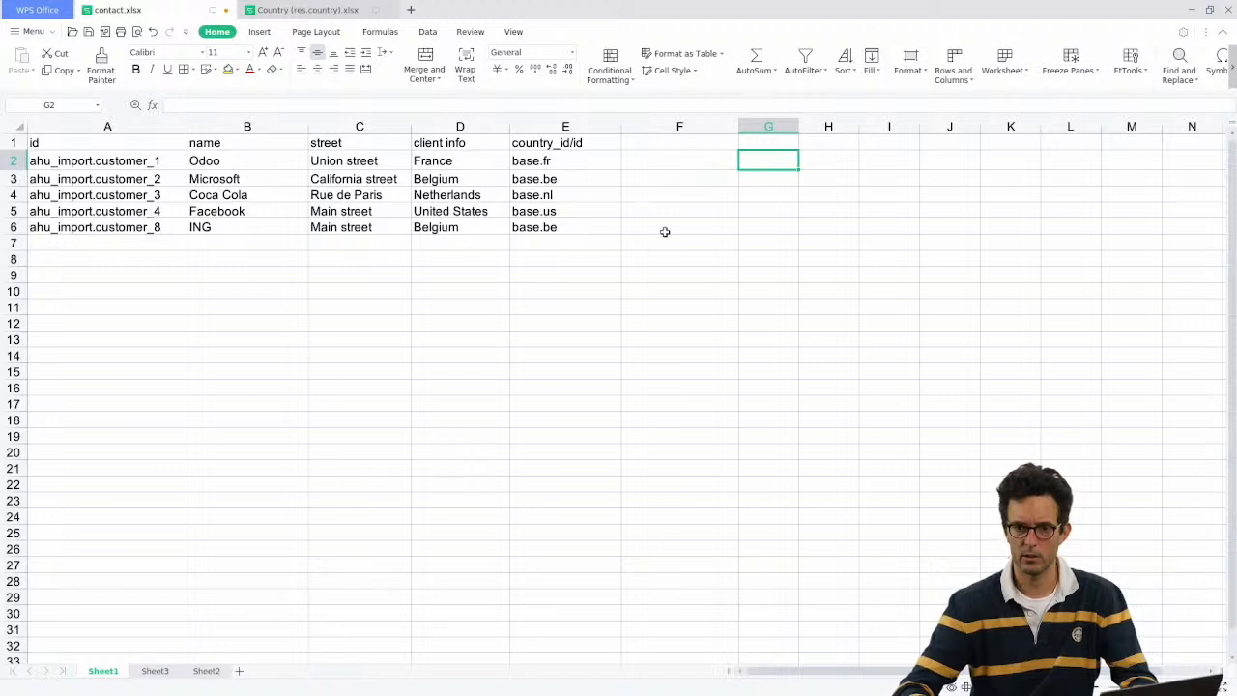
left_click(658, 144)
type("categor")
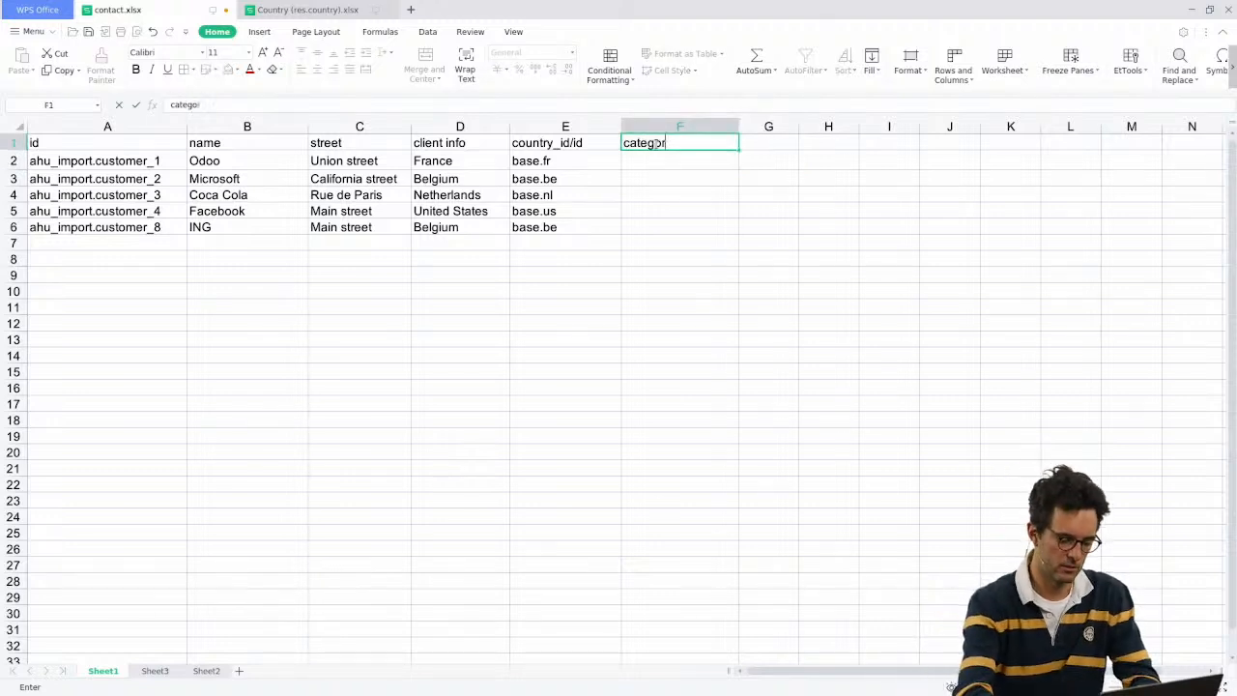
type("y_id/")
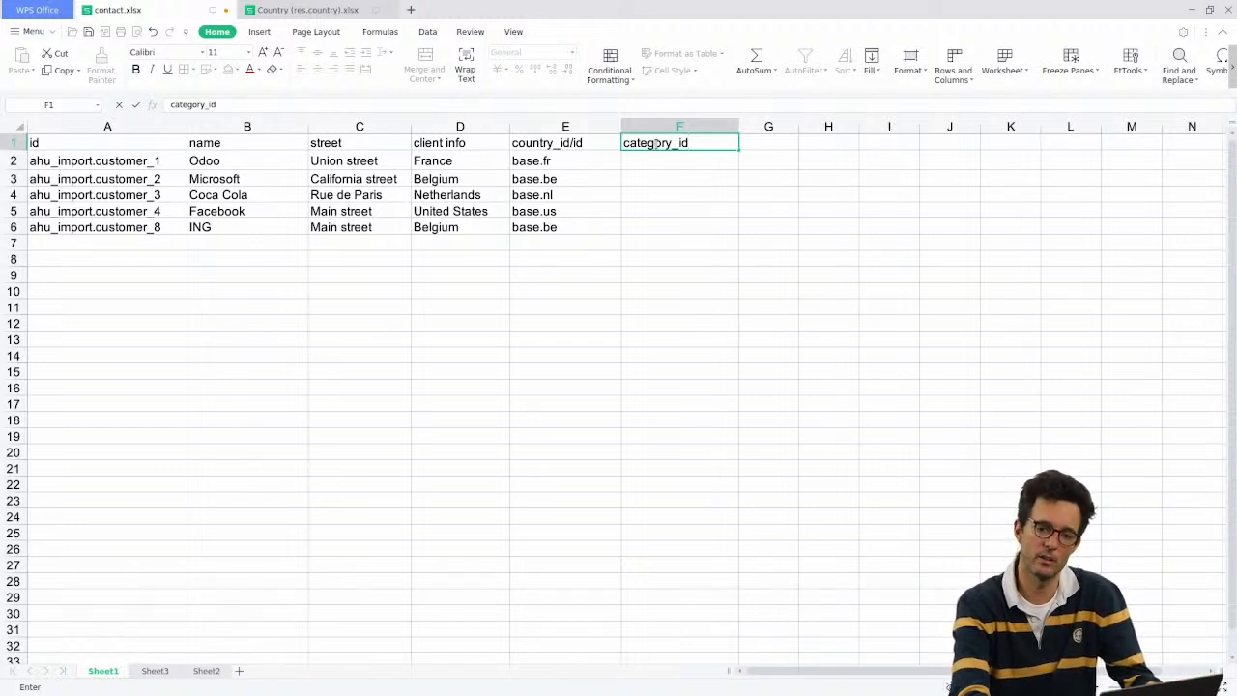
Step: Add the category_id header, then enter Services in F2 and IT in F3
key("Return")
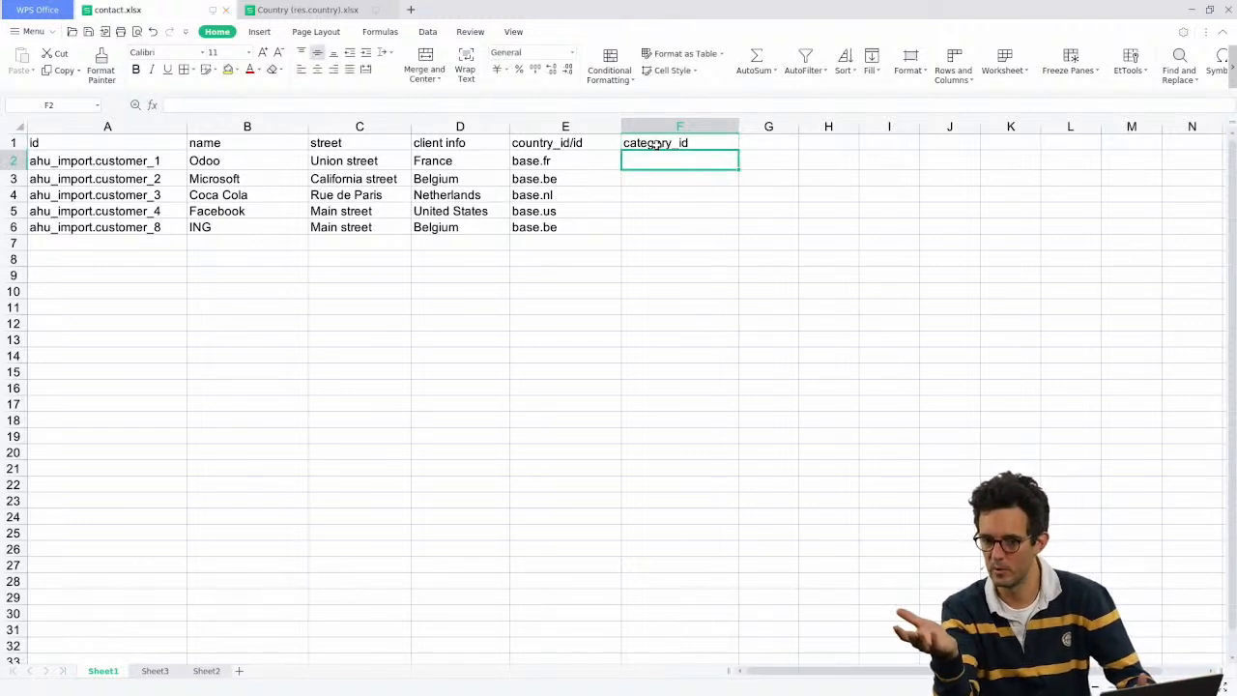
type("Se")
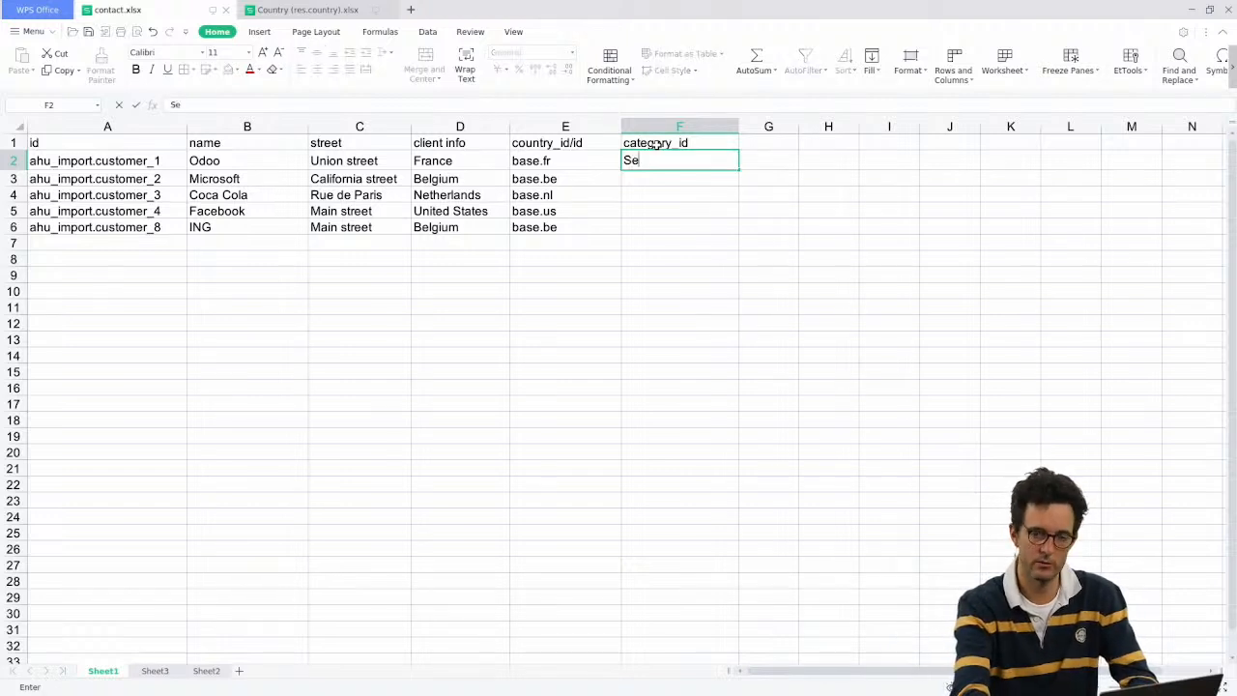
type("rvice")
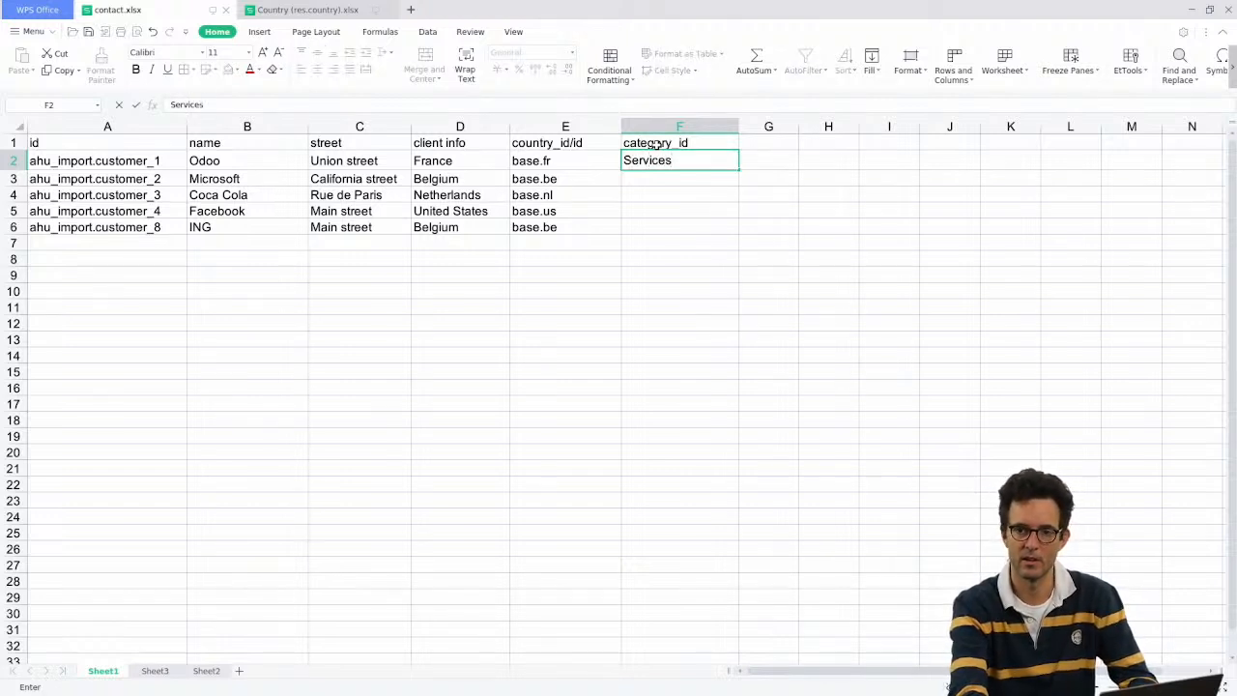
type("s")
key("Return")
type("IT")
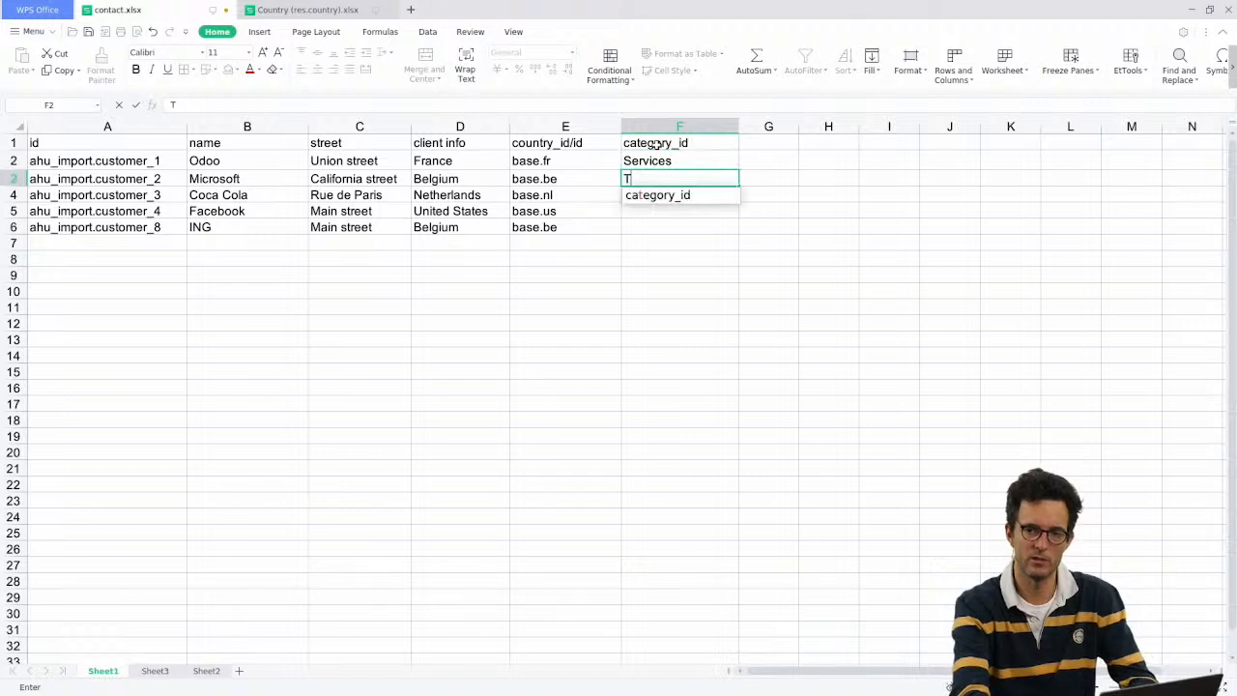
key("Return")
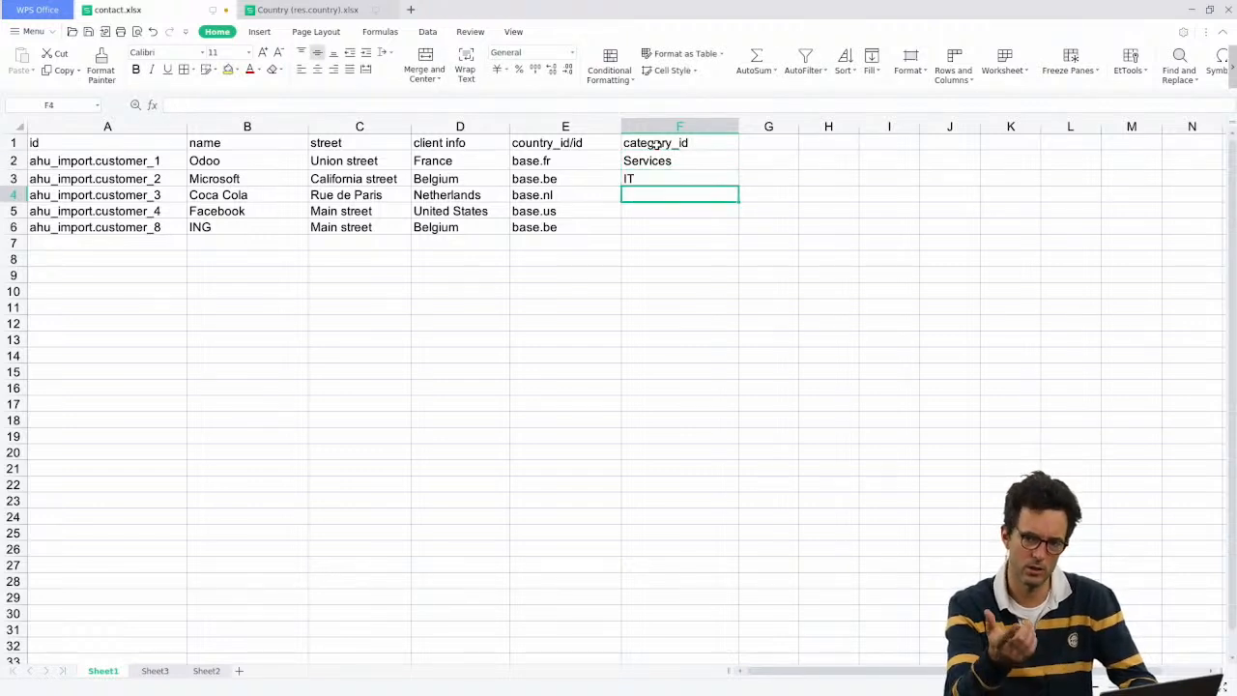
Step: Fill cell F4 with 'Services,IT' by autocompleting Services and appending ,IT
key("Up")
key("Up")
key("Down")
key("Down")
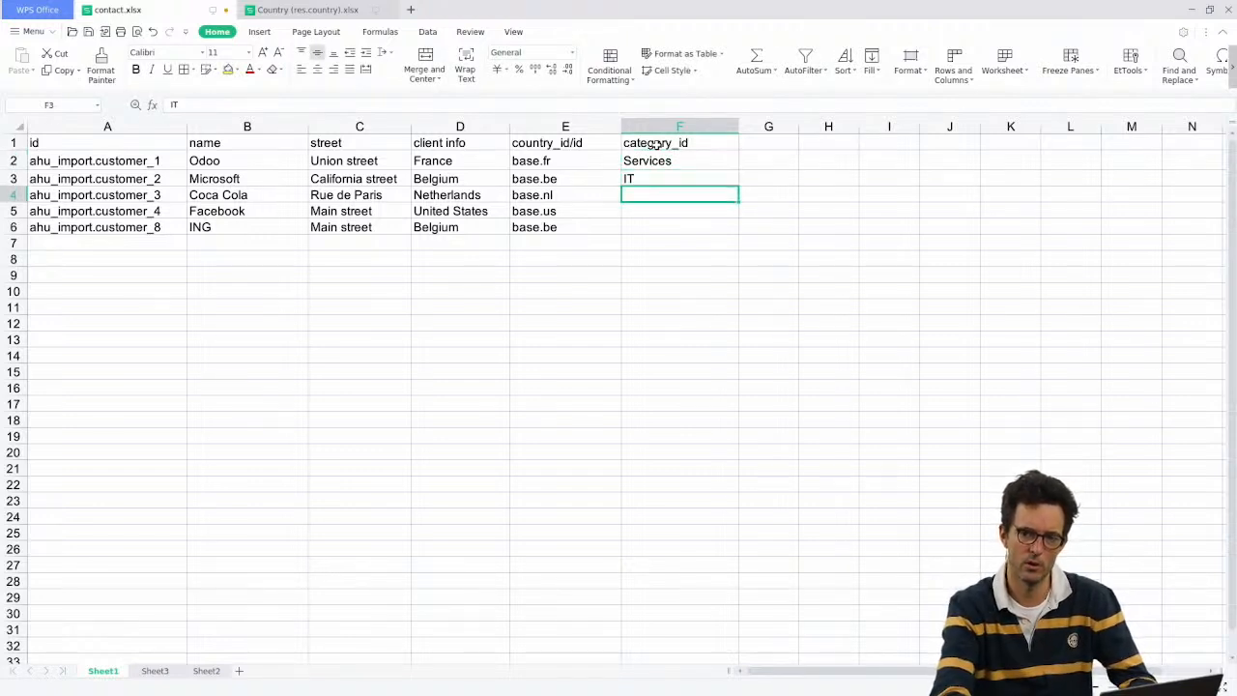
type("Serv")
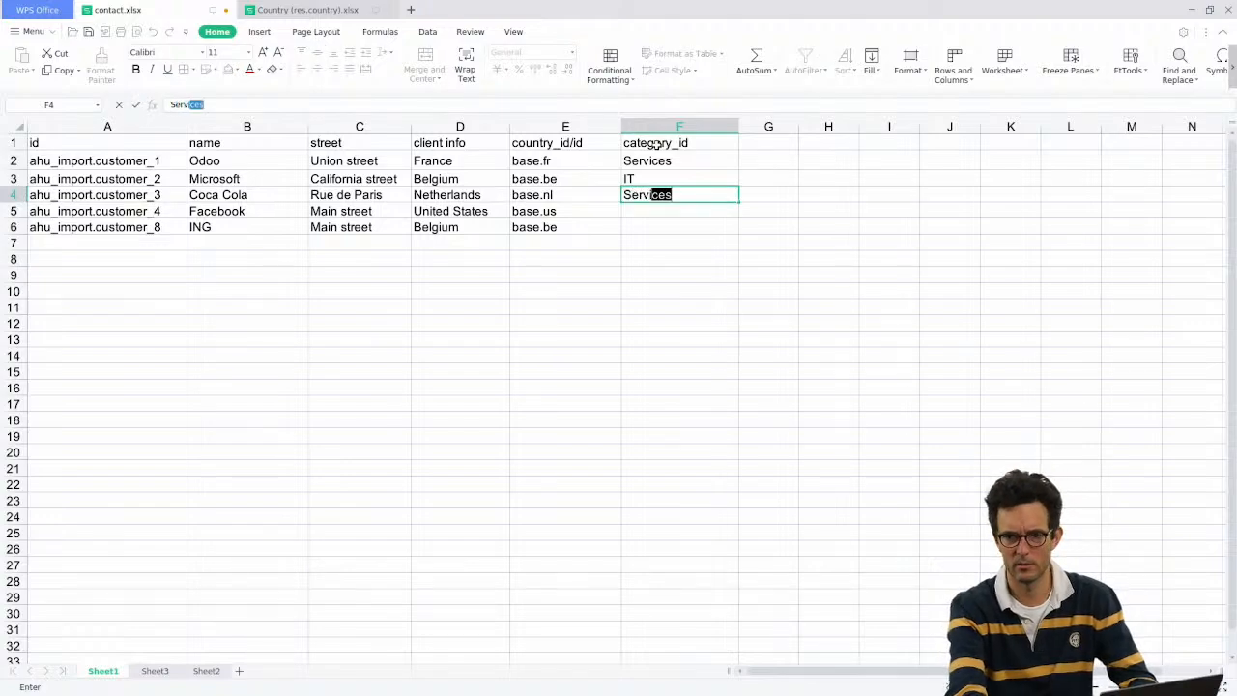
key("Right")
key("Left")
key("super")
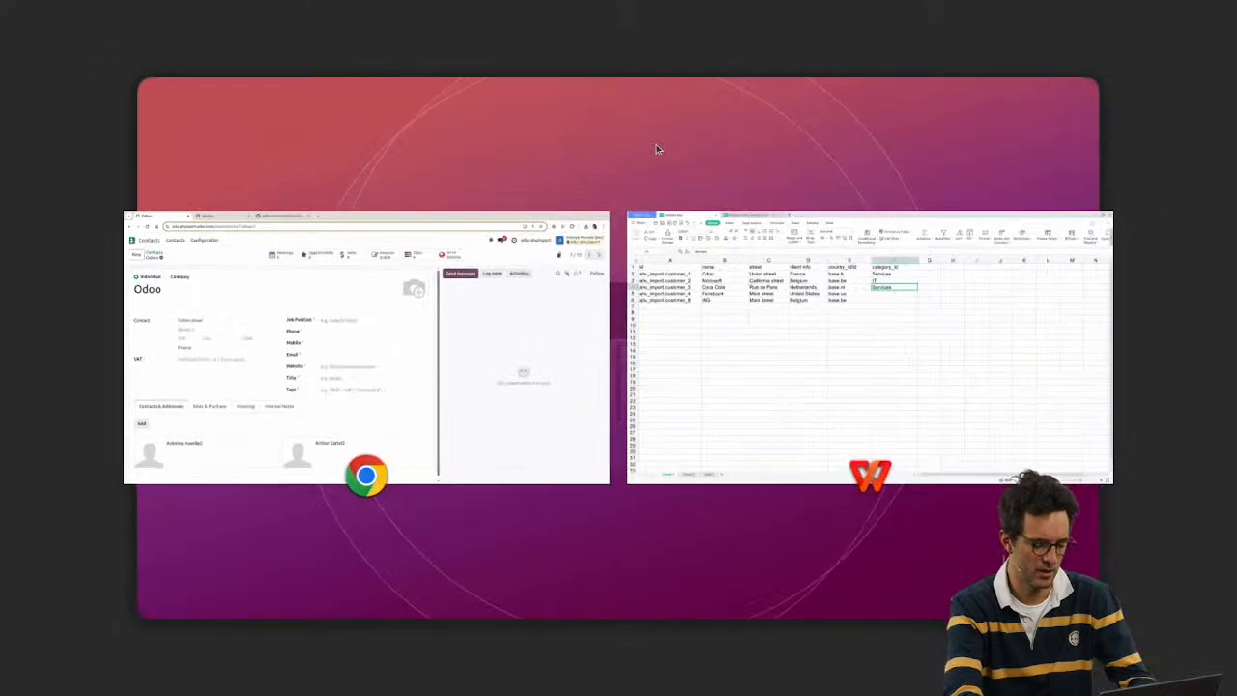
key("super")
key("F2")
type(",")
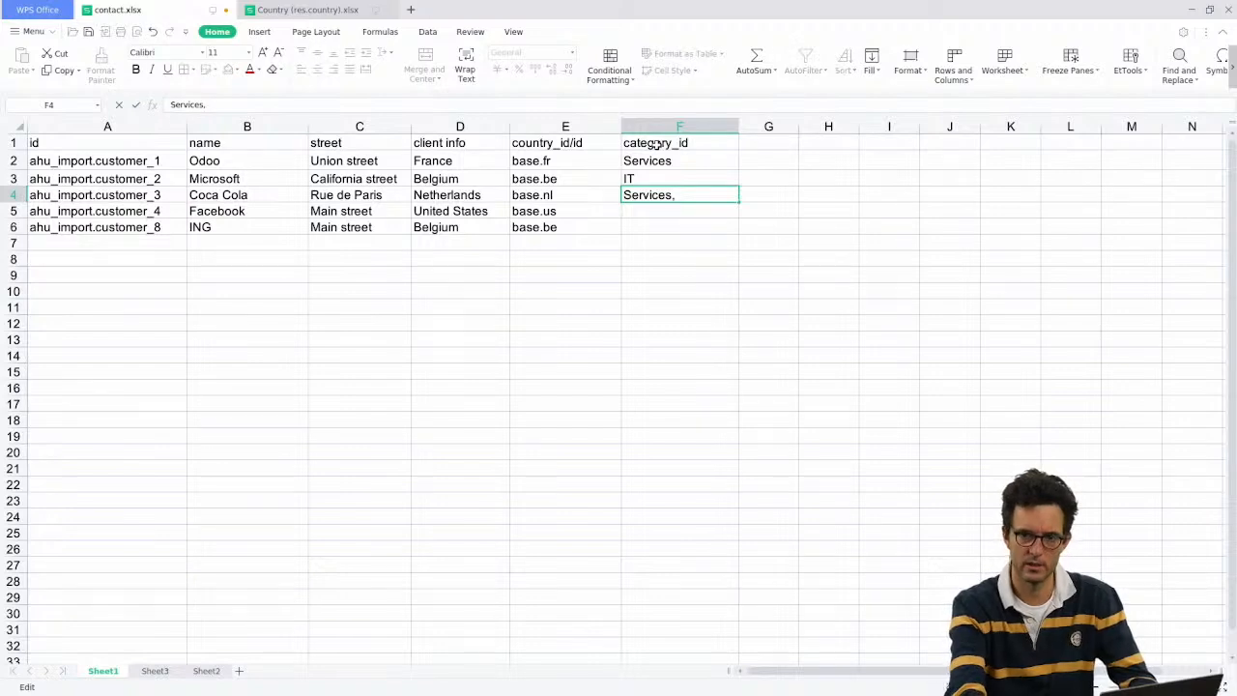
type("IT")
key("Return")
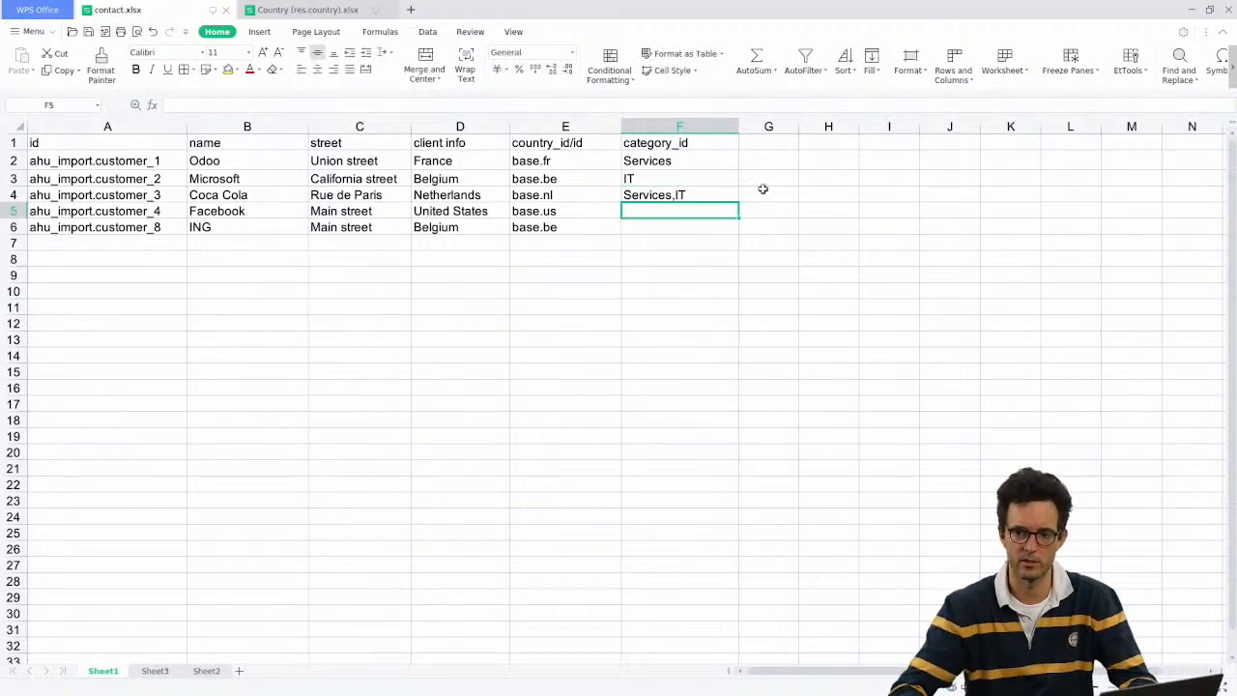
Step: Select the category values F2:F4 and bring up the Odoo Contacts list
left_click(643, 257)
left_click_drag(638, 171, 650, 206)
key("alt+Tab")
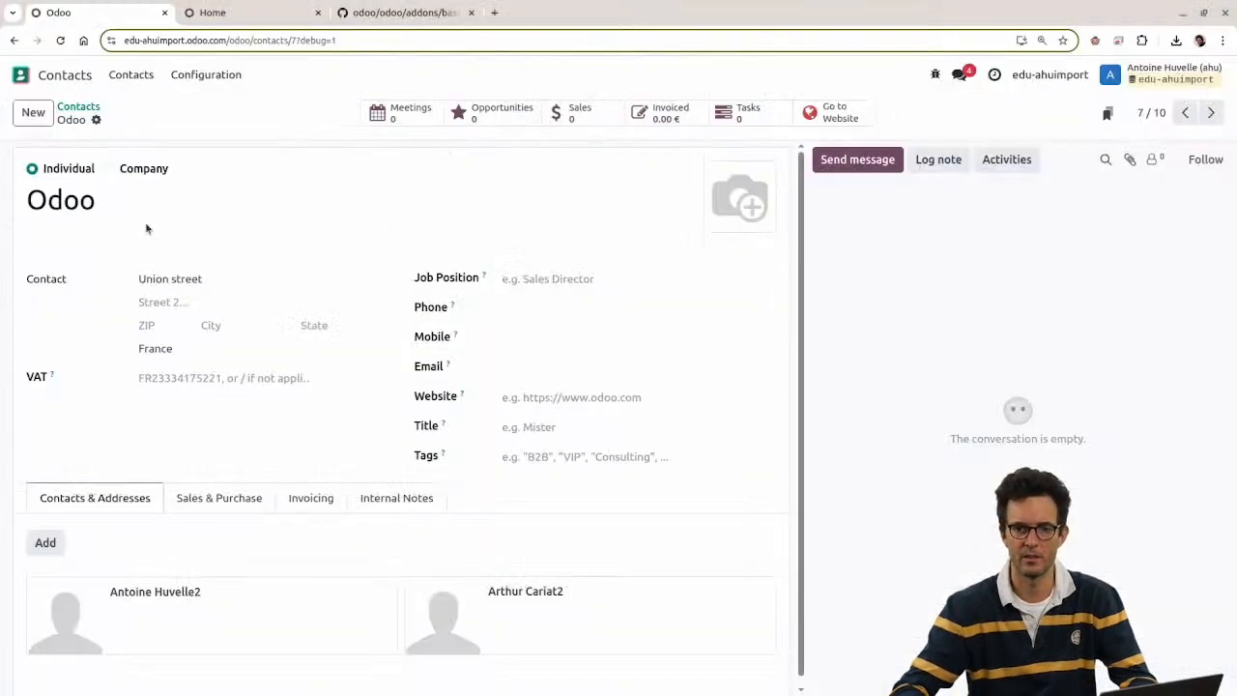
left_click(73, 111)
key("alt+Tab")
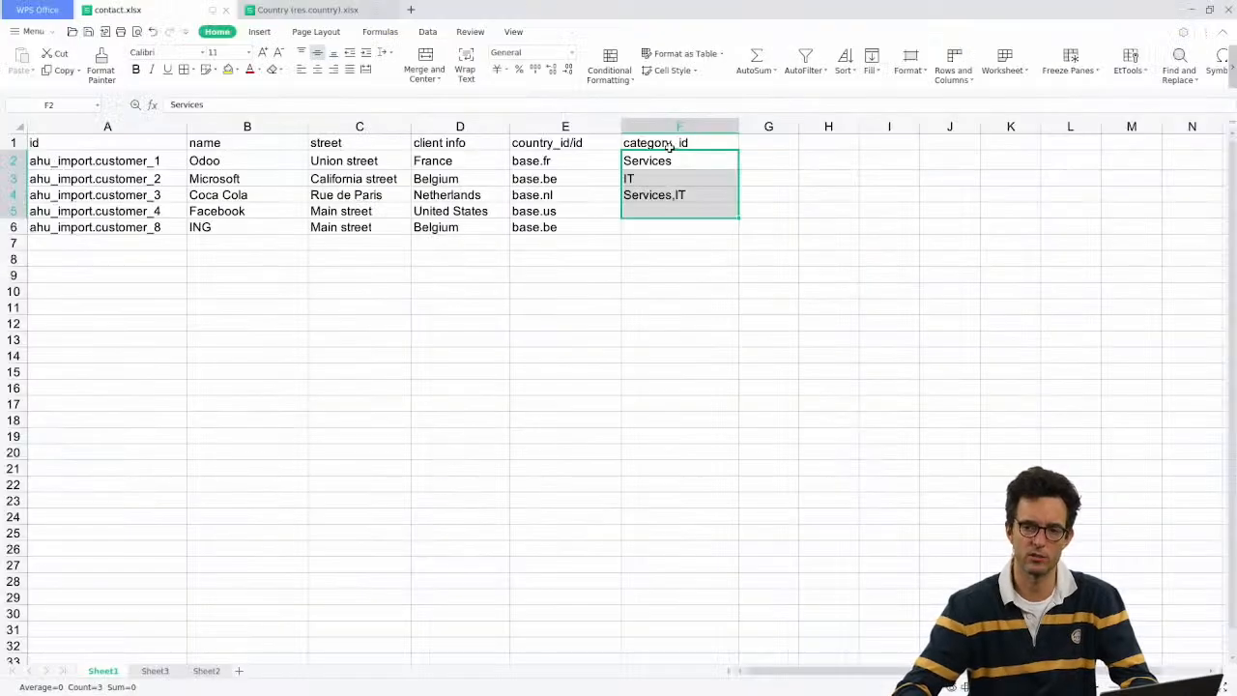
left_click_drag(661, 163, 668, 187)
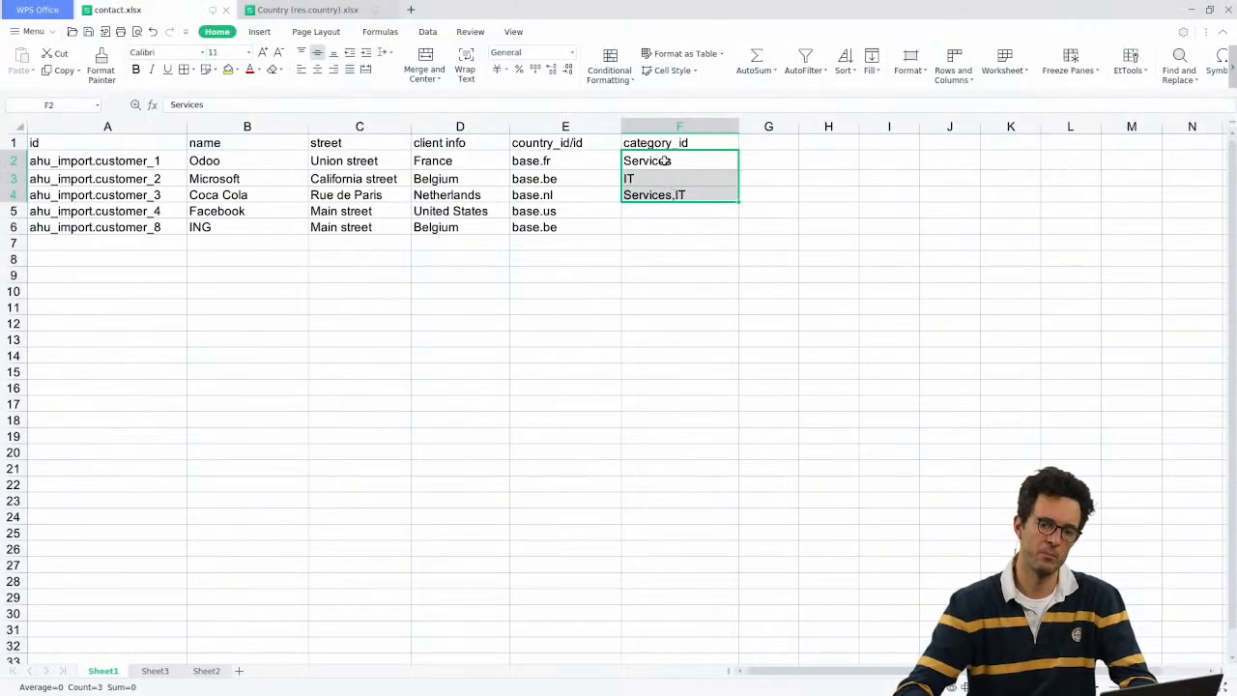
key("alt+Tab")
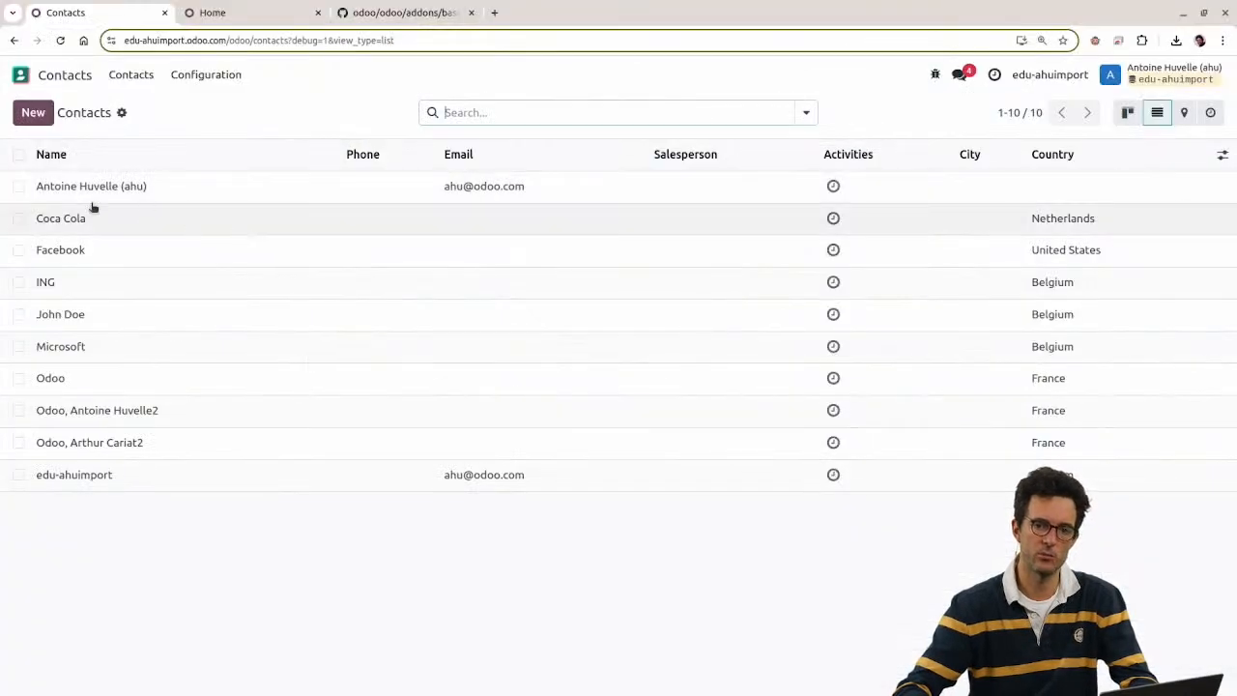
Step: Import contact.xlsx into Odoo Contacts after a successful test
left_click(122, 113)
left_click(145, 137)
left_click(72, 110)
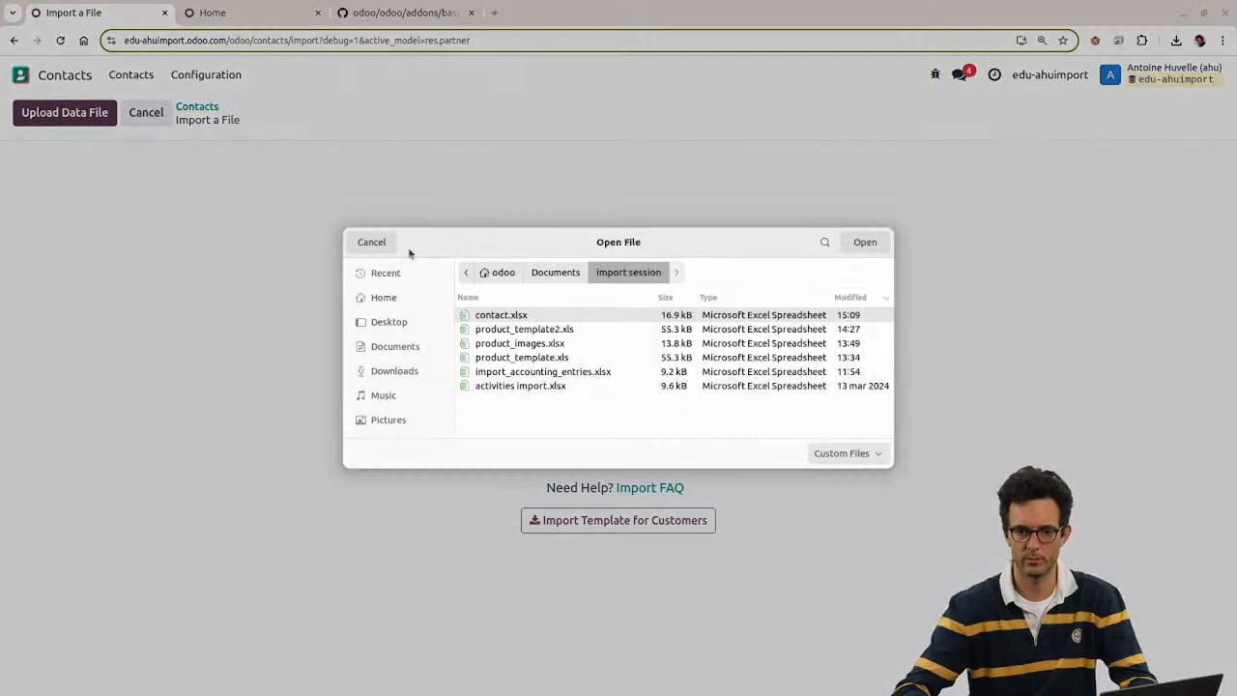
double_click(483, 315)
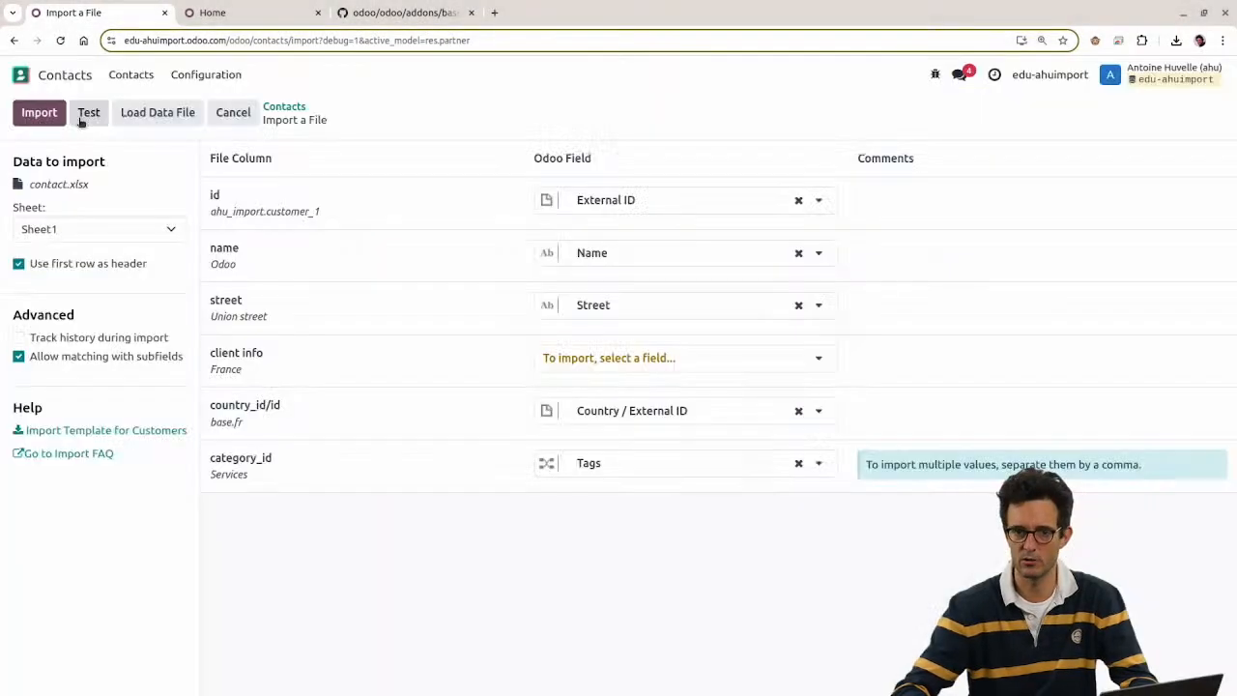
left_click(86, 116)
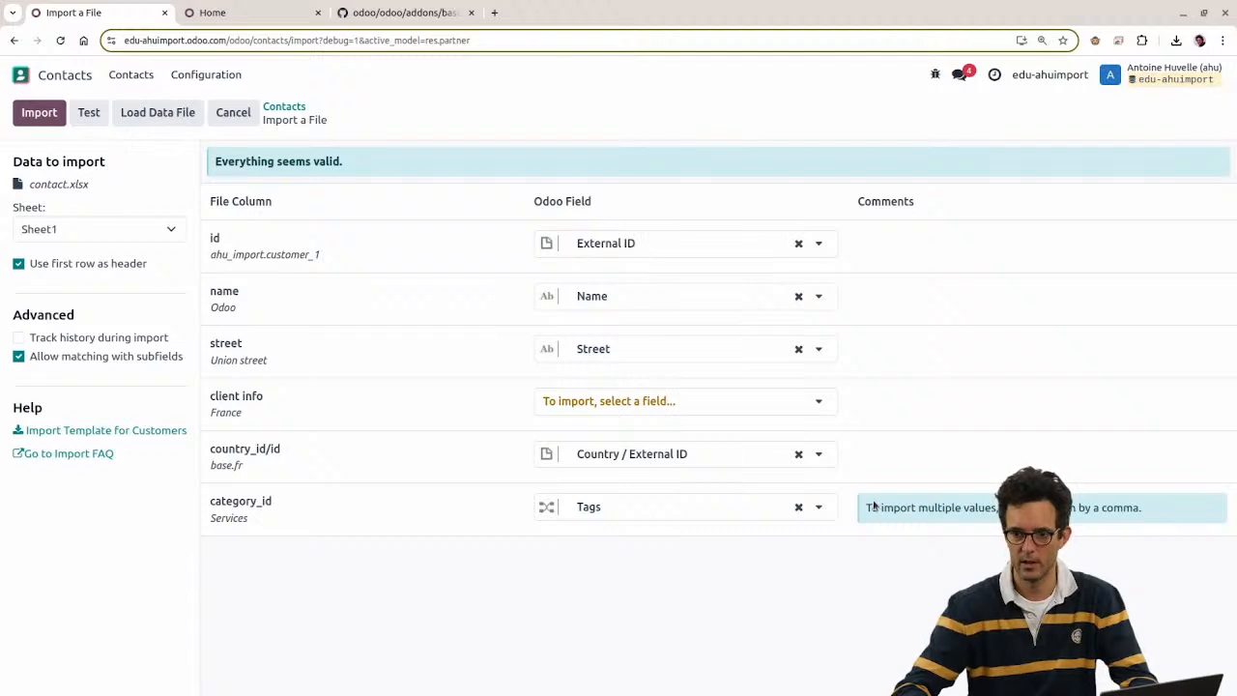
left_click_drag(867, 508, 1106, 530)
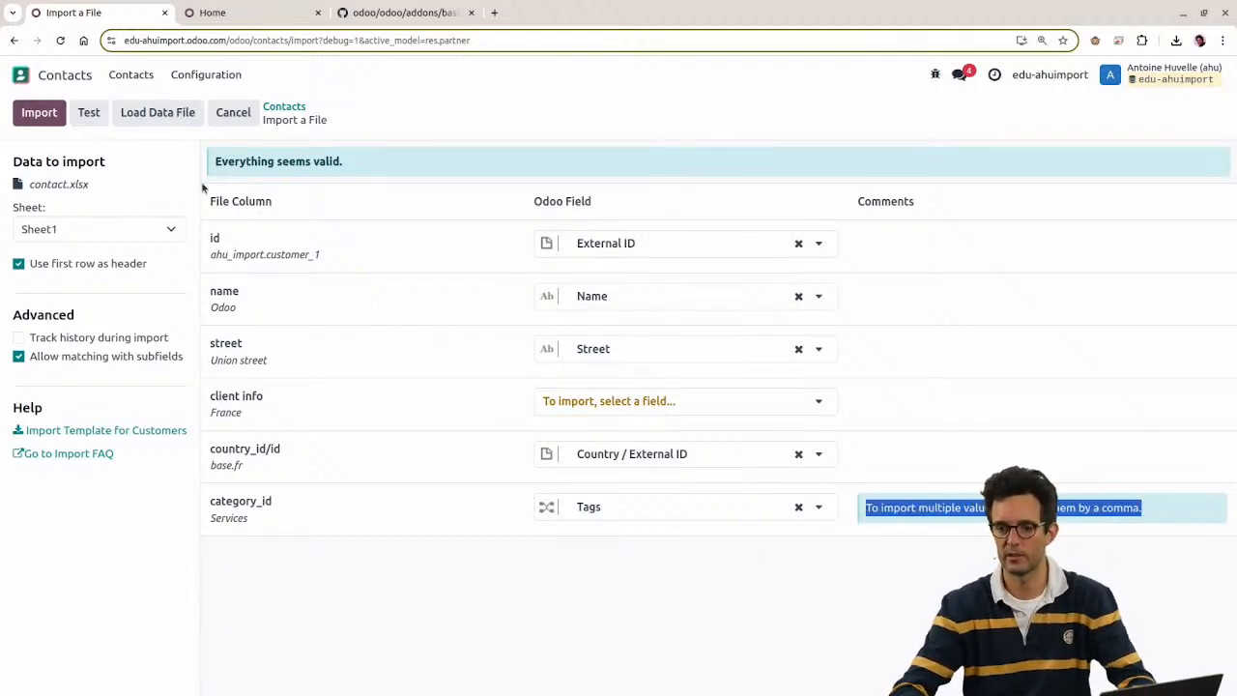
left_click(29, 114)
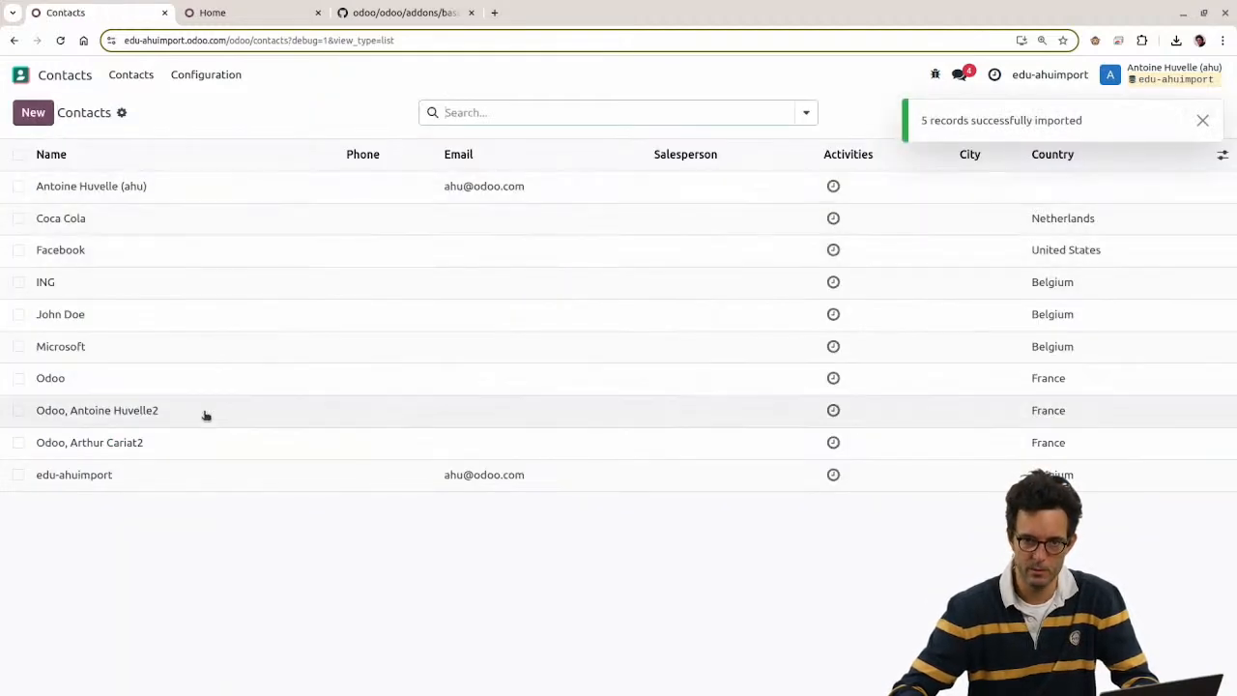
Step: Compare the imported Odoo and Coca Cola contact tags against the sheet's category_id cells
key("alt+Tab")
left_click(669, 161)
key("alt+Tab")
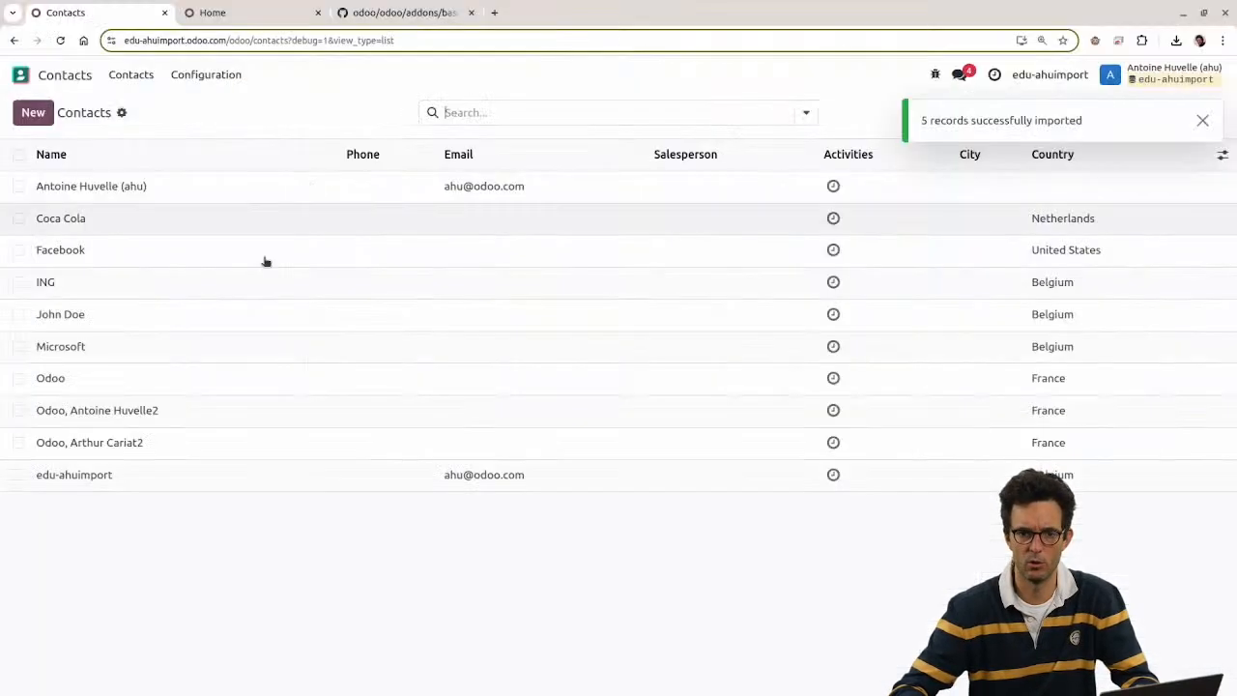
left_click(87, 387)
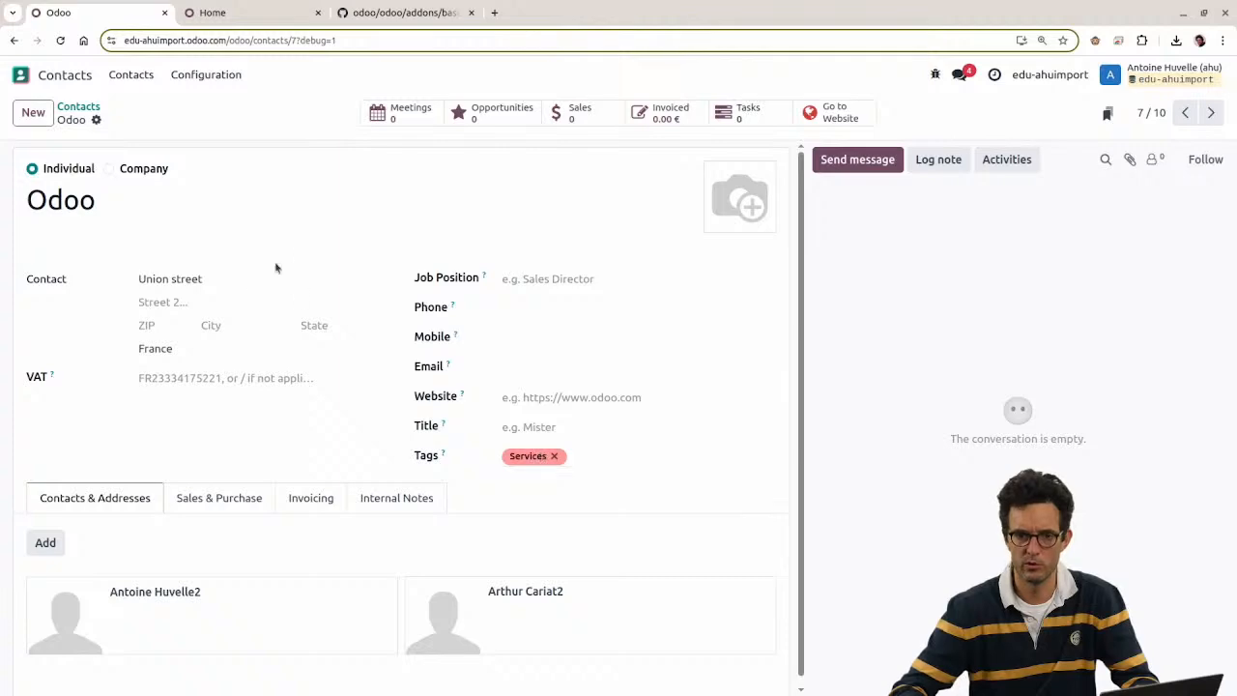
key("alt+Tab")
left_click(644, 194)
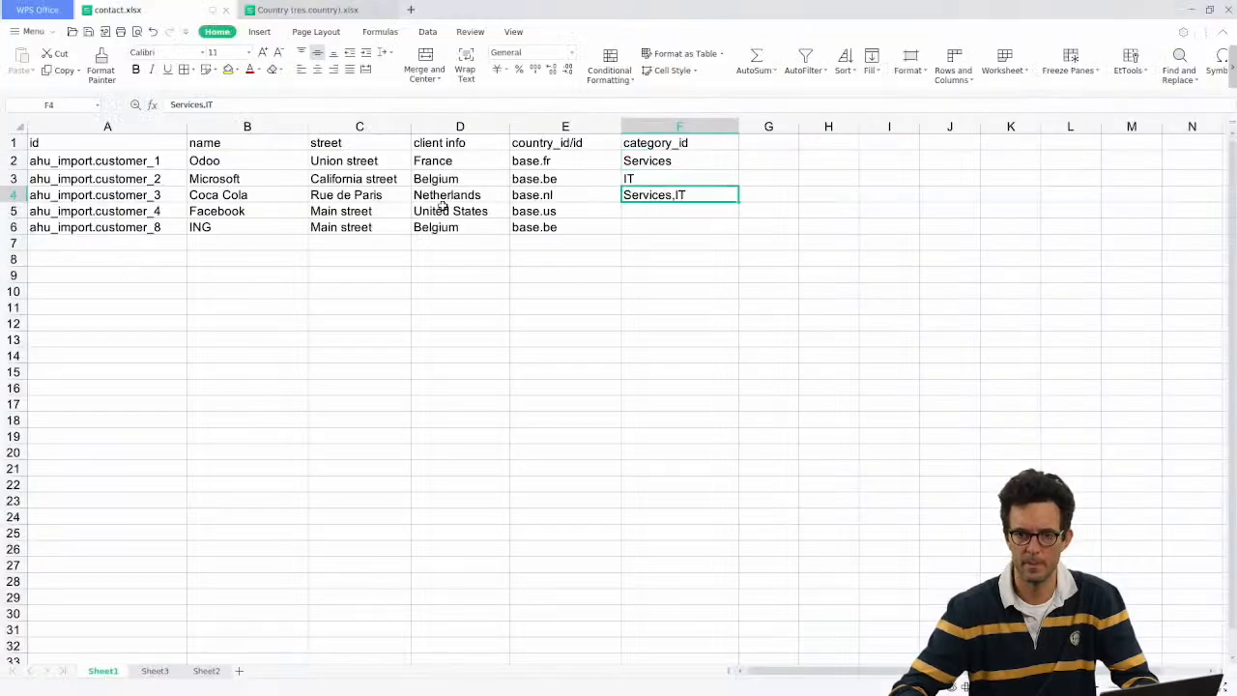
key("alt+Tab")
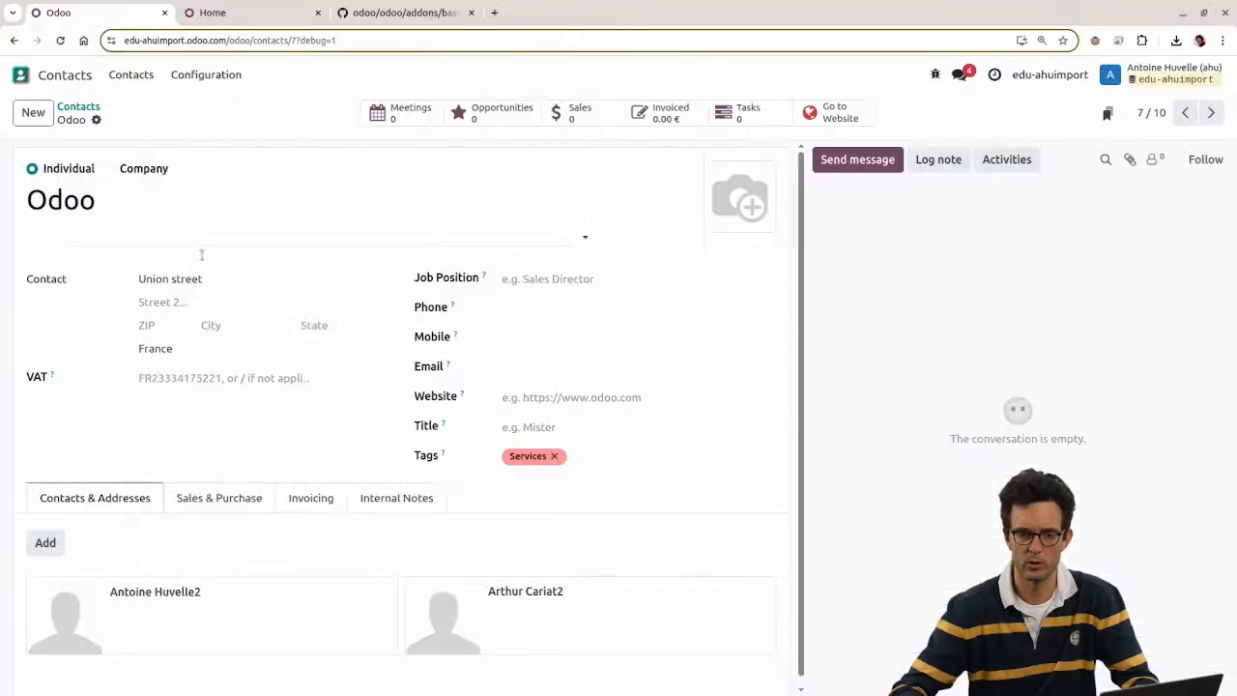
left_click(75, 110)
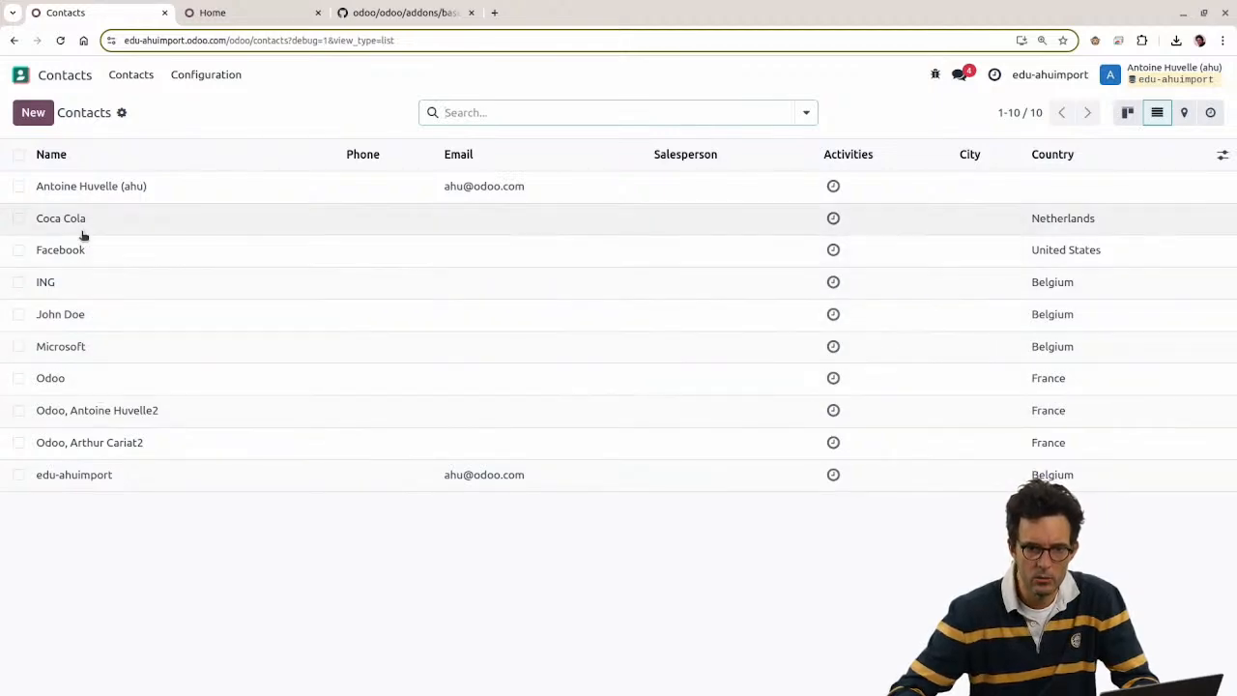
left_click(83, 230)
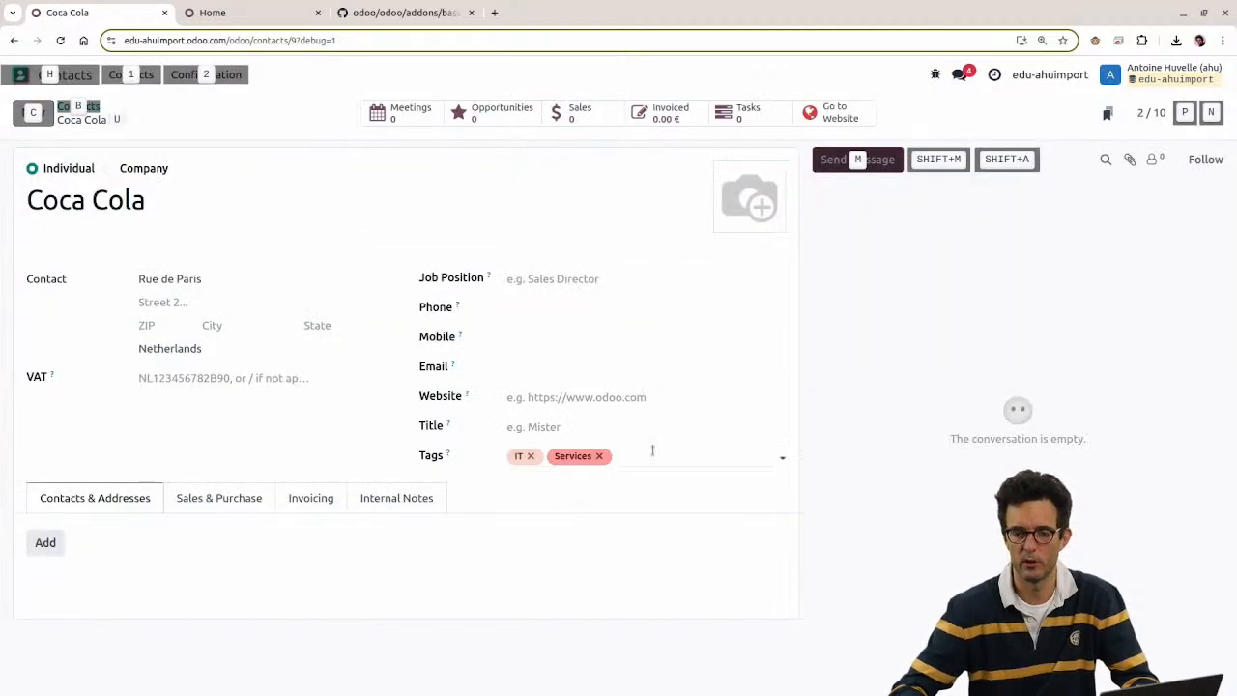
Step: Clear Coca Cola's tag in F4 and set F2 to False, then return to Contacts
key("alt+Tab")
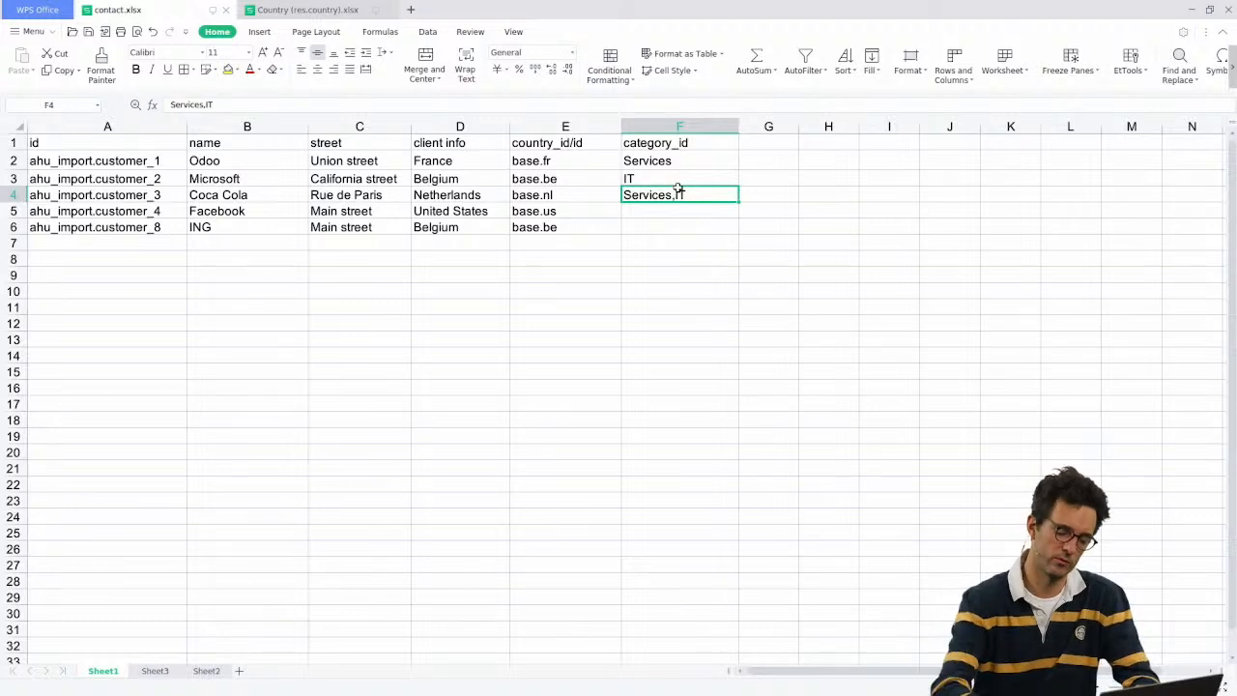
key("Delete")
key("Up")
key("Up")
type("Fa")
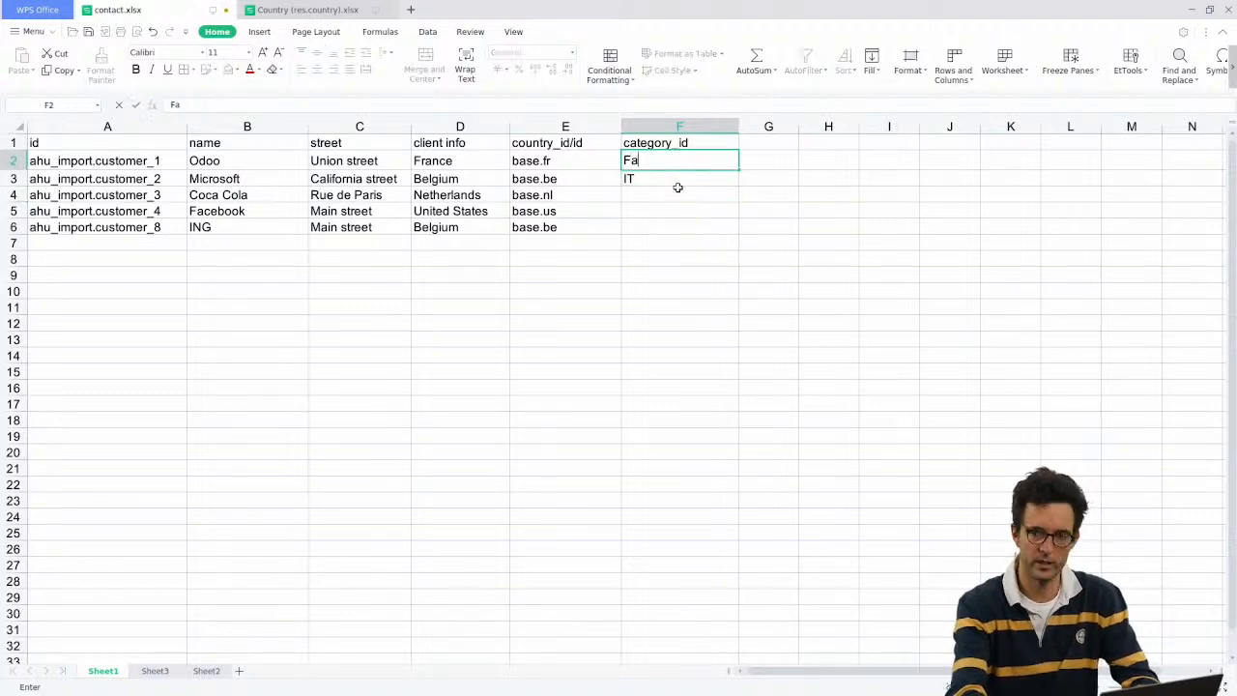
type("lse")
key("Return")
key("Down")
key("Down")
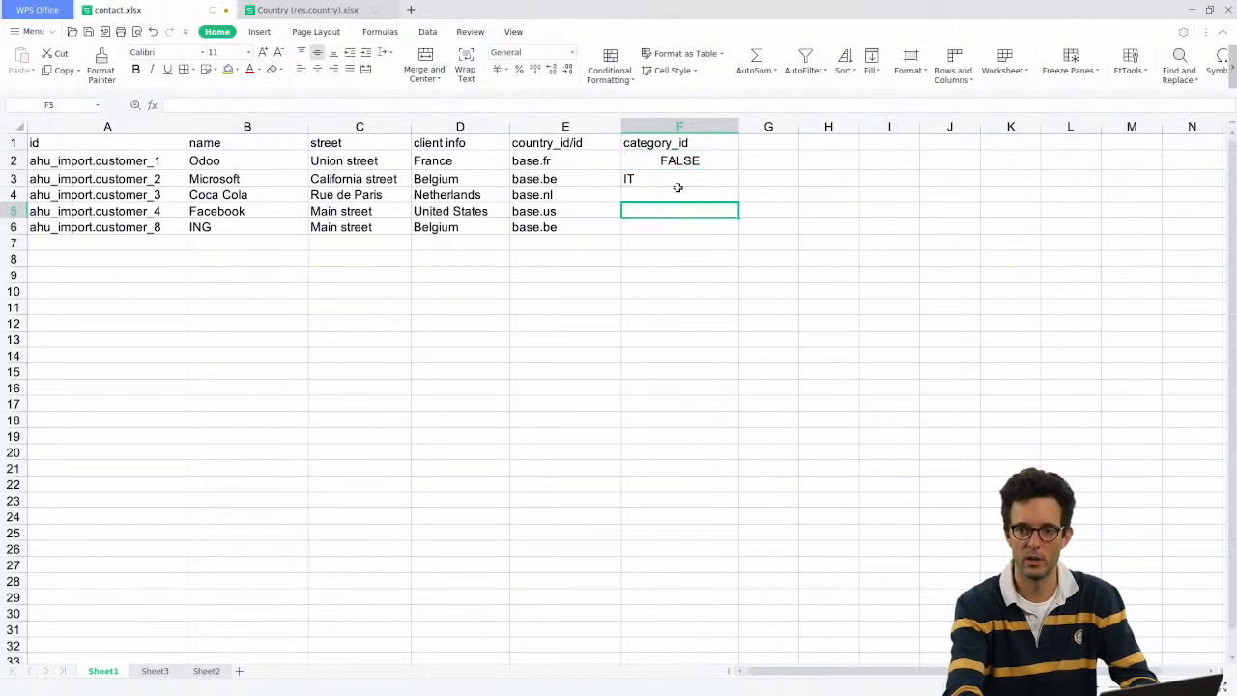
left_click(680, 191)
key("alt+Tab")
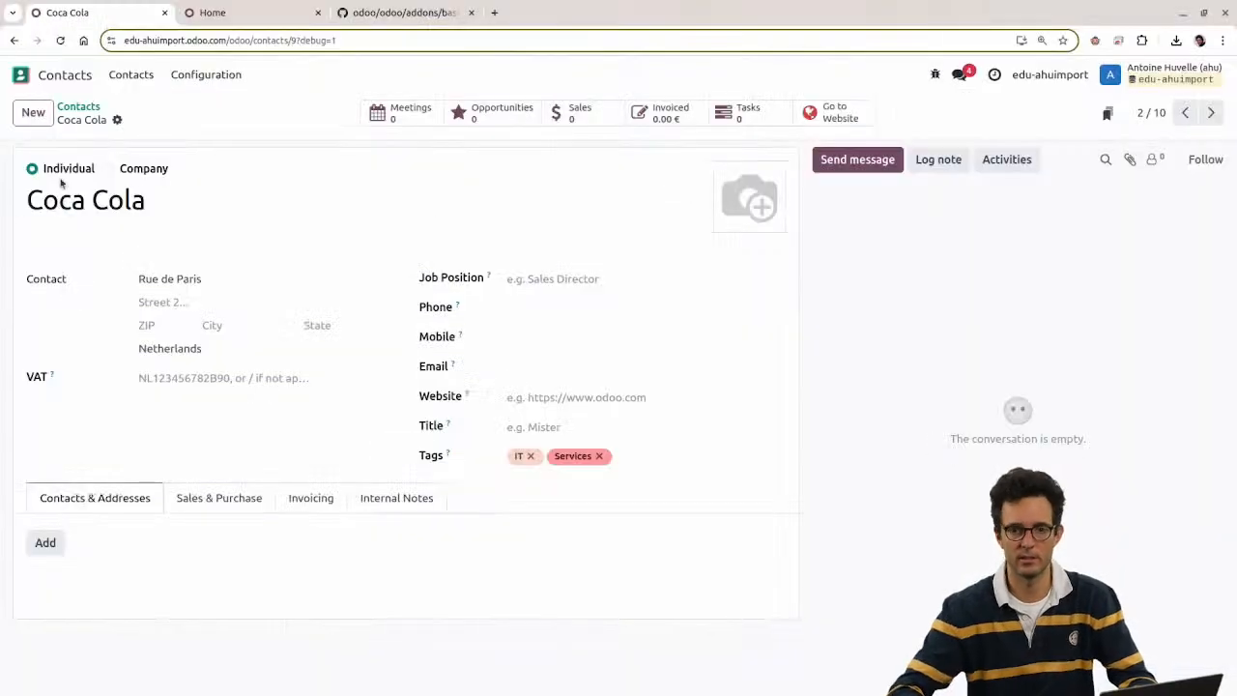
left_click(85, 106)
Step: Start a new Contacts import with contact.xlsx, replacing a mistaken product_template2.xls upload
left_click(122, 113)
left_click(180, 139)
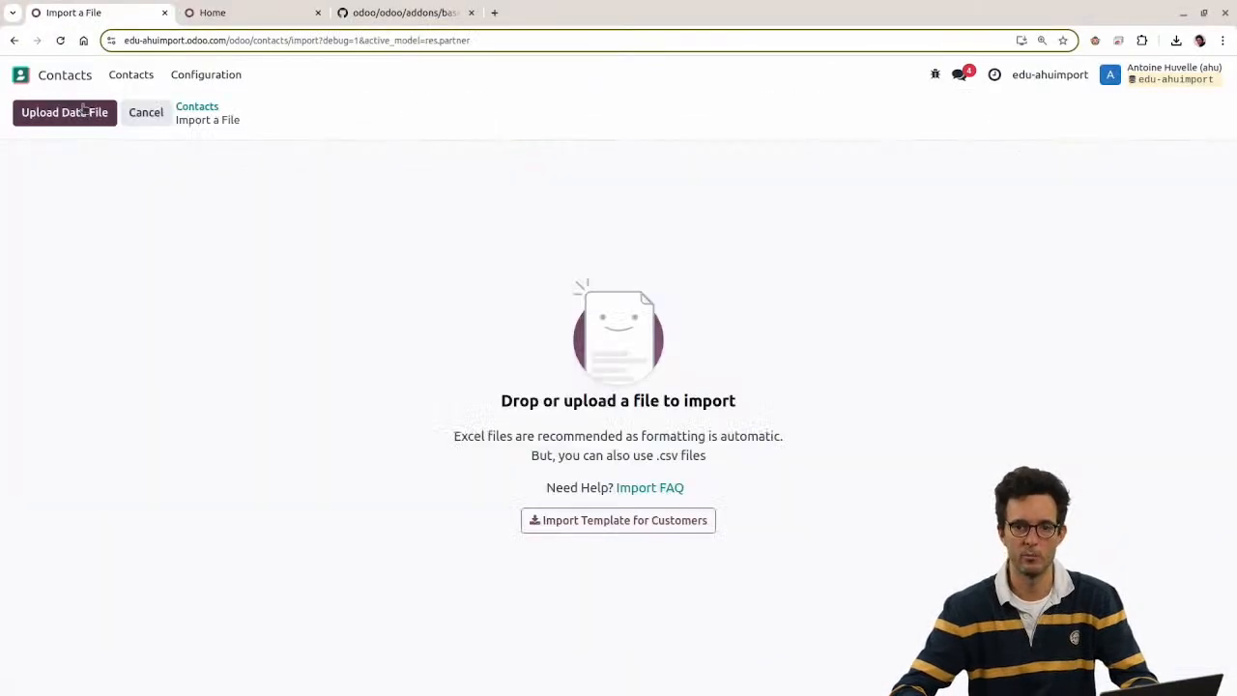
left_click(64, 112)
double_click(500, 330)
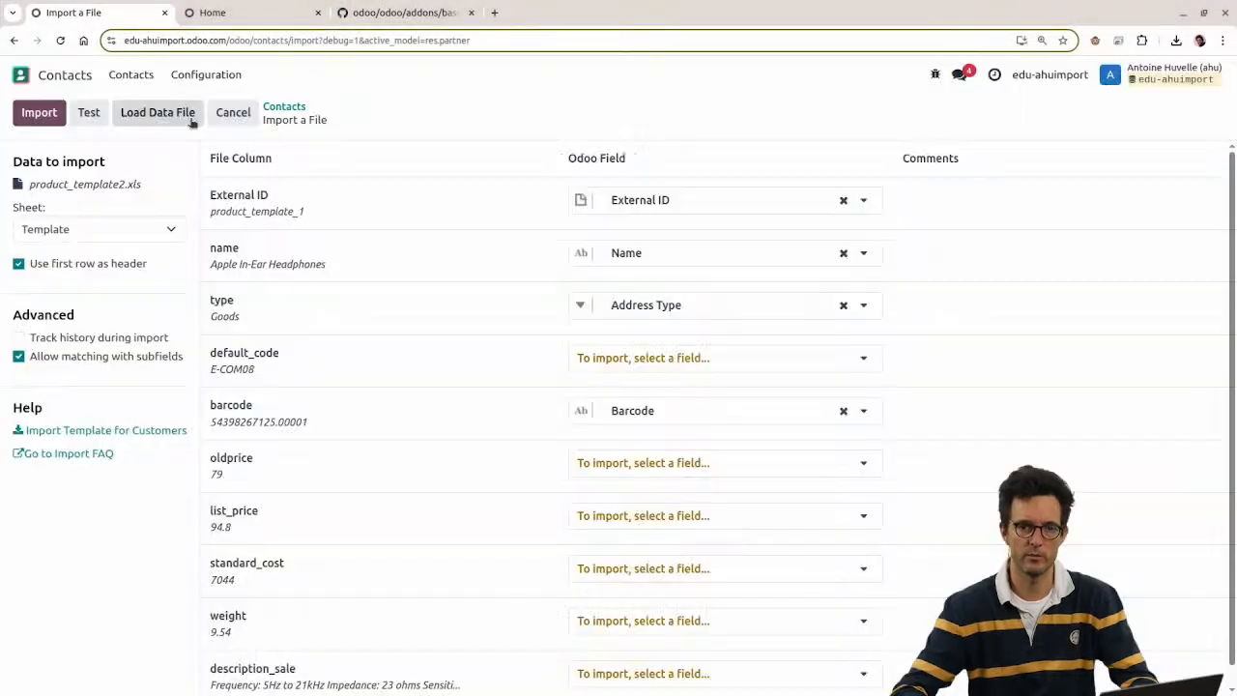
left_click(190, 119)
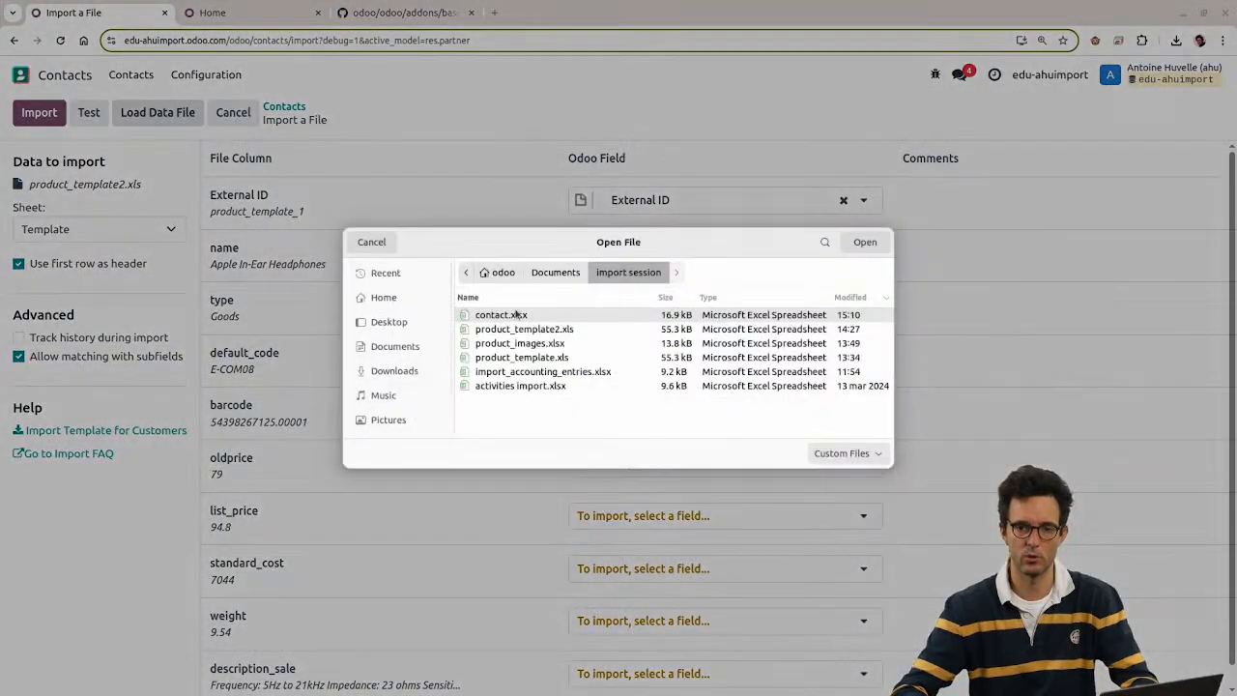
double_click(518, 317)
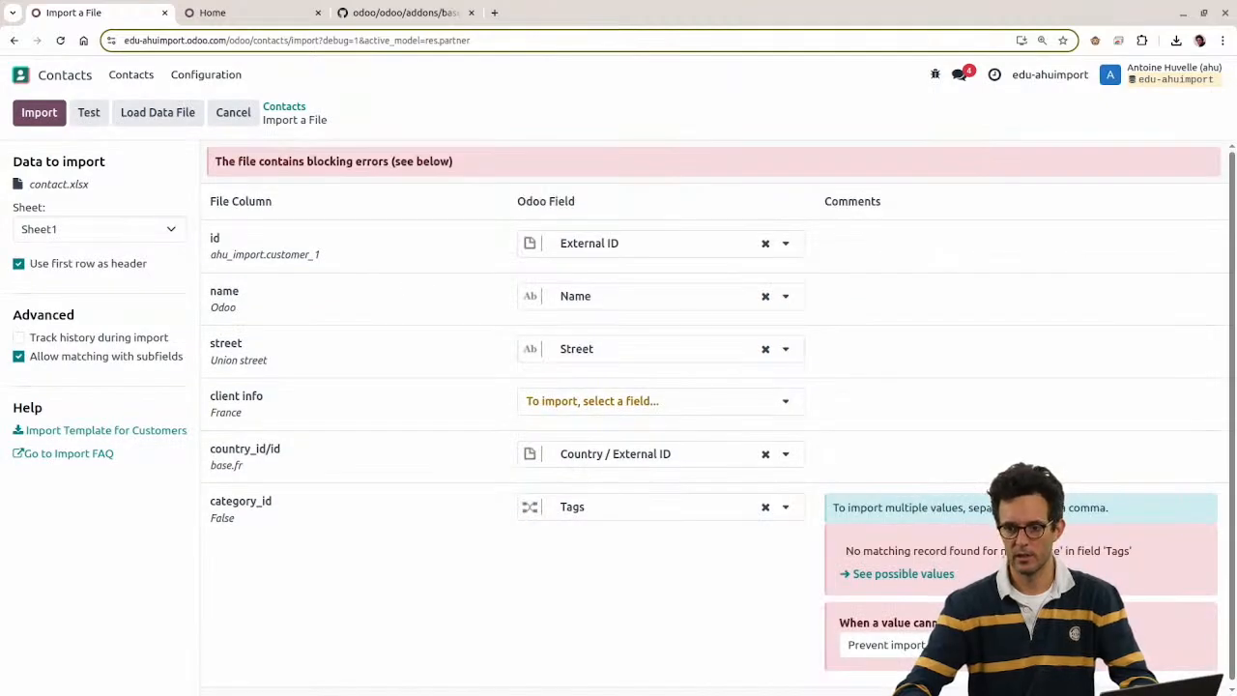
key("alt+Tab")
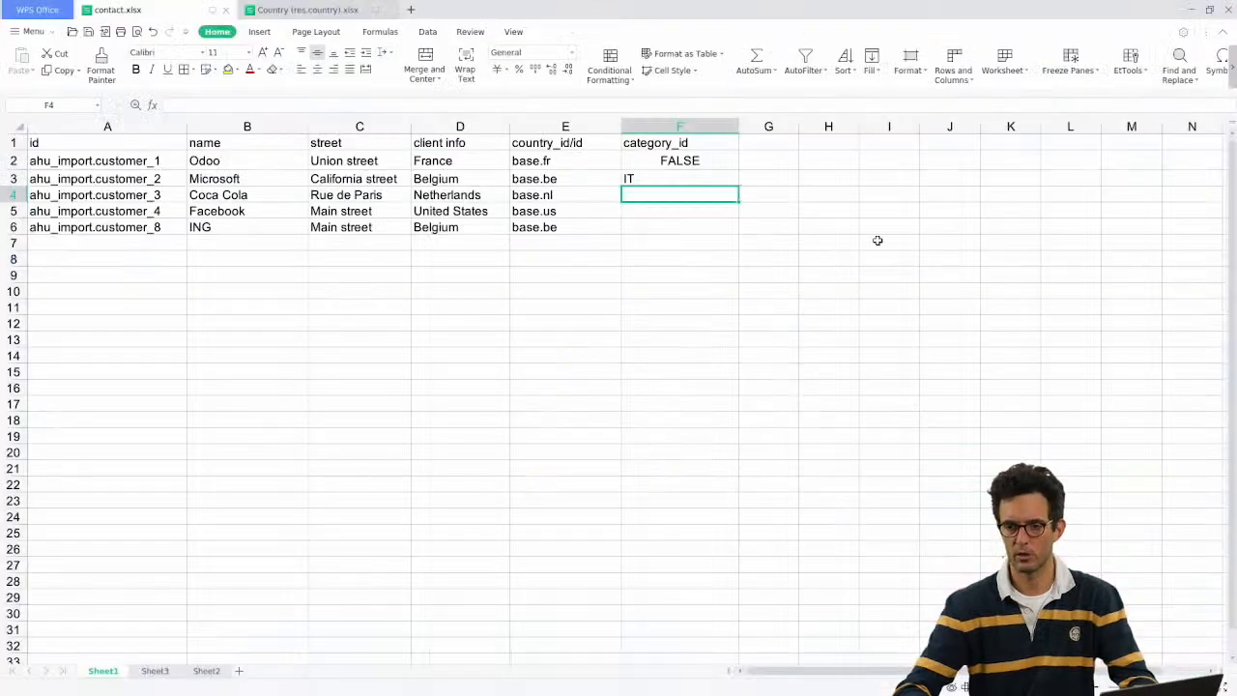
Step: Replace FALSE in F2 with 'IT,Services', removing the space after the comma
left_click(657, 158)
key("Delete")
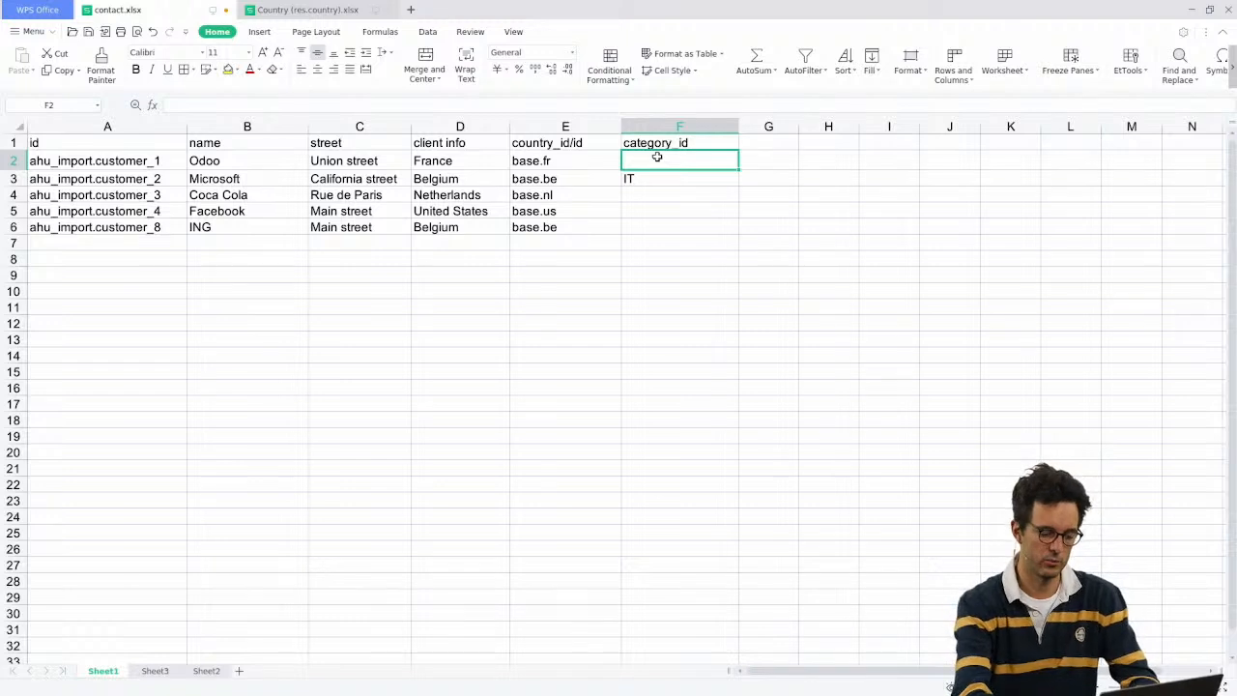
type("IT, Se")
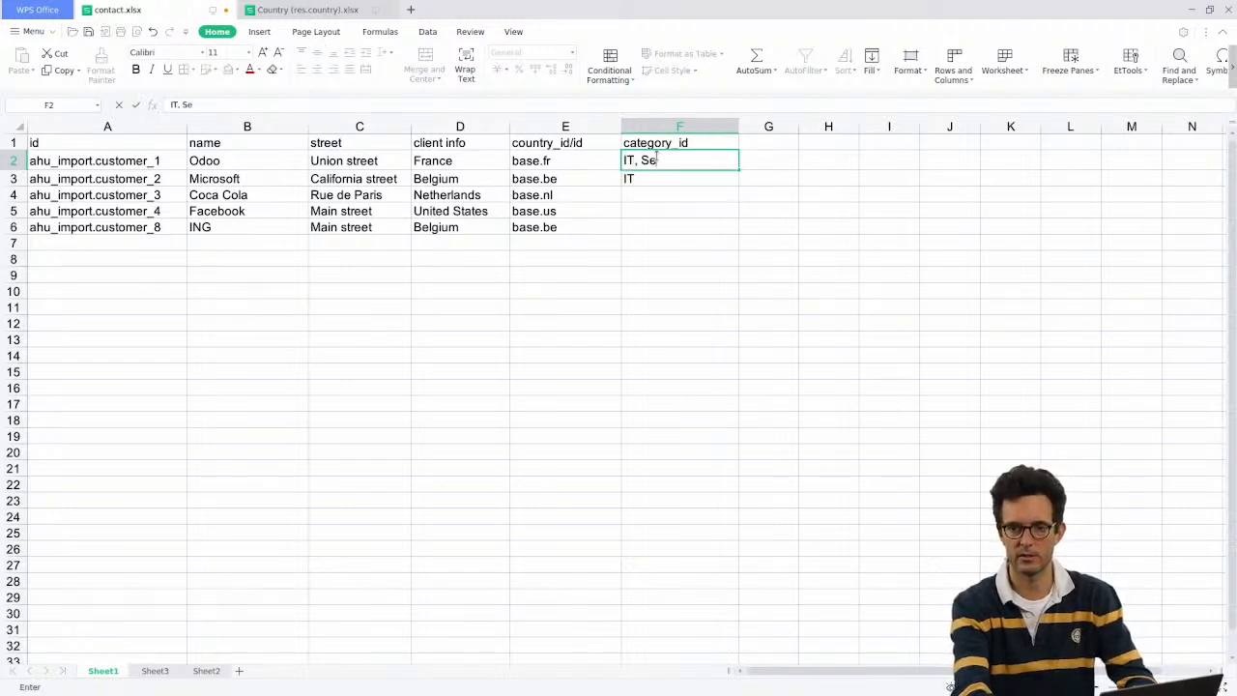
type("rvices")
key("Left")
key("Right")
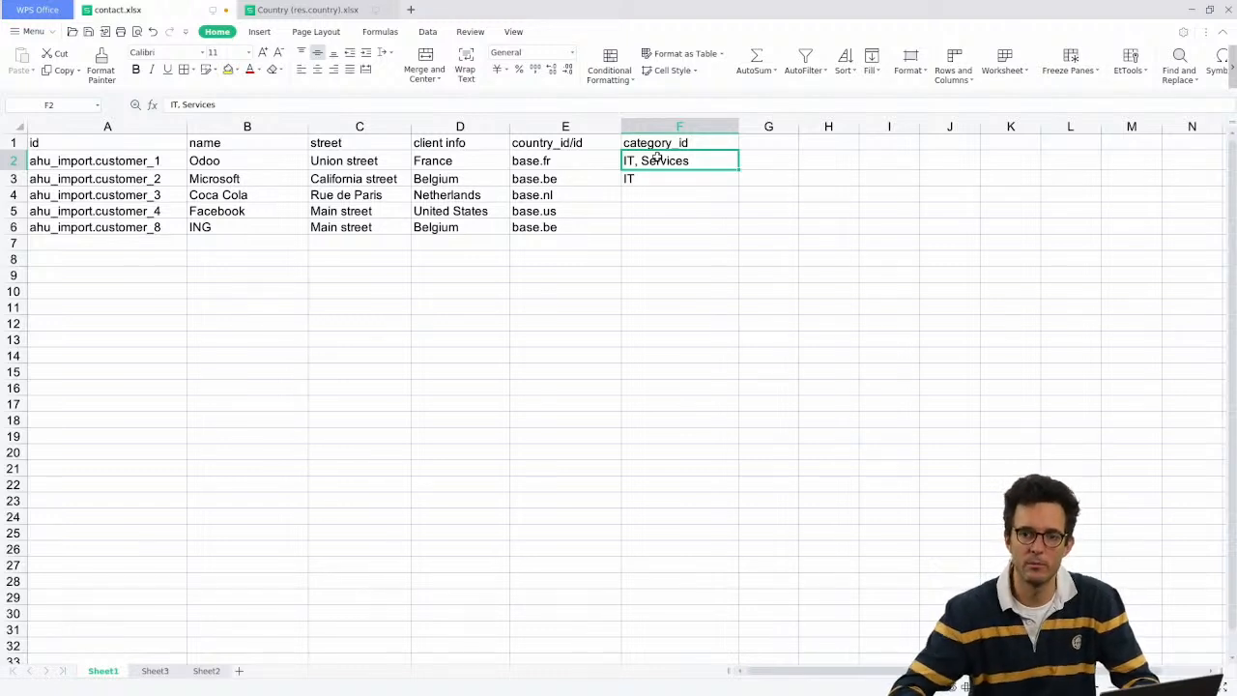
double_click(642, 166)
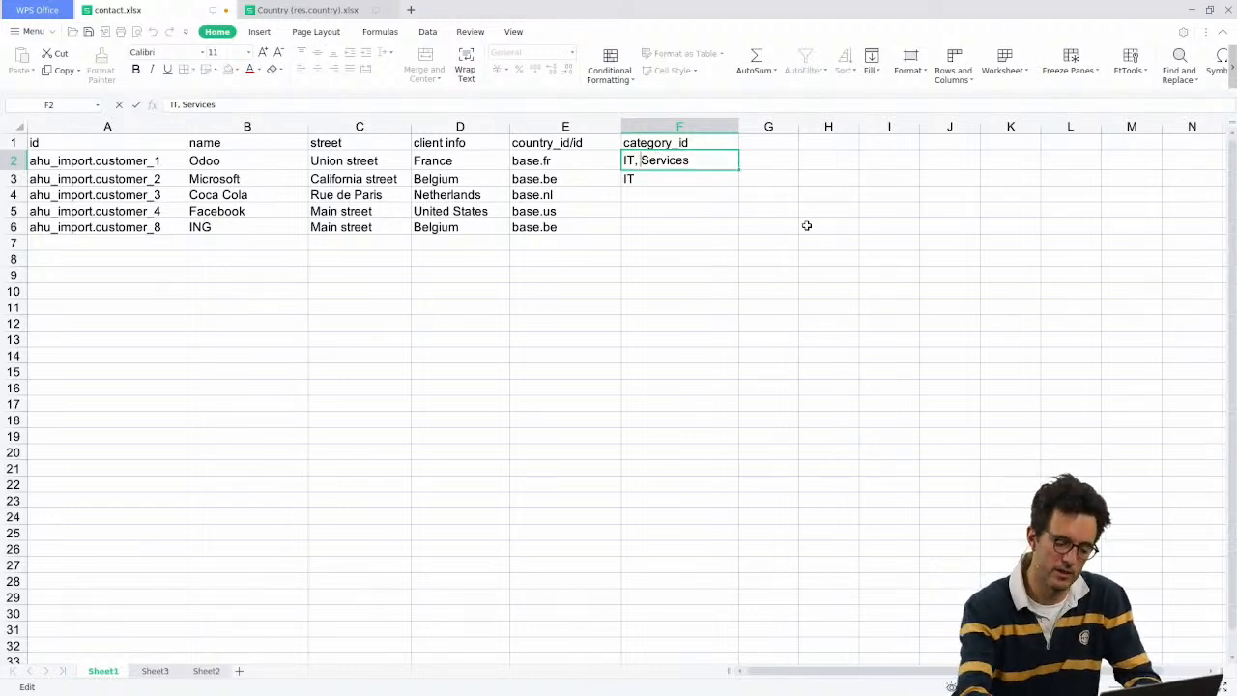
key("BackSpace")
key("Return")
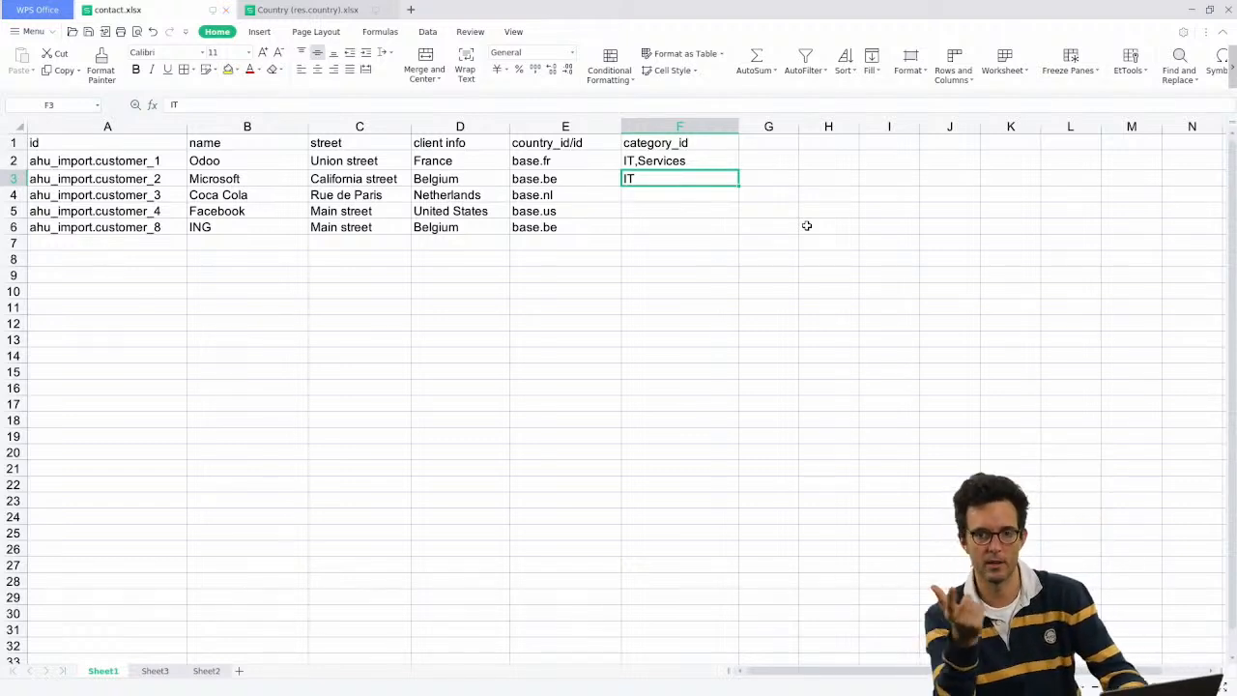
left_click(656, 163)
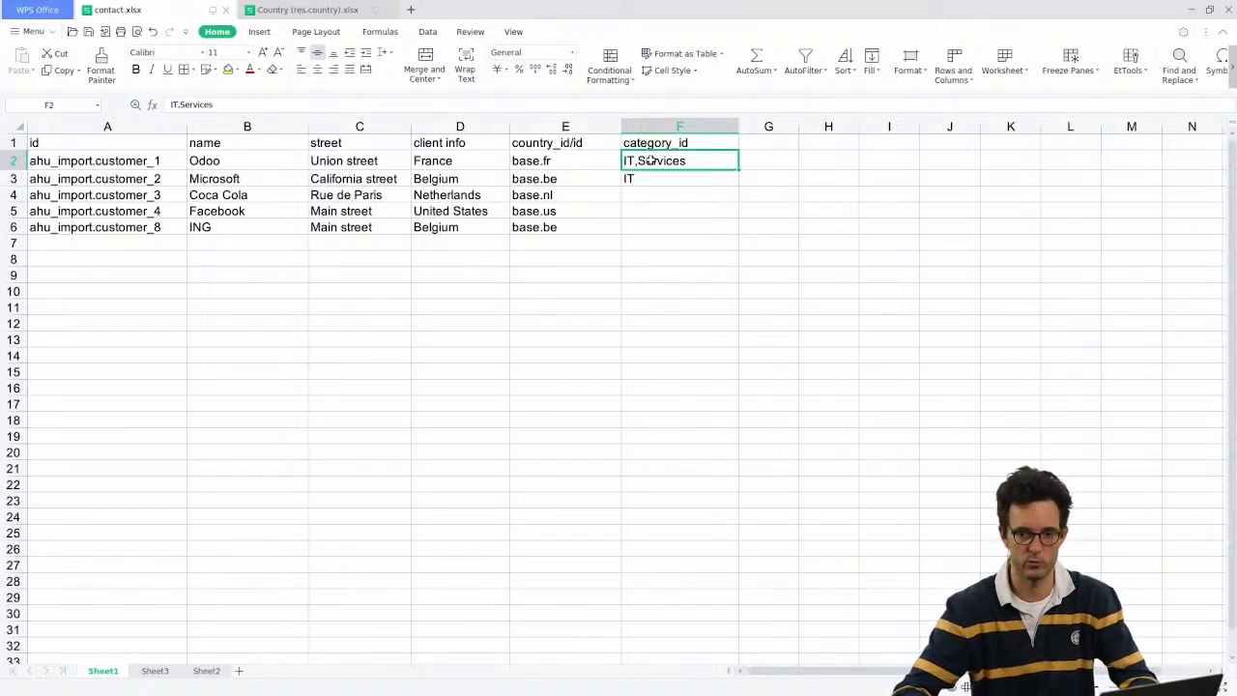
key("alt+Tab")
Step: Reload the edited contact.xlsx, test and import it, then review the Odoo and Microsoft contacts
left_click(158, 113)
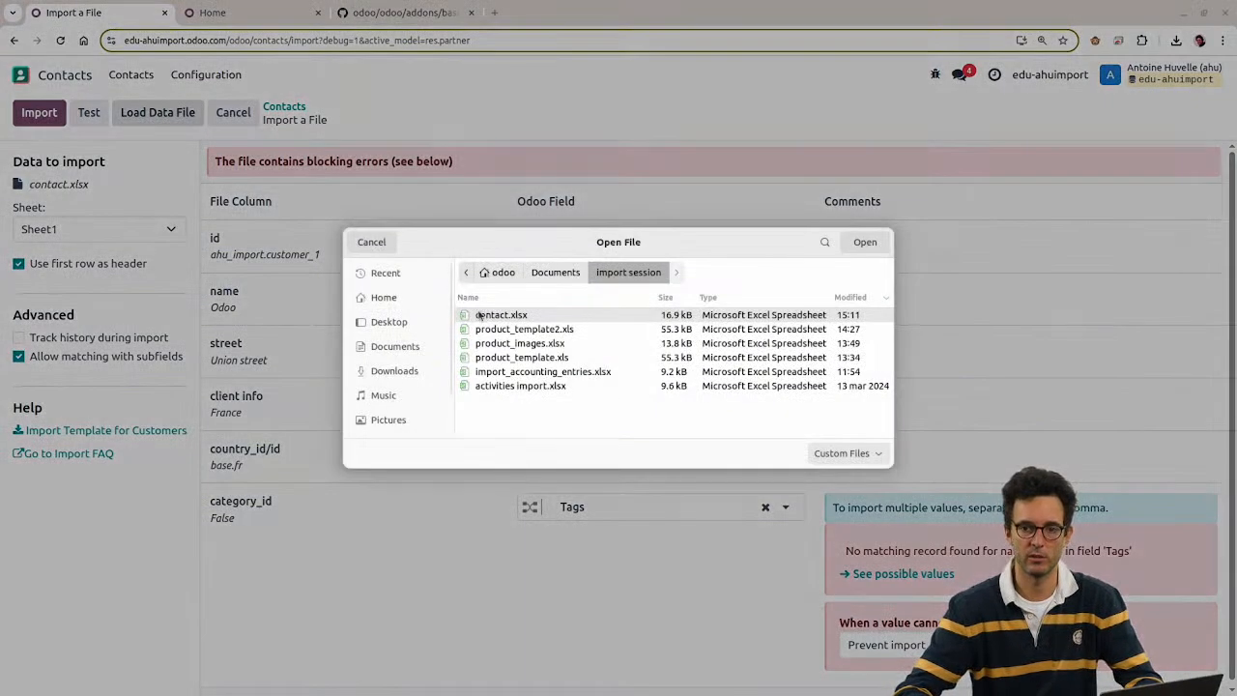
double_click(488, 315)
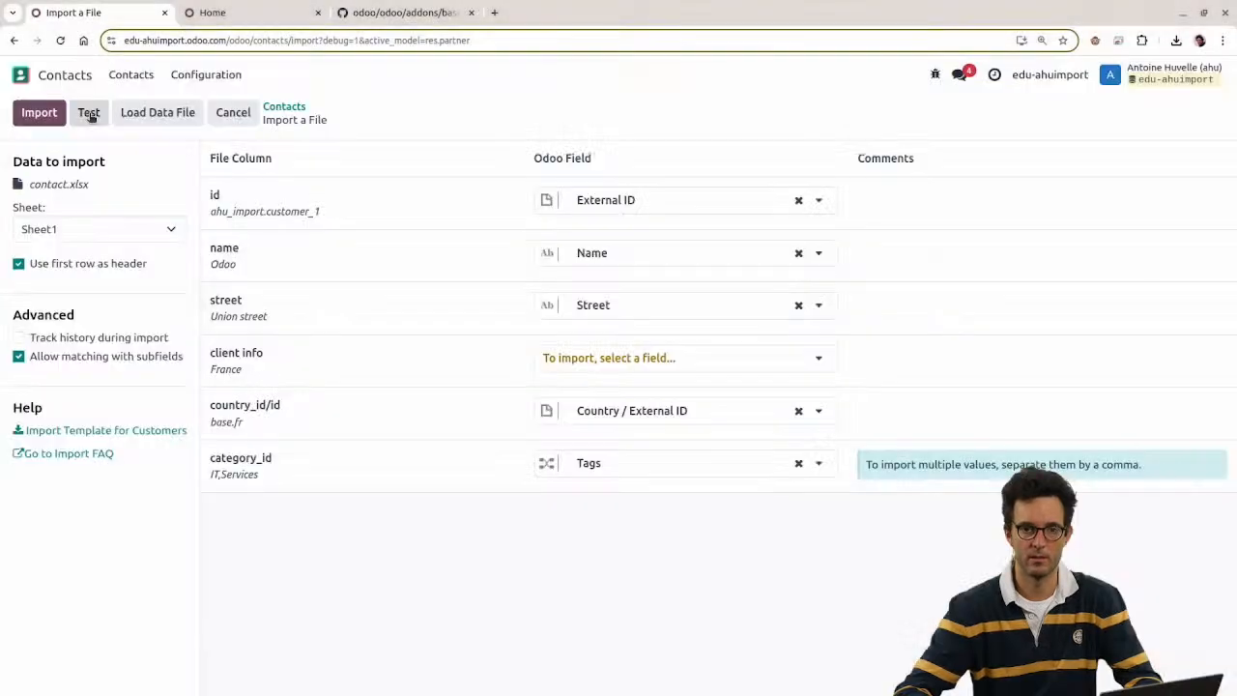
left_click(89, 114)
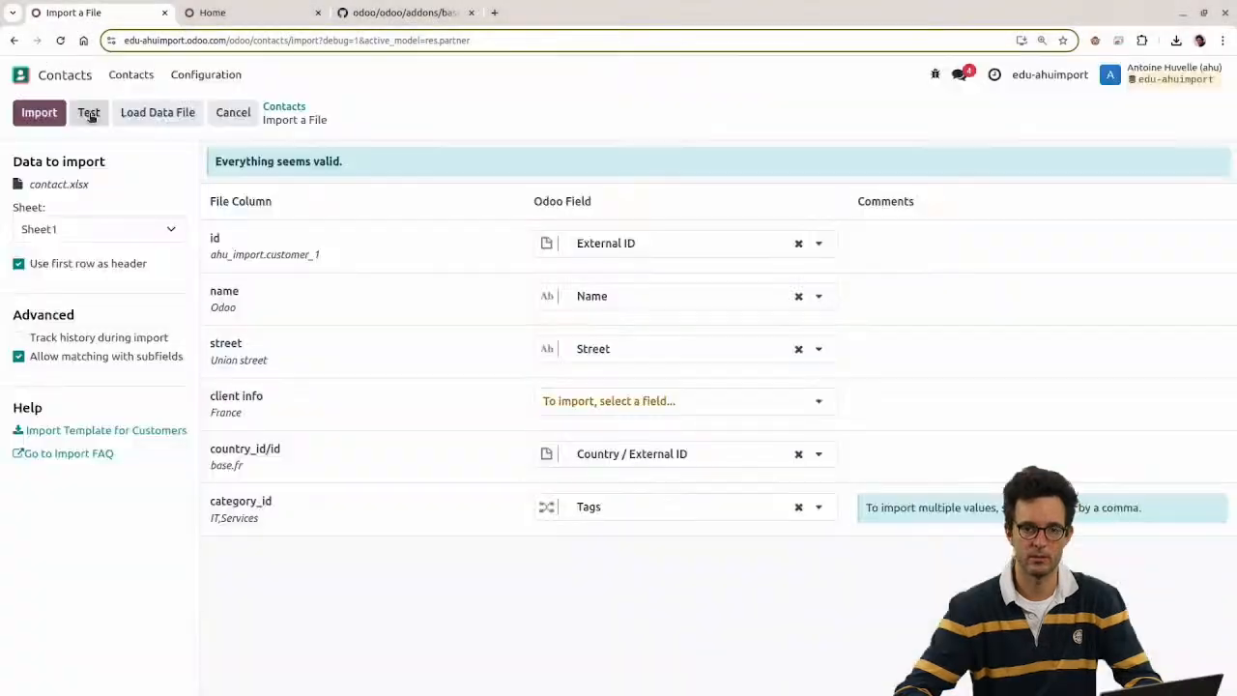
left_click(36, 114)
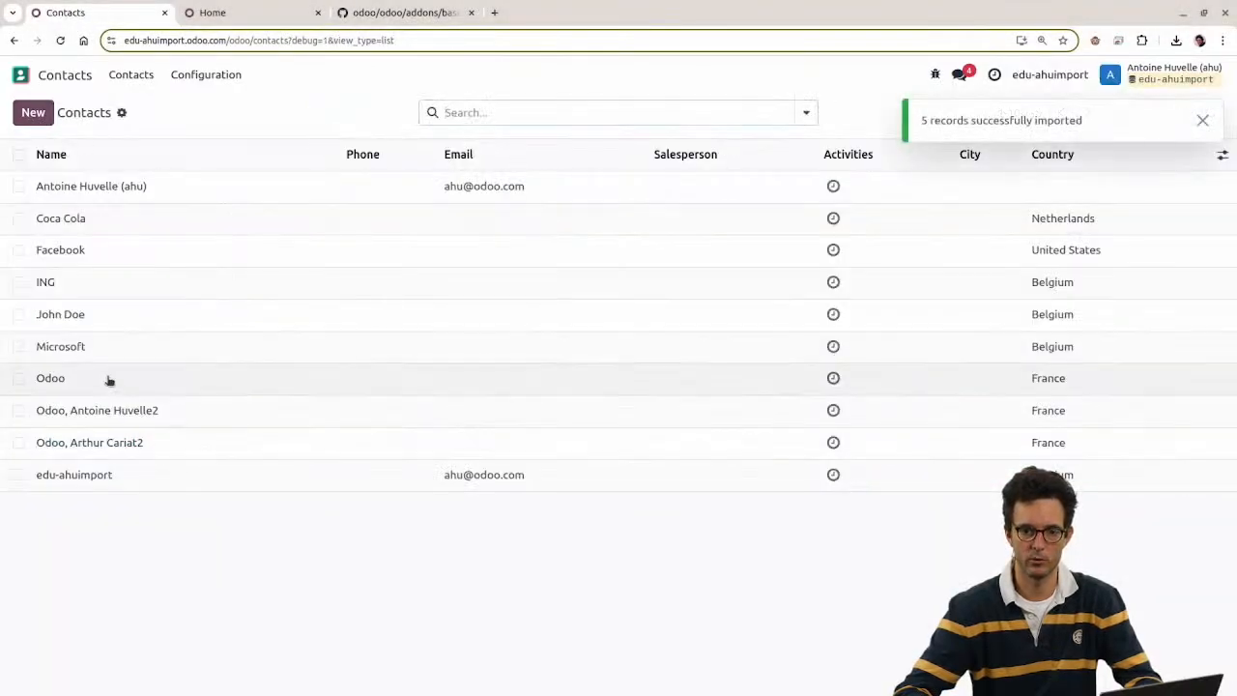
left_click(107, 380)
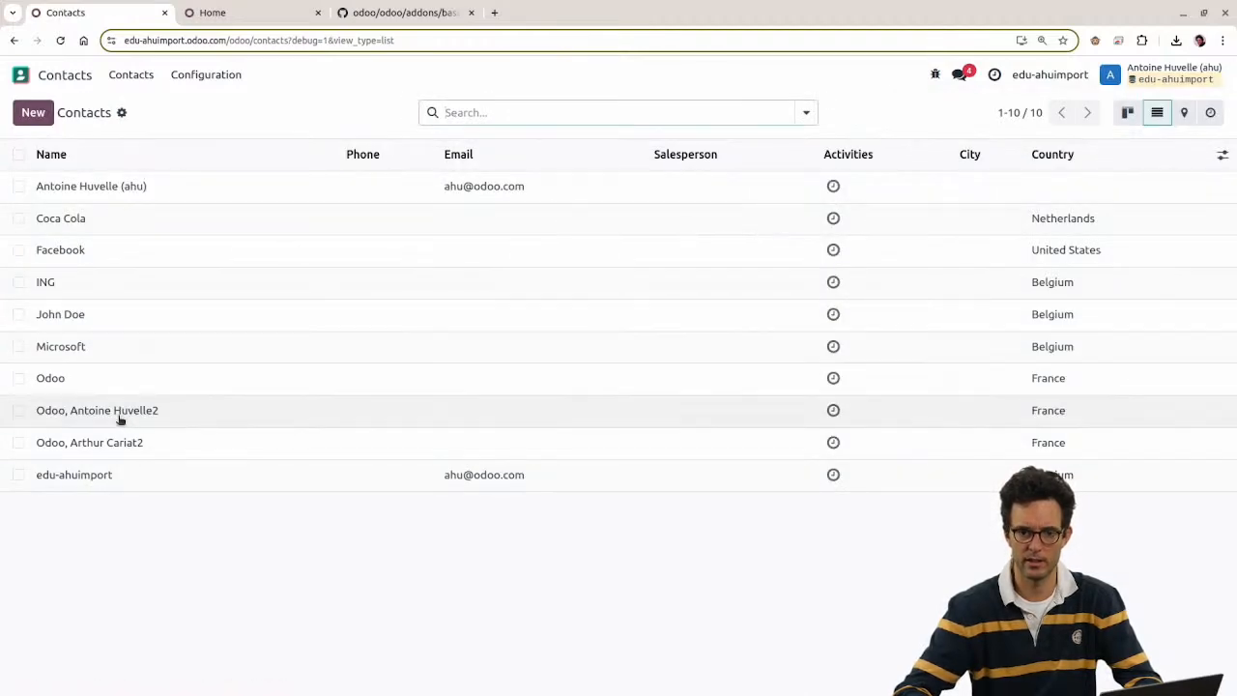
left_click(70, 344)
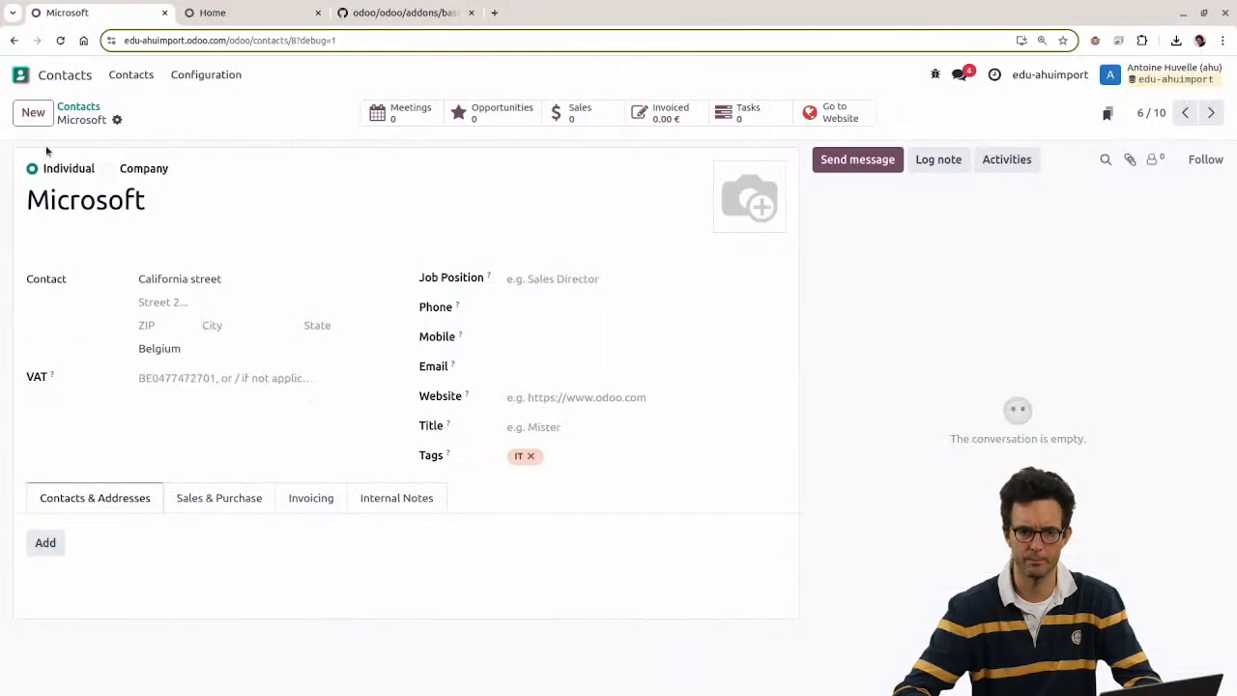
Step: Check the Coca Cola contact against column F's category_id values, then return to Contacts
left_click(77, 107)
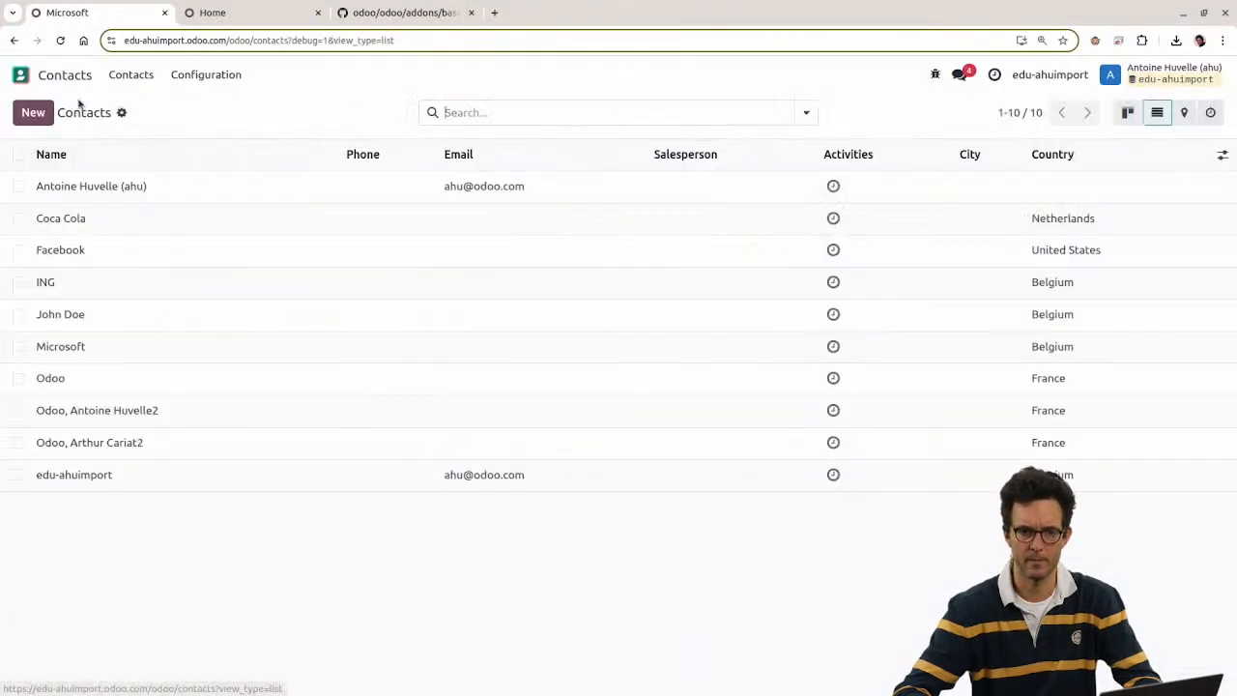
left_click(83, 218)
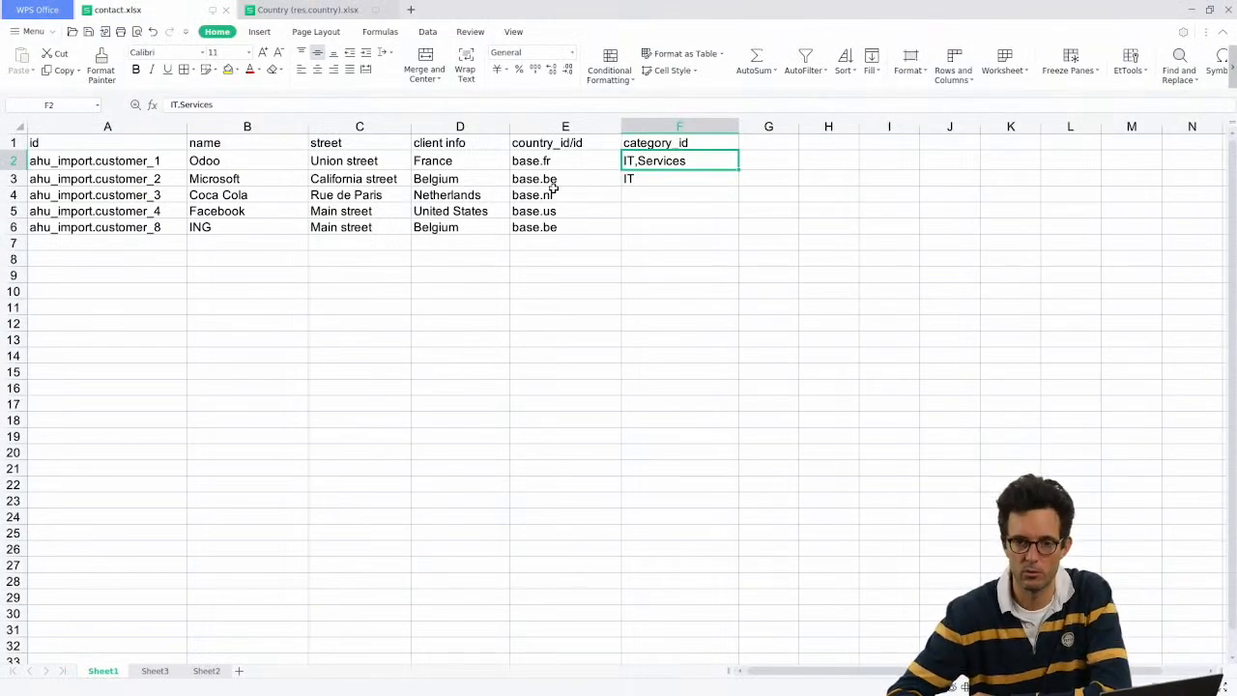
left_click_drag(665, 145, 660, 210)
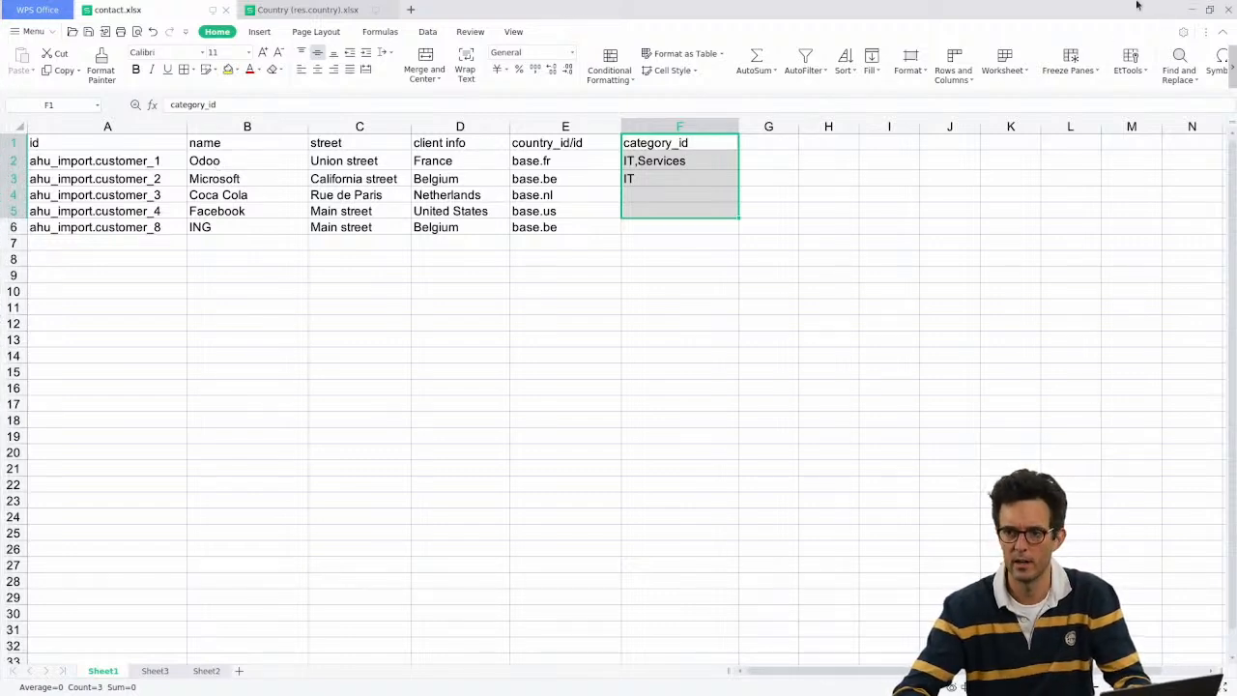
left_click(1192, 11)
left_click(66, 103)
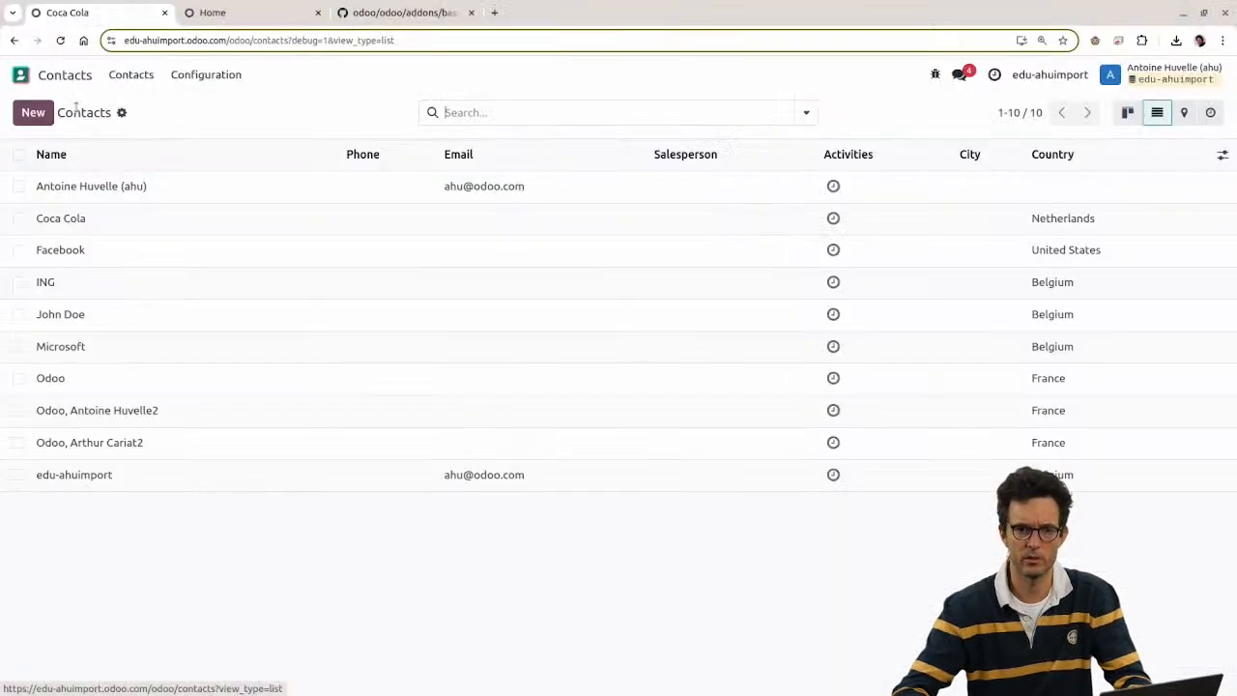
Step: Load contact.xlsx into a new Contacts import with its columns auto-mapped
left_click(120, 112)
left_click(145, 140)
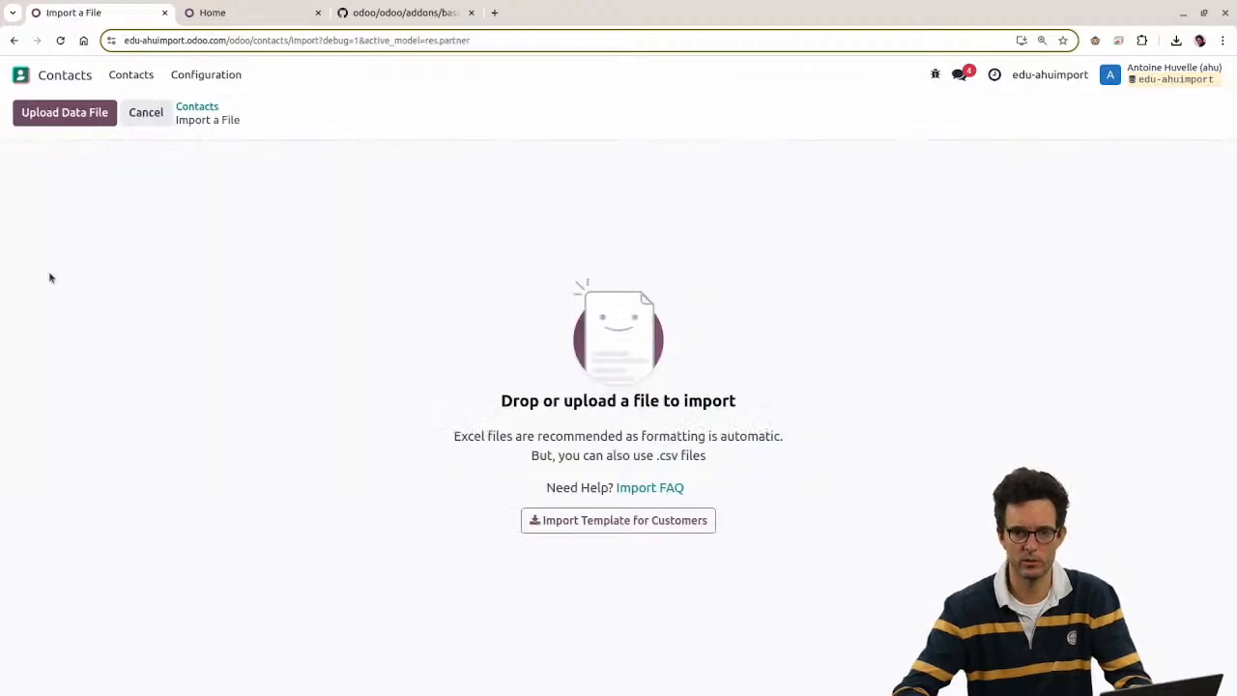
left_click(80, 115)
double_click(458, 316)
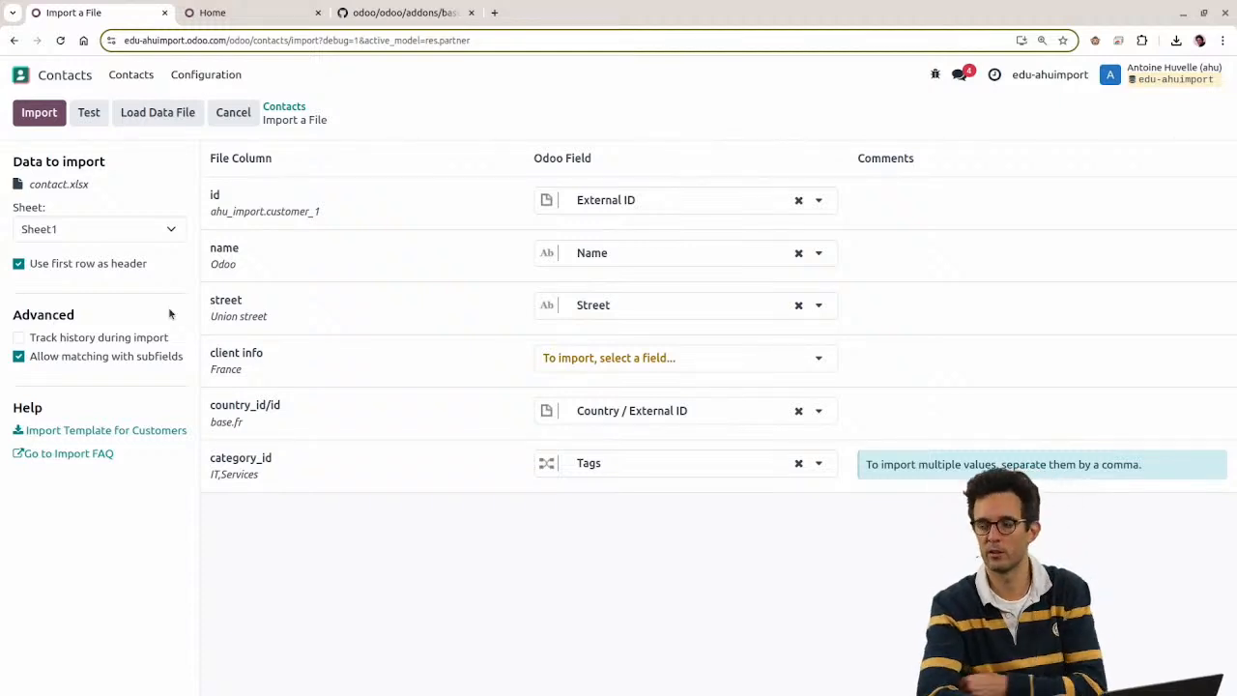
left_click(494, 12)
Step: Search Google for 'xls file limit rows' and highlight the 65536-row XLS limit
type("xls")
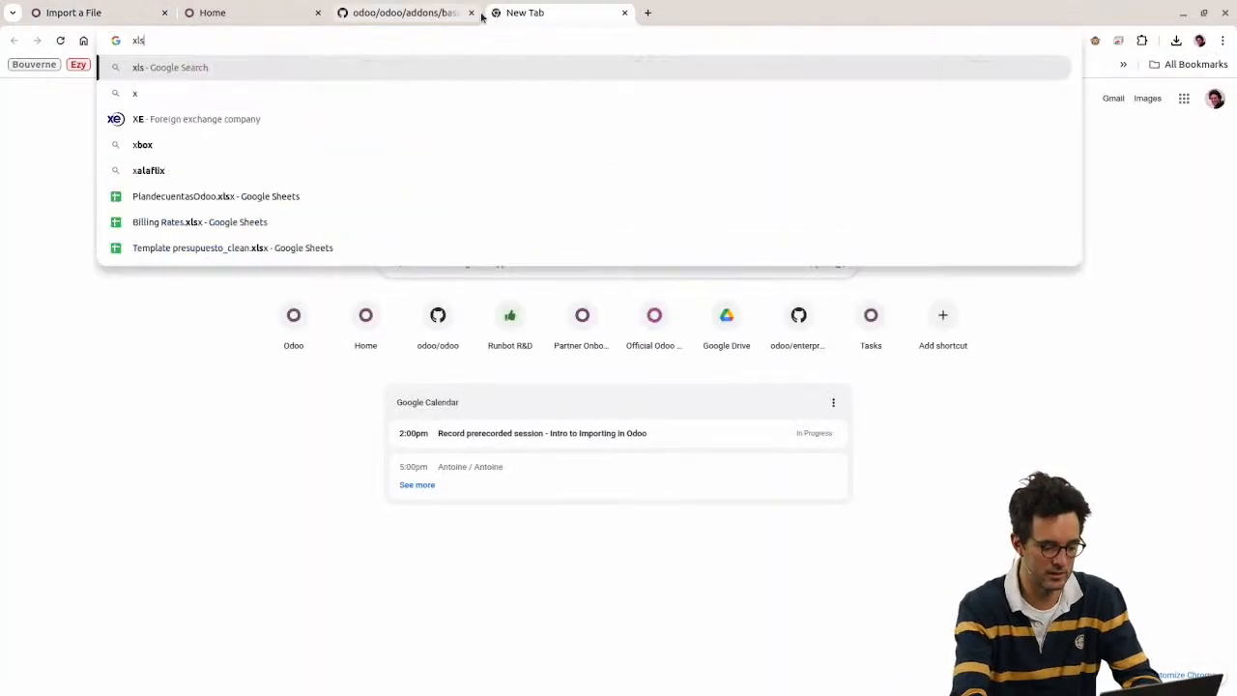
type(" file limit rows")
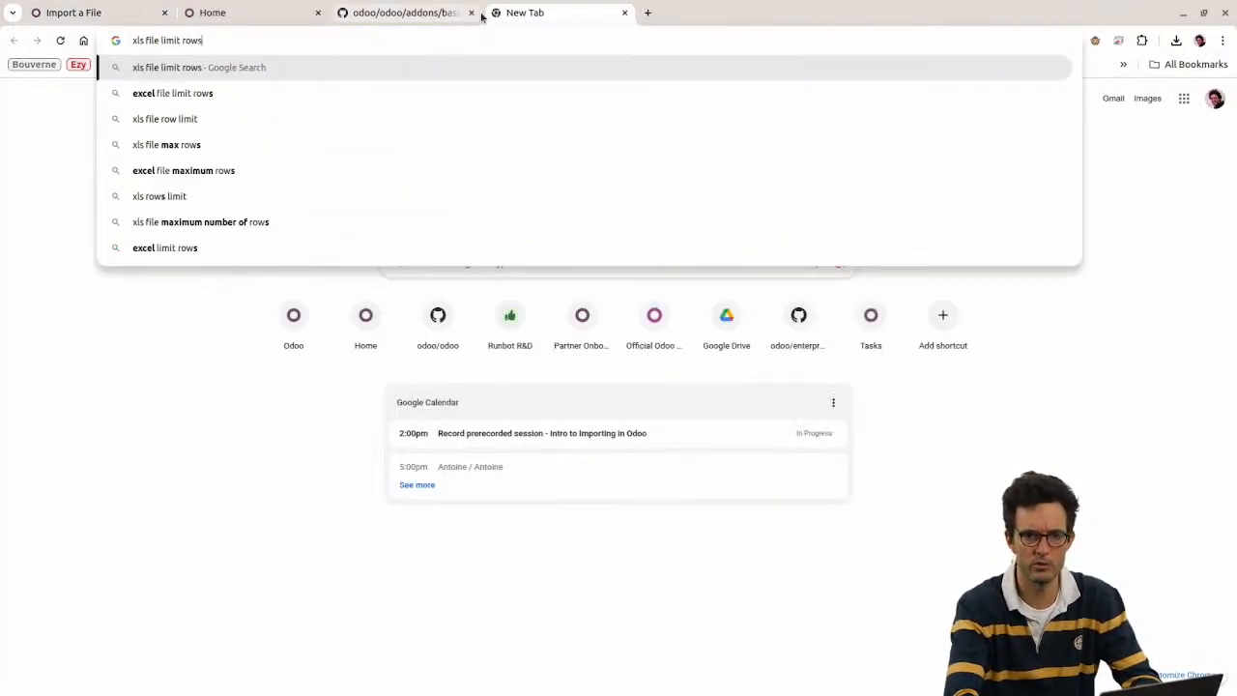
key("Return")
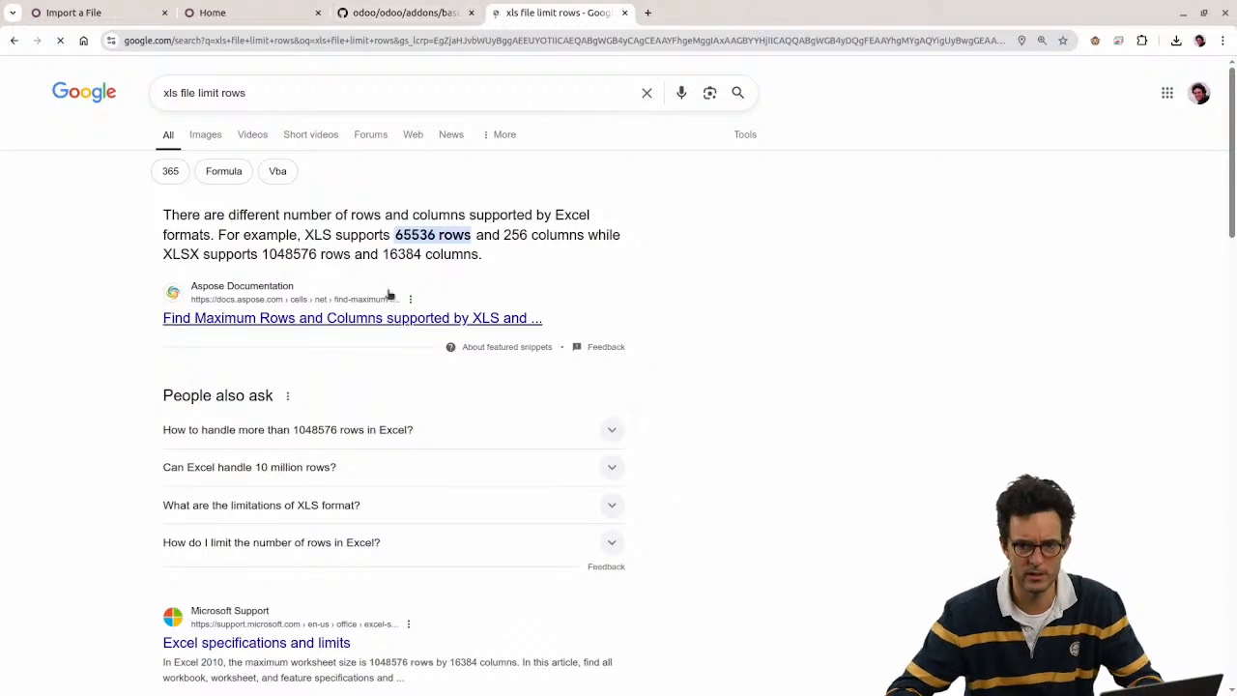
left_click_drag(394, 235, 474, 237)
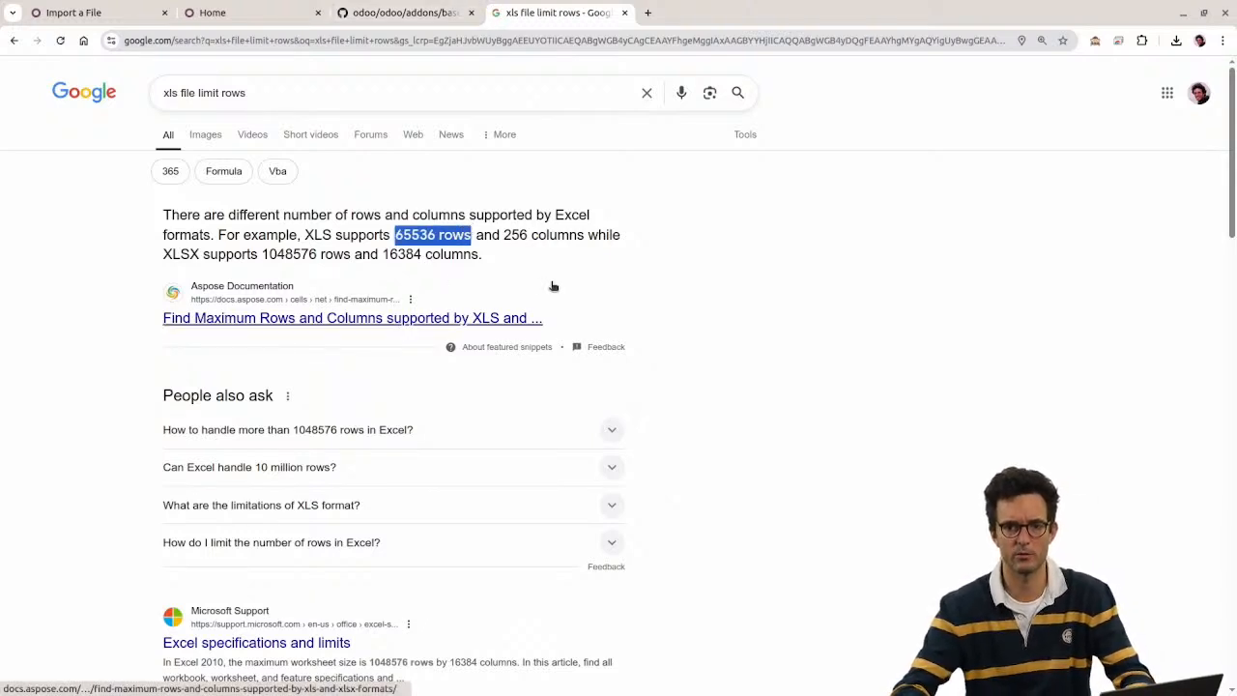
double_click(422, 235)
left_click_drag(394, 235, 471, 235)
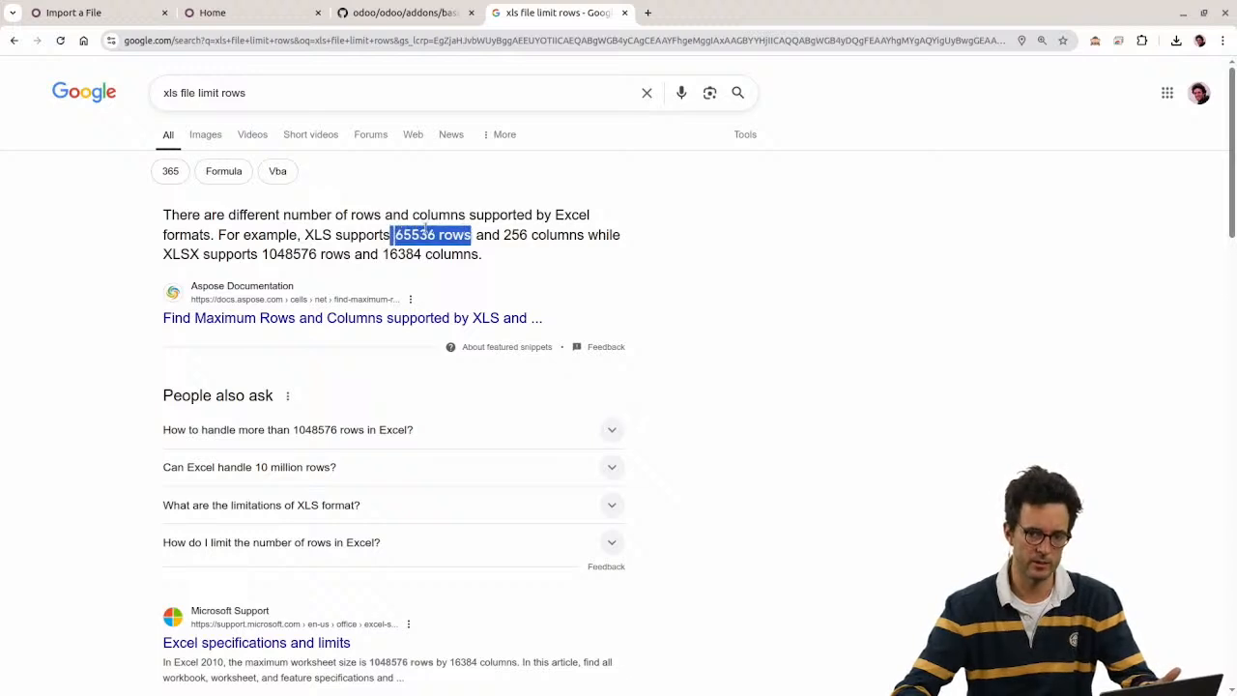
double_click(423, 235)
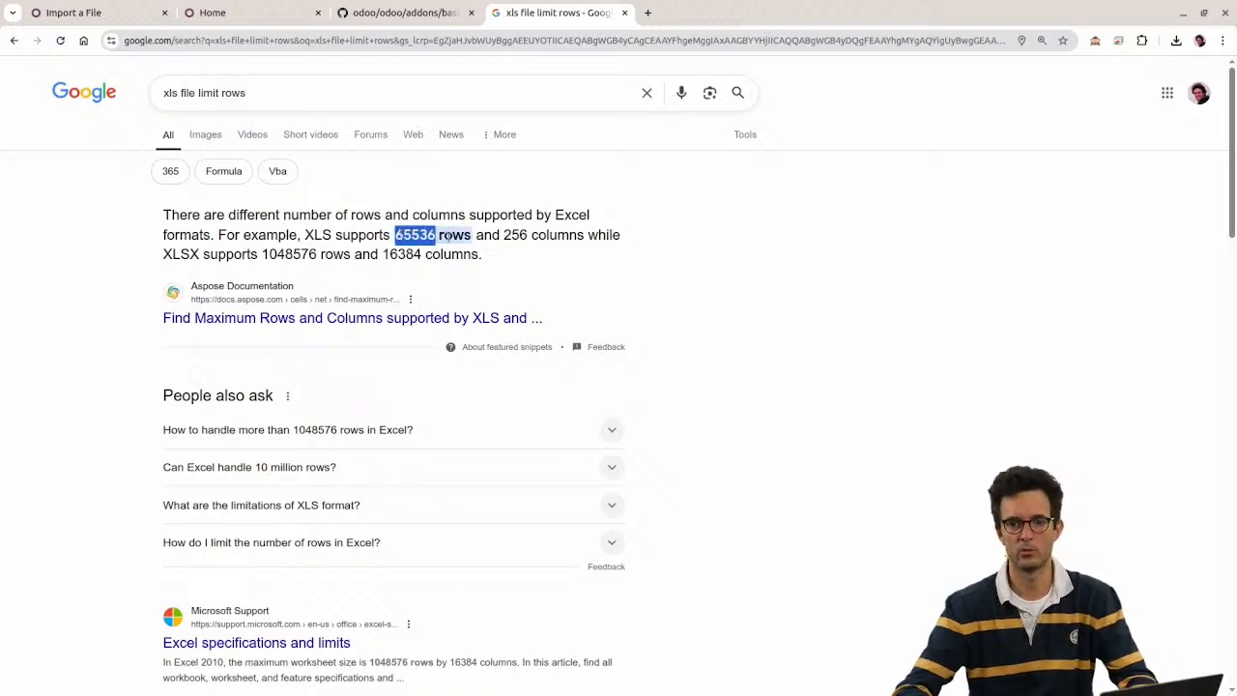
left_click(394, 235)
left_click_drag(393, 235, 435, 235)
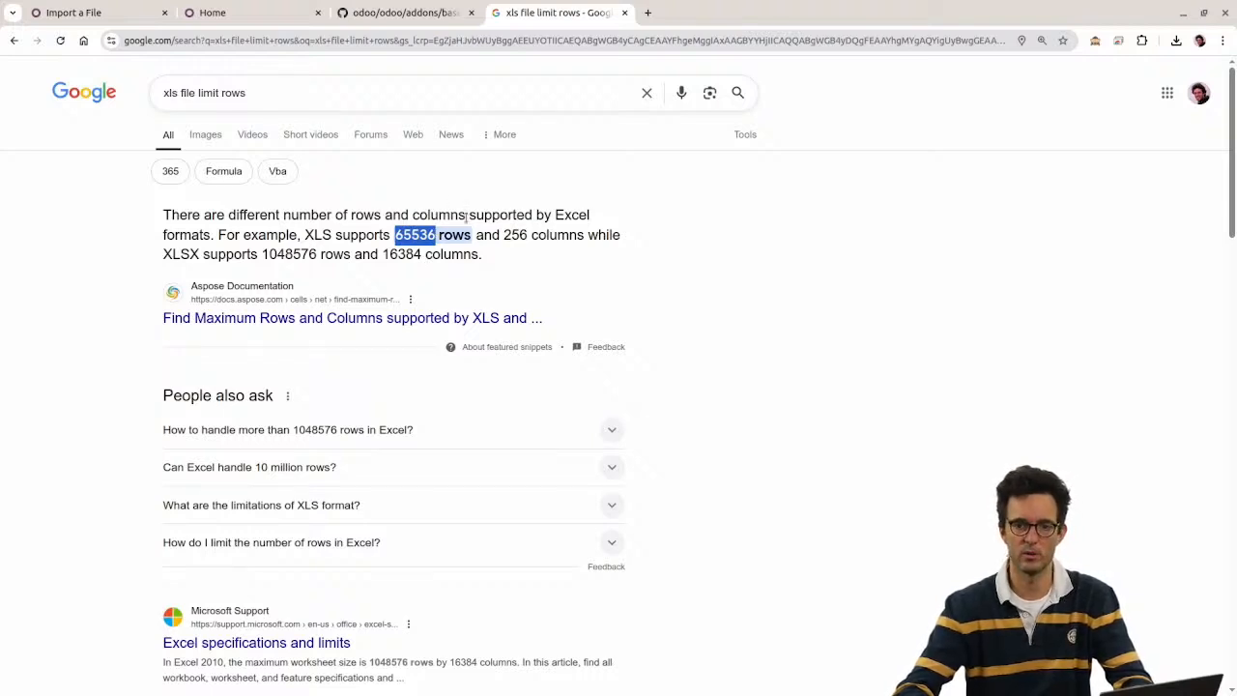
left_click_drag(391, 235, 440, 235)
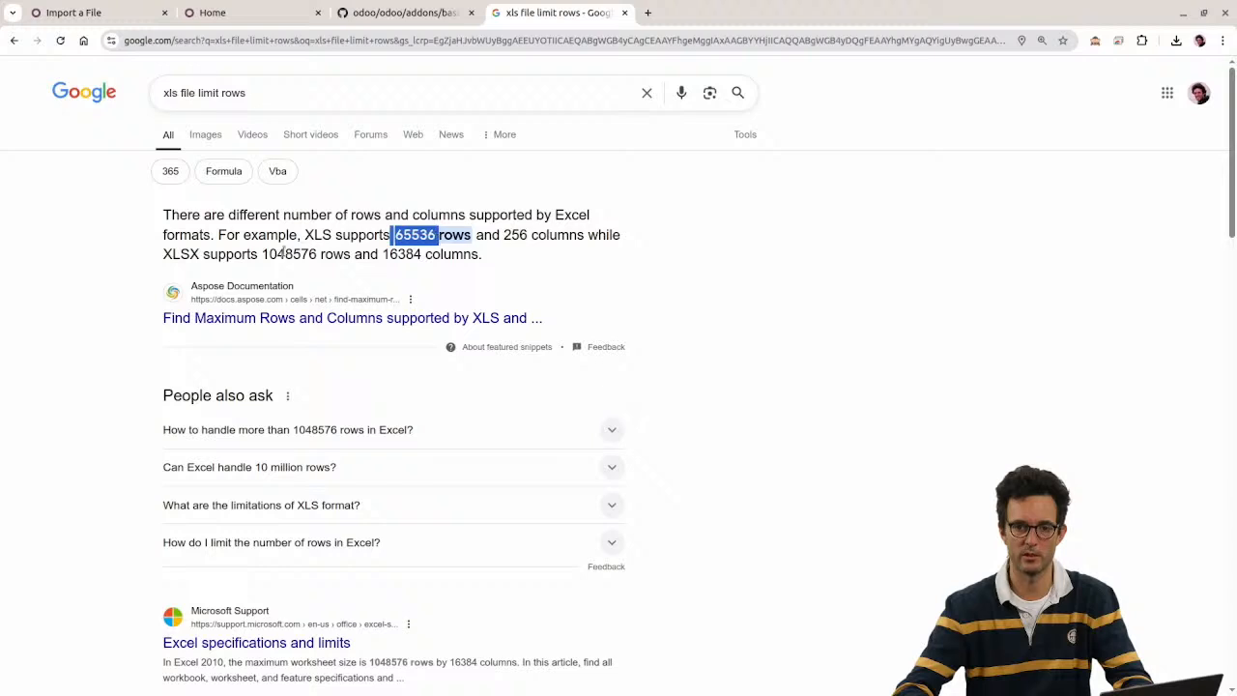
Step: Highlight the 1048576-row XLSX limit and close the search results tab
left_click_drag(163, 255, 317, 254)
left_click(290, 255)
double_click(286, 251)
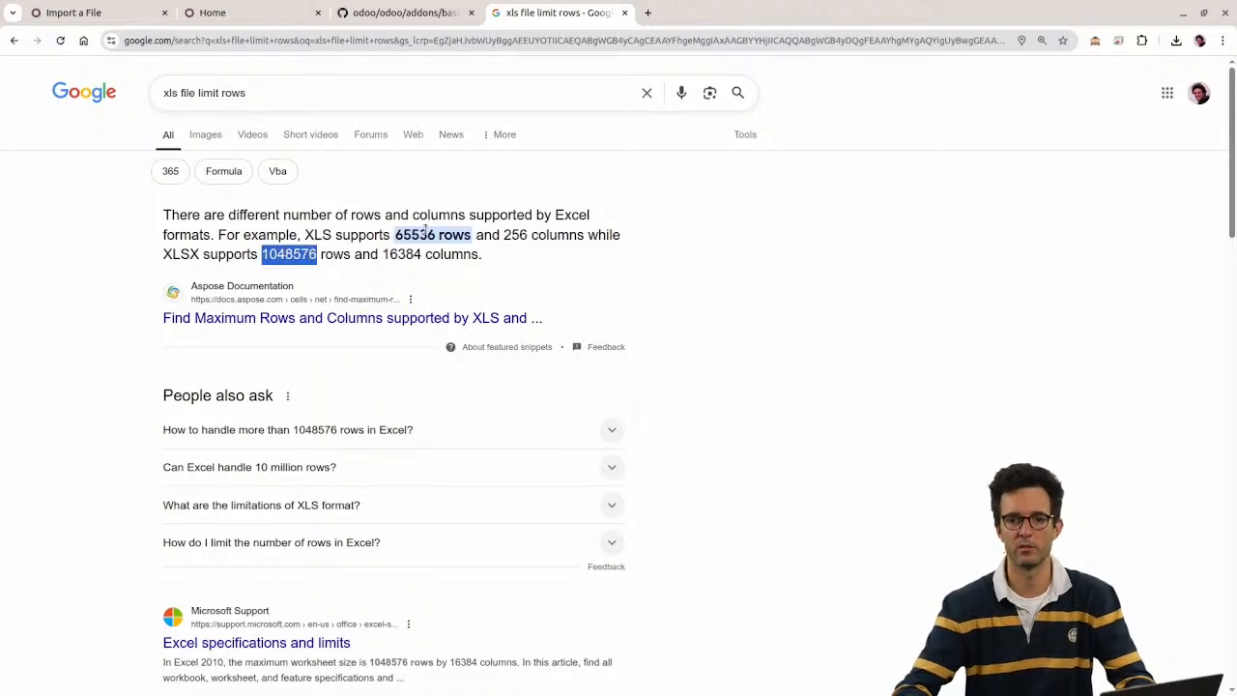
left_click(427, 230)
key("ctrl+w")
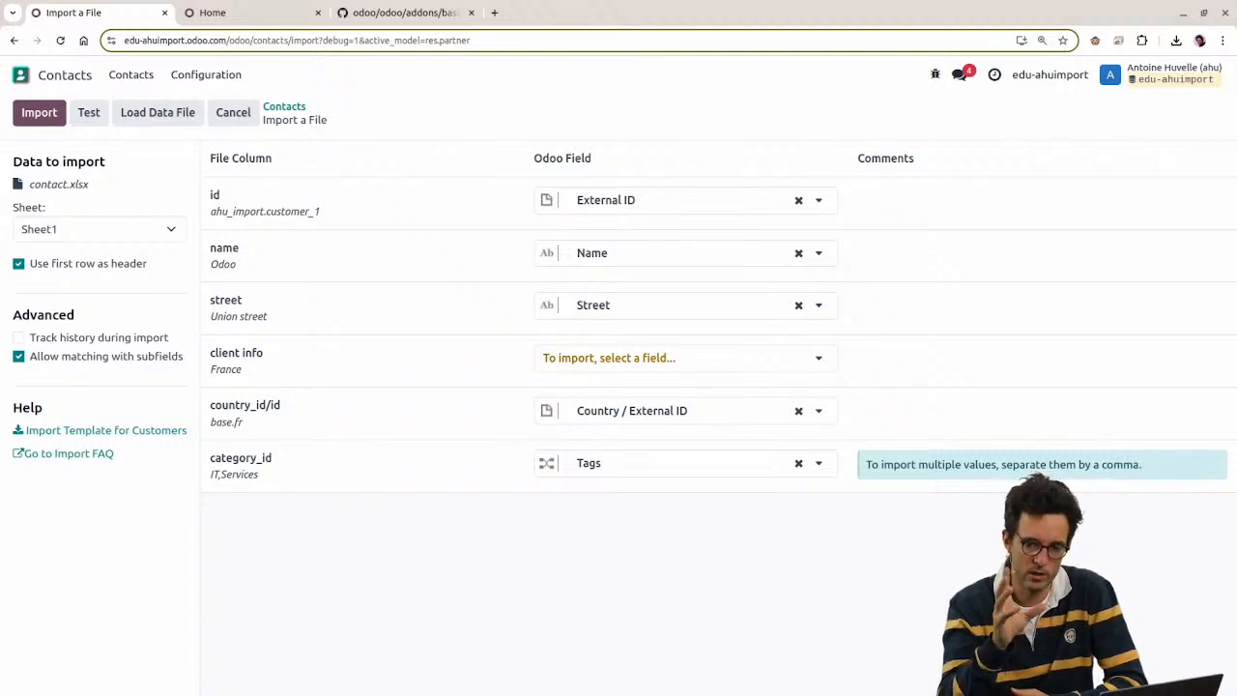
Step: Open the tfrancoi/odoo_csv_import GitHub repository in a new tab
key("ctrl+t")
type("tran")
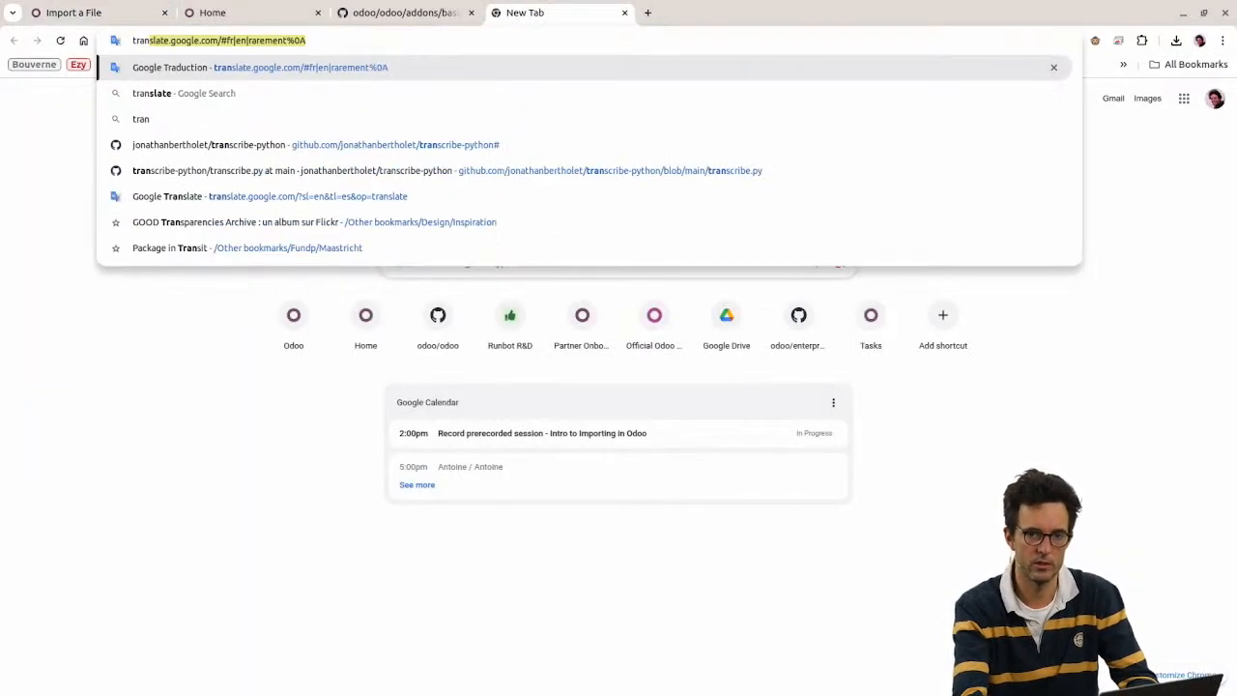
key("BackSpace")
key("BackSpace")
key("BackSpace")
key("BackSpace")
key("BackSpace")
type("tfranc")
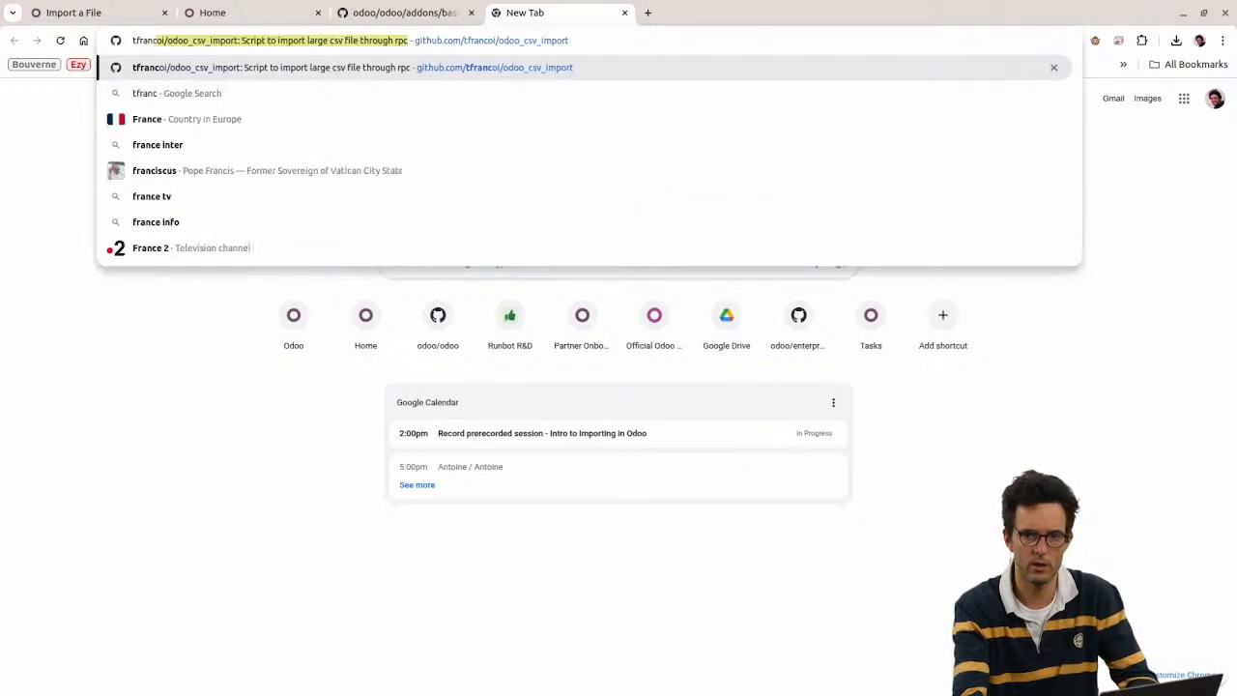
key("Return")
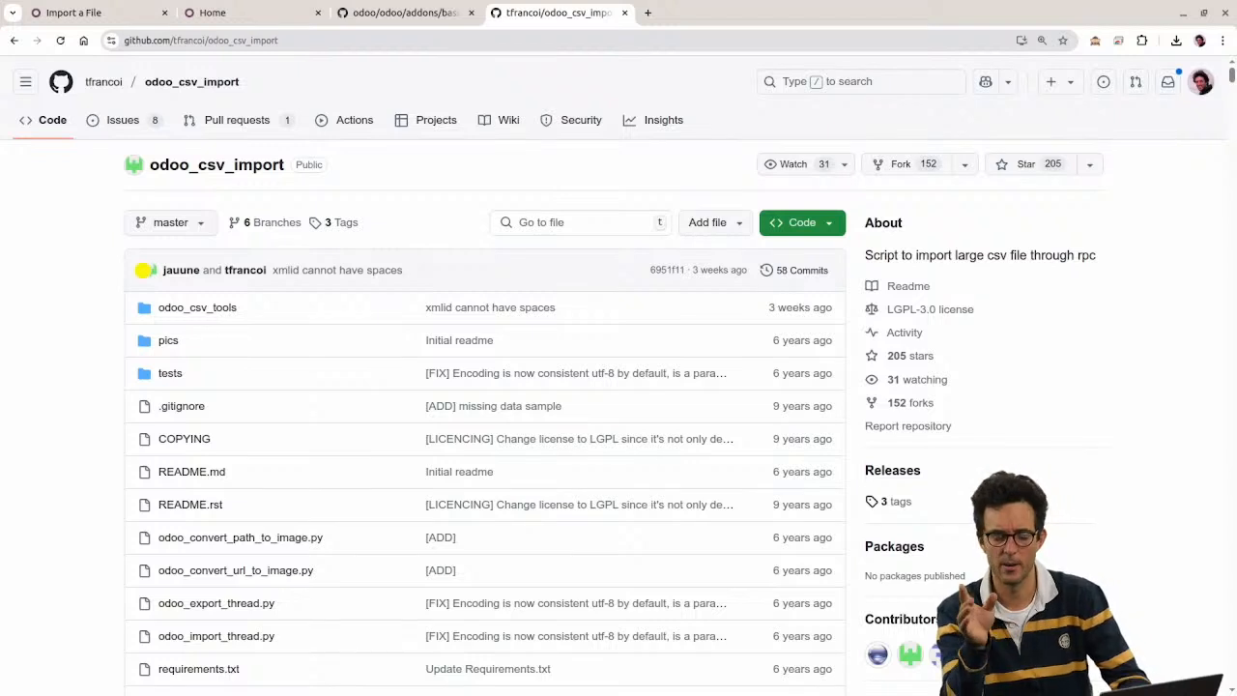
Step: Open the suggested odoo.com short link, then close the extra tabs back to Odoo's import page
key("ctrl+t")
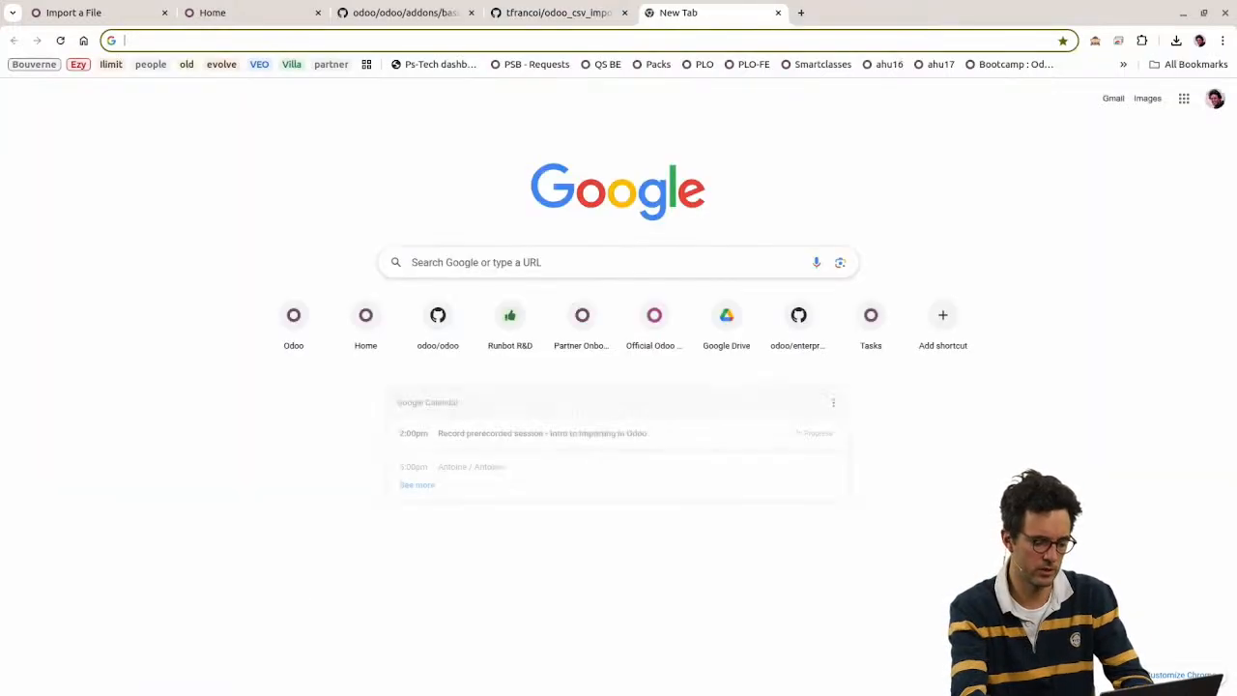
type("tke")
key("Return")
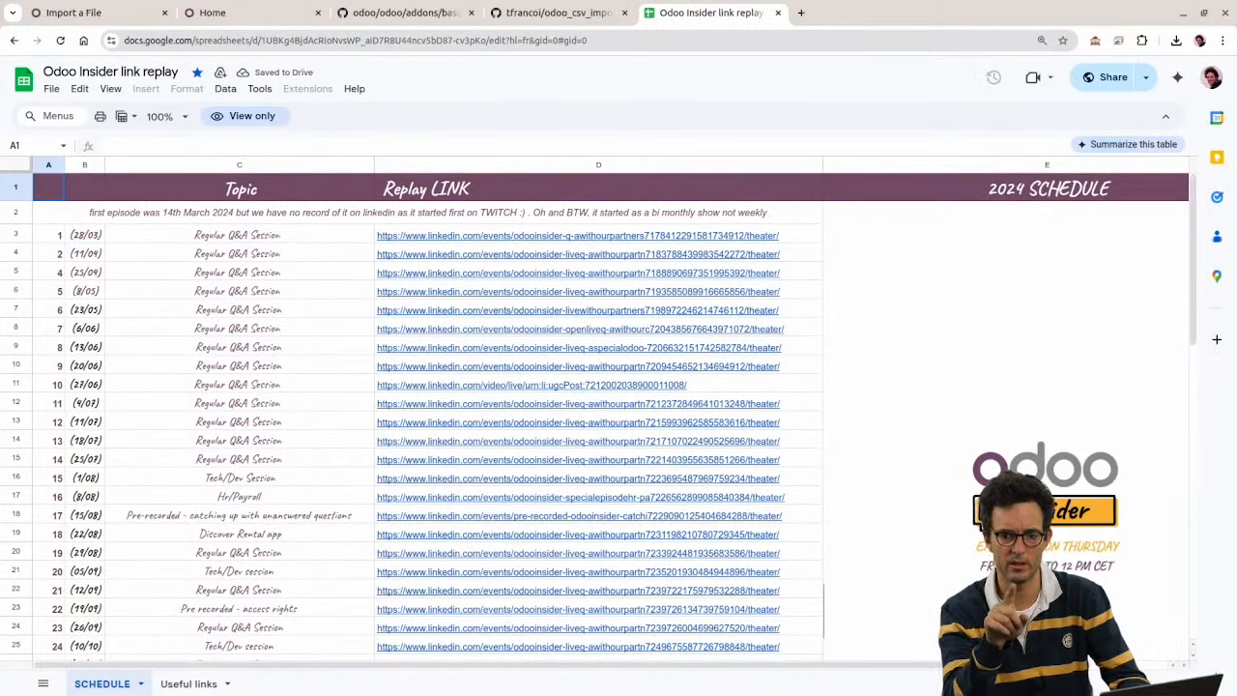
key("ctrl+w")
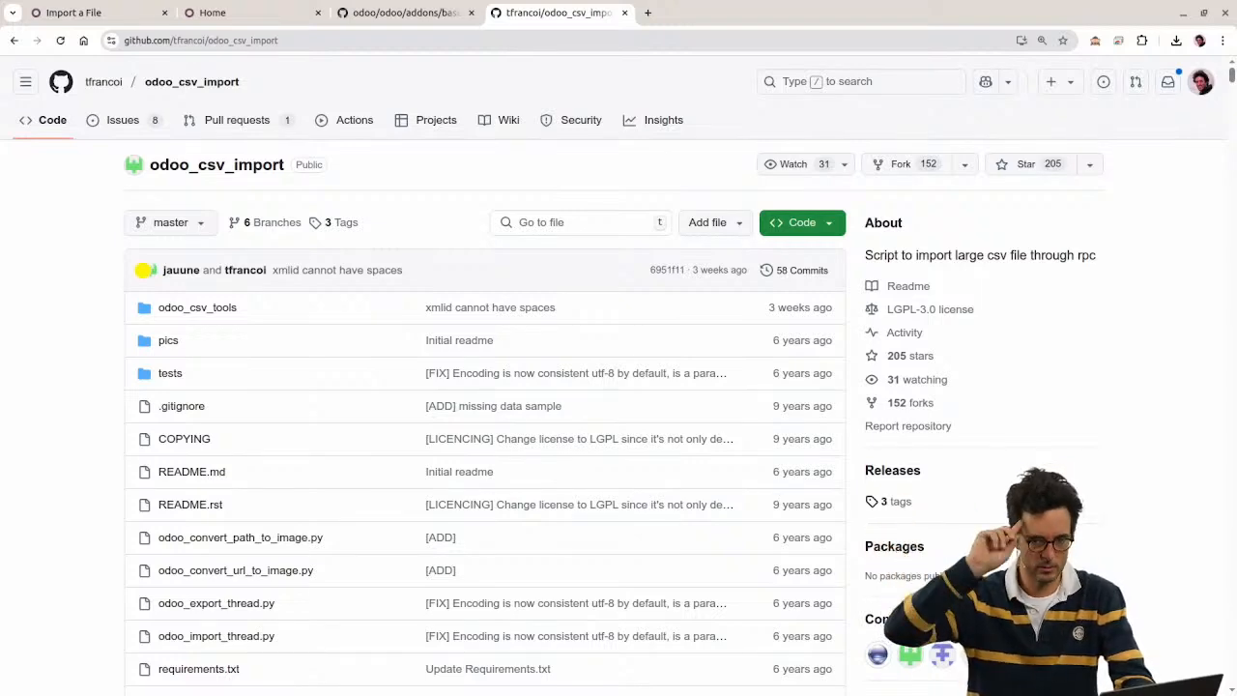
key("ctrl+w")
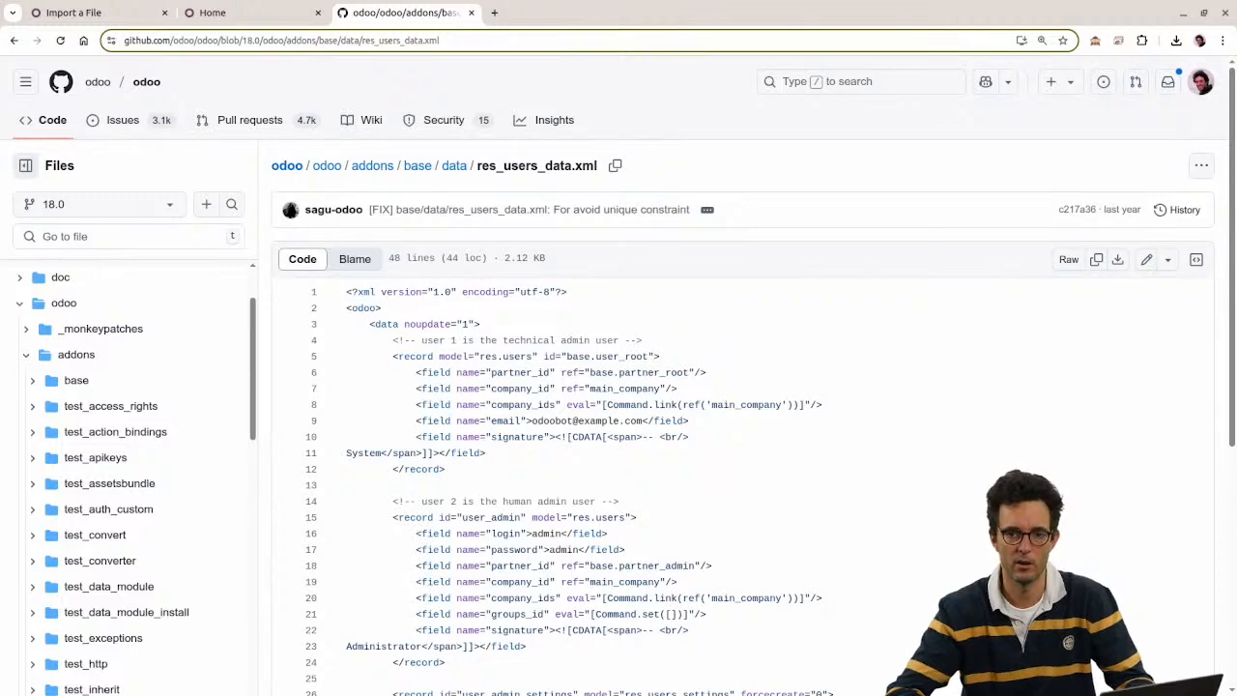
key("ctrl+w")
left_click(123, 16)
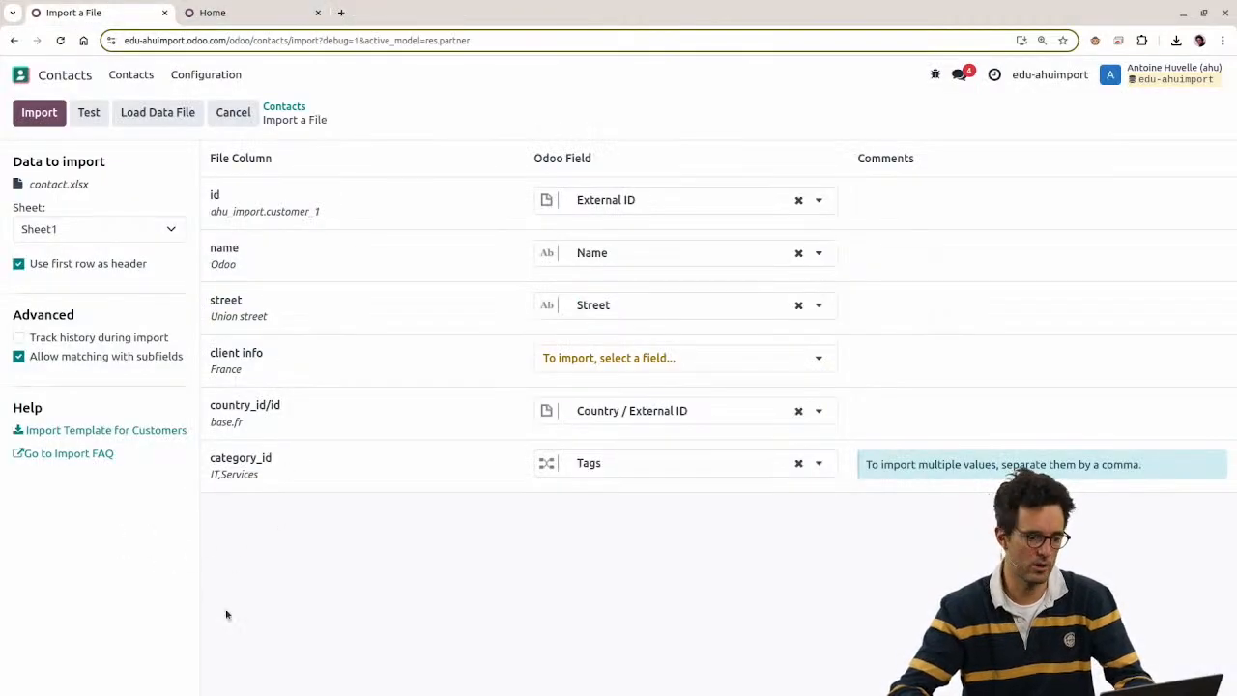
Step: Leave the import for the Odoo apps home and show product_template2.xls in WPS
key("alt+Tab")
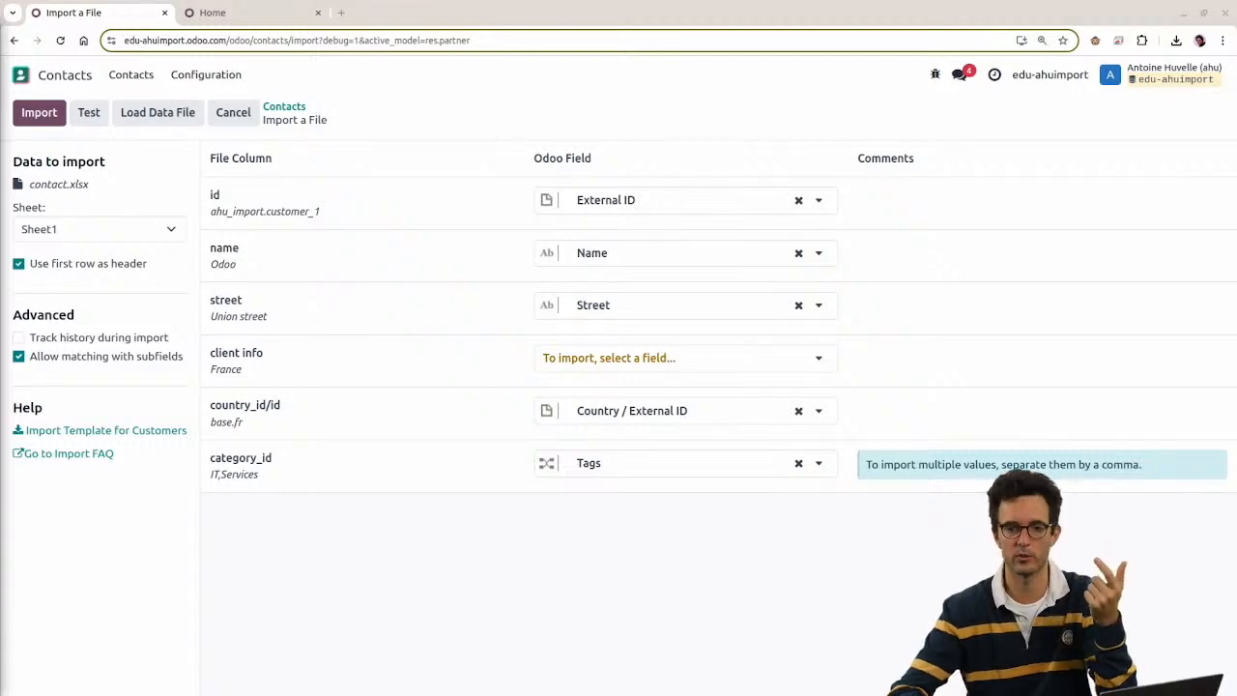
left_click(68, 75)
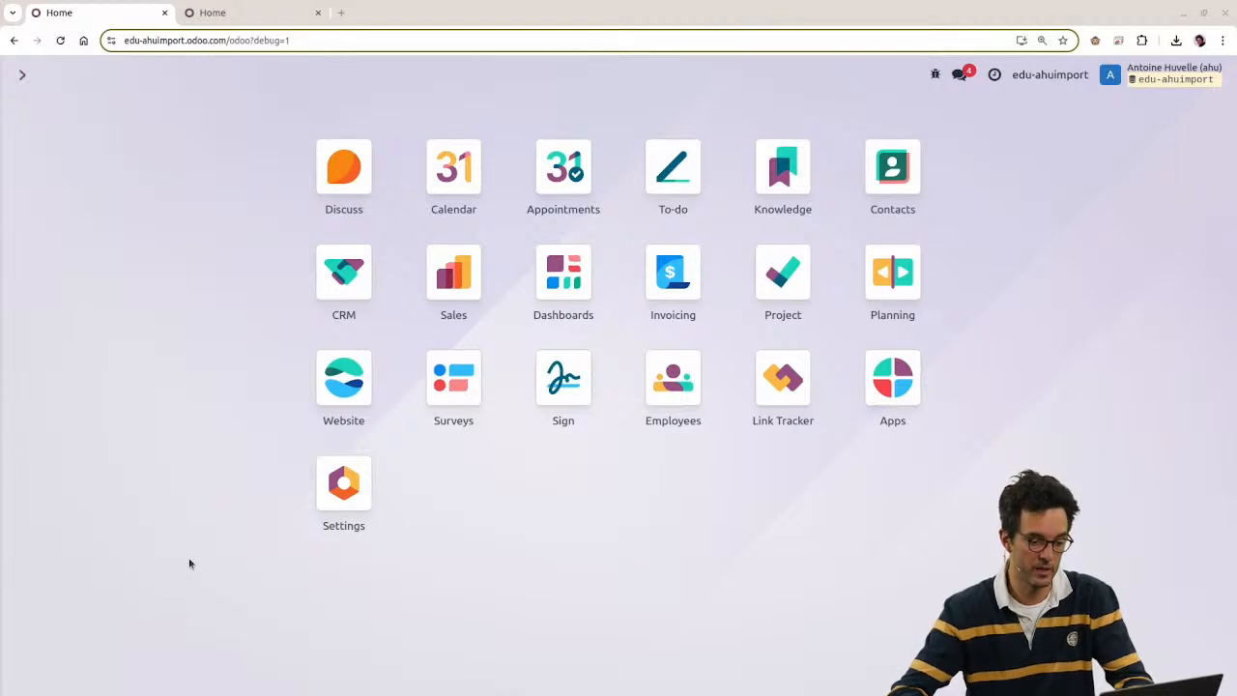
key("alt+Tab")
left_click(295, 9)
left_click(346, 197)
key("ctrl+Tab")
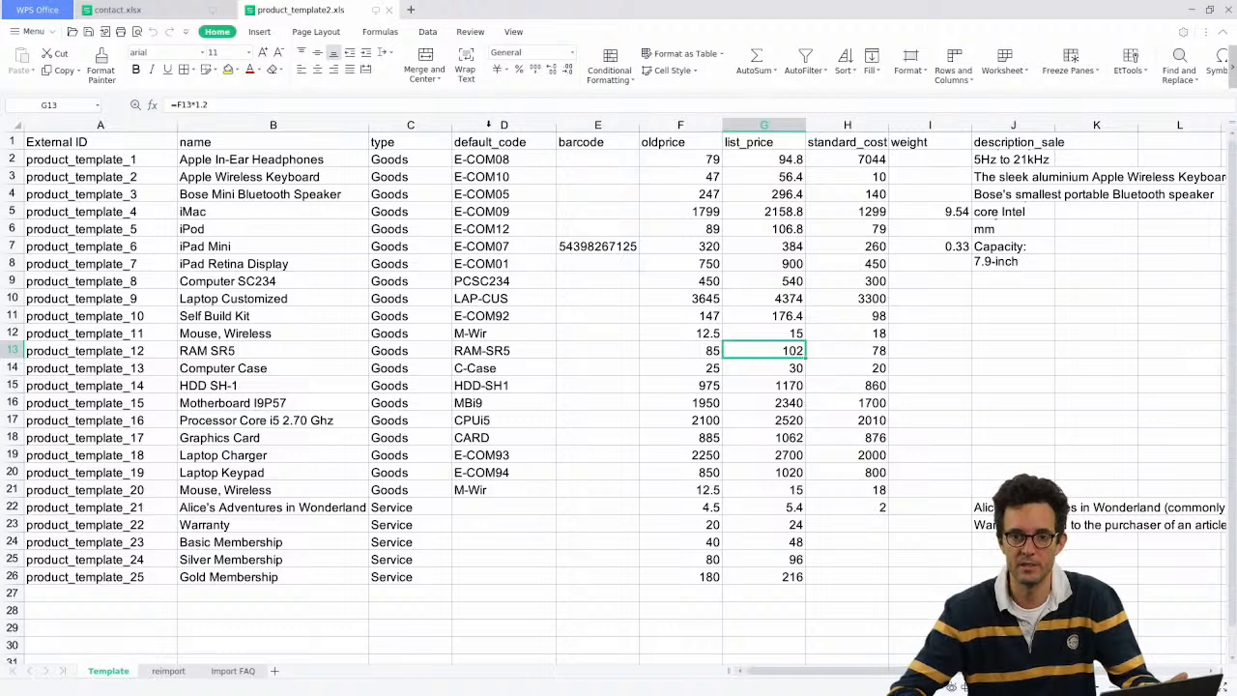
Step: Insert an empty column before default_code headed 'category'
left_click(488, 124)
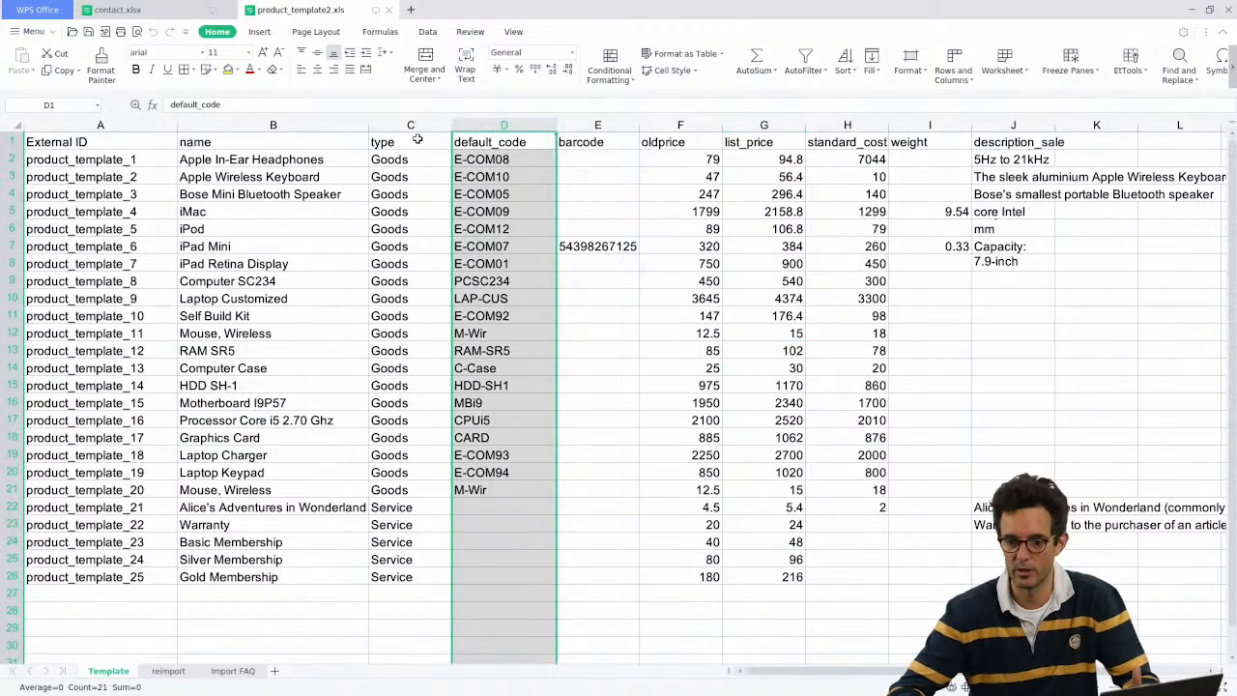
right_click(475, 124)
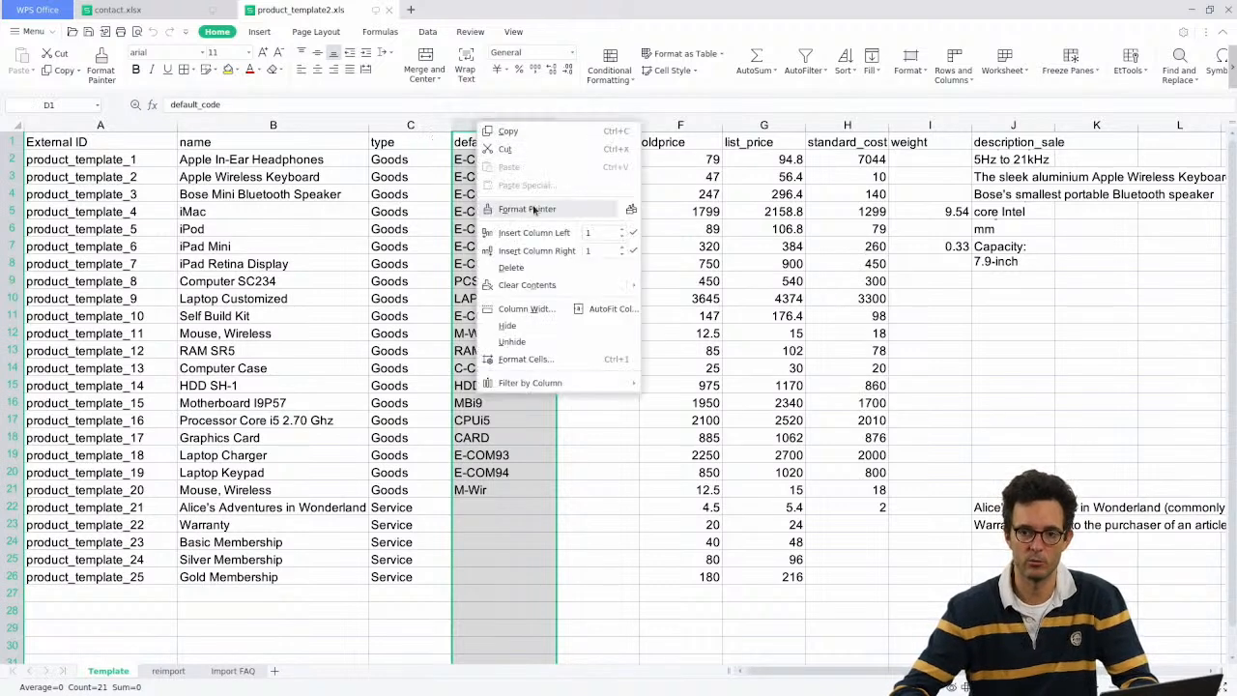
left_click(522, 231)
type("category")
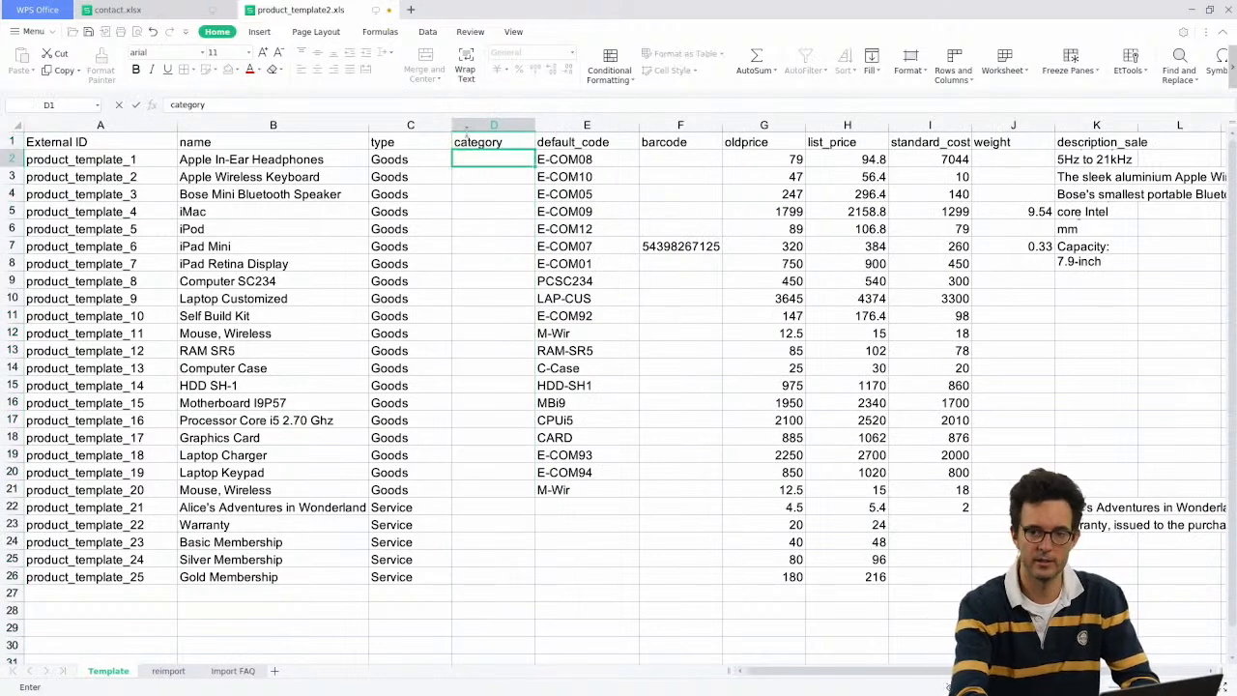
key("Return")
Step: Insert another empty column before default_code headed 'image'
left_click(580, 125)
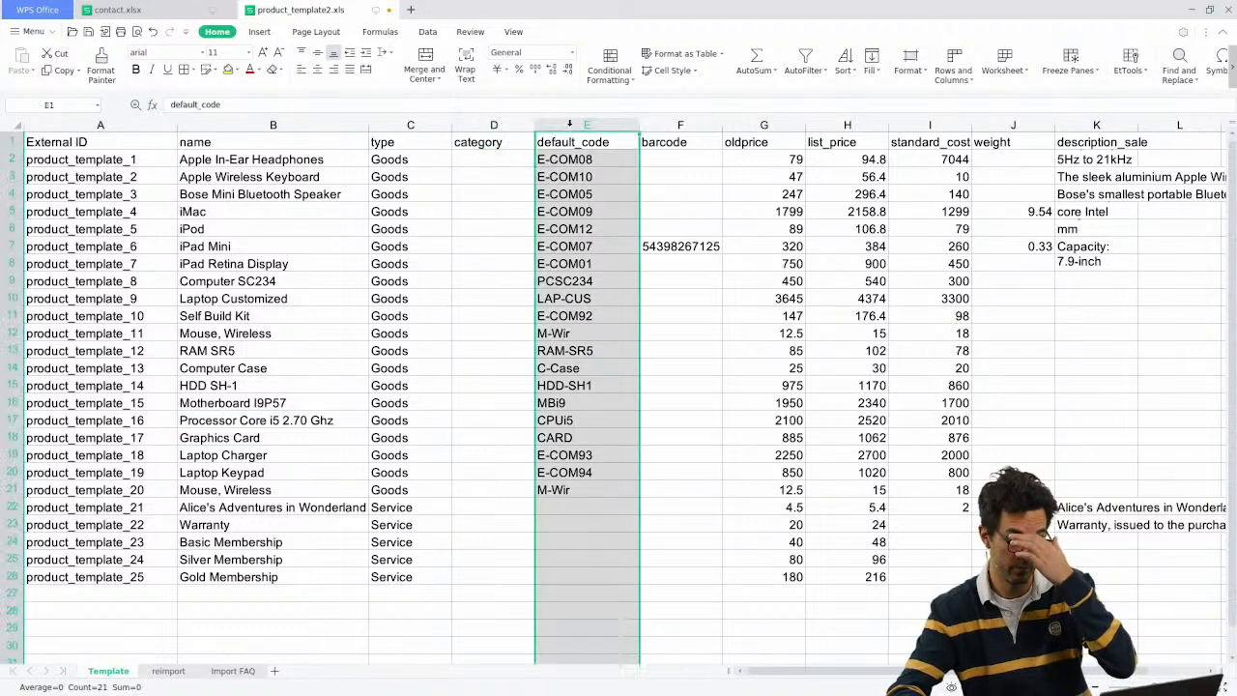
right_click(575, 129)
left_click(627, 242)
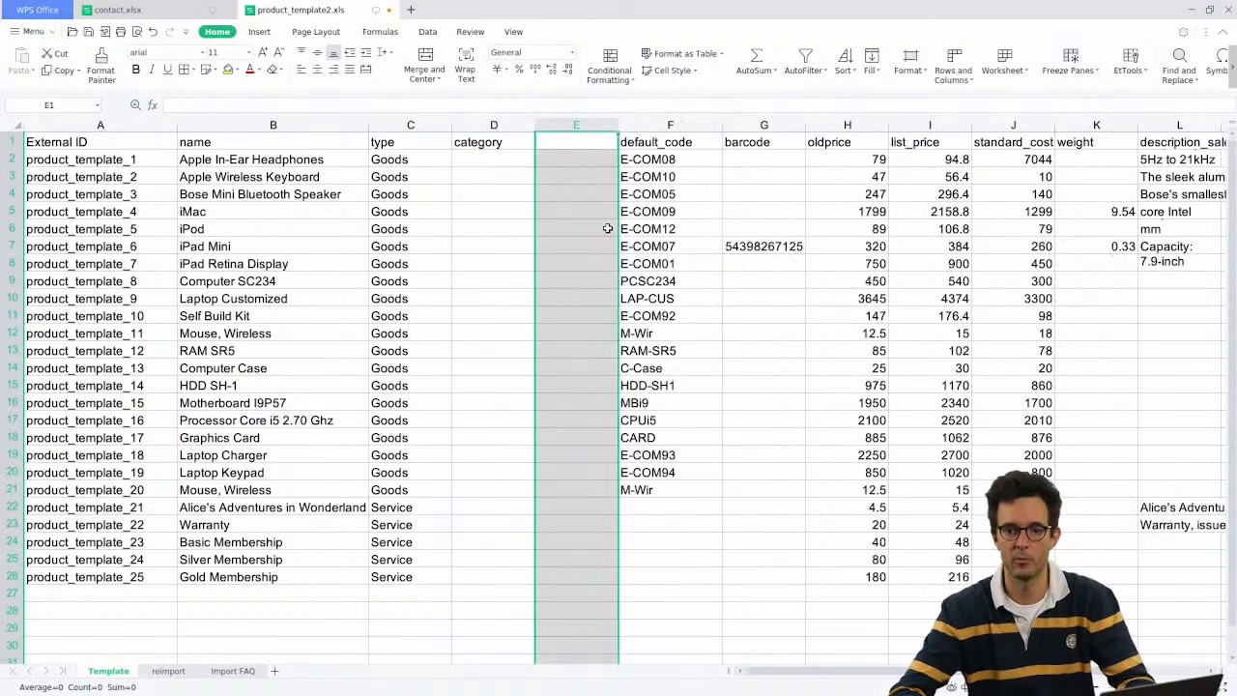
left_click(560, 145)
type("image")
key("Return")
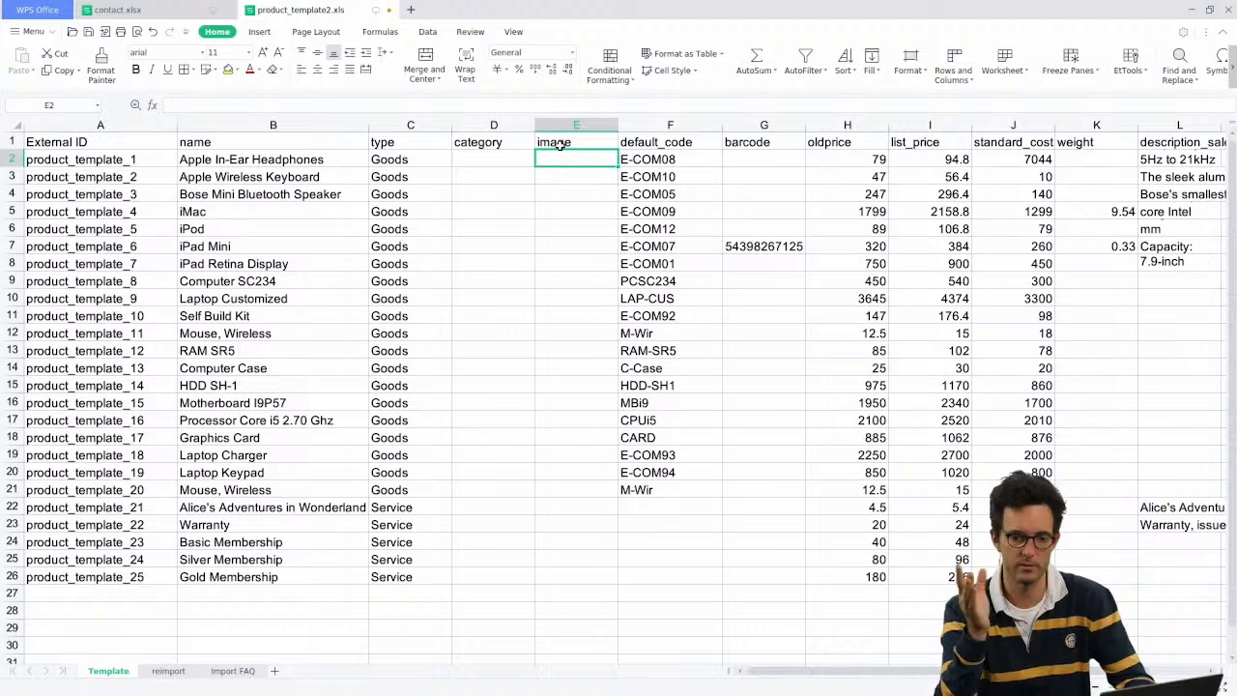
Step: Check the new category header cell D1, then return to the Odoo apps home
left_click(609, 302)
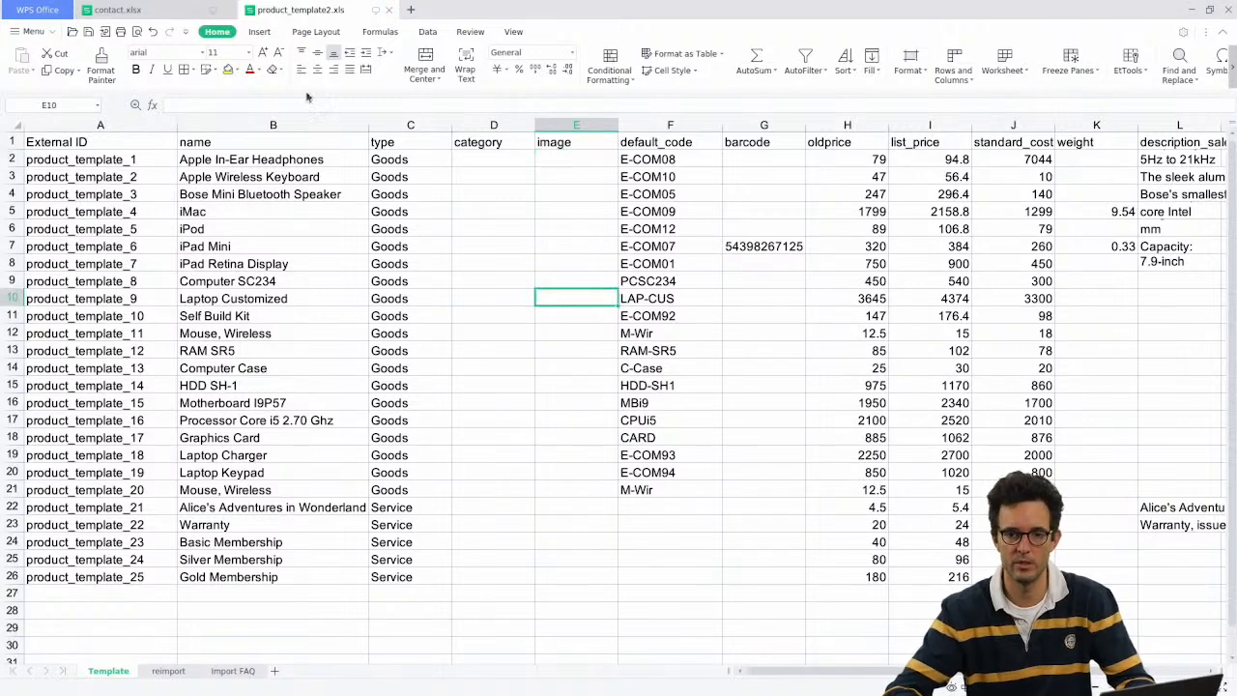
left_click(1192, 10)
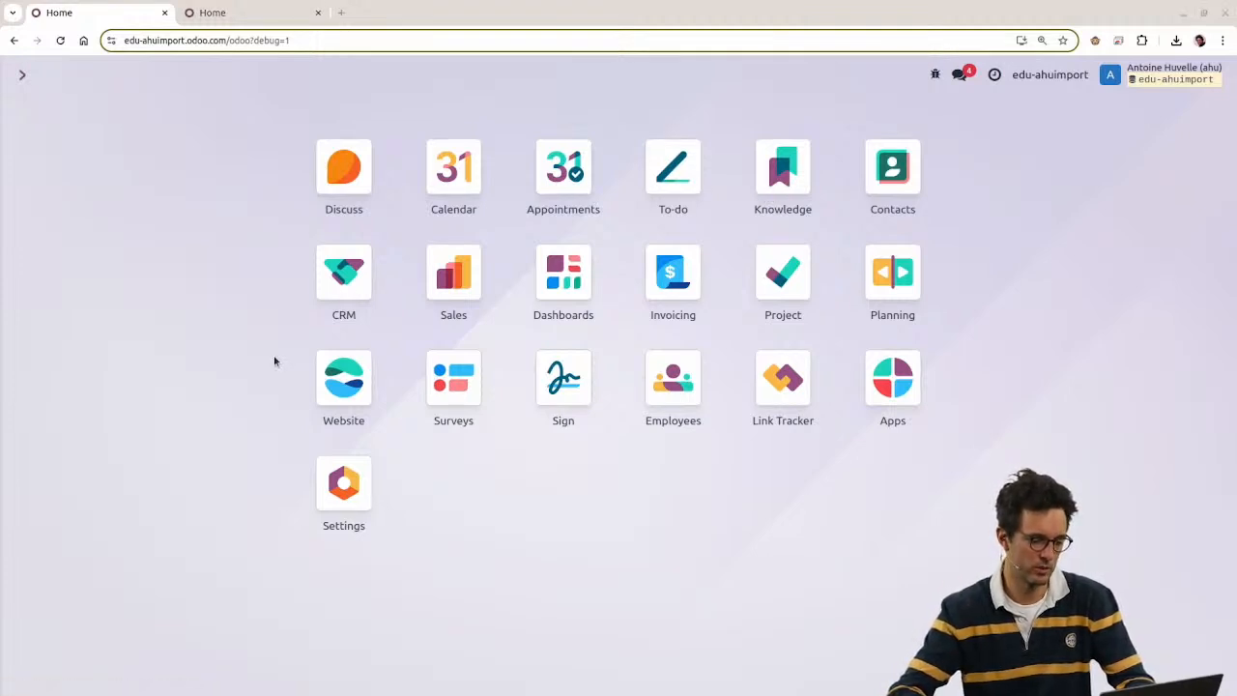
key("alt+Tab")
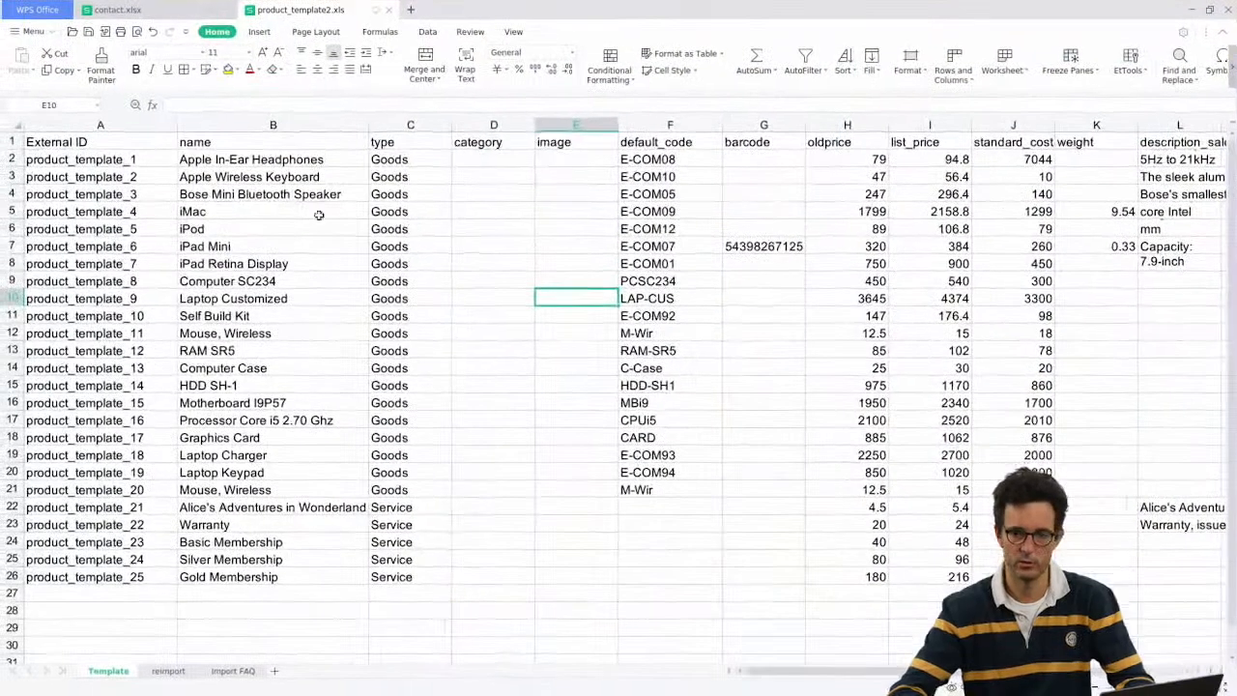
left_click(478, 157)
left_click(499, 143)
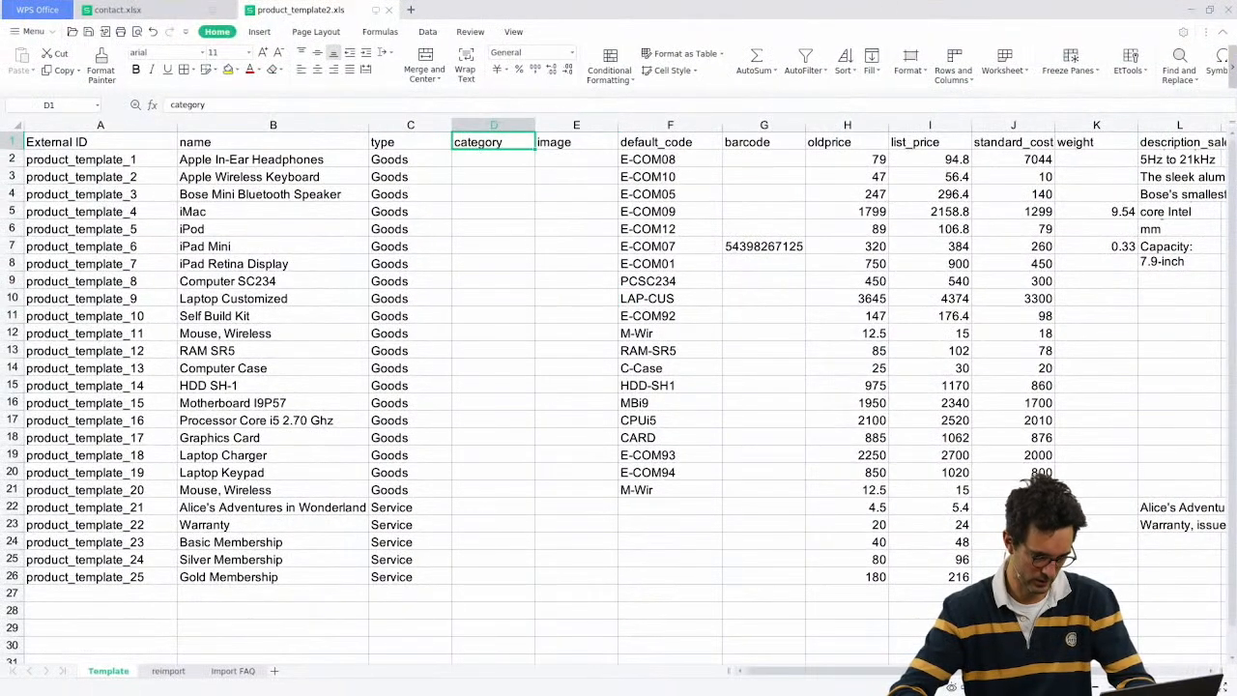
key("alt+Tab")
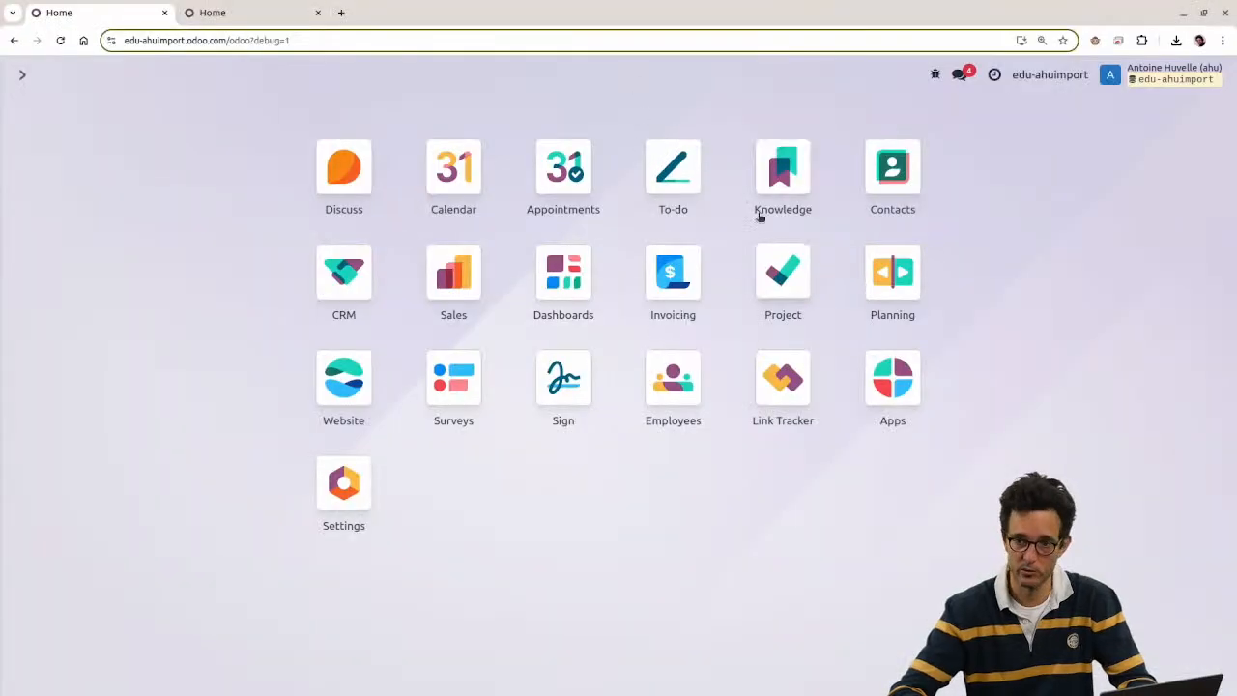
Step: In Sales products, check that Alice's Adventures in Wonderland's Category field is categ_id
left_click(455, 274)
left_click(237, 76)
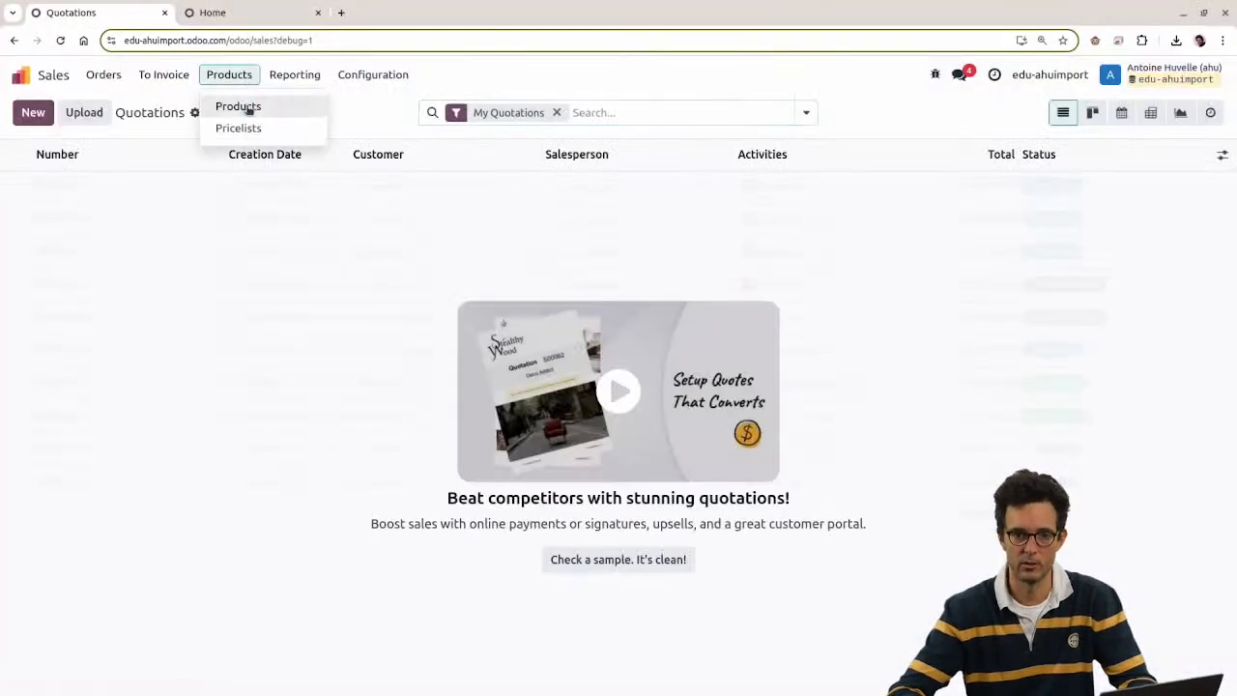
left_click(238, 105)
left_click(179, 194)
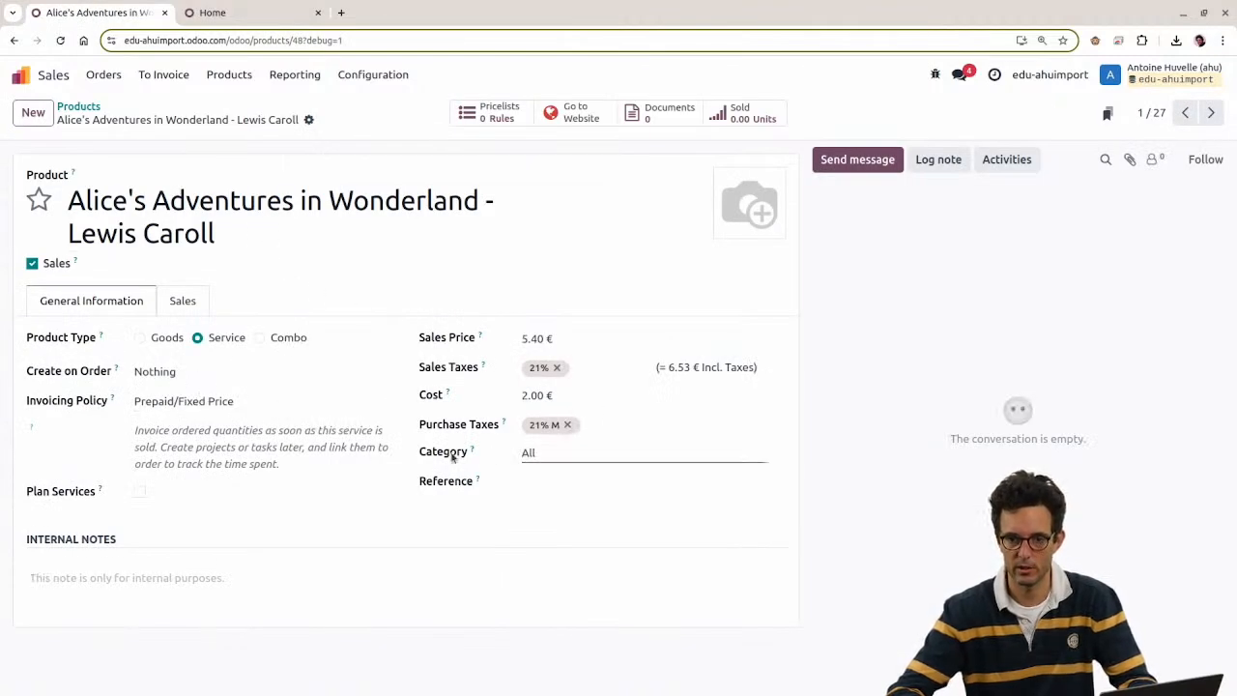
left_click_drag(426, 452, 476, 450)
mouse_move(474, 450)
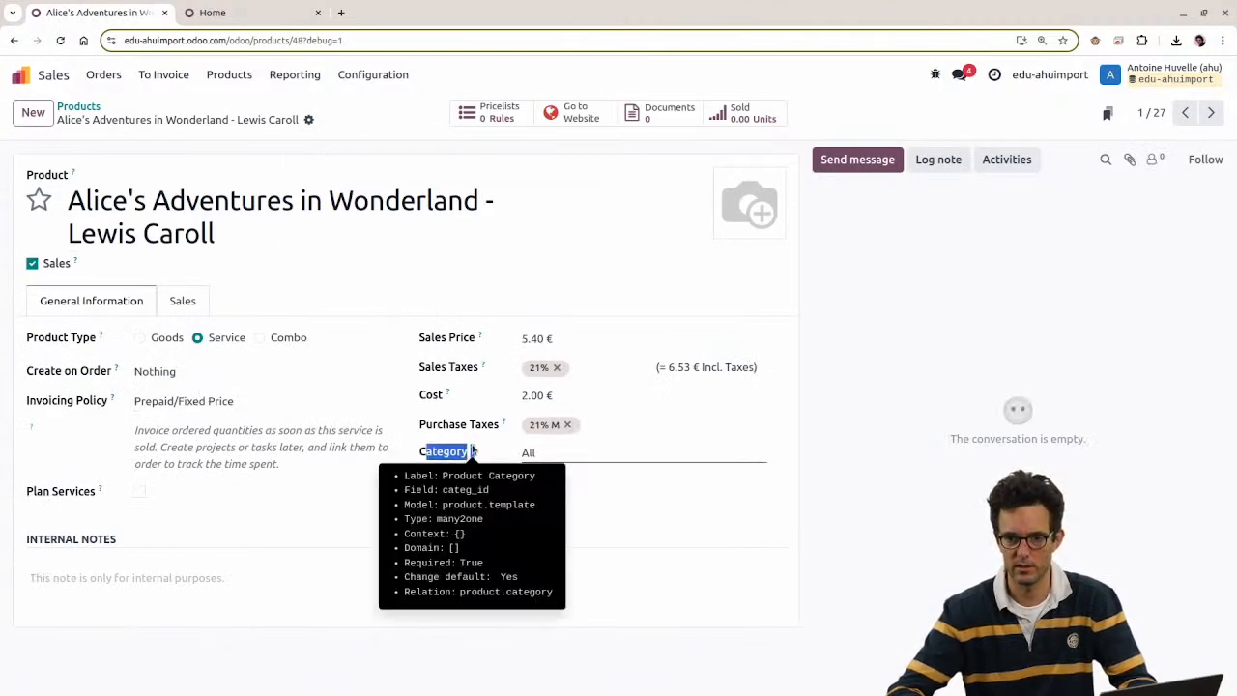
key("alt+Tab")
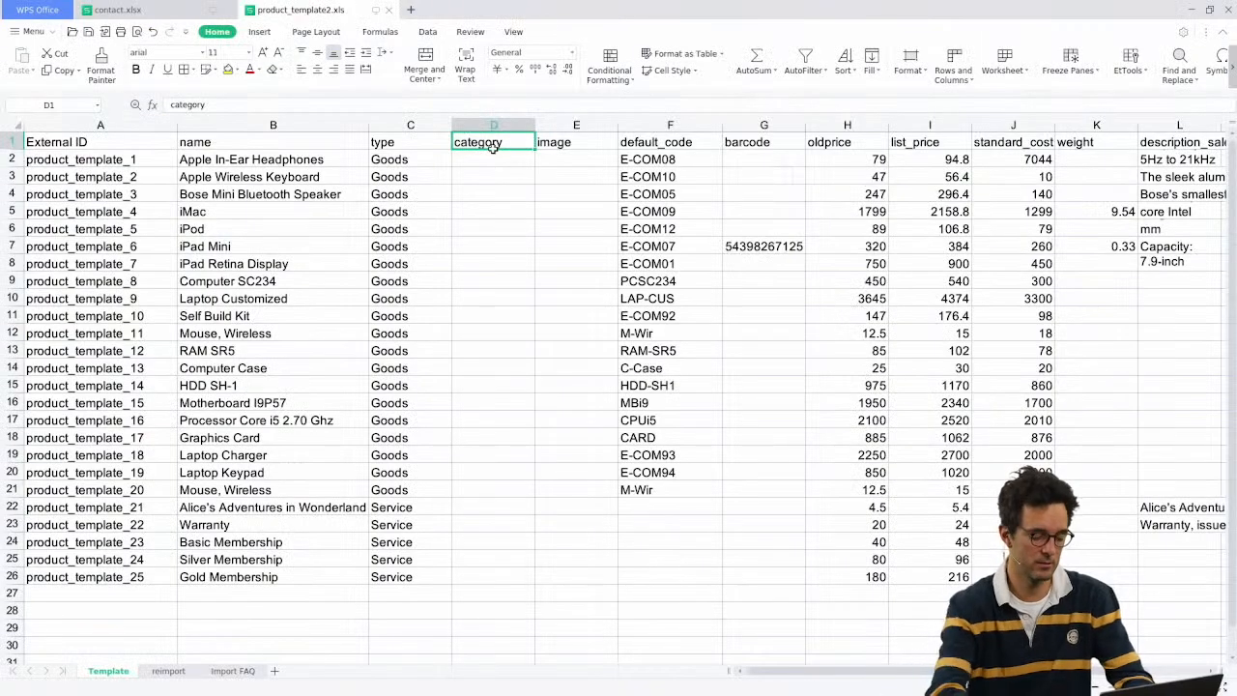
Step: Rename the category header in D1 to 'categ_id'
type("categ")
key("BackSpace")
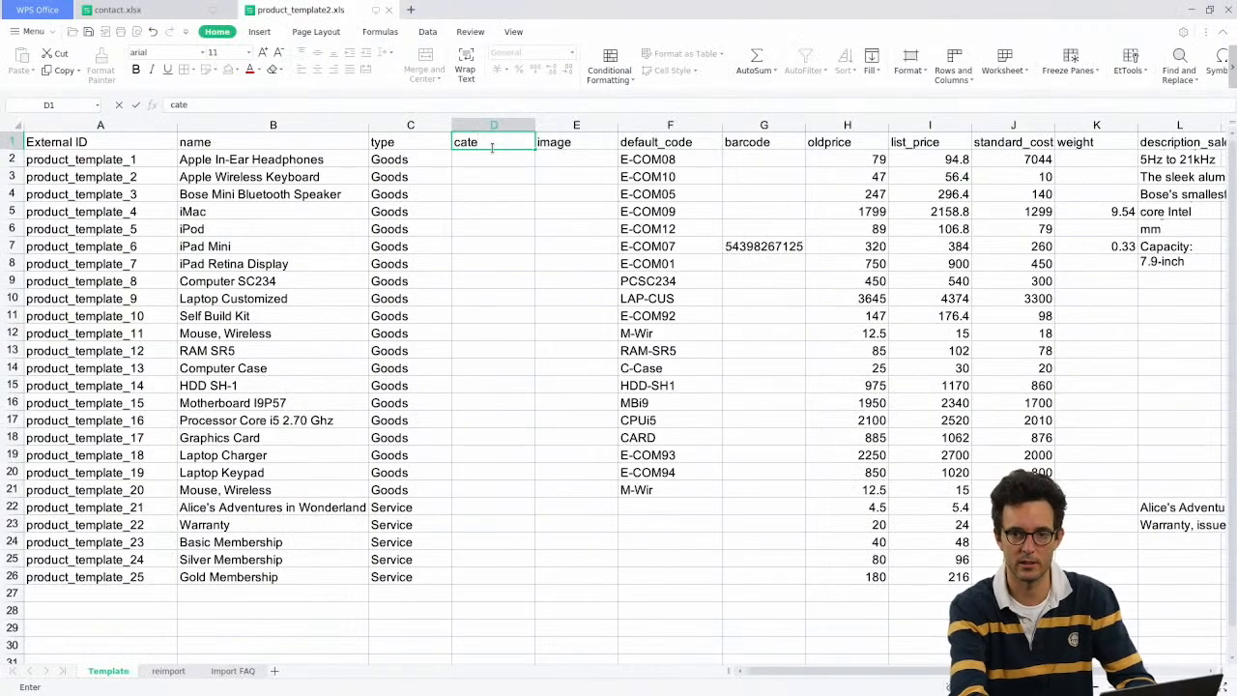
type("g_id")
key("Return")
Step: Set the Odoo product Category to All / Deliveries and fill it into D2 through D26
key("alt+Tab")
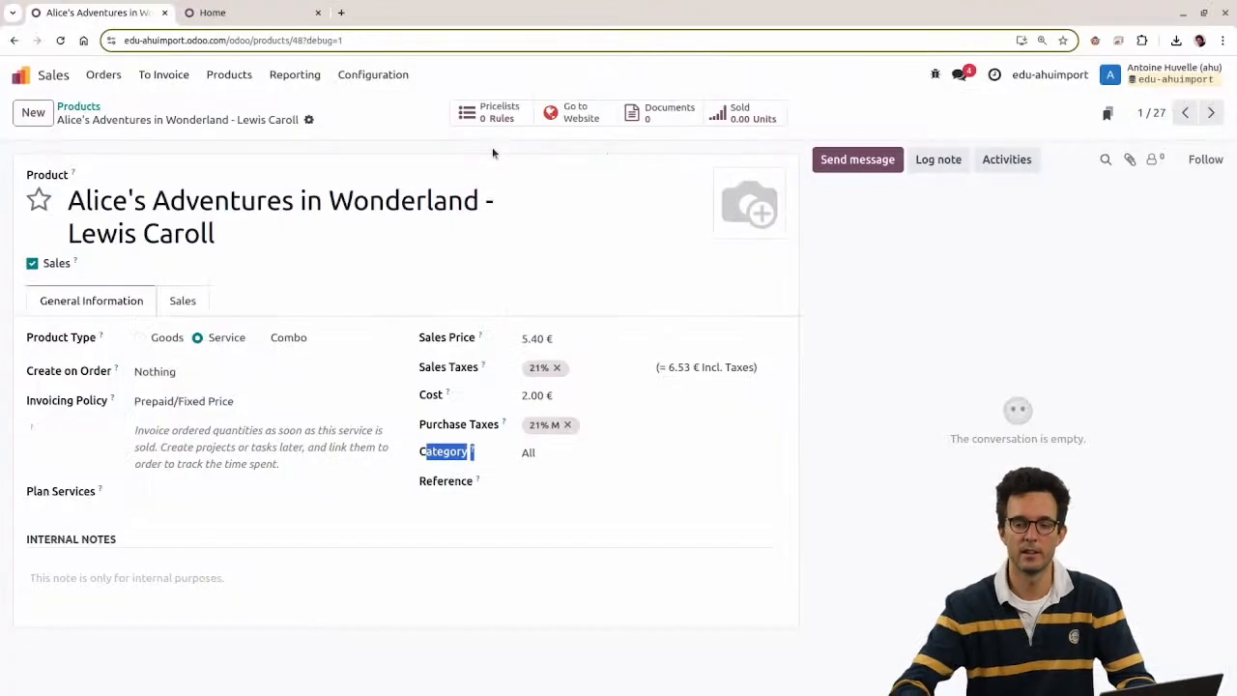
left_click(606, 454)
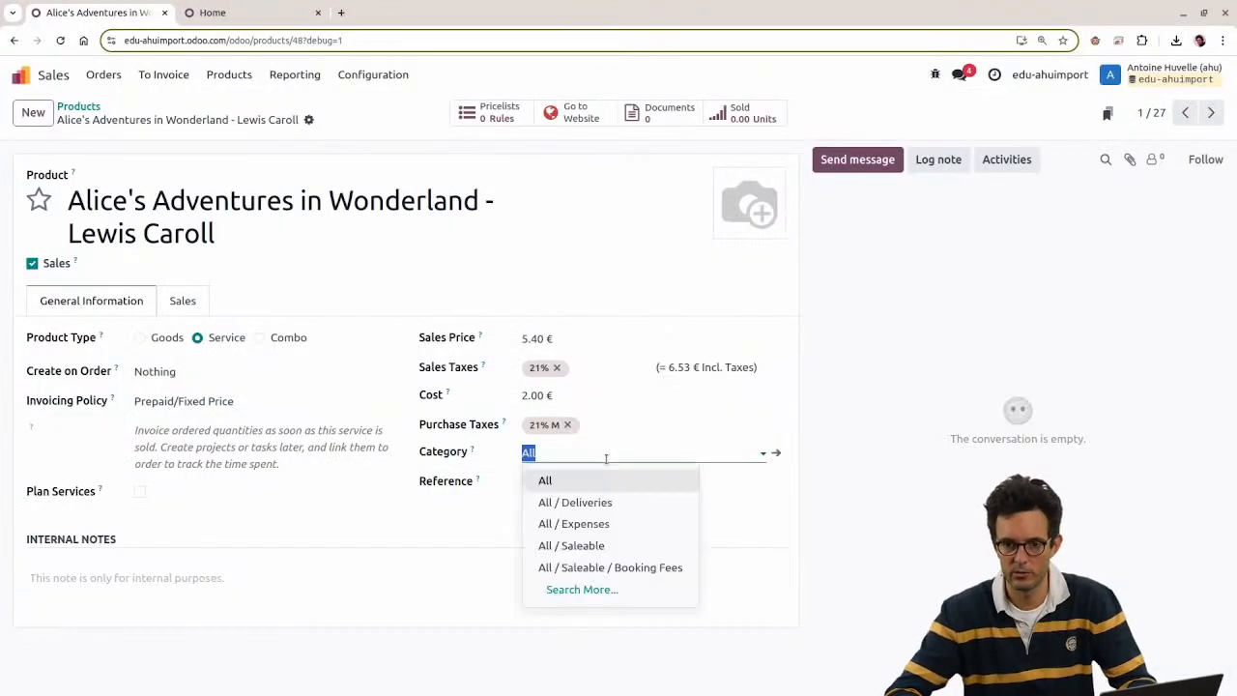
left_click(601, 511)
key("ctrl+a")
key("ctrl+c")
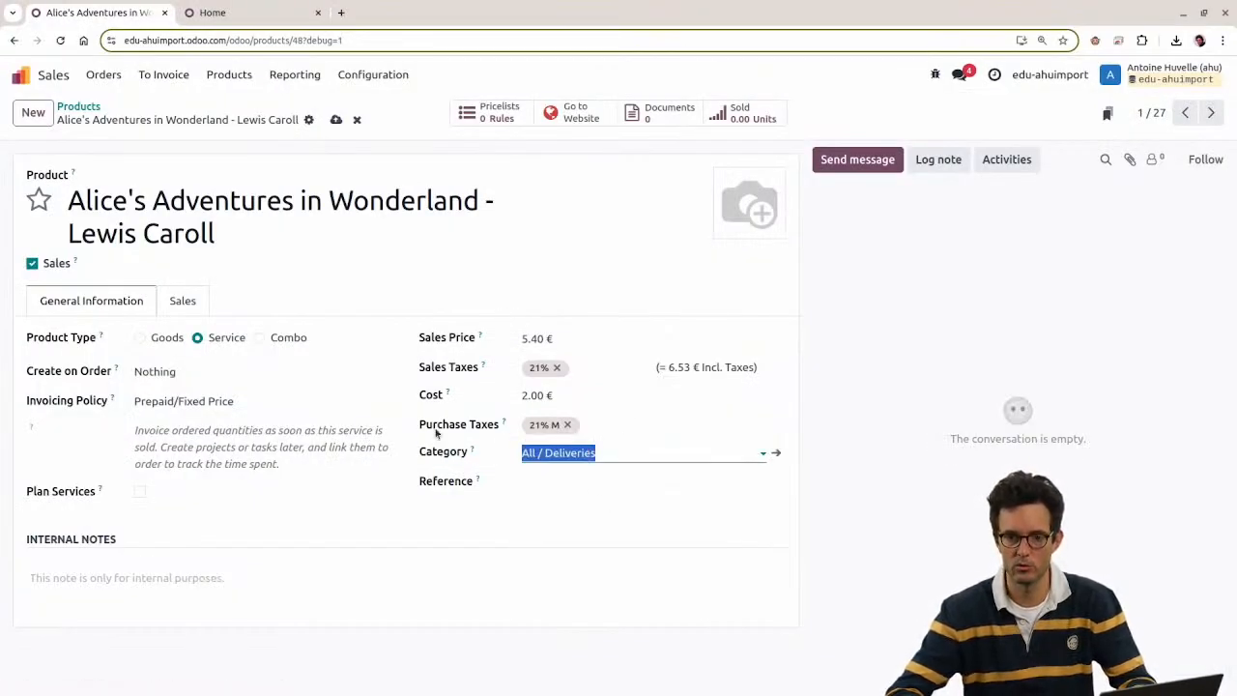
key("alt+Tab")
key("ctrl+v")
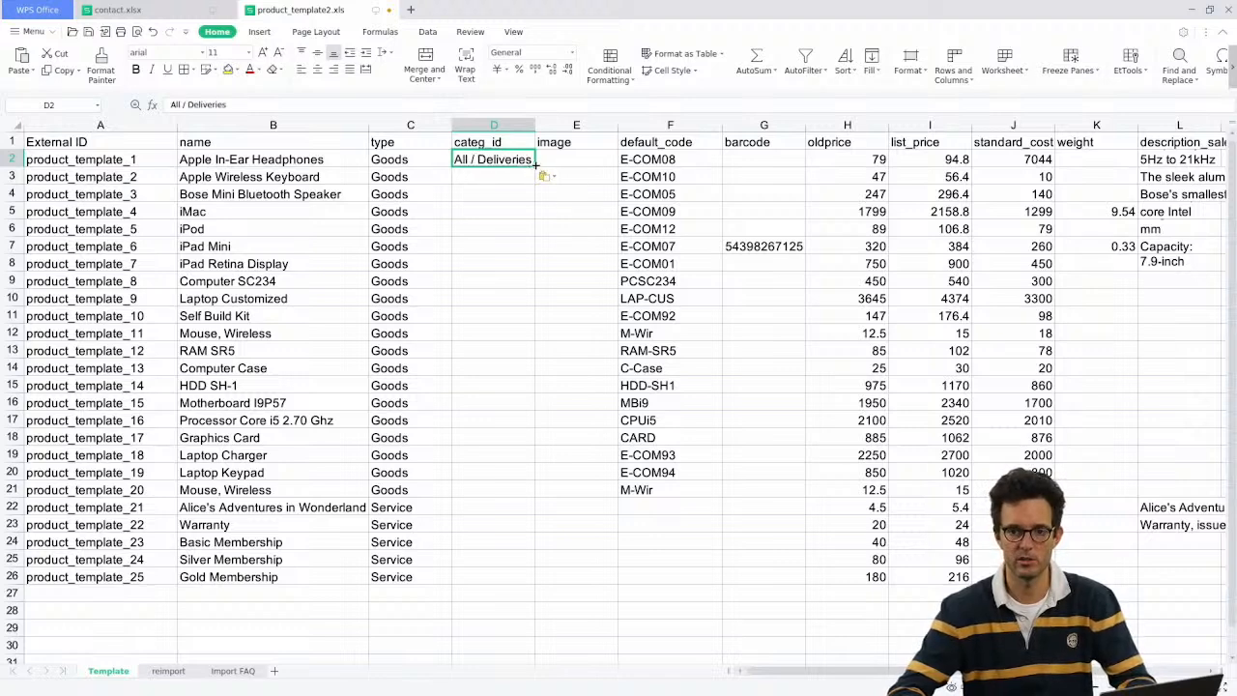
left_click_drag(536, 166, 531, 576)
left_click(504, 318)
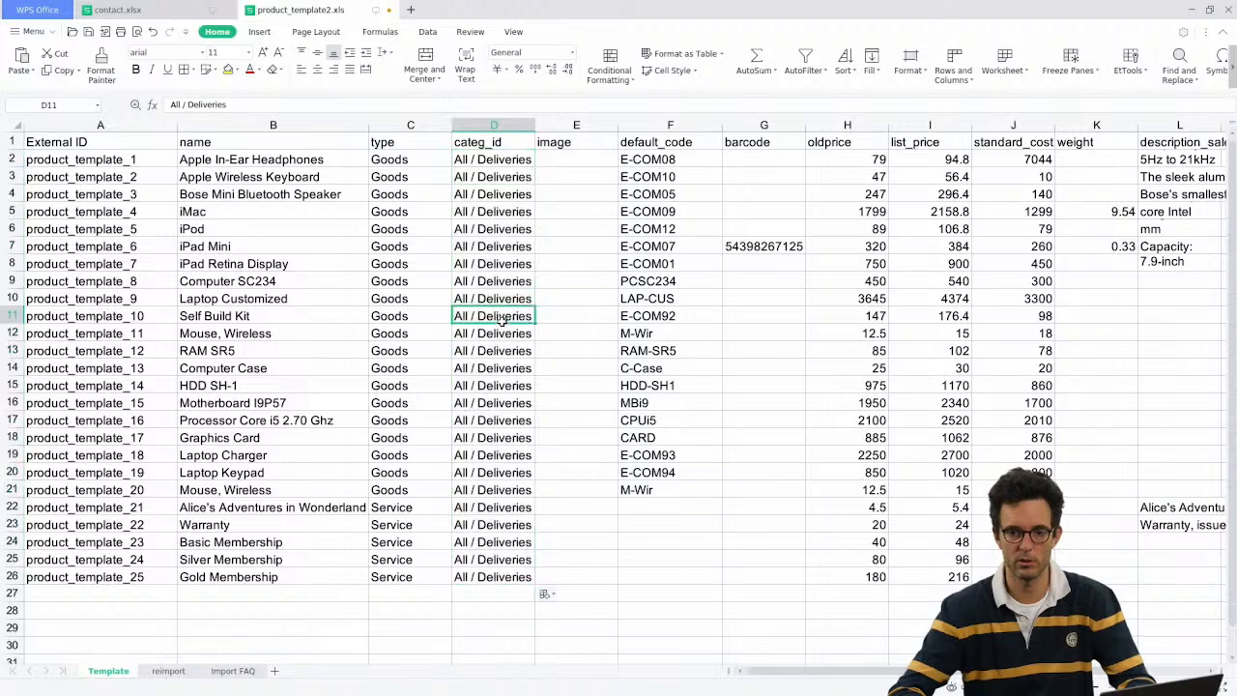
Step: Resize the categ_id and image columns to fit their contents
left_click_drag(535, 121, 558, 122)
left_click(580, 159)
left_click_drag(641, 123, 714, 123)
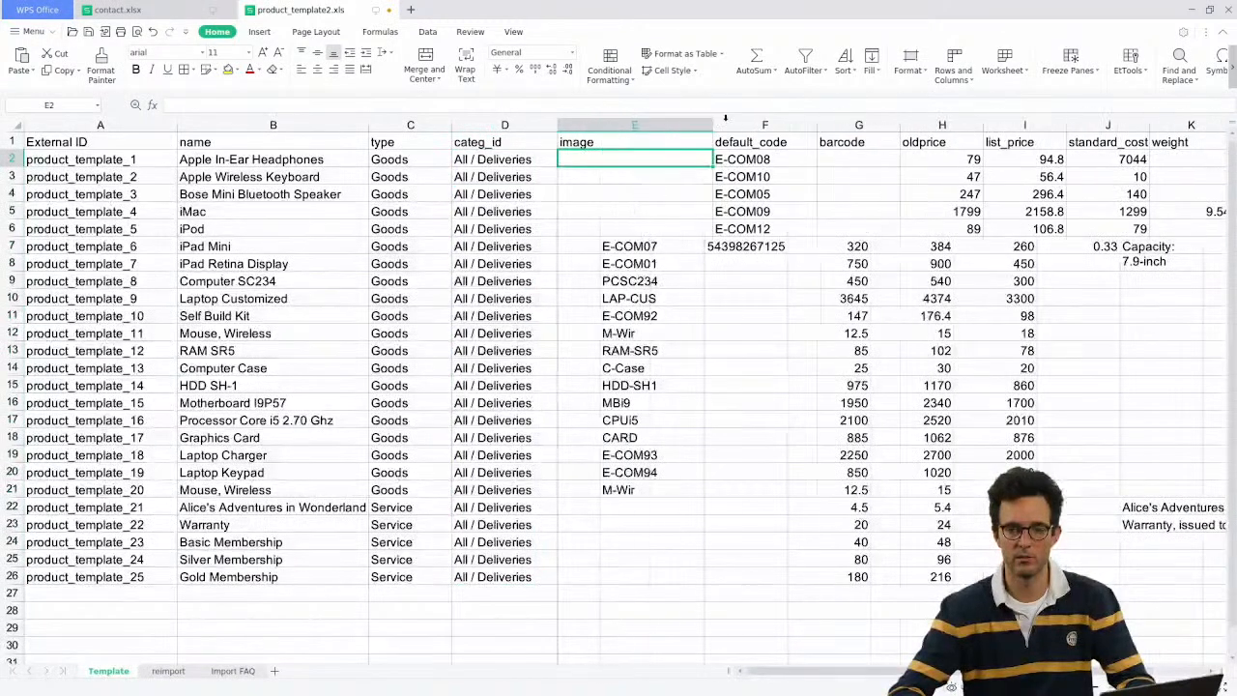
left_click(657, 143)
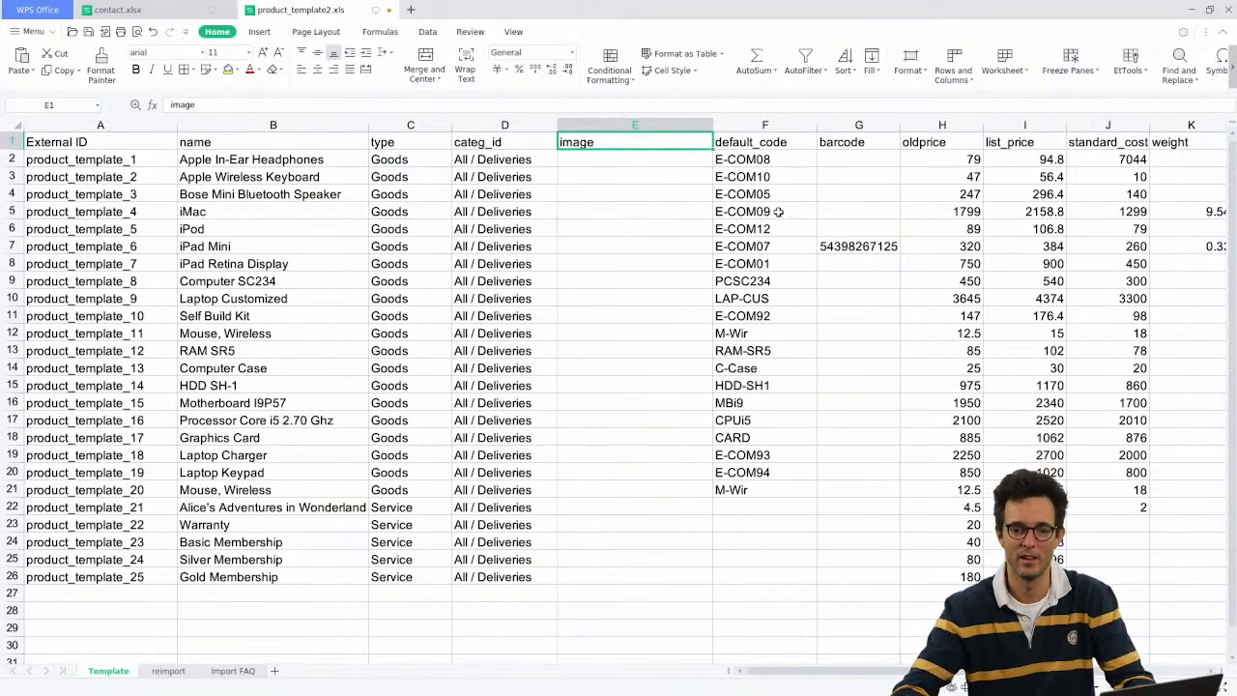
Step: Switch from the spreadsheet to the Odoo product form in the browser
key("alt+Tab")
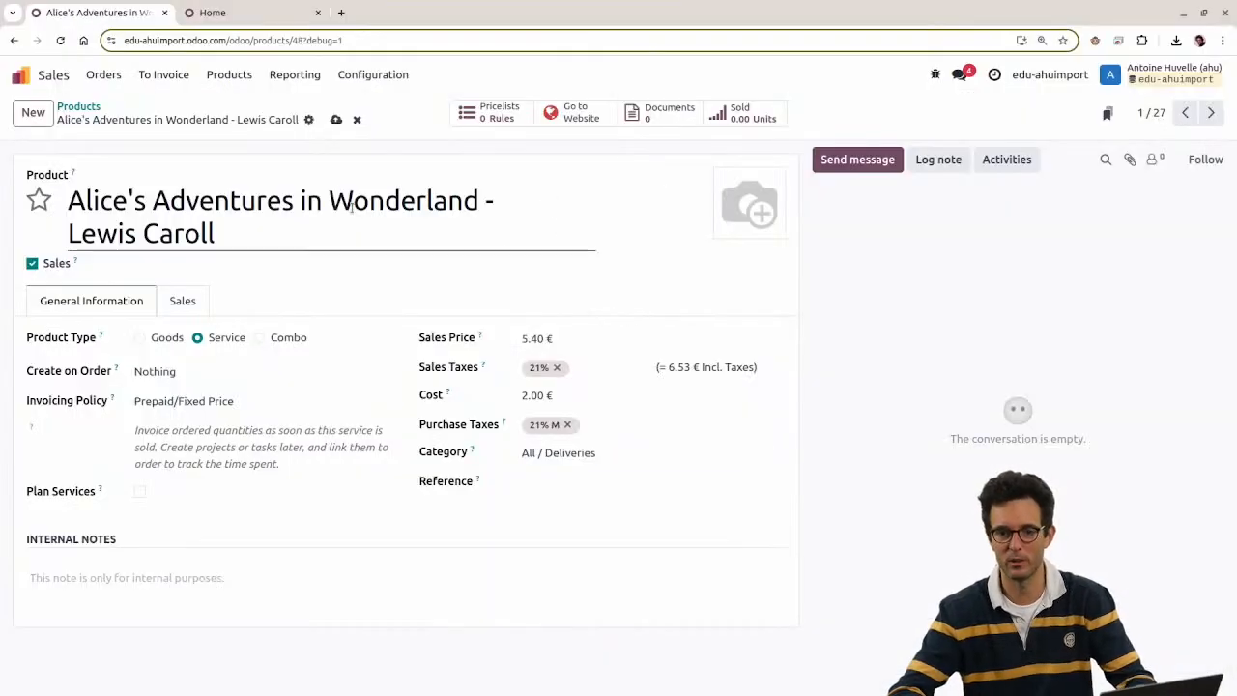
Step: Search Google for a base64 image encoder in a new tab
left_click(340, 13)
type("base")
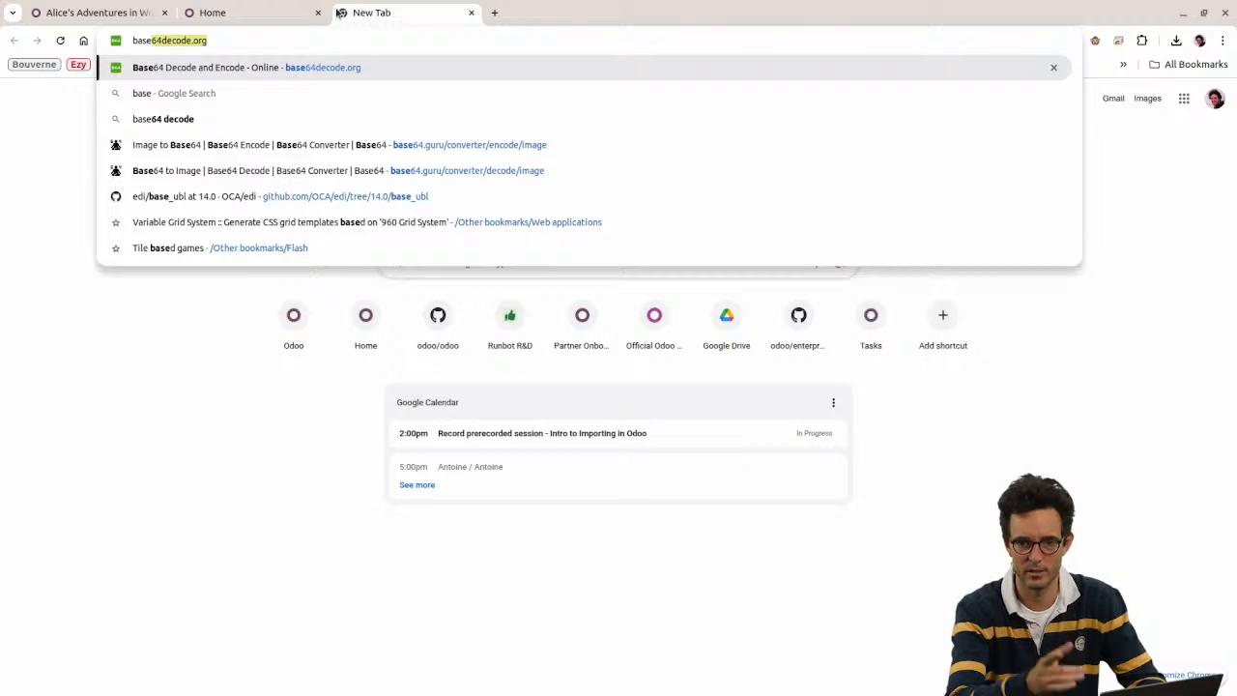
type(" 64")
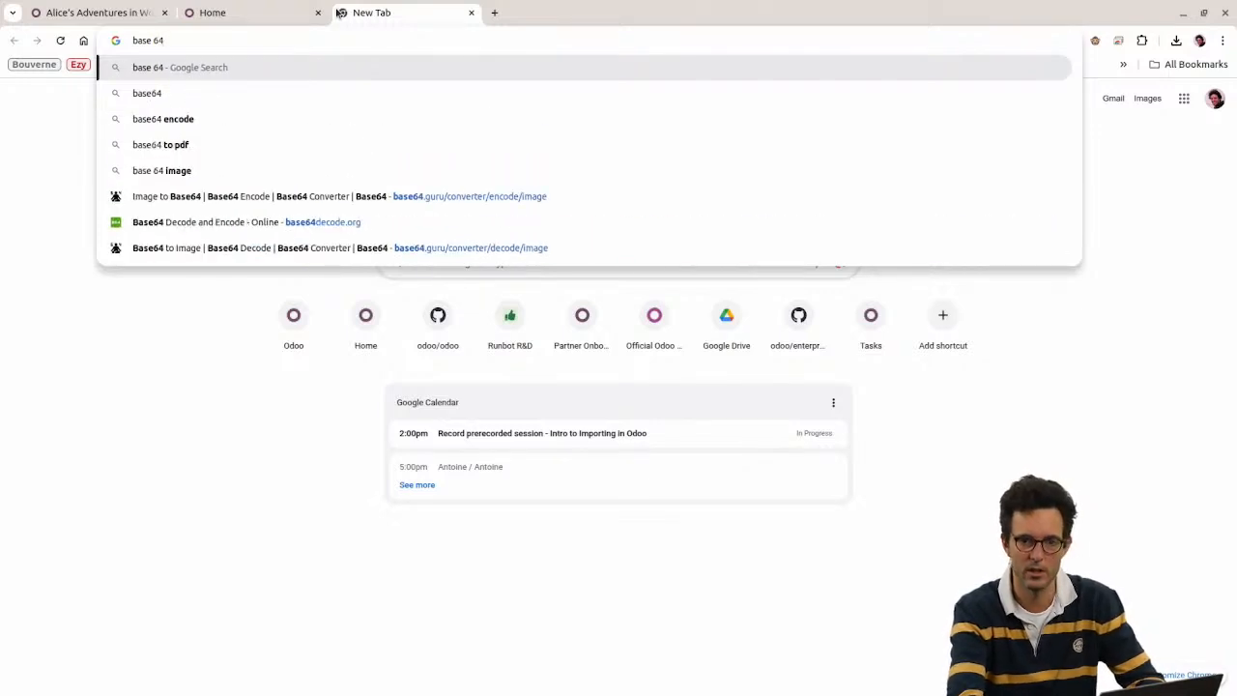
type(" img encode")
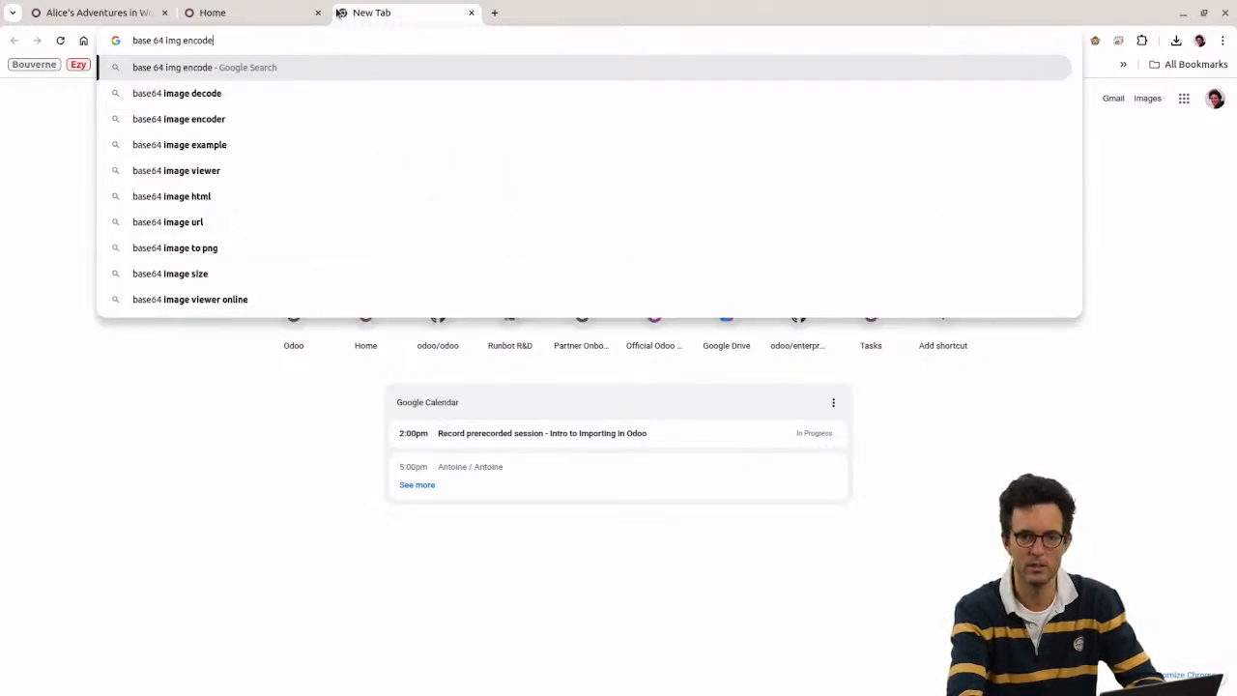
key("BackSpace")
type("i")
key("Down")
key("Return")
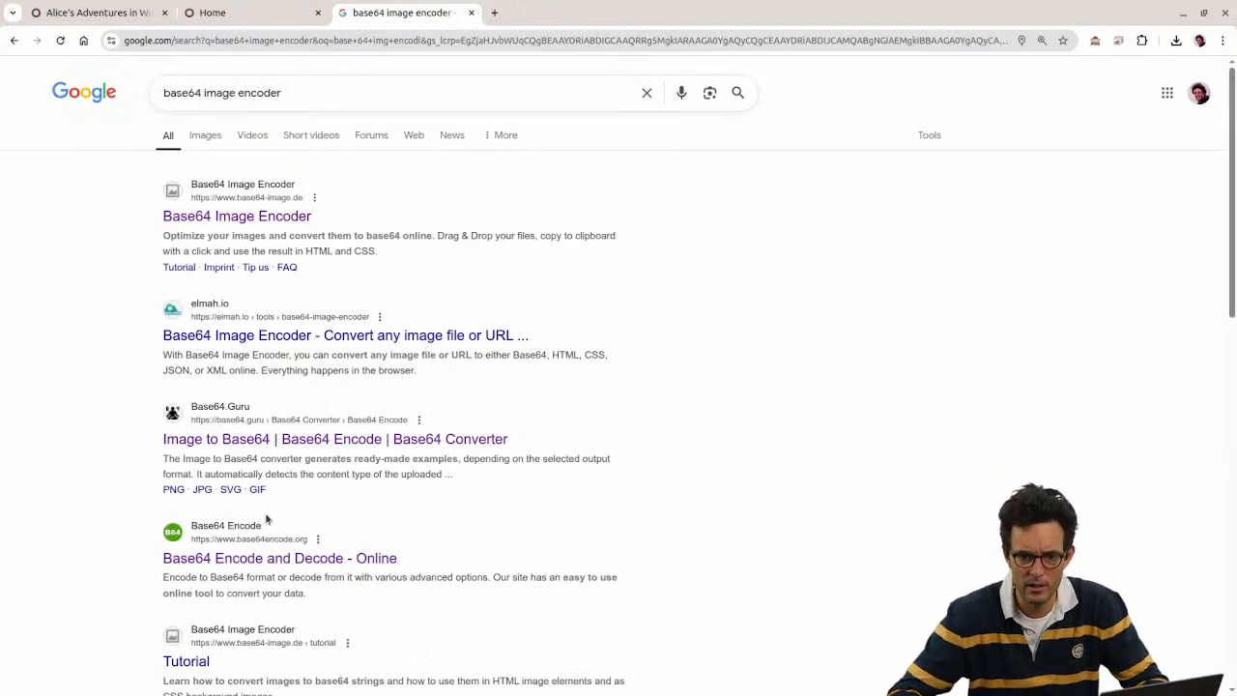
Step: Open base64encode.org, zoom to 125% and read its instructions
left_click(315, 560)
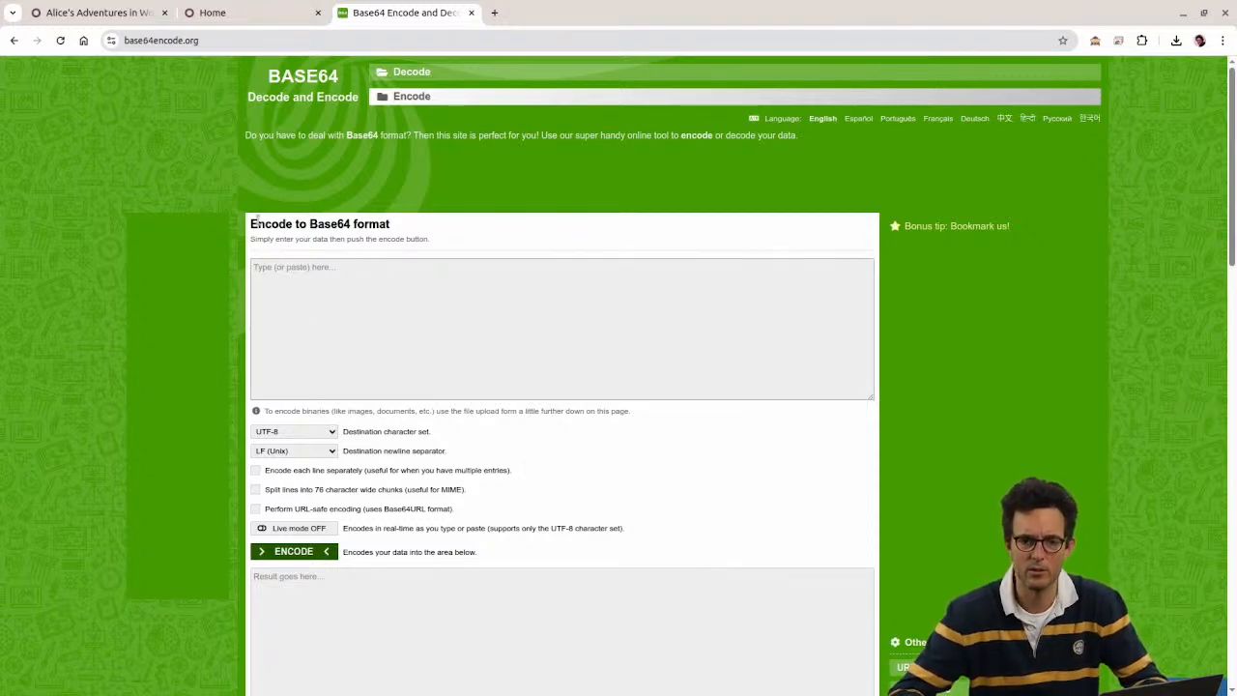
left_click_drag(259, 222, 397, 286)
left_click(398, 286)
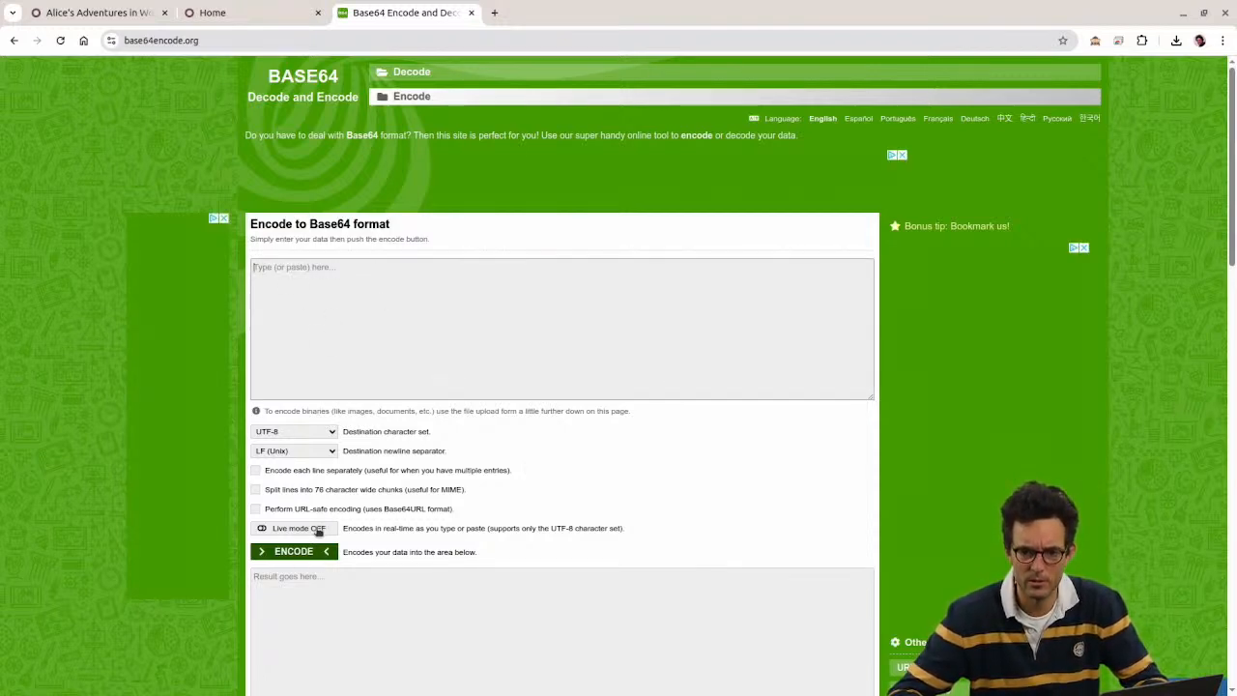
key("ctrl+plus")
key("ctrl+plus")
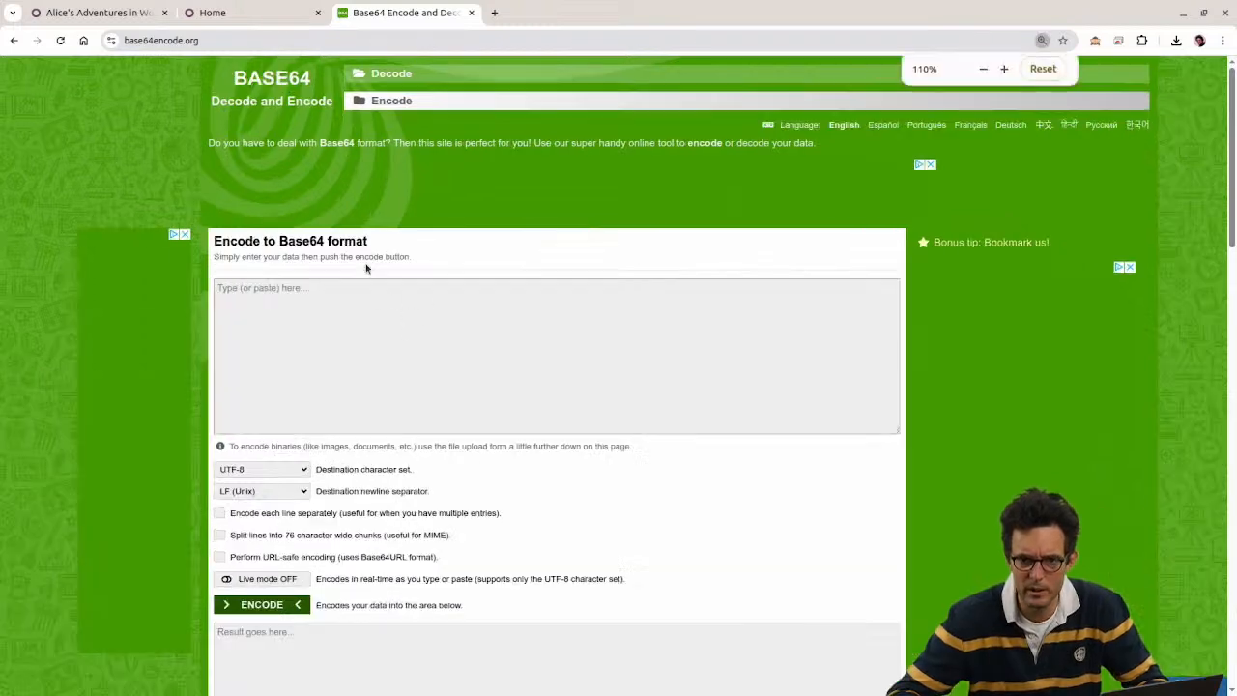
left_click_drag(210, 286, 414, 285)
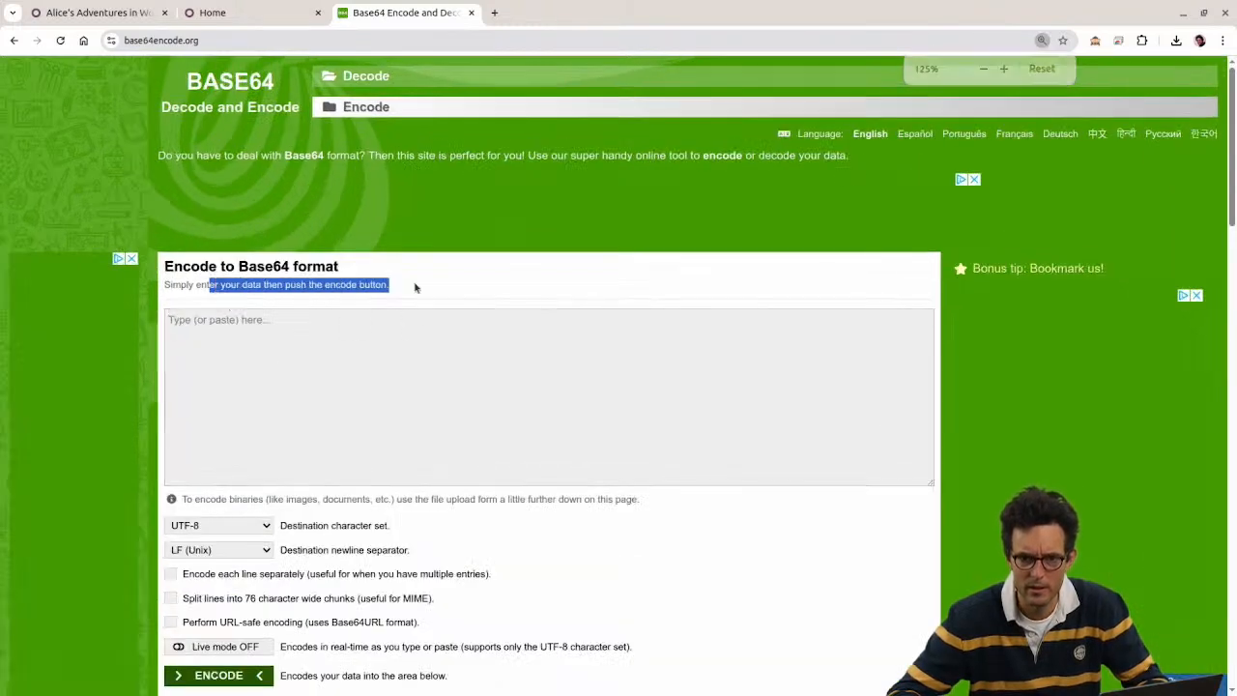
left_click(354, 315)
scroll(329, 353, "down", 1)
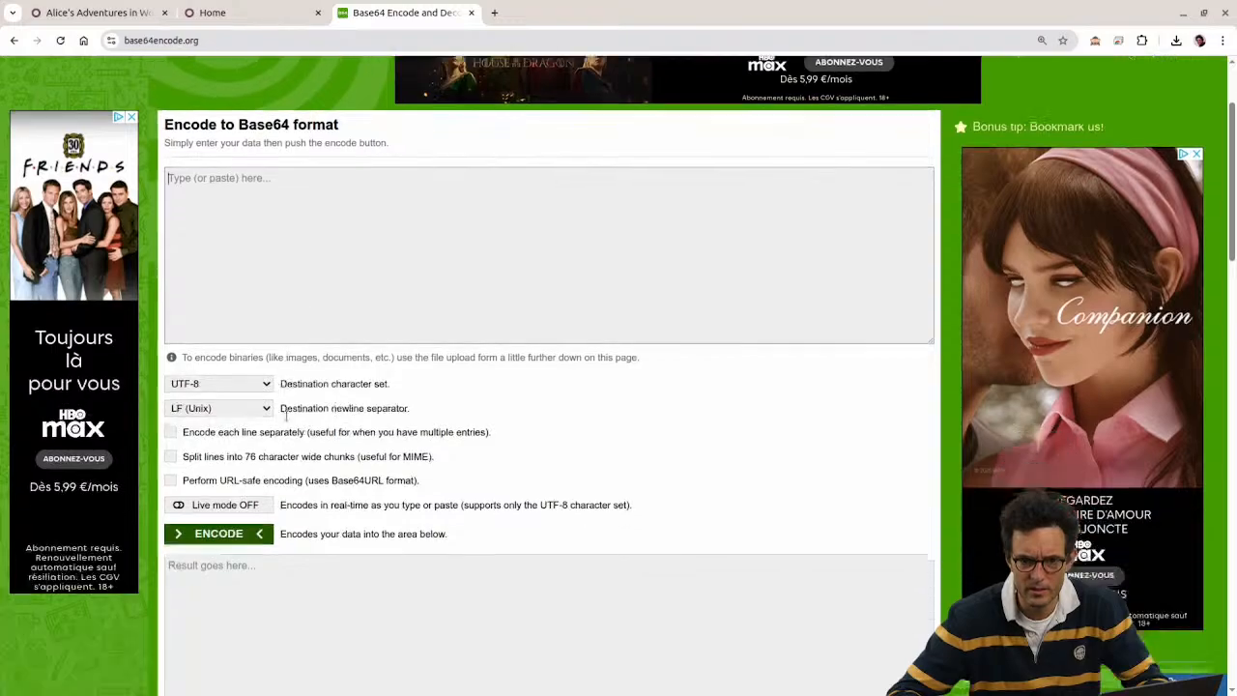
scroll(287, 417, "down", 5)
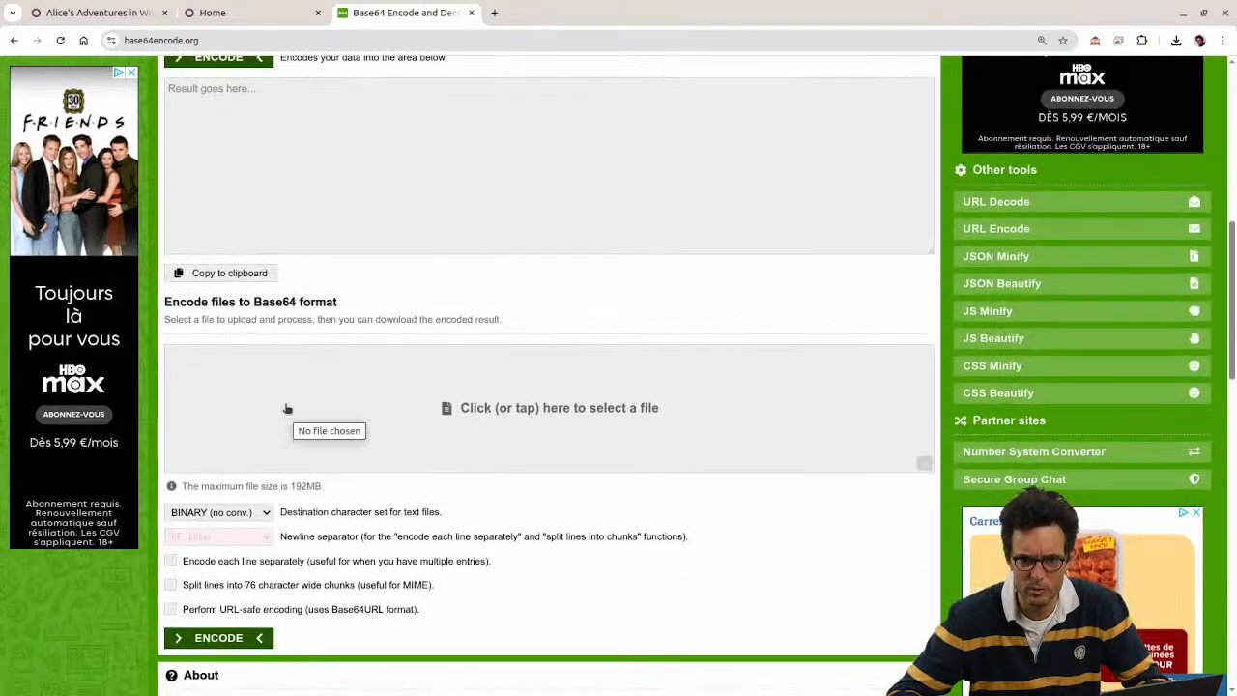
scroll(288, 428, "down", 5)
scroll(287, 418, "up", 10)
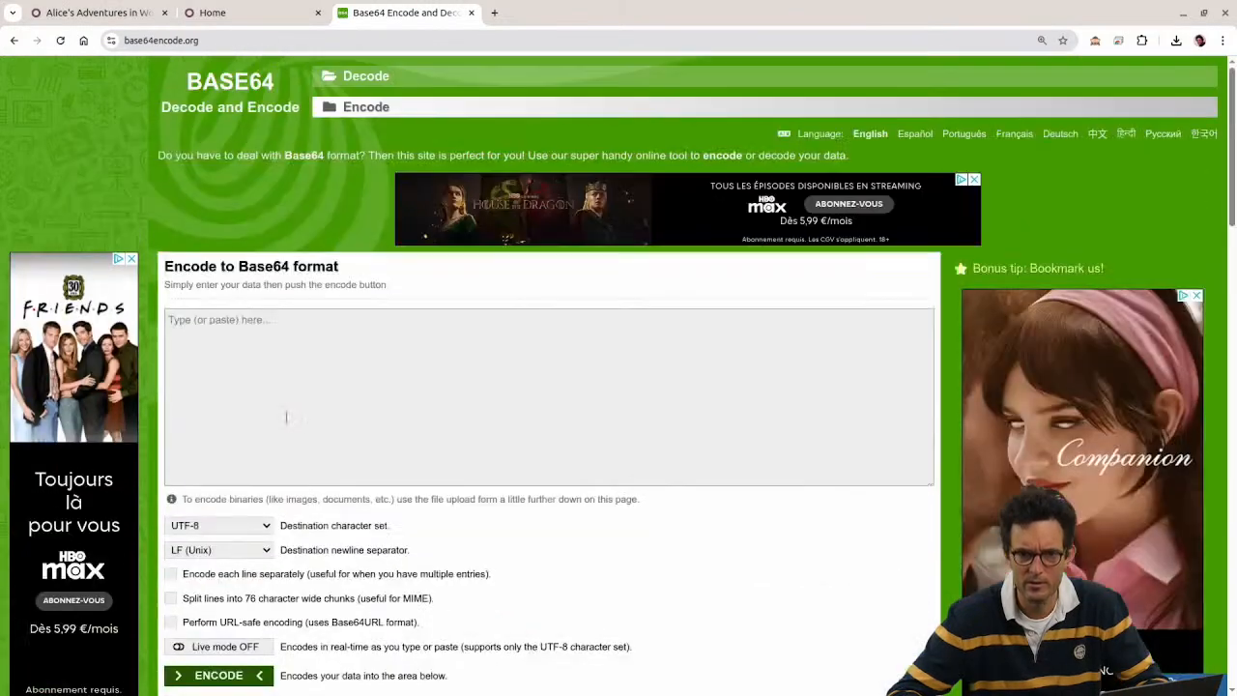
Step: Try the site's Decode and Encode pages, accept the privacy consent, then go back
left_click(365, 77)
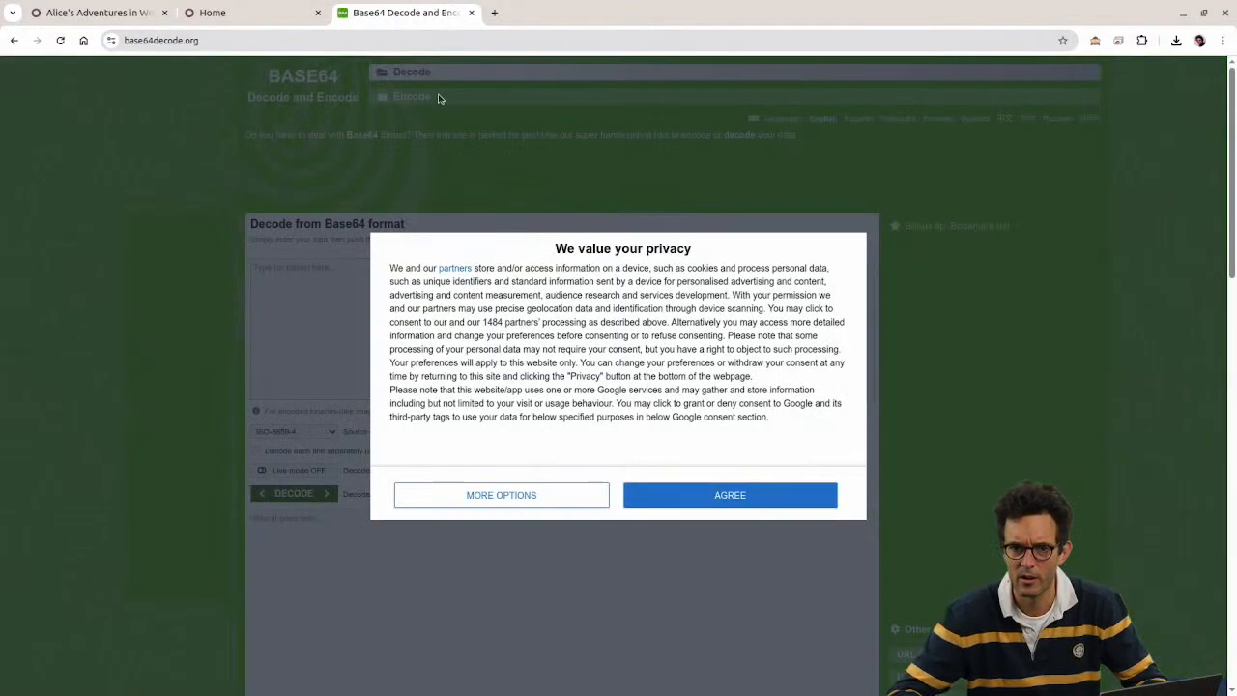
left_click(650, 494)
left_click(463, 103)
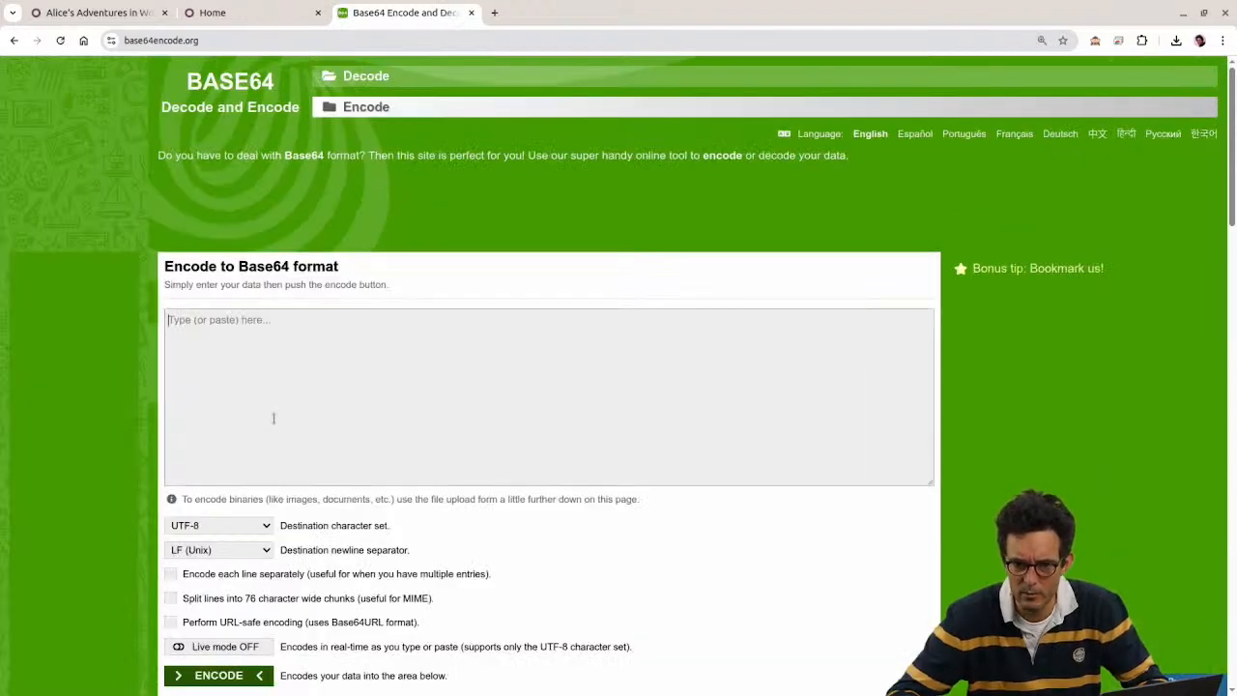
scroll(277, 418, "down", 3)
scroll(287, 426, "up", 3)
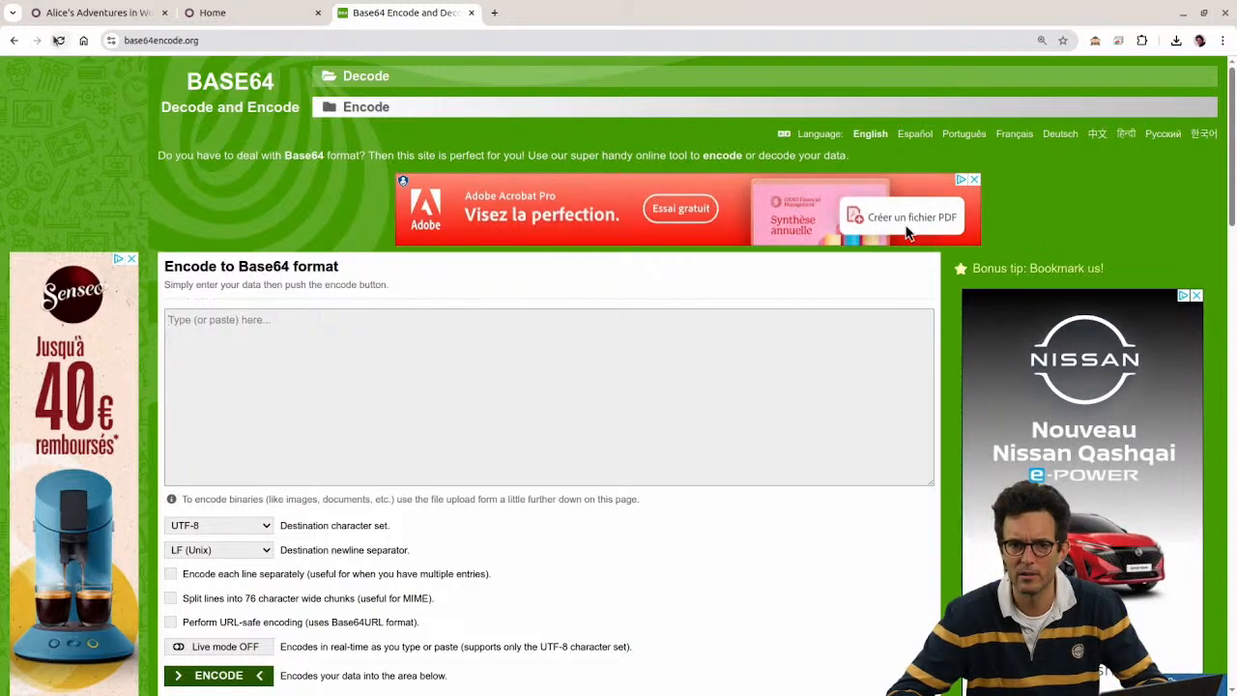
left_click(13, 44)
left_click(13, 42)
Step: Encode fake_logo.jpg to Base64 on Base64.Guru and copy the result
left_click(13, 41)
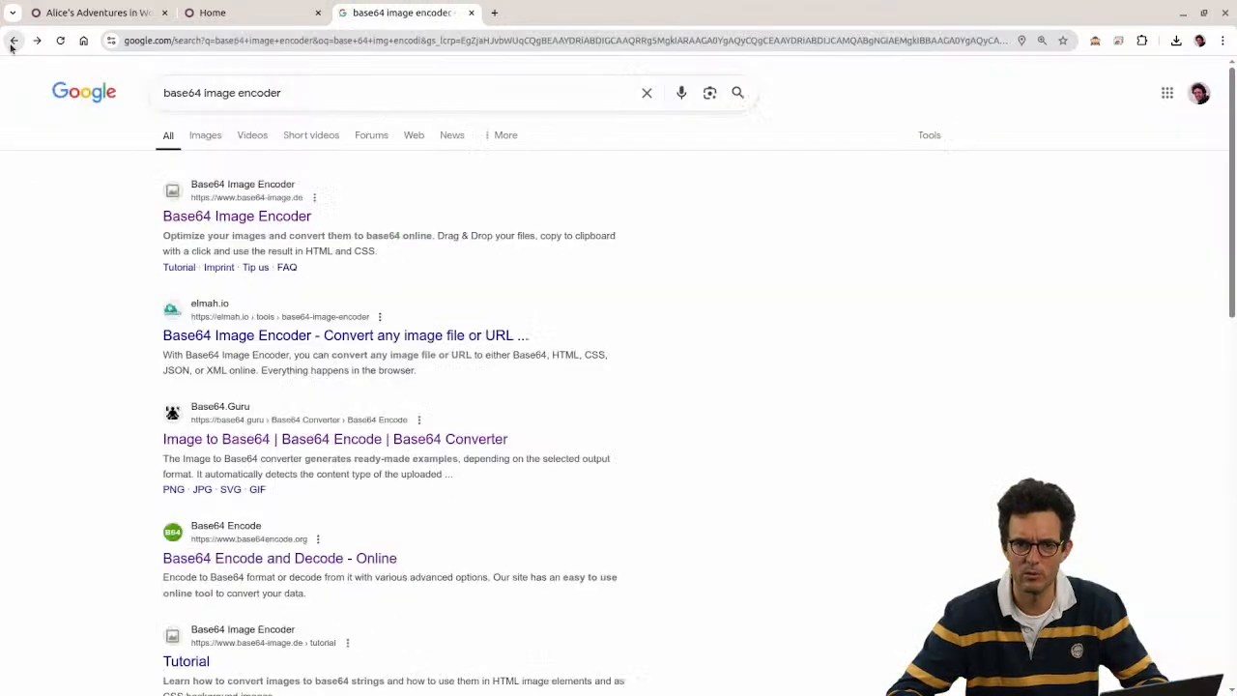
left_click(290, 440)
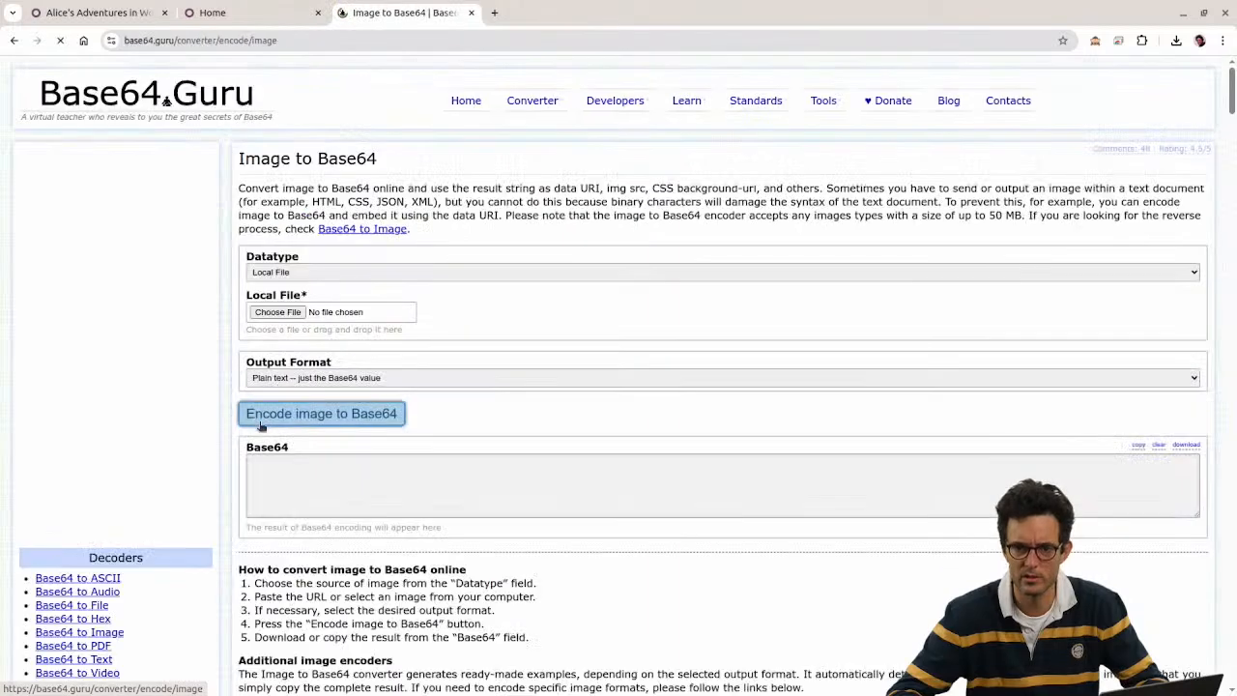
left_click(280, 311)
double_click(519, 412)
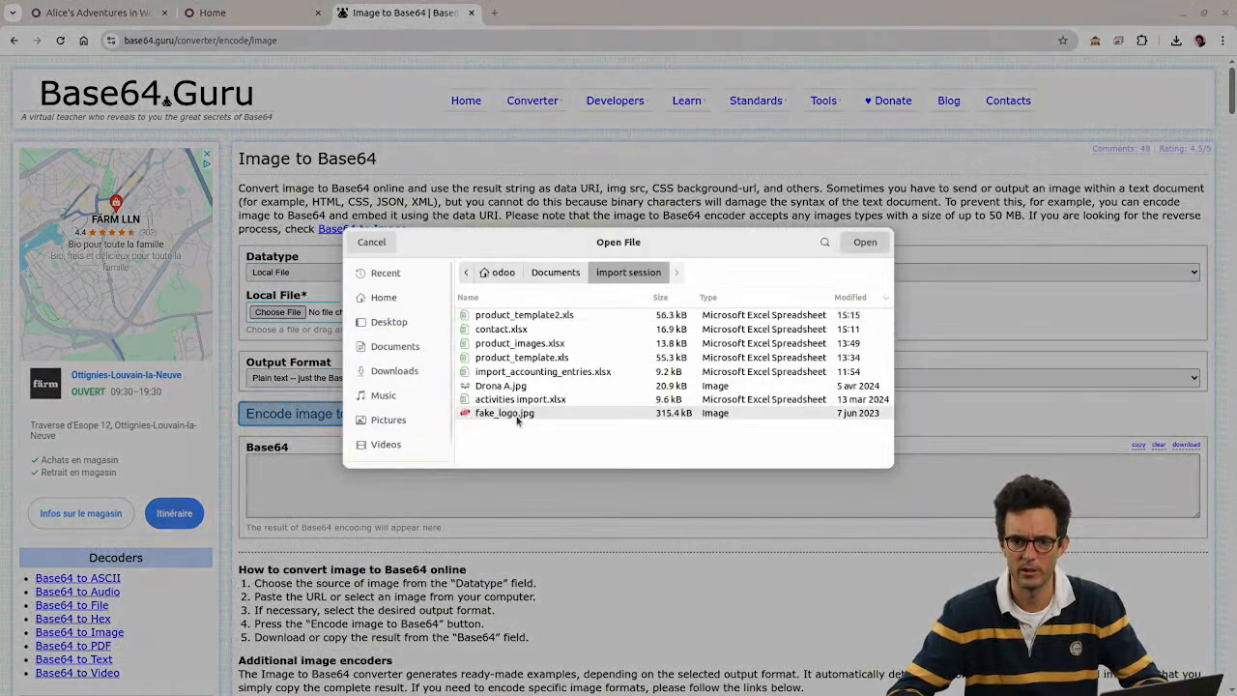
left_click(386, 414)
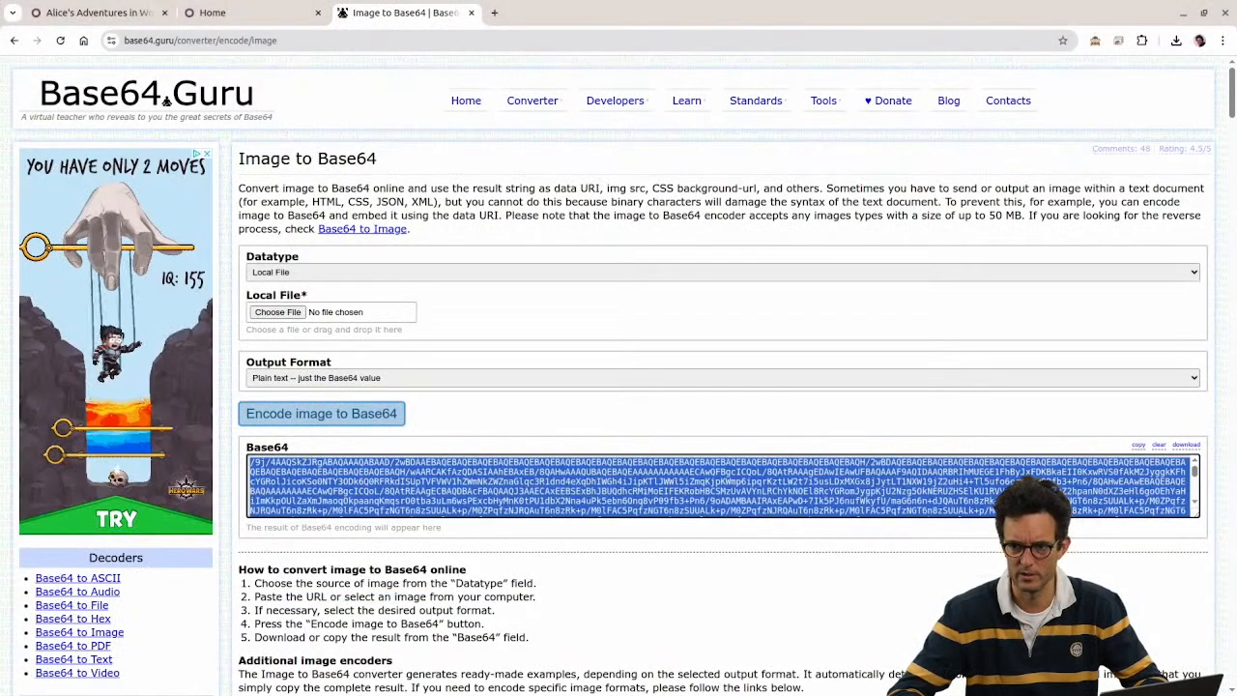
left_click(1139, 446)
Step: Close the converter tab and switch to product_template2.xls
key("ctrl+w")
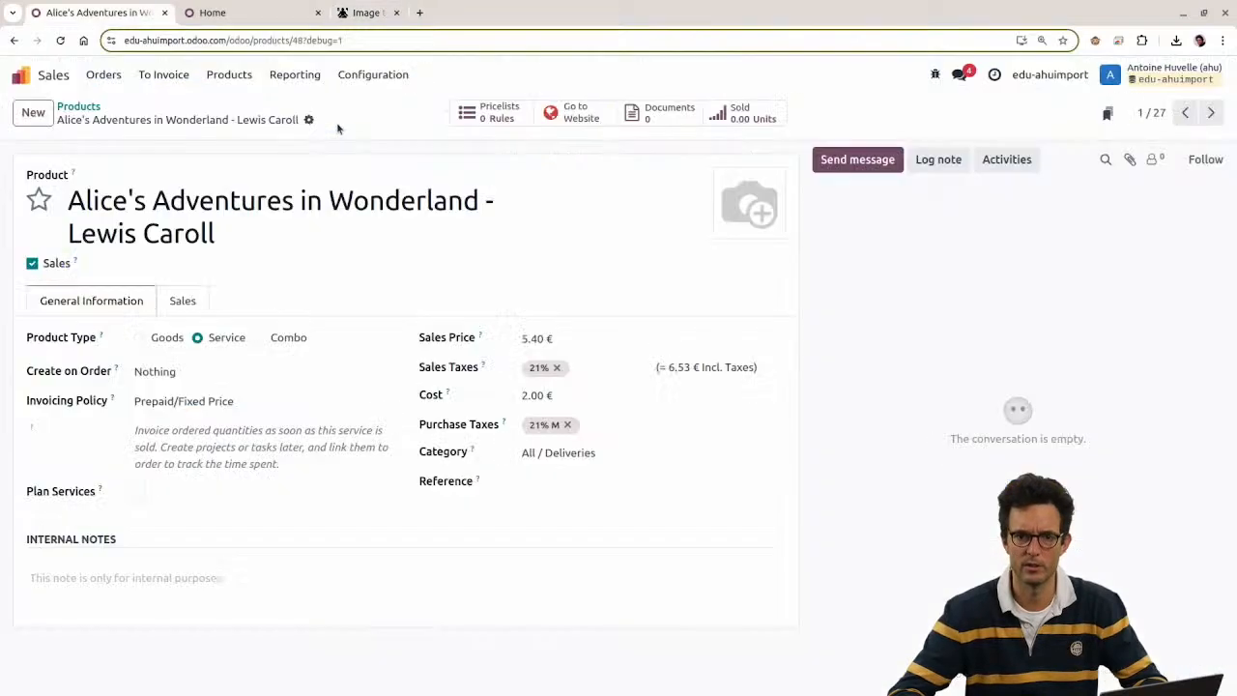
key("alt")
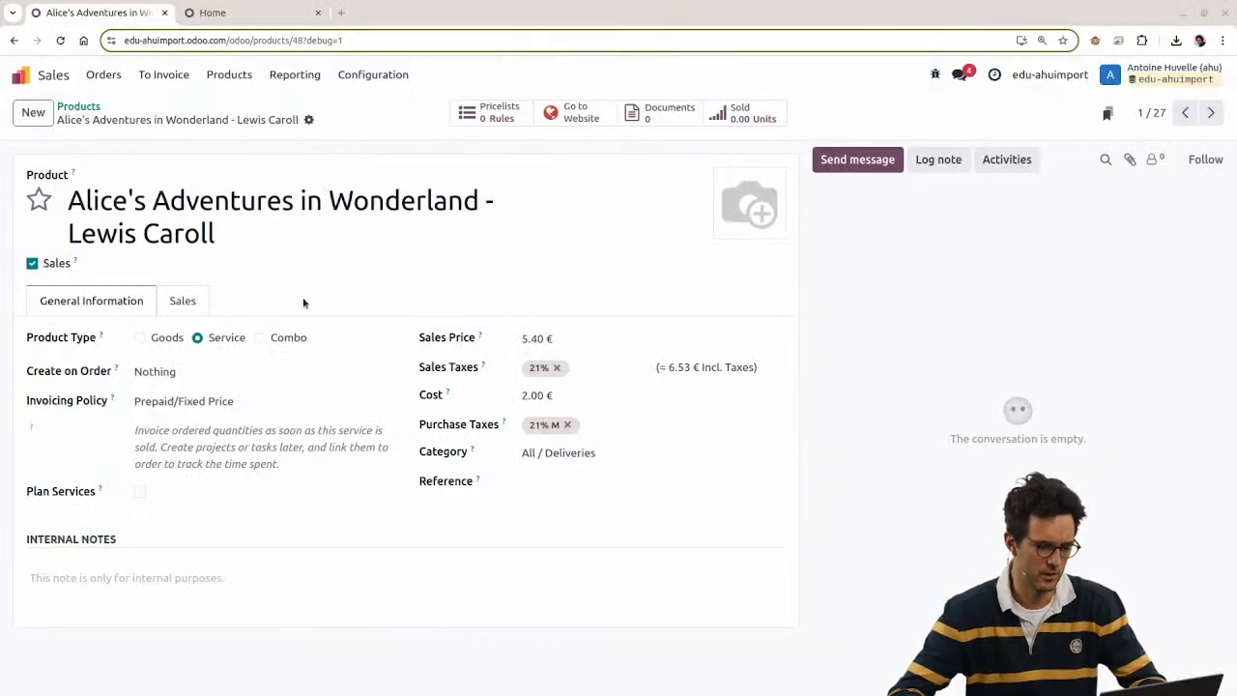
key("alt+Tab")
Step: Paste the Base64 string into E2 and inspect the image column cells
left_click(644, 163)
key("ctrl+v")
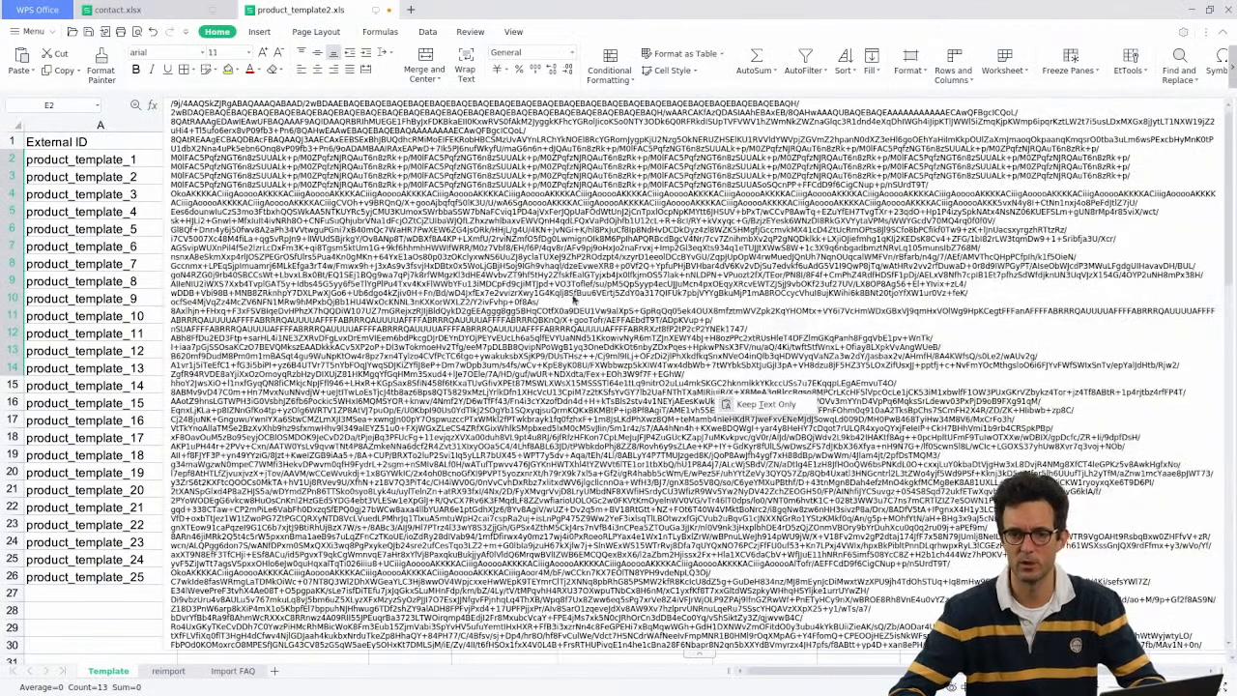
left_click(113, 448)
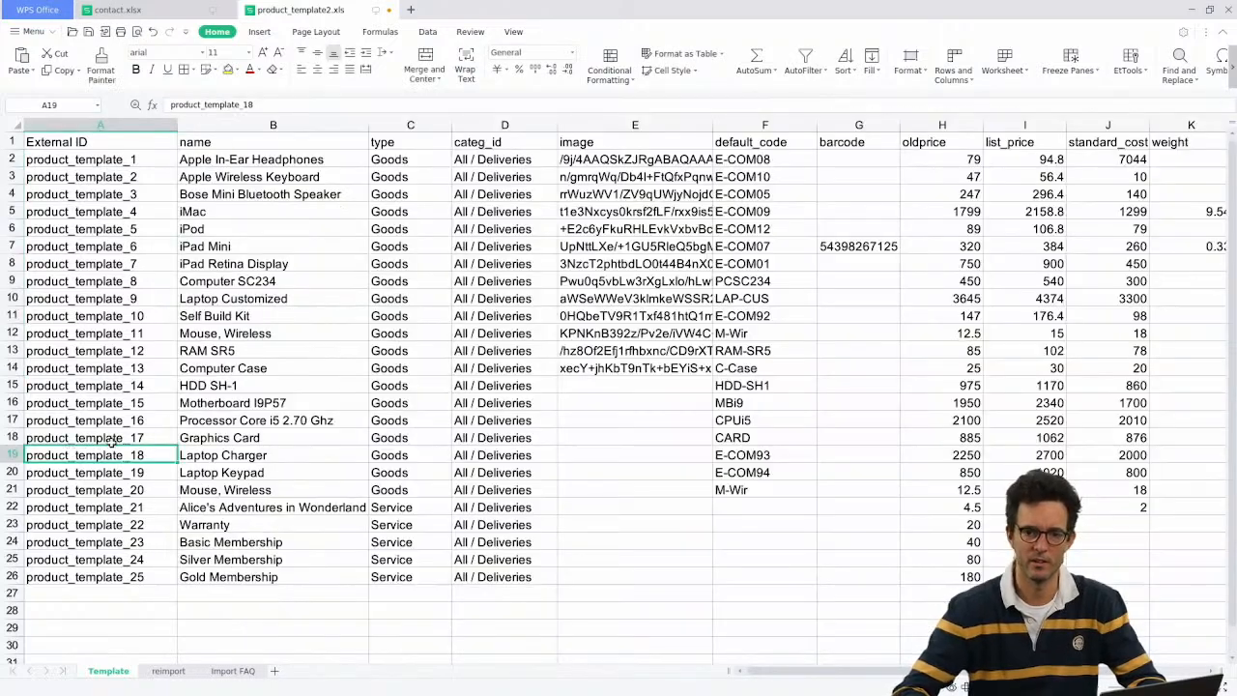
left_click(586, 178)
left_click(56, 384)
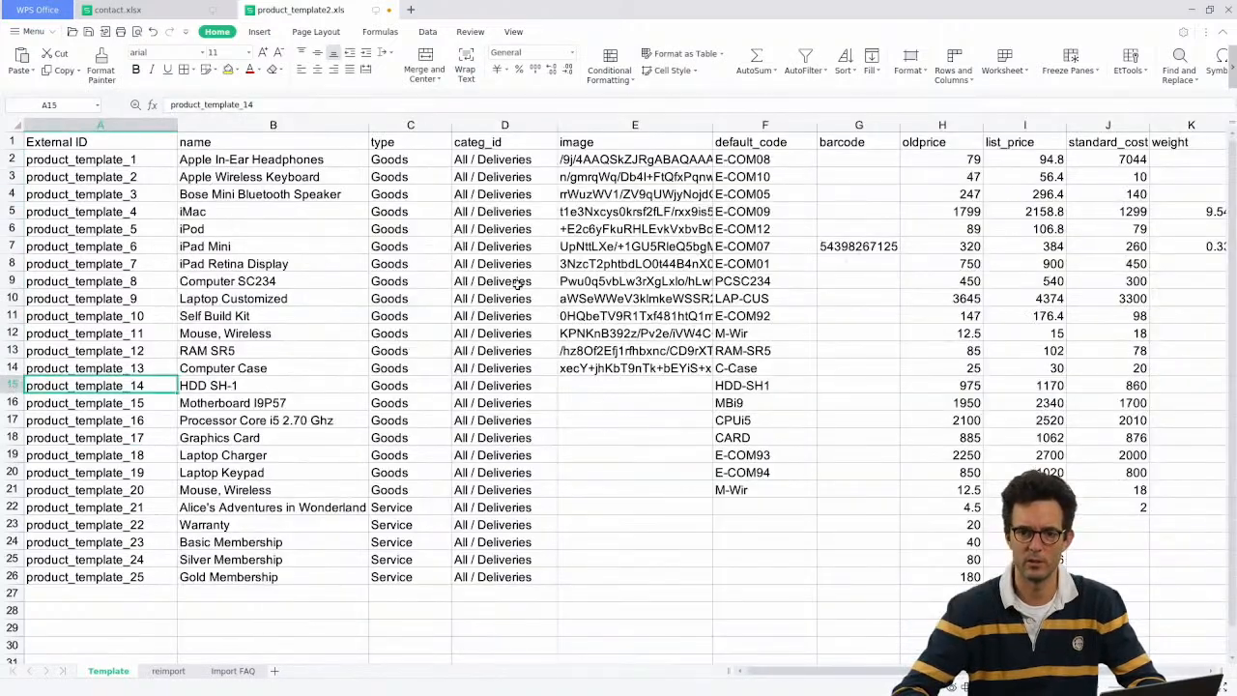
key("Right")
key("Right")
key("Right")
key("Right")
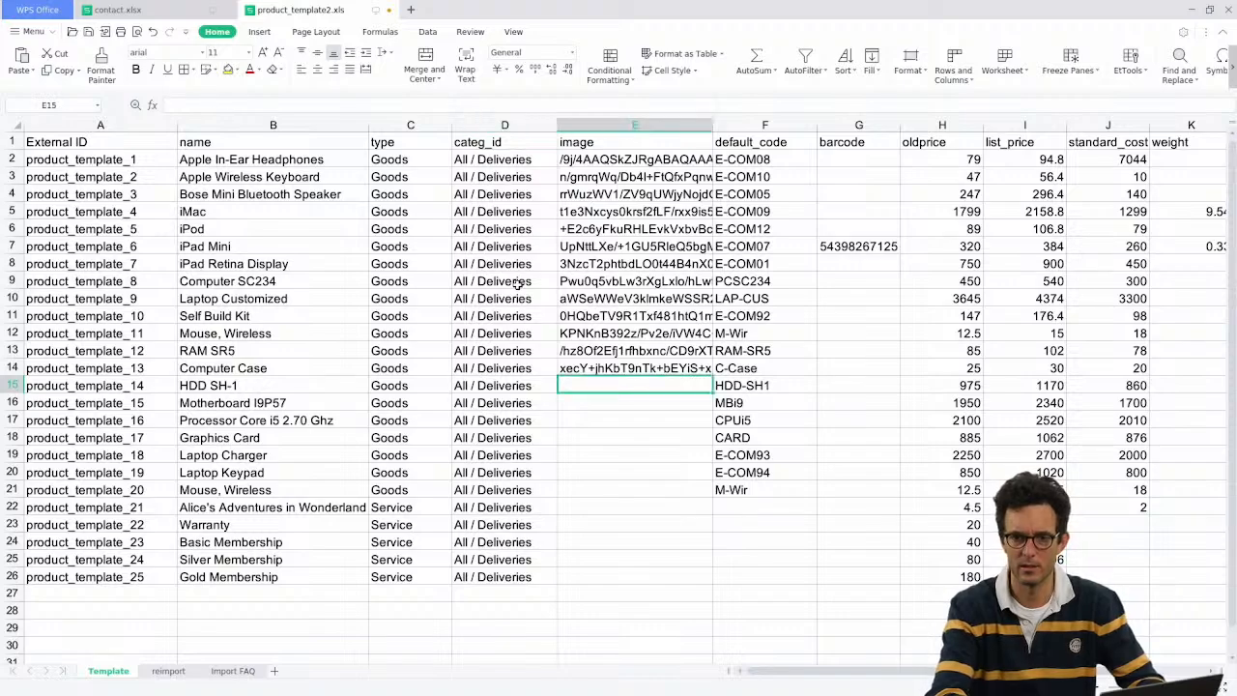
key("Up")
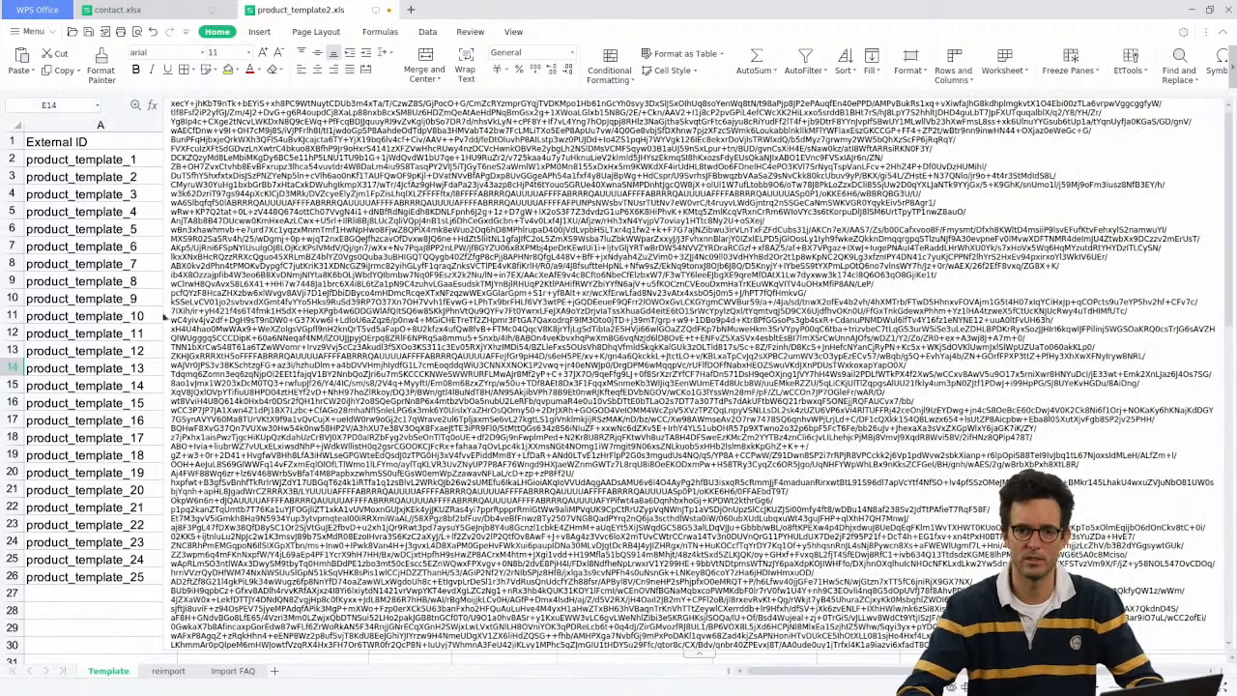
left_click(117, 270)
left_click(611, 160)
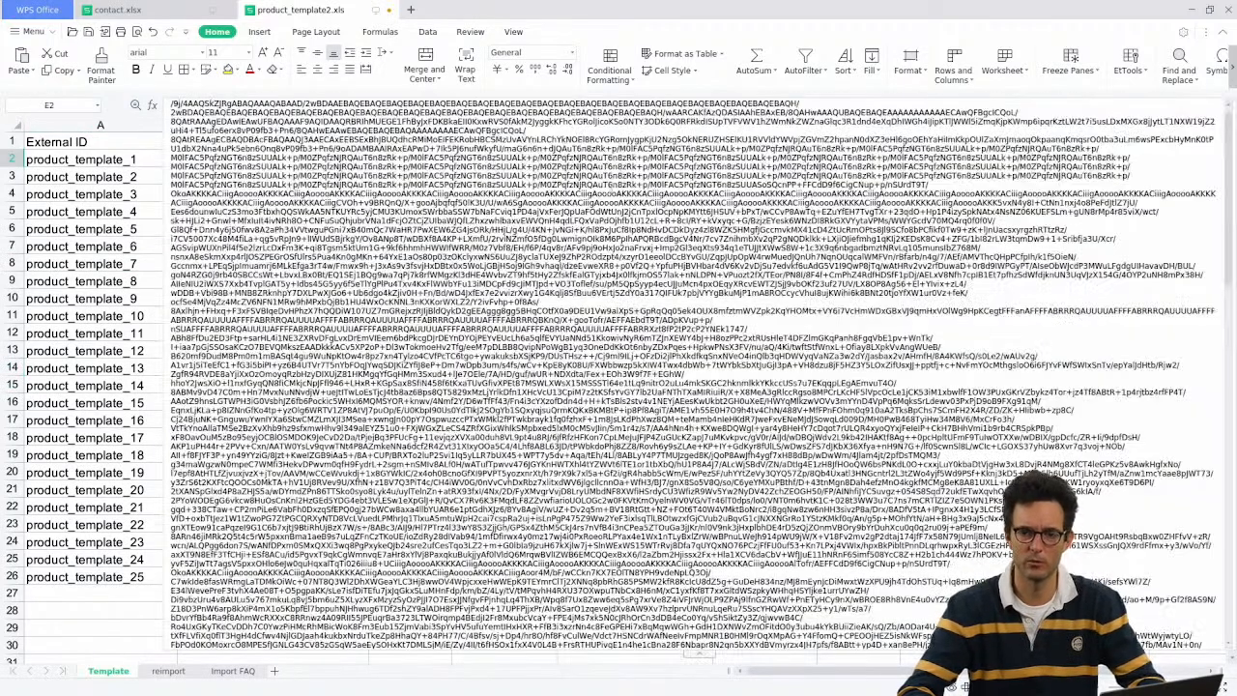
left_click(630, 399)
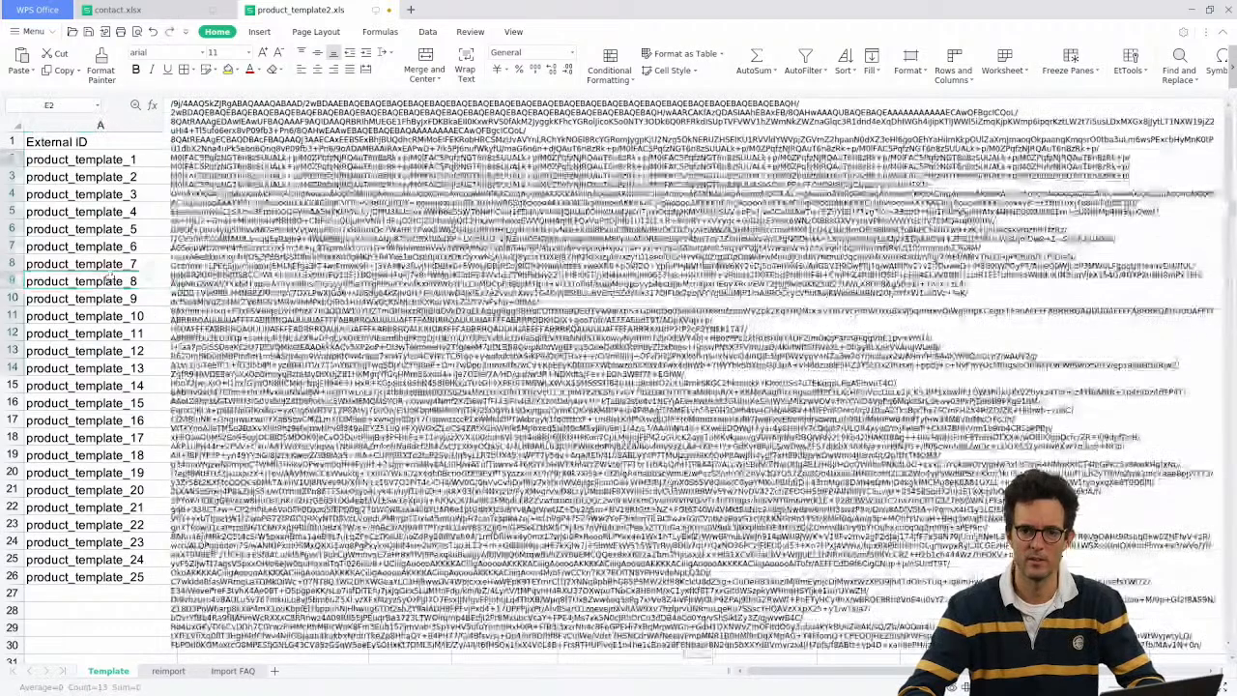
key("Escape")
Step: Re-paste the Base64 string into E2, commit it, and check E3 and the image header
double_click(638, 163)
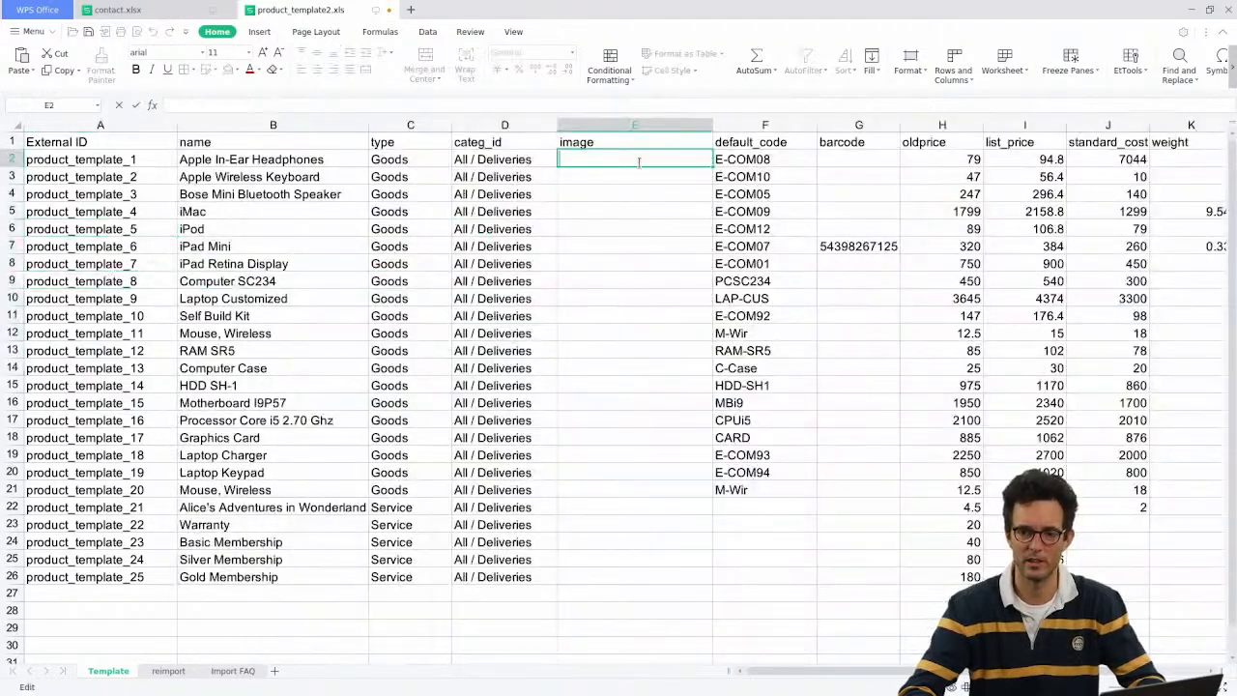
key("ctrl+v")
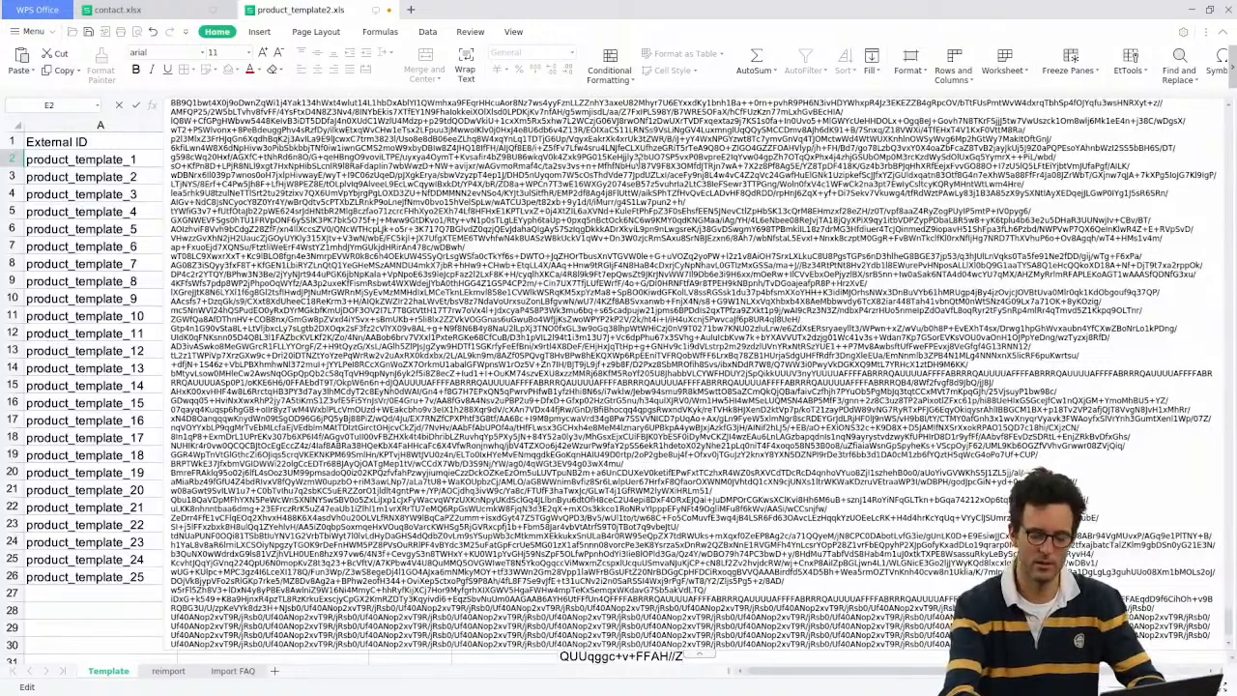
key("Return")
left_click(639, 162)
left_click(124, 226)
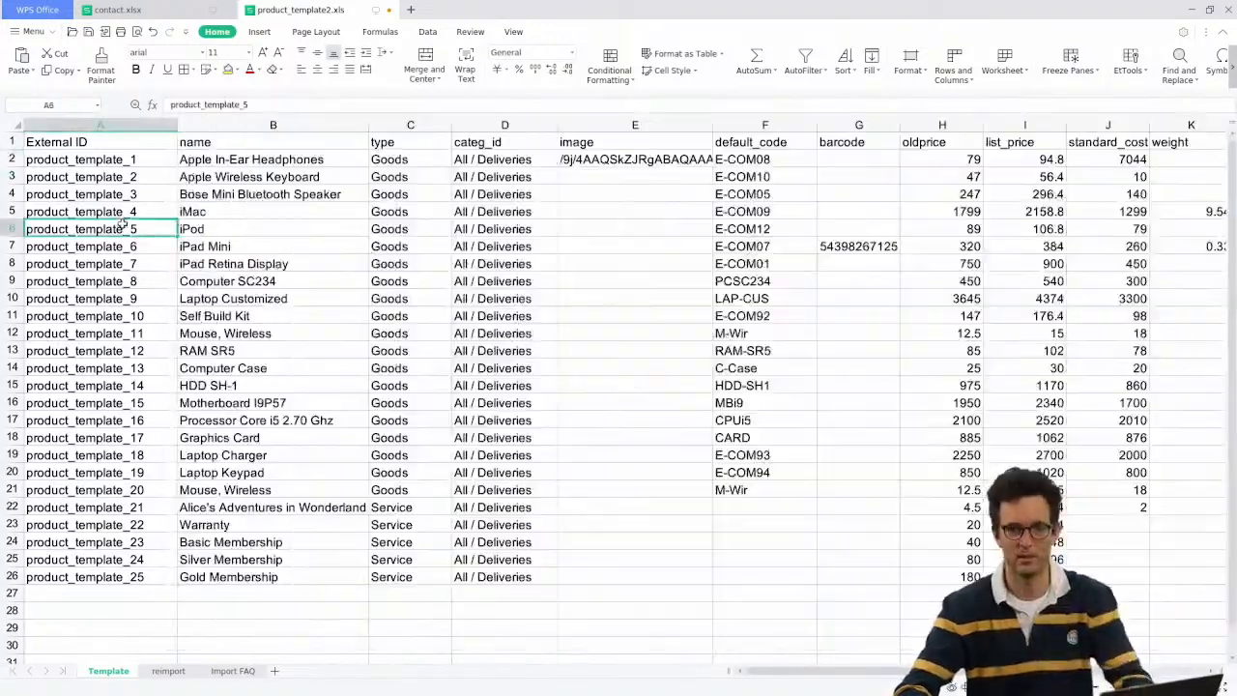
key("Right")
key("Right")
key("Right")
key("Right")
key("Up")
key("Up")
key("Up")
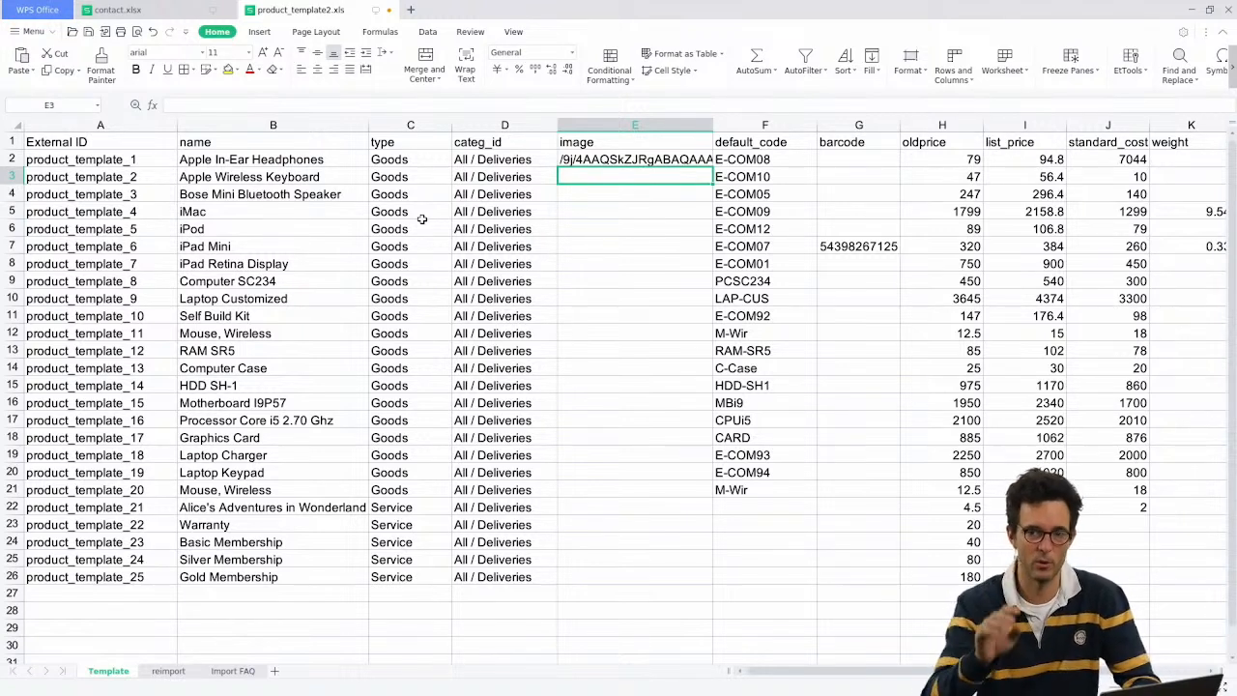
left_click(616, 141)
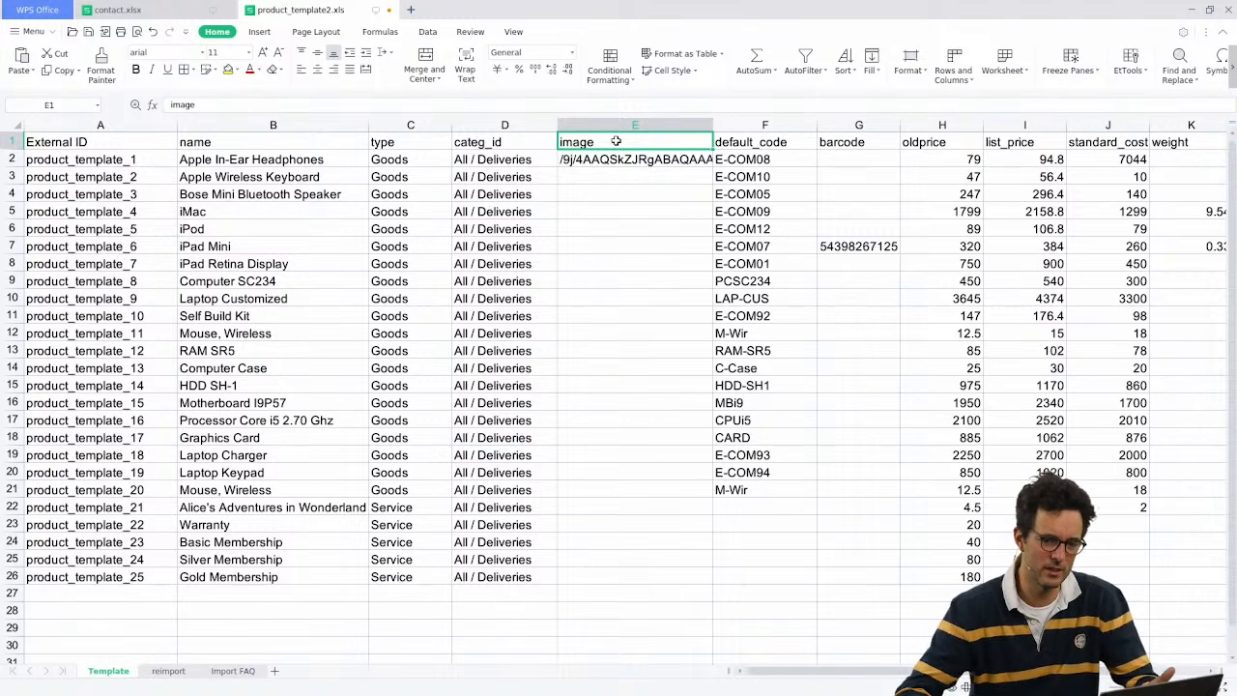
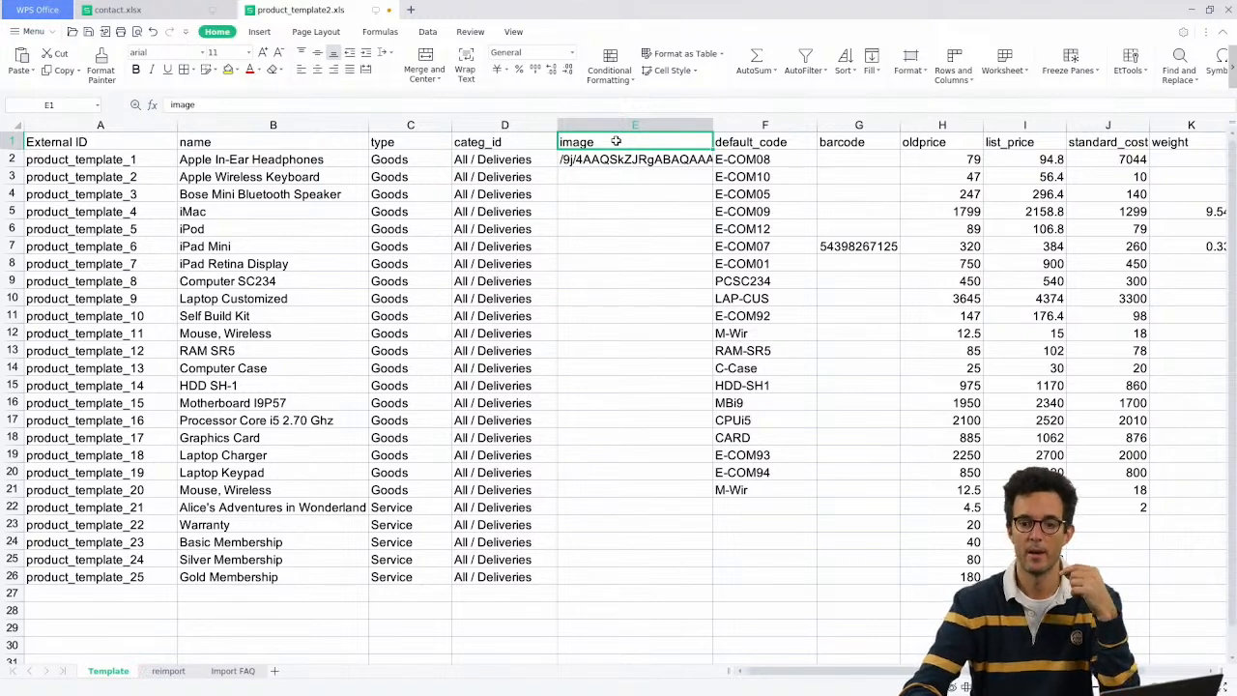
Step: Review the long Base64 image text in cell E2 and the nearby header and category cells
left_click(596, 159)
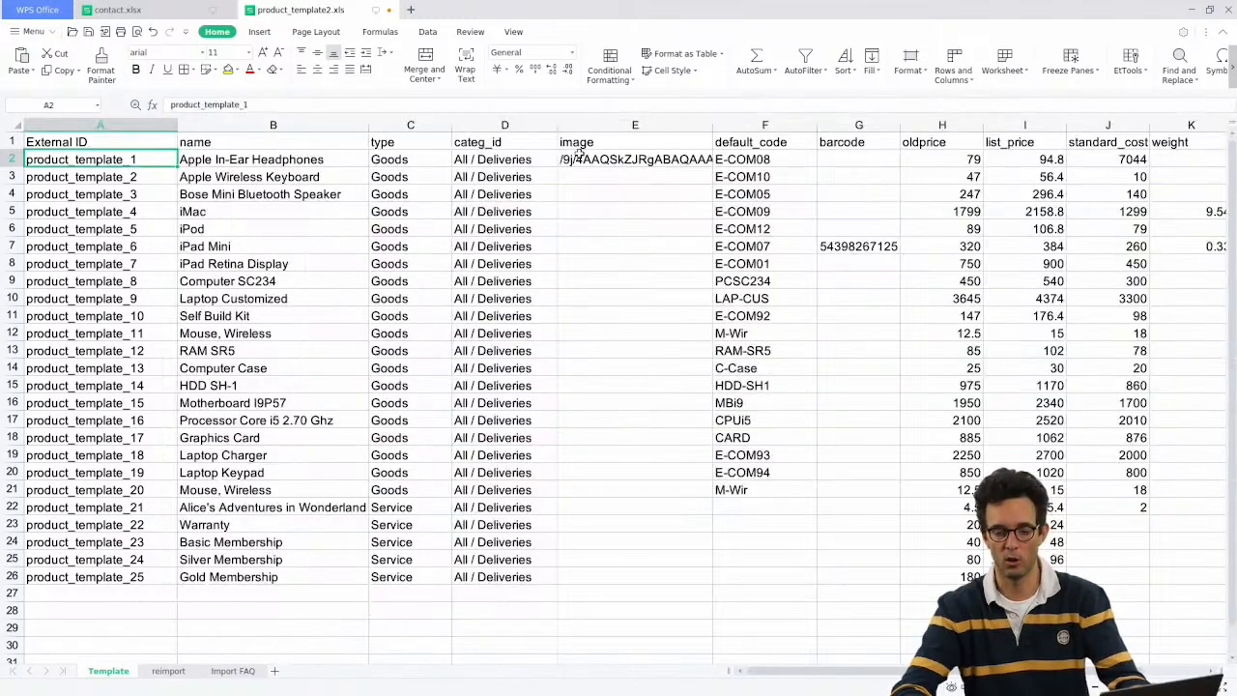
left_click(584, 142)
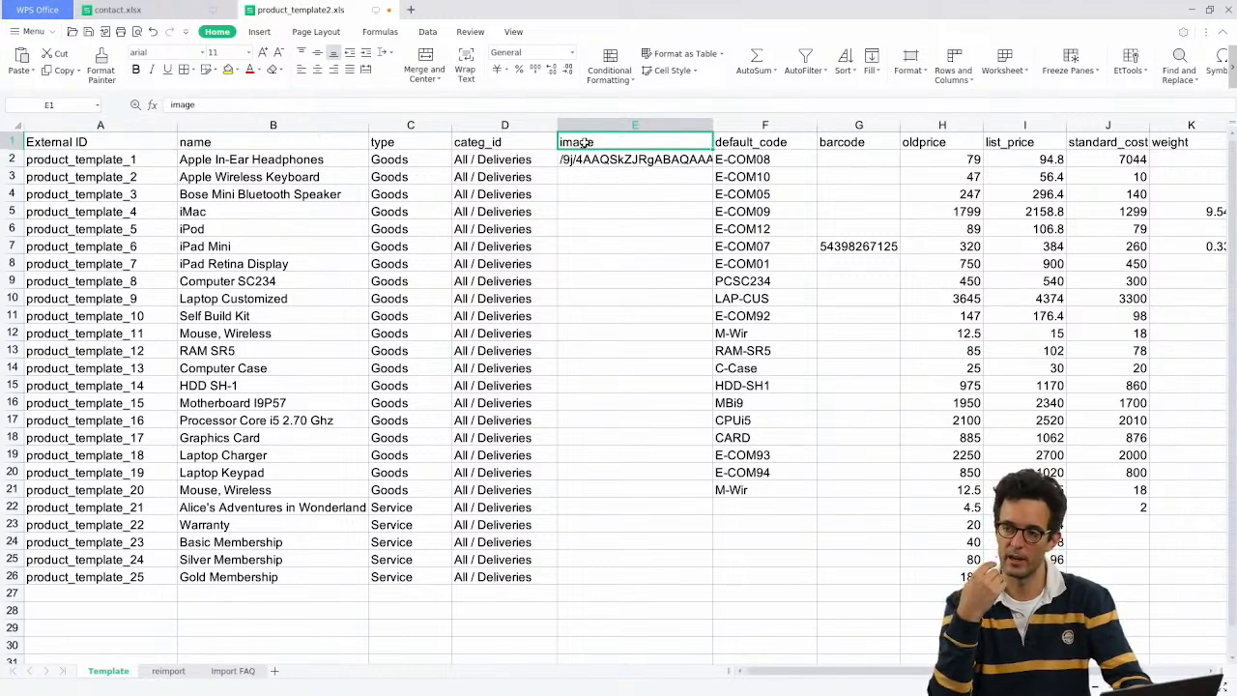
key("Down")
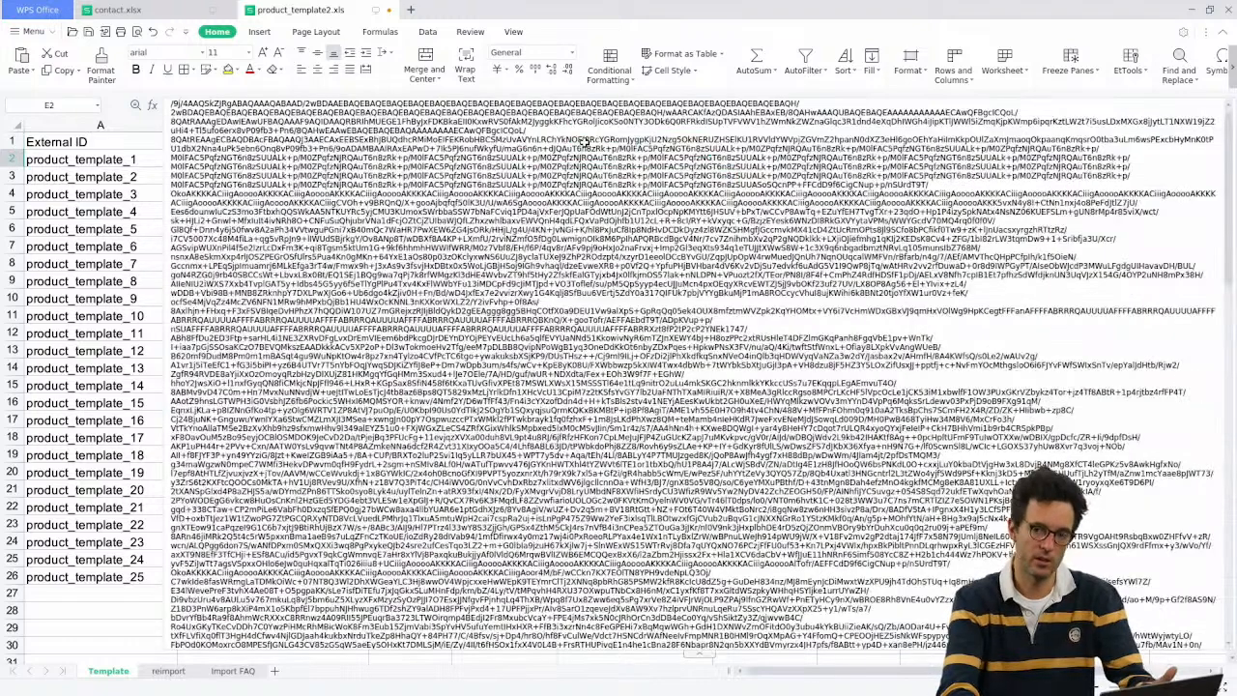
key("Left")
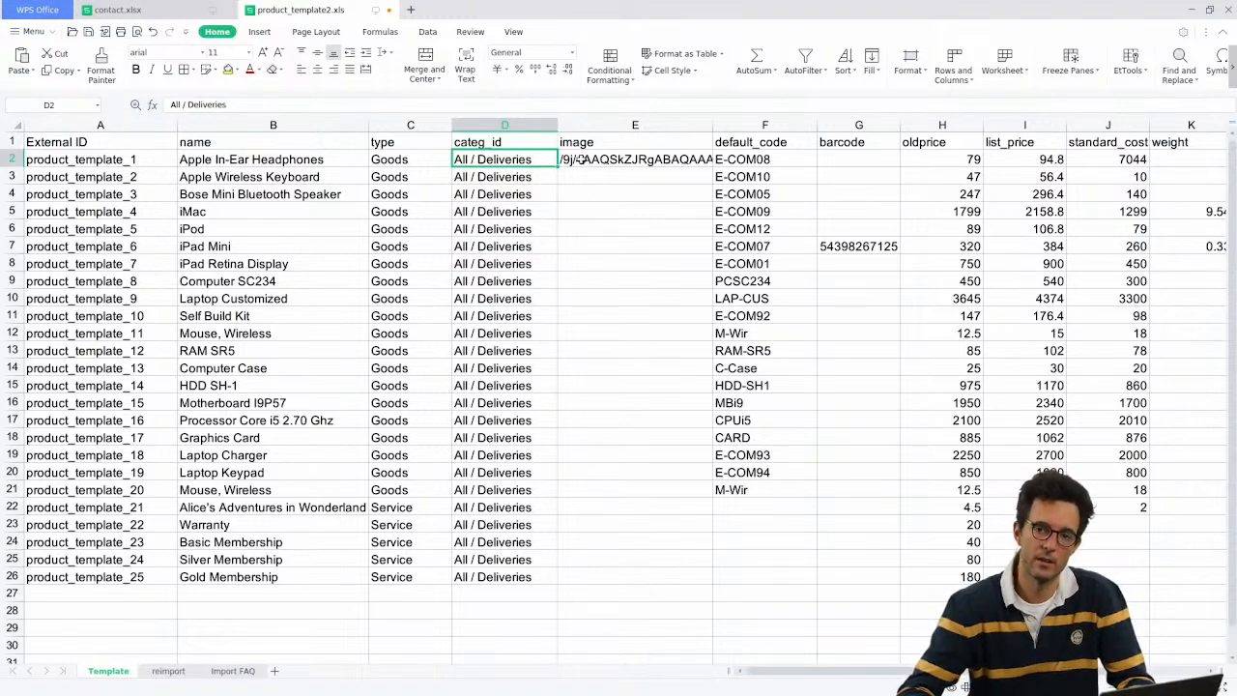
left_click(578, 160)
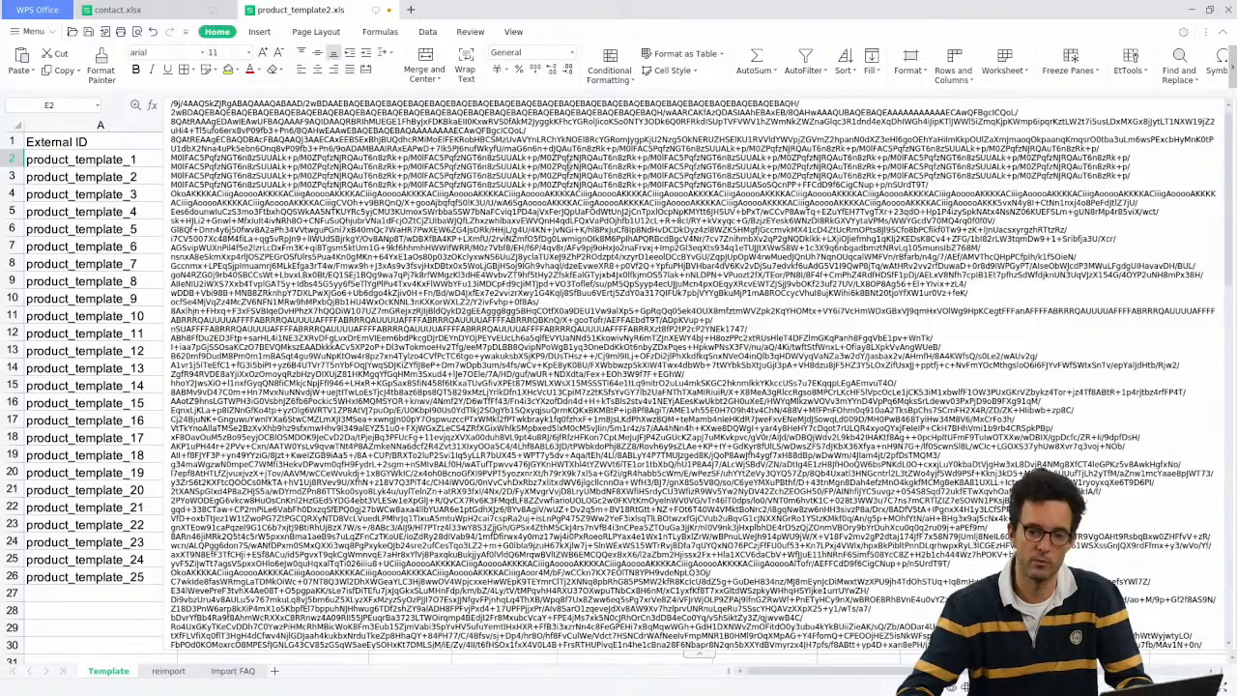
left_click(118, 242)
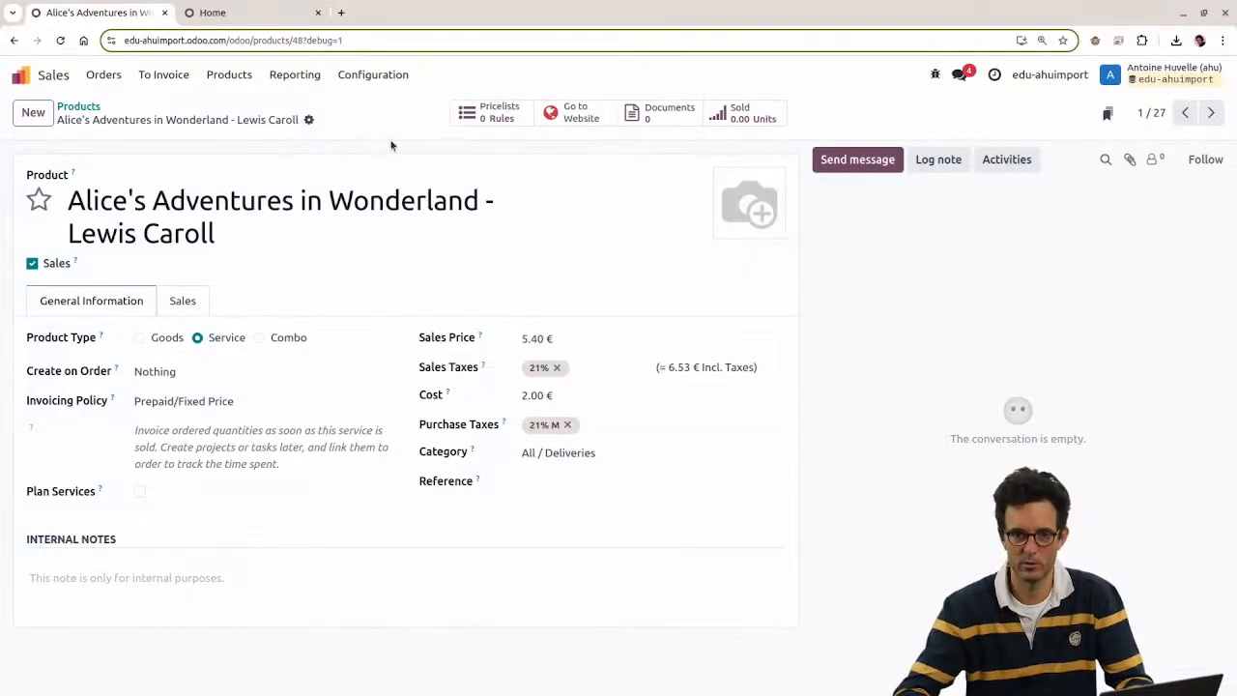
Step: Compare the E1 image header with Odoo's image field name shown in the debug tooltip
key("alt+Tab")
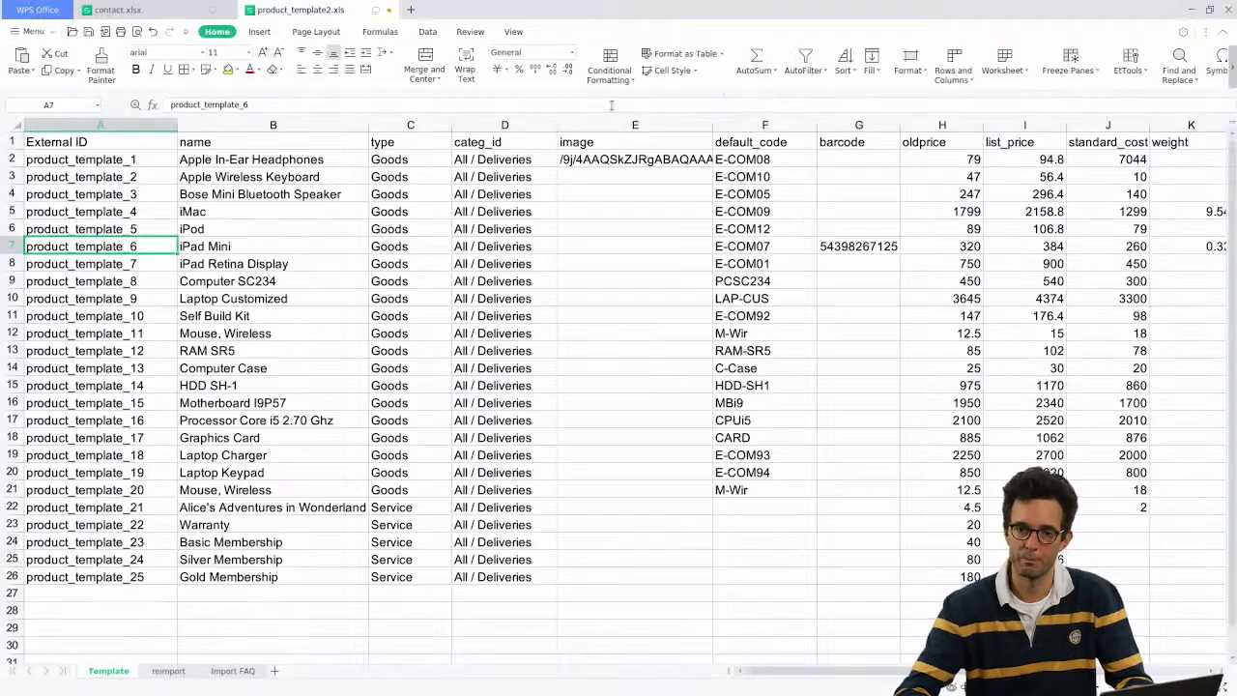
left_click(596, 140)
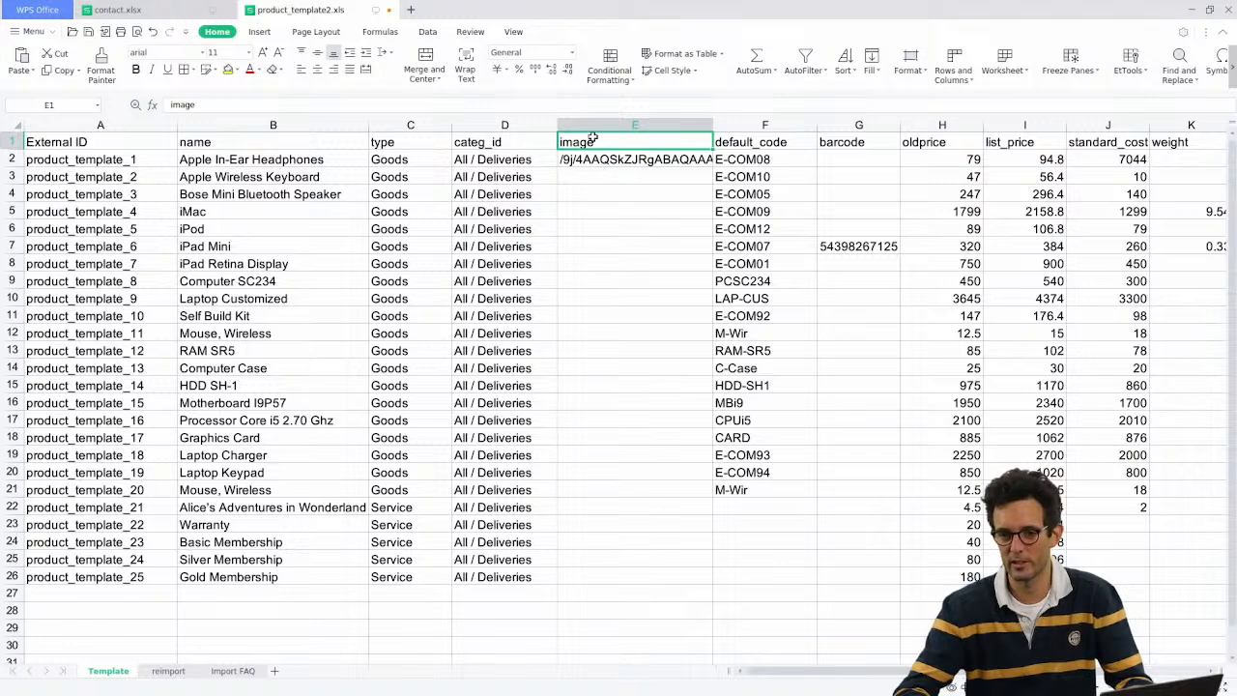
key("alt+Tab")
mouse_move(728, 196)
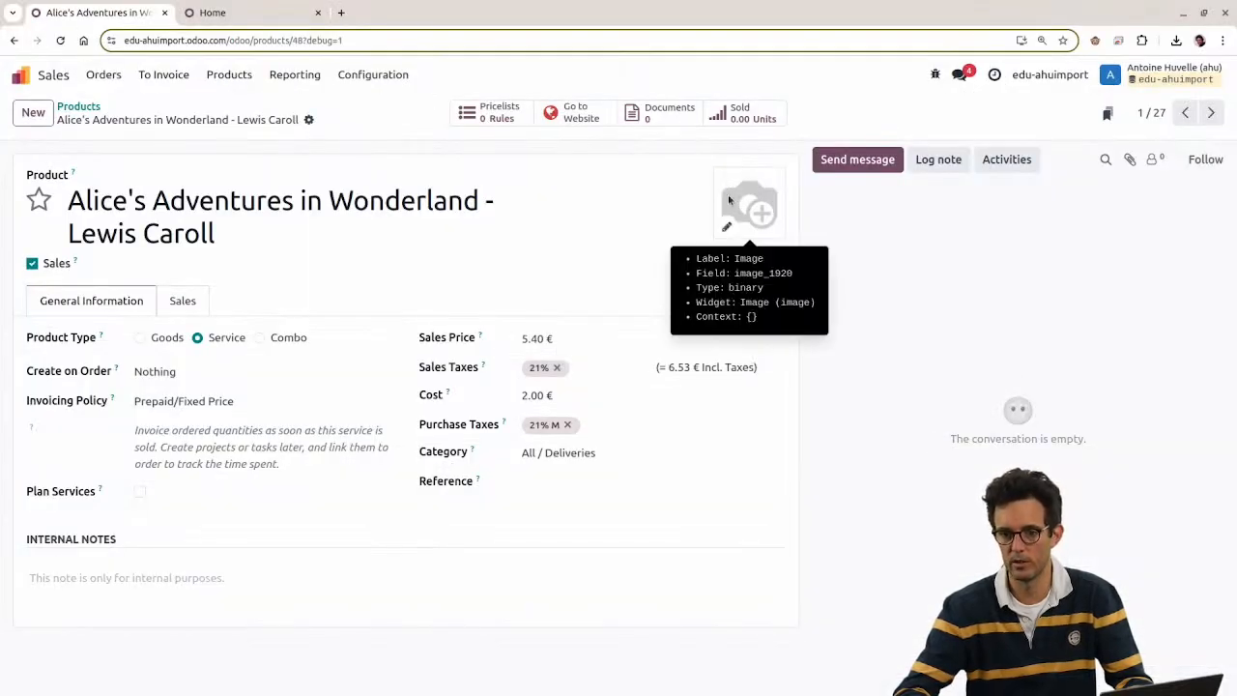
key("alt+Tab")
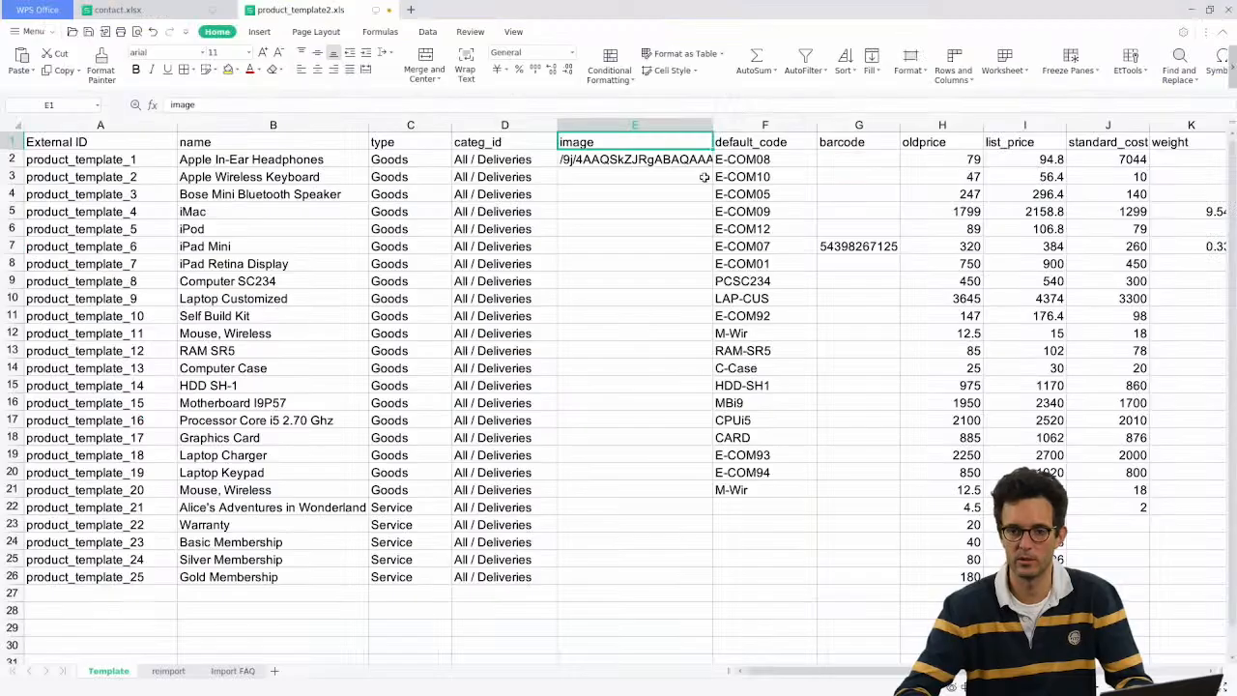
Step: Rename the E1 header to image_1920 and return to the Odoo products list
double_click(636, 143)
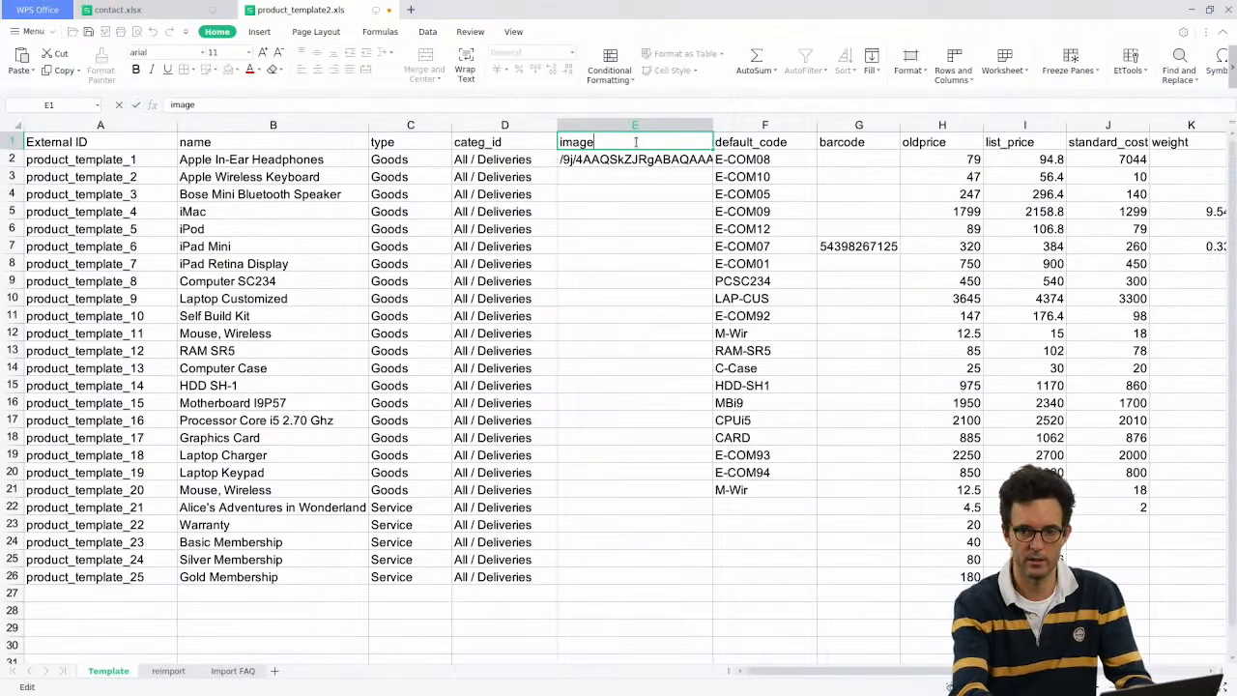
type("_1920")
key("Return")
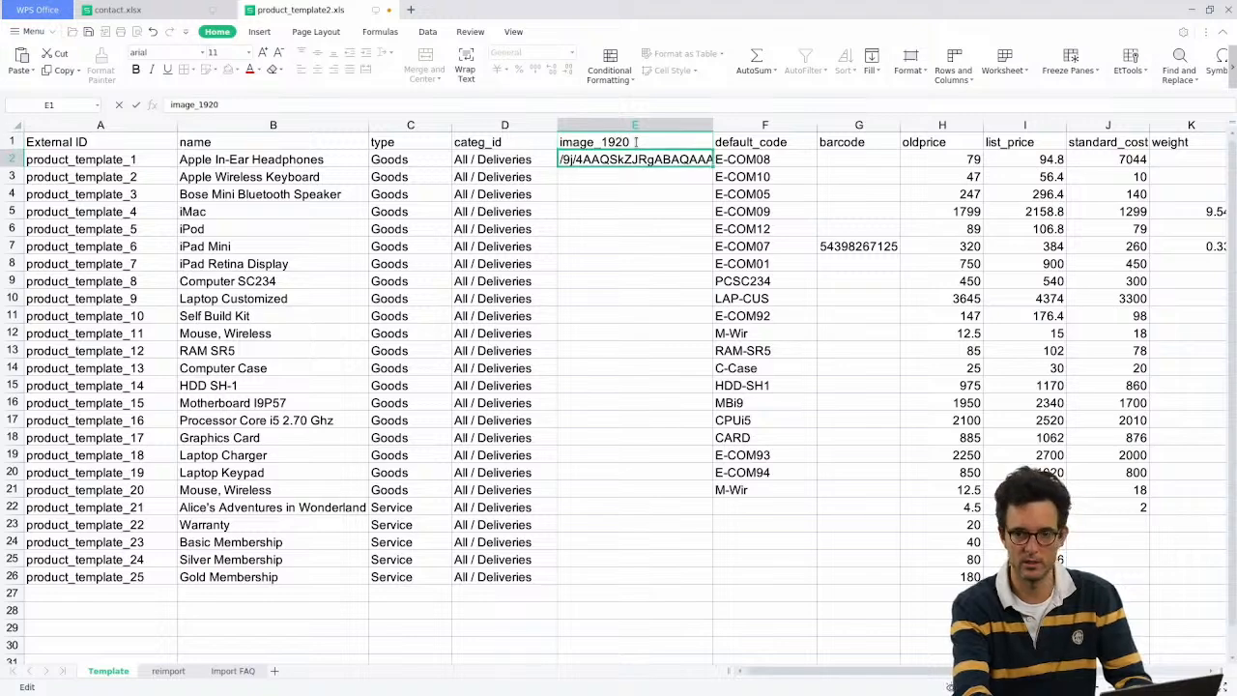
left_click(142, 198)
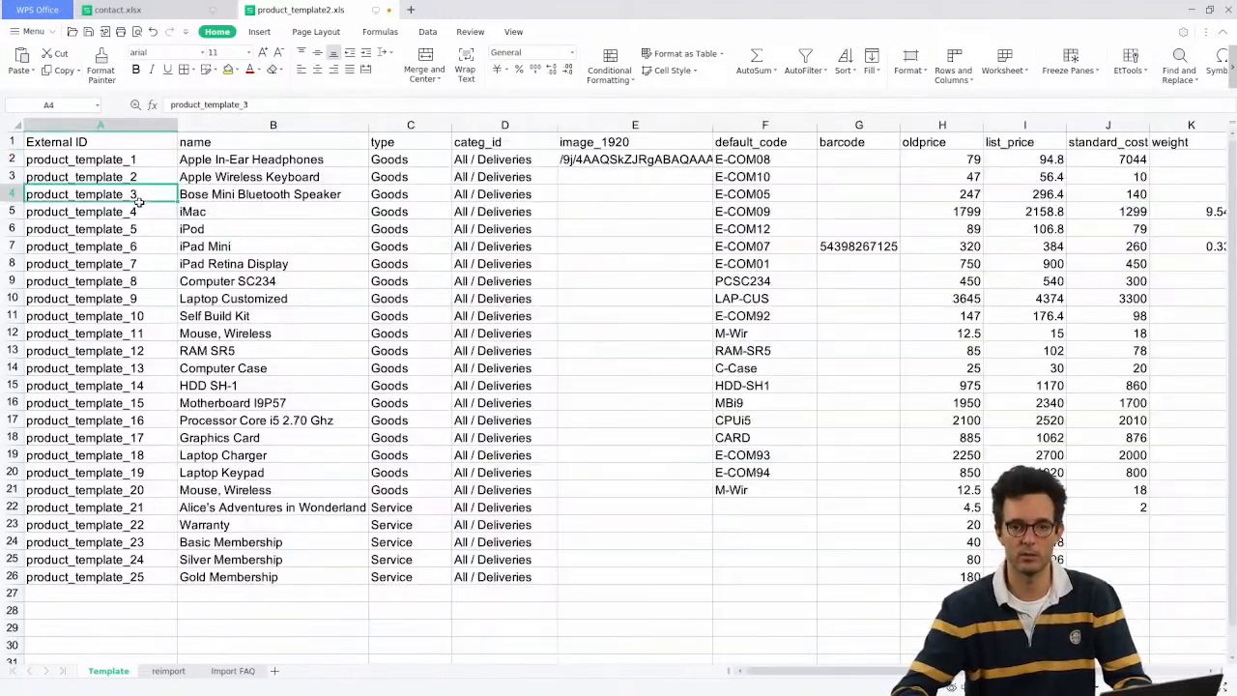
left_click_drag(530, 126, 607, 126)
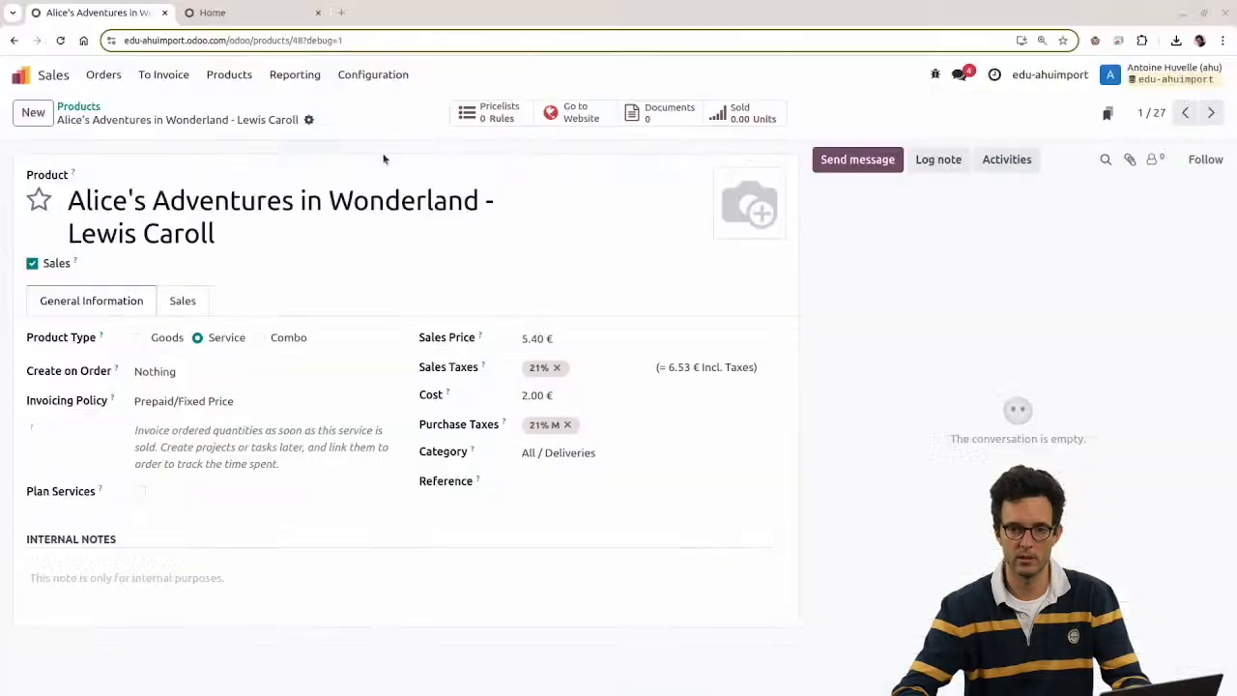
left_click(85, 106)
Step: Test-import product_template2.xls and read the invalid image data error
left_click(122, 112)
left_click(144, 138)
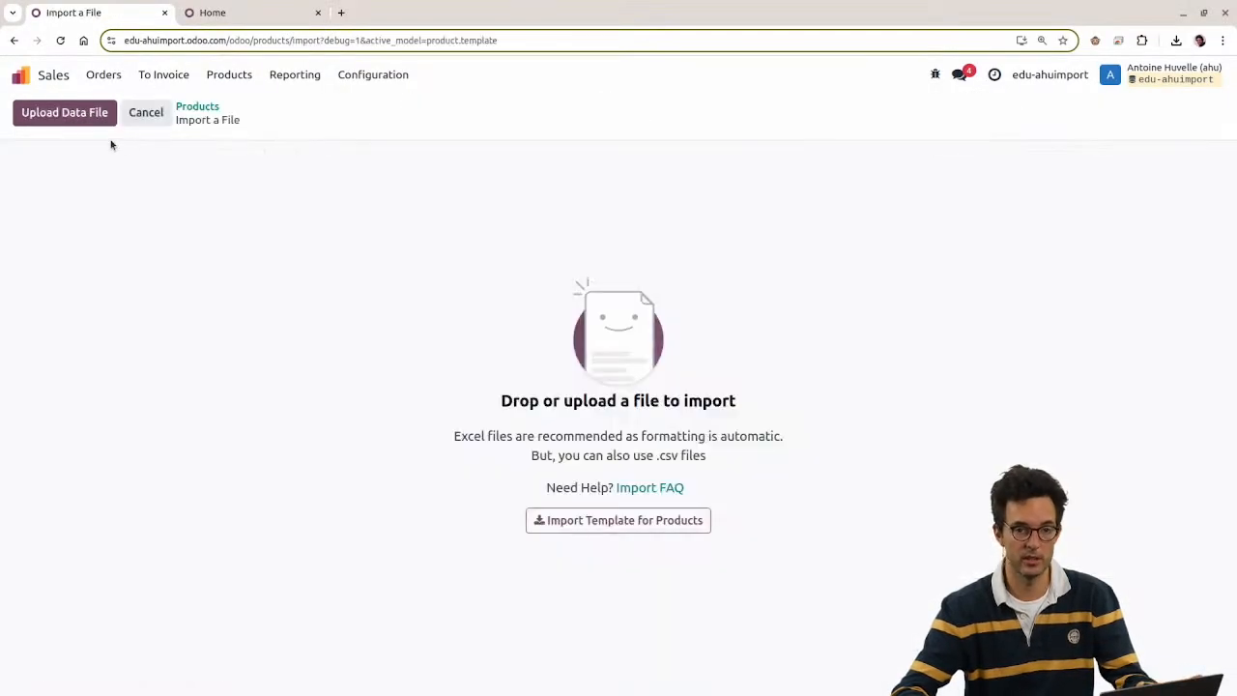
left_click(96, 114)
double_click(504, 318)
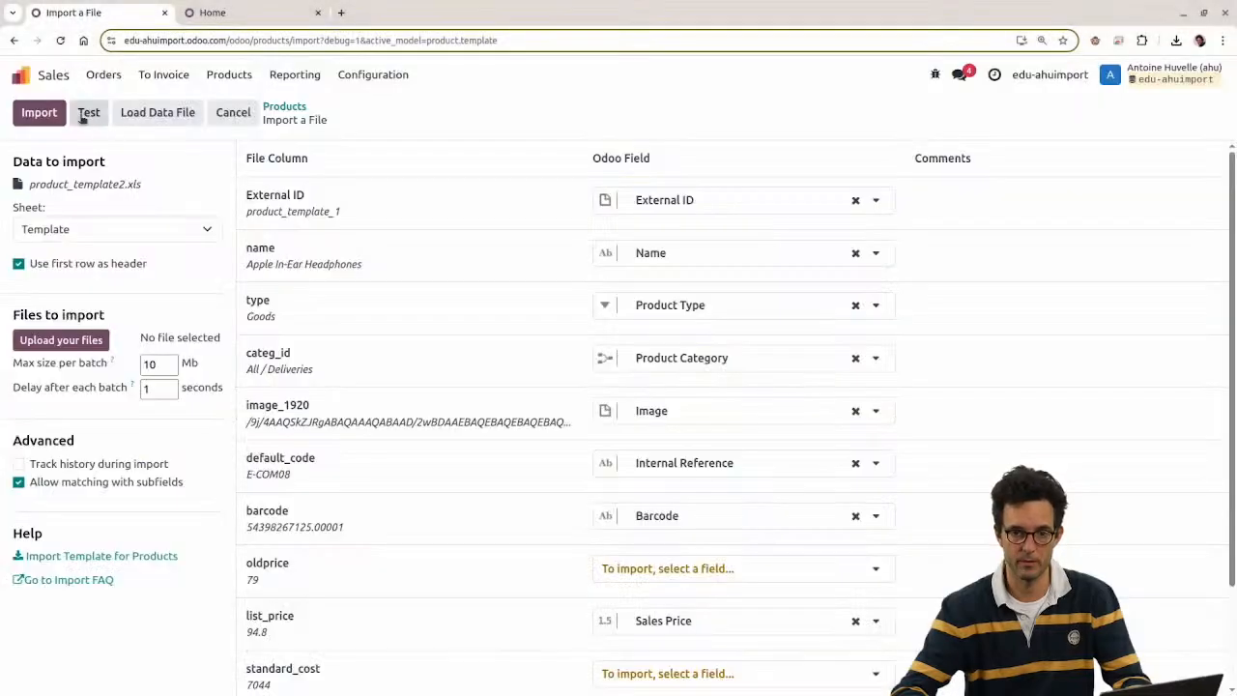
left_click(87, 114)
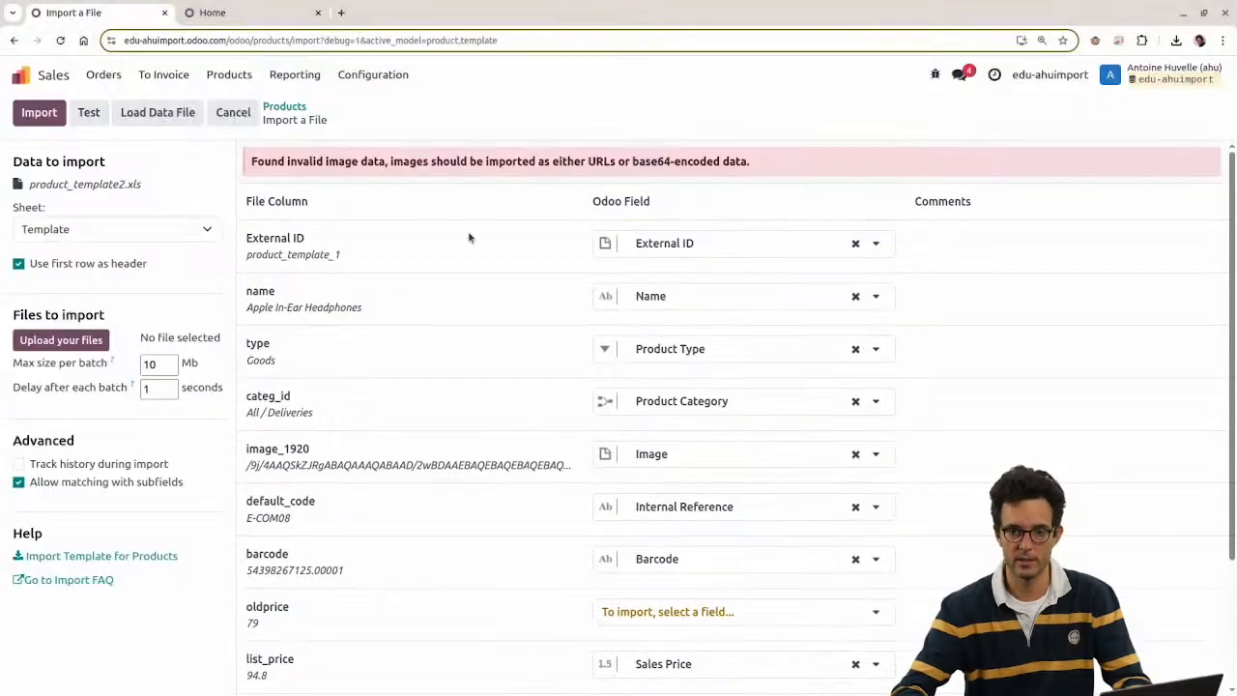
left_click_drag(253, 161, 754, 174)
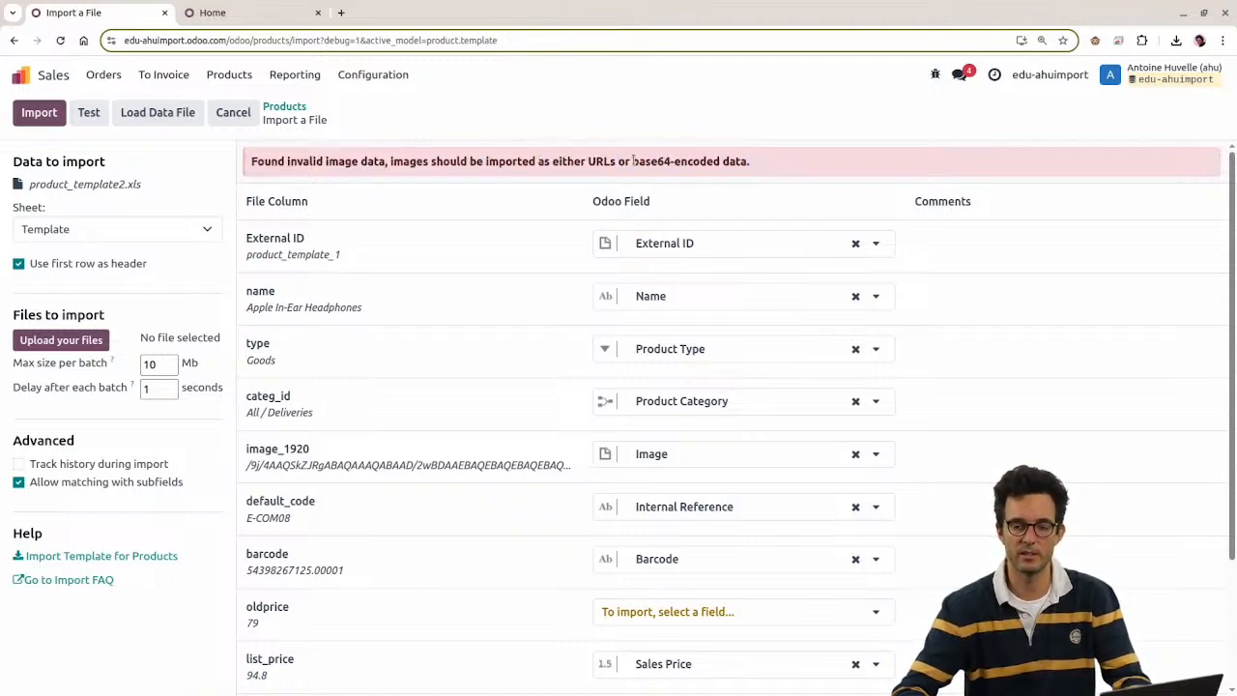
left_click_drag(634, 160, 756, 167)
Step: Reopen the Base64.Guru Image to Base64 page and go back to the spreadsheet
left_click(256, 12)
left_click(125, 17)
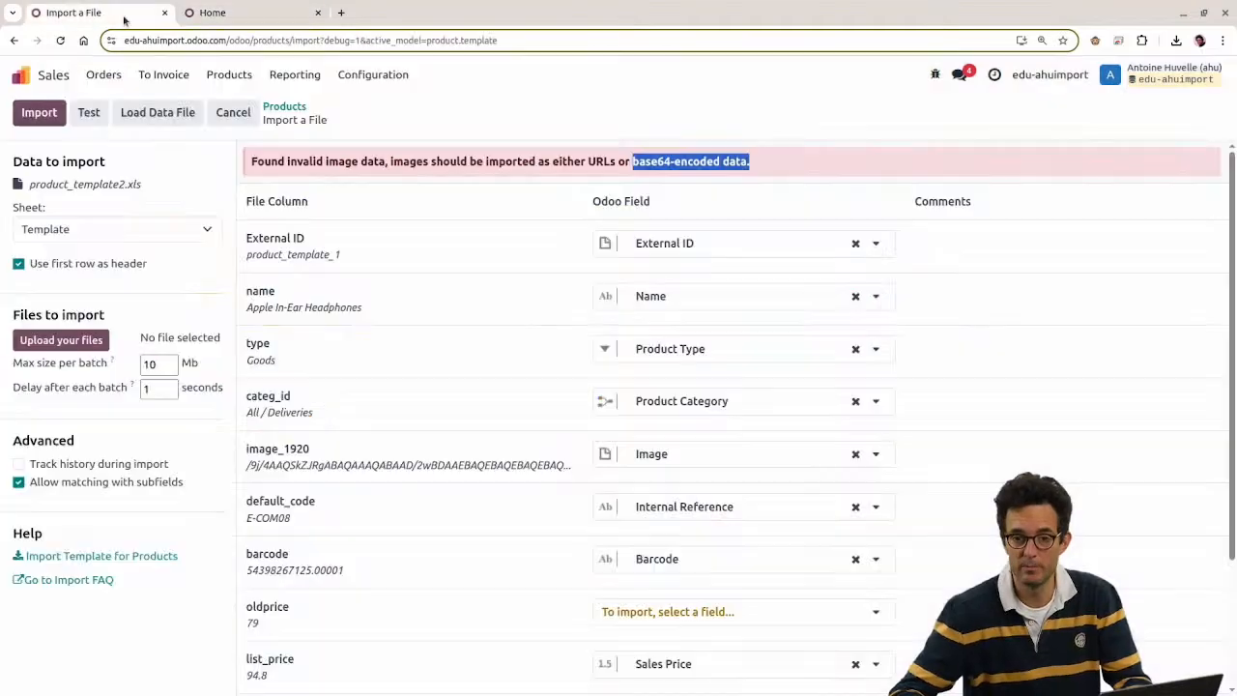
left_click(436, 176)
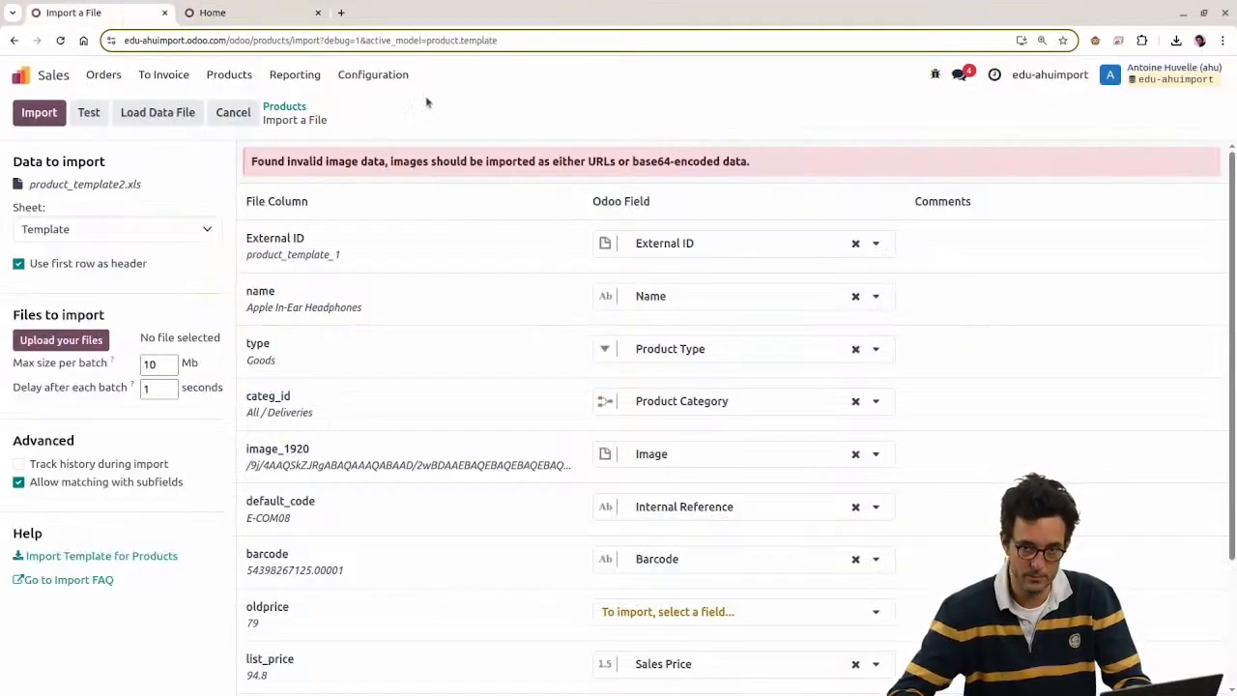
key("ctrl+shift+t")
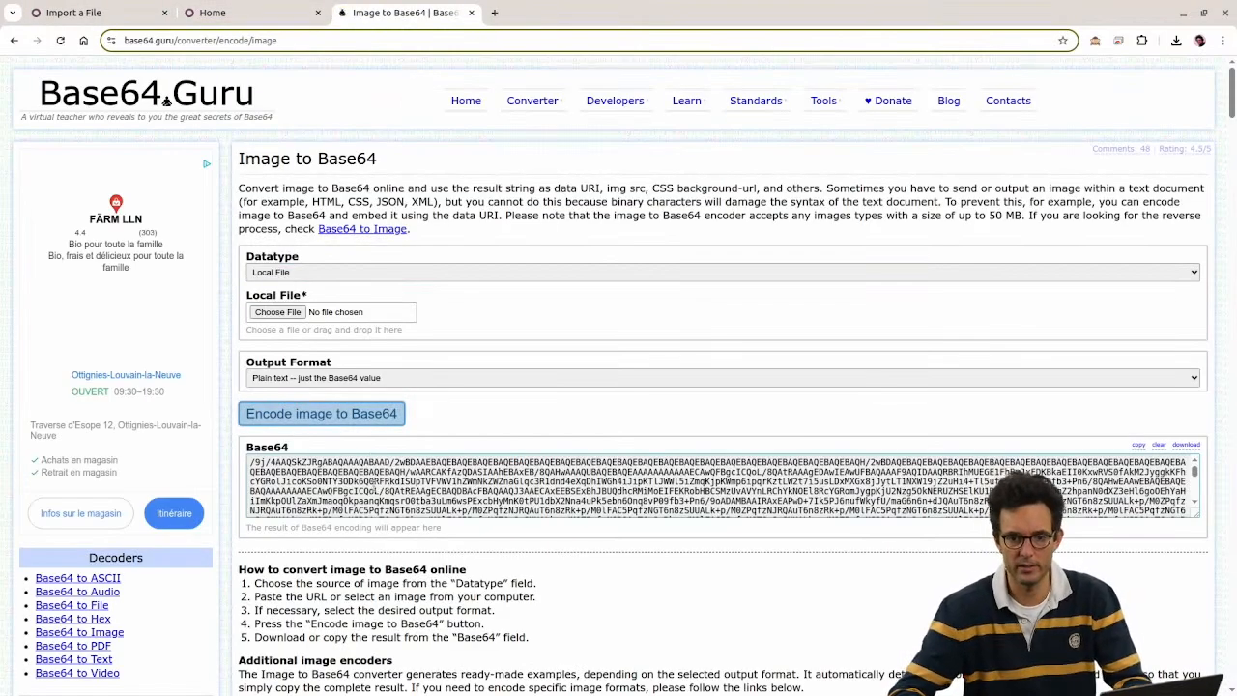
scroll(368, 478, "down", 10)
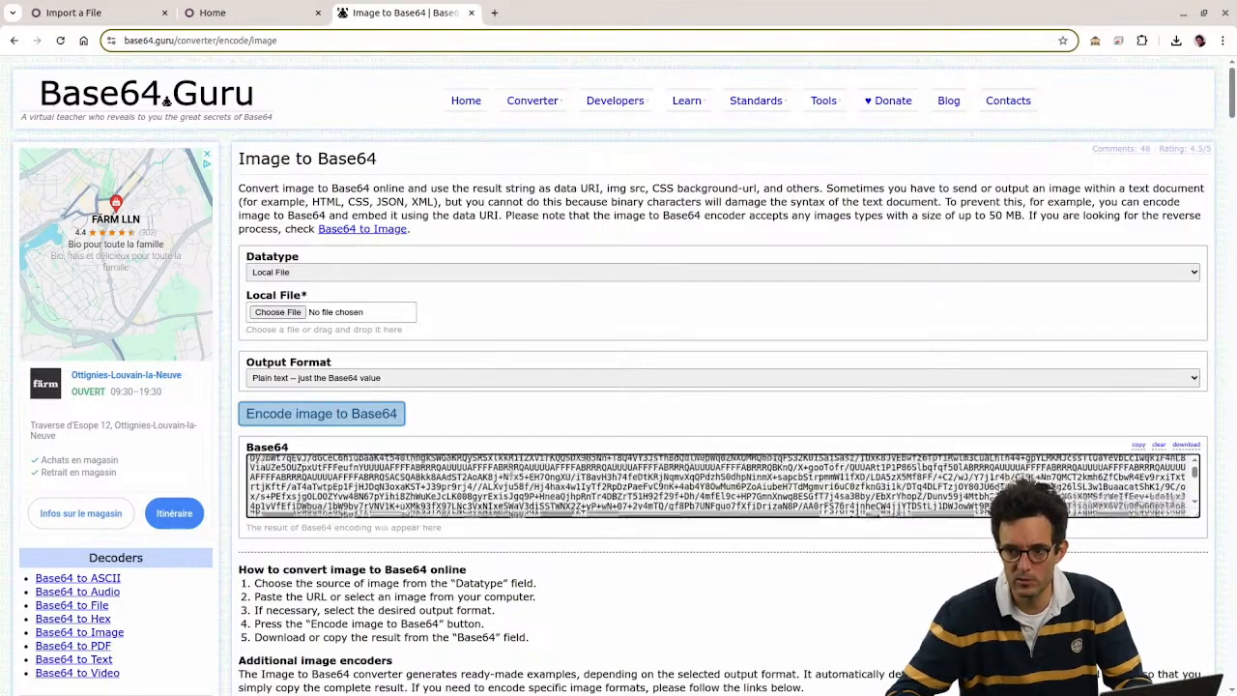
key("alt+Tab")
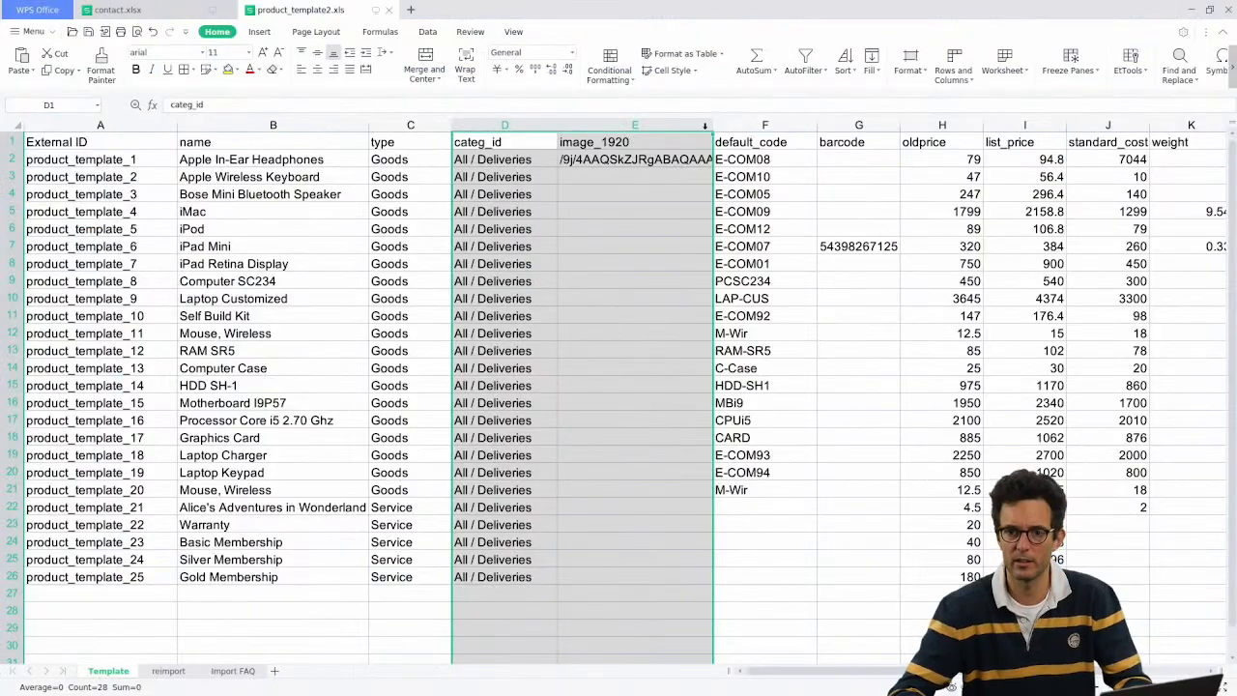
Step: Insert a helper column F with =LEN(E2), showing 32767 characters
left_click(765, 125)
right_click(759, 132)
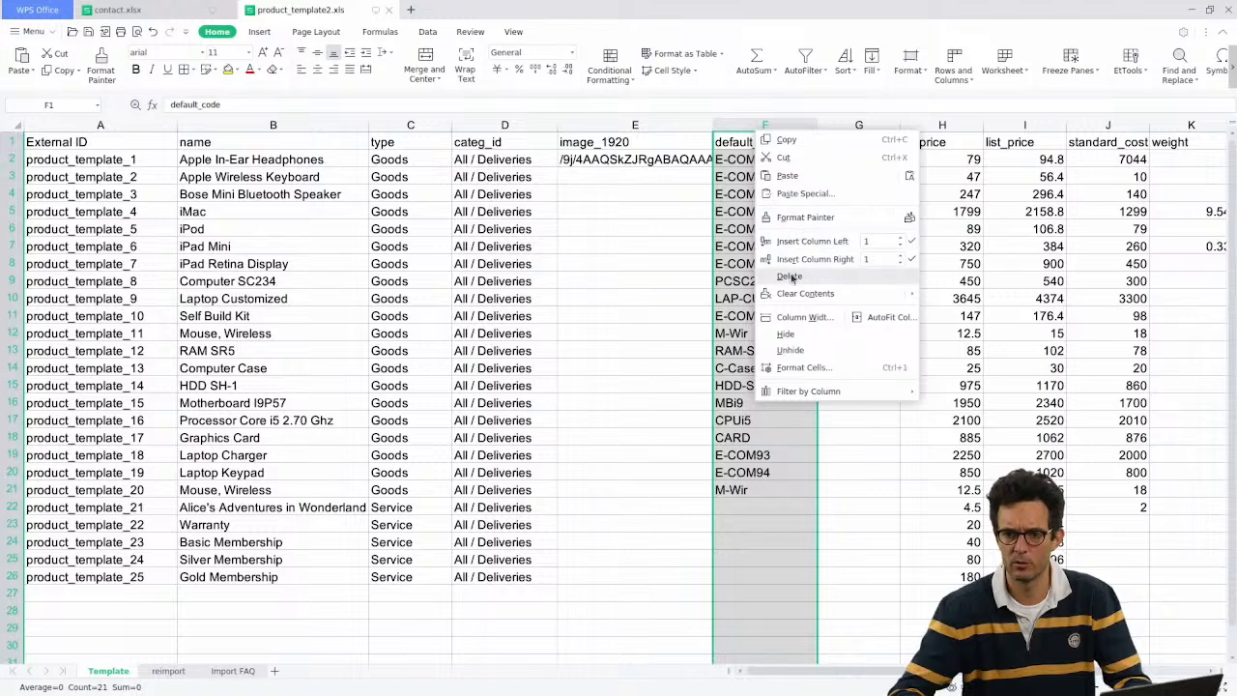
left_click(802, 241)
left_click(739, 160)
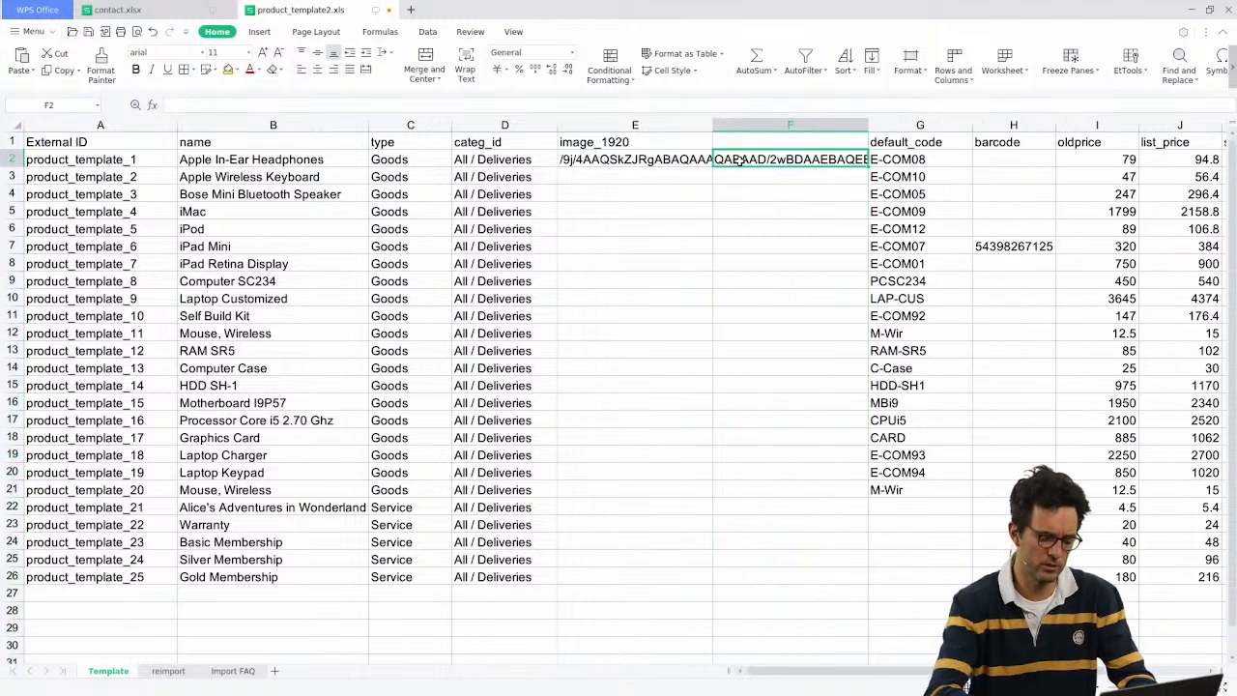
type("=len")
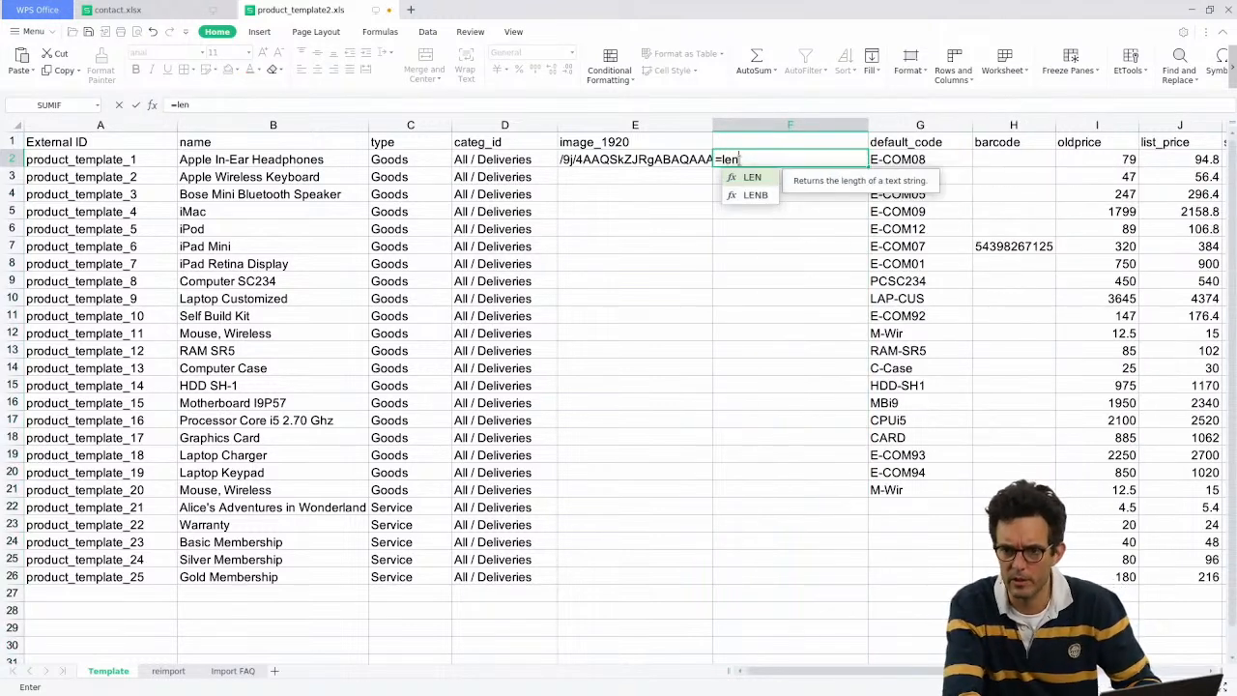
key("Tab")
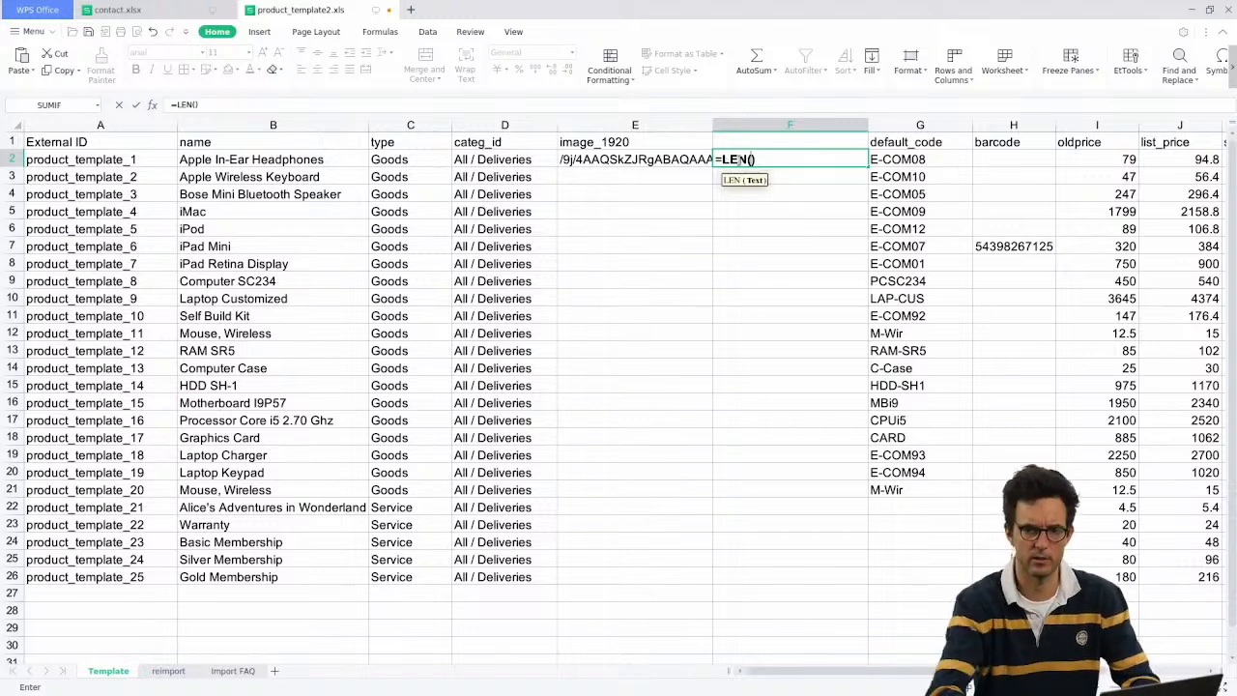
left_click(667, 159)
key("Return")
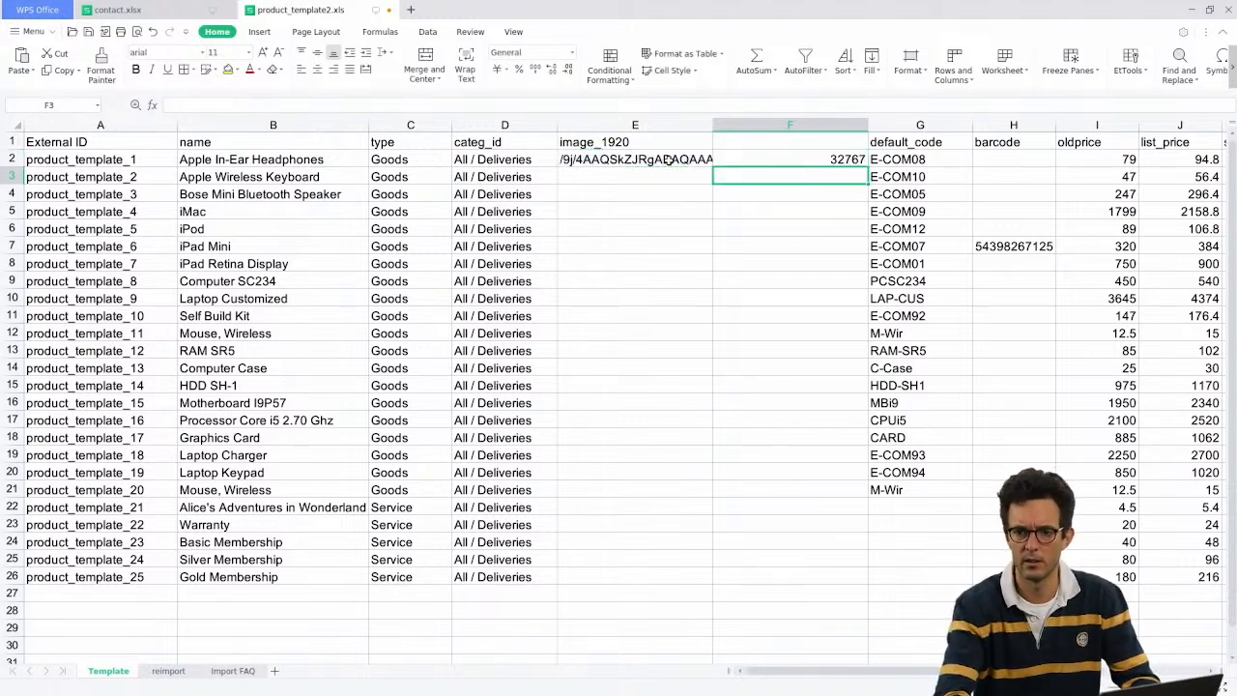
key("Up")
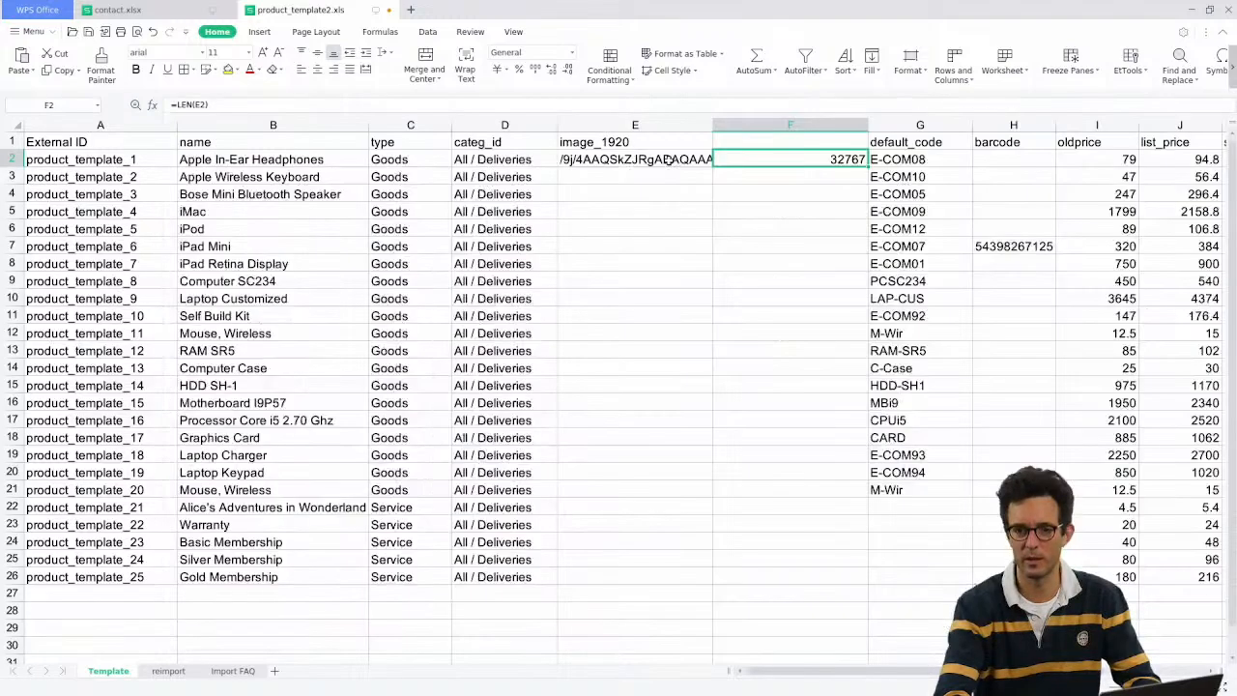
Step: Inspect the truncated Base64 text in cell E2 again
left_click(667, 159)
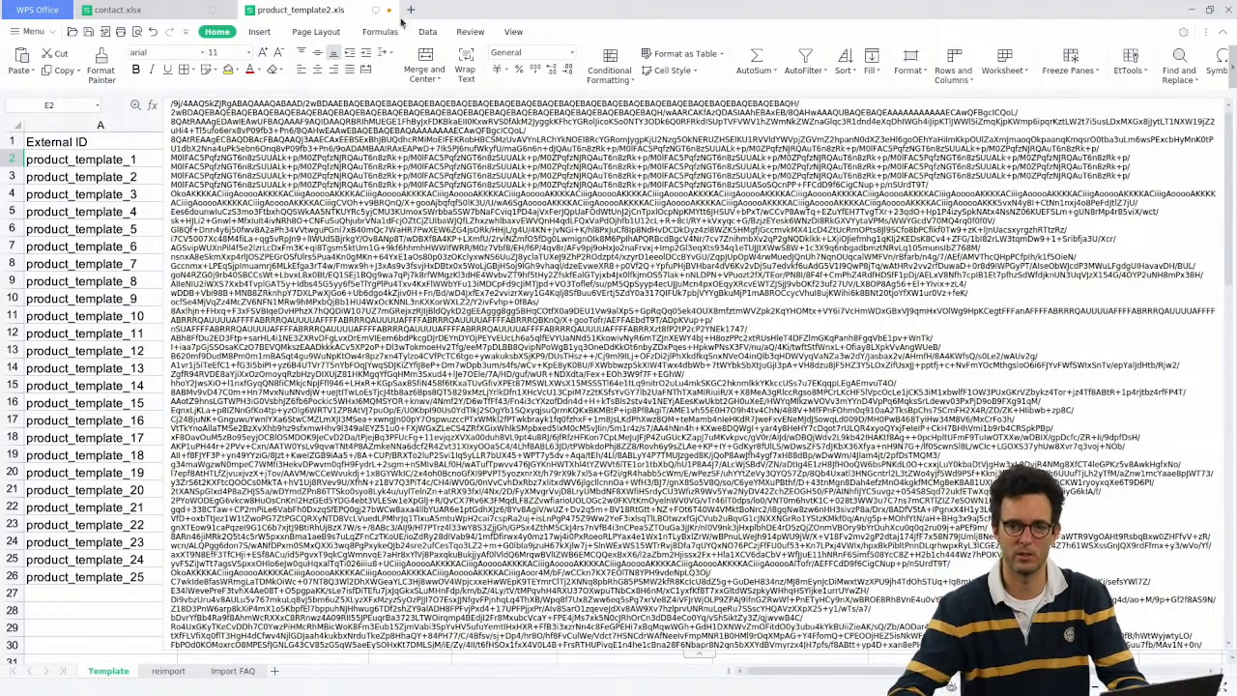
left_click(110, 172)
left_click(588, 160)
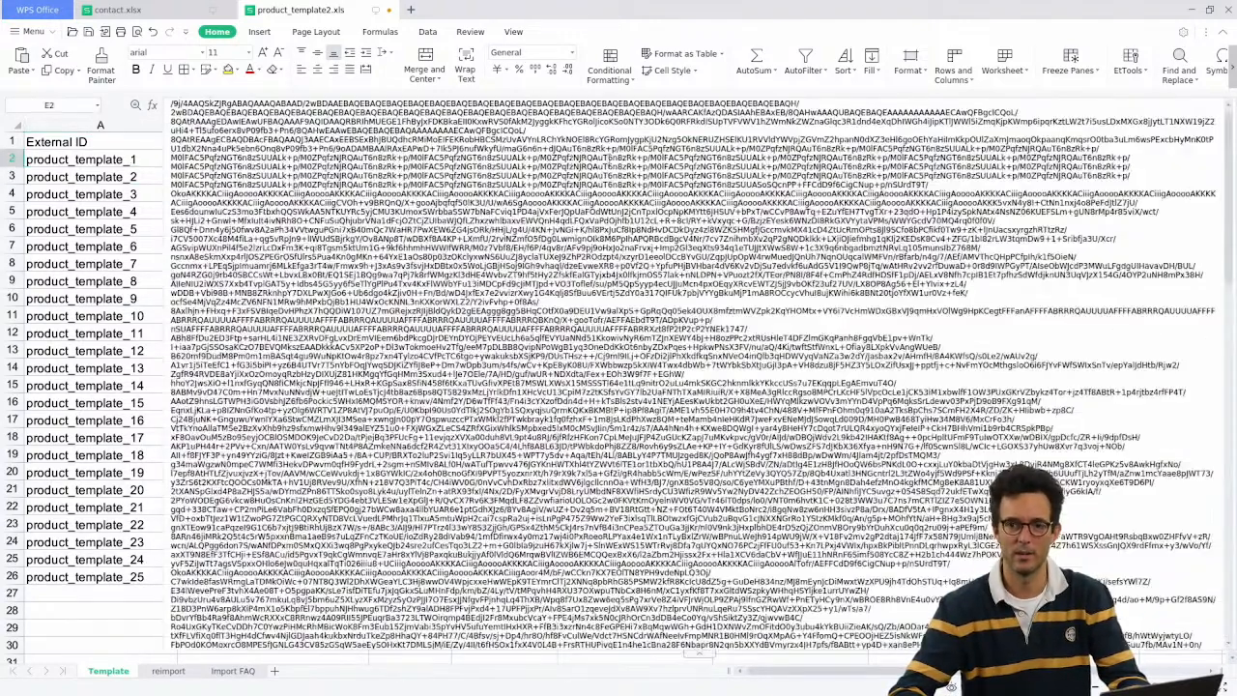
key("alt+Tab")
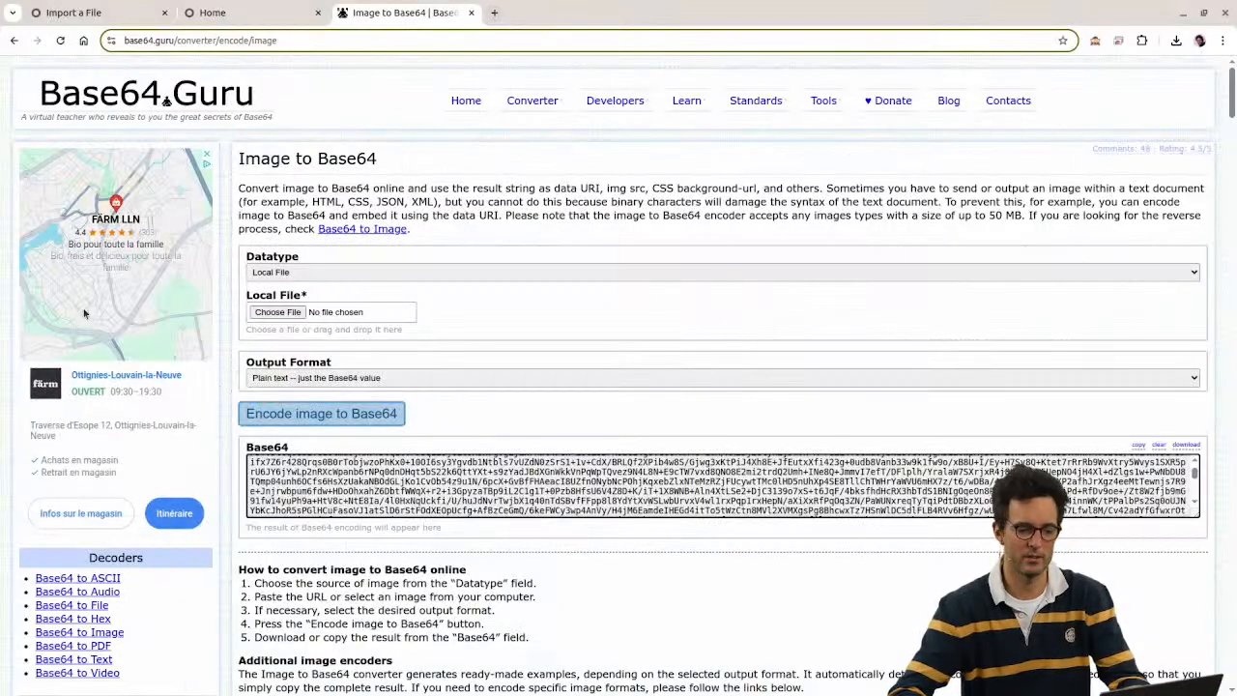
Step: Compare the Drona A.jpg and fake_logo.jpg files in the import session folder
key("alt+Tab")
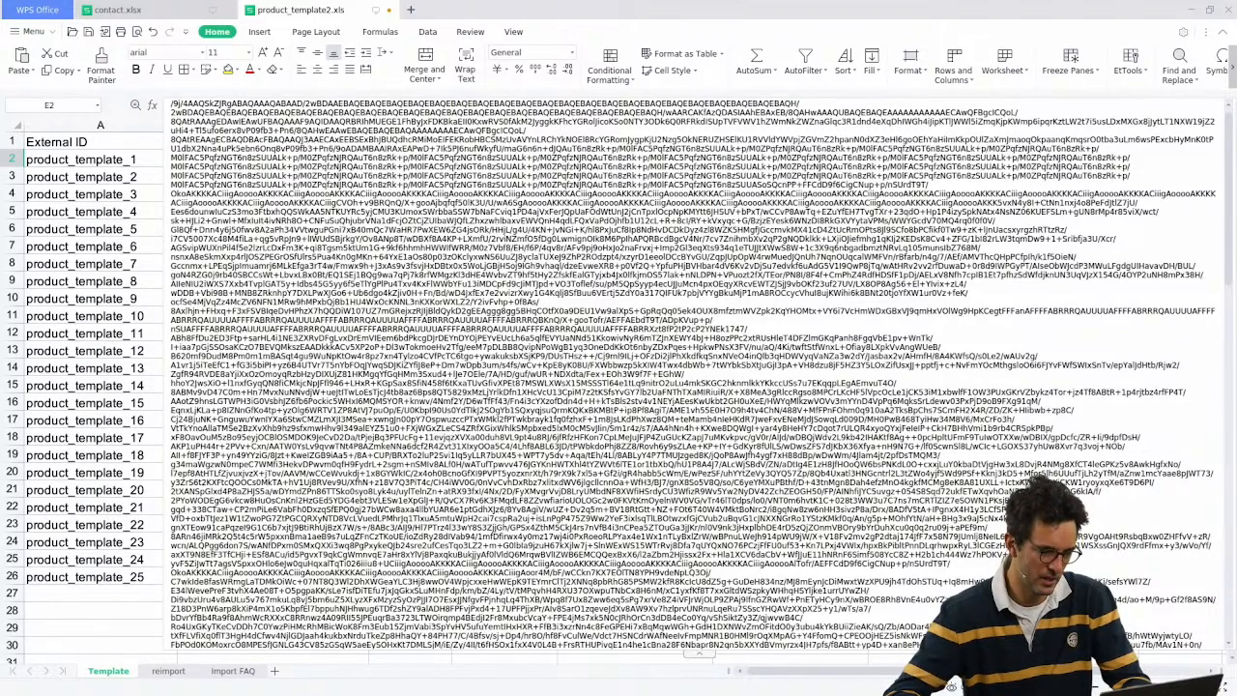
key("alt+Tab")
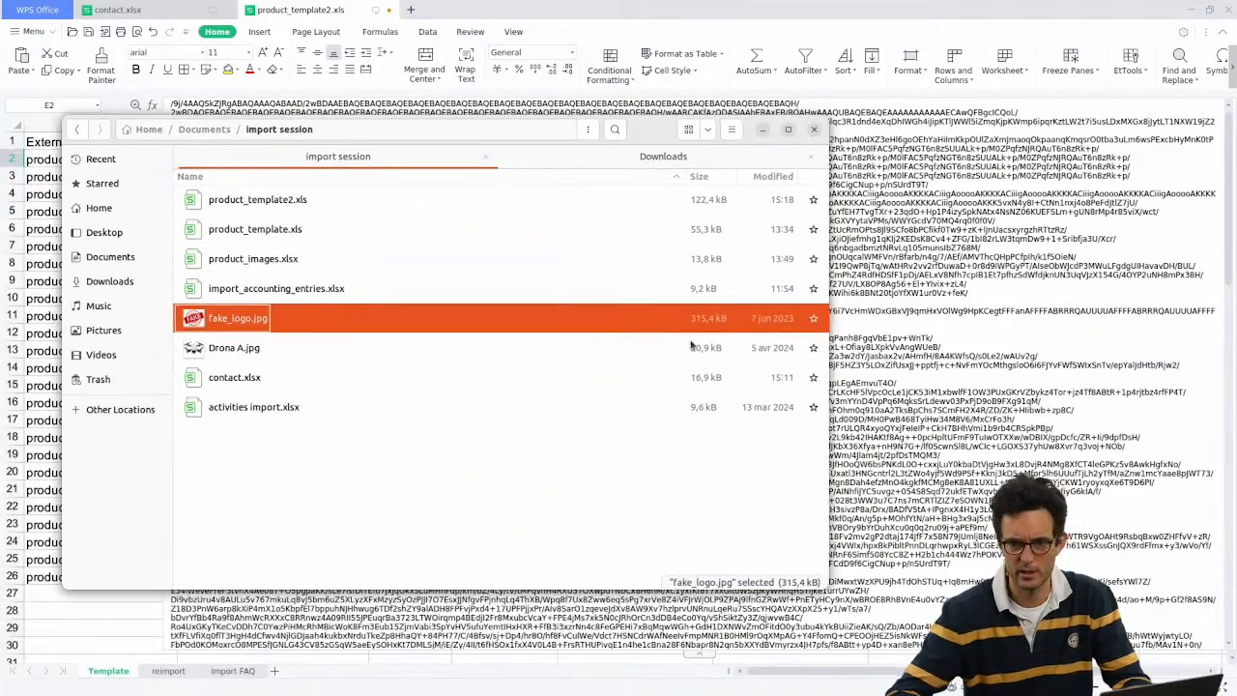
left_click(763, 340)
left_click(718, 328)
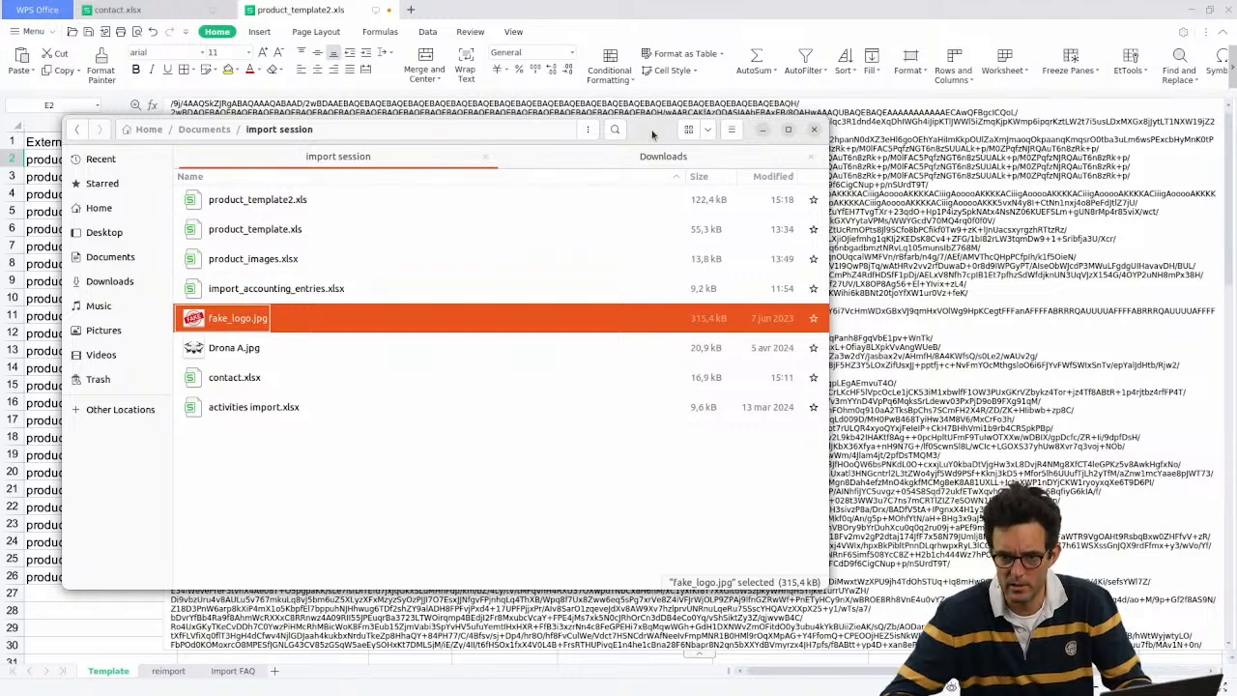
key("Escape")
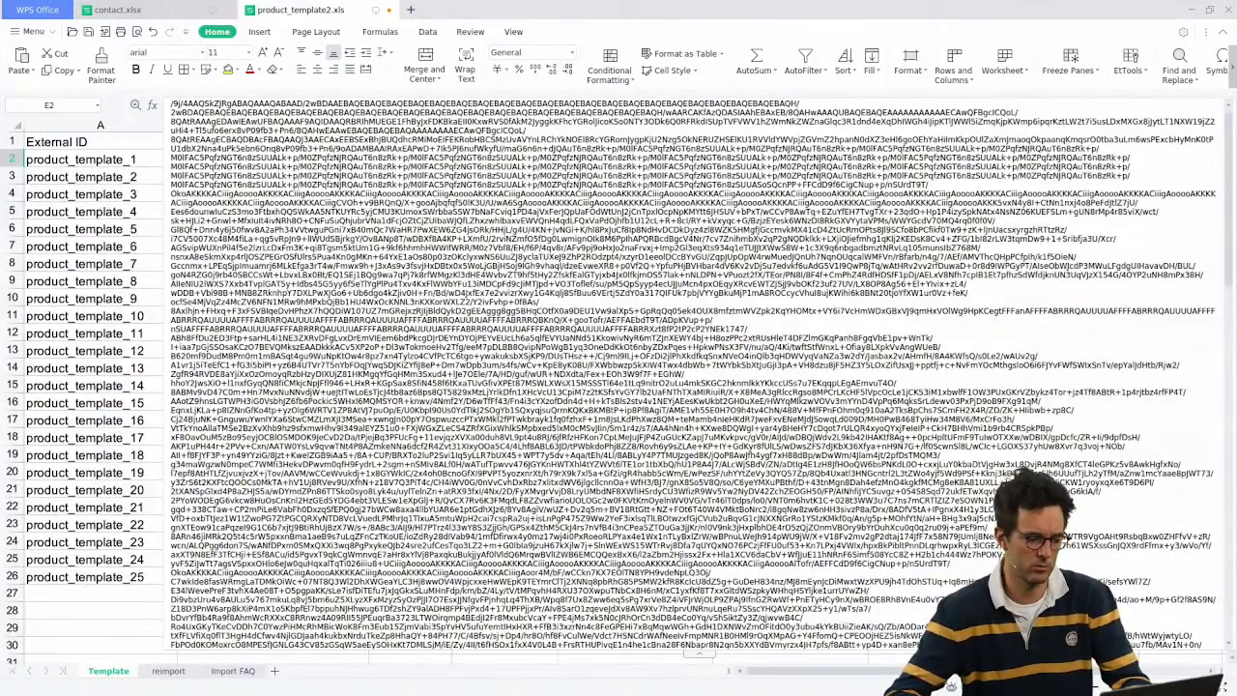
Step: Encode Drona A.jpg to Base64 on Base64.Guru
key("alt+Tab")
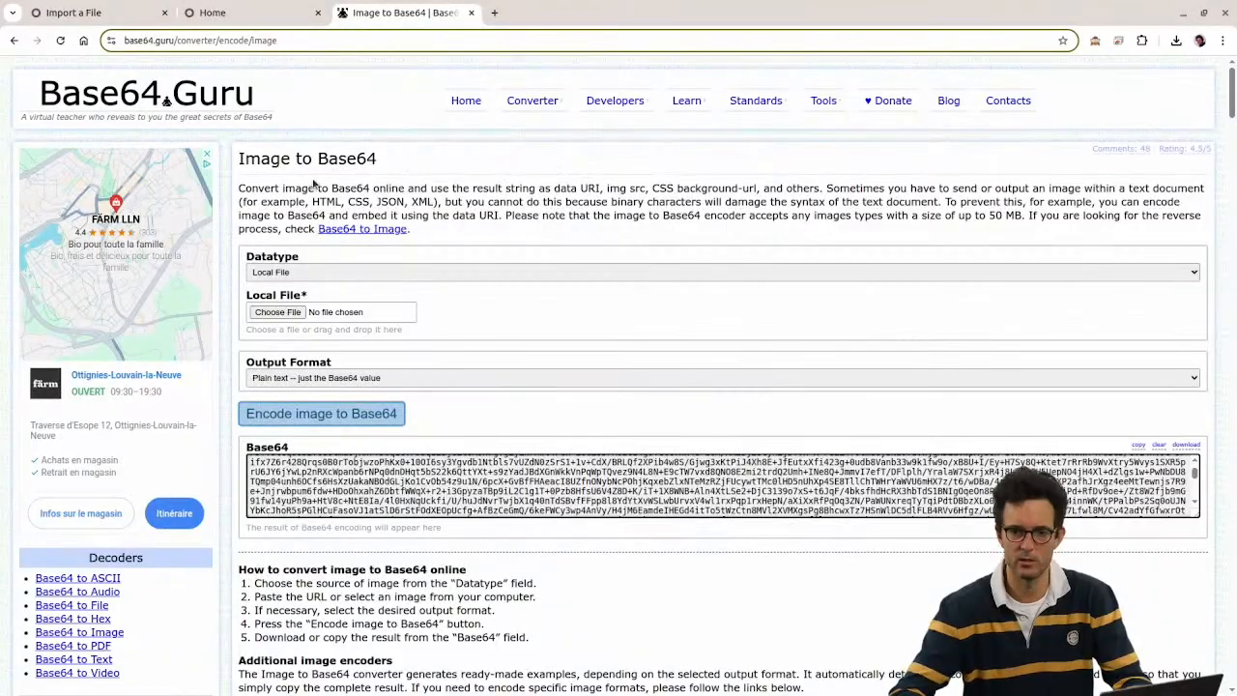
left_click(277, 311)
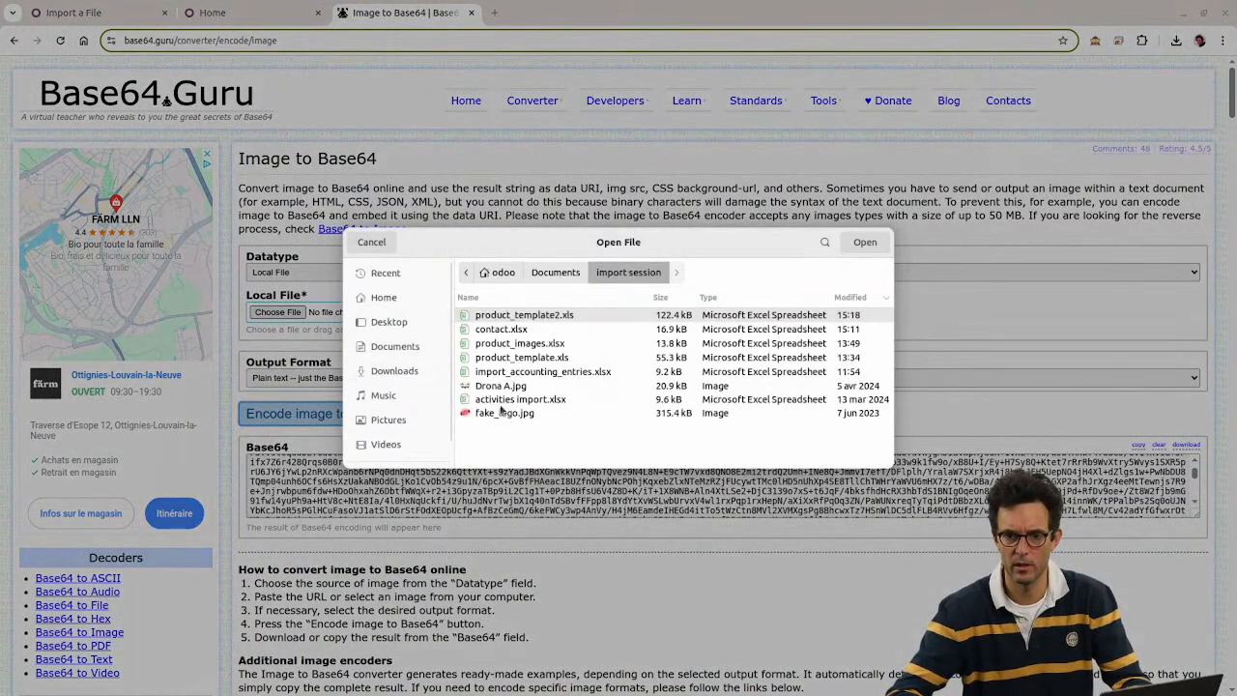
double_click(483, 385)
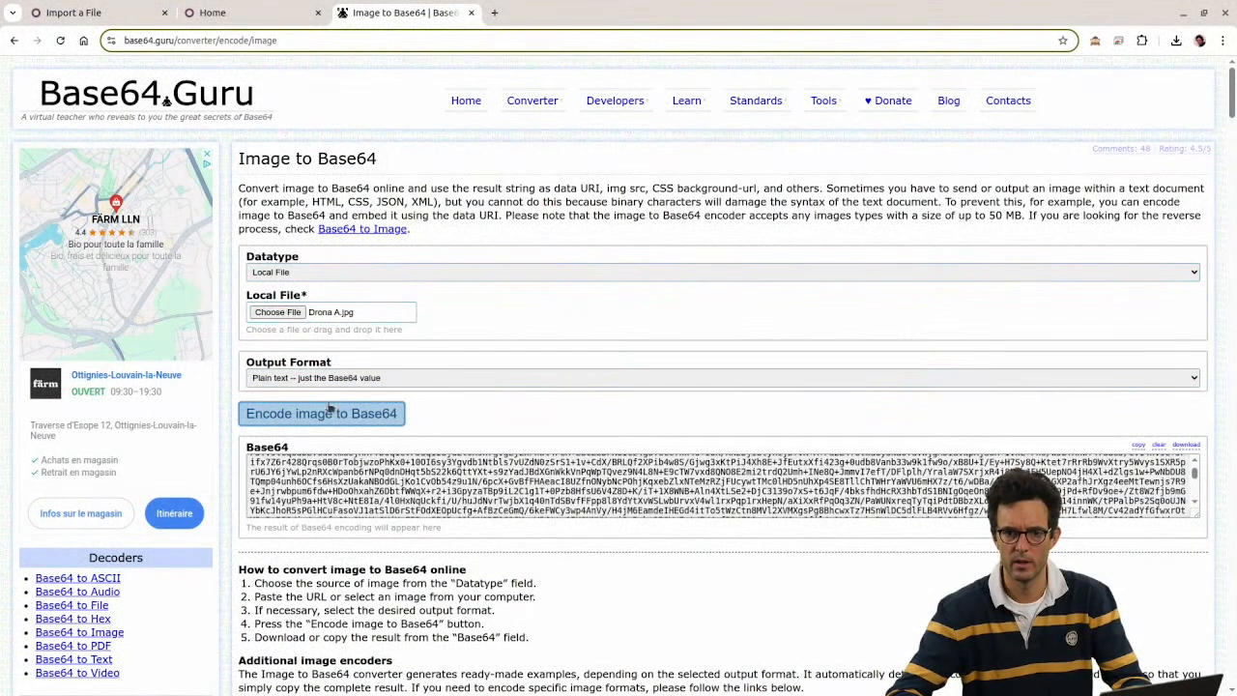
left_click(326, 414)
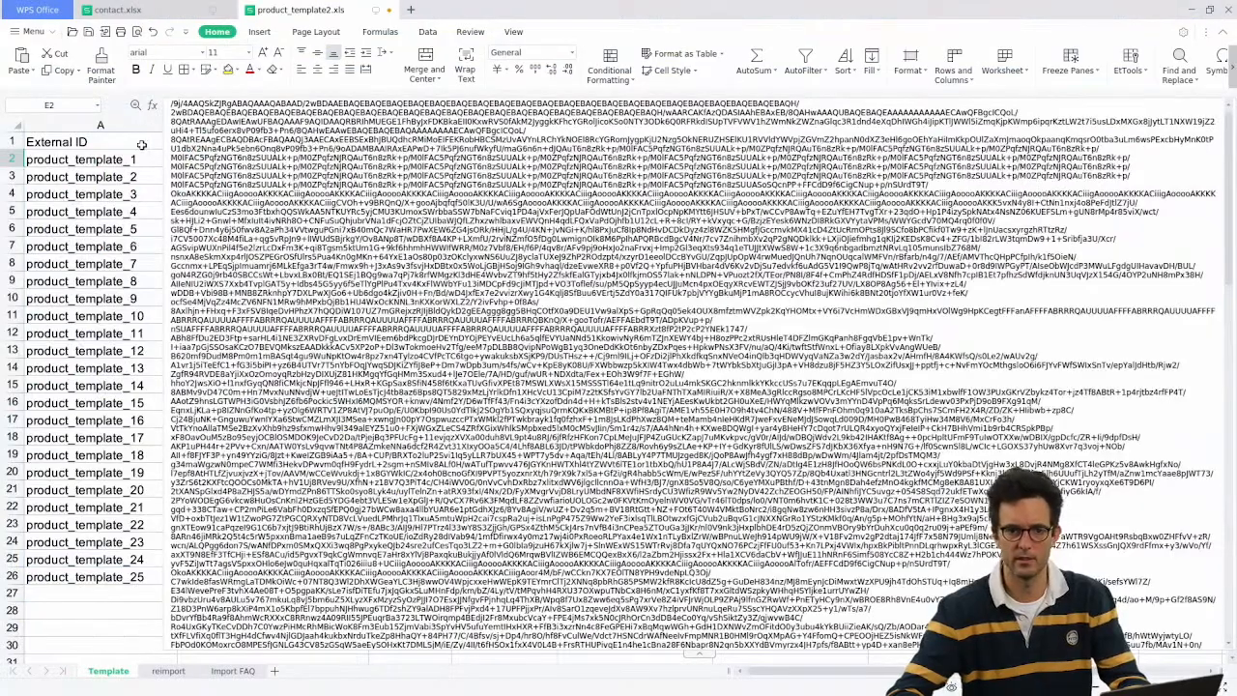
Step: Clear the old image data from cell E2 and start editing it
left_click(100, 160)
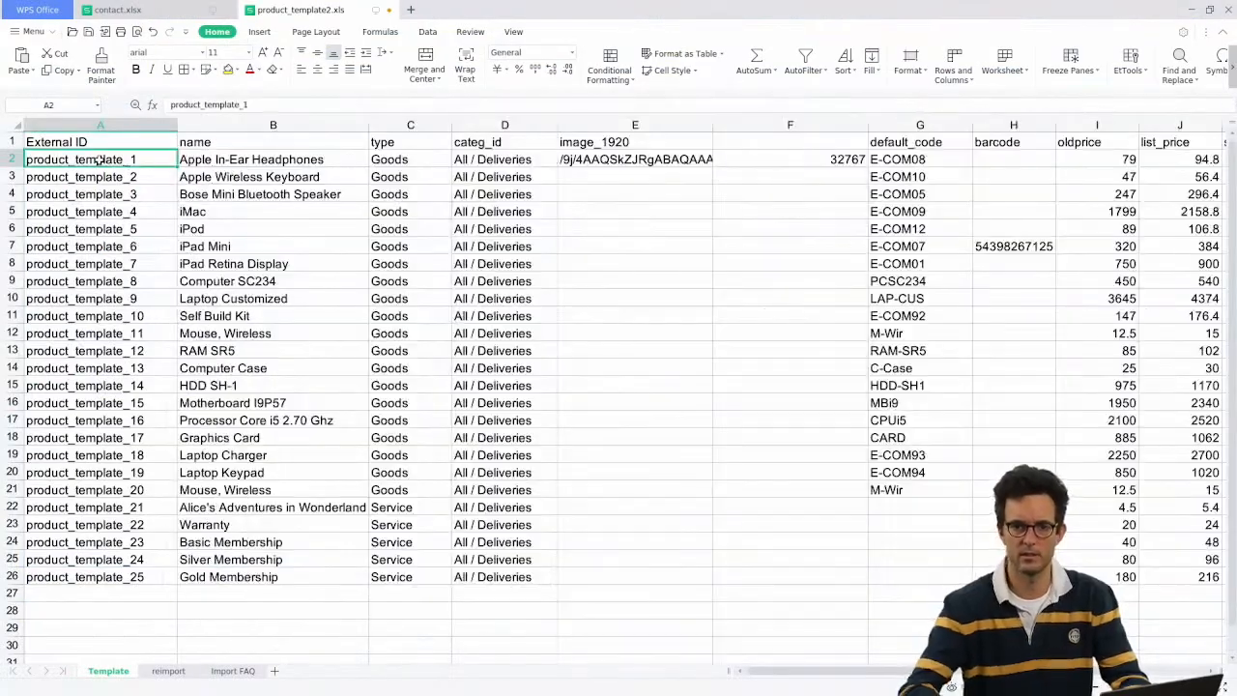
key("Right")
key("Right")
key("Right")
key("Right")
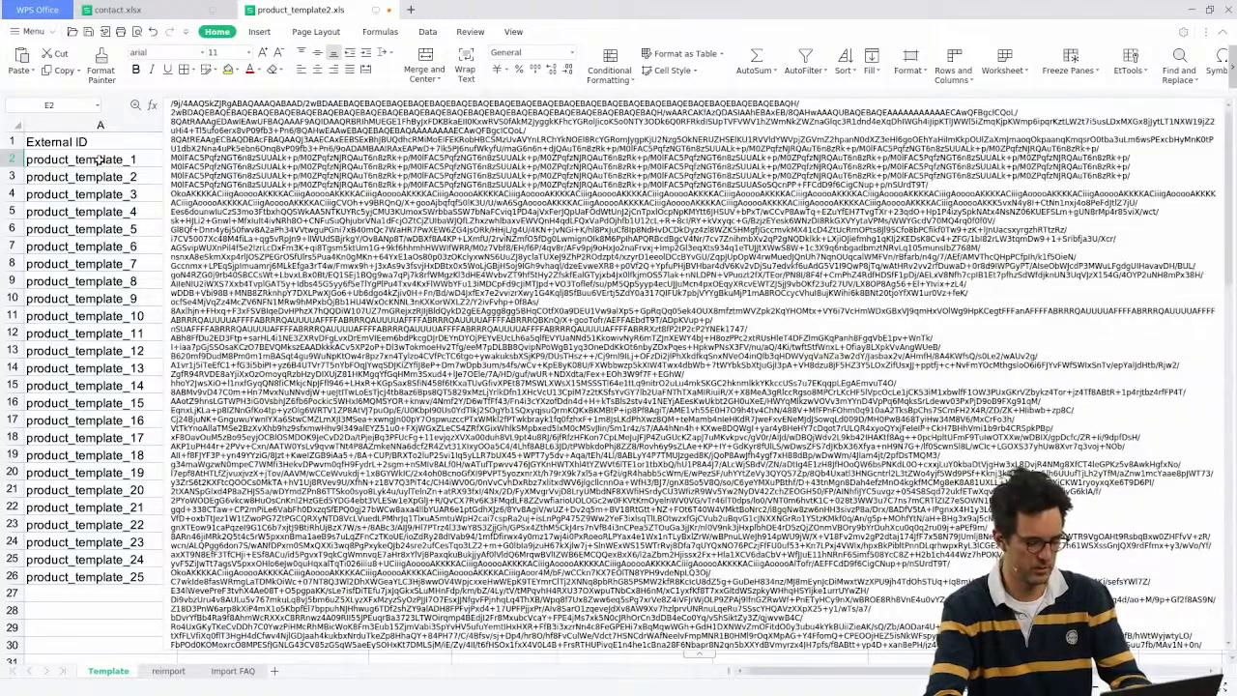
key("ctrl+a")
key("Right")
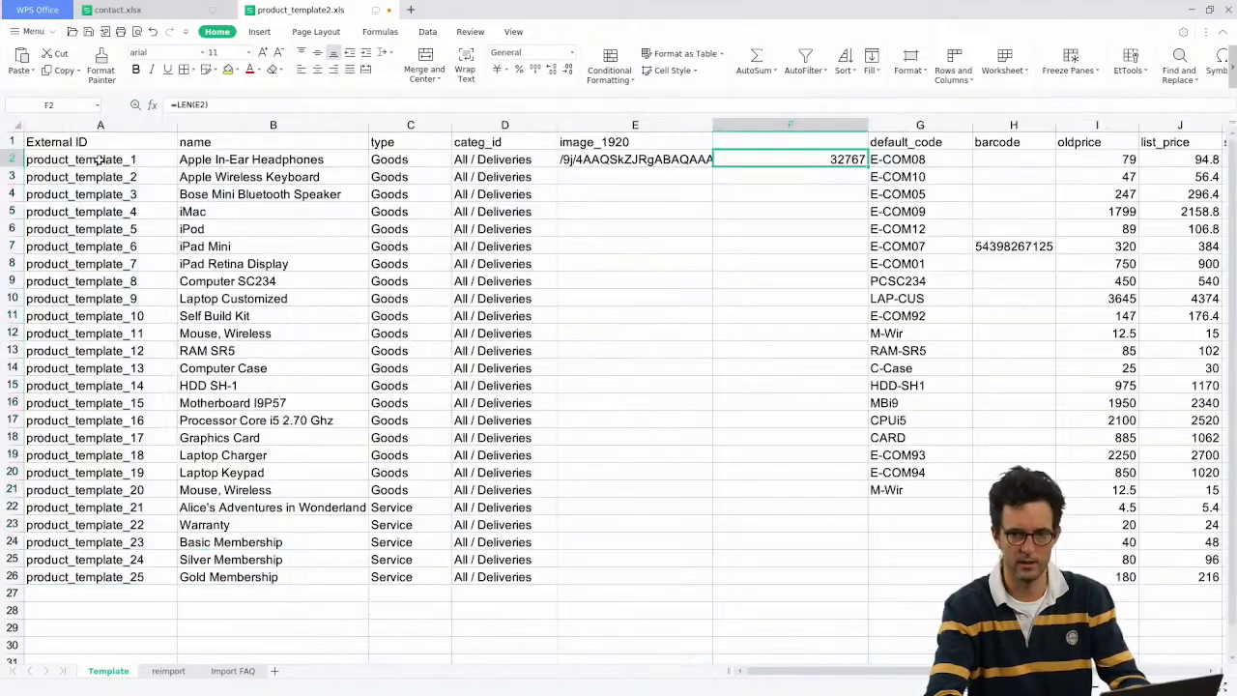
key("Left")
key("Delete")
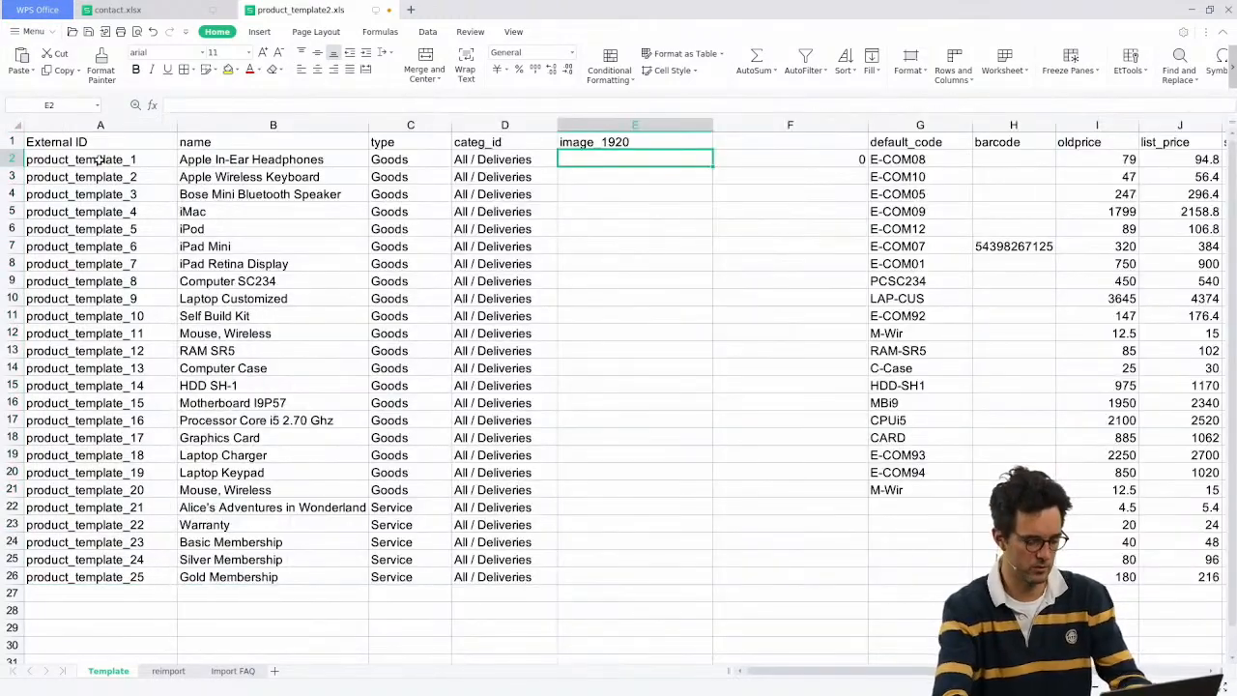
key("XF86AudioMute")
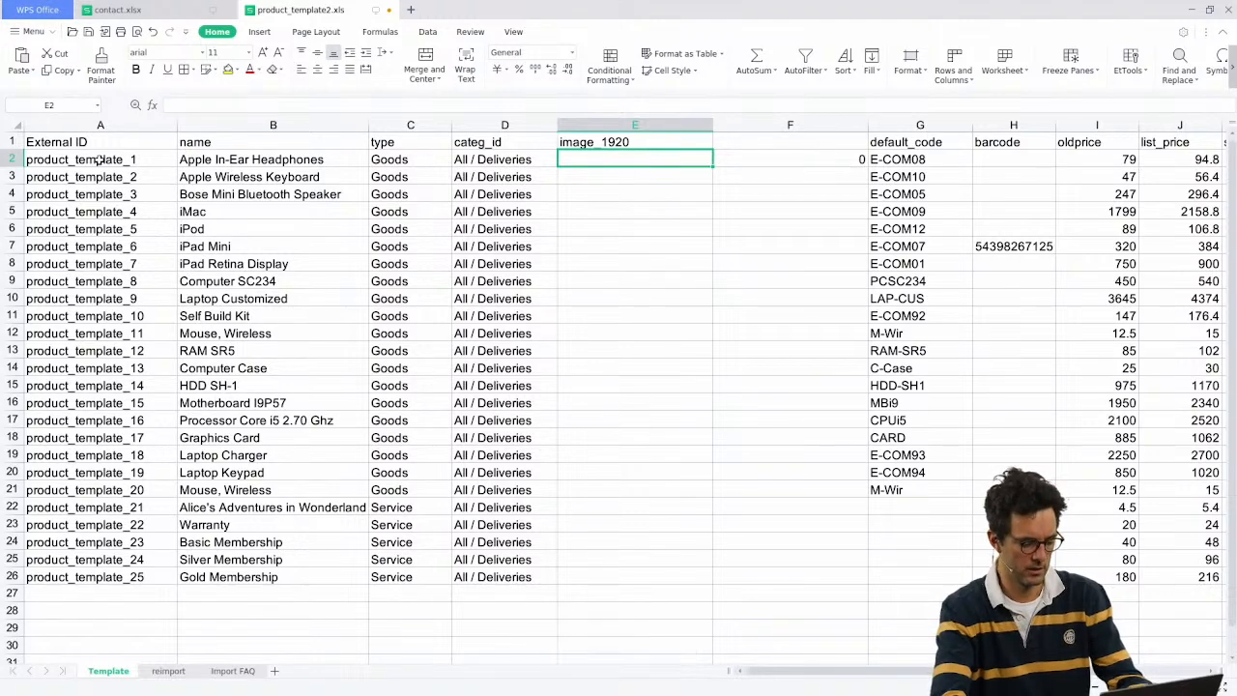
key("F2")
Step: Paste the Drona A.jpg Base64 text into E2, giving a 27856-character length
key("ctrl+v")
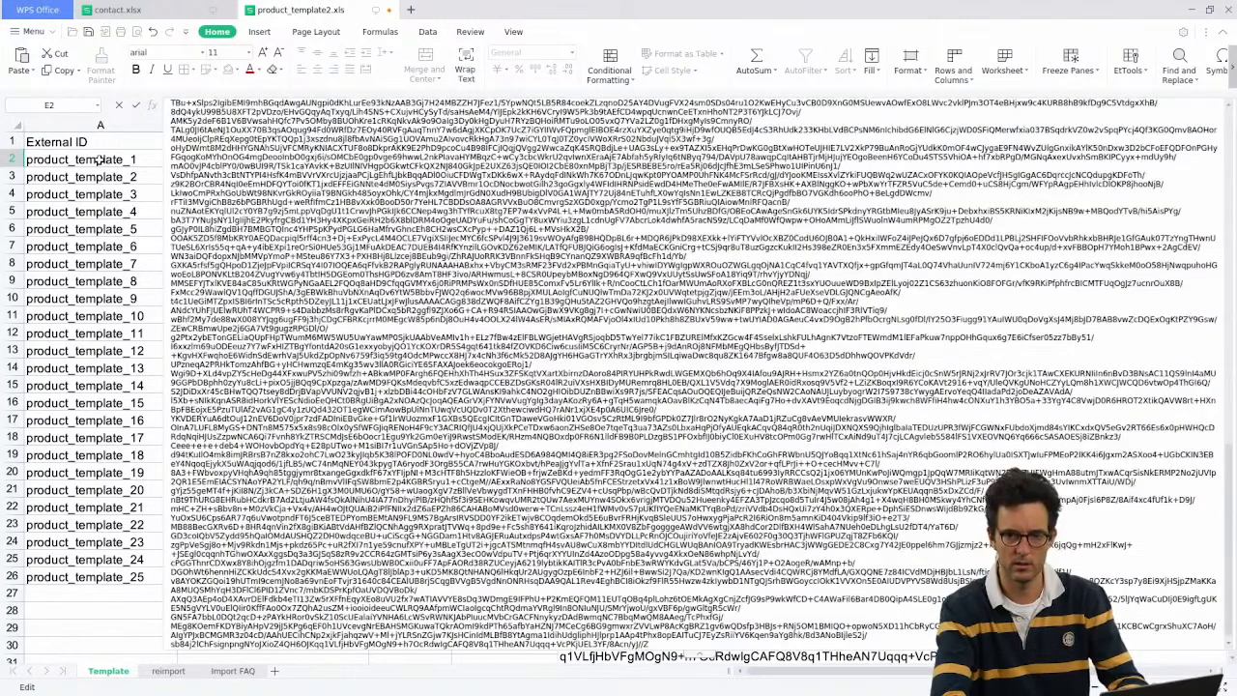
key("Return")
key("Right")
key("Up")
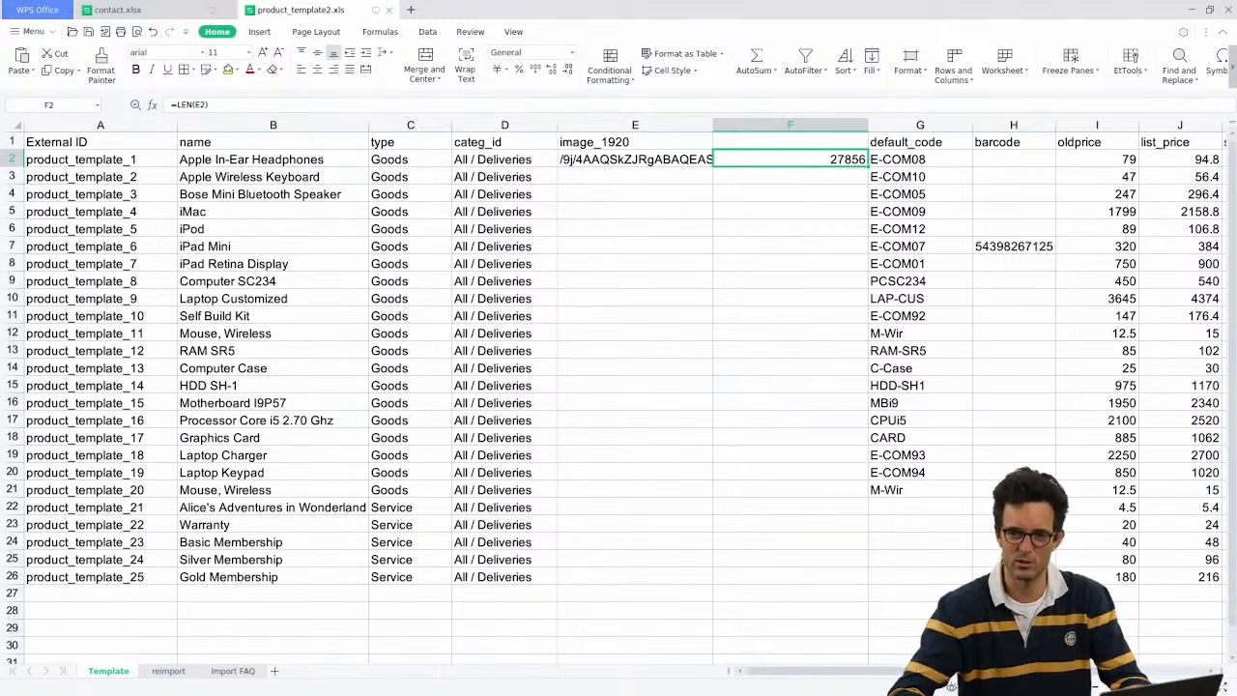
Step: Delete the LEN helper column F and return to Odoo's import page
right_click(741, 126)
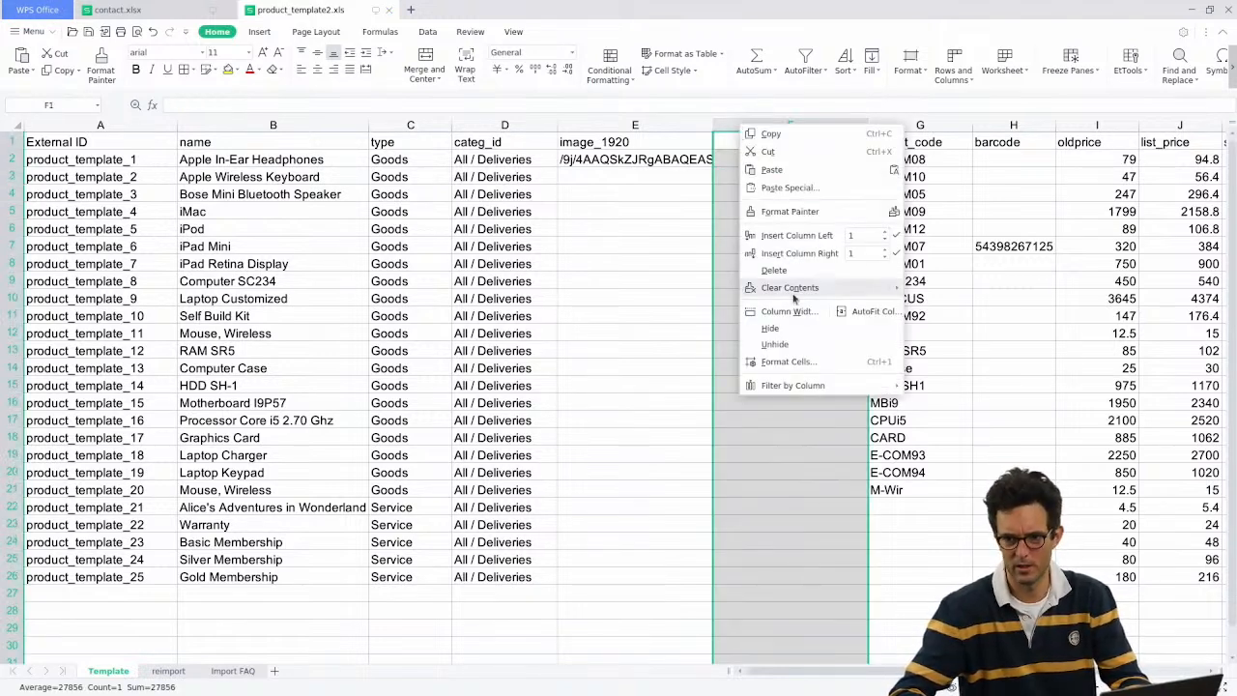
left_click(785, 269)
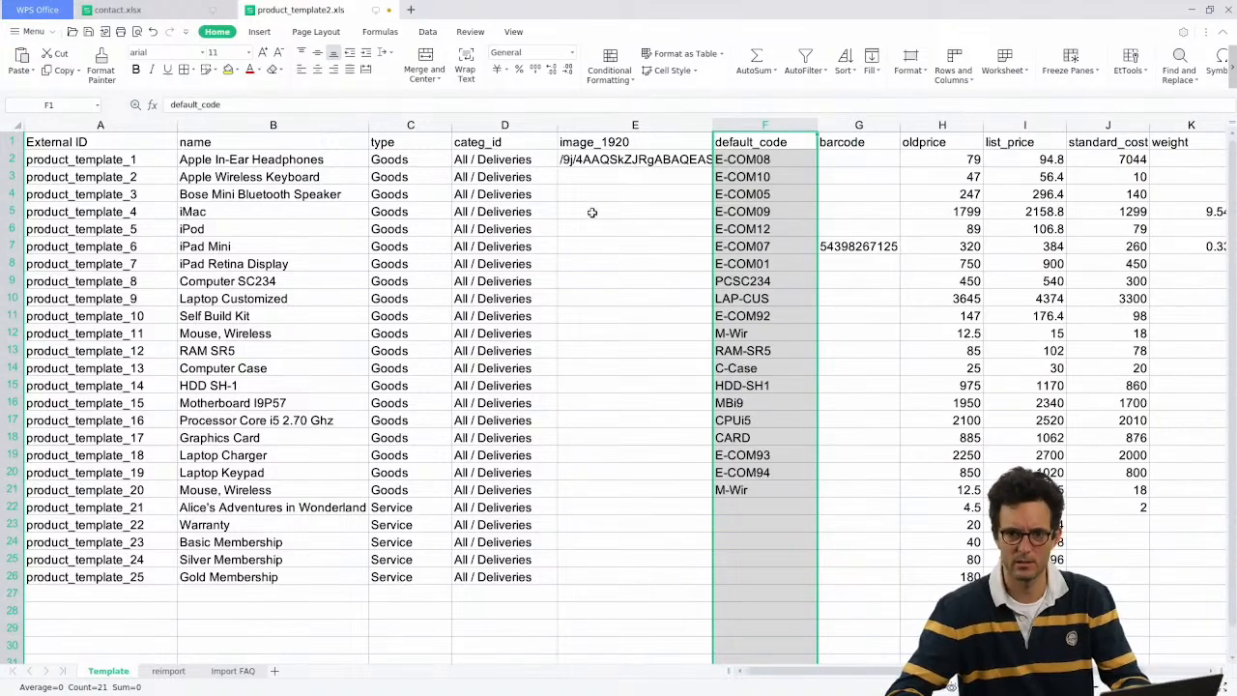
key("alt+Tab")
middle_click(380, 5)
left_click(48, 6)
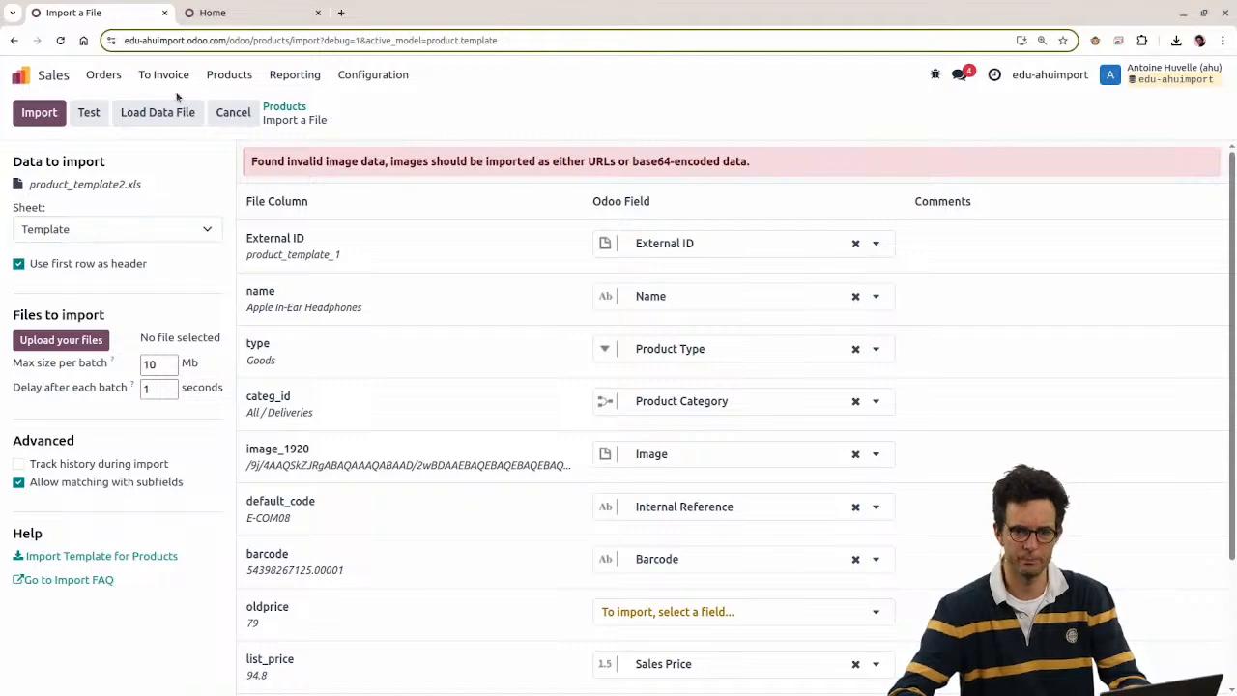
Step: Confirm Base64.Guru's output format stays as the plain Base64 value
key("ctrl+shift+t")
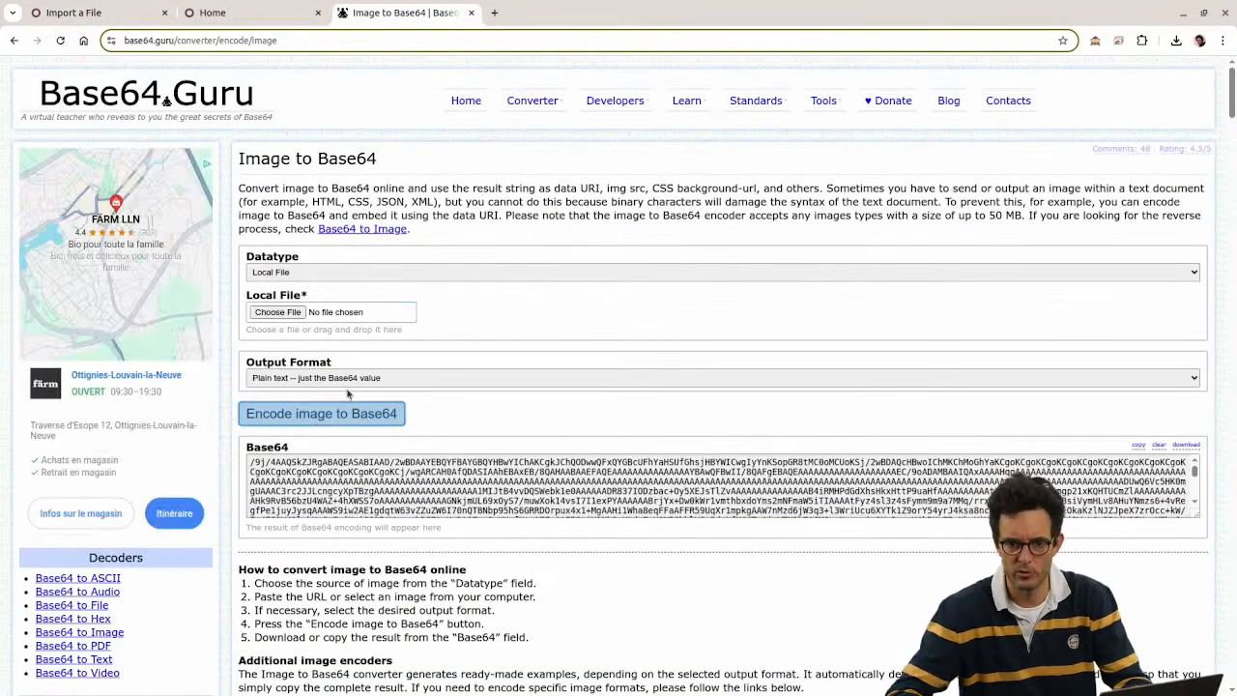
left_click(345, 378)
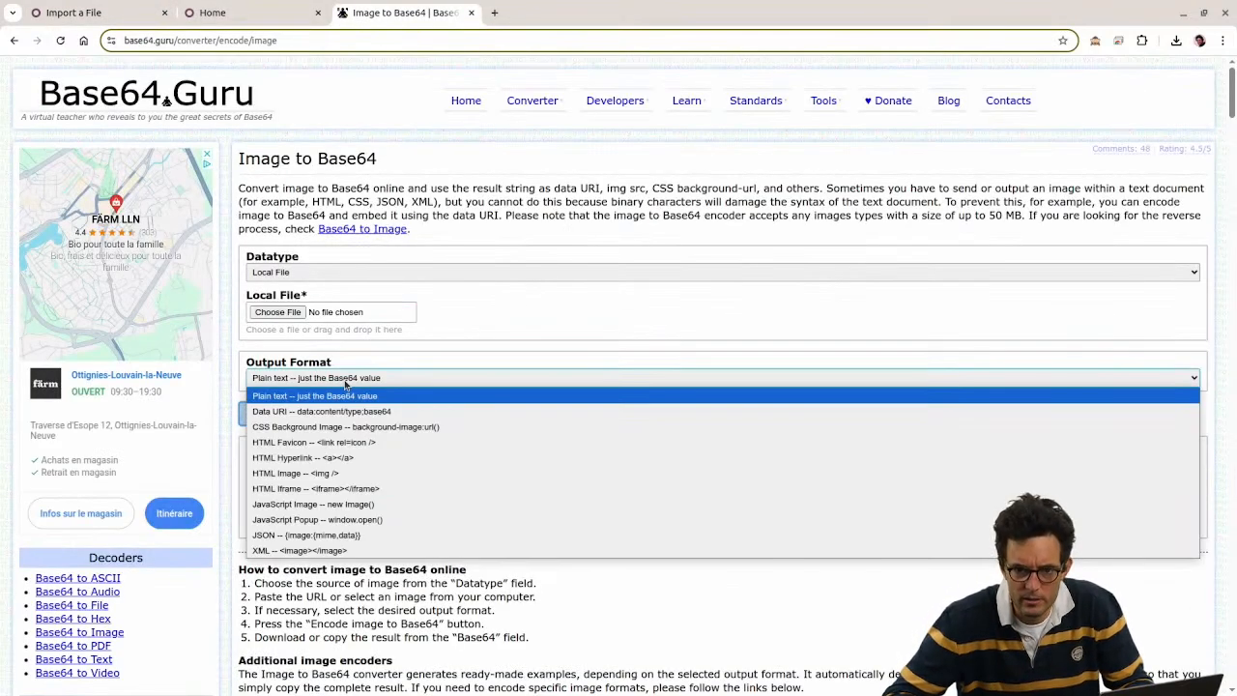
left_click(331, 382)
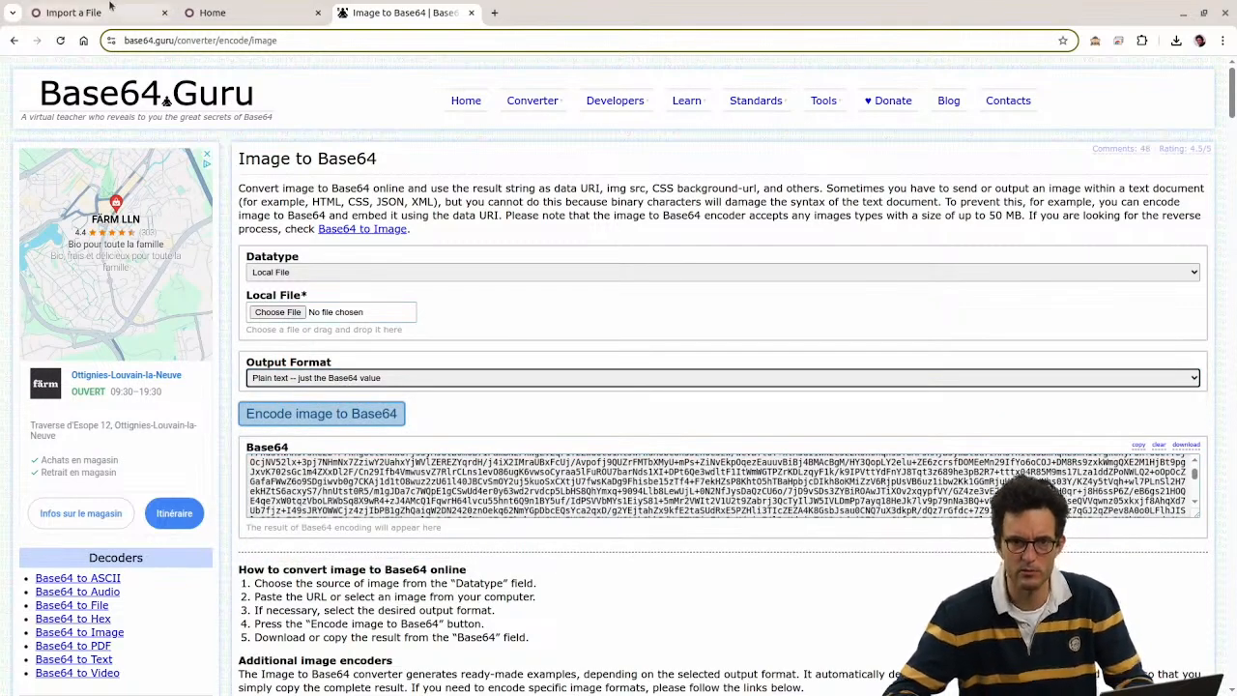
Step: Reload product_template2.xls, test it, and import the 25 products
left_click(68, 13)
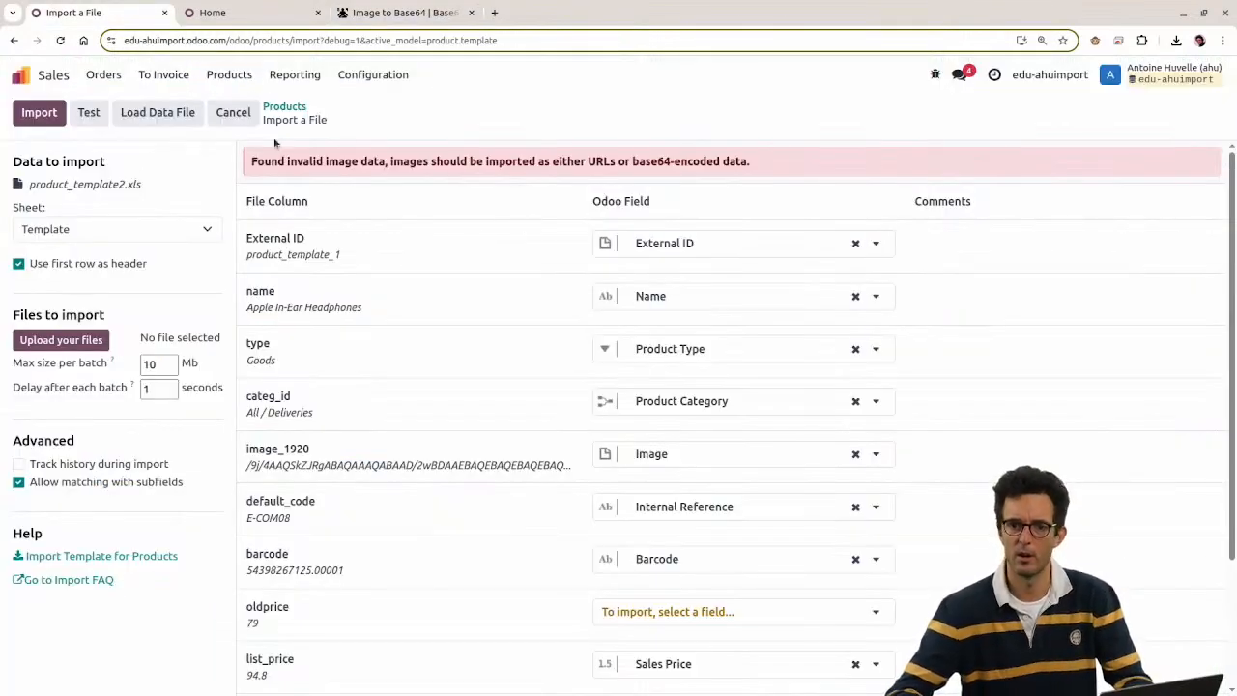
left_click(136, 113)
double_click(496, 318)
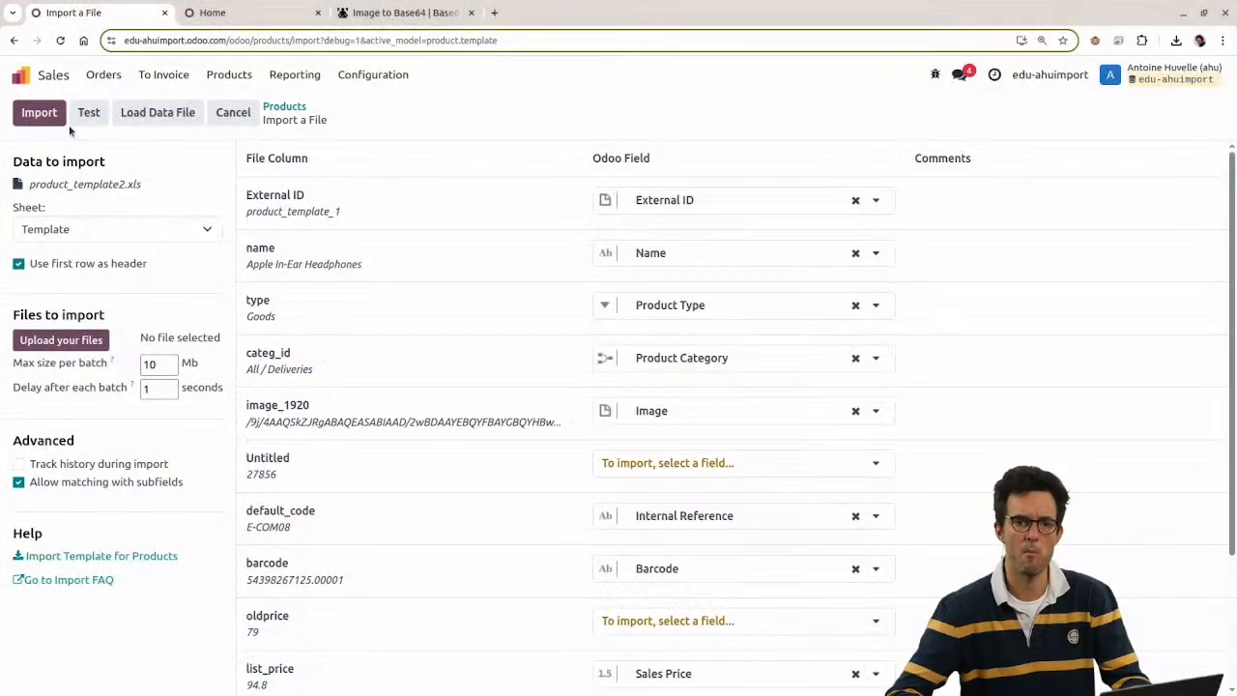
left_click(89, 113)
scroll(358, 251, "down", 3)
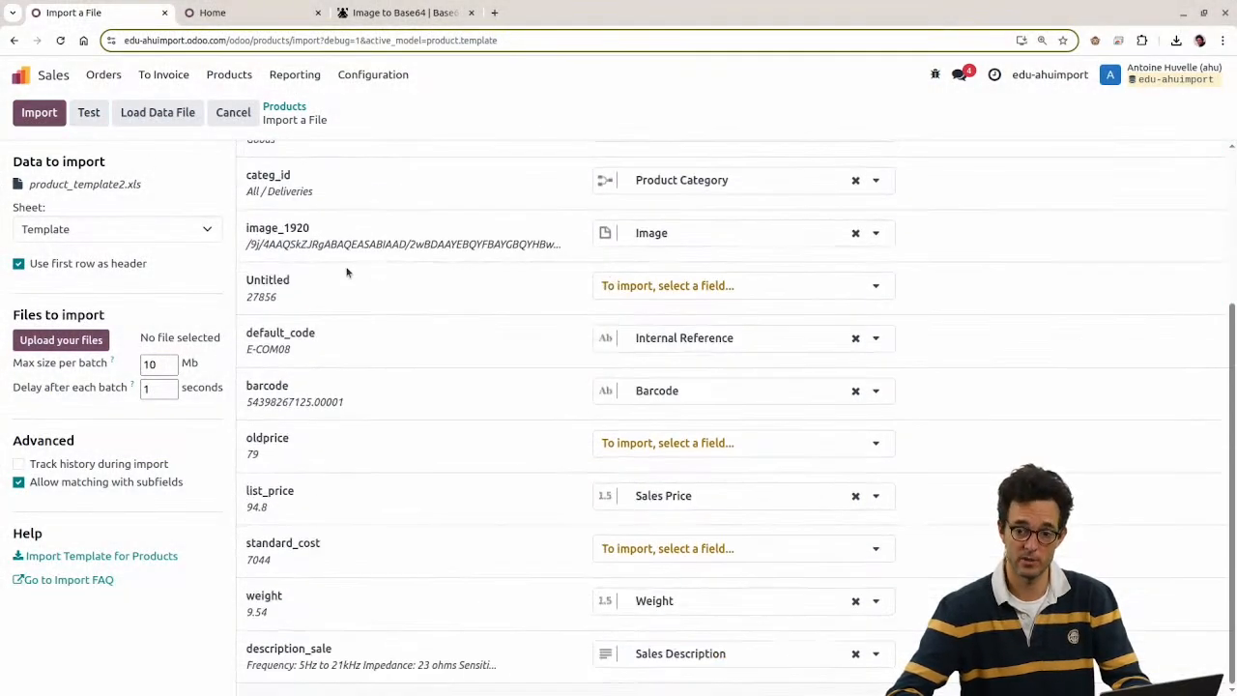
left_click(36, 113)
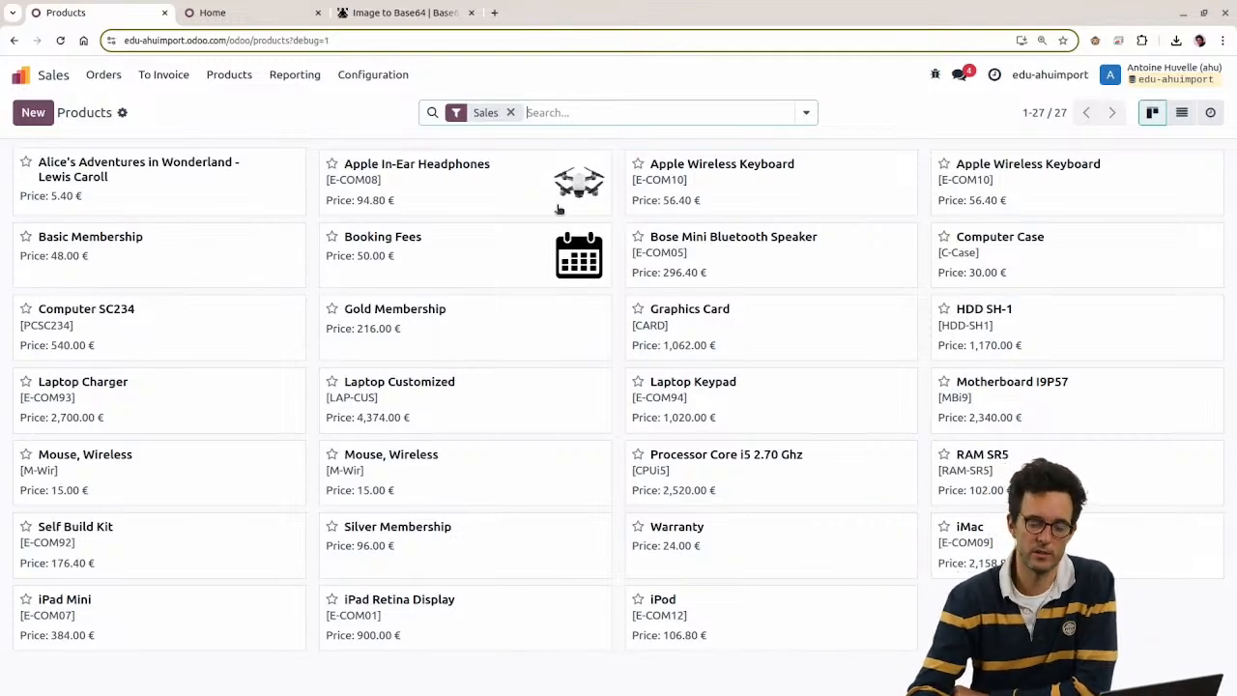
Step: Check the drone image on Apple In-Ear Headphones, then clear cell E2's Base64 data
left_click(572, 201)
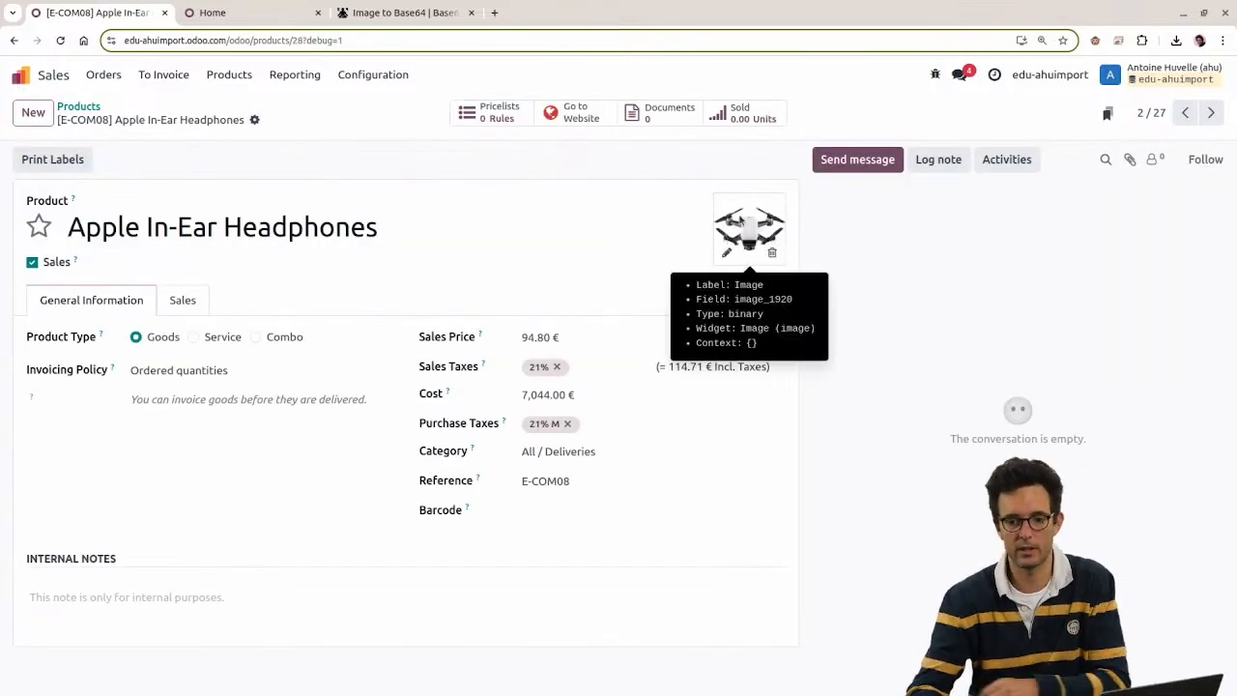
key("alt+Tab")
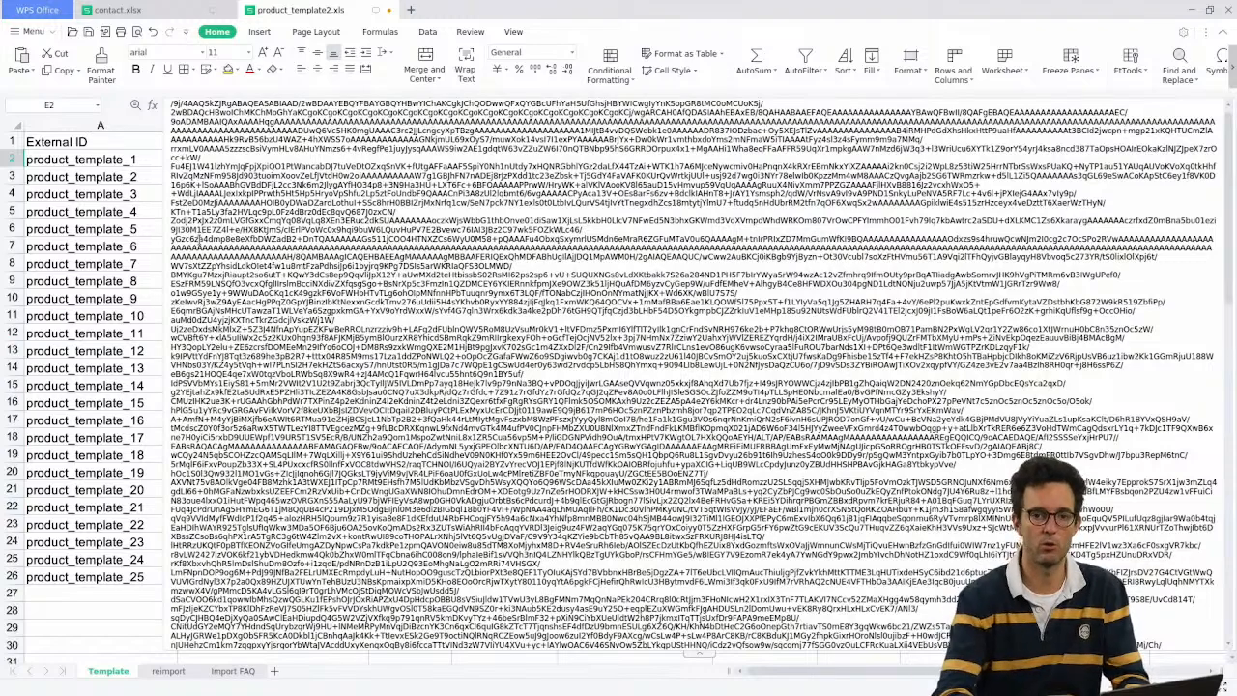
key("Delete")
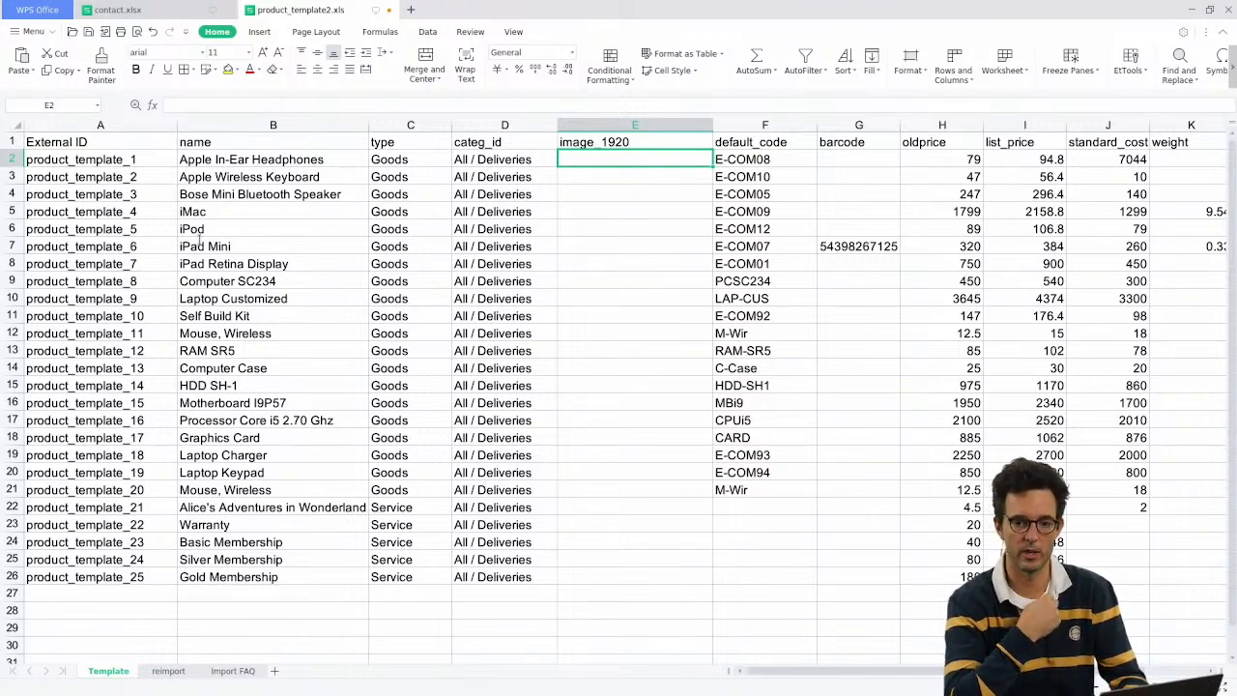
Step: Look up the All / Deliveries entry in the Odoo product's category list
left_click(455, 156)
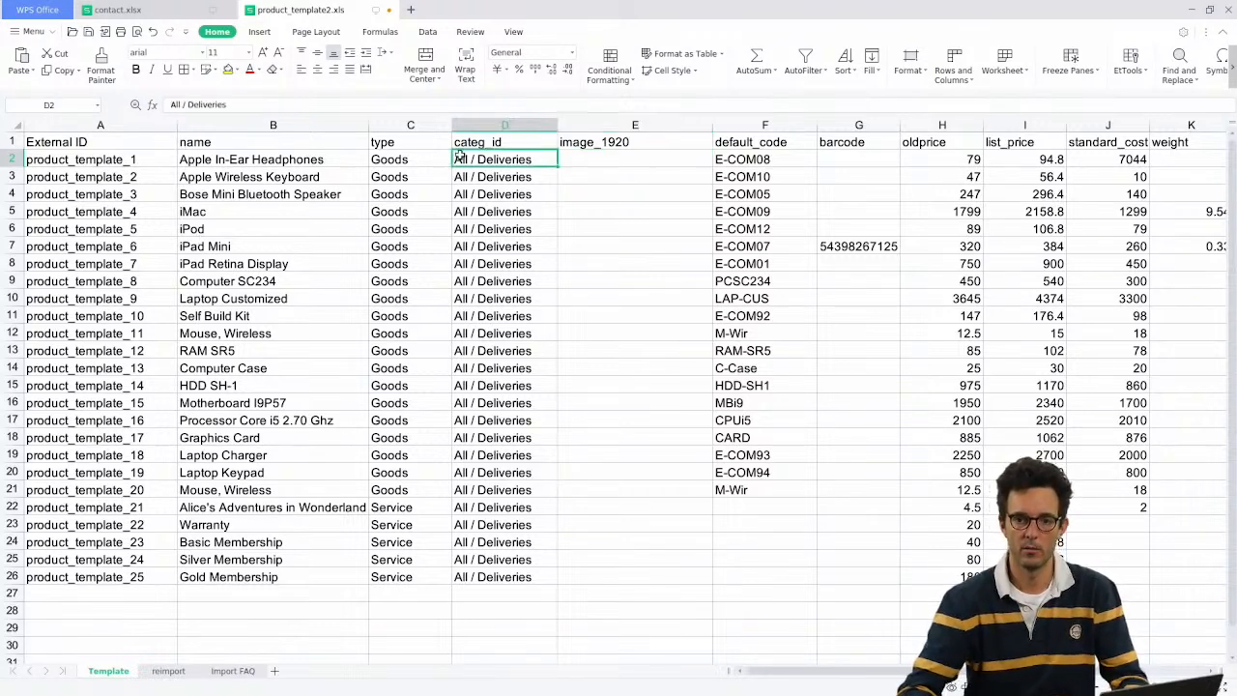
key("alt+Tab")
left_click(619, 451)
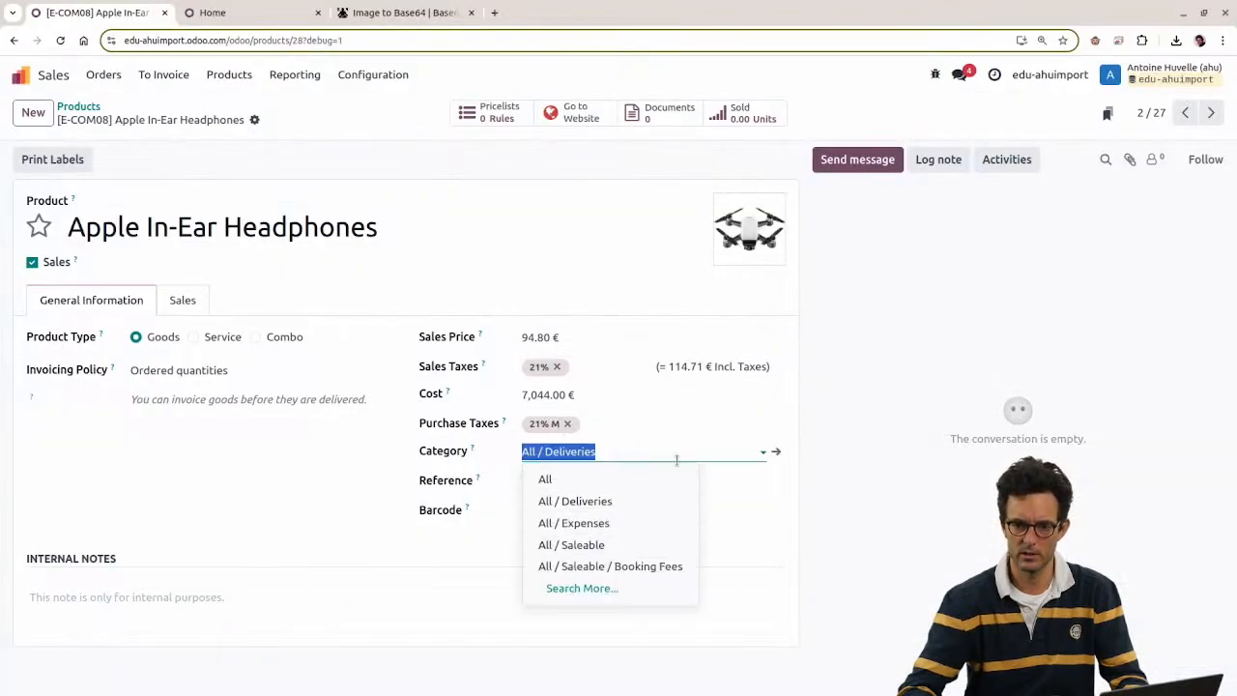
left_click(667, 456)
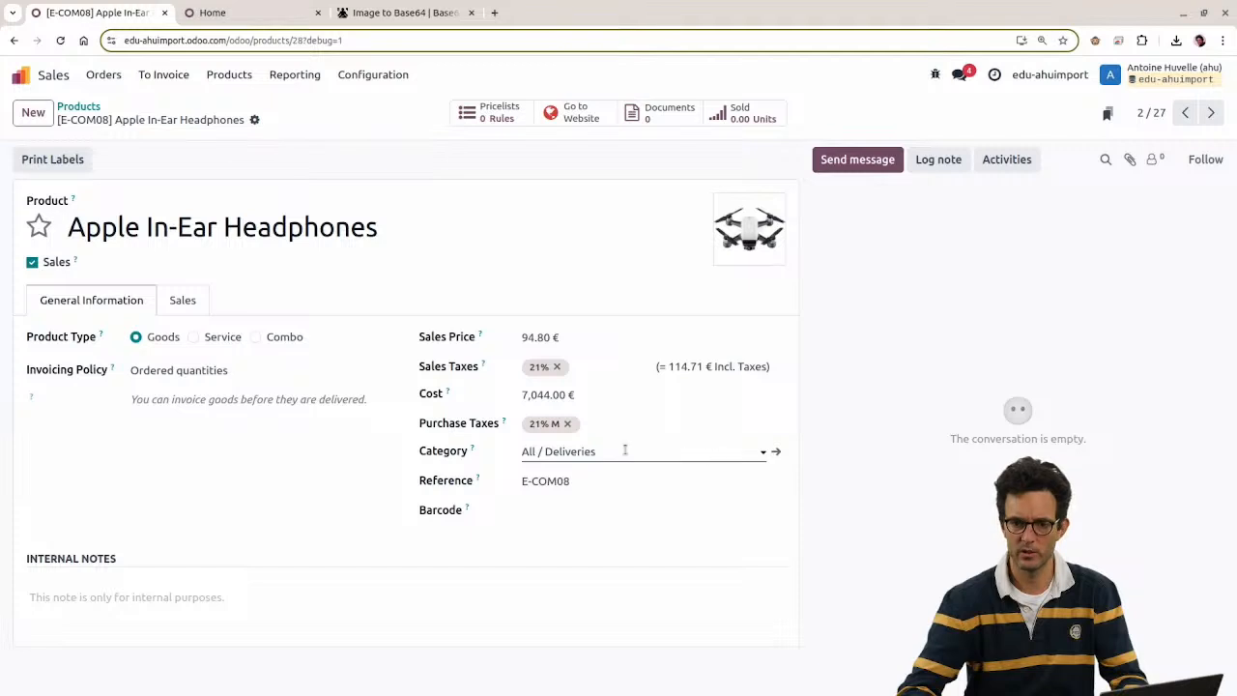
left_click(625, 450)
left_click(616, 589)
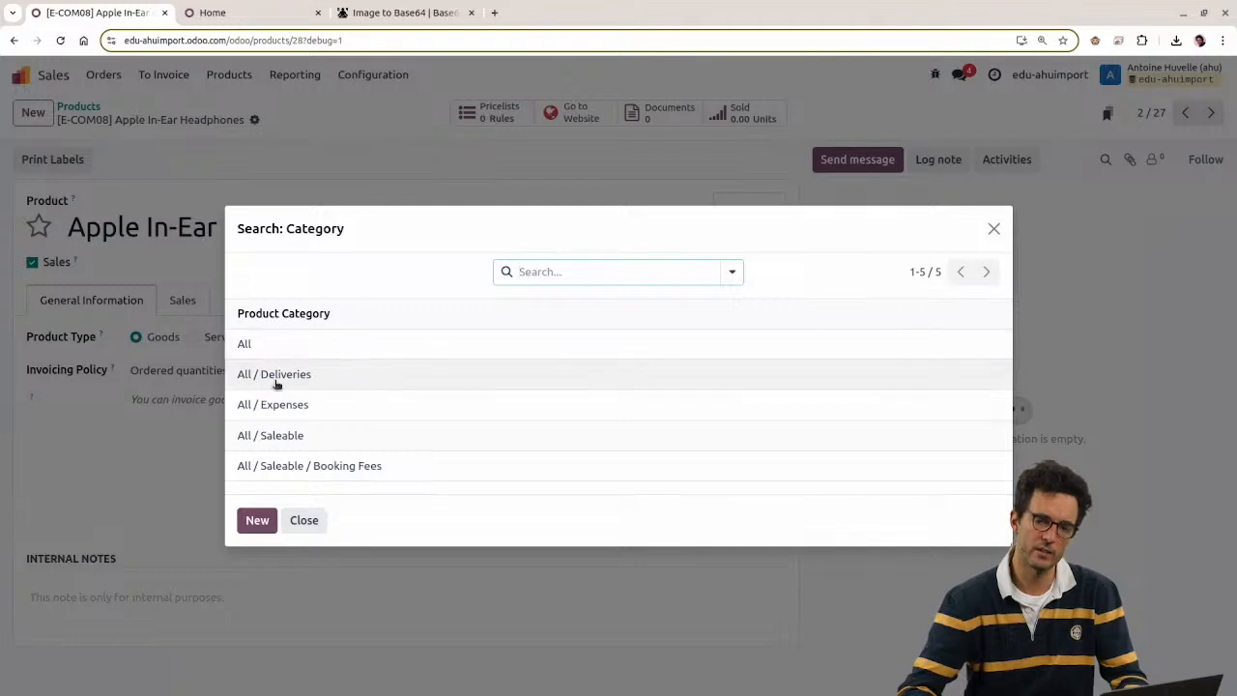
left_click_drag(262, 381, 342, 389)
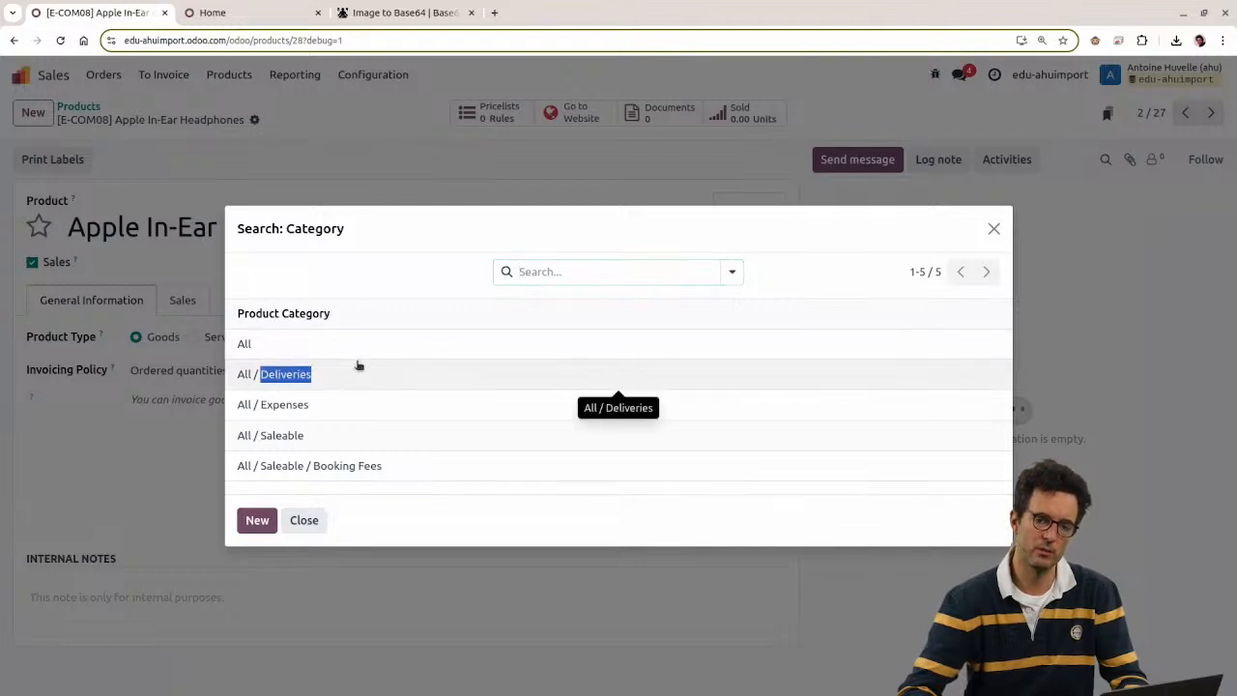
left_click(333, 378)
Step: Replace the categ_id values in D13:D26 with 'Deliveries'
key("alt+Tab")
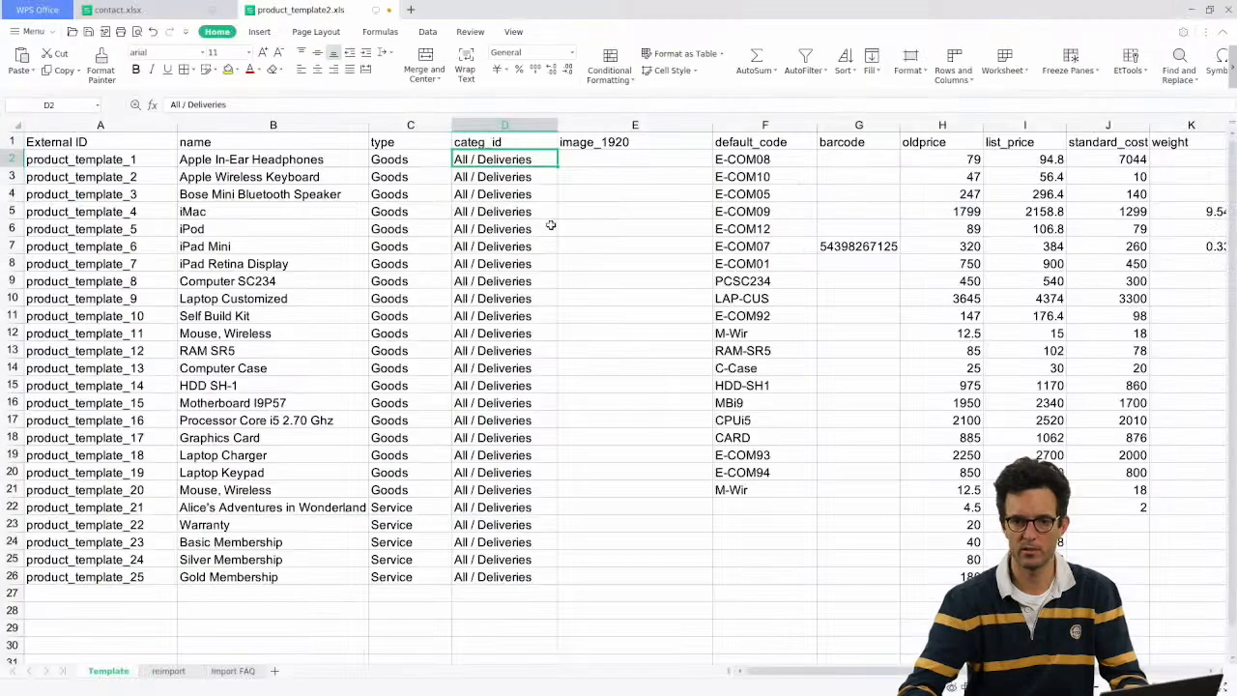
left_click(519, 229)
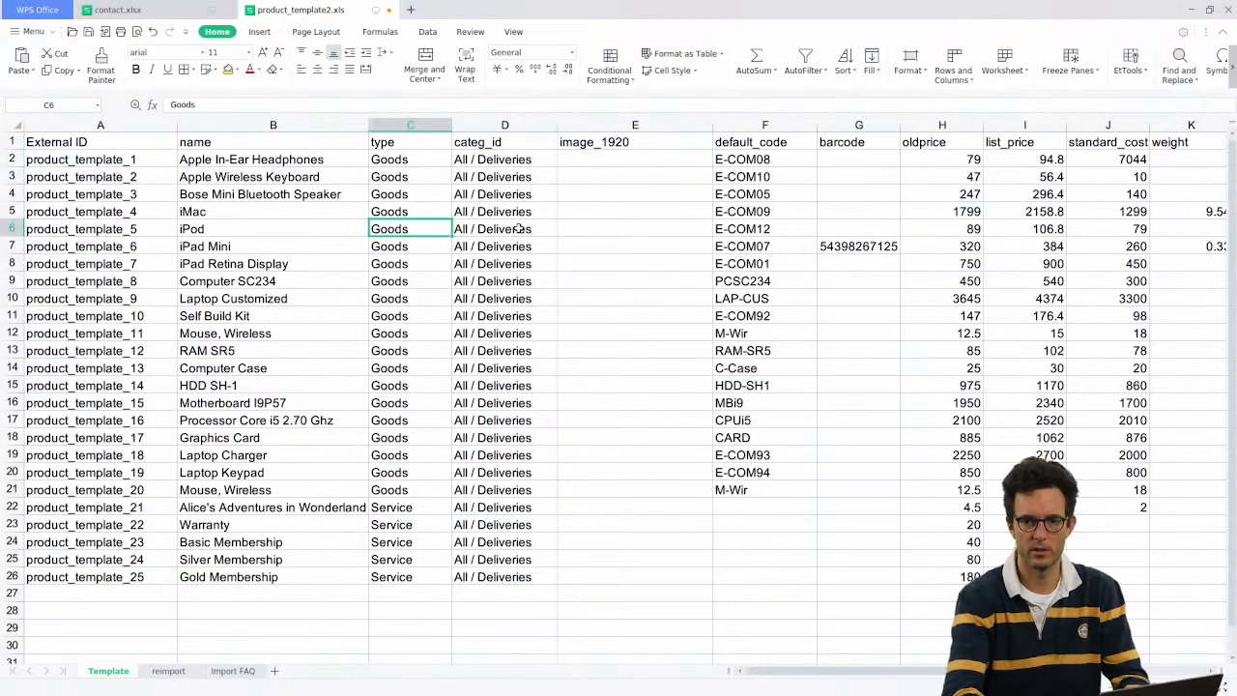
key("Up")
key("Up")
key("Up")
key("Down")
key("Down")
key("Down")
key("Down")
key("Down")
key("Down")
key("Down")
key("Down")
key("Down")
key("Down")
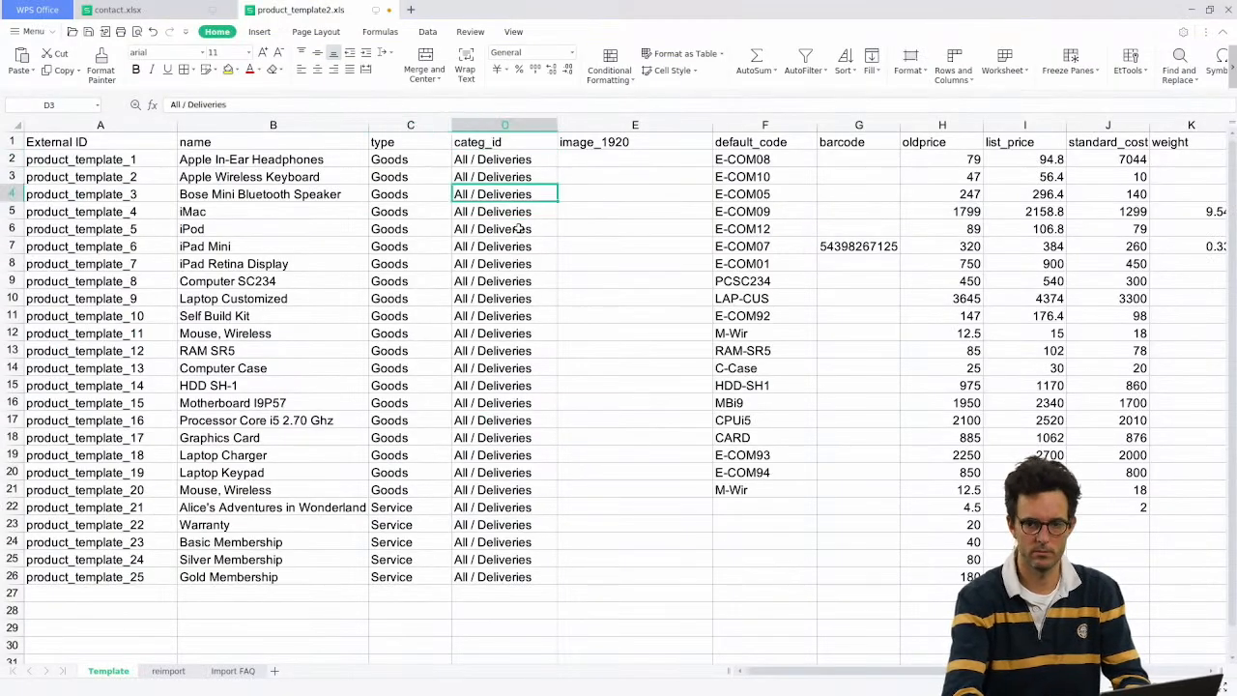
type("Del")
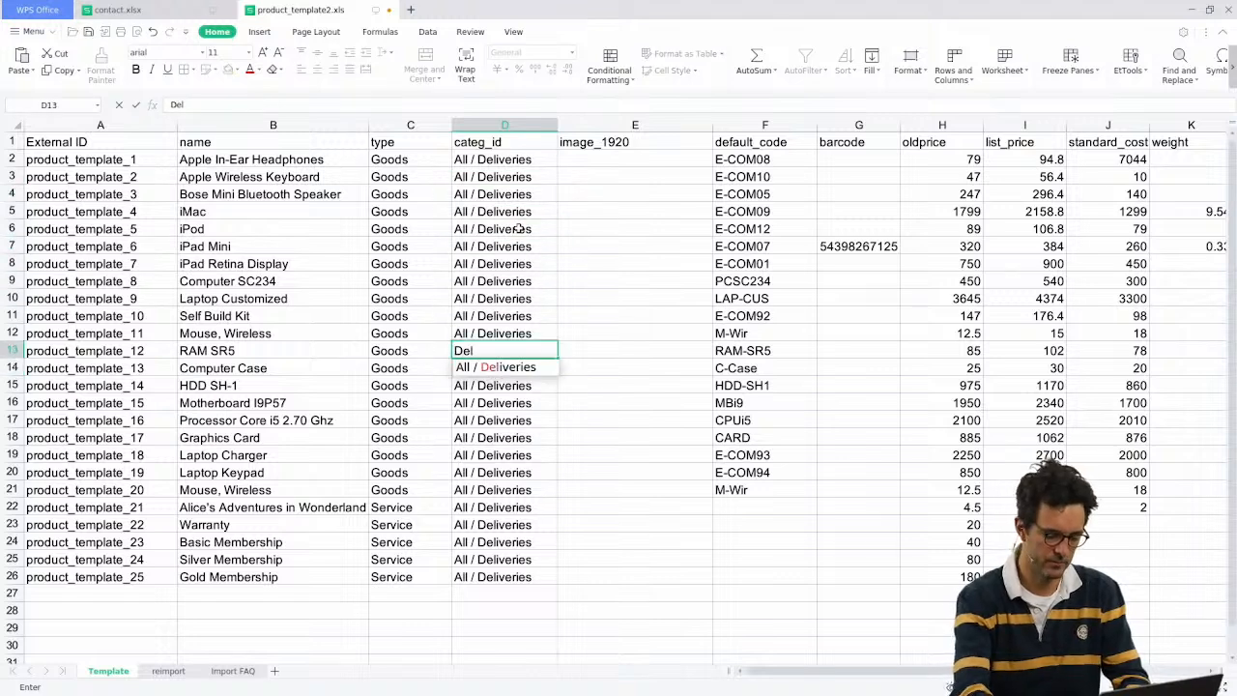
type("iveries")
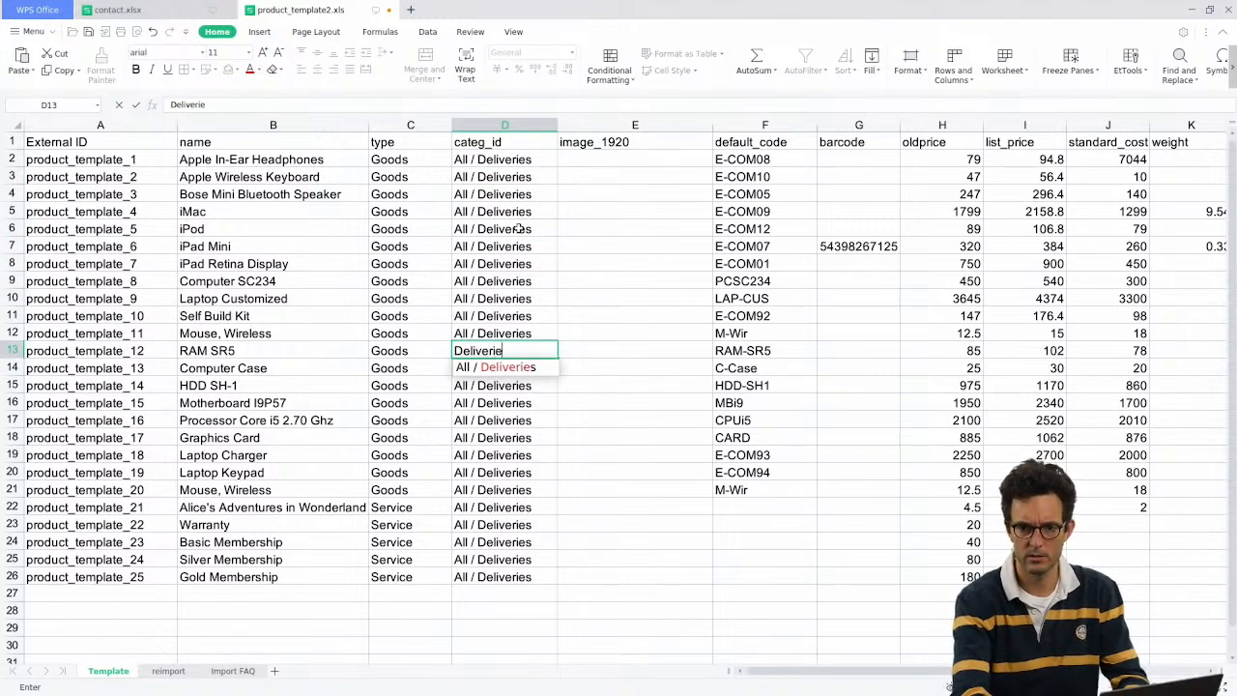
key("Return")
key("Up")
key("ctrl+c")
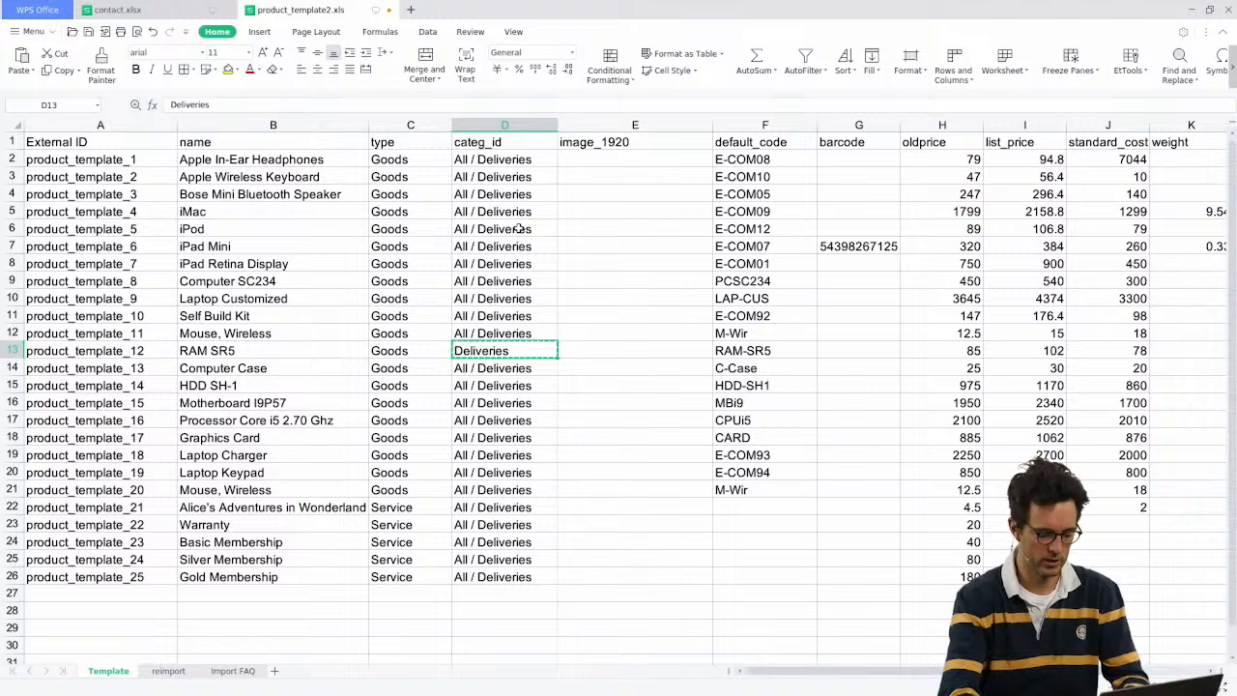
key("Down")
key("ctrl+shift+Down")
key("ctrl+v")
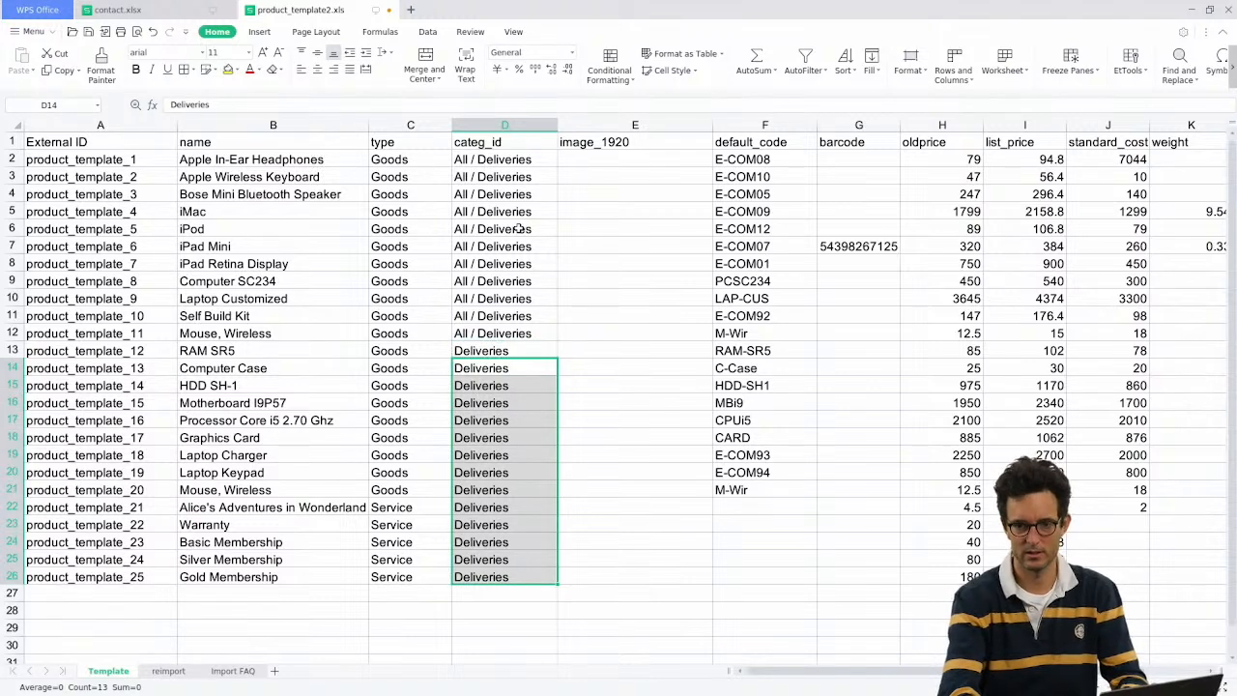
key("Up")
key("Up")
key("Up")
key("alt+Tab")
key("alt+Tab")
key("Up")
key("Up")
key("Up")
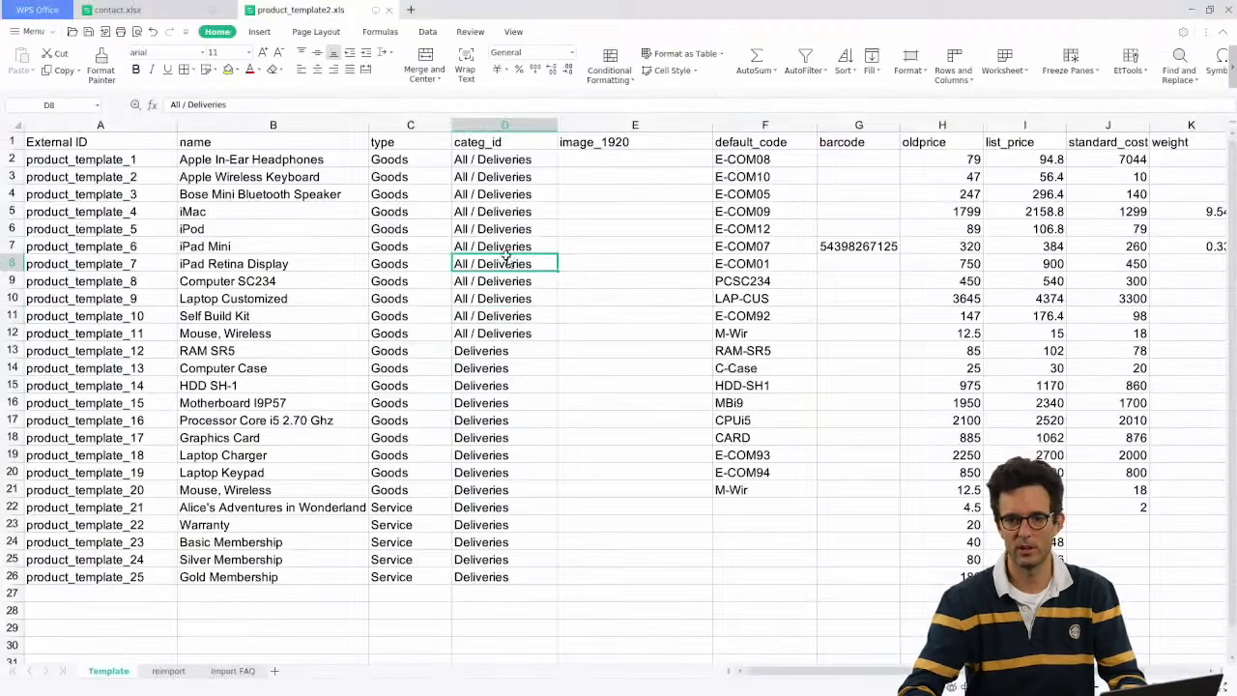
key("alt+Tab")
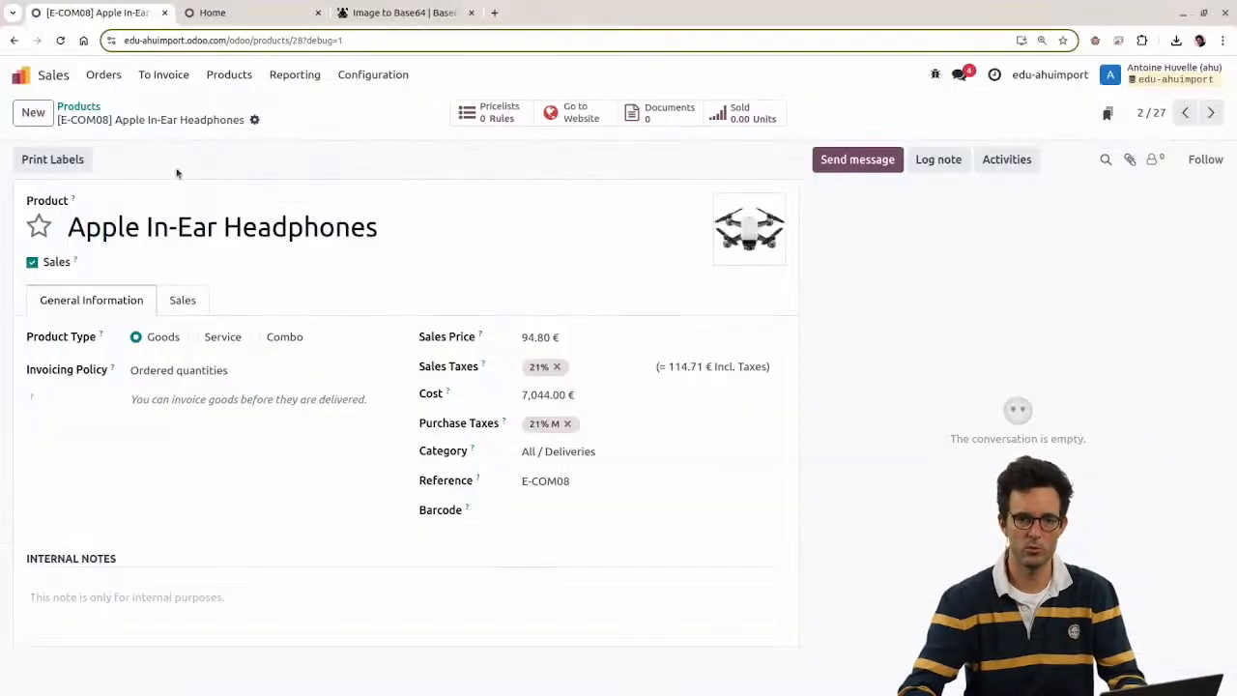
Step: Test-import the updated product_template2.xls, which finds no Product Category named 'Deliveries'
left_click(85, 106)
left_click(122, 113)
left_click(147, 140)
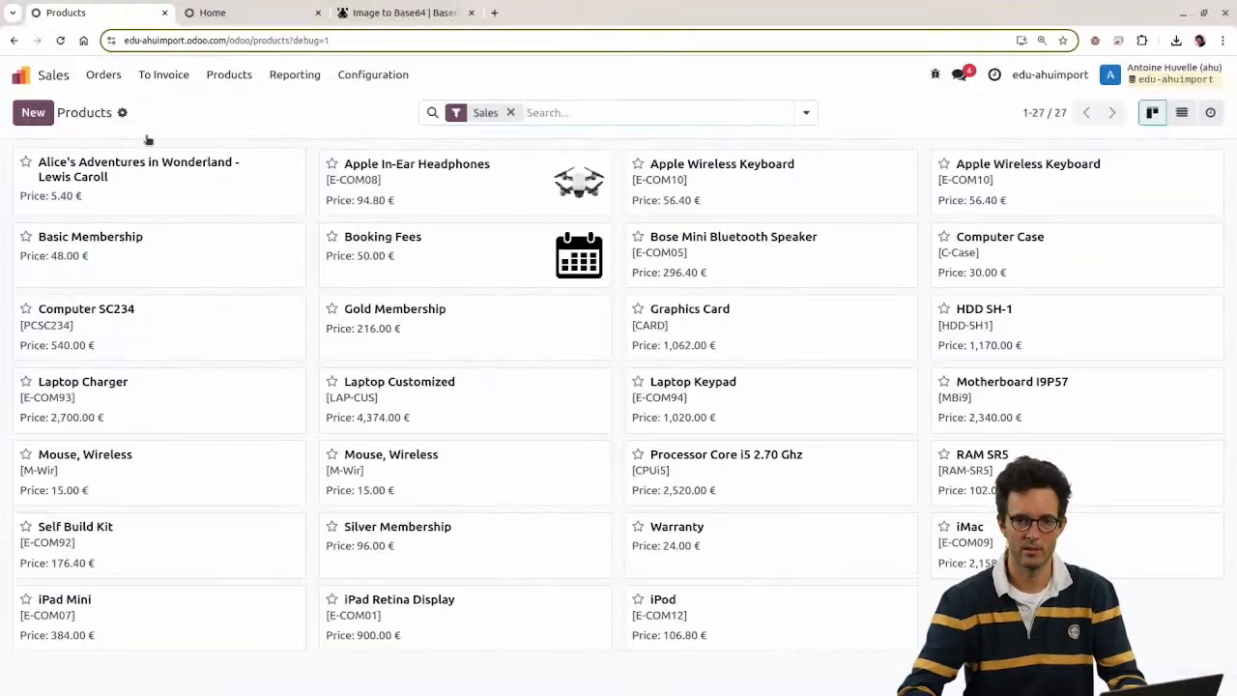
left_click(53, 111)
double_click(548, 320)
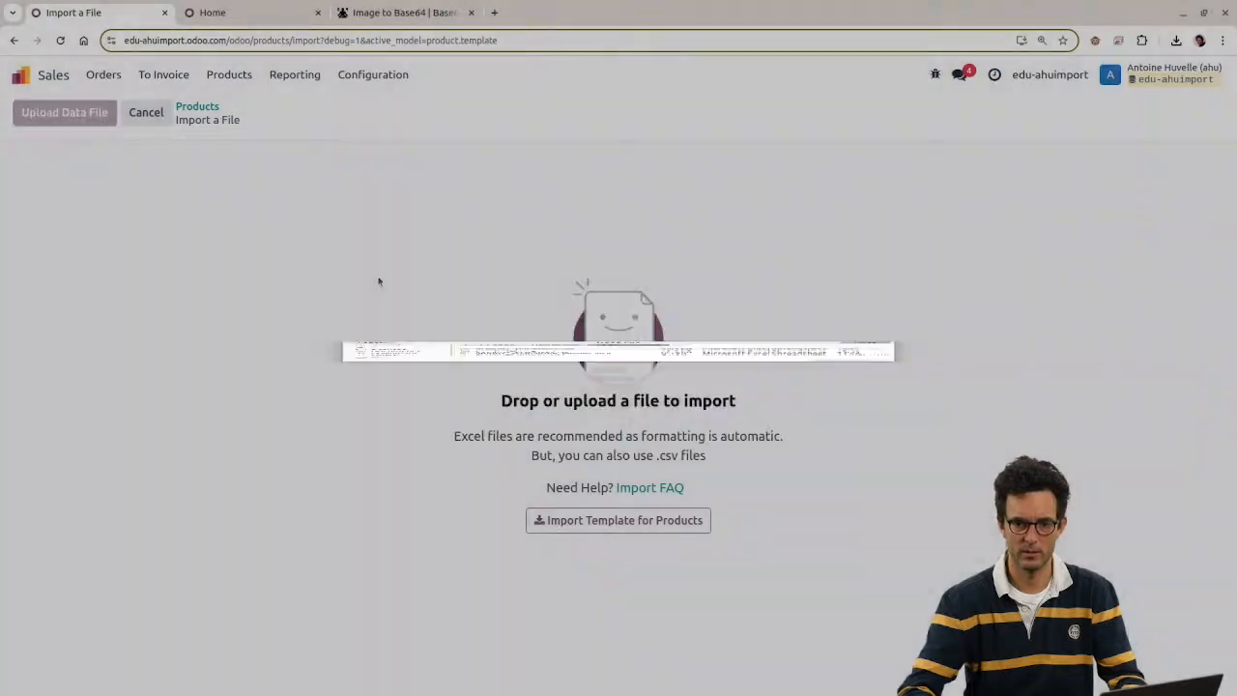
left_click(88, 113)
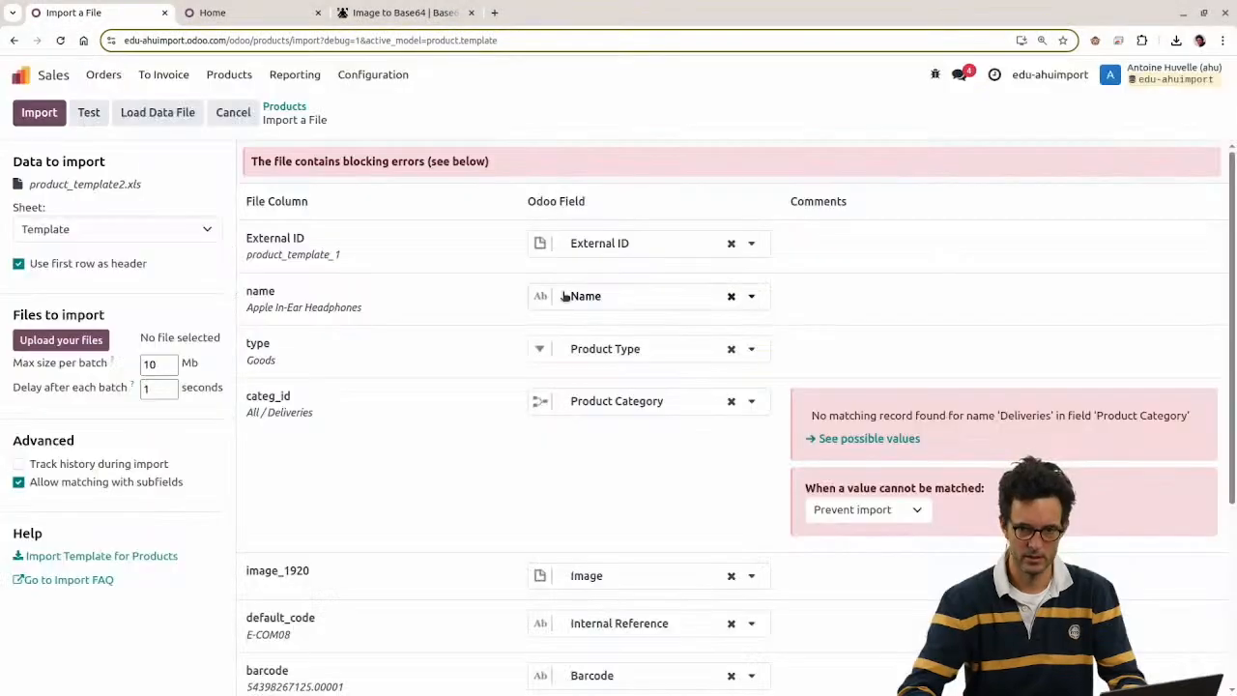
scroll(773, 354, "down", 3)
scroll(808, 332, "up", 3)
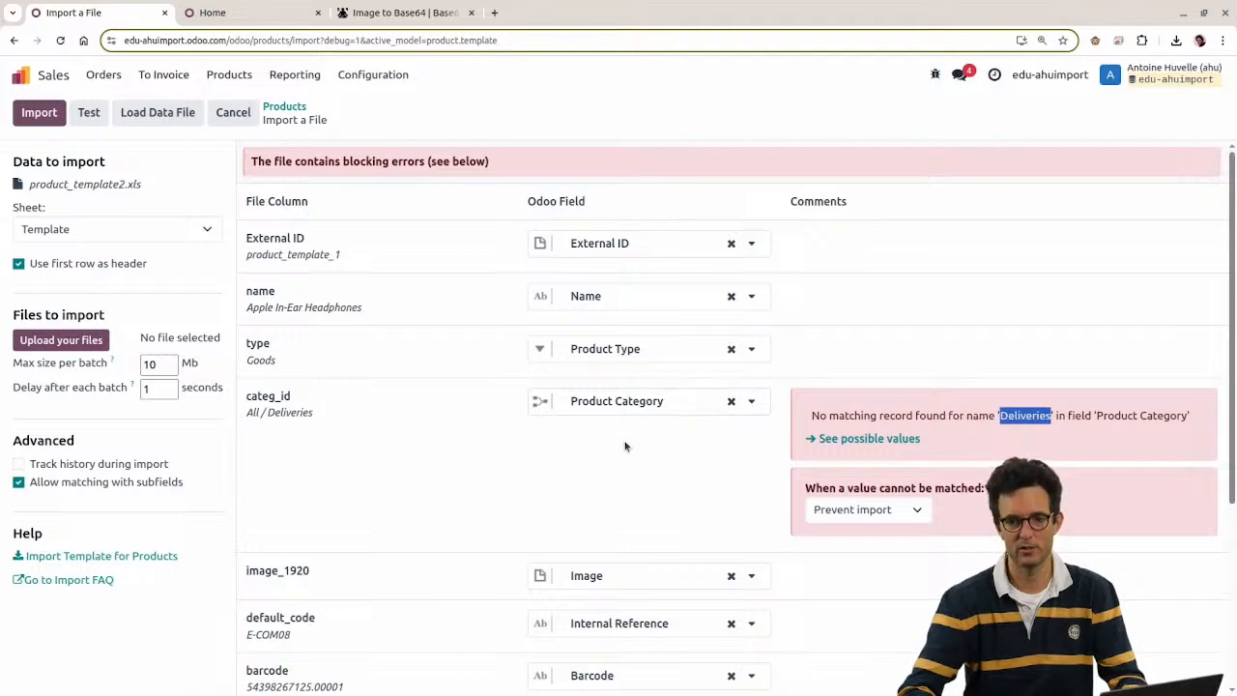
key("alt+Tab")
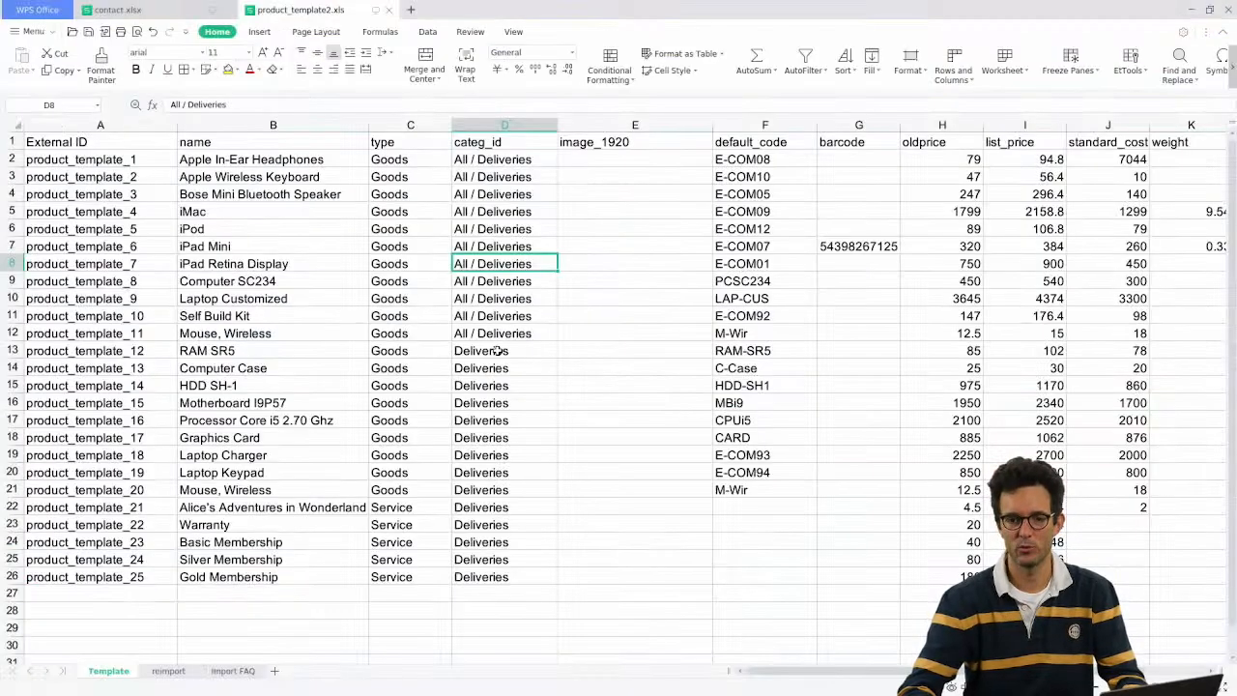
Step: Compare cell D12 with the Product Category error message on Odoo's import page
left_click(495, 336)
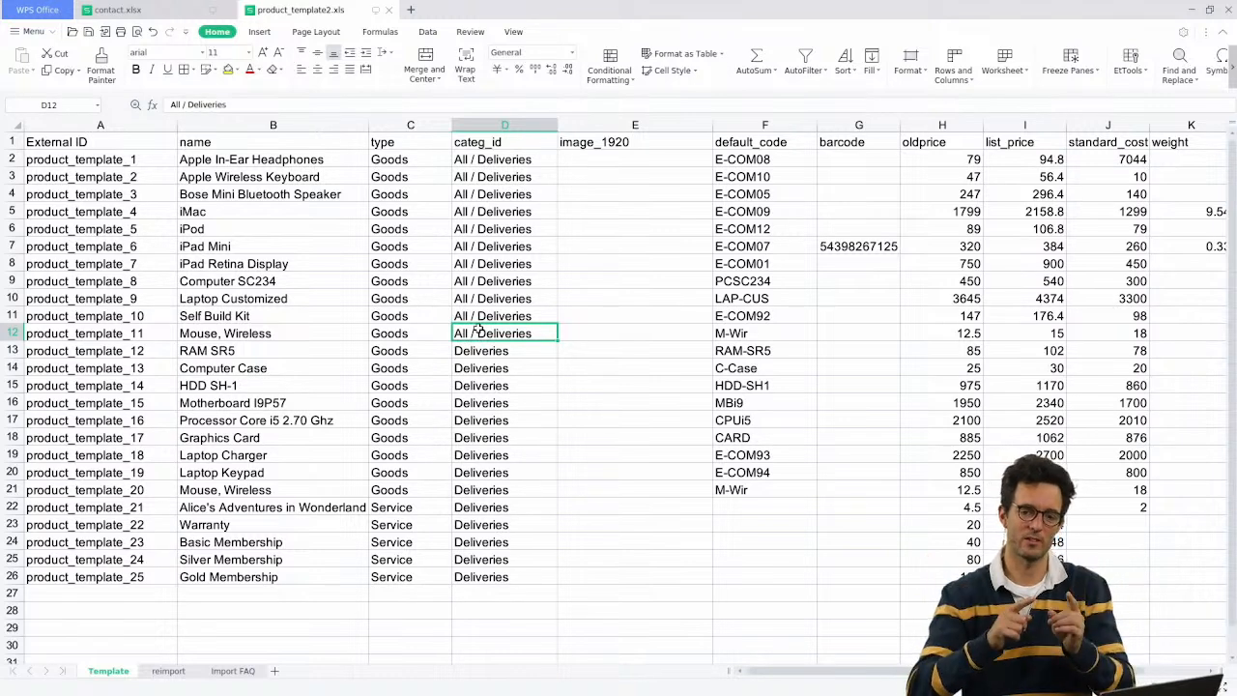
key("alt+Tab")
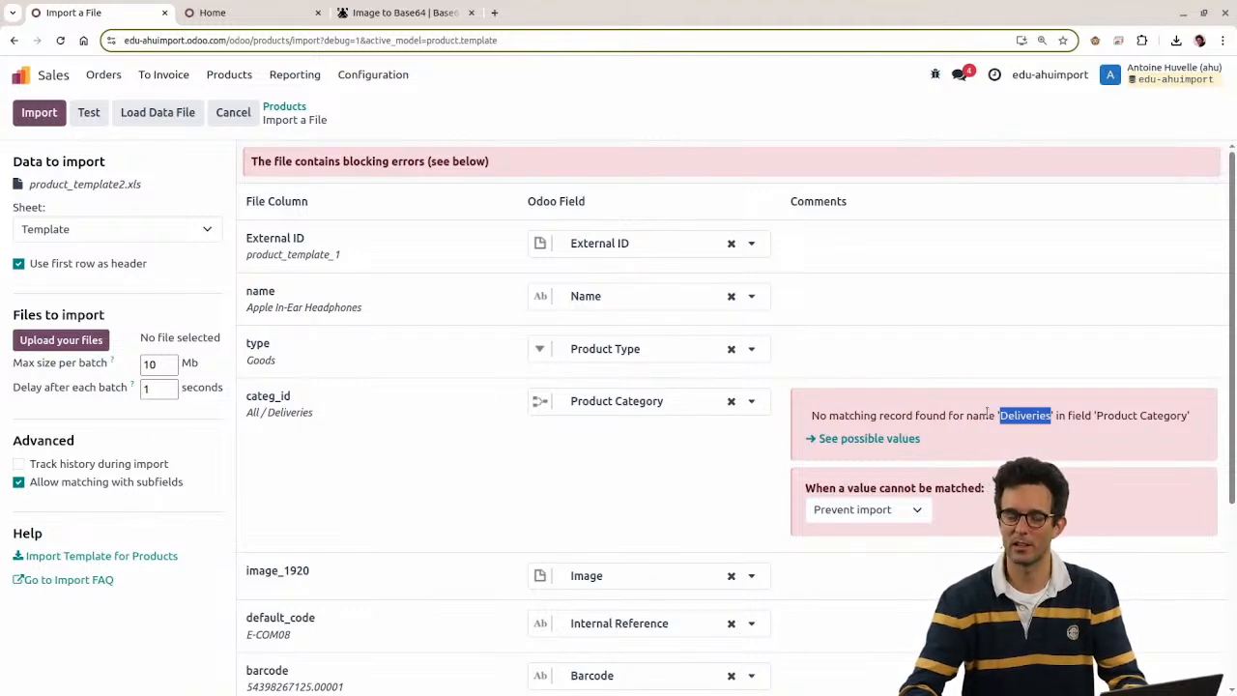
left_click_drag(810, 416, 1194, 414)
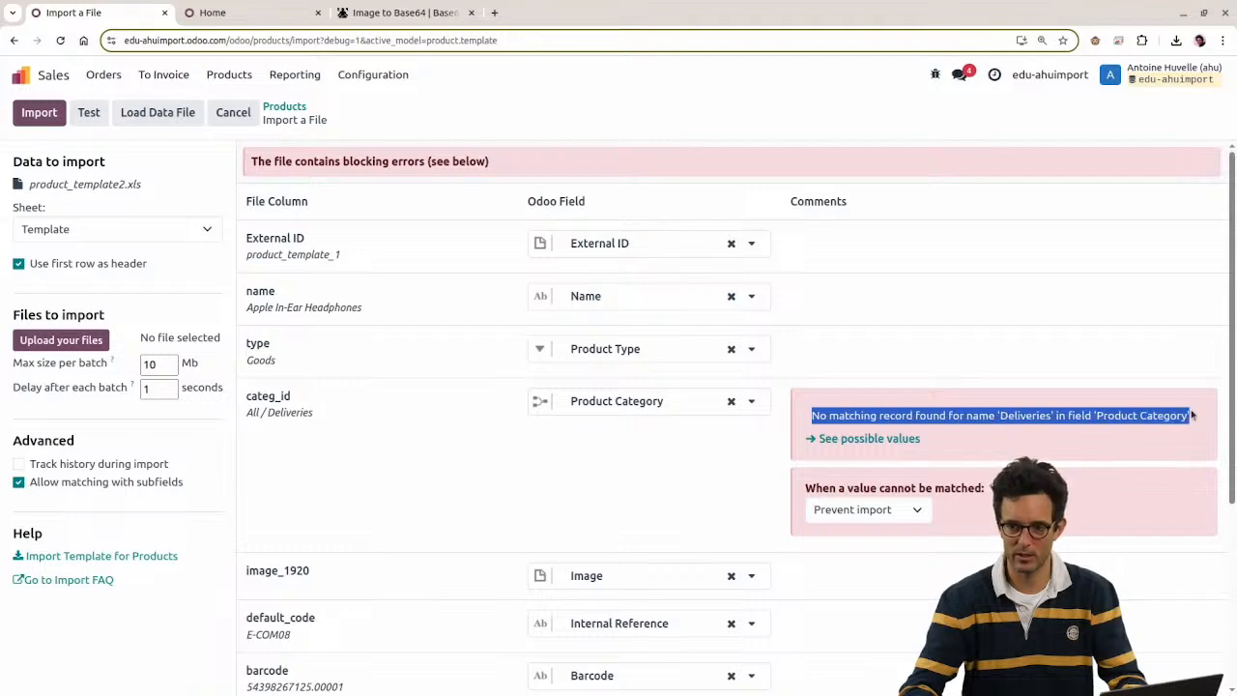
key("alt+Tab")
Step: Copy 'All / Deliveries' from D12 over D13:D26 and review column D
left_click_drag(492, 316, 496, 333)
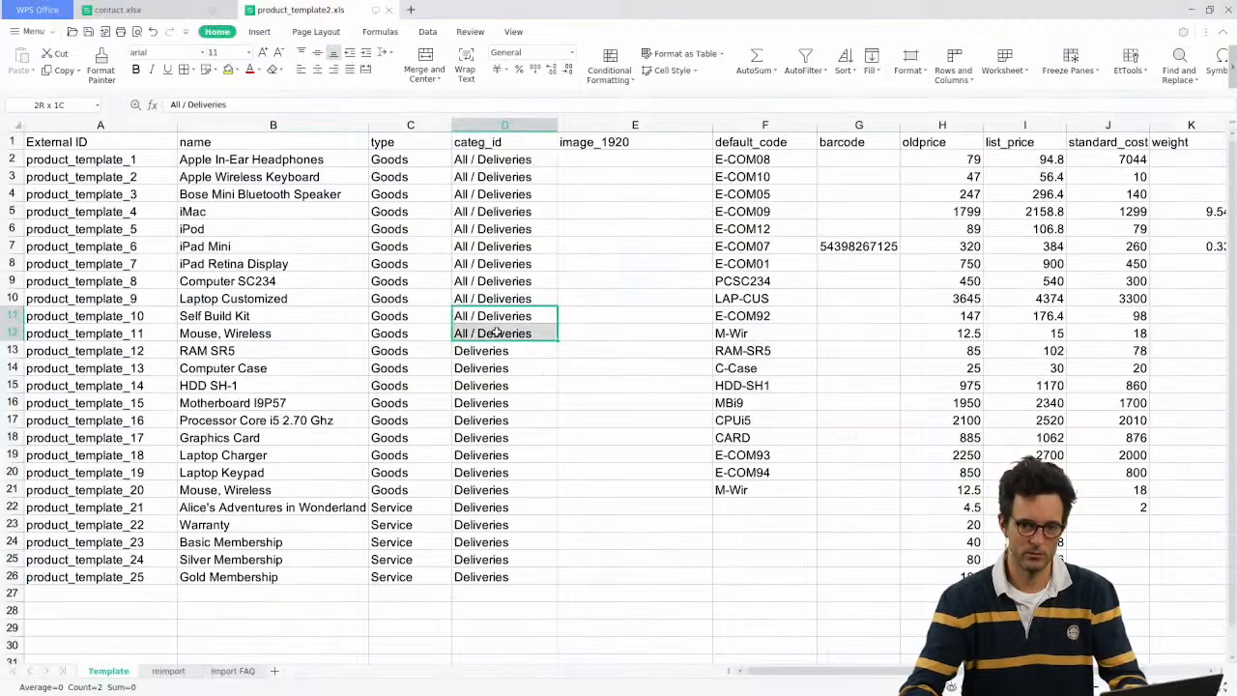
left_click(496, 333)
key("ctrl+c")
left_click(515, 353)
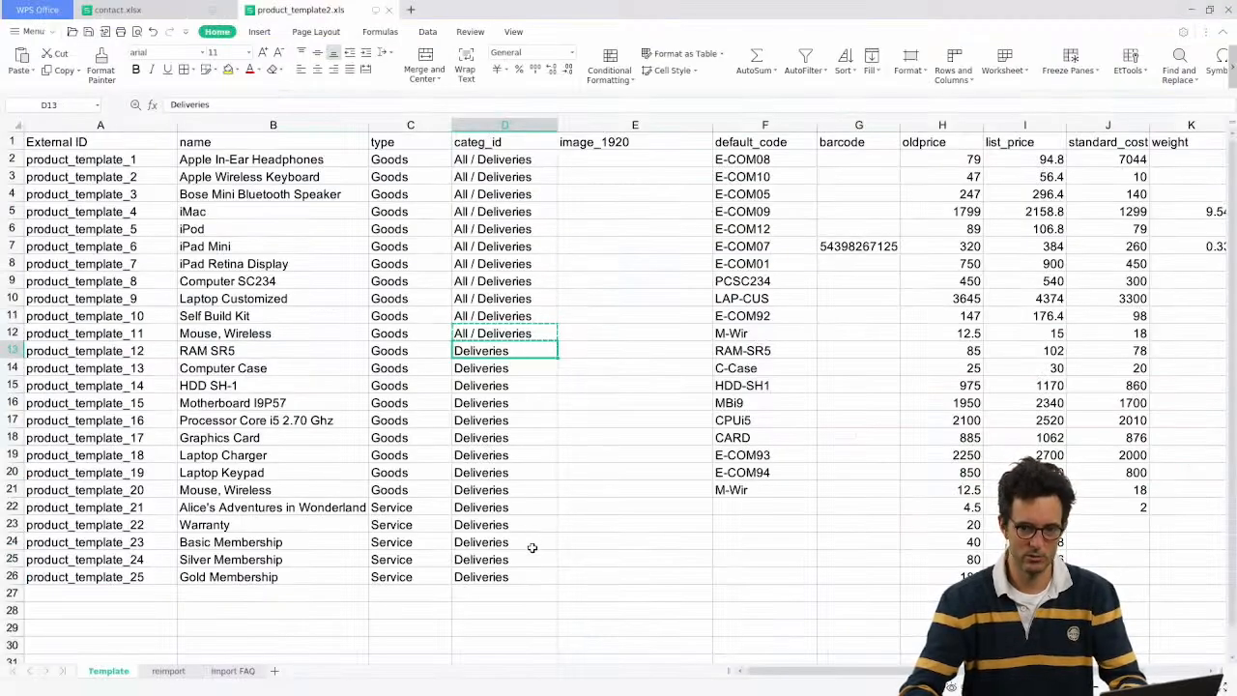
left_click(514, 576, "shift")
key("ctrl+v")
left_click(489, 334)
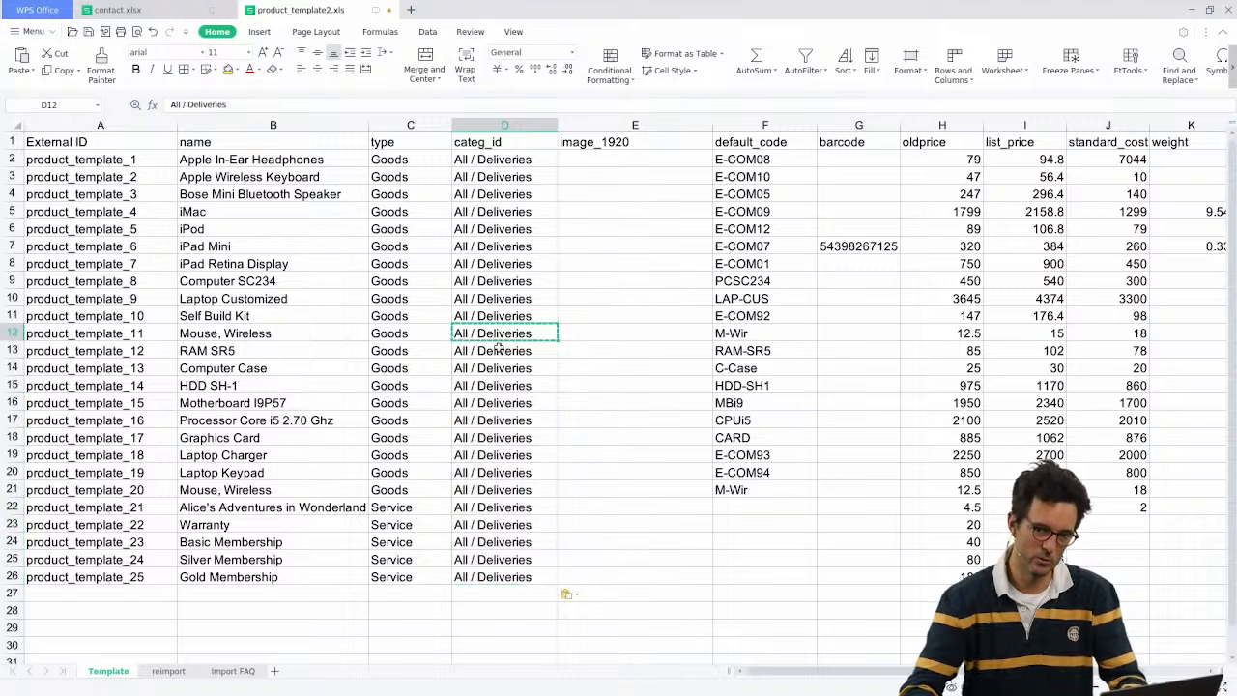
left_click(498, 349)
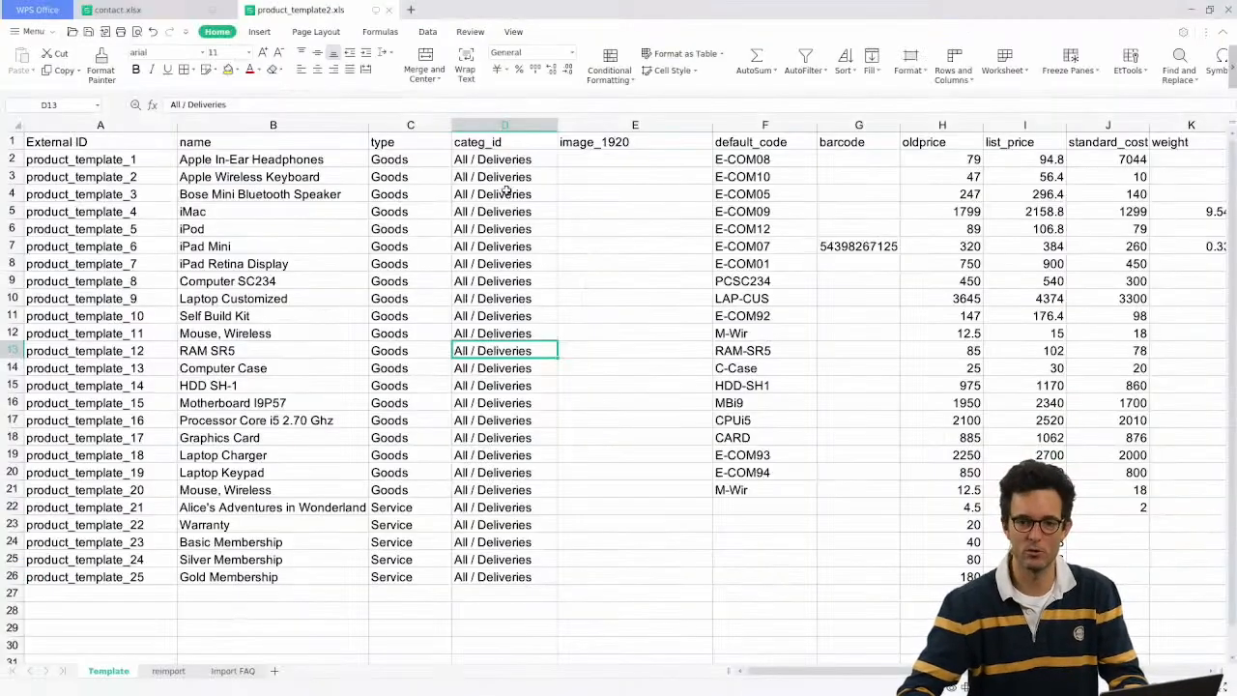
left_click_drag(501, 161, 516, 574)
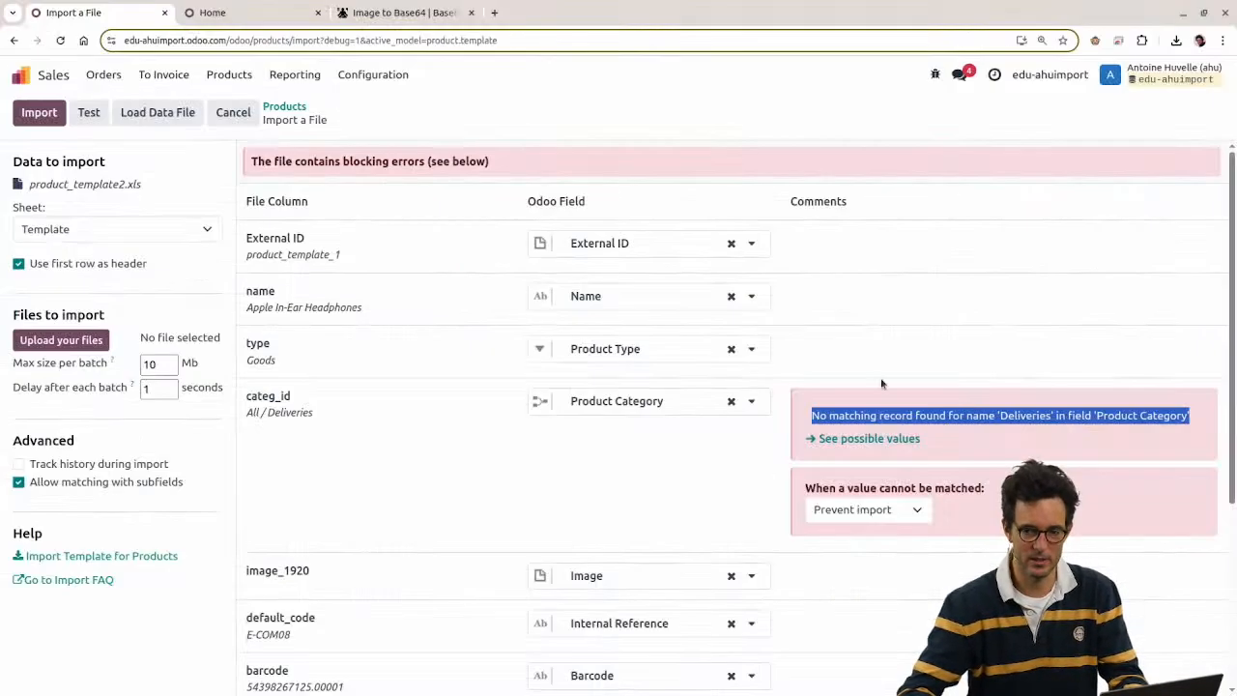
Step: Review the categ_id error and the possible Product Category values
left_click(909, 415)
left_click(918, 438)
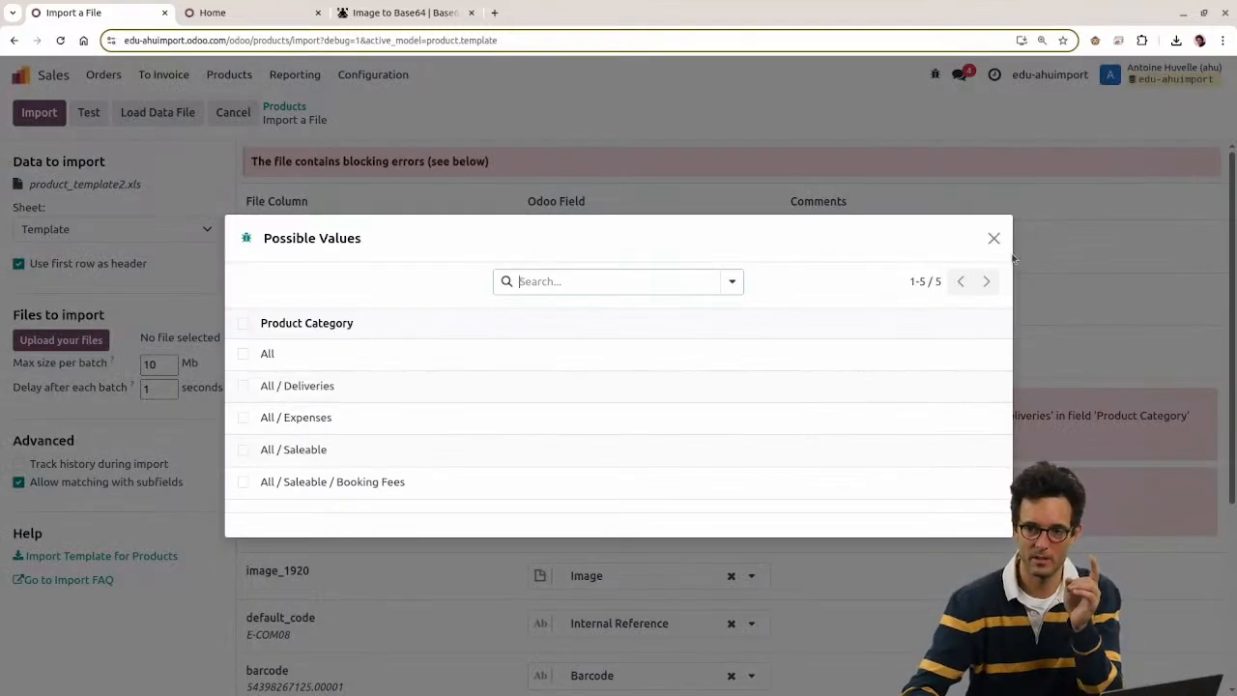
left_click(994, 238)
triple_click(953, 412)
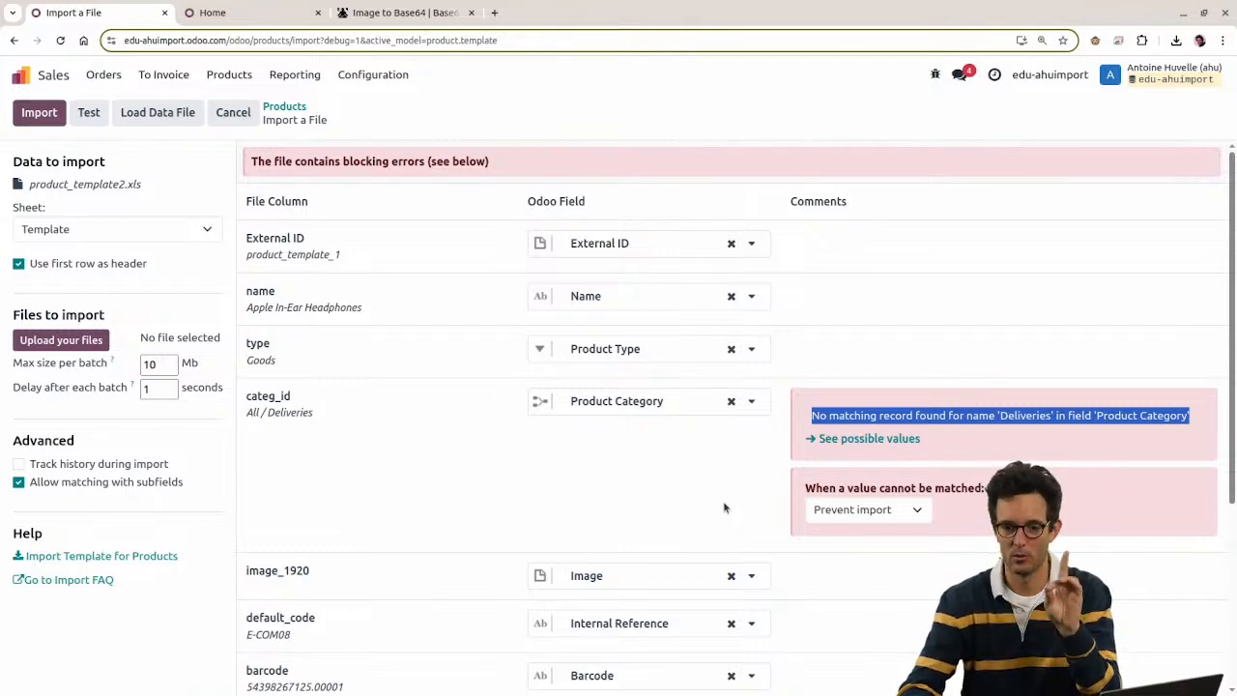
Step: Set unmatched category values to 'Create new values' and run the product import
left_click(850, 509)
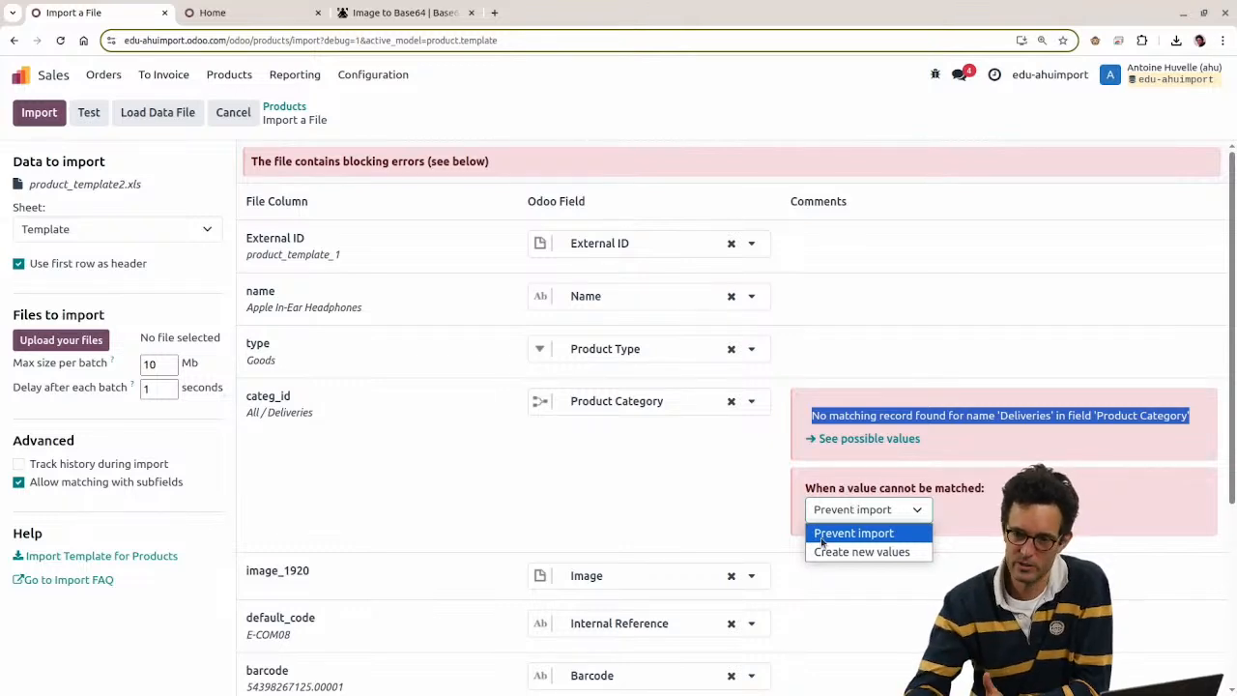
left_click(823, 535)
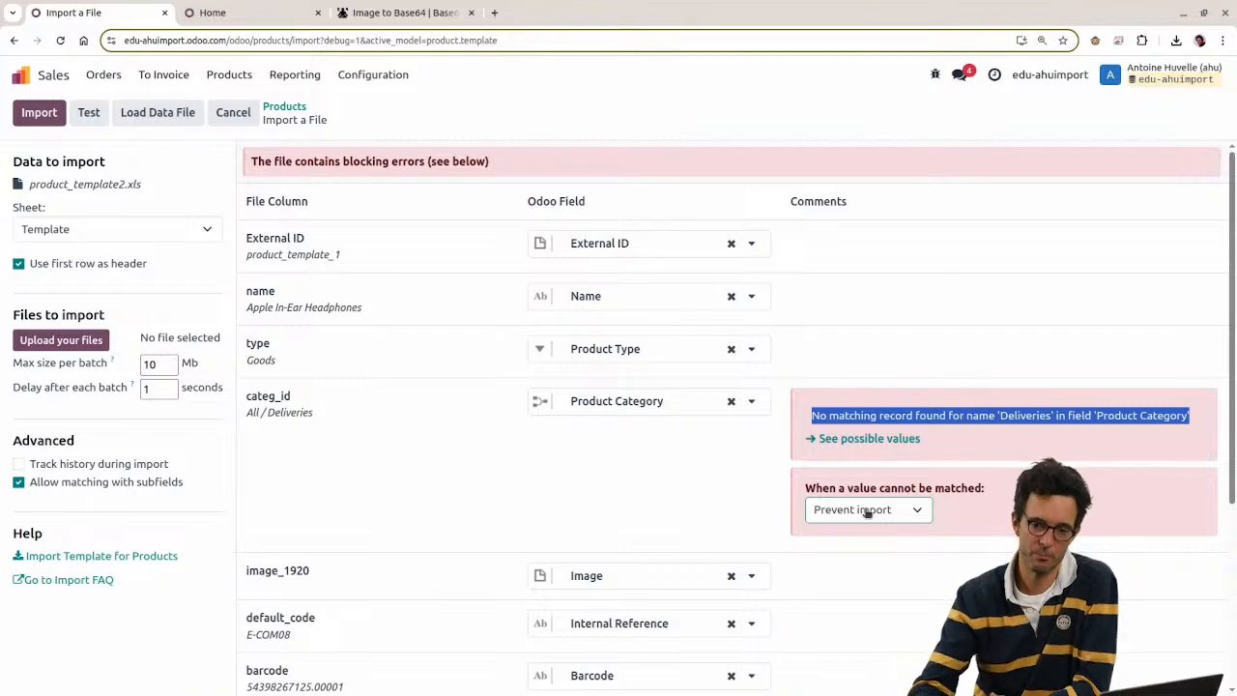
left_click(868, 514)
left_click(858, 556)
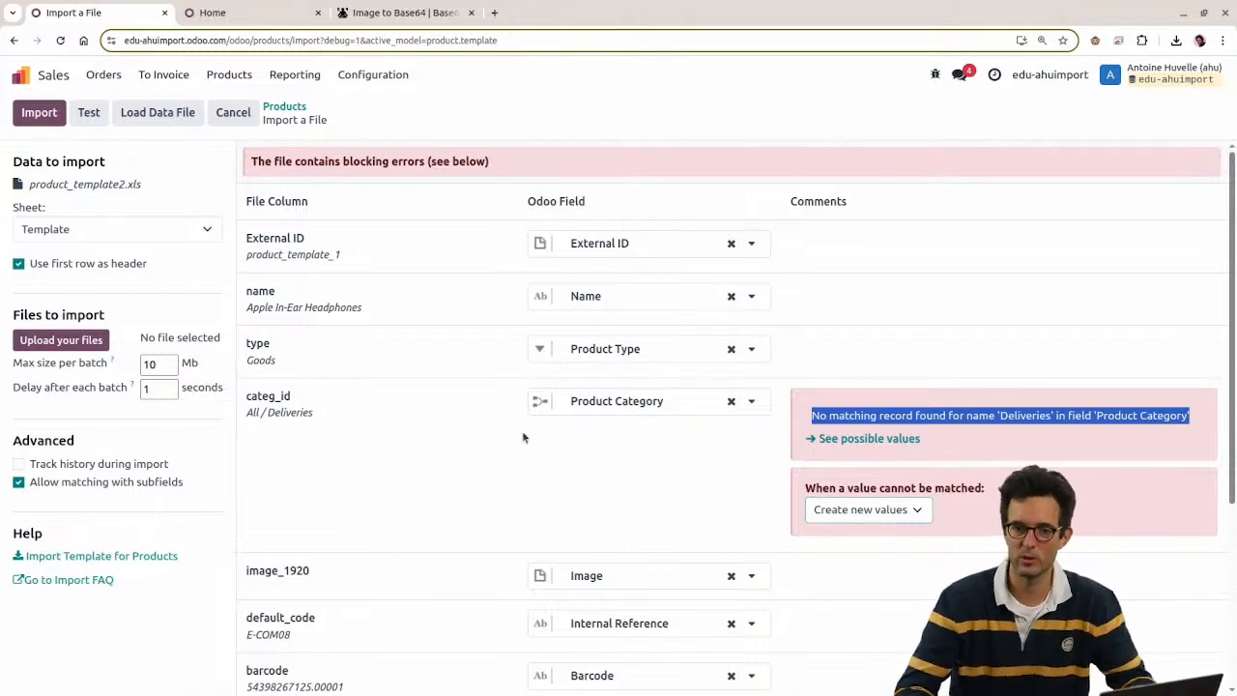
left_click(39, 112)
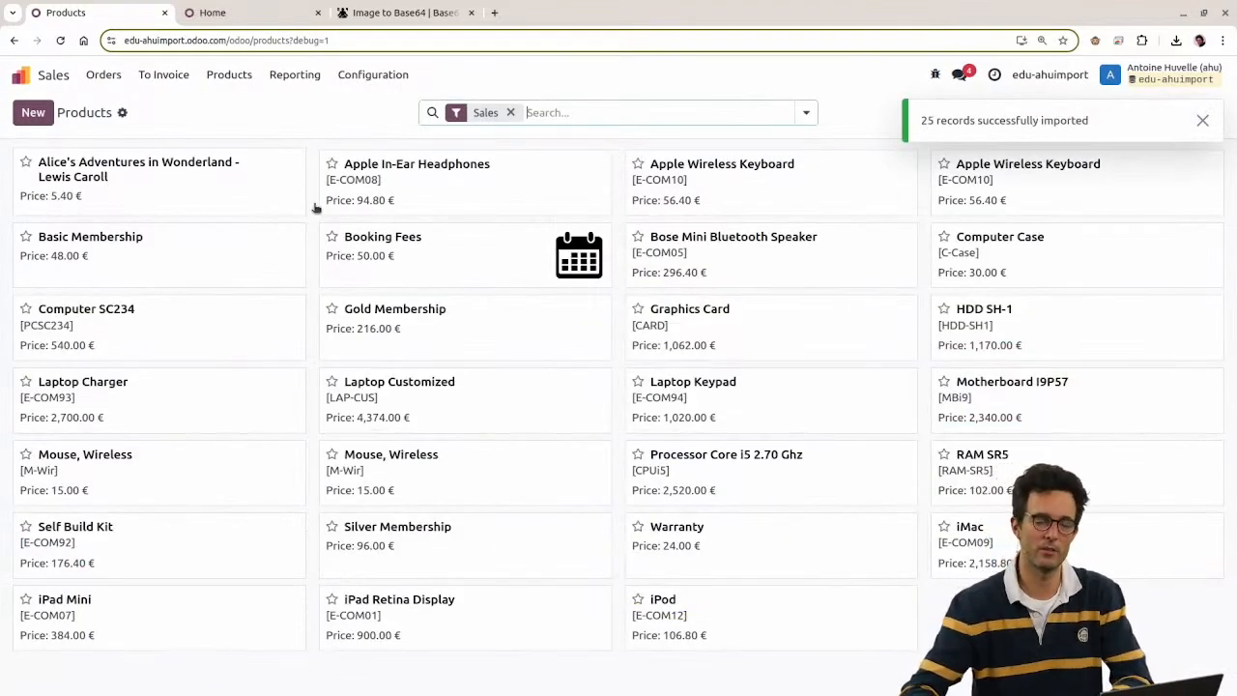
Step: Check Gold Membership's category against the categ_id column in the spreadsheet
left_click(366, 323)
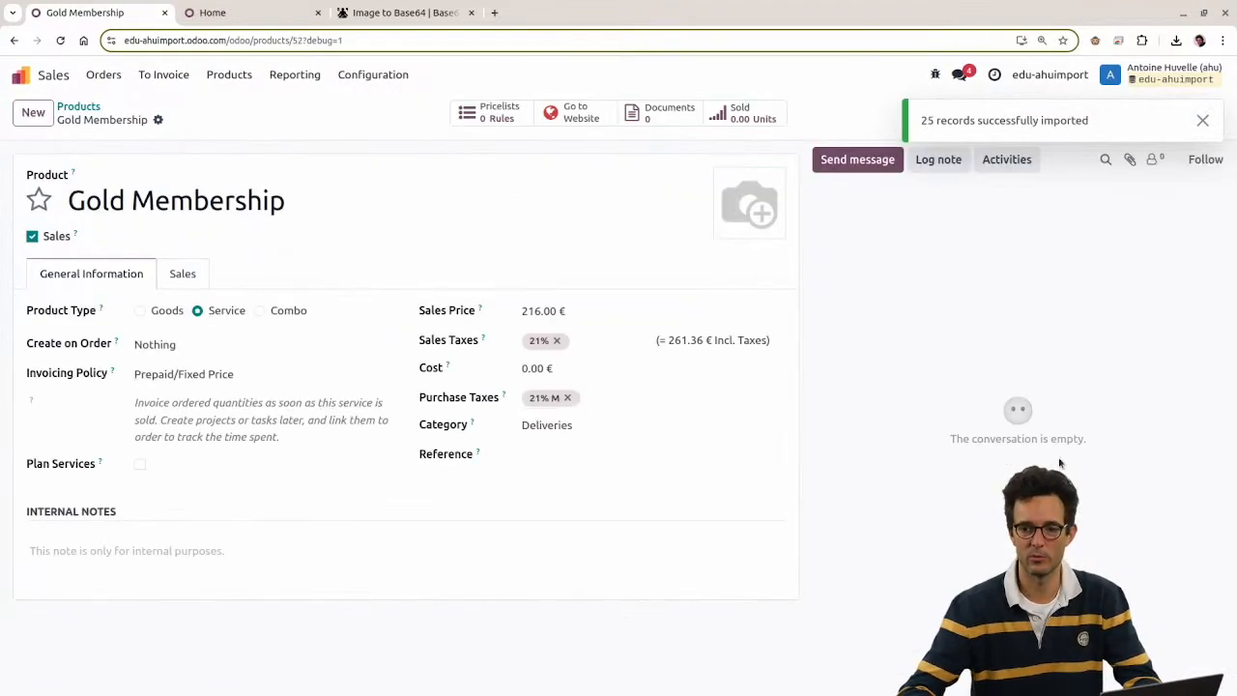
left_click(671, 426)
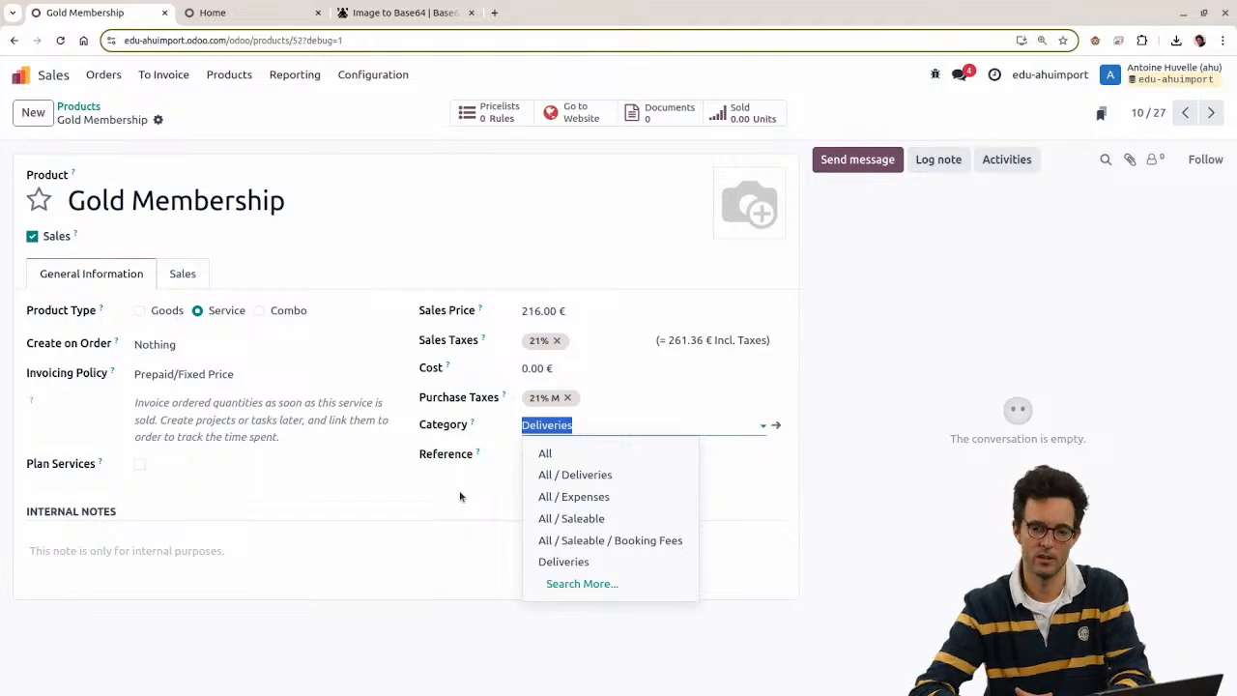
key("alt+Tab")
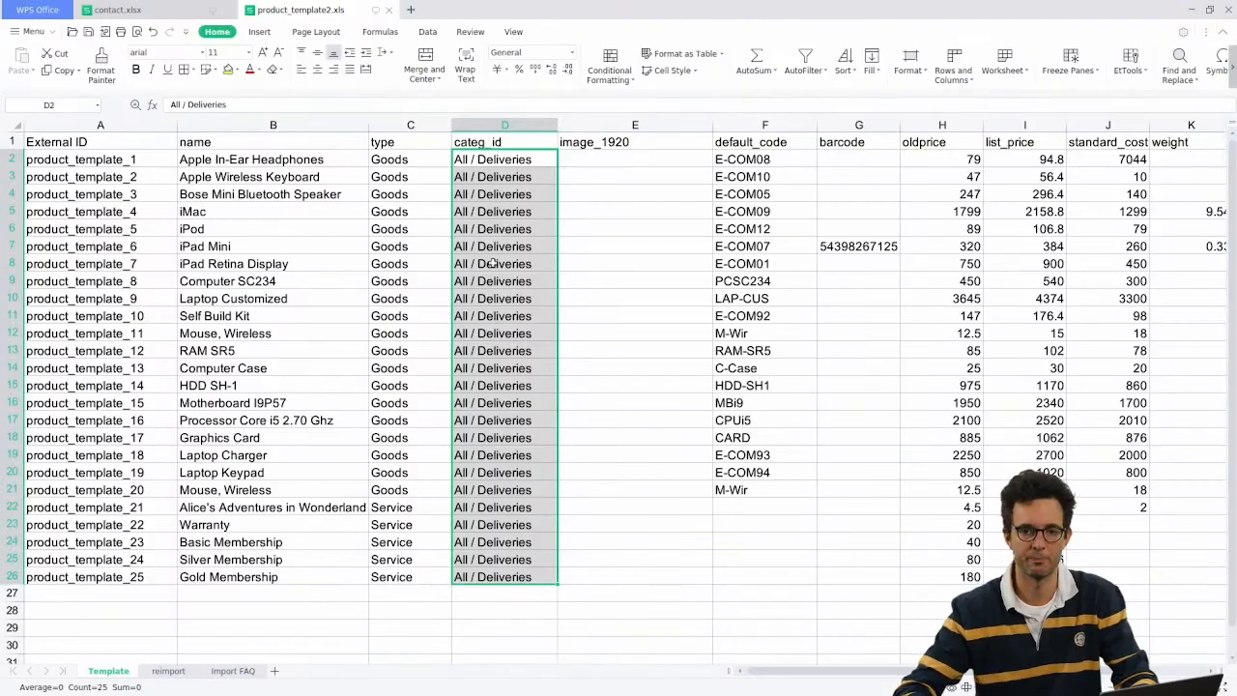
left_click(547, 401)
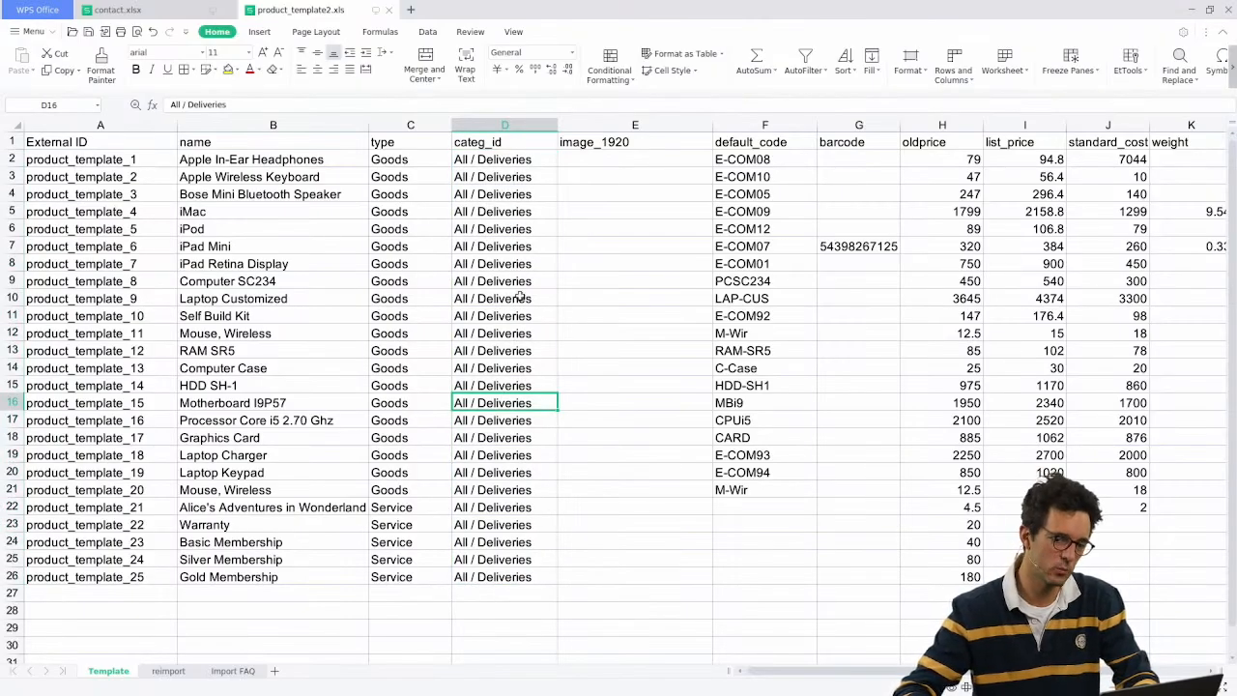
key("alt+Tab")
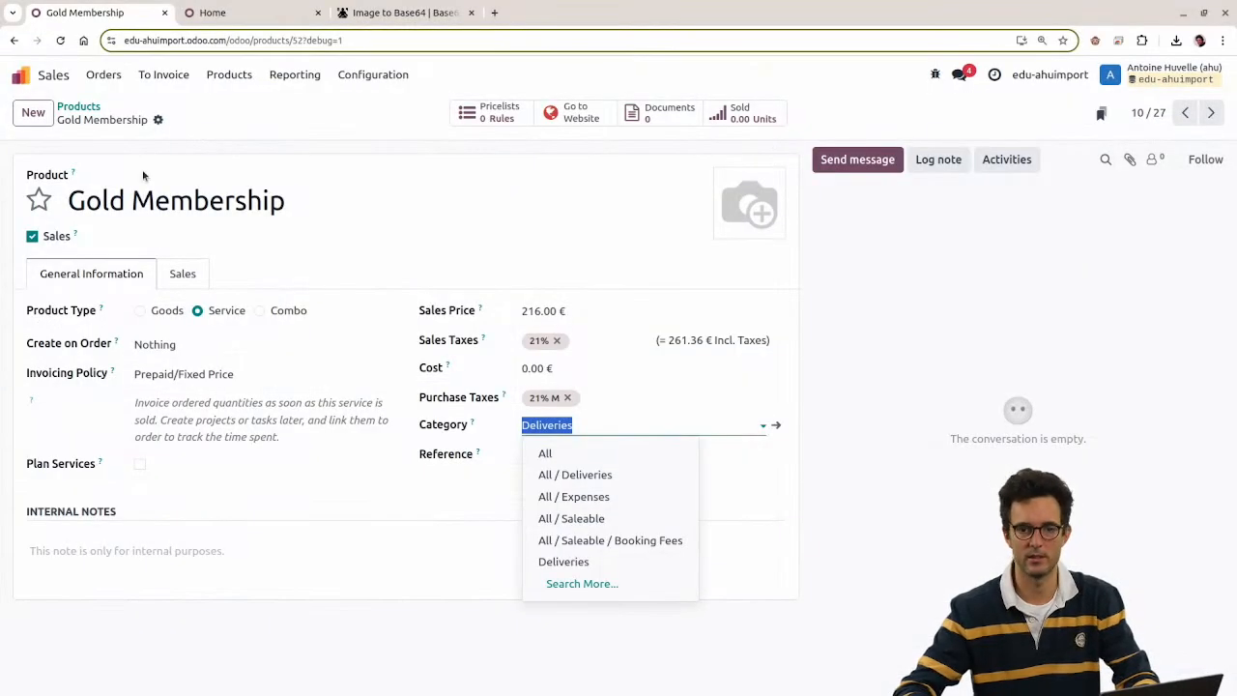
Step: Return to the products list and start Import records
left_click(157, 120)
left_click(78, 106)
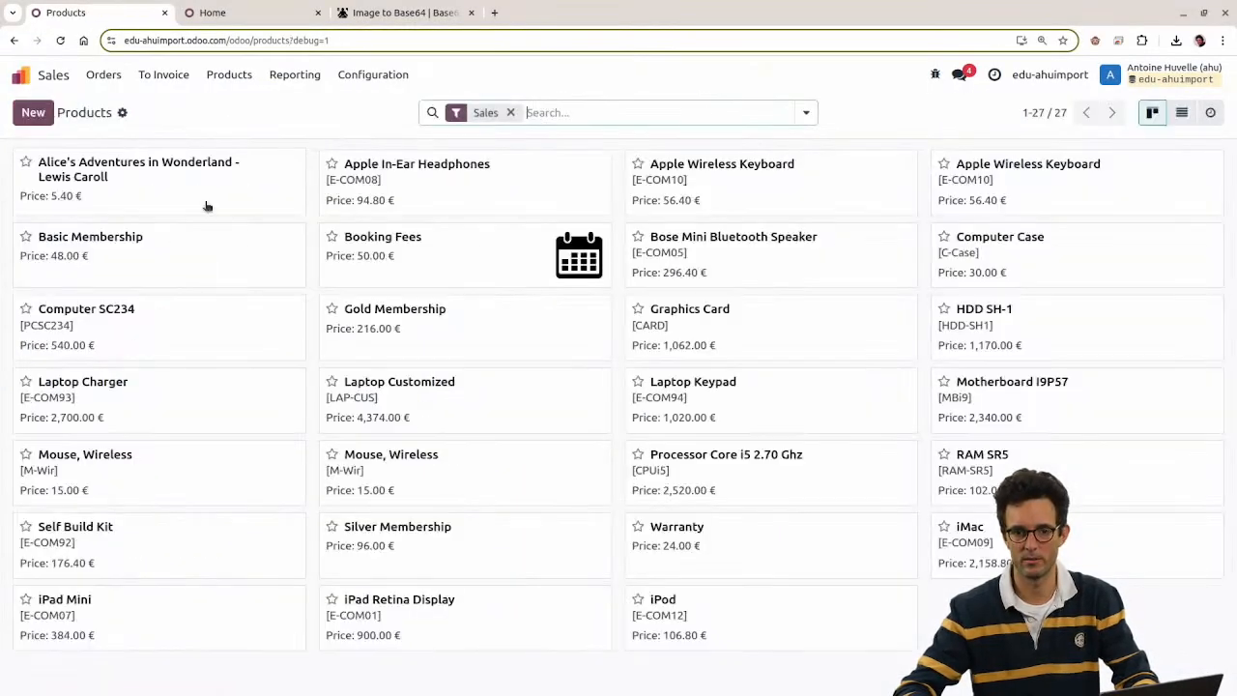
left_click(123, 113)
left_click(147, 140)
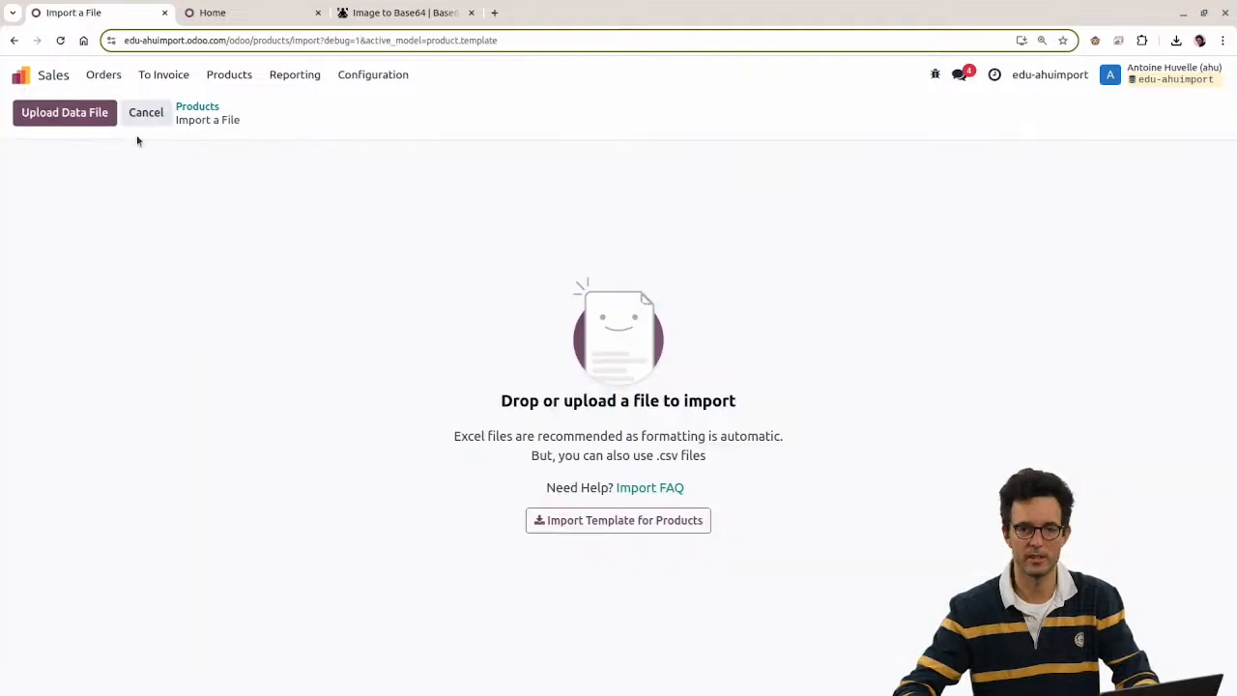
Step: Import product_template2.xls and check Laptop Customized's category
left_click(101, 120)
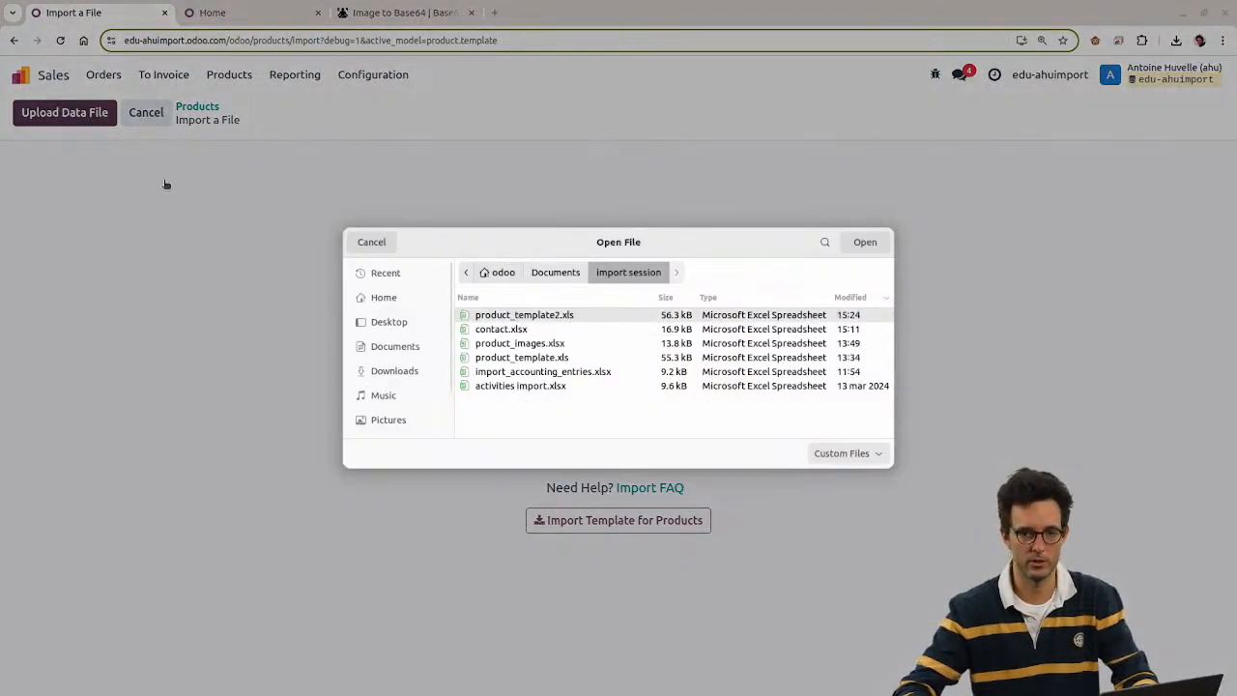
double_click(551, 316)
left_click(58, 116)
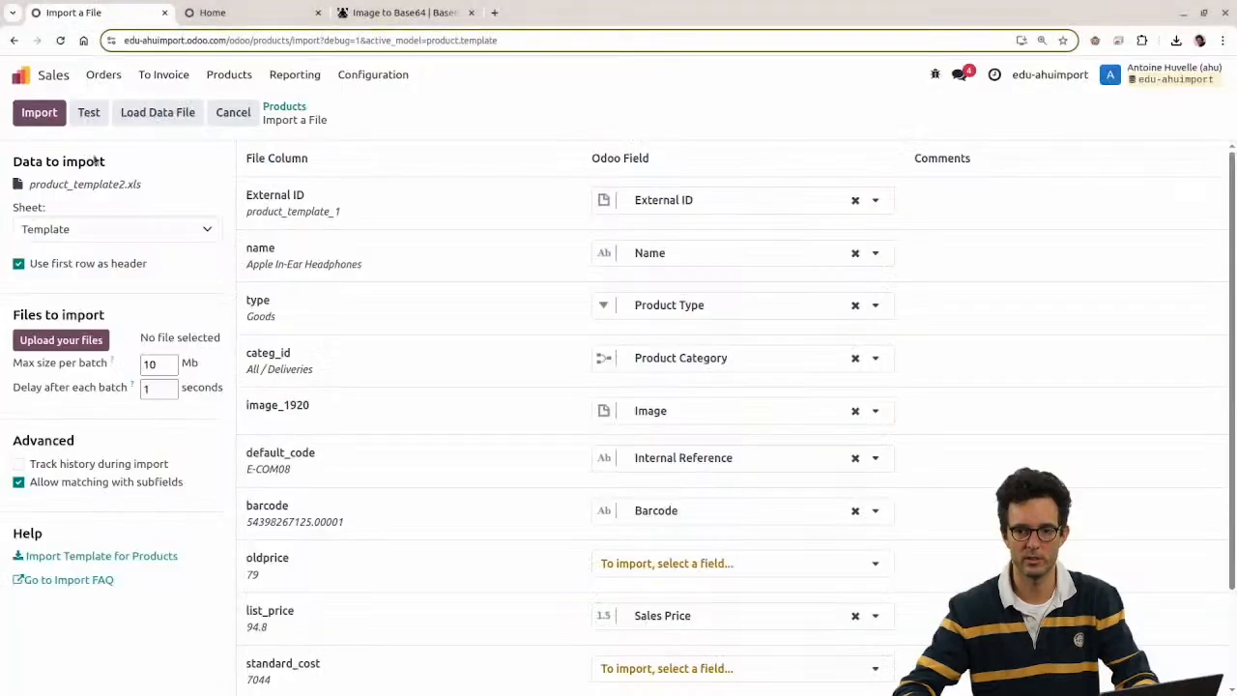
left_click(398, 395)
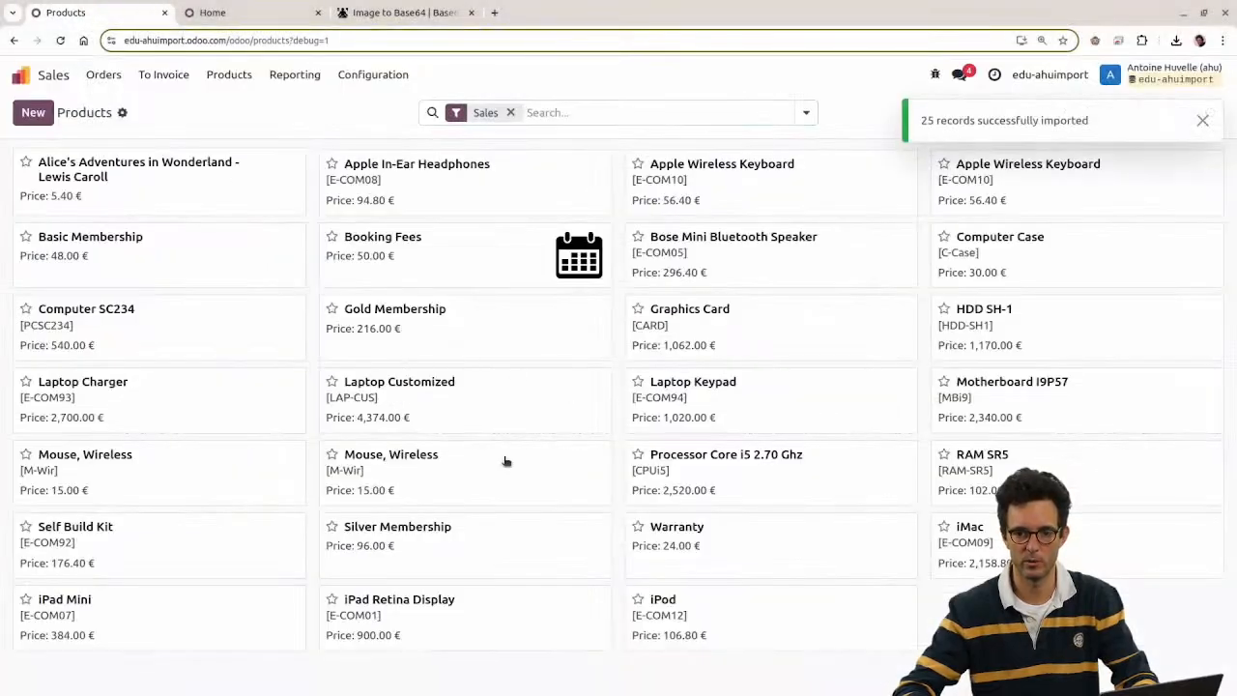
left_click(615, 452)
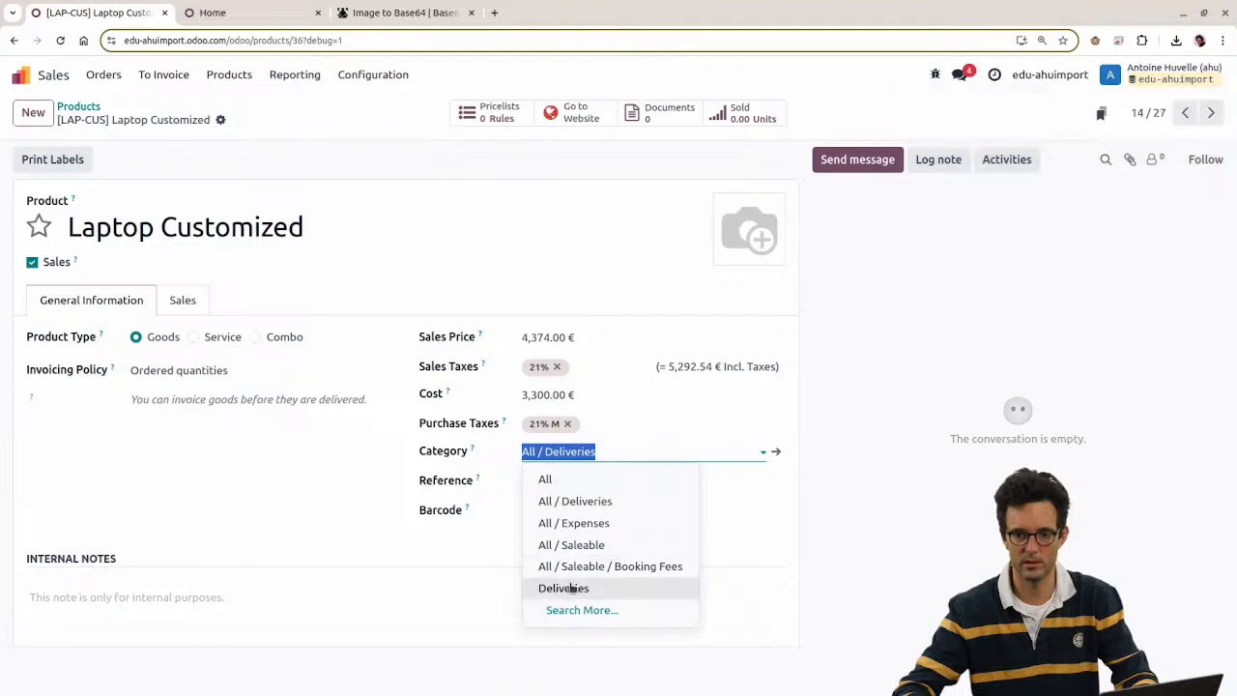
left_click(222, 371)
Step: Delete the stray Deliveries product category and return to the apps home screen
left_click(373, 74)
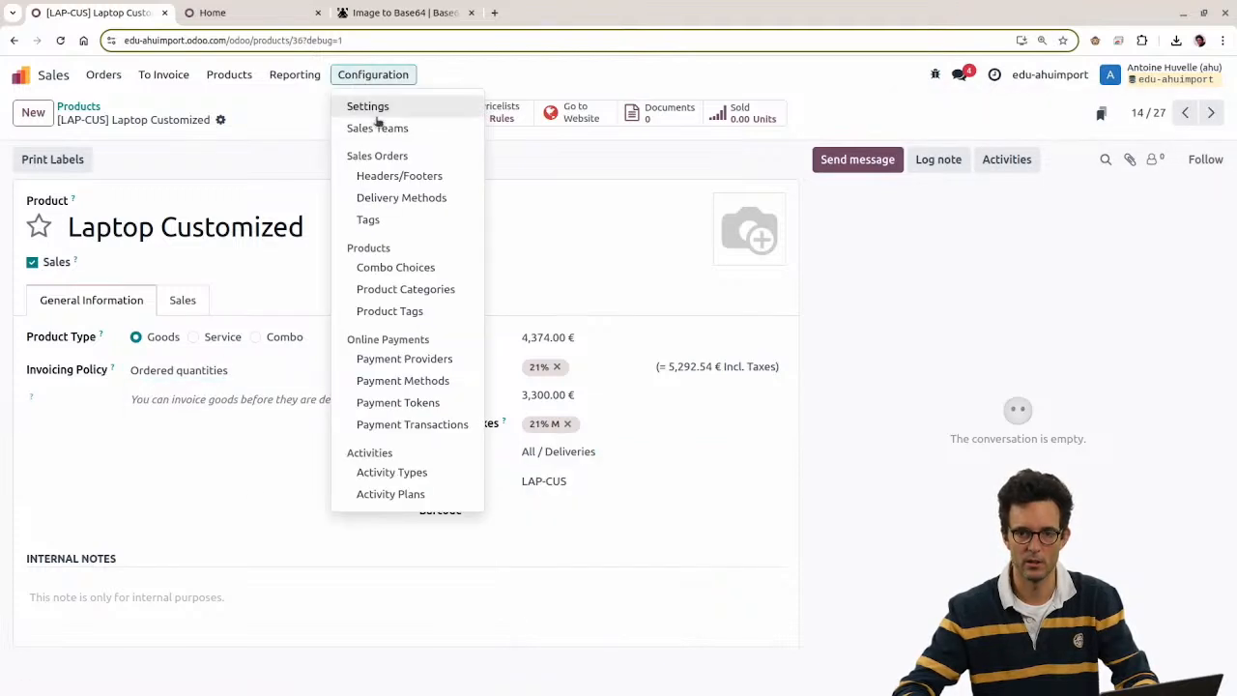
left_click(430, 289)
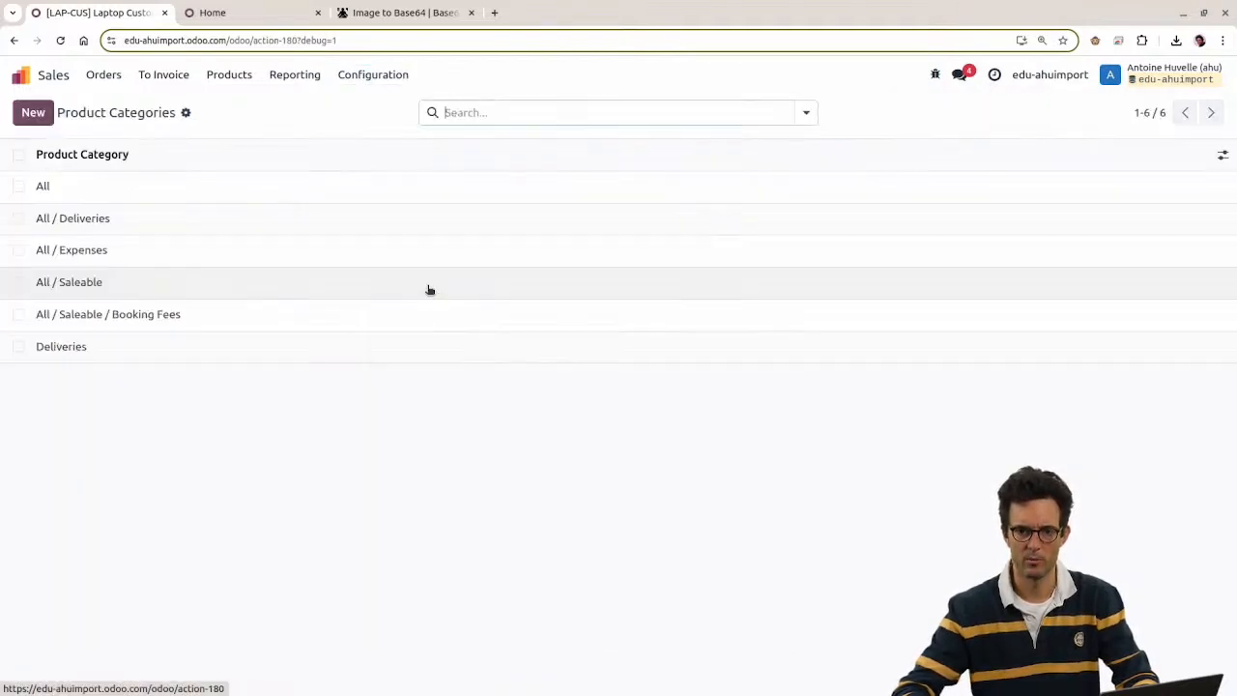
left_click(150, 343)
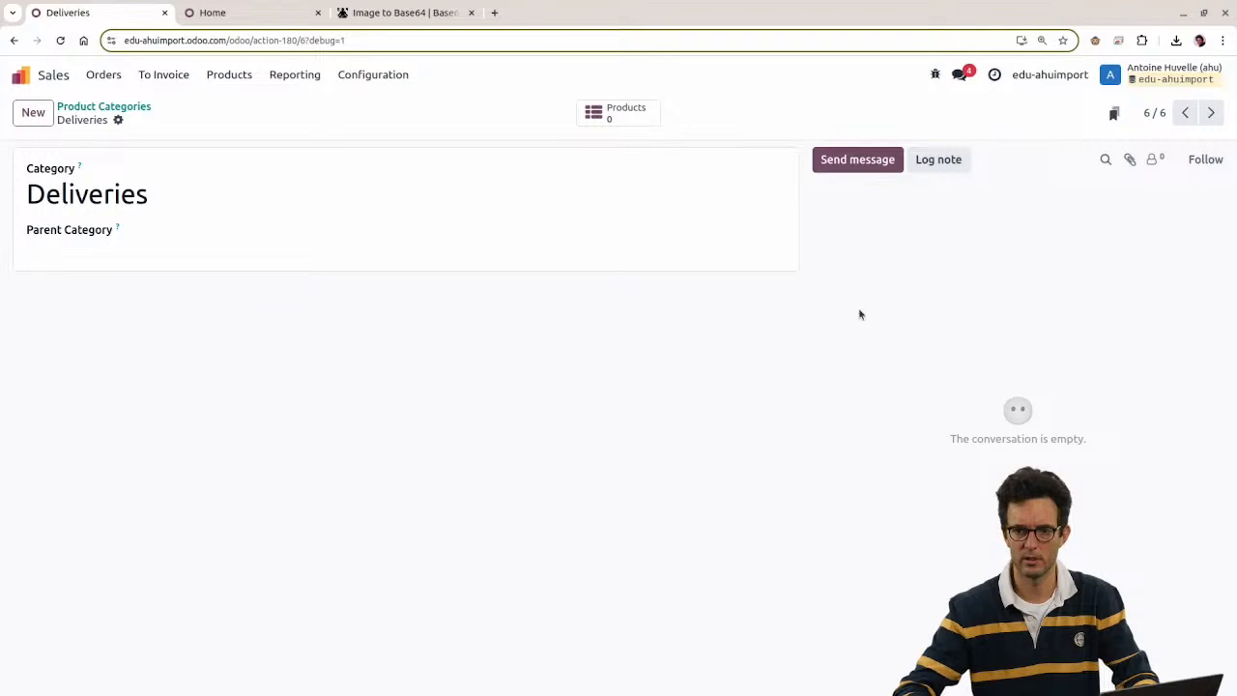
left_click(118, 121)
left_click(422, 447)
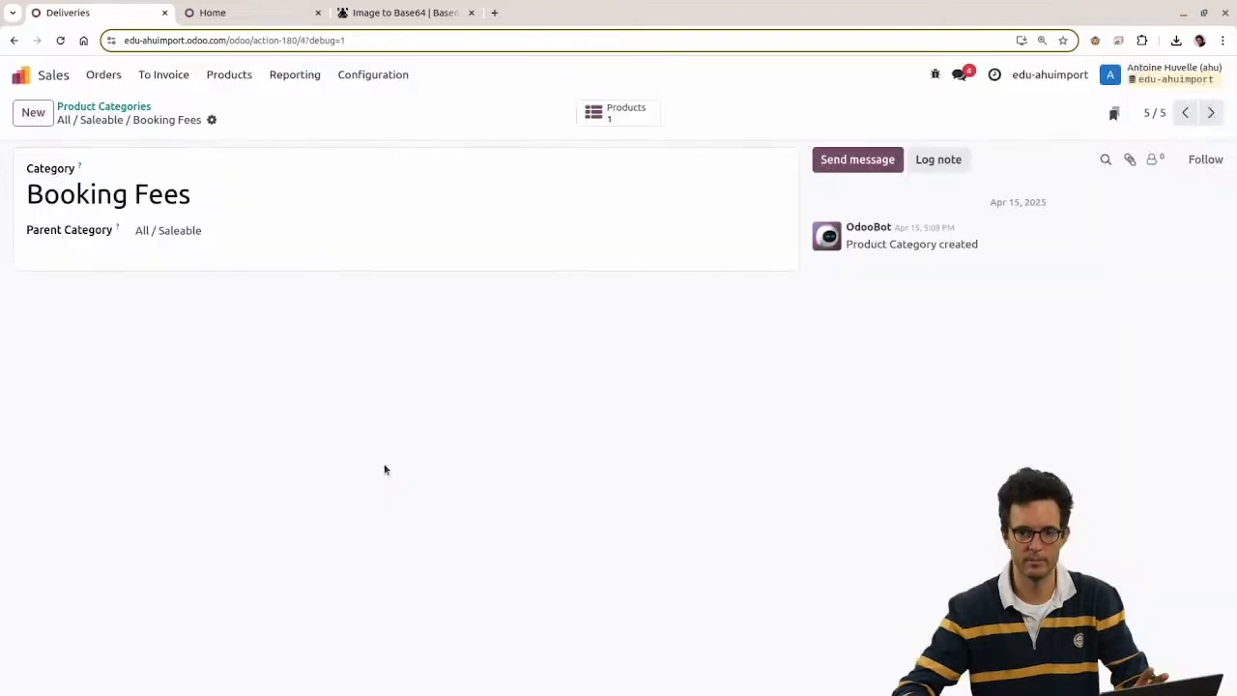
left_click(18, 78)
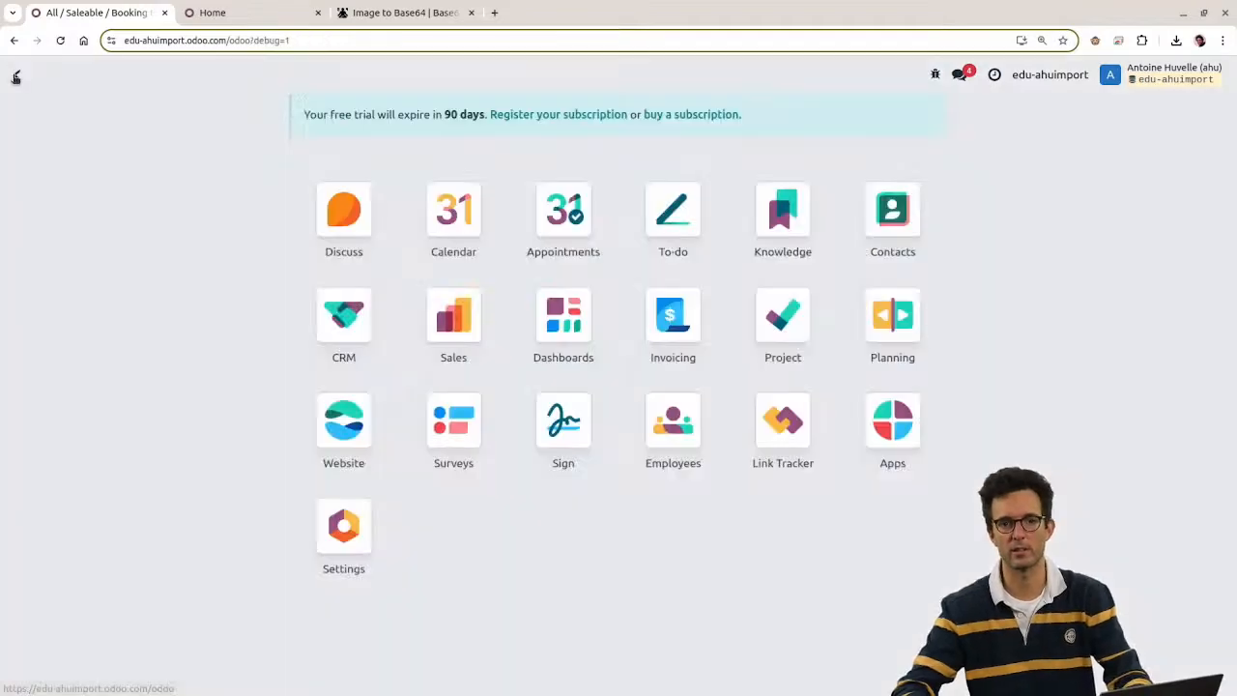
Step: Select cell E2 under image_1920, then bring up the Image to Base64 tab
key("alt+Tab")
left_click(676, 159)
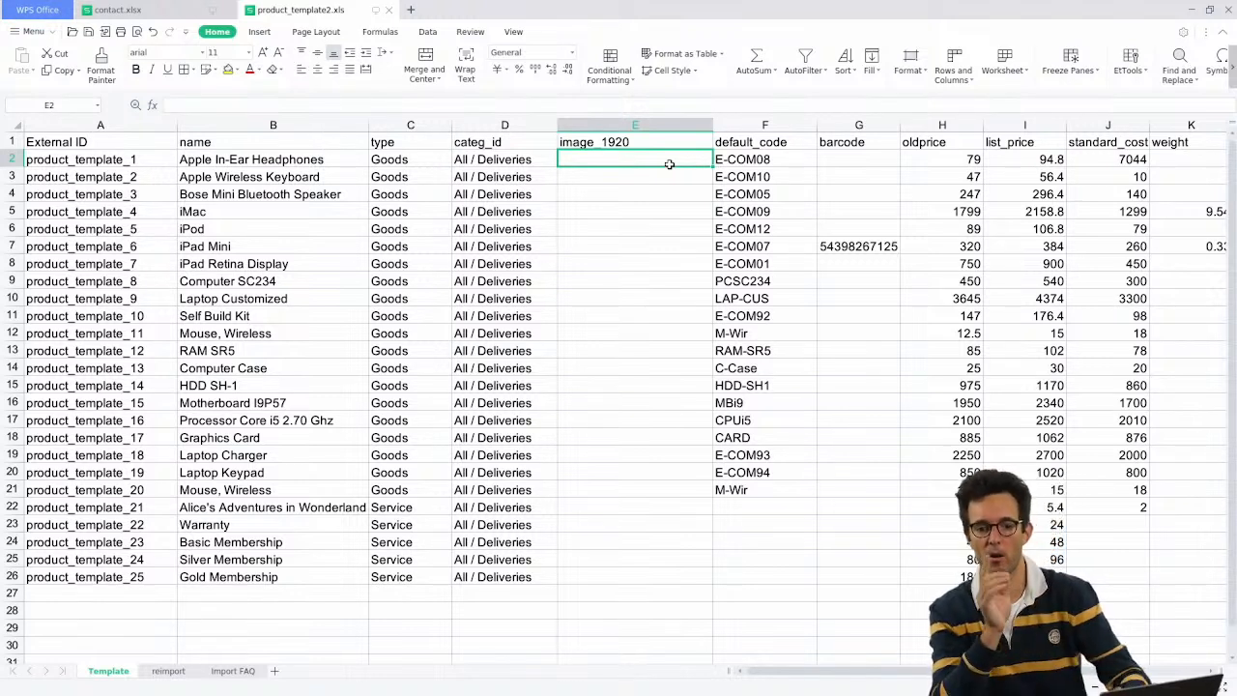
key("alt+Tab")
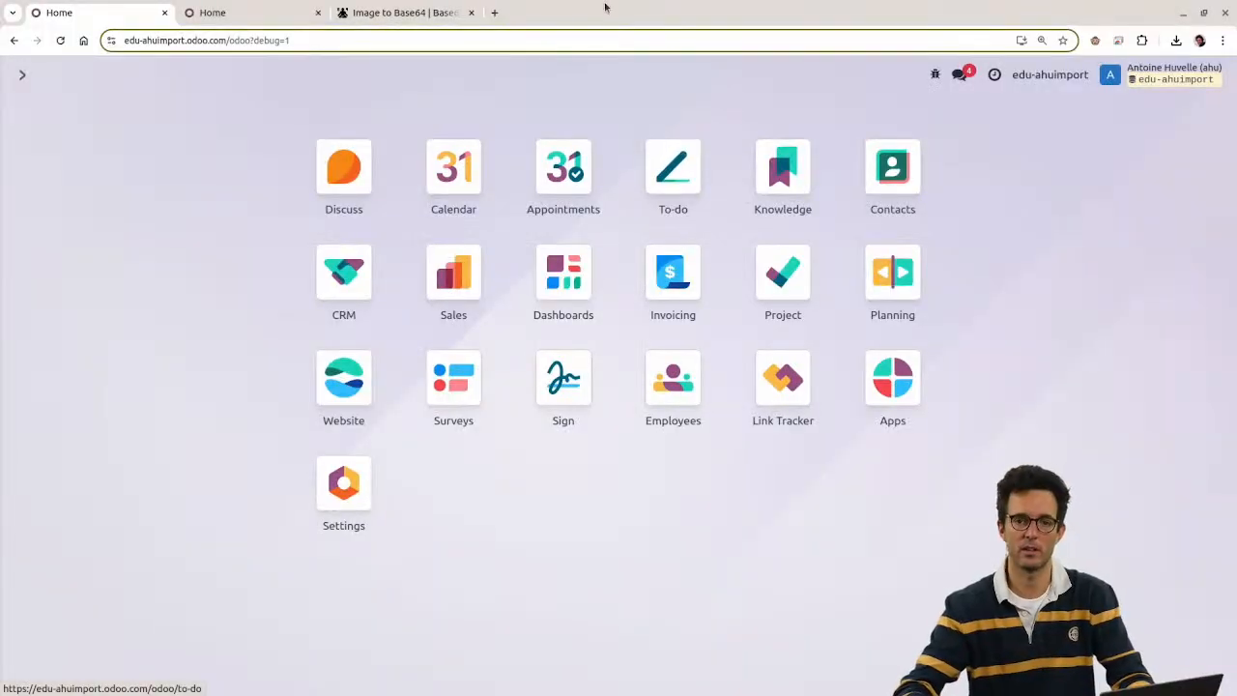
left_click(419, 15)
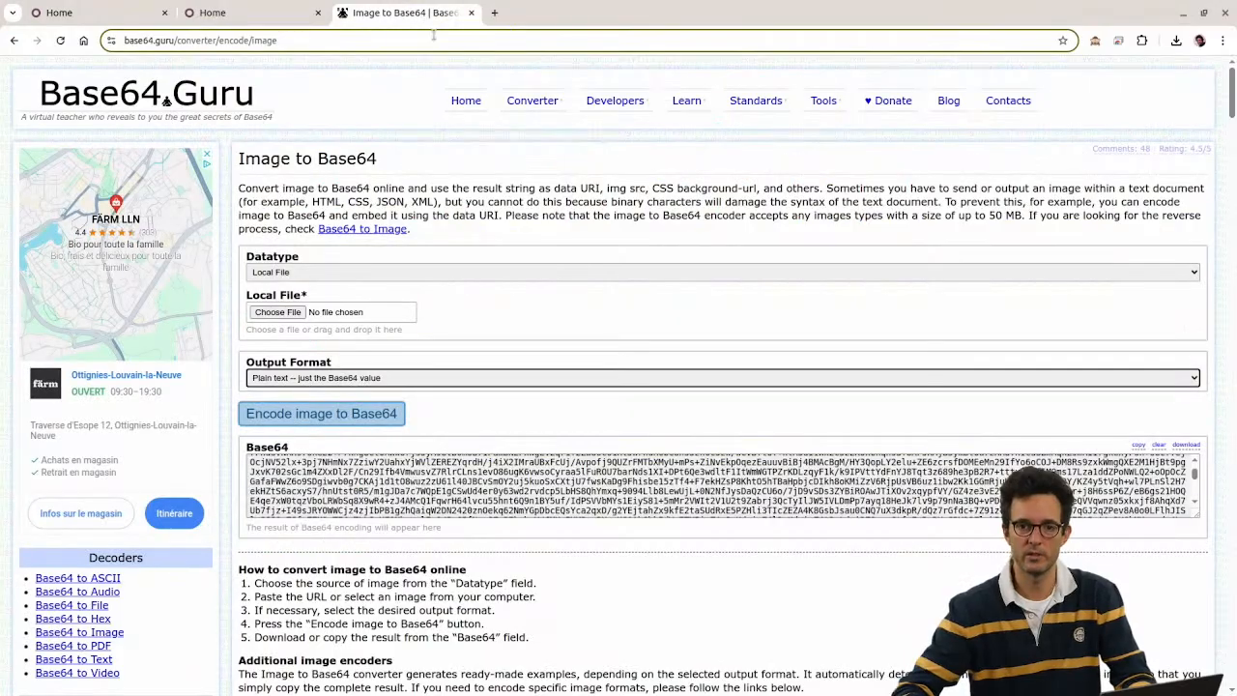
right_click(139, 94)
left_click(184, 282)
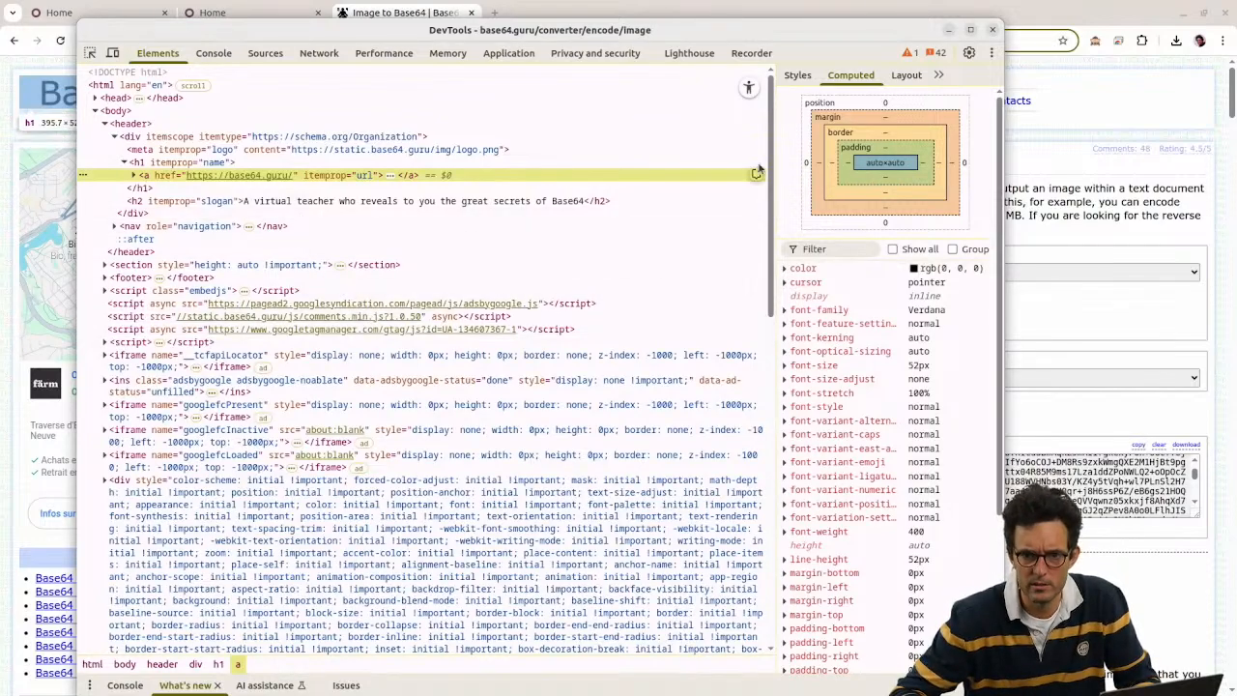
left_click(992, 29)
scroll(710, 296, "down", 15)
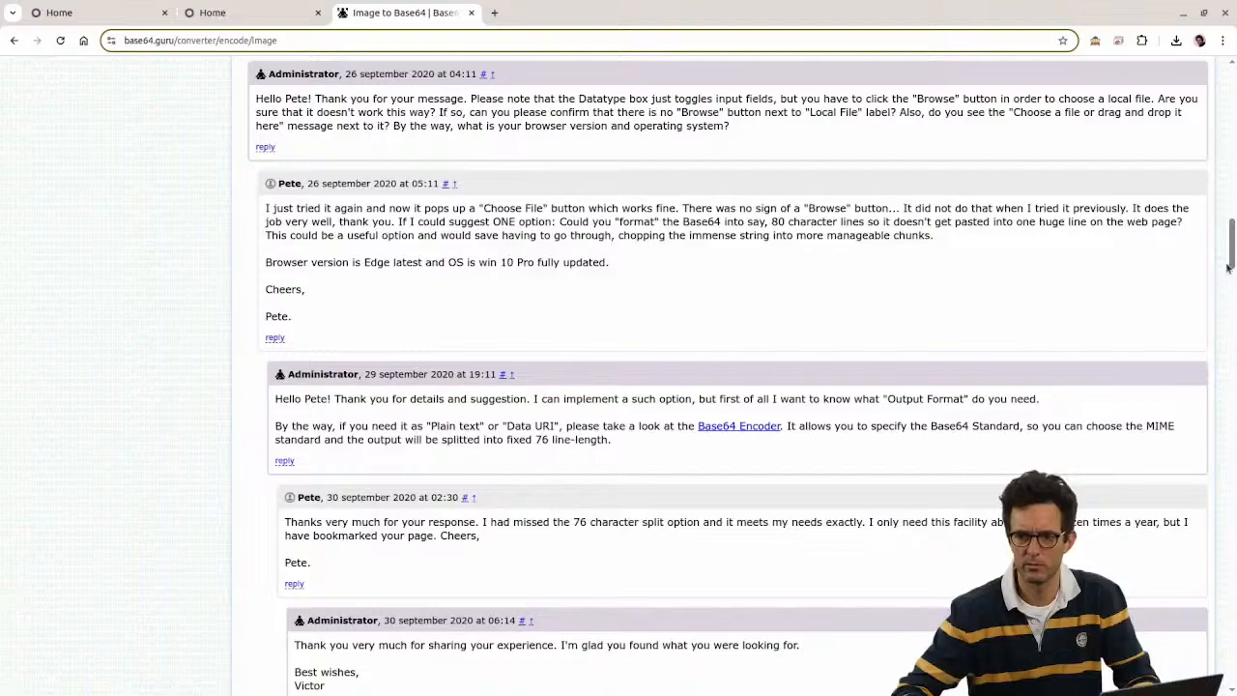
left_click_drag(1229, 268, 1190, 5)
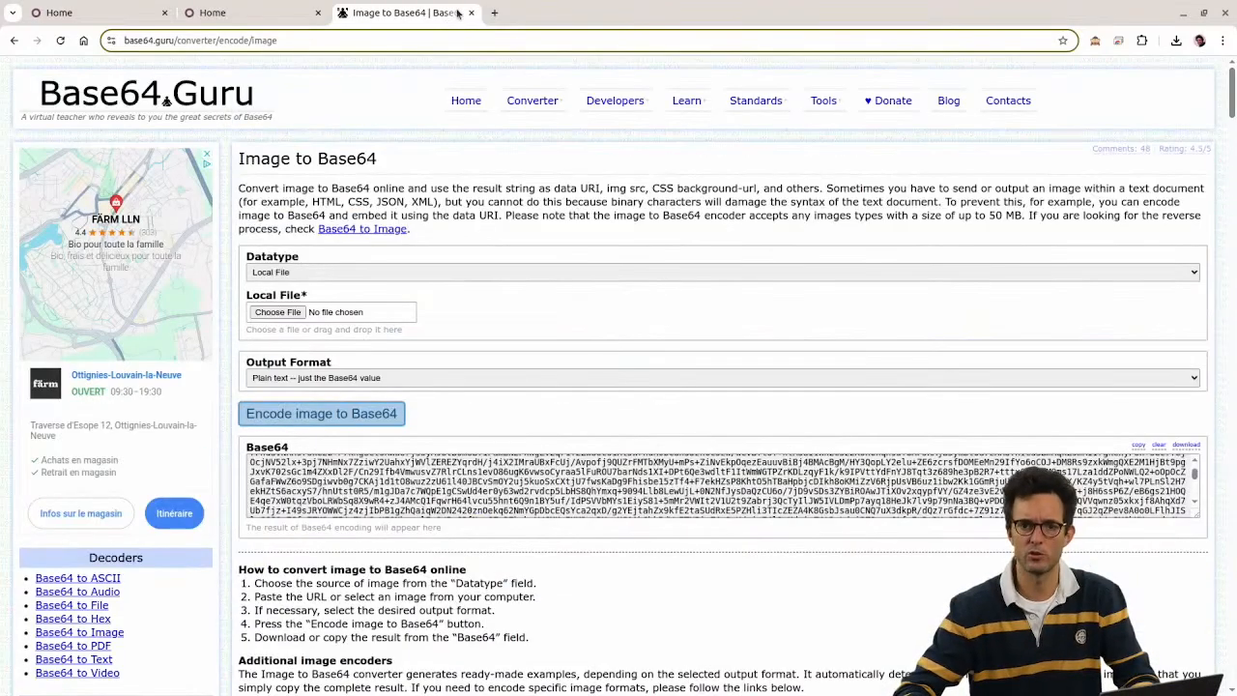
left_click(425, 41)
Step: Load google.com, then open and close DevTools on the page
type("gooo")
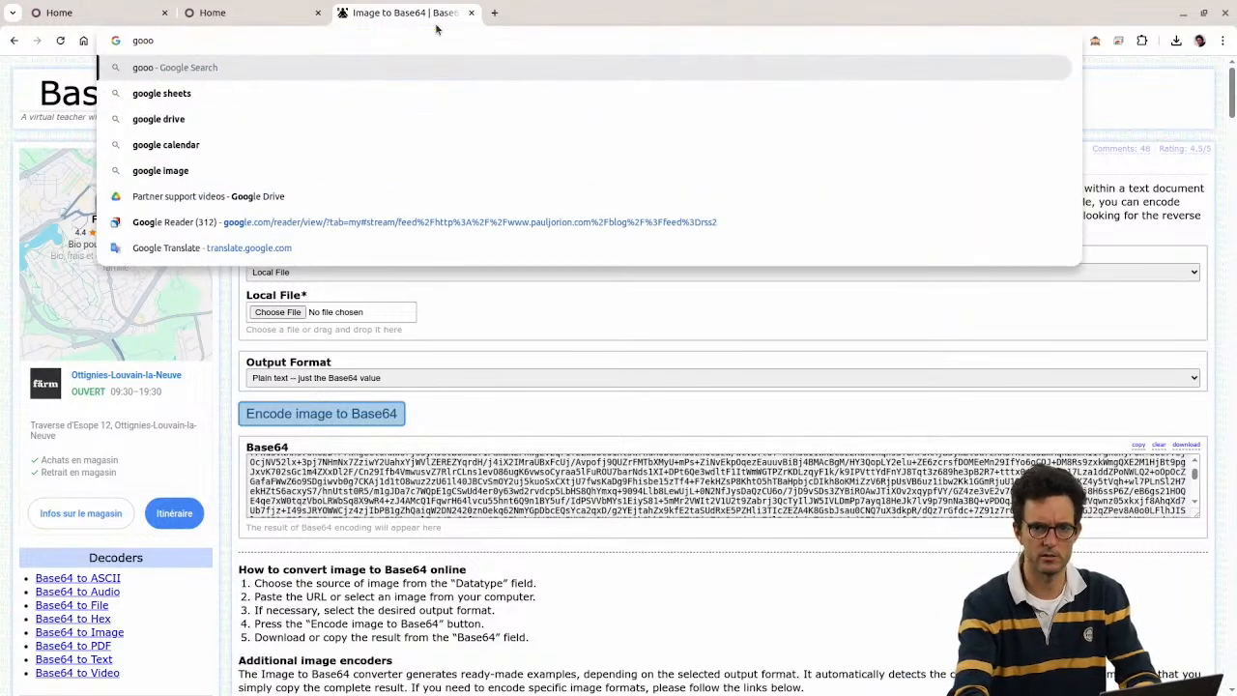
key("BackSpace")
type("gle")
key("Return")
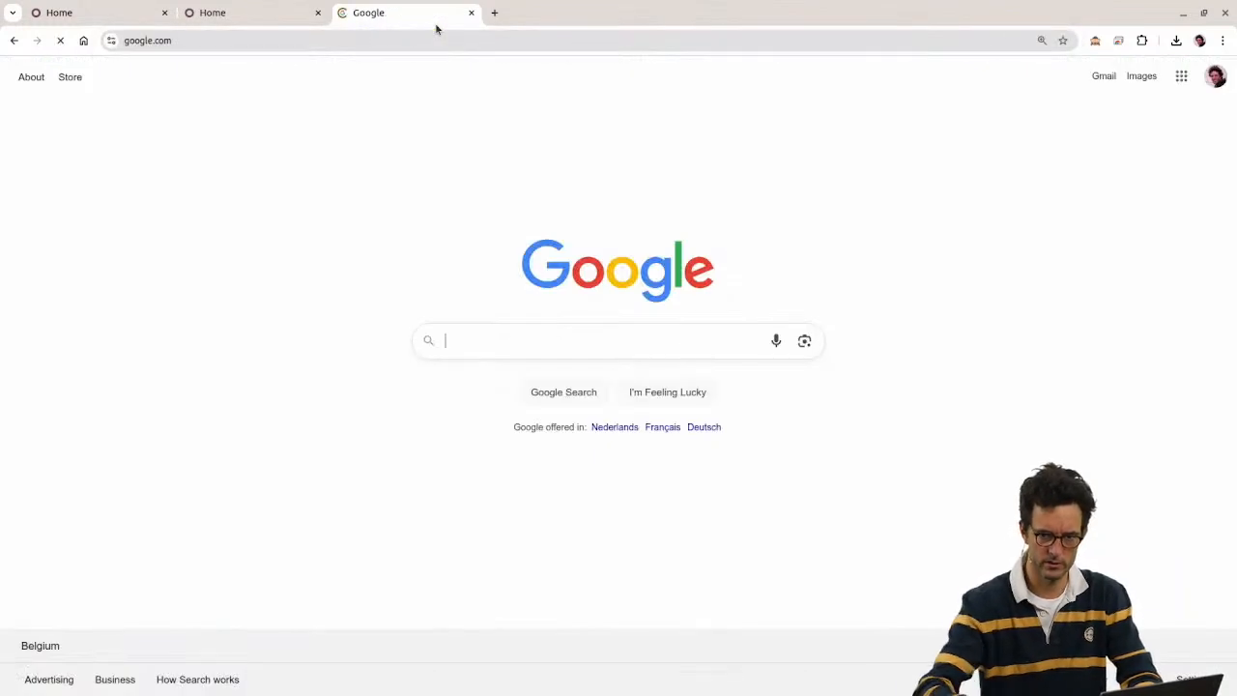
right_click(583, 275)
left_click(657, 601)
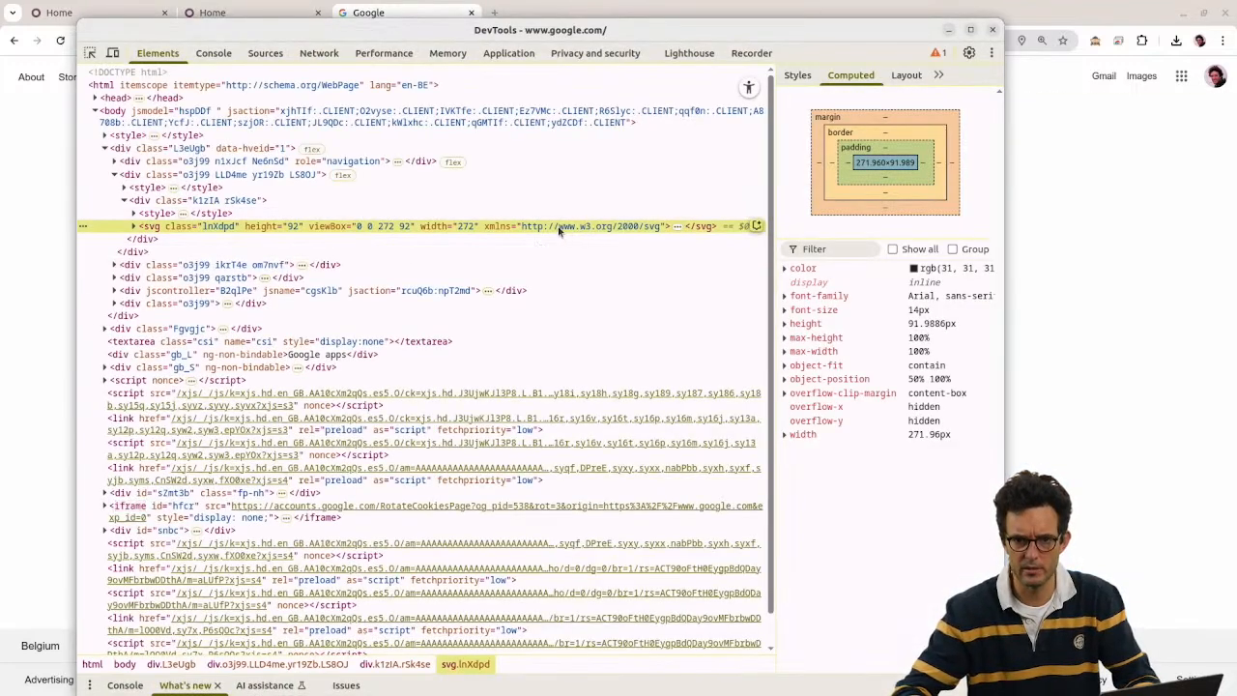
left_click_drag(440, 37, 363, 360)
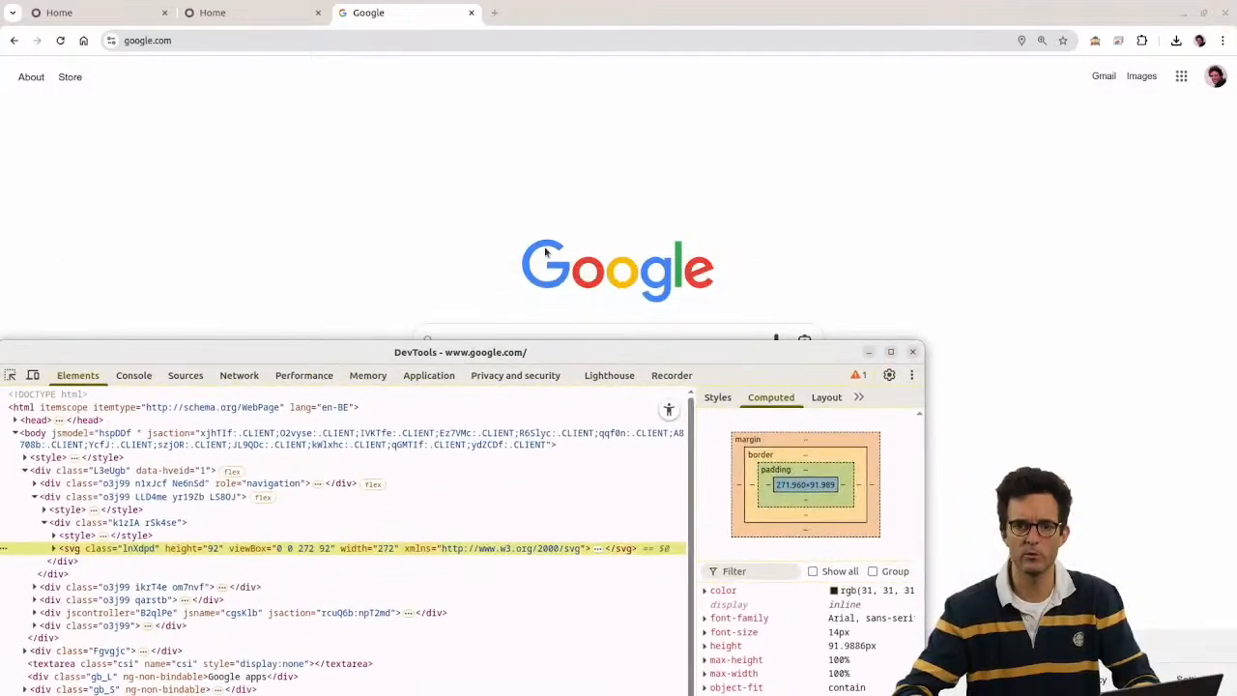
left_click(912, 351)
Step: Inspect the Google logo and select its svg element in DevTools
right_click(657, 275)
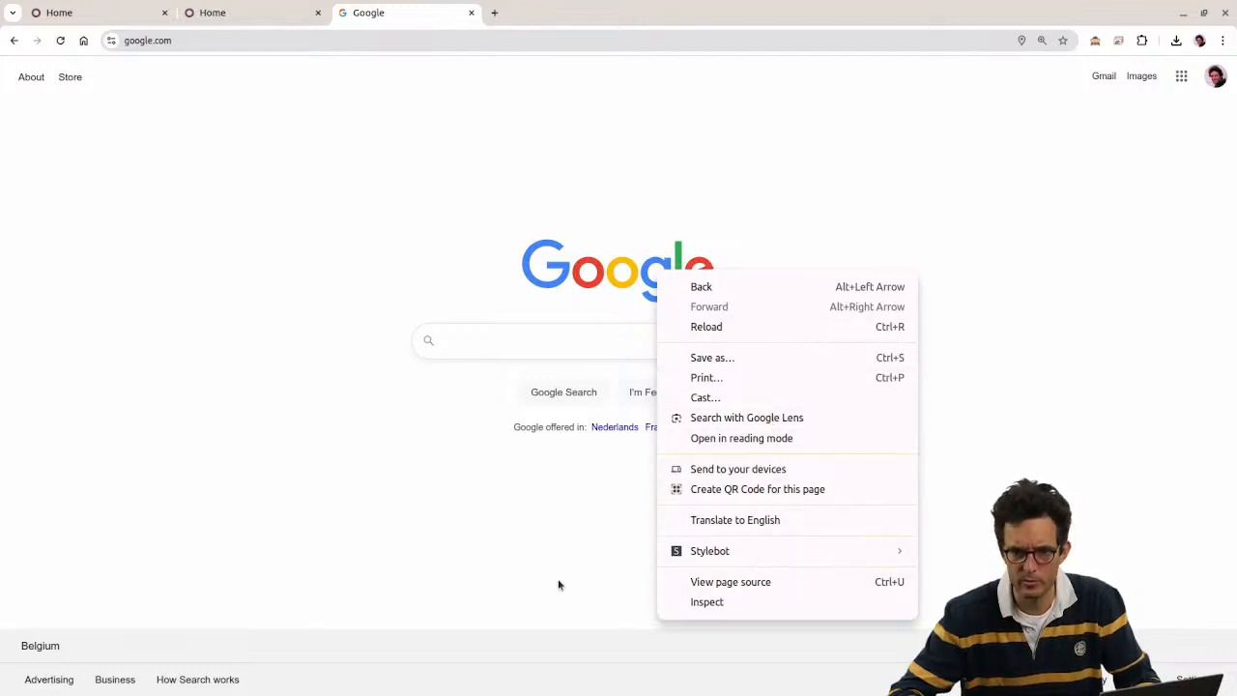
left_click(431, 546)
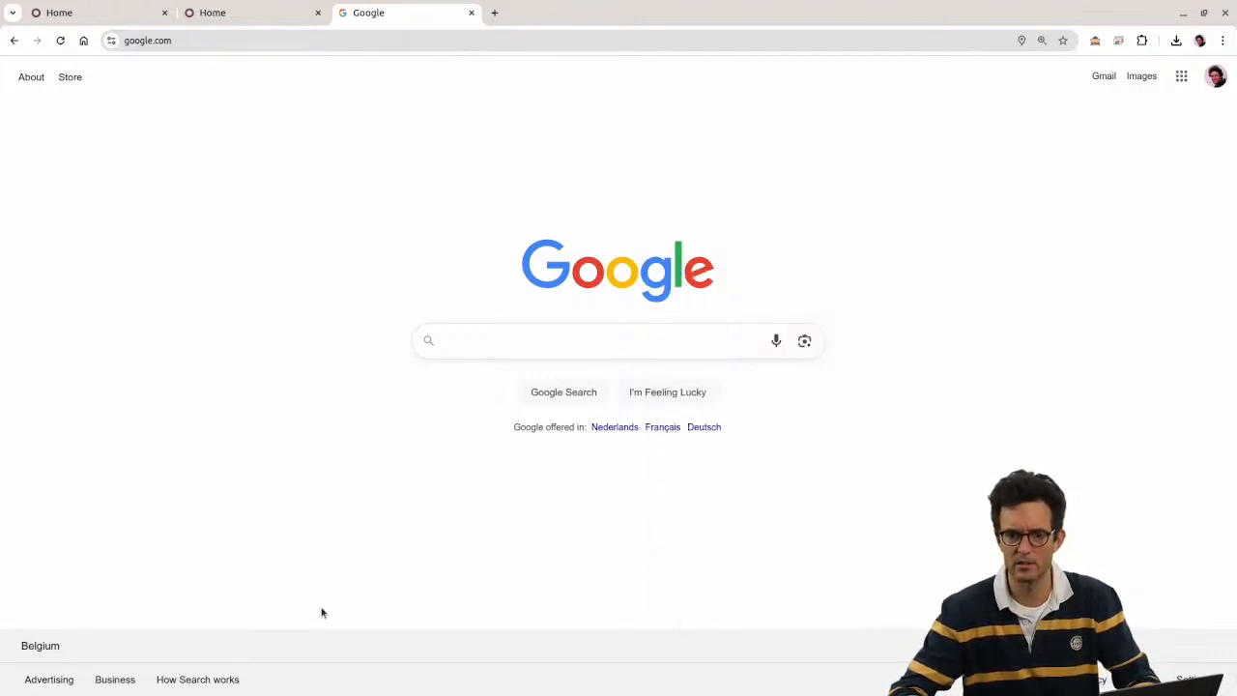
right_click(573, 281)
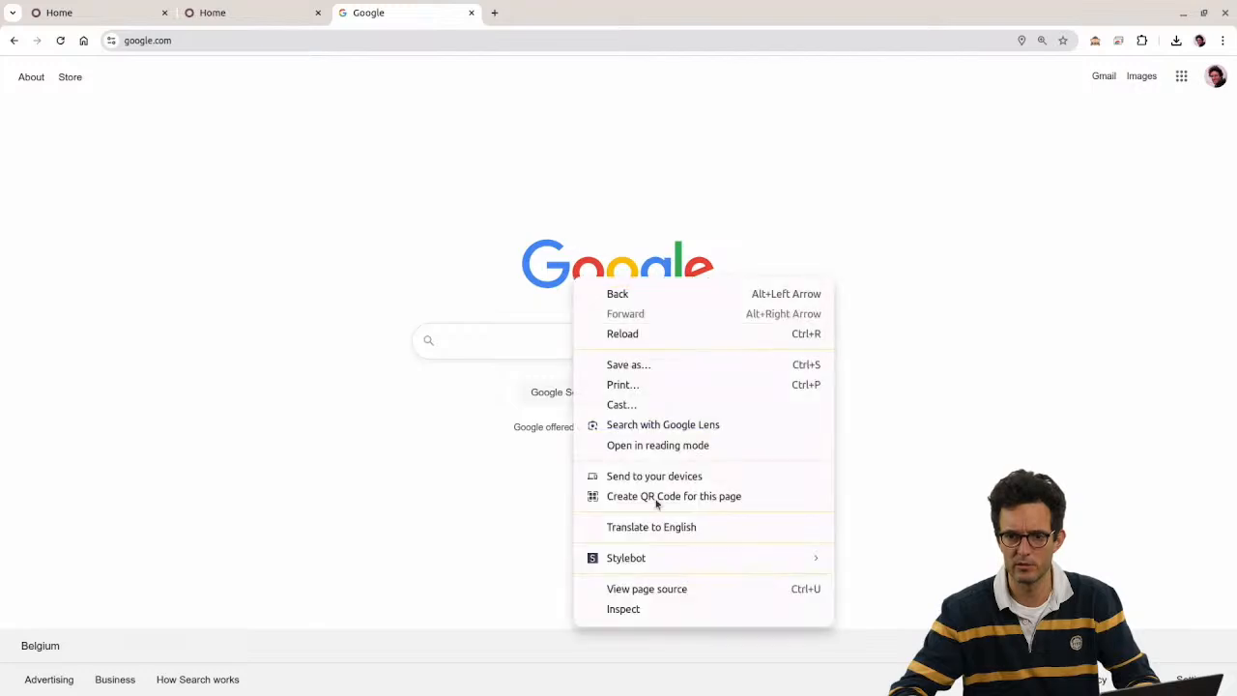
left_click(662, 618)
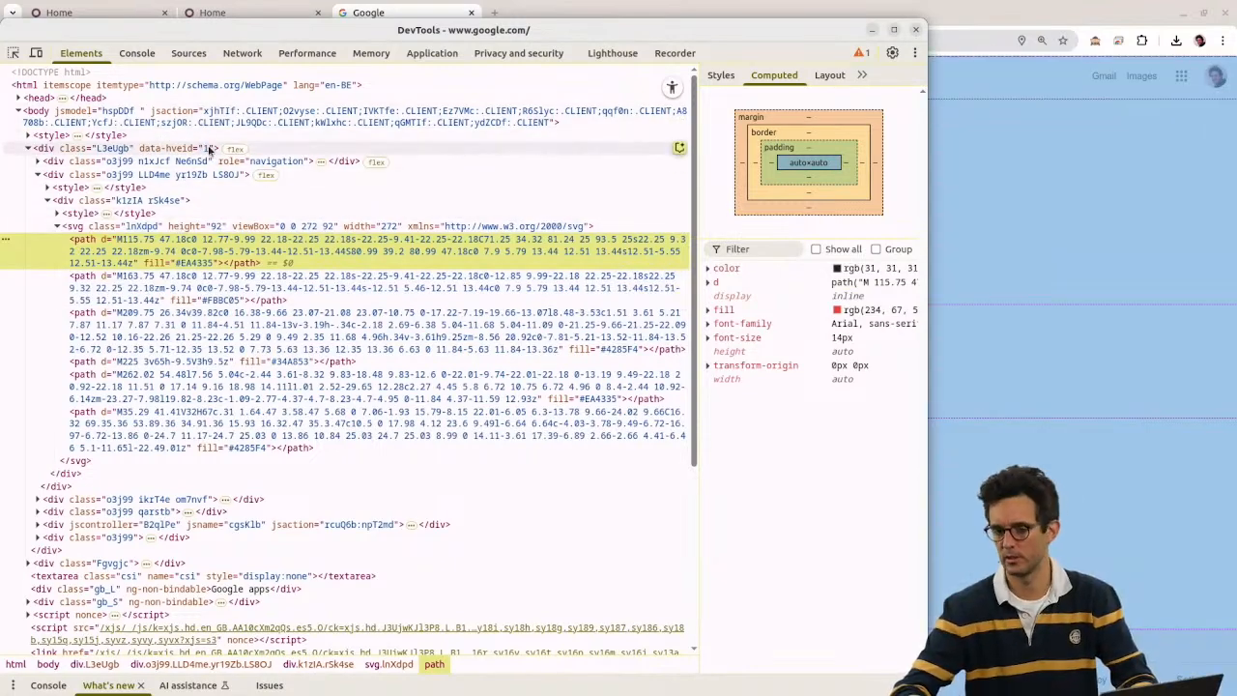
left_click(77, 214)
left_click(56, 214)
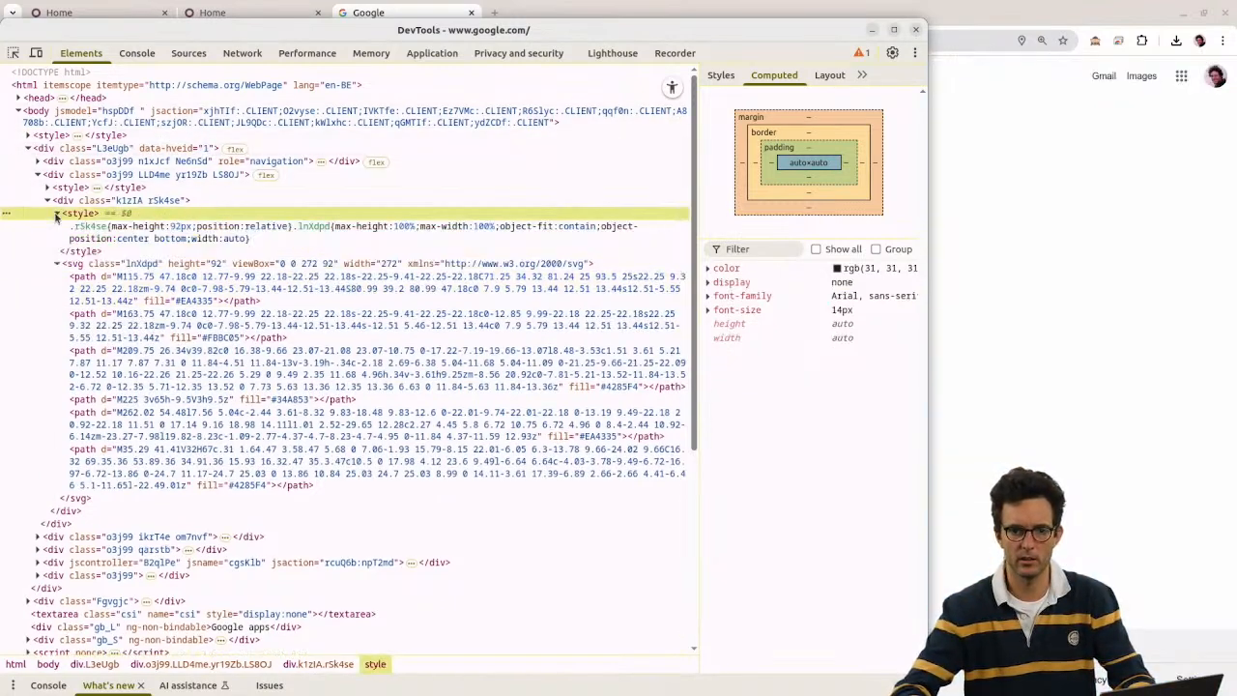
left_click(56, 214)
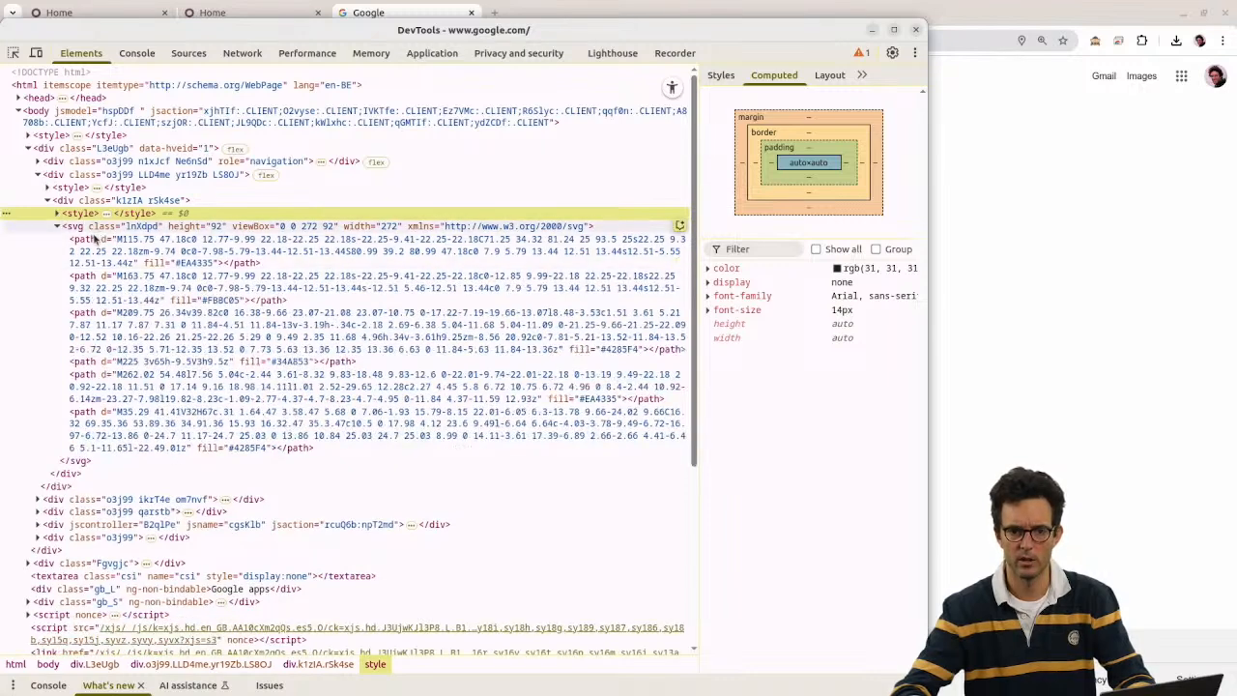
left_click(82, 229)
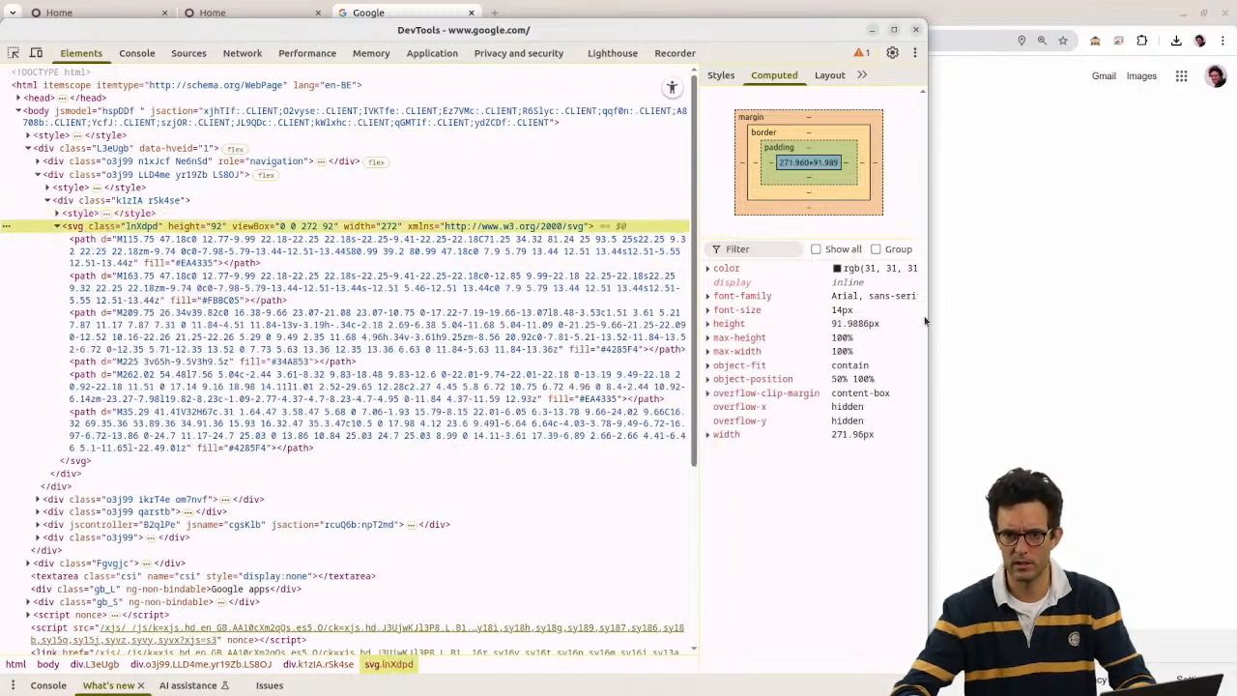
Step: Rearrange DevTools, expand the style element above the logo svg, then close DevTools
left_click_drag(928, 317, 1173, 317)
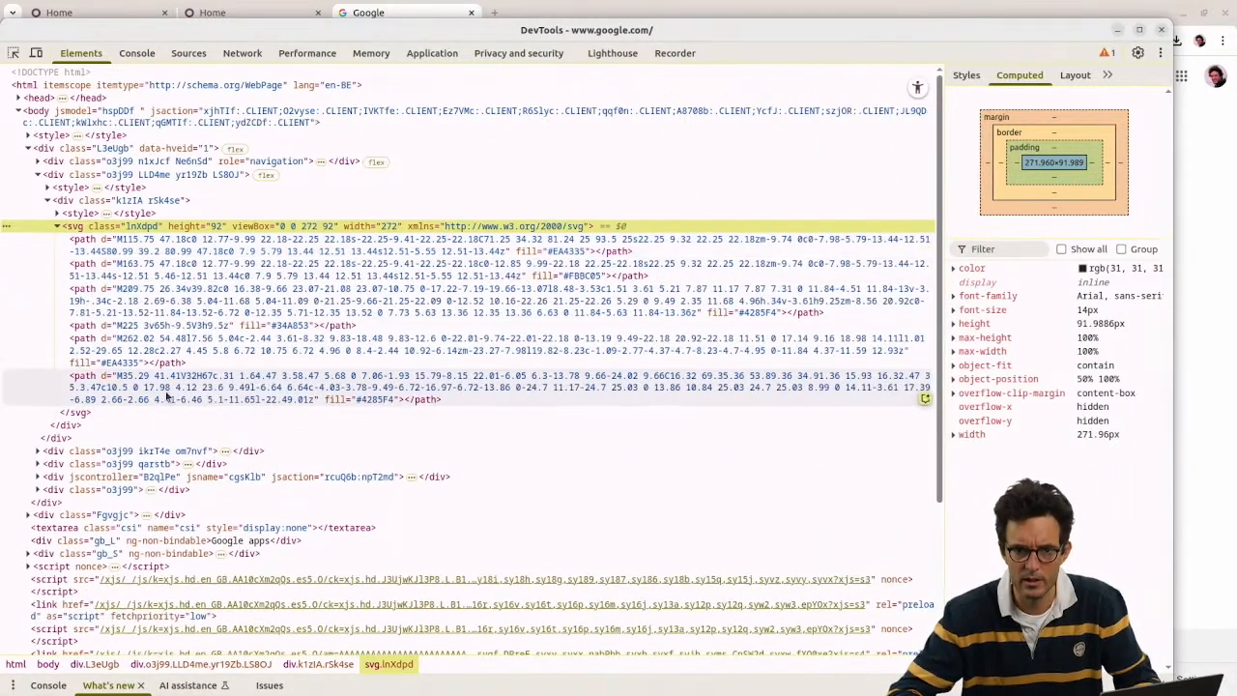
left_click_drag(317, 31, 449, 327)
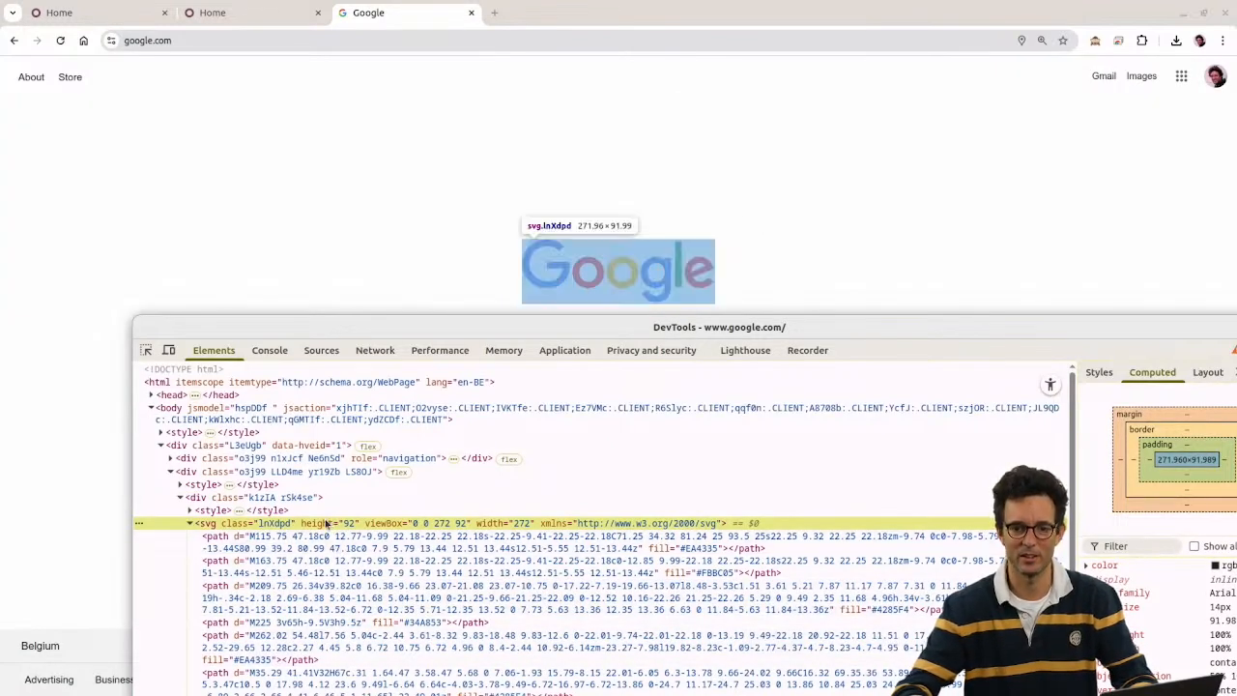
left_click(191, 523)
left_click(189, 511)
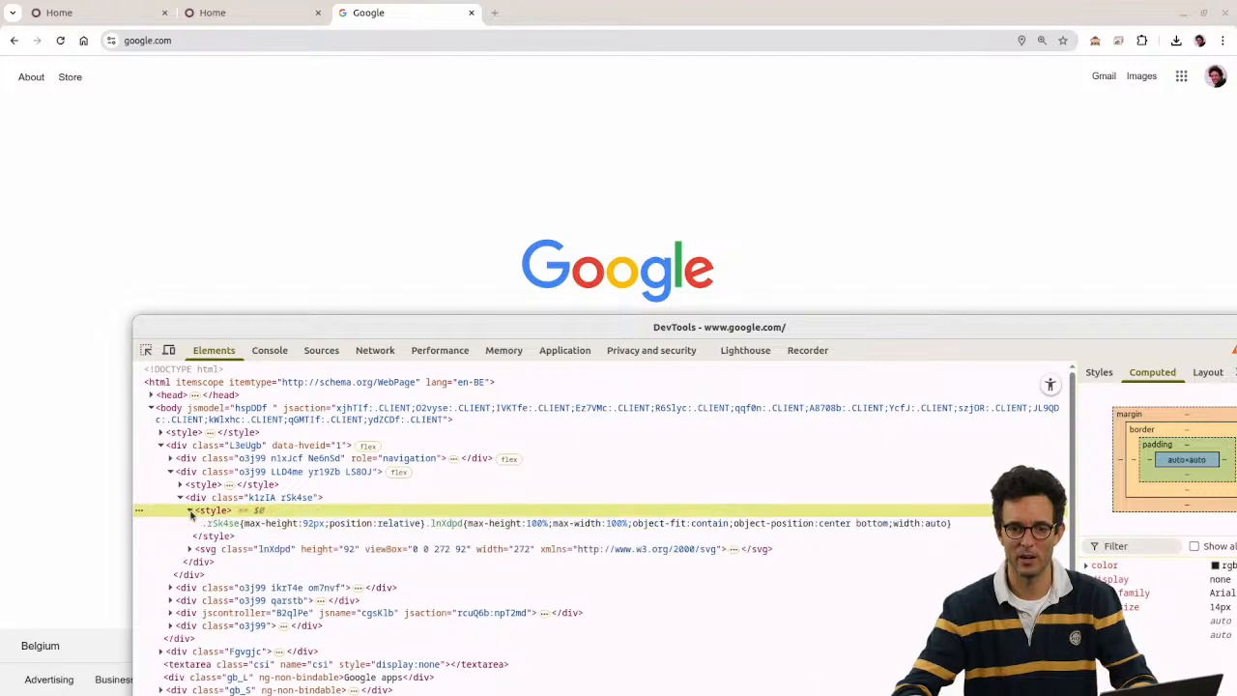
left_click(224, 524)
left_click_drag(440, 326, 307, 297)
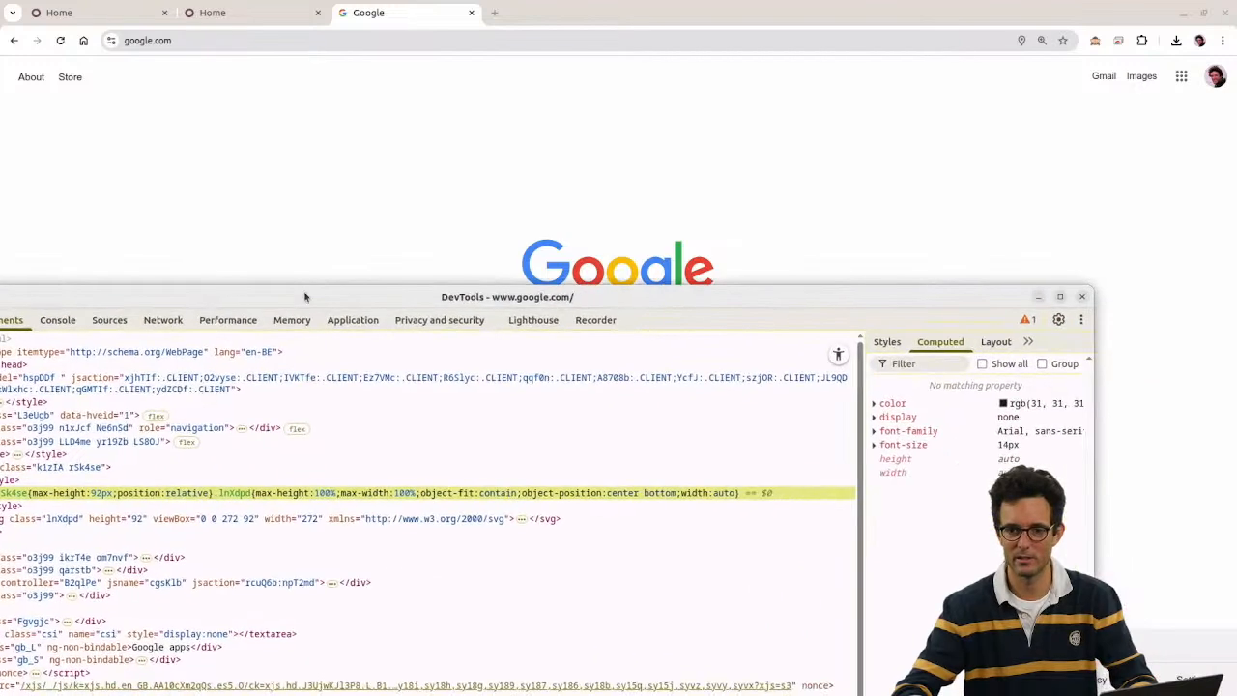
left_click(1082, 298)
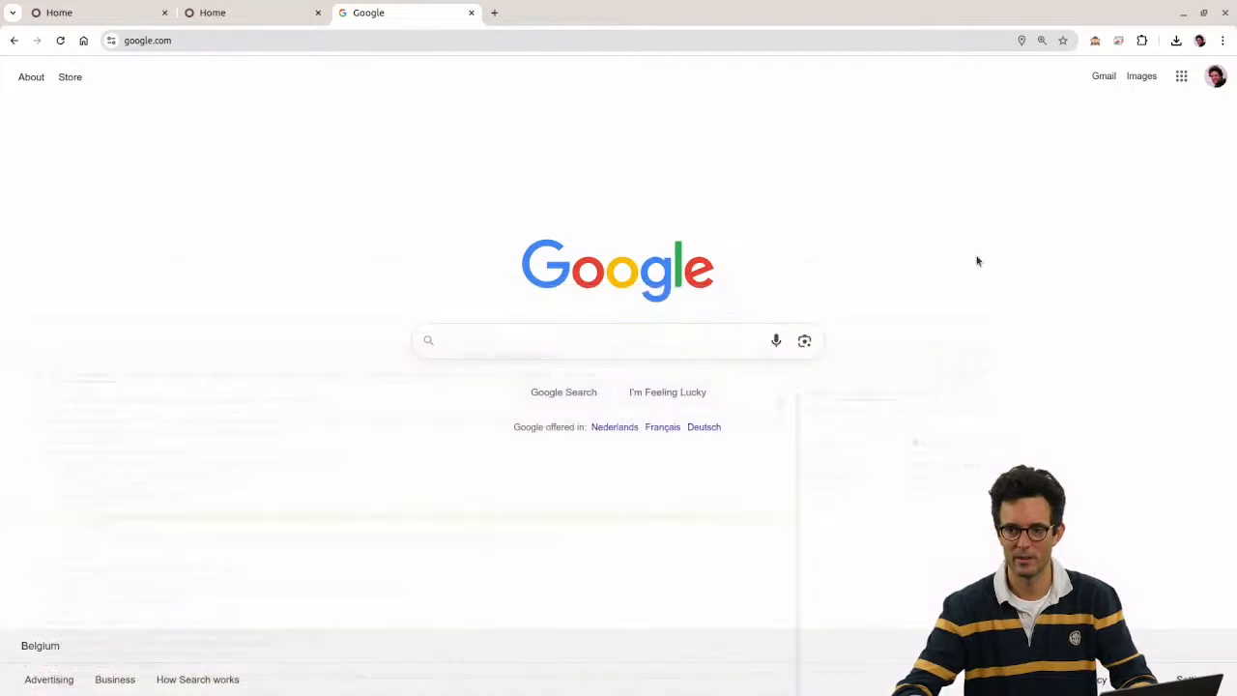
Step: Inspect the Google apps launcher and expand its svg down to the path
right_click(1182, 77)
left_click(1054, 279)
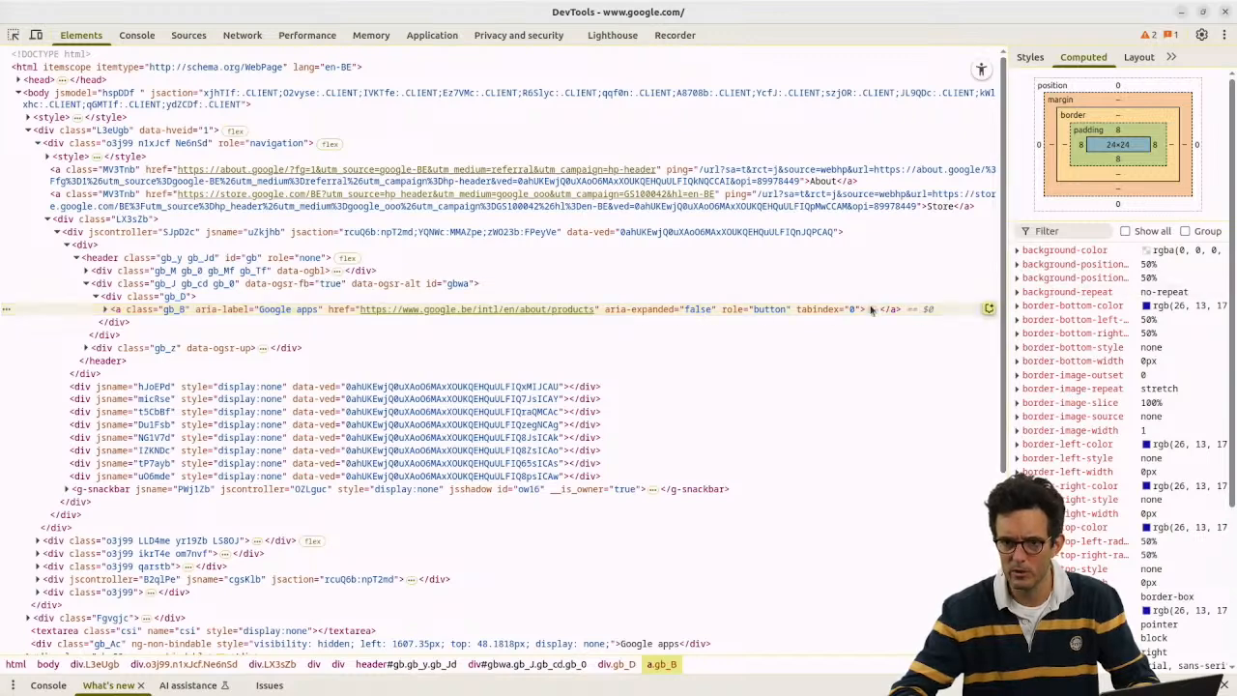
left_click(105, 309)
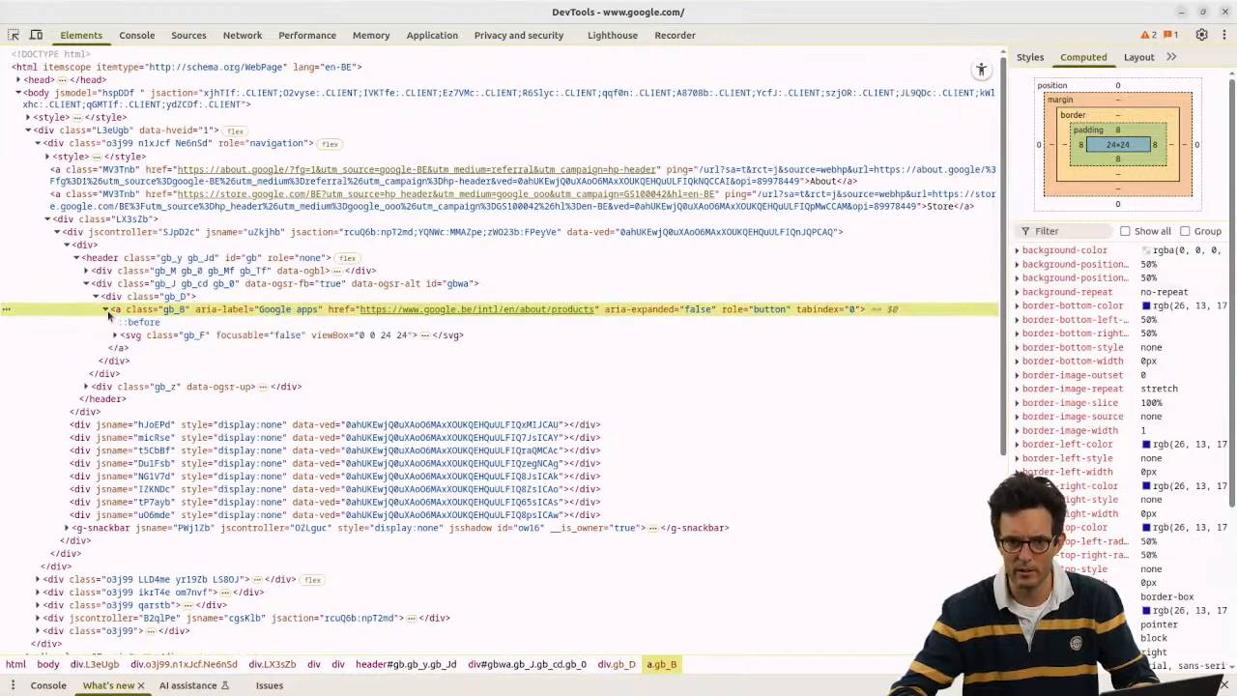
left_click(113, 336)
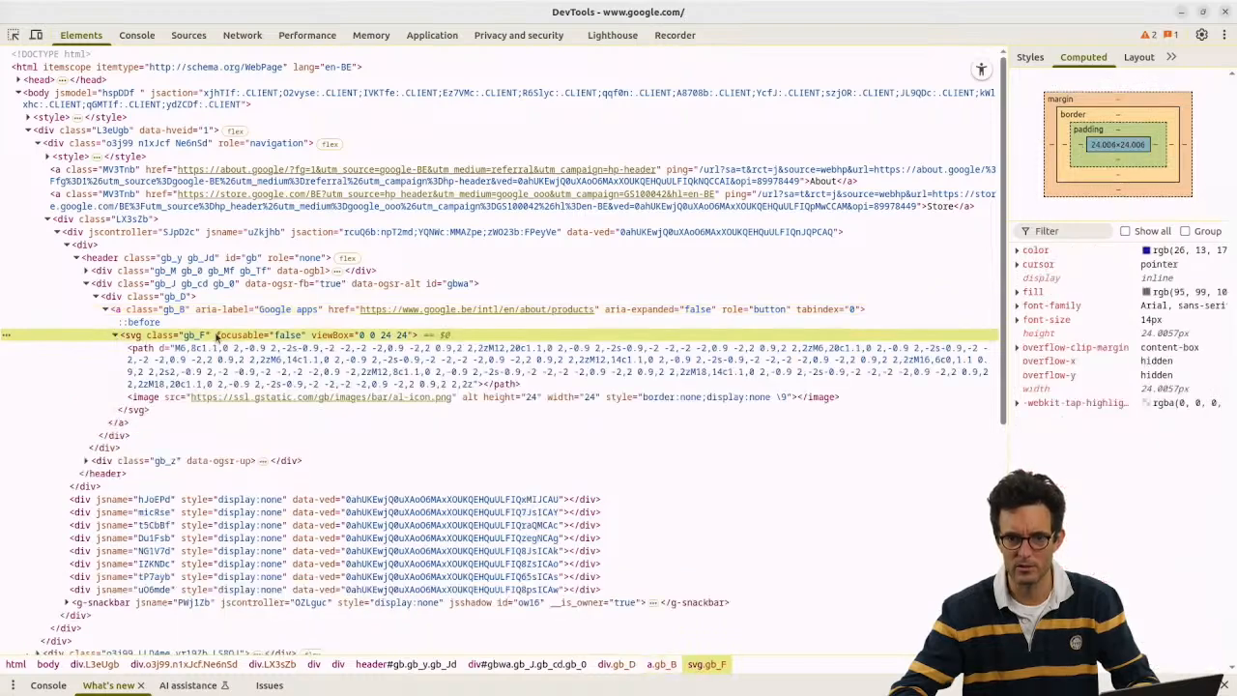
left_click(165, 353)
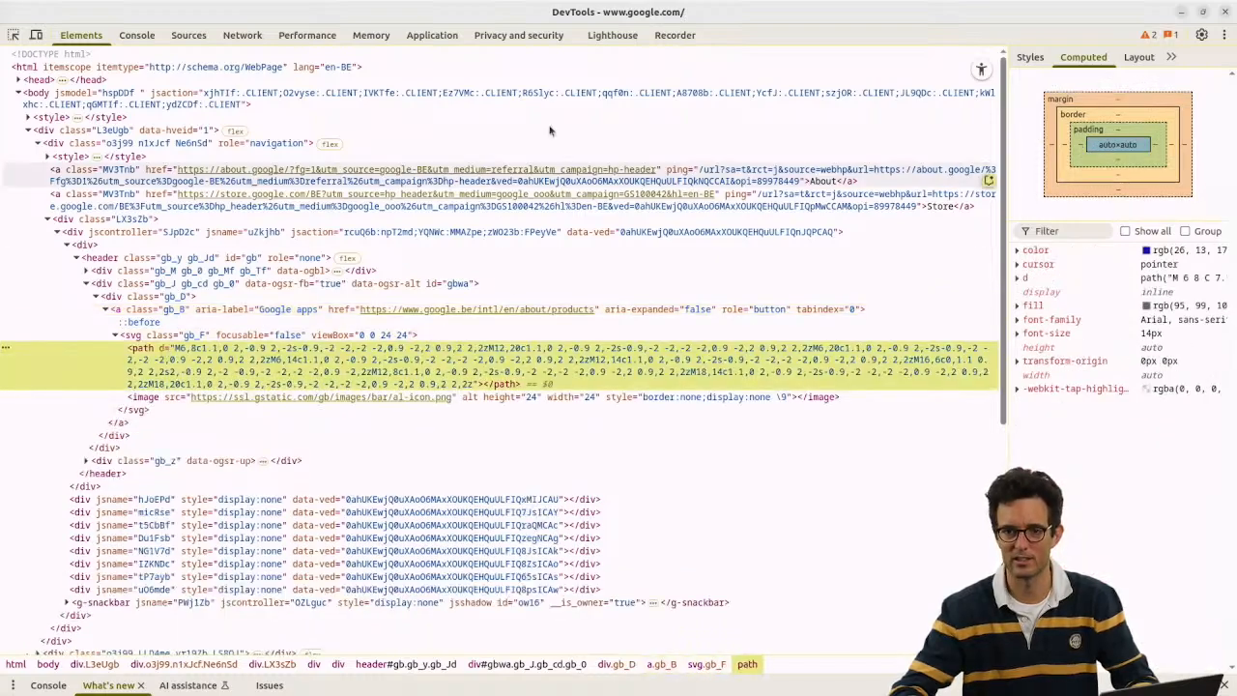
left_click_drag(831, 8, 659, 193)
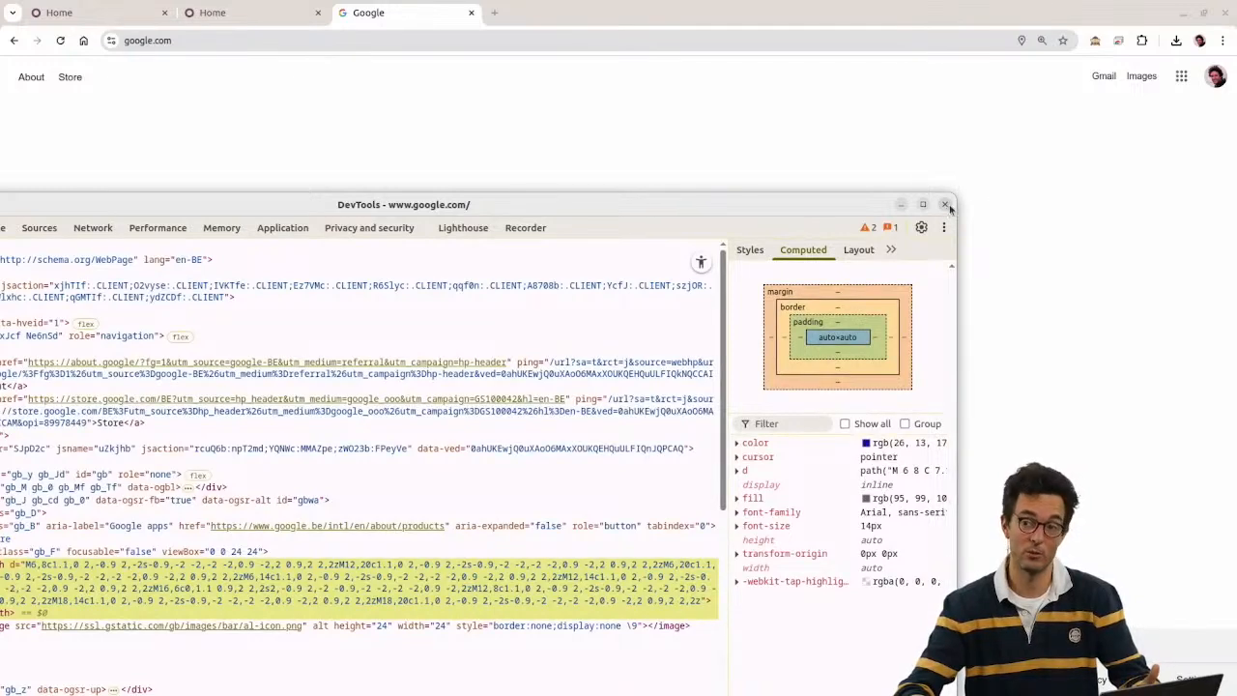
Step: Inspect the Account item in Google apps and copy the profile image URL from its style attribute
left_click(945, 205)
left_click(1181, 76)
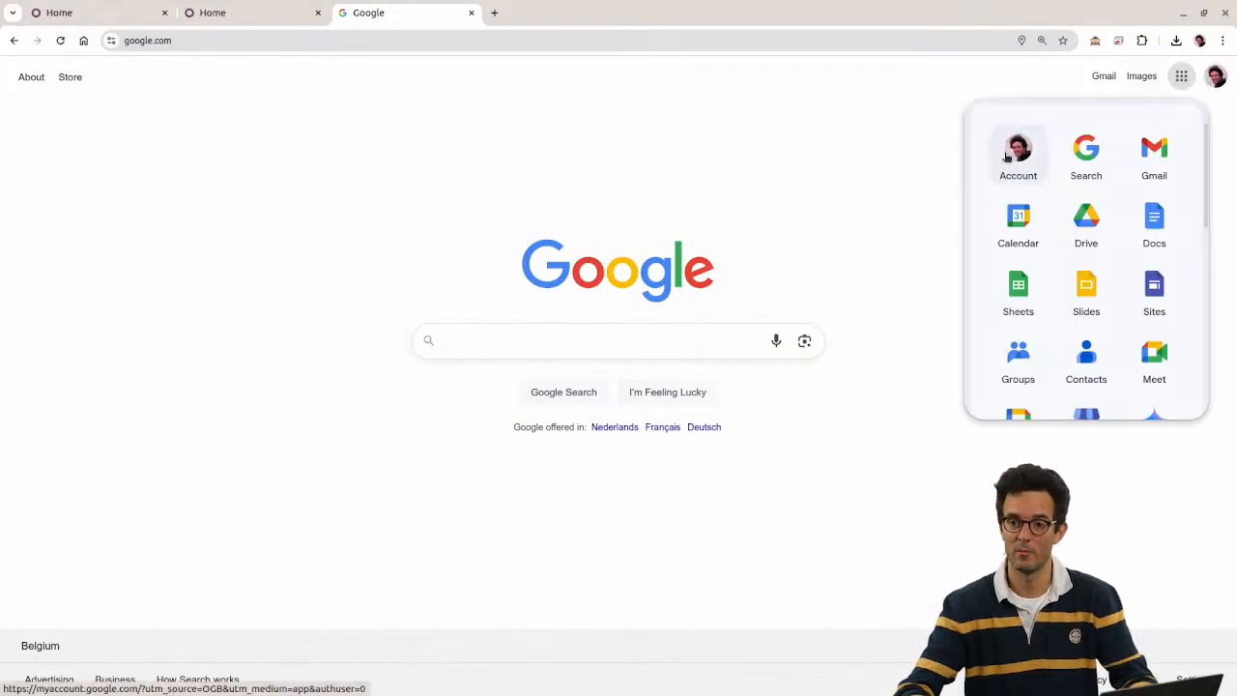
right_click(1009, 157)
left_click(1053, 343)
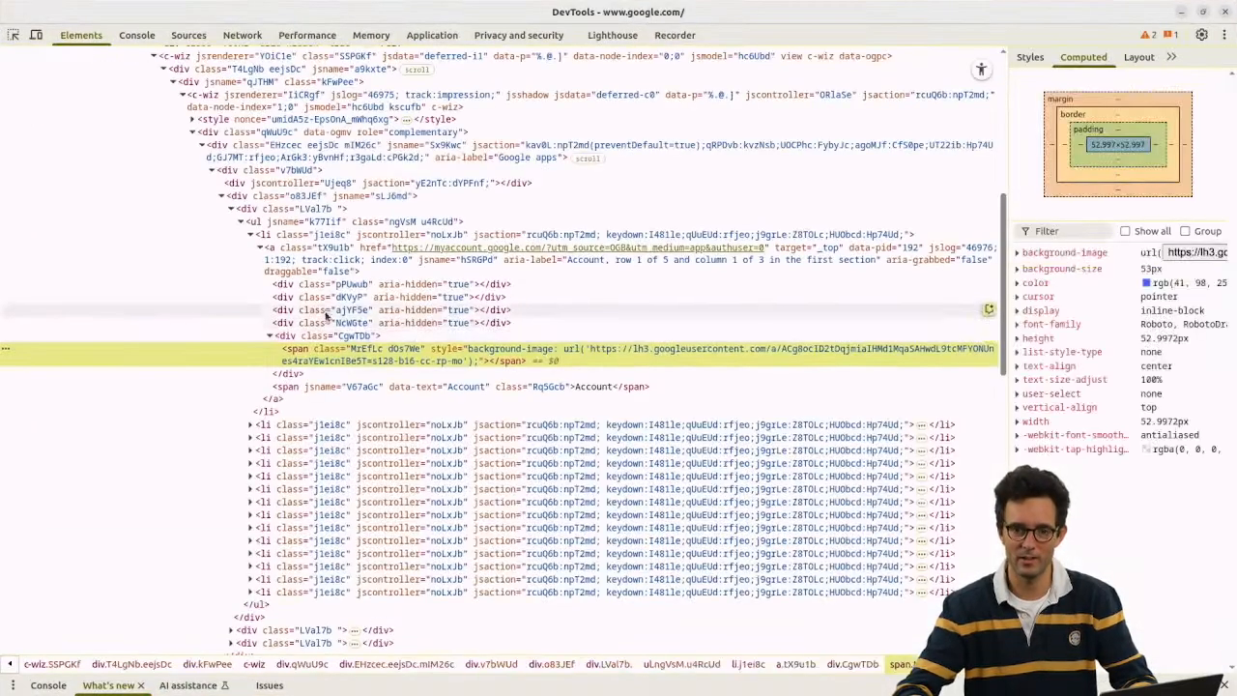
double_click(597, 351)
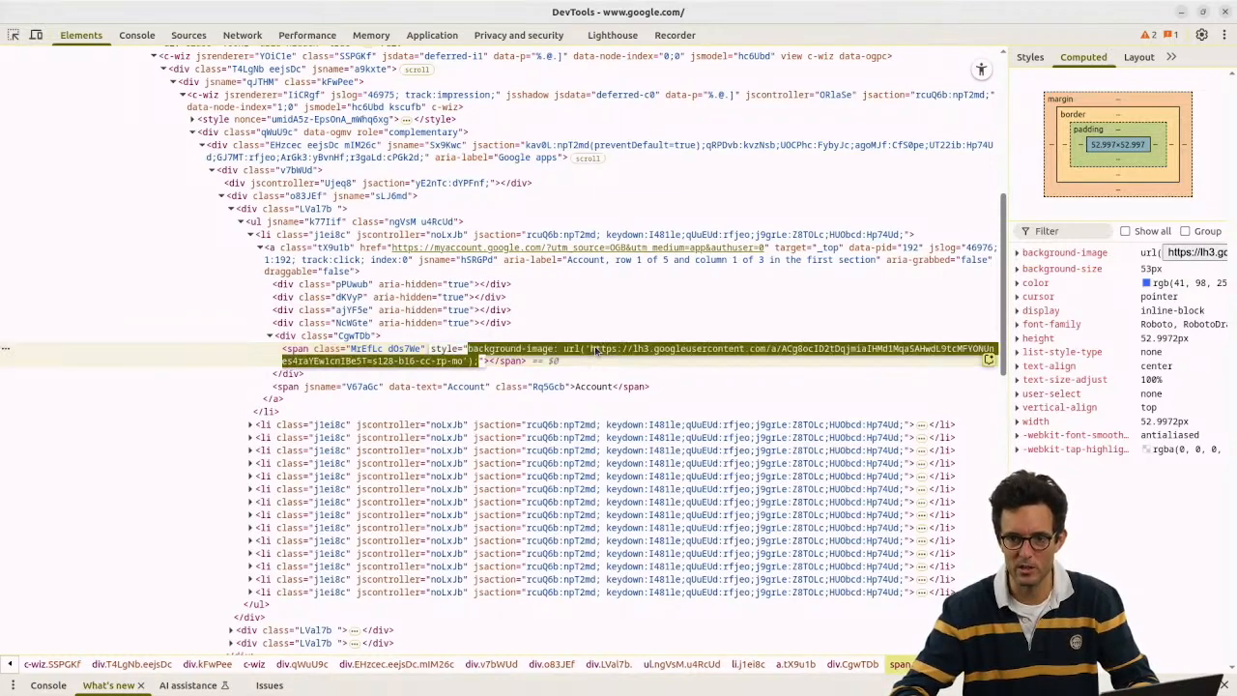
left_click(590, 351)
left_click_drag(593, 352, 465, 365)
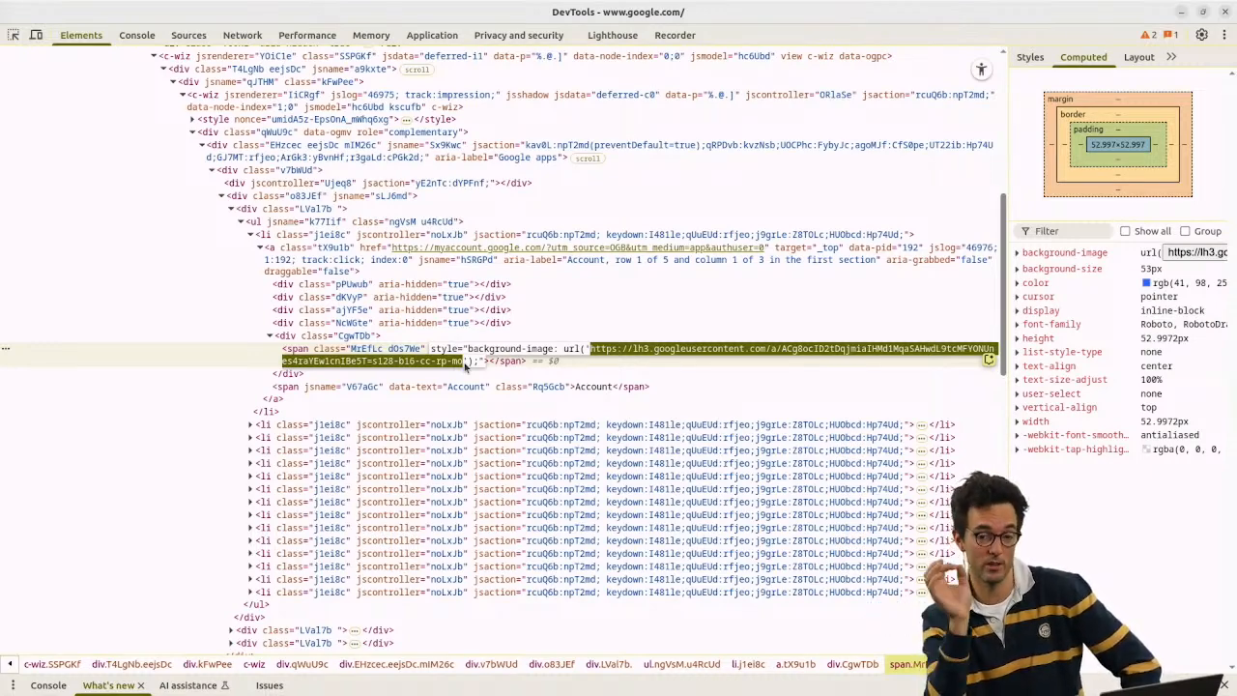
key("Escape")
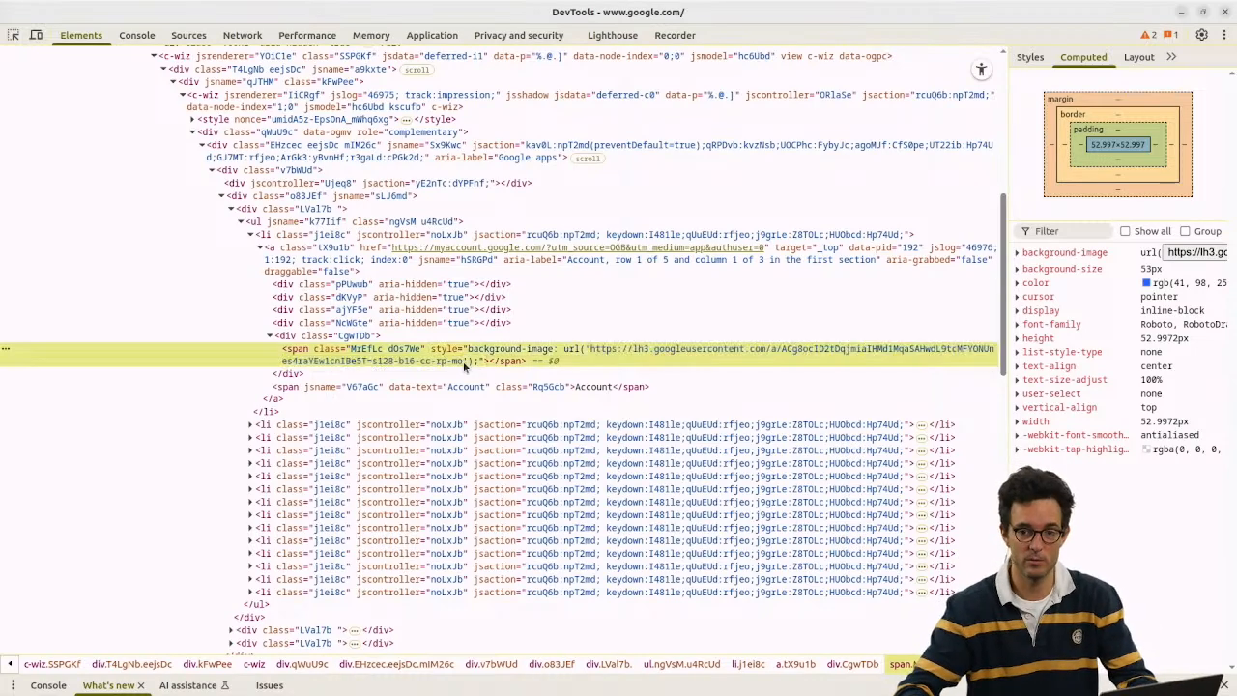
Step: Open the copied image URL in the address bar, then return to the Odoo home tab
key("alt+Tab")
key("ctrl+l")
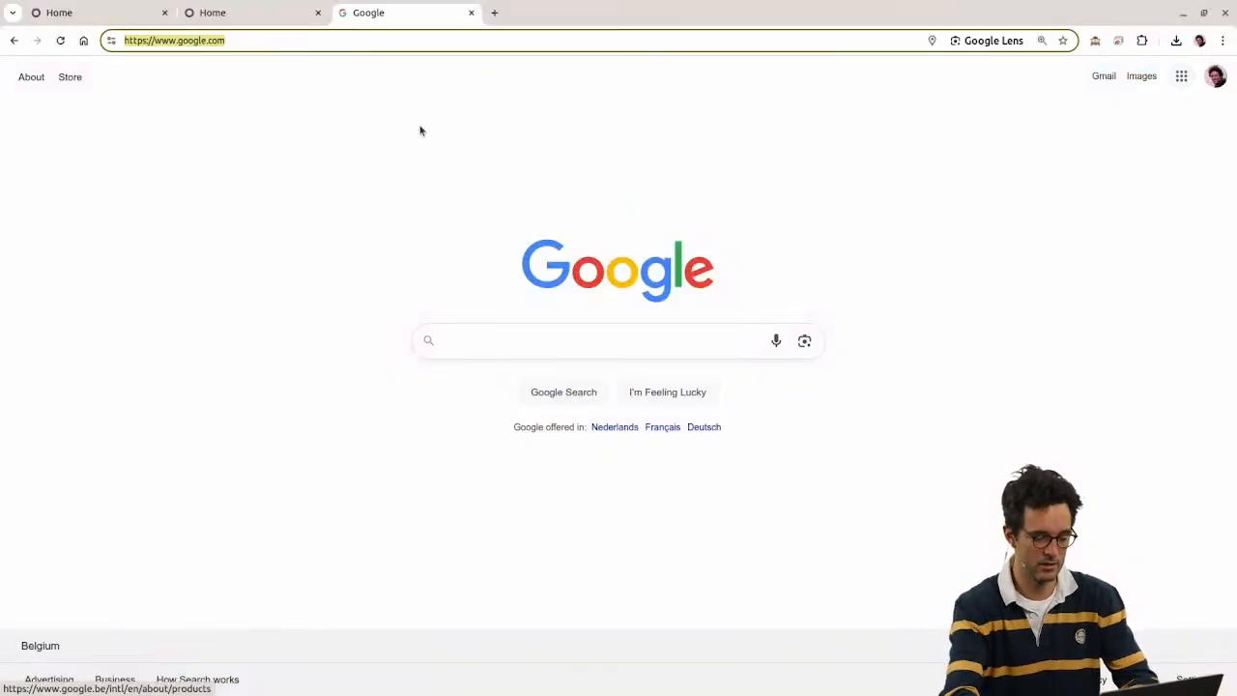
key("Return")
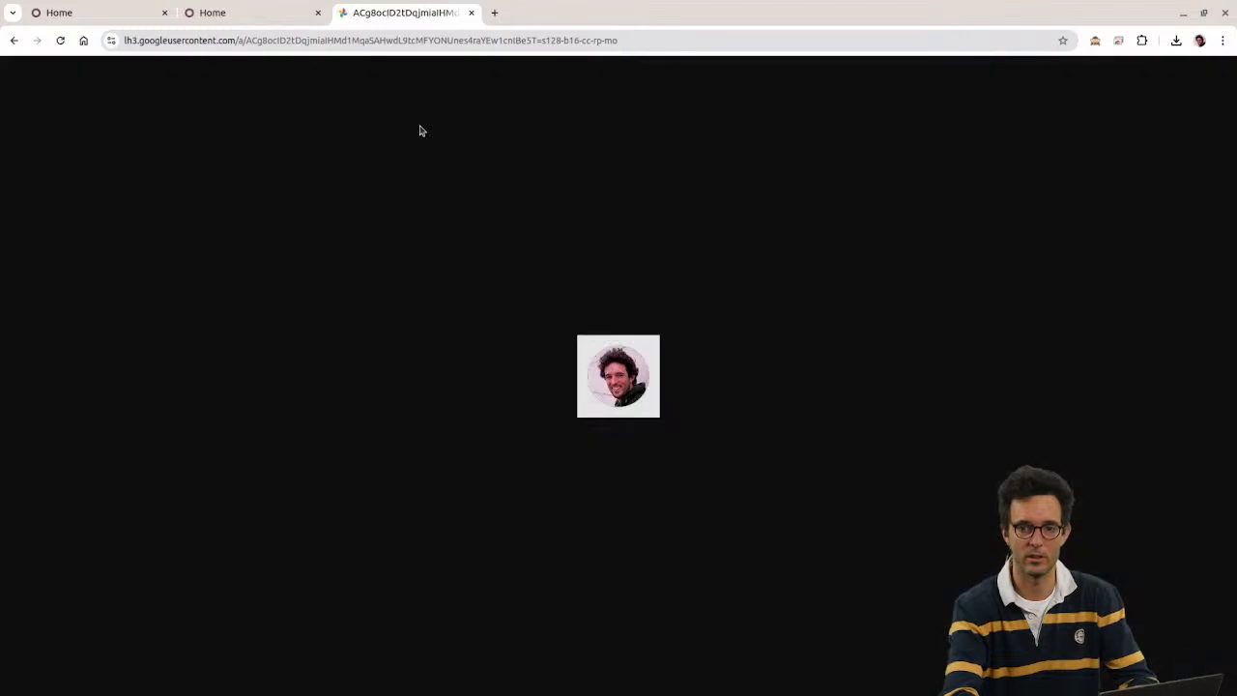
left_click(285, 8)
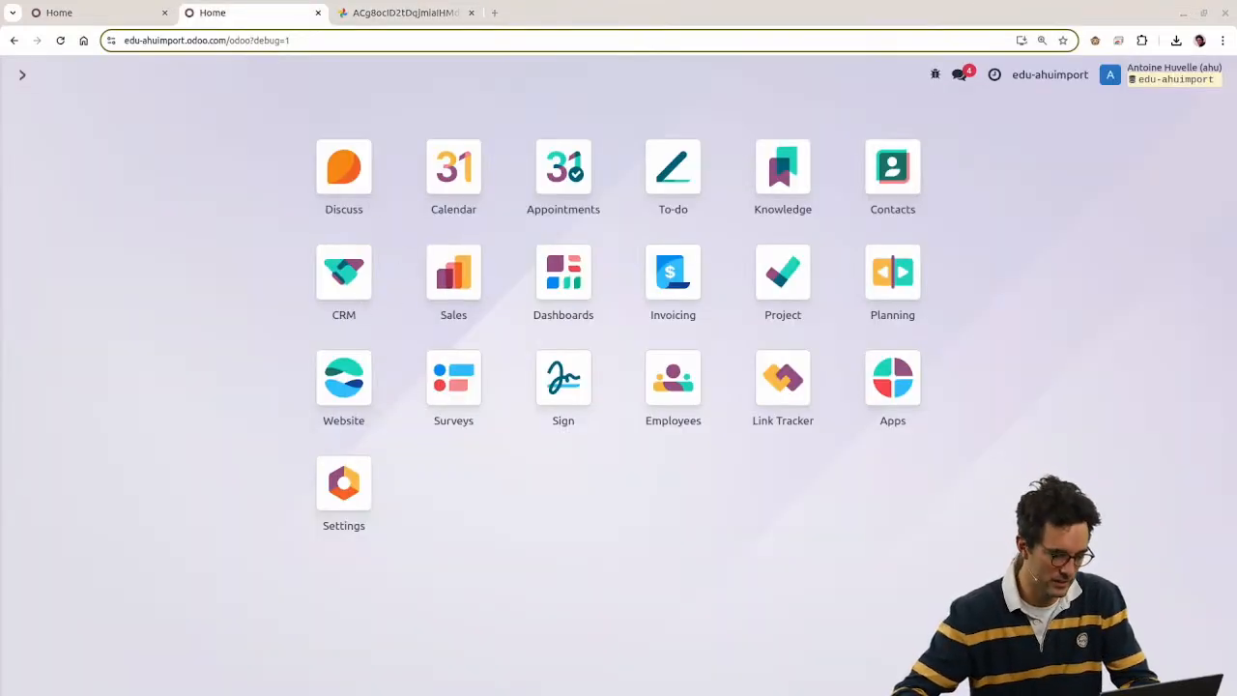
Step: Paste the profile image URL into cell E2 under image_1920, close stray DevTools, and return to Odoo
key("alt+Tab")
double_click(578, 160)
key("ctrl+v")
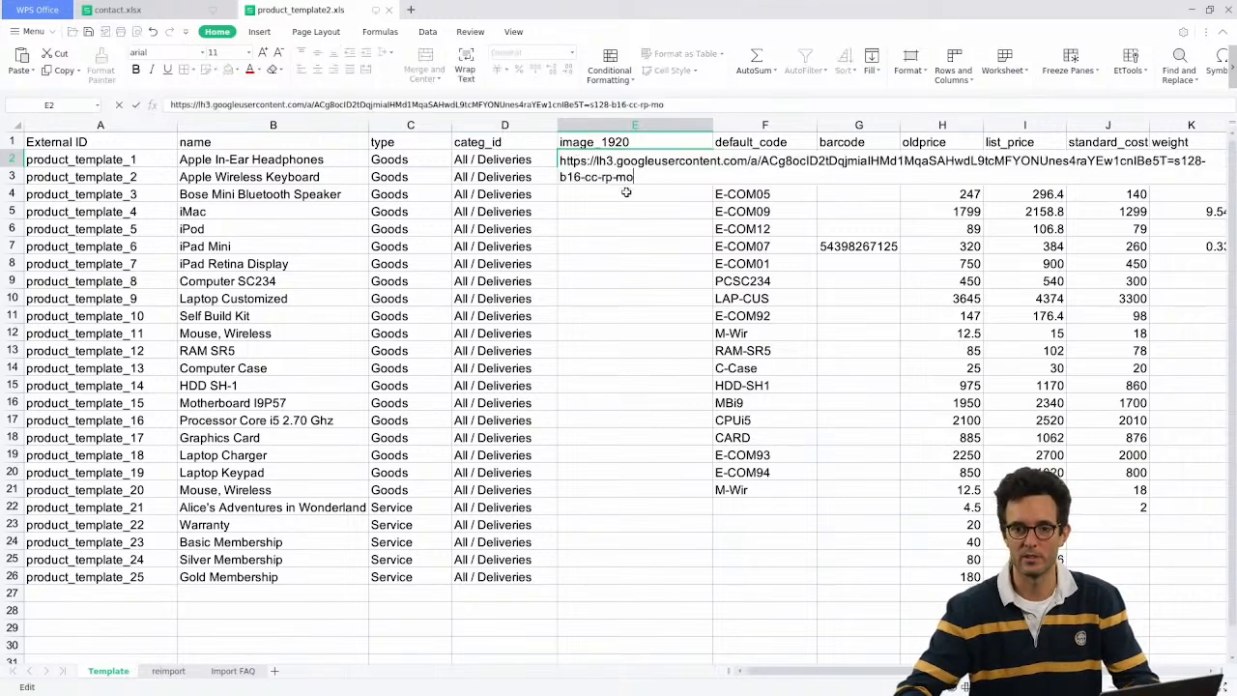
left_click(629, 232)
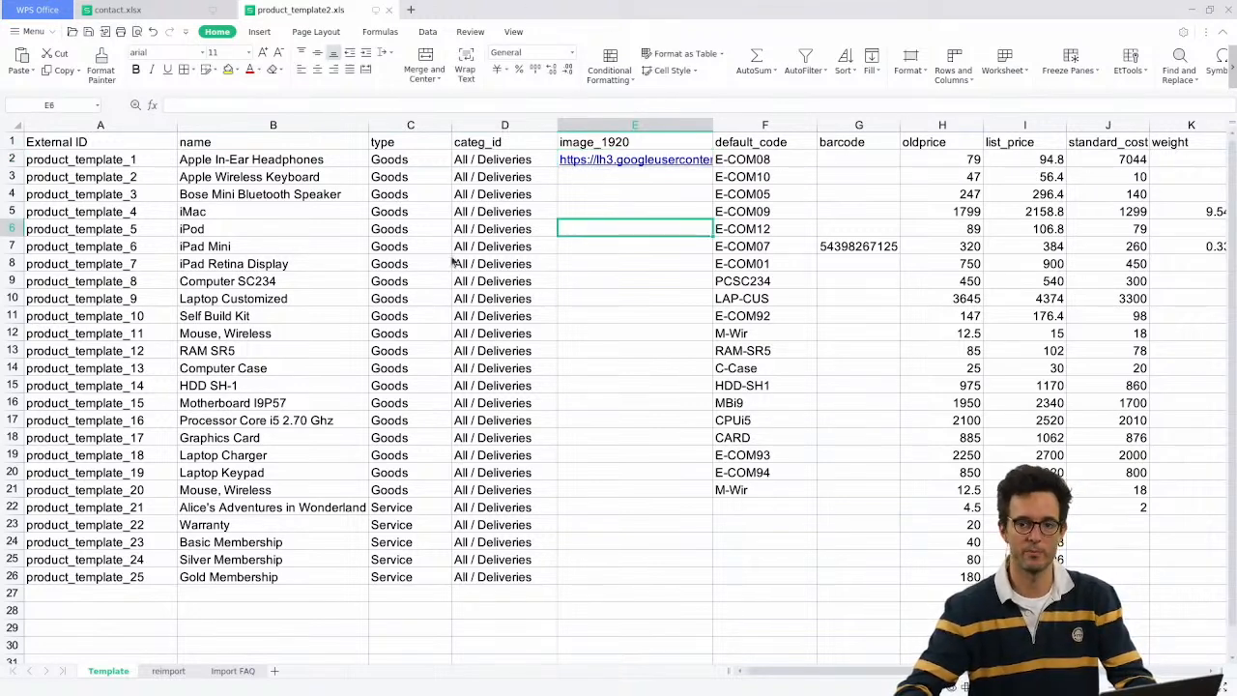
key("alt+Tab")
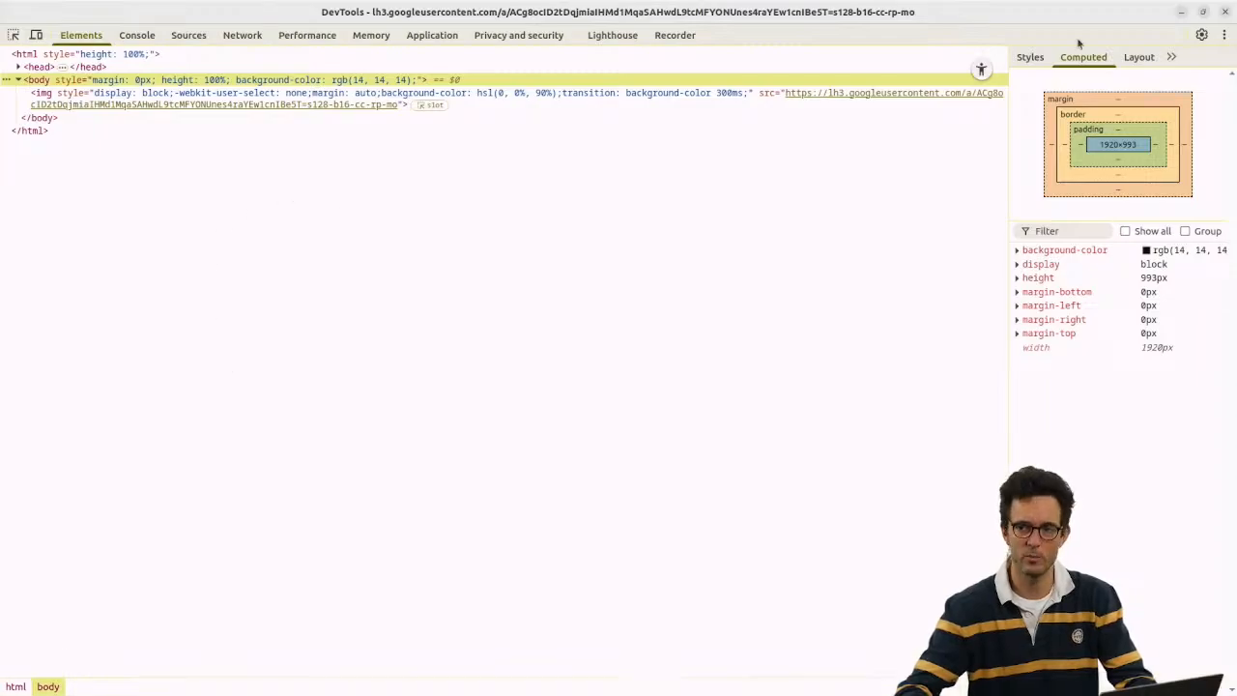
left_click(1227, 15)
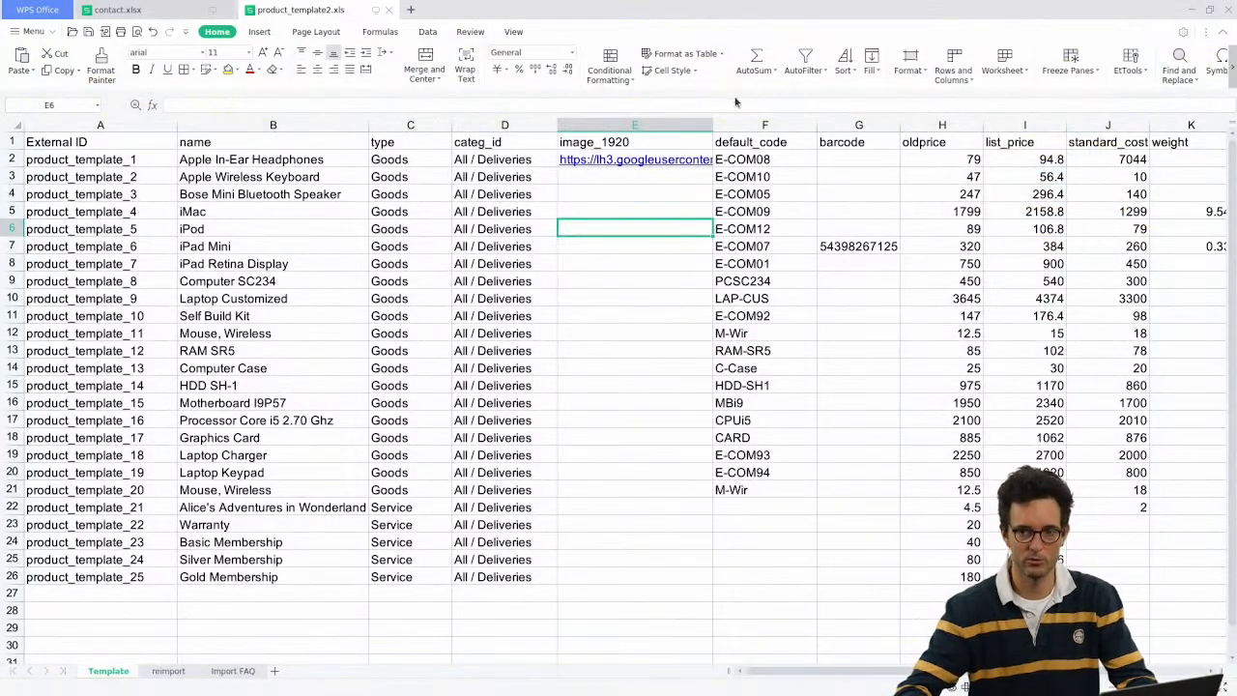
key("alt+Tab")
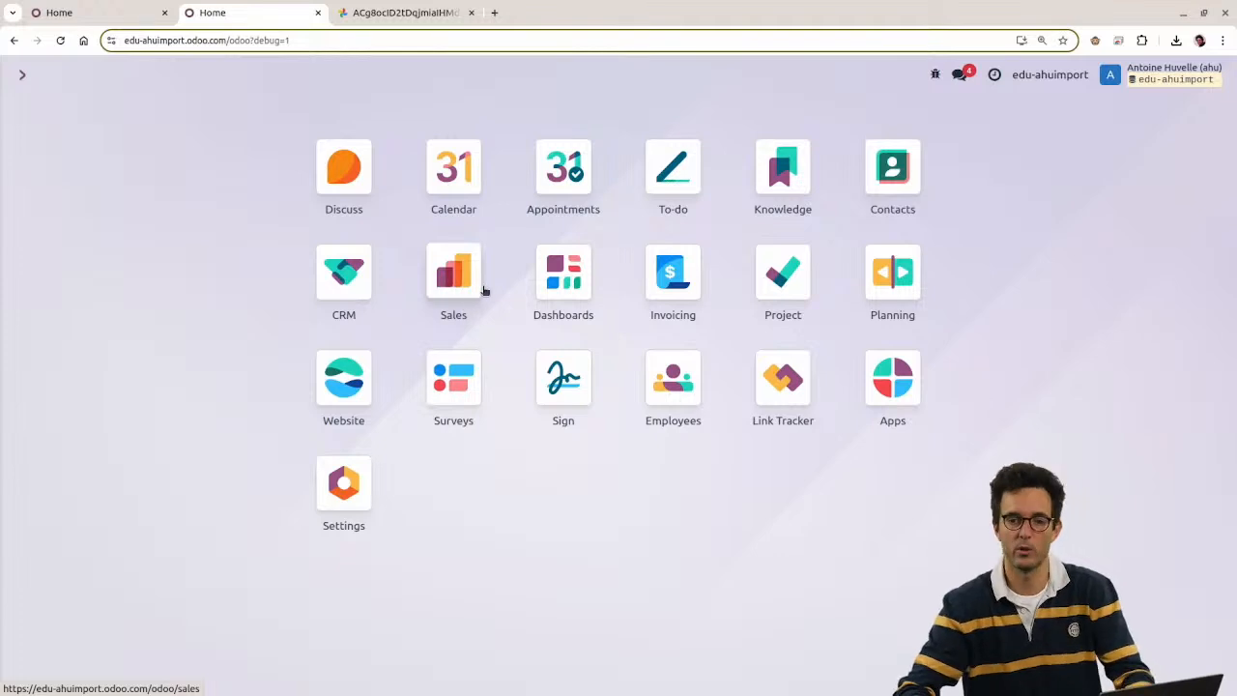
Step: Go to Sales > Products and start Import records
left_click(67, 12)
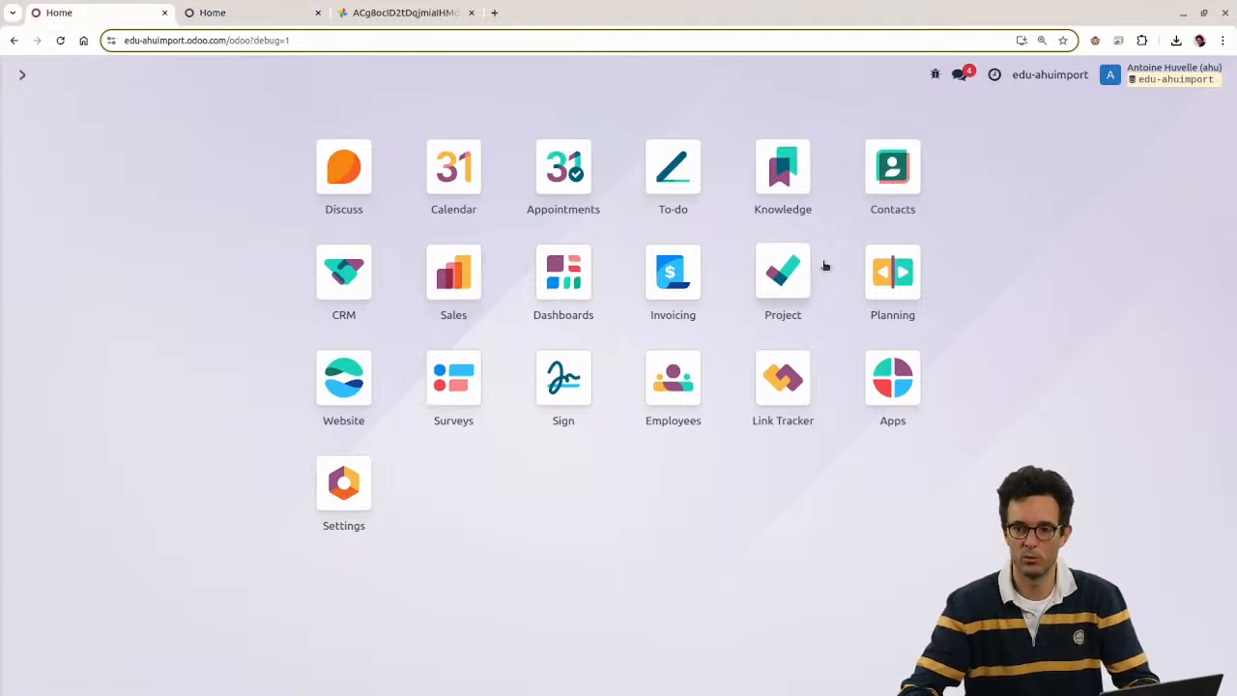
left_click(449, 285)
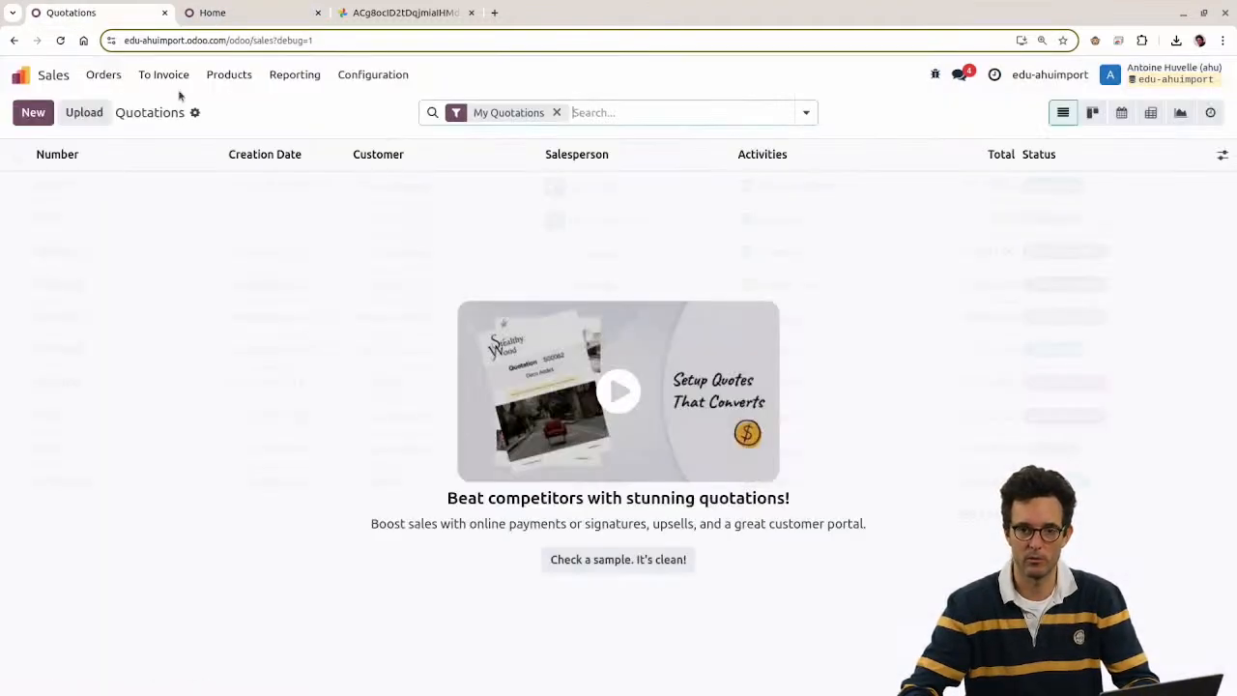
left_click(229, 76)
left_click(232, 106)
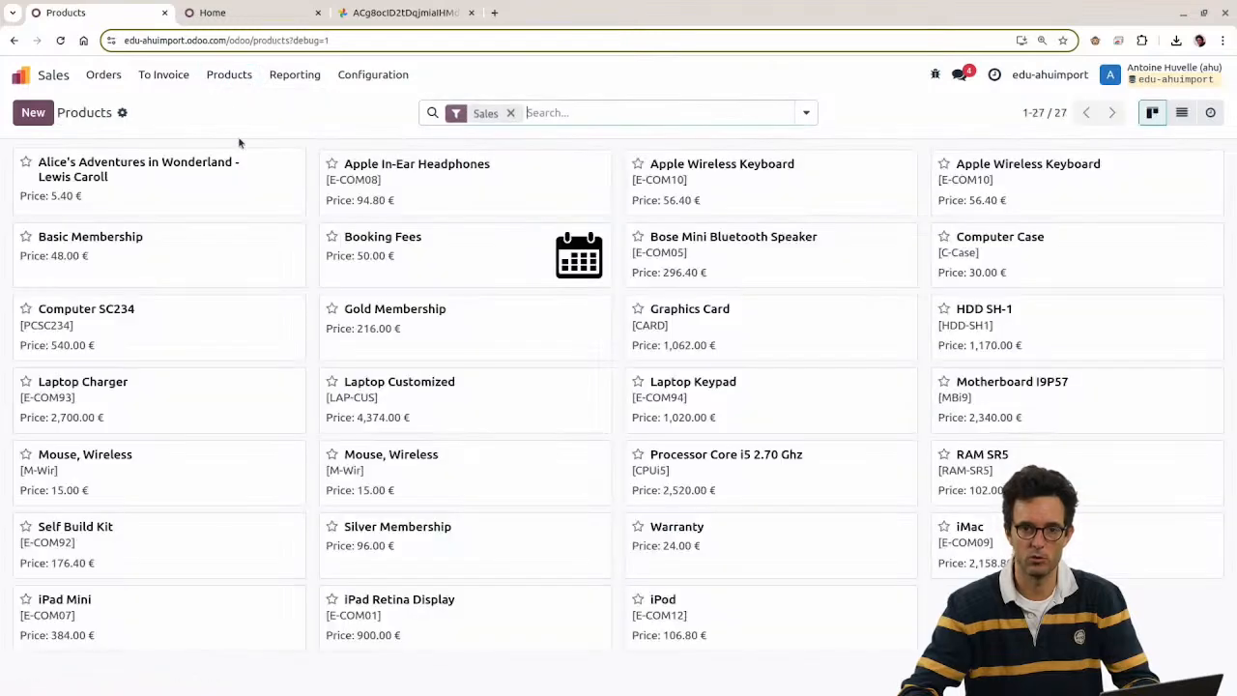
left_click(613, 110)
left_click(122, 112)
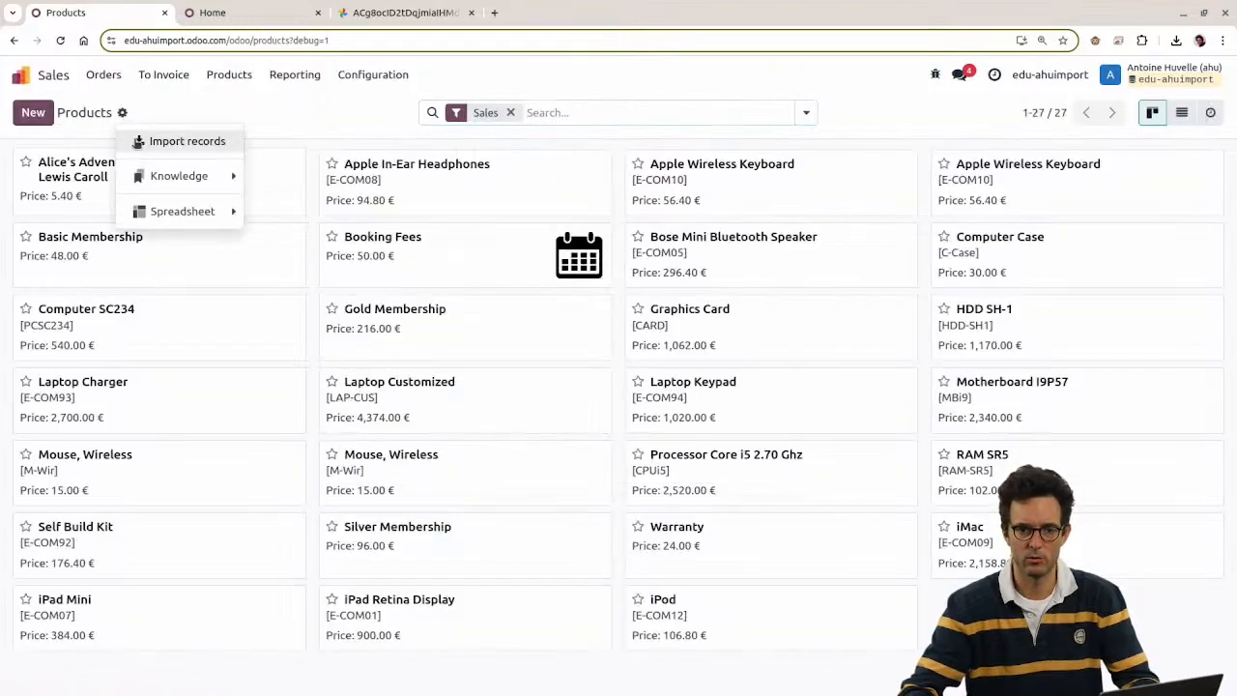
left_click(145, 140)
Step: Upload product_template2.xls, test the mapping, and import the products
left_click(60, 113)
double_click(548, 318)
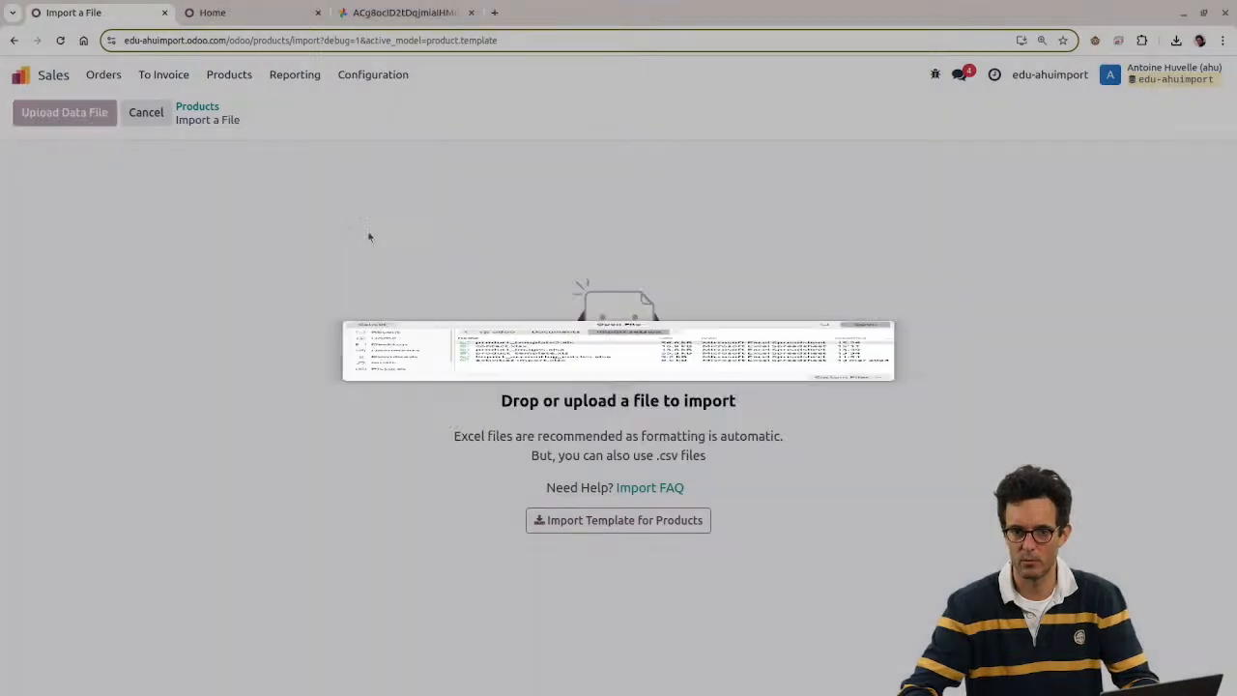
left_click(97, 120)
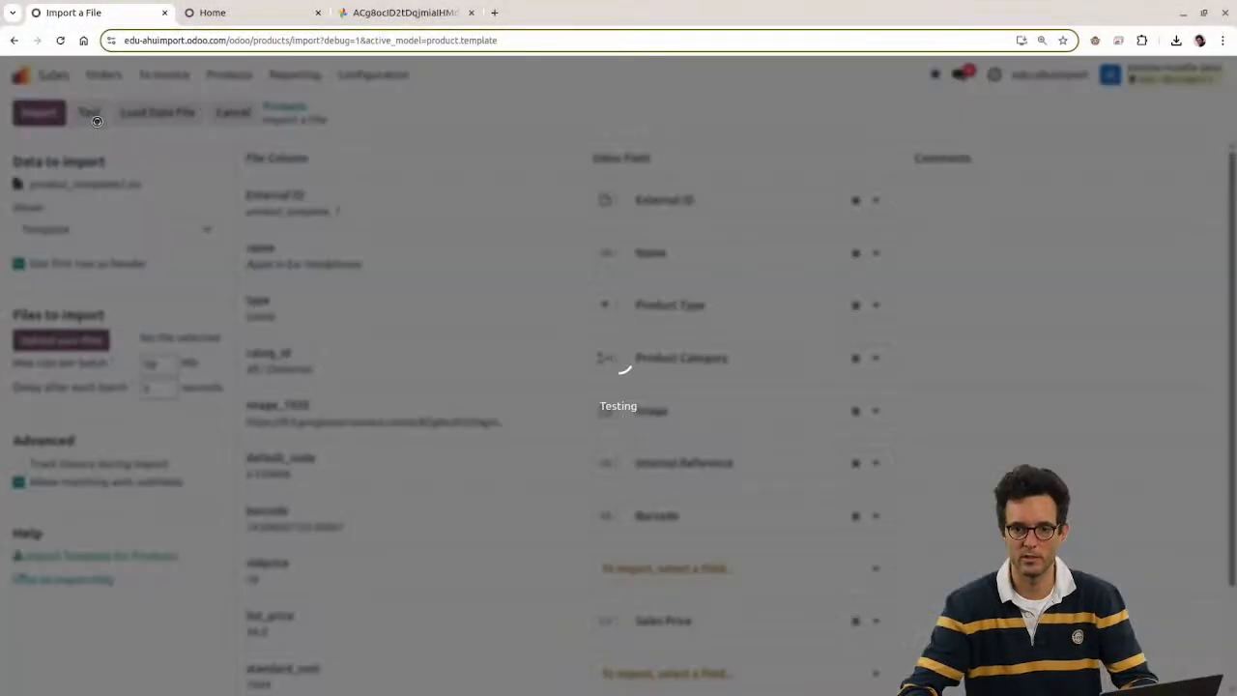
scroll(454, 300, "down", 3)
scroll(456, 319, "up", 3)
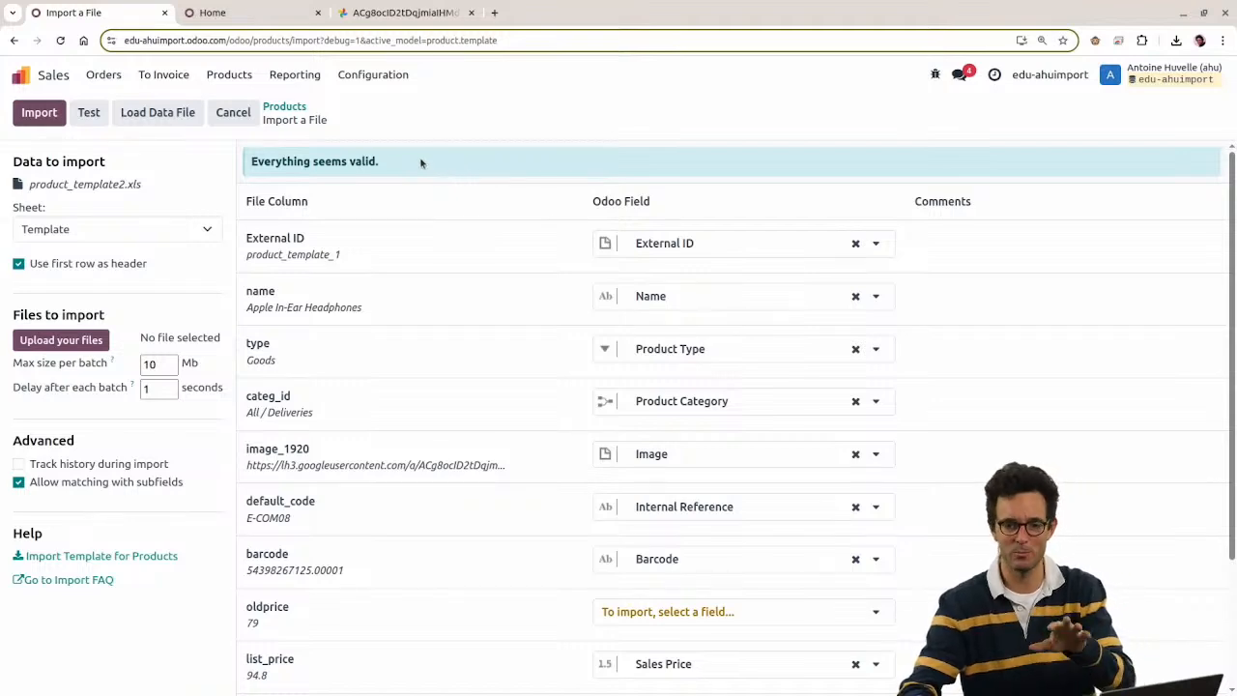
left_click(38, 112)
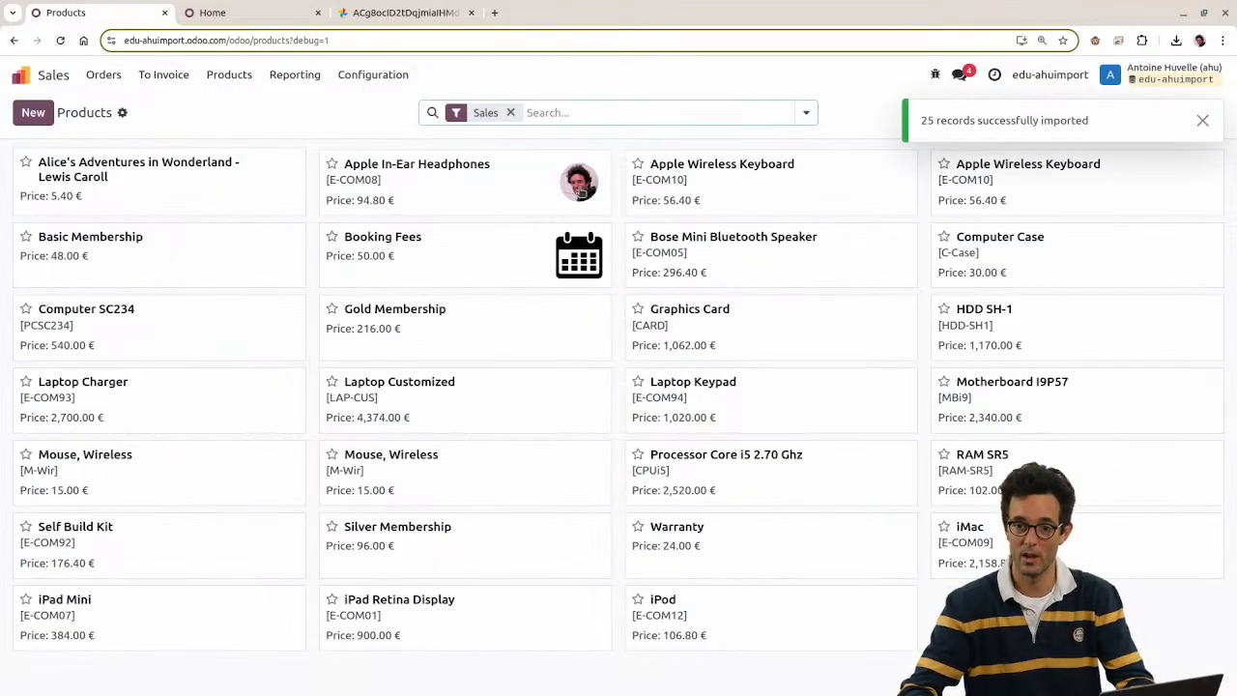
Step: Remove the Apple In-Ear Headphones image and close the tab showing the photo
left_click(581, 192)
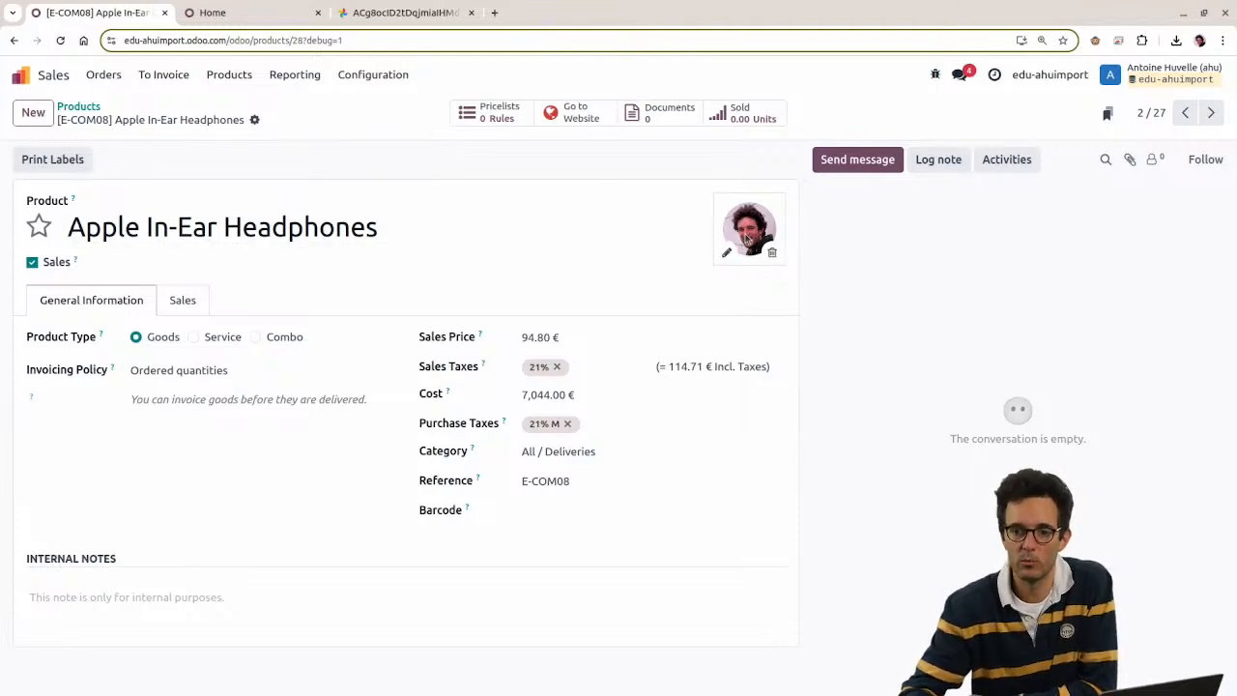
left_click(773, 255)
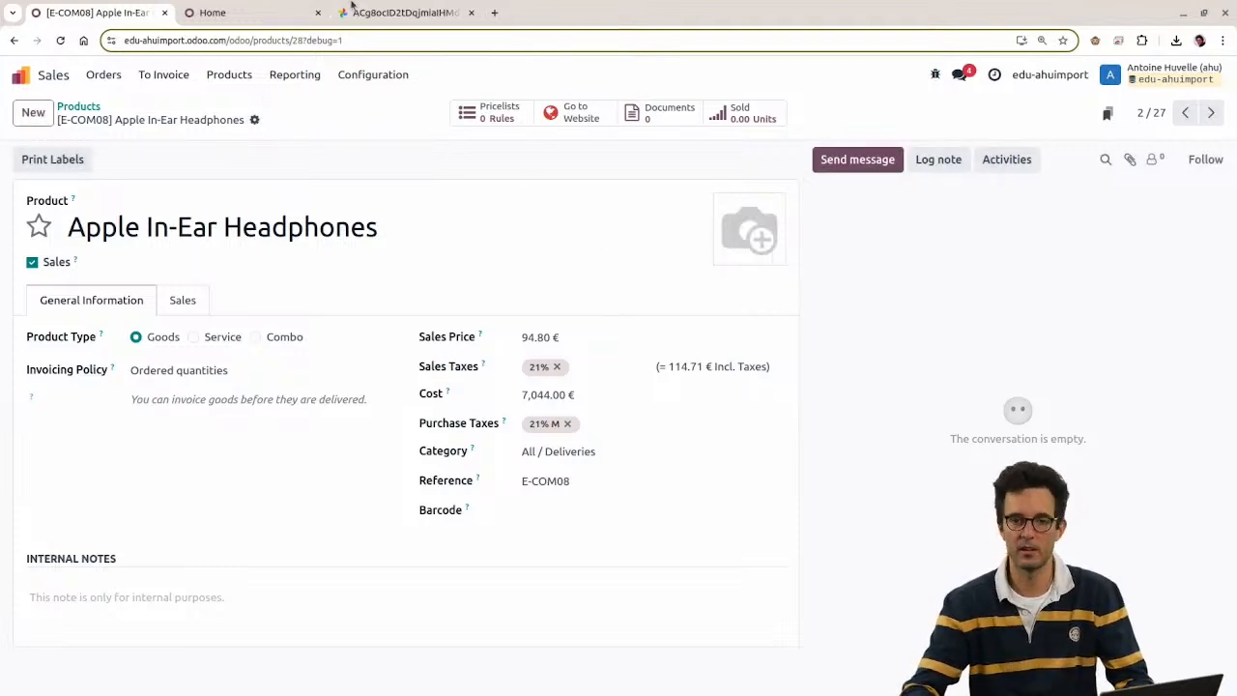
left_click(382, 21)
key("ctrl+w")
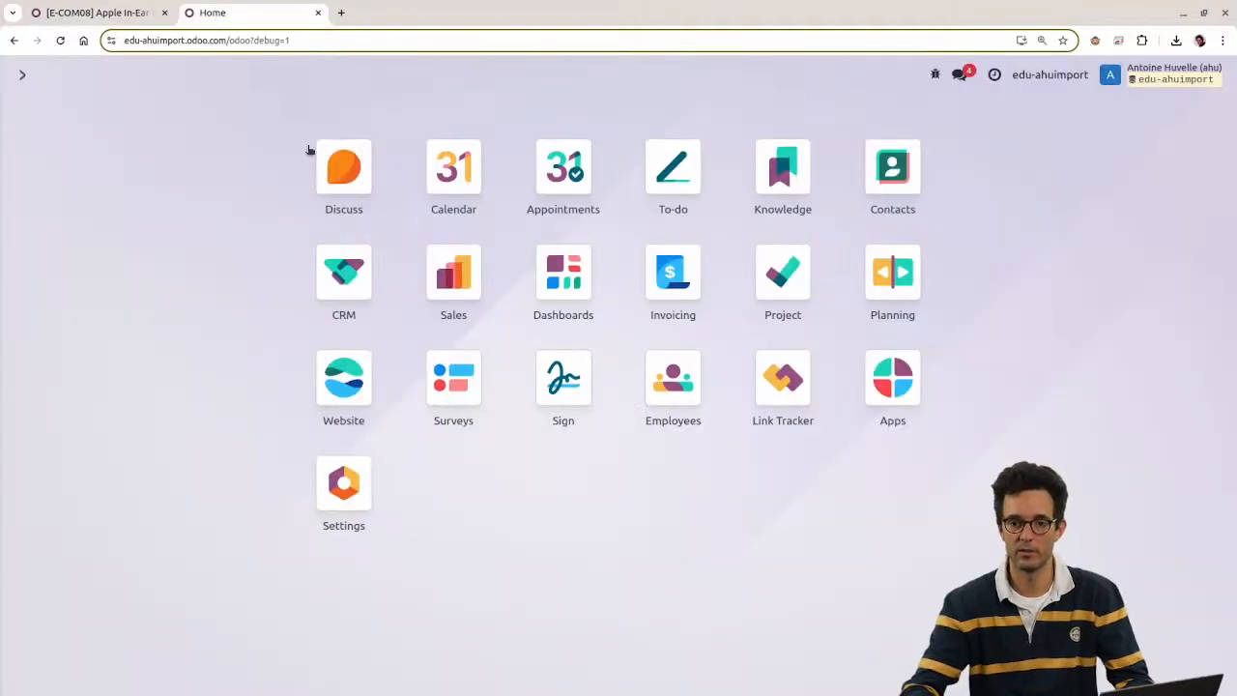
Step: Check cell E3 in the image_1920 column, then return to the browser
key("alt+Tab")
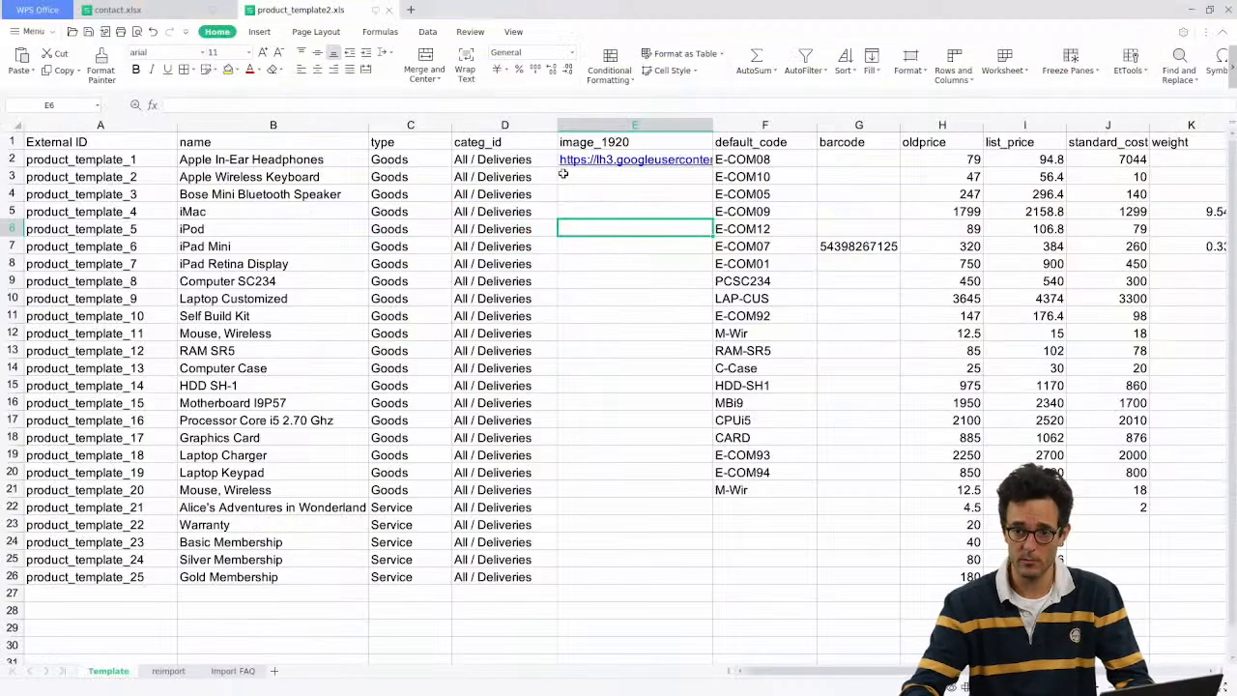
left_click(578, 179)
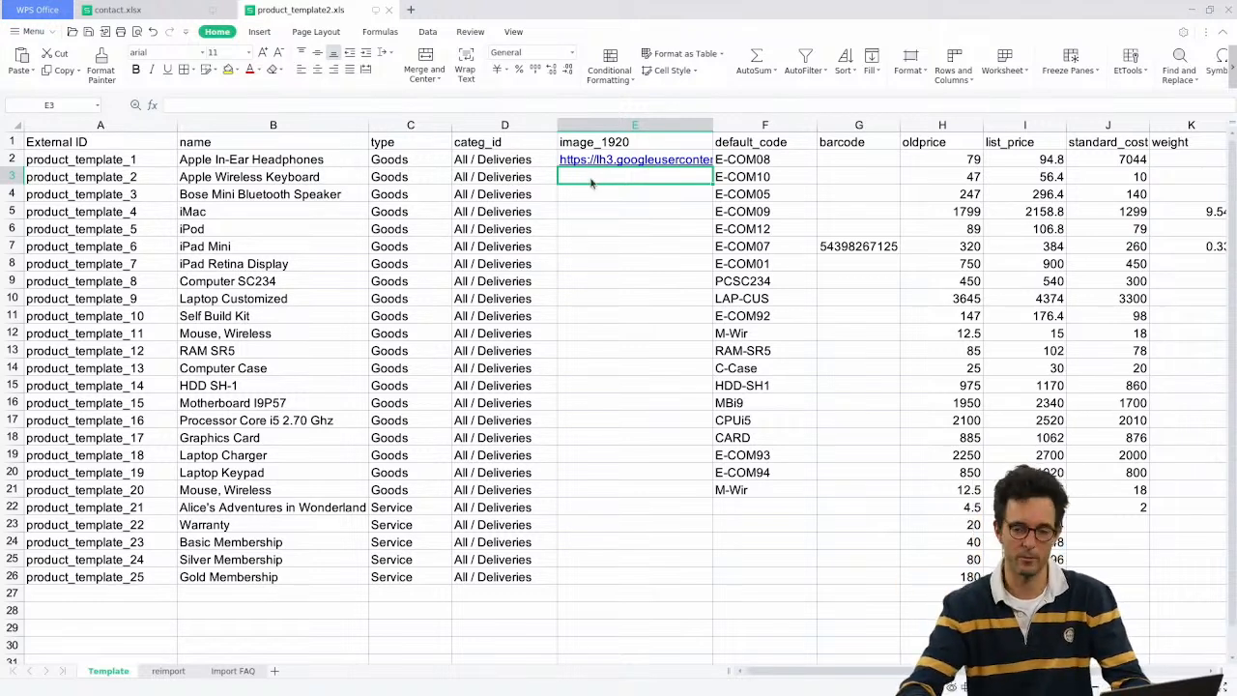
key("alt+Tab")
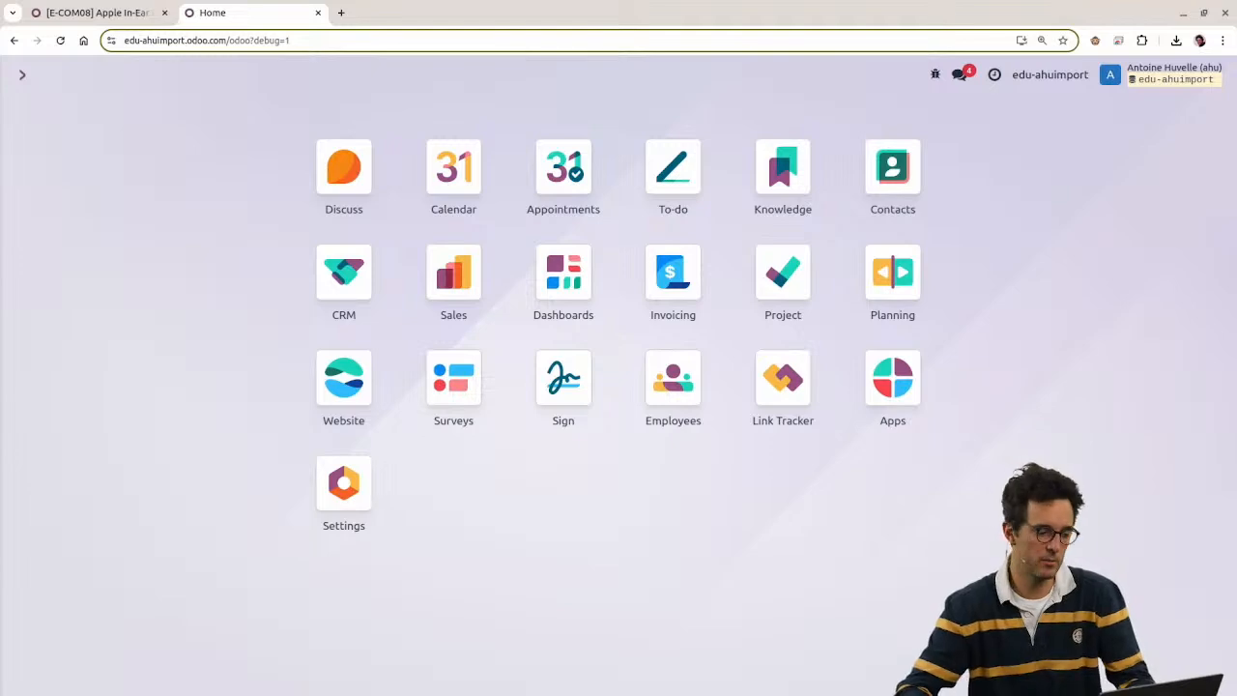
Step: Back in the browser, search the command palette for 'docu', then return to the home apps page
left_click_drag(0, 150, 744, 152)
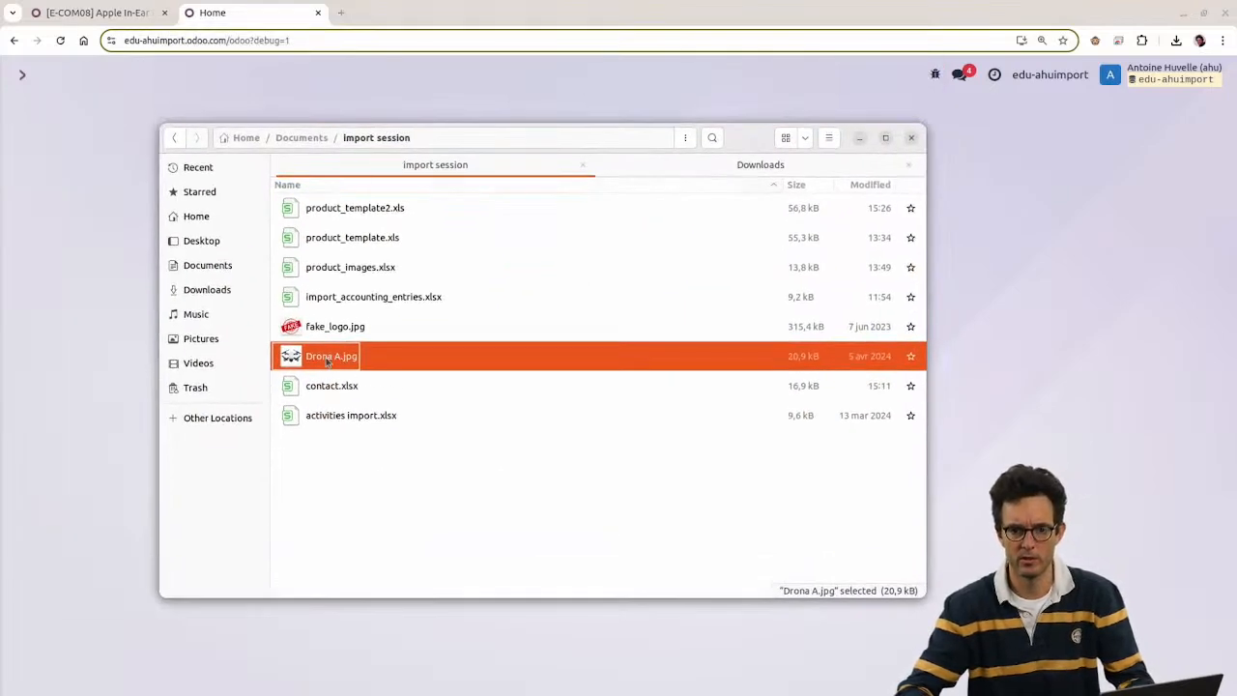
key("alt+Tab")
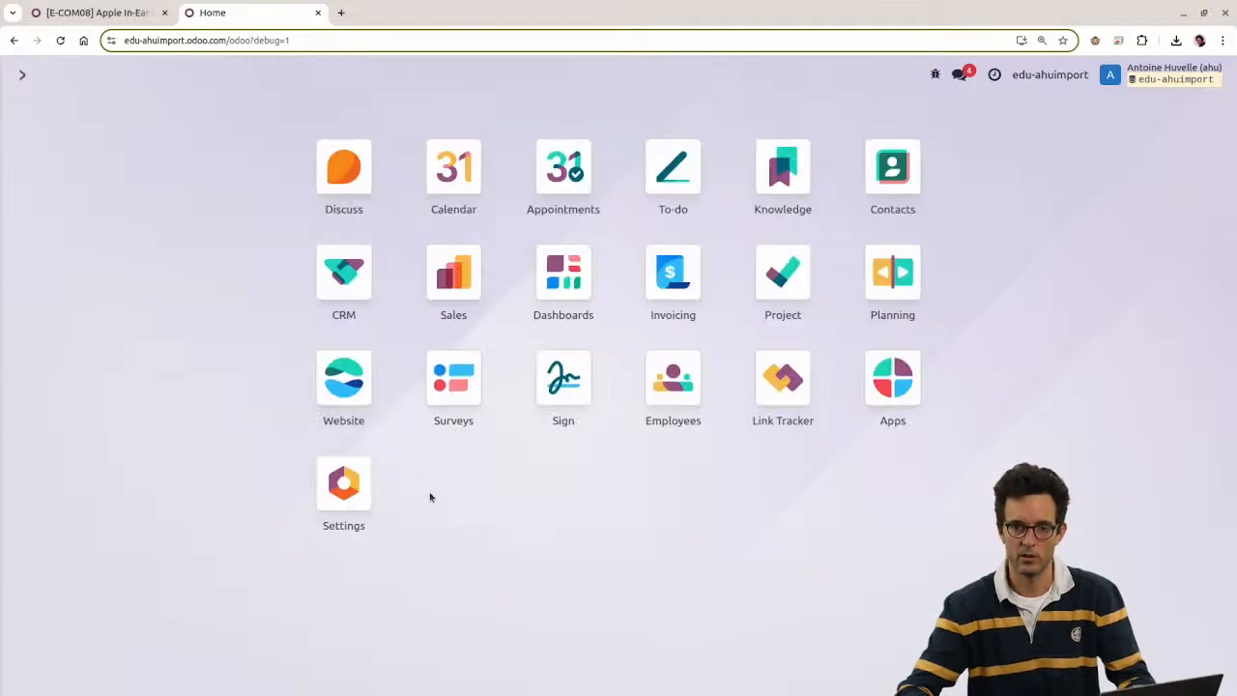
type("docu")
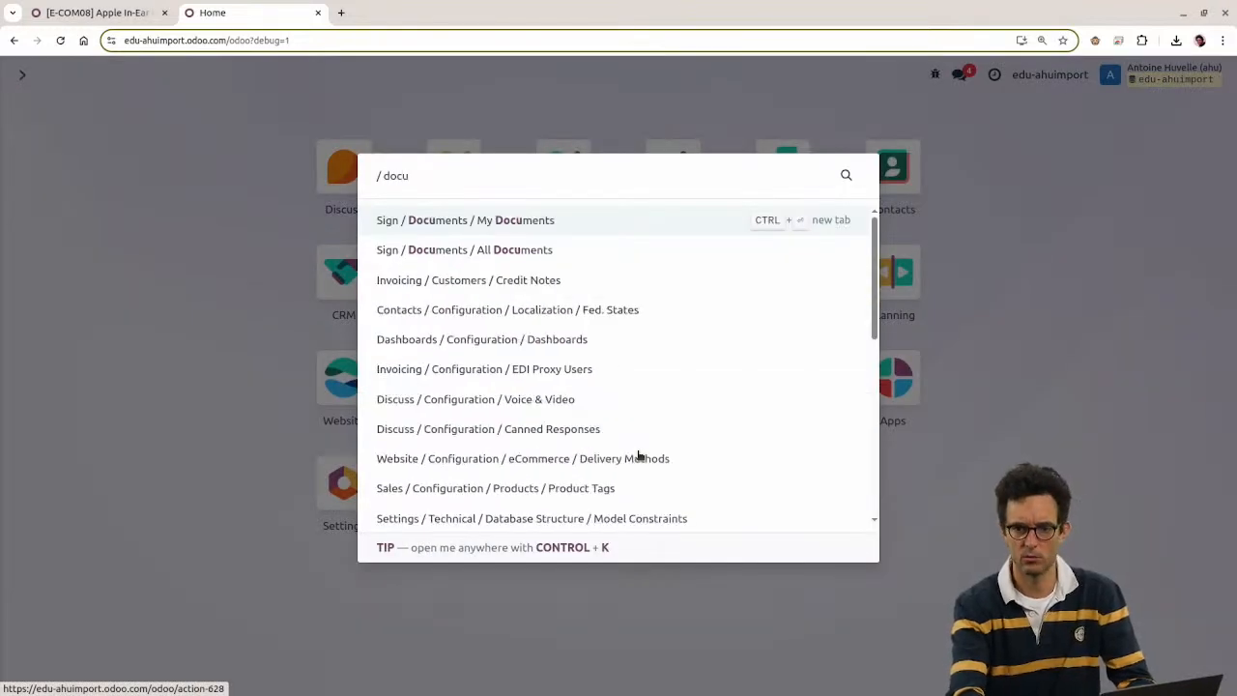
key("Return")
key("alt+h")
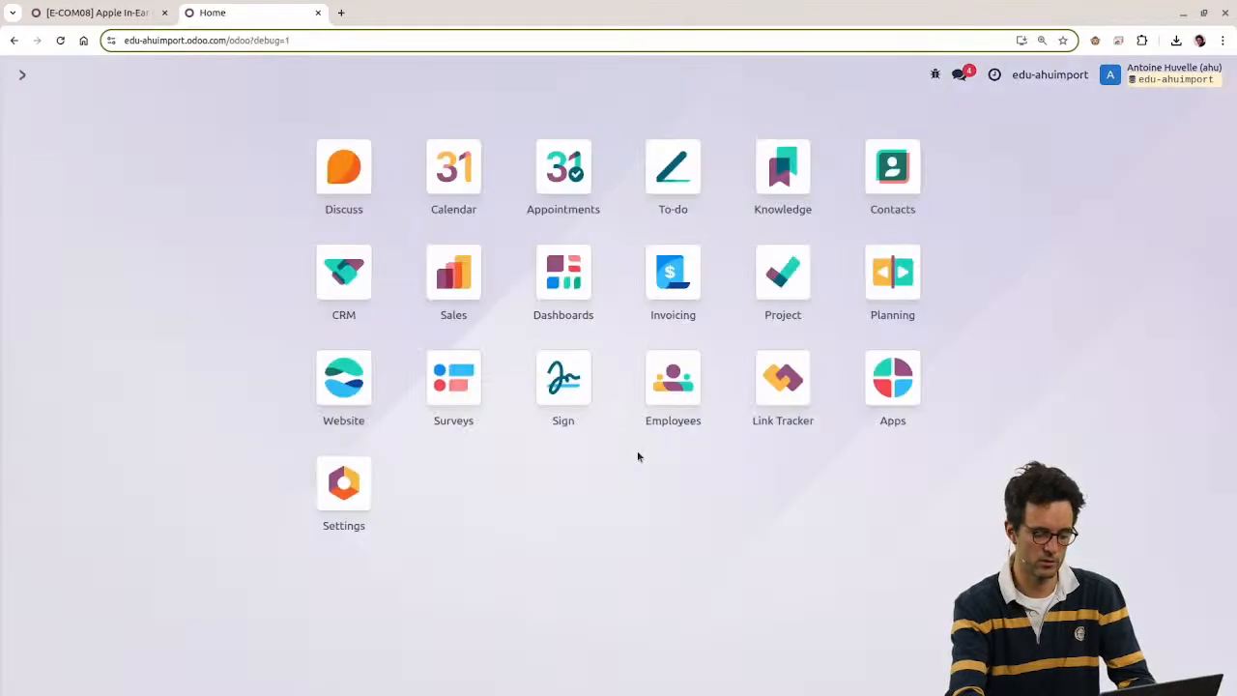
Step: Open Apps, filter modules by 'doc', and install the Documents app
type("ap")
key("Down")
key("Return")
type("doc")
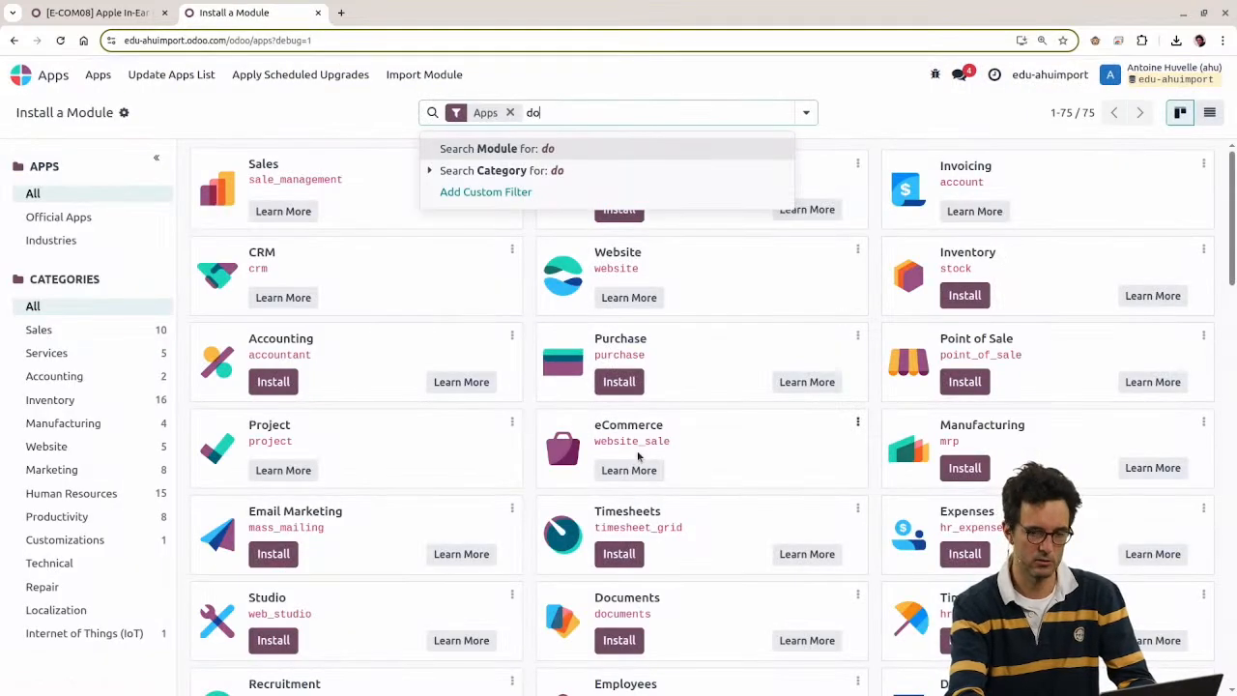
key("Return")
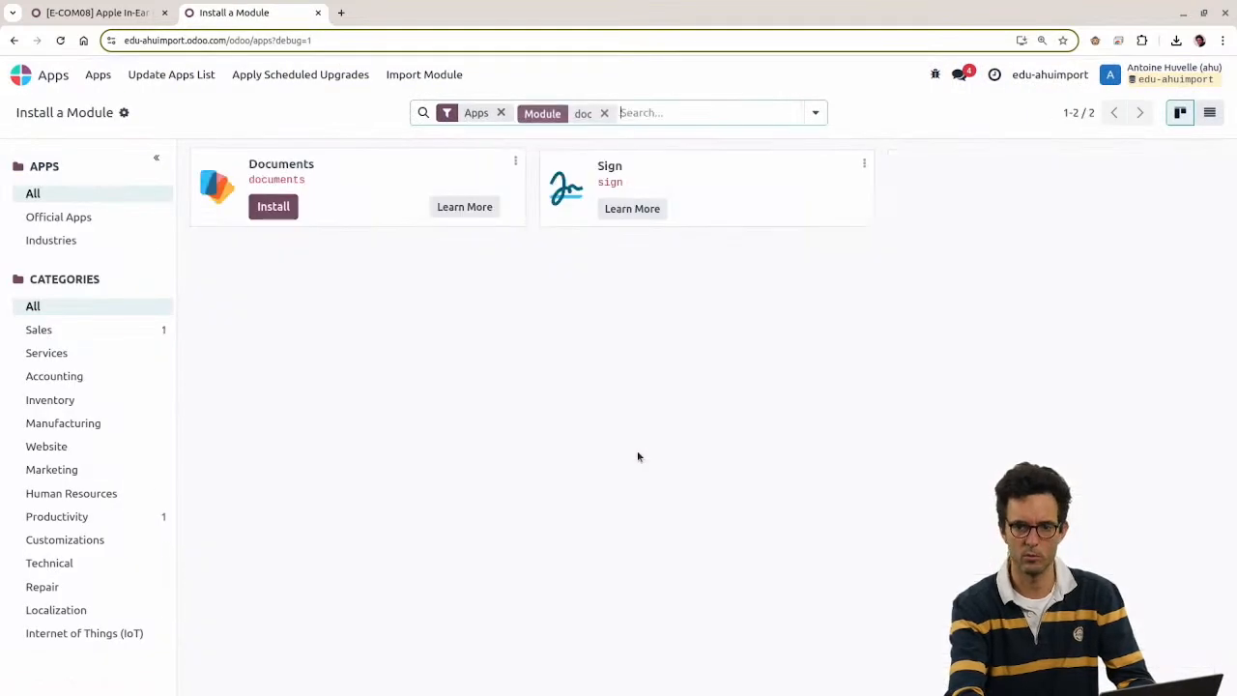
left_click(279, 211)
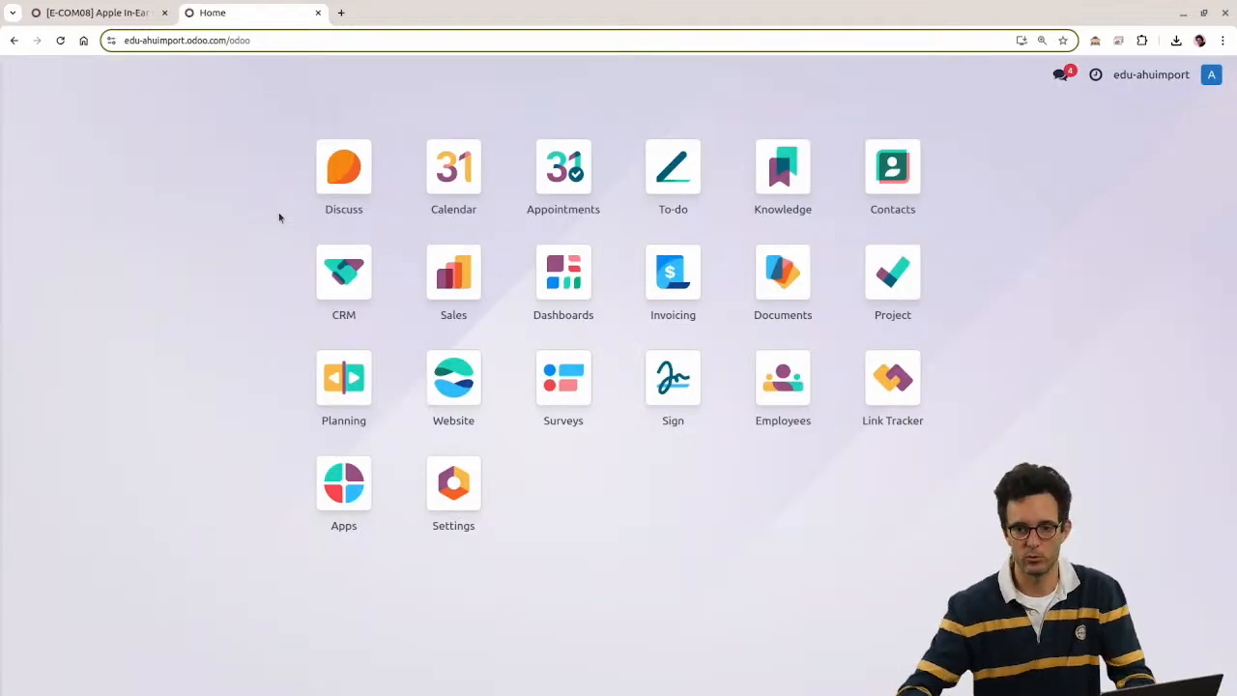
Step: Open the Documents app at the Company > Internal folder
type("docu")
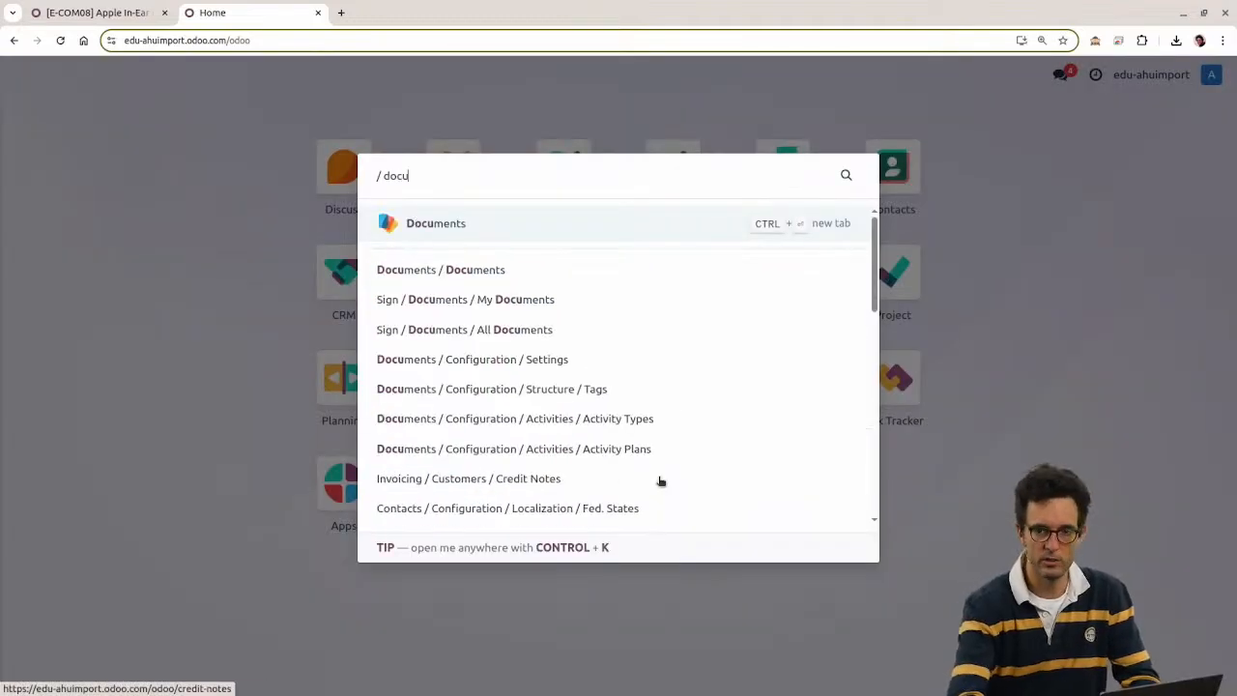
key("Return")
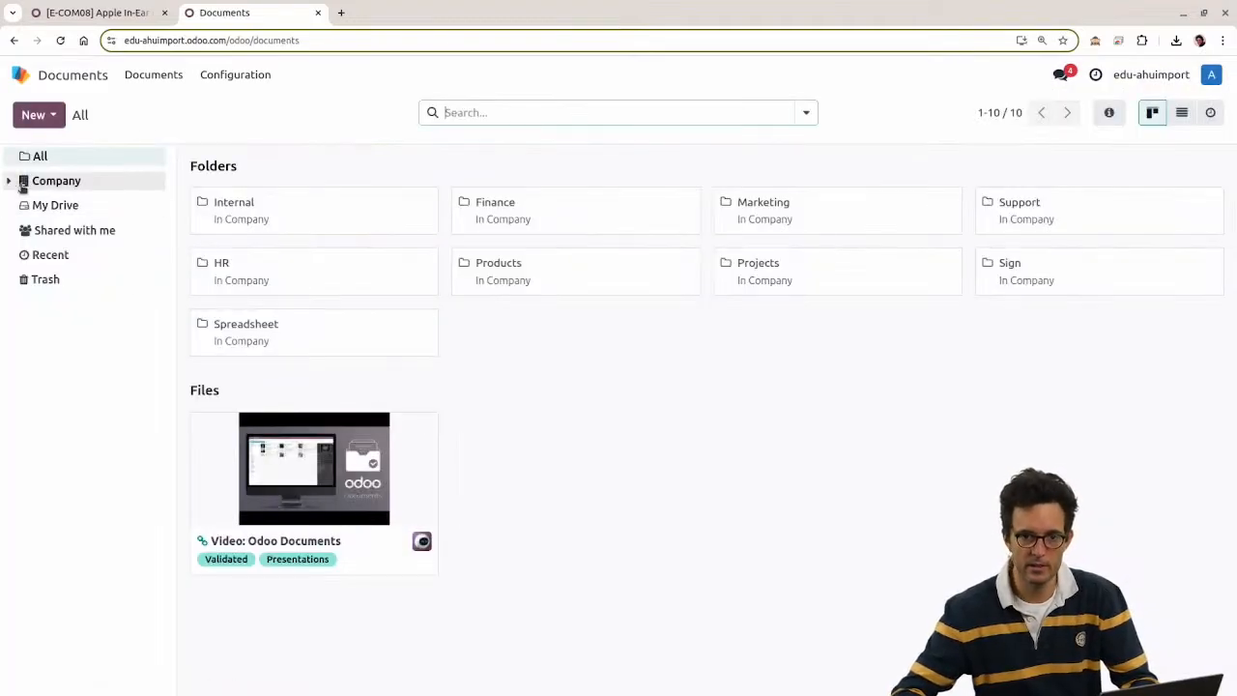
left_click(24, 184)
left_click(72, 257)
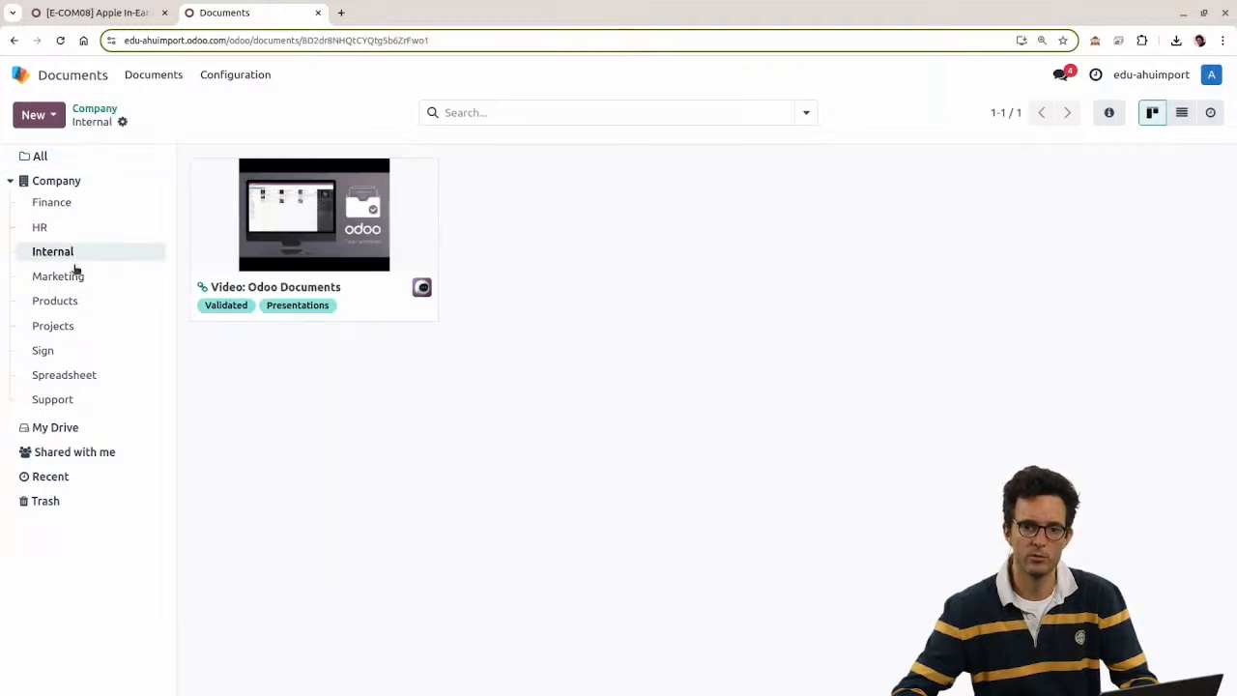
Step: Drag Drona A.jpg from the file manager into Internal, preview it, and switch to list view
key("alt+Tab")
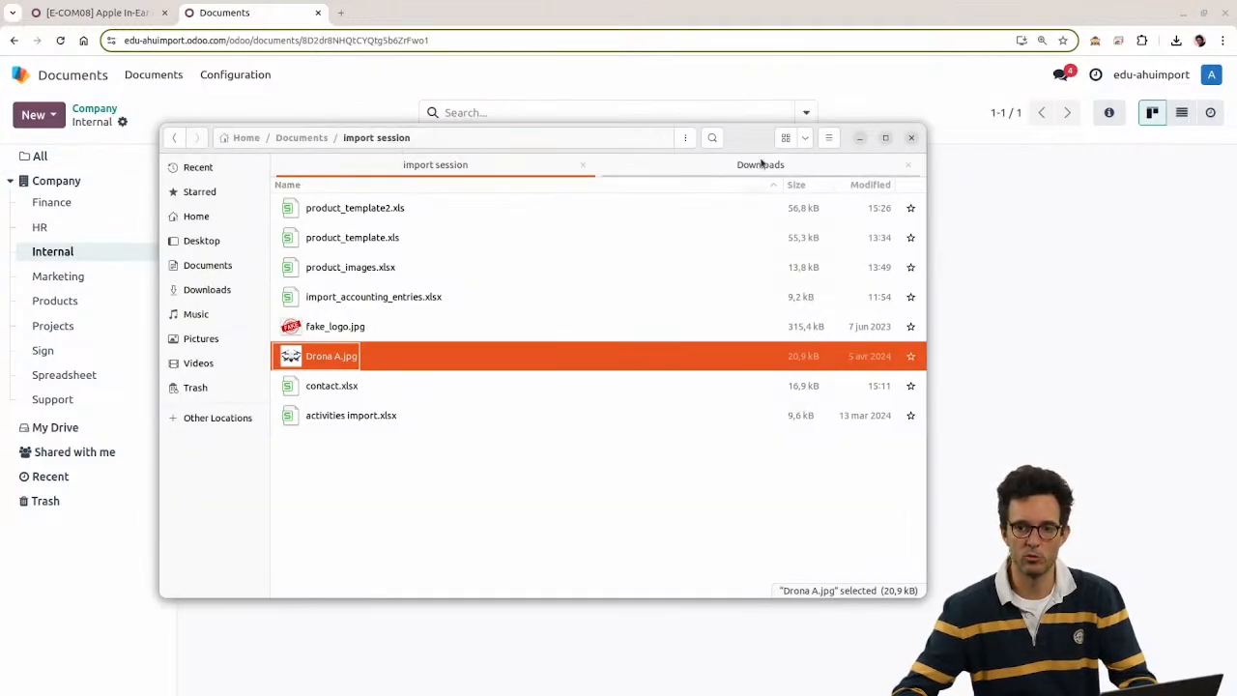
left_click_drag(758, 146, 1110, 185)
left_click_drag(669, 399, 420, 495)
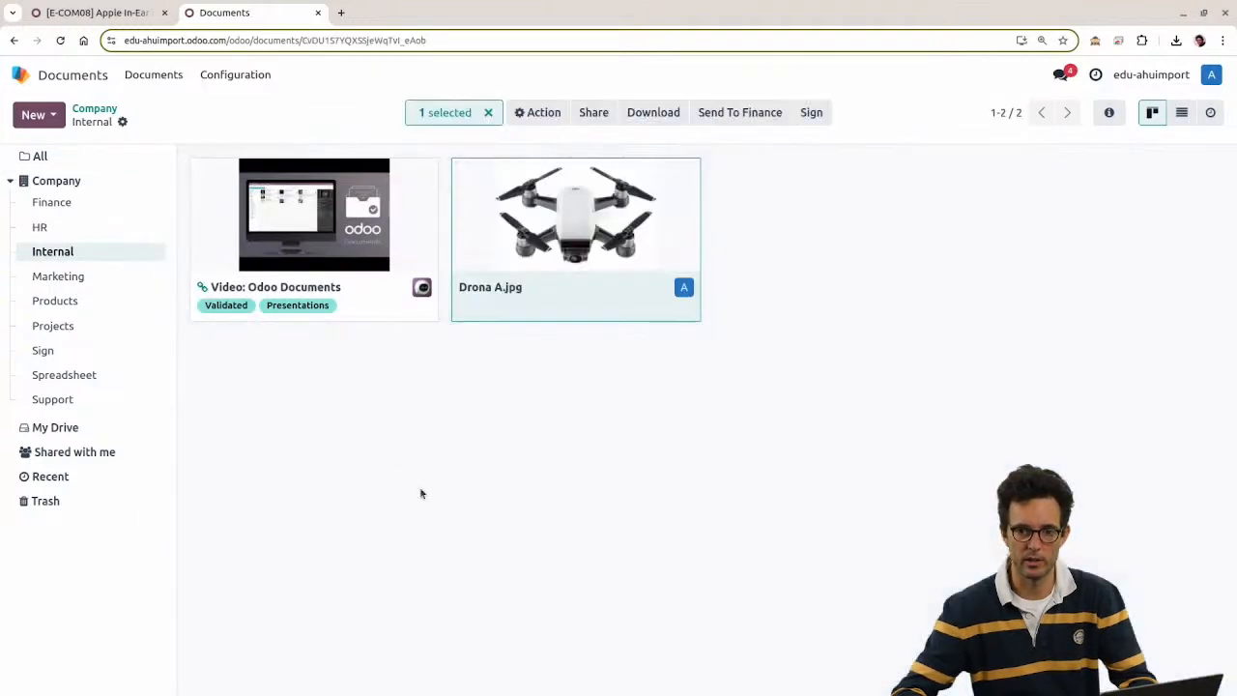
left_click(638, 369)
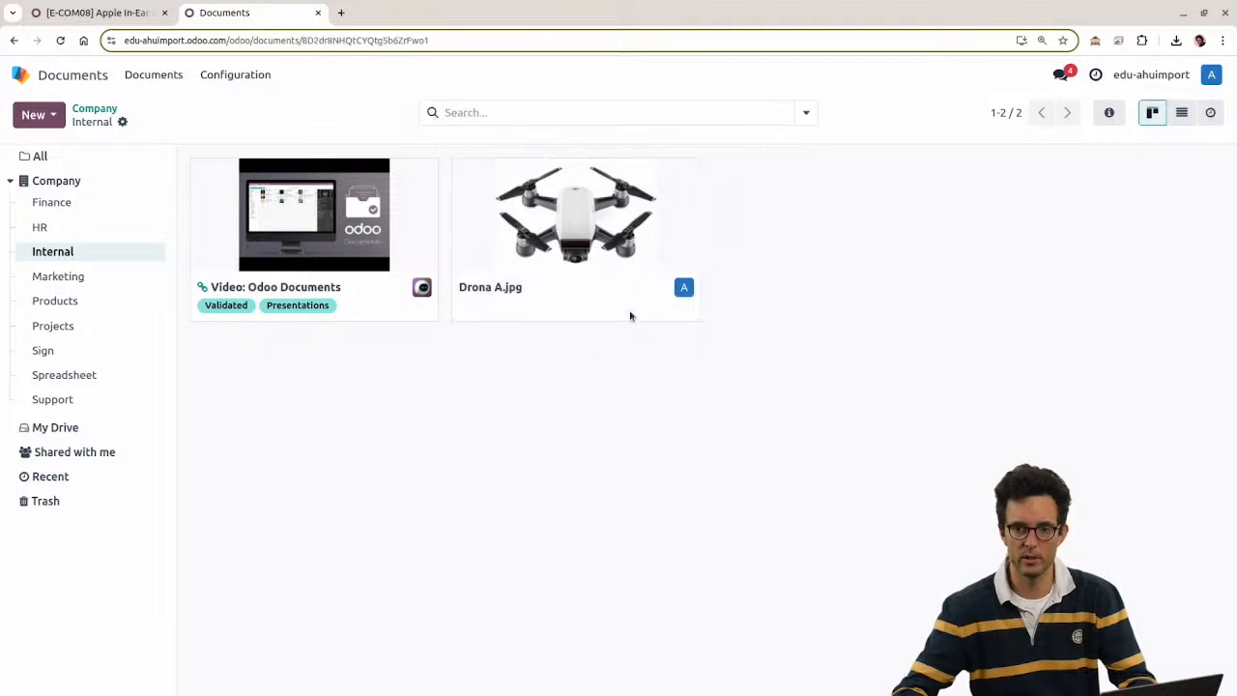
left_click(537, 237)
left_click(1021, 300)
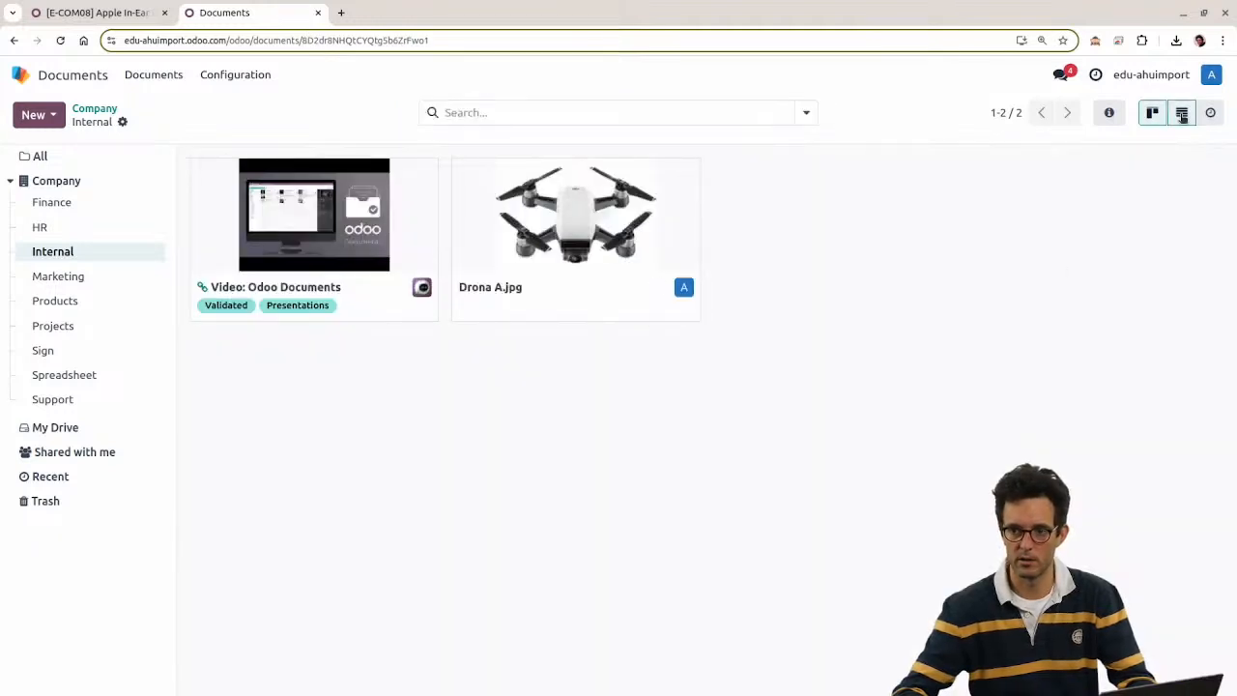
left_click(1183, 113)
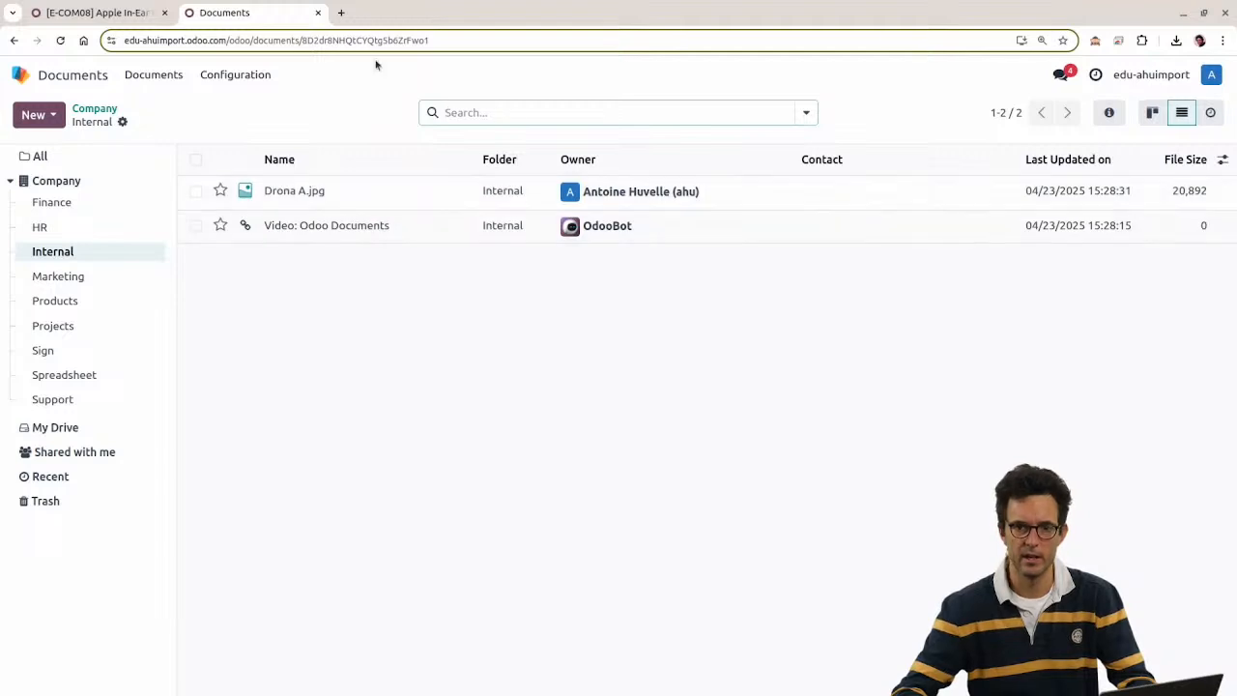
double_click(271, 39)
Step: Check that the Drona A.jpg attachment's 'Is public document' flag is off, then return to the home menu
left_click(19, 74)
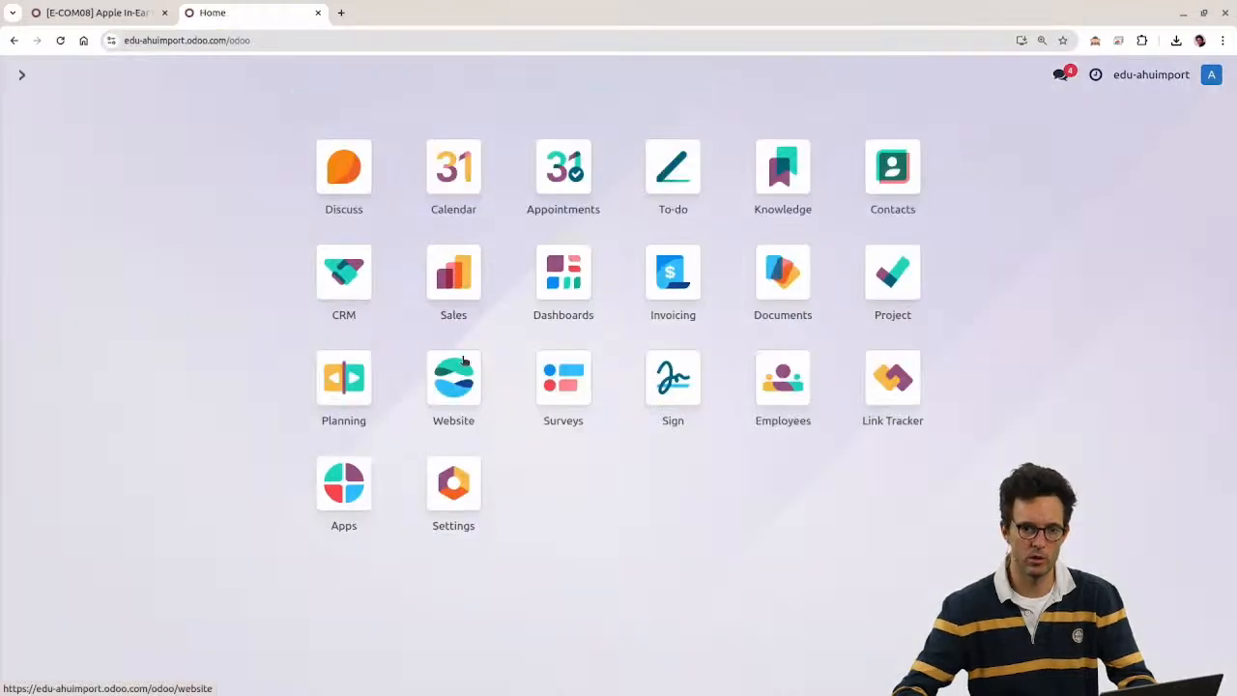
type("attac")
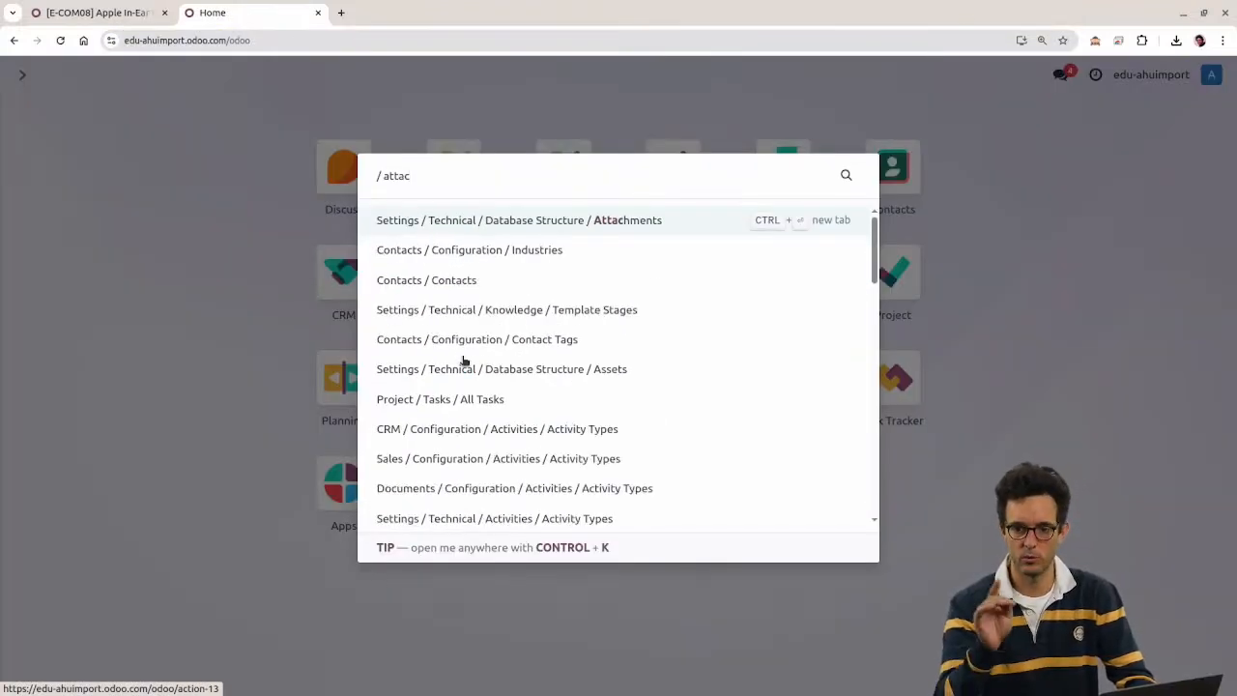
key("Return")
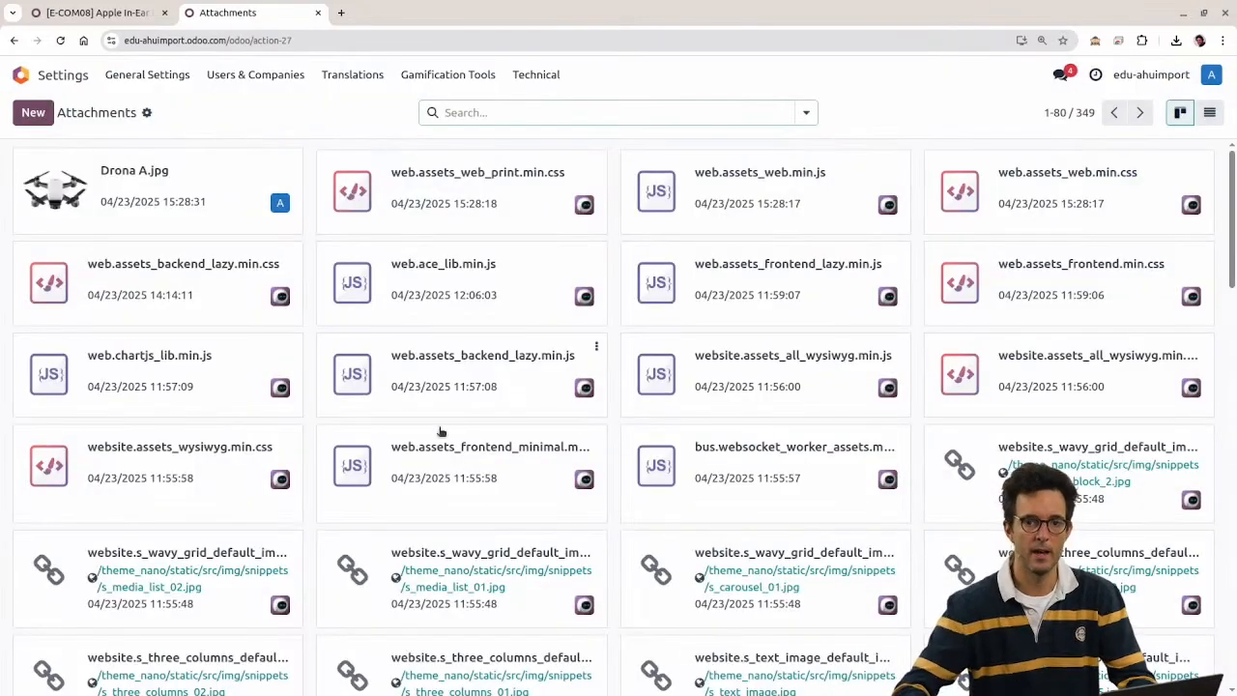
left_click(164, 189)
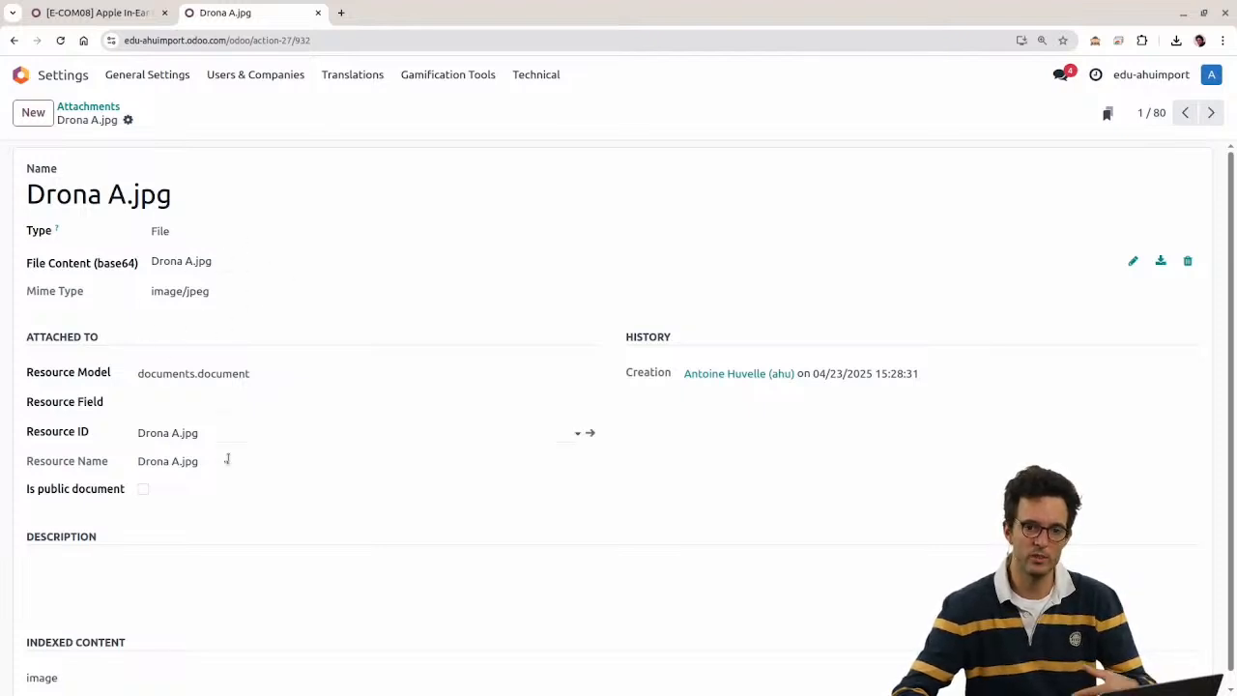
left_click_drag(30, 501, 164, 508)
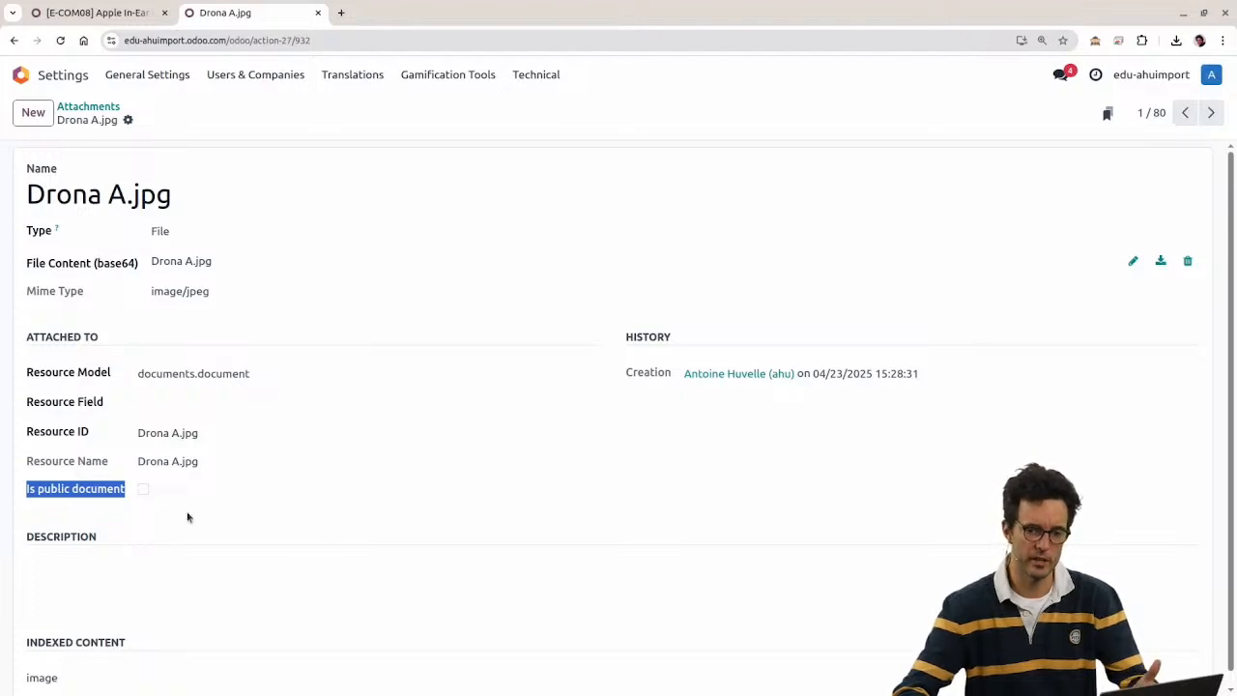
left_click(188, 518)
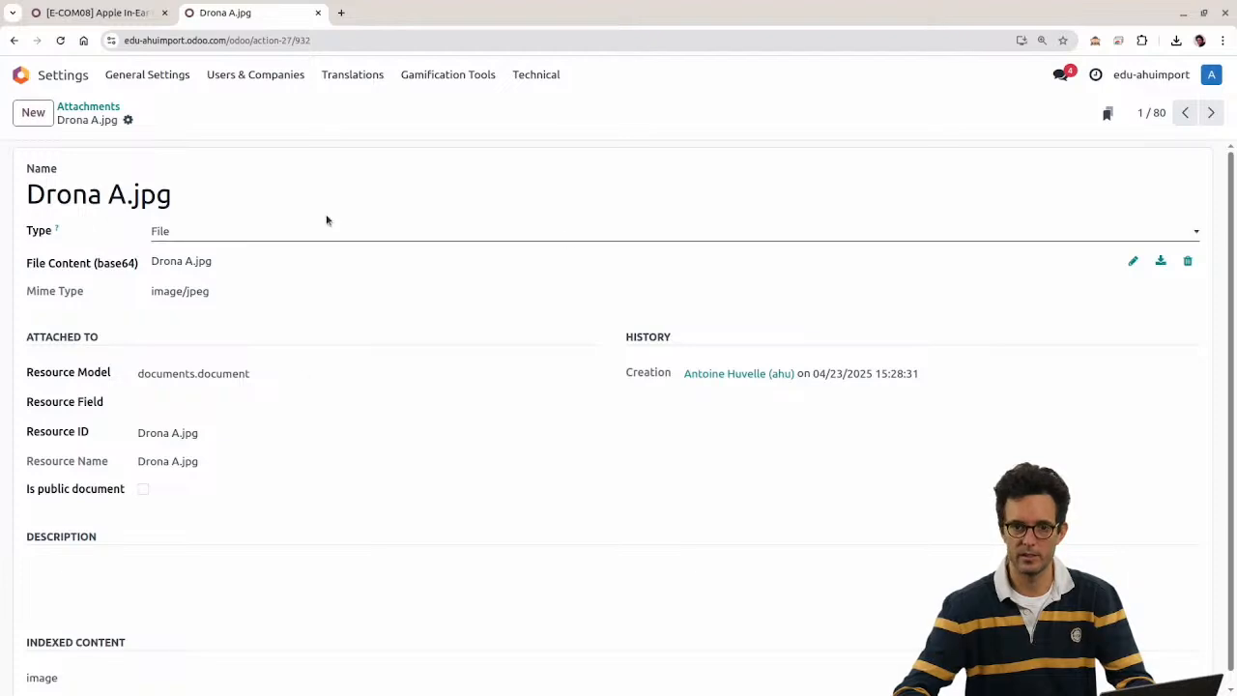
left_click(95, 107)
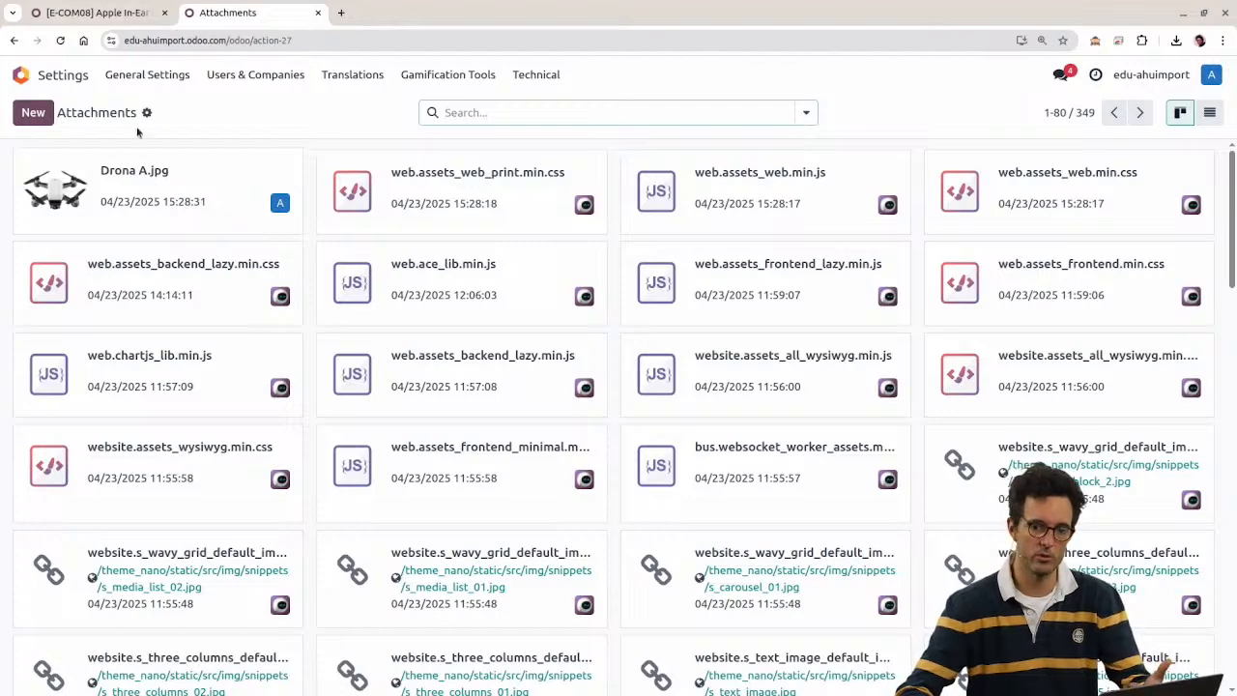
left_click(94, 12)
left_click(23, 77)
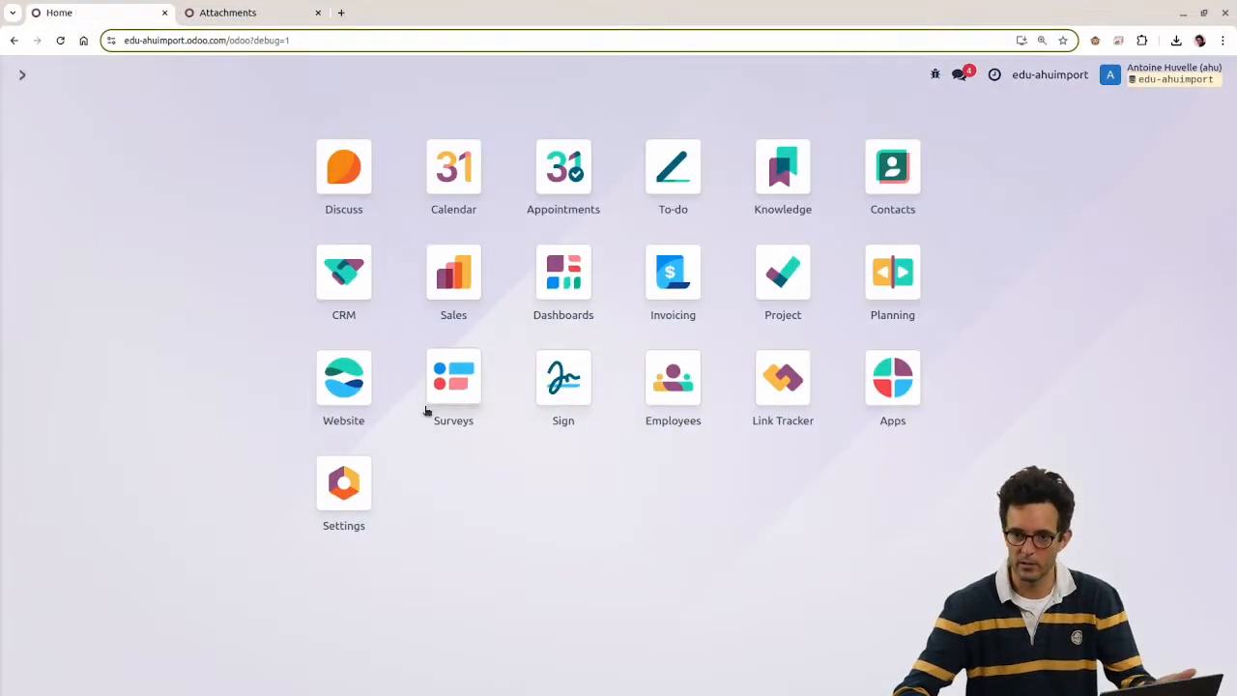
Step: Edit the website homepage and insert an 'Enhance Your Experience' content block
left_click(349, 381)
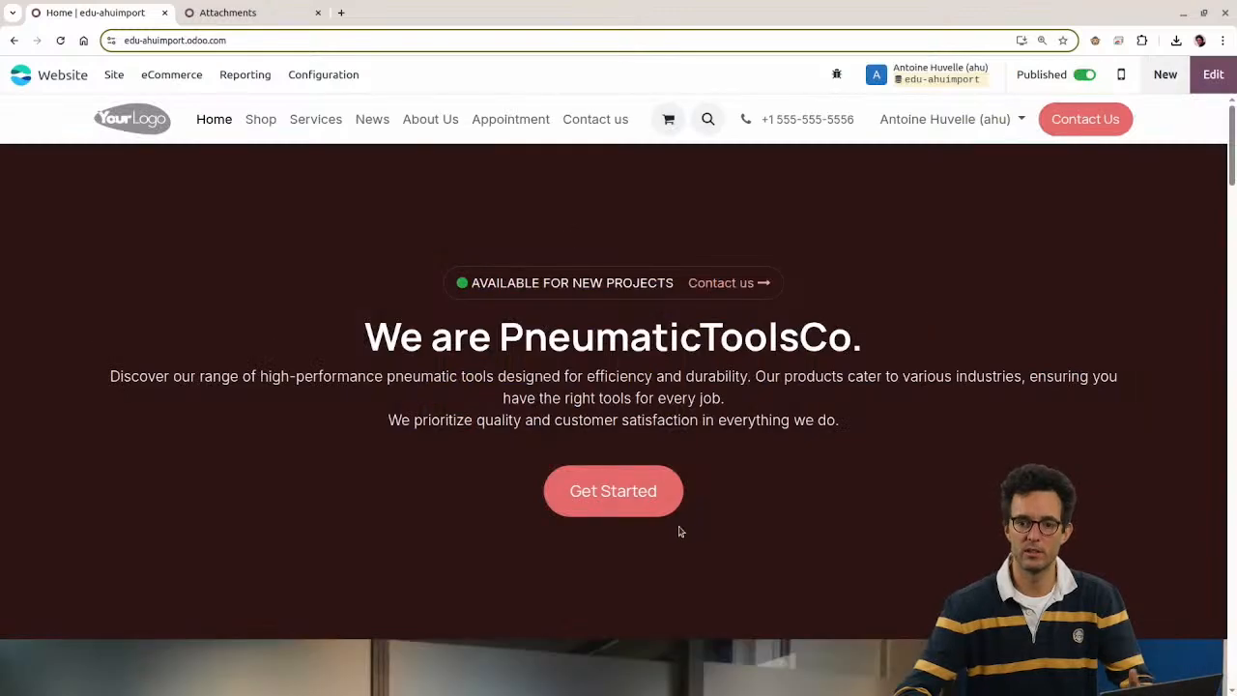
scroll(682, 527, "down", 3)
scroll(920, 436, "up", 3)
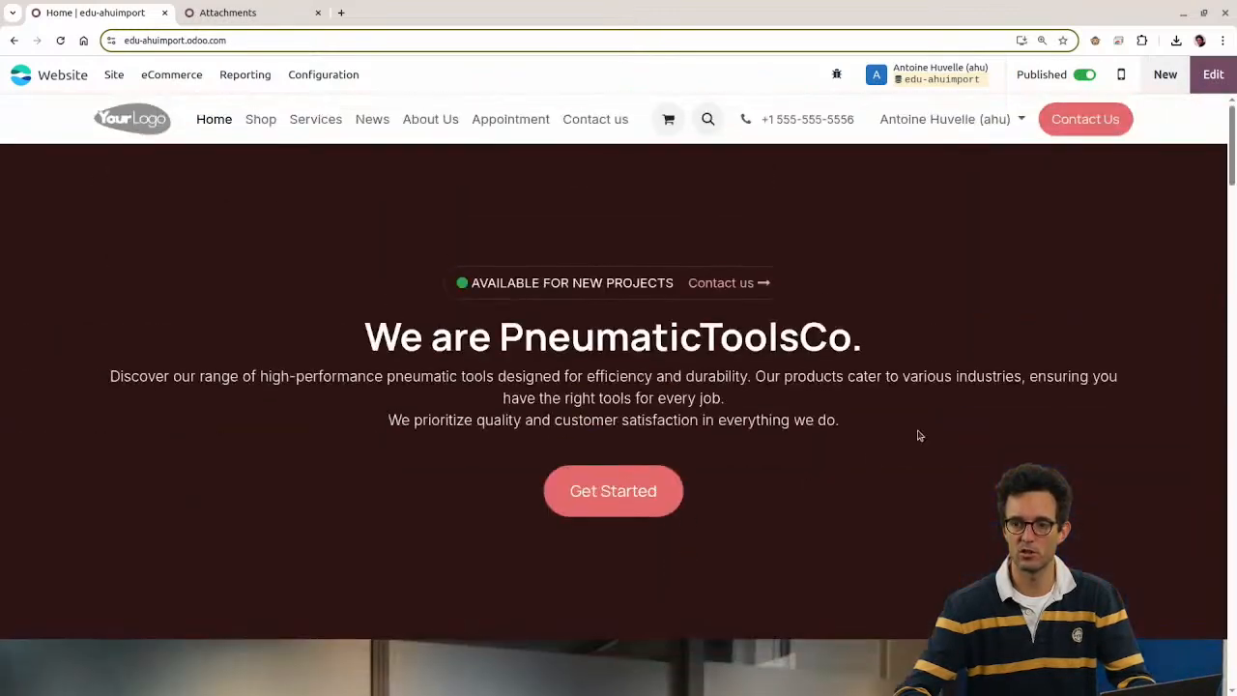
left_click(1213, 74)
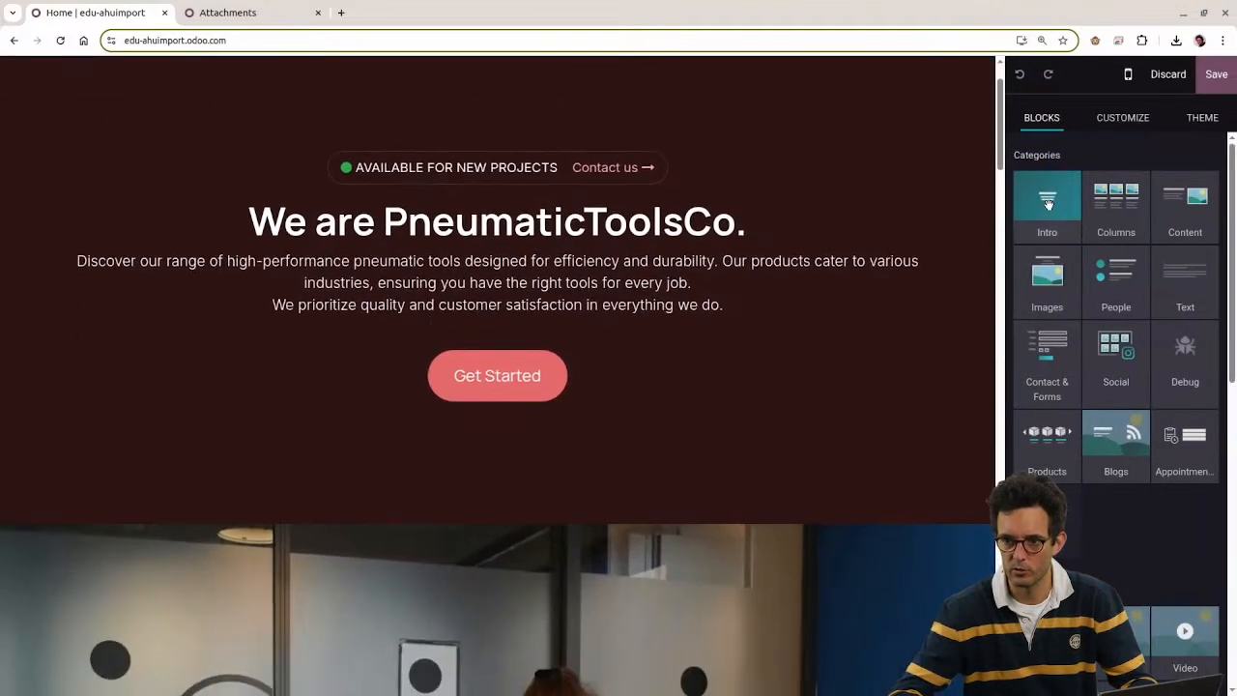
left_click_drag(1167, 210, 657, 506)
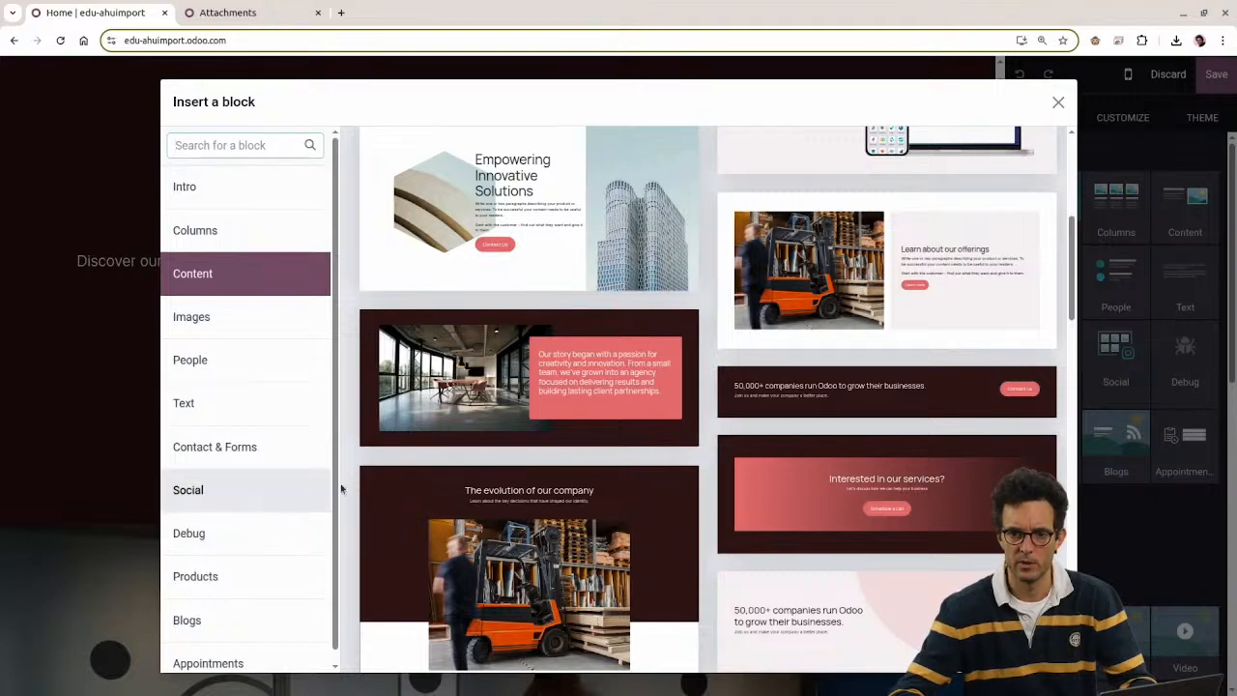
scroll(853, 305, "up", 5)
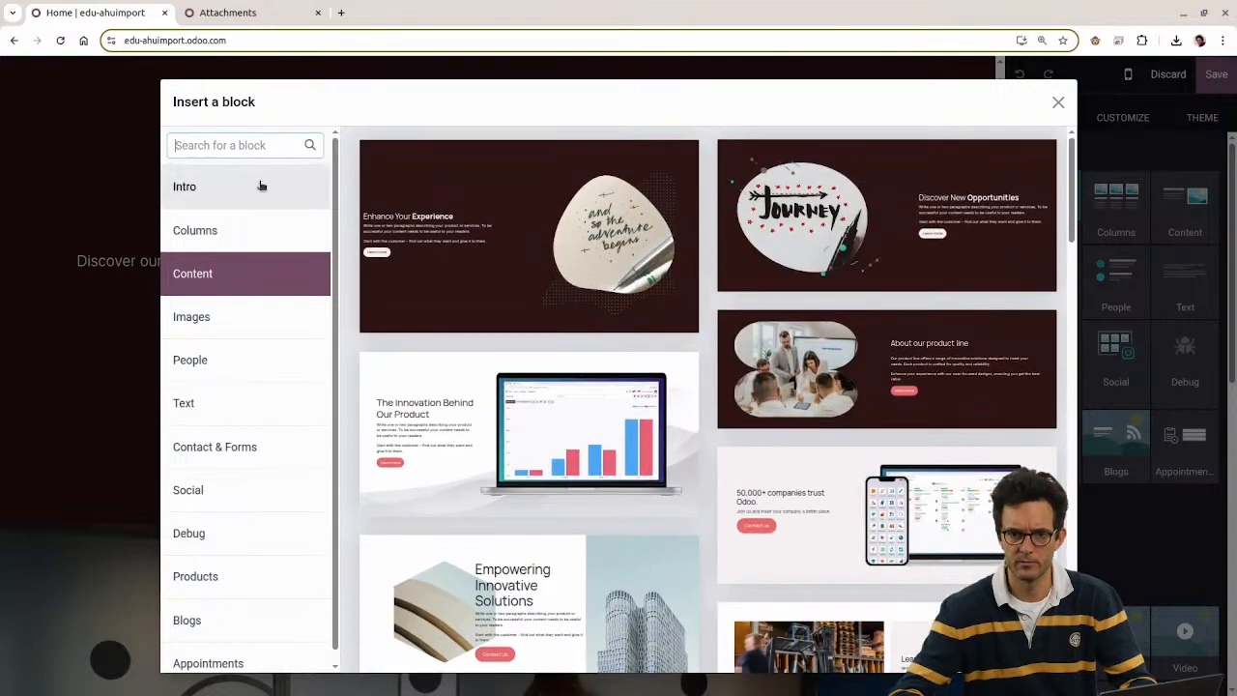
scroll(283, 245, "down", 1)
scroll(281, 246, "up", 1)
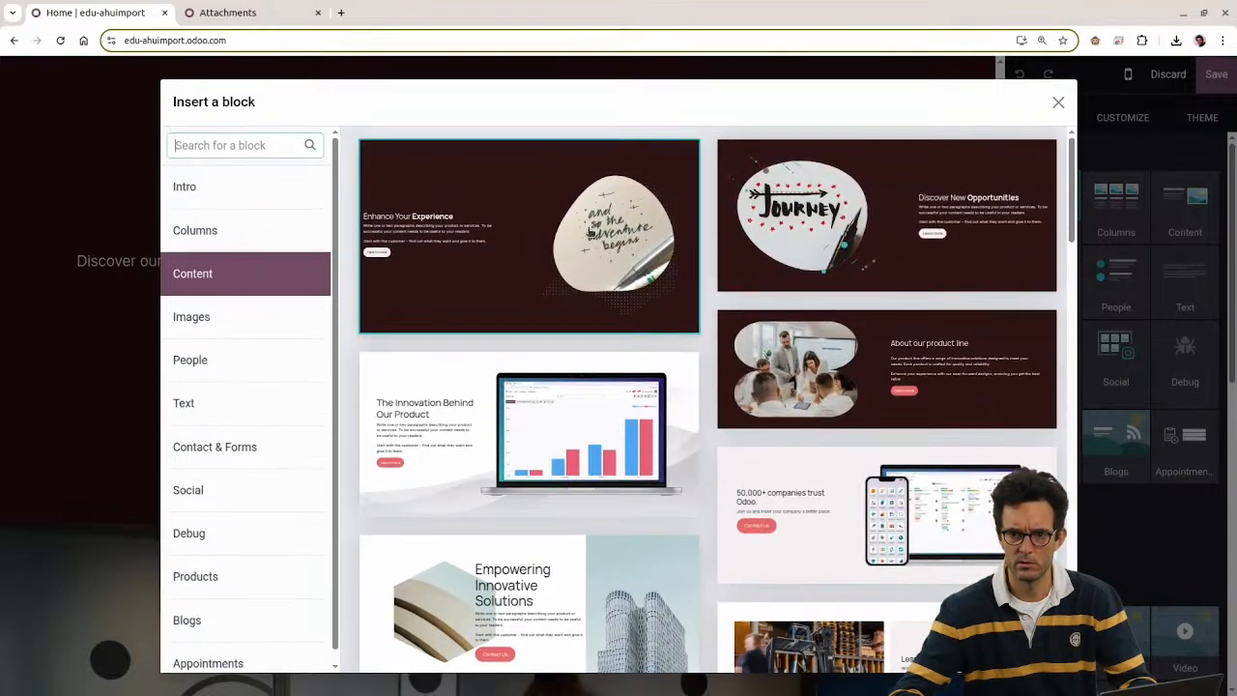
left_click(409, 284)
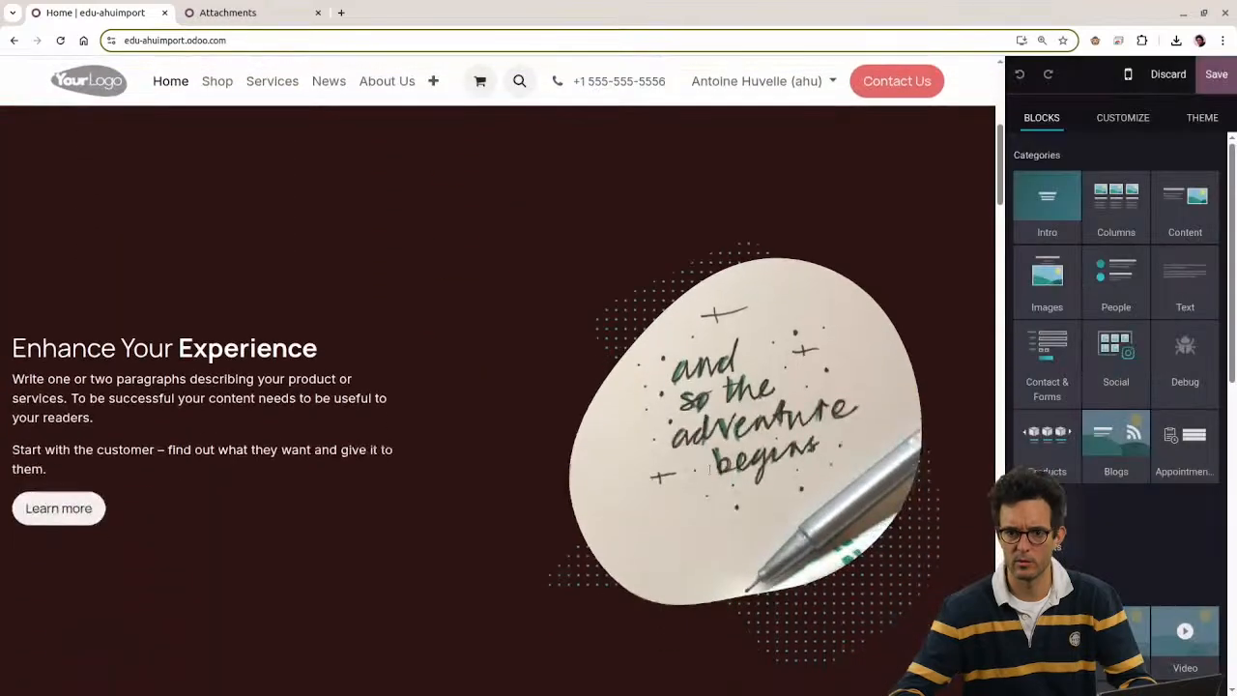
Step: Replace the block's picture with uploaded Drona A.jpg and save the page
double_click(707, 417)
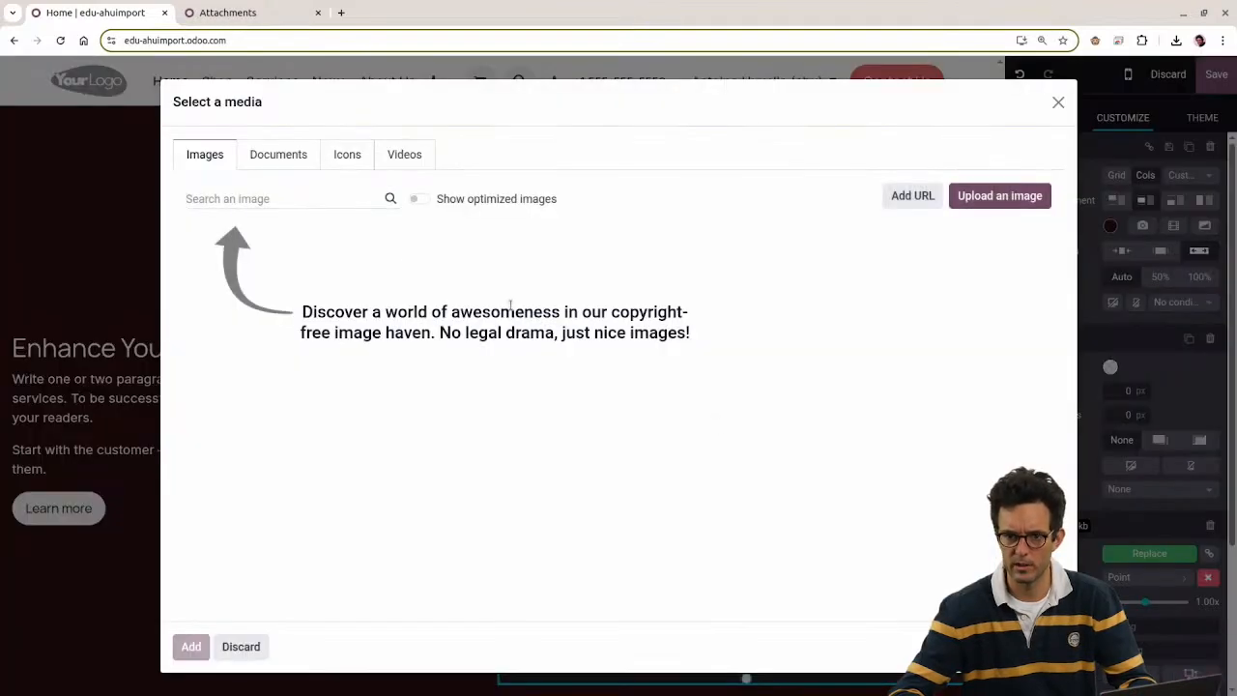
left_click(1002, 198)
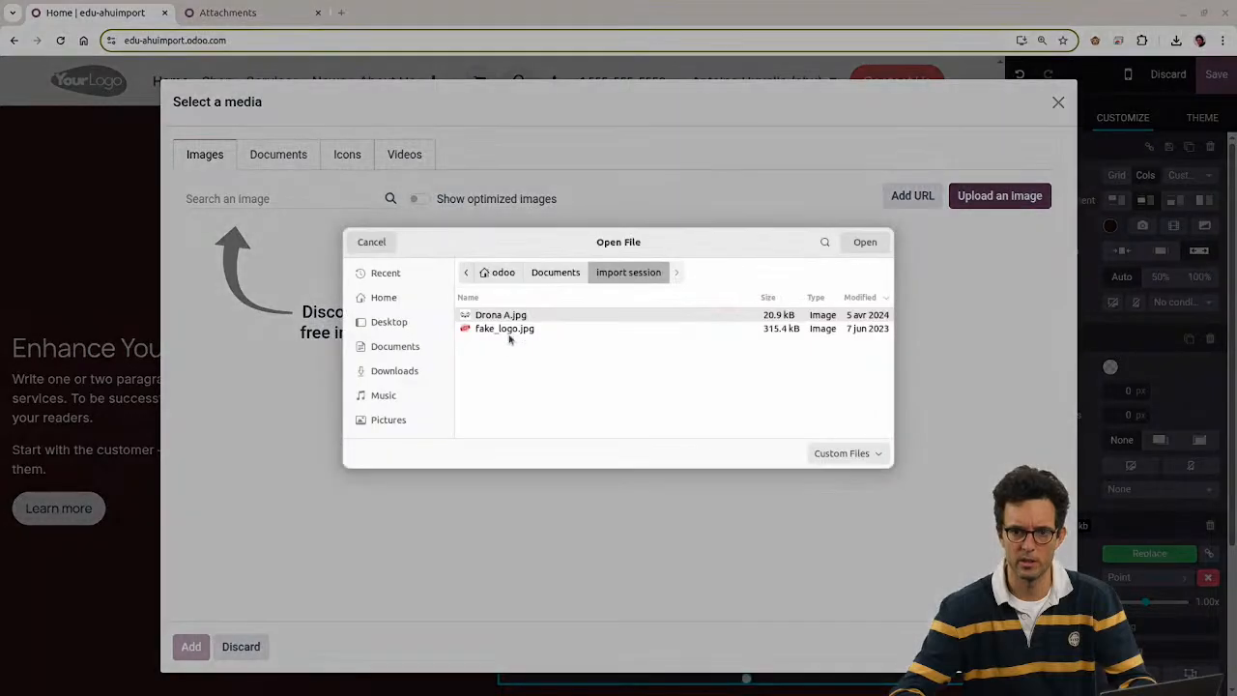
double_click(497, 316)
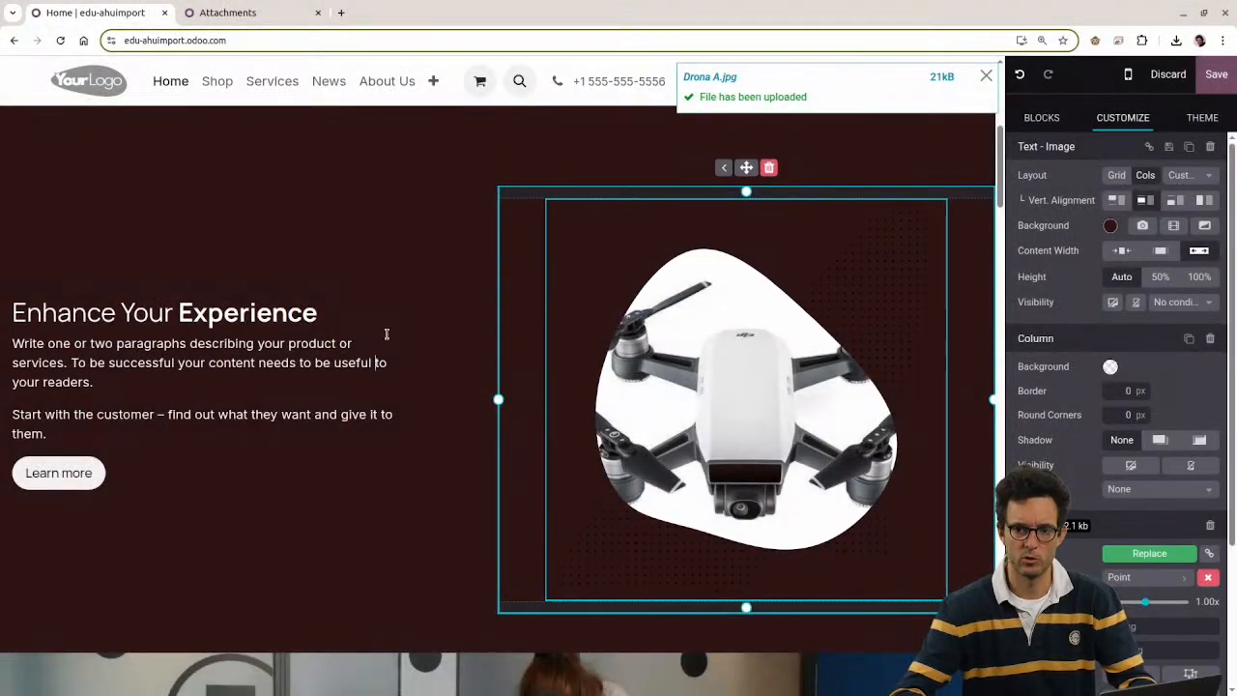
left_click(1216, 75)
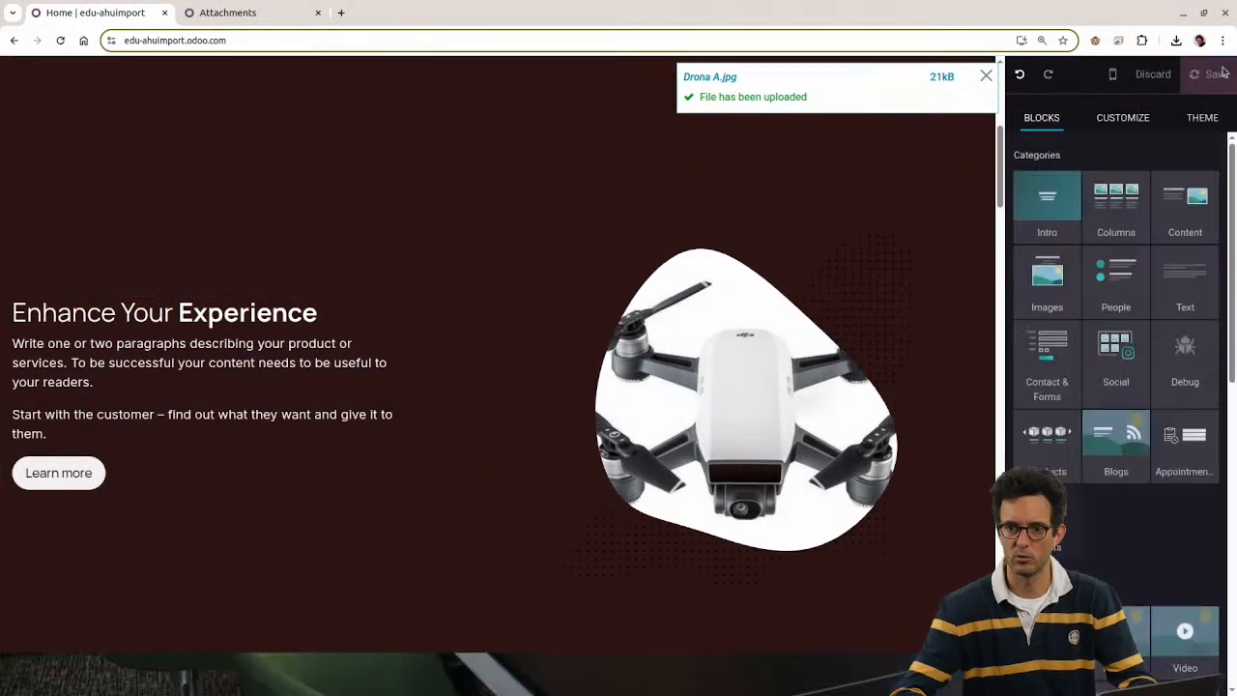
Step: Open the drone picture in a new tab twice, closing it each time
right_click(898, 325)
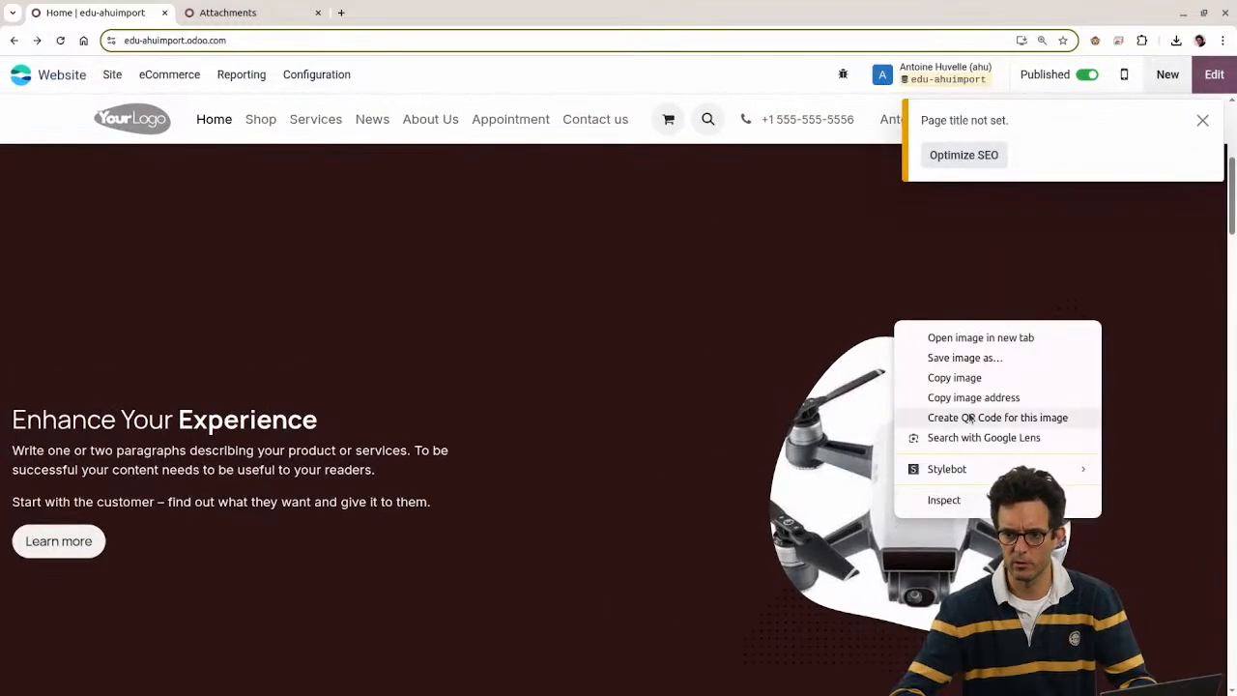
left_click(967, 338)
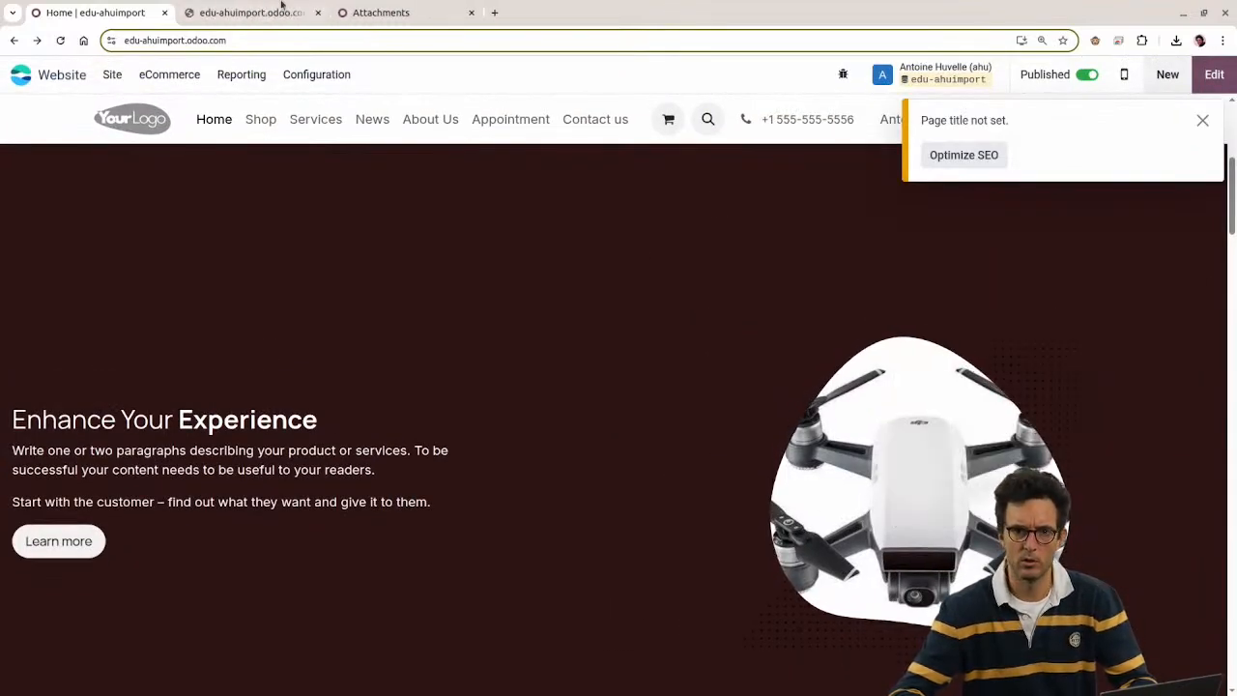
left_click(276, 13)
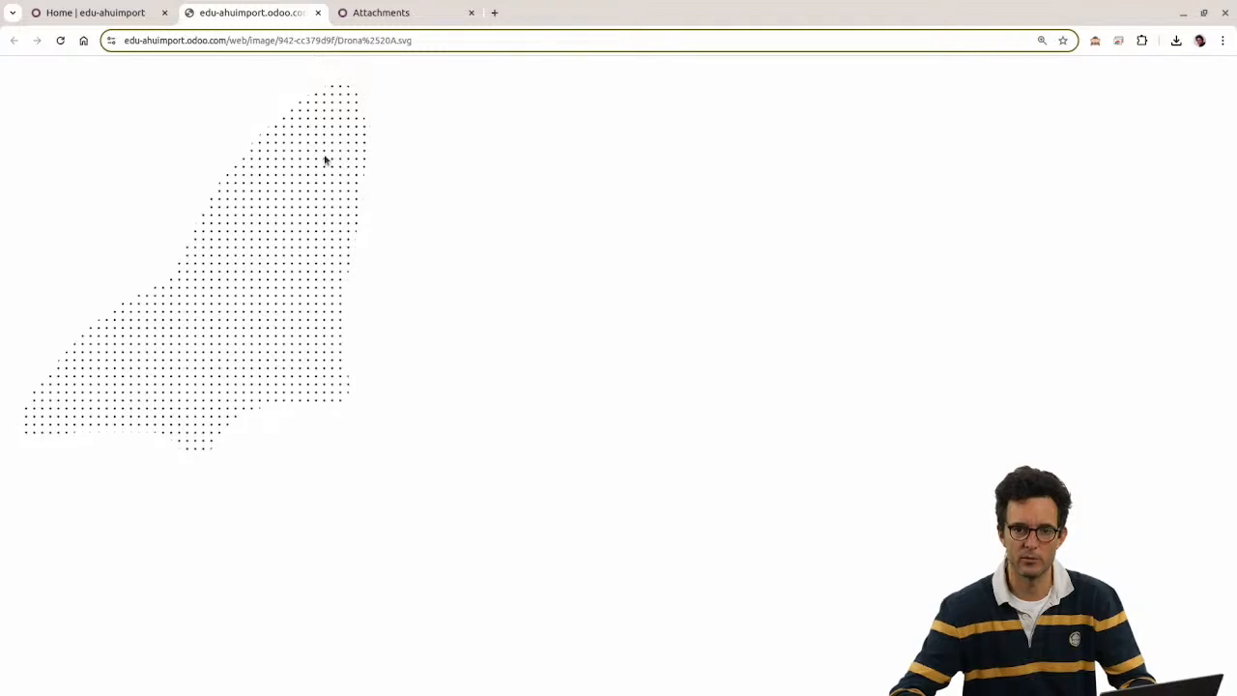
key("ctrl+w")
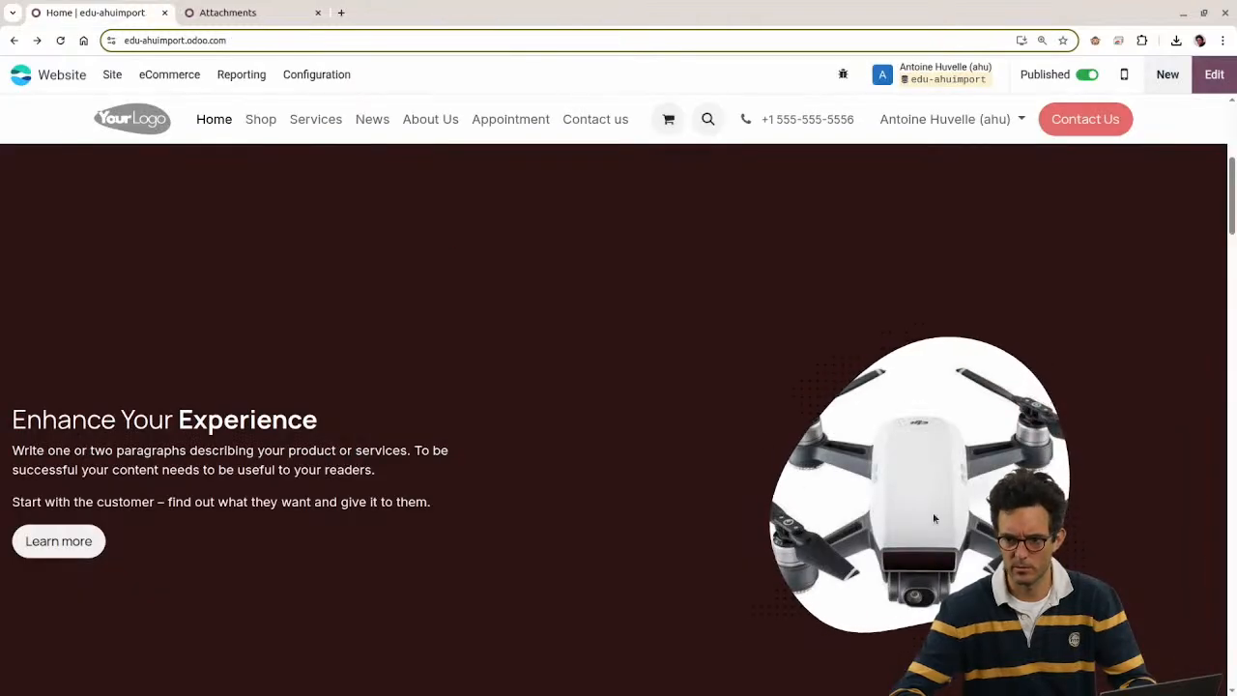
right_click(935, 318)
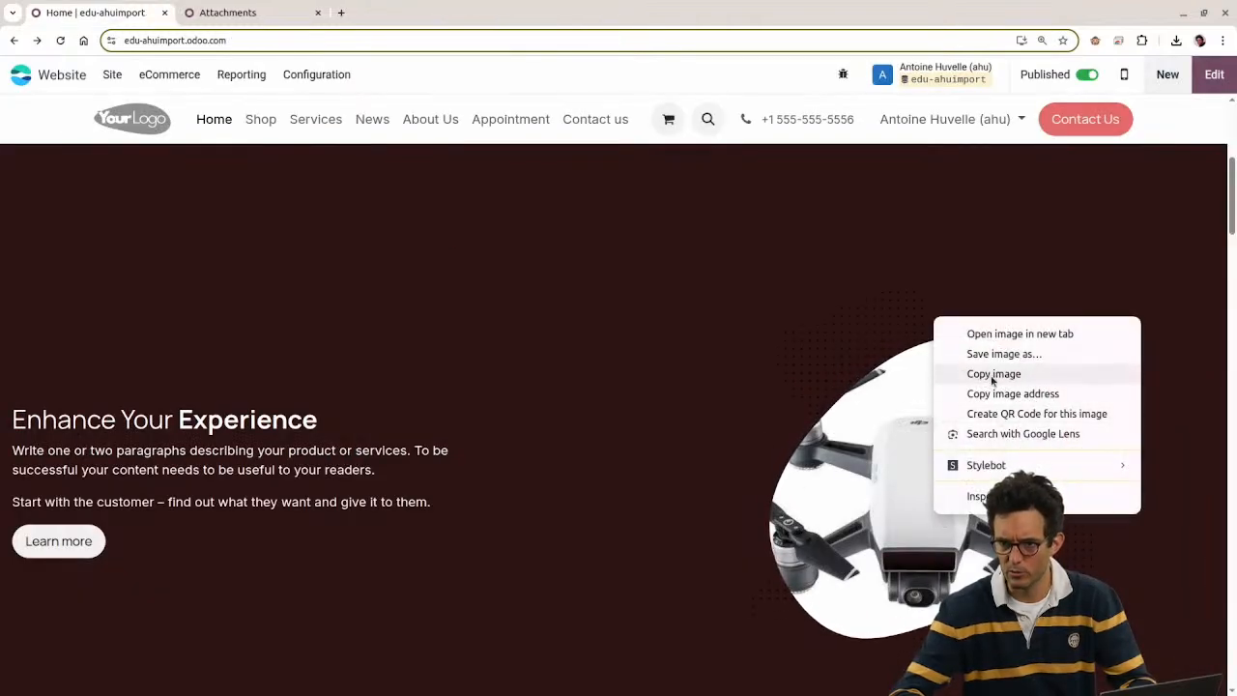
left_click(996, 337)
left_click(280, 12)
key("ctrl+w")
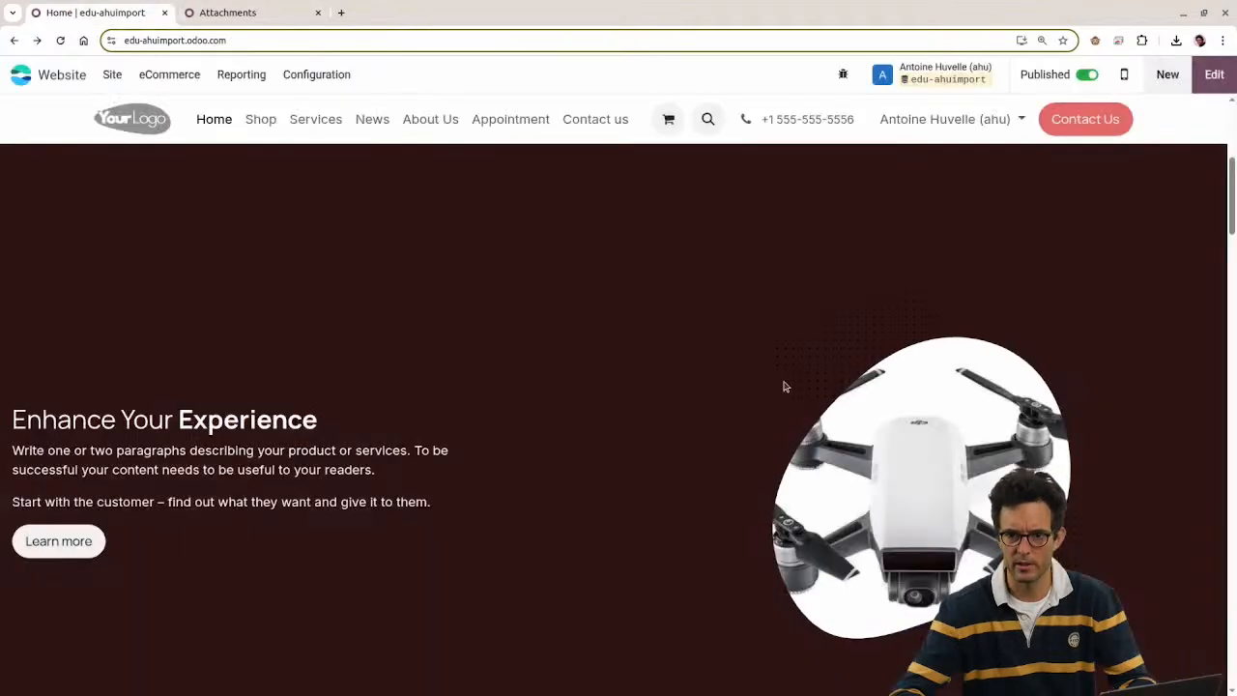
Step: Inspect the drone picture, select its public source URL, and close DevTools
right_click(919, 452)
left_click(971, 586)
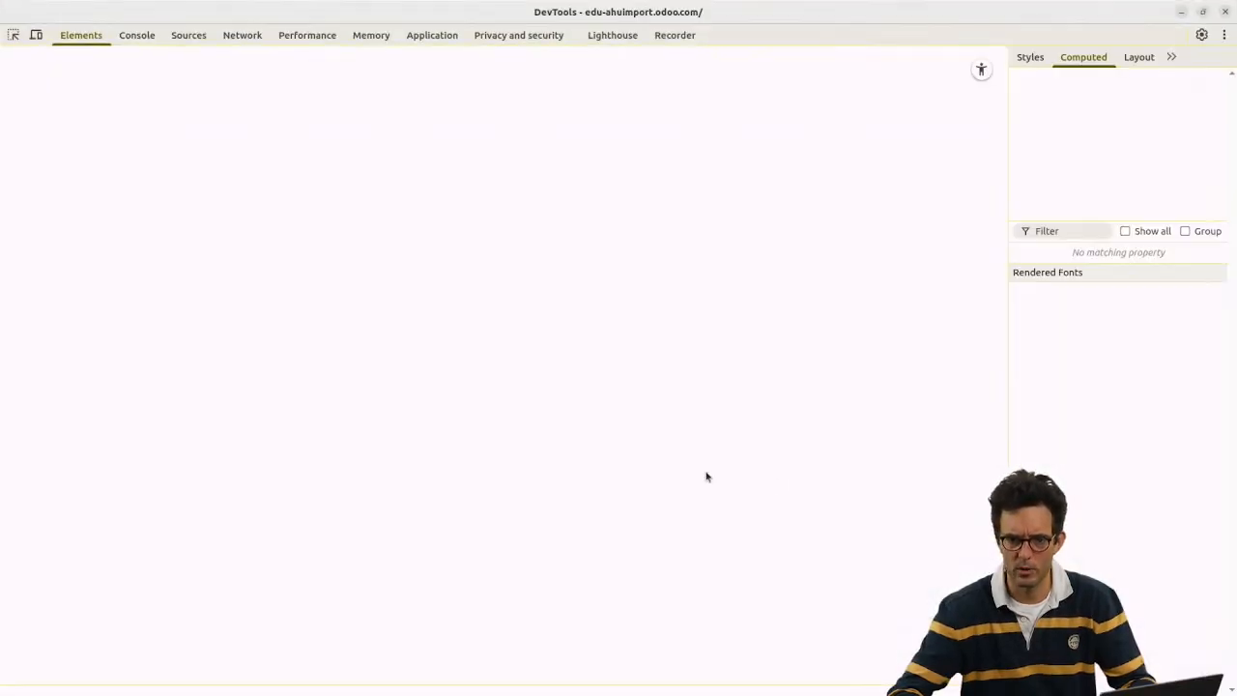
mouse_move(338, 558)
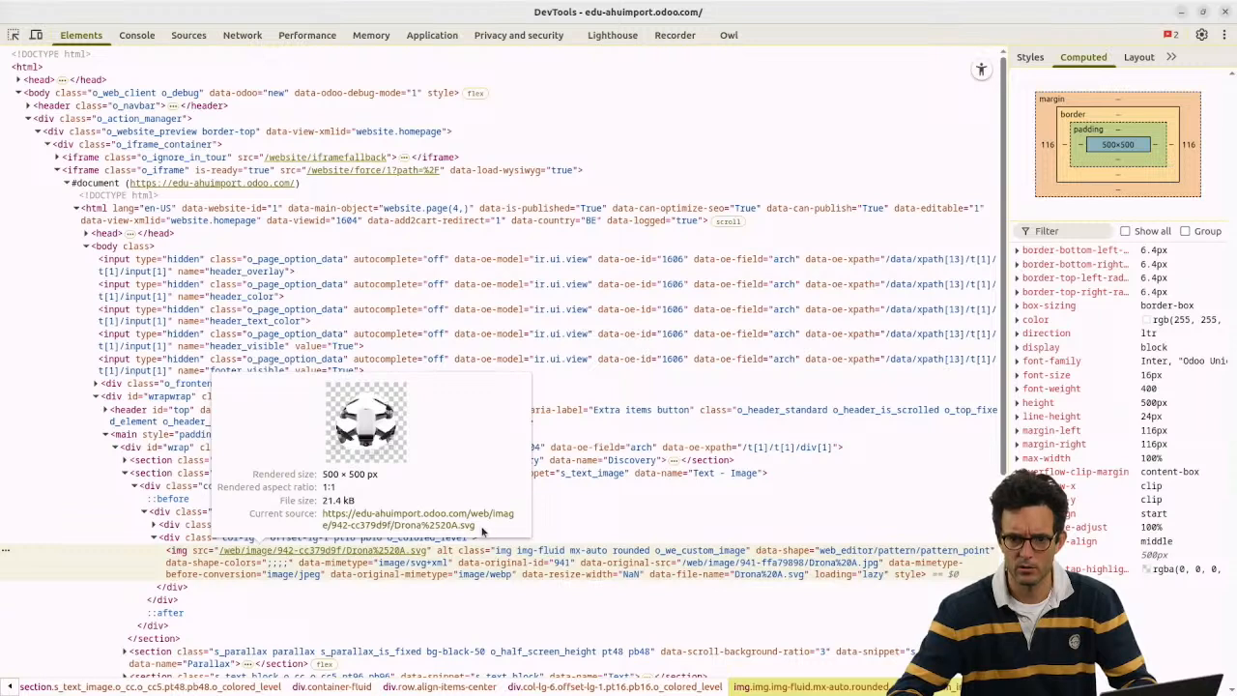
left_click_drag(482, 530, 315, 522)
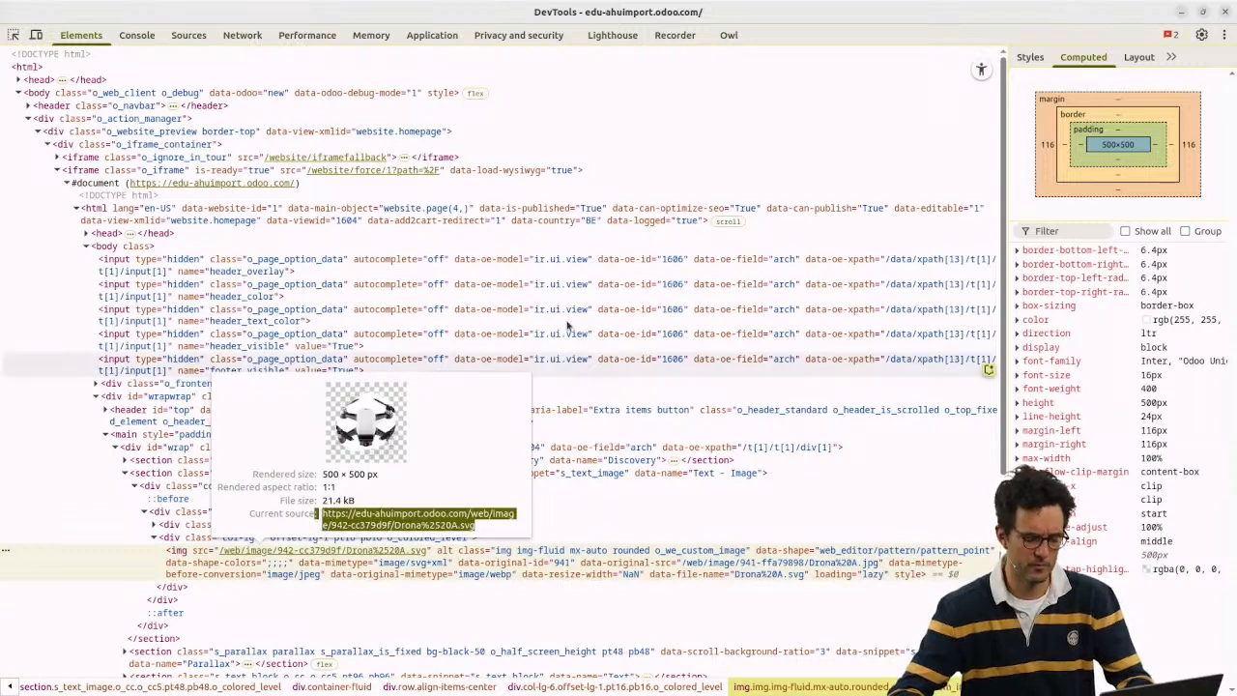
left_click(1220, 12)
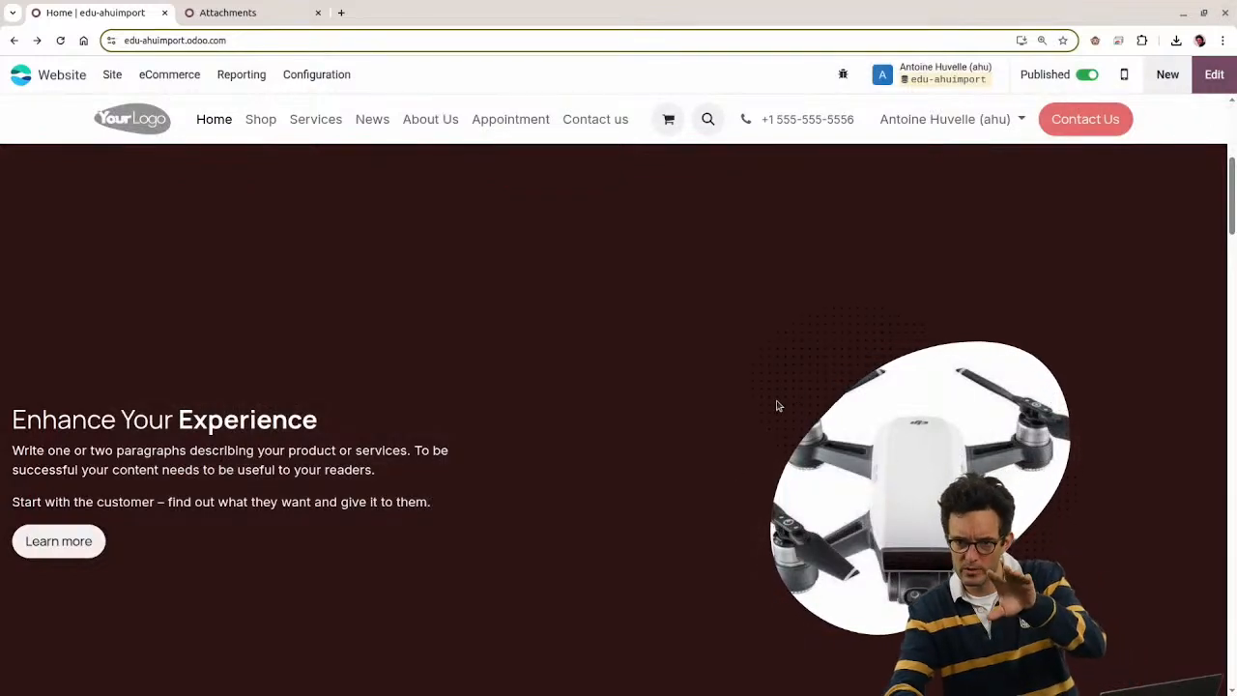
Step: Give the drone Text - Image section a white theme background, save, and open its image in a new tab
left_click(1218, 81)
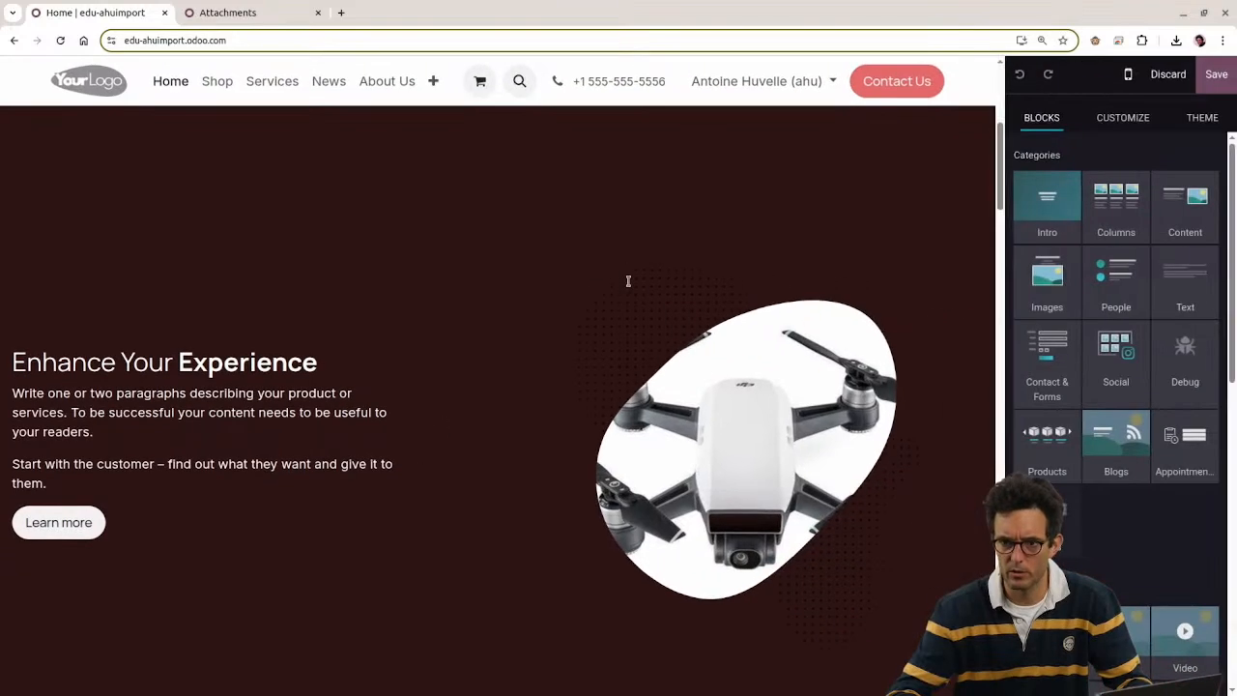
double_click(621, 268)
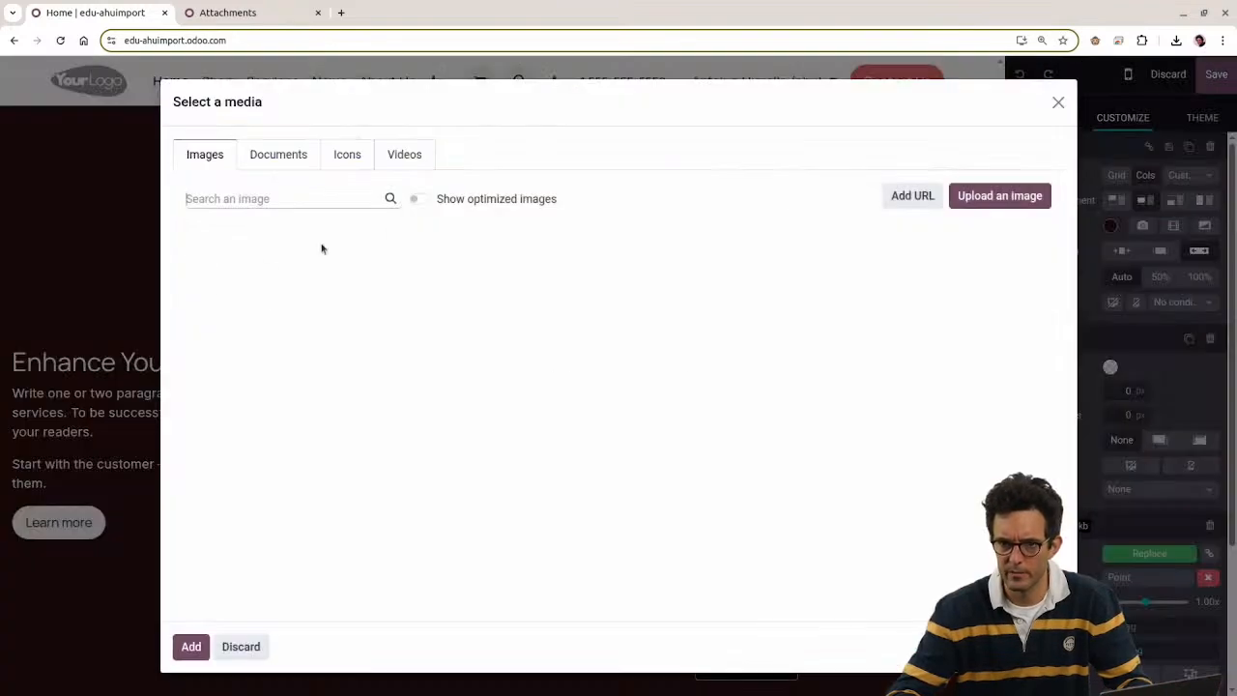
key("Escape")
left_click(145, 172)
left_click(138, 235)
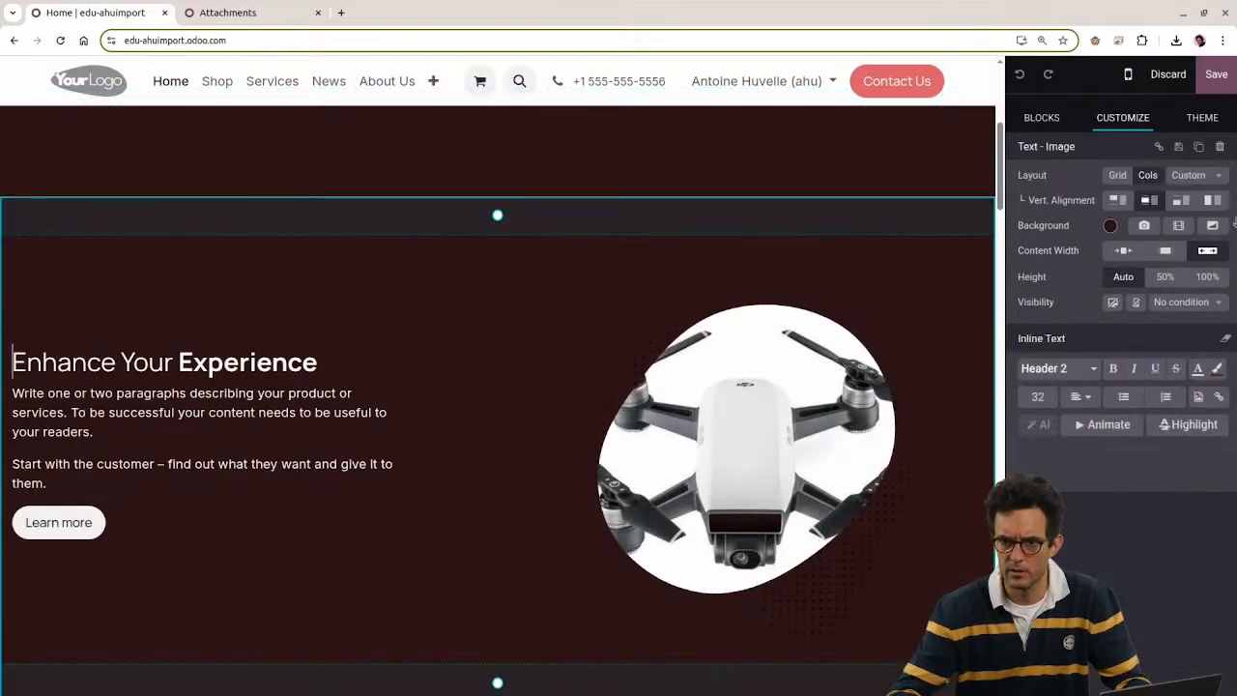
left_click(1110, 225)
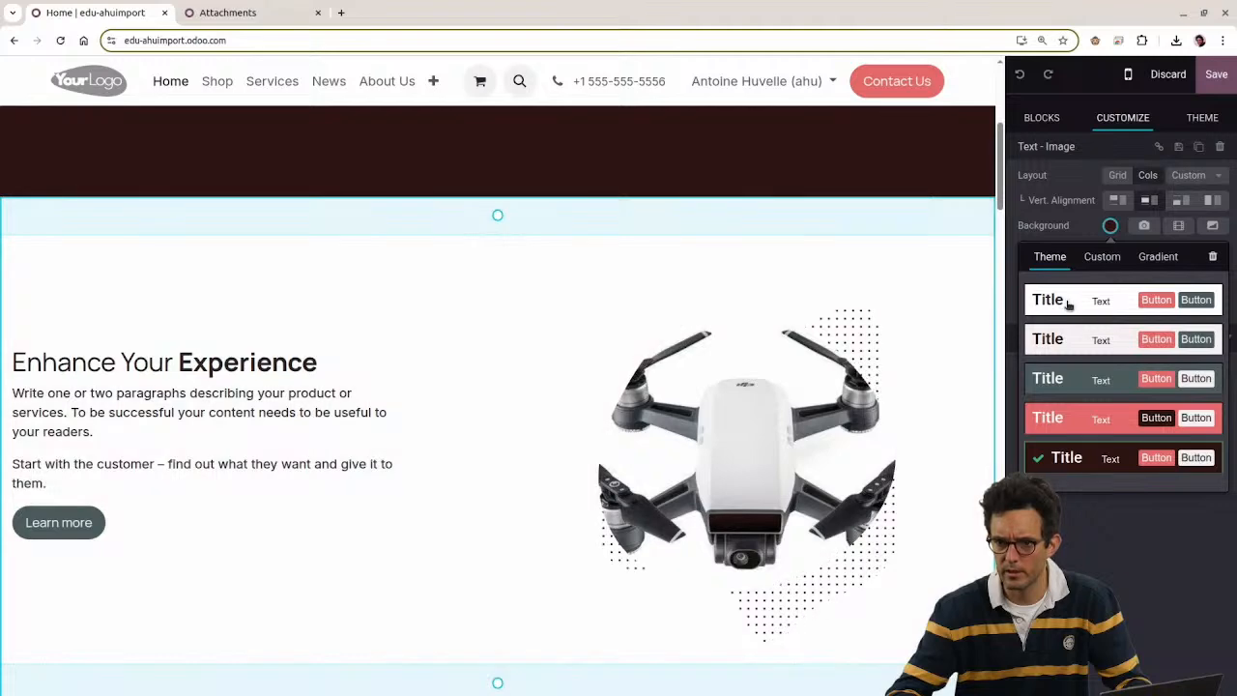
left_click(1033, 300)
left_click(1220, 76)
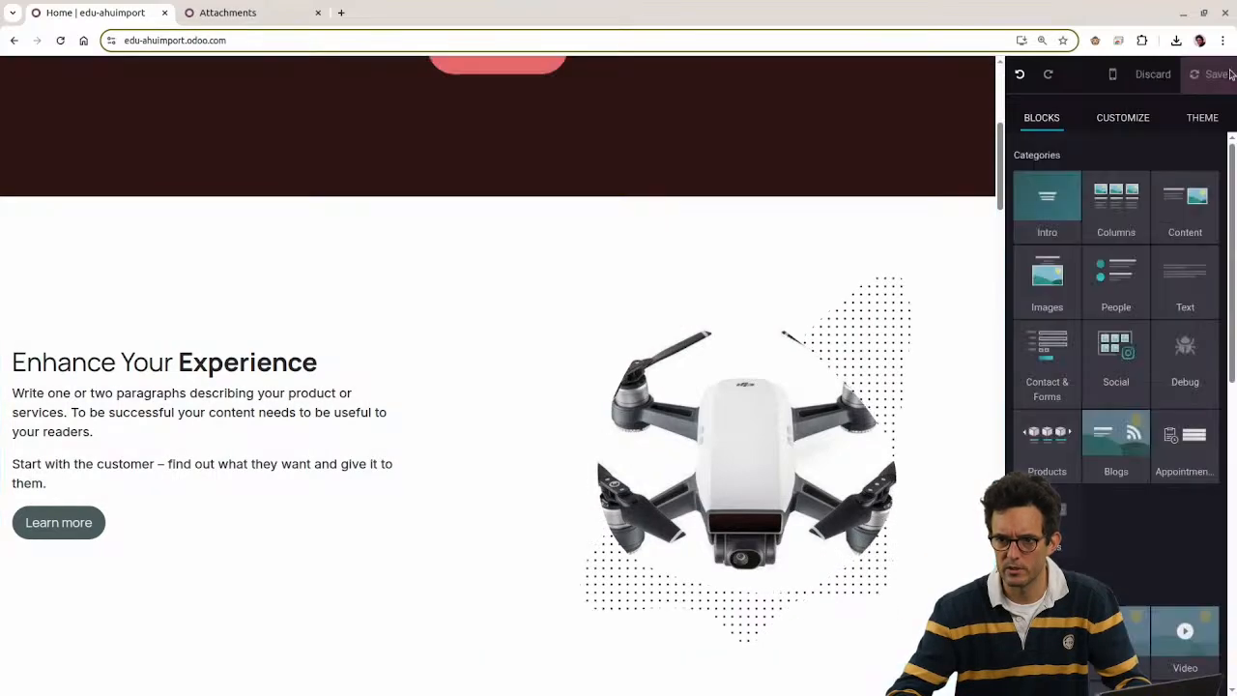
scroll(919, 532, "down", 2)
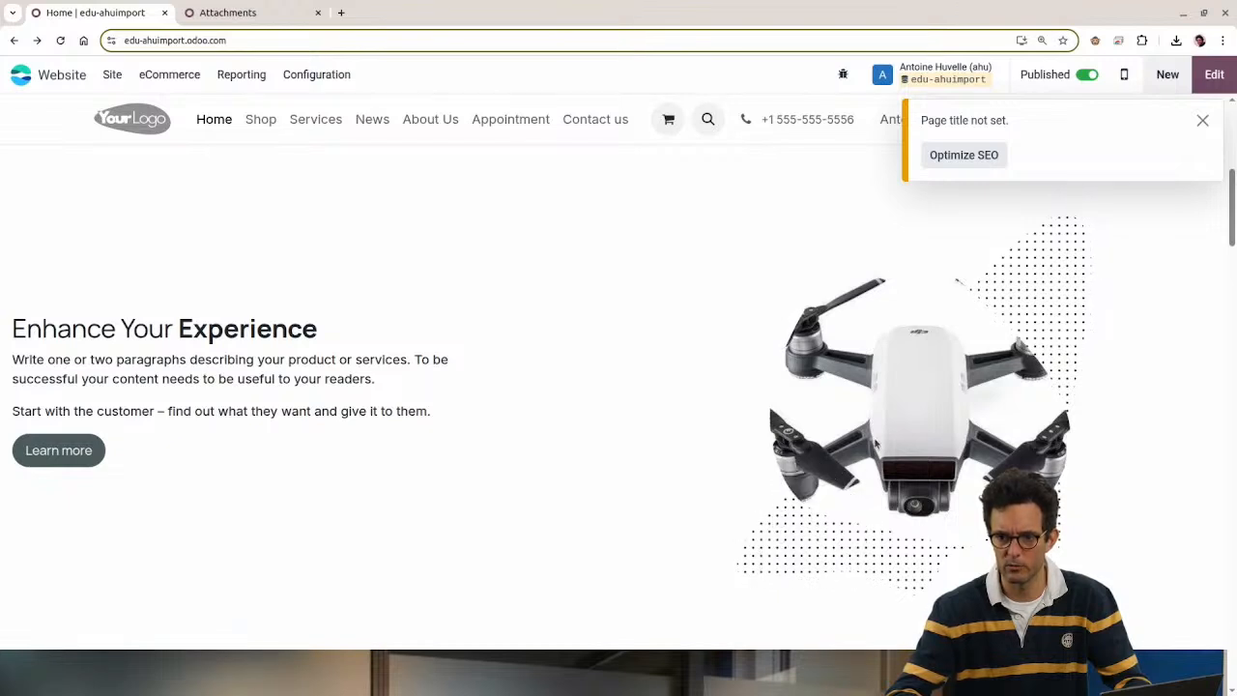
left_click_drag(877, 446, 367, 21)
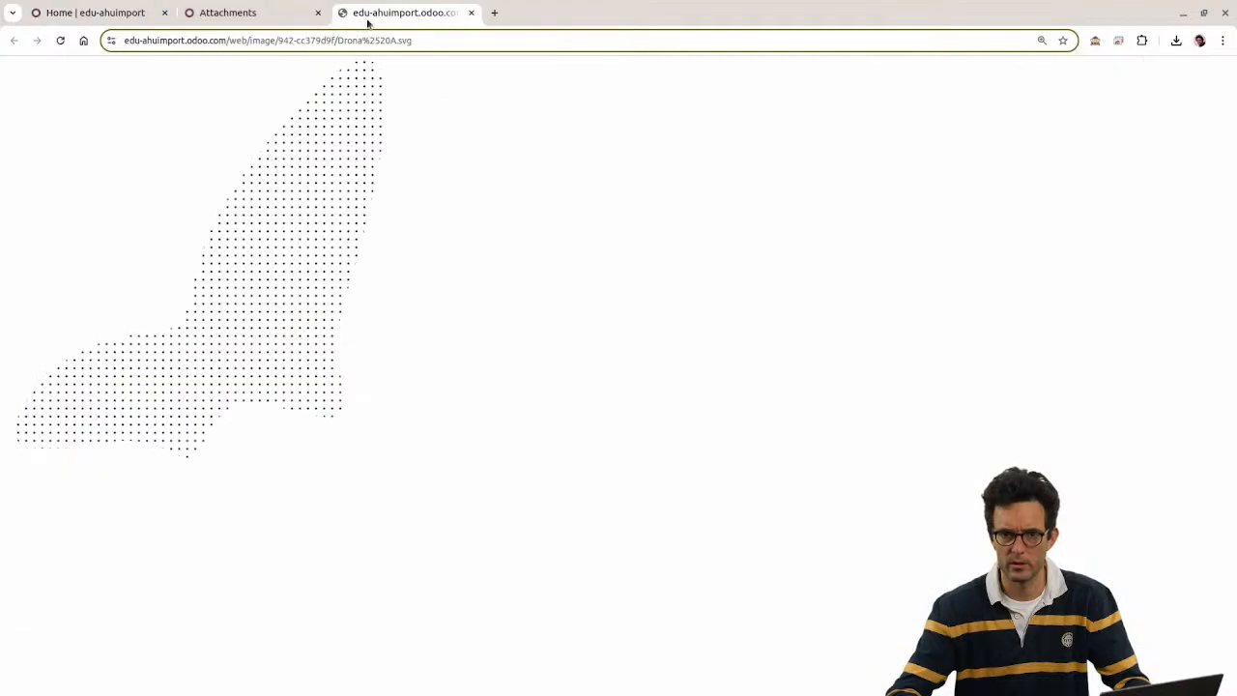
Step: Use the image tab's address bar URL, close the tab, and open the Attachments search filters
left_click(399, 41)
type(":\thttps://edu-ahuimport.odoo.com/web/image/942-cc379d9f/Drona%2520A.svg")
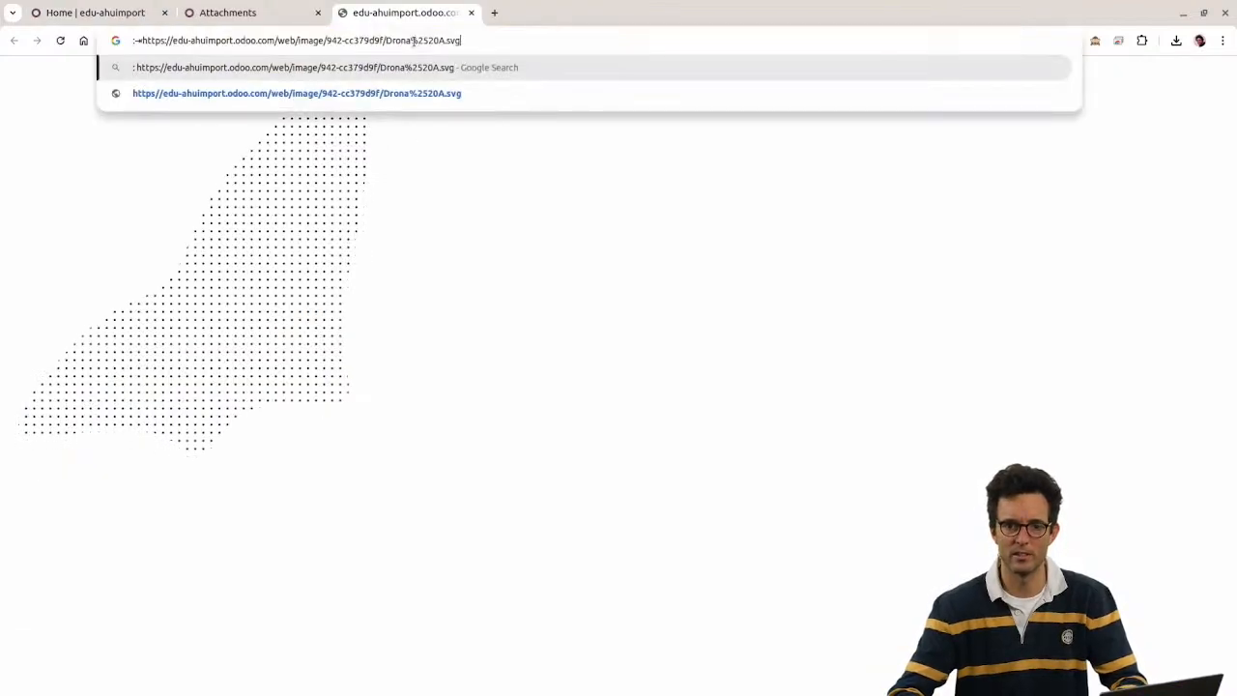
key("Return")
key("ctrl+w")
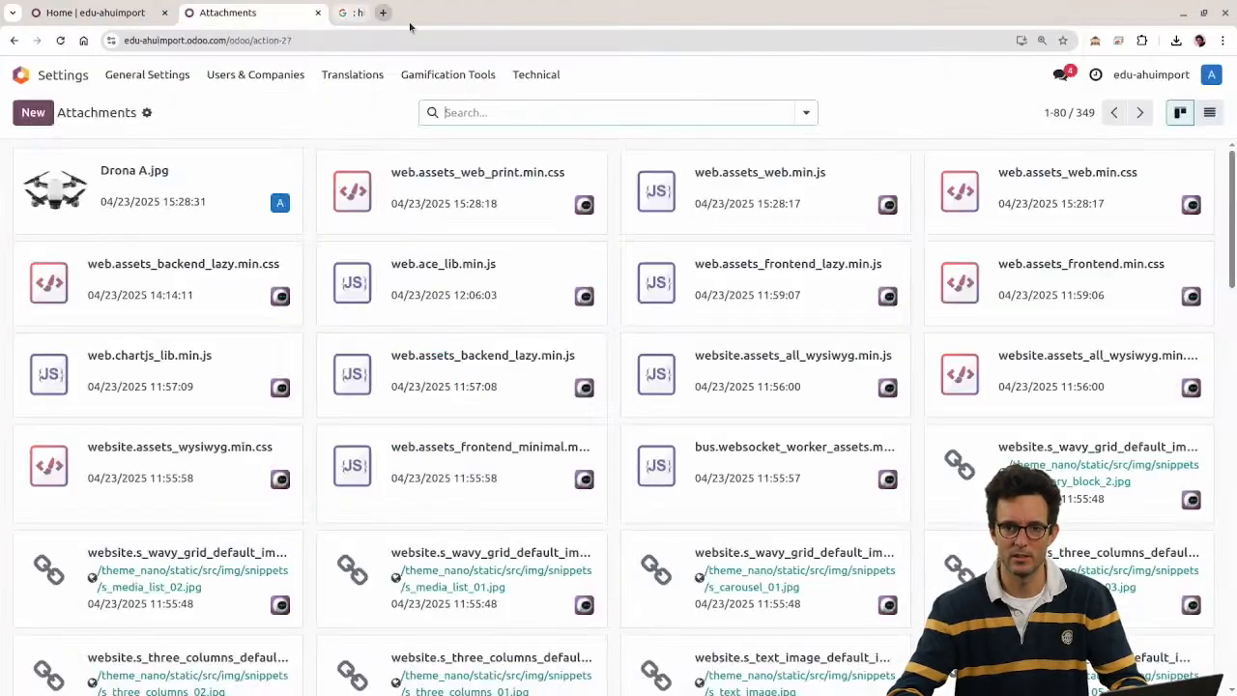
left_click(106, 12)
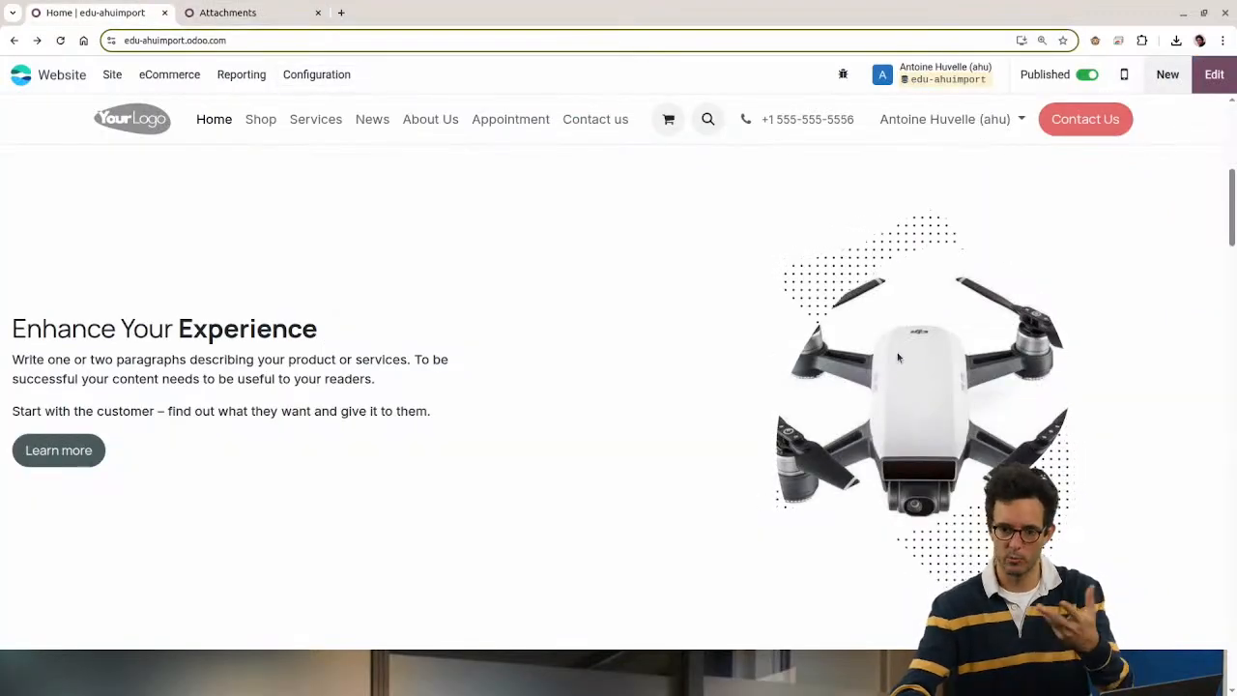
left_click(203, 12)
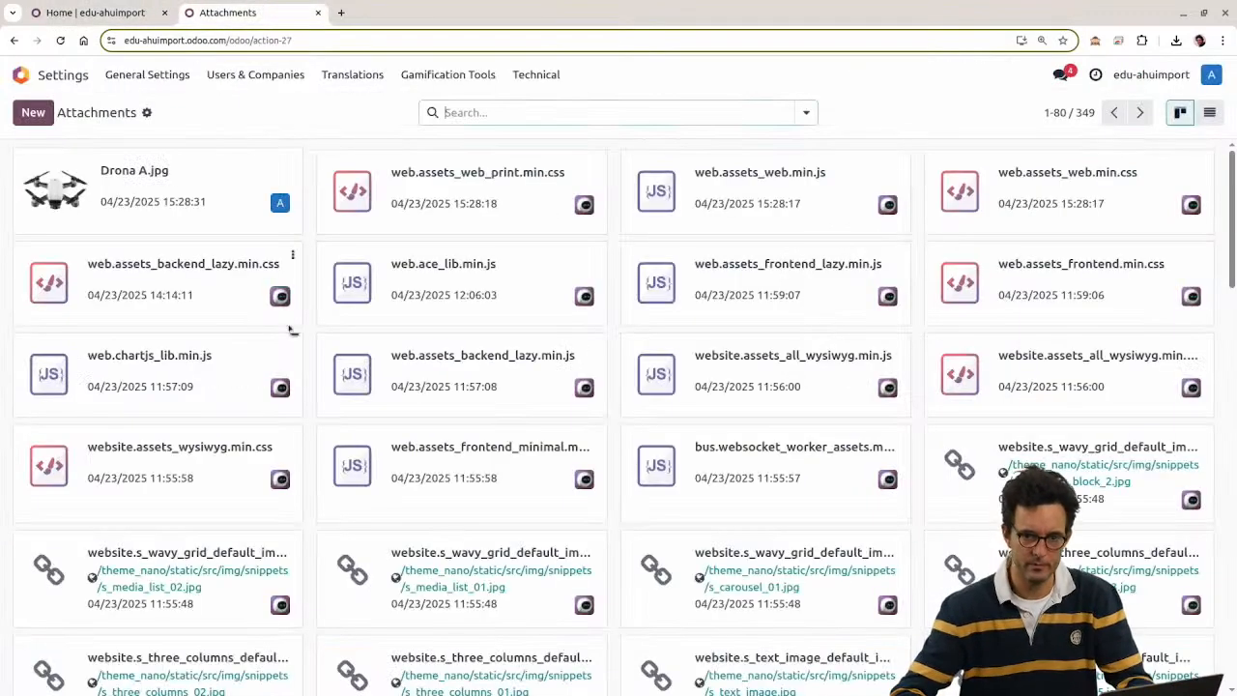
left_click(505, 112)
Step: Filter attachments to My Document(s) and compare both Drona A.jpg records' public flags
left_click(364, 181)
left_click(685, 297)
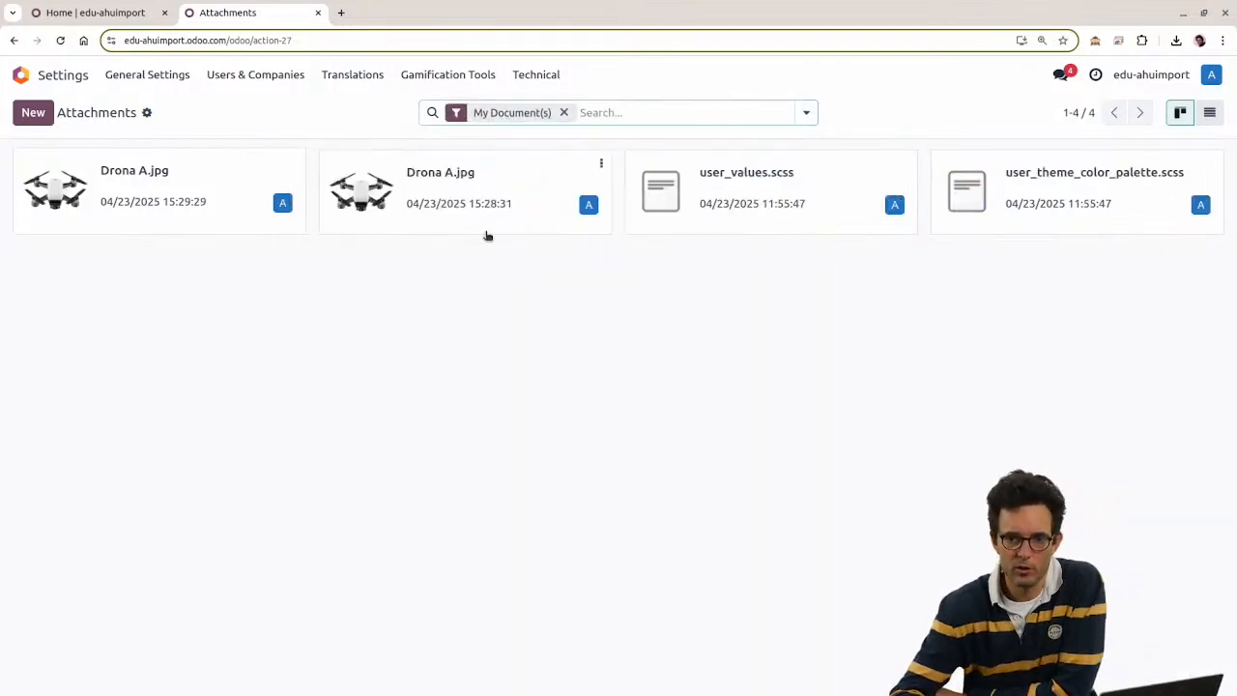
left_click(184, 206)
left_click_drag(33, 493, 181, 499)
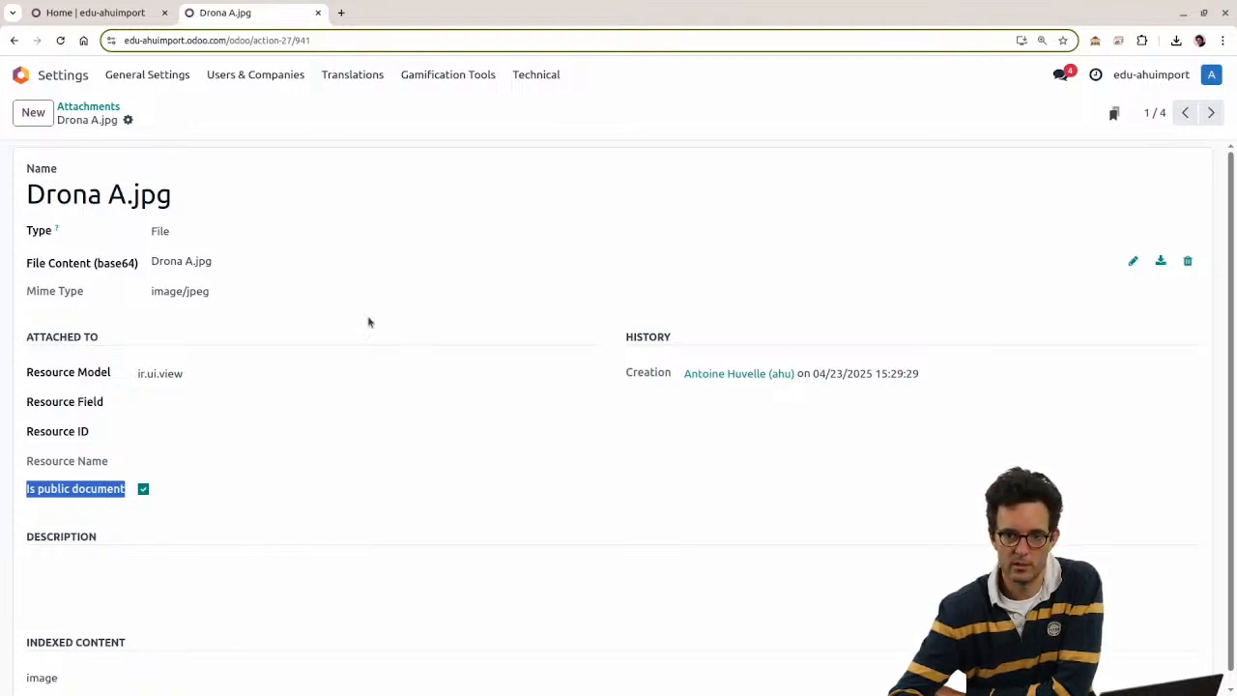
left_click(1209, 113)
left_click(1184, 113)
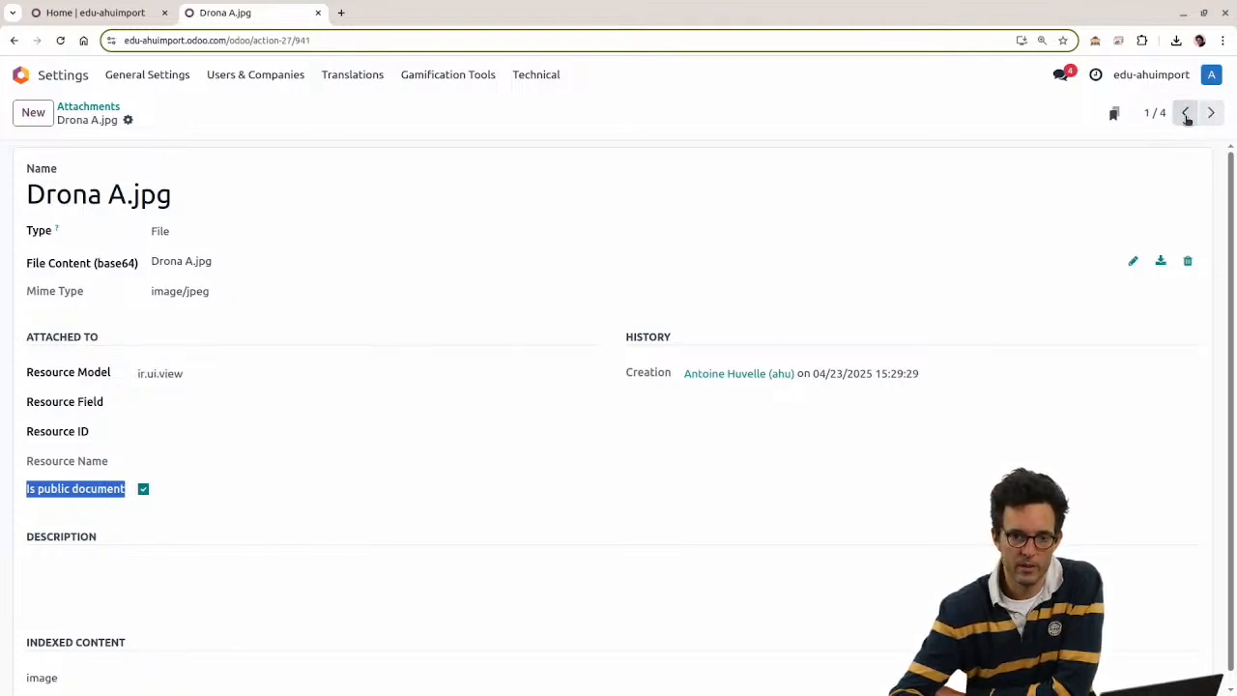
left_click(1209, 113)
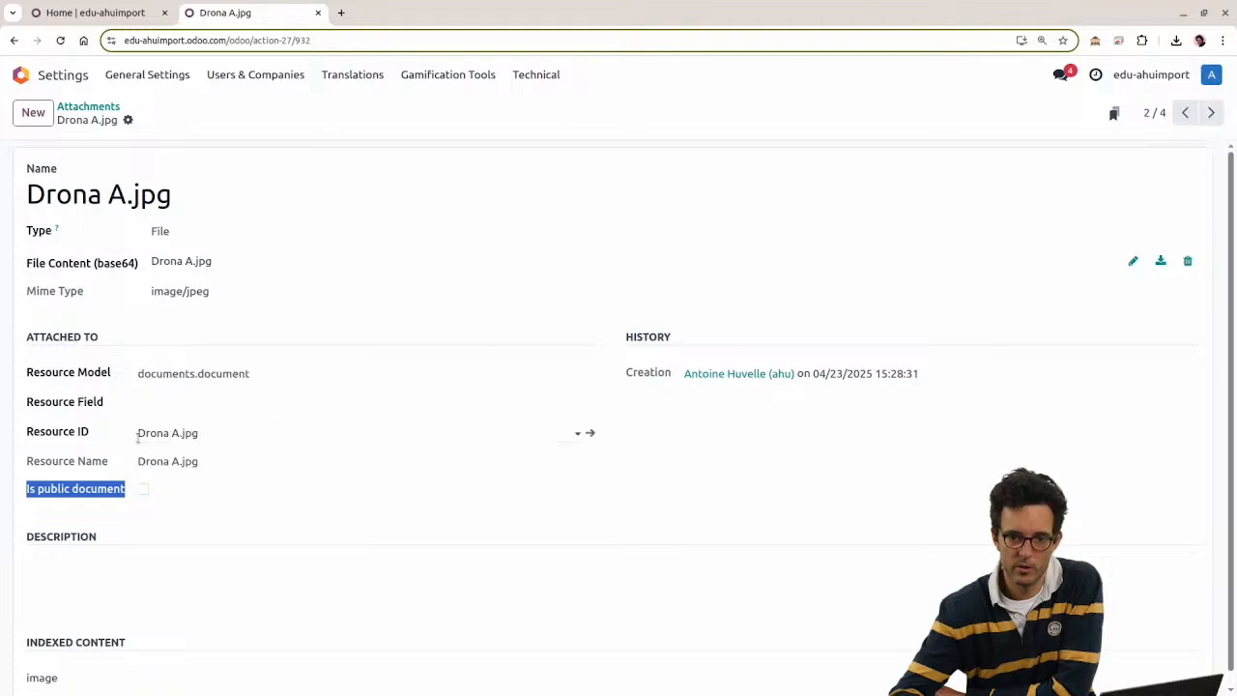
left_click(1183, 114)
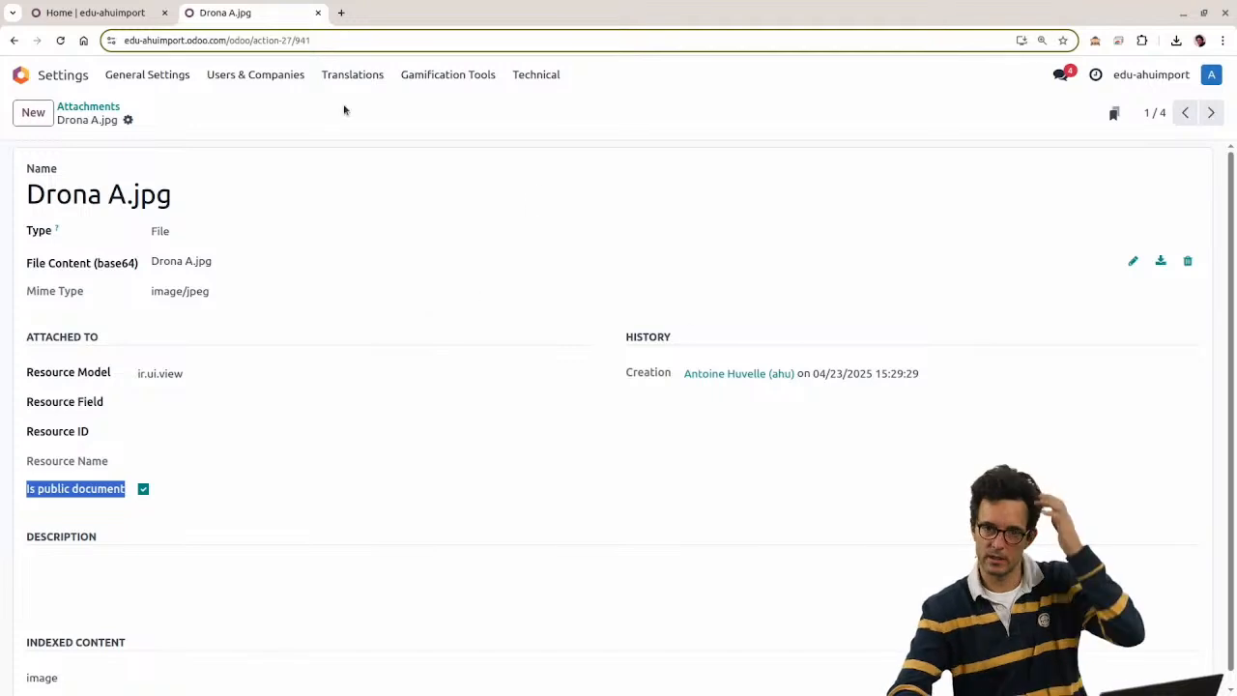
Step: On the homepage, open the drone image in a new tab and close it again
left_click(97, 13)
right_click(898, 390)
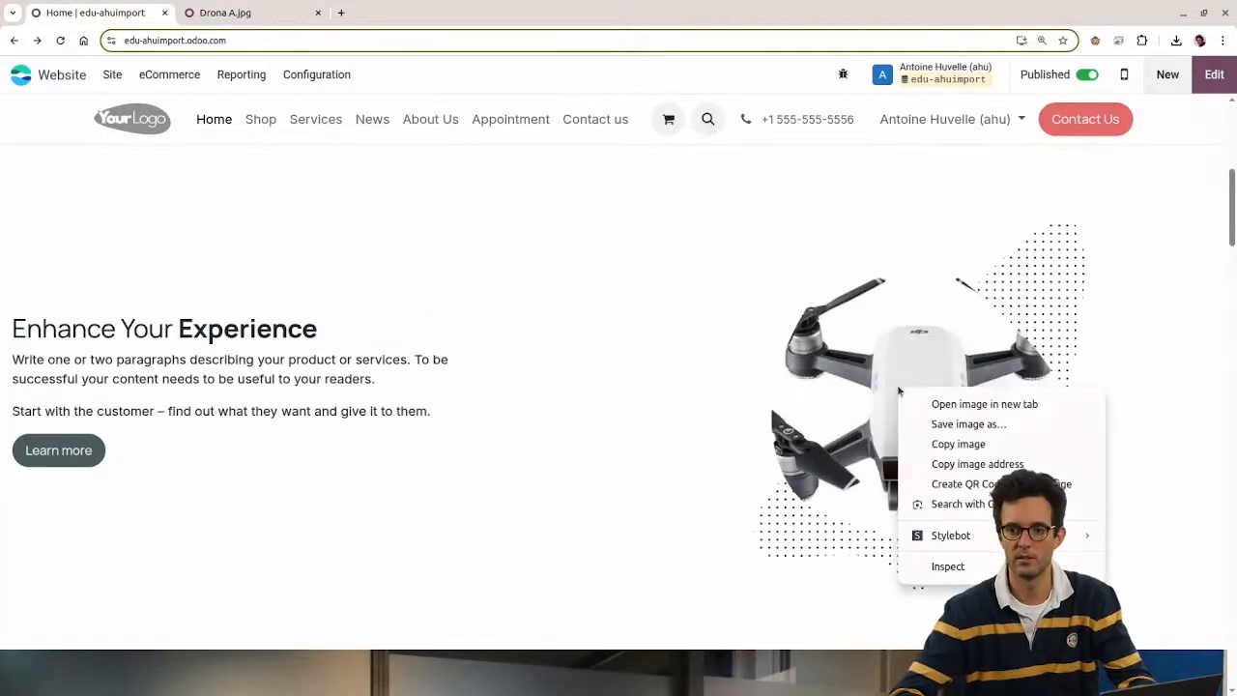
left_click(975, 406)
left_click(229, 12)
key("ctrl+w")
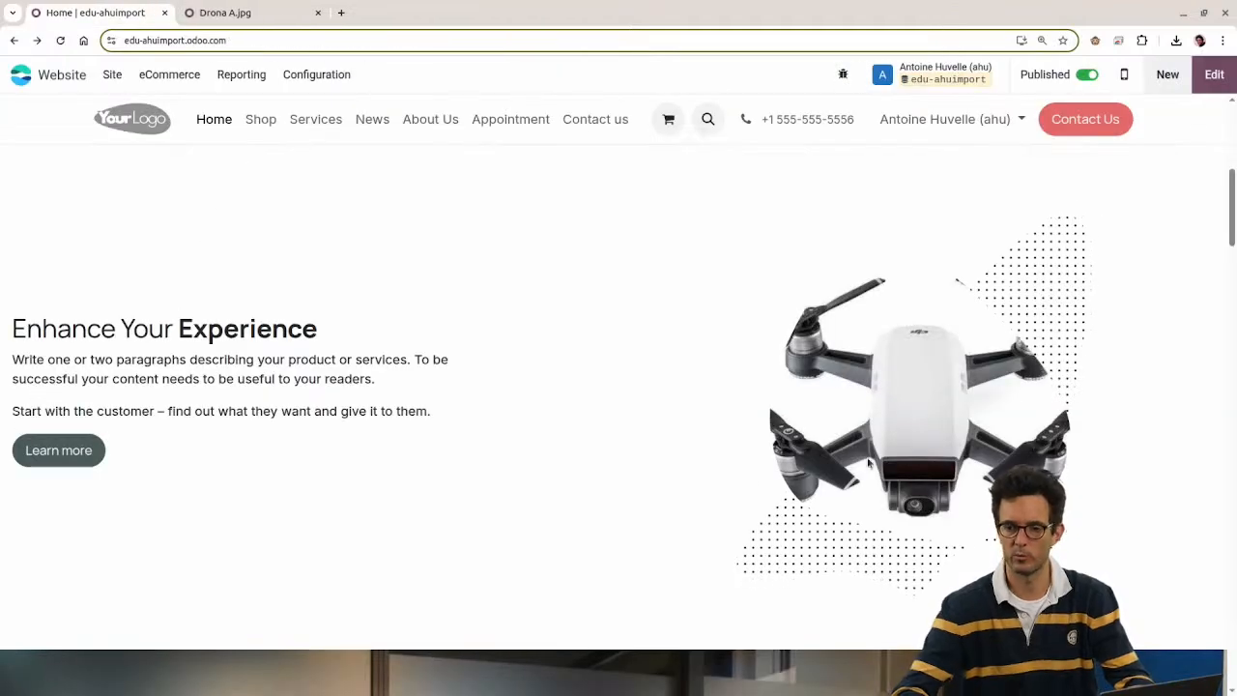
scroll(869, 464, "down", 3)
scroll(863, 384, "up", 4)
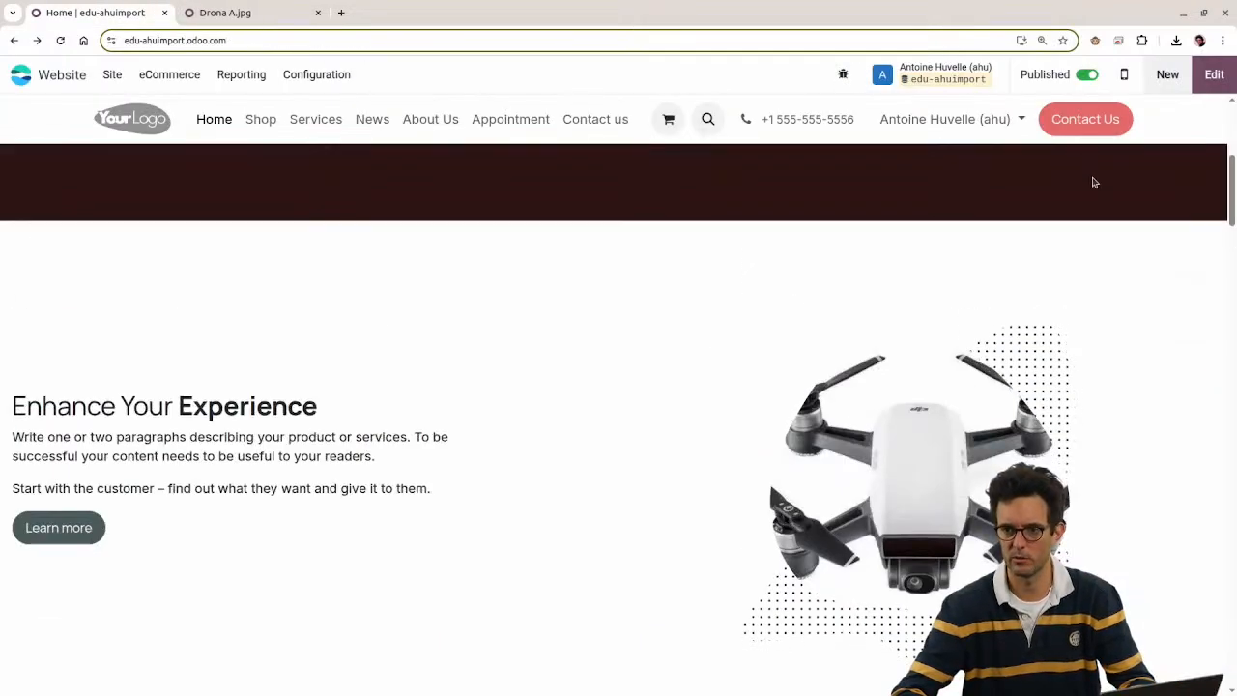
Step: Replace the parallax section's team photo with an uploaded Drona A.jpg background and save
scroll(1095, 182, "up", 3)
left_click(1214, 75)
scroll(735, 319, "down", 5)
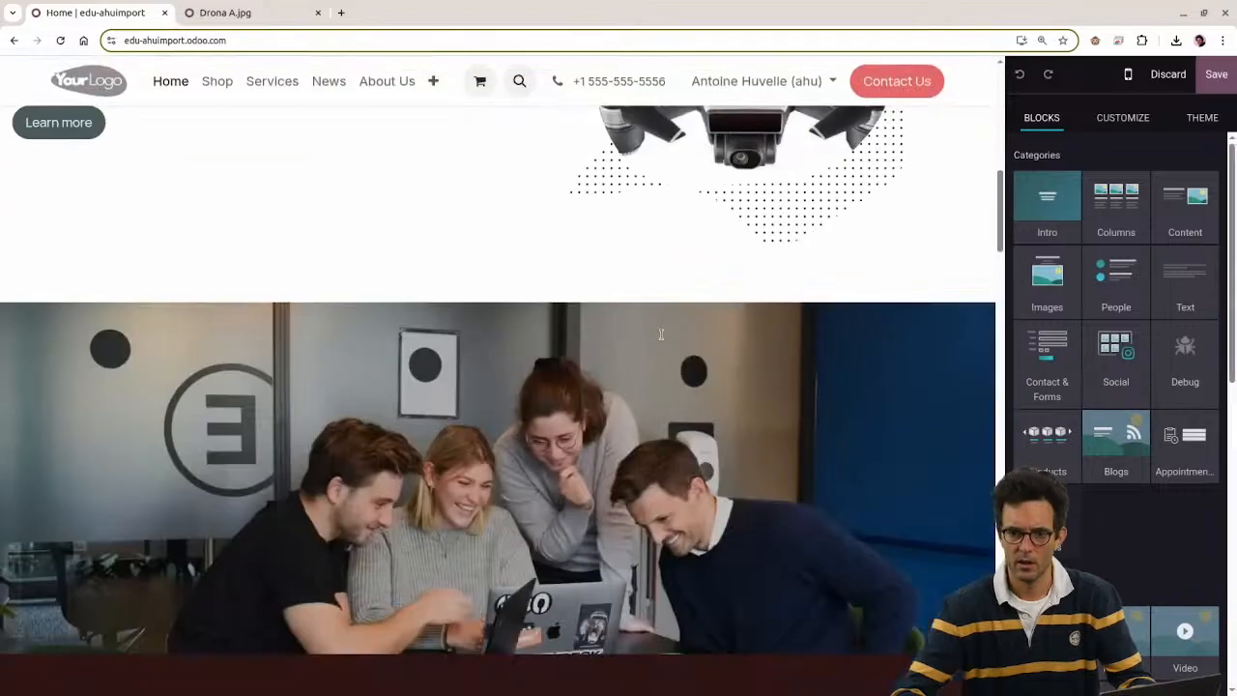
scroll(661, 335, "down", 5)
scroll(514, 296, "up", 4)
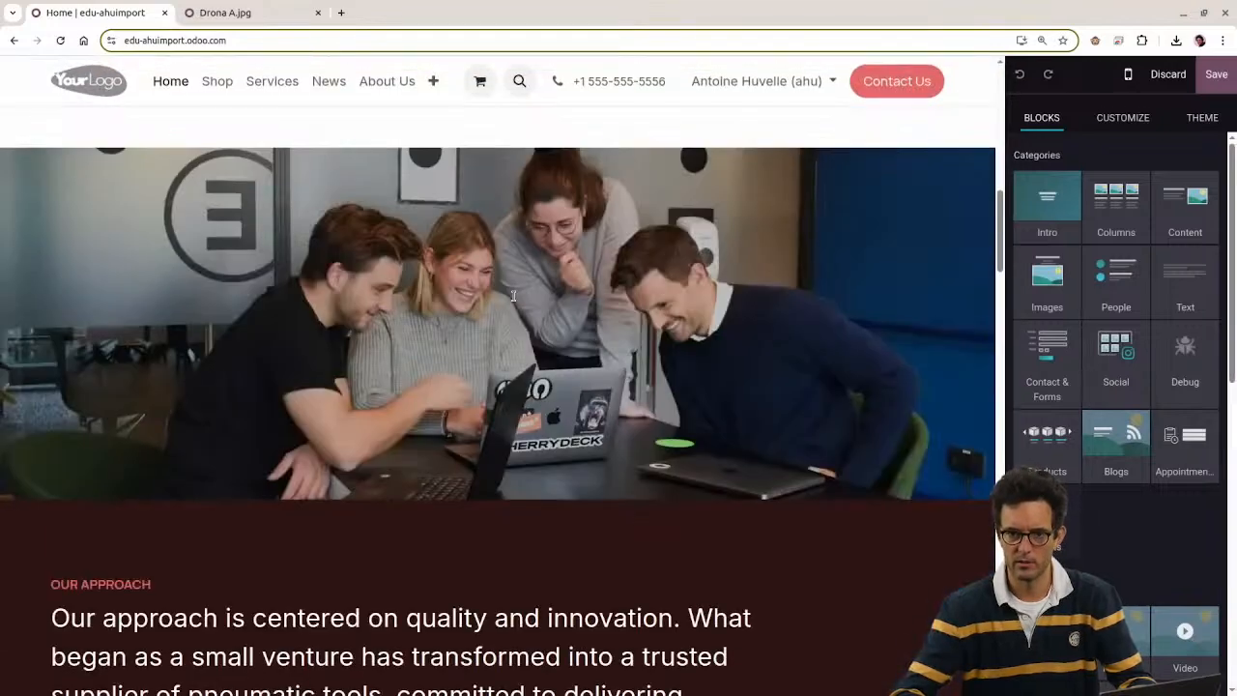
left_click(514, 296)
scroll(617, 240, "up", 2)
scroll(676, 290, "down", 1)
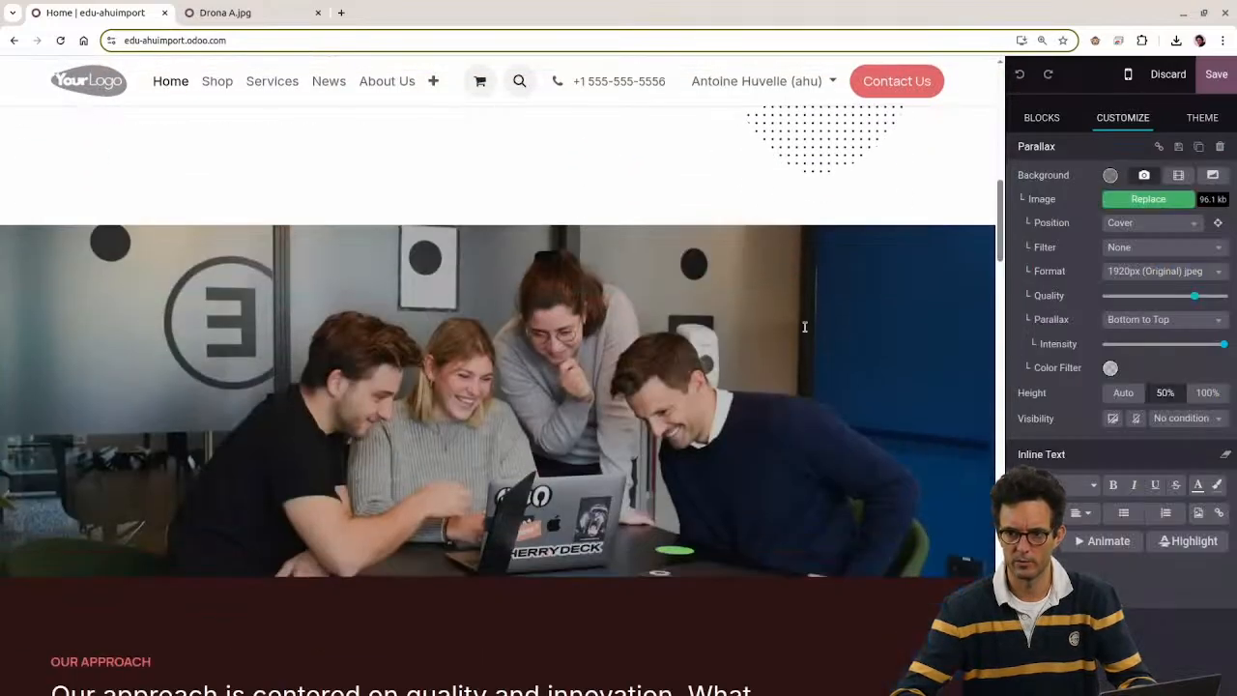
left_click(1171, 208)
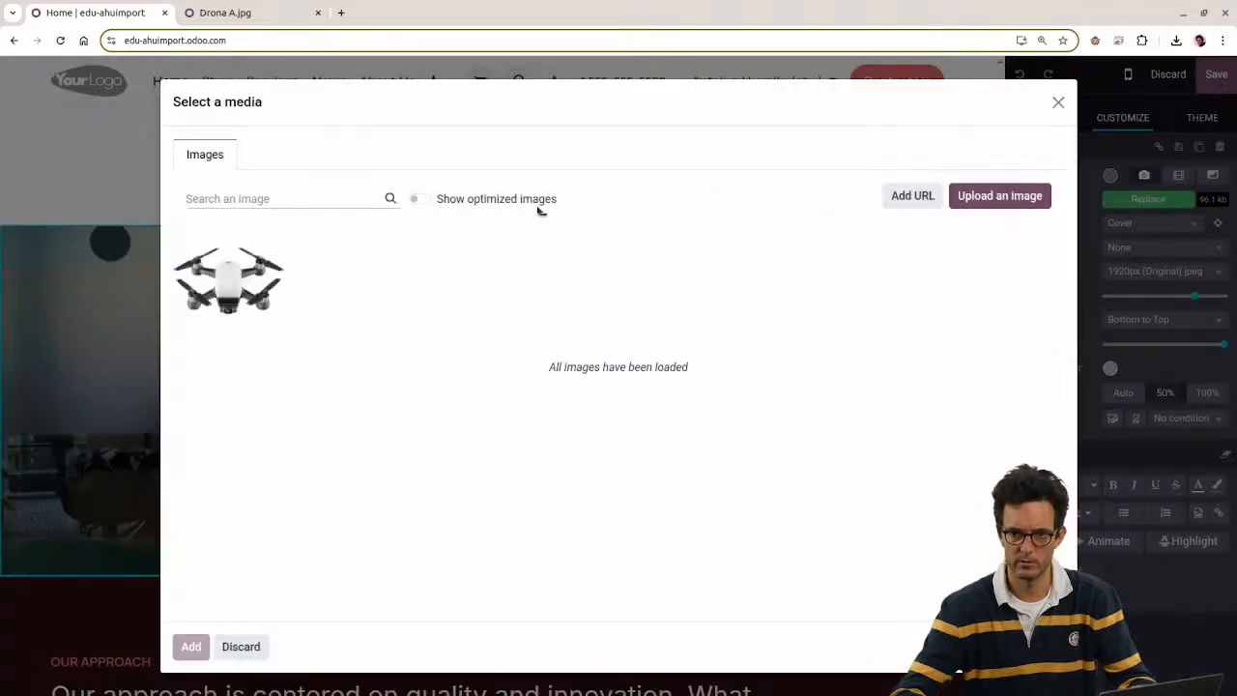
left_click(999, 196)
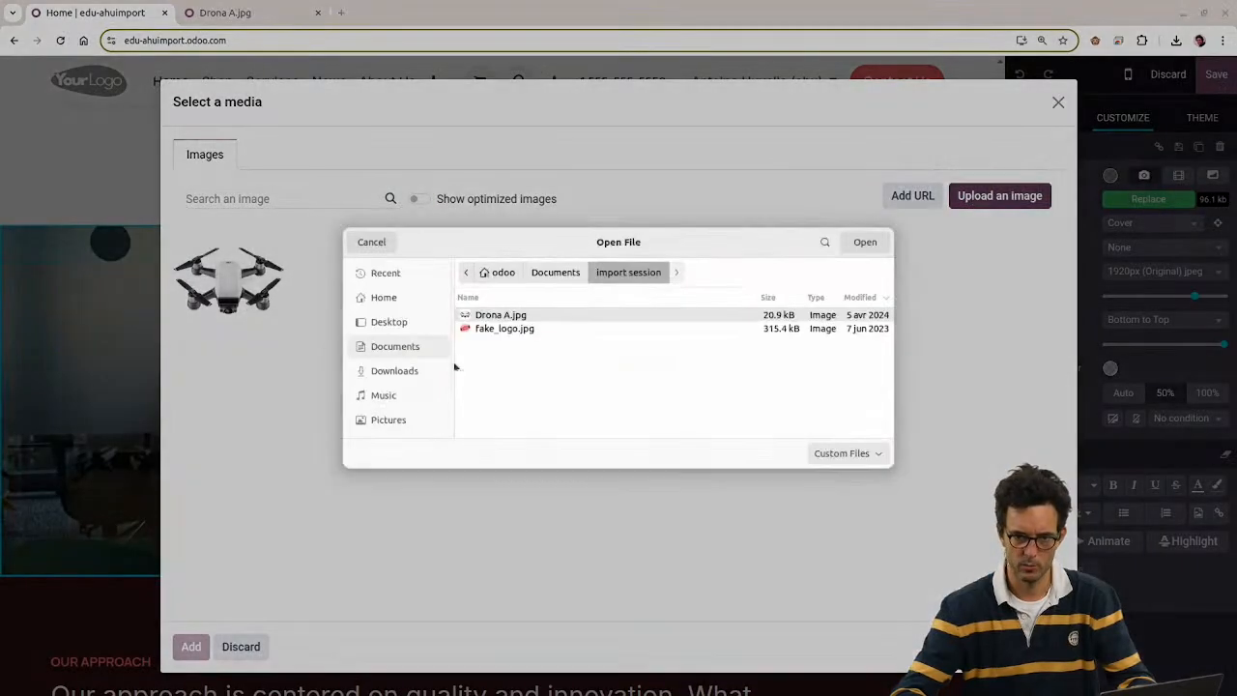
double_click(470, 321)
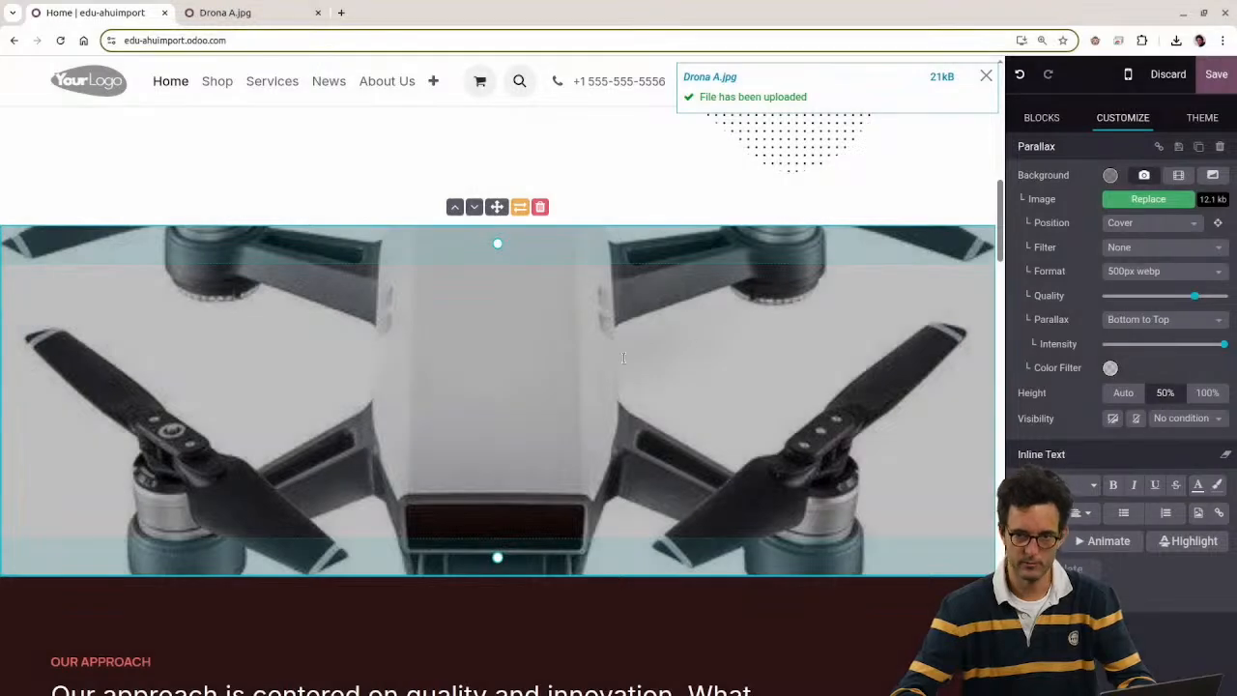
left_click(1216, 75)
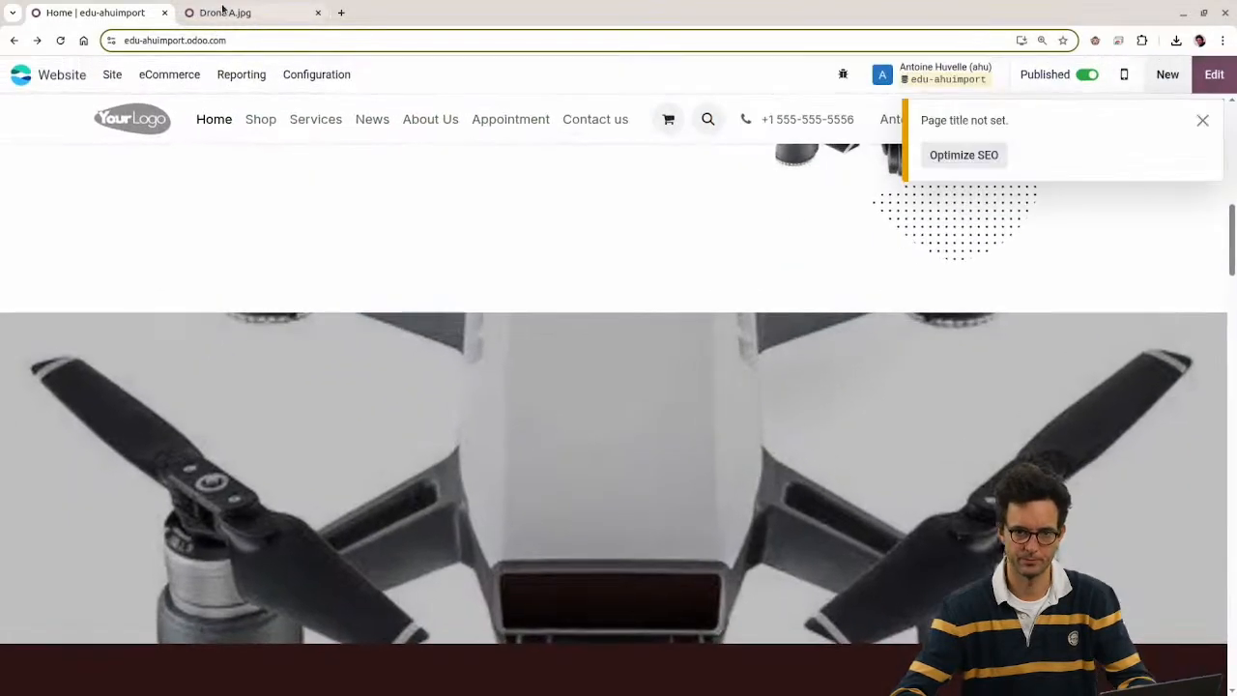
Step: Open the new public Drona A.webp attachment record, then return to the homepage tab
left_click(225, 12)
left_click(89, 106)
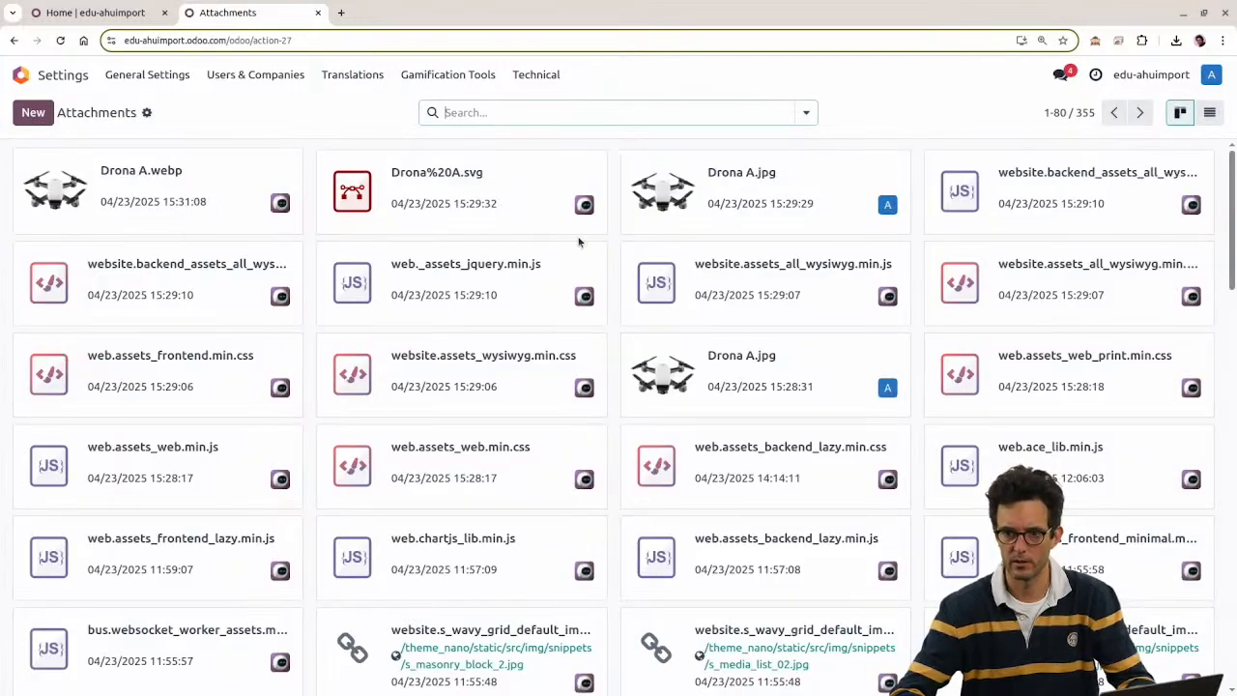
left_click(182, 203)
left_click(87, 104)
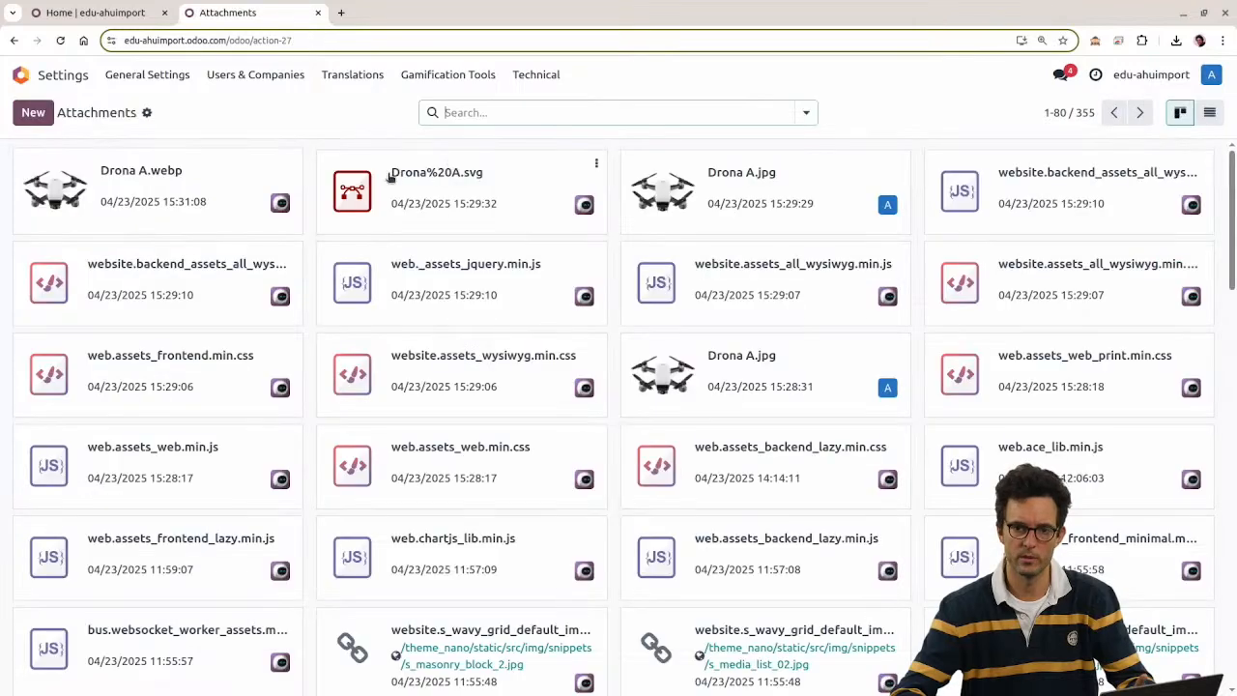
left_click(178, 193)
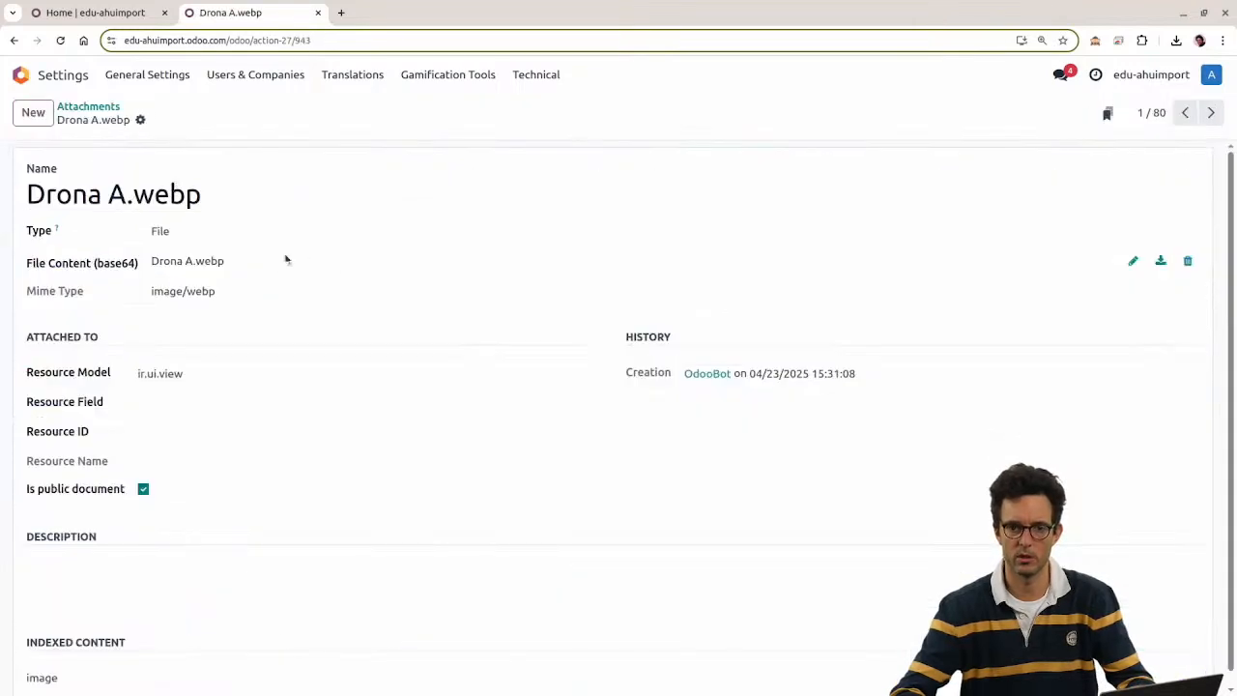
left_click(134, 8)
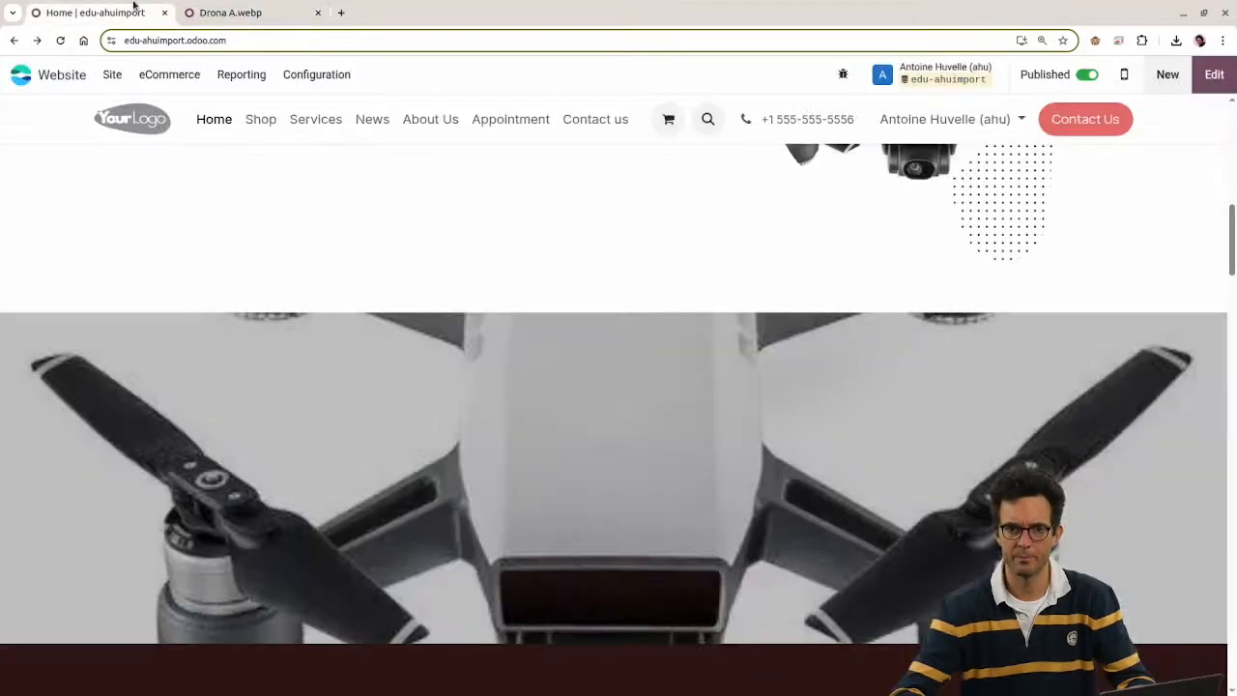
Step: Inspect the parallax section in DevTools and select its background image element
right_click(744, 397)
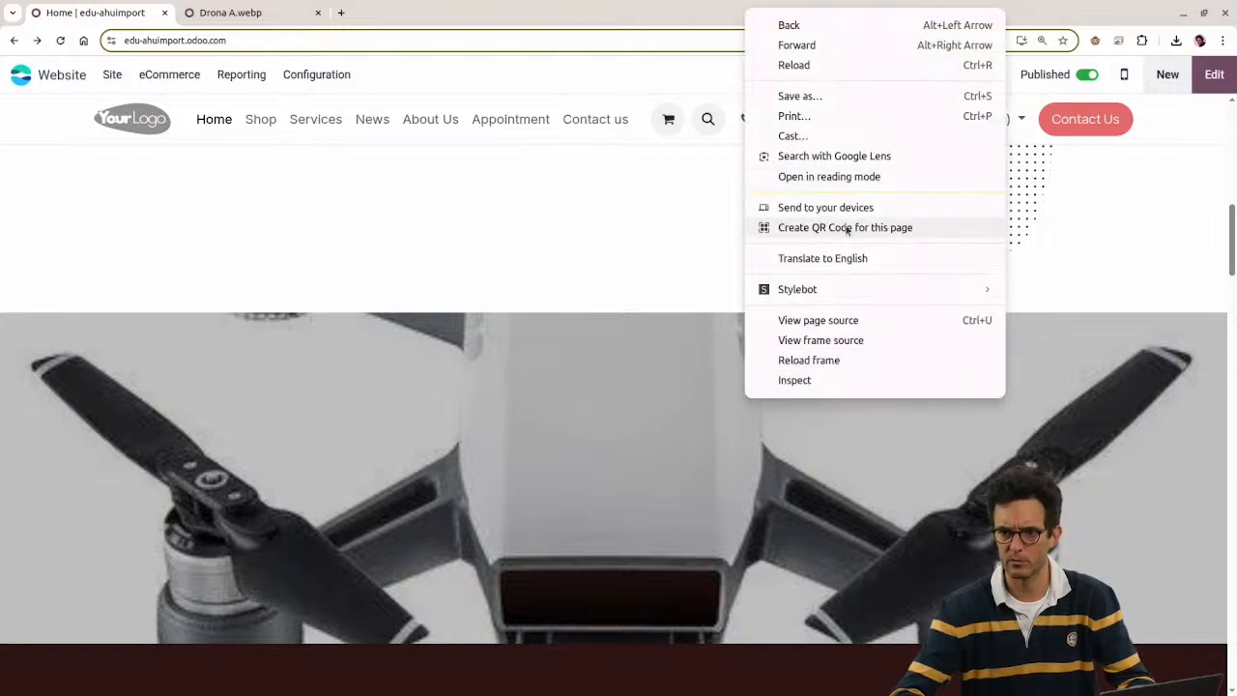
right_click(566, 434)
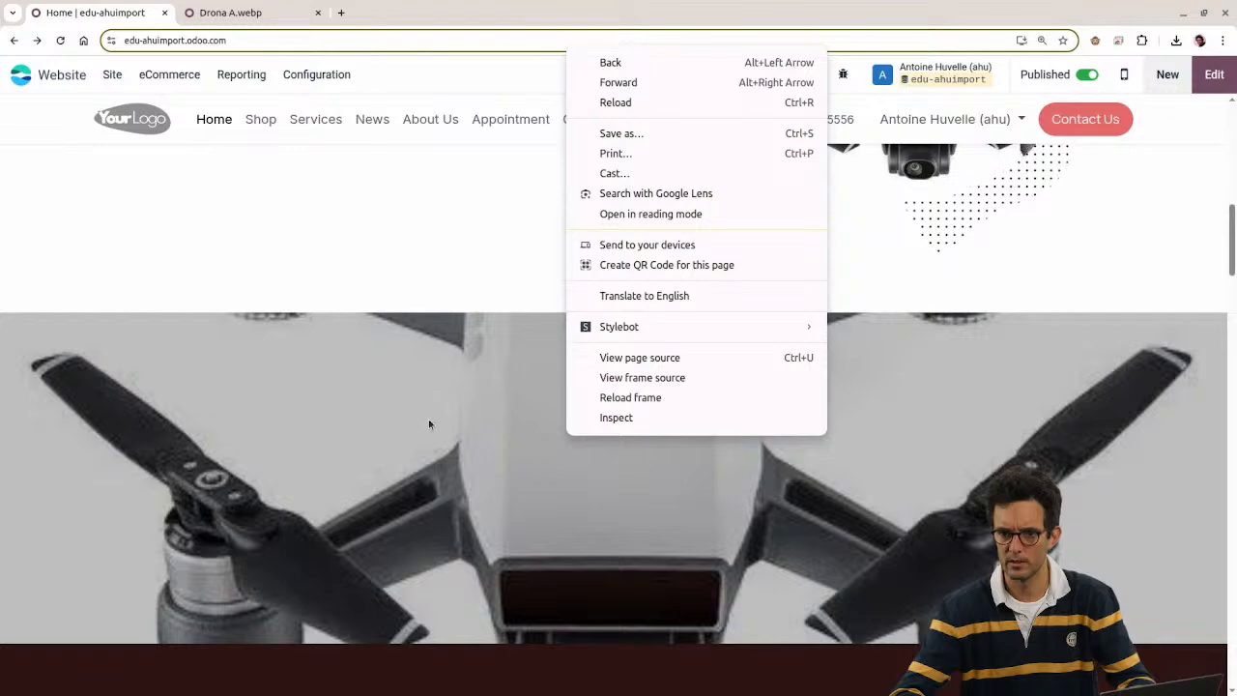
left_click(615, 419)
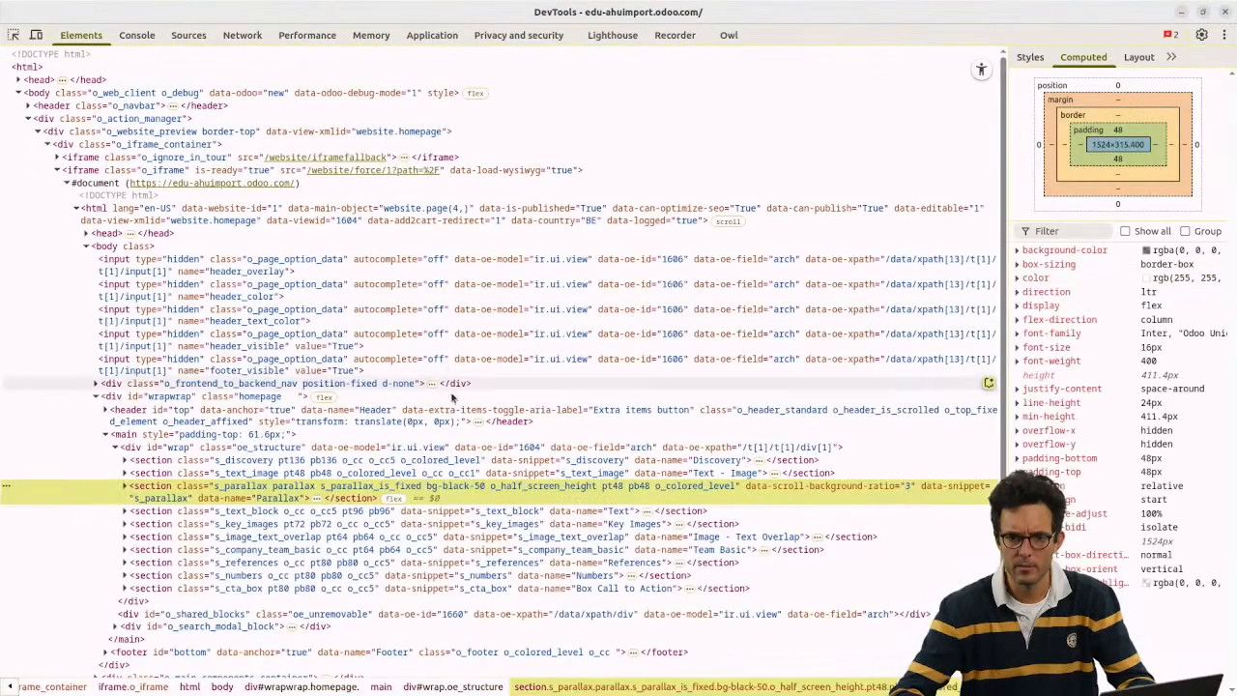
left_click(126, 489)
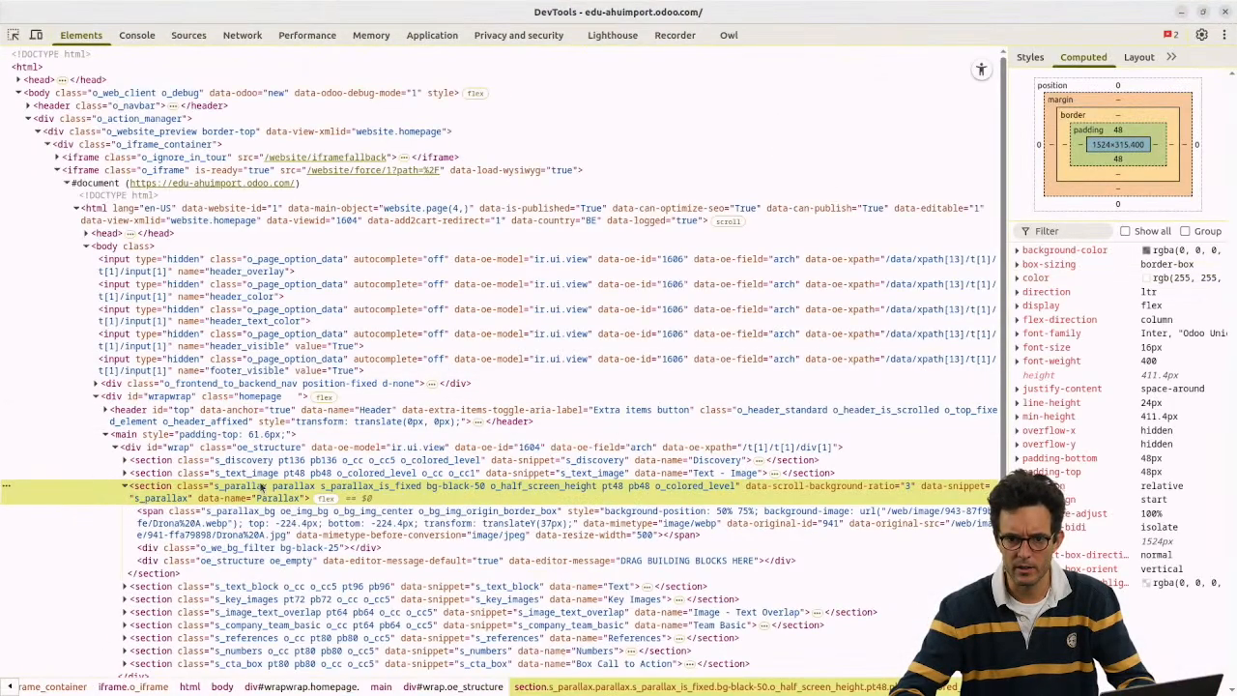
scroll(377, 465, "down", 2)
left_click(382, 460)
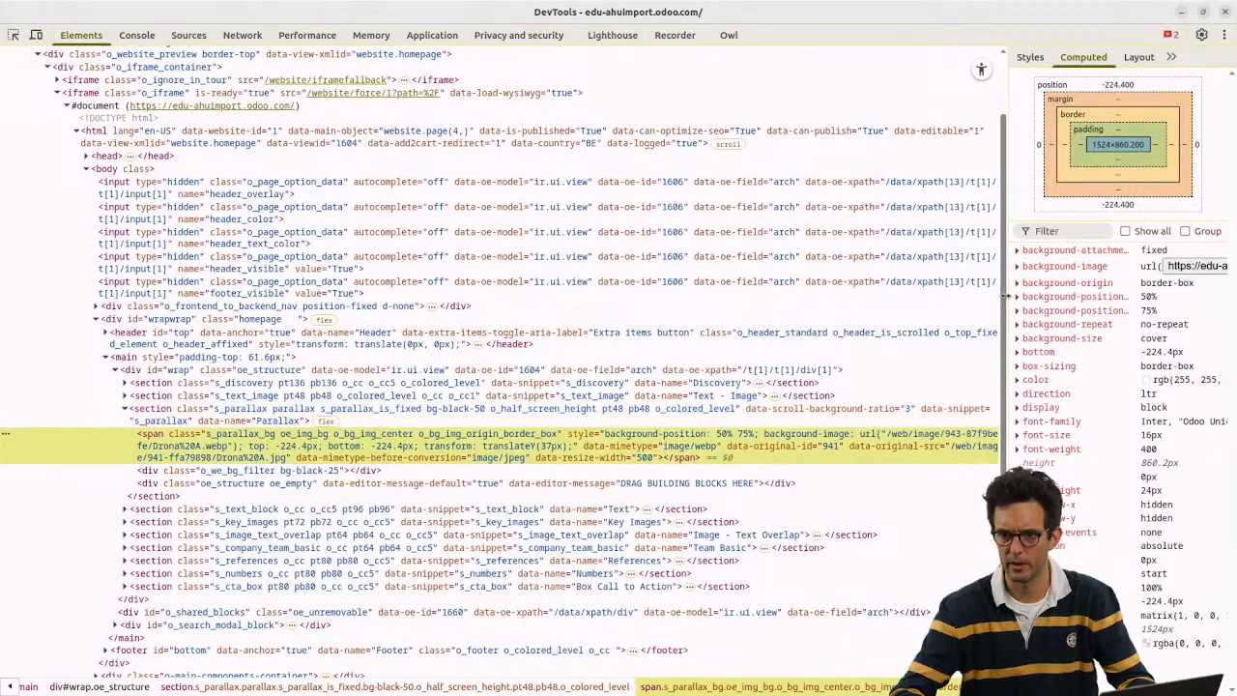
left_click_drag(1006, 297, 406, 290)
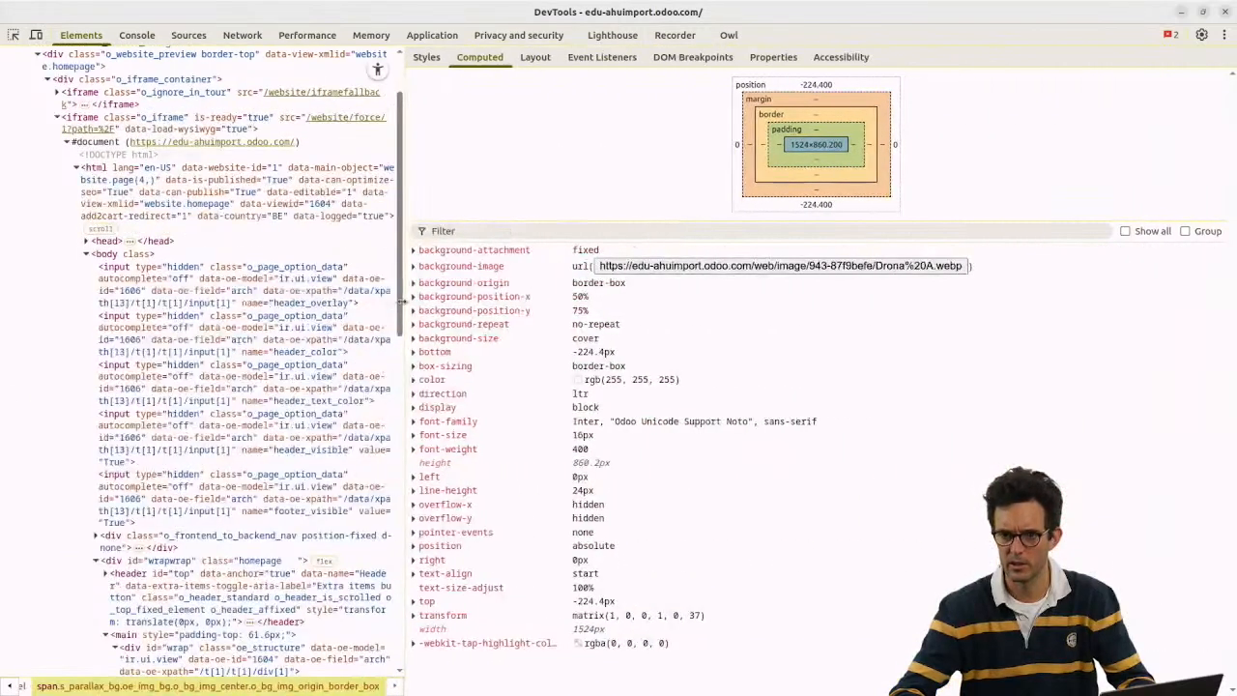
Step: Open the Drona A.webp background file and copy its image URL
left_click(639, 271)
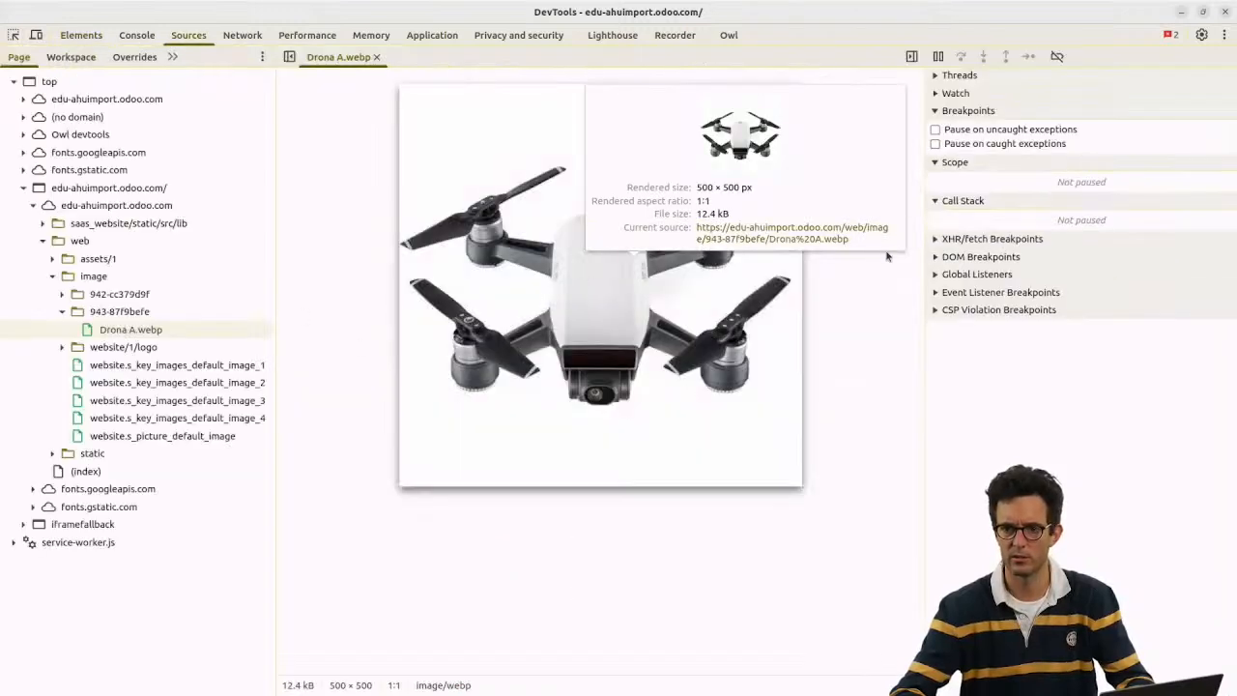
right_click(616, 329)
left_click(652, 344)
key("alt+Tab")
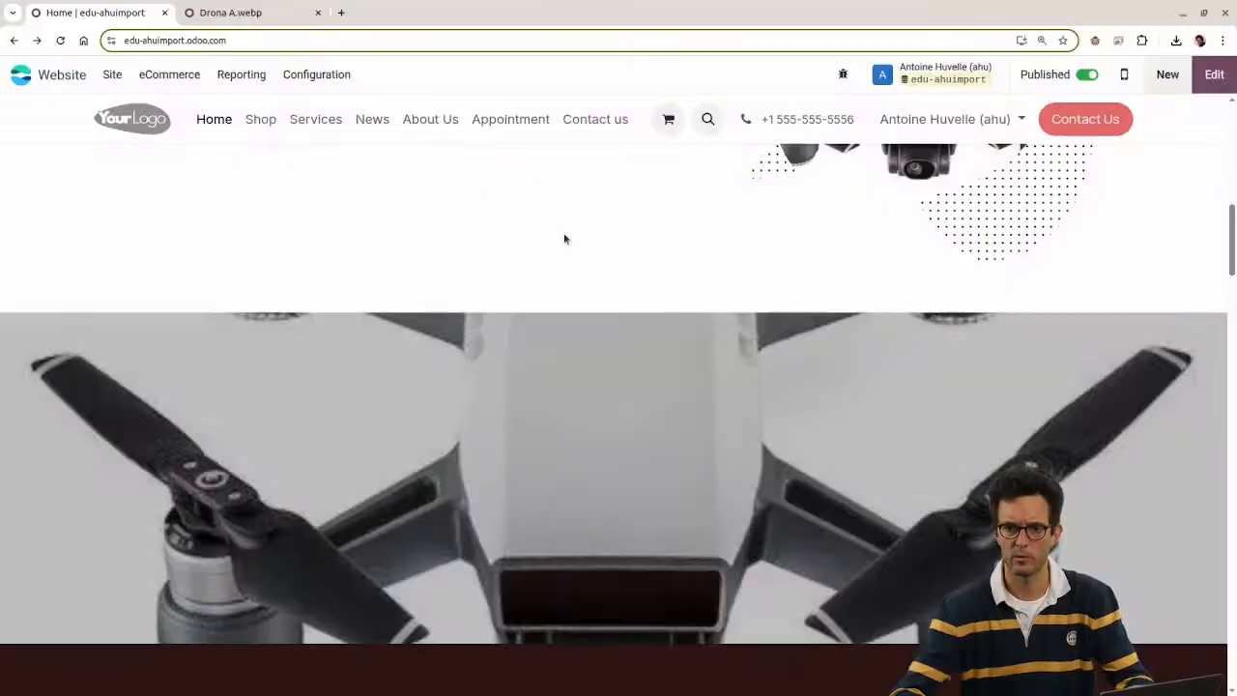
Step: Load the copied Drona A.webp URL in a new Chrome tab and copy its full address
left_click(340, 12)
key("ctrl+v")
key("Return")
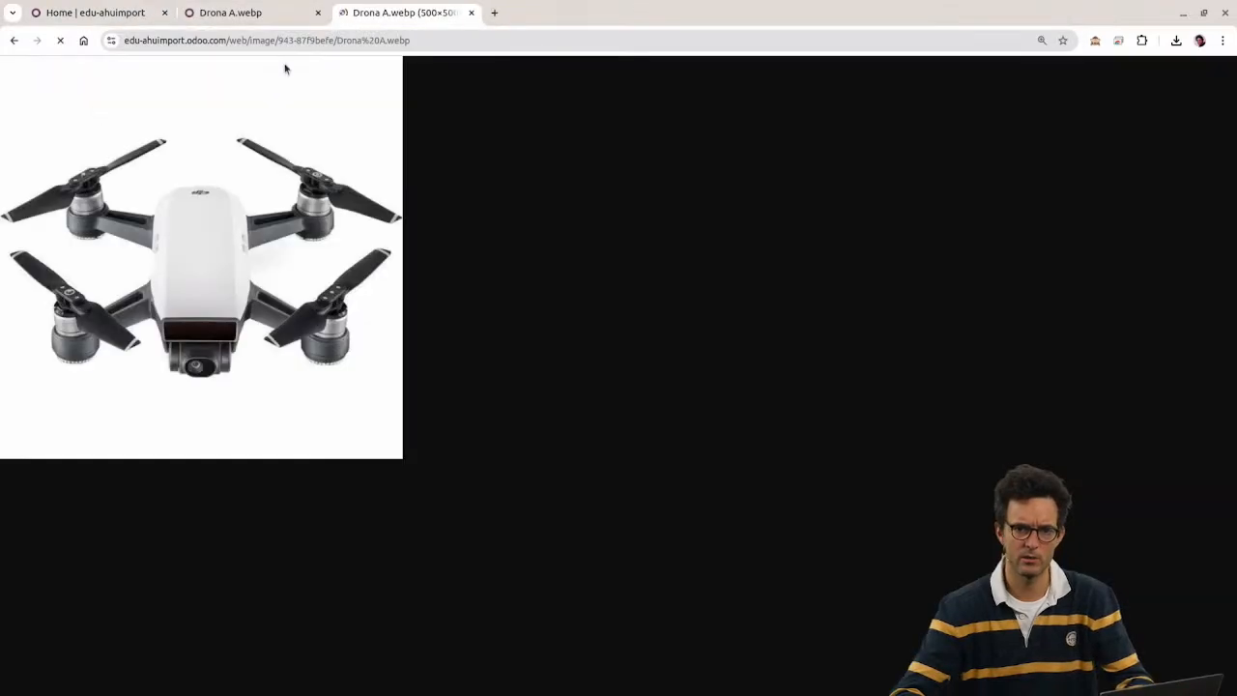
key("alt+Tab")
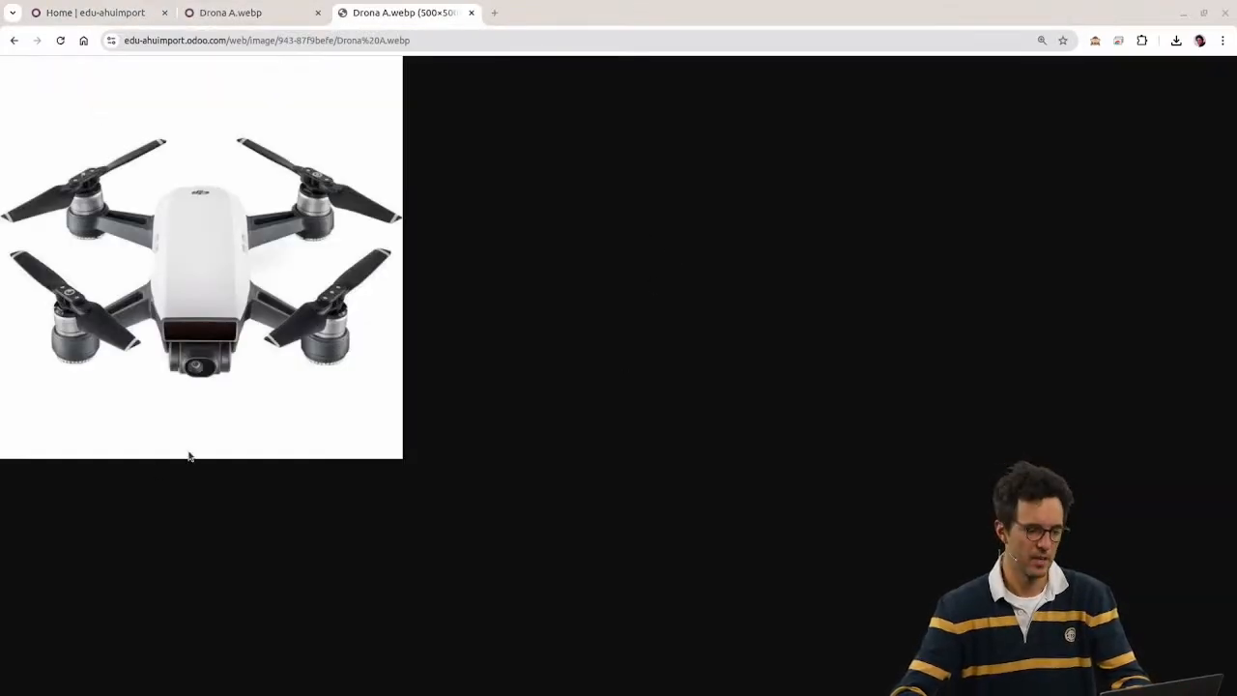
key("alt+Tab")
key("alt+Tab")
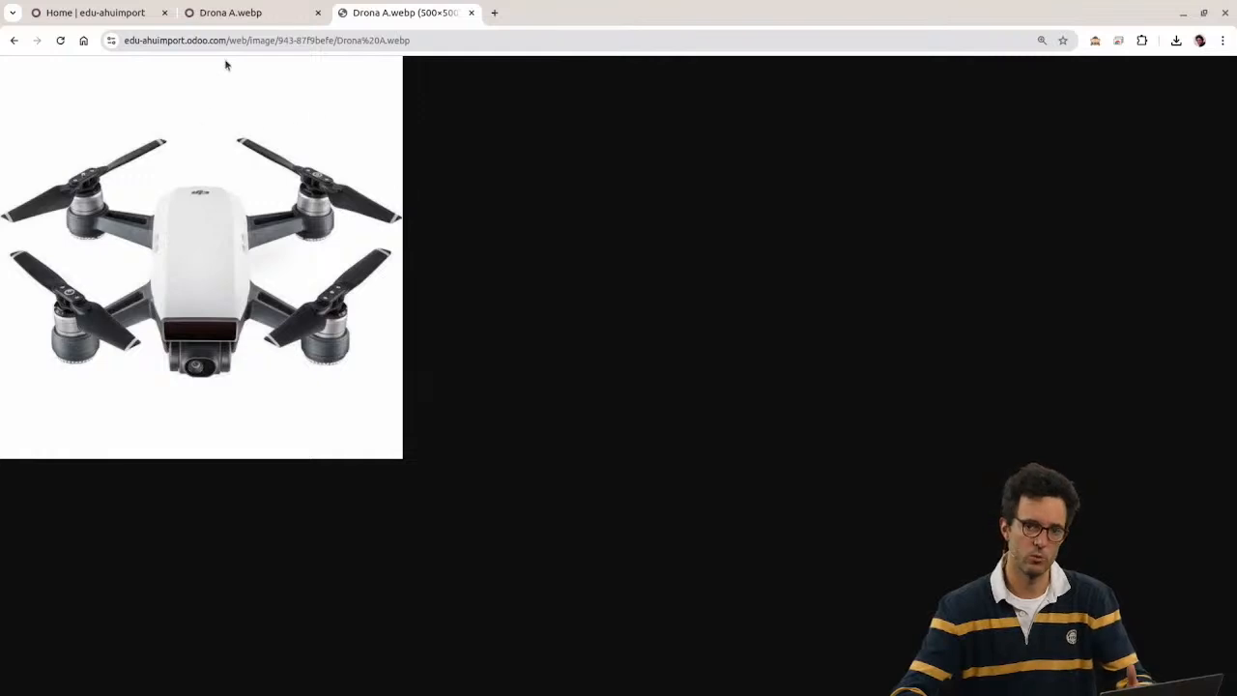
left_click(258, 46)
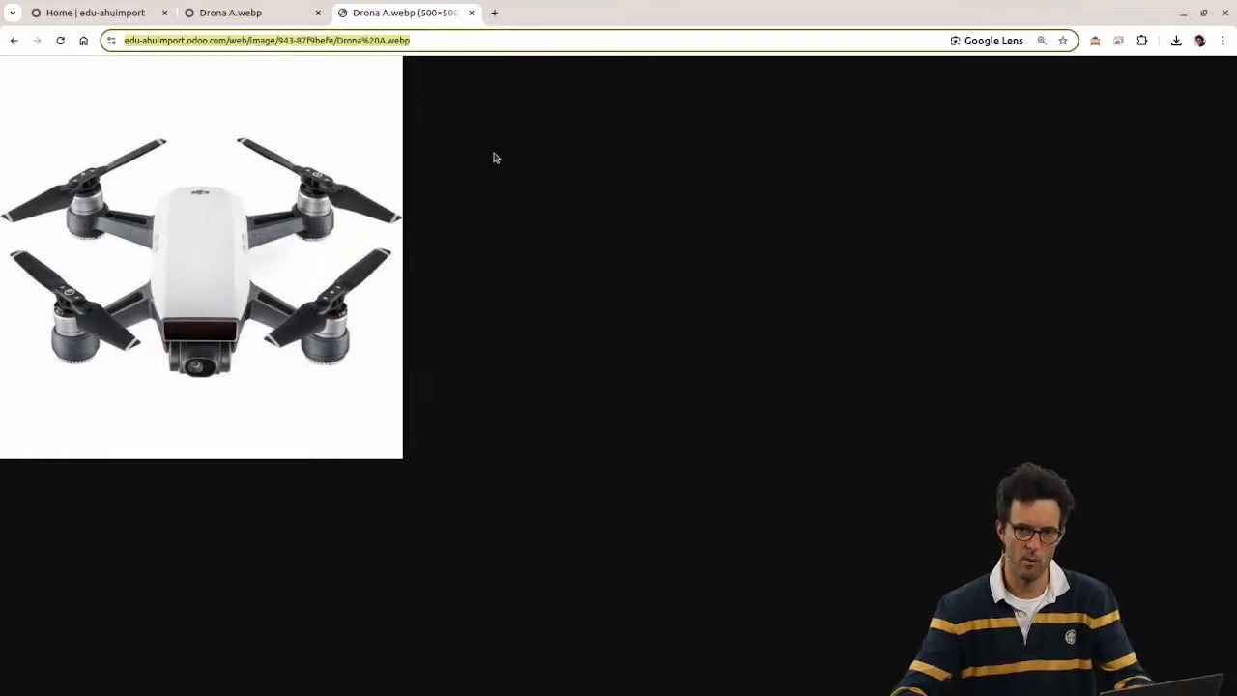
key("alt+Tab")
key("alt+Tab")
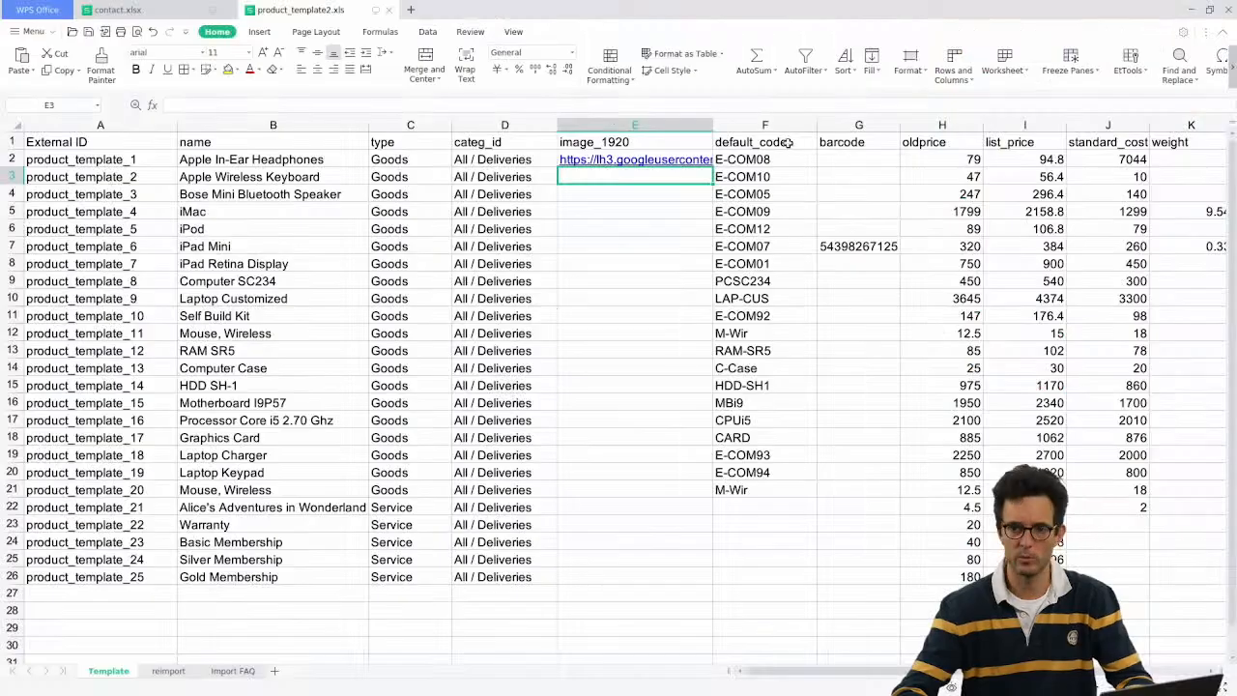
Step: Paste the drone image URL into cell E3 under image_1920 for Apple Wireless Keyboard and verify it
key("ctrl+v")
left_click(594, 205)
left_click(603, 182)
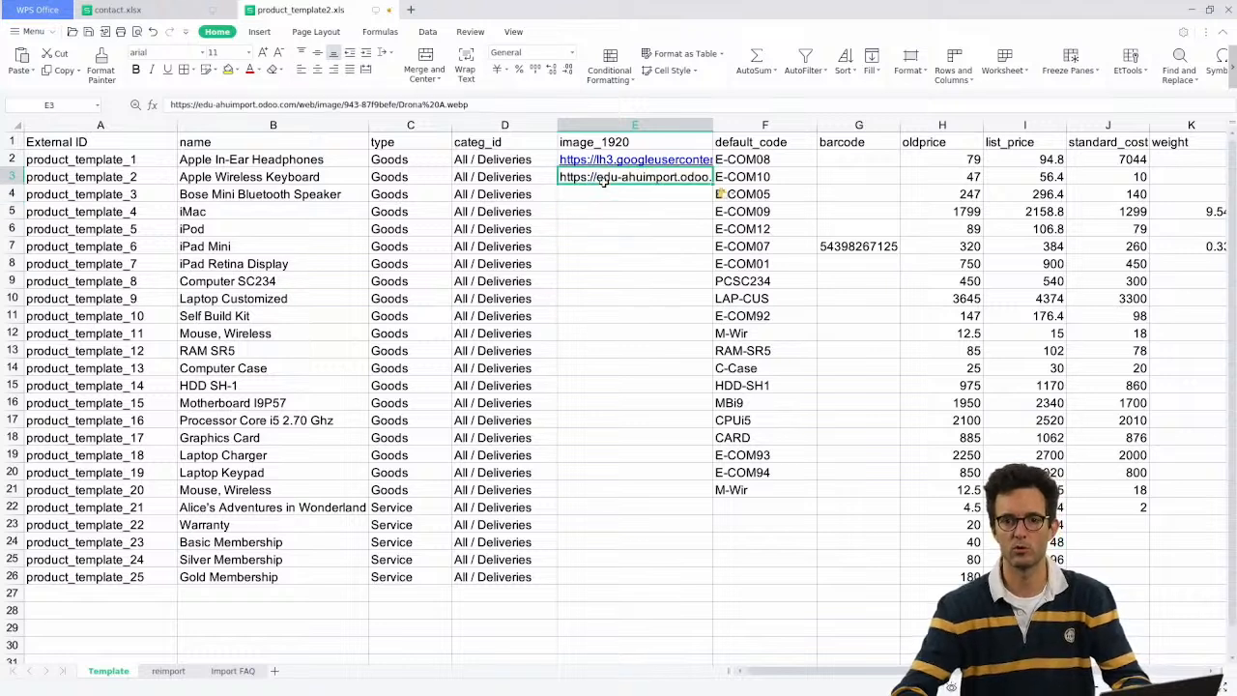
left_click(219, 177)
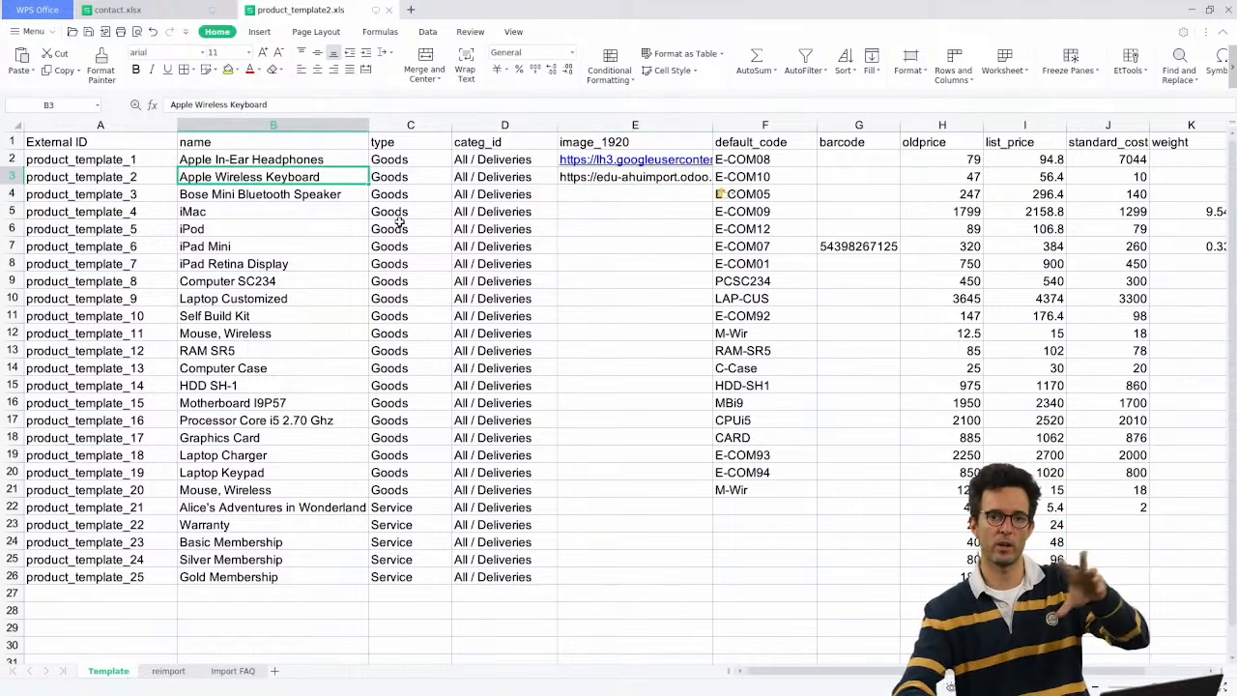
left_click(586, 179)
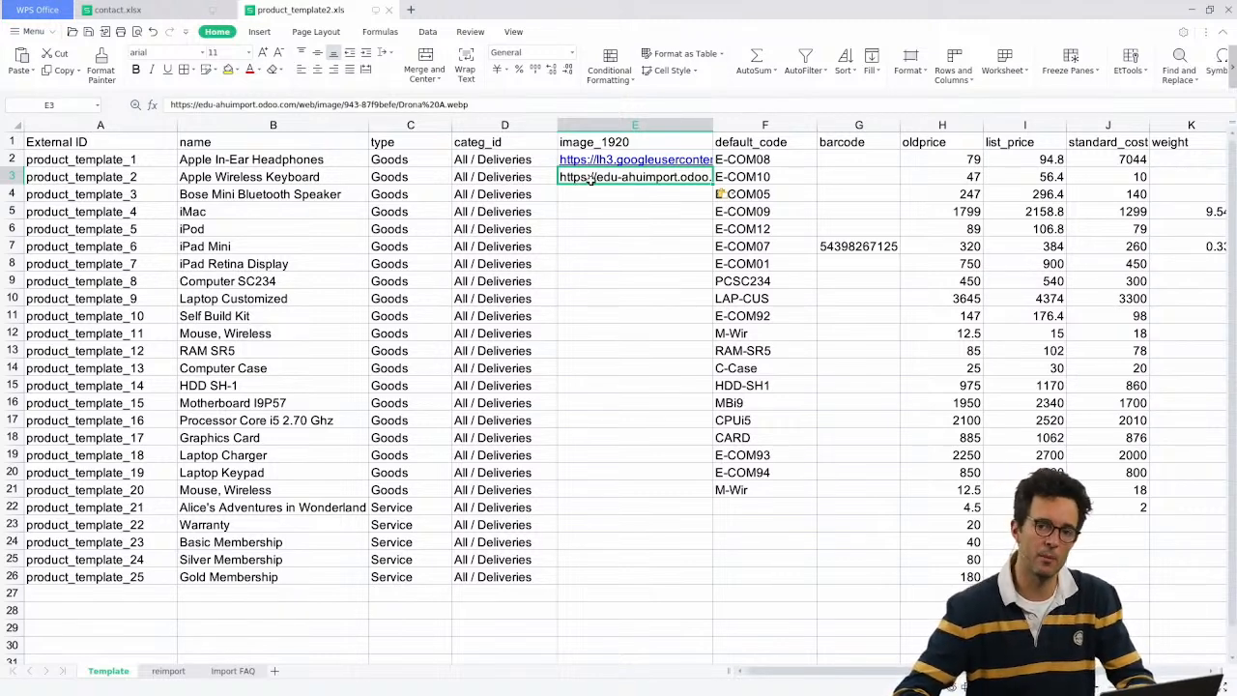
double_click(616, 177)
key("Escape")
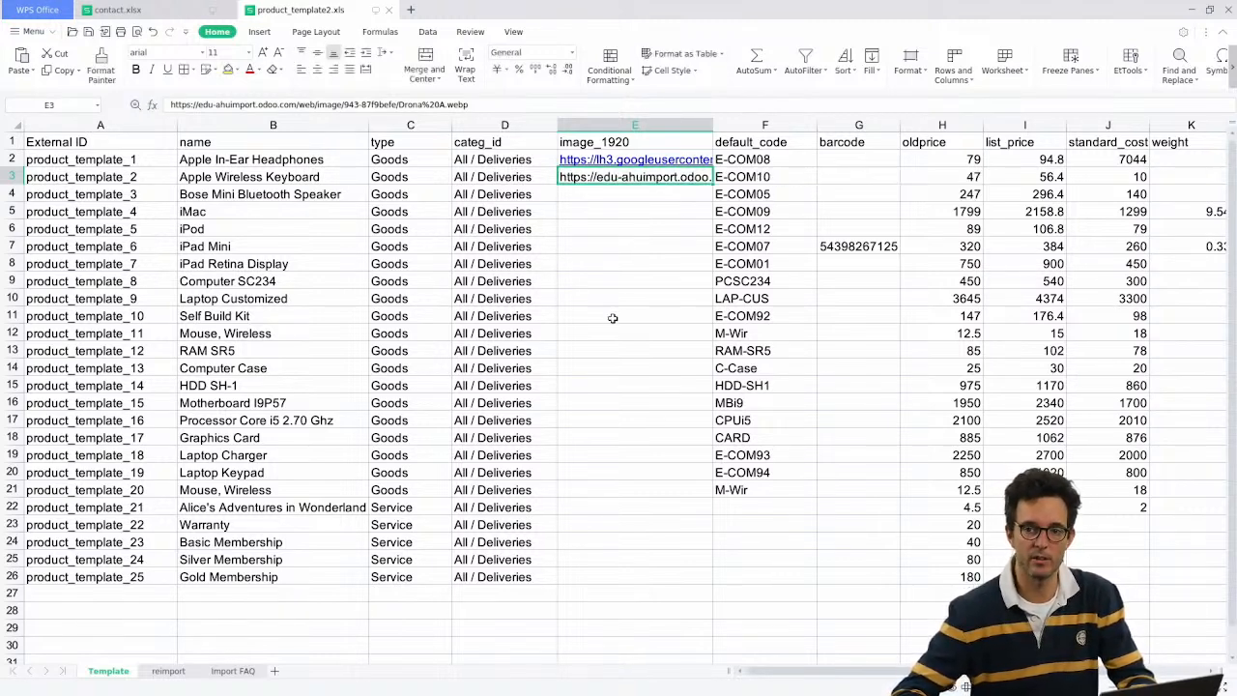
key("alt+Tab")
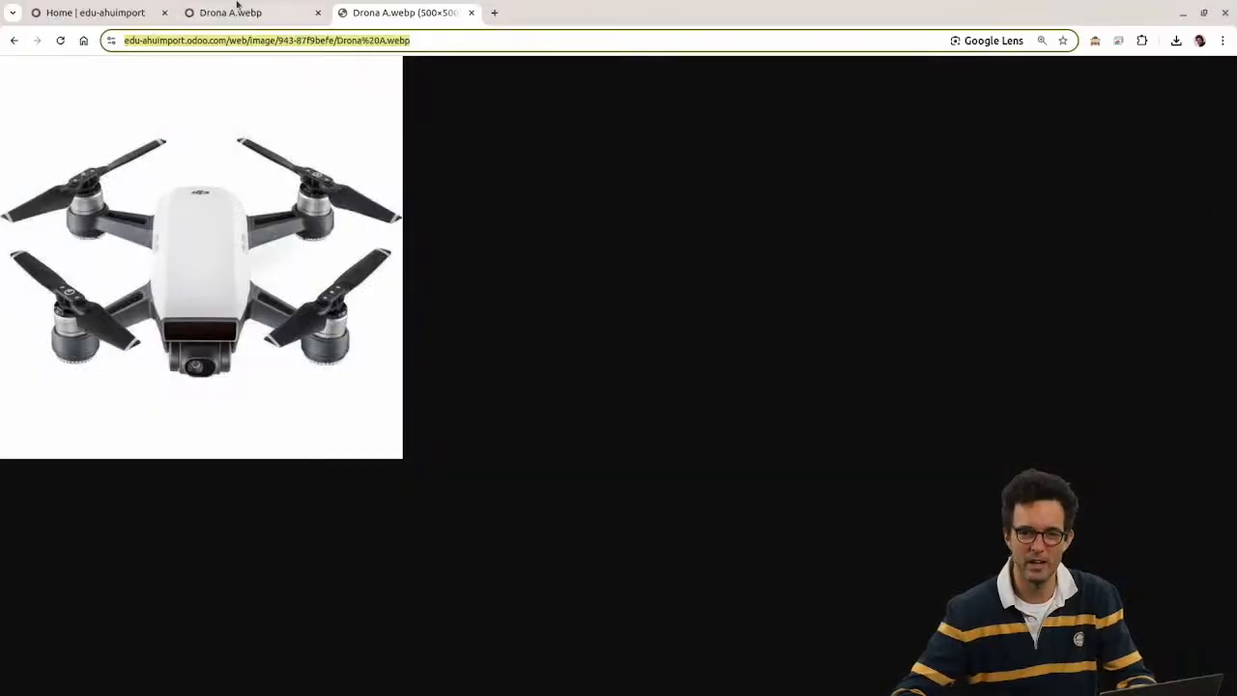
Step: Go to Sales > Products > Products and start importing records
left_click(121, 12)
left_click(220, 6)
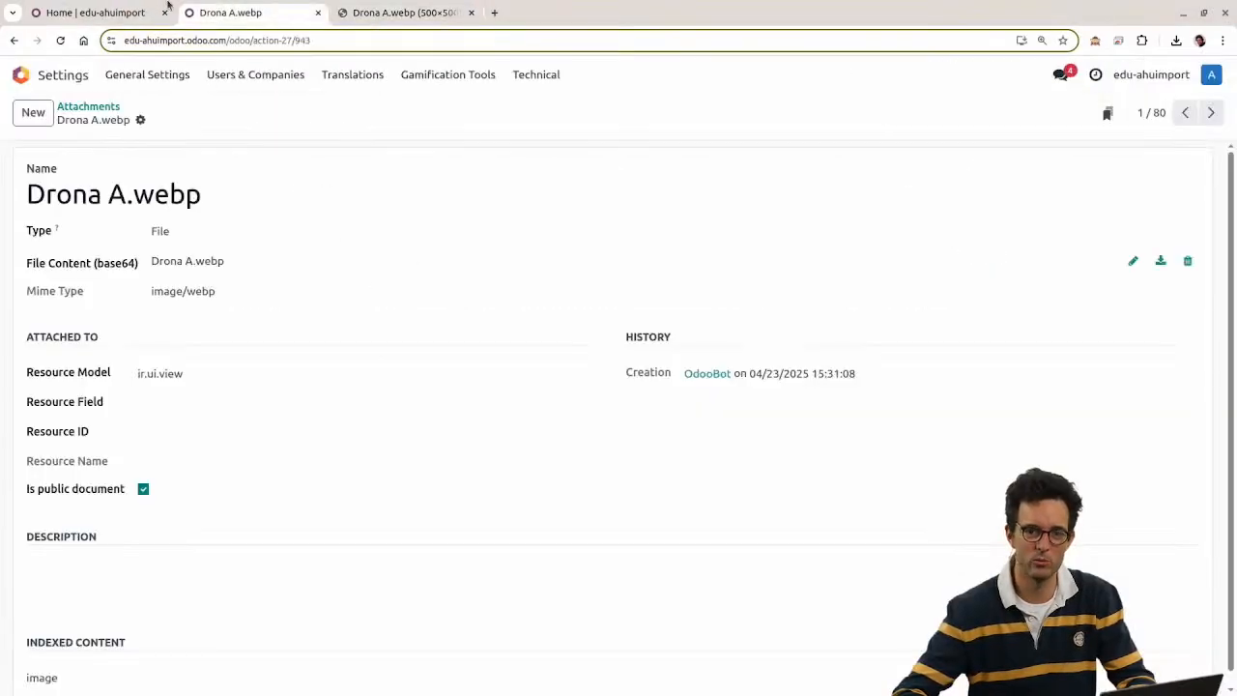
left_click(20, 75)
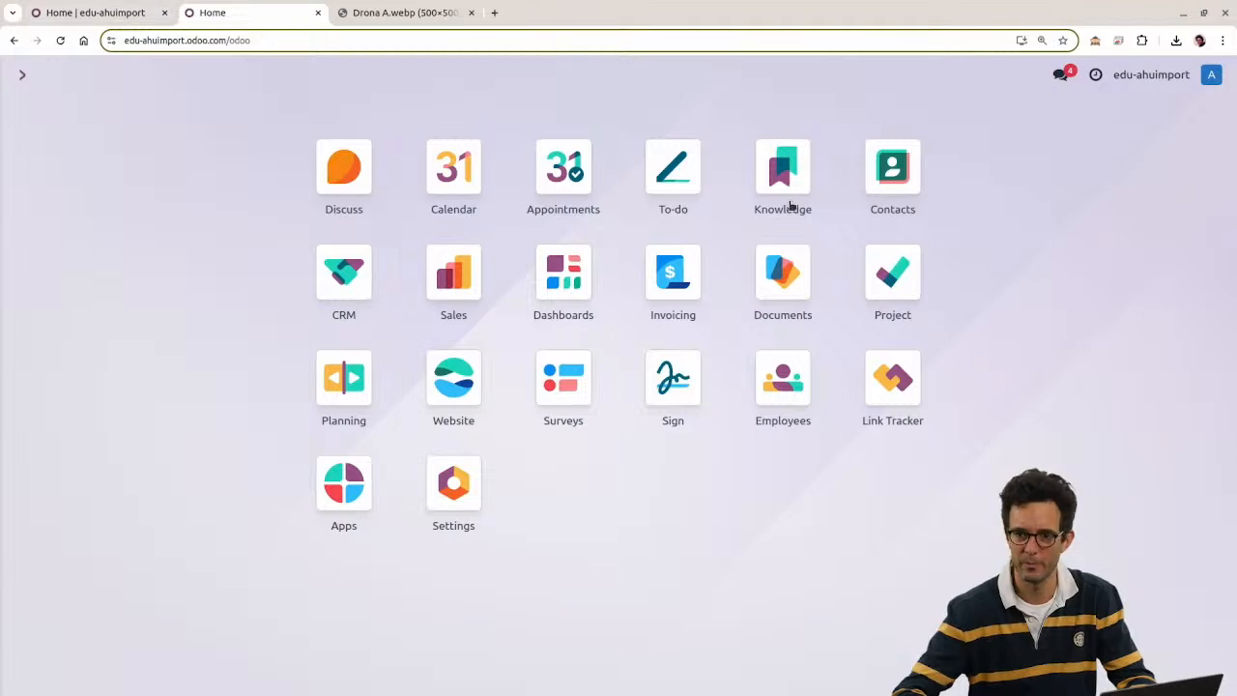
left_click(430, 275)
left_click(231, 75)
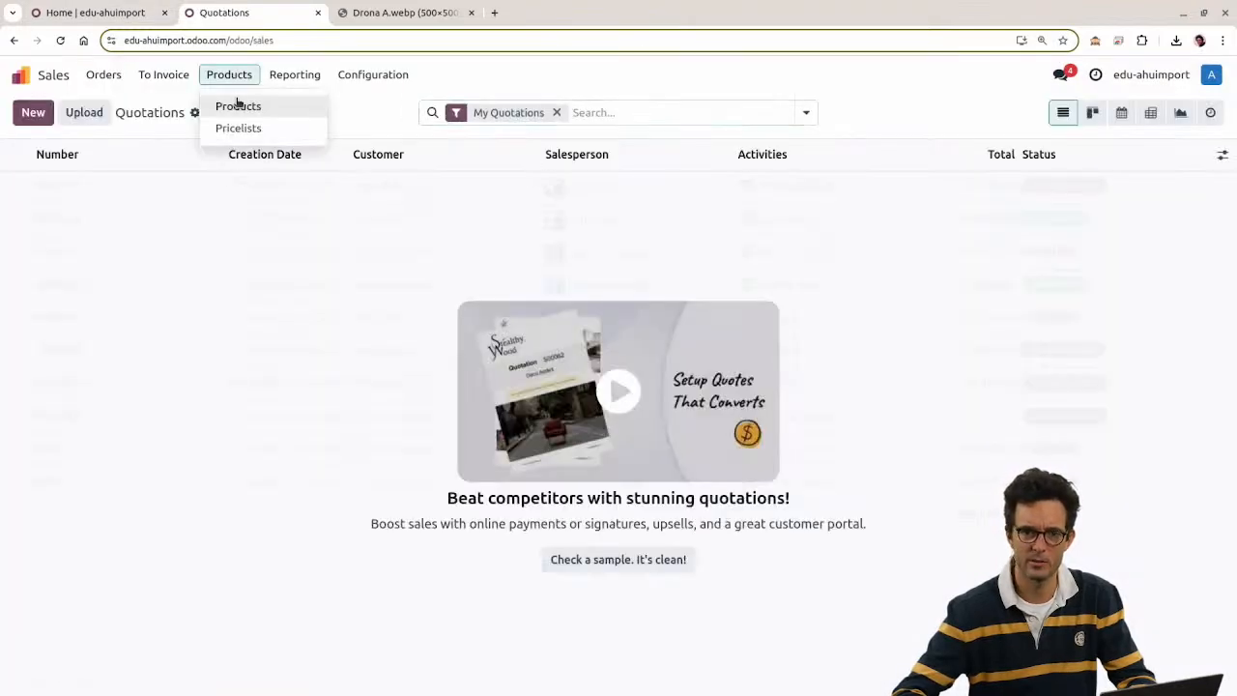
left_click(238, 106)
left_click(122, 113)
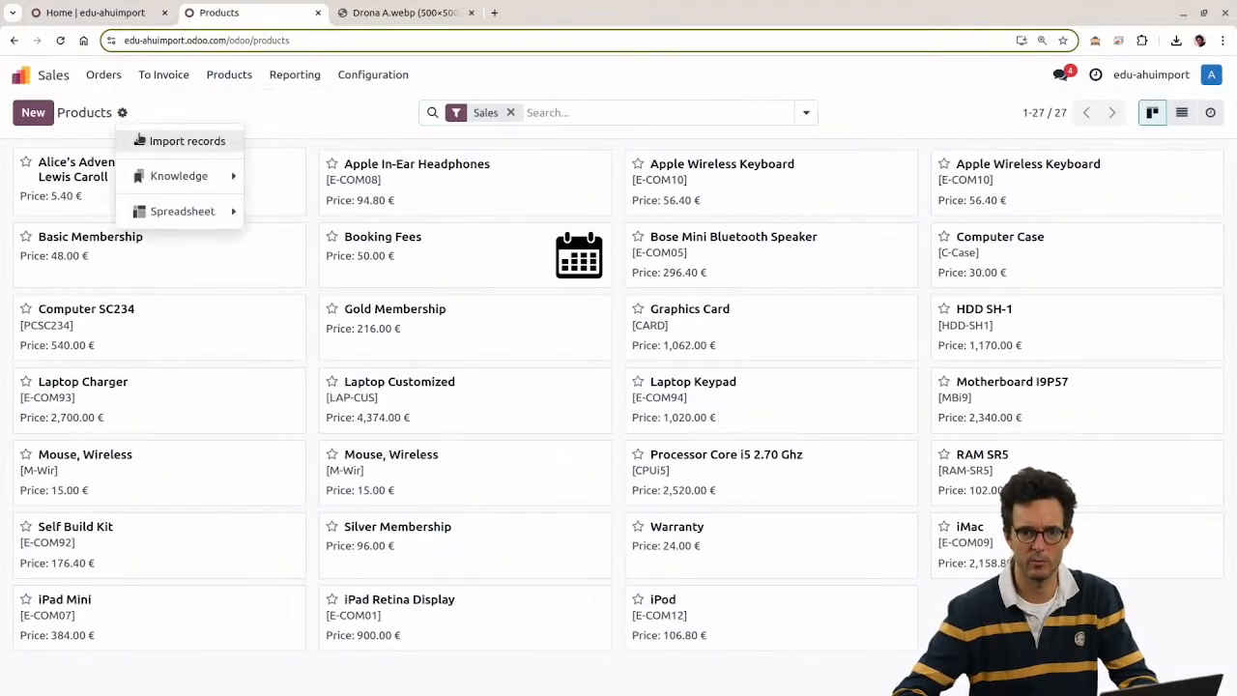
left_click(140, 140)
Step: Upload product_template2.xls and test the import, which reports the image URL cannot be retrieved
left_click(92, 121)
double_click(525, 317)
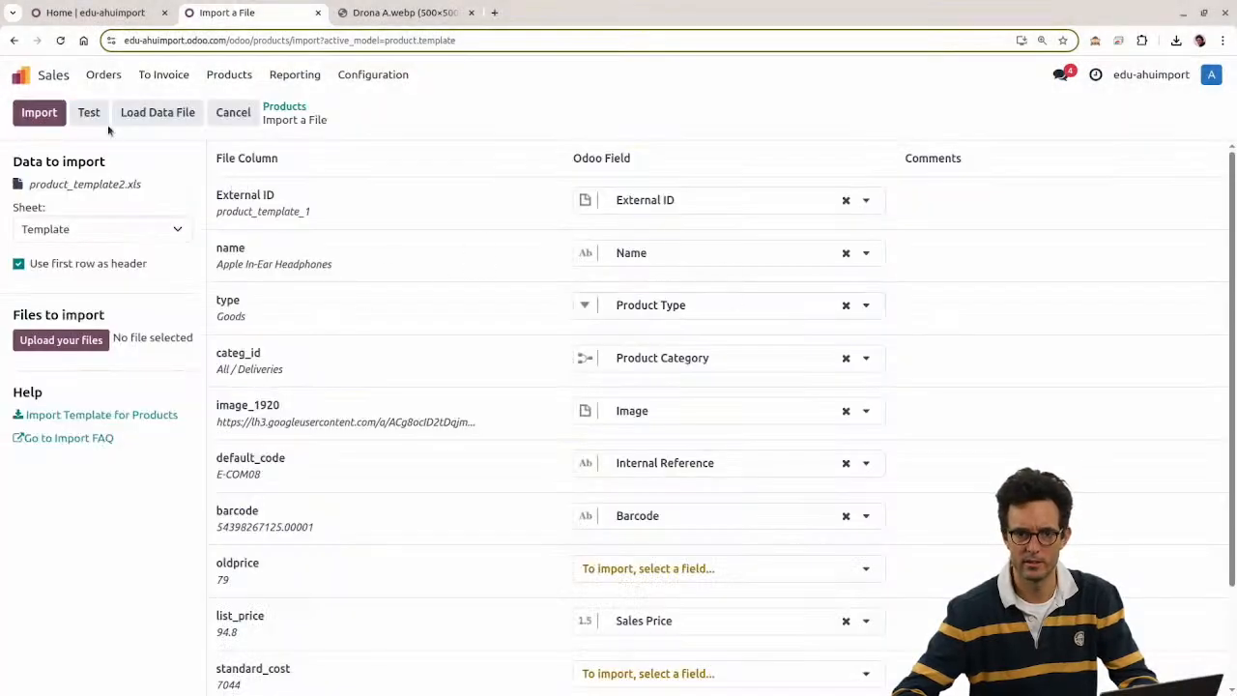
left_click(87, 114)
left_click_drag(222, 158, 324, 180)
left_click(611, 160)
left_click(407, 8)
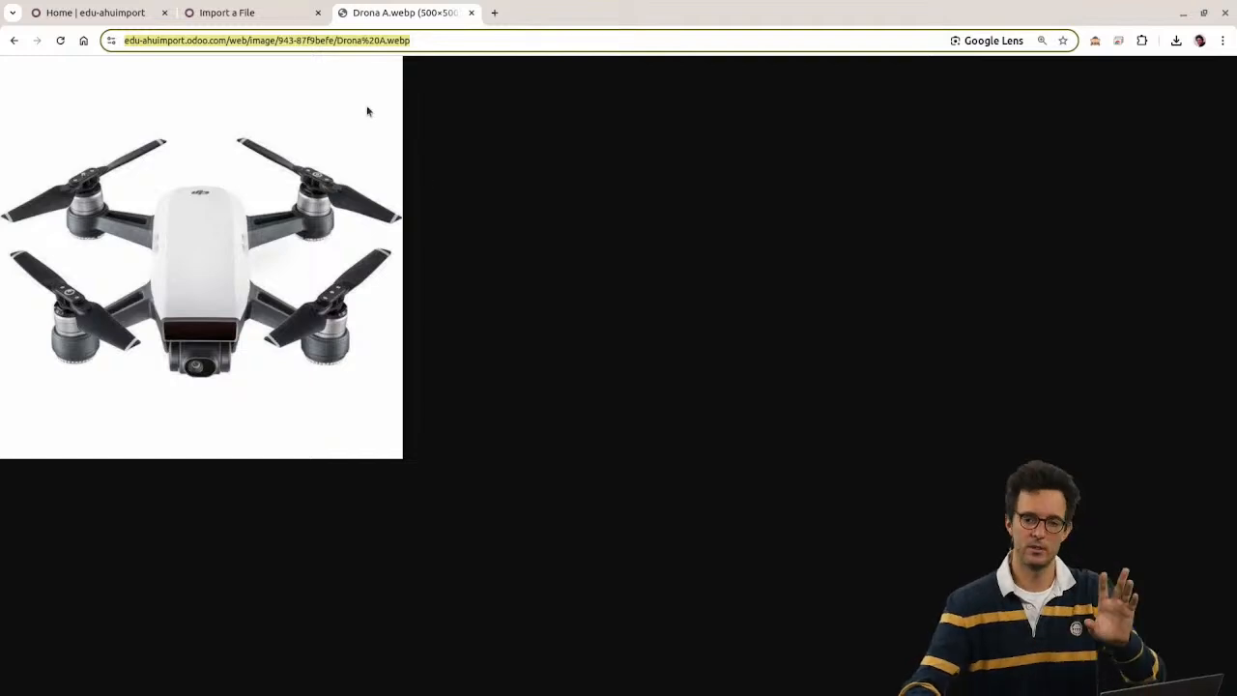
Step: Check the Drona A.webp record in the Attachments list
left_click(414, 40)
left_click(111, 12)
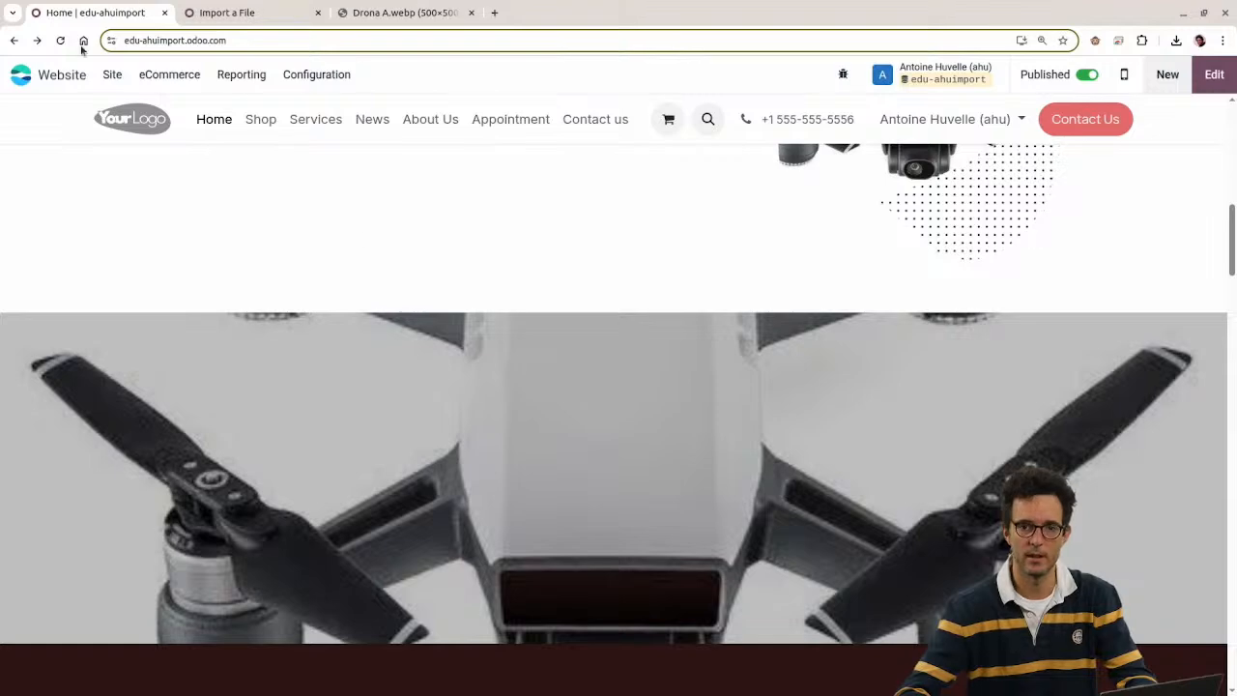
left_click(19, 75)
type("at")
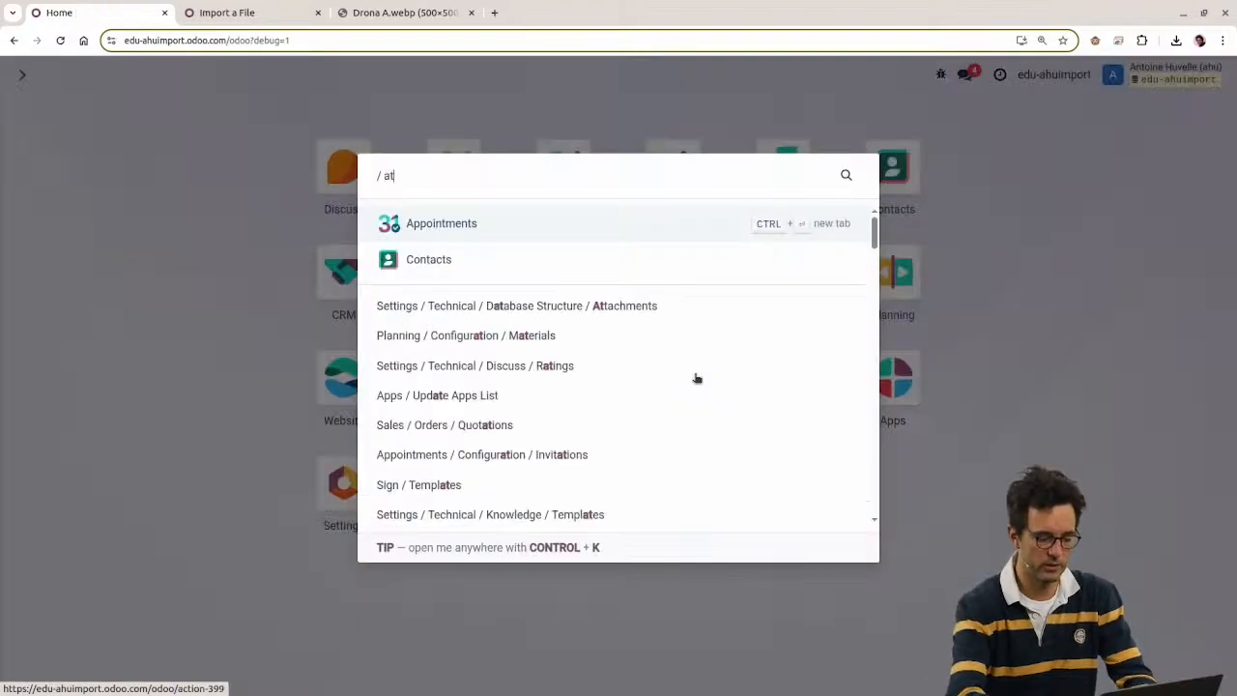
type("tac")
key("Return")
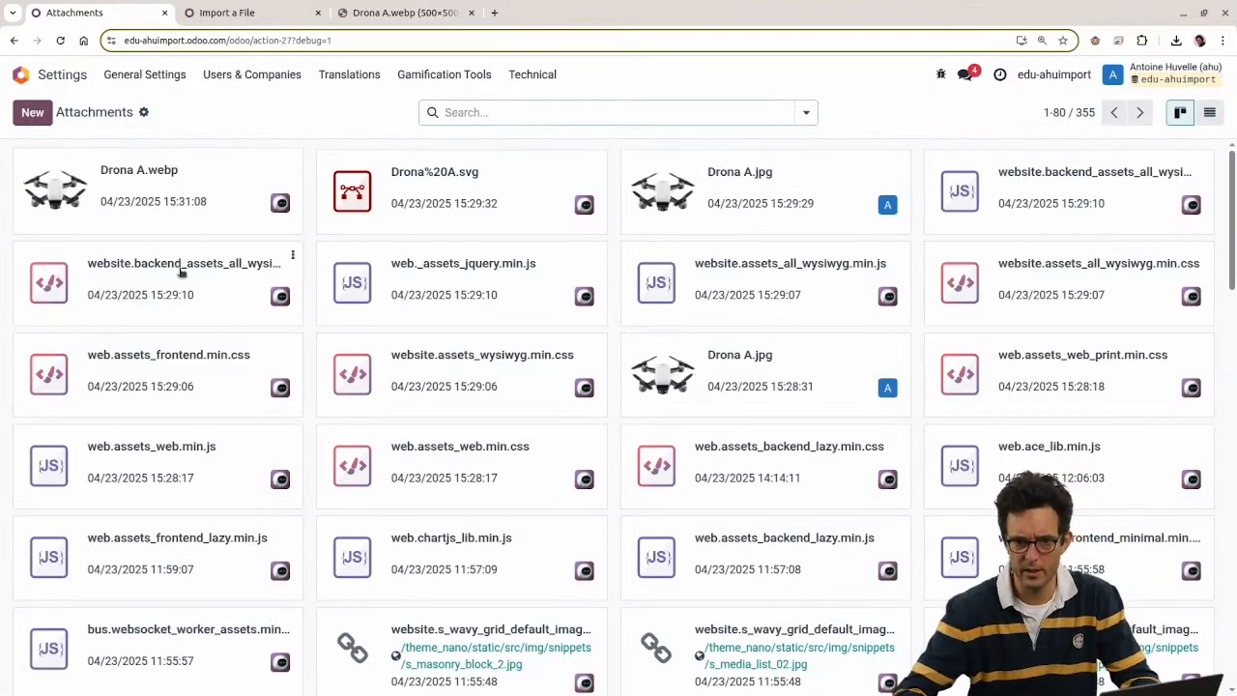
left_click(143, 200)
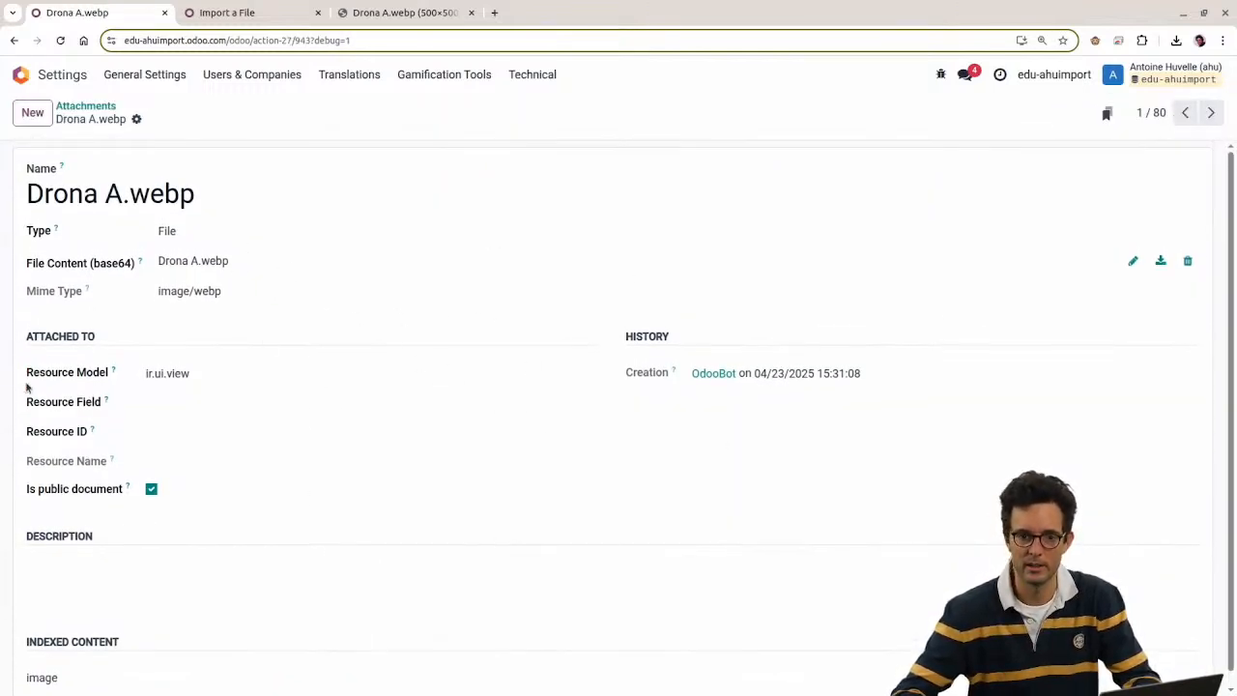
left_click_drag(240, 199, 12, 160)
Step: Search the Apps list for "studi" and install the Studio module
left_click(21, 74)
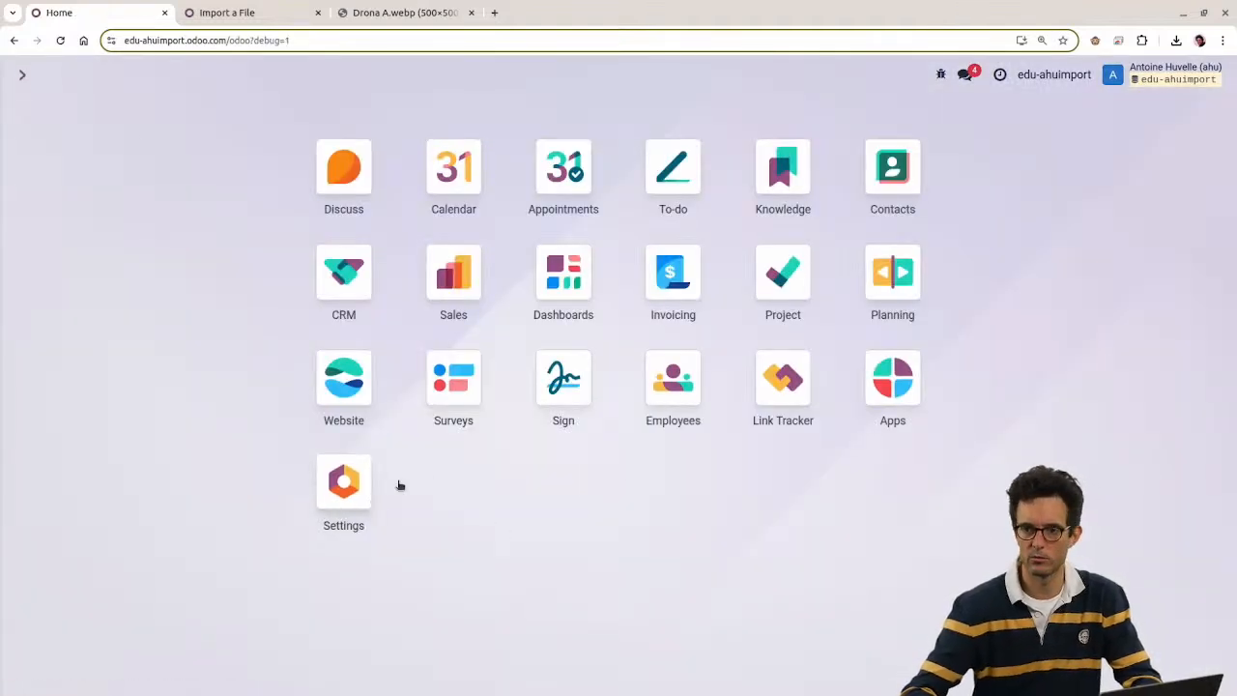
left_click(337, 502)
left_click(21, 75)
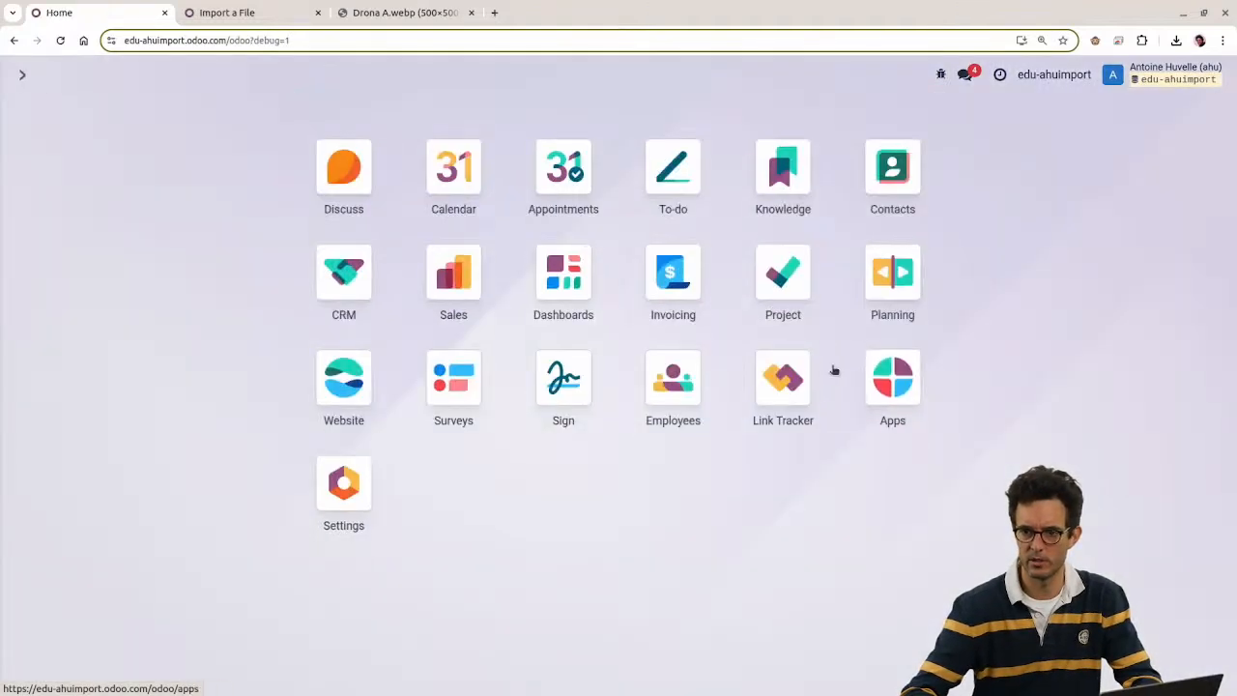
left_click(835, 371)
type("studi")
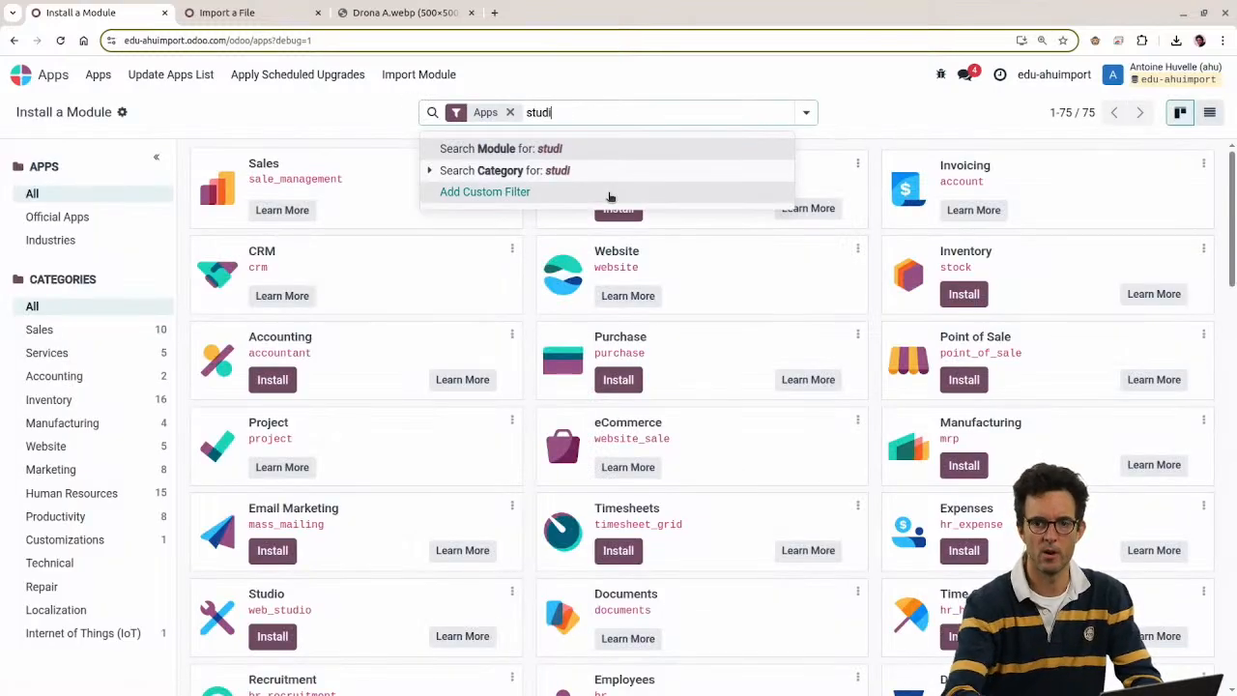
key("Return")
left_click(271, 206)
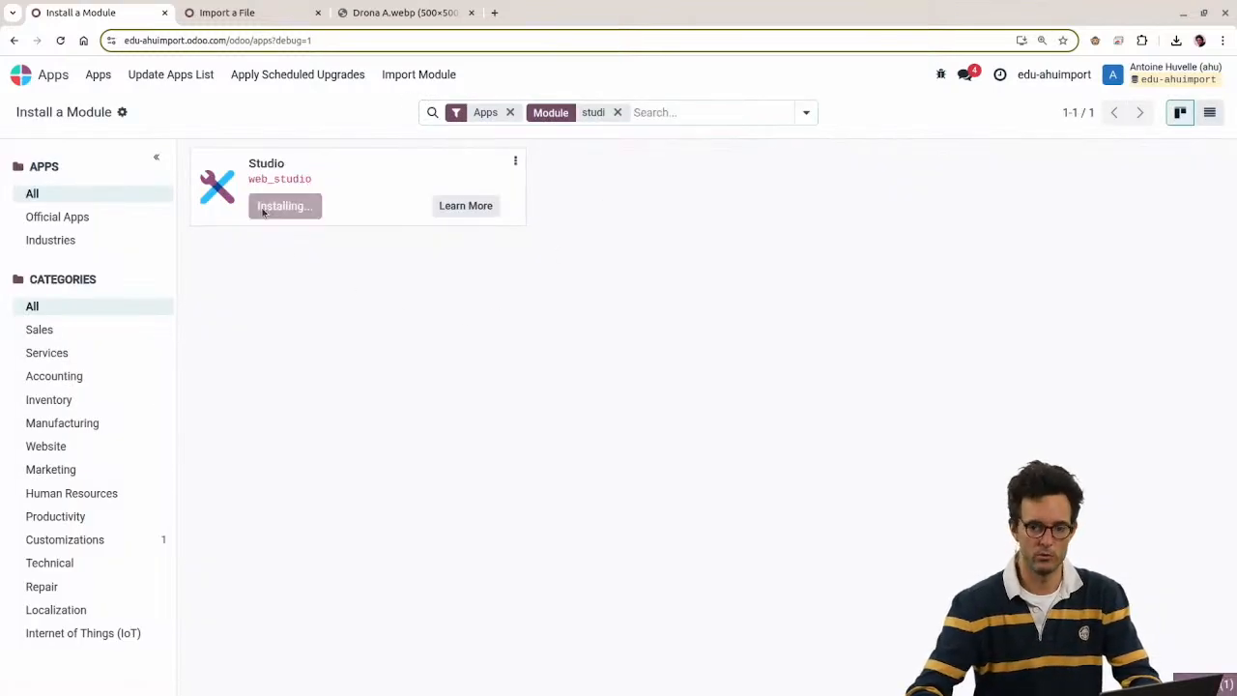
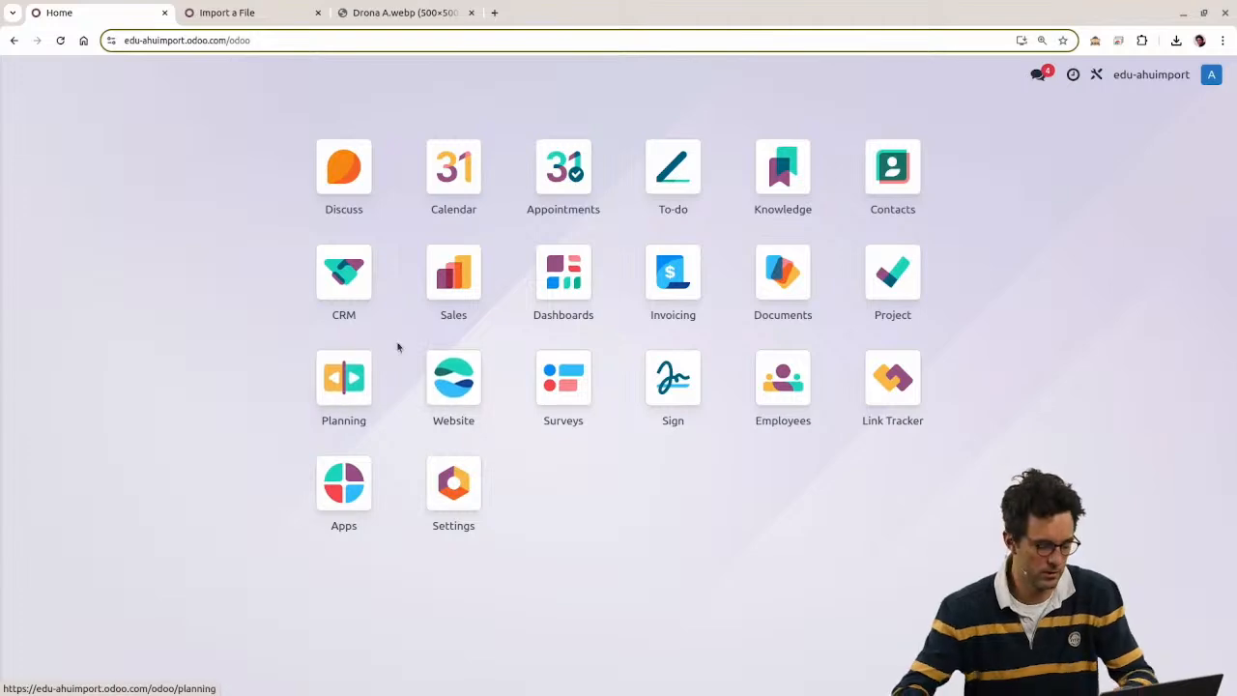
Step: Open the Drona A.webp attachment from the Attachments list and show its unused form fields in Studio
type("attac")
key("Return")
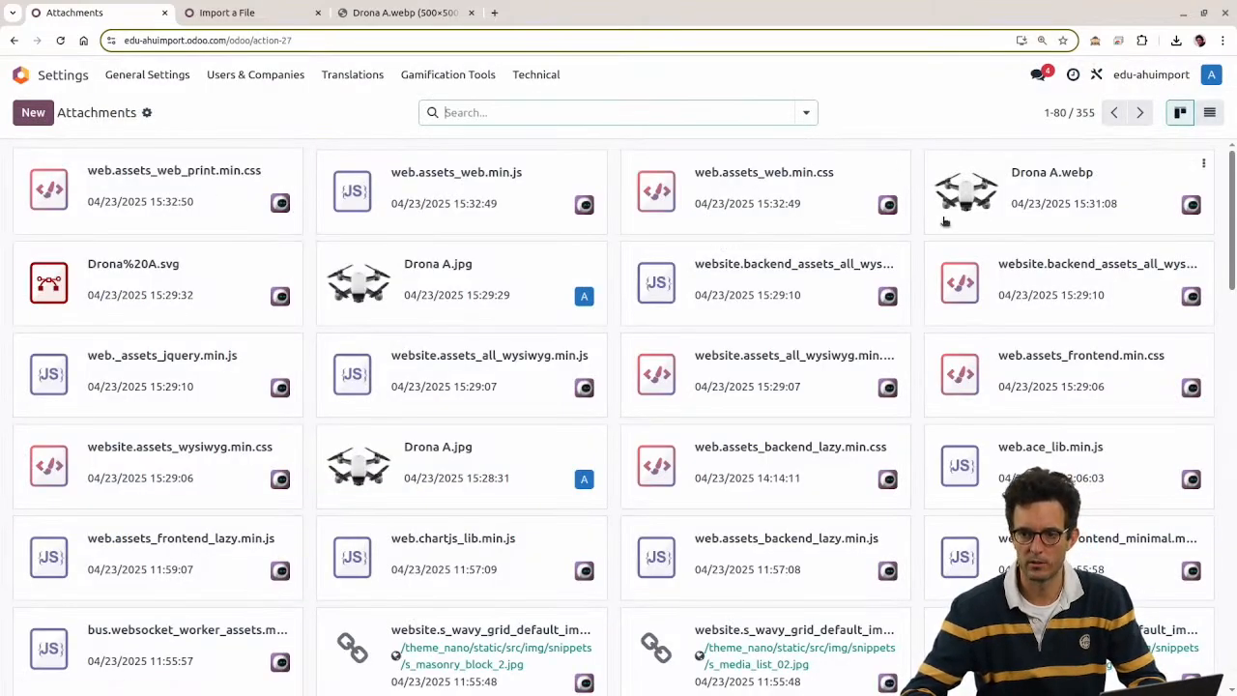
left_click(1059, 214)
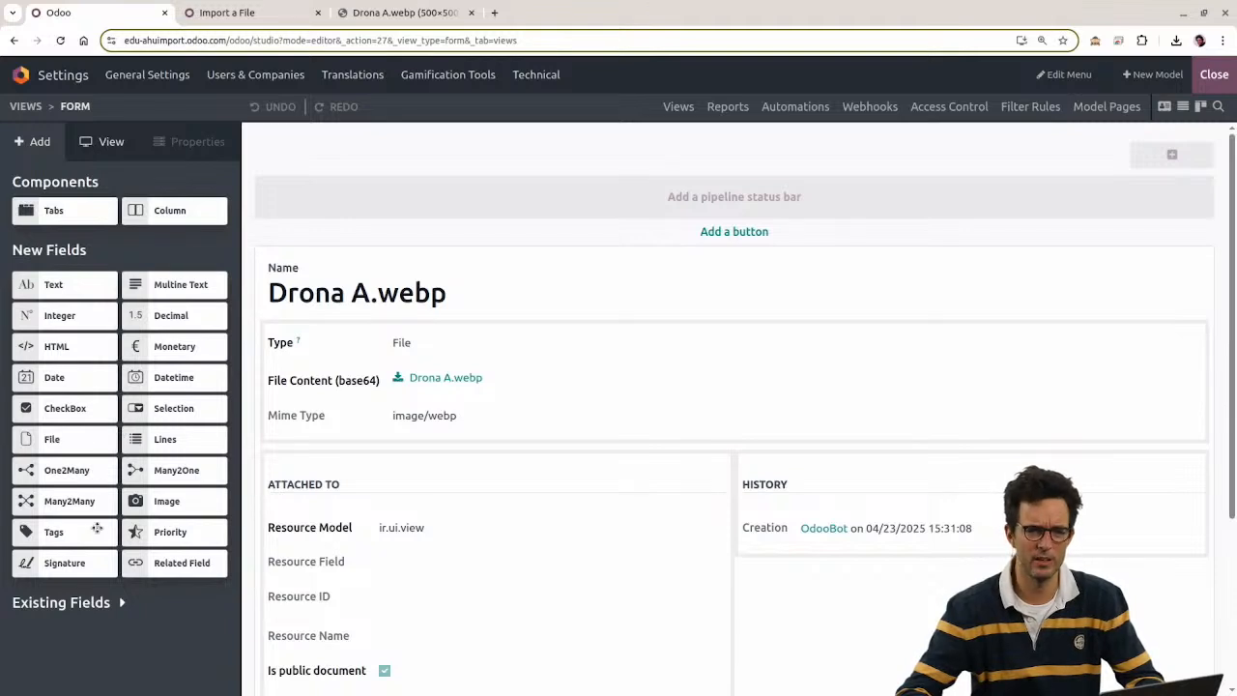
left_click(76, 607)
Step: Search the fields for 'url', place Attachment URL below Mime Type, and close Studio
scroll(103, 451, "down", 5)
scroll(103, 451, "up", 2)
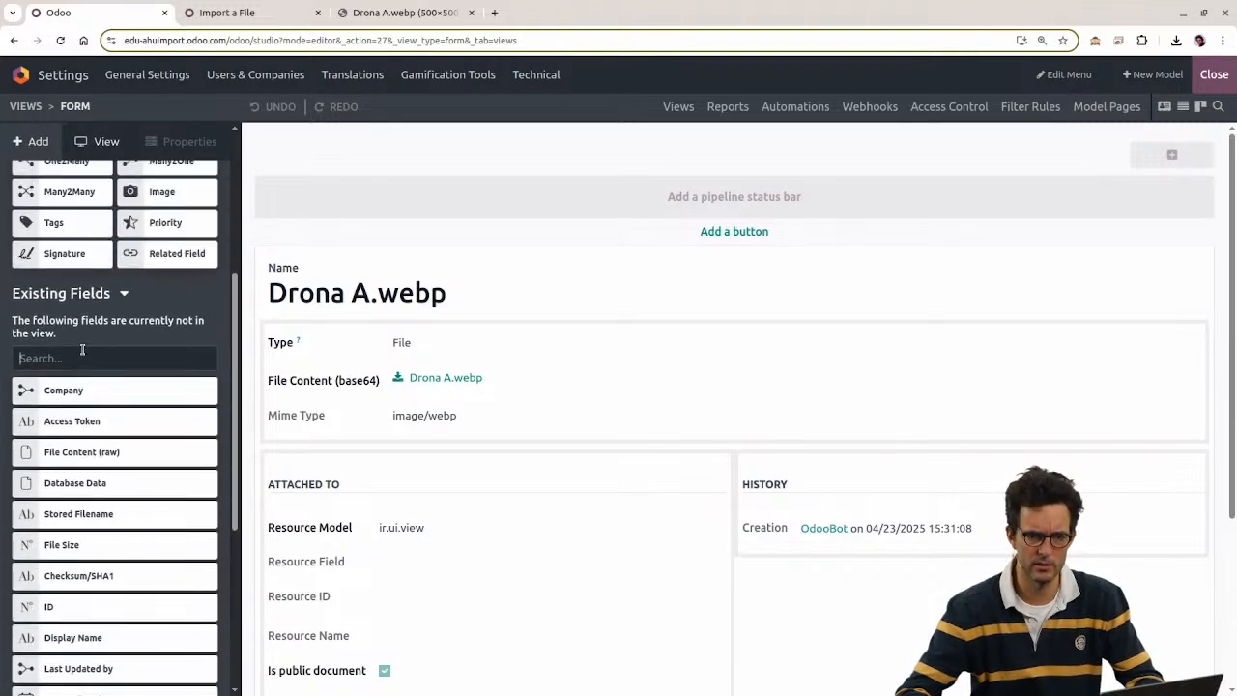
left_click(82, 355)
type("inte")
key("BackSpace")
key("BackSpace")
key("BackSpace")
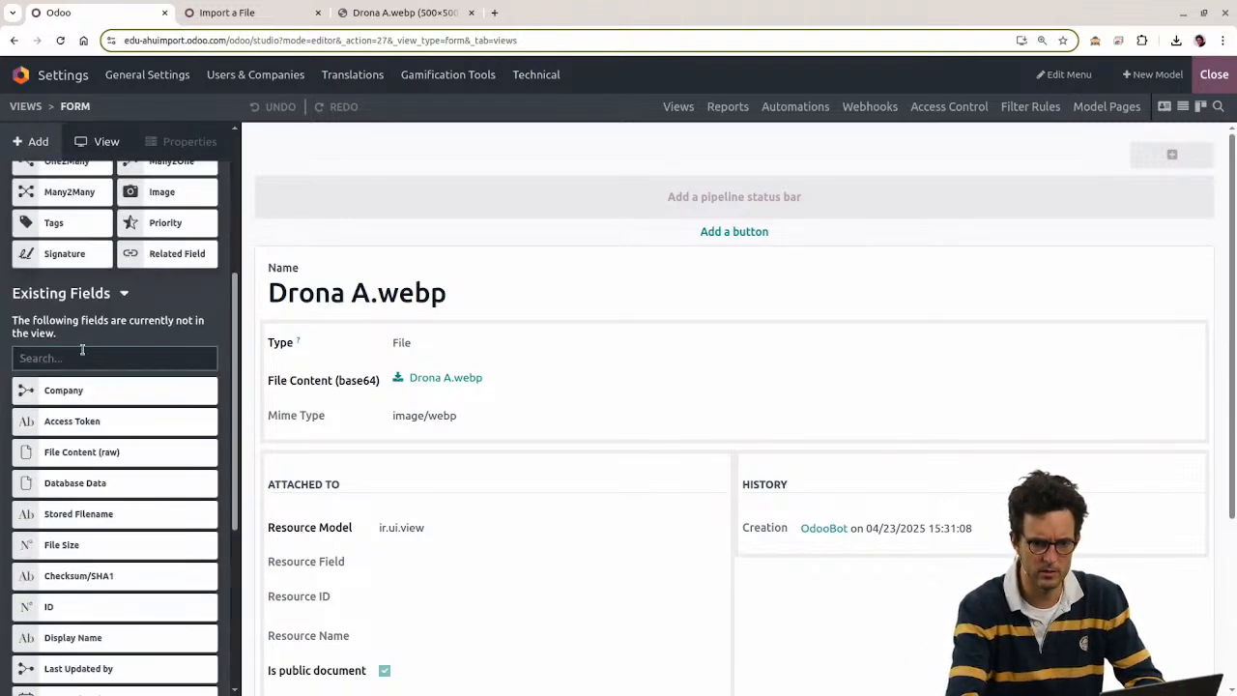
type("lin")
key("BackSpace")
key("BackSpace")
type("url")
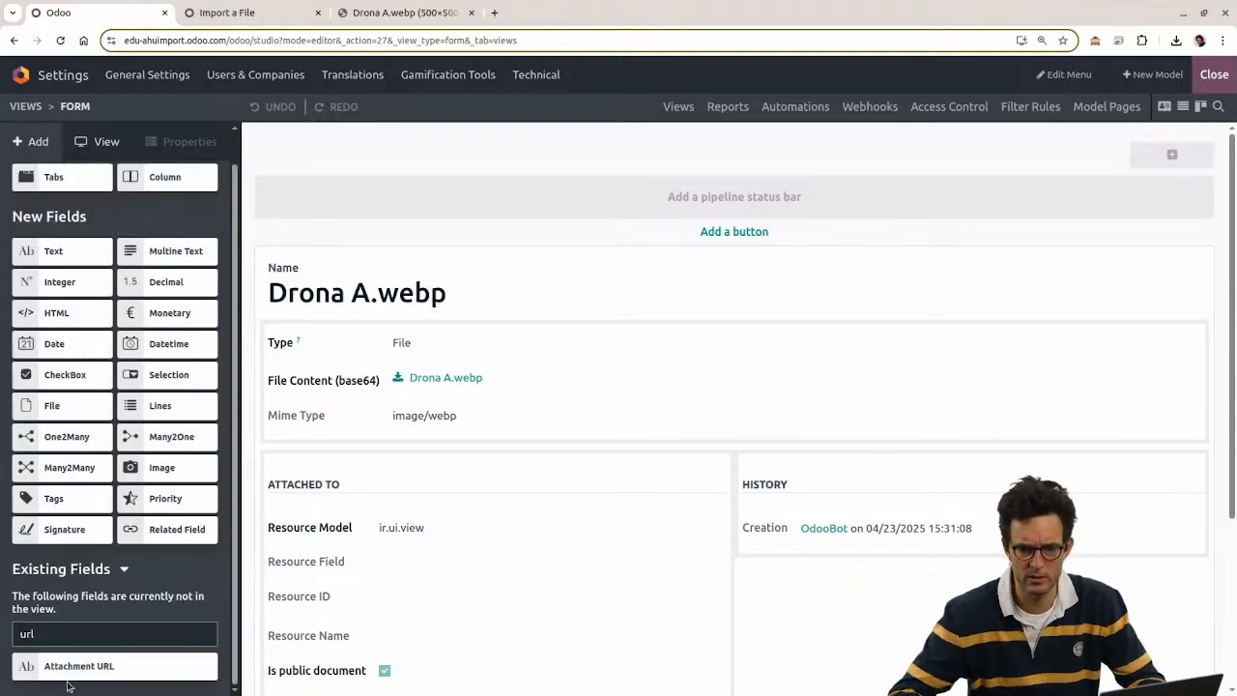
left_click_drag(70, 669, 345, 446)
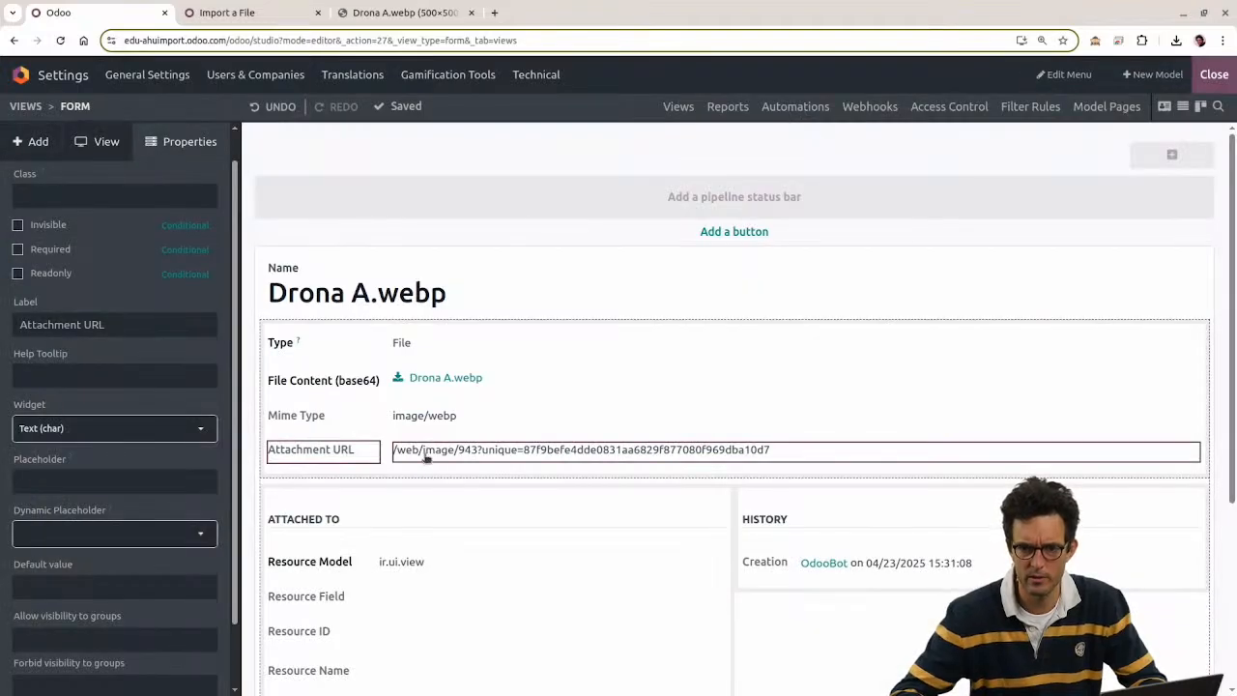
left_click(1215, 75)
triple_click(359, 316)
triple_click(340, 315)
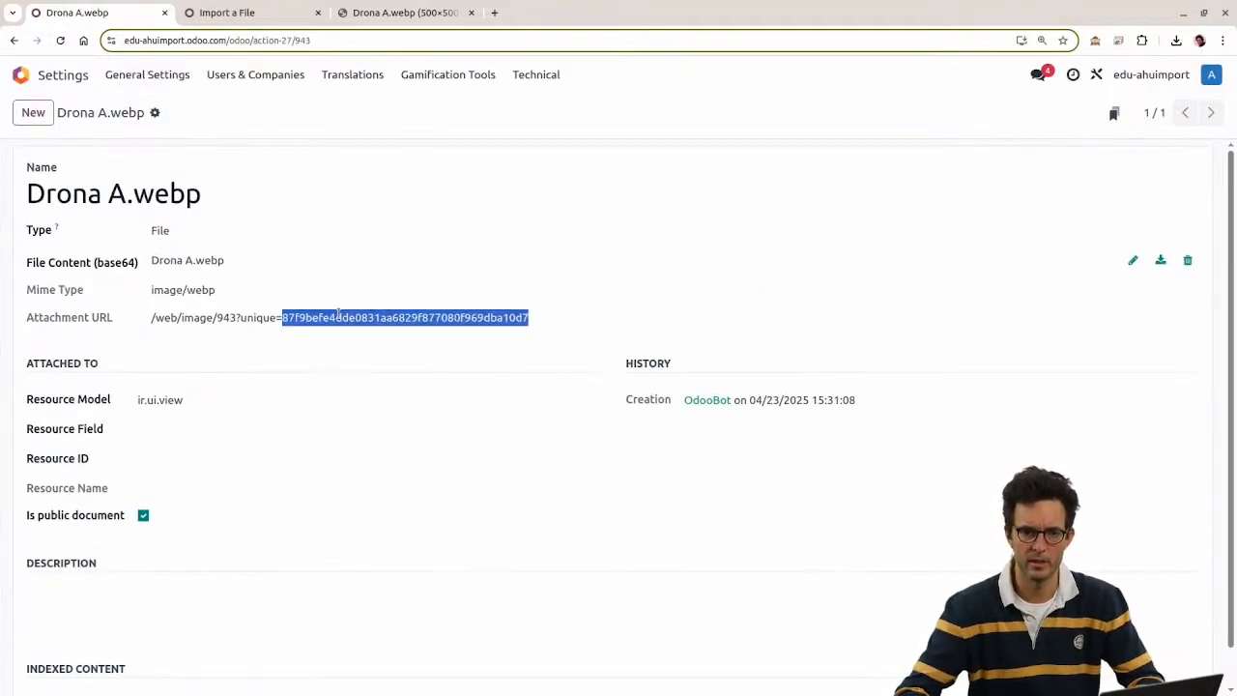
Step: Open the attachment's /web/image/943 path in a duplicated import tab to display the drone image
left_click(278, 317)
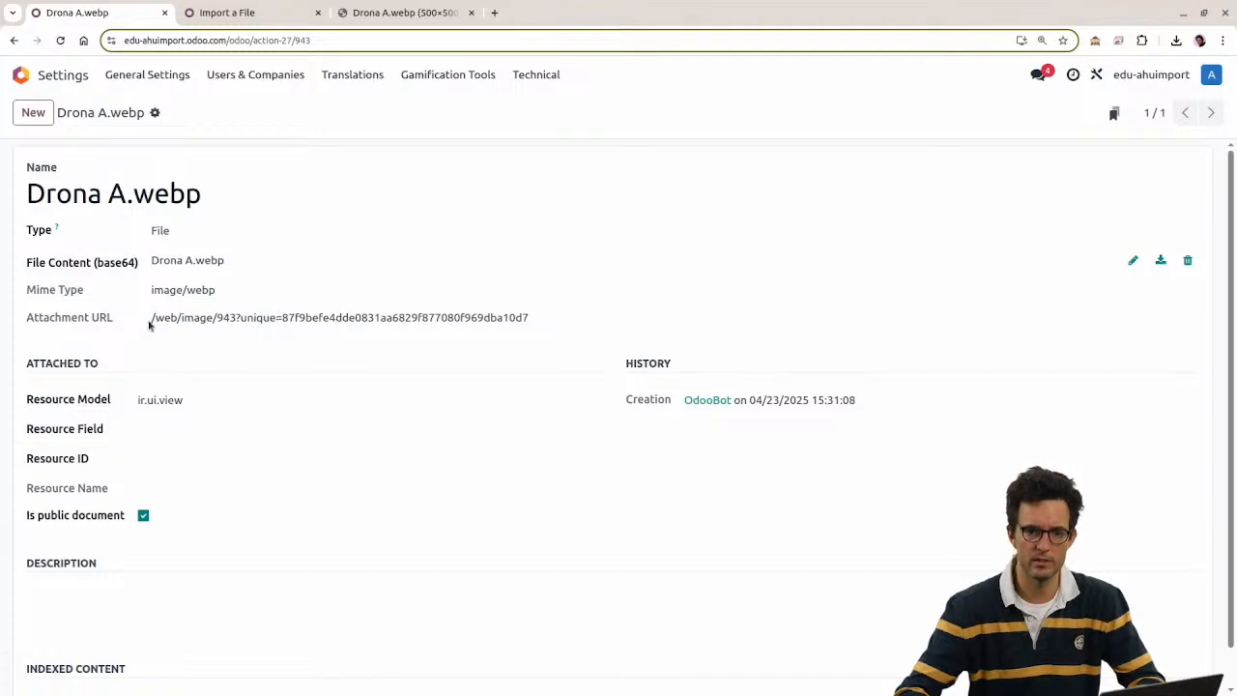
left_click_drag(149, 322, 623, 324)
key("ctrl+c")
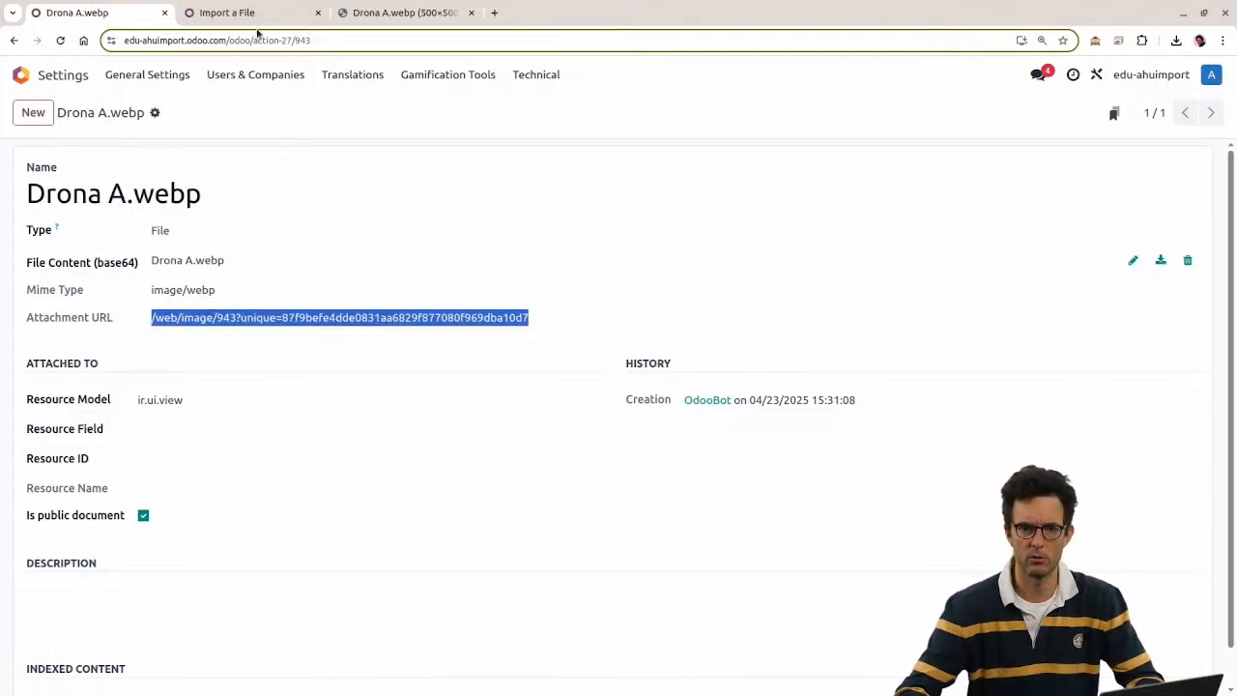
left_click(232, 13)
right_click(246, 18)
left_click(318, 139)
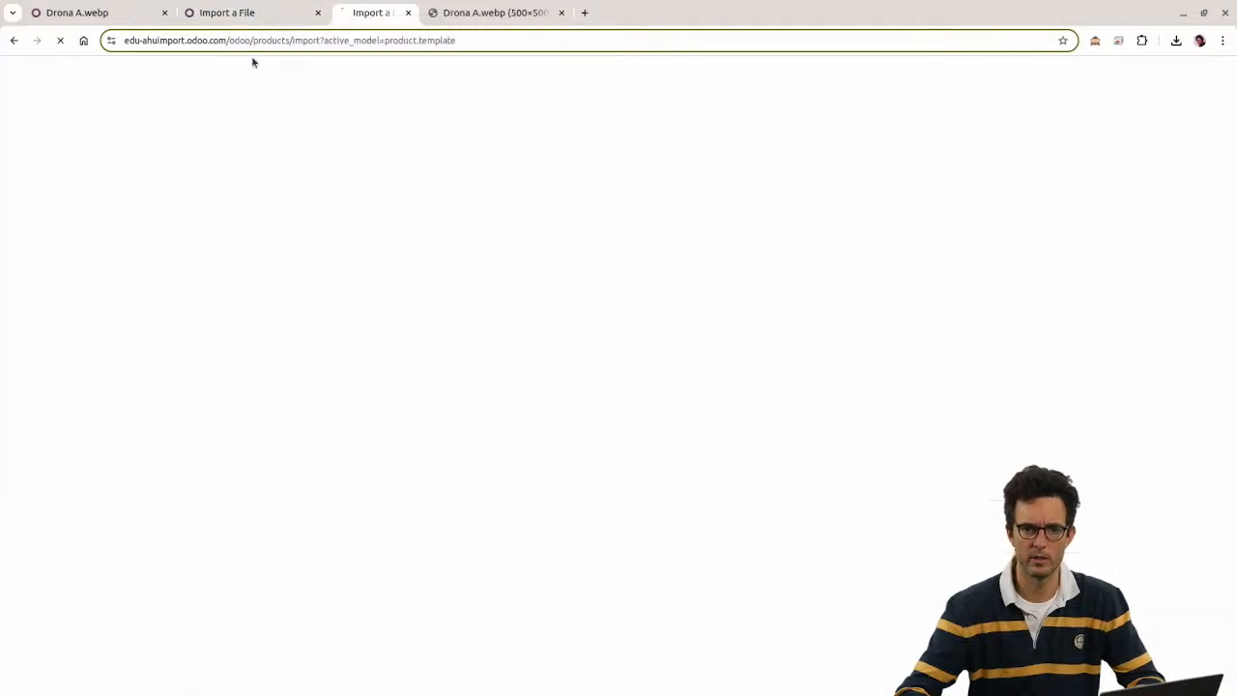
left_click_drag(232, 40, 709, 45)
key("ctrl+v")
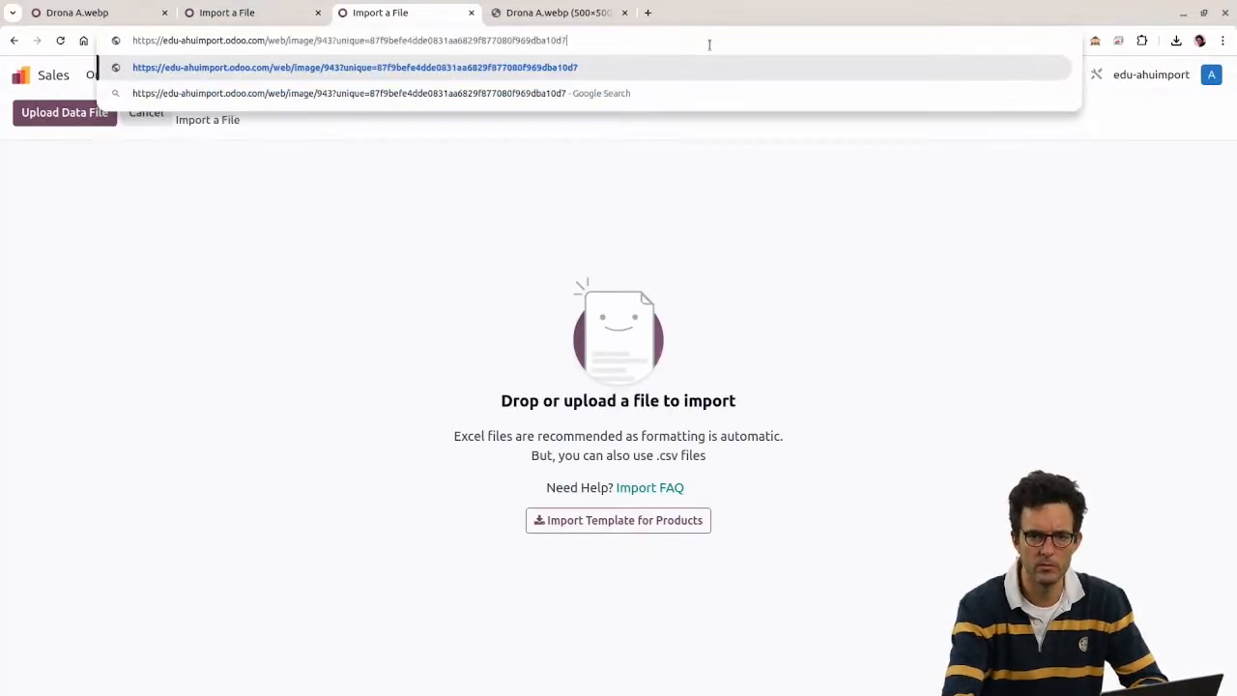
key("Return")
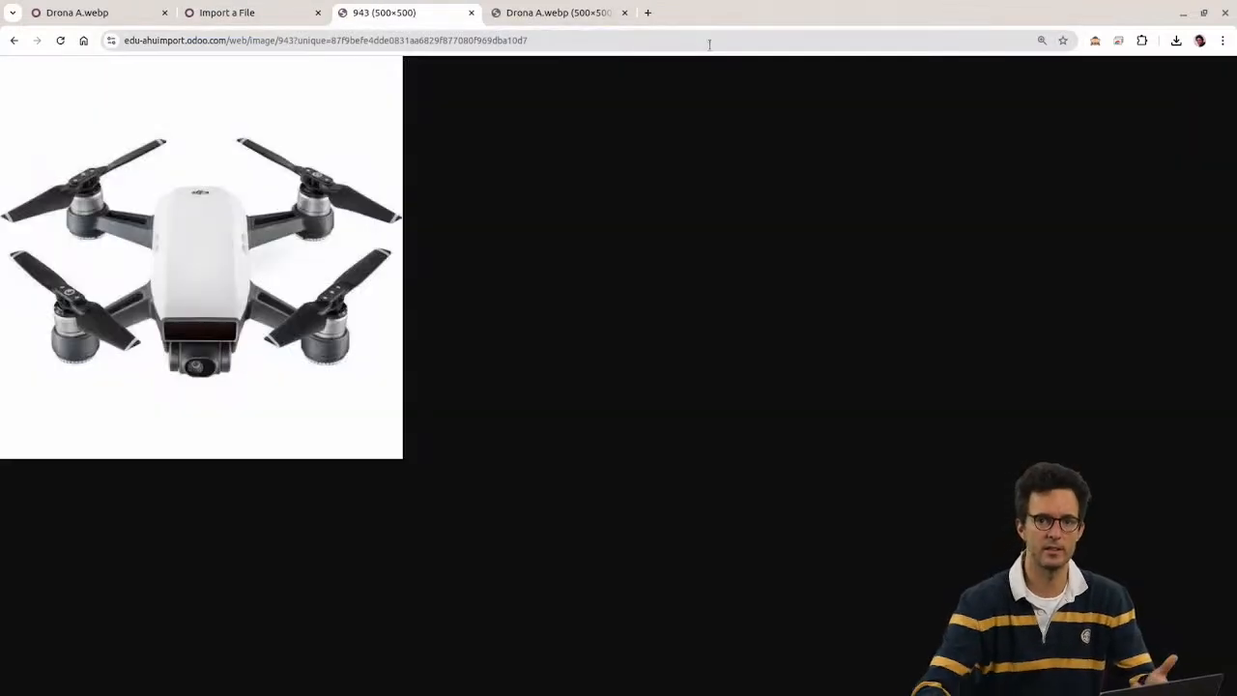
Step: Compare the two drone image tabs and copy the full 943 image address
left_click(581, 12)
key("ctrl+Page_Up")
key("ctrl+Page_Down")
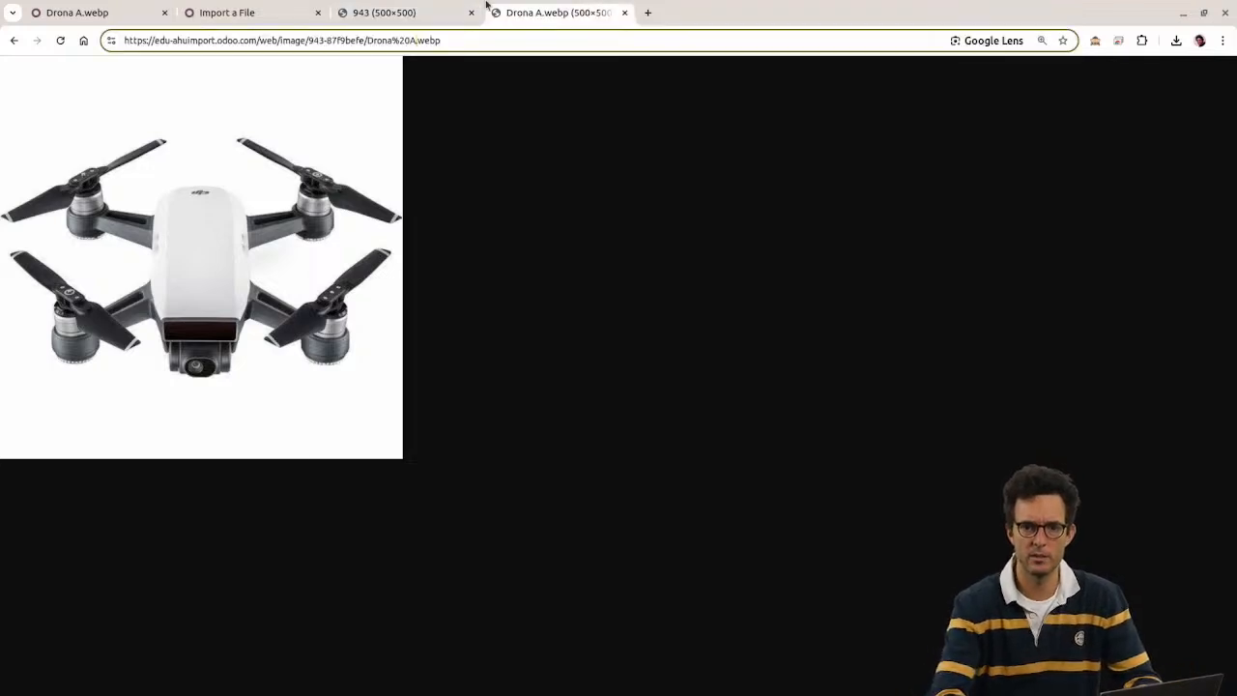
key("ctrl+Page_Up")
key("ctrl+Page_Down")
key("ctrl+Page_Up")
key("ctrl+Page_Down")
key("ctrl+Page_Up")
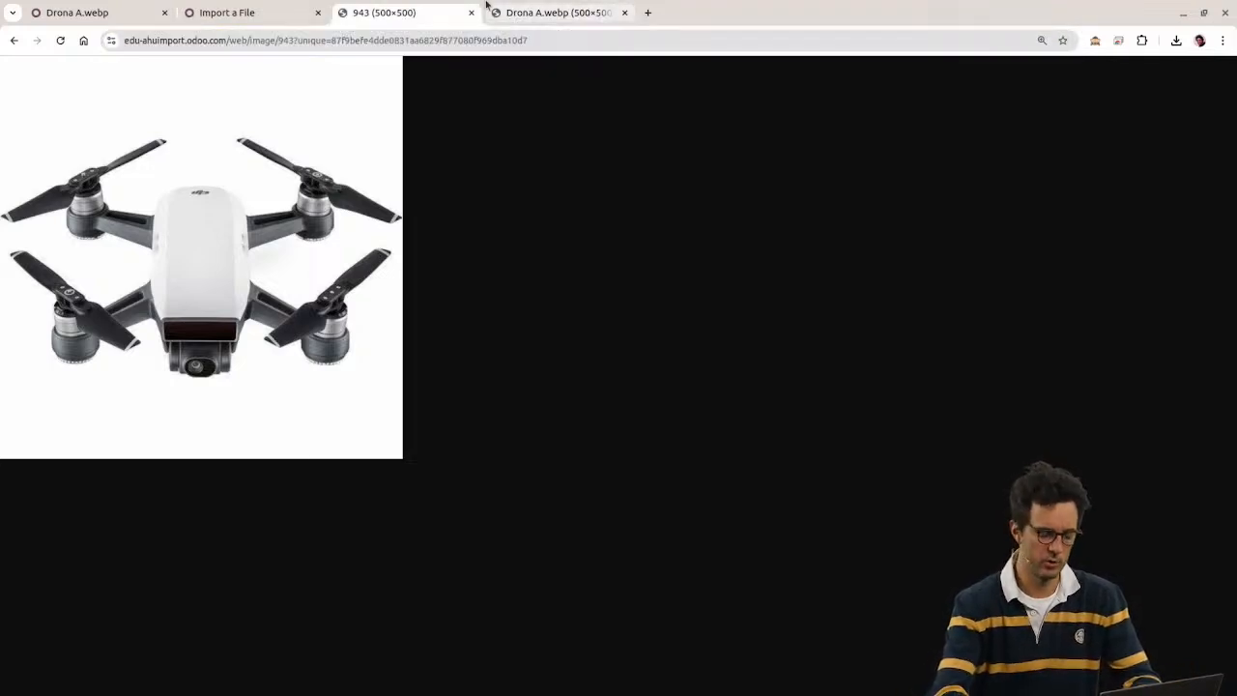
key("ctrl+l")
key("ctrl+c")
Step: Paste the 943 image URL into cell E3 of the product spreadsheet, then return to the browser
key("alt+Tab")
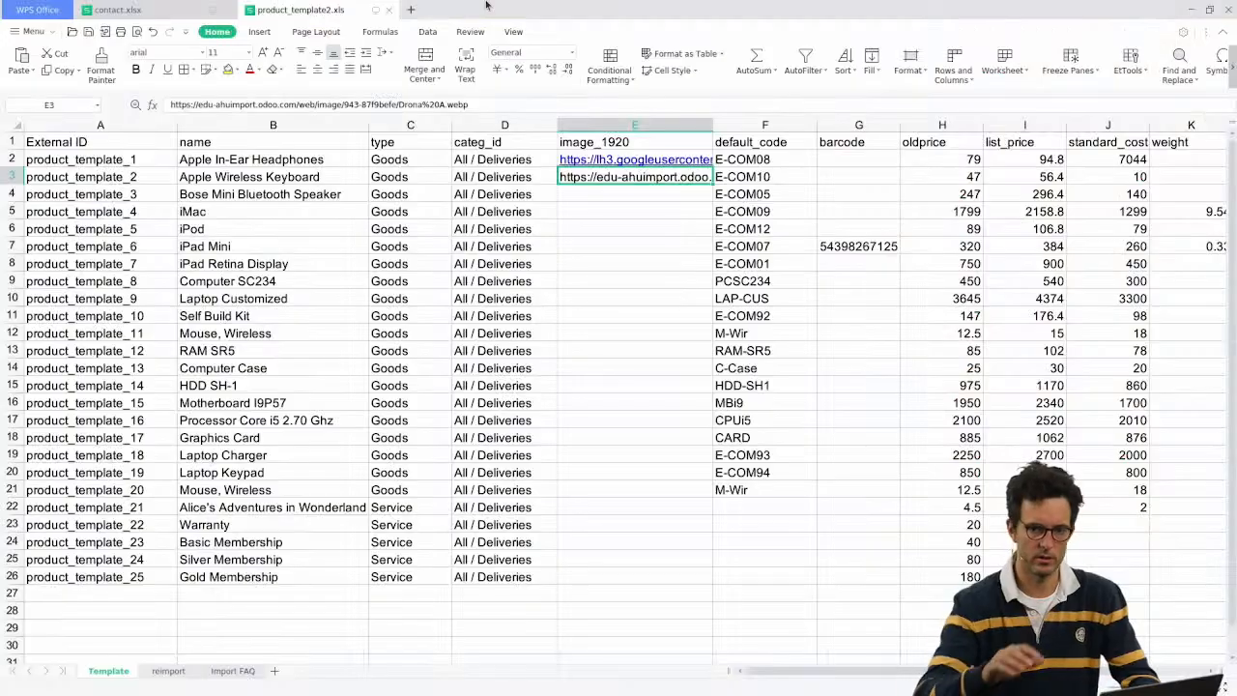
key("ctrl+v")
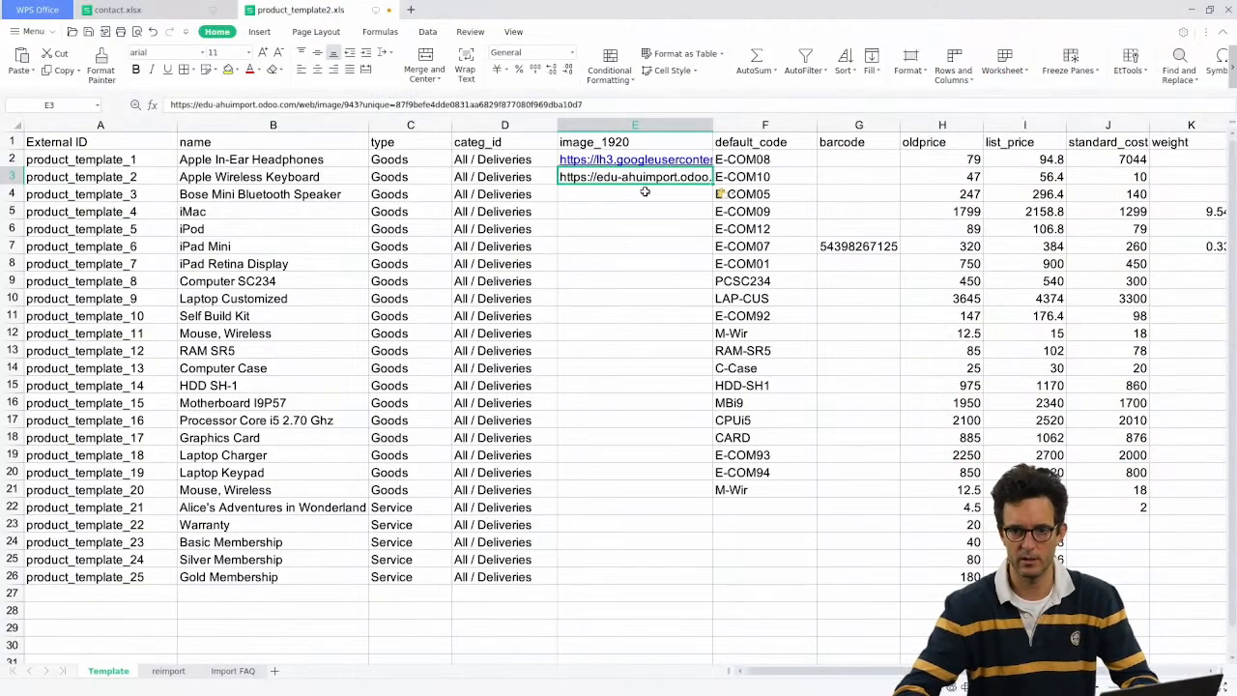
left_click(457, 103)
key("Return")
key("alt+Tab")
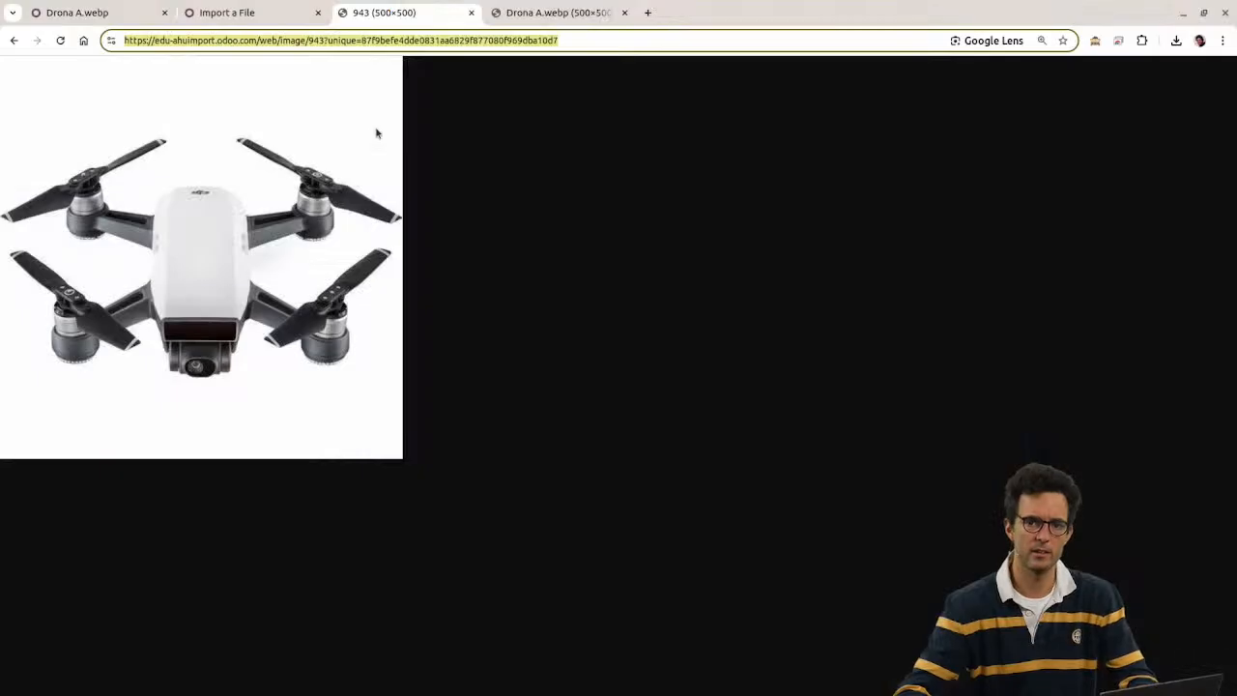
left_click(97, 13)
Step: Reload product_template2.xls and test it, which still fails to retrieve the 943 image URL
left_click(226, 9)
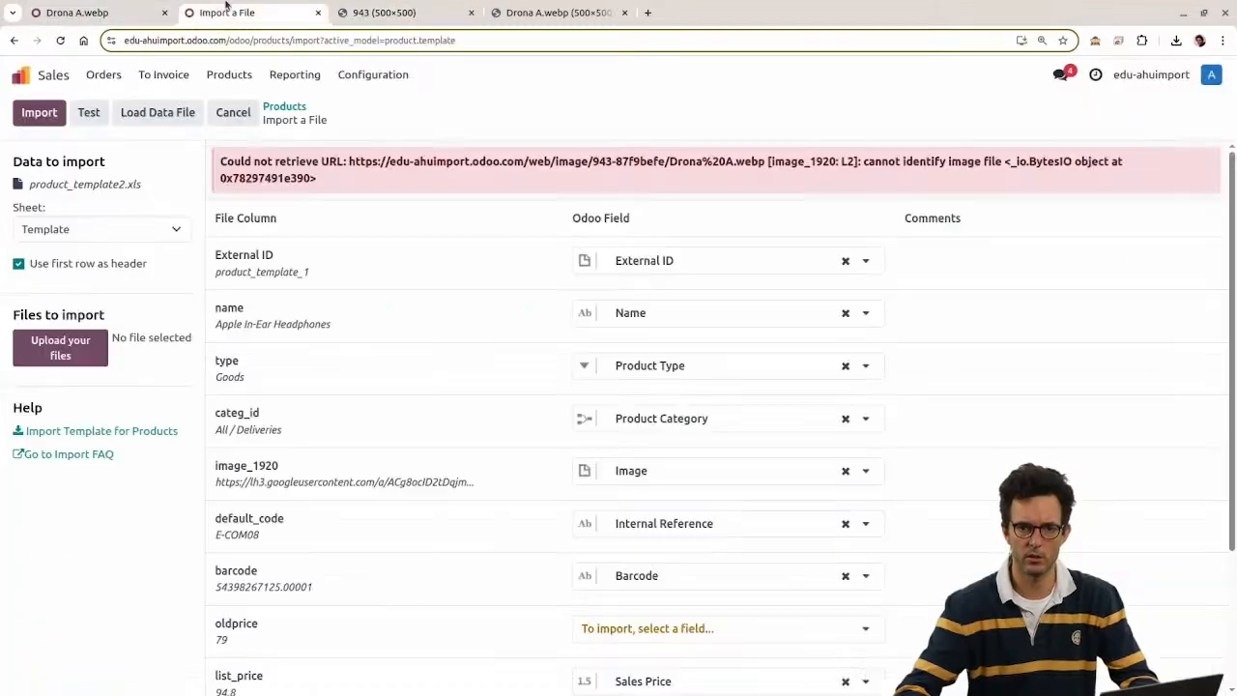
left_click(141, 114)
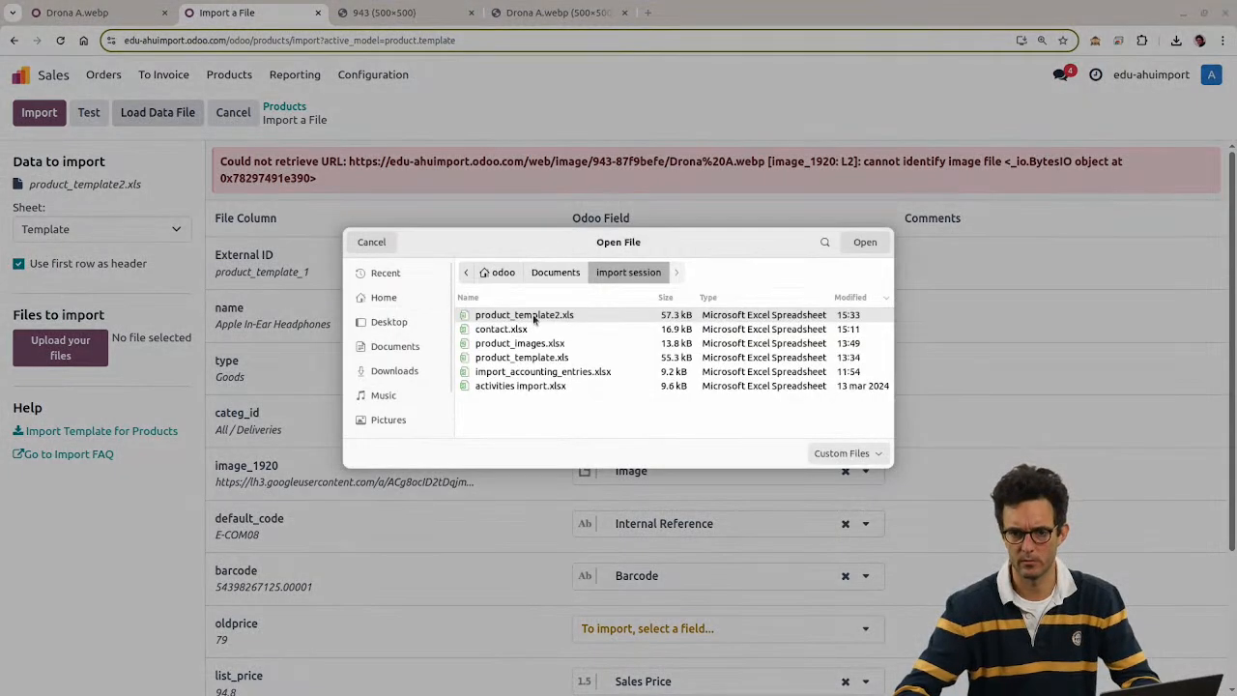
double_click(530, 317)
left_click(97, 114)
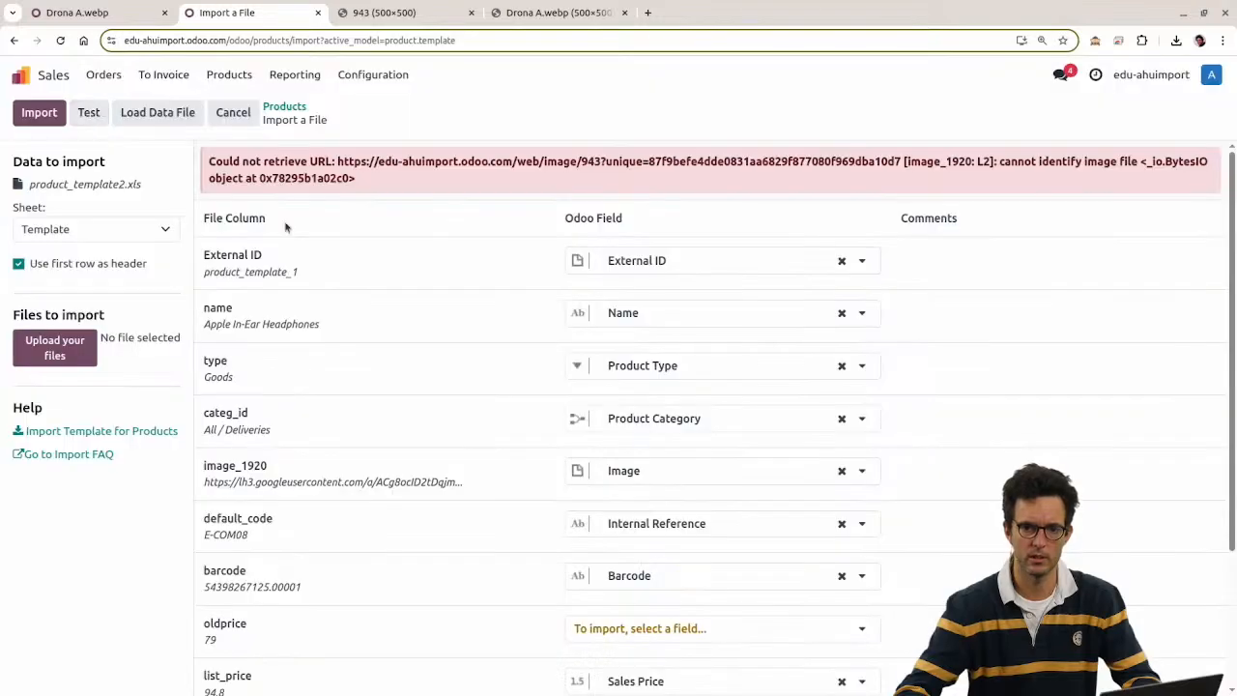
left_click_drag(334, 163, 430, 174)
left_click(516, 177)
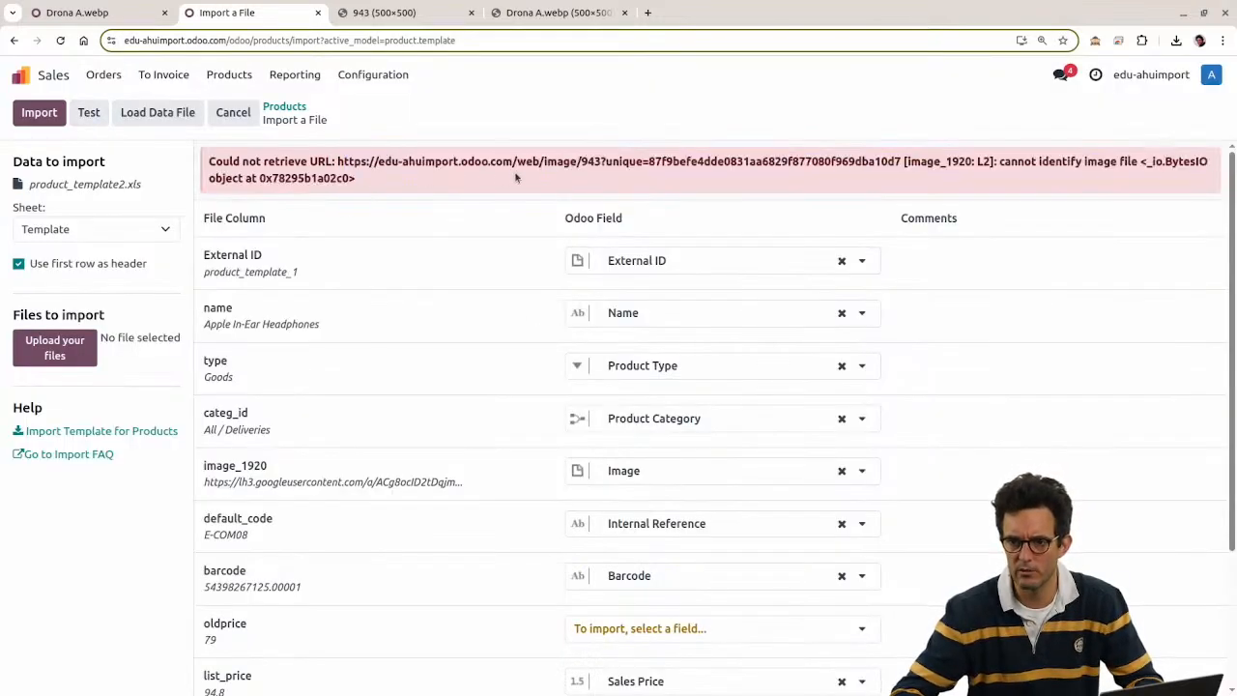
left_click_drag(336, 160, 899, 164)
left_click(800, 141)
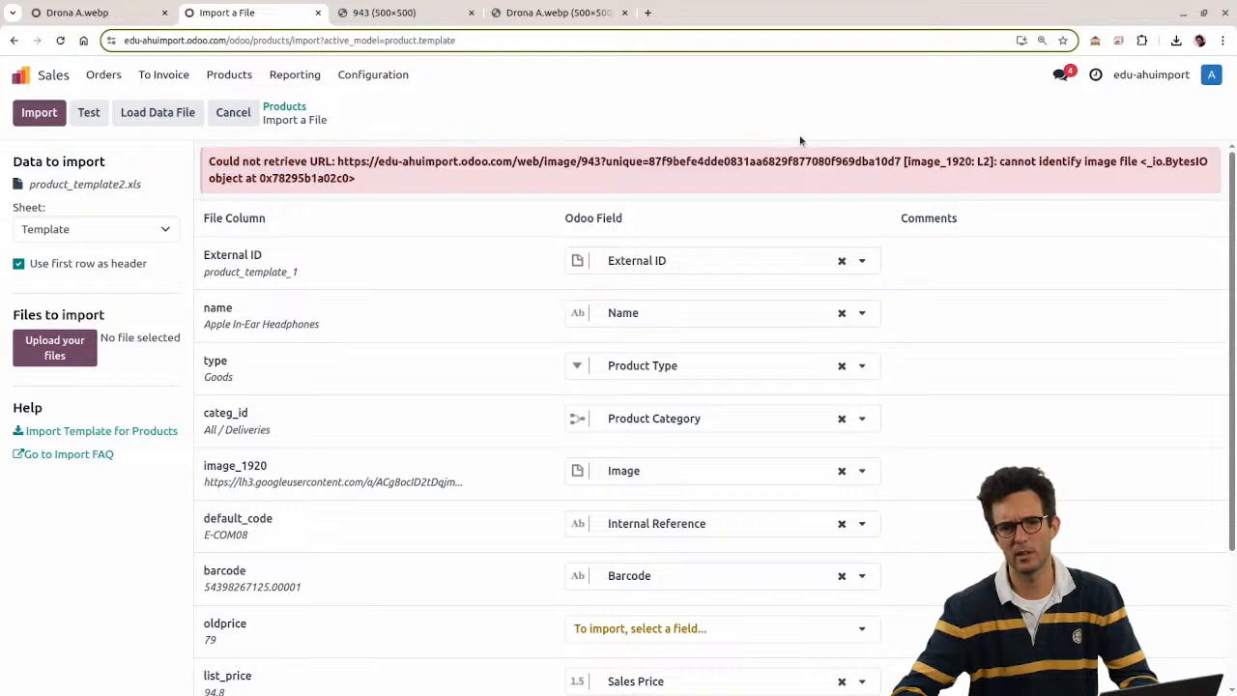
Step: Compare the failing URL against the 943 image tab and the Drona A.webp attachment record
left_click(397, 13)
left_click(215, 12)
left_click(445, 12)
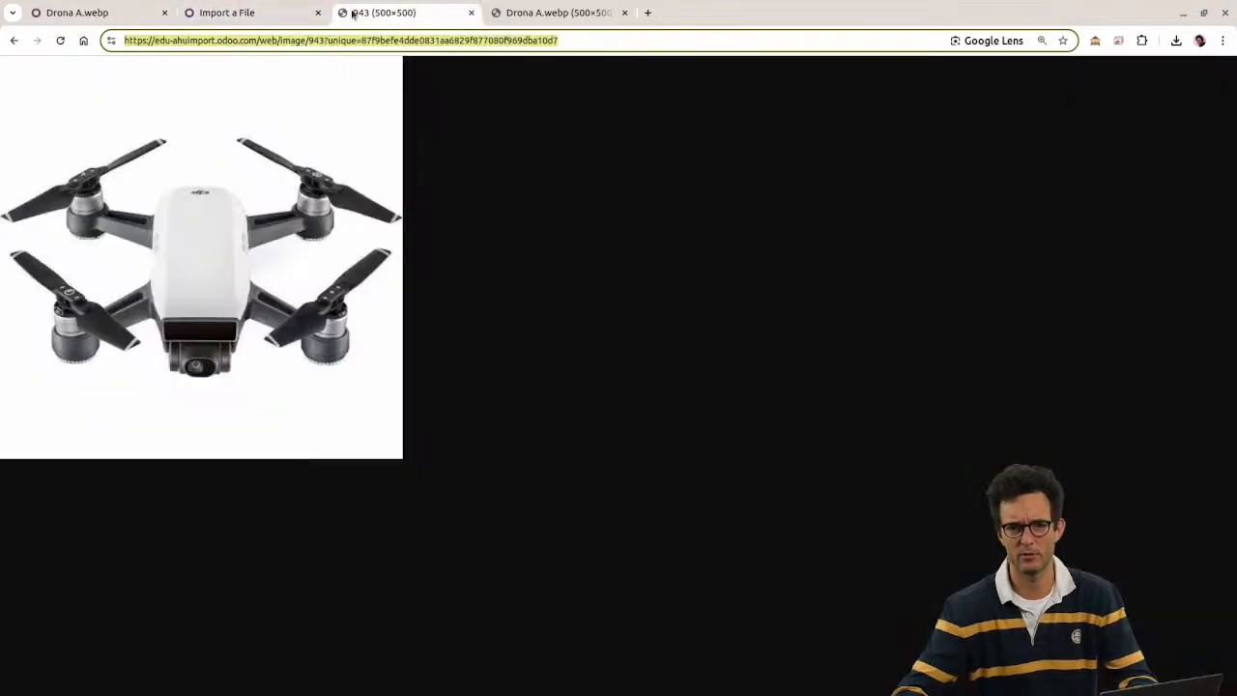
left_click(228, 14)
left_click(89, 14)
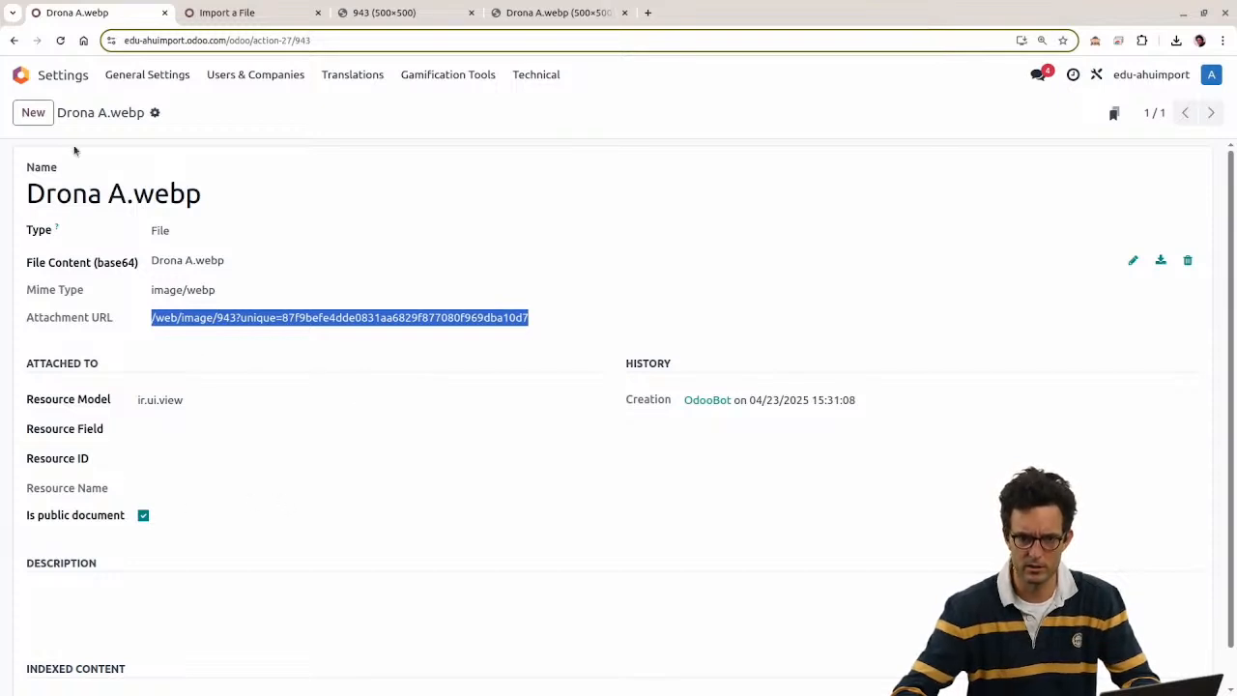
Step: Open the Drona A.jpg attachment from Attachments and copy its Attachment URL
left_click(14, 41)
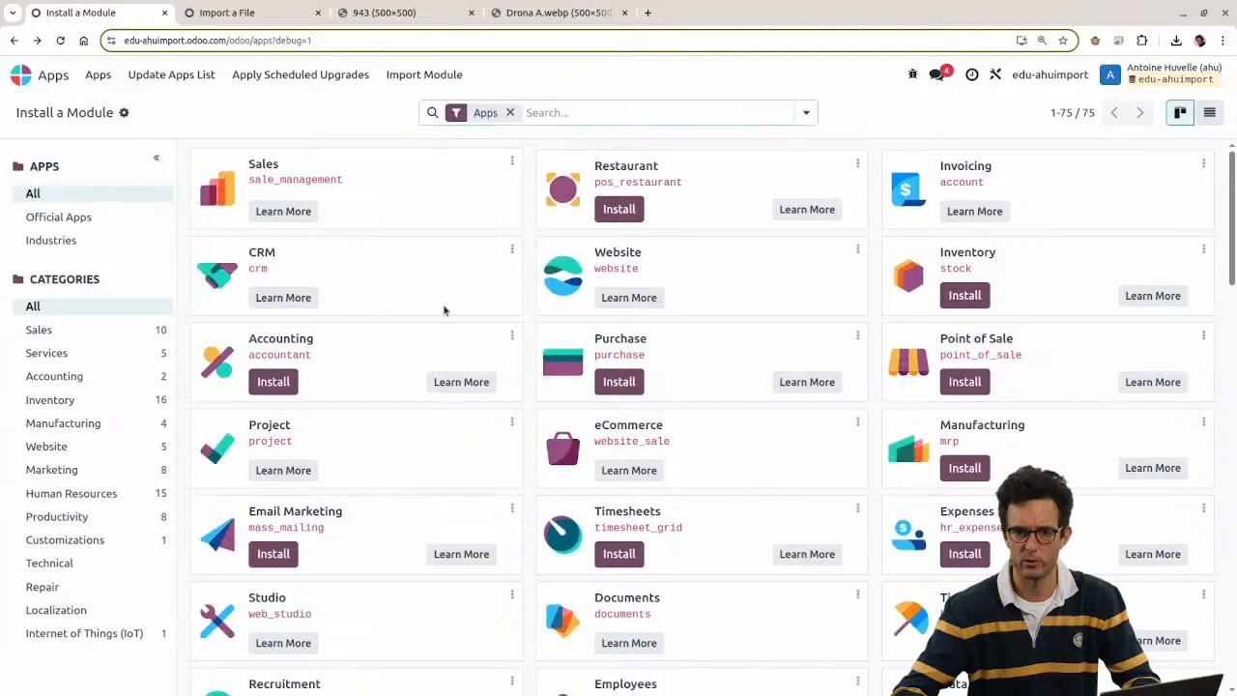
left_click(63, 80)
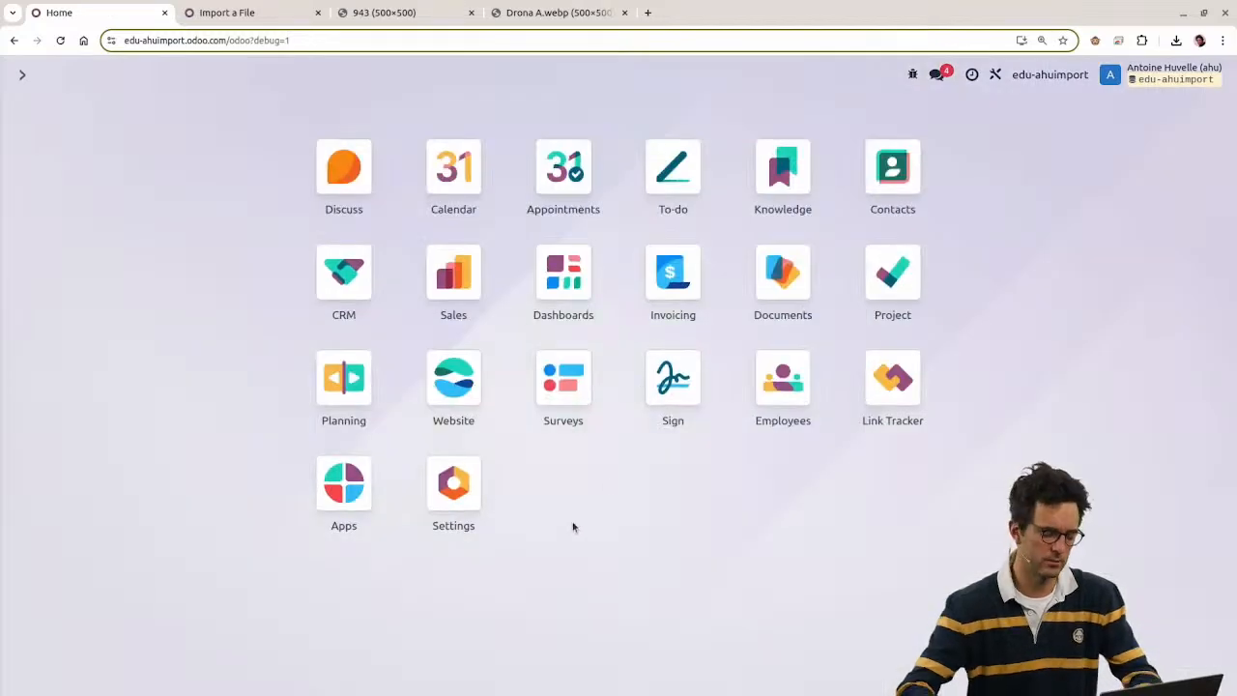
type("attach")
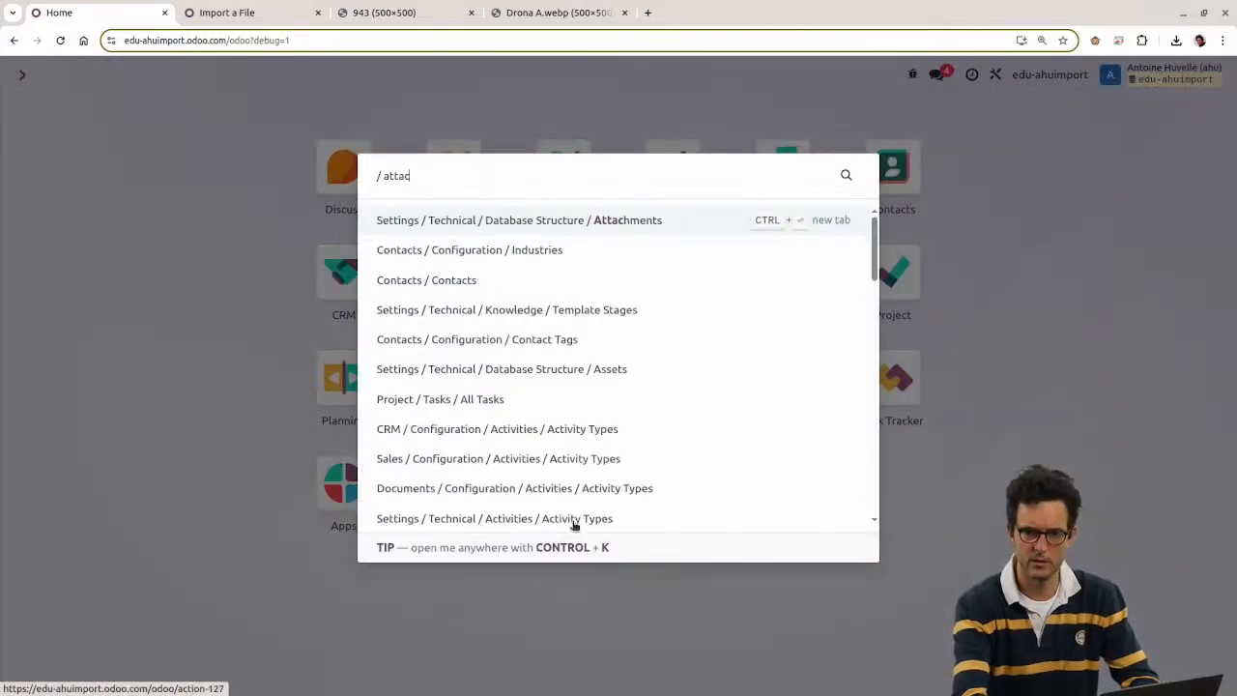
key("Return")
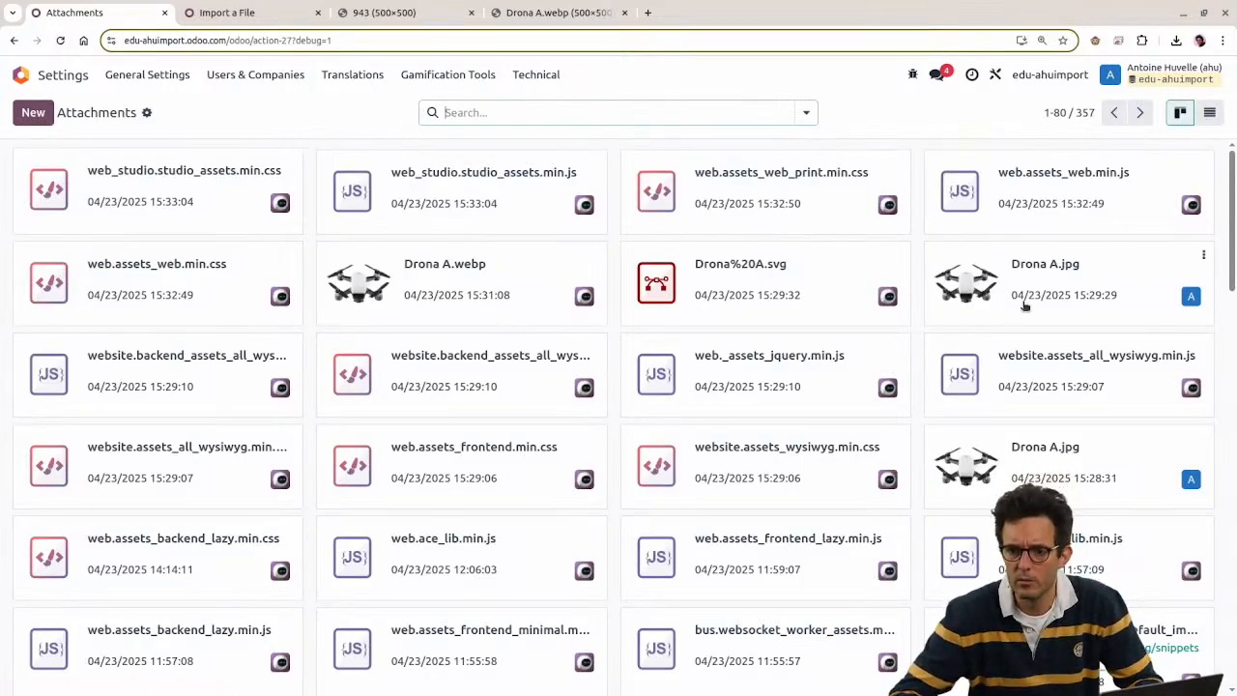
left_click(1068, 287)
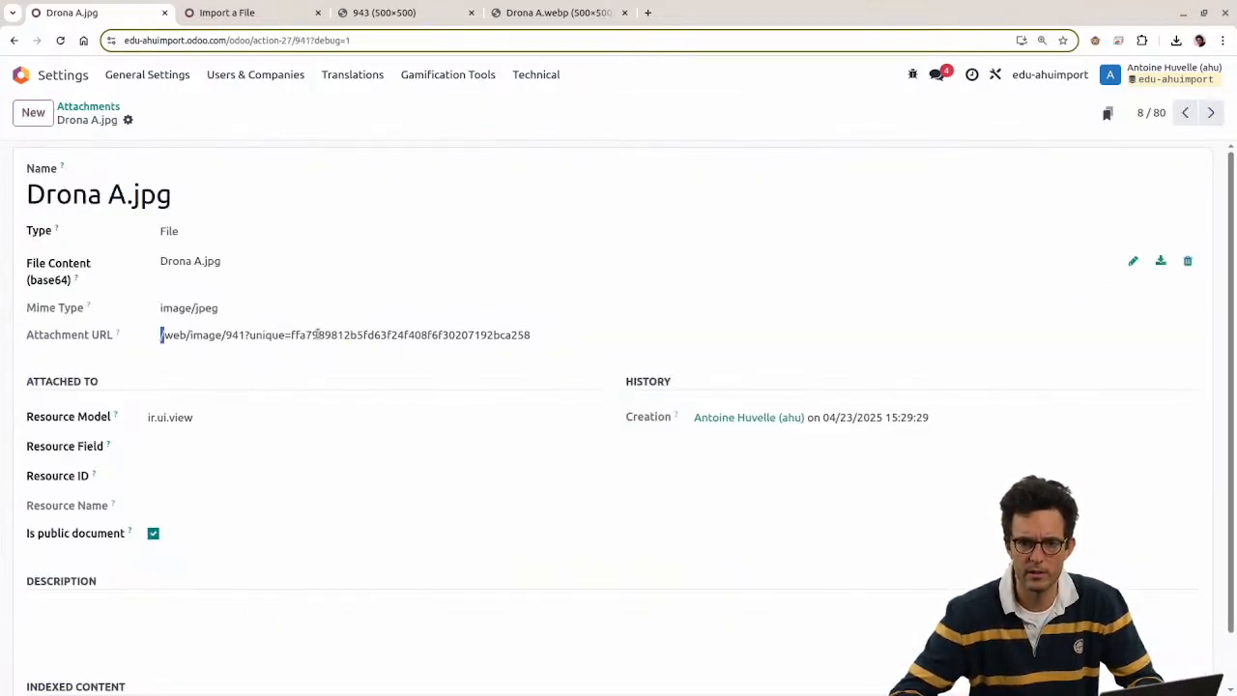
left_click_drag(151, 343, 583, 347)
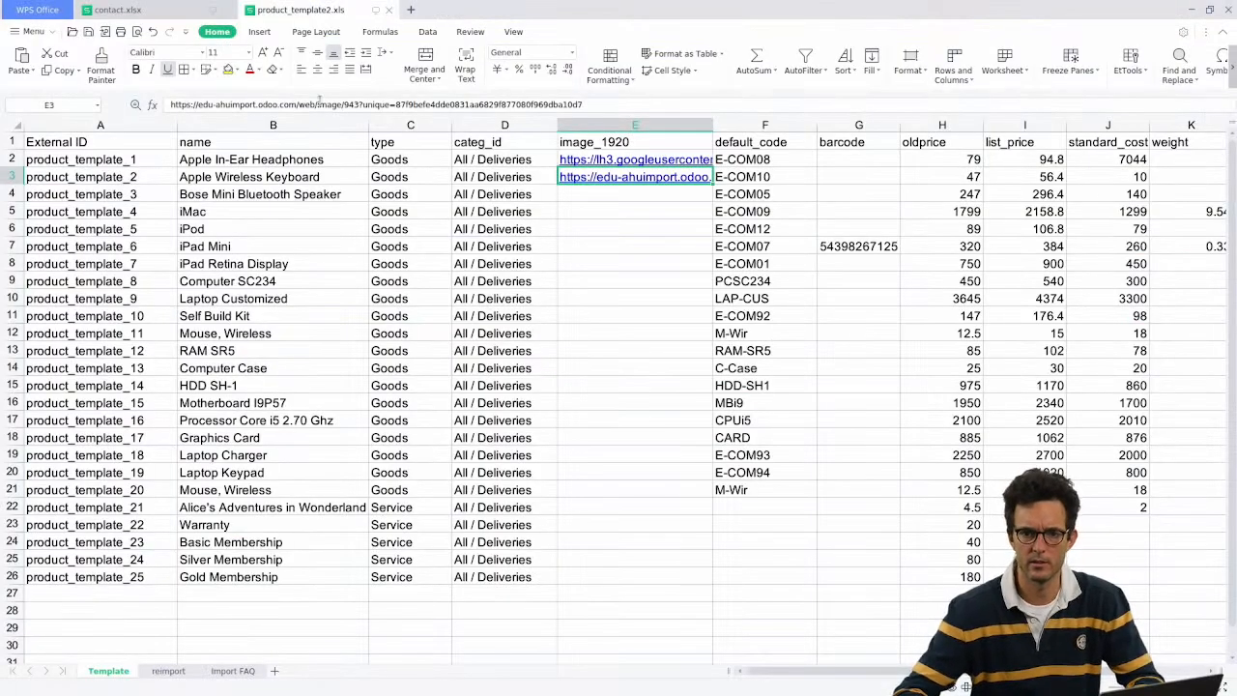
Step: Replace the image path in cell E3 with the Drona A.jpg Odoo image link
left_click_drag(298, 104, 583, 104)
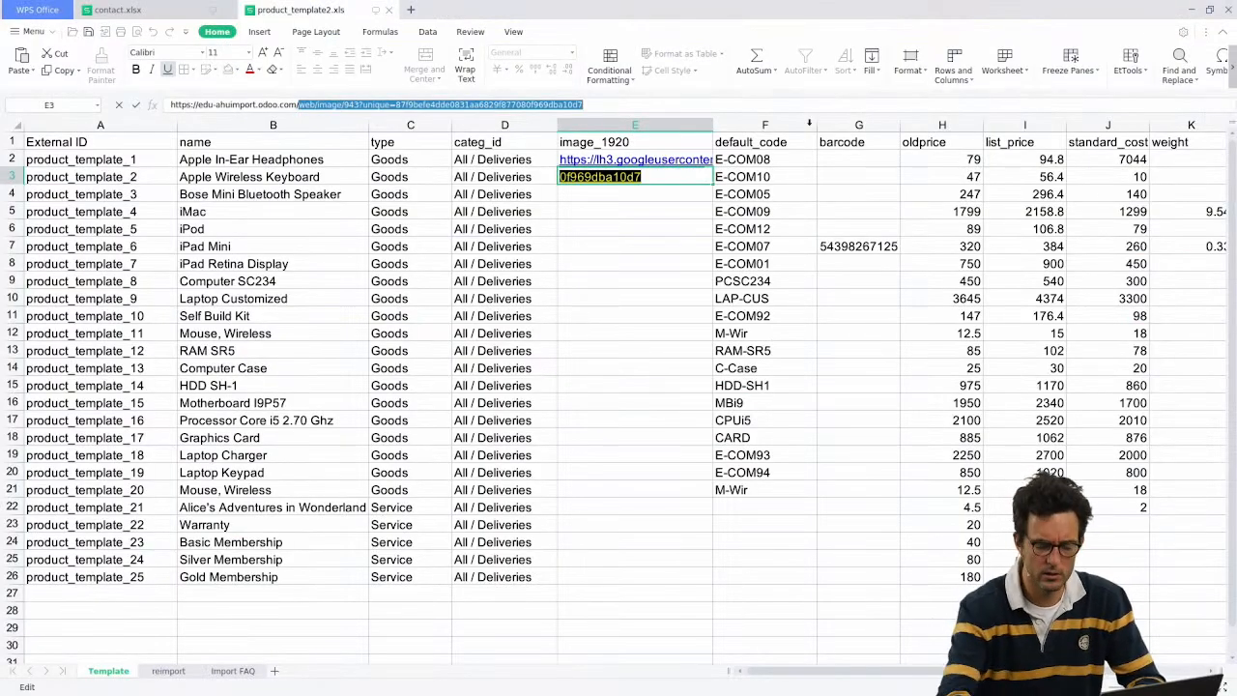
key("BackSpace")
key("ctrl+v")
key("Return")
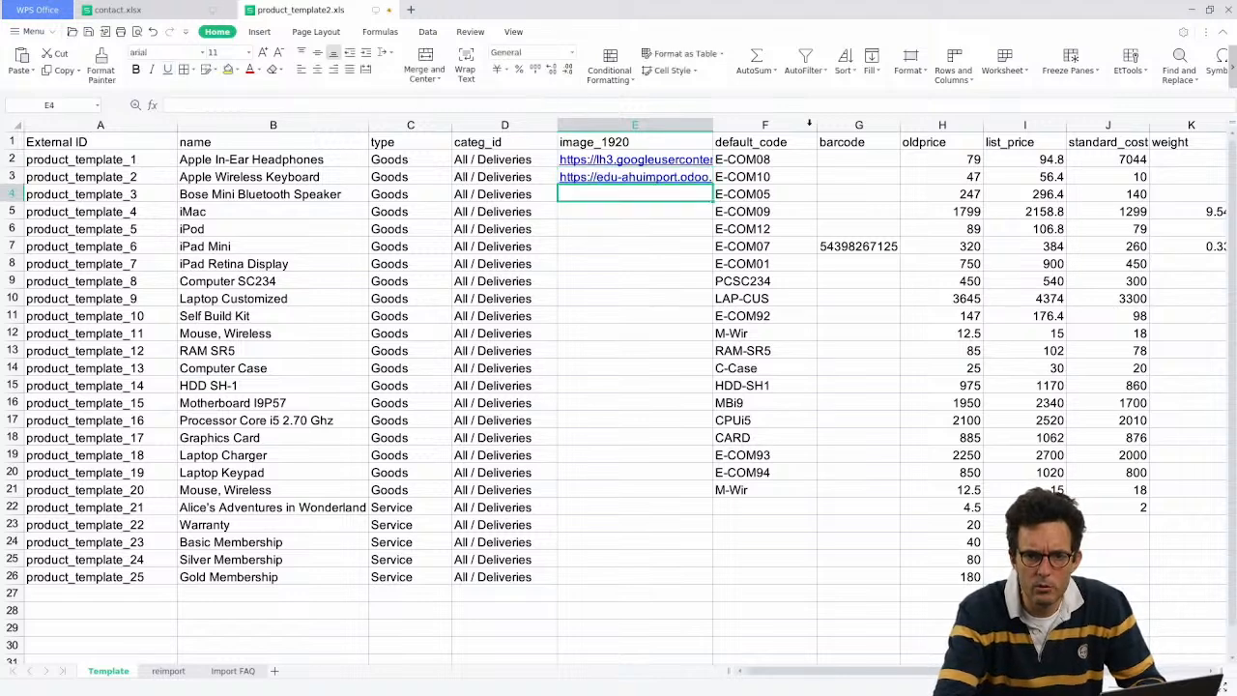
key("alt+Tab")
key("alt+Tab")
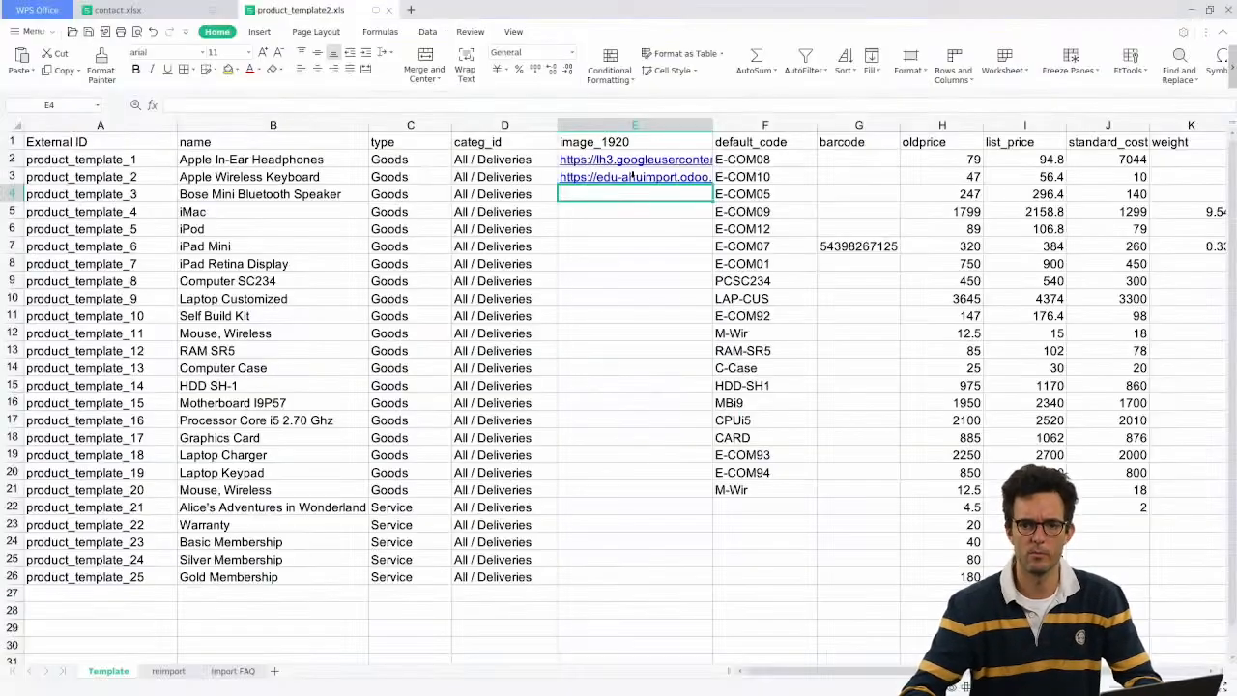
key("alt+Tab")
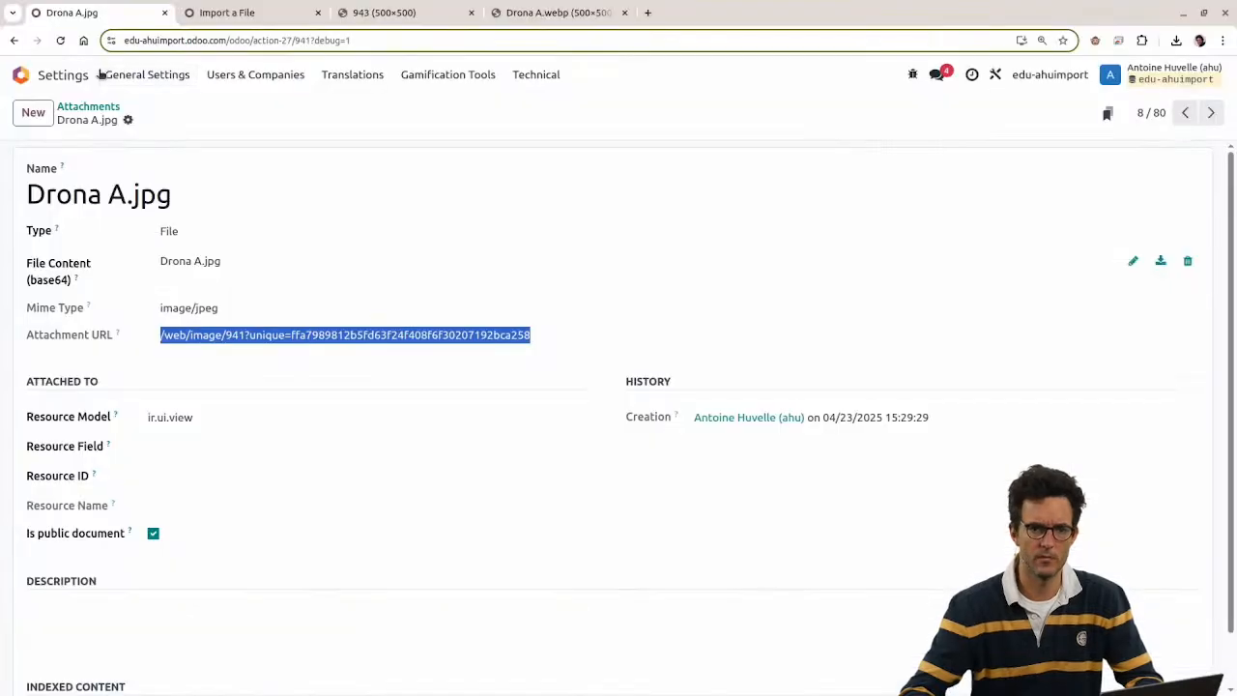
left_click(224, 13)
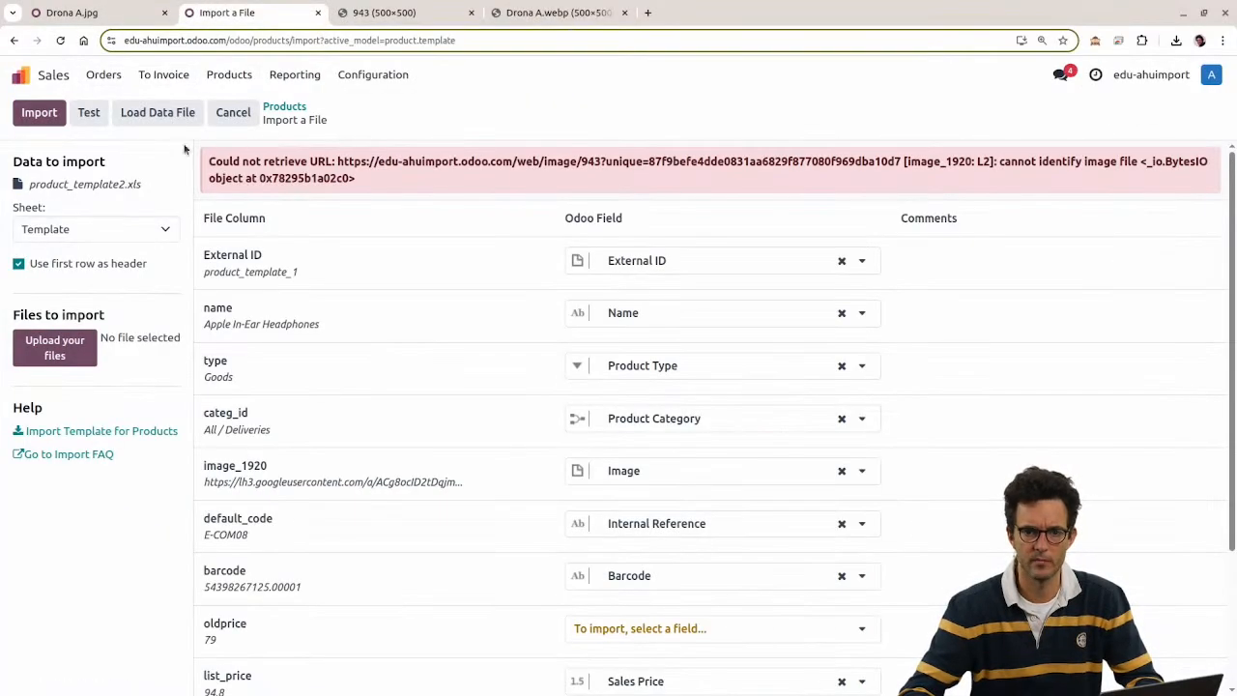
Step: Reload product_template2.xls, test it and run the product import
left_click(132, 113)
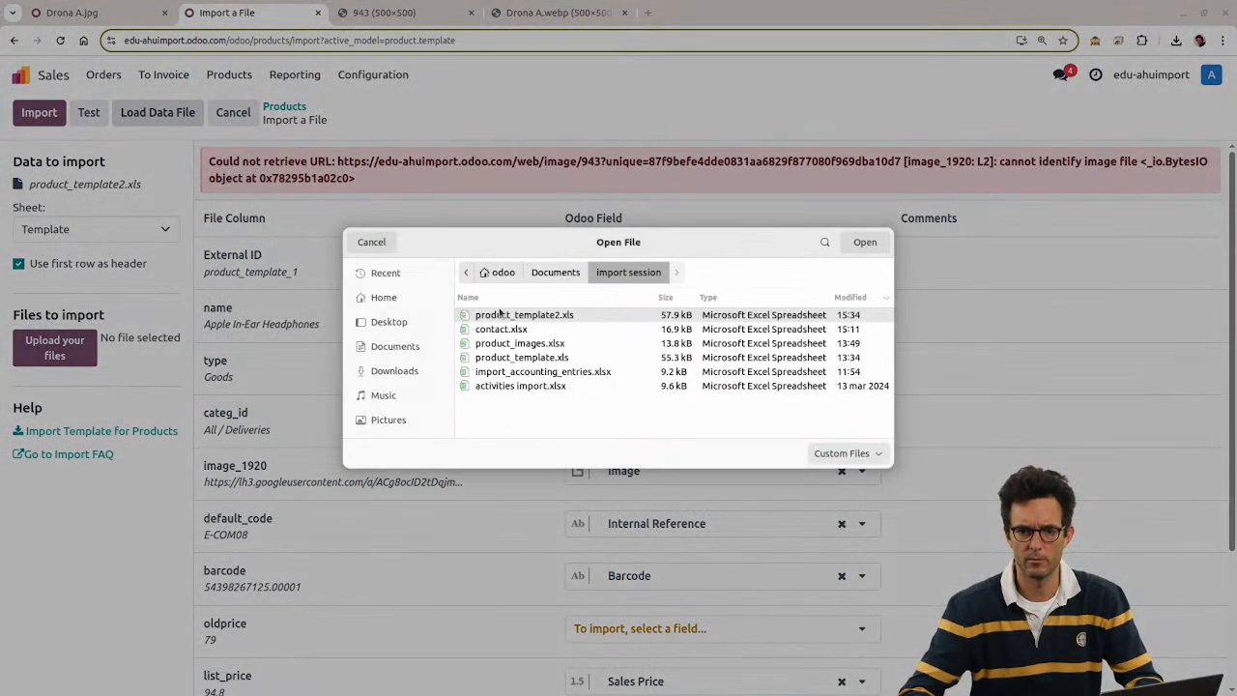
double_click(499, 314)
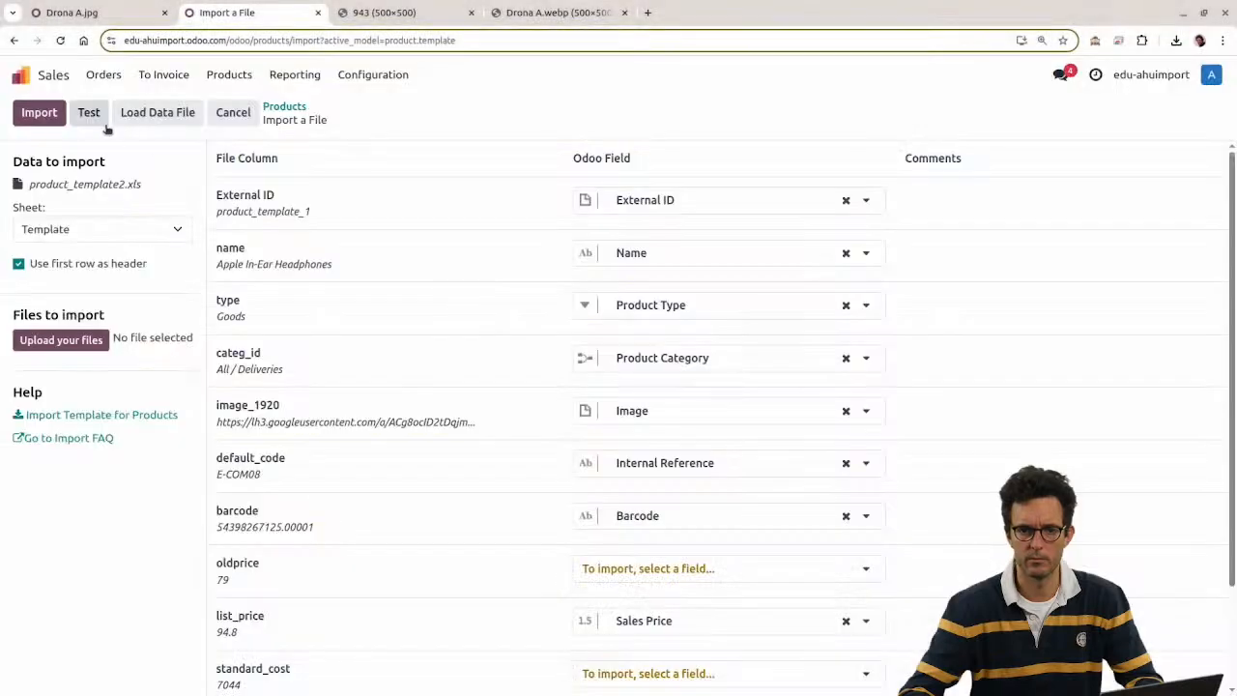
left_click(97, 116)
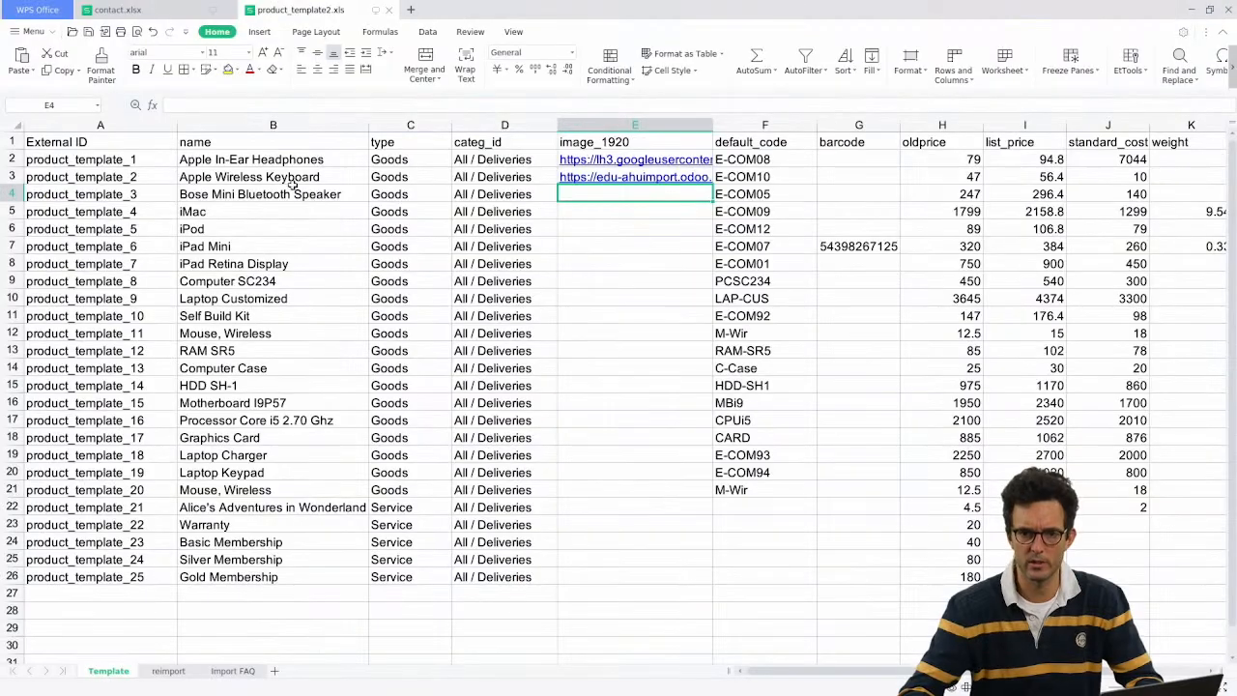
left_click(290, 183)
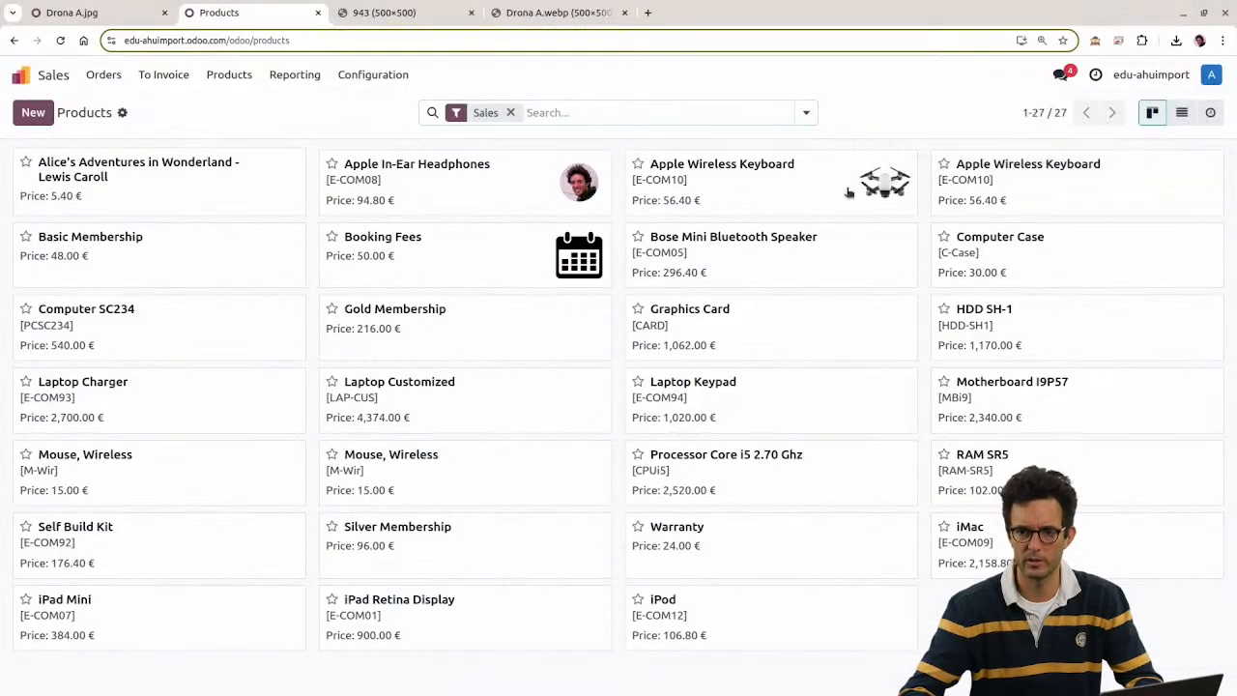
Step: Compare the Apple Wireless Keyboard's drone image address with the Drona A.jpg attachment URL and domain
left_click(733, 197)
left_click(377, 8)
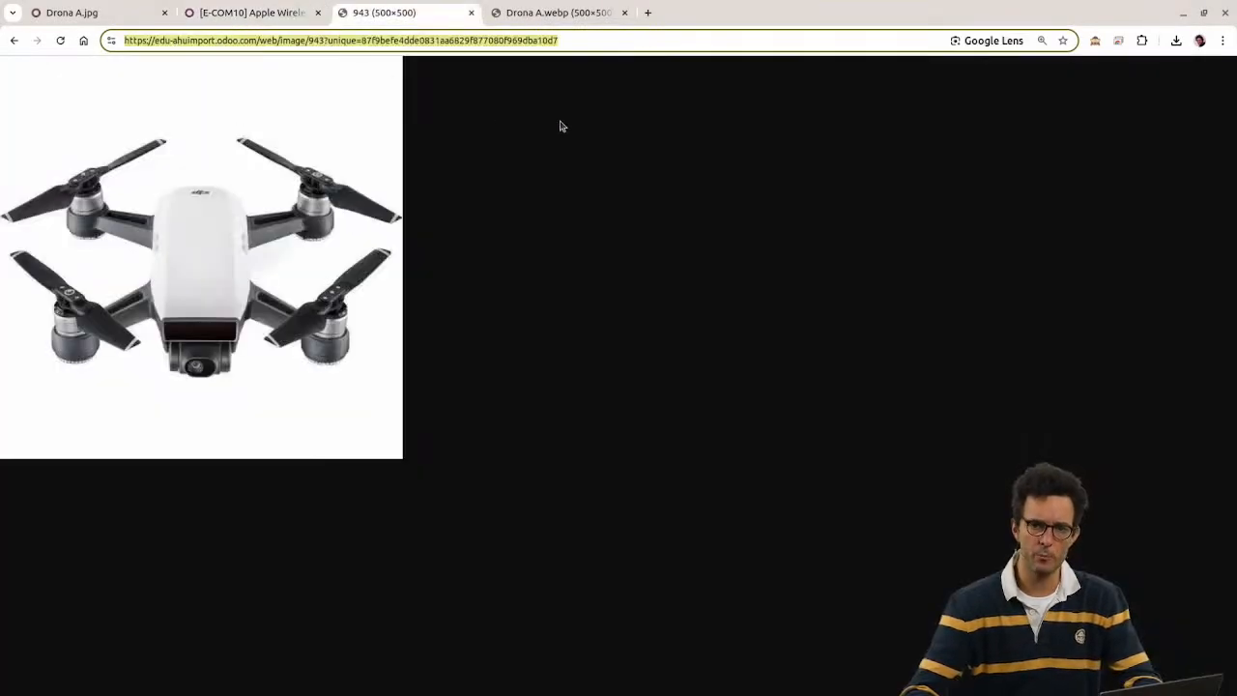
left_click_drag(585, 42, 94, 37)
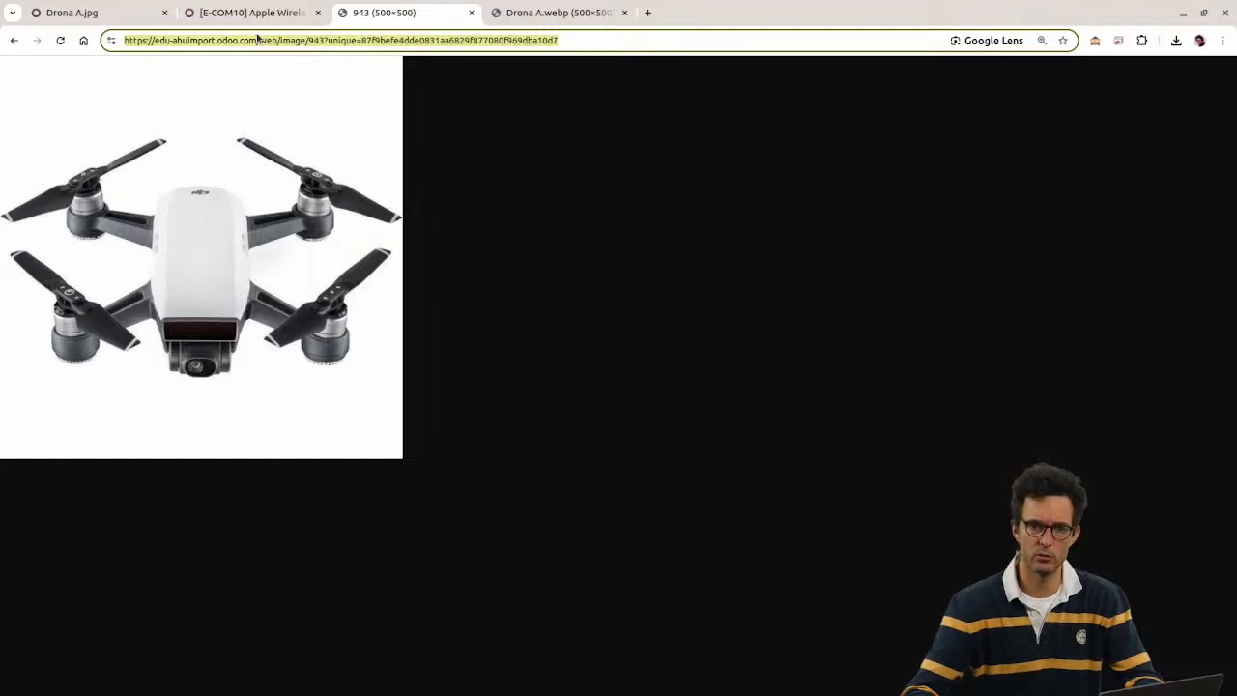
left_click(48, 13)
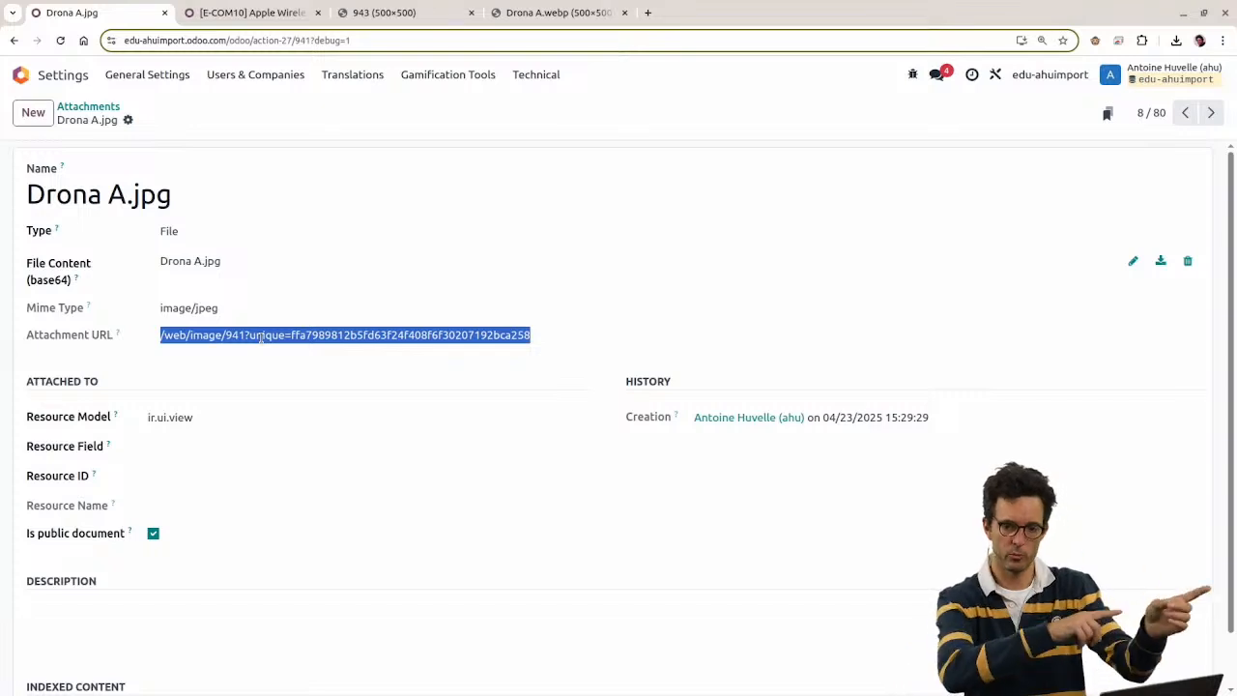
left_click_drag(21, 338, 556, 351)
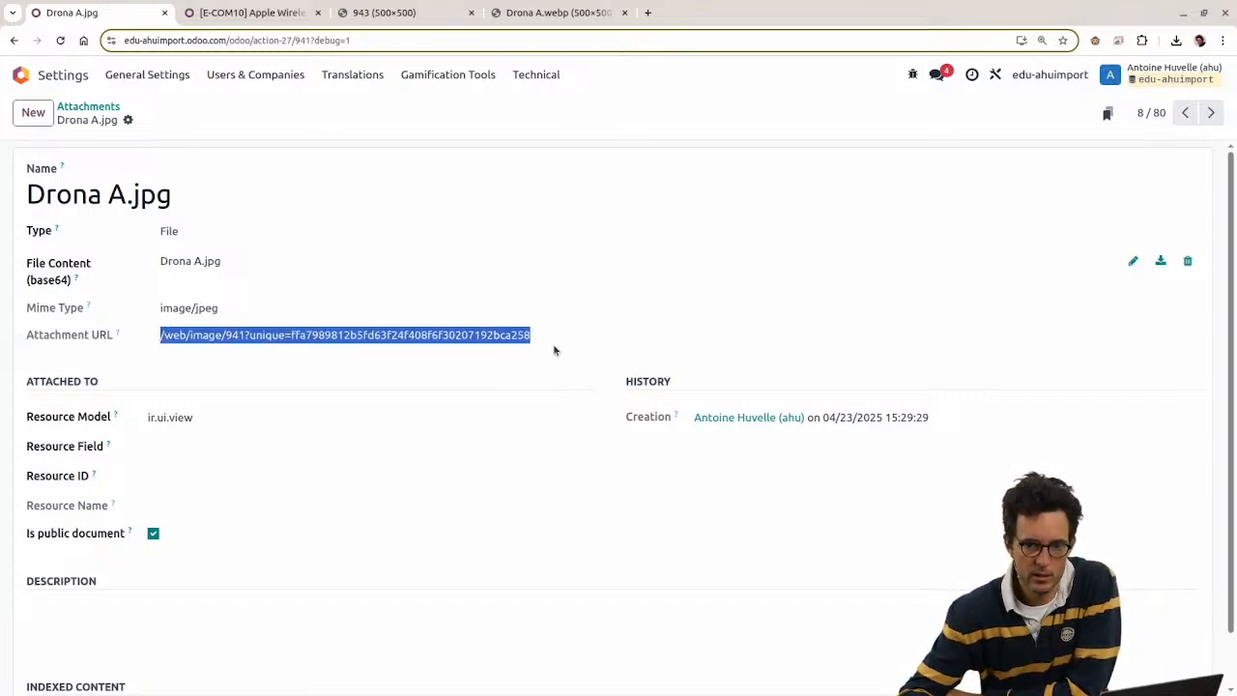
left_click(227, 44)
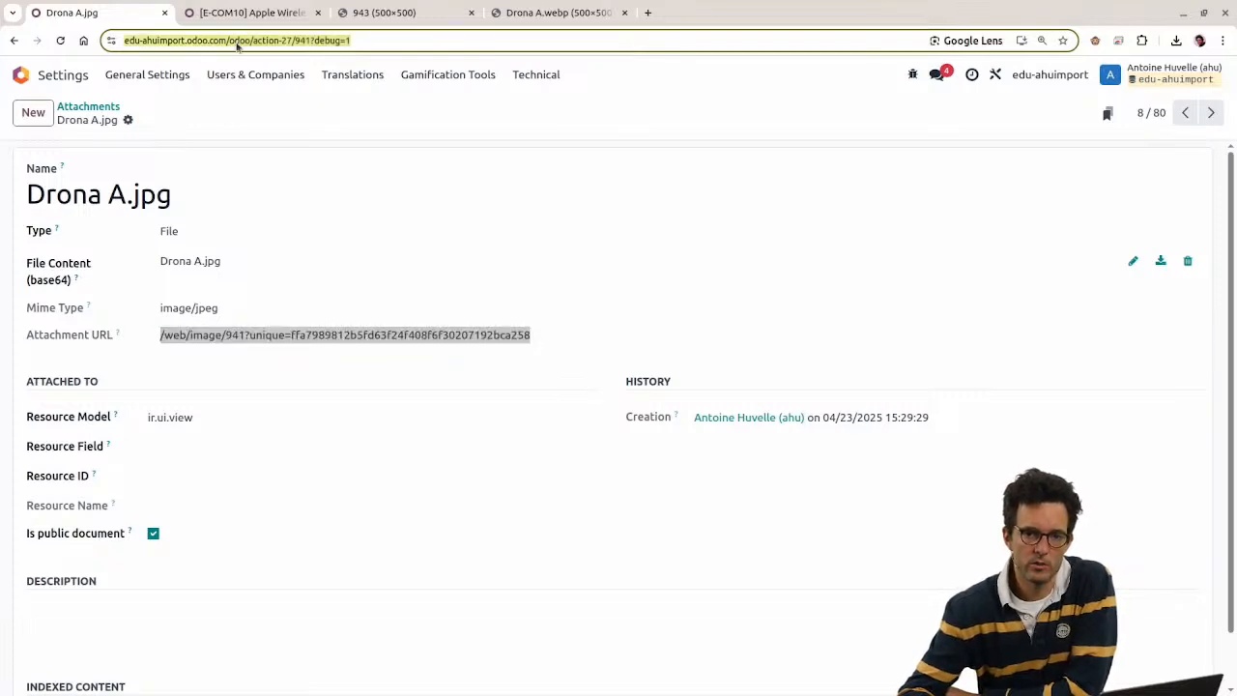
left_click(229, 43)
left_click_drag(253, 43, 44, 24)
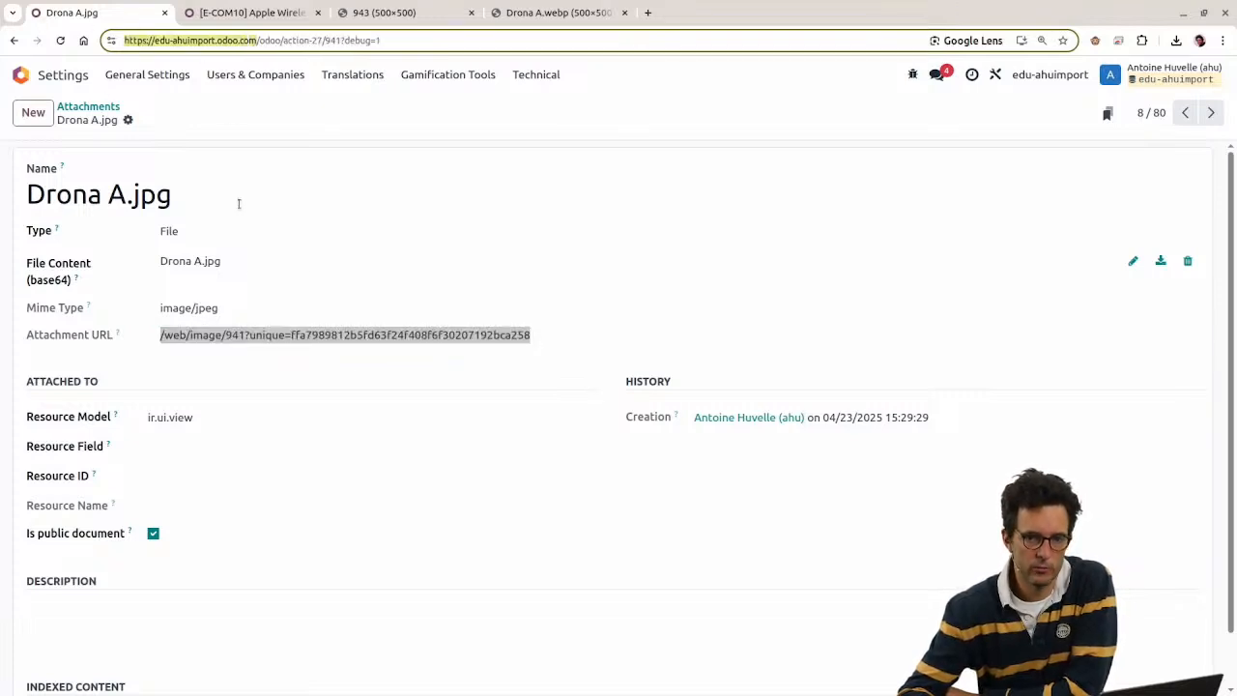
left_click(221, 333)
left_click_drag(162, 335, 577, 356)
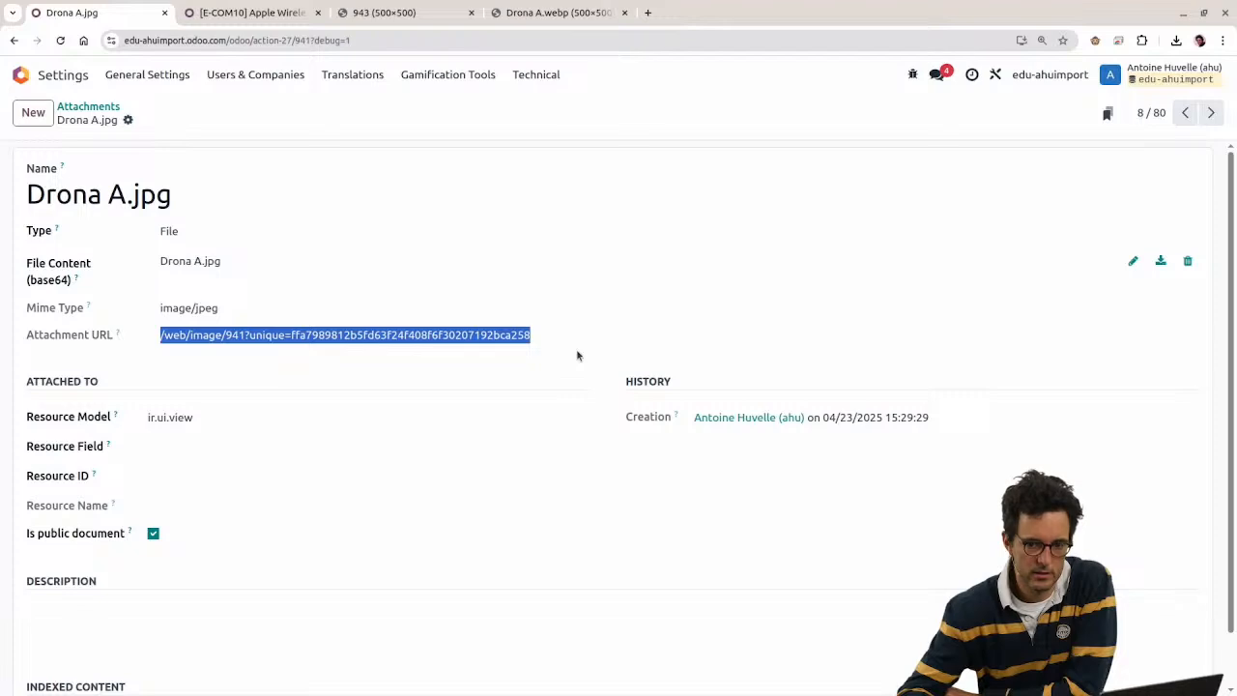
Step: Show the attachments as a list and select all of them
left_click(89, 108)
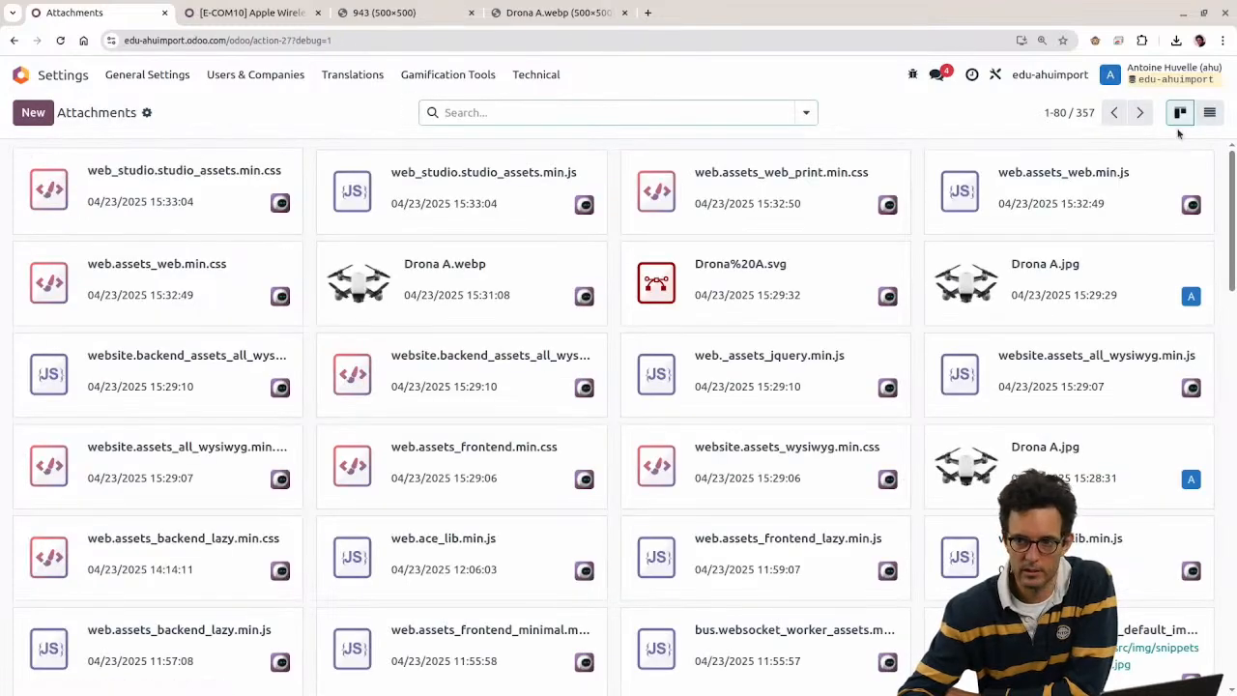
left_click(1209, 112)
left_click(19, 155)
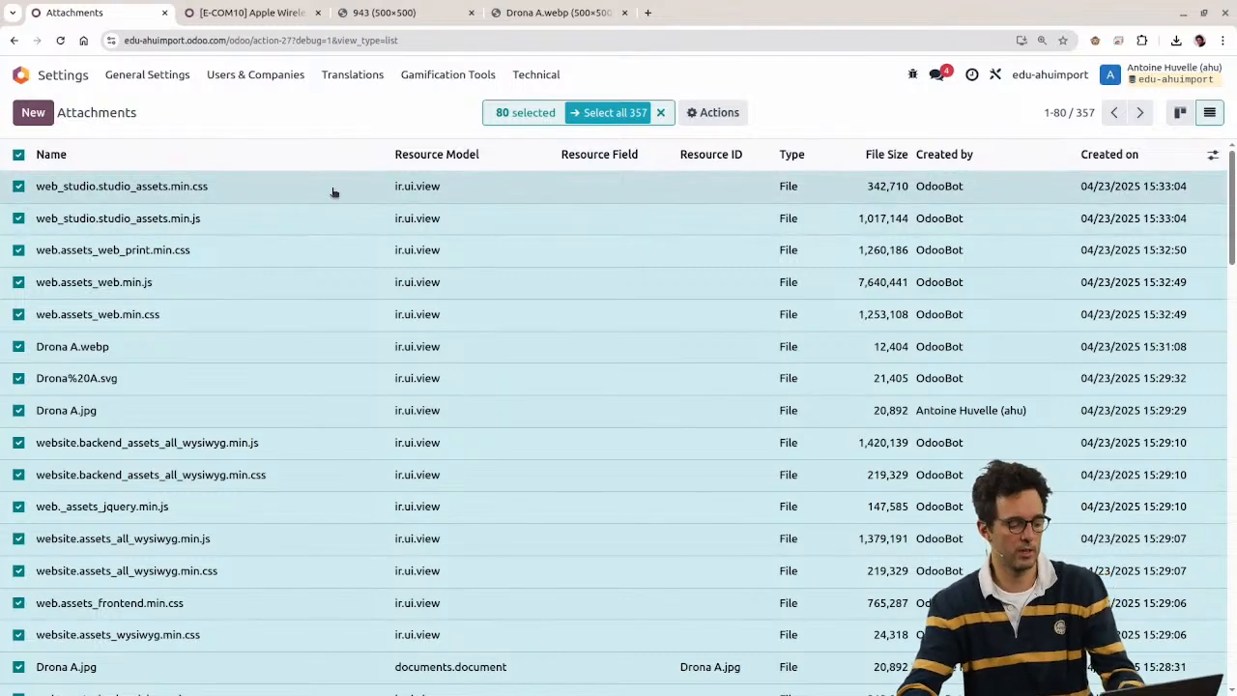
key("alt+Tab")
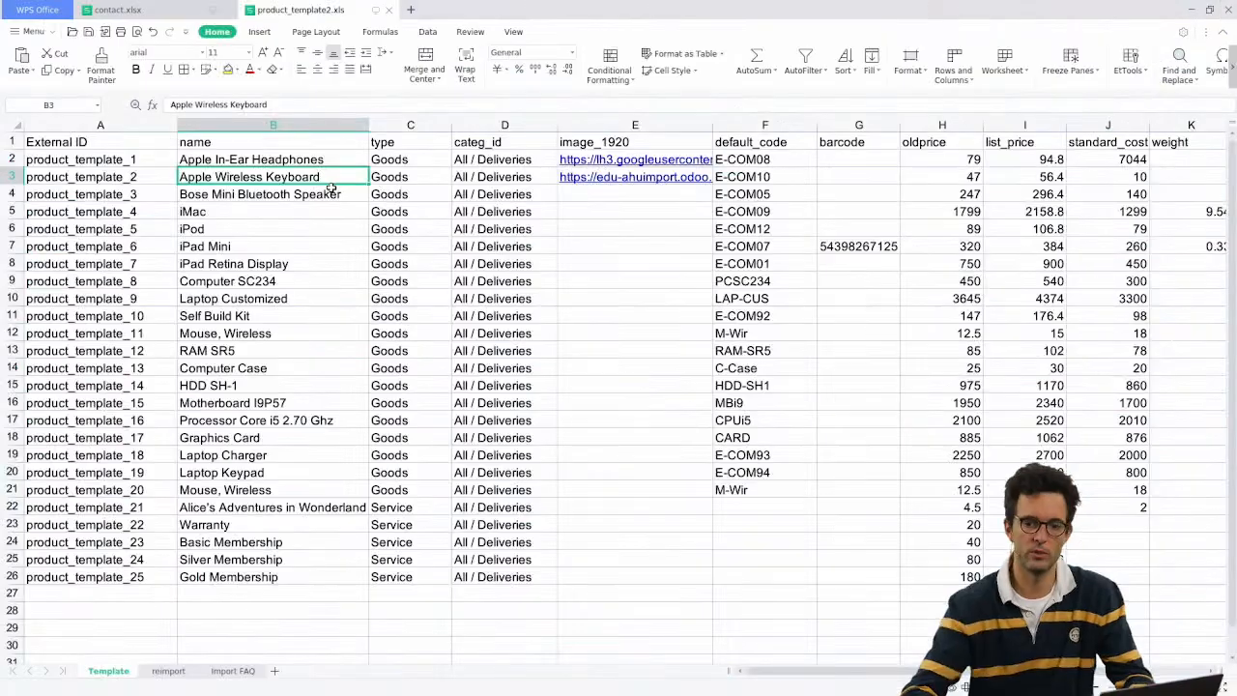
left_click(639, 199)
left_click_drag(639, 199, 651, 574)
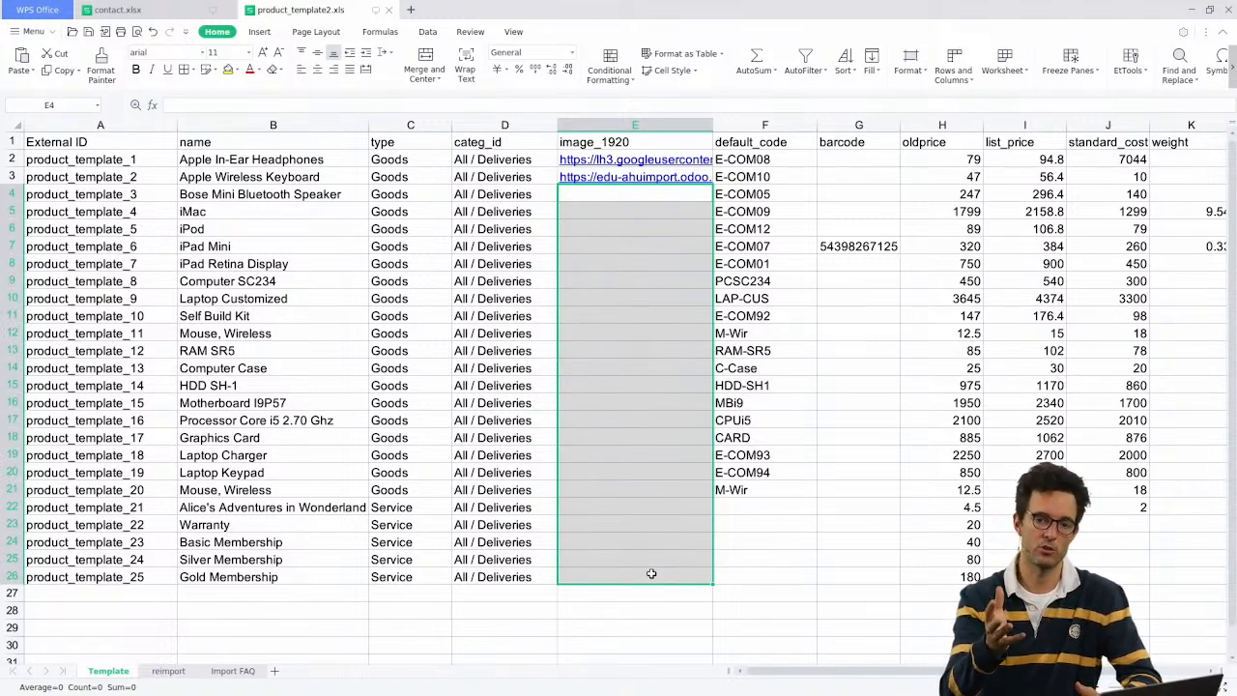
left_click(288, 214)
left_click(282, 227)
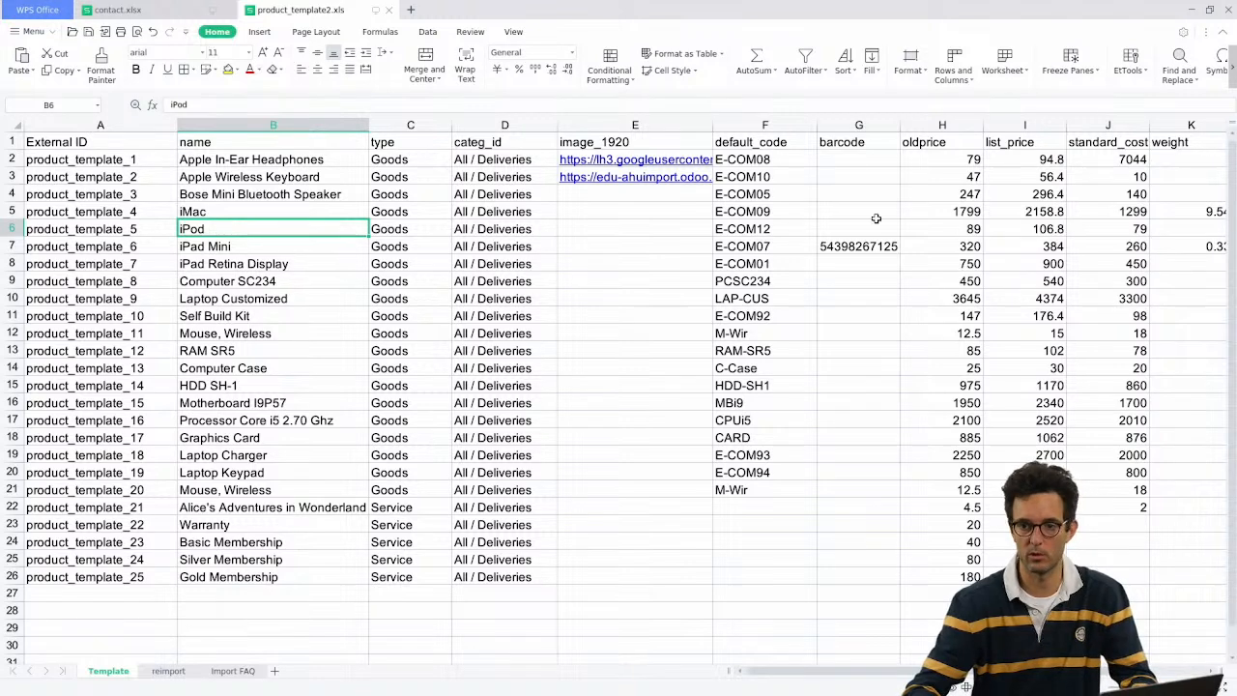
left_click(735, 230)
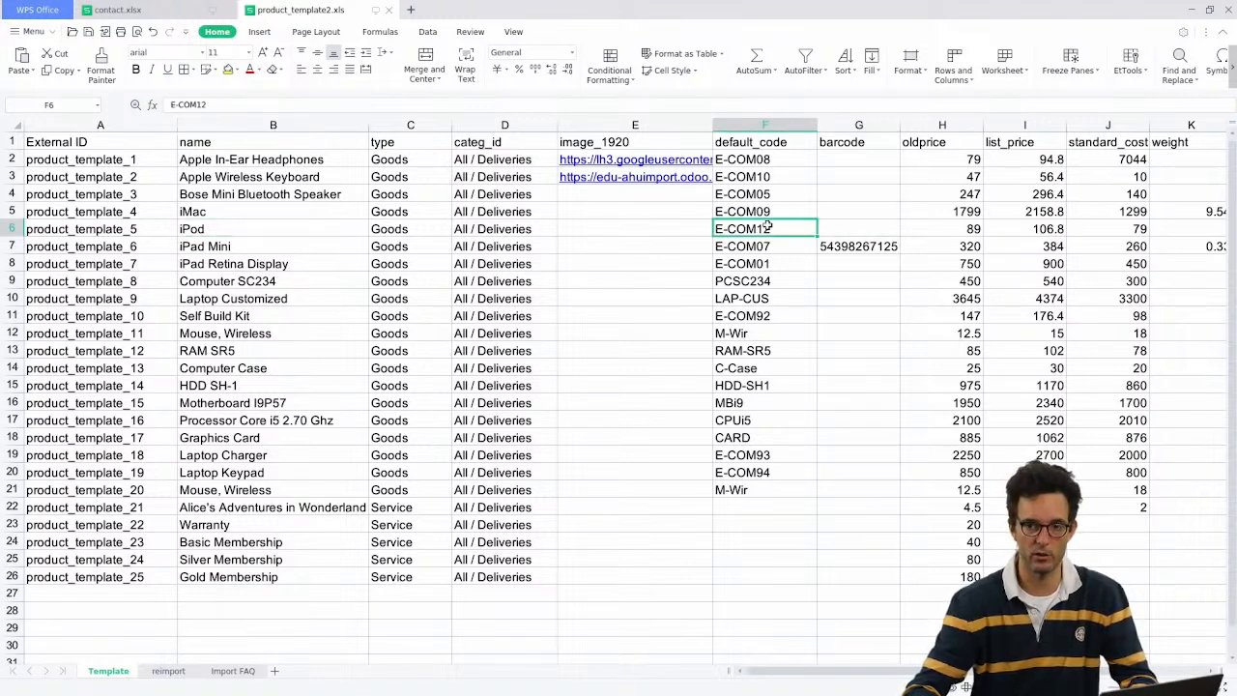
left_click_drag(760, 160, 760, 473)
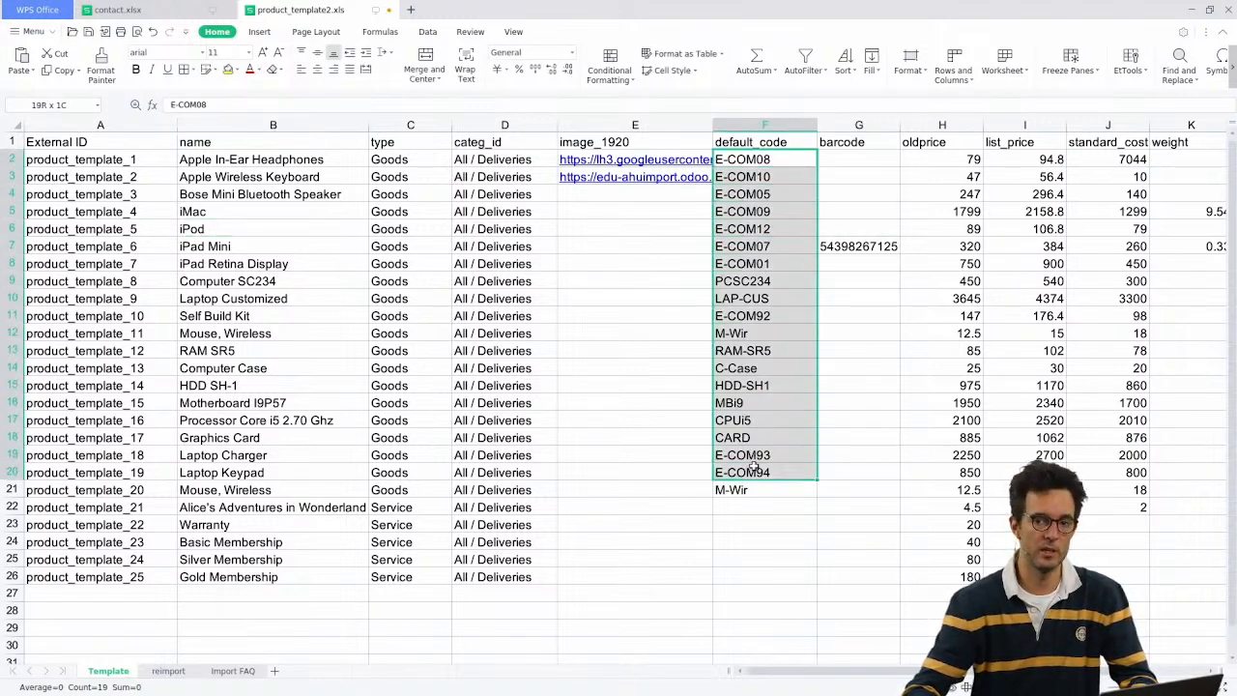
left_click_drag(864, 202, 860, 319)
left_click(588, 225)
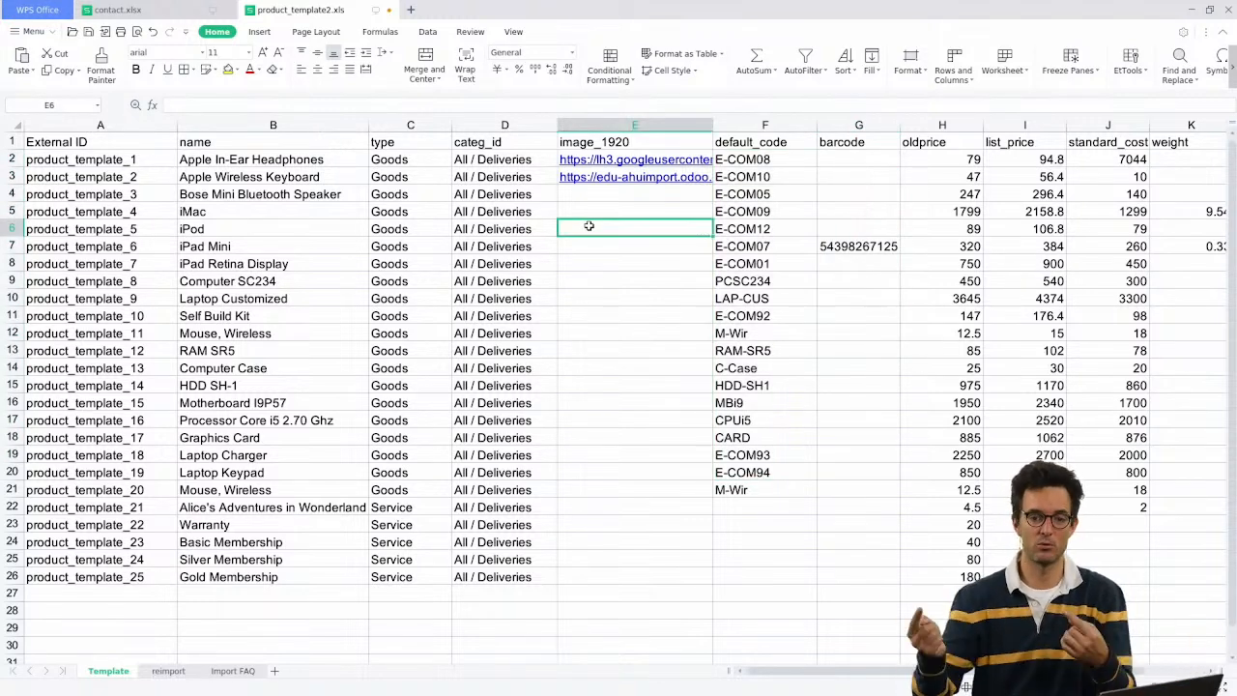
left_click(640, 198)
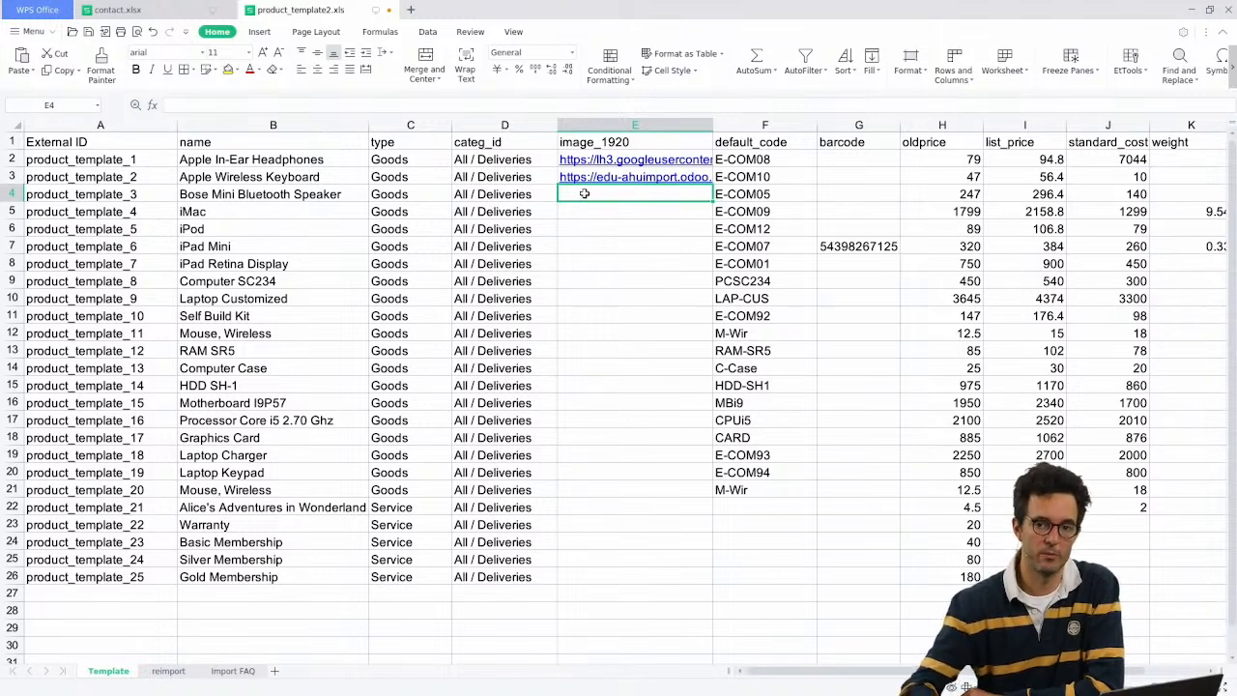
key("Up")
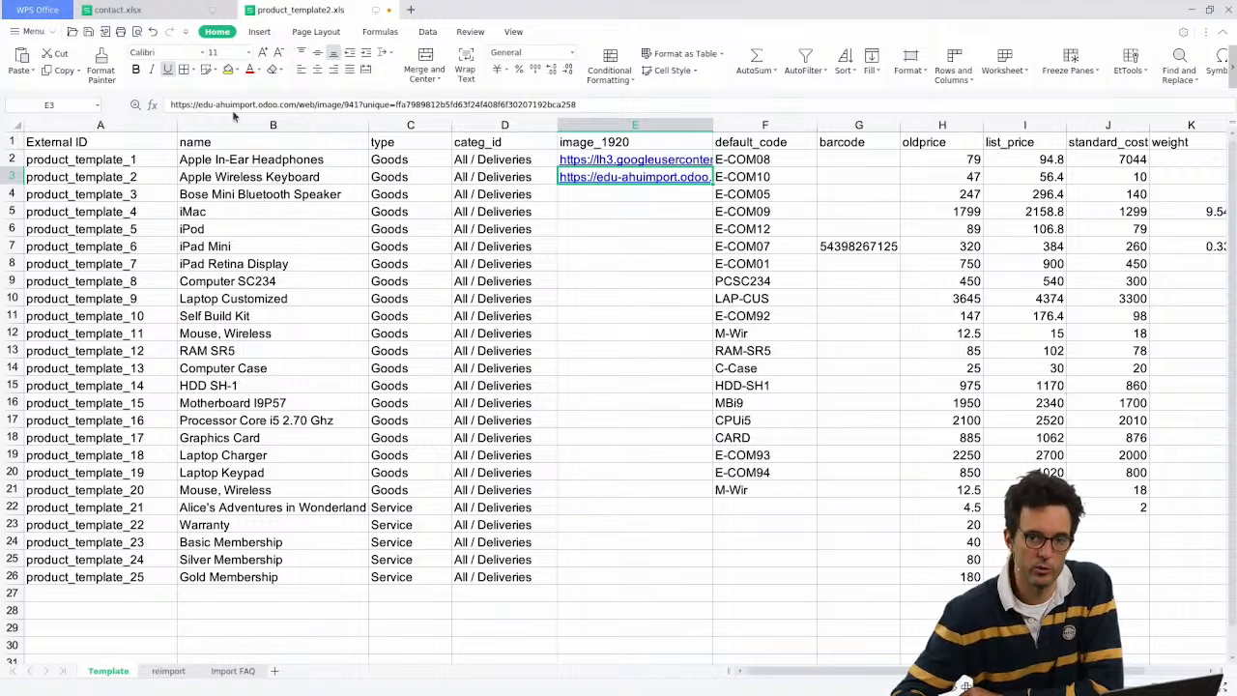
left_click_drag(172, 102, 617, 99)
left_click(615, 100)
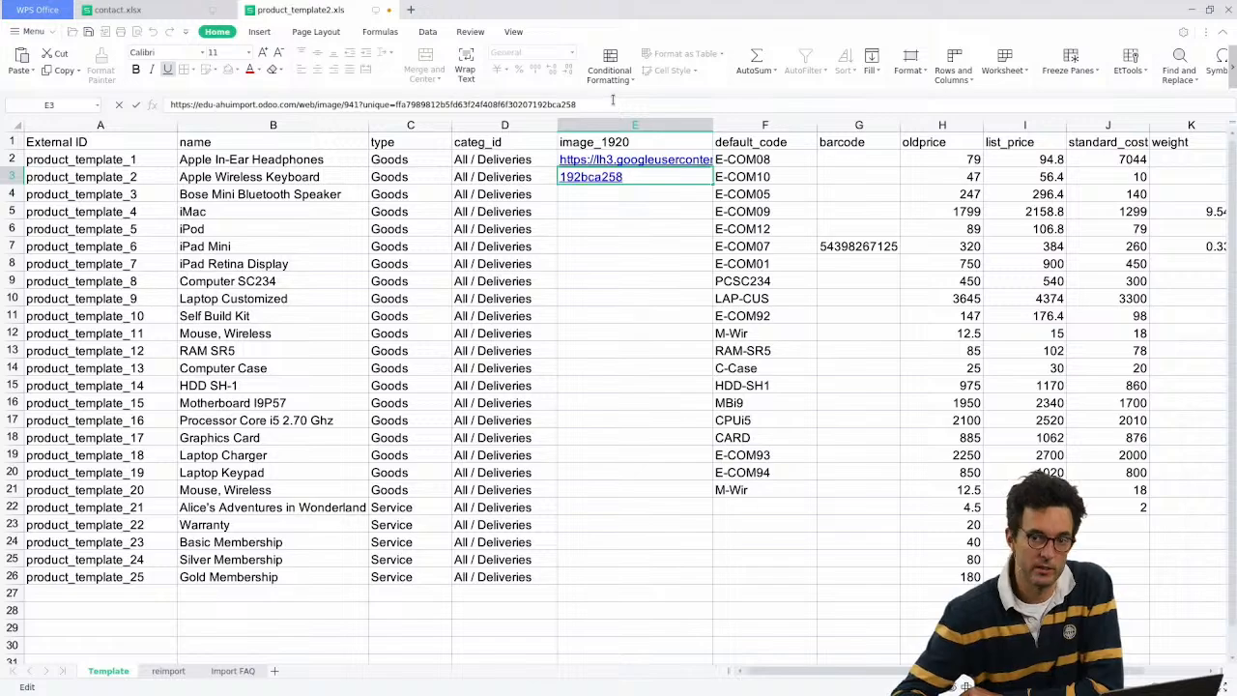
key("alt+Tab")
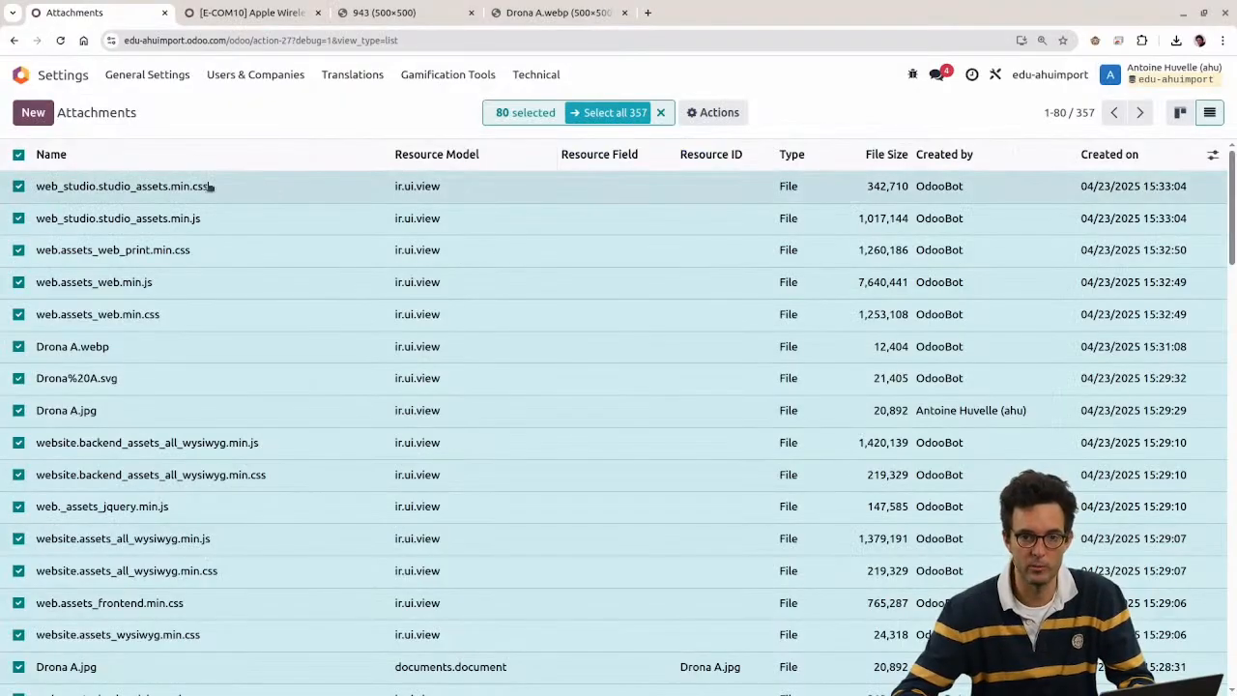
Step: Clear the selection, return to card view, and open Drona A.jpg to highlight its file name
left_click(17, 155)
left_click(1180, 112)
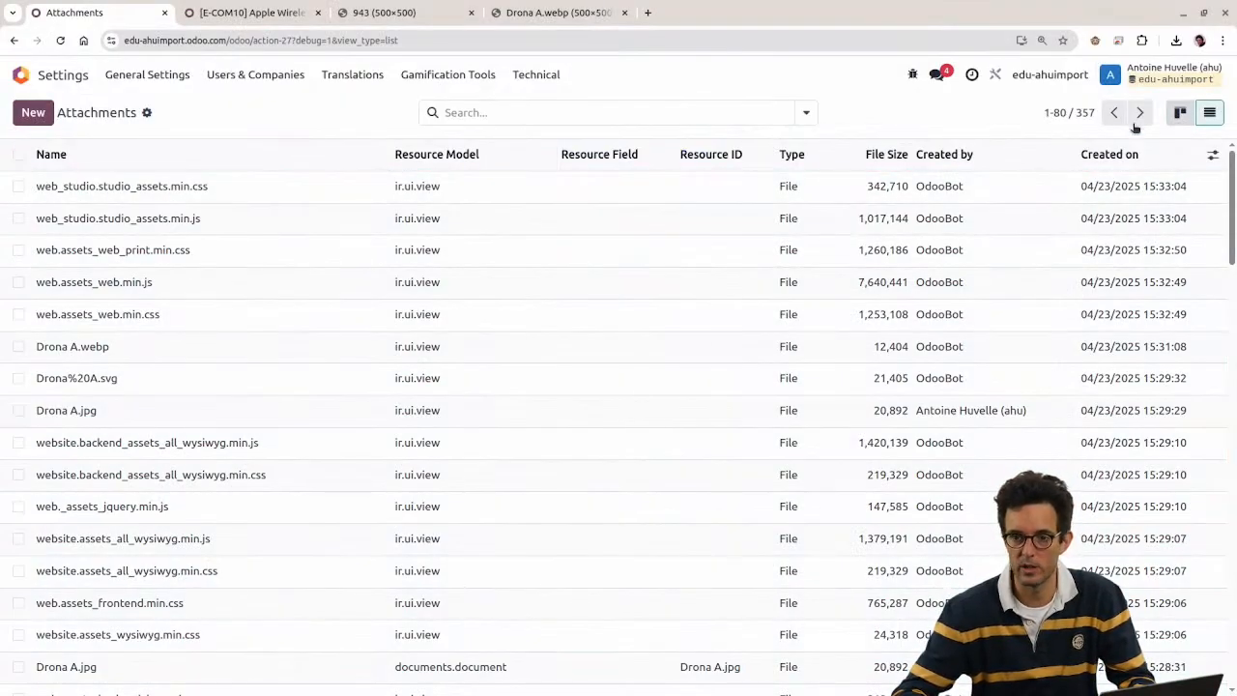
left_click(1063, 285)
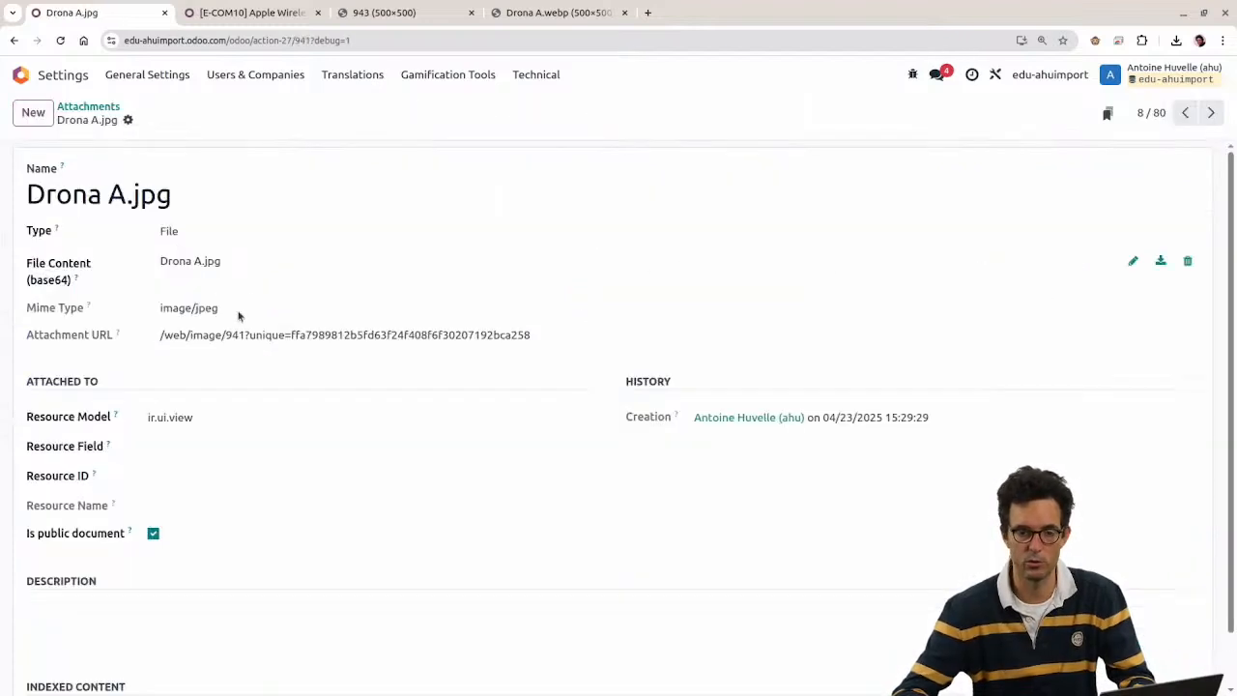
left_click_drag(218, 260, 124, 272)
key("ctrl+c")
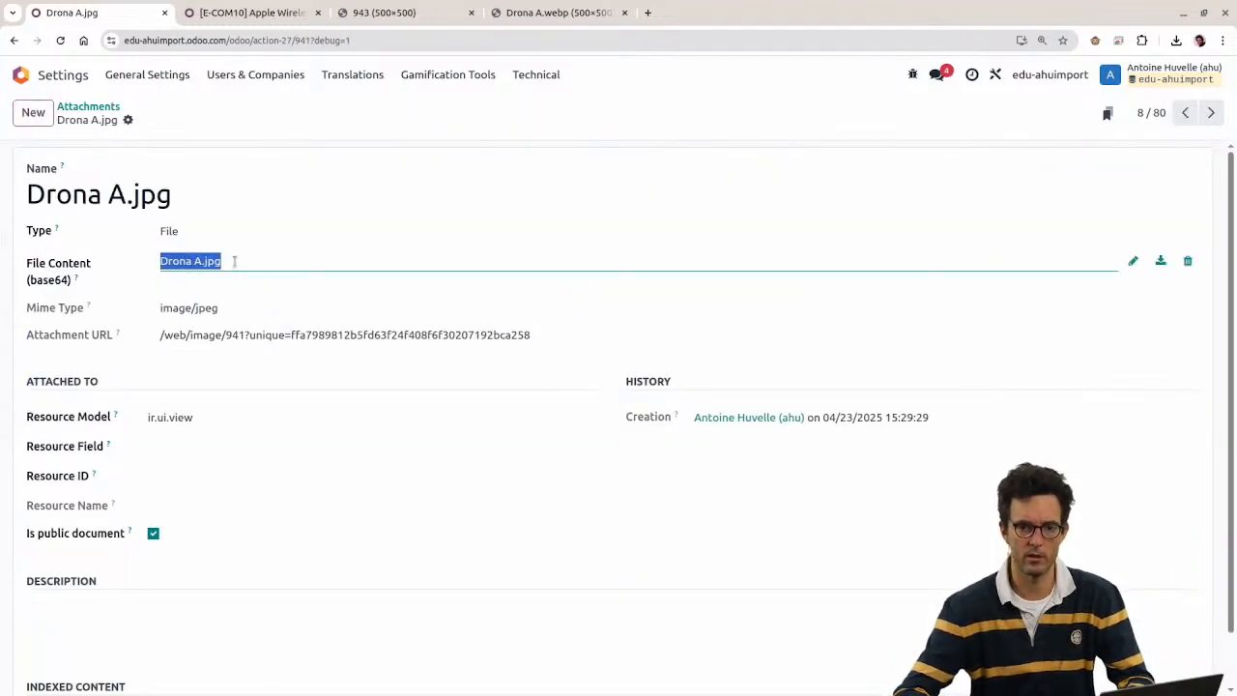
Step: Select the default_code column in the product spreadsheet and bring up its column options
key("alt+Tab")
left_click(763, 124)
right_click(763, 125)
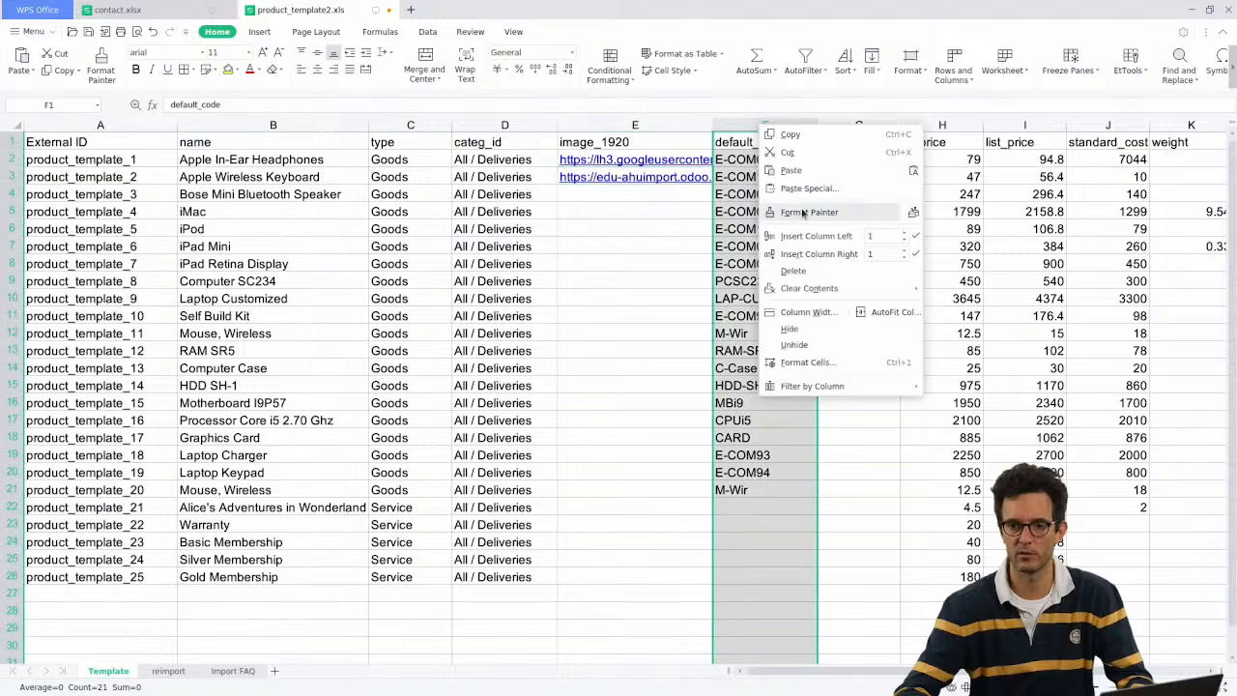
Step: Insert a 'filename' column after default_code with Drona A.jpg in G2 and G3
left_click(831, 253)
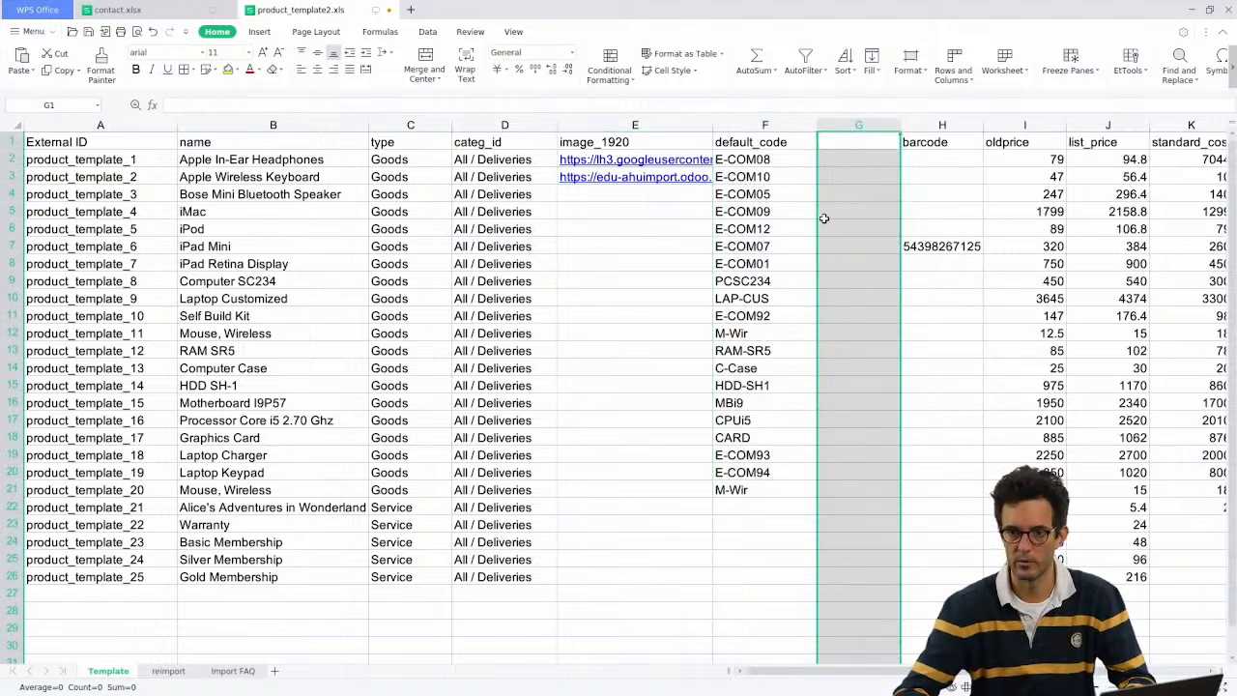
left_click(844, 146)
left_click(842, 157, "ctrl")
key("ctrl+v")
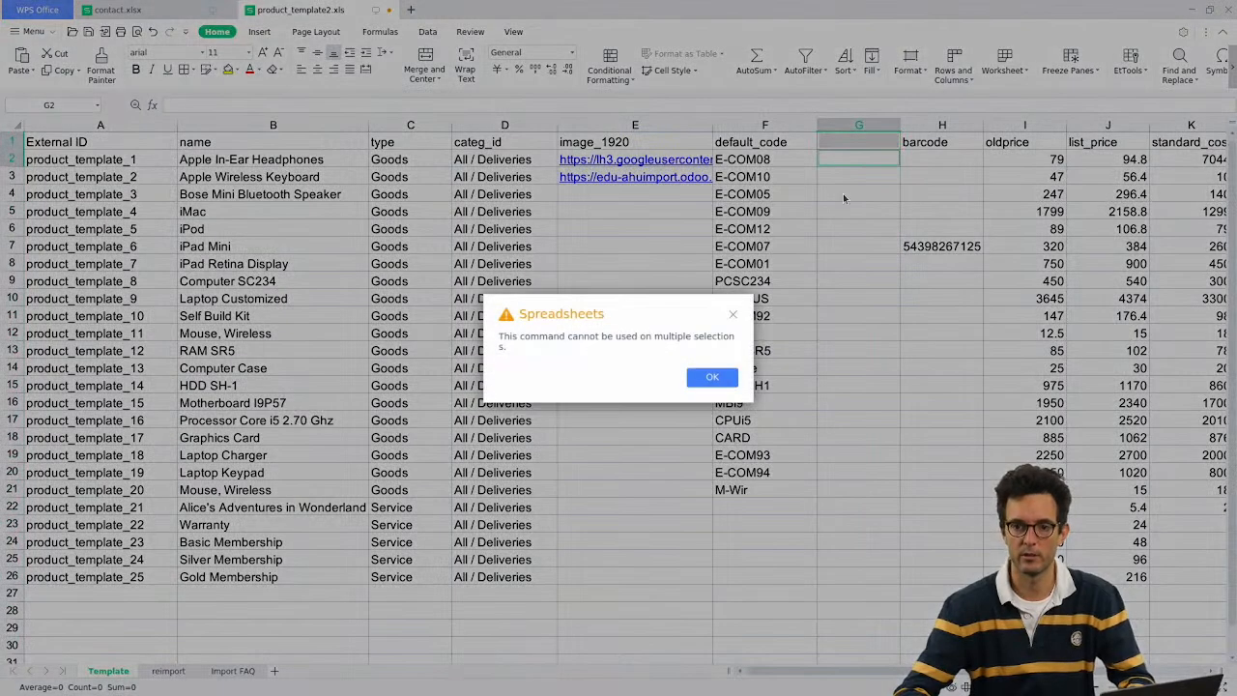
key("Return")
left_click(847, 163)
key("ctrl+v")
left_click(842, 178)
key("ctrl+v")
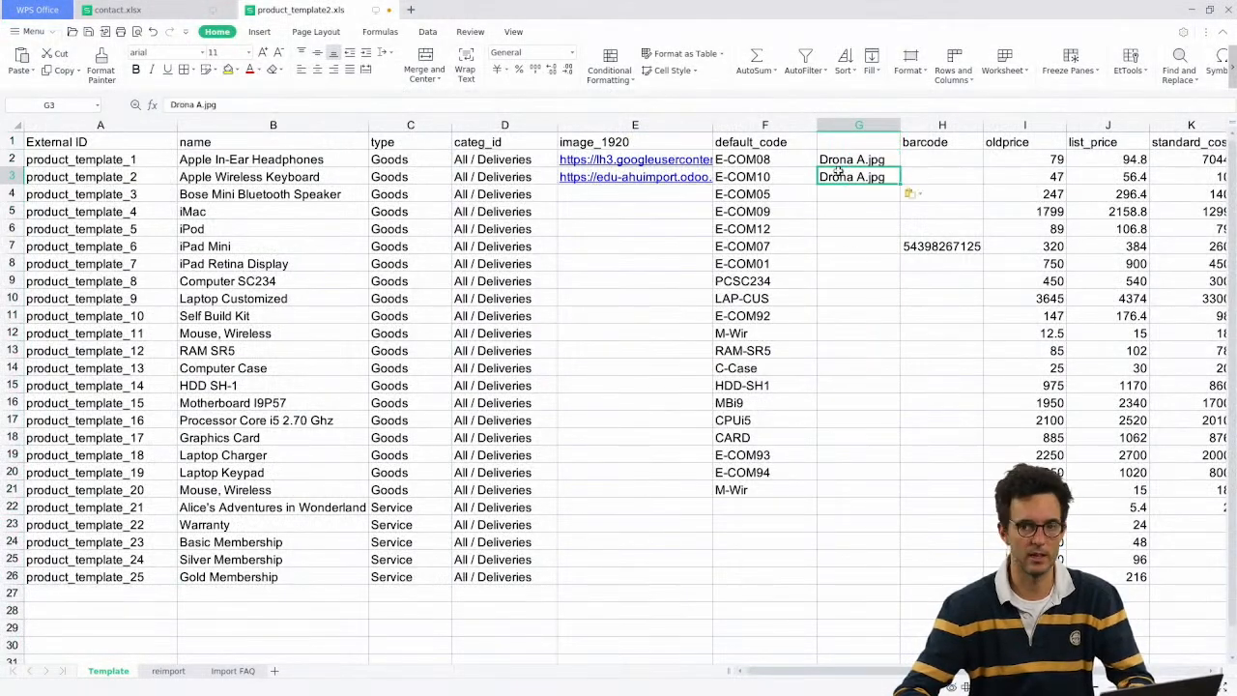
left_click(838, 146)
type("filename")
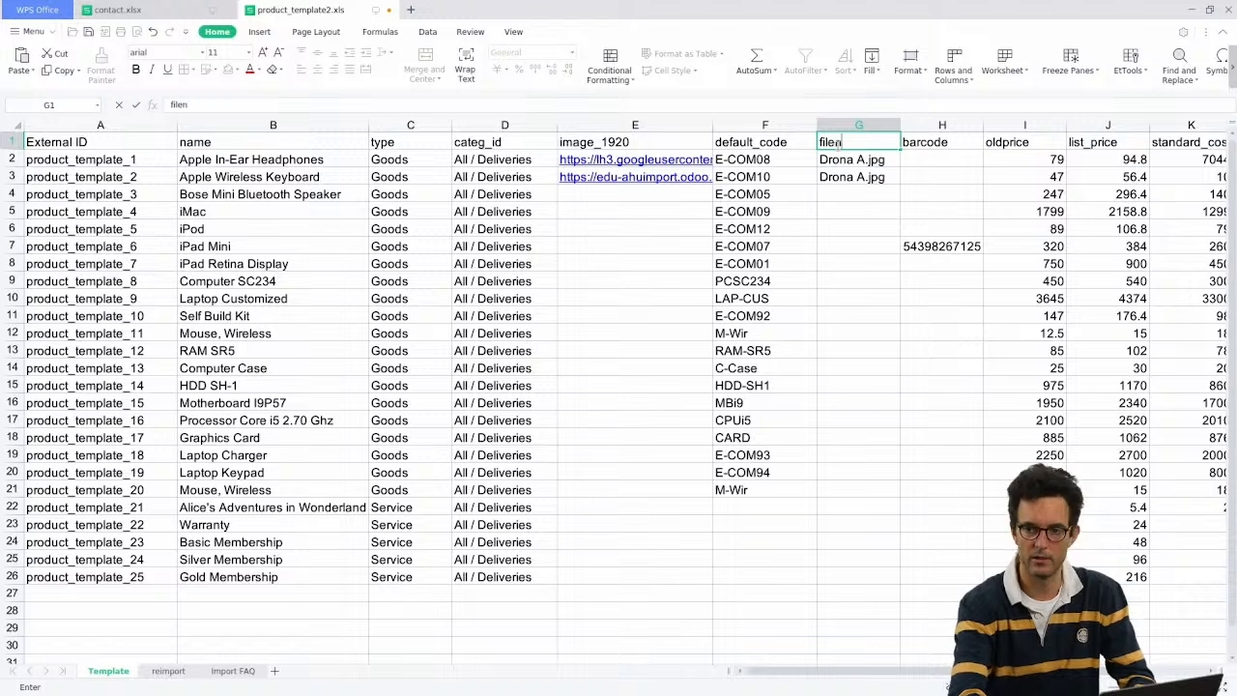
key("Return")
Step: Insert a 'vlookup' column to the left of barcode
left_click(943, 126)
right_click(942, 125)
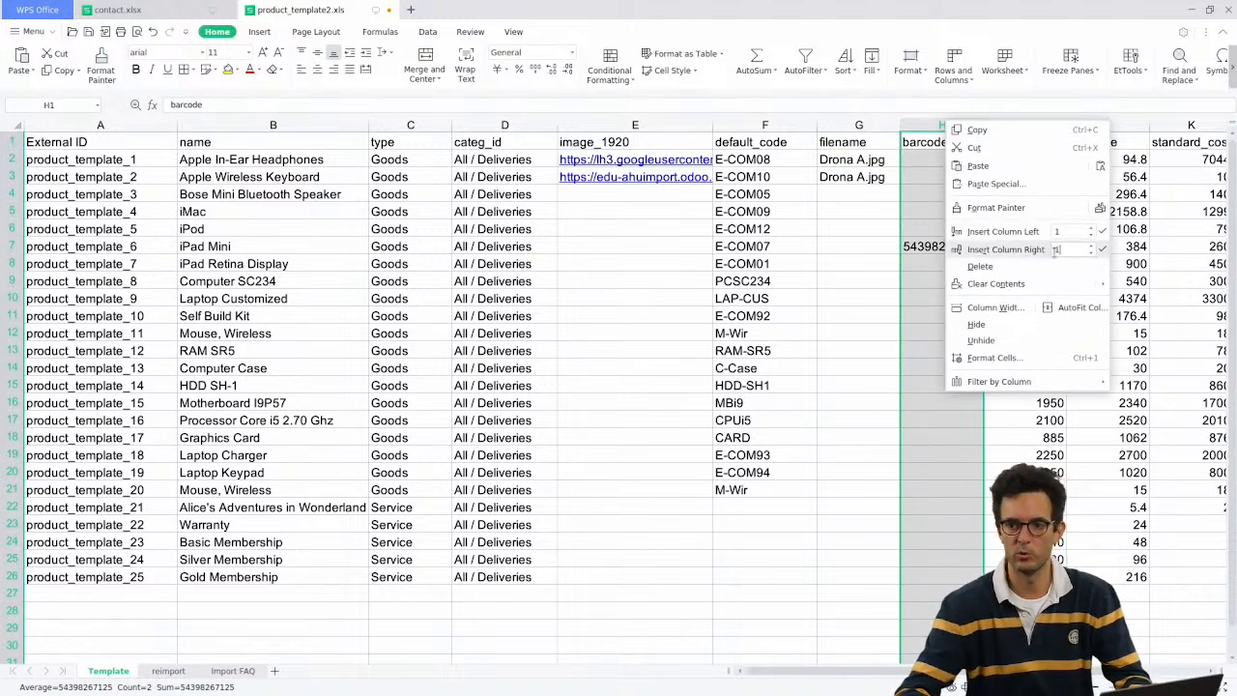
left_click(986, 239)
left_click(957, 145)
type("vlookup")
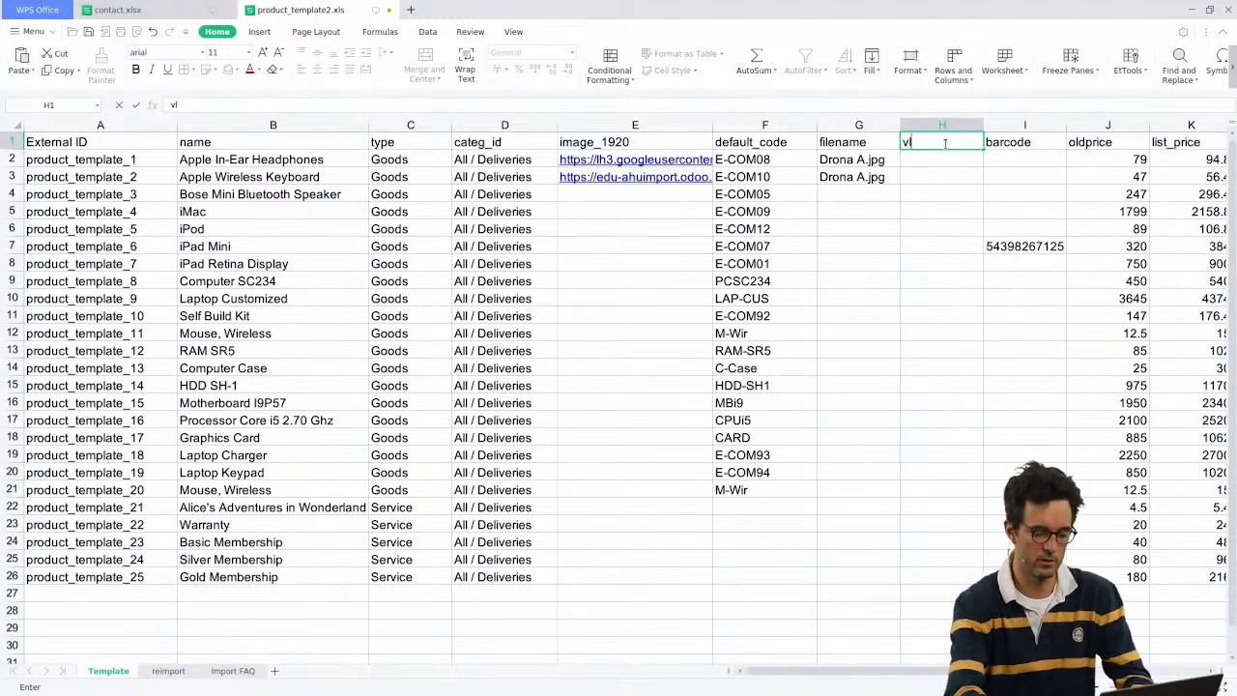
key("Return")
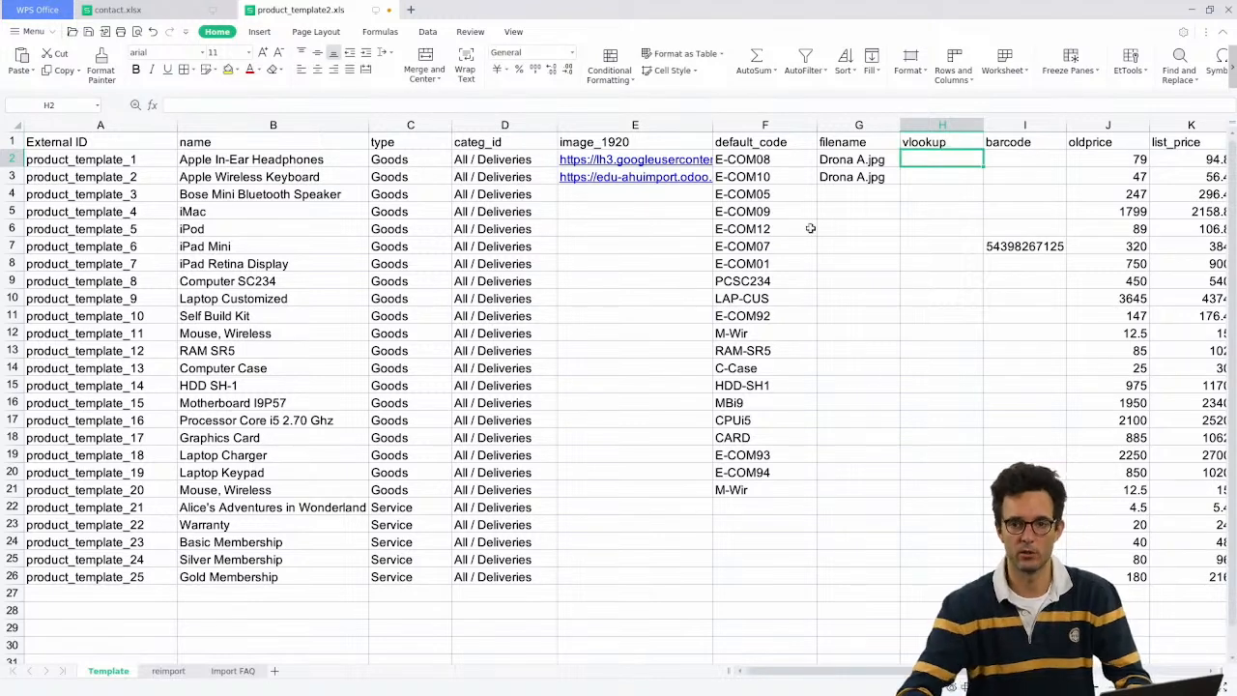
Step: Delete the filename and vlookup columns G:H, then review the image URL in E3
left_click(926, 126)
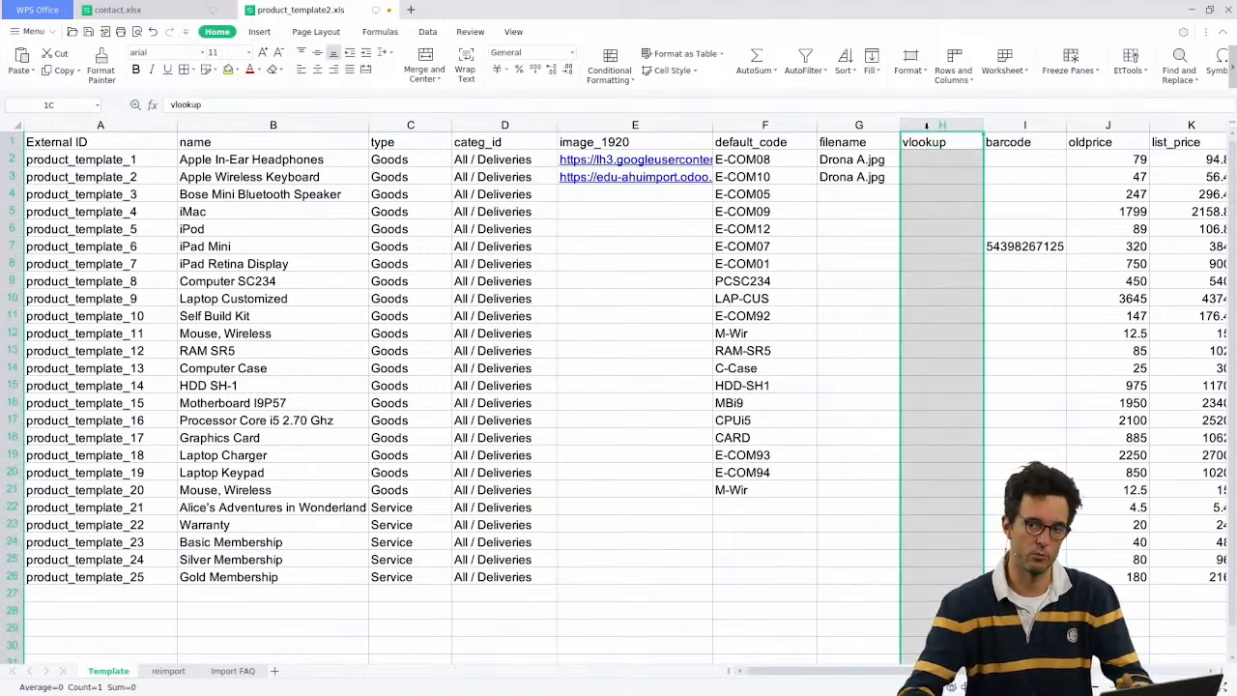
left_click_drag(927, 126, 851, 127)
right_click(848, 134)
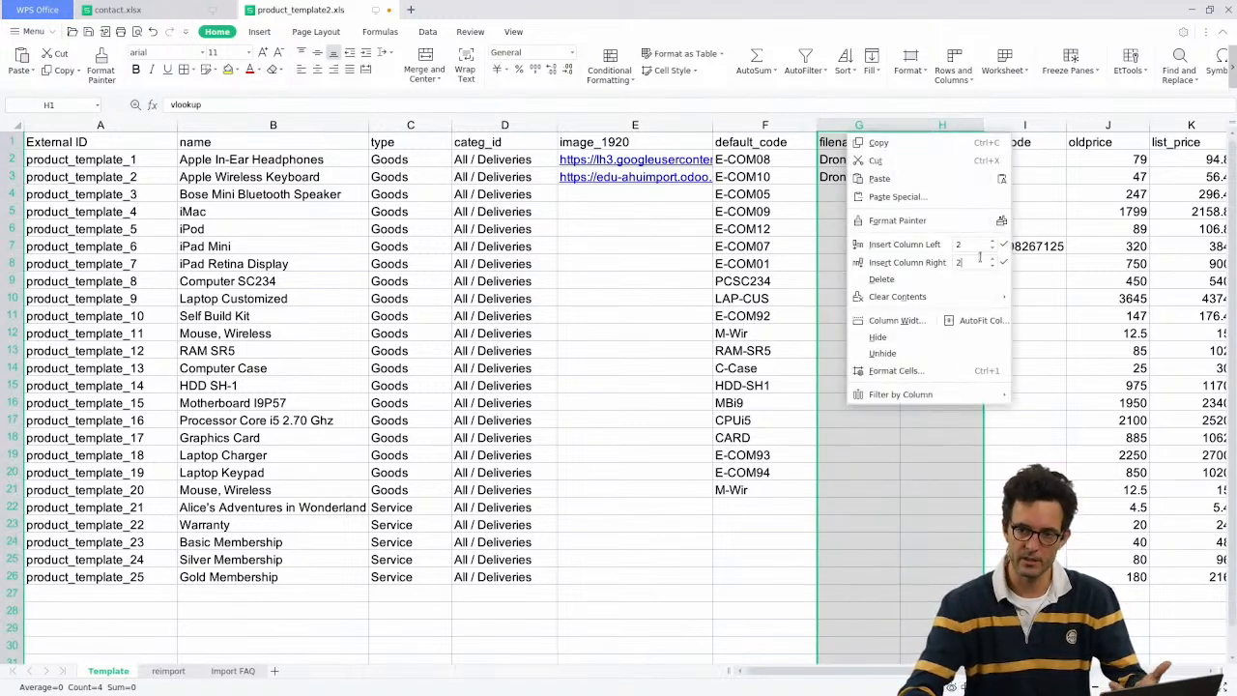
left_click(925, 280)
left_click(630, 211)
left_click(625, 198)
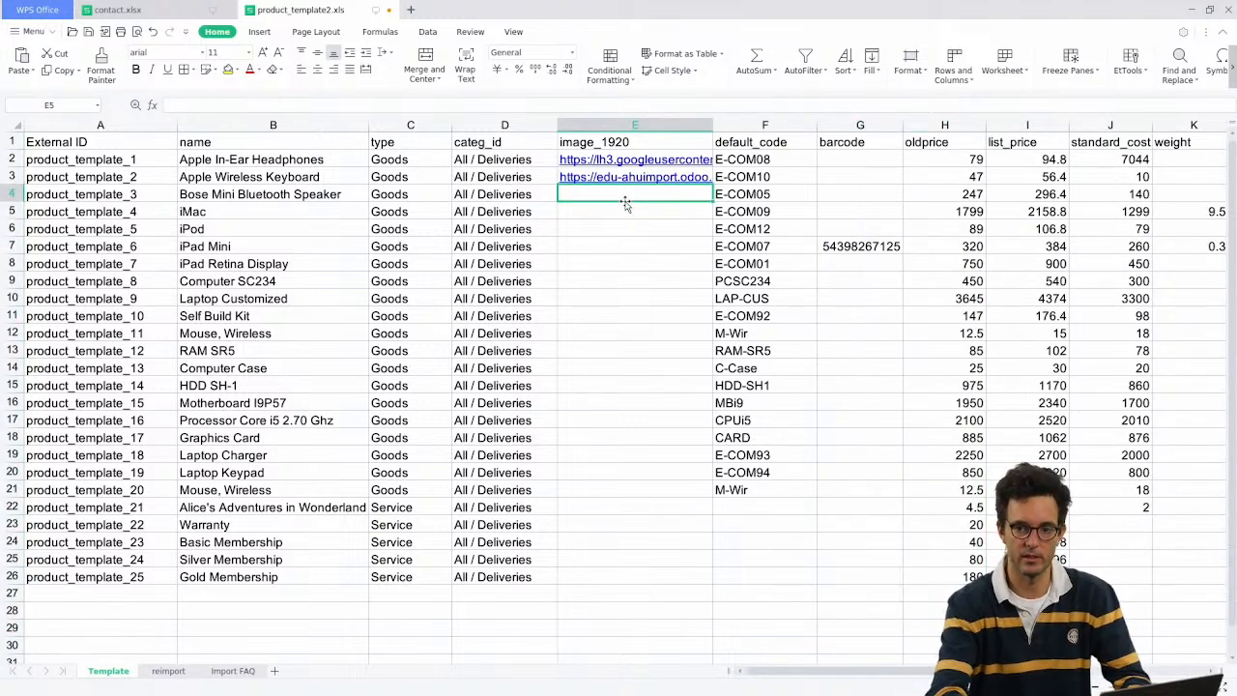
key("Up")
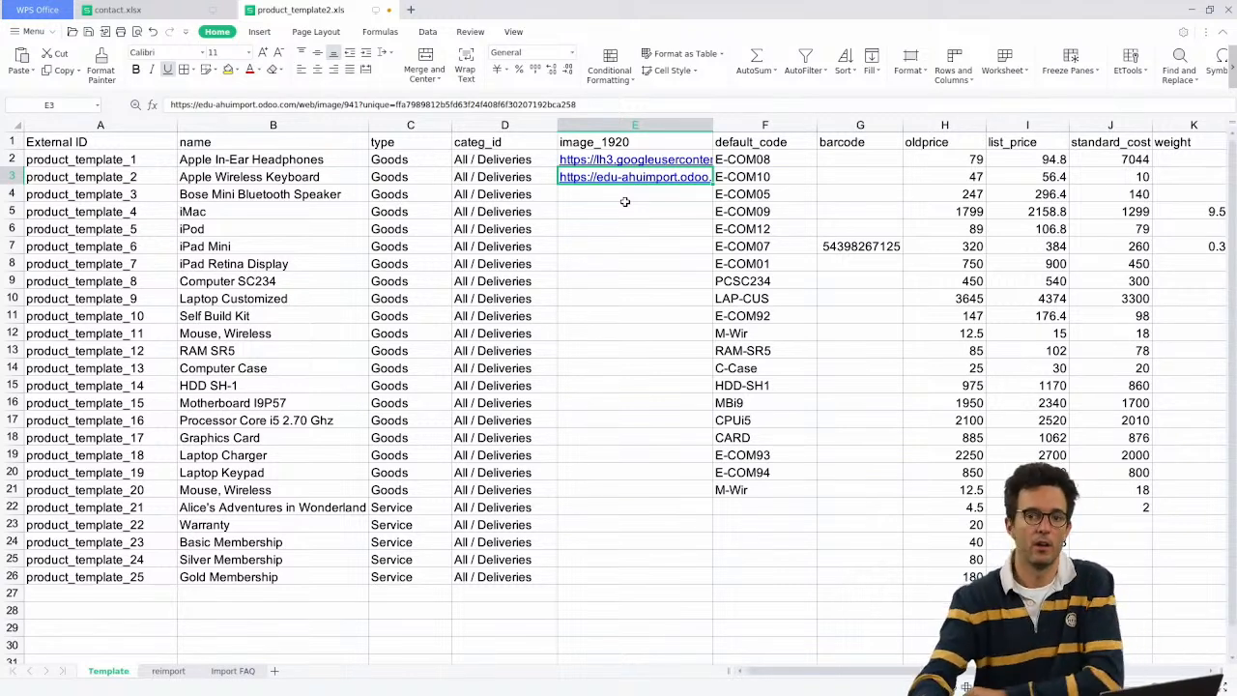
left_click(492, 176)
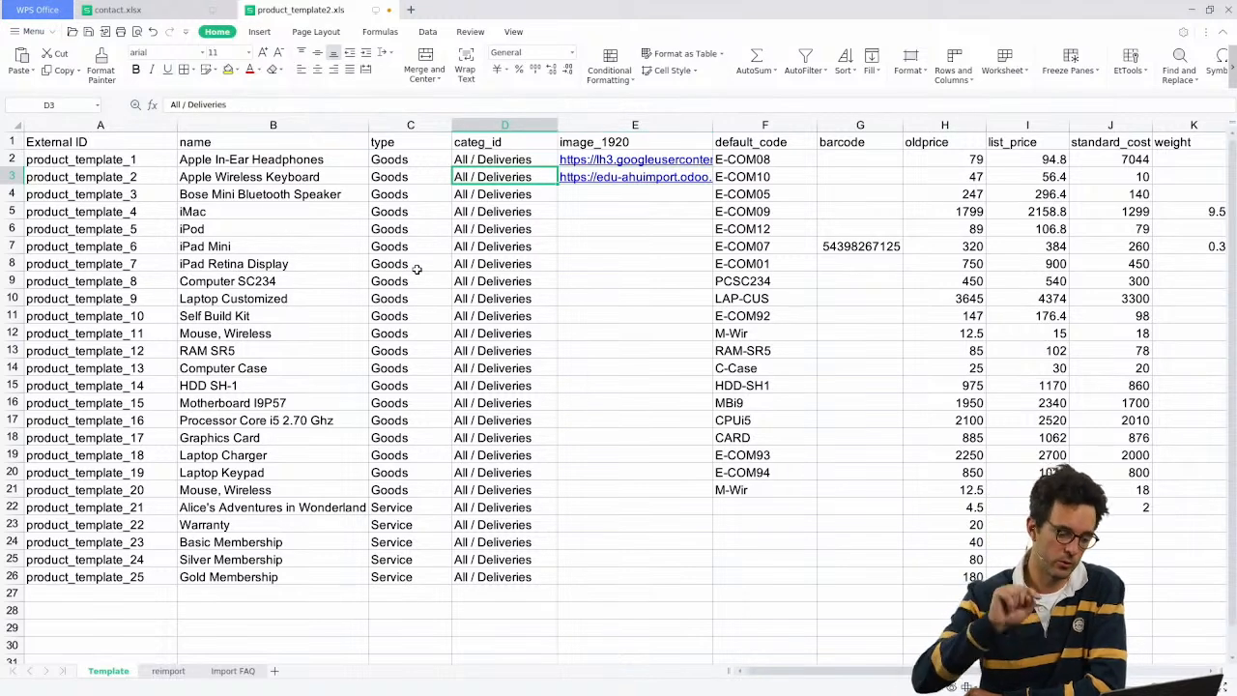
key("alt+Tab")
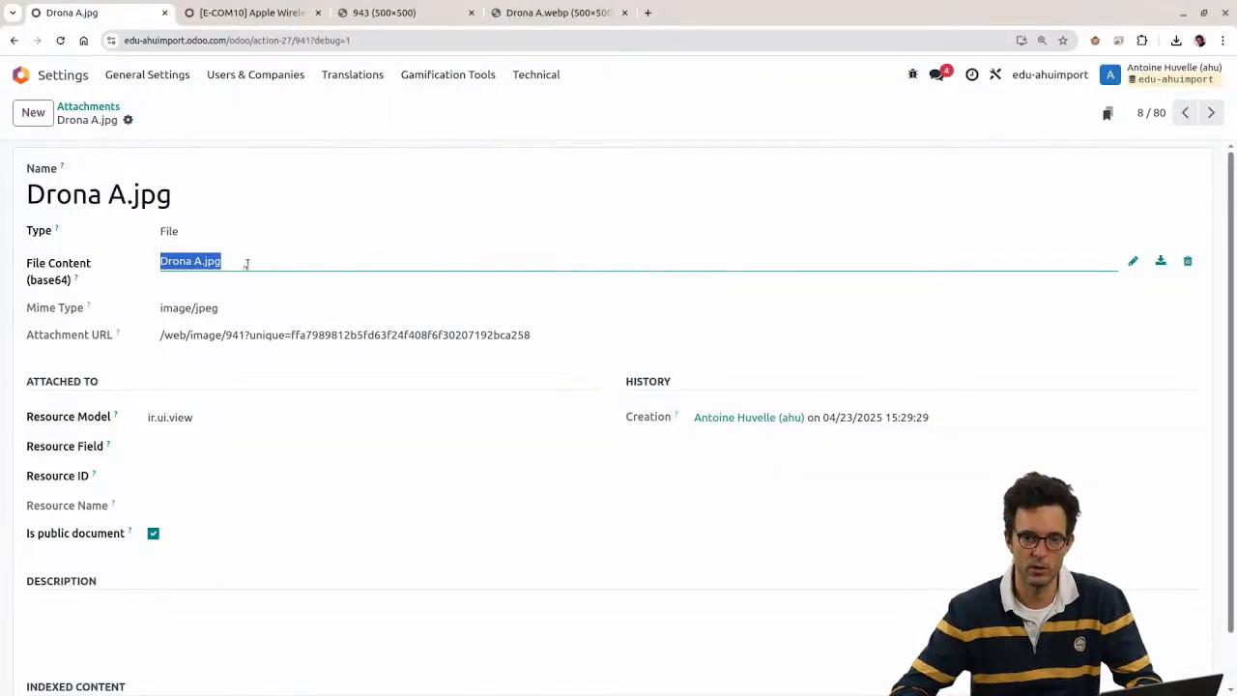
Step: Open Apple Wireless Keyboard from Sales > Products and launch Add Media on its Sales tab
double_click(56, 194)
left_click(88, 107)
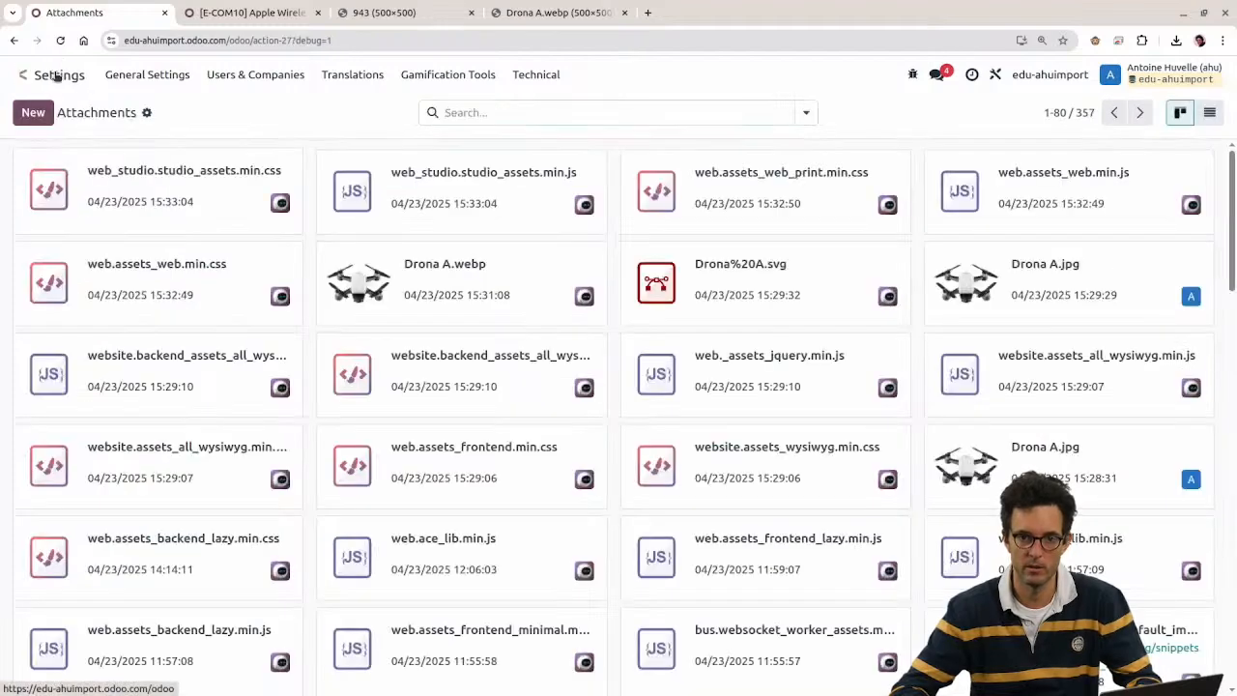
left_click(56, 77)
left_click(493, 277)
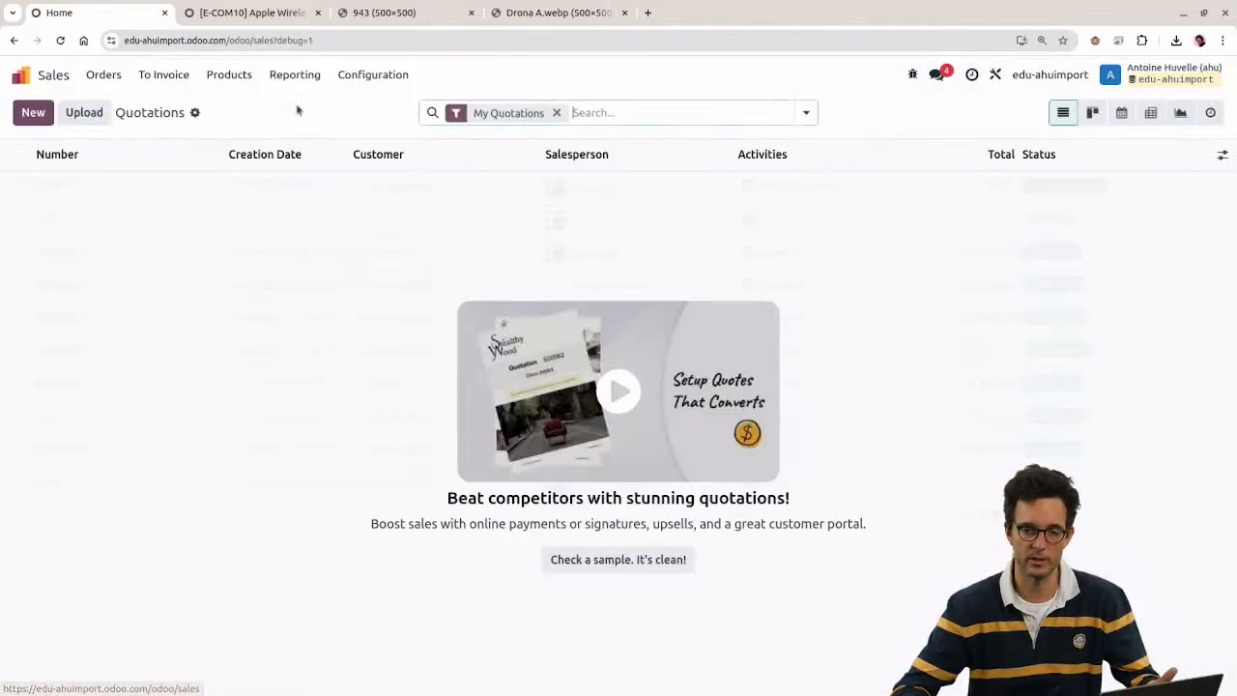
left_click(221, 74)
left_click(222, 106)
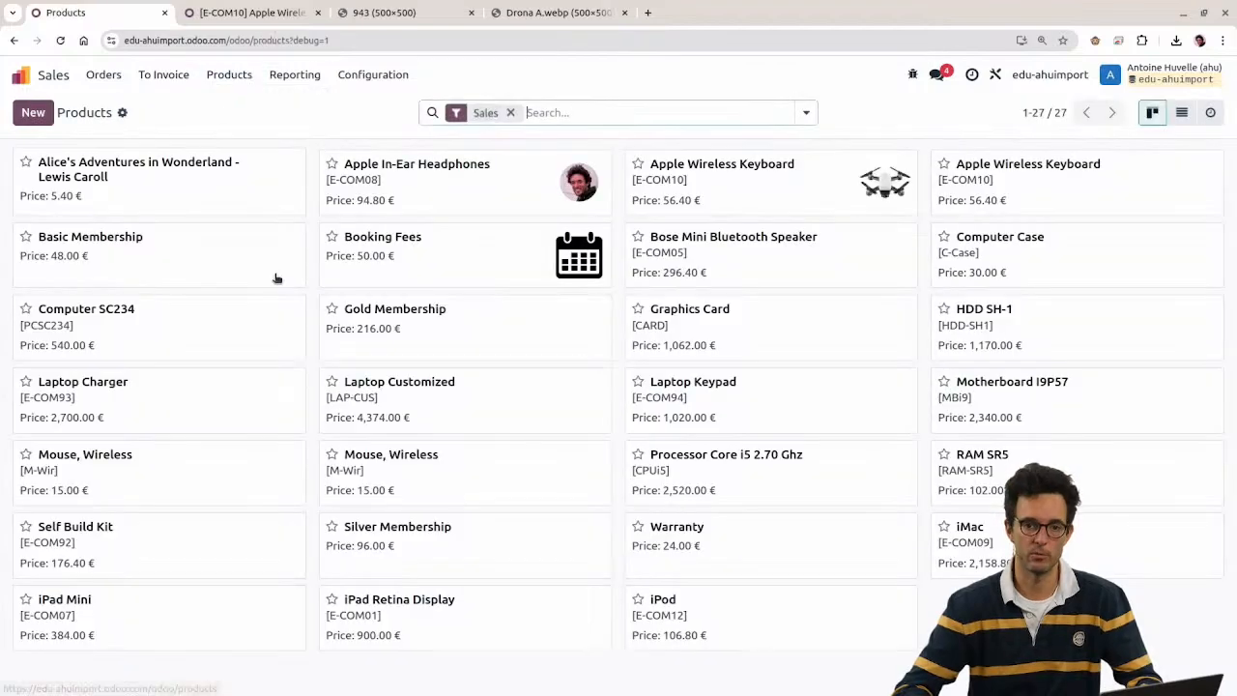
left_click(782, 193)
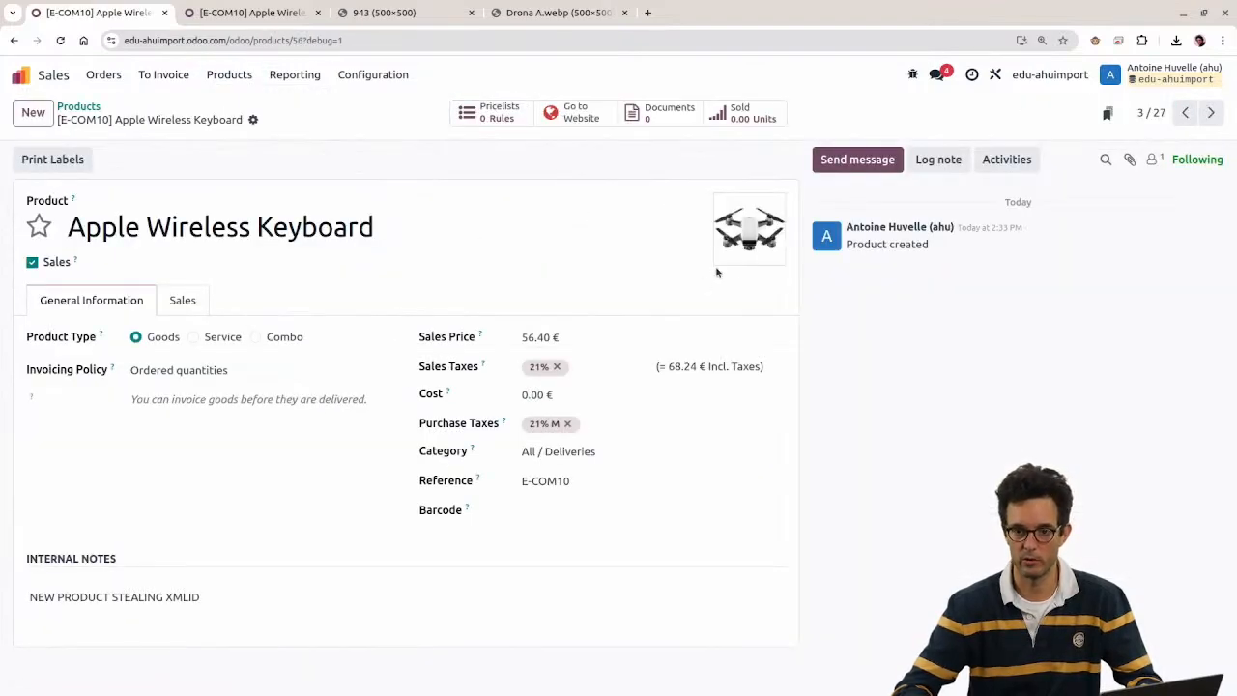
left_click(194, 302)
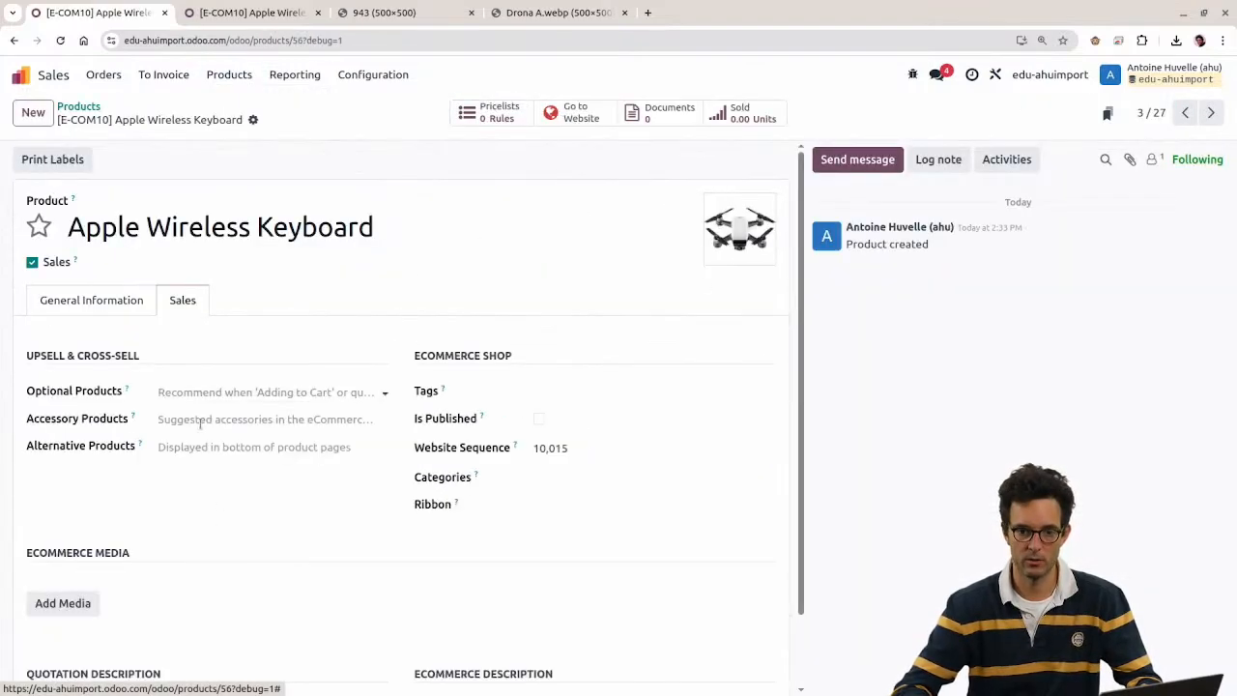
scroll(200, 423, "down", 1)
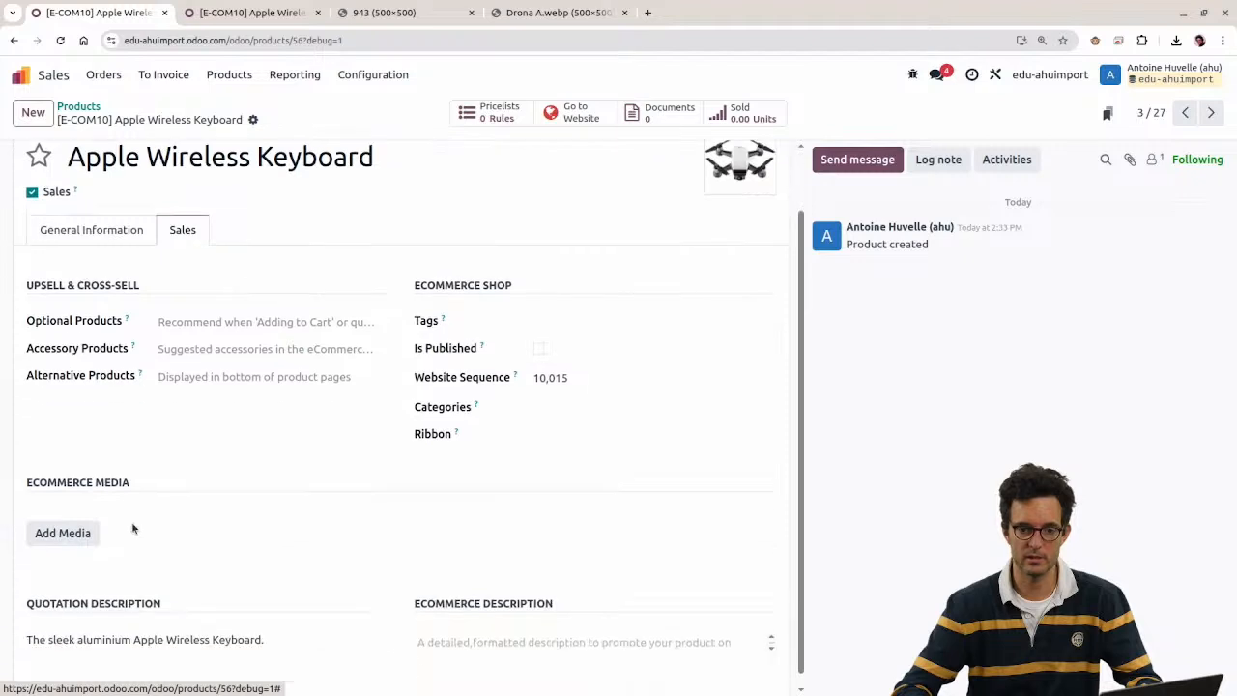
left_click(62, 524)
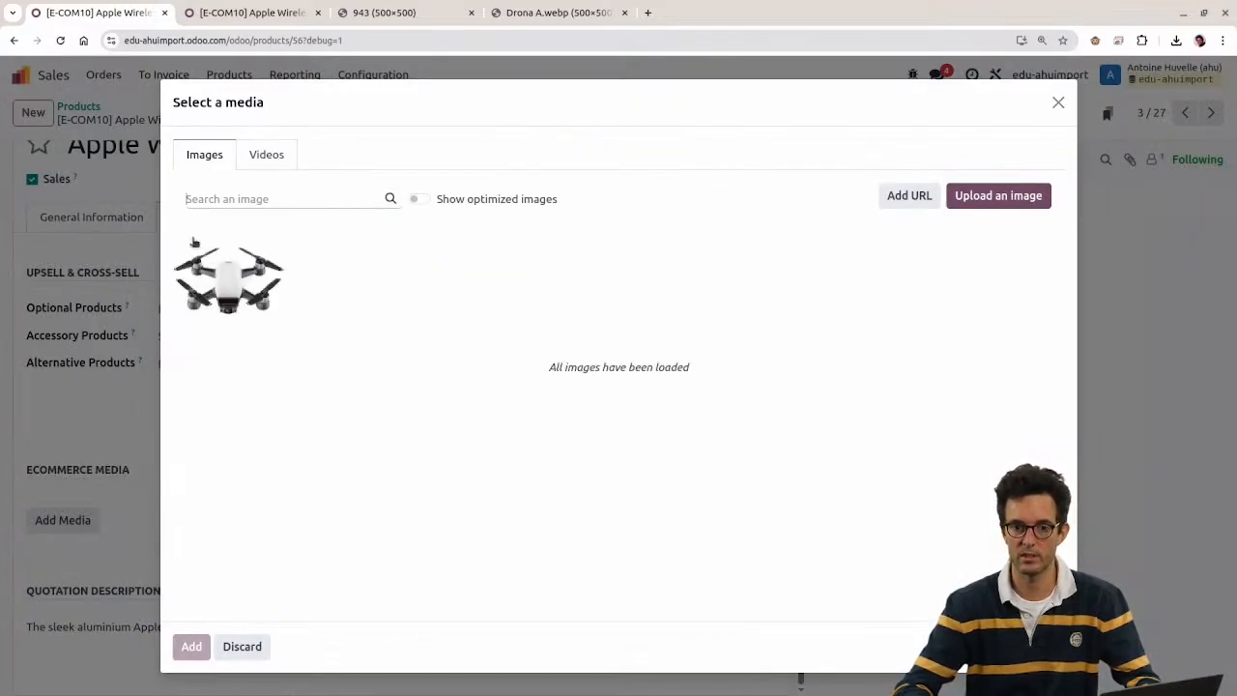
Step: Pick the drone image, then confirm the product's eCommerce Media section still shows nothing
left_click(216, 315)
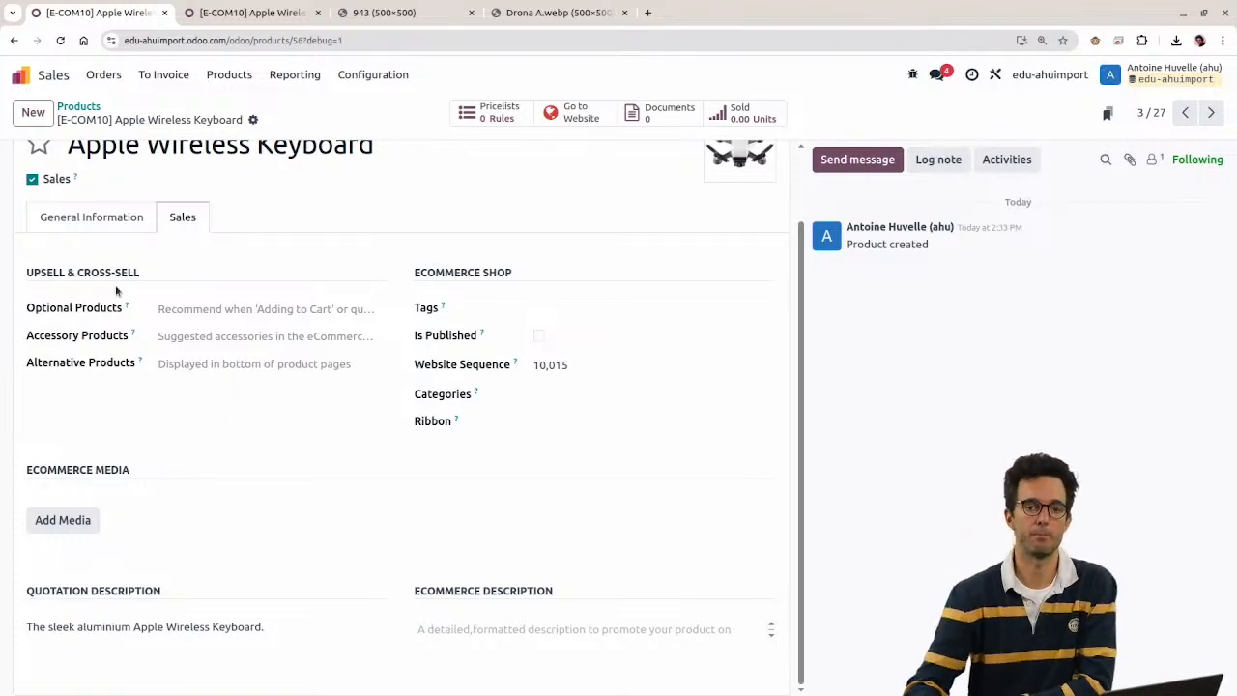
scroll(177, 404, "up", 1)
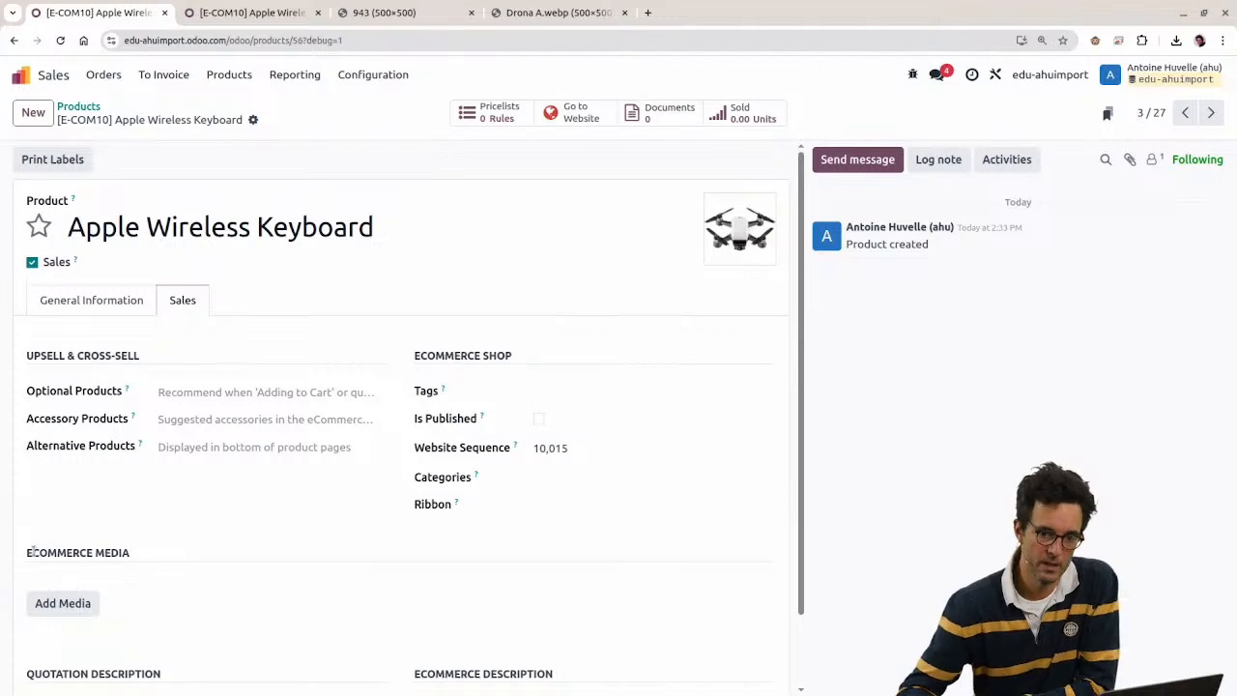
left_click_drag(33, 551, 165, 572)
left_click(90, 603)
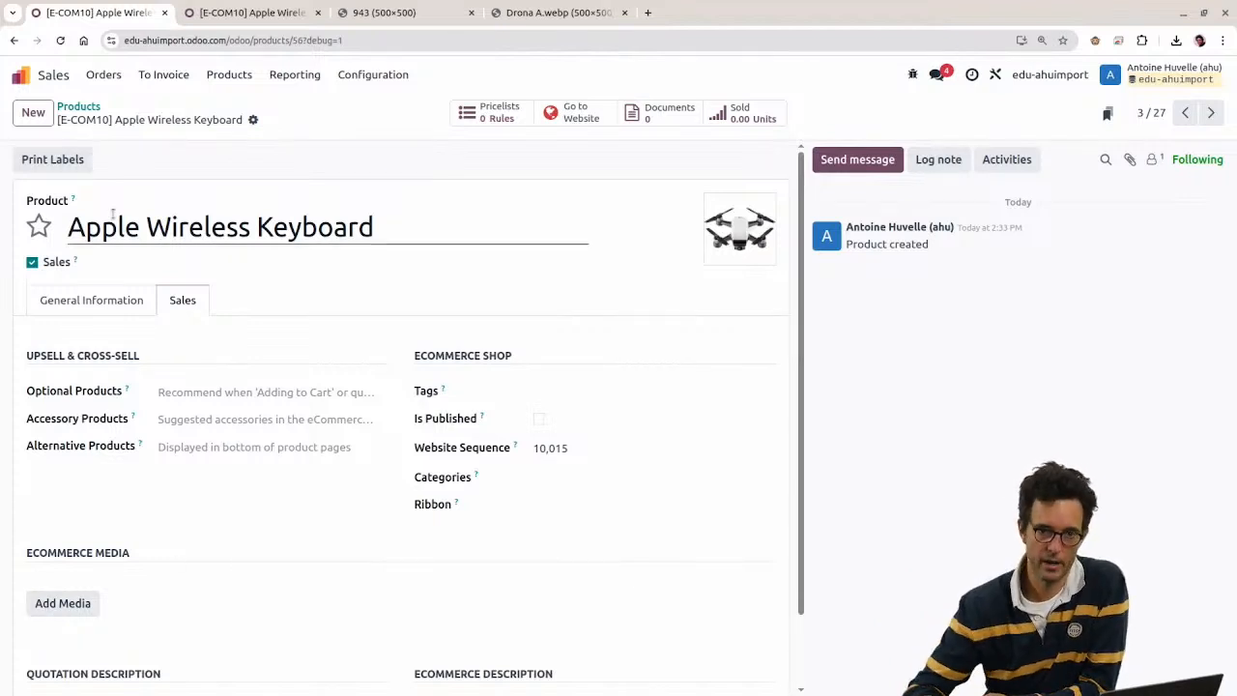
left_click(19, 74)
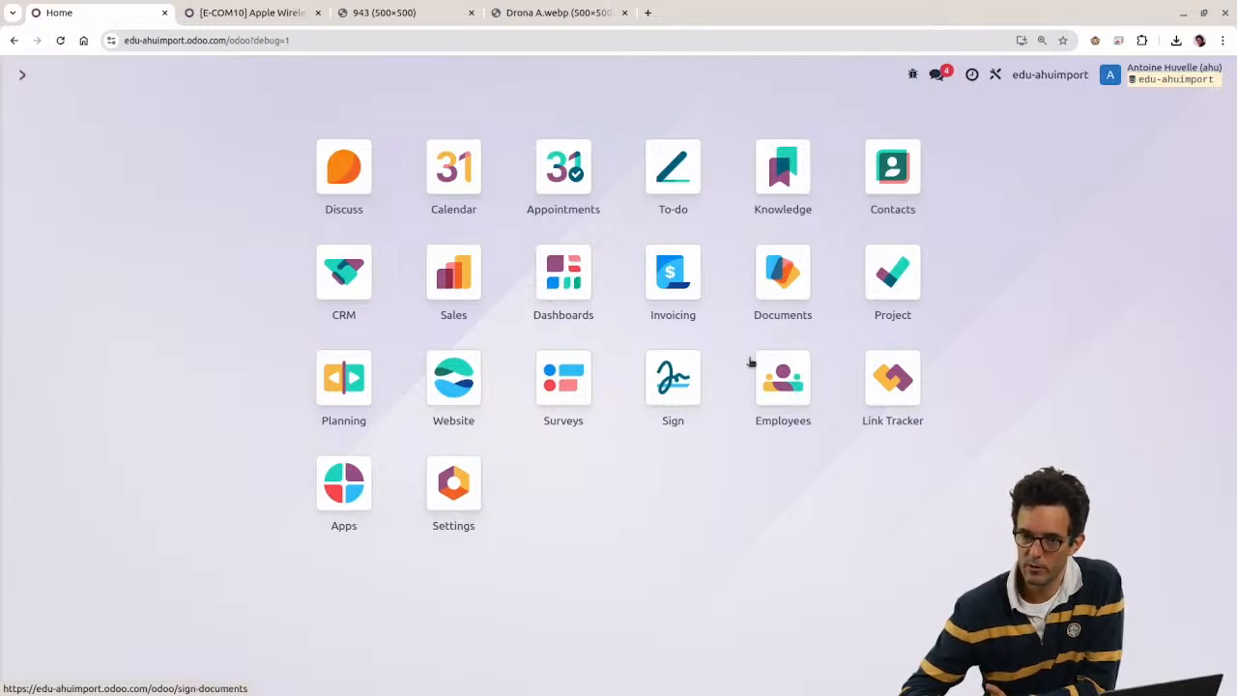
left_click(24, 76)
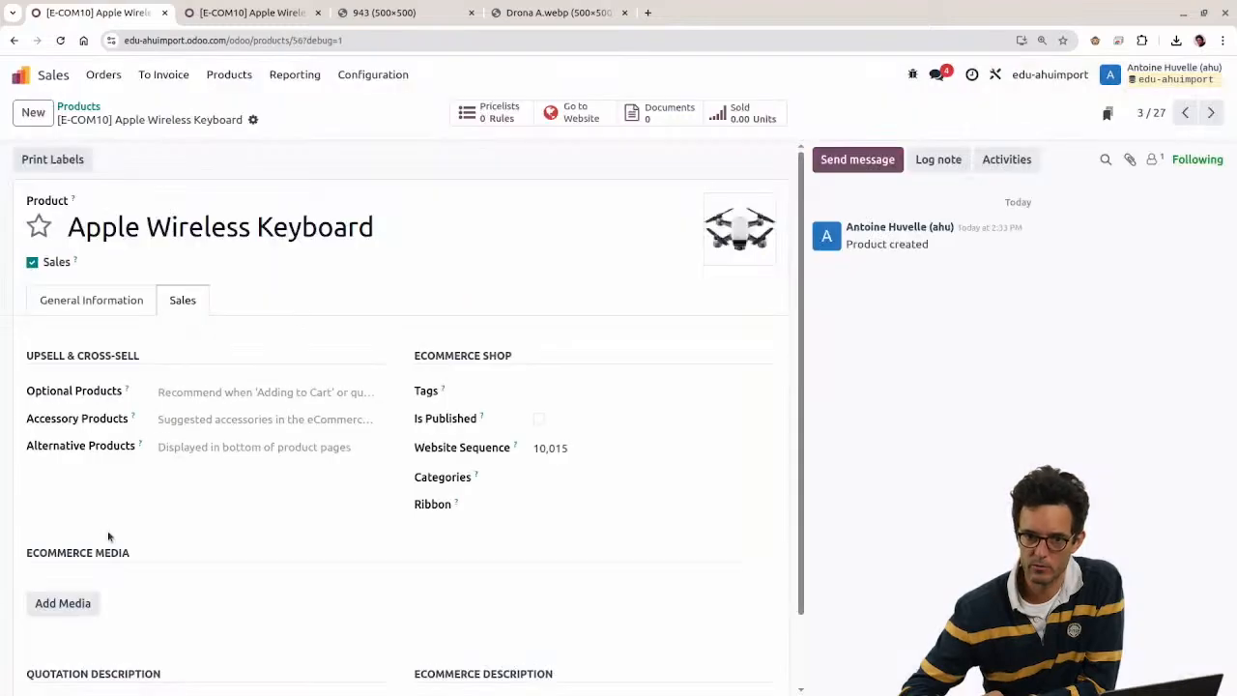
left_click_drag(21, 564, 134, 584)
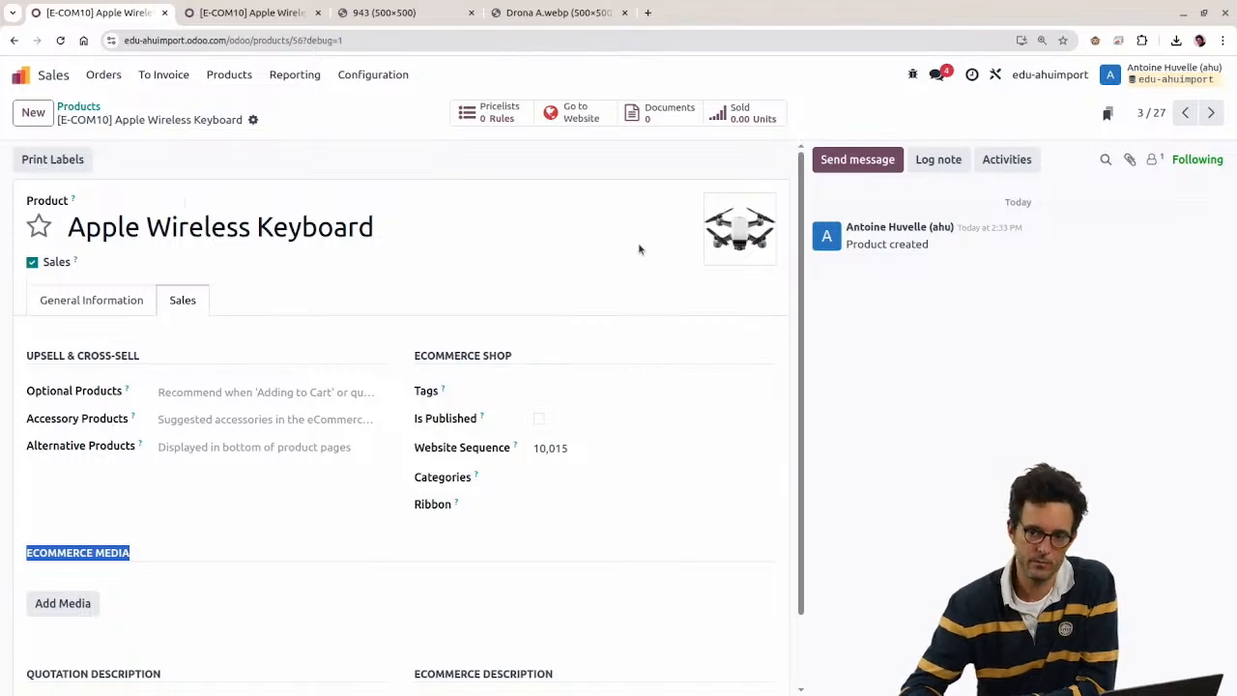
left_click(380, 85)
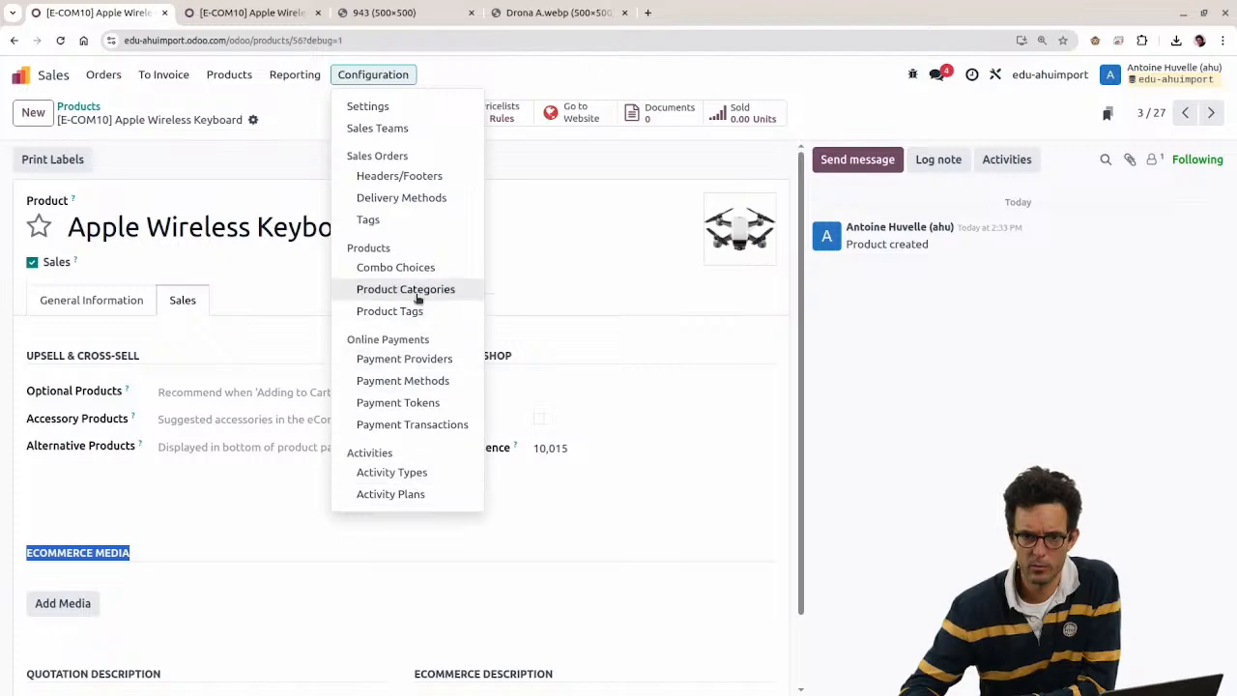
Step: Find Product Images through the home menu search, view its single record tes, and return home
left_click(21, 75)
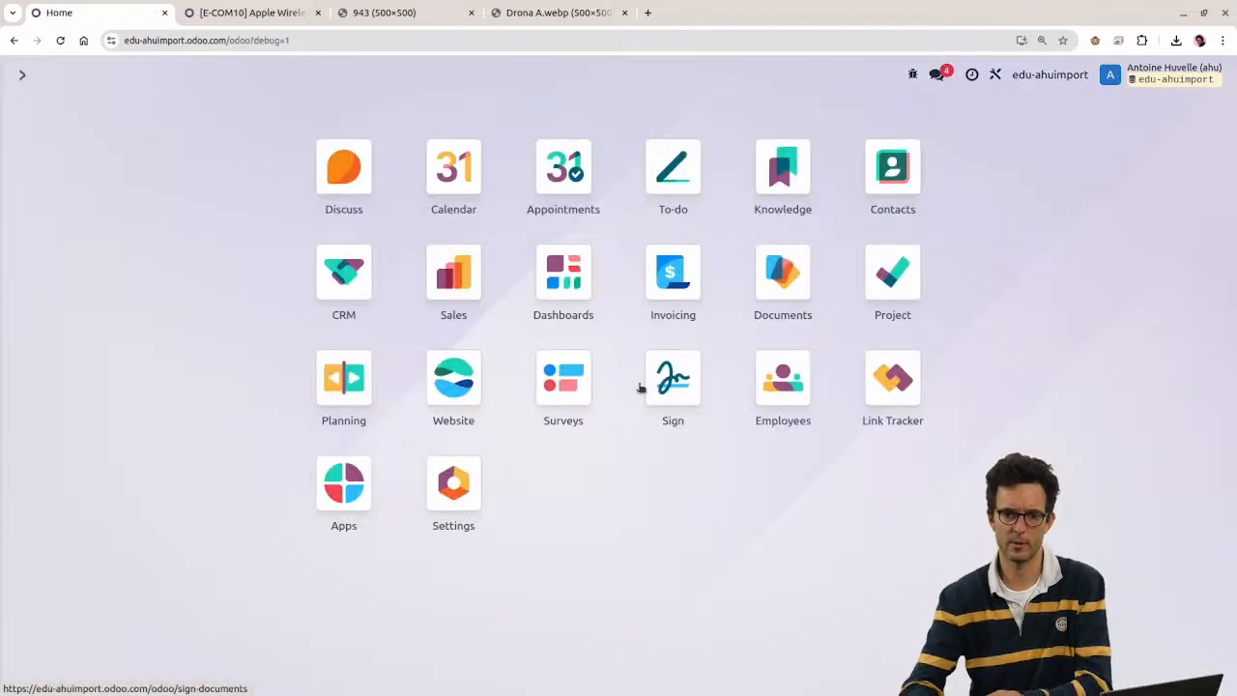
type("media")
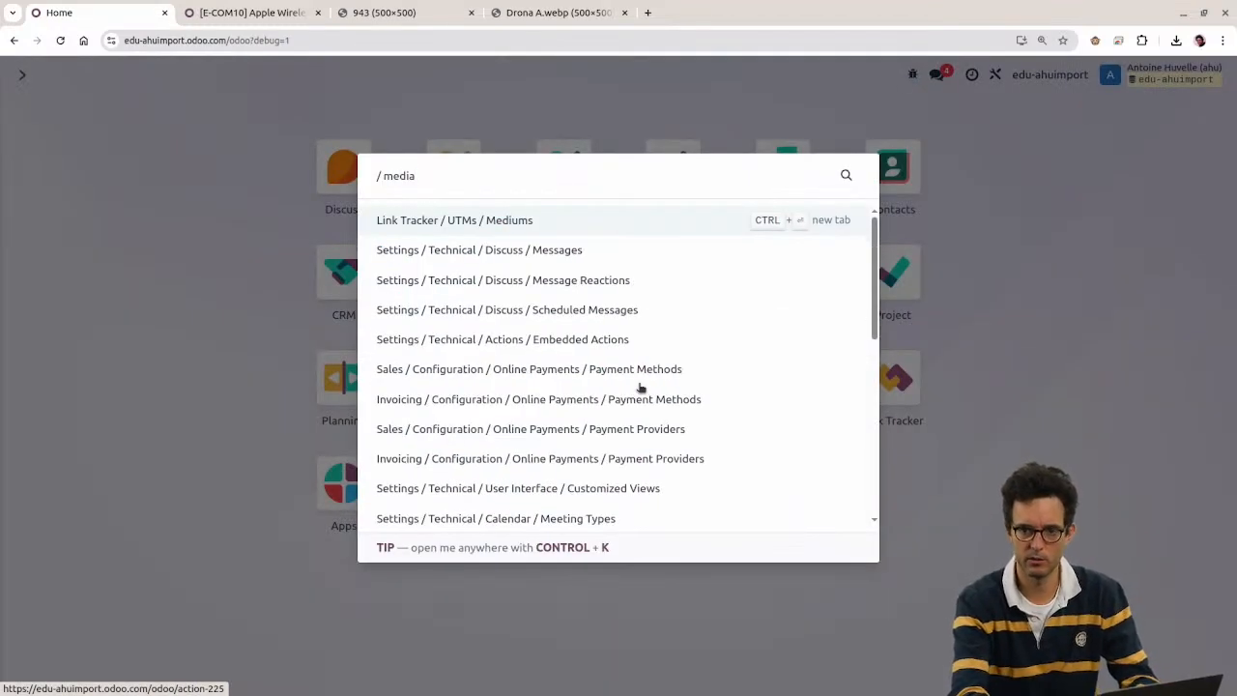
key("BackSpace")
key("BackSpace")
key("BackSpace")
key("BackSpace")
key("BackSpace")
type("image")
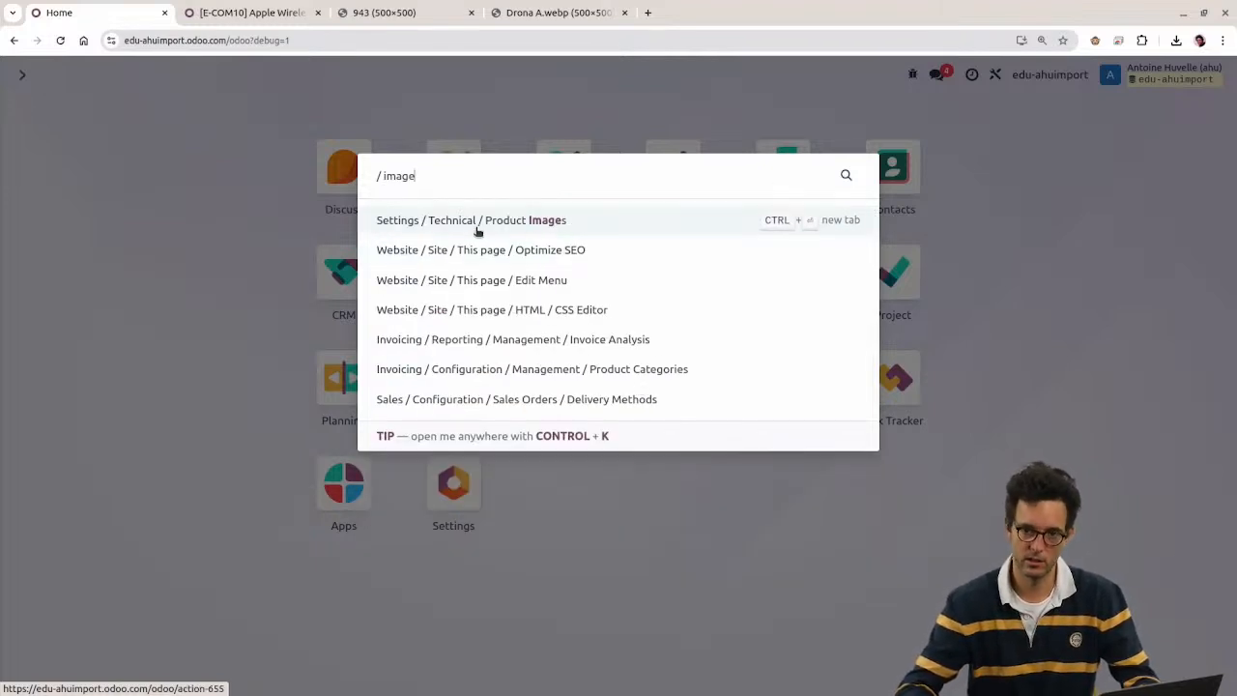
left_click(537, 221)
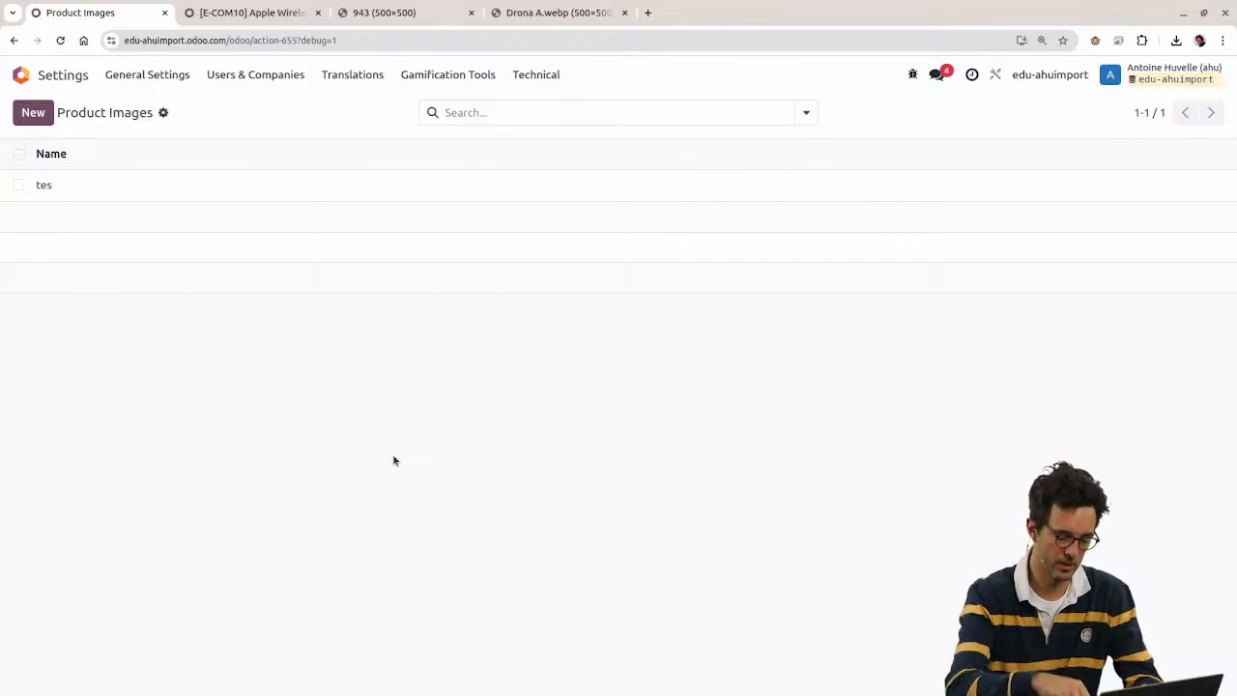
key("alt+h")
Step: Open the Models list with /models and filter it to product.image
key("ctrl+k")
type("/models")
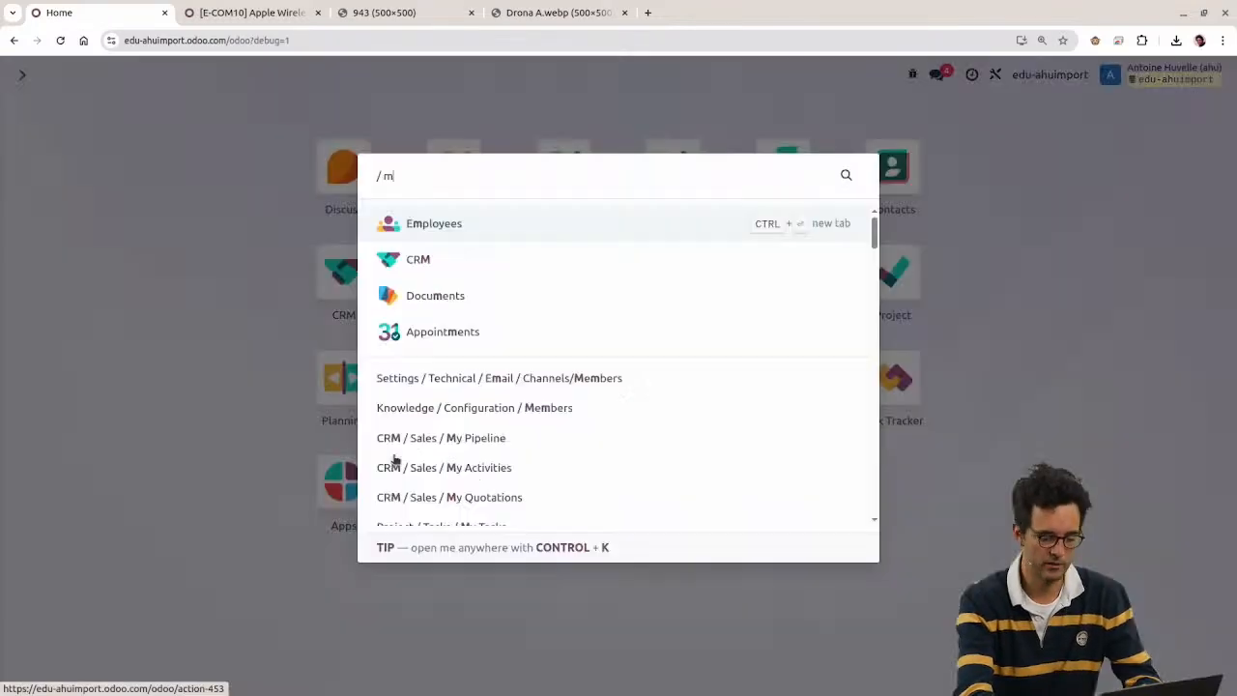
key("Return")
type("product.ima")
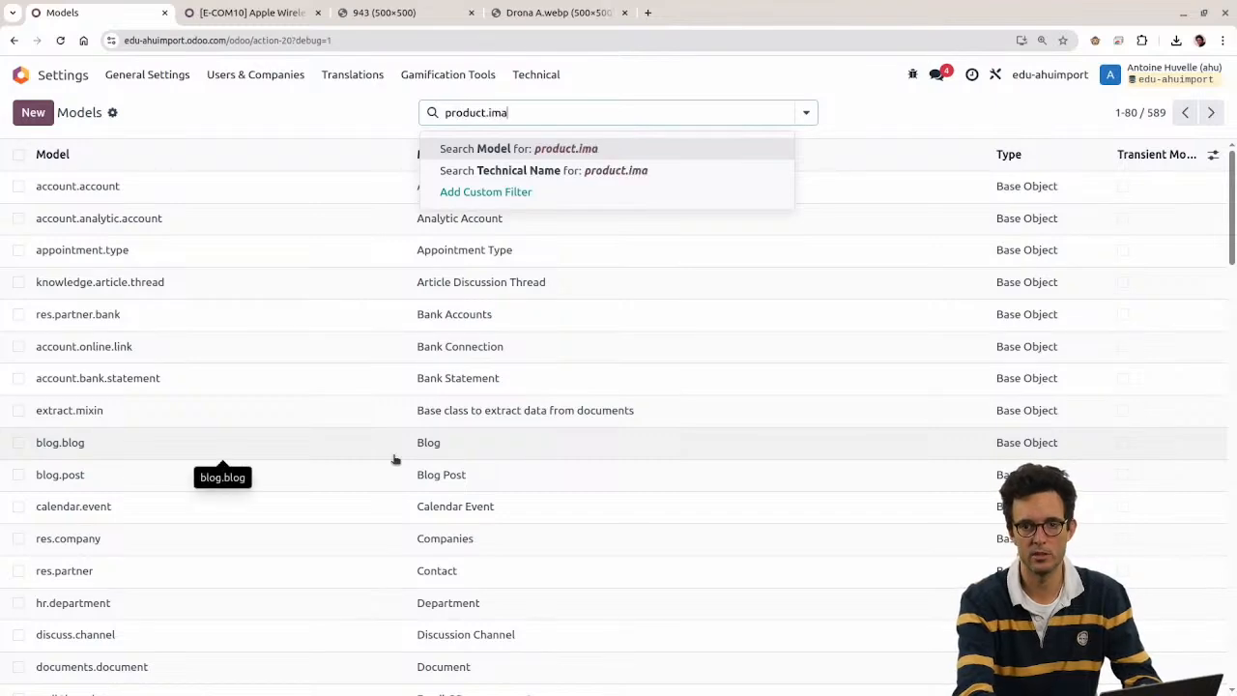
key("Return")
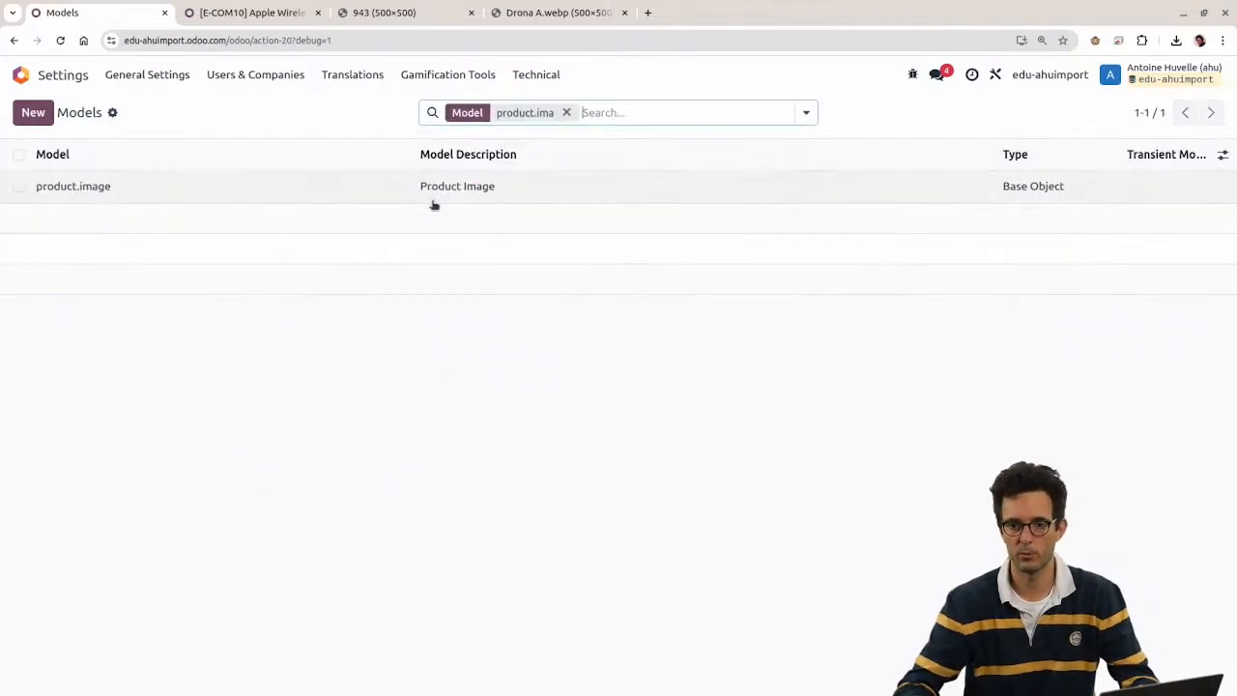
Step: Review the product.image model's field list, then go back to Models and the home menu
left_click(435, 196)
scroll(456, 287, "down", 5)
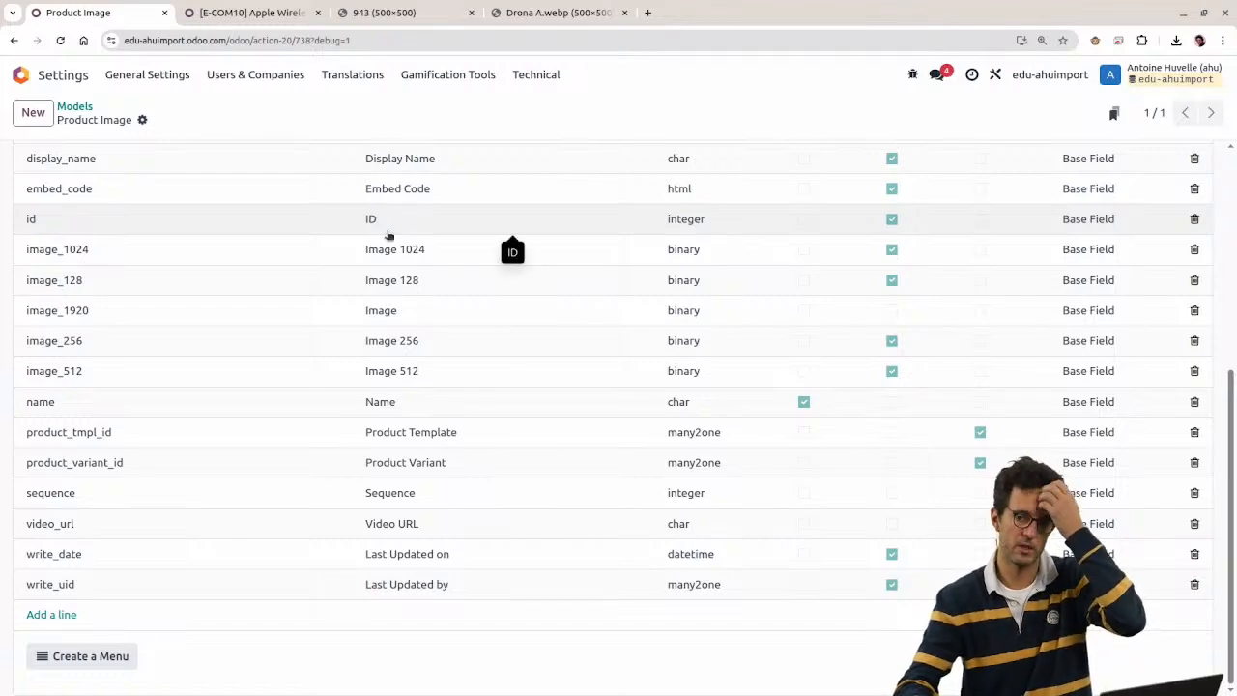
scroll(386, 241, "up", 5)
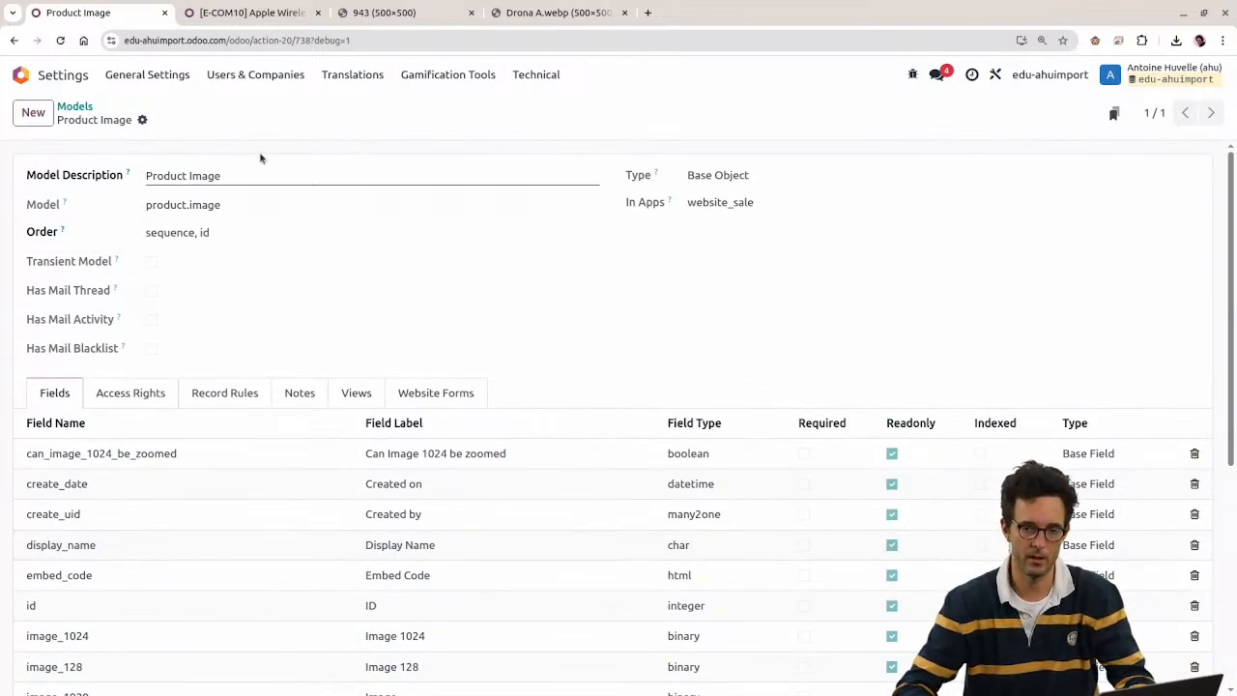
left_click(74, 106)
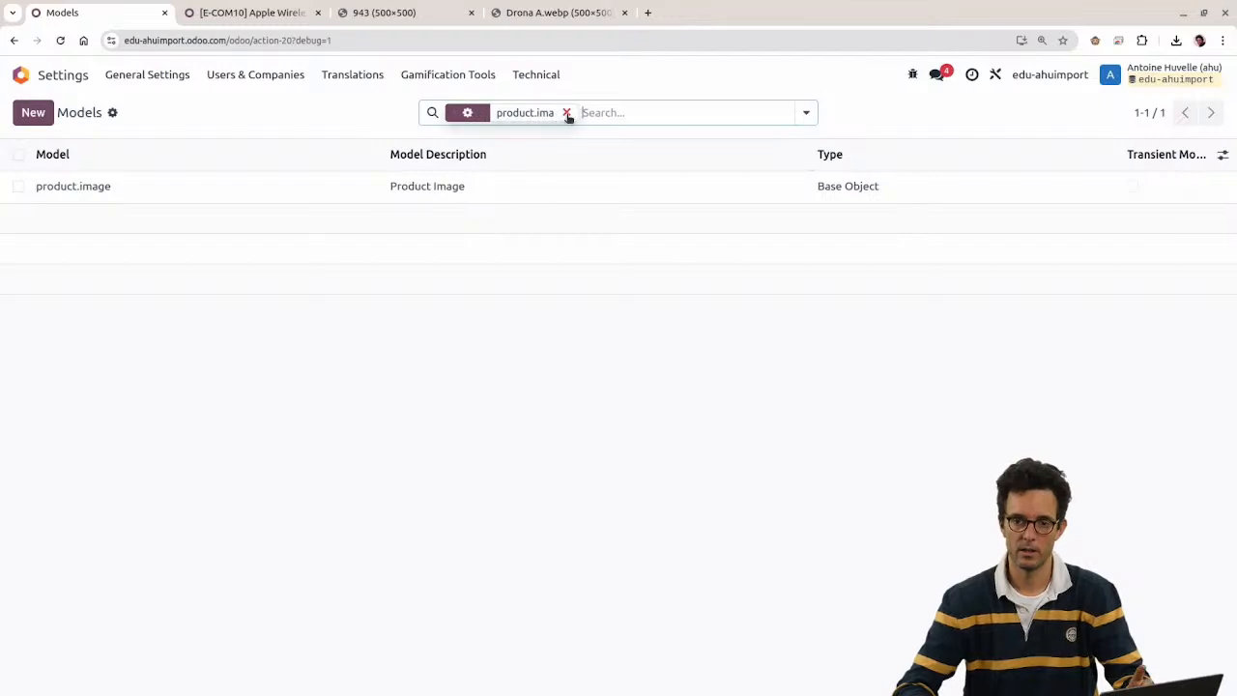
key("alt+h")
Step: Open the tes record from the Product Images list
type("imag")
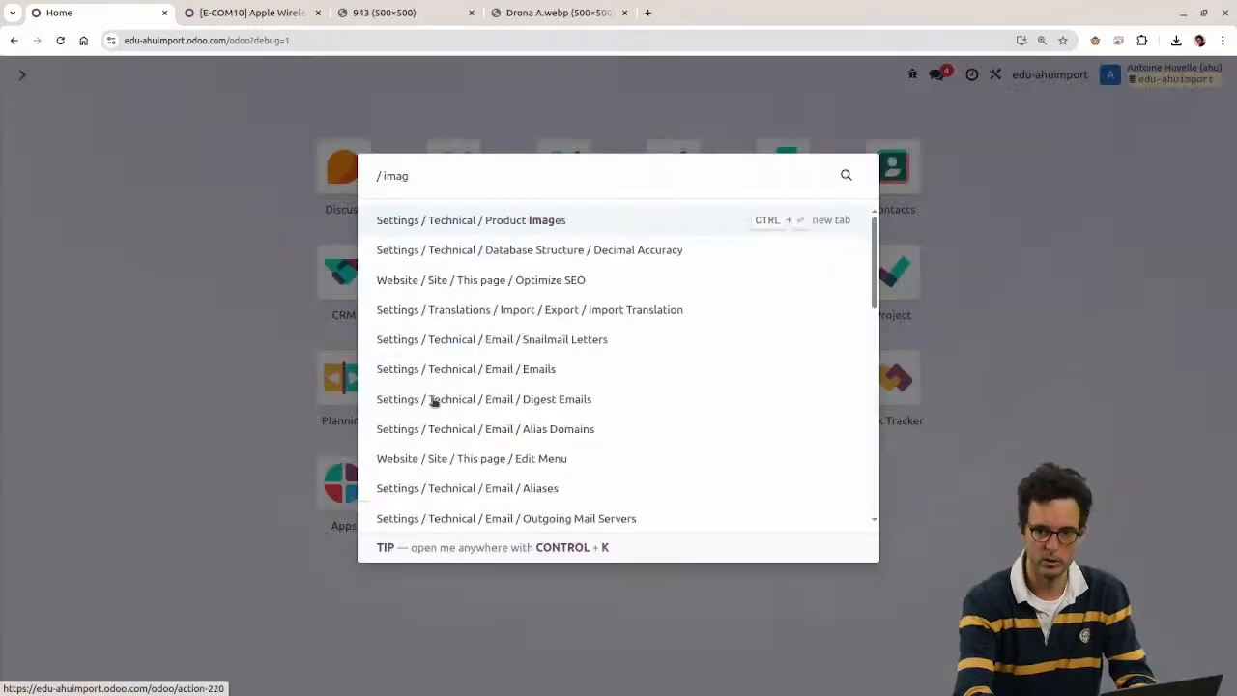
key("Return")
left_click(215, 199)
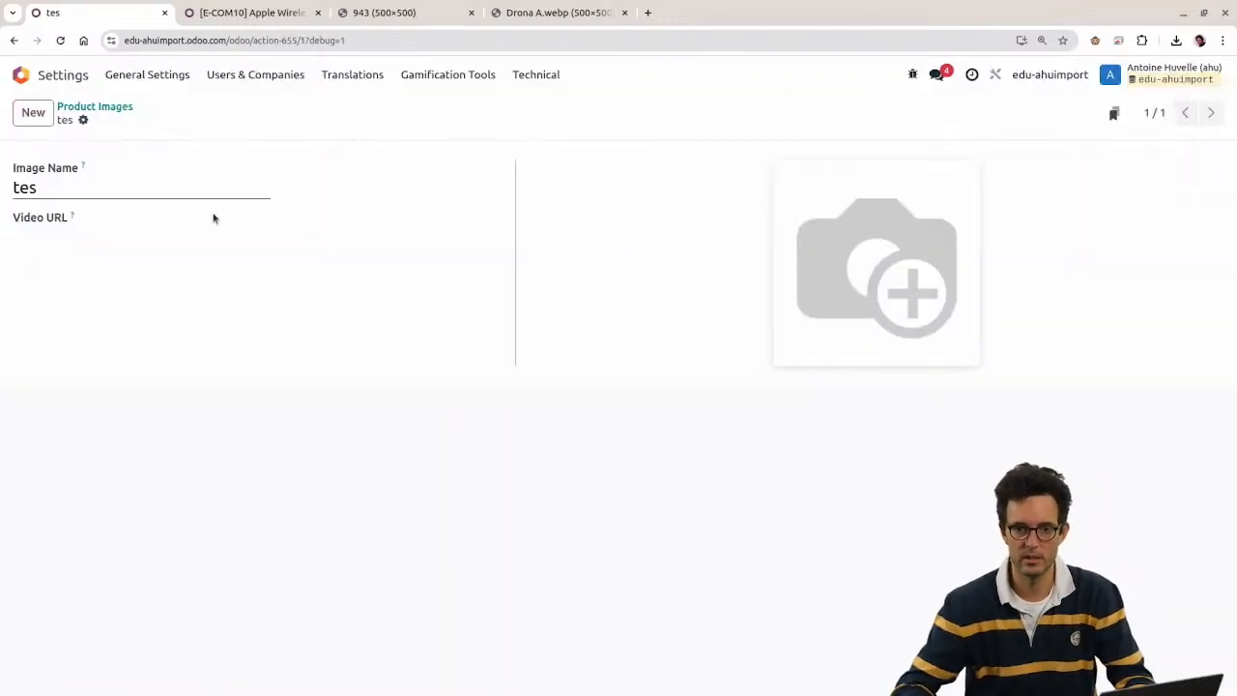
key("ctrl+a")
left_click(97, 238)
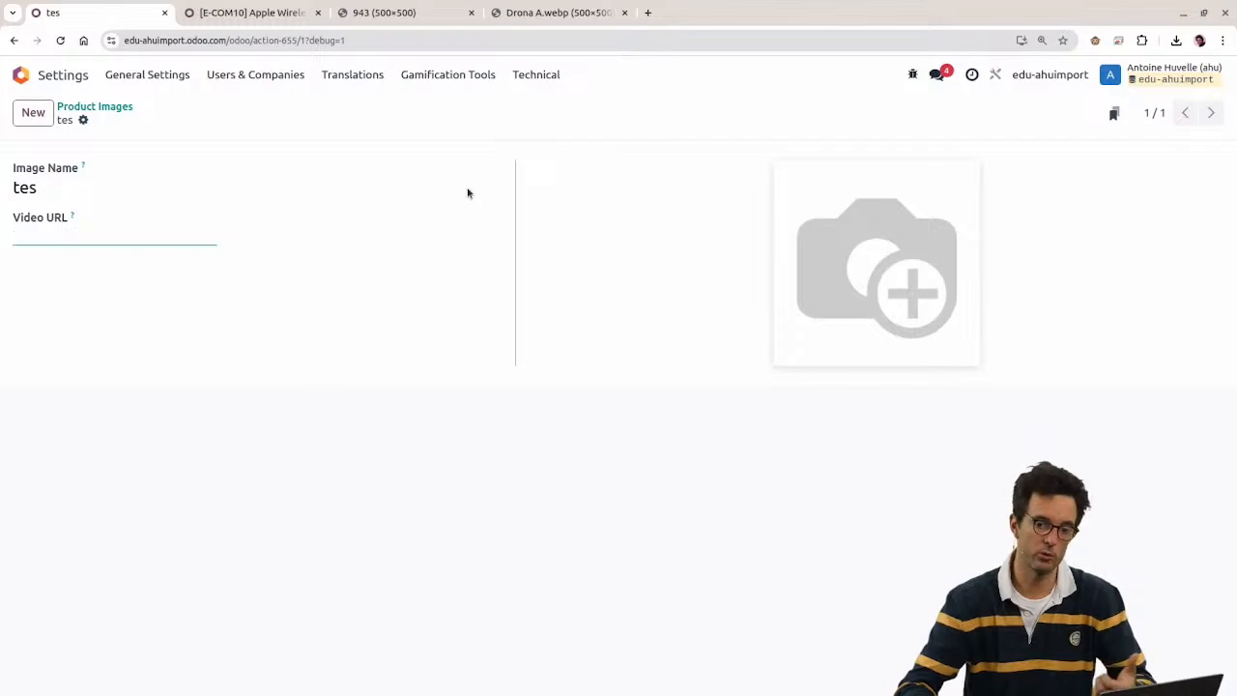
Step: Copy the product_tmpl_id field name from the Product Image fields, then add a sheet to product_template2.xls
left_click(913, 75)
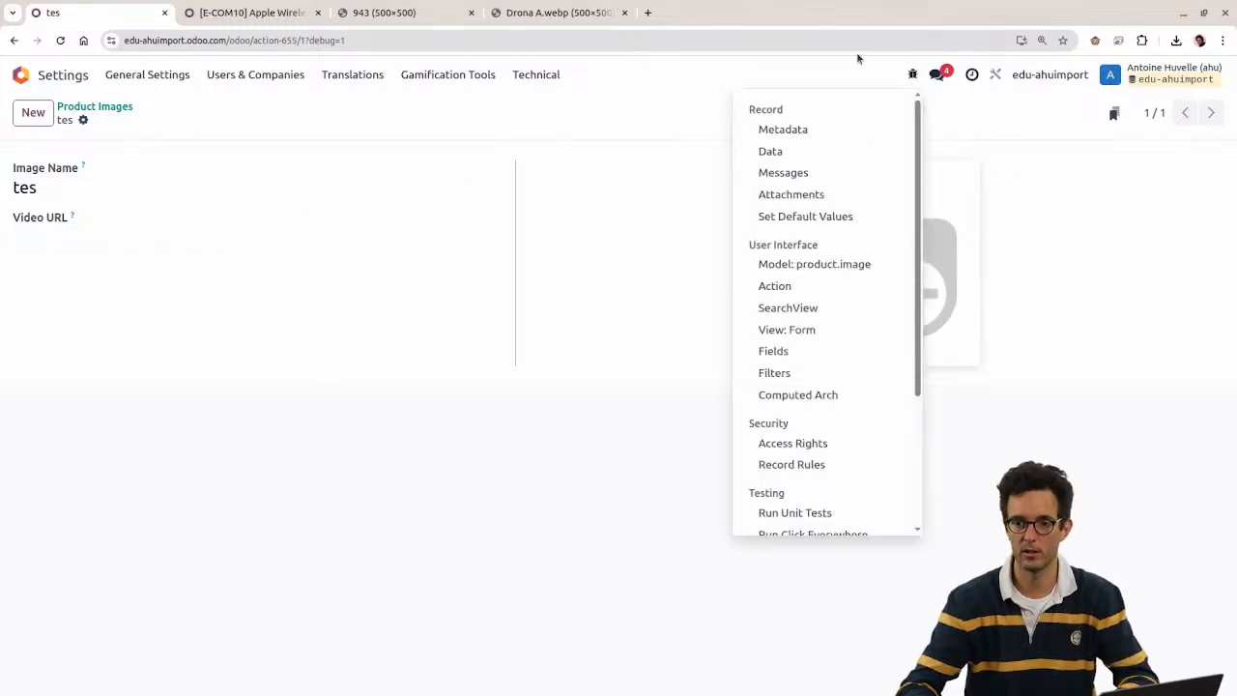
left_click(796, 353)
scroll(290, 396, "down", 1)
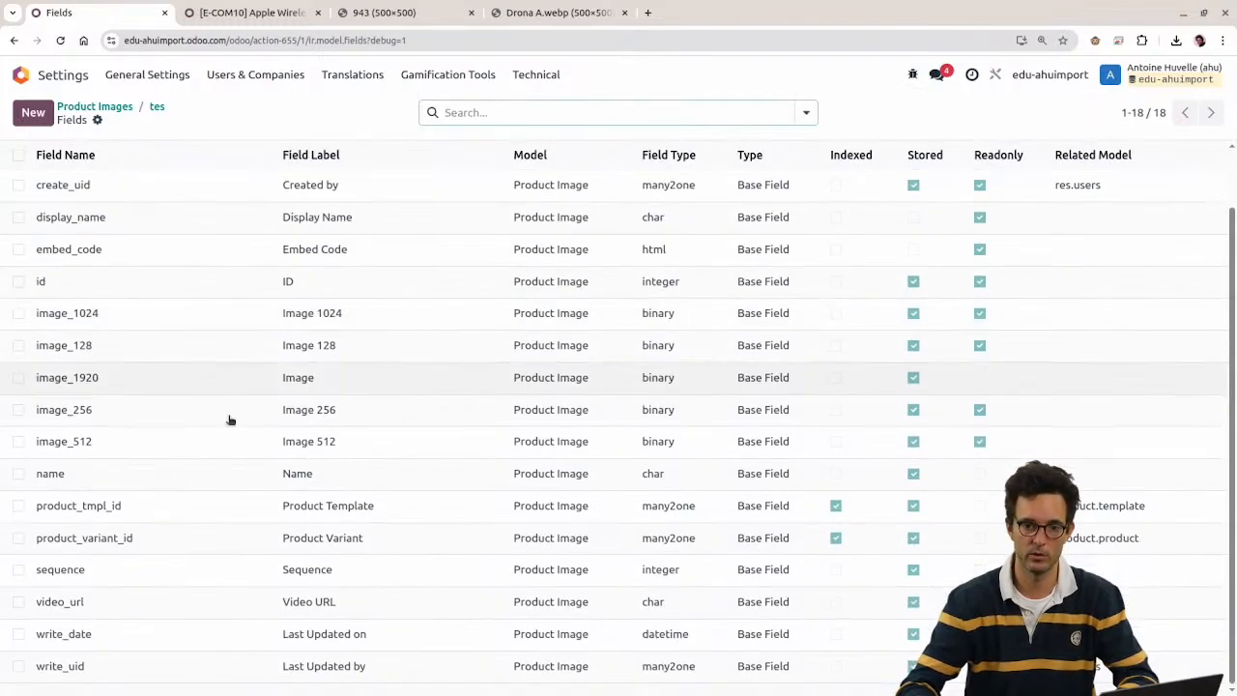
left_click(54, 506)
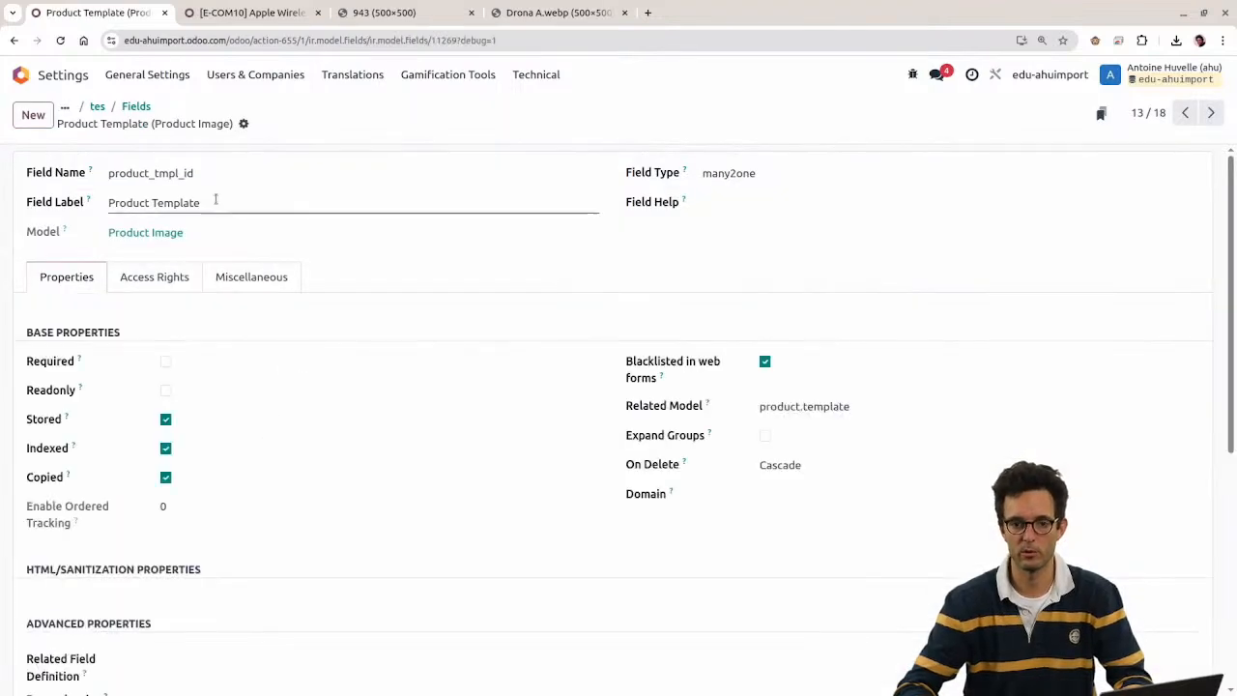
double_click(180, 174)
key("ctrl+c")
key("alt+Tab")
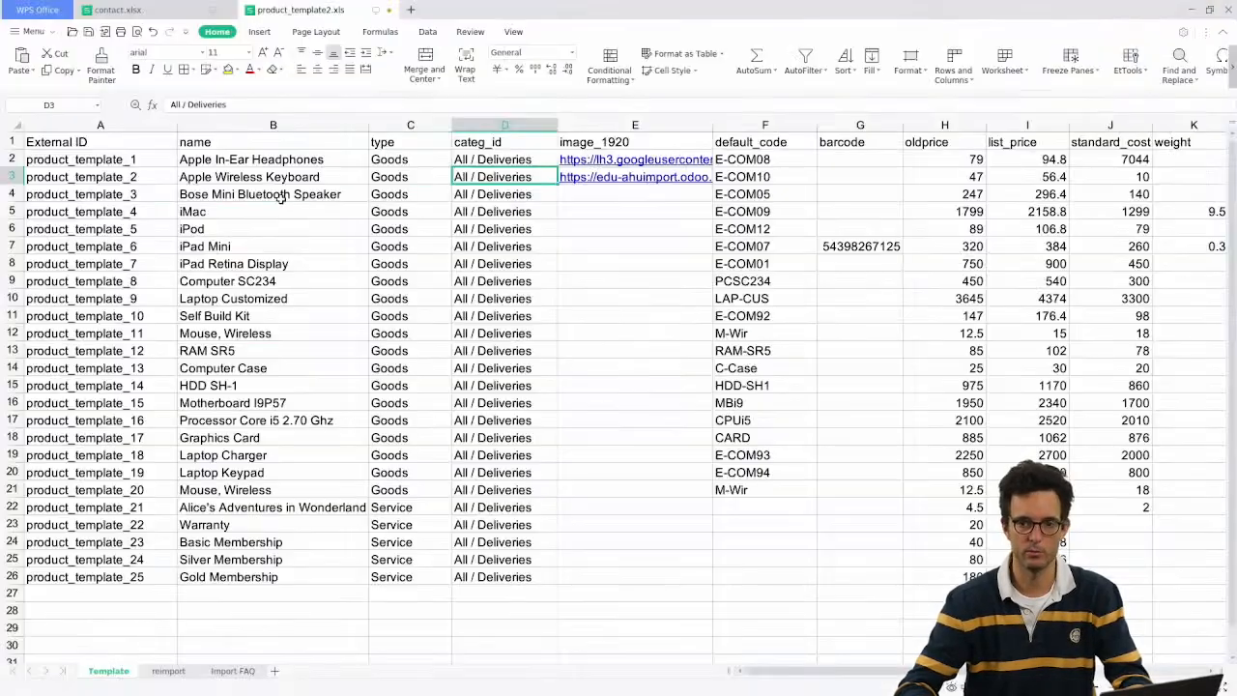
left_click(275, 671)
Step: Move Sheet1 after Template and enter headers id and name in A1 and B1
left_click_drag(296, 671, 151, 674)
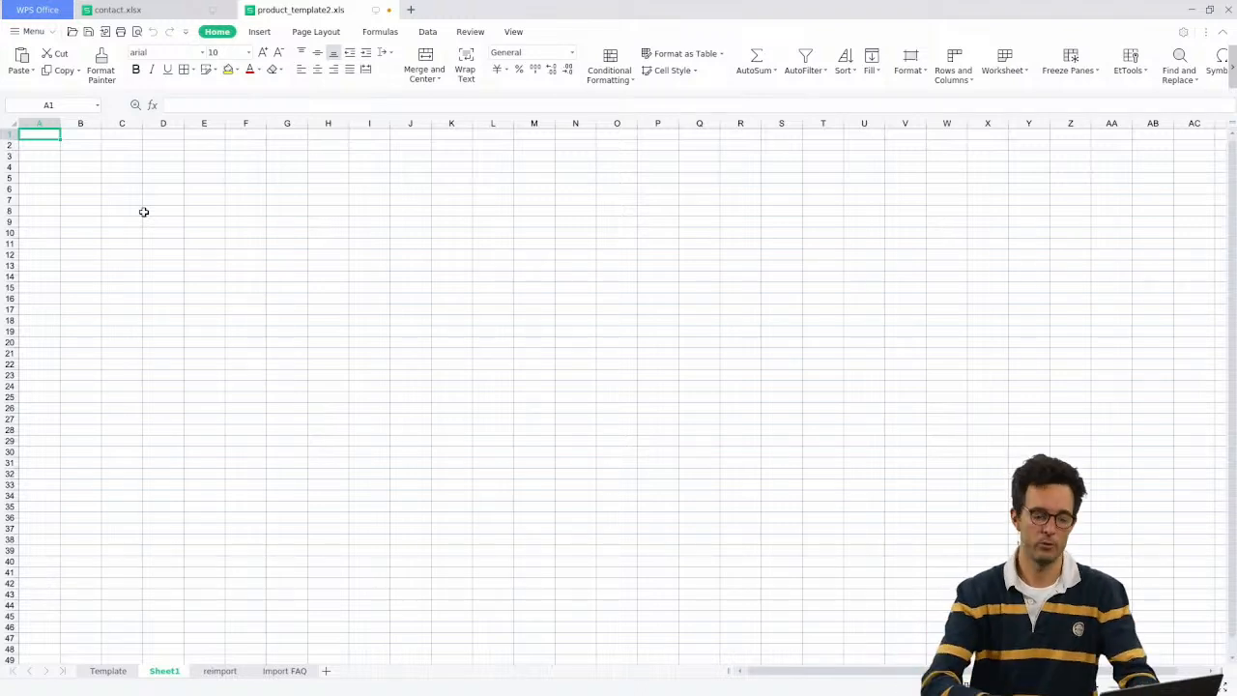
type("id")
key("Tab")
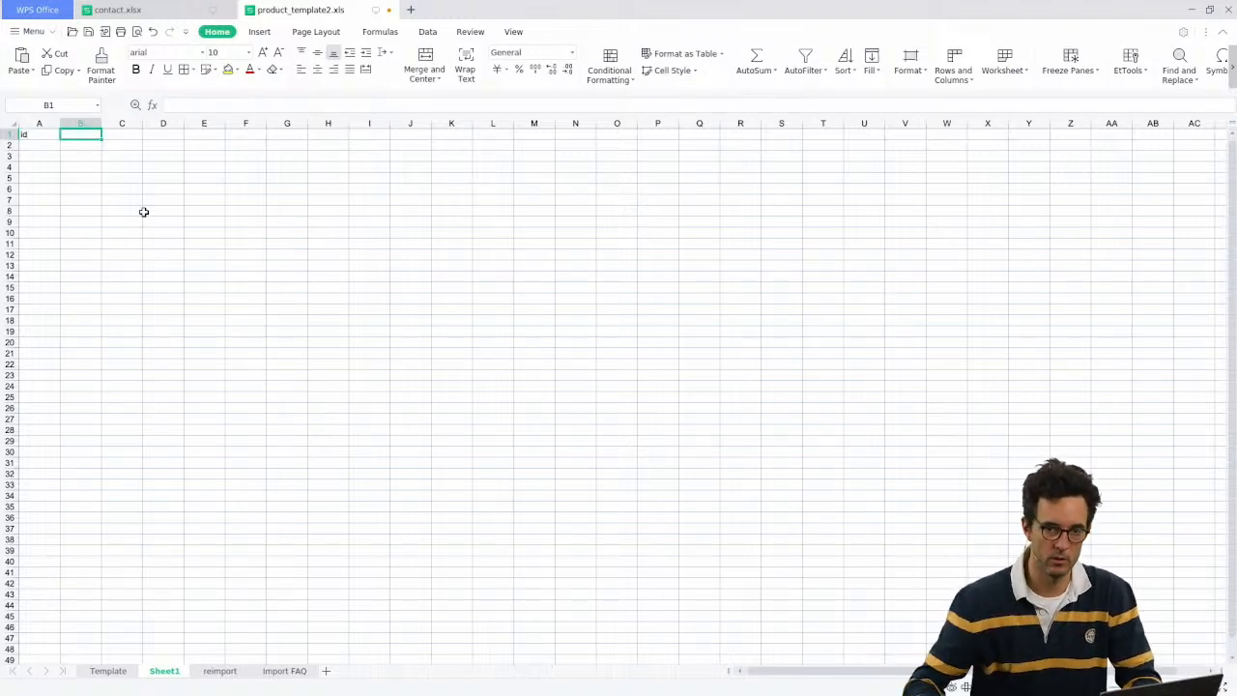
scroll(143, 212, "up", 5)
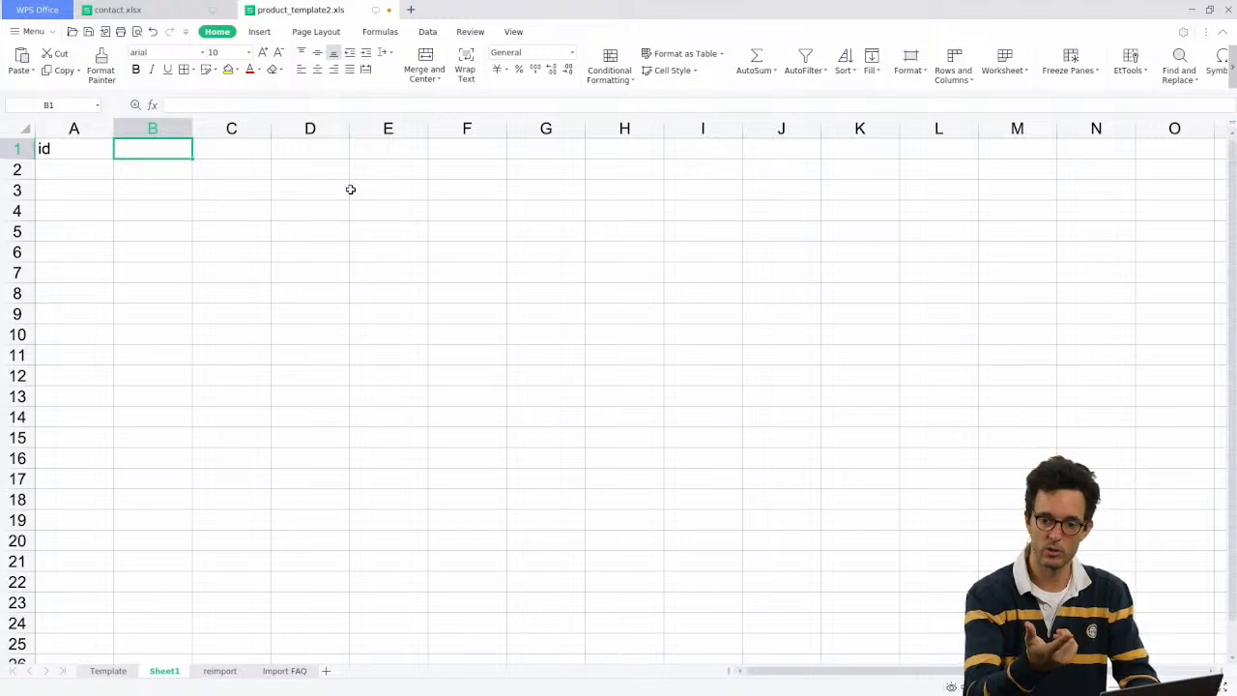
type("name")
key("Tab")
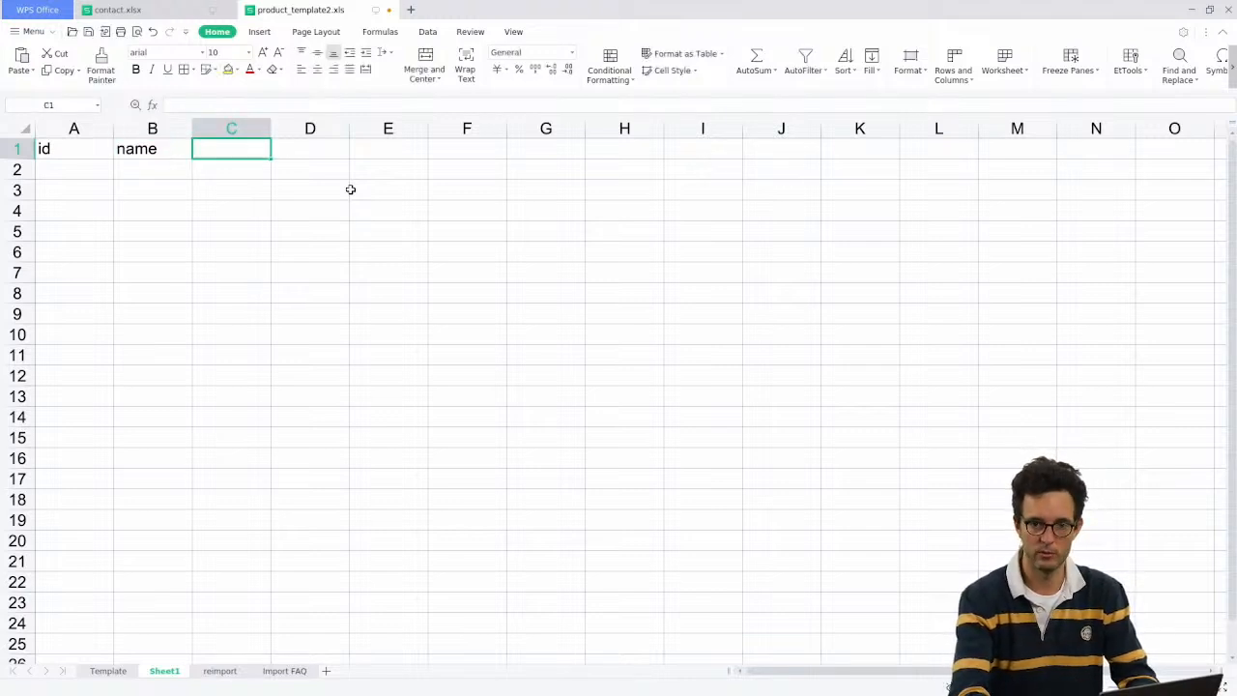
Step: Make C1 the product_tmpl_id/id header and widen column C to fit it
key("ctrl+v")
key("Right")
key("Left")
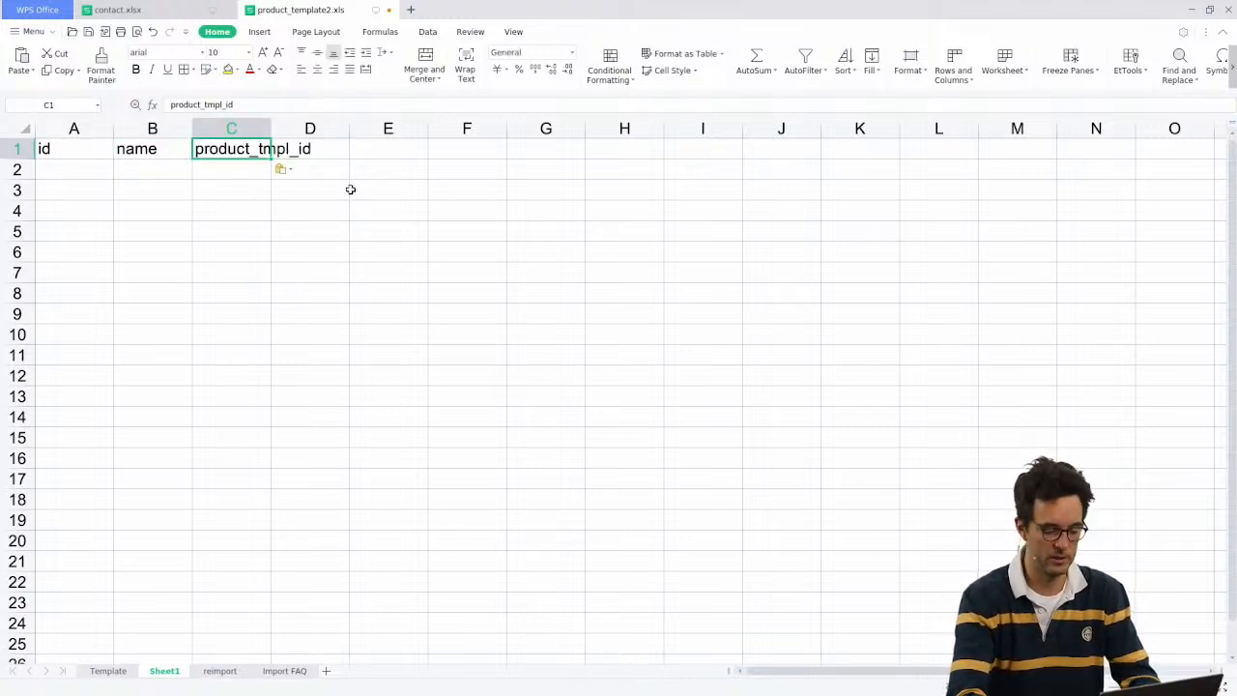
key("F2")
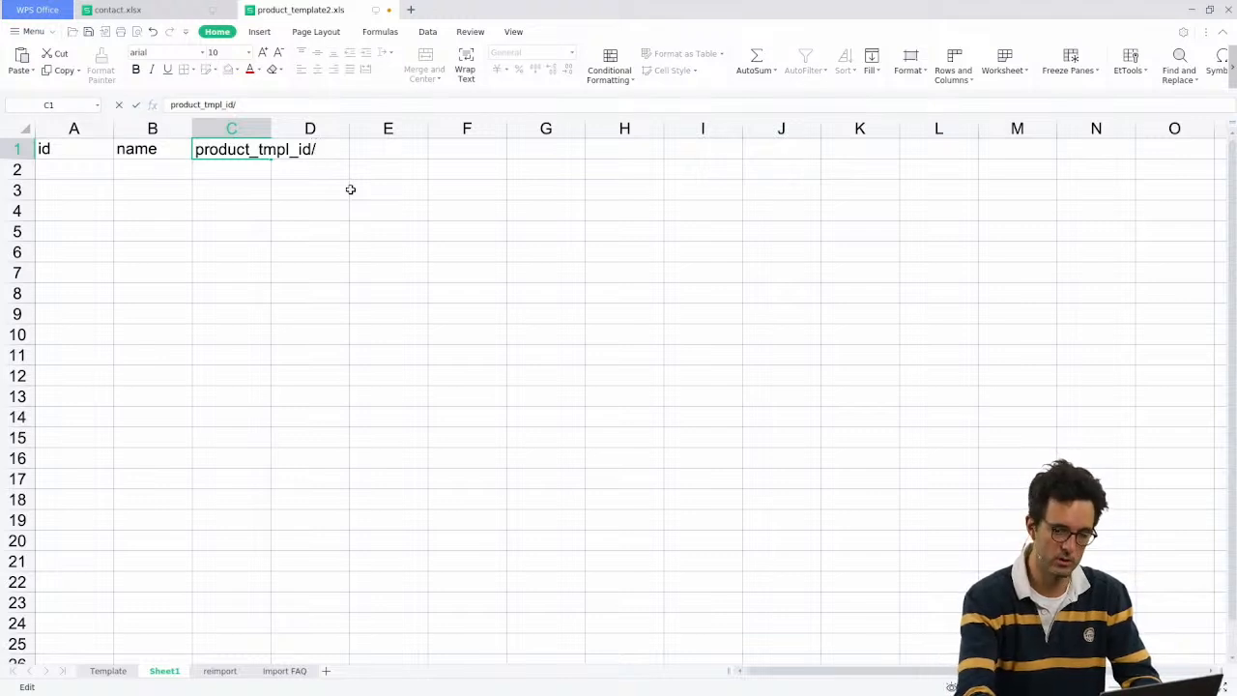
type("/id")
key("Return")
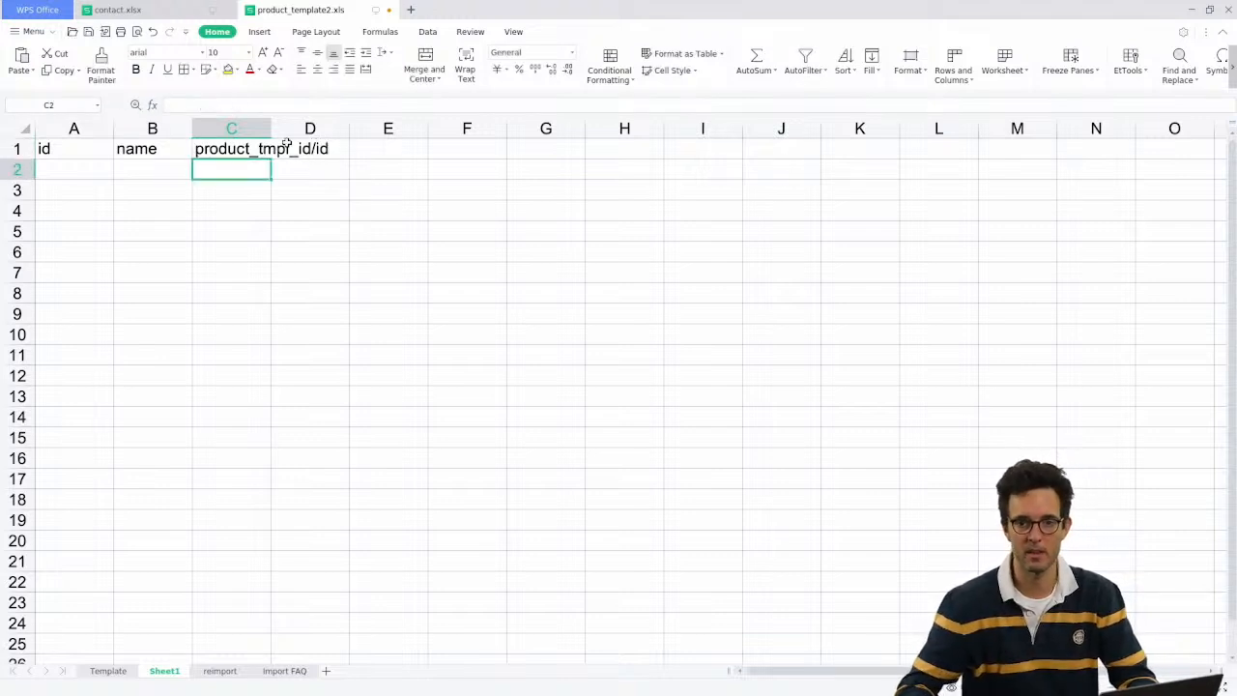
left_click_drag(272, 129, 367, 128)
left_click(393, 145)
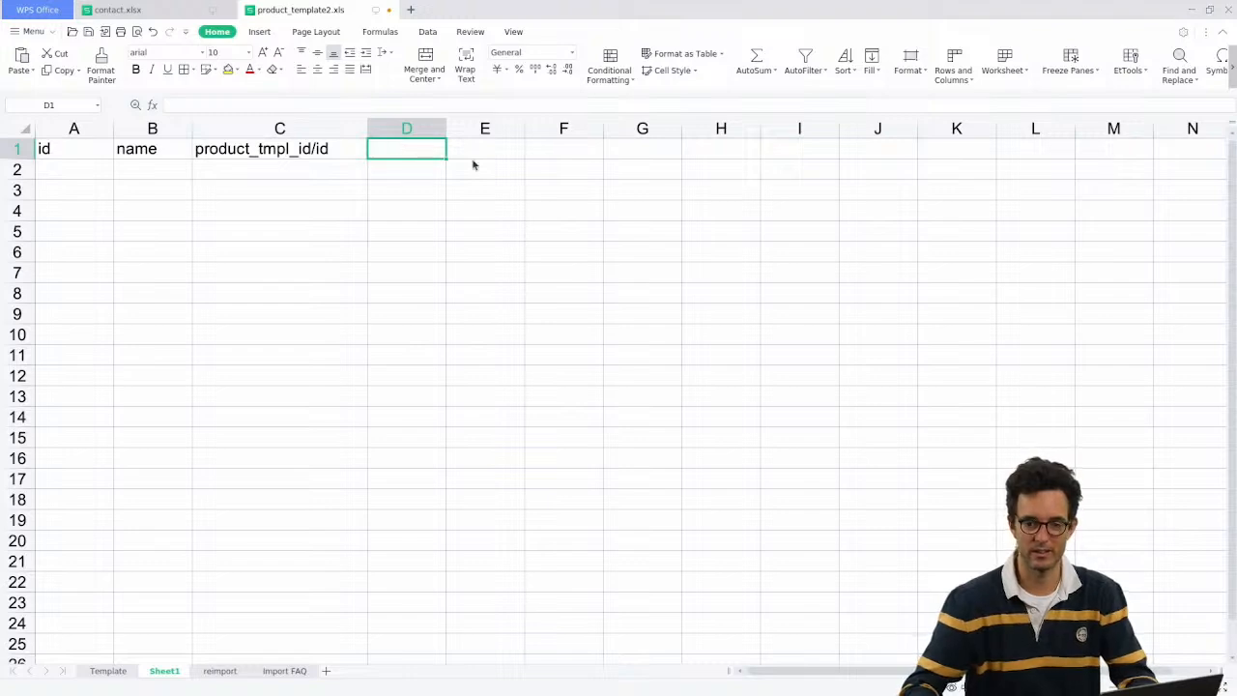
Step: Recheck the Product Image fields list in Odoo, then return to the spreadsheet
key("alt+Tab")
left_click(135, 106)
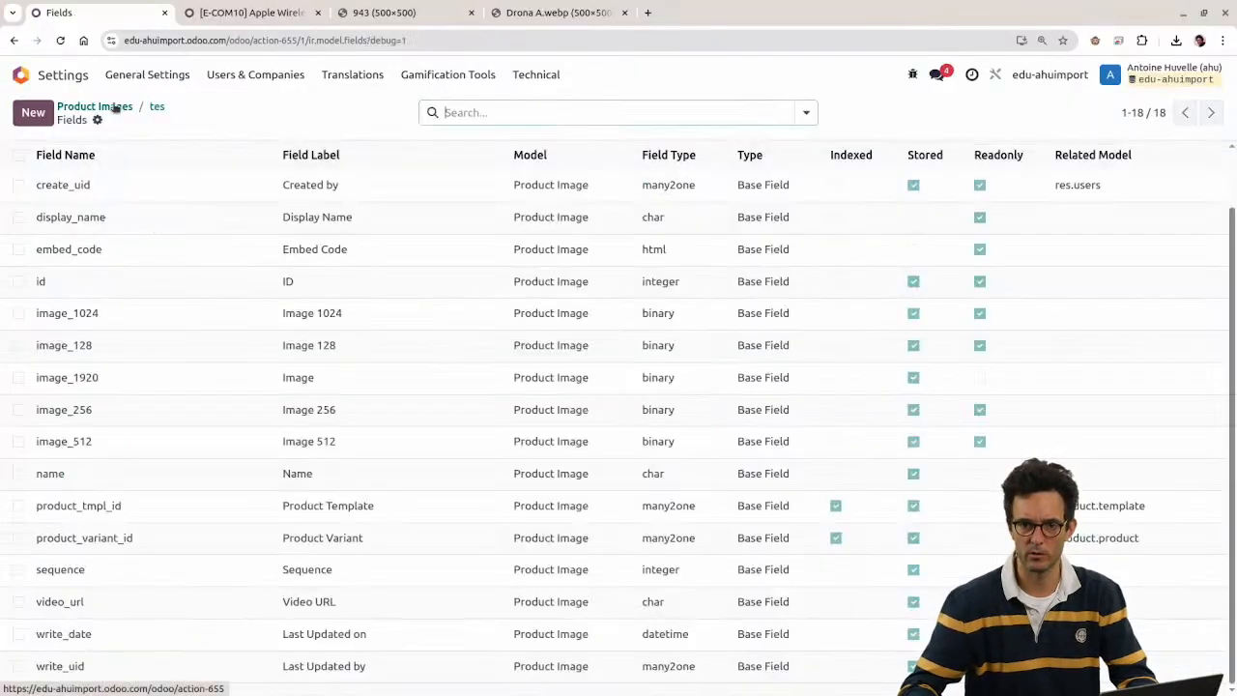
scroll(88, 401, "up", 1)
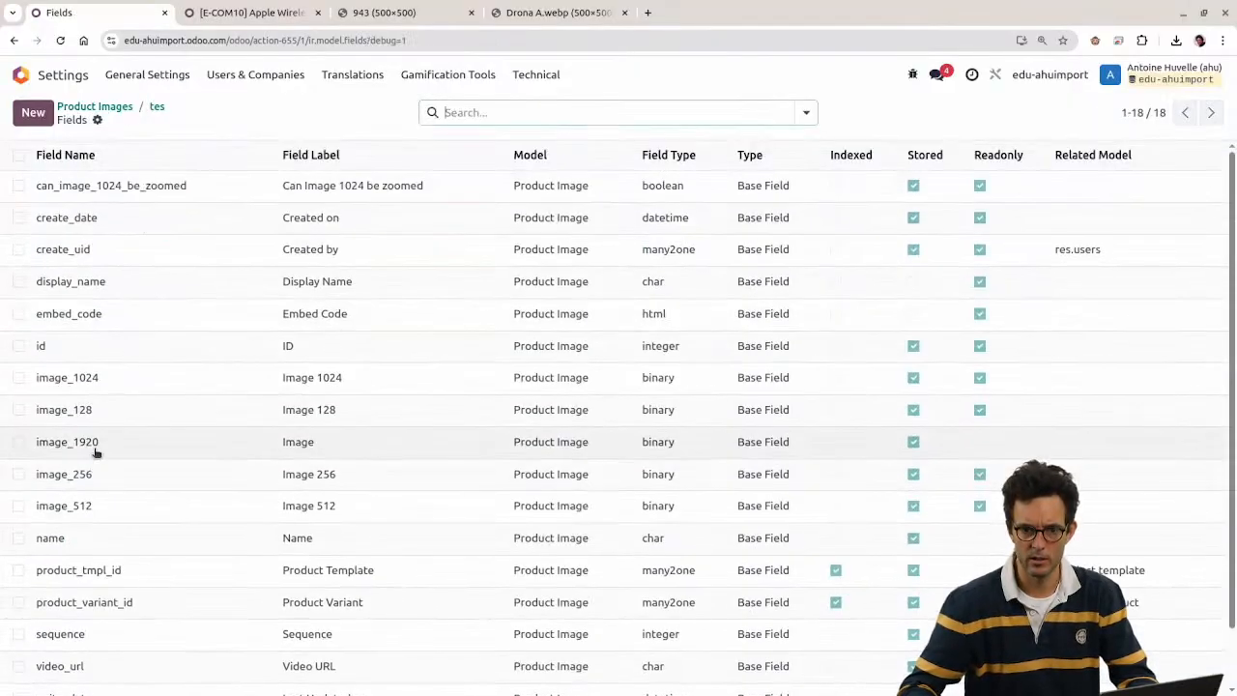
key("alt+Tab")
Step: Copy the image_1920 header and URLs from the Template sheet into Sheet1's column D
left_click(108, 671)
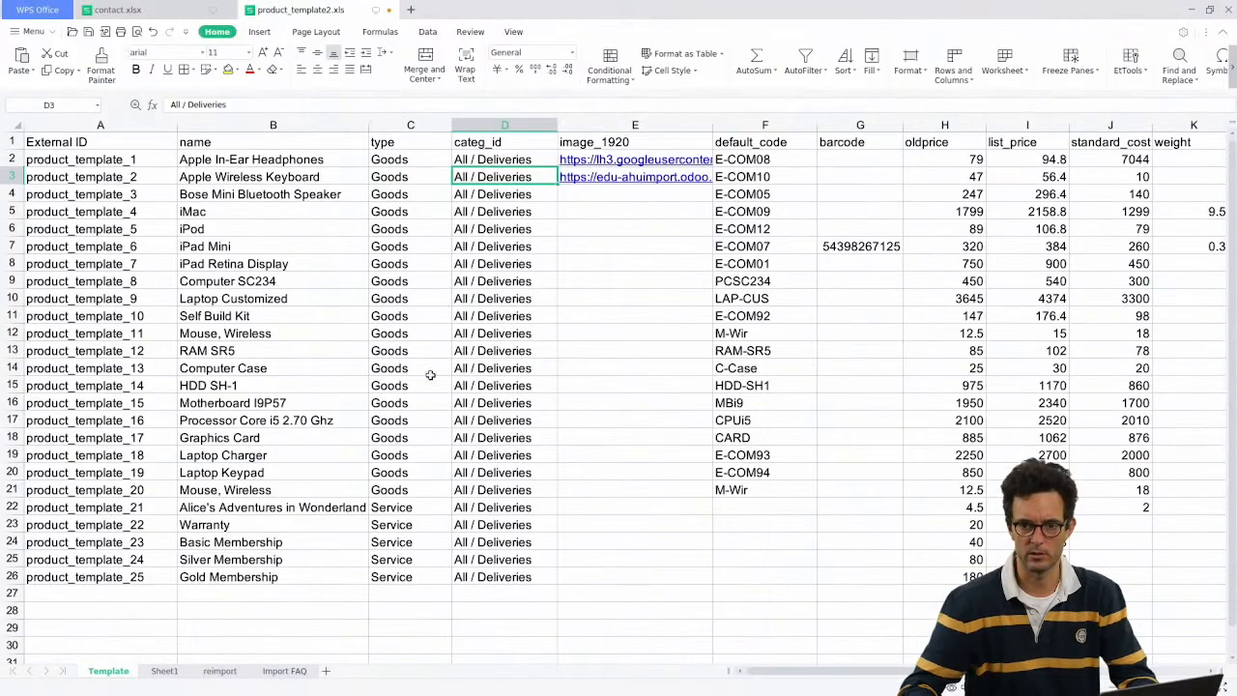
left_click(593, 142)
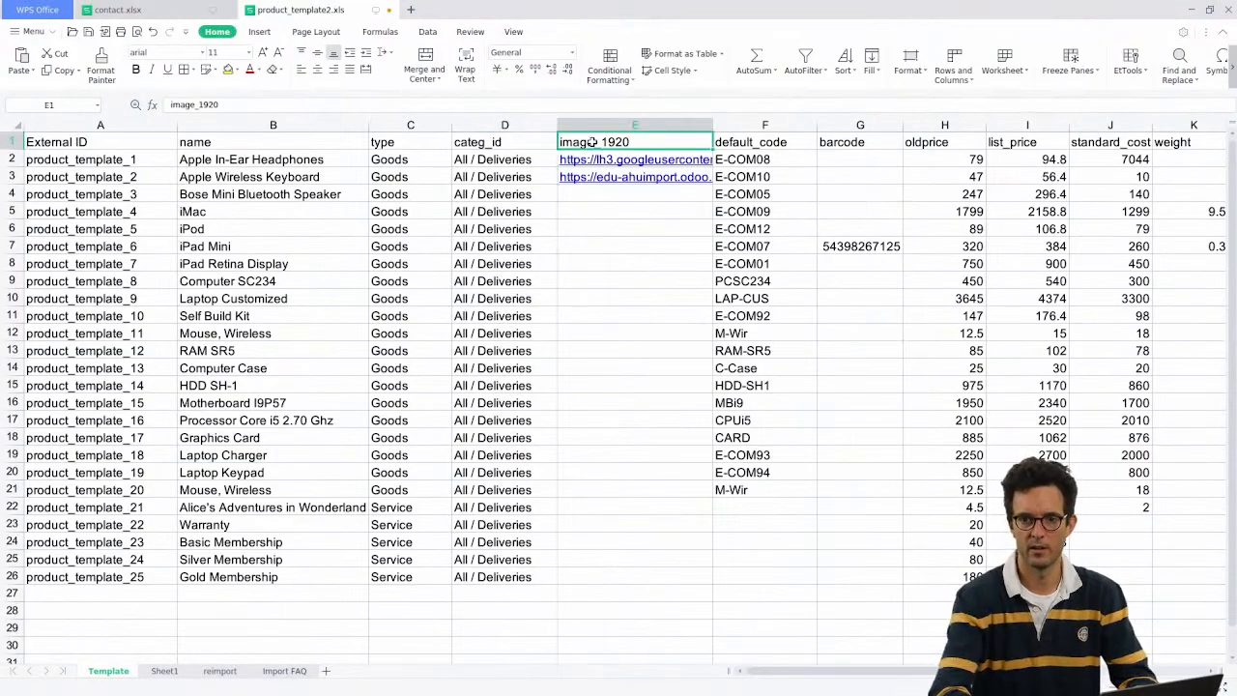
key("shift+Down")
key("shift+Down")
key("ctrl+c")
key("alt+Tab")
key("alt+Tab")
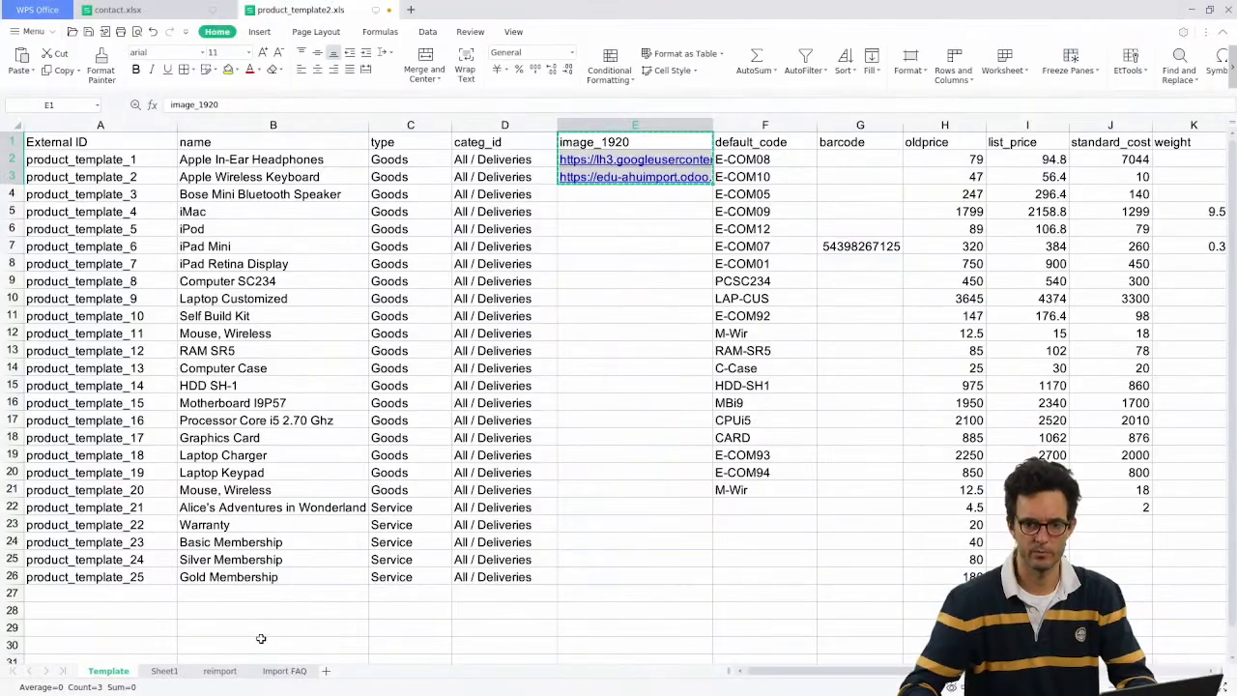
left_click(220, 671)
left_click(162, 669)
left_click(230, 670)
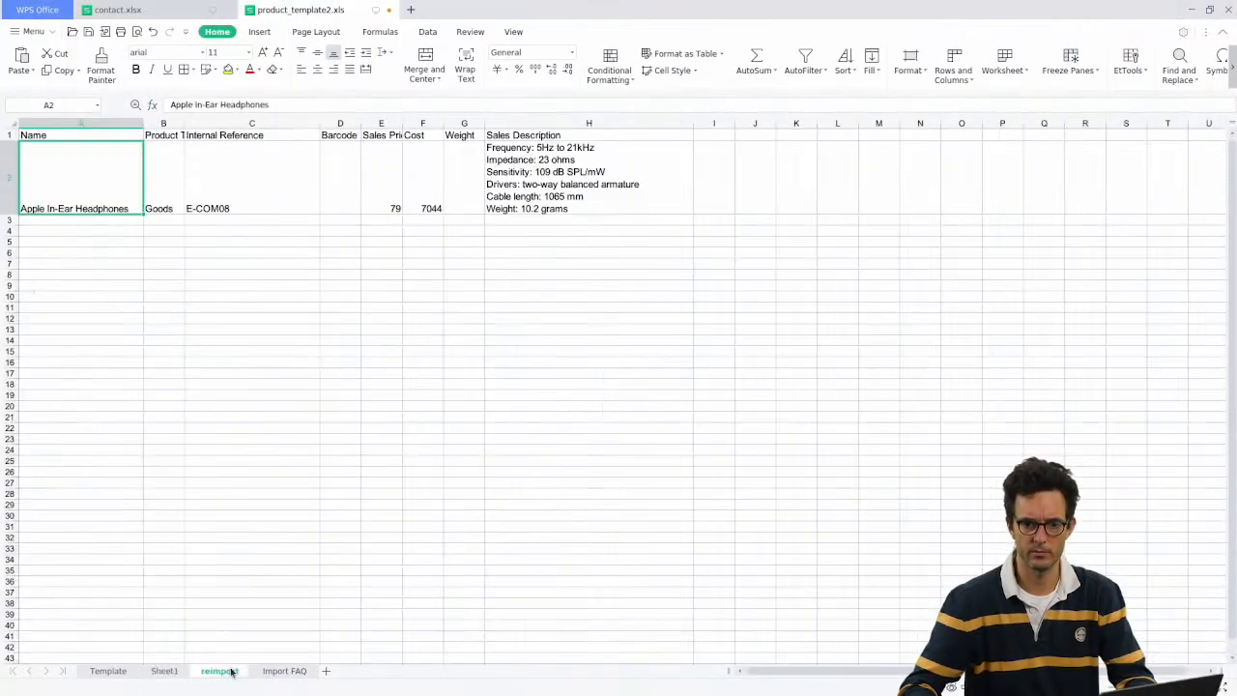
left_click(164, 671)
key("ctrl+v")
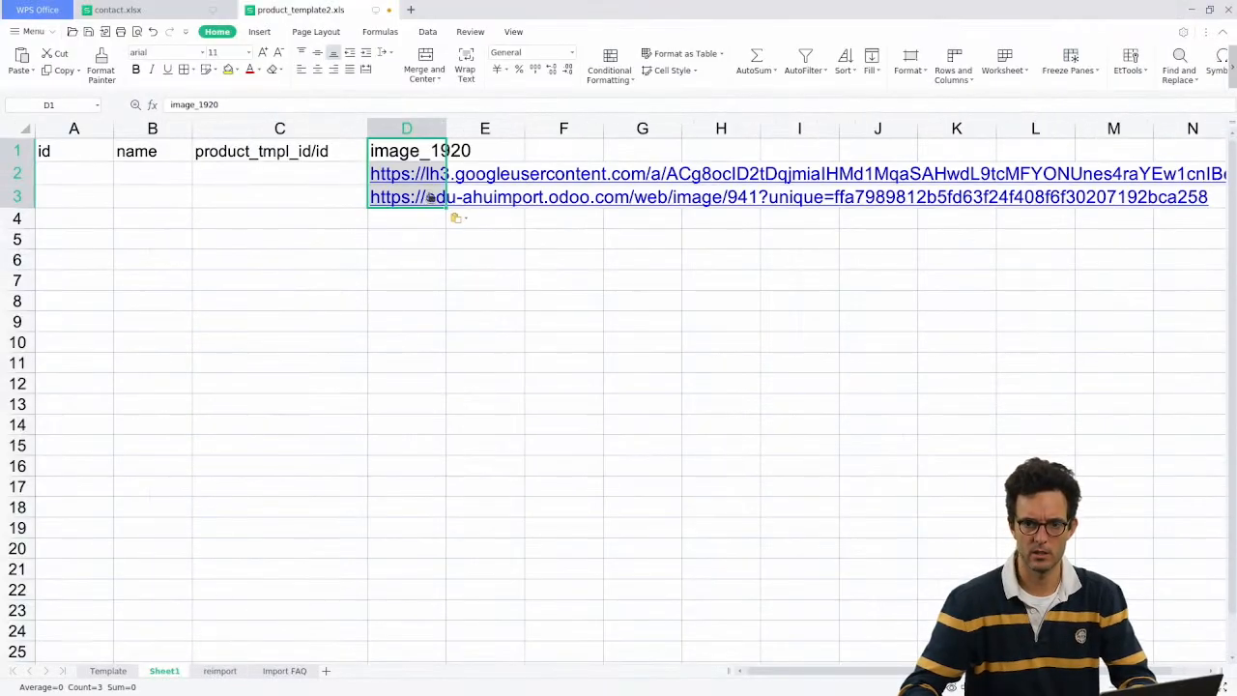
Step: Fill A2:A3 with external IDs image_import_1 and image_import_2 and auto-fit column A
left_click(261, 179)
left_click(89, 171)
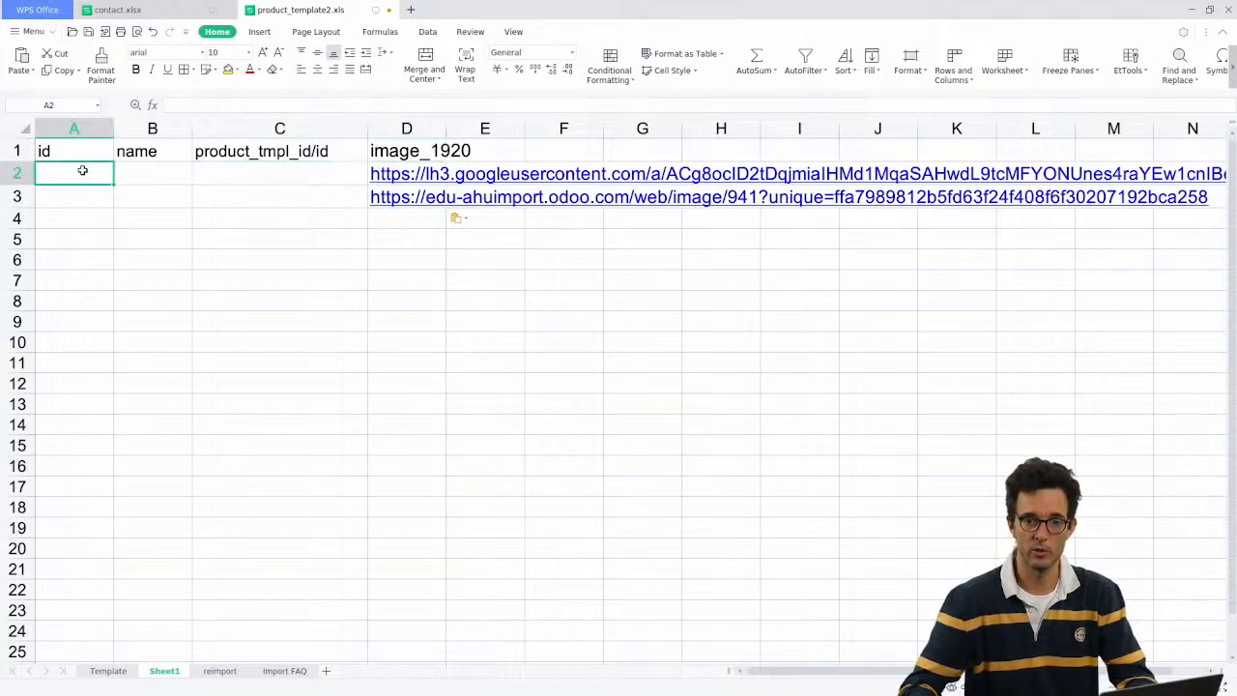
type("ahu")
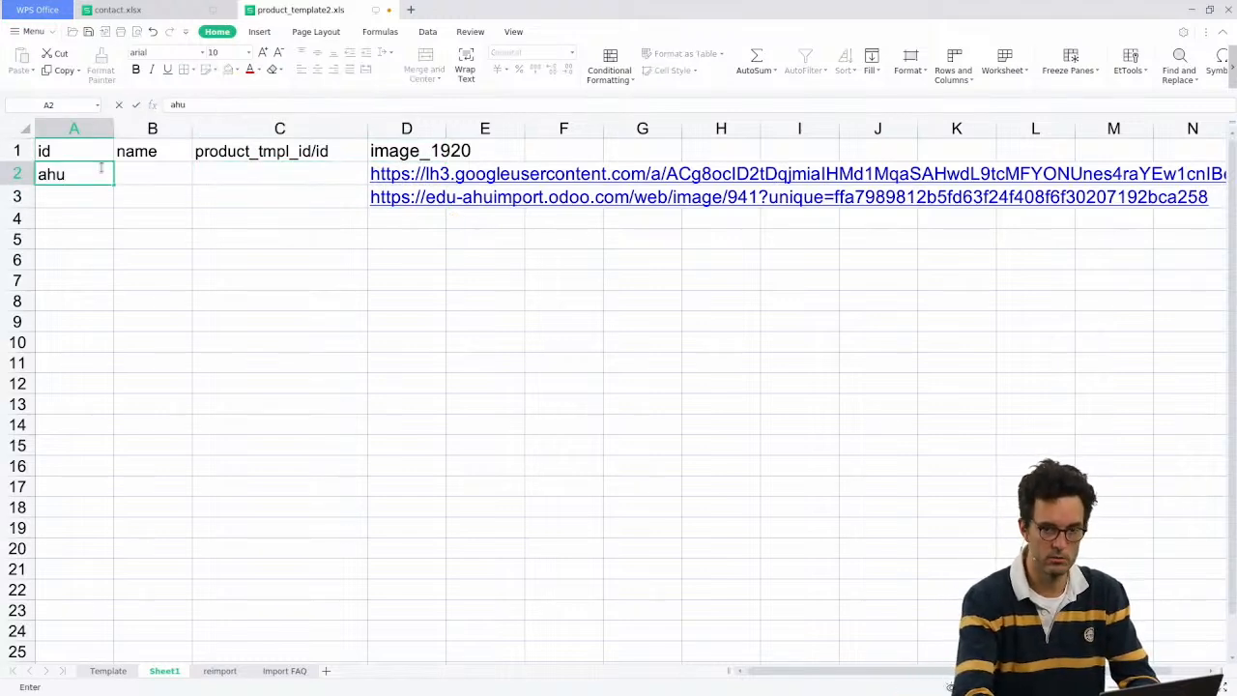
type("im")
key("BackSpace")
key("BackSpace")
type("_import.")
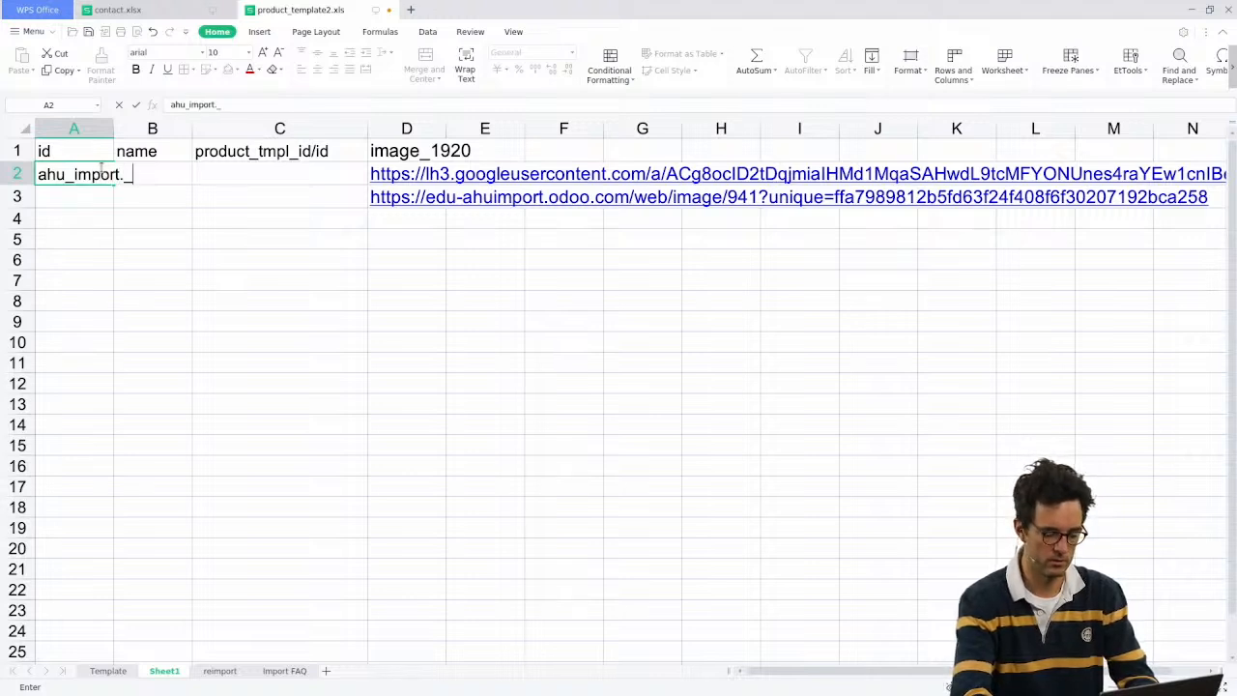
type("image_imp")
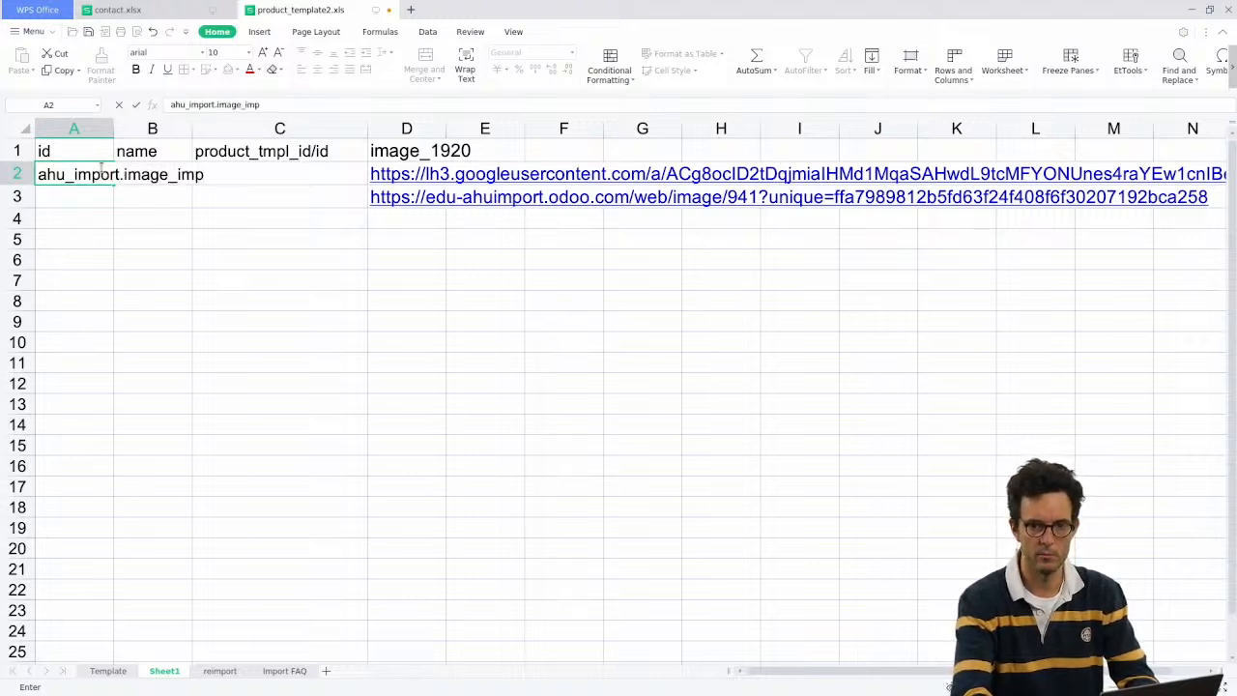
type("ort_1")
key("Return")
key("Up")
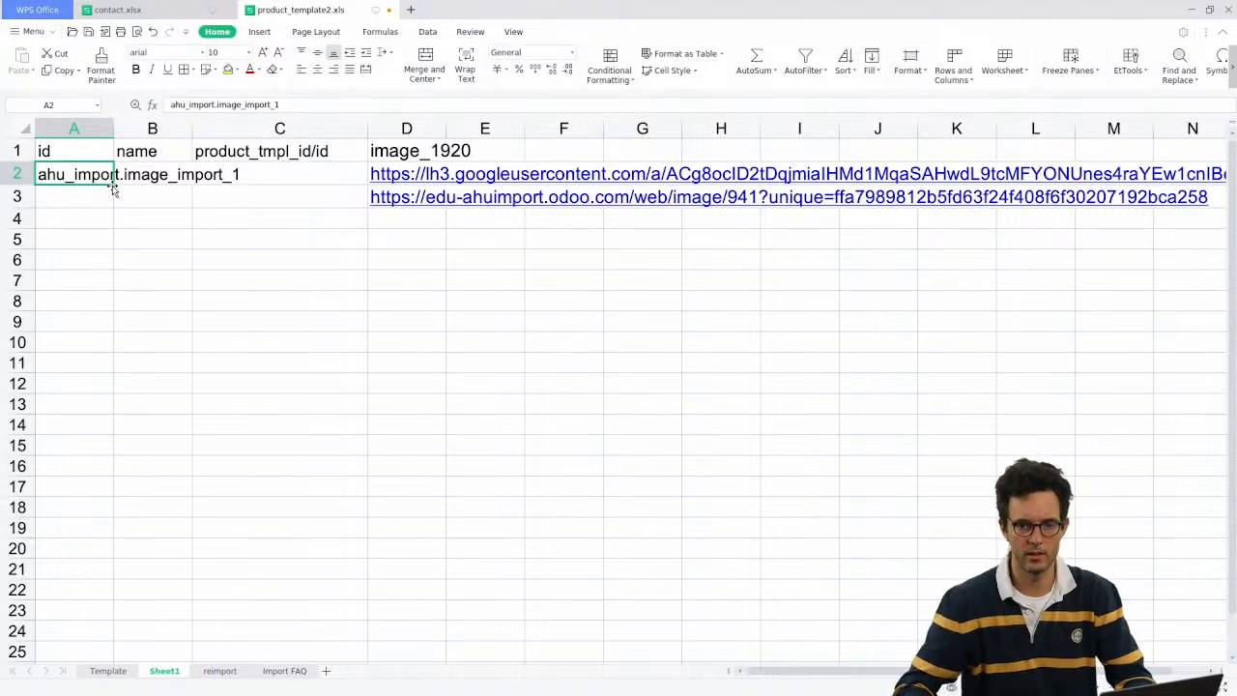
left_click_drag(114, 186, 114, 205)
double_click(115, 129)
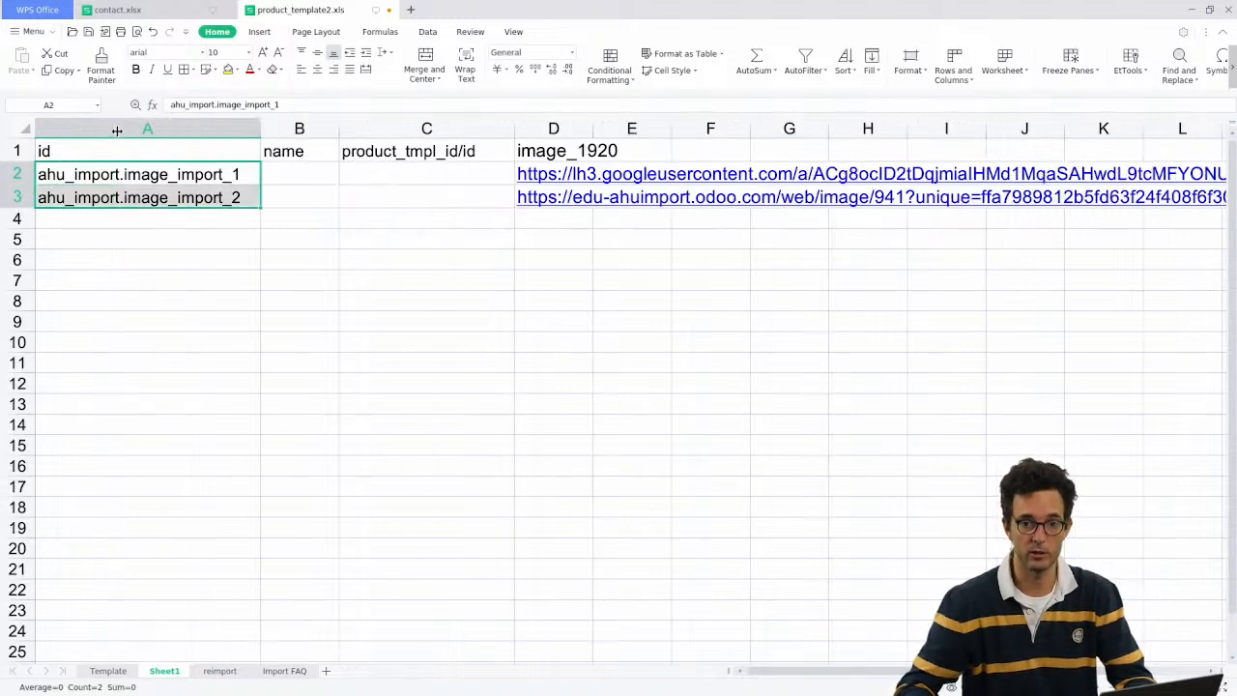
Step: Widen the name column and enter My head in B2 and Drone picture in B3
left_click(325, 172)
left_click_drag(340, 128, 423, 129)
left_click(370, 193)
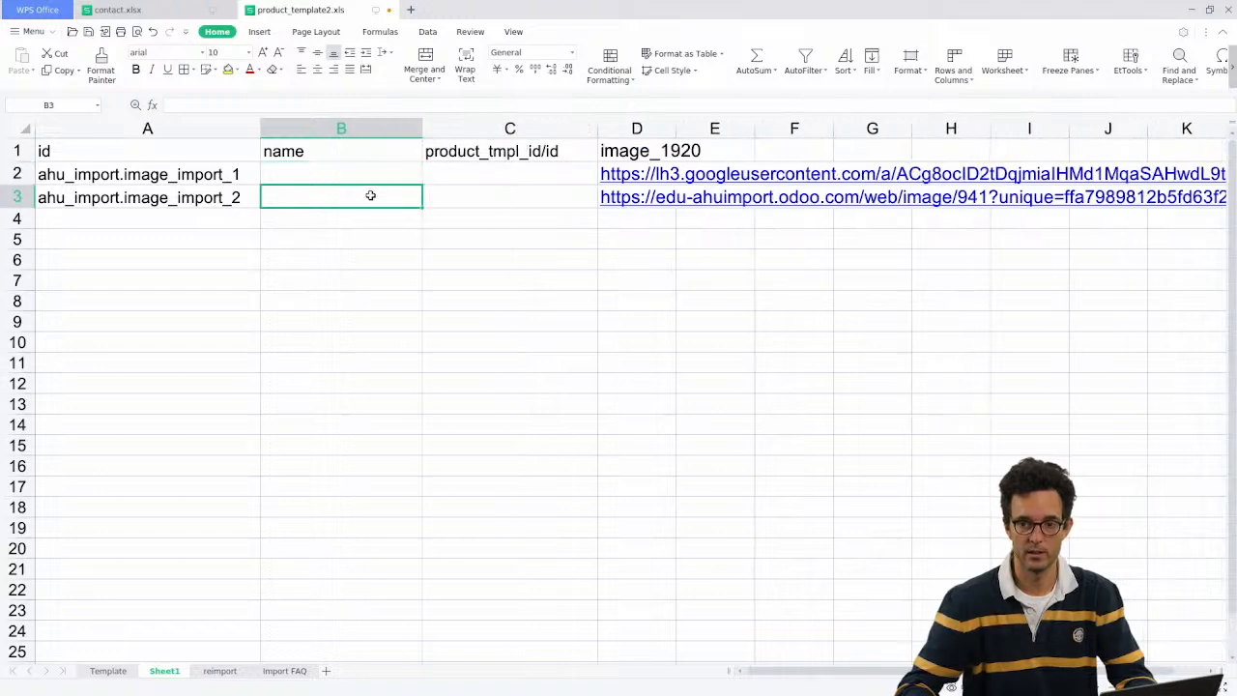
left_click(357, 178)
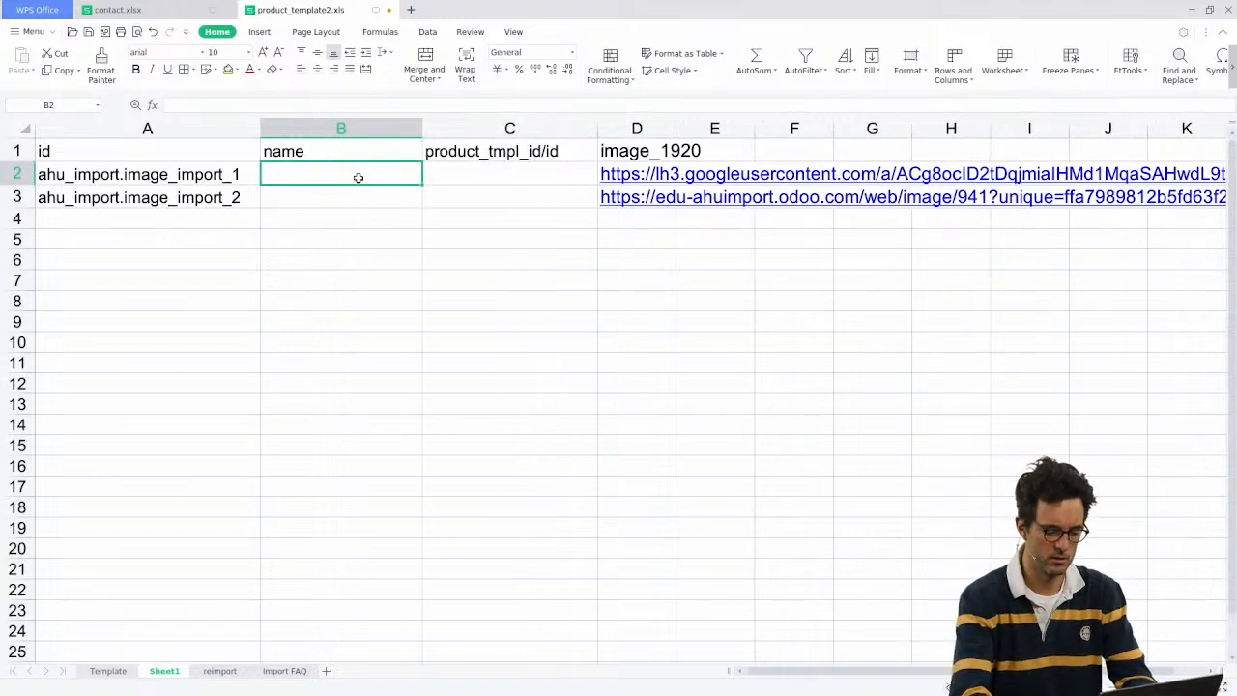
type("My head")
key("Return")
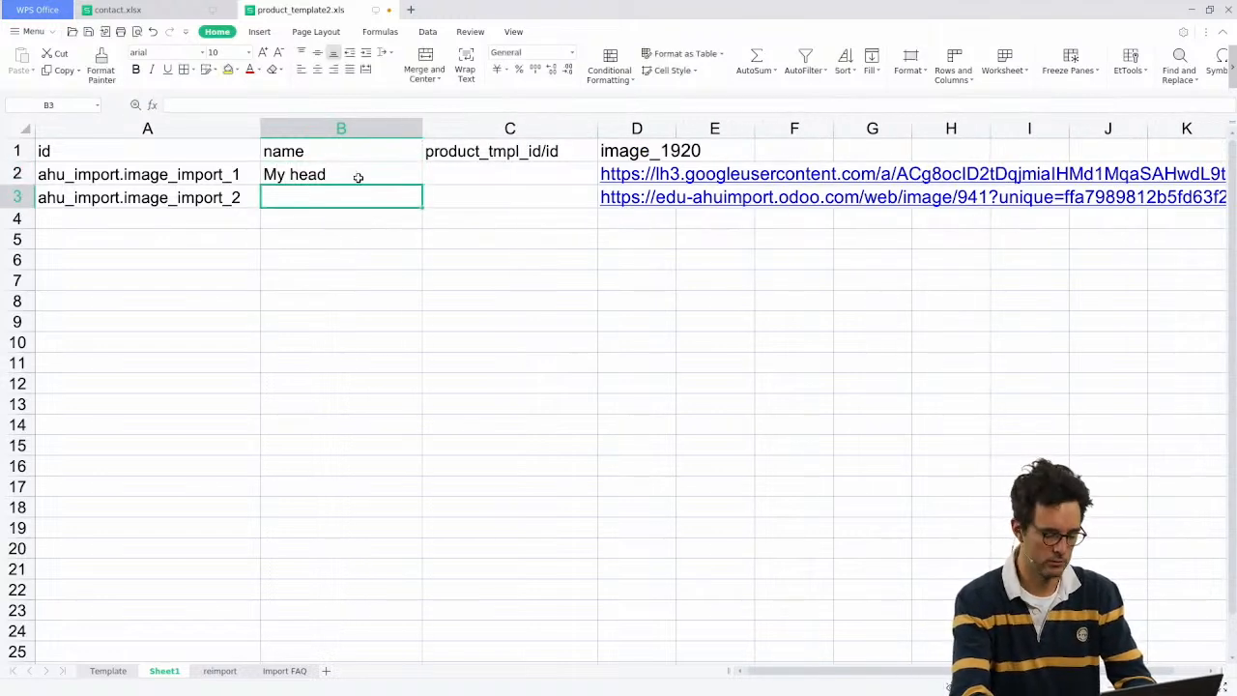
type("Drone p")
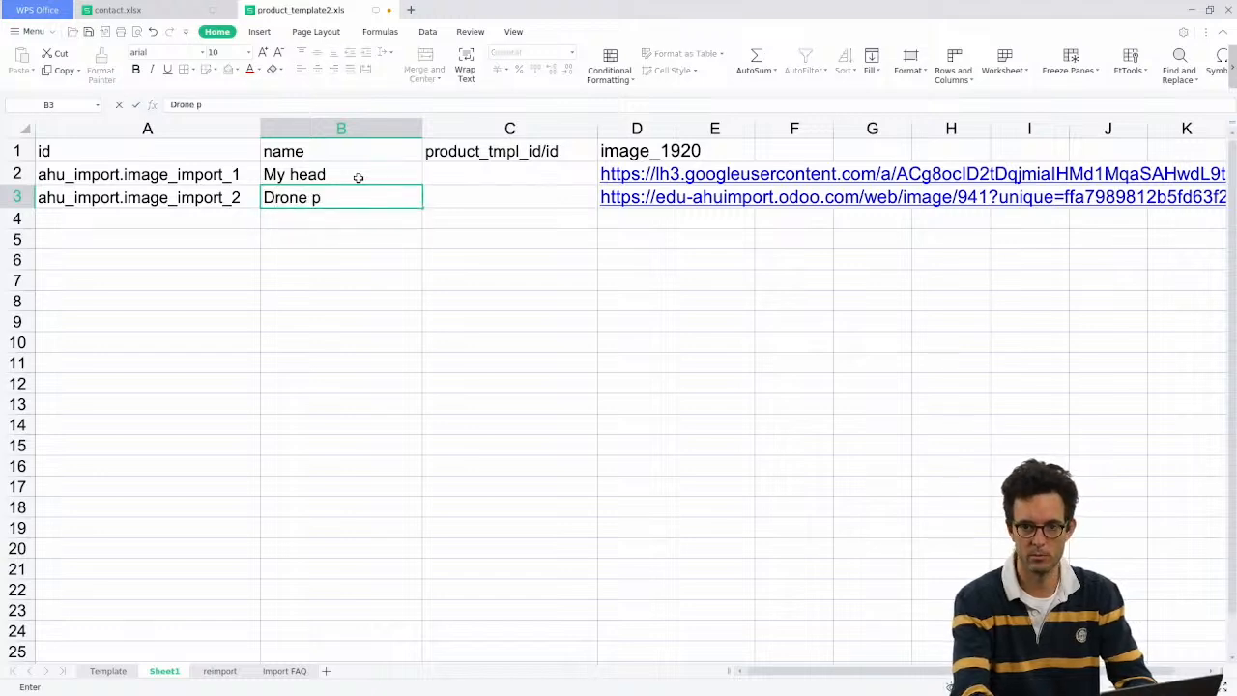
type("icture")
key("Tab")
key("Up")
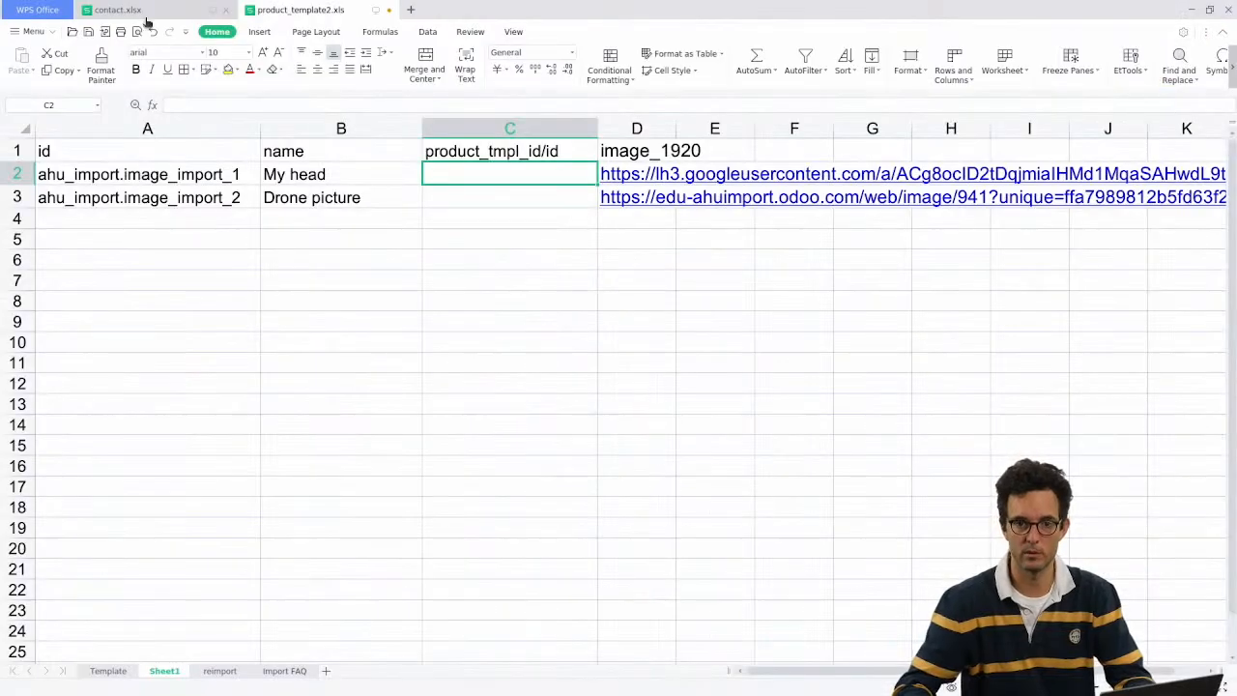
Step: Copy product_template_5, the iPod's external ID, from the Template sheet
left_click(145, 14)
left_click(319, 9)
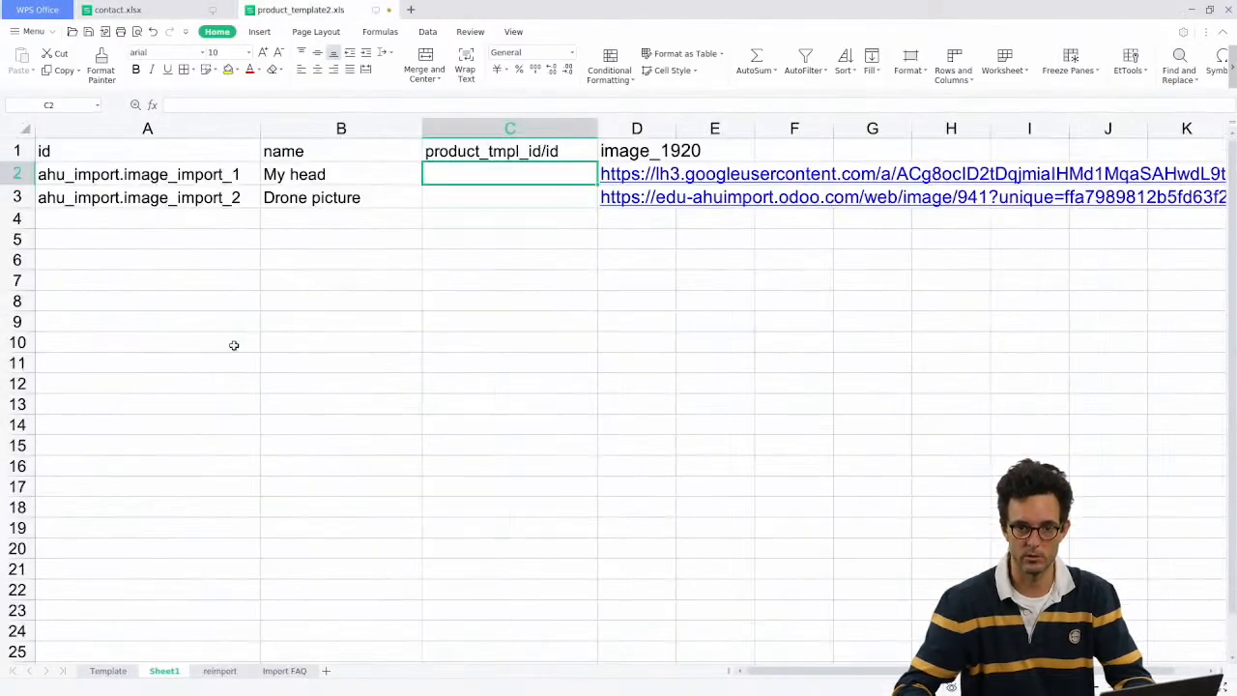
left_click(120, 673)
left_click(111, 168)
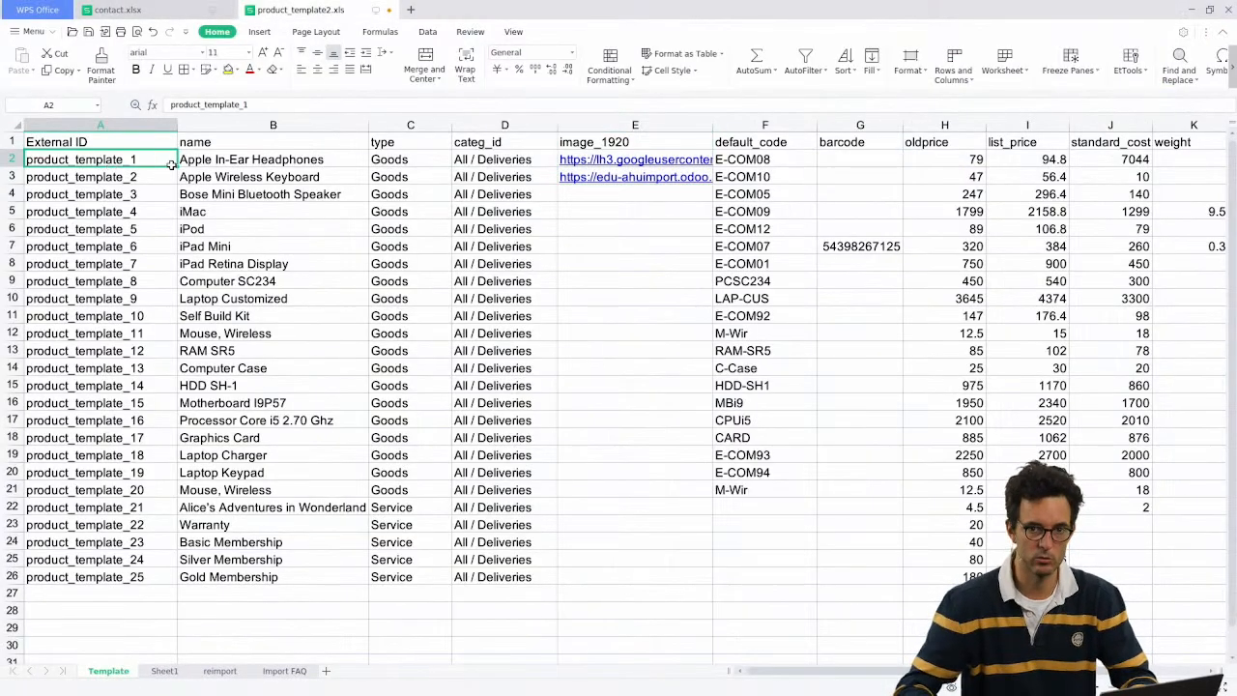
left_click(191, 161)
left_click(135, 166)
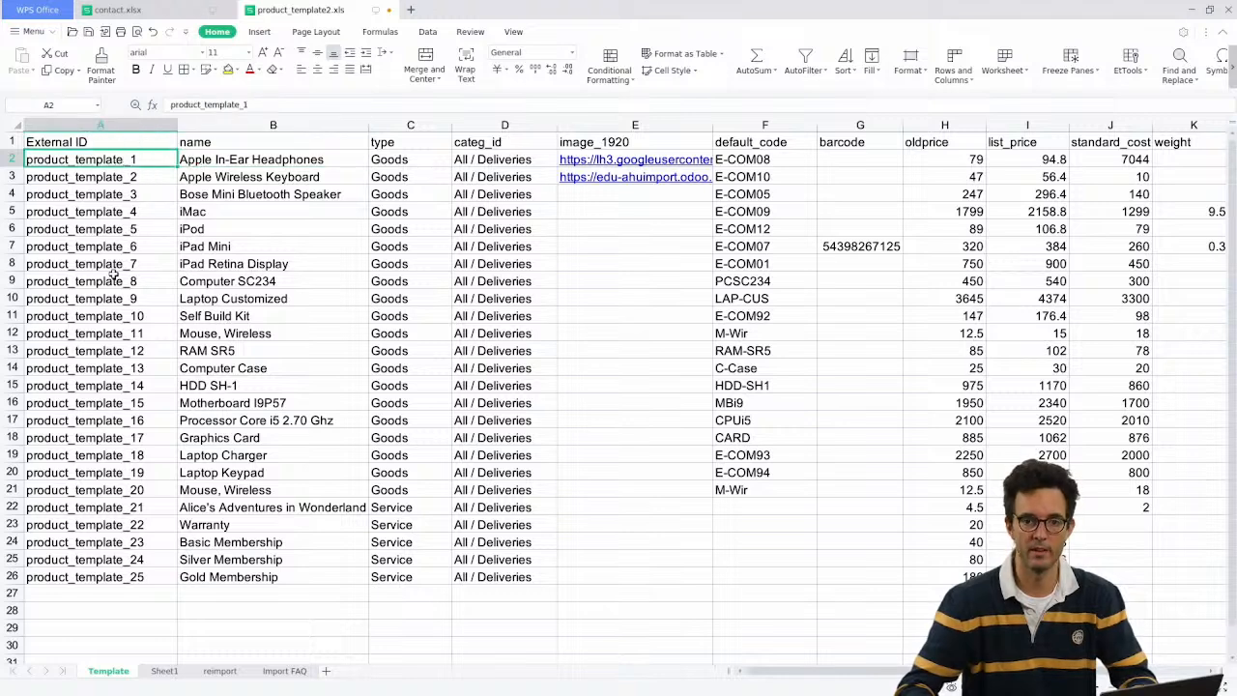
left_click(98, 228)
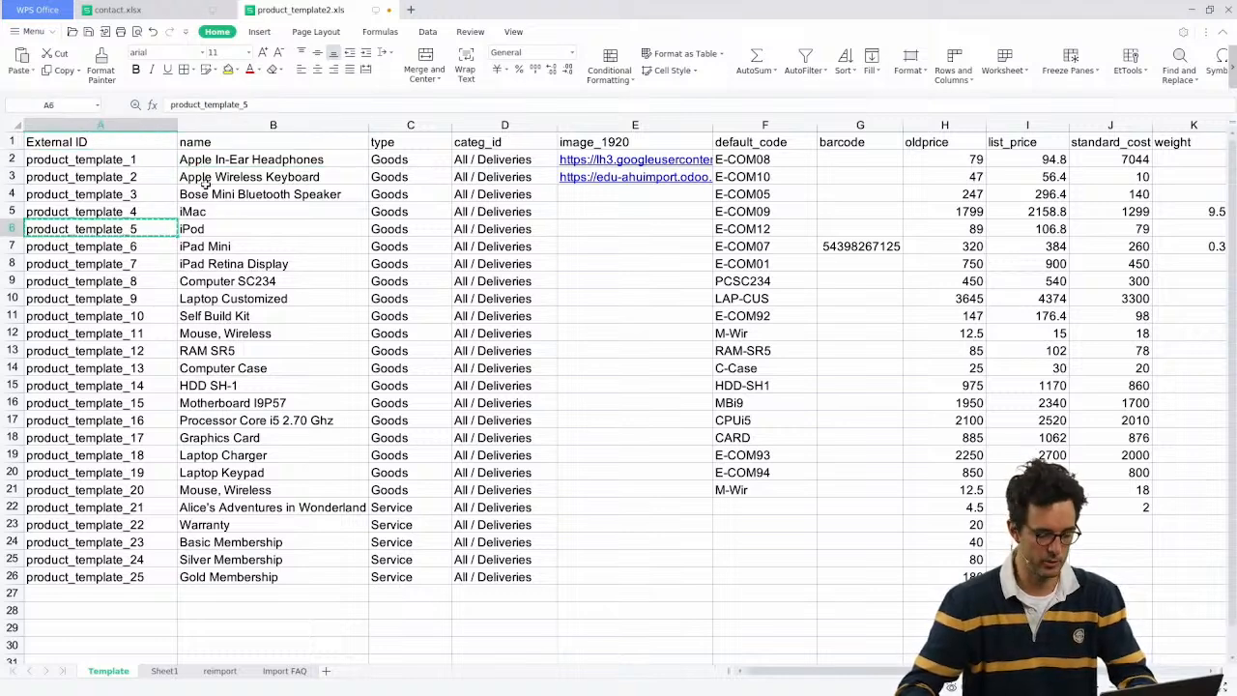
key("alt+Tab")
key("alt+Tab")
Step: Paste product_template_5 into C2 and C3 on Sheet1 and save the workbook
left_click(186, 8)
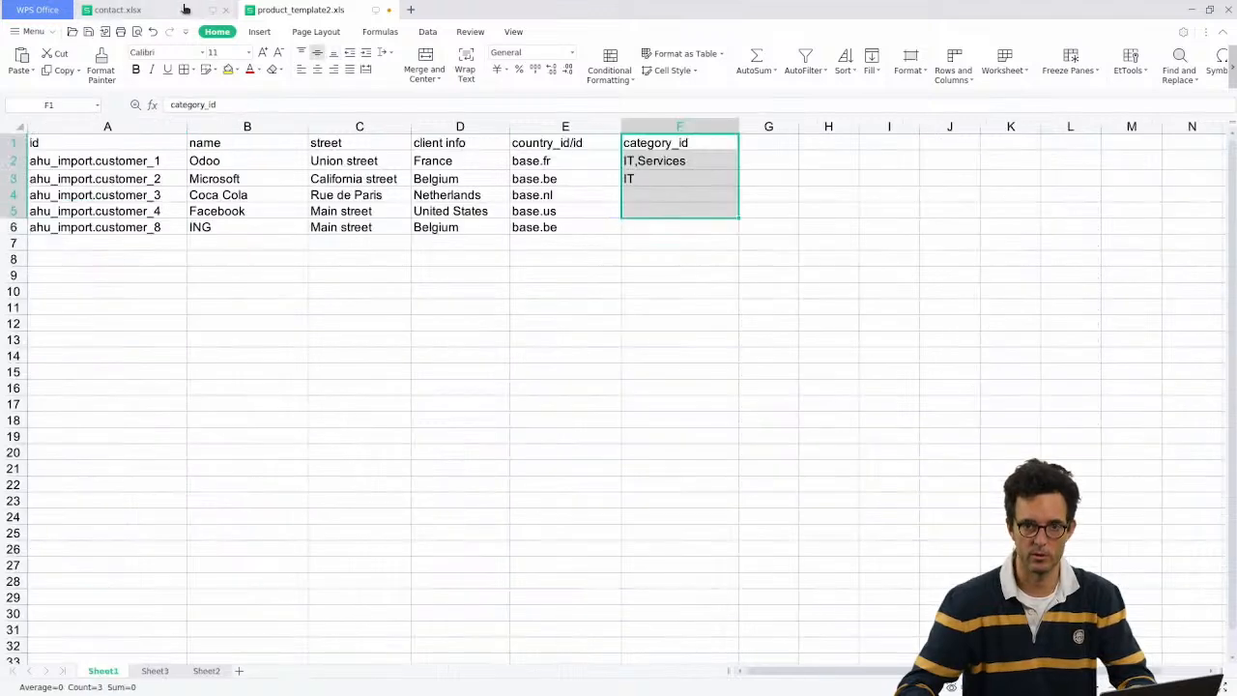
left_click(255, 10)
left_click(164, 669)
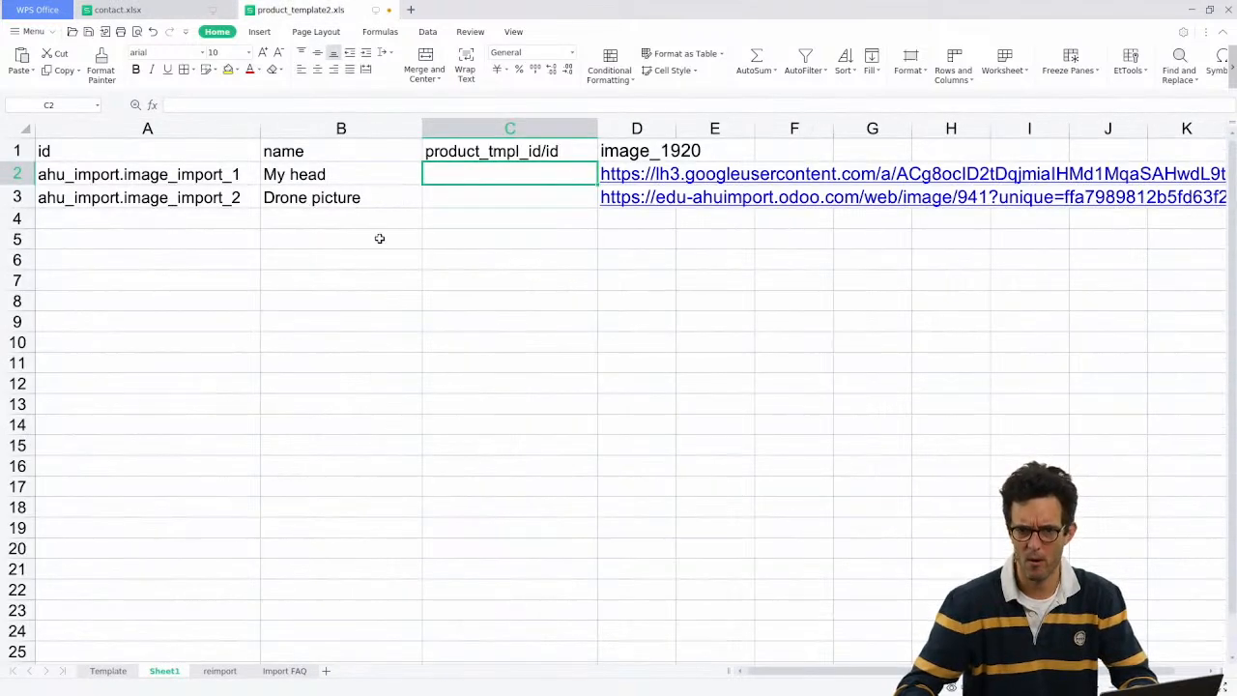
type("product_template_5")
left_click(488, 201)
type("product_template_5")
left_click_drag(496, 172, 529, 194)
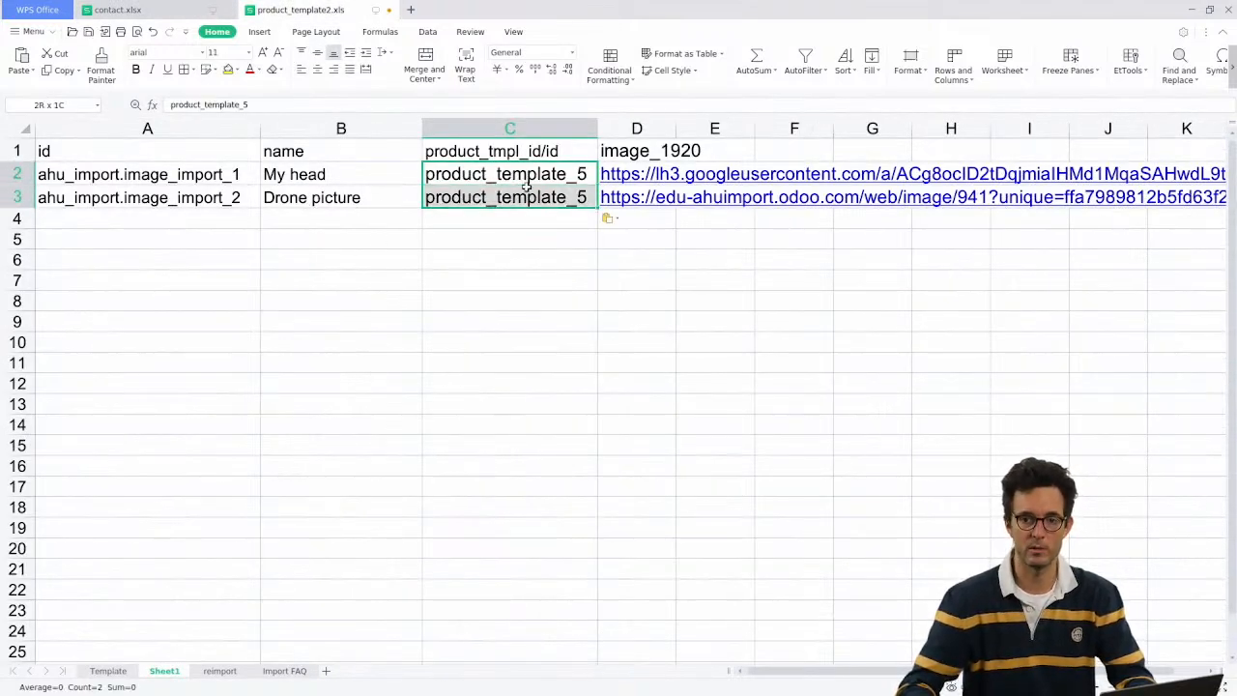
key("ctrl+s")
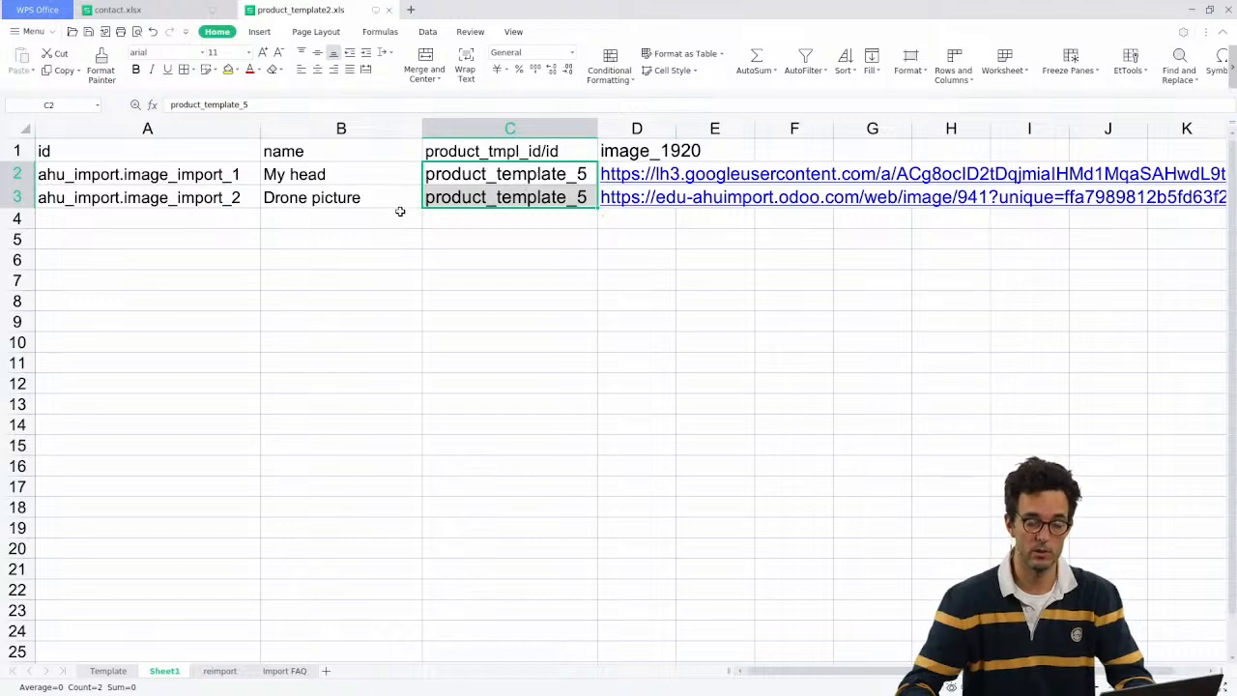
Step: Delete the tes record from the Product Images list
key("alt+Tab")
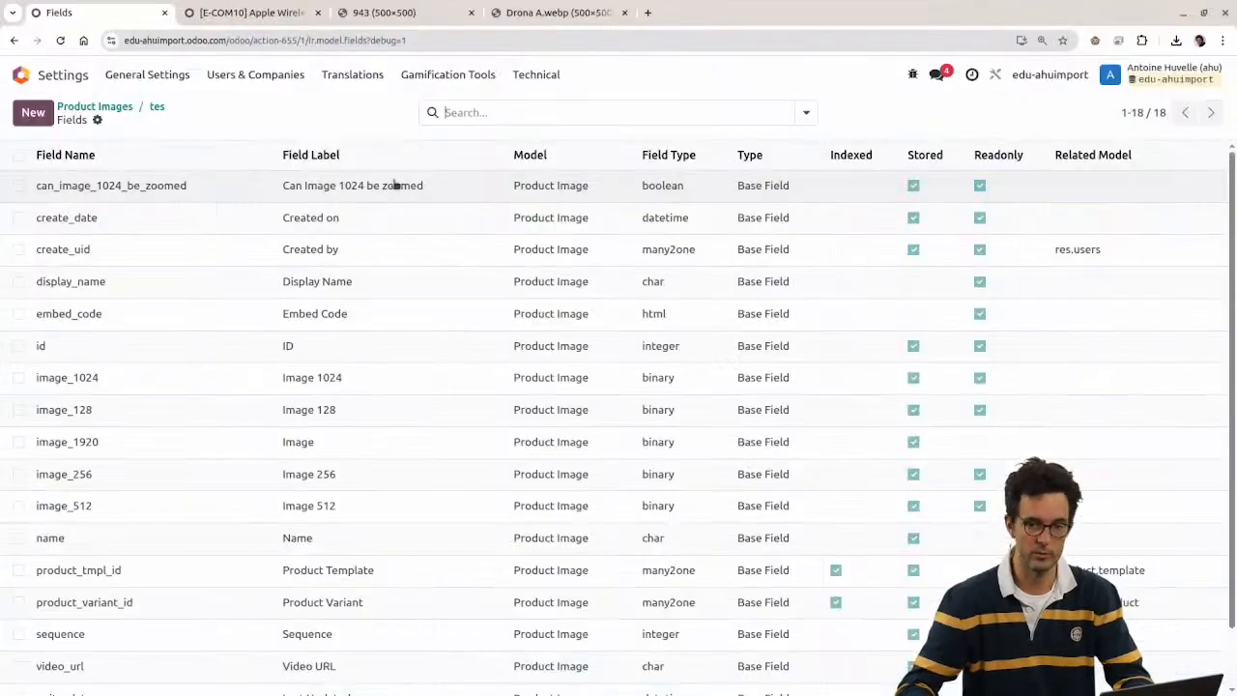
left_click(158, 107)
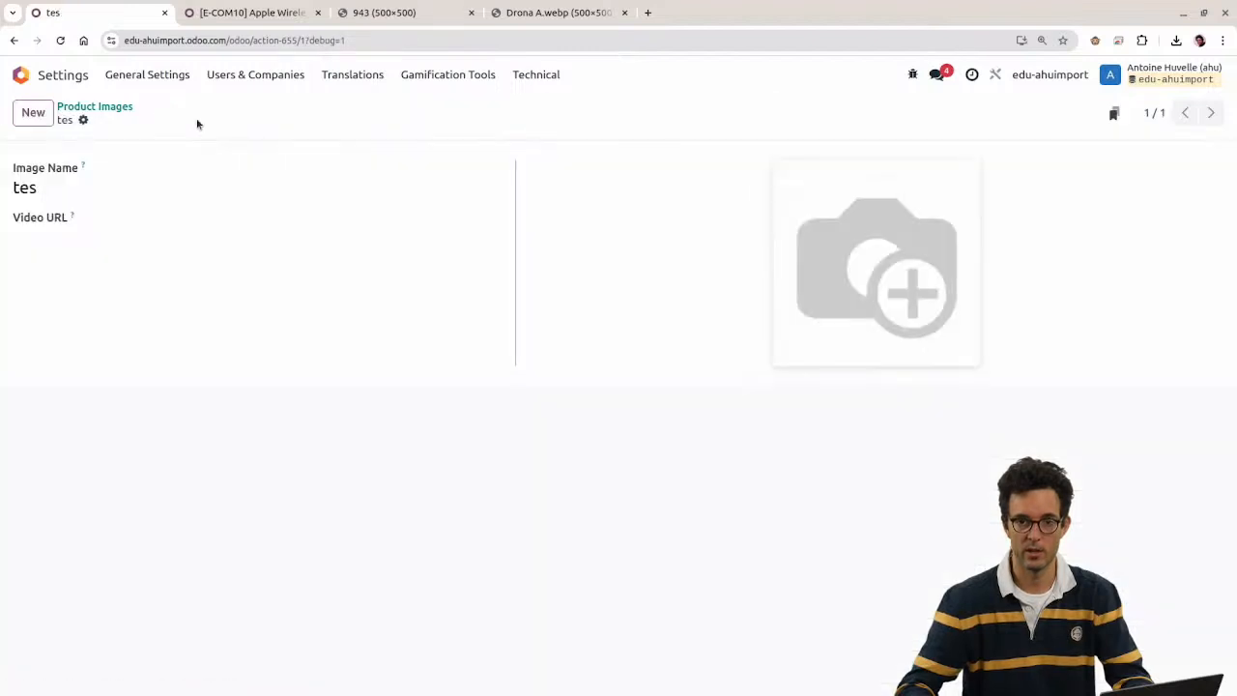
left_click(122, 108)
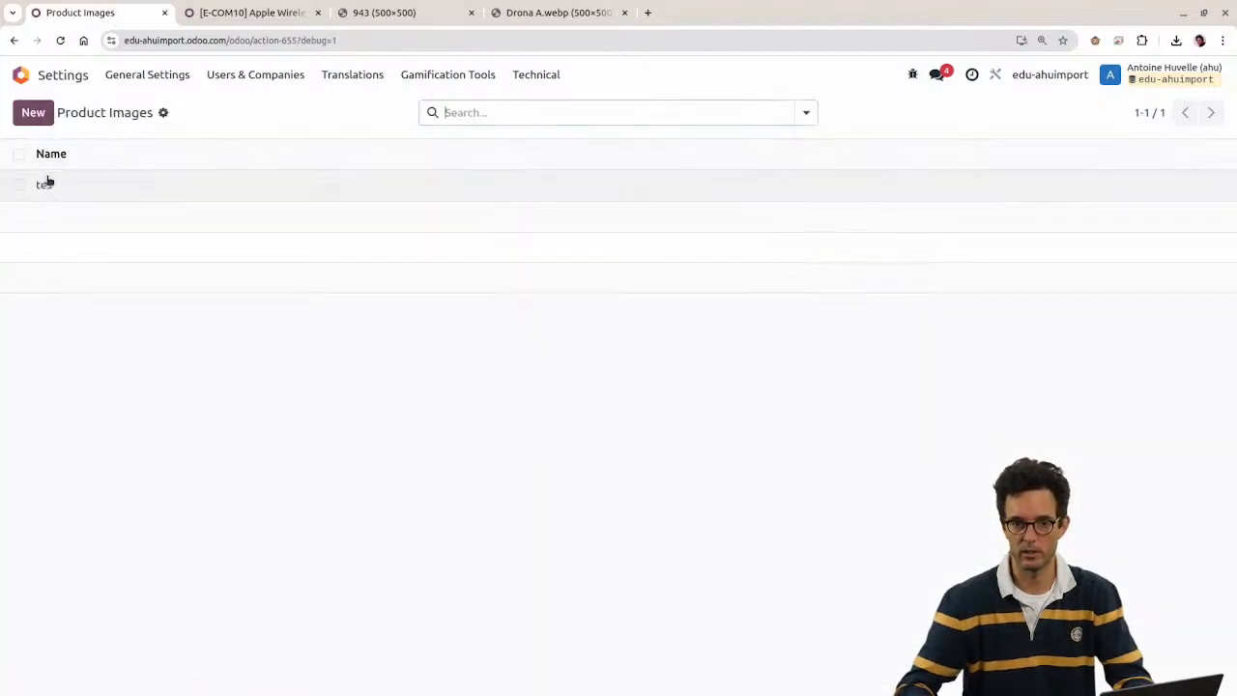
left_click(19, 184)
left_click(667, 114)
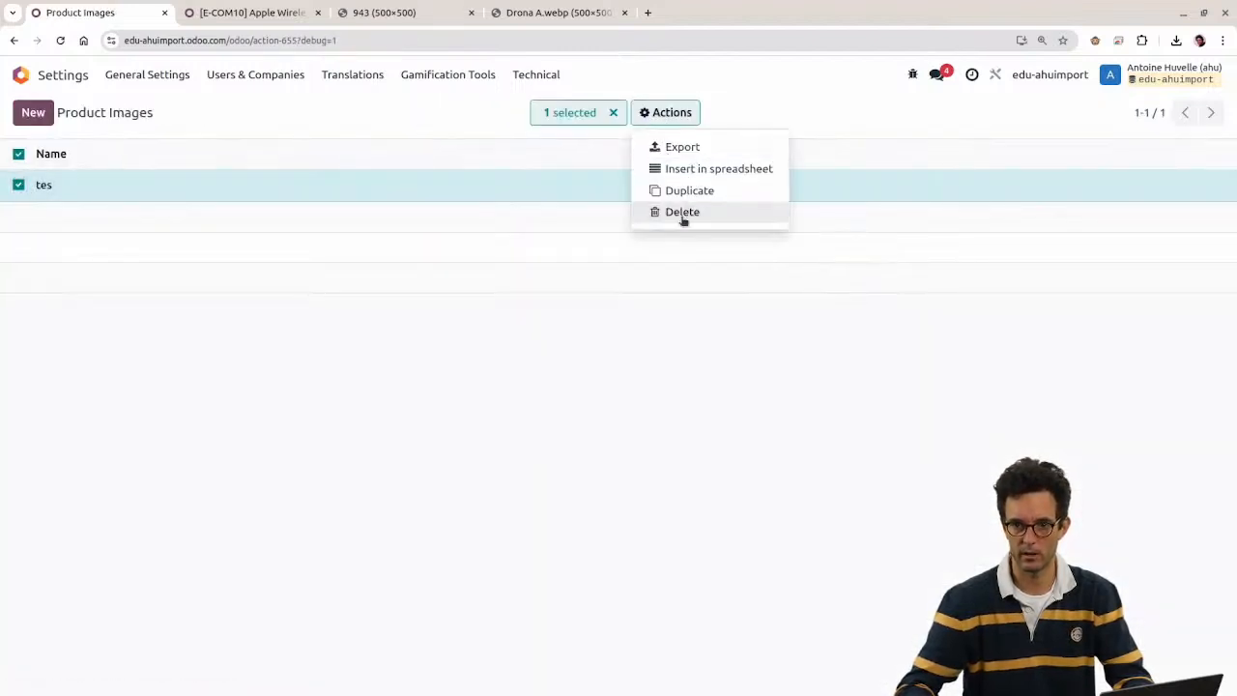
left_click(683, 211)
left_click(395, 452)
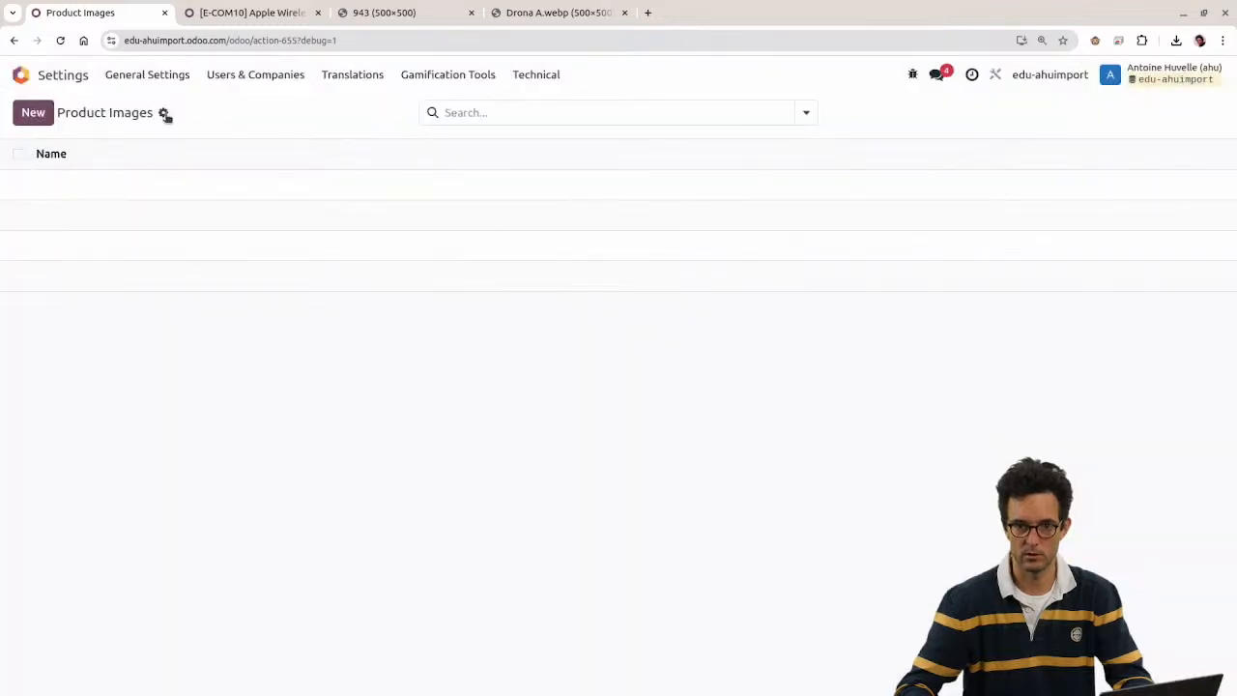
Step: Import Sheet1 of product_template2.xls into Product Images after a successful test run
left_click(163, 112)
left_click(189, 141)
left_click(64, 112)
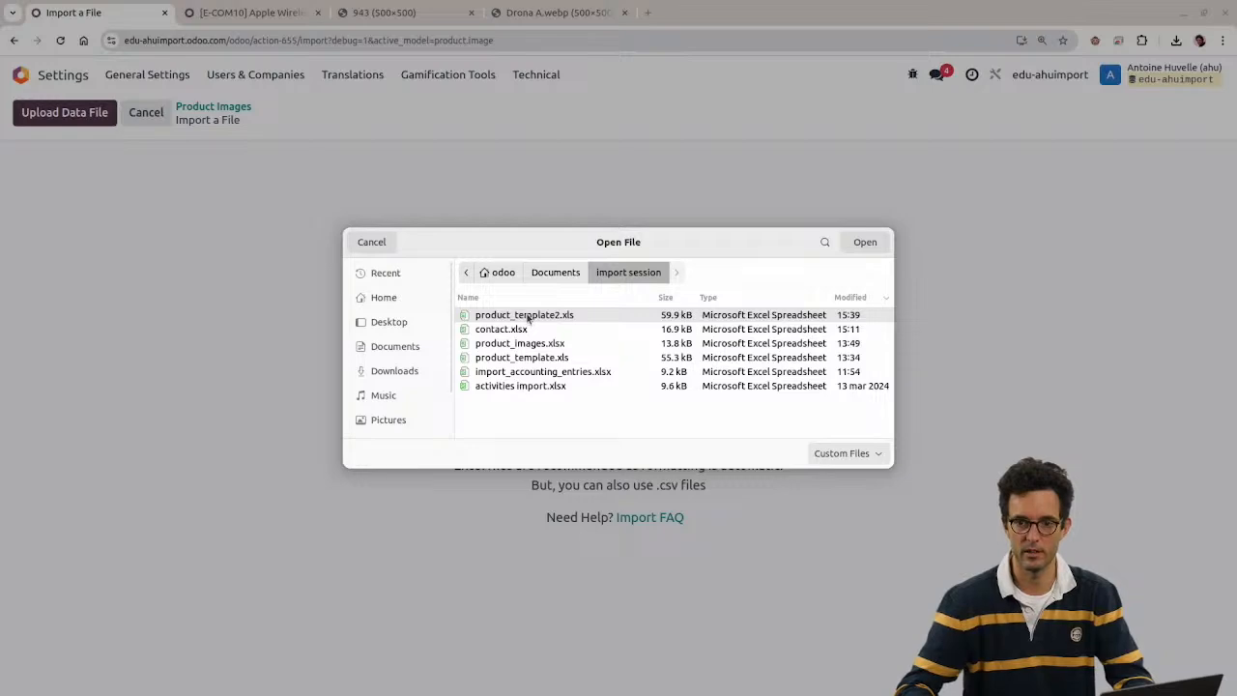
double_click(528, 316)
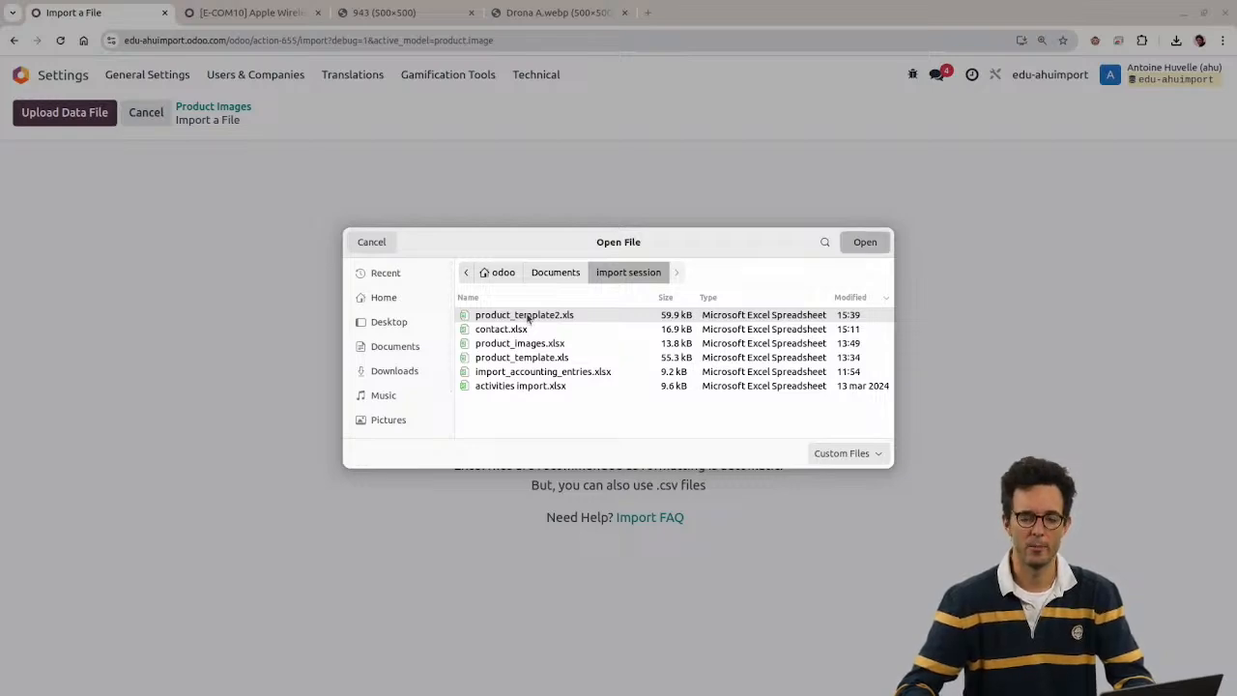
left_click(96, 116)
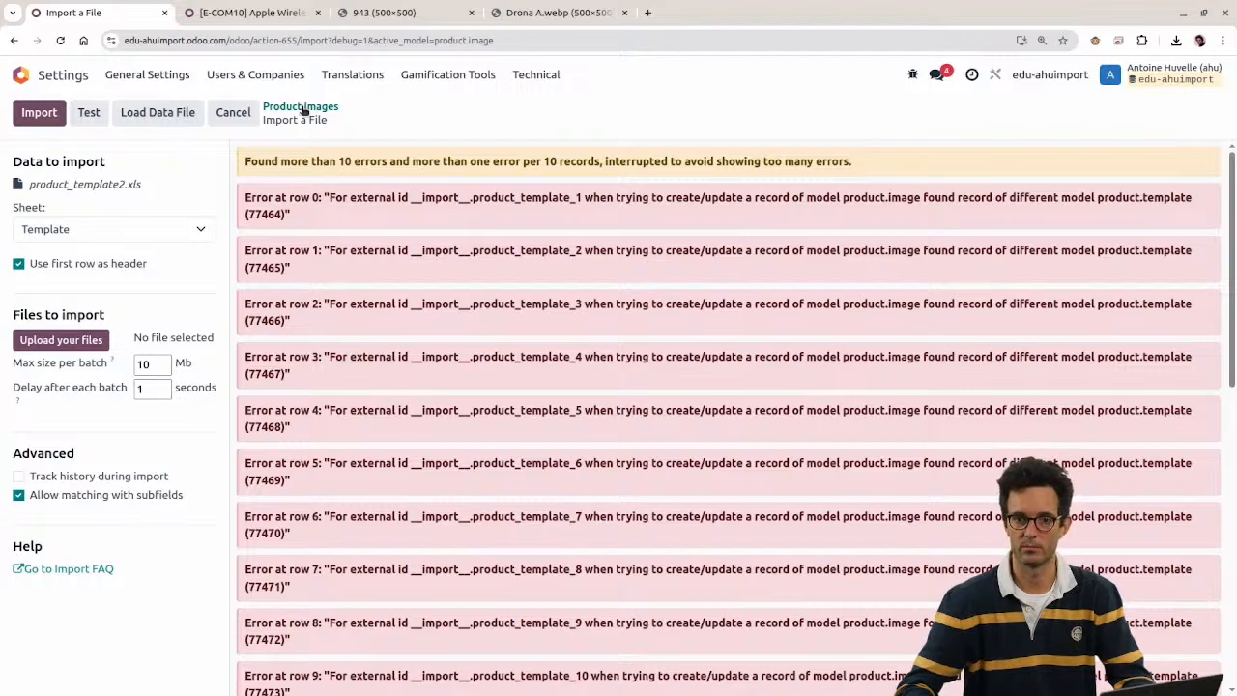
left_click(67, 229)
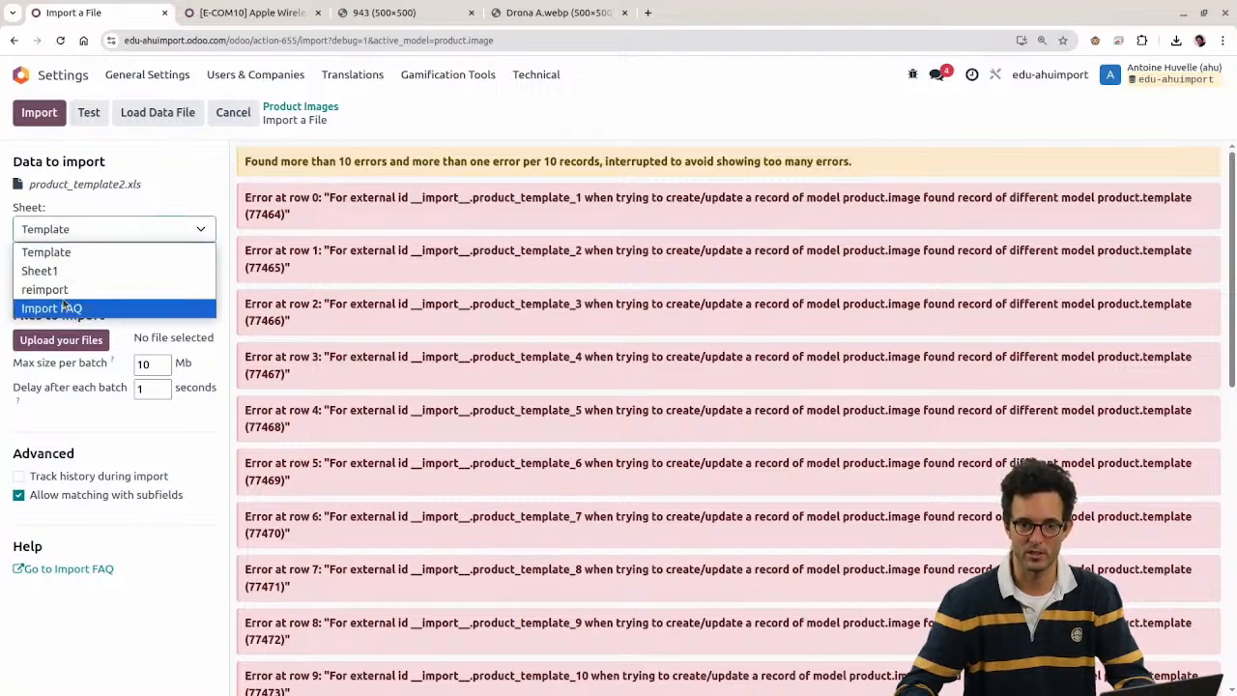
left_click(63, 272)
left_click(80, 123)
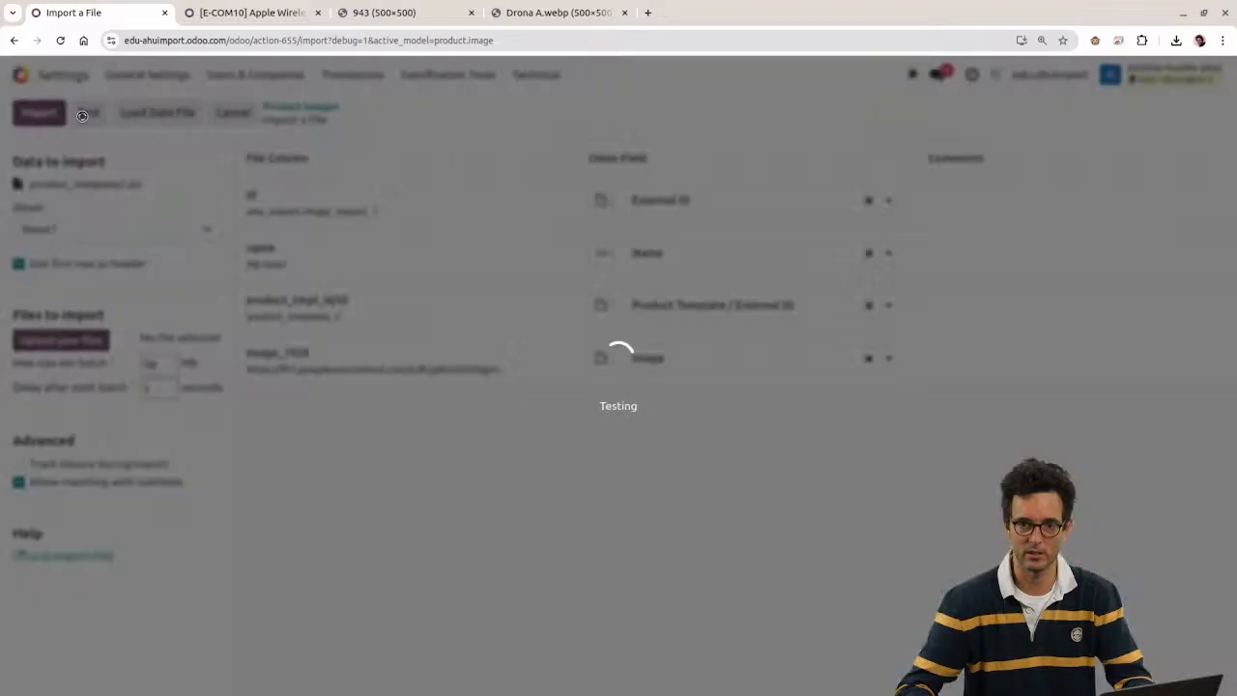
left_click(50, 116)
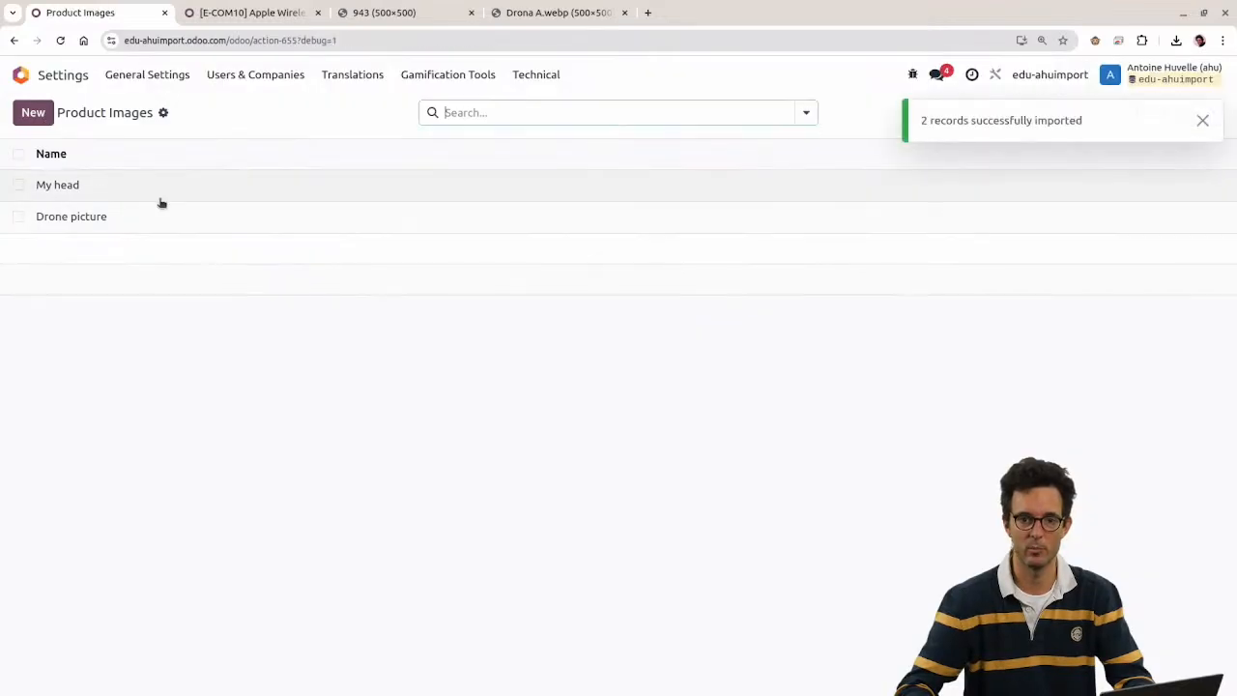
Step: Review the imported My head and Drone picture records, then return to the home screen
left_click(161, 197)
left_click(1203, 120)
left_click(1212, 113)
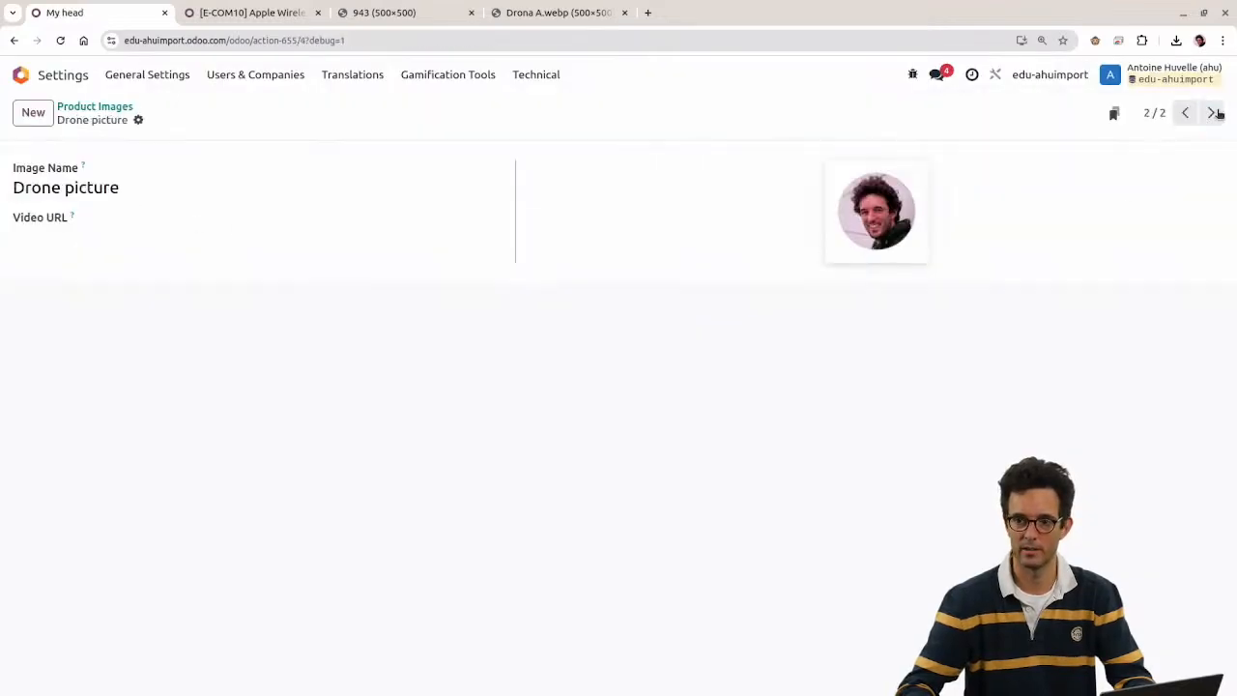
left_click(21, 74)
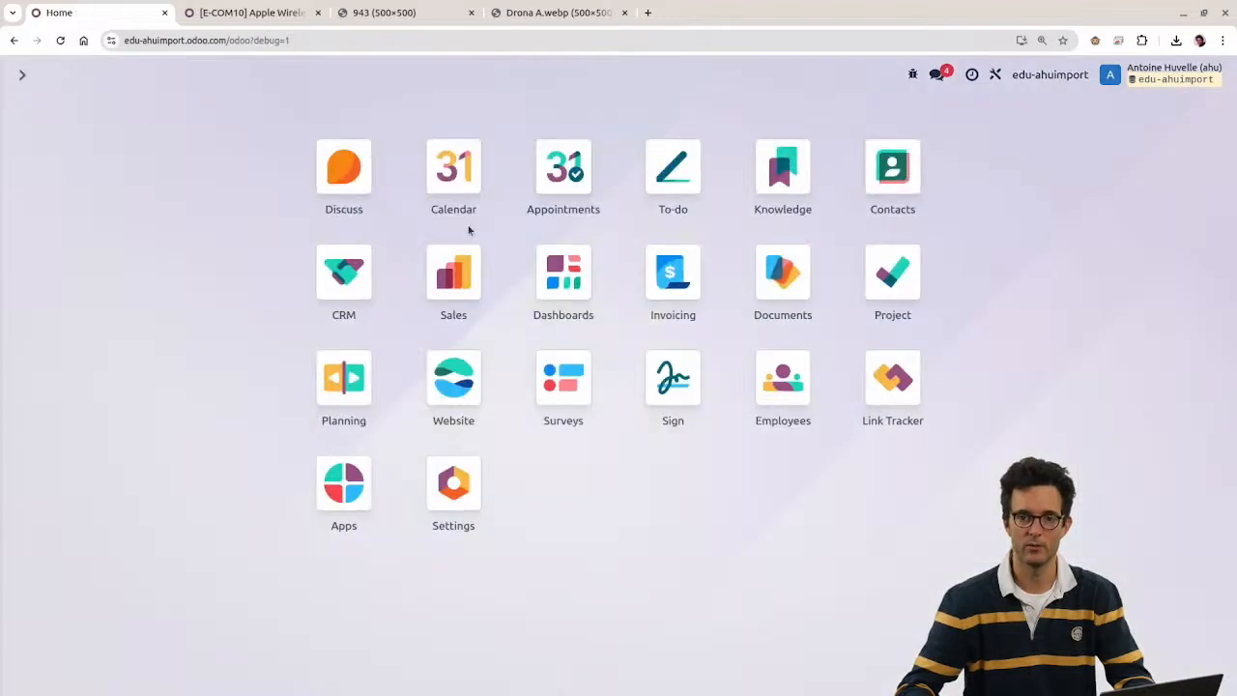
Step: Open the Sales Products list, comparing it against the Template sheet's products
left_click(440, 311)
left_click(224, 76)
left_click(230, 110)
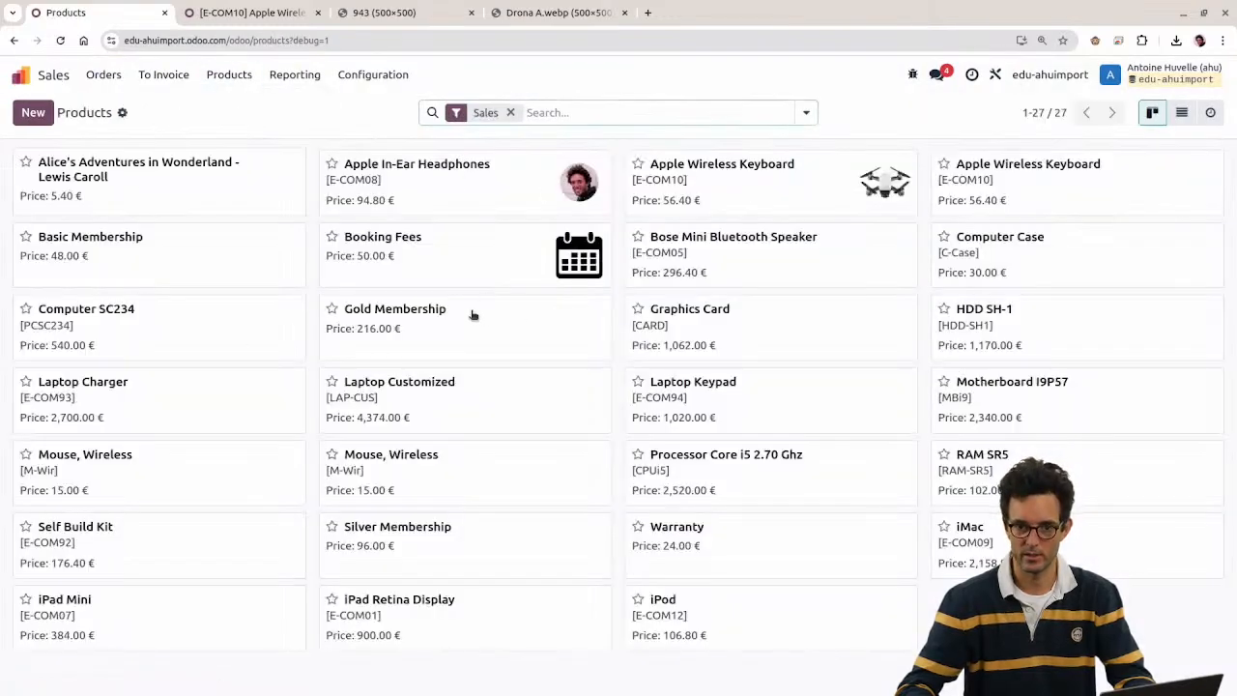
key("alt+Tab")
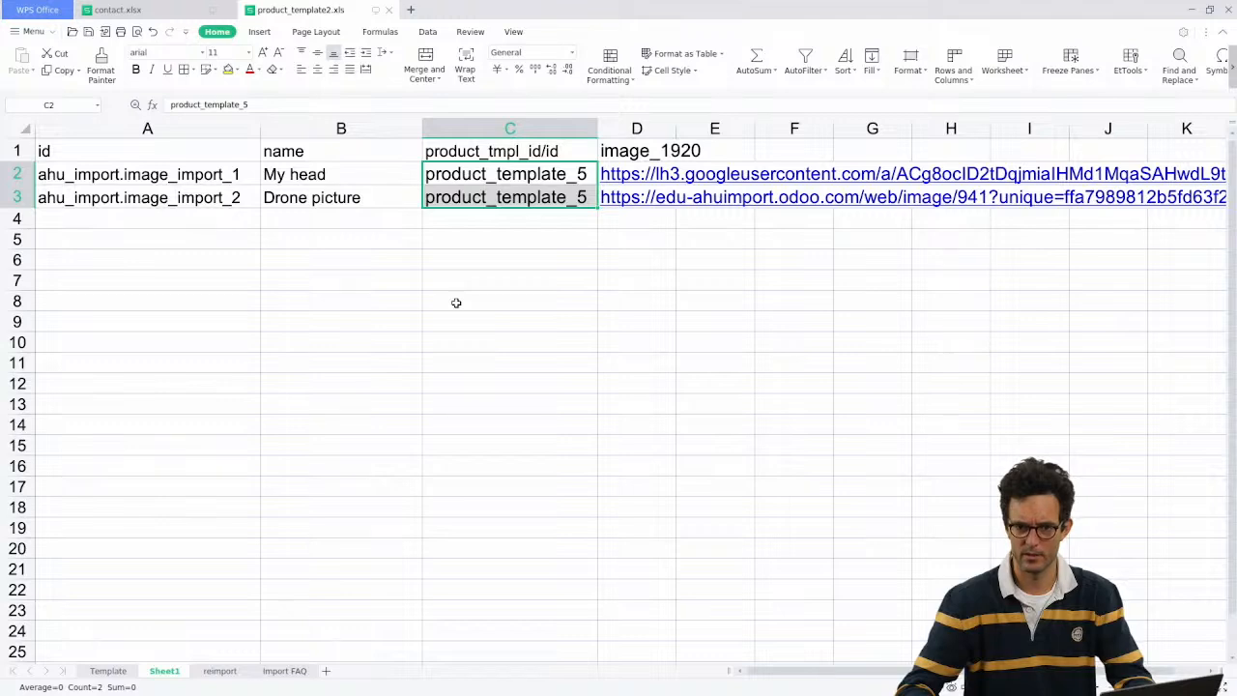
left_click(108, 671)
key("alt+Tab")
Step: Filter the Sales products by the search term ipod
left_click(584, 106)
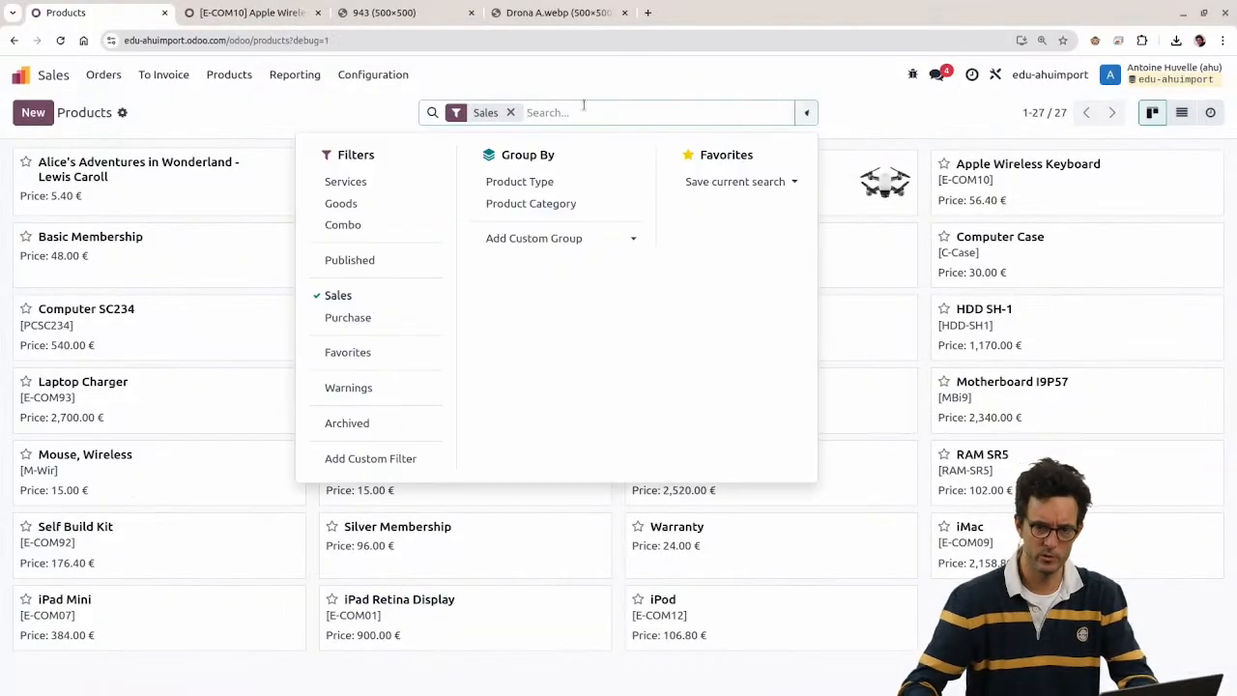
type("ipd")
key("BackSpace")
type("od")
key("Return")
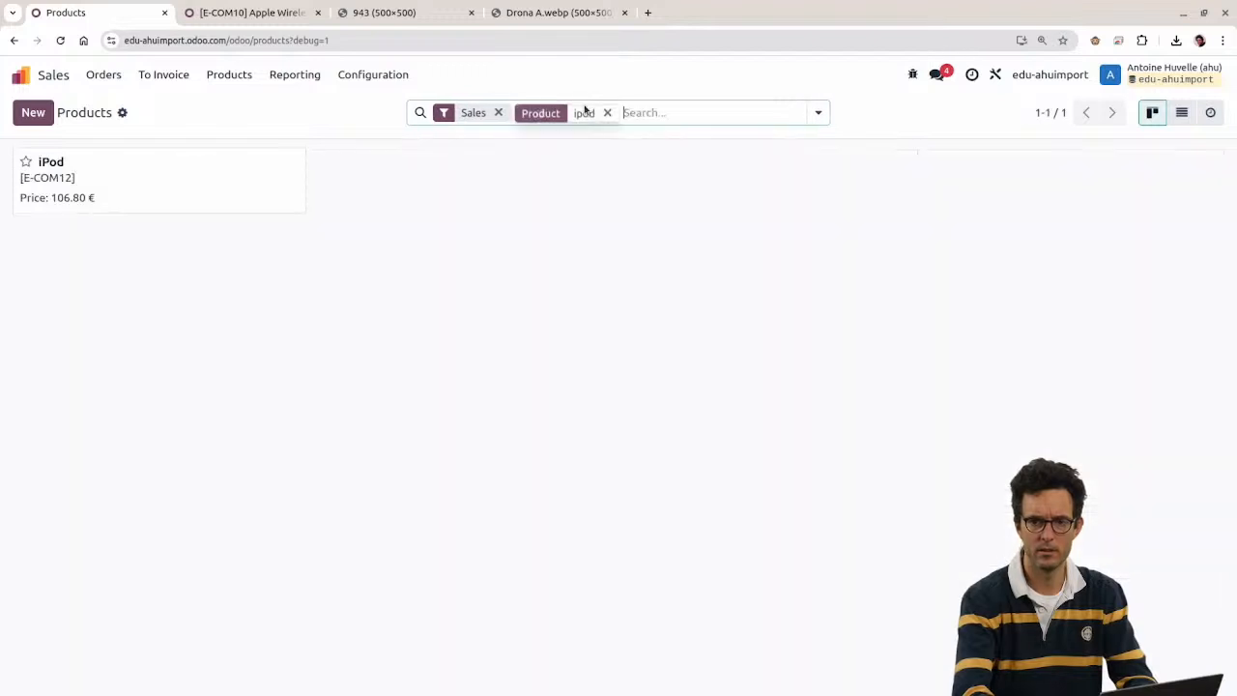
Step: Check the iPod [E-COM12] product's sales and eCommerce details, then return to the filtered list
left_click(271, 183)
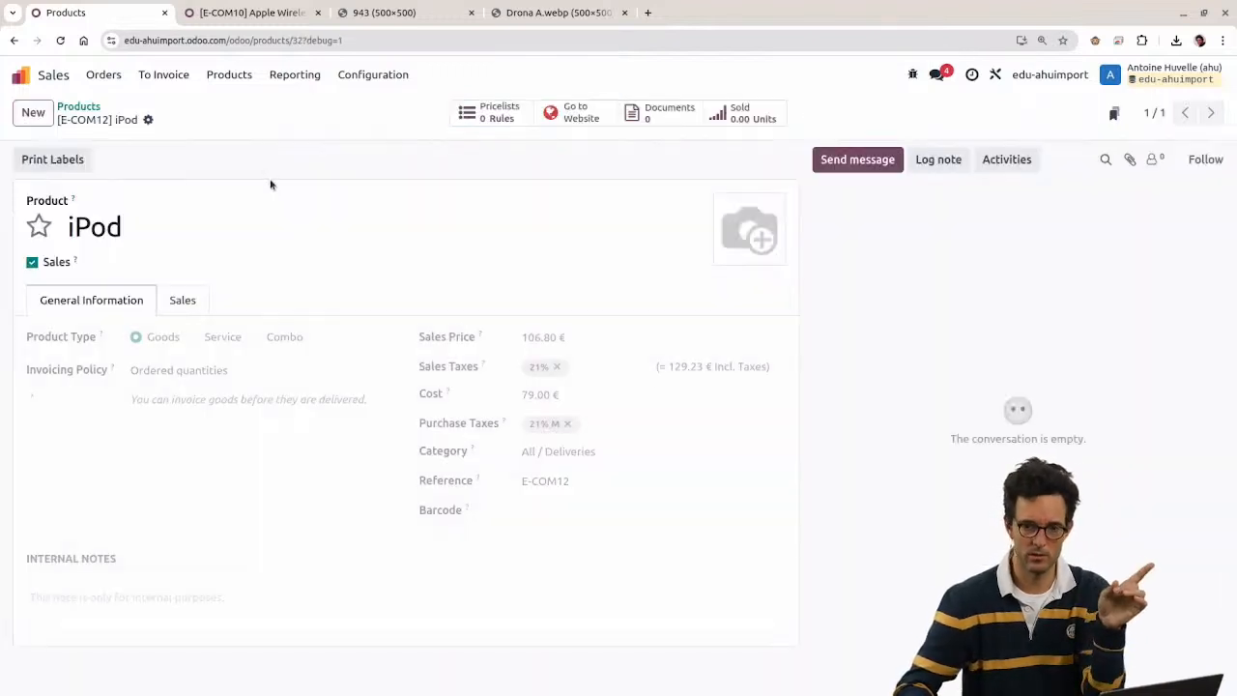
left_click(188, 302)
scroll(199, 502, "down", 2)
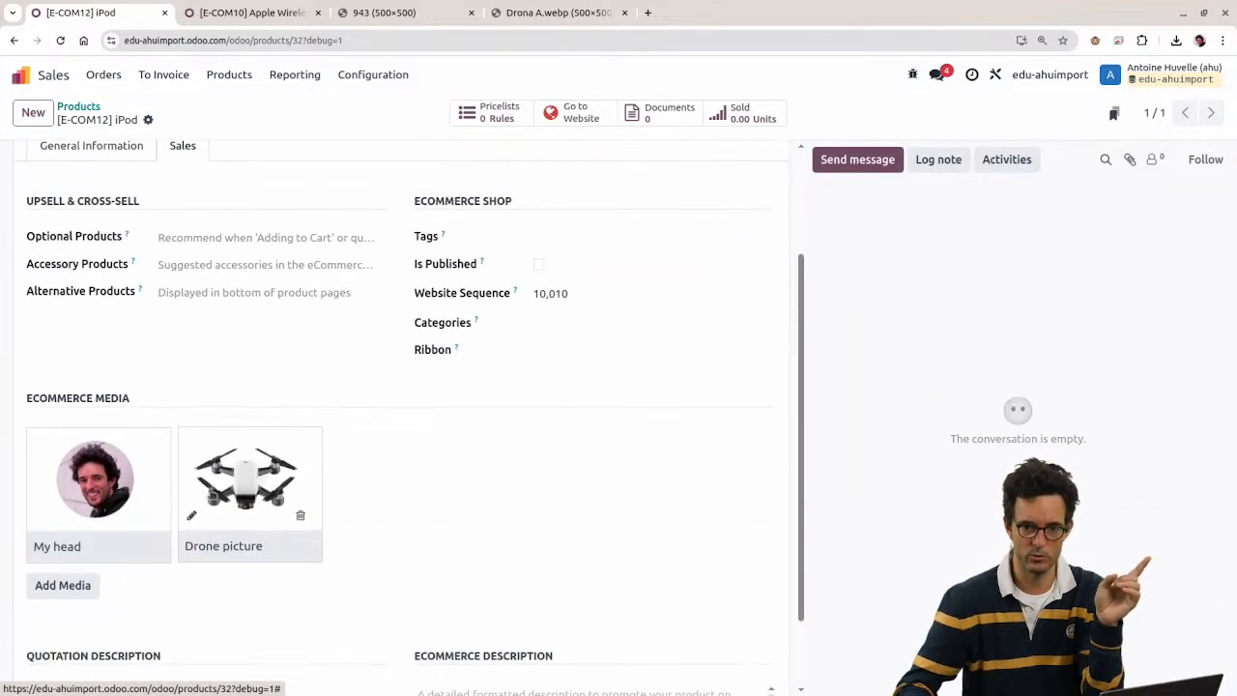
scroll(310, 444, "up", 2)
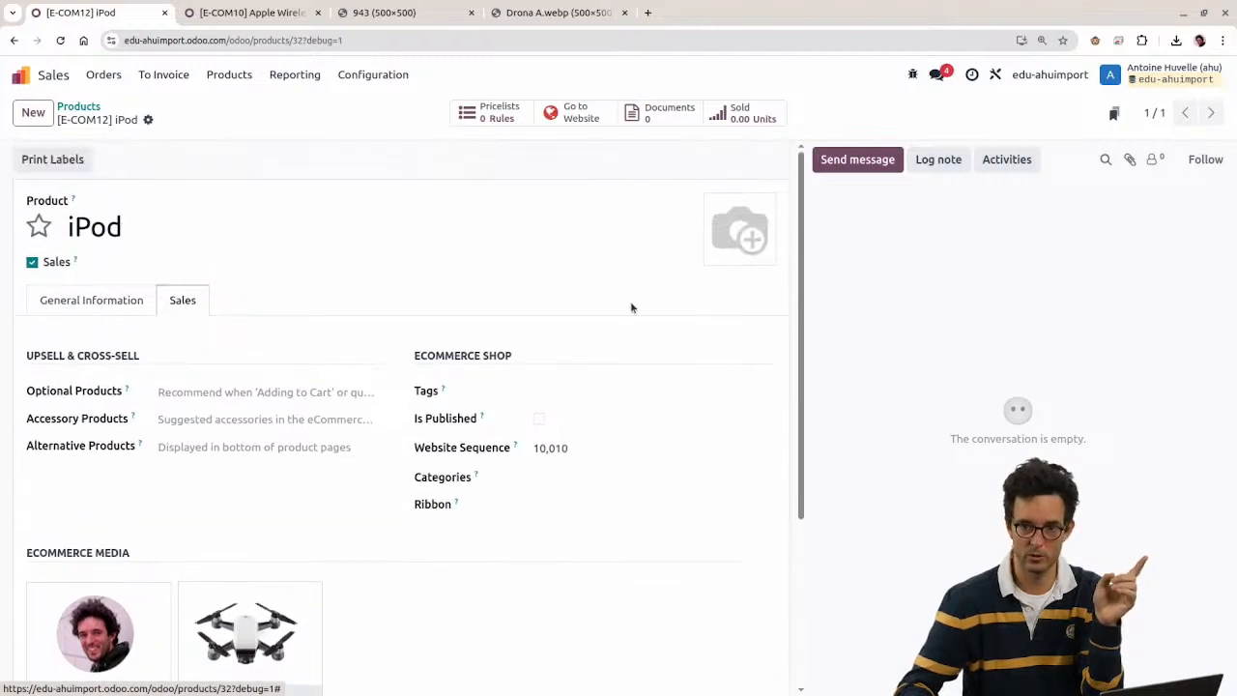
left_click(78, 107)
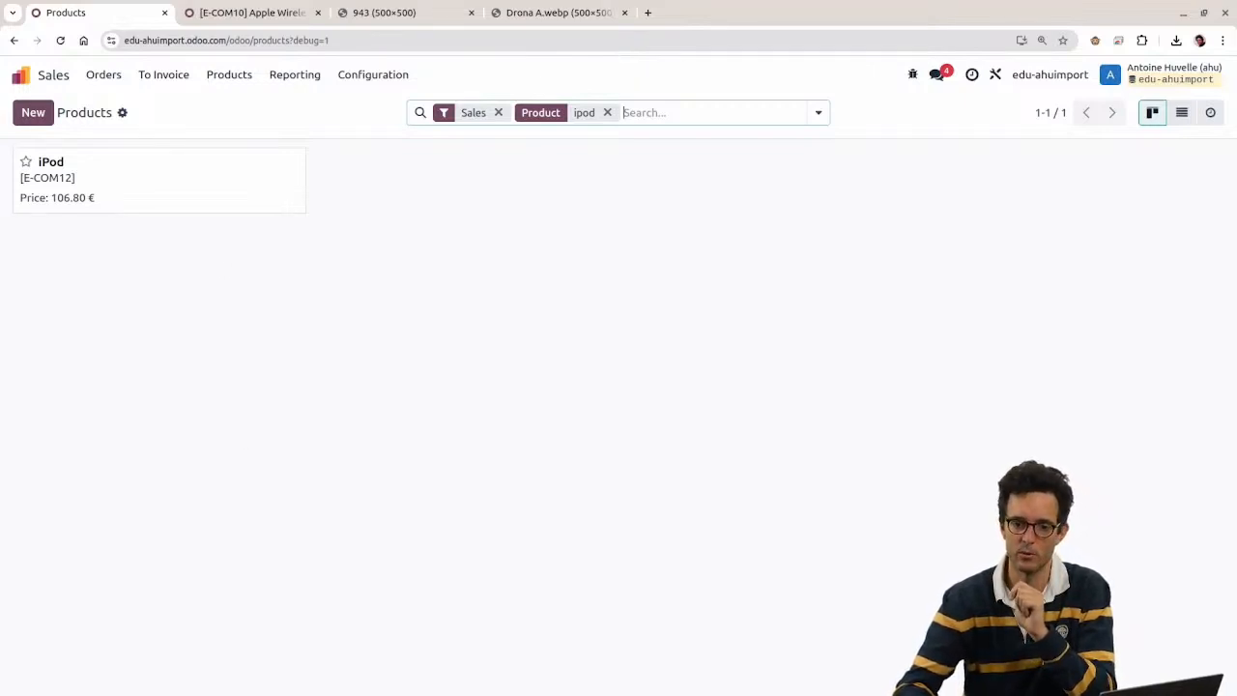
left_click(553, 399)
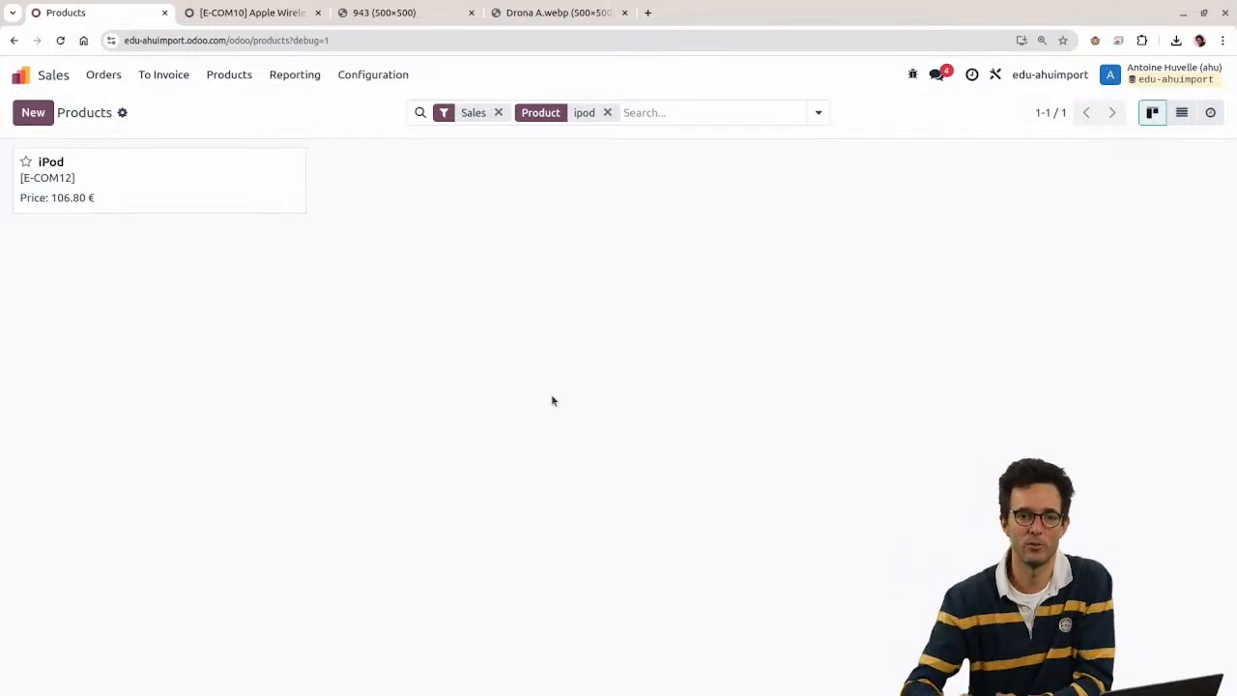
left_click(113, 80)
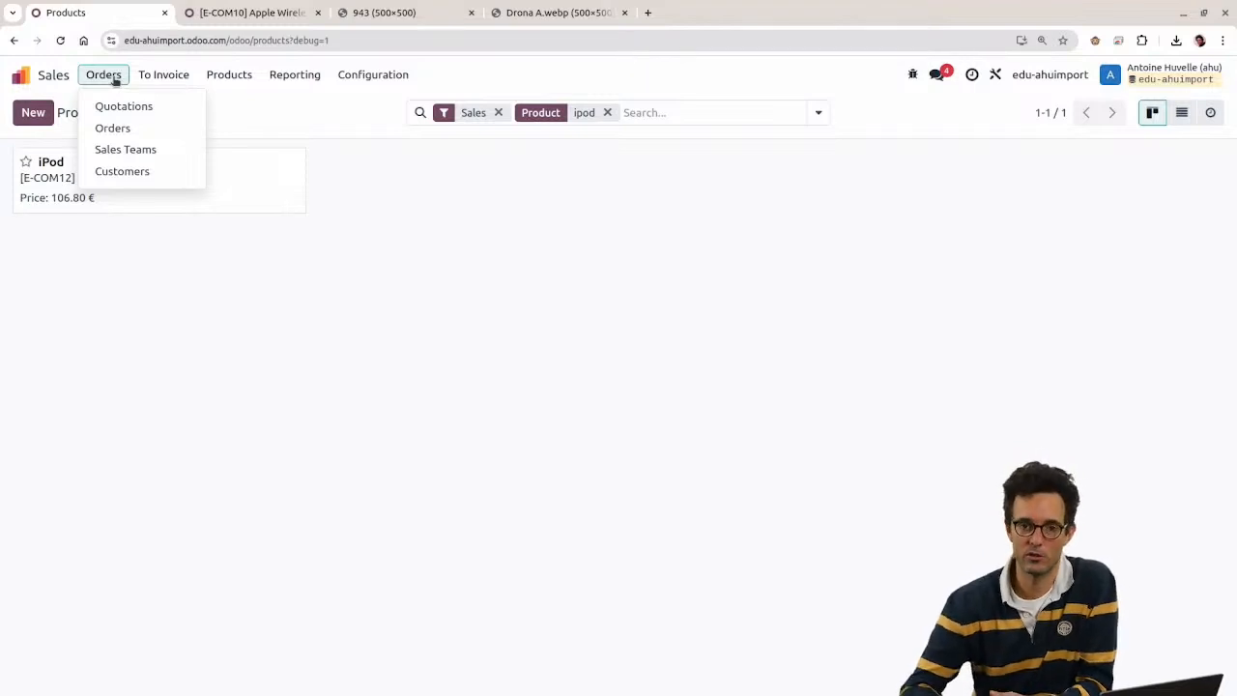
Step: Glance at Invoicing, then open Apps, drop the Apps filter and search modules for 'l10n_be'
left_click(20, 77)
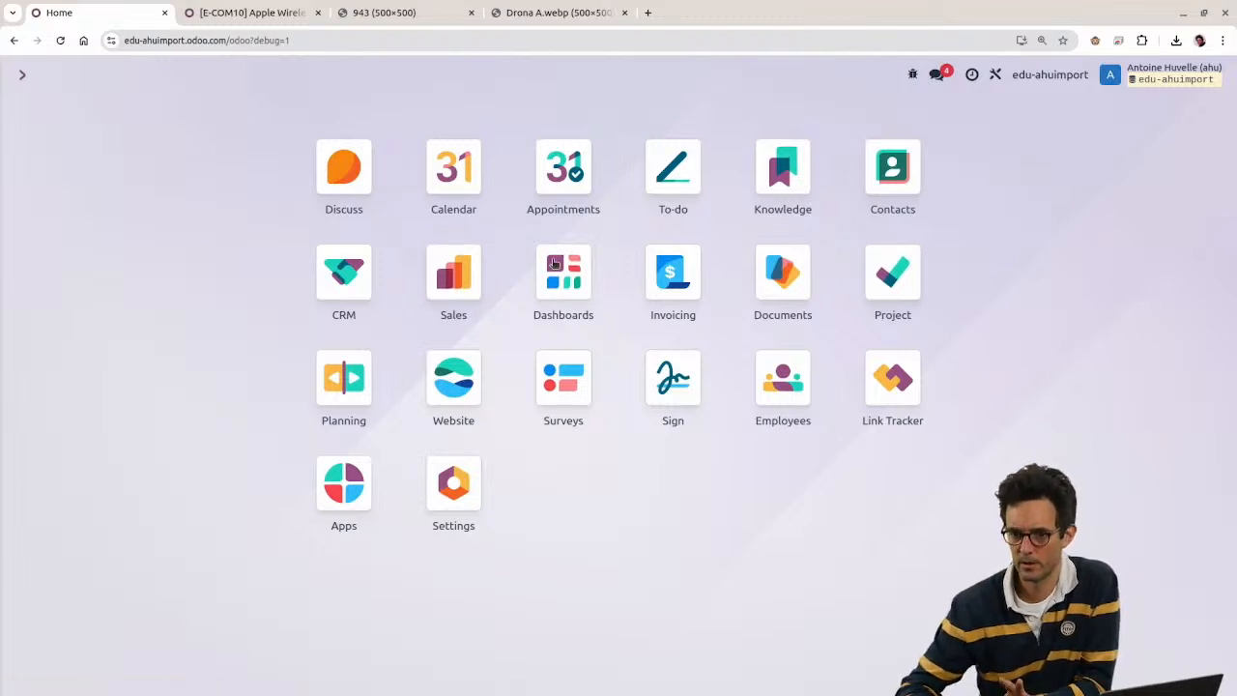
left_click(674, 290)
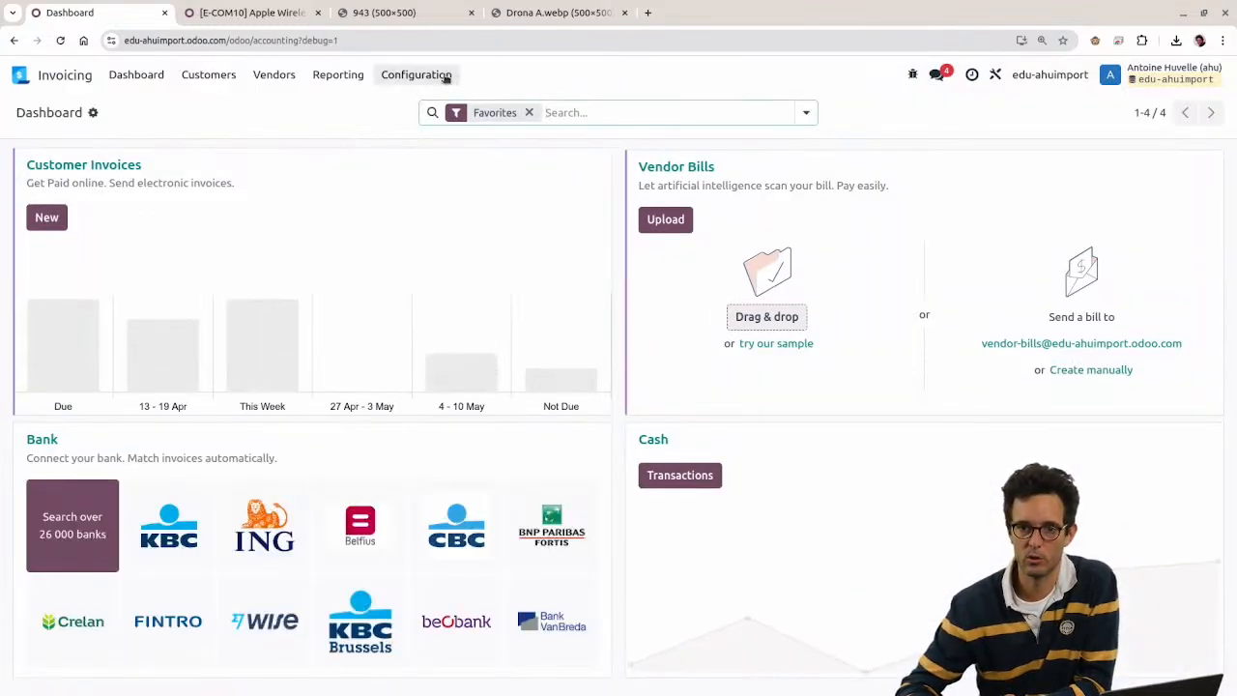
left_click(20, 74)
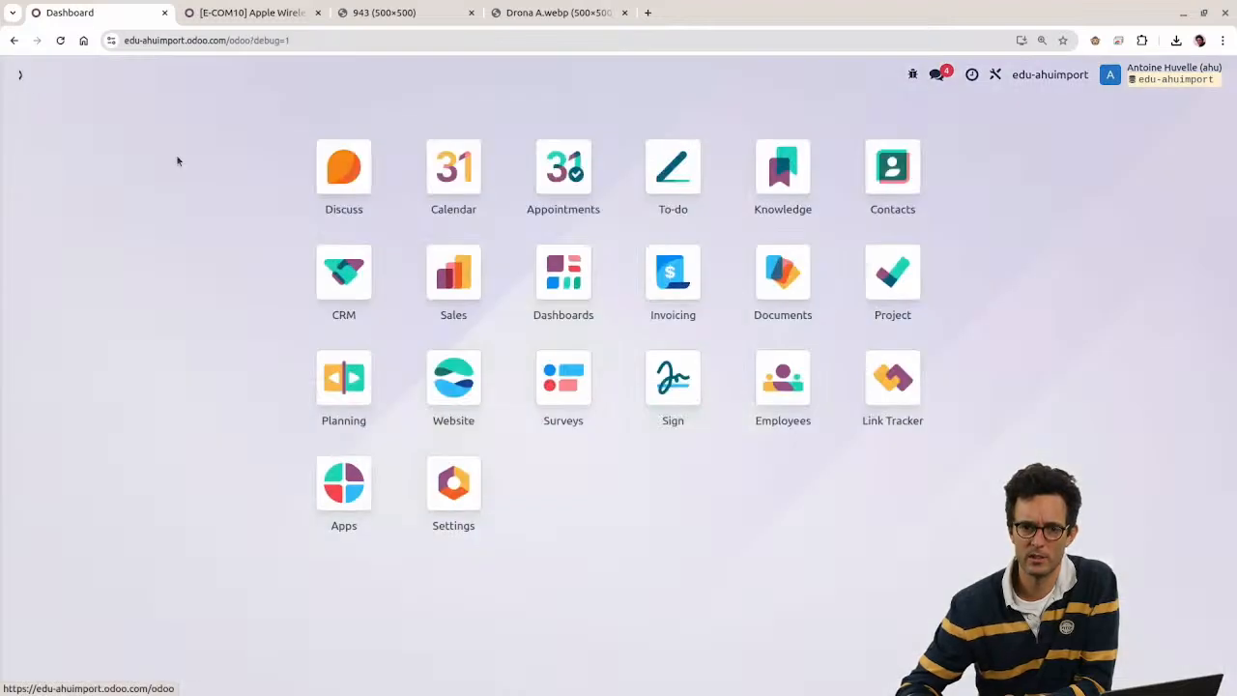
left_click(341, 503)
left_click(547, 113)
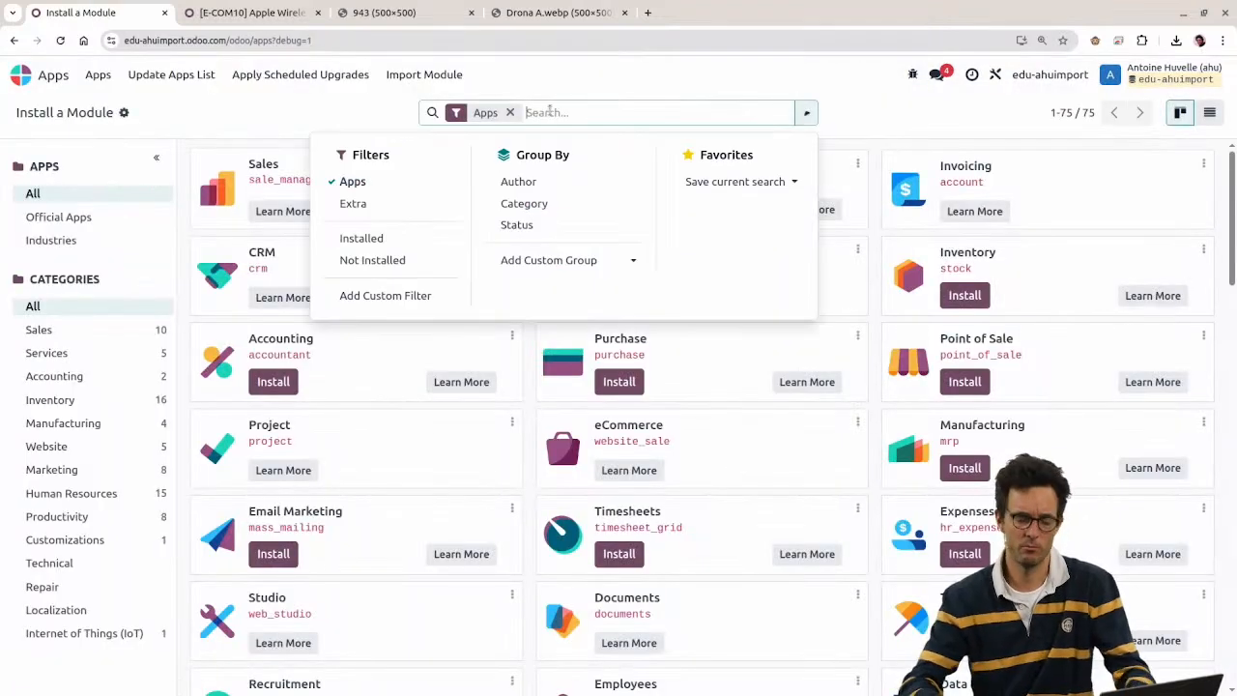
key("BackSpace")
type("l")
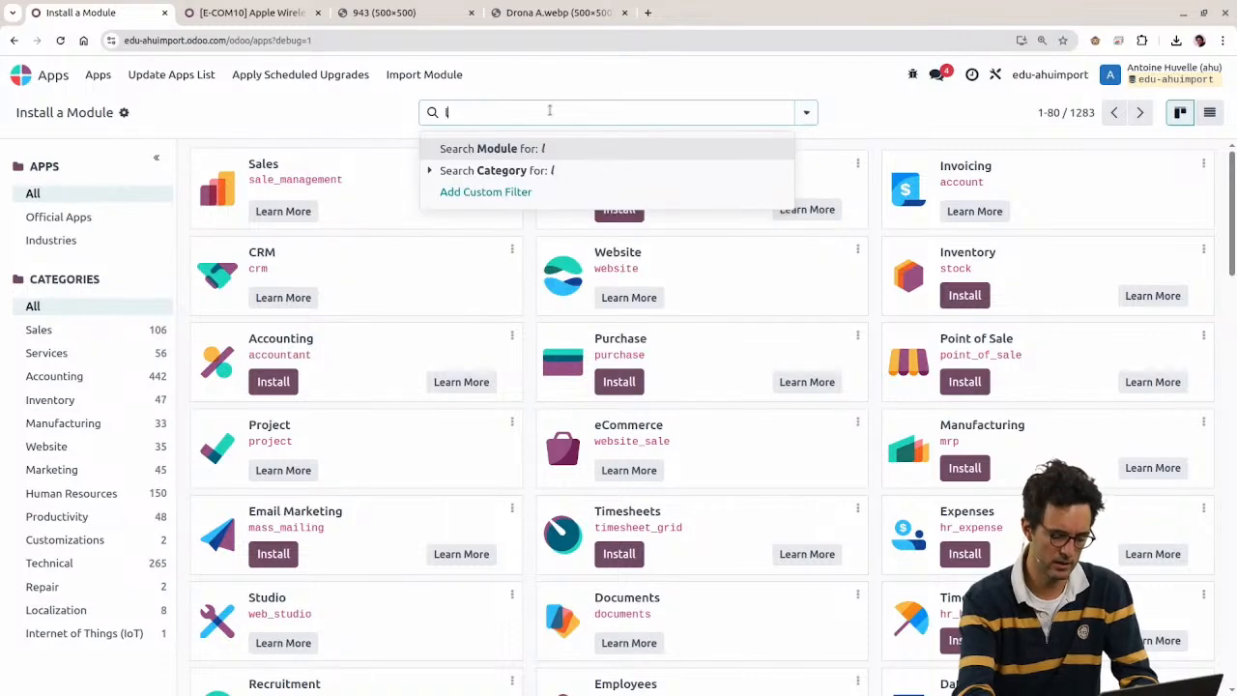
type("10n_be")
key("Return")
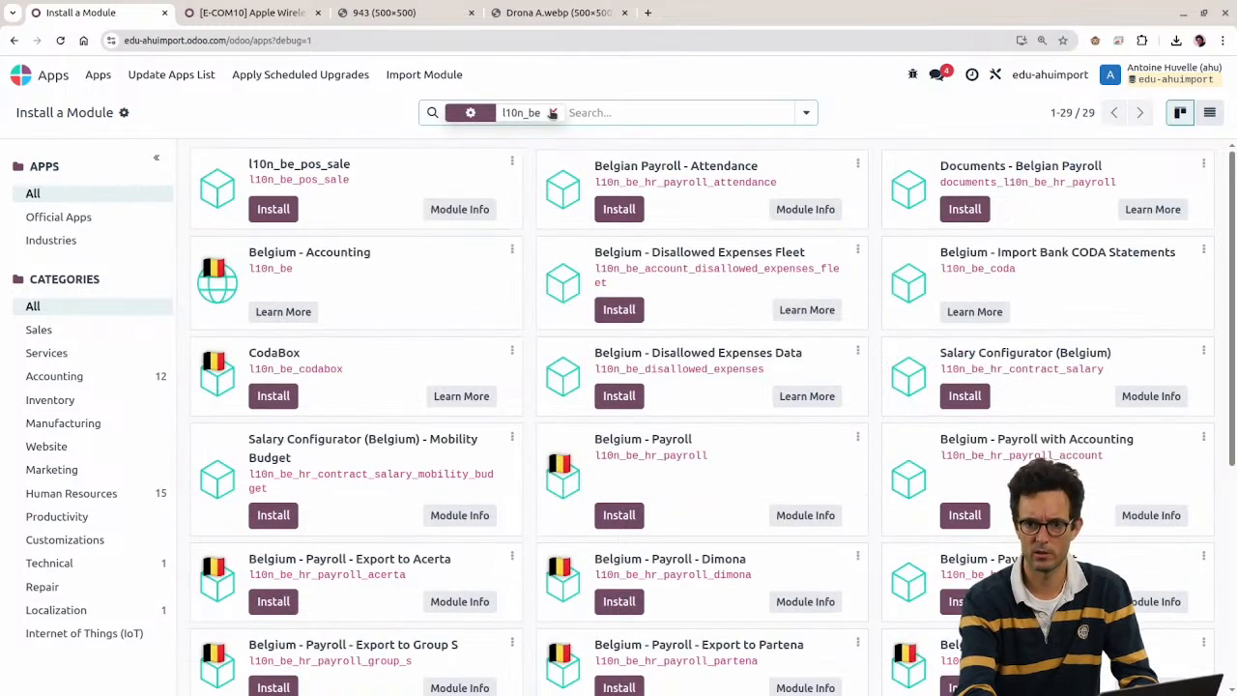
Step: Search modules for 'accoun' and install the Accounting app (accountant module)
left_click(552, 113)
type("accoun")
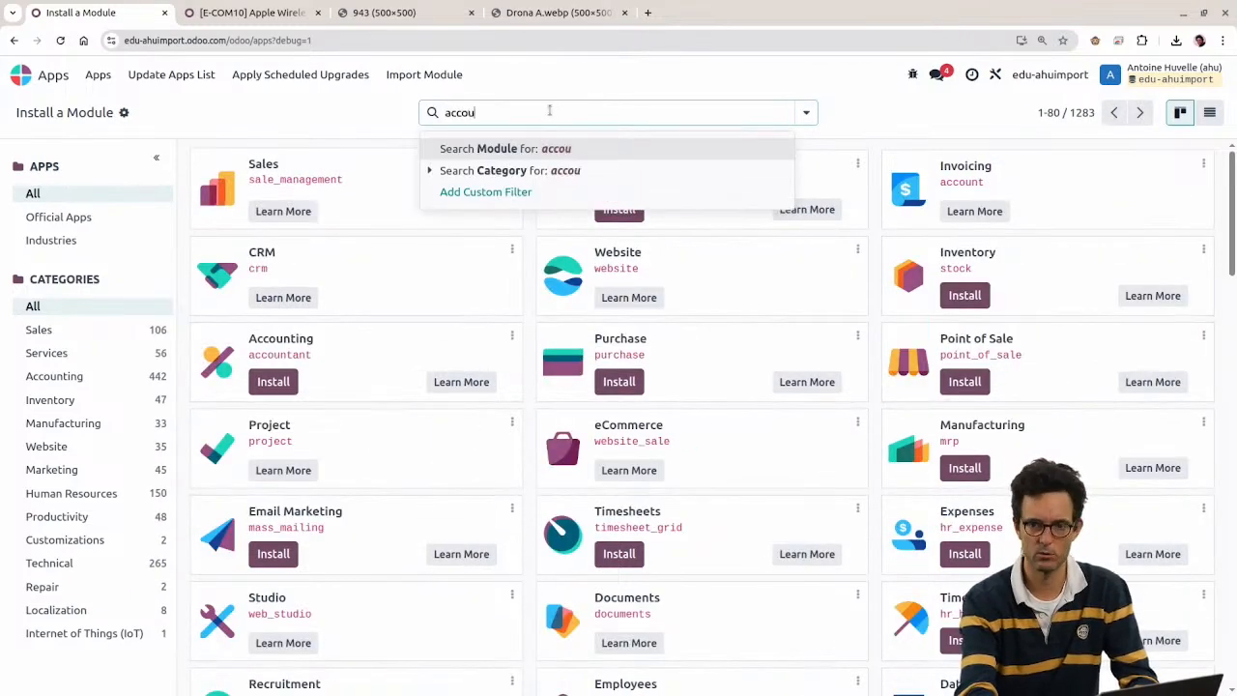
key("Return")
left_click(619, 209)
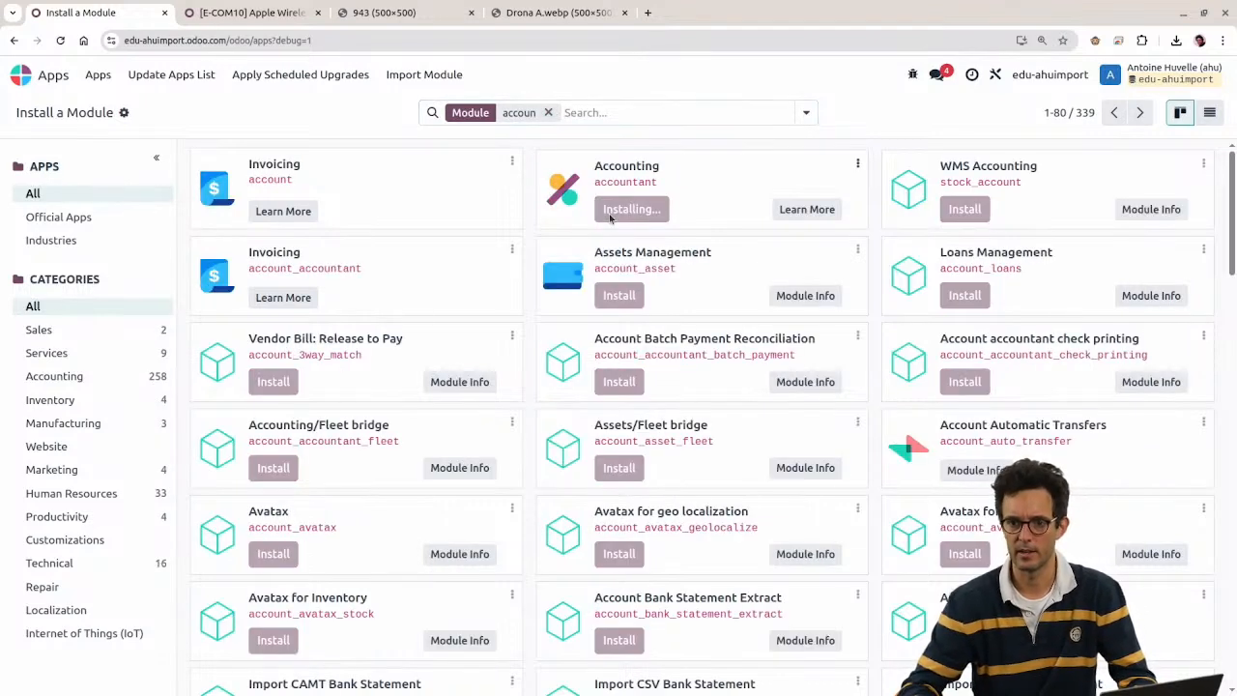
double_click(597, 181)
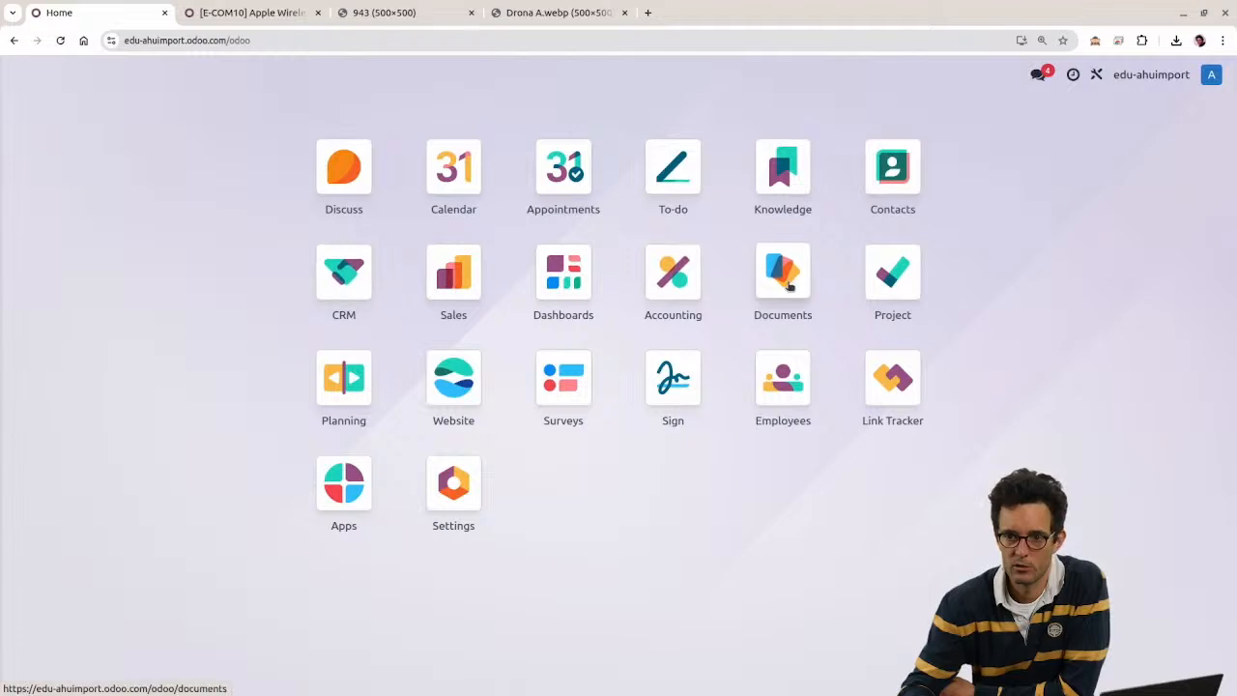
Step: Start Import records on Accounting's Journal Entries and upload import_accounting_entries.xlsx
left_click(684, 293)
left_click(350, 78)
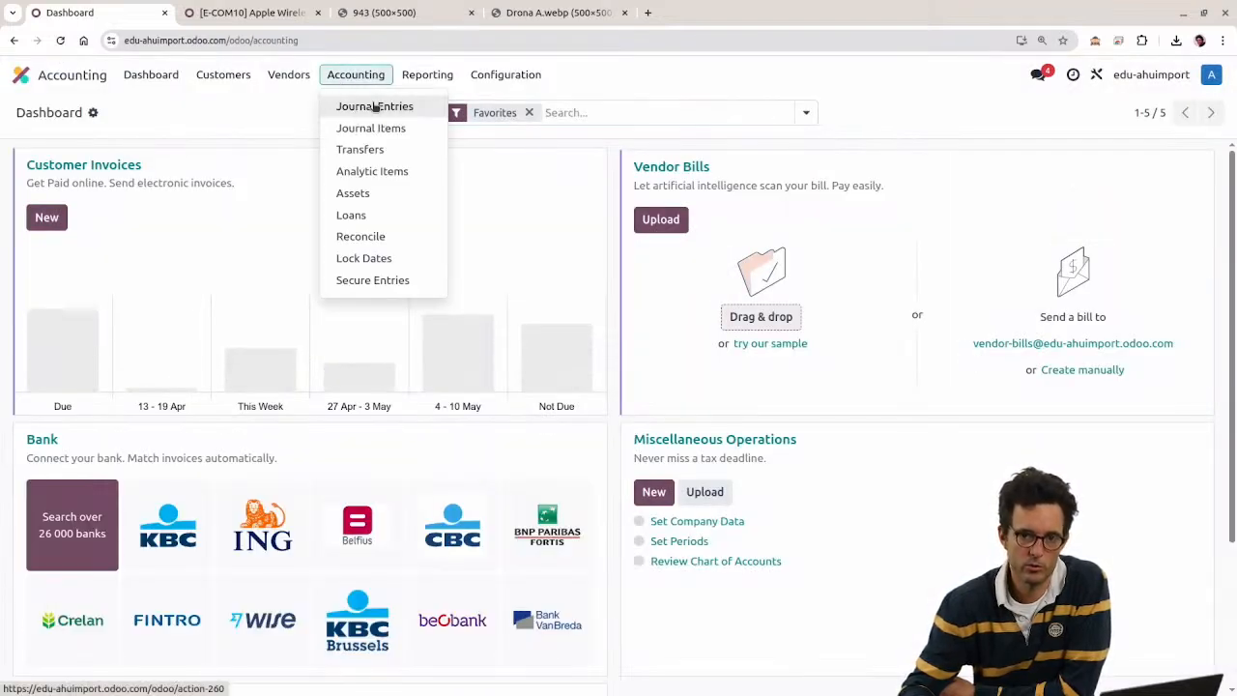
left_click(374, 106)
left_click(161, 113)
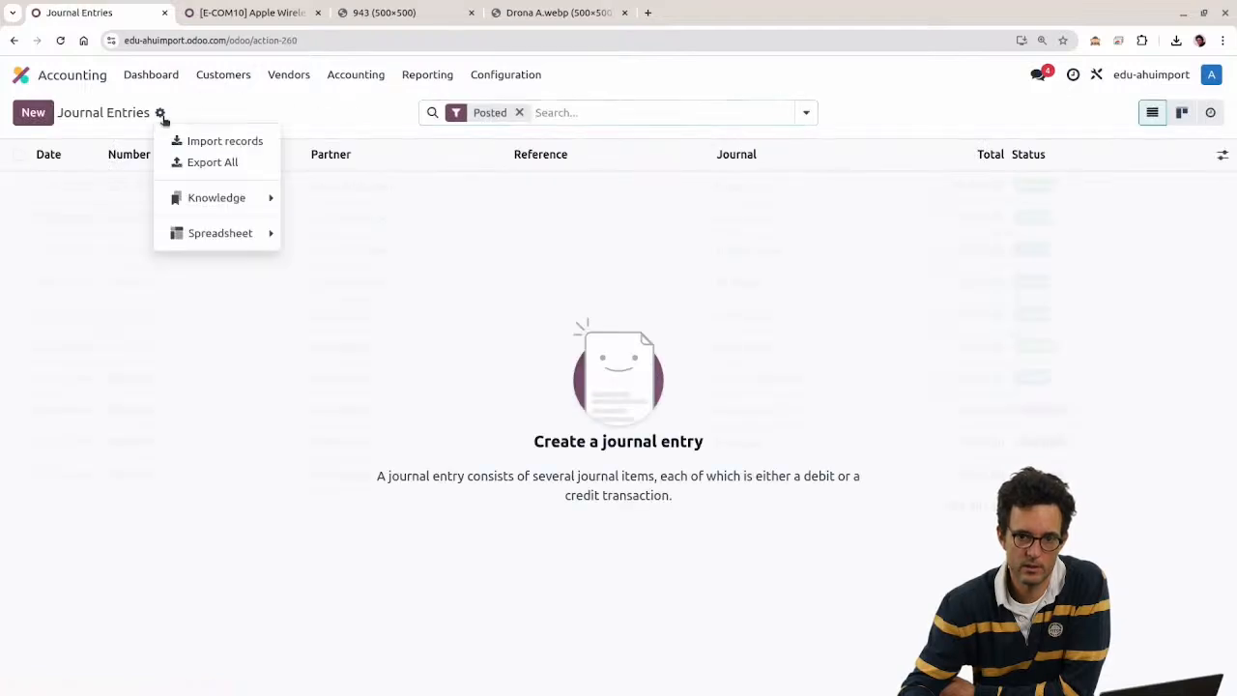
left_click(188, 140)
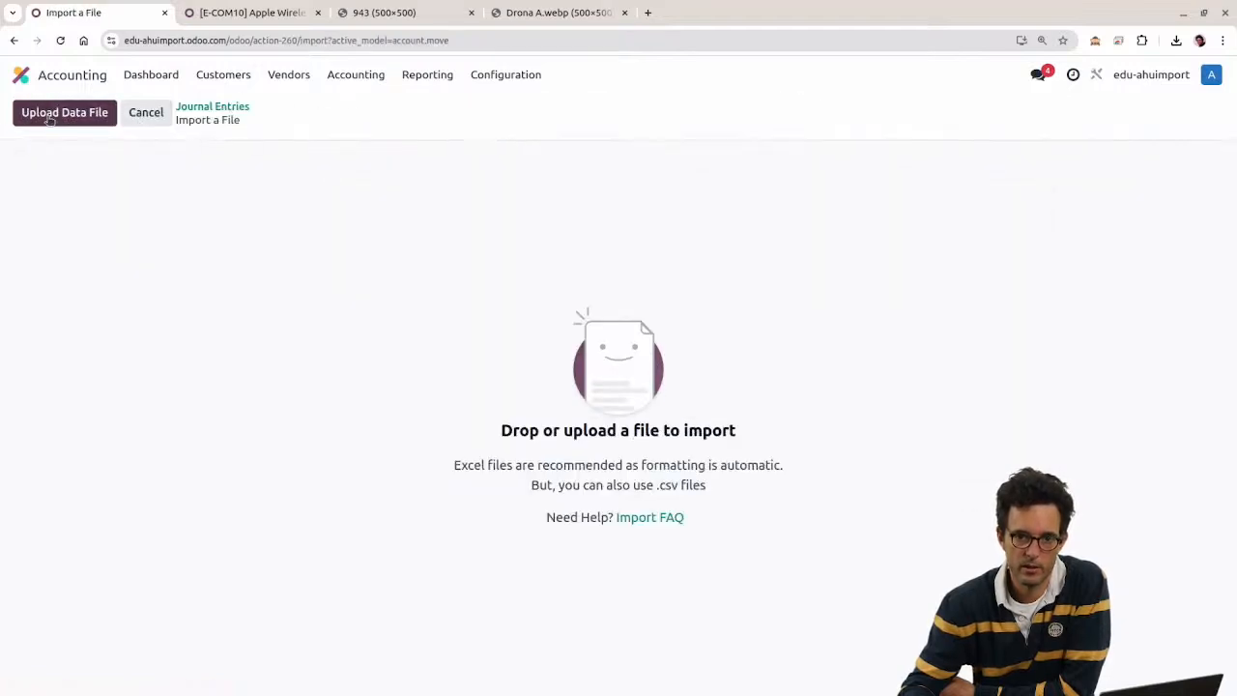
left_click(16, 122)
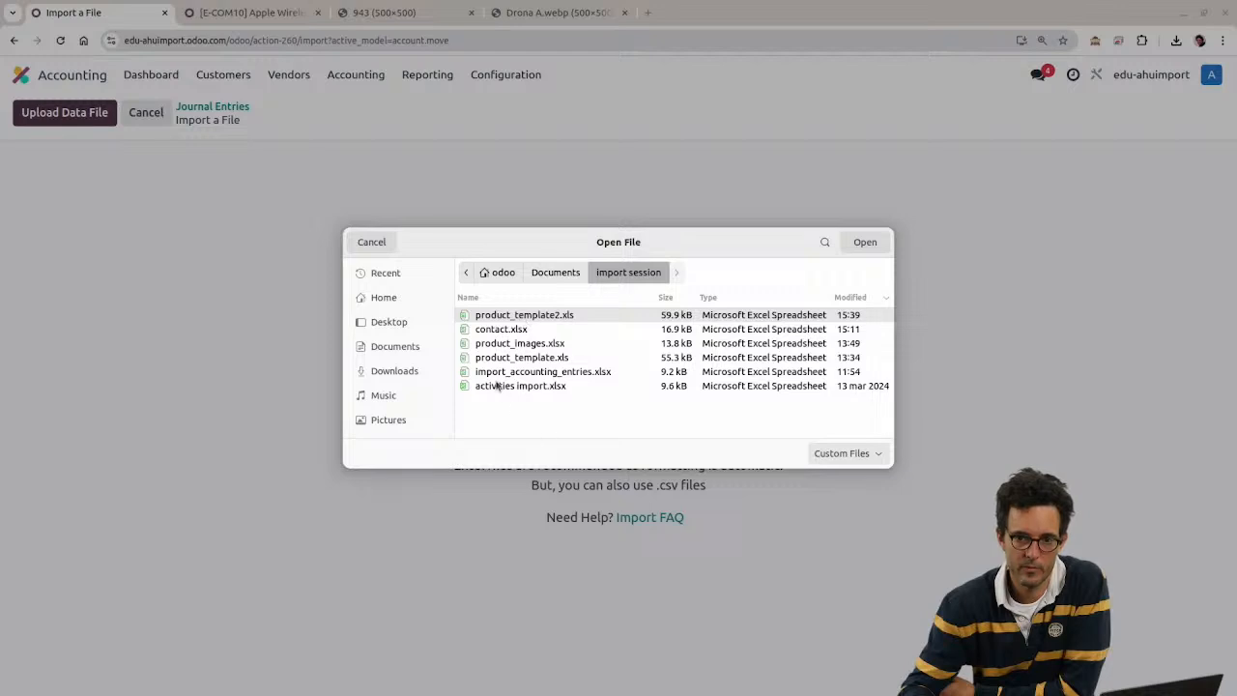
left_click(498, 388)
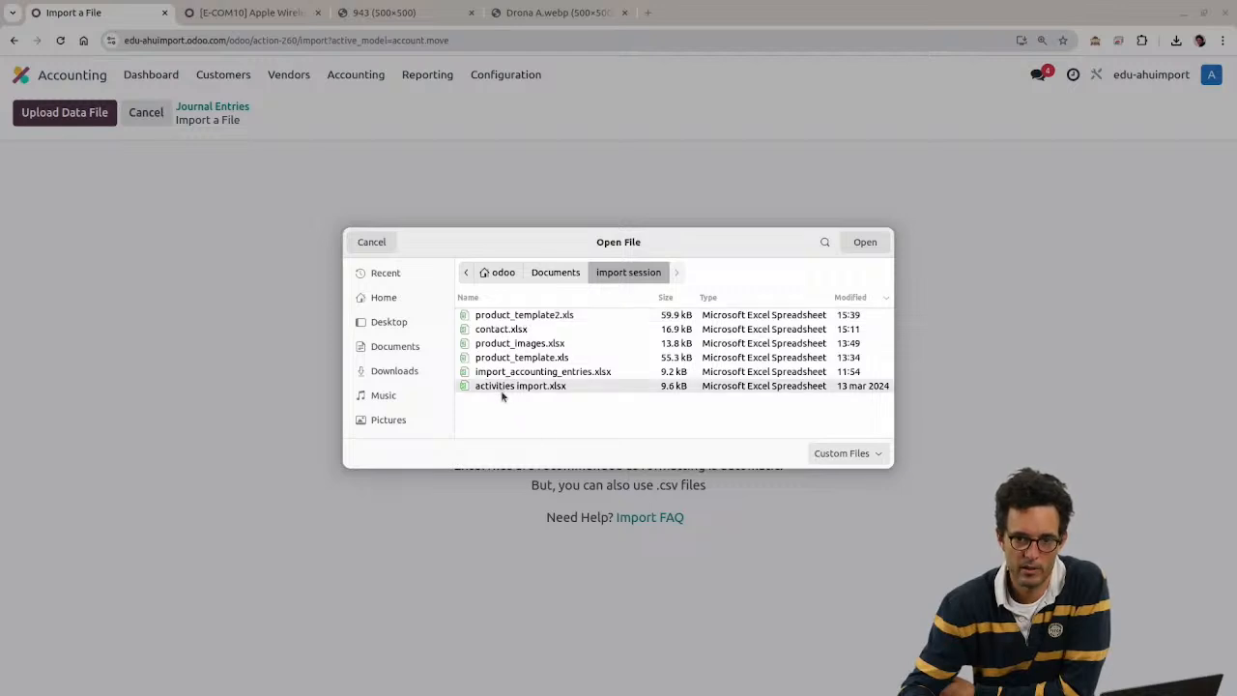
left_click(512, 375)
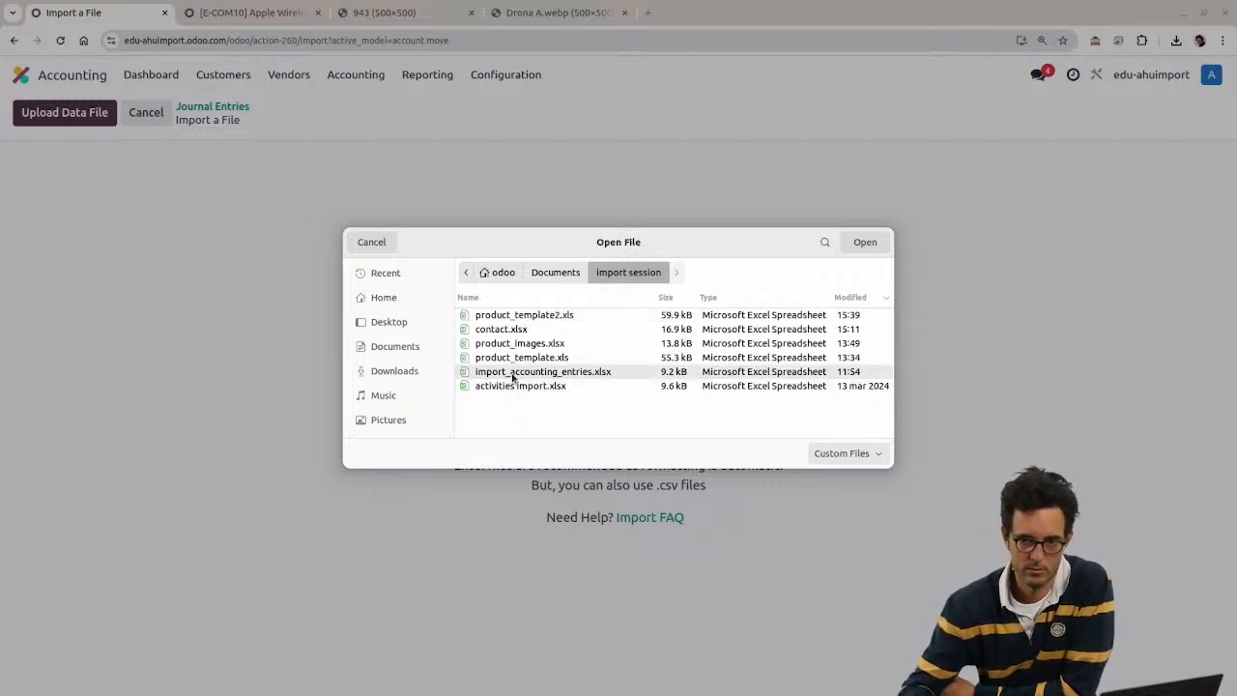
double_click(513, 375)
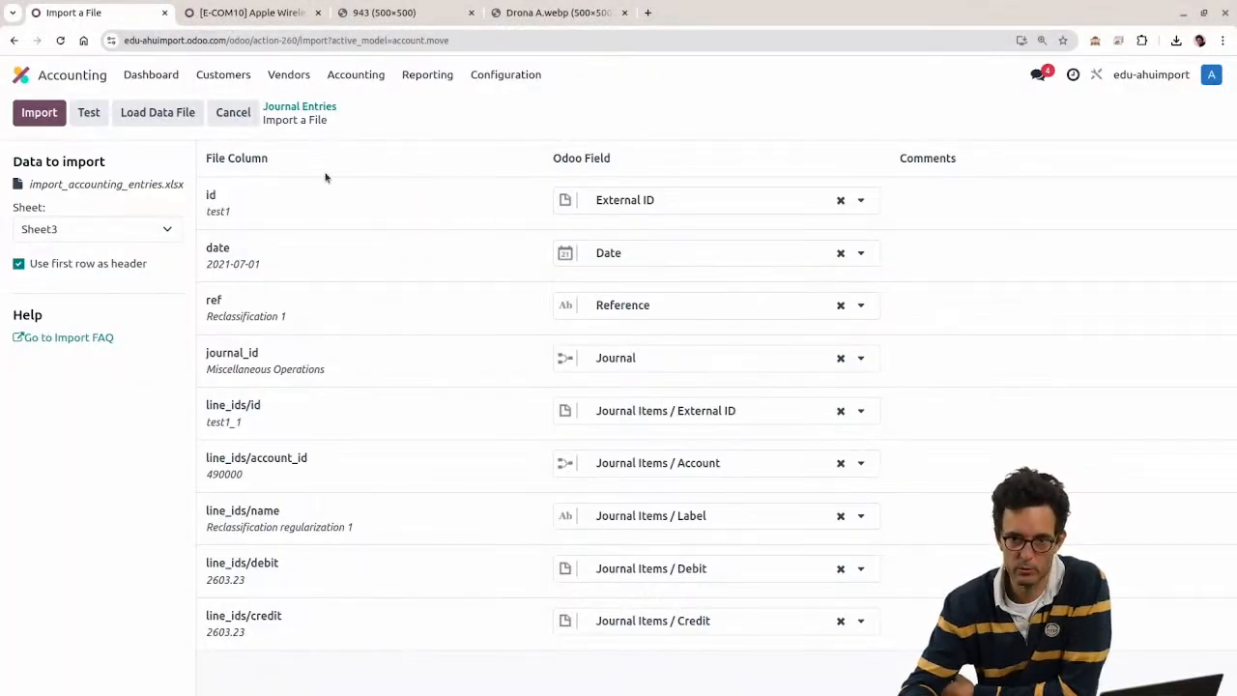
Step: In the second browser tab, open Accounting's Journal Entries list
left_click(251, 13)
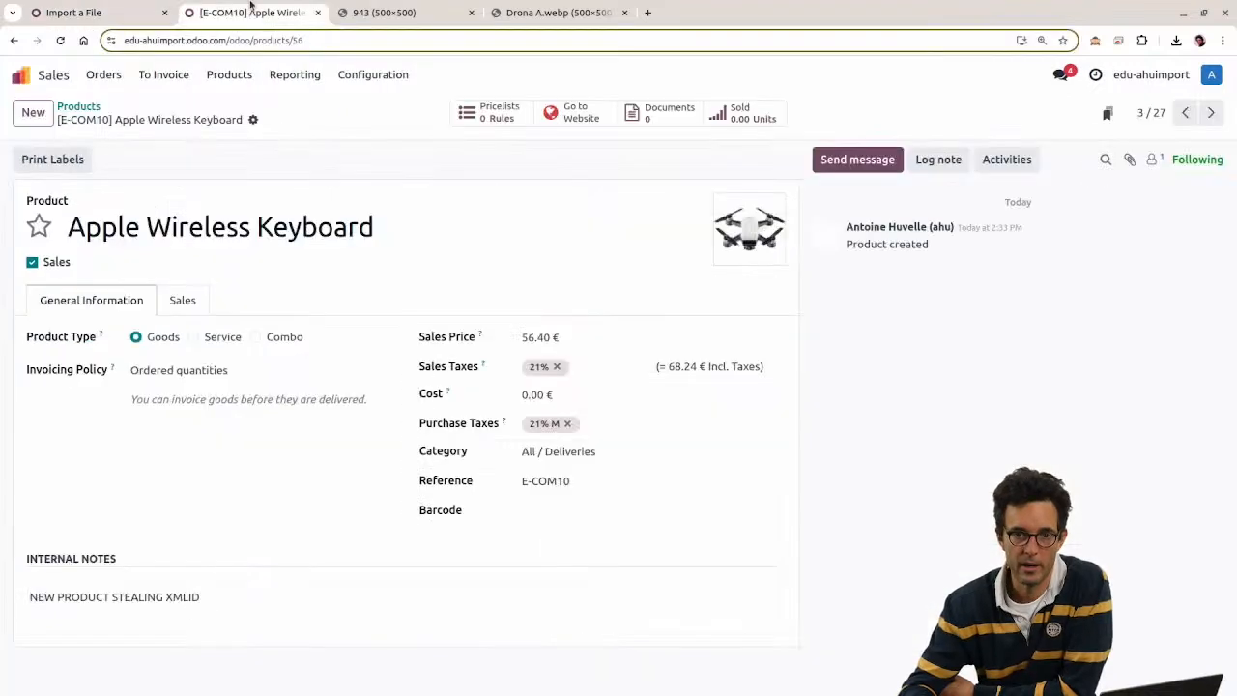
left_click(17, 74)
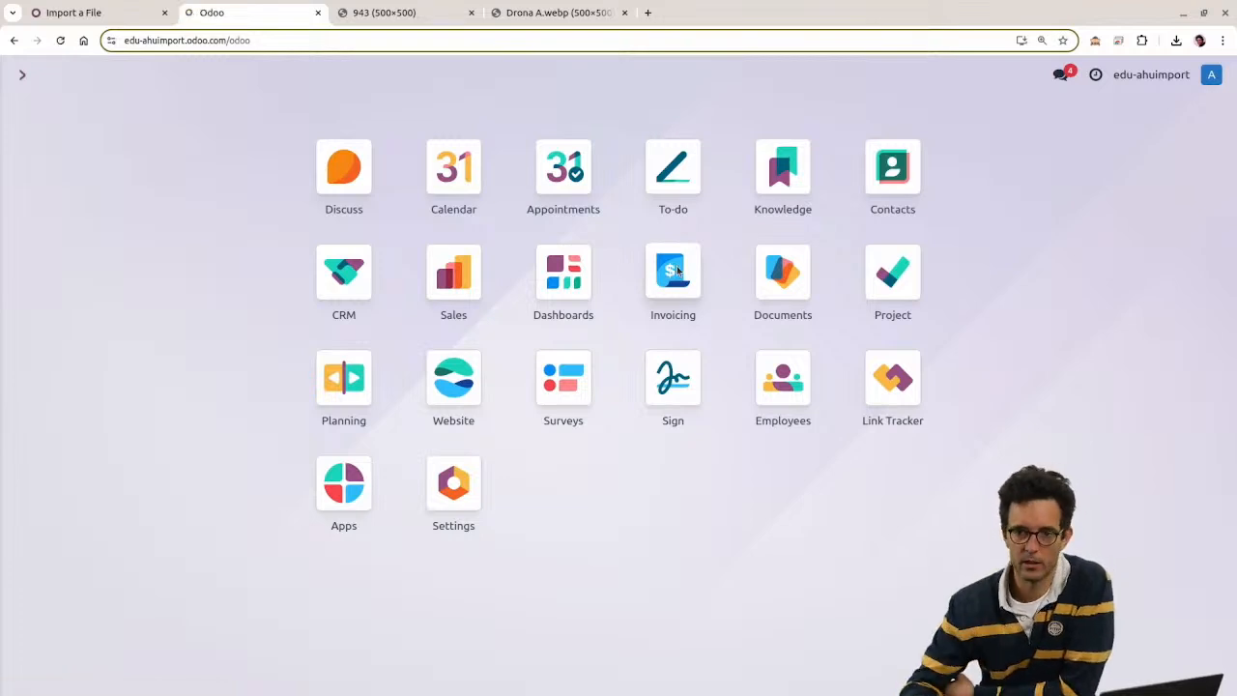
left_click(678, 271)
left_click(356, 75)
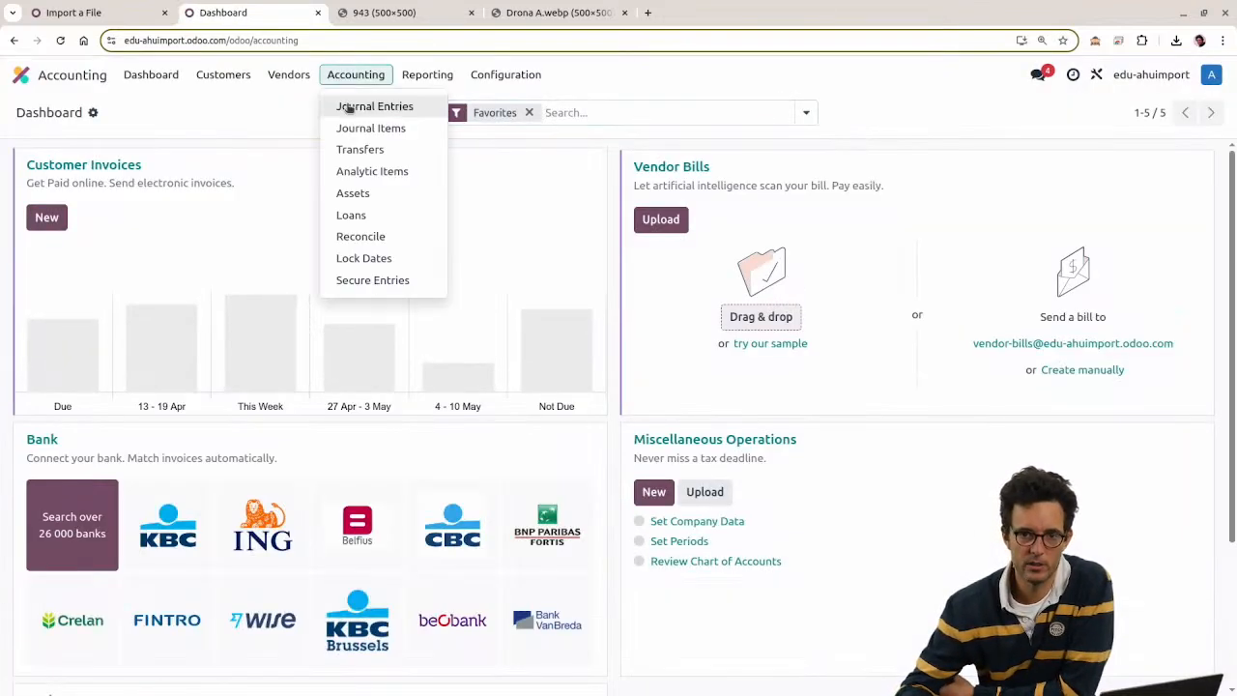
left_click(350, 103)
Step: Create a new blank journal entry, then return to the import to pick another data file
left_click(33, 113)
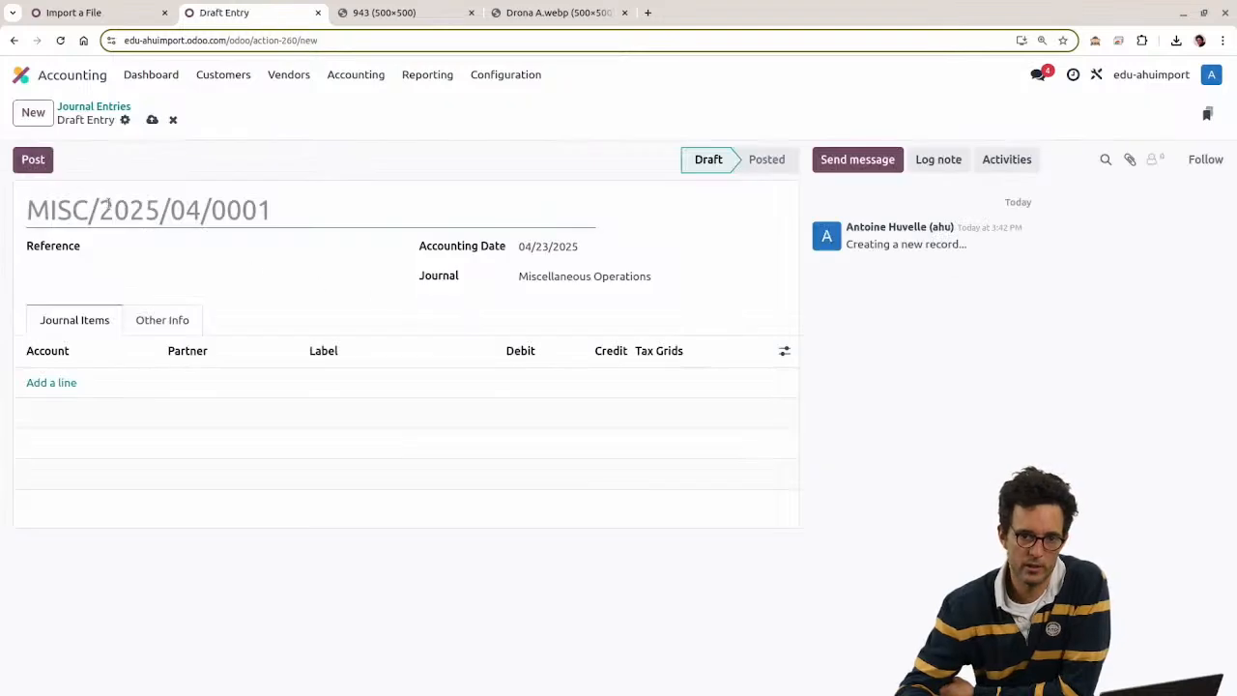
left_click(196, 248)
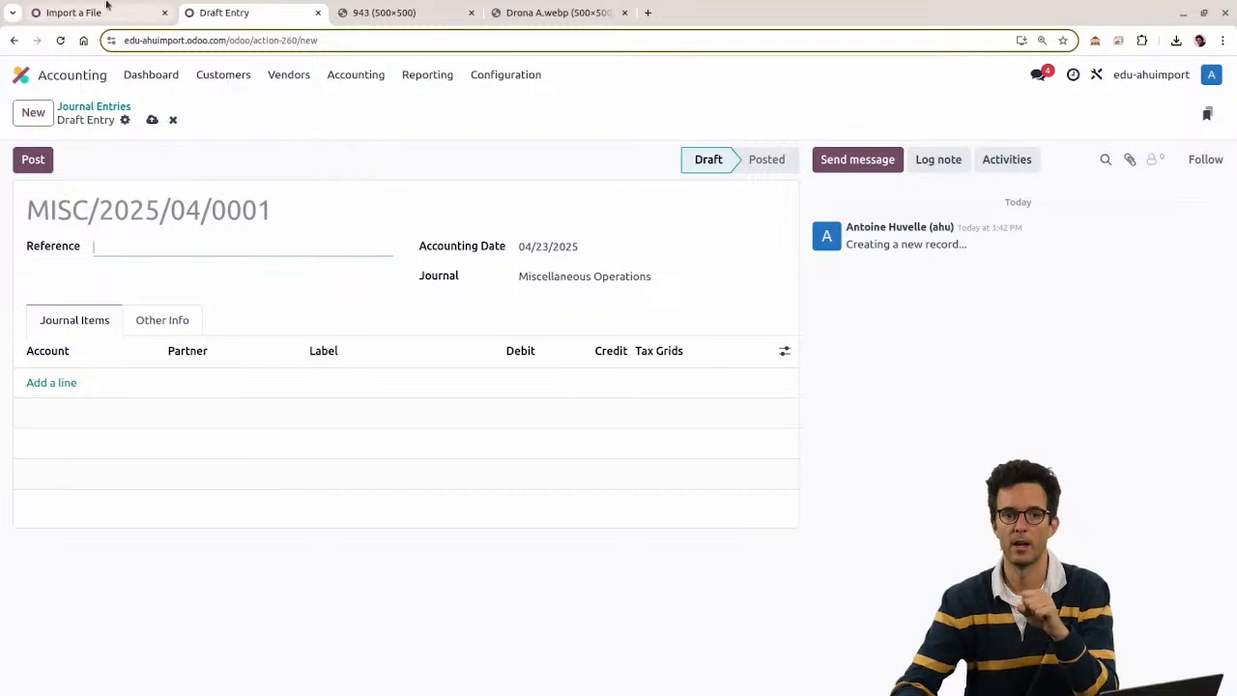
left_click(145, 12)
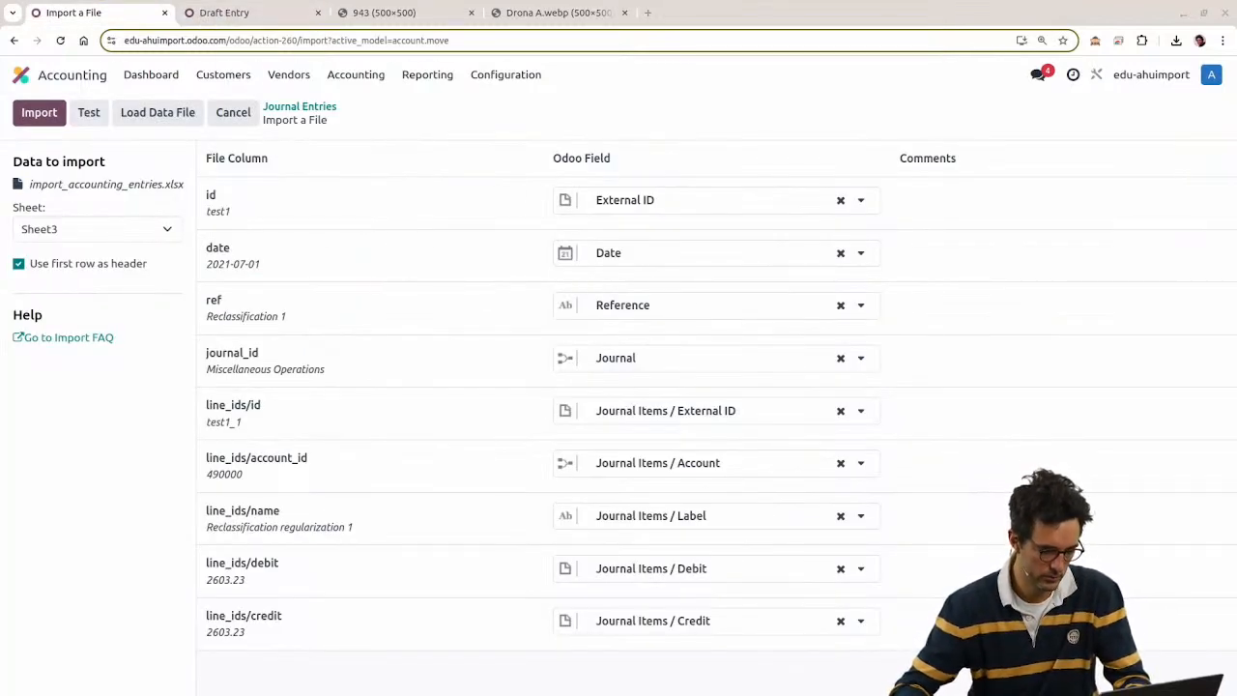
left_click(698, 464)
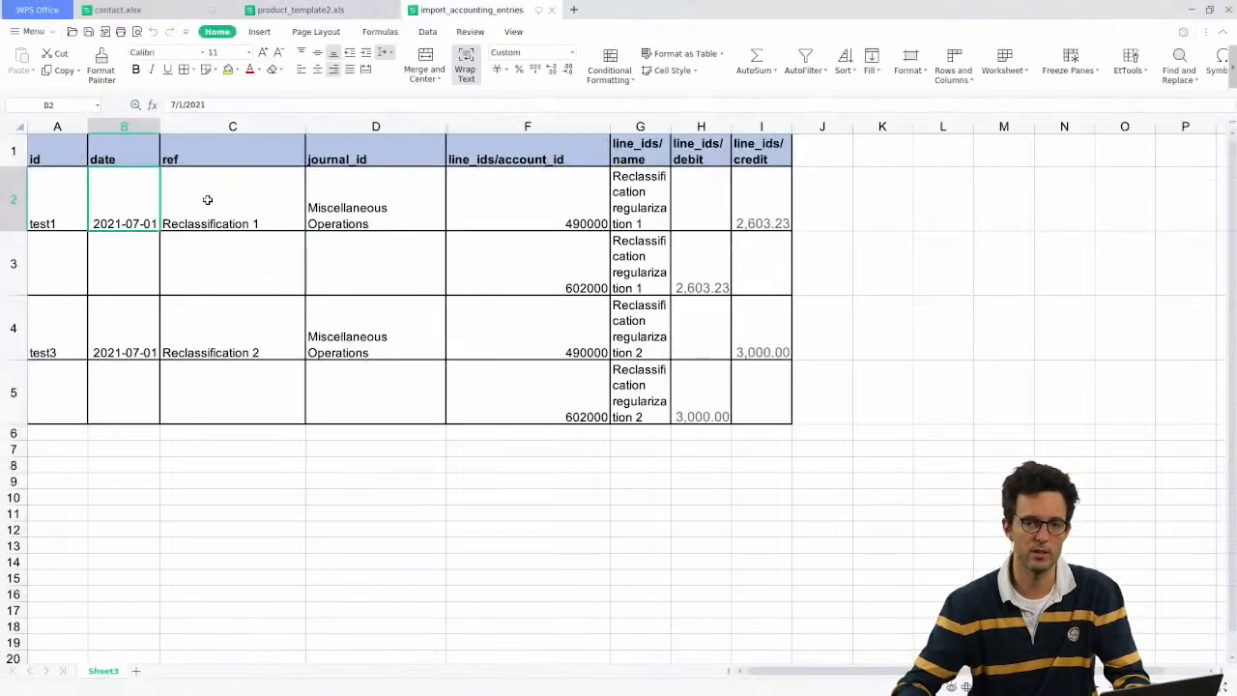
Step: Review the journal entries table and widen columns F, G and I so headers fit
left_click_drag(767, 155, 58, 376)
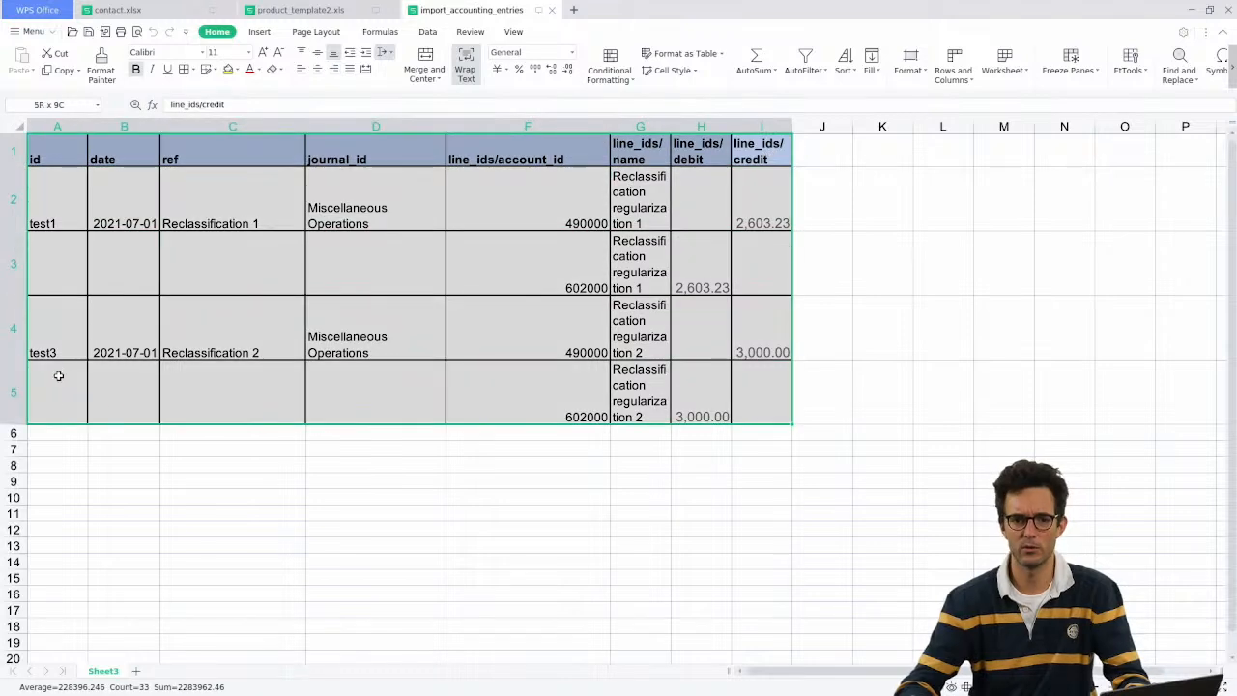
left_click(489, 220)
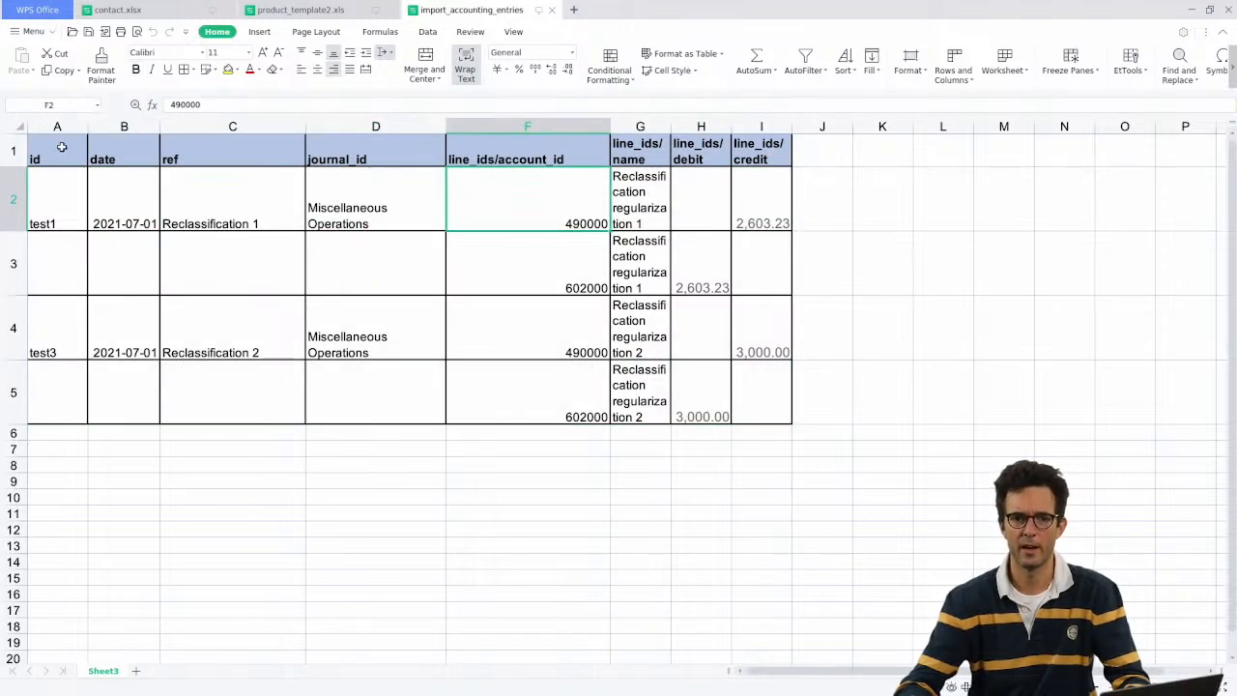
left_click_drag(62, 148, 280, 342)
left_click(74, 184)
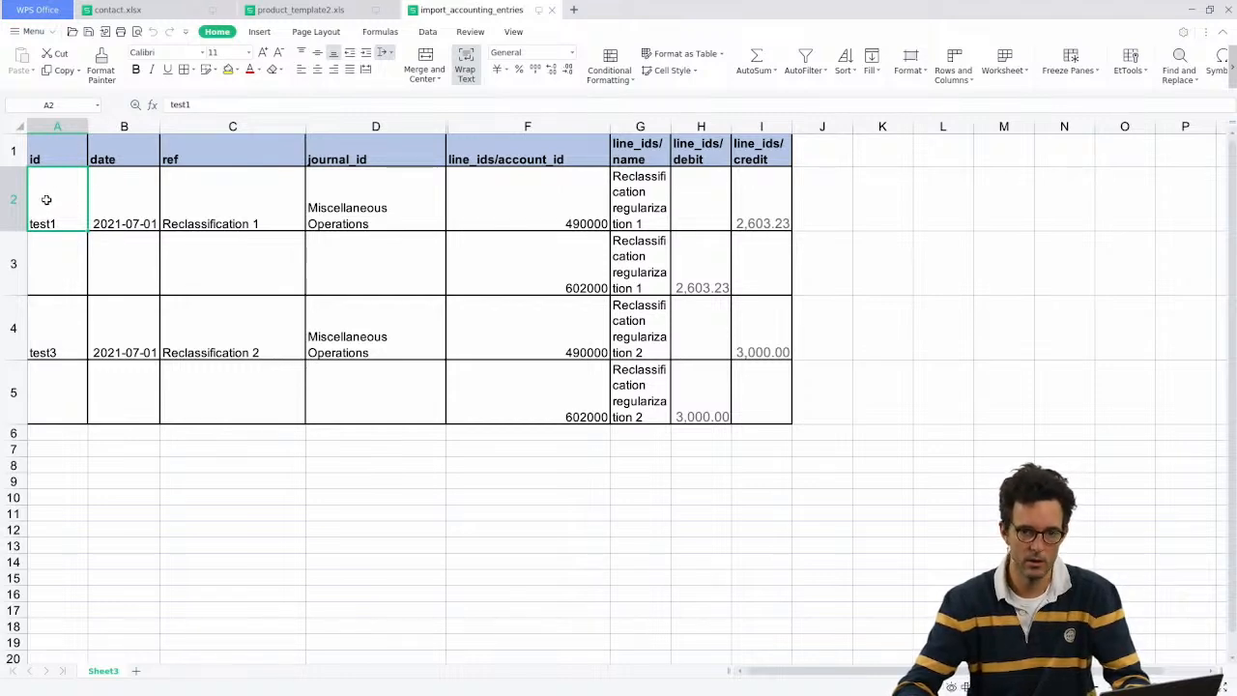
left_click(120, 202)
left_click_drag(127, 144, 707, 146)
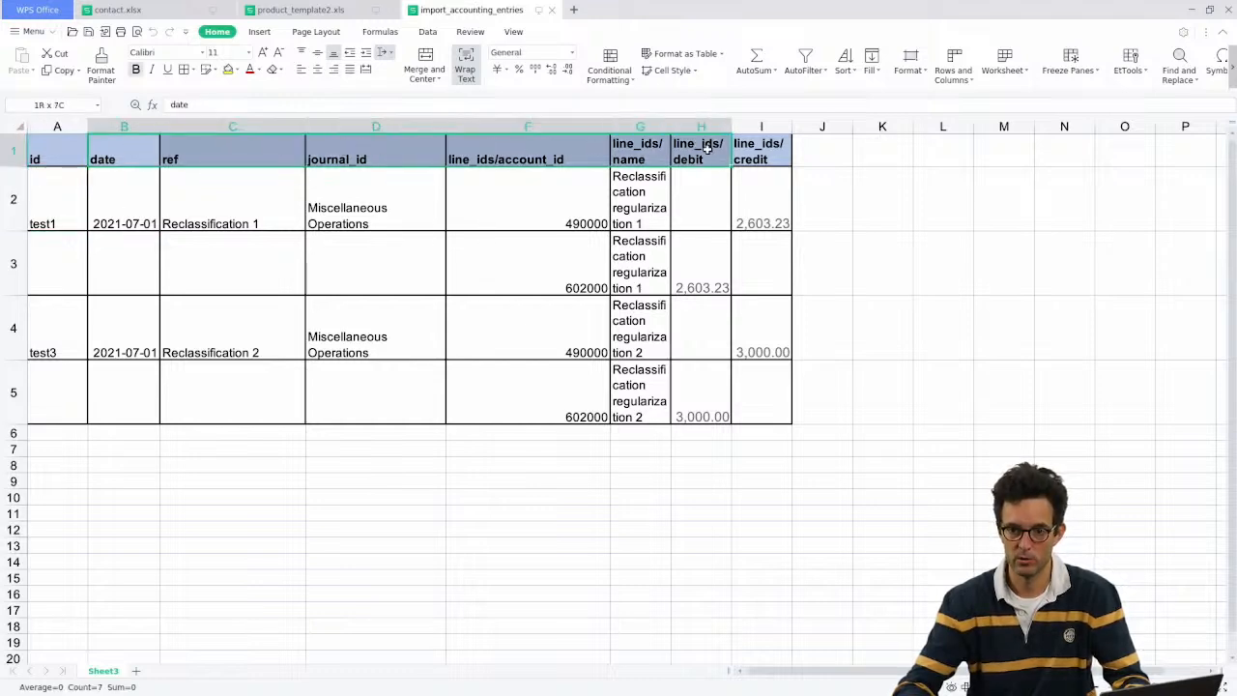
left_click(510, 187)
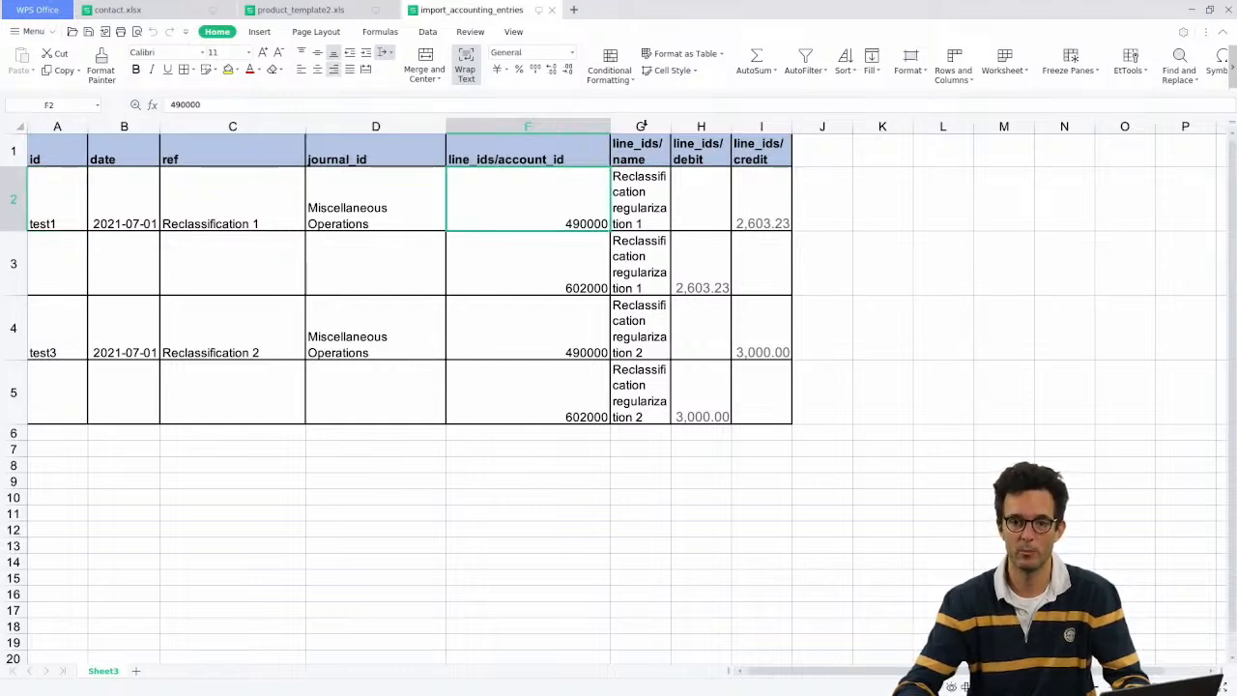
left_click_drag(611, 120, 1004, 121)
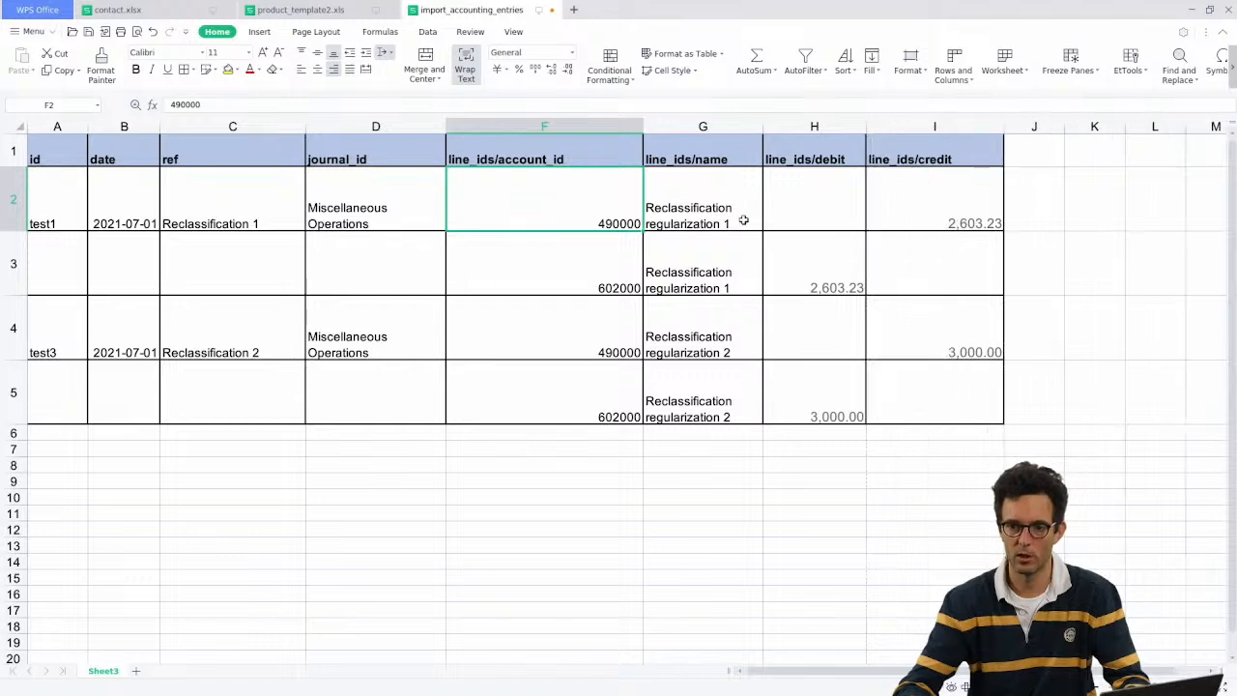
left_click(460, 160)
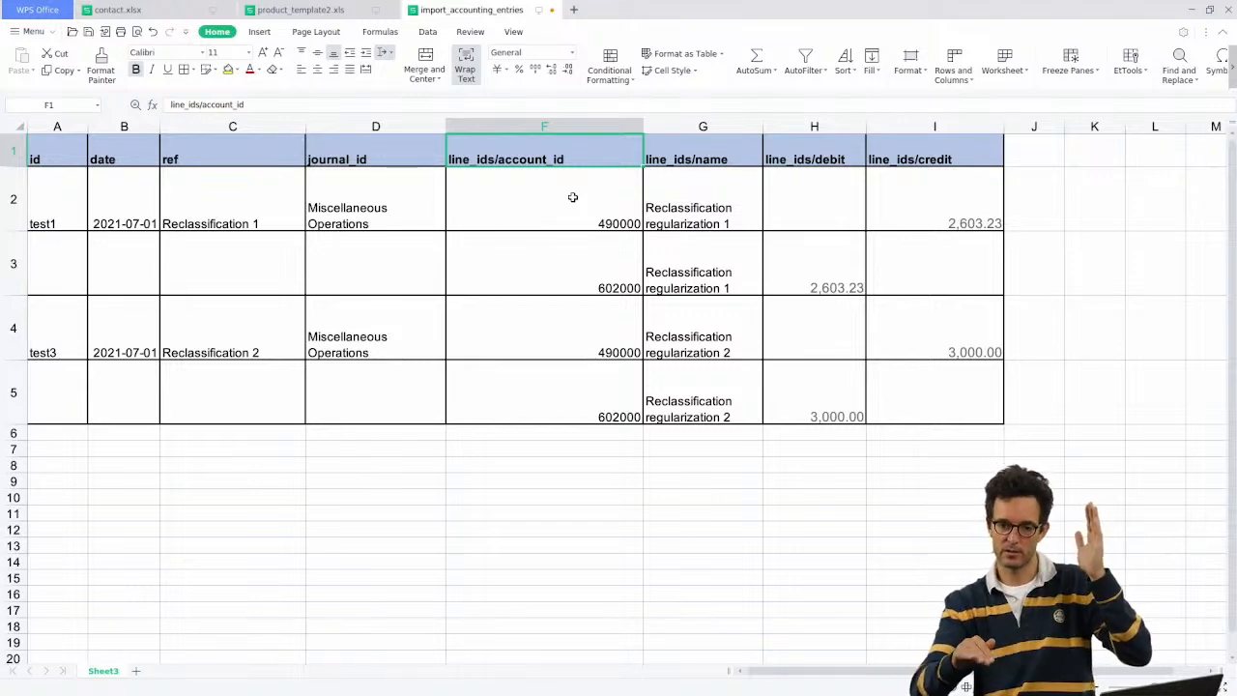
Step: Select columns A–D and F–I and the entry line cells to review the layout
left_click_drag(58, 125, 352, 121)
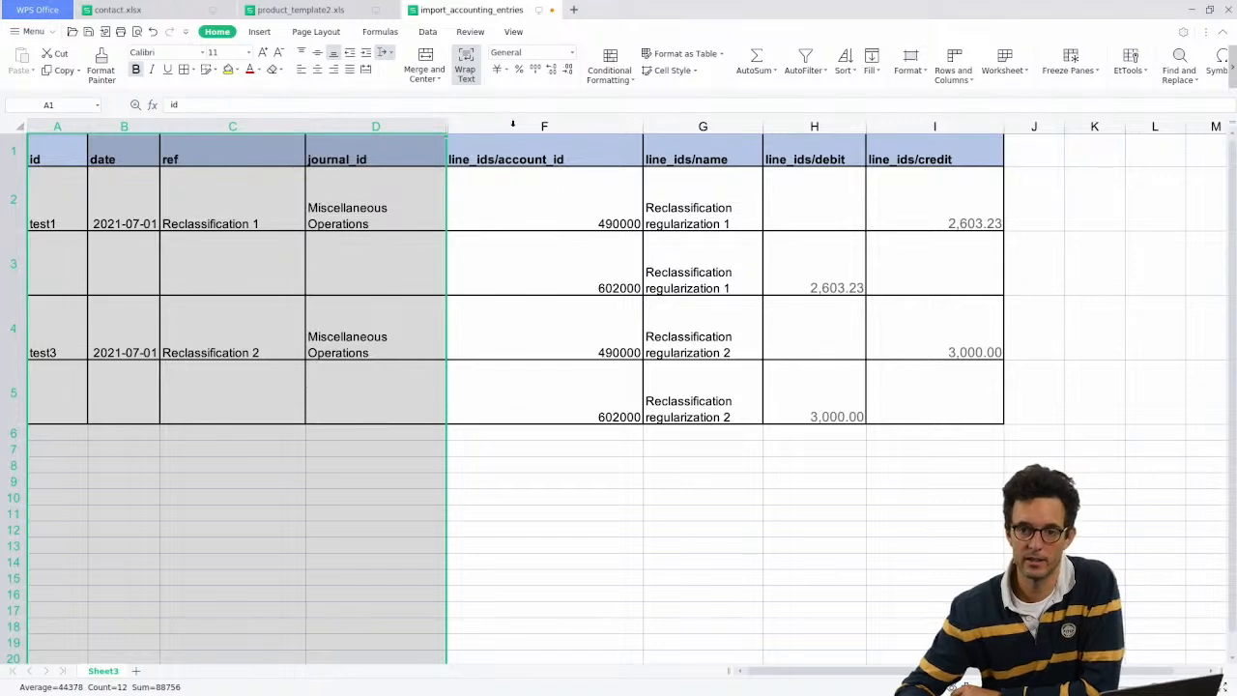
left_click_drag(512, 123, 890, 126)
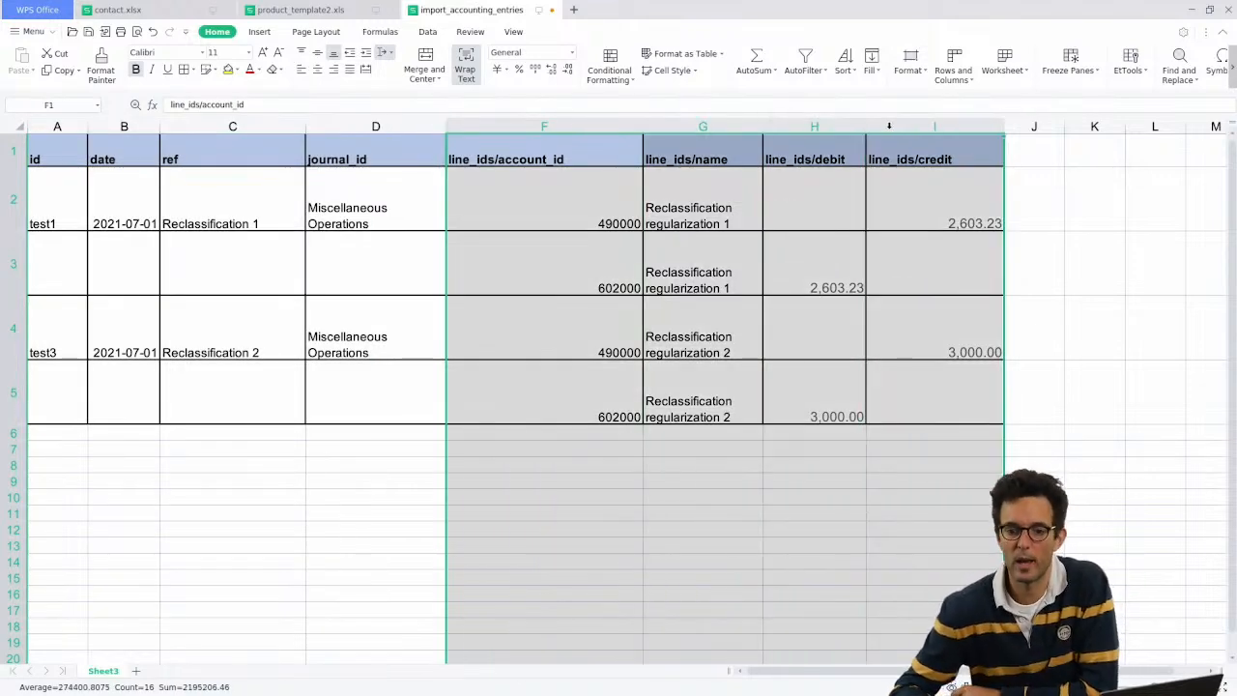
left_click_drag(58, 126, 364, 125)
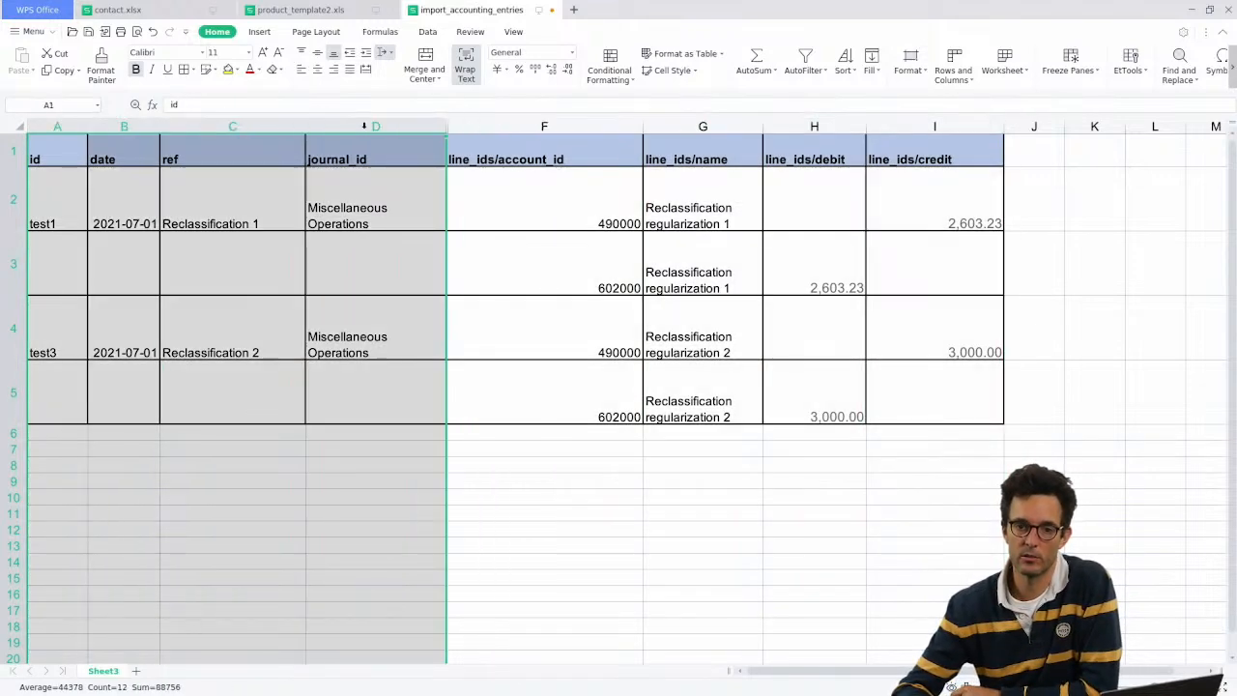
left_click_drag(561, 127, 947, 127)
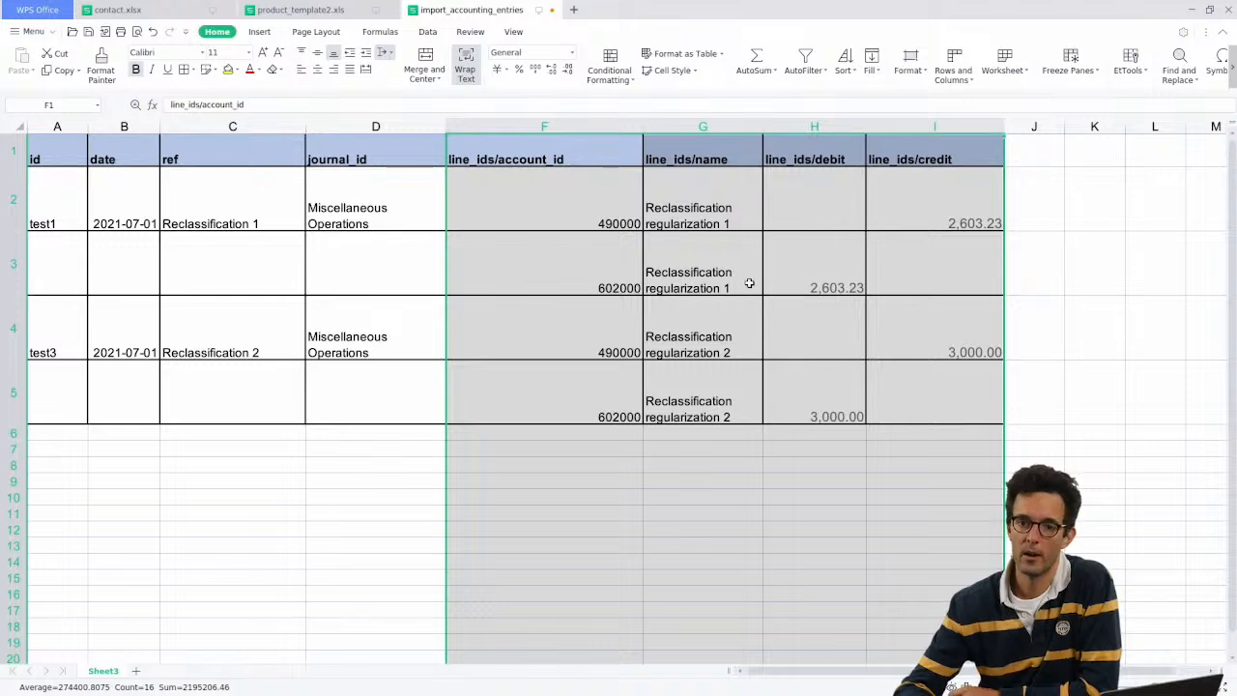
left_click_drag(535, 201, 876, 251)
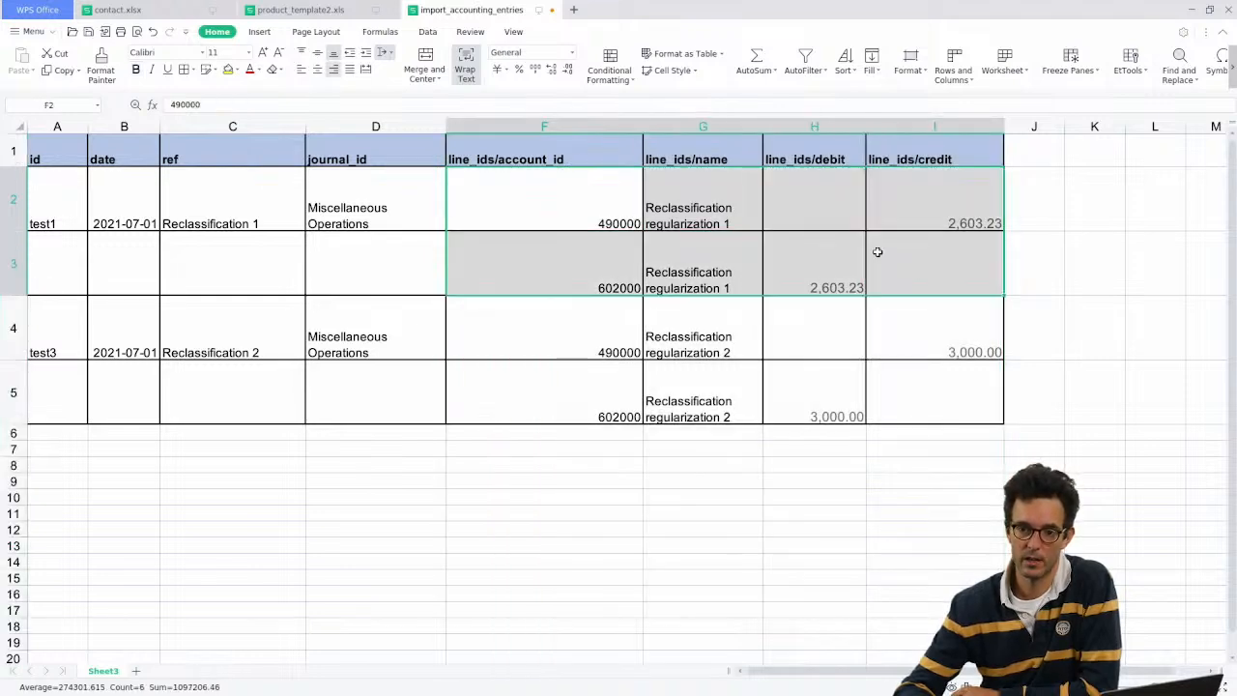
left_click(452, 327)
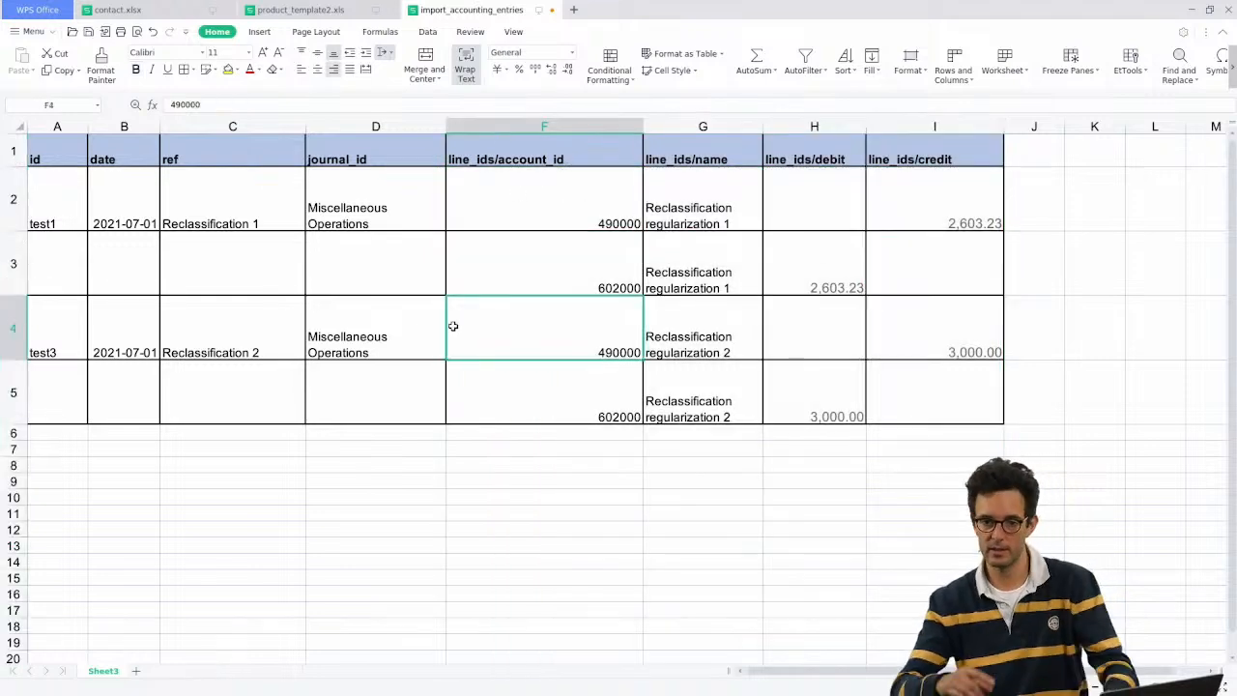
left_click(517, 127)
left_click(540, 278)
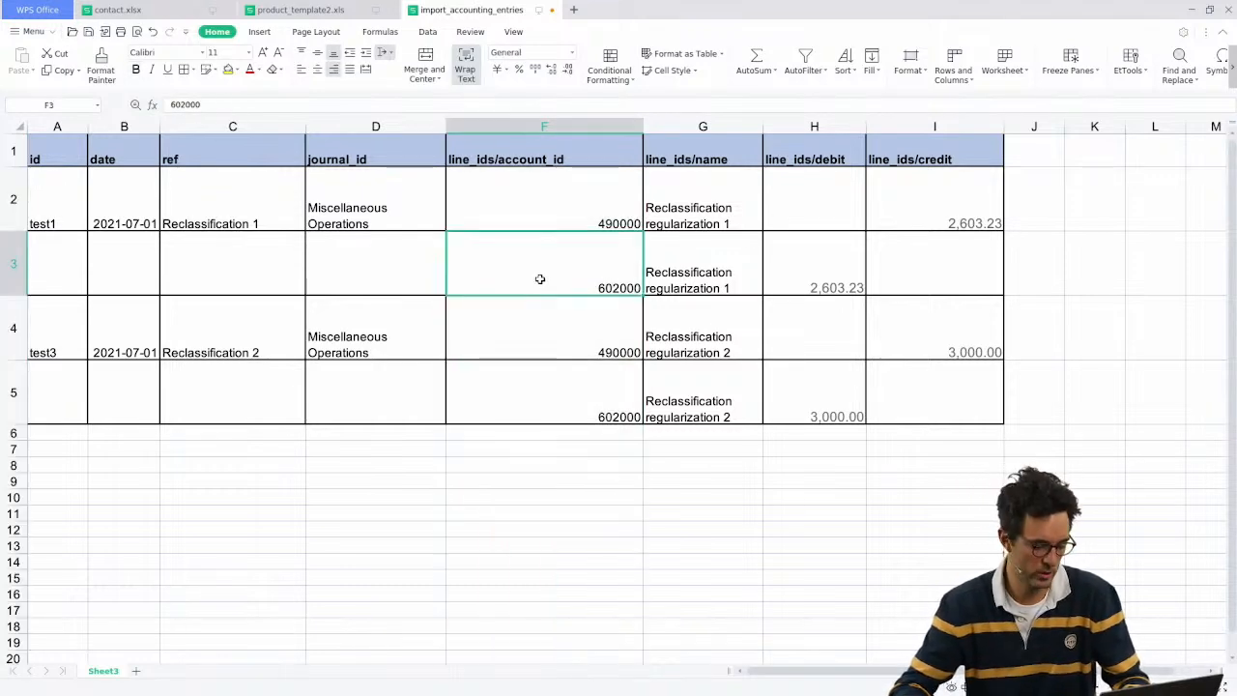
left_click_drag(420, 123, 542, 127)
Step: Unhide the hidden line_ids/id column E and select its values
right_click(479, 131)
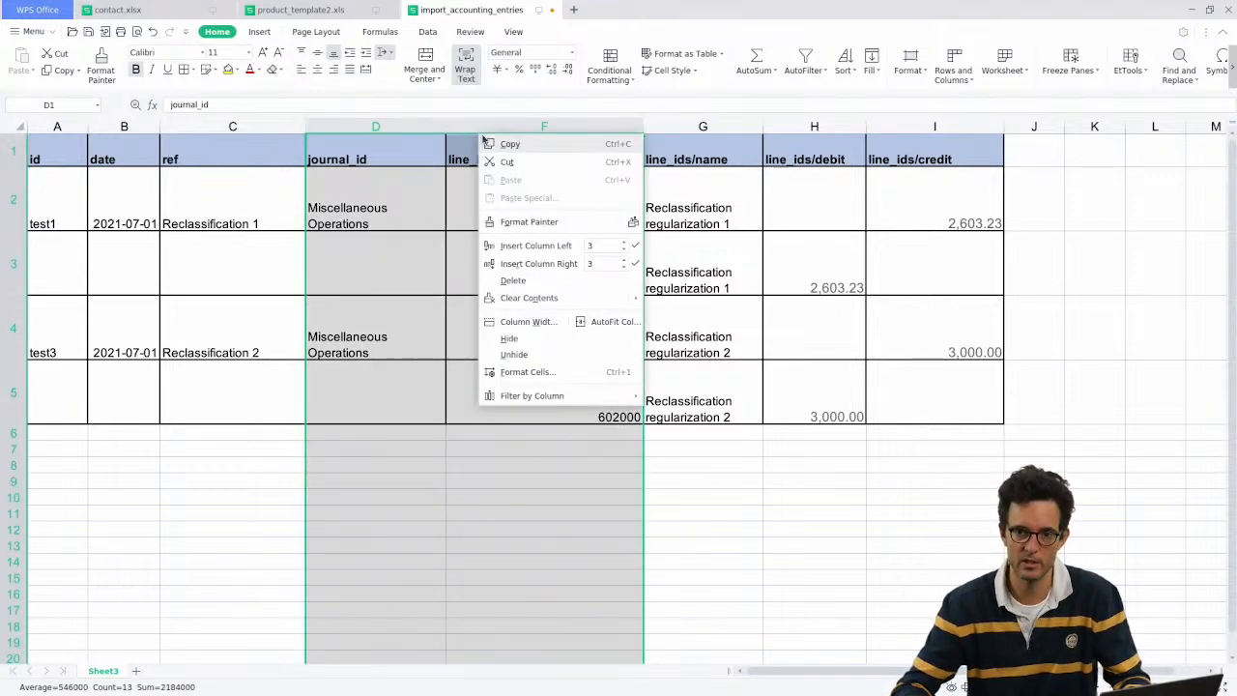
left_click(512, 354)
left_click(494, 130)
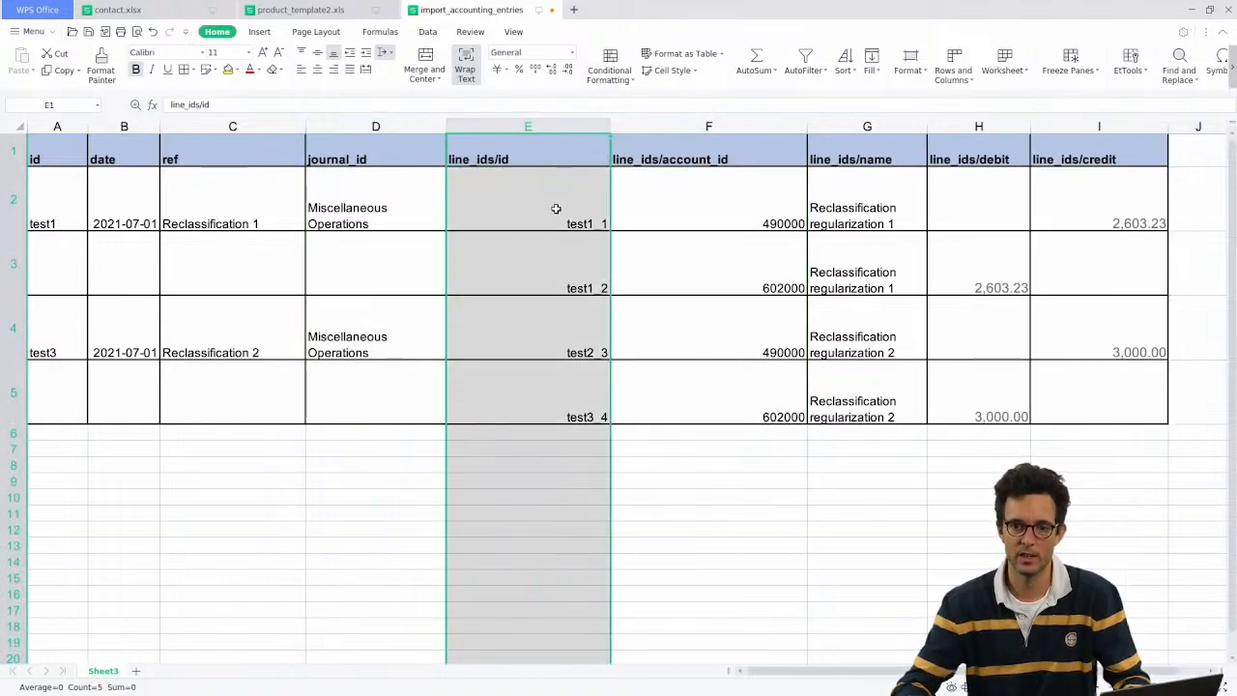
left_click_drag(552, 207, 558, 354)
Step: Clear column E, undo, then delete the line_ids/id column and return to Odoo
right_click(524, 124)
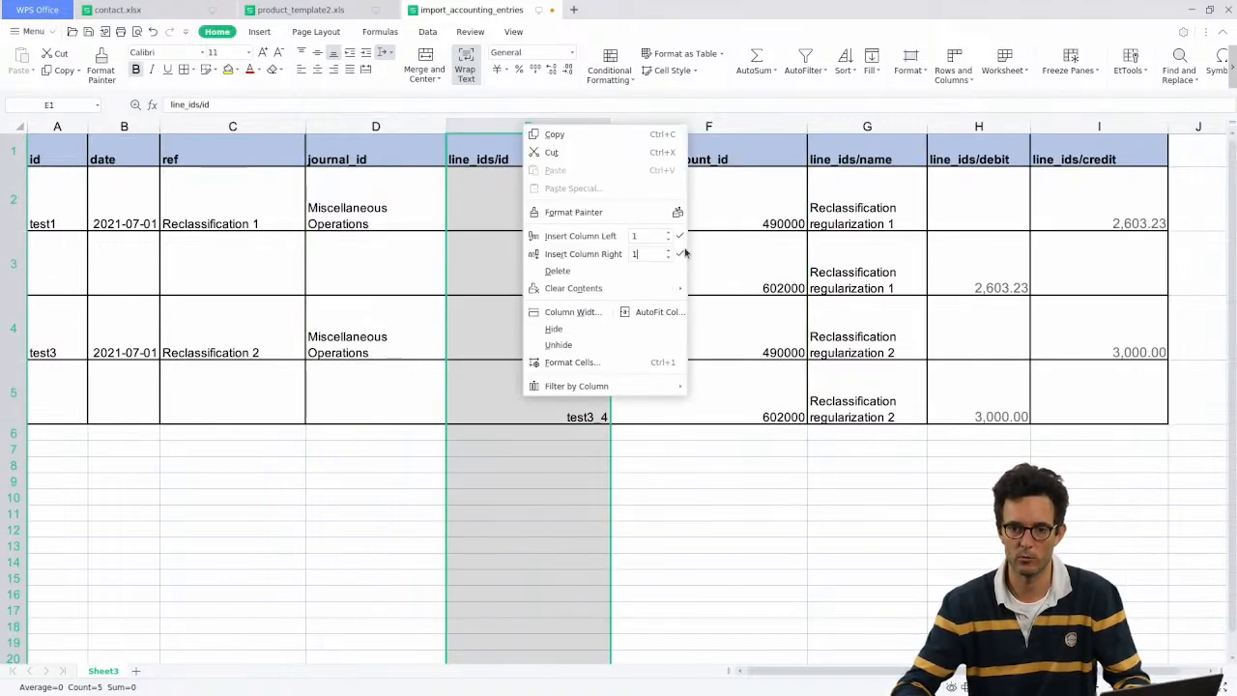
left_click(606, 281)
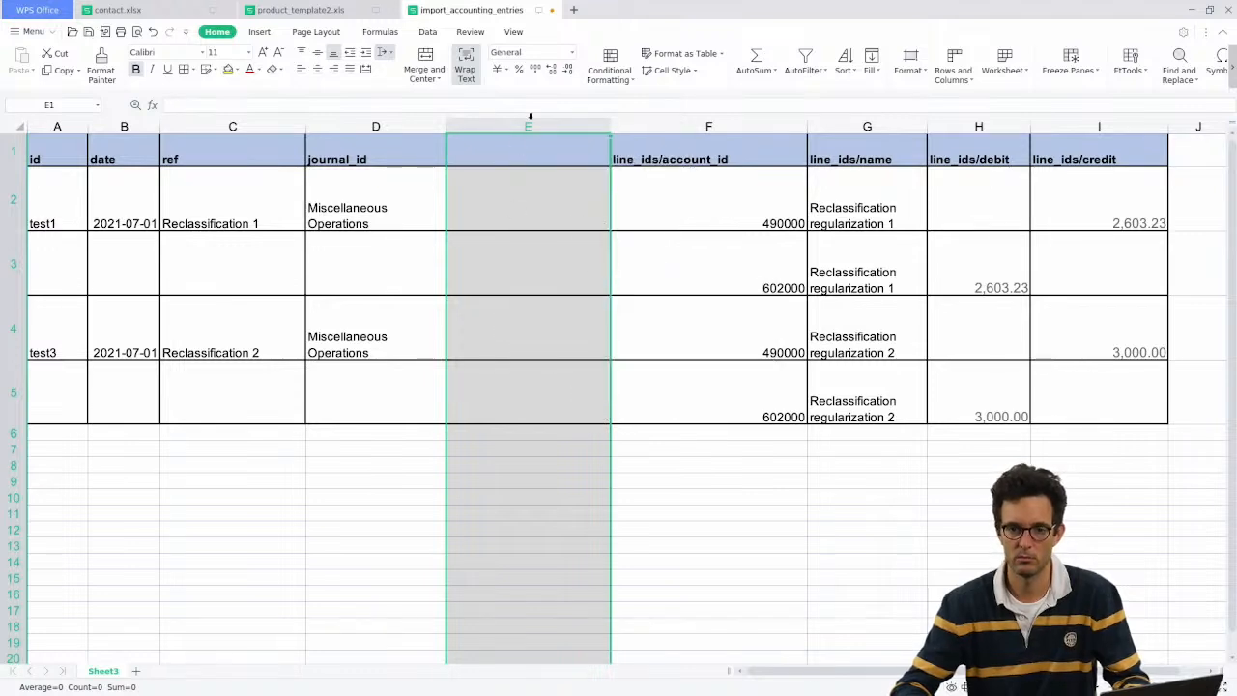
left_click(541, 235)
key("ctrl+z")
right_click(553, 155)
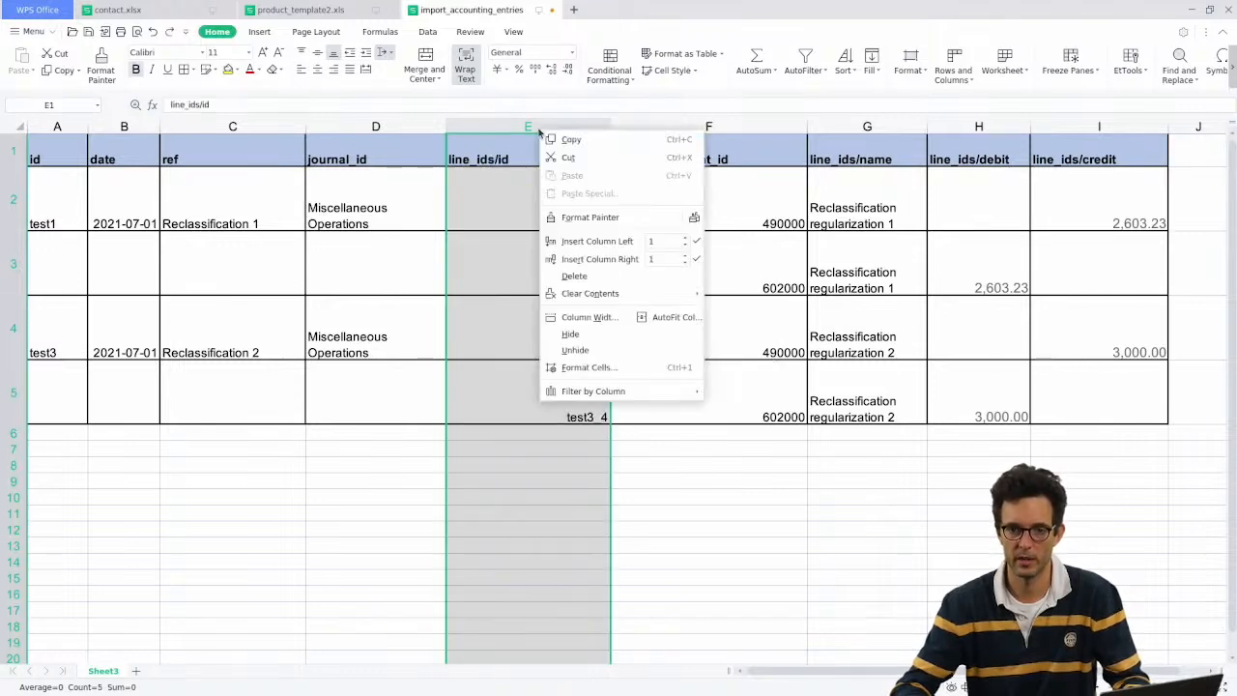
left_click(591, 267)
key("alt+Tab")
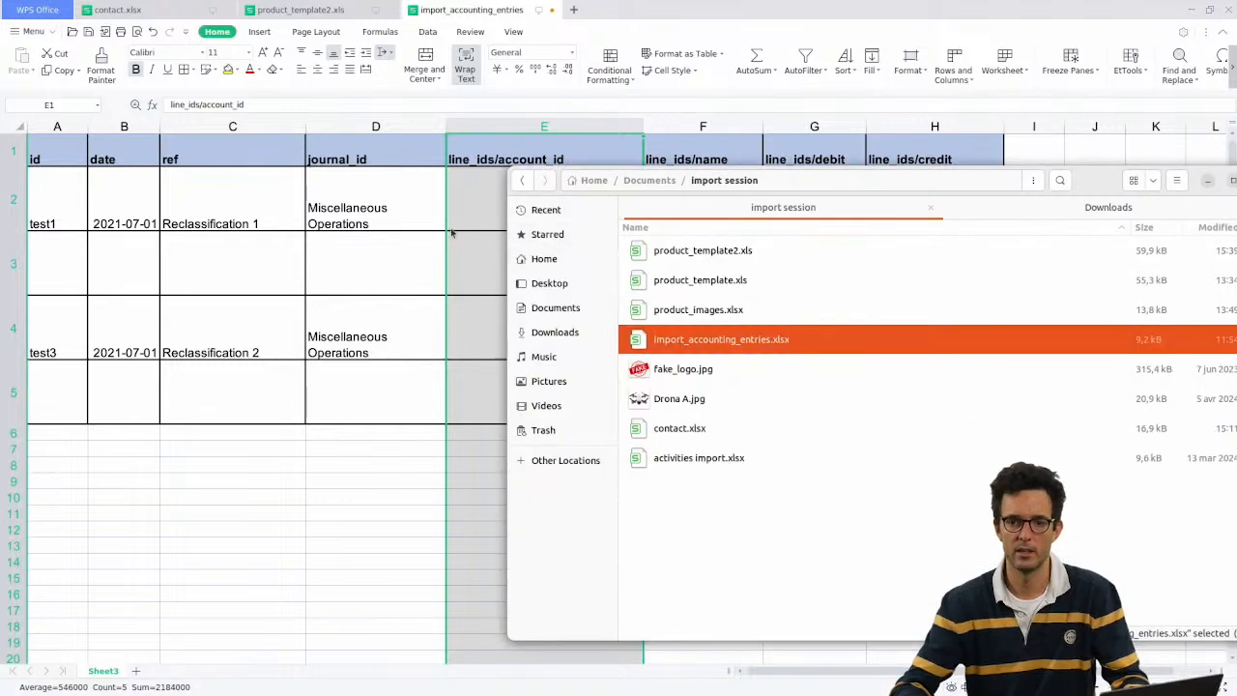
key("alt+Tab")
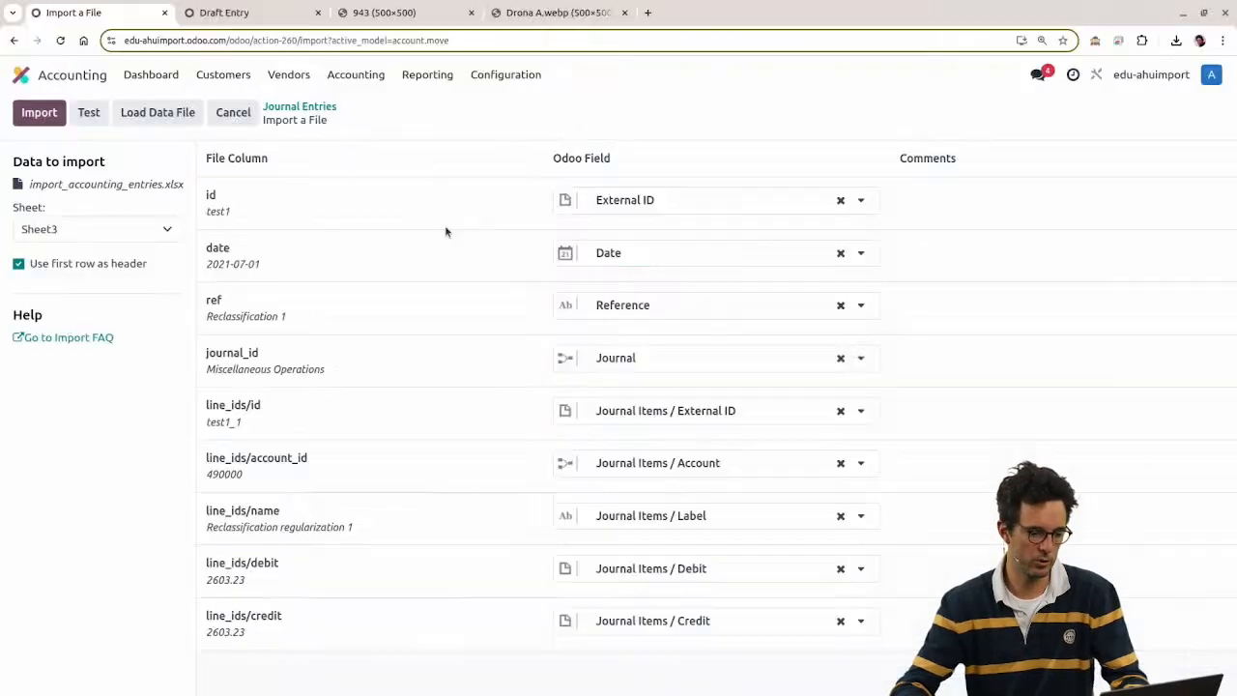
Step: Reload import_accounting_entries.xlsx and check cell E2 in the spreadsheet
left_click(158, 112)
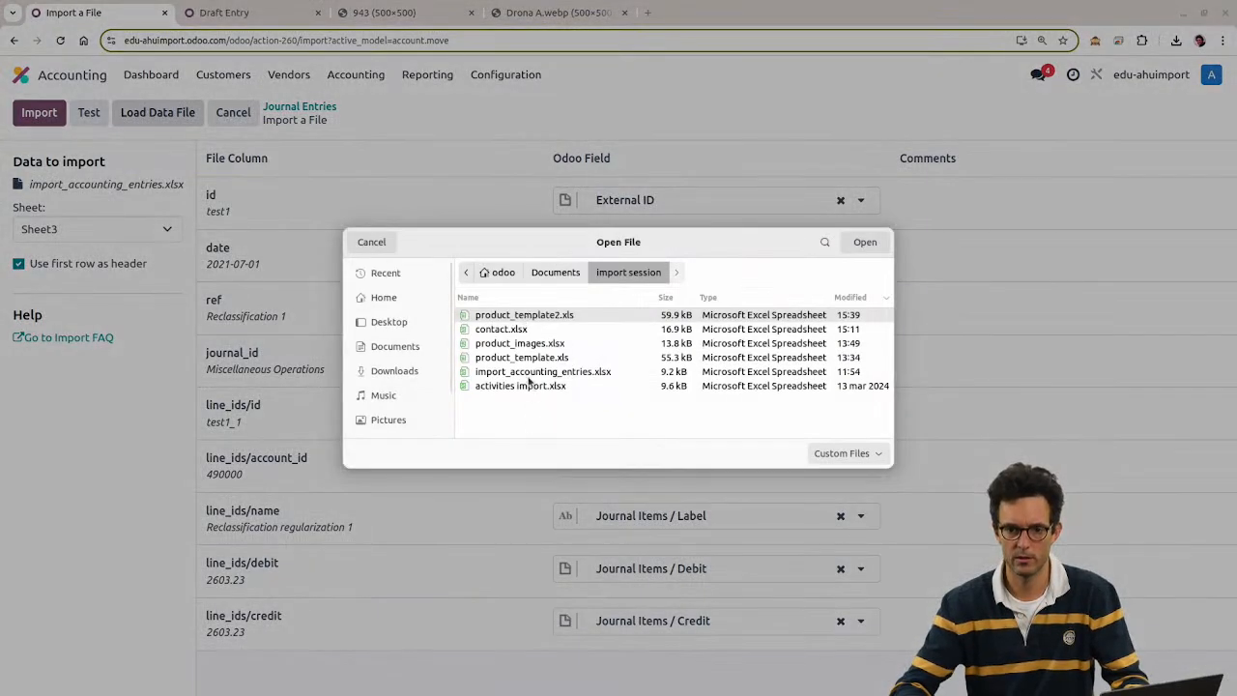
double_click(528, 375)
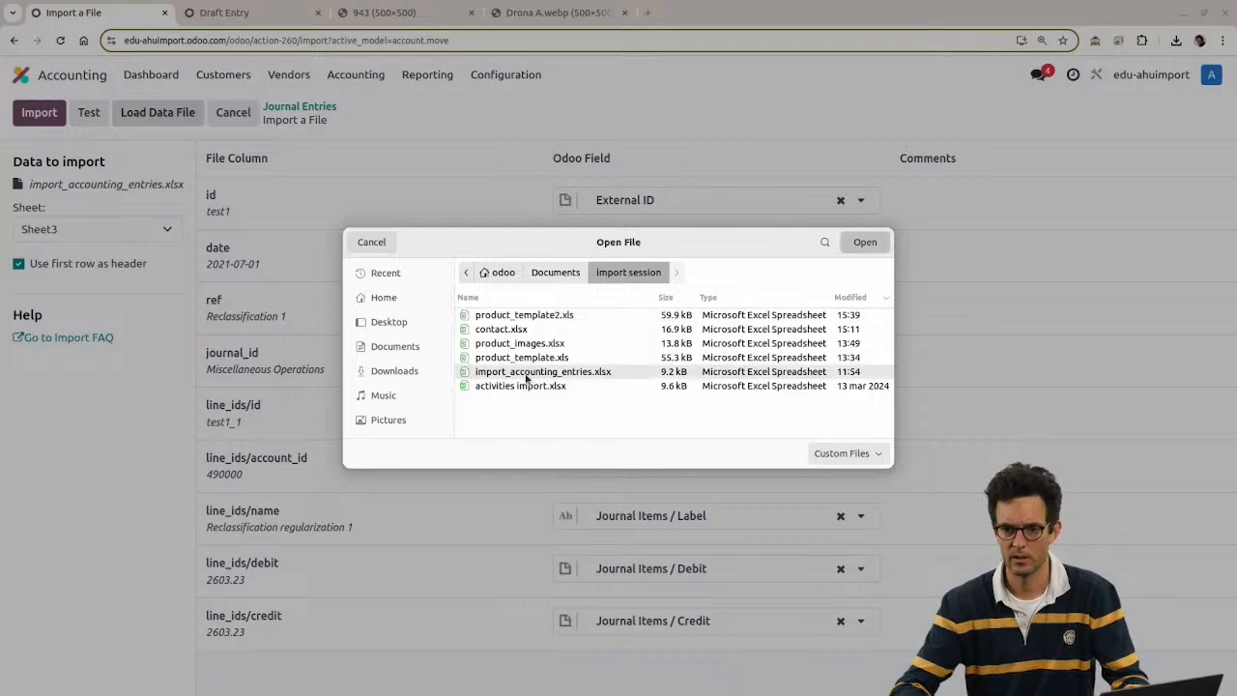
key("alt+Tab")
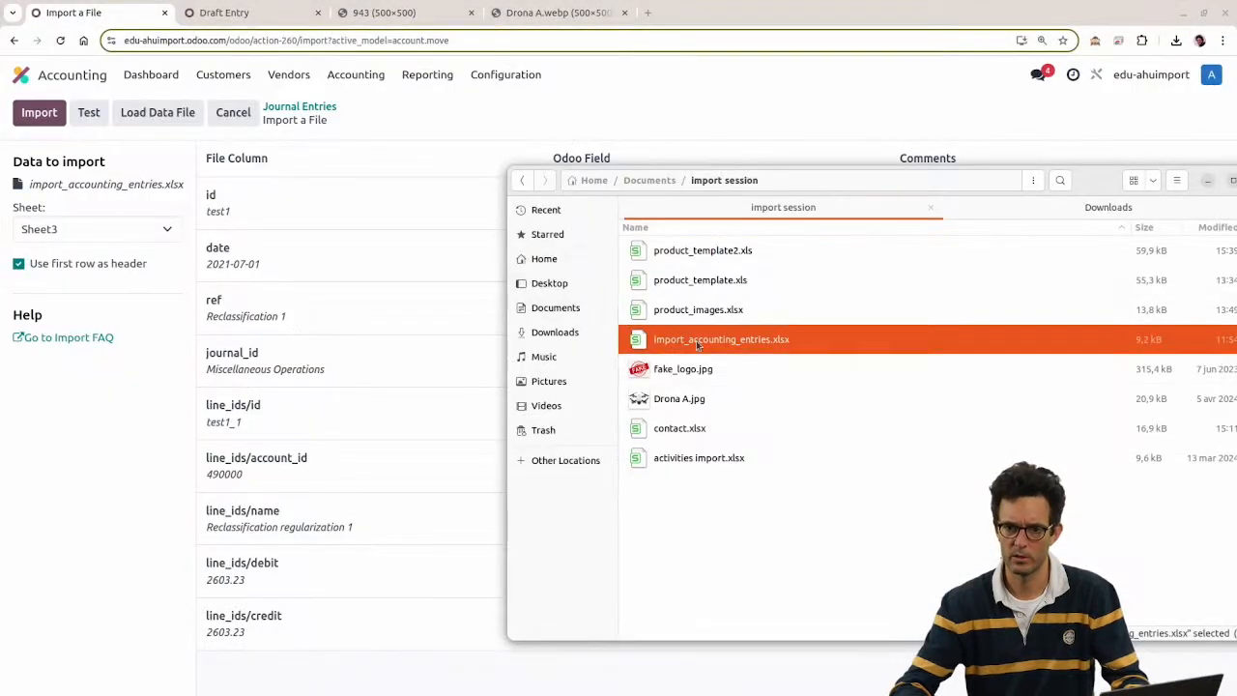
key("alt+Tab")
key("alt+Tab")
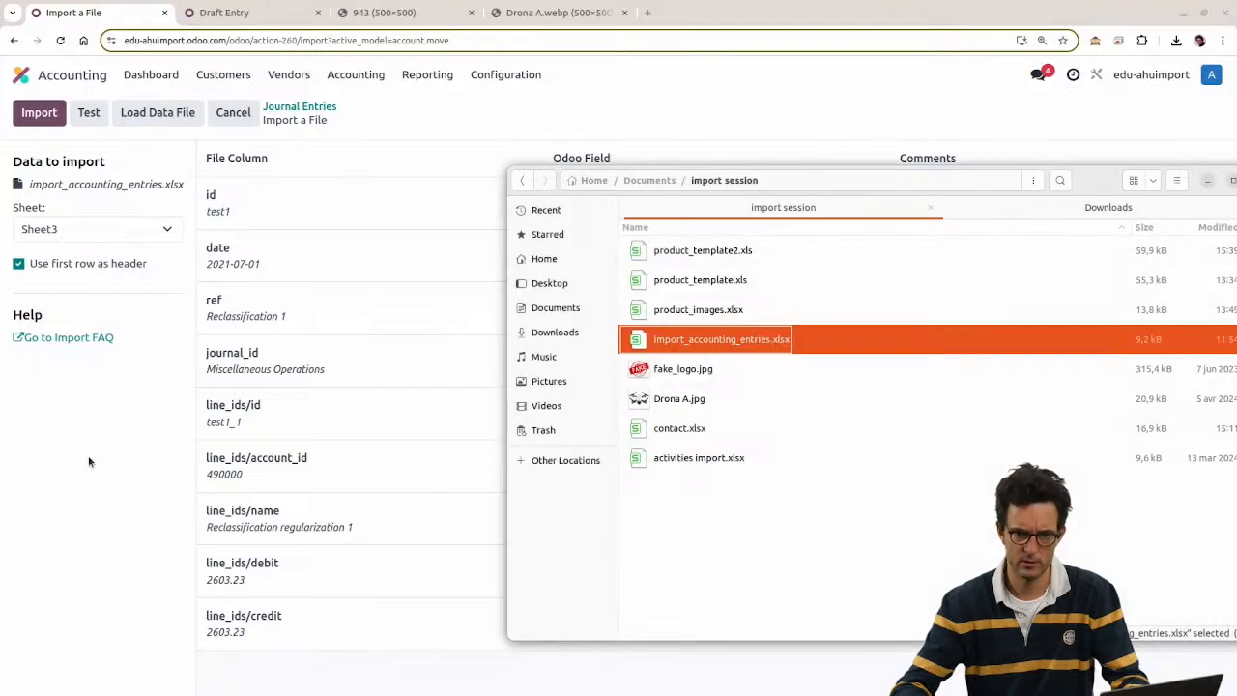
left_click(87, 460)
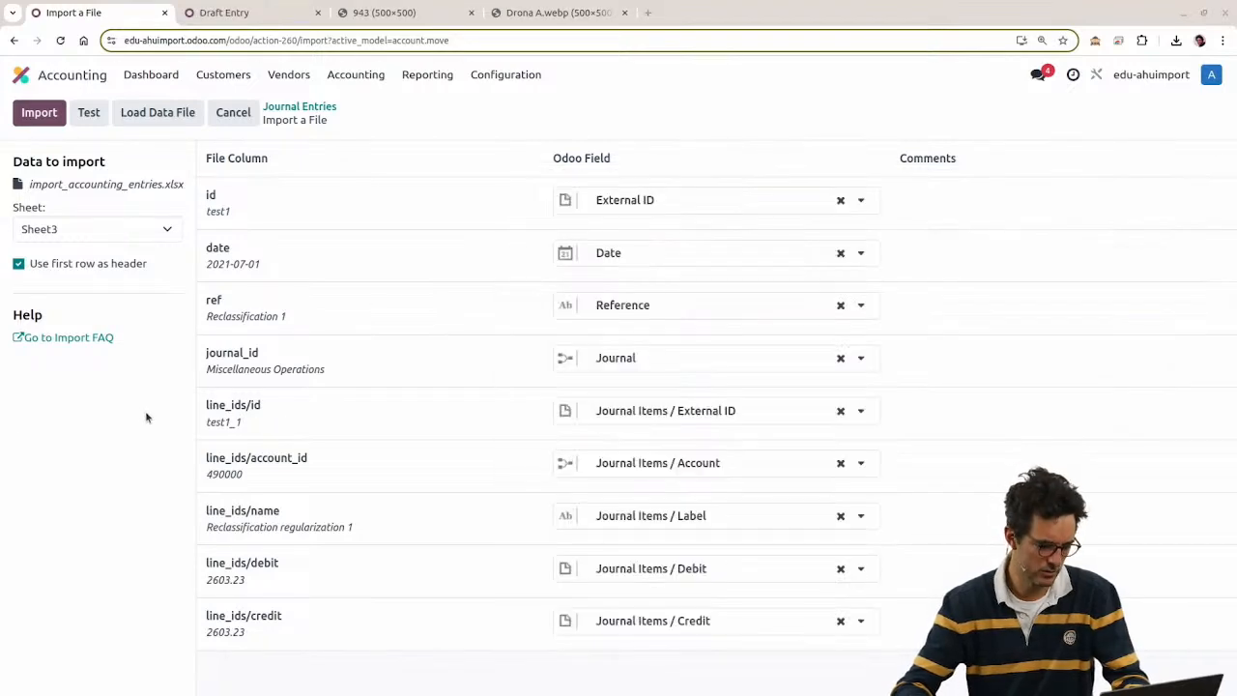
key("alt+Tab")
left_click(555, 198)
key("alt+Tab")
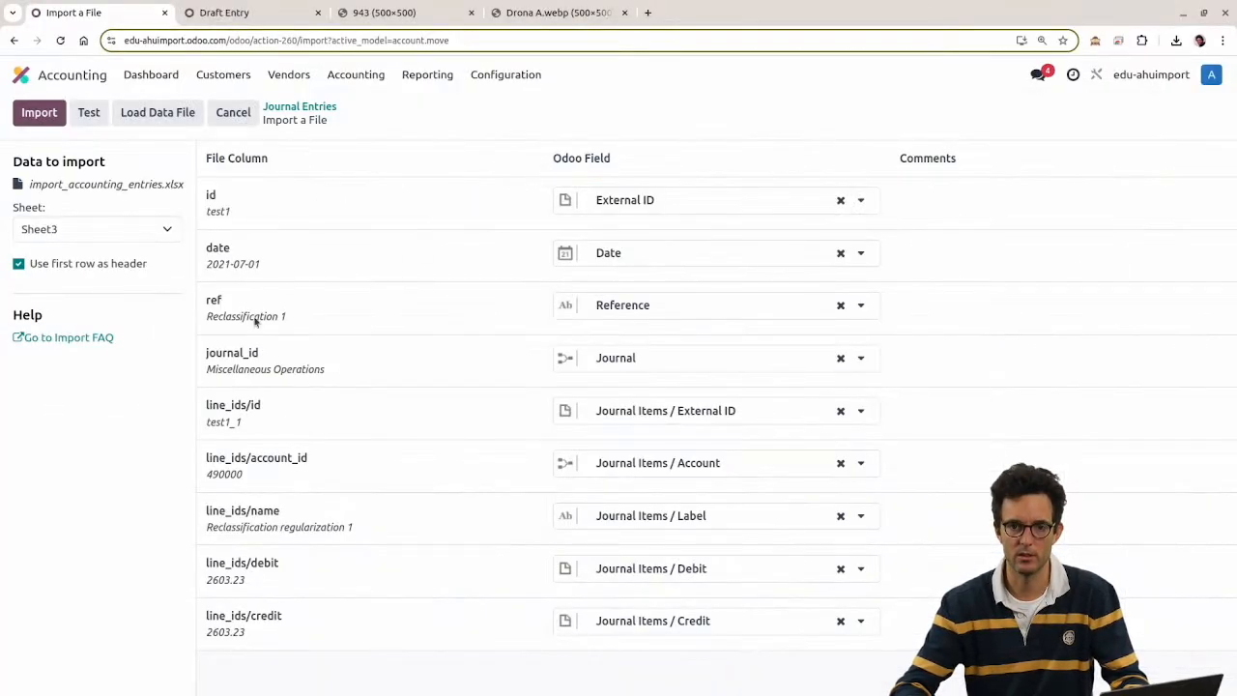
Step: Load the updated file, test and import it, then clear the Posted filter
left_click(146, 123)
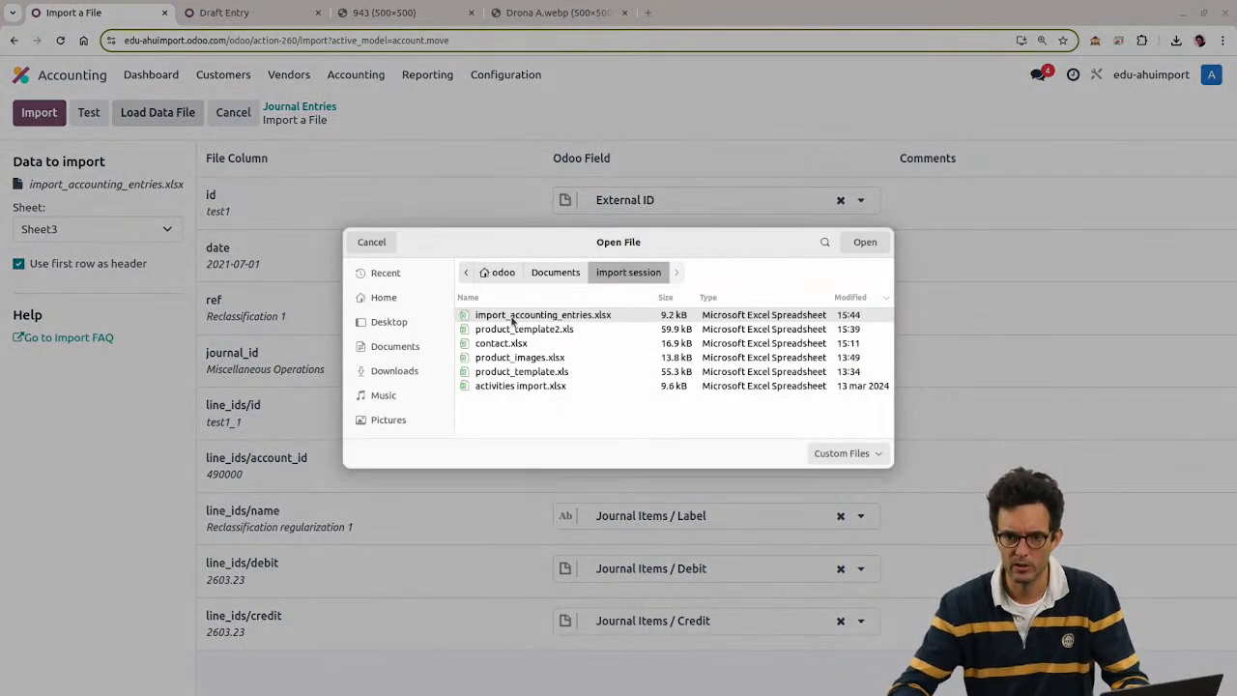
double_click(504, 316)
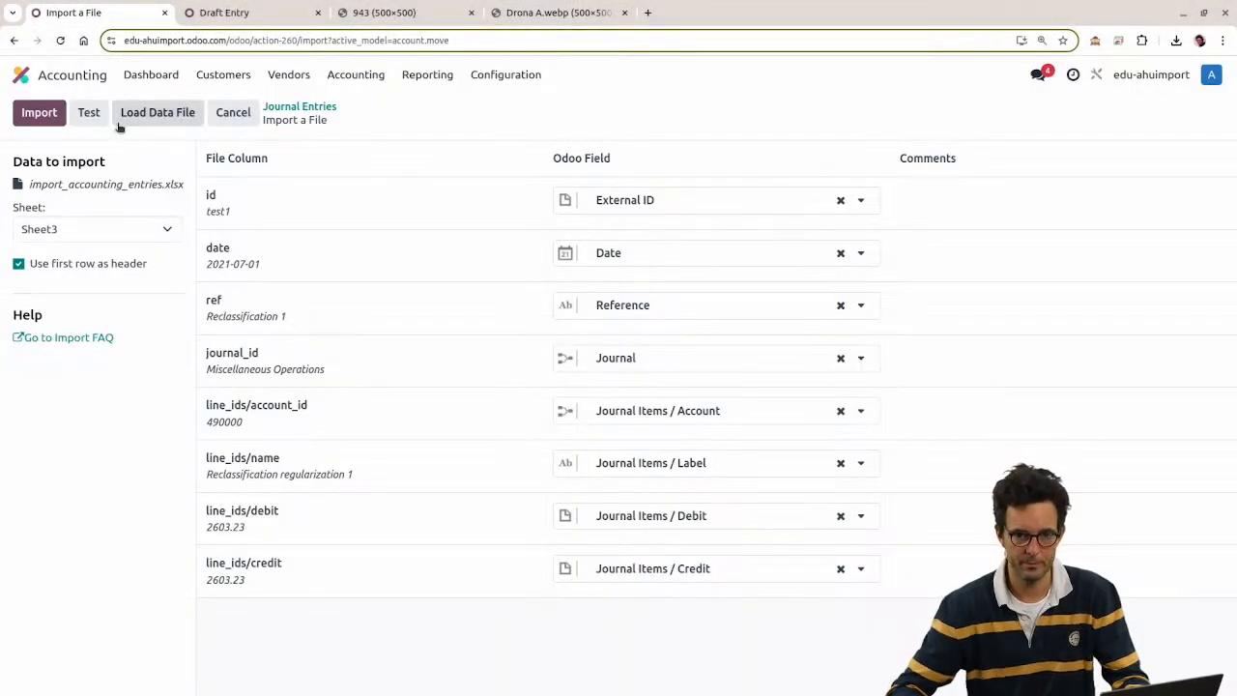
left_click(92, 113)
left_click_drag(265, 160, 378, 182)
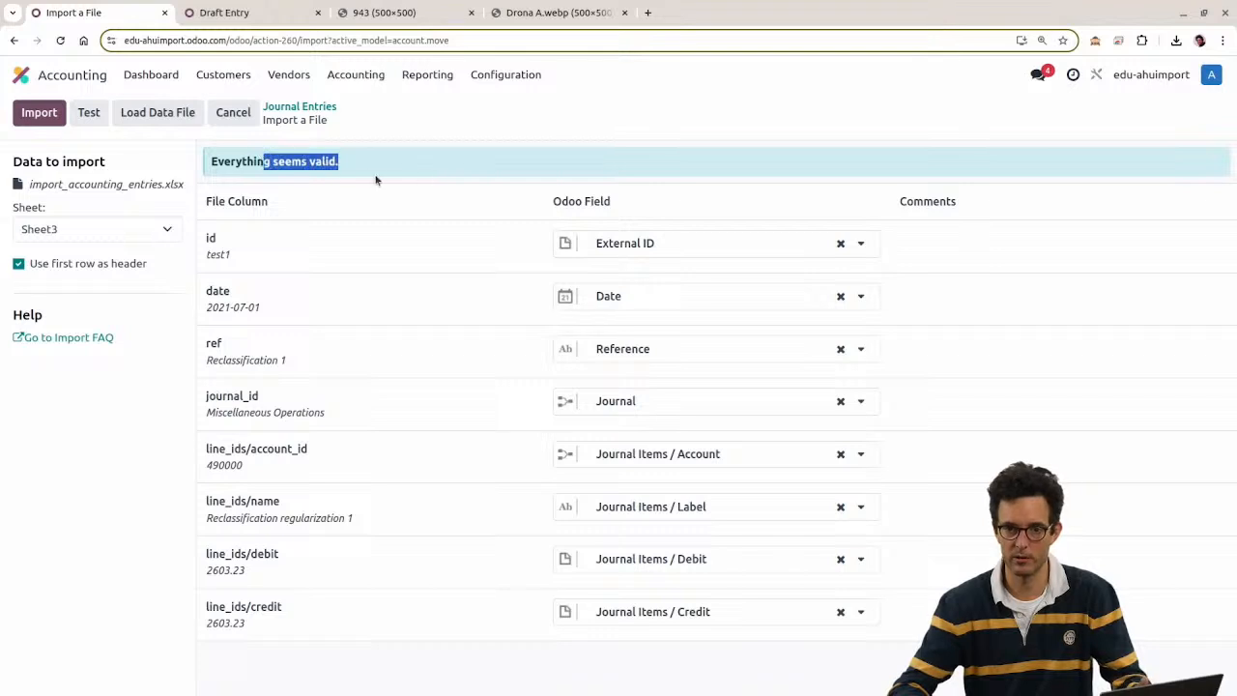
left_click(31, 117)
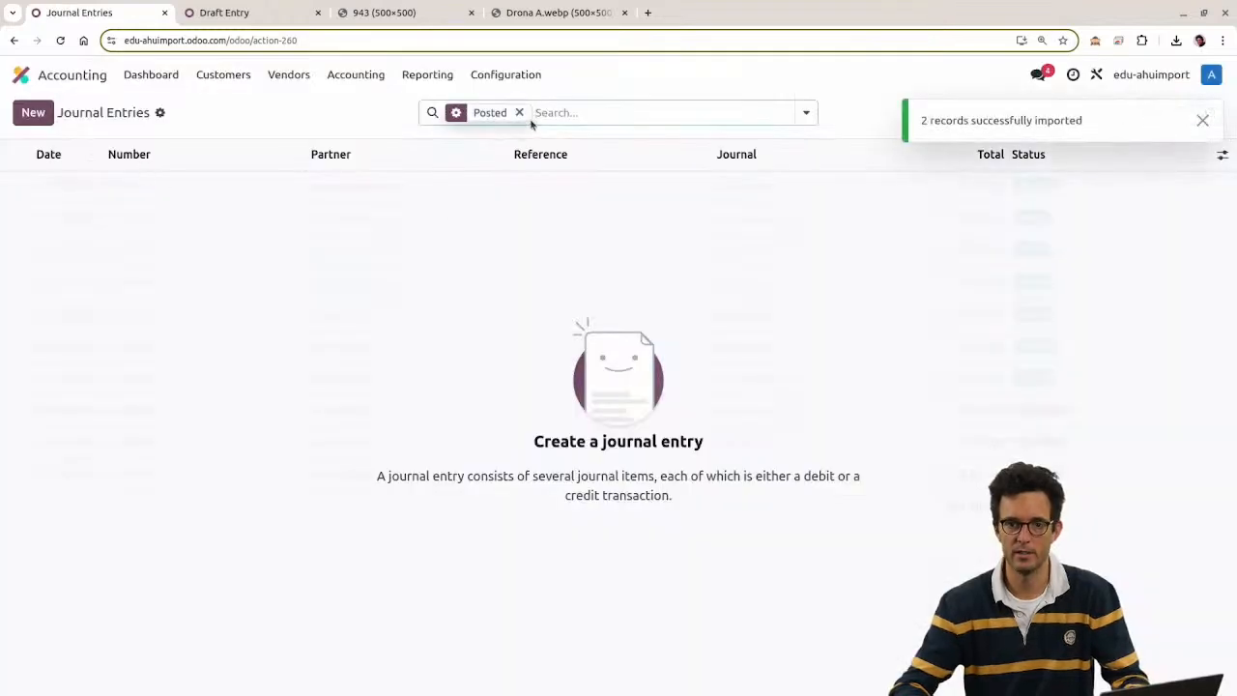
left_click(515, 112)
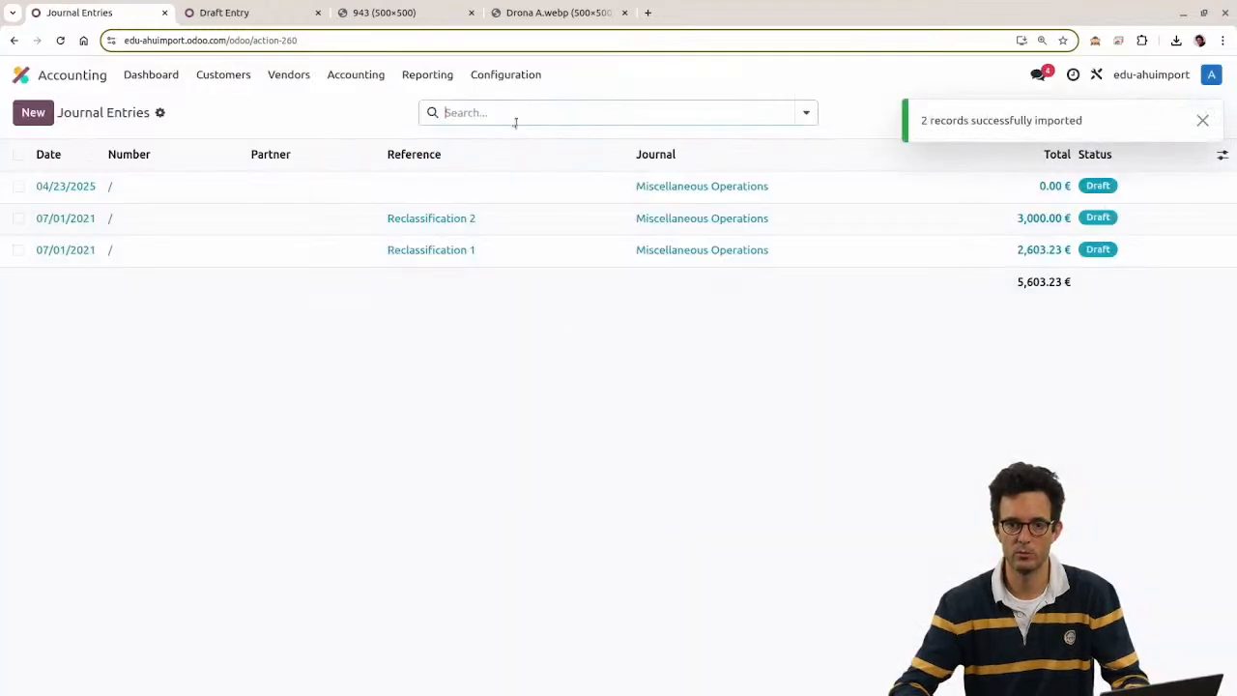
Step: Tick and untick Reclassification 1 and 2, and check reference cells C2:C4 in the sheet
left_click(19, 218)
left_click(19, 250)
left_click(18, 251)
left_click(18, 218)
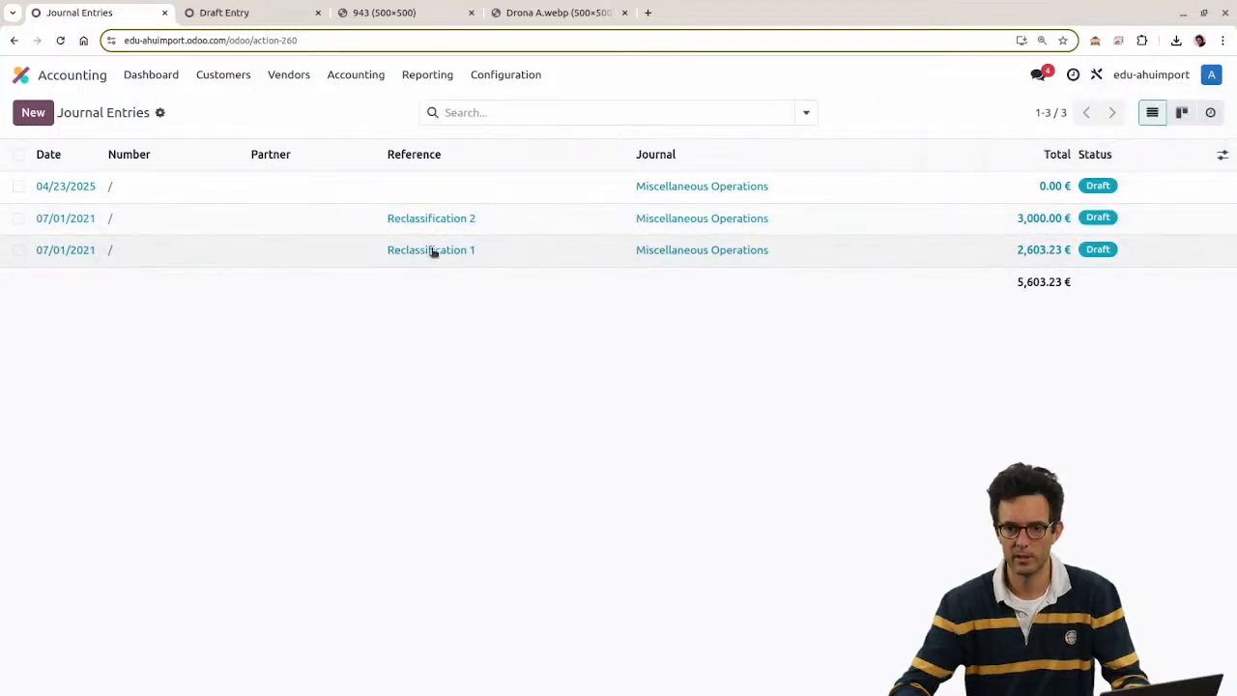
key("alt+Tab")
left_click_drag(230, 210, 229, 331)
key("alt+Tab")
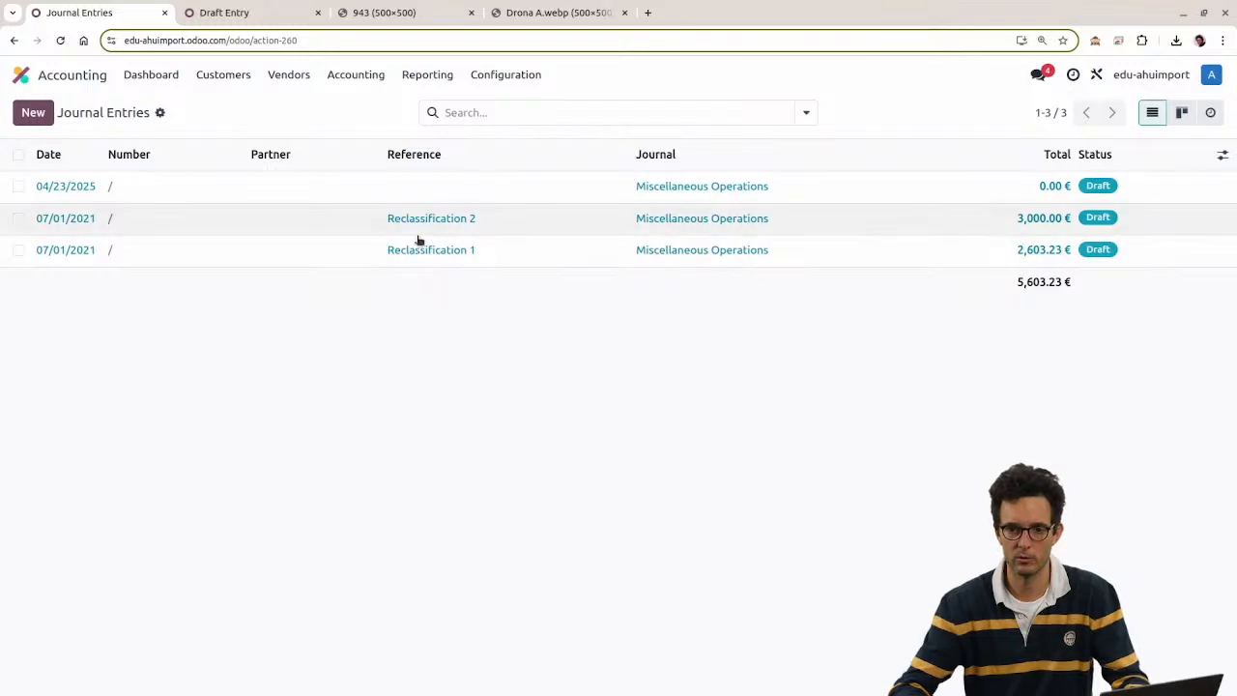
Step: Open the Reclassification 2 draft and compare its Journal with the sheet's journal_id column
left_click(402, 231)
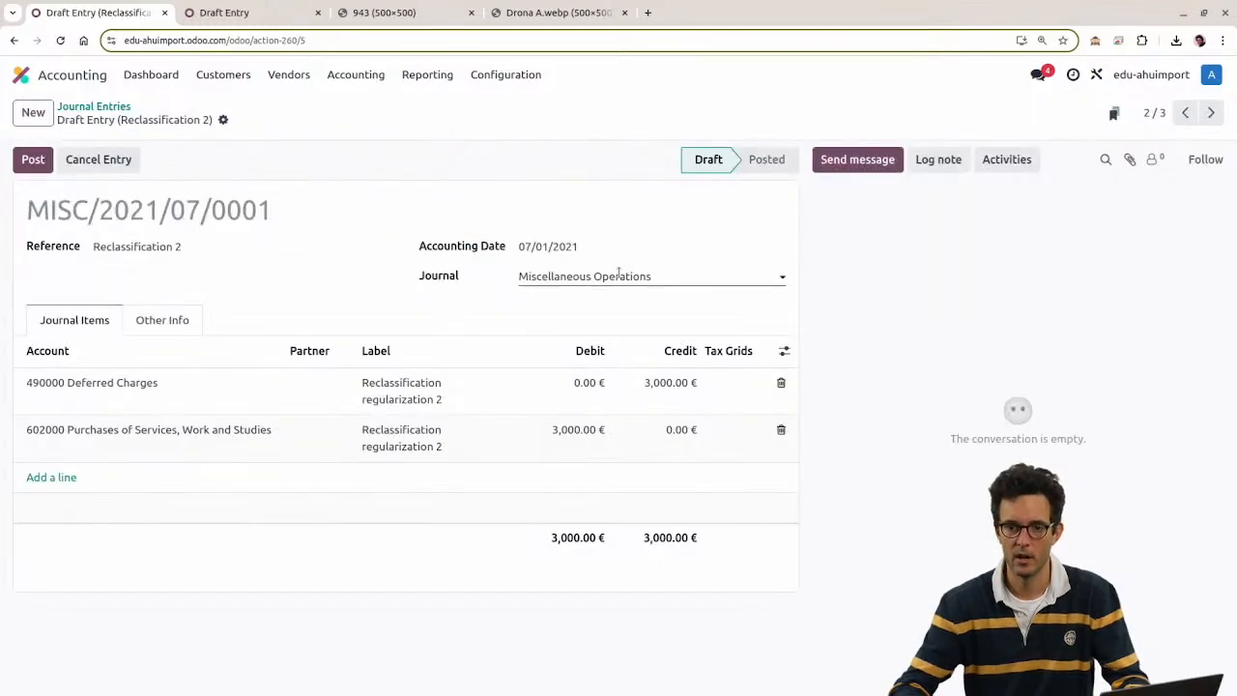
double_click(440, 277)
key("alt+Tab")
left_click(315, 192)
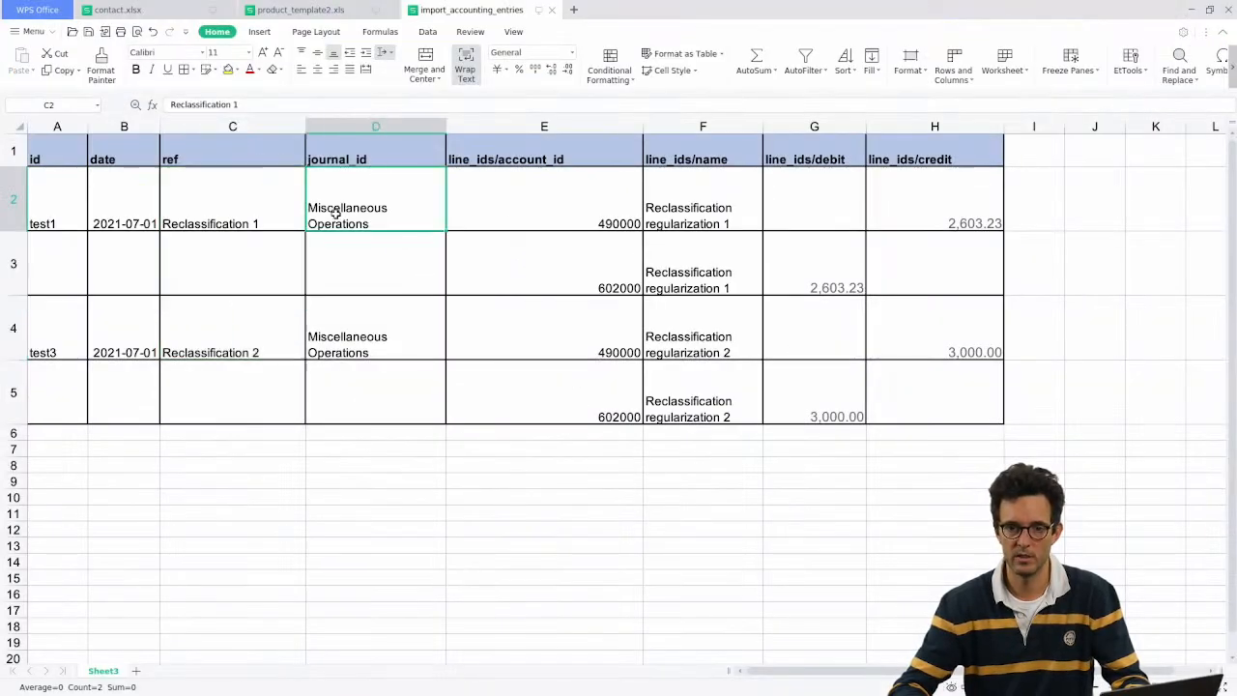
left_click(358, 163)
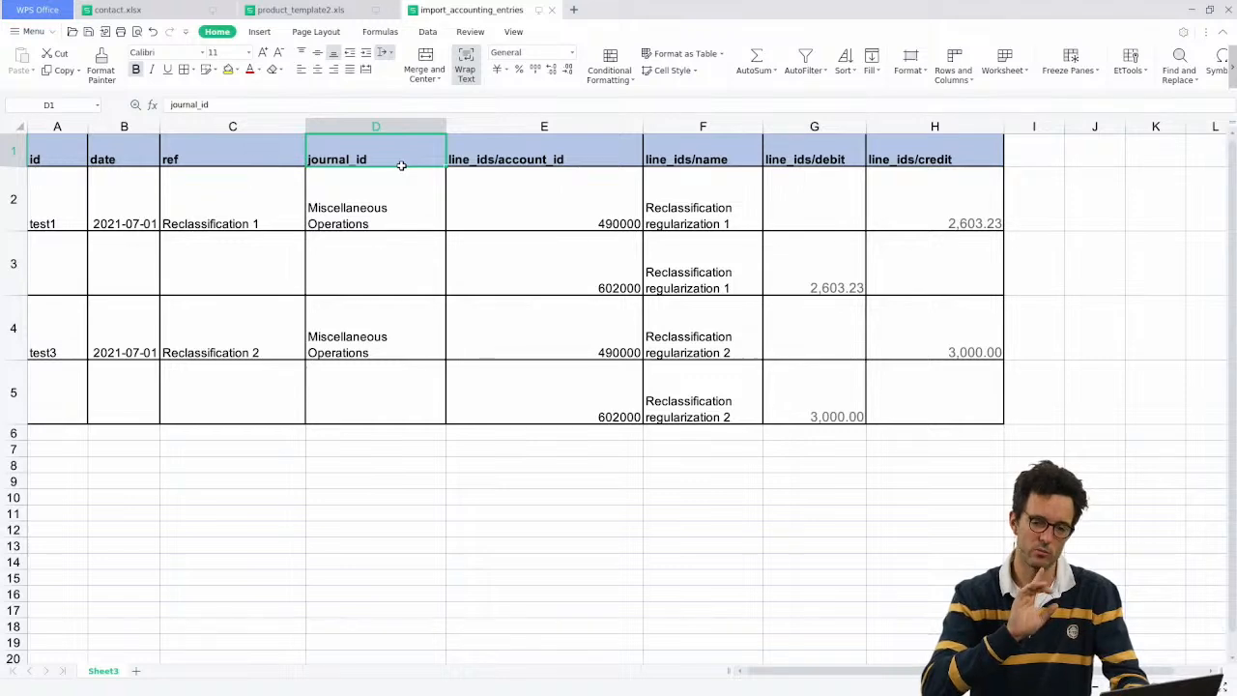
key("alt+Tab")
Step: Open the Journals list under Configuration and select, then clear, all seven journals
left_click(232, 11)
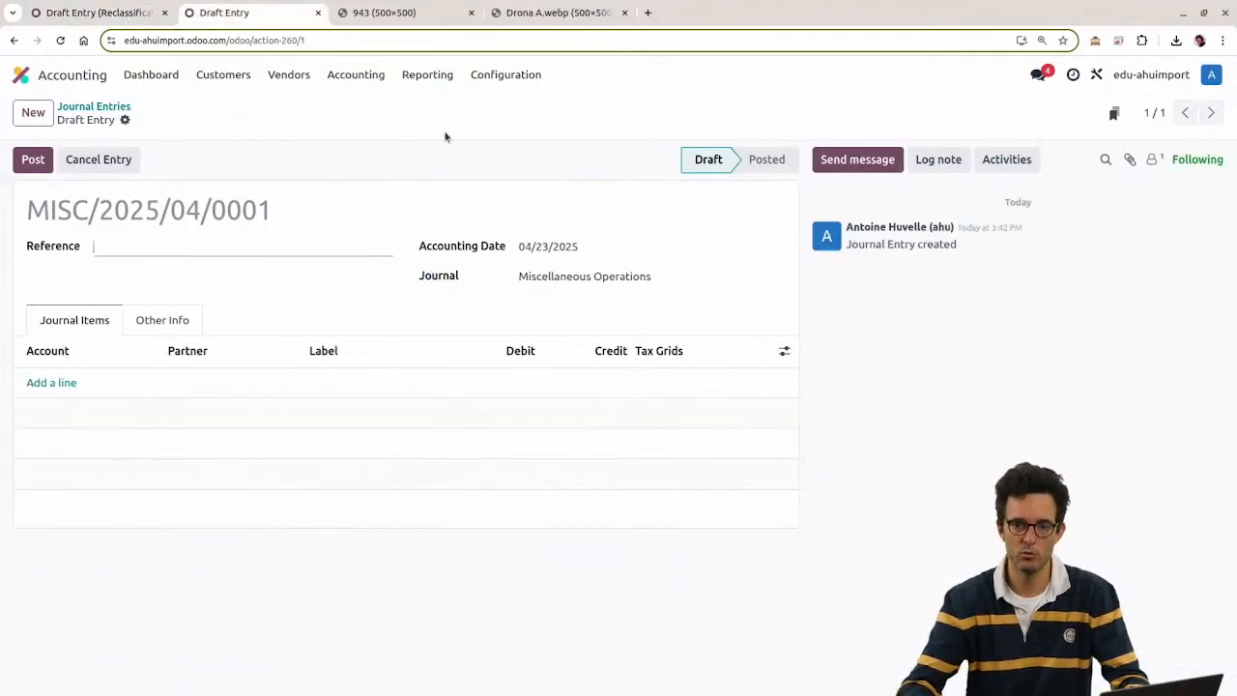
left_click(505, 75)
scroll(571, 344, "down", 1)
left_click(554, 326)
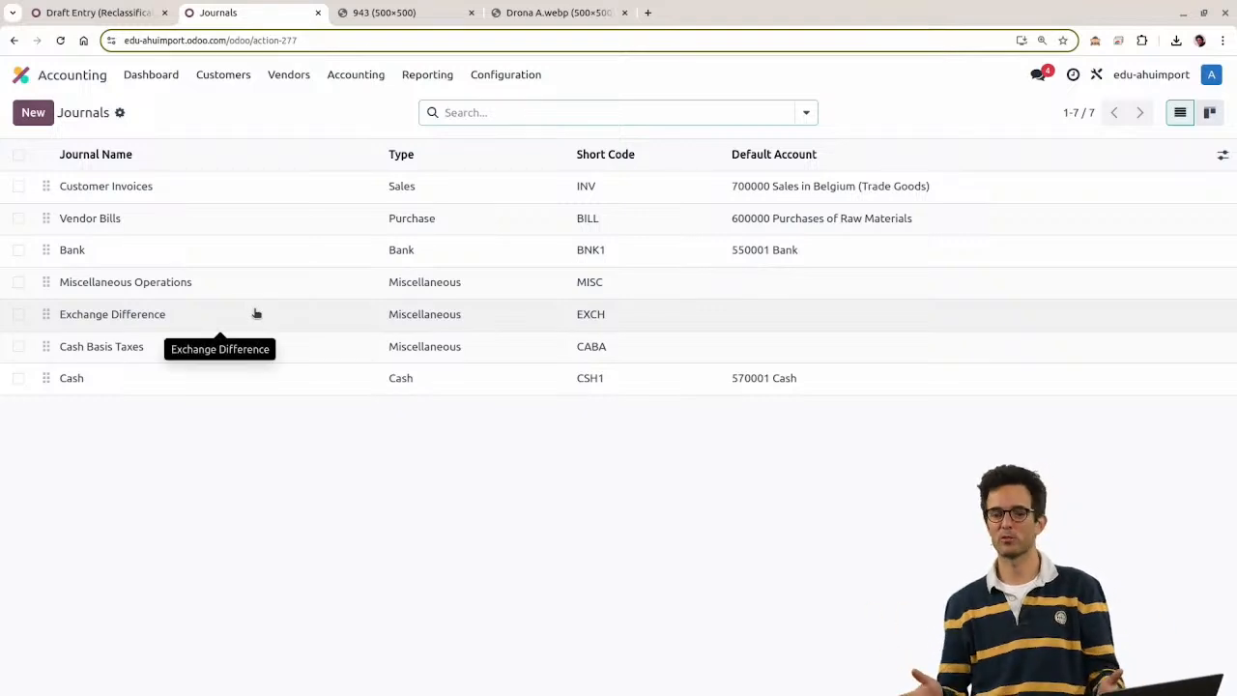
left_click(18, 155)
left_click(18, 154)
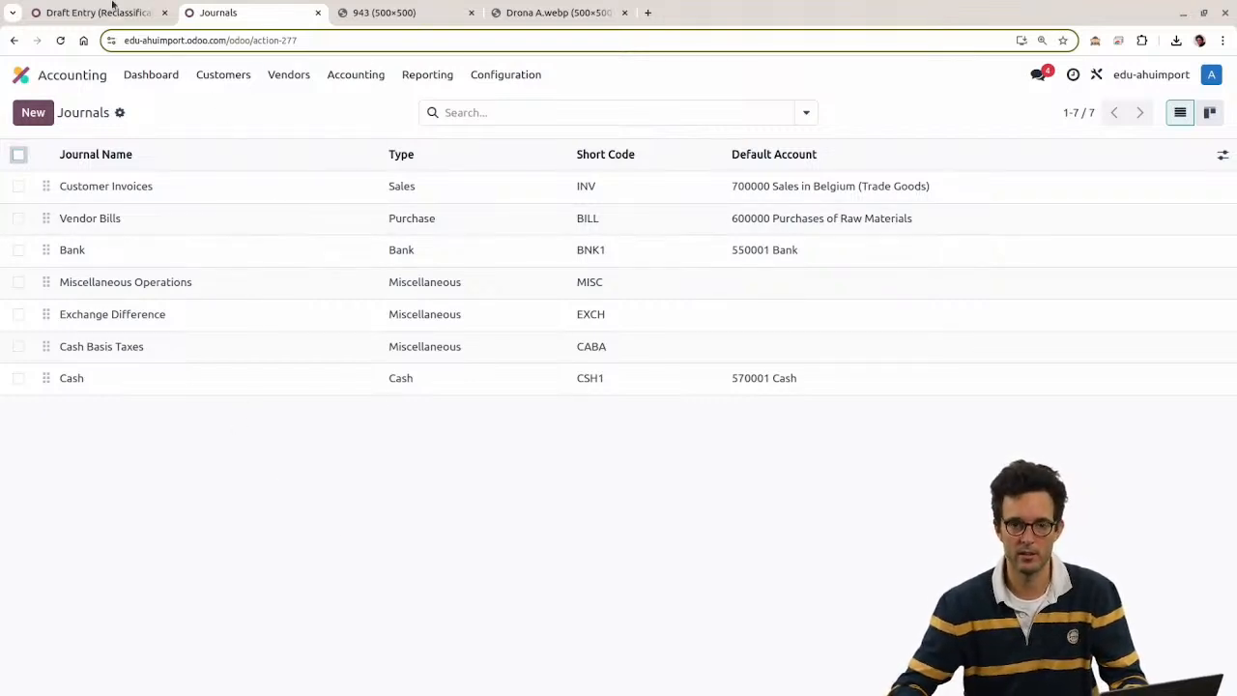
Step: Check the Reclassification 2 draft's 3,000.00 € debit and credit totals
left_click(96, 12)
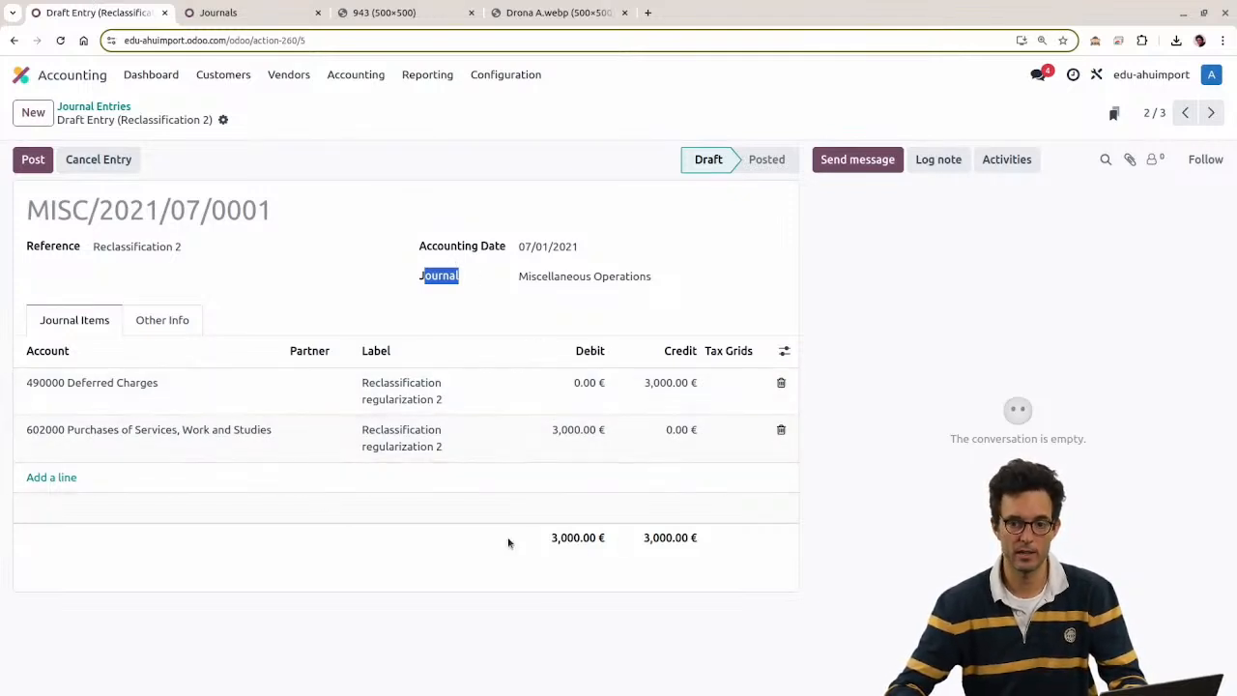
left_click_drag(509, 541, 679, 540)
key("alt+Tab")
Step: Change the H2 credit in the spreadsheet to 2,602.23
left_click(941, 221)
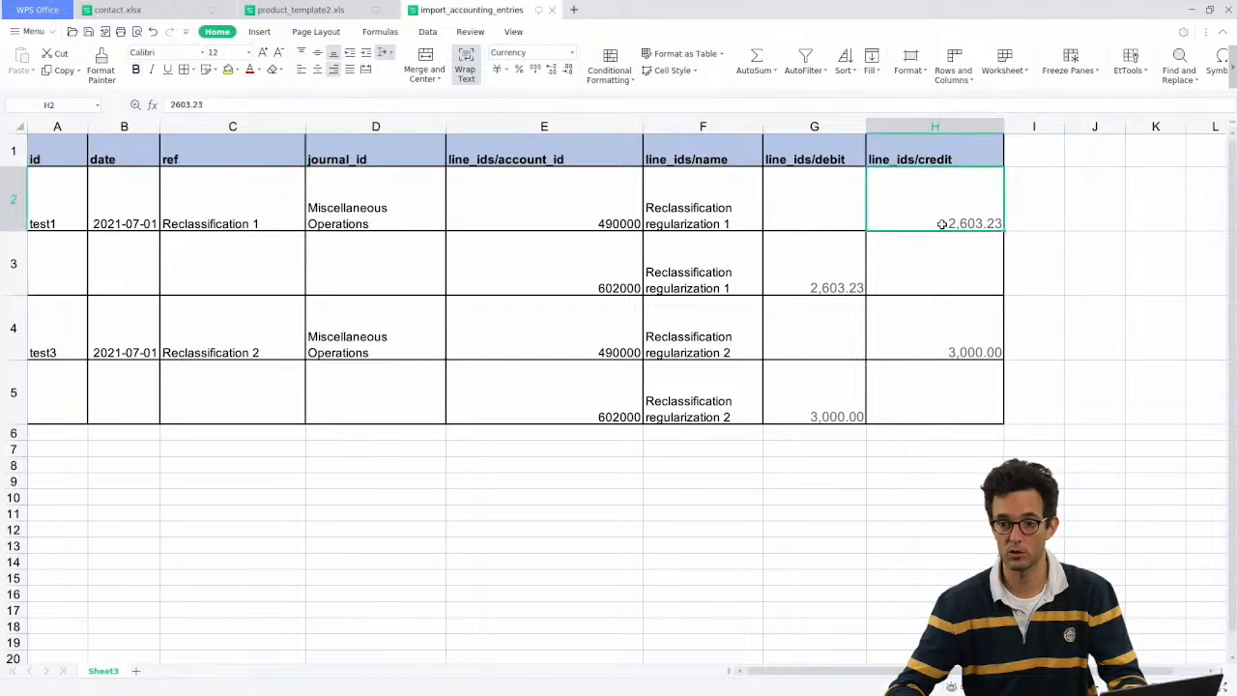
double_click(962, 223)
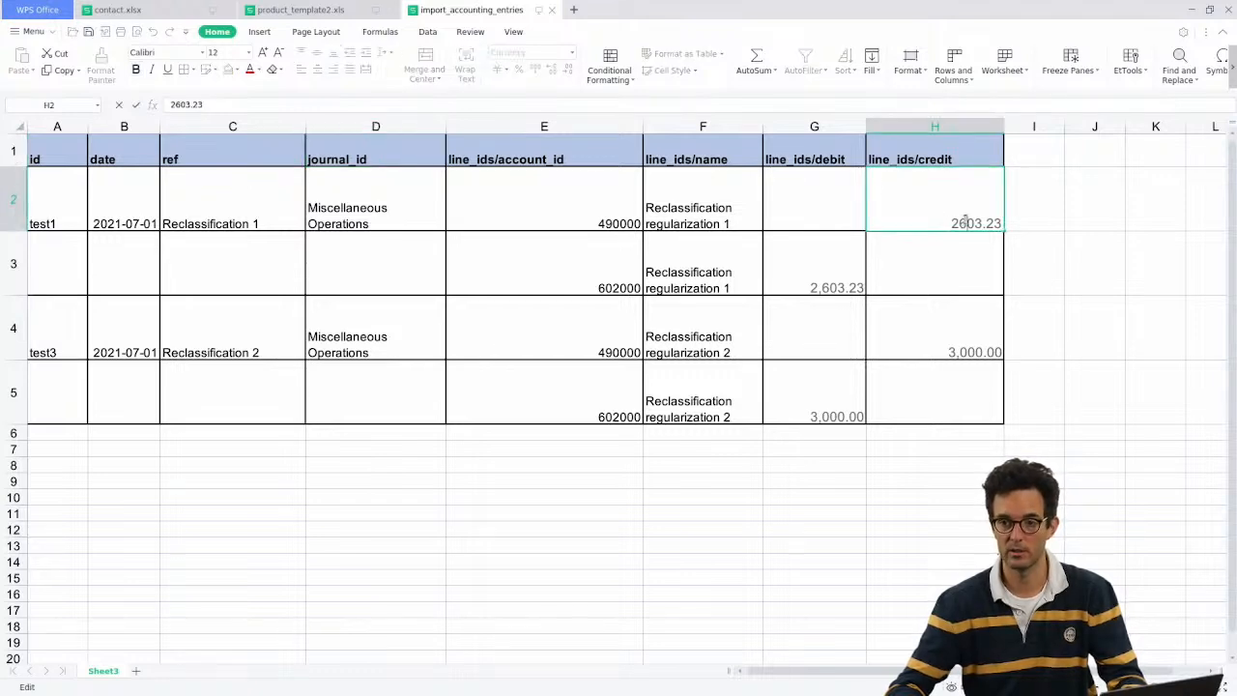
left_click_drag(976, 222, 982, 222)
type("2")
left_click(926, 246)
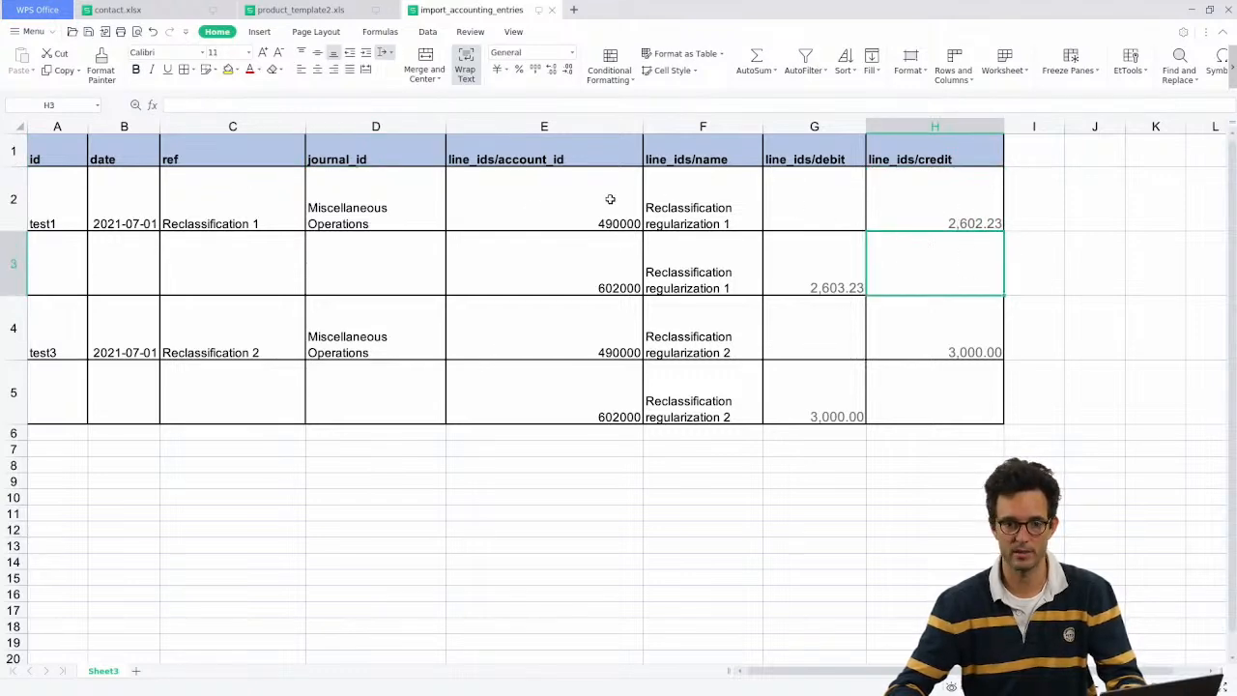
key("alt+Tab")
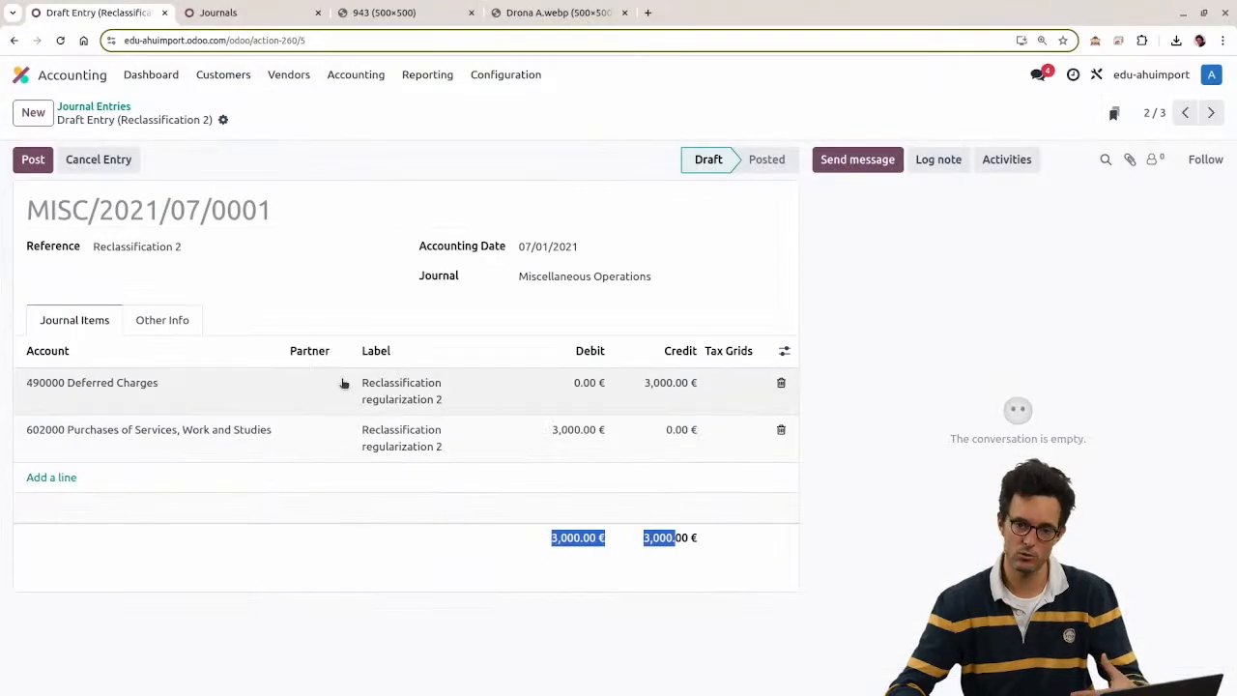
Step: Re-import the xlsx into Journal Entries and test it, which flags Reclassification 1 as unbalanced
left_click(85, 107)
left_click(160, 113)
left_click(190, 138)
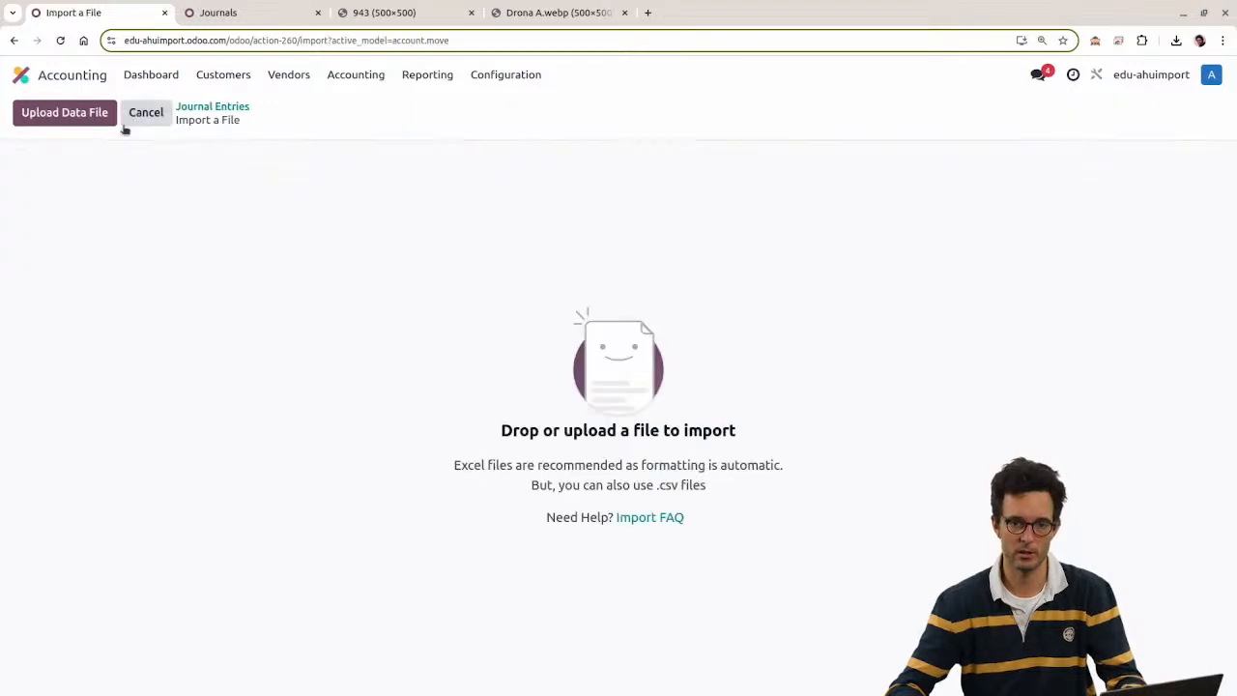
left_click(97, 118)
double_click(547, 316)
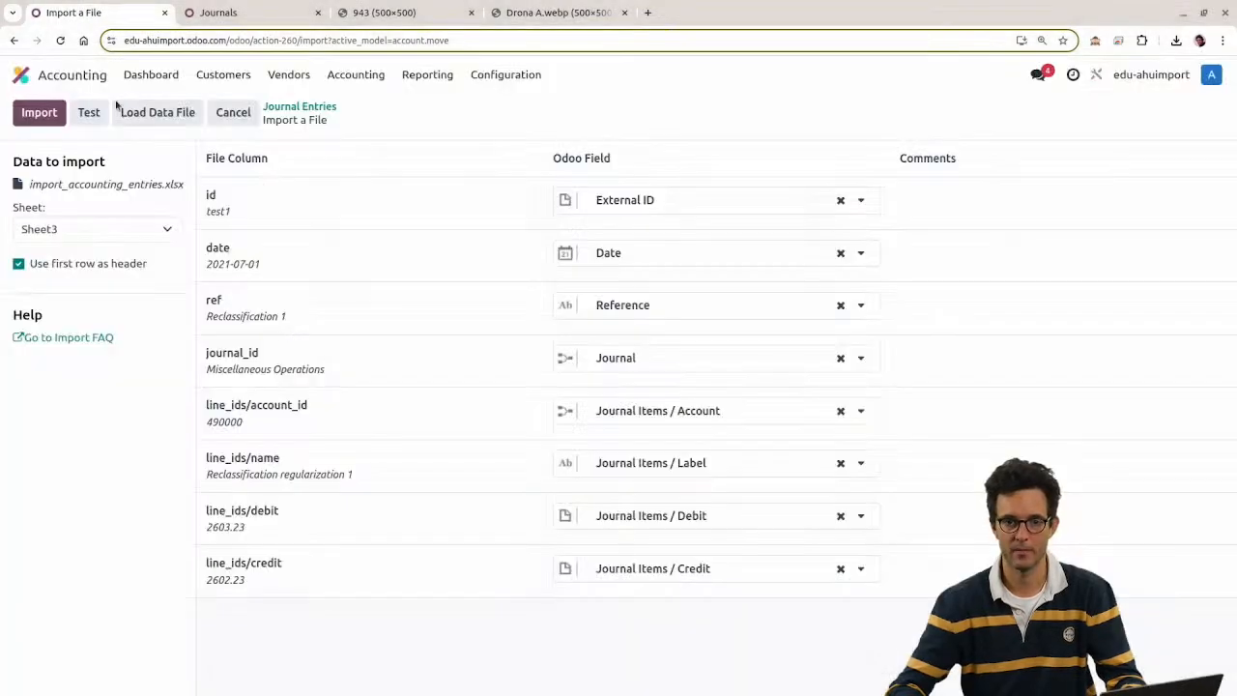
left_click(87, 112)
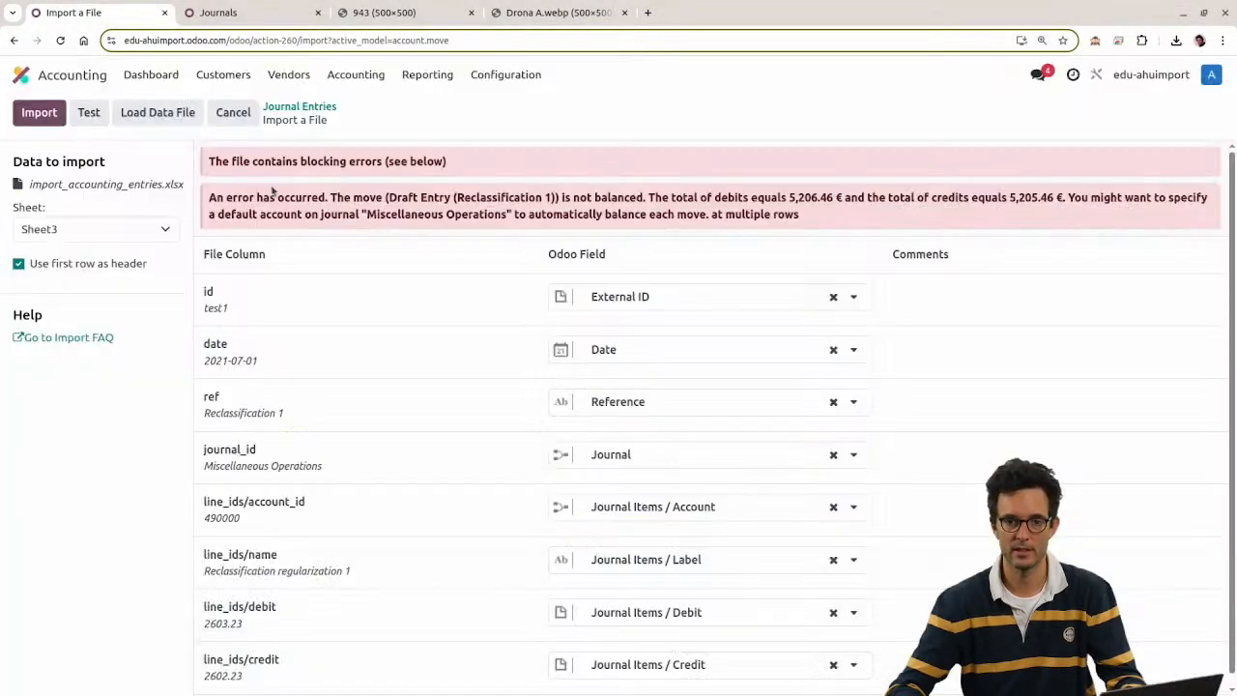
left_click_drag(224, 197, 707, 215)
left_click(683, 202)
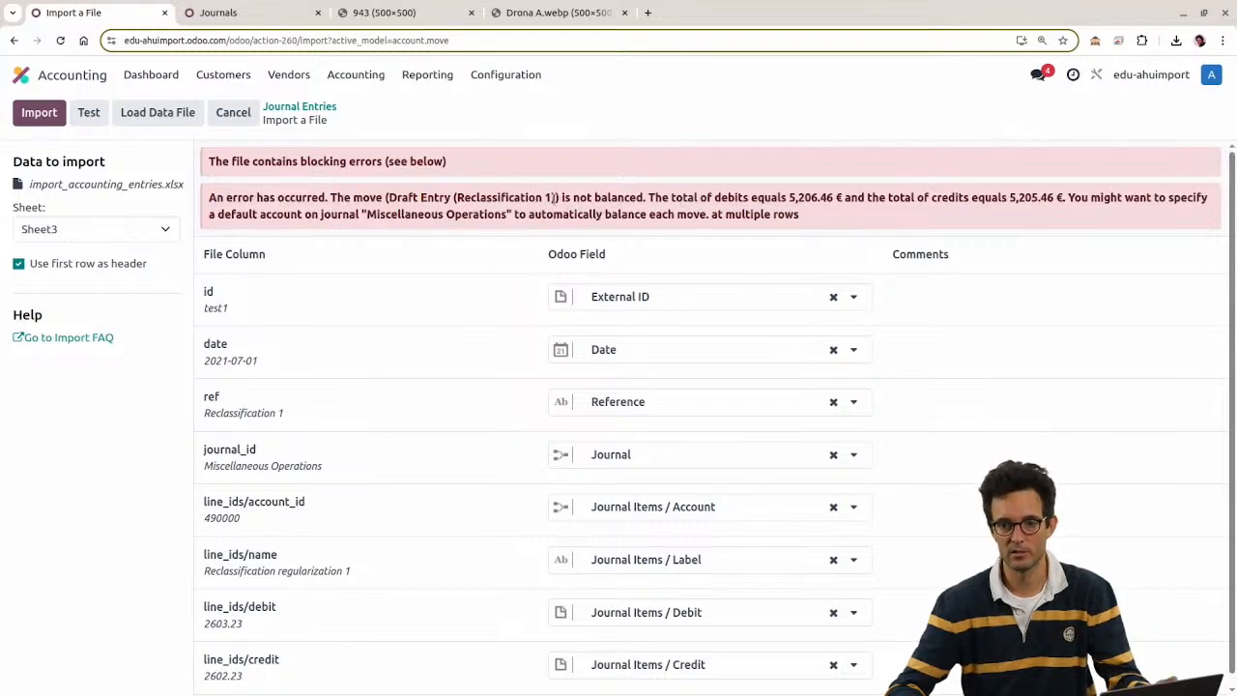
Step: Note the unbalanced 5,206.46 € total and revert H2 to 2,603.23
left_click_drag(553, 197, 841, 197)
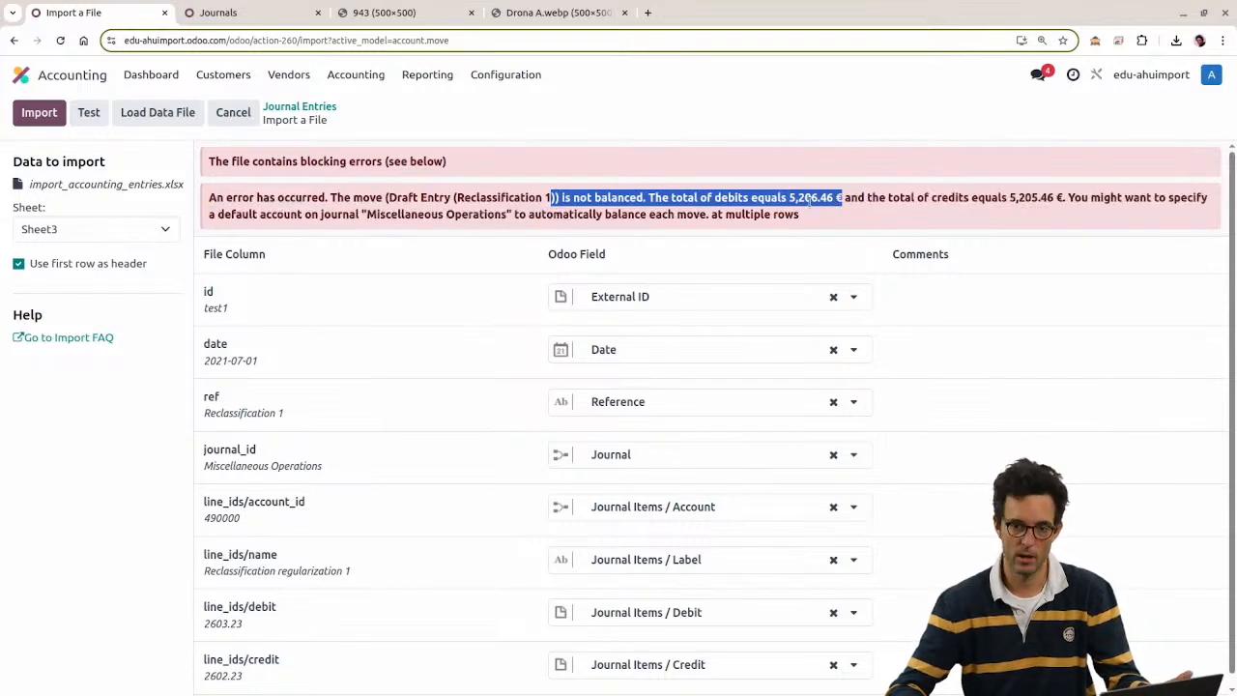
scroll(810, 219, "down", 1)
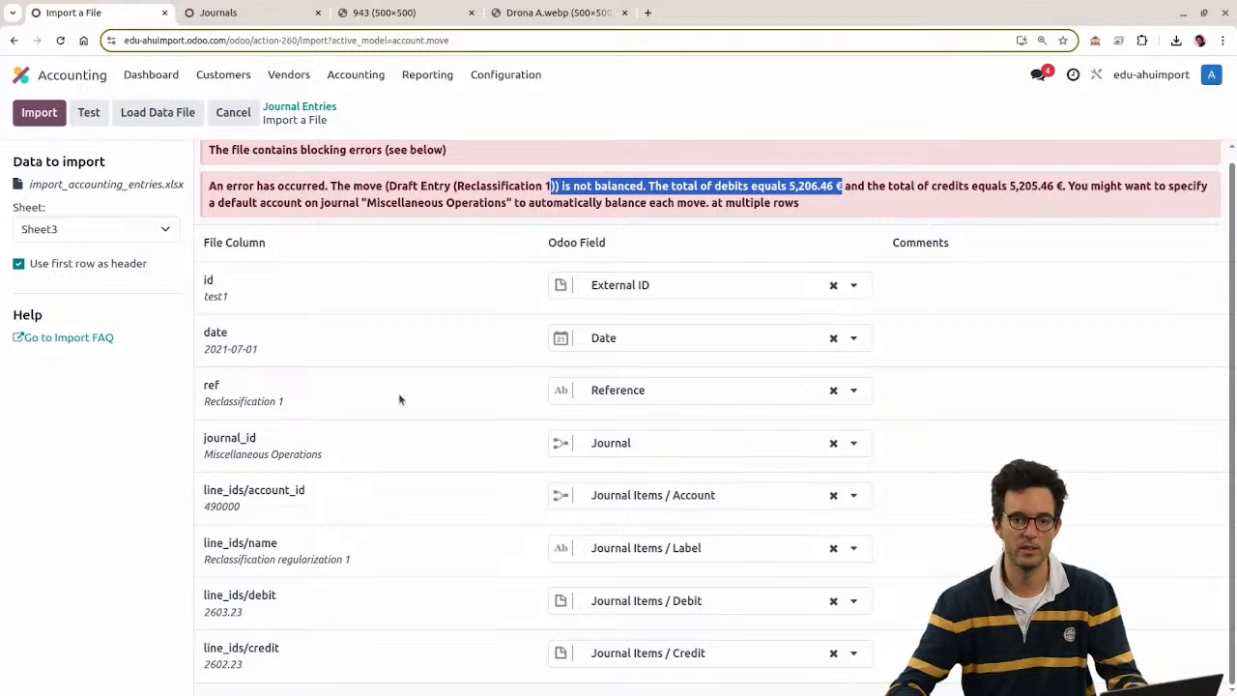
key("alt+Tab")
key("ctrl+z")
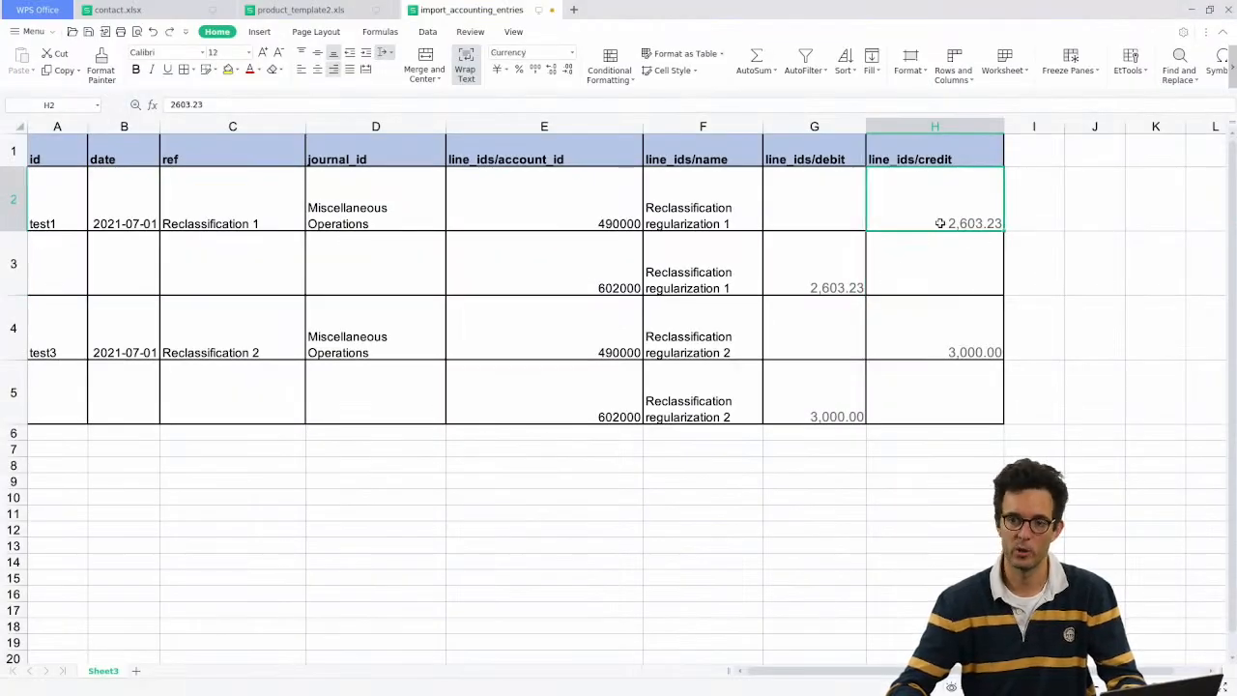
key("alt+Tab")
Step: Reload the corrected xlsx, test and import it, then open Reclassification 2
left_click(158, 114)
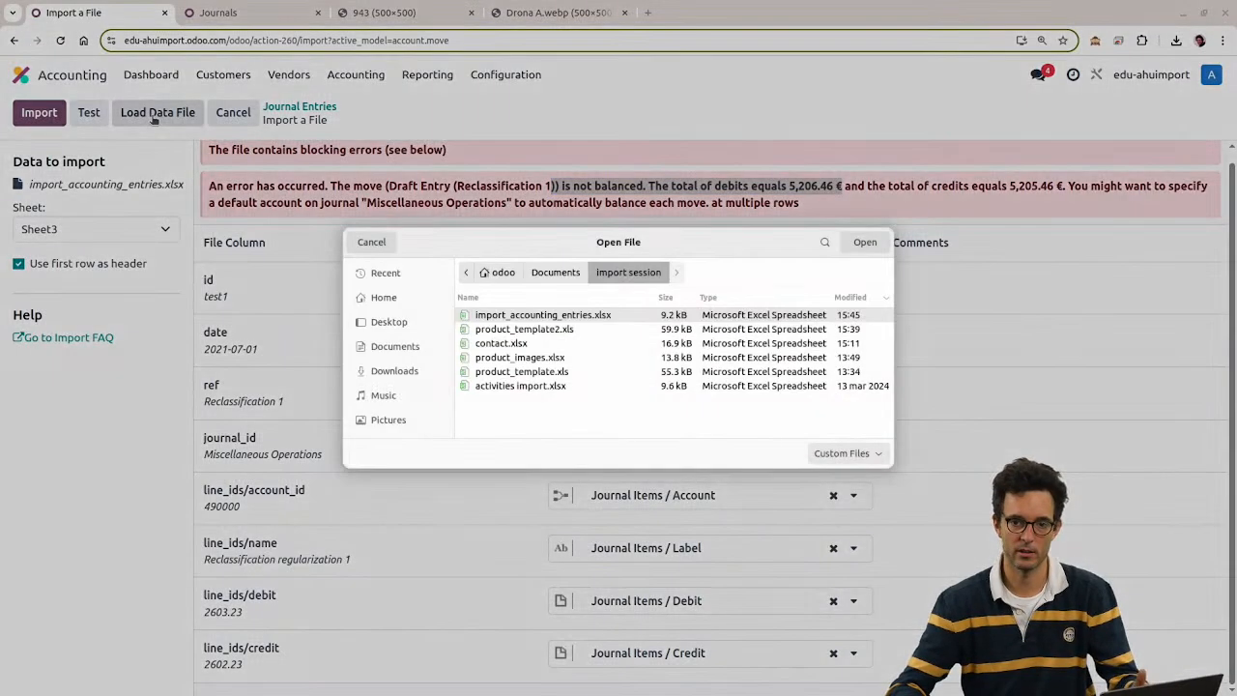
double_click(533, 314)
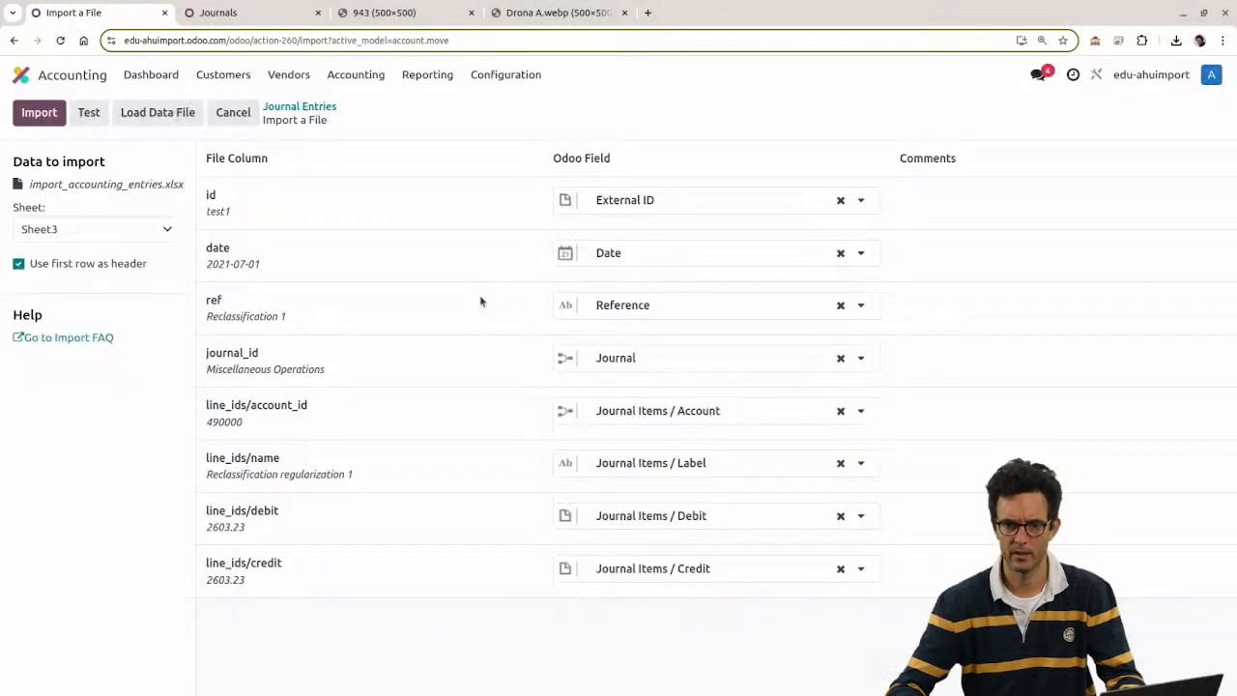
left_click(88, 113)
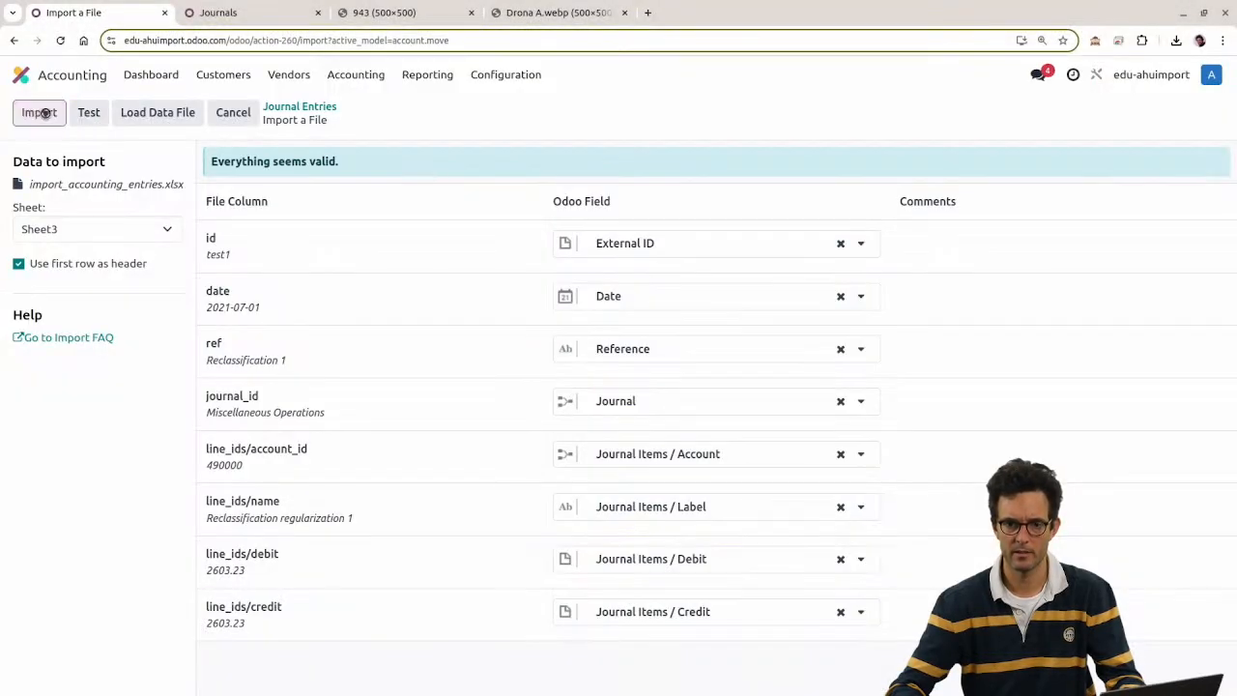
left_click(39, 114)
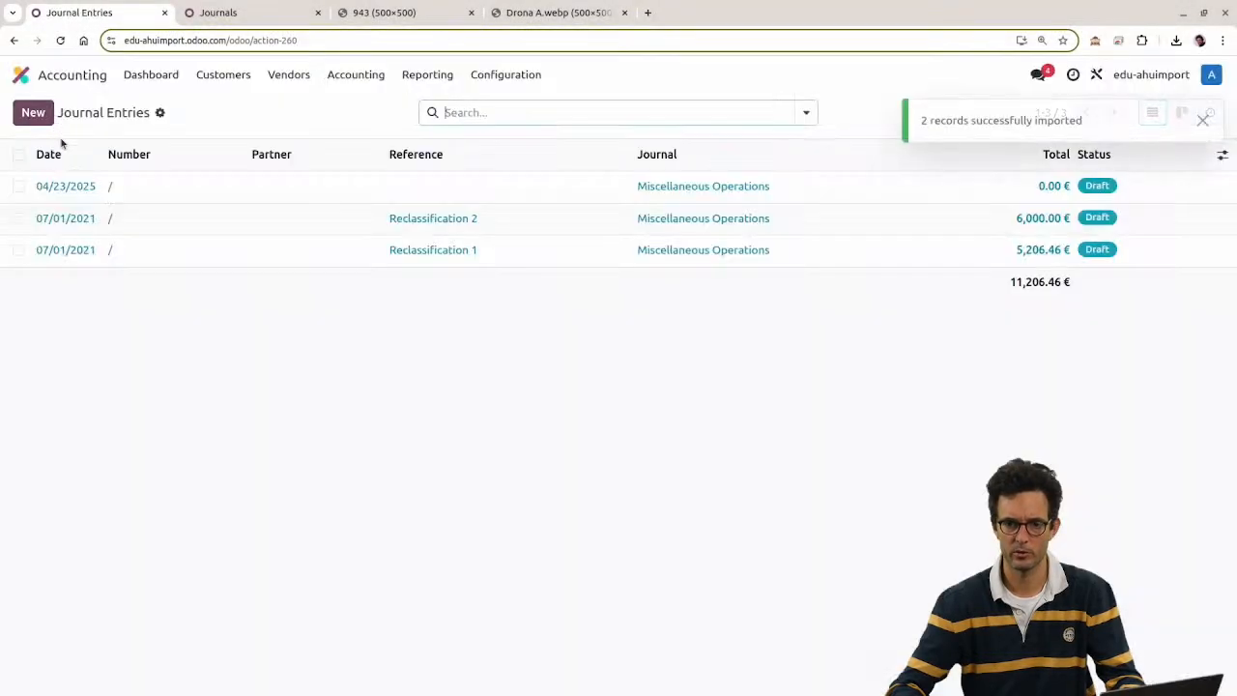
left_click(177, 223)
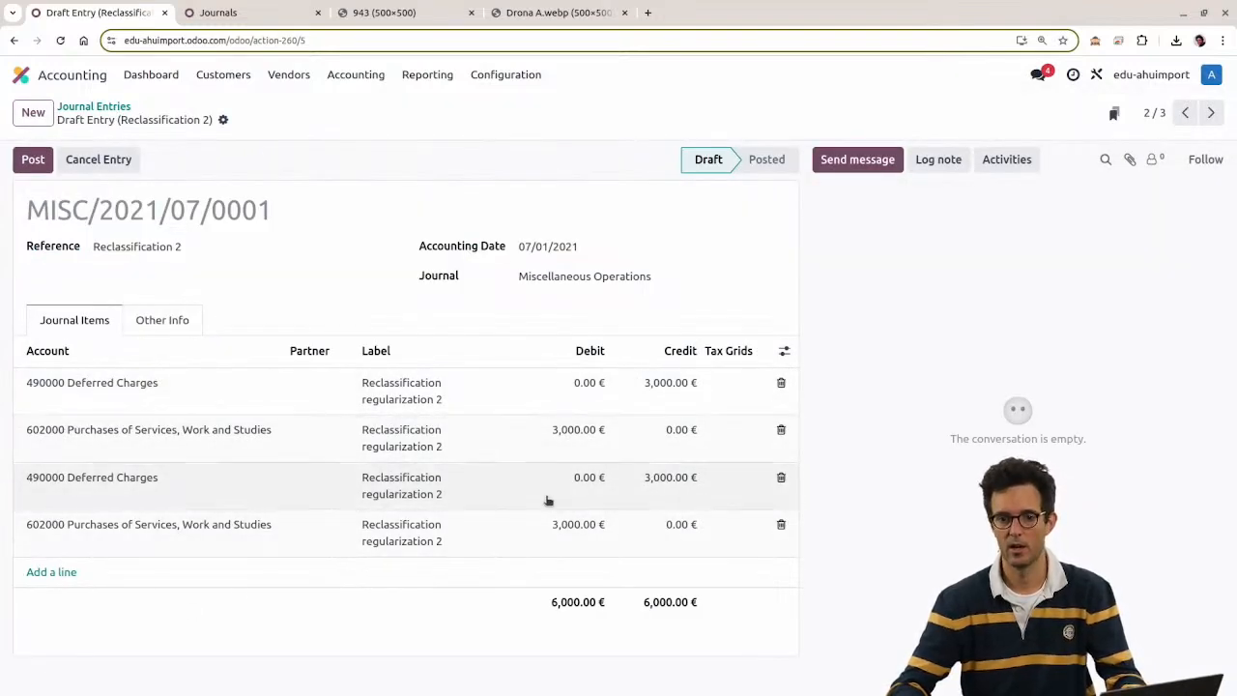
key("alt+Tab")
Step: Undo to restore the line_ids/id column (test1_1 to test3_4), then return to Journal Entries
left_click(550, 183)
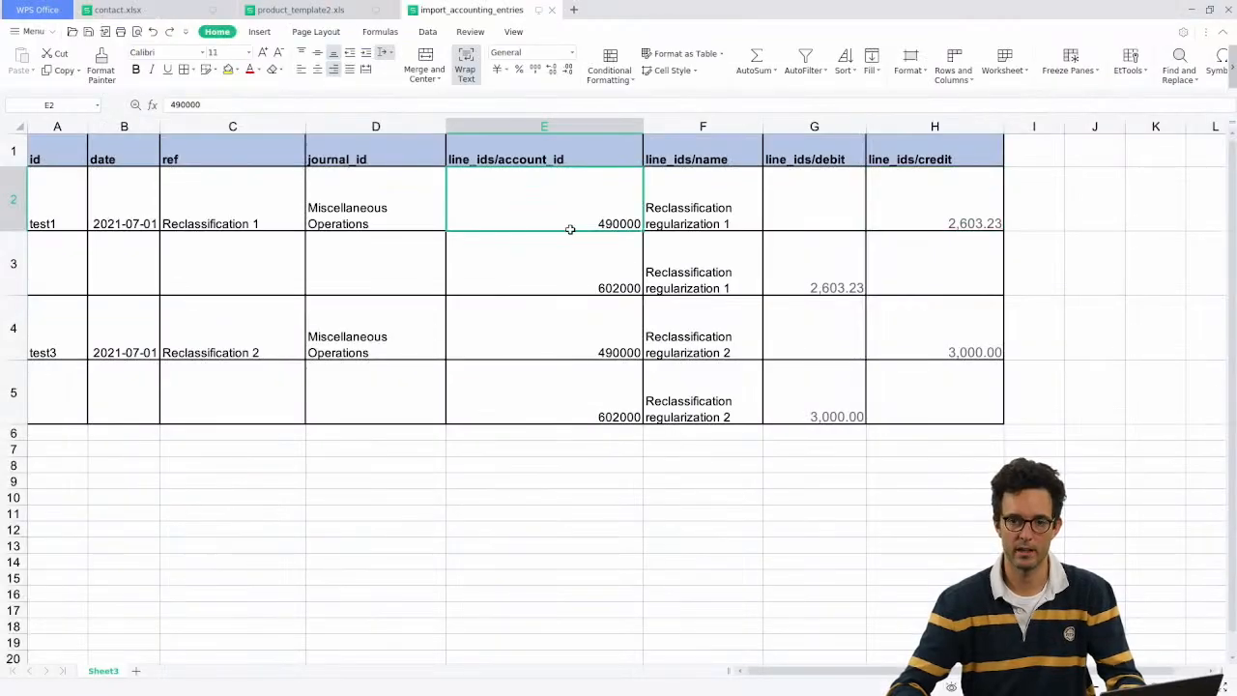
key("ctrl+z")
key("ctrl+z")
key("ctrl+z")
left_click(555, 217)
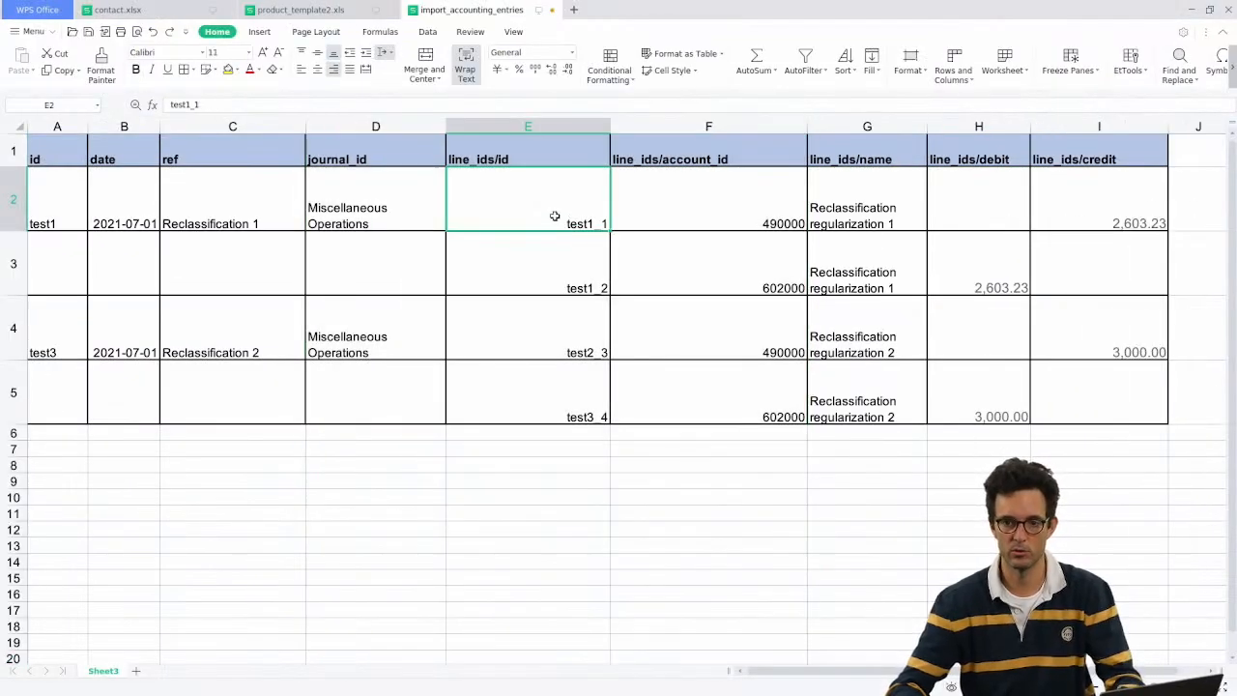
left_click_drag(549, 145, 535, 403)
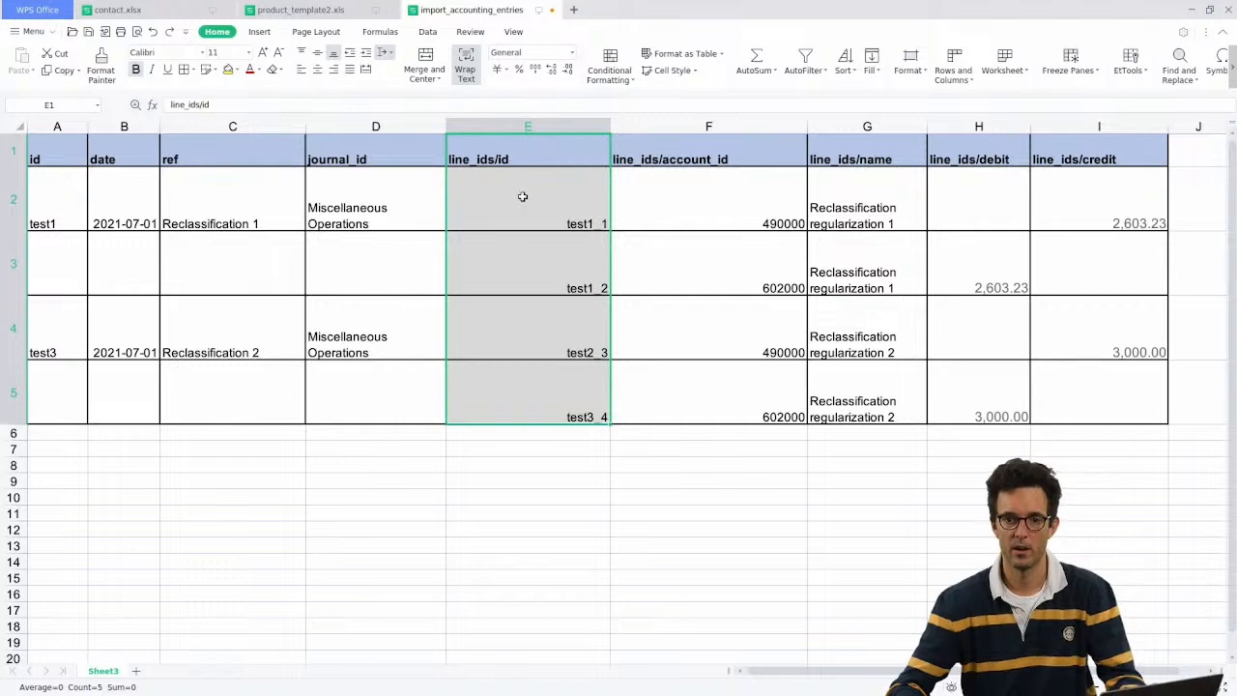
left_click_drag(515, 174, 530, 376)
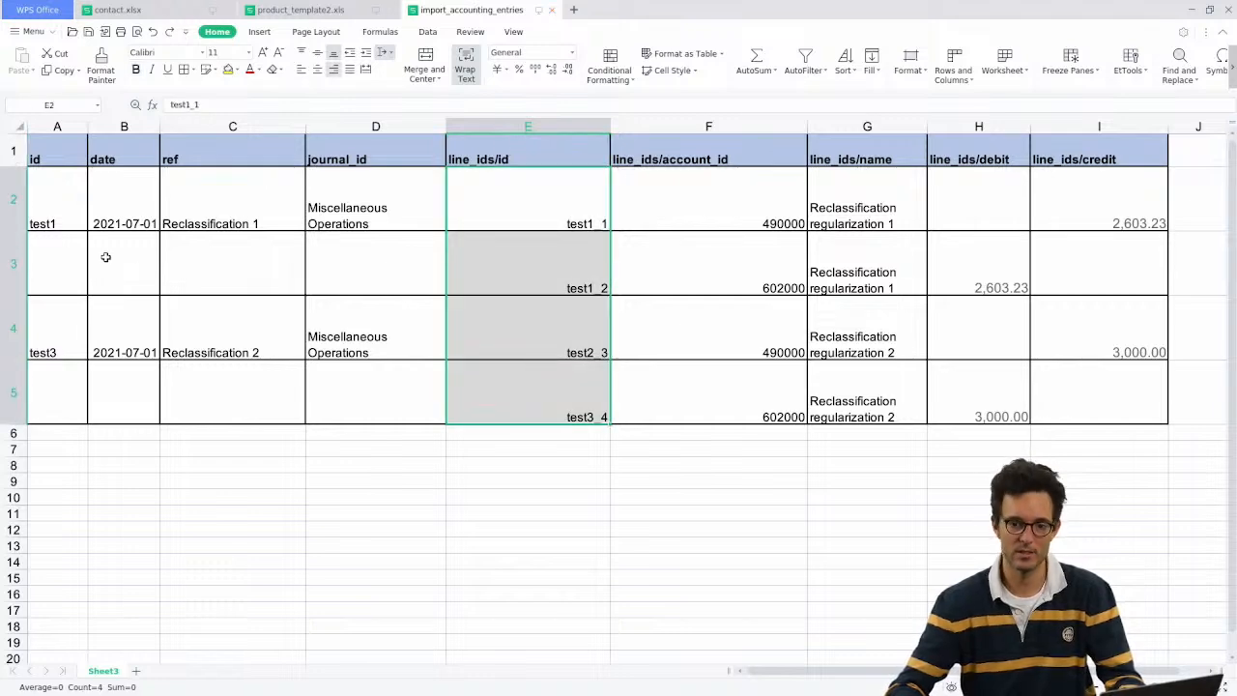
key("alt+Tab")
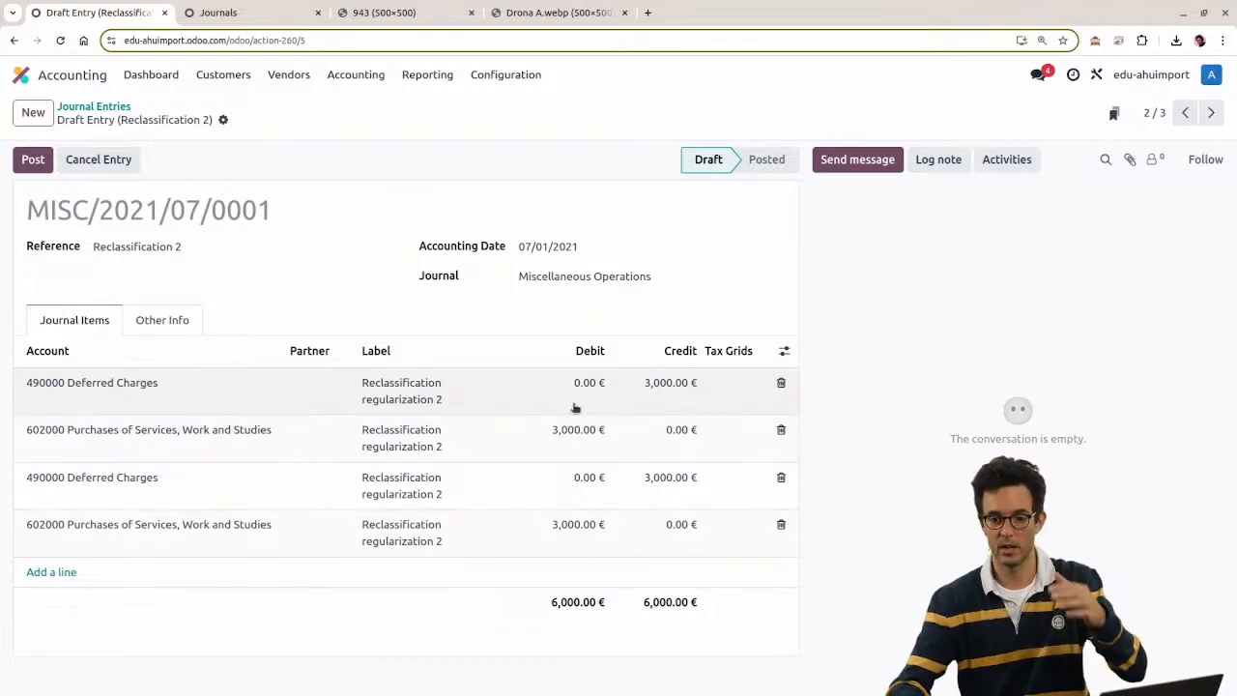
left_click(92, 105)
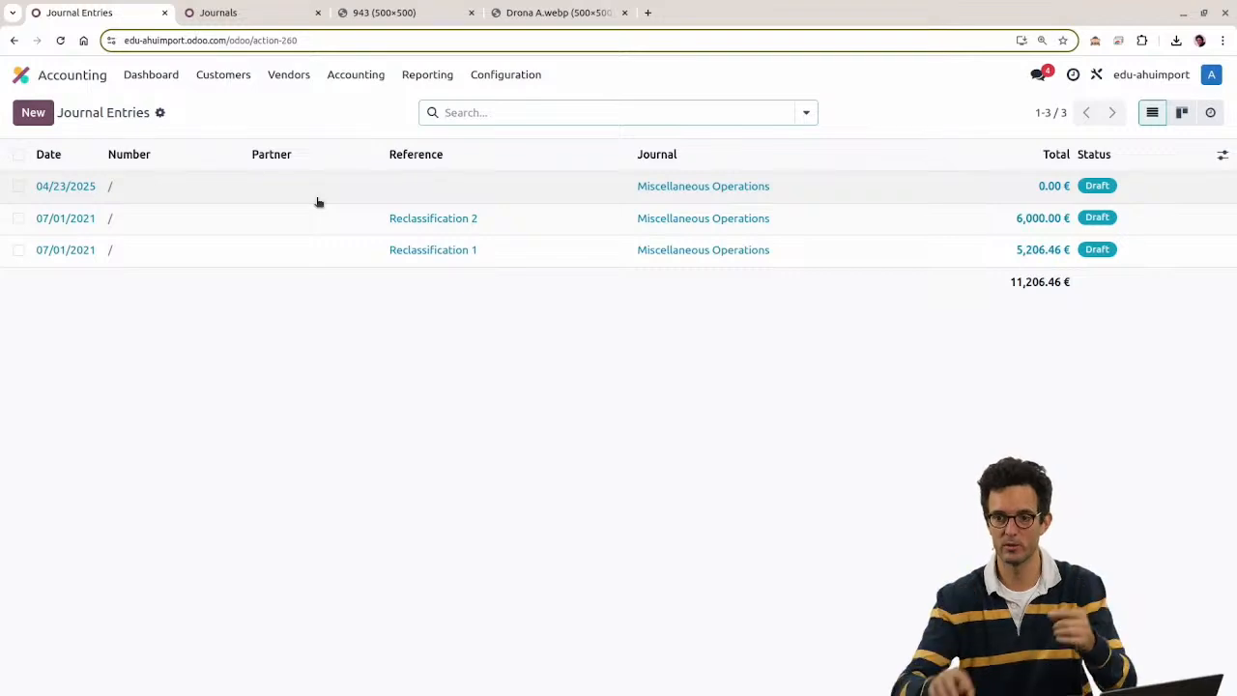
Step: Delete the Reclassification 1 and Reclassification 2 entries from the Journal Entries list
left_click_drag(1012, 281, 1081, 291)
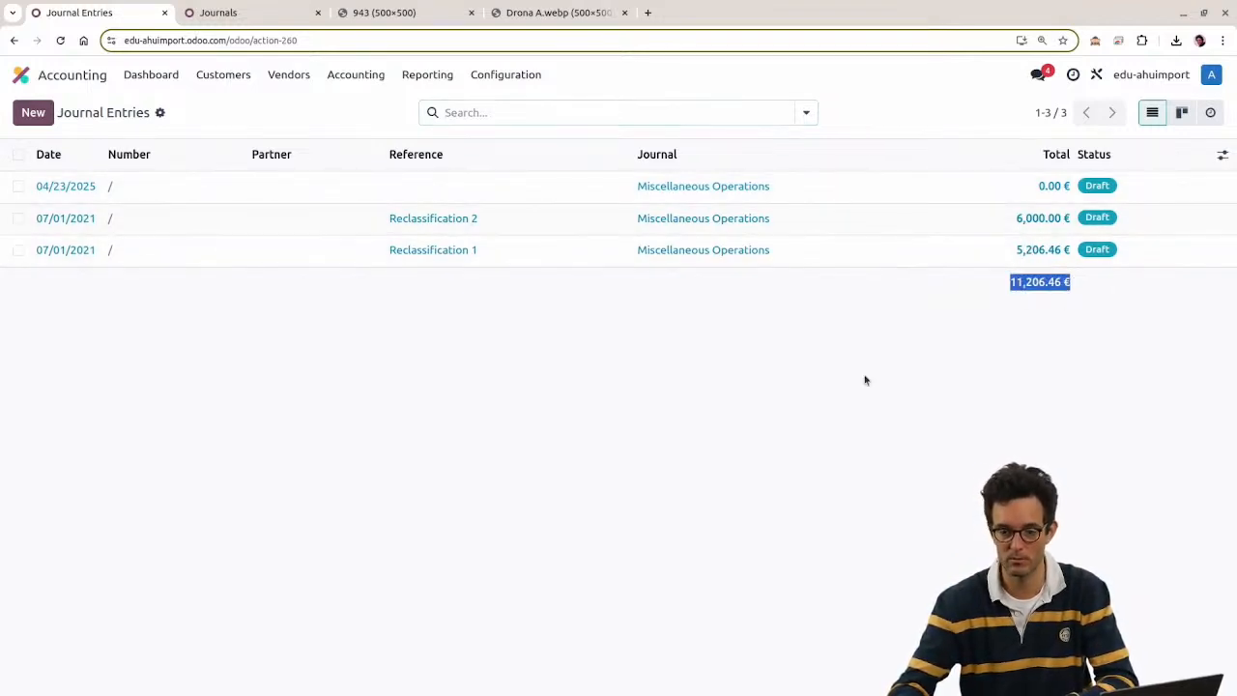
left_click(18, 218)
left_click(18, 251)
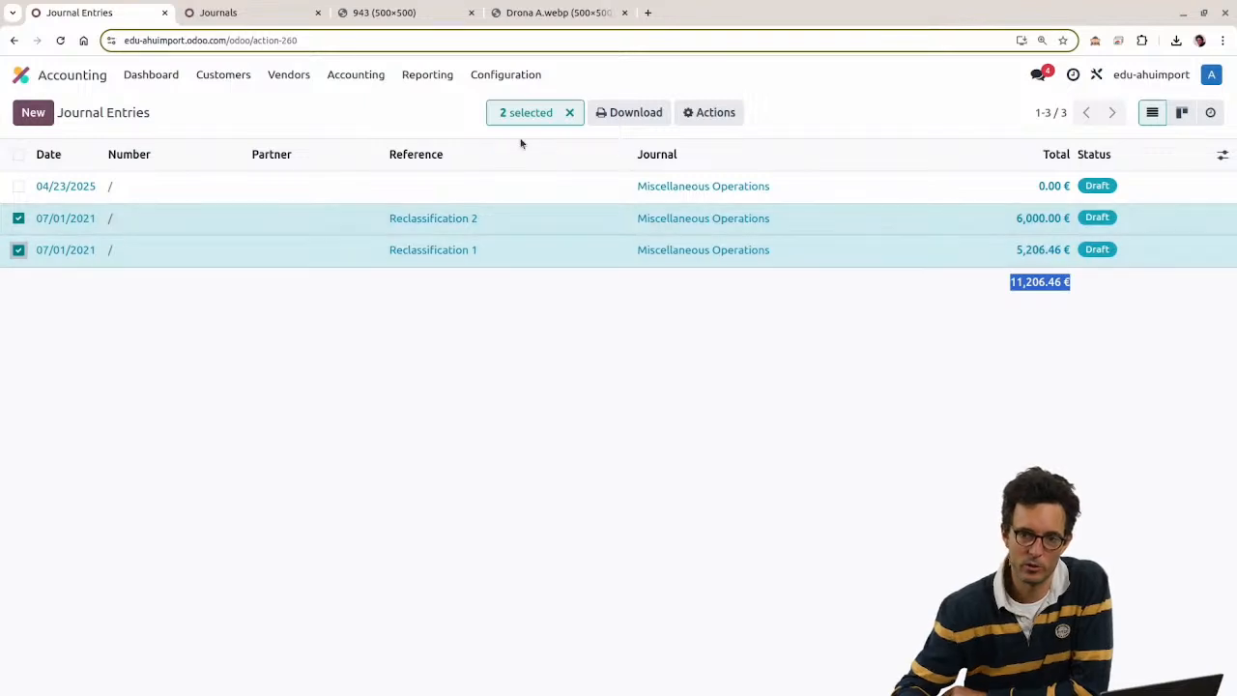
left_click(700, 115)
left_click(719, 212)
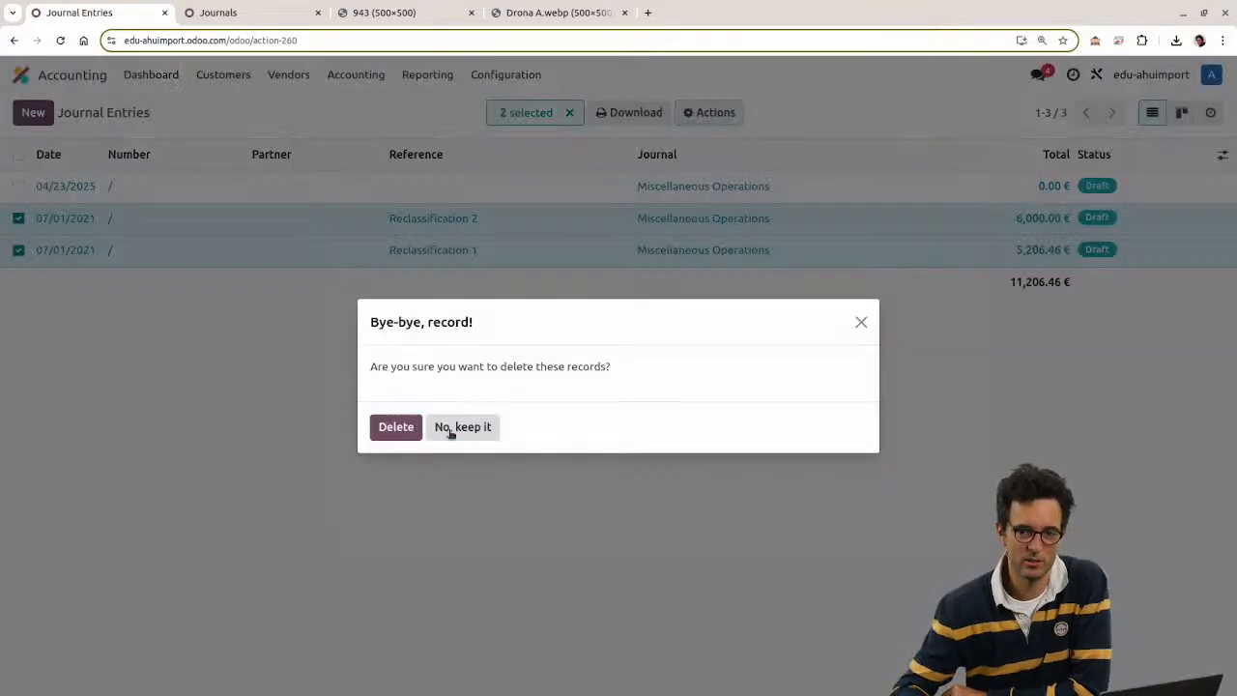
left_click(394, 425)
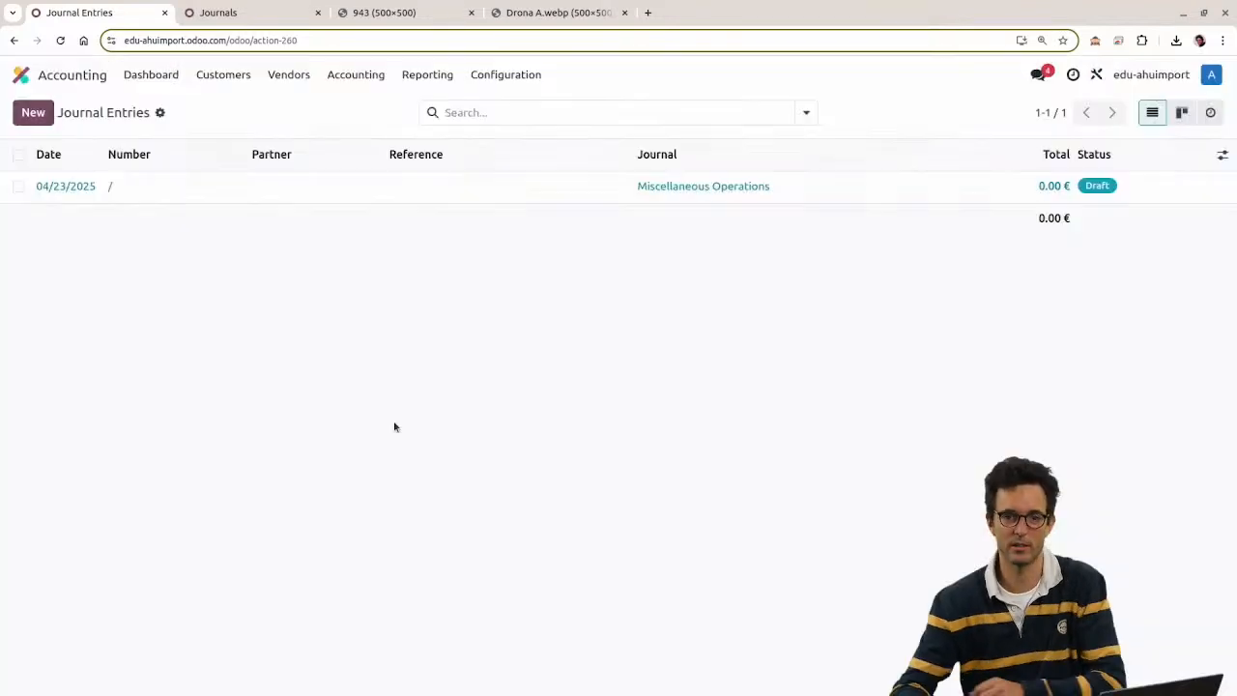
Step: Clear the entry selection, return to Odoo and choose Import records for Journal Entries
left_click(19, 186)
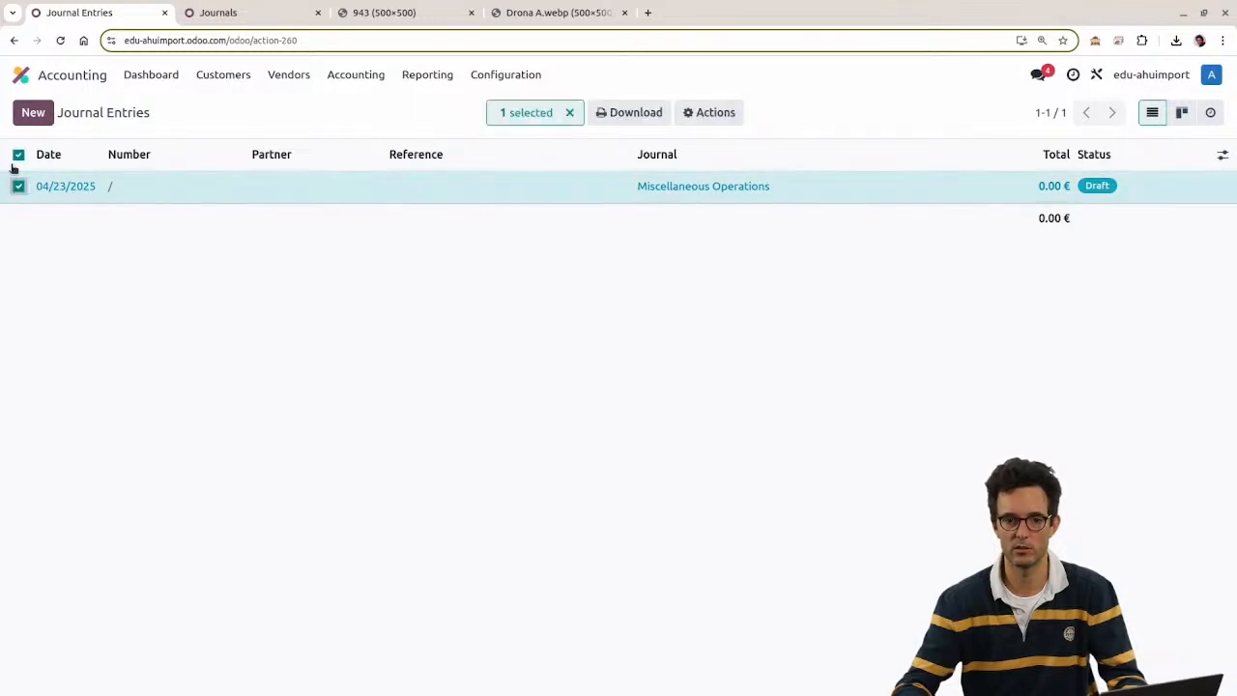
left_click(17, 162)
key("alt+Tab")
key("alt+Tab")
key("ctrl+s")
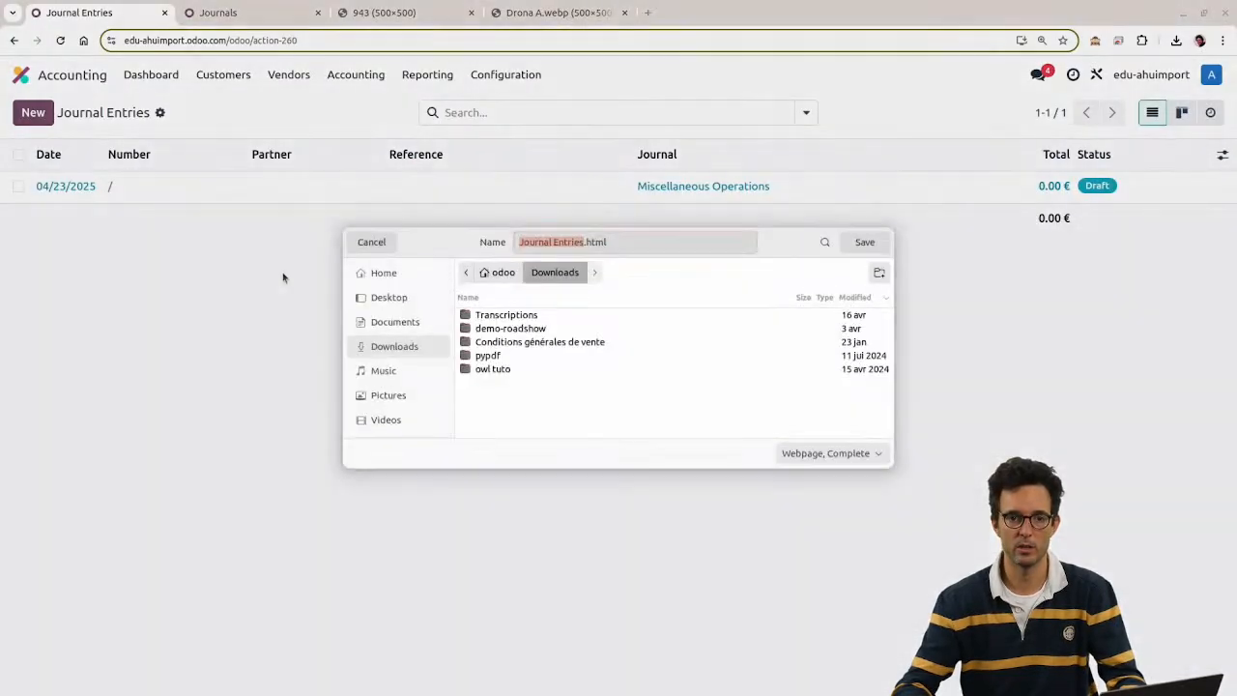
key("Escape")
key("alt+Tab")
left_click(455, 365)
key("alt+Tab")
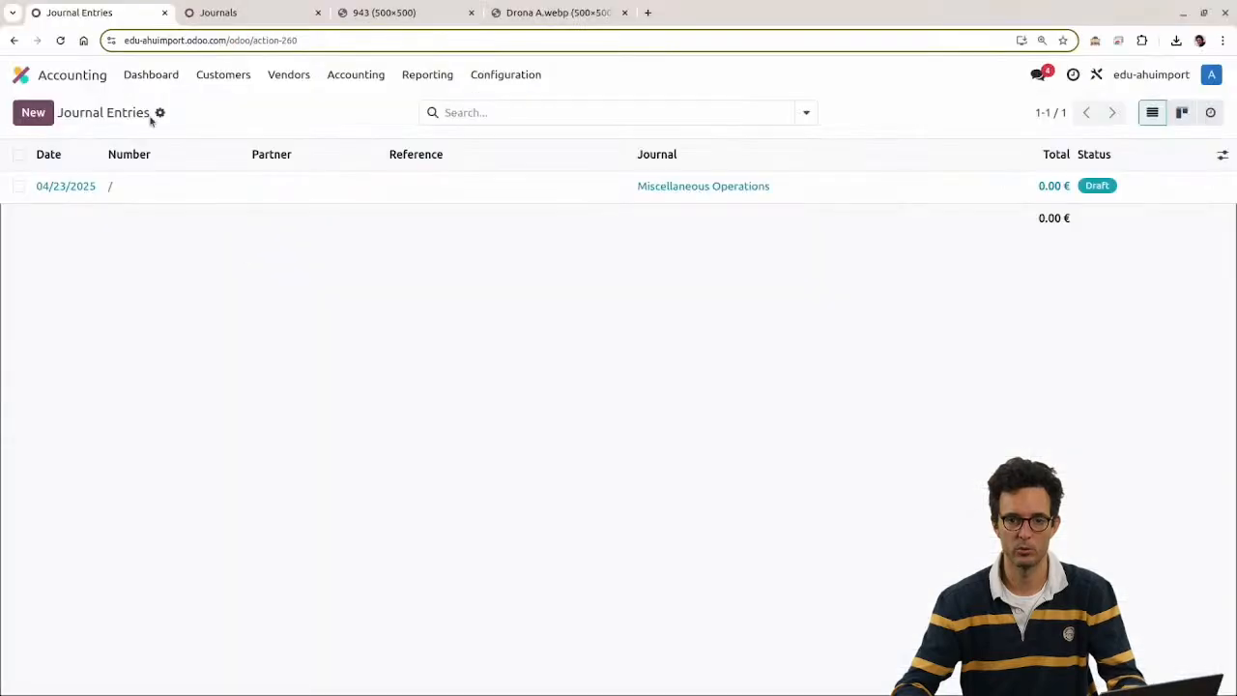
left_click(160, 113)
left_click(198, 143)
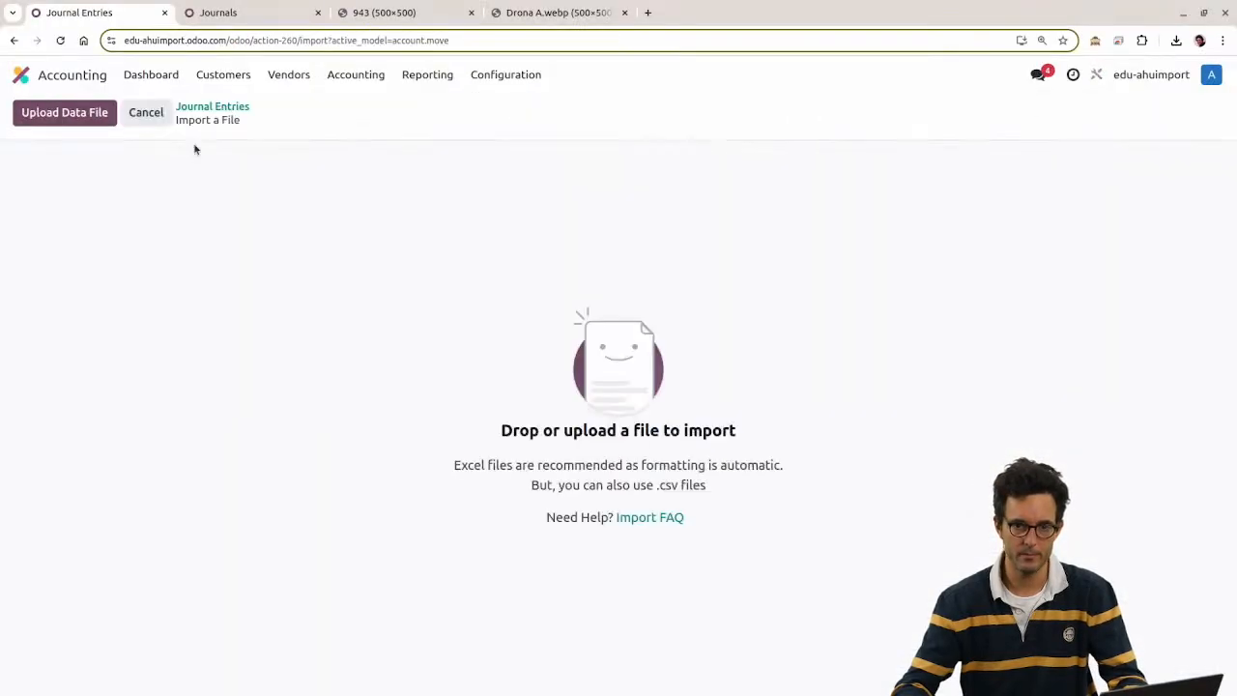
Step: Import import_accounting_entries.xlsx after a test run, then open the Reclassification 2 entry
left_click(102, 116)
double_click(493, 317)
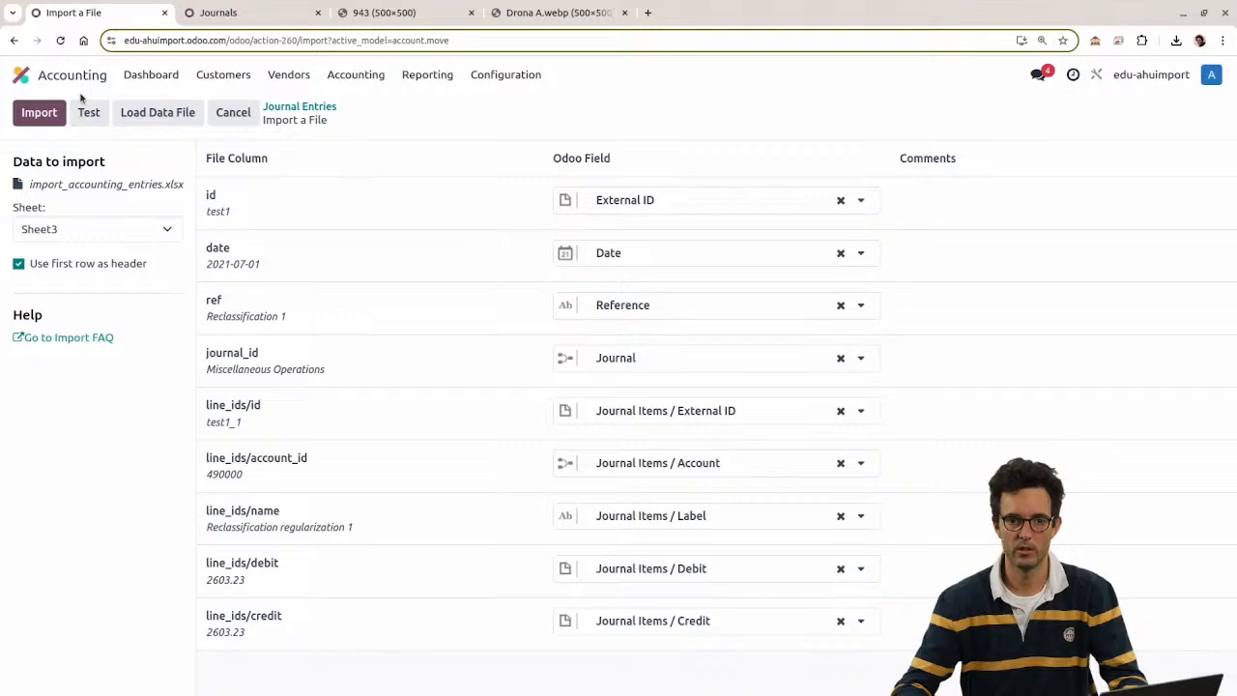
left_click(90, 112)
left_click(39, 112)
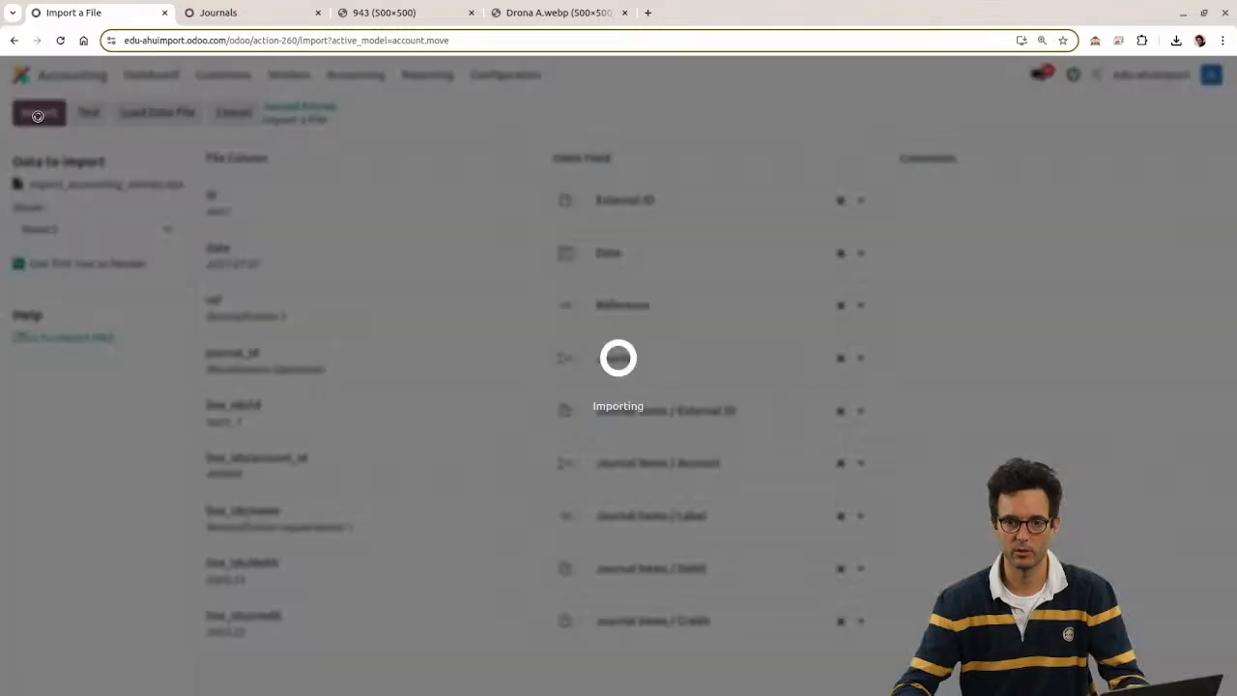
left_click(428, 233)
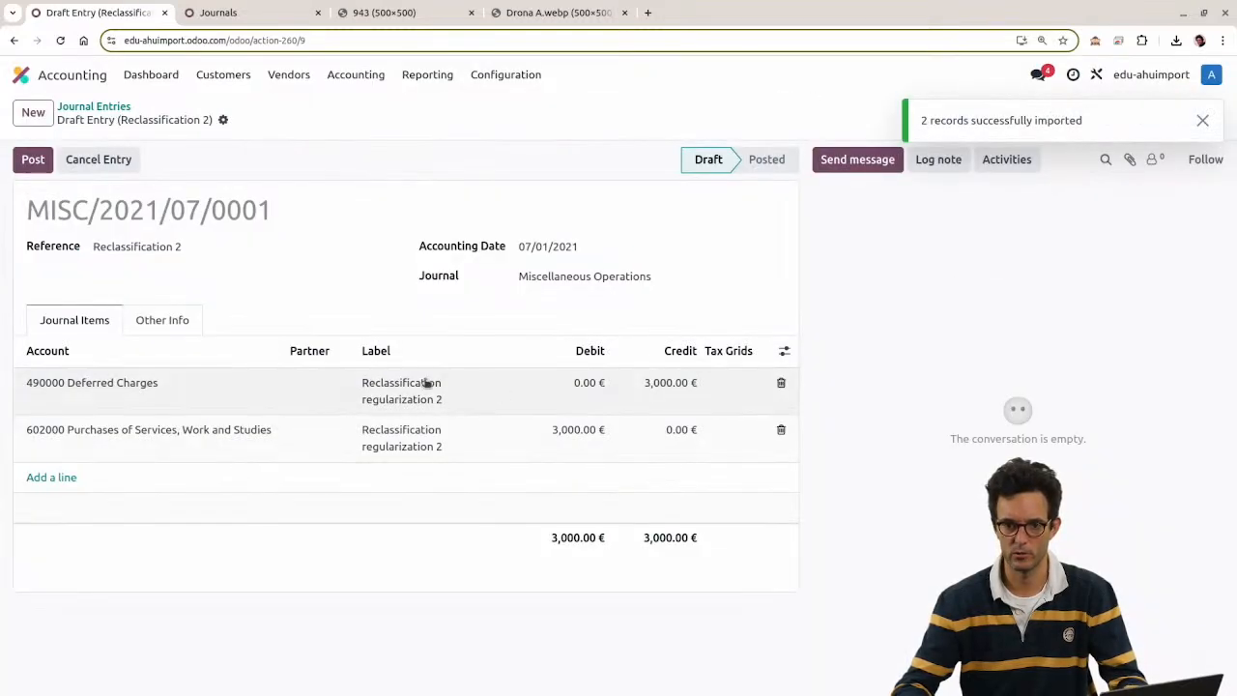
Step: In the spreadsheet, set Reclassification 2's credit I4 and debit H5 to 4000
key("alt+Tab")
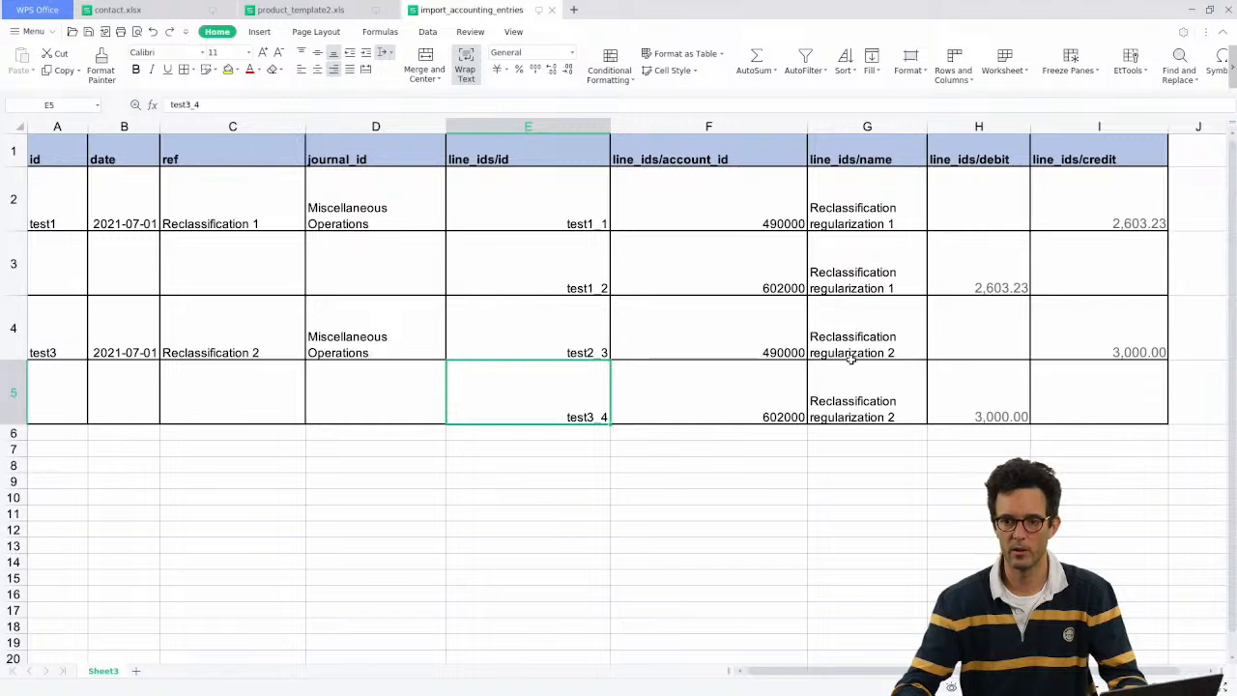
key("alt+Tab")
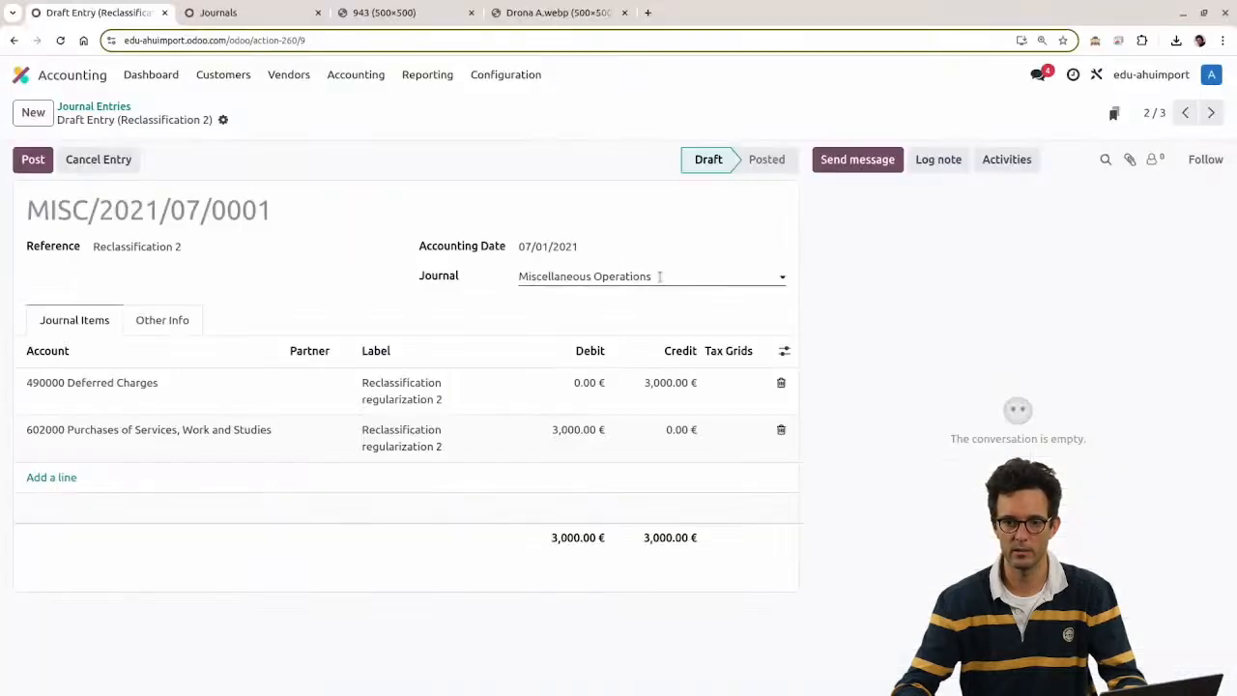
key("alt+Tab")
left_click(1082, 348)
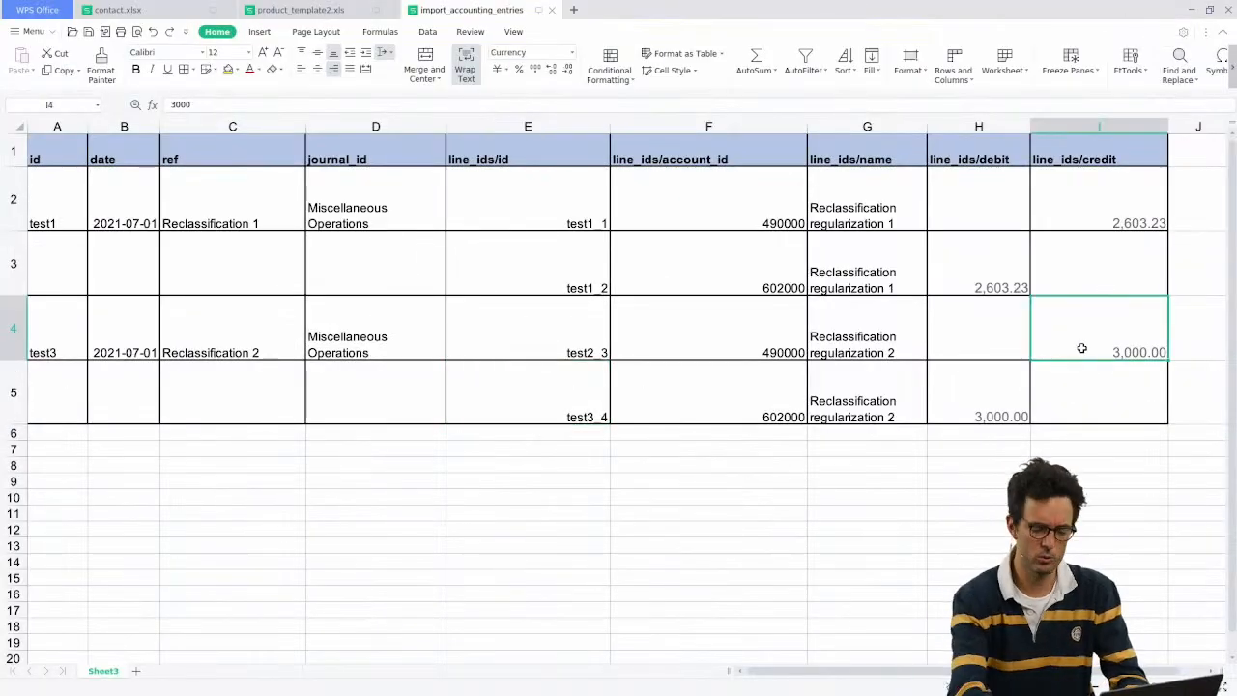
type("4000")
key("Return")
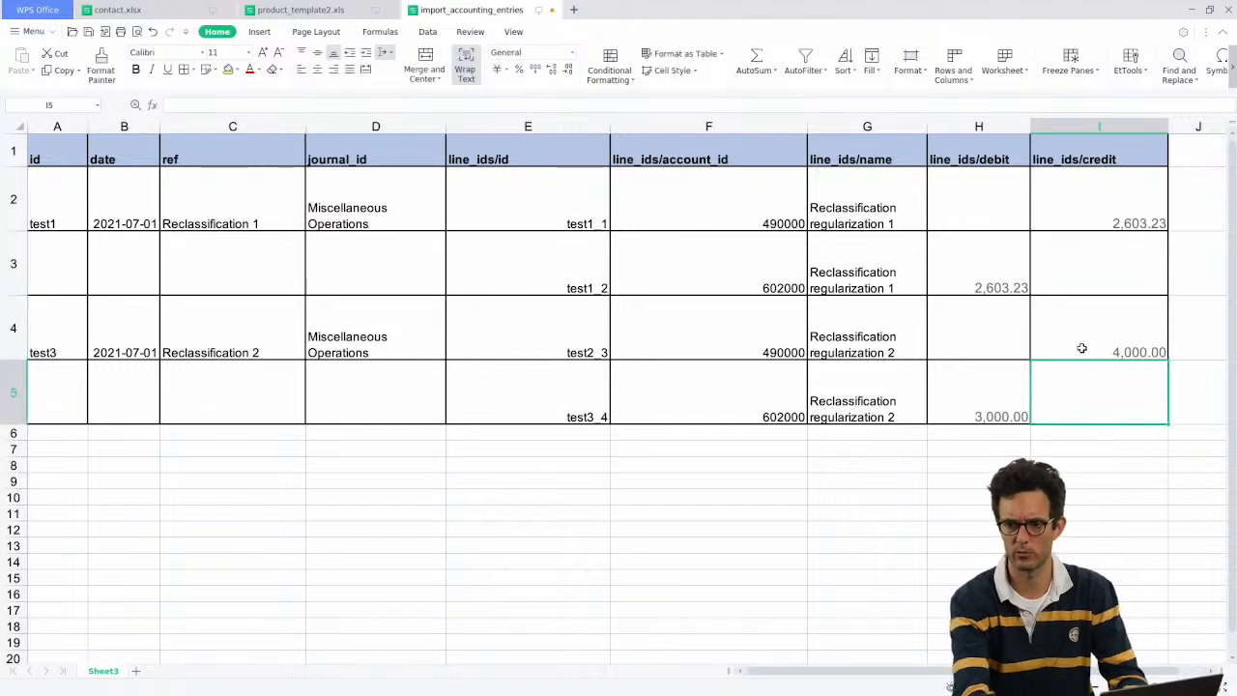
key("Left")
type("4000")
key("Return")
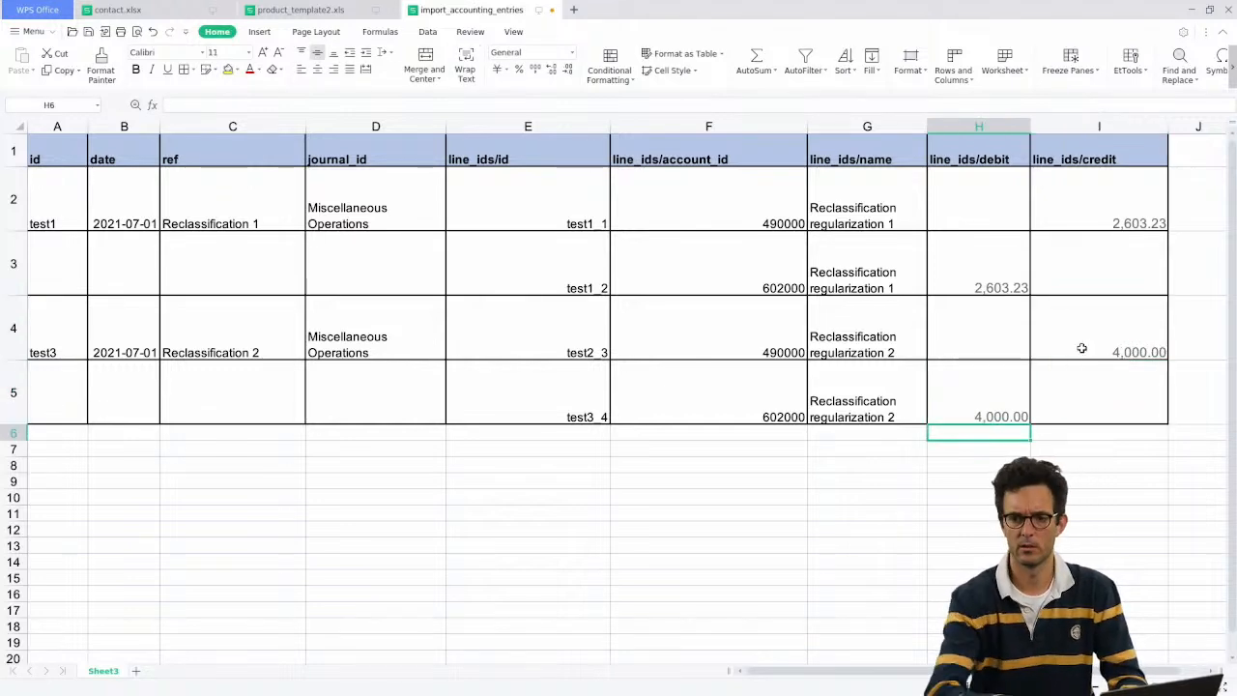
key("alt+Tab")
Step: Re-import the updated import_accounting_entries.xlsx into Journal Entries after testing it
left_click(89, 107)
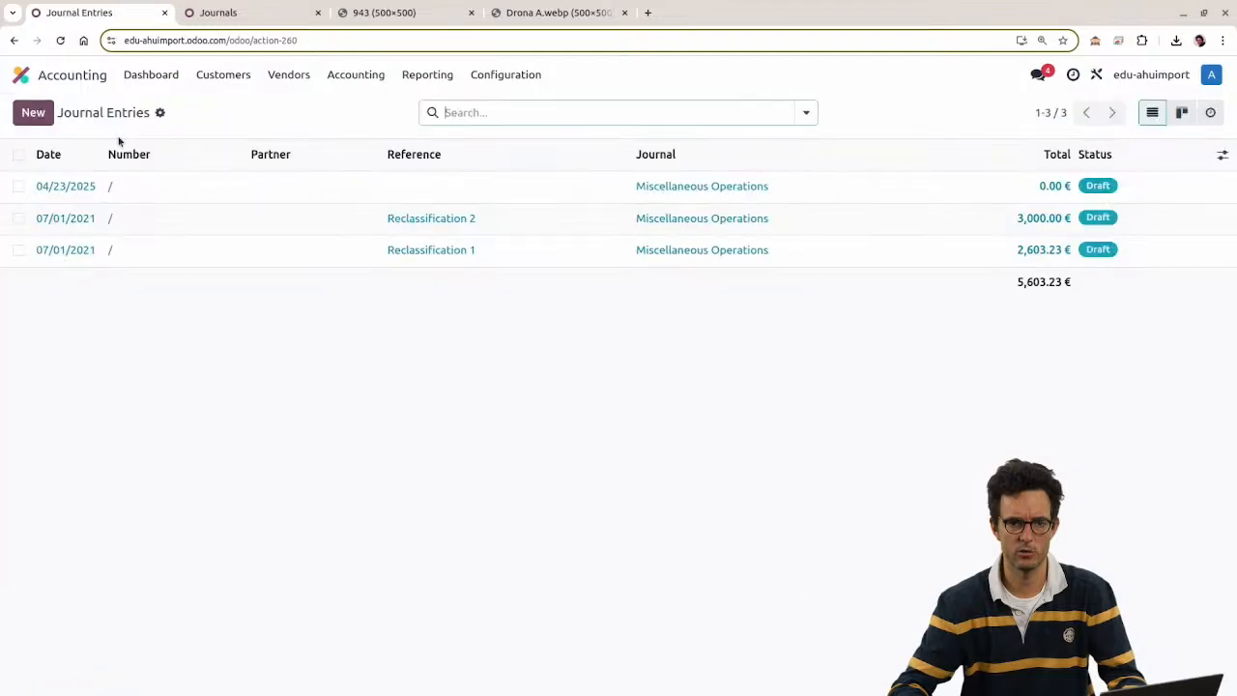
left_click(160, 113)
left_click(181, 145)
left_click(65, 112)
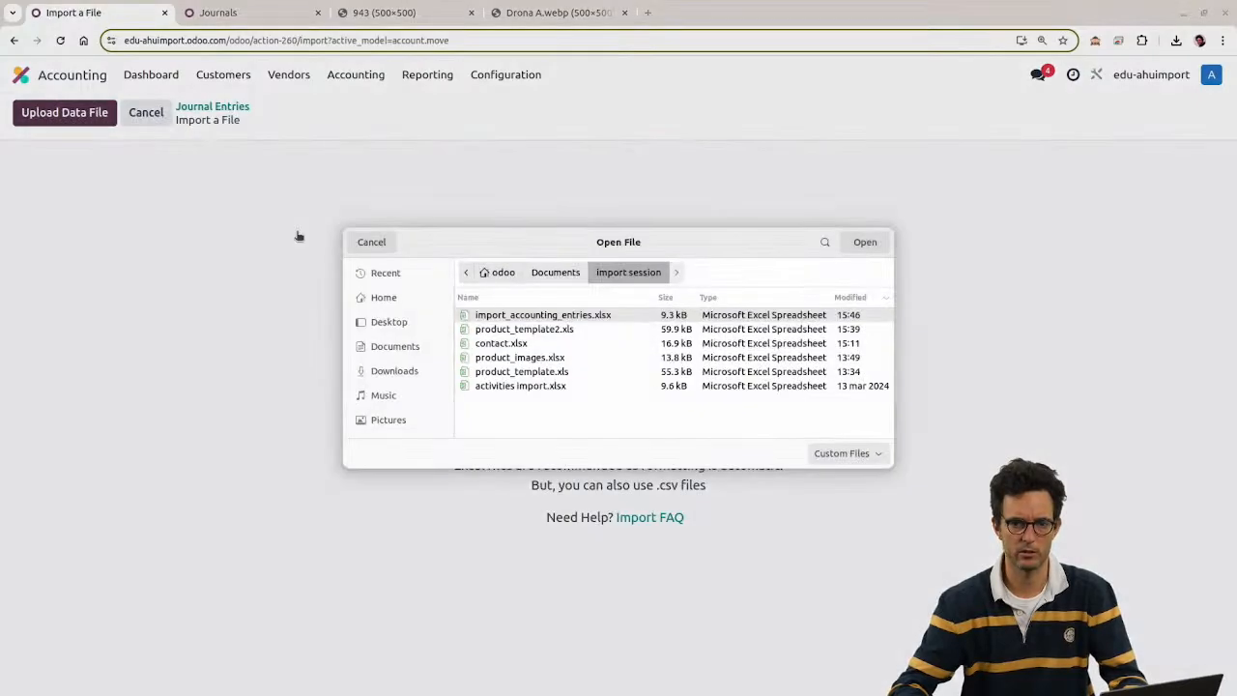
double_click(504, 318)
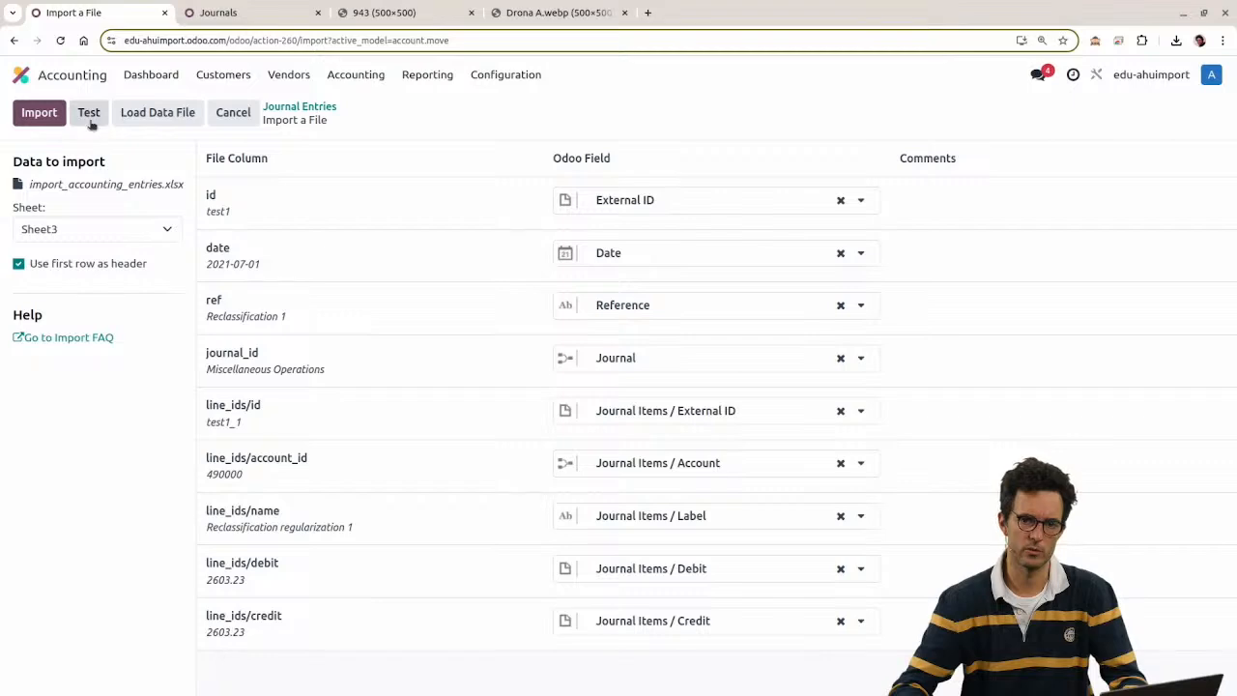
left_click(87, 112)
left_click(39, 112)
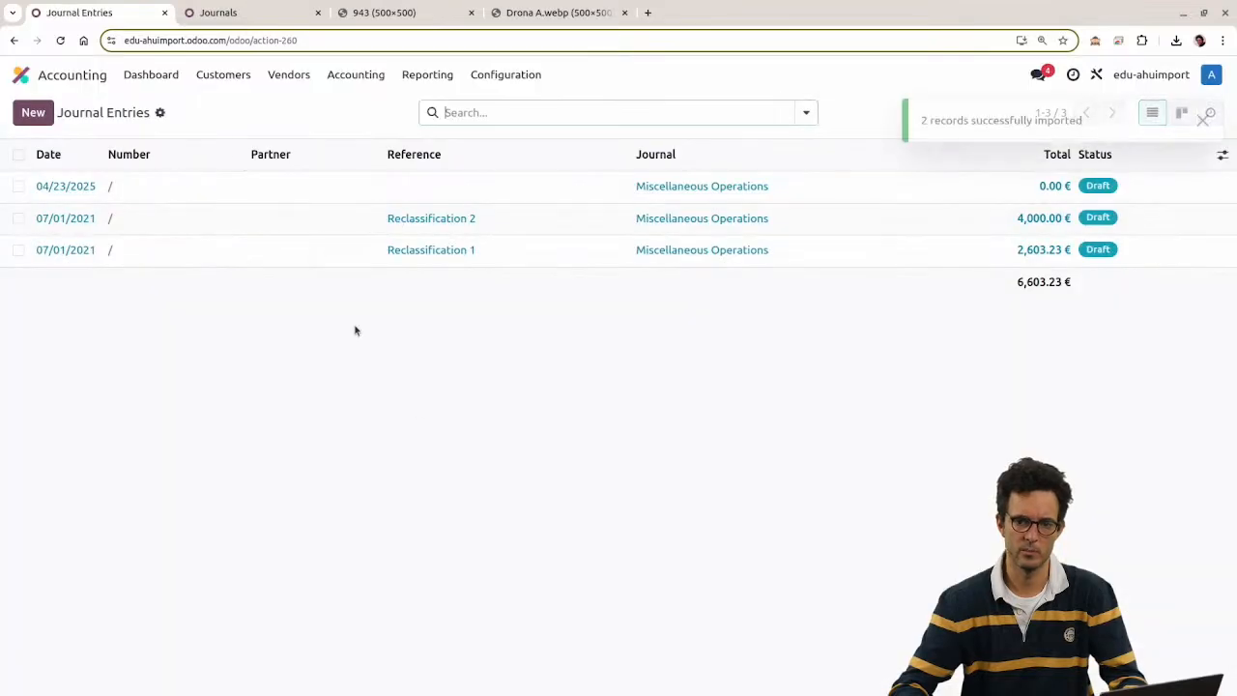
Step: Open Reclassification 2 and compare its lines with the line IDs in cells E4:E5
left_click(979, 219)
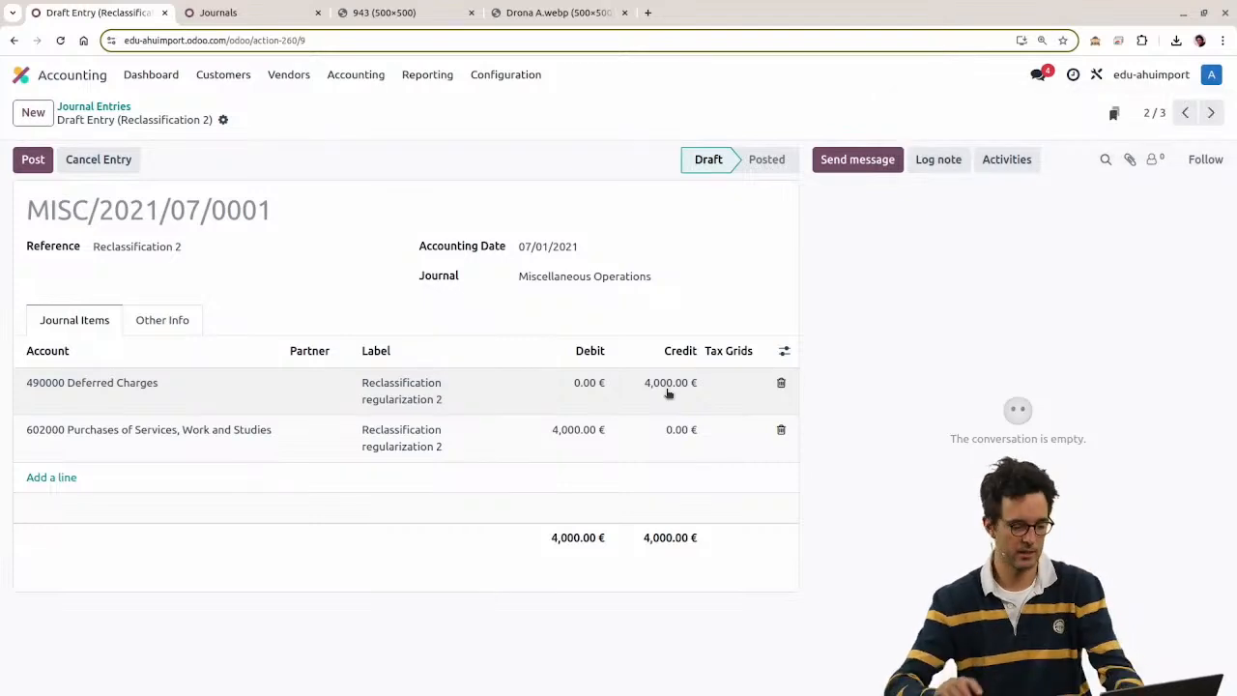
key("alt+Tab")
left_click_drag(577, 334, 586, 406)
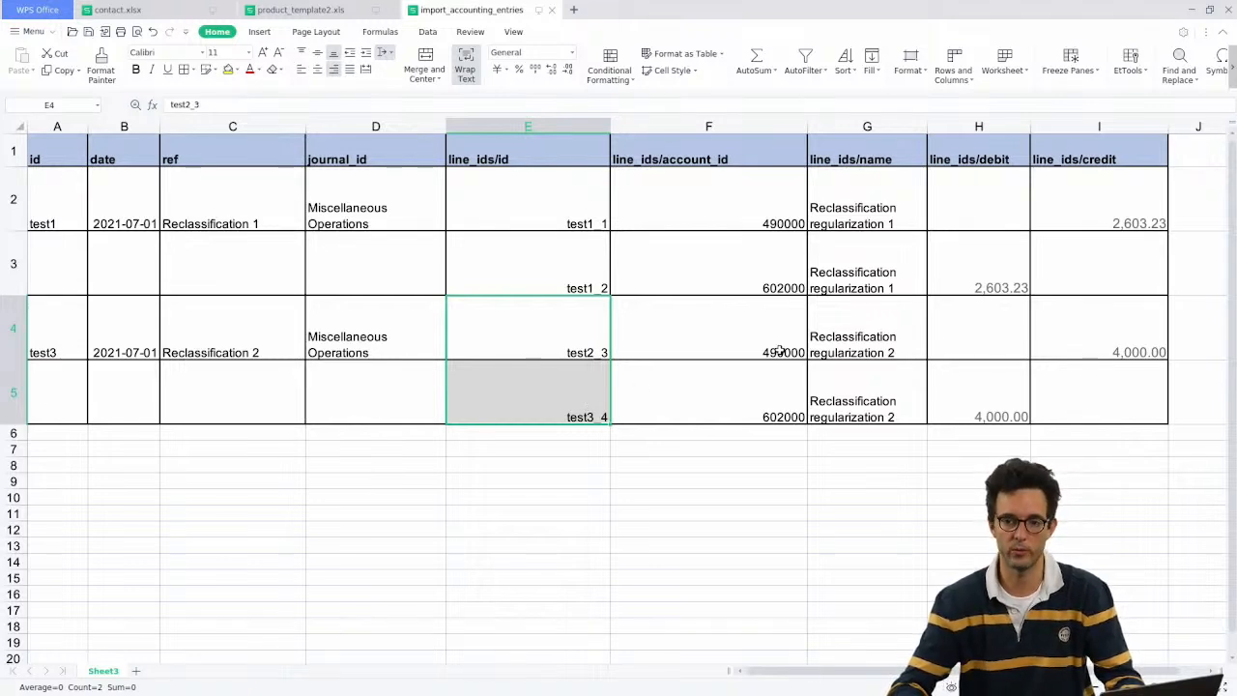
key("alt+Tab")
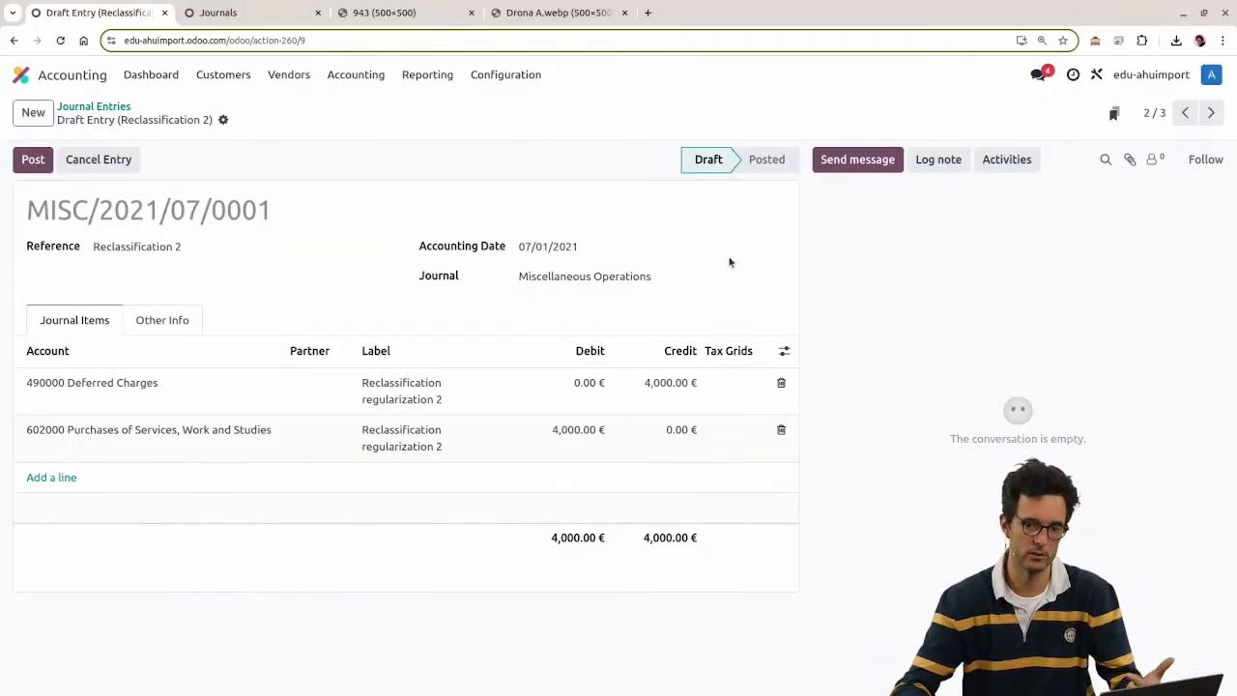
Step: Post Reclassification 2 as MISC/2021/07/0001 and review the logged posting changes
left_click(34, 160)
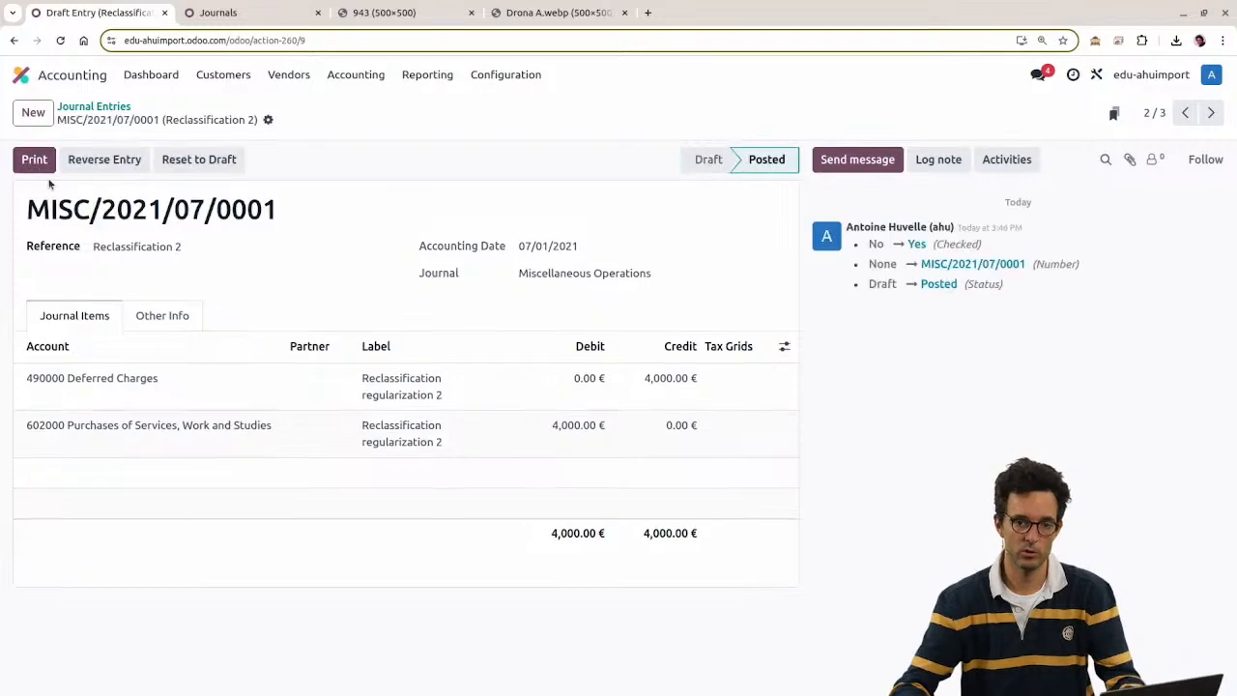
left_click_drag(867, 243, 972, 358)
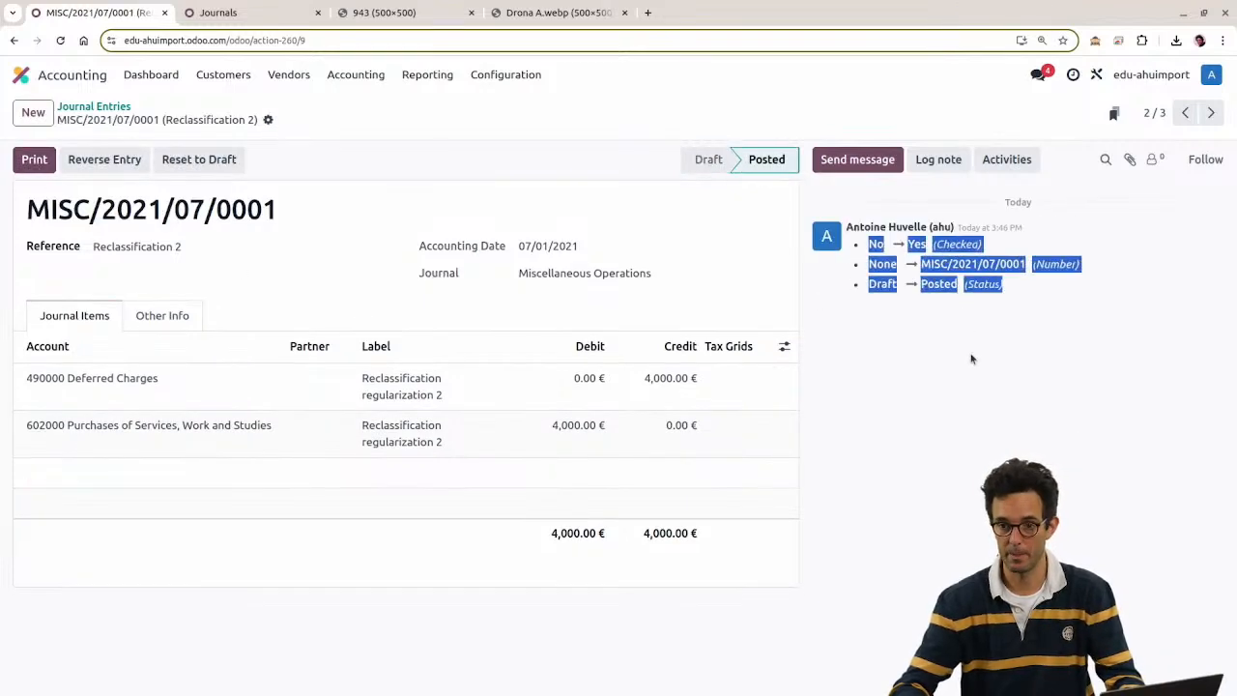
left_click(119, 108)
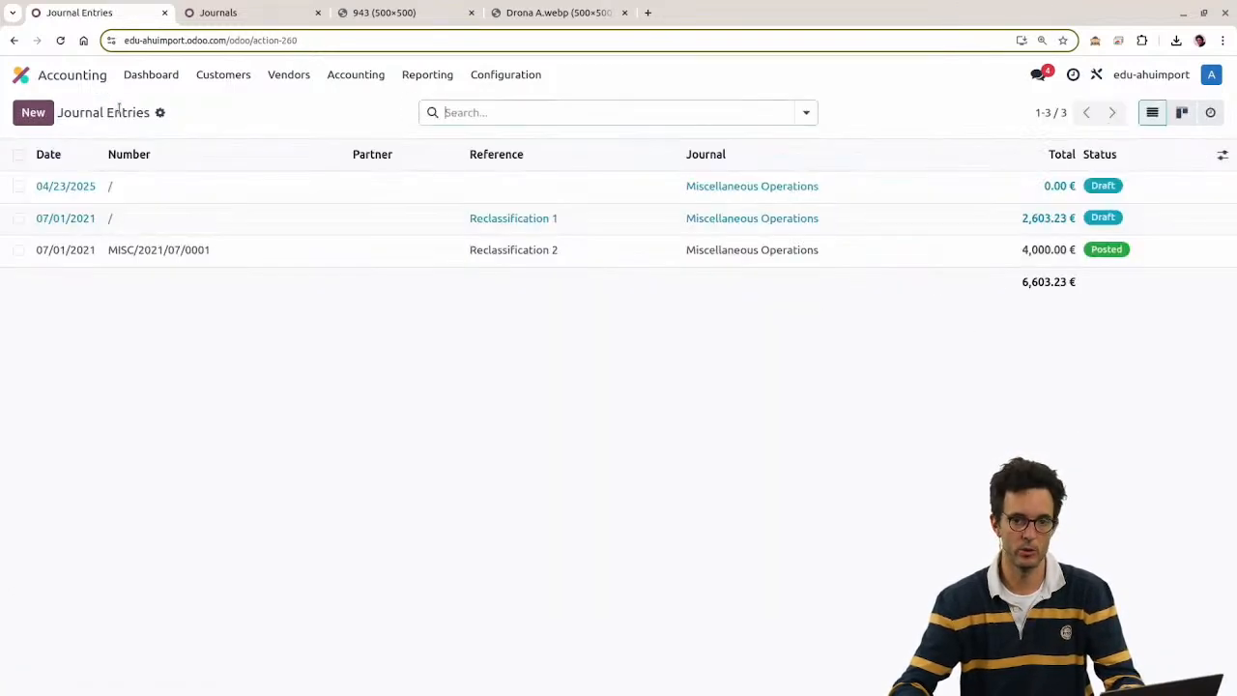
Step: Test re-importing import_accounting_entries.xlsx, which fails with the posted-move readonly-fields error
left_click(159, 112)
left_click(182, 139)
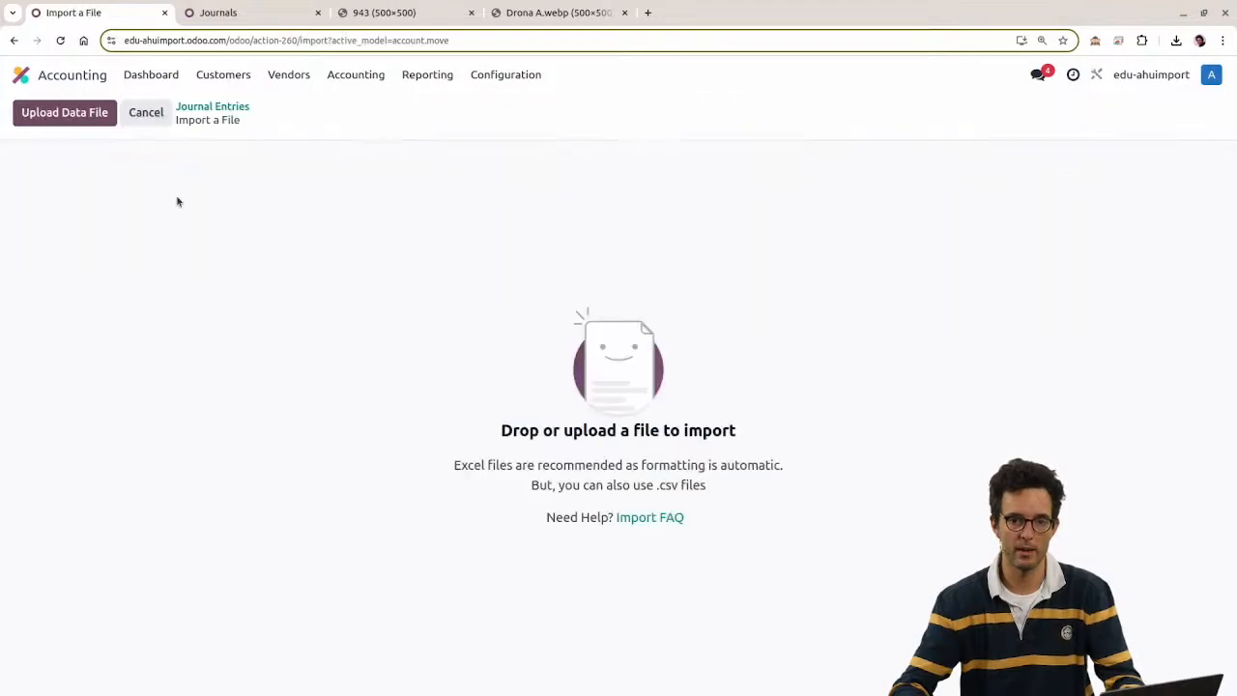
left_click(66, 114)
double_click(478, 317)
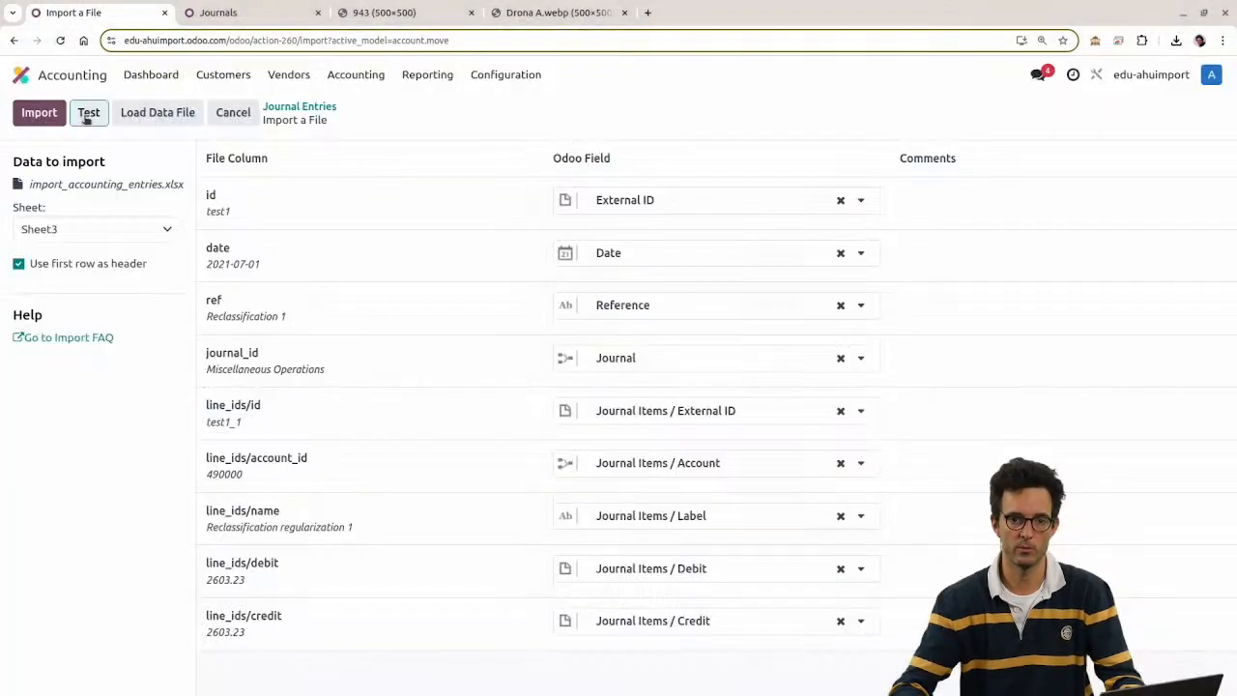
left_click(88, 114)
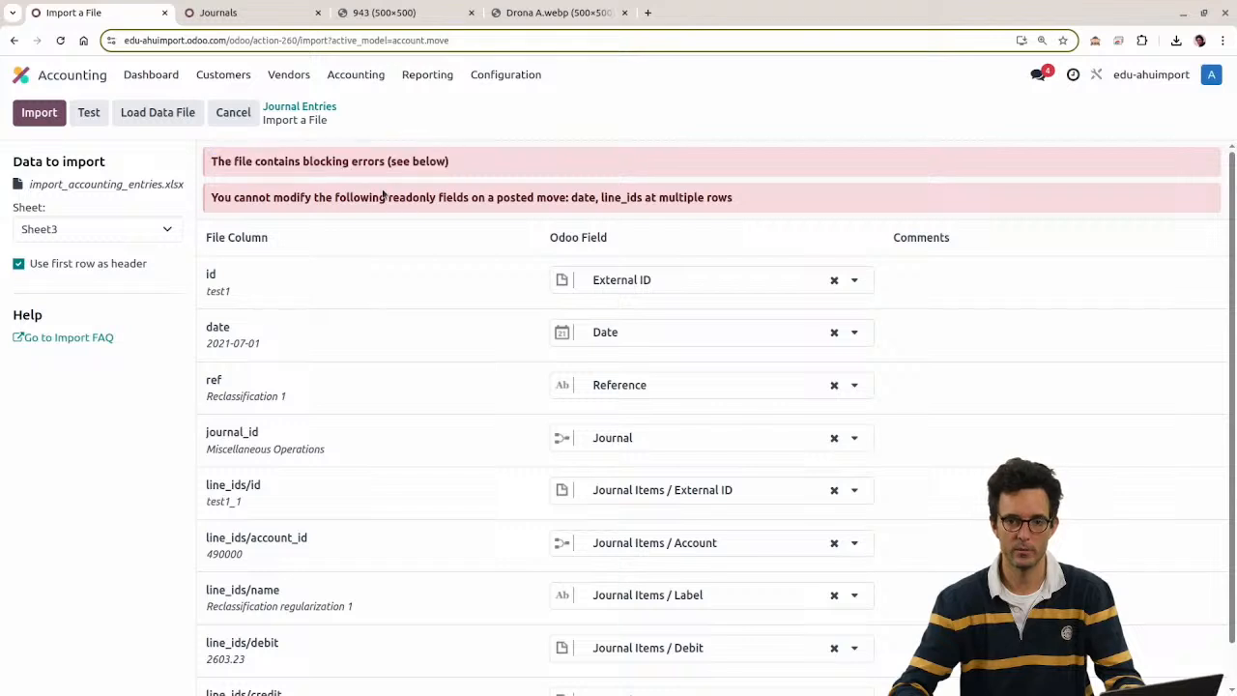
left_click_drag(269, 197, 787, 195)
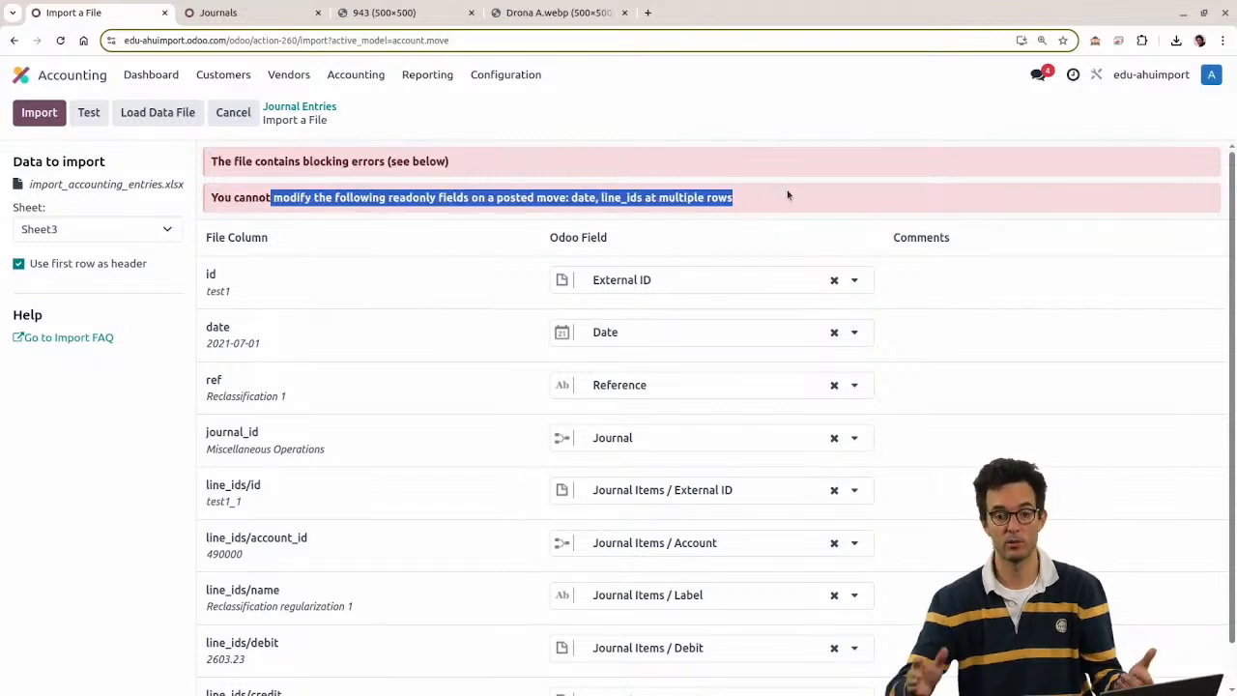
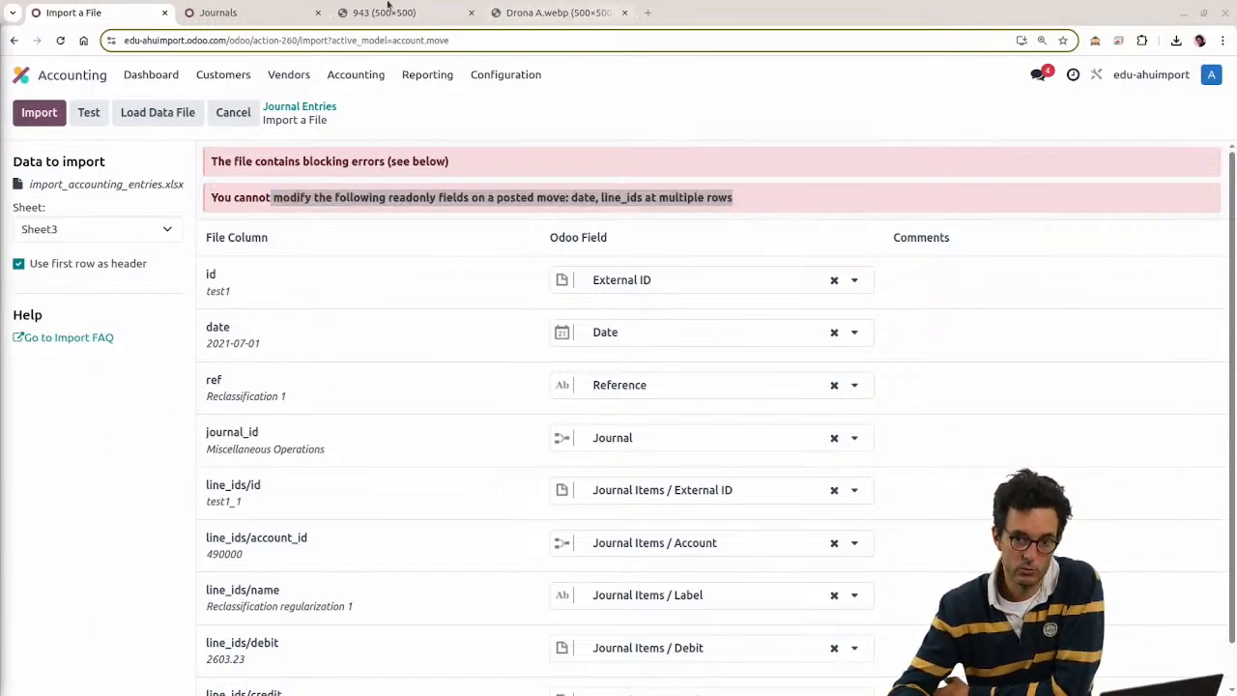
Step: Select the blocking-errors message line in the failed import, then deselect it
left_click(426, 176)
triple_click(368, 163)
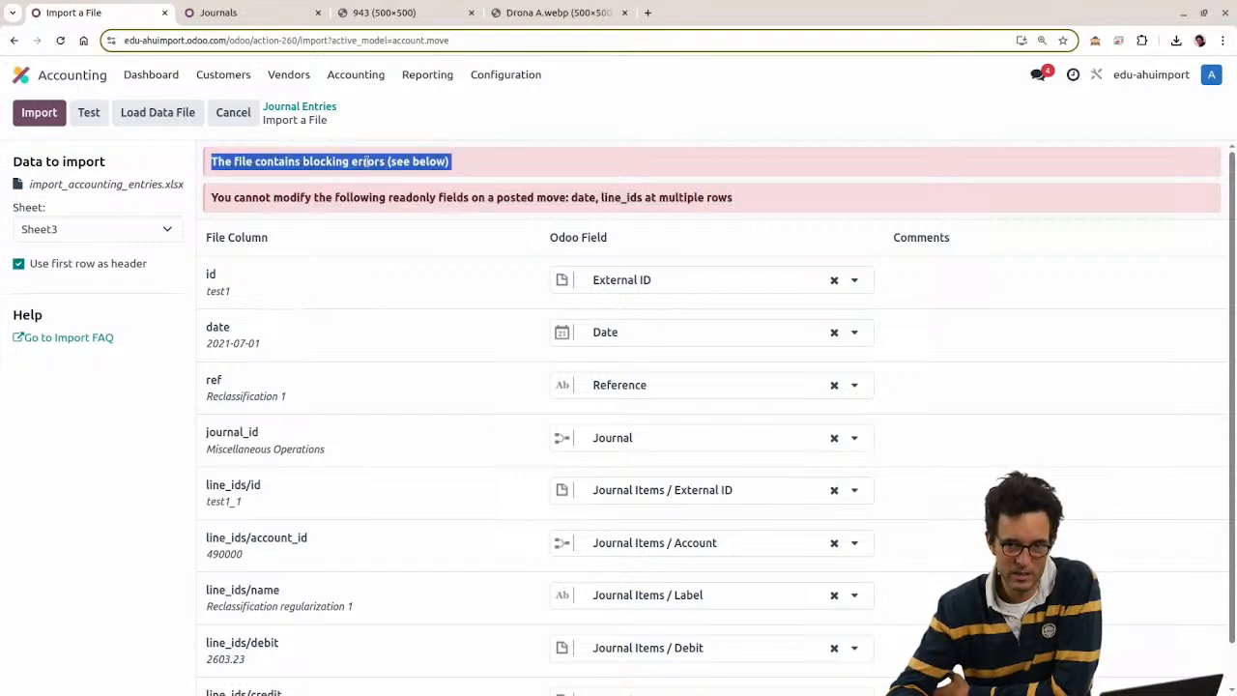
left_click(404, 210)
Step: In a new browser tab, open the Partner Onboarding: Project Leader course and browse its contents
left_click(647, 14)
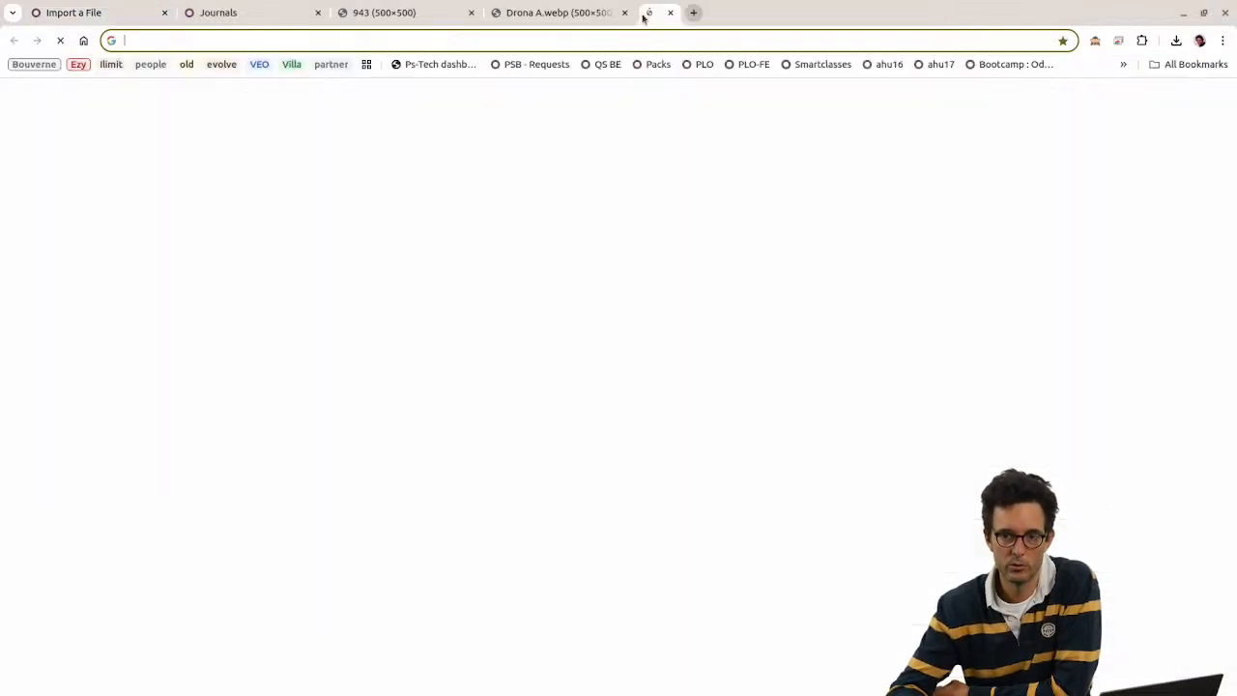
left_click(709, 68)
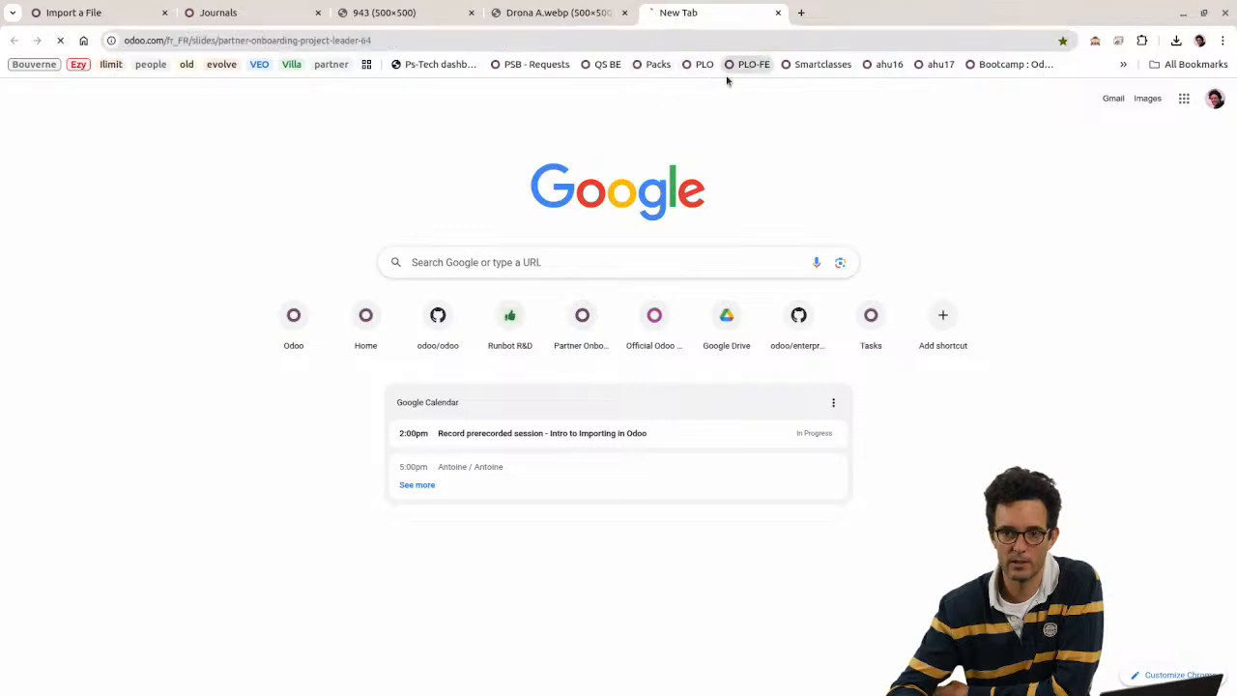
scroll(461, 423, "down", 5)
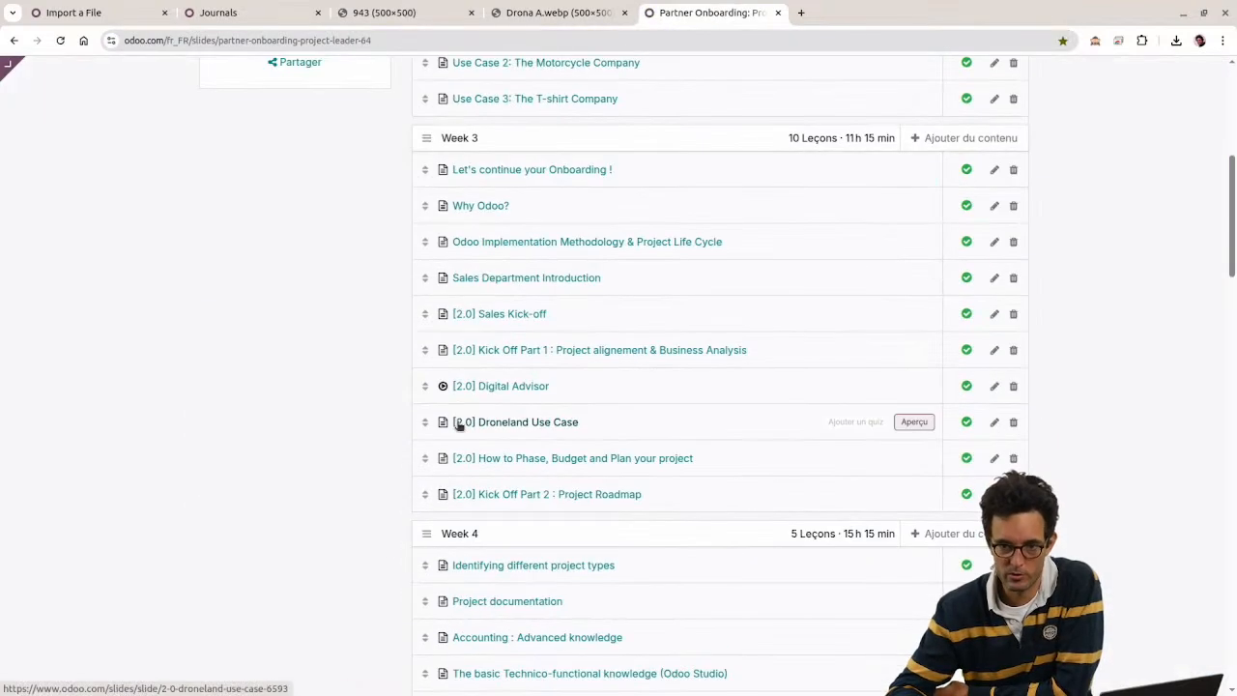
scroll(445, 361, "up", 1)
scroll(428, 525, "down", 2)
scroll(354, 470, "up", 4)
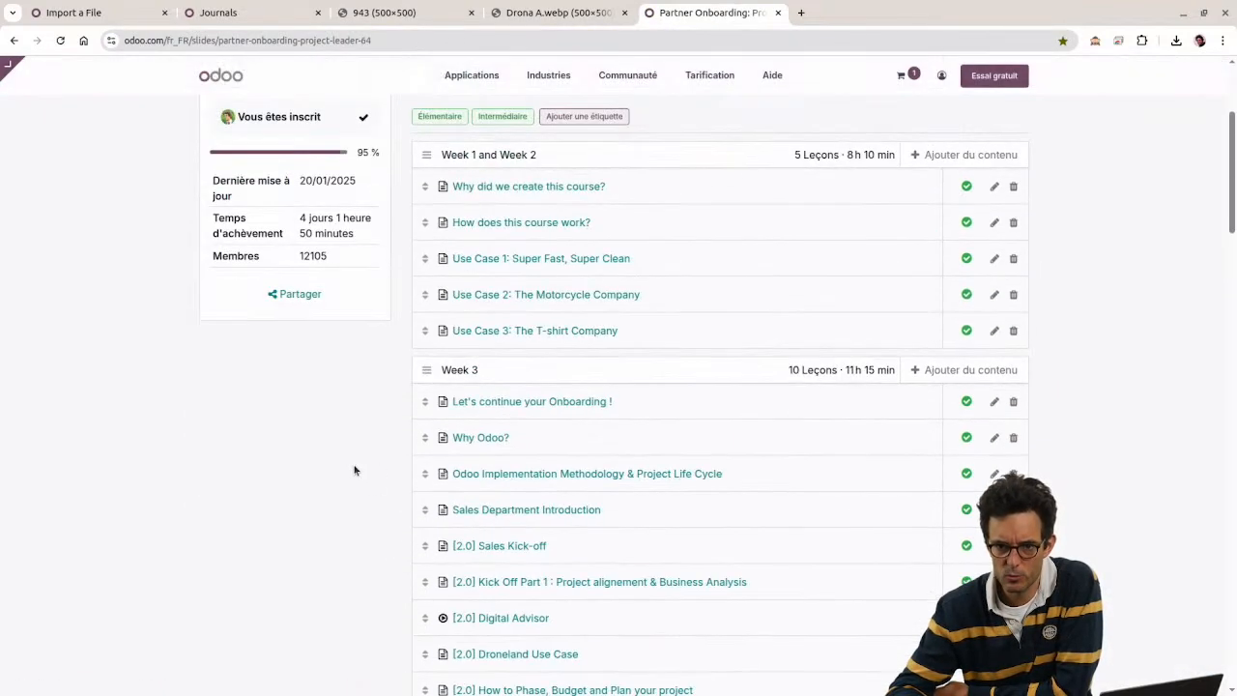
scroll(354, 483, "down", 2)
scroll(329, 474, "down", 2)
scroll(321, 476, "down", 2)
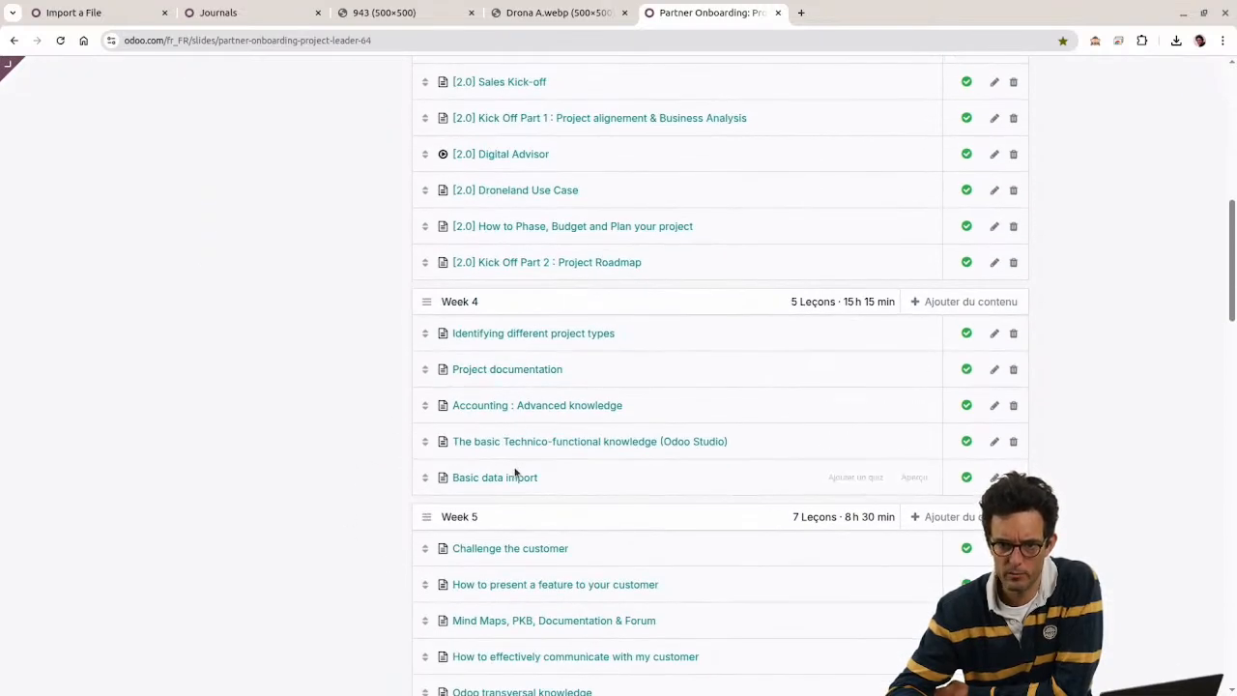
Step: Read the Basic data import lesson's exercise on the three Excel files, then close the lesson
left_click(515, 476)
scroll(278, 427, "down", 5)
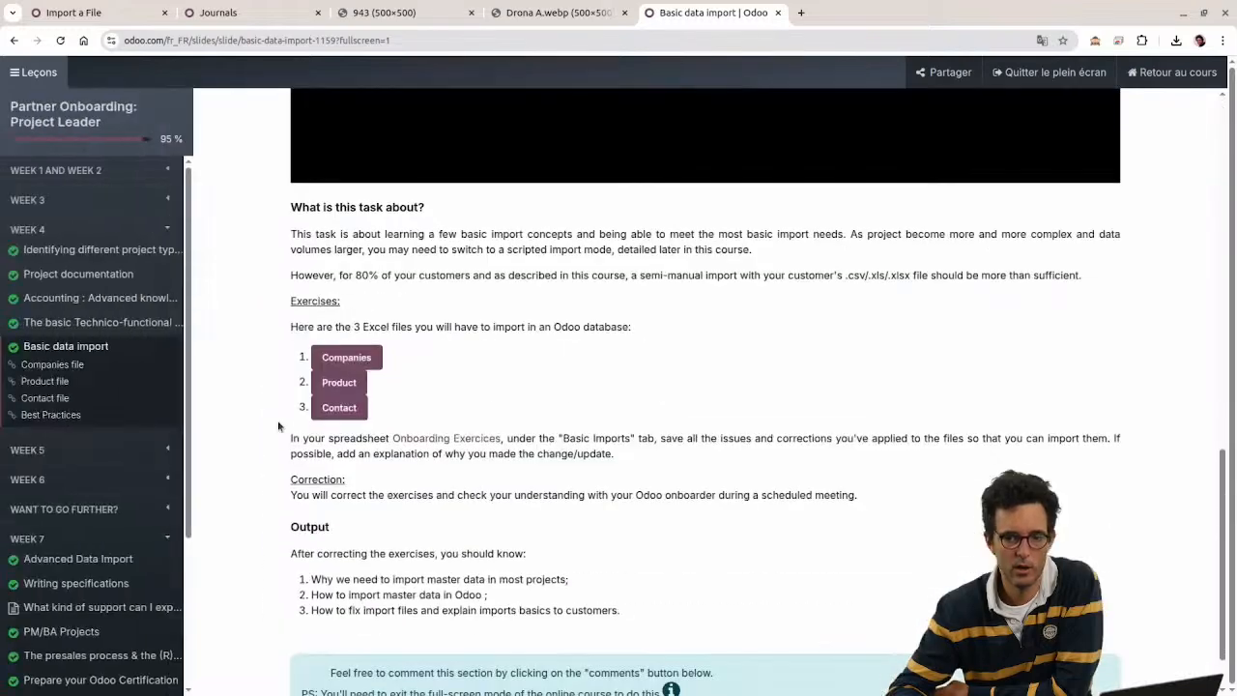
scroll(279, 427, "down", 1)
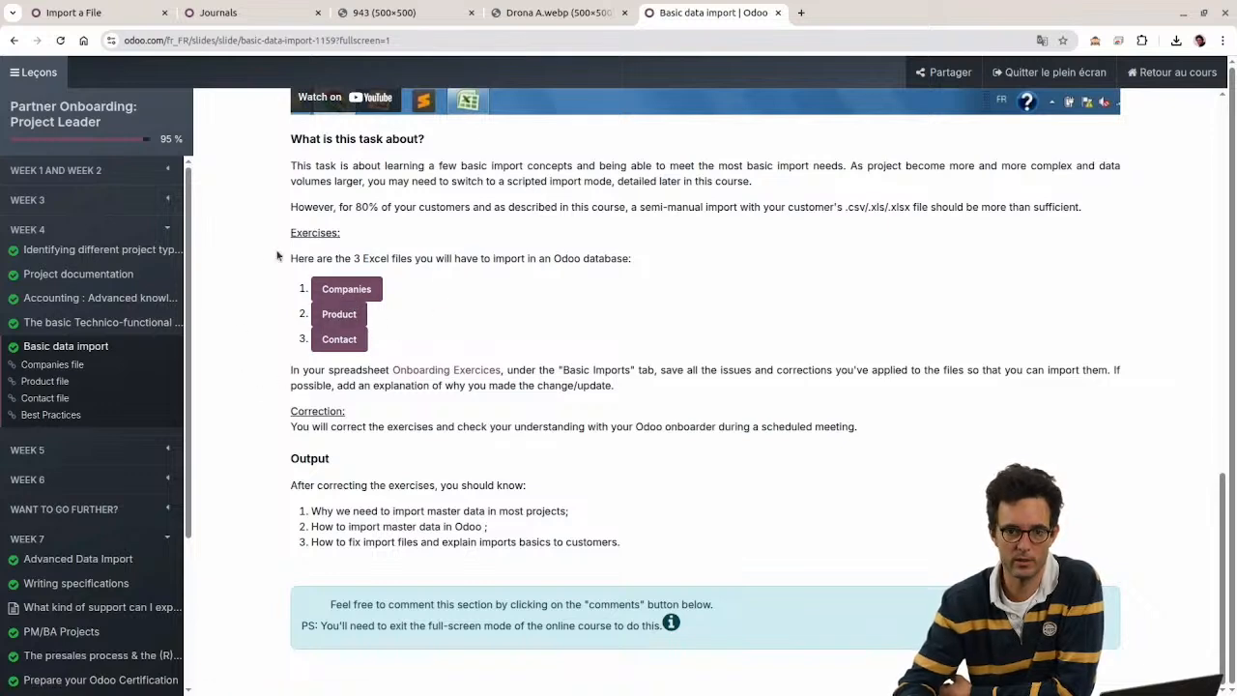
left_click_drag(280, 256, 636, 425)
left_click(592, 340)
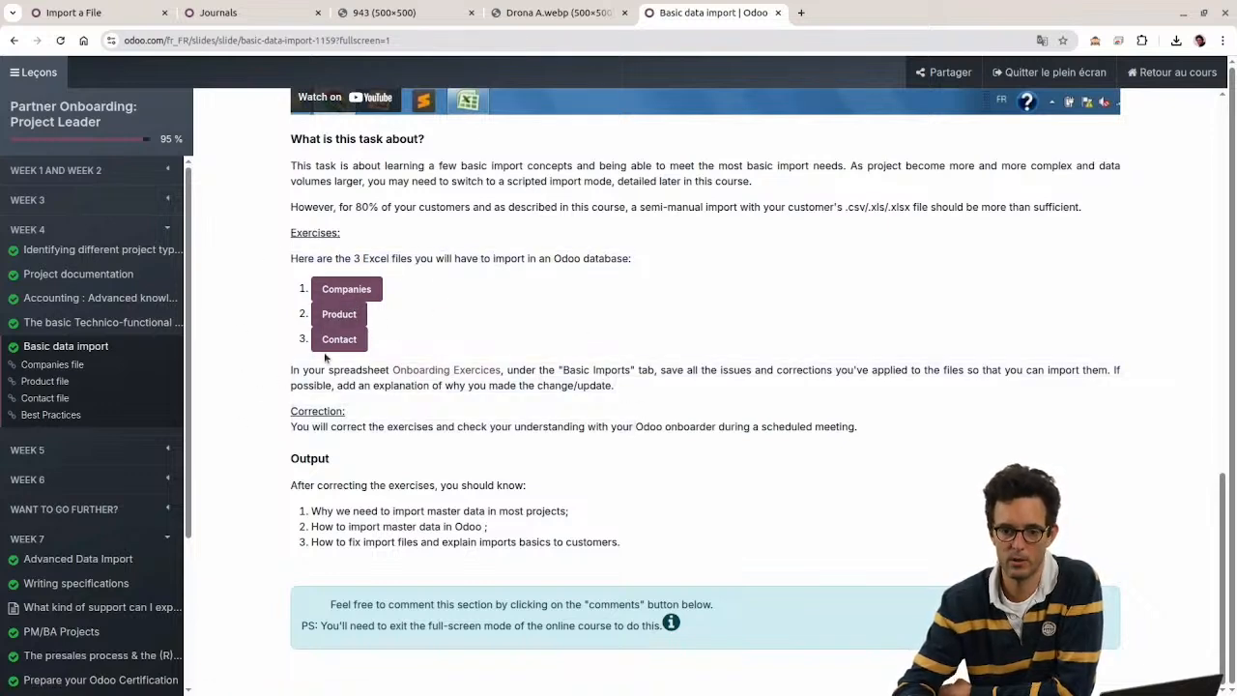
left_click(778, 13)
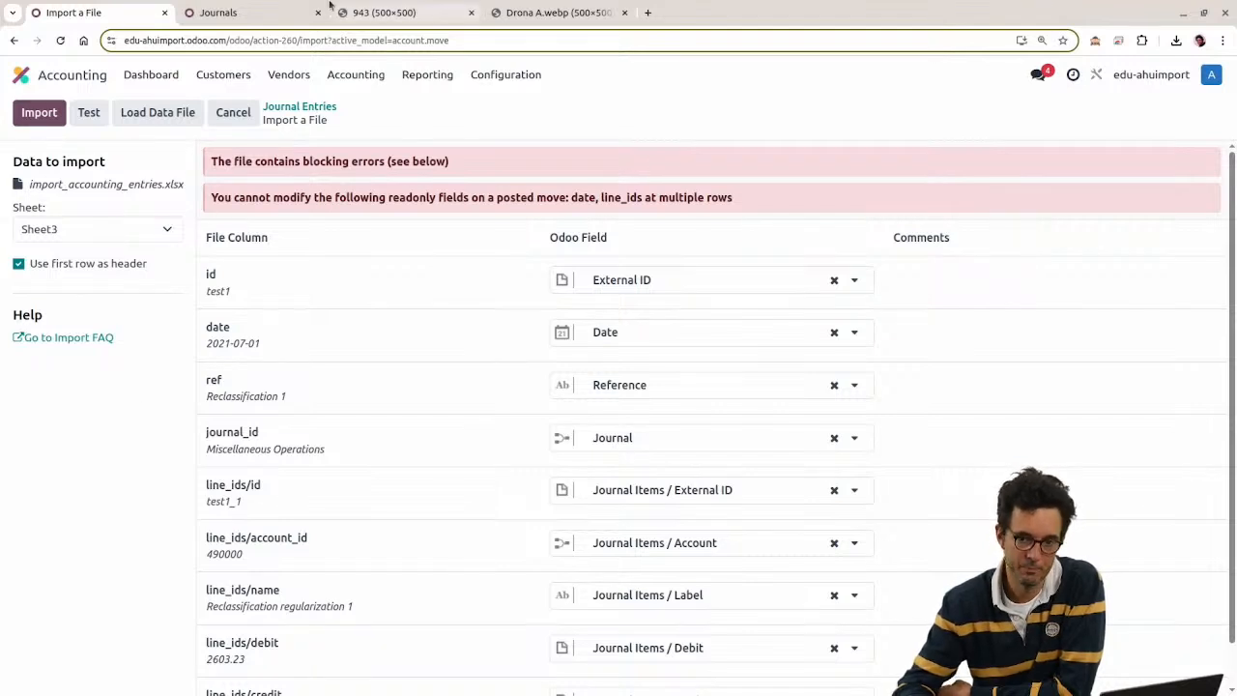
Step: Highlight the readonly-fields error and switch to the journal entries spreadsheet
double_click(257, 195)
left_click_drag(214, 193, 744, 194)
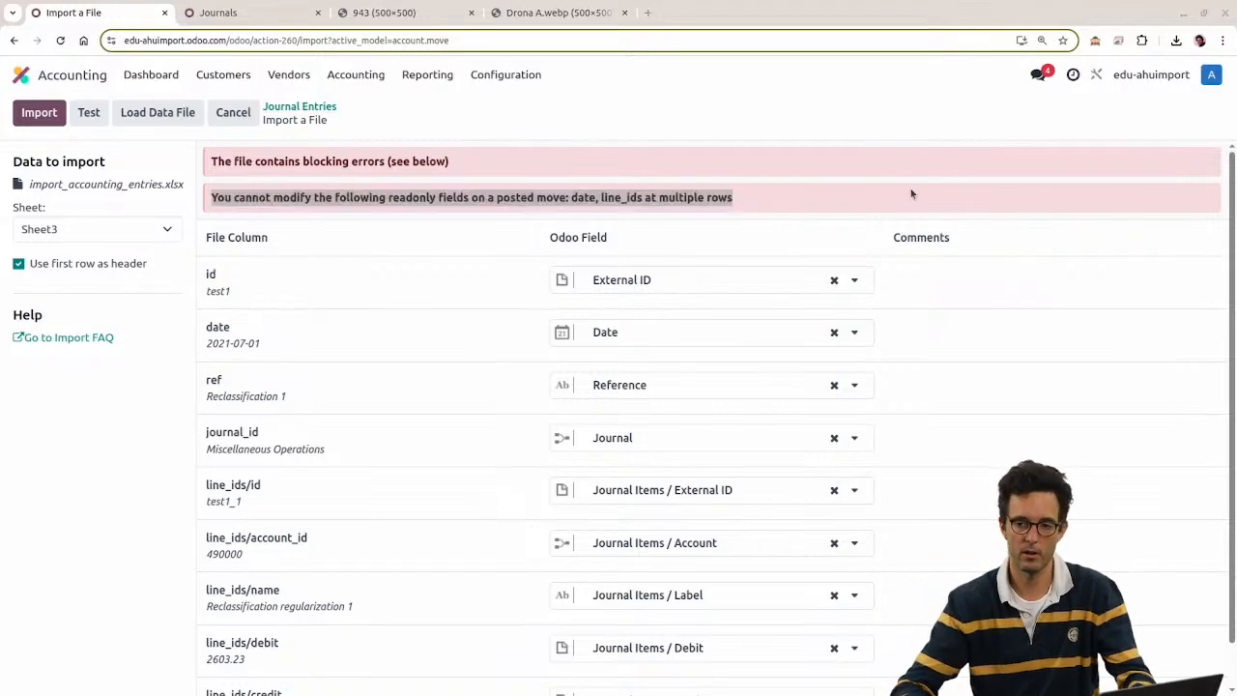
key("alt+Tab")
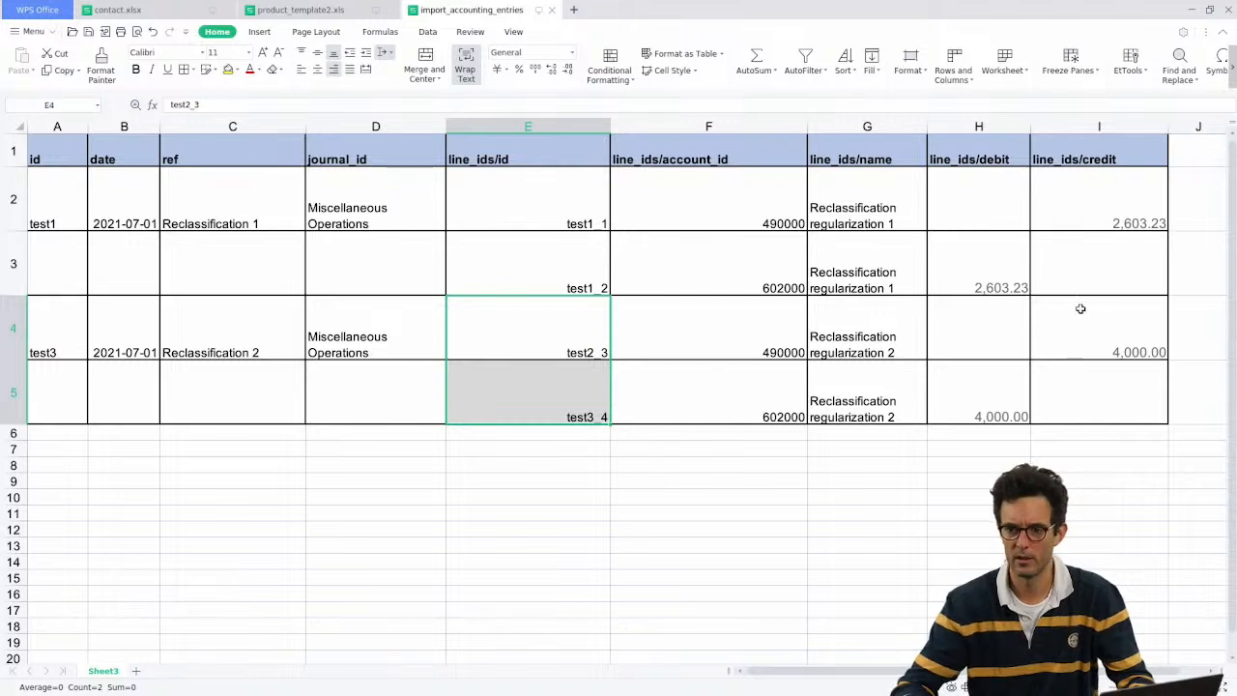
Step: Enter a test value of 1 in credit cell I3, then delete it
left_click(1102, 262)
type("1")
left_click(1049, 323)
left_click(1037, 278)
left_click_drag(1037, 278, 1124, 276)
left_click(1124, 276)
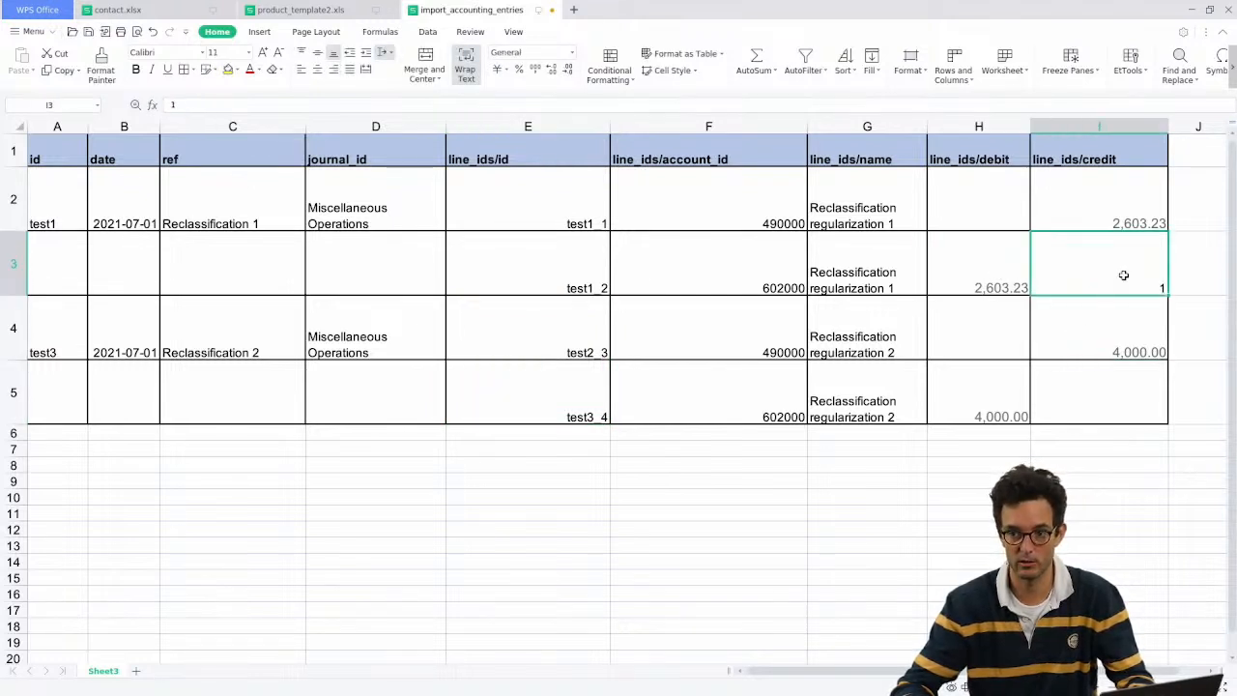
key("Delete")
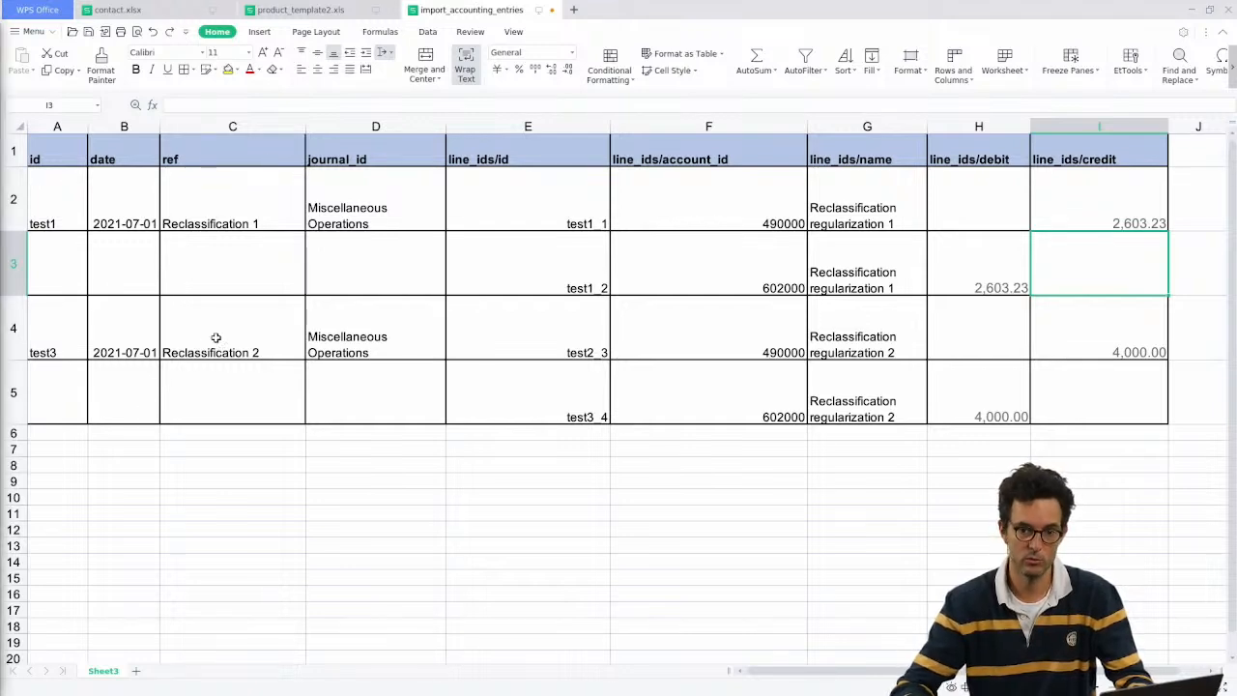
Step: Check empty cells A6, A7, A8, B6 and B8 below the entries, then minimize the spreadsheet
left_click(51, 435)
double_click(51, 435)
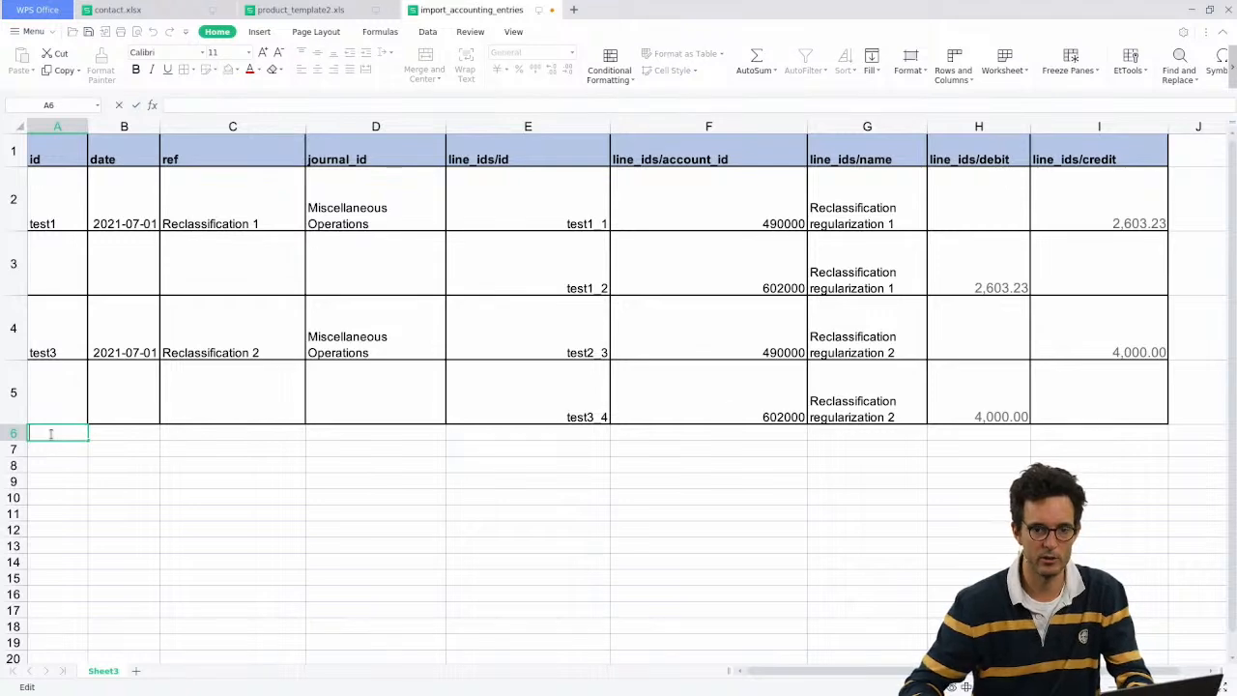
left_click(51, 449)
left_click(54, 433)
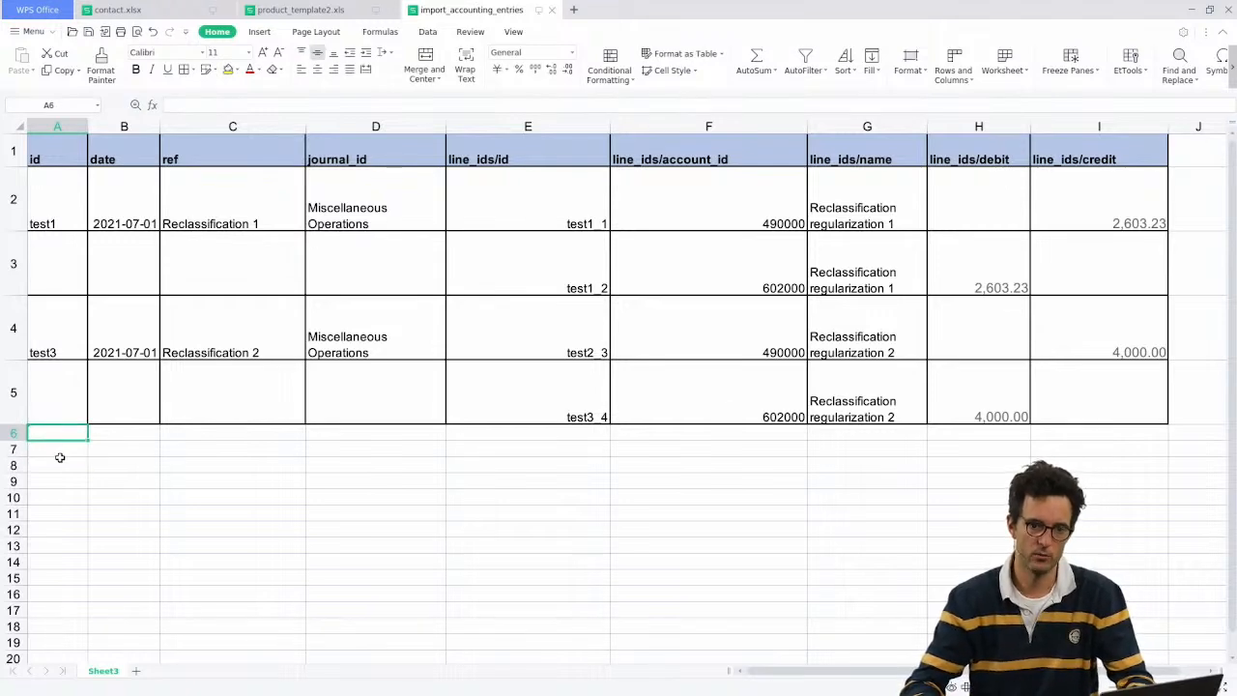
left_click(60, 462)
left_click(53, 446)
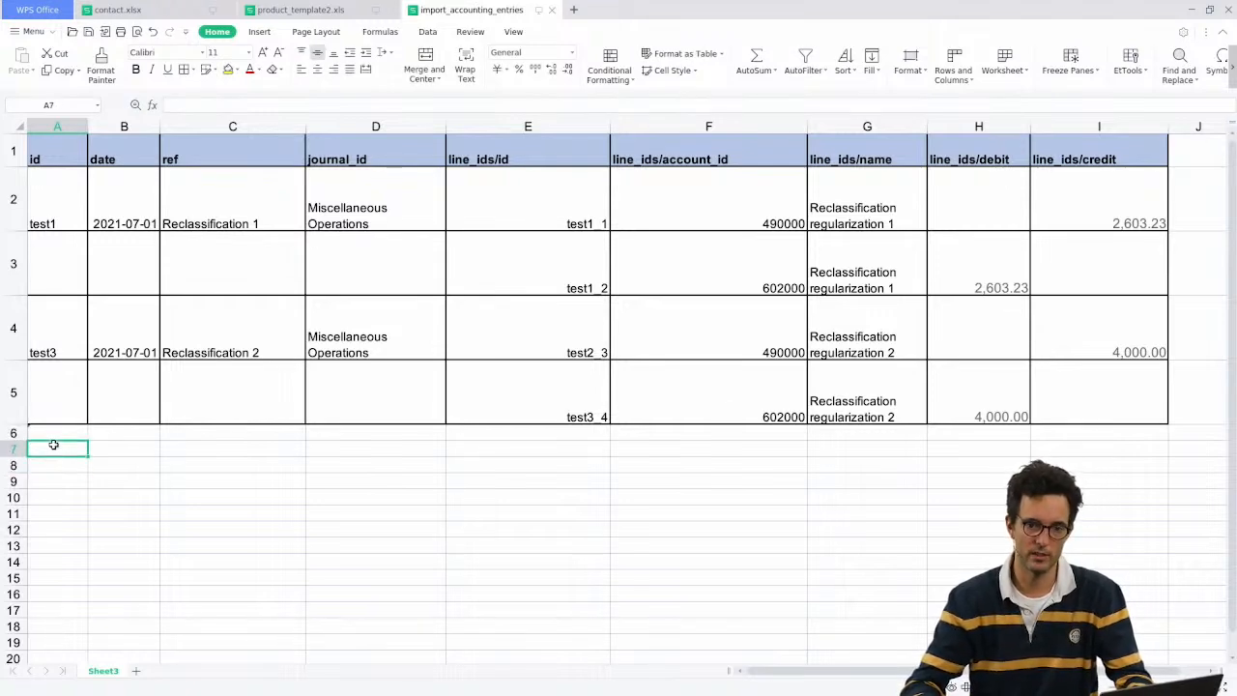
left_click(131, 438)
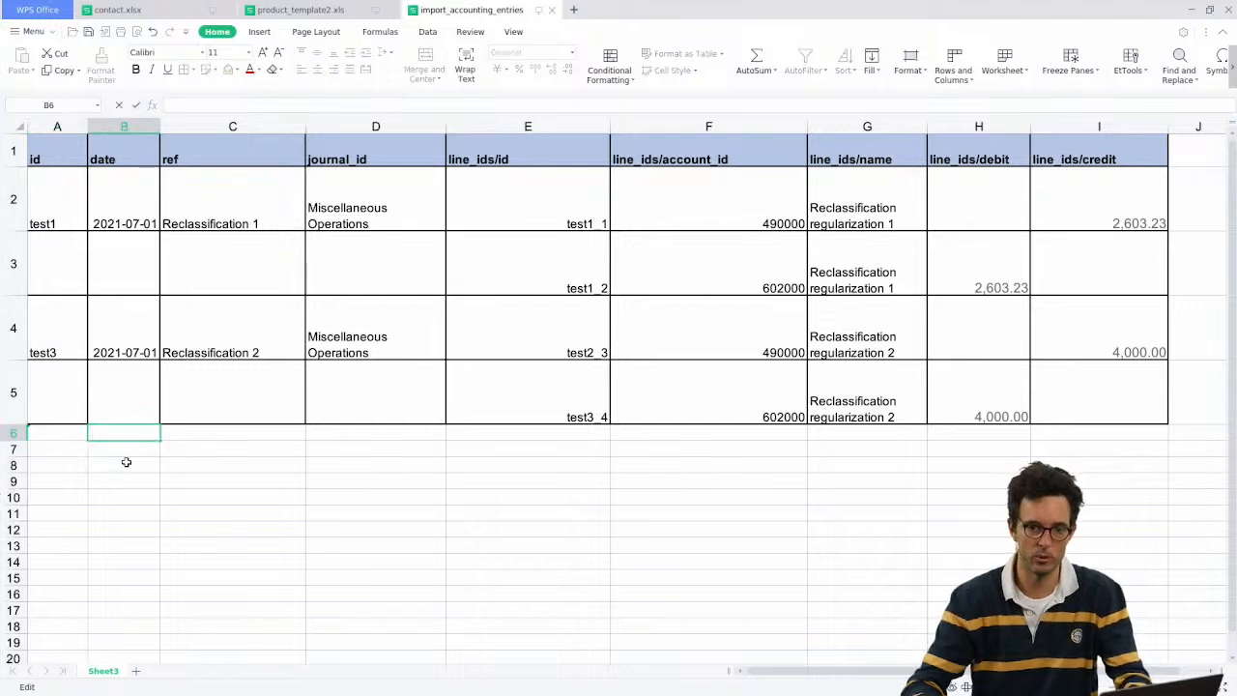
left_click(126, 463)
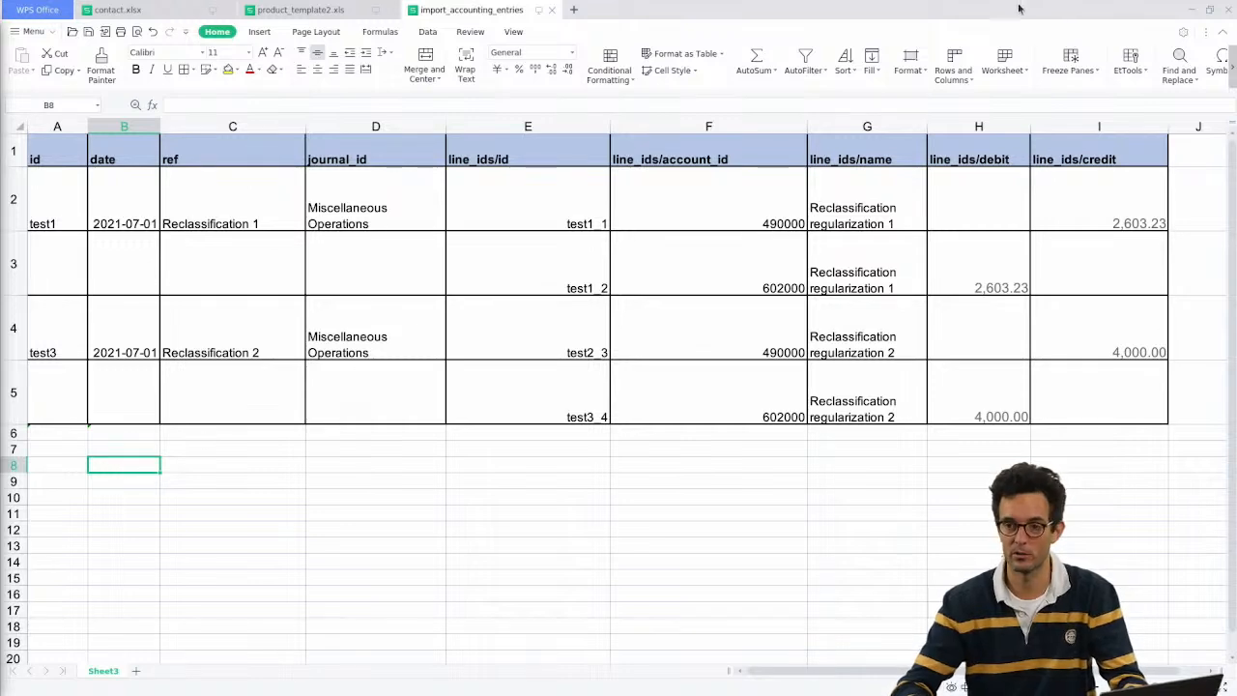
left_click(1190, 14)
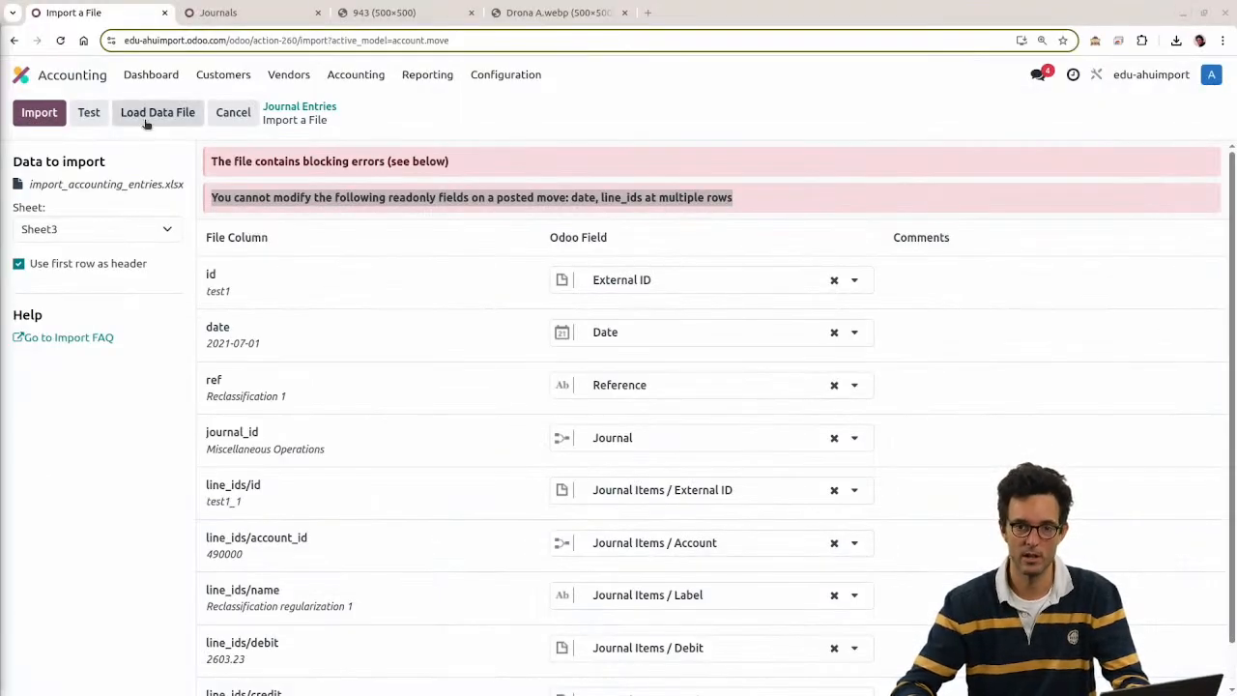
Step: Reload import_accounting_entries.xlsx, recheck the readonly-fields error, then open the posted Journal Entries list
left_click(221, 8)
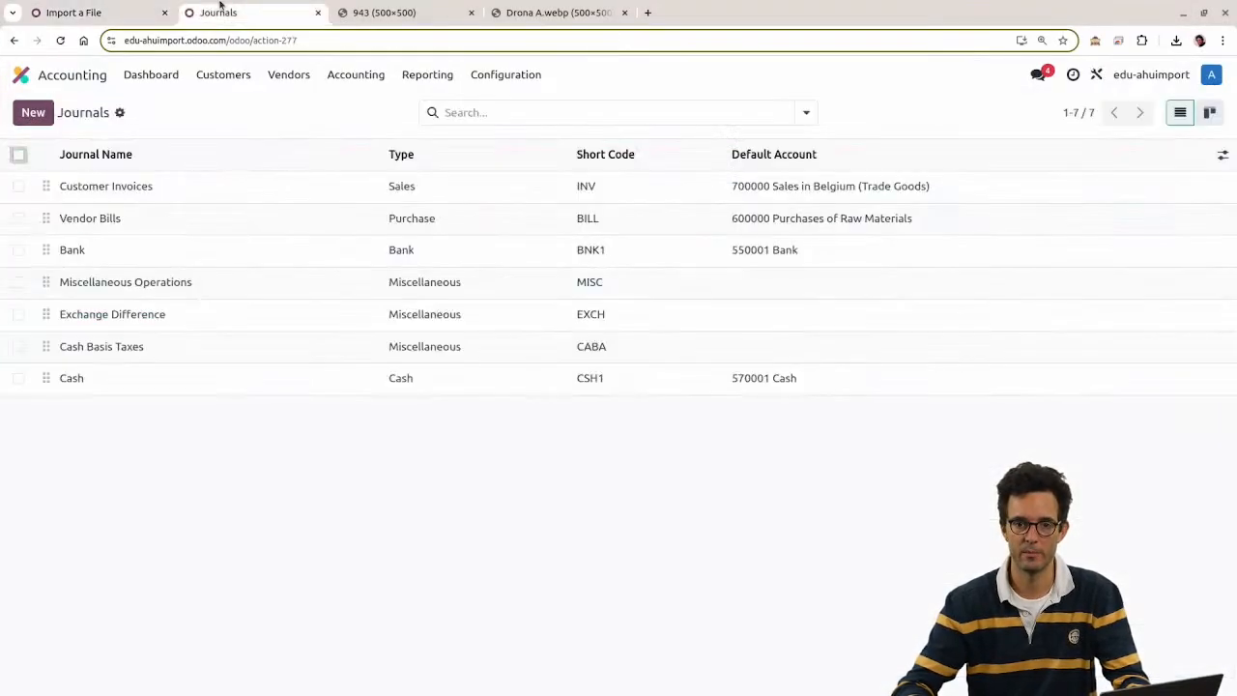
left_click(164, 13)
left_click(144, 116)
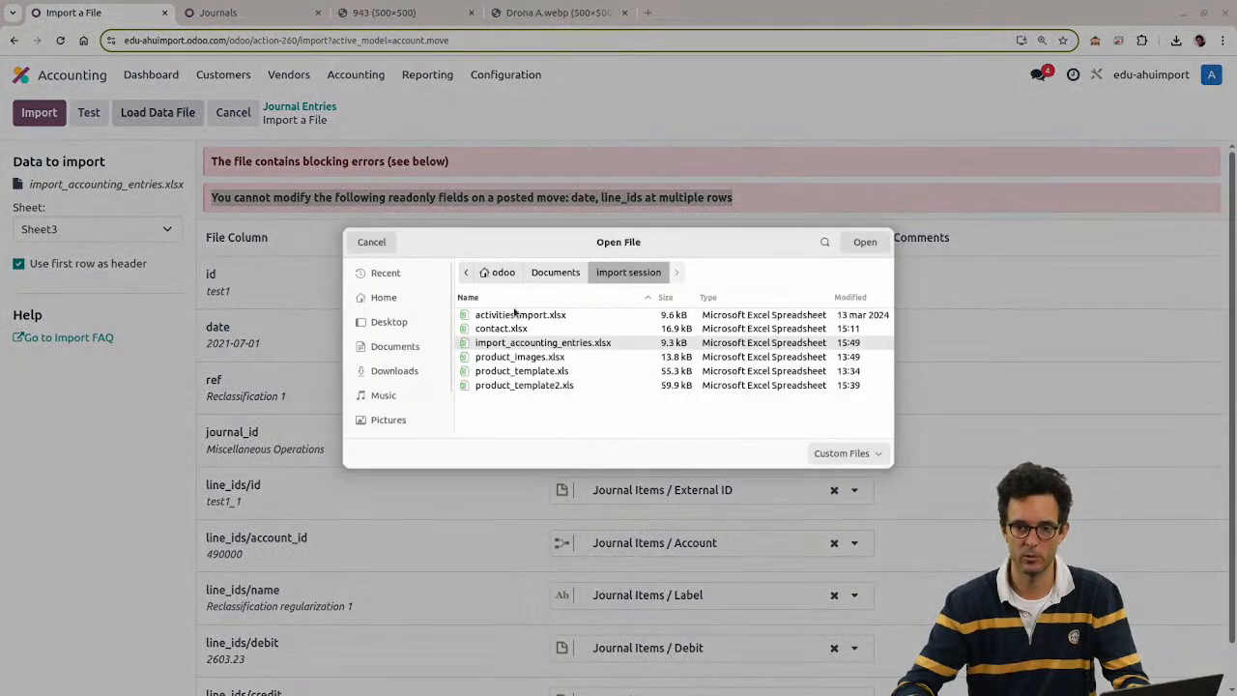
double_click(513, 342)
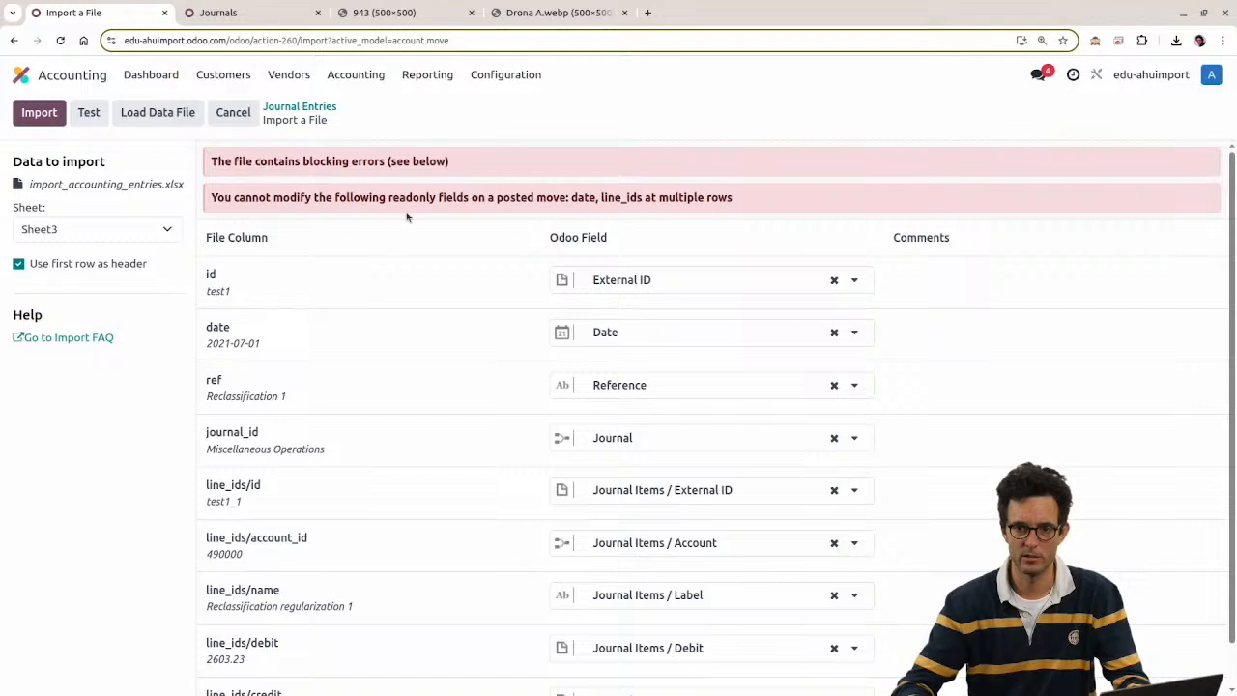
left_click_drag(504, 201, 785, 199)
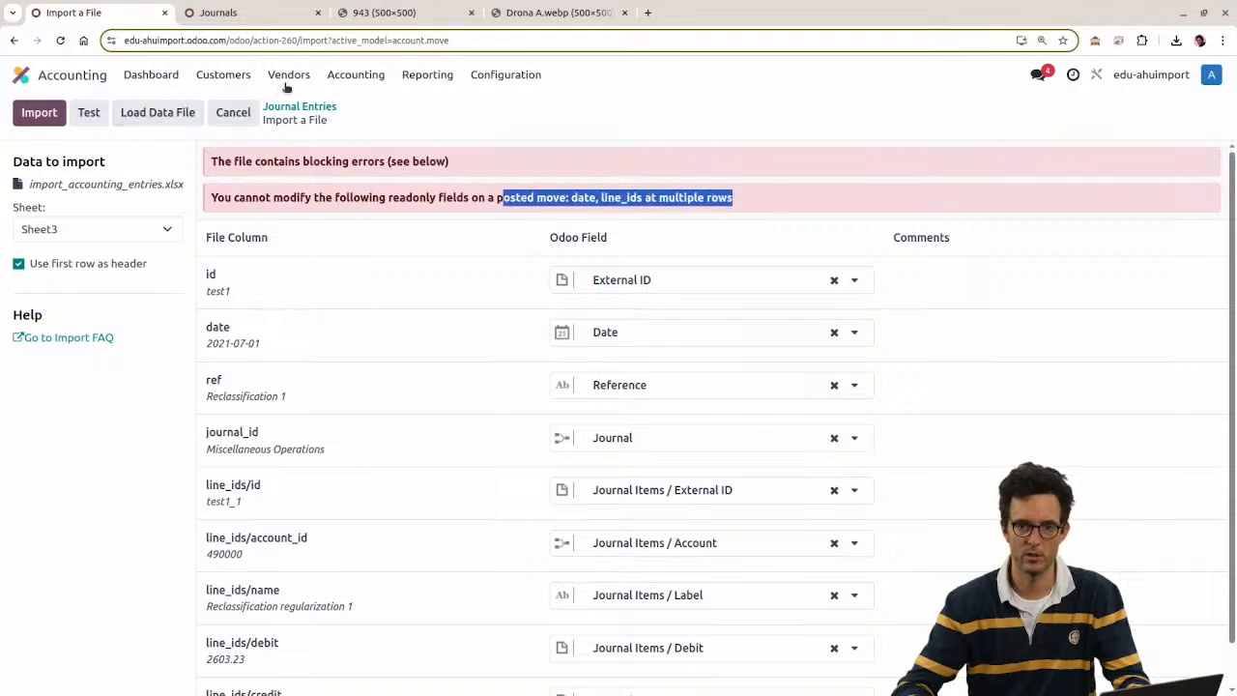
left_click(350, 74)
left_click(372, 108)
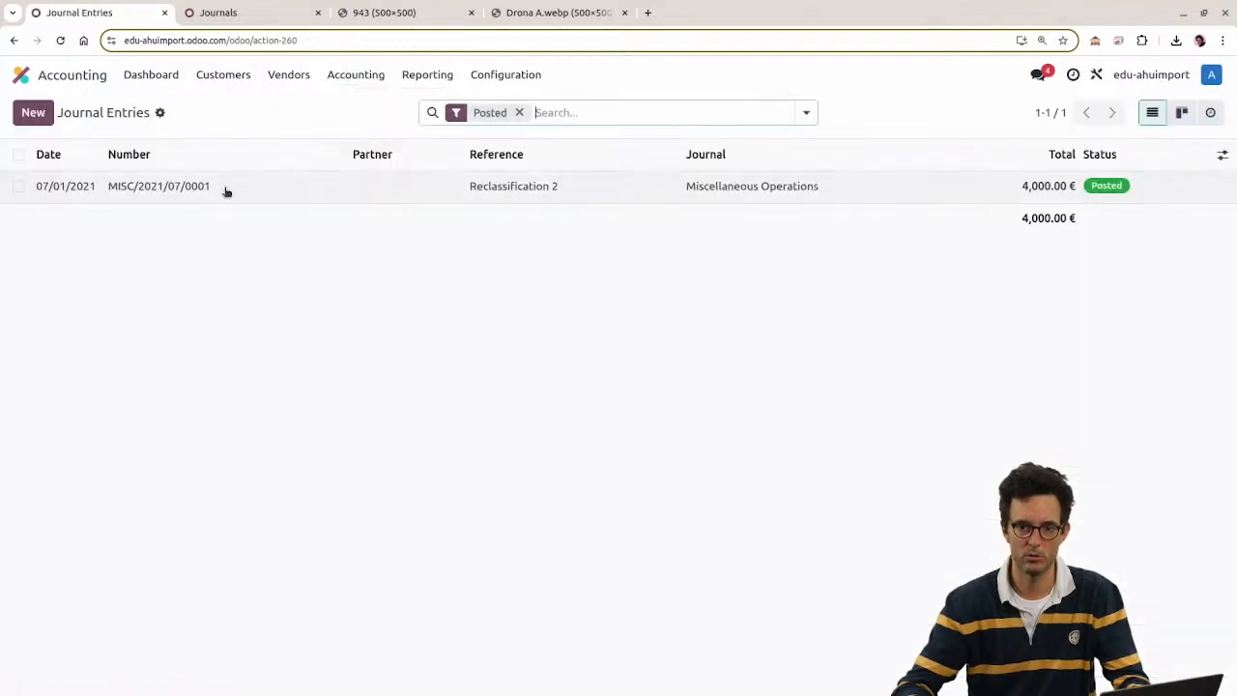
Step: Reset journal entry MISC/2021/07/0001 back to Draft
left_click(552, 193)
left_click(215, 161)
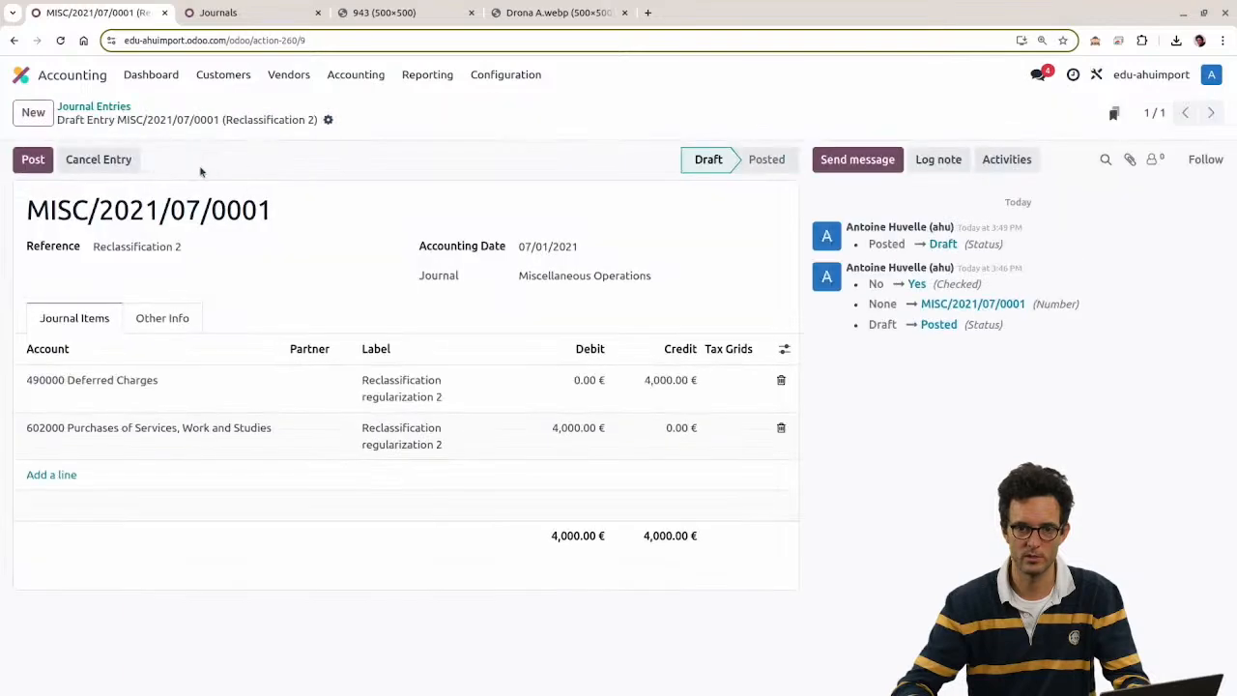
left_click(97, 107)
Step: Import import_accounting_entries.xlsx into Journal Entries and test it until Sheet3 reports valid
left_click(247, 77)
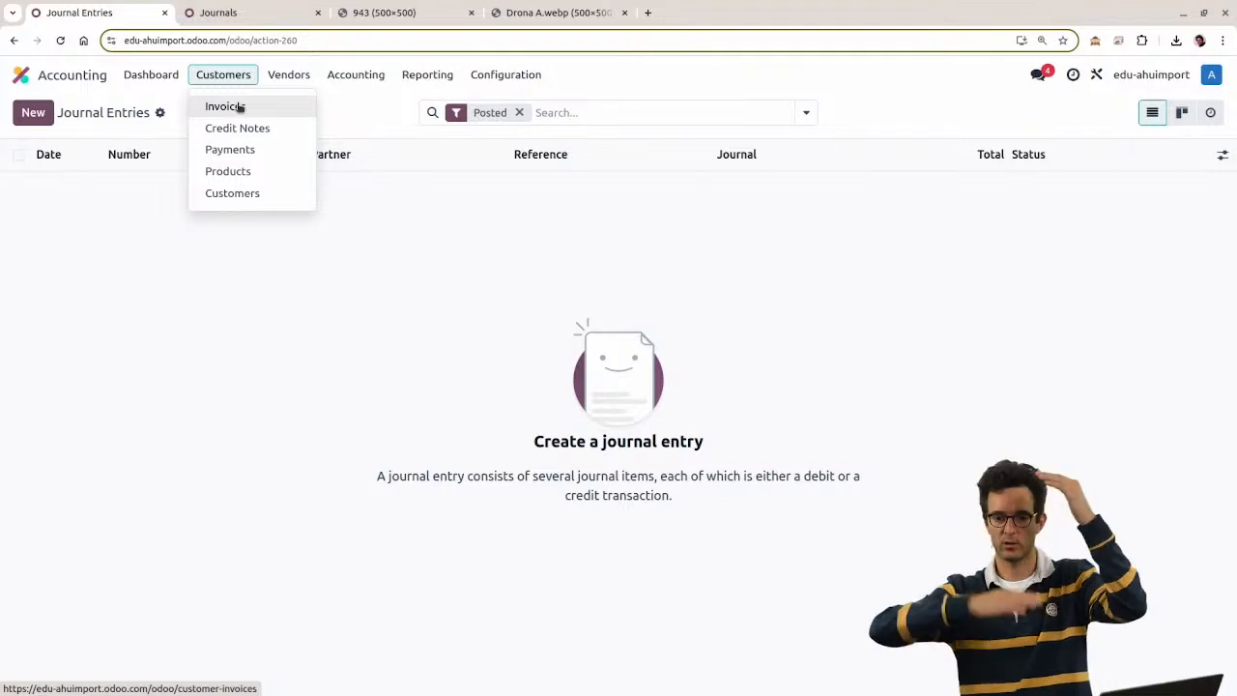
left_click(161, 113)
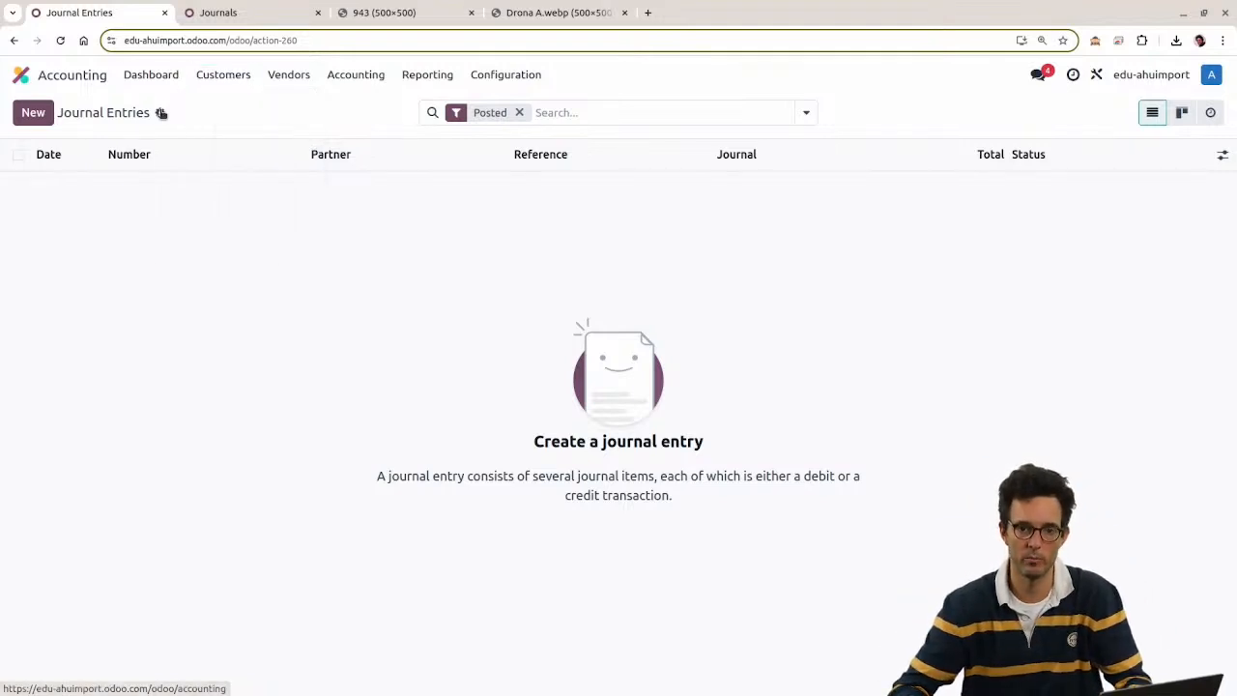
left_click(179, 140)
left_click(108, 114)
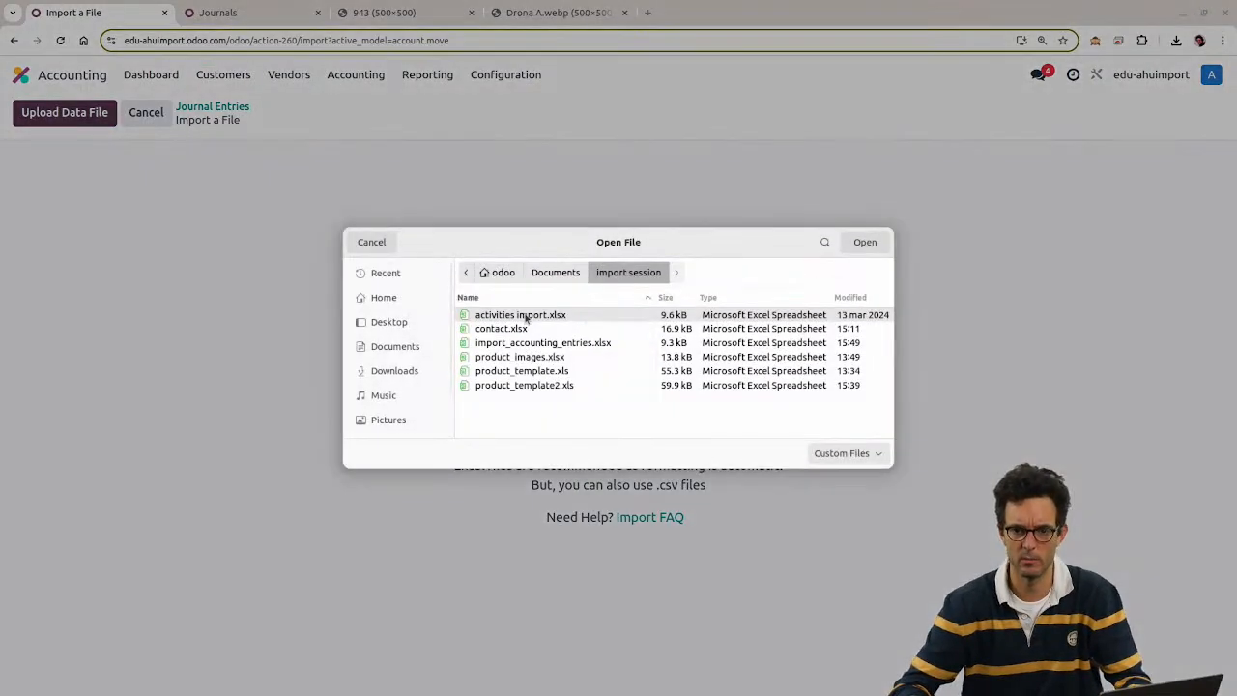
key("Return")
left_click(88, 116)
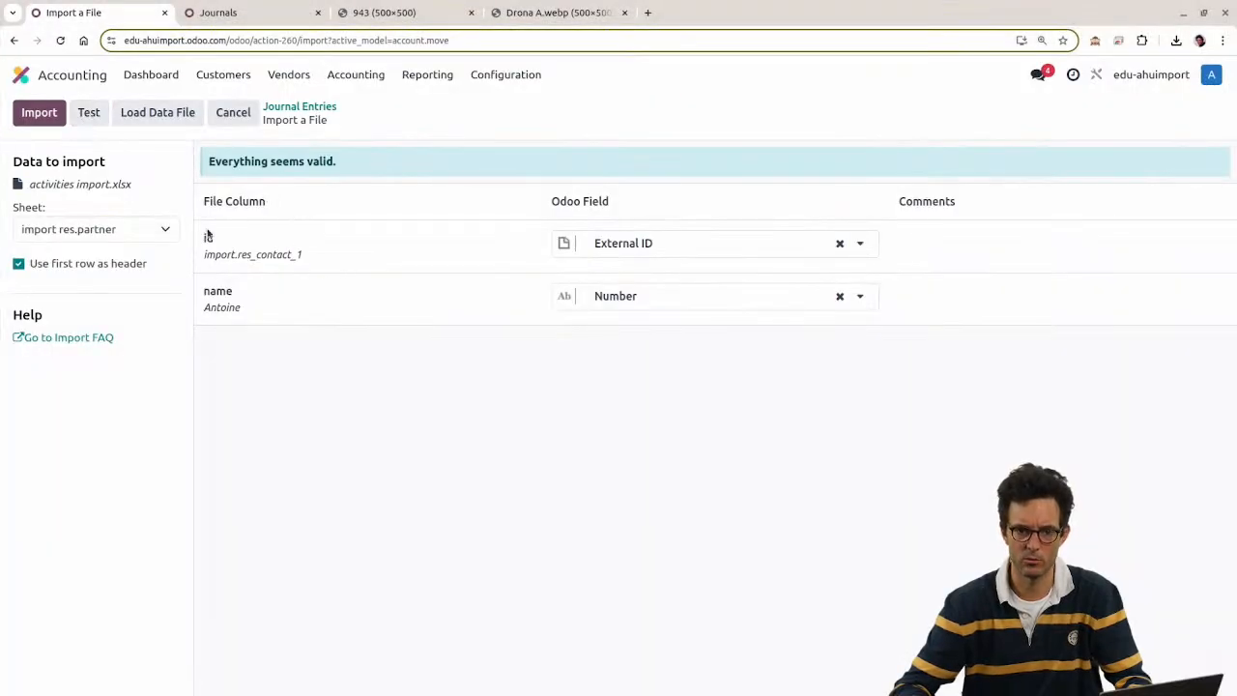
left_click(153, 123)
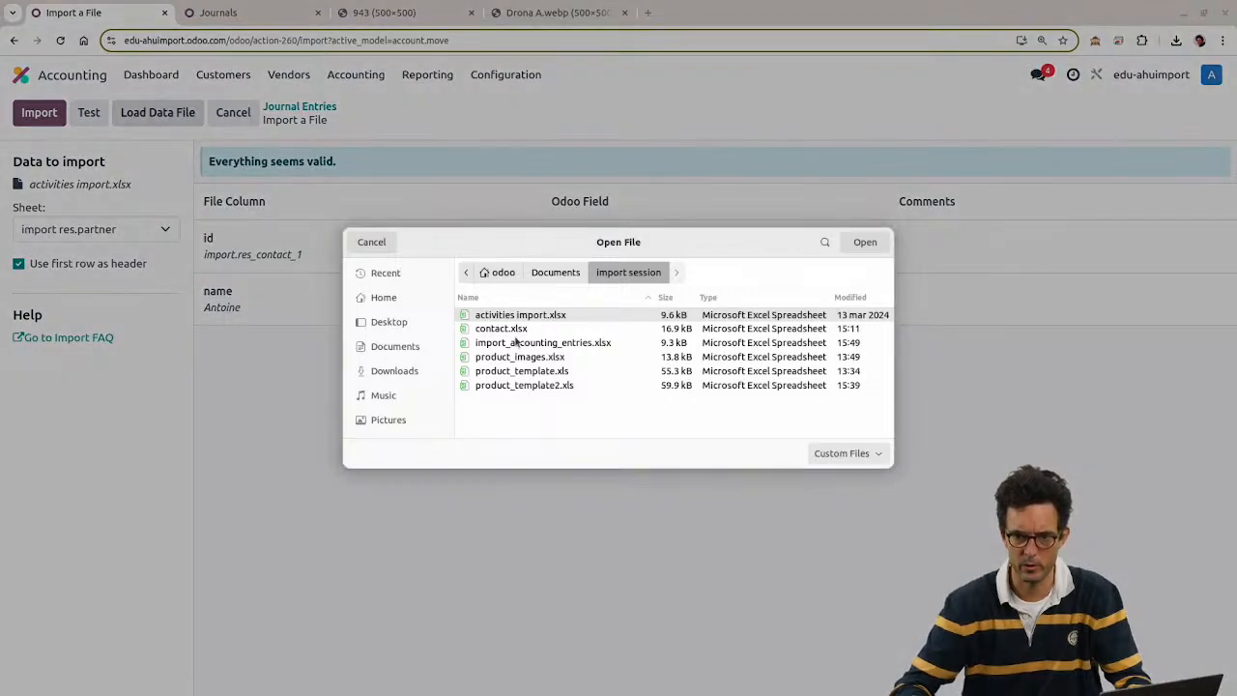
double_click(527, 344)
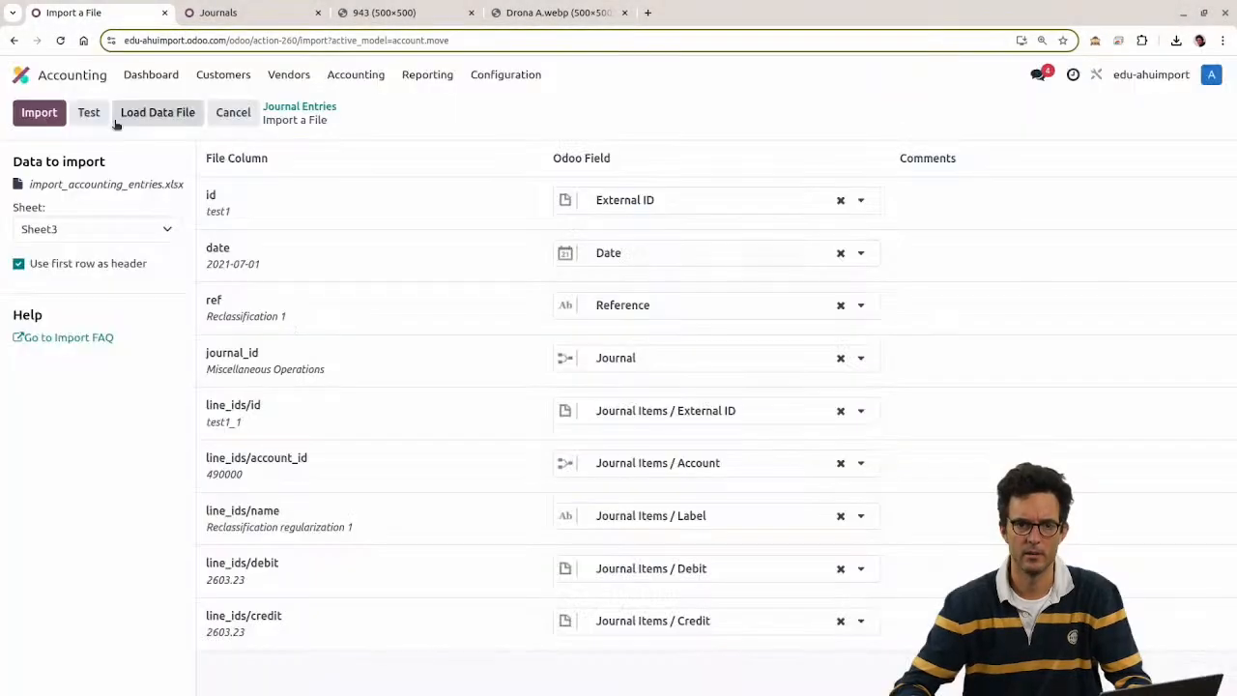
left_click(89, 115)
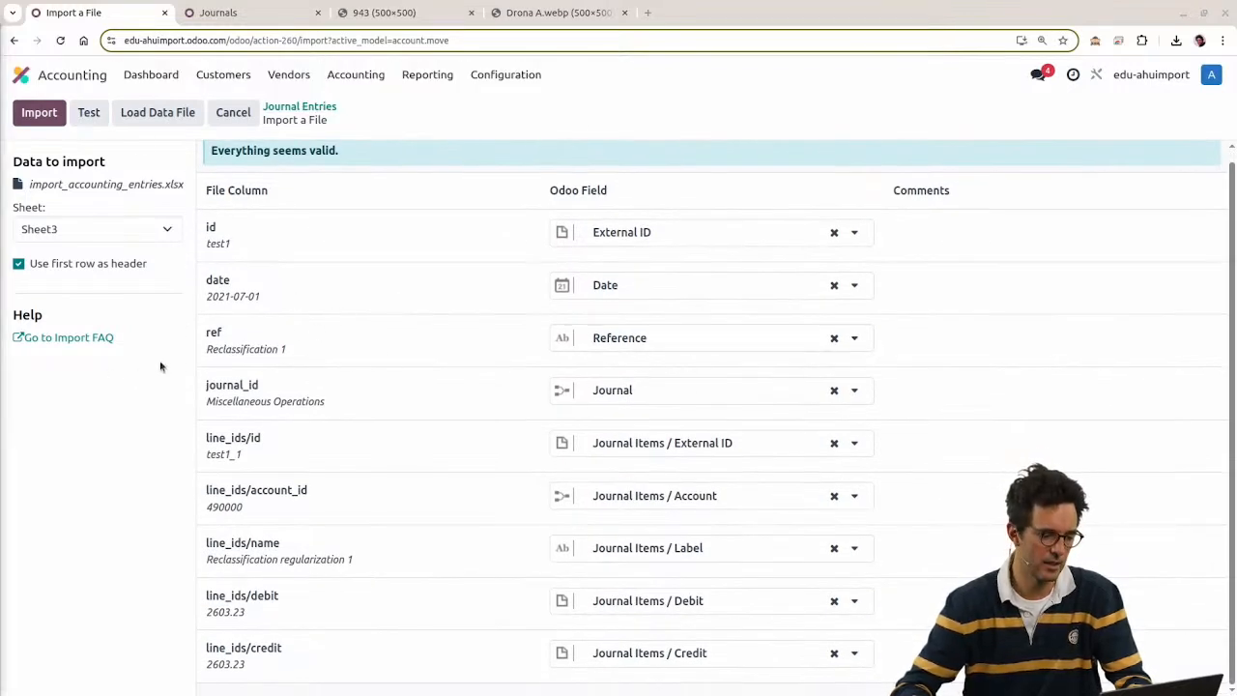
Step: Save the import_accounting_entries sheet as CSV (Comma delimited), keeping that format at the warning
key("alt+Tab")
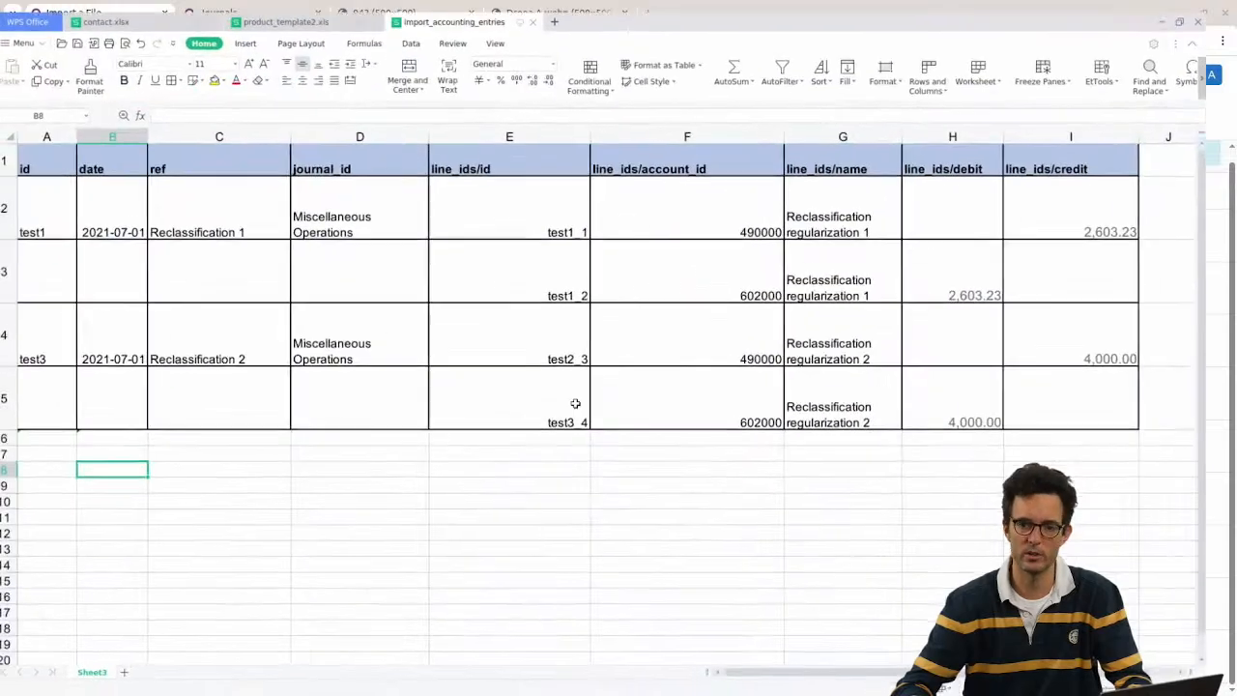
left_click(232, 403)
left_click(67, 434)
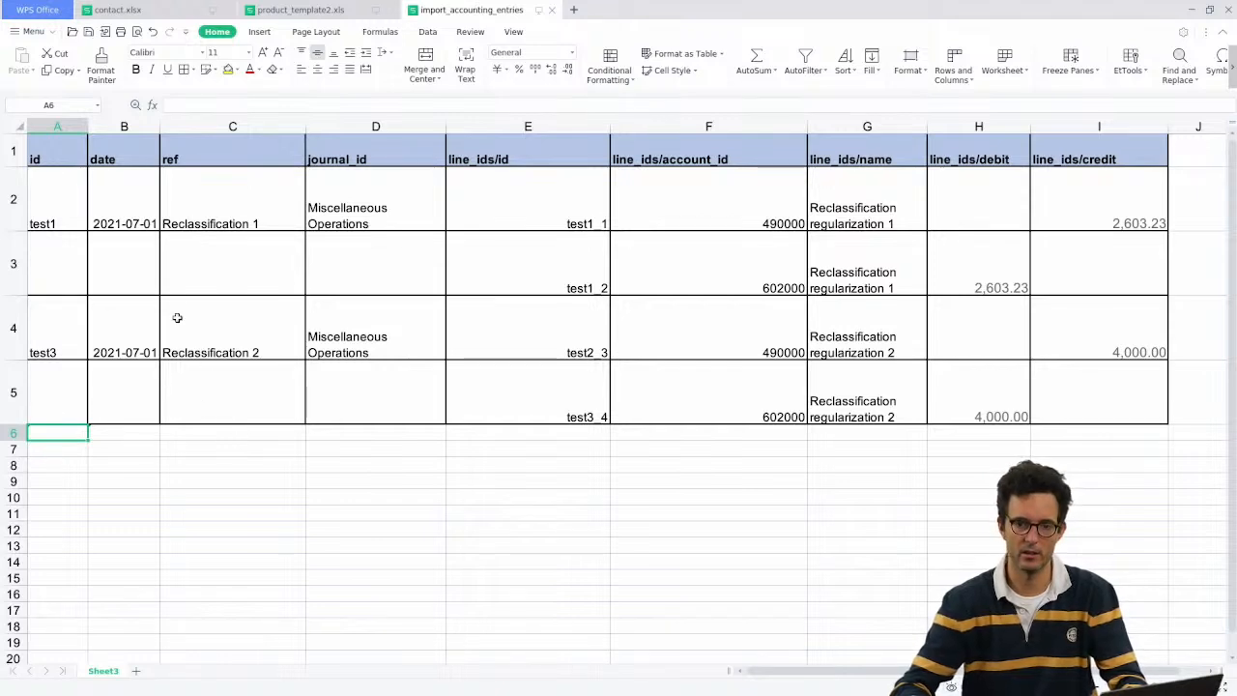
left_click(33, 33)
left_click(126, 148)
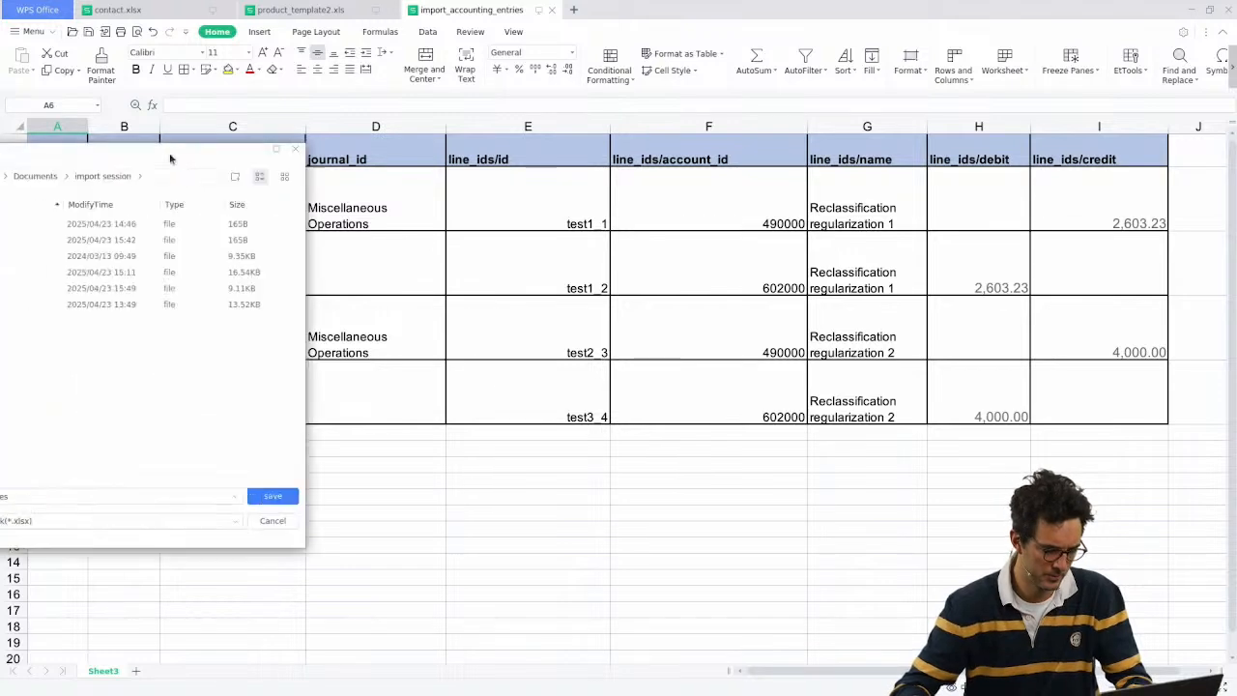
left_click(577, 497)
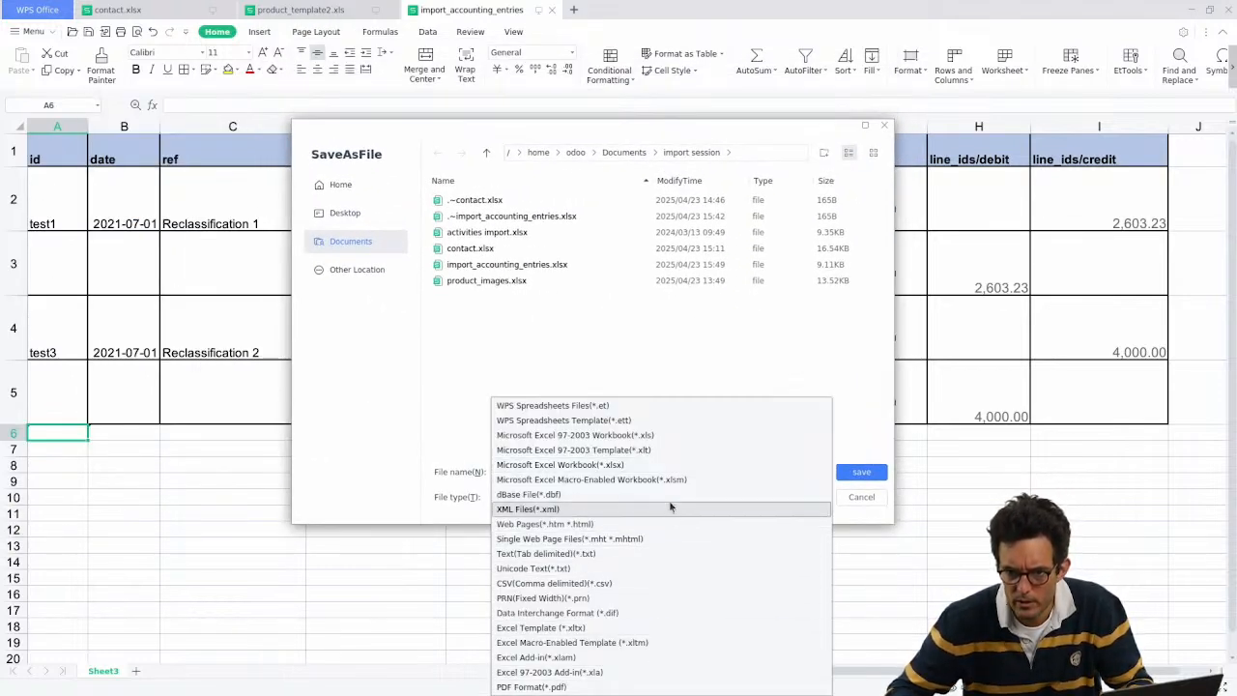
left_click(668, 583)
left_click(861, 472)
left_click(652, 407)
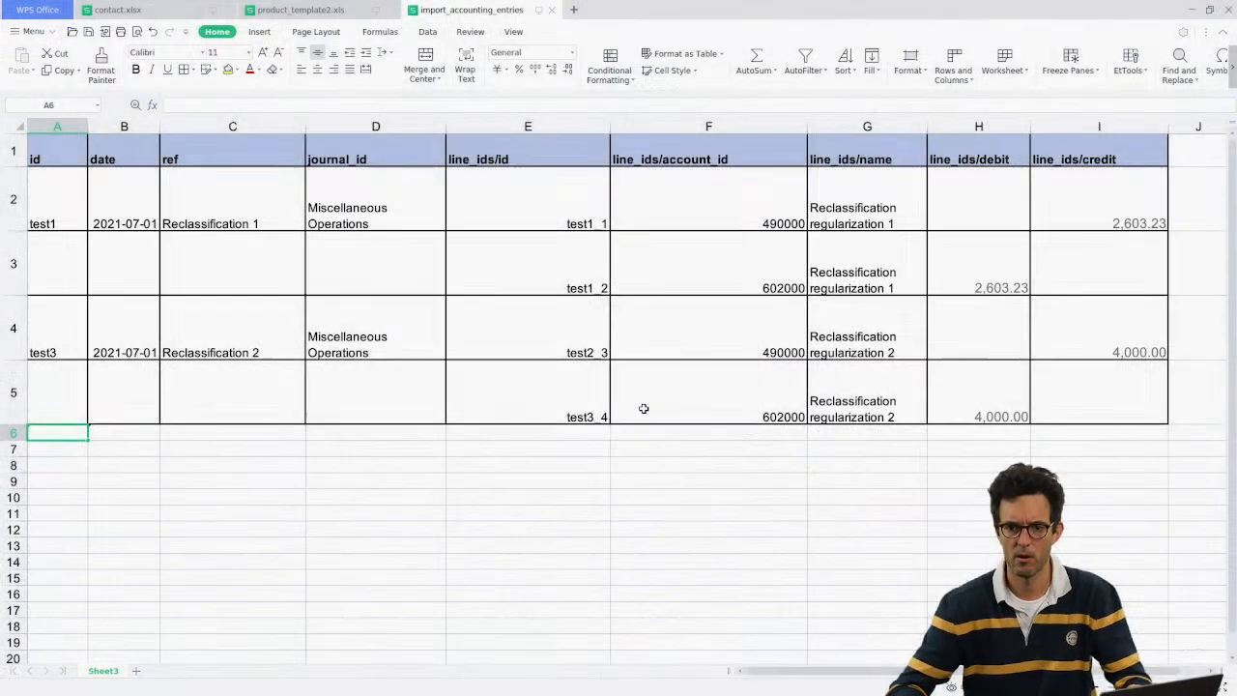
Step: Open import_accounting_entries.csv from the file manager in Sublime Text
key("alt+Tab")
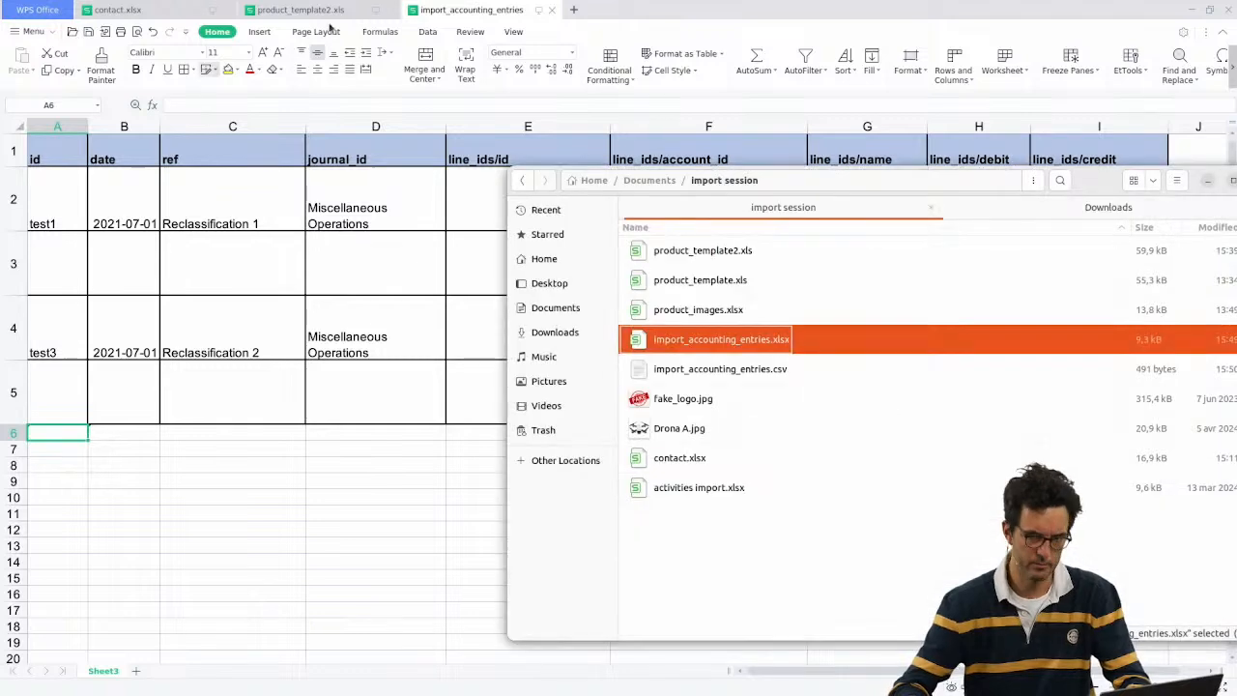
left_click(723, 379)
key("alt+Tab")
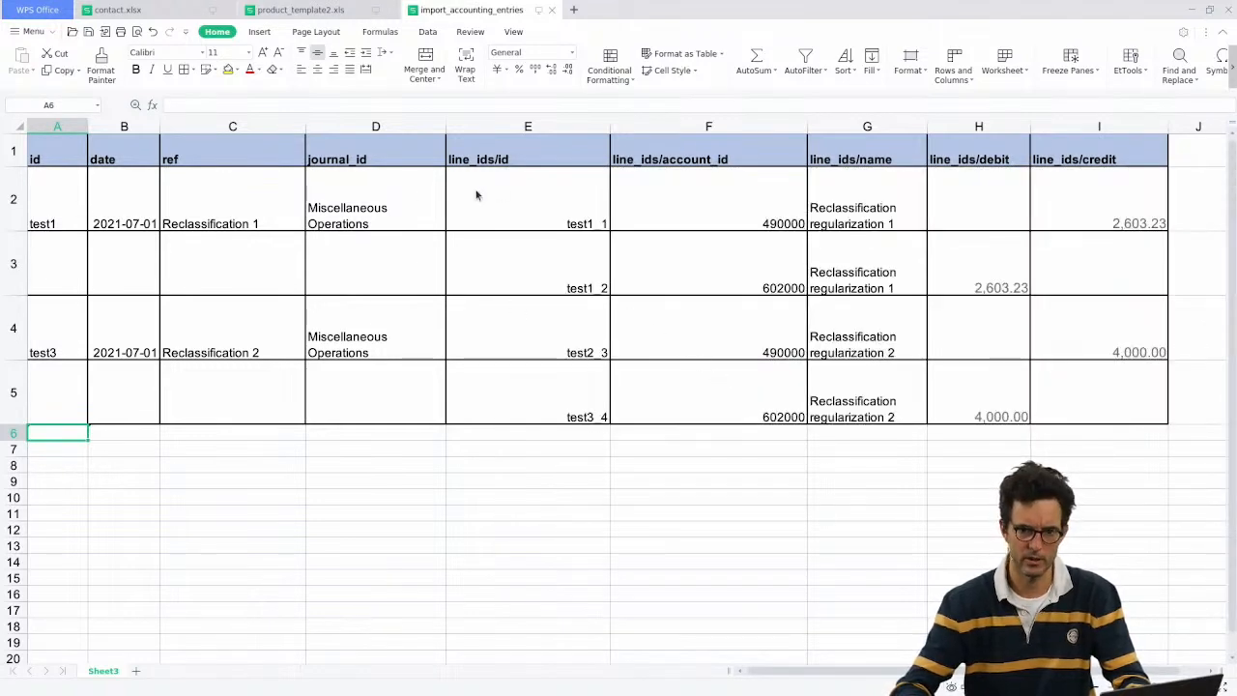
key("alt+Tab")
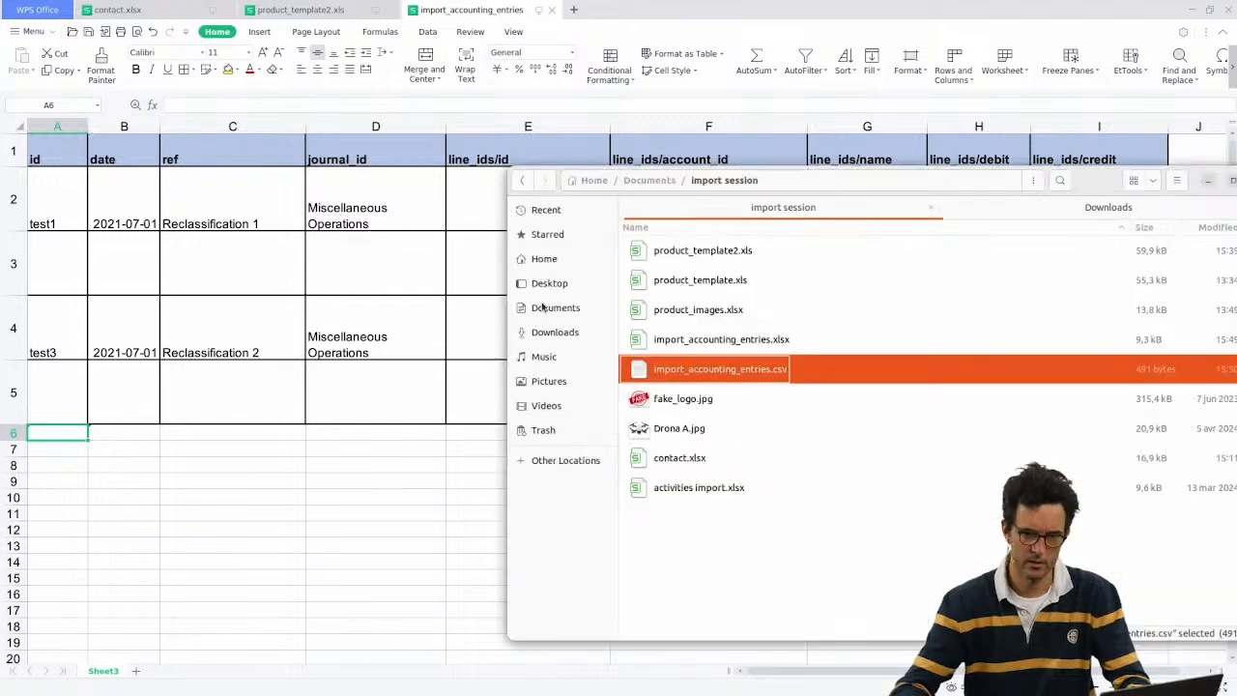
right_click(754, 377)
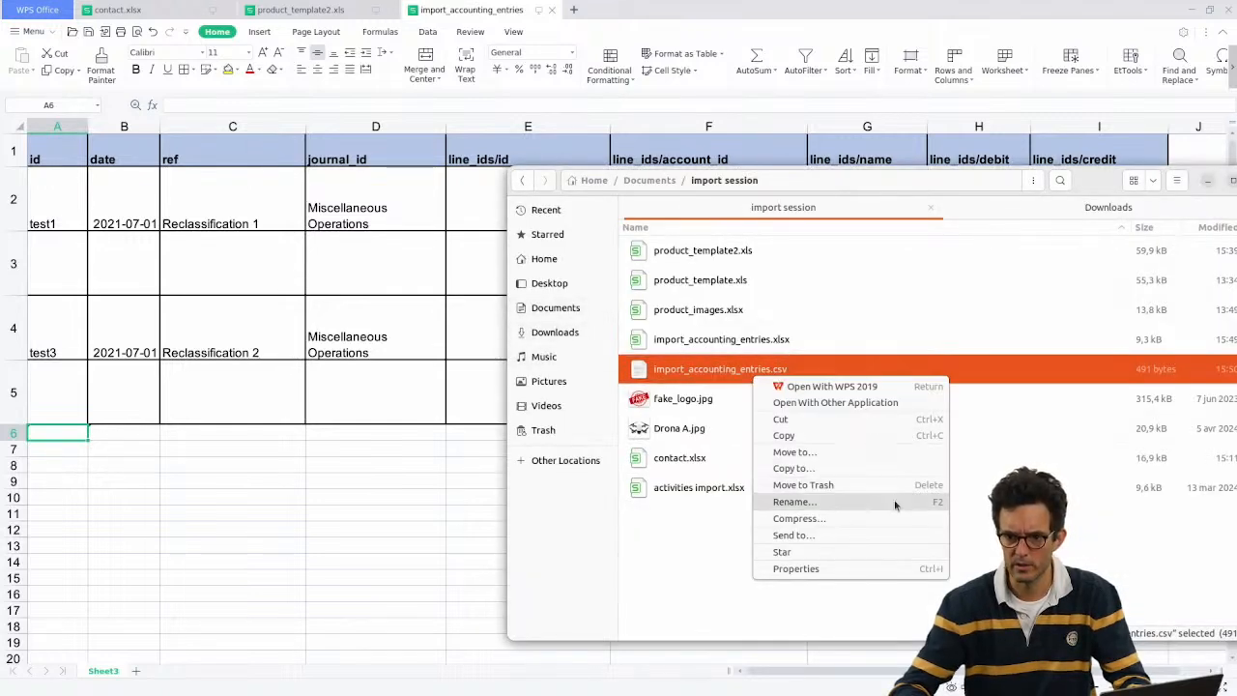
left_click(837, 402)
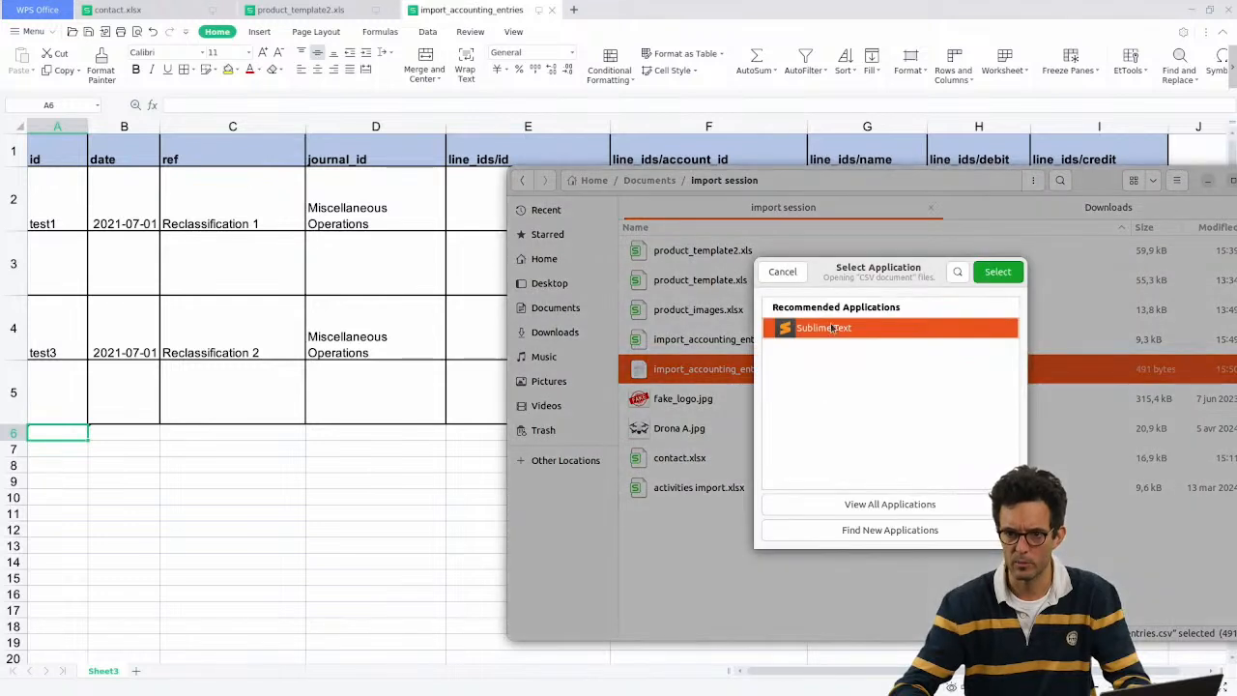
double_click(833, 329)
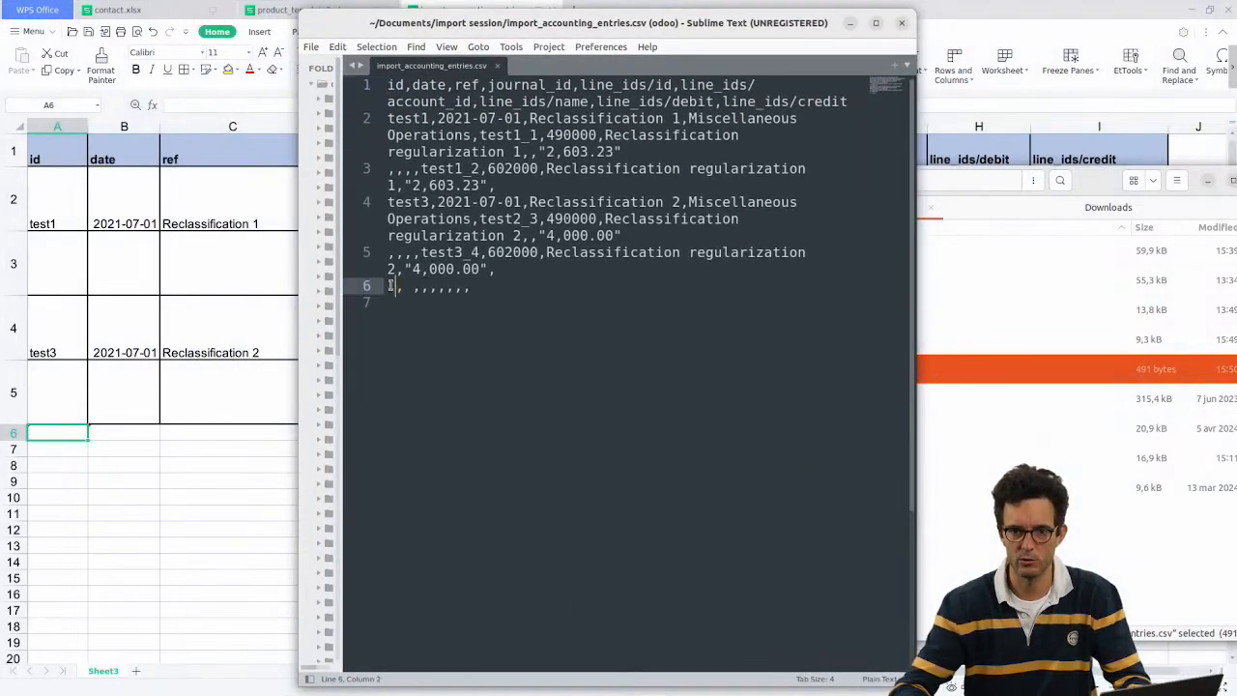
Step: Inspect the CSV's trailing line of commas on line 6, then bring the spreadsheet back
left_click_drag(394, 287, 544, 293)
left_click(499, 305)
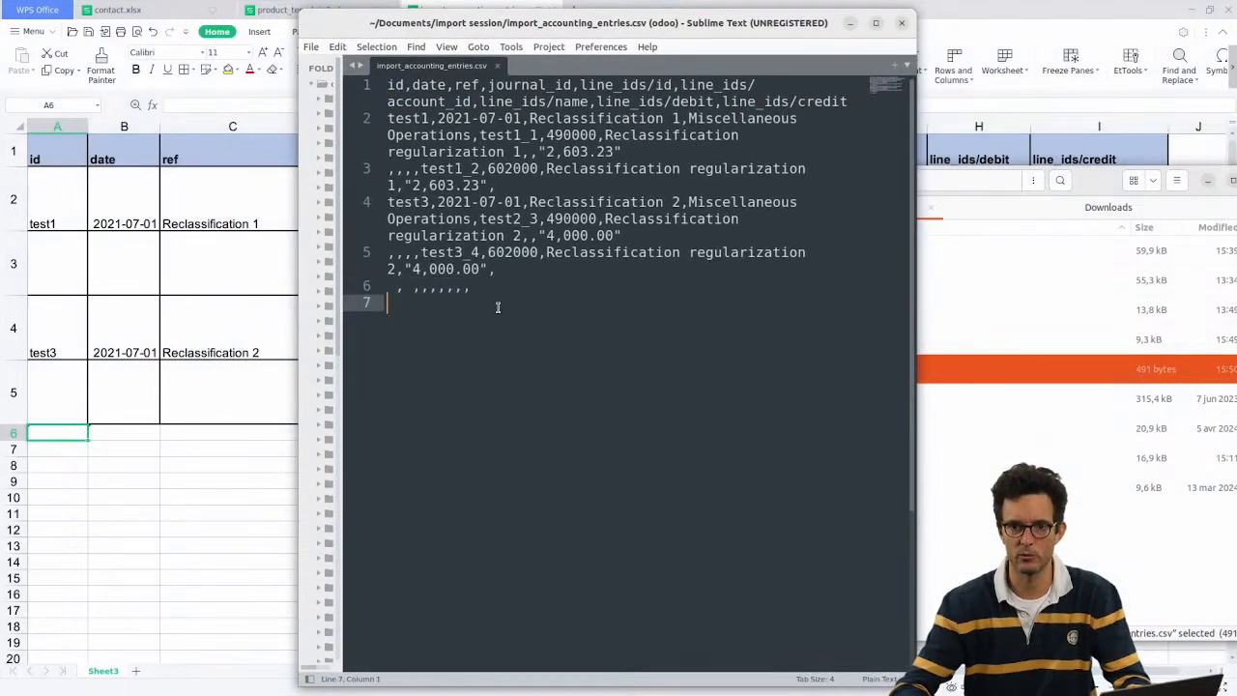
triple_click(396, 293)
left_click(393, 292)
left_click_drag(500, 272, 506, 292)
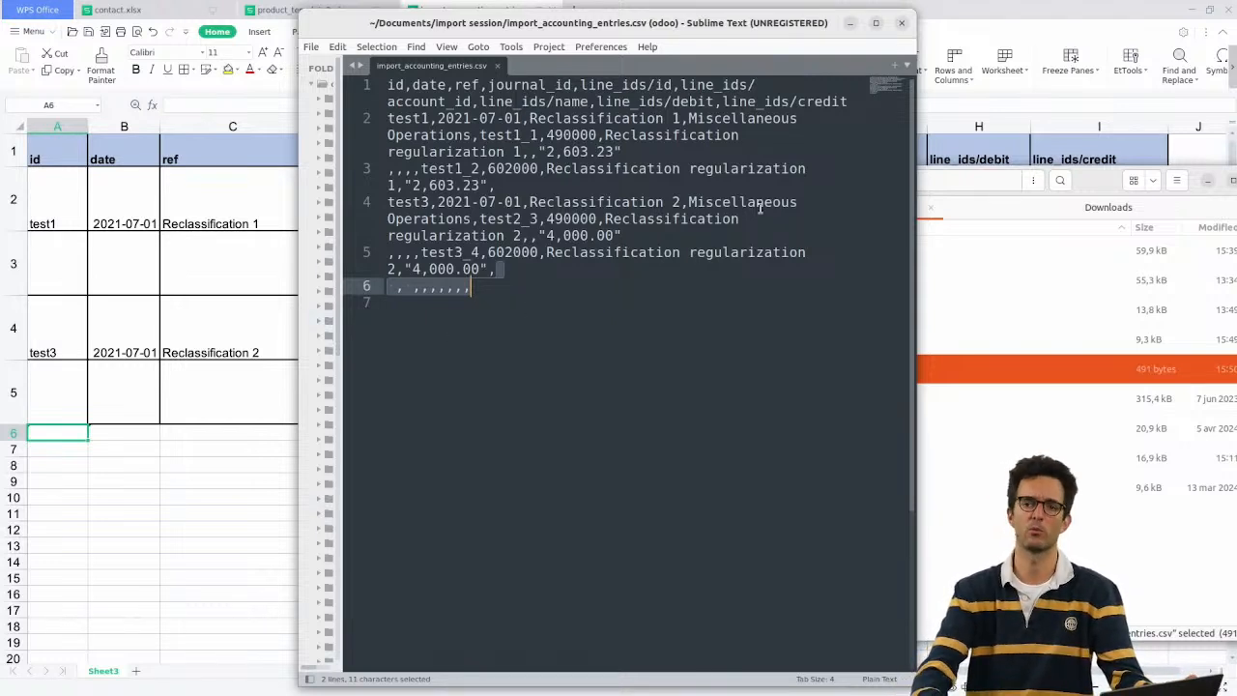
left_click(138, 511)
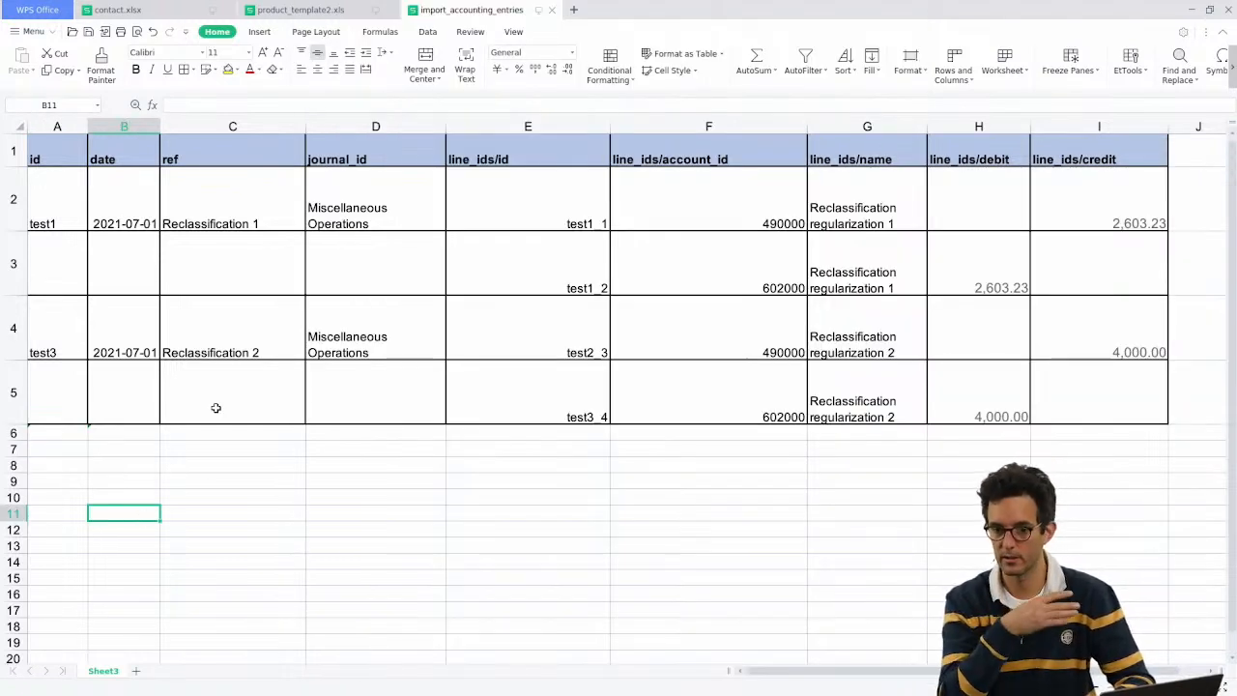
Step: Minimize WPS, return to Odoo's home app grid and turn on Studio editing mode
left_click(1191, 10)
left_click(946, 111)
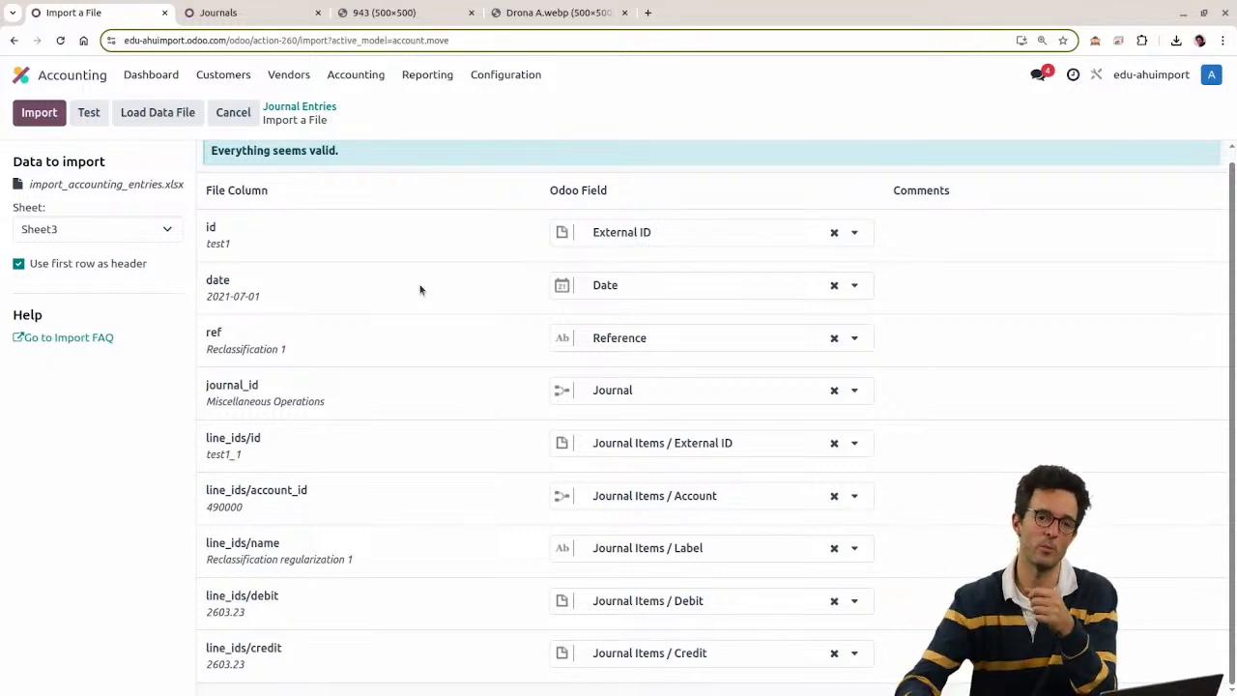
left_click(21, 75)
left_click(1096, 75)
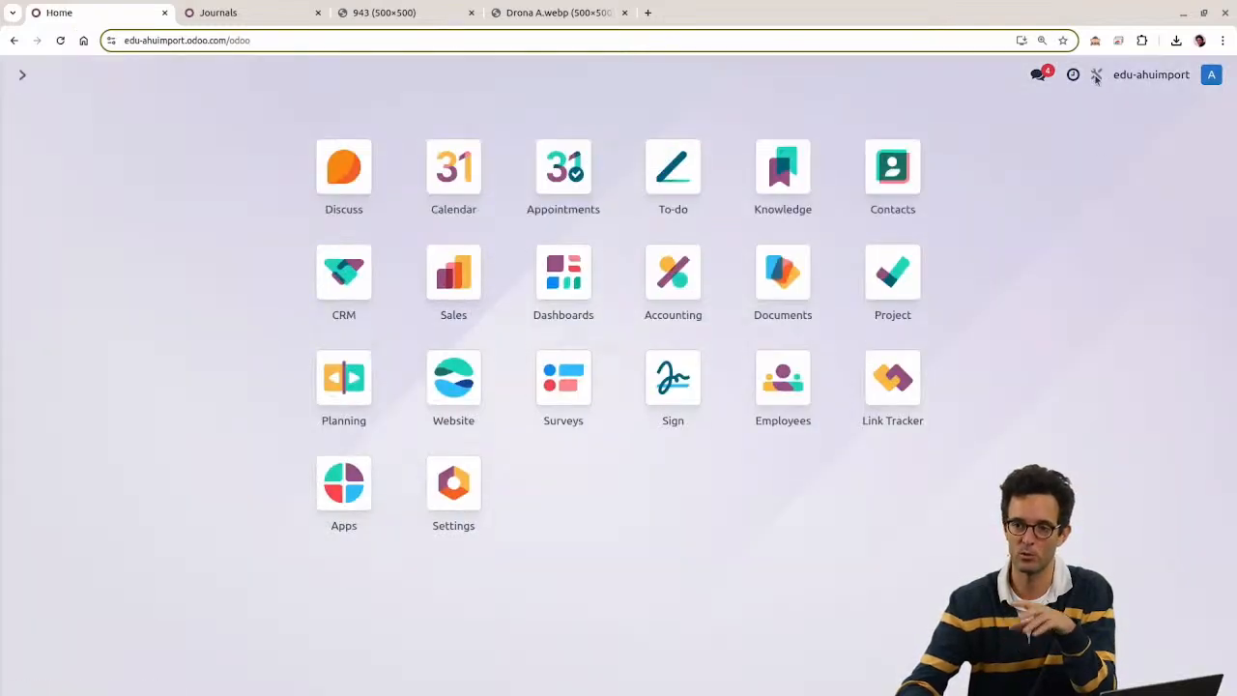